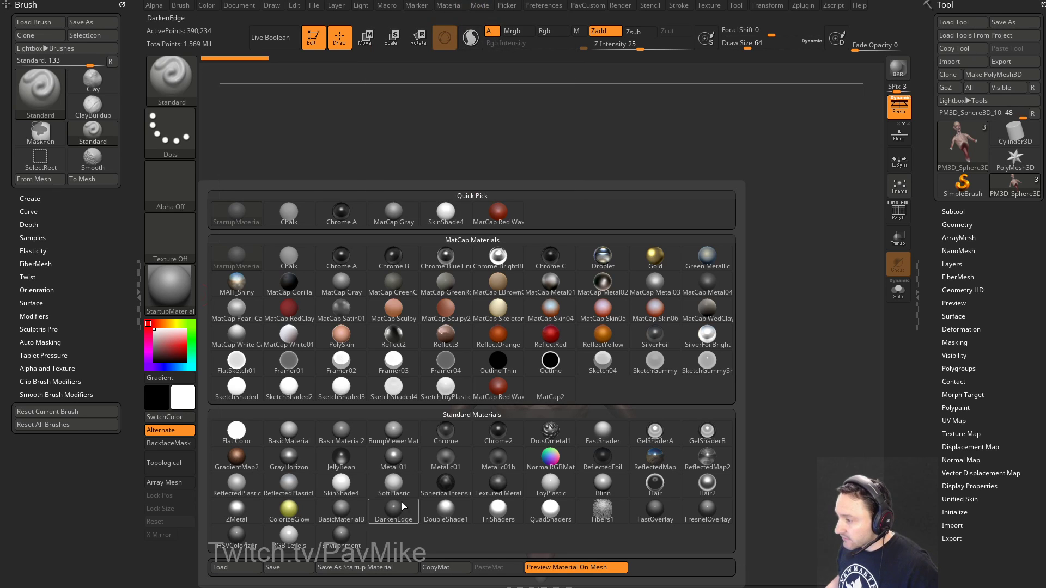
Step: Apply the SkinShade4 material to the bust and, with the Material palette docked, raise its Diffuse to 100
{"action": "left_click", "coordinate": [356, 488]}
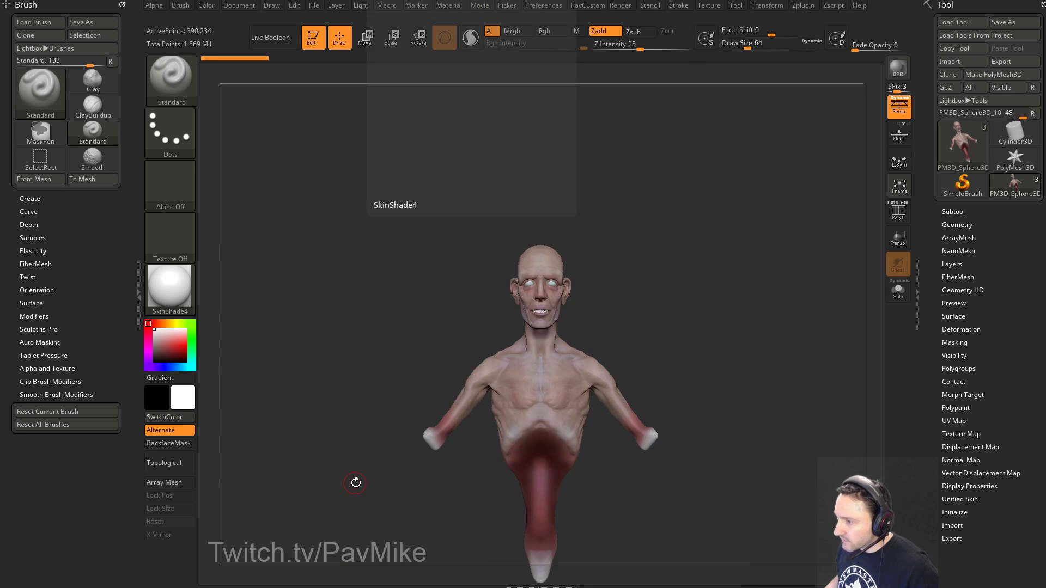
{"action": "left_click_drag", "start_coordinate": [621, 414], "coordinate": [702, 308]}
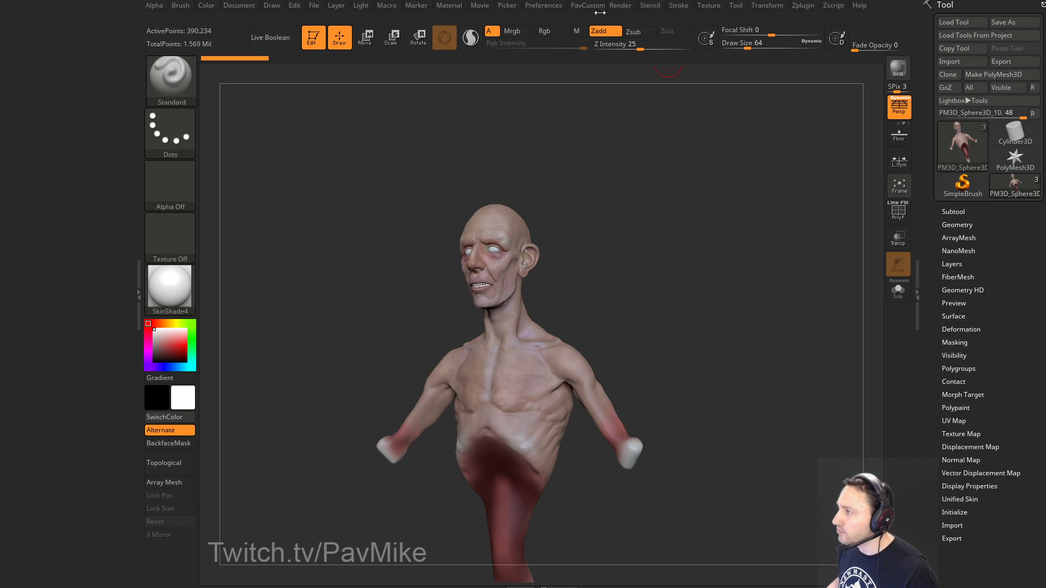
{"action": "left_click", "coordinate": [447, 8]}
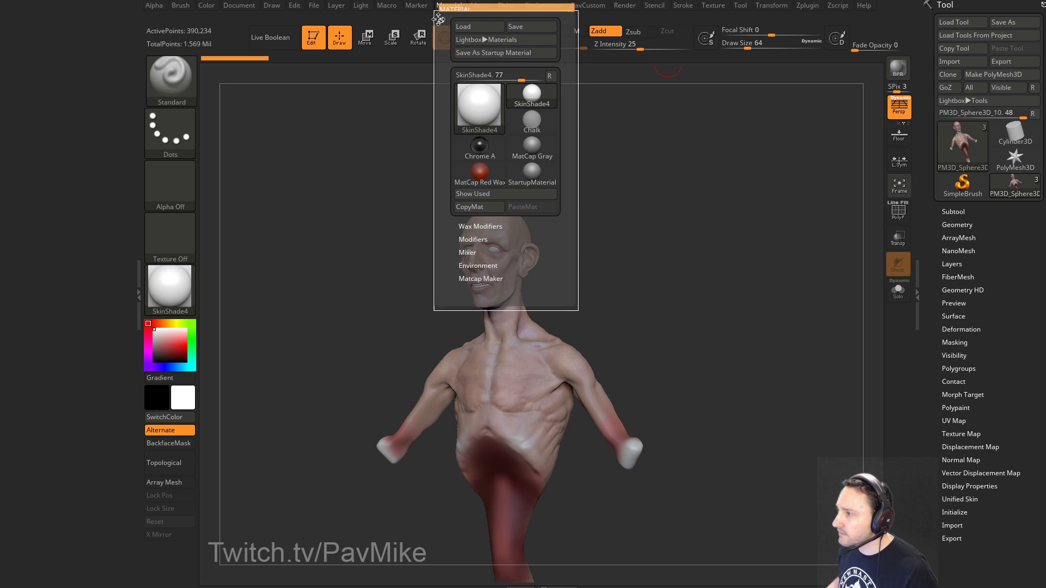
{"action": "left_click", "coordinate": [442, 19]}
{"action": "left_click", "coordinate": [35, 235], "text": "shift"}
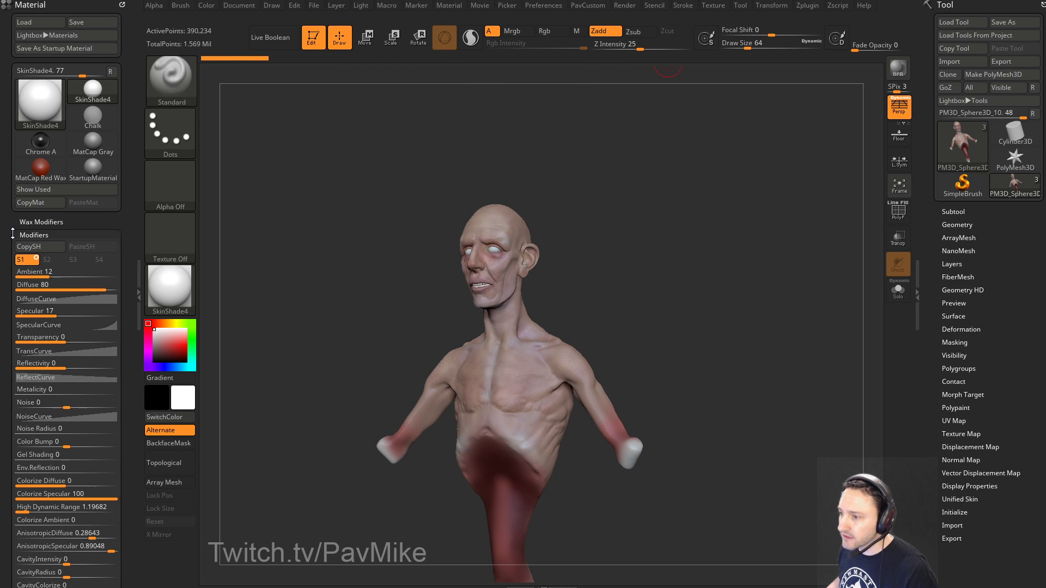
{"action": "left_click_drag", "start_coordinate": [12, 234], "coordinate": [12, 147]}
{"action": "left_click_drag", "start_coordinate": [106, 197], "coordinate": [118, 198]}
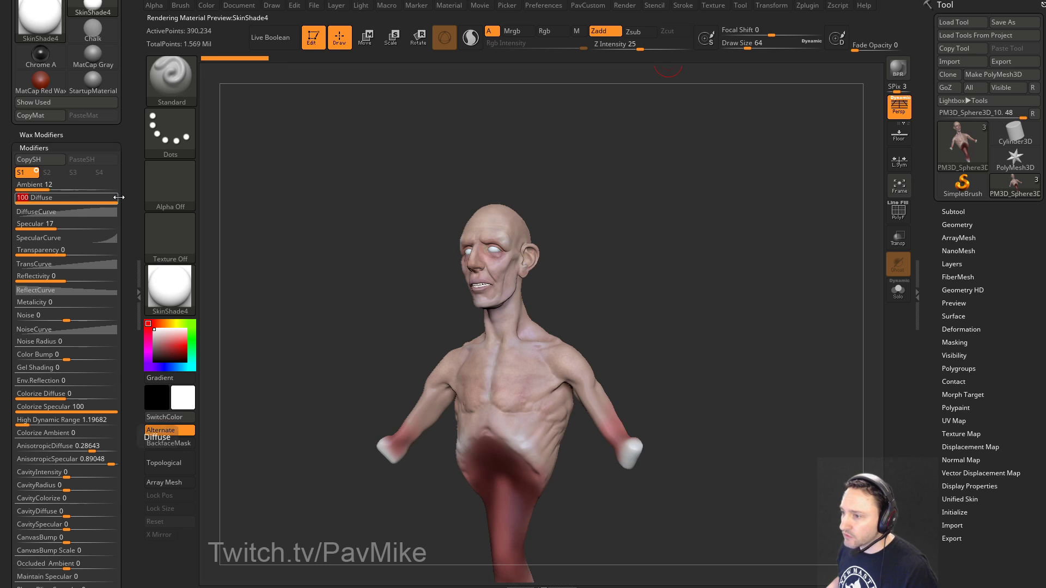
Step: Enable WaxPreview in the render properties and set the SkinShade4 material's wax Strength to 33
{"action": "left_click", "coordinate": [43, 134]}
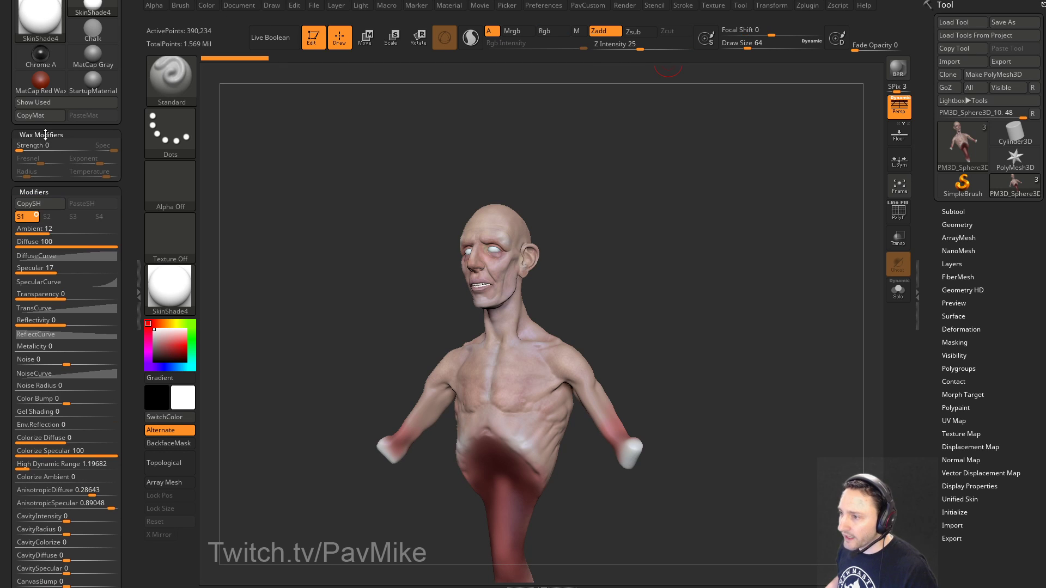
{"action": "left_click", "coordinate": [61, 147]}
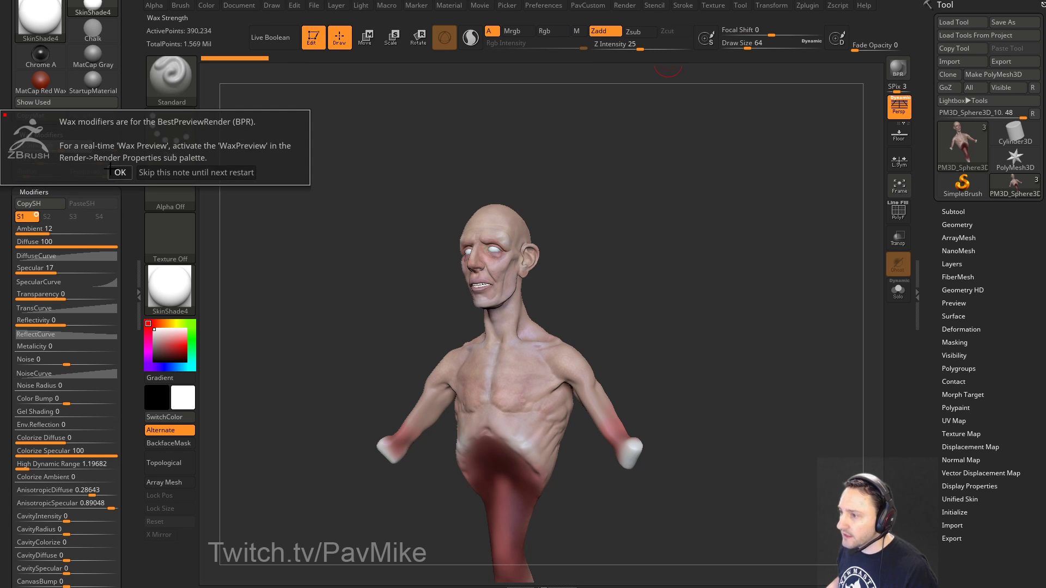
{"action": "left_click", "coordinate": [120, 172]}
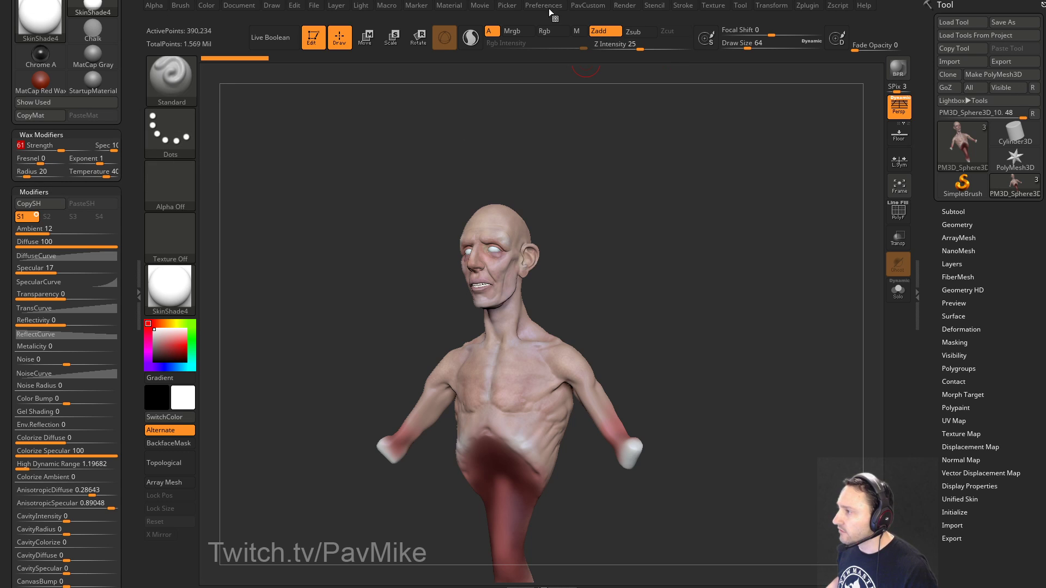
{"action": "left_click", "coordinate": [624, 7]}
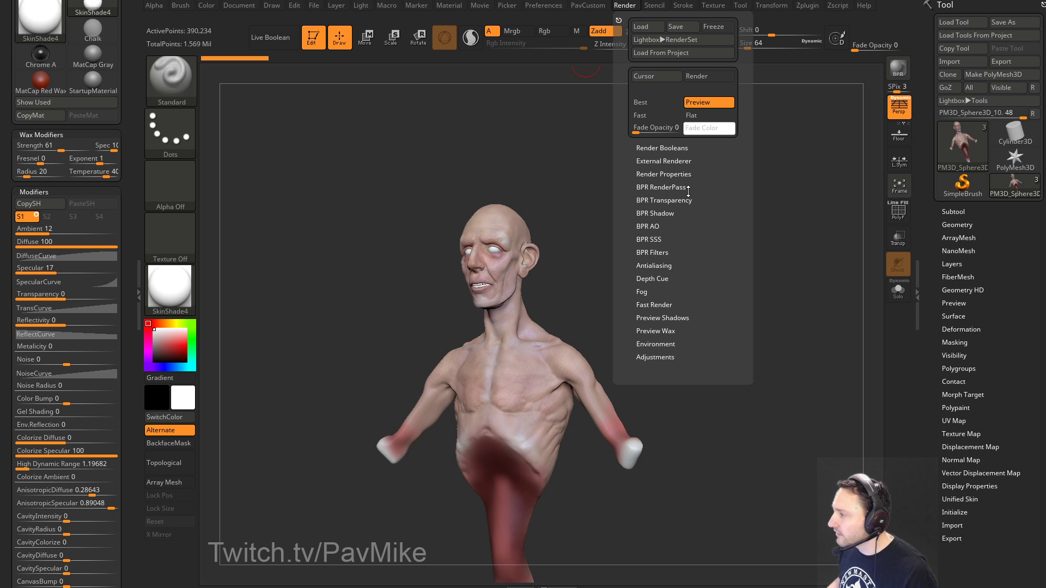
{"action": "left_click", "coordinate": [663, 174]}
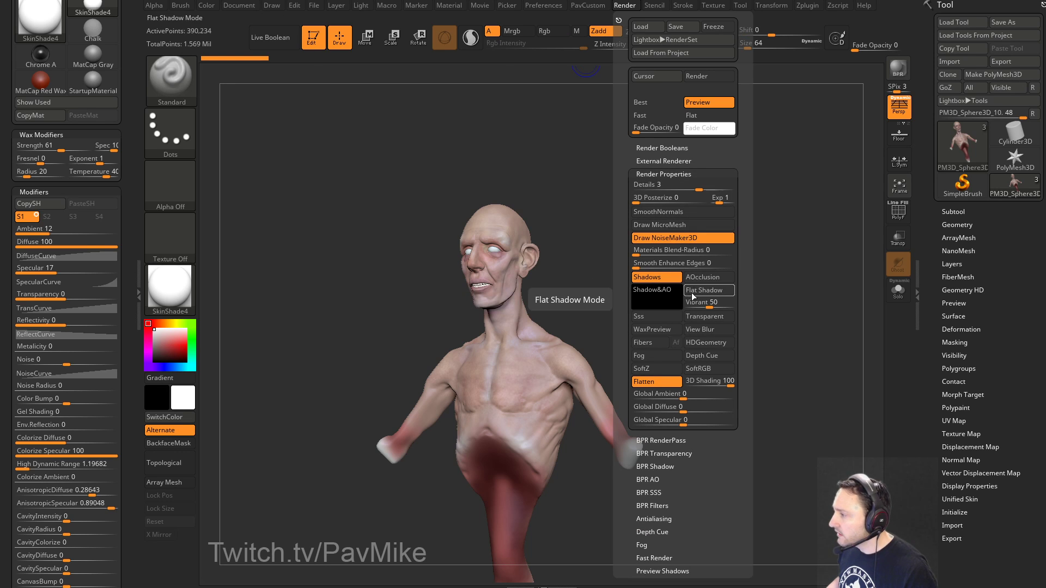
{"action": "left_click", "coordinate": [650, 330]}
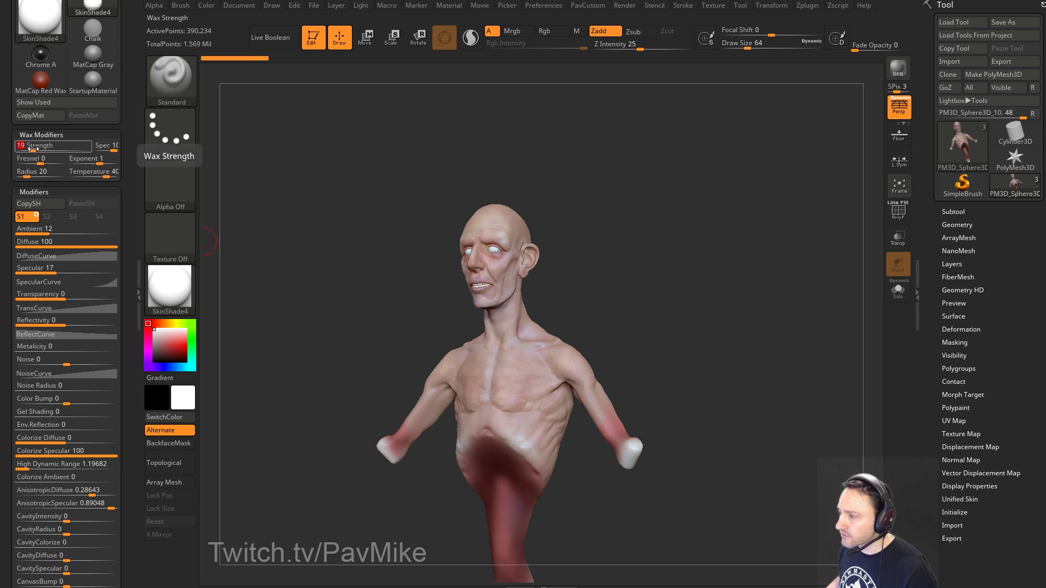
{"action": "left_click_drag", "start_coordinate": [49, 152], "coordinate": [45, 153]}
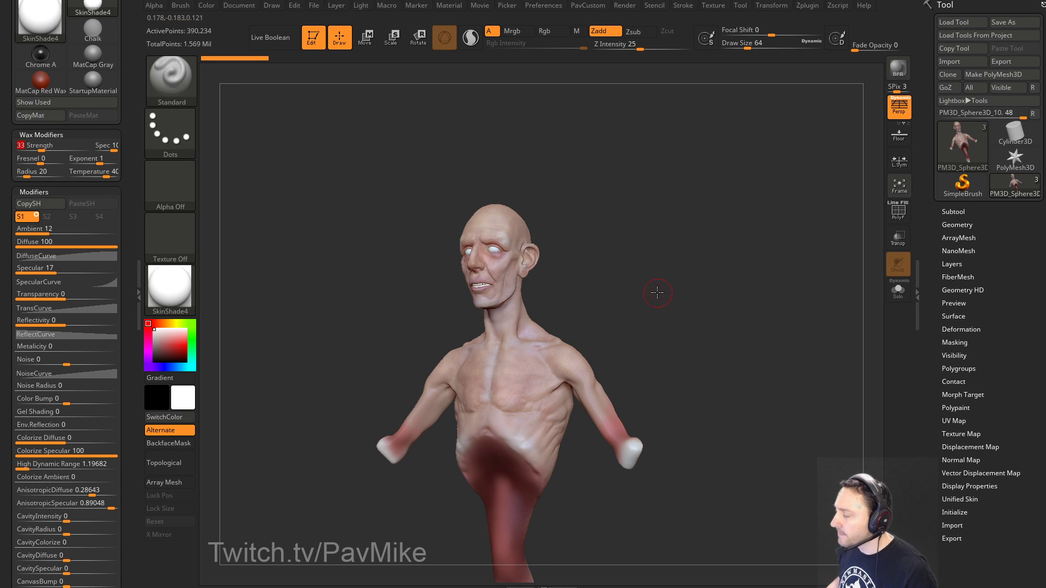
Step: Dock the Light palette, reposition the main light toward the preview sphere's upper-left front, and run a BPR render
{"action": "mouse_move", "coordinate": [657, 292]}
{"action": "left_mouse_down"}
{"action": "mouse_move", "coordinate": [602, 226]}
{"action": "mouse_move", "coordinate": [675, 240]}
{"action": "left_mouse_up"}
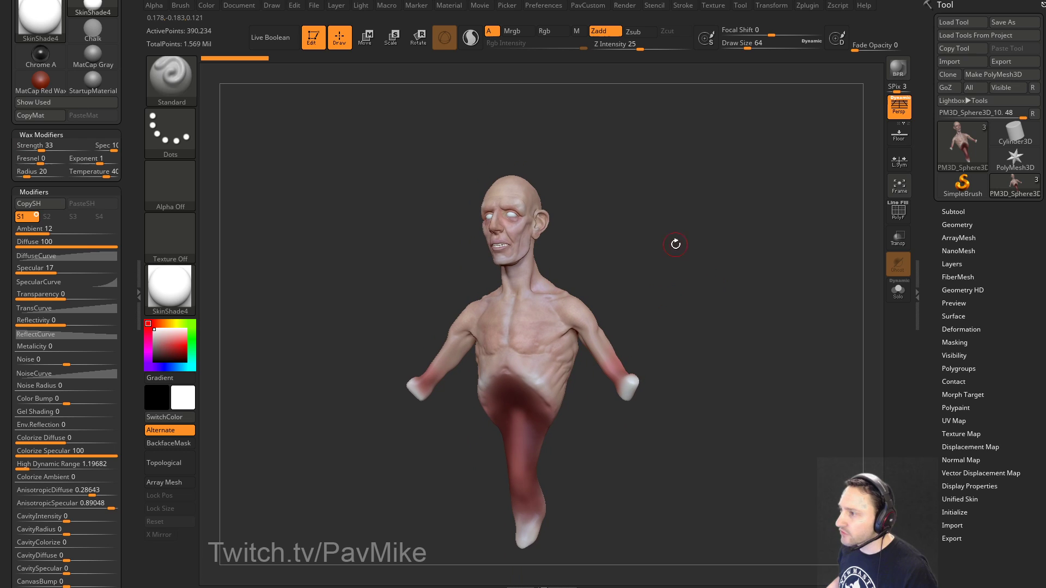
{"action": "left_click", "coordinate": [361, 6]}
{"action": "left_click_drag", "start_coordinate": [358, 20], "coordinate": [65, 22]}
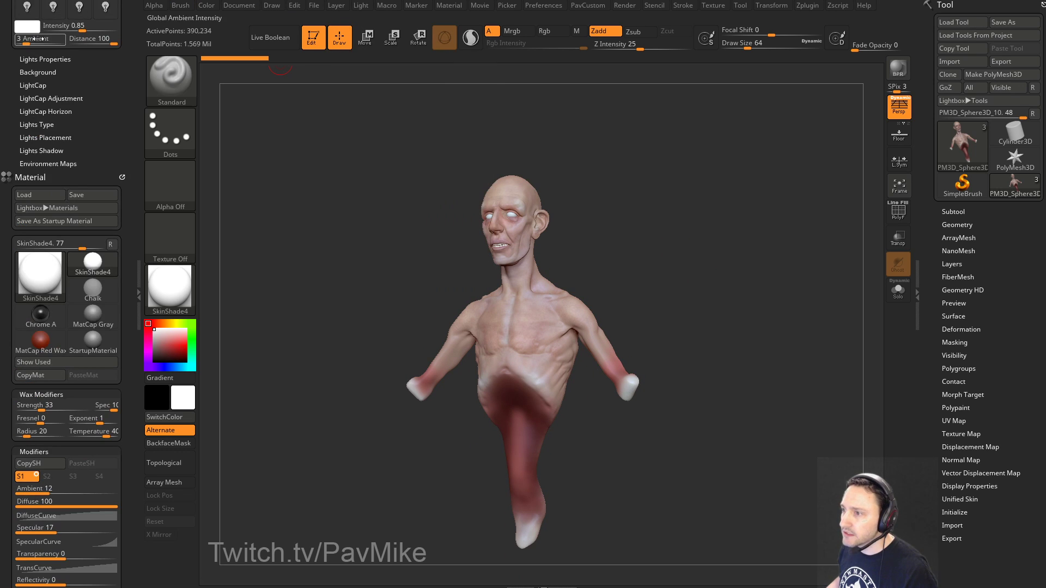
{"action": "left_click_drag", "start_coordinate": [13, 46], "coordinate": [14, 133]}
{"action": "left_click", "coordinate": [33, 41]}
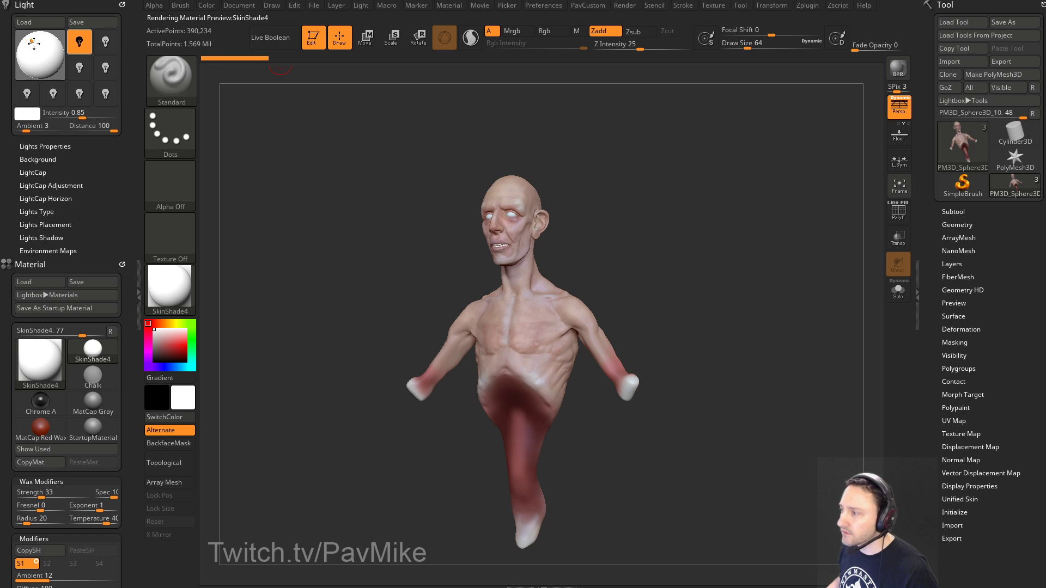
{"action": "left_click", "coordinate": [29, 42]}
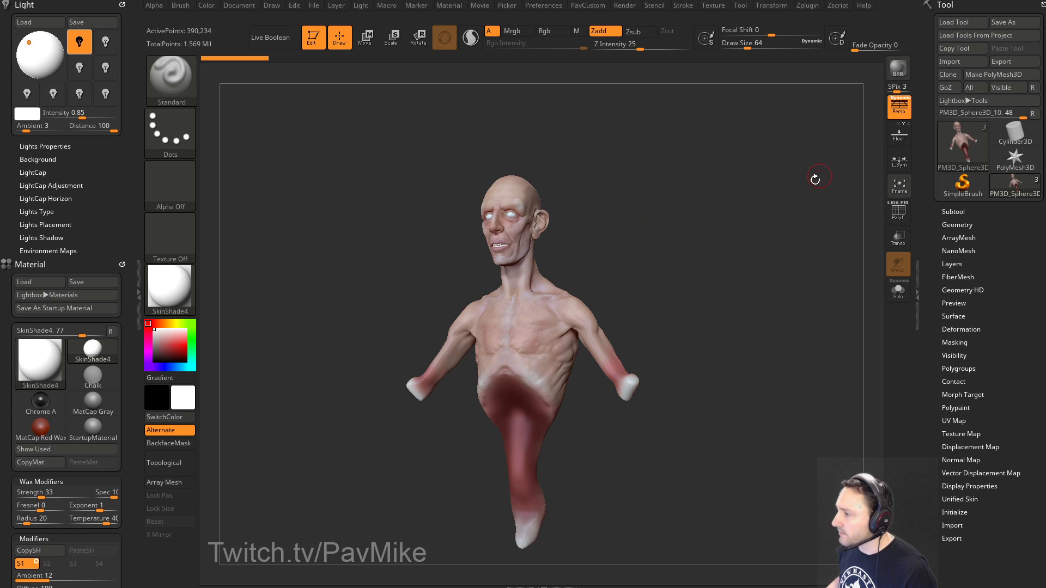
{"action": "left_click", "coordinate": [897, 68]}
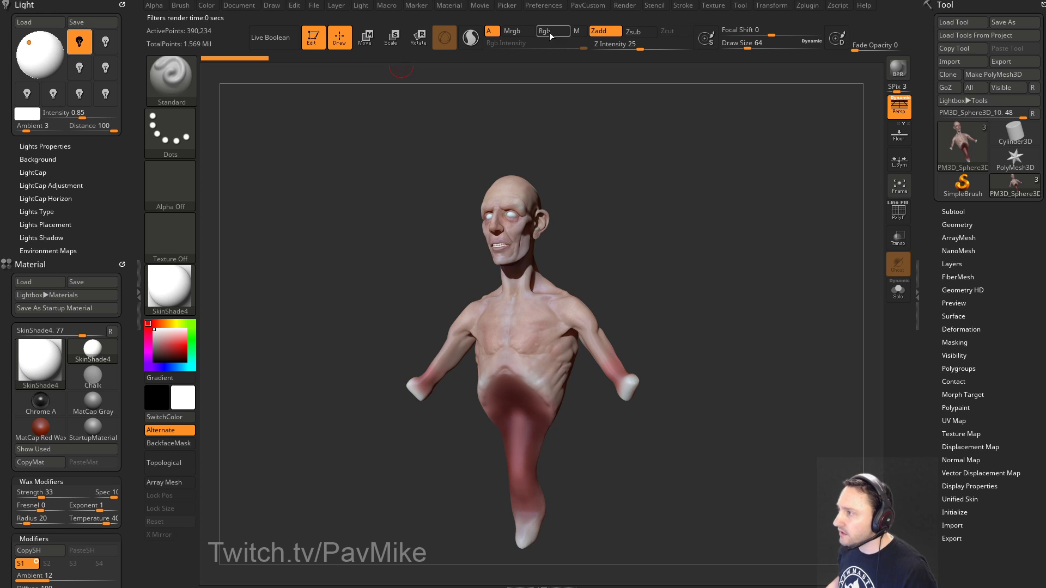
Step: Dock the Render palette and activate AOcclusion and Sss, with the BPR Shadow and BPR AO settings expanded
{"action": "left_click", "coordinate": [632, 8]}
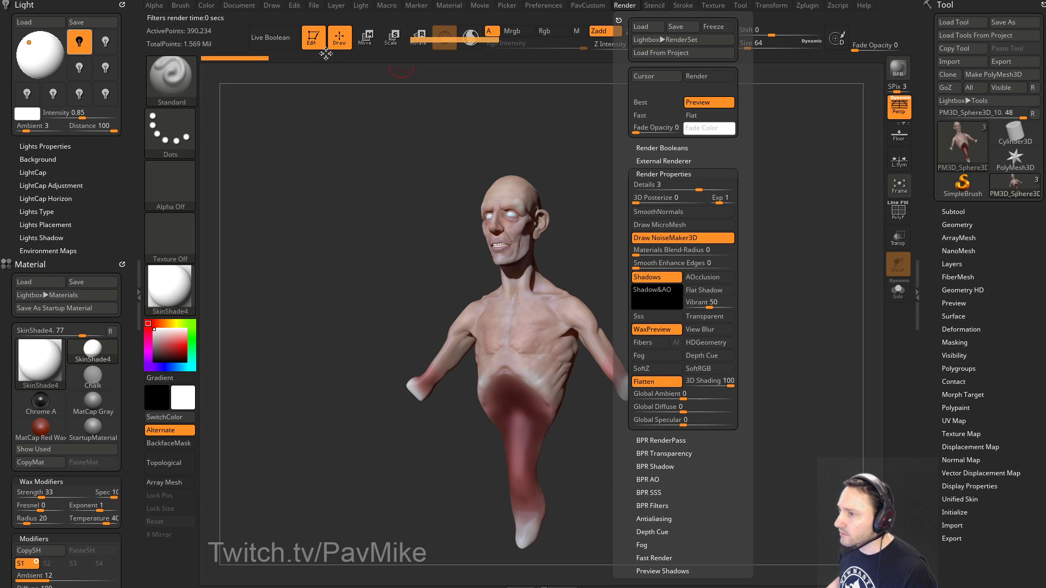
{"action": "left_click_drag", "start_coordinate": [618, 18], "coordinate": [118, 105]}
{"action": "left_click_drag", "start_coordinate": [123, 141], "coordinate": [127, 82]}
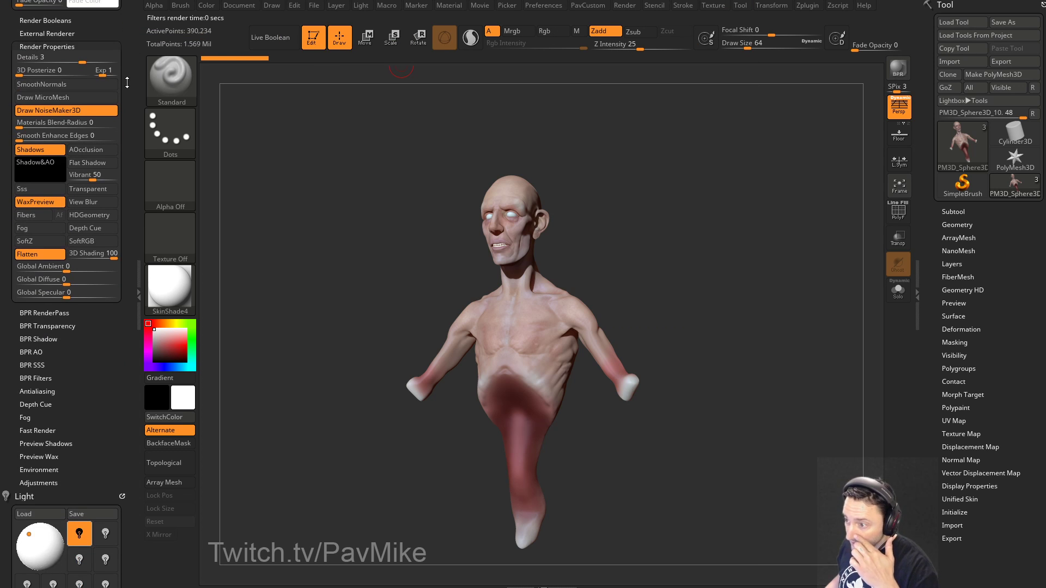
{"action": "left_click", "coordinate": [101, 149]}
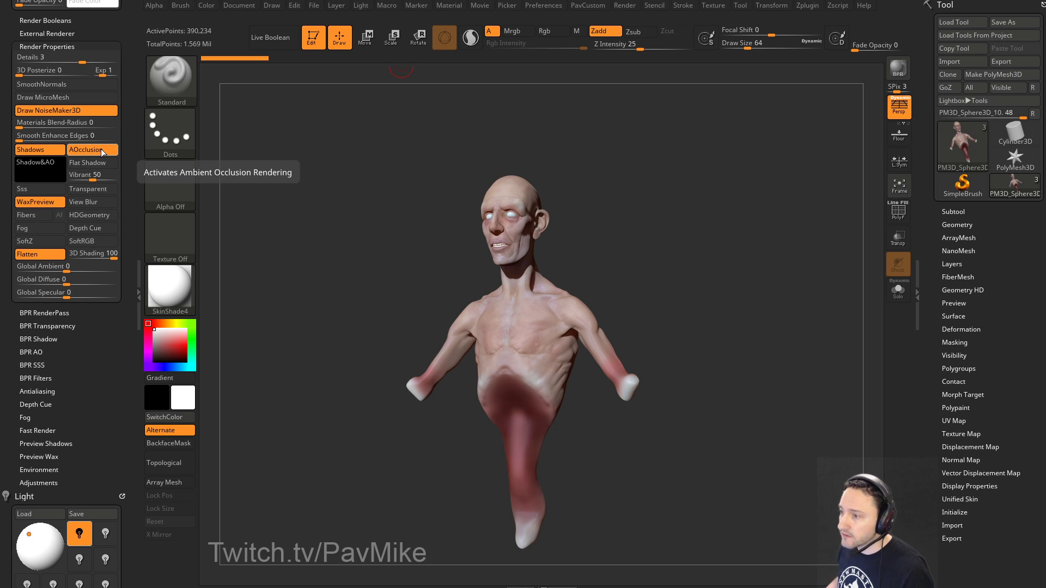
{"action": "key", "text": "shift"}
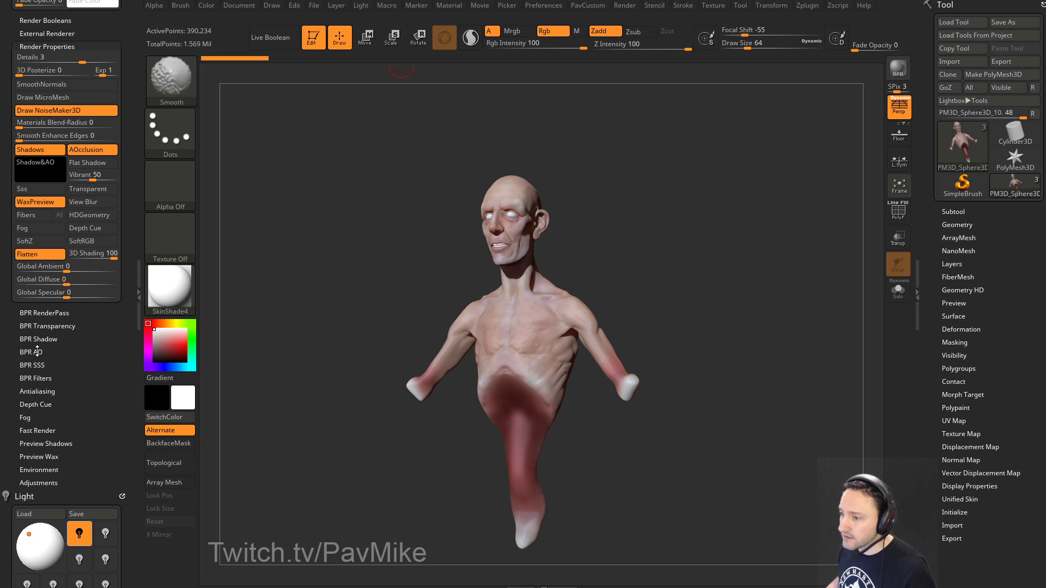
{"action": "left_click", "coordinate": [37, 352], "text": "shift"}
{"action": "left_click", "coordinate": [38, 339], "text": "shift"}
{"action": "left_click", "coordinate": [34, 191]}
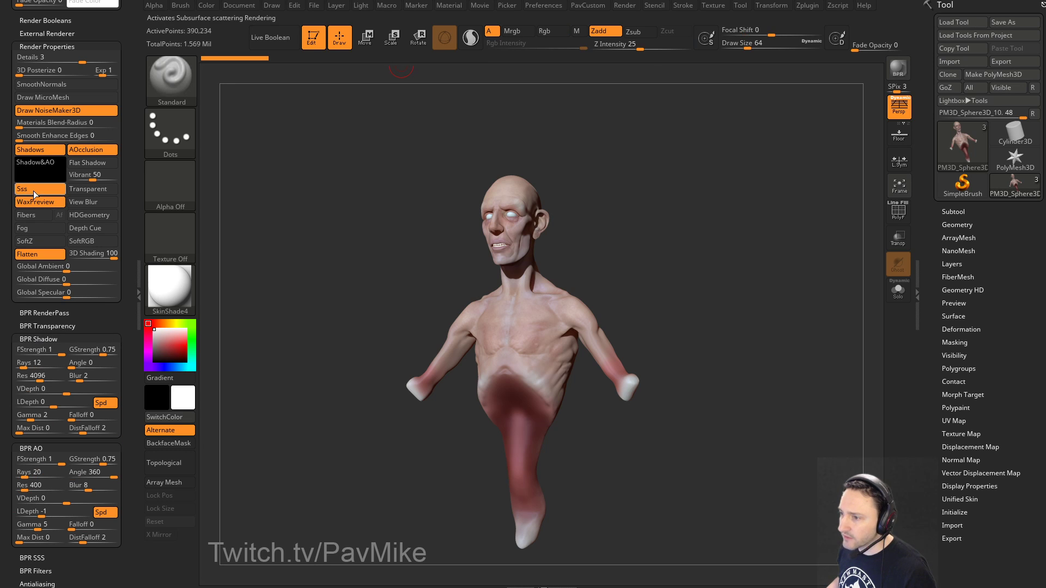
Step: Set the BPR AO FStrength to about 0.48 and GStrength to about 0.56, and re-render the bust from a slightly rotated view
{"action": "left_click_drag", "start_coordinate": [126, 328], "coordinate": [136, 257]}
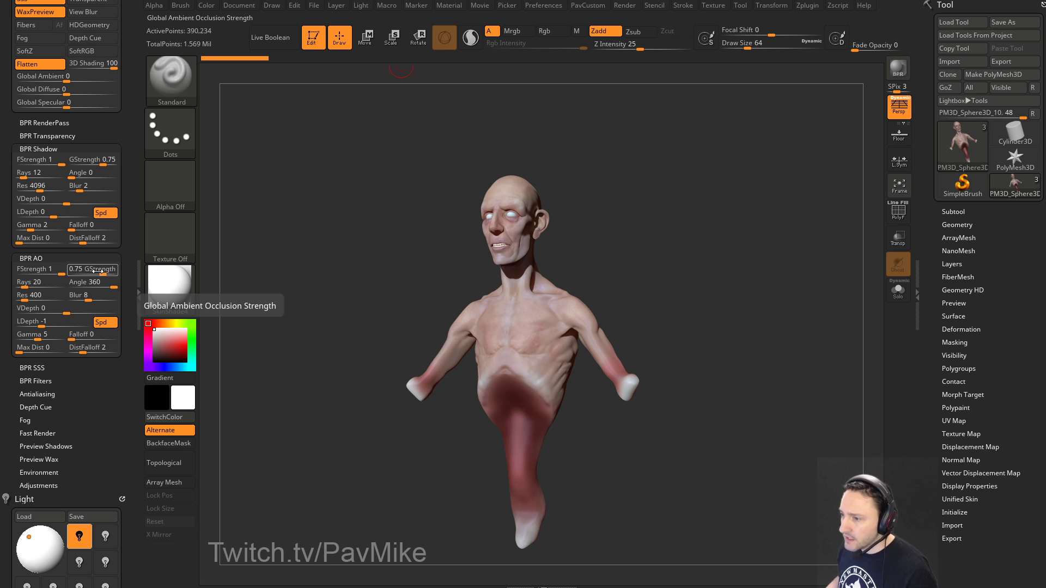
{"action": "left_click_drag", "start_coordinate": [52, 271], "coordinate": [39, 272]}
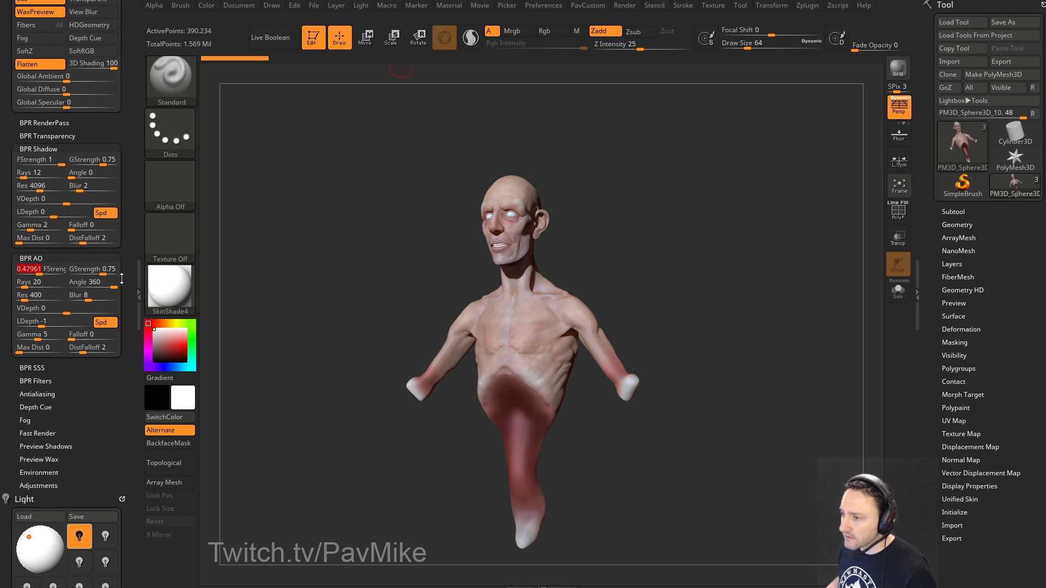
{"action": "mouse_move", "coordinate": [103, 273]}
{"action": "left_mouse_down"}
{"action": "mouse_move", "coordinate": [92, 273]}
{"action": "mouse_move", "coordinate": [112, 268]}
{"action": "left_mouse_up"}
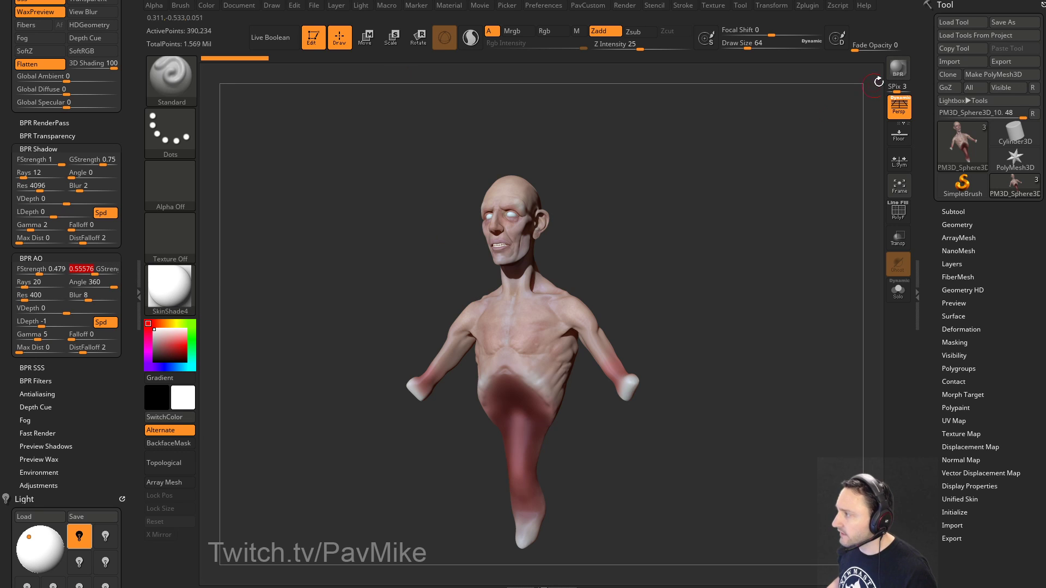
{"action": "left_click_drag", "start_coordinate": [777, 259], "coordinate": [839, 232]}
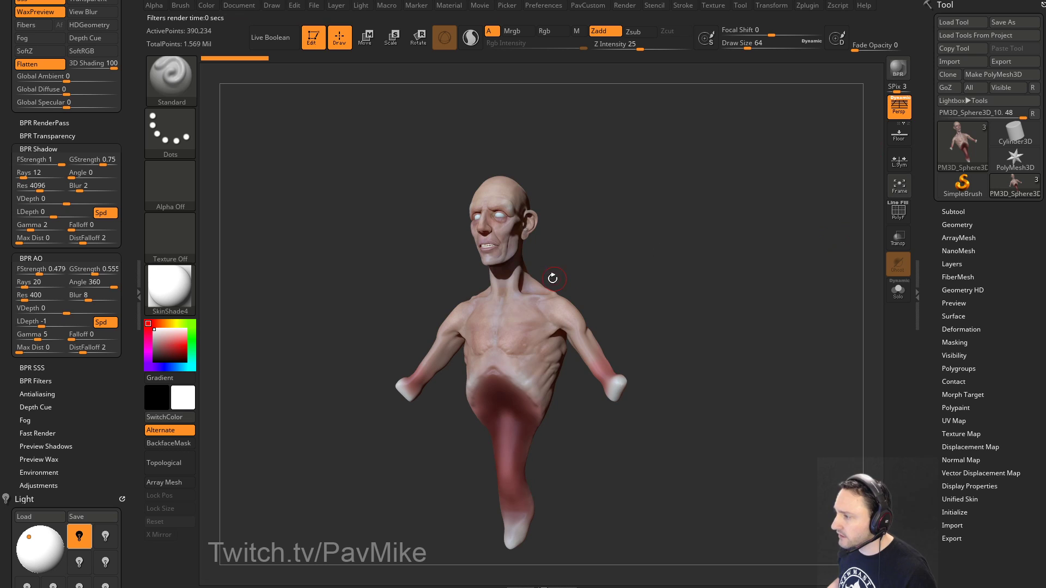
Step: Expand the BPR RenderPass settings and examine the SSS and ambient occlusion maps of the latest render
{"action": "left_click_drag", "start_coordinate": [125, 300], "coordinate": [128, 245]}
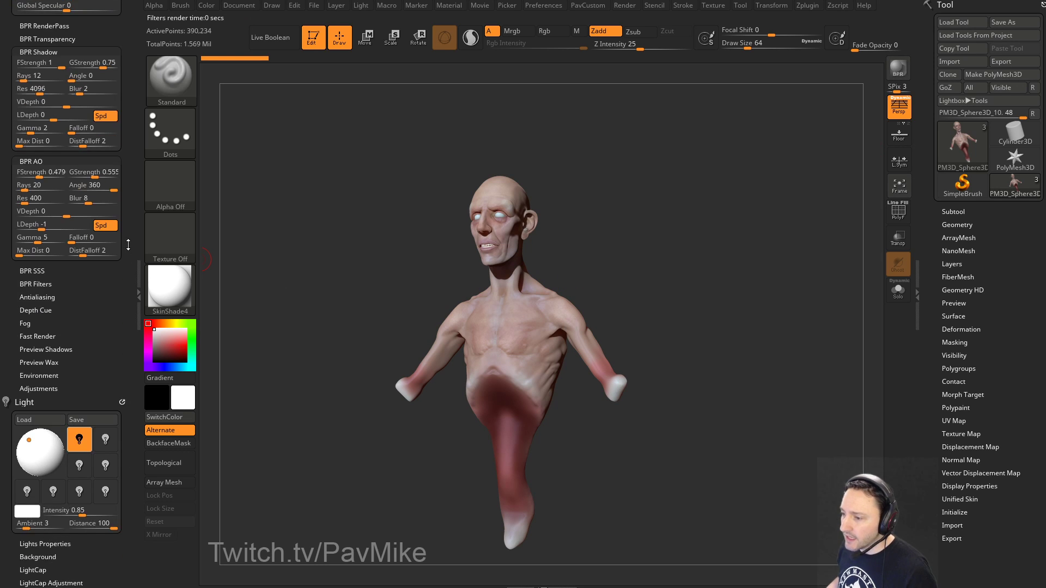
{"action": "key", "text": "shift"}
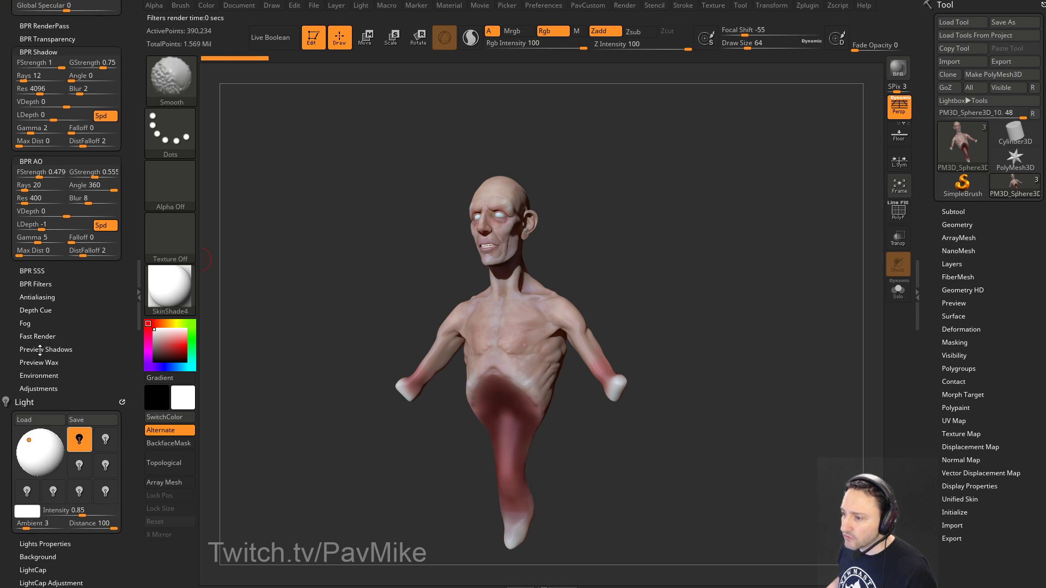
{"action": "left_click_drag", "start_coordinate": [67, 293], "coordinate": [81, 377]}
{"action": "left_click", "coordinate": [57, 238], "text": "shift"}
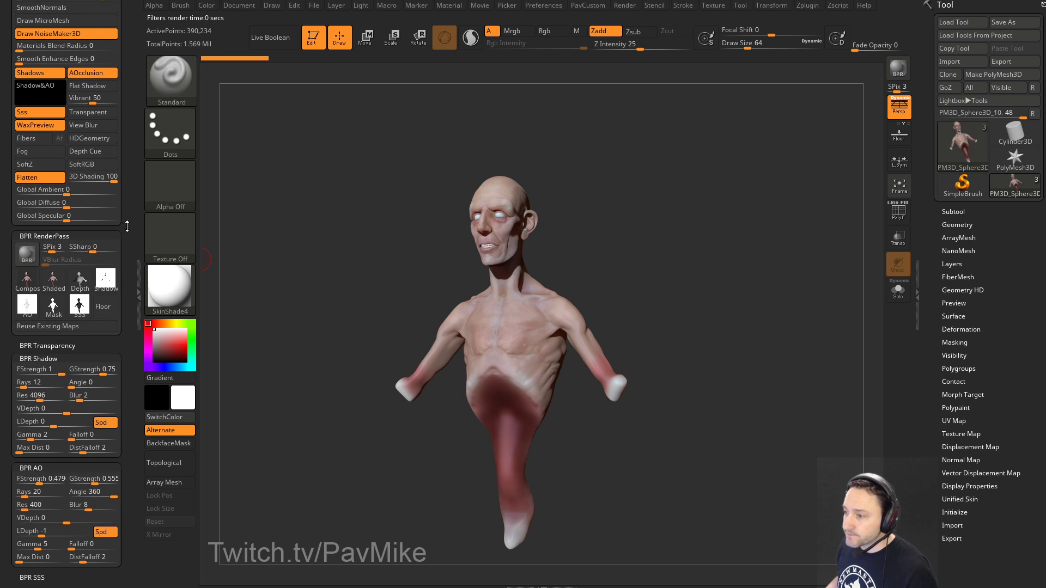
{"action": "left_click_drag", "start_coordinate": [126, 225], "coordinate": [125, 144]}
{"action": "mouse_move", "coordinate": [78, 227]}
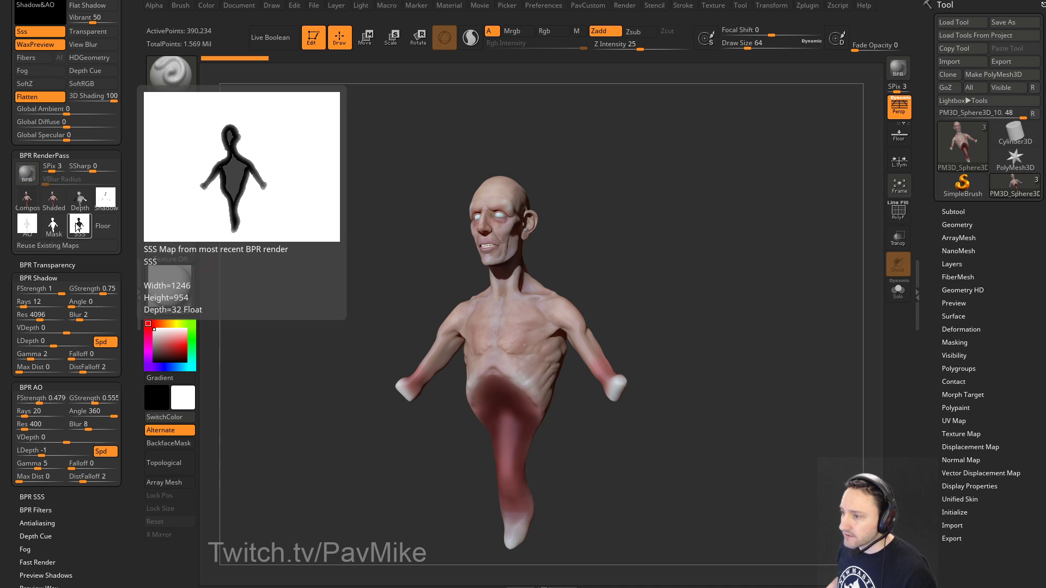
{"action": "mouse_move", "coordinate": [23, 231]}
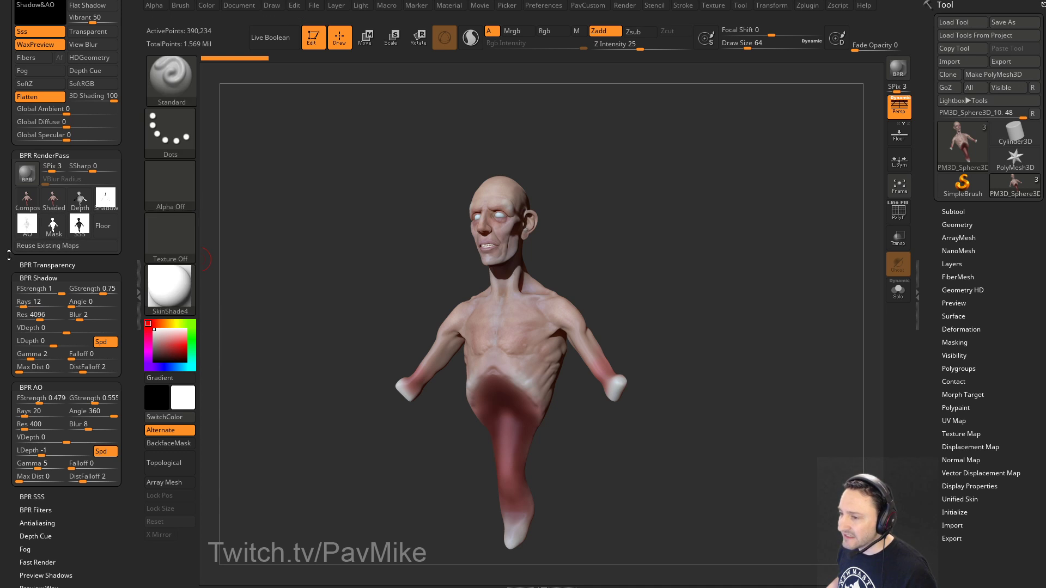
Step: Set the BPR AO Res to 1138 and its Blur to 1
{"action": "left_click_drag", "start_coordinate": [7, 287], "coordinate": [6, 164]}
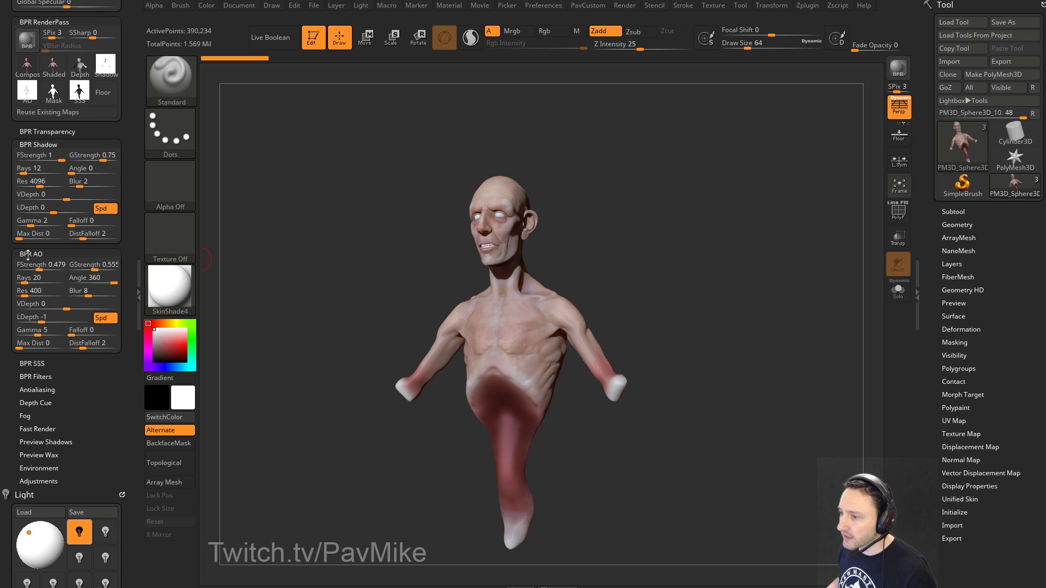
{"action": "left_click", "coordinate": [33, 292]}
{"action": "key", "text": "Return"}
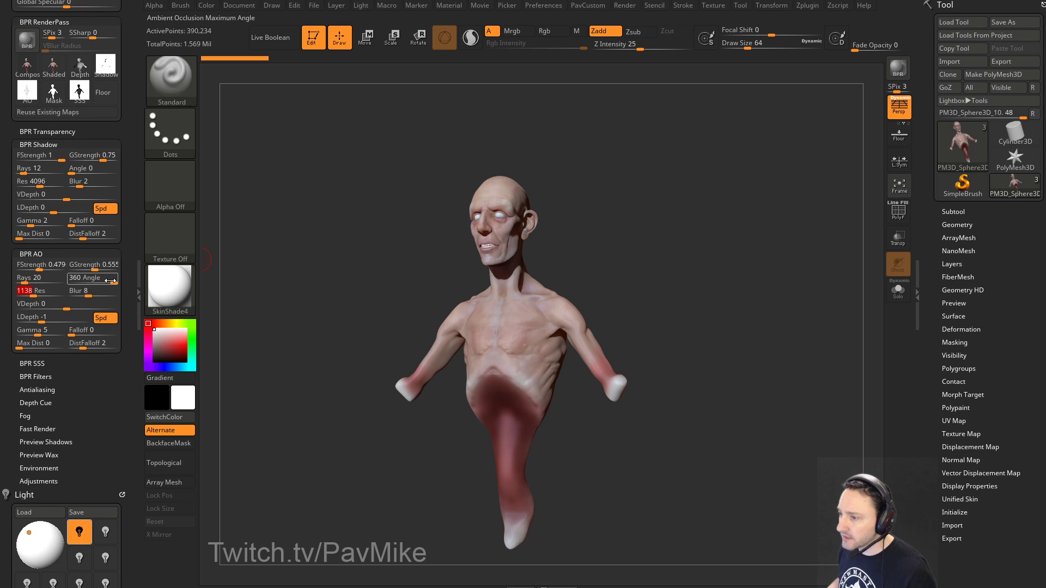
{"action": "left_click", "coordinate": [75, 293]}
{"action": "type", "text": "1"}
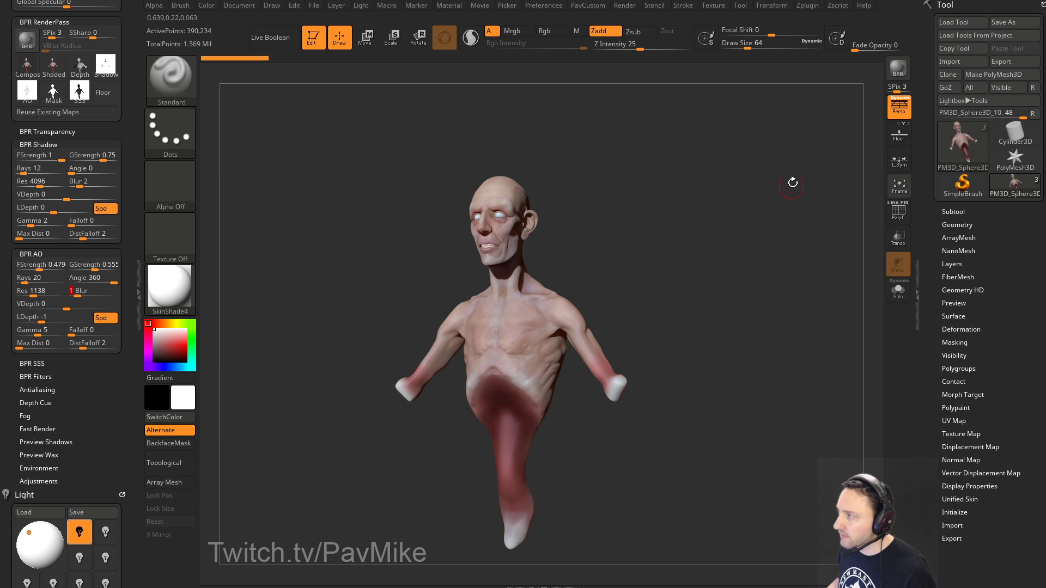
{"action": "key", "text": "Return"}
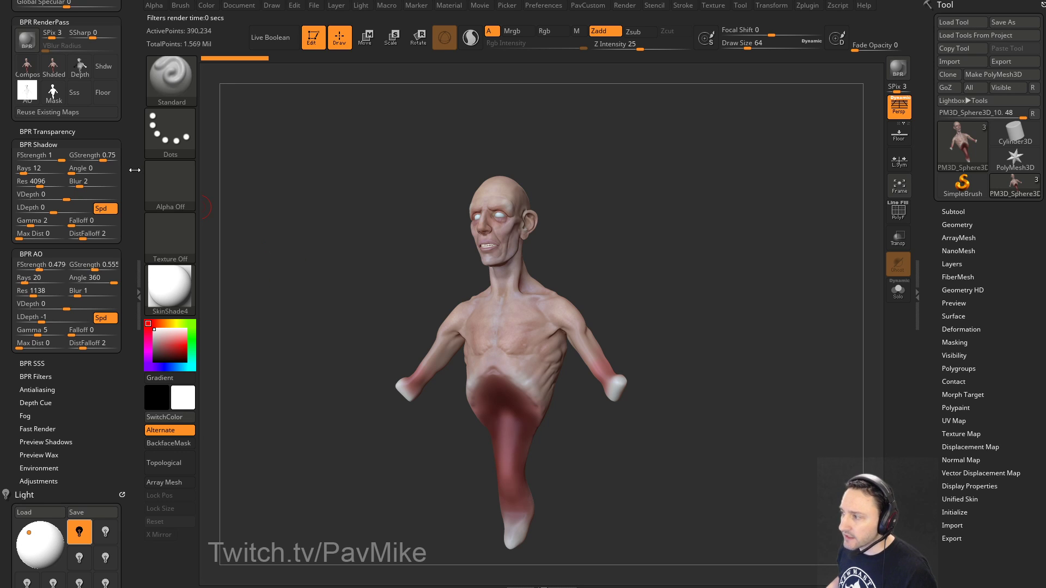
Step: Set the BPR Shadow FStrength to about 0.72 and GStrength to about 0.58, and re-render the bust from a slightly rotated view
{"action": "scroll", "coordinate": [134, 205], "scroll_direction": "up", "scroll_amount": 3}
{"action": "scroll", "coordinate": [134, 205], "scroll_direction": "up", "scroll_amount": 2}
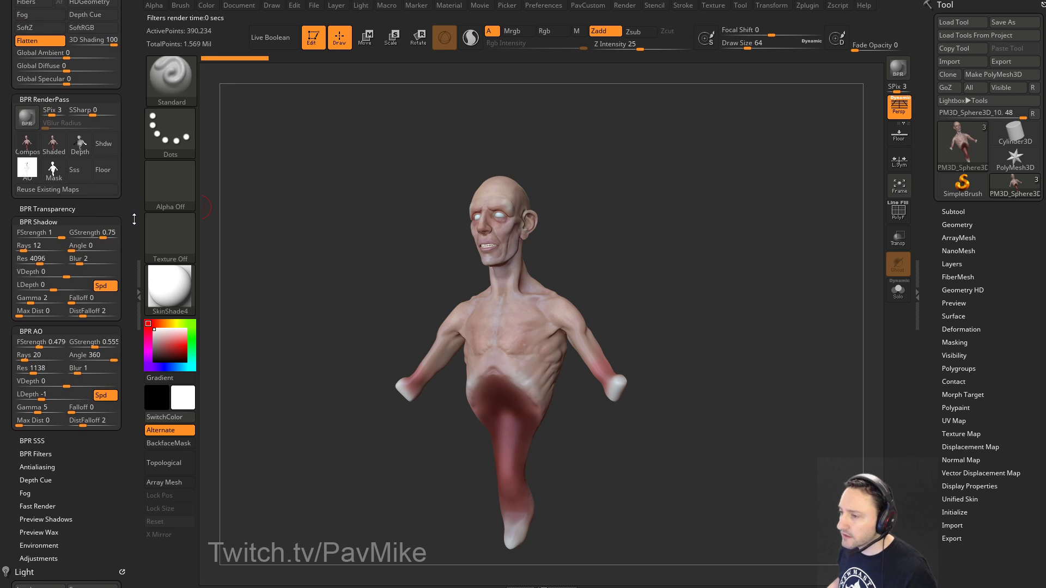
{"action": "left_click_drag", "start_coordinate": [134, 219], "coordinate": [128, 180]}
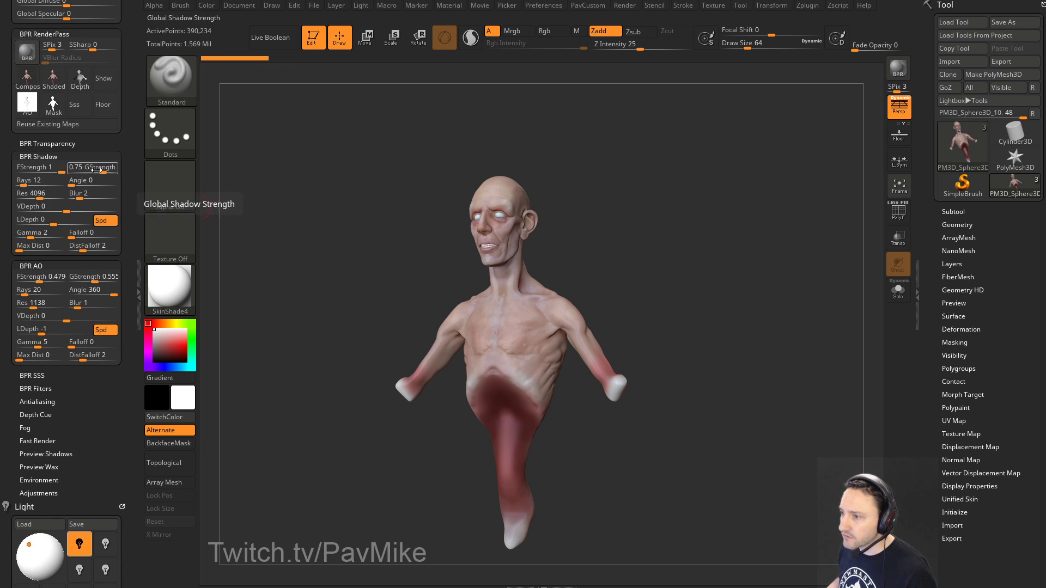
{"action": "left_click_drag", "start_coordinate": [102, 168], "coordinate": [49, 167]}
{"action": "left_click_drag", "start_coordinate": [555, 194], "coordinate": [515, 200], "text": "alt"}
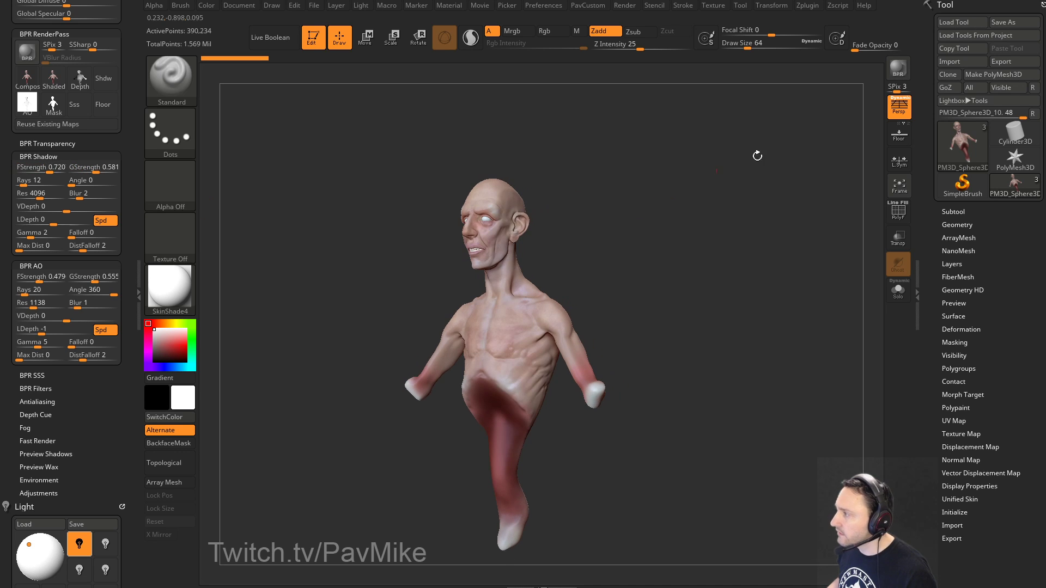
{"action": "left_click", "coordinate": [897, 68]}
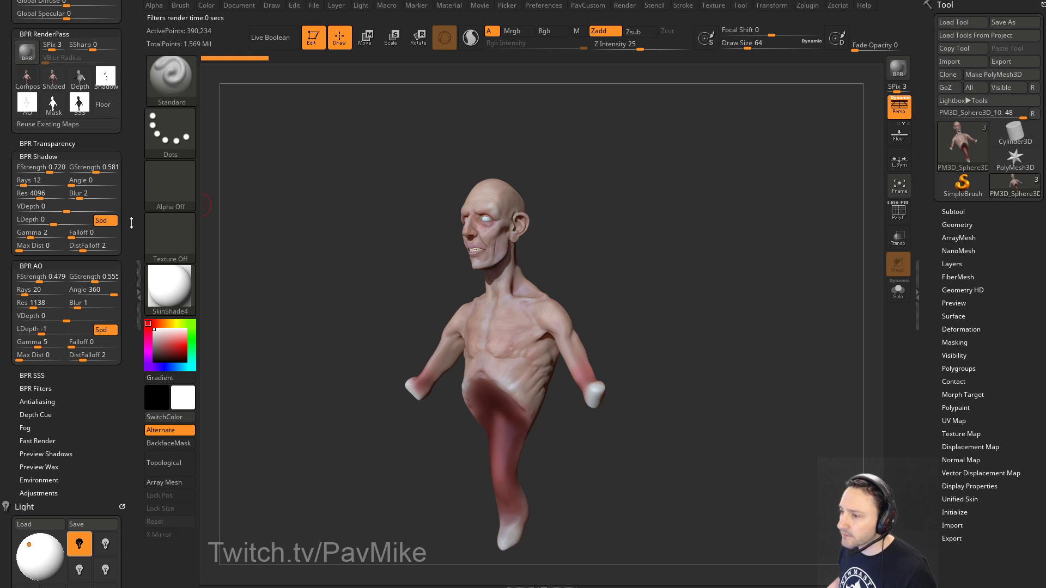
Step: Set the BPR Shadow Rays to 112 and Angle to about 8.5, and re-render the bust
{"action": "scroll", "coordinate": [131, 222], "scroll_direction": "down", "scroll_amount": 1}
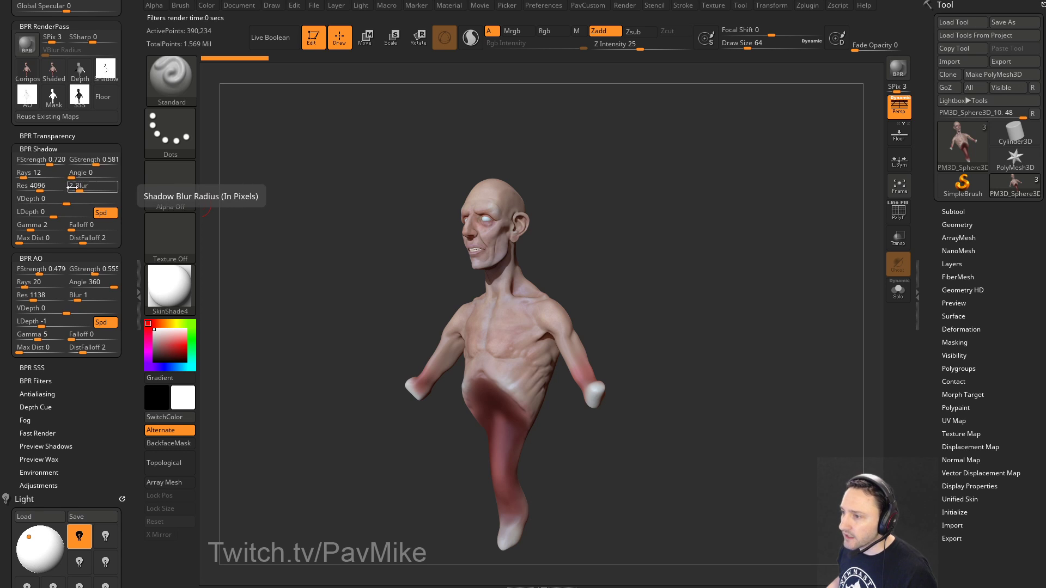
{"action": "left_click_drag", "start_coordinate": [24, 177], "coordinate": [79, 177]}
{"action": "left_click", "coordinate": [899, 75]}
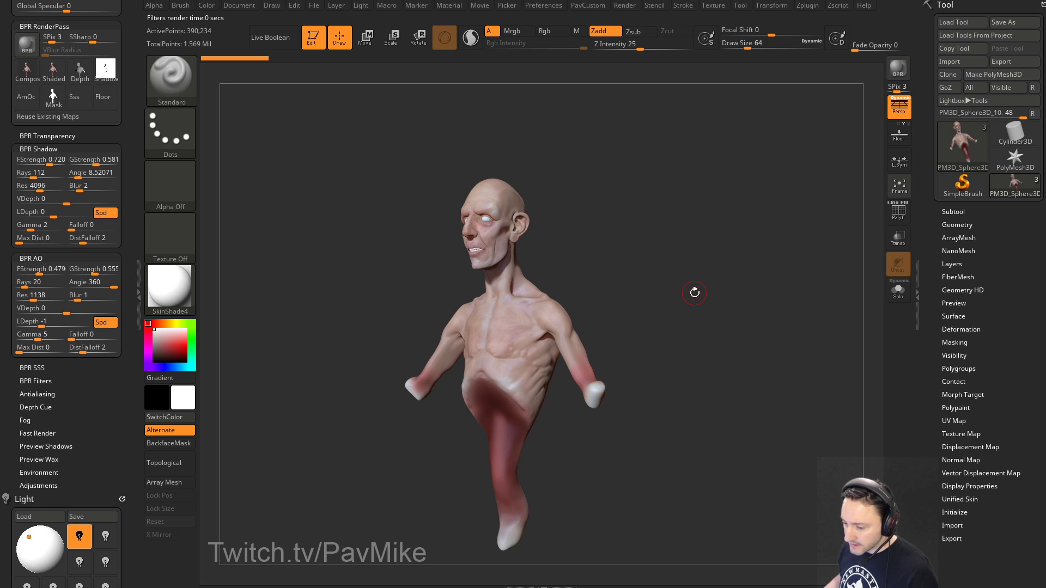
Step: Sample a dark red (R 67, G 28, B 28) from the bust's paint and fill the whole body with it
{"action": "left_click_drag", "start_coordinate": [695, 292], "coordinate": [728, 265]}
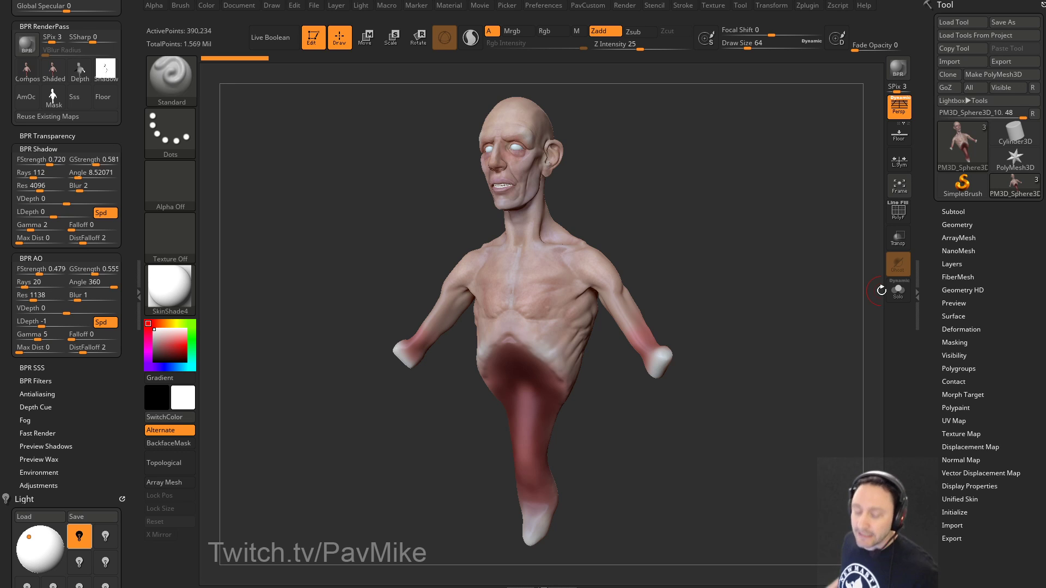
{"action": "left_click_drag", "start_coordinate": [674, 225], "coordinate": [693, 180]}
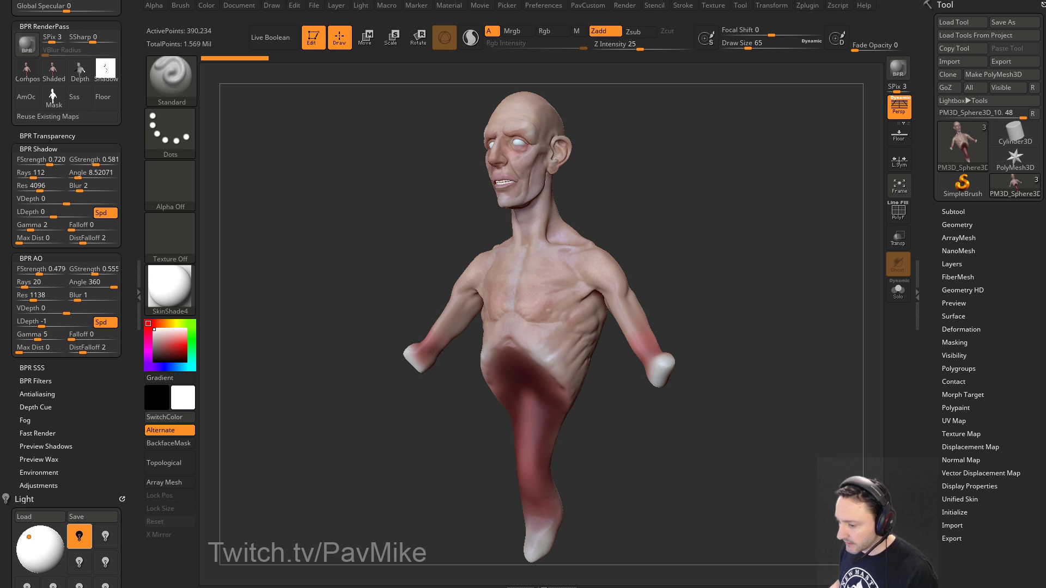
{"action": "left_click_drag", "start_coordinate": [729, 230], "coordinate": [737, 228]}
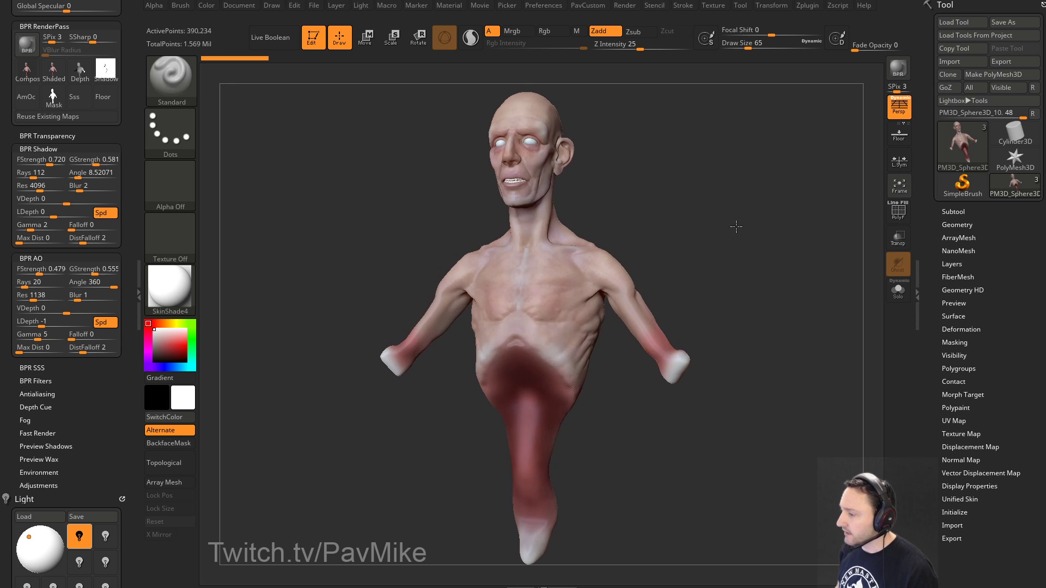
{"action": "key", "text": "c"}
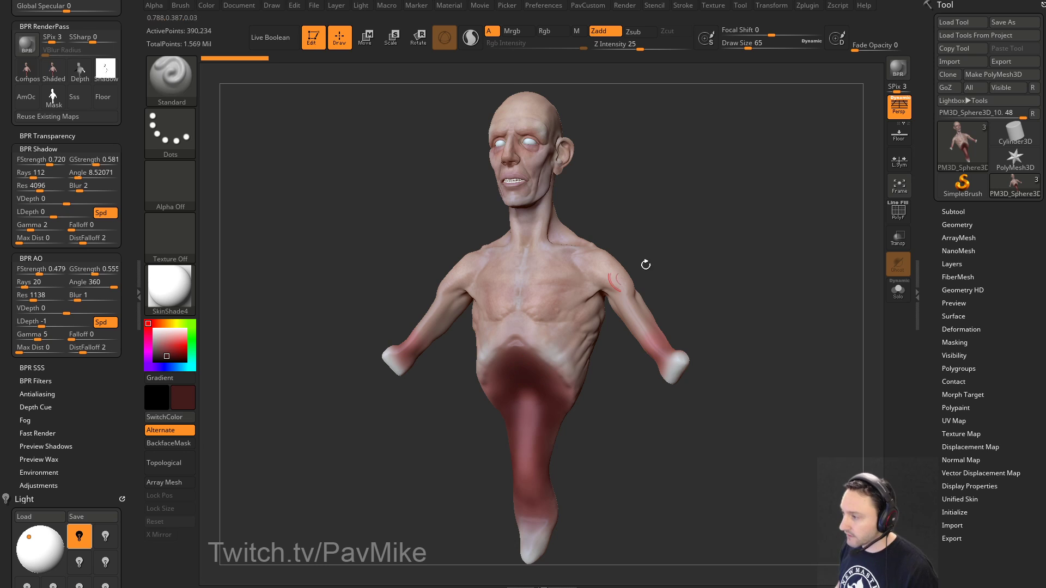
{"action": "left_click_drag", "start_coordinate": [644, 264], "coordinate": [672, 247]}
{"action": "left_click", "coordinate": [204, 11]}
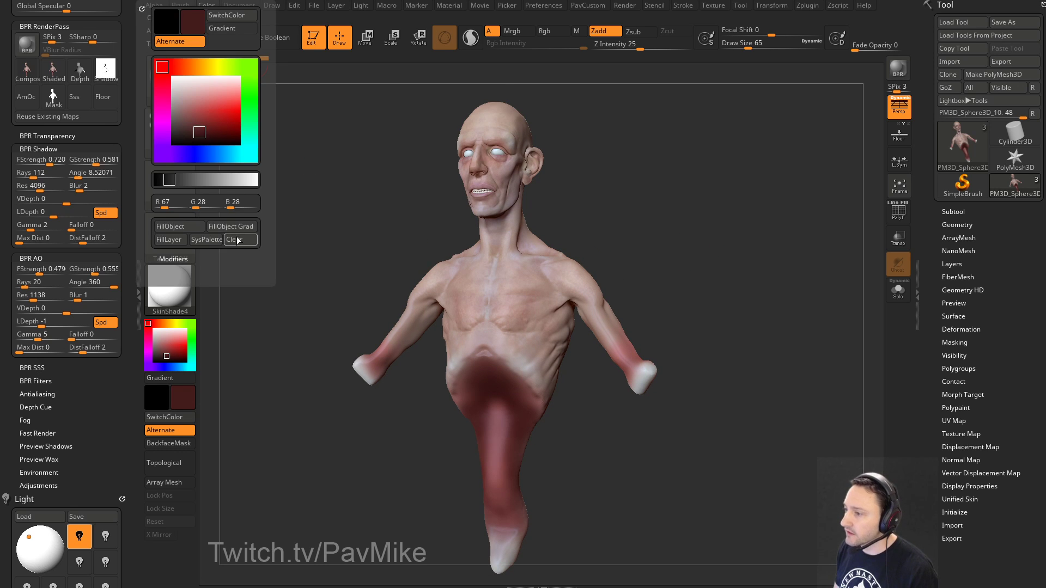
{"action": "left_click", "coordinate": [193, 228]}
{"action": "left_click_drag", "start_coordinate": [678, 189], "coordinate": [673, 235]}
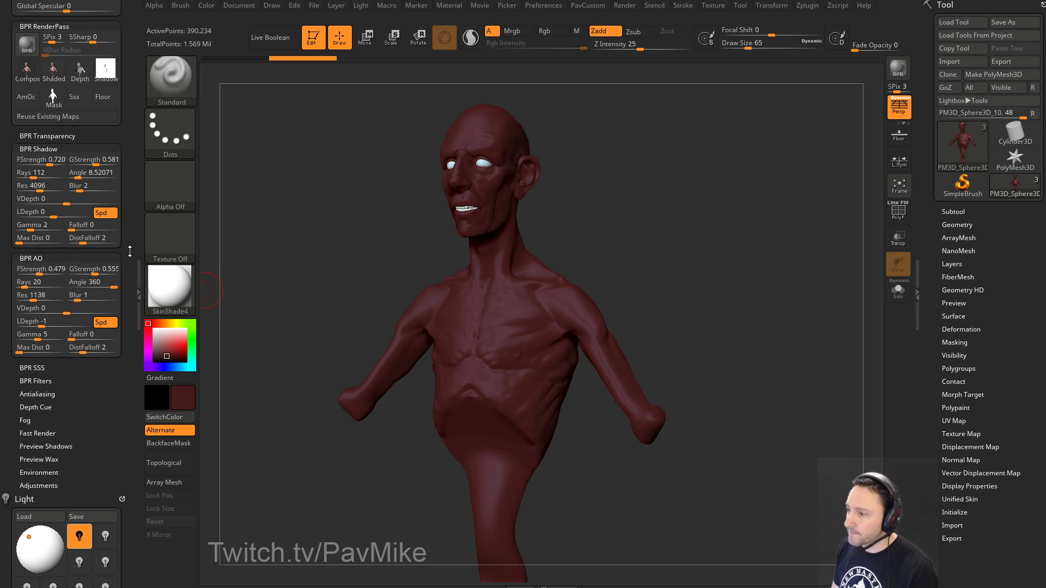
Step: Choose a medium orange-brown skin colour (R 137) and fill the whole body with it
{"action": "scroll", "coordinate": [87, 341], "scroll_direction": "down", "scroll_amount": 15}
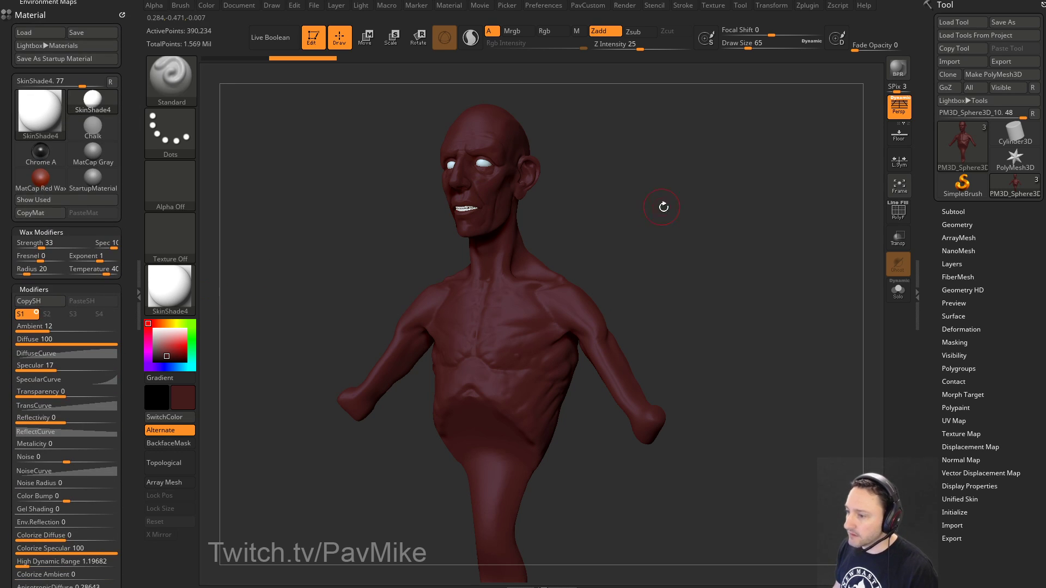
{"action": "left_click_drag", "start_coordinate": [664, 207], "coordinate": [661, 218]}
{"action": "left_click_drag", "start_coordinate": [657, 228], "coordinate": [678, 222]}
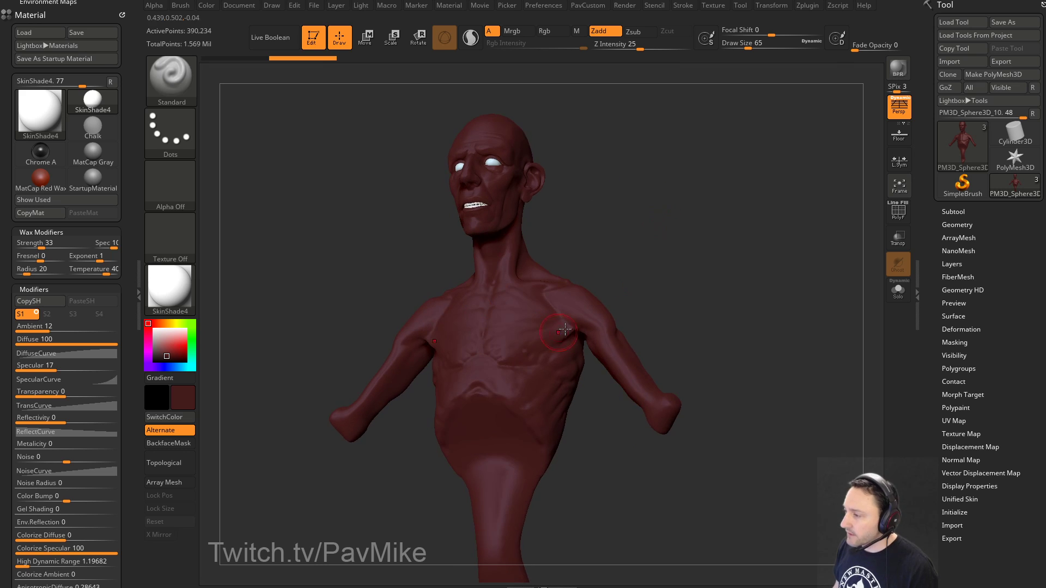
{"action": "left_click_drag", "start_coordinate": [677, 263], "coordinate": [665, 266]}
{"action": "left_click", "coordinate": [165, 323]}
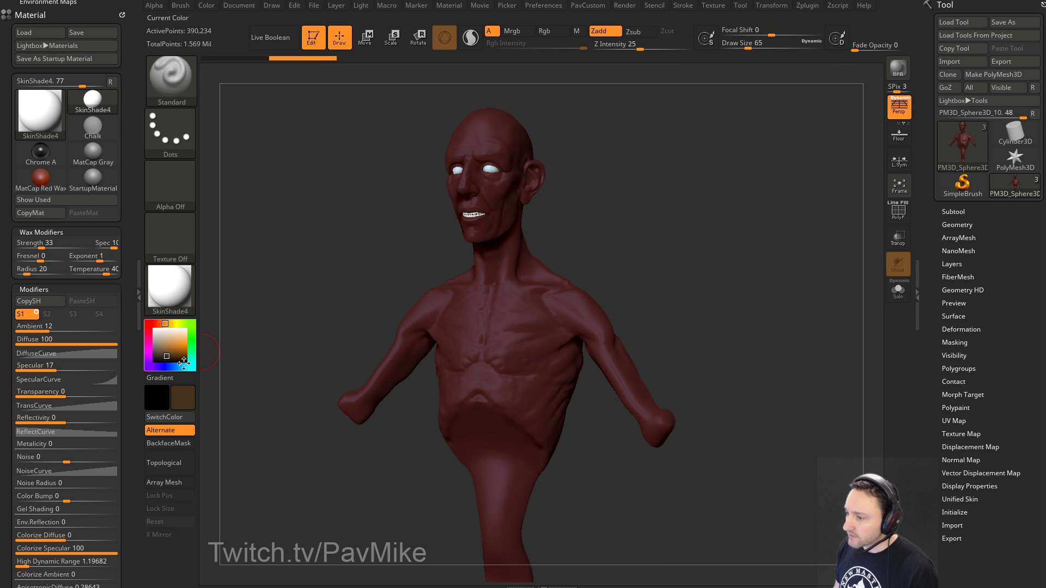
{"action": "key", "text": "s"}
{"action": "mouse_move", "coordinate": [618, 237]}
{"action": "left_mouse_down"}
{"action": "mouse_move", "coordinate": [632, 233]}
{"action": "mouse_move", "coordinate": [621, 240]}
{"action": "left_mouse_up"}
{"action": "left_click_drag", "start_coordinate": [160, 348], "coordinate": [160, 349]}
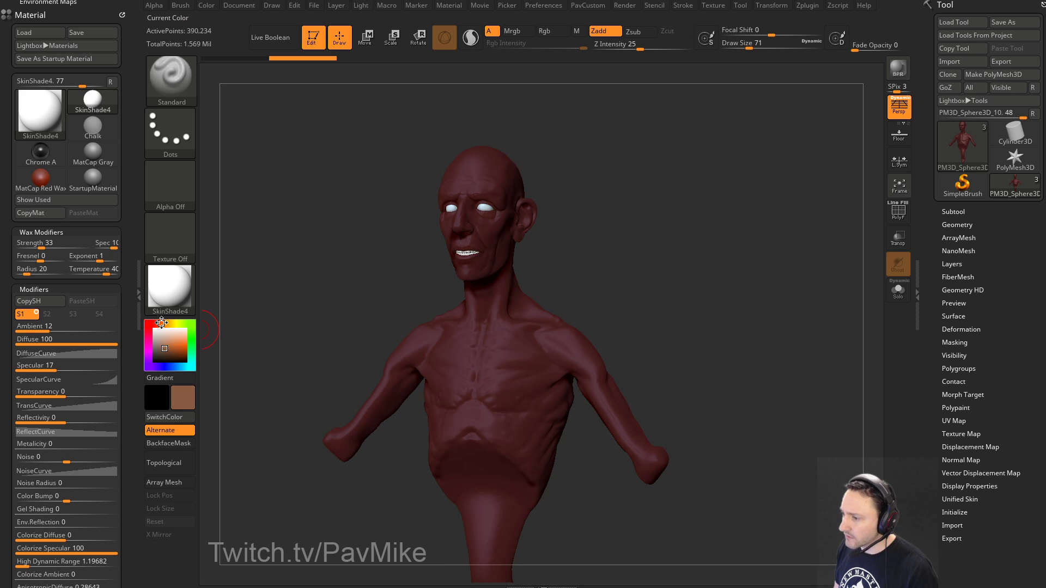
{"action": "left_click", "coordinate": [207, 8]}
{"action": "left_click", "coordinate": [232, 238]}
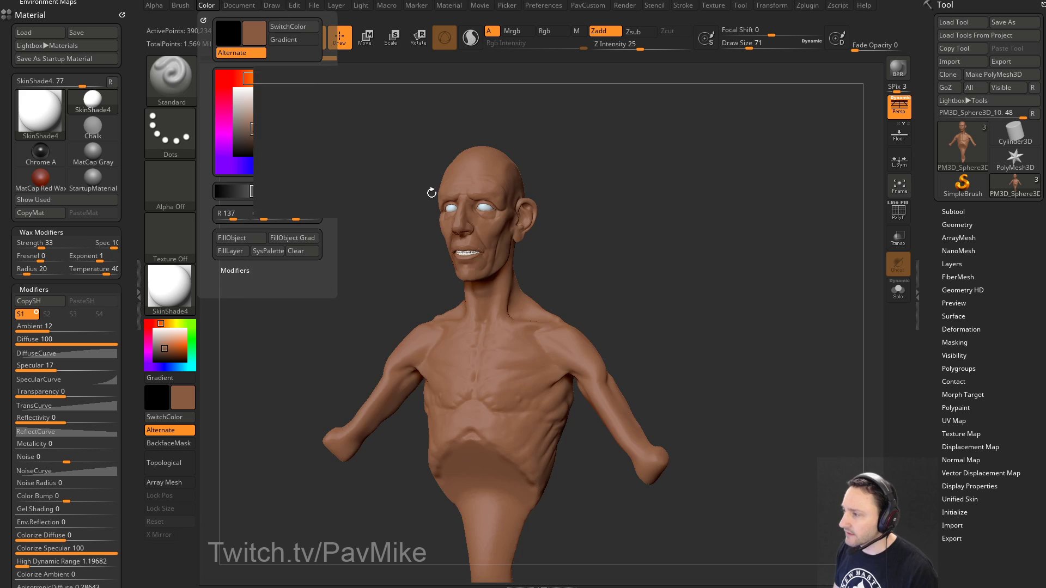
{"action": "left_click_drag", "start_coordinate": [649, 218], "coordinate": [644, 224]}
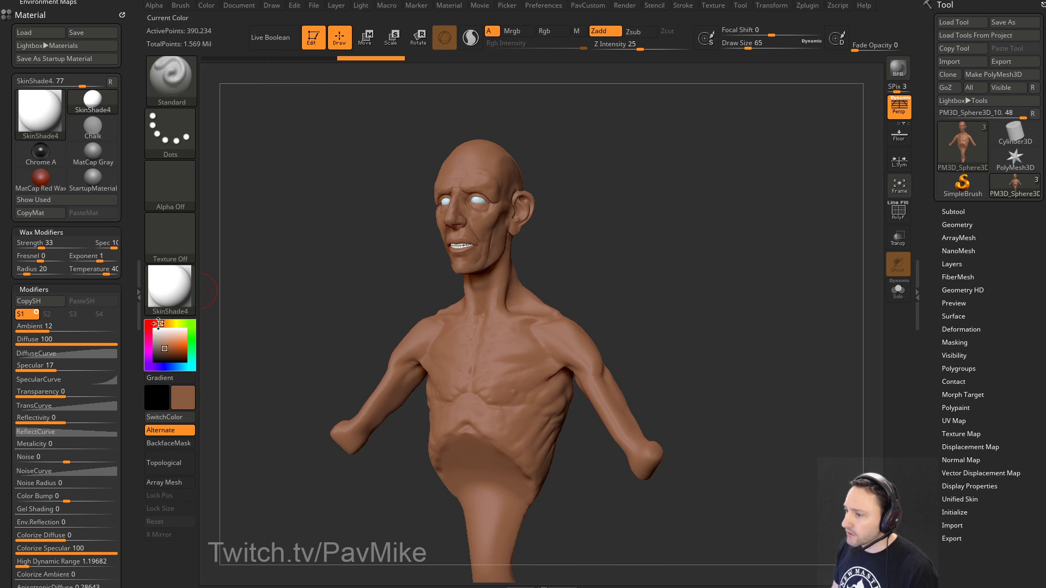
Step: Switch the paint colour to a muted red and set the brush to apply only Rgb colour without sculpting
{"action": "left_click", "coordinate": [159, 324]}
{"action": "left_click", "coordinate": [171, 185]}
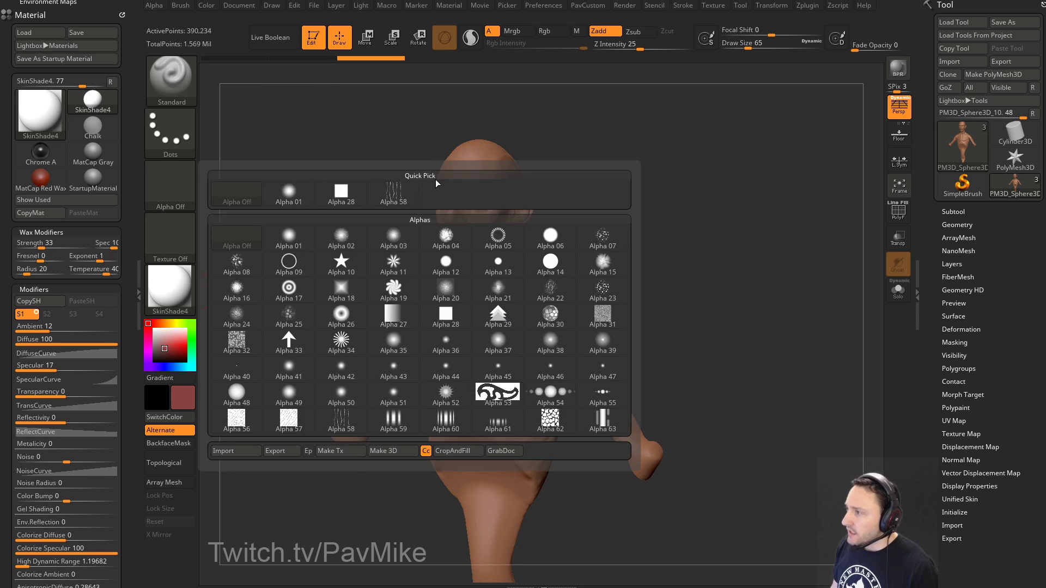
{"action": "left_click", "coordinate": [560, 32]}
{"action": "left_click", "coordinate": [175, 198]}
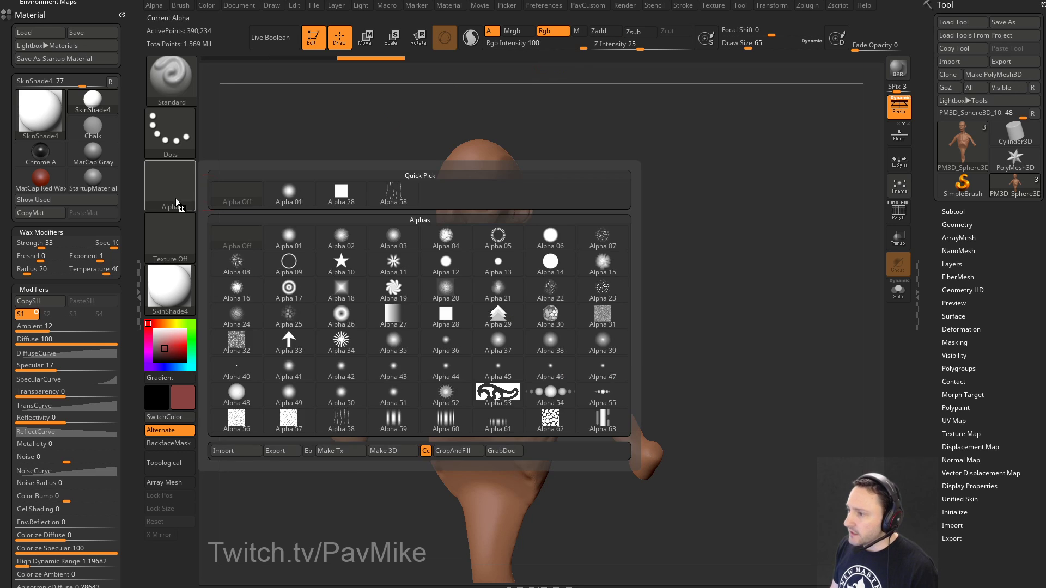
{"action": "left_click", "coordinate": [188, 90]}
{"action": "key", "text": "p"}
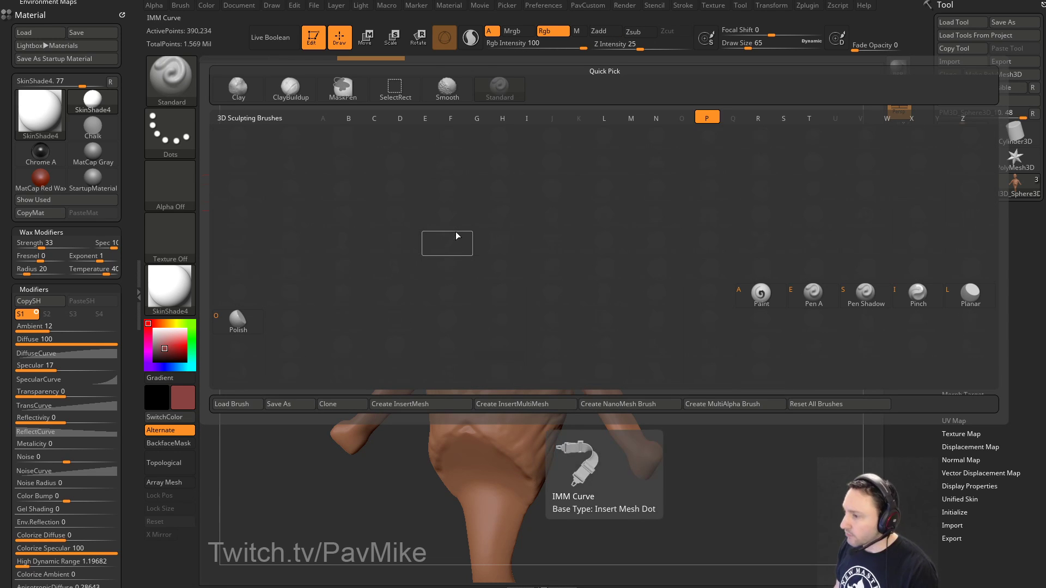
{"action": "left_click", "coordinate": [760, 297]}
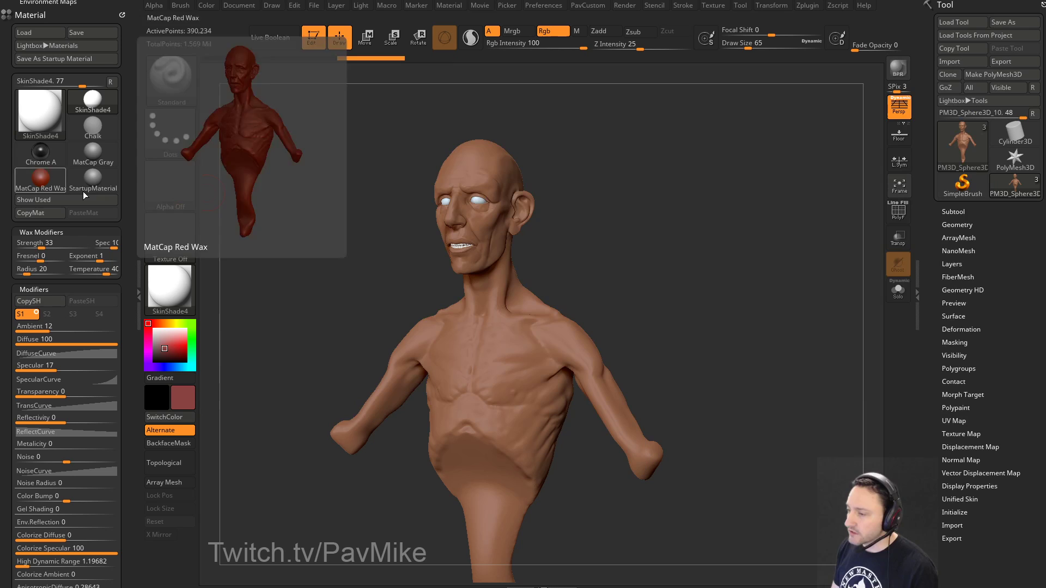
Step: Spray red mottling over the face, neck and chest using Alpha 07 with the Spray stroke
{"action": "left_click", "coordinate": [172, 165]}
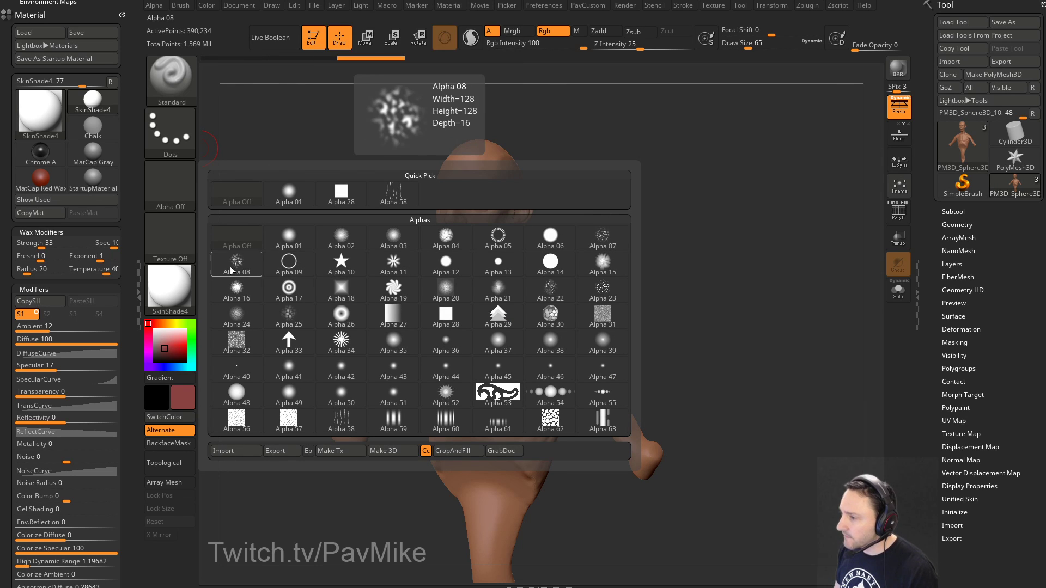
{"action": "left_click", "coordinate": [602, 236]}
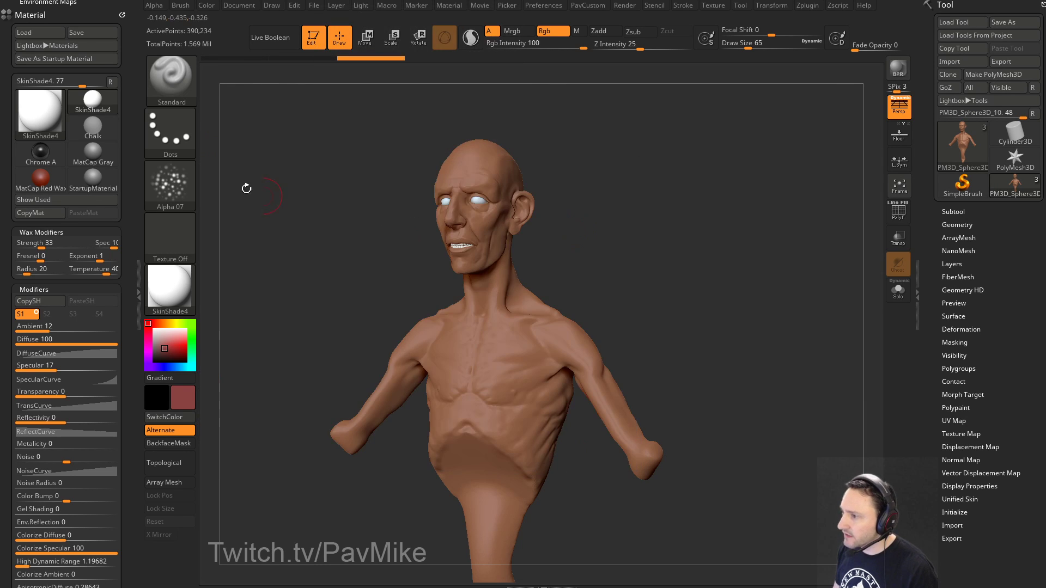
{"action": "left_click", "coordinate": [188, 144]}
{"action": "left_click", "coordinate": [444, 153]}
{"action": "mouse_move", "coordinate": [465, 301]}
{"action": "left_mouse_down"}
{"action": "mouse_move", "coordinate": [500, 351]}
{"action": "mouse_move", "coordinate": [473, 182]}
{"action": "left_mouse_up"}
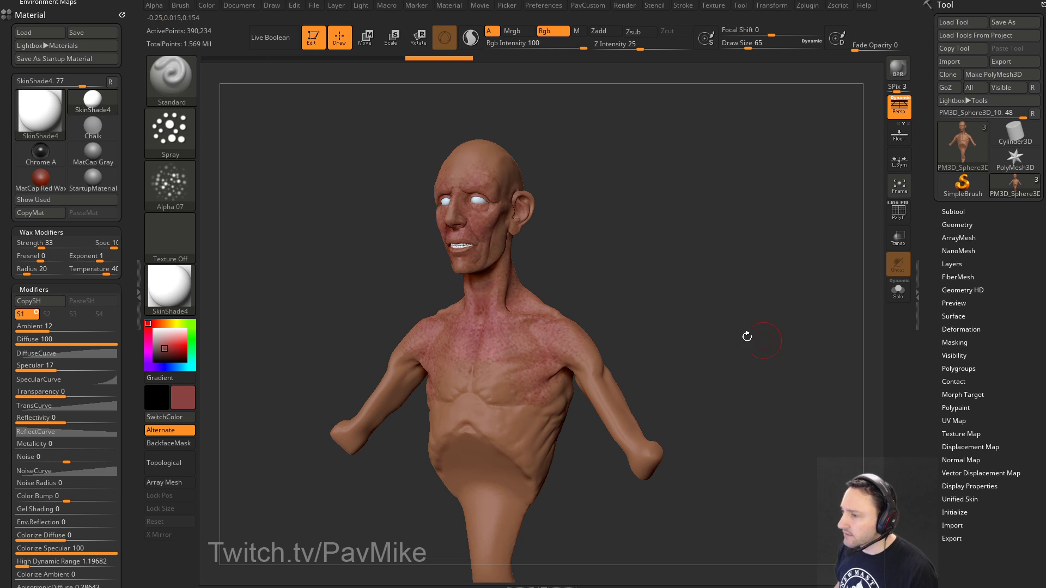
Step: Apply Alpha 22 with the DragRect stroke and stamp red veins over the face, neck and chest
{"action": "left_click", "coordinate": [170, 184]}
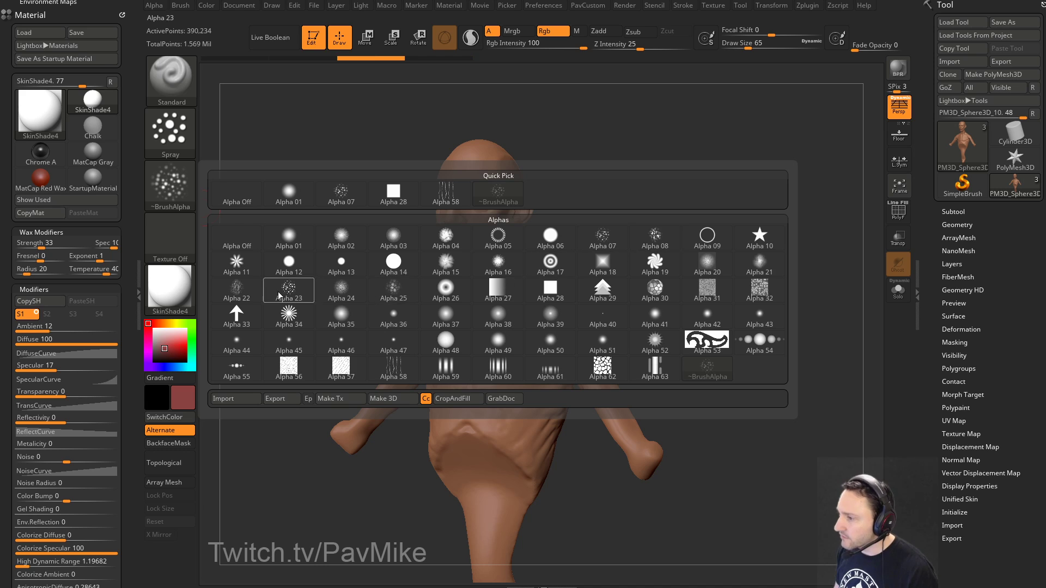
{"action": "left_click", "coordinate": [242, 288]}
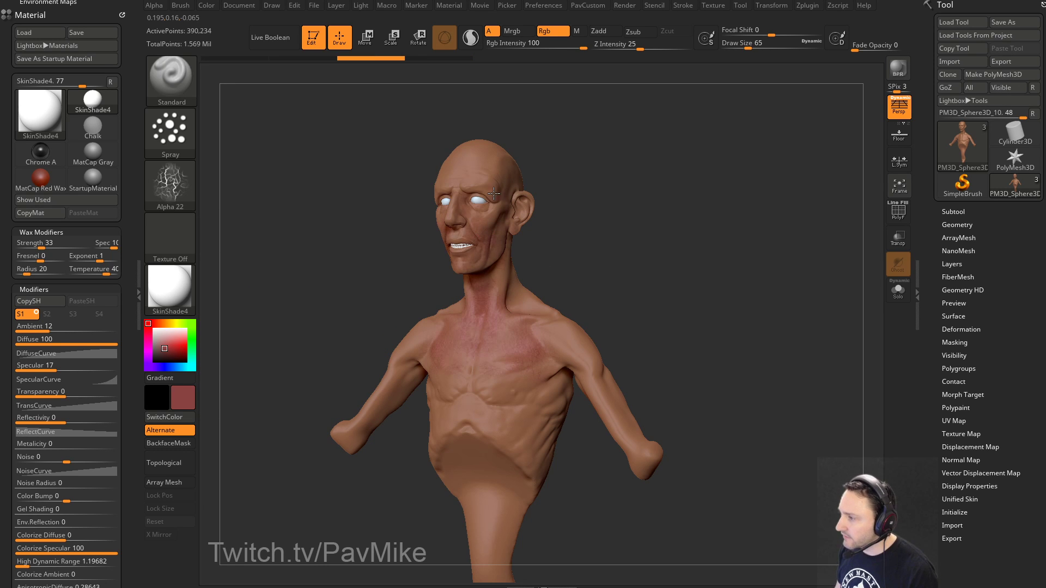
{"action": "left_click", "coordinate": [170, 132]}
{"action": "left_click", "coordinate": [237, 140]}
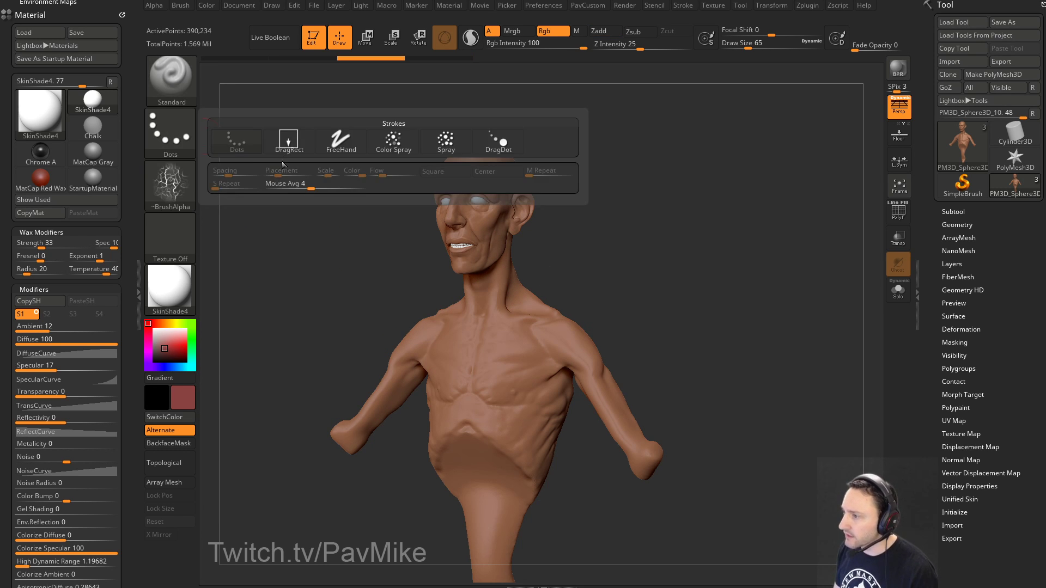
{"action": "left_click", "coordinate": [288, 141]}
{"action": "left_click_drag", "start_coordinate": [478, 261], "coordinate": [500, 262]}
{"action": "mouse_move", "coordinate": [493, 289]}
{"action": "left_mouse_down"}
{"action": "mouse_move", "coordinate": [512, 340]}
{"action": "mouse_move", "coordinate": [587, 418]}
{"action": "left_mouse_up"}
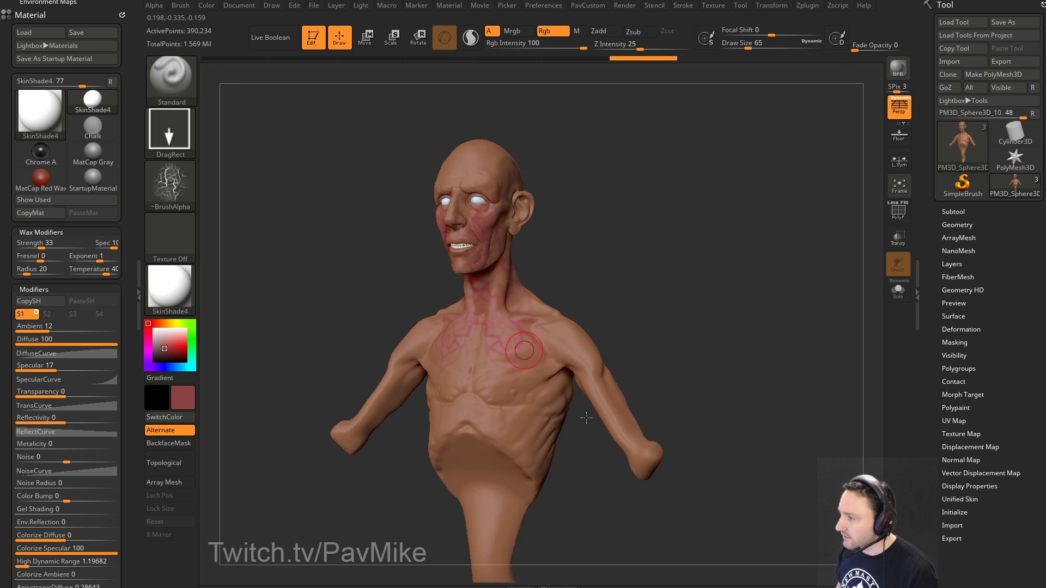
{"action": "left_click_drag", "start_coordinate": [517, 400], "coordinate": [572, 460]}
Step: Stamp the red vein pattern over the back of the head and neck, the upper back, shoulders, arms and forehead
{"action": "mouse_move", "coordinate": [706, 293]}
{"action": "left_mouse_down"}
{"action": "mouse_move", "coordinate": [606, 261]}
{"action": "mouse_move", "coordinate": [600, 298]}
{"action": "left_mouse_up"}
{"action": "left_click_drag", "start_coordinate": [591, 233], "coordinate": [595, 273]}
{"action": "left_click_drag", "start_coordinate": [583, 169], "coordinate": [594, 221]}
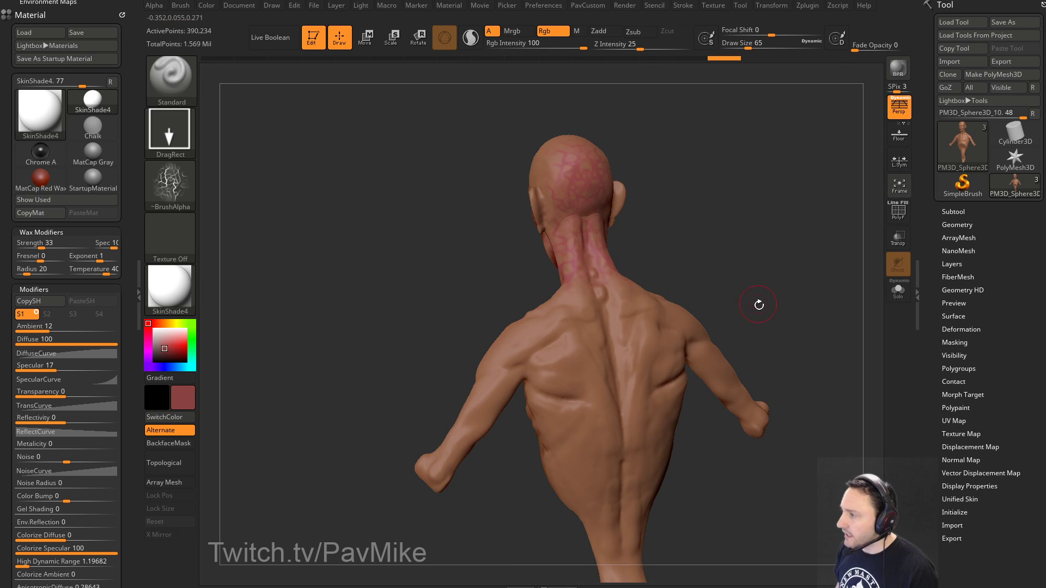
{"action": "left_click_drag", "start_coordinate": [759, 304], "coordinate": [800, 305]}
{"action": "mouse_move", "coordinate": [488, 280]}
{"action": "left_mouse_down"}
{"action": "mouse_move", "coordinate": [485, 336]}
{"action": "mouse_move", "coordinate": [444, 351]}
{"action": "left_mouse_up"}
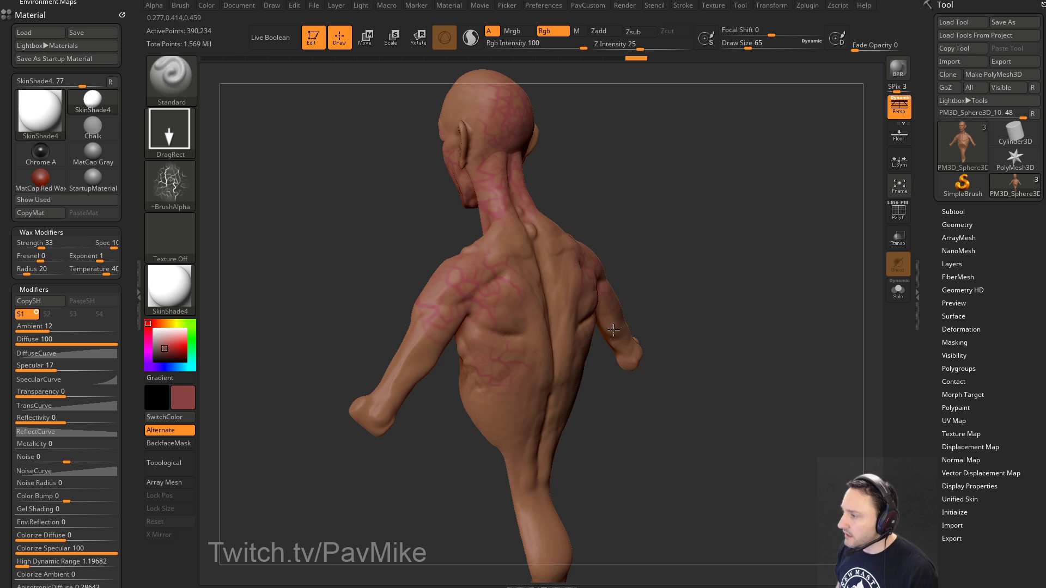
{"action": "left_click_drag", "start_coordinate": [620, 285], "coordinate": [664, 284]}
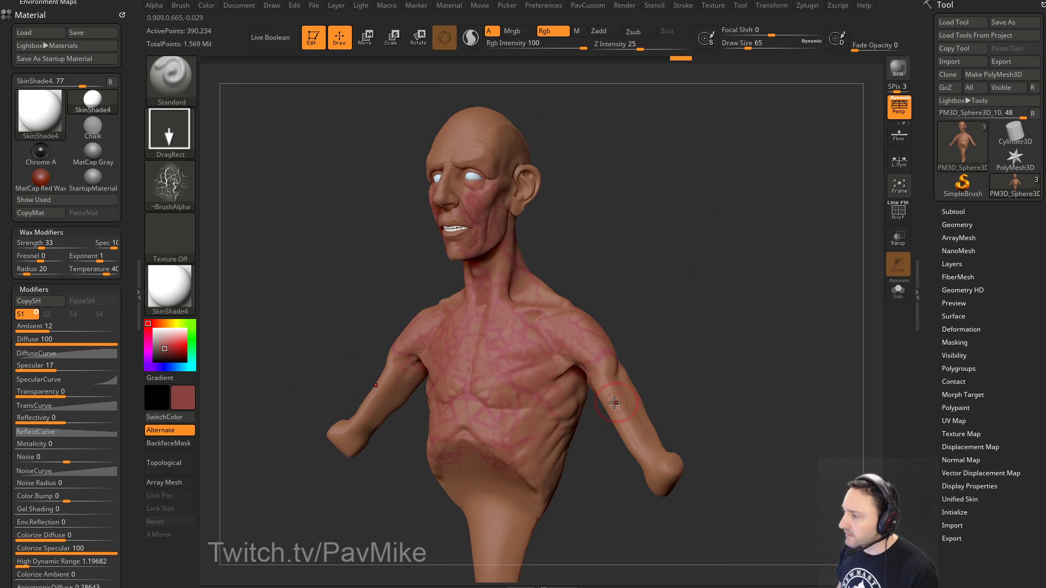
{"action": "left_click_drag", "start_coordinate": [543, 183], "coordinate": [367, 210]}
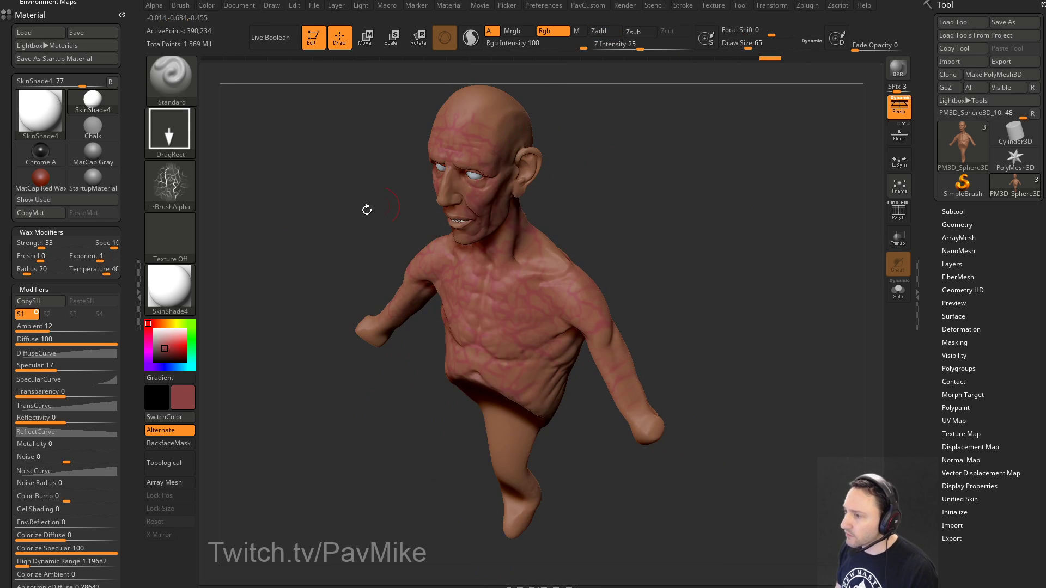
Step: Switch the paint colour to a muted blue and stamp the vein pattern over the forehead, face, neck and chest
{"action": "left_click", "coordinate": [170, 367]}
{"action": "left_click_drag", "start_coordinate": [606, 194], "coordinate": [587, 205]}
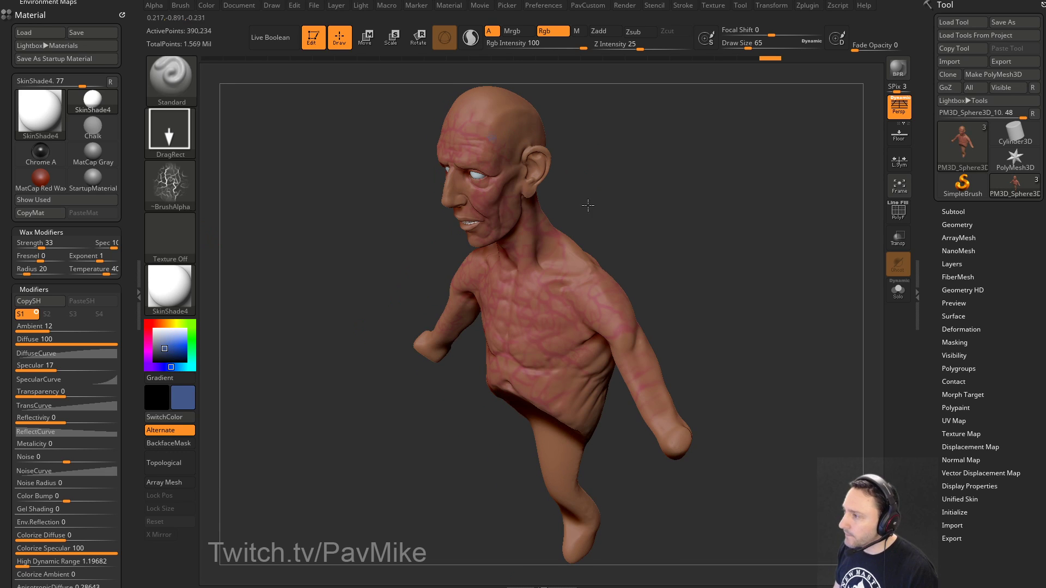
{"action": "left_click_drag", "start_coordinate": [695, 247], "coordinate": [690, 235]}
{"action": "left_click_drag", "start_coordinate": [484, 201], "coordinate": [559, 271]}
{"action": "left_click_drag", "start_coordinate": [553, 324], "coordinate": [631, 288]}
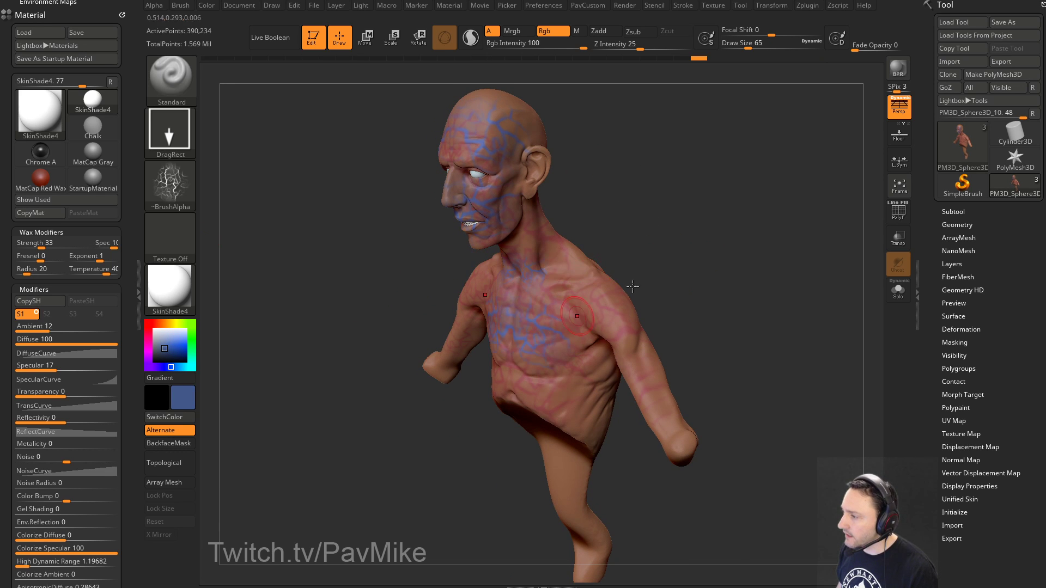
Step: Stamp blue veins over the upper back, shoulder blades, upper arms and the back of the head
{"action": "left_click_drag", "start_coordinate": [725, 245], "coordinate": [610, 298]}
{"action": "left_click_drag", "start_coordinate": [704, 242], "coordinate": [660, 283]}
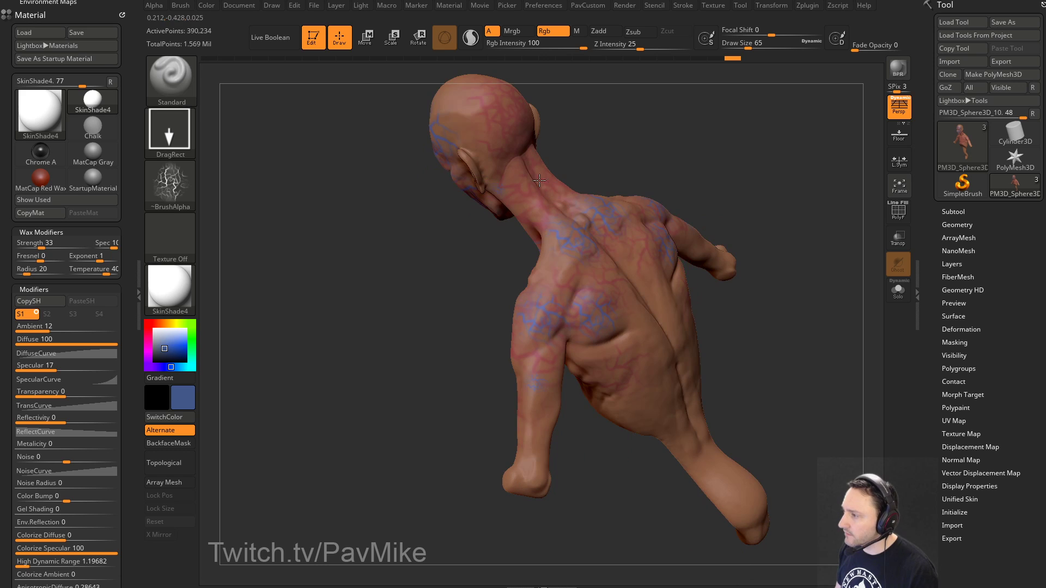
{"action": "left_click_drag", "start_coordinate": [510, 201], "coordinate": [536, 179]}
{"action": "left_click_drag", "start_coordinate": [490, 113], "coordinate": [469, 110]}
{"action": "left_click_drag", "start_coordinate": [677, 168], "coordinate": [687, 151]}
{"action": "mouse_move", "coordinate": [711, 234]}
{"action": "left_mouse_down"}
{"action": "mouse_move", "coordinate": [754, 185]}
{"action": "mouse_move", "coordinate": [706, 251]}
{"action": "left_mouse_up"}
Step: Stamp green veins over the forehead, neck, shoulders and chest, lowering Rgb Intensity to 49
{"action": "left_click_drag", "start_coordinate": [195, 352], "coordinate": [192, 341]}
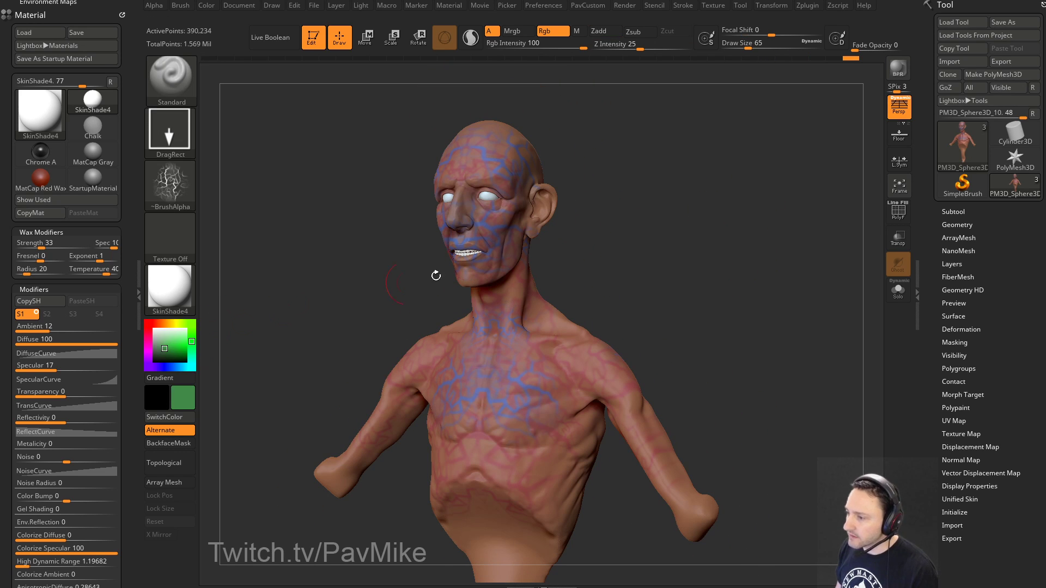
{"action": "left_click_drag", "start_coordinate": [675, 220], "coordinate": [596, 264]}
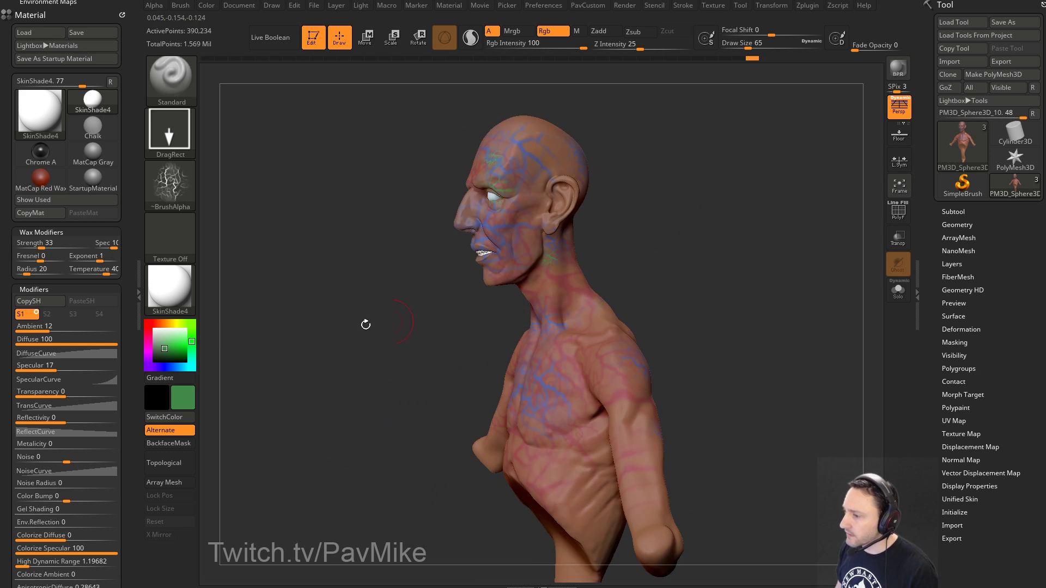
{"action": "left_click", "coordinate": [554, 46]}
{"action": "left_click_drag", "start_coordinate": [702, 250], "coordinate": [544, 276], "text": "alt"}
{"action": "left_click_drag", "start_coordinate": [550, 341], "coordinate": [523, 276]}
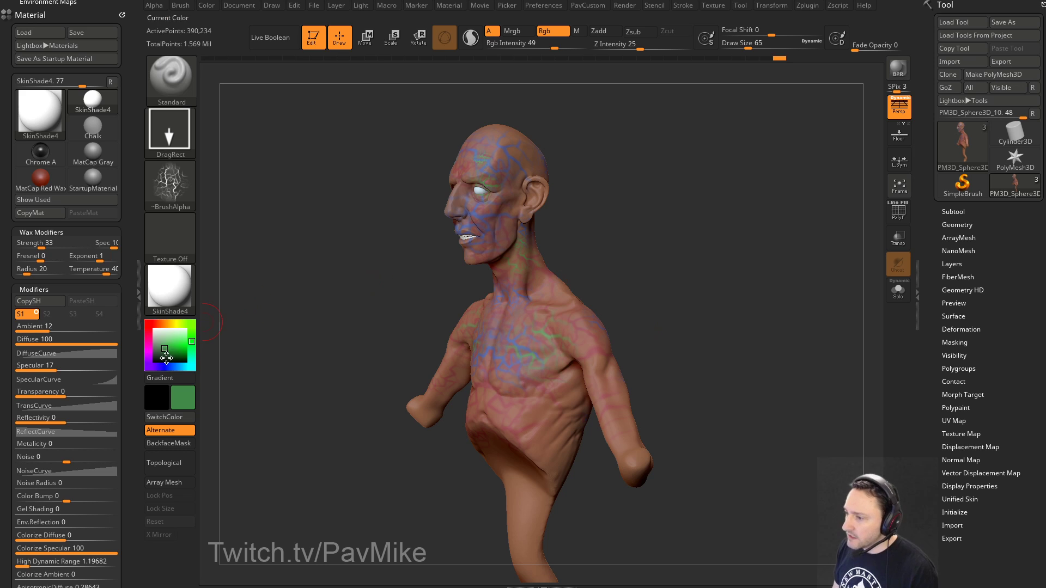
Step: Switch the paint colour to teal and stamp veins on the forehead, the back of the head and the nape
{"action": "left_click_drag", "start_coordinate": [166, 357], "coordinate": [484, 203]}
{"action": "left_click_drag", "start_coordinate": [730, 233], "coordinate": [591, 217]}
{"action": "left_click_drag", "start_coordinate": [522, 189], "coordinate": [542, 226]}
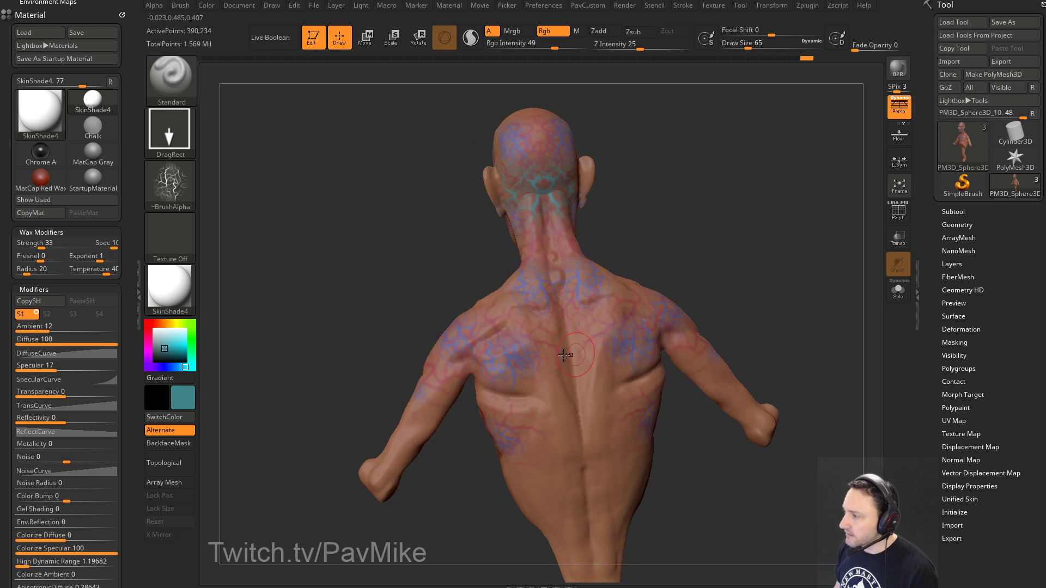
{"action": "mouse_move", "coordinate": [675, 305]}
{"action": "left_mouse_down"}
{"action": "mouse_move", "coordinate": [754, 247]}
{"action": "mouse_move", "coordinate": [591, 267]}
{"action": "mouse_move", "coordinate": [577, 208]}
{"action": "left_mouse_up"}
Step: Stamp orange-brown and muted red veins over the head, neck, shoulders and torso, raising Draw Size to 74 for the red
{"action": "left_click", "coordinate": [161, 324]}
{"action": "left_click_drag", "start_coordinate": [530, 132], "coordinate": [567, 141]}
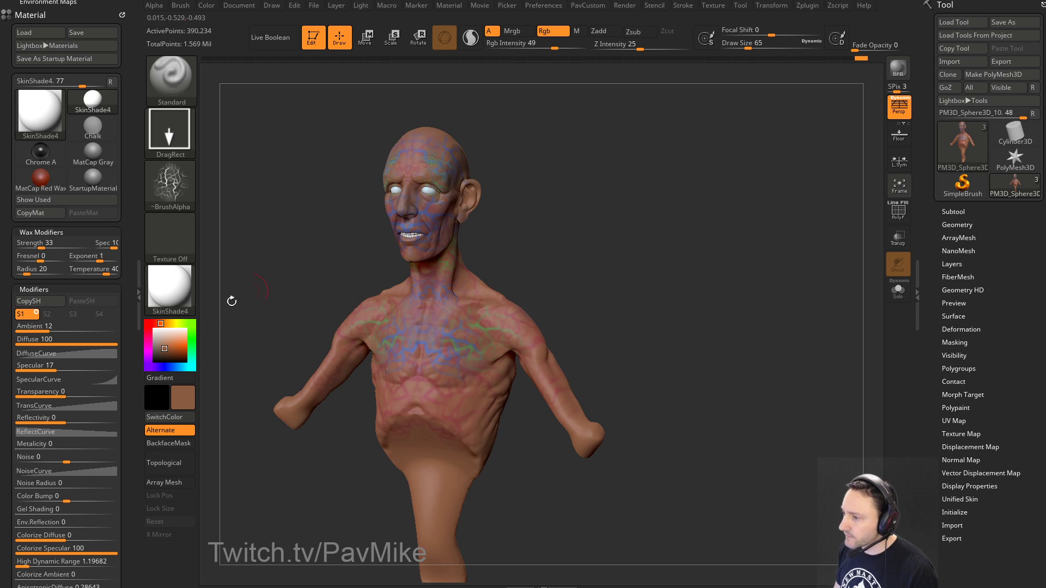
{"action": "left_click", "coordinate": [148, 323]}
{"action": "left_click_drag", "start_coordinate": [539, 189], "coordinate": [627, 233], "text": "alt"}
{"action": "key", "text": "2"}
{"action": "left_click_drag", "start_coordinate": [627, 233], "coordinate": [572, 231]}
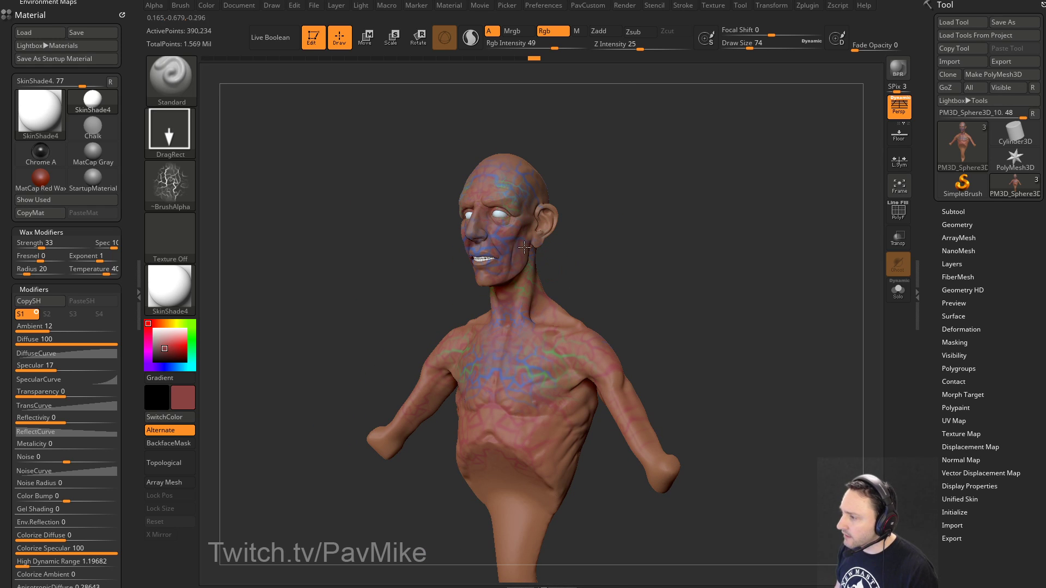
{"action": "mouse_move", "coordinate": [637, 282]}
{"action": "left_mouse_down"}
{"action": "mouse_move", "coordinate": [576, 264]}
{"action": "mouse_move", "coordinate": [692, 285]}
{"action": "mouse_move", "coordinate": [585, 252]}
{"action": "mouse_move", "coordinate": [626, 289]}
{"action": "left_mouse_up"}
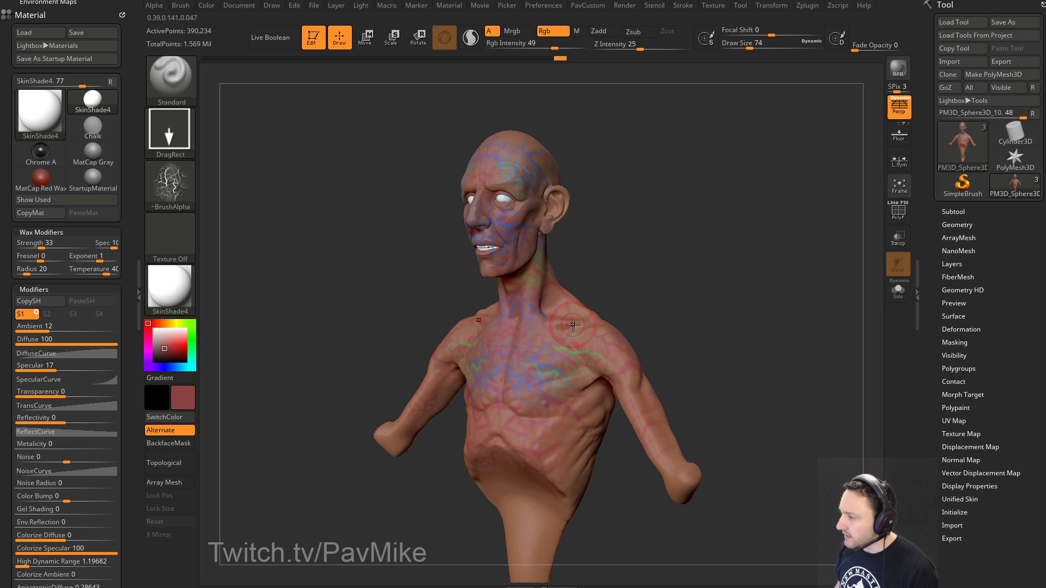
{"action": "left_click_drag", "start_coordinate": [643, 390], "coordinate": [655, 403]}
{"action": "left_click_drag", "start_coordinate": [668, 366], "coordinate": [662, 400]}
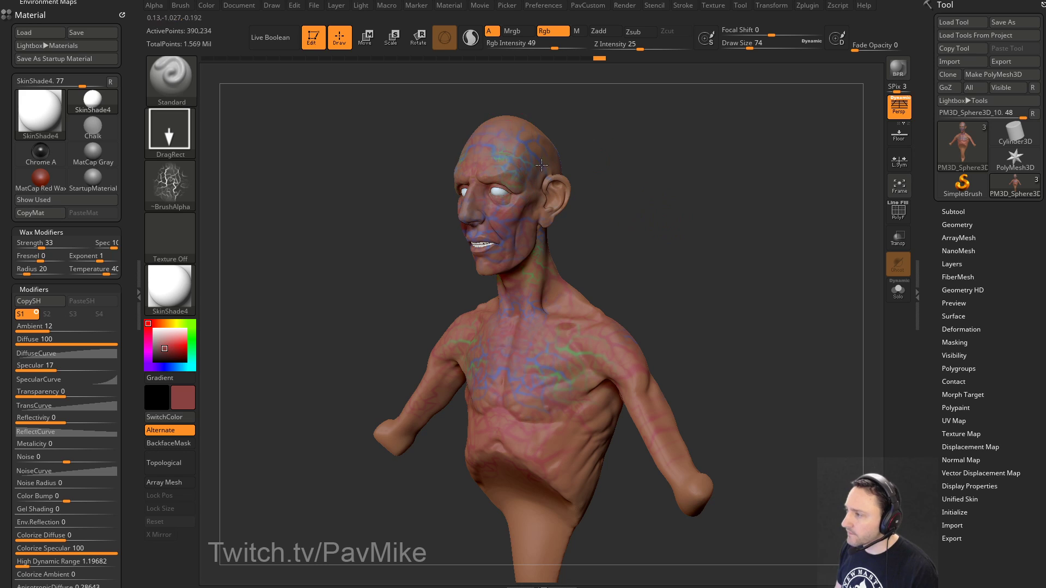
{"action": "mouse_move", "coordinate": [682, 164]}
{"action": "left_mouse_down"}
{"action": "mouse_move", "coordinate": [577, 162]}
{"action": "mouse_move", "coordinate": [717, 158]}
{"action": "mouse_move", "coordinate": [338, 191]}
{"action": "left_mouse_up"}
Step: Configure the brush with the Spray stroke, Alpha 08, Rgb Intensity 24 and a light salmon skin colour
{"action": "left_click", "coordinate": [171, 130]}
{"action": "left_click", "coordinate": [445, 141]}
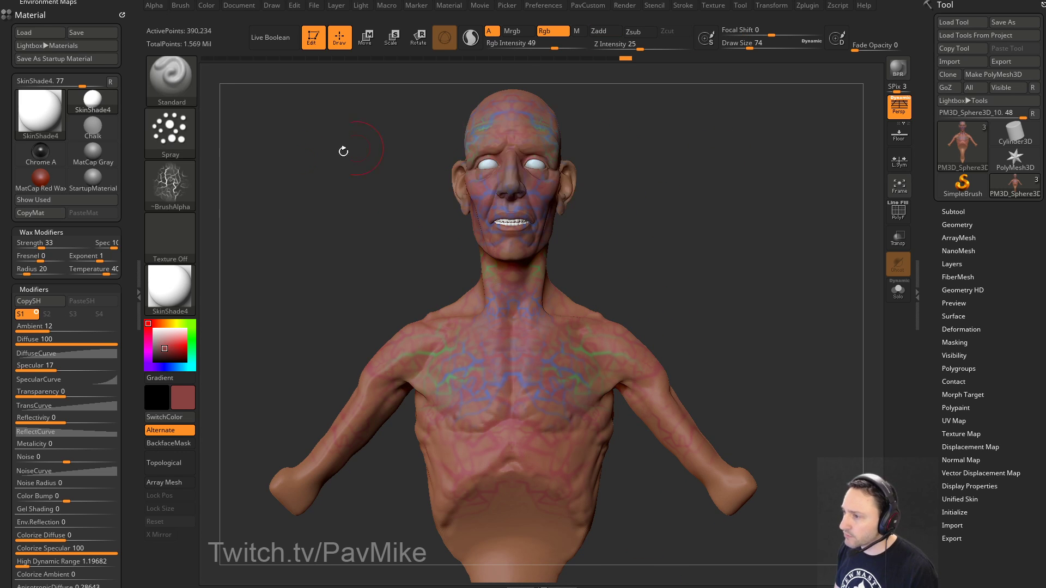
{"action": "left_click_drag", "start_coordinate": [553, 48], "coordinate": [535, 48]}
{"action": "left_click", "coordinate": [175, 174]}
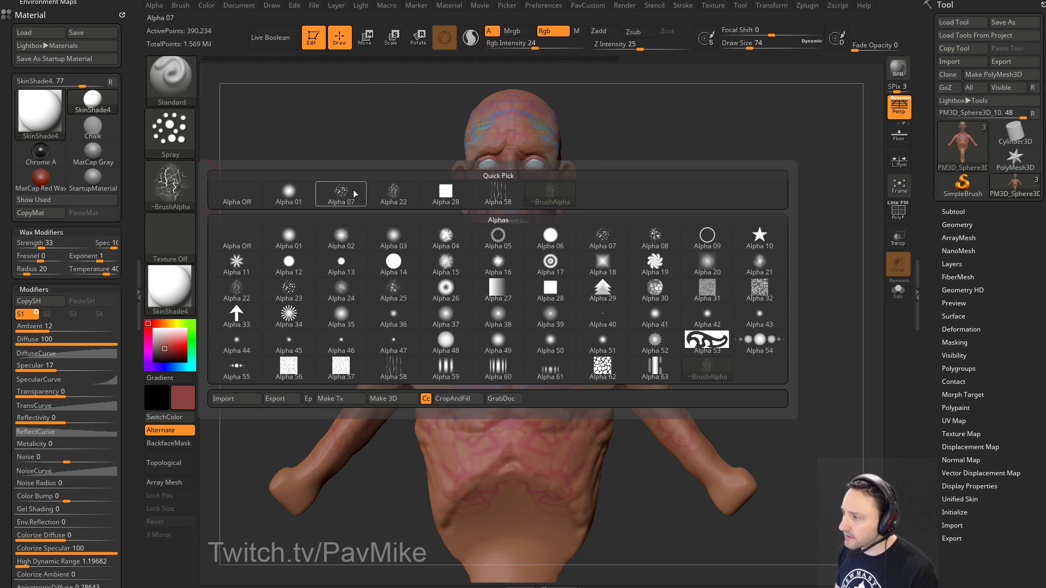
{"action": "left_click", "coordinate": [676, 242]}
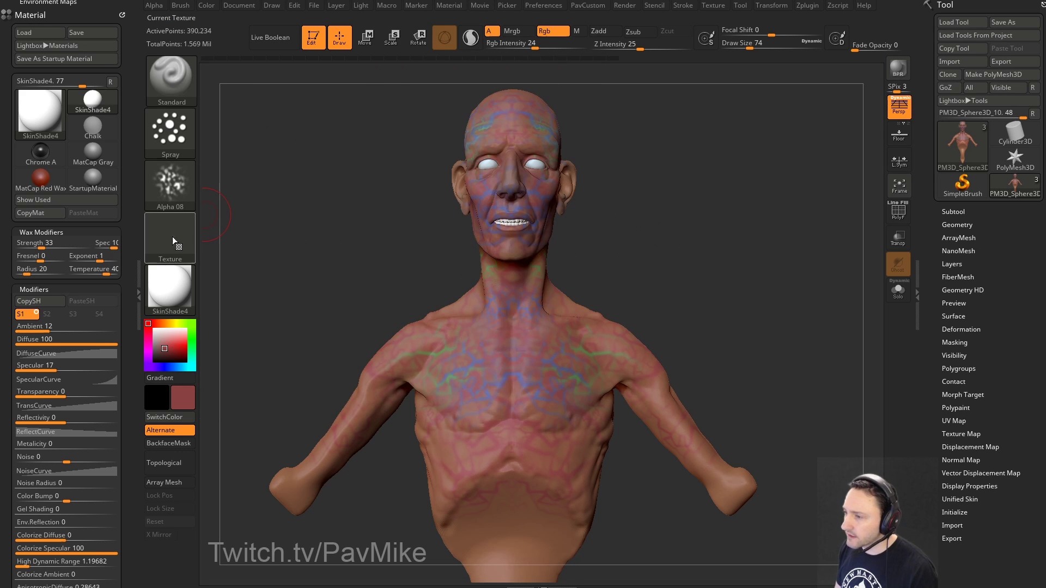
{"action": "left_click", "coordinate": [159, 324]}
{"action": "left_click", "coordinate": [165, 342]}
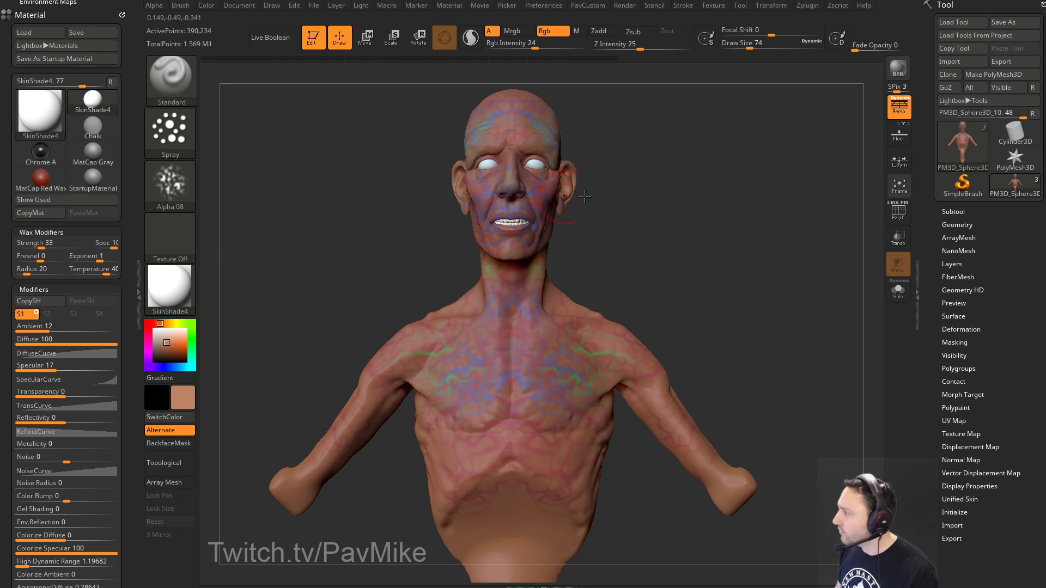
Step: Spray the salmon skin tone over the veins on the forehead, face and chest, reducing Draw Size to 59
{"action": "left_click_drag", "start_coordinate": [681, 236], "coordinate": [645, 225]}
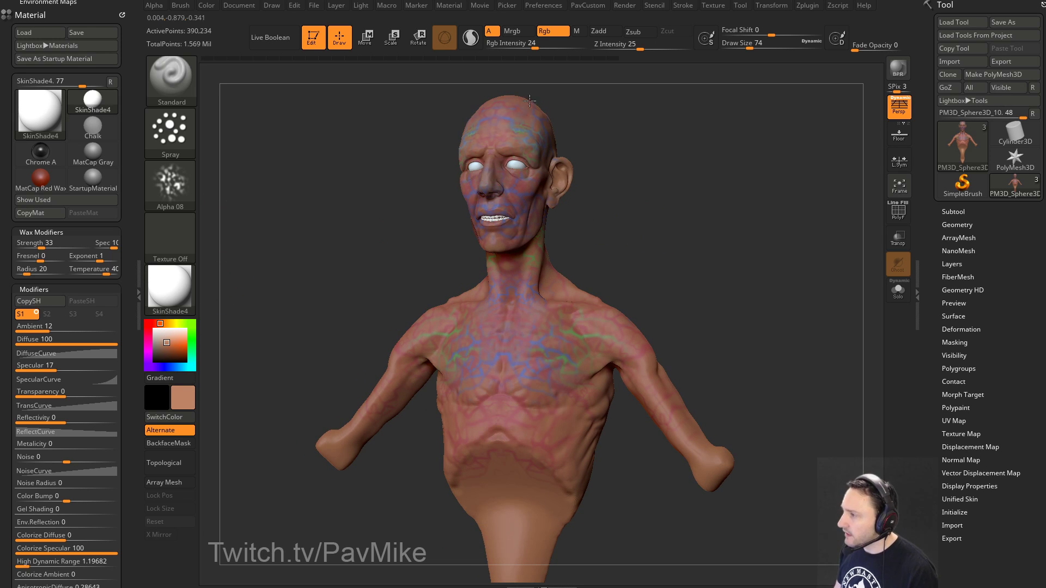
{"action": "mouse_move", "coordinate": [643, 136]}
{"action": "left_mouse_down"}
{"action": "mouse_move", "coordinate": [623, 157]}
{"action": "mouse_move", "coordinate": [583, 150]}
{"action": "left_mouse_up"}
{"action": "mouse_move", "coordinate": [516, 162]}
{"action": "left_mouse_down"}
{"action": "mouse_move", "coordinate": [494, 178]}
{"action": "mouse_move", "coordinate": [506, 213]}
{"action": "left_mouse_up"}
{"action": "mouse_move", "coordinate": [632, 194]}
{"action": "left_mouse_down"}
{"action": "mouse_move", "coordinate": [599, 191]}
{"action": "mouse_move", "coordinate": [599, 162]}
{"action": "mouse_move", "coordinate": [631, 129]}
{"action": "left_mouse_up"}
{"action": "mouse_move", "coordinate": [644, 116]}
{"action": "left_mouse_down"}
{"action": "mouse_move", "coordinate": [770, 96]}
{"action": "mouse_move", "coordinate": [791, 104]}
{"action": "left_mouse_up"}
{"action": "key", "text": "s"}
{"action": "left_click_drag", "start_coordinate": [553, 249], "coordinate": [549, 249]}
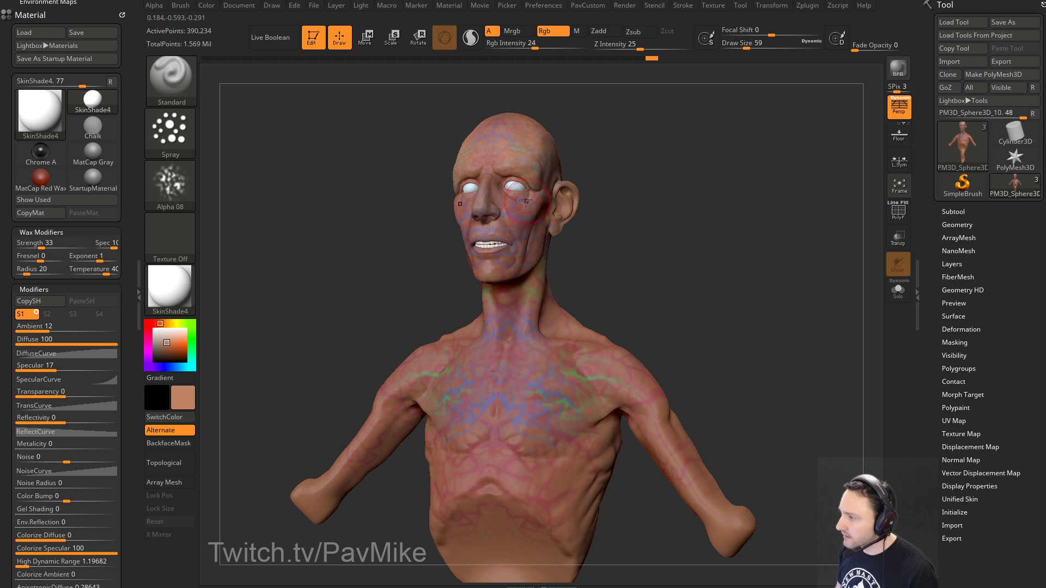
{"action": "left_click_drag", "start_coordinate": [651, 201], "coordinate": [621, 203]}
{"action": "mouse_move", "coordinate": [531, 259]}
{"action": "left_mouse_down"}
{"action": "mouse_move", "coordinate": [531, 400]}
{"action": "mouse_move", "coordinate": [574, 421]}
{"action": "left_mouse_up"}
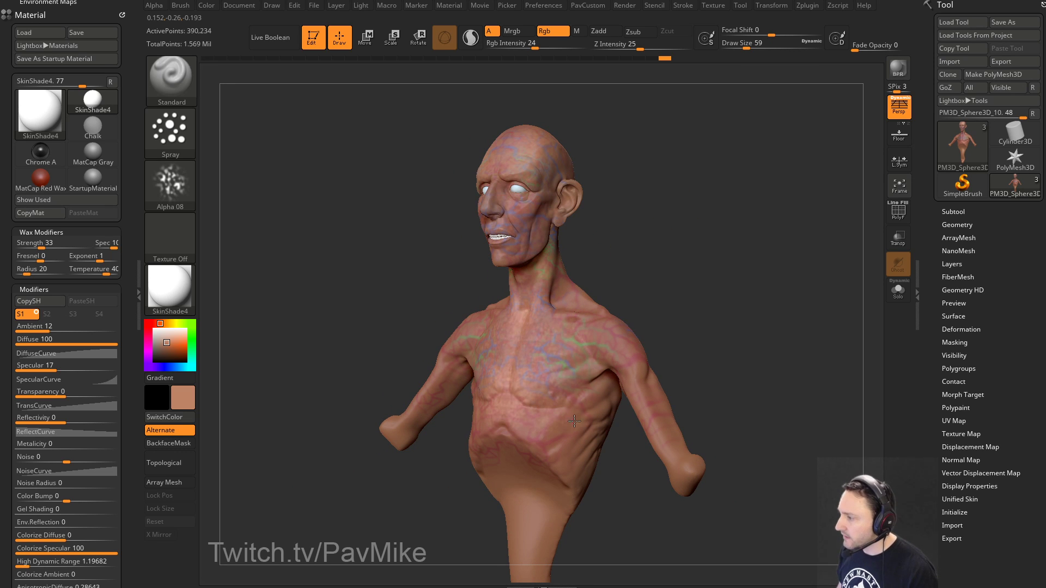
Step: Spray the salmon skin tone over the sides of the torso, arms, back, neck and sides of the head to soften the veins
{"action": "left_click_drag", "start_coordinate": [675, 217], "coordinate": [615, 234]}
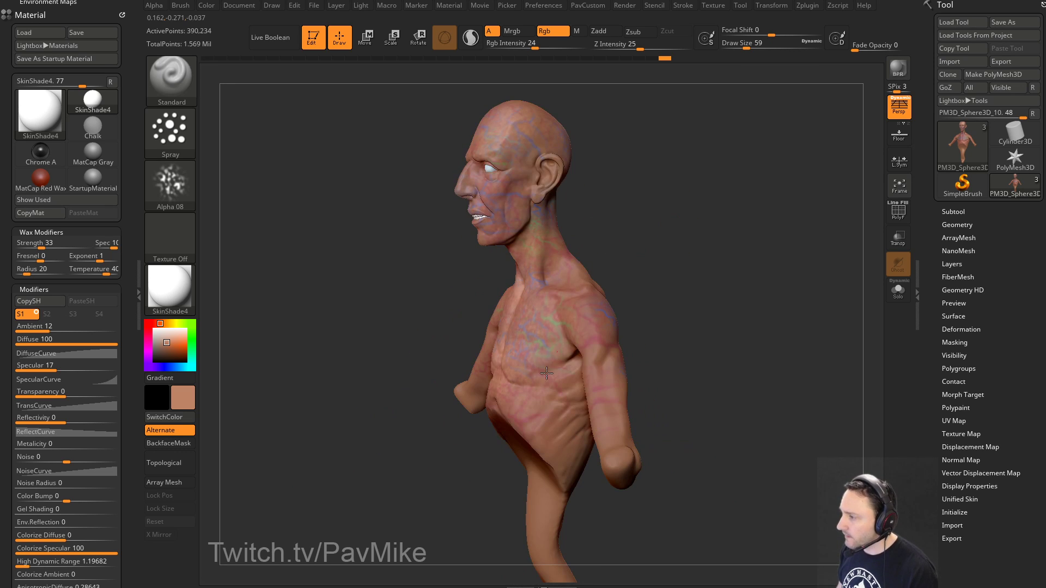
{"action": "left_click_drag", "start_coordinate": [694, 400], "coordinate": [627, 384]}
{"action": "mouse_move", "coordinate": [534, 377]}
{"action": "left_mouse_down"}
{"action": "mouse_move", "coordinate": [547, 406]}
{"action": "mouse_move", "coordinate": [617, 417]}
{"action": "left_mouse_up"}
{"action": "left_click_drag", "start_coordinate": [467, 382], "coordinate": [484, 335]}
{"action": "mouse_move", "coordinate": [551, 305]}
{"action": "left_mouse_down"}
{"action": "mouse_move", "coordinate": [553, 343]}
{"action": "mouse_move", "coordinate": [578, 366]}
{"action": "left_mouse_up"}
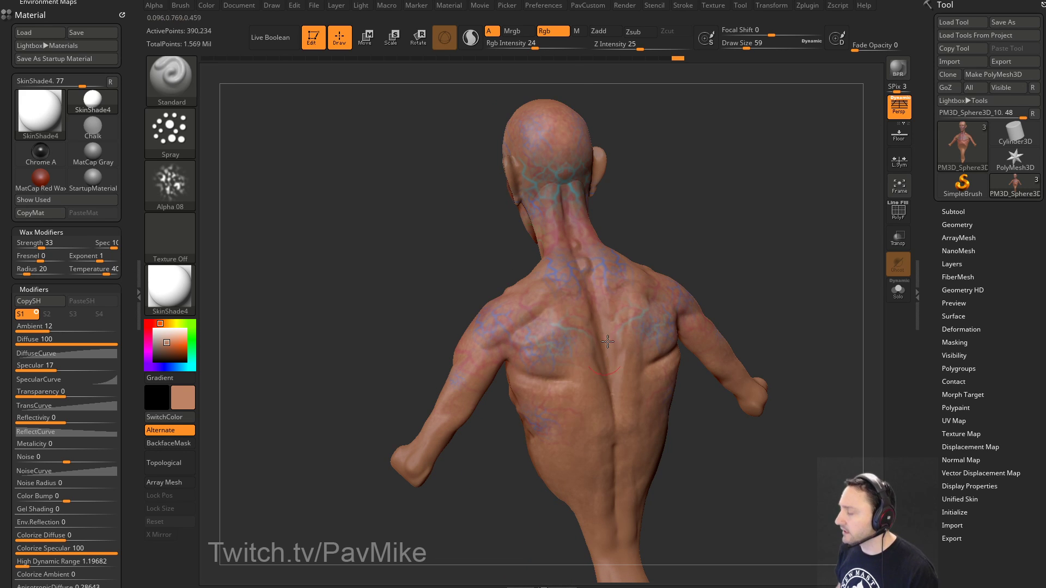
{"action": "left_click_drag", "start_coordinate": [491, 408], "coordinate": [534, 438]}
{"action": "mouse_move", "coordinate": [561, 286]}
{"action": "left_mouse_down"}
{"action": "mouse_move", "coordinate": [540, 215]}
{"action": "mouse_move", "coordinate": [551, 247]}
{"action": "left_mouse_up"}
{"action": "left_click_drag", "start_coordinate": [661, 120], "coordinate": [613, 111]}
{"action": "left_click_drag", "start_coordinate": [633, 148], "coordinate": [592, 128]}
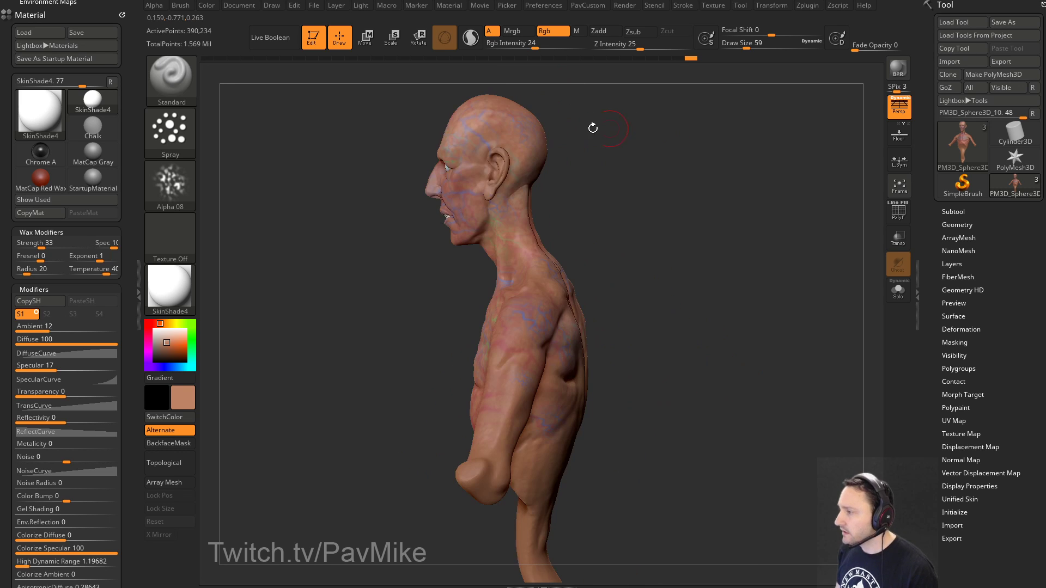
{"action": "left_click_drag", "start_coordinate": [526, 189], "coordinate": [590, 187]}
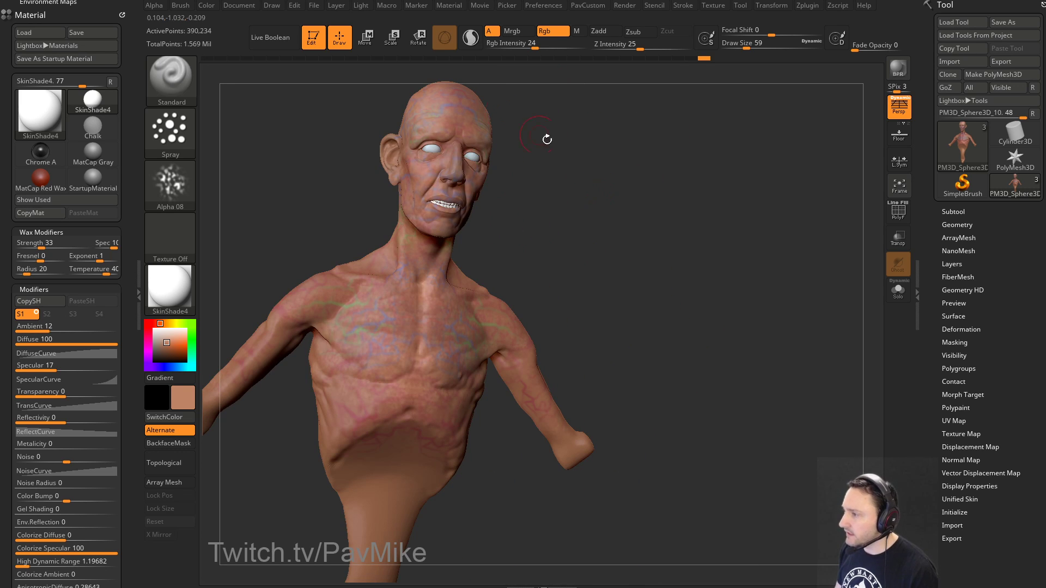
{"action": "left_click_drag", "start_coordinate": [544, 140], "coordinate": [529, 208]}
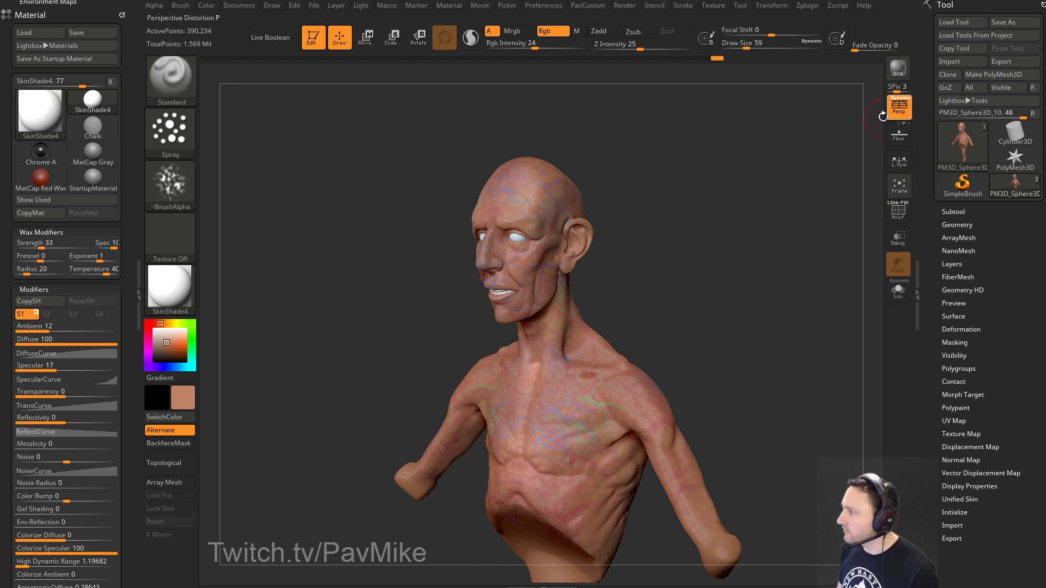
Step: Turn off the perspective view and set Draw Size to 33
{"action": "left_click", "coordinate": [899, 106]}
{"action": "left_click_drag", "start_coordinate": [701, 224], "coordinate": [733, 225]}
{"action": "key", "text": "s"}
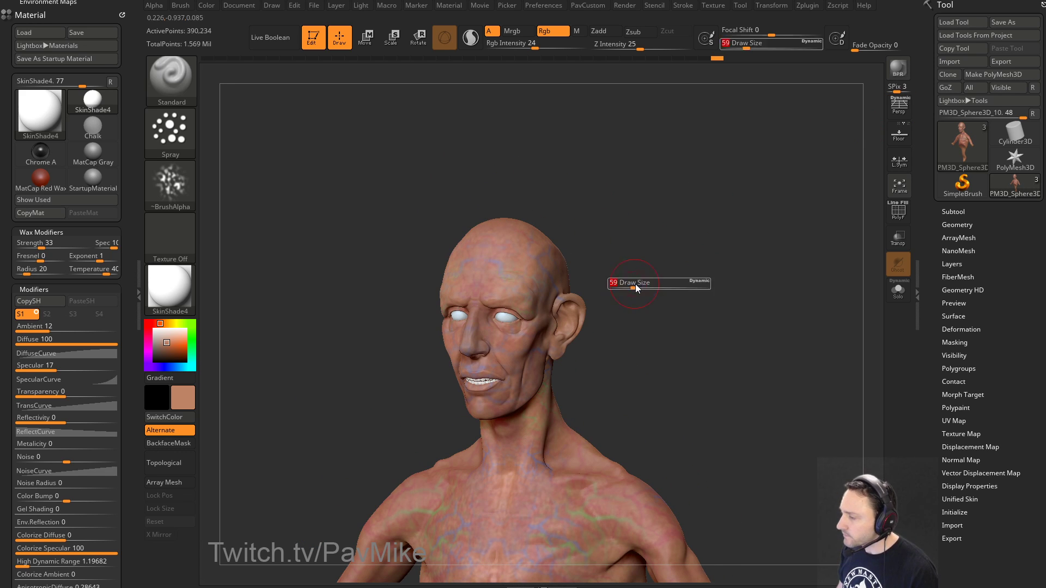
{"action": "left_click_drag", "start_coordinate": [634, 289], "coordinate": [628, 289]}
Step: Switch the paint colour to a muted red, spray around the eyes, and increase Draw Size to 51
{"action": "mouse_move", "coordinate": [652, 318]}
{"action": "left_mouse_down", "text": "alt"}
{"action": "mouse_move", "coordinate": [646, 264]}
{"action": "mouse_move", "coordinate": [670, 257]}
{"action": "mouse_move", "coordinate": [643, 261]}
{"action": "left_mouse_up", "text": "alt"}
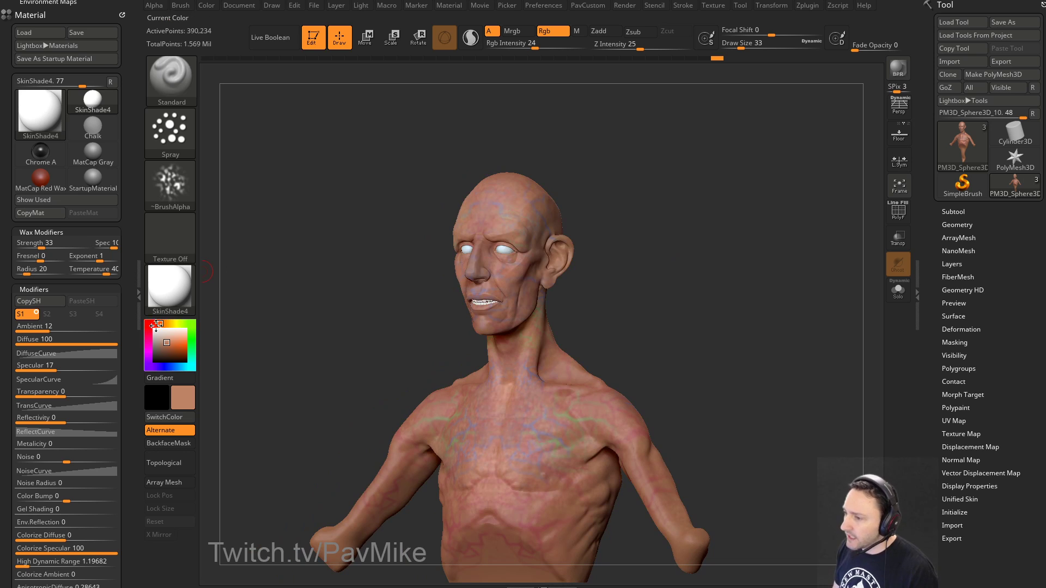
{"action": "left_click", "coordinate": [155, 324]}
{"action": "left_click_drag", "start_coordinate": [167, 343], "coordinate": [166, 348]}
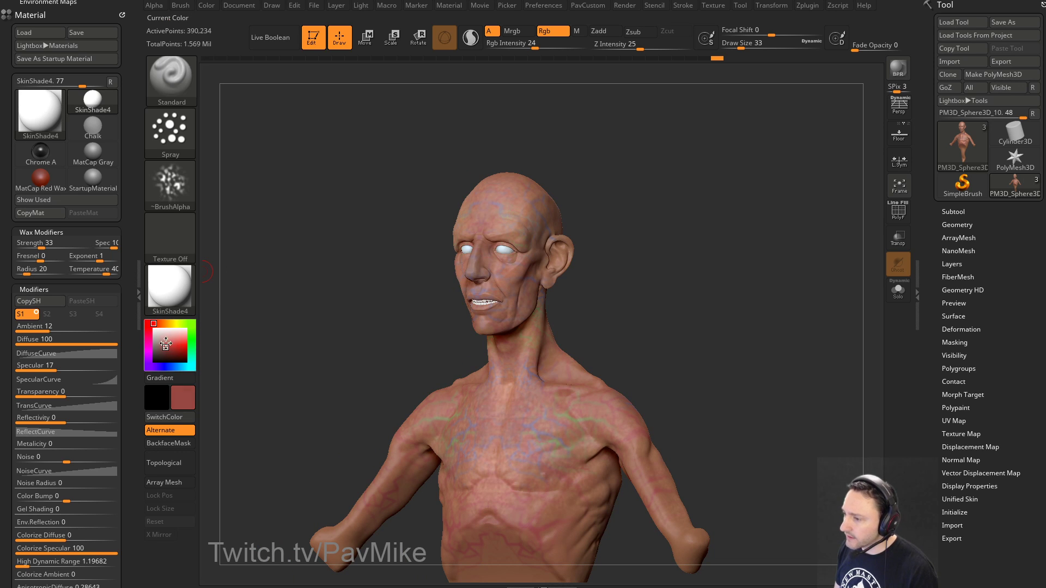
{"action": "left_click_drag", "start_coordinate": [616, 245], "coordinate": [582, 249]}
{"action": "left_click_drag", "start_coordinate": [503, 255], "coordinate": [507, 262]}
{"action": "key", "text": "bracketright"}
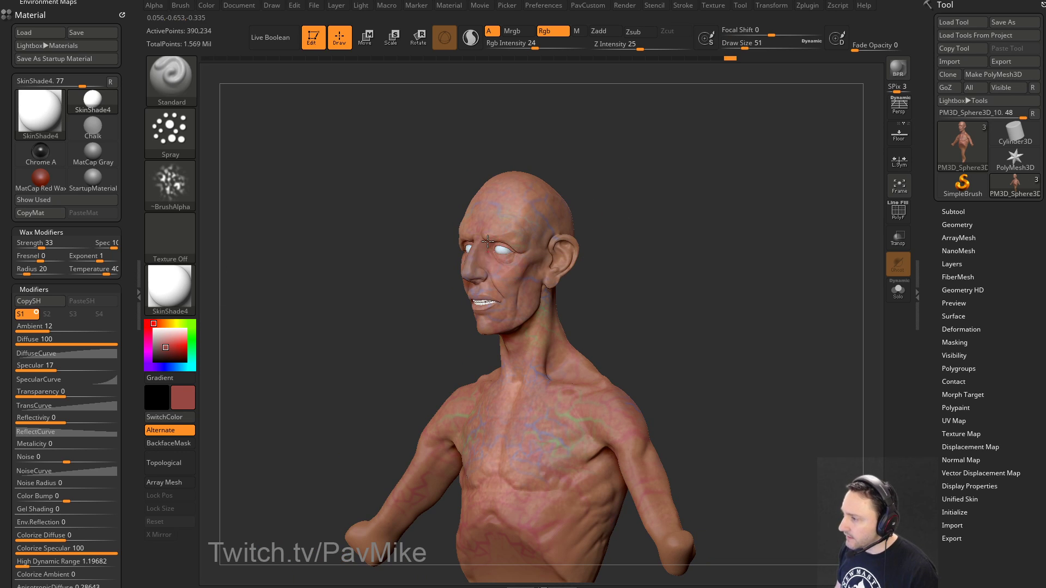
Step: Spray more muted red around the eye sockets, nose and mouth
{"action": "mouse_move", "coordinate": [635, 246]}
{"action": "left_mouse_down", "text": "alt"}
{"action": "mouse_move", "coordinate": [641, 204]}
{"action": "mouse_move", "coordinate": [665, 204]}
{"action": "left_mouse_up", "text": "alt"}
{"action": "left_click_drag", "start_coordinate": [508, 200], "coordinate": [511, 208]}
{"action": "left_click_drag", "start_coordinate": [633, 165], "coordinate": [669, 167]}
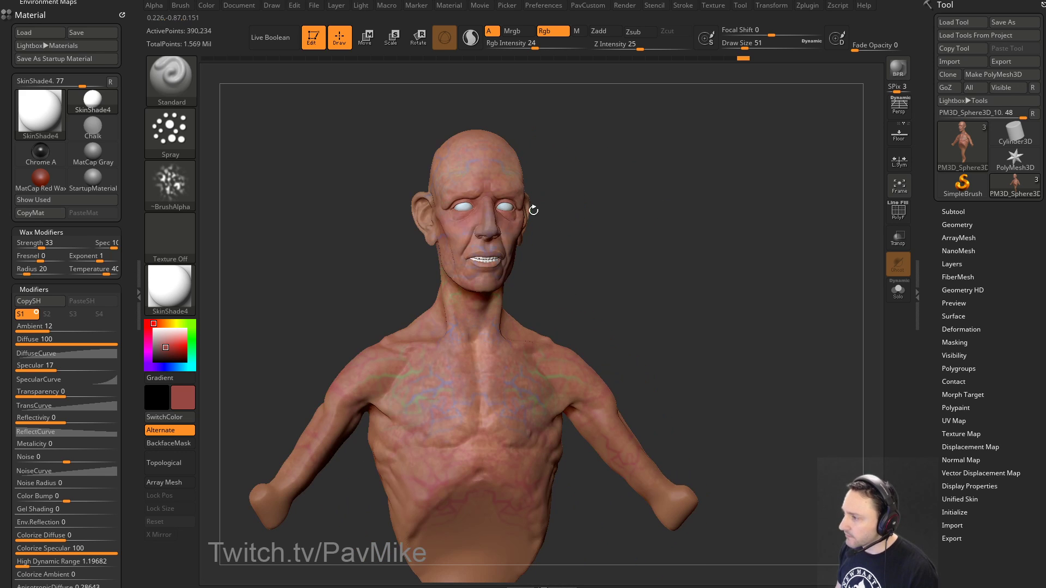
{"action": "left_click_drag", "start_coordinate": [471, 248], "coordinate": [472, 249]}
{"action": "mouse_move", "coordinate": [632, 190]}
{"action": "left_mouse_down"}
{"action": "mouse_move", "coordinate": [587, 189]}
{"action": "mouse_move", "coordinate": [555, 219]}
{"action": "left_mouse_up"}
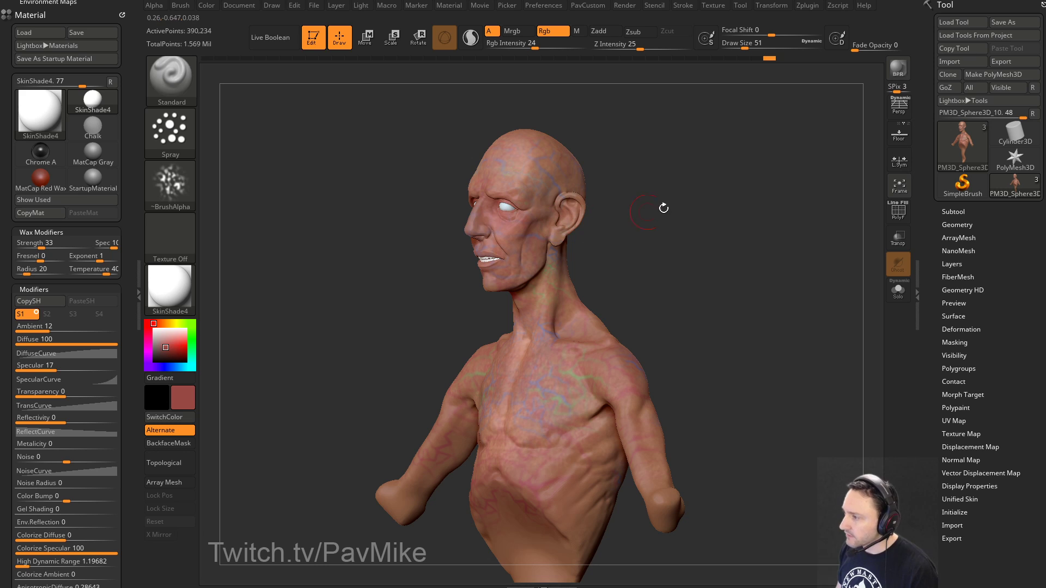
{"action": "left_click_drag", "start_coordinate": [663, 208], "coordinate": [667, 234]}
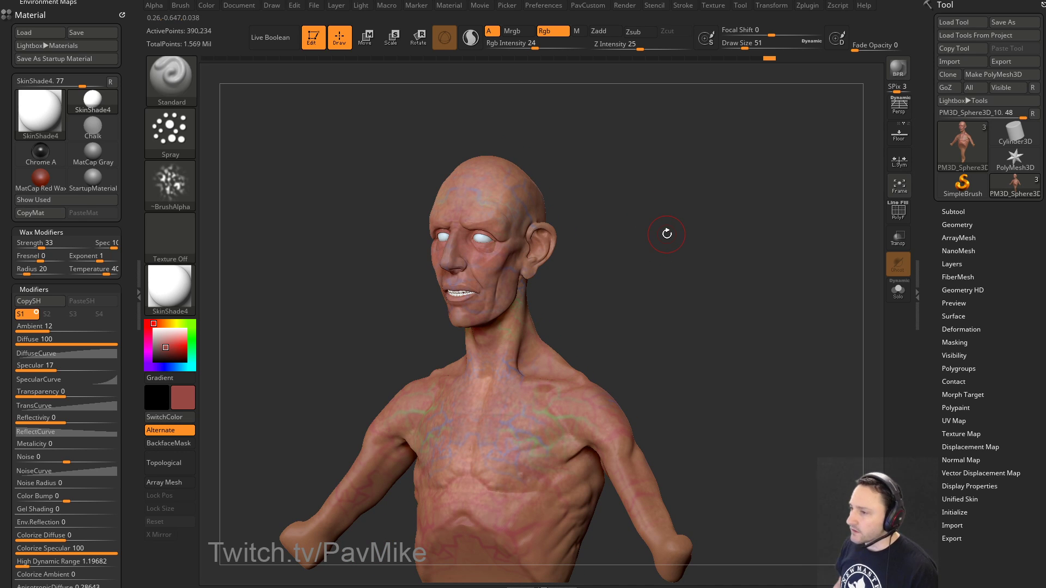
Step: Switch the paint colour to a light sandy yellow and spray it over the forehead and scalp
{"action": "left_click", "coordinate": [168, 324]}
{"action": "left_click", "coordinate": [169, 342]}
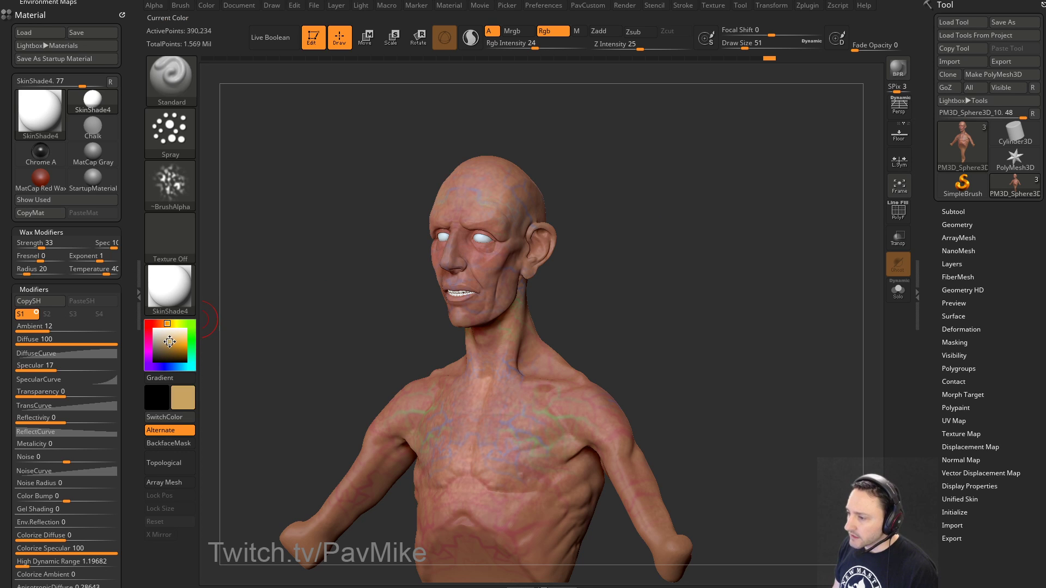
{"action": "left_click_drag", "start_coordinate": [169, 342], "coordinate": [169, 341]}
{"action": "left_click_drag", "start_coordinate": [557, 158], "coordinate": [579, 168]}
{"action": "left_click_drag", "start_coordinate": [496, 187], "coordinate": [503, 194]}
{"action": "left_click_drag", "start_coordinate": [578, 155], "coordinate": [554, 162]}
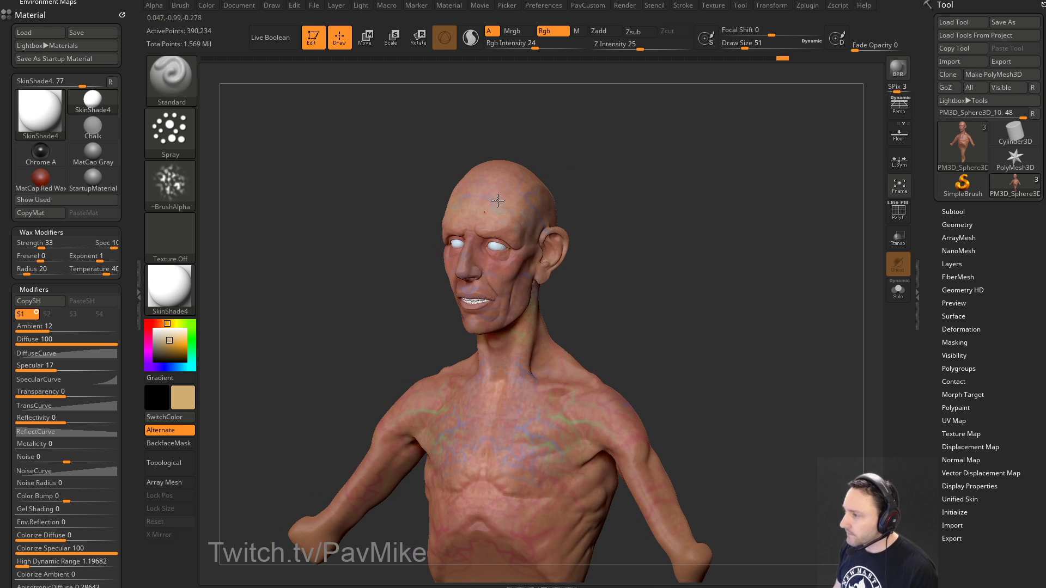
{"action": "left_click_drag", "start_coordinate": [603, 204], "coordinate": [509, 257]}
{"action": "left_click_drag", "start_coordinate": [508, 170], "coordinate": [511, 175]}
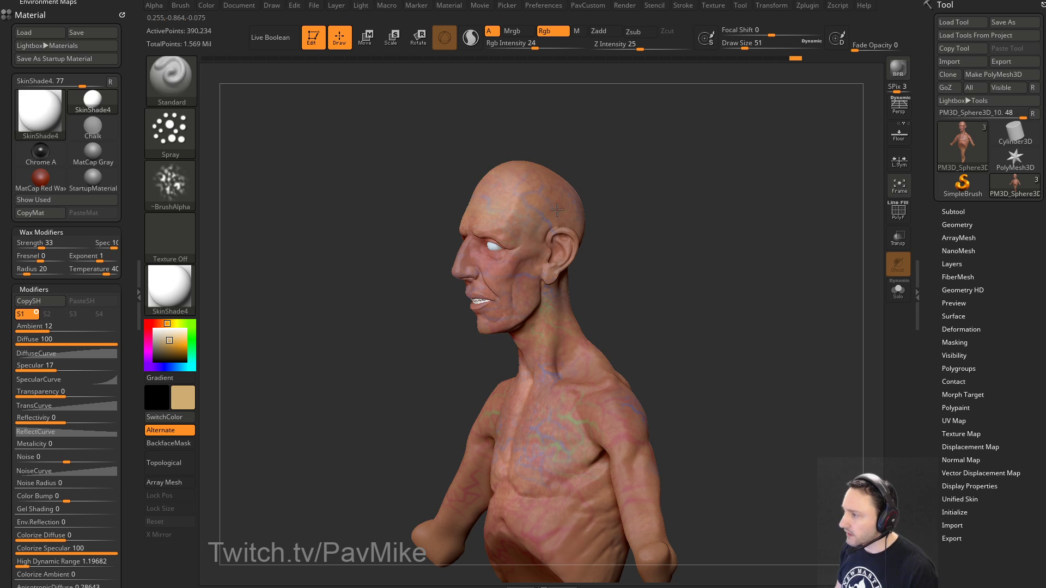
{"action": "mouse_move", "coordinate": [655, 242]}
{"action": "left_mouse_down", "text": "alt"}
{"action": "mouse_move", "coordinate": [648, 198]}
{"action": "mouse_move", "coordinate": [700, 197]}
{"action": "left_mouse_up", "text": "alt"}
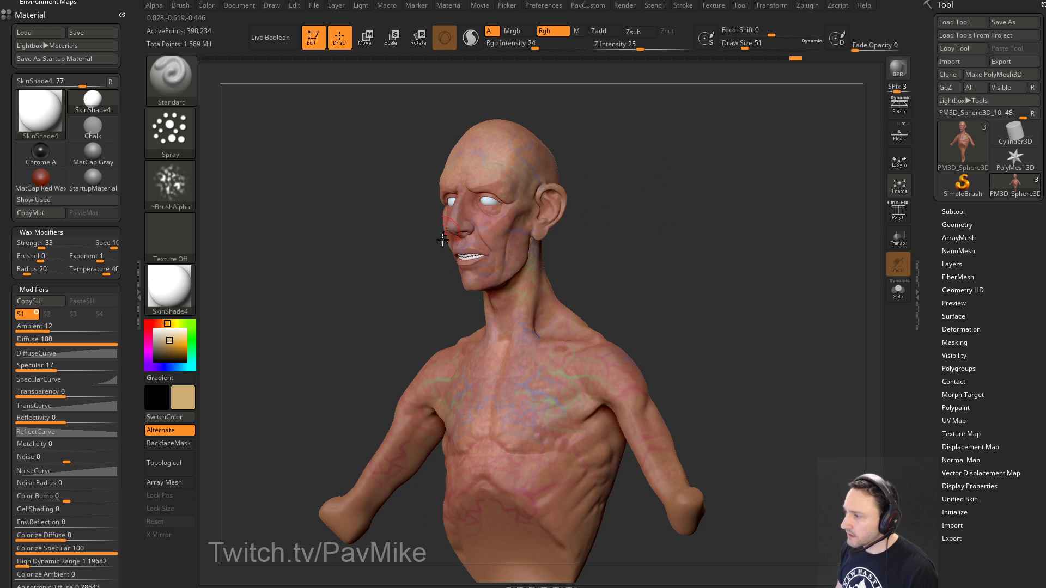
Step: Switch the paint colour to a muted purple and spray it over the lower cheek and jaw
{"action": "left_click", "coordinate": [152, 367]}
{"action": "left_click_drag", "start_coordinate": [167, 341], "coordinate": [162, 344]}
{"action": "mouse_move", "coordinate": [636, 244]}
{"action": "left_mouse_down", "text": "alt"}
{"action": "mouse_move", "coordinate": [645, 210]}
{"action": "mouse_move", "coordinate": [619, 216]}
{"action": "left_mouse_up", "text": "alt"}
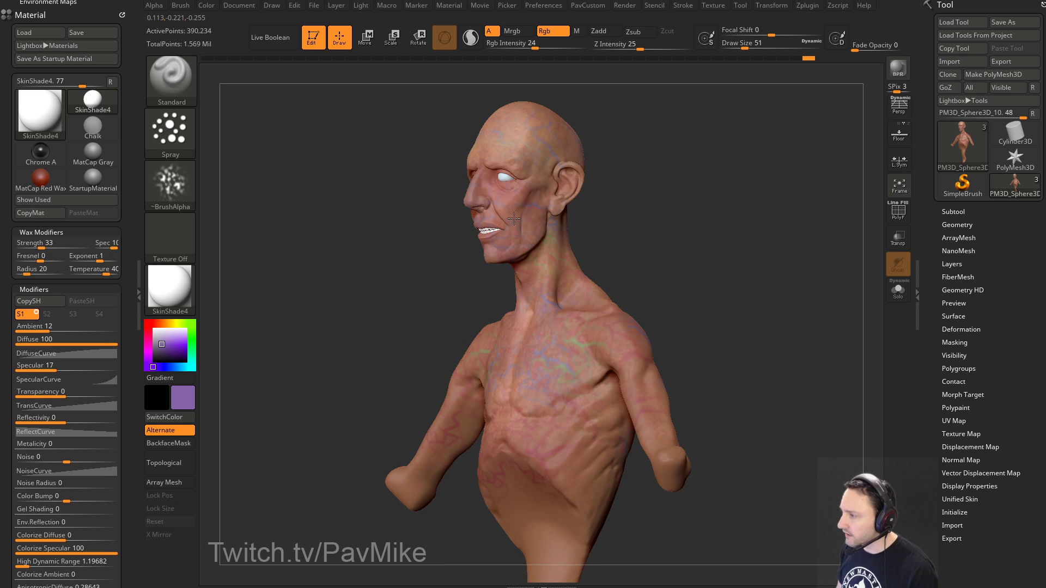
{"action": "left_click_drag", "start_coordinate": [514, 219], "coordinate": [512, 224]}
{"action": "left_click_drag", "start_coordinate": [645, 218], "coordinate": [607, 219]}
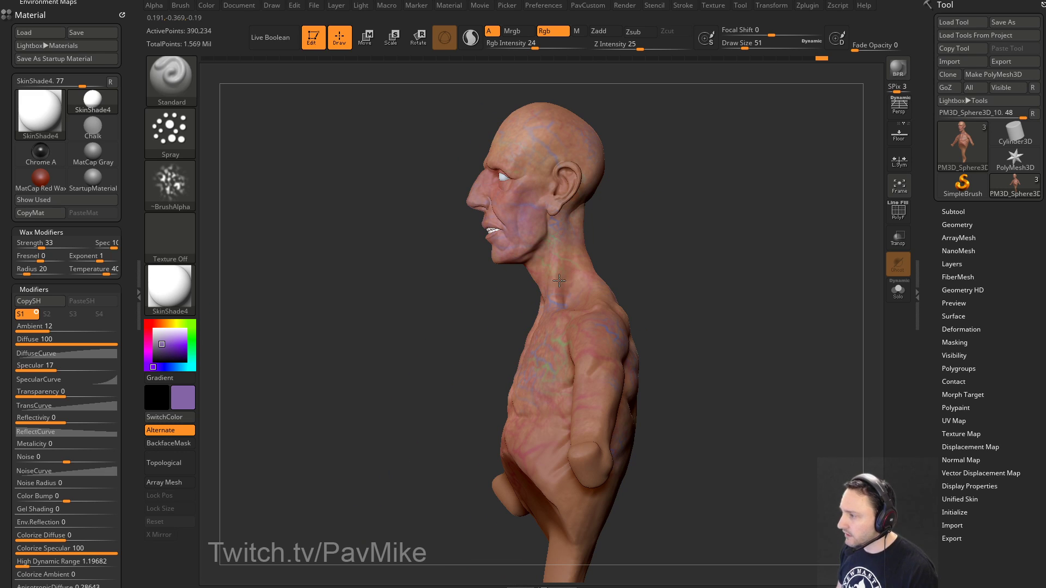
Step: Shift the paint colour to a dusty pinkish mauve
{"action": "left_click_drag", "start_coordinate": [159, 348], "coordinate": [161, 343]}
{"action": "left_click", "coordinate": [147, 345]}
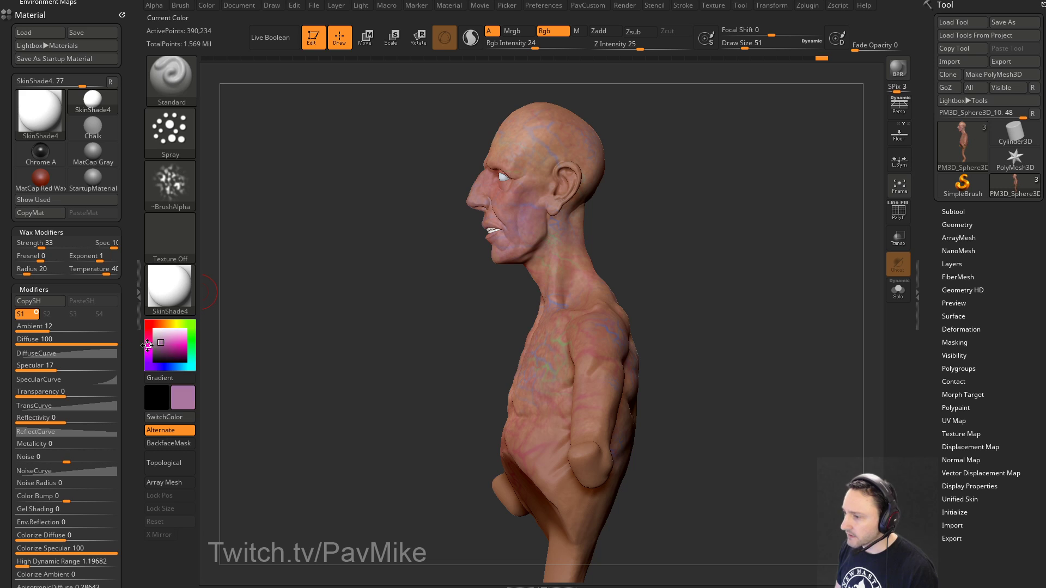
{"action": "left_click_drag", "start_coordinate": [657, 182], "coordinate": [678, 184]}
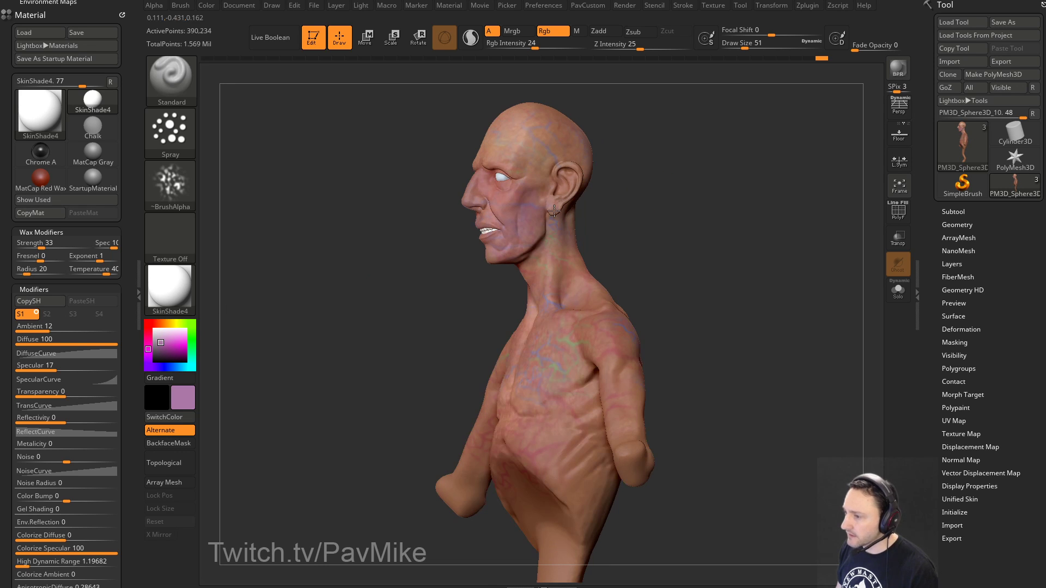
{"action": "left_click", "coordinate": [140, 336]}
{"action": "left_click", "coordinate": [148, 329]}
{"action": "left_click", "coordinate": [148, 346]}
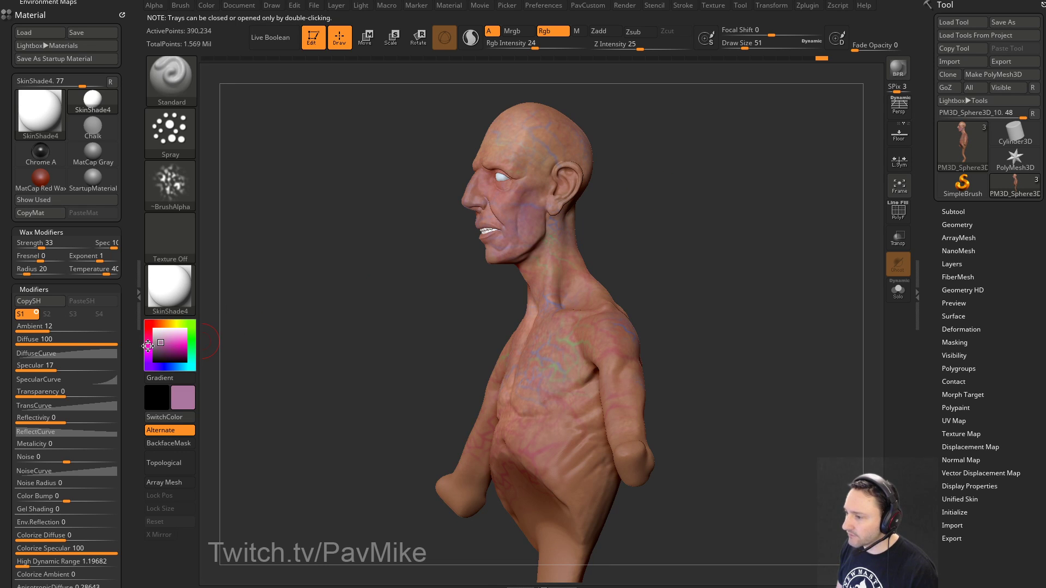
{"action": "left_click", "coordinate": [165, 370]}
{"action": "left_click_drag", "start_coordinate": [166, 369], "coordinate": [142, 355]}
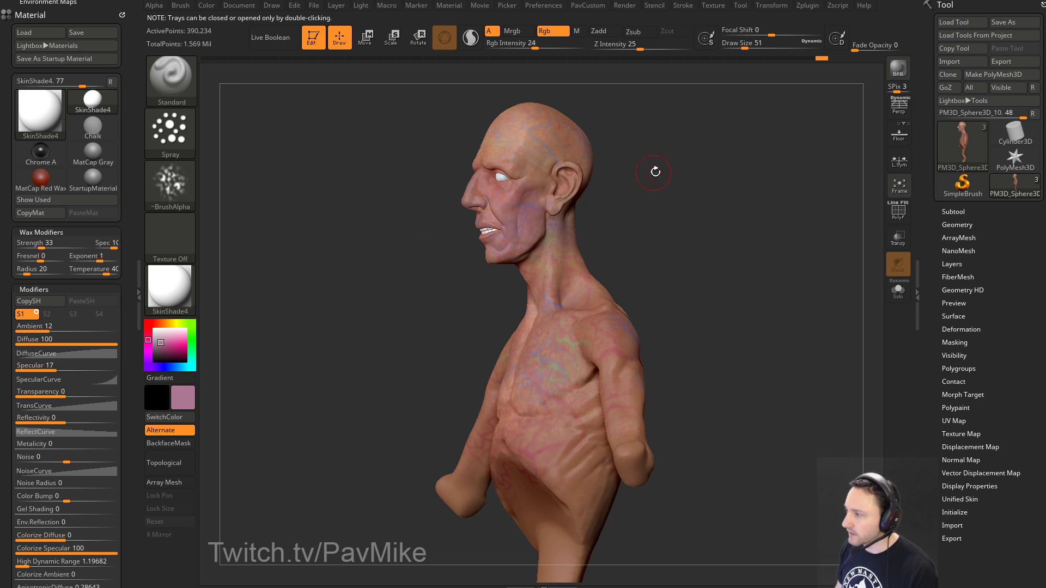
Step: Spray the pinkish mauve over the jaw and around the neck to the nape
{"action": "left_click_drag", "start_coordinate": [655, 172], "coordinate": [526, 208]}
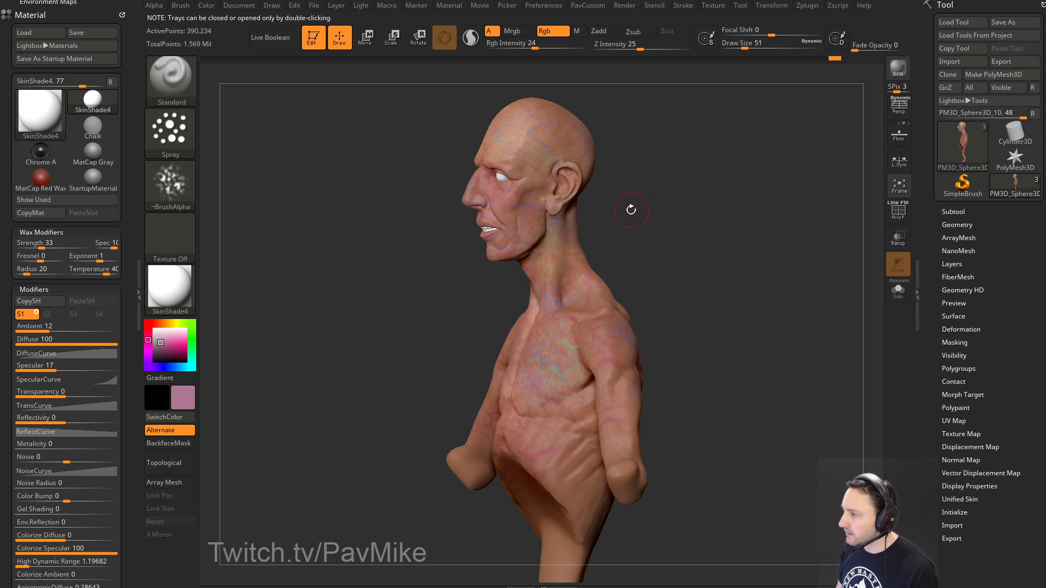
{"action": "mouse_move", "coordinate": [631, 210]}
{"action": "left_mouse_down"}
{"action": "mouse_move", "coordinate": [514, 223]}
{"action": "mouse_move", "coordinate": [570, 231]}
{"action": "left_mouse_up"}
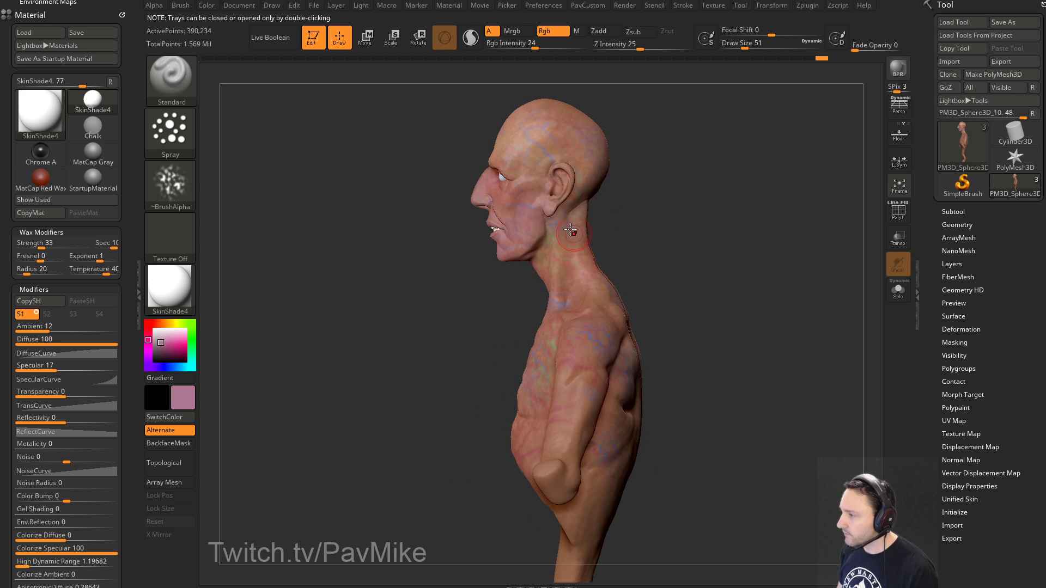
{"action": "left_click_drag", "start_coordinate": [569, 297], "coordinate": [567, 211]}
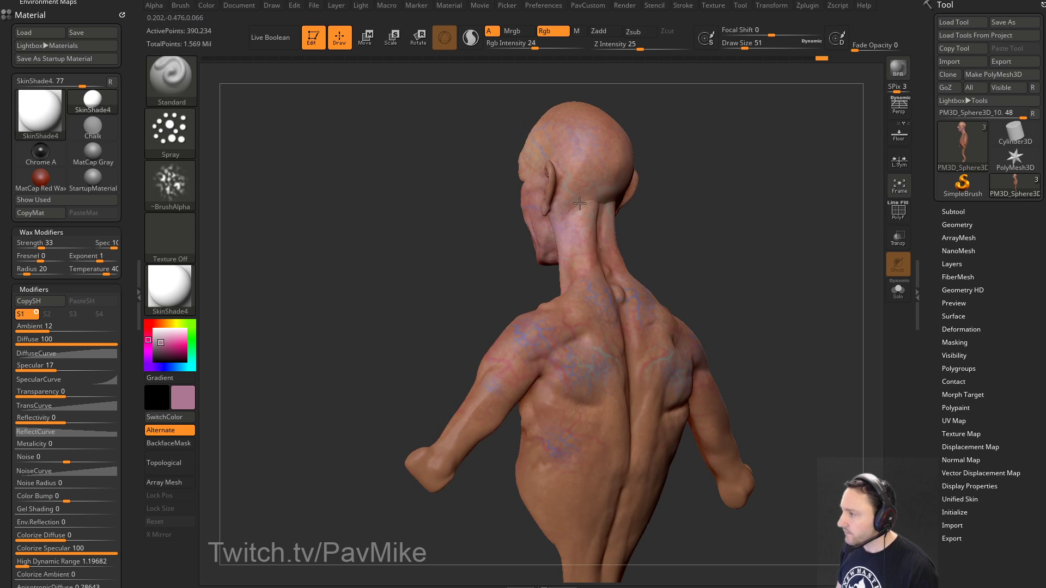
{"action": "mouse_move", "coordinate": [688, 236]}
{"action": "left_mouse_down"}
{"action": "mouse_move", "coordinate": [743, 224]}
{"action": "mouse_move", "coordinate": [761, 252]}
{"action": "mouse_move", "coordinate": [732, 247]}
{"action": "left_mouse_up"}
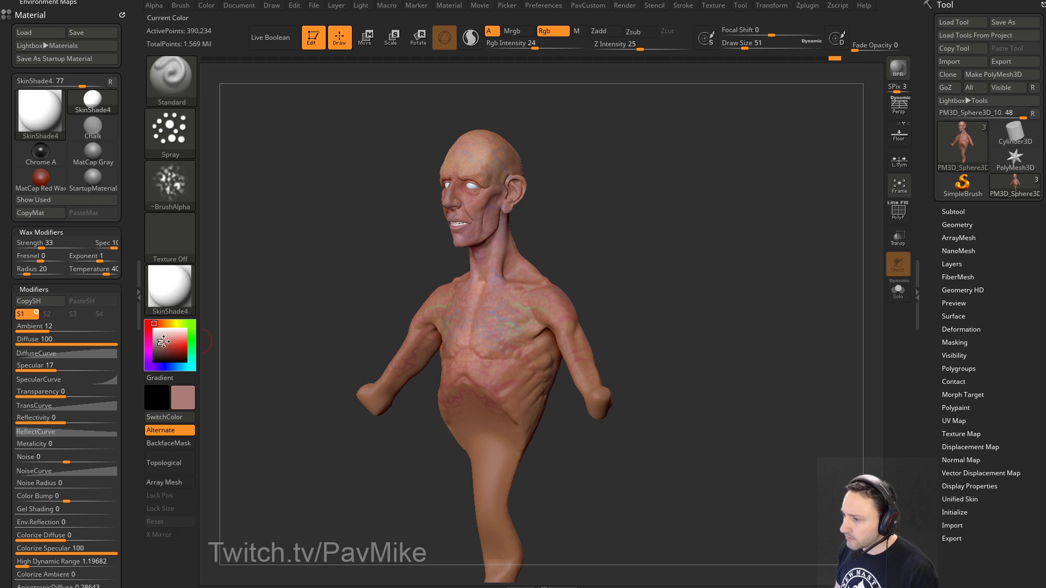
Step: Switch the paint colour to a muted red, raise Draw Size to 83 and spray over the chest and ribs
{"action": "left_click", "coordinate": [168, 347]}
{"action": "left_click_drag", "start_coordinate": [560, 243], "coordinate": [522, 292]}
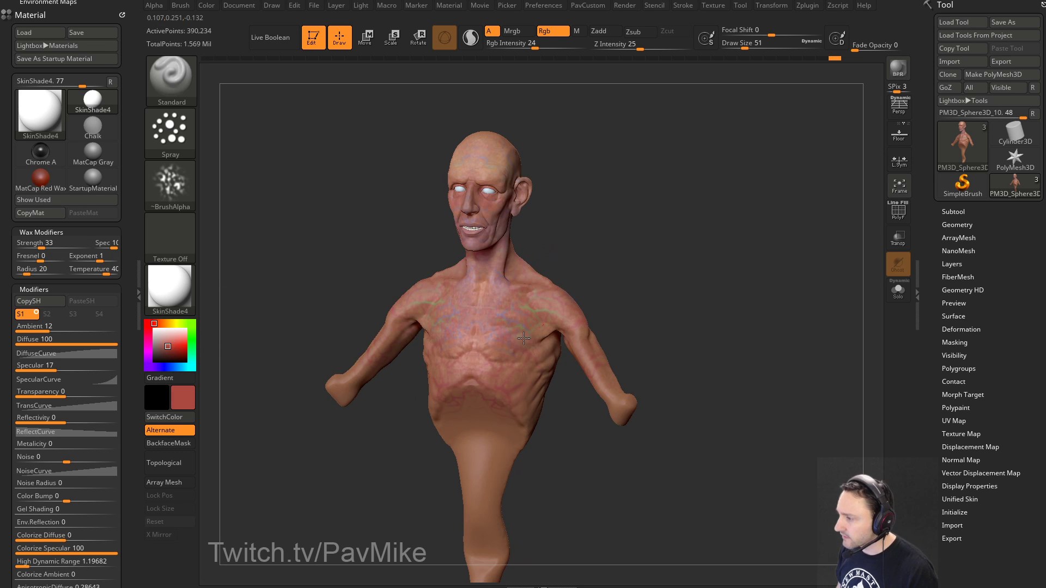
{"action": "key", "text": "s"}
{"action": "mouse_move", "coordinate": [515, 341]}
{"action": "left_mouse_down"}
{"action": "mouse_move", "coordinate": [484, 357]}
{"action": "mouse_move", "coordinate": [507, 341]}
{"action": "left_mouse_up"}
{"action": "key", "text": "s"}
{"action": "left_click_drag", "start_coordinate": [492, 326], "coordinate": [512, 360]}
{"action": "left_click_drag", "start_coordinate": [342, 303], "coordinate": [319, 308]}
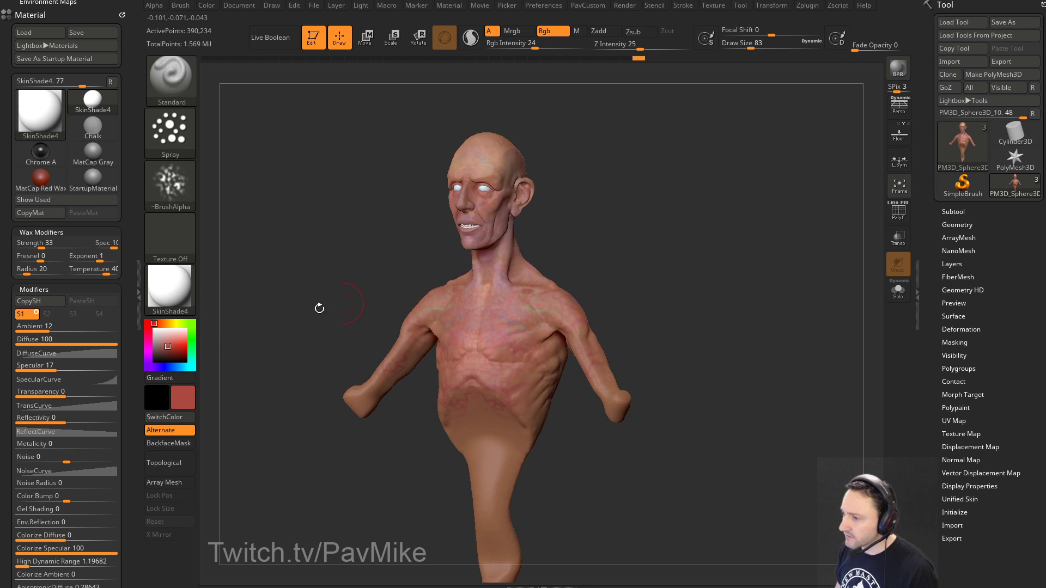
Step: Switch the paint colour to a pale blue-grey, reduce Draw Size to 44 and spray it over the face and sides of the head
{"action": "left_click", "coordinate": [176, 367]}
{"action": "mouse_move", "coordinate": [147, 348]}
{"action": "left_mouse_down"}
{"action": "mouse_move", "coordinate": [153, 368]}
{"action": "mouse_move", "coordinate": [158, 336]}
{"action": "left_mouse_up"}
{"action": "left_click", "coordinate": [177, 368]}
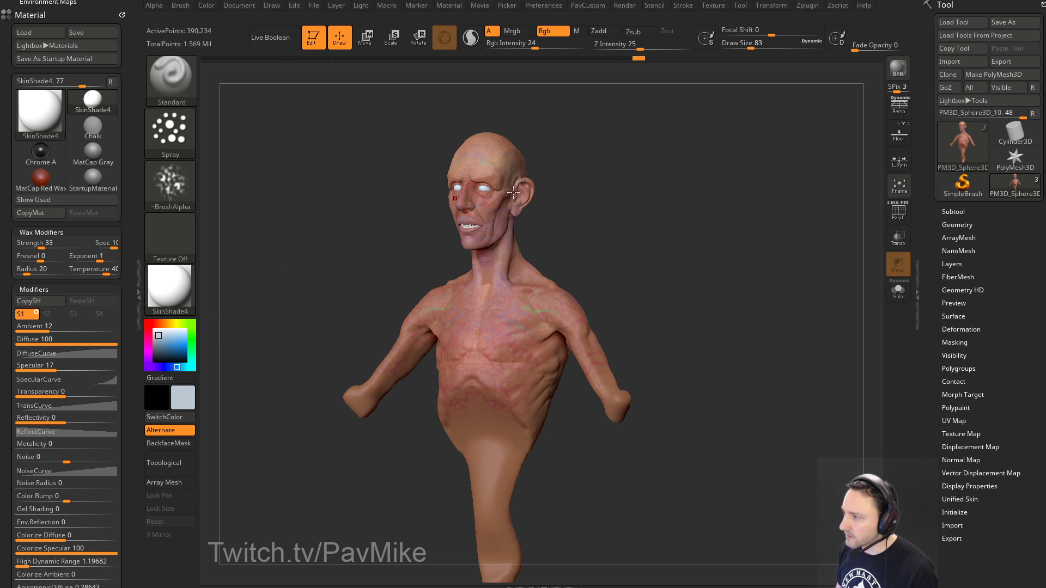
{"action": "mouse_move", "coordinate": [611, 233]}
{"action": "left_mouse_down", "text": "alt"}
{"action": "mouse_move", "coordinate": [615, 278]}
{"action": "mouse_move", "coordinate": [581, 277]}
{"action": "left_mouse_up", "text": "alt"}
{"action": "key", "text": "bracketleft"}
{"action": "mouse_move", "coordinate": [626, 192]}
{"action": "left_mouse_down", "text": "alt"}
{"action": "mouse_move", "coordinate": [644, 245]}
{"action": "mouse_move", "coordinate": [635, 262]}
{"action": "mouse_move", "coordinate": [590, 262]}
{"action": "left_mouse_up", "text": "alt"}
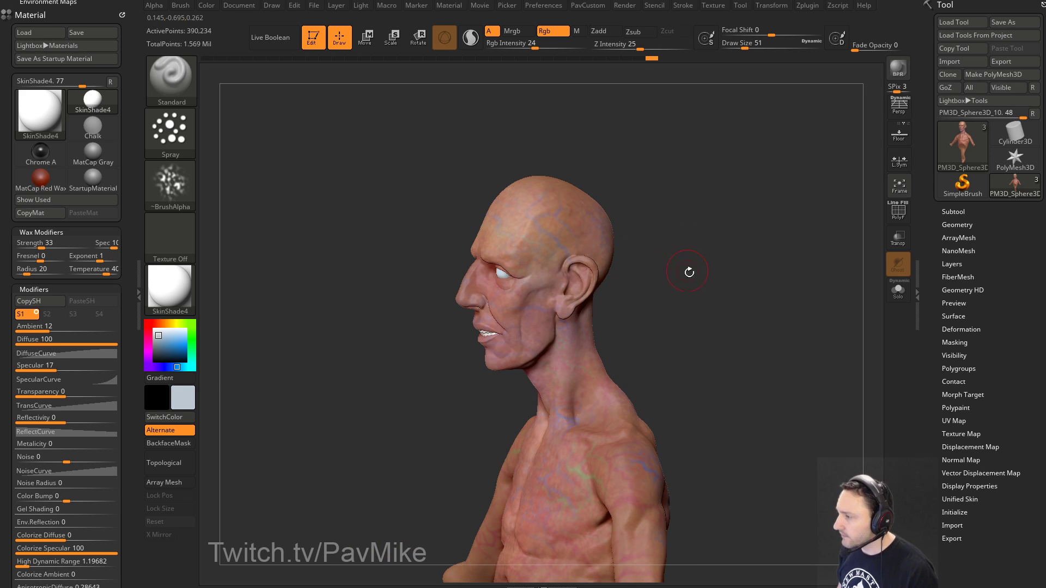
{"action": "left_click_drag", "start_coordinate": [689, 272], "coordinate": [720, 268]}
{"action": "left_click_drag", "start_coordinate": [643, 237], "coordinate": [541, 294]}
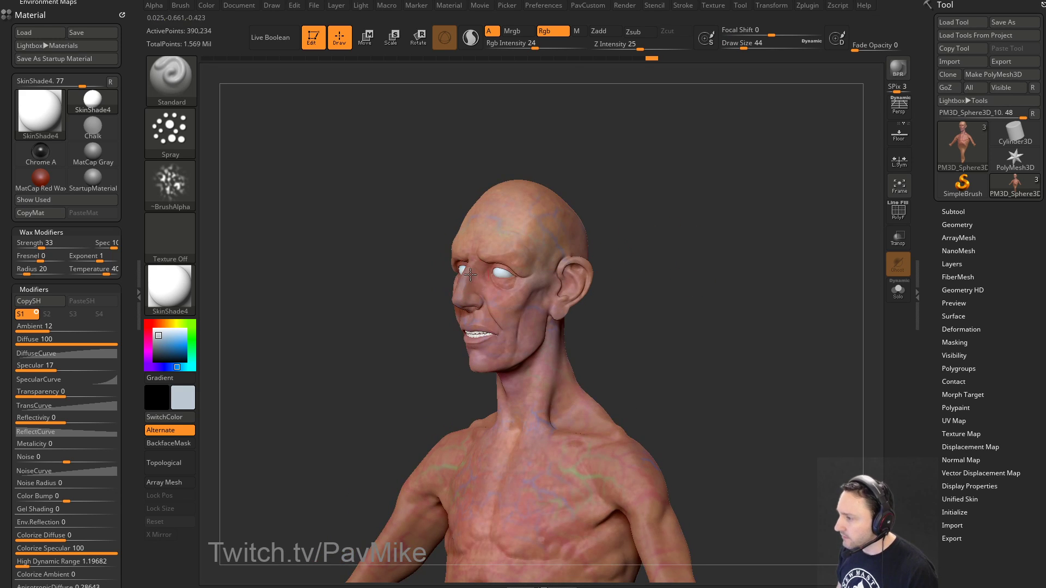
{"action": "left_click_drag", "start_coordinate": [681, 245], "coordinate": [576, 256]}
{"action": "mouse_move", "coordinate": [686, 254]}
{"action": "left_mouse_down", "text": "alt"}
{"action": "mouse_move", "coordinate": [658, 213]}
{"action": "mouse_move", "coordinate": [679, 215]}
{"action": "left_mouse_up", "text": "alt"}
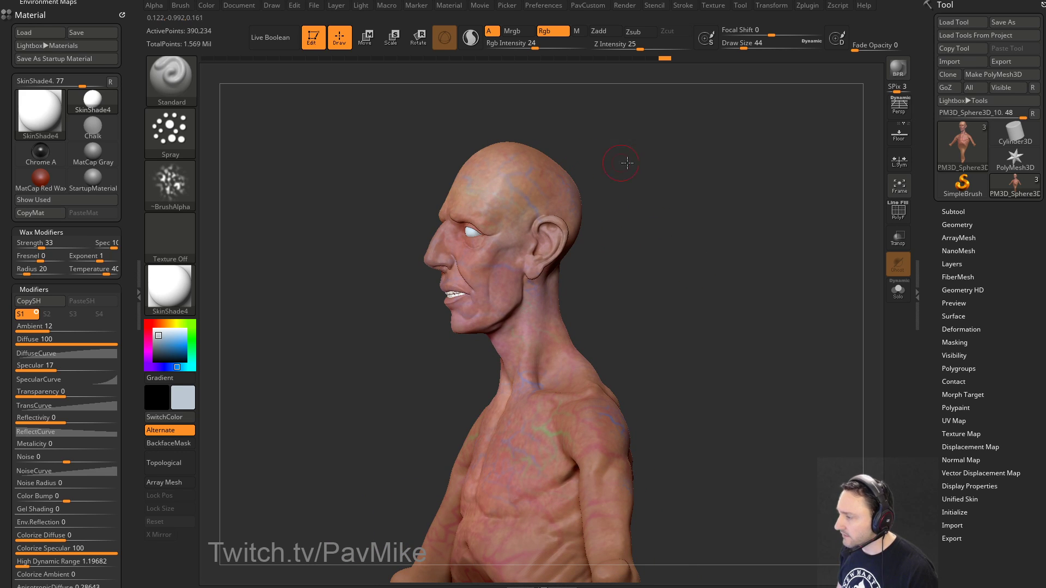
{"action": "left_click_drag", "start_coordinate": [627, 163], "coordinate": [652, 205]}
{"action": "left_click_drag", "start_coordinate": [577, 289], "coordinate": [528, 360], "text": "alt"}
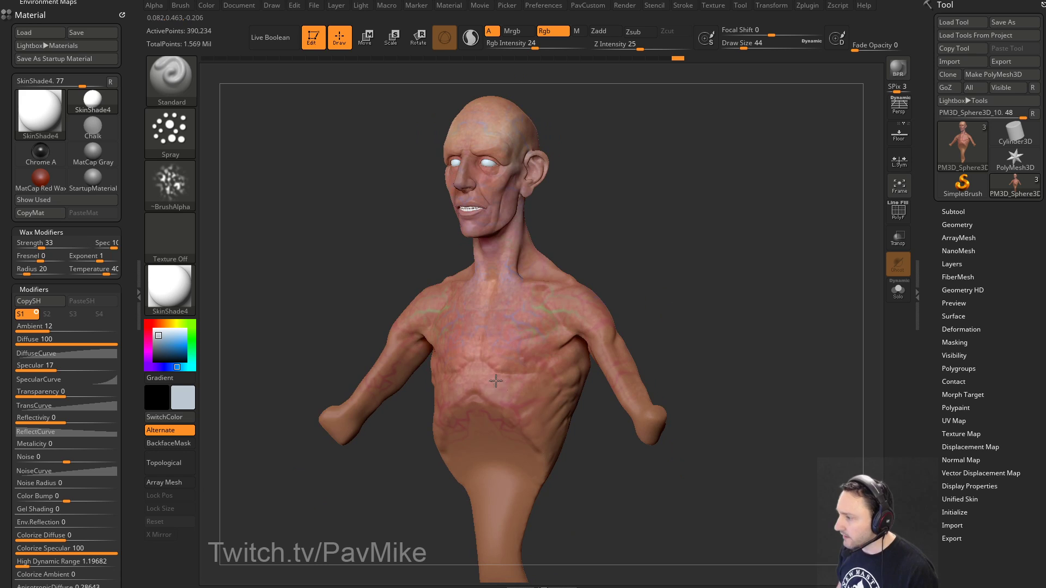
Step: Enlarge the brush and spray pale blue-grey over the arm stumps and the tip of the tapering lower body
{"action": "left_click_drag", "start_coordinate": [701, 314], "coordinate": [545, 313]}
{"action": "mouse_move", "coordinate": [610, 327]}
{"action": "left_mouse_down"}
{"action": "mouse_move", "coordinate": [668, 357]}
{"action": "mouse_move", "coordinate": [683, 406]}
{"action": "mouse_move", "coordinate": [721, 390]}
{"action": "mouse_move", "coordinate": [720, 351]}
{"action": "left_mouse_up"}
{"action": "mouse_move", "coordinate": [749, 443]}
{"action": "left_mouse_down", "text": "alt"}
{"action": "mouse_move", "coordinate": [735, 357]}
{"action": "mouse_move", "coordinate": [628, 334]}
{"action": "left_mouse_up", "text": "alt"}
{"action": "mouse_move", "coordinate": [544, 418]}
{"action": "left_mouse_down"}
{"action": "mouse_move", "coordinate": [501, 409]}
{"action": "mouse_move", "coordinate": [661, 376]}
{"action": "mouse_move", "coordinate": [627, 355]}
{"action": "left_mouse_up"}
{"action": "key", "text": "bracketright"}
{"action": "mouse_move", "coordinate": [490, 389]}
{"action": "left_mouse_down"}
{"action": "mouse_move", "coordinate": [514, 360]}
{"action": "mouse_move", "coordinate": [494, 416]}
{"action": "mouse_move", "coordinate": [500, 467]}
{"action": "left_mouse_up"}
{"action": "left_click_drag", "start_coordinate": [669, 313], "coordinate": [663, 325], "text": "alt"}
{"action": "mouse_move", "coordinate": [620, 396]}
{"action": "left_mouse_down"}
{"action": "mouse_move", "coordinate": [567, 222]}
{"action": "mouse_move", "coordinate": [664, 251]}
{"action": "mouse_move", "coordinate": [648, 250]}
{"action": "left_mouse_up"}
{"action": "left_click_drag", "start_coordinate": [648, 250], "coordinate": [624, 255]}
Step: Switch the paint colour to a dark red, set Draw Size to 97 and spray over the belly and tapering lower body
{"action": "left_click_drag", "start_coordinate": [156, 326], "coordinate": [170, 353]}
{"action": "key", "text": "s"}
{"action": "left_click_drag", "start_coordinate": [464, 368], "coordinate": [467, 369]}
{"action": "mouse_move", "coordinate": [462, 364]}
{"action": "left_mouse_down"}
{"action": "mouse_move", "coordinate": [463, 353]}
{"action": "mouse_move", "coordinate": [443, 381]}
{"action": "left_mouse_up"}
{"action": "left_click_drag", "start_coordinate": [555, 398], "coordinate": [591, 397]}
{"action": "mouse_move", "coordinate": [455, 387]}
{"action": "left_mouse_down"}
{"action": "mouse_move", "coordinate": [445, 381]}
{"action": "mouse_move", "coordinate": [451, 487]}
{"action": "left_mouse_up"}
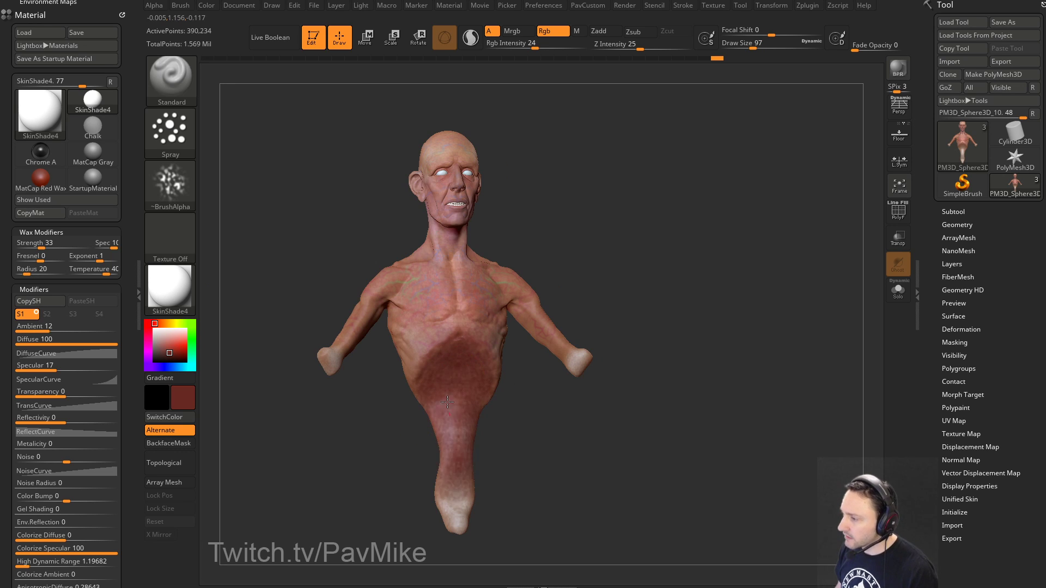
Step: Spray dark red around the back of the tapering lower body and over the forearms
{"action": "left_click_drag", "start_coordinate": [578, 414], "coordinate": [523, 397]}
{"action": "left_click_drag", "start_coordinate": [439, 409], "coordinate": [449, 448]}
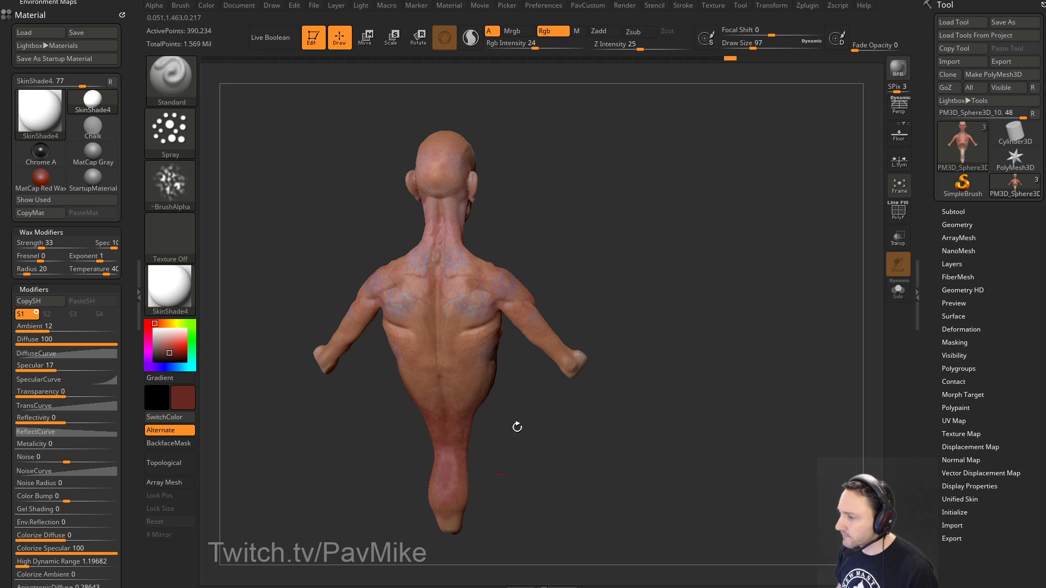
{"action": "left_click_drag", "start_coordinate": [517, 428], "coordinate": [708, 371]}
{"action": "left_click_drag", "start_coordinate": [544, 344], "coordinate": [523, 341]}
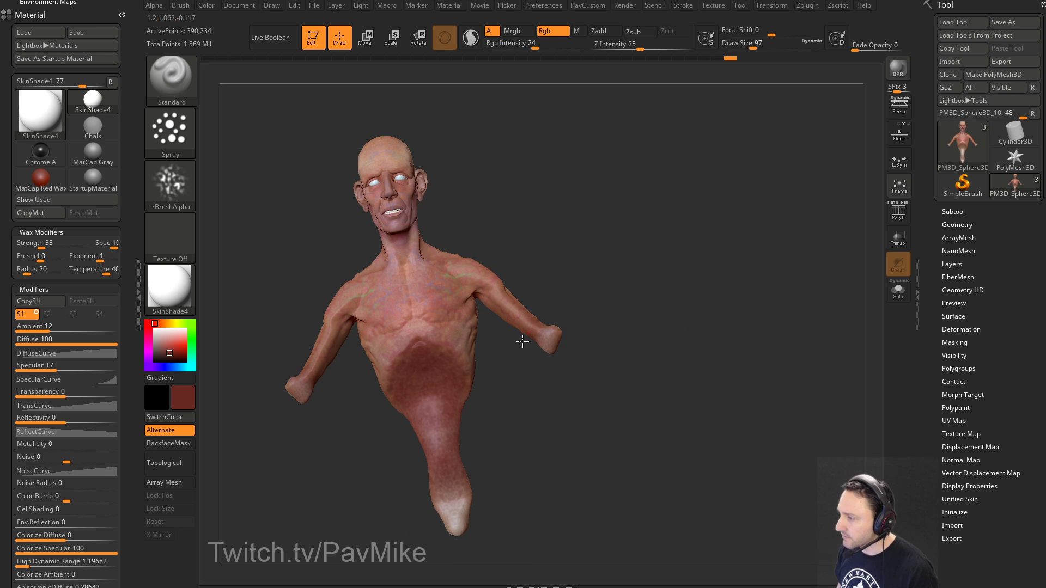
{"action": "left_click_drag", "start_coordinate": [533, 289], "coordinate": [577, 266]}
Step: Switch the paint colour to a light tan, set Draw Size to 46 and spray over the face
{"action": "left_click", "coordinate": [163, 323]}
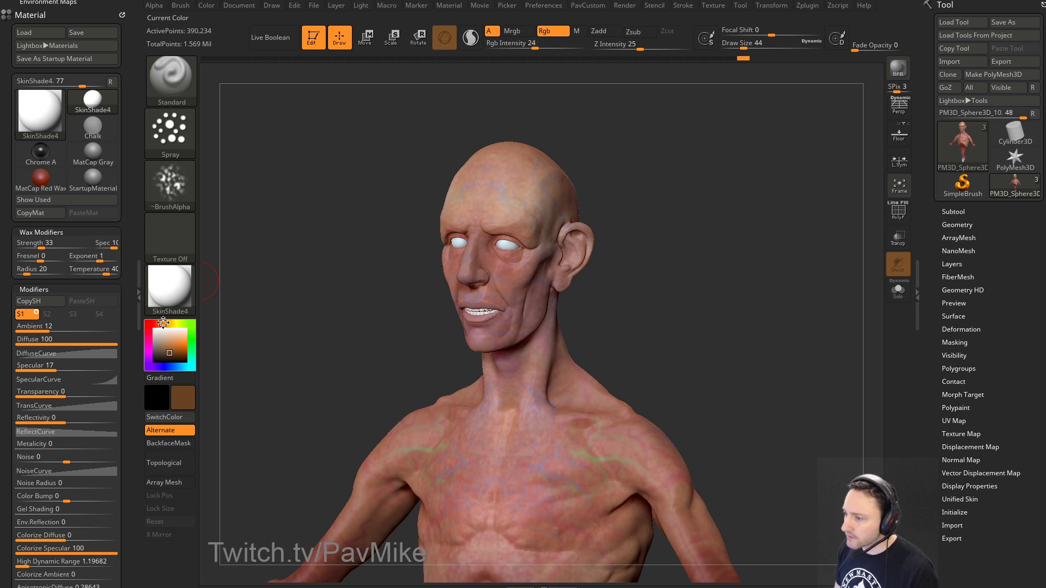
{"action": "left_click", "coordinate": [167, 344]}
{"action": "left_click_drag", "start_coordinate": [168, 344], "coordinate": [164, 340]}
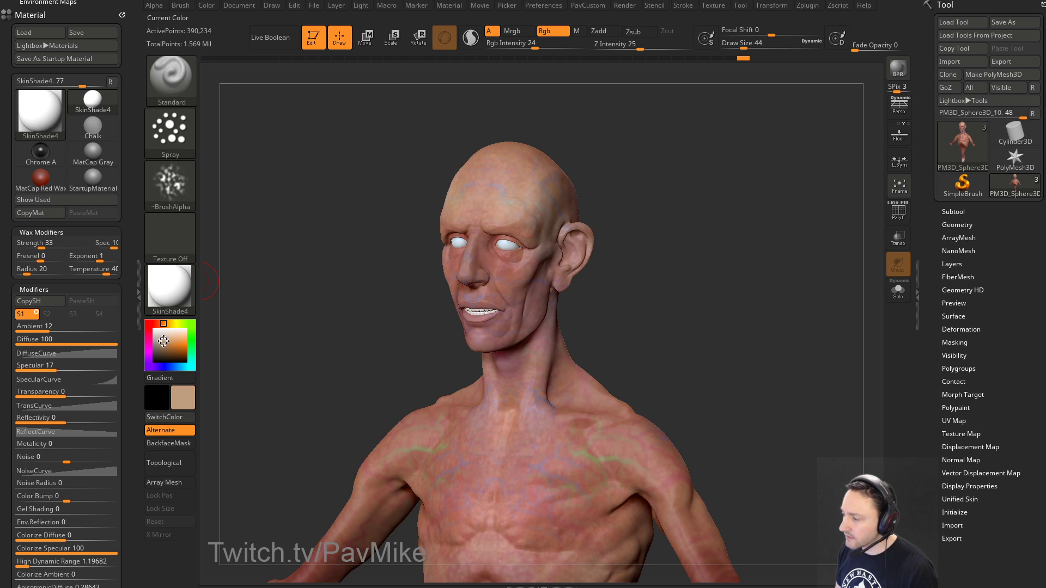
{"action": "left_click_drag", "start_coordinate": [635, 217], "coordinate": [664, 255]}
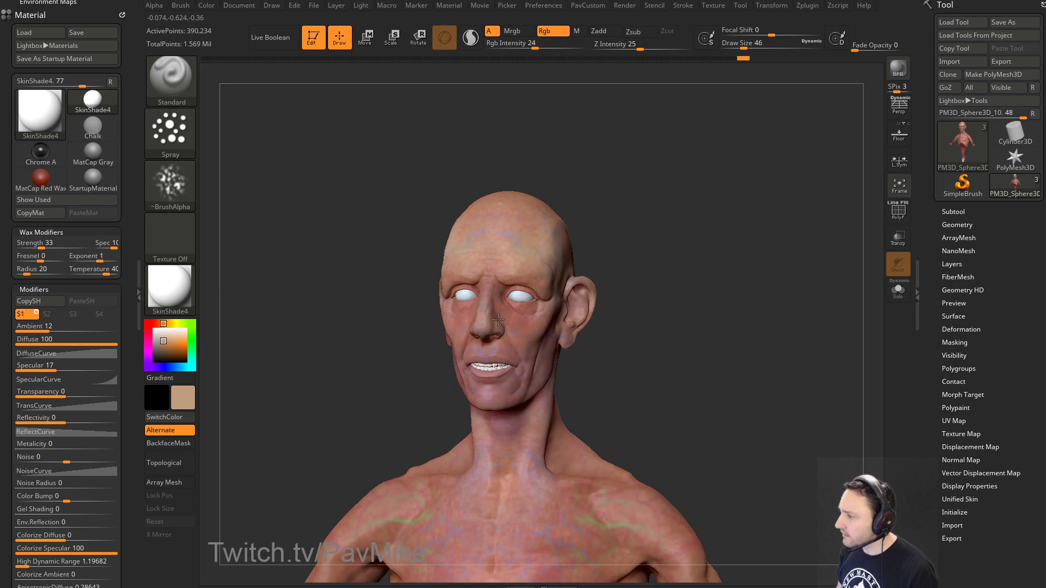
{"action": "left_click_drag", "start_coordinate": [604, 267], "coordinate": [619, 252]}
Step: Change the brush alpha to Alpha 07, reduce Draw Size to 37 and spray light tan on the face
{"action": "left_click", "coordinate": [177, 167]}
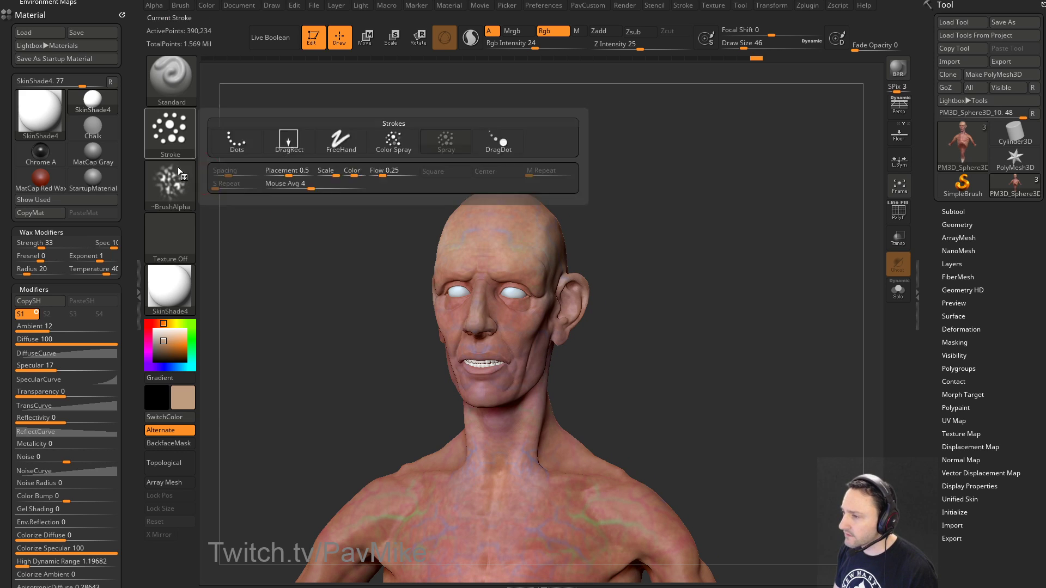
{"action": "left_click", "coordinate": [181, 175]}
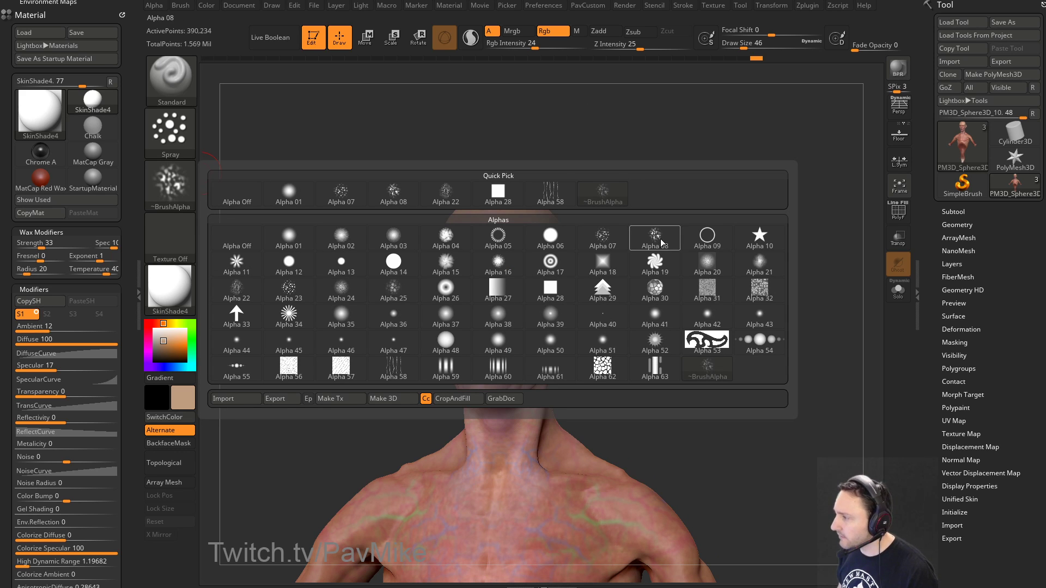
{"action": "left_click", "coordinate": [610, 247]}
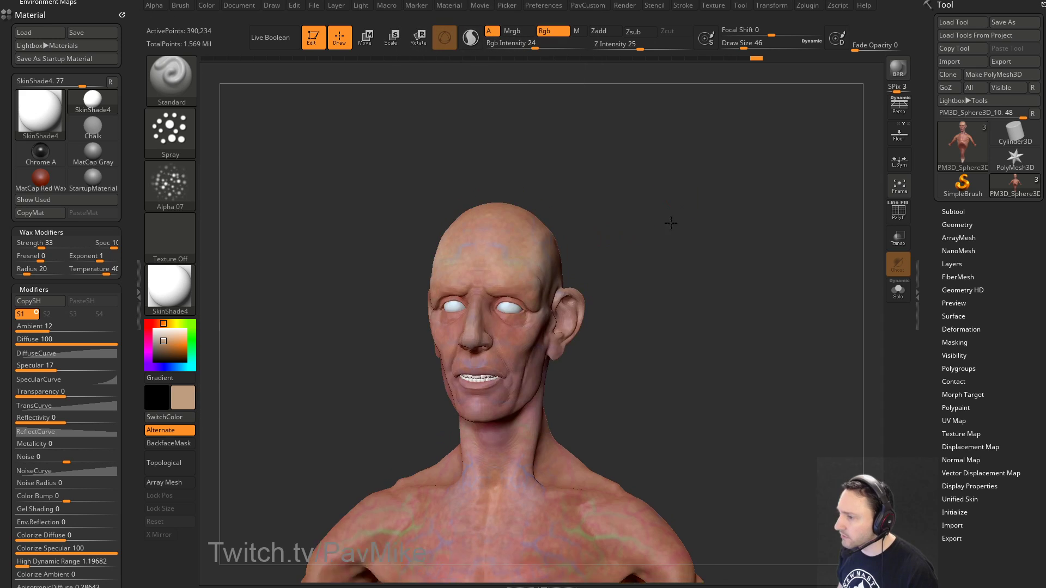
{"action": "mouse_move", "coordinate": [670, 222]}
{"action": "left_mouse_down"}
{"action": "mouse_move", "coordinate": [630, 240]}
{"action": "mouse_move", "coordinate": [651, 256]}
{"action": "left_mouse_up"}
{"action": "mouse_move", "coordinate": [671, 188]}
{"action": "left_mouse_down"}
{"action": "mouse_move", "coordinate": [661, 166]}
{"action": "mouse_move", "coordinate": [627, 155]}
{"action": "left_mouse_up"}
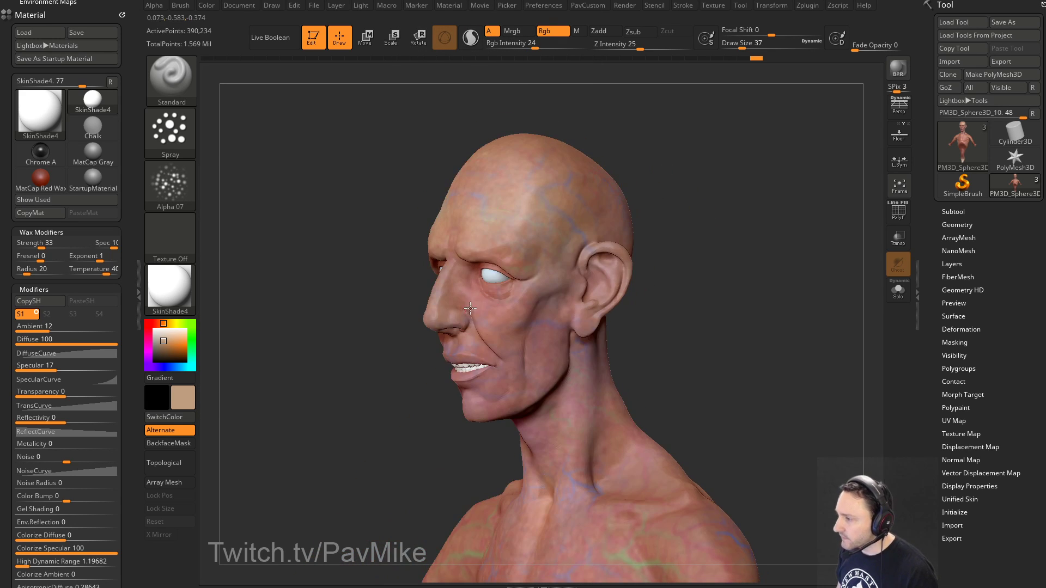
Step: Change the stroke to Dots, set Draw Size to 31 and paint light tan on the cheeks
{"action": "left_click", "coordinate": [171, 134]}
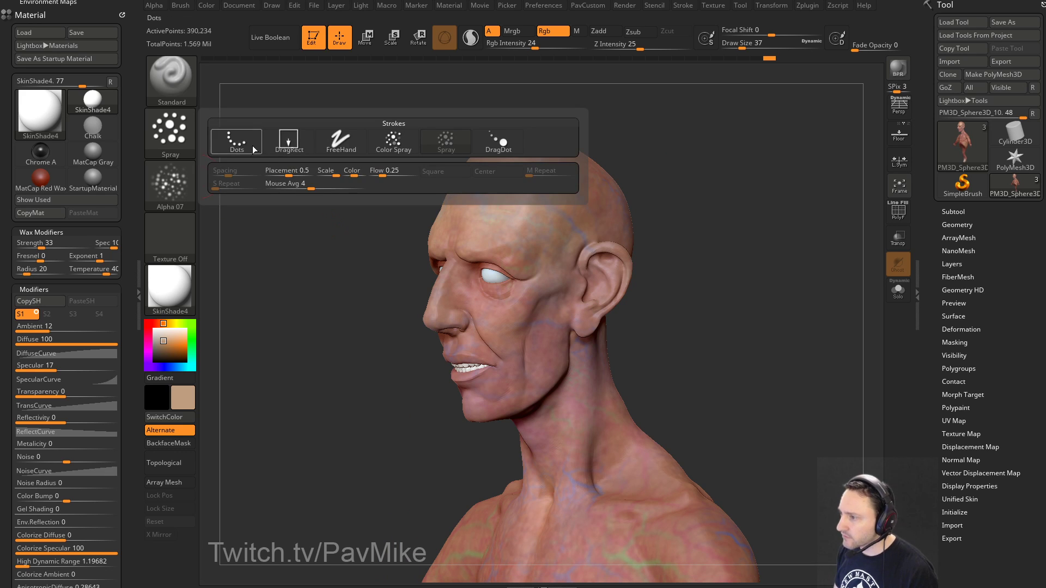
{"action": "left_click", "coordinate": [233, 141]}
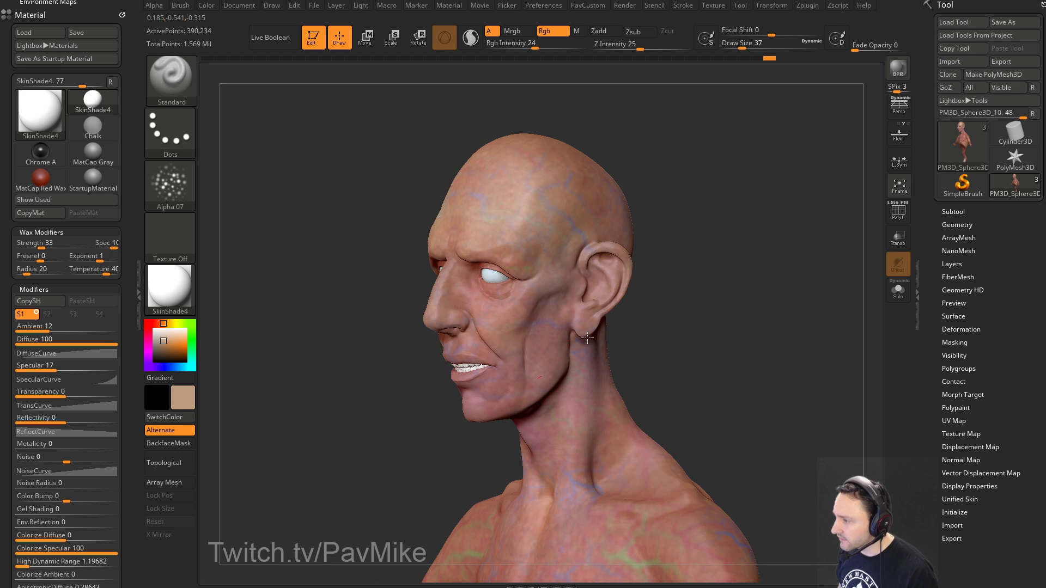
{"action": "left_click_drag", "start_coordinate": [677, 315], "coordinate": [736, 317]}
{"action": "key", "text": "s"}
{"action": "left_click", "coordinate": [487, 345]}
{"action": "left_click_drag", "start_coordinate": [608, 234], "coordinate": [466, 303], "text": "shift"}
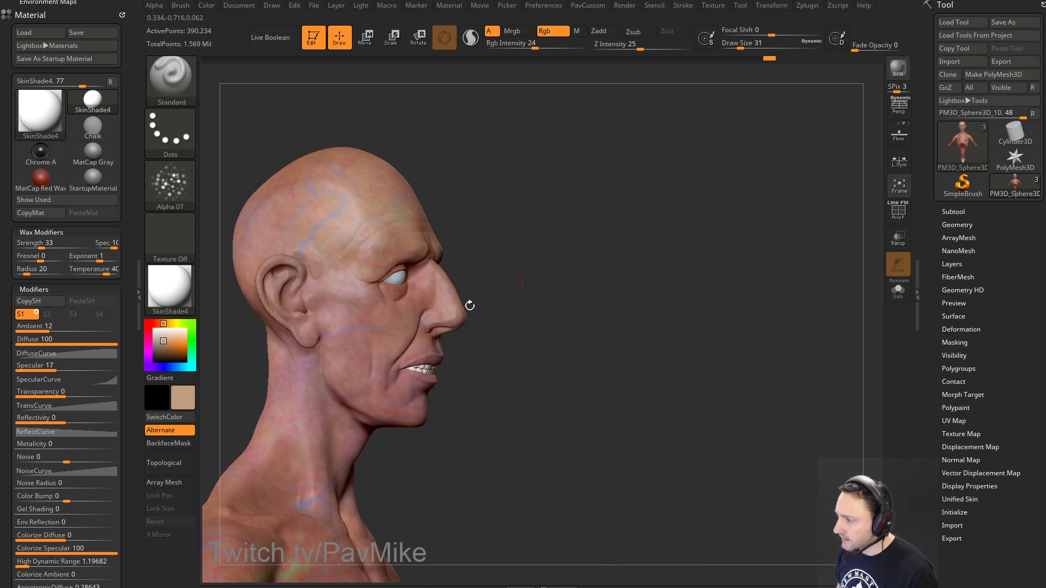
{"action": "left_click_drag", "start_coordinate": [348, 330], "coordinate": [352, 329]}
Step: Set RGB Intensity to 39 and paint a sandy tan over the brow and cheekbones
{"action": "left_click", "coordinate": [548, 47]}
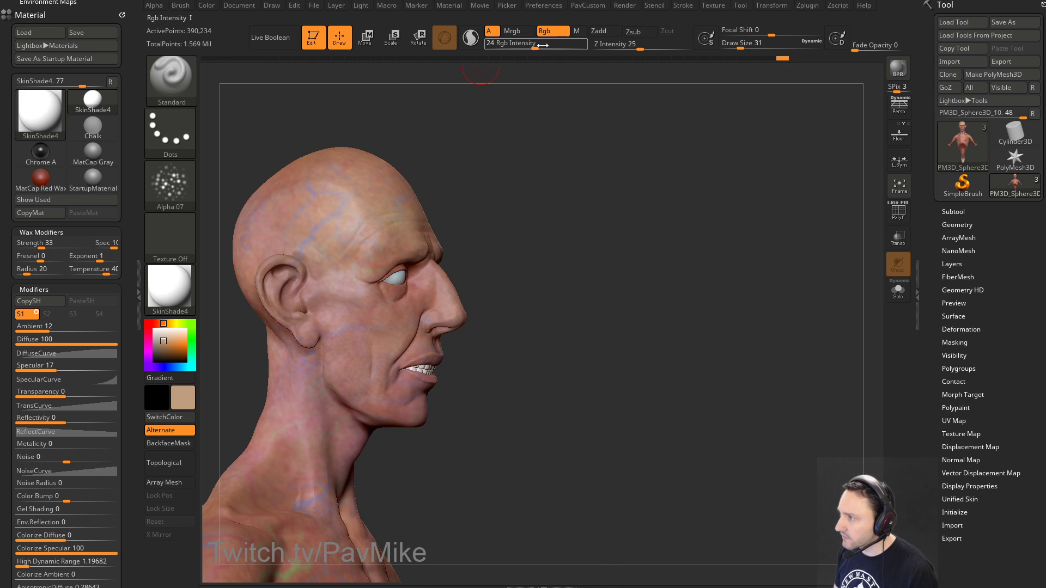
{"action": "left_click_drag", "start_coordinate": [600, 151], "coordinate": [416, 215]}
{"action": "mouse_move", "coordinate": [553, 192]}
{"action": "left_mouse_down"}
{"action": "mouse_move", "coordinate": [544, 183]}
{"action": "mouse_move", "coordinate": [621, 207]}
{"action": "left_mouse_up"}
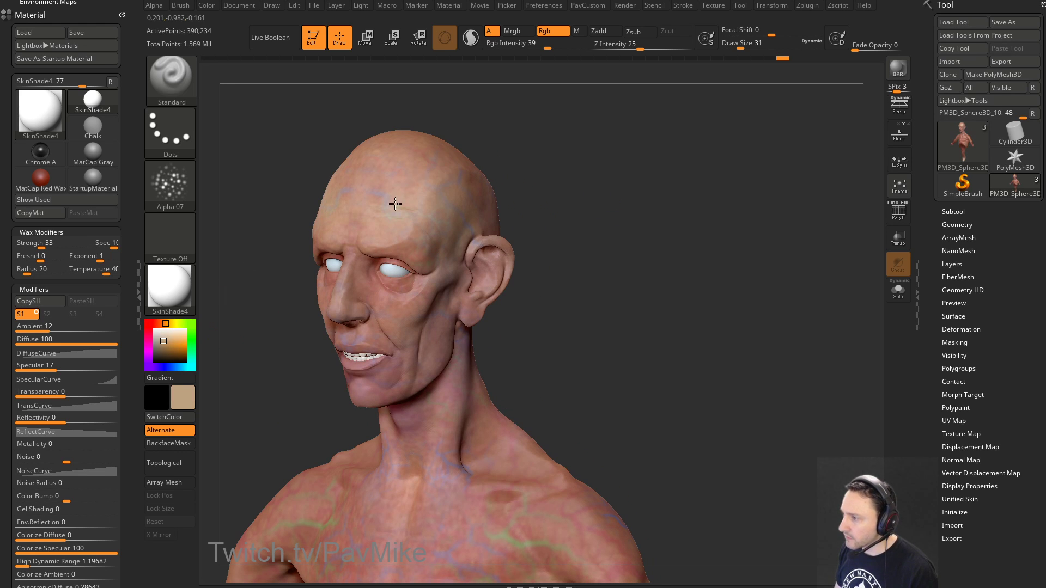
Step: Raise Draw Size to 54 and paint sandy tan over the forehead and scalp
{"action": "left_click_drag", "start_coordinate": [389, 121], "coordinate": [450, 125]}
{"action": "left_click_drag", "start_coordinate": [567, 110], "coordinate": [457, 164]}
{"action": "key", "text": "s"}
{"action": "left_click", "coordinate": [431, 164]}
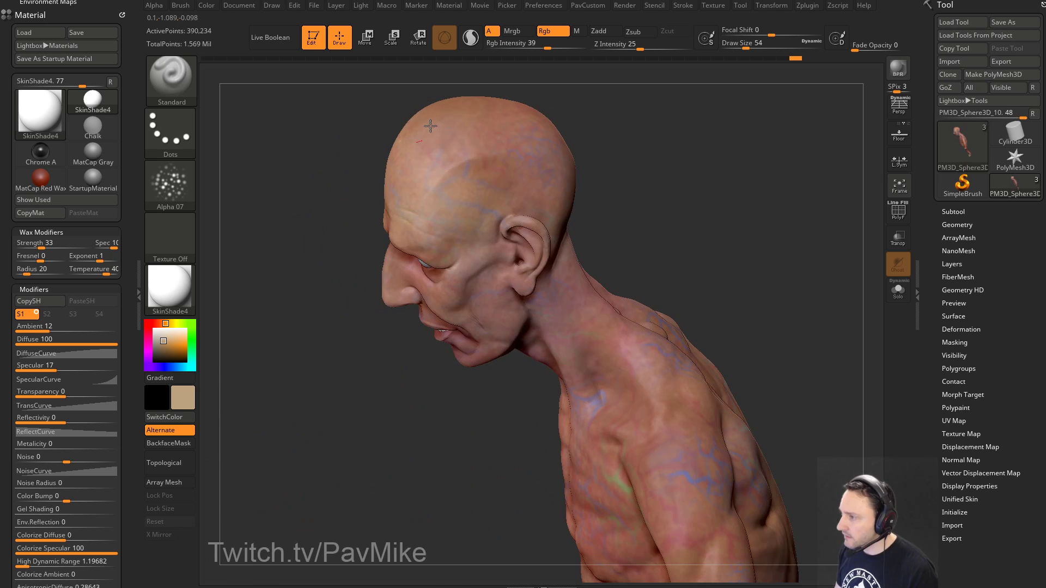
{"action": "left_click_drag", "start_coordinate": [635, 158], "coordinate": [598, 201]}
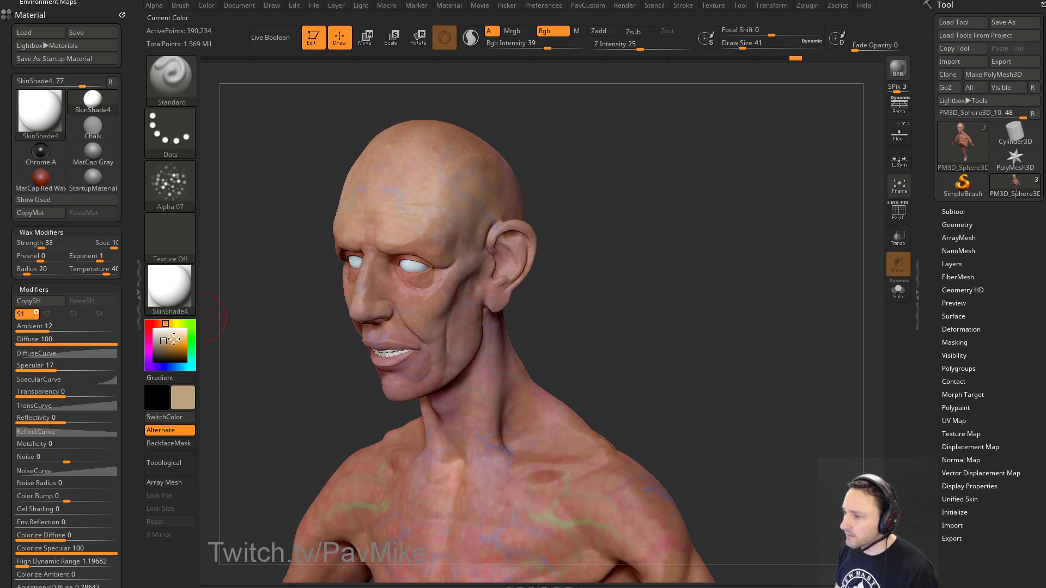
Step: Pick a dusty pink, reduce Draw Size to 25 and paint the ear and the skin around the eyes
{"action": "left_click", "coordinate": [157, 324]}
{"action": "mouse_move", "coordinate": [563, 259]}
{"action": "left_mouse_down"}
{"action": "mouse_move", "coordinate": [603, 241]}
{"action": "mouse_move", "coordinate": [513, 208]}
{"action": "left_mouse_up"}
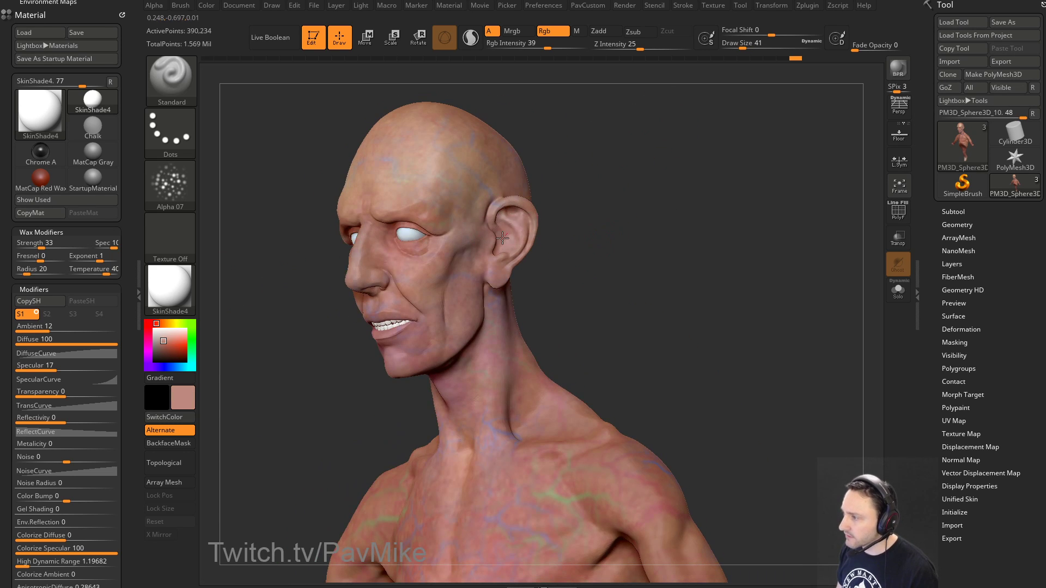
{"action": "key", "text": "s"}
{"action": "mouse_move", "coordinate": [588, 228]}
{"action": "left_mouse_down"}
{"action": "mouse_move", "coordinate": [605, 214]}
{"action": "mouse_move", "coordinate": [643, 216]}
{"action": "left_mouse_up"}
{"action": "left_click", "coordinate": [600, 211]}
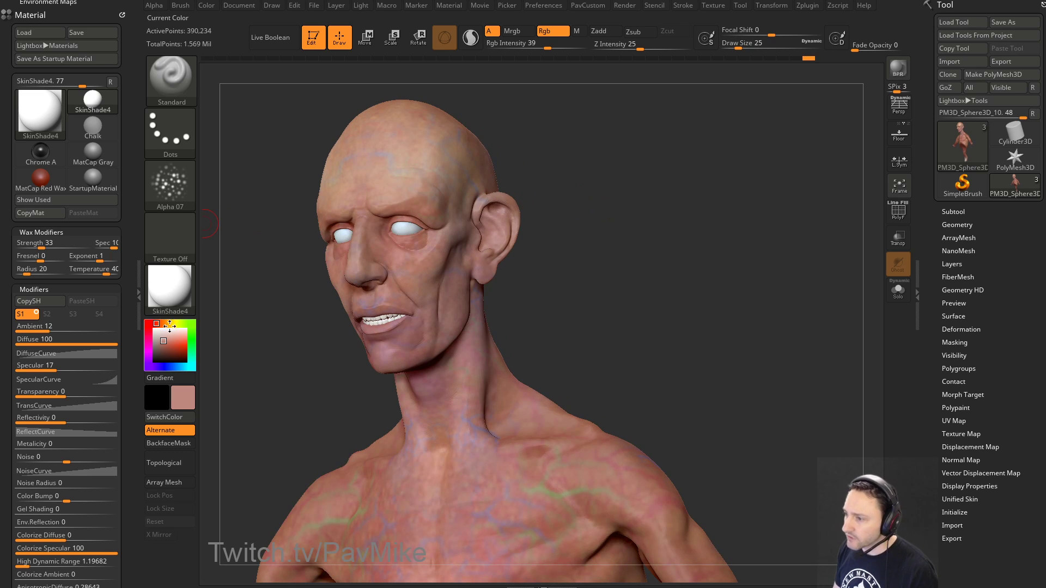
Step: Pick a deeper salmon red and paint the nose and ear, adjusting Draw Size to 41 and 35
{"action": "left_click", "coordinate": [169, 344]}
{"action": "mouse_move", "coordinate": [592, 175]}
{"action": "left_mouse_down"}
{"action": "mouse_move", "coordinate": [493, 208]}
{"action": "mouse_move", "coordinate": [586, 215]}
{"action": "mouse_move", "coordinate": [406, 253]}
{"action": "left_mouse_up"}
{"action": "key", "text": "bracketright"}
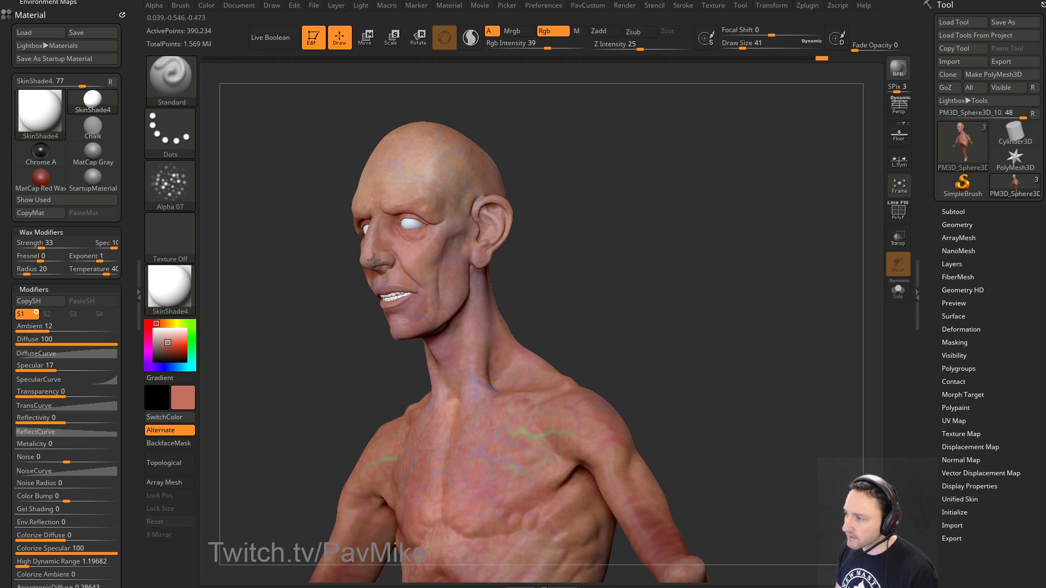
{"action": "mouse_move", "coordinate": [589, 212]}
{"action": "left_mouse_down"}
{"action": "mouse_move", "coordinate": [664, 206]}
{"action": "mouse_move", "coordinate": [594, 201]}
{"action": "left_mouse_up"}
{"action": "key", "text": "s"}
{"action": "left_click", "coordinate": [463, 253]}
Step: Pick a pale beige, raise Draw Size to 51 and paint it over the cheek and jaw
{"action": "left_click", "coordinate": [163, 324]}
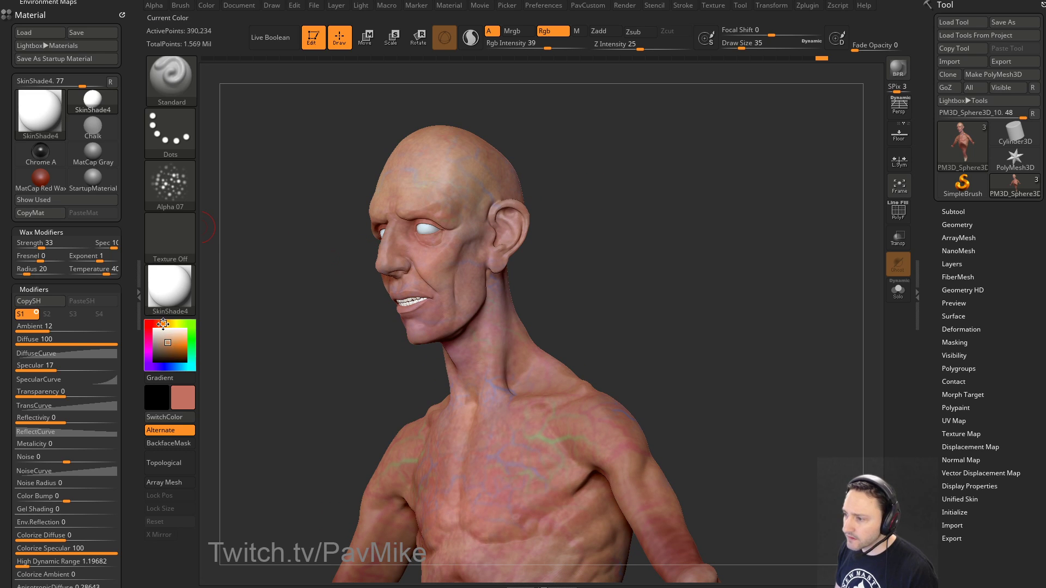
{"action": "left_click", "coordinate": [160, 324]}
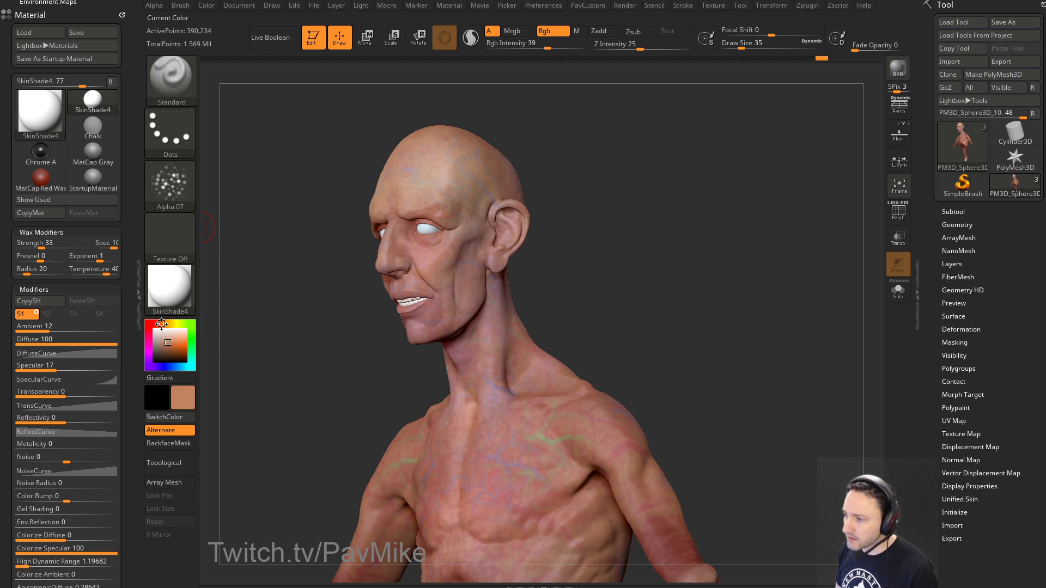
{"action": "left_click", "coordinate": [162, 343]}
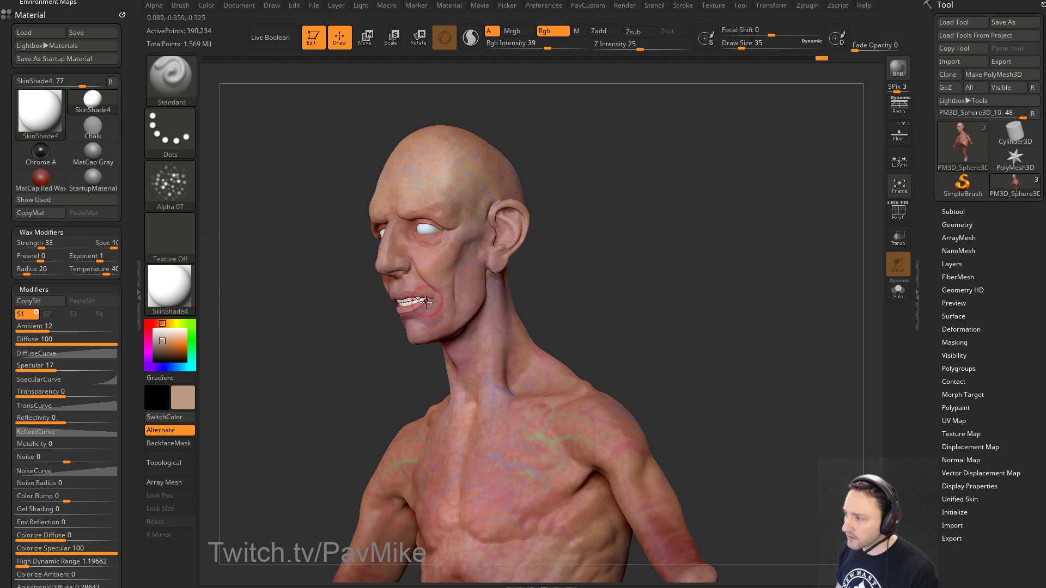
{"action": "key", "text": "s"}
{"action": "left_click", "coordinate": [438, 287]}
{"action": "left_click_drag", "start_coordinate": [596, 241], "coordinate": [457, 296]}
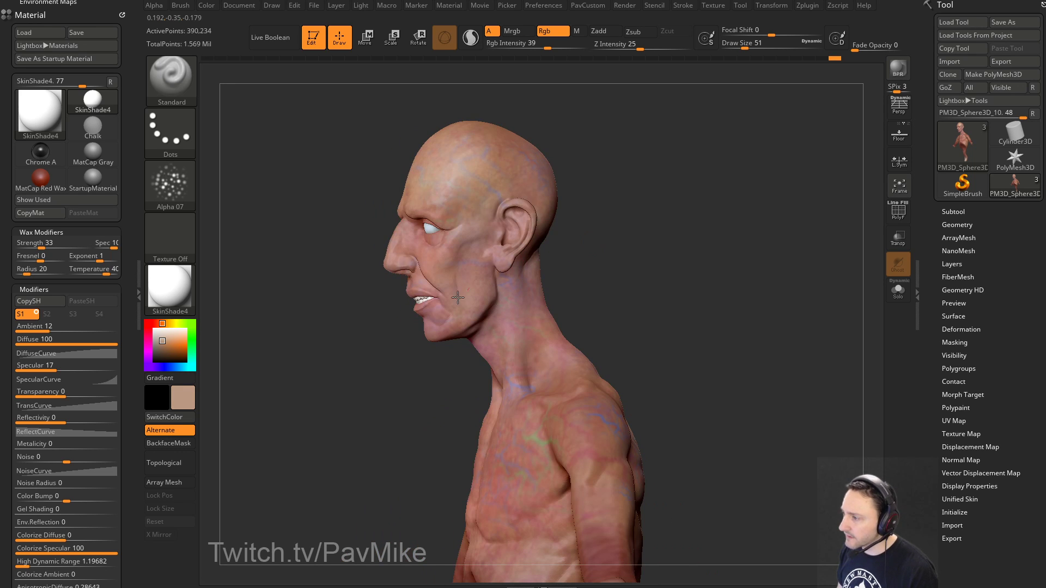
{"action": "right_click_drag", "start_coordinate": [494, 284], "coordinate": [571, 265]}
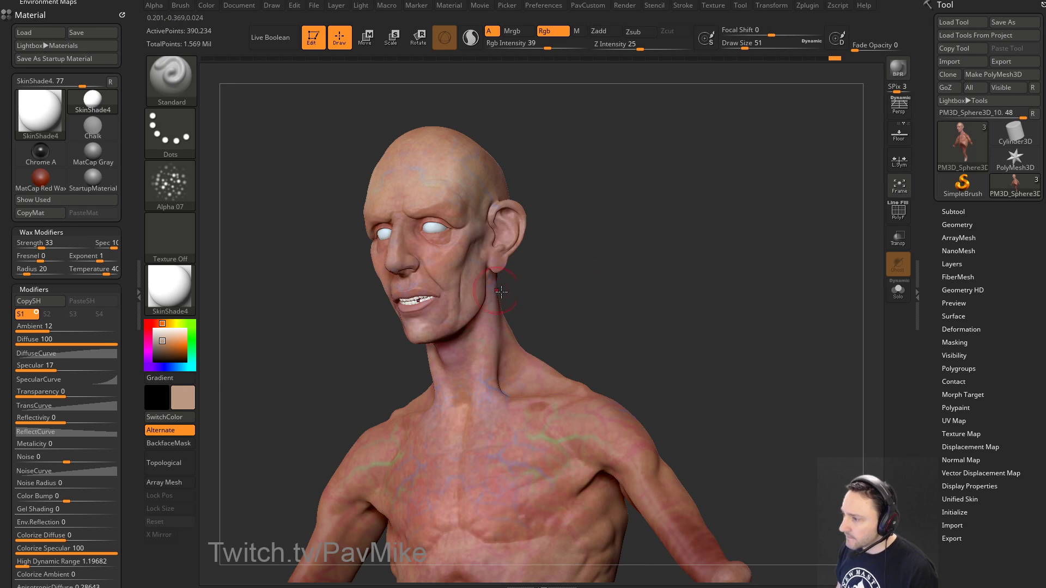
{"action": "mouse_move", "coordinate": [465, 261]}
{"action": "right_mouse_down"}
{"action": "mouse_move", "coordinate": [586, 264]}
{"action": "mouse_move", "coordinate": [412, 322]}
{"action": "mouse_move", "coordinate": [551, 259]}
{"action": "mouse_move", "coordinate": [458, 270]}
{"action": "right_mouse_up"}
{"action": "right_click_drag", "start_coordinate": [464, 342], "coordinate": [504, 269]}
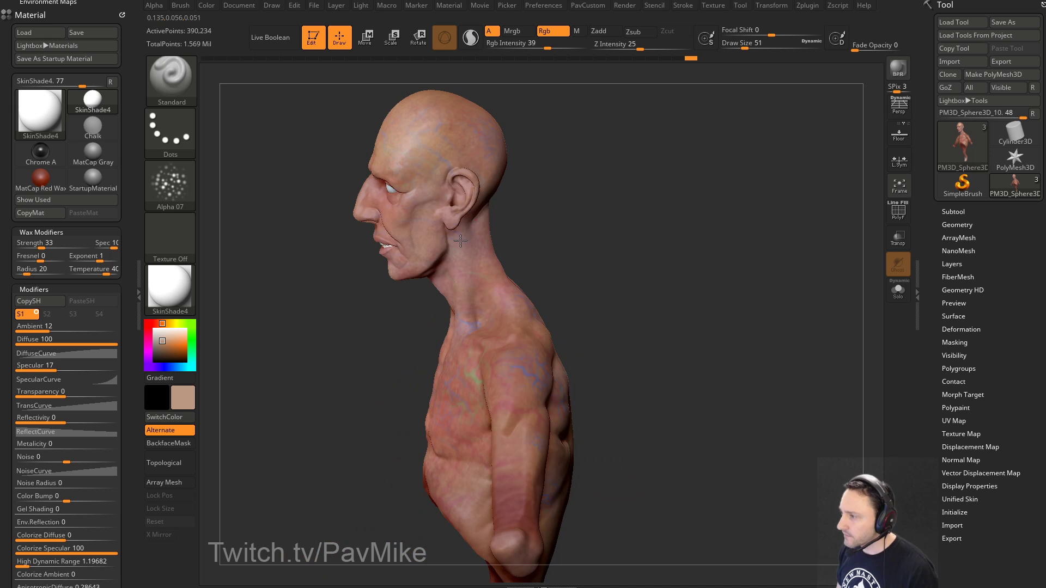
Step: Paint pale beige over the side and back of the neck and the back of the head
{"action": "right_click_drag", "start_coordinate": [510, 171], "coordinate": [521, 147]}
{"action": "left_click_drag", "start_coordinate": [447, 169], "coordinate": [453, 150]}
{"action": "mouse_move", "coordinate": [563, 121]}
{"action": "right_mouse_down"}
{"action": "mouse_move", "coordinate": [600, 124]}
{"action": "mouse_move", "coordinate": [665, 225]}
{"action": "mouse_move", "coordinate": [678, 228]}
{"action": "right_mouse_up"}
{"action": "right_click_drag", "start_coordinate": [741, 242], "coordinate": [509, 271], "text": "ctrl"}
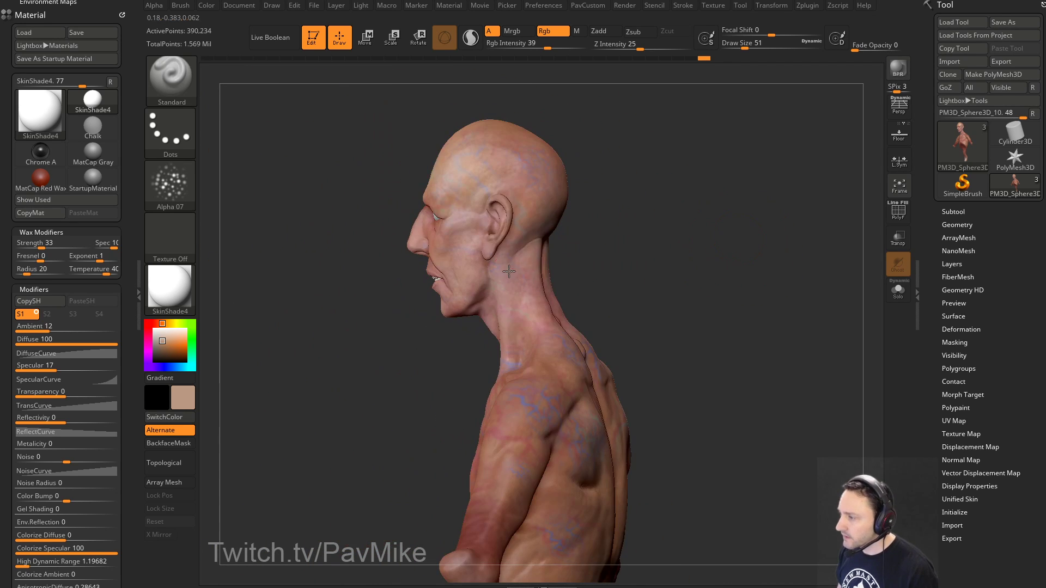
{"action": "right_click_drag", "start_coordinate": [529, 227], "coordinate": [517, 224]}
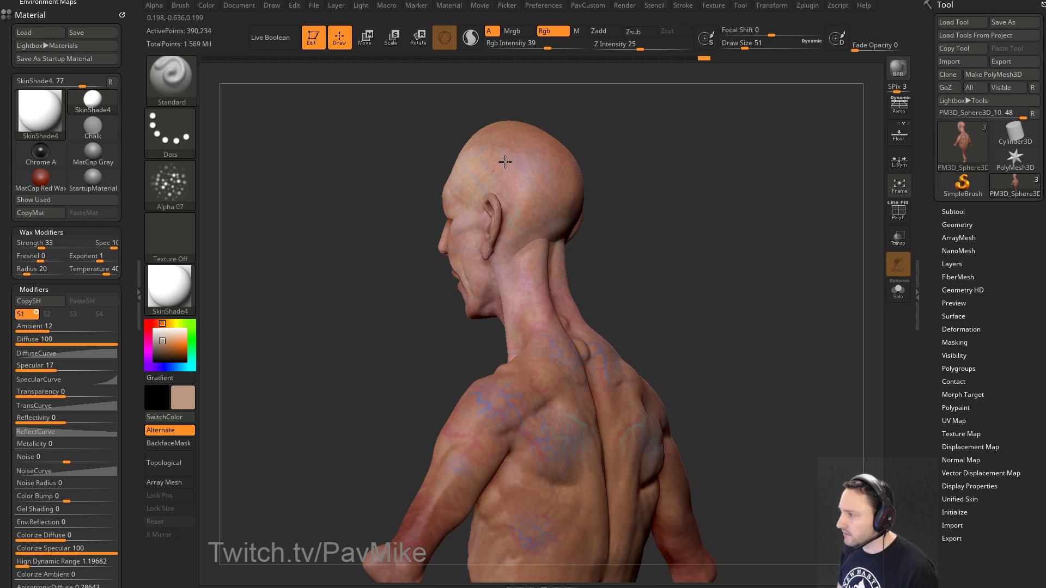
{"action": "right_click_drag", "start_coordinate": [506, 162], "coordinate": [540, 140]}
{"action": "right_click_drag", "start_coordinate": [531, 209], "coordinate": [536, 220]}
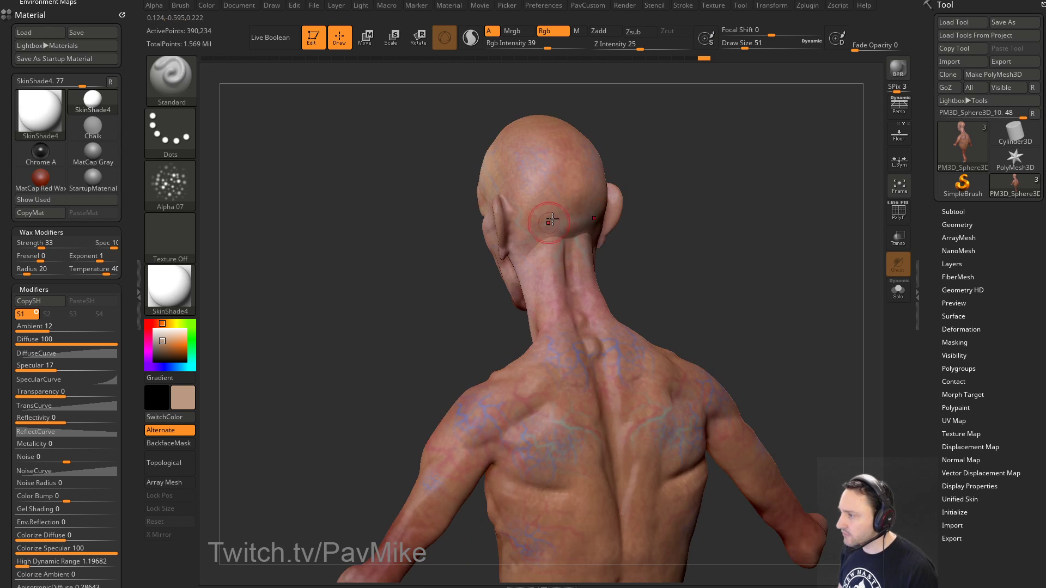
{"action": "mouse_move", "coordinate": [537, 317]}
{"action": "right_mouse_down"}
{"action": "mouse_move", "coordinate": [681, 276]}
{"action": "mouse_move", "coordinate": [623, 278]}
{"action": "mouse_move", "coordinate": [656, 290]}
{"action": "mouse_move", "coordinate": [461, 389]}
{"action": "mouse_move", "coordinate": [670, 292]}
{"action": "mouse_move", "coordinate": [495, 364]}
{"action": "mouse_move", "coordinate": [458, 355]}
{"action": "right_mouse_up"}
Step: Paint pale beige over the chest and ribs with the larger brush, using a Draw Size of about 104
{"action": "key", "text": "bracketleft"}
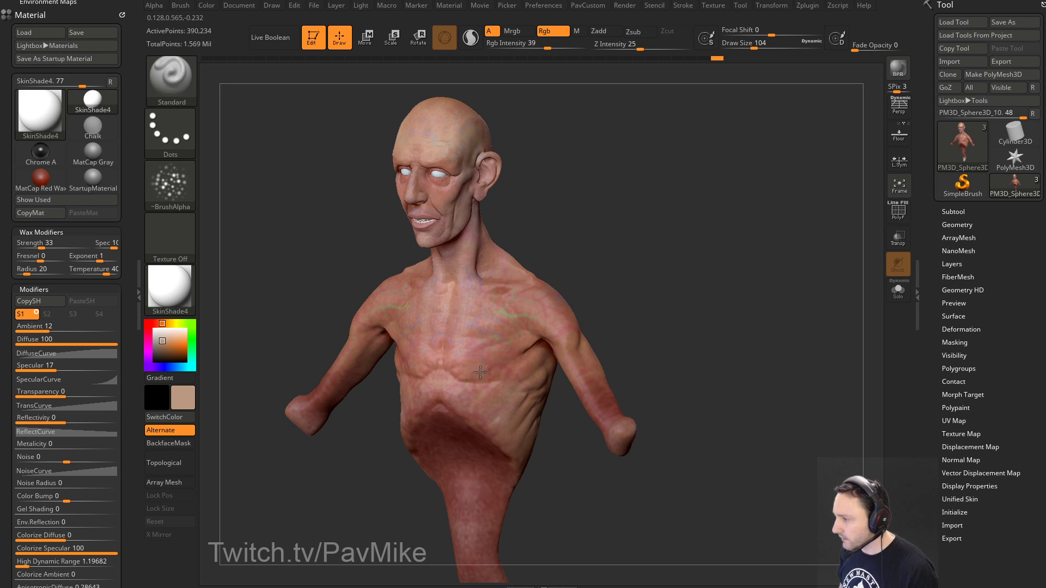
{"action": "left_click_drag", "start_coordinate": [480, 372], "coordinate": [485, 352]}
{"action": "right_click_drag", "start_coordinate": [583, 276], "coordinate": [600, 292]}
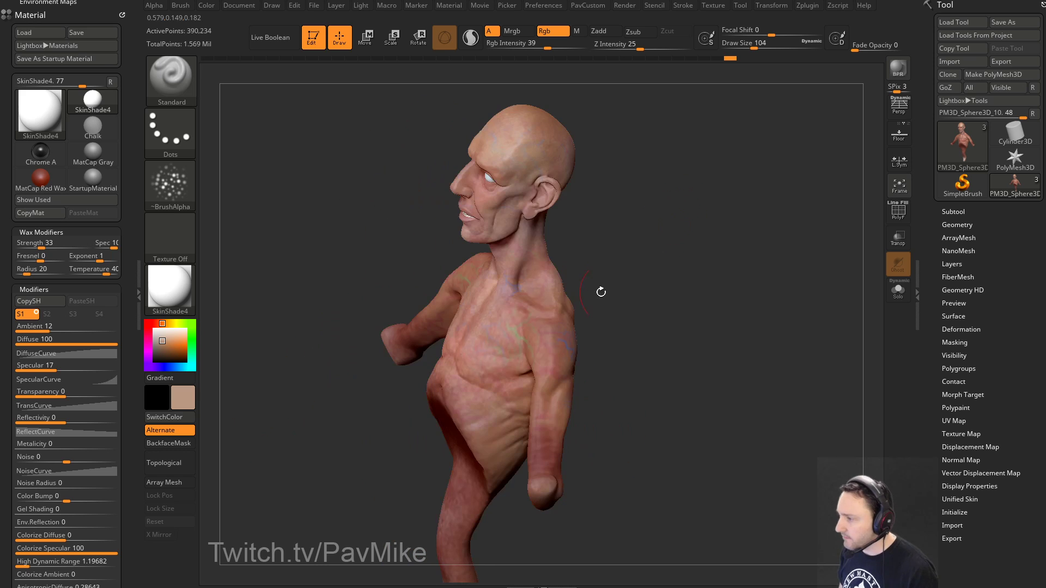
{"action": "mouse_move", "coordinate": [508, 359]}
{"action": "right_mouse_down"}
{"action": "mouse_move", "coordinate": [509, 338]}
{"action": "mouse_move", "coordinate": [474, 375]}
{"action": "right_mouse_up"}
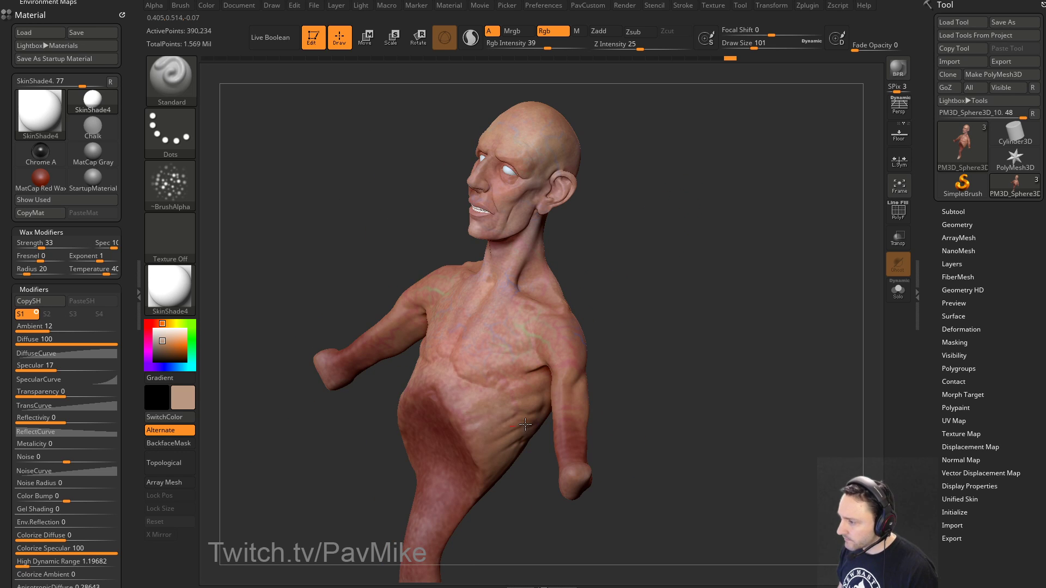
{"action": "right_click_drag", "start_coordinate": [524, 425], "coordinate": [543, 338]}
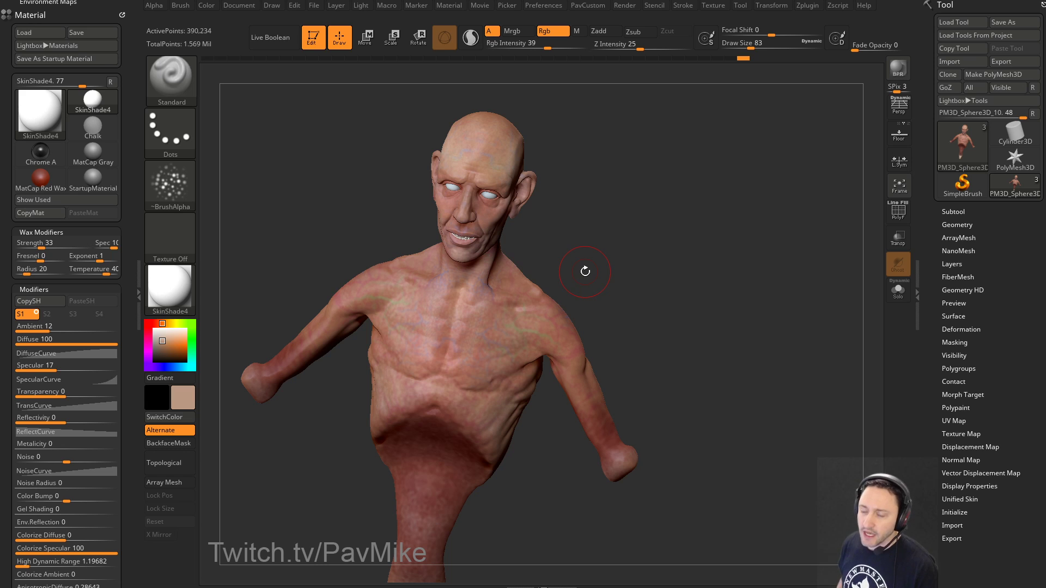
Step: Set Draw Size to 71 and soften the chest and shoulder colours with pale beige dots
{"action": "mouse_move", "coordinate": [670, 214]}
{"action": "left_mouse_down"}
{"action": "mouse_move", "coordinate": [639, 207]}
{"action": "mouse_move", "coordinate": [668, 236]}
{"action": "mouse_move", "coordinate": [624, 214]}
{"action": "left_mouse_up"}
{"action": "key", "text": "s"}
{"action": "left_click", "coordinate": [471, 295]}
{"action": "key", "text": "s"}
{"action": "left_click", "coordinate": [504, 292]}
{"action": "right_click_drag", "start_coordinate": [513, 311], "coordinate": [496, 283]}
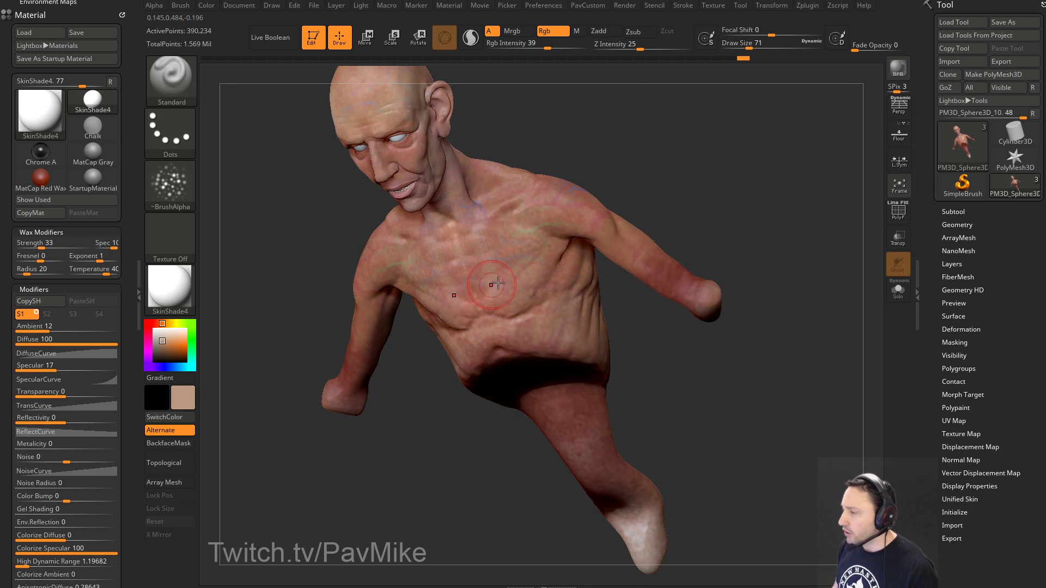
{"action": "mouse_move", "coordinate": [632, 168]}
{"action": "left_mouse_down"}
{"action": "mouse_move", "coordinate": [701, 145]}
{"action": "mouse_move", "coordinate": [593, 226]}
{"action": "left_mouse_up"}
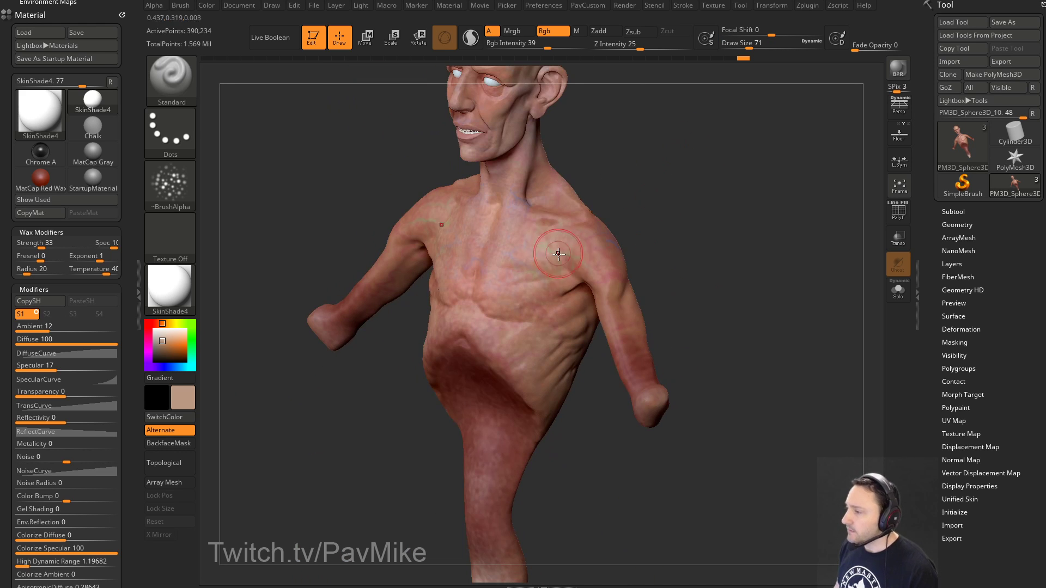
Step: Reduce Draw Size to 51 and open the Geometry subdivision settings
{"action": "key", "text": "["}
{"action": "key", "text": "["}
{"action": "left_click", "coordinate": [957, 226]}
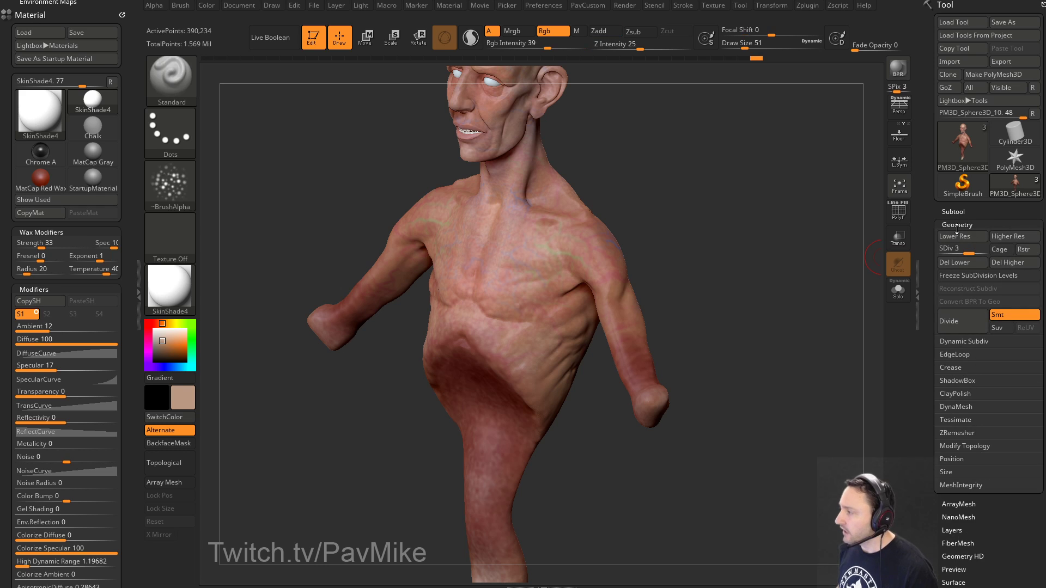
Step: Examine the painted skin colours on the torso, arms, face and back of the bust from all sides
{"action": "left_click_drag", "start_coordinate": [812, 268], "coordinate": [763, 276]}
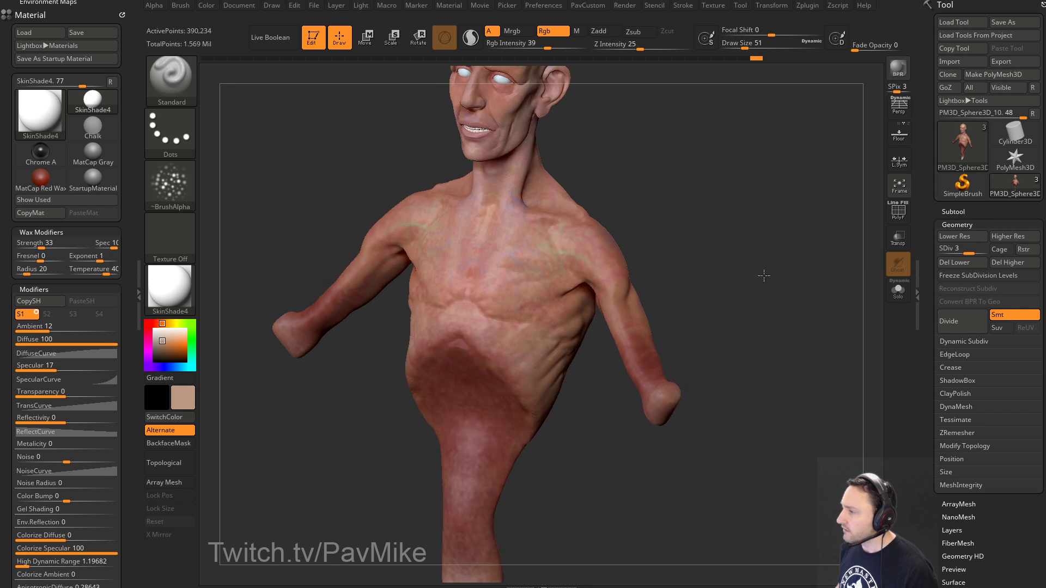
{"action": "key", "text": "3"}
{"action": "left_click", "coordinate": [778, 249]}
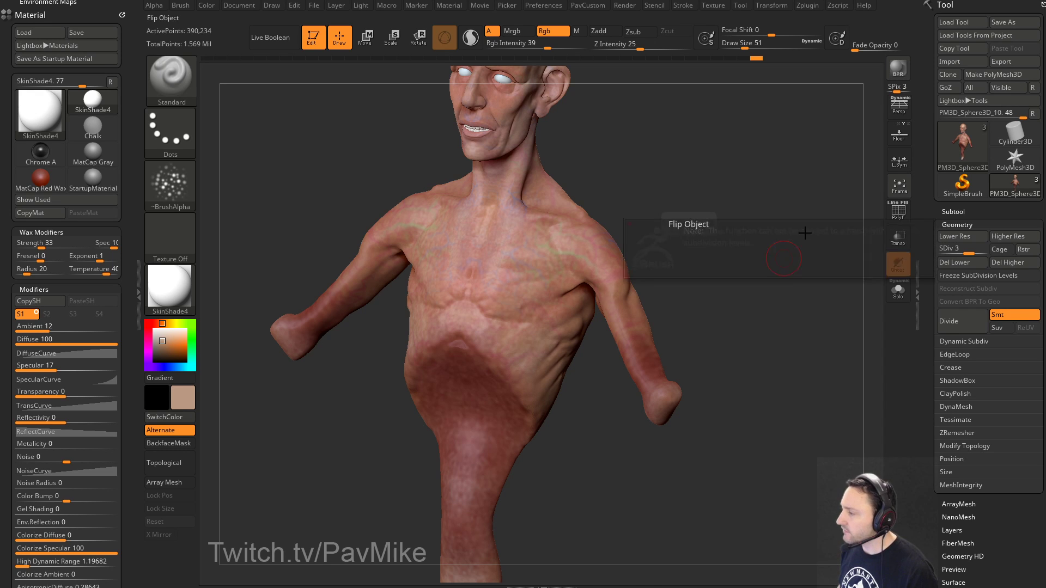
{"action": "left_click_drag", "start_coordinate": [805, 230], "coordinate": [766, 238]}
{"action": "mouse_move", "coordinate": [585, 278]}
{"action": "left_mouse_down"}
{"action": "mouse_move", "coordinate": [747, 249]}
{"action": "mouse_move", "coordinate": [538, 254]}
{"action": "left_mouse_up"}
{"action": "mouse_move", "coordinate": [600, 245]}
{"action": "left_mouse_down"}
{"action": "mouse_move", "coordinate": [770, 145]}
{"action": "mouse_move", "coordinate": [627, 274]}
{"action": "left_mouse_up"}
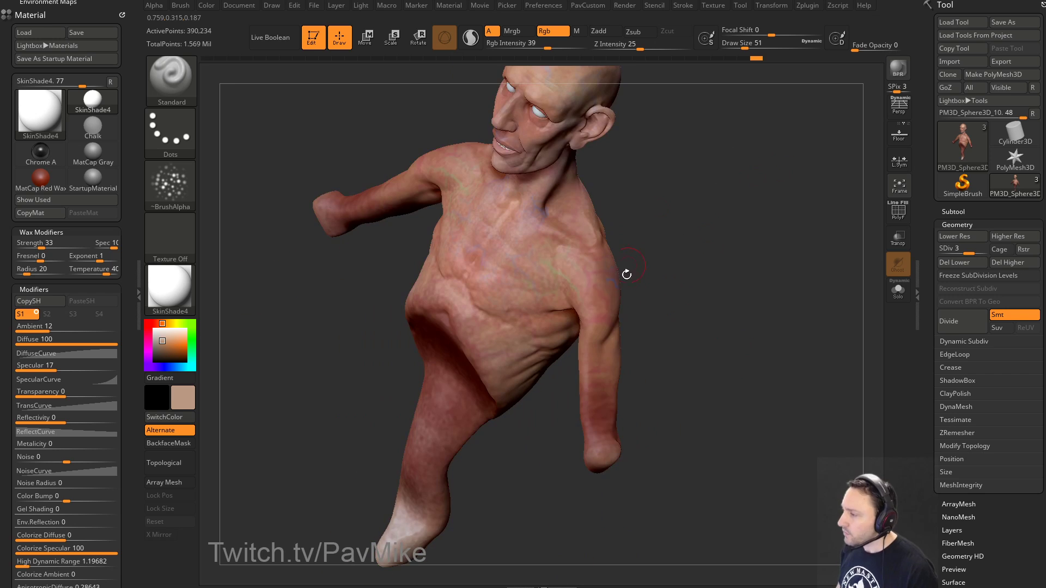
{"action": "left_click_drag", "start_coordinate": [674, 246], "coordinate": [610, 253]}
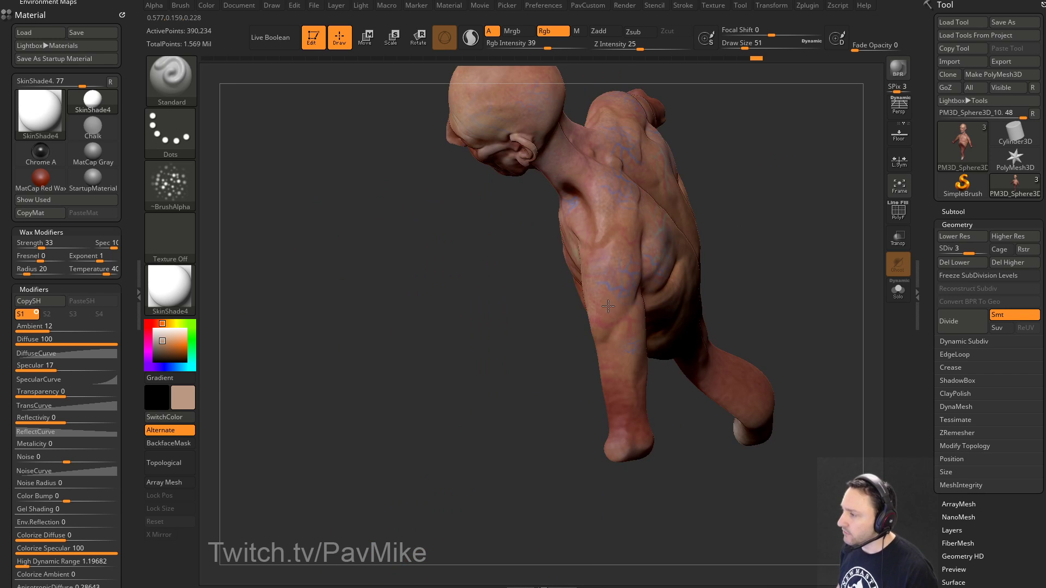
{"action": "mouse_move", "coordinate": [608, 299]}
{"action": "left_mouse_down"}
{"action": "mouse_move", "coordinate": [594, 239]}
{"action": "mouse_move", "coordinate": [624, 336]}
{"action": "left_mouse_up"}
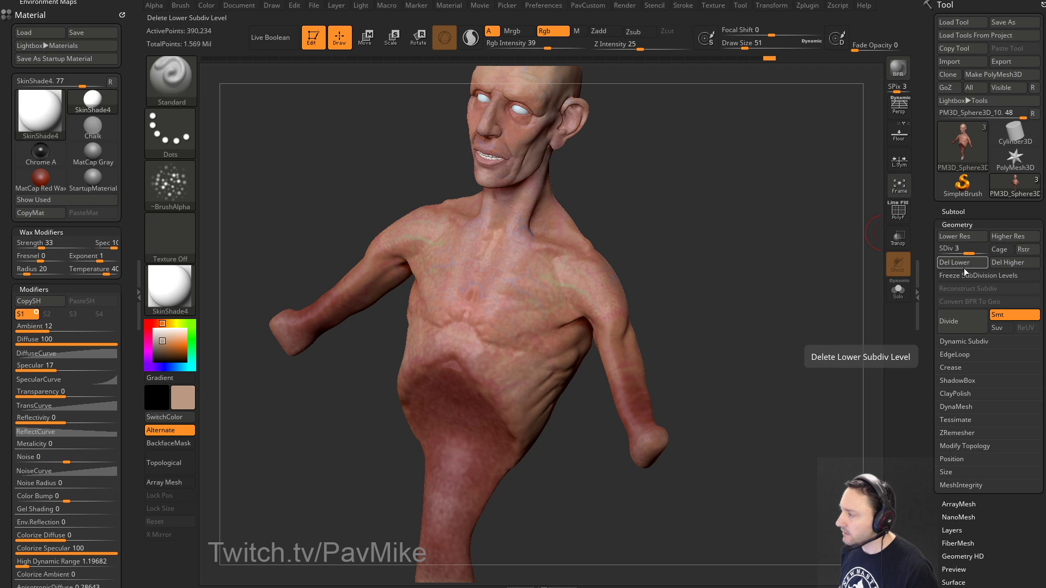
{"action": "mouse_move", "coordinate": [663, 231]}
{"action": "left_mouse_down"}
{"action": "mouse_move", "coordinate": [521, 353]}
{"action": "mouse_move", "coordinate": [801, 205]}
{"action": "mouse_move", "coordinate": [743, 261]}
{"action": "mouse_move", "coordinate": [483, 334]}
{"action": "mouse_move", "coordinate": [654, 280]}
{"action": "left_mouse_up"}
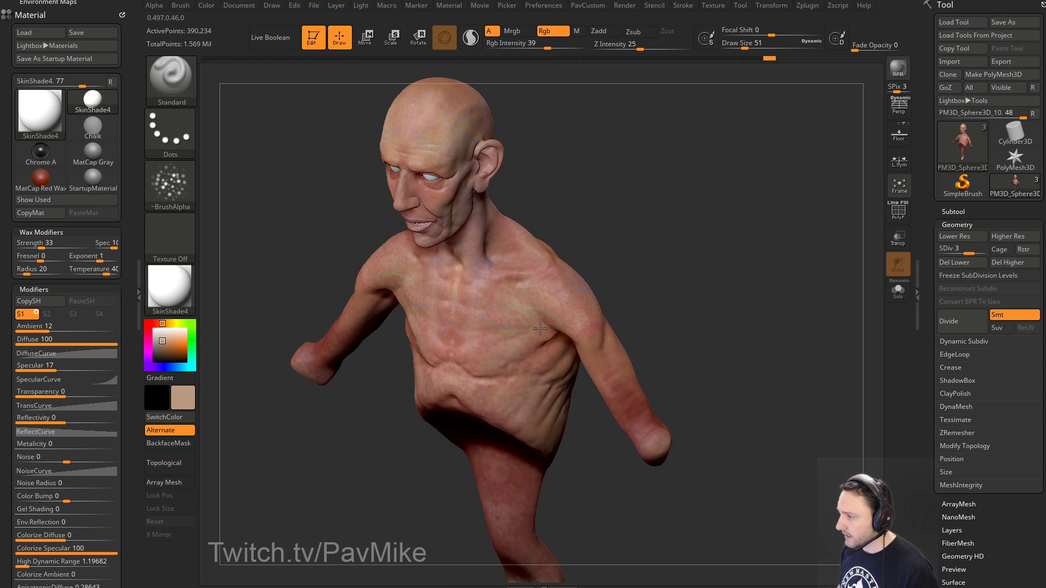
{"action": "mouse_move", "coordinate": [550, 280]}
{"action": "left_mouse_down"}
{"action": "mouse_move", "coordinate": [598, 243]}
{"action": "mouse_move", "coordinate": [677, 283]}
{"action": "mouse_move", "coordinate": [531, 220]}
{"action": "left_mouse_up"}
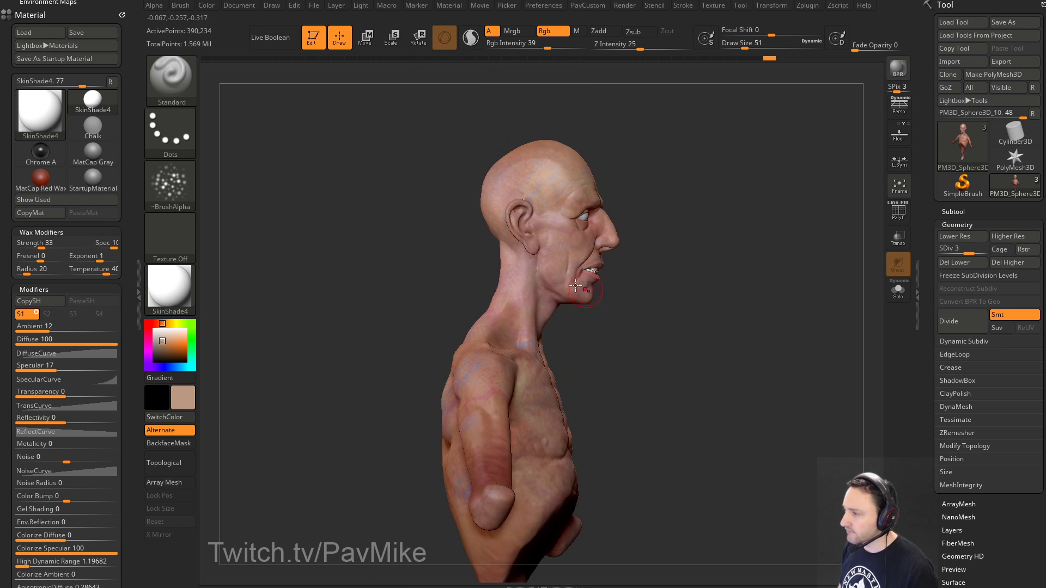
{"action": "left_click_drag", "start_coordinate": [678, 237], "coordinate": [646, 252]}
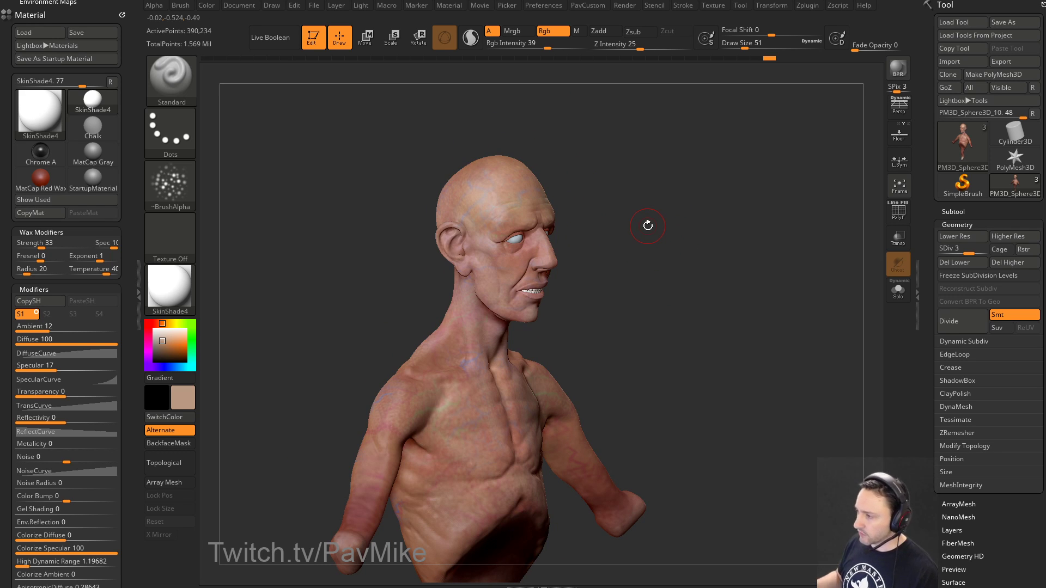
{"action": "left_click_drag", "start_coordinate": [604, 232], "coordinate": [581, 205]}
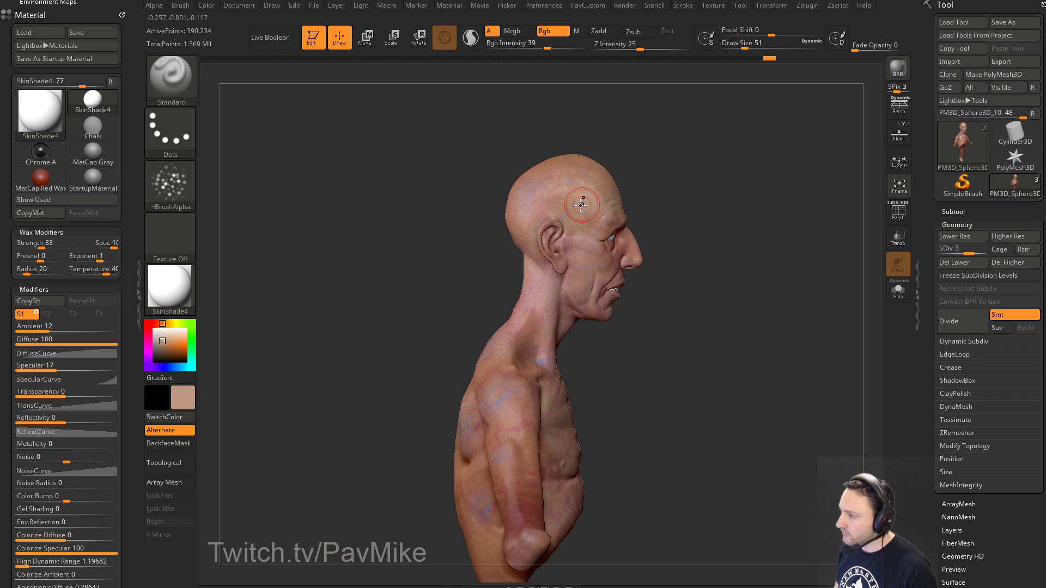
{"action": "left_click_drag", "start_coordinate": [592, 112], "coordinate": [492, 230]}
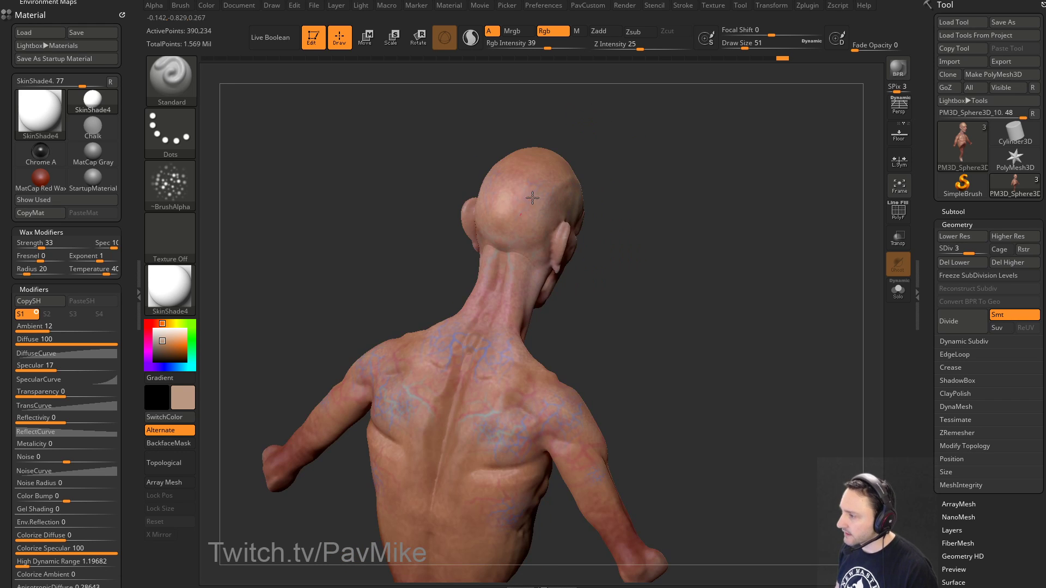
Step: Select the IMM BParts brush and browse its body part inserts and Lightbox
{"action": "left_click_drag", "start_coordinate": [532, 197], "coordinate": [665, 204]}
{"action": "key", "text": "b"}
{"action": "key", "text": "i"}
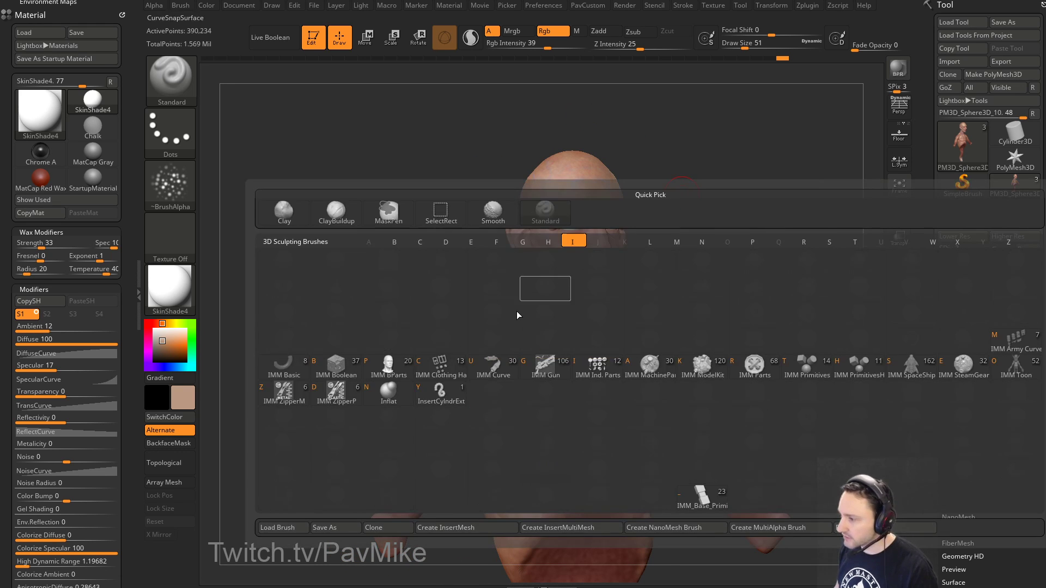
{"action": "key", "text": "p"}
{"action": "key", "text": "m"}
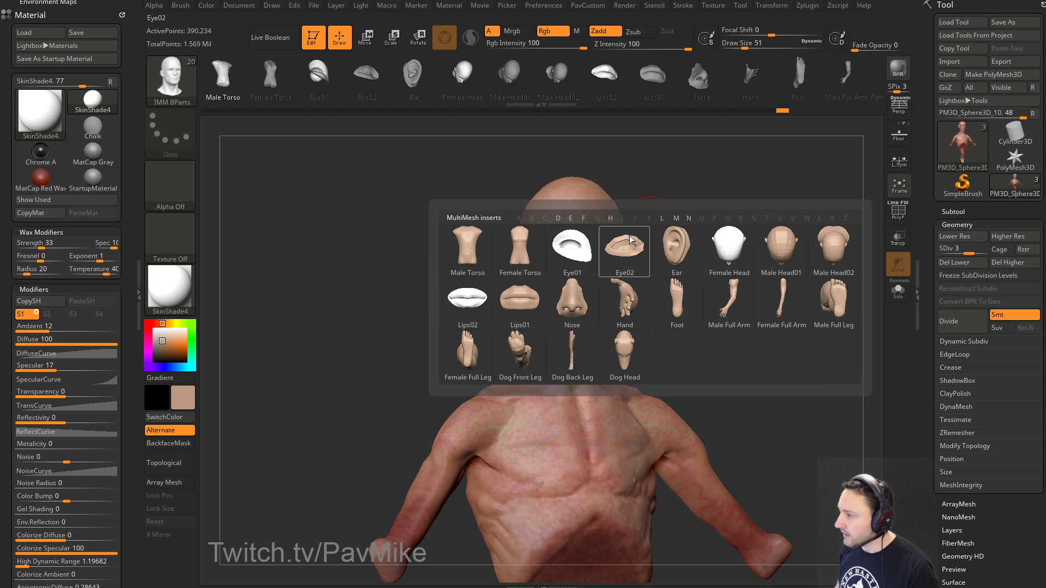
{"action": "key", "text": "comma"}
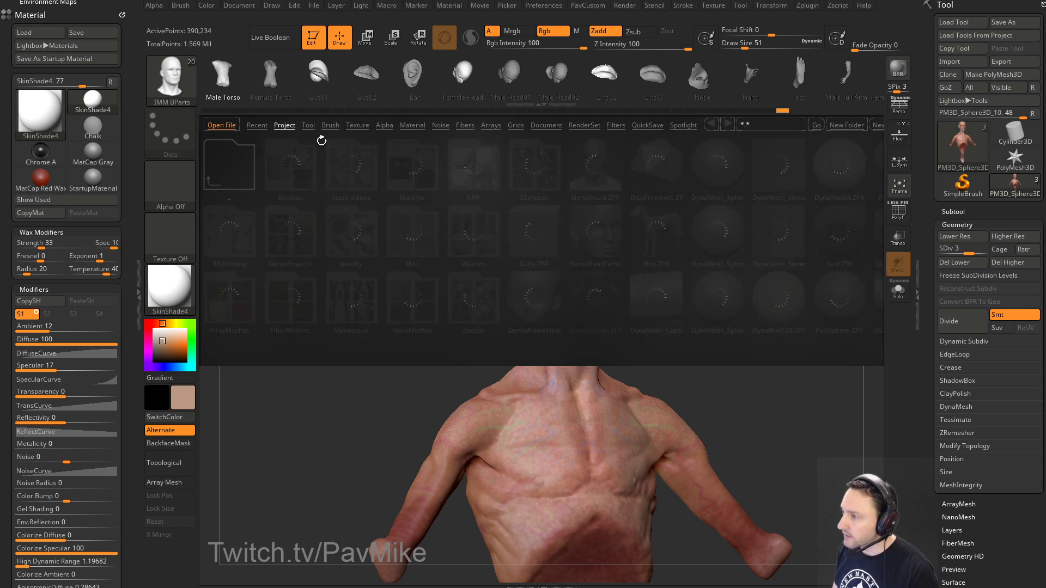
{"action": "key", "text": "comma"}
Step: Select the ChiselCreature brush and choose its Ear2 shape
{"action": "key", "text": "b"}
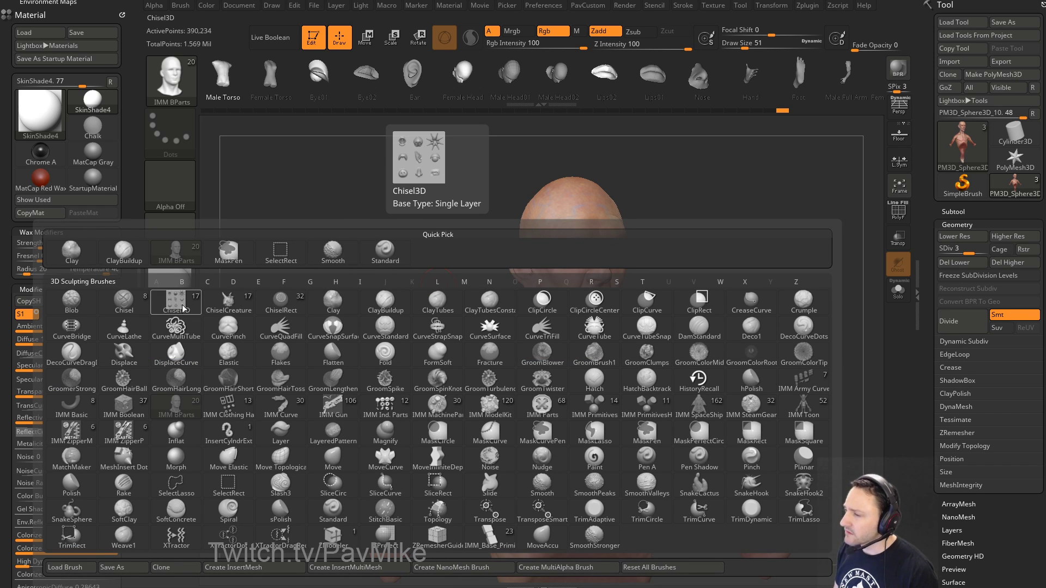
{"action": "left_click", "coordinate": [234, 308]}
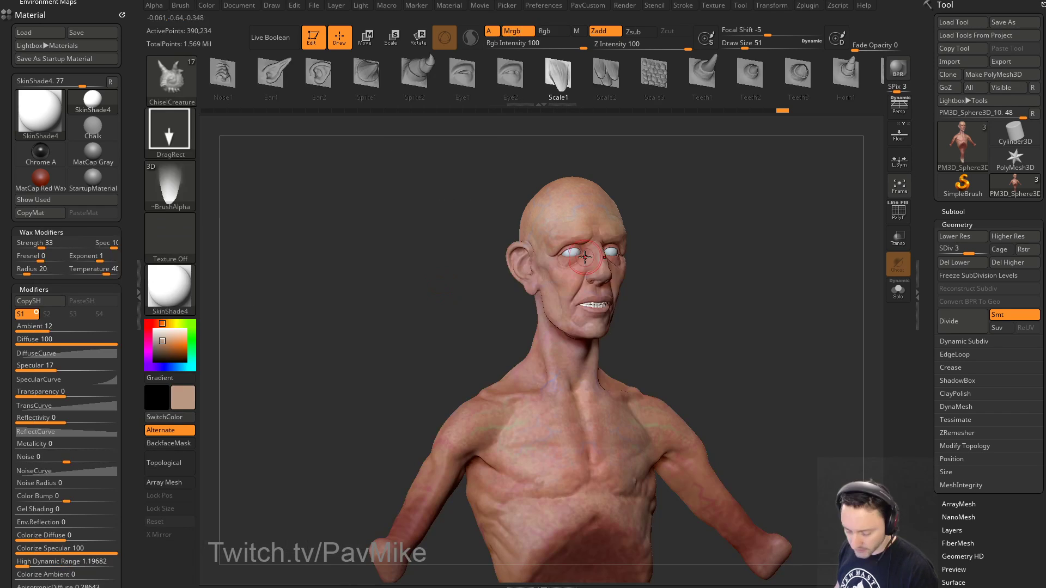
{"action": "key", "text": "m"}
{"action": "left_click", "coordinate": [498, 295]}
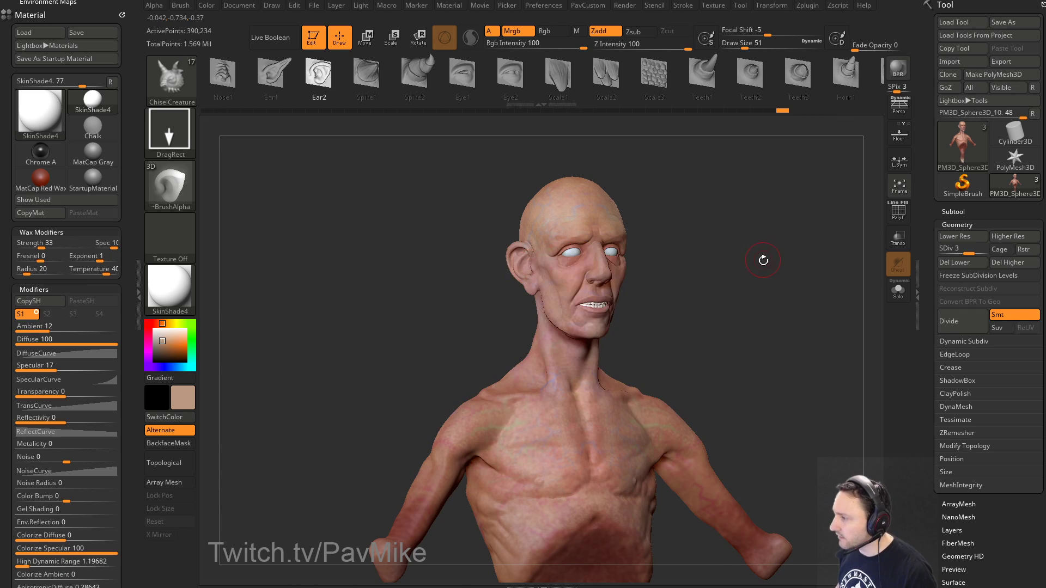
Step: Subdivide the bust once more to SDiv level 4 and open the Subtool list
{"action": "left_click_drag", "start_coordinate": [763, 261], "coordinate": [731, 284]}
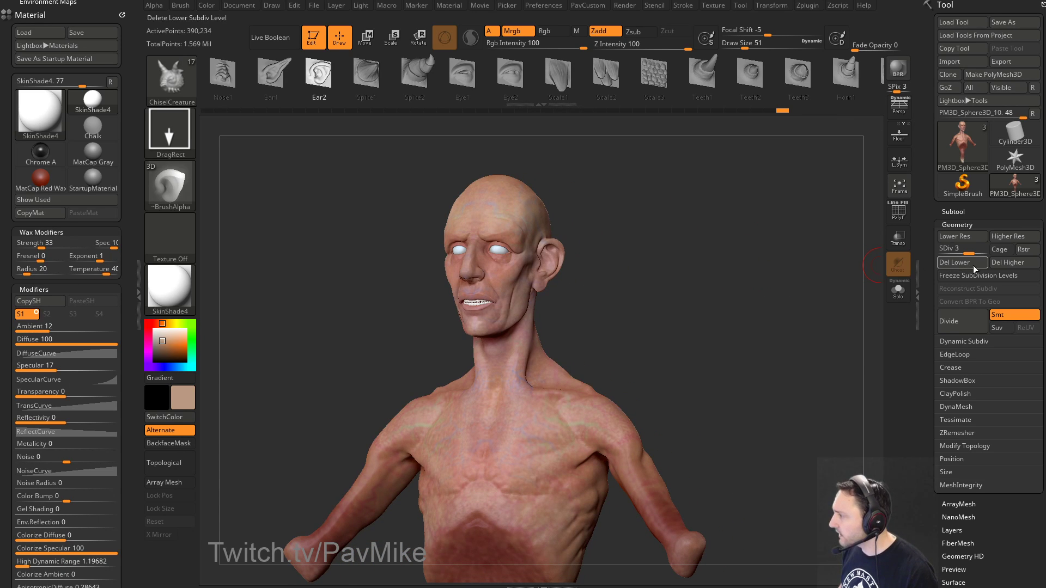
{"action": "left_click", "coordinate": [989, 262]}
{"action": "key", "text": "ctrl+d"}
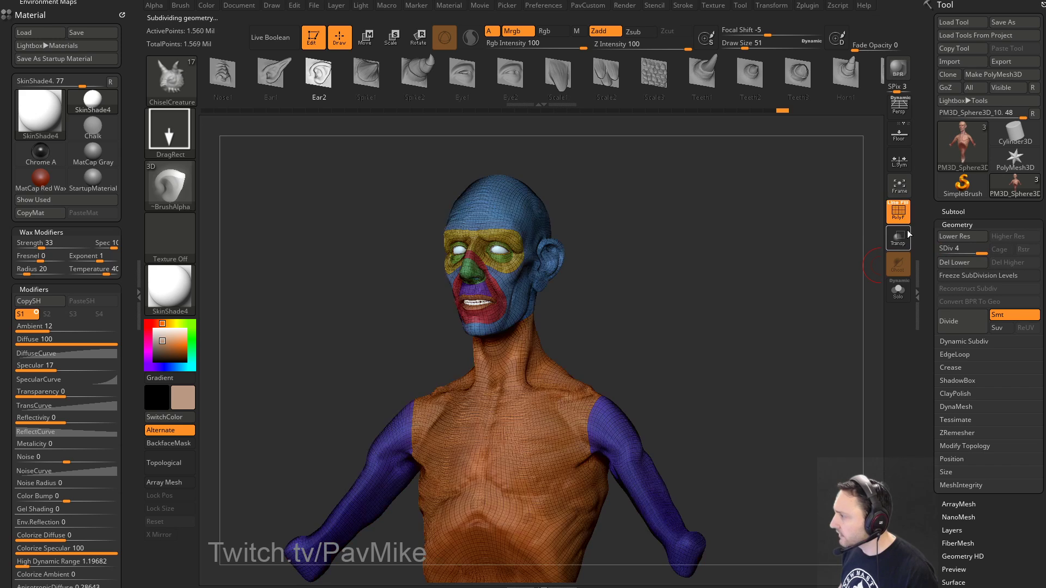
{"action": "left_click", "coordinate": [940, 211]}
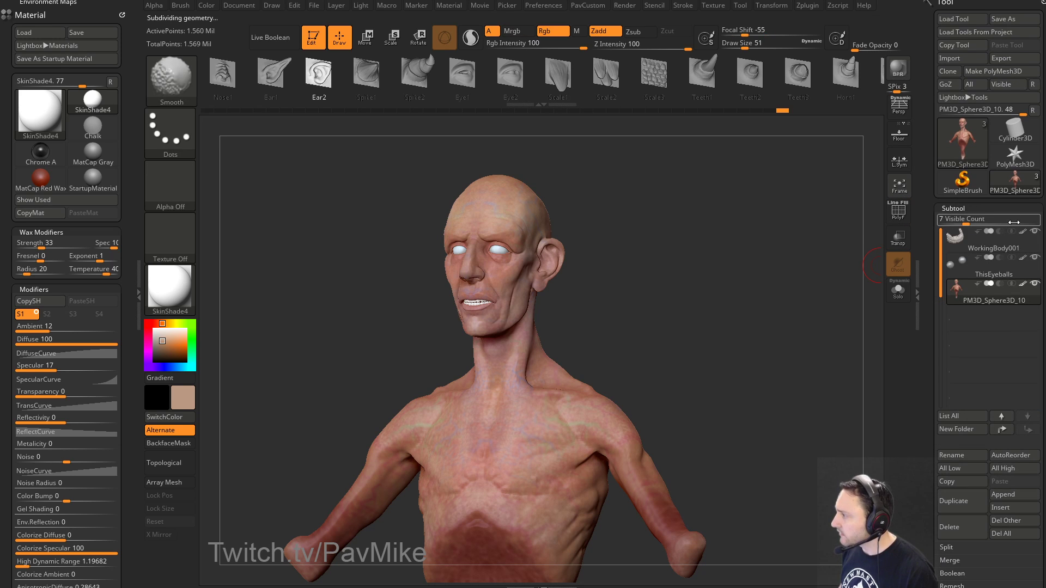
Step: Try stamping the Ear2 shape onto the face and the side of the head, undoing each attempt
{"action": "left_click_drag", "start_coordinate": [741, 237], "coordinate": [659, 291], "text": "alt"}
{"action": "left_click_drag", "start_coordinate": [438, 293], "coordinate": [447, 325]}
{"action": "left_click_drag", "start_coordinate": [628, 288], "coordinate": [565, 292]}
{"action": "key", "text": "ctrl+z"}
{"action": "left_click_drag", "start_coordinate": [441, 292], "coordinate": [488, 211]}
{"action": "key", "text": "ctrl+z"}
{"action": "left_click_drag", "start_coordinate": [546, 240], "coordinate": [664, 251]}
{"action": "left_click_drag", "start_coordinate": [486, 288], "coordinate": [556, 219]}
{"action": "key", "text": "ctrl+z"}
{"action": "left_click_drag", "start_coordinate": [622, 236], "coordinate": [588, 240]}
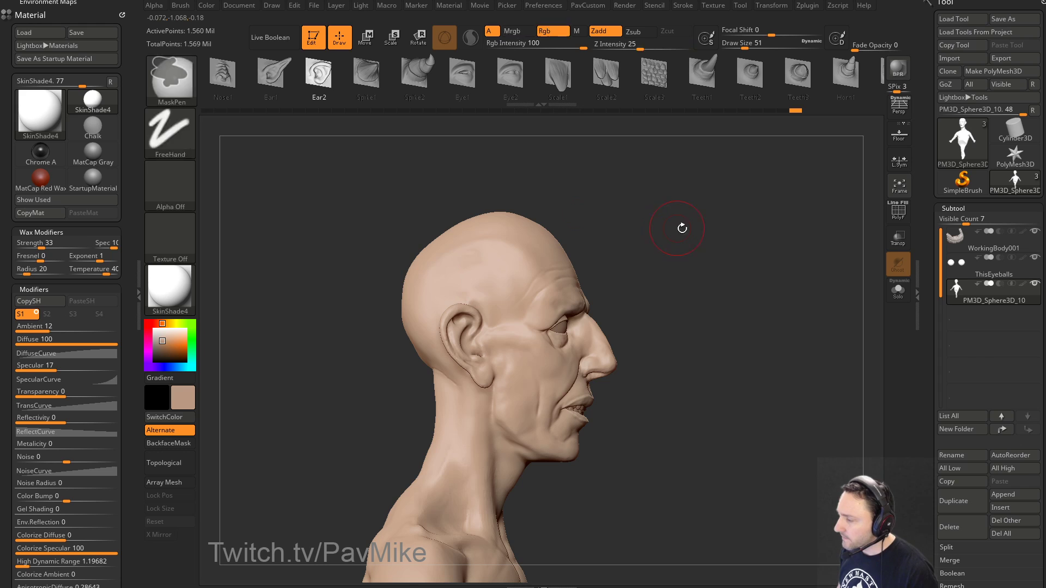
Step: Try stamping a row of extra ears above the existing ears on both sides of the head, and undo them
{"action": "left_click_drag", "start_coordinate": [680, 227], "coordinate": [634, 266]}
{"action": "mouse_move", "coordinate": [526, 226]}
{"action": "left_mouse_down"}
{"action": "mouse_move", "coordinate": [654, 229]}
{"action": "mouse_move", "coordinate": [588, 234]}
{"action": "left_mouse_up"}
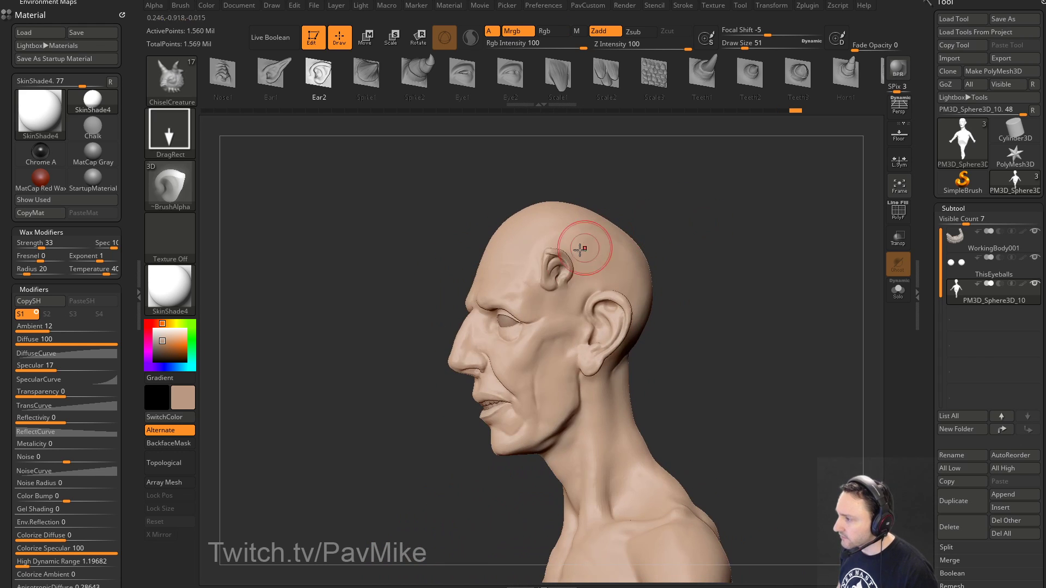
{"action": "mouse_move", "coordinate": [616, 196]}
{"action": "left_mouse_down"}
{"action": "mouse_move", "coordinate": [771, 194]}
{"action": "mouse_move", "coordinate": [696, 238]}
{"action": "mouse_move", "coordinate": [637, 253]}
{"action": "left_mouse_up"}
{"action": "left_click_drag", "start_coordinate": [541, 226], "coordinate": [557, 209]}
{"action": "left_click_drag", "start_coordinate": [621, 182], "coordinate": [624, 205]}
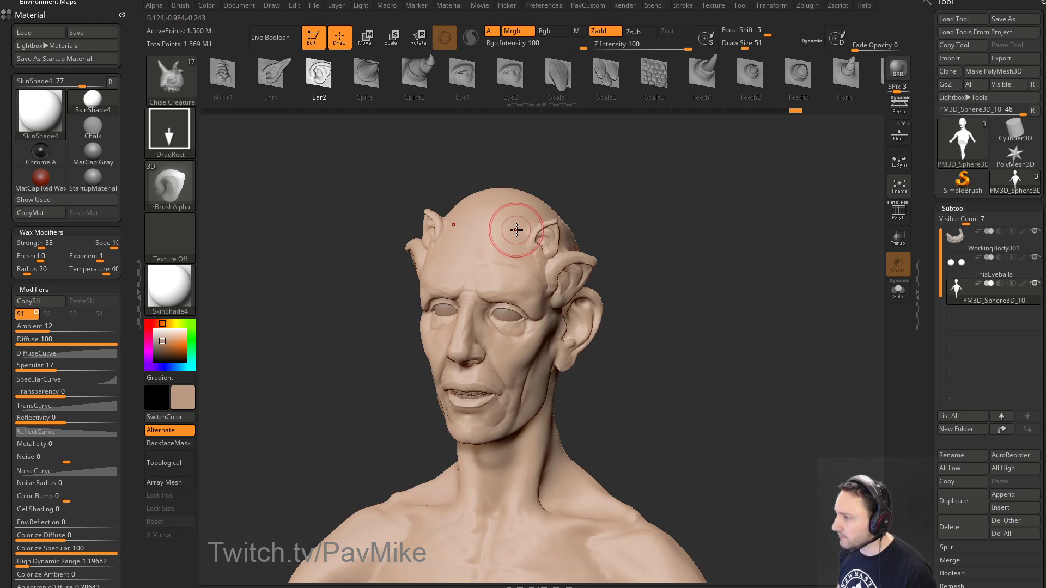
{"action": "left_click_drag", "start_coordinate": [515, 229], "coordinate": [535, 209]}
{"action": "mouse_move", "coordinate": [689, 204]}
{"action": "left_mouse_down", "text": "alt"}
{"action": "mouse_move", "coordinate": [707, 238]}
{"action": "mouse_move", "coordinate": [737, 253]}
{"action": "mouse_move", "coordinate": [708, 257]}
{"action": "mouse_move", "coordinate": [759, 300]}
{"action": "mouse_move", "coordinate": [850, 280]}
{"action": "mouse_move", "coordinate": [742, 273]}
{"action": "mouse_move", "coordinate": [665, 287]}
{"action": "mouse_move", "coordinate": [763, 272]}
{"action": "mouse_move", "coordinate": [735, 290]}
{"action": "left_mouse_up", "text": "alt"}
{"action": "key", "text": "ctrl+z"}
{"action": "key", "text": "ctrl+z"}
{"action": "key", "text": "ctrl+z"}
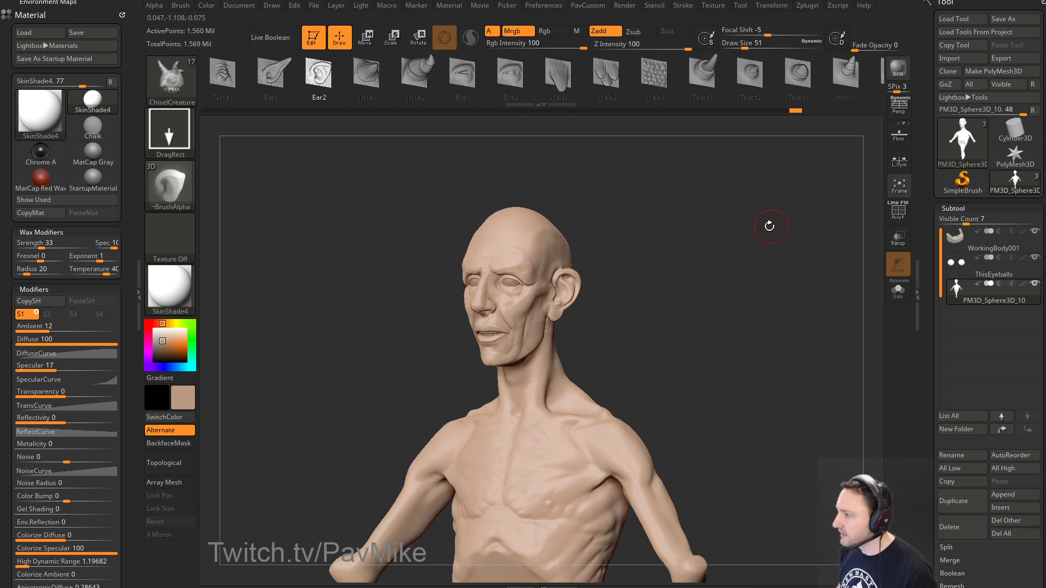
Step: Turn the painted colours back on for all subtools and check the head from several angles
{"action": "left_click", "coordinate": [1022, 283], "text": "shift"}
{"action": "mouse_move", "coordinate": [694, 290]}
{"action": "left_mouse_down", "text": "shift"}
{"action": "mouse_move", "coordinate": [752, 315]}
{"action": "mouse_move", "coordinate": [767, 335]}
{"action": "mouse_move", "coordinate": [733, 346]}
{"action": "mouse_move", "coordinate": [635, 273]}
{"action": "left_mouse_up", "text": "shift"}
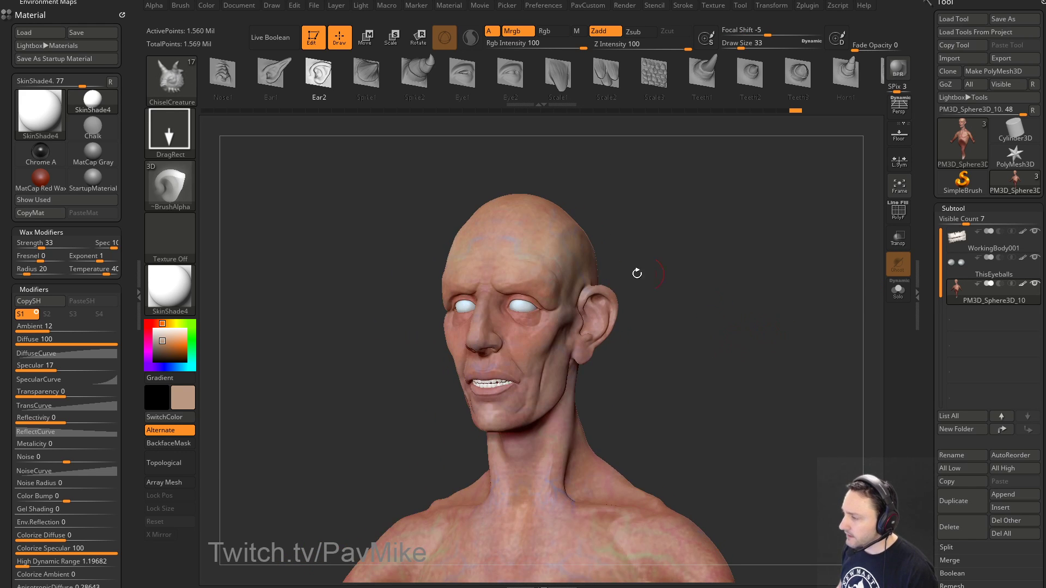
{"action": "left_click_drag", "start_coordinate": [652, 204], "coordinate": [634, 207], "text": "shift"}
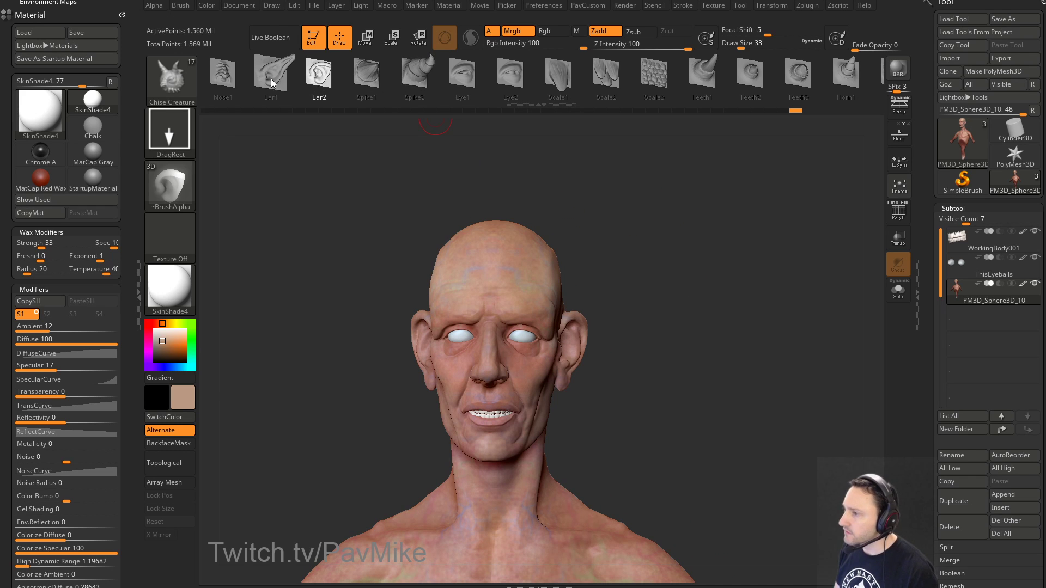
{"action": "left_click_drag", "start_coordinate": [457, 180], "coordinate": [564, 275]}
{"action": "left_click_drag", "start_coordinate": [708, 294], "coordinate": [729, 344], "text": "shift"}
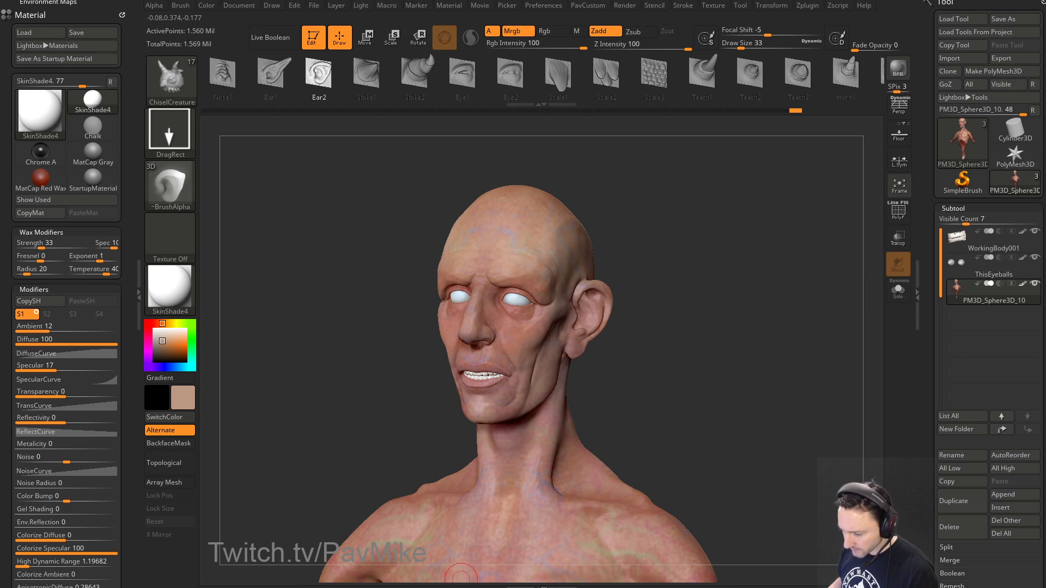
{"action": "left_click_drag", "start_coordinate": [672, 228], "coordinate": [262, 188]}
Step: Select the Standard brush with a salmon-pink colour and a Draw Size of 37
{"action": "key", "text": "b"}
{"action": "key", "text": "s"}
{"action": "key", "text": "t"}
{"action": "left_click_drag", "start_coordinate": [703, 222], "coordinate": [498, 221]}
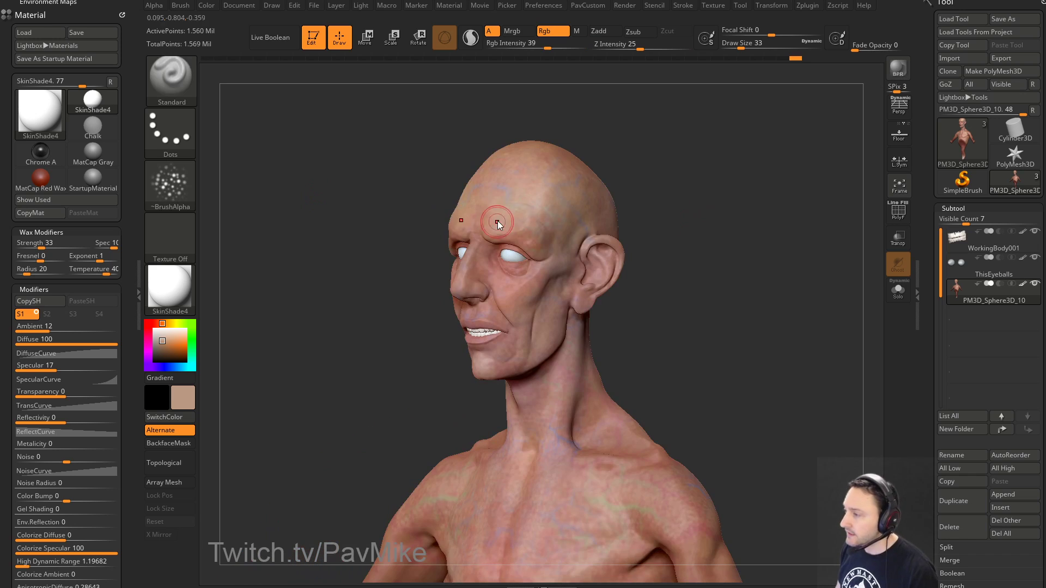
{"action": "left_click_drag", "start_coordinate": [679, 182], "coordinate": [741, 207]}
{"action": "left_click", "coordinate": [167, 340]}
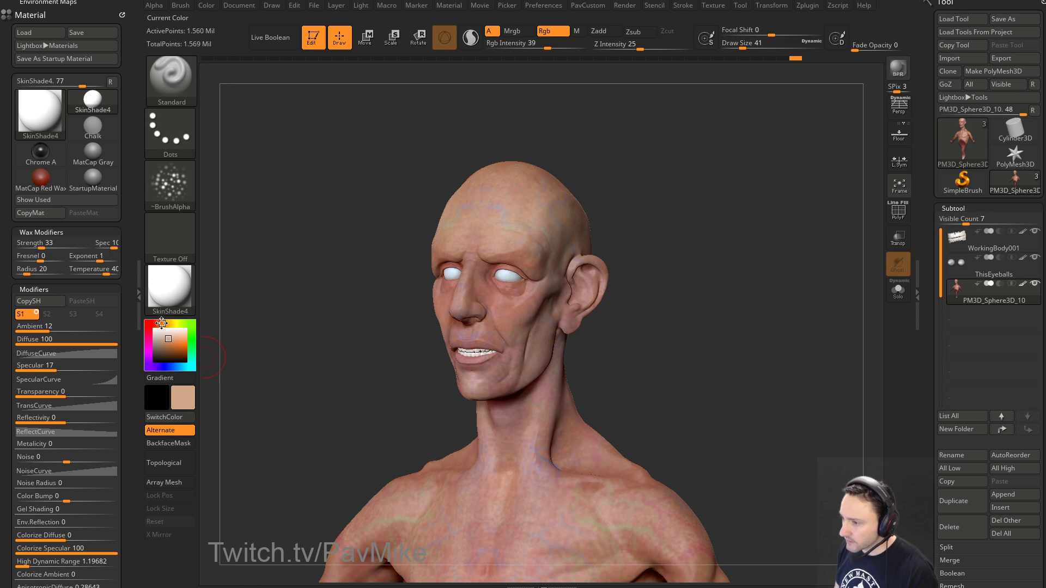
{"action": "left_click", "coordinate": [157, 323]}
{"action": "left_click_drag", "start_coordinate": [173, 338], "coordinate": [171, 339]}
{"action": "key", "text": "s"}
{"action": "left_click", "coordinate": [502, 279]}
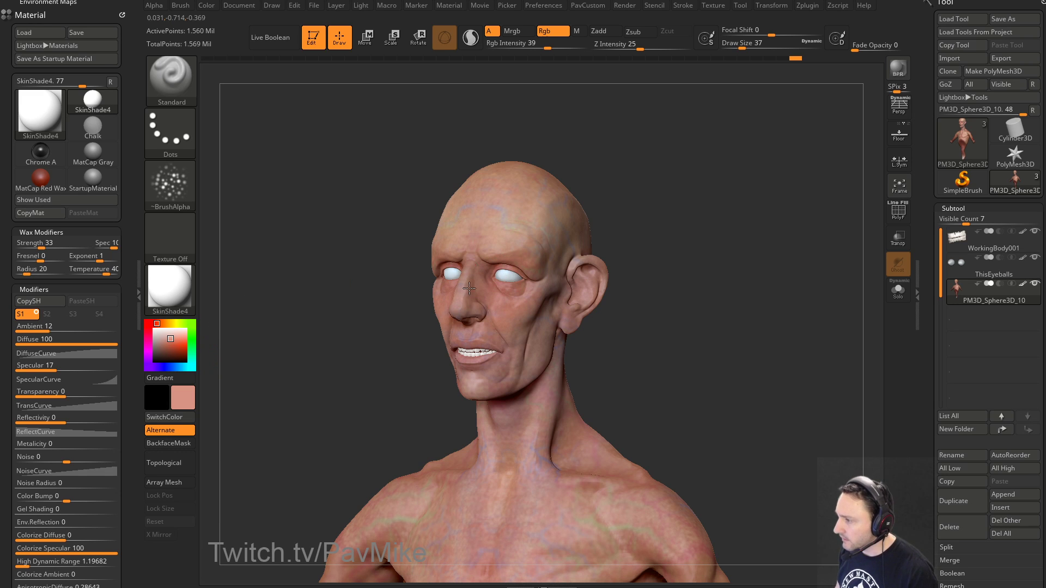
Step: Tint the cheeks and the area beside the mouth with salmon pink at Draw Size 44
{"action": "left_click_drag", "start_coordinate": [657, 253], "coordinate": [588, 276]}
{"action": "key", "text": "s"}
{"action": "left_click", "coordinate": [515, 306]}
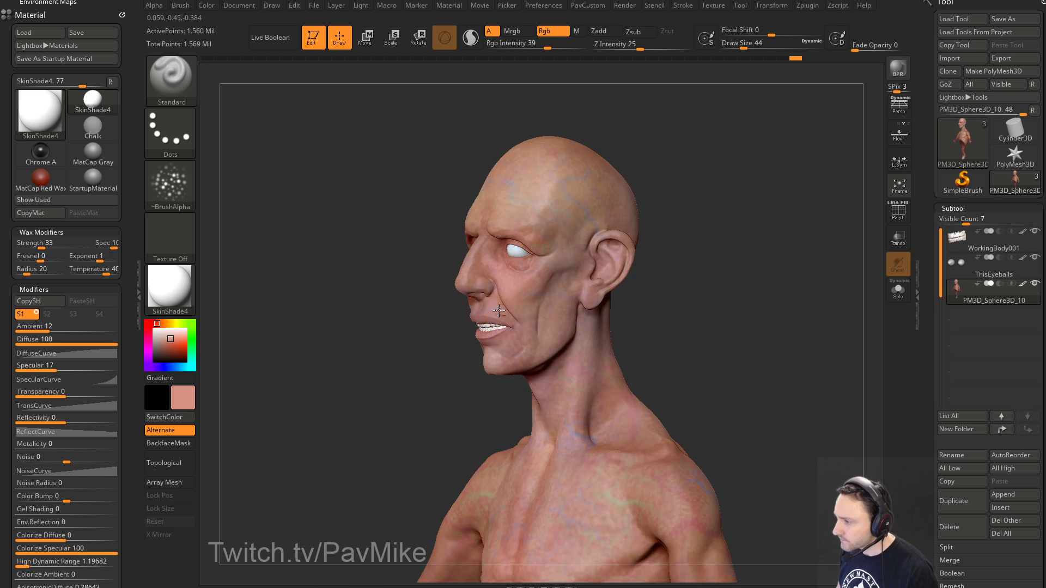
{"action": "left_click_drag", "start_coordinate": [376, 327], "coordinate": [458, 314]}
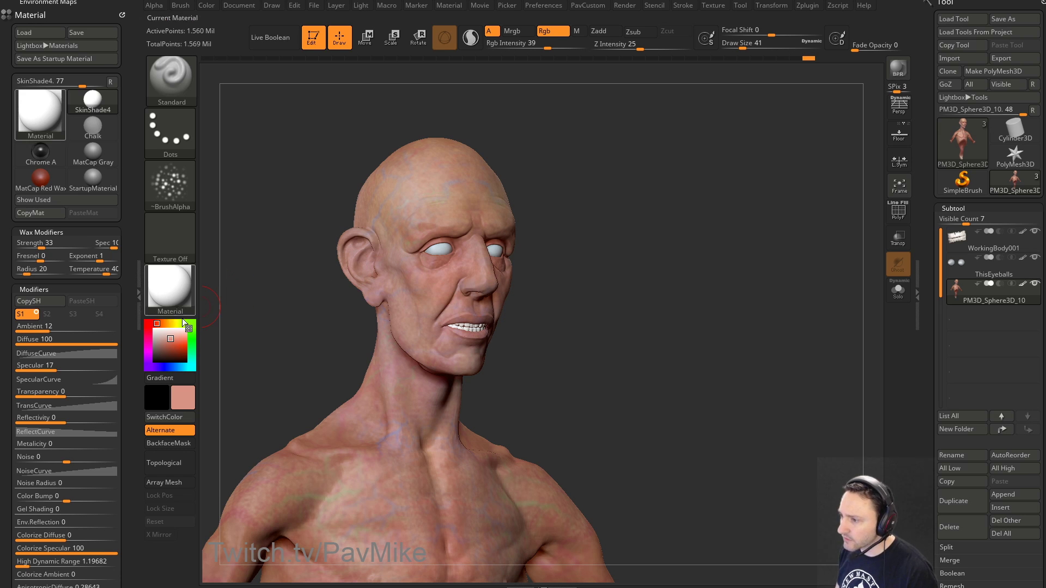
Step: Tint around the eyes and upper lip with magenta pink (RGB 216, 132, 191) at Draw Size 46
{"action": "left_click_drag", "start_coordinate": [533, 256], "coordinate": [437, 248]}
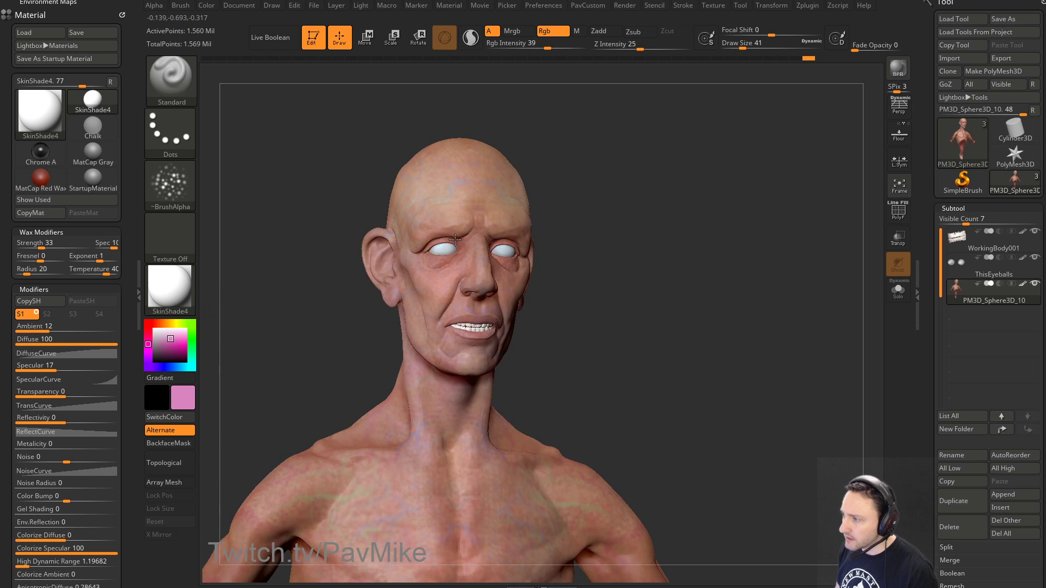
{"action": "mouse_move", "coordinate": [616, 191]}
{"action": "left_mouse_down", "text": "alt"}
{"action": "mouse_move", "coordinate": [630, 207]}
{"action": "mouse_move", "coordinate": [537, 235]}
{"action": "left_mouse_up", "text": "alt"}
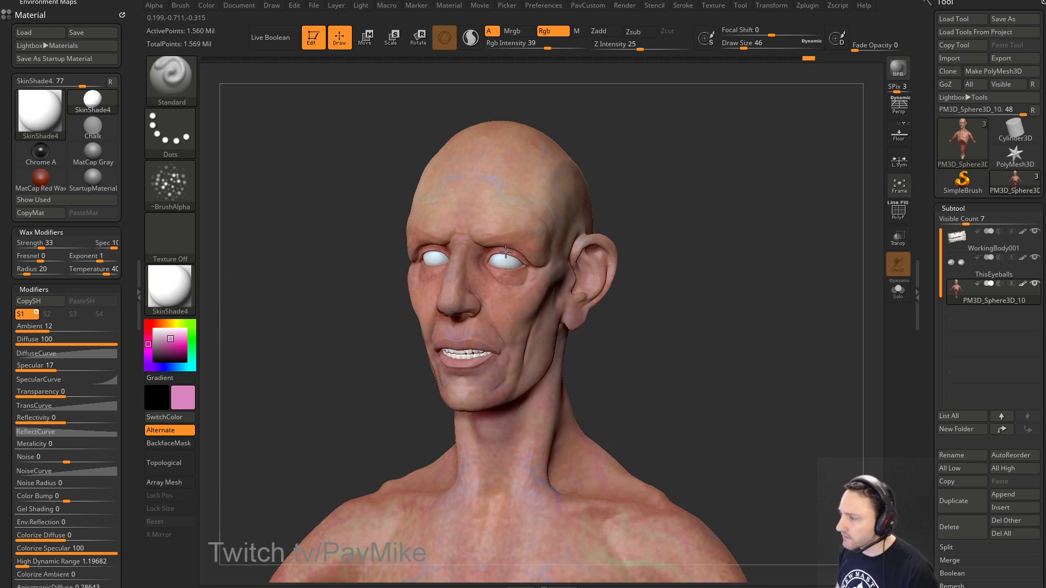
{"action": "left_click_drag", "start_coordinate": [291, 298], "coordinate": [297, 318], "text": "alt"}
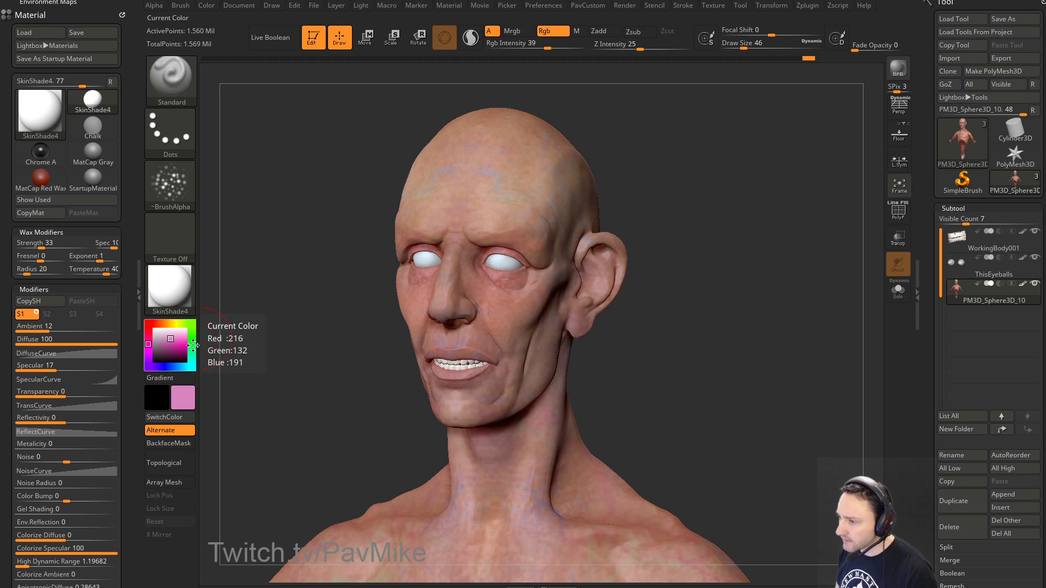
Step: Paint a soft green tint around the nose bridge and outer eye corners with Draw Size 35
{"action": "left_click", "coordinate": [192, 341]}
{"action": "left_click", "coordinate": [165, 340]}
{"action": "mouse_move", "coordinate": [657, 182]}
{"action": "left_mouse_down", "text": "alt"}
{"action": "mouse_move", "coordinate": [665, 201]}
{"action": "mouse_move", "coordinate": [588, 210]}
{"action": "left_mouse_up", "text": "alt"}
{"action": "key", "text": "s"}
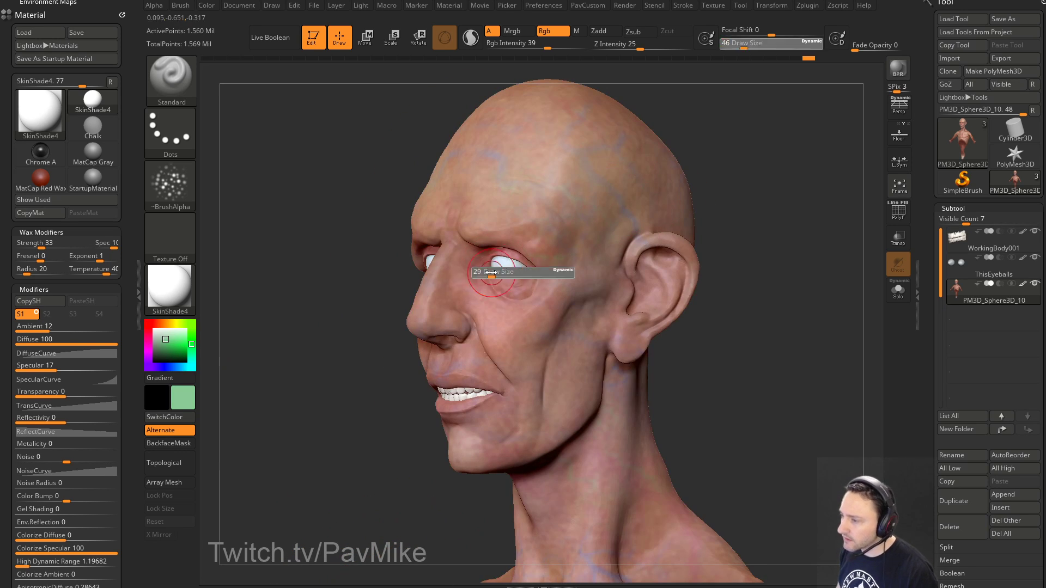
{"action": "left_click", "coordinate": [491, 272]}
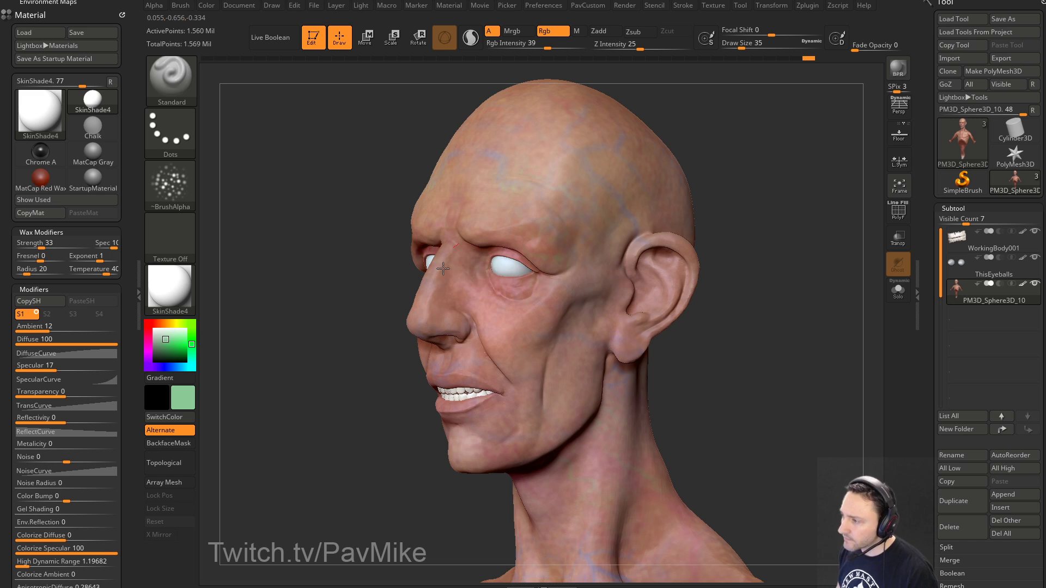
{"action": "left_click_drag", "start_coordinate": [443, 268], "coordinate": [436, 272]}
{"action": "left_click_drag", "start_coordinate": [286, 344], "coordinate": [409, 327]}
{"action": "left_click_drag", "start_coordinate": [593, 233], "coordinate": [656, 232], "text": "alt"}
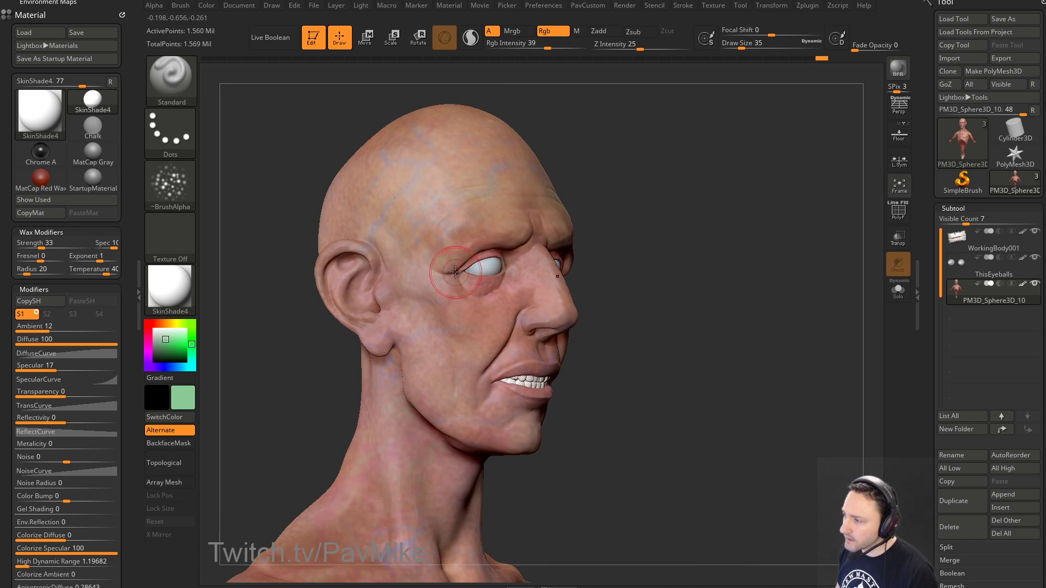
Step: Paint purple shading on the bags beneath both eyes with Draw Size 18
{"action": "left_click", "coordinate": [146, 347]}
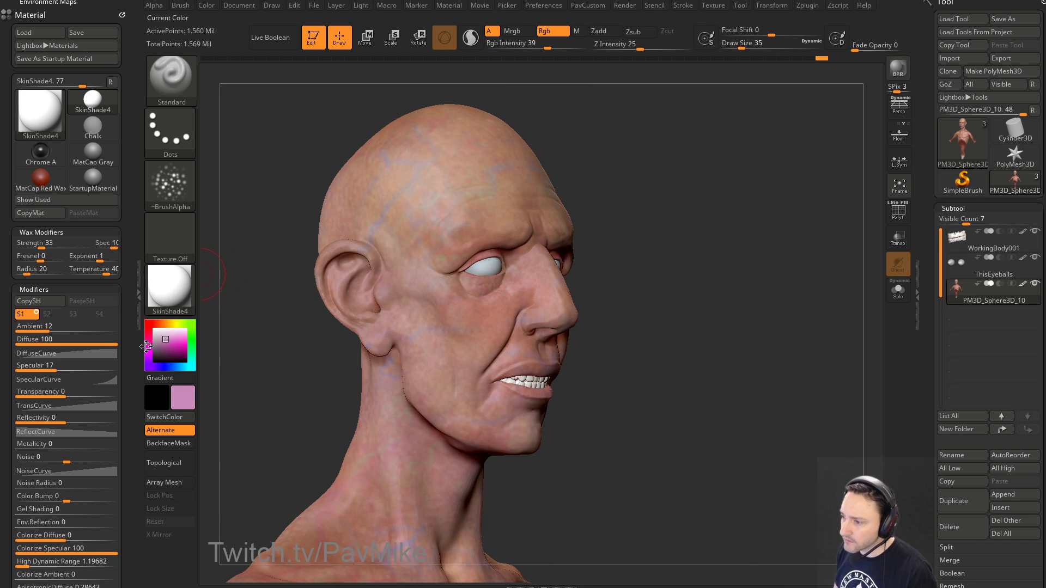
{"action": "left_click_drag", "start_coordinate": [146, 346], "coordinate": [148, 359]}
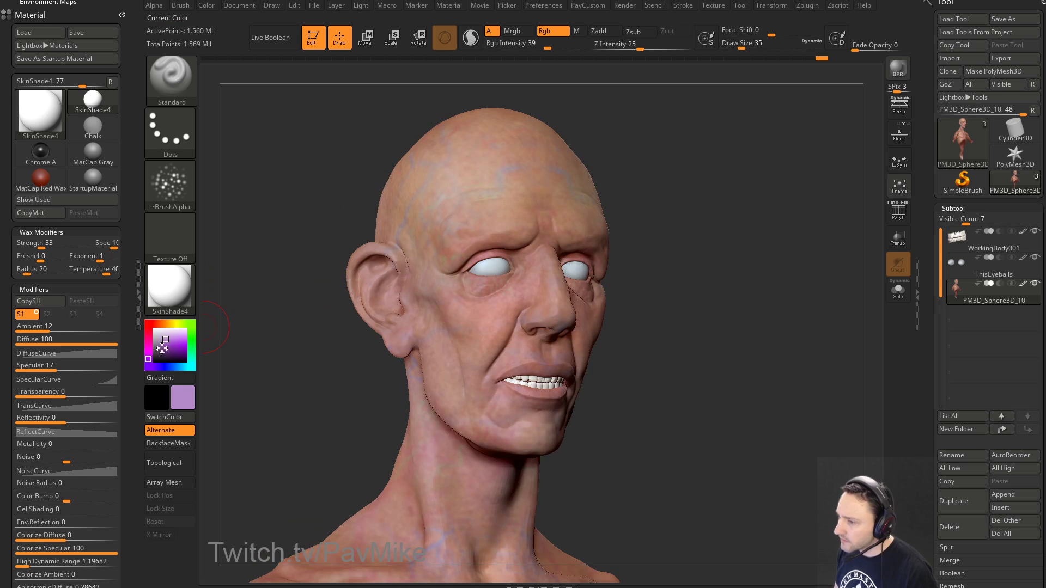
{"action": "left_click", "coordinate": [164, 345]}
{"action": "key", "text": "s"}
{"action": "left_click", "coordinate": [436, 285]}
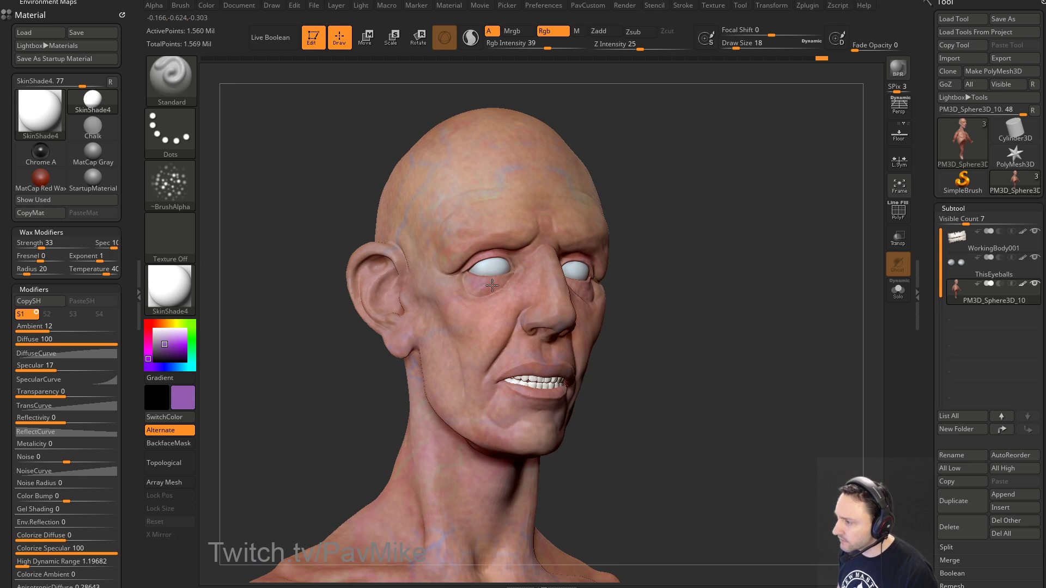
{"action": "mouse_move", "coordinate": [492, 285]}
{"action": "right_mouse_down"}
{"action": "mouse_move", "coordinate": [513, 267]}
{"action": "mouse_move", "coordinate": [542, 275]}
{"action": "right_mouse_up"}
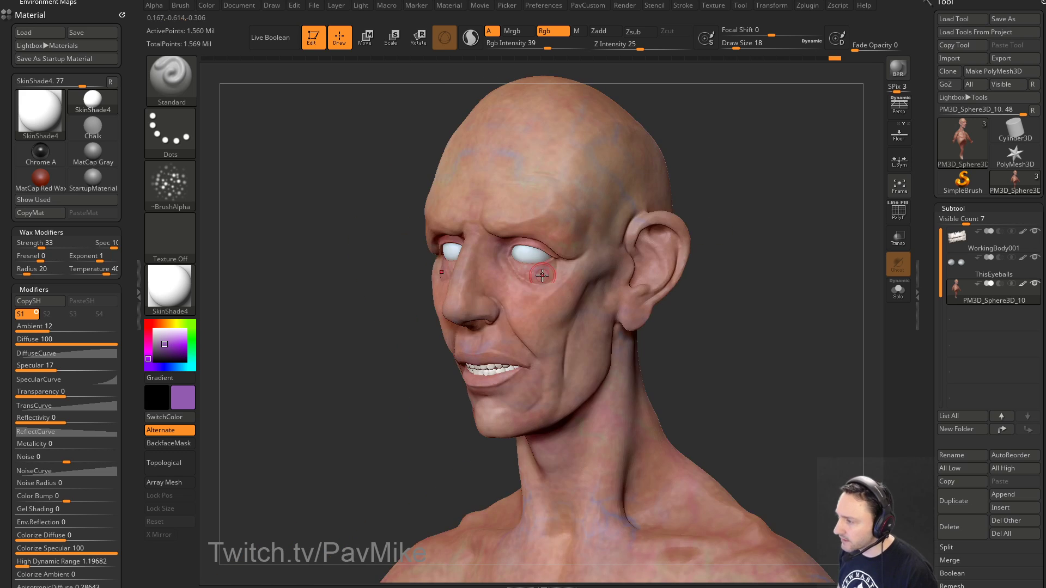
{"action": "left_click_drag", "start_coordinate": [754, 212], "coordinate": [726, 203]}
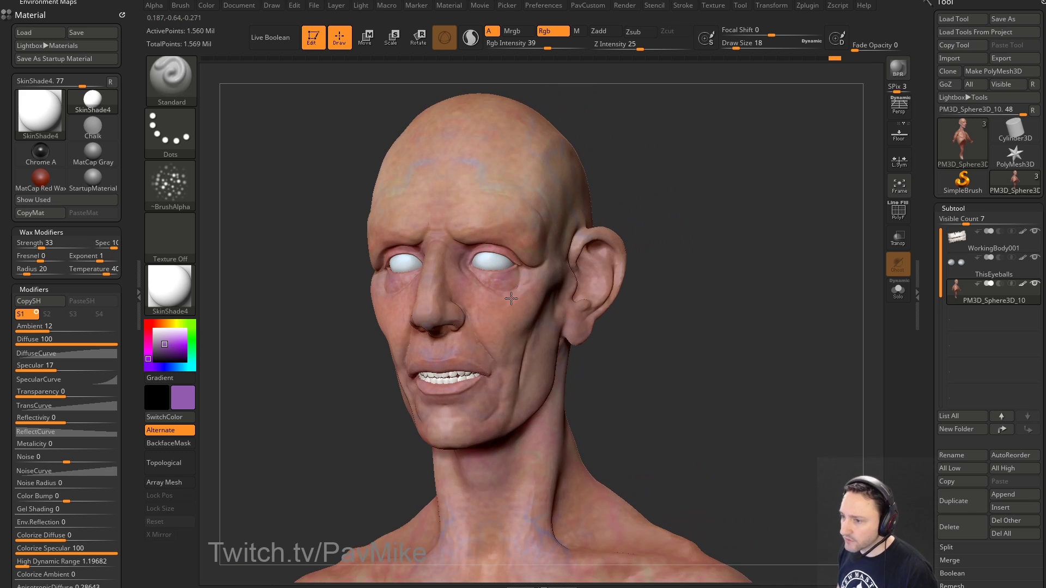
{"action": "left_click_drag", "start_coordinate": [502, 269], "coordinate": [463, 245]}
{"action": "left_click_drag", "start_coordinate": [675, 226], "coordinate": [670, 167]}
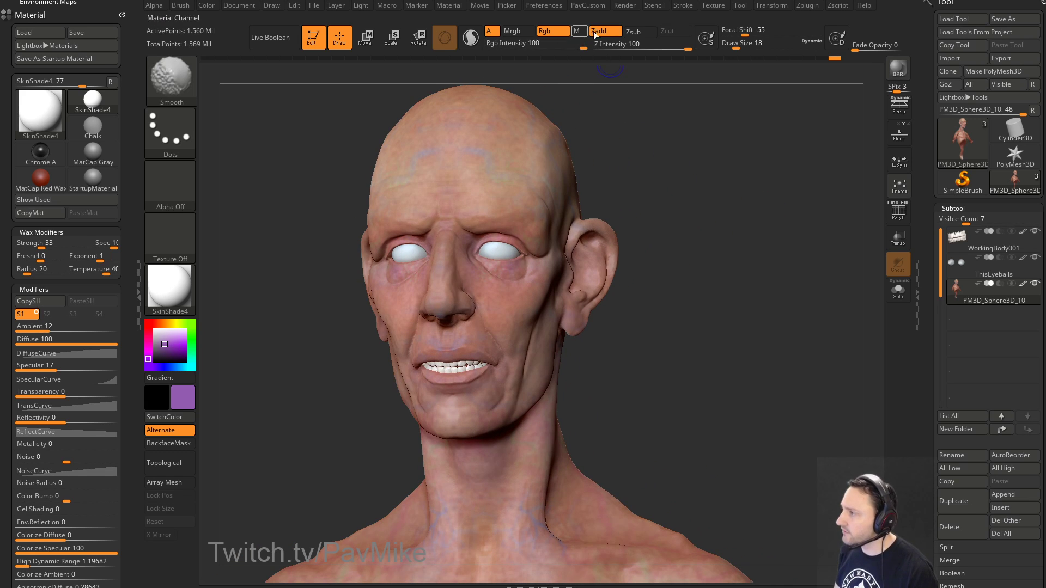
Step: Turn off Zadd for the Smooth brush and blend the forehead colours with Draw Size 68
{"action": "left_click", "coordinate": [600, 31]}
{"action": "key", "text": "bracketright"}
{"action": "key", "text": "bracketright"}
{"action": "key", "text": "bracketright"}
{"action": "key", "text": "bracketright"}
{"action": "key", "text": "bracketright"}
{"action": "left_click_drag", "start_coordinate": [476, 169], "coordinate": [521, 139], "text": "shift"}
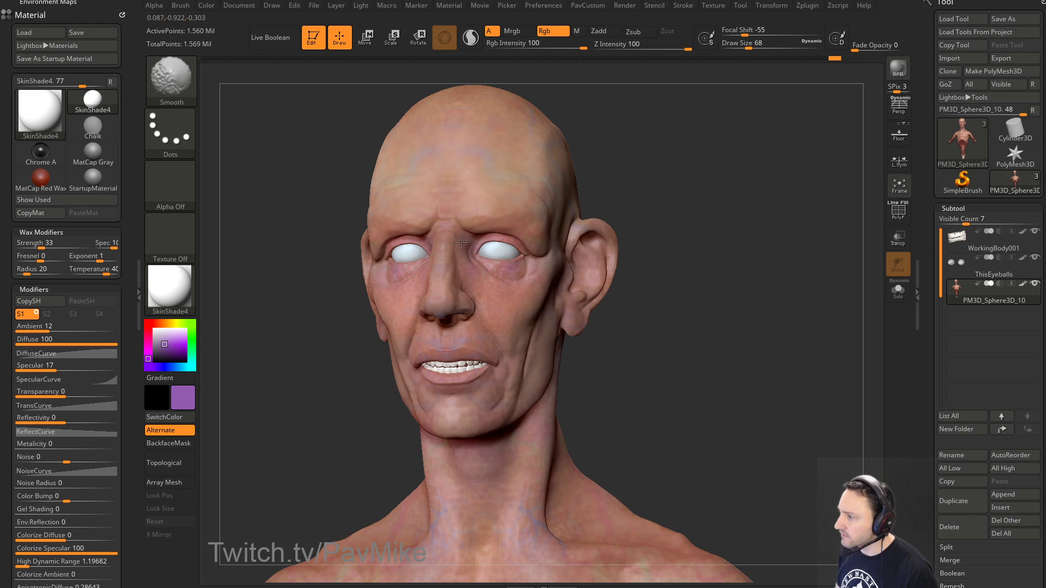
{"action": "mouse_move", "coordinate": [768, 295]}
{"action": "left_mouse_down", "text": "shift"}
{"action": "mouse_move", "coordinate": [681, 297]}
{"action": "mouse_move", "coordinate": [794, 292]}
{"action": "mouse_move", "coordinate": [721, 295]}
{"action": "left_mouse_up", "text": "shift"}
Step: Set the Draw Size to 17 and open the Modify settings of the current brush alpha
{"action": "key", "text": "s"}
{"action": "left_click", "coordinate": [757, 295]}
{"action": "key", "text": "s"}
{"action": "left_click", "coordinate": [749, 294]}
{"action": "left_click", "coordinate": [175, 187]}
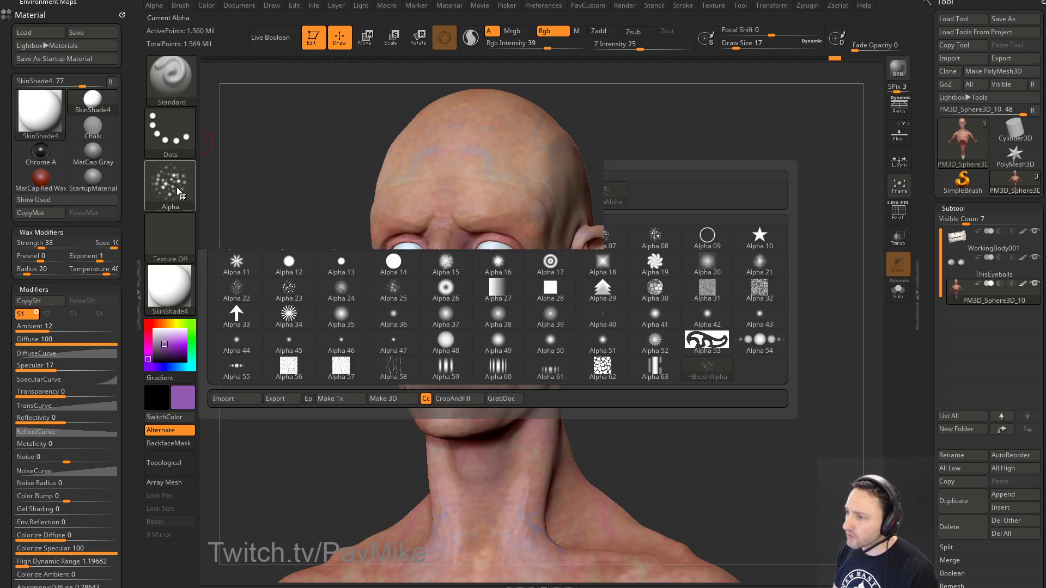
{"action": "left_click", "coordinate": [154, 6]}
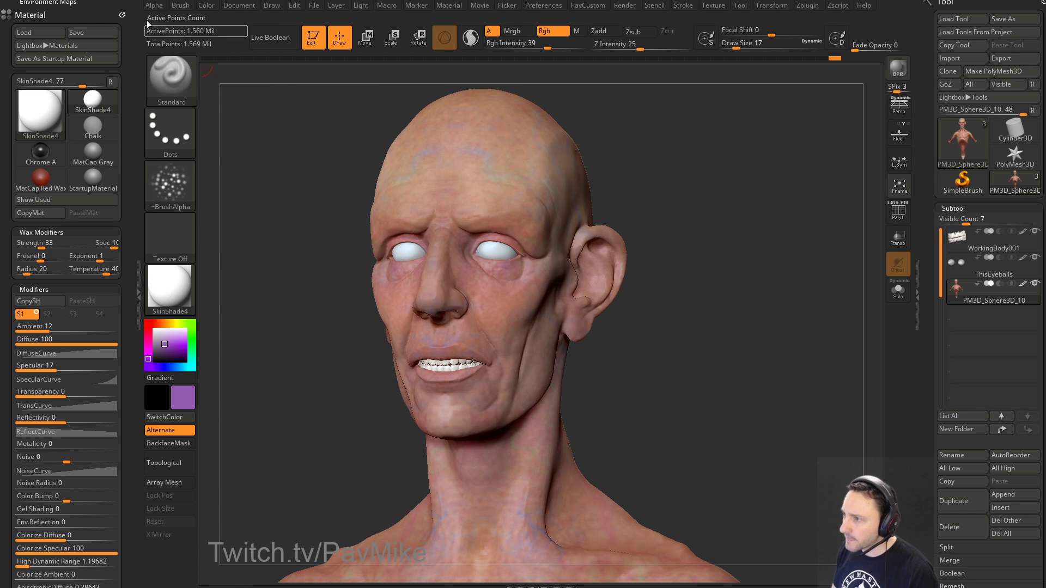
{"action": "left_click", "coordinate": [154, 6]}
{"action": "left_click", "coordinate": [182, 281]}
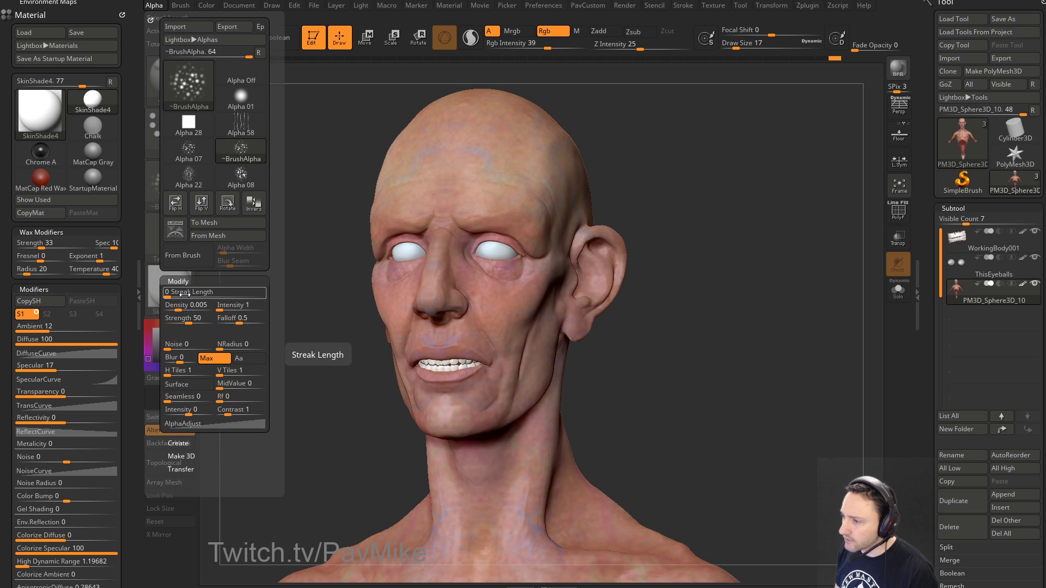
Step: Look over the face from several angles and pick a pale beige paint colour
{"action": "left_click_drag", "start_coordinate": [671, 167], "coordinate": [723, 212]}
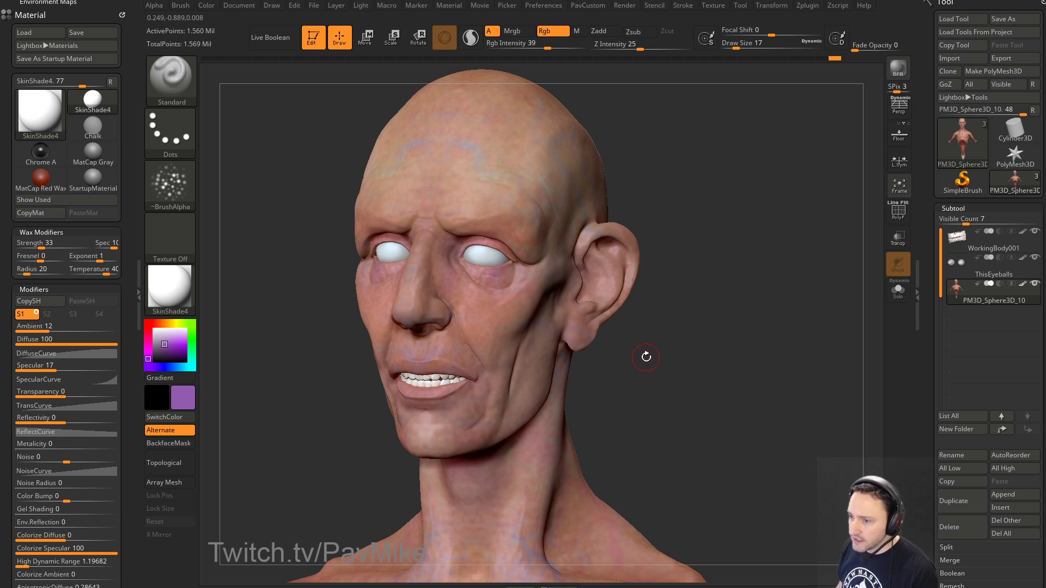
{"action": "left_click_drag", "start_coordinate": [747, 316], "coordinate": [746, 323]}
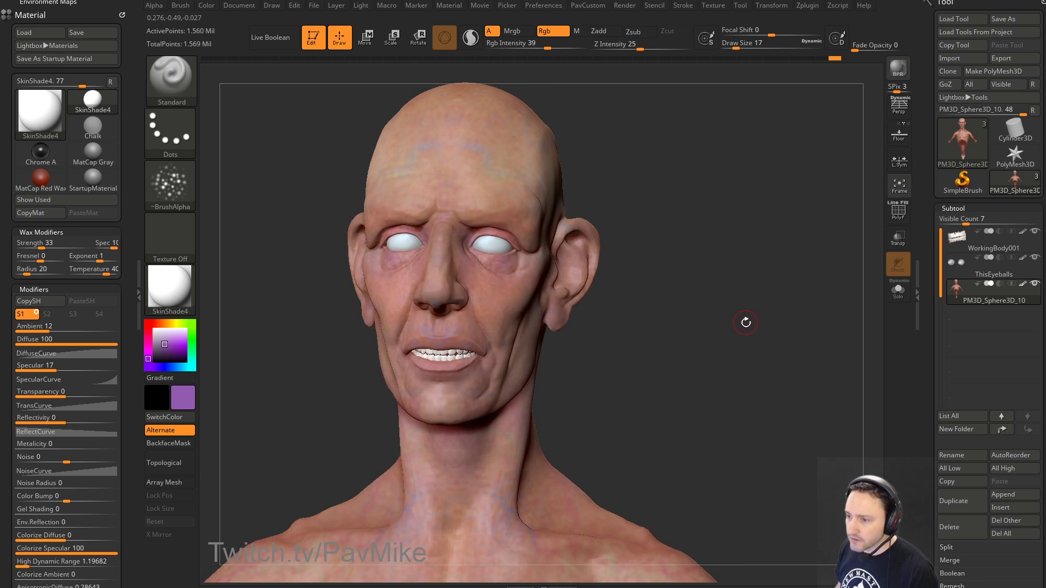
{"action": "mouse_move", "coordinate": [639, 325]}
{"action": "left_mouse_down"}
{"action": "mouse_move", "coordinate": [677, 306]}
{"action": "mouse_move", "coordinate": [647, 314]}
{"action": "left_mouse_up"}
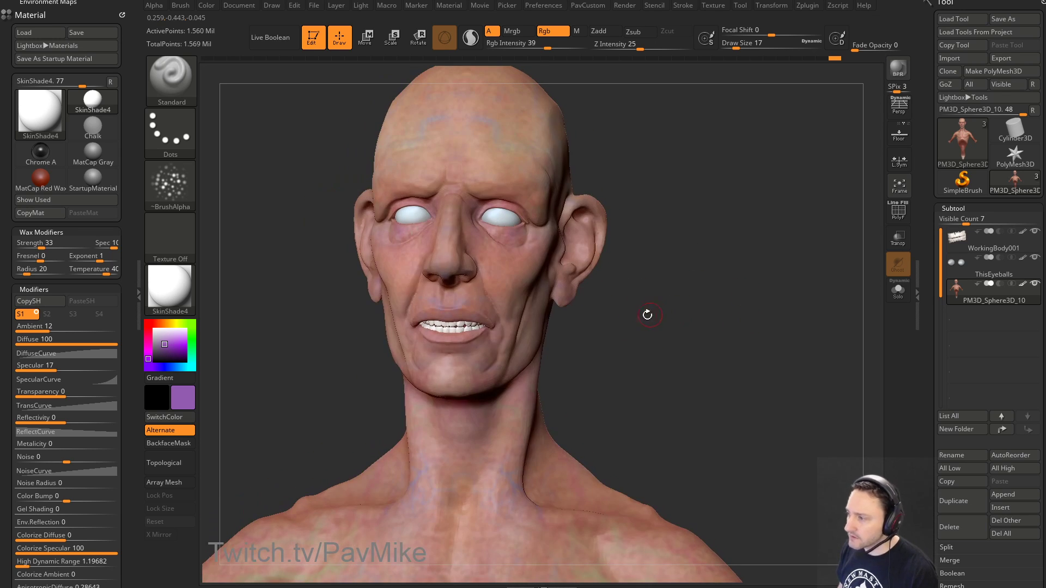
{"action": "left_click", "coordinate": [160, 324]}
{"action": "left_click", "coordinate": [165, 339]}
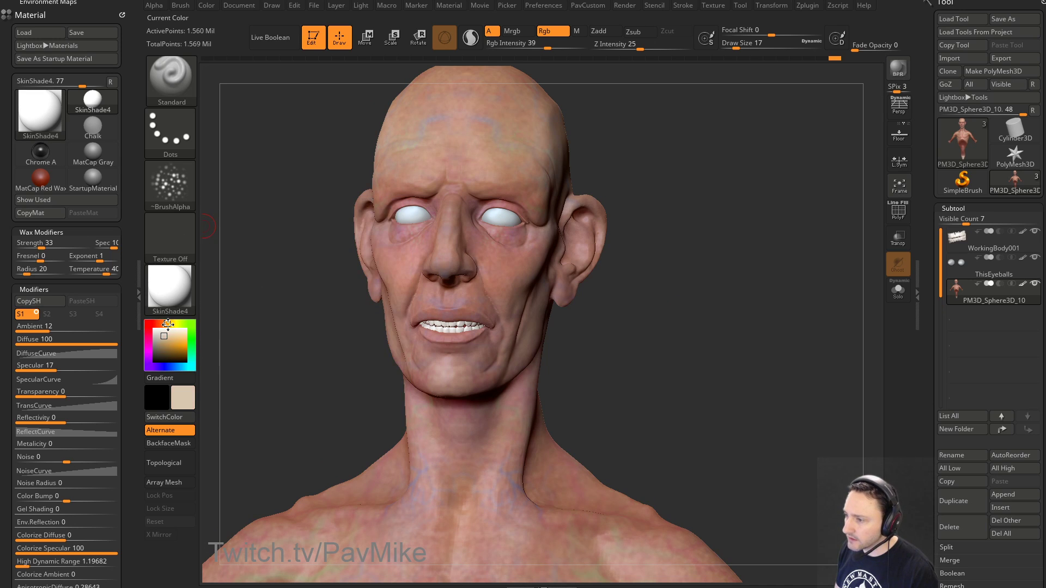
{"action": "left_click", "coordinate": [168, 324]}
Step: Paint pale beige over the chin and around the mouth with Draw Size 44
{"action": "left_click_drag", "start_coordinate": [643, 272], "coordinate": [523, 283]}
{"action": "key", "text": "s"}
{"action": "left_click_drag", "start_coordinate": [461, 301], "coordinate": [469, 300]}
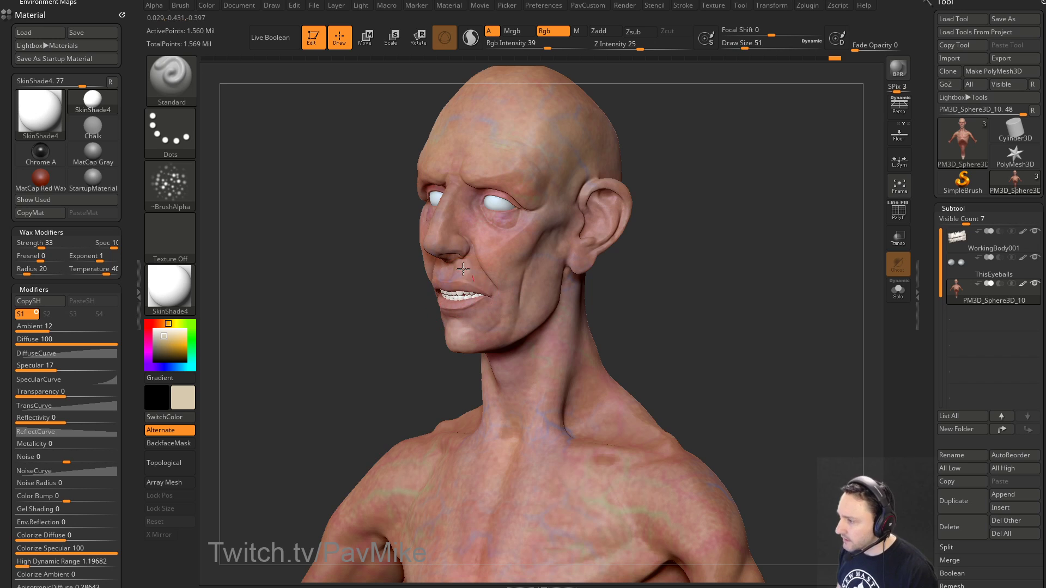
{"action": "key", "text": "3"}
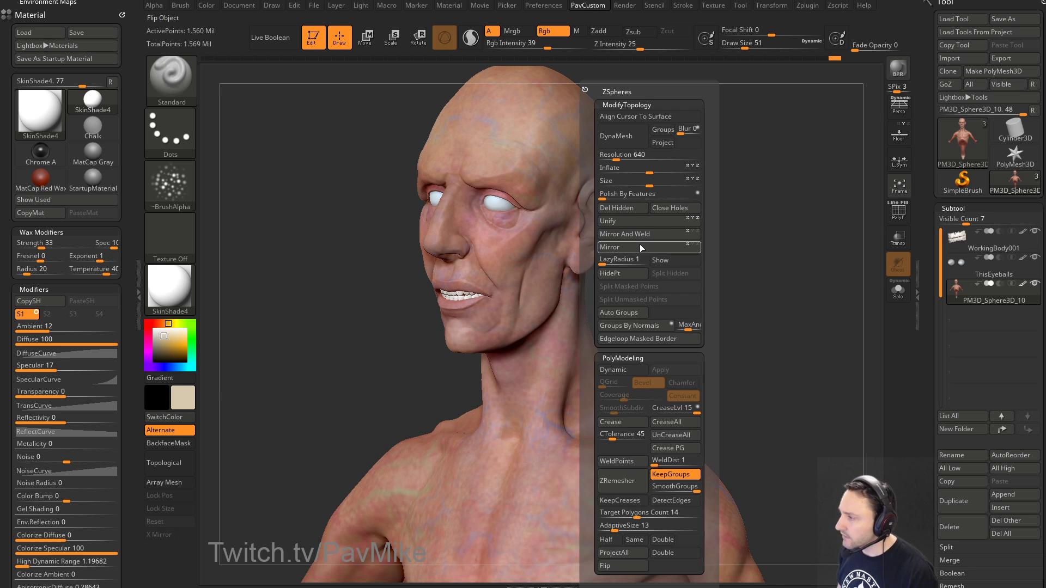
{"action": "left_click", "coordinate": [623, 262]}
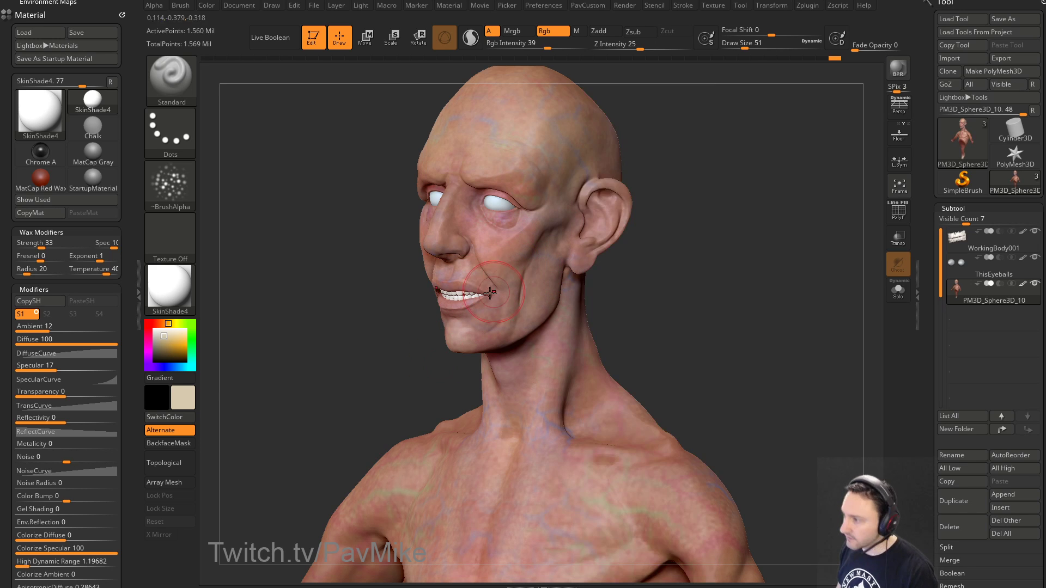
{"action": "key", "text": "s"}
{"action": "left_click", "coordinate": [462, 300]}
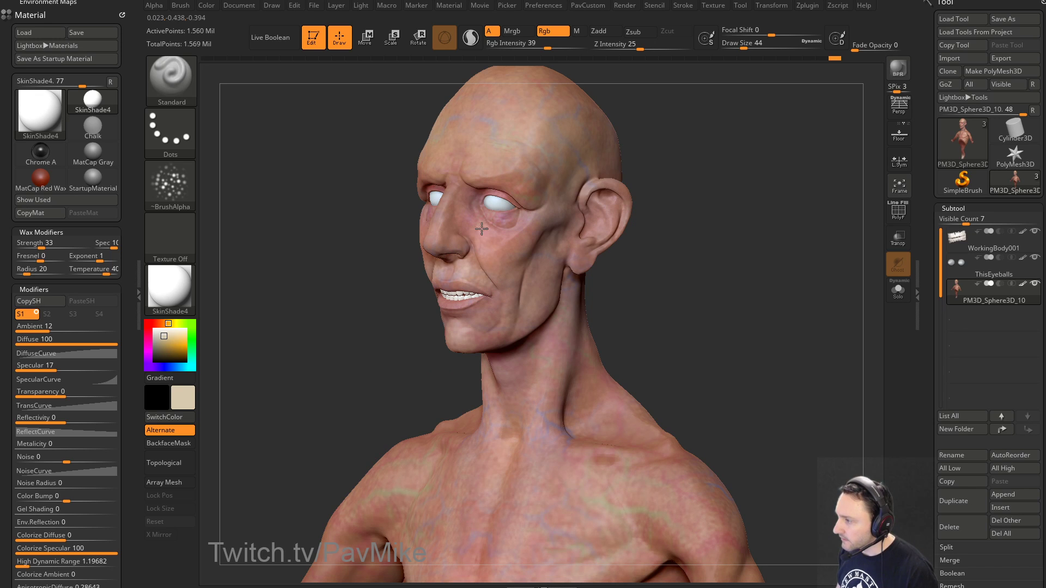
{"action": "left_click_drag", "start_coordinate": [653, 261], "coordinate": [485, 324]}
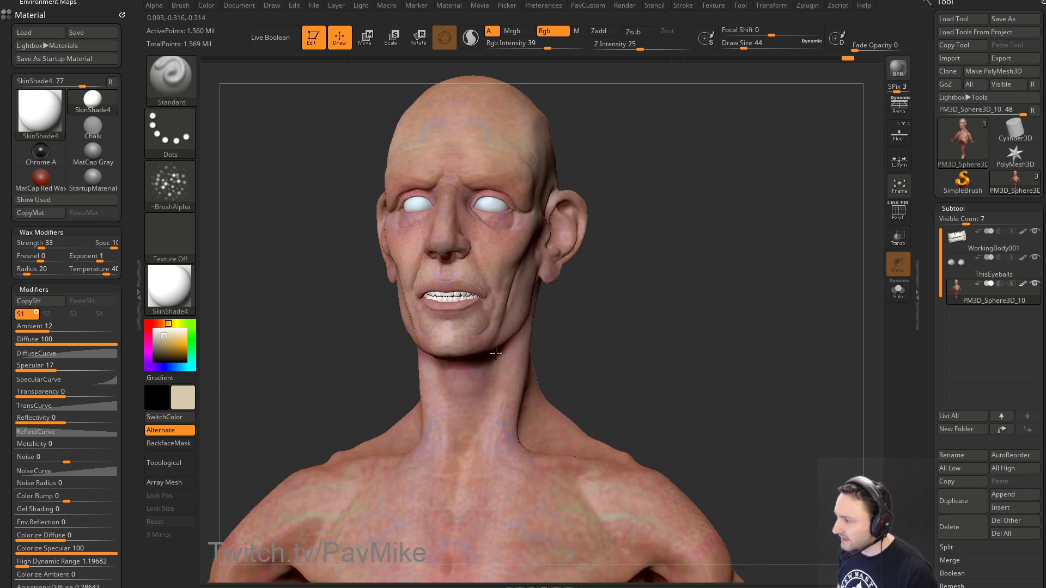
Step: Paint pale beige over the jaw and cheeks with Draw Size 31
{"action": "left_click_drag", "start_coordinate": [599, 335], "coordinate": [536, 328]}
{"action": "key", "text": "s"}
{"action": "left_click", "coordinate": [498, 327]}
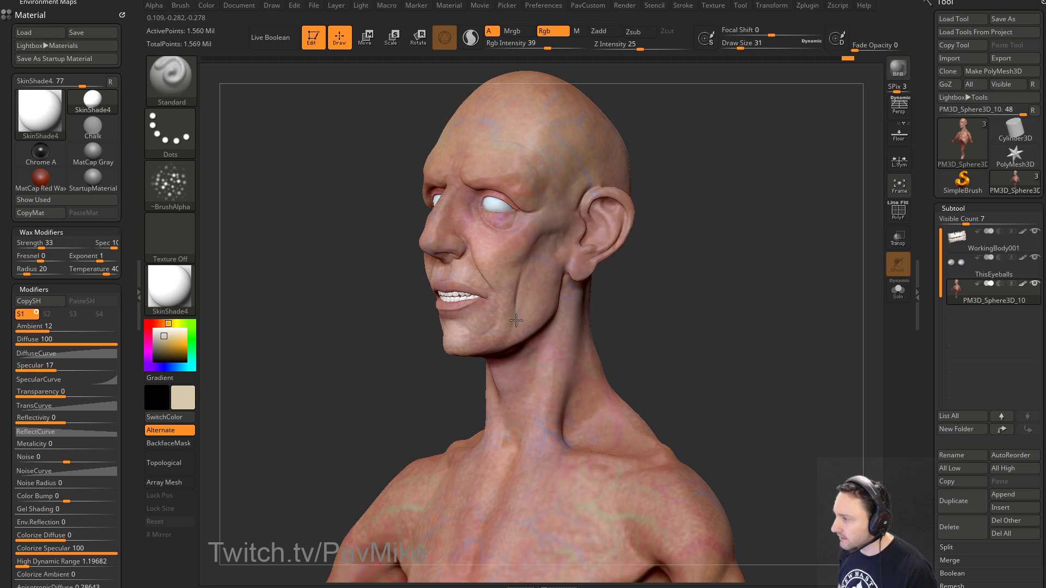
{"action": "left_click_drag", "start_coordinate": [647, 163], "coordinate": [703, 155]}
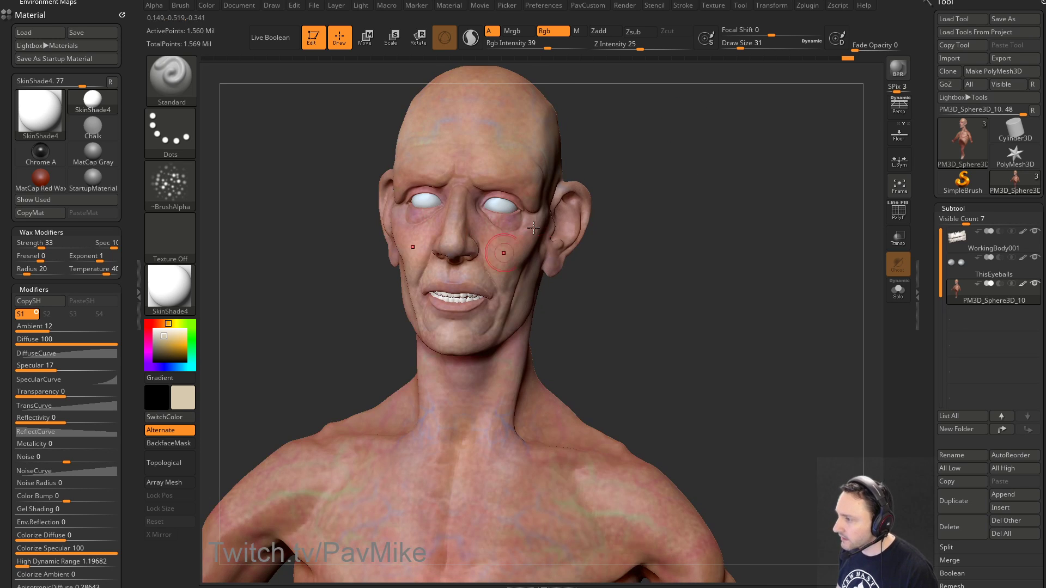
{"action": "left_click_drag", "start_coordinate": [626, 182], "coordinate": [505, 176]}
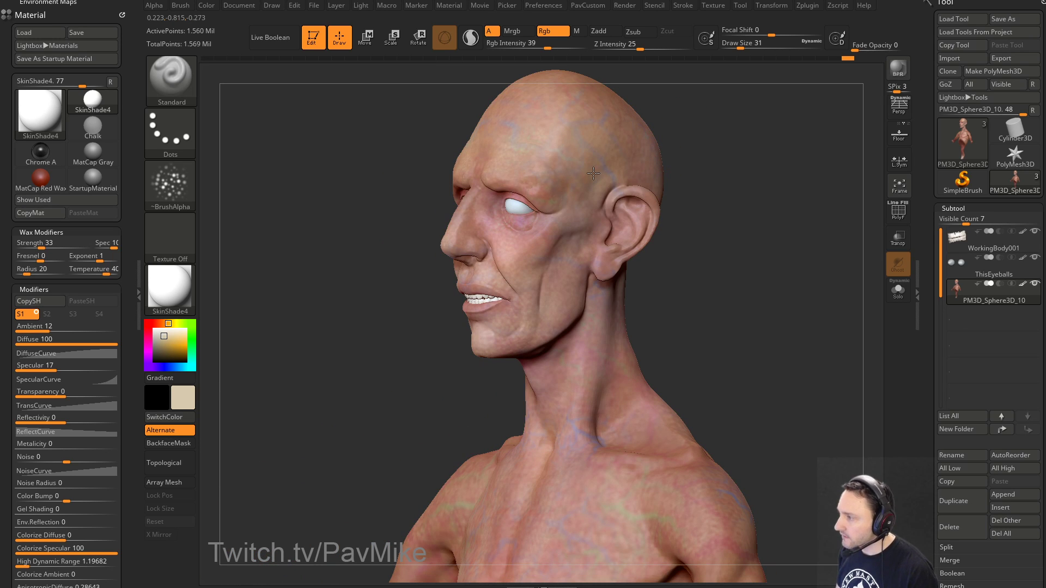
Step: Paint pale beige over the upper chest with Draw Size 65
{"action": "mouse_move", "coordinate": [615, 310]}
{"action": "left_mouse_down"}
{"action": "mouse_move", "coordinate": [628, 316]}
{"action": "mouse_move", "coordinate": [682, 271]}
{"action": "mouse_move", "coordinate": [728, 281]}
{"action": "left_mouse_up"}
{"action": "key", "text": "s"}
{"action": "left_click", "coordinate": [563, 376]}
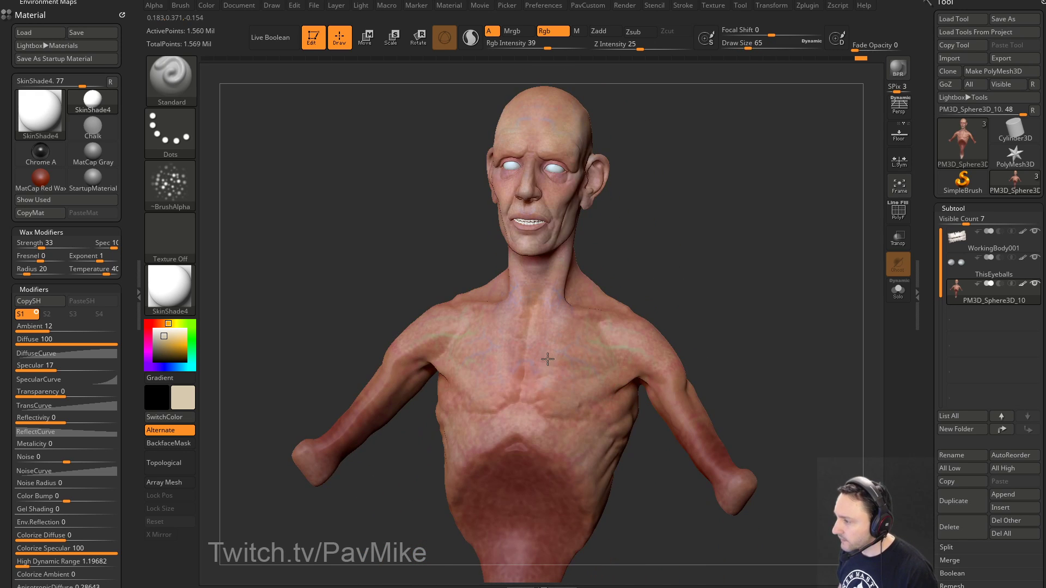
{"action": "mouse_move", "coordinate": [691, 247]}
{"action": "left_mouse_down"}
{"action": "mouse_move", "coordinate": [773, 264]}
{"action": "mouse_move", "coordinate": [684, 278]}
{"action": "left_mouse_up"}
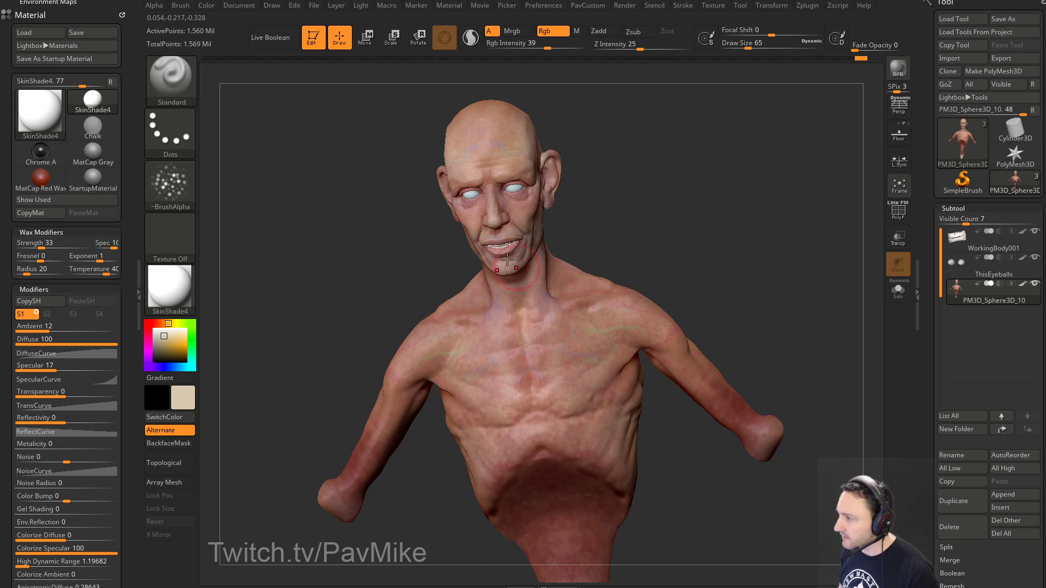
Step: Lighten the lower chest and ribs with pale beige at Draw Size 94
{"action": "key", "text": "s"}
{"action": "left_click", "coordinate": [558, 325]}
{"action": "mouse_move", "coordinate": [554, 354]}
{"action": "left_mouse_down"}
{"action": "mouse_move", "coordinate": [537, 389]}
{"action": "mouse_move", "coordinate": [535, 350]}
{"action": "left_mouse_up"}
{"action": "key", "text": "s"}
{"action": "left_click", "coordinate": [552, 364]}
{"action": "left_click_drag", "start_coordinate": [737, 294], "coordinate": [672, 319]}
{"action": "key", "text": "s"}
{"action": "left_click", "coordinate": [557, 411]}
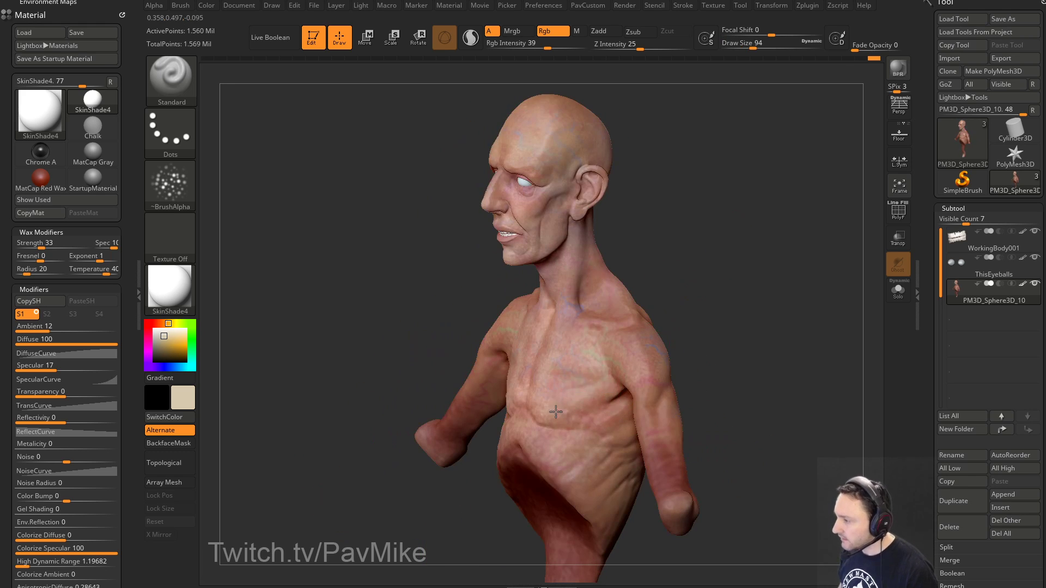
{"action": "left_click_drag", "start_coordinate": [733, 343], "coordinate": [513, 371]}
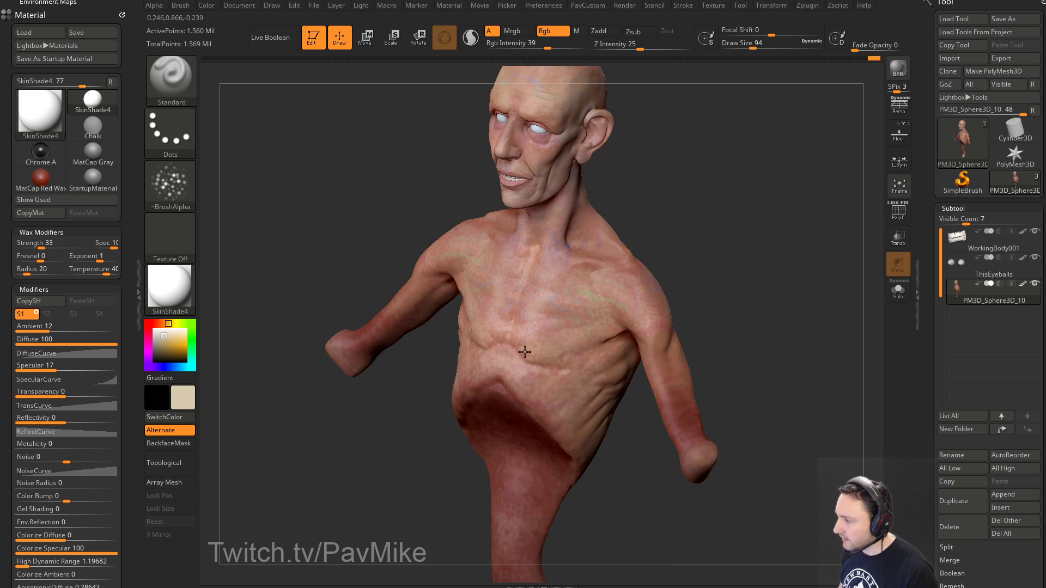
Step: Add more pale beige across the torso and its side with Draw Size 65
{"action": "mouse_move", "coordinate": [646, 305]}
{"action": "left_mouse_down"}
{"action": "mouse_move", "coordinate": [594, 278]}
{"action": "mouse_move", "coordinate": [635, 302]}
{"action": "left_mouse_up"}
{"action": "mouse_move", "coordinate": [750, 237]}
{"action": "left_mouse_down", "text": "alt"}
{"action": "mouse_move", "coordinate": [710, 297]}
{"action": "mouse_move", "coordinate": [651, 300]}
{"action": "left_mouse_up", "text": "alt"}
{"action": "key", "text": "s"}
{"action": "left_click", "coordinate": [537, 364]}
{"action": "mouse_move", "coordinate": [525, 341]}
{"action": "left_mouse_down"}
{"action": "mouse_move", "coordinate": [544, 361]}
{"action": "mouse_move", "coordinate": [551, 352]}
{"action": "left_mouse_up"}
{"action": "left_click_drag", "start_coordinate": [594, 289], "coordinate": [525, 364]}
{"action": "left_click_drag", "start_coordinate": [643, 294], "coordinate": [531, 284]}
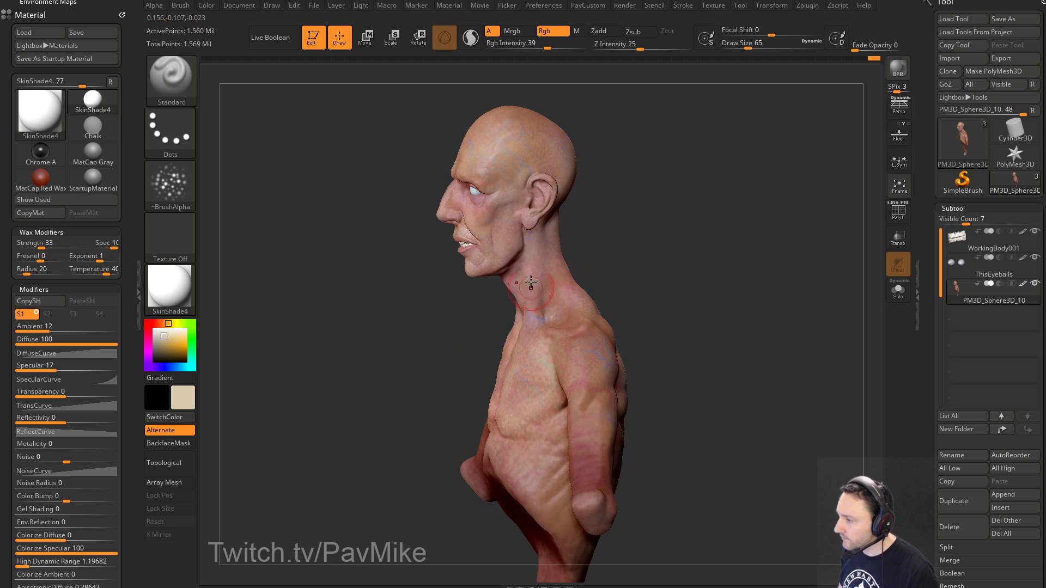
Step: Tint the chest and shoulders with a pale pink at Draw Size 65
{"action": "left_click", "coordinate": [148, 333]}
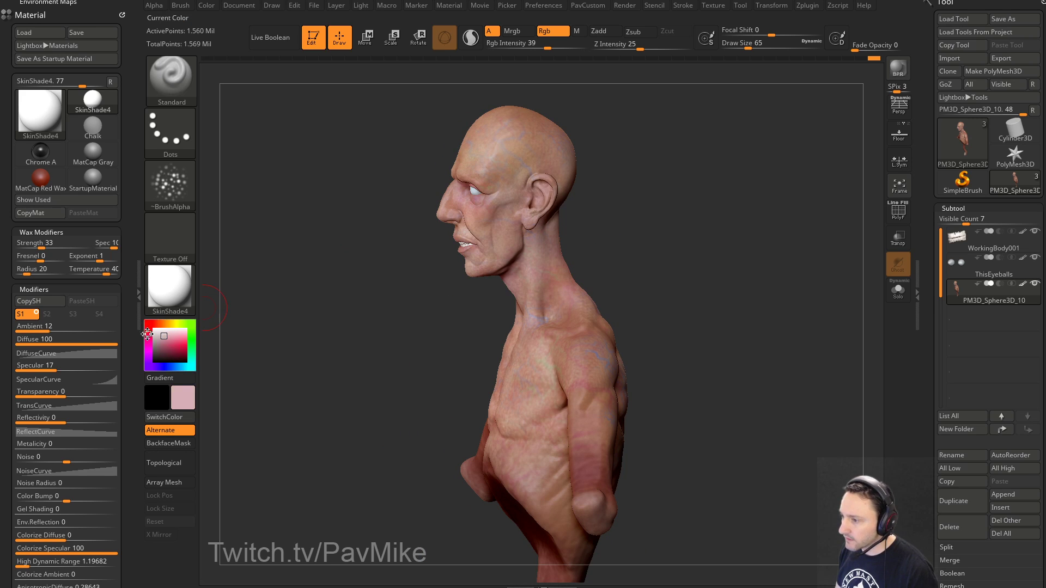
{"action": "mouse_move", "coordinate": [604, 245]}
{"action": "left_mouse_down"}
{"action": "mouse_move", "coordinate": [527, 253]}
{"action": "mouse_move", "coordinate": [652, 283]}
{"action": "left_mouse_up"}
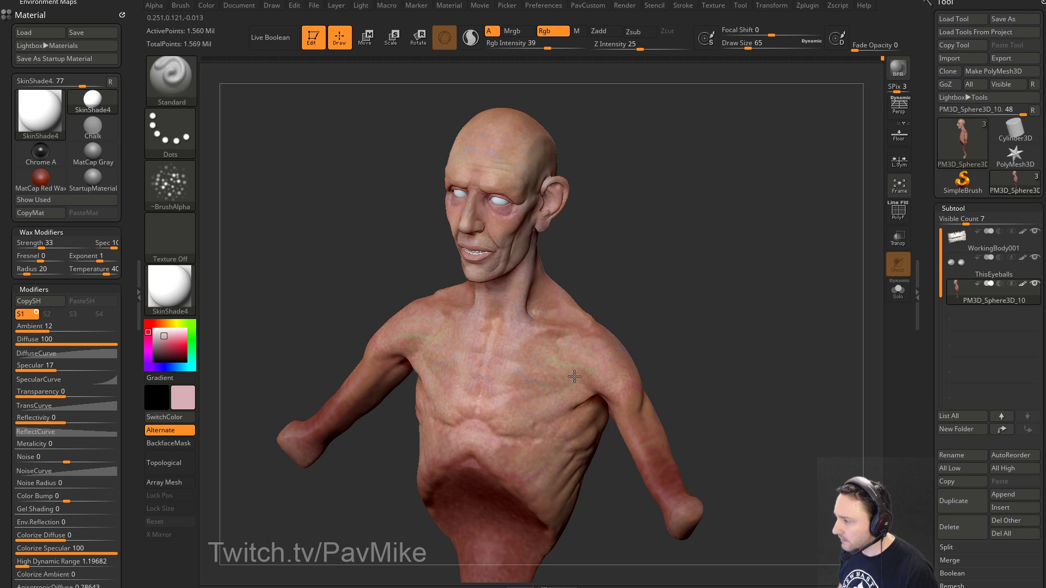
{"action": "left_click_drag", "start_coordinate": [574, 376], "coordinate": [602, 376]}
Step: Paint light purple and lavender blue tints along the sternum with Draw Size 46
{"action": "left_click", "coordinate": [148, 358]}
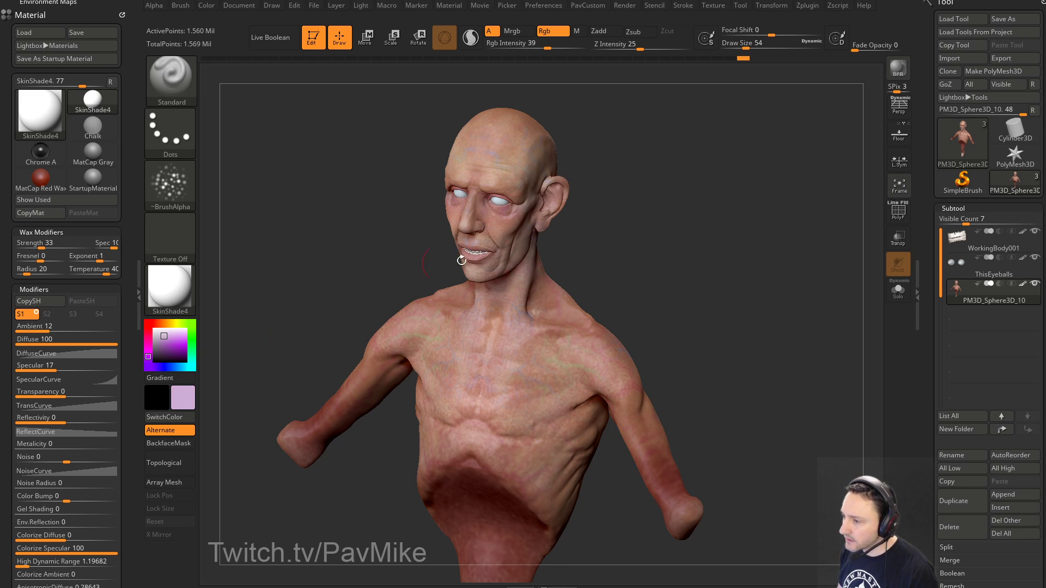
{"action": "left_click_drag", "start_coordinate": [461, 260], "coordinate": [457, 237]}
{"action": "key", "text": "s"}
{"action": "left_click", "coordinate": [544, 322]}
{"action": "left_click_drag", "start_coordinate": [482, 433], "coordinate": [484, 427]}
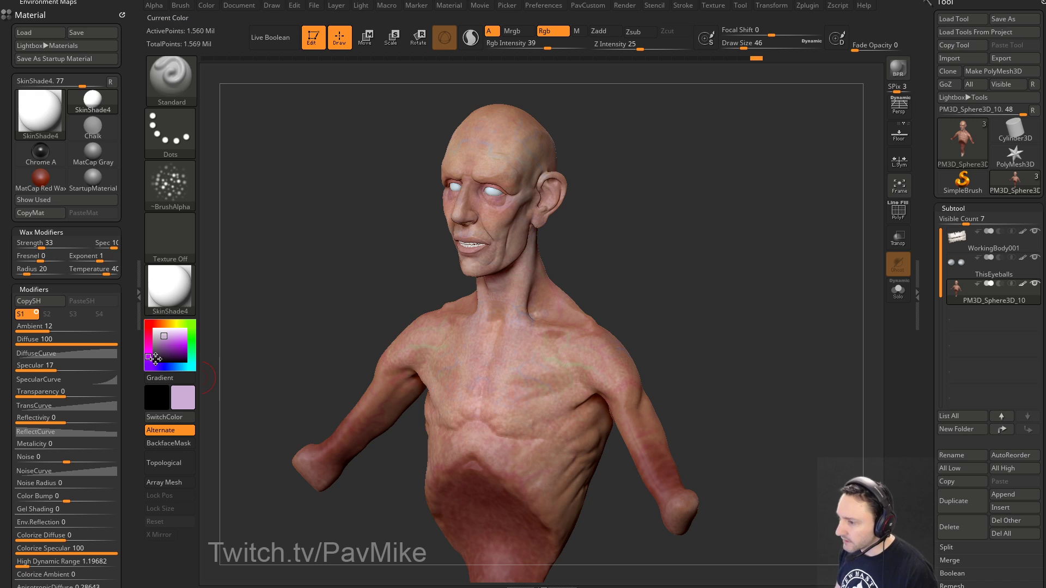
{"action": "left_click", "coordinate": [168, 367]}
{"action": "left_click_drag", "start_coordinate": [665, 272], "coordinate": [668, 234], "text": "alt"}
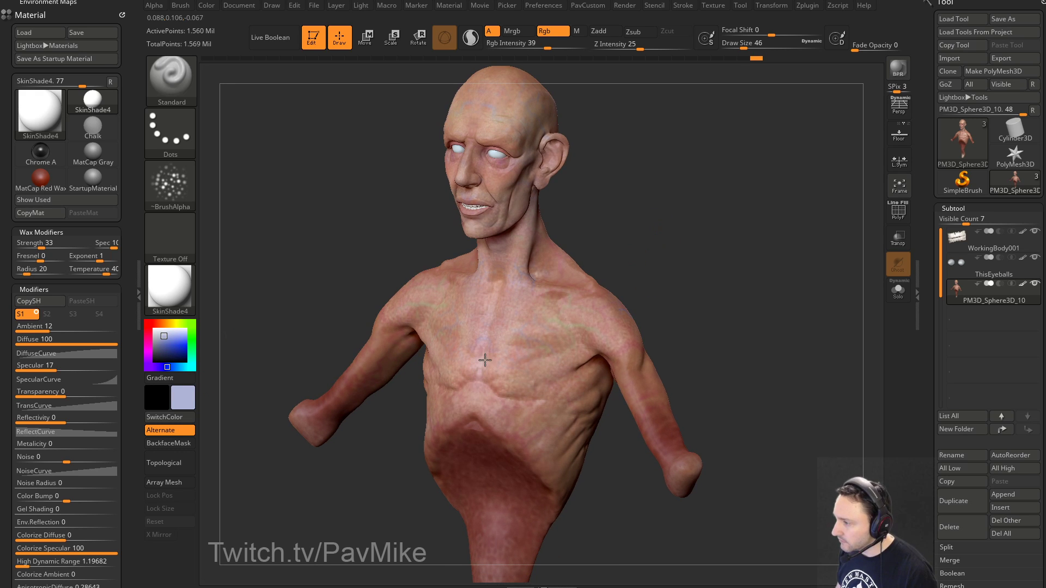
Step: Paint a light magenta-pink tint over the shoulders and chest with Draw Size 46
{"action": "left_click", "coordinate": [148, 343]}
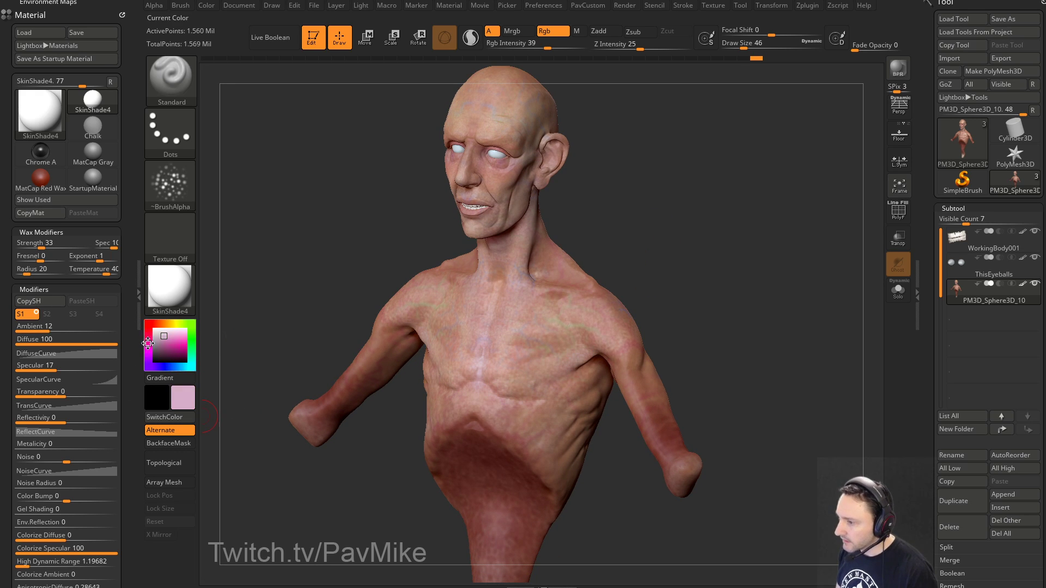
{"action": "left_click_drag", "start_coordinate": [700, 294], "coordinate": [711, 276]}
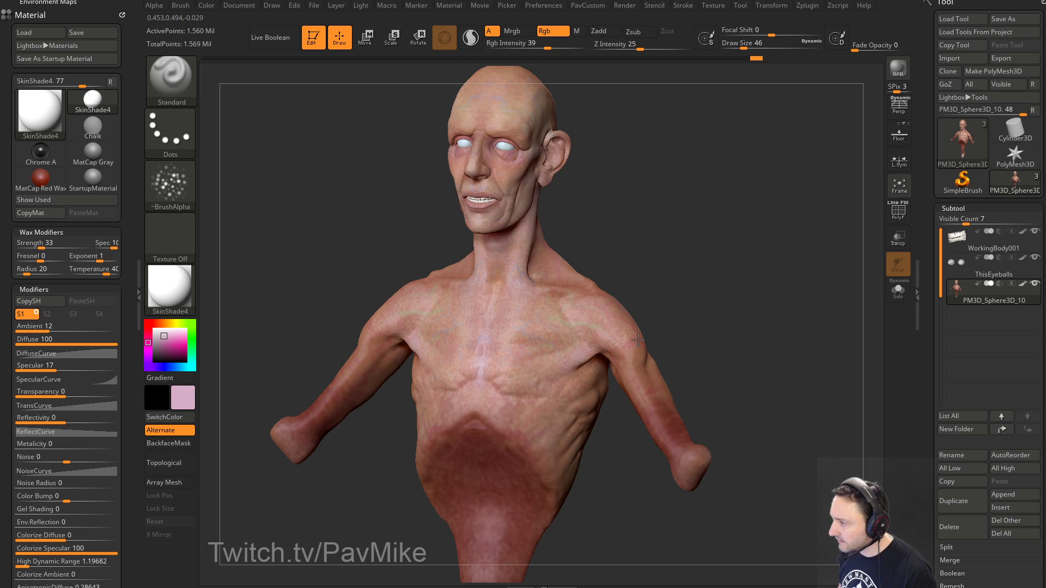
{"action": "left_click_drag", "start_coordinate": [638, 340], "coordinate": [591, 346]}
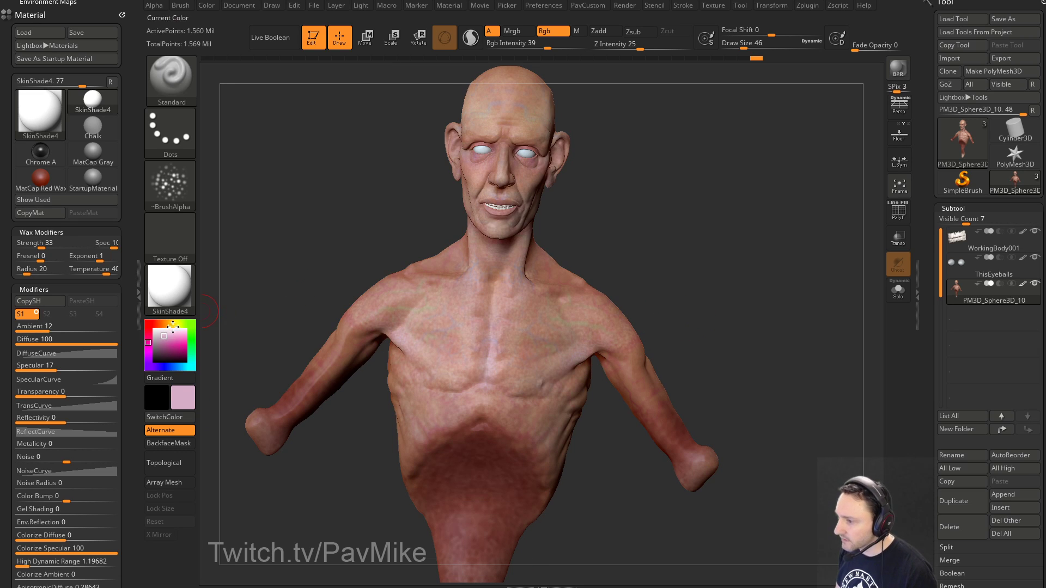
Step: Add a pale green tint to the shoulder and upper arm areas with Draw Size 46
{"action": "left_click", "coordinate": [183, 323]}
{"action": "mouse_move", "coordinate": [640, 287]}
{"action": "left_mouse_down"}
{"action": "mouse_move", "coordinate": [556, 309]}
{"action": "mouse_move", "coordinate": [515, 290]}
{"action": "mouse_move", "coordinate": [621, 342]}
{"action": "left_mouse_up"}
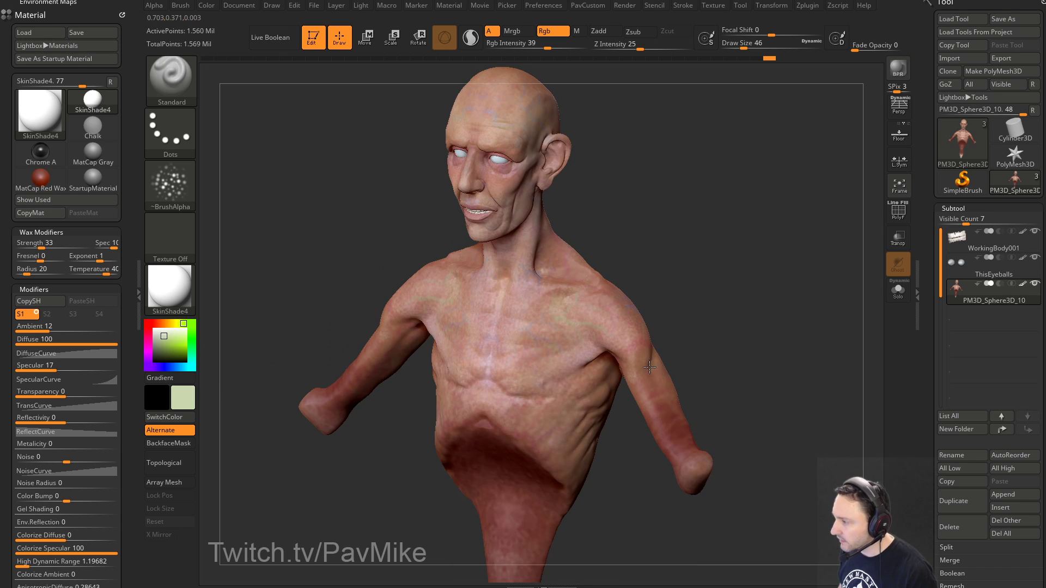
Step: Soften the coloured patches across the back with a tan paint colour at Draw Size 112
{"action": "left_click_drag", "start_coordinate": [585, 404], "coordinate": [677, 289]}
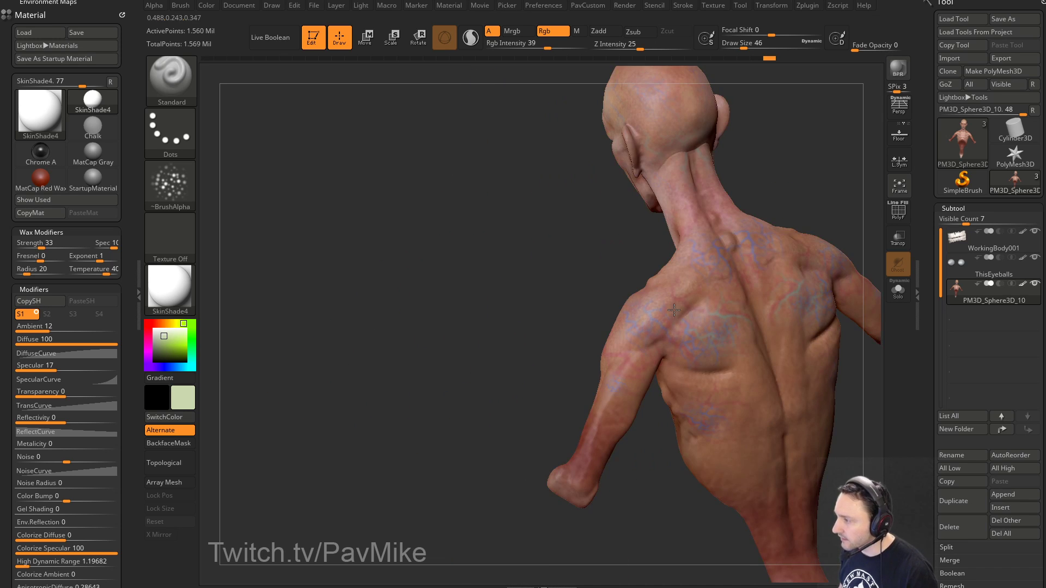
{"action": "left_click_drag", "start_coordinate": [833, 158], "coordinate": [676, 201], "text": "alt"}
{"action": "left_click", "coordinate": [165, 323]}
{"action": "left_click_drag", "start_coordinate": [167, 345], "coordinate": [164, 341]}
{"action": "key", "text": "s"}
{"action": "left_click", "coordinate": [576, 309]}
{"action": "left_click_drag", "start_coordinate": [790, 215], "coordinate": [692, 267]}
{"action": "left_click_drag", "start_coordinate": [627, 187], "coordinate": [596, 188]}
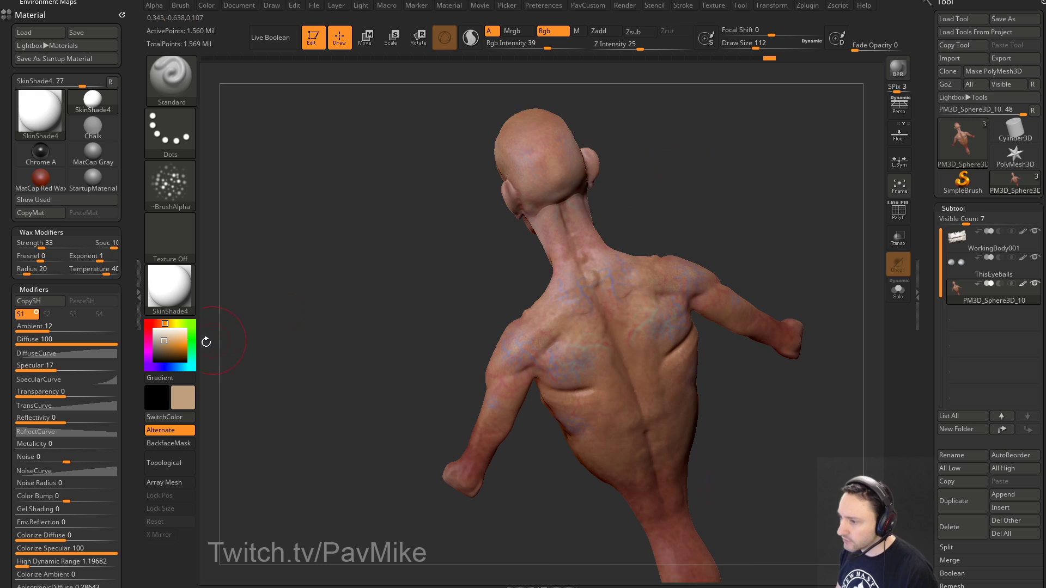
Step: Tint the bony bump at the base of the neck teal with Draw Size 90
{"action": "left_click", "coordinate": [183, 367]}
{"action": "mouse_move", "coordinate": [589, 260]}
{"action": "left_mouse_down"}
{"action": "mouse_move", "coordinate": [575, 242]}
{"action": "mouse_move", "coordinate": [594, 298]}
{"action": "left_mouse_up"}
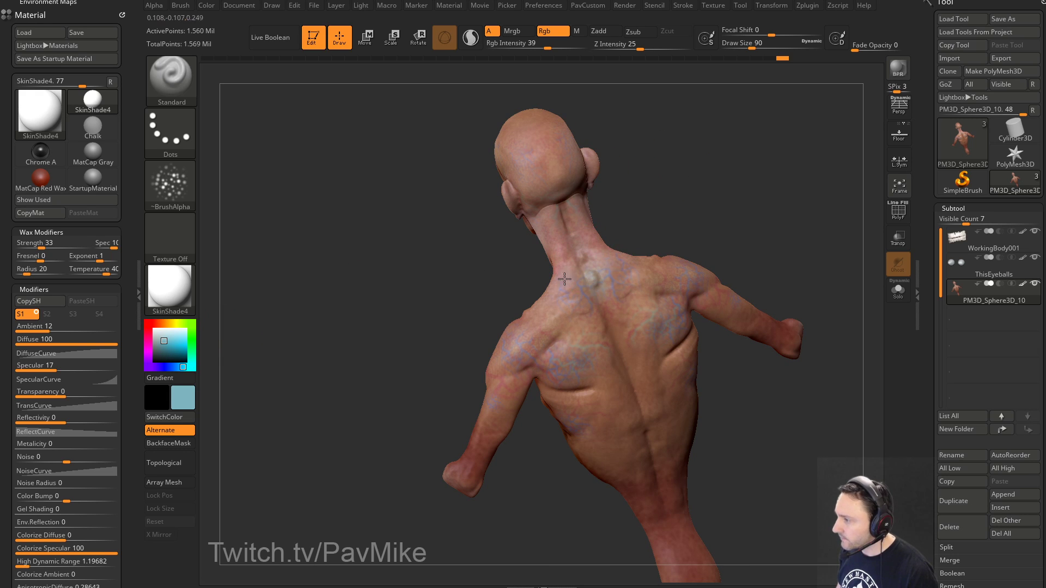
Step: Paint a warm beige over the scalp with Draw Size 74
{"action": "left_click_drag", "start_coordinate": [156, 324], "coordinate": [164, 323]}
{"action": "left_click", "coordinate": [167, 338]}
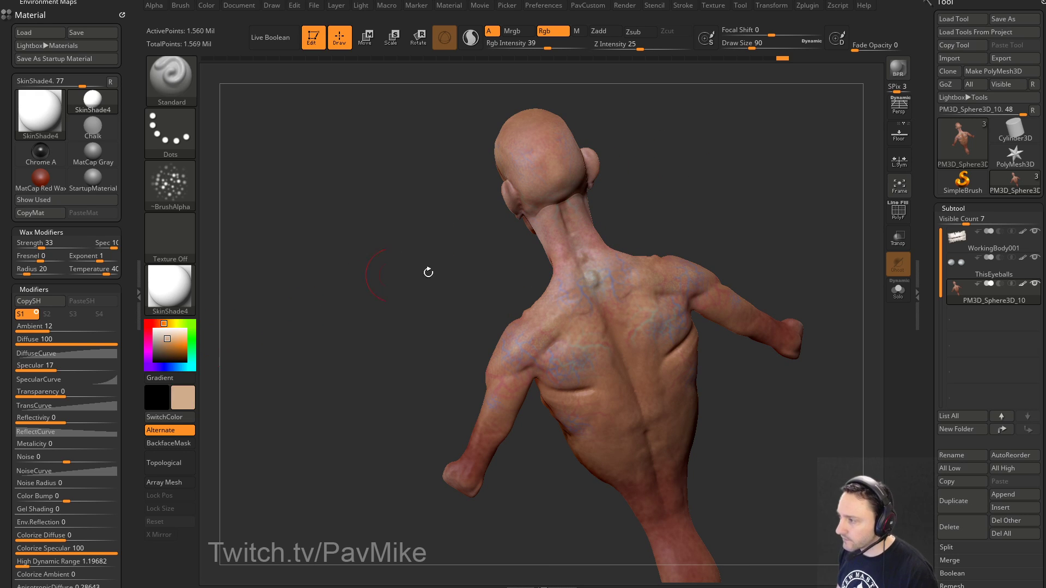
{"action": "mouse_move", "coordinate": [573, 173]}
{"action": "right_mouse_down"}
{"action": "mouse_move", "coordinate": [555, 183]}
{"action": "mouse_move", "coordinate": [599, 218]}
{"action": "right_mouse_up"}
{"action": "key", "text": "["}
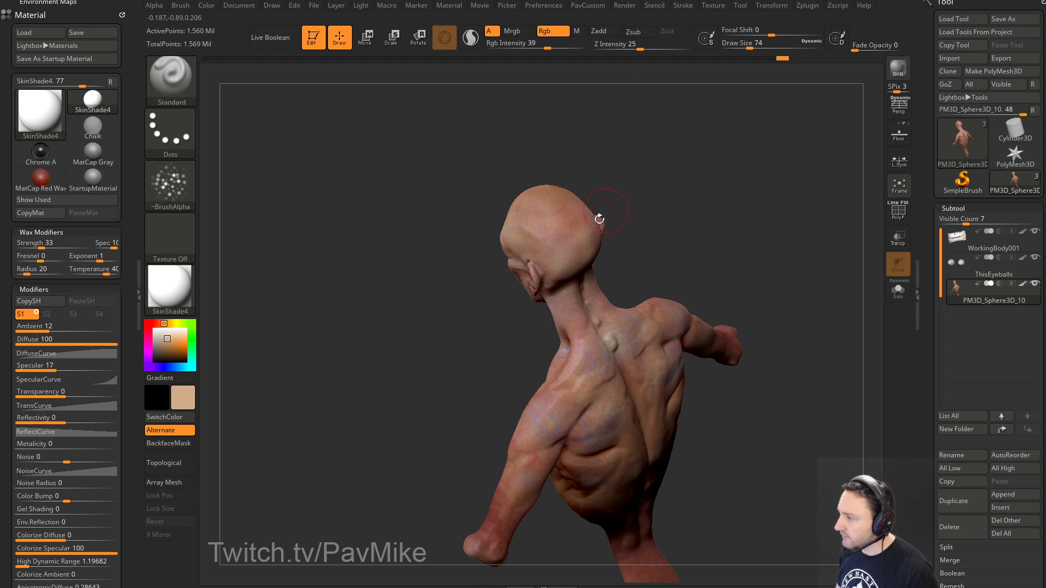
{"action": "right_click_drag", "start_coordinate": [543, 193], "coordinate": [543, 221]}
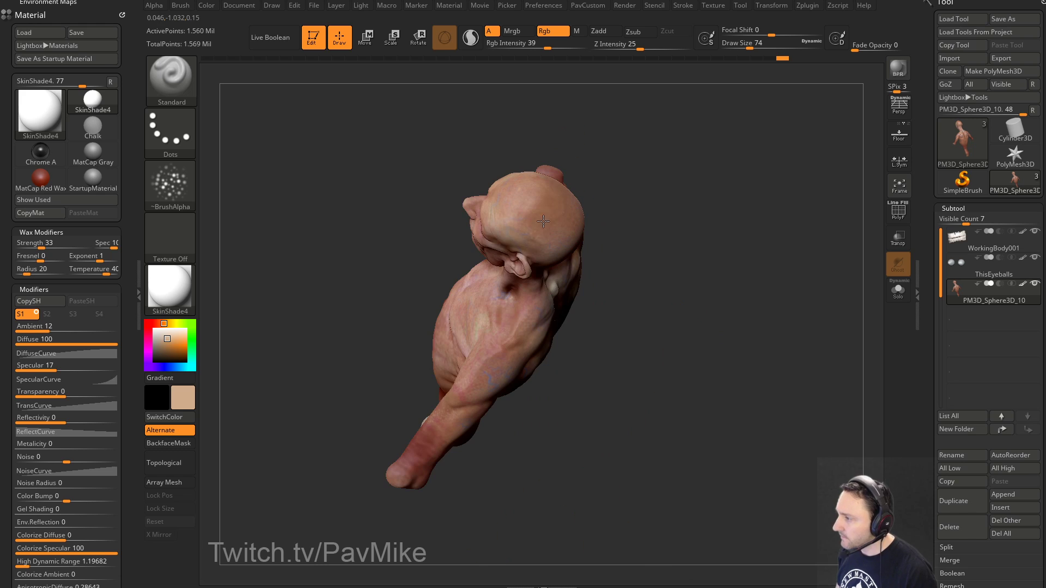
{"action": "left_click_drag", "start_coordinate": [513, 214], "coordinate": [522, 180]}
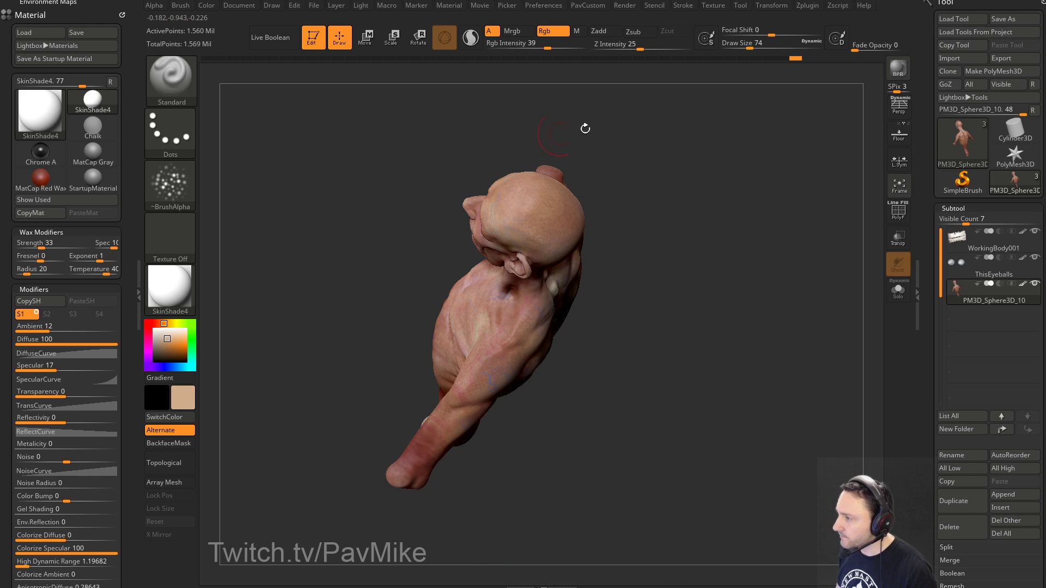
{"action": "mouse_move", "coordinate": [584, 128]}
{"action": "right_mouse_down"}
{"action": "mouse_move", "coordinate": [709, 170]}
{"action": "mouse_move", "coordinate": [712, 233]}
{"action": "right_mouse_up"}
Step: Set the Draw Size to 25 and frame the head and chest in a front three-quarter view
{"action": "key", "text": "s"}
{"action": "left_click_drag", "start_coordinate": [704, 244], "coordinate": [698, 244]}
{"action": "right_click_drag", "start_coordinate": [700, 243], "coordinate": [684, 196], "text": "alt"}
{"action": "mouse_move", "coordinate": [685, 197]}
{"action": "right_mouse_down", "text": "ctrl"}
{"action": "mouse_move", "coordinate": [701, 243]}
{"action": "mouse_move", "coordinate": [607, 252]}
{"action": "right_mouse_up", "text": "ctrl"}
{"action": "right_click_drag", "start_coordinate": [372, 334], "coordinate": [361, 303]}
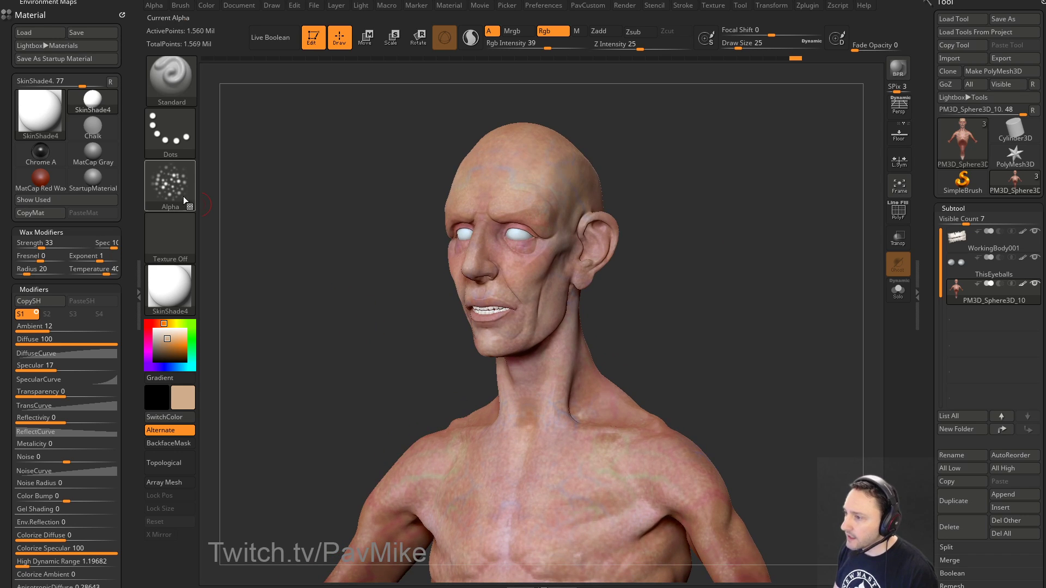
{"action": "right_click_drag", "start_coordinate": [294, 341], "coordinate": [273, 318], "text": "alt"}
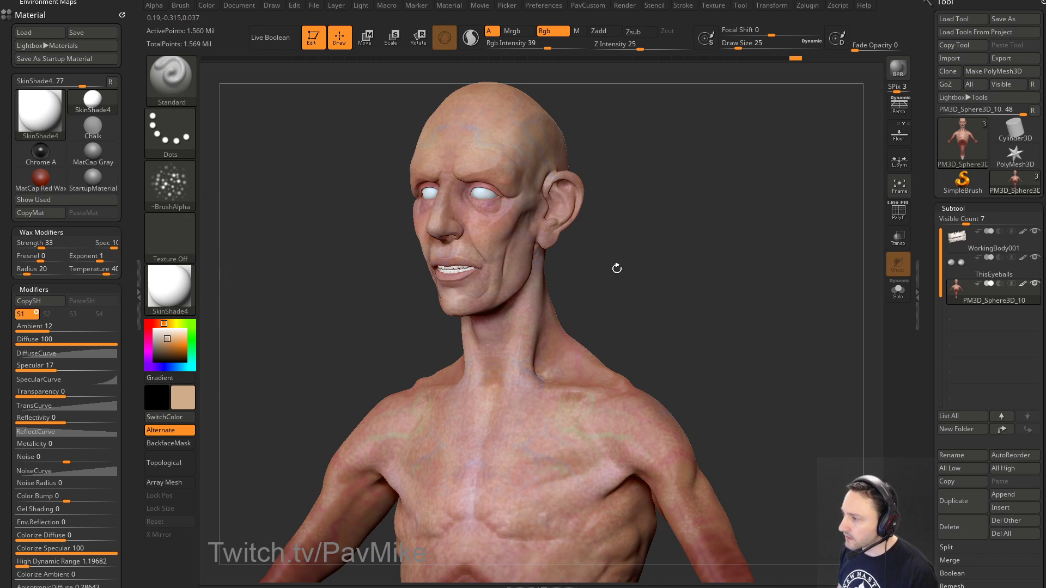
Step: Load Alpha 23 for the brush and pick a pale pink paint colour
{"action": "right_click_drag", "start_coordinate": [617, 269], "coordinate": [687, 272]}
{"action": "left_click", "coordinate": [170, 184]}
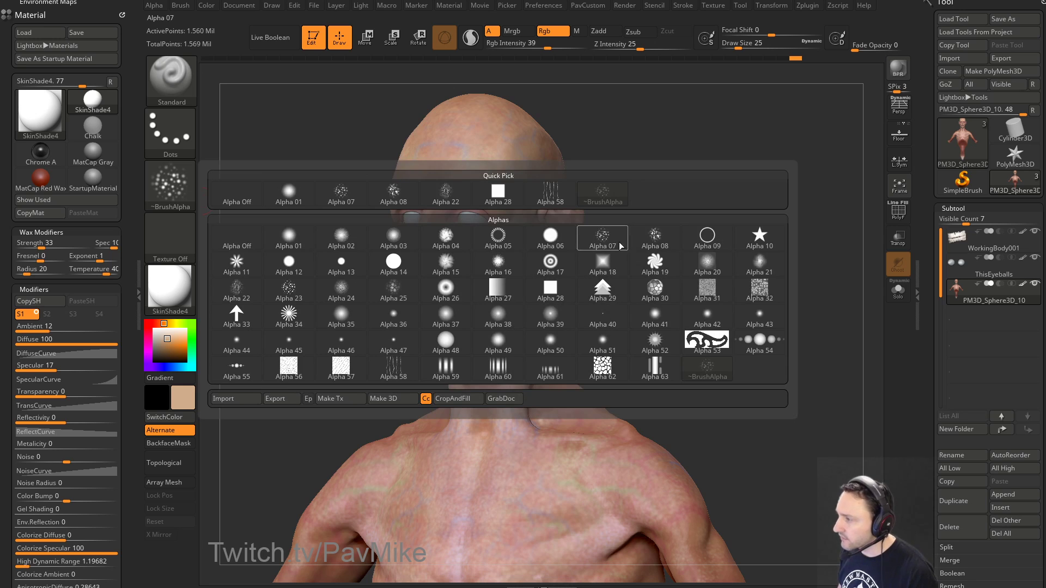
{"action": "left_click", "coordinate": [288, 288]}
{"action": "right_click_drag", "start_coordinate": [700, 215], "coordinate": [477, 236]}
{"action": "key", "text": "bracketright"}
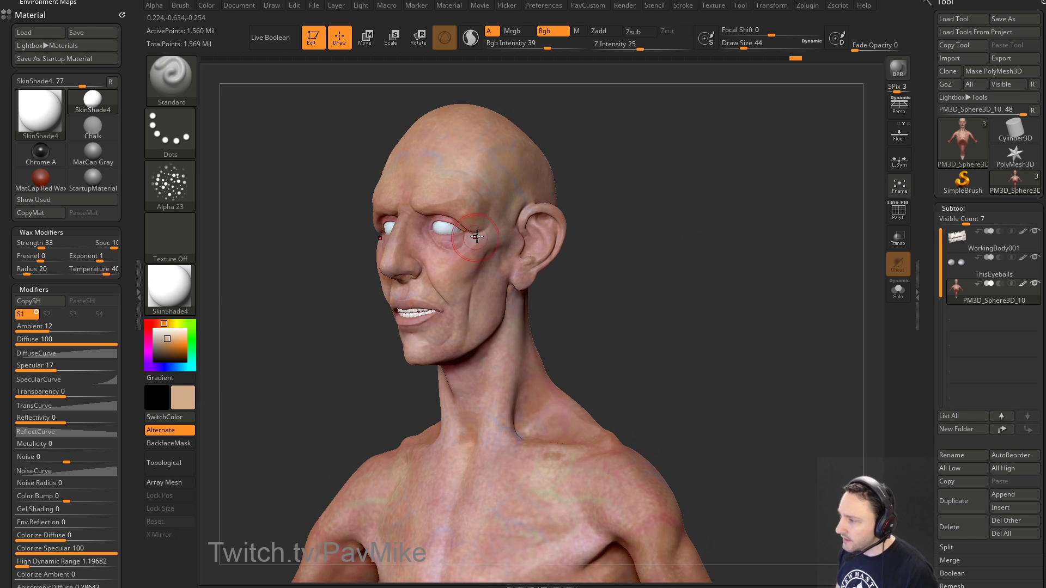
{"action": "left_click", "coordinate": [170, 338]}
{"action": "left_click", "coordinate": [159, 324]}
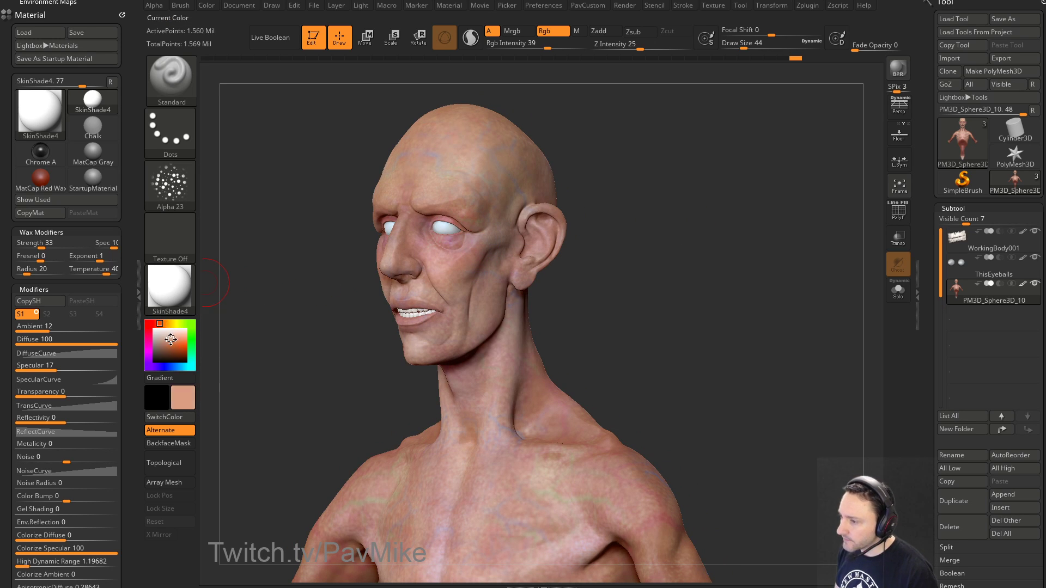
{"action": "left_click_drag", "start_coordinate": [171, 340], "coordinate": [168, 338]}
Step: Mottle the jaw and neck with pale pink at Draw Size 41
{"action": "mouse_move", "coordinate": [643, 249]}
{"action": "left_mouse_down", "text": "alt"}
{"action": "mouse_move", "coordinate": [664, 181]}
{"action": "mouse_move", "coordinate": [721, 185]}
{"action": "left_mouse_up", "text": "alt"}
{"action": "key", "text": "s"}
{"action": "left_click", "coordinate": [473, 268]}
{"action": "mouse_move", "coordinate": [626, 261]}
{"action": "left_mouse_down"}
{"action": "mouse_move", "coordinate": [620, 229]}
{"action": "mouse_move", "coordinate": [525, 186]}
{"action": "left_mouse_up"}
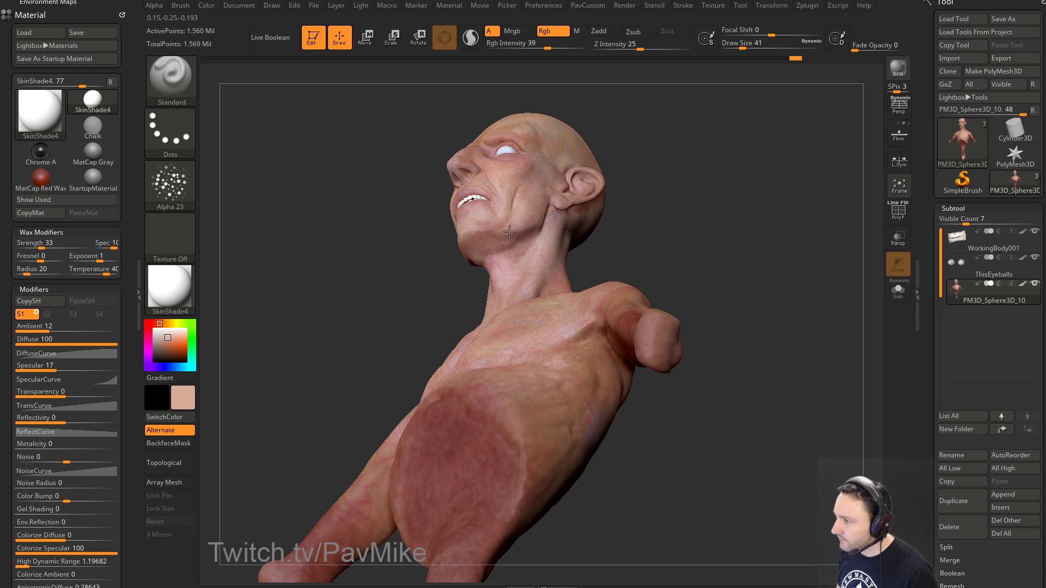
{"action": "left_click_drag", "start_coordinate": [516, 249], "coordinate": [618, 286]}
{"action": "mouse_move", "coordinate": [540, 289]}
{"action": "left_mouse_down"}
{"action": "mouse_move", "coordinate": [623, 240]}
{"action": "mouse_move", "coordinate": [577, 244]}
{"action": "left_mouse_up"}
{"action": "mouse_move", "coordinate": [566, 308]}
{"action": "right_mouse_down"}
{"action": "mouse_move", "coordinate": [586, 293]}
{"action": "mouse_move", "coordinate": [566, 251]}
{"action": "mouse_move", "coordinate": [575, 332]}
{"action": "mouse_move", "coordinate": [614, 323]}
{"action": "right_mouse_up"}
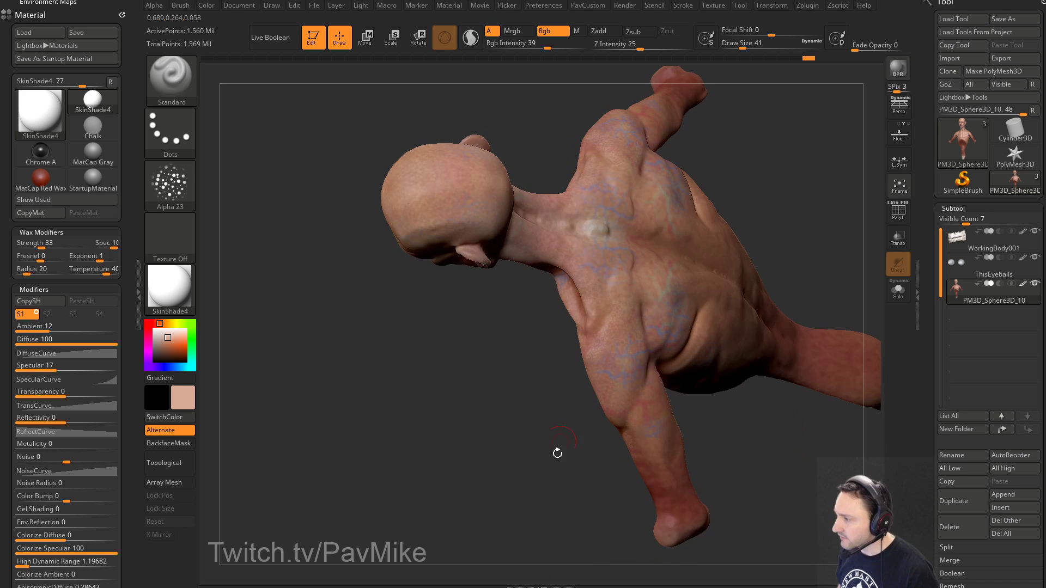
Step: Speckle the forearm with pale pink at Draw Size 49
{"action": "mouse_move", "coordinate": [558, 453]}
{"action": "right_mouse_down"}
{"action": "mouse_move", "coordinate": [572, 345]}
{"action": "mouse_move", "coordinate": [684, 236]}
{"action": "mouse_move", "coordinate": [538, 343]}
{"action": "right_mouse_up"}
{"action": "type", "text": "s"}
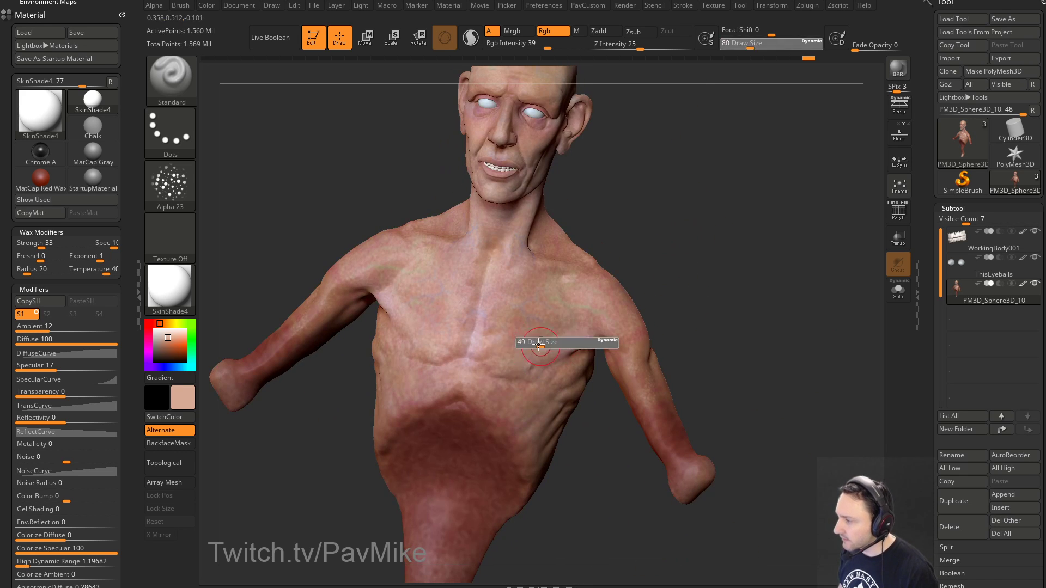
{"action": "type", "text": "49"}
{"action": "key", "text": "Return"}
{"action": "right_click_drag", "start_coordinate": [637, 348], "coordinate": [632, 326], "text": "ctrl"}
{"action": "right_click_drag", "start_coordinate": [632, 326], "coordinate": [599, 369]}
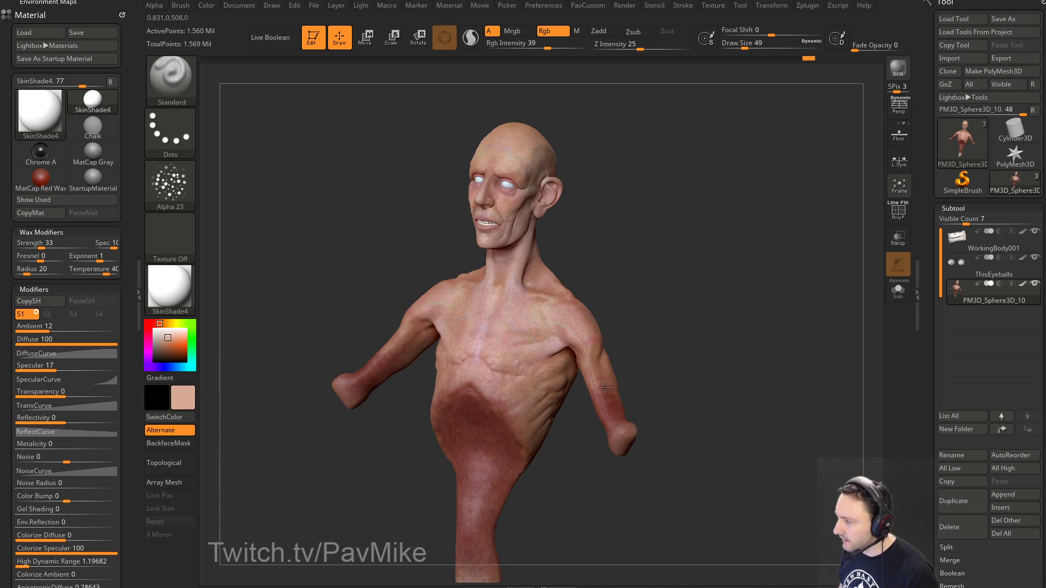
{"action": "left_click_drag", "start_coordinate": [605, 428], "coordinate": [611, 381]}
Step: Speckle the arms and the dark red lower torso with pale pink at Draw Size 97
{"action": "right_click_drag", "start_coordinate": [610, 376], "coordinate": [613, 411]}
{"action": "key", "text": "s"}
{"action": "left_click_drag", "start_coordinate": [612, 411], "coordinate": [621, 411]}
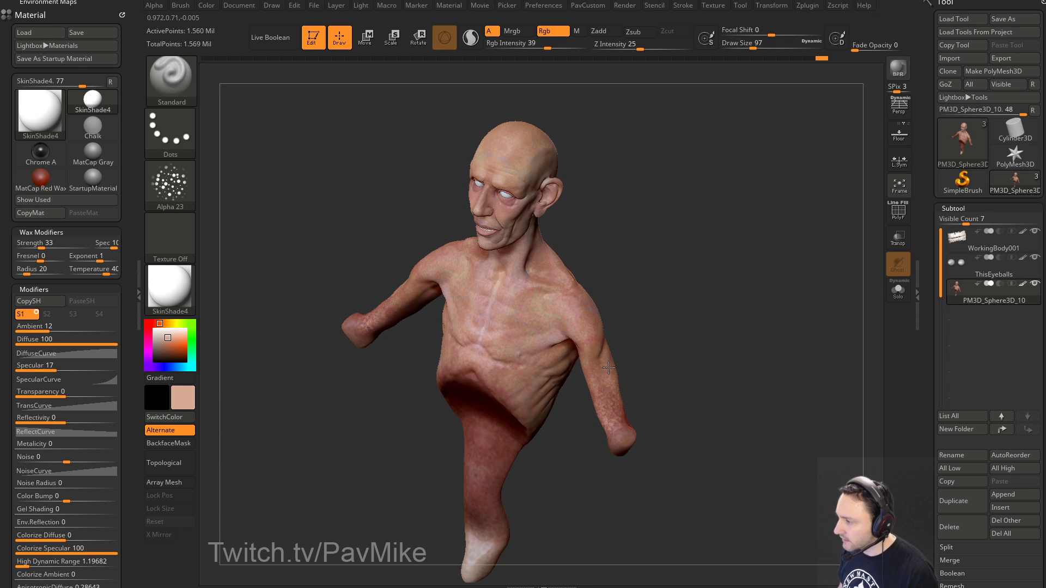
{"action": "left_click_drag", "start_coordinate": [609, 368], "coordinate": [603, 376]}
{"action": "mouse_move", "coordinate": [643, 371]}
{"action": "right_mouse_down"}
{"action": "mouse_move", "coordinate": [691, 295]}
{"action": "mouse_move", "coordinate": [691, 272]}
{"action": "right_mouse_up"}
{"action": "left_click_drag", "start_coordinate": [491, 393], "coordinate": [470, 431]}
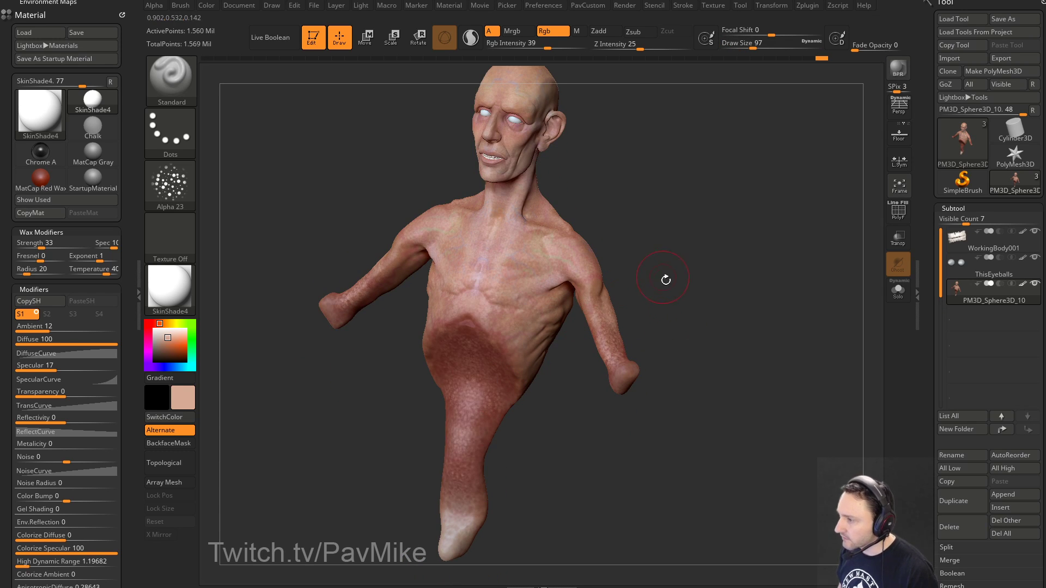
{"action": "right_click_drag", "start_coordinate": [666, 280], "coordinate": [619, 310]}
{"action": "left_click_drag", "start_coordinate": [448, 356], "coordinate": [428, 414]}
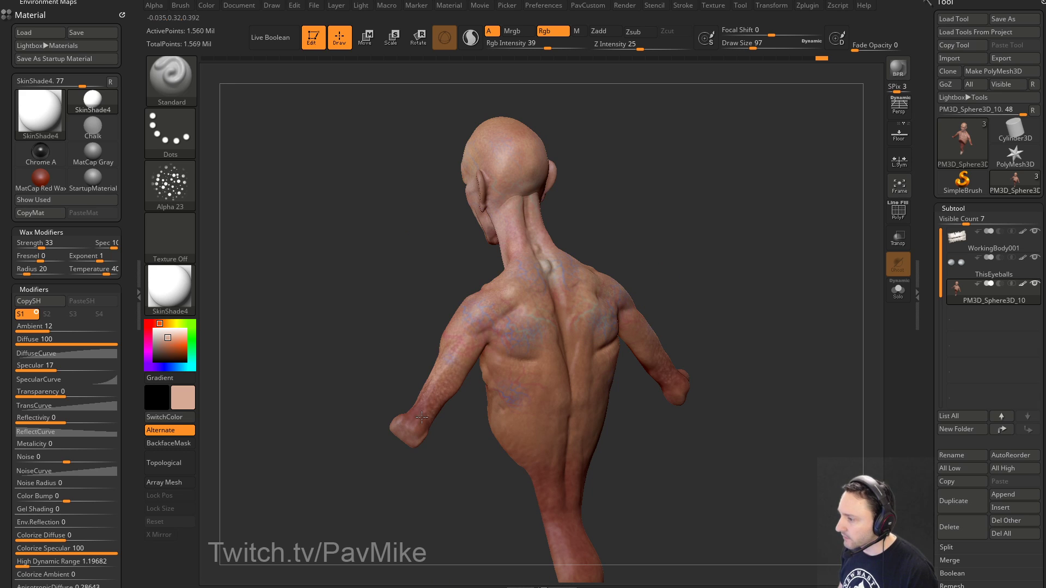
Step: Soften the blue patches over the shoulder blades and back with pale pink at Draw Size 87
{"action": "key", "text": "s"}
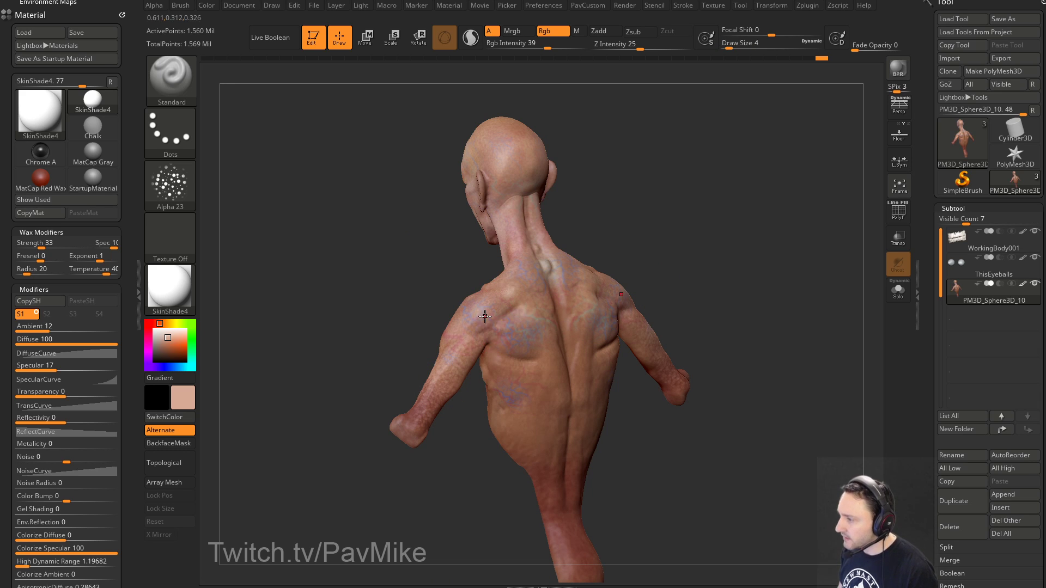
{"action": "key", "text": "s"}
{"action": "key", "text": "s"}
{"action": "left_click_drag", "start_coordinate": [479, 318], "coordinate": [501, 317]}
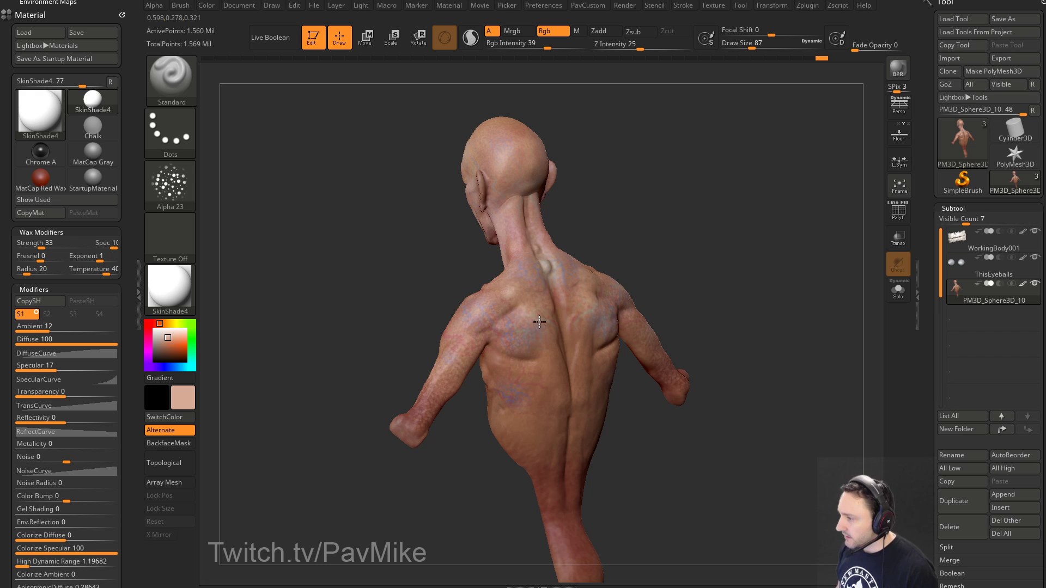
{"action": "left_click_drag", "start_coordinate": [539, 322], "coordinate": [689, 270]}
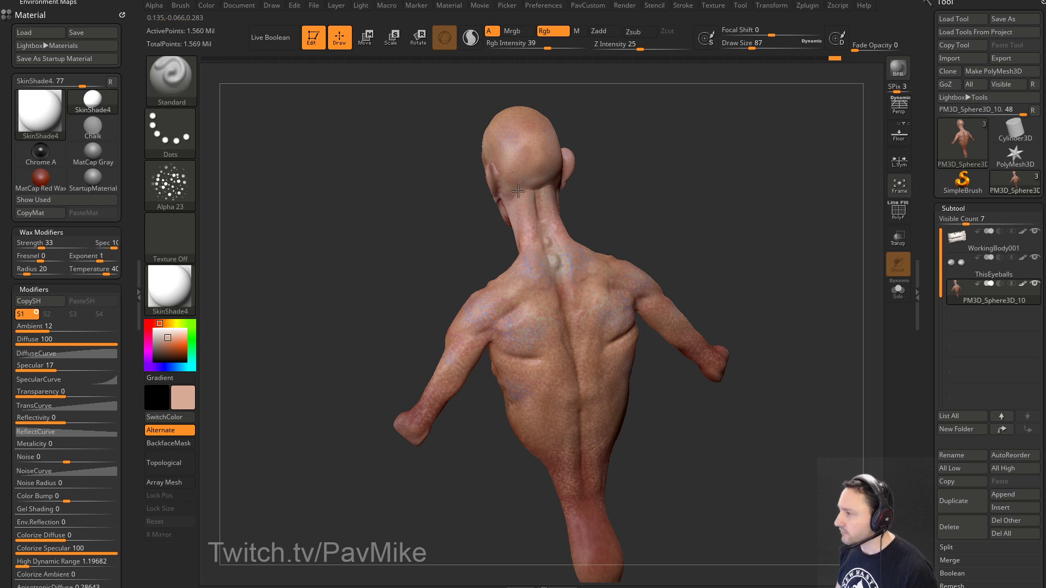
Step: Pick a muted red and tint the ear with it at Draw Size 54
{"action": "left_click_drag", "start_coordinate": [611, 134], "coordinate": [850, 137]}
{"action": "mouse_move", "coordinate": [679, 145]}
{"action": "left_mouse_down", "text": "alt"}
{"action": "mouse_move", "coordinate": [733, 254]}
{"action": "mouse_move", "coordinate": [666, 195]}
{"action": "mouse_move", "coordinate": [689, 280]}
{"action": "mouse_move", "coordinate": [656, 286]}
{"action": "left_mouse_up", "text": "alt"}
{"action": "left_click", "coordinate": [156, 324]}
{"action": "left_click_drag", "start_coordinate": [162, 338], "coordinate": [164, 344]}
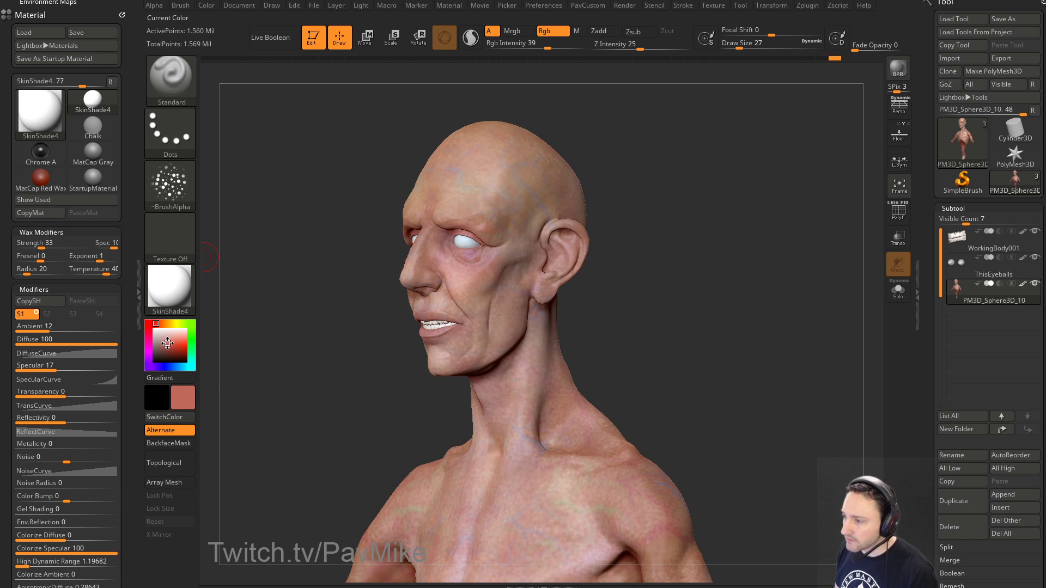
{"action": "left_click_drag", "start_coordinate": [598, 195], "coordinate": [518, 263]}
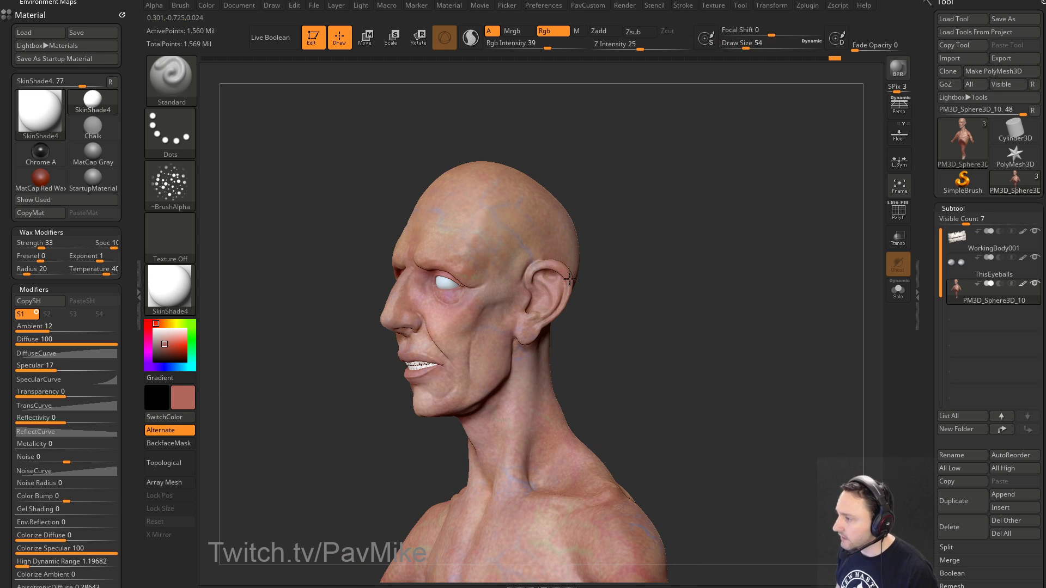
{"action": "mouse_move", "coordinate": [609, 283]}
{"action": "left_mouse_down"}
{"action": "mouse_move", "coordinate": [533, 268]}
{"action": "mouse_move", "coordinate": [559, 280]}
{"action": "left_mouse_up"}
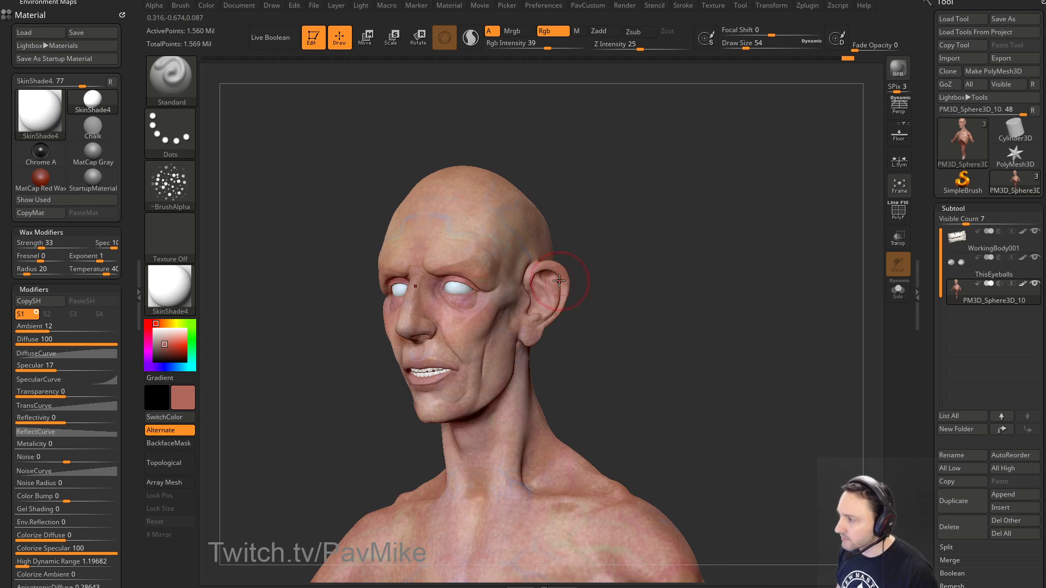
Step: Pick a pale beige and lighten the ridges of the ear at Draw Size 17
{"action": "key", "text": "s"}
{"action": "left_click", "coordinate": [546, 301]}
{"action": "left_click", "coordinate": [167, 330]}
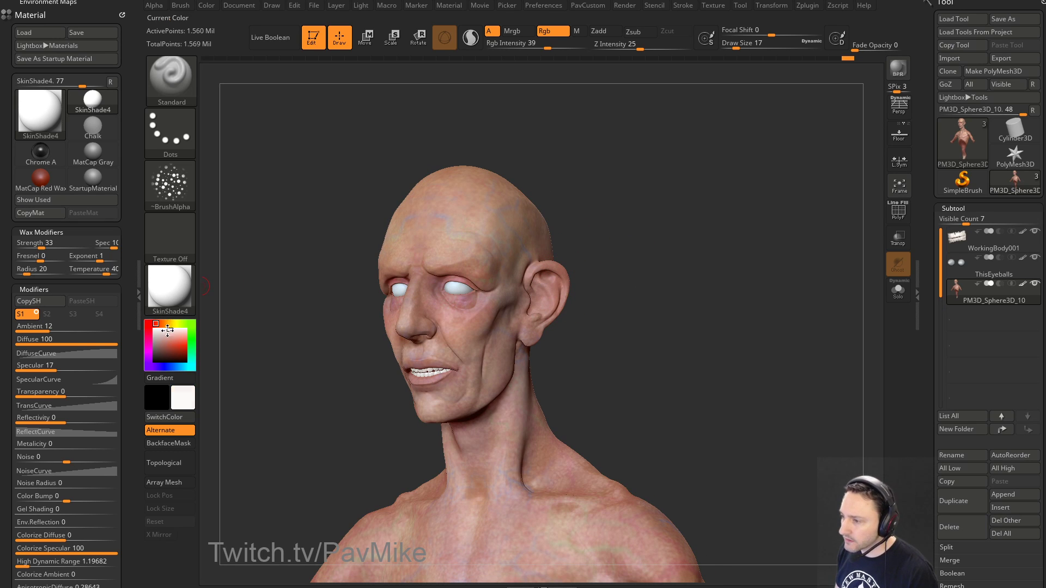
{"action": "left_click", "coordinate": [169, 326]}
{"action": "left_click_drag", "start_coordinate": [165, 336], "coordinate": [164, 340]}
{"action": "left_click", "coordinate": [165, 324]}
{"action": "left_click", "coordinate": [161, 337]}
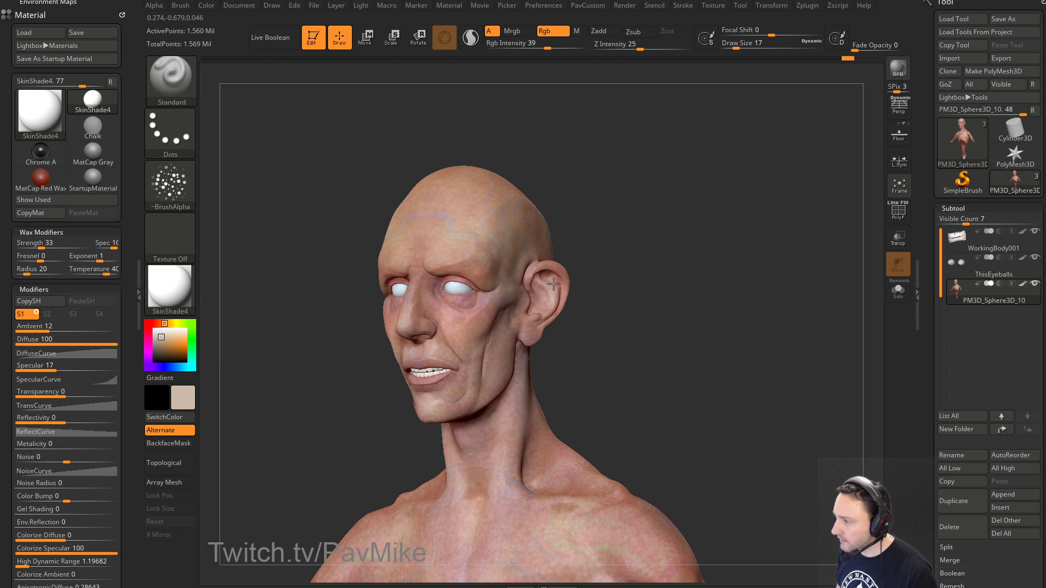
{"action": "key", "text": "s"}
Step: Redden the cheeks, nose and ears with a muted brick red, using Draw Sizes 12 and 31
{"action": "mouse_move", "coordinate": [623, 258]}
{"action": "left_mouse_down"}
{"action": "mouse_move", "coordinate": [646, 239]}
{"action": "mouse_move", "coordinate": [746, 236]}
{"action": "mouse_move", "coordinate": [812, 215]}
{"action": "left_mouse_up"}
{"action": "left_click", "coordinate": [635, 238]}
{"action": "left_click", "coordinate": [156, 324]}
{"action": "left_click", "coordinate": [165, 346]}
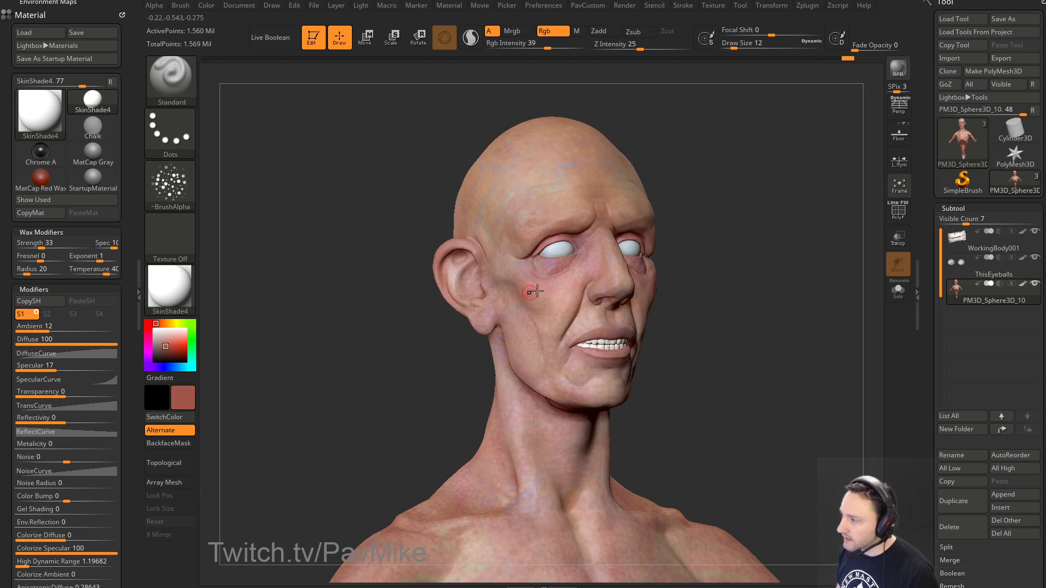
{"action": "mouse_move", "coordinate": [660, 287]}
{"action": "left_mouse_down"}
{"action": "mouse_move", "coordinate": [696, 268]}
{"action": "mouse_move", "coordinate": [598, 294]}
{"action": "left_mouse_up"}
{"action": "key", "text": "s"}
{"action": "left_click", "coordinate": [599, 298]}
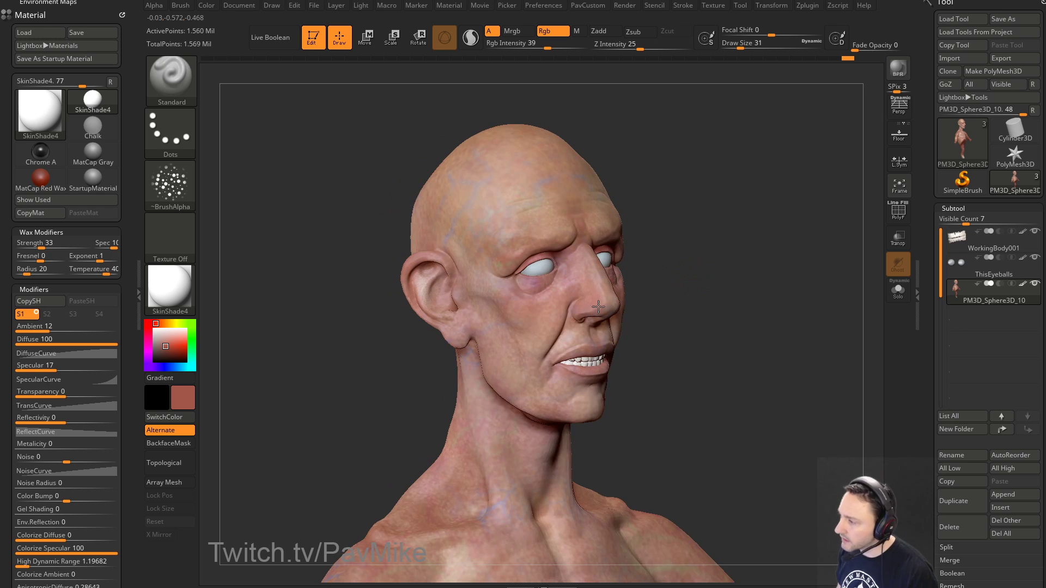
{"action": "mouse_move", "coordinate": [686, 272]}
{"action": "left_mouse_down"}
{"action": "mouse_move", "coordinate": [608, 293]}
{"action": "mouse_move", "coordinate": [445, 378]}
{"action": "mouse_move", "coordinate": [522, 328]}
{"action": "left_mouse_up"}
{"action": "left_click_drag", "start_coordinate": [752, 257], "coordinate": [640, 257]}
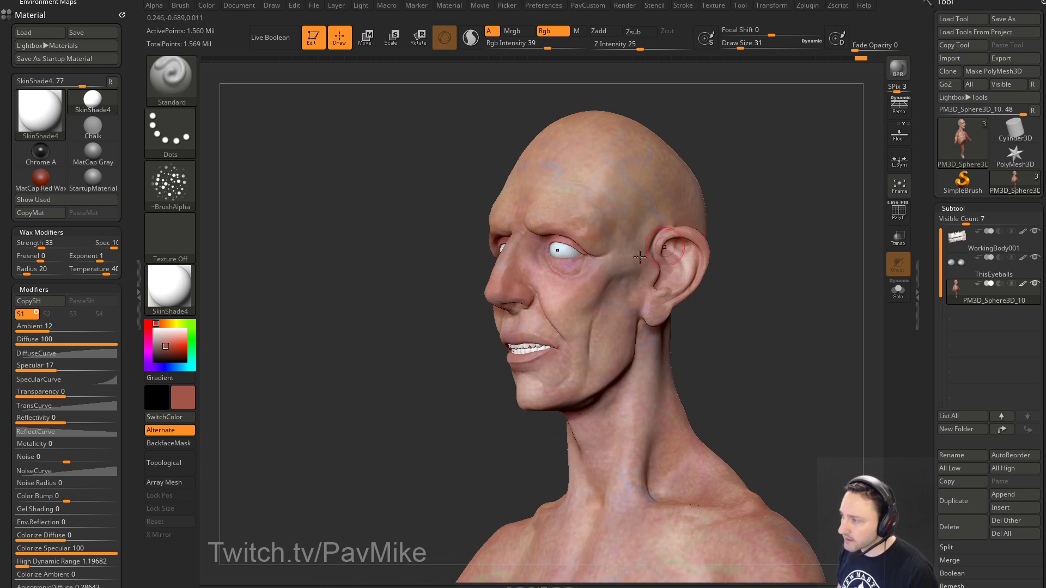
{"action": "left_click_drag", "start_coordinate": [590, 293], "coordinate": [471, 310]}
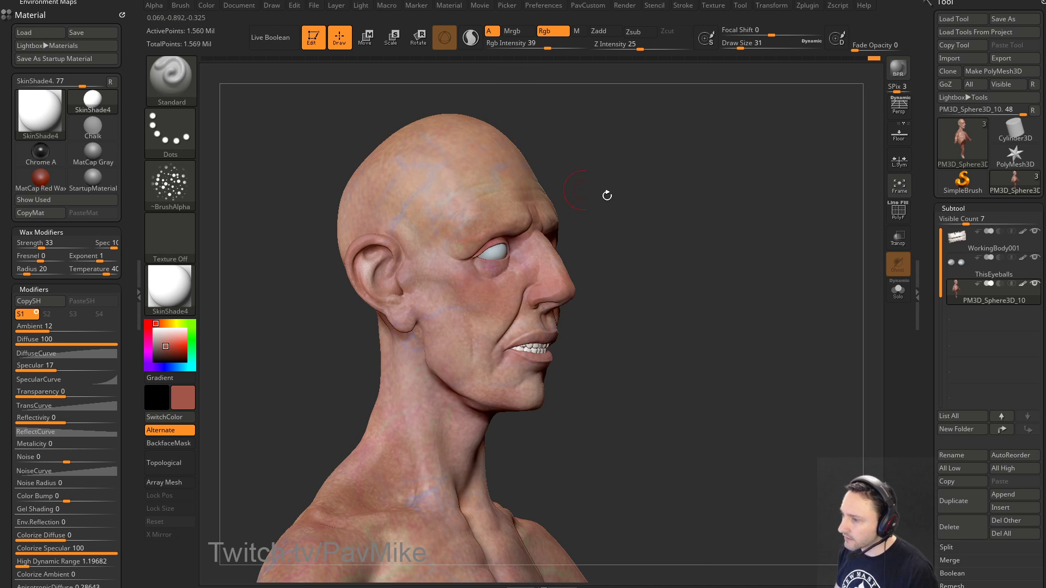
{"action": "left_click_drag", "start_coordinate": [604, 194], "coordinate": [512, 239]}
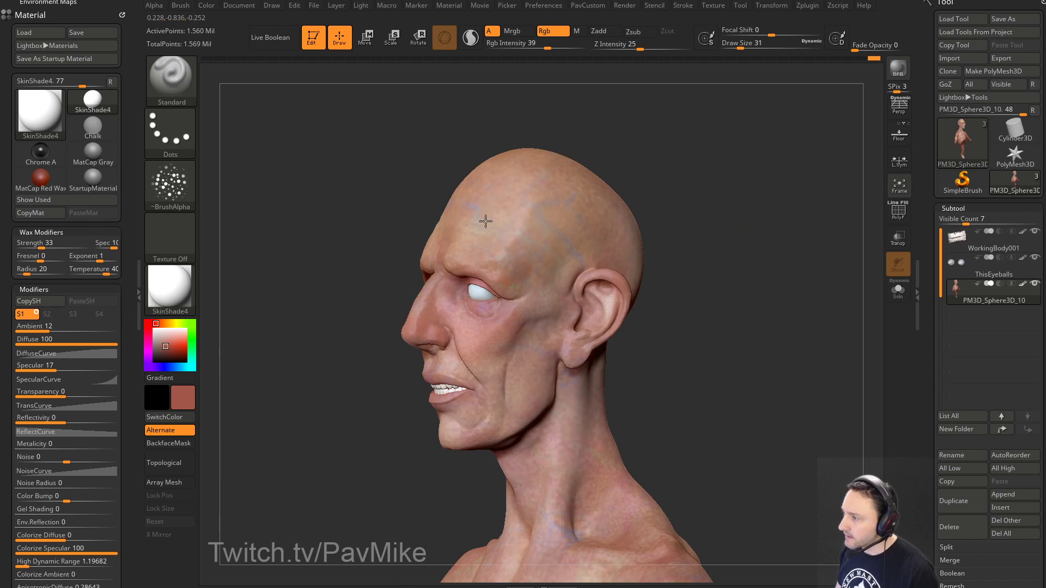
Step: Pick a light tan and soften the bluish lines on the forehead and scalp at Draw Size 31
{"action": "left_click", "coordinate": [165, 323]}
{"action": "left_click_drag", "start_coordinate": [240, 313], "coordinate": [332, 325]}
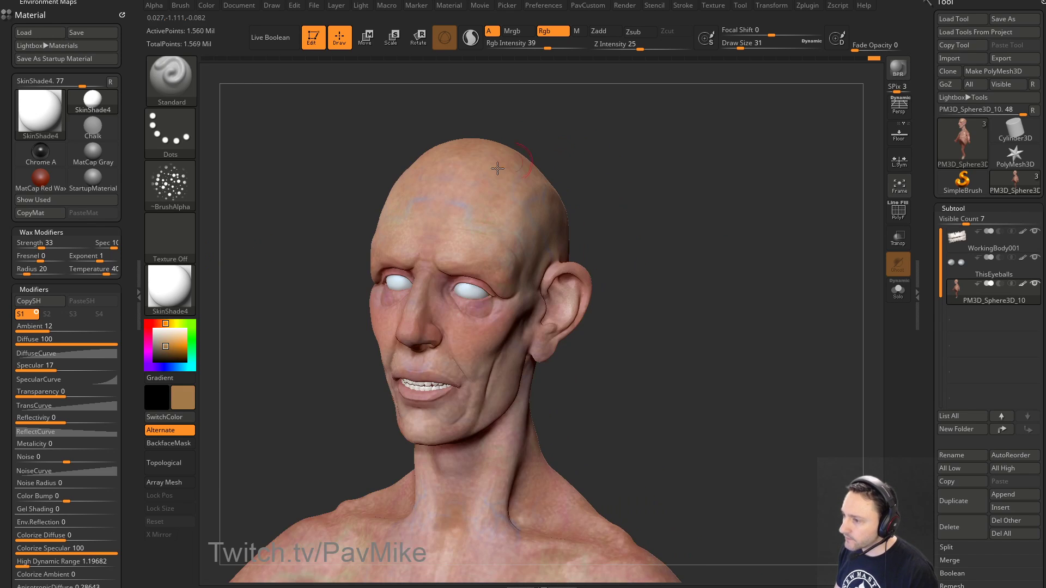
{"action": "left_click", "coordinate": [165, 341]}
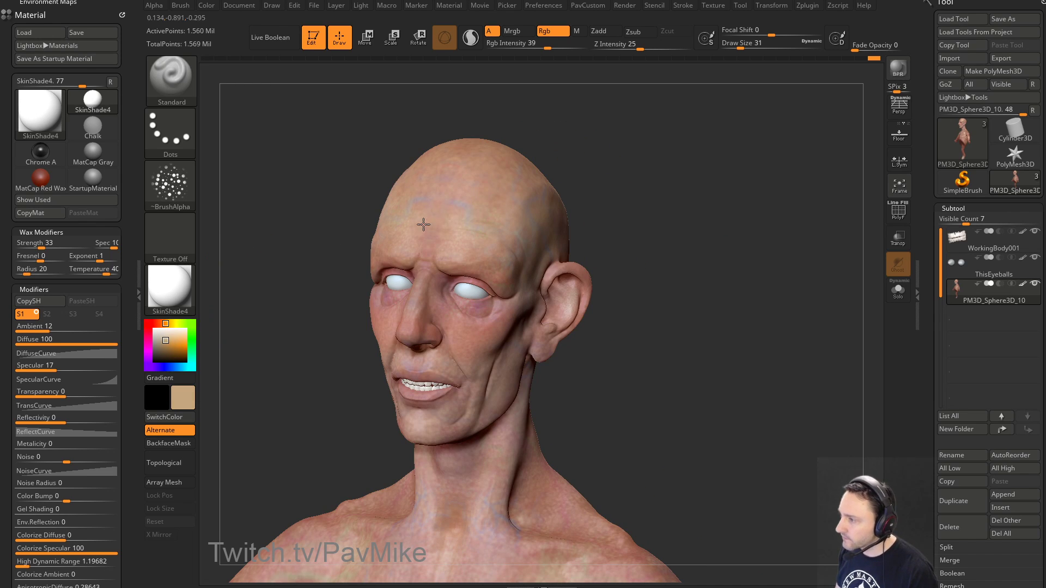
{"action": "left_click_drag", "start_coordinate": [585, 159], "coordinate": [476, 204]}
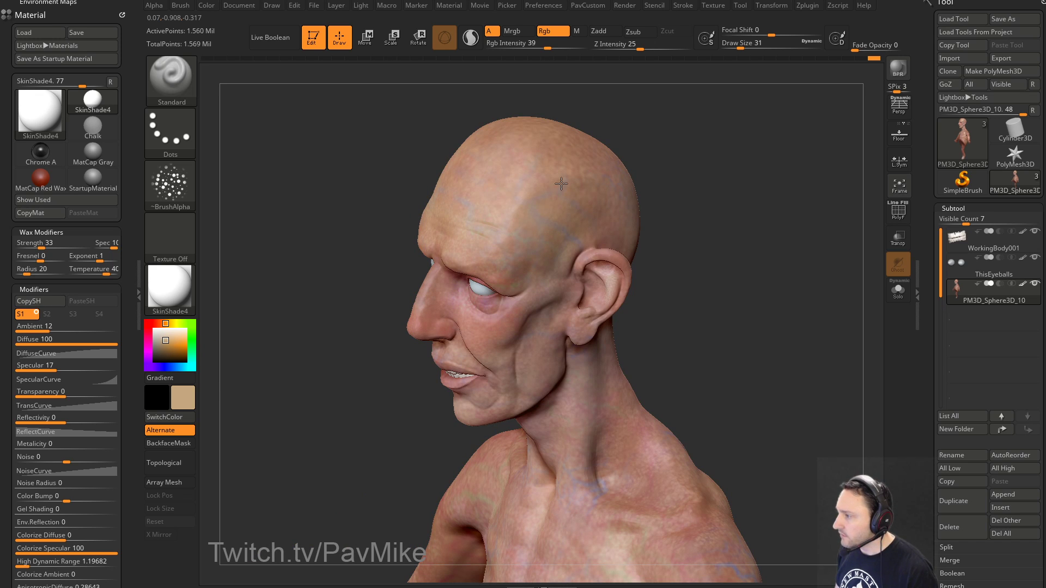
{"action": "left_click_drag", "start_coordinate": [670, 158], "coordinate": [461, 236]}
{"action": "left_click_drag", "start_coordinate": [627, 202], "coordinate": [430, 177]}
{"action": "left_click_drag", "start_coordinate": [633, 218], "coordinate": [440, 317]}
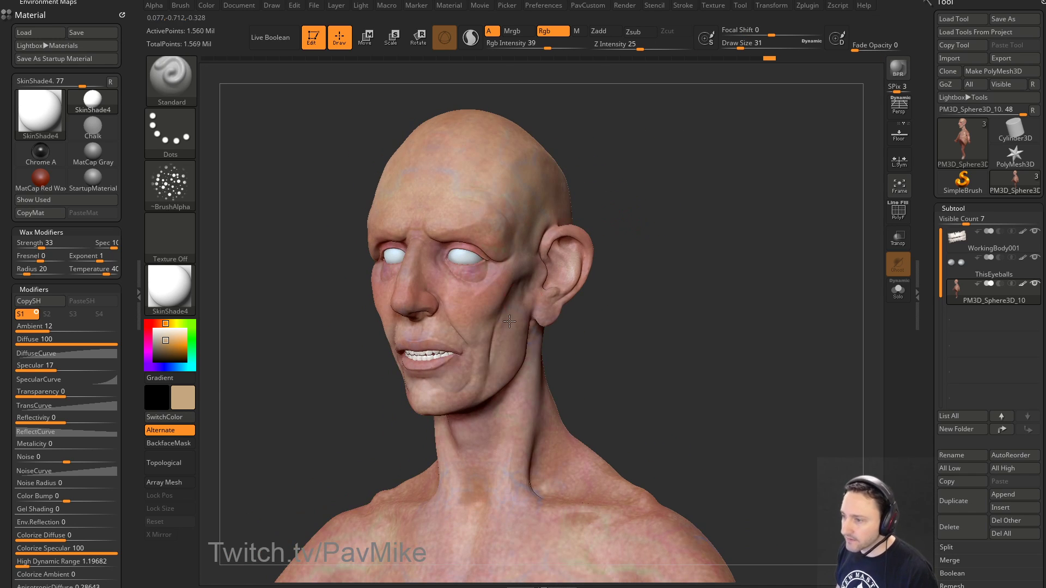
Step: Blend light tan beneath the eyes, between the brows and along the jaw at Draw Size 31
{"action": "left_click_drag", "start_coordinate": [641, 182], "coordinate": [689, 184]}
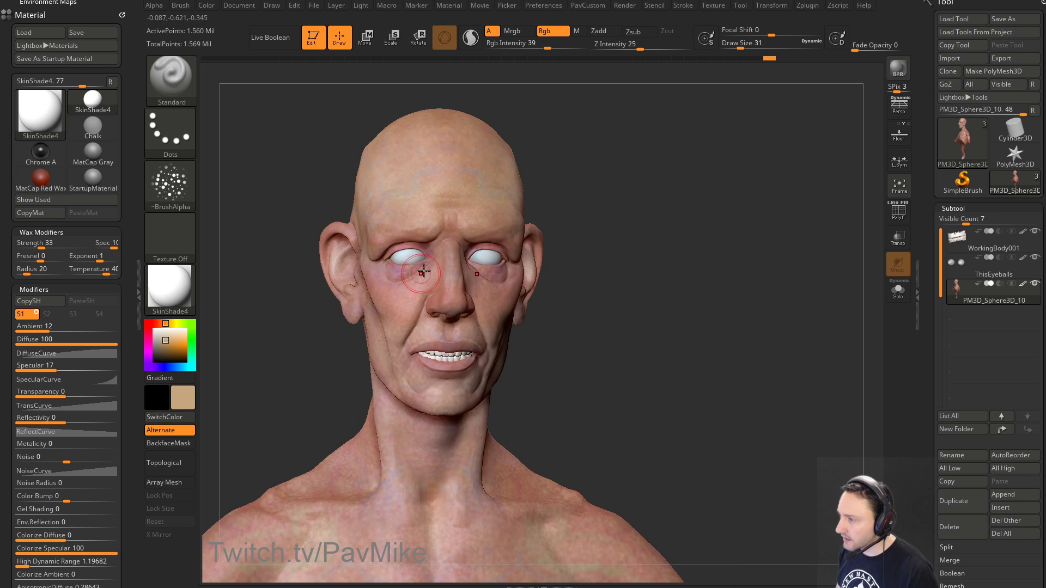
{"action": "left_click_drag", "start_coordinate": [409, 285], "coordinate": [434, 261]}
{"action": "left_click_drag", "start_coordinate": [648, 210], "coordinate": [602, 214]}
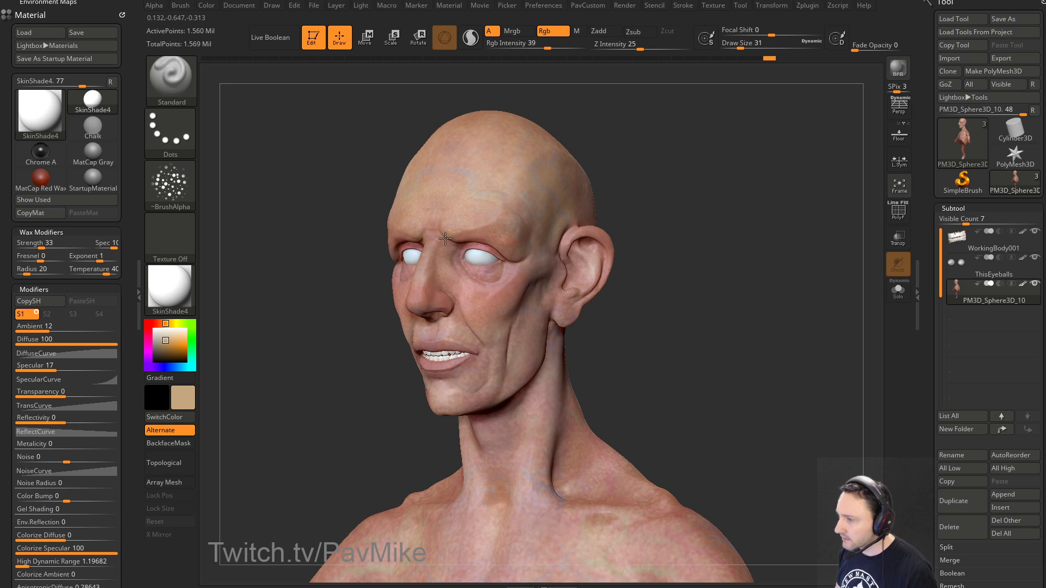
{"action": "left_click_drag", "start_coordinate": [445, 239], "coordinate": [444, 242]}
{"action": "left_click_drag", "start_coordinate": [635, 181], "coordinate": [609, 160], "text": "alt"}
{"action": "left_click_drag", "start_coordinate": [415, 203], "coordinate": [407, 247]}
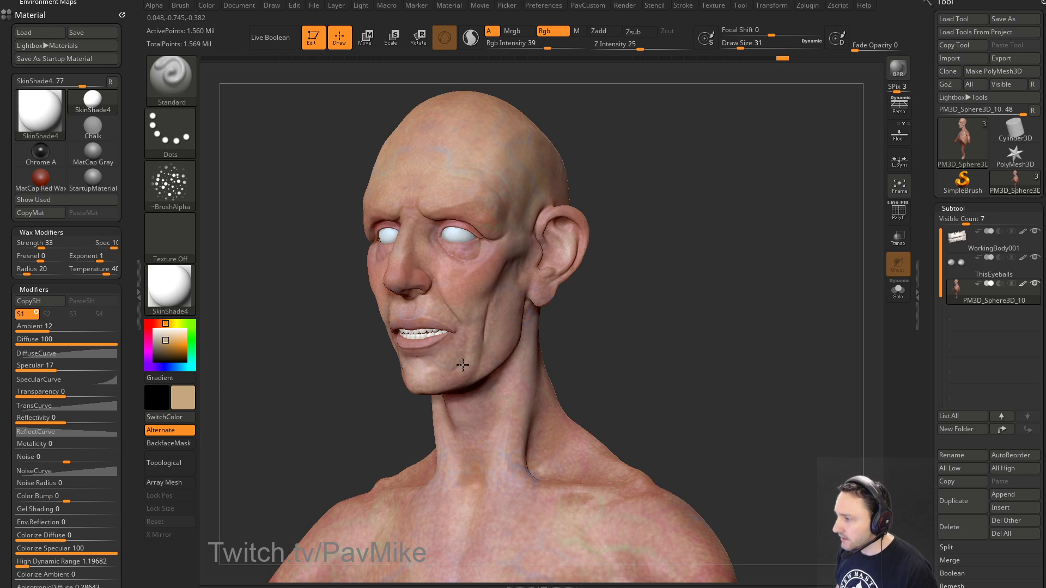
{"action": "left_click_drag", "start_coordinate": [645, 304], "coordinate": [595, 265]}
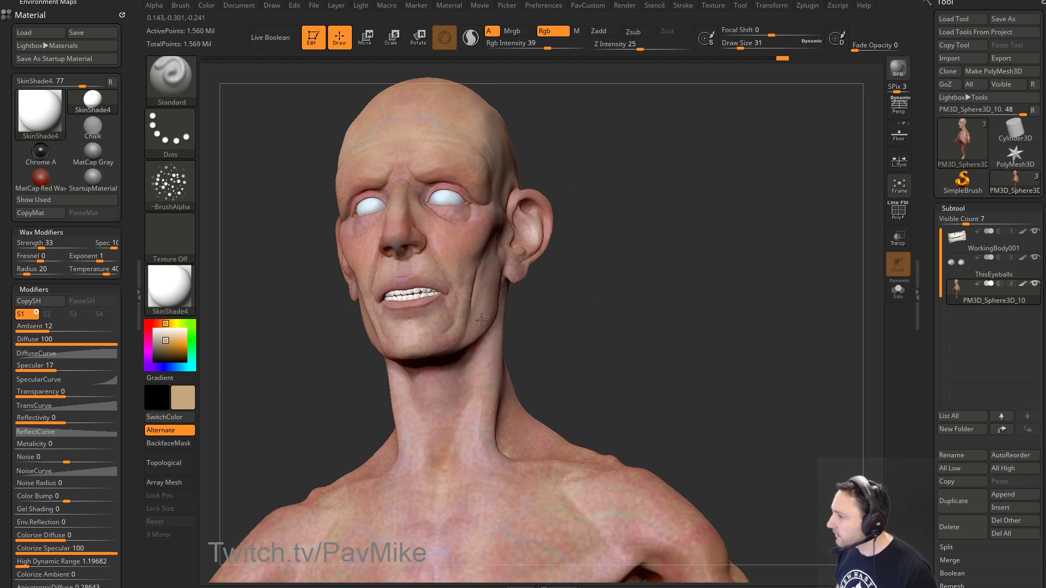
{"action": "left_click_drag", "start_coordinate": [599, 322], "coordinate": [595, 292]}
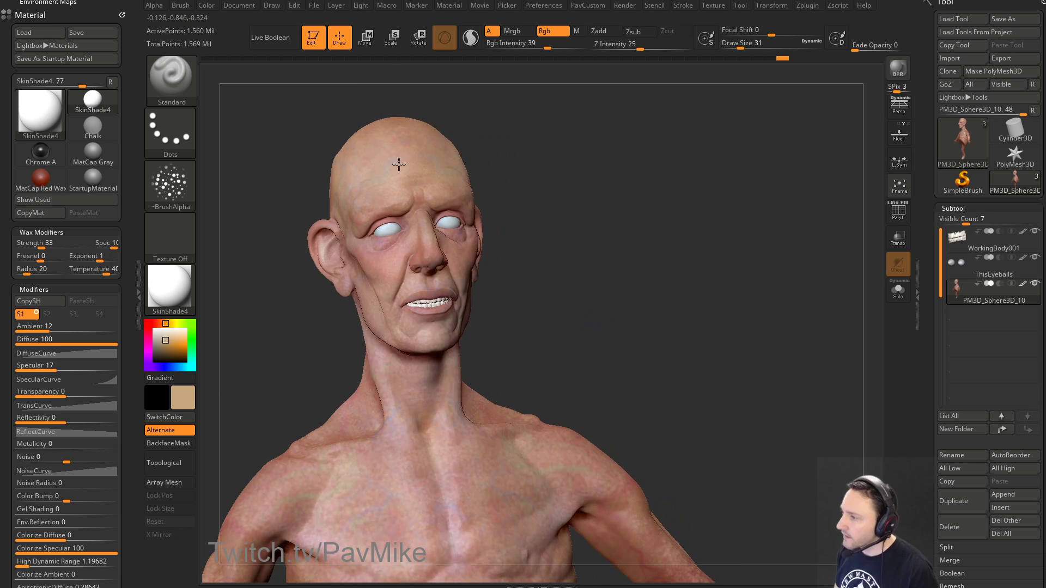
Step: Speckle light tan over the neck, shoulders and upper back, using Draw Sizes 97 and 90
{"action": "mouse_move", "coordinate": [523, 185]}
{"action": "left_mouse_down"}
{"action": "mouse_move", "coordinate": [654, 234]}
{"action": "mouse_move", "coordinate": [591, 254]}
{"action": "mouse_move", "coordinate": [691, 284]}
{"action": "mouse_move", "coordinate": [654, 304]}
{"action": "mouse_move", "coordinate": [575, 304]}
{"action": "mouse_move", "coordinate": [736, 282]}
{"action": "mouse_move", "coordinate": [648, 292]}
{"action": "left_mouse_up"}
{"action": "left_click_drag", "start_coordinate": [587, 275], "coordinate": [522, 296]}
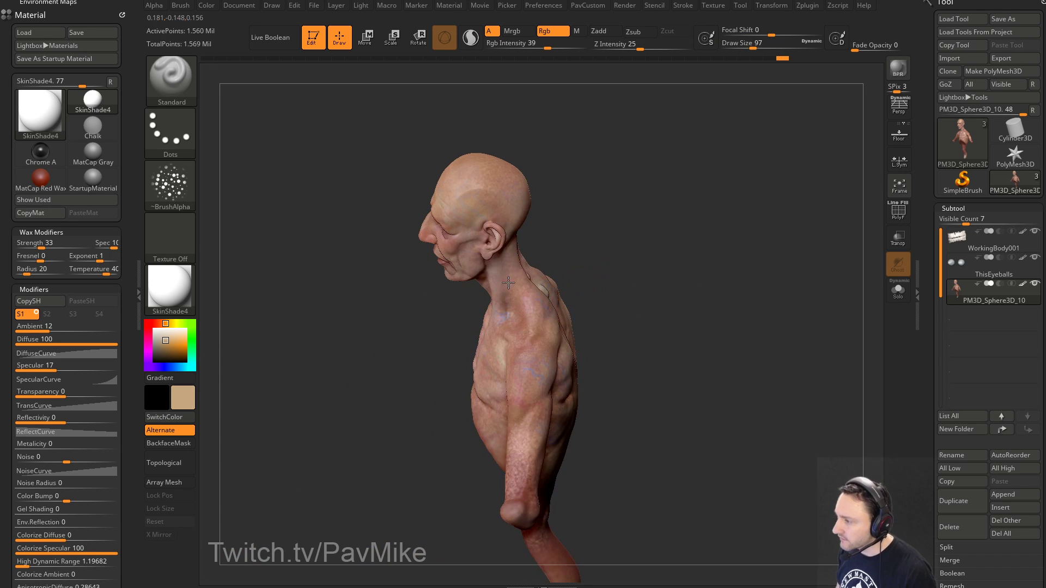
{"action": "left_click_drag", "start_coordinate": [592, 290], "coordinate": [547, 328]}
{"action": "mouse_move", "coordinate": [544, 284]}
{"action": "left_mouse_down"}
{"action": "mouse_move", "coordinate": [559, 324]}
{"action": "mouse_move", "coordinate": [738, 285]}
{"action": "mouse_move", "coordinate": [528, 381]}
{"action": "left_mouse_up"}
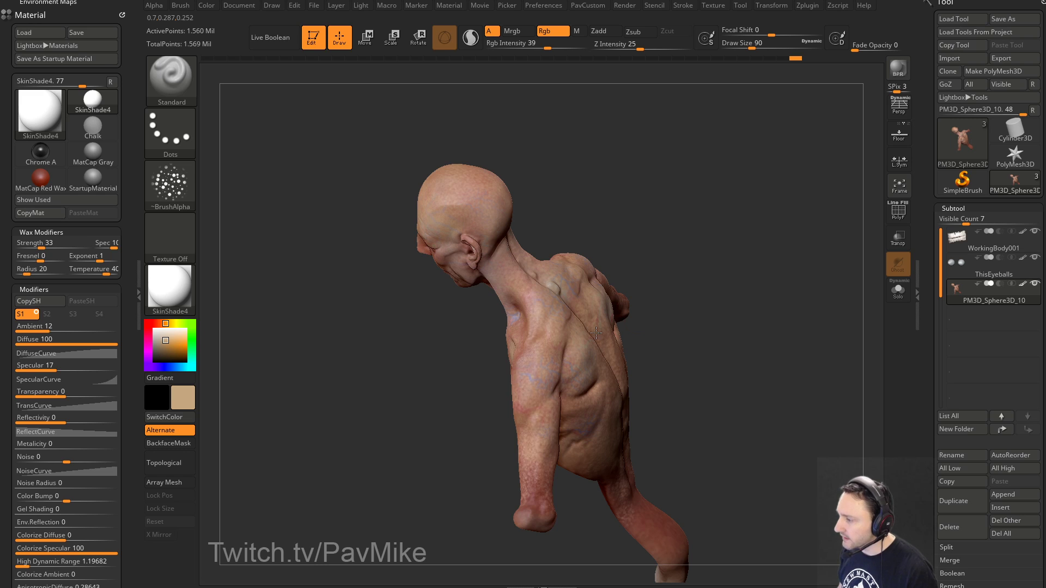
{"action": "left_click_drag", "start_coordinate": [596, 333], "coordinate": [700, 245]}
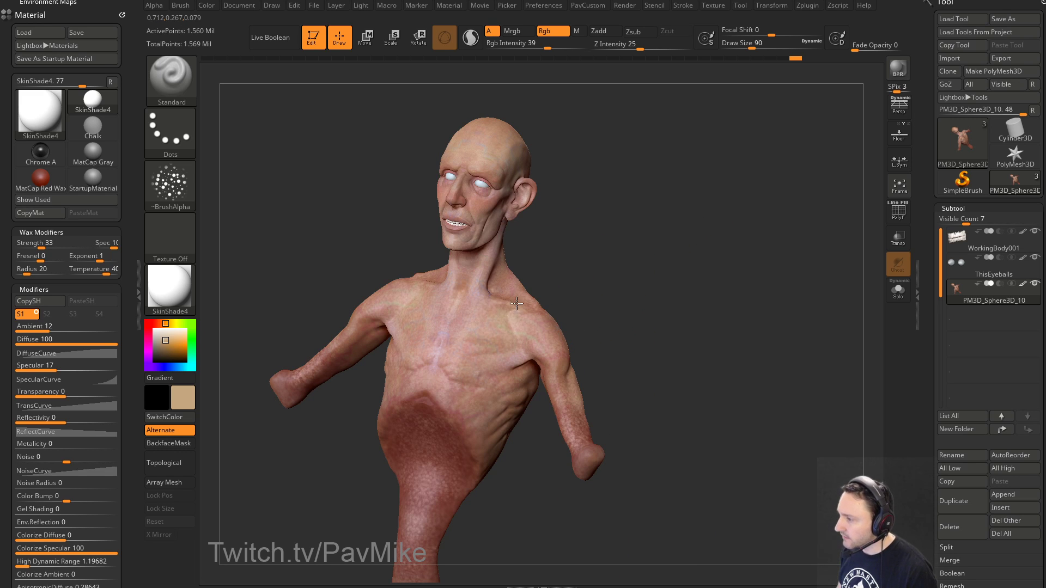
Step: Blend light tan over the chest, ribcage and upper arm at Draw Size 65
{"action": "left_click_drag", "start_coordinate": [596, 272], "coordinate": [483, 311]}
{"action": "mouse_move", "coordinate": [571, 342]}
{"action": "left_mouse_down"}
{"action": "mouse_move", "coordinate": [714, 304]}
{"action": "mouse_move", "coordinate": [488, 381]}
{"action": "left_mouse_up"}
{"action": "left_click_drag", "start_coordinate": [639, 308], "coordinate": [533, 348]}
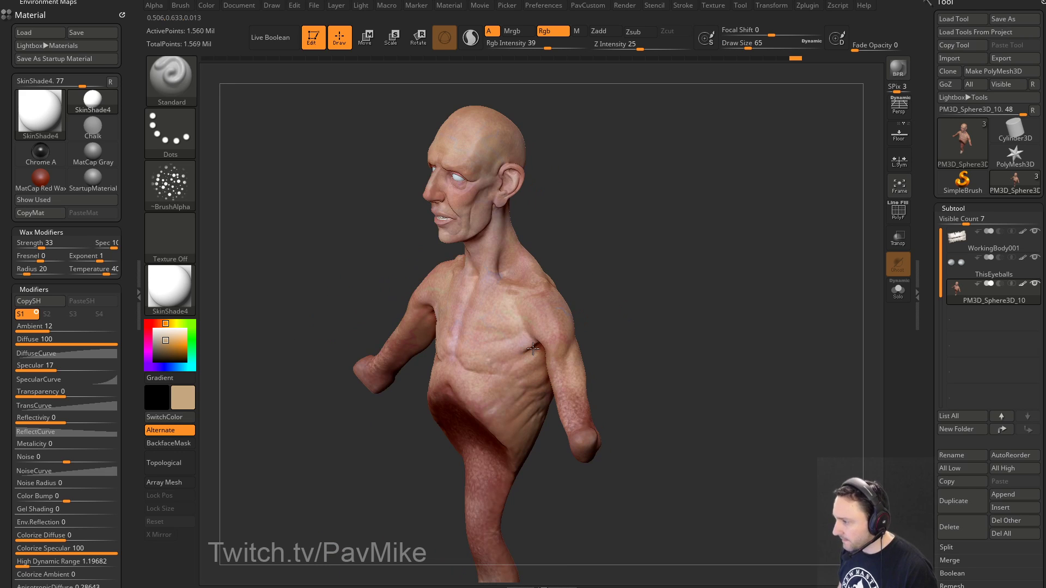
{"action": "left_click_drag", "start_coordinate": [596, 281], "coordinate": [539, 297]}
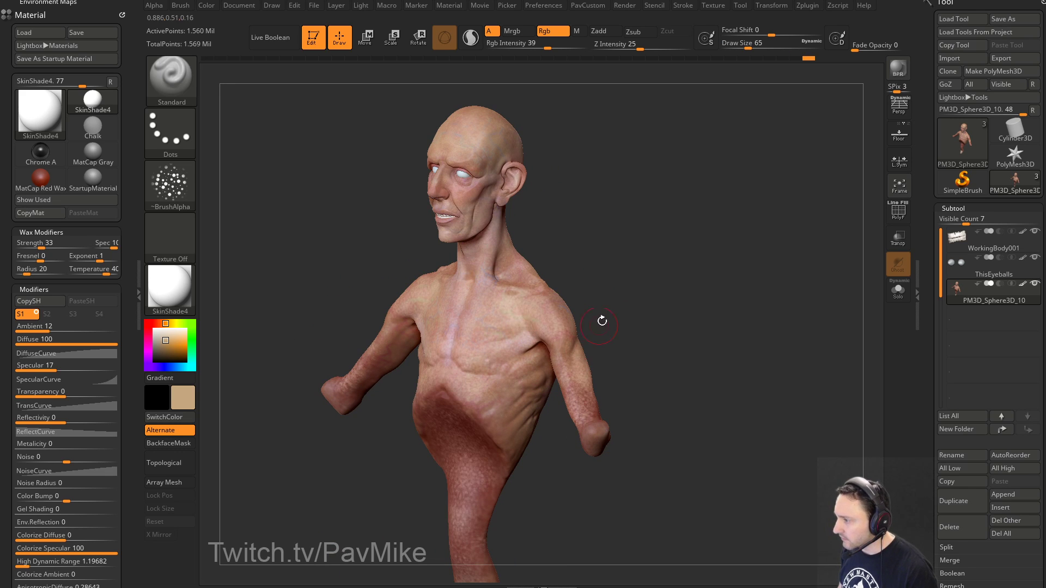
{"action": "mouse_move", "coordinate": [602, 320]}
{"action": "left_mouse_down"}
{"action": "mouse_move", "coordinate": [553, 301]}
{"action": "mouse_move", "coordinate": [602, 318]}
{"action": "mouse_move", "coordinate": [535, 249]}
{"action": "left_mouse_up"}
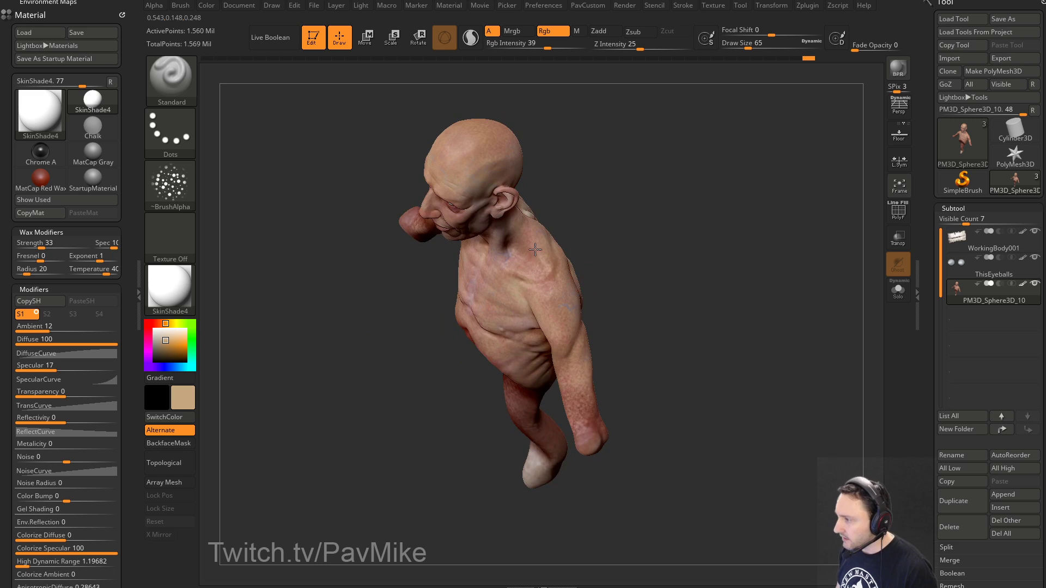
Step: Soften the shoulder, neck and side of the head with light tan, using Draw Sizes 65, 56 and 51
{"action": "mouse_move", "coordinate": [602, 185]}
{"action": "left_mouse_down"}
{"action": "mouse_move", "coordinate": [489, 251]}
{"action": "mouse_move", "coordinate": [567, 231]}
{"action": "mouse_move", "coordinate": [500, 304]}
{"action": "left_mouse_up"}
{"action": "mouse_move", "coordinate": [510, 249]}
{"action": "left_mouse_down"}
{"action": "mouse_move", "coordinate": [609, 205]}
{"action": "mouse_move", "coordinate": [525, 226]}
{"action": "left_mouse_up"}
{"action": "left_click_drag", "start_coordinate": [636, 125], "coordinate": [501, 198]}
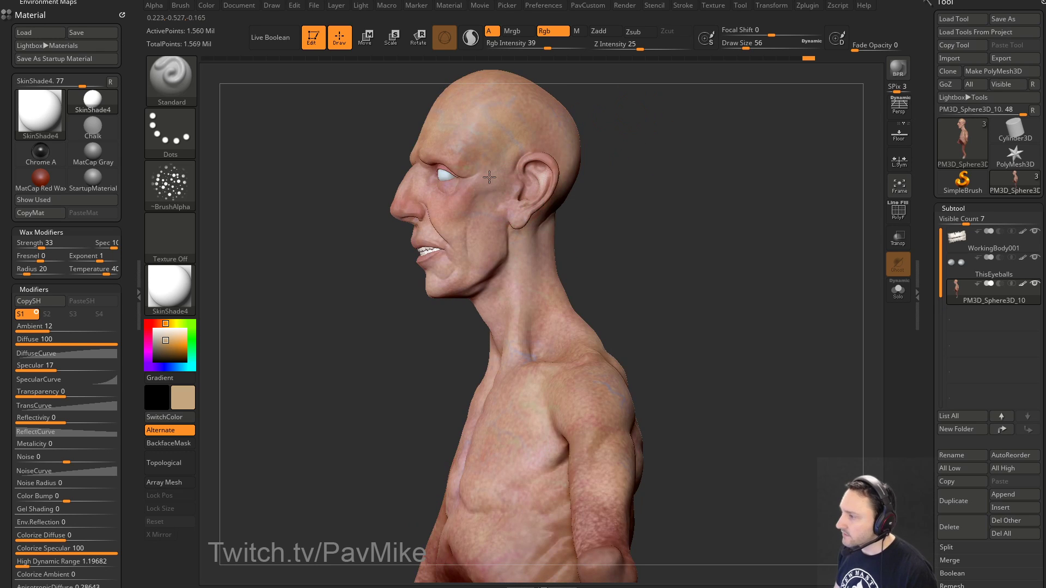
{"action": "mouse_move", "coordinate": [522, 150]}
{"action": "left_mouse_down"}
{"action": "mouse_move", "coordinate": [688, 238]}
{"action": "mouse_move", "coordinate": [672, 217]}
{"action": "left_mouse_up"}
{"action": "key", "text": "bracketleft"}
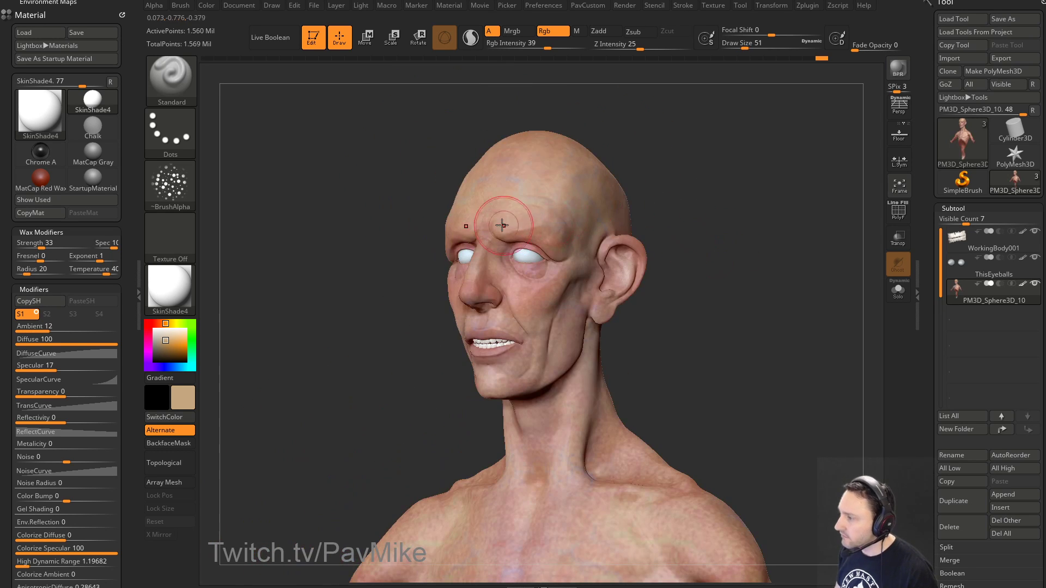
Step: Even out the brow and forehead with light tan at Draw Size 51, and reduce the Draw Size to 13
{"action": "mouse_move", "coordinate": [509, 236]}
{"action": "right_mouse_down"}
{"action": "mouse_move", "coordinate": [609, 175]}
{"action": "mouse_move", "coordinate": [634, 201]}
{"action": "right_mouse_up"}
{"action": "key", "text": "s"}
{"action": "left_click", "coordinate": [605, 176]}
{"action": "right_click_drag", "start_coordinate": [635, 202], "coordinate": [655, 182], "text": "shift"}
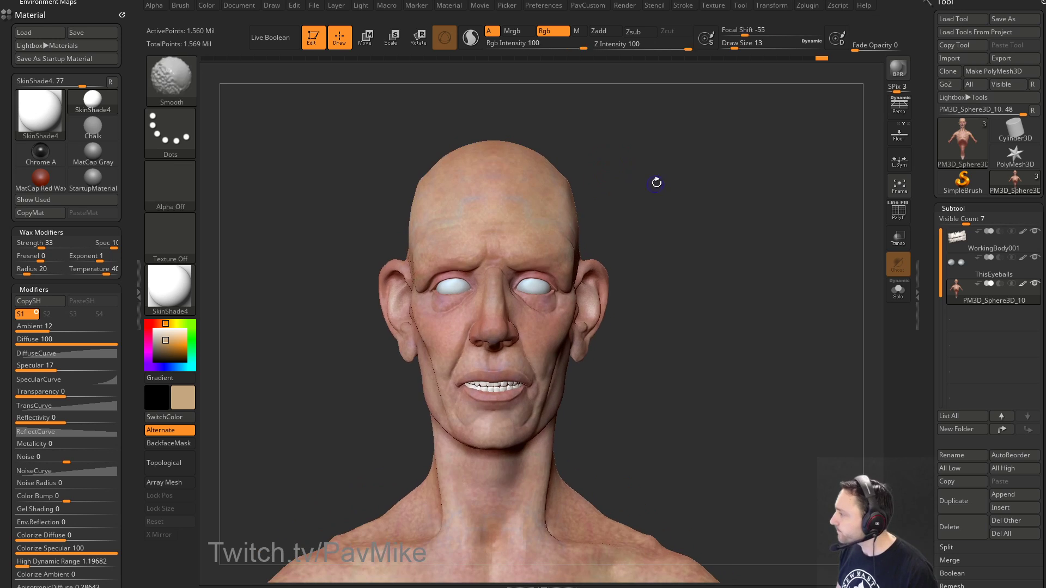
{"action": "mouse_move", "coordinate": [729, 289]}
{"action": "right_mouse_down"}
{"action": "mouse_move", "coordinate": [712, 297]}
{"action": "mouse_move", "coordinate": [787, 295]}
{"action": "mouse_move", "coordinate": [765, 279]}
{"action": "mouse_move", "coordinate": [682, 306]}
{"action": "mouse_move", "coordinate": [751, 316]}
{"action": "mouse_move", "coordinate": [752, 292]}
{"action": "mouse_move", "coordinate": [664, 272]}
{"action": "right_mouse_up"}
{"action": "mouse_move", "coordinate": [669, 212]}
{"action": "right_mouse_down"}
{"action": "mouse_move", "coordinate": [682, 238]}
{"action": "mouse_move", "coordinate": [712, 256]}
{"action": "mouse_move", "coordinate": [689, 227]}
{"action": "mouse_move", "coordinate": [770, 245]}
{"action": "mouse_move", "coordinate": [703, 233]}
{"action": "mouse_move", "coordinate": [718, 259]}
{"action": "mouse_move", "coordinate": [632, 282]}
{"action": "right_mouse_up"}
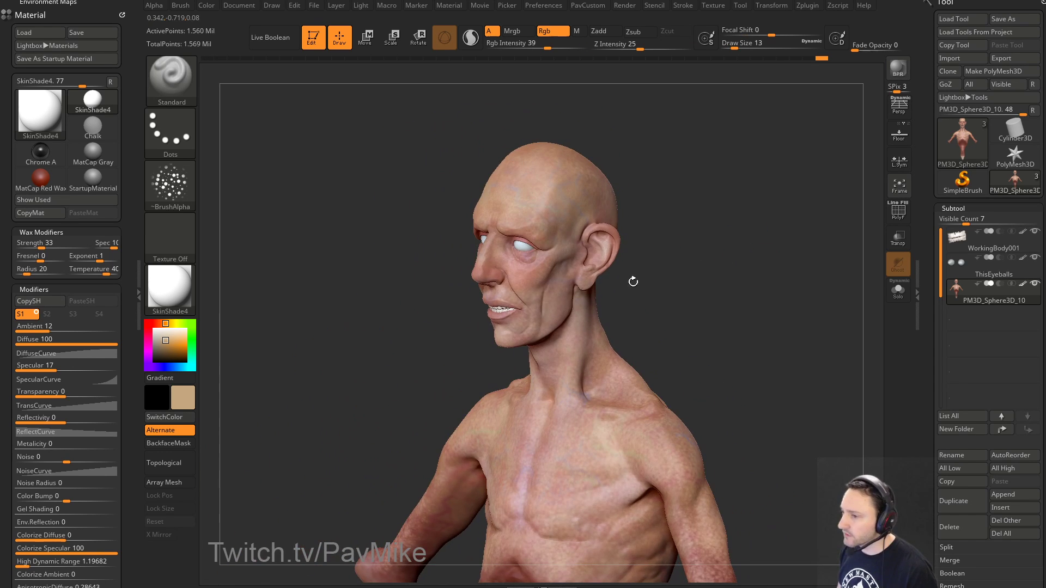
Step: Set the Wax Modifiers Strength of the SkinShade4 material to 46
{"action": "left_click", "coordinate": [37, 243]}
{"action": "type", "text": "0"}
{"action": "left_click_drag", "start_coordinate": [40, 242], "coordinate": [51, 244]}
{"action": "right_click_drag", "start_coordinate": [583, 267], "coordinate": [648, 273]}
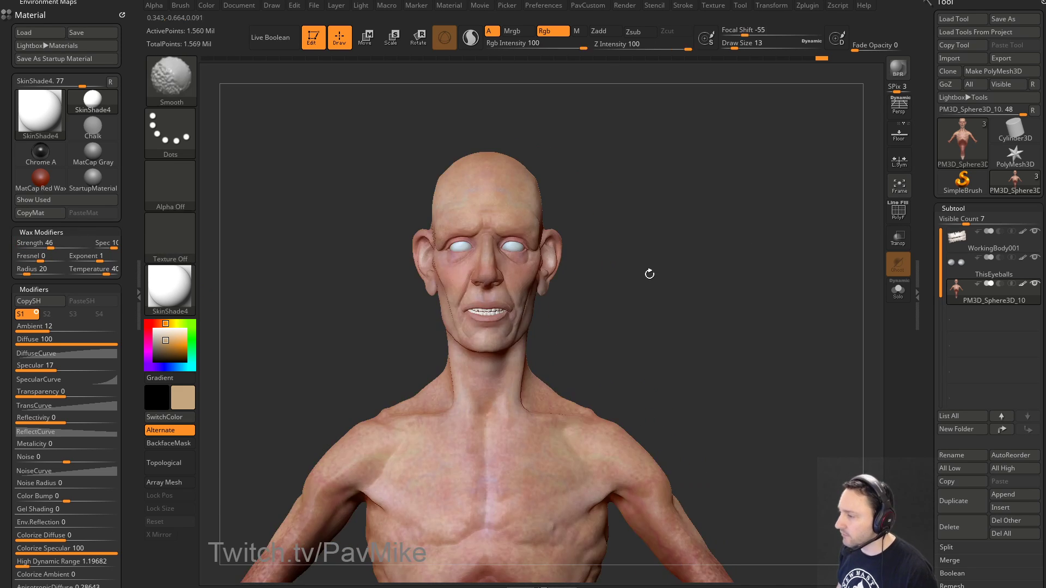
{"action": "mouse_move", "coordinate": [665, 316]}
{"action": "right_mouse_down", "text": "alt"}
{"action": "mouse_move", "coordinate": [675, 263]}
{"action": "mouse_move", "coordinate": [723, 287]}
{"action": "mouse_move", "coordinate": [633, 336]}
{"action": "mouse_move", "coordinate": [703, 312]}
{"action": "mouse_move", "coordinate": [700, 327]}
{"action": "mouse_move", "coordinate": [618, 241]}
{"action": "right_mouse_up", "text": "alt"}
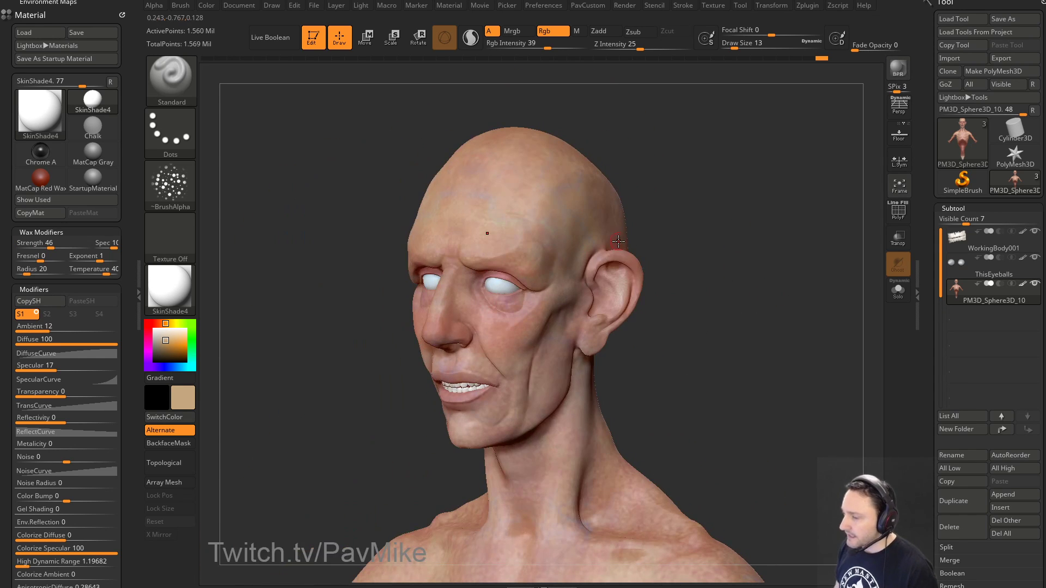
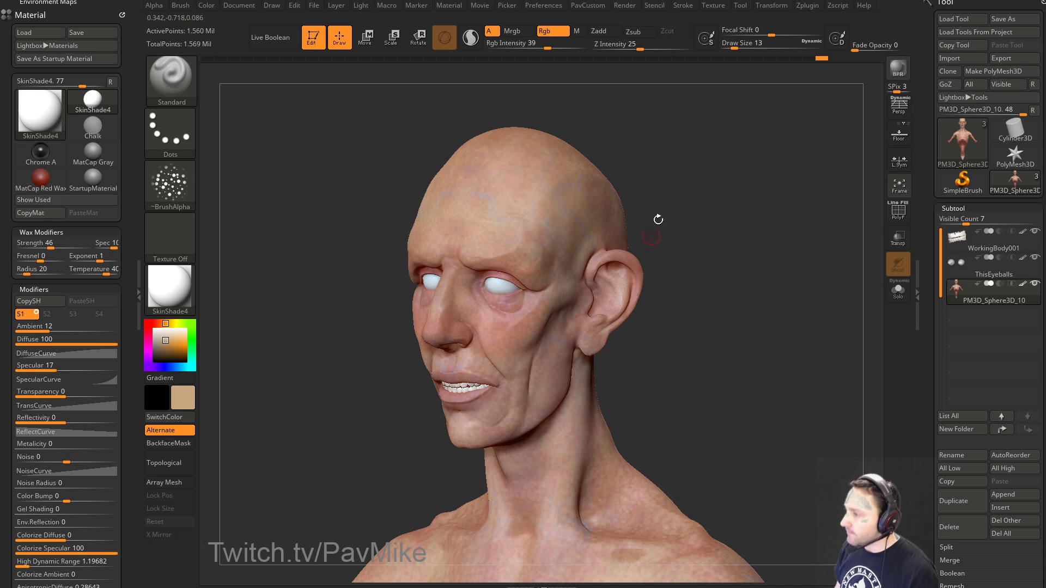
Step: Pick a muted red and tint the nose and the skin around the eyes at Draw Size 37
{"action": "mouse_move", "coordinate": [659, 217]}
{"action": "left_mouse_down"}
{"action": "mouse_move", "coordinate": [701, 243]}
{"action": "mouse_move", "coordinate": [677, 304]}
{"action": "mouse_move", "coordinate": [724, 298]}
{"action": "mouse_move", "coordinate": [705, 277]}
{"action": "left_mouse_up"}
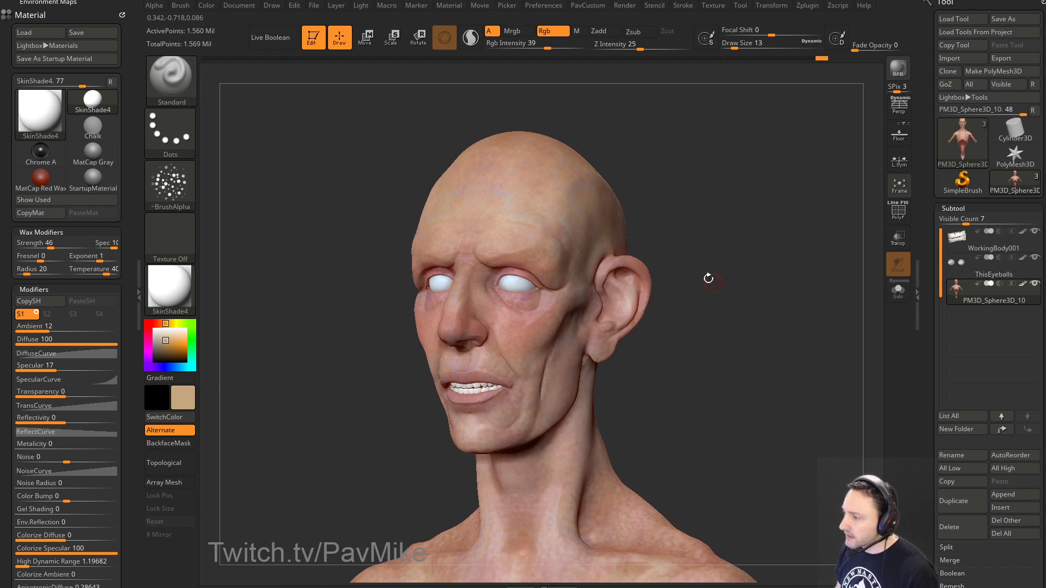
{"action": "left_click", "coordinate": [154, 324]}
{"action": "left_click_drag", "start_coordinate": [166, 344], "coordinate": [168, 346]}
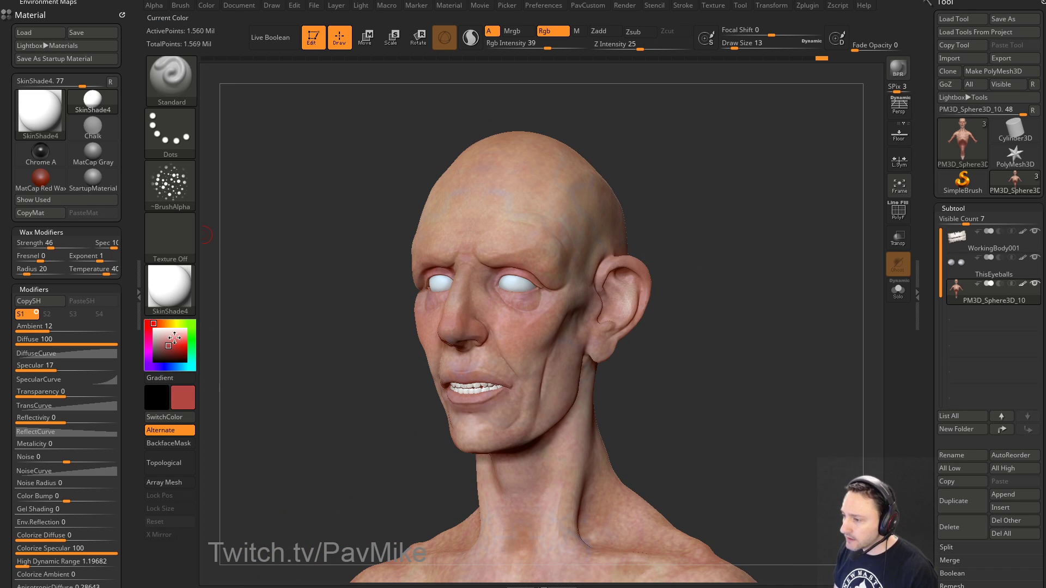
{"action": "key", "text": "s"}
{"action": "left_click_drag", "start_coordinate": [476, 309], "coordinate": [484, 309]}
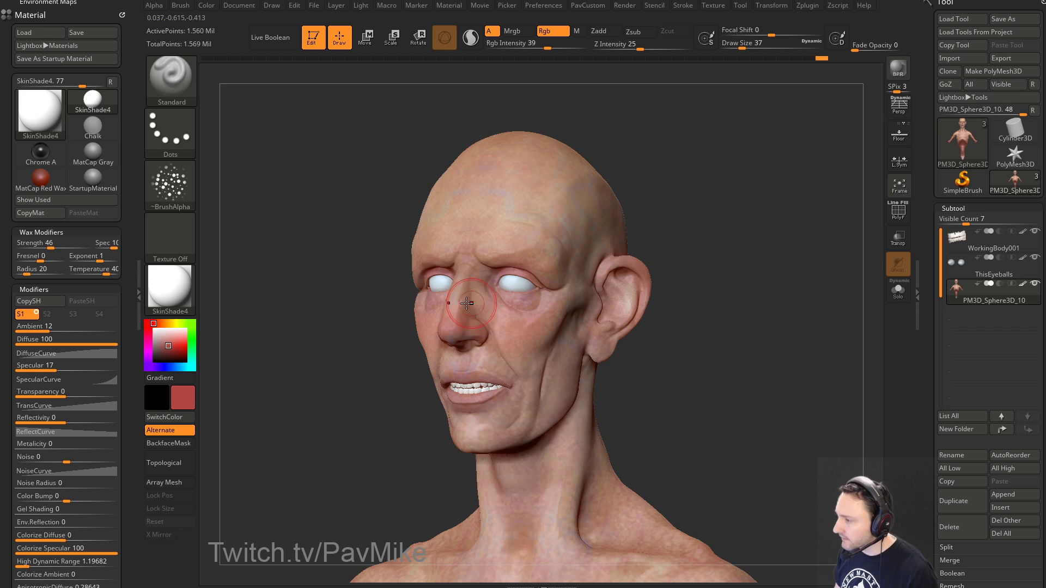
{"action": "mouse_move", "coordinate": [526, 298]}
{"action": "left_mouse_down"}
{"action": "mouse_move", "coordinate": [494, 277]}
{"action": "mouse_move", "coordinate": [507, 272]}
{"action": "left_mouse_up"}
Step: Tint the ears and cheeks with the muted red at Draw Size 27
{"action": "key", "text": "s"}
{"action": "left_click_drag", "start_coordinate": [617, 300], "coordinate": [592, 345]}
{"action": "left_click_drag", "start_coordinate": [723, 353], "coordinate": [547, 329]}
{"action": "left_click_drag", "start_coordinate": [679, 311], "coordinate": [631, 286]}
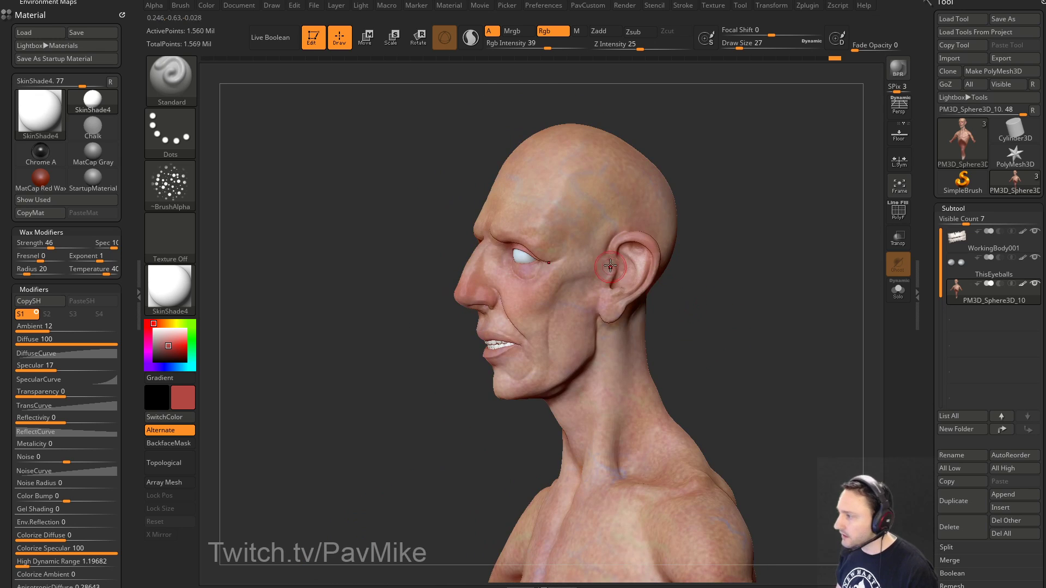
{"action": "left_click_drag", "start_coordinate": [713, 278], "coordinate": [630, 308]}
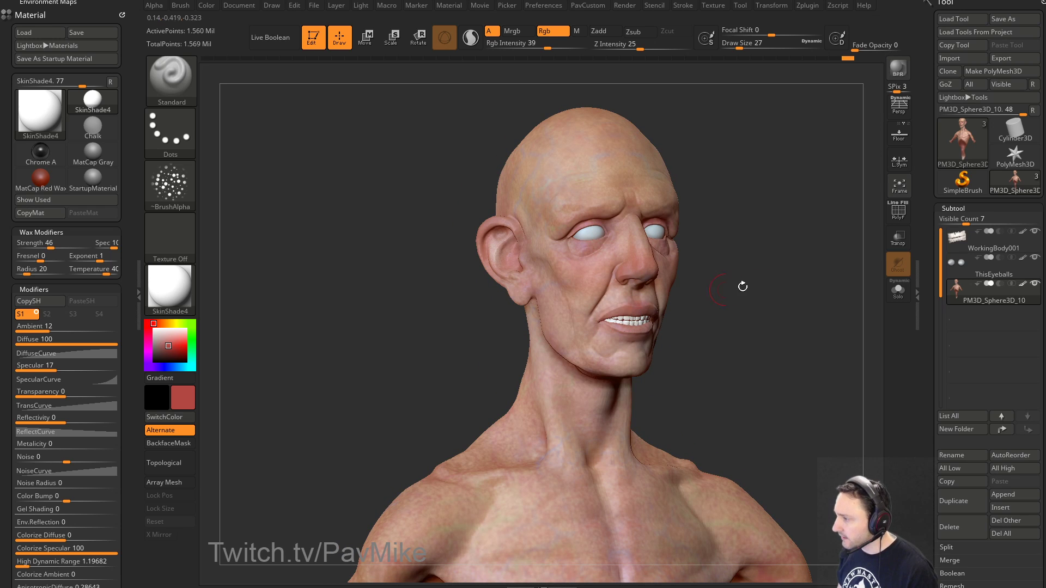
Step: Redden the lips with the muted red at Draw Size 27 and deepen them with a darker red at Draw Size 14
{"action": "left_click_drag", "start_coordinate": [756, 265], "coordinate": [736, 313], "text": "alt"}
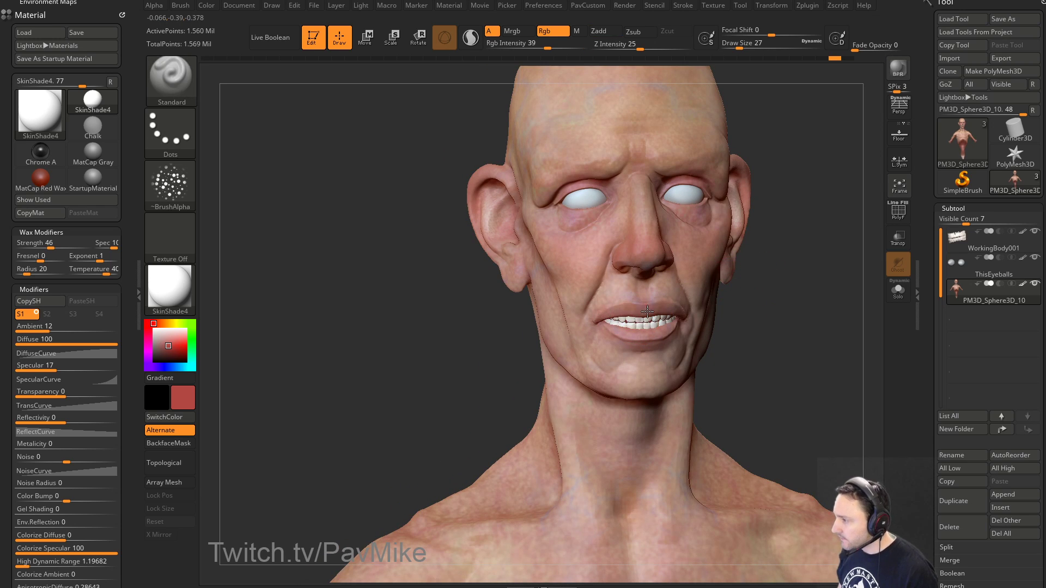
{"action": "left_click_drag", "start_coordinate": [620, 308], "coordinate": [619, 328]}
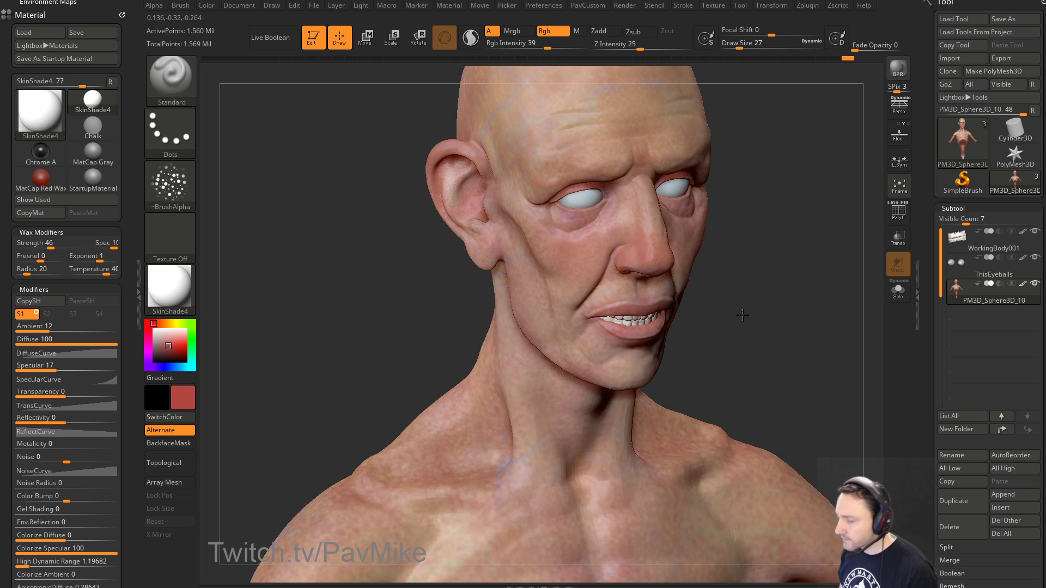
{"action": "mouse_move", "coordinate": [743, 315]}
{"action": "left_mouse_down", "text": "alt"}
{"action": "mouse_move", "coordinate": [719, 325]}
{"action": "mouse_move", "coordinate": [715, 313]}
{"action": "left_mouse_up", "text": "alt"}
{"action": "left_click", "coordinate": [168, 350]}
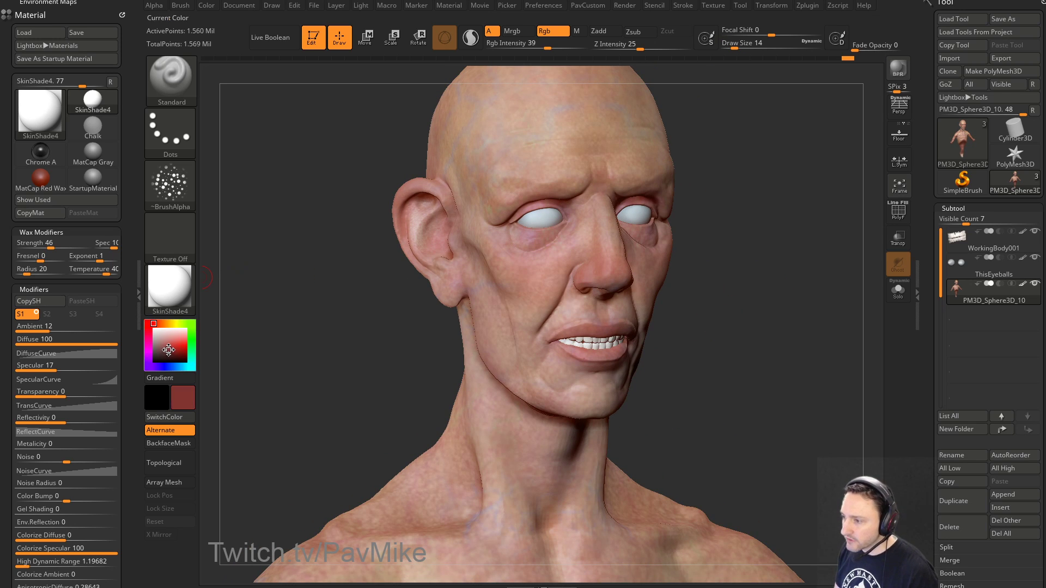
{"action": "left_click_drag", "start_coordinate": [596, 358], "coordinate": [597, 321]}
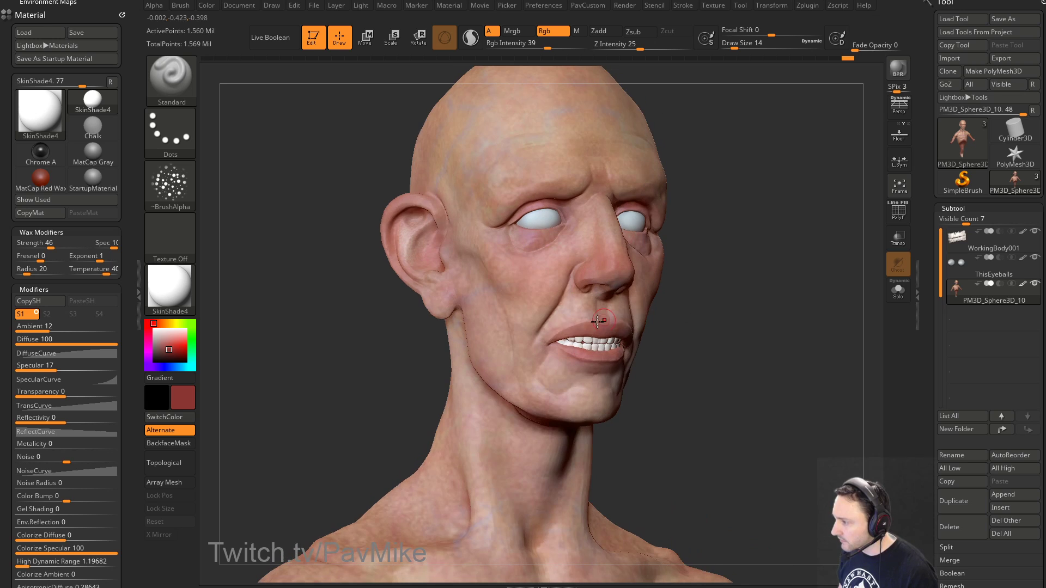
{"action": "mouse_move", "coordinate": [711, 318]}
{"action": "left_mouse_down"}
{"action": "mouse_move", "coordinate": [737, 306]}
{"action": "mouse_move", "coordinate": [791, 325]}
{"action": "mouse_move", "coordinate": [743, 299]}
{"action": "mouse_move", "coordinate": [758, 314]}
{"action": "left_mouse_up"}
Step: Turn off the brush alpha and set the Draw Size to 7
{"action": "left_click", "coordinate": [193, 199]}
{"action": "left_click", "coordinate": [247, 192]}
{"action": "key", "text": "s"}
{"action": "left_click_drag", "start_coordinate": [758, 314], "coordinate": [751, 320]}
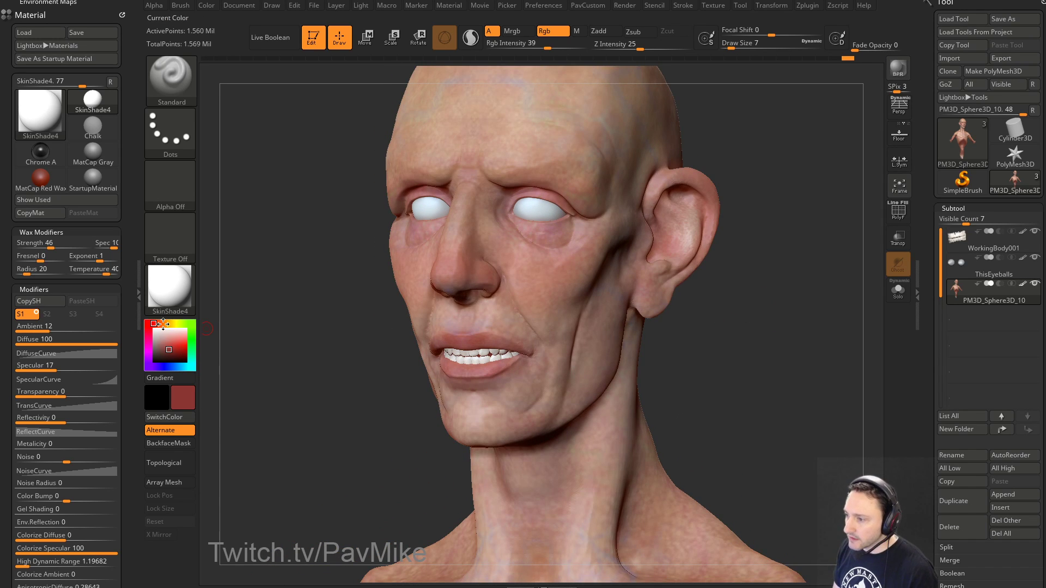
Step: Pick a light tan and paint along the upper edge of the top lip at Draw Size 7
{"action": "mouse_move", "coordinate": [162, 324]}
{"action": "left_mouse_down"}
{"action": "mouse_move", "coordinate": [167, 346]}
{"action": "mouse_move", "coordinate": [164, 324]}
{"action": "left_mouse_up"}
{"action": "left_click_drag", "start_coordinate": [798, 252], "coordinate": [749, 289]}
{"action": "key", "text": "s"}
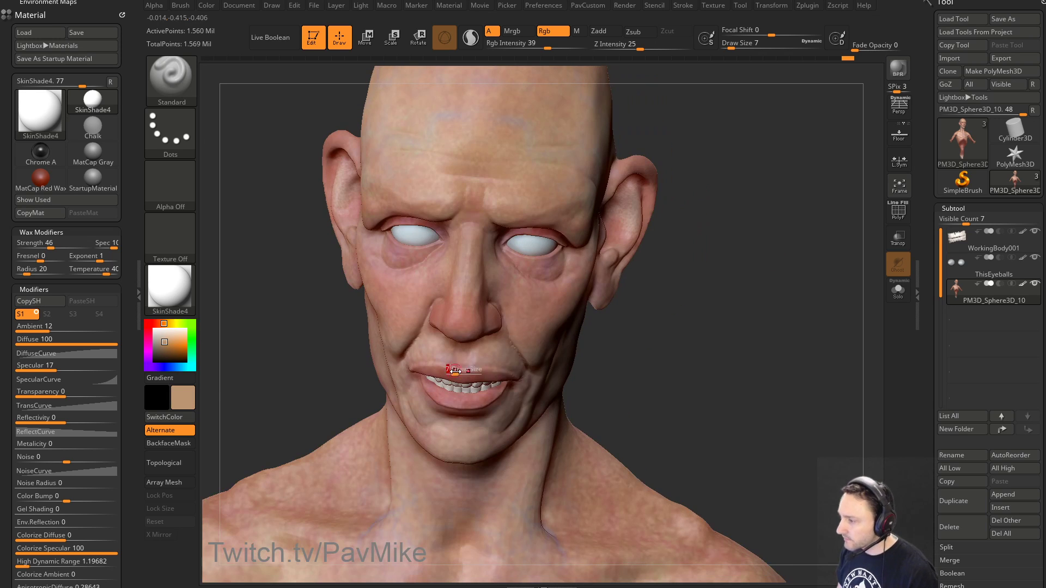
{"action": "left_click_drag", "start_coordinate": [607, 355], "coordinate": [561, 356]}
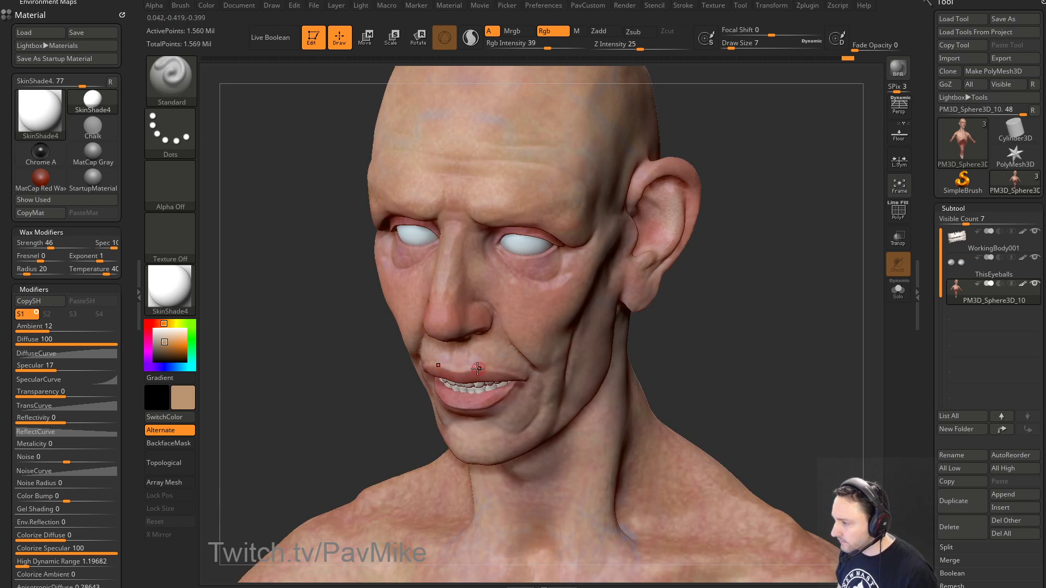
{"action": "left_click_drag", "start_coordinate": [473, 369], "coordinate": [482, 366]}
{"action": "left_click_drag", "start_coordinate": [747, 288], "coordinate": [782, 285]}
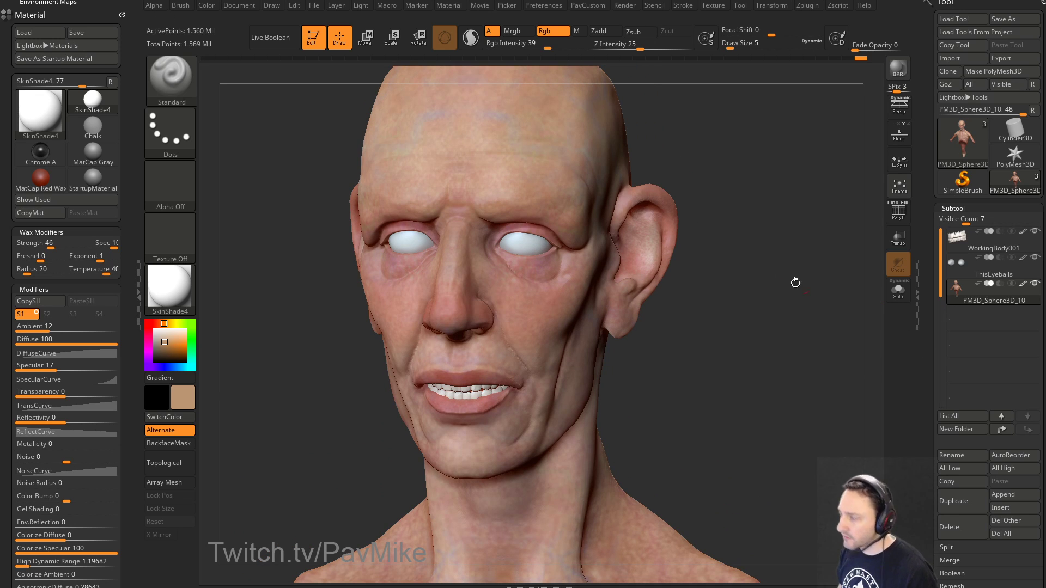
Step: Subdivide the body mesh once and blend light tan over the neck at Draw Size 22
{"action": "key", "text": "ctrl"}
{"action": "key", "text": "ctrl+d"}
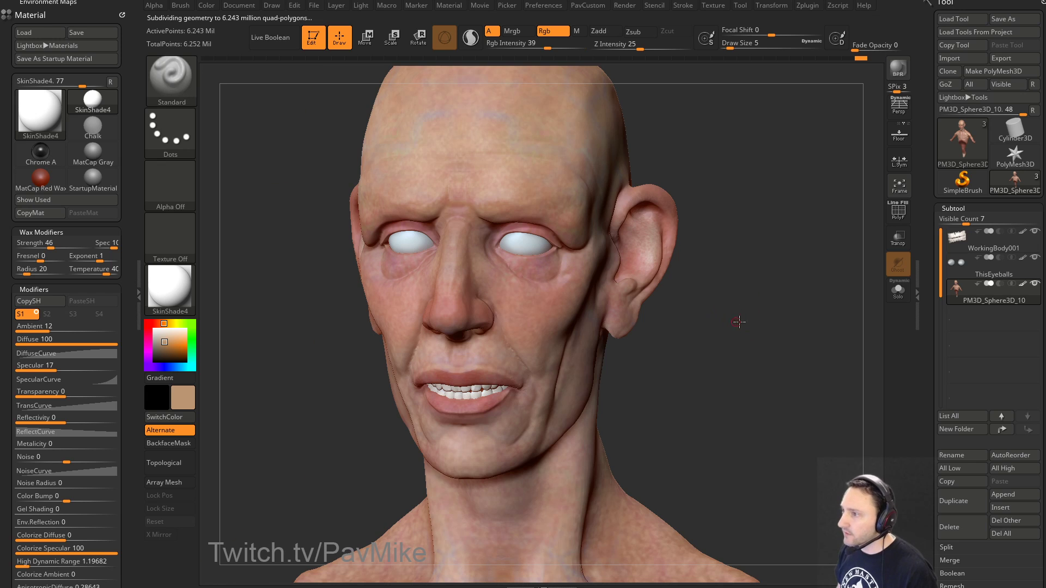
{"action": "mouse_move", "coordinate": [738, 322]}
{"action": "left_mouse_down"}
{"action": "mouse_move", "coordinate": [734, 313]}
{"action": "mouse_move", "coordinate": [756, 313]}
{"action": "mouse_move", "coordinate": [700, 276]}
{"action": "mouse_move", "coordinate": [689, 325]}
{"action": "mouse_move", "coordinate": [626, 341]}
{"action": "mouse_move", "coordinate": [652, 310]}
{"action": "mouse_move", "coordinate": [735, 354]}
{"action": "mouse_move", "coordinate": [714, 357]}
{"action": "mouse_move", "coordinate": [745, 352]}
{"action": "mouse_move", "coordinate": [719, 276]}
{"action": "mouse_move", "coordinate": [731, 297]}
{"action": "mouse_move", "coordinate": [553, 258]}
{"action": "mouse_move", "coordinate": [640, 259]}
{"action": "mouse_move", "coordinate": [641, 292]}
{"action": "mouse_move", "coordinate": [689, 358]}
{"action": "mouse_move", "coordinate": [656, 360]}
{"action": "left_mouse_up"}
{"action": "key", "text": "s"}
{"action": "left_click_drag", "start_coordinate": [537, 380], "coordinate": [540, 426]}
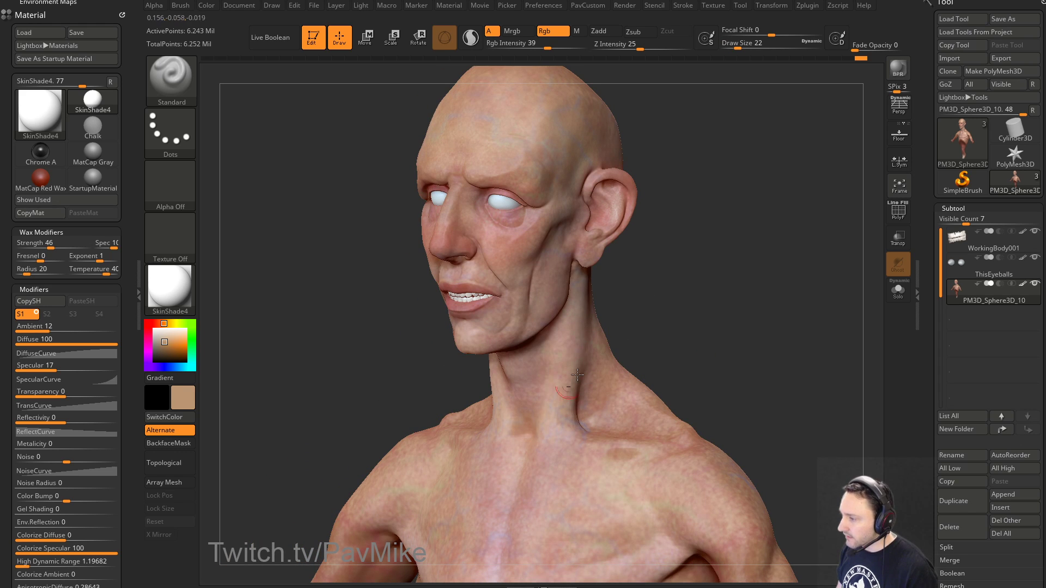
{"action": "left_click_drag", "start_coordinate": [577, 375], "coordinate": [485, 376]}
{"action": "left_click_drag", "start_coordinate": [559, 349], "coordinate": [616, 312]}
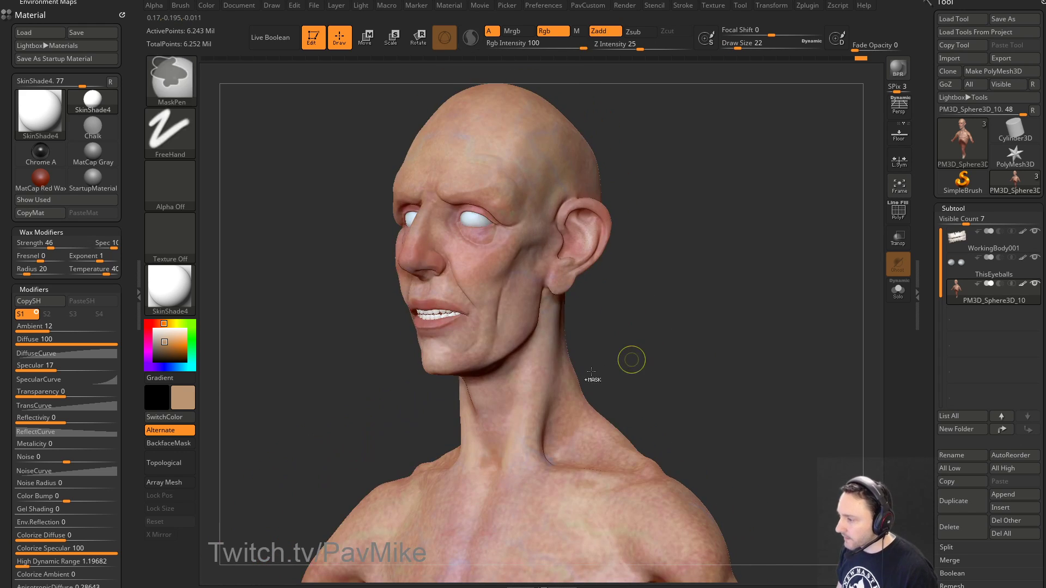
Step: Pick a soft pink and tint the base of the neck and the collarbones at Draw Size 41
{"action": "left_click", "coordinate": [160, 324]}
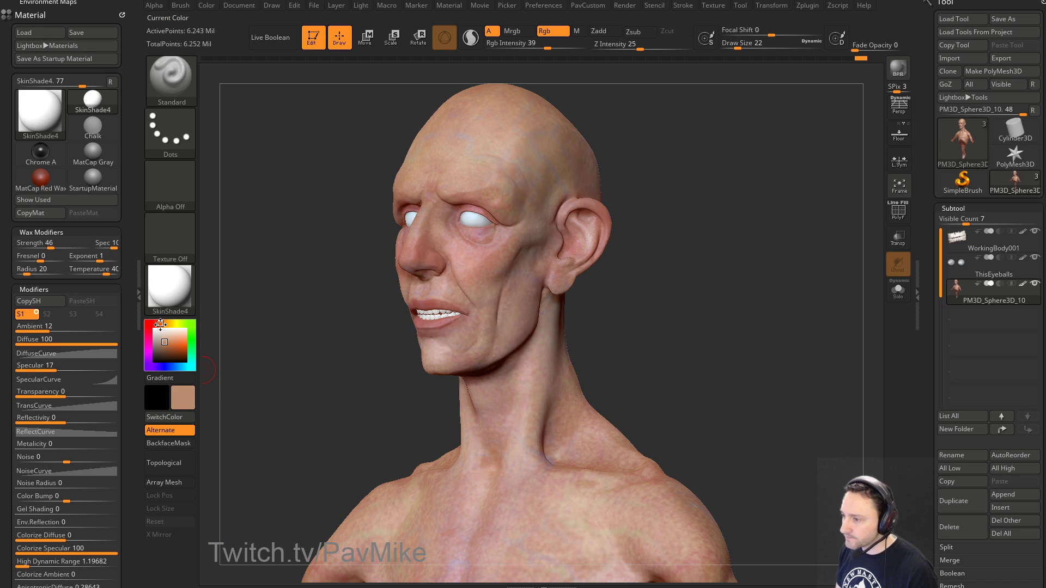
{"action": "left_click", "coordinate": [148, 339]}
{"action": "left_click", "coordinate": [163, 335]}
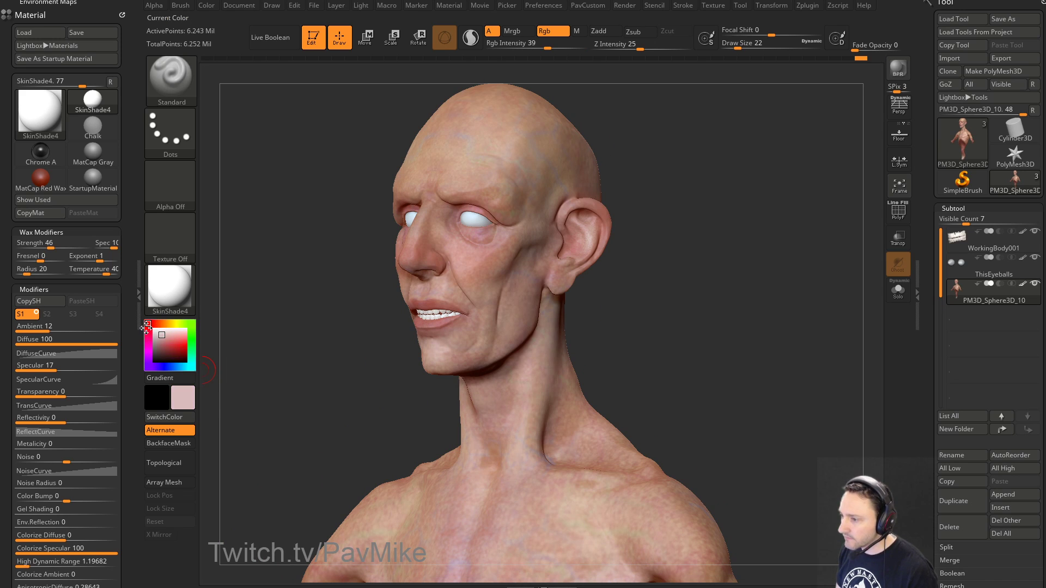
{"action": "left_click_drag", "start_coordinate": [163, 335], "coordinate": [165, 339]}
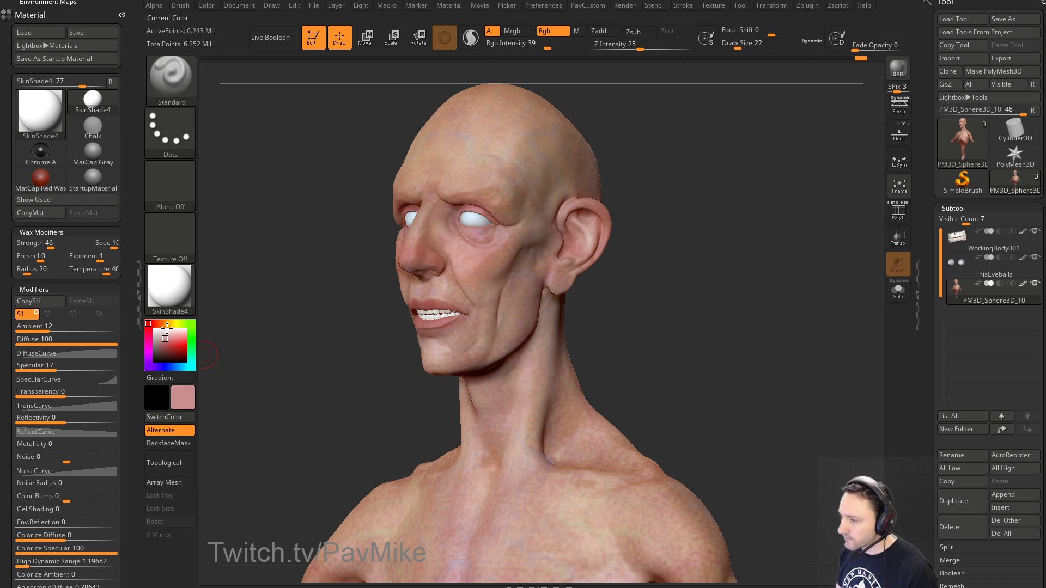
{"action": "key", "text": "bracketright"}
{"action": "key", "text": "bracketright"}
{"action": "key", "text": "bracketleft"}
{"action": "left_click_drag", "start_coordinate": [611, 405], "coordinate": [670, 390]}
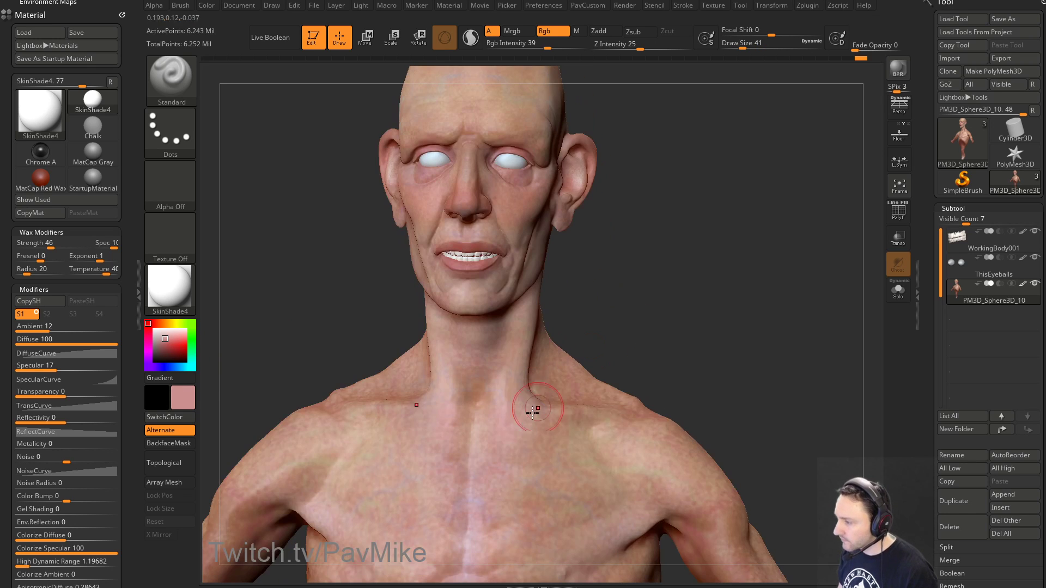
{"action": "left_click_drag", "start_coordinate": [523, 419], "coordinate": [483, 397]}
{"action": "mouse_move", "coordinate": [675, 373]}
{"action": "left_mouse_down", "text": "alt"}
{"action": "mouse_move", "coordinate": [648, 289]}
{"action": "mouse_move", "coordinate": [660, 292]}
{"action": "mouse_move", "coordinate": [658, 279]}
{"action": "left_mouse_up", "text": "alt"}
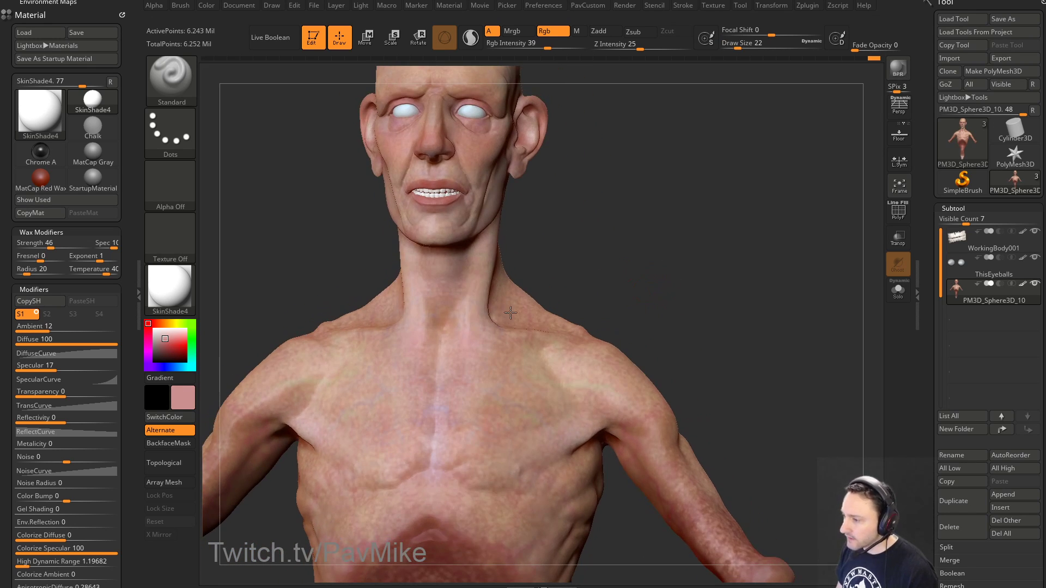
Step: Pick a light tan and blend it over the breastbone and chest muscles, using Draw Sizes 22, 20 and 51
{"action": "left_click", "coordinate": [163, 323]}
{"action": "left_click", "coordinate": [164, 342]}
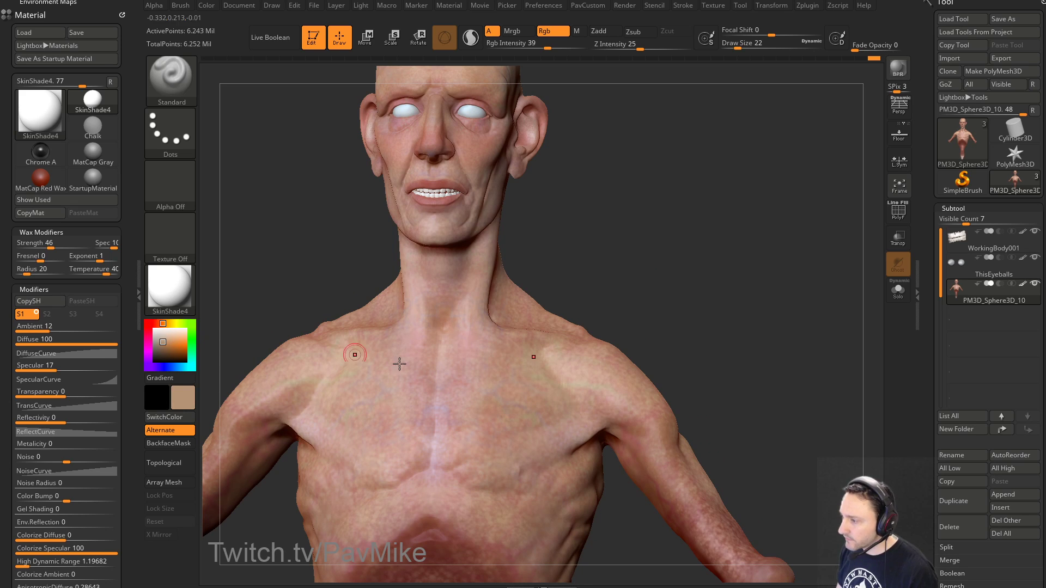
{"action": "key", "text": "bracketleft"}
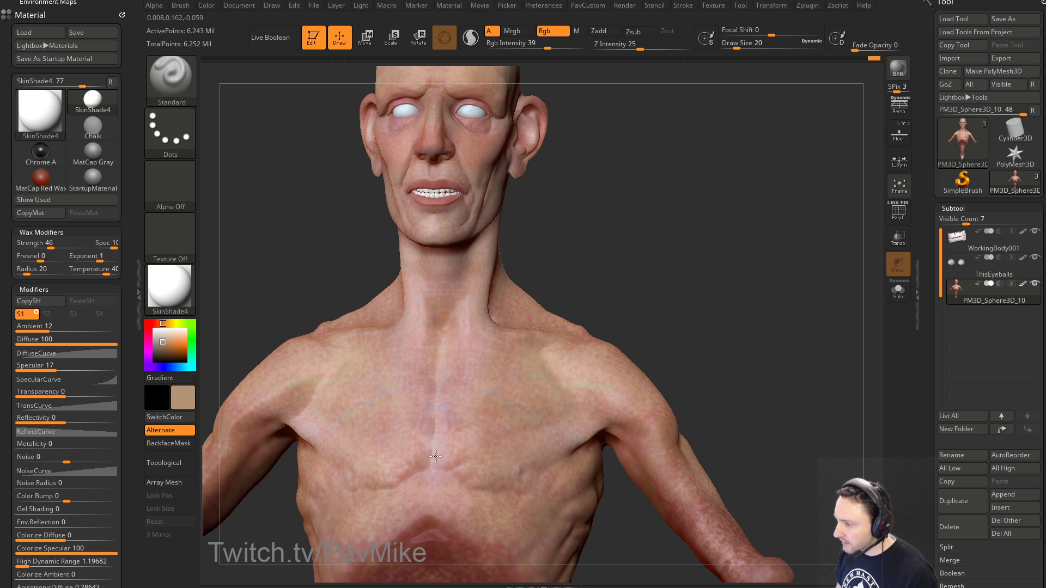
{"action": "mouse_move", "coordinate": [453, 478]}
{"action": "left_mouse_down"}
{"action": "mouse_move", "coordinate": [570, 381]}
{"action": "mouse_move", "coordinate": [721, 327]}
{"action": "mouse_move", "coordinate": [467, 411]}
{"action": "left_mouse_up"}
{"action": "key", "text": "s"}
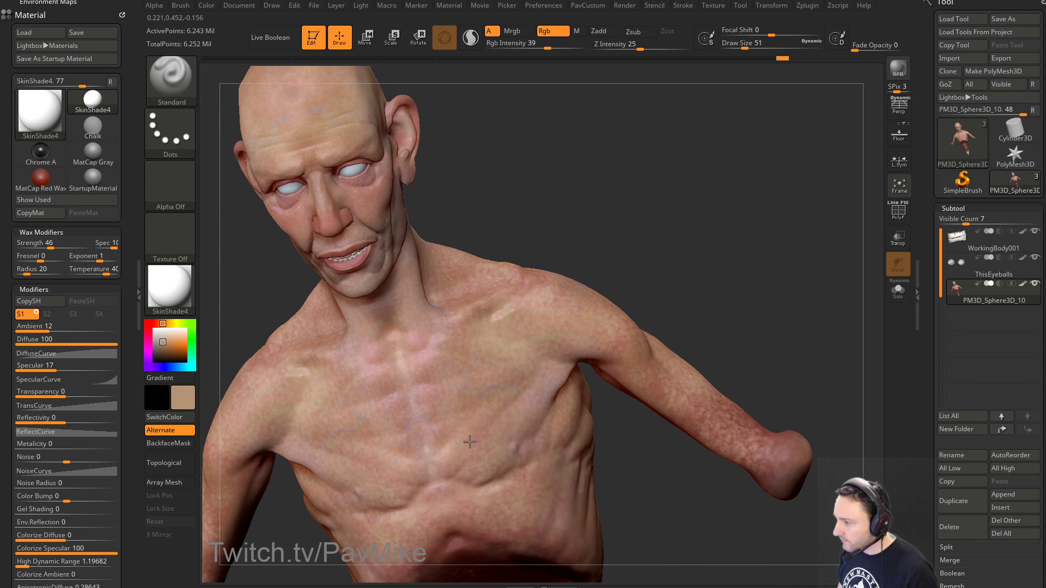
{"action": "mouse_move", "coordinate": [676, 305]}
{"action": "left_mouse_down", "text": "alt"}
{"action": "mouse_move", "coordinate": [705, 266]}
{"action": "mouse_move", "coordinate": [691, 290]}
{"action": "mouse_move", "coordinate": [648, 310]}
{"action": "left_mouse_up", "text": "alt"}
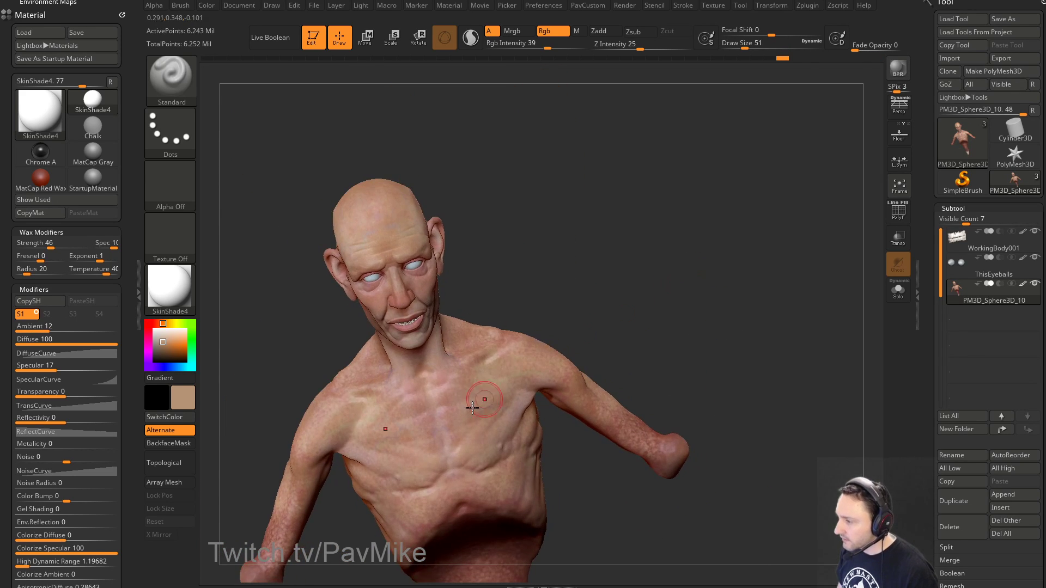
Step: Open the Adjust Colors window for the body's polypaint
{"action": "mouse_move", "coordinate": [459, 415]}
{"action": "left_mouse_down"}
{"action": "mouse_move", "coordinate": [667, 301]}
{"action": "mouse_move", "coordinate": [635, 296]}
{"action": "mouse_move", "coordinate": [569, 249]}
{"action": "mouse_move", "coordinate": [463, 262]}
{"action": "mouse_move", "coordinate": [749, 273]}
{"action": "mouse_move", "coordinate": [689, 332]}
{"action": "mouse_move", "coordinate": [681, 323]}
{"action": "left_mouse_up"}
{"action": "key", "text": "s"}
{"action": "left_click_drag", "start_coordinate": [927, 353], "coordinate": [923, 228]}
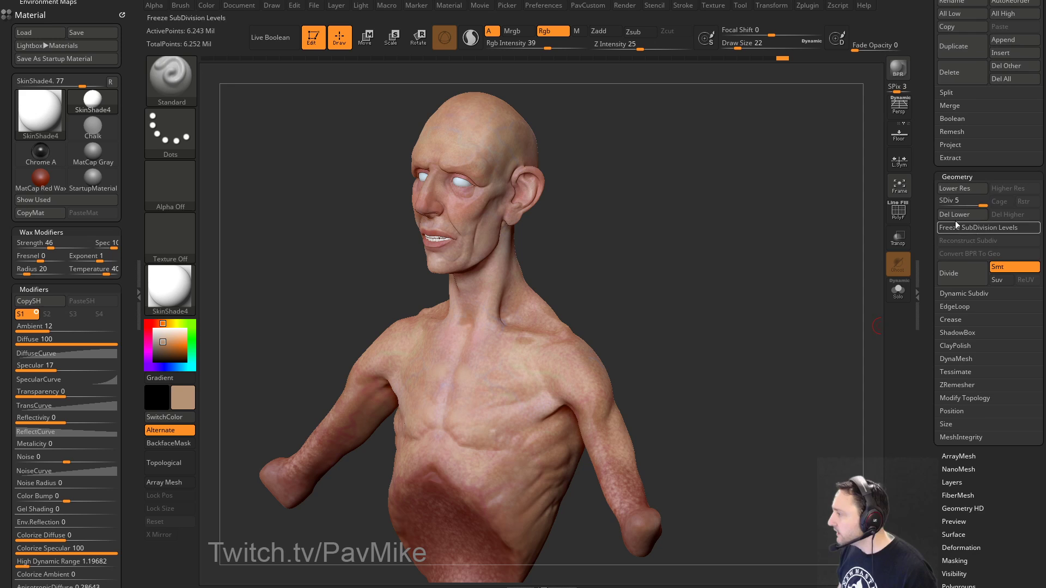
{"action": "left_click", "coordinate": [949, 176]}
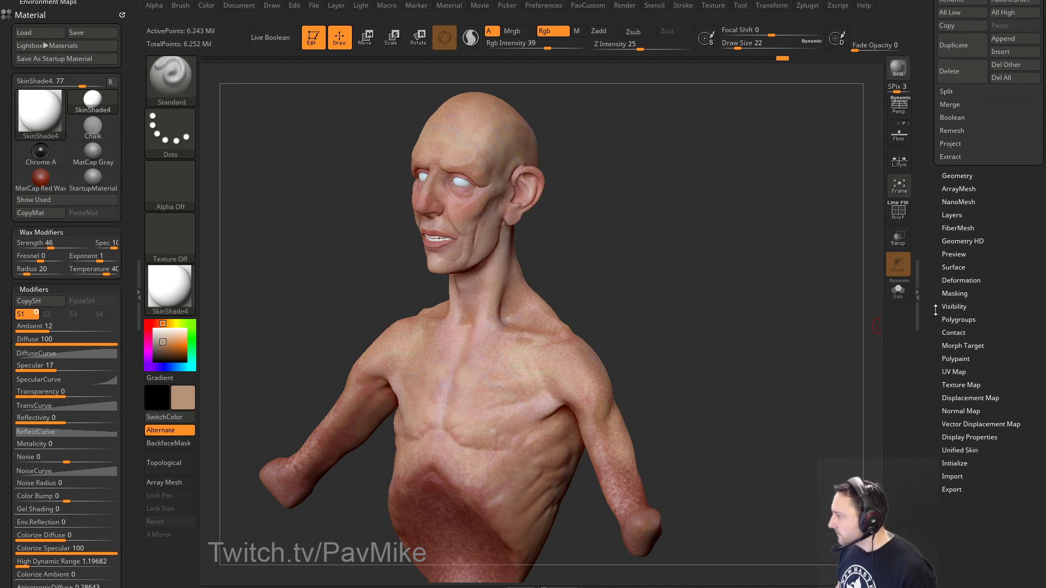
{"action": "scroll", "coordinate": [953, 311], "scroll_direction": "down", "scroll_amount": 1}
{"action": "left_click", "coordinate": [956, 342]}
{"action": "scroll", "coordinate": [961, 322], "scroll_direction": "down", "scroll_amount": 5}
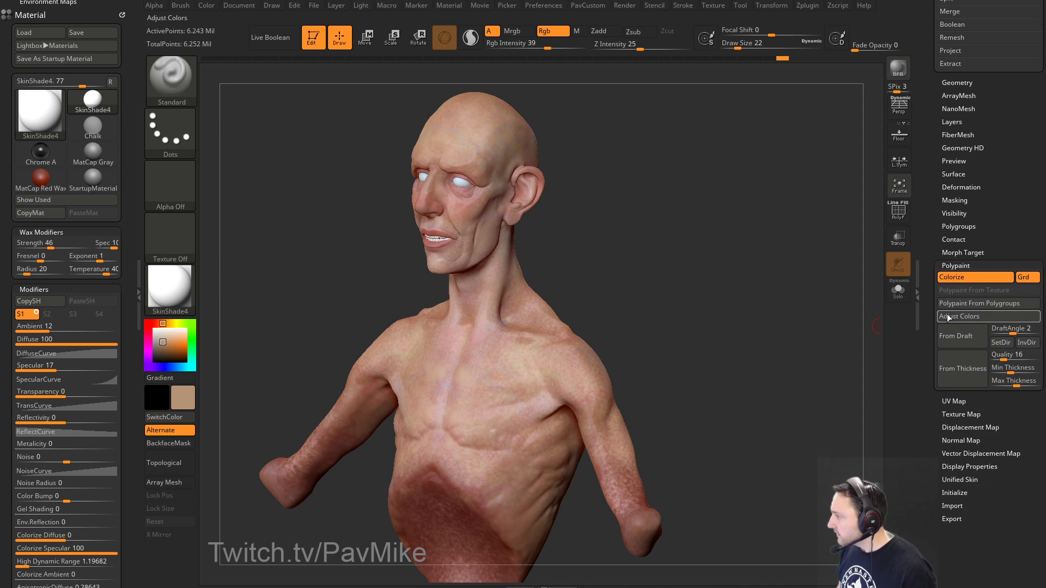
{"action": "left_click", "coordinate": [959, 316]}
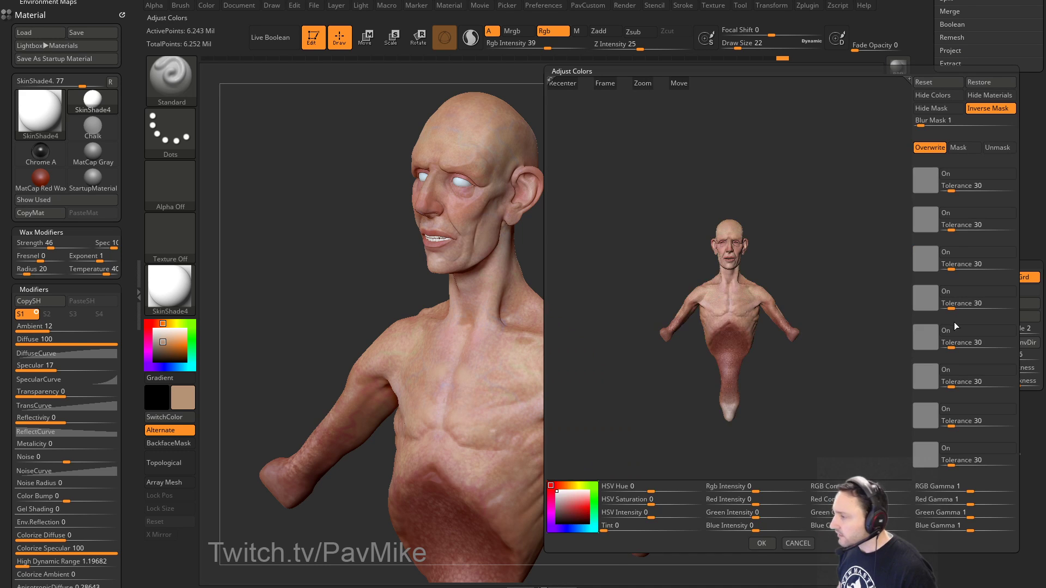
Step: Try shifting the skin colours with HSV Hue 0.01472 and HSV Saturation -0.01011
{"action": "left_click_drag", "start_coordinate": [833, 299], "coordinate": [875, 260]}
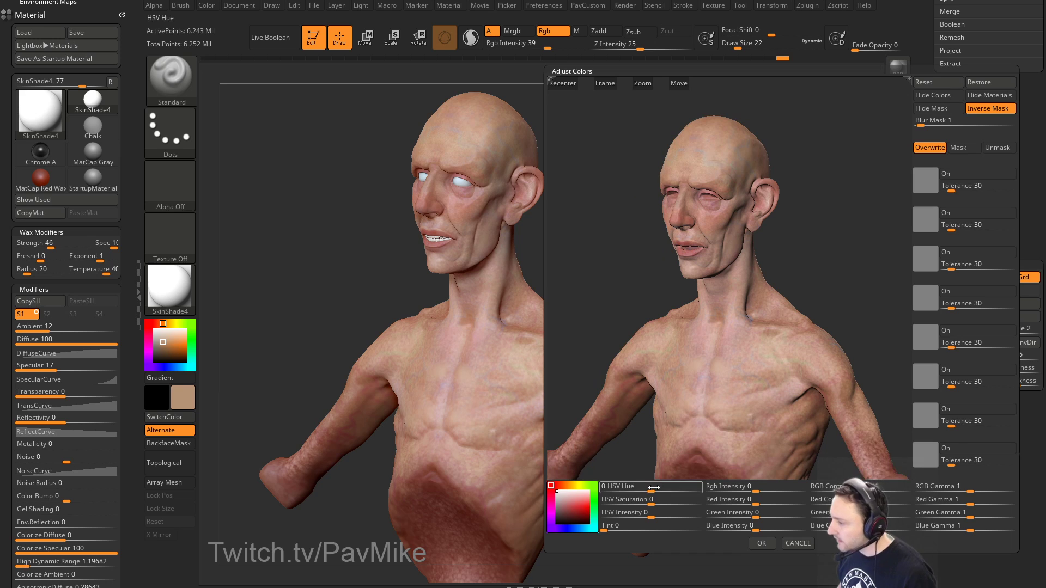
{"action": "left_click_drag", "start_coordinate": [653, 488], "coordinate": [659, 488]}
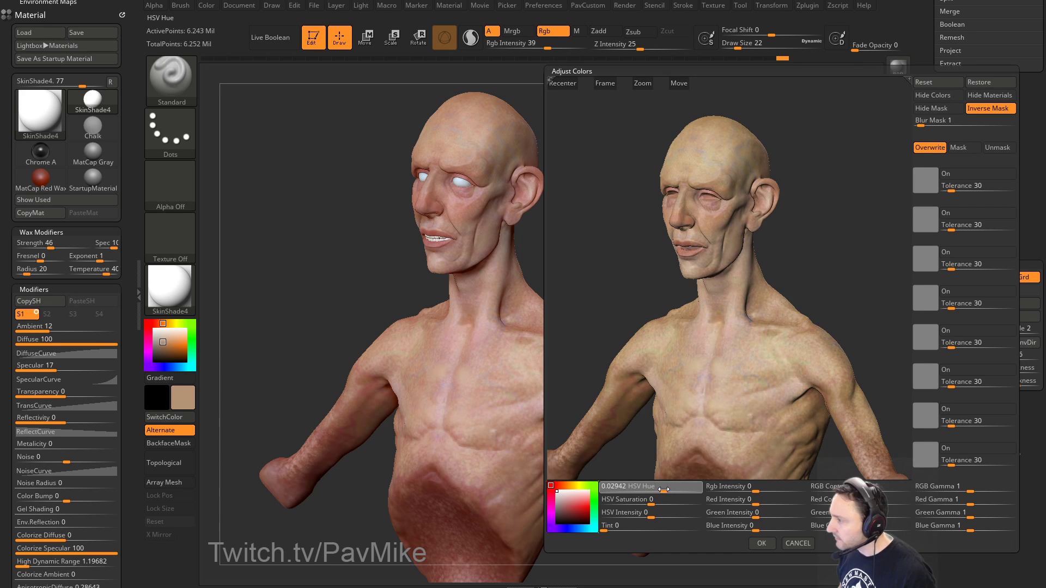
{"action": "left_click_drag", "start_coordinate": [663, 488], "coordinate": [641, 490]}
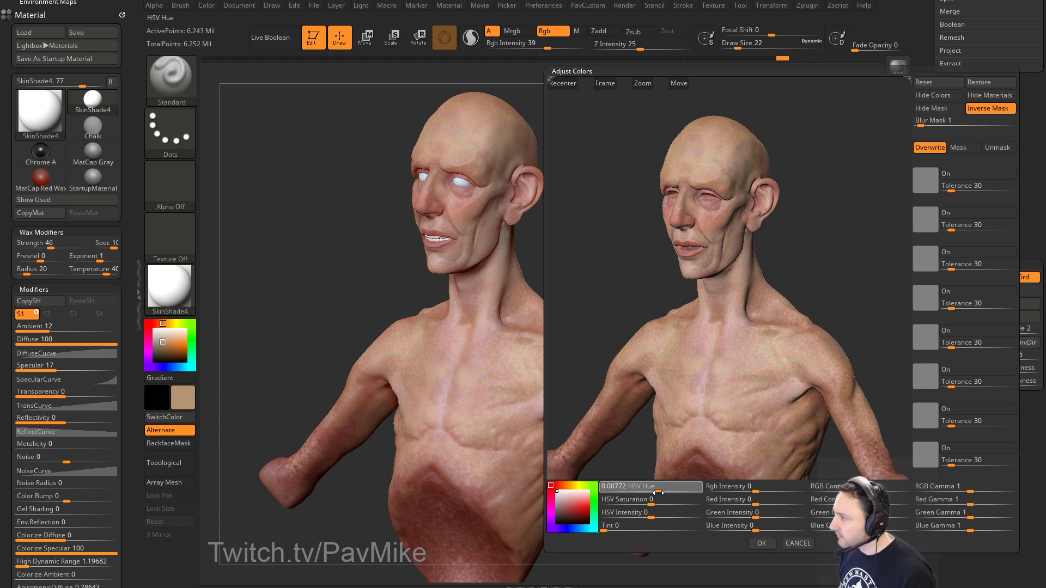
{"action": "left_click_drag", "start_coordinate": [658, 493], "coordinate": [653, 502]}
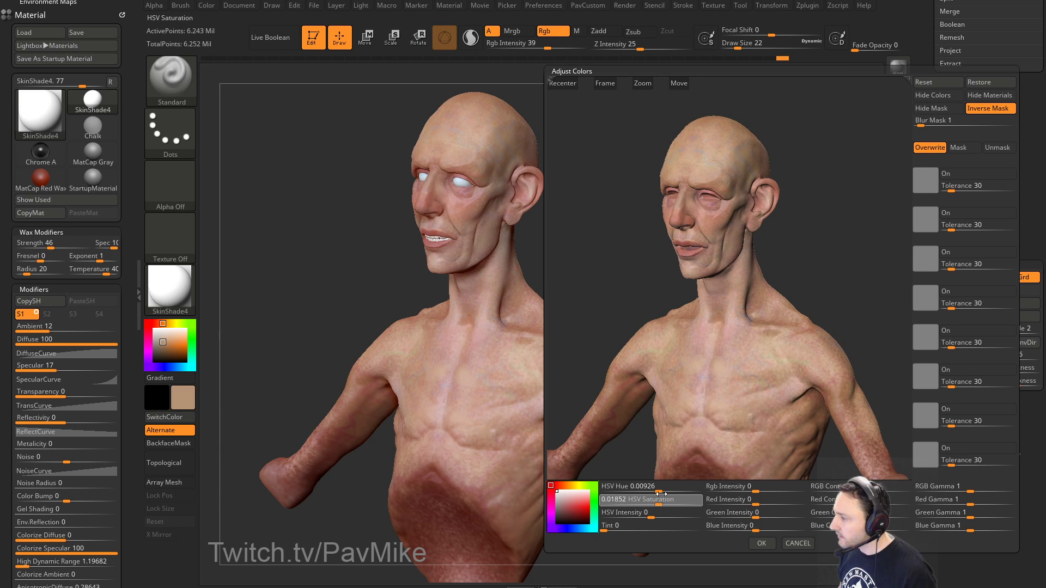
{"action": "left_click_drag", "start_coordinate": [661, 494], "coordinate": [661, 493]}
{"action": "left_click_drag", "start_coordinate": [660, 492], "coordinate": [658, 501]}
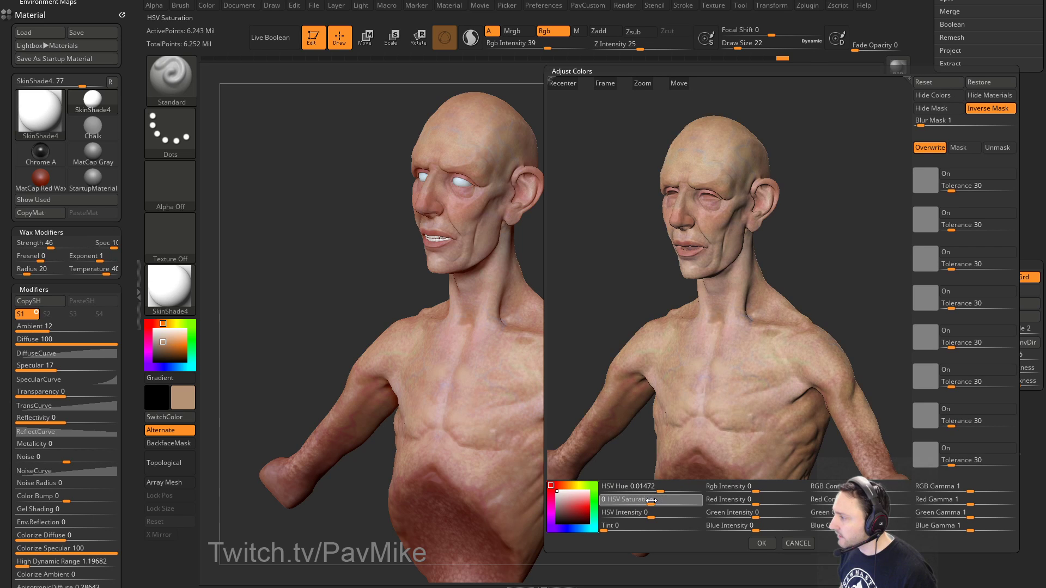
{"action": "left_click_drag", "start_coordinate": [645, 502], "coordinate": [645, 502]}
Step: Try brightening the skin with HSV Intensity 0.13028 and Rgb Intensity 0.02188
{"action": "left_click_drag", "start_coordinate": [652, 514], "coordinate": [668, 515]}
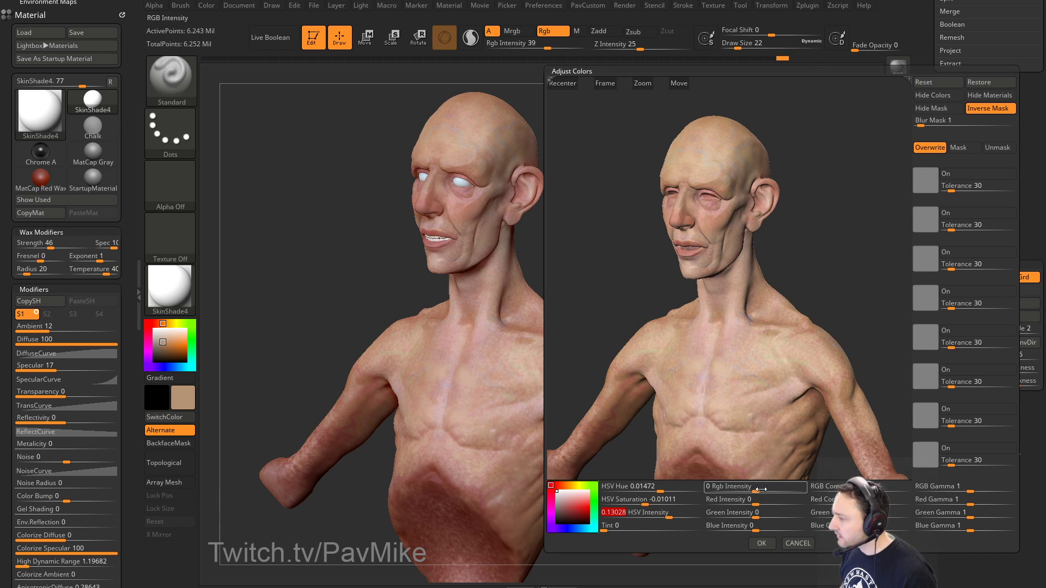
{"action": "left_click_drag", "start_coordinate": [761, 489], "coordinate": [769, 490]}
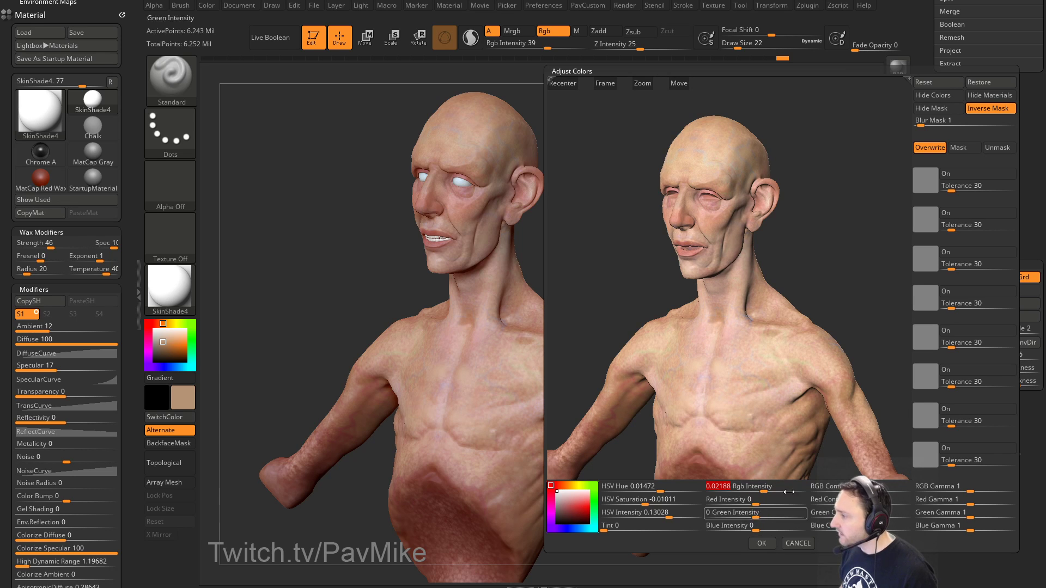
{"action": "left_click_drag", "start_coordinate": [817, 273], "coordinate": [880, 244]}
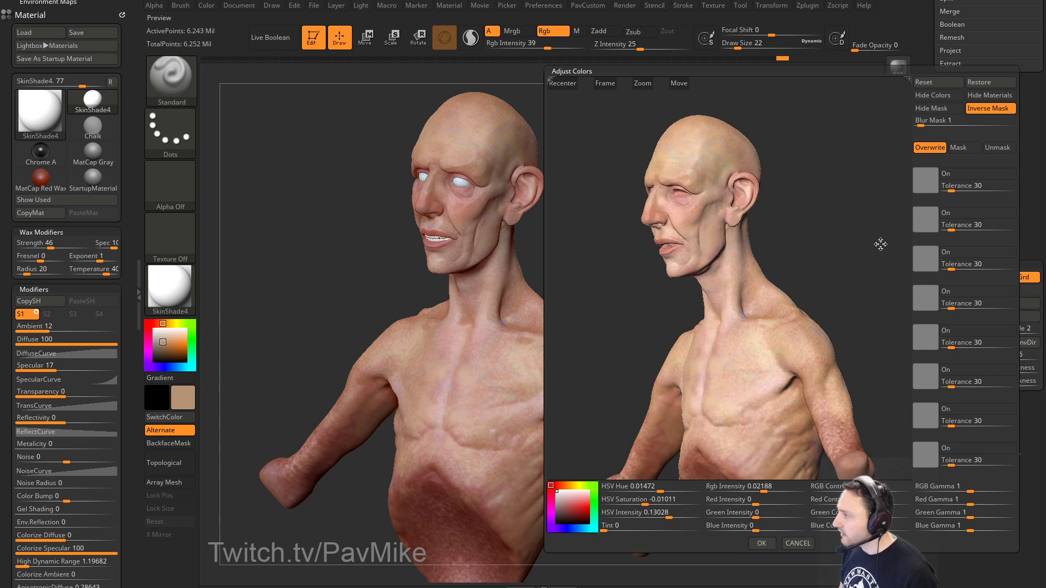
Step: Sample a reddish skin tone as a colour mask with Tolerance 12 and apply the colour adjustment to the body
{"action": "left_click", "coordinate": [736, 235]}
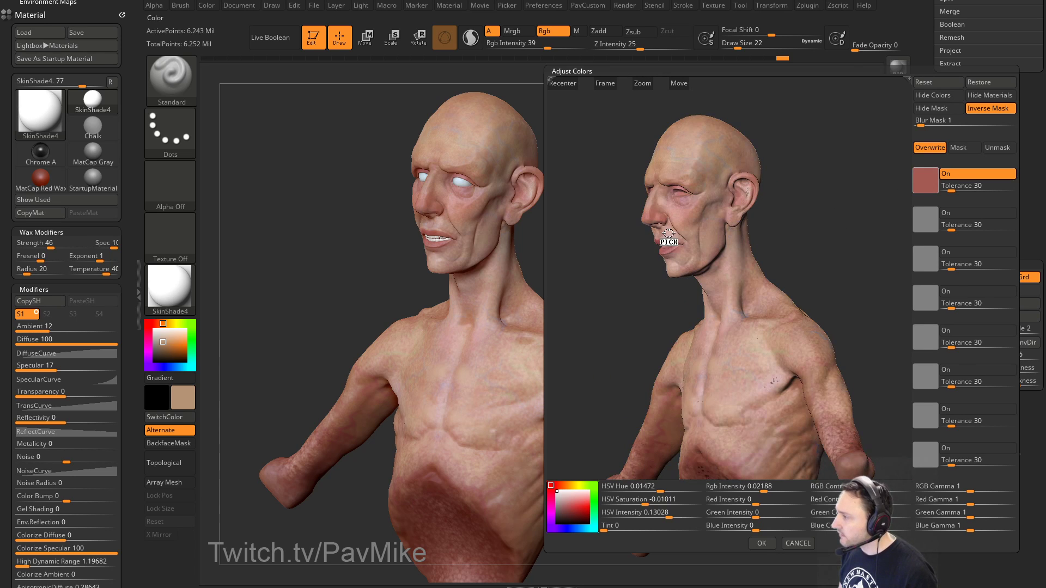
{"action": "left_click_drag", "start_coordinate": [736, 235], "coordinate": [894, 213]}
{"action": "mouse_move", "coordinate": [950, 187]}
{"action": "left_mouse_down"}
{"action": "mouse_move", "coordinate": [961, 189]}
{"action": "mouse_move", "coordinate": [946, 188]}
{"action": "left_mouse_up"}
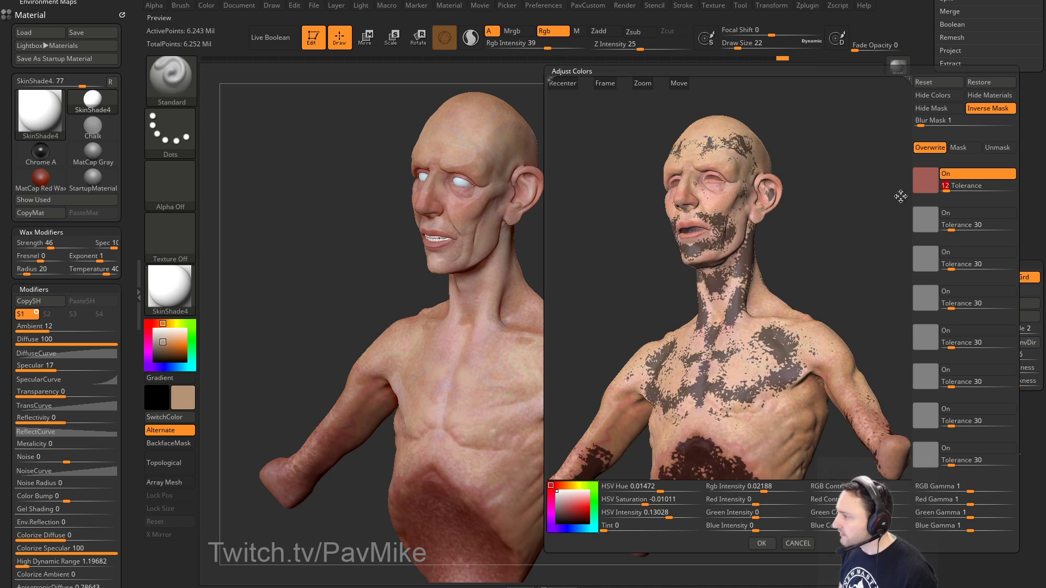
{"action": "left_click_drag", "start_coordinate": [819, 233], "coordinate": [864, 268]}
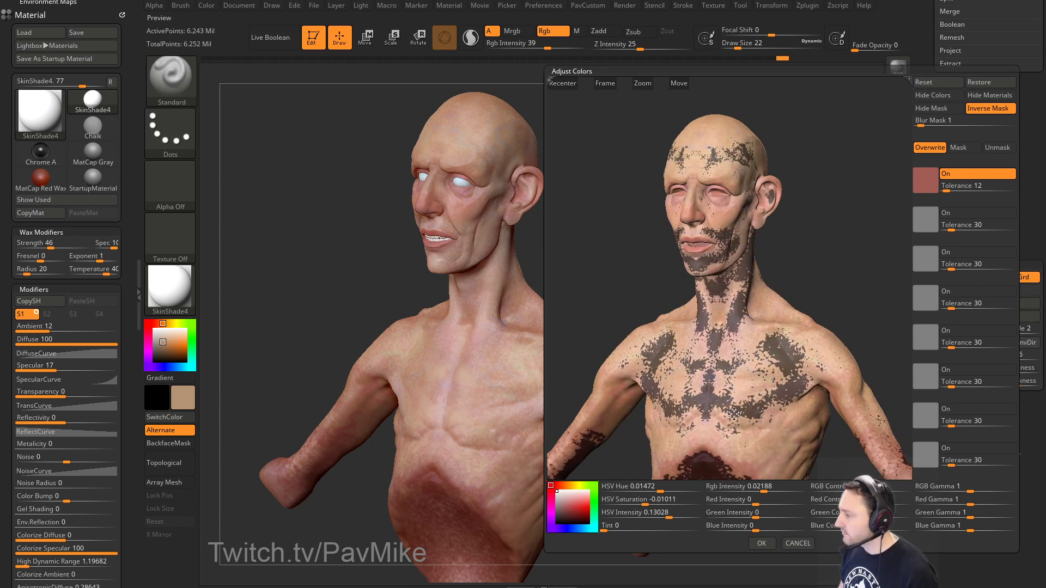
{"action": "left_click", "coordinate": [760, 544]}
{"action": "mouse_move", "coordinate": [712, 276]}
{"action": "left_mouse_down"}
{"action": "mouse_move", "coordinate": [719, 305]}
{"action": "mouse_move", "coordinate": [727, 282]}
{"action": "mouse_move", "coordinate": [735, 305]}
{"action": "mouse_move", "coordinate": [745, 300]}
{"action": "mouse_move", "coordinate": [719, 280]}
{"action": "left_mouse_up"}
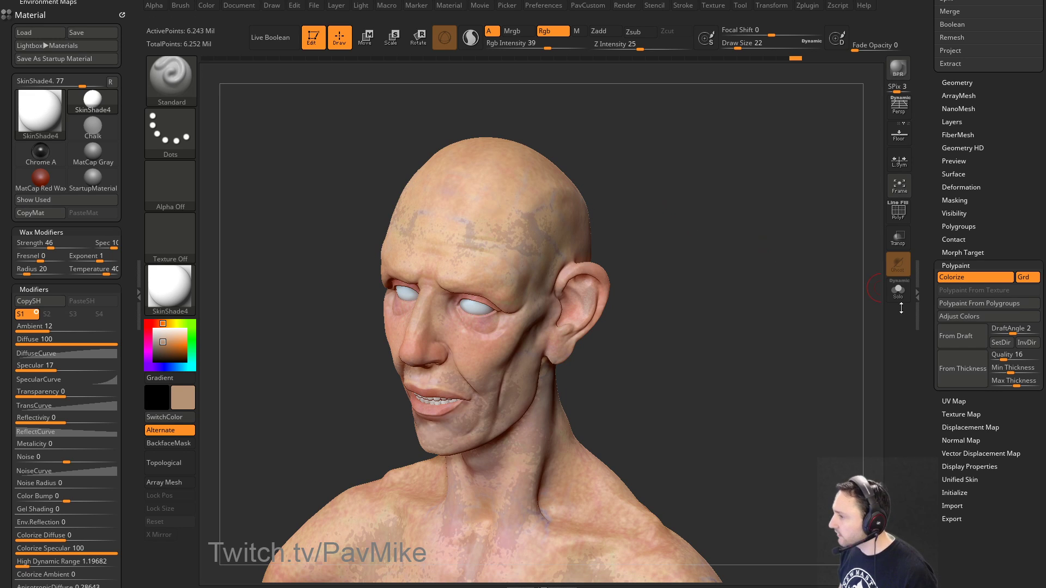
Step: Undo the masked colour adjustment on the body
{"action": "key", "text": "ctrl+h"}
{"action": "left_click_drag", "start_coordinate": [808, 336], "coordinate": [809, 326]}
{"action": "key", "text": "ctrl+z"}
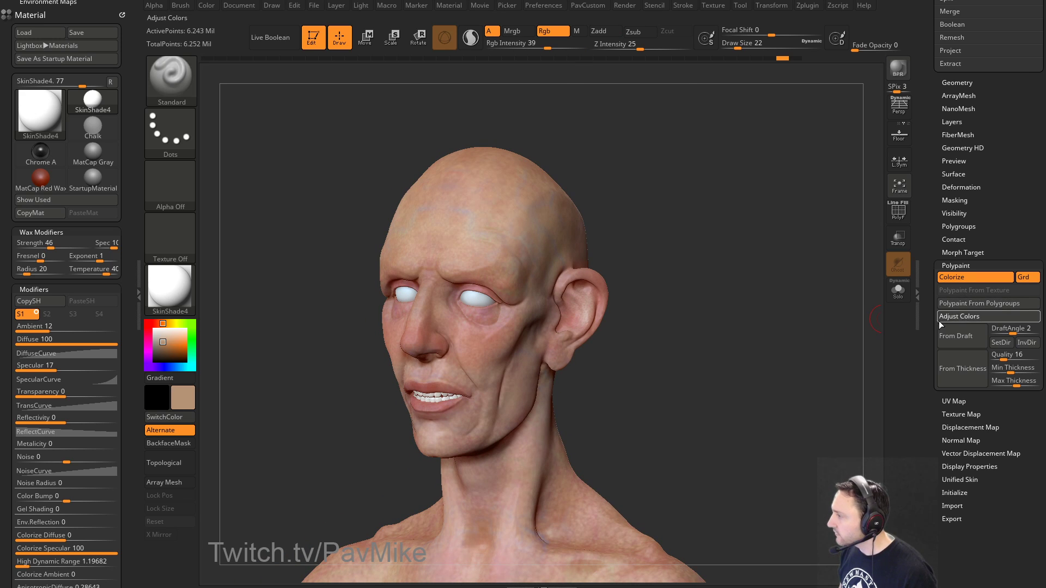
Step: Reset the colour adjustments and apply HSV Hue 0.01906, HSV Saturation 0.02944 and HSV Intensity 0.21851 to the whole body
{"action": "left_click", "coordinate": [939, 320]}
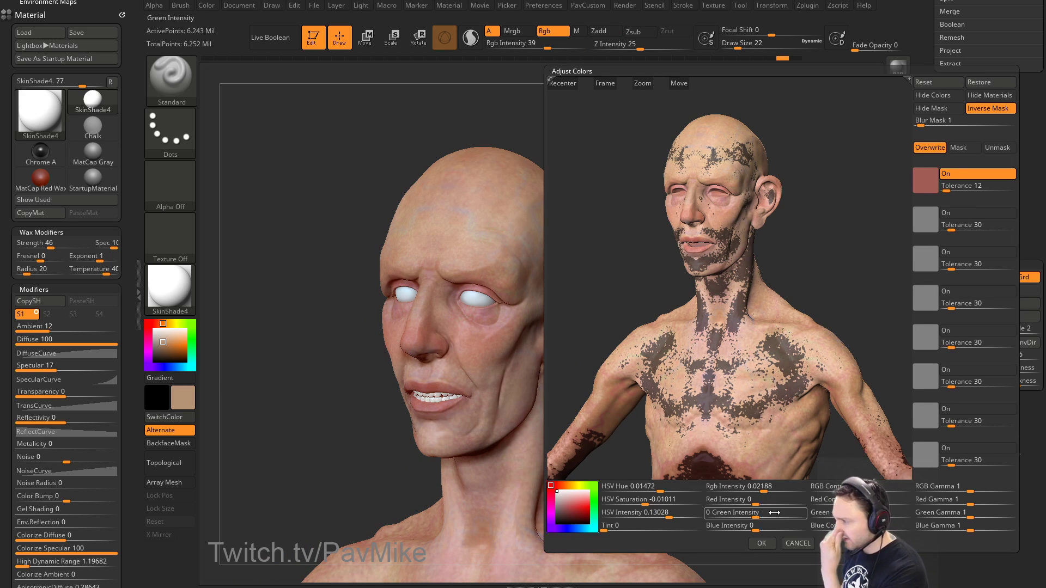
{"action": "left_click", "coordinate": [949, 83]}
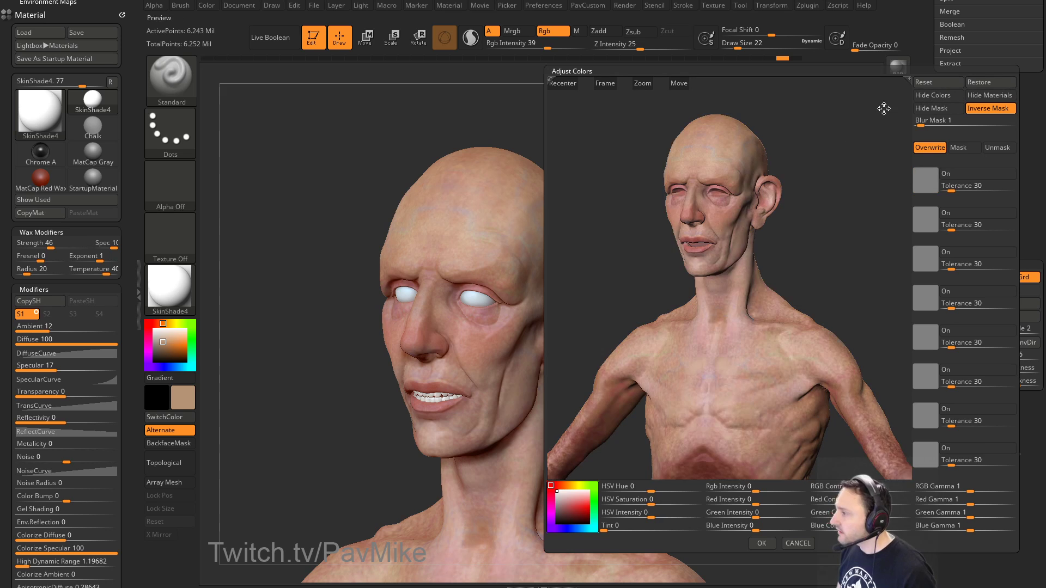
{"action": "left_click_drag", "start_coordinate": [858, 234], "coordinate": [836, 245]}
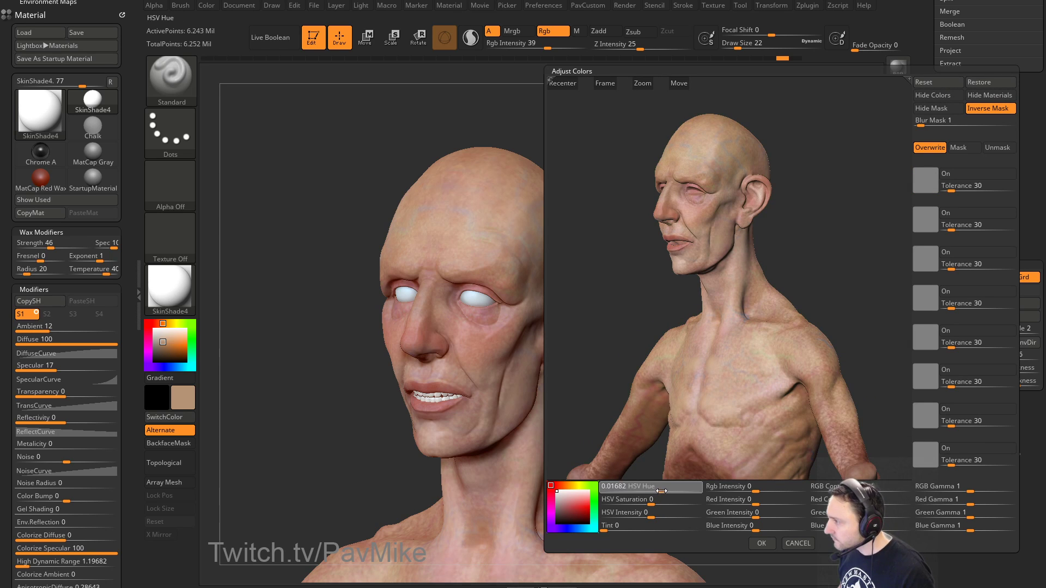
{"action": "left_click_drag", "start_coordinate": [661, 491], "coordinate": [676, 516]}
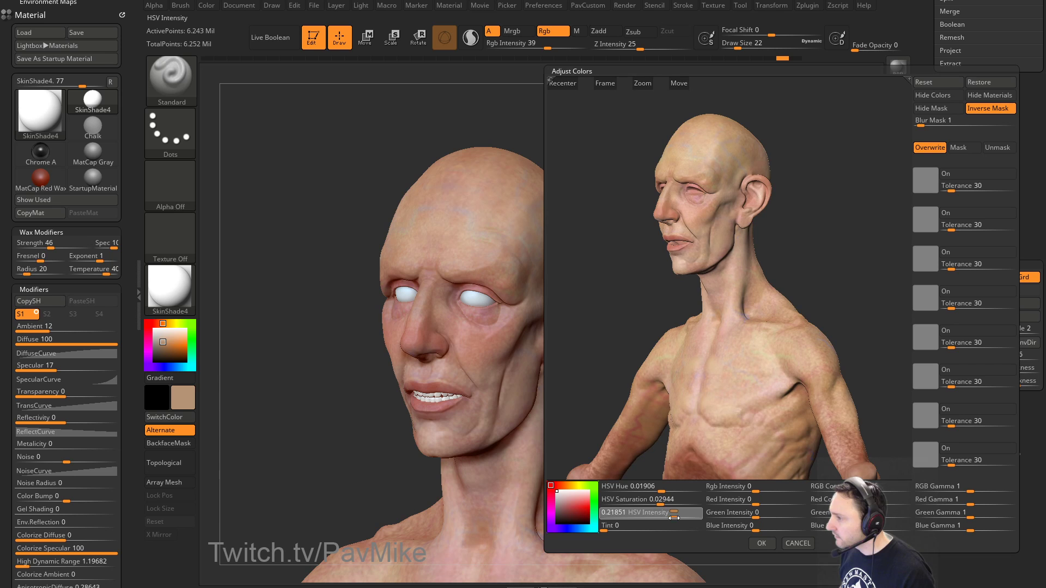
{"action": "left_click", "coordinate": [762, 543]}
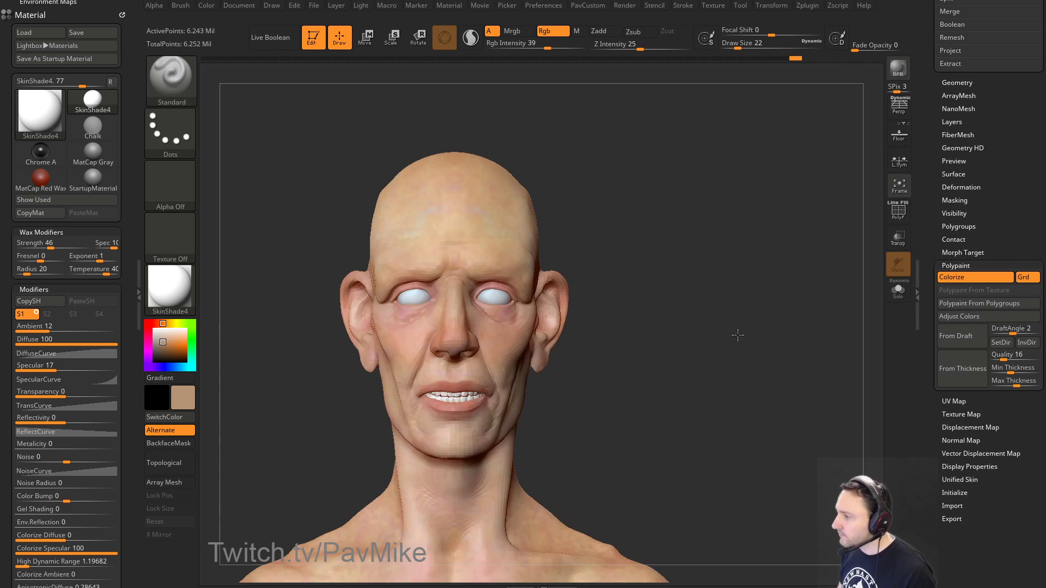
{"action": "left_click_drag", "start_coordinate": [738, 335], "coordinate": [772, 346]}
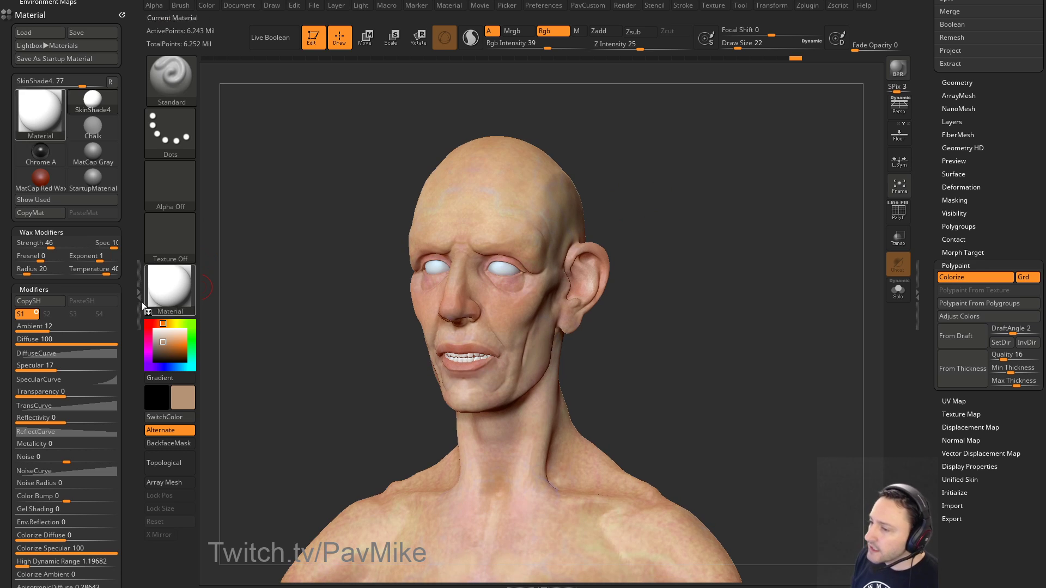
Step: Replace the docked Material palette with the Brush palette and set the Standard brush's Polypaint Mode to 3 (Multiply)
{"action": "left_click", "coordinate": [122, 15]}
{"action": "mouse_move", "coordinate": [172, 7]}
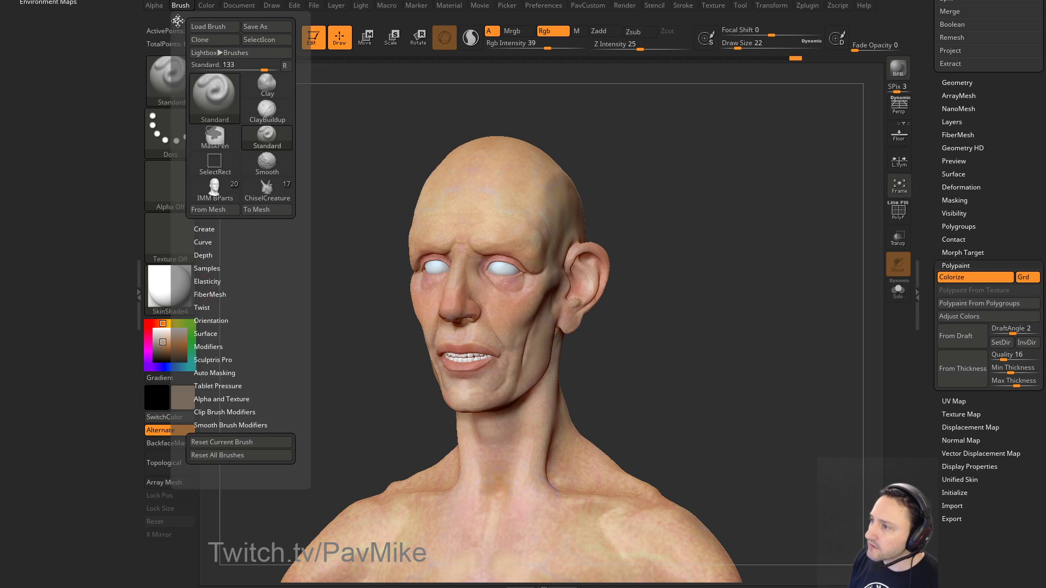
{"action": "left_click_drag", "start_coordinate": [174, 7], "coordinate": [87, 177]}
{"action": "left_click_drag", "start_coordinate": [93, 368], "coordinate": [91, 357]}
{"action": "key", "text": "shift"}
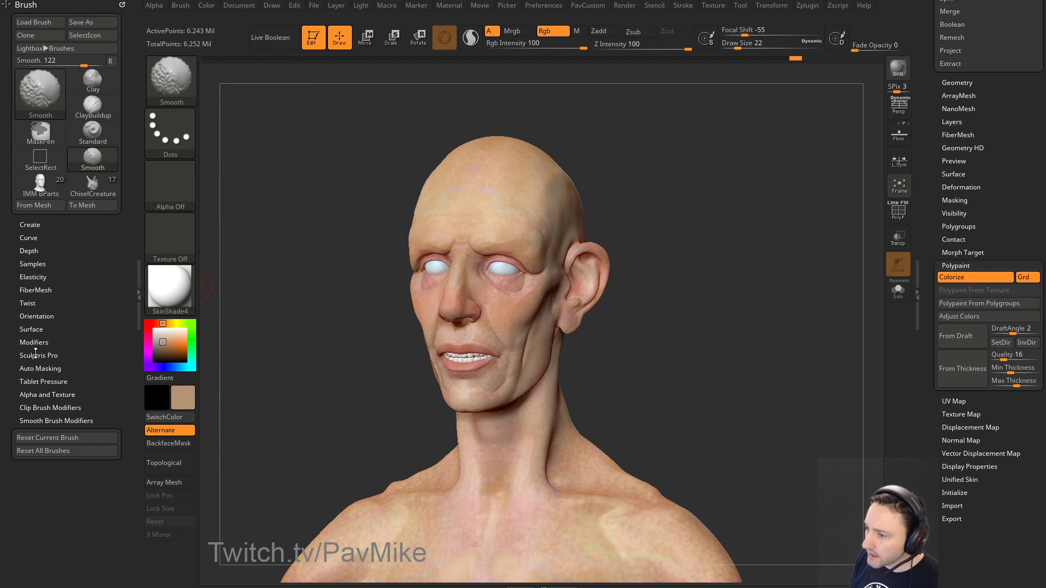
{"action": "left_click", "coordinate": [50, 394]}
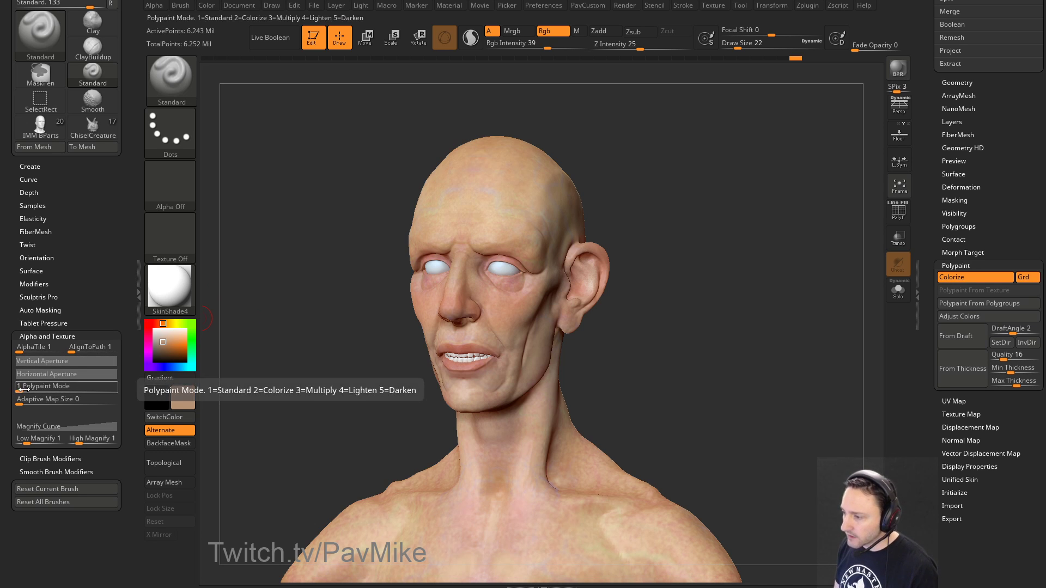
{"action": "left_click_drag", "start_coordinate": [23, 389], "coordinate": [67, 388]}
Step: Set Draw Size to 35 and choose a muted rose as the paint colour
{"action": "key", "text": "s"}
{"action": "mouse_move", "coordinate": [730, 287]}
{"action": "left_mouse_down"}
{"action": "mouse_move", "coordinate": [705, 285]}
{"action": "mouse_move", "coordinate": [684, 262]}
{"action": "left_mouse_up"}
{"action": "key", "text": "s"}
{"action": "left_click_drag", "start_coordinate": [288, 334], "coordinate": [293, 334]}
{"action": "left_click", "coordinate": [148, 334]}
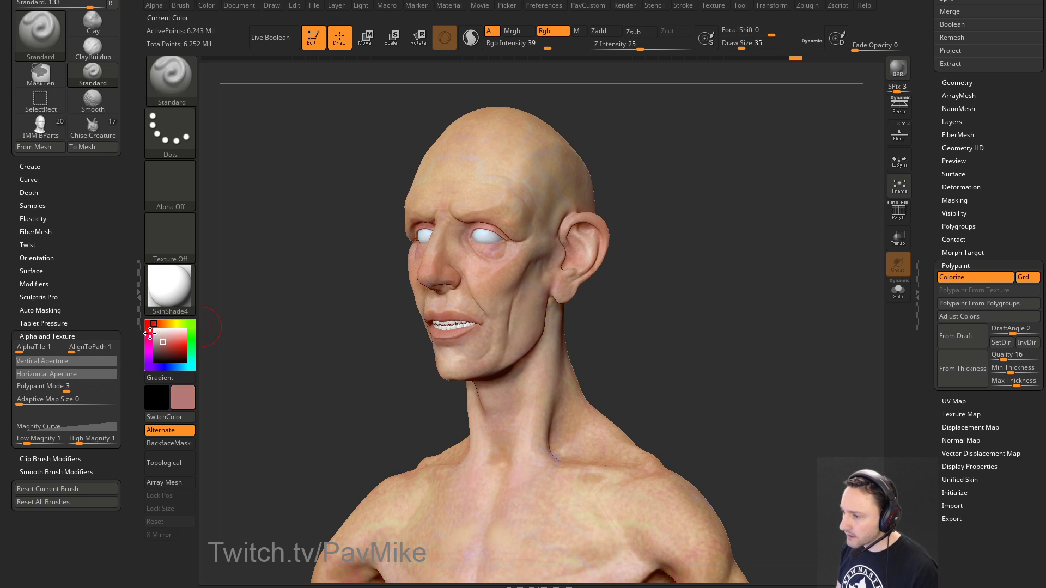
{"action": "left_click", "coordinate": [161, 348]}
Step: Try a muted rose tint on the jaw below the ear and undo it
{"action": "left_click_drag", "start_coordinate": [670, 298], "coordinate": [576, 315]}
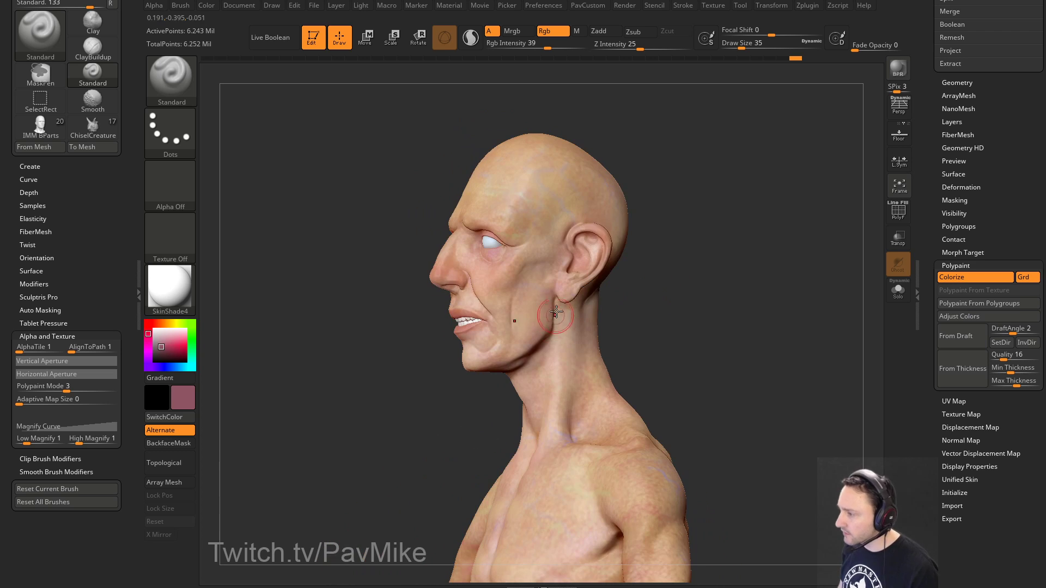
{"action": "left_click_drag", "start_coordinate": [645, 321], "coordinate": [626, 322]}
{"action": "key", "text": "ctrl+z"}
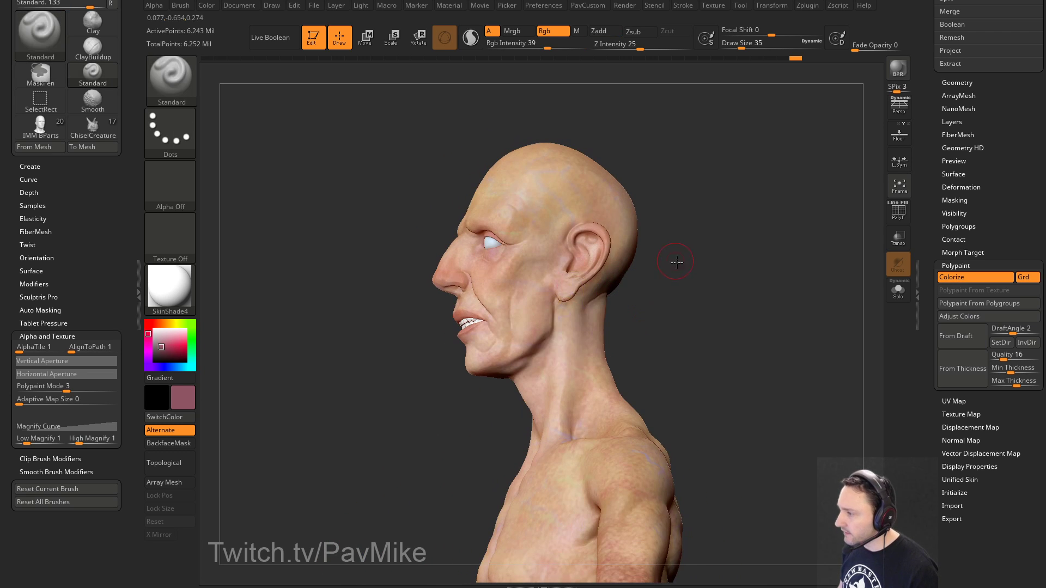
Step: Tint the eyelids and eye sockets on both sides of the face with muted rose at Draw Size 33
{"action": "mouse_move", "coordinate": [675, 261]}
{"action": "left_mouse_down"}
{"action": "mouse_move", "coordinate": [784, 258]}
{"action": "mouse_move", "coordinate": [704, 254]}
{"action": "mouse_move", "coordinate": [691, 234]}
{"action": "mouse_move", "coordinate": [703, 289]}
{"action": "left_mouse_up"}
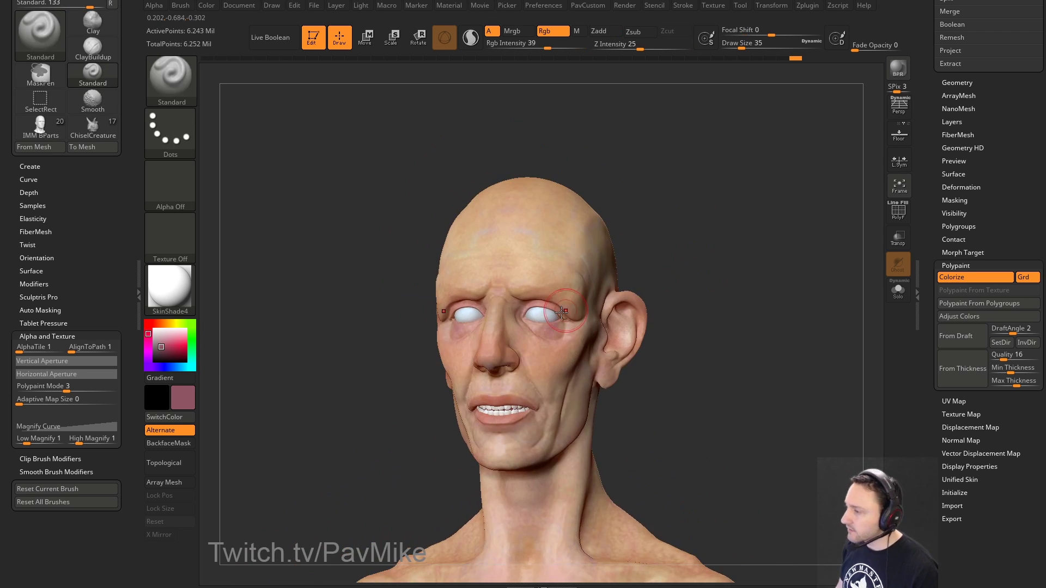
{"action": "key", "text": "s"}
{"action": "left_click", "coordinate": [548, 323]}
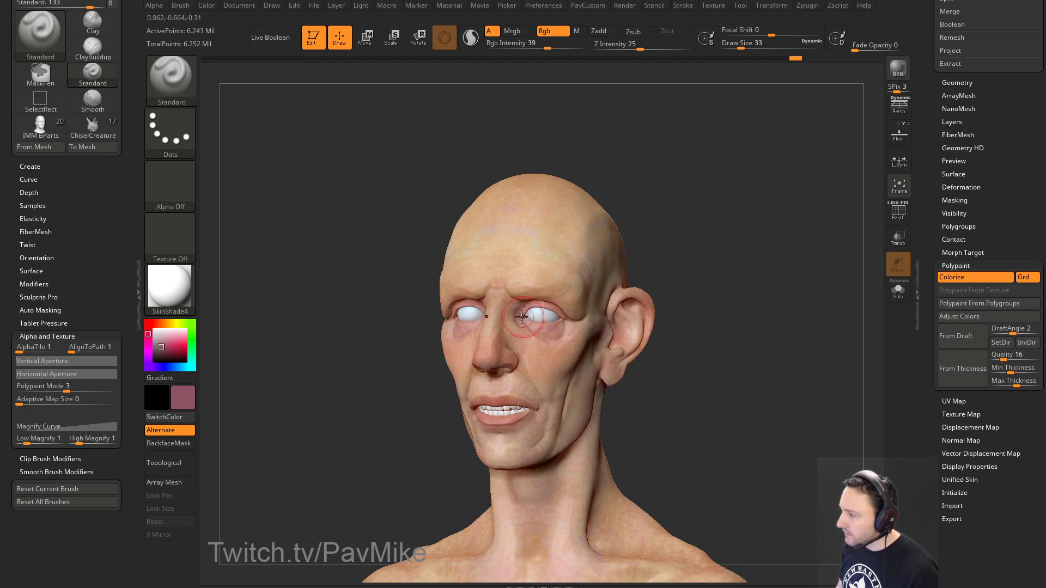
{"action": "left_click_drag", "start_coordinate": [705, 299], "coordinate": [730, 278]}
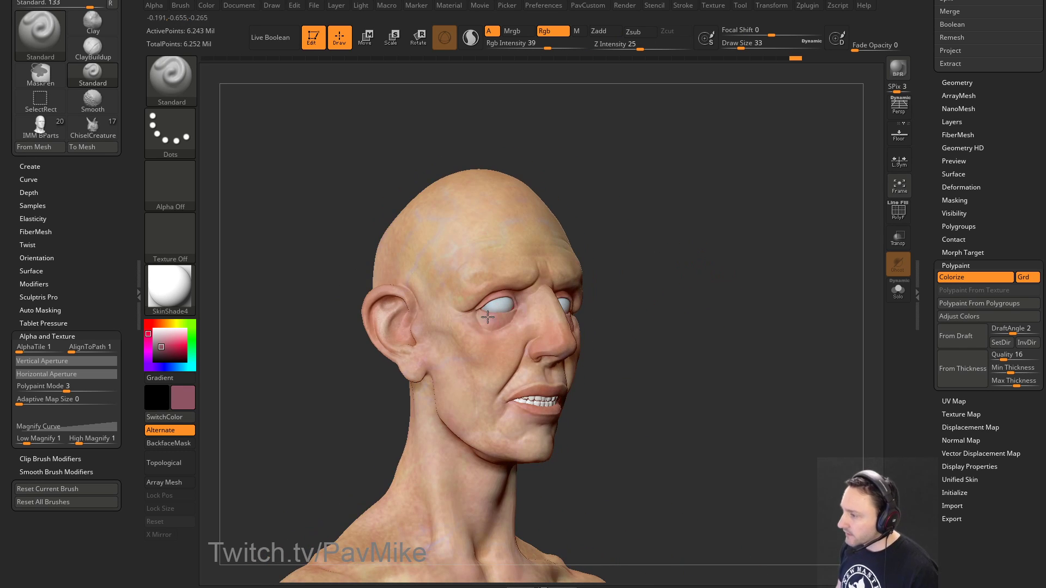
{"action": "left_click_drag", "start_coordinate": [702, 320], "coordinate": [687, 281]}
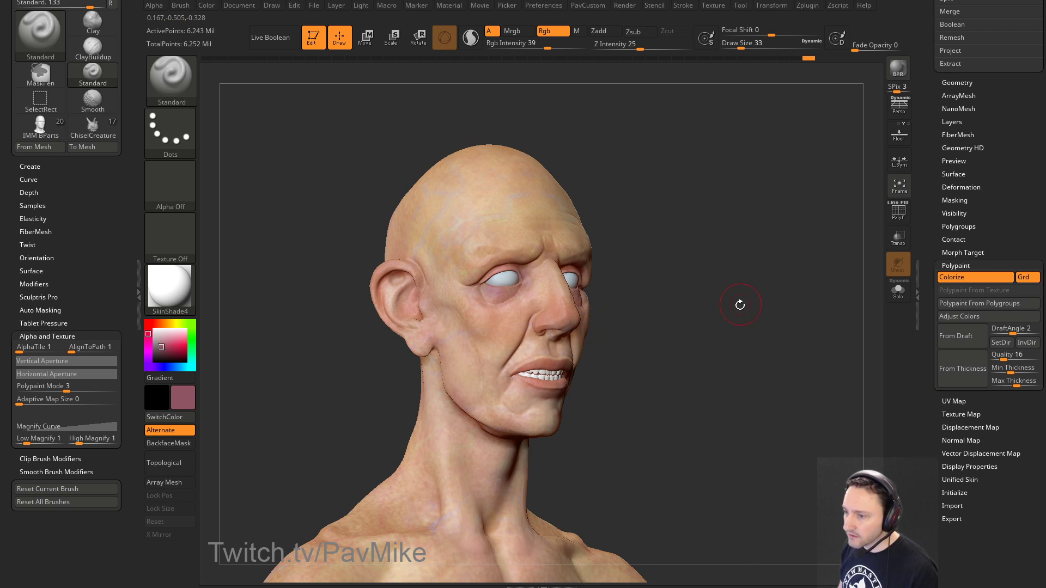
{"action": "left_click_drag", "start_coordinate": [739, 305], "coordinate": [631, 284]}
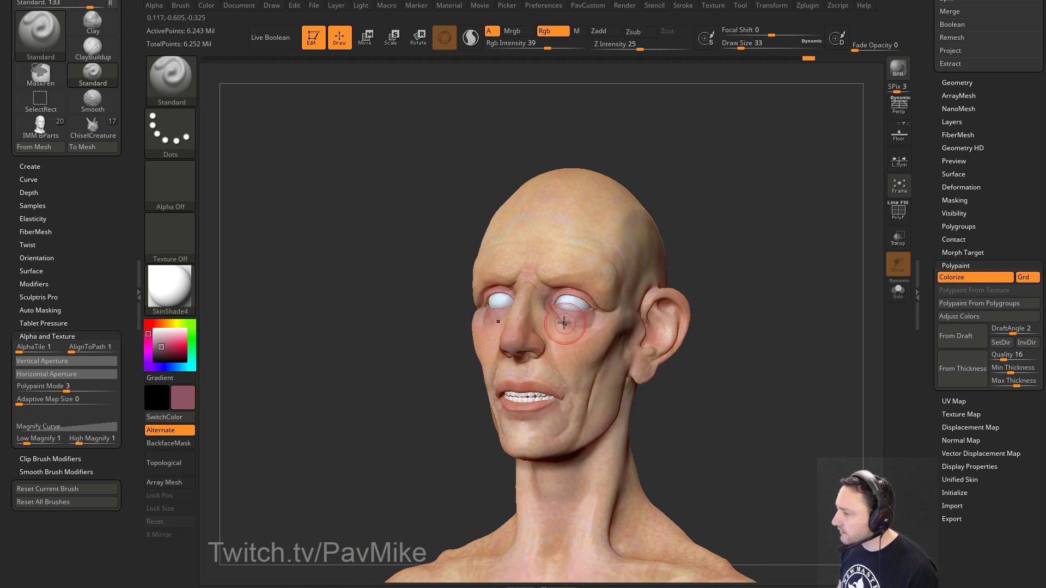
{"action": "left_click_drag", "start_coordinate": [751, 340], "coordinate": [623, 276]}
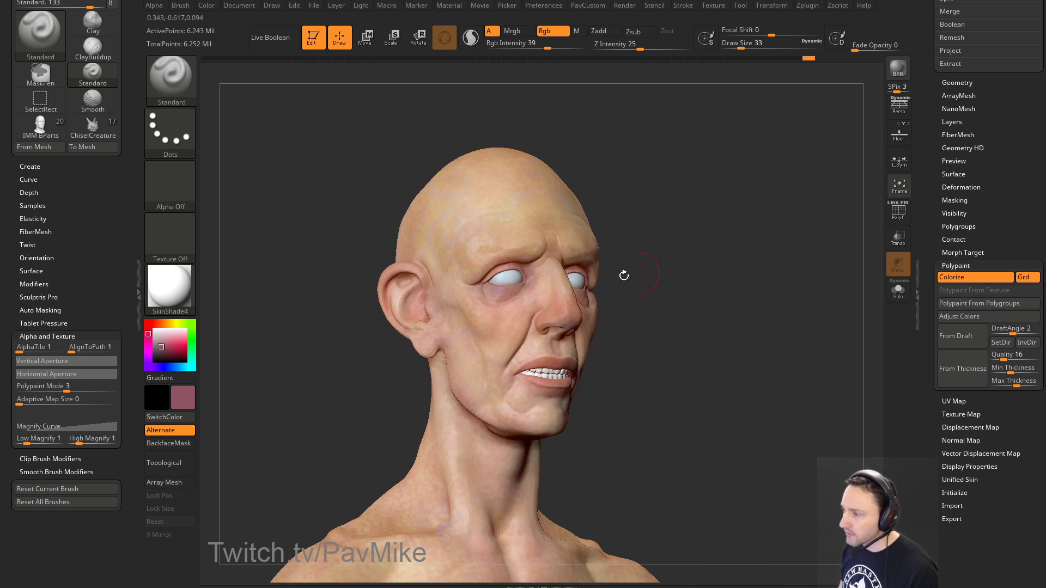
Step: Choose a muted red and tint the skin around and below both eyes, reducing Draw Size to 18
{"action": "left_click_drag", "start_coordinate": [510, 308], "coordinate": [461, 393]}
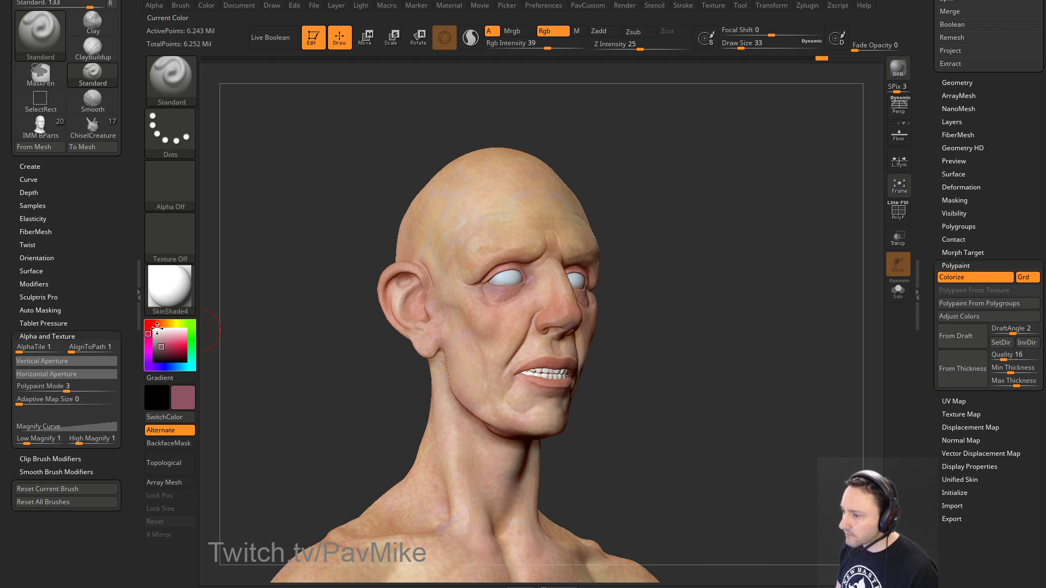
{"action": "left_click", "coordinate": [165, 348]}
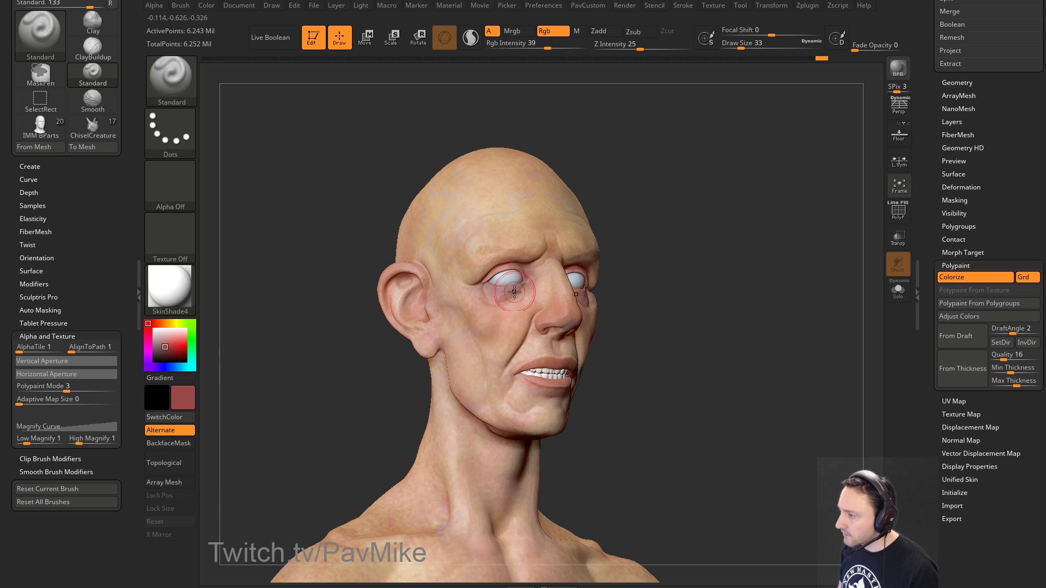
{"action": "mouse_move", "coordinate": [737, 321]}
{"action": "left_mouse_down"}
{"action": "mouse_move", "coordinate": [703, 332]}
{"action": "mouse_move", "coordinate": [709, 322]}
{"action": "left_mouse_up"}
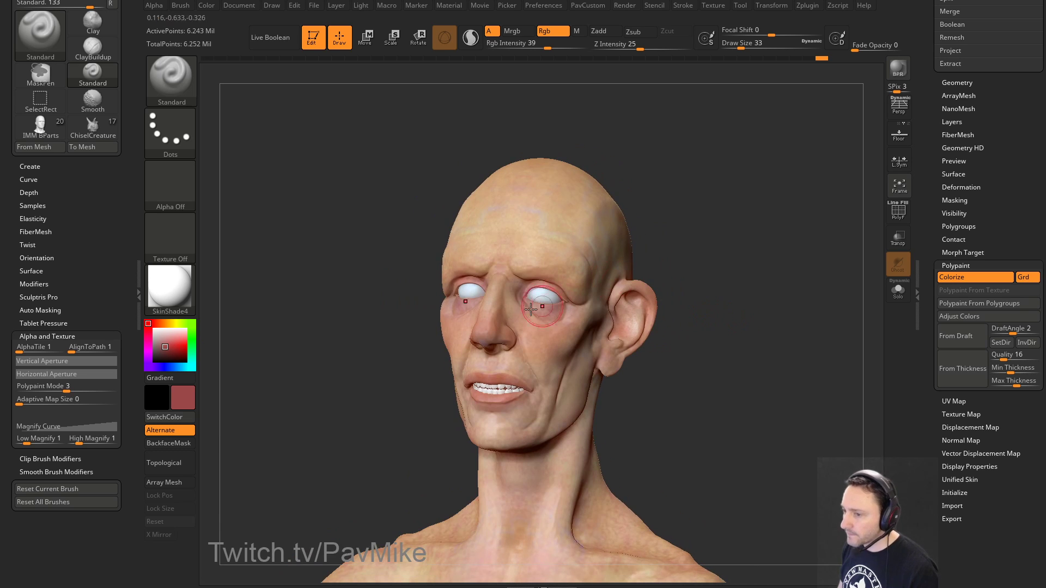
{"action": "key", "text": "s"}
{"action": "left_click_drag", "start_coordinate": [544, 319], "coordinate": [538, 319]}
{"action": "left_click_drag", "start_coordinate": [717, 304], "coordinate": [636, 316]}
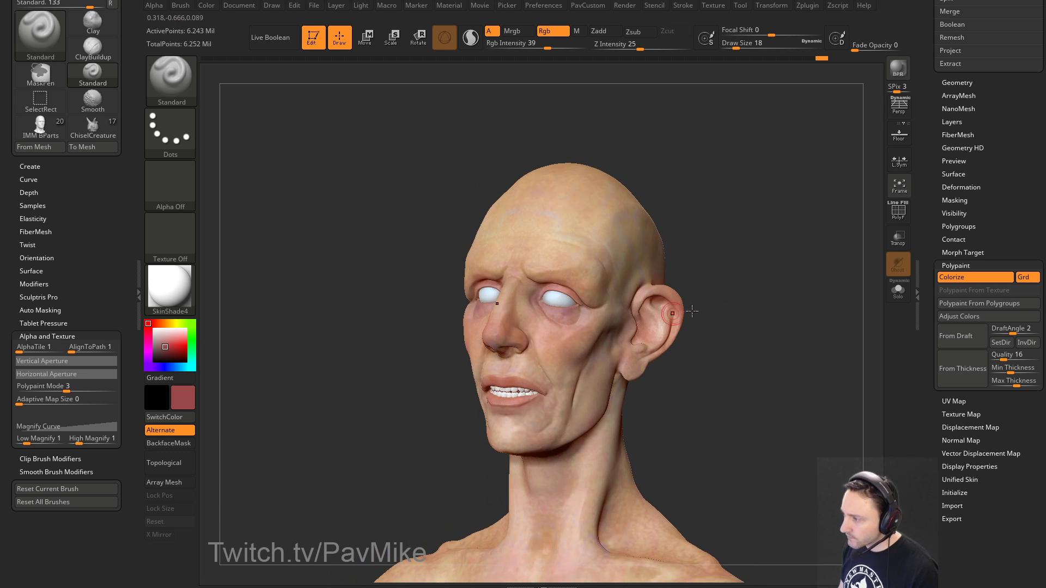
Step: Choose a soft violet and tint the bags below the eyes
{"action": "left_click", "coordinate": [167, 342]}
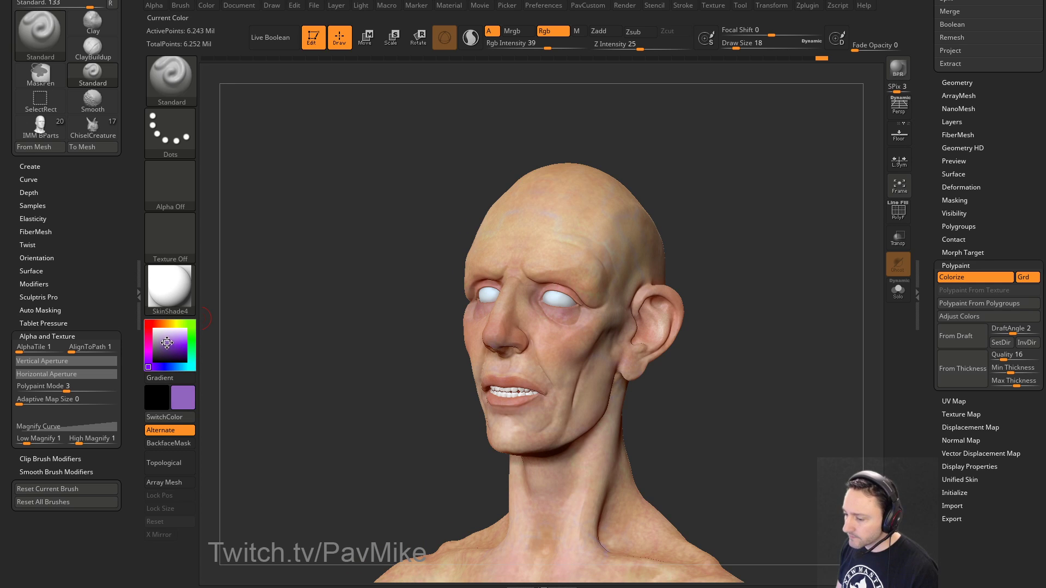
{"action": "left_click_drag", "start_coordinate": [720, 289], "coordinate": [687, 286]}
{"action": "left_click_drag", "start_coordinate": [549, 309], "coordinate": [565, 314]}
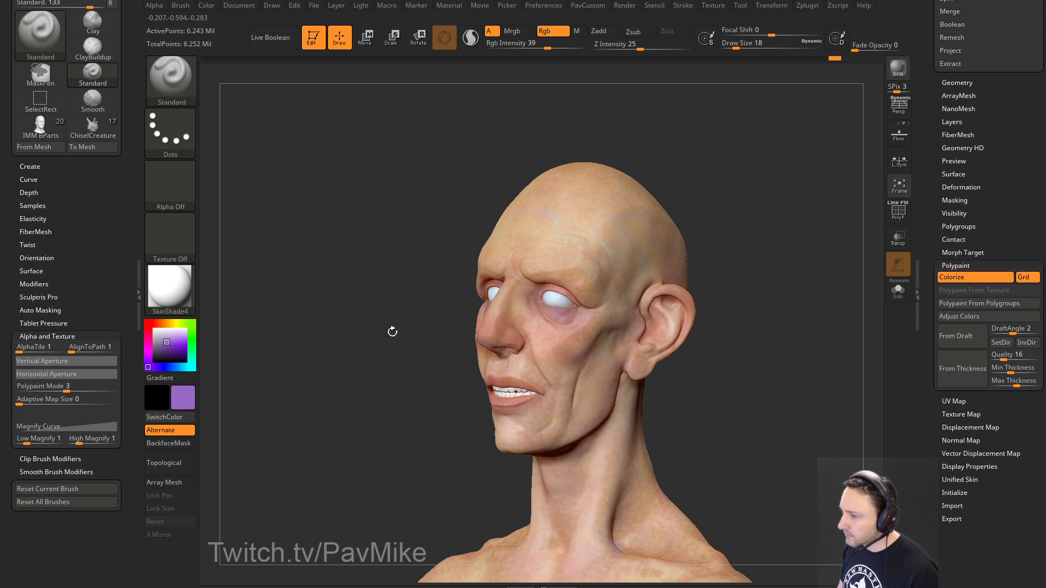
Step: Choose a muted teal and tint below the eyes, then around the mouth corners at Draw Size 25
{"action": "left_click", "coordinate": [191, 367]}
{"action": "left_click_drag", "start_coordinate": [776, 246], "coordinate": [817, 283]}
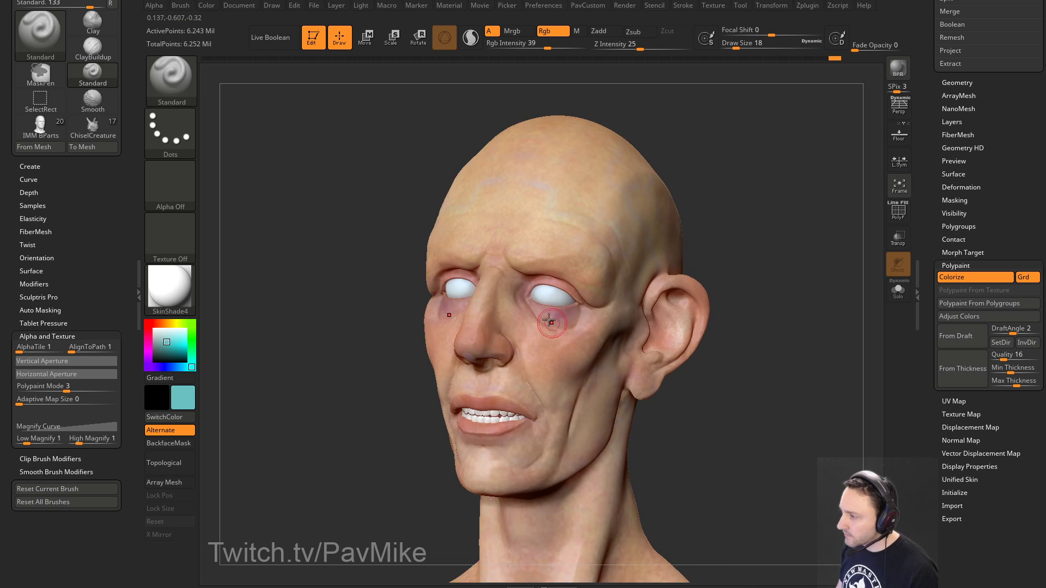
{"action": "left_click_drag", "start_coordinate": [740, 327], "coordinate": [762, 299]}
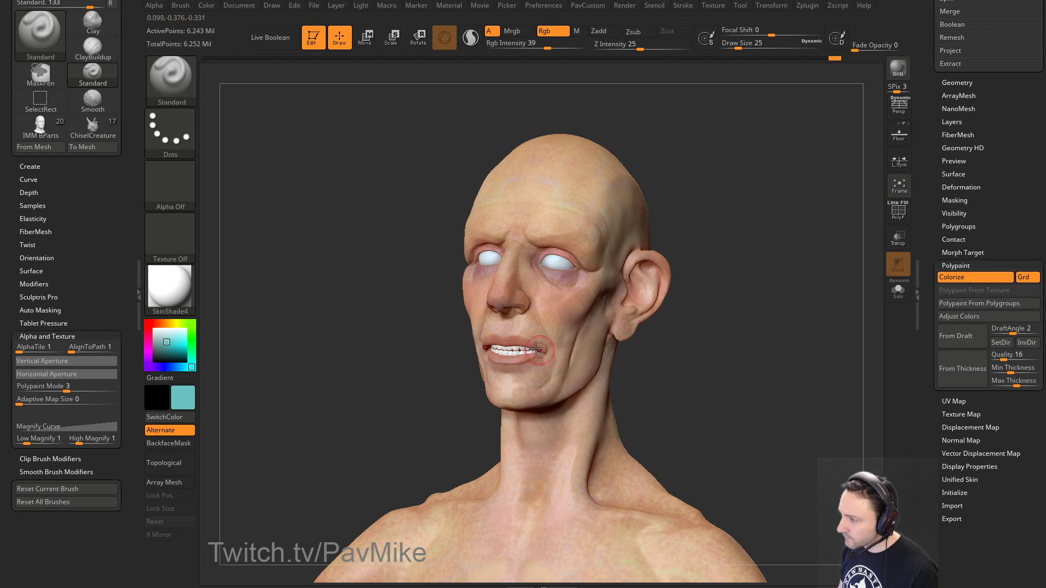
{"action": "left_click_drag", "start_coordinate": [730, 336], "coordinate": [675, 333]}
{"action": "left_click_drag", "start_coordinate": [605, 313], "coordinate": [615, 324]}
{"action": "left_click_drag", "start_coordinate": [736, 333], "coordinate": [779, 333]}
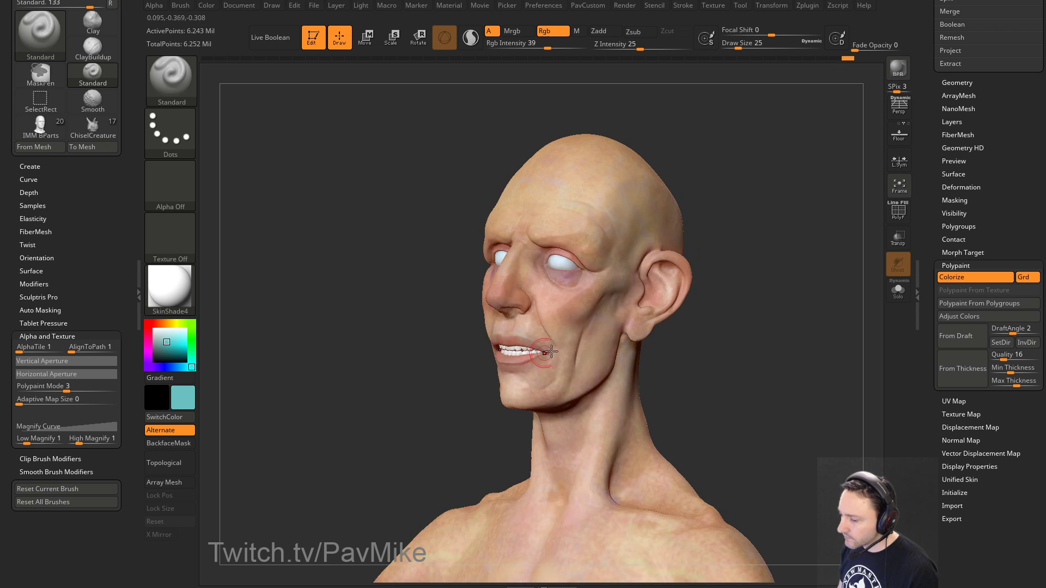
Step: Tint the cheek hollows and the side of the neck with the muted teal at Draw Size 25
{"action": "left_click_drag", "start_coordinate": [765, 247], "coordinate": [610, 321]}
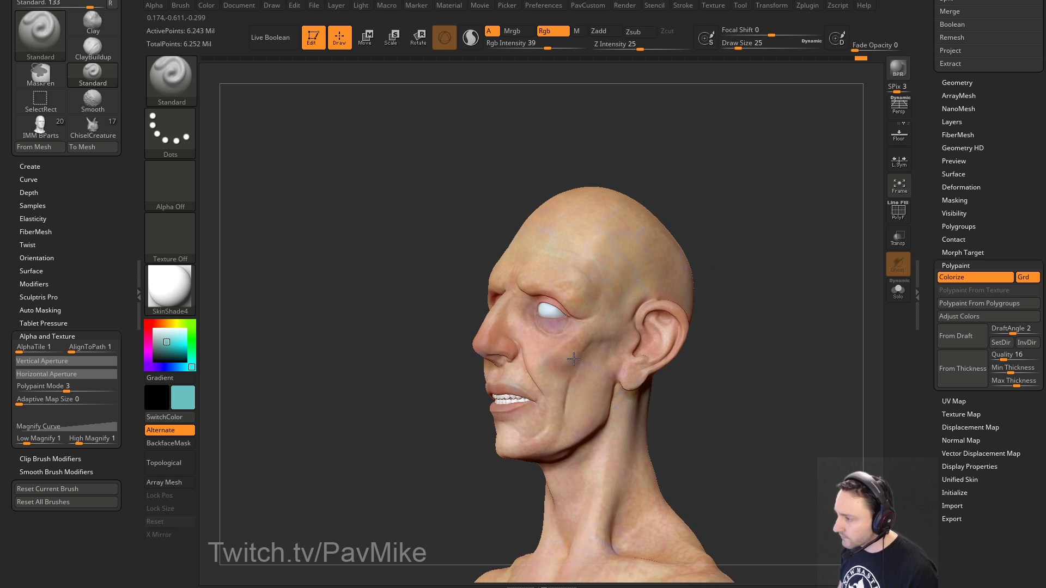
{"action": "left_click_drag", "start_coordinate": [716, 318], "coordinate": [661, 316]}
{"action": "left_click_drag", "start_coordinate": [643, 371], "coordinate": [597, 387]}
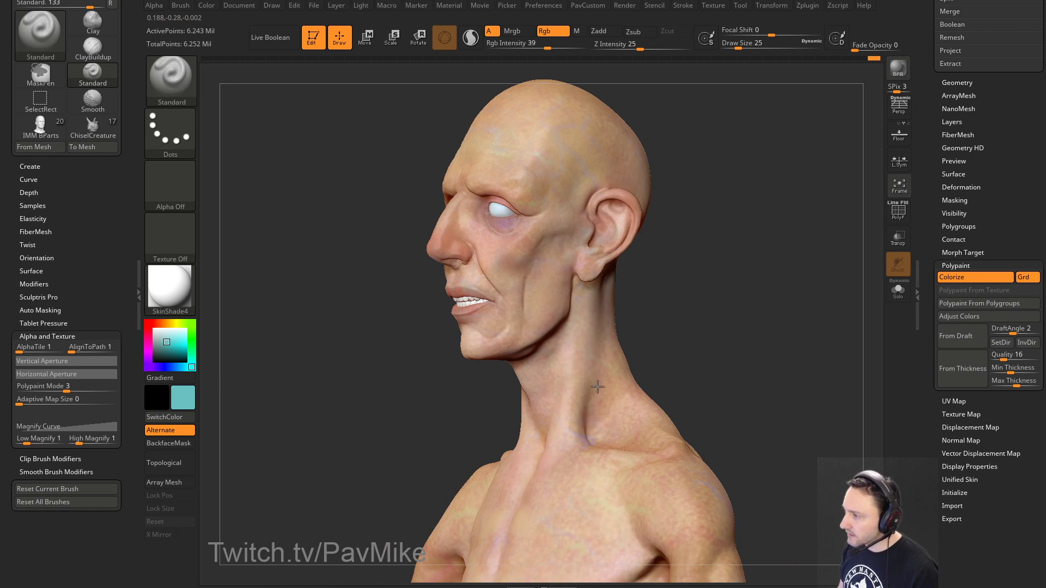
{"action": "left_click_drag", "start_coordinate": [700, 241], "coordinate": [706, 276], "text": "alt"}
Step: Choose a soft green and tint below the eyes and the side of the face near the ear, reducing Draw Size to 17
{"action": "left_click", "coordinate": [190, 344]}
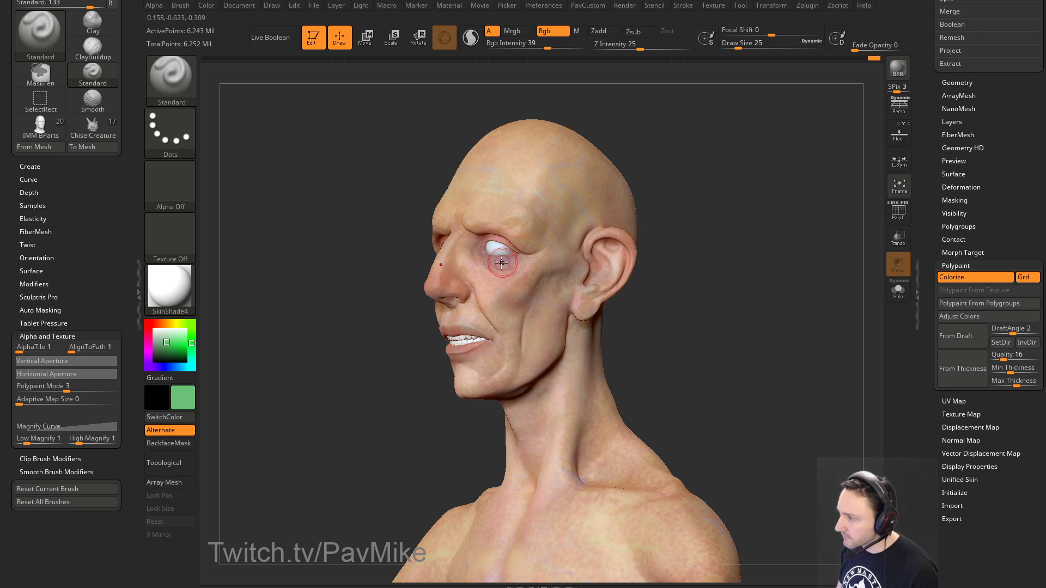
{"action": "mouse_move", "coordinate": [753, 215]}
{"action": "left_mouse_down"}
{"action": "mouse_move", "coordinate": [517, 267]}
{"action": "mouse_move", "coordinate": [497, 296]}
{"action": "mouse_move", "coordinate": [513, 293]}
{"action": "left_mouse_up"}
{"action": "key", "text": "s"}
{"action": "left_click_drag", "start_coordinate": [681, 256], "coordinate": [604, 265]}
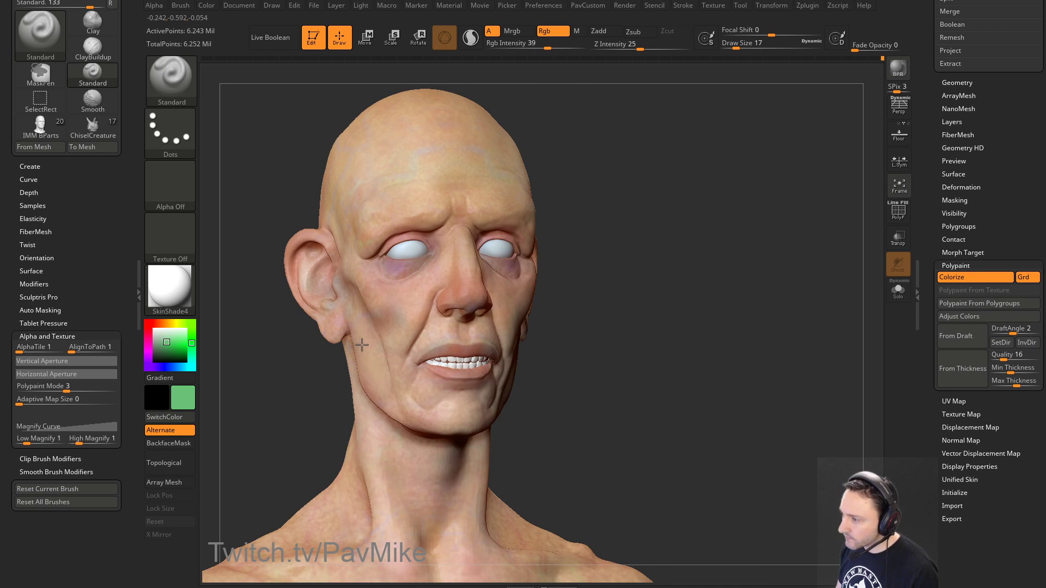
{"action": "left_click_drag", "start_coordinate": [570, 192], "coordinate": [378, 311]}
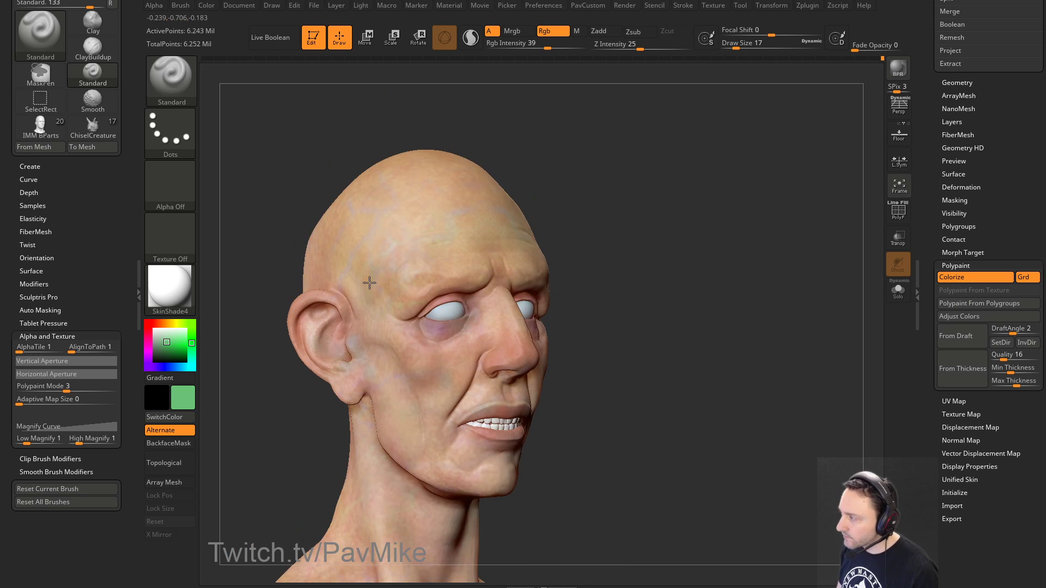
{"action": "left_click_drag", "start_coordinate": [667, 237], "coordinate": [692, 269]}
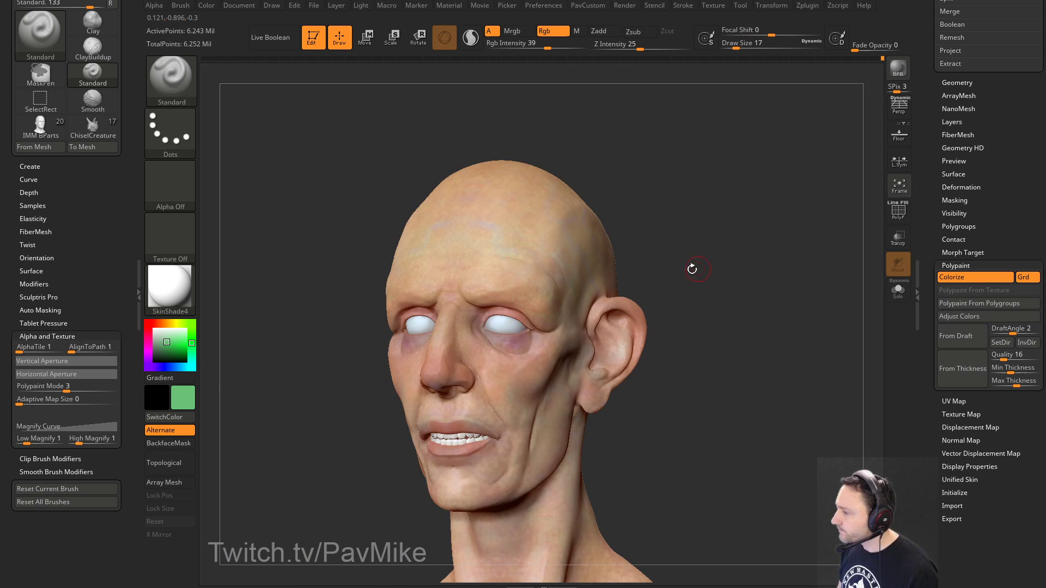
Step: Choose a pinkish violet and tint the temples and forehead
{"action": "left_click", "coordinate": [148, 352]}
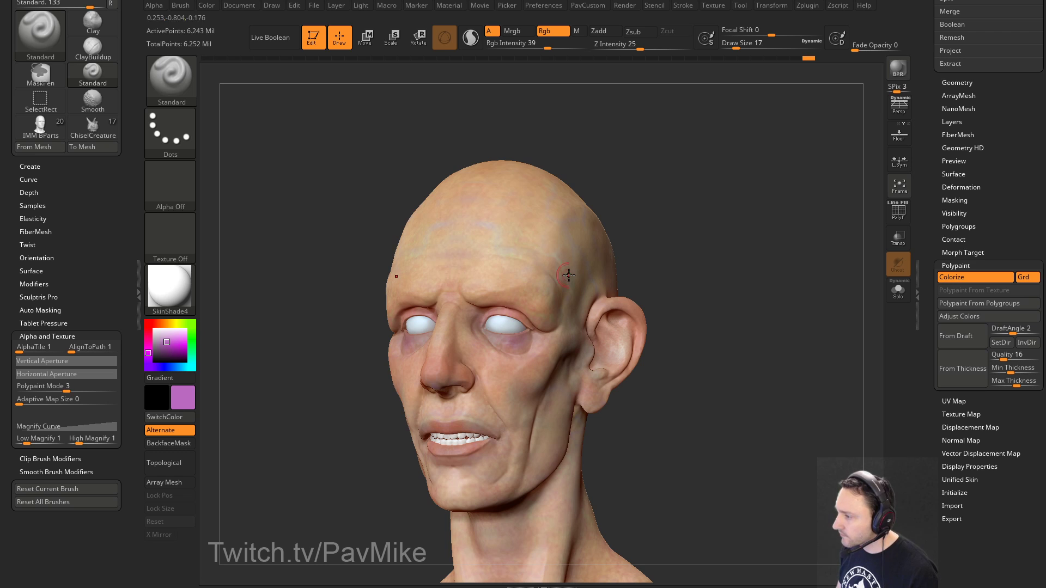
{"action": "right_click_drag", "start_coordinate": [492, 281], "coordinate": [503, 290]}
{"action": "mouse_move", "coordinate": [560, 314]}
{"action": "right_mouse_down"}
{"action": "mouse_move", "coordinate": [752, 273]}
{"action": "mouse_move", "coordinate": [761, 238]}
{"action": "right_mouse_up"}
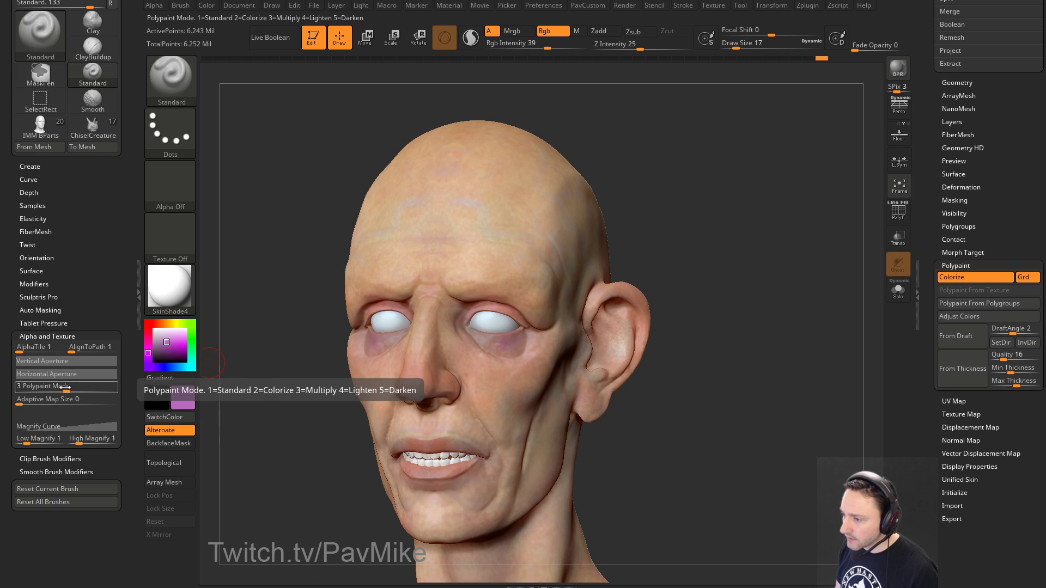
Step: Set the Standard brush's Polypaint Mode to 2 (Colorize)
{"action": "key", "text": "ctrl"}
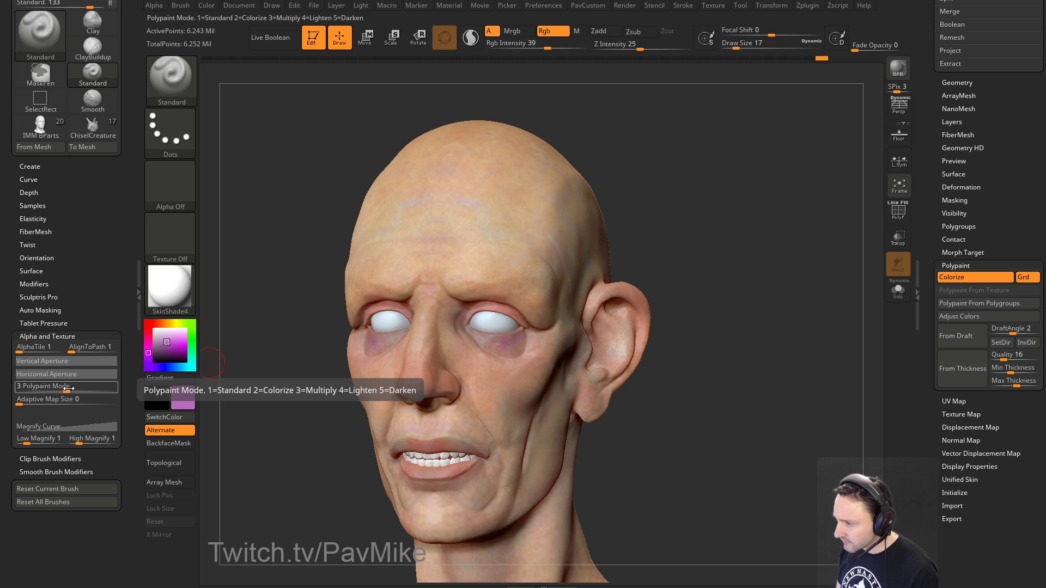
{"action": "left_click", "coordinate": [68, 387]}
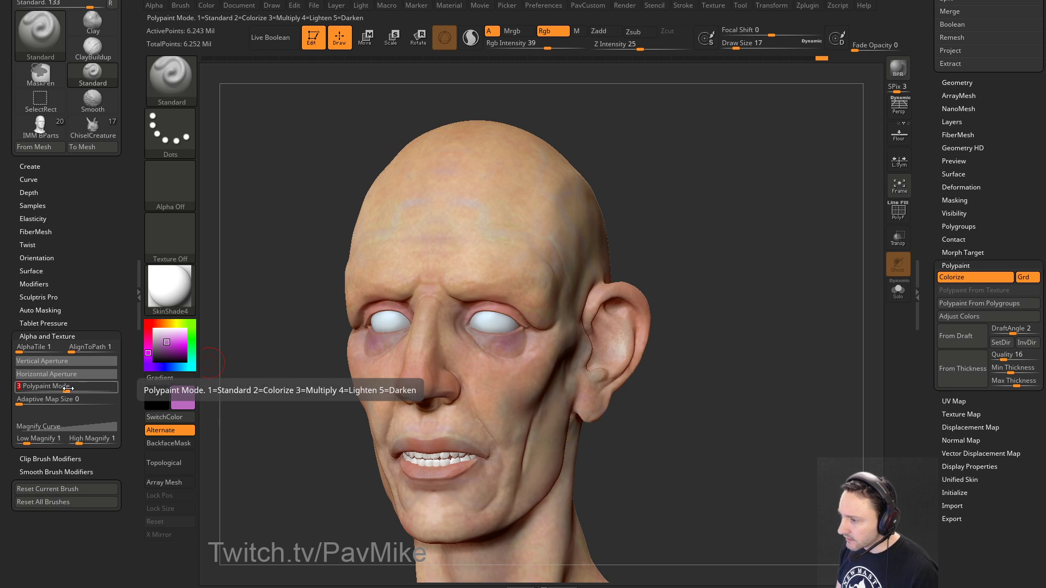
{"action": "type", "text": "2"}
{"action": "key", "text": "Return"}
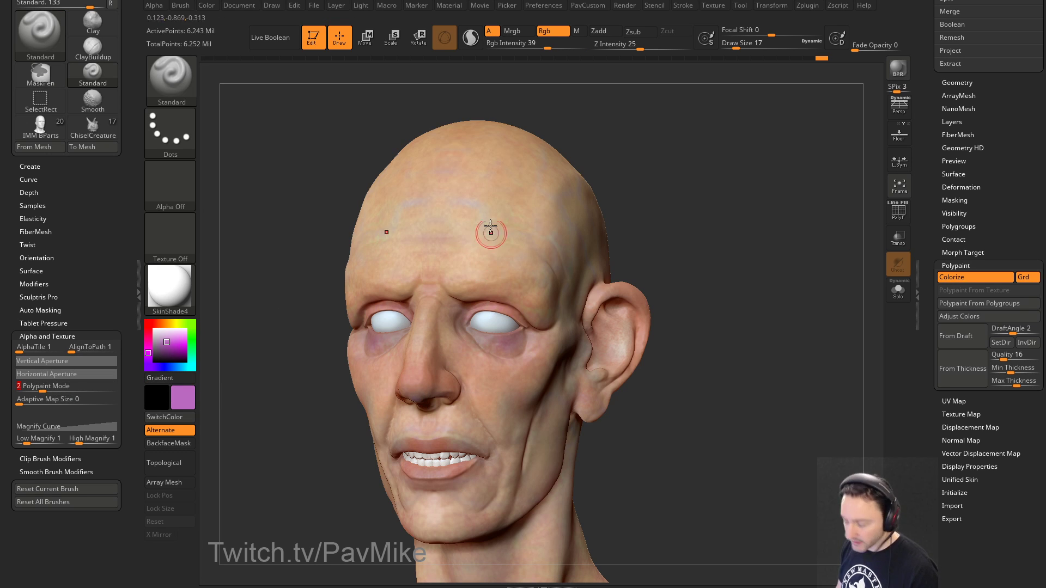
Step: Sample a terracotta tone from the face and try tinting the forehead above the brows with it, raising Draw Size from 17 to 31
{"action": "key", "text": "c"}
{"action": "key", "text": "c"}
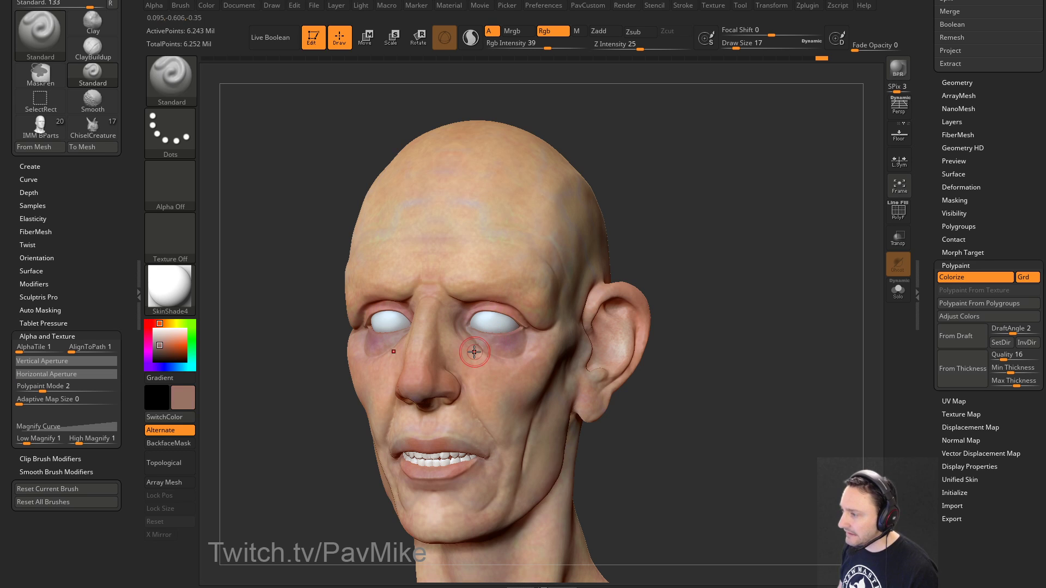
{"action": "key", "text": "c"}
{"action": "key", "text": "c"}
{"action": "mouse_move", "coordinate": [458, 255]}
{"action": "left_mouse_down"}
{"action": "mouse_move", "coordinate": [494, 259]}
{"action": "mouse_move", "coordinate": [495, 250]}
{"action": "left_mouse_up"}
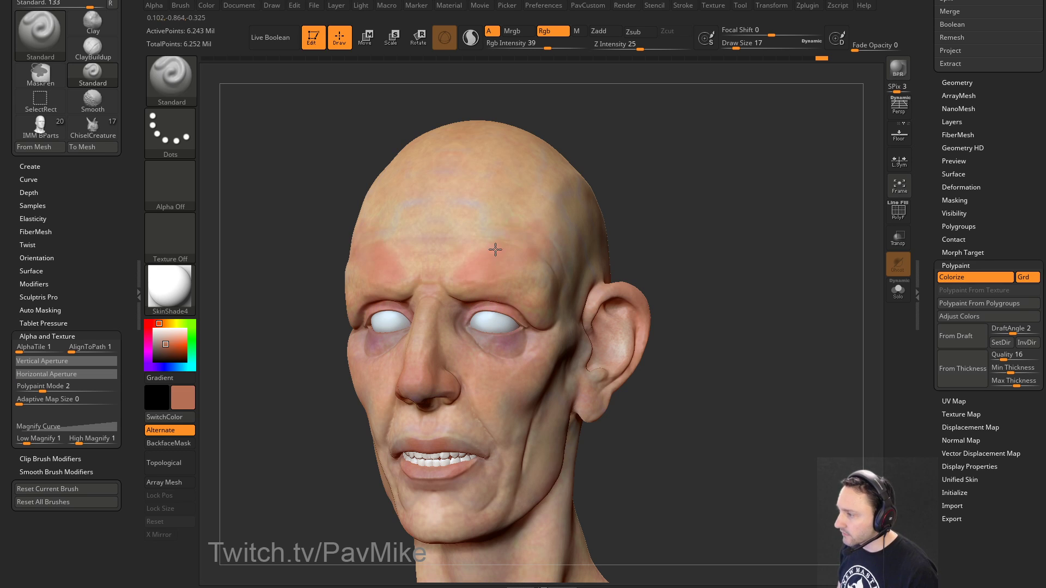
{"action": "right_click_drag", "start_coordinate": [495, 249], "coordinate": [687, 243]}
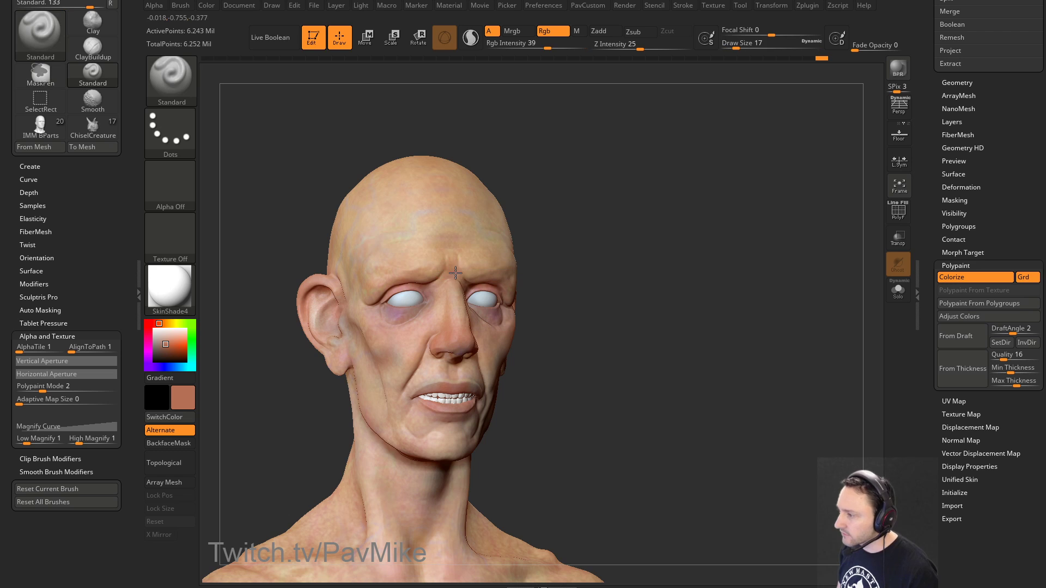
{"action": "key", "text": "s"}
{"action": "mouse_move", "coordinate": [456, 273]}
{"action": "left_mouse_down"}
{"action": "mouse_move", "coordinate": [402, 271]}
{"action": "mouse_move", "coordinate": [452, 233]}
{"action": "left_mouse_up"}
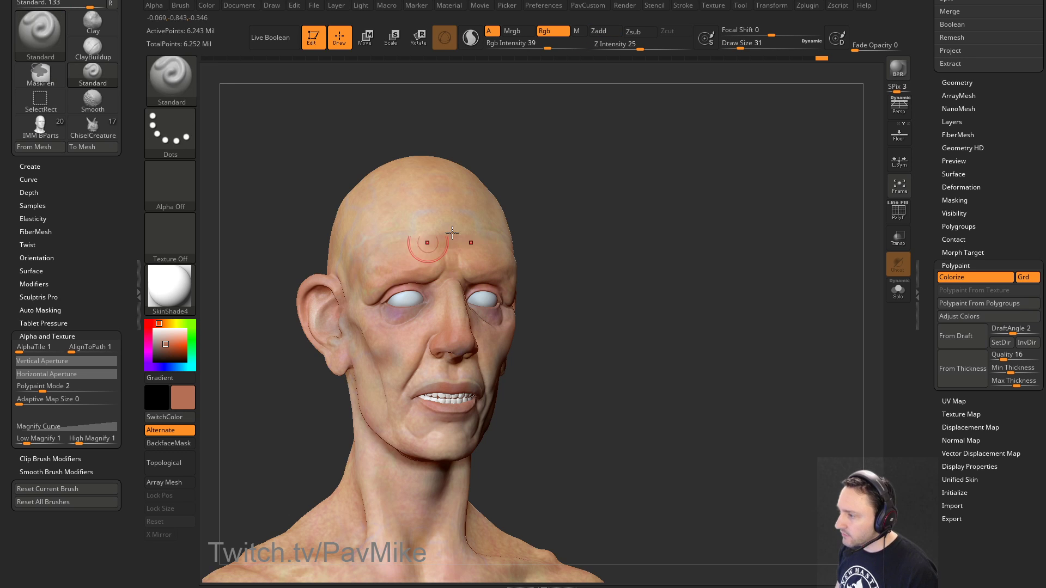
{"action": "mouse_move", "coordinate": [452, 232]}
{"action": "right_mouse_down"}
{"action": "mouse_move", "coordinate": [603, 269]}
{"action": "mouse_move", "coordinate": [613, 194]}
{"action": "mouse_move", "coordinate": [609, 215]}
{"action": "right_mouse_up"}
Step: Give the Standard brush the DragRect stroke and Alpha 22
{"action": "left_click", "coordinate": [174, 131]}
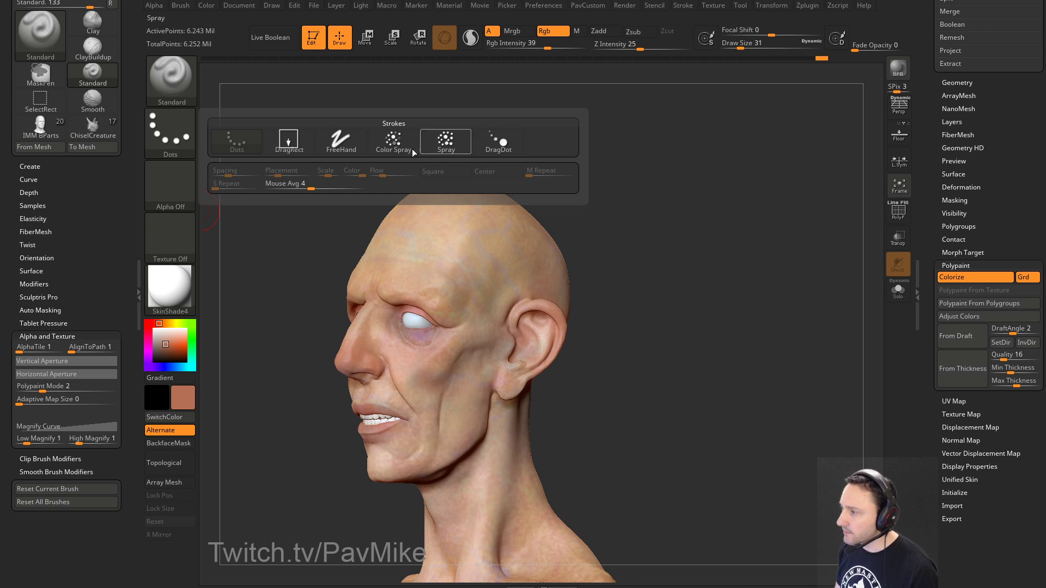
{"action": "left_click", "coordinate": [288, 140]}
{"action": "left_click", "coordinate": [170, 185]}
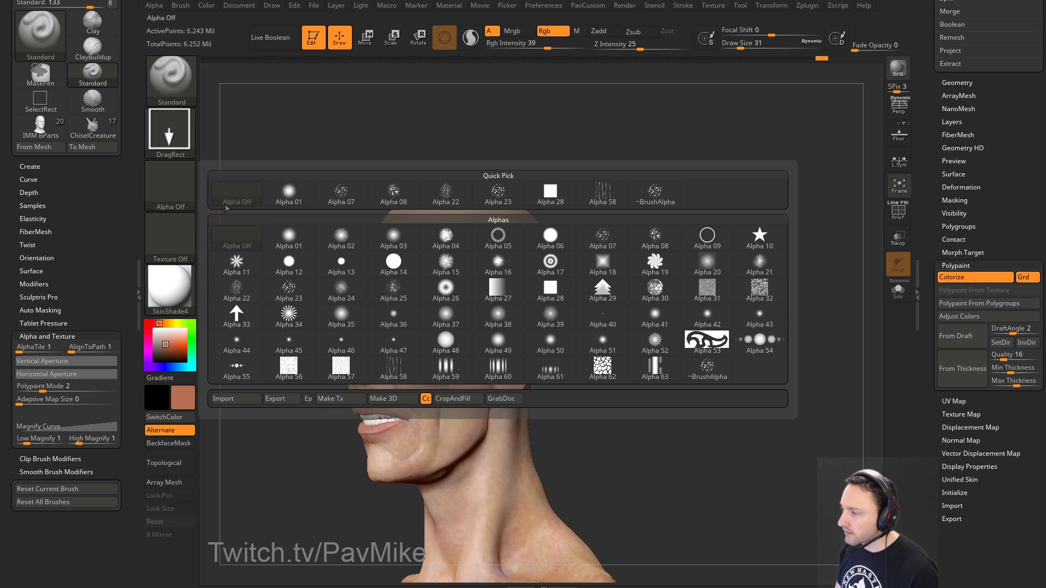
{"action": "left_click", "coordinate": [439, 201]}
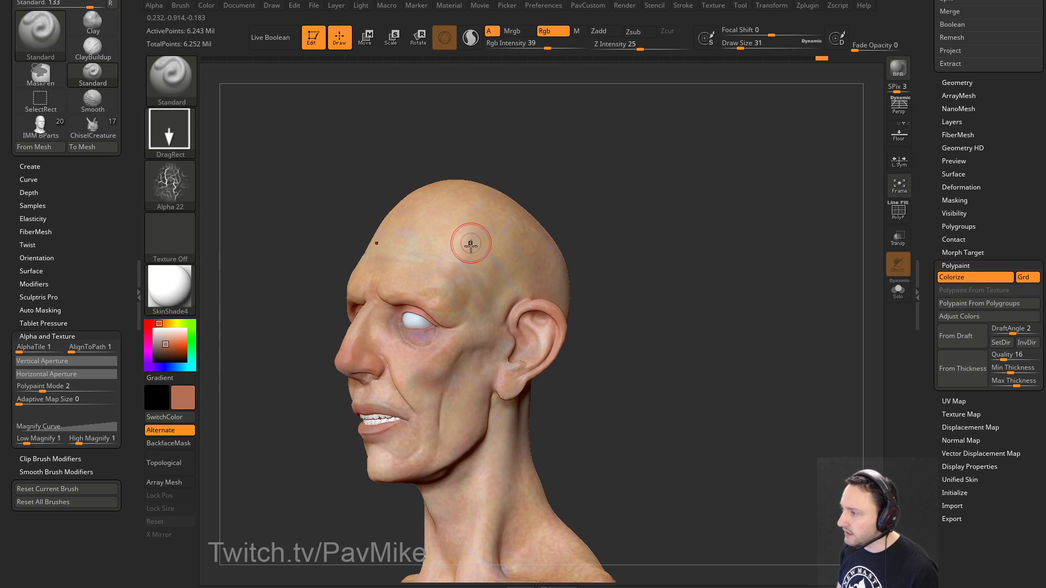
Step: Look through the available textures for the brush without assigning one
{"action": "left_click", "coordinate": [196, 246]}
{"action": "left_click", "coordinate": [184, 240]}
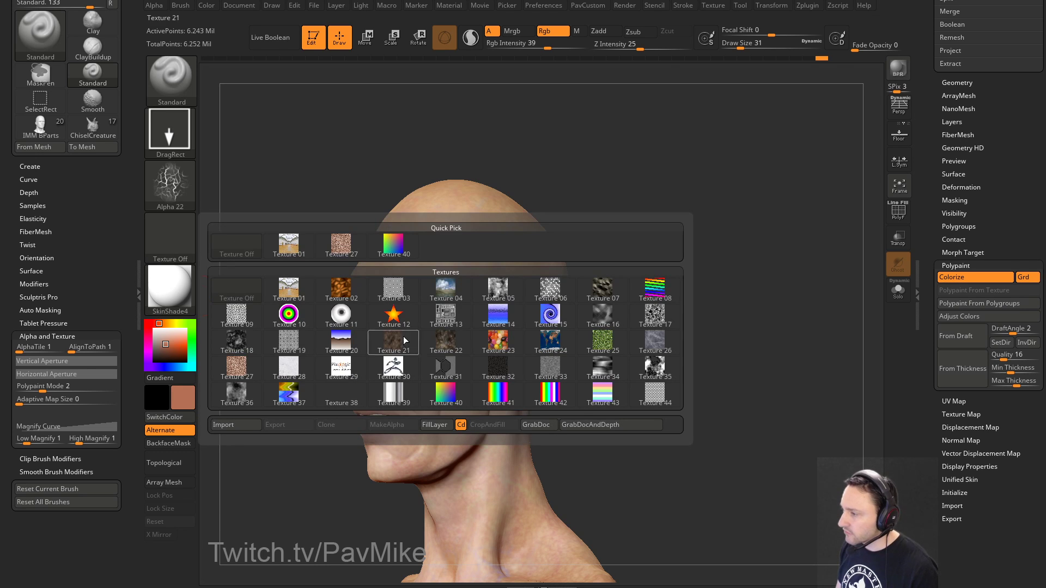
{"action": "left_click_drag", "start_coordinate": [612, 210], "coordinate": [680, 236]}
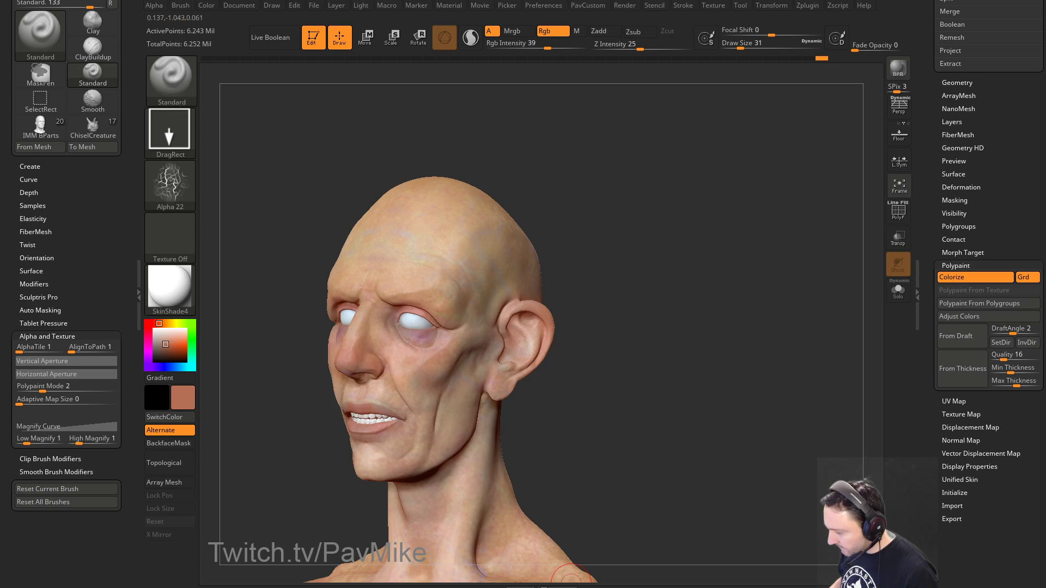
Step: Switch to ArtStation, open the ZBrush 2020 What's New Series artwork and look through its embedded videos
{"action": "key", "text": "alt+Tab"}
{"action": "scroll", "coordinate": [322, 255], "scroll_direction": "down", "scroll_amount": 4}
{"action": "left_click", "coordinate": [321, 255]}
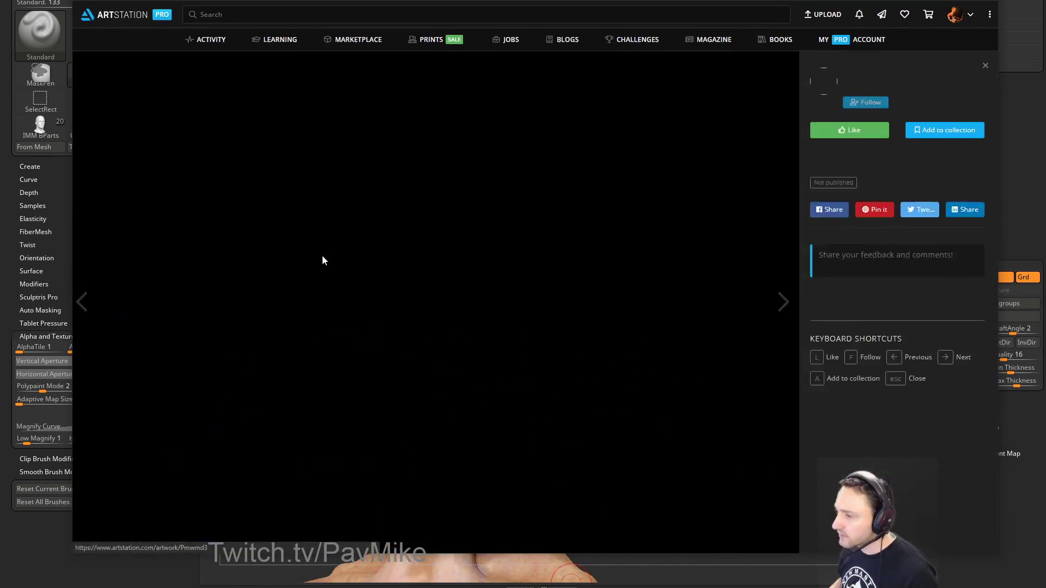
{"action": "scroll", "coordinate": [439, 322], "scroll_direction": "down", "scroll_amount": 5}
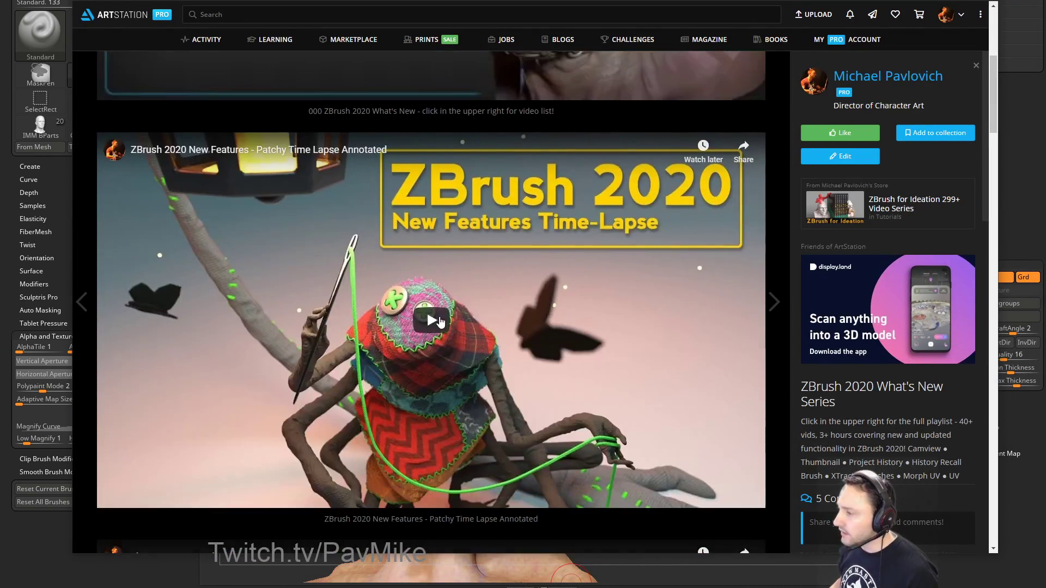
{"action": "scroll", "coordinate": [441, 322], "scroll_direction": "up", "scroll_amount": 5}
{"action": "scroll", "coordinate": [543, 211], "scroll_direction": "down", "scroll_amount": 10}
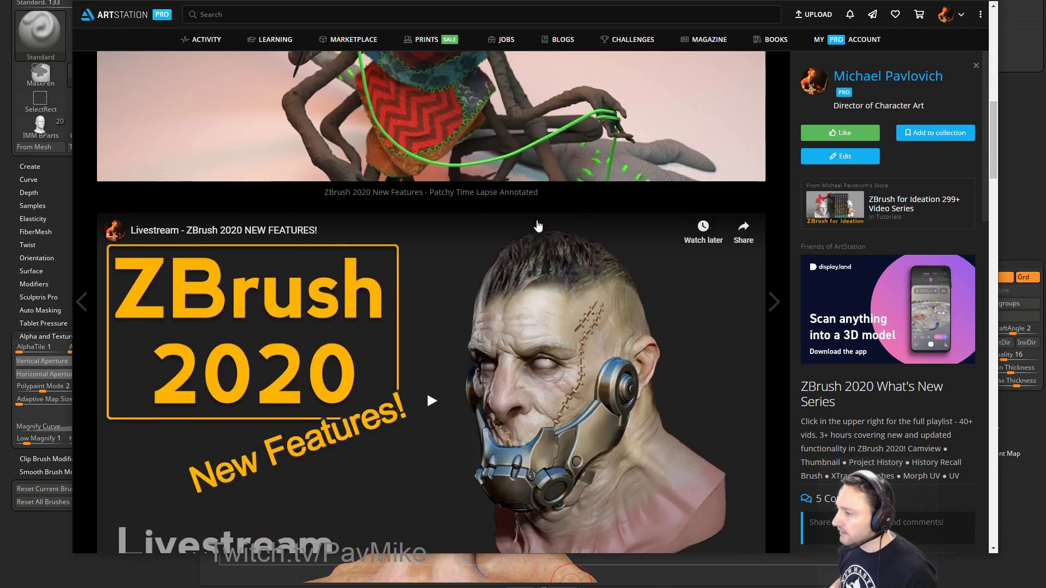
{"action": "scroll", "coordinate": [538, 226], "scroll_direction": "down", "scroll_amount": 7}
{"action": "scroll", "coordinate": [539, 240], "scroll_direction": "up", "scroll_amount": 5}
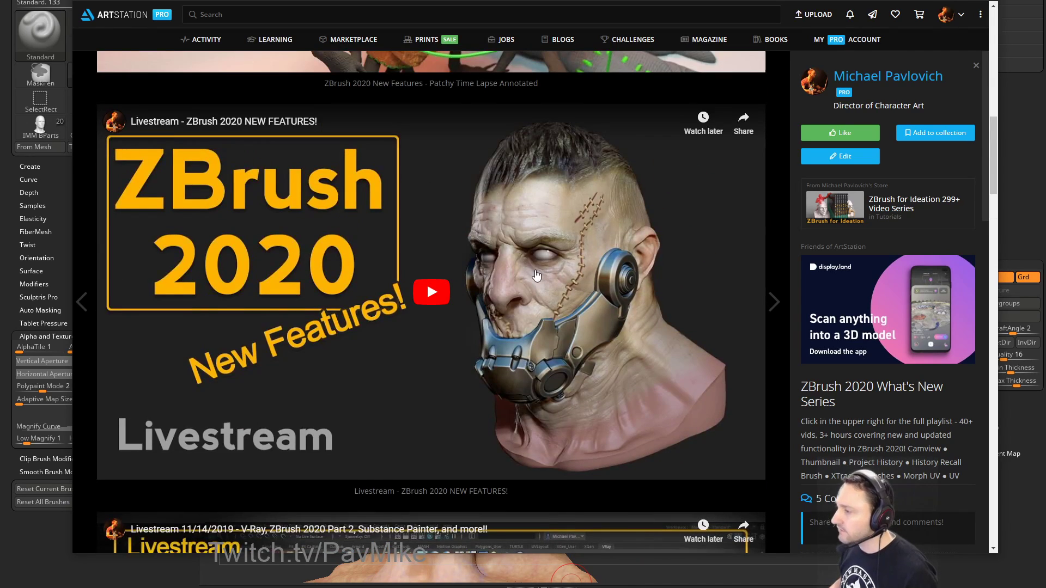
Step: Open the intro video's playlist and browse it for the entries on painting with alphas and texturing
{"action": "scroll", "coordinate": [537, 275], "scroll_direction": "up", "scroll_amount": 10}
{"action": "left_click", "coordinate": [749, 72]}
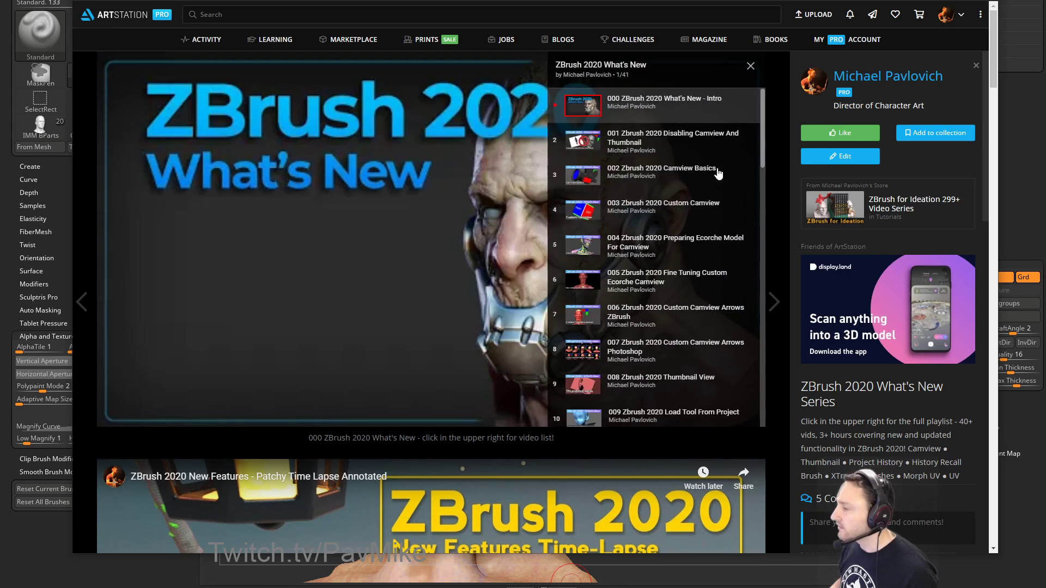
{"action": "scroll", "coordinate": [708, 186], "scroll_direction": "down", "scroll_amount": 12}
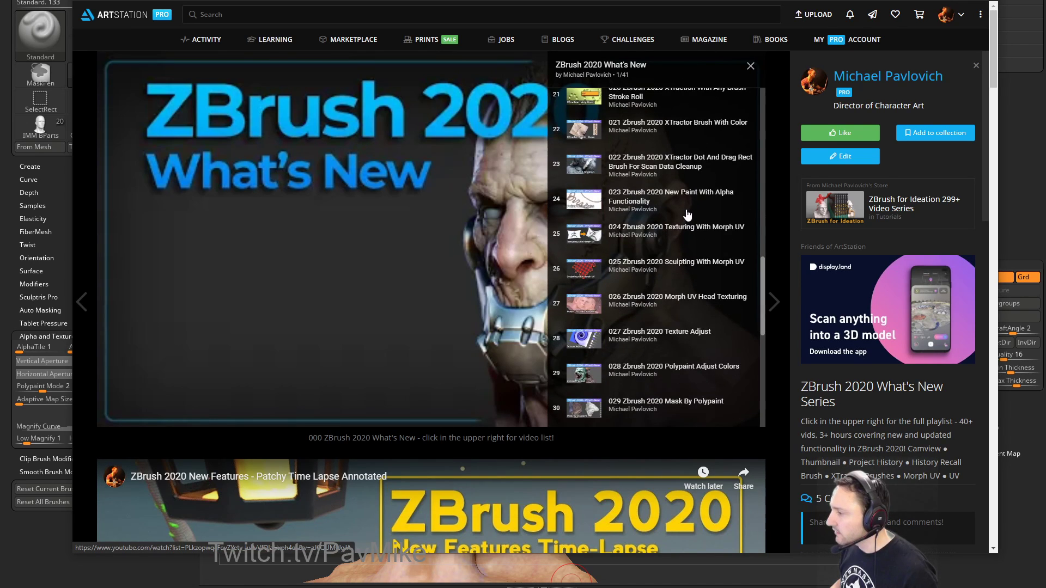
Step: Browse the rest of the ZBrush 2020 What's New playlist through to its final entry and close the video list
{"action": "scroll", "coordinate": [687, 215], "scroll_direction": "up", "scroll_amount": 3}
{"action": "scroll", "coordinate": [687, 214], "scroll_direction": "down", "scroll_amount": 6}
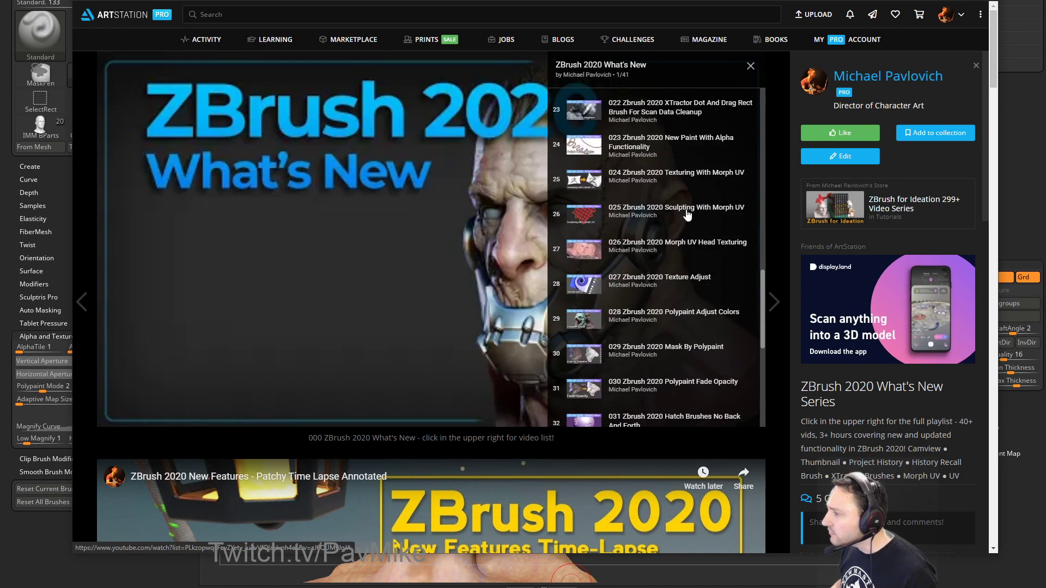
{"action": "scroll", "coordinate": [659, 199], "scroll_direction": "up", "scroll_amount": 3}
{"action": "scroll", "coordinate": [664, 188], "scroll_direction": "down", "scroll_amount": 3}
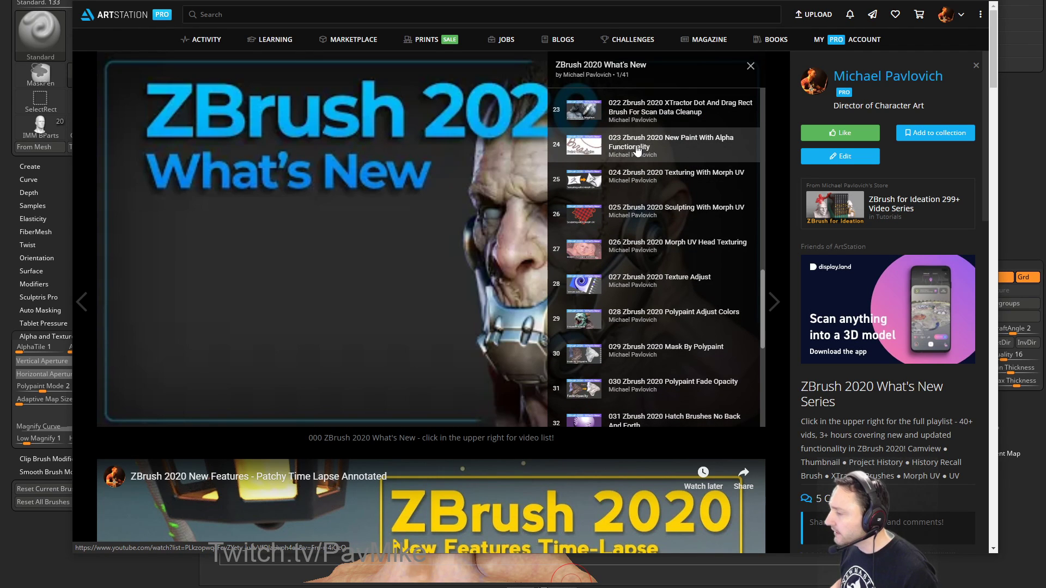
{"action": "scroll", "coordinate": [637, 149], "scroll_direction": "down", "scroll_amount": 9}
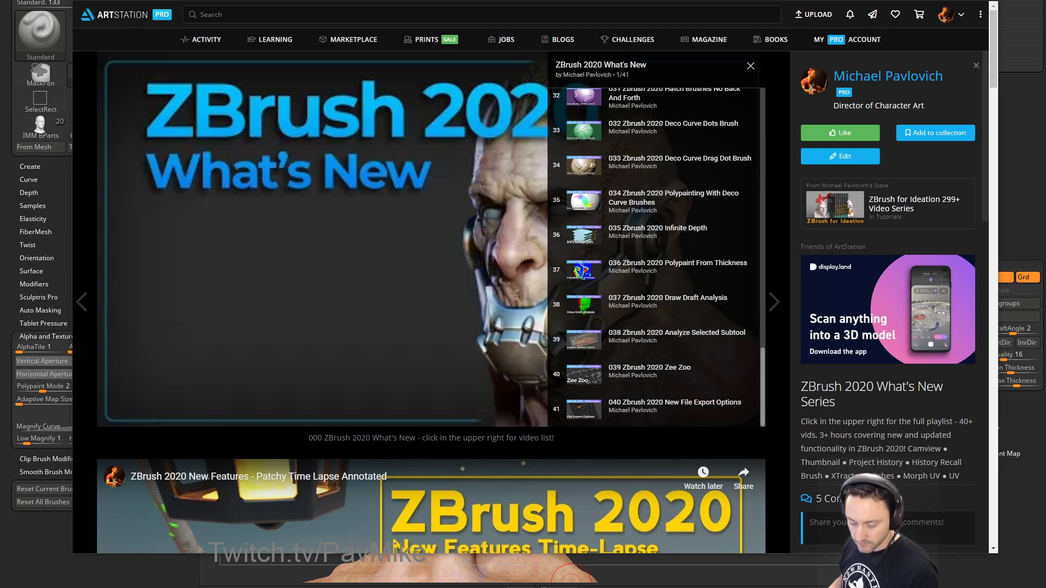
{"action": "left_click", "coordinate": [750, 68]}
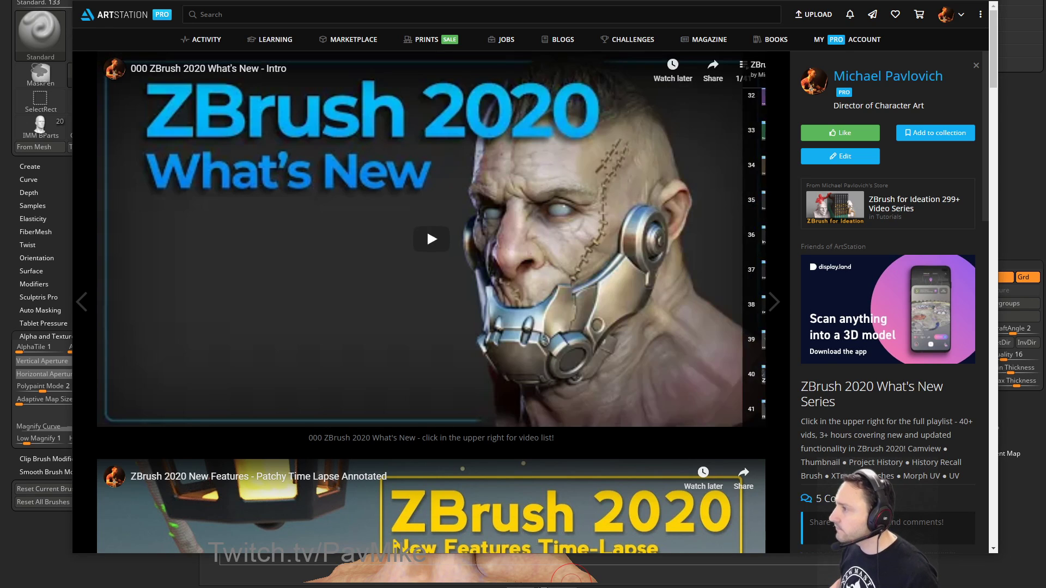
Step: Switch back to ZBrush and view the whole painted figure from the front
{"action": "mouse_move", "coordinate": [512, 0]}
{"action": "left_mouse_down"}
{"action": "mouse_move", "coordinate": [651, 434]}
{"action": "mouse_move", "coordinate": [570, 584]}
{"action": "left_mouse_up"}
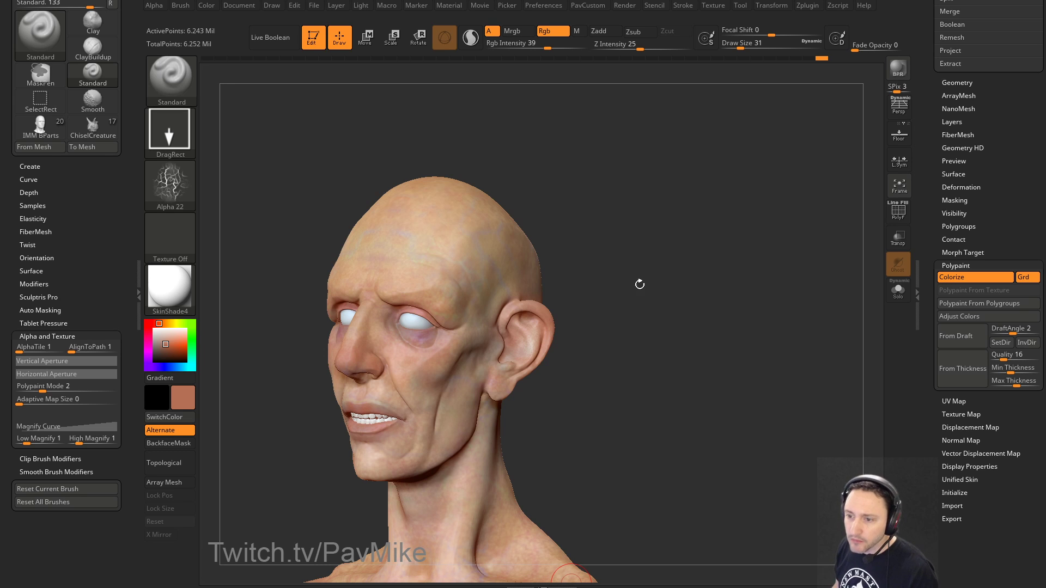
{"action": "left_click_drag", "start_coordinate": [703, 278], "coordinate": [526, 282]}
{"action": "left_click_drag", "start_coordinate": [643, 320], "coordinate": [567, 336]}
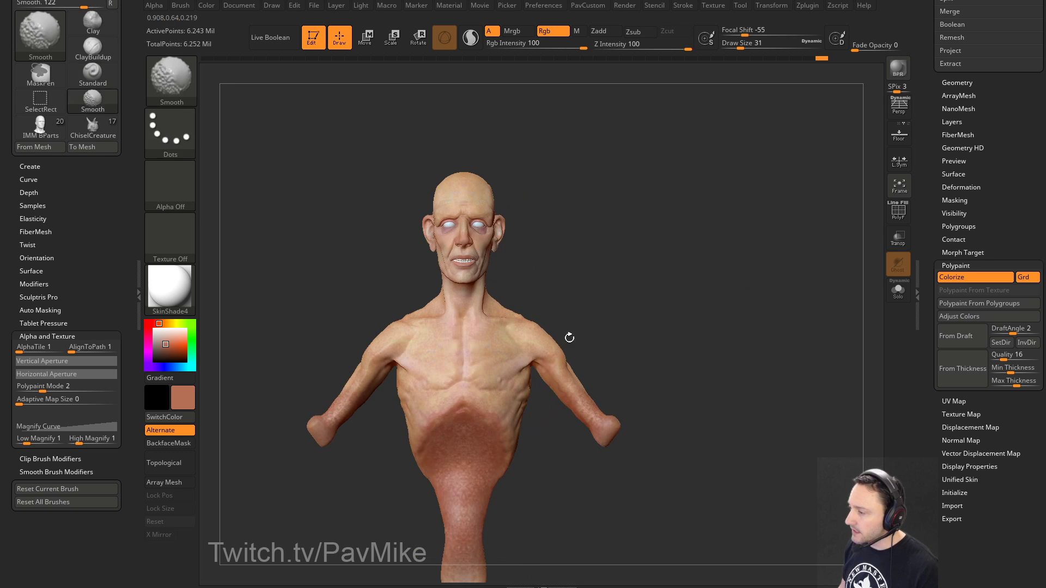
Step: Switch to the Chrome browser and open the bookmarked Pavlovich Workshop playlist in a new tab
{"action": "left_click_drag", "start_coordinate": [660, 312], "coordinate": [612, 308]}
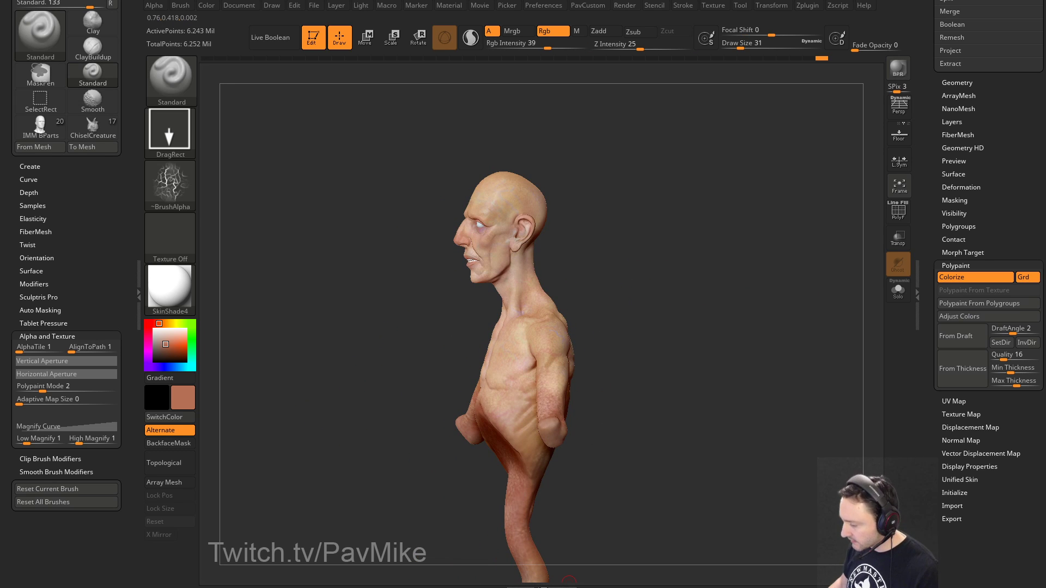
{"action": "left_click_drag", "start_coordinate": [568, 582], "coordinate": [399, 10]}
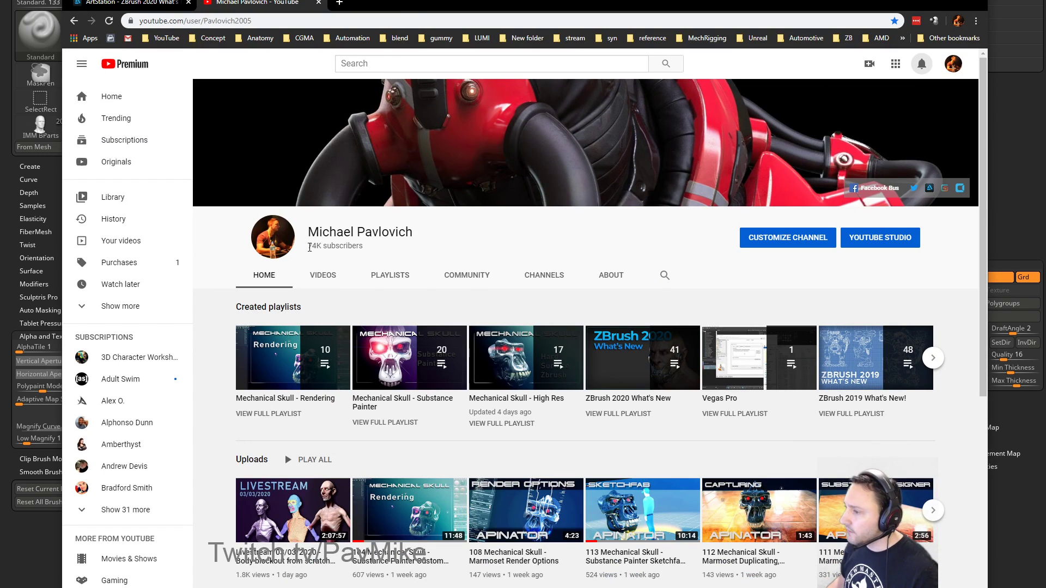
{"action": "left_click_drag", "start_coordinate": [309, 246], "coordinate": [361, 248]}
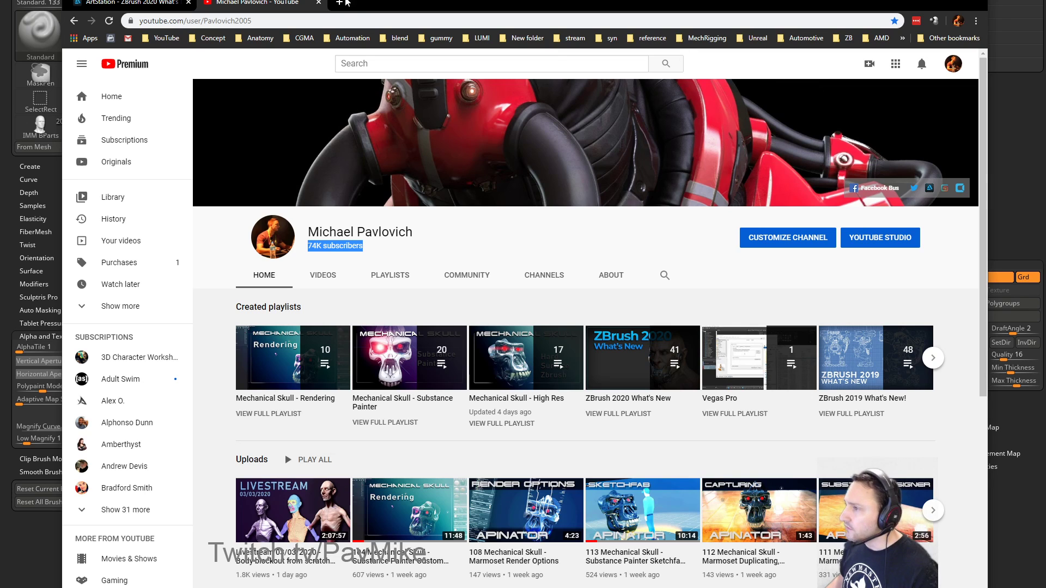
{"action": "left_click", "coordinate": [344, 2]}
{"action": "left_click", "coordinate": [573, 38]}
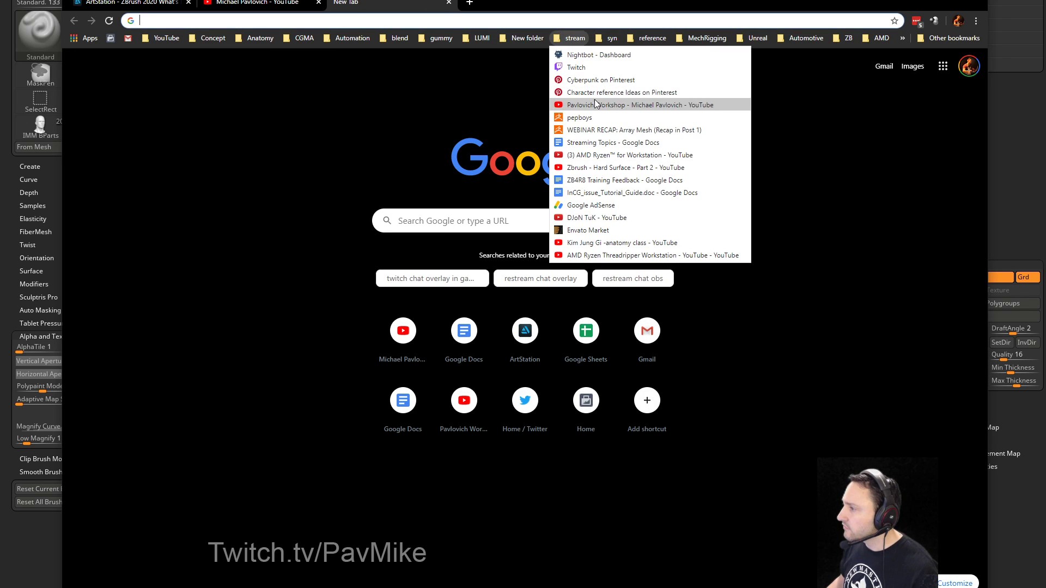
{"action": "left_click", "coordinate": [593, 105]}
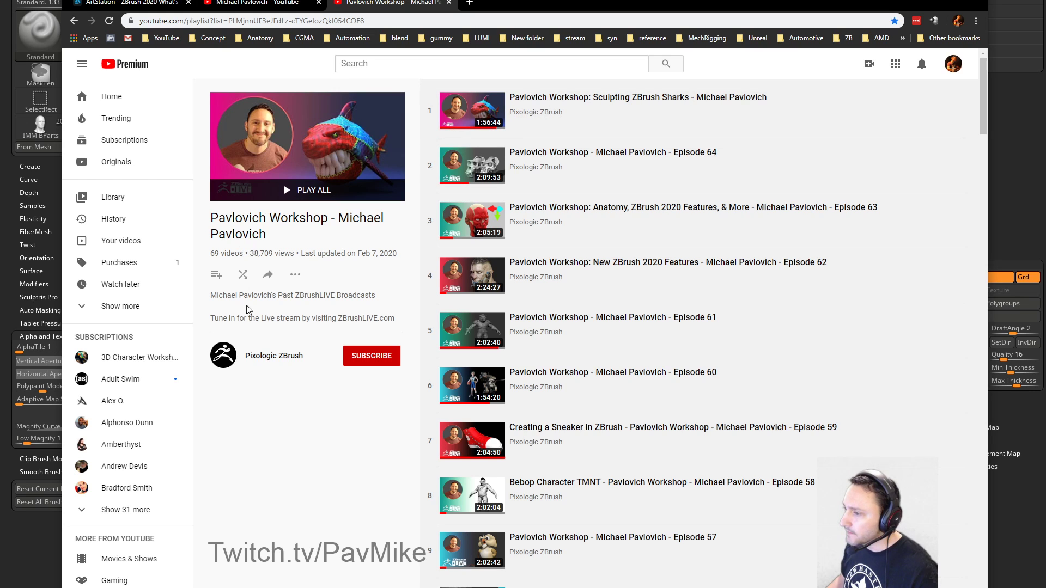
Step: Go to the Pixologic ZBrush channel and open The Lion King presentation from ZBrush Summit 2019
{"action": "left_click", "coordinate": [256, 358]}
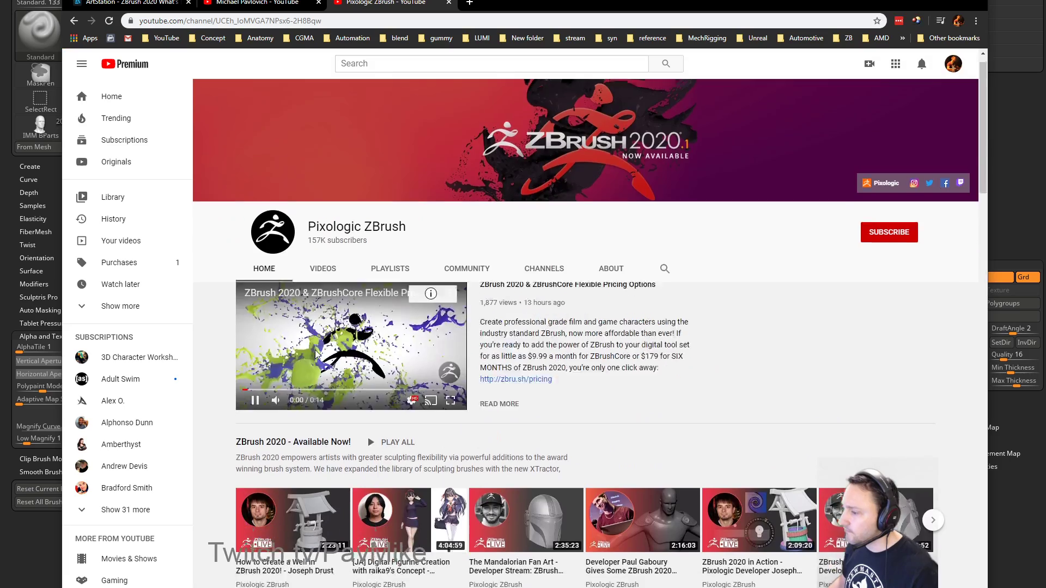
{"action": "scroll", "coordinate": [213, 338], "scroll_direction": "down", "scroll_amount": 1}
{"action": "scroll", "coordinate": [213, 338], "scroll_direction": "down", "scroll_amount": 9}
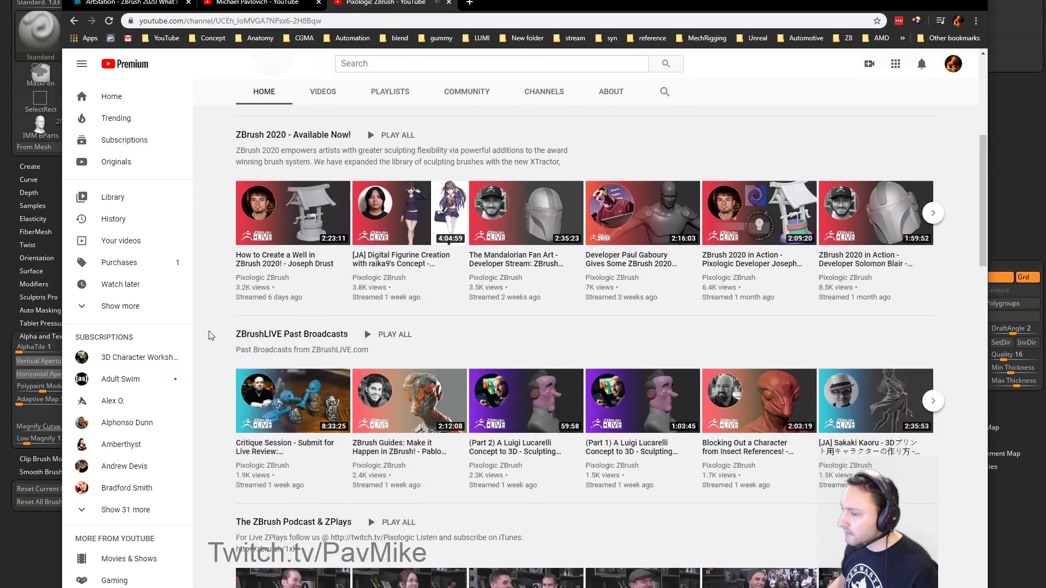
{"action": "scroll", "coordinate": [208, 332], "scroll_direction": "down", "scroll_amount": 9}
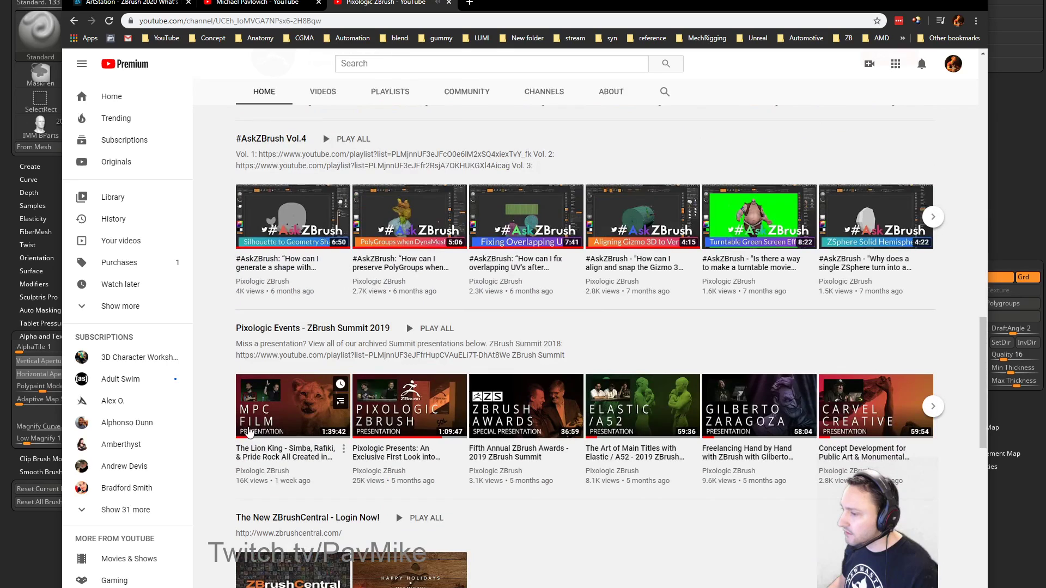
{"action": "left_click", "coordinate": [264, 447]}
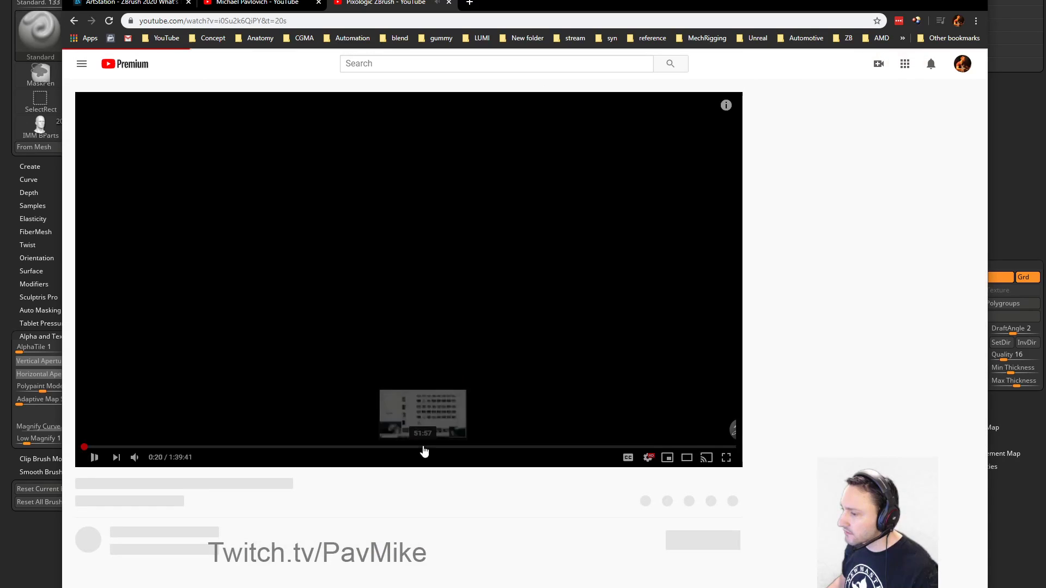
Step: Mute the Lion King video and pause it at the wrinkled head sculpt at 36:13
{"action": "scroll", "coordinate": [228, 465], "scroll_direction": "down", "scroll_amount": 1}
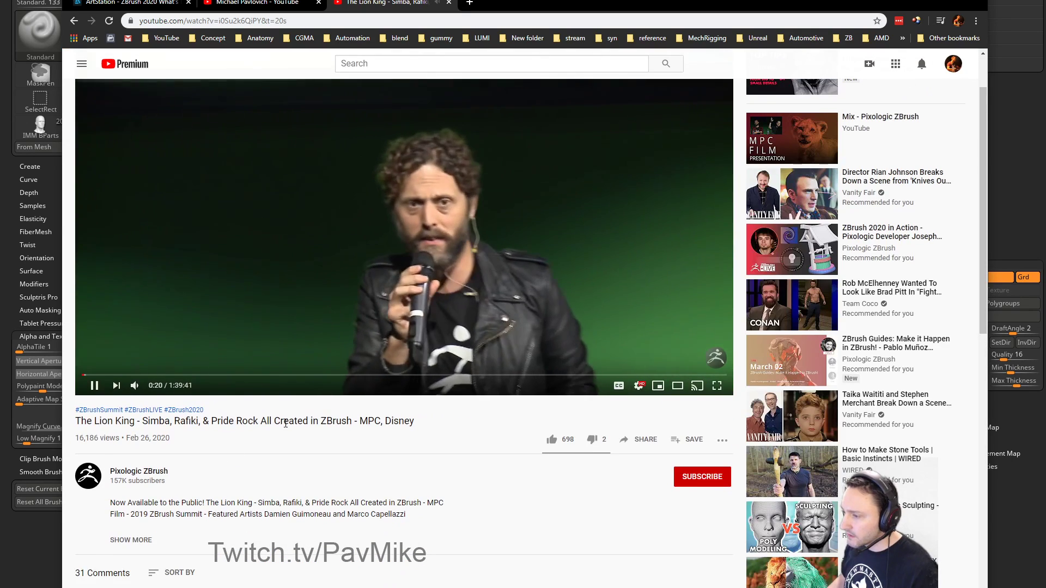
{"action": "left_click", "coordinate": [133, 388]}
{"action": "left_click", "coordinate": [336, 373]}
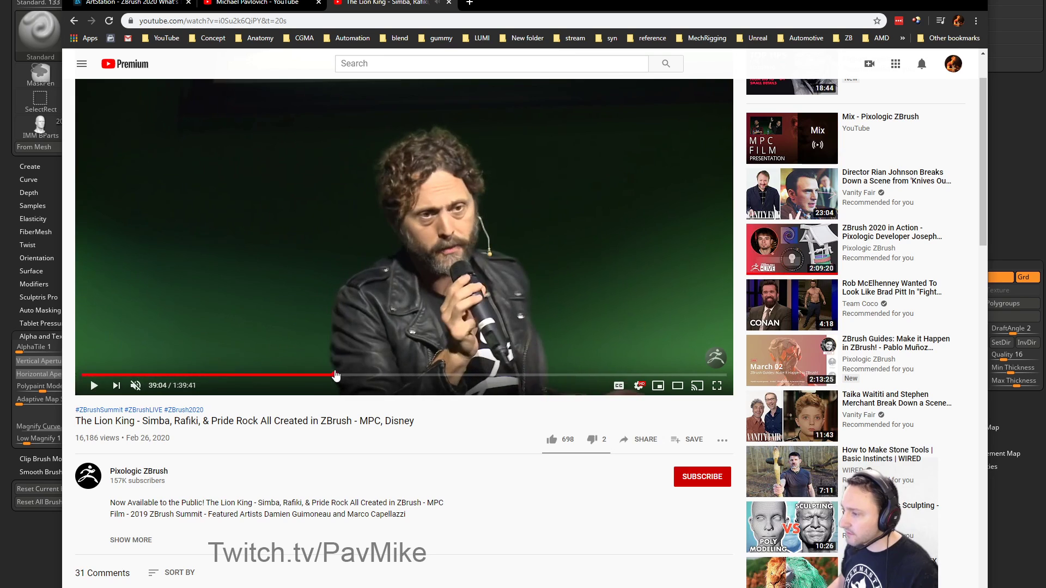
{"action": "left_click", "coordinate": [307, 373]}
{"action": "left_click", "coordinate": [297, 374]}
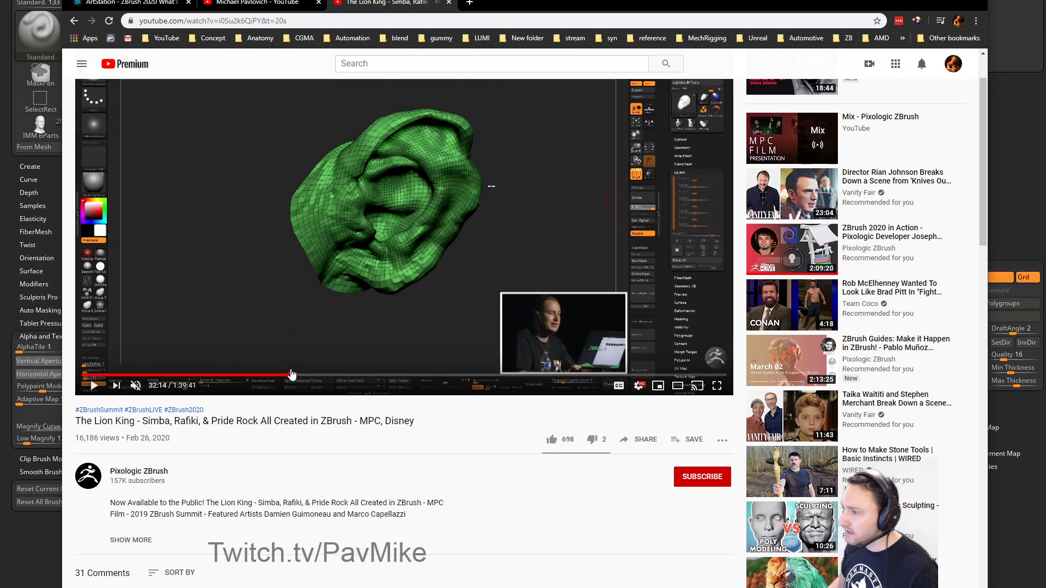
{"action": "left_click", "coordinate": [284, 375]}
{"action": "left_click", "coordinate": [303, 374]}
{"action": "left_click", "coordinate": [315, 375]}
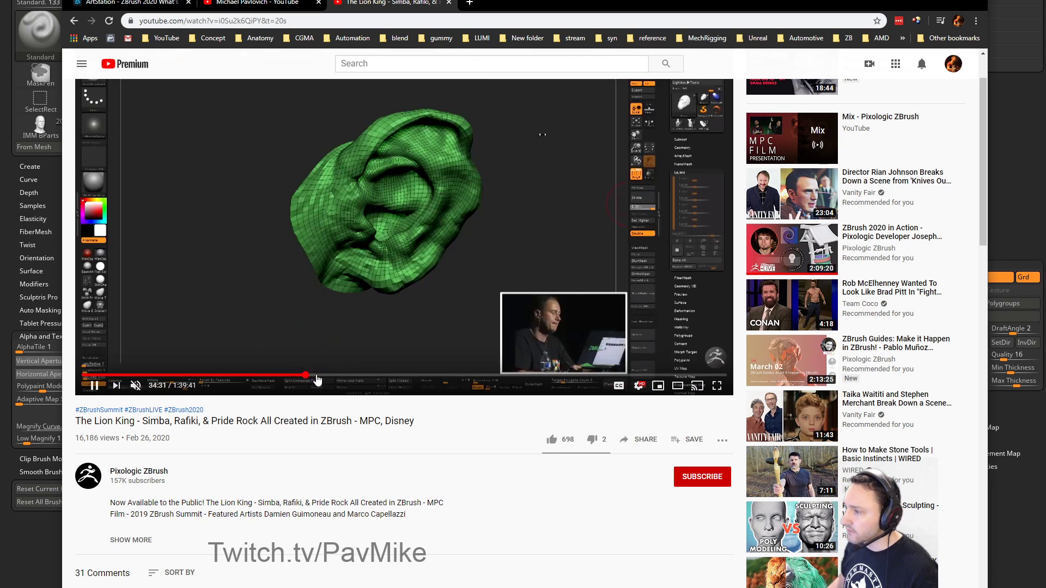
{"action": "left_click", "coordinate": [94, 385]}
{"action": "left_click", "coordinate": [99, 387]}
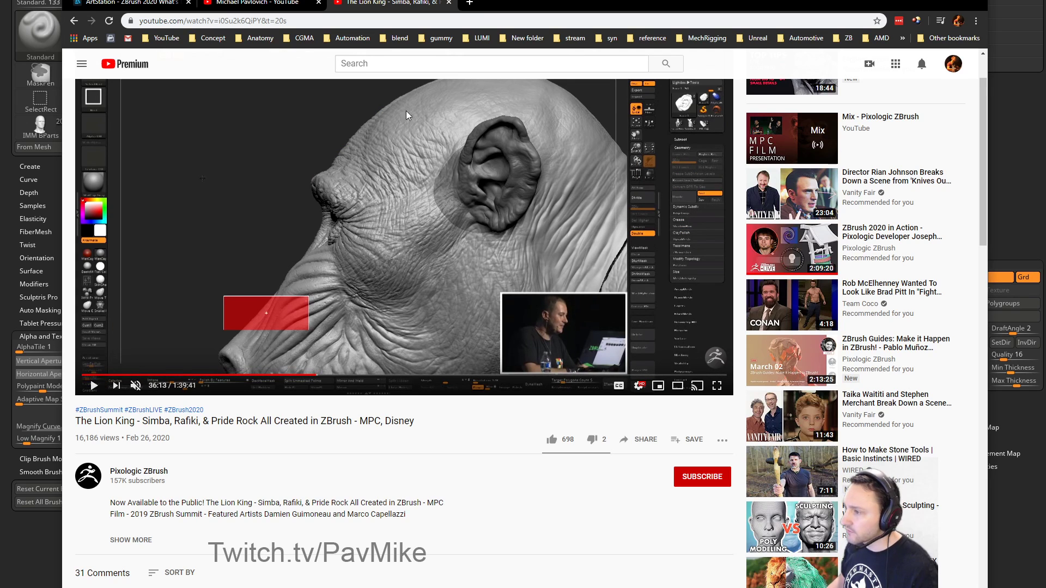
Step: Copy a share link to the video that starts at 36:13
{"action": "left_click", "coordinate": [642, 439]}
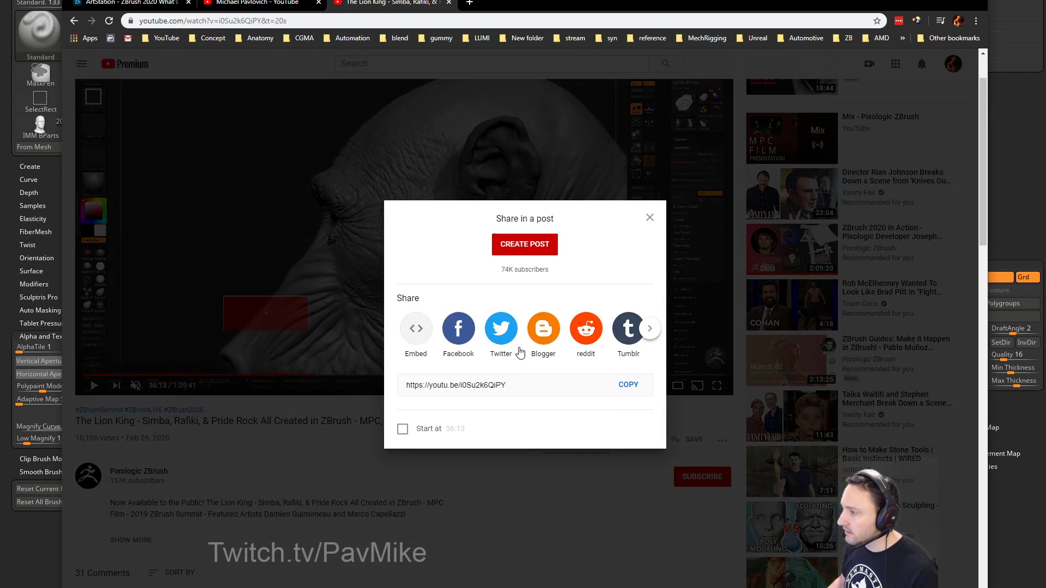
{"action": "left_click", "coordinate": [412, 428]}
{"action": "left_click", "coordinate": [627, 384]}
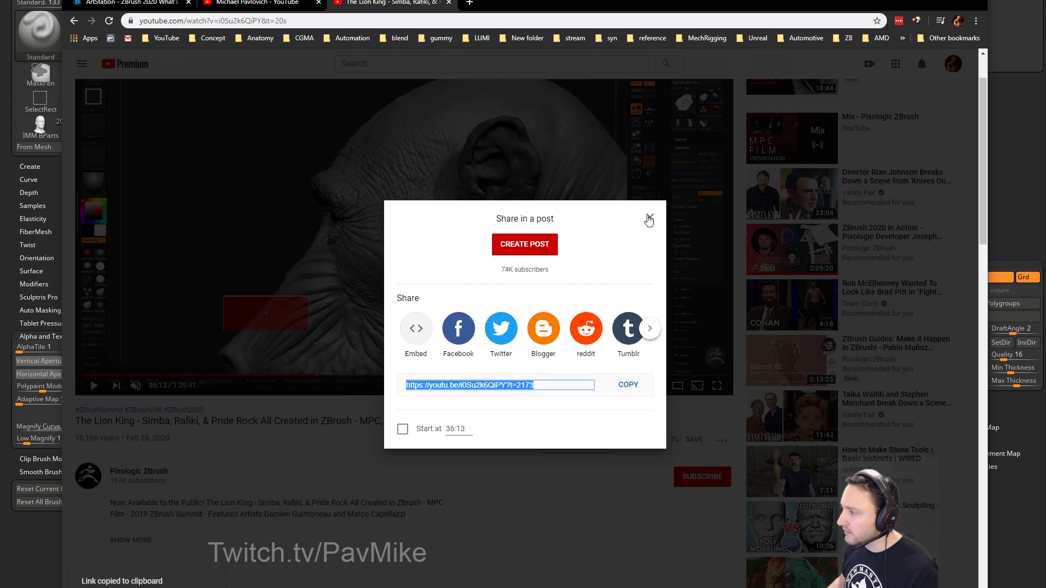
{"action": "left_click", "coordinate": [650, 217]}
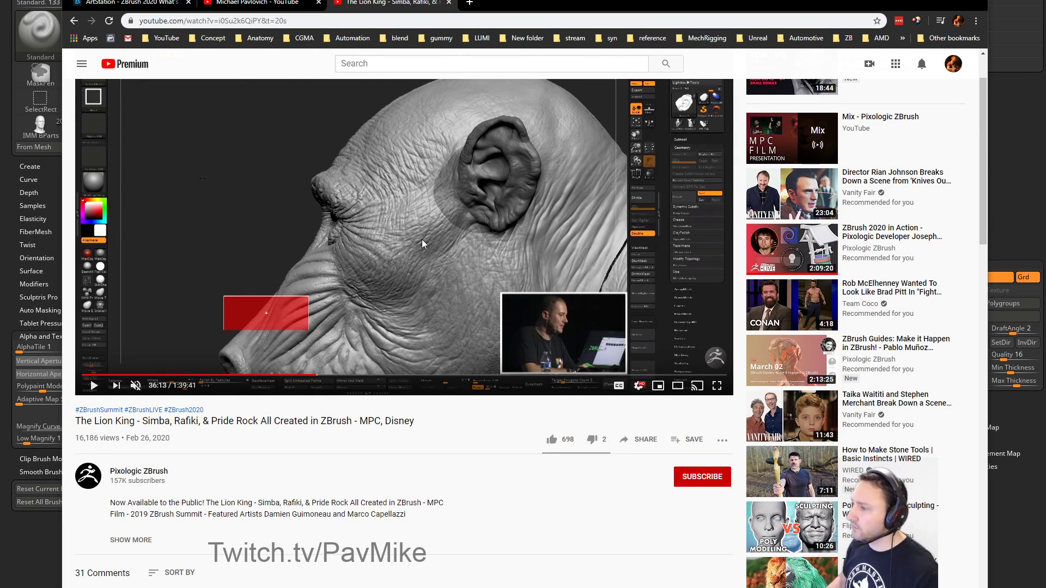
Step: Return to ZBrush and stamp reddish skin mottling on the head and torso using the Standard brush with Alpha 07
{"action": "left_click", "coordinate": [267, 3]}
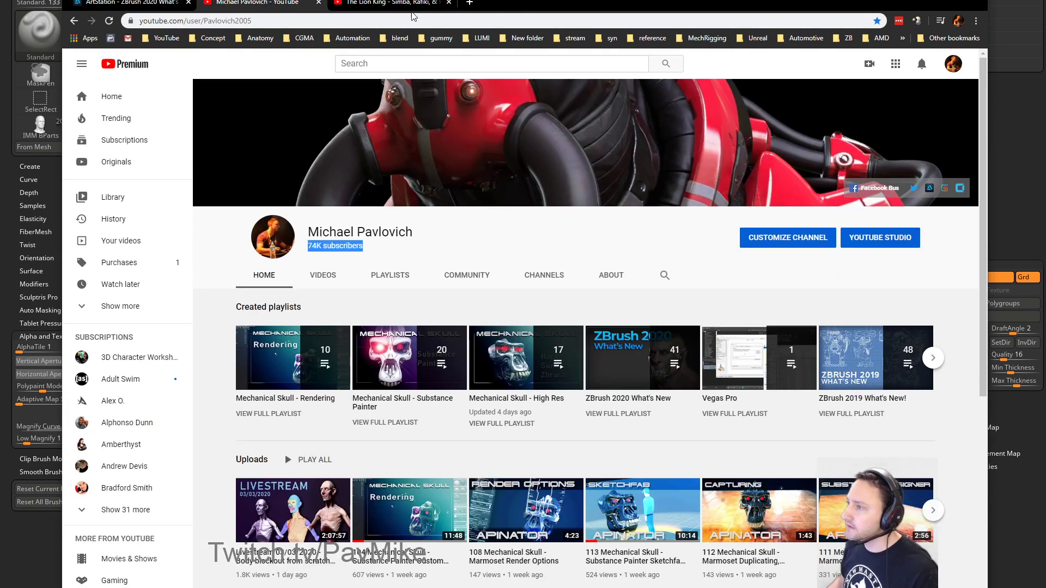
{"action": "left_click_drag", "start_coordinate": [522, 5], "coordinate": [568, 585]}
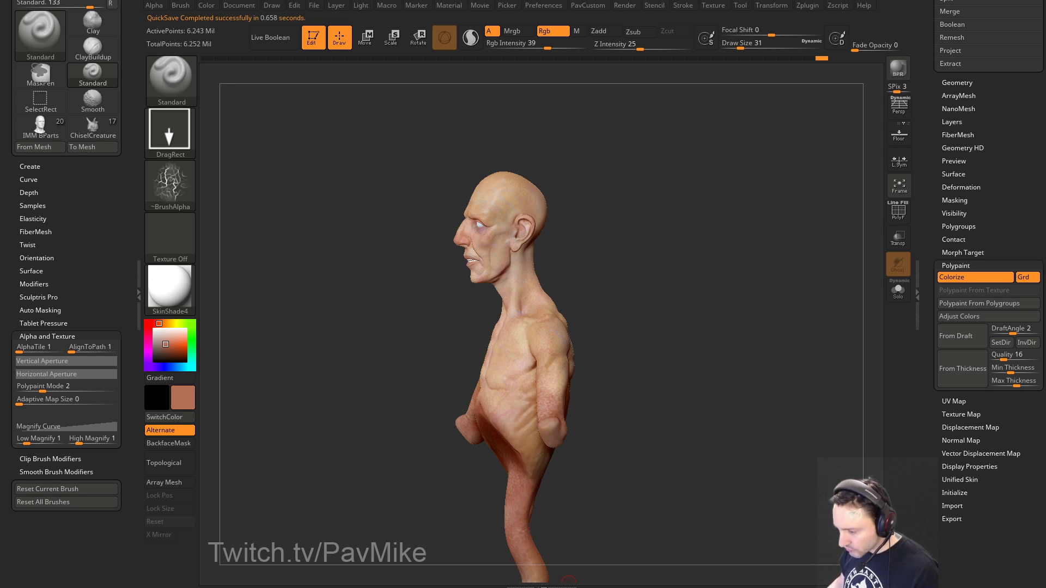
{"action": "mouse_move", "coordinate": [730, 278]}
{"action": "left_mouse_down"}
{"action": "mouse_move", "coordinate": [717, 287]}
{"action": "mouse_move", "coordinate": [786, 299]}
{"action": "mouse_move", "coordinate": [754, 280]}
{"action": "mouse_move", "coordinate": [740, 292]}
{"action": "mouse_move", "coordinate": [770, 292]}
{"action": "mouse_move", "coordinate": [743, 296]}
{"action": "mouse_move", "coordinate": [737, 280]}
{"action": "mouse_move", "coordinate": [766, 299]}
{"action": "mouse_move", "coordinate": [642, 273]}
{"action": "left_mouse_up"}
{"action": "left_click", "coordinate": [170, 185]}
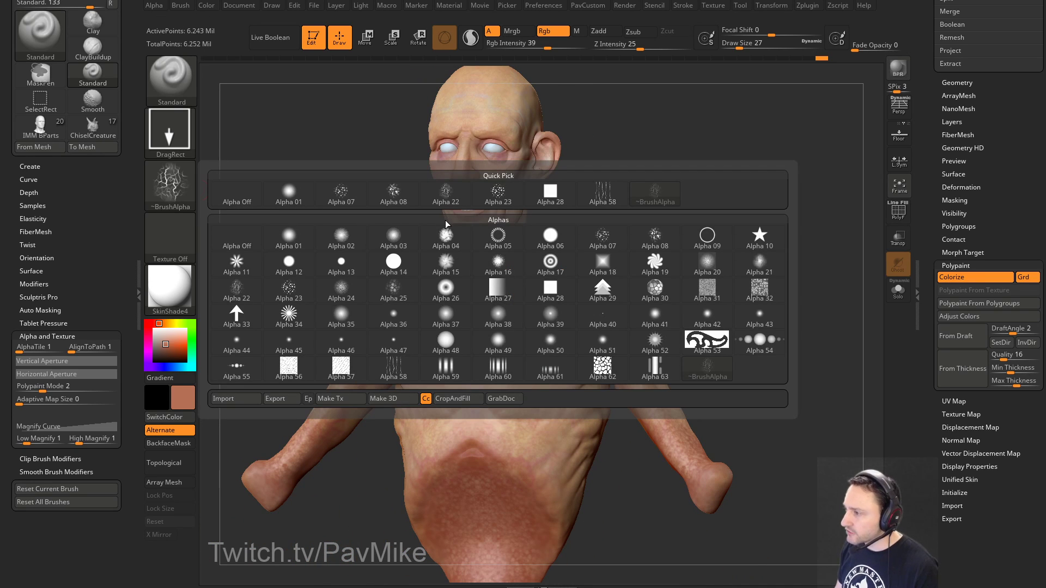
{"action": "left_click", "coordinate": [341, 193]}
{"action": "mouse_move", "coordinate": [698, 203]}
{"action": "left_mouse_down"}
{"action": "mouse_move", "coordinate": [701, 216]}
{"action": "mouse_move", "coordinate": [724, 205]}
{"action": "mouse_move", "coordinate": [716, 210]}
{"action": "left_mouse_up"}
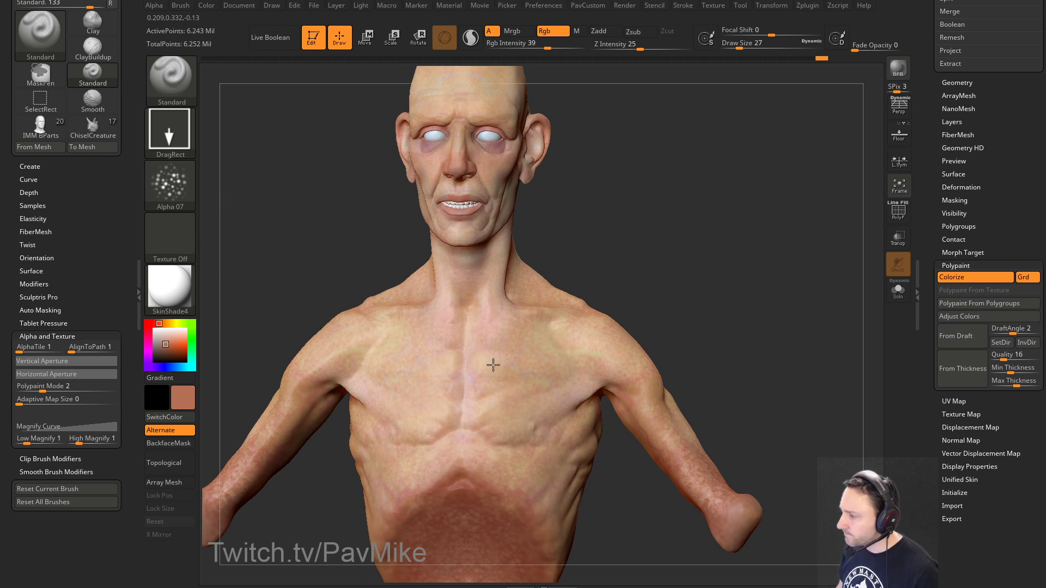
{"action": "left_click_drag", "start_coordinate": [696, 312], "coordinate": [644, 289]}
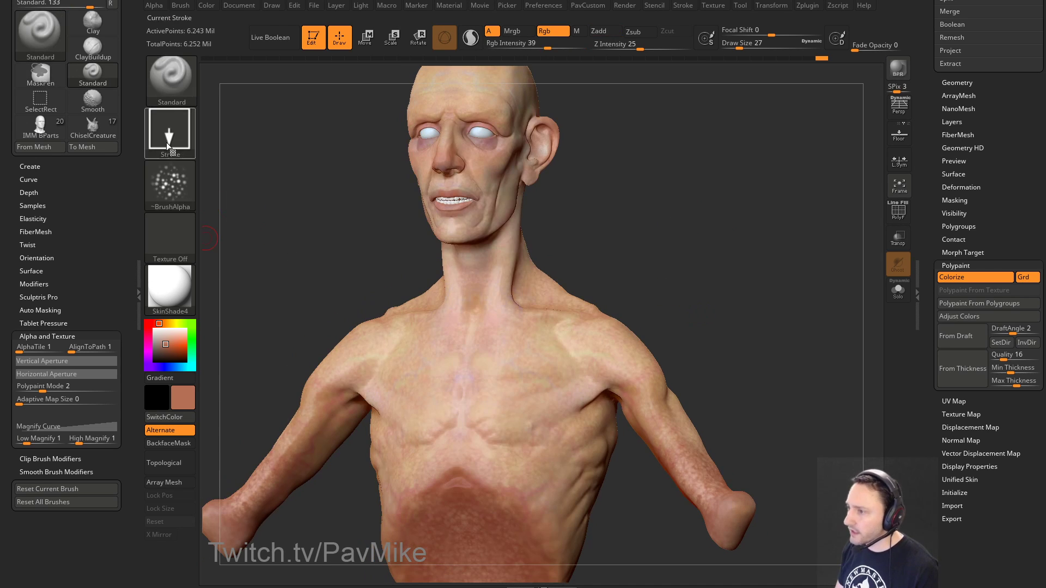
{"action": "left_click", "coordinate": [173, 186]}
{"action": "left_click", "coordinate": [346, 197]}
{"action": "left_click_drag", "start_coordinate": [673, 196], "coordinate": [605, 239], "text": "alt"}
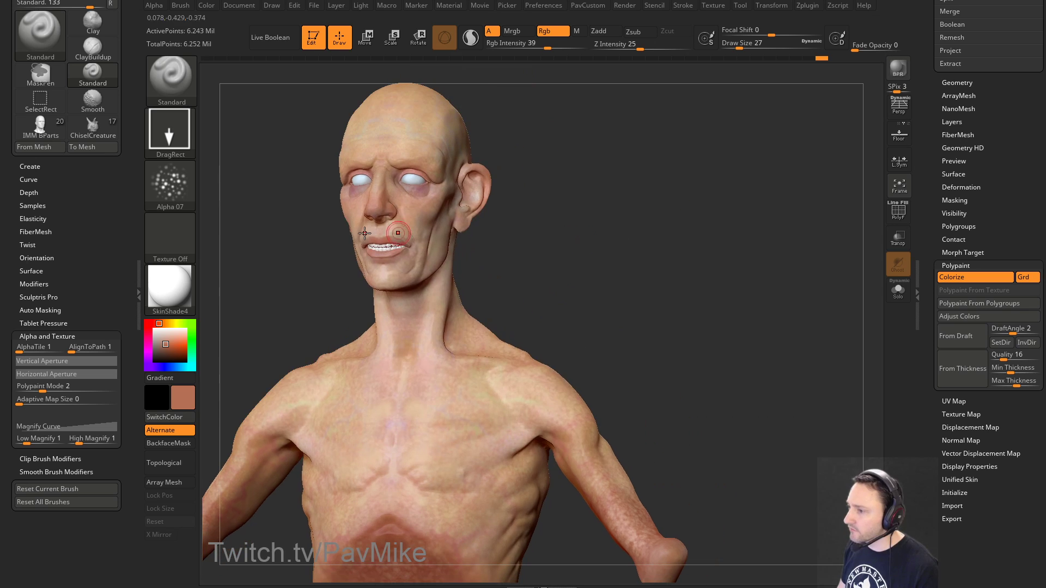
Step: Stamp vein patterns over the head and upper body with Alpha 22, lowering Rgb Intensity to 21
{"action": "left_click", "coordinate": [174, 188]}
{"action": "left_click", "coordinate": [446, 193]}
{"action": "left_click_drag", "start_coordinate": [530, 175], "coordinate": [488, 137]}
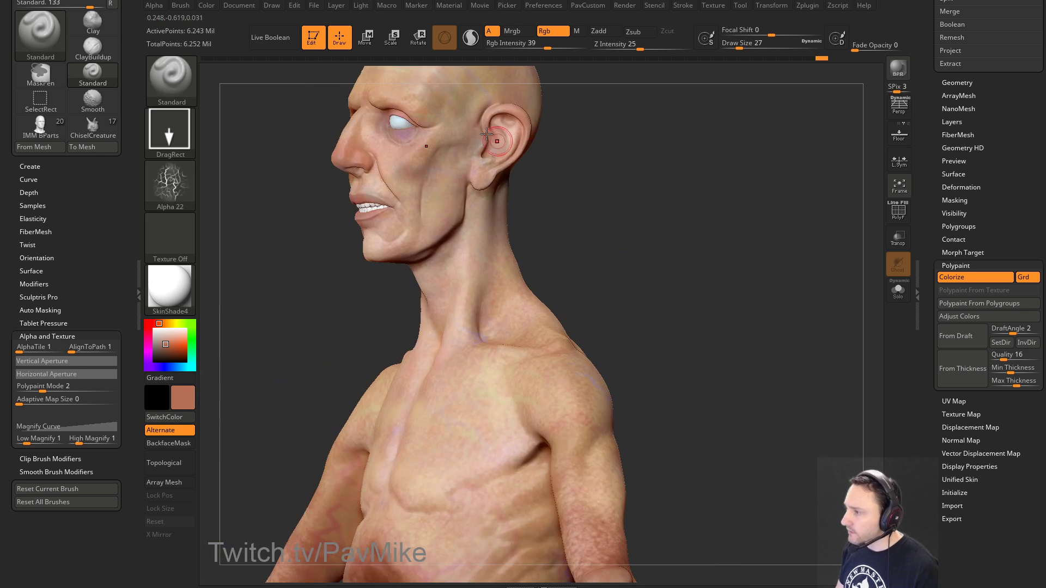
{"action": "left_click_drag", "start_coordinate": [630, 137], "coordinate": [606, 205]}
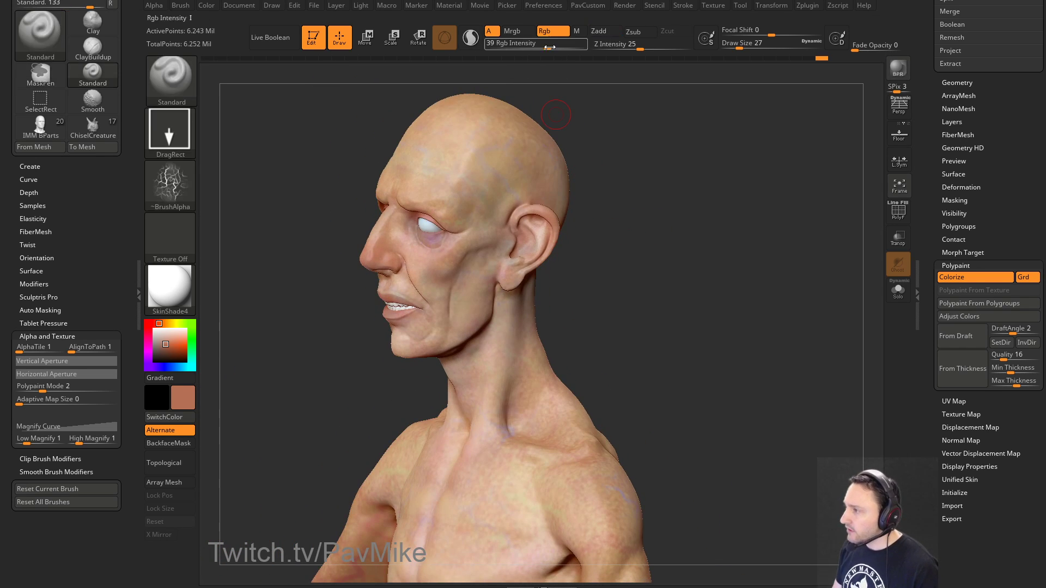
{"action": "left_click_drag", "start_coordinate": [547, 47], "coordinate": [531, 47]}
{"action": "left_click_drag", "start_coordinate": [609, 185], "coordinate": [580, 191]}
{"action": "left_click_drag", "start_coordinate": [654, 217], "coordinate": [636, 209]}
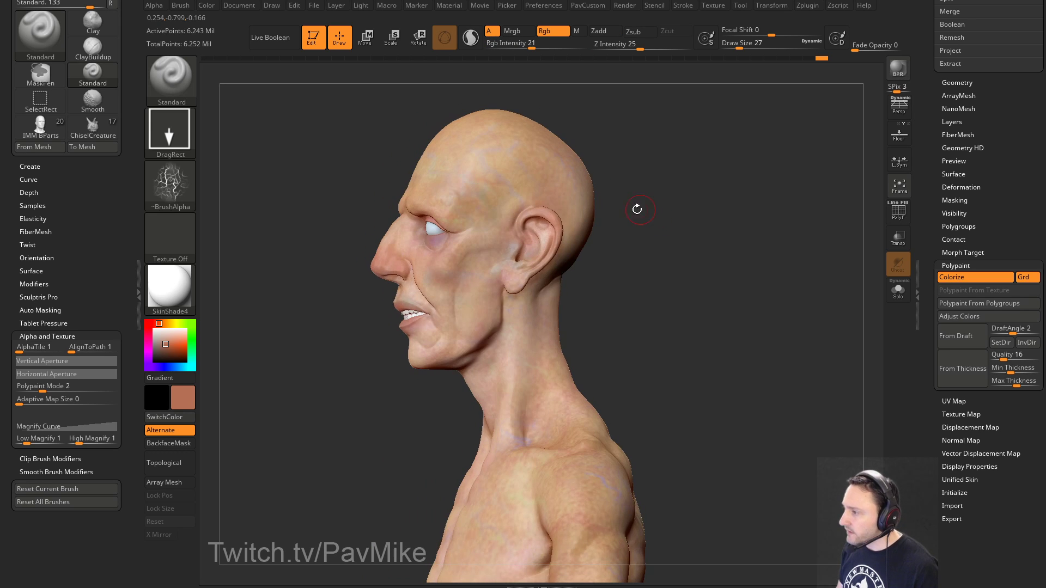
Step: Stamp faint blue veins on the head and neck with Gradient enabled and Rgb Intensity at 11
{"action": "left_click", "coordinate": [164, 378]}
{"action": "left_click", "coordinate": [164, 365]}
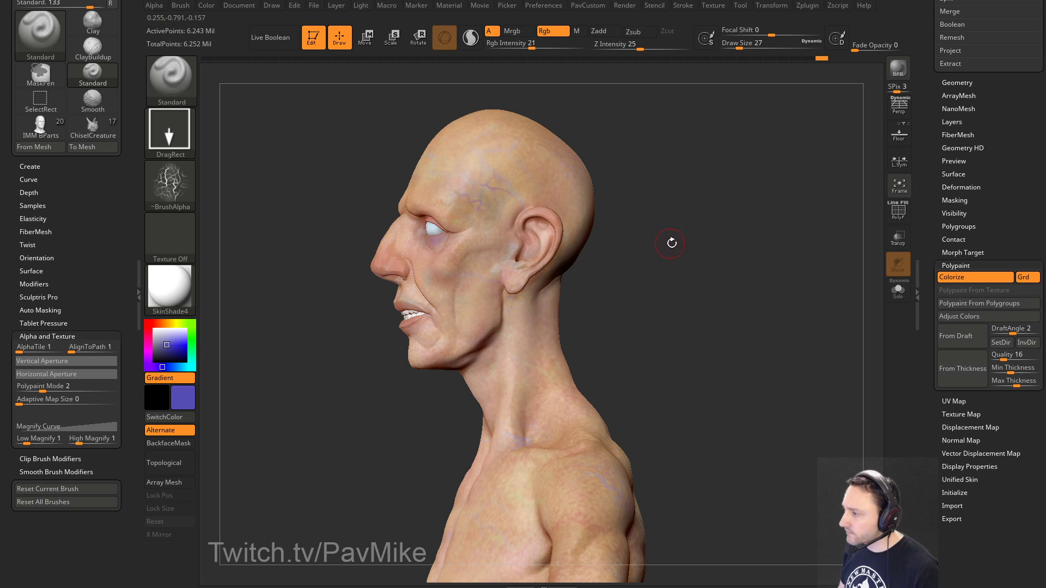
{"action": "left_click_drag", "start_coordinate": [672, 241], "coordinate": [595, 107]}
{"action": "key", "text": "ctrl+z"}
{"action": "left_click_drag", "start_coordinate": [530, 47], "coordinate": [519, 47]}
{"action": "left_click_drag", "start_coordinate": [476, 235], "coordinate": [590, 235]}
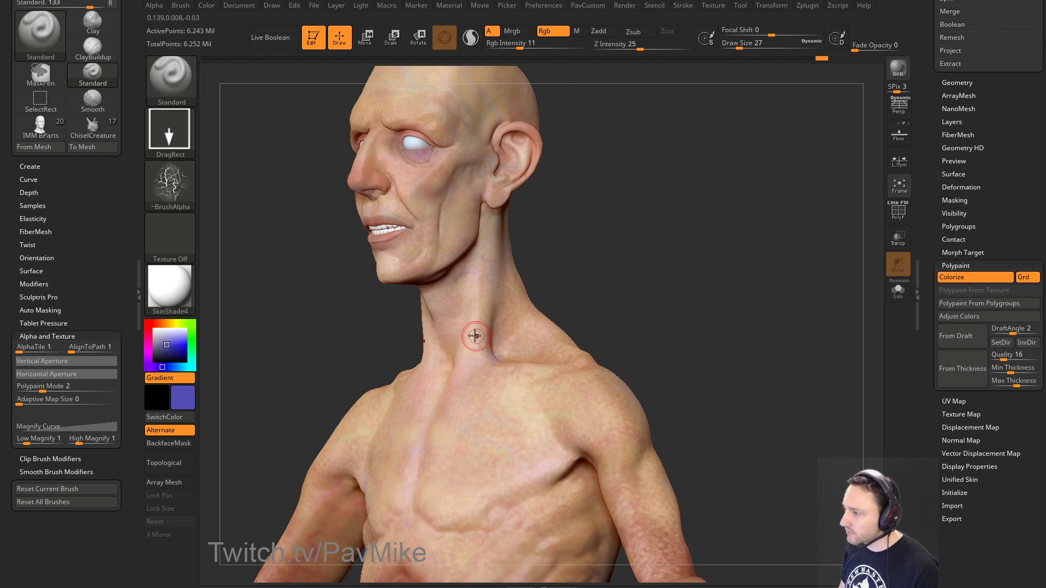
{"action": "left_click_drag", "start_coordinate": [628, 318], "coordinate": [725, 343]}
{"action": "left_click_drag", "start_coordinate": [625, 206], "coordinate": [680, 283]}
Step: Set the Standard brush to Alpha Off and its stroke type to Dots
{"action": "left_click", "coordinate": [175, 172]}
{"action": "left_click", "coordinate": [223, 177]}
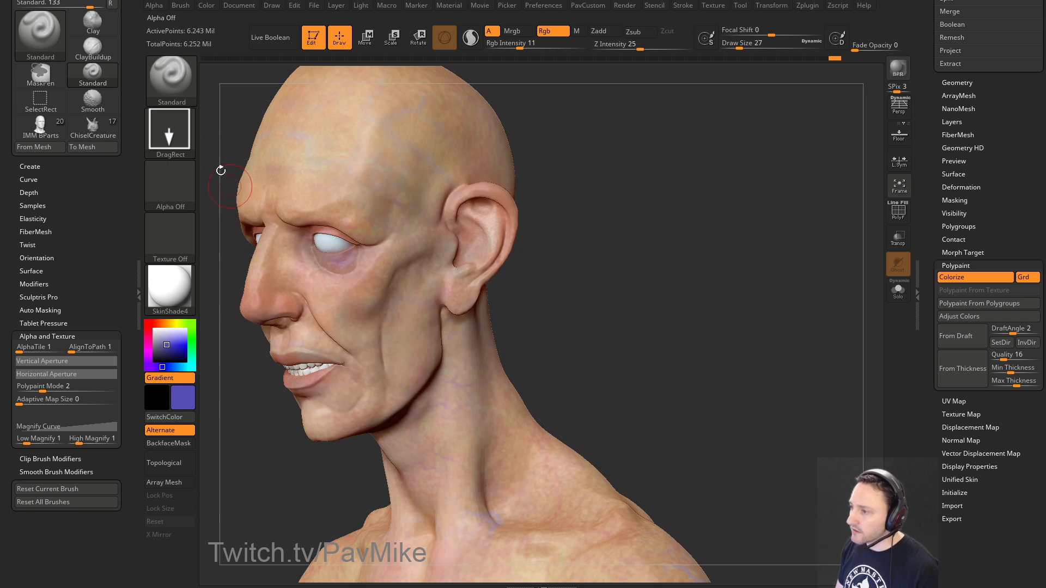
{"action": "left_click", "coordinate": [177, 137]}
{"action": "left_click", "coordinate": [236, 146]}
{"action": "mouse_move", "coordinate": [604, 218]}
{"action": "left_mouse_down"}
{"action": "mouse_move", "coordinate": [675, 225]}
{"action": "mouse_move", "coordinate": [685, 280]}
{"action": "mouse_move", "coordinate": [617, 254]}
{"action": "left_mouse_up"}
Step: Try to paint a freehand vein across the temple with a Draw Size of 11
{"action": "key", "text": "s"}
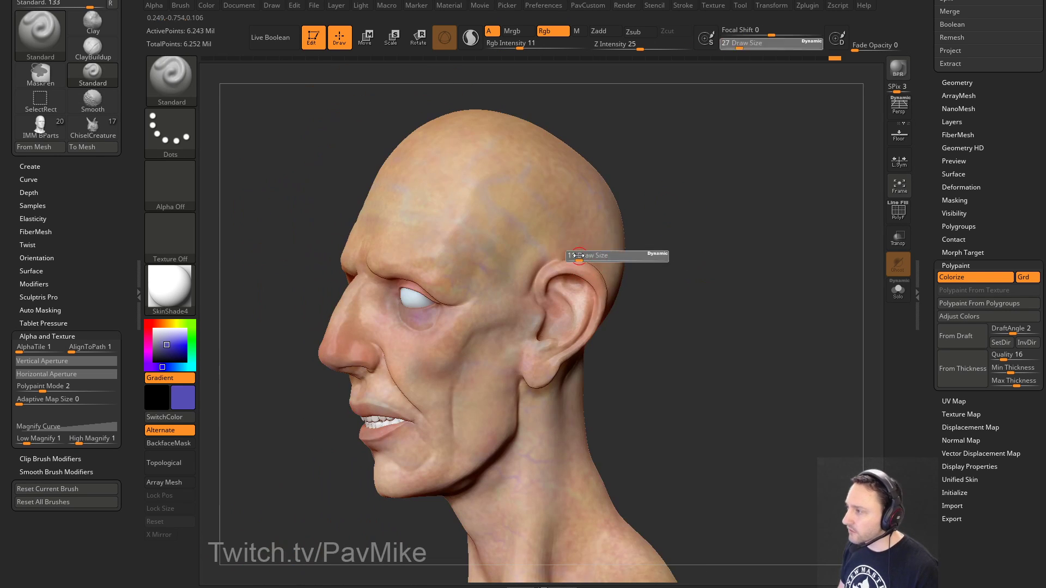
{"action": "left_click", "coordinate": [581, 254]}
{"action": "left_click_drag", "start_coordinate": [632, 164], "coordinate": [676, 153]}
{"action": "left_click_drag", "start_coordinate": [639, 104], "coordinate": [610, 109]}
{"action": "key", "text": "s"}
{"action": "left_click", "coordinate": [463, 240]}
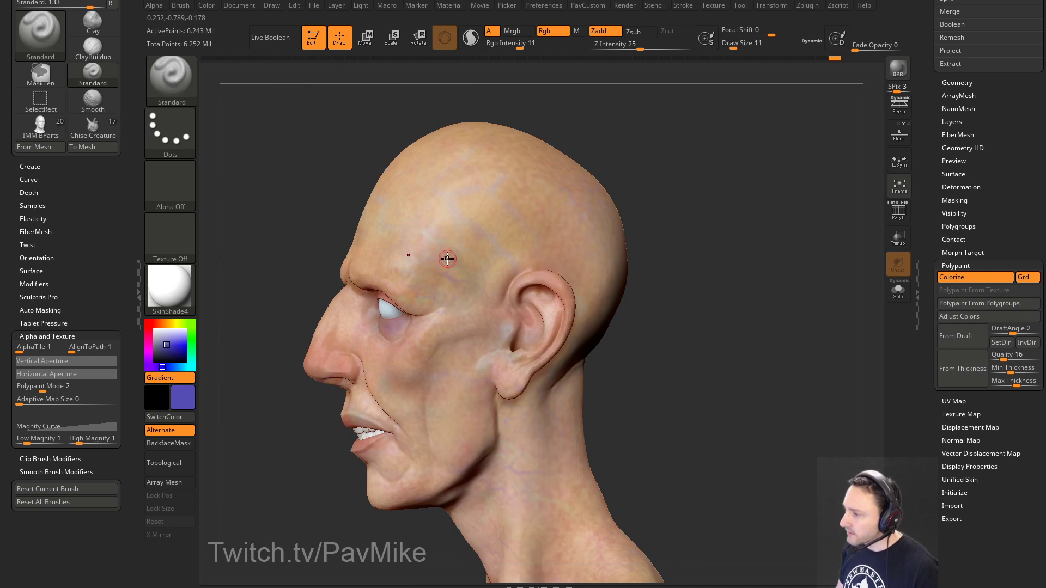
{"action": "left_click_drag", "start_coordinate": [449, 258], "coordinate": [521, 222]}
{"action": "mouse_move", "coordinate": [719, 224]}
{"action": "left_mouse_down"}
{"action": "mouse_move", "coordinate": [712, 247]}
{"action": "mouse_move", "coordinate": [728, 243]}
{"action": "left_mouse_up"}
{"action": "key", "text": "ctrl+z"}
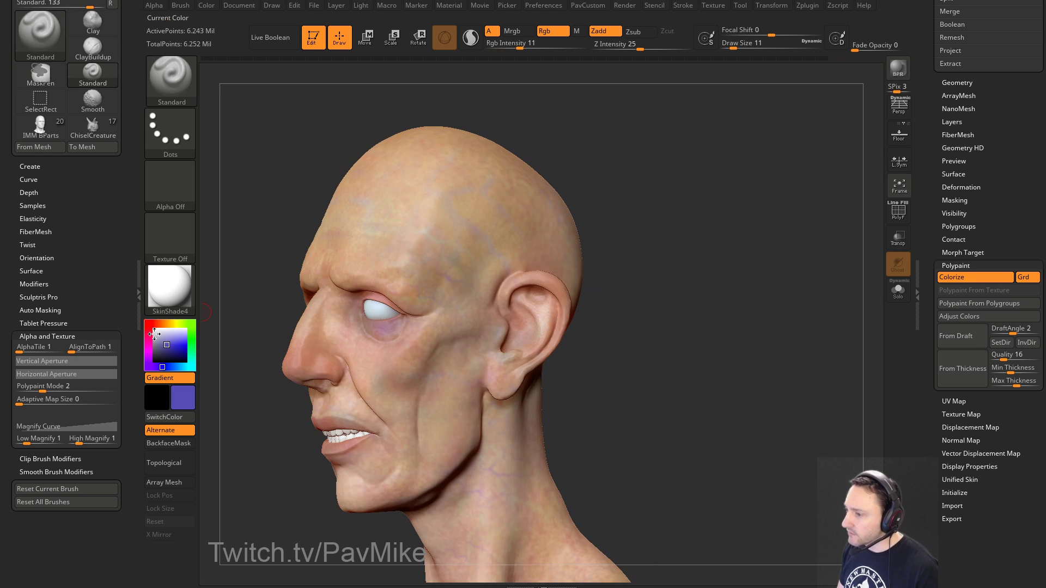
Step: Choose a lighter blue and try painting a vein across the temple with Draw Size 7 and Rgb Intensity 31
{"action": "left_click_drag", "start_coordinate": [167, 343], "coordinate": [170, 341]}
{"action": "key", "text": "s"}
{"action": "left_click", "coordinate": [481, 239]}
{"action": "left_click_drag", "start_coordinate": [603, 185], "coordinate": [615, 177]}
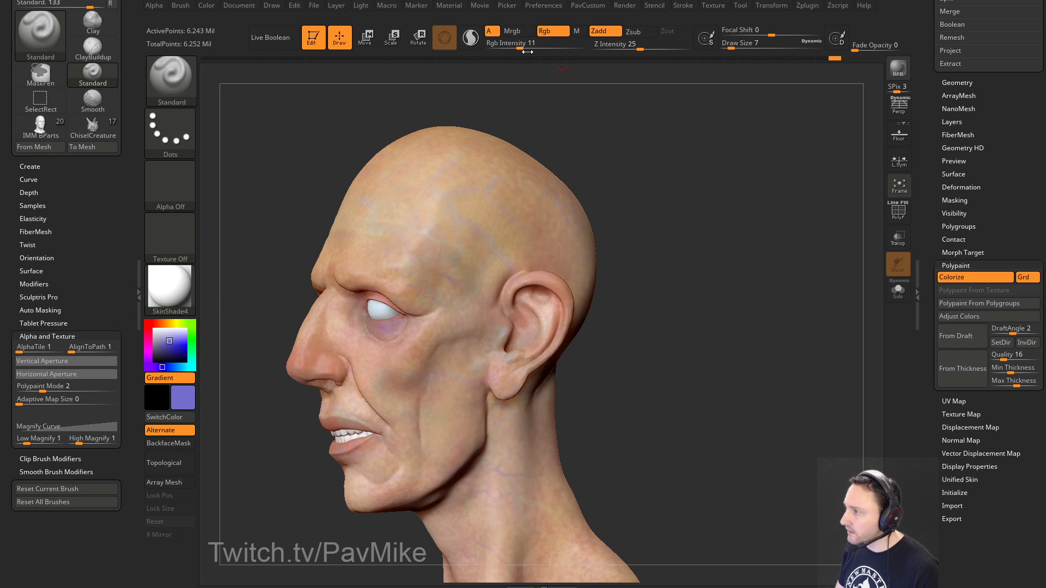
{"action": "left_click", "coordinate": [541, 47]}
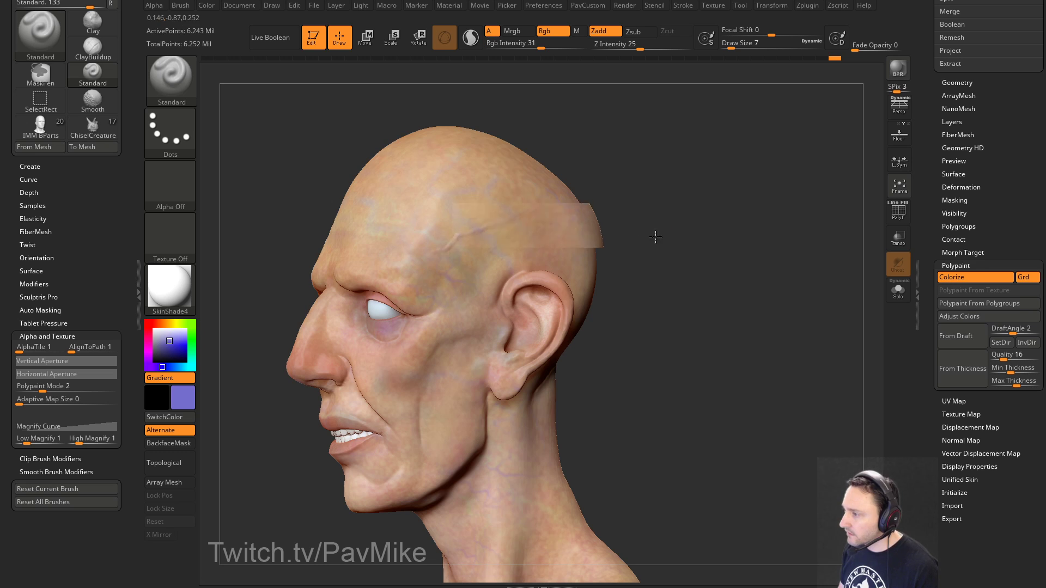
{"action": "left_click_drag", "start_coordinate": [607, 221], "coordinate": [609, 206]}
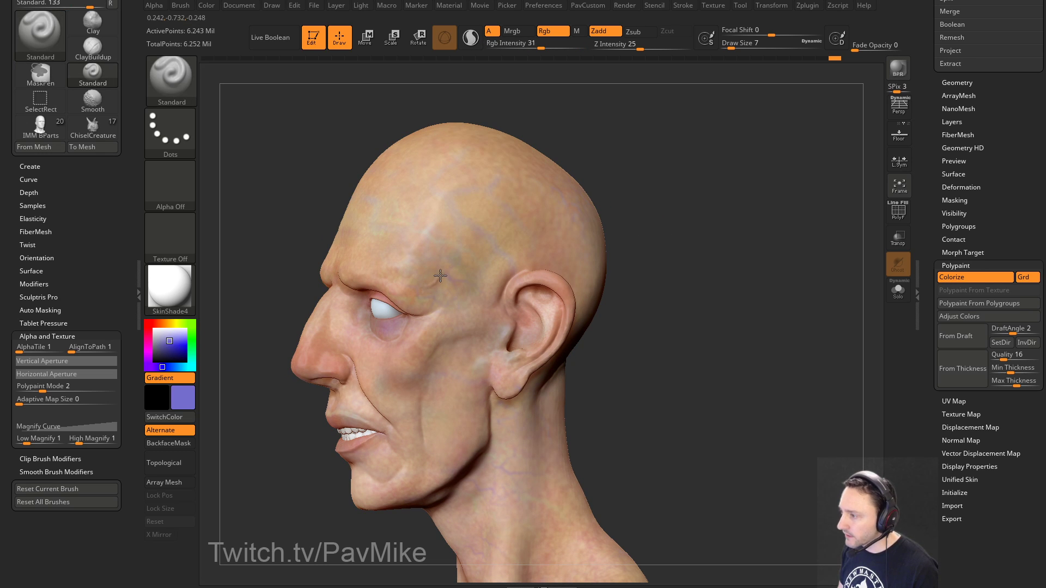
Step: Sculpt a thin raised vein across the temple with Rgb off and Zadd on, and smooth it into the skin
{"action": "left_click", "coordinate": [555, 31]}
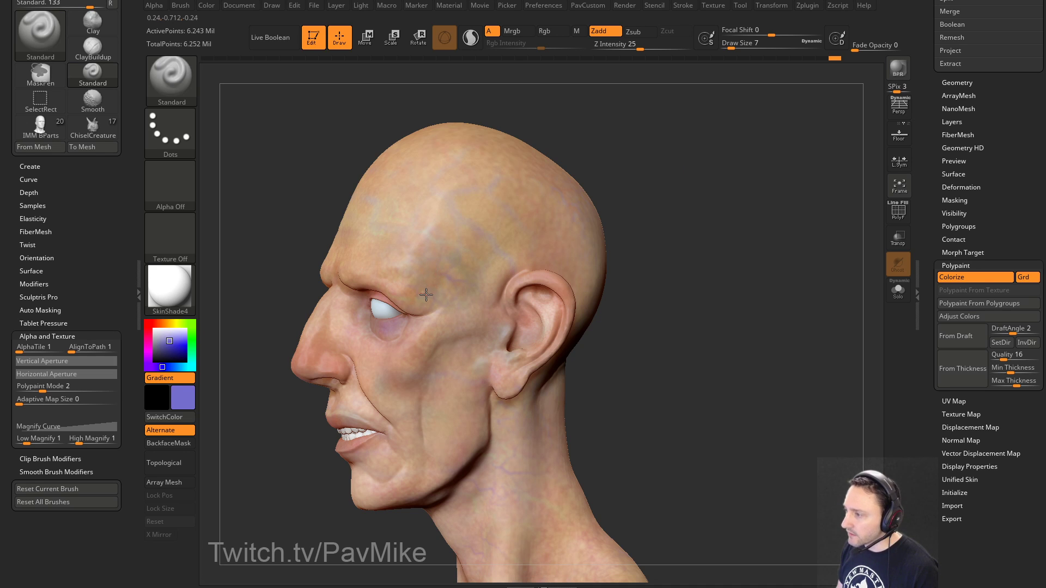
{"action": "left_click_drag", "start_coordinate": [654, 219], "coordinate": [579, 130]}
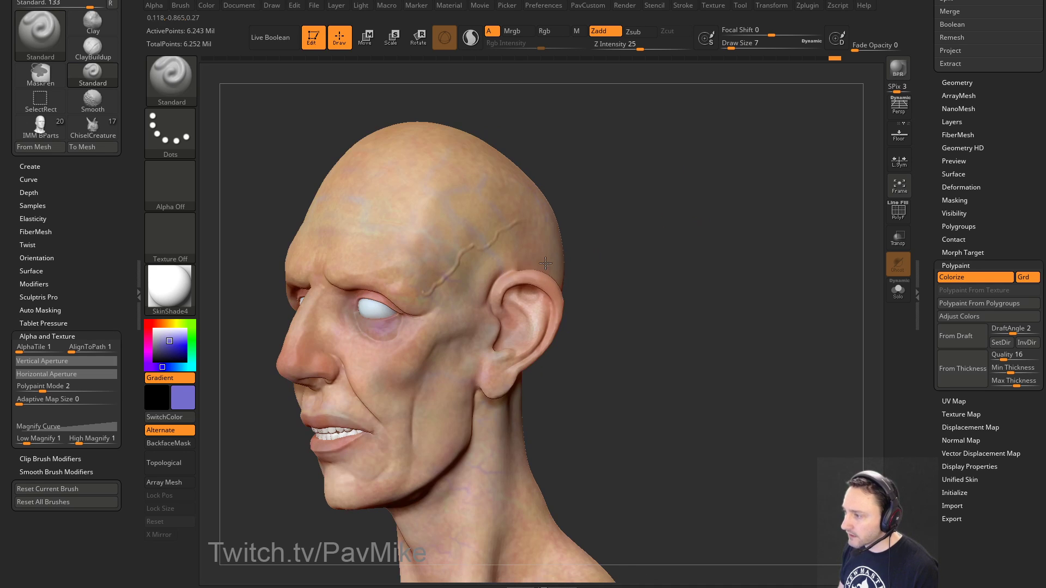
{"action": "key", "text": "shift"}
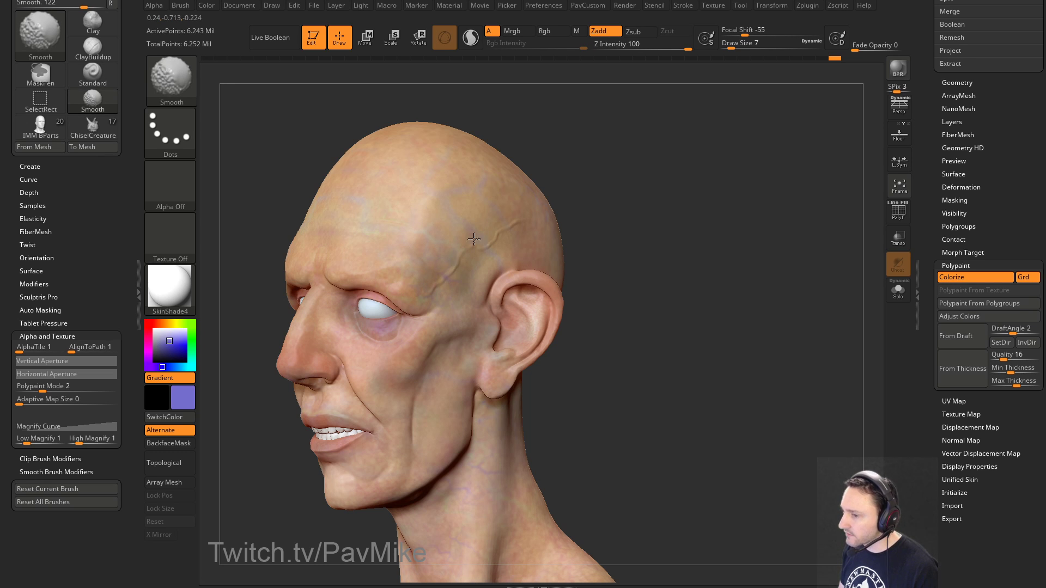
Step: Paint blue along the raised temple vein with Zadd off, Rgb on and Draw Size 7
{"action": "right_click_drag", "start_coordinate": [460, 282], "coordinate": [569, 215]}
{"action": "key", "text": "s"}
{"action": "left_click_drag", "start_coordinate": [507, 245], "coordinate": [509, 245]}
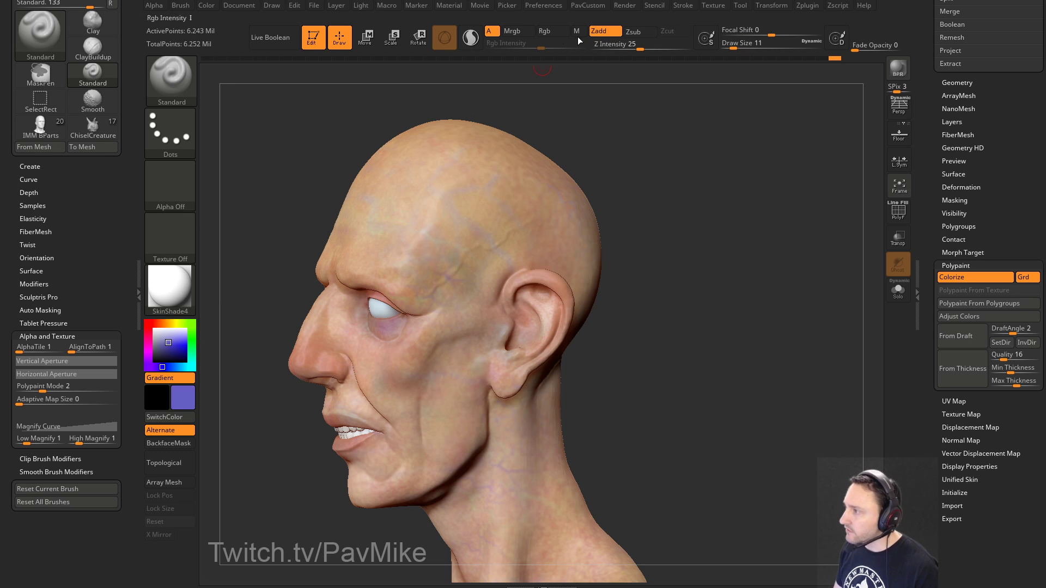
{"action": "left_click", "coordinate": [545, 31]}
{"action": "left_click", "coordinate": [602, 31]}
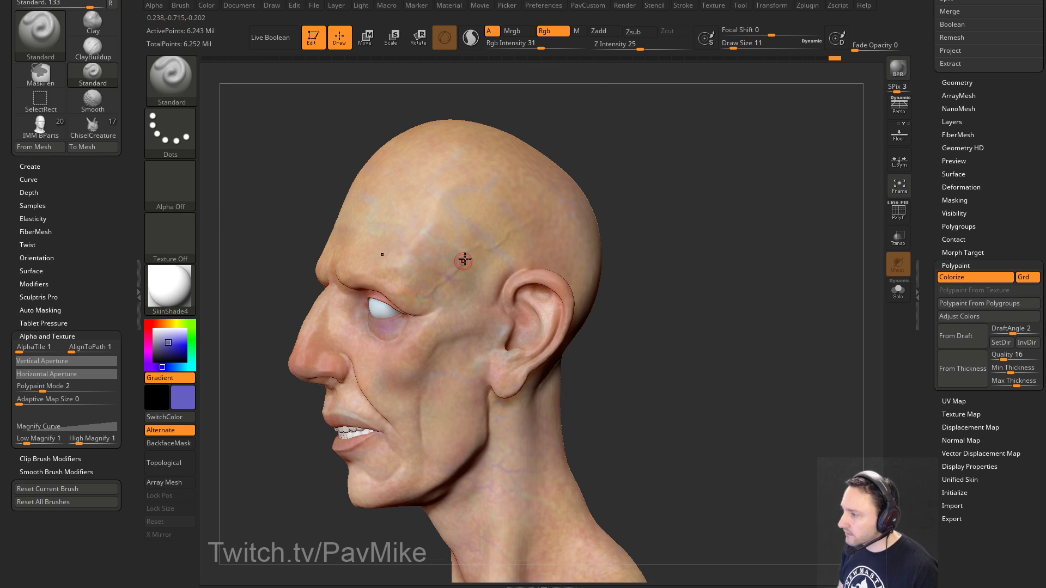
{"action": "key", "text": "bracketleft"}
{"action": "key", "text": "ctrl+z"}
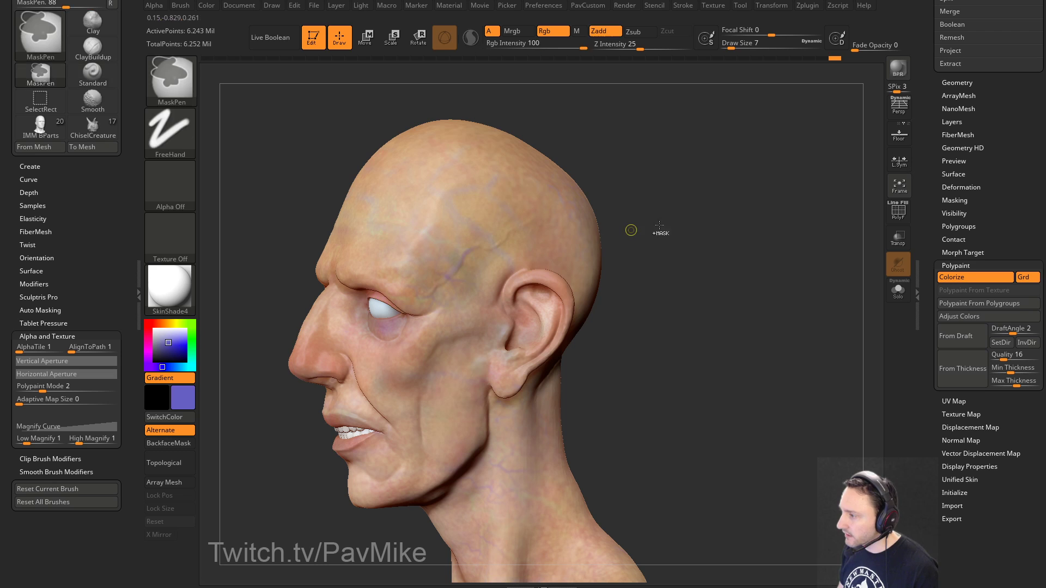
{"action": "right_click_drag", "start_coordinate": [650, 220], "coordinate": [692, 219], "text": "ctrl"}
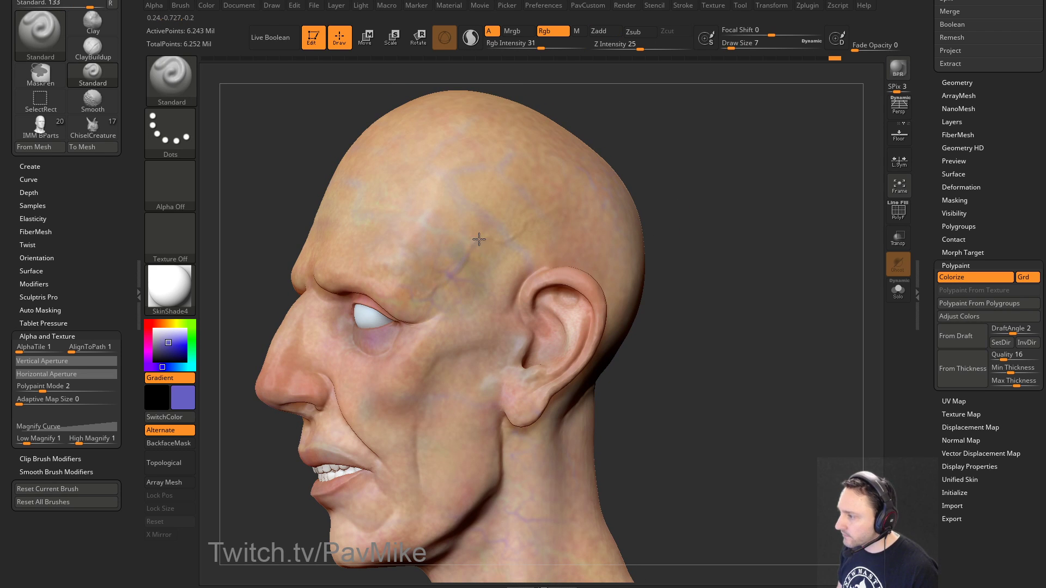
{"action": "left_click_drag", "start_coordinate": [506, 241], "coordinate": [521, 230]}
{"action": "right_click_drag", "start_coordinate": [698, 201], "coordinate": [709, 209], "text": "ctrl"}
{"action": "mouse_move", "coordinate": [709, 210]}
{"action": "right_mouse_down"}
{"action": "mouse_move", "coordinate": [550, 248]}
{"action": "mouse_move", "coordinate": [466, 227]}
{"action": "right_mouse_up"}
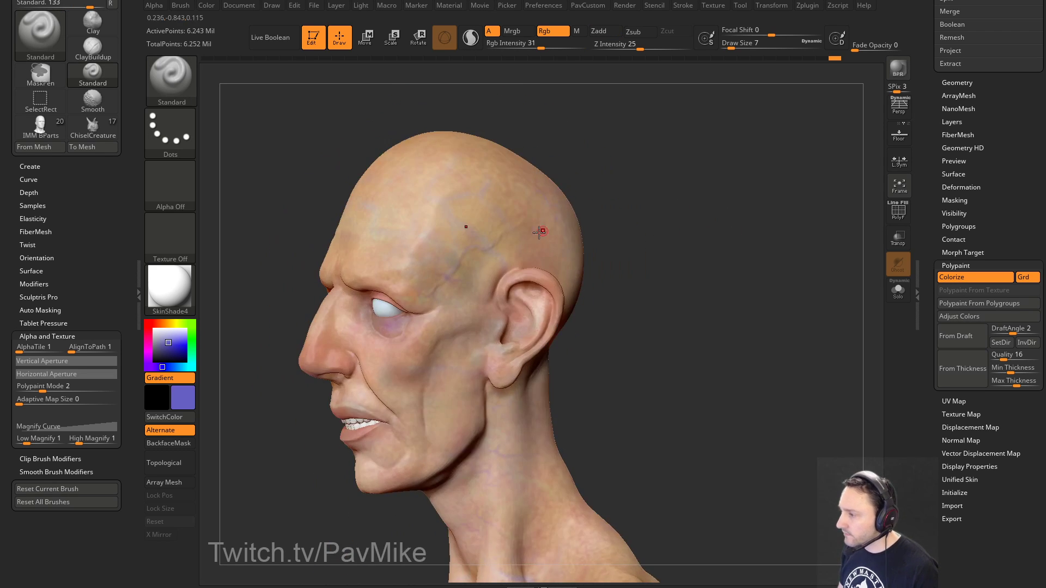
Step: Turn on Rgb for the Smooth brush to soften the painted vein, and set the Standard brush's Draw Size to 6
{"action": "key", "text": "shift"}
{"action": "left_click", "coordinate": [553, 33], "text": "shift"}
{"action": "key", "text": "shift"}
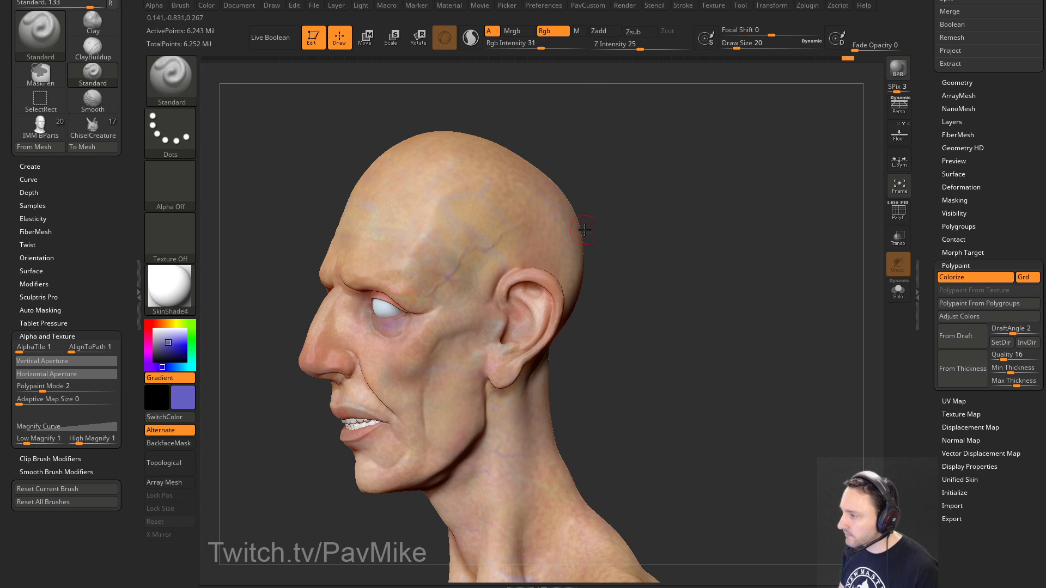
{"action": "right_click_drag", "start_coordinate": [584, 228], "coordinate": [681, 242]}
{"action": "key", "text": "s"}
{"action": "left_click_drag", "start_coordinate": [682, 243], "coordinate": [675, 243]}
Step: Frame the whole figure in a three-quarter view with perspective on and render it with BPR
{"action": "mouse_move", "coordinate": [681, 242]}
{"action": "right_mouse_down"}
{"action": "mouse_move", "coordinate": [694, 226]}
{"action": "mouse_move", "coordinate": [679, 222]}
{"action": "mouse_move", "coordinate": [689, 241]}
{"action": "mouse_move", "coordinate": [725, 233]}
{"action": "mouse_move", "coordinate": [701, 245]}
{"action": "mouse_move", "coordinate": [721, 252]}
{"action": "mouse_move", "coordinate": [877, 226]}
{"action": "right_mouse_up"}
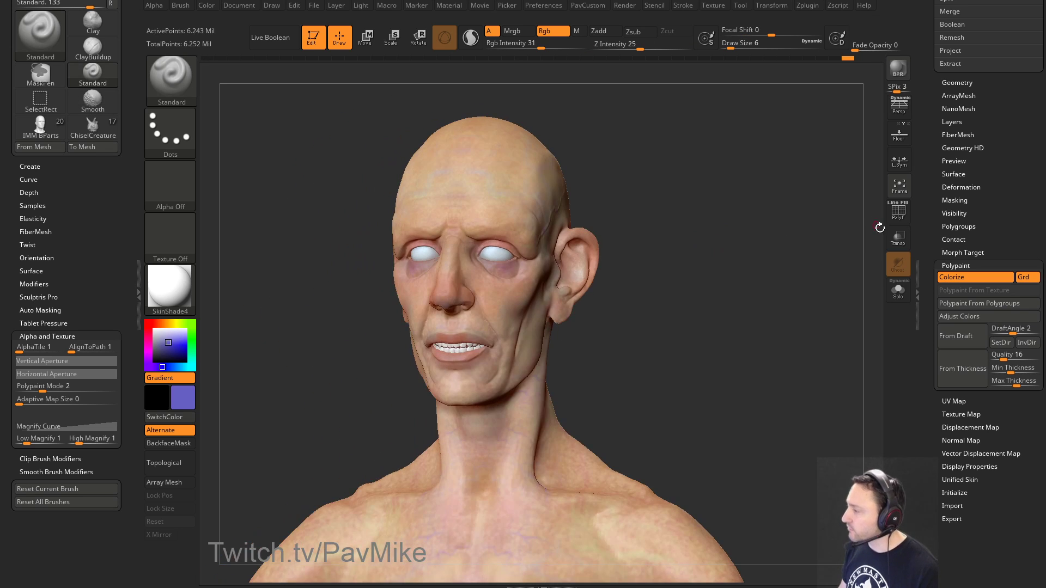
{"action": "mouse_move", "coordinate": [799, 270]}
{"action": "right_mouse_down", "text": "ctrl"}
{"action": "mouse_move", "coordinate": [762, 233]}
{"action": "mouse_move", "coordinate": [770, 275]}
{"action": "mouse_move", "coordinate": [752, 289]}
{"action": "mouse_move", "coordinate": [793, 258]}
{"action": "right_mouse_up", "text": "ctrl"}
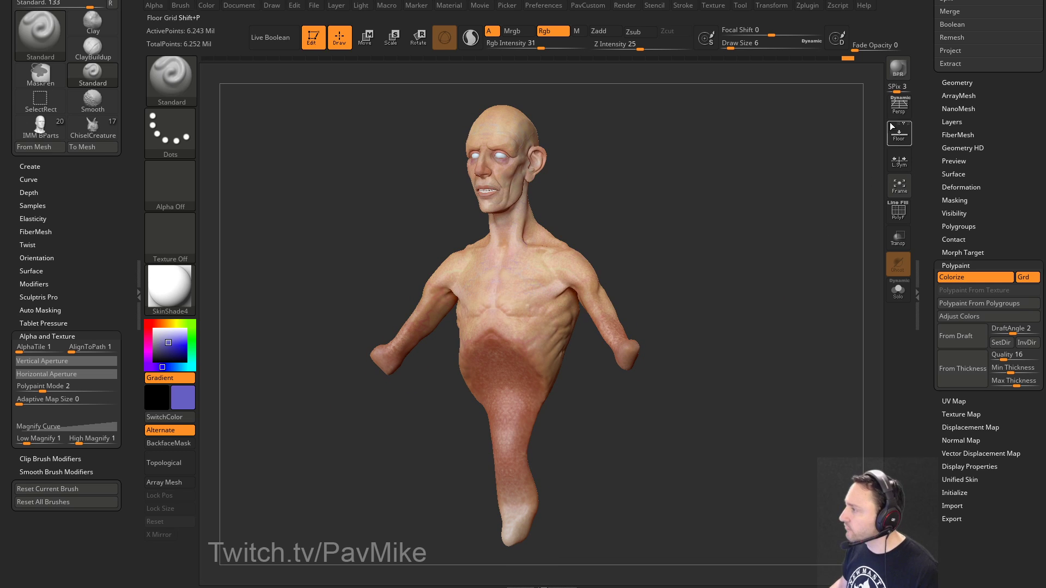
{"action": "left_click", "coordinate": [899, 106]}
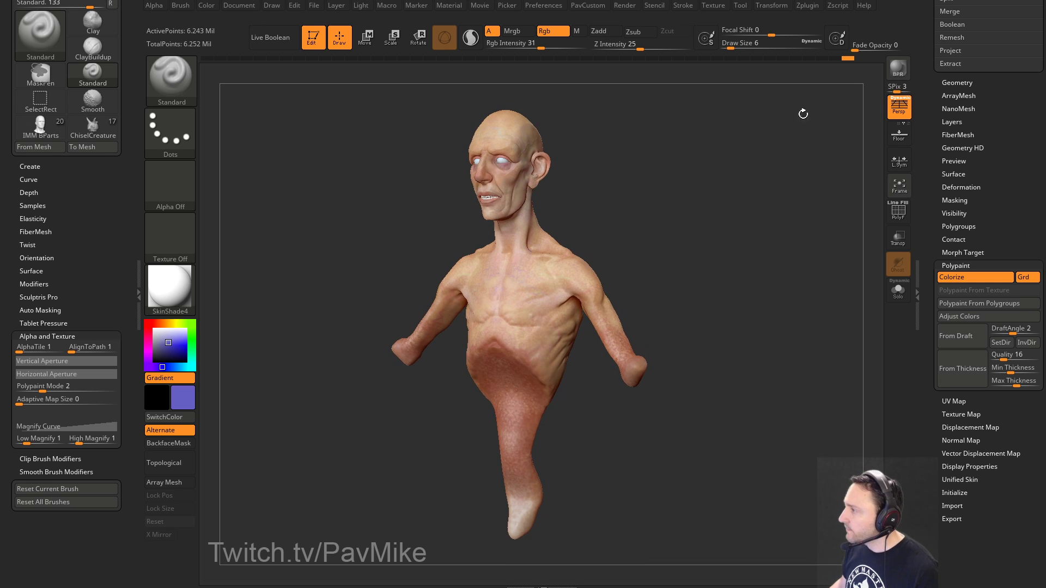
{"action": "left_click", "coordinate": [898, 68]}
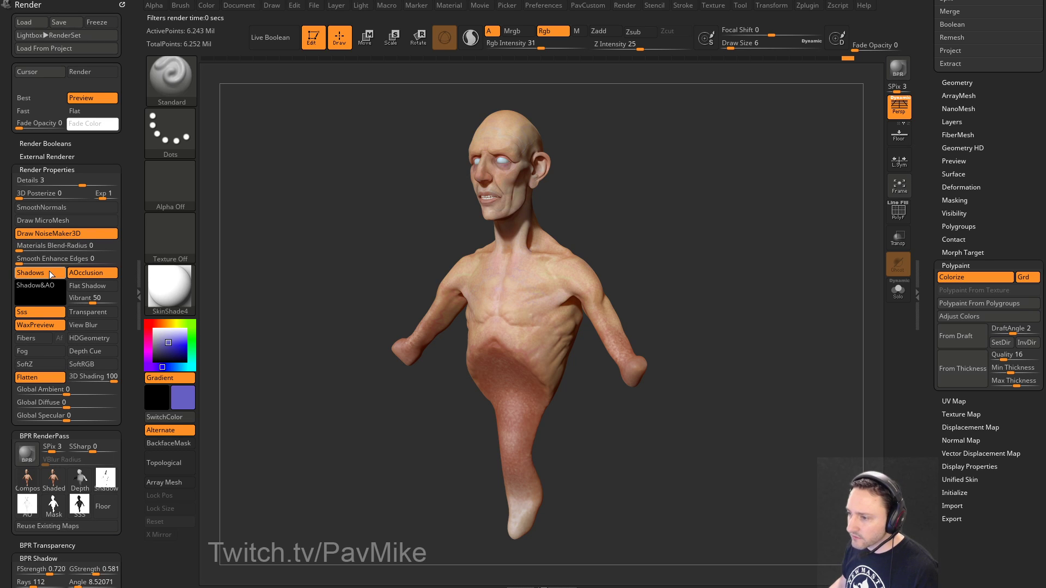
Step: Open the composite pass of the BPR render for export
{"action": "scroll", "coordinate": [49, 355], "scroll_direction": "down", "scroll_amount": 2}
{"action": "mouse_move", "coordinate": [78, 438]}
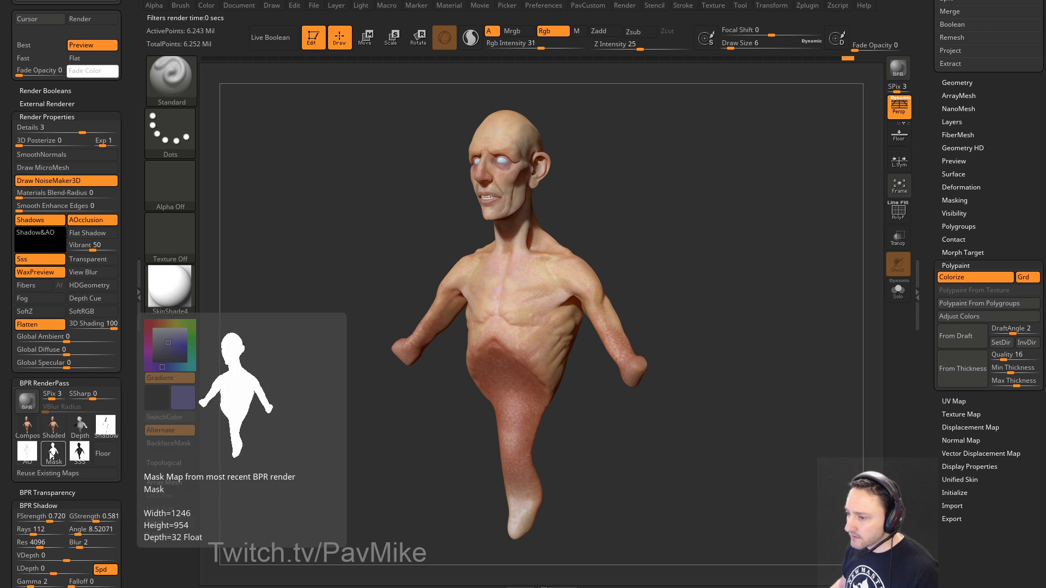
{"action": "mouse_move", "coordinate": [35, 449]}
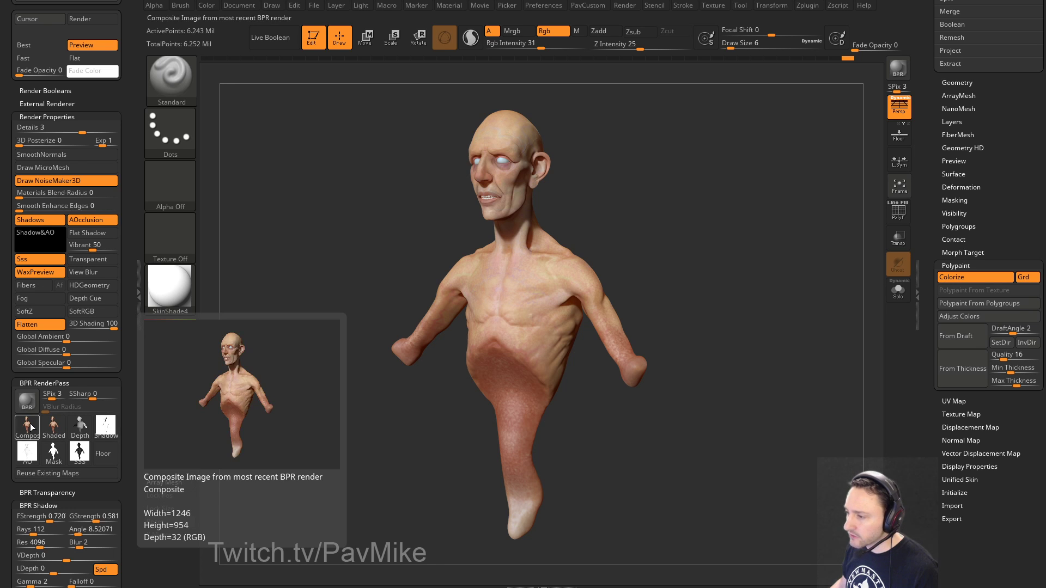
{"action": "left_click", "coordinate": [27, 426]}
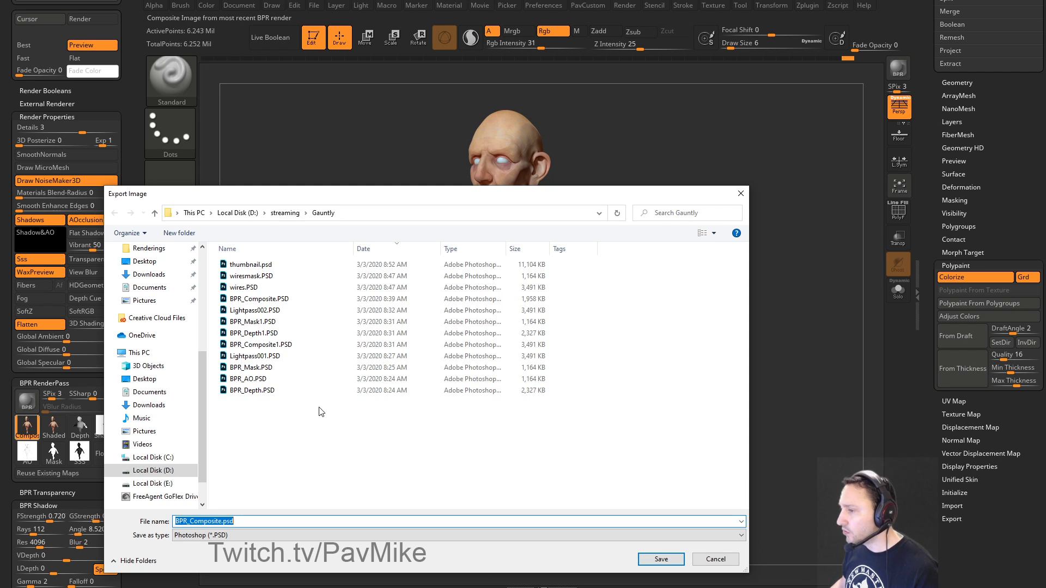
Step: Select the export folder's path D:\streaming\Gauntly and, outside ZBrush, move its old PSD files into a legacy folder
{"action": "right_click", "coordinate": [319, 448]}
{"action": "left_click", "coordinate": [358, 210]}
{"action": "left_click", "coordinate": [357, 211]}
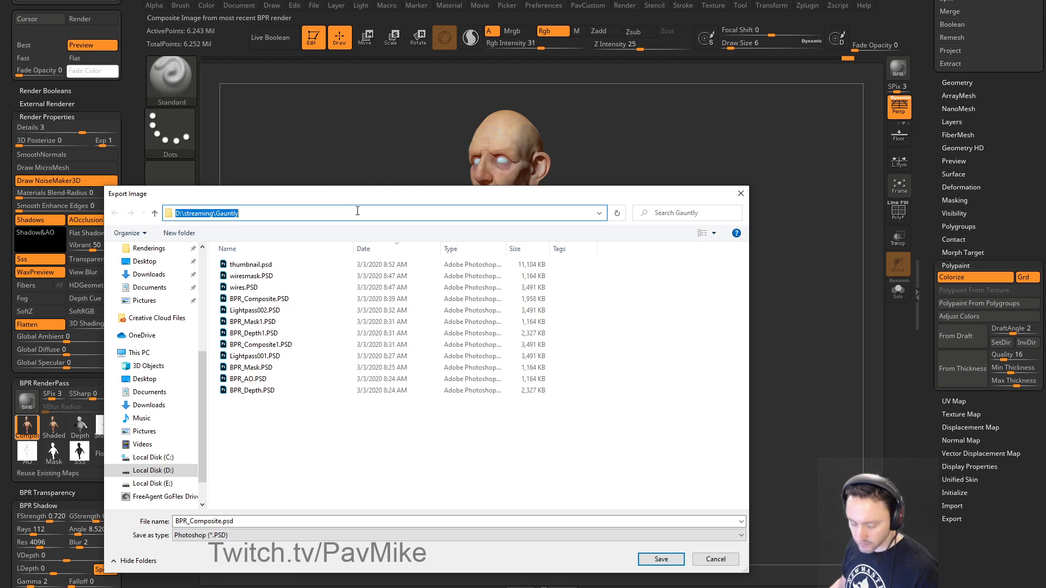
{"action": "key", "text": "alt+Tab"}
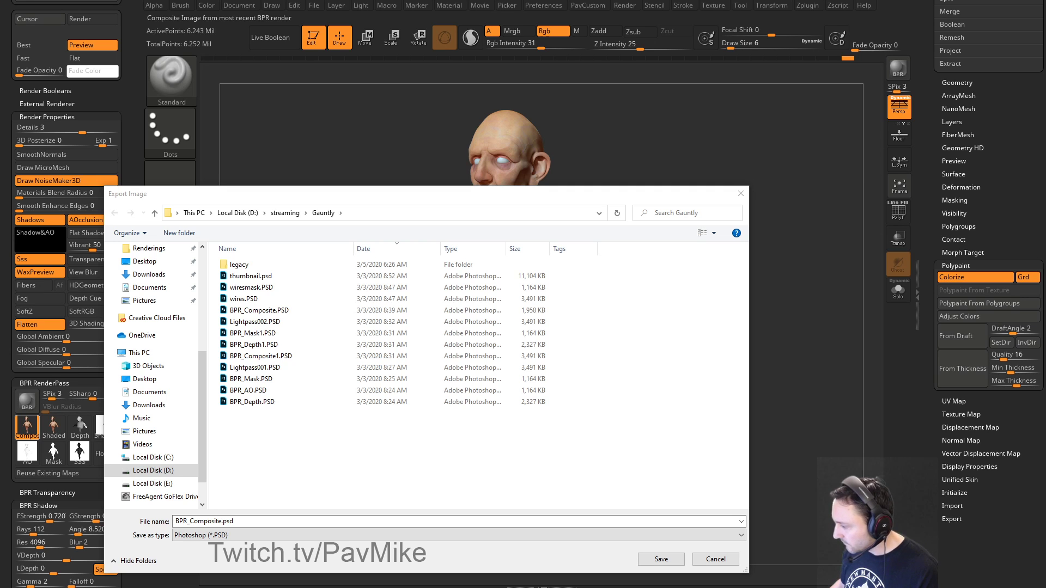
{"action": "key", "text": "alt+Tab"}
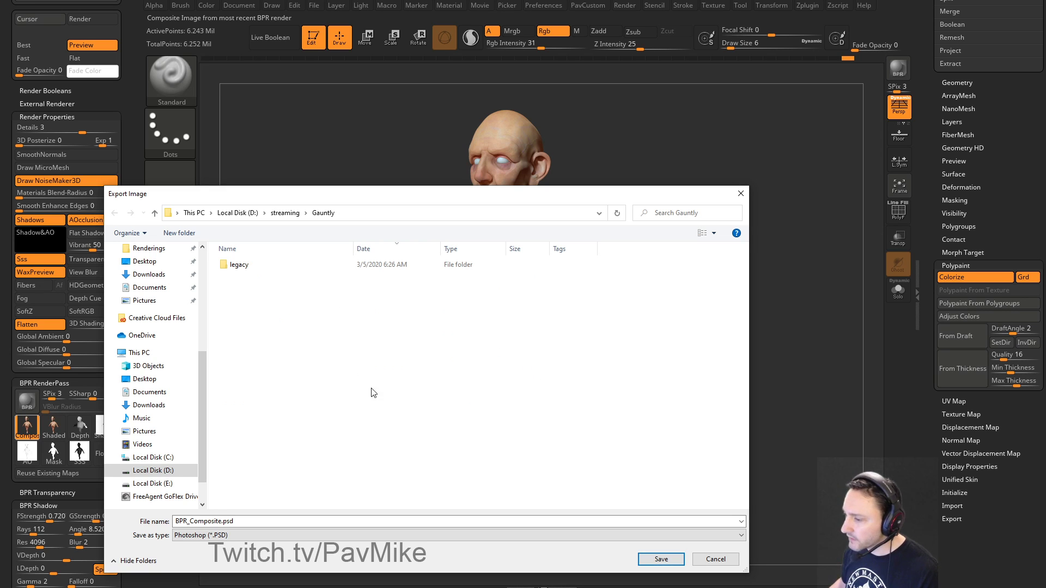
Step: Save the composite pass as BPR_Composite.psd and export the depth pass as BPR_Depth.psd
{"action": "left_click", "coordinate": [661, 558]}
{"action": "mouse_move", "coordinate": [58, 428]}
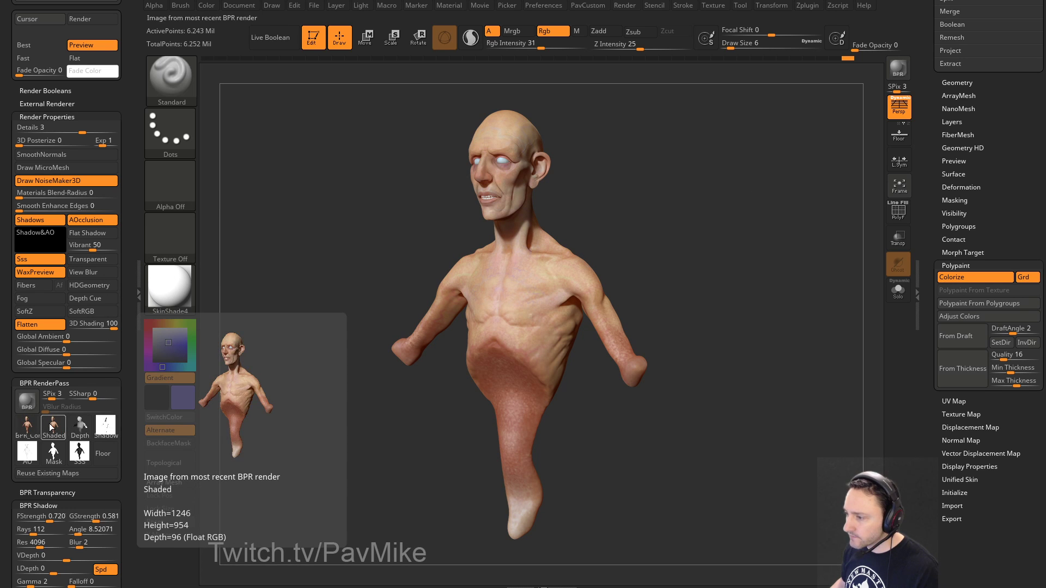
{"action": "left_click", "coordinate": [77, 426]}
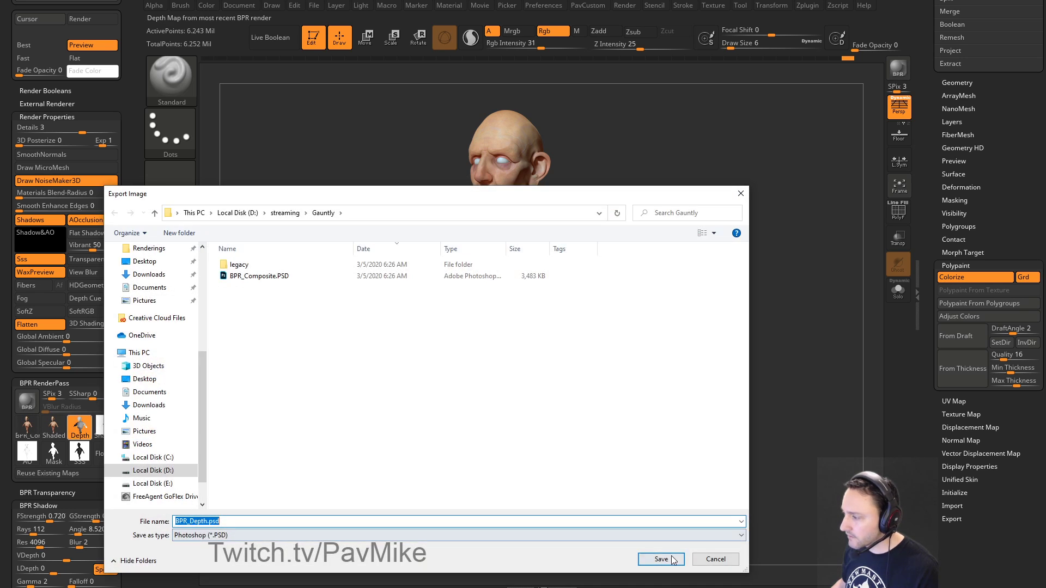
{"action": "left_click", "coordinate": [673, 558]}
Step: Export the shadow pass as BPR_Shadow.psd and the ambient occlusion pass as BPR_AO.psd
{"action": "left_click", "coordinate": [106, 425]}
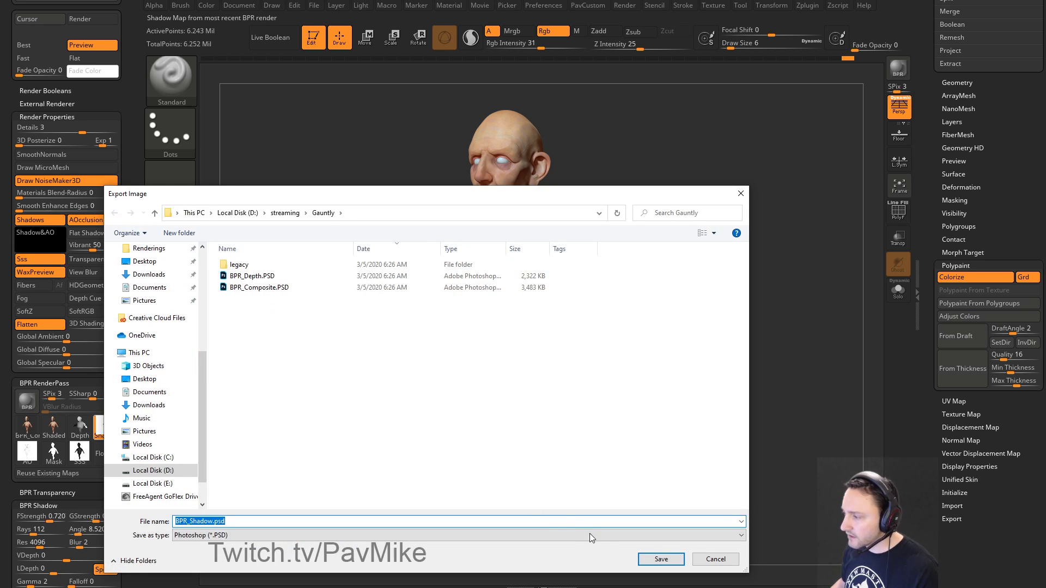
{"action": "left_click", "coordinate": [661, 559]}
{"action": "left_click", "coordinate": [27, 452]}
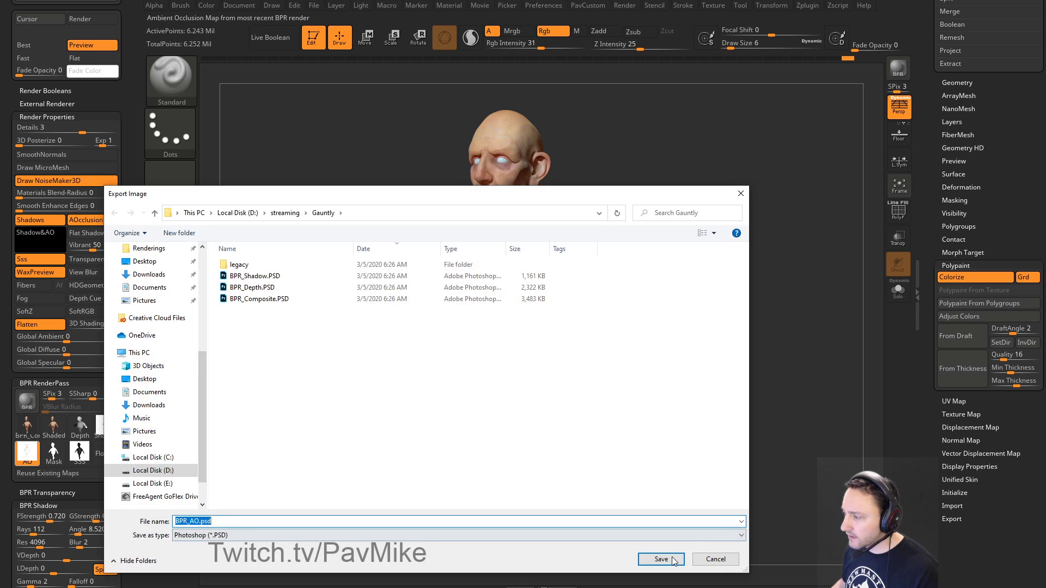
{"action": "left_click", "coordinate": [673, 560]}
Step: Export the mask pass as BPR_Mask.psd and the subsurface scattering pass as BPR_SSS.psd
{"action": "left_click", "coordinate": [54, 452]}
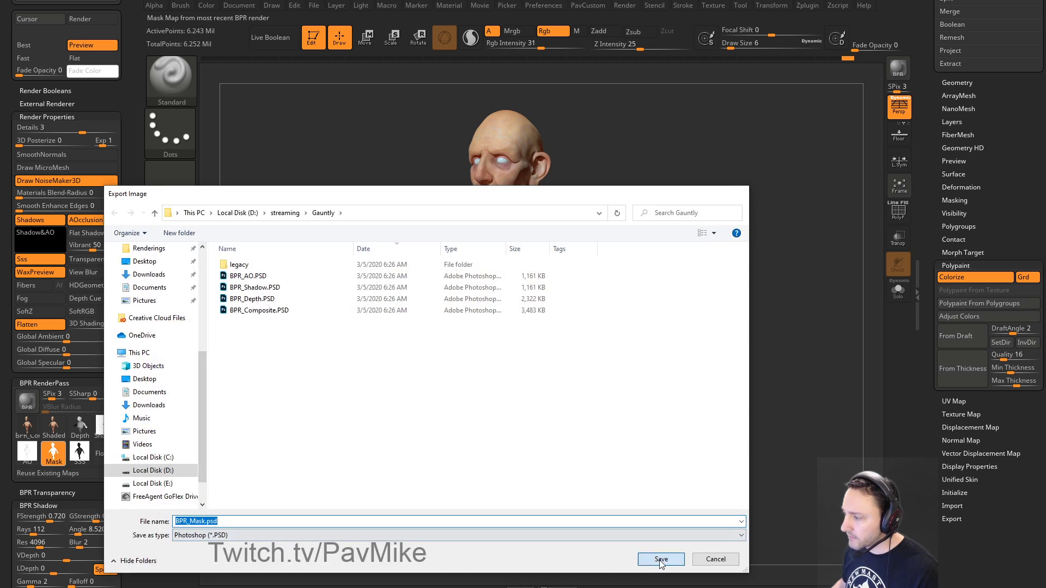
{"action": "left_click", "coordinate": [661, 560]}
{"action": "left_click", "coordinate": [80, 452]}
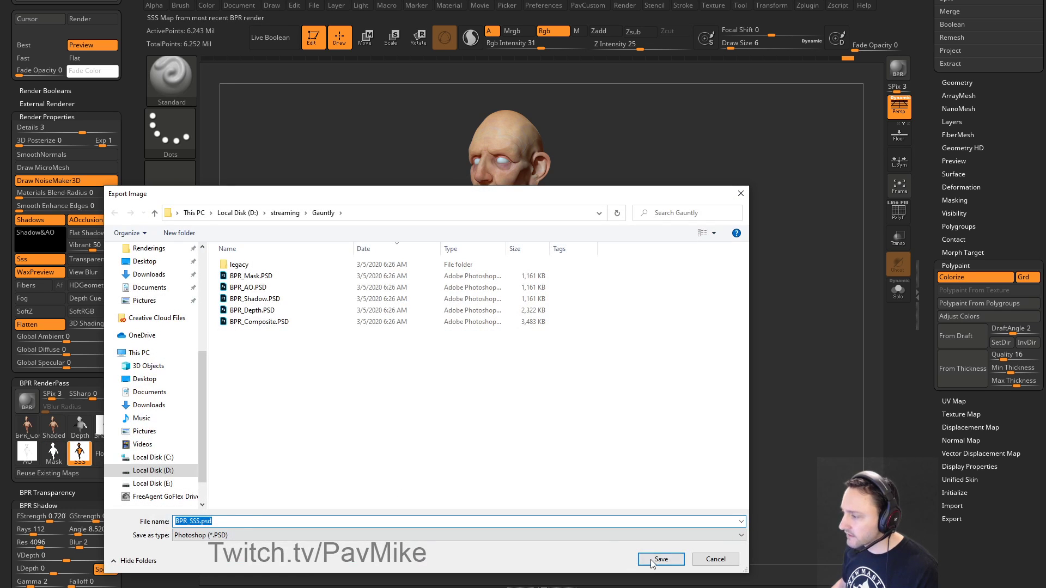
{"action": "left_click", "coordinate": [661, 560]}
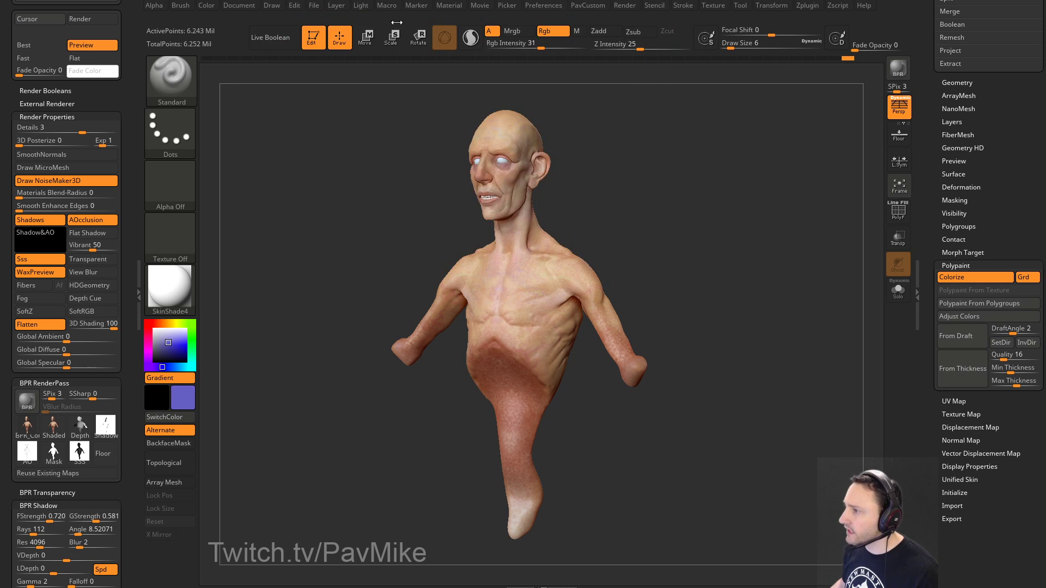
Step: Show the movie timeline above the canvas and hide it again
{"action": "left_click", "coordinate": [482, 6]}
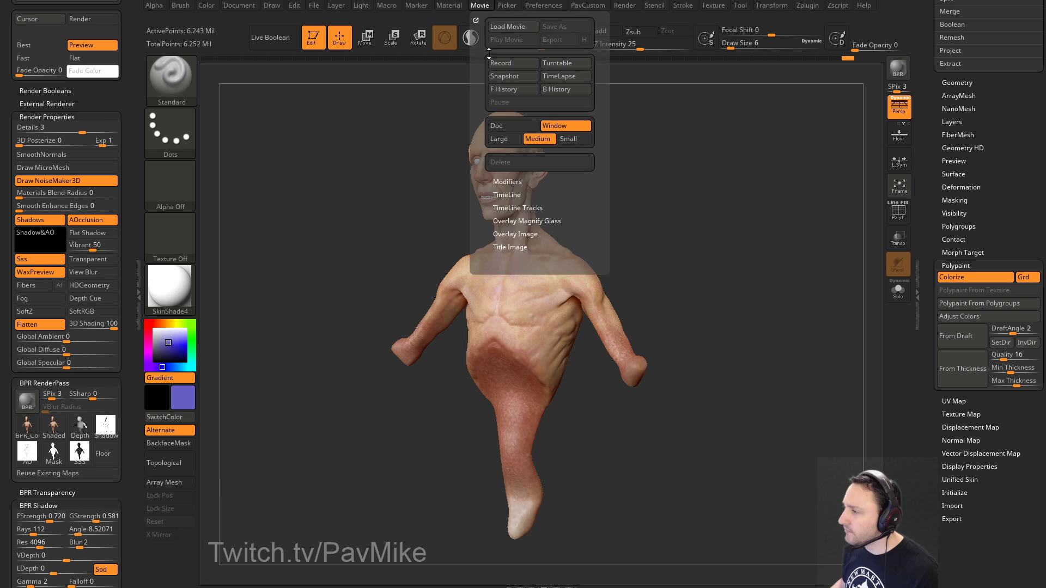
{"action": "left_click", "coordinate": [508, 195]}
{"action": "left_click", "coordinate": [519, 219]}
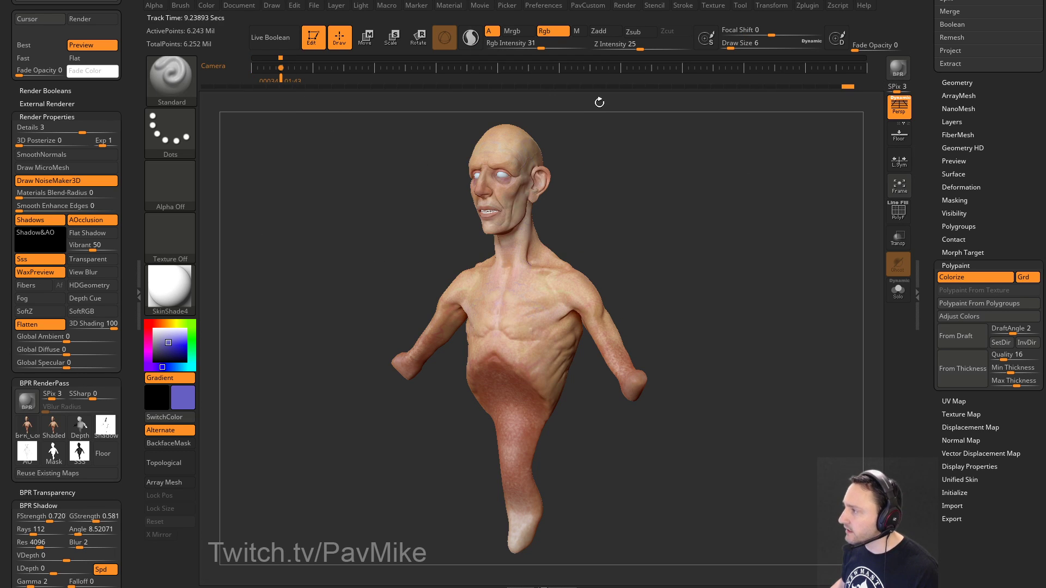
{"action": "left_click", "coordinate": [482, 7]}
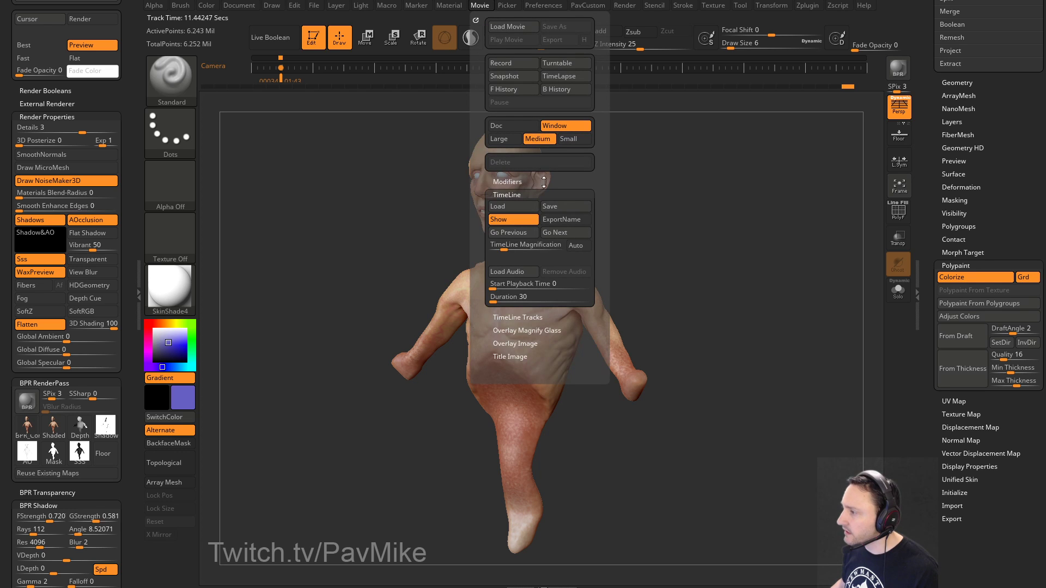
{"action": "left_click", "coordinate": [515, 219]}
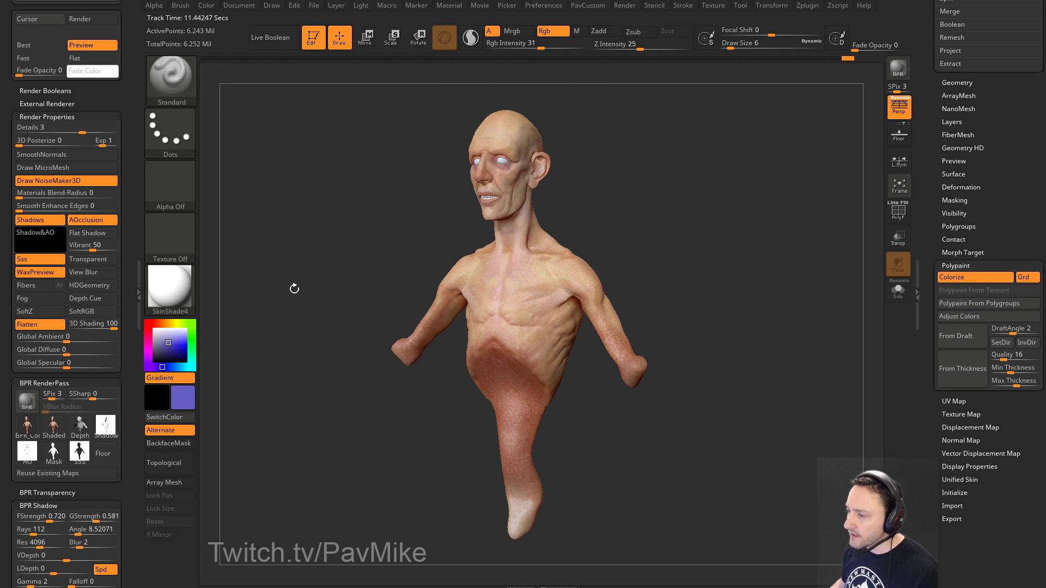
Step: Turn off polypaint display on all subtools and fill the bust's display colour with black
{"action": "mouse_move", "coordinate": [294, 289]}
{"action": "left_mouse_down"}
{"action": "mouse_move", "coordinate": [310, 277]}
{"action": "mouse_move", "coordinate": [283, 277]}
{"action": "left_mouse_up"}
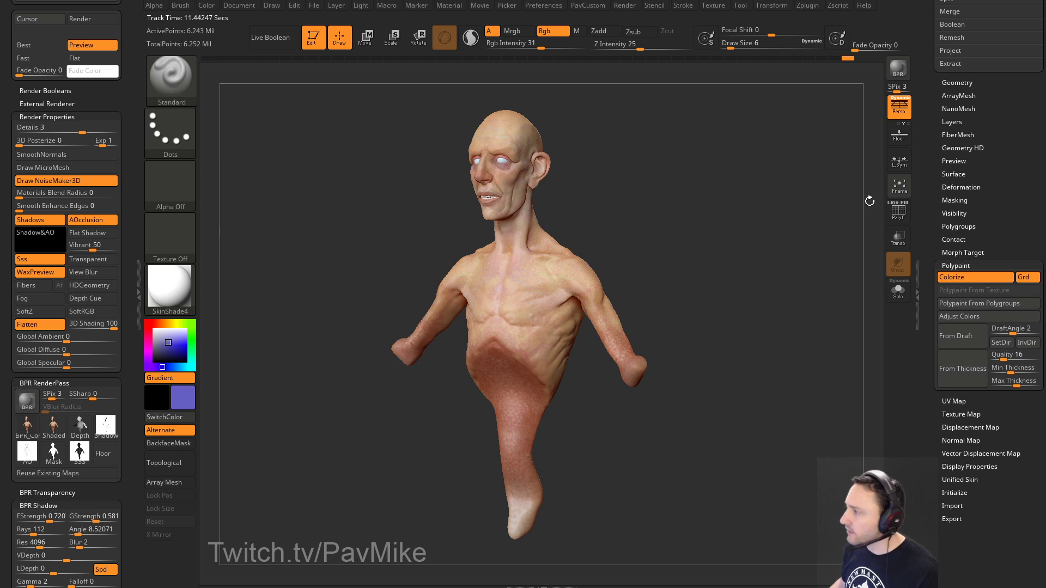
{"action": "scroll", "coordinate": [928, 268], "scroll_direction": "up", "scroll_amount": 8}
{"action": "left_click_drag", "start_coordinate": [928, 268], "coordinate": [927, 388]}
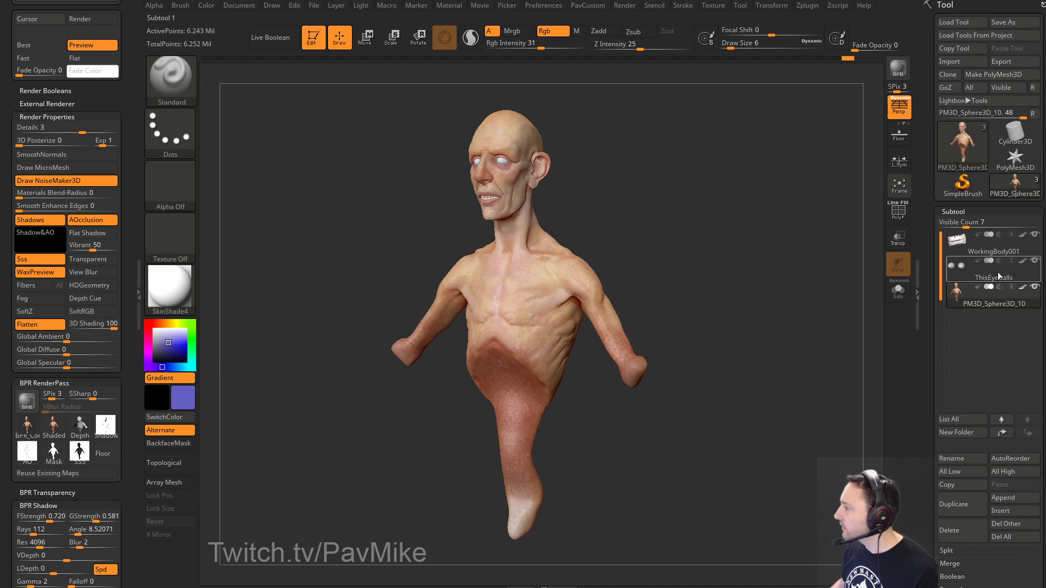
{"action": "left_click", "coordinate": [1023, 234], "text": "shift"}
{"action": "left_click_drag", "start_coordinate": [169, 345], "coordinate": [154, 361]}
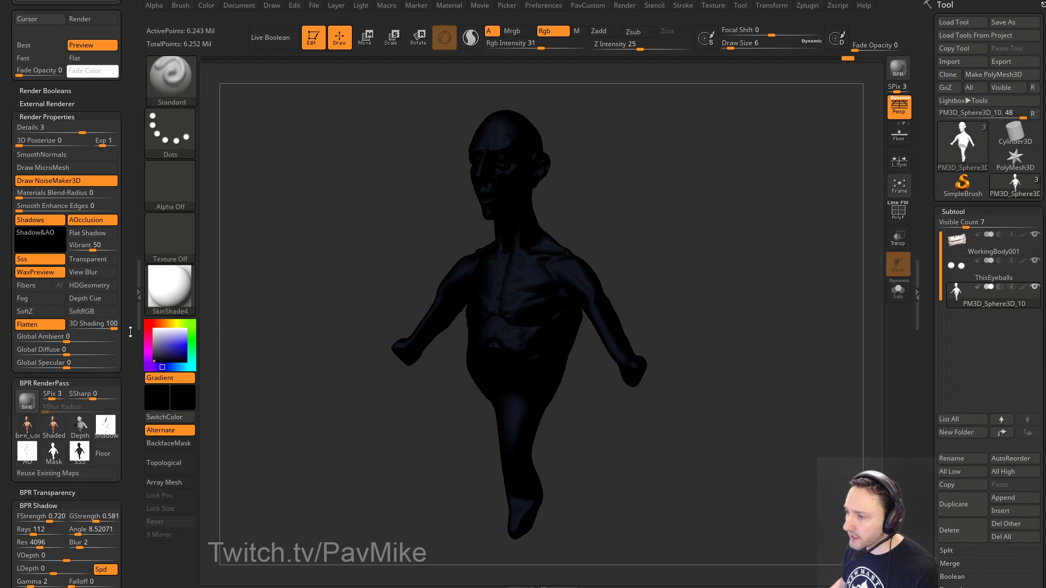
Step: Dock the Light palette and move the light behind the bust so it rims the ear side
{"action": "scroll", "coordinate": [127, 295], "scroll_direction": "down", "scroll_amount": 3}
{"action": "left_click_drag", "start_coordinate": [126, 295], "coordinate": [126, 396]}
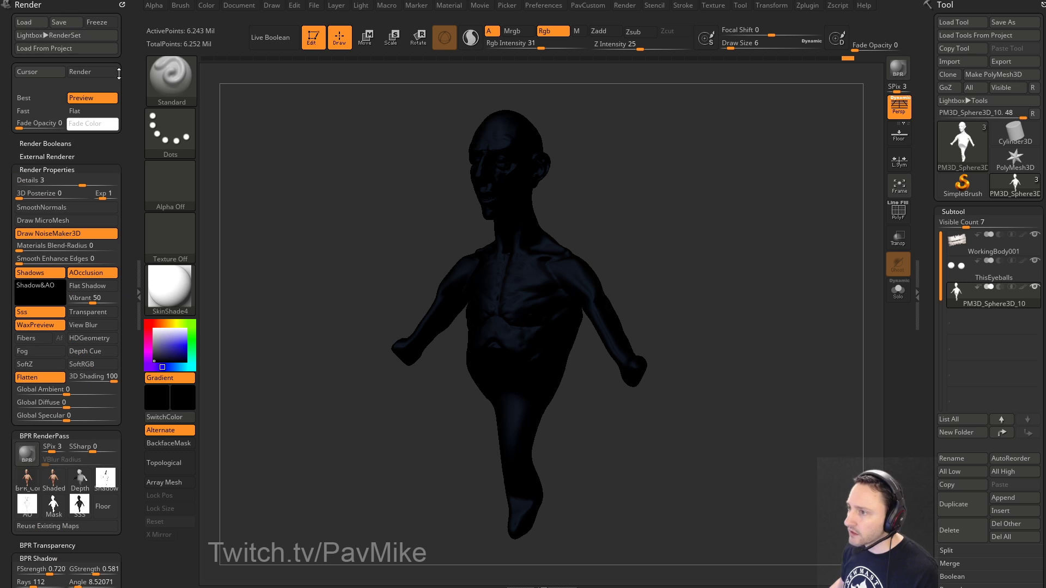
{"action": "left_click", "coordinate": [123, 7]}
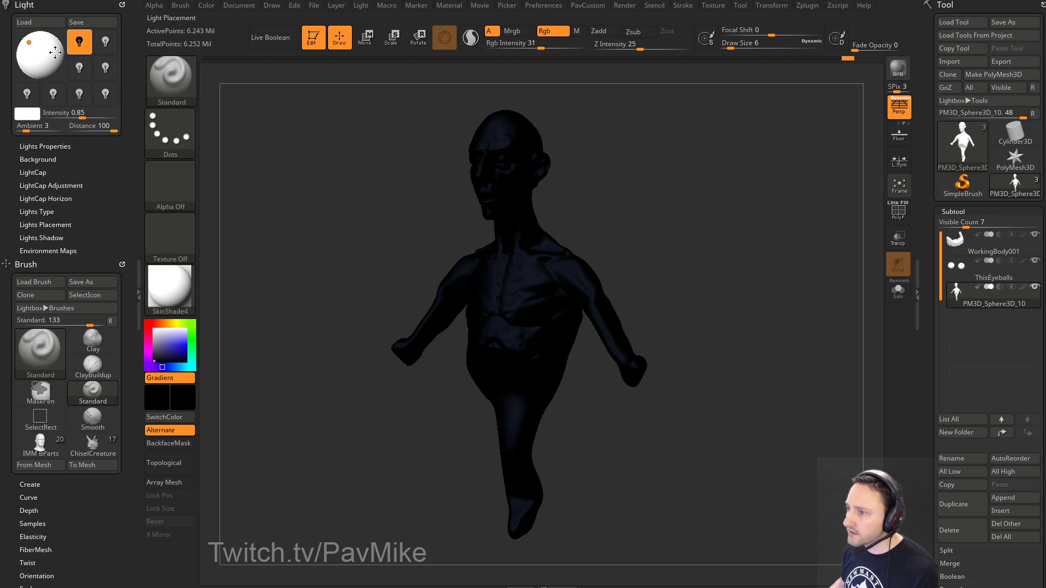
{"action": "left_click", "coordinate": [29, 44]}
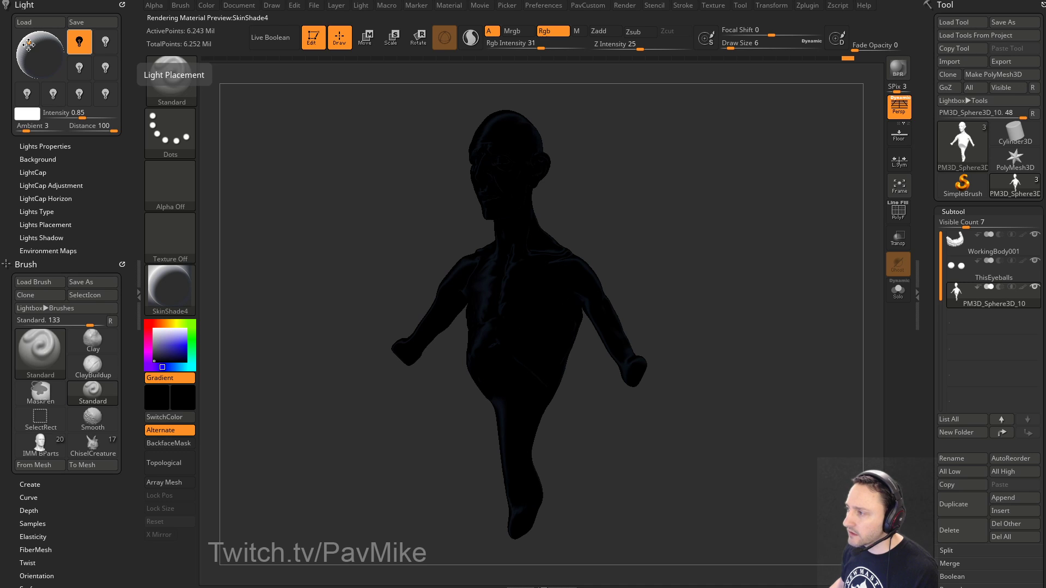
{"action": "left_click_drag", "start_coordinate": [29, 44], "coordinate": [53, 56]}
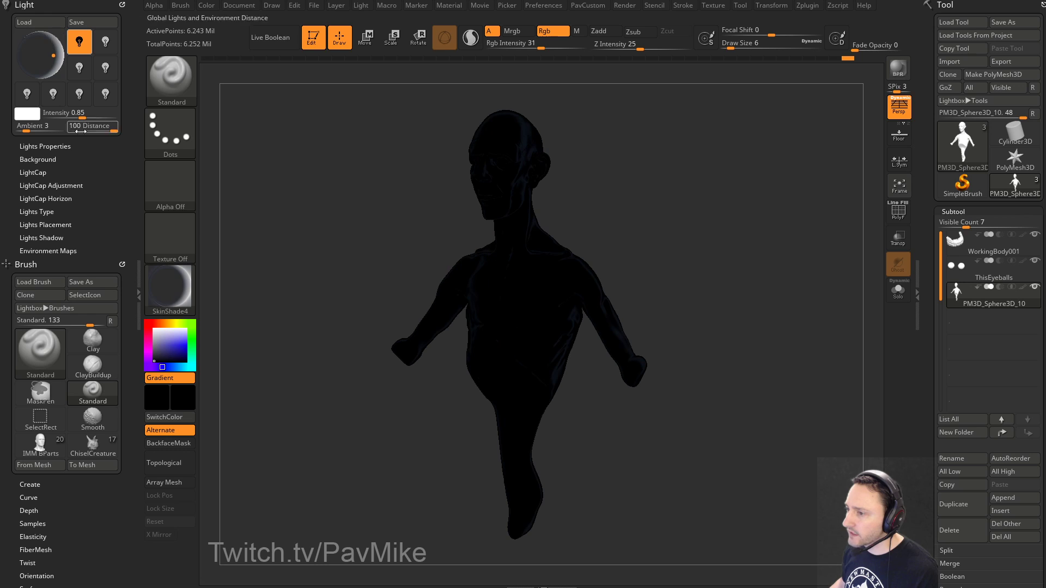
Step: Change the bust's material from SkinShade4 to BasicMaterial
{"action": "left_click", "coordinate": [174, 294]}
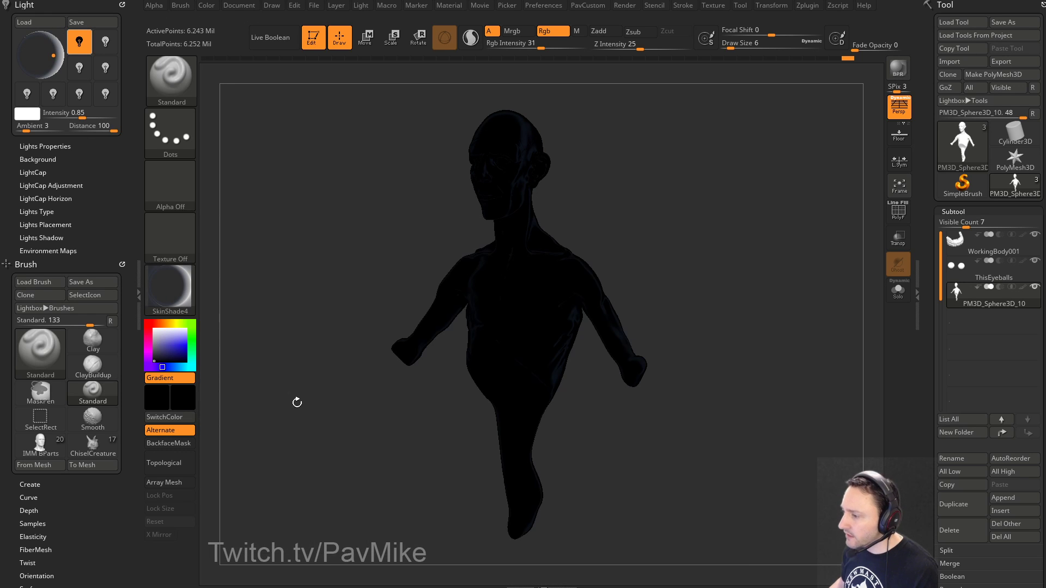
{"action": "left_click", "coordinate": [173, 293]}
{"action": "left_click", "coordinate": [289, 433]}
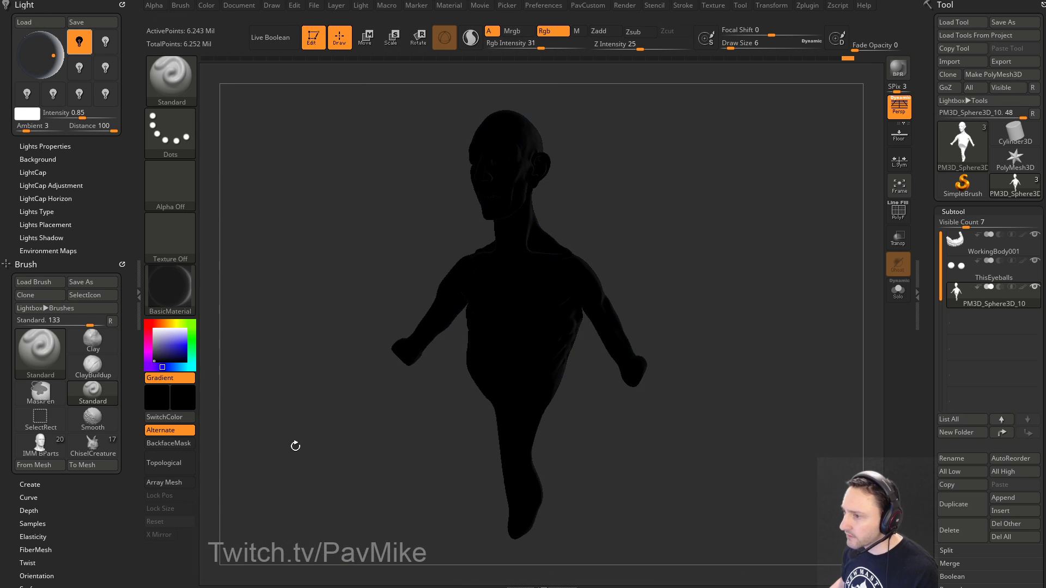
Step: Dock the Material palette, set BasicMaterial's Specular to 100 and steepen its specular curve for a tighter highlight
{"action": "key", "text": "shift"}
{"action": "left_click_drag", "start_coordinate": [120, 263], "coordinate": [219, 95]}
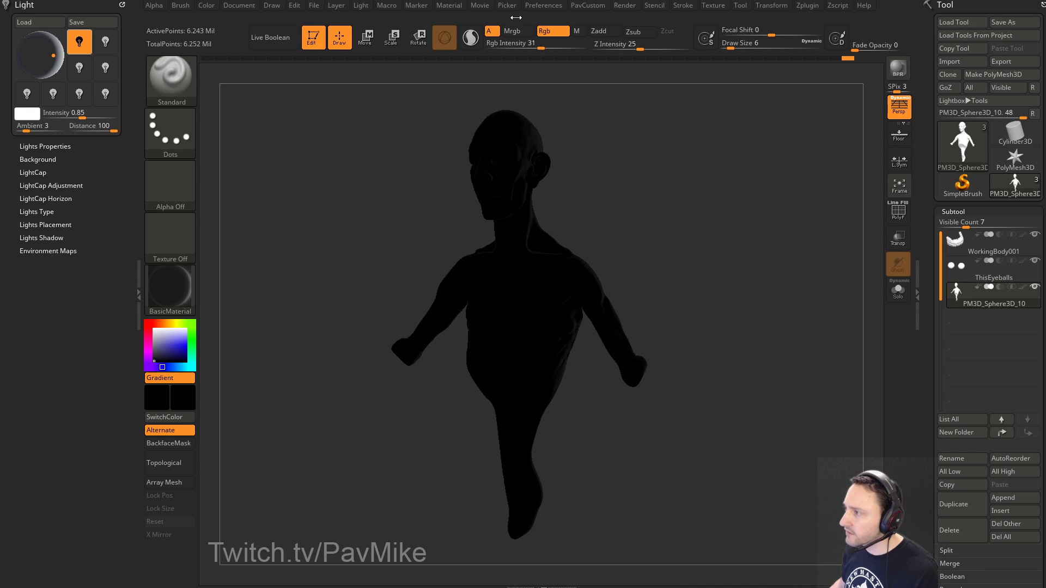
{"action": "left_click", "coordinate": [453, 8]}
{"action": "left_click_drag", "start_coordinate": [440, 18], "coordinate": [62, 302]}
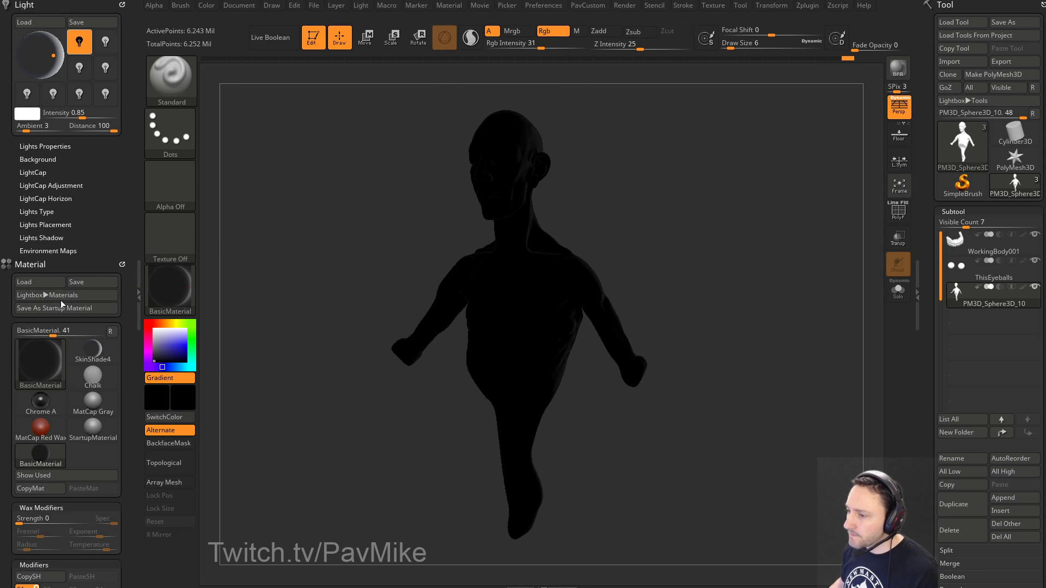
{"action": "left_click_drag", "start_coordinate": [100, 236], "coordinate": [96, 71]}
{"action": "left_click_drag", "start_coordinate": [61, 371], "coordinate": [121, 373]}
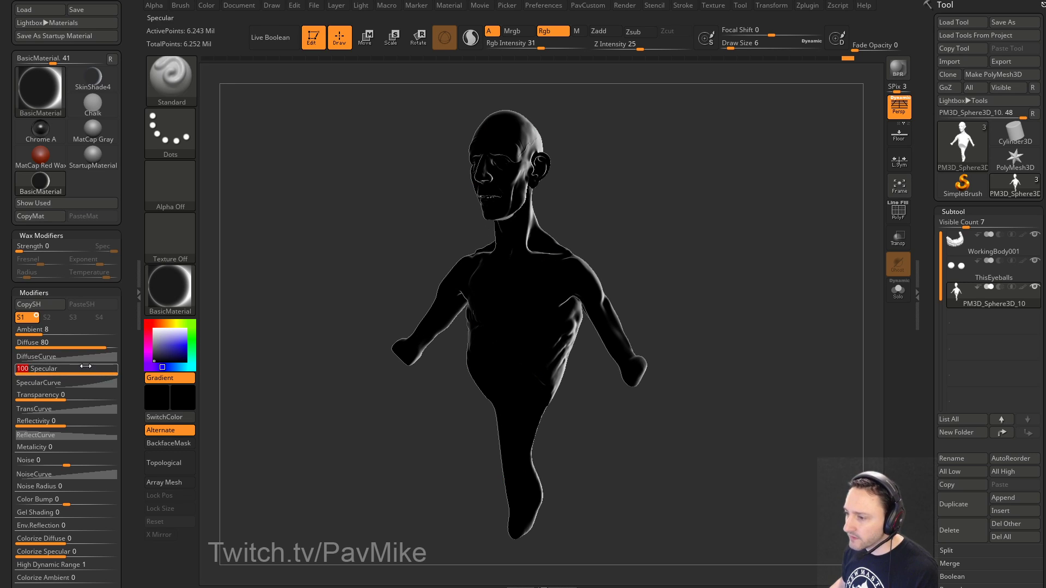
{"action": "left_click", "coordinate": [81, 382]}
{"action": "left_click_drag", "start_coordinate": [101, 428], "coordinate": [103, 449]}
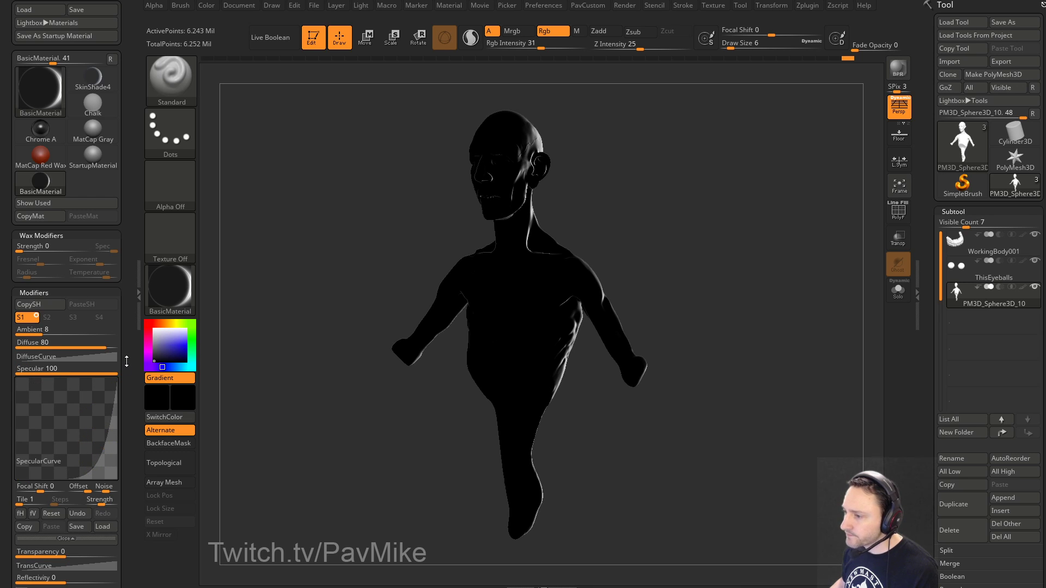
{"action": "left_click_drag", "start_coordinate": [128, 358], "coordinate": [133, 466]}
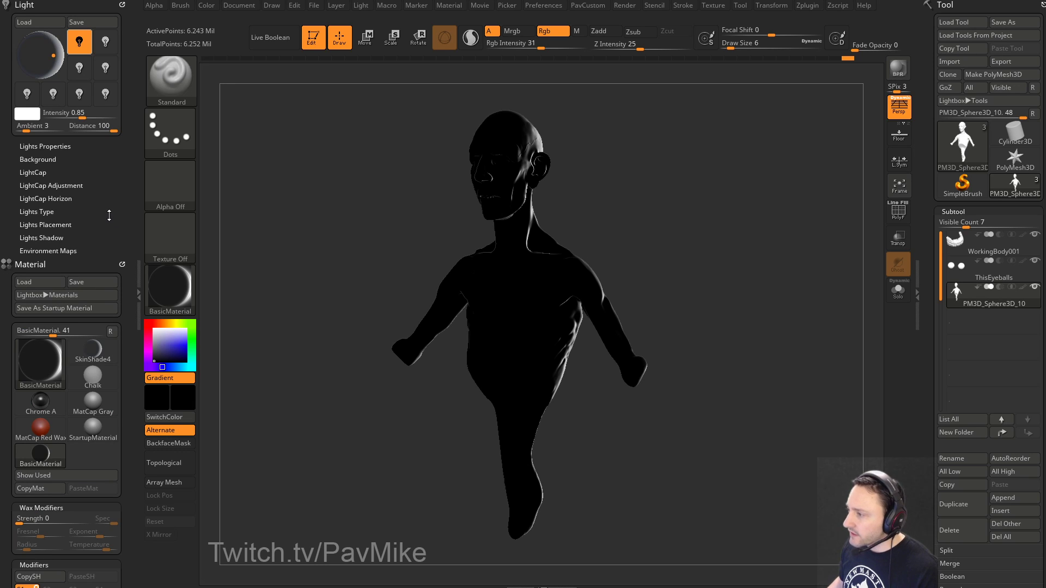
Step: Fine-tune the backlight's placement on the ear side and render the black bust with BPR
{"action": "mouse_move", "coordinate": [109, 215]}
{"action": "left_mouse_down"}
{"action": "mouse_move", "coordinate": [109, 129]}
{"action": "mouse_move", "coordinate": [102, 226]}
{"action": "left_mouse_up"}
{"action": "left_click", "coordinate": [50, 53]}
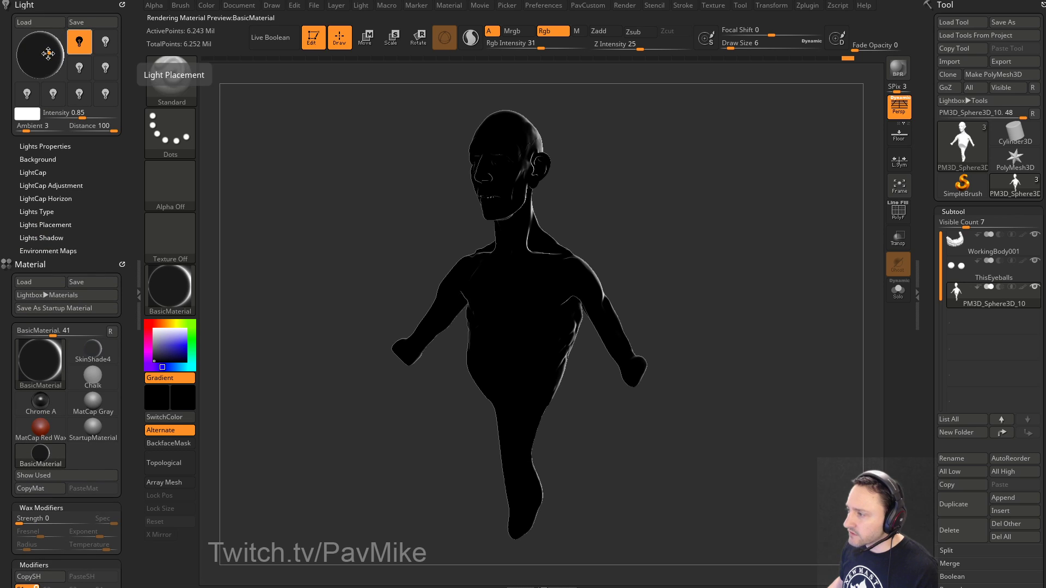
{"action": "mouse_move", "coordinate": [49, 53]}
{"action": "left_mouse_down"}
{"action": "mouse_move", "coordinate": [25, 51]}
{"action": "mouse_move", "coordinate": [52, 54]}
{"action": "left_mouse_up"}
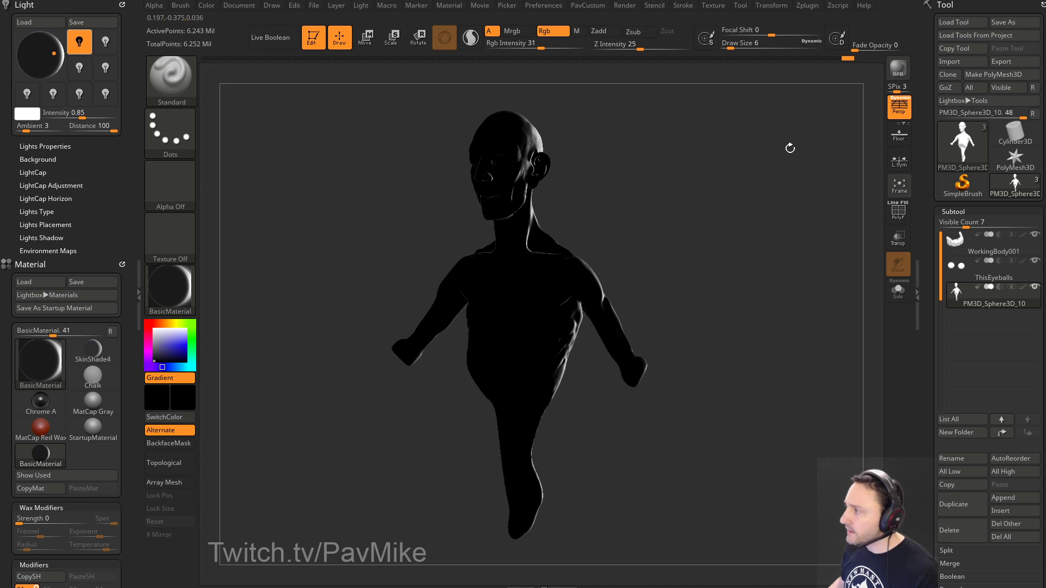
{"action": "left_click", "coordinate": [906, 69]}
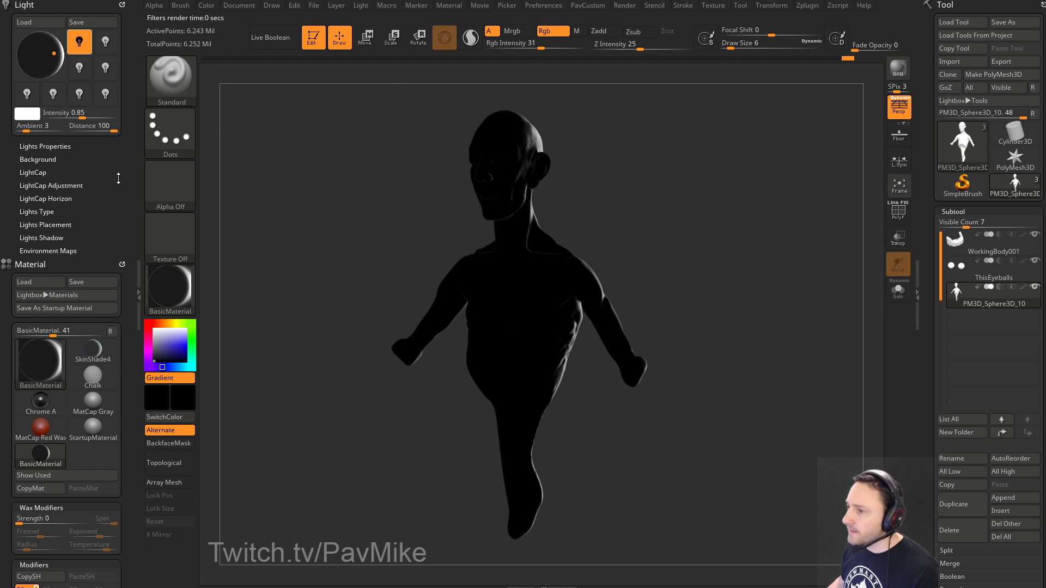
Step: Dock the Render palette alongside the Light and Material palettes
{"action": "left_click_drag", "start_coordinate": [111, 195], "coordinate": [100, 2]}
{"action": "left_click_drag", "start_coordinate": [128, 101], "coordinate": [138, 354]}
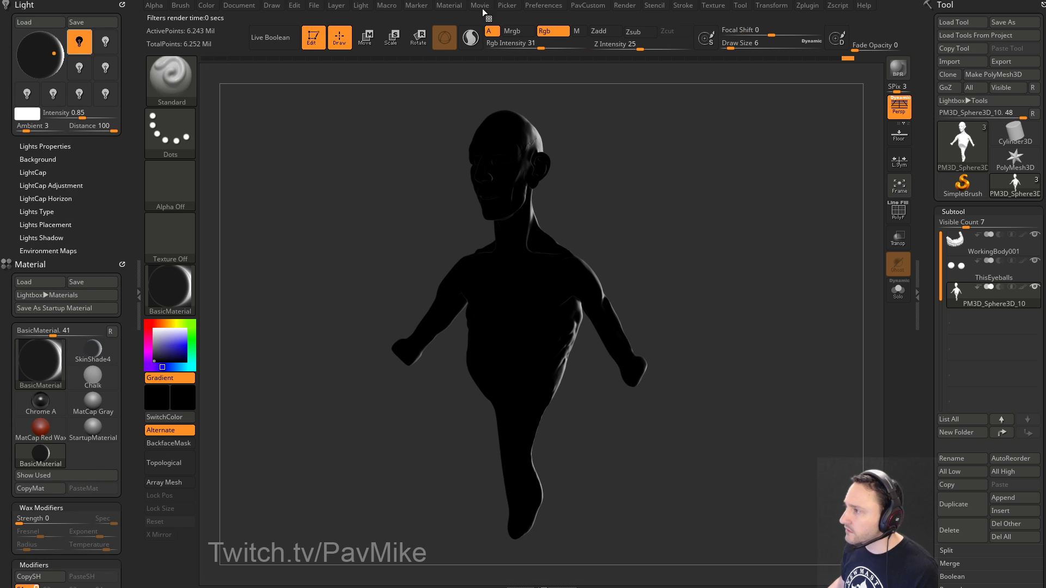
{"action": "left_click", "coordinate": [626, 7]}
{"action": "left_click_drag", "start_coordinate": [615, 9], "coordinate": [67, 112]}
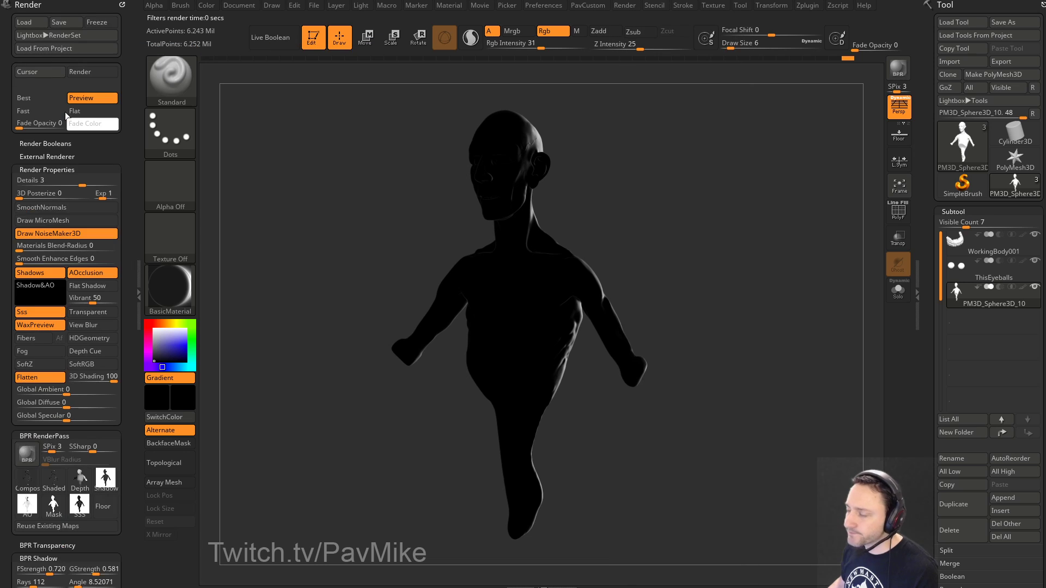
Step: Export the backlit composite pass as a Photoshop file named backlight
{"action": "left_click_drag", "start_coordinate": [142, 331], "coordinate": [156, 83]}
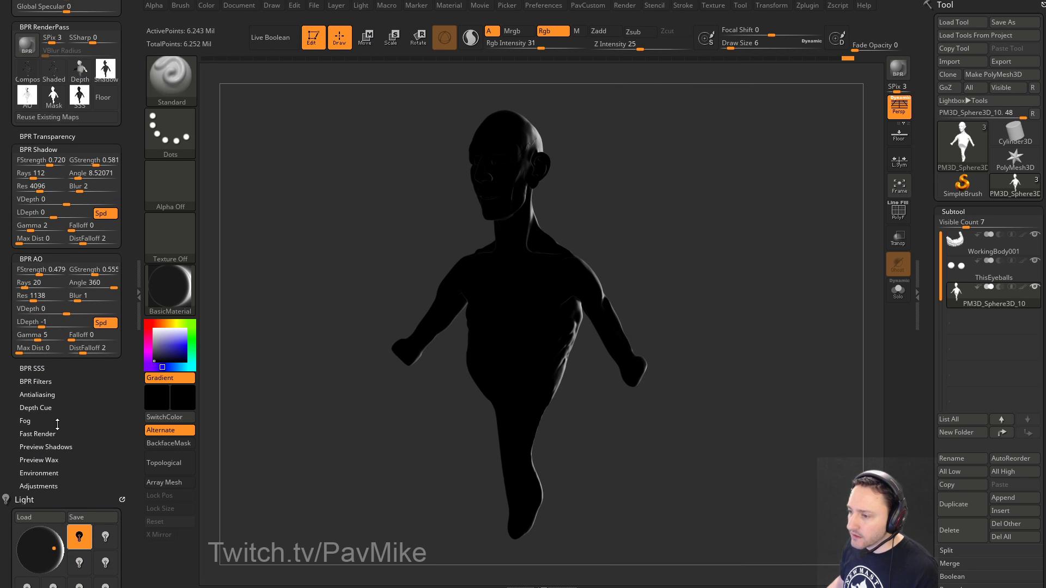
{"action": "key", "text": "shift"}
{"action": "scroll", "coordinate": [54, 389], "scroll_direction": "up", "scroll_amount": 1}
{"action": "scroll", "coordinate": [55, 382], "scroll_direction": "down", "scroll_amount": 3}
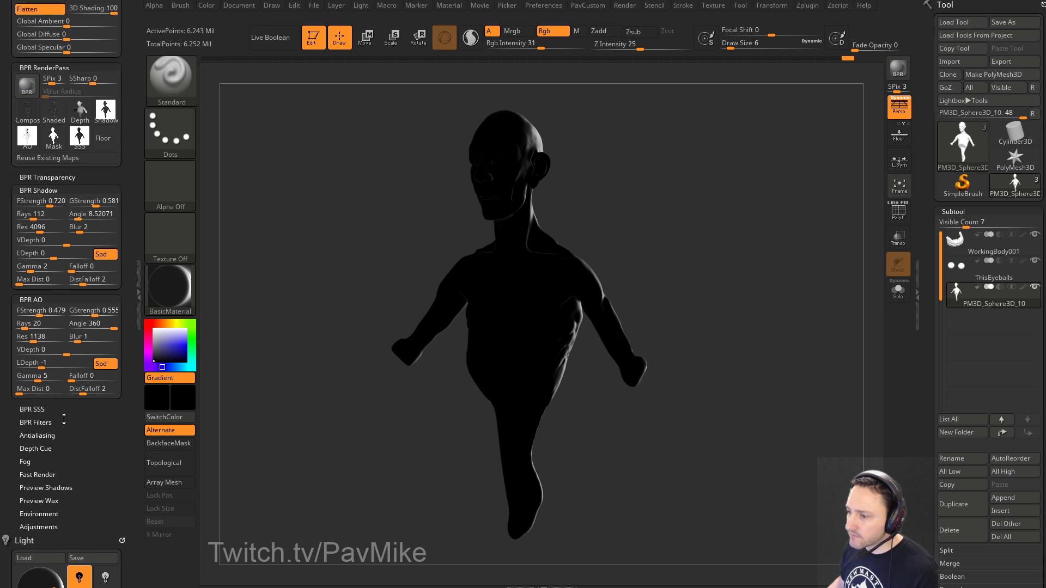
{"action": "key", "text": "shift"}
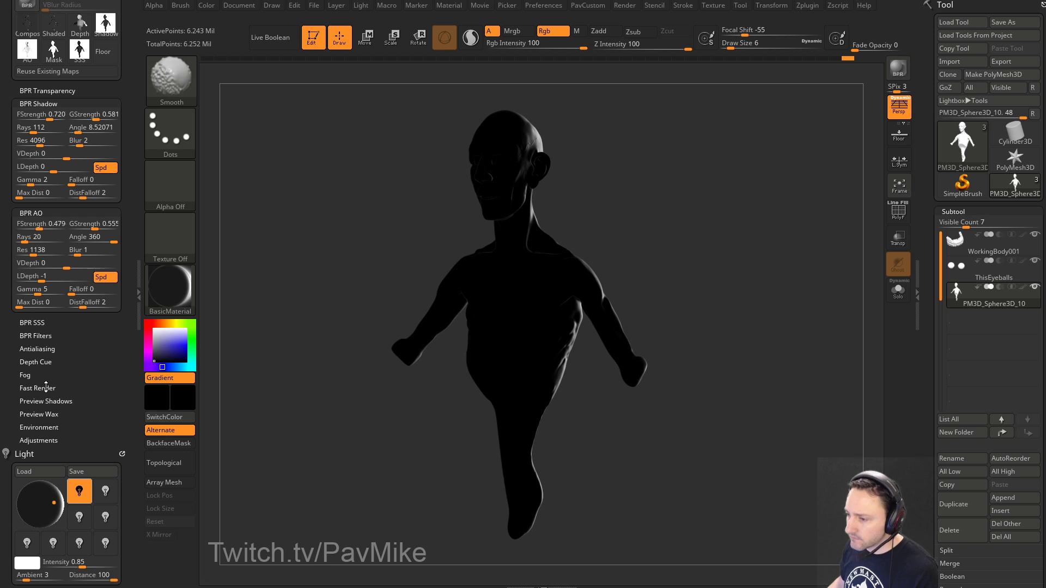
{"action": "scroll", "coordinate": [87, 433], "scroll_direction": "up", "scroll_amount": 4}
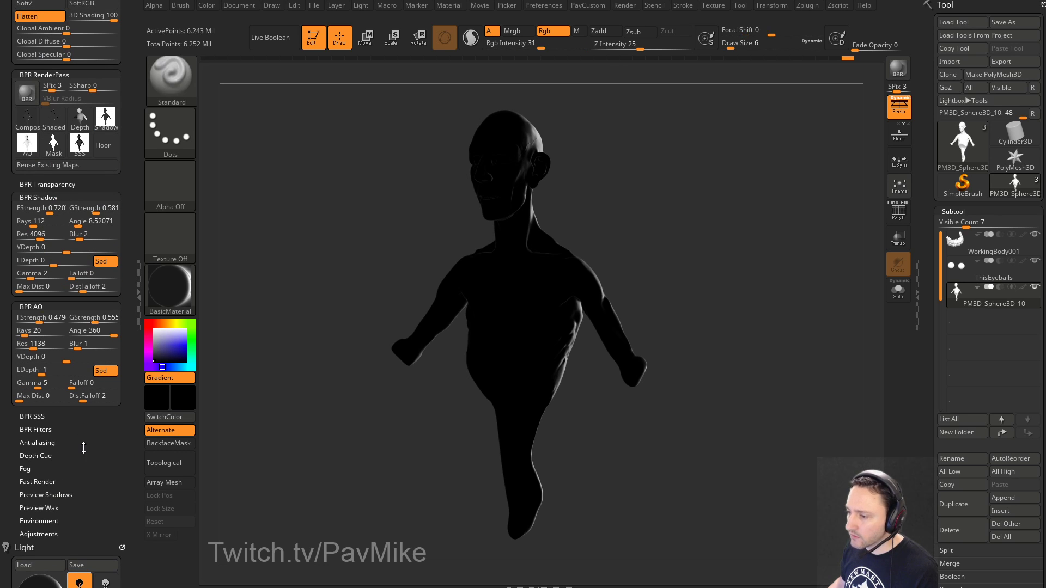
{"action": "scroll", "coordinate": [82, 438], "scroll_direction": "up", "scroll_amount": 9}
{"action": "scroll", "coordinate": [82, 490], "scroll_direction": "down", "scroll_amount": 2}
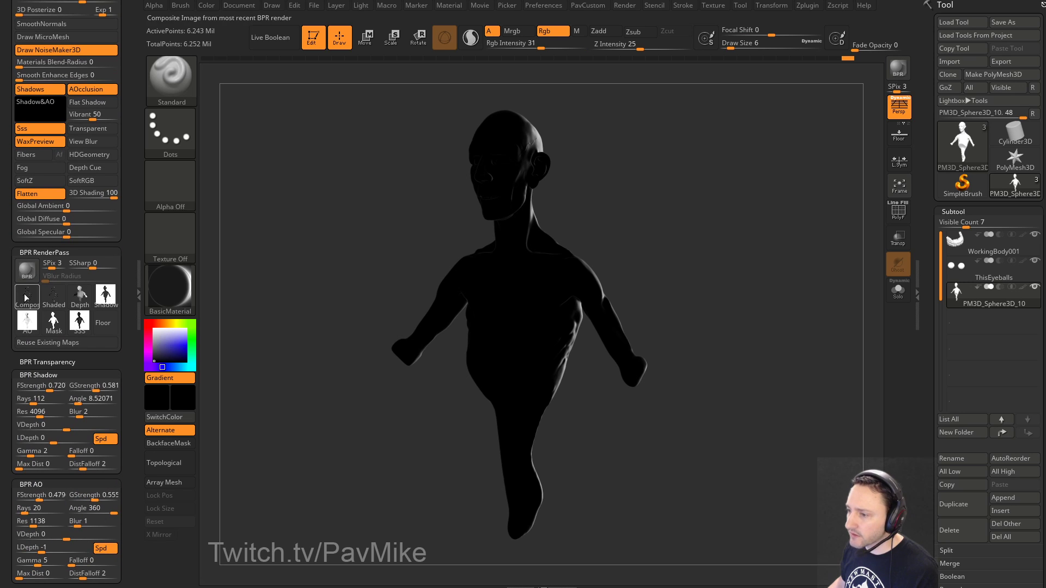
{"action": "left_click", "coordinate": [26, 295]}
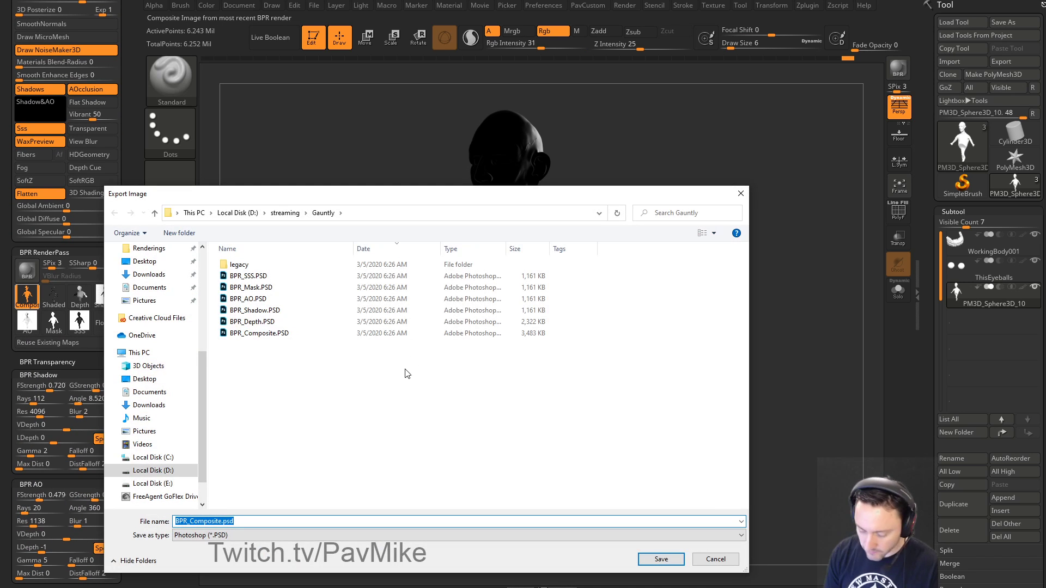
{"action": "type", "text": "backli"}
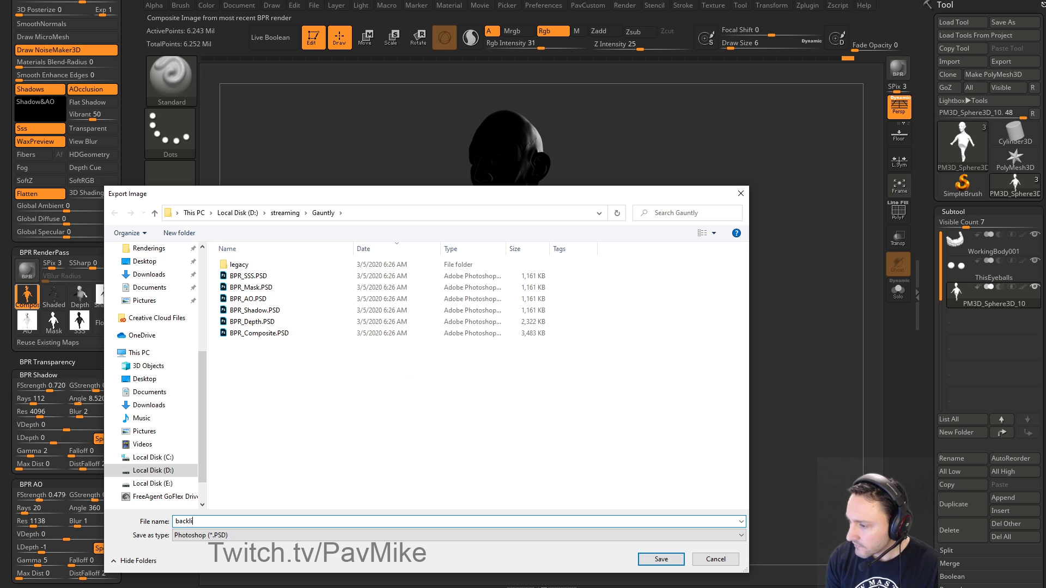
{"action": "type", "text": "ght"}
{"action": "key", "text": "Return"}
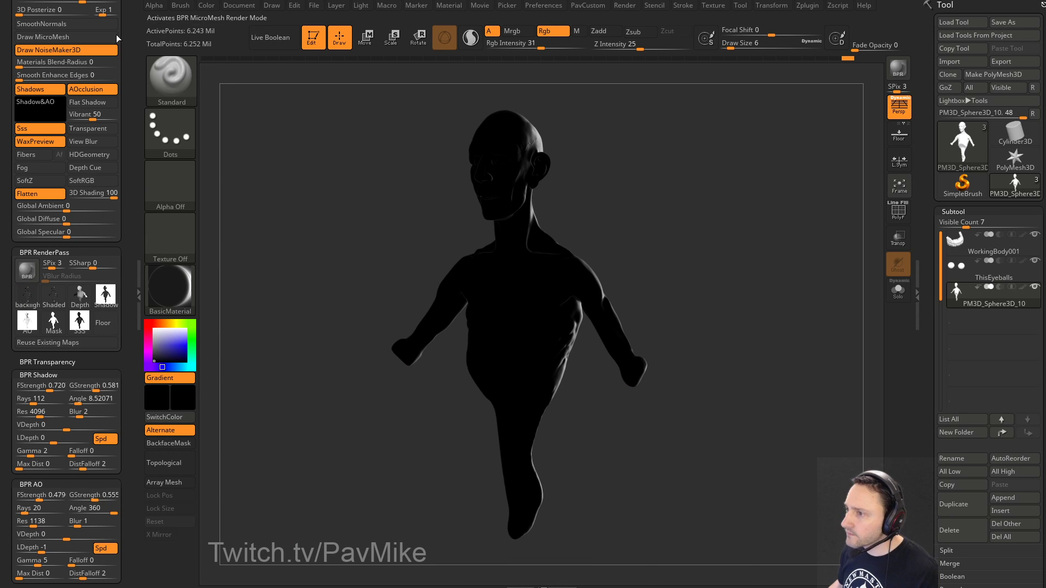
Step: Move the rear light across to the face side of the bust and render it again with BPR
{"action": "scroll", "coordinate": [125, 164], "scroll_direction": "up", "scroll_amount": 3}
{"action": "scroll", "coordinate": [126, 150], "scroll_direction": "down", "scroll_amount": 5}
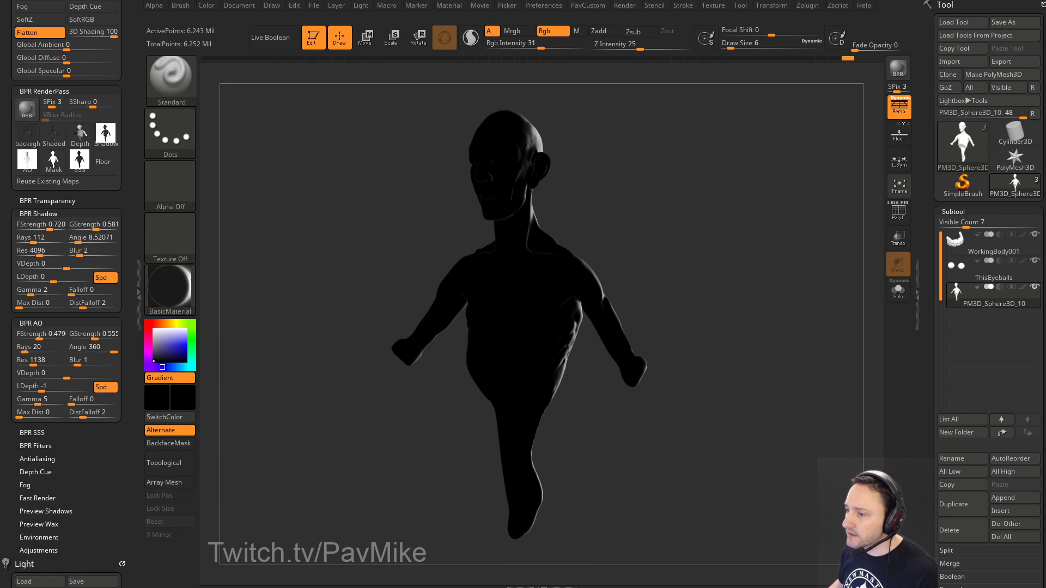
{"action": "scroll", "coordinate": [128, 270], "scroll_direction": "down", "scroll_amount": 6}
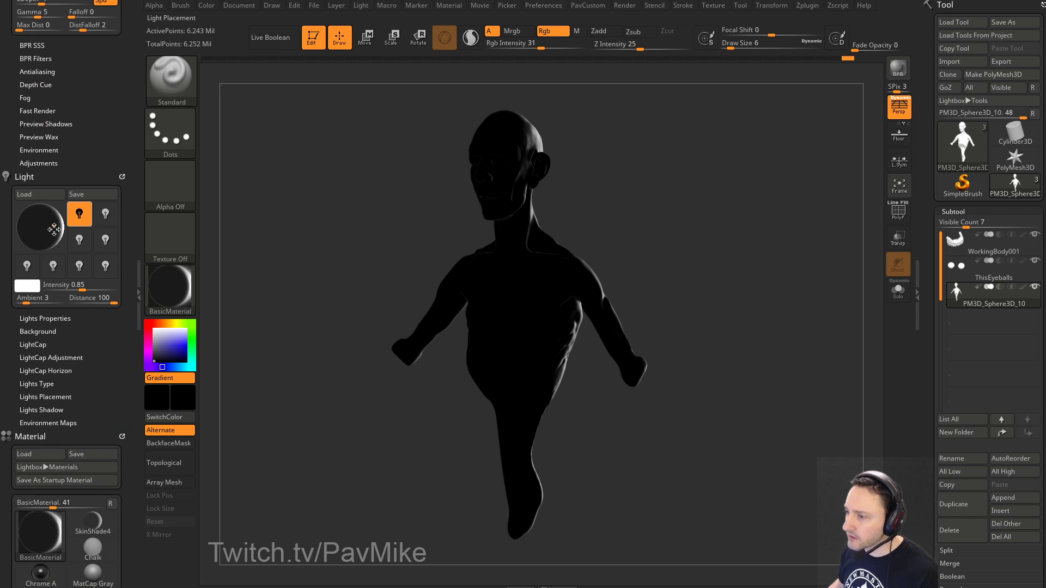
{"action": "left_click", "coordinate": [32, 231]}
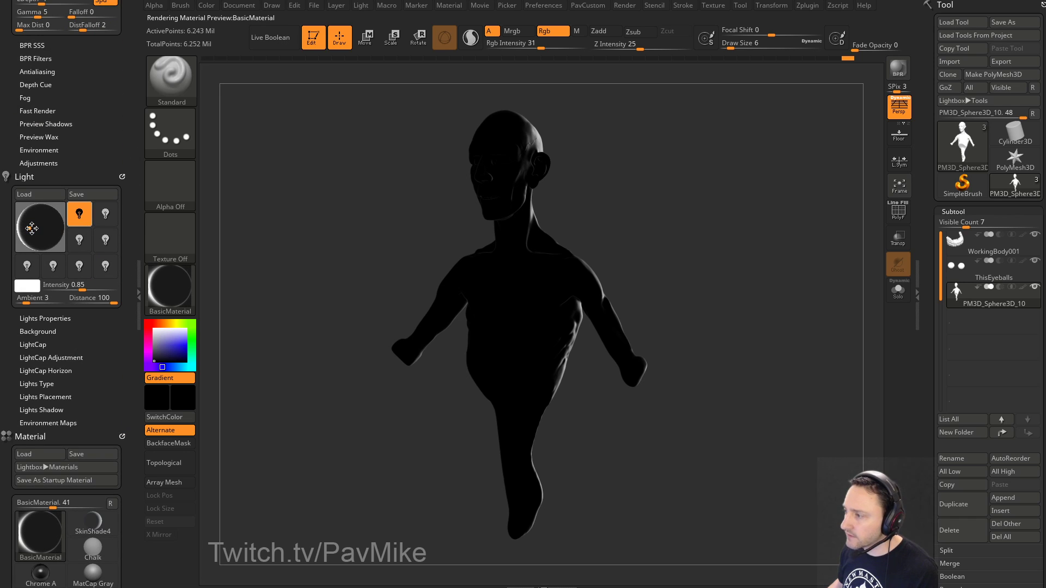
{"action": "left_click", "coordinate": [894, 76]}
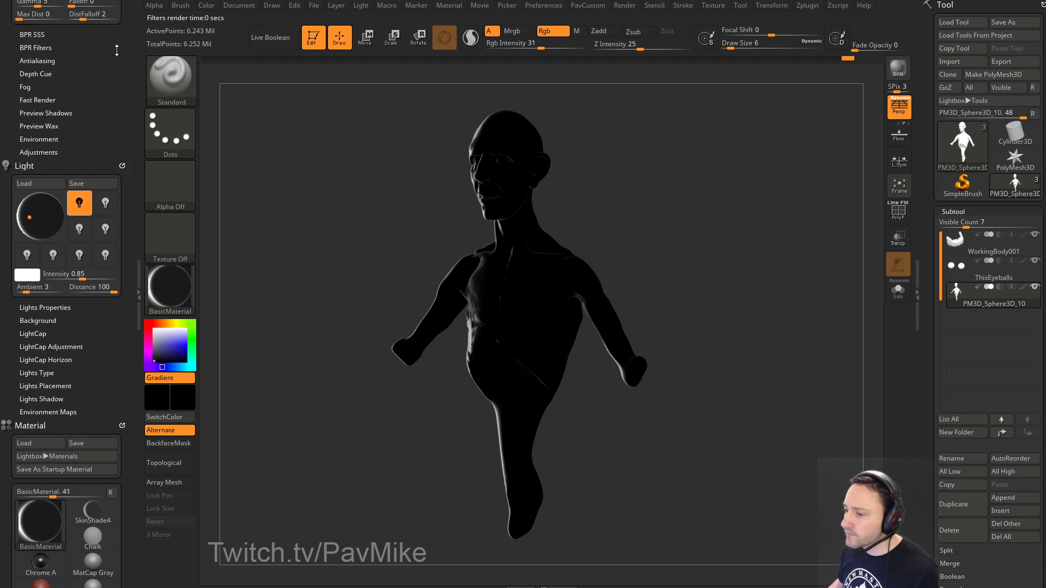
Step: Export the newly lit composite pass as a Photoshop file named frontlight
{"action": "scroll", "coordinate": [108, 269], "scroll_direction": "up", "scroll_amount": 10}
{"action": "left_click", "coordinate": [27, 469]}
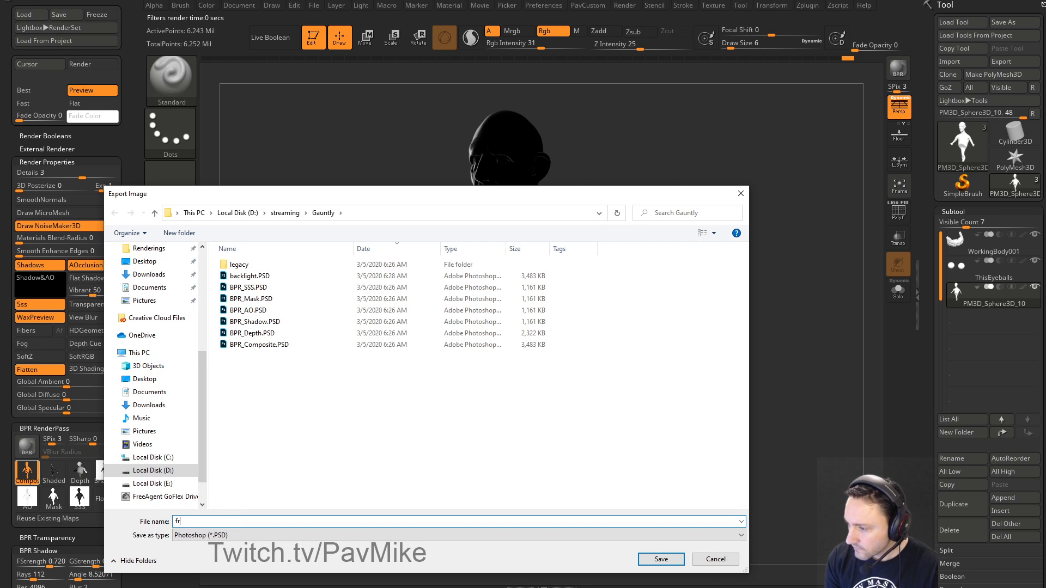
{"action": "key", "text": "Return"}
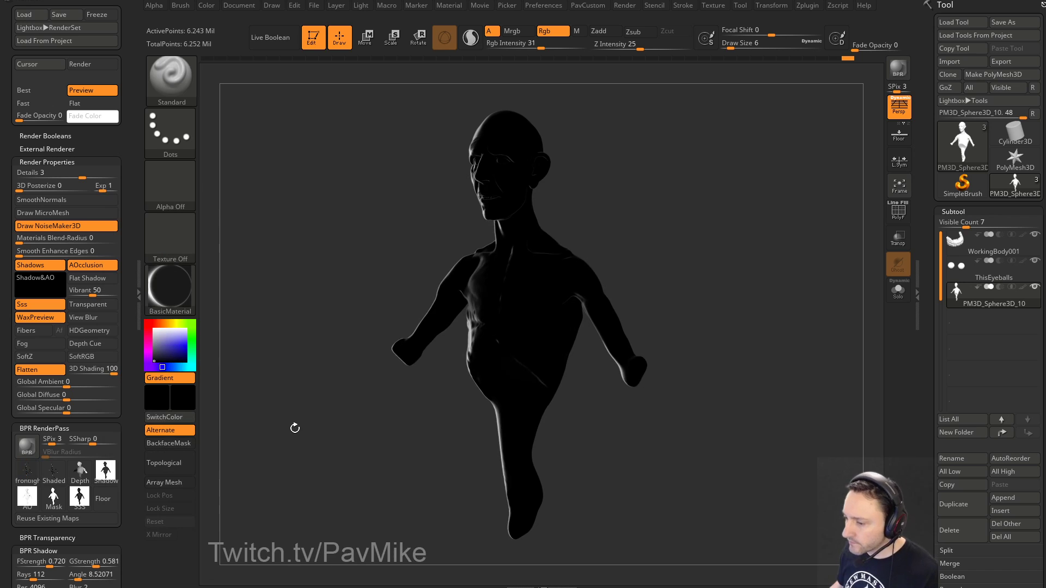
Step: Switch to Photoshop and open the frontlight, backlight, SSS, Mask, AO, Shadow, Depth and Composite PSD files from the Gauntly folder together
{"action": "key", "text": "alt+Tab"}
{"action": "key", "text": "ctrl+o"}
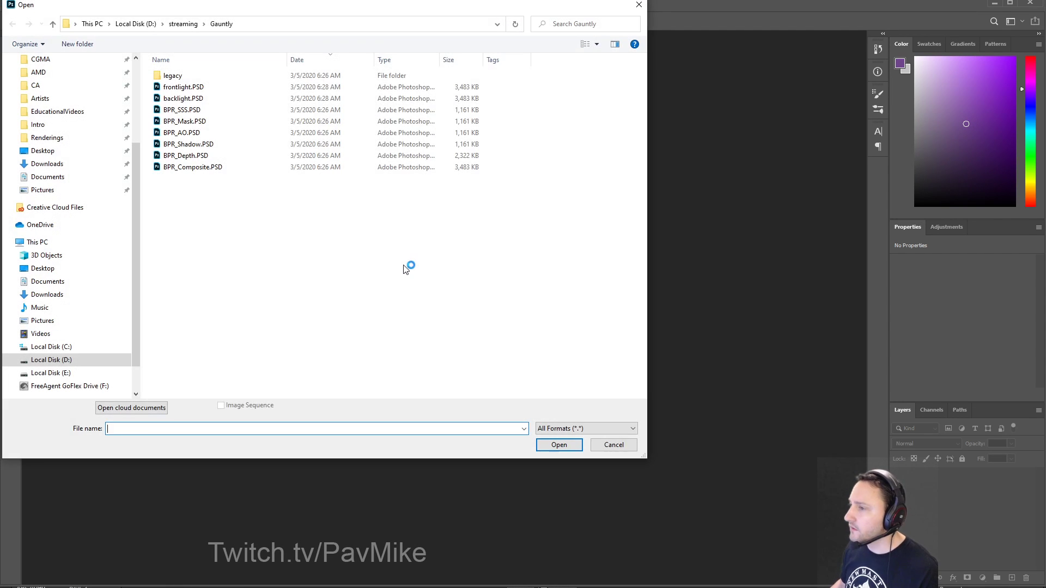
{"action": "left_click", "coordinate": [181, 88]}
{"action": "left_click", "coordinate": [193, 167], "text": "shift"}
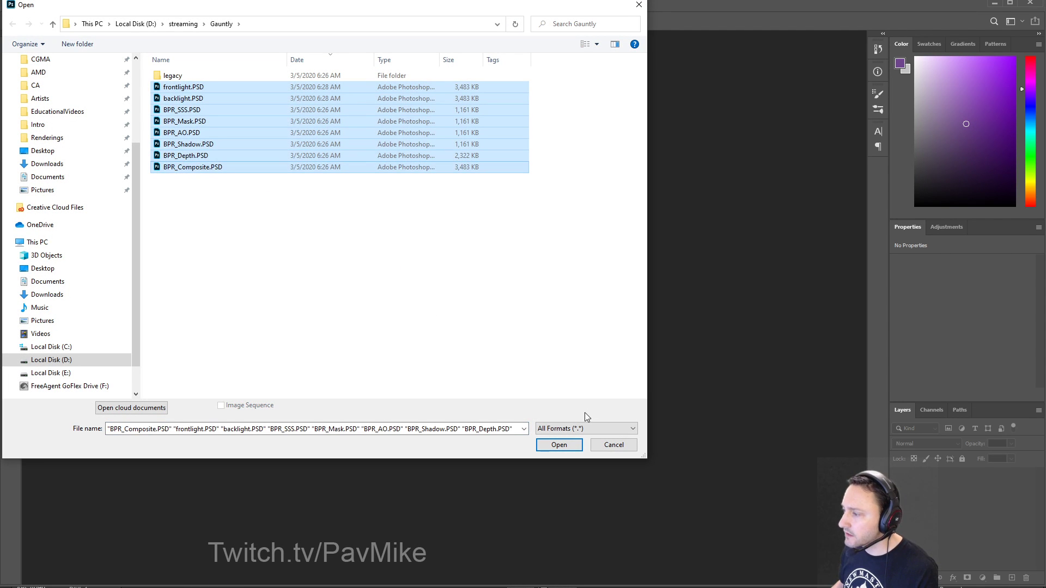
{"action": "left_click", "coordinate": [558, 446]}
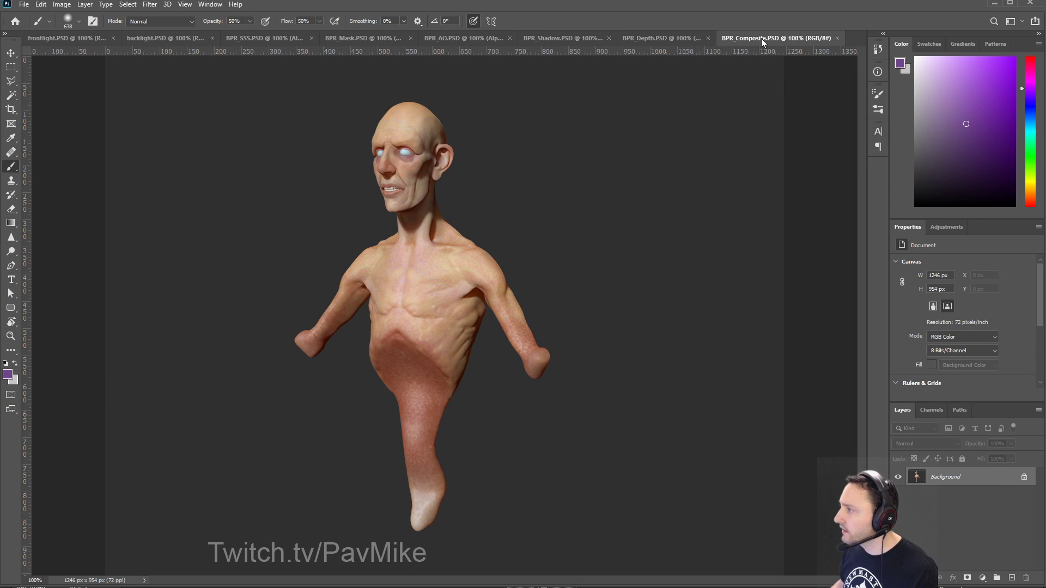
Step: Float the BPR_Composite and BPR_Depth documents in separate windows and copy the entire depth image
{"action": "left_click_drag", "start_coordinate": [760, 38], "coordinate": [678, 119]}
{"action": "left_click", "coordinate": [767, 35]}
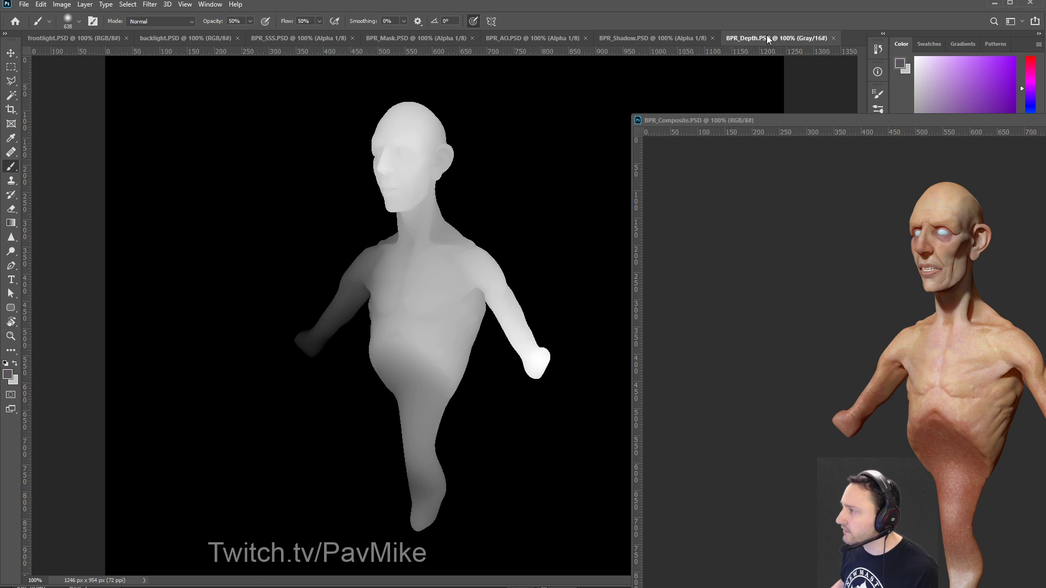
{"action": "left_click_drag", "start_coordinate": [767, 35], "coordinate": [11, 98]}
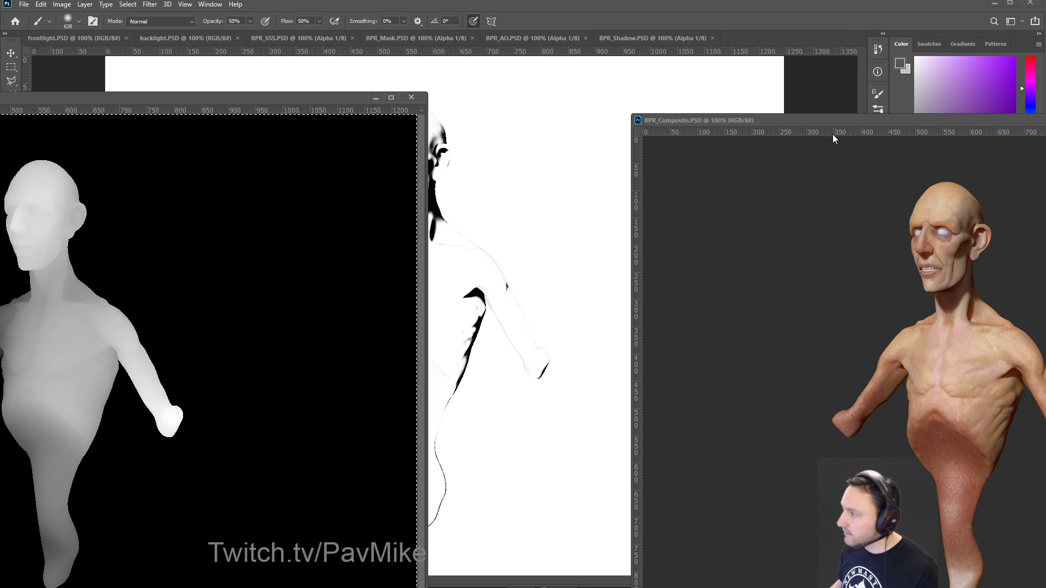
{"action": "left_click_drag", "start_coordinate": [835, 121], "coordinate": [350, 153]}
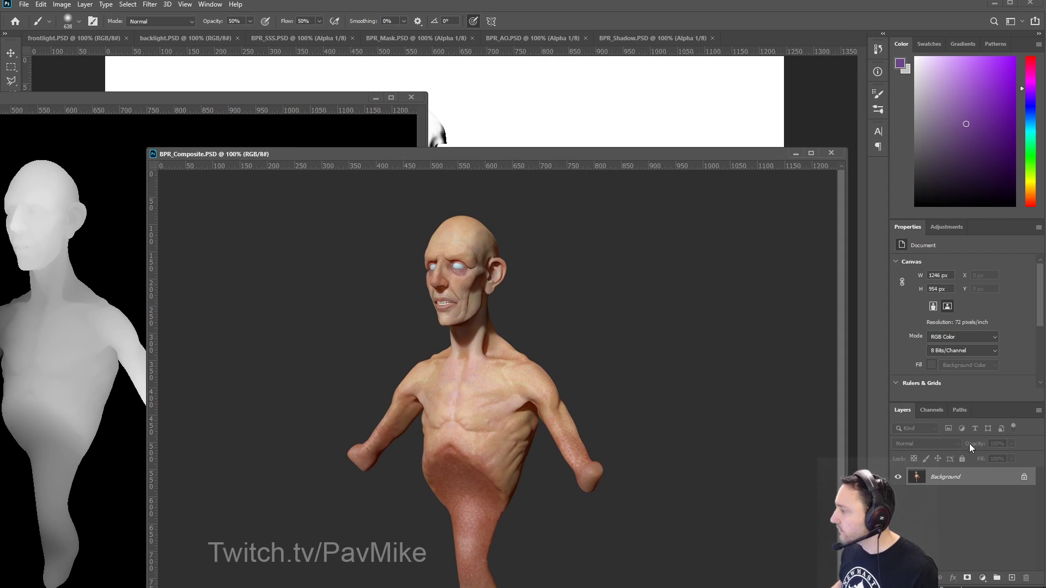
Step: Paste the depth pass into a new alpha channel of BPR_Composite and close the BPR_Depth document
{"action": "left_click", "coordinate": [938, 410]}
{"action": "left_click", "coordinate": [1010, 578]}
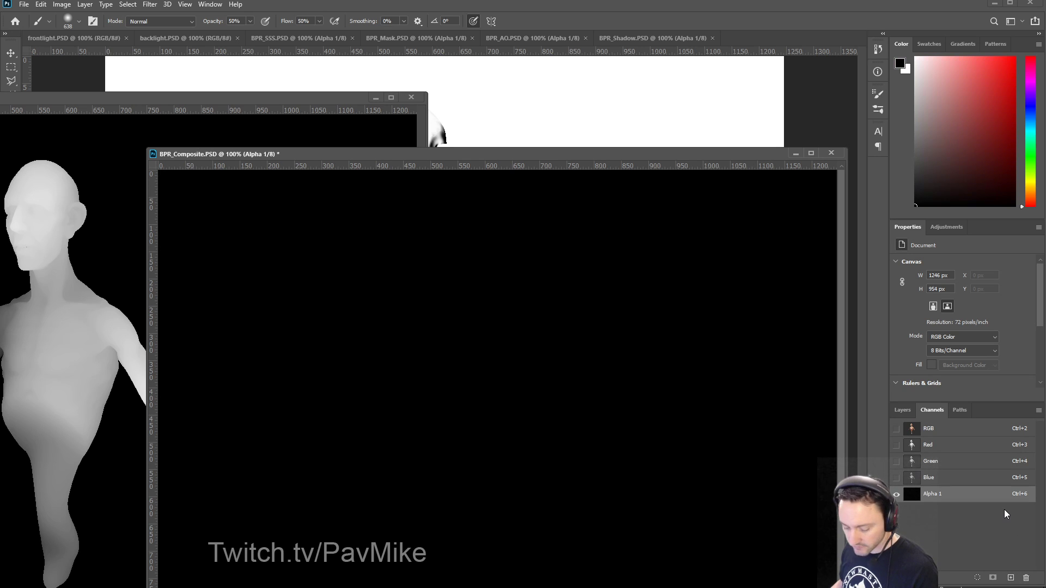
{"action": "key", "text": "ctrl+v"}
{"action": "left_click", "coordinate": [189, 134]}
{"action": "left_click", "coordinate": [411, 97]}
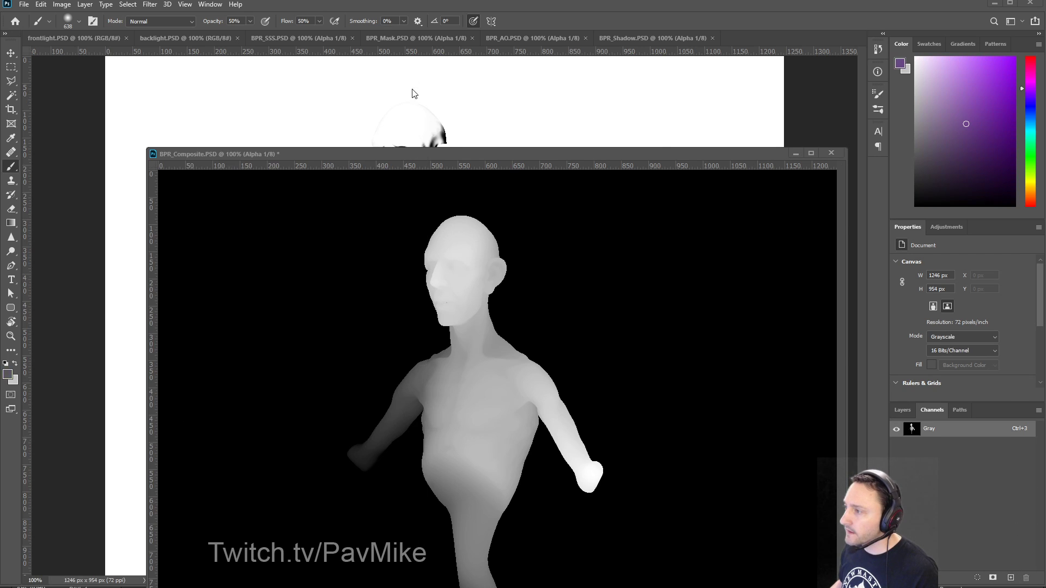
Step: Close the BPR_Shadow document and bring up the BPR_AO document
{"action": "left_click_drag", "start_coordinate": [637, 38], "coordinate": [0, 70]}
{"action": "left_click", "coordinate": [493, 70]}
{"action": "left_click", "coordinate": [539, 38]}
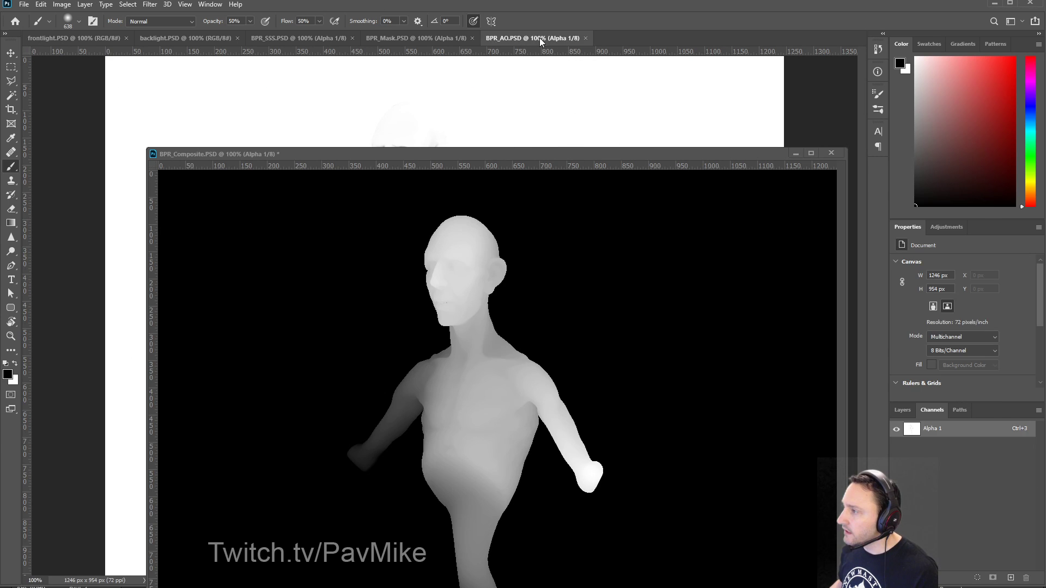
Step: Copy the entire AO image and convert the Background of BPR_Composite into a regular layer
{"action": "left_click_drag", "start_coordinate": [539, 38], "coordinate": [1, 69]}
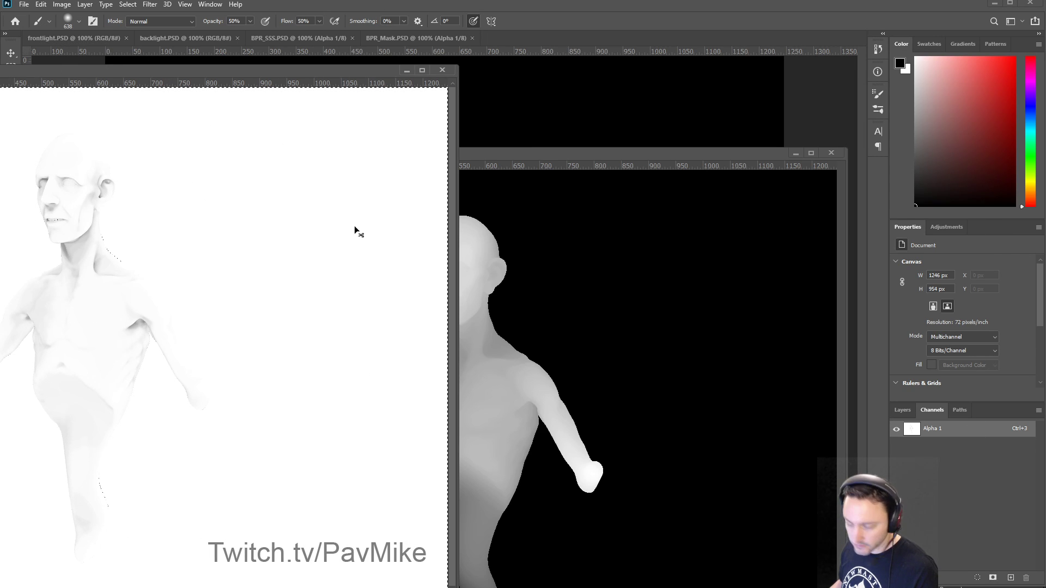
{"action": "left_click", "coordinate": [500, 157]}
{"action": "left_click", "coordinate": [904, 412]}
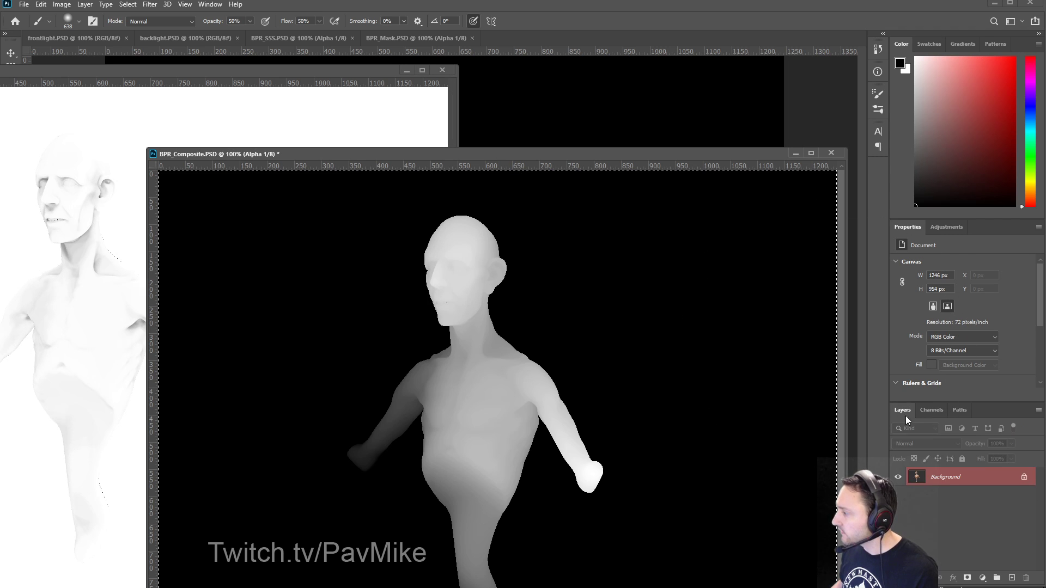
{"action": "double_click", "coordinate": [944, 475]}
{"action": "left_click", "coordinate": [561, 88]}
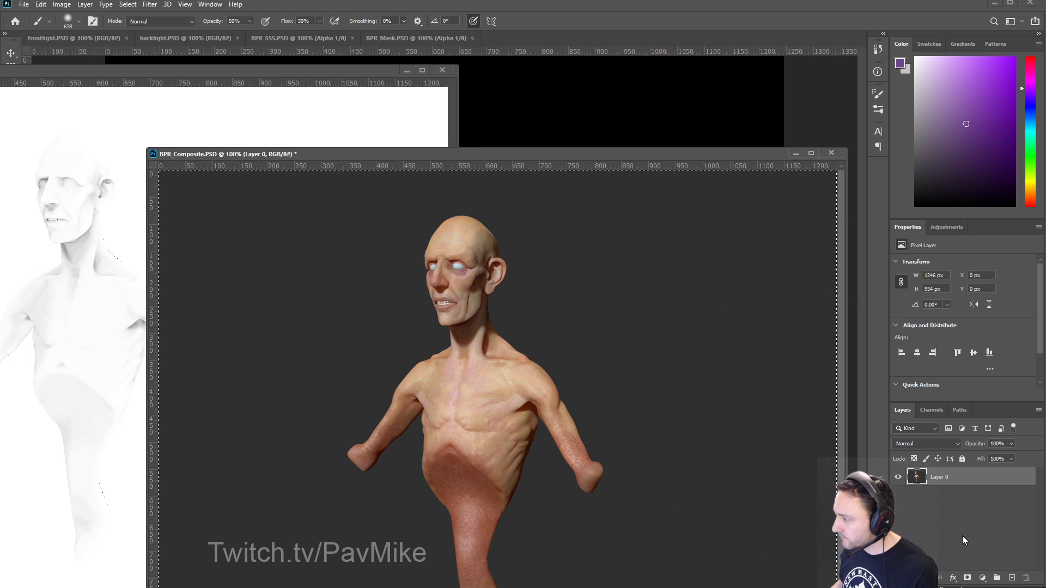
Step: Paste the ambient occlusion pass as a new layer in BPR_Composite, name it AO, and close the BPR_AO document
{"action": "key", "text": "ctrl+v"}
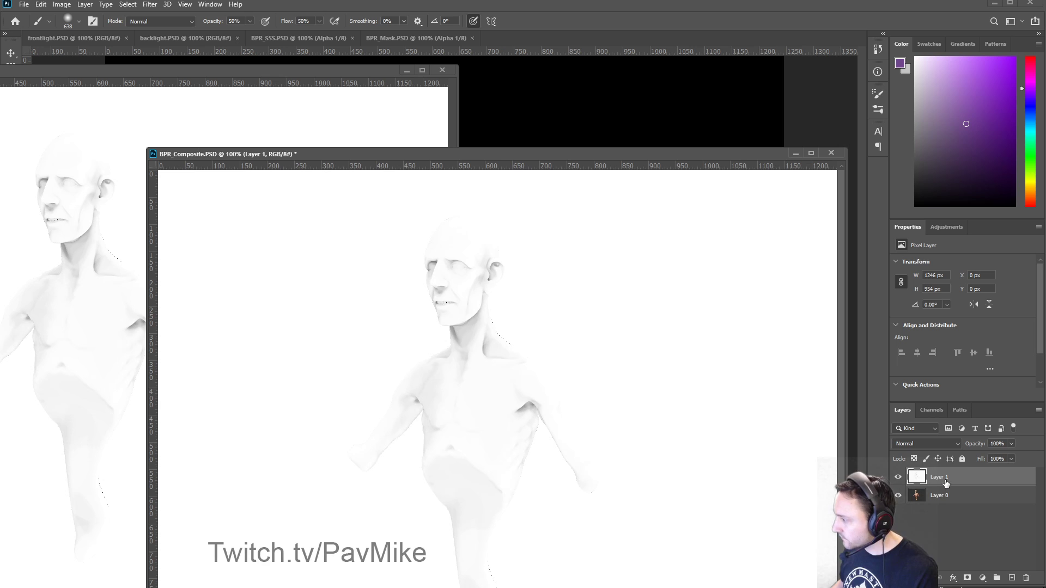
{"action": "type", "text": "AO"}
{"action": "key", "text": "Return"}
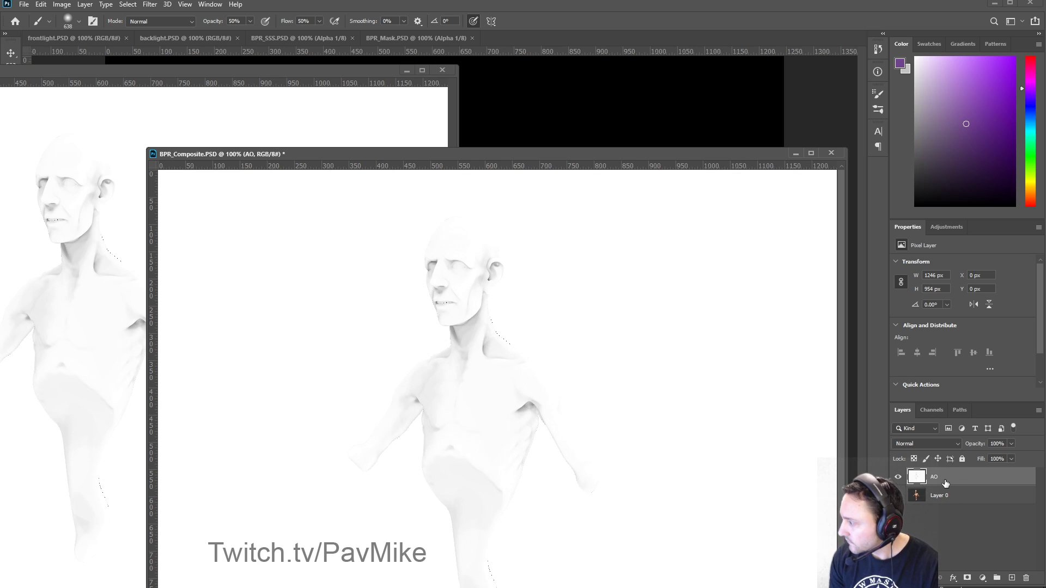
{"action": "left_click", "coordinate": [442, 70]}
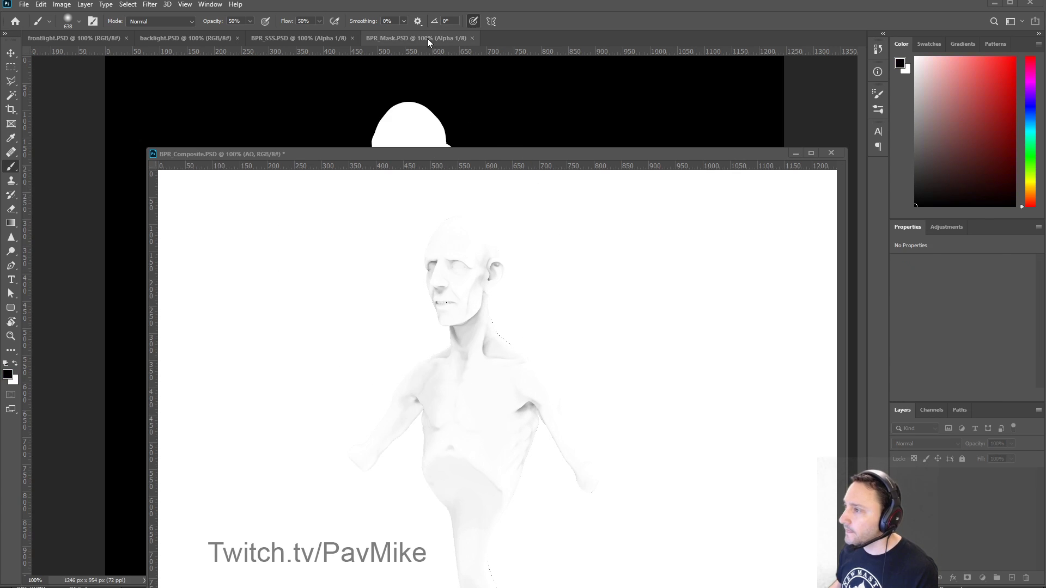
Step: Copy the mask pass into a second new alpha channel of BPR_Composite and close the BPR_Mask document
{"action": "left_click_drag", "start_coordinate": [427, 38], "coordinate": [174, 115]}
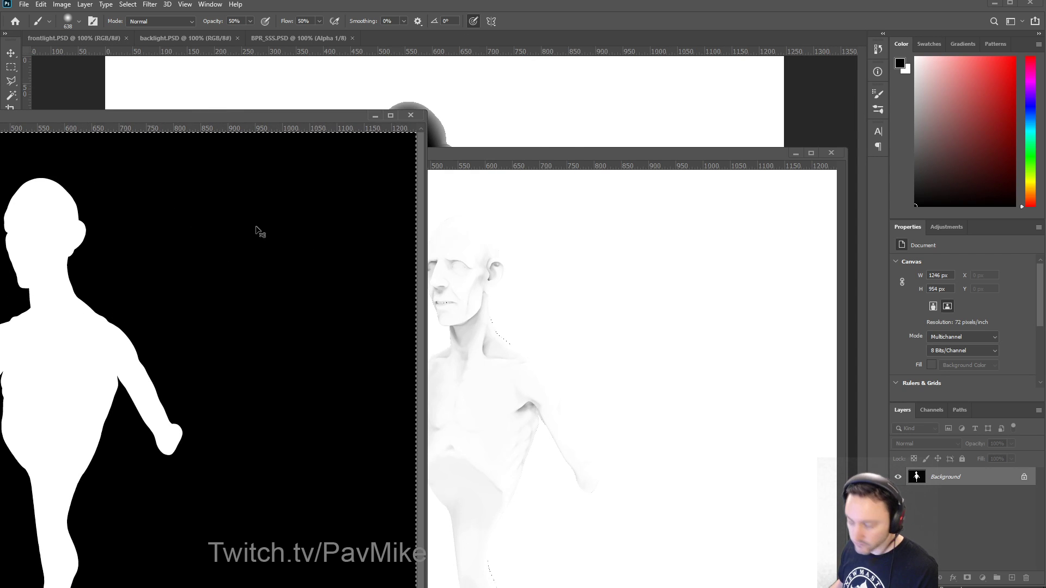
{"action": "left_click", "coordinate": [594, 155]}
{"action": "left_click", "coordinate": [931, 410]}
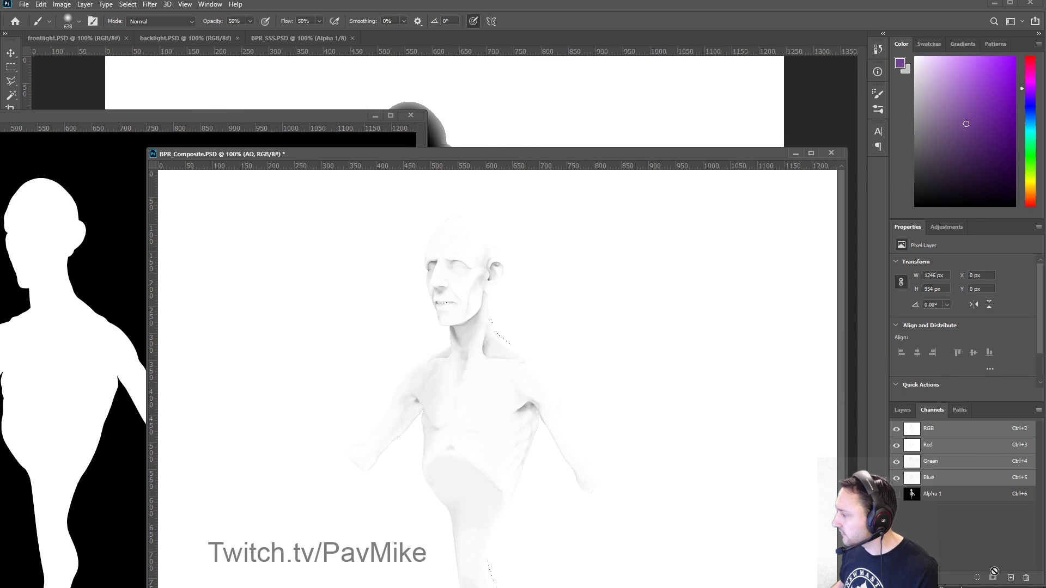
{"action": "left_click", "coordinate": [1011, 578]}
{"action": "key", "text": "ctrl+v"}
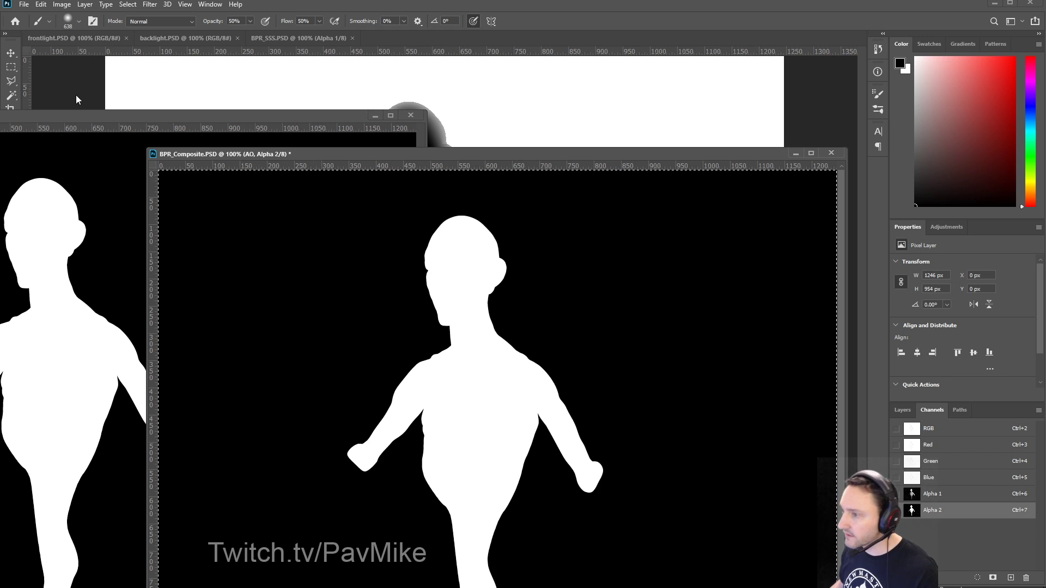
{"action": "left_click", "coordinate": [193, 117]}
{"action": "left_click", "coordinate": [411, 115]}
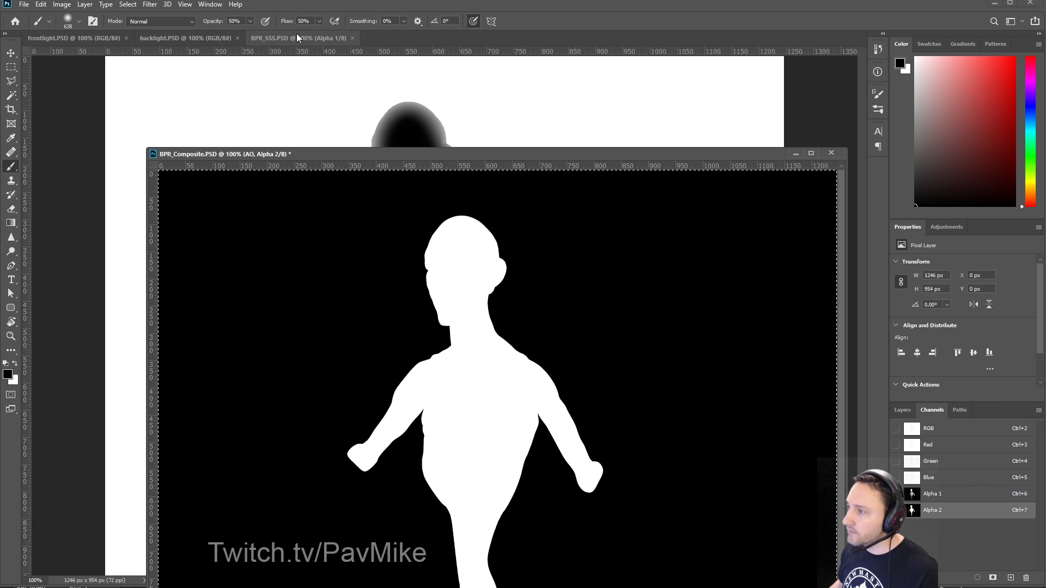
Step: Close the BPR_SSS document and bring up the backlight document
{"action": "left_click_drag", "start_coordinate": [311, 41], "coordinate": [300, 85]}
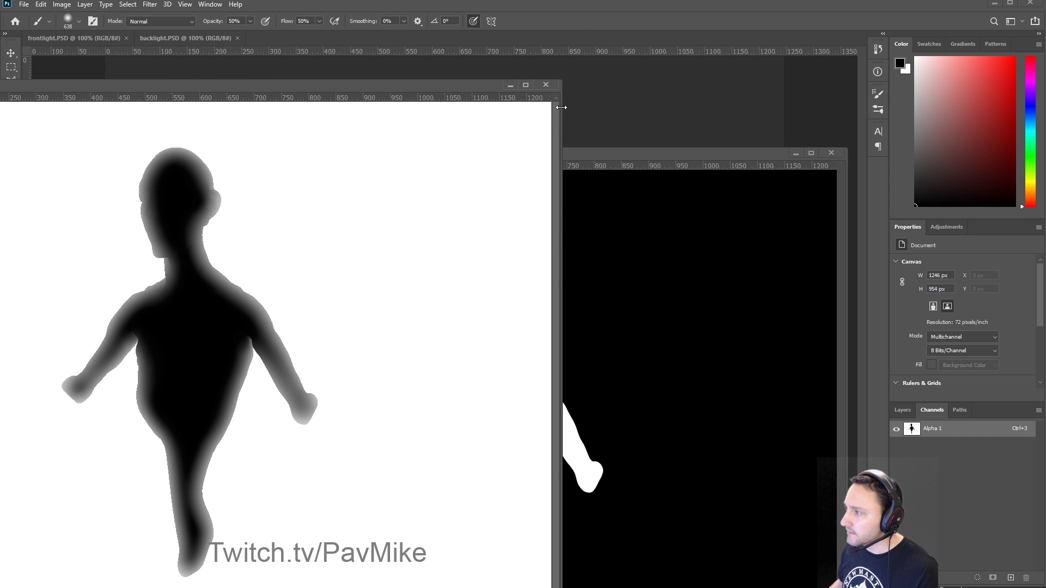
{"action": "left_click", "coordinate": [554, 87]}
{"action": "left_click", "coordinate": [207, 36]}
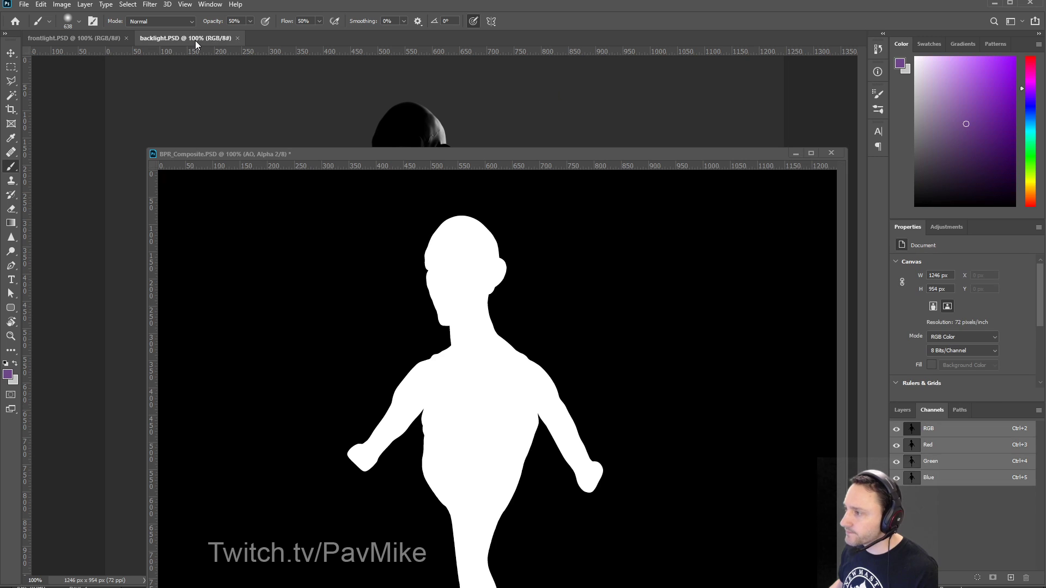
Step: Copy the entire backlight image and paste it into BPR_Composite as a new layer above AO
{"action": "left_click_drag", "start_coordinate": [207, 37], "coordinate": [5, 128]}
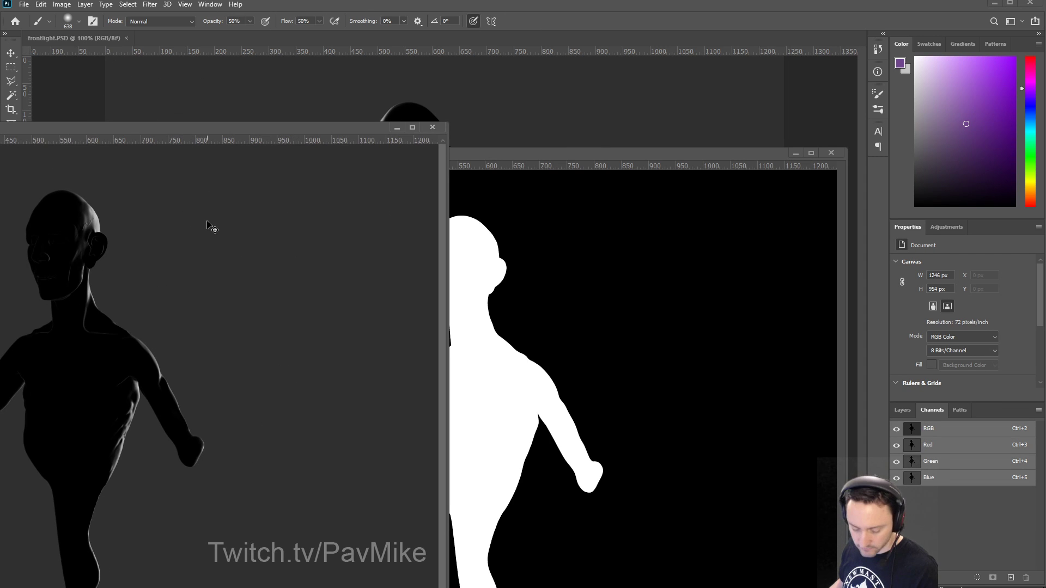
{"action": "left_click", "coordinate": [902, 410]}
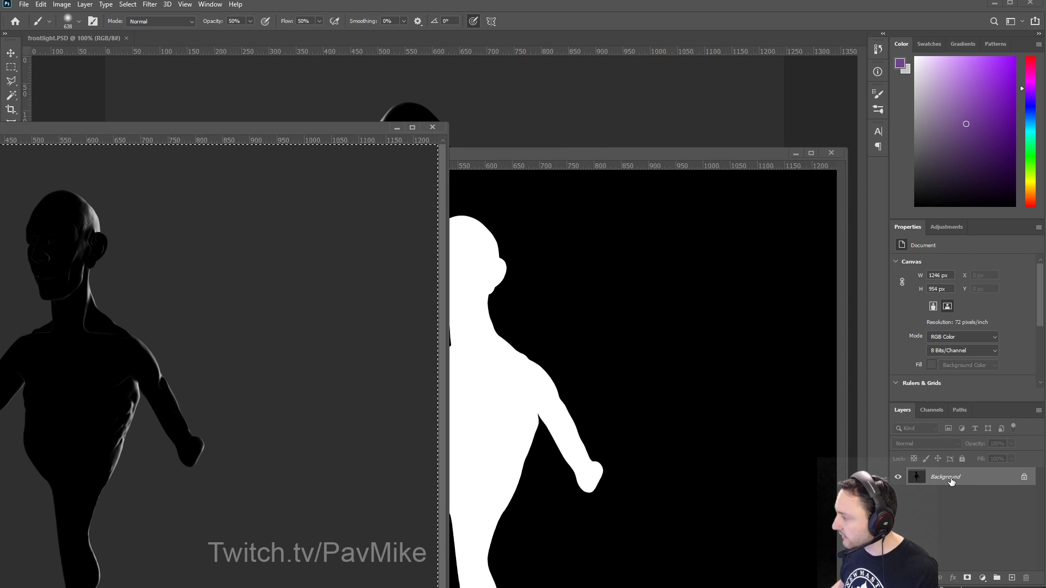
{"action": "double_click", "coordinate": [944, 476]}
{"action": "left_click", "coordinate": [559, 89]}
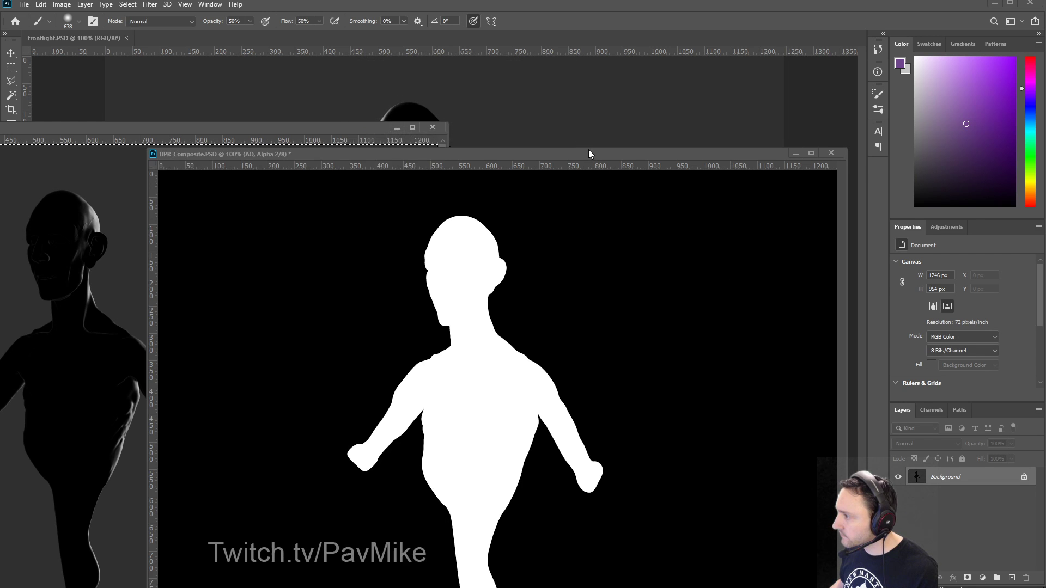
{"action": "left_click", "coordinate": [1012, 578]}
{"action": "key", "text": "ctrl+v"}
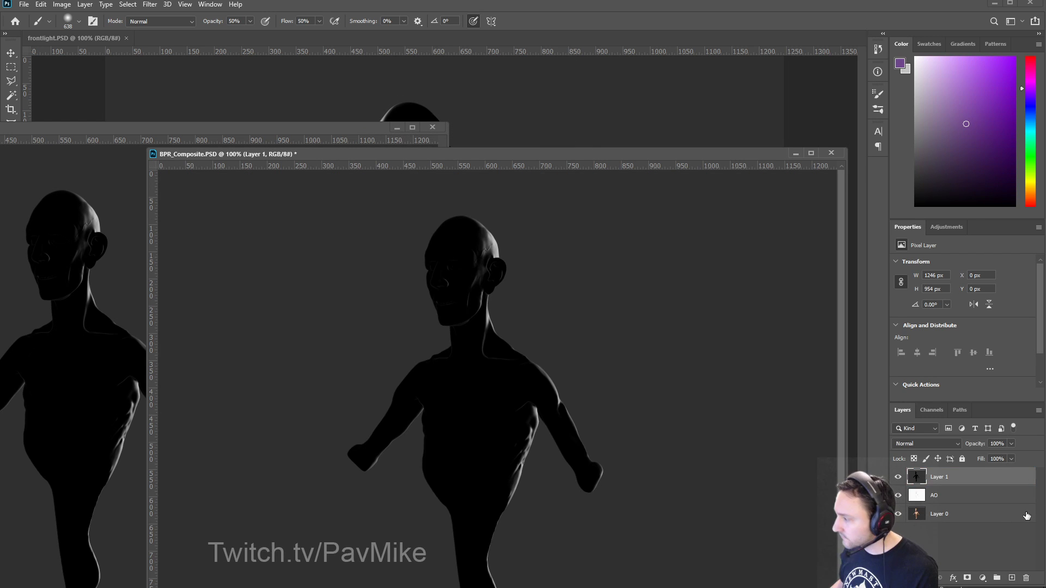
Step: Rename the pasted layer as backlight and close the backlight document
{"action": "double_click", "coordinate": [938, 477]}
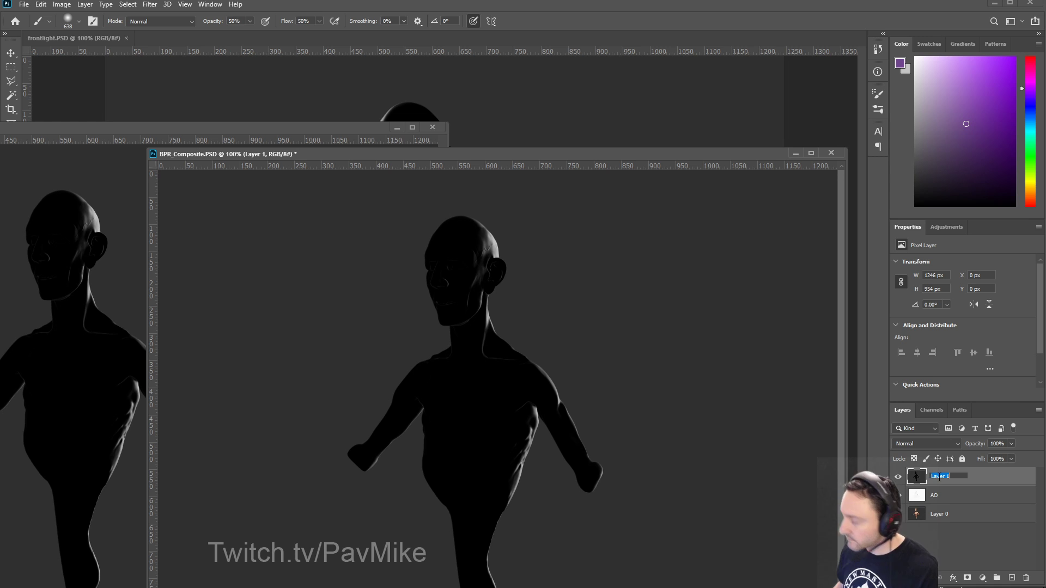
{"action": "type", "text": "backlight"}
{"action": "key", "text": "Return"}
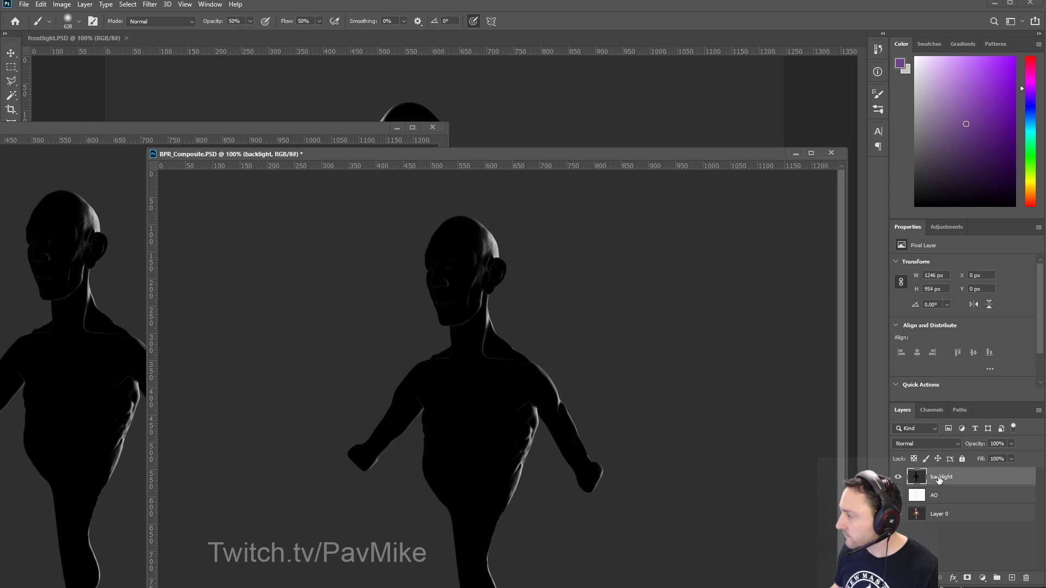
{"action": "left_click", "coordinate": [418, 127]}
{"action": "left_click", "coordinate": [416, 127]}
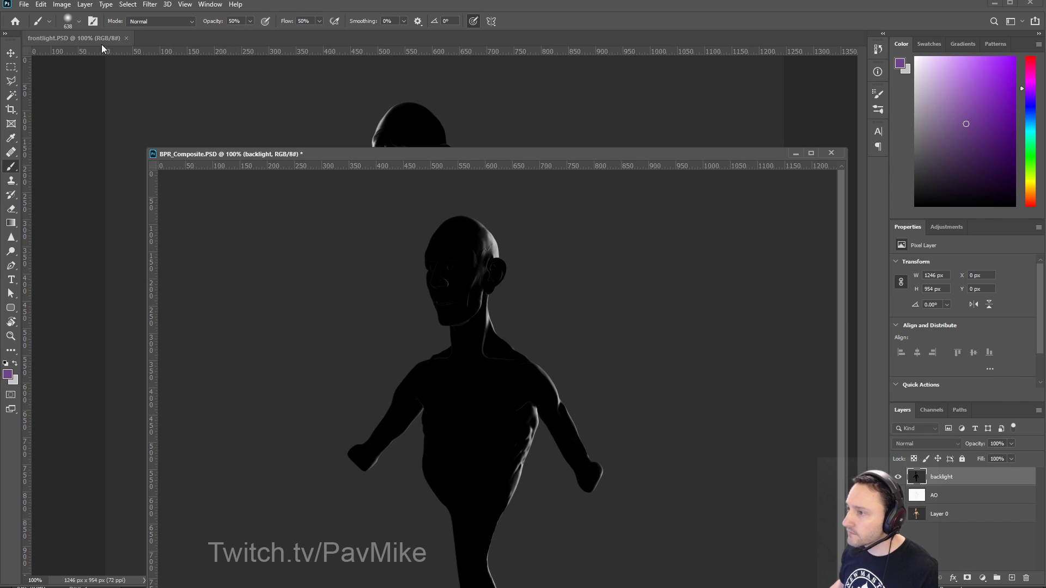
Step: Copy the frontlight image into BPR_Composite as a new layer above backlight and close the frontlight document
{"action": "key", "text": "ctrl+c"}
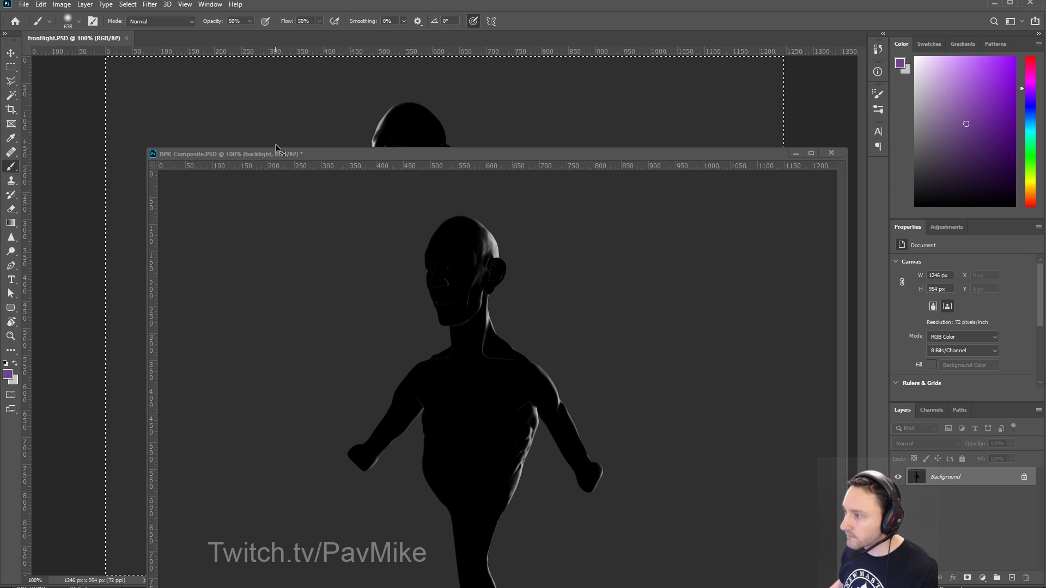
{"action": "left_click", "coordinate": [280, 155]}
{"action": "key", "text": "ctrl+v"}
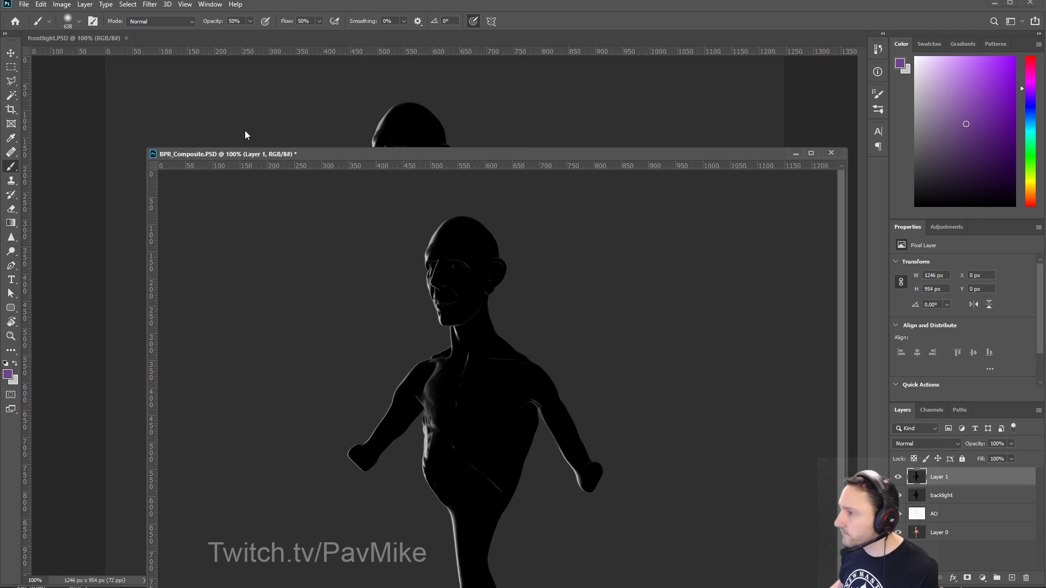
{"action": "left_click", "coordinate": [126, 38]}
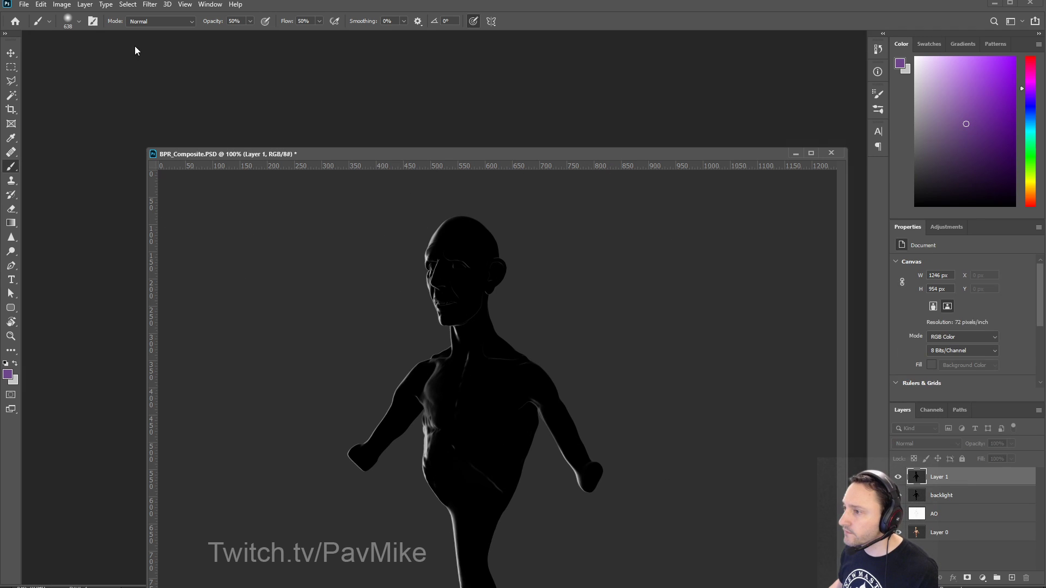
Step: Dock the floating BPR_Composite window back into the main workspace
{"action": "left_click", "coordinate": [815, 152]}
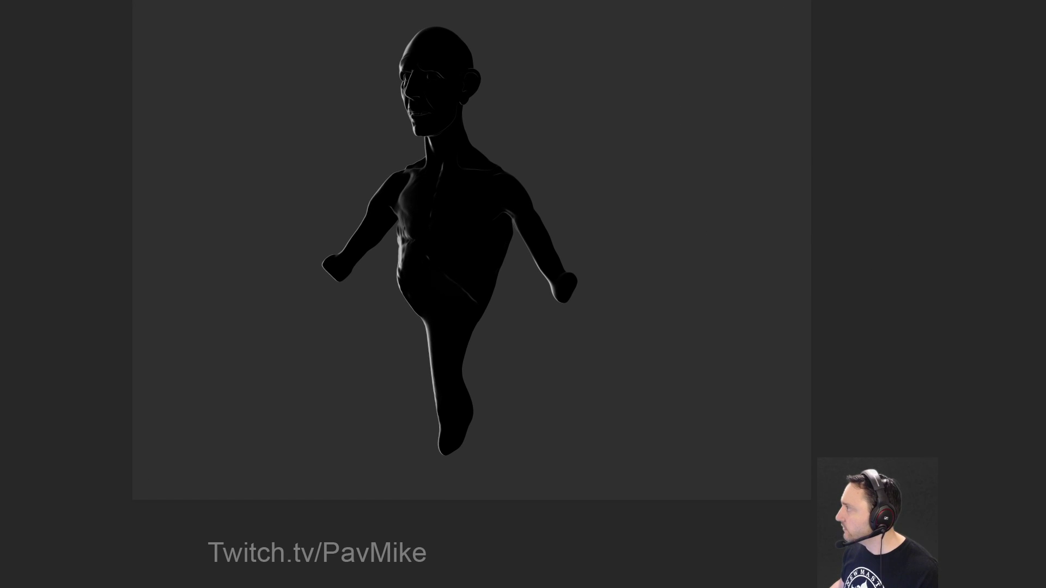
{"action": "key", "text": "f"}
{"action": "left_click_drag", "start_coordinate": [581, 155], "coordinate": [541, 38]}
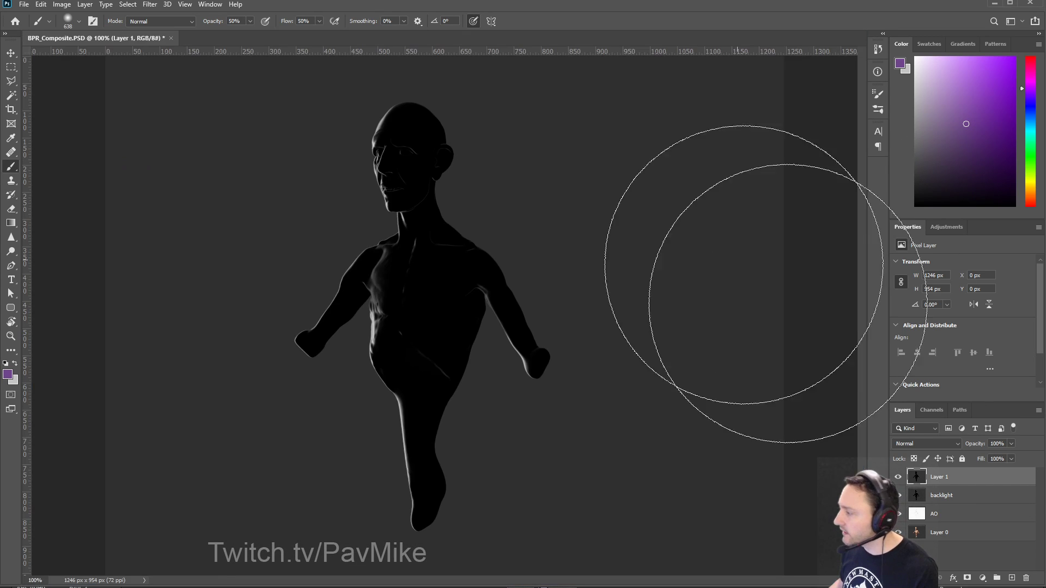
Step: Rename the pasted front light layer as Frontlight
{"action": "double_click", "coordinate": [937, 476]}
{"action": "type", "text": "Frontlight"}
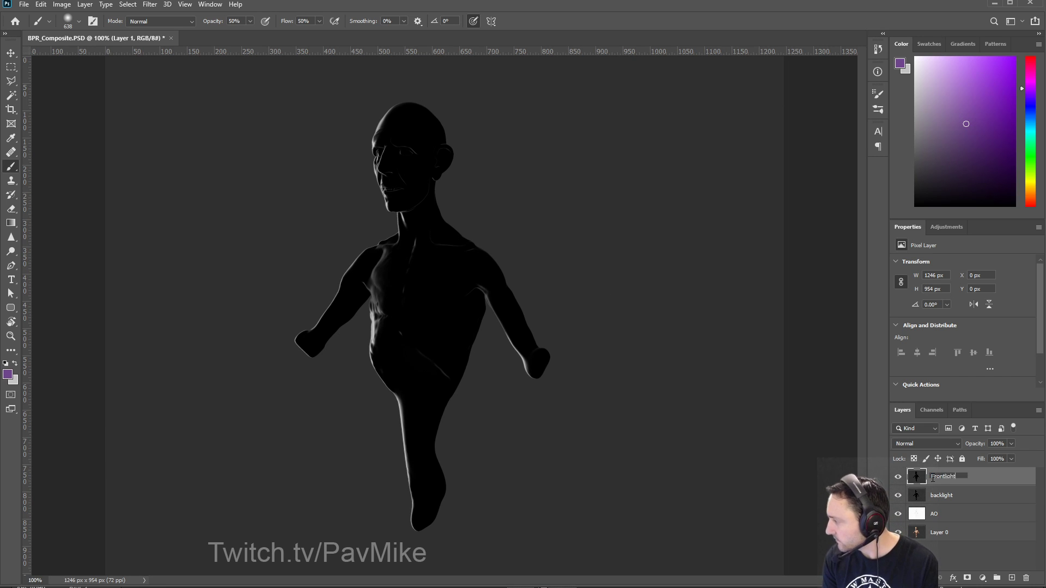
{"action": "key", "text": "Return"}
Step: Set the blend mode of the Frontlight and backlight layers to Screen
{"action": "left_click", "coordinate": [926, 444]}
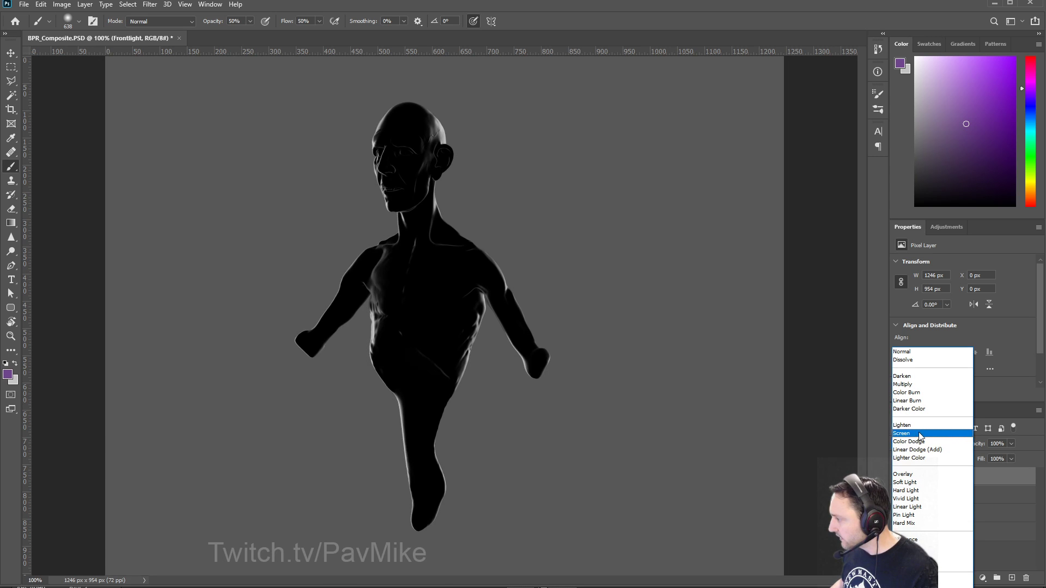
{"action": "left_click", "coordinate": [920, 433]}
{"action": "left_click", "coordinate": [932, 496]}
{"action": "left_click", "coordinate": [926, 443]}
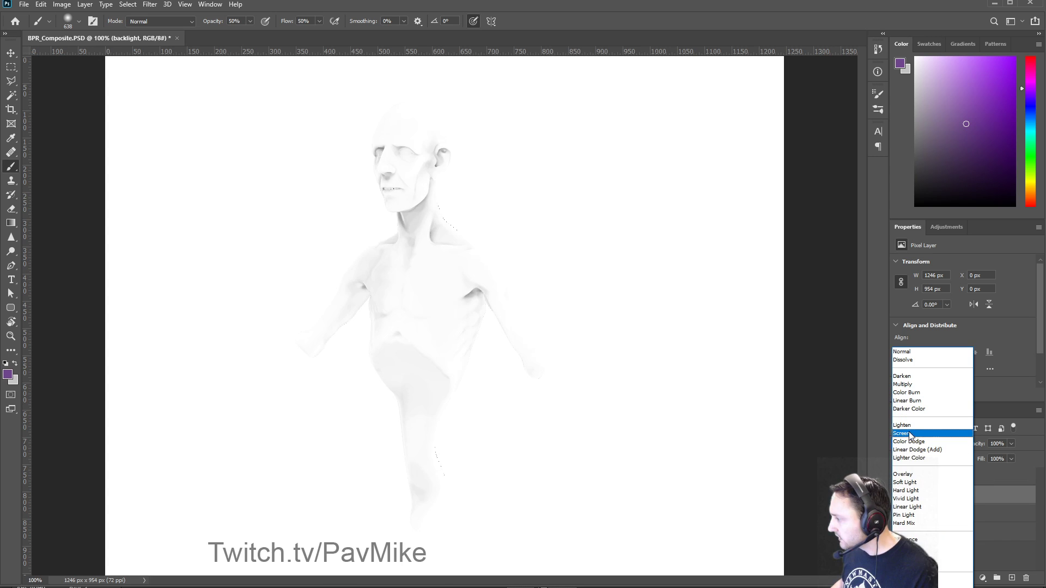
{"action": "left_click", "coordinate": [909, 434]}
Step: Set the AO layer's blend mode to Multiply
{"action": "left_click", "coordinate": [923, 515]}
{"action": "left_click", "coordinate": [926, 444]}
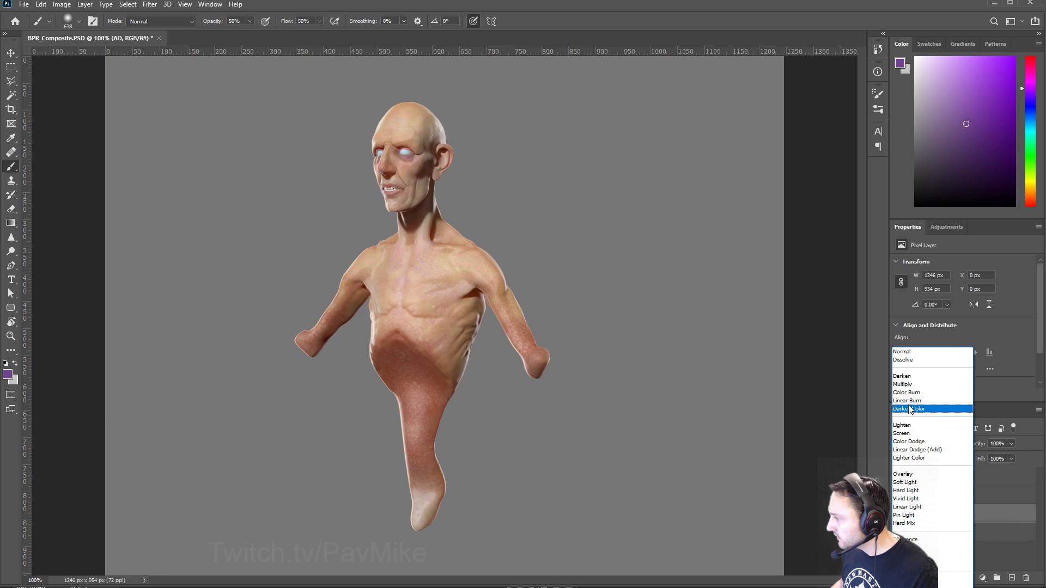
{"action": "left_click", "coordinate": [902, 384]}
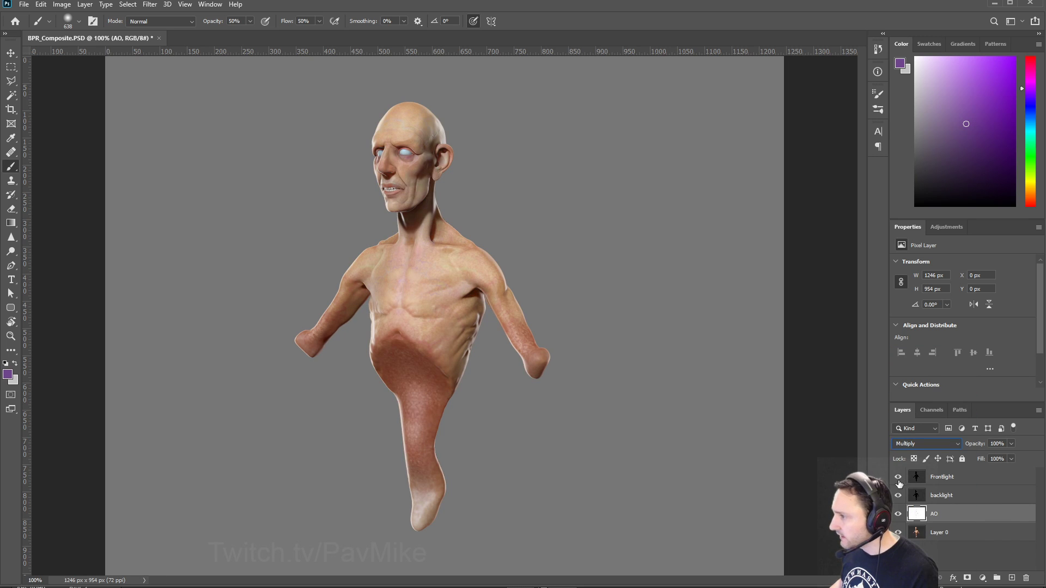
Step: Toggle the visibility of the AO, backlight and Frontlight layers to compare each pass's contribution to the composite
{"action": "left_click", "coordinate": [899, 515]}
{"action": "left_click", "coordinate": [898, 515]}
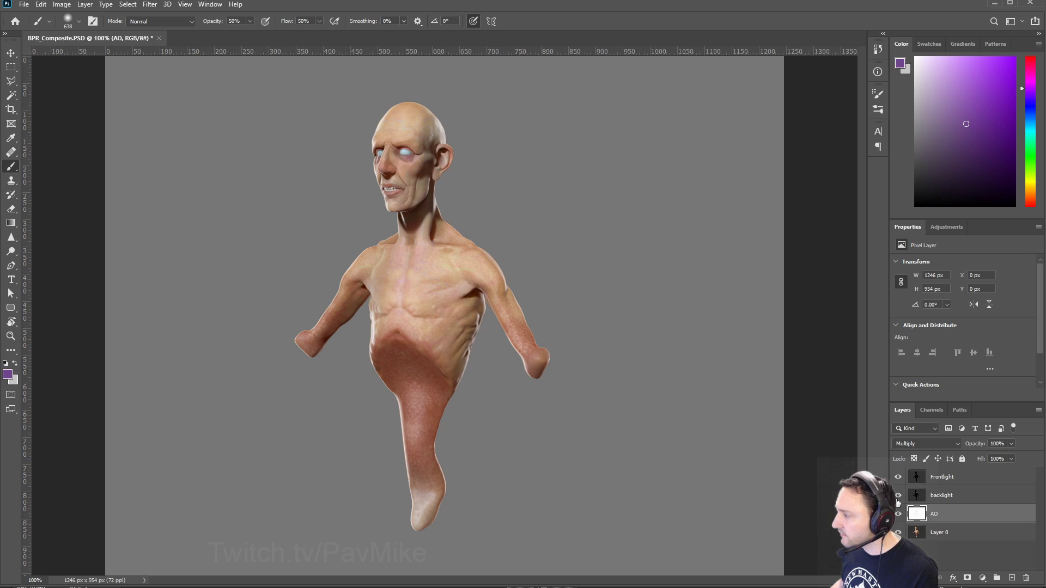
{"action": "left_click", "coordinate": [899, 493]}
{"action": "left_click", "coordinate": [899, 492]}
{"action": "left_click", "coordinate": [898, 477]}
{"action": "left_click", "coordinate": [899, 477]}
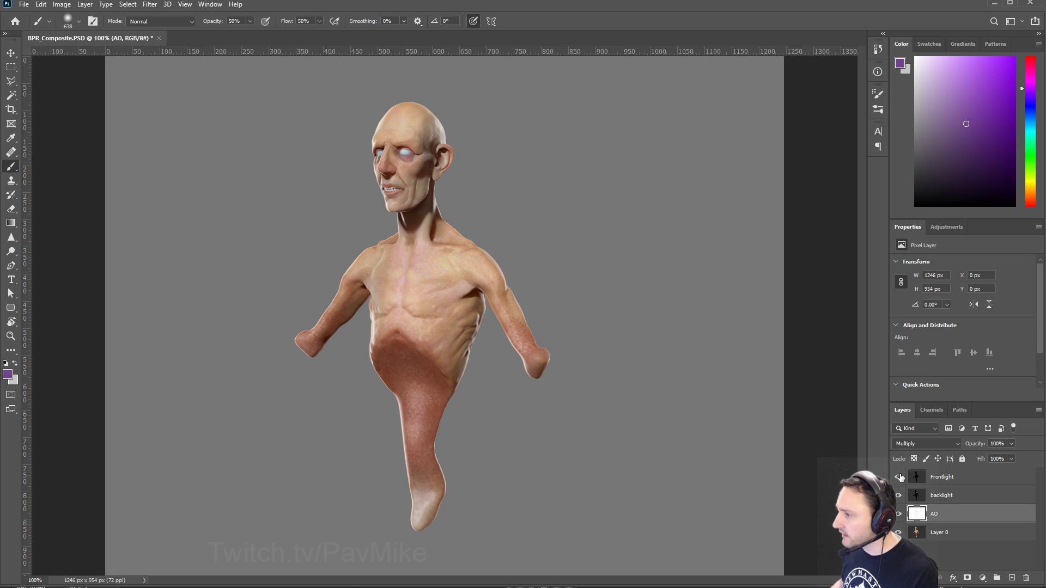
{"action": "left_click", "coordinate": [898, 495]}
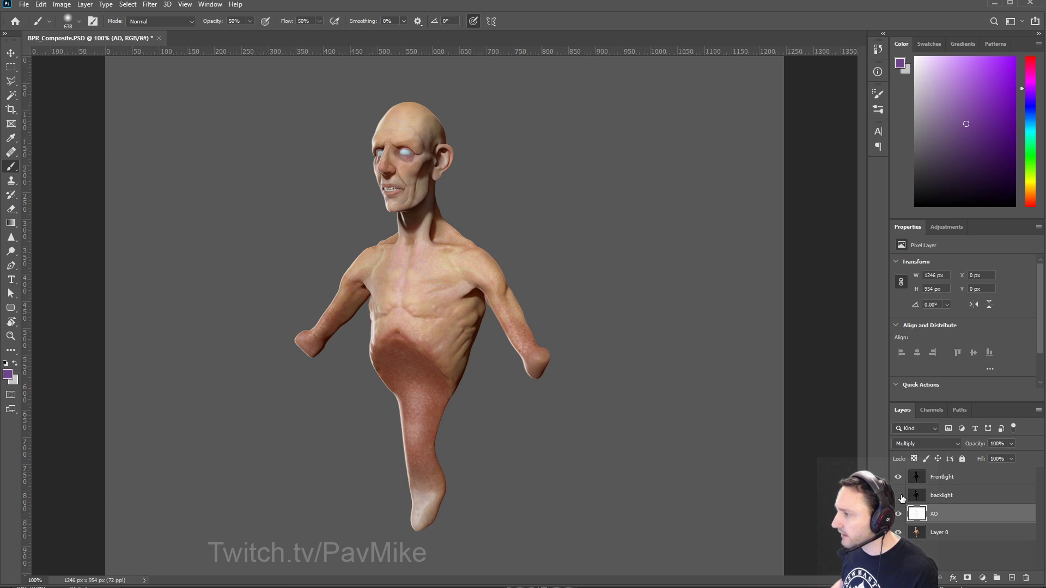
{"action": "left_click", "coordinate": [899, 495]}
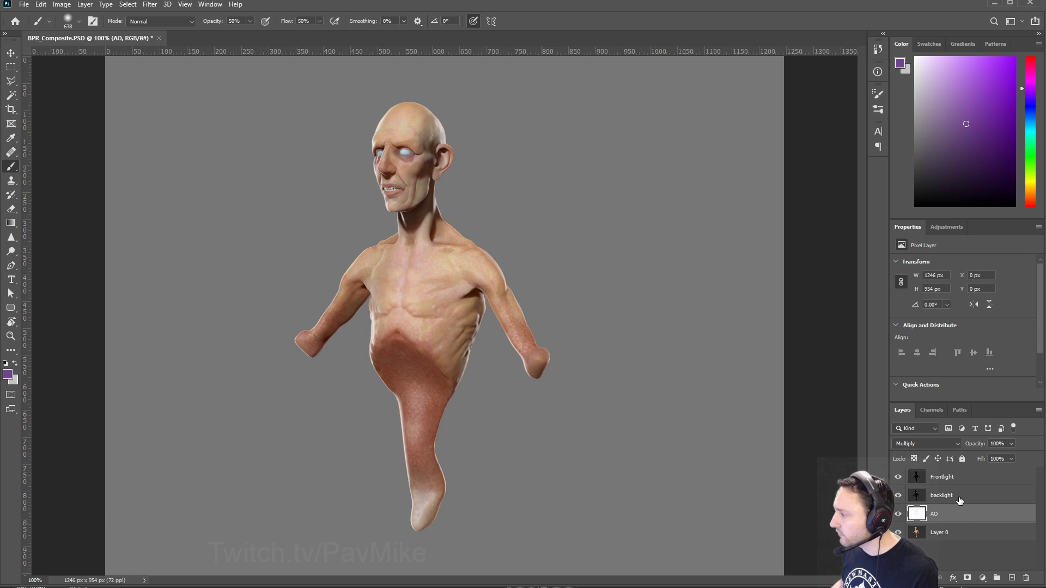
{"action": "left_click", "coordinate": [975, 496]}
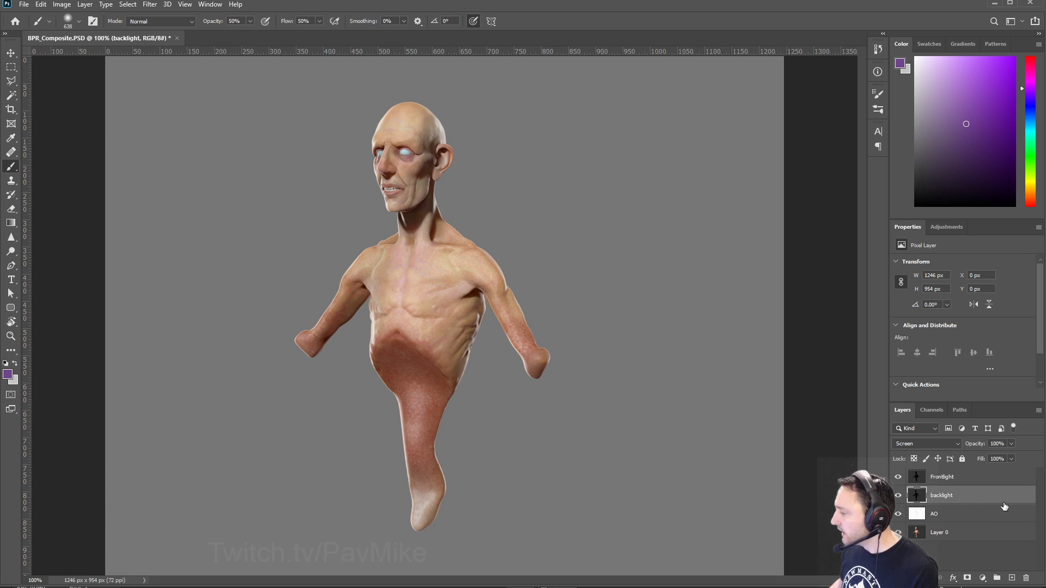
{"action": "left_click", "coordinate": [899, 496]}
{"action": "left_click", "coordinate": [899, 496]}
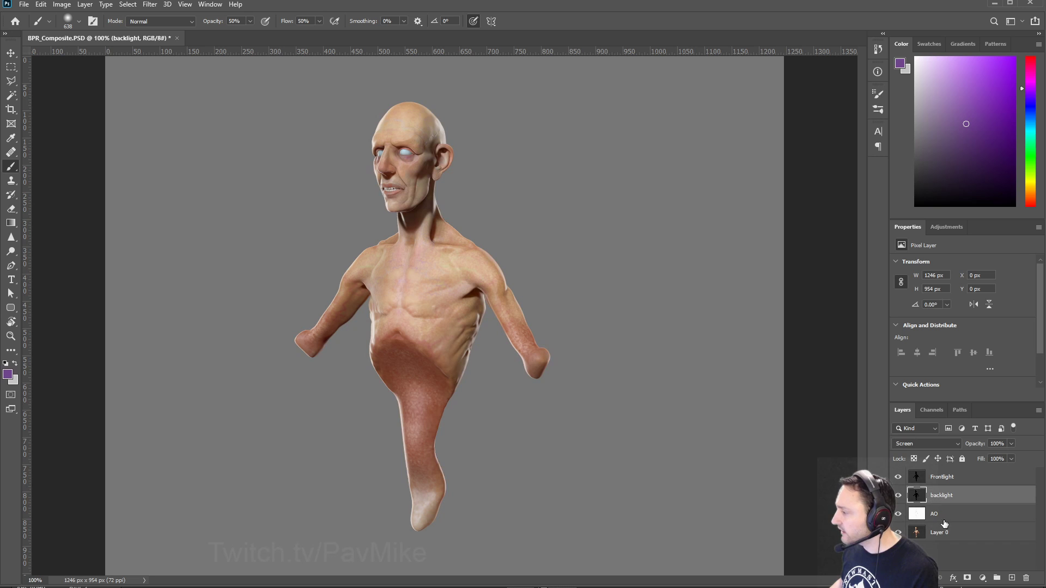
Step: Load the Alpha 2 channel as a selection and turn it into a layer mask on the backlight layer
{"action": "left_click", "coordinate": [931, 409]}
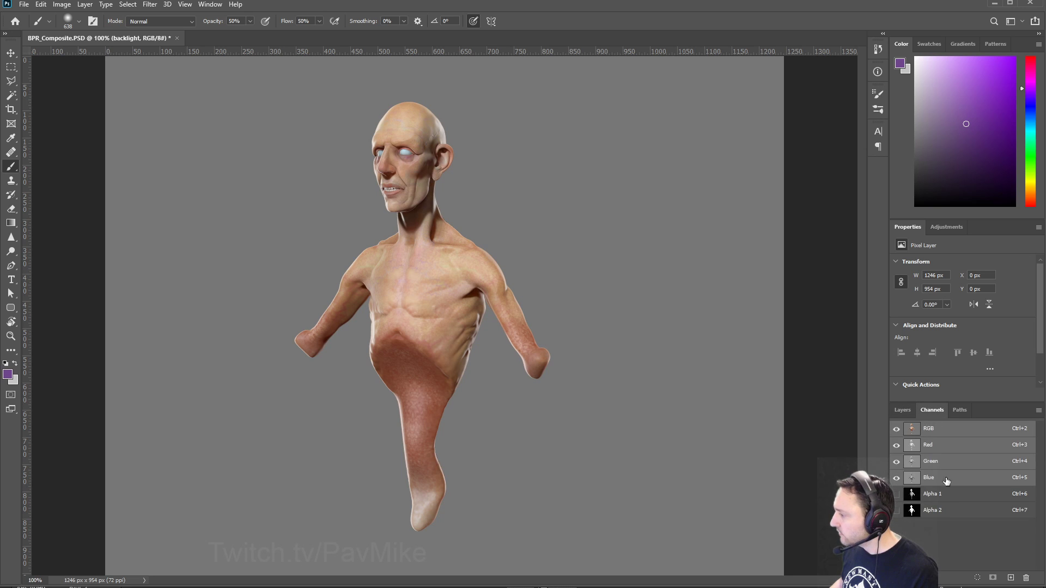
{"action": "left_click", "coordinate": [911, 509], "text": "ctrl"}
{"action": "left_click", "coordinate": [902, 410]}
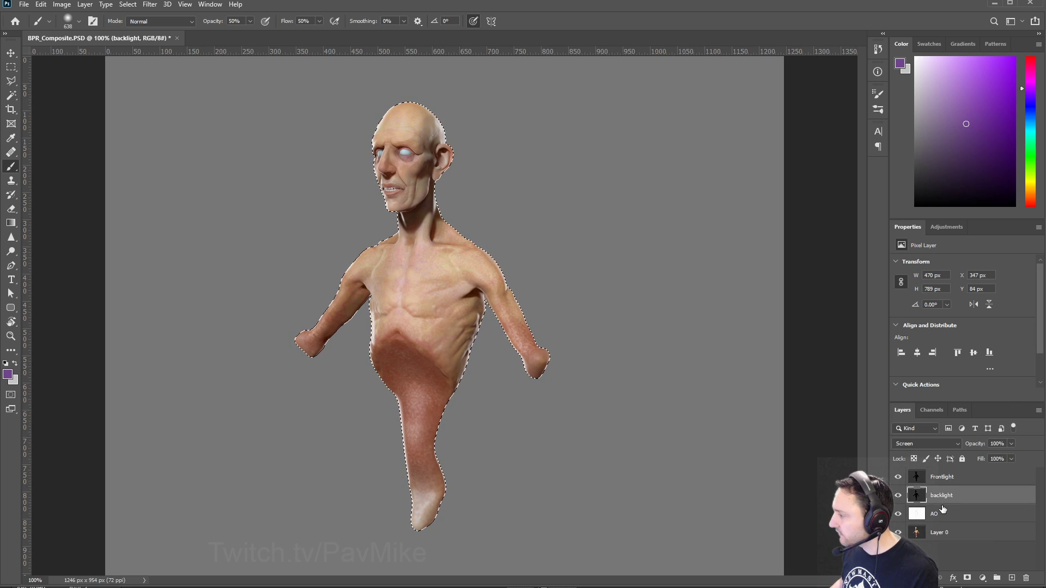
{"action": "left_click", "coordinate": [967, 578]}
Step: Reload the selection from the backlight mask and apply it as a layer mask on the Frontlight layer
{"action": "left_click", "coordinate": [943, 498], "text": "ctrl"}
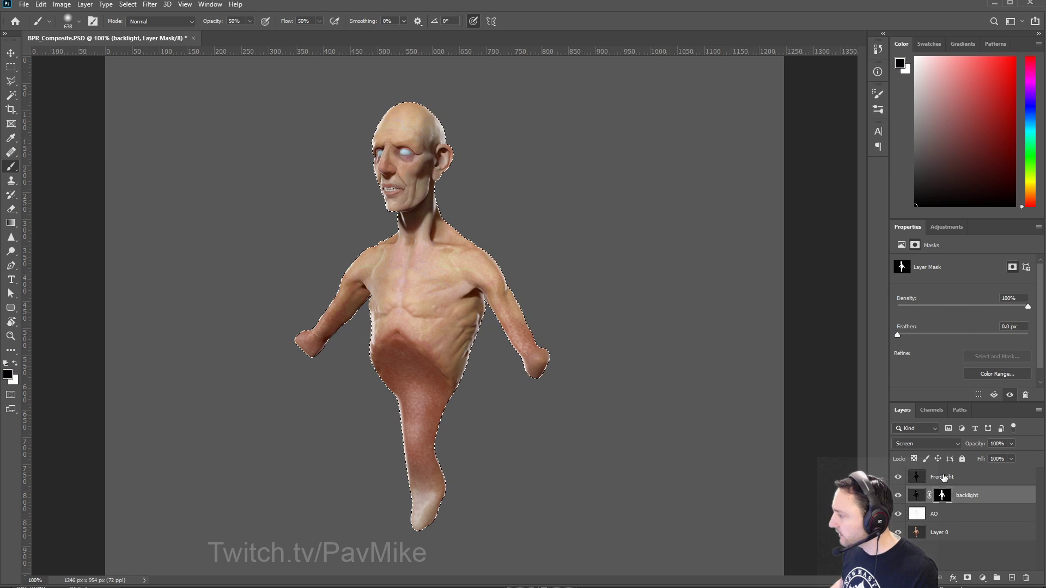
{"action": "left_click", "coordinate": [969, 477]}
{"action": "left_click", "coordinate": [968, 578]}
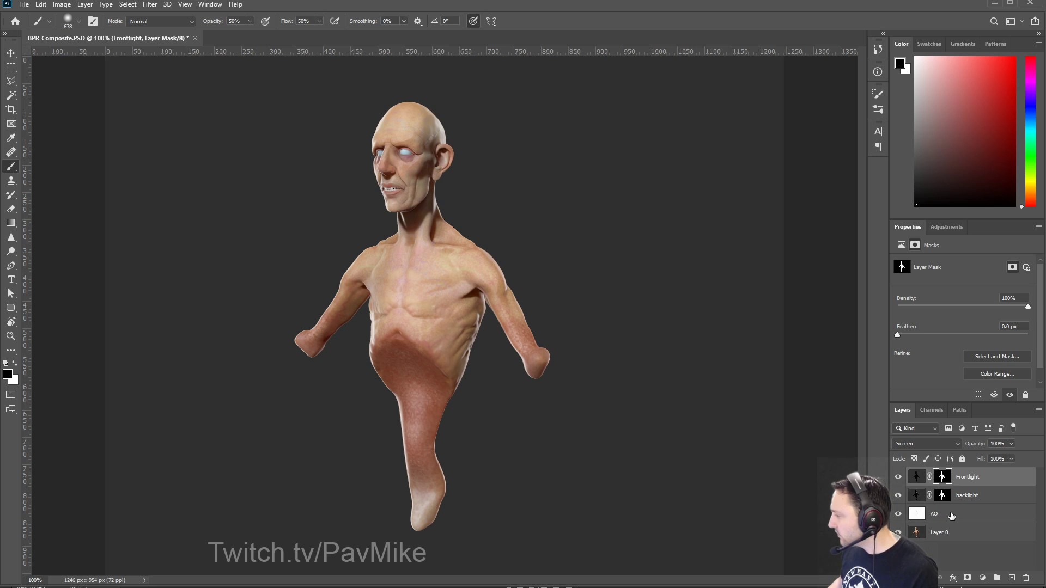
Step: Add a Hue/Saturation adjustment clipped to the AO layer and colorize it with hue 254 and saturation 25
{"action": "left_click", "coordinate": [950, 516]}
{"action": "left_click", "coordinate": [980, 578]}
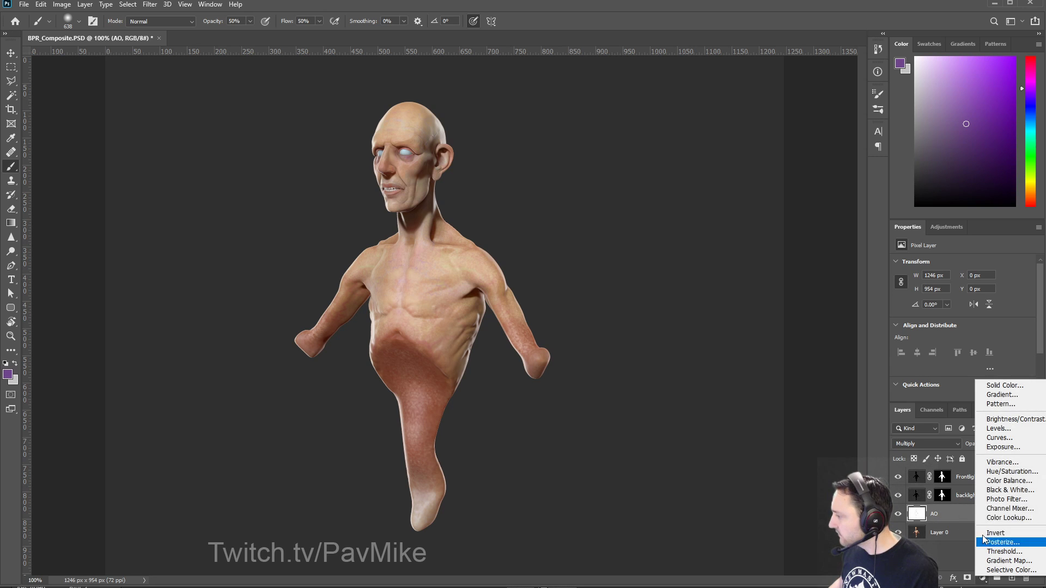
{"action": "left_click", "coordinate": [1006, 472]}
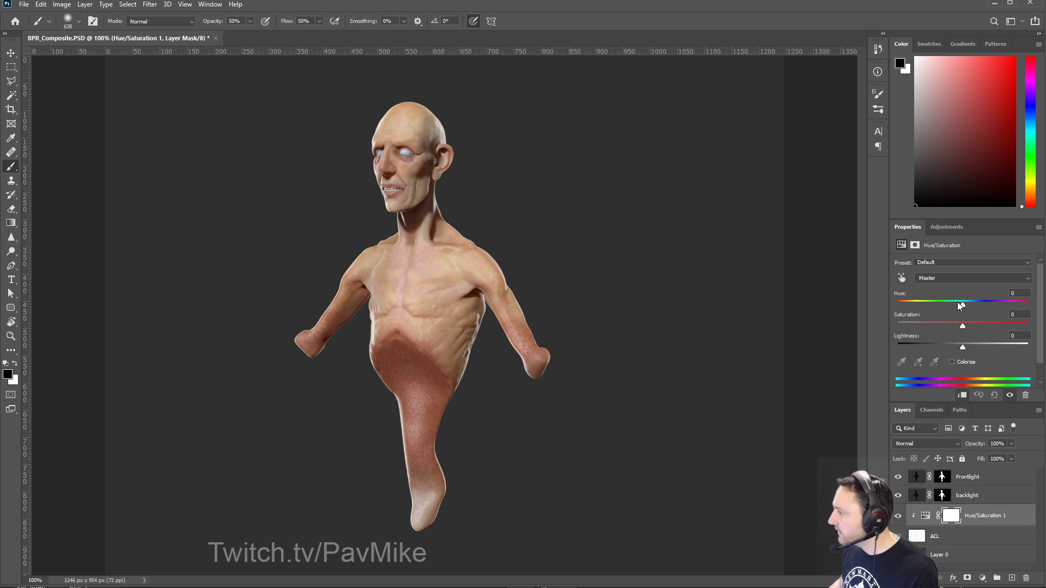
{"action": "left_click_drag", "start_coordinate": [959, 304], "coordinate": [996, 305]}
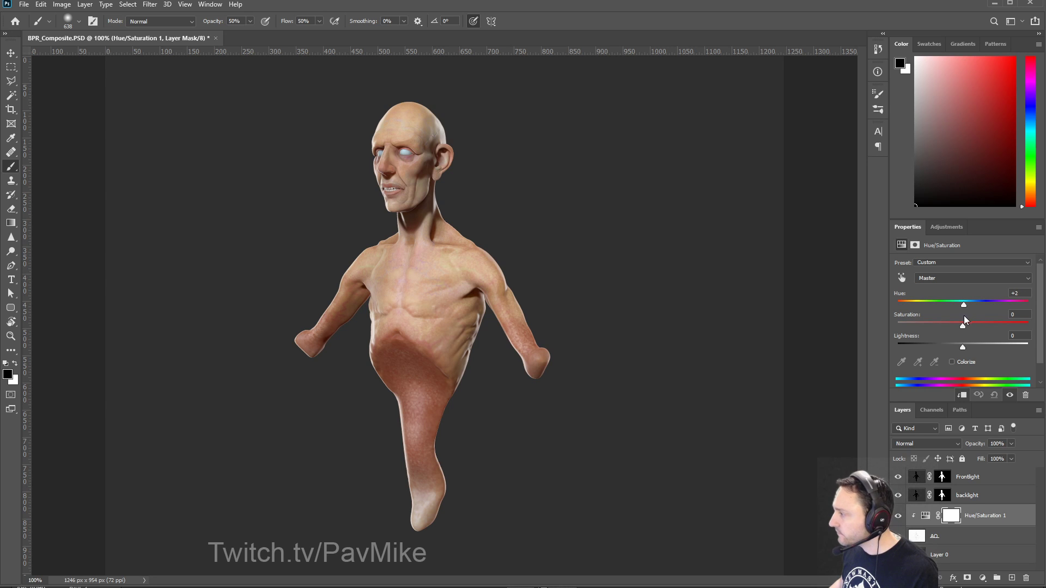
{"action": "left_click_drag", "start_coordinate": [943, 308], "coordinate": [994, 309]}
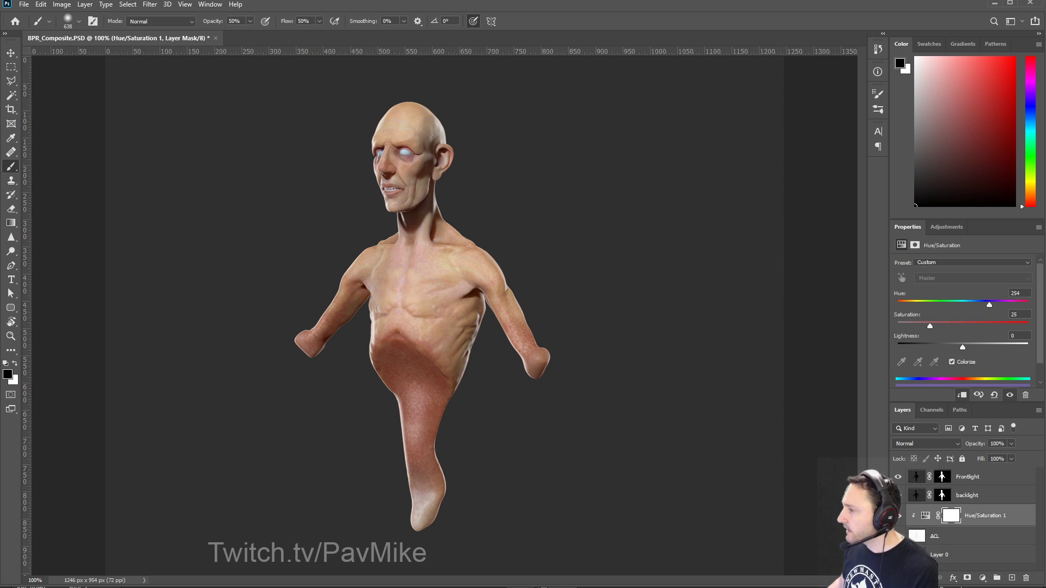
Step: Add a Hue/Saturation adjustment layer above backlight and clip it to the backlight layer
{"action": "left_click", "coordinate": [974, 480]}
{"action": "left_click", "coordinate": [910, 499]}
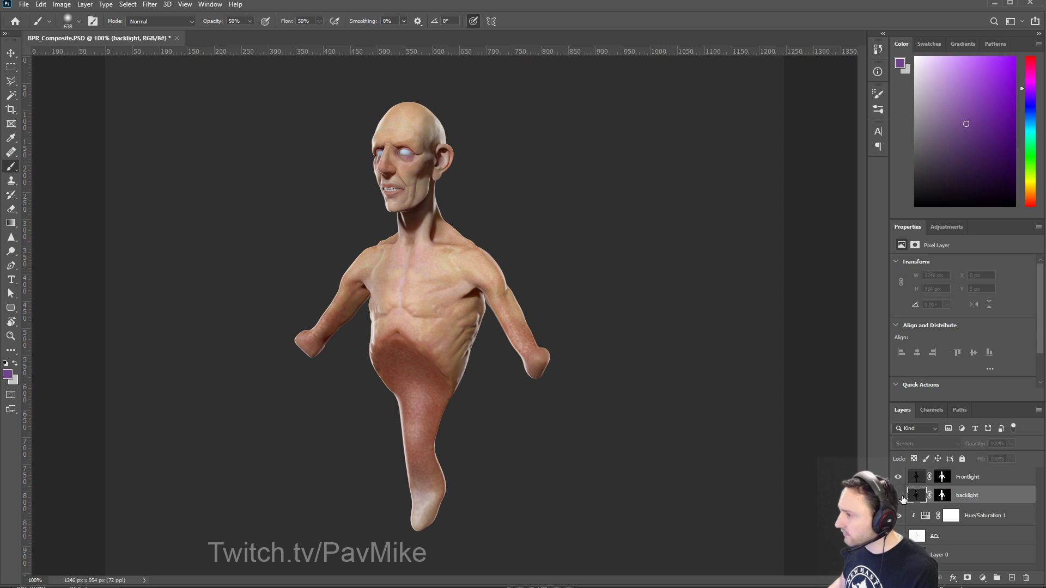
{"action": "left_click", "coordinate": [900, 497]}
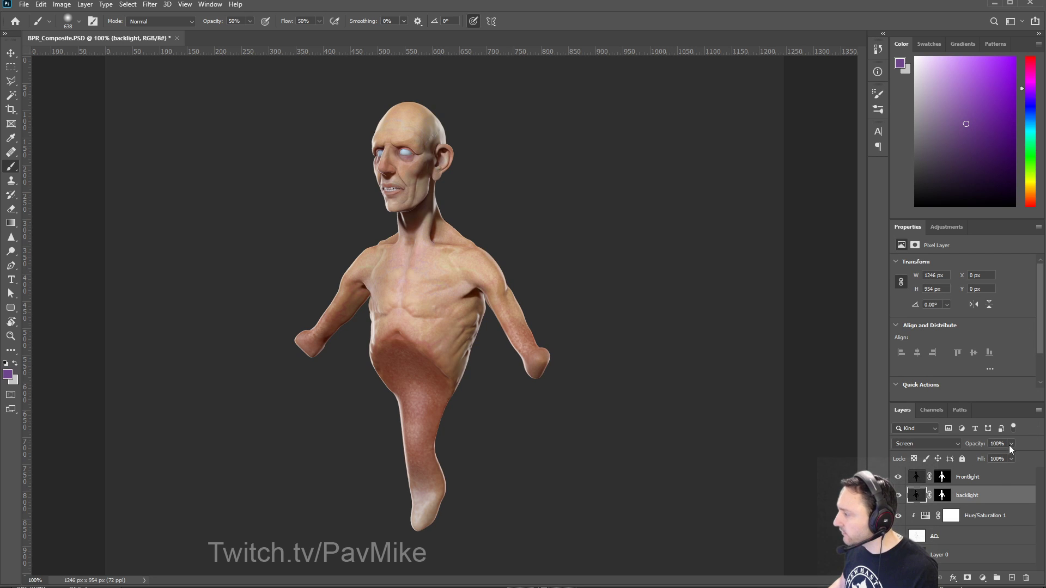
{"action": "left_click_drag", "start_coordinate": [989, 457], "coordinate": [1037, 463]}
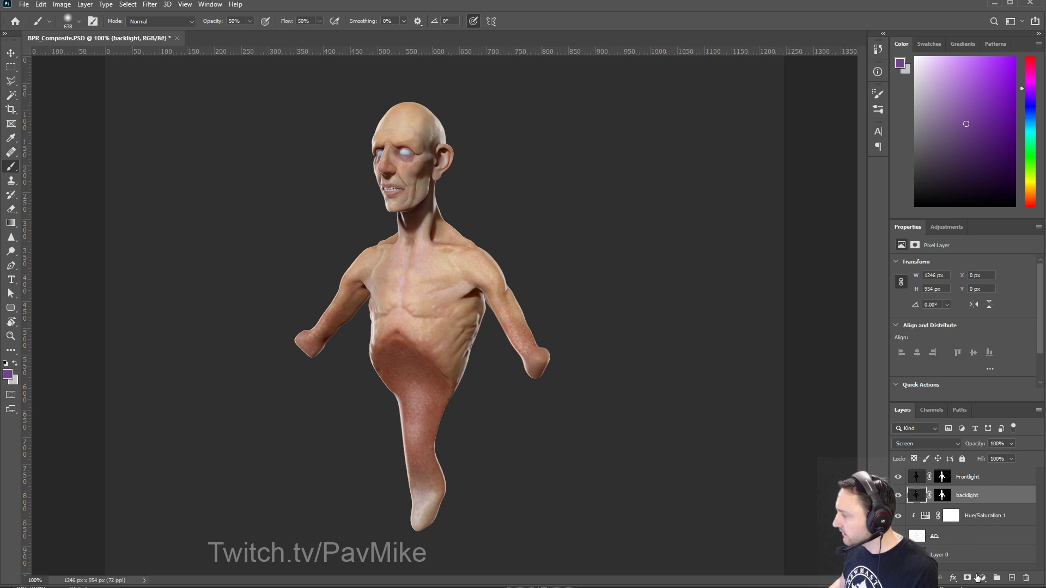
{"action": "left_click", "coordinate": [982, 579]}
{"action": "left_click", "coordinate": [997, 472]}
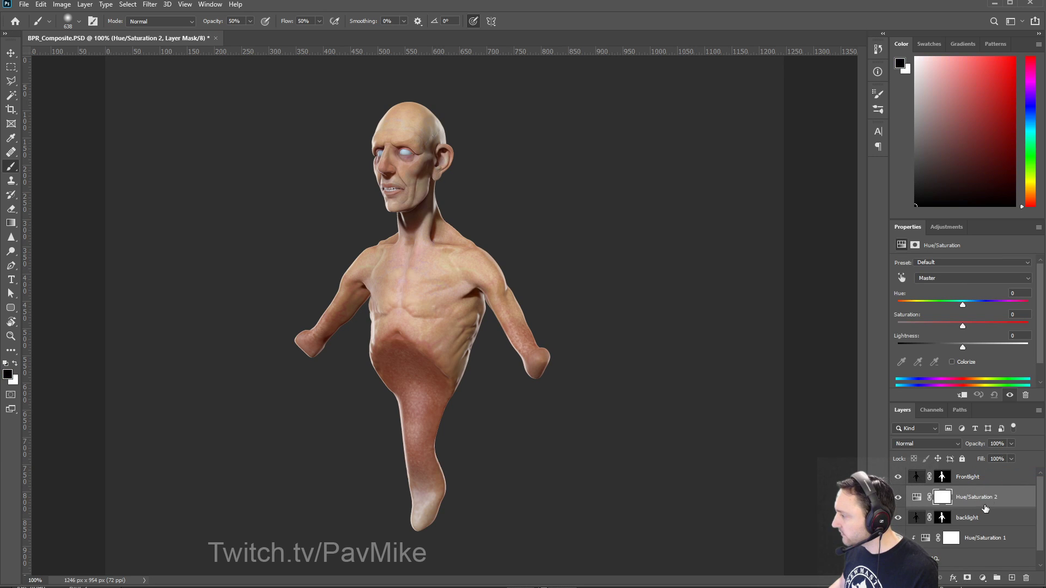
{"action": "left_click_drag", "start_coordinate": [979, 515], "coordinate": [980, 508]}
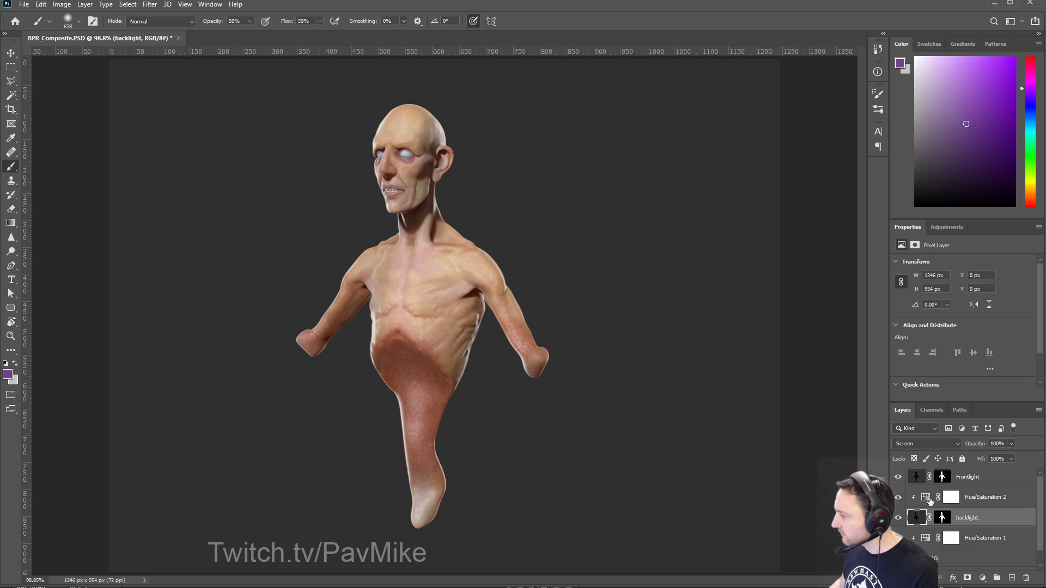
Step: Colorize the backlight's Hue/Saturation adjustment with hue 228 and saturation 25
{"action": "left_click", "coordinate": [929, 499]}
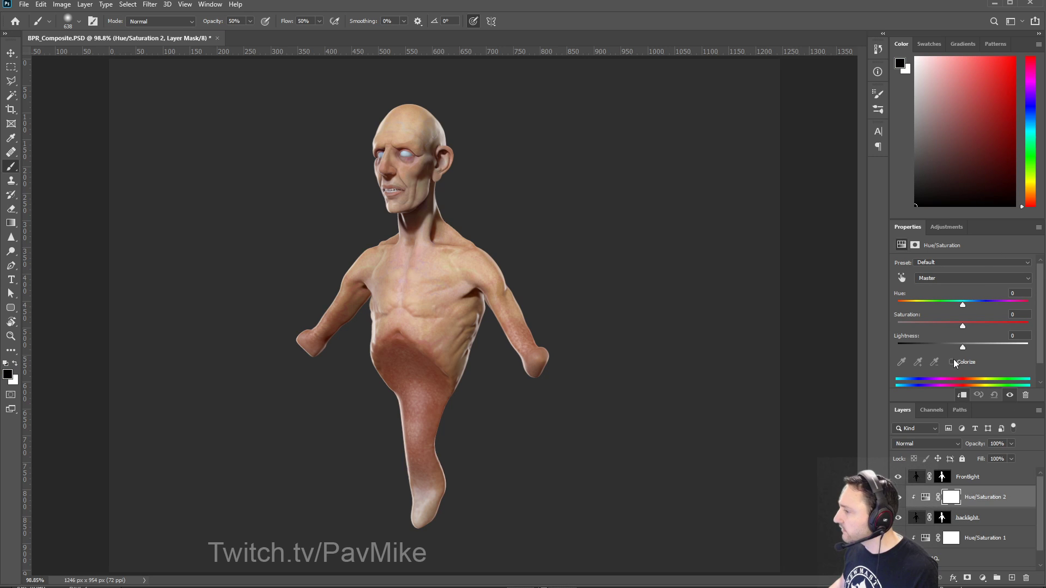
{"action": "left_click_drag", "start_coordinate": [1034, 132], "coordinate": [1035, 117]}
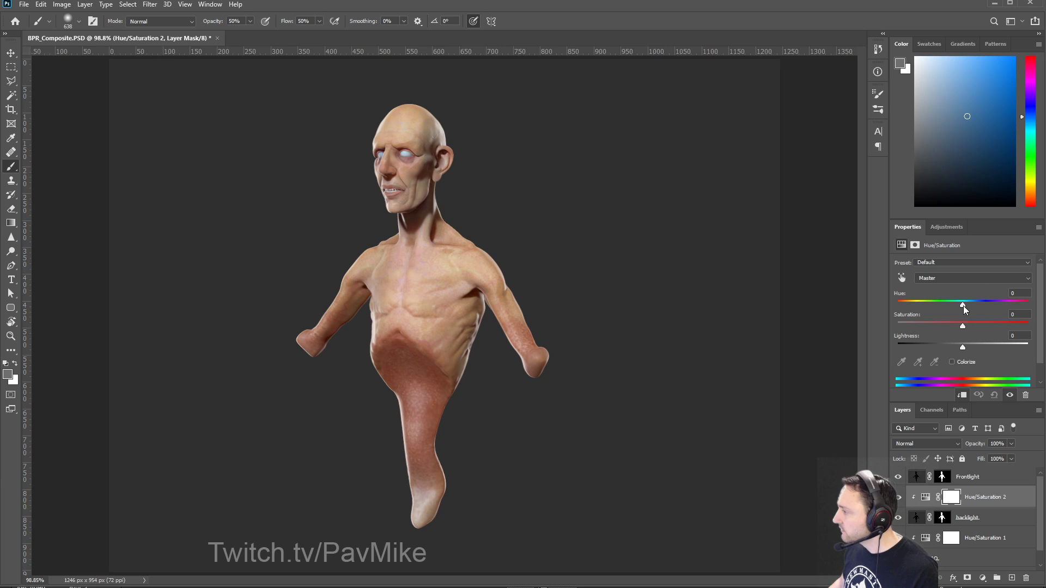
{"action": "left_click_drag", "start_coordinate": [963, 305], "coordinate": [914, 309]}
{"action": "left_click", "coordinate": [964, 362]}
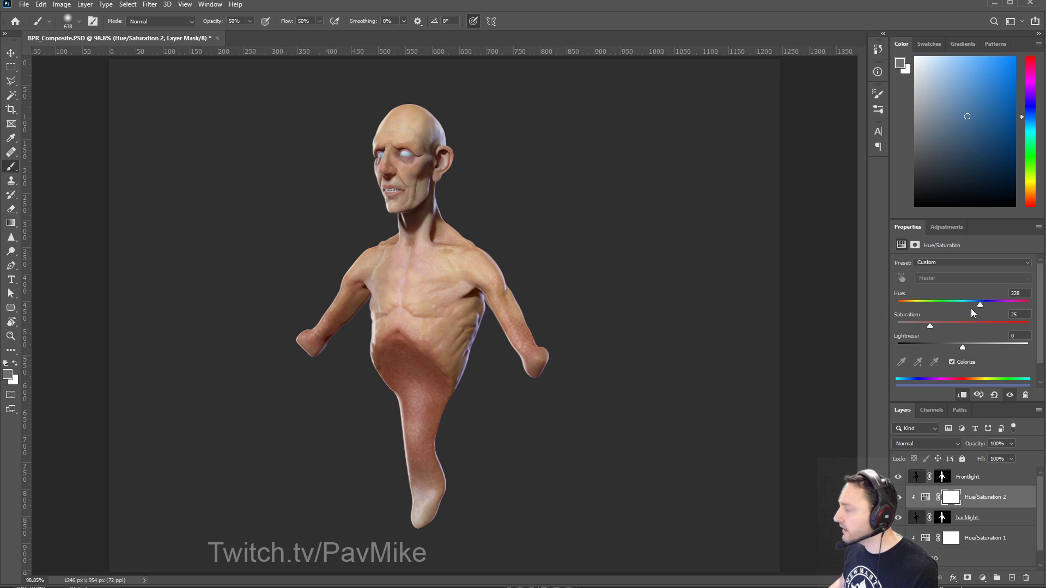
Step: Add a Hue/Saturation adjustment clipped to the Frontlight layer and colorize it with hue 74 and saturation 25
{"action": "left_click", "coordinate": [974, 482]}
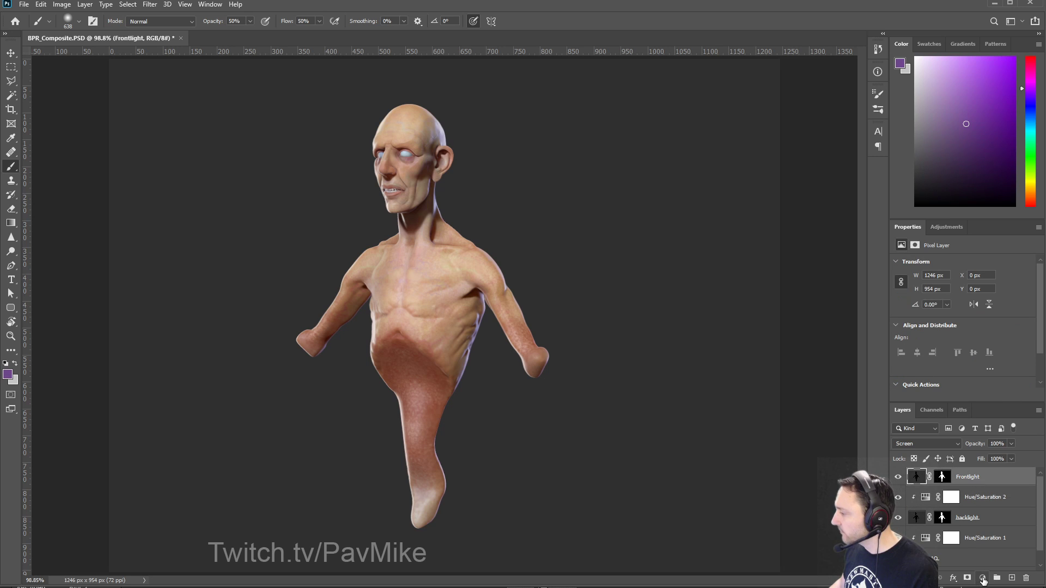
{"action": "left_click", "coordinate": [982, 578]}
{"action": "left_click", "coordinate": [1008, 473]}
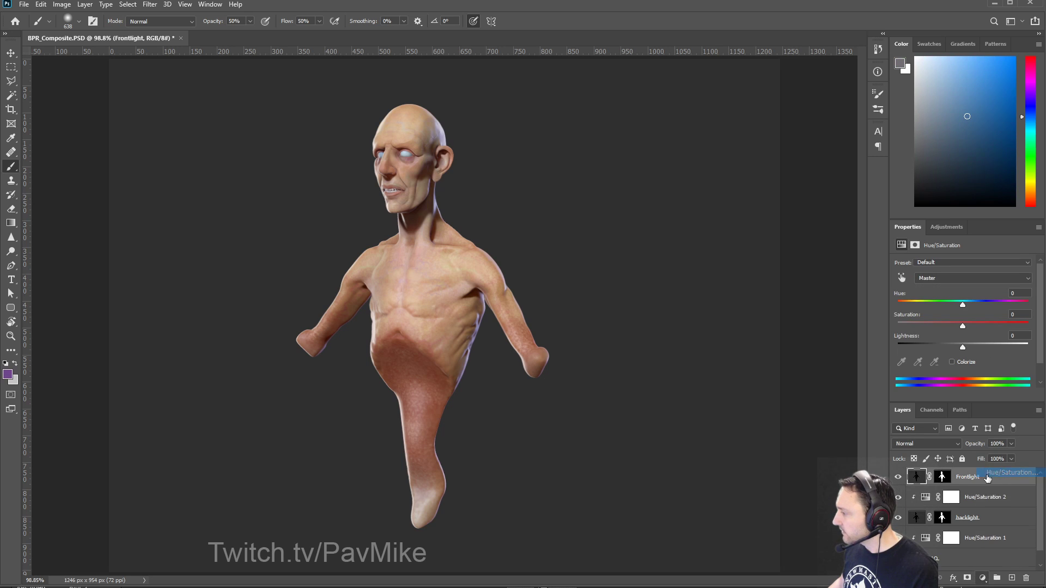
{"action": "left_click", "coordinate": [925, 479]}
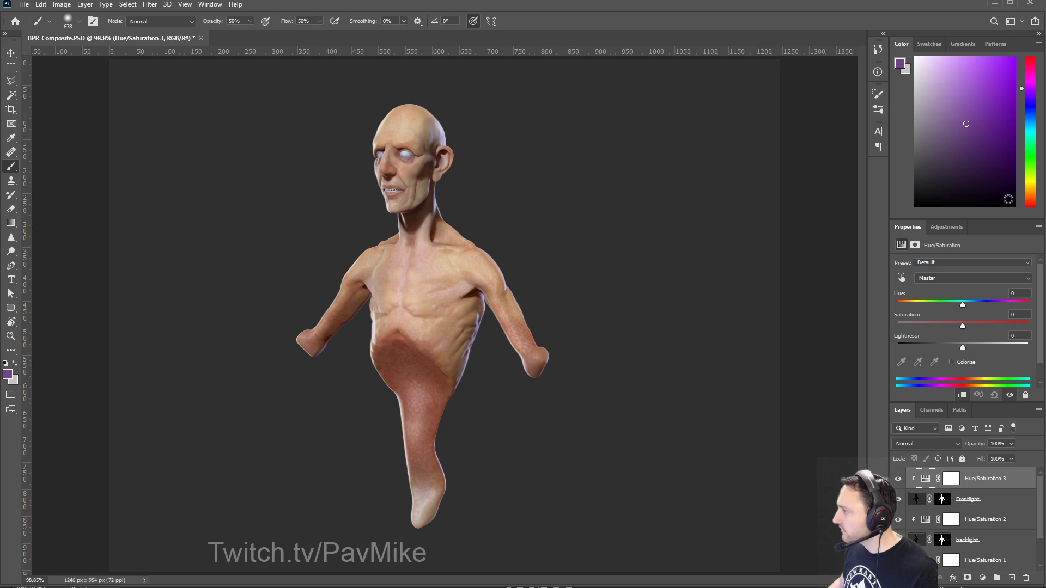
{"action": "left_click", "coordinate": [962, 364]}
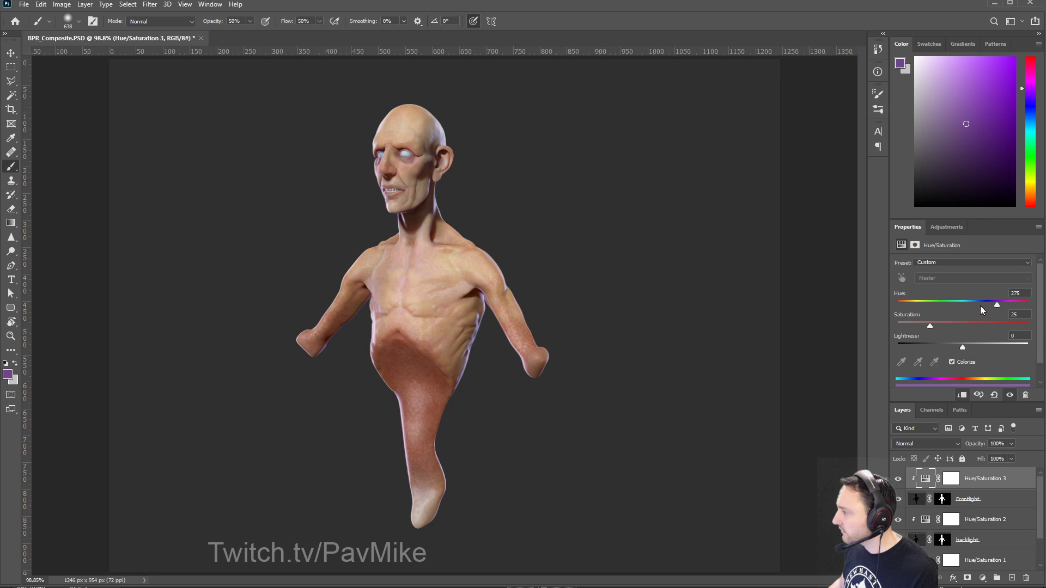
{"action": "left_click_drag", "start_coordinate": [995, 304], "coordinate": [923, 314]}
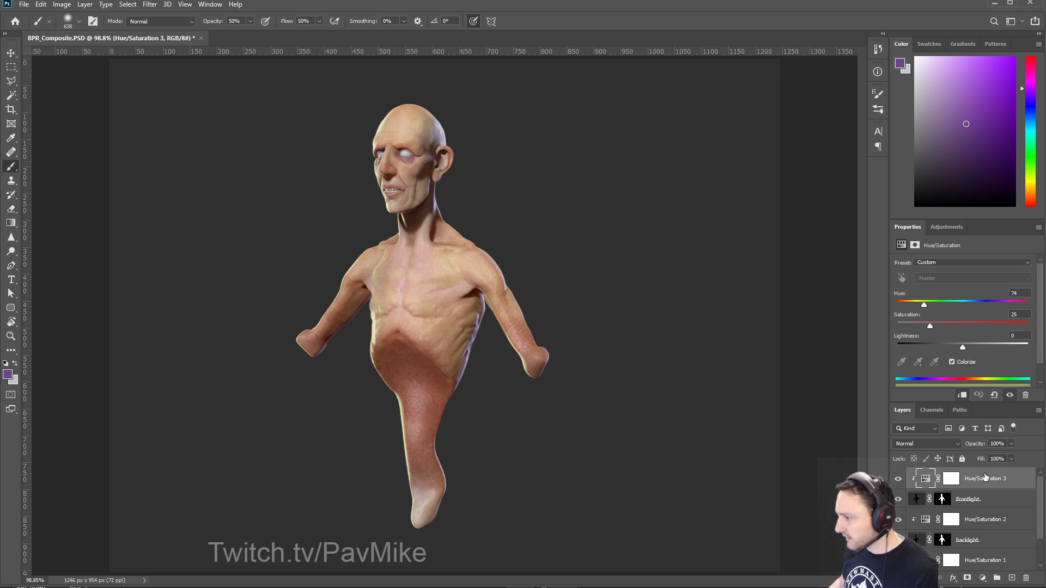
Step: Create a new layer above the whole stack, set its blend mode to Overlay and name it overlay
{"action": "left_click", "coordinate": [1011, 578]}
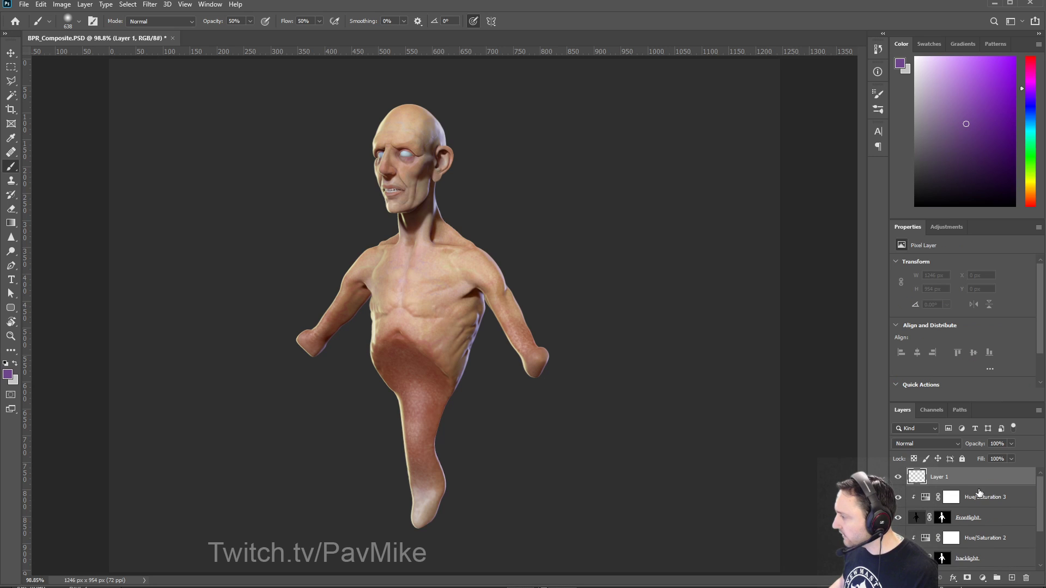
{"action": "left_click", "coordinate": [946, 444]}
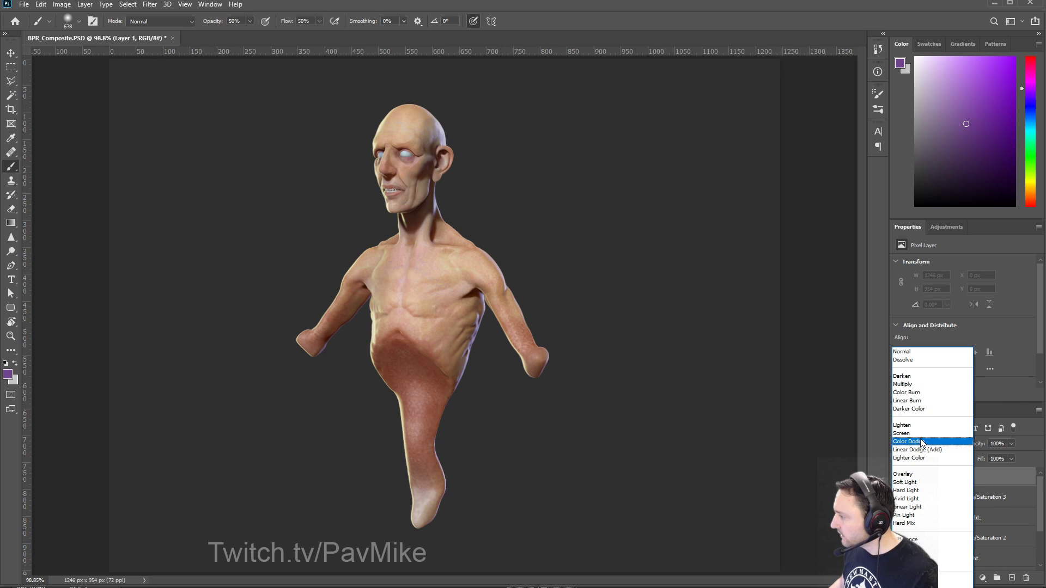
{"action": "left_click", "coordinate": [915, 474]}
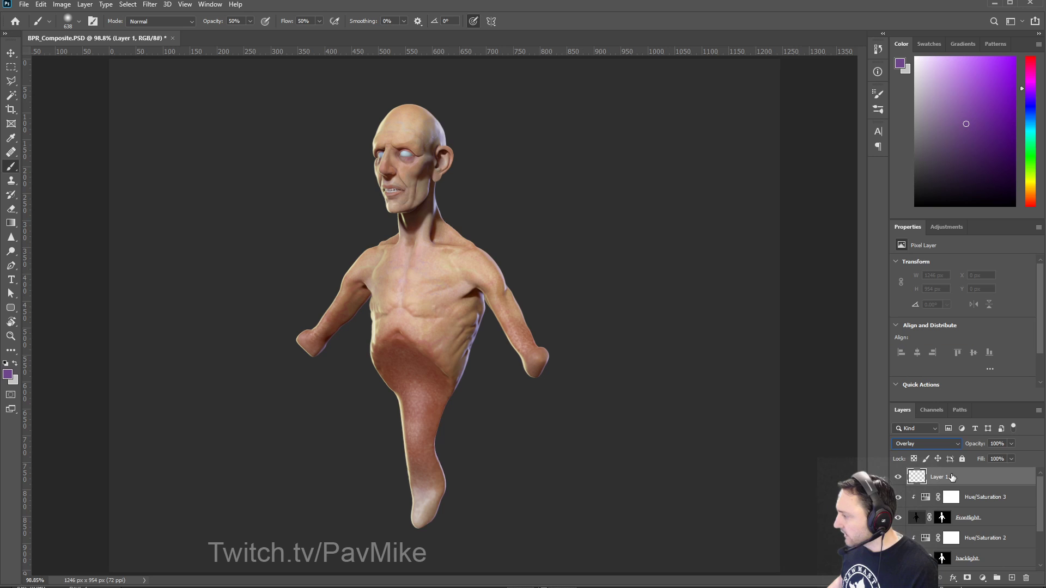
{"action": "double_click", "coordinate": [939, 477]}
{"action": "type", "text": "overlay"}
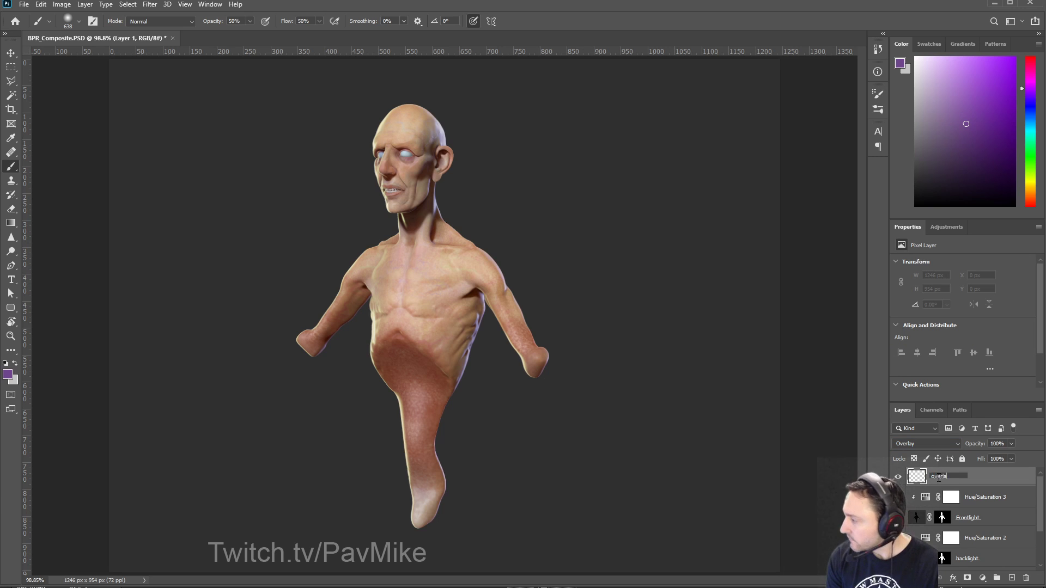
Step: Add a new layer above overlay, set its blend mode to Color Dodge and name it colordodge
{"action": "key", "text": "Return"}
{"action": "left_click", "coordinate": [1011, 578]}
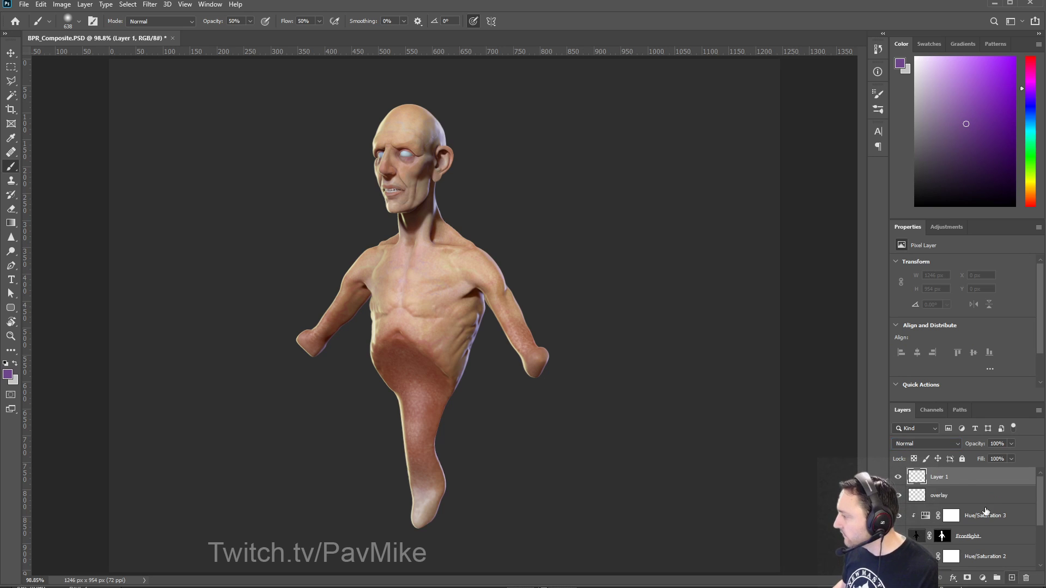
{"action": "left_click", "coordinate": [934, 440]}
{"action": "left_click", "coordinate": [921, 454]}
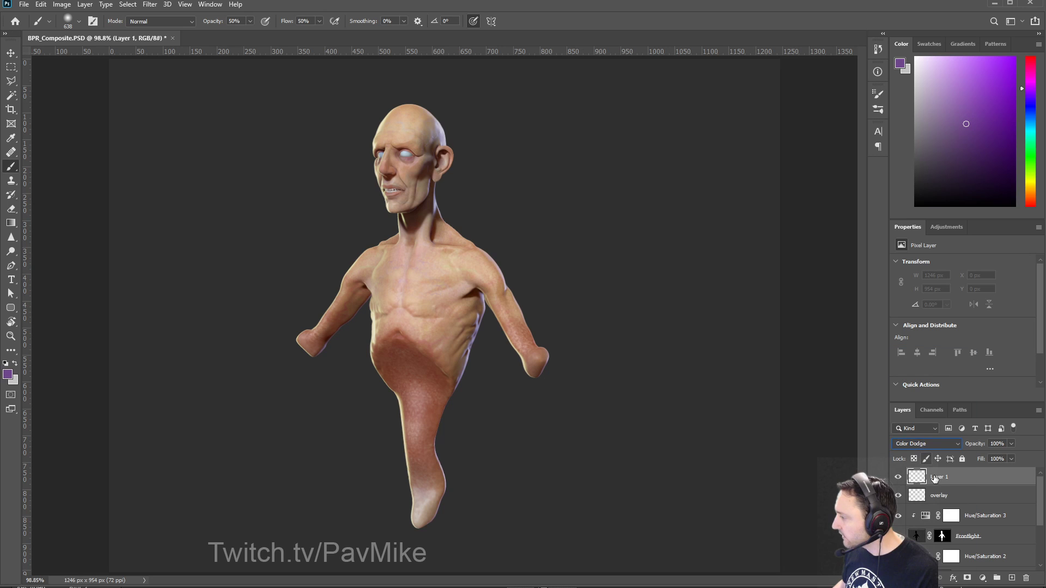
{"action": "type", "text": "colordodge"}
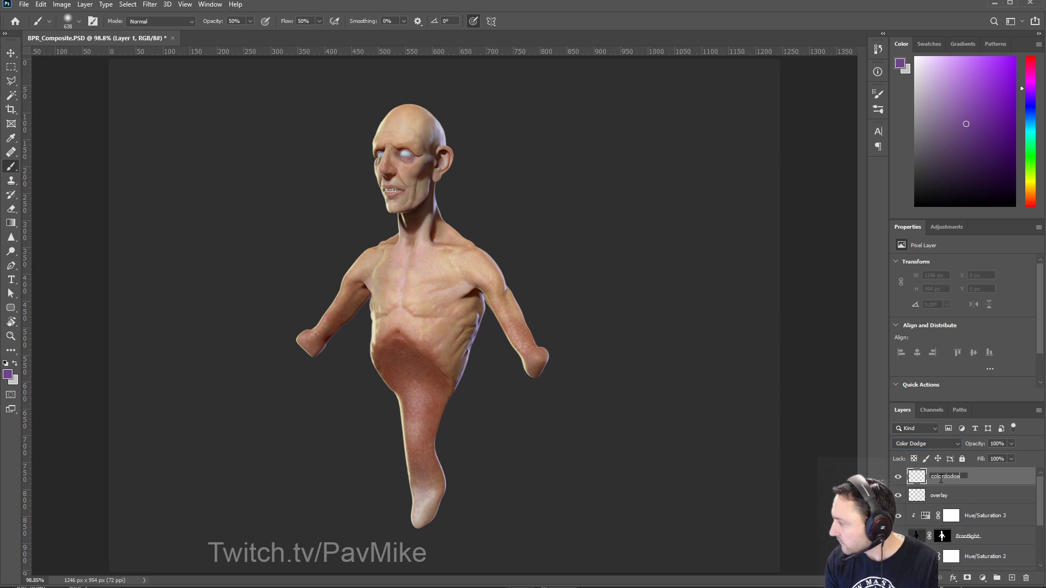
{"action": "key", "text": "Return"}
Step: Shrink the brush to 225 px and load the Frontlight layer's mask as a selection around the bust
{"action": "left_click", "coordinate": [507, 199]}
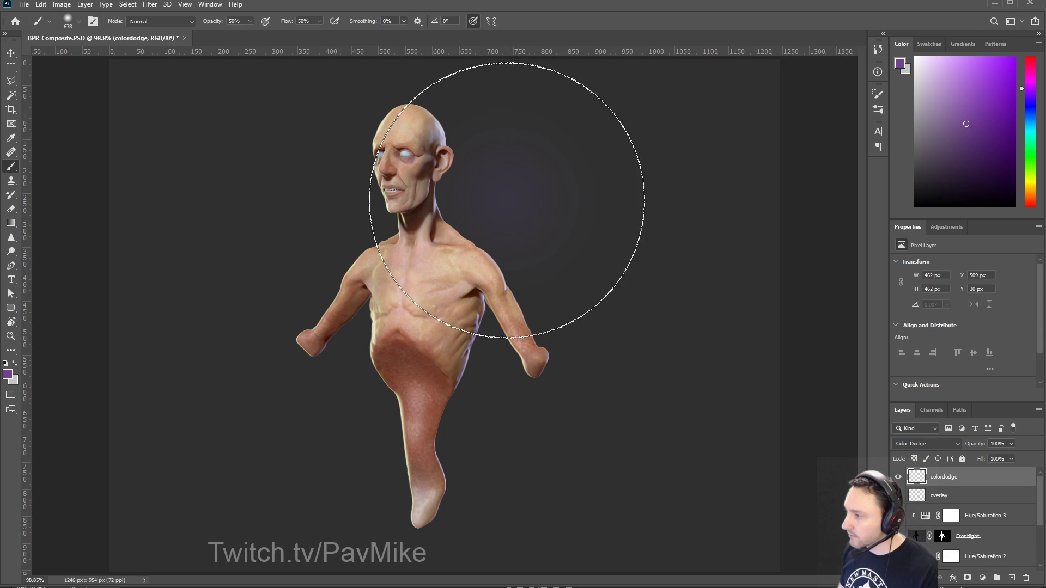
{"action": "key", "text": "ctrl+z"}
{"action": "mouse_move", "coordinate": [505, 229]}
{"action": "right_mouse_down", "text": "alt"}
{"action": "mouse_move", "coordinate": [465, 232]}
{"action": "mouse_move", "coordinate": [338, 201]}
{"action": "mouse_move", "coordinate": [382, 214]}
{"action": "right_mouse_up", "text": "alt"}
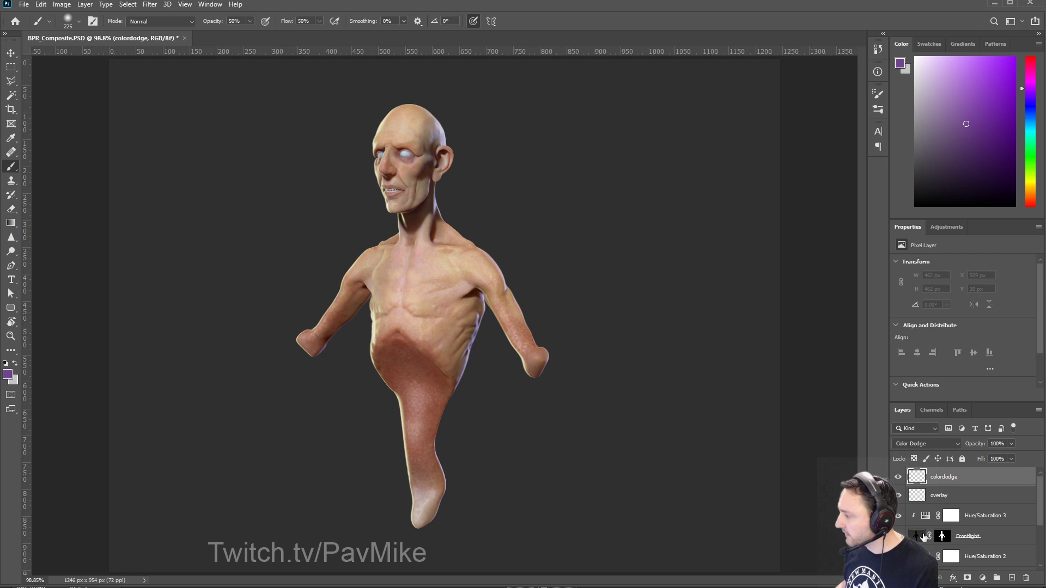
{"action": "left_click", "coordinate": [943, 537], "text": "ctrl"}
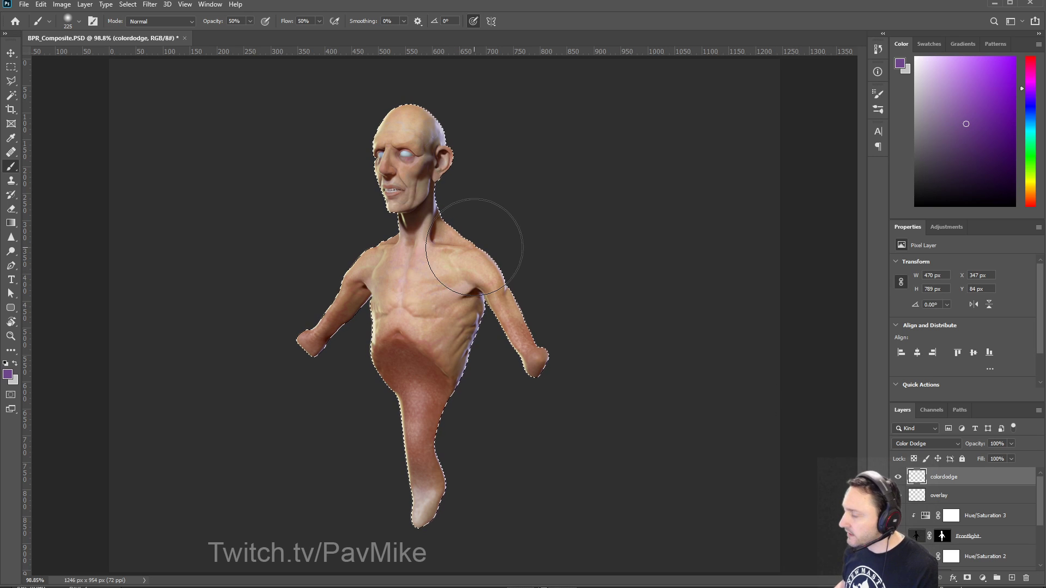
Step: Try smaller brush strokes across the chest on colordodge, first in purple and in a sampled skin pink, and undo them
{"action": "left_click_drag", "start_coordinate": [478, 234], "coordinate": [442, 304]}
{"action": "key", "text": "ctrl+z"}
{"action": "mouse_move", "coordinate": [426, 251]}
{"action": "right_mouse_down", "text": "alt"}
{"action": "mouse_move", "coordinate": [386, 247]}
{"action": "mouse_move", "coordinate": [399, 252]}
{"action": "right_mouse_up", "text": "alt"}
{"action": "left_click_drag", "start_coordinate": [400, 251], "coordinate": [463, 278]}
{"action": "key", "text": "ctrl+z"}
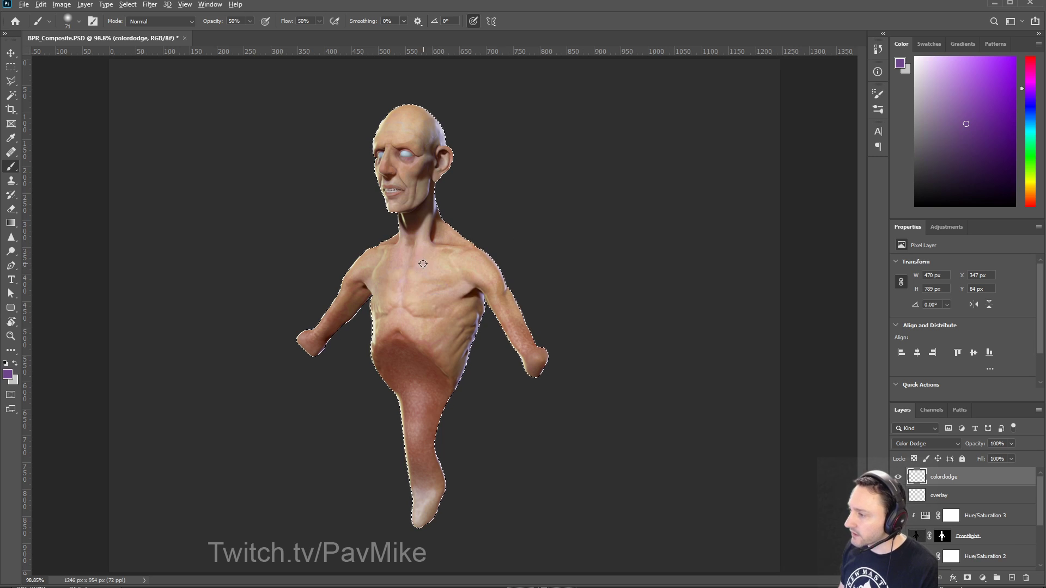
{"action": "left_click", "coordinate": [425, 256], "text": "alt"}
{"action": "mouse_move", "coordinate": [403, 251]}
{"action": "left_mouse_down"}
{"action": "mouse_move", "coordinate": [411, 292]}
{"action": "mouse_move", "coordinate": [469, 297]}
{"action": "left_mouse_up"}
{"action": "key", "text": "ctrl+z"}
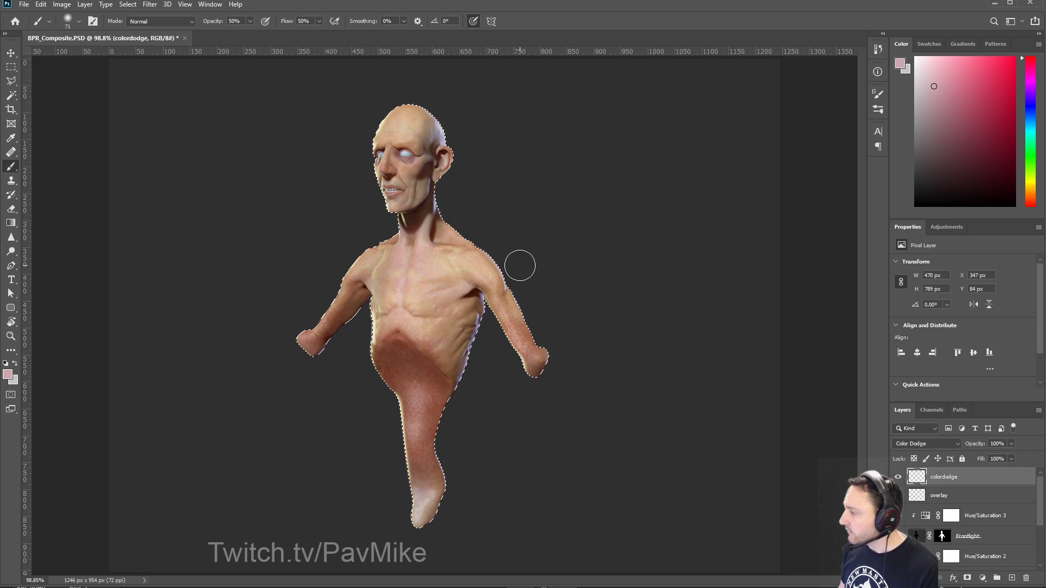
Step: Sample a reddish skin tone from the face and set the brush to 31 px with 20% opacity and 20% flow
{"action": "left_click", "coordinate": [411, 161], "text": "alt"}
{"action": "left_click_drag", "start_coordinate": [412, 164], "coordinate": [431, 214]}
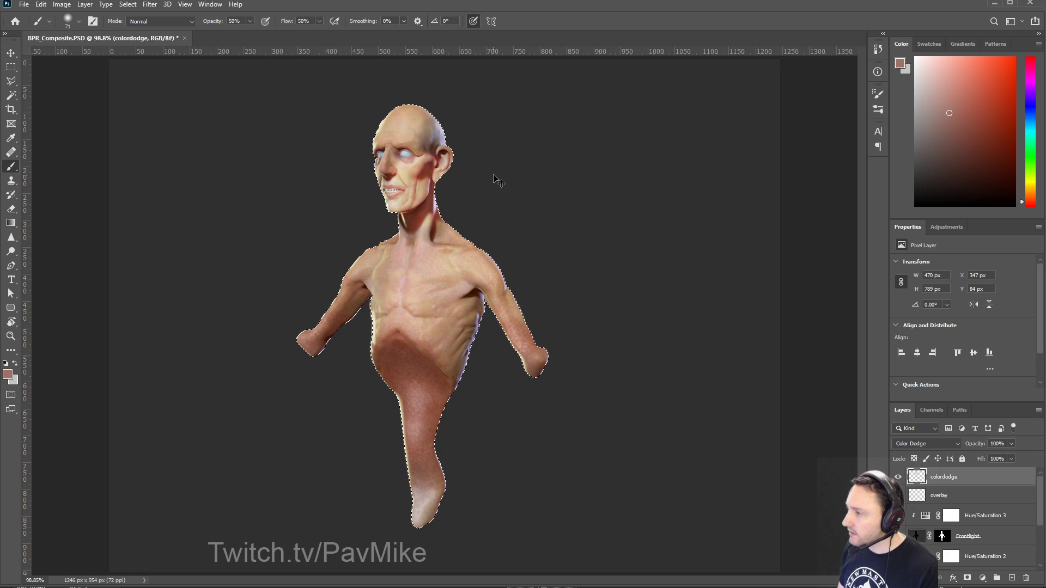
{"action": "key", "text": "ctrl+z"}
{"action": "key", "text": "2"}
{"action": "key", "text": "shift+3"}
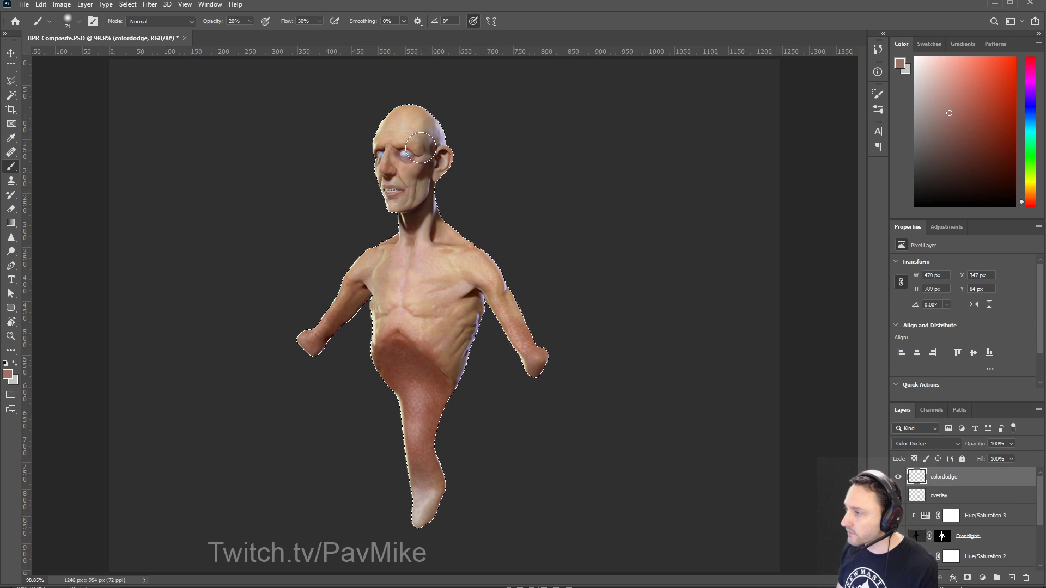
{"action": "right_click_drag", "start_coordinate": [417, 153], "coordinate": [408, 157], "text": "alt"}
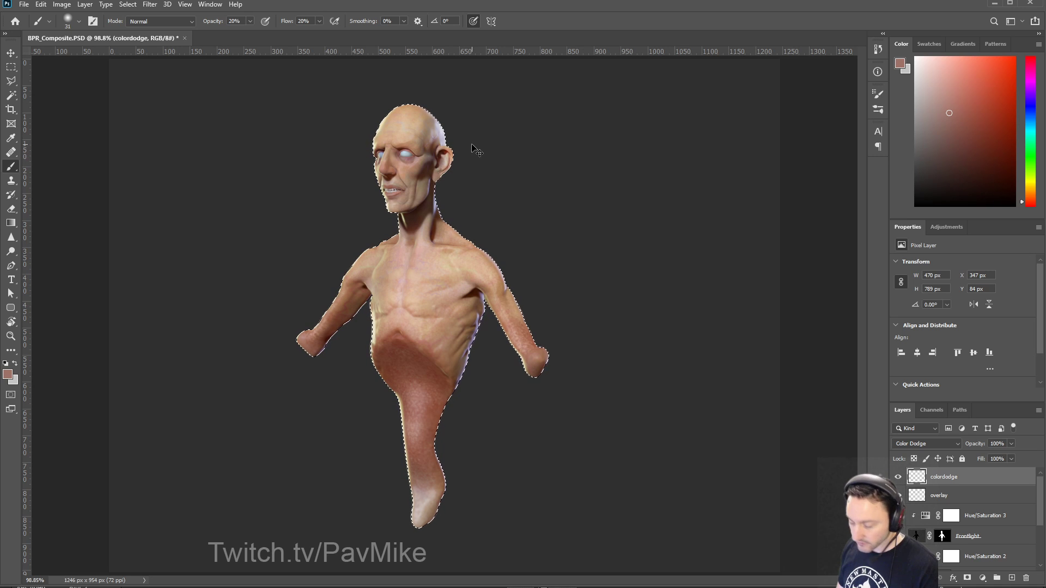
Step: Clear the selection and pick a deeper, more saturated red as the paint colour for the colordodge layer
{"action": "key", "text": "ctrl+d"}
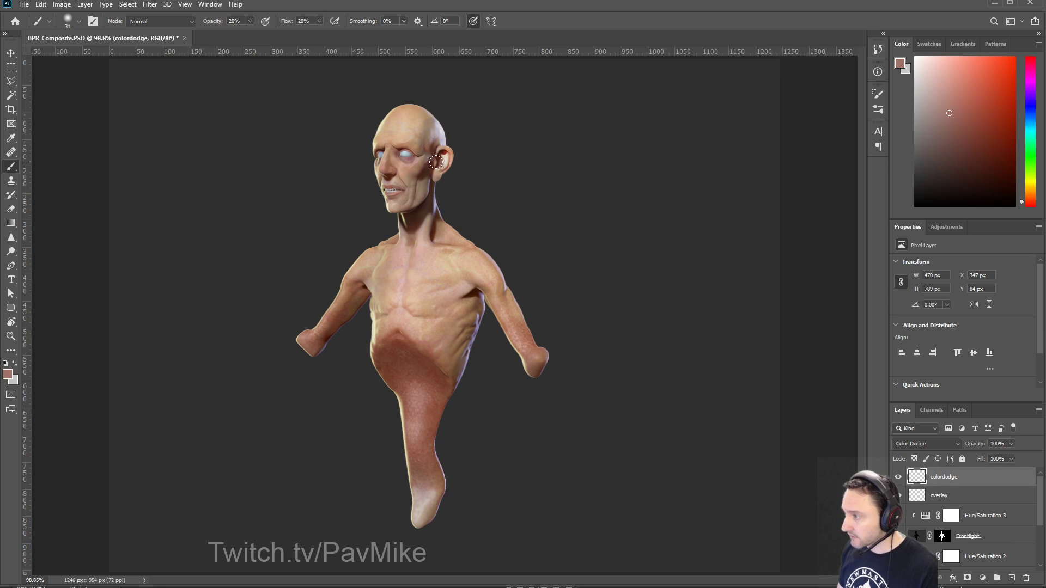
{"action": "left_click", "coordinate": [984, 130]}
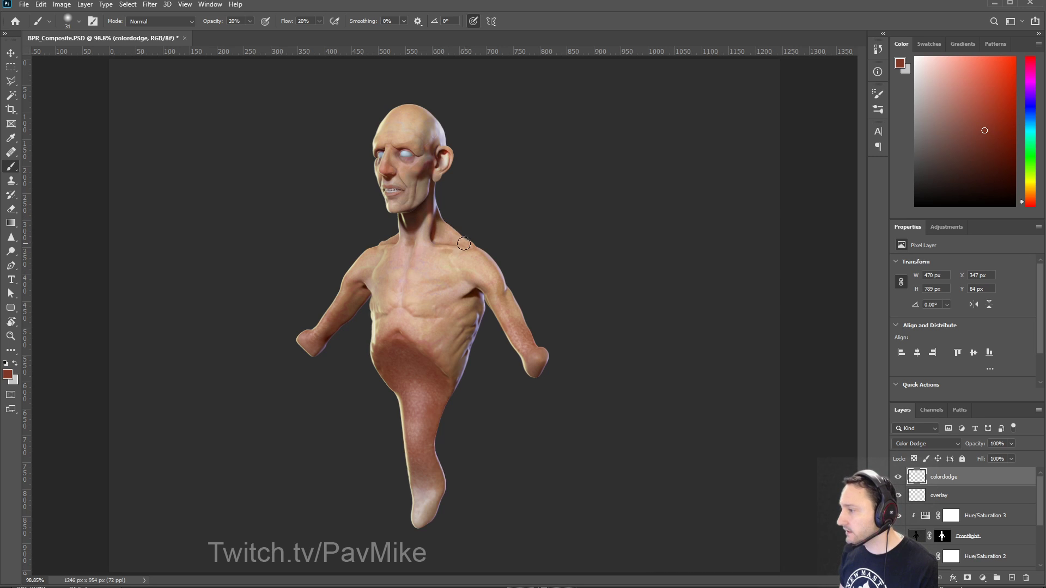
{"action": "key", "text": "s"}
{"action": "left_click", "coordinate": [400, 251]}
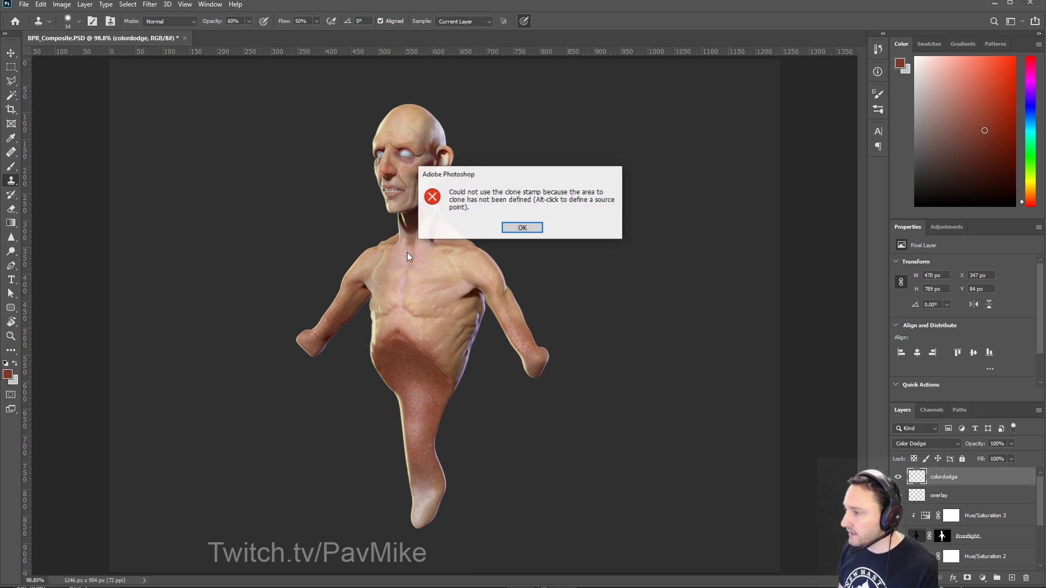
{"action": "left_click", "coordinate": [521, 233]}
{"action": "right_click_drag", "start_coordinate": [440, 230], "coordinate": [458, 230], "text": "alt"}
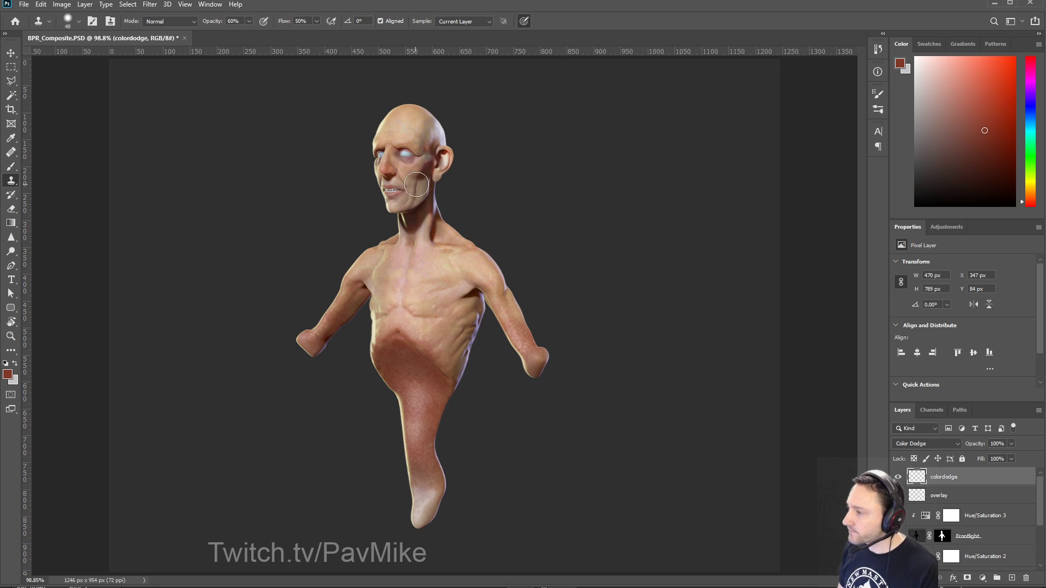
{"action": "left_click", "coordinate": [433, 233]}
{"action": "left_click", "coordinate": [527, 232]}
{"action": "key", "text": "b"}
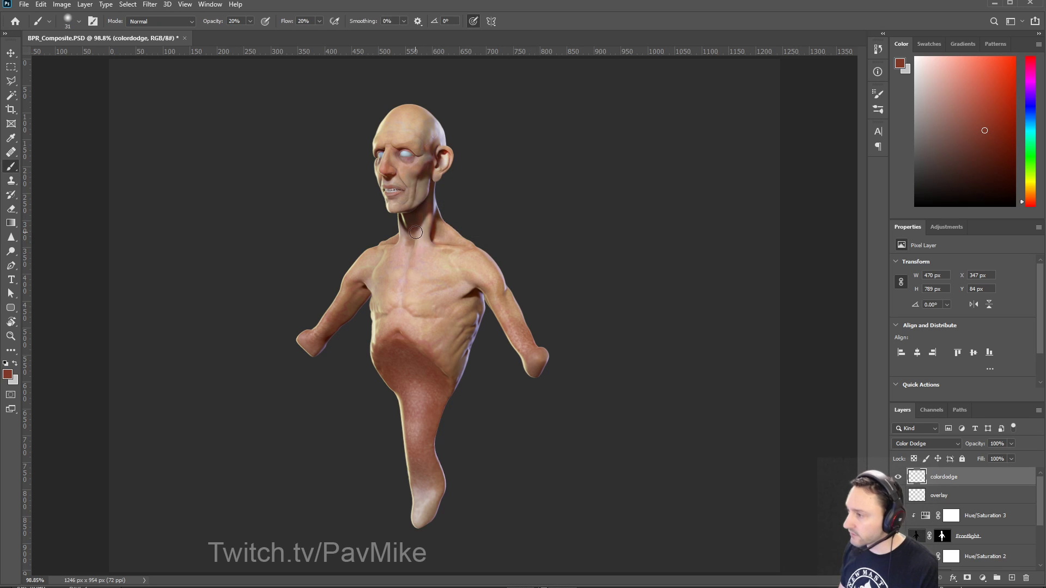
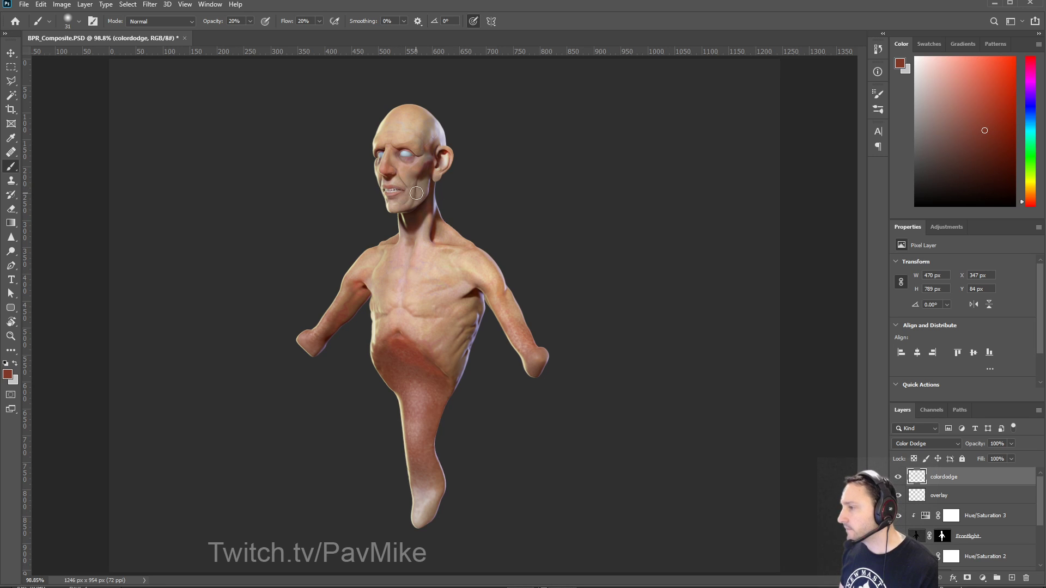
Step: On the overlay layer, paint around the eye with a skin tone sampled from the chest at 40% opacity and 40% flow
{"action": "left_click", "coordinate": [931, 495]}
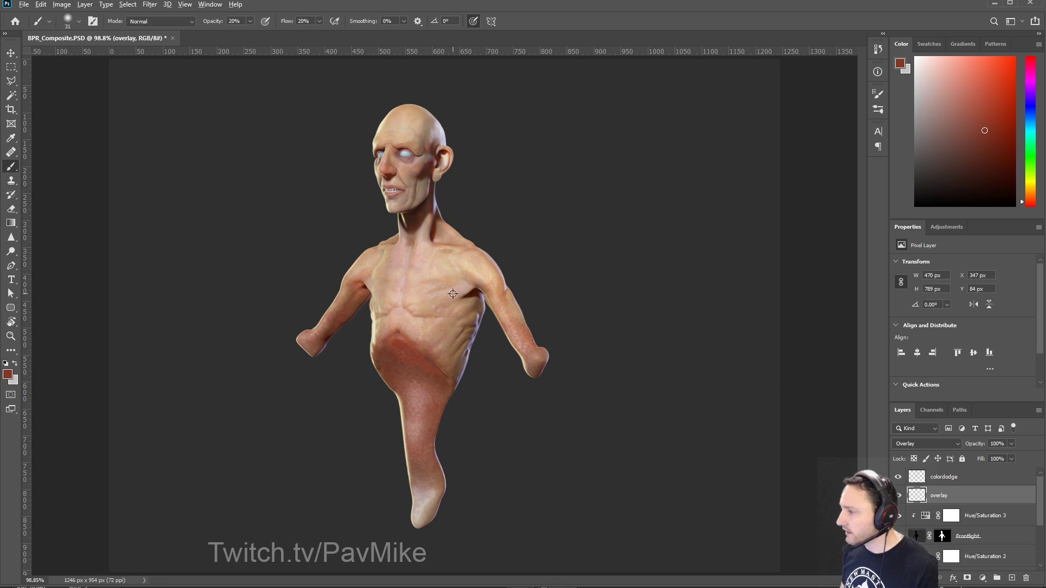
{"action": "left_click", "coordinate": [454, 293], "text": "alt"}
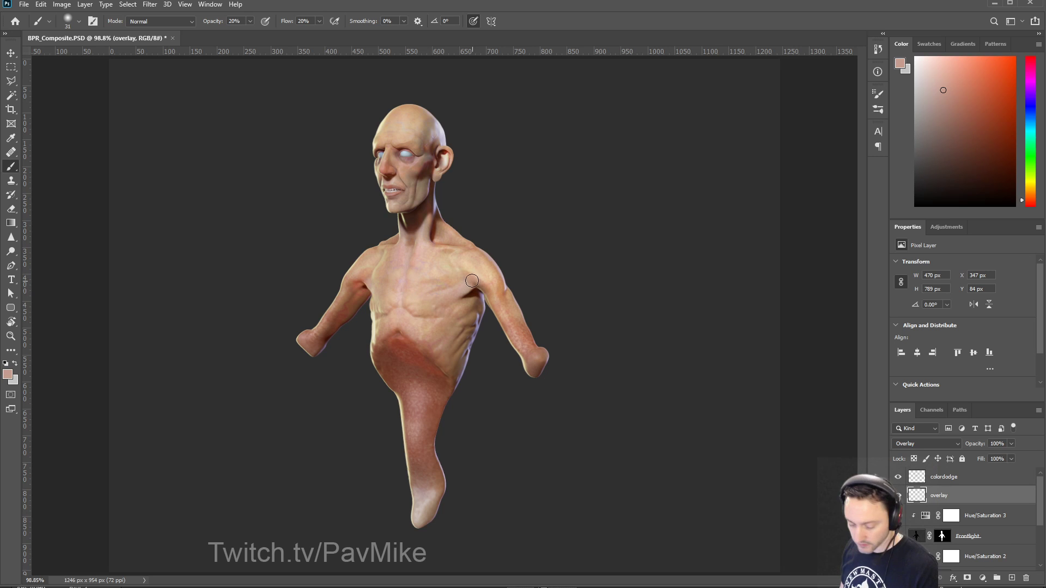
{"action": "mouse_move", "coordinate": [463, 276]}
{"action": "left_mouse_down"}
{"action": "mouse_move", "coordinate": [437, 289]}
{"action": "mouse_move", "coordinate": [456, 347]}
{"action": "mouse_move", "coordinate": [437, 357]}
{"action": "left_mouse_up"}
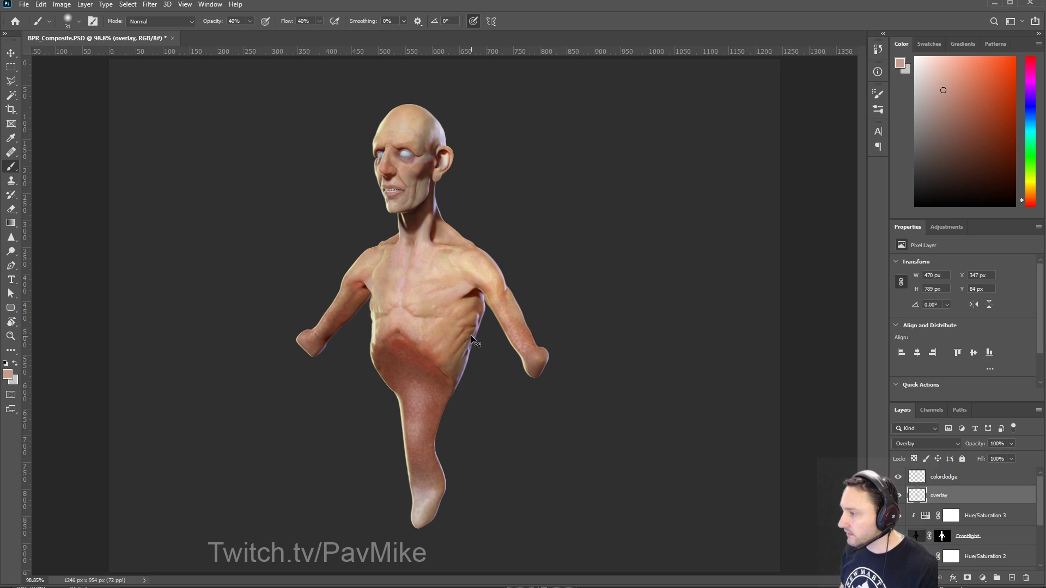
{"action": "key", "text": "ctrl+z"}
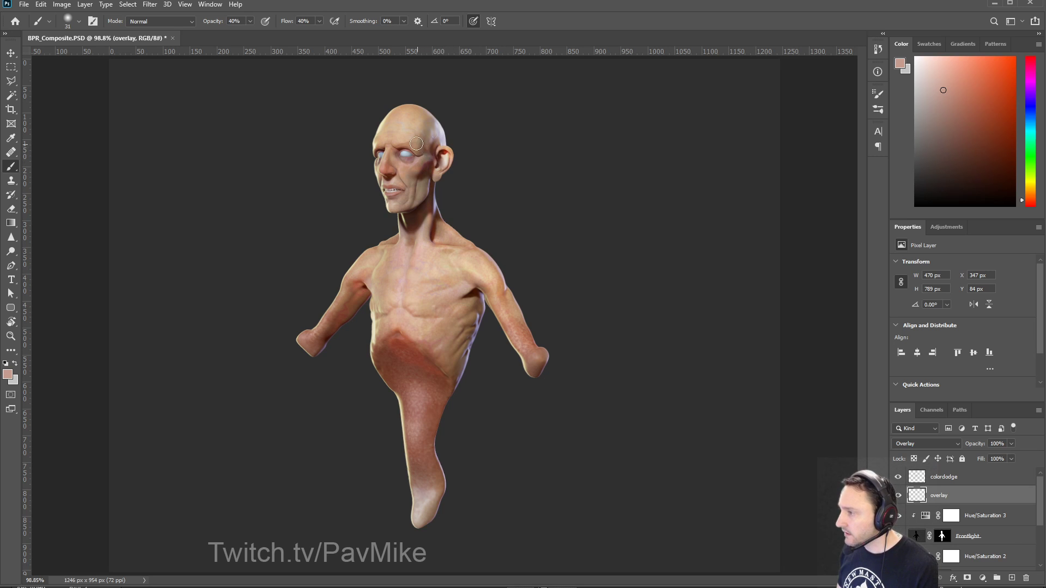
{"action": "left_click_drag", "start_coordinate": [399, 157], "coordinate": [419, 169]}
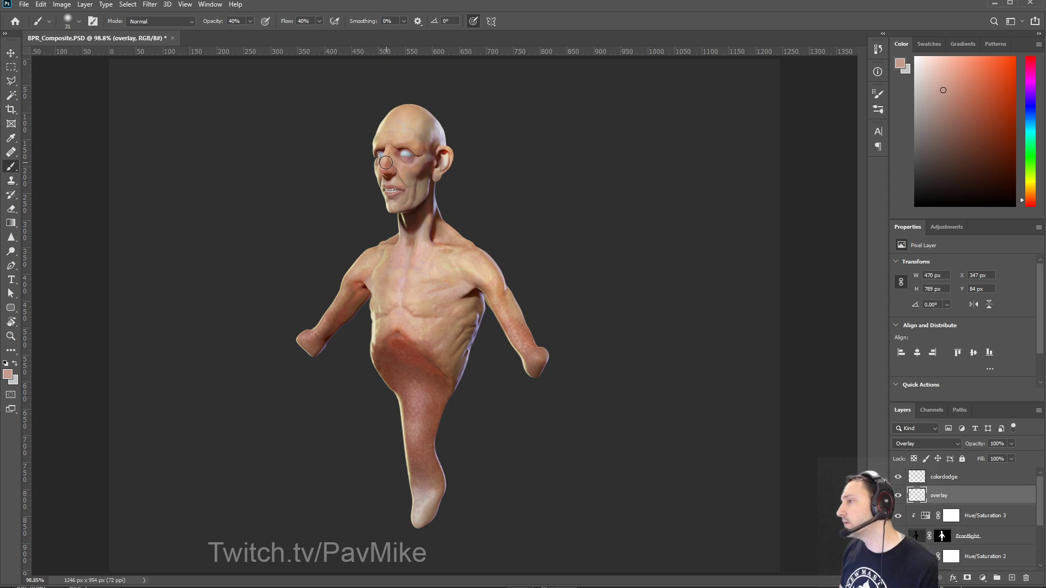
Step: Create a merged copy of all visible layers as a new layer above colordodge
{"action": "key", "text": "ctrl+minus"}
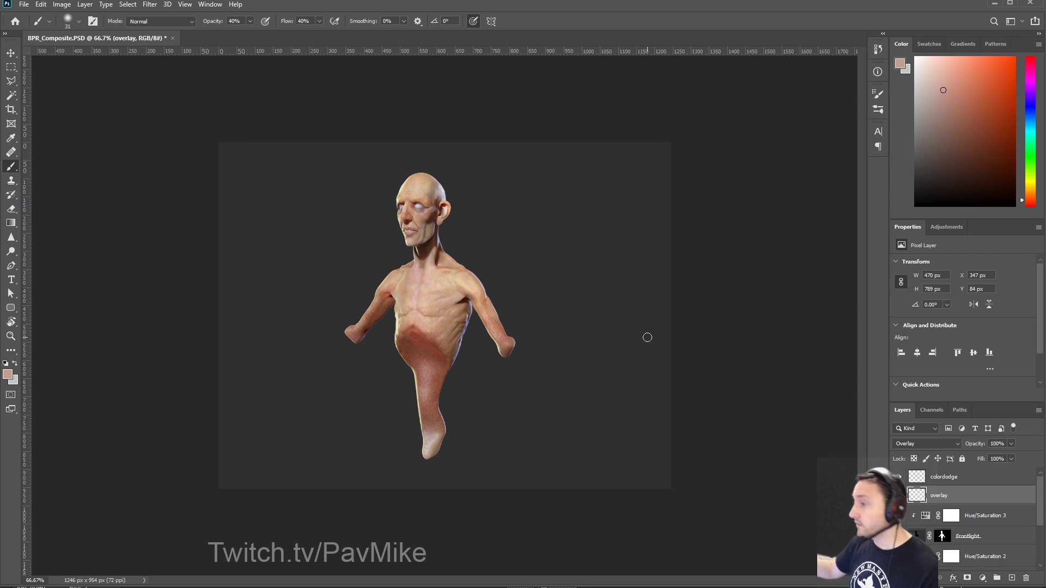
{"action": "key", "text": "ctrl+plus"}
{"action": "key", "text": "ctrl+plus"}
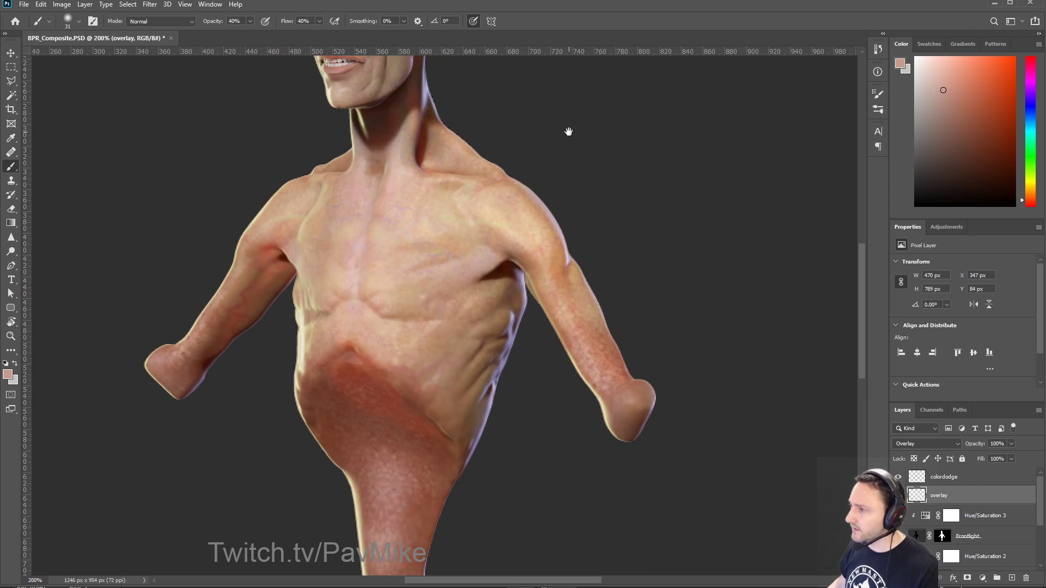
{"action": "key", "text": "ctrl+a"}
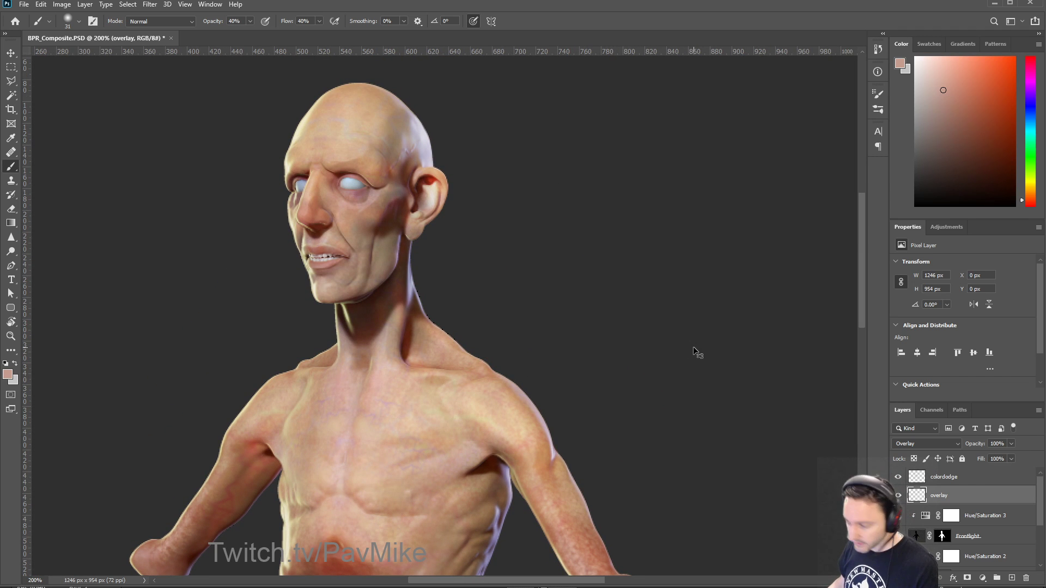
{"action": "left_click", "coordinate": [989, 477]}
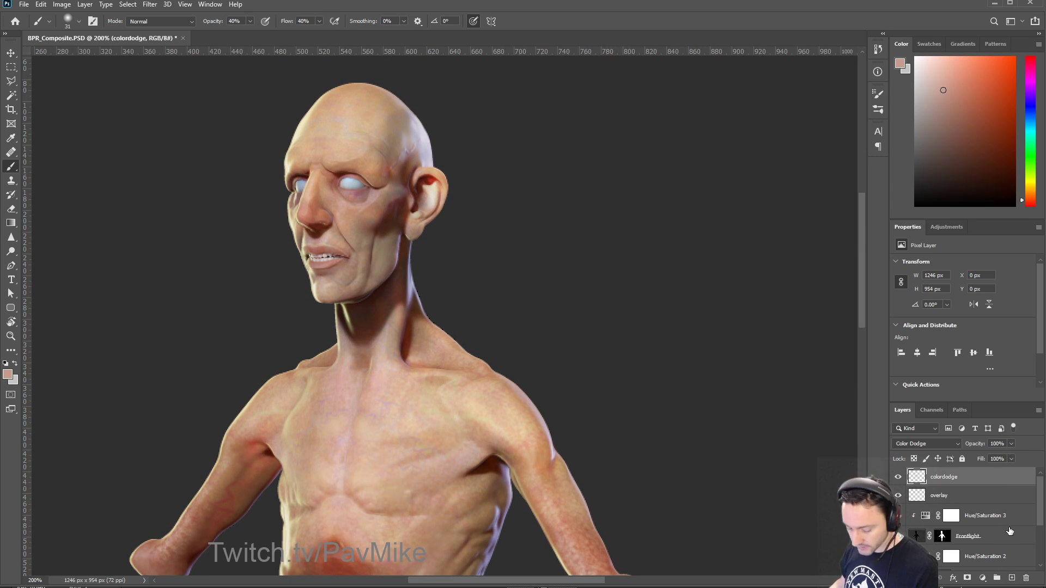
{"action": "key", "text": "ctrl+shift+alt+e"}
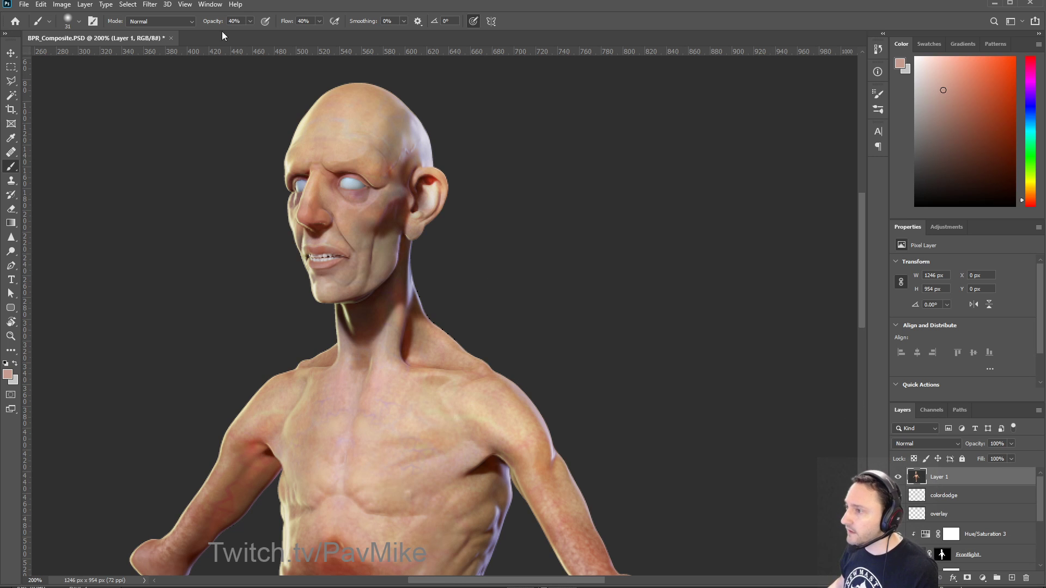
Step: Start a Lens Blur on the merged layer with Alpha 1 as the depth map source
{"action": "left_click", "coordinate": [149, 5]}
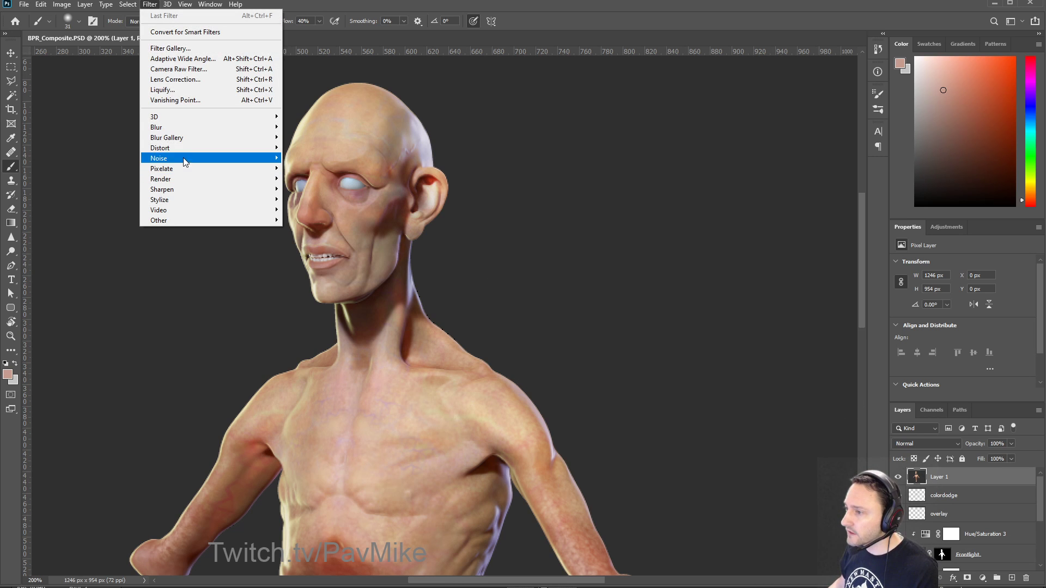
{"action": "mouse_move", "coordinate": [180, 147]}
{"action": "mouse_move", "coordinate": [234, 127]}
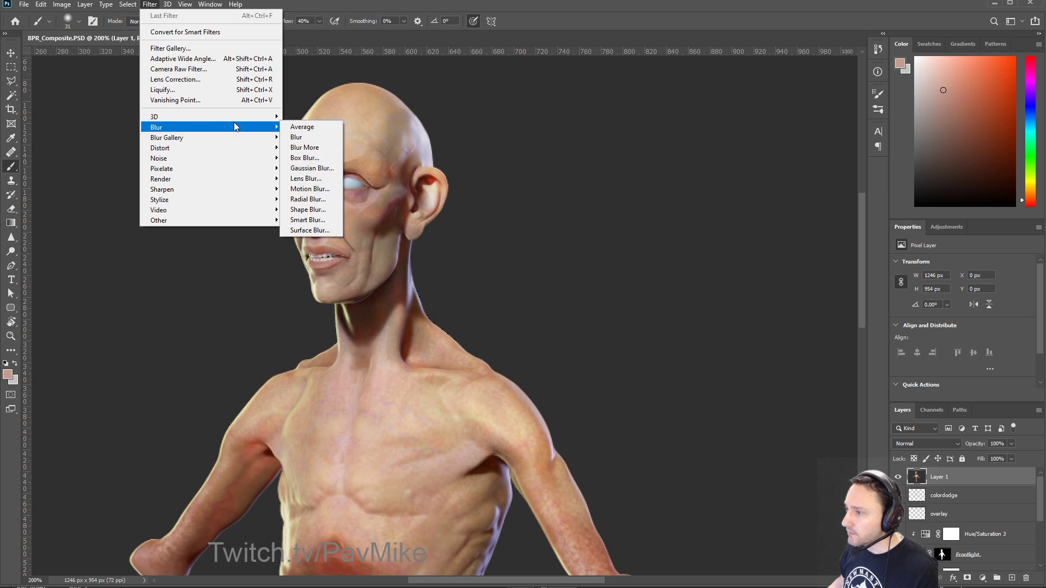
{"action": "left_click", "coordinate": [301, 179]}
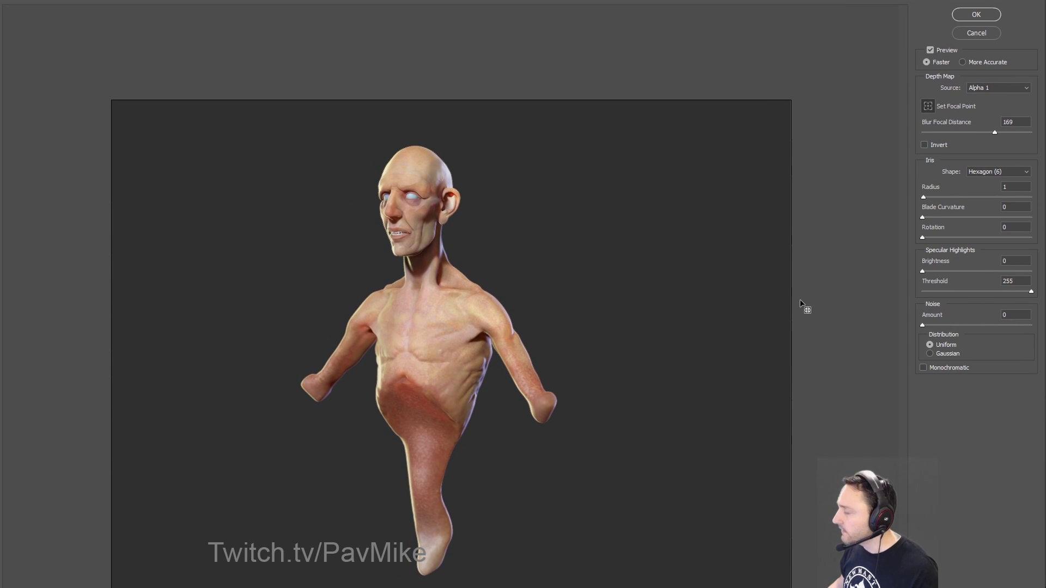
{"action": "left_click", "coordinate": [997, 89]}
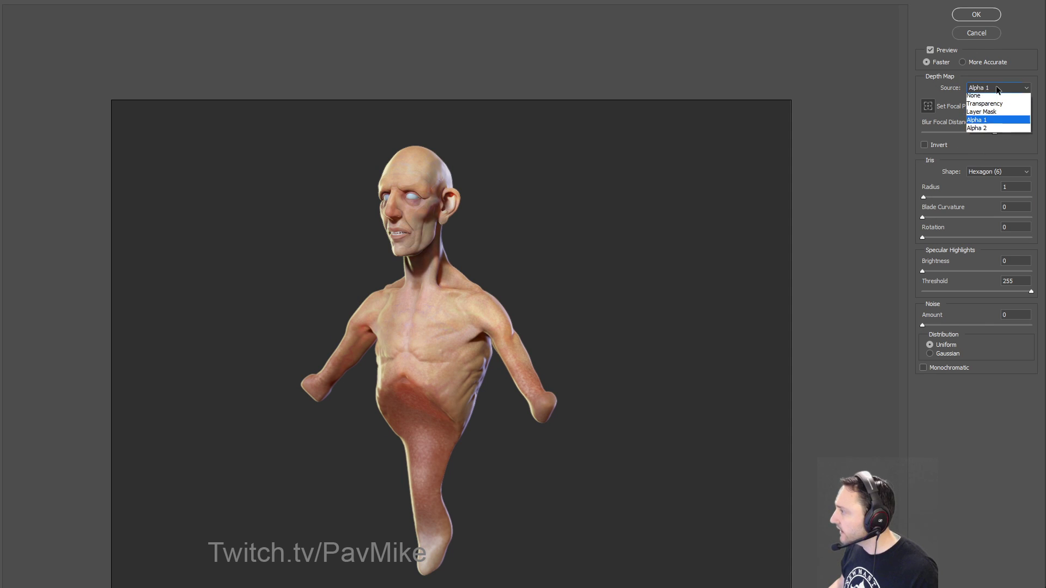
{"action": "left_click", "coordinate": [986, 120]}
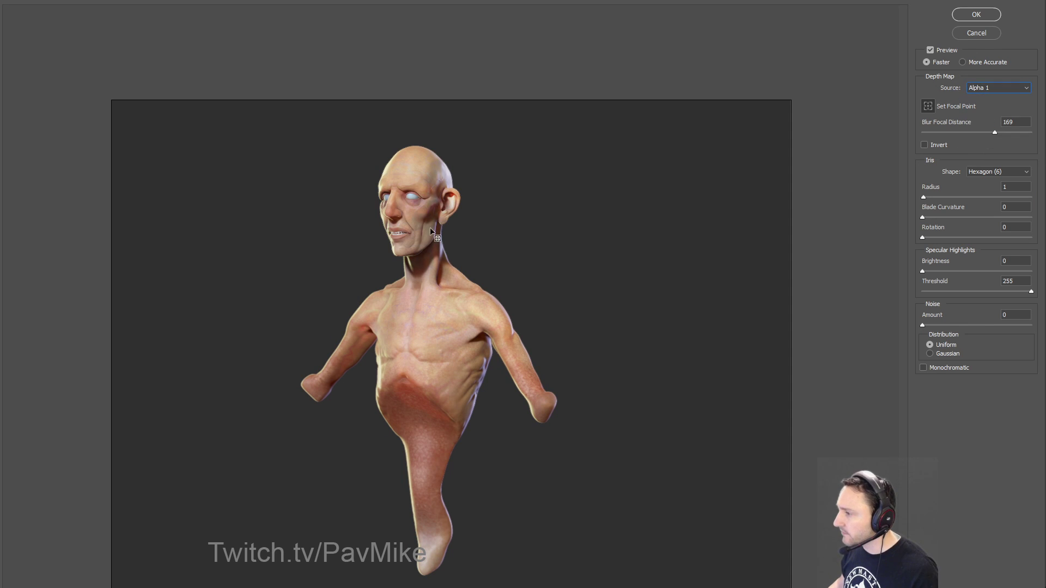
Step: Test the Lens Blur at radius 16 with different focal points on the face and ear
{"action": "left_click", "coordinate": [401, 197]}
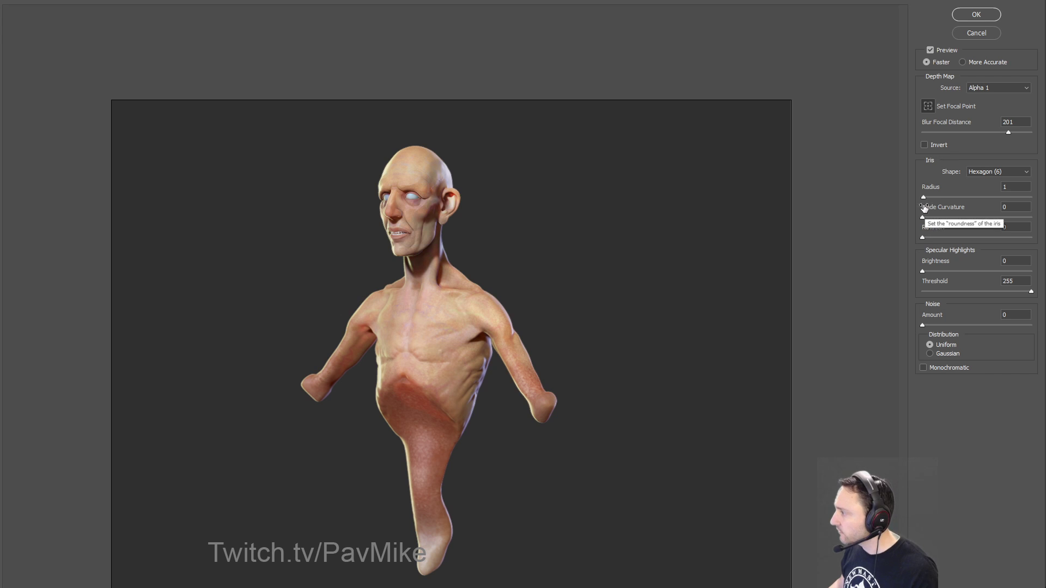
{"action": "left_click_drag", "start_coordinate": [923, 197], "coordinate": [939, 200]}
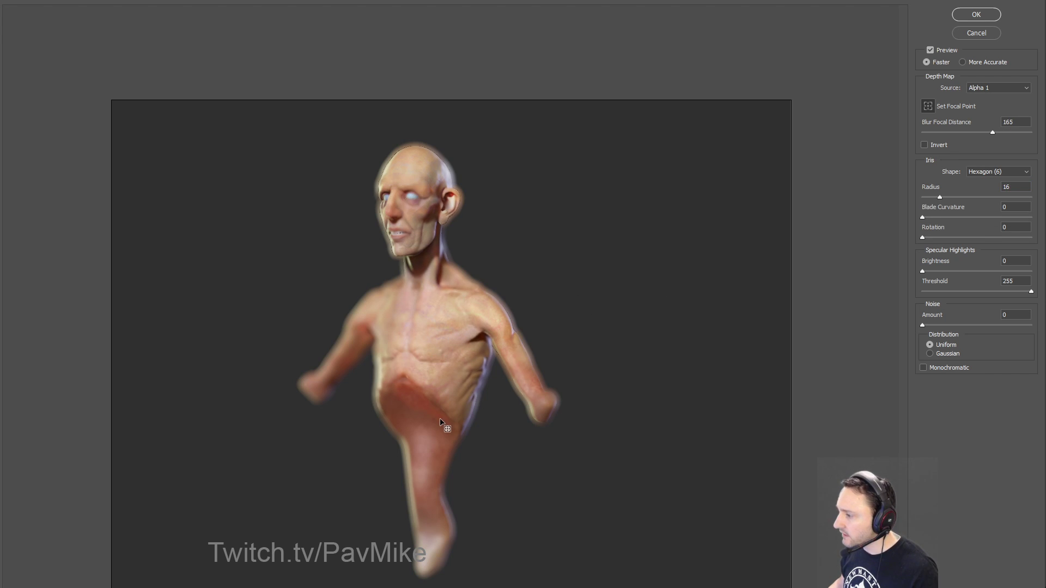
{"action": "left_click", "coordinate": [393, 233]}
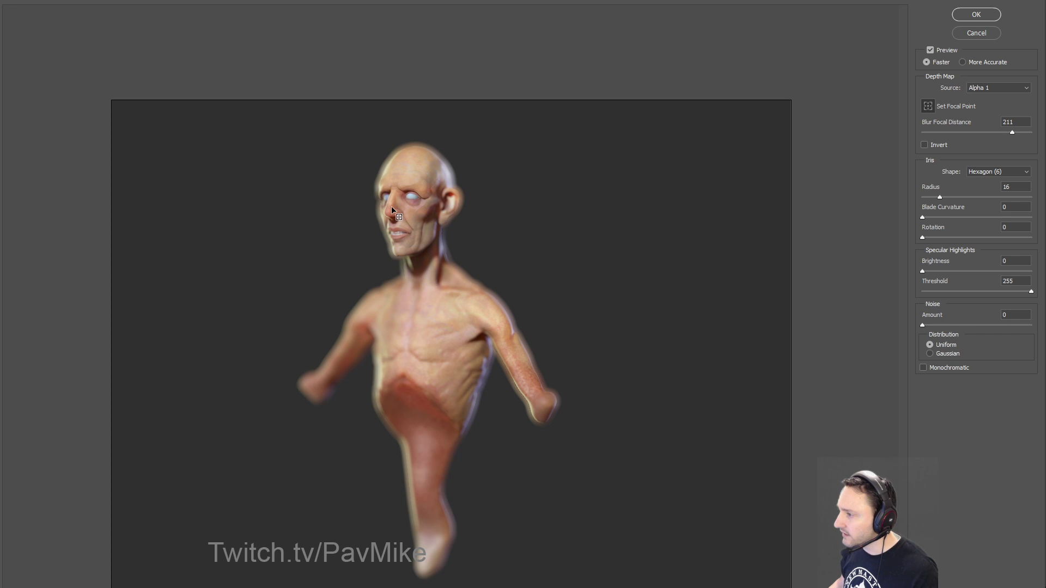
{"action": "left_click", "coordinate": [458, 203]}
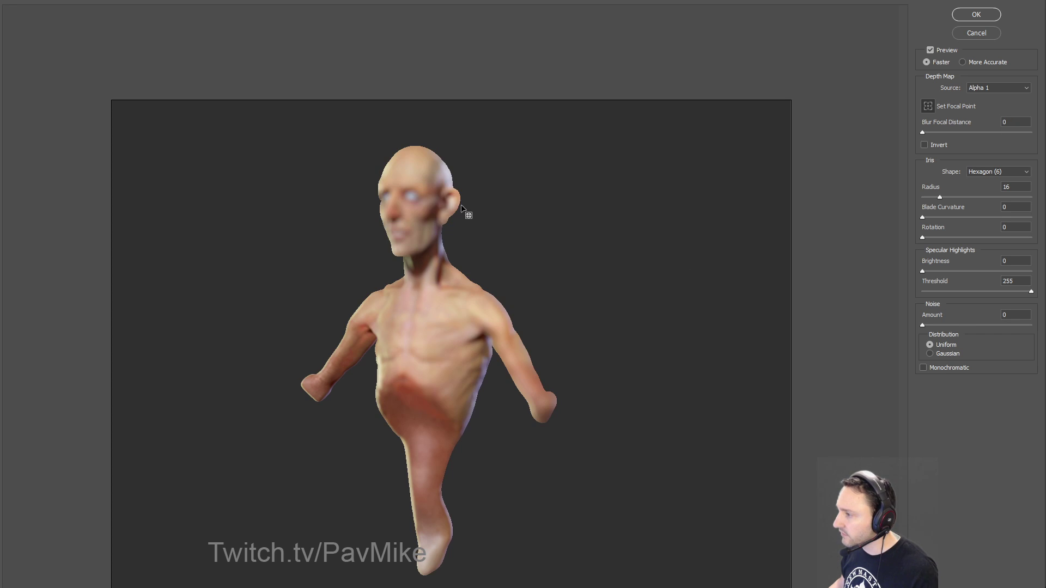
{"action": "left_click", "coordinate": [434, 205]}
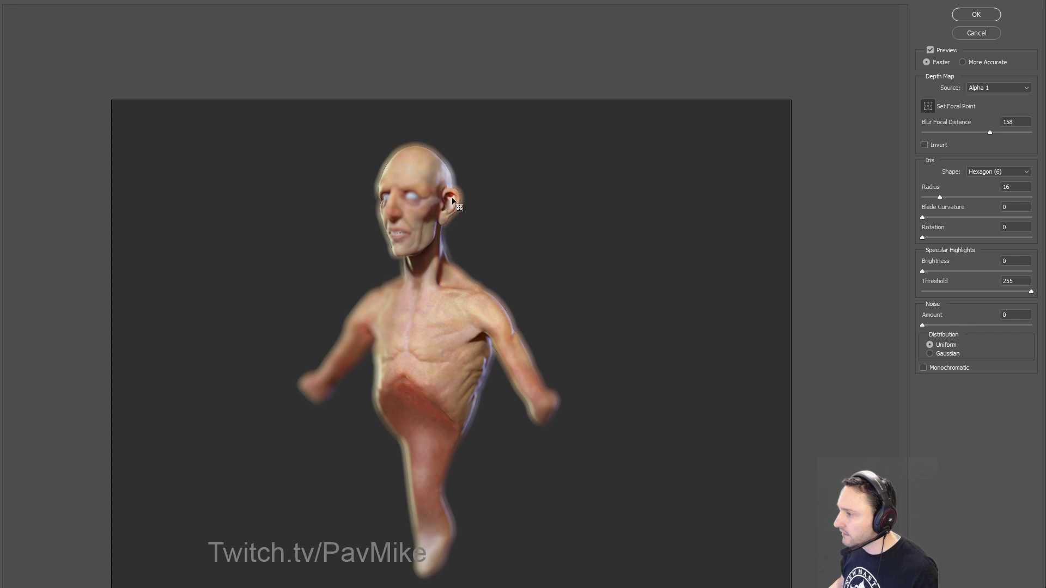
Step: Set the focal point on the cheek beside the nose, reduce the blur radius to 0 and apply the Lens Blur
{"action": "left_click", "coordinate": [406, 218]}
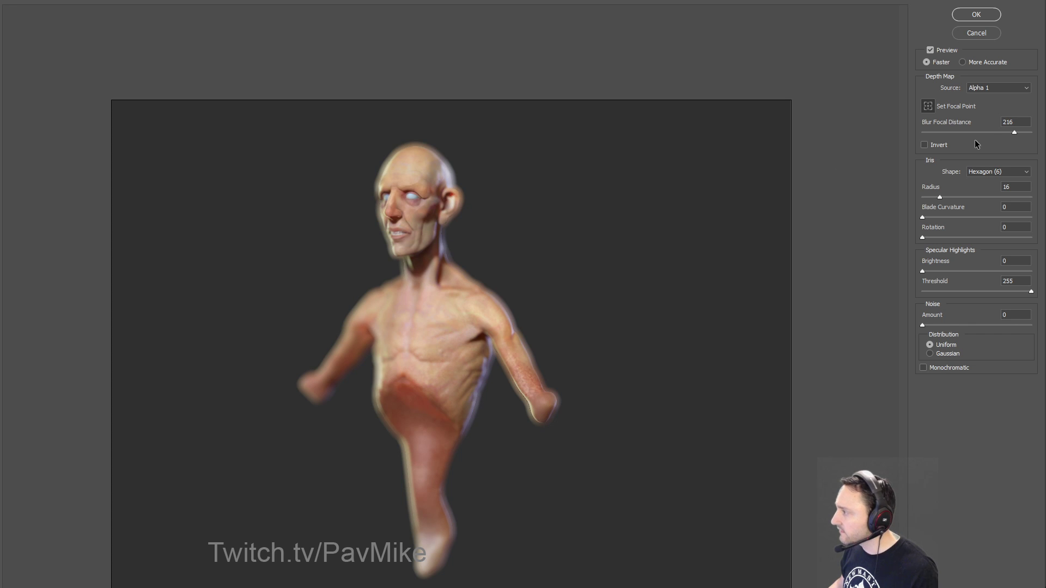
{"action": "left_click_drag", "start_coordinate": [937, 197], "coordinate": [921, 200]}
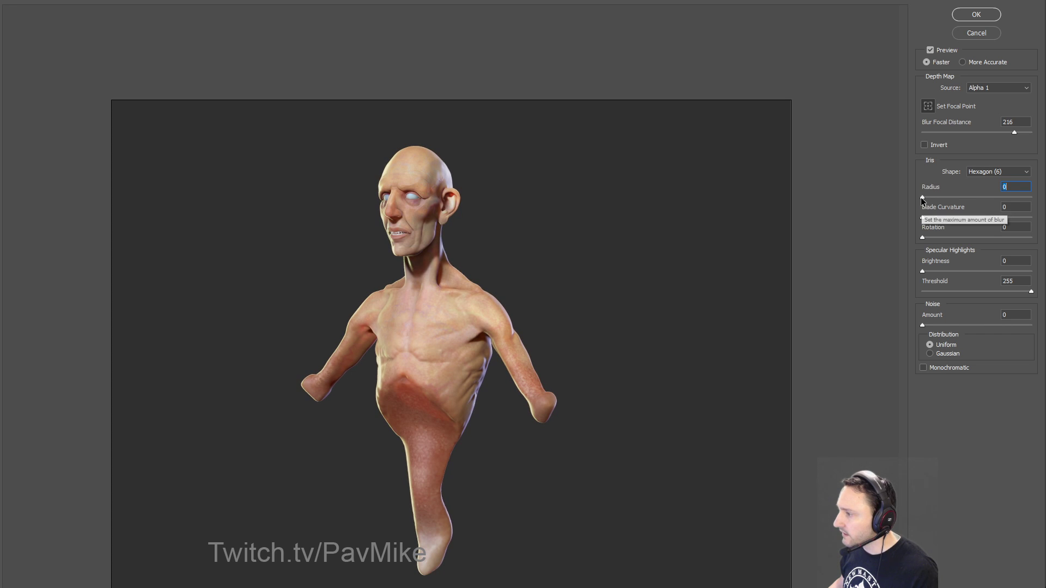
{"action": "left_click", "coordinate": [983, 16]}
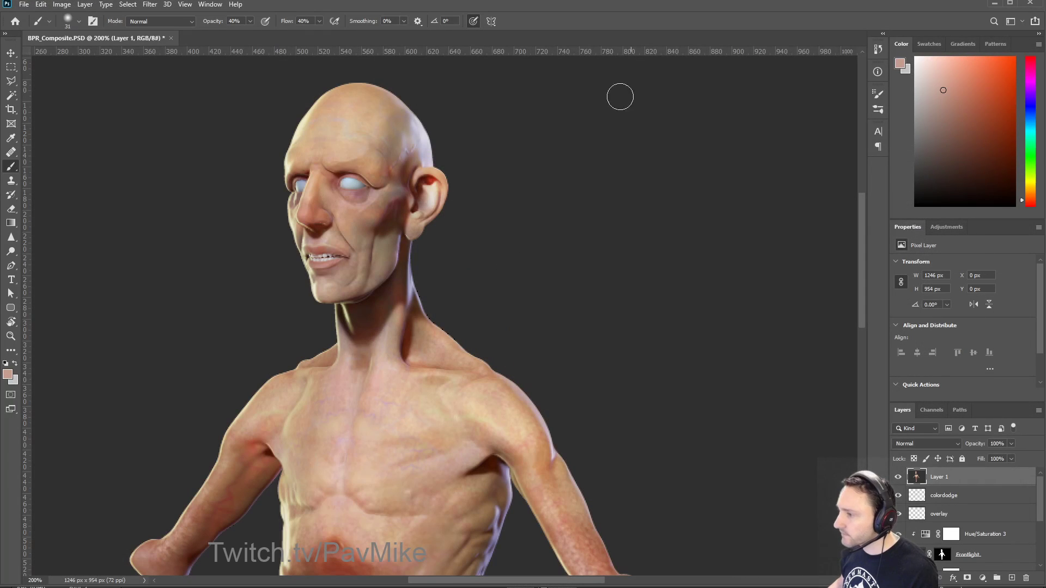
Step: Dodge the highlights around the mouth and face on Layer 1 at 6% exposure with a 45 px brush
{"action": "key", "text": "ctrl+minus"}
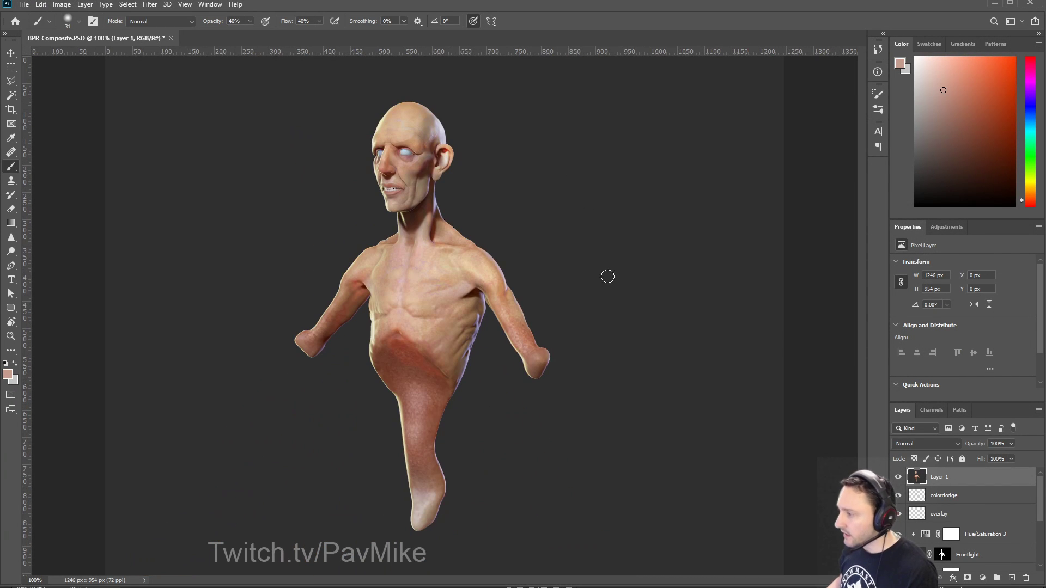
{"action": "left_click", "coordinate": [11, 251]}
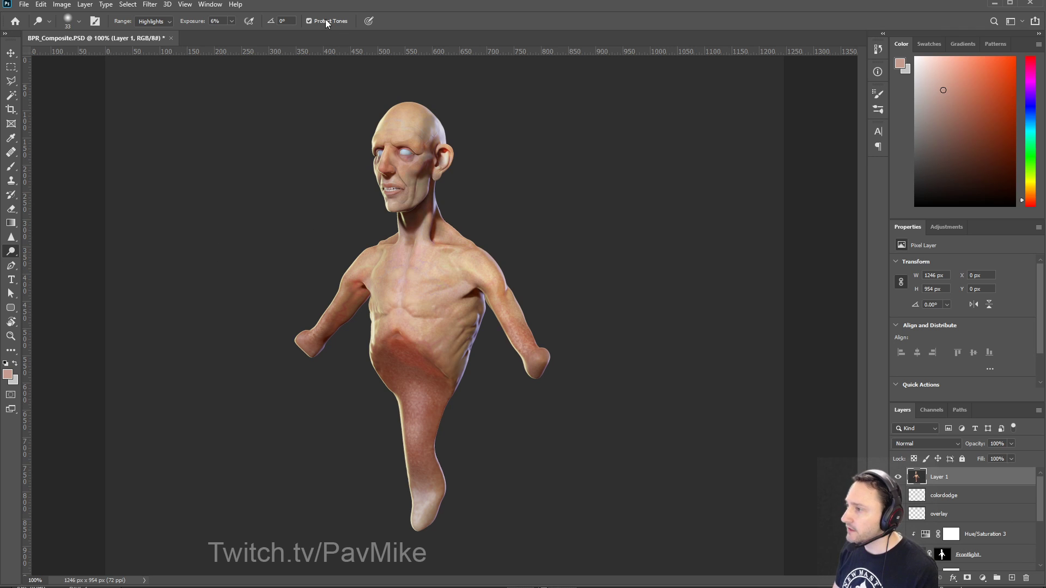
{"action": "right_click_drag", "start_coordinate": [430, 145], "coordinate": [436, 145], "text": "alt"}
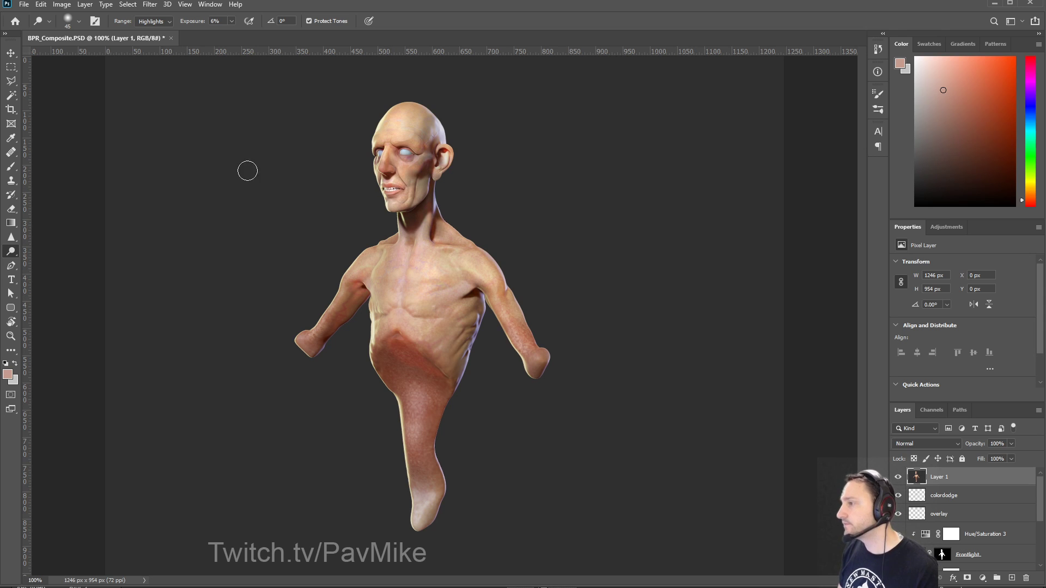
Step: Burn the shadows under the arm and along the torso's side at 8% exposure with a 62 px brush, undoing the larger neck stroke
{"action": "right_click", "coordinate": [12, 254]}
{"action": "left_click", "coordinate": [61, 261]}
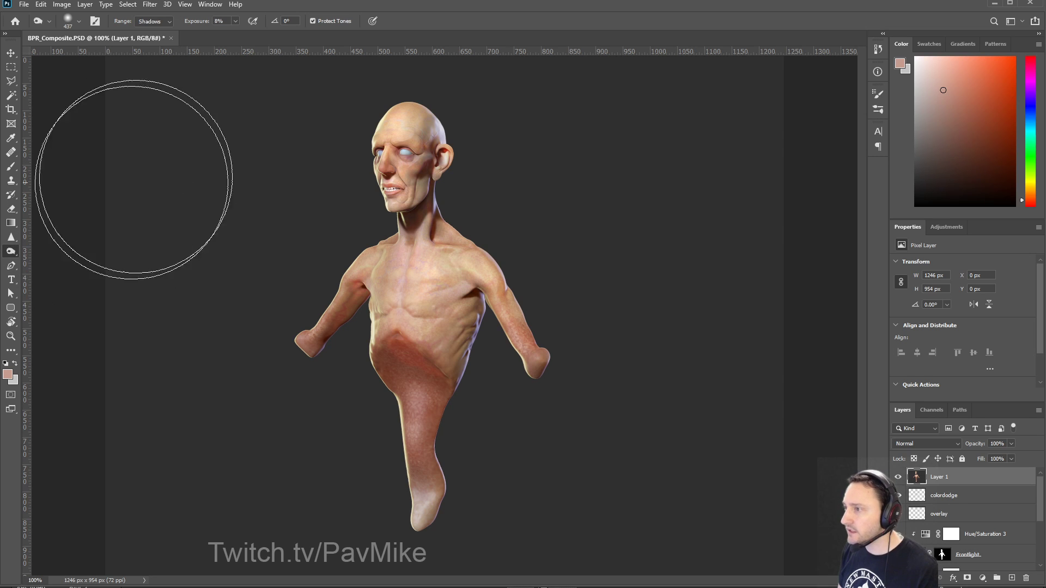
{"action": "left_click", "coordinate": [167, 23]}
{"action": "mouse_move", "coordinate": [415, 210]}
{"action": "right_mouse_down", "text": "alt"}
{"action": "mouse_move", "coordinate": [318, 205]}
{"action": "mouse_move", "coordinate": [323, 192]}
{"action": "right_mouse_up", "text": "alt"}
{"action": "mouse_move", "coordinate": [416, 205]}
{"action": "left_mouse_down"}
{"action": "mouse_move", "coordinate": [424, 193]}
{"action": "mouse_move", "coordinate": [430, 232]}
{"action": "left_mouse_up"}
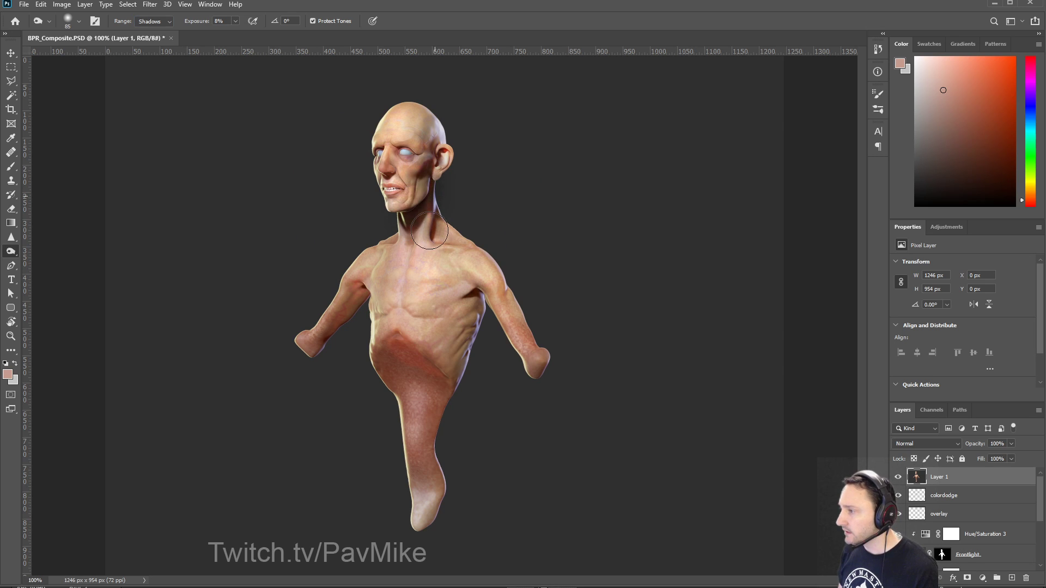
{"action": "key", "text": "ctrl+z"}
{"action": "right_click_drag", "start_coordinate": [430, 217], "coordinate": [421, 216], "text": "alt"}
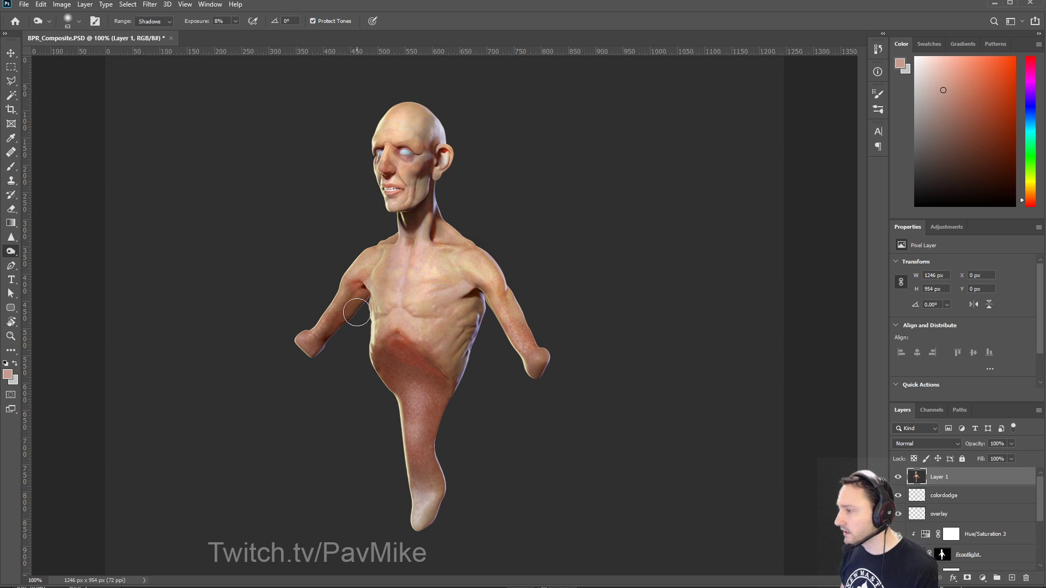
{"action": "mouse_move", "coordinate": [440, 378]}
{"action": "left_mouse_down"}
{"action": "mouse_move", "coordinate": [411, 354]}
{"action": "mouse_move", "coordinate": [453, 370]}
{"action": "left_mouse_up"}
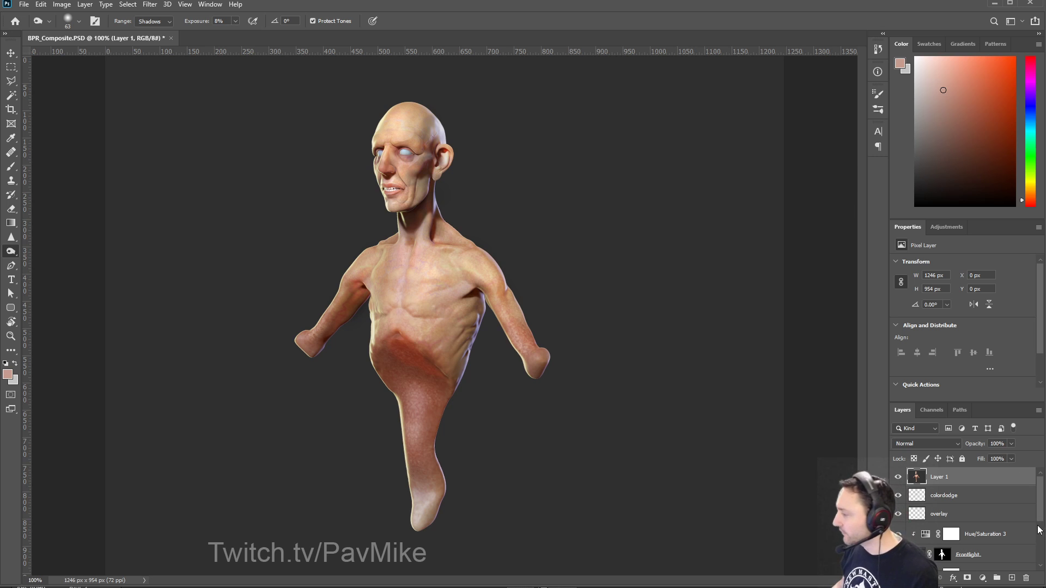
Step: Add a Levels adjustment layer above Layer 1 and clip it to that layer
{"action": "left_click", "coordinate": [989, 579]}
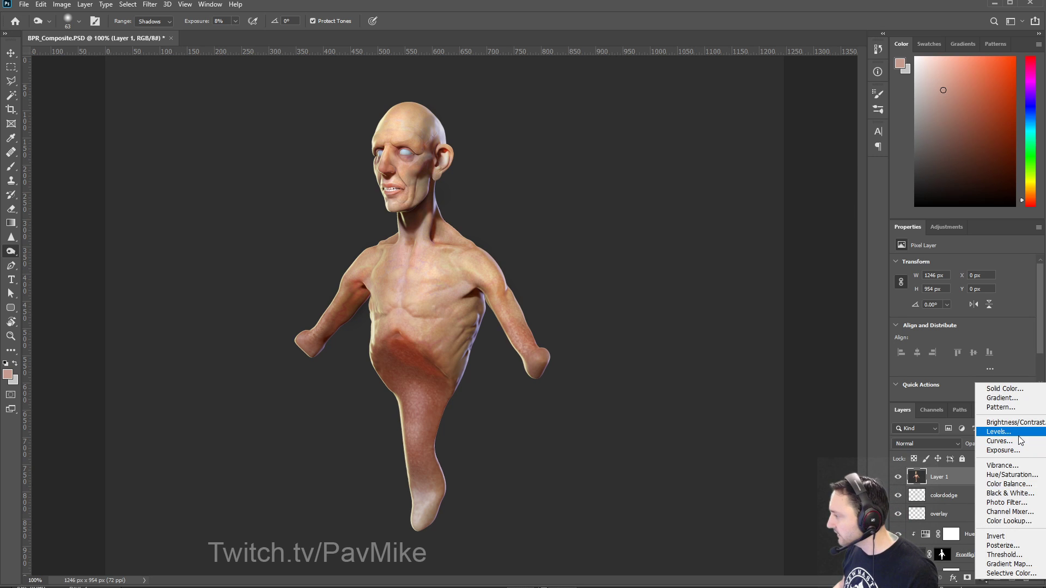
{"action": "left_click", "coordinate": [997, 434]}
{"action": "left_click", "coordinate": [962, 394]}
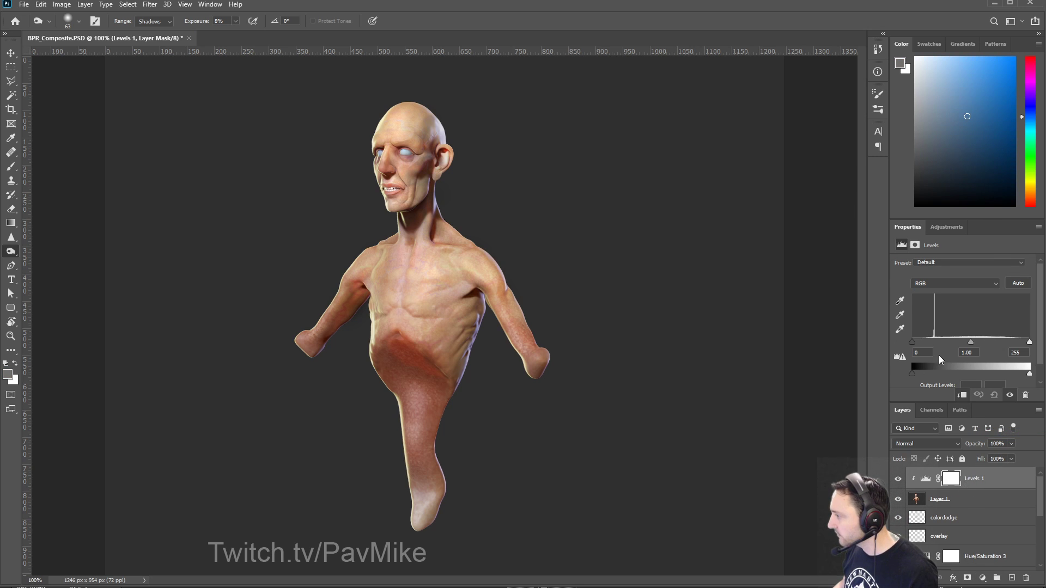
Step: Add a Curves adjustment layer above Levels 1 and release the Levels 1 clipping mask
{"action": "left_click", "coordinate": [982, 577]}
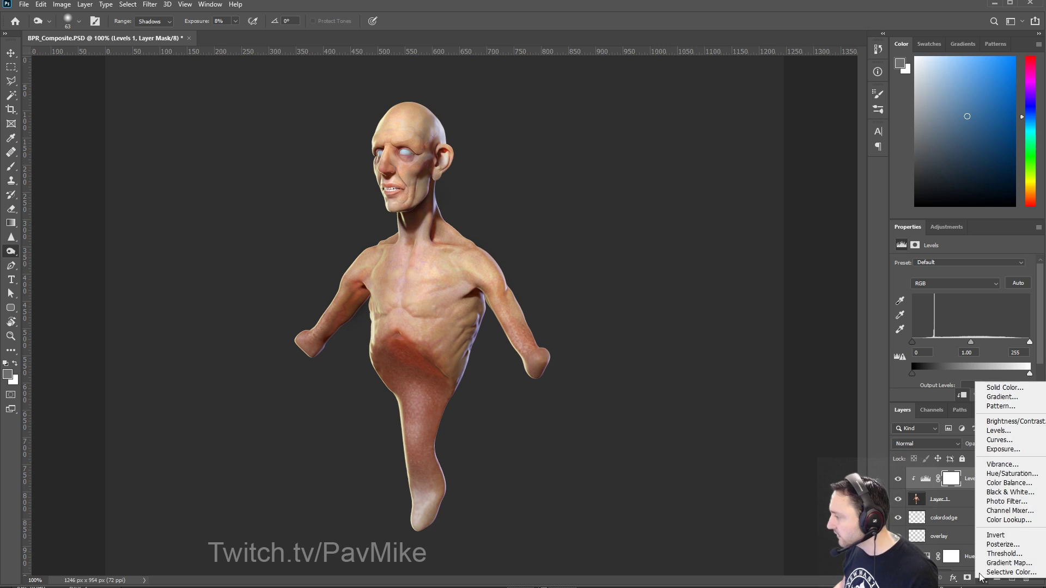
{"action": "left_click", "coordinate": [1002, 444]}
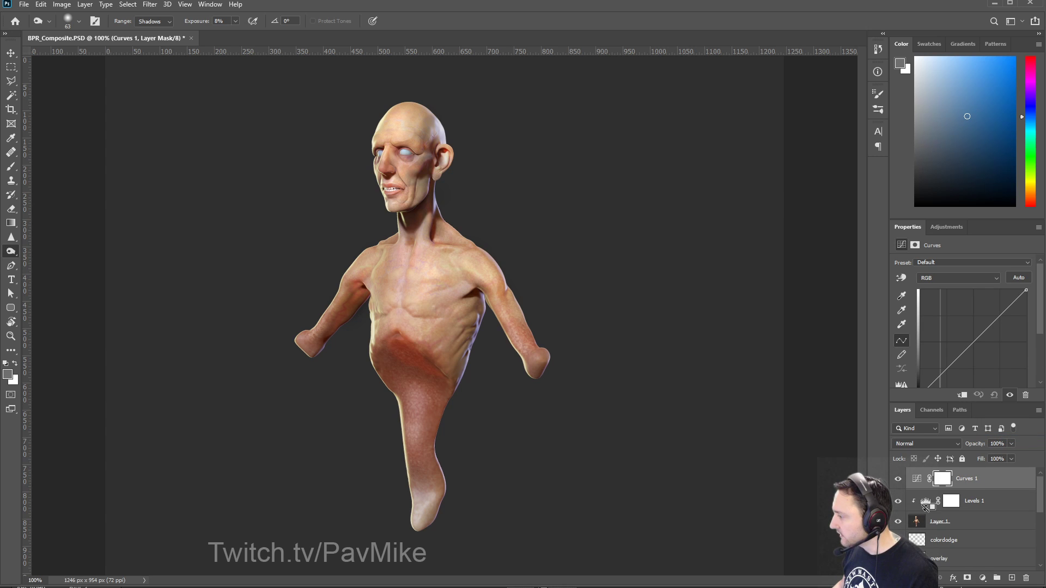
{"action": "left_click", "coordinate": [924, 508], "text": "alt"}
{"action": "left_click", "coordinate": [969, 484]}
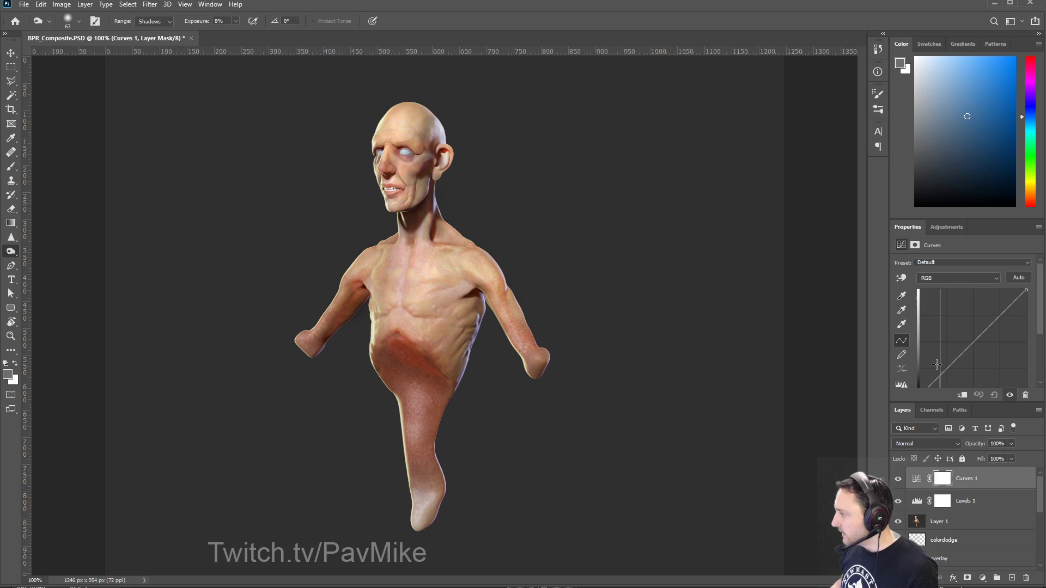
Step: Shape the RGB curve with three points, lowering the shadow point and raising the highlight point along the diagonal for more contrast
{"action": "left_click", "coordinate": [946, 365]}
{"action": "left_click", "coordinate": [974, 341]}
{"action": "left_click", "coordinate": [1001, 316]}
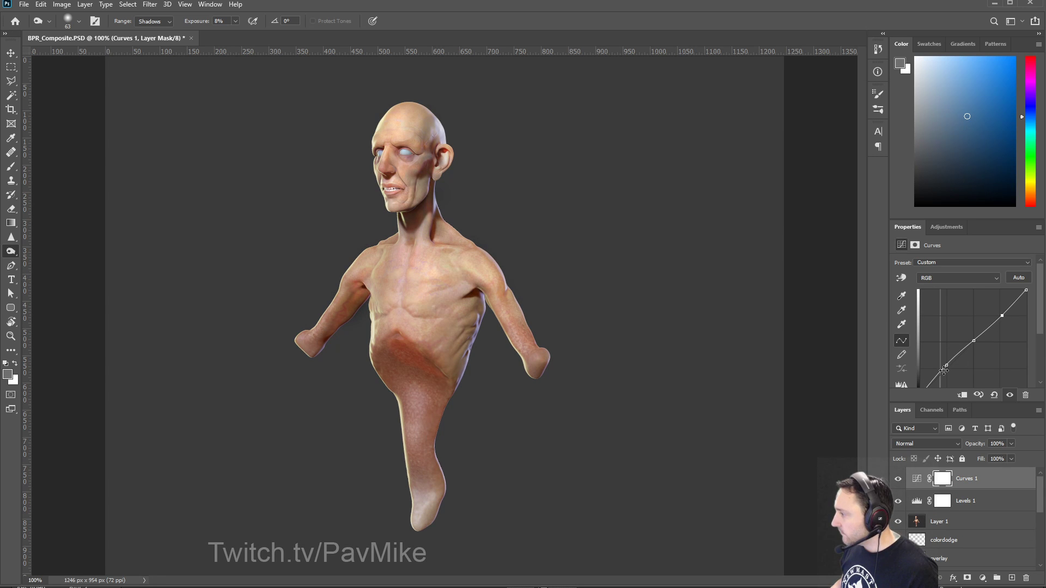
{"action": "left_click_drag", "start_coordinate": [946, 365], "coordinate": [946, 375]}
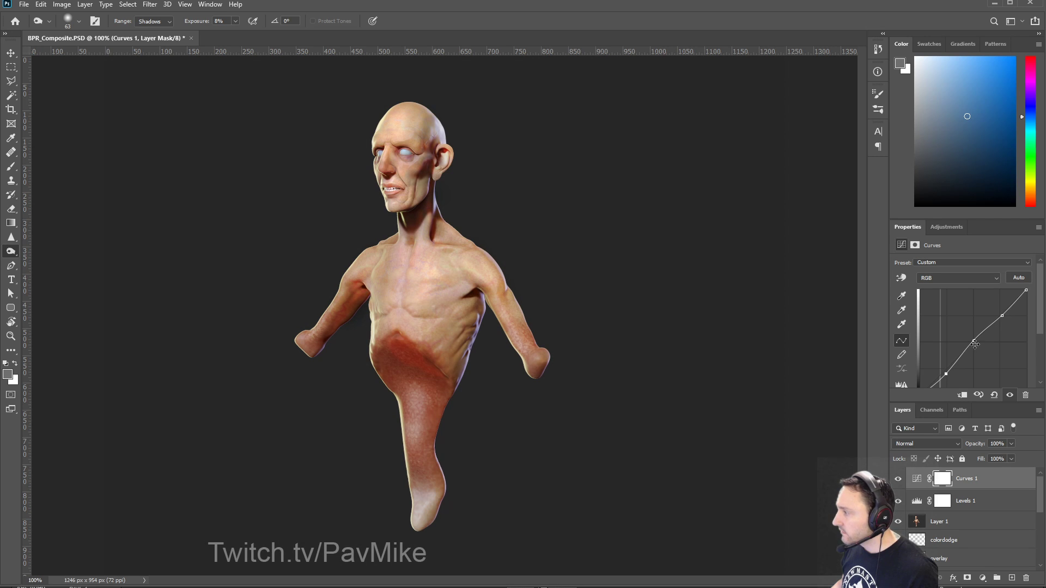
{"action": "left_click_drag", "start_coordinate": [974, 341], "coordinate": [1010, 305]}
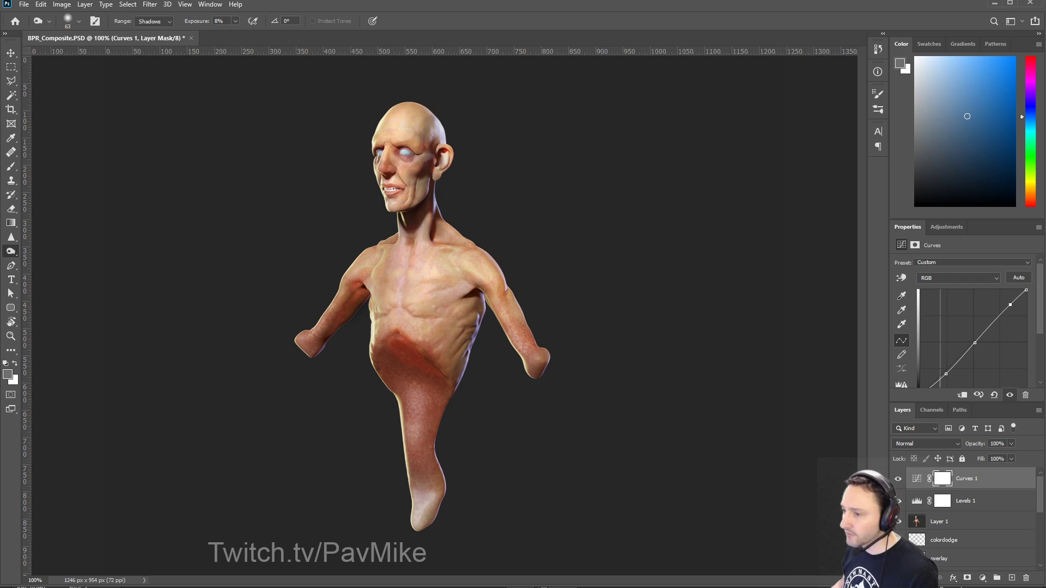
{"action": "right_click", "coordinate": [13, 254]}
{"action": "left_click", "coordinate": [55, 261]}
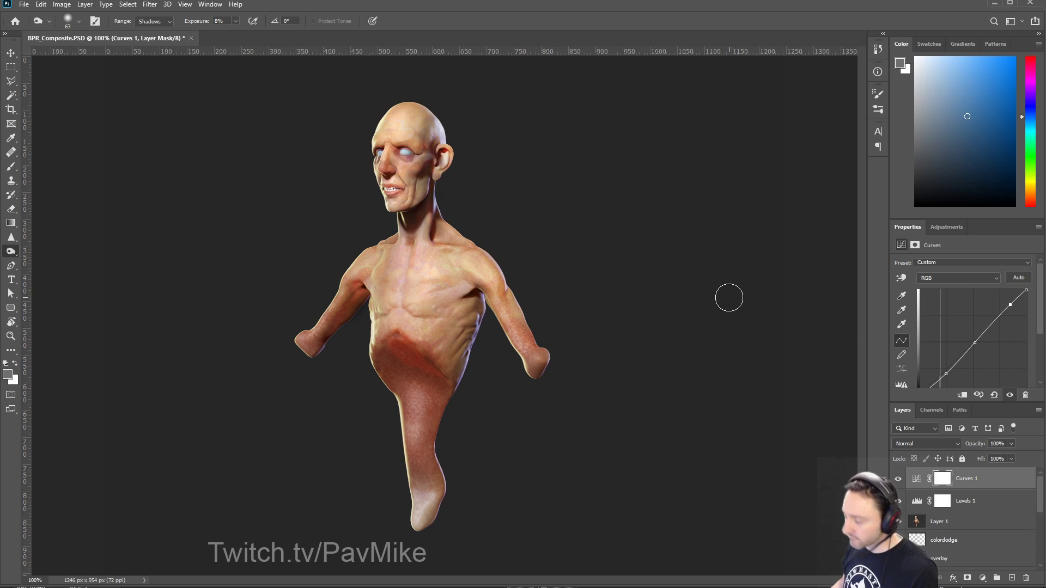
{"action": "key", "text": "ctrl+minus"}
{"action": "key", "text": "ctrl+minus"}
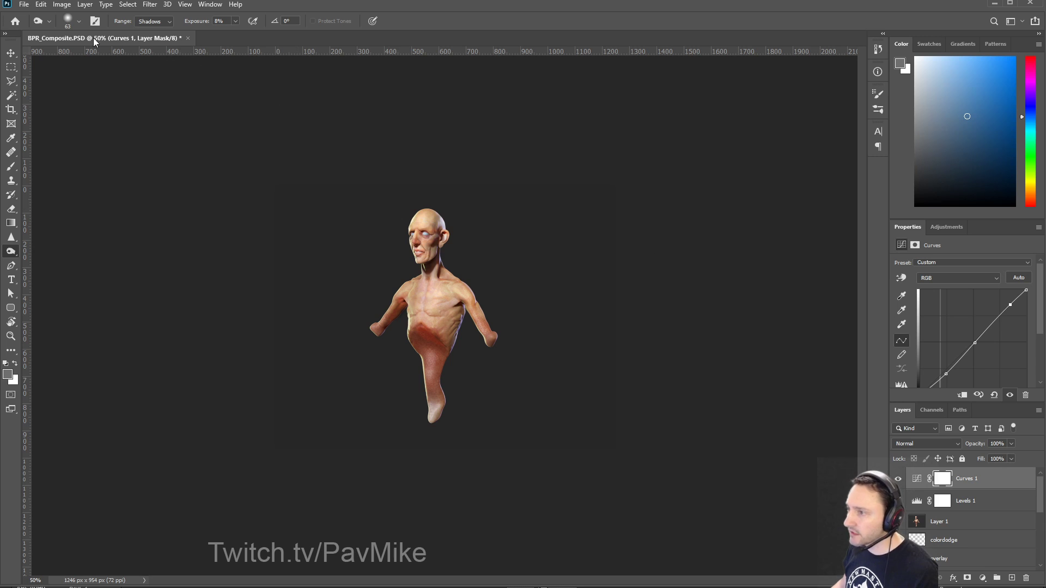
Step: Save BPR_Composite.PSD, and save the document again in the Gauntly folder under the name working.psd
{"action": "left_click", "coordinate": [24, 4]}
{"action": "left_click", "coordinate": [49, 124]}
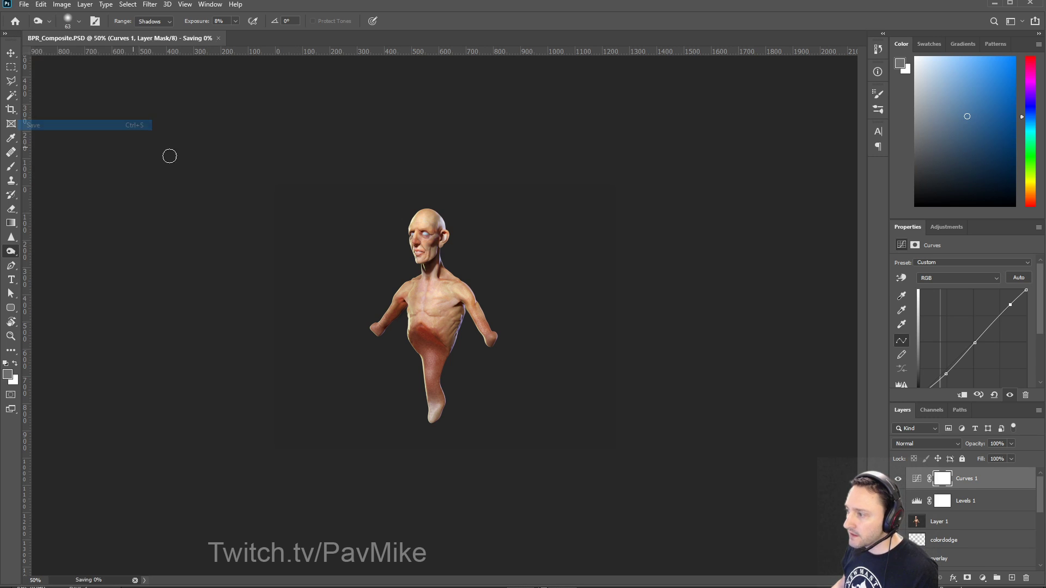
{"action": "left_click", "coordinate": [24, 5]}
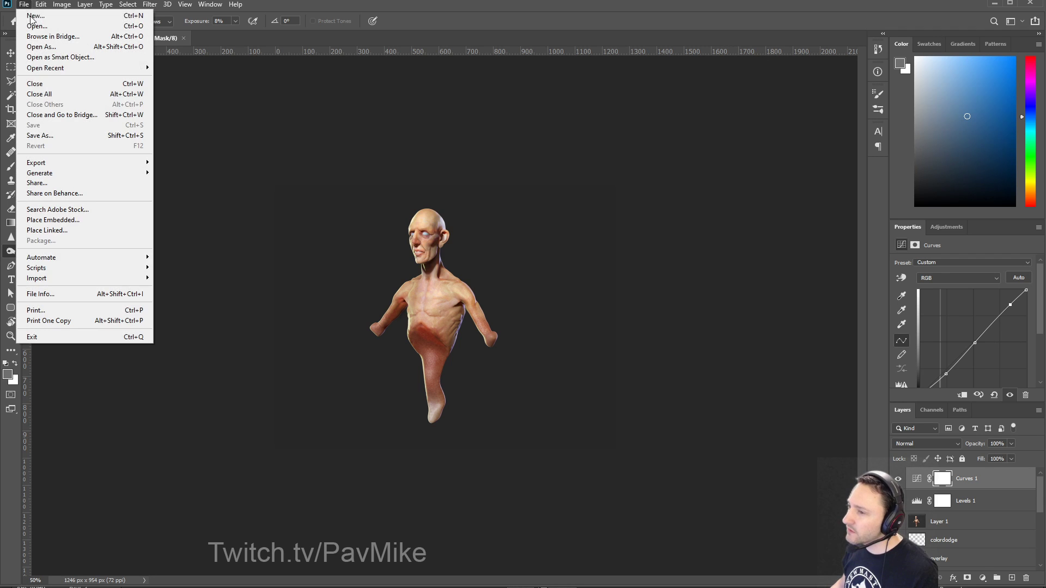
{"action": "left_click", "coordinate": [52, 135]}
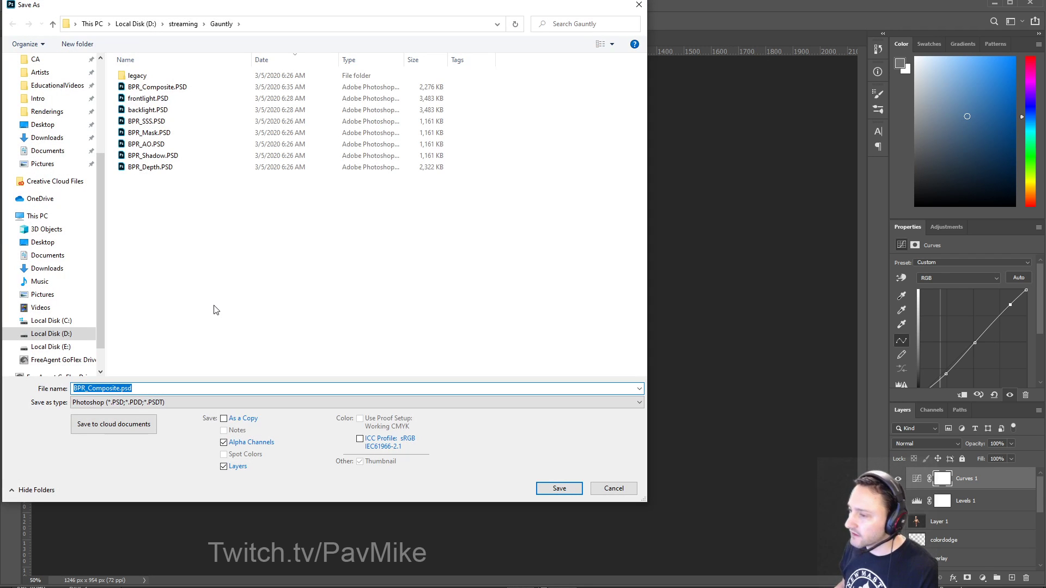
{"action": "type", "text": "working"}
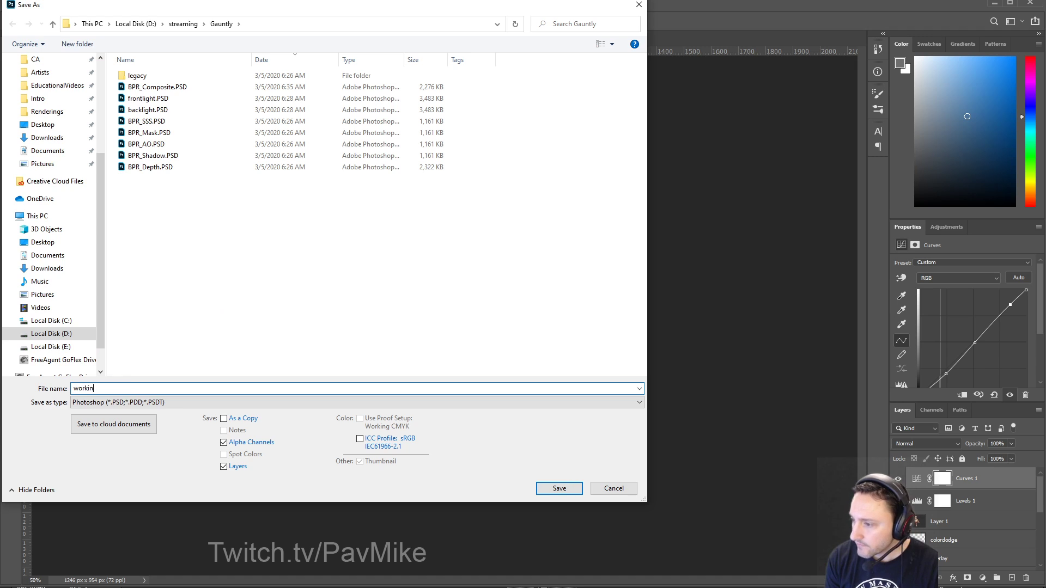
{"action": "key", "text": "Return"}
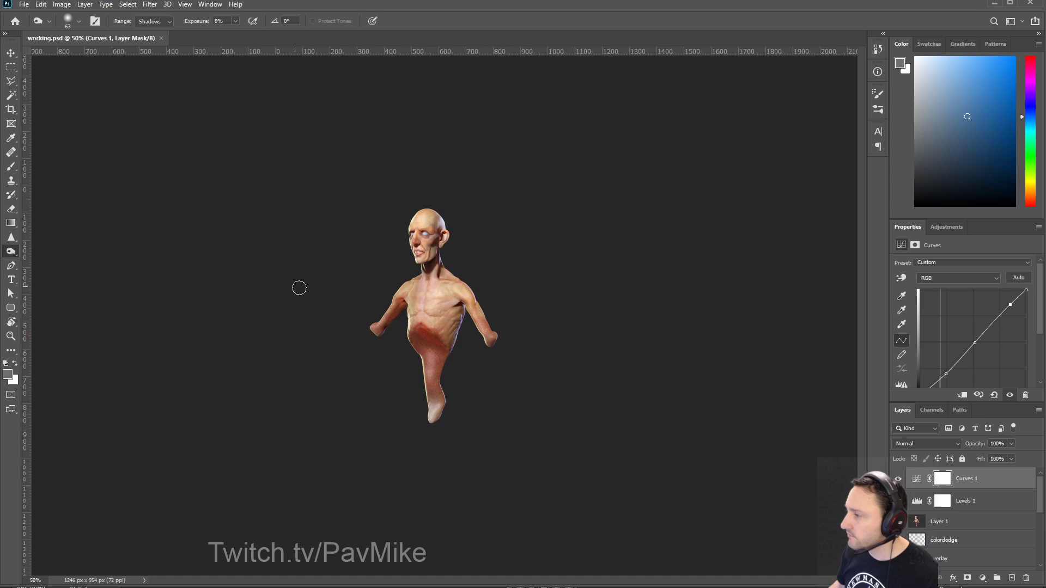
Step: Switch from Photoshop to ZBrush
{"action": "left_click", "coordinate": [995, 3]}
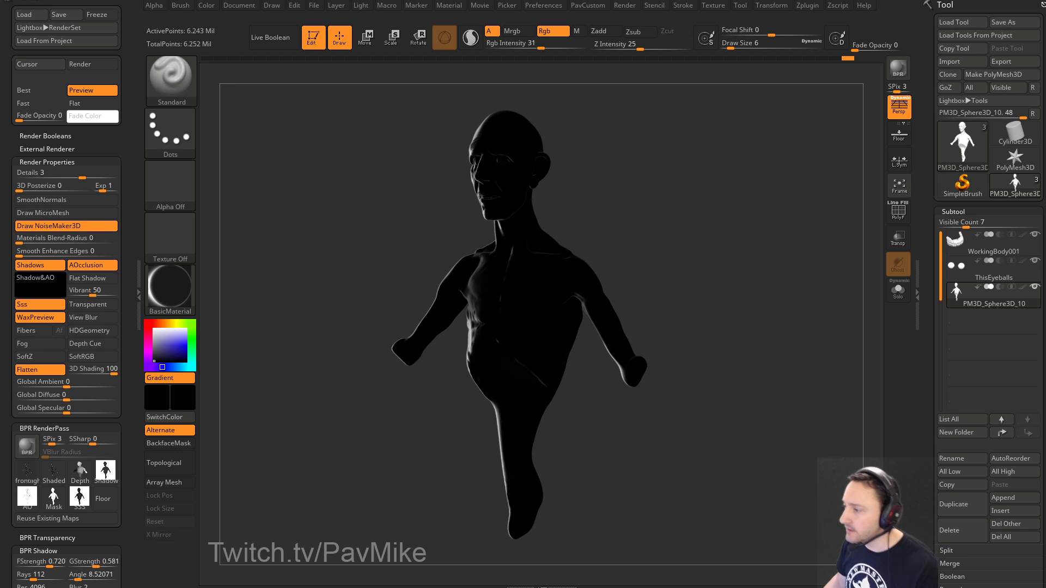
{"action": "left_click", "coordinate": [401, 177]}
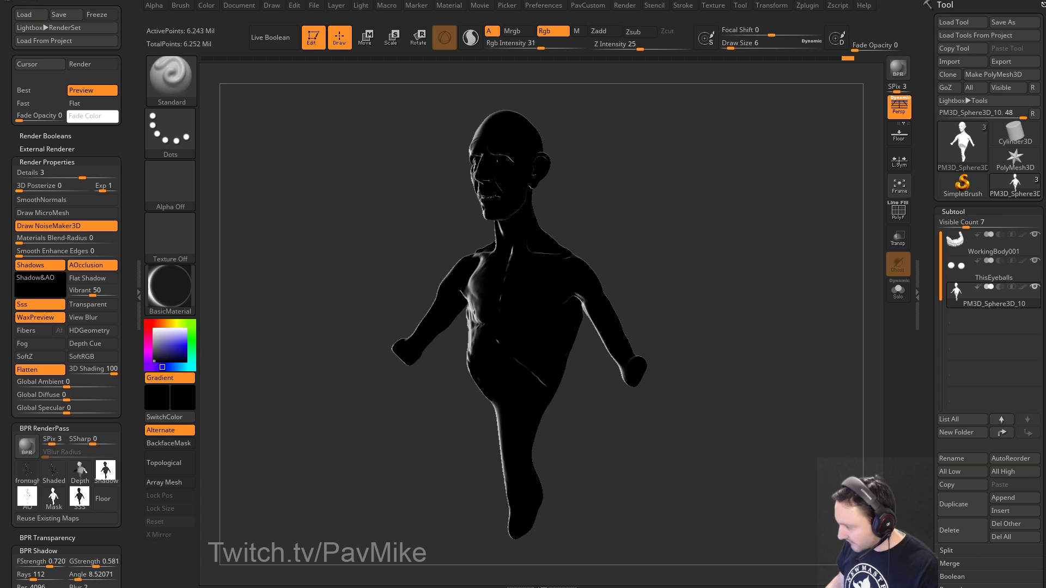
{"action": "left_click_drag", "start_coordinate": [661, 0], "coordinate": [658, 0]}
Step: Subscribe to the Pixologic ZBrush YouTube channel in the browser and return to ZBrush
{"action": "left_click", "coordinate": [120, 460]}
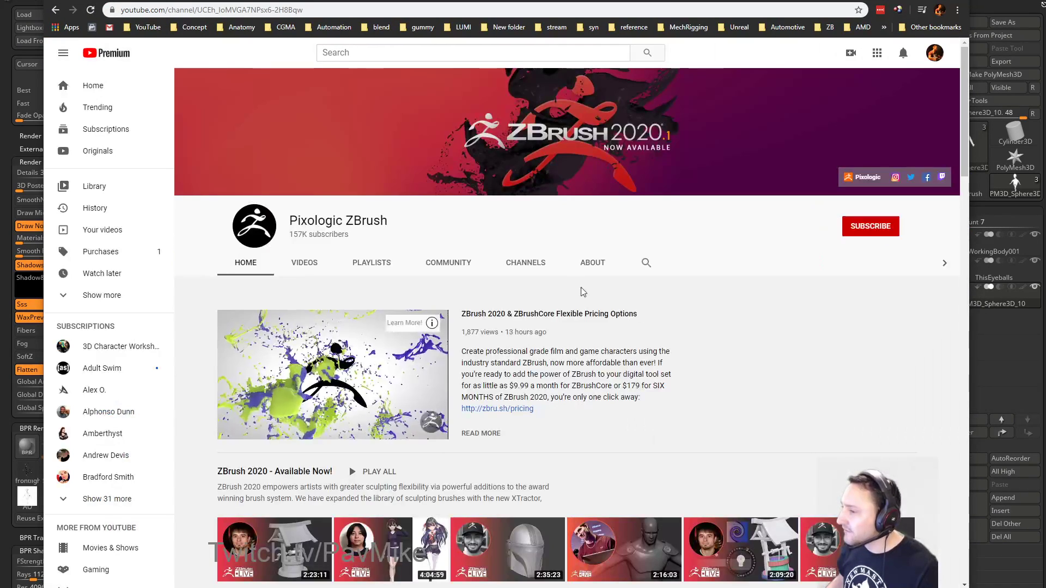
{"action": "left_click", "coordinate": [870, 226]}
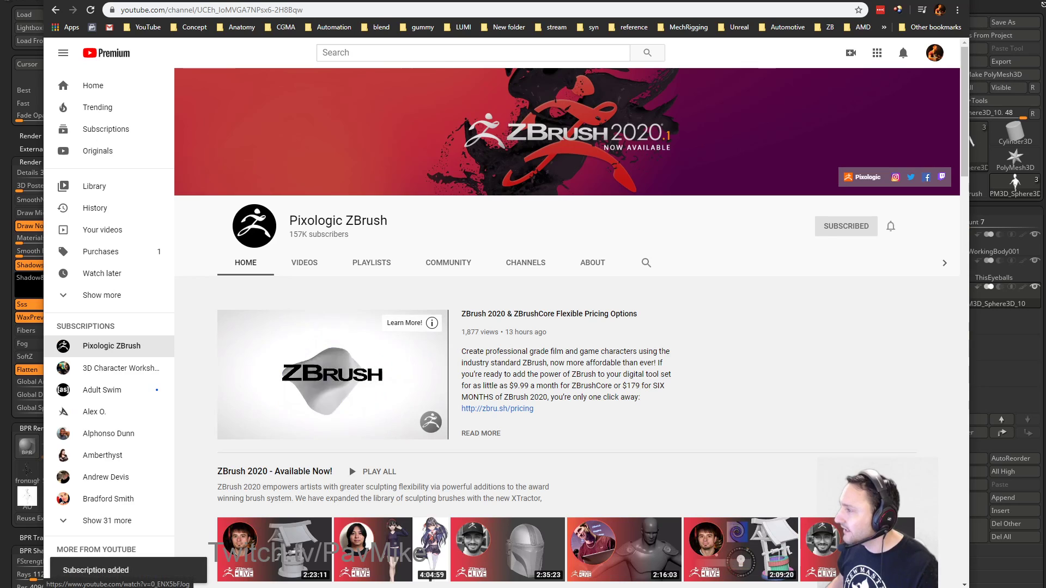
{"action": "key", "text": "alt+Tab"}
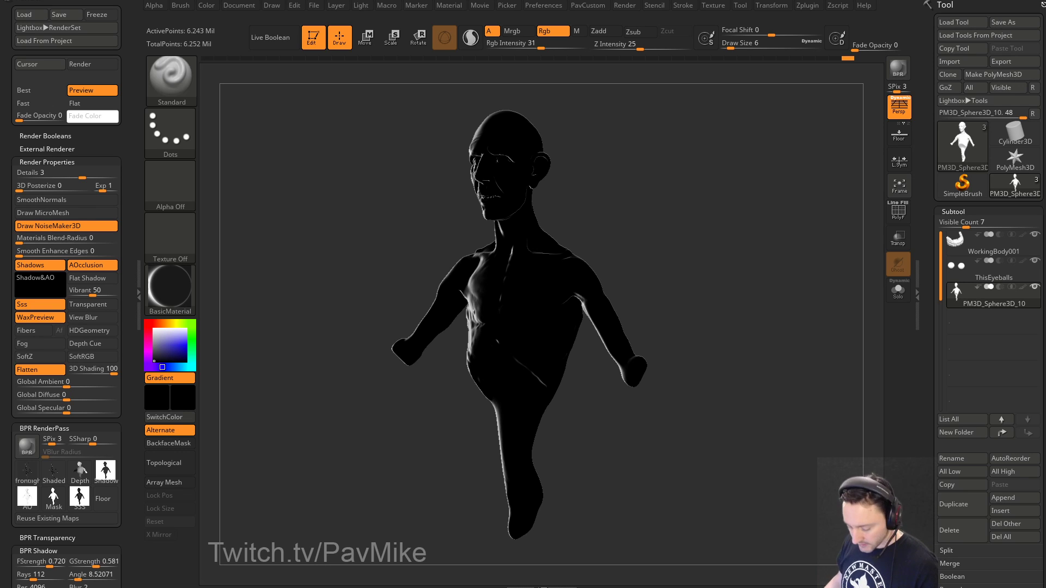
Step: Turn on polypaint for the subtools and replace the docked Render palette with the Light palette
{"action": "left_click", "coordinate": [1024, 240]}
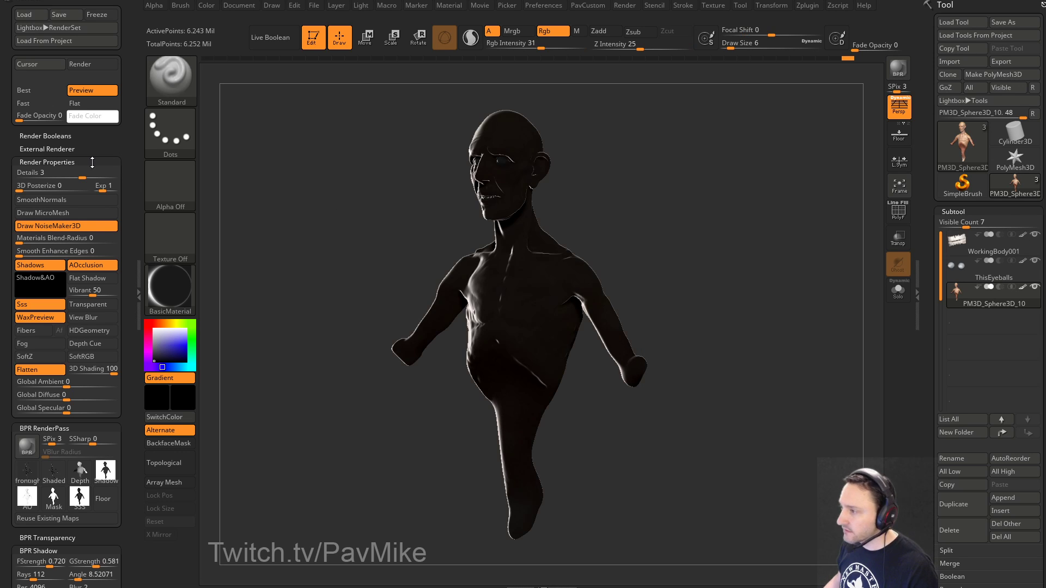
{"action": "scroll", "coordinate": [130, 45], "scroll_direction": "up", "scroll_amount": 1}
{"action": "left_click", "coordinate": [122, 5]}
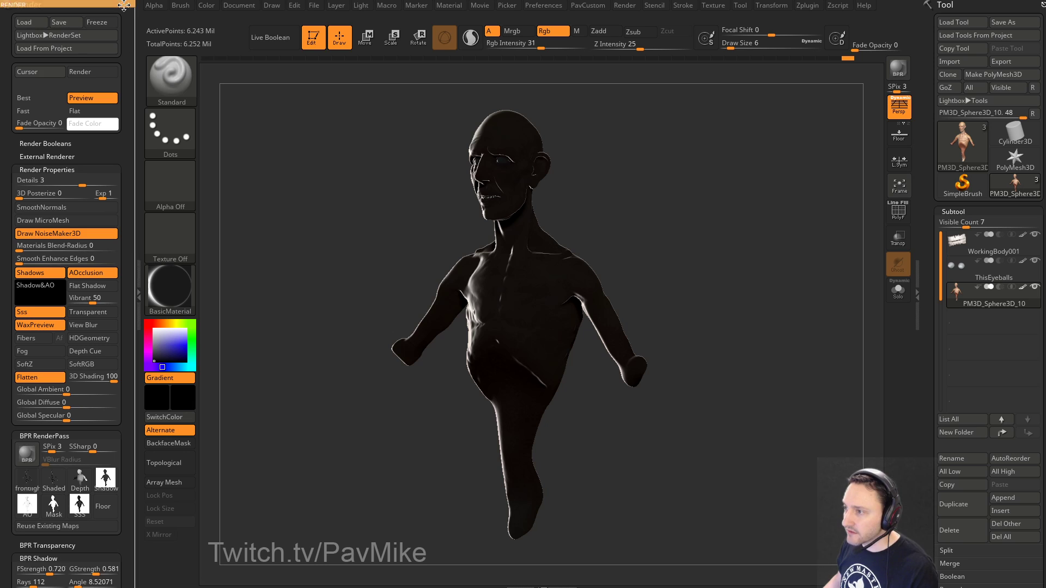
{"action": "left_click", "coordinate": [122, 5]}
{"action": "left_click", "coordinate": [123, 5]}
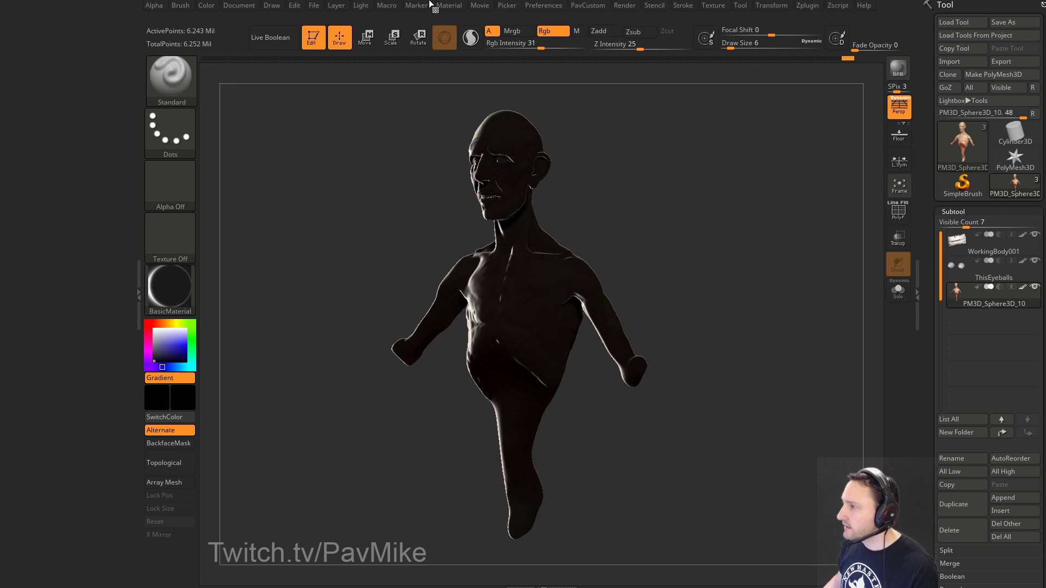
{"action": "left_click", "coordinate": [360, 6]}
{"action": "left_click", "coordinate": [359, 18]}
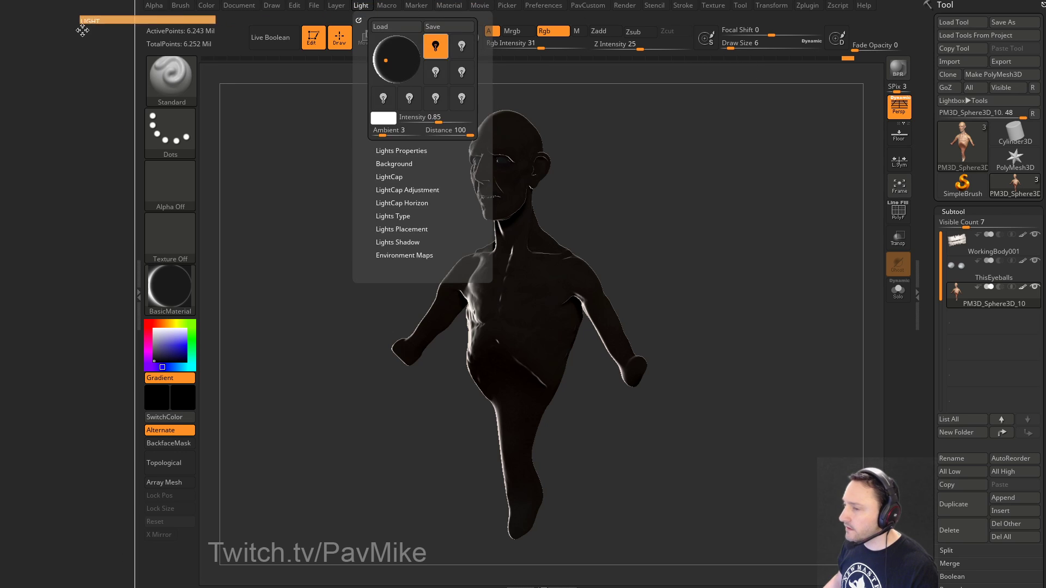
Step: Move the light to the front of the model and switch the material to SkinShade4
{"action": "left_click", "coordinate": [163, 275]}
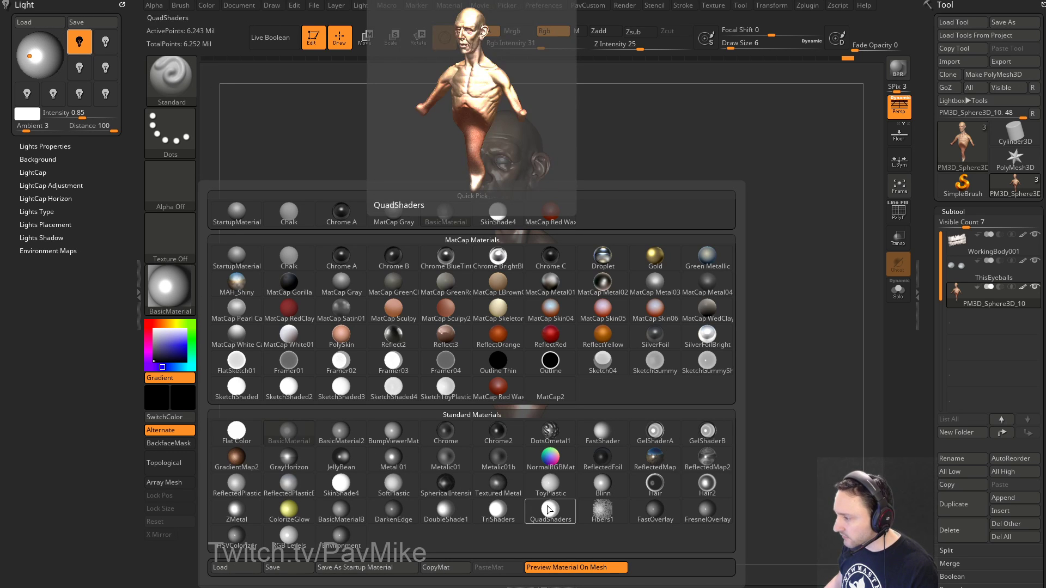
{"action": "left_click", "coordinate": [346, 484]}
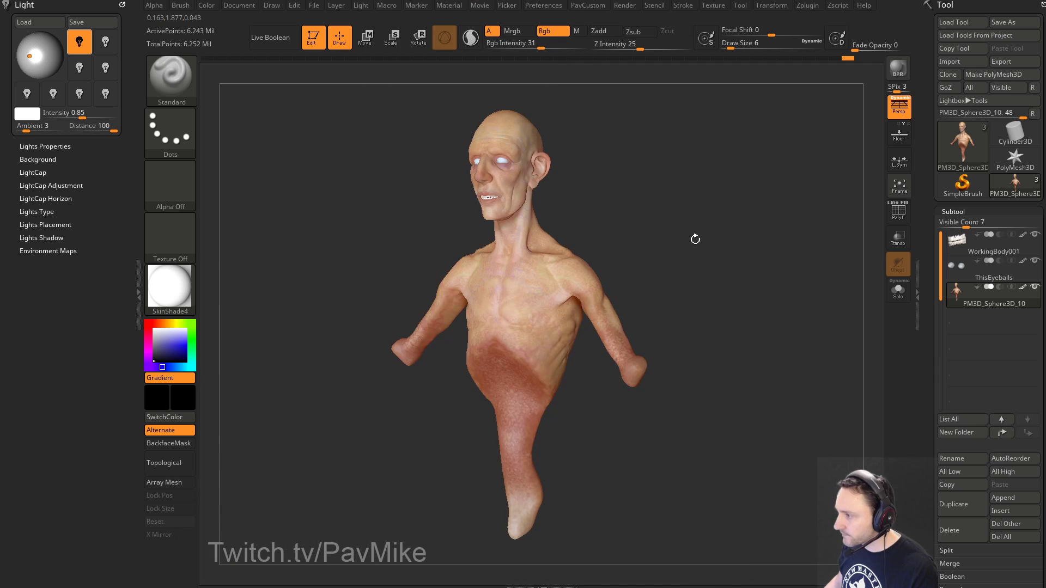
{"action": "mouse_move", "coordinate": [713, 211]}
{"action": "left_mouse_down"}
{"action": "mouse_move", "coordinate": [744, 221]}
{"action": "mouse_move", "coordinate": [721, 225]}
{"action": "left_mouse_up"}
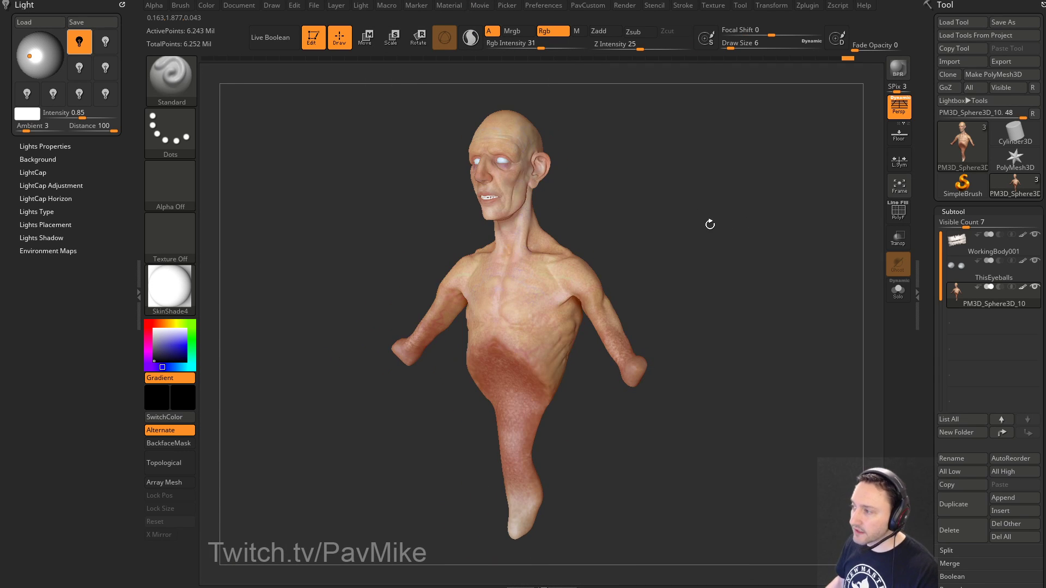
Step: Turn off perspective distortion and make a BPR render of the model
{"action": "left_click", "coordinate": [903, 102]}
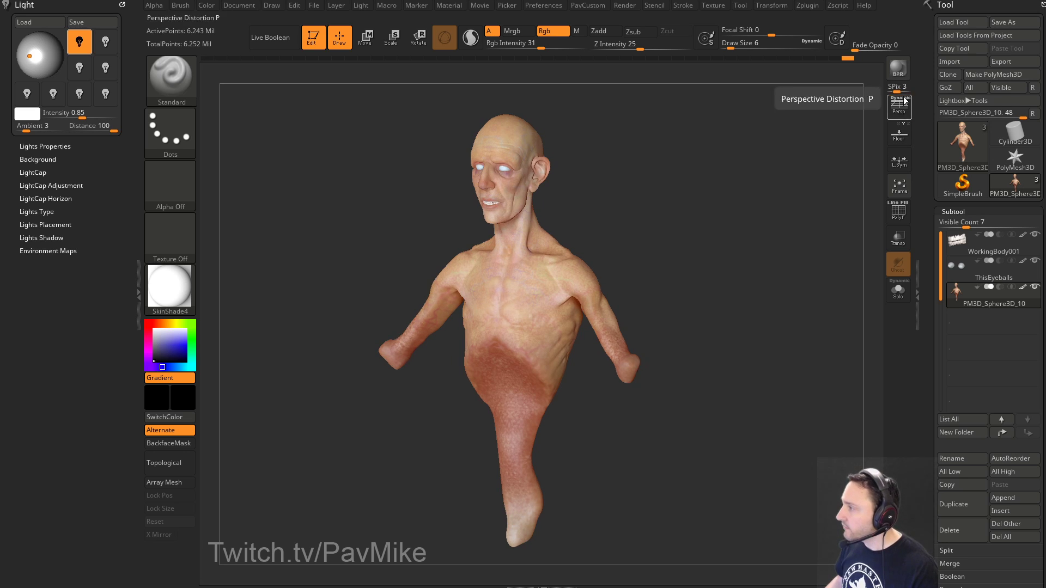
{"action": "left_click", "coordinate": [897, 68]}
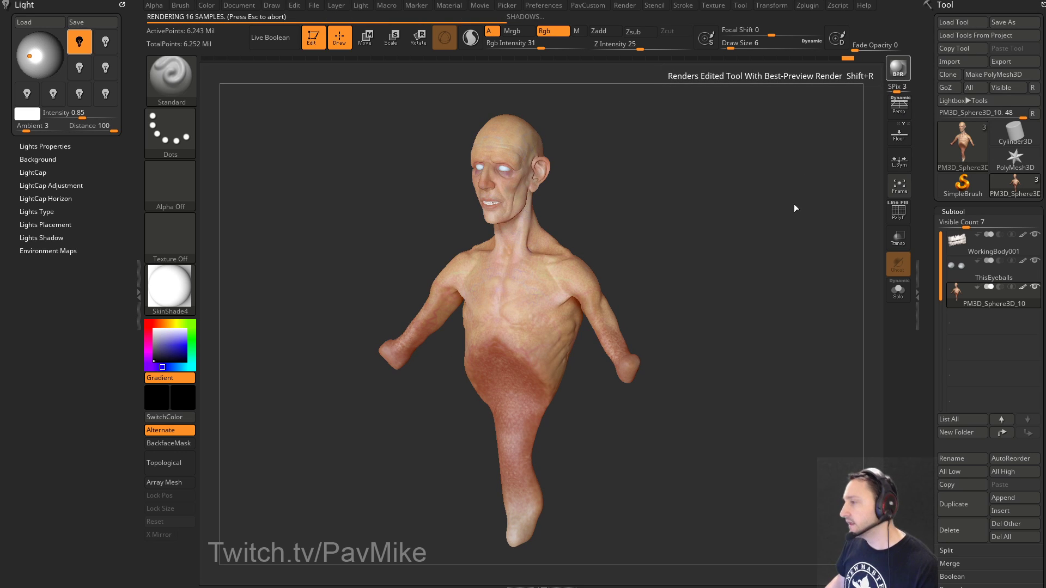
{"action": "mouse_move", "coordinate": [790, 205]}
{"action": "left_mouse_down"}
{"action": "mouse_move", "coordinate": [773, 207]}
{"action": "mouse_move", "coordinate": [784, 199]}
{"action": "left_mouse_up"}
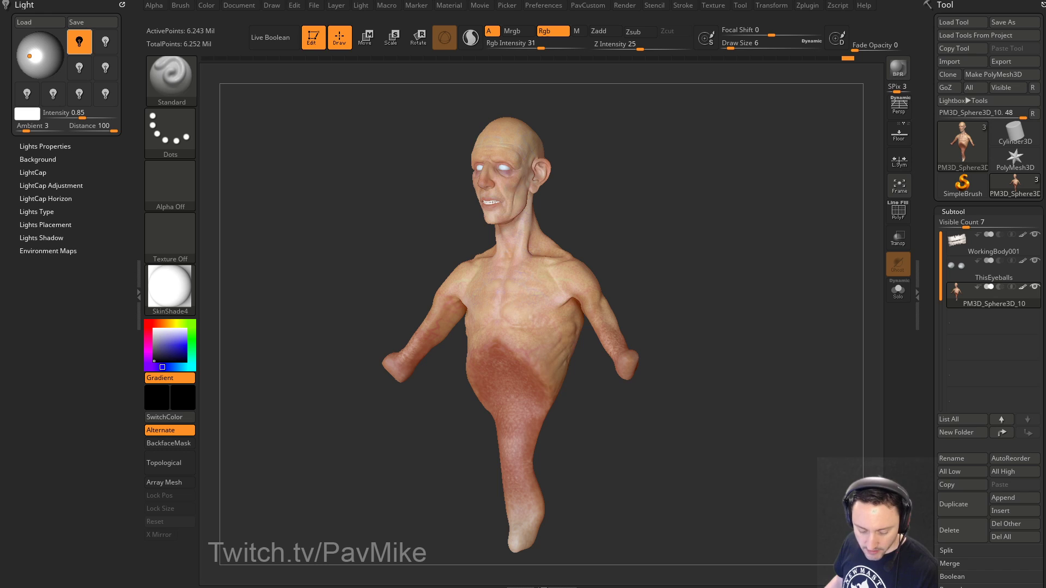
{"action": "left_click_drag", "start_coordinate": [447, 186], "coordinate": [401, 175]}
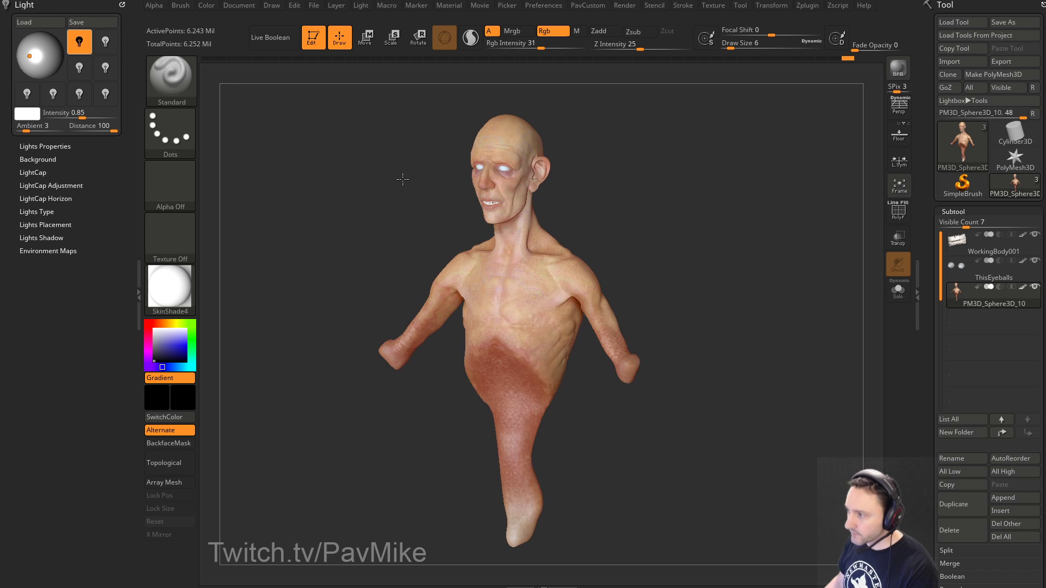
Step: Replace the docked Light palette with the Render palette
{"action": "left_click", "coordinate": [122, 5]}
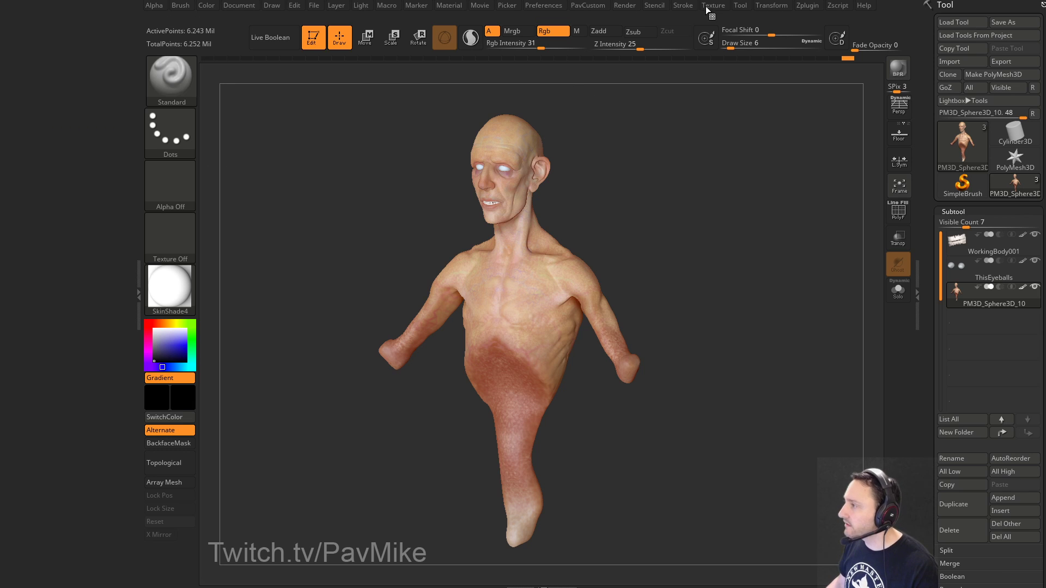
{"action": "left_click", "coordinate": [631, 7]}
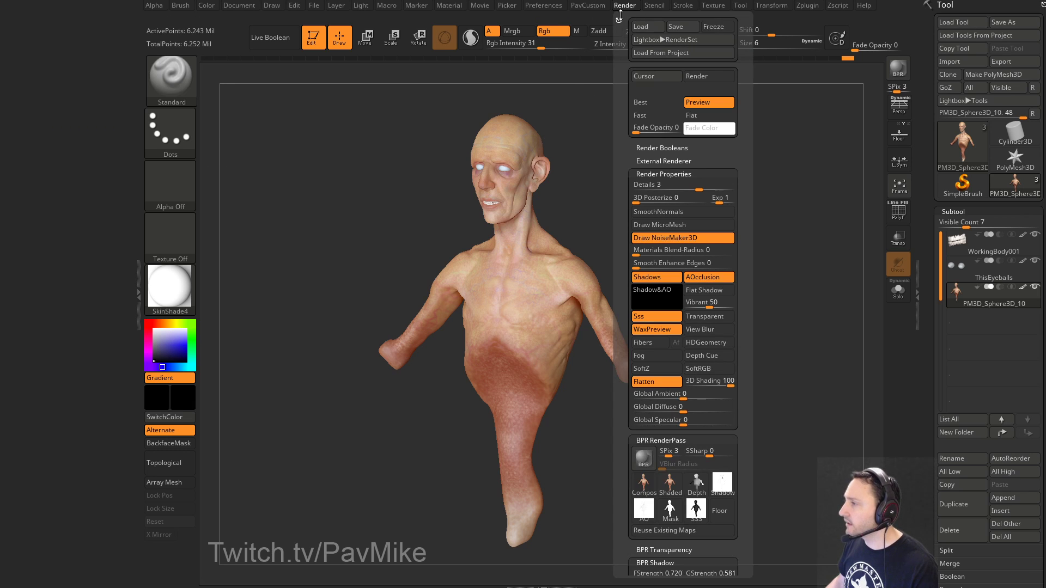
{"action": "left_click", "coordinate": [618, 20]}
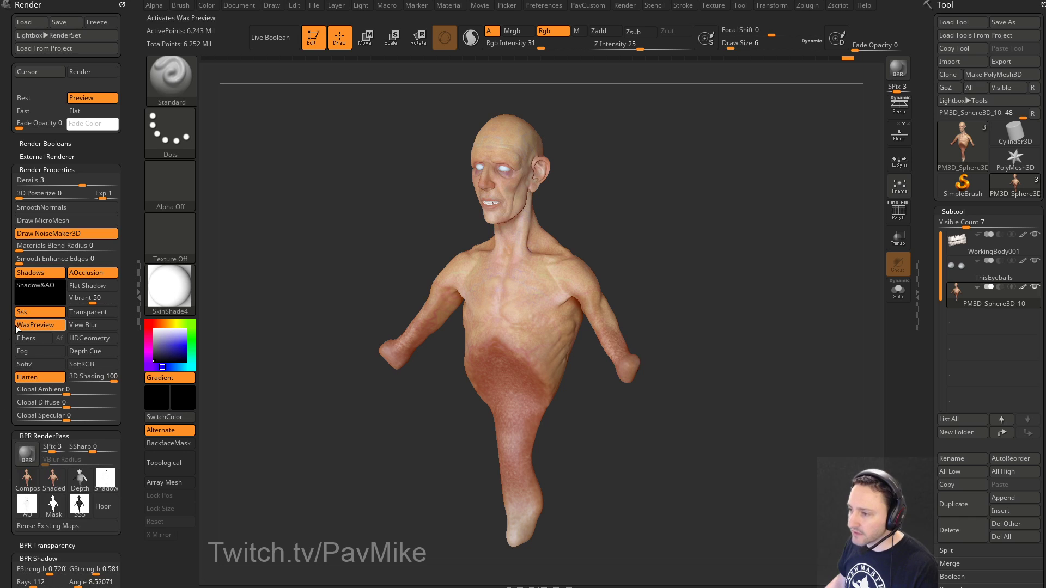
Step: Set the BPR SSS options to Rays 96, Angle 13.31361, Res 1071.25317 and Blur 2, and start a BPR render
{"action": "scroll", "coordinate": [9, 268], "scroll_direction": "down", "scroll_amount": 7}
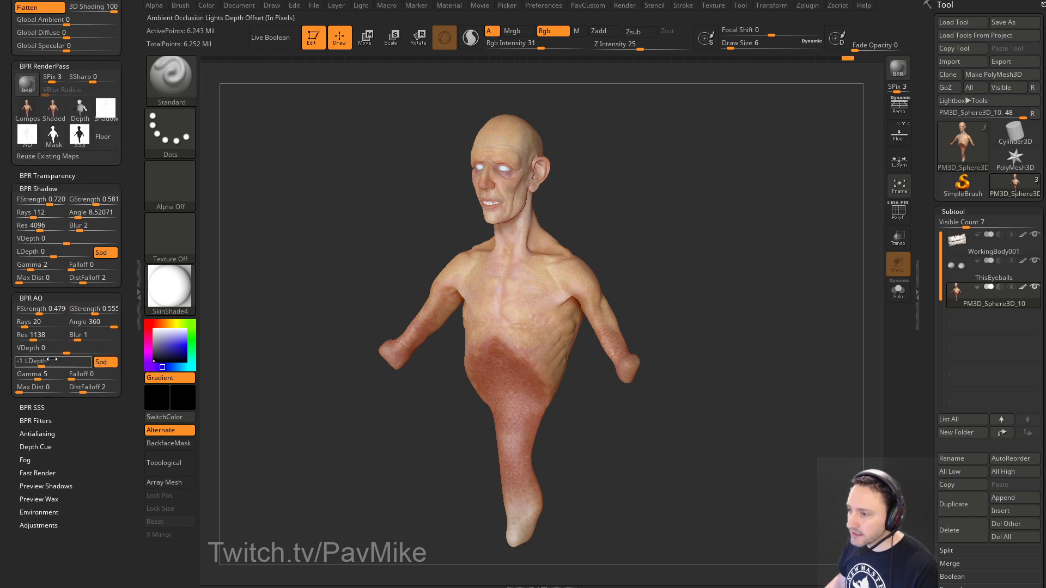
{"action": "left_click", "coordinate": [42, 298], "text": "shift"}
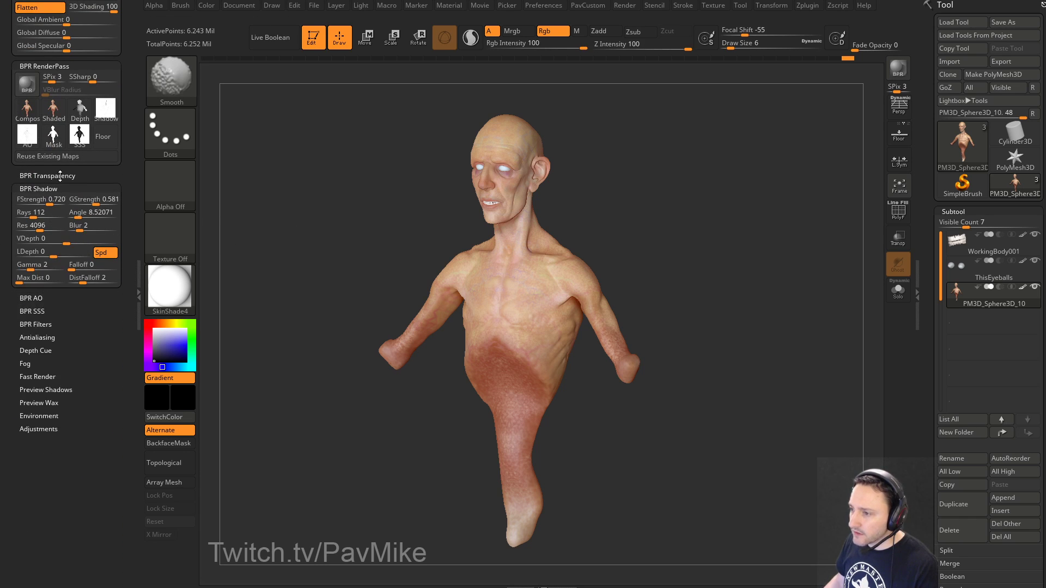
{"action": "left_click", "coordinate": [60, 176], "text": "shift"}
{"action": "left_click", "coordinate": [32, 355], "text": "shift"}
{"action": "scroll", "coordinate": [33, 245], "scroll_direction": "down", "scroll_amount": 1}
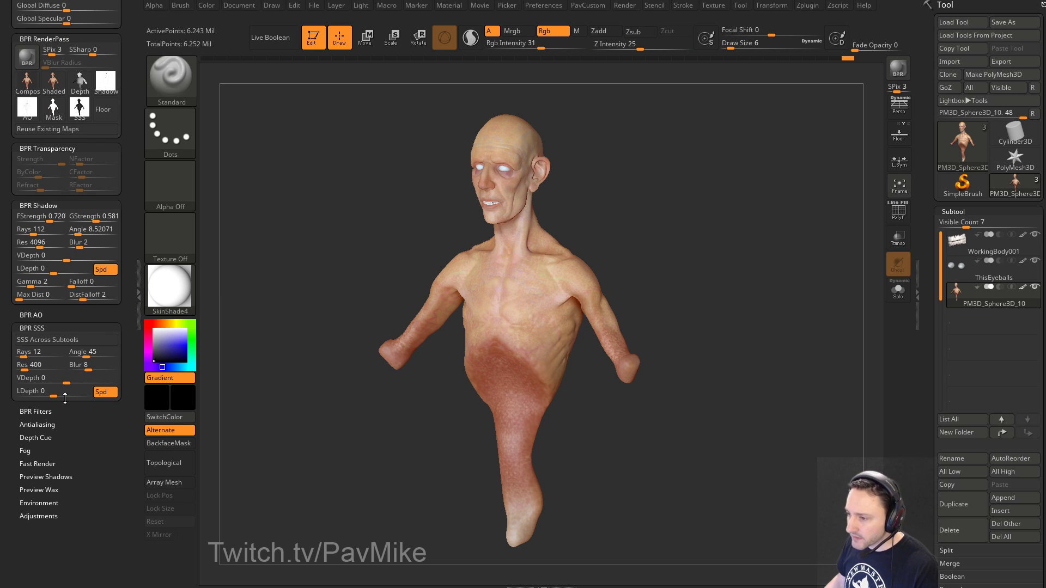
{"action": "left_click_drag", "start_coordinate": [29, 355], "coordinate": [79, 370]}
{"action": "key", "text": "shift+r"}
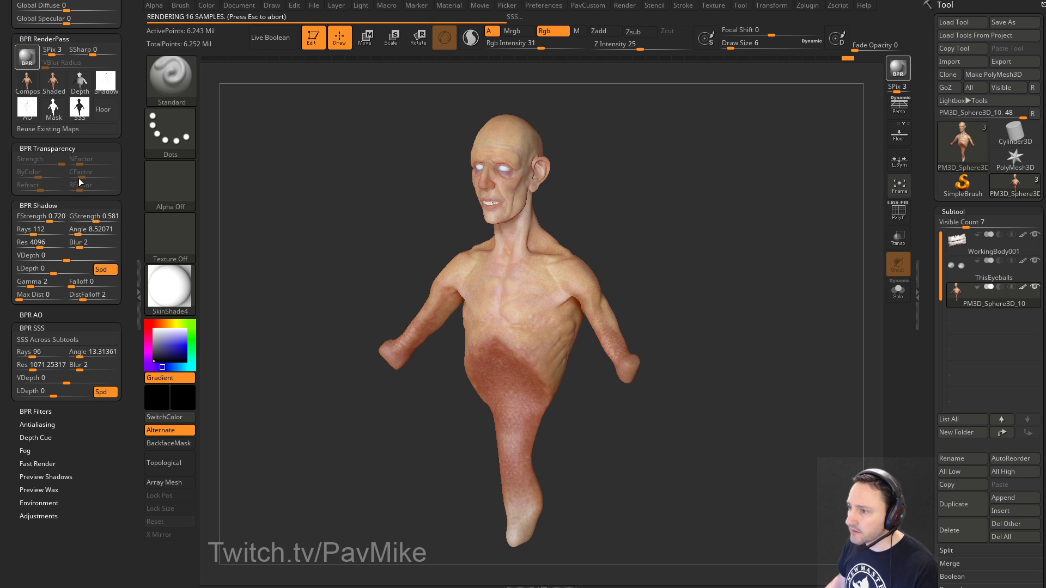
Step: Turn perspective distortion back on and render the model again with BPR
{"action": "key", "text": "p"}
{"action": "left_click_drag", "start_coordinate": [728, 171], "coordinate": [737, 168], "text": "shift"}
{"action": "key", "text": "shift+r"}
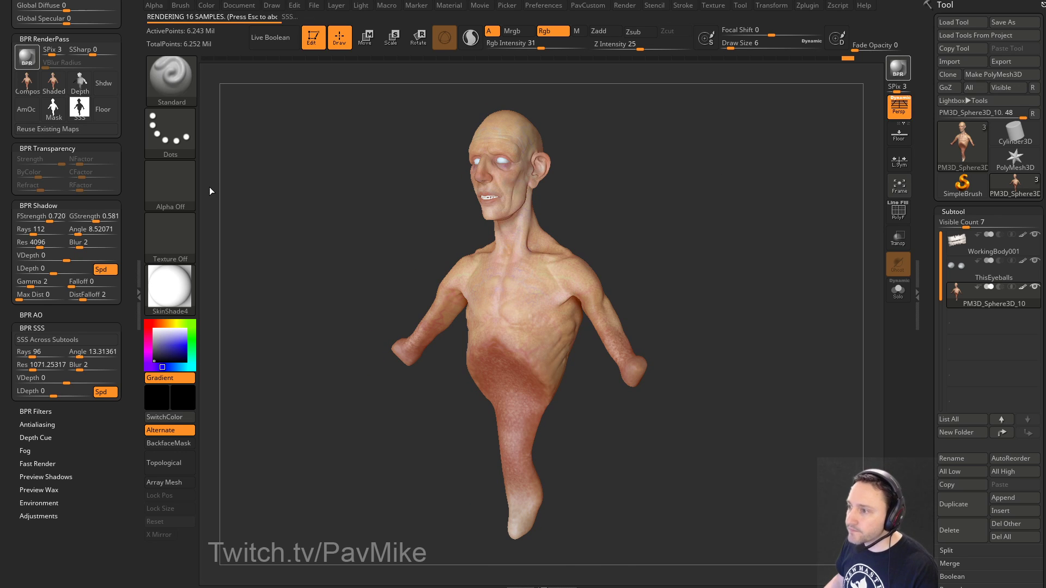
Step: Export the SSS render pass as BPR_SSS.psd in the Gauntly folder, replacing the existing file
{"action": "left_click", "coordinate": [79, 109]}
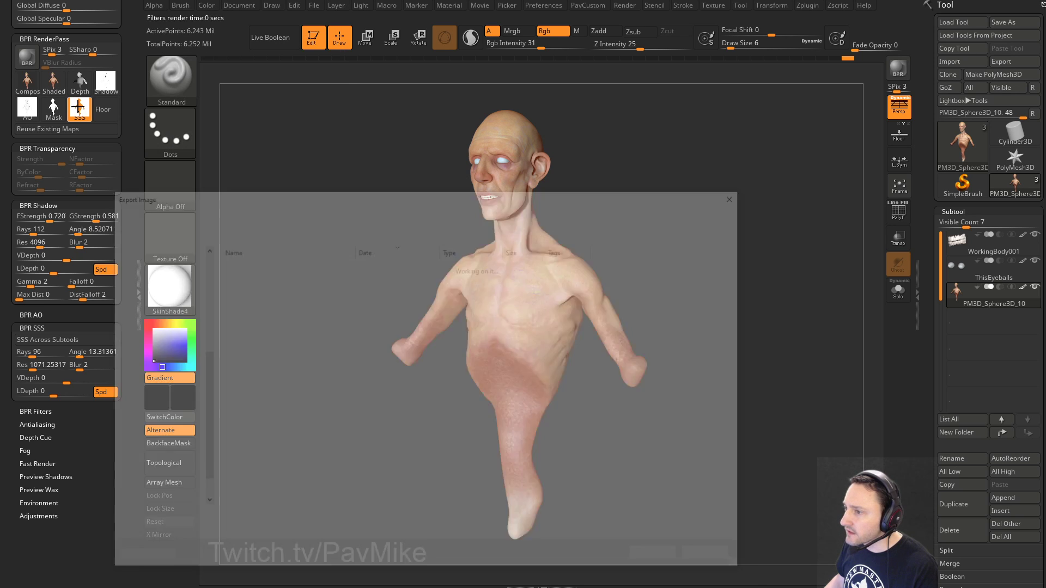
{"action": "left_click", "coordinate": [661, 560]}
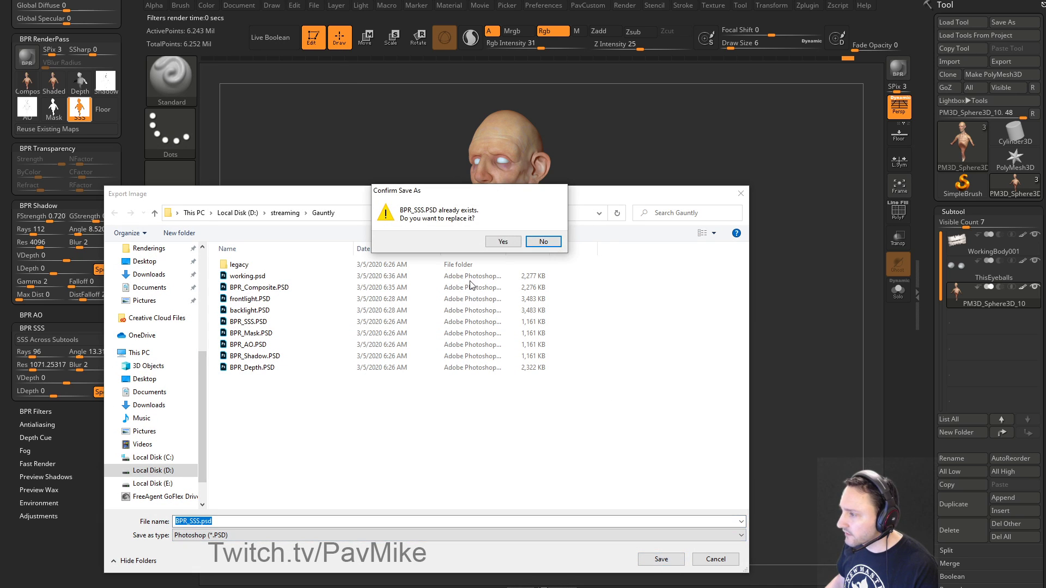
{"action": "left_click", "coordinate": [512, 240]}
Step: Switch to Photoshop and open BPR_SSS.PSD from the Gauntly folder
{"action": "key", "text": "alt+Tab"}
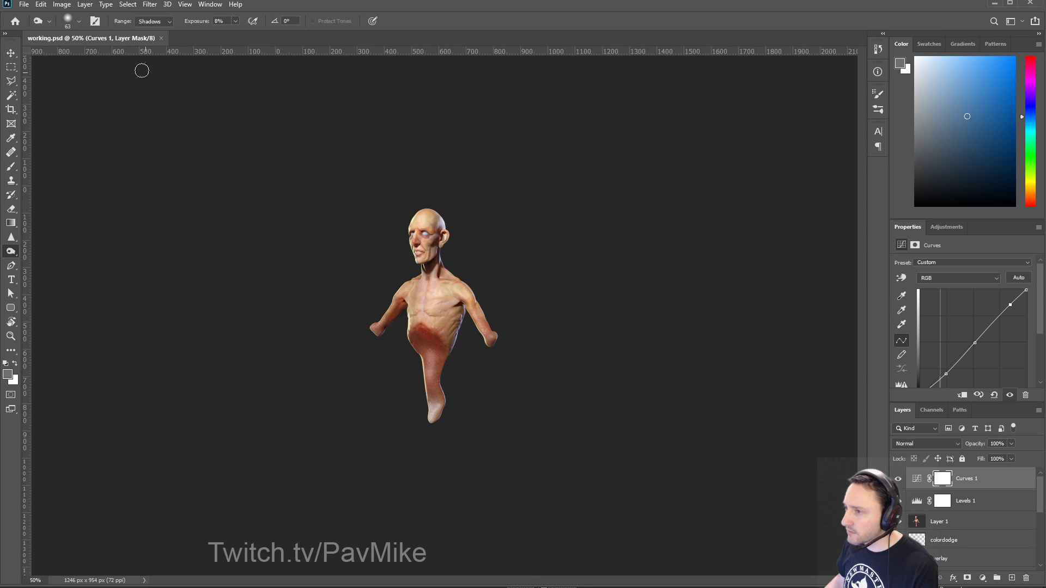
{"action": "left_click", "coordinate": [26, 6]}
{"action": "left_click", "coordinate": [36, 27]}
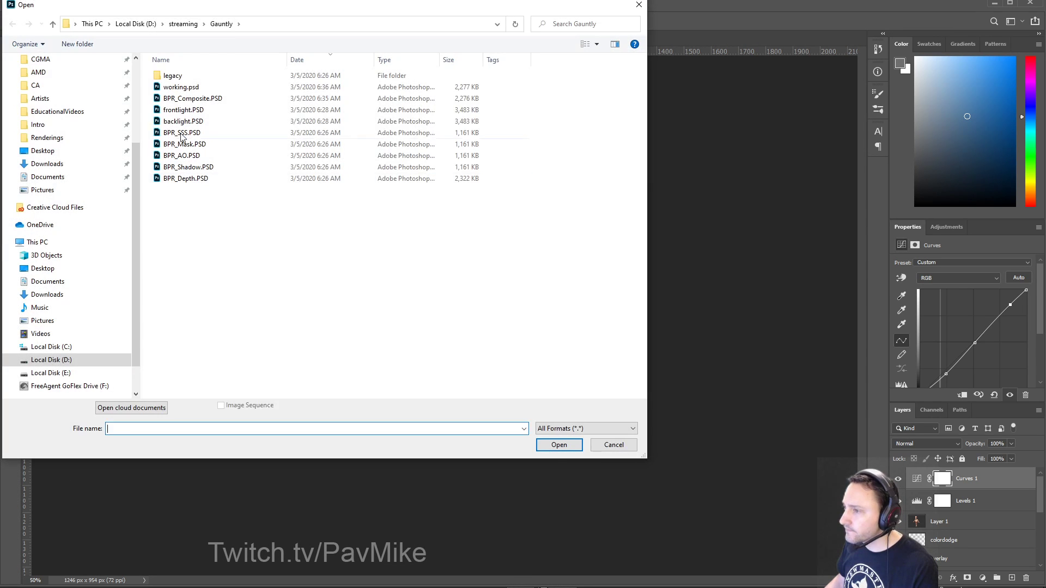
{"action": "double_click", "coordinate": [182, 133]}
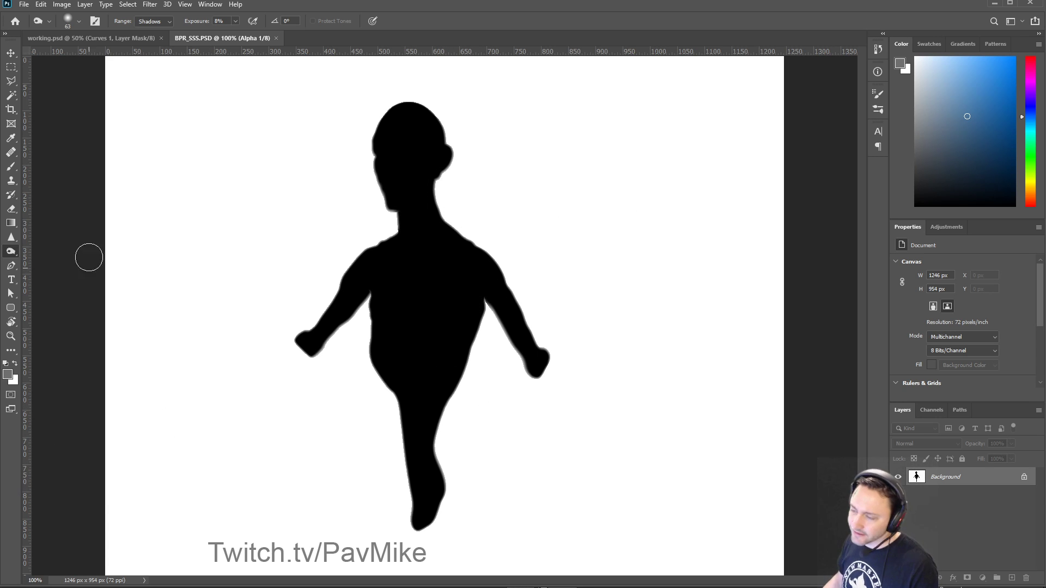
Step: Return to ZBrush, enable SSS Across Subtools, set the SSS Angle to 21.36094 and render with BPR
{"action": "key", "text": "alt+Tab"}
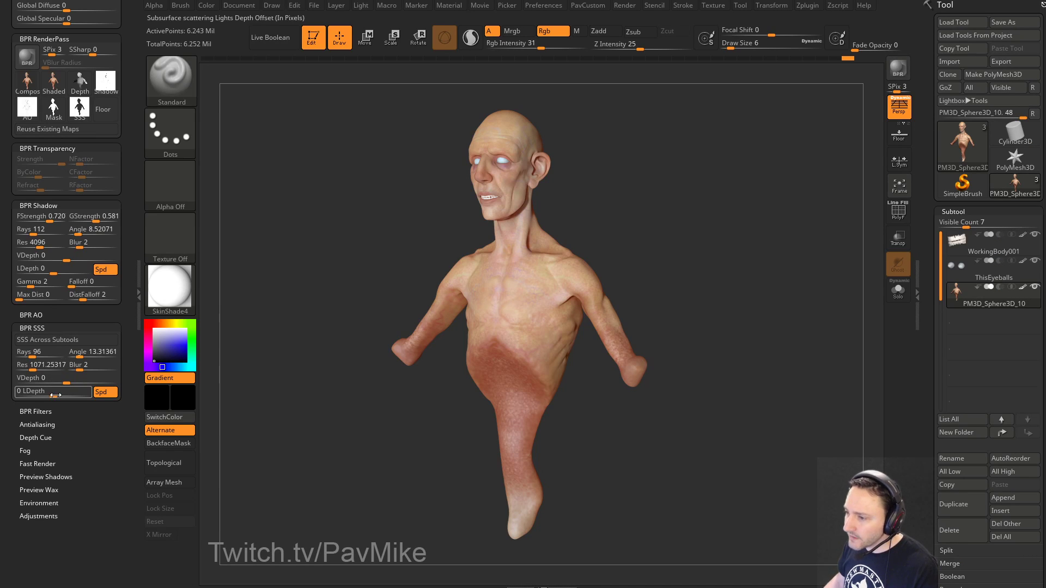
{"action": "left_click", "coordinate": [59, 342]}
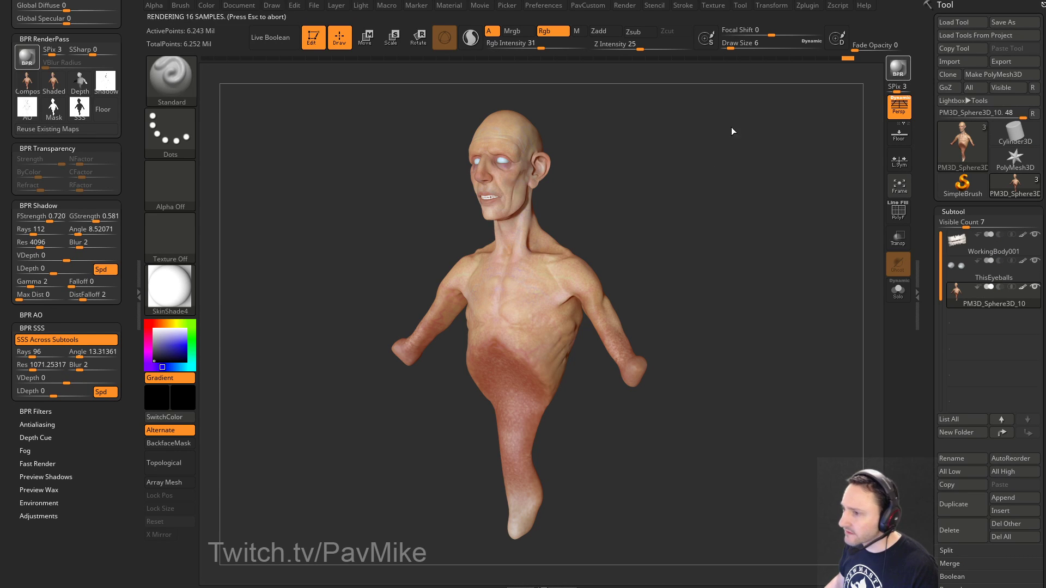
{"action": "mouse_move", "coordinate": [72, 116]}
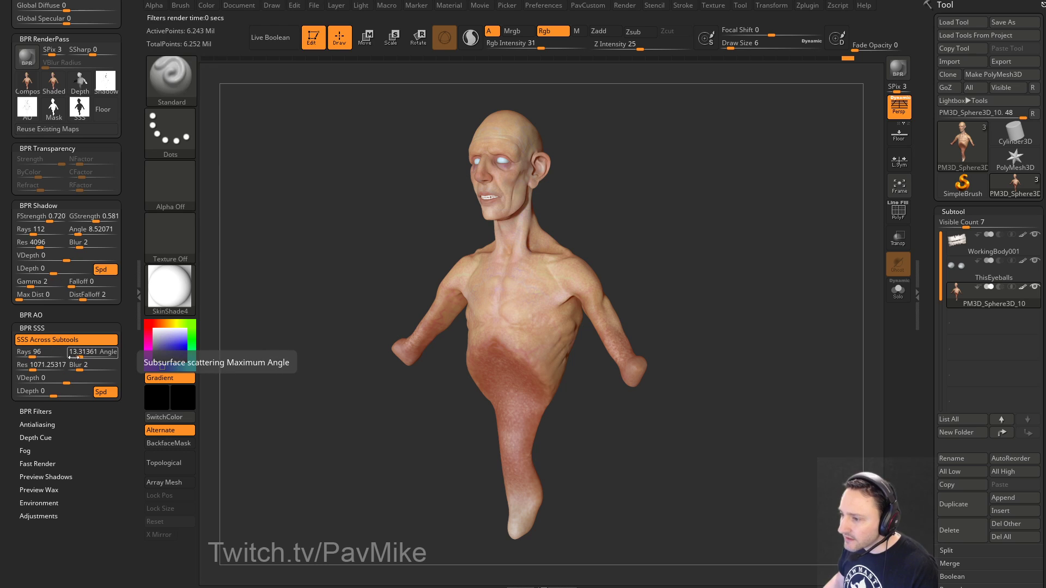
{"action": "left_click_drag", "start_coordinate": [77, 355], "coordinate": [82, 357]}
{"action": "left_click", "coordinate": [898, 69]}
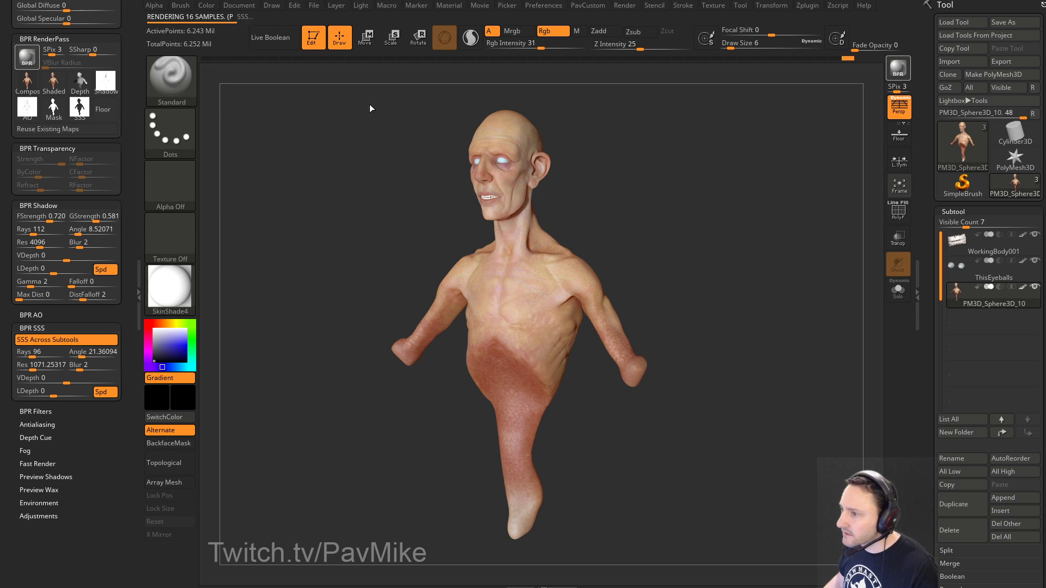
Step: Export the new SSS pass over BPR_SSS.psd in the Gauntly folder
{"action": "mouse_move", "coordinate": [81, 109]}
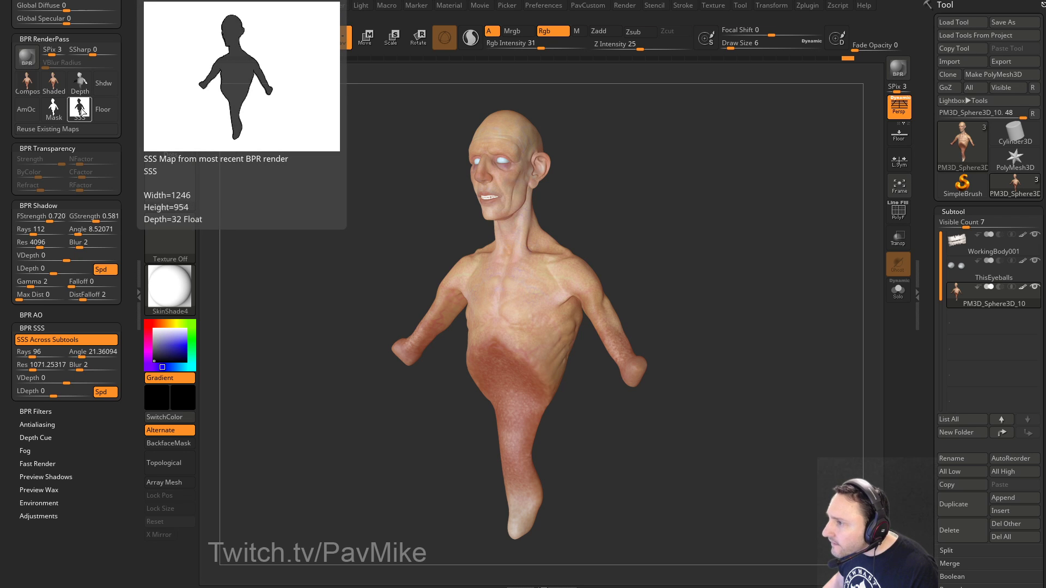
{"action": "left_click", "coordinate": [81, 109]}
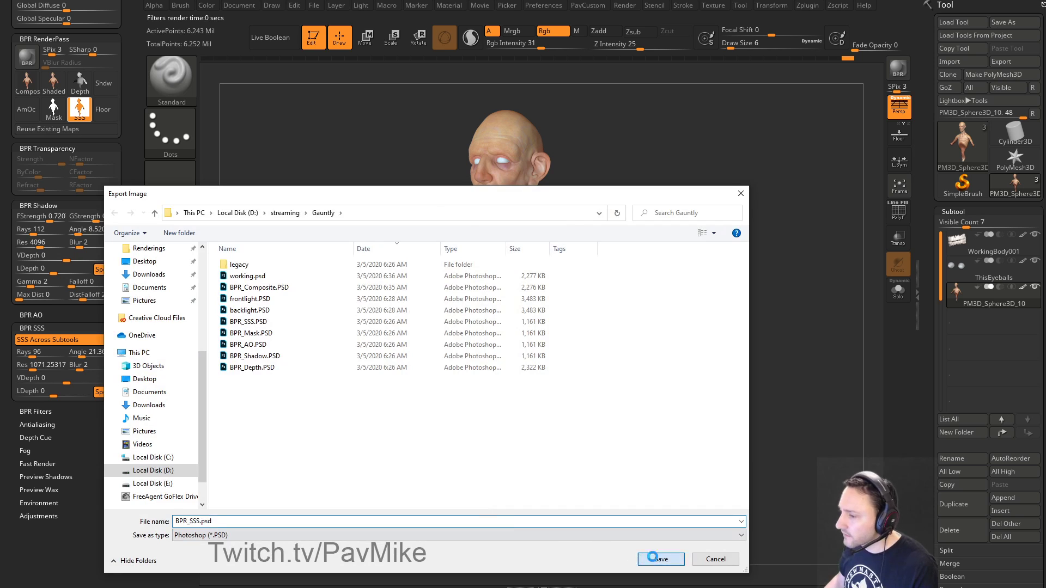
{"action": "left_click", "coordinate": [660, 559]}
{"action": "left_click", "coordinate": [503, 241]}
Step: Switch to Photoshop, close the outdated BPR_SSS.PSD, open the re-exported version and select its whole canvas
{"action": "key", "text": "alt+Tab"}
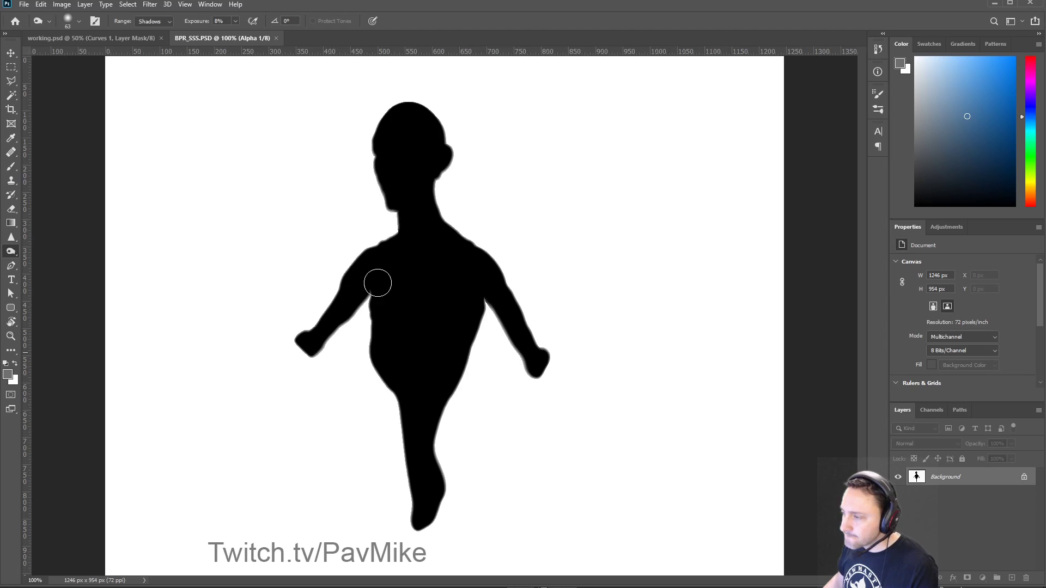
{"action": "left_click", "coordinate": [277, 39]}
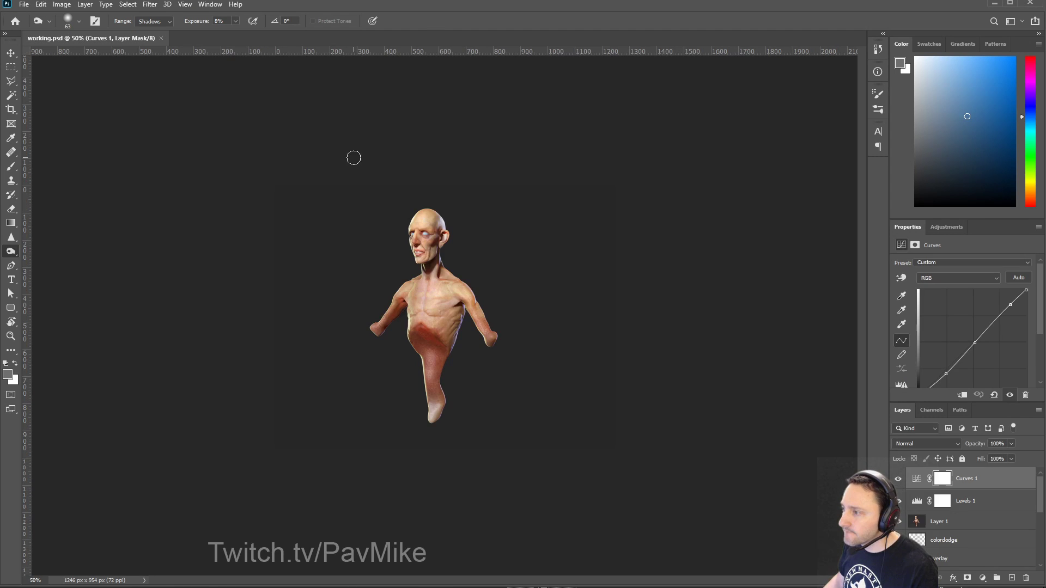
{"action": "left_click", "coordinate": [25, 4]}
{"action": "left_click", "coordinate": [33, 22]}
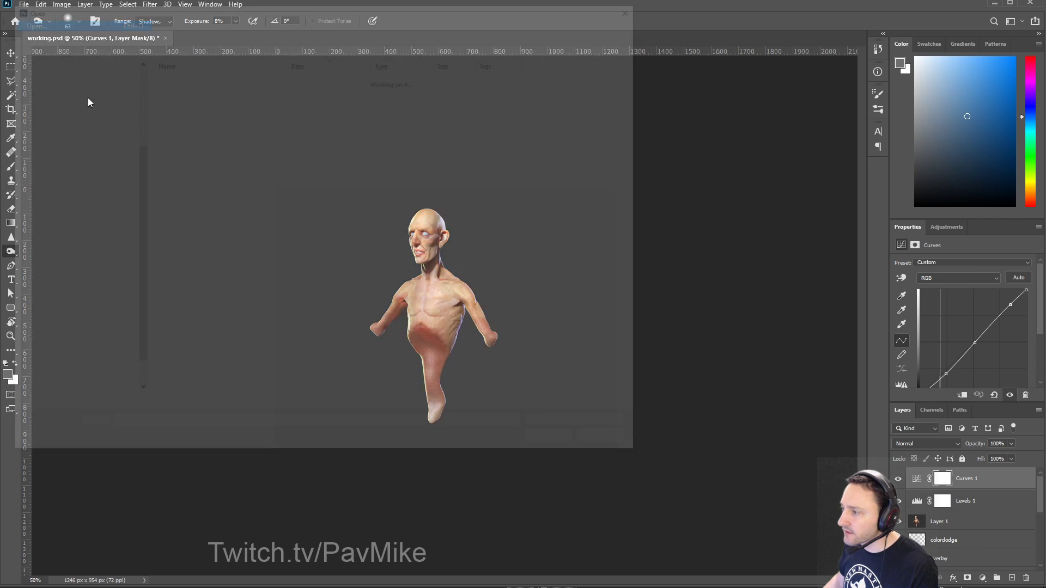
{"action": "double_click", "coordinate": [172, 132]}
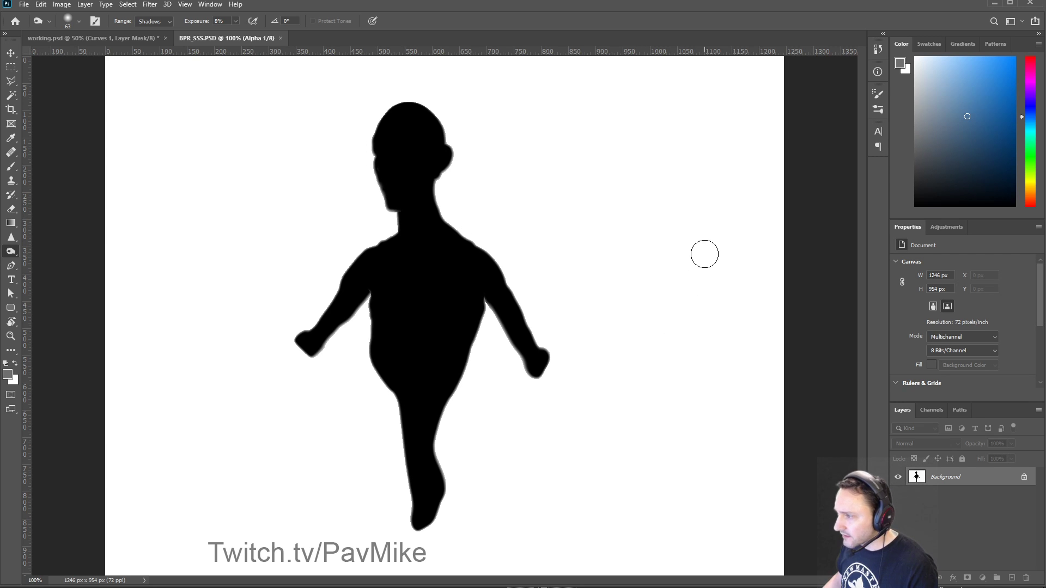
{"action": "key", "text": "ctrl+a"}
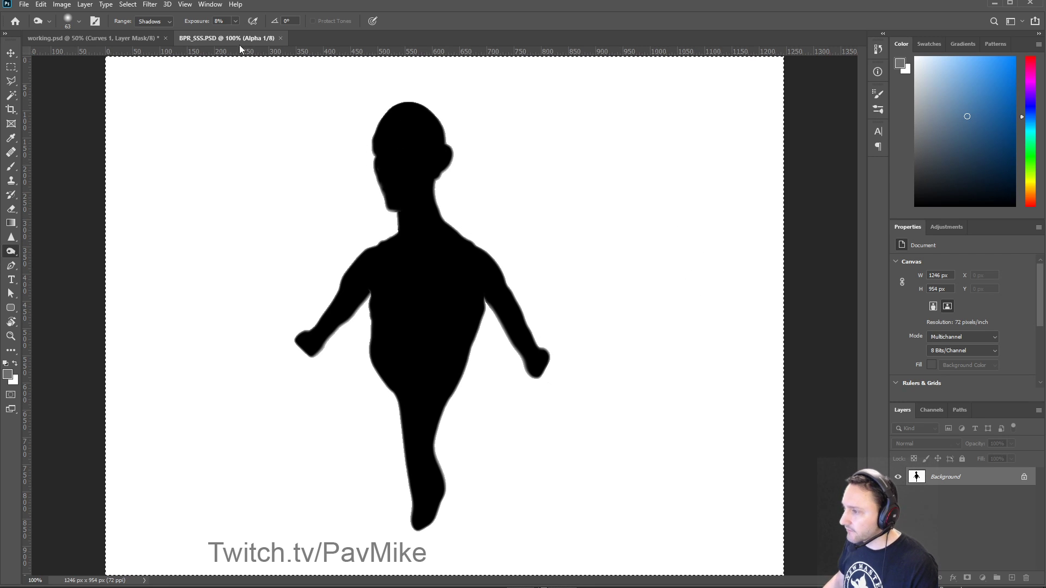
Step: Paste the copied SSS pass into a new alpha channel of working.psd and try inverting it
{"action": "left_click", "coordinate": [106, 37]}
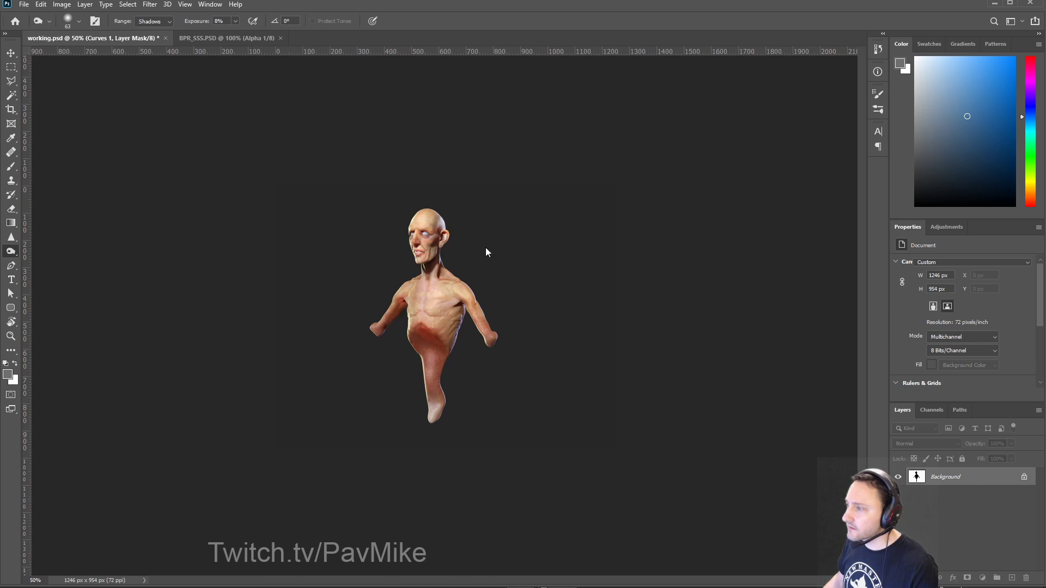
{"action": "left_click", "coordinate": [931, 409]}
{"action": "left_click", "coordinate": [1011, 579]}
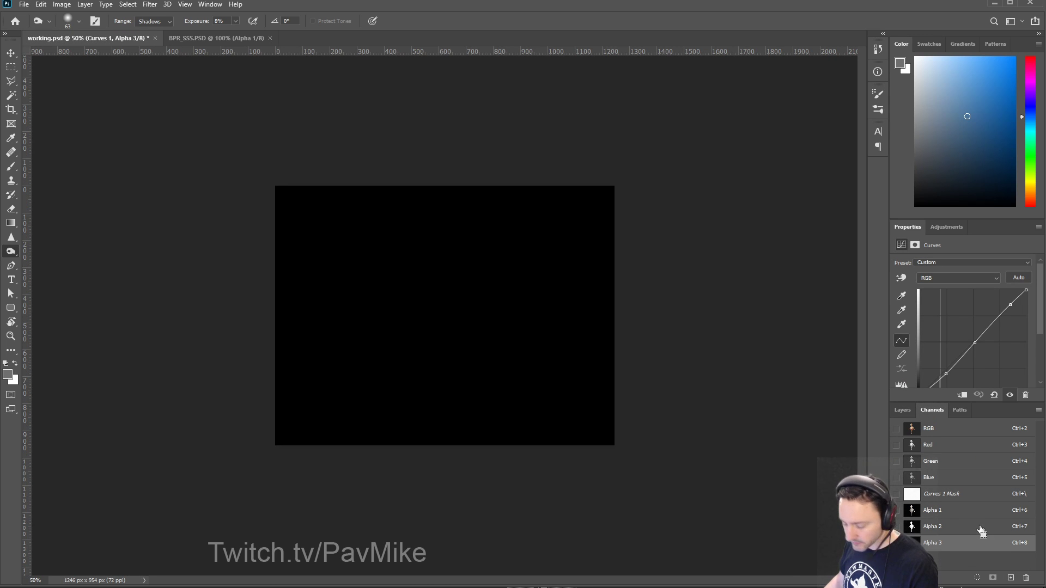
{"action": "key", "text": "ctrl+v"}
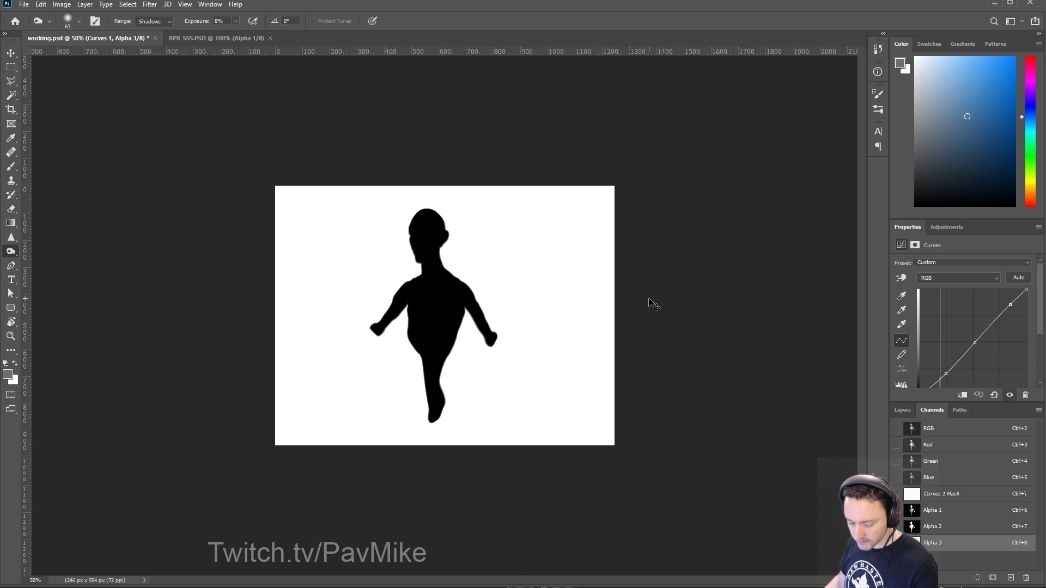
{"action": "key", "text": "ctrl+i"}
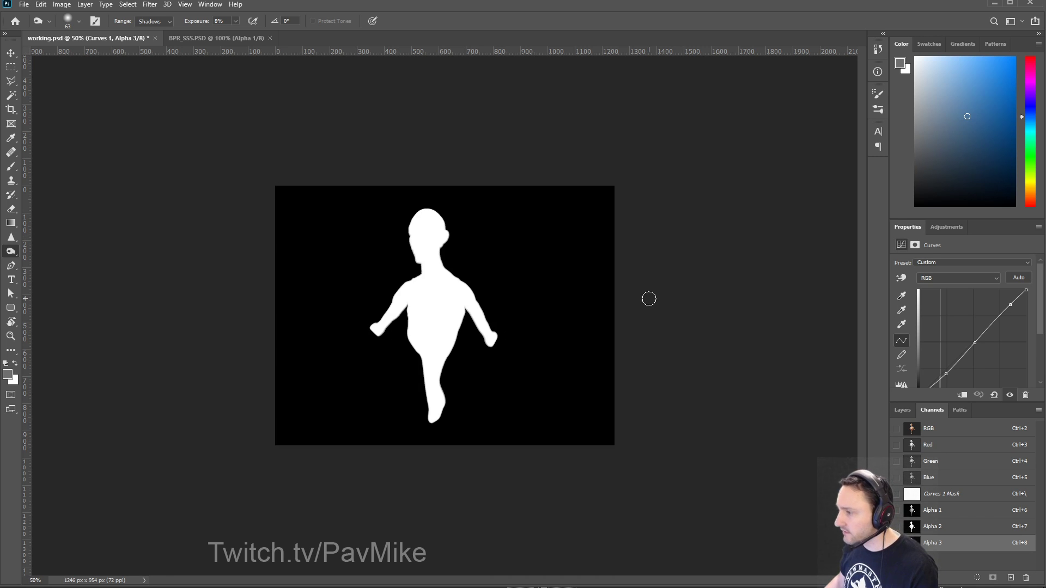
{"action": "key", "text": "ctrl+i"}
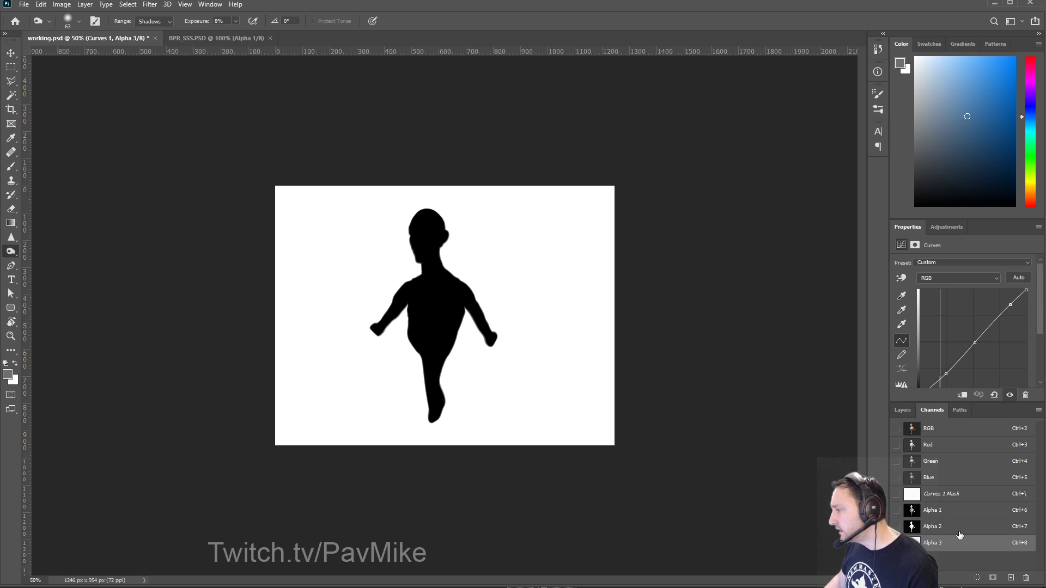
Step: Load the pasted SSS channel, Alpha 3, as a selection
{"action": "left_click_drag", "start_coordinate": [959, 535], "coordinate": [913, 533]}
{"action": "left_click", "coordinate": [912, 528], "text": "ctrl"}
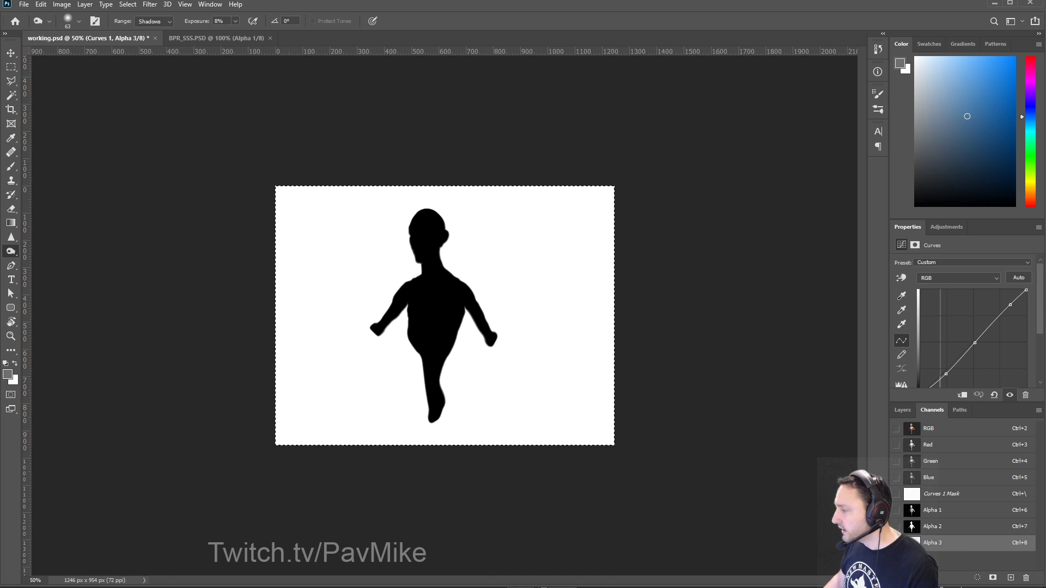
{"action": "left_click", "coordinate": [912, 543], "text": "ctrl"}
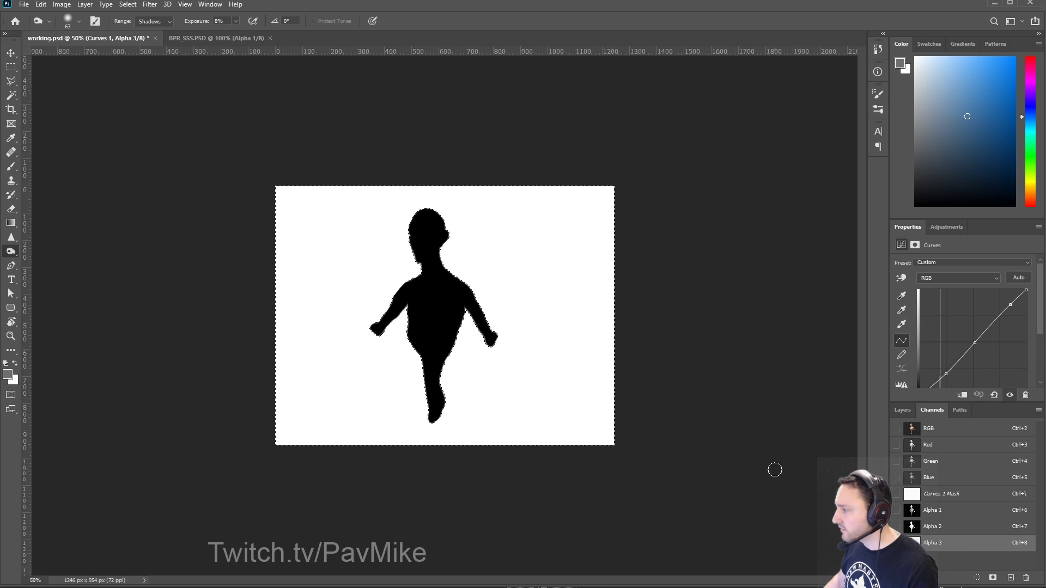
Step: Create a new layer named SSS above the Curves 1 adjustment layer
{"action": "left_click", "coordinate": [902, 409]}
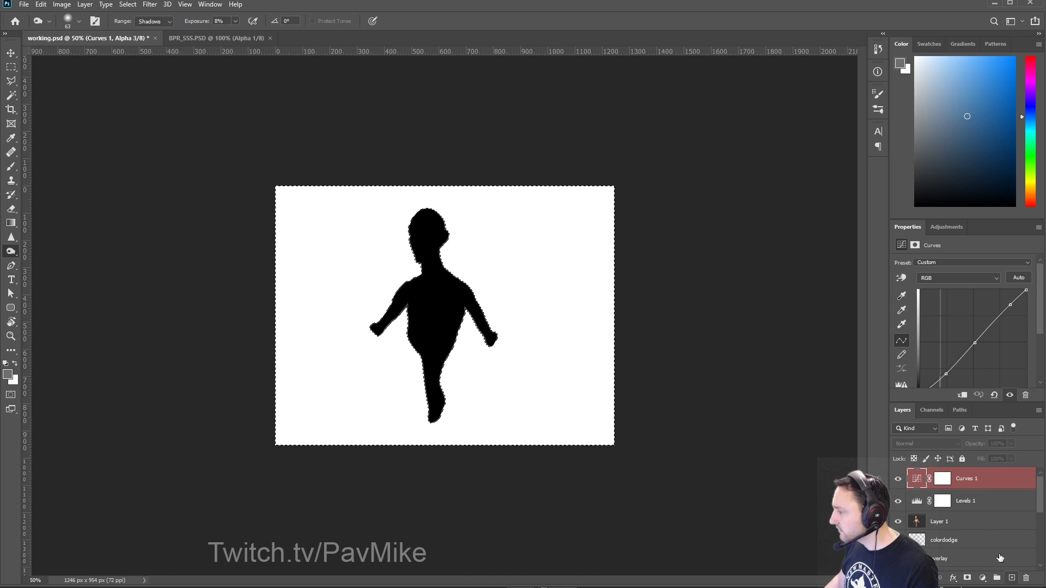
{"action": "left_click", "coordinate": [1011, 577]}
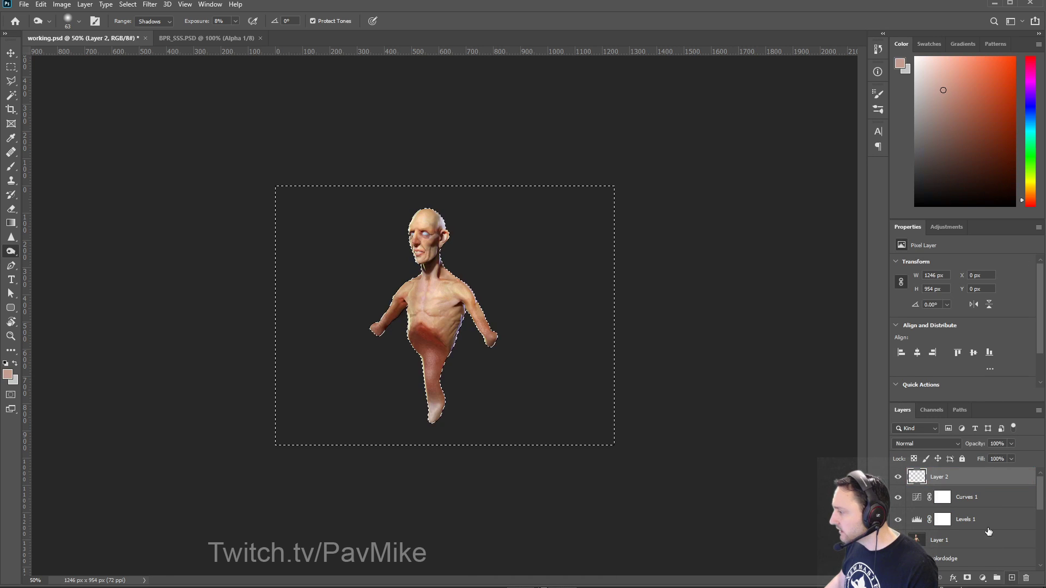
{"action": "double_click", "coordinate": [939, 477]}
{"action": "type", "text": "ASSS"}
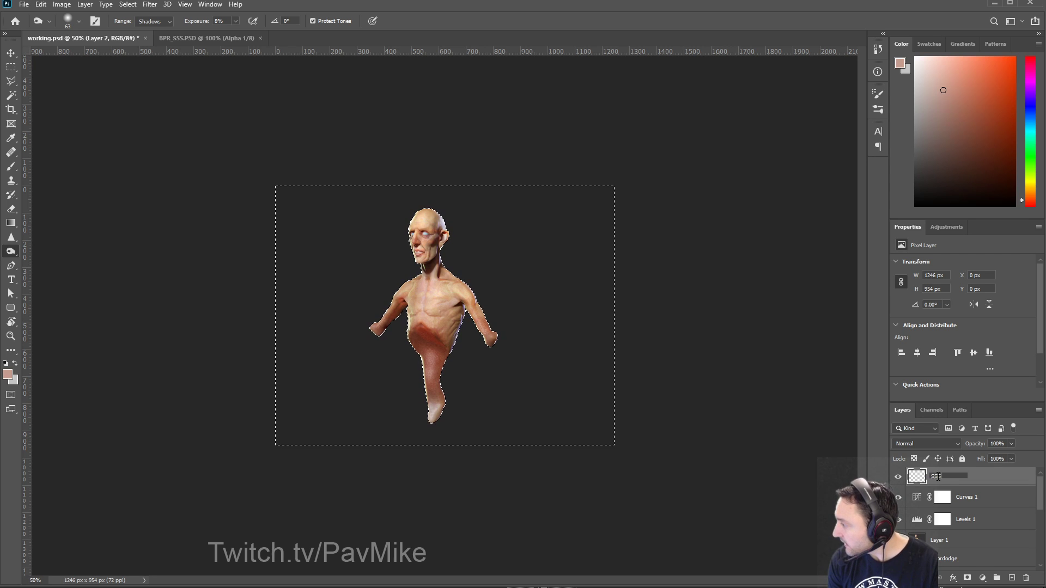
{"action": "key", "text": "Return"}
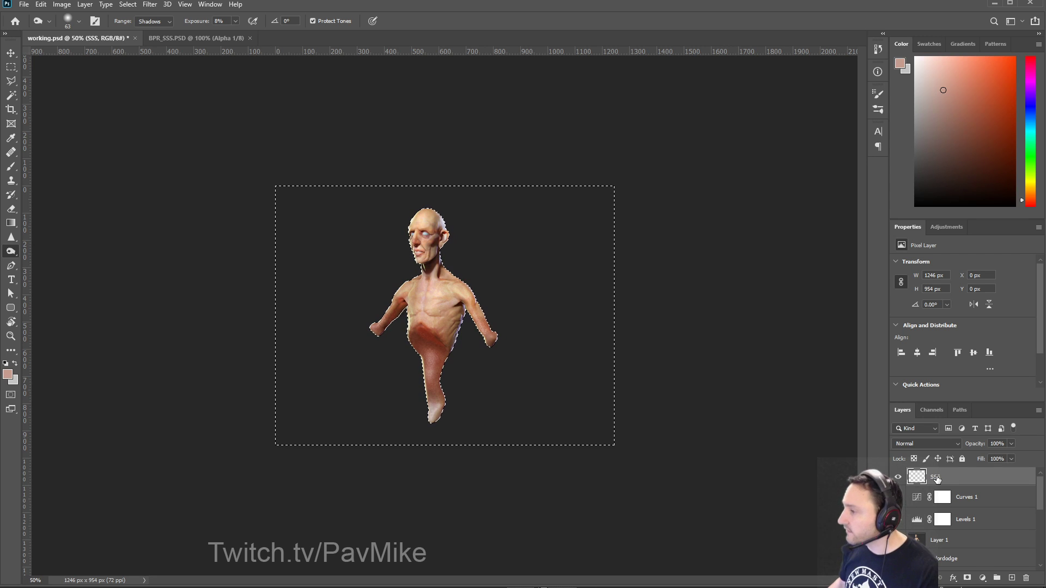
Step: Fill the selected area of the SSS layer with a deep red and clear the selection
{"action": "left_click_drag", "start_coordinate": [1031, 200], "coordinate": [1033, 207]}
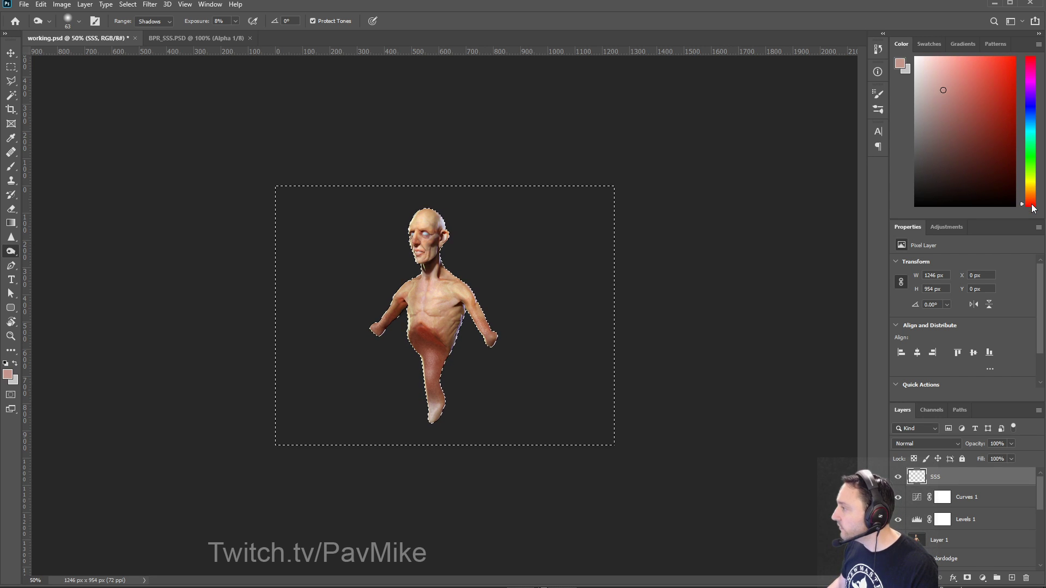
{"action": "left_click_drag", "start_coordinate": [1009, 137], "coordinate": [999, 108]}
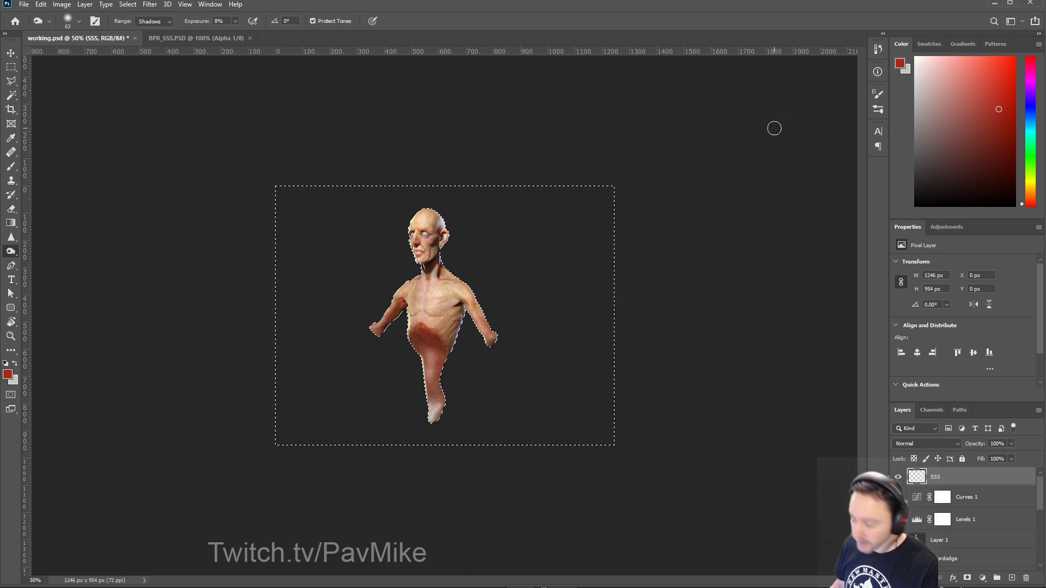
{"action": "key", "text": "alt+BackSpace"}
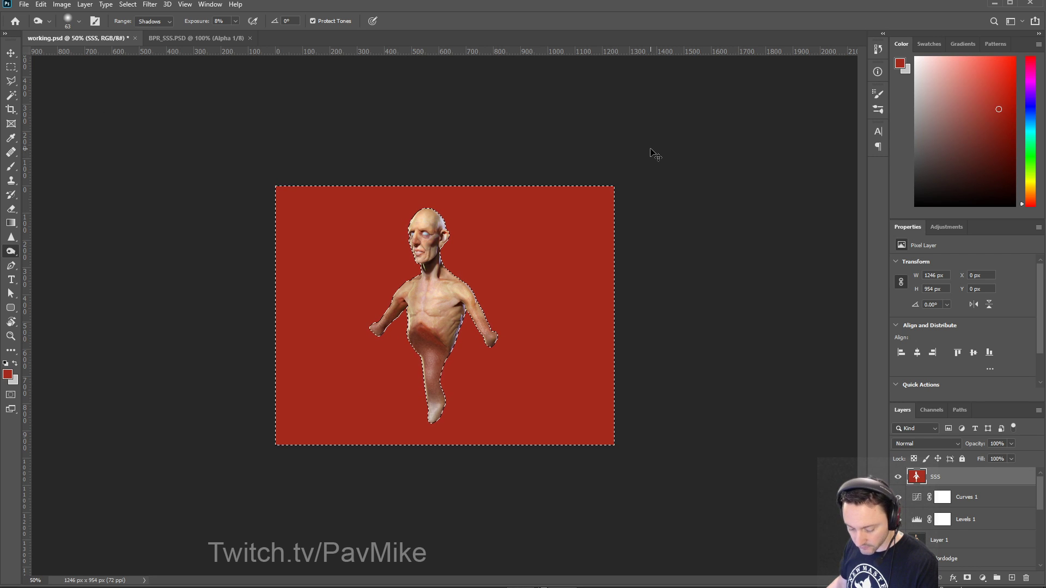
{"action": "key", "text": "ctrl+d"}
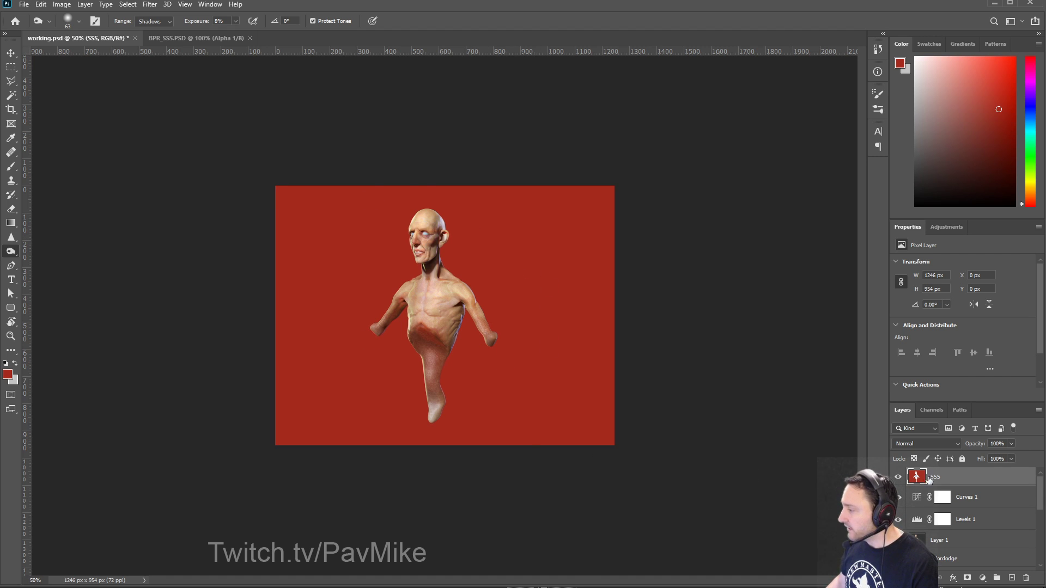
Step: Load the Alpha 2 silhouette as a selection and use it as a layer mask on the SSS layer
{"action": "left_click", "coordinate": [931, 410]}
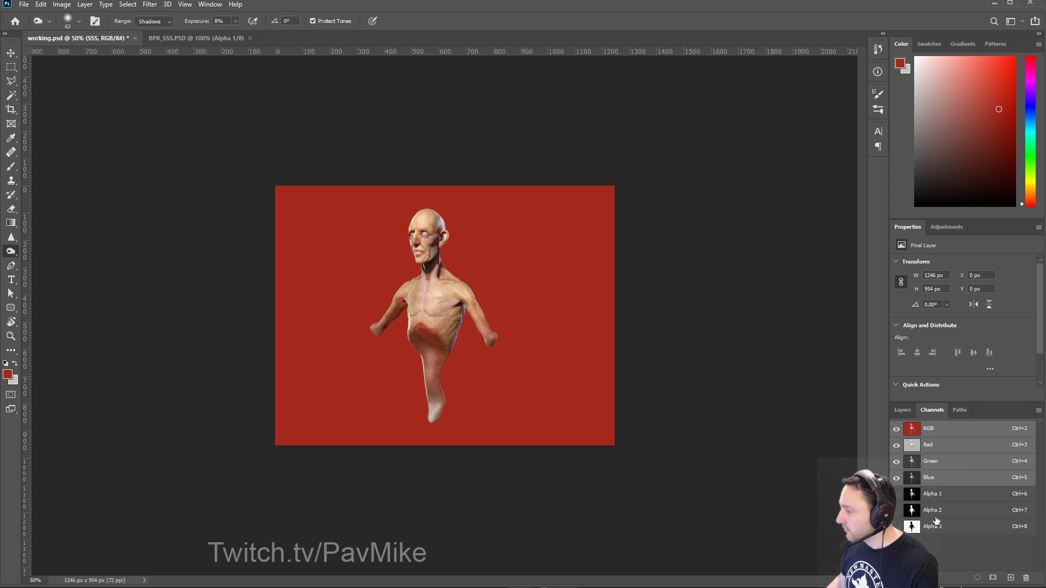
{"action": "left_click", "coordinate": [912, 512], "text": "ctrl"}
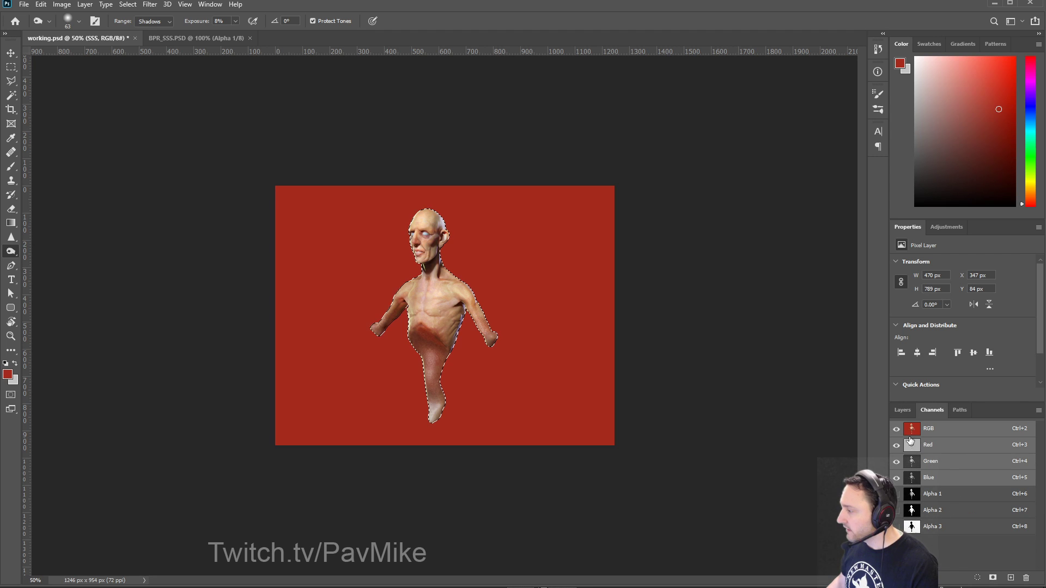
{"action": "left_click", "coordinate": [902, 410]}
{"action": "left_click", "coordinate": [967, 578]}
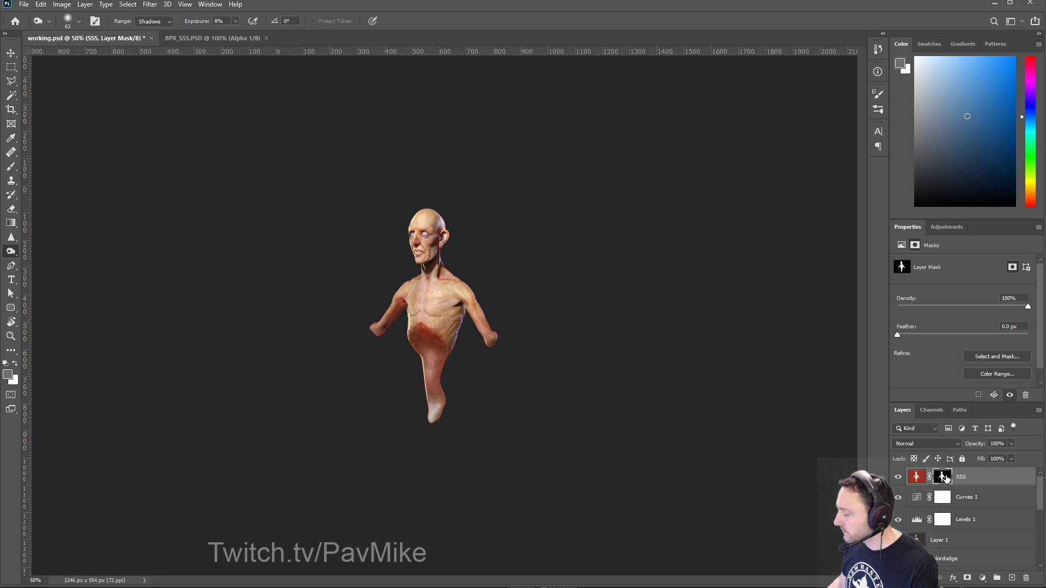
Step: Compare the bust at 100% zoom with the red SSS layer shown and hidden
{"action": "key", "text": "ctrl+equal"}
{"action": "key", "text": "ctrl+equal"}
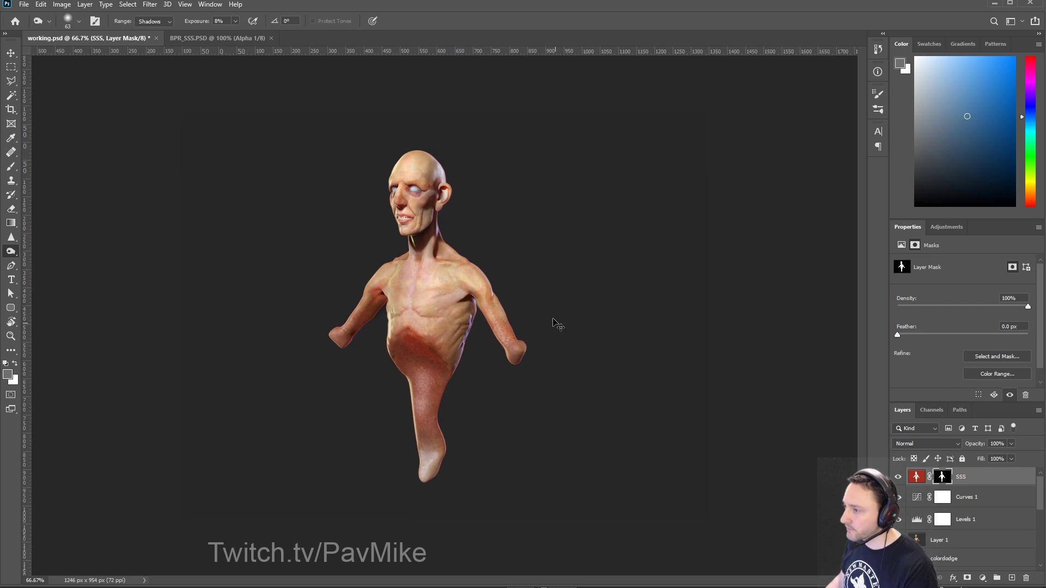
{"action": "left_click", "coordinate": [898, 478]}
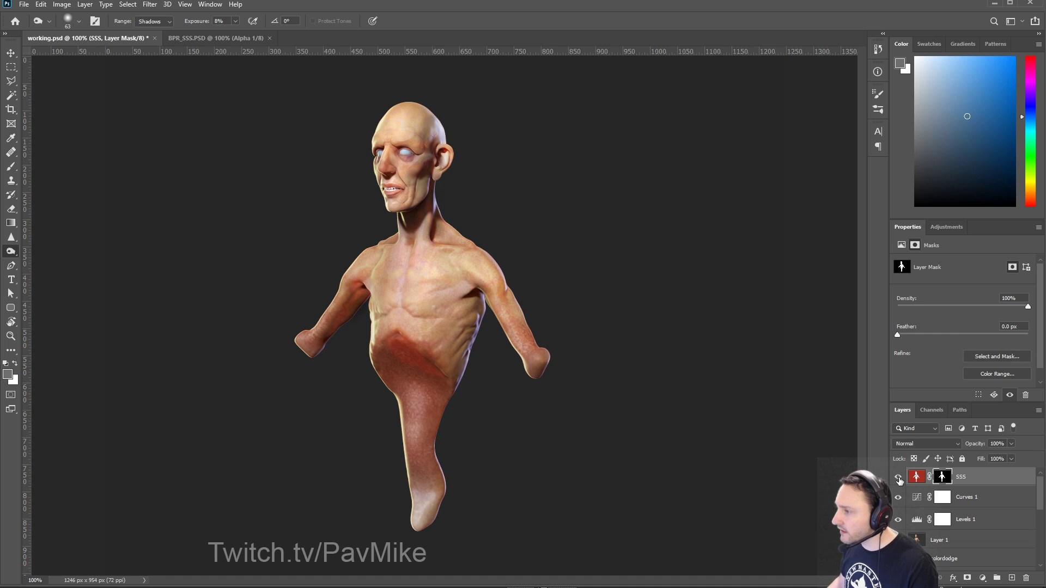
{"action": "left_click", "coordinate": [899, 480]}
{"action": "left_click", "coordinate": [899, 480]}
{"action": "left_click", "coordinate": [899, 480]}
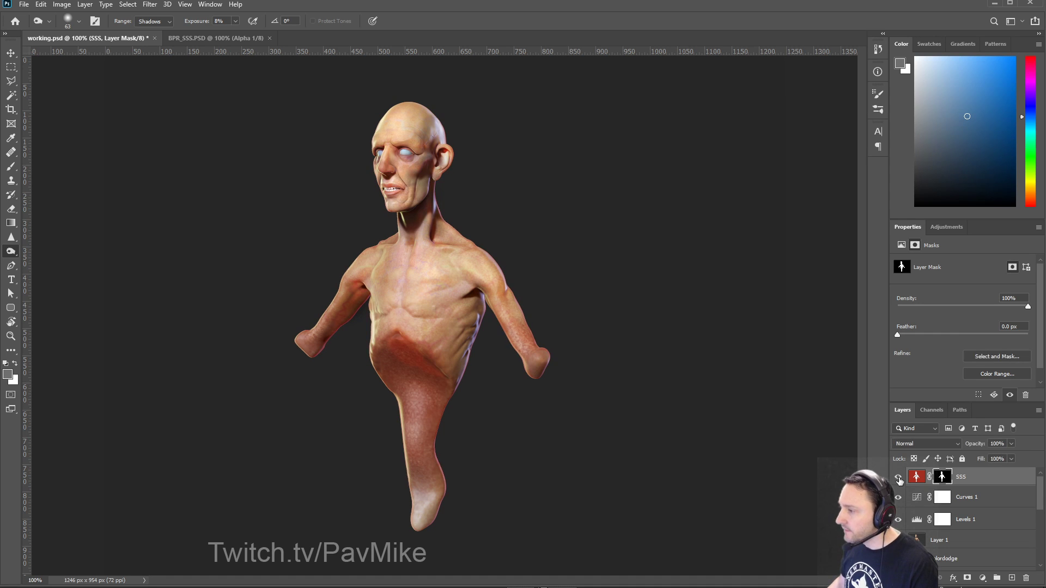
Step: Try the Linear Dodge (Add) blend mode on the SSS layer and compare the image with and without the layer
{"action": "left_click", "coordinate": [930, 444]}
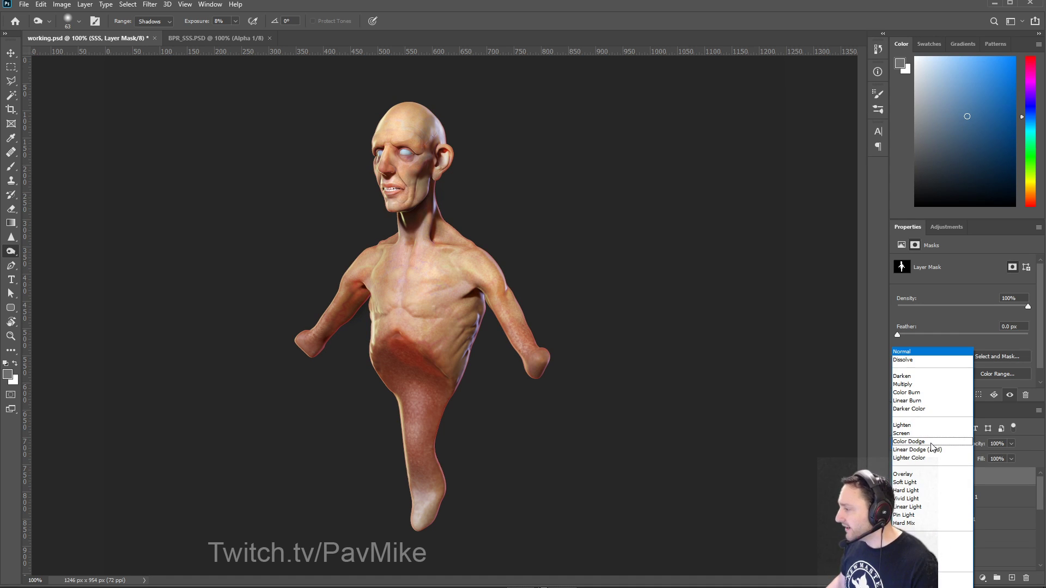
{"action": "left_click", "coordinate": [943, 449]}
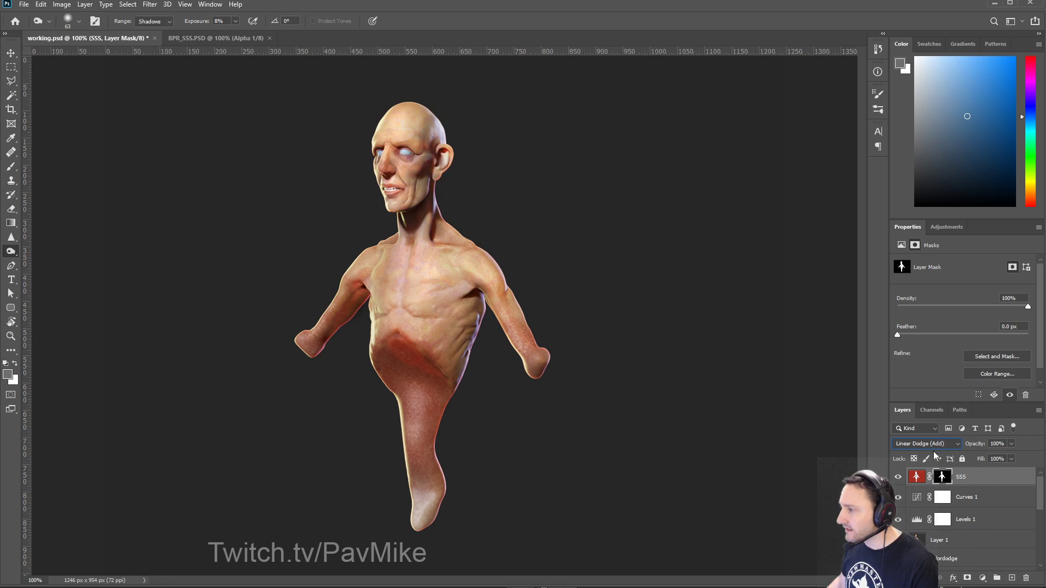
{"action": "left_click", "coordinate": [898, 481]}
{"action": "left_click", "coordinate": [898, 481]}
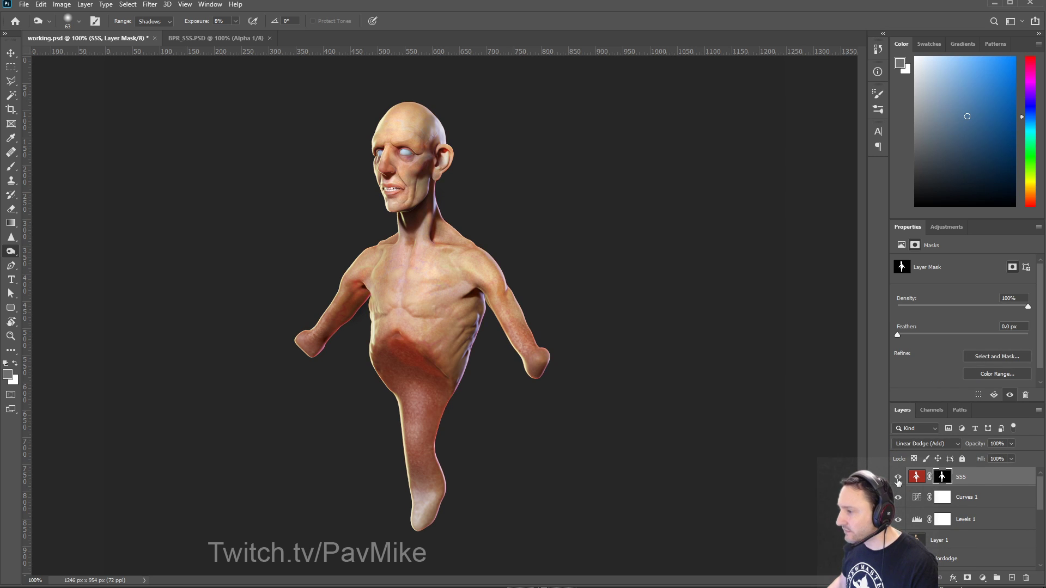
Step: Set the SSS layer's blend mode to Overlay and keep its opacity at 100%
{"action": "left_click", "coordinate": [924, 443]}
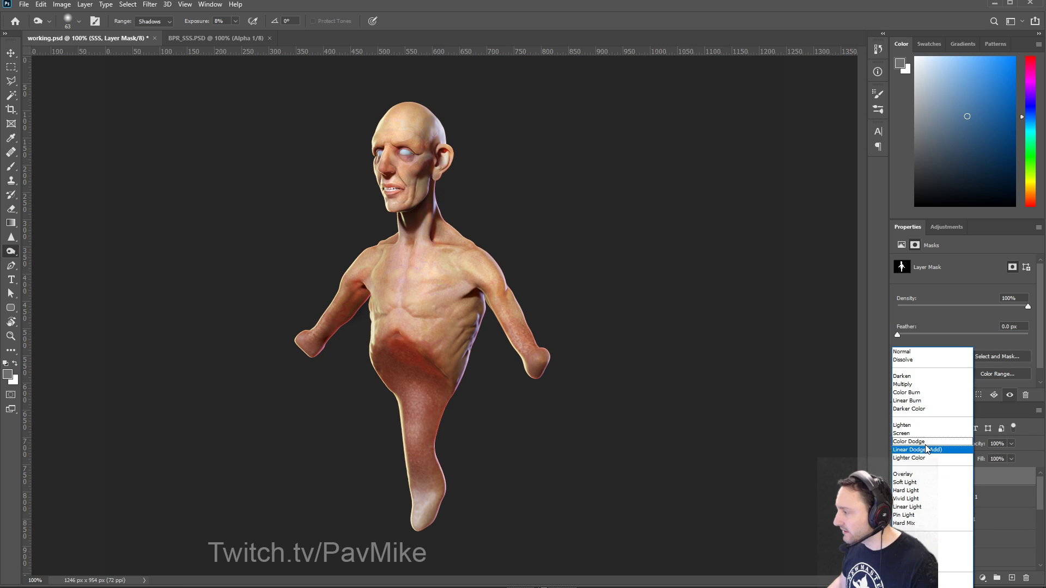
{"action": "left_click", "coordinate": [910, 475]}
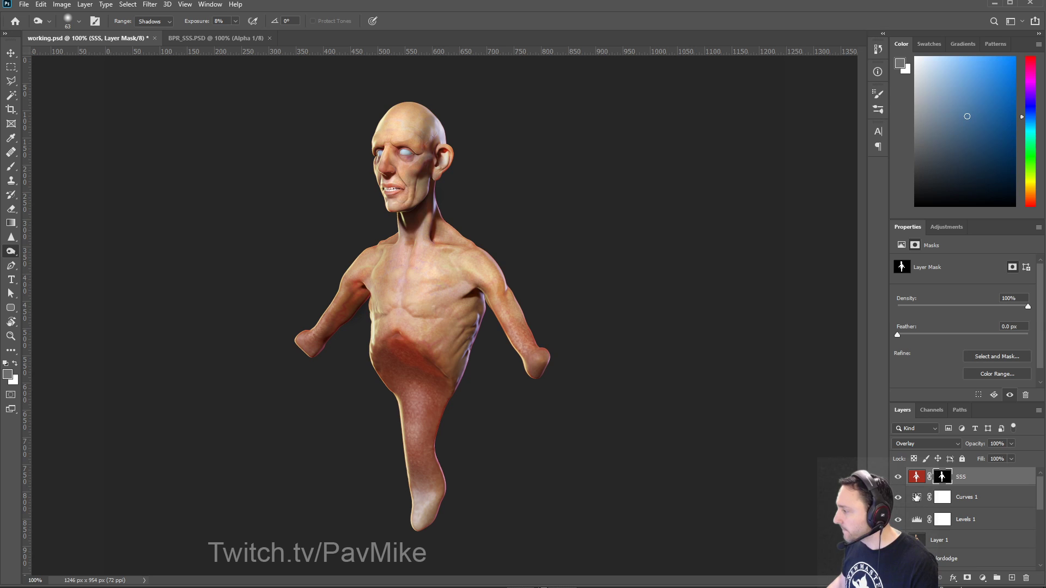
{"action": "left_click", "coordinate": [1010, 443]}
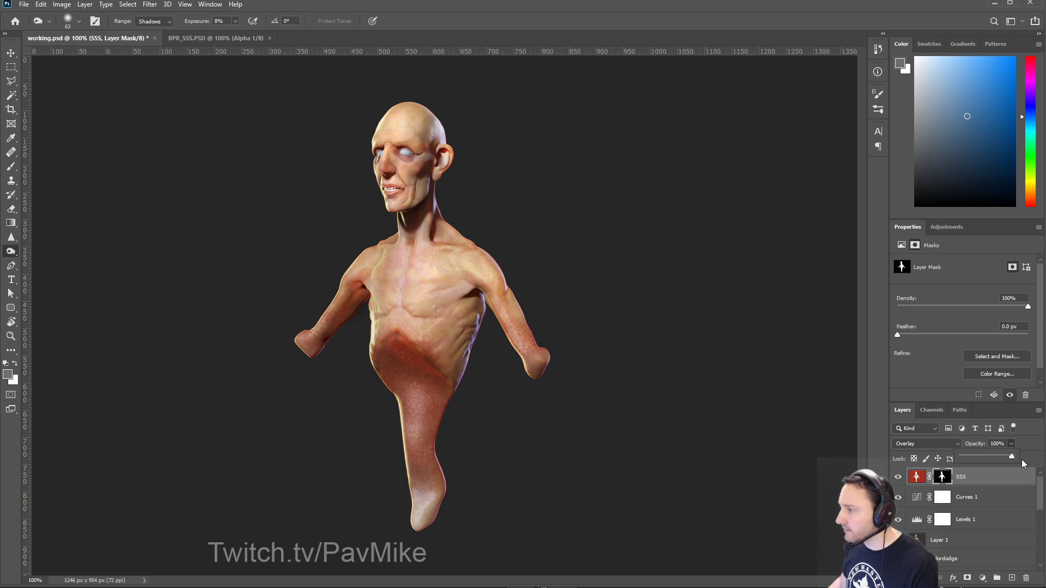
{"action": "left_click_drag", "start_coordinate": [1000, 462], "coordinate": [1013, 460]}
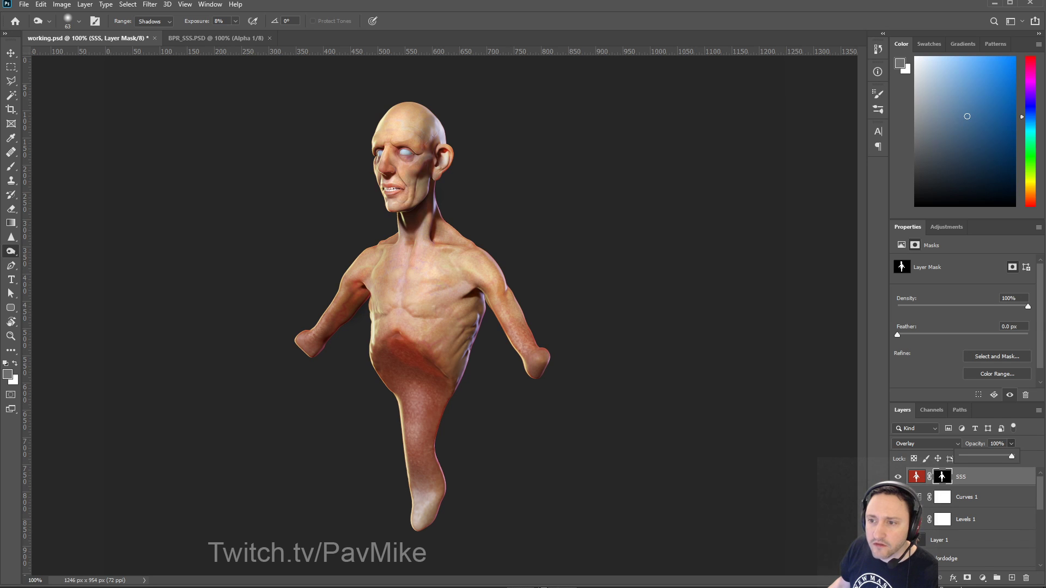
Step: Switch to ZBrush and clone the PM3D_Sphere3D_10 body subtool into a separate tool
{"action": "key", "text": "alt+Tab"}
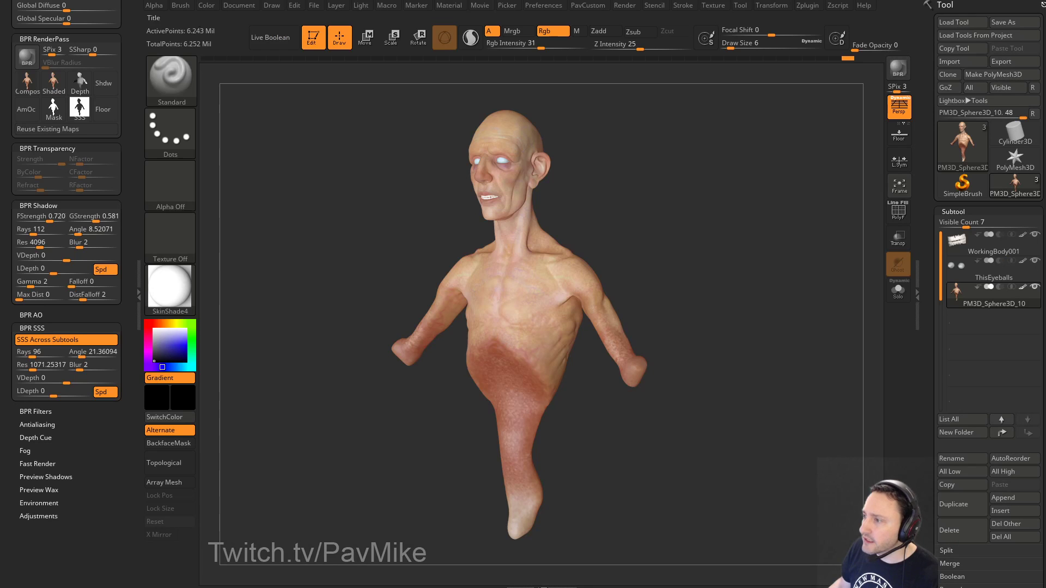
{"action": "mouse_move", "coordinate": [571, 175]}
{"action": "left_mouse_down"}
{"action": "mouse_move", "coordinate": [600, 171]}
{"action": "mouse_move", "coordinate": [624, 183]}
{"action": "left_mouse_up"}
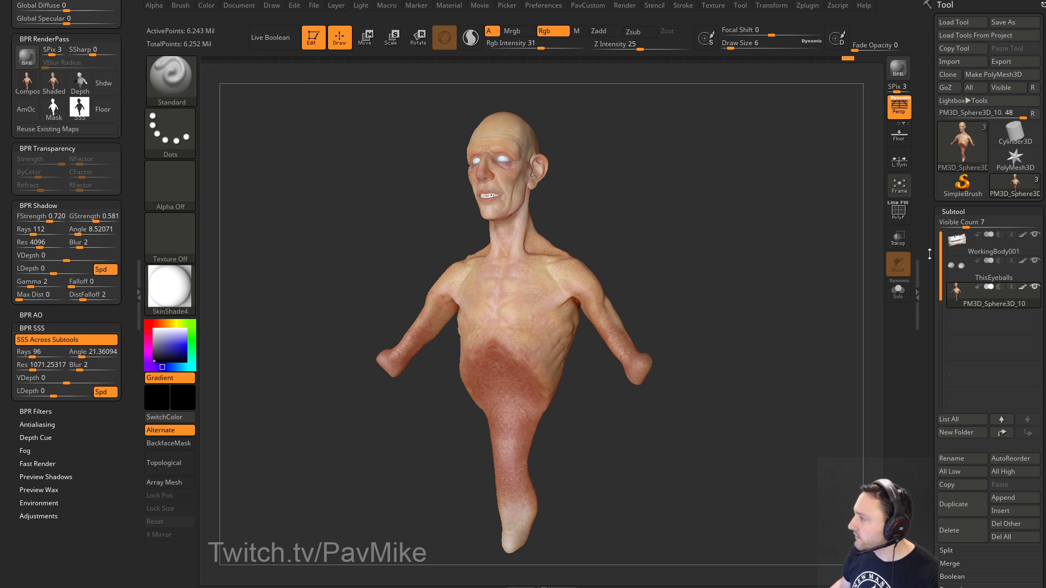
{"action": "left_click_drag", "start_coordinate": [929, 253], "coordinate": [918, 152]}
{"action": "left_click", "coordinate": [958, 343], "text": "shift"}
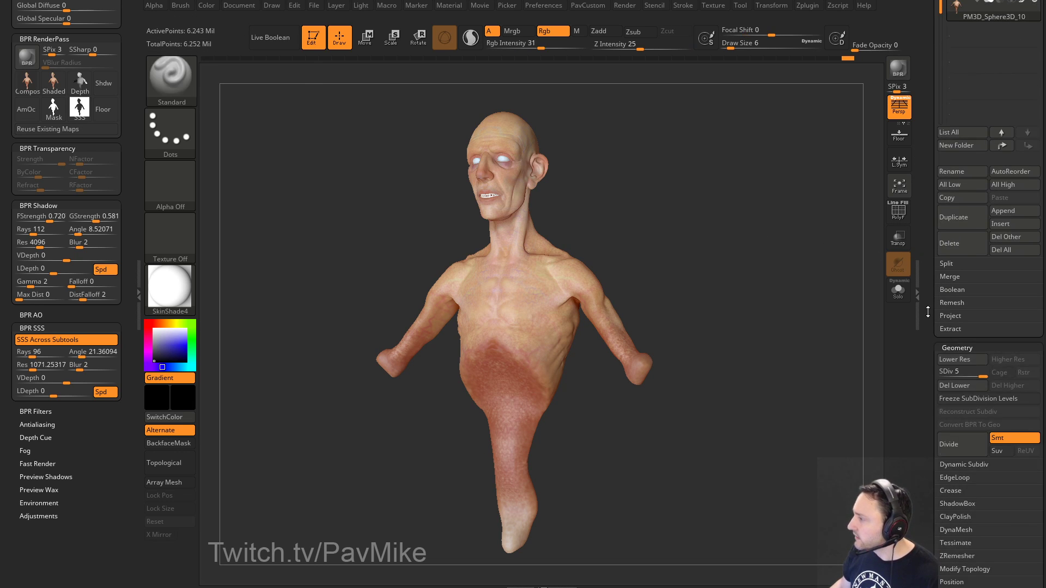
{"action": "mouse_move", "coordinate": [927, 313]}
{"action": "left_mouse_down"}
{"action": "mouse_move", "coordinate": [933, 417]}
{"action": "mouse_move", "coordinate": [927, 281]}
{"action": "mouse_move", "coordinate": [959, 454]}
{"action": "left_mouse_up"}
{"action": "left_click", "coordinate": [948, 75]}
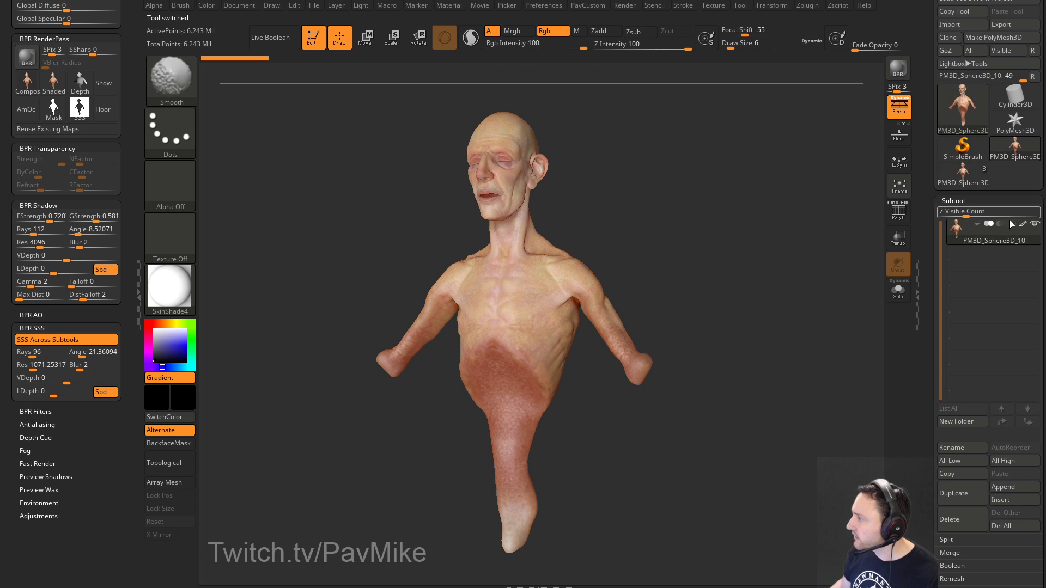
Step: Turn off polypaint on the cloned body, set the colour to white and assign the StartupMaterial
{"action": "left_click", "coordinate": [1023, 224]}
{"action": "left_click", "coordinate": [154, 330]}
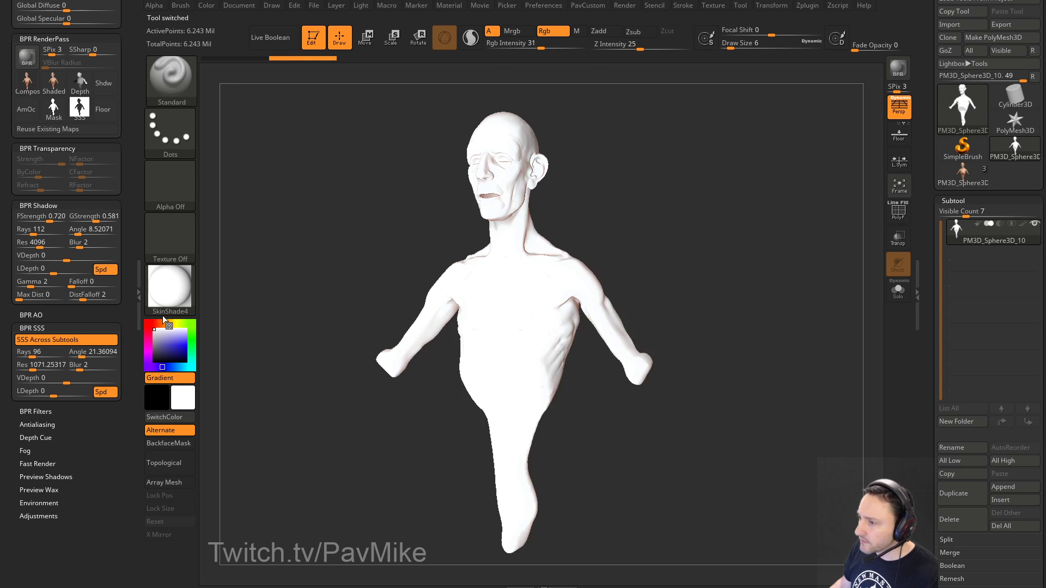
{"action": "left_click", "coordinate": [170, 287]}
{"action": "left_click", "coordinate": [236, 256]}
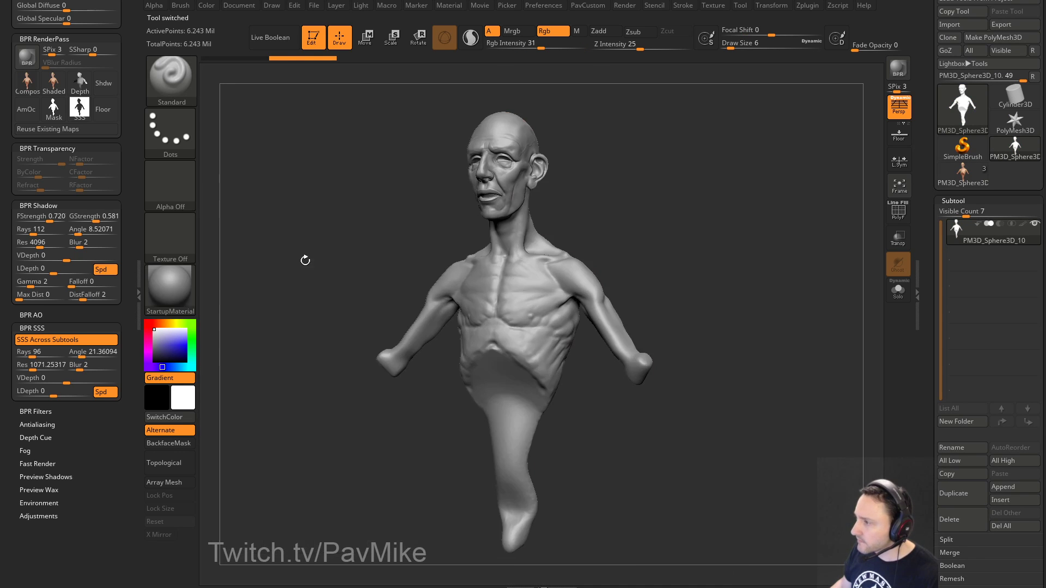
{"action": "left_click_drag", "start_coordinate": [929, 321], "coordinate": [919, 218]}
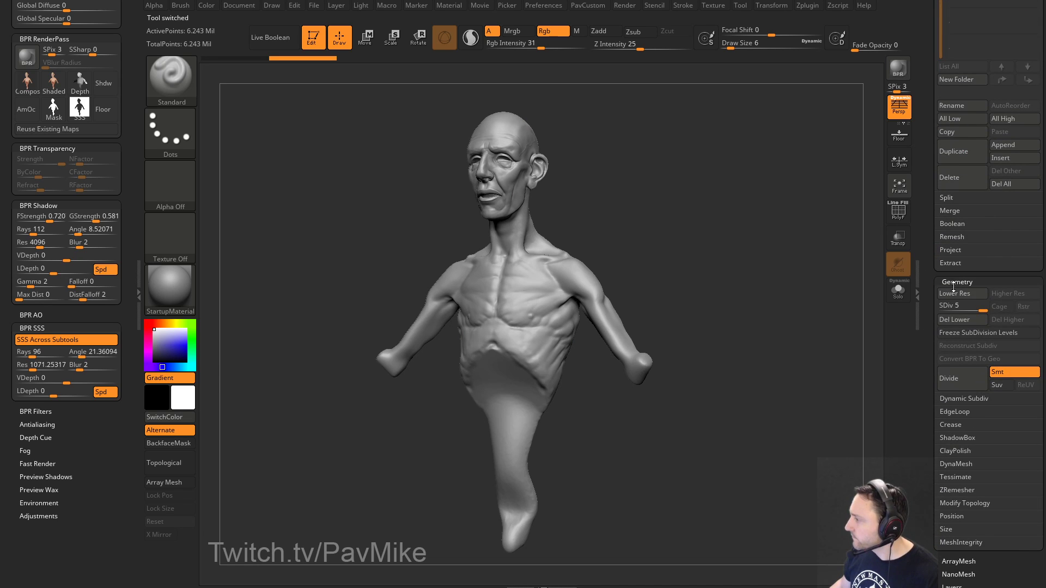
Step: Turn on DynaMesh for the cloned body without freezing its subdivision levels
{"action": "left_click_drag", "start_coordinate": [770, 213], "coordinate": [765, 217]}
{"action": "key", "text": "space"}
{"action": "left_click", "coordinate": [737, 135]}
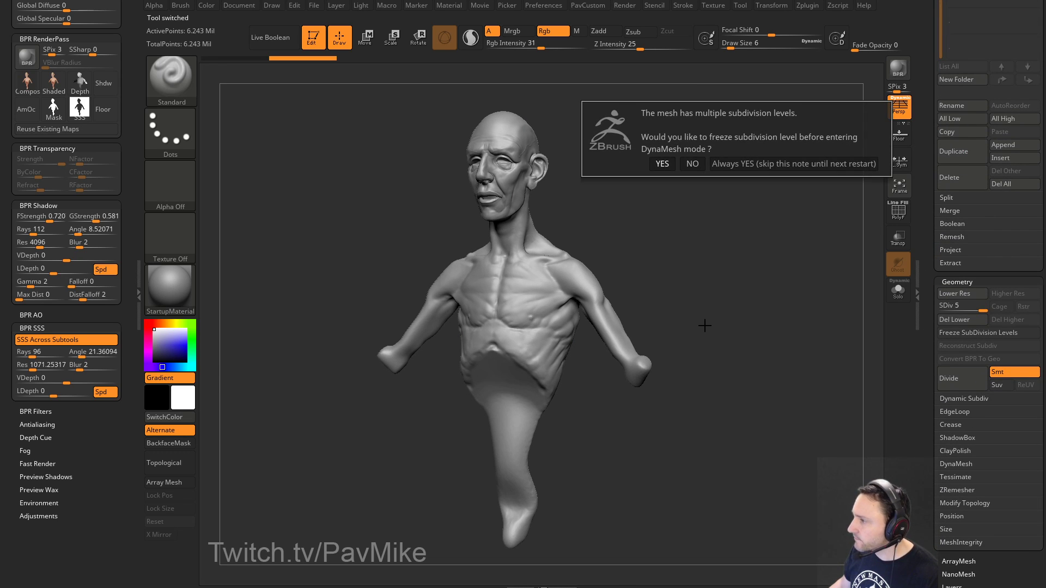
{"action": "left_click", "coordinate": [692, 165]}
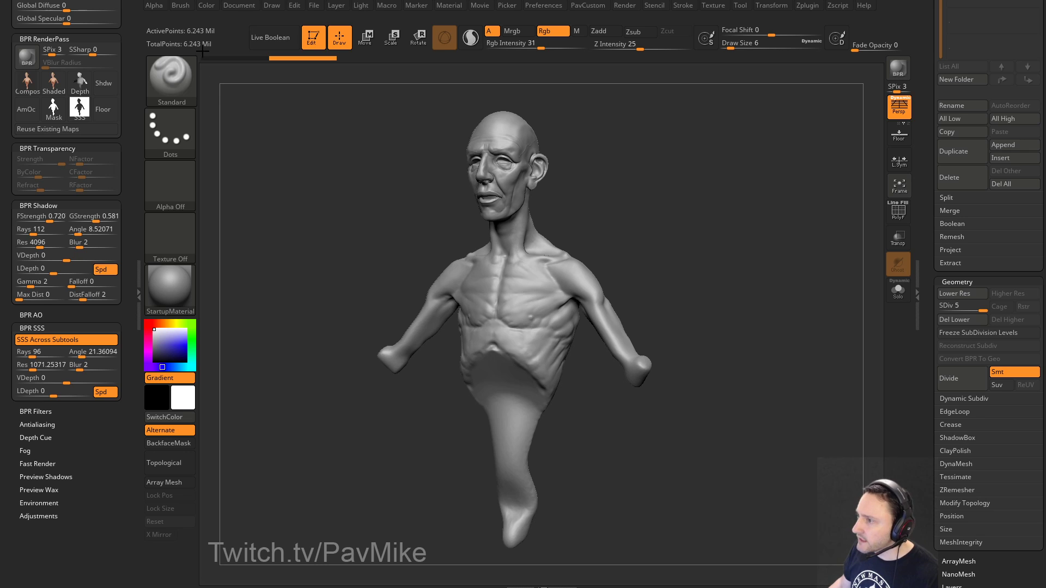
{"action": "left_click_drag", "start_coordinate": [630, 177], "coordinate": [674, 217], "text": "alt"}
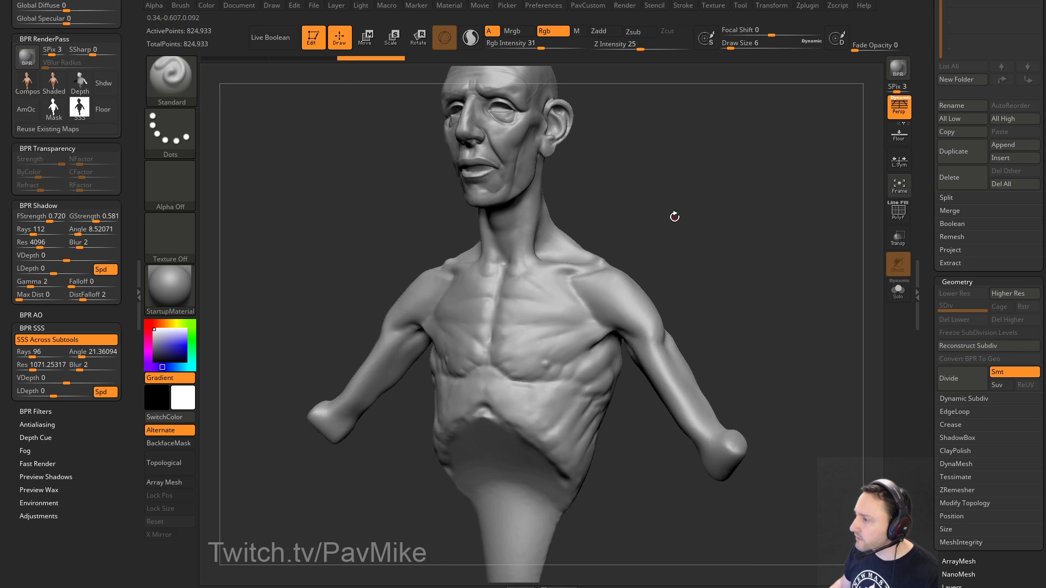
Step: Re-run DynaMesh on the body at a resolution of 480
{"action": "key", "text": "1"}
{"action": "left_click", "coordinate": [647, 156]}
{"action": "double_click", "coordinate": [561, 273]}
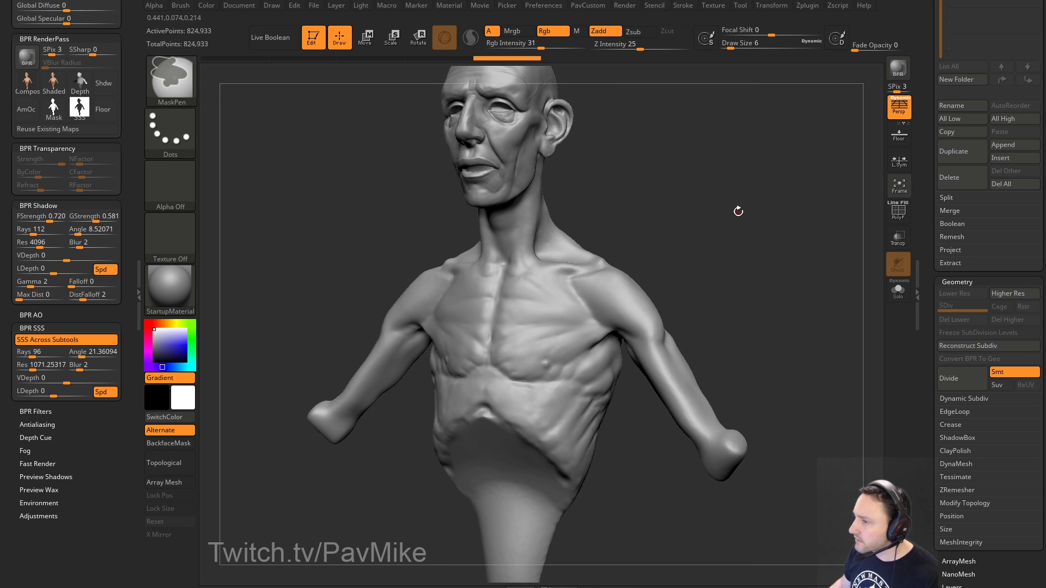
{"action": "left_click_drag", "start_coordinate": [696, 196], "coordinate": [691, 165], "text": "shift"}
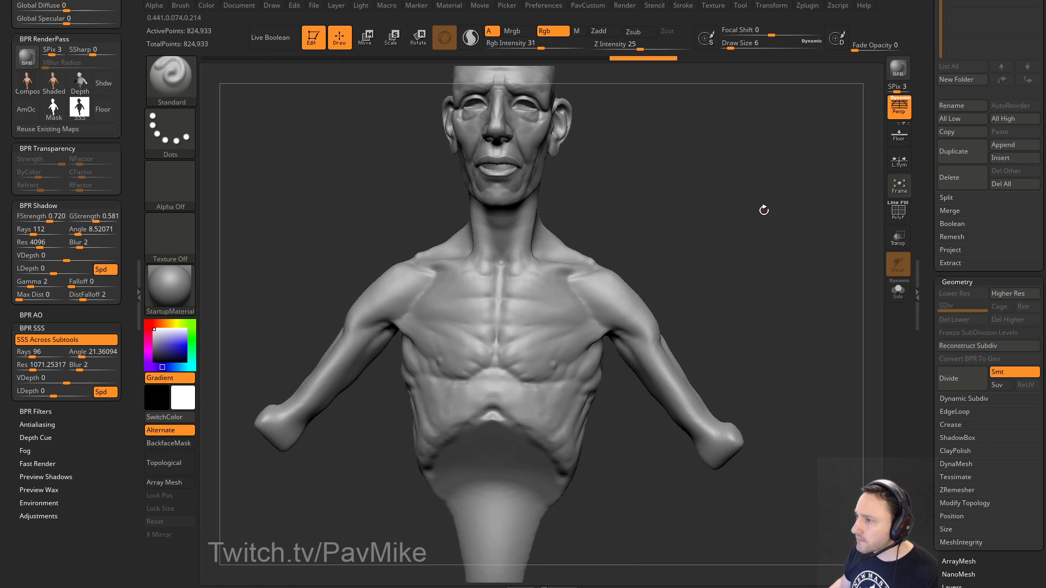
{"action": "key", "text": "1"}
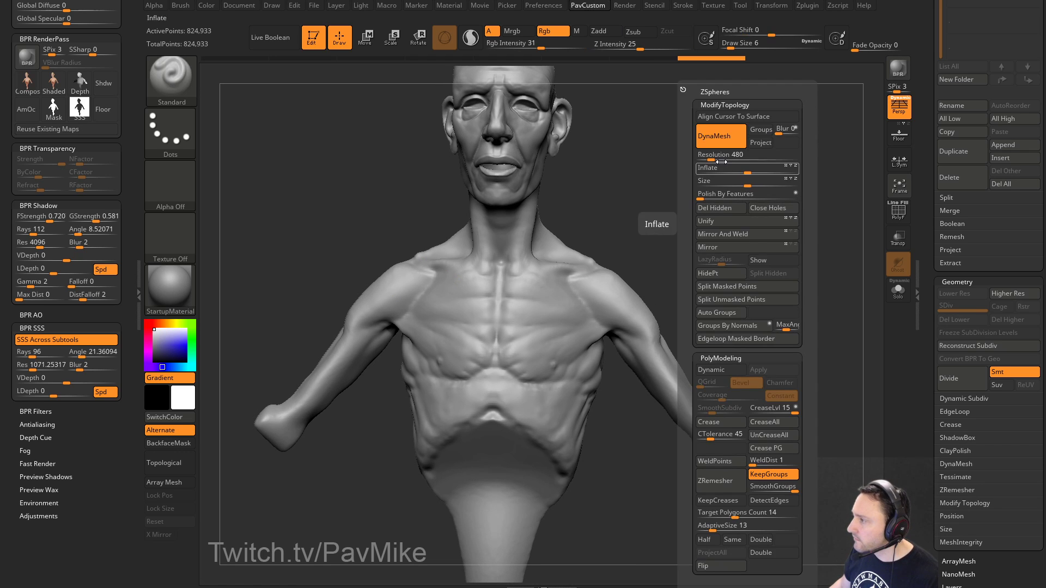
{"action": "left_click_drag", "start_coordinate": [736, 204], "coordinate": [848, 280], "text": "ctrl"}
Step: Examine the remeshed body's topology and polygroups with the polyframe on, and turn the polyframe back off
{"action": "key", "text": "shift+f"}
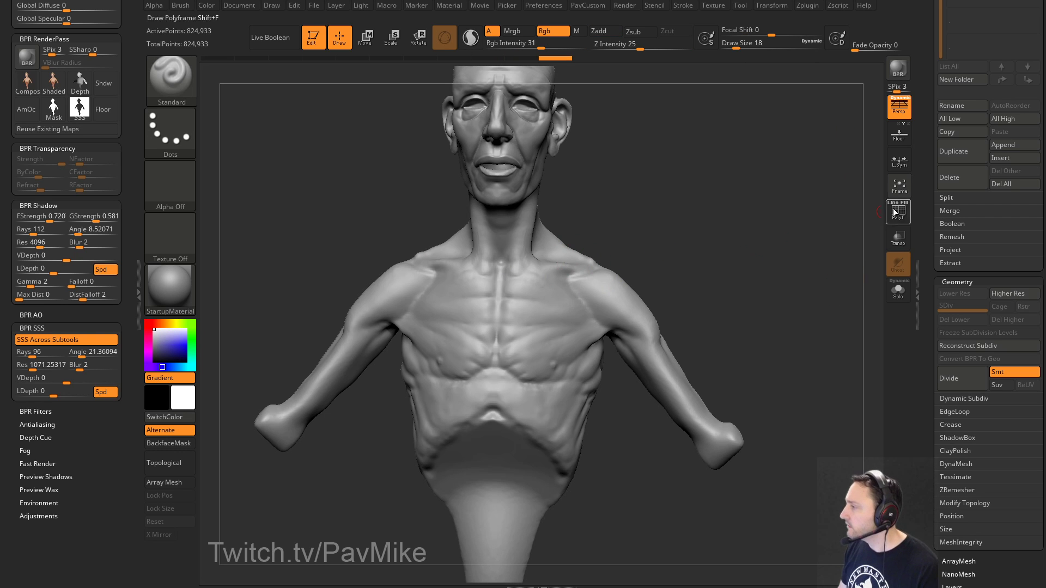
{"action": "left_click_drag", "start_coordinate": [758, 251], "coordinate": [827, 236]}
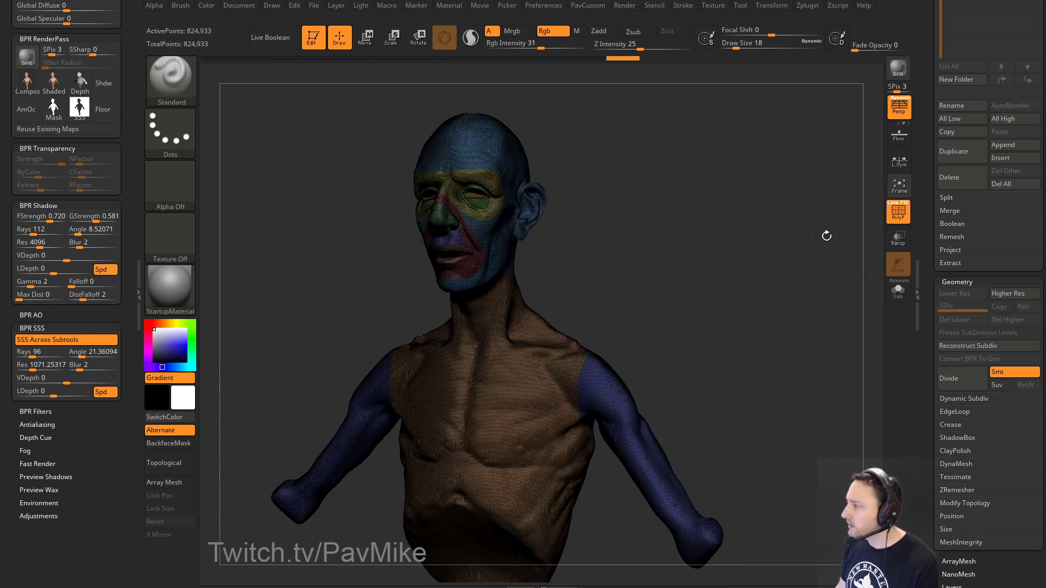
{"action": "left_click_drag", "start_coordinate": [928, 287], "coordinate": [913, 402]}
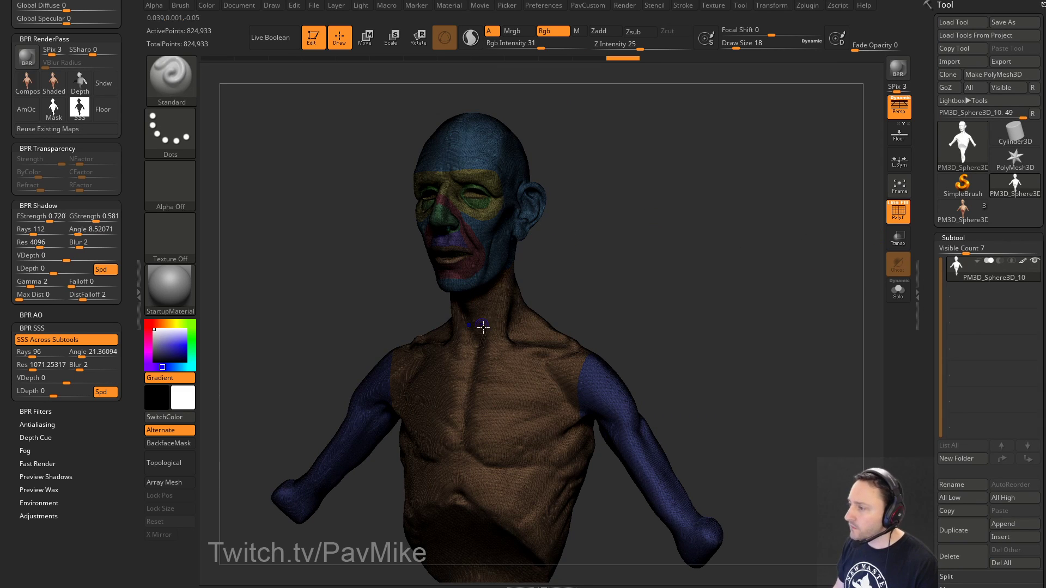
{"action": "left_click_drag", "start_coordinate": [501, 345], "coordinate": [526, 384], "text": "shift"}
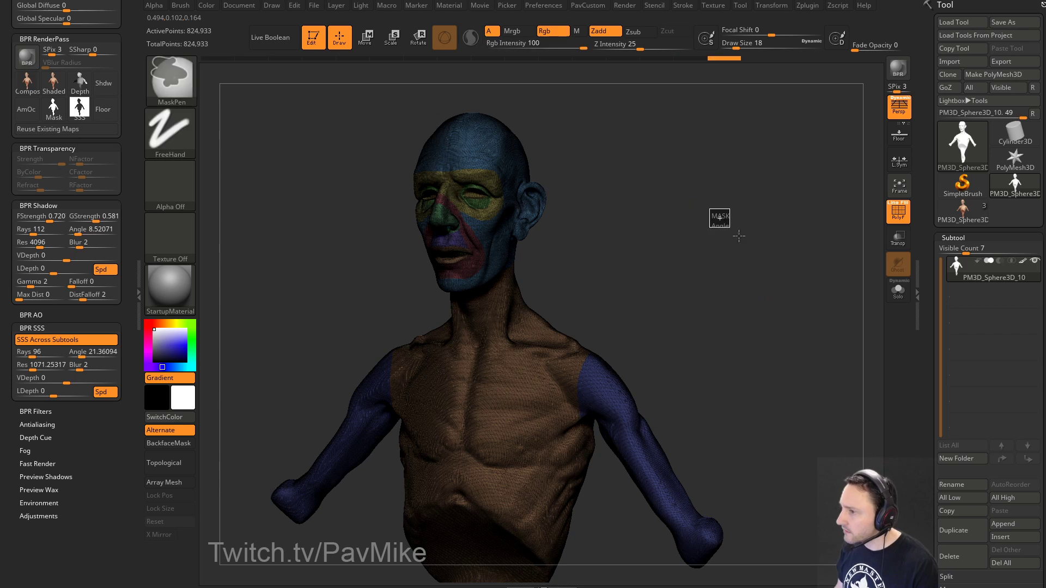
{"action": "left_click", "coordinate": [899, 213]}
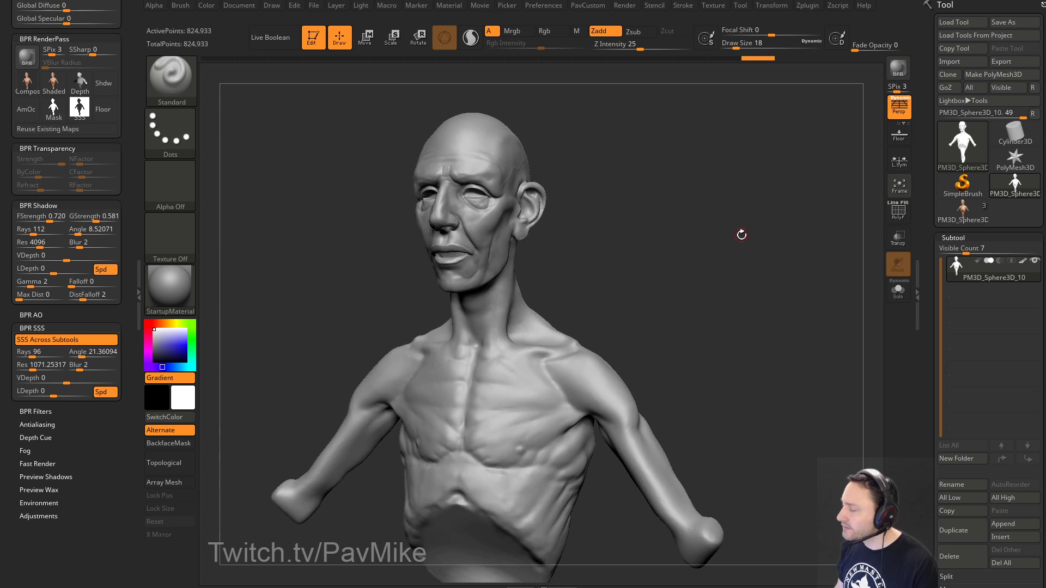
Step: Unify the body's size, set the DynaMesh resolution to 760 and remesh it
{"action": "left_click_drag", "start_coordinate": [742, 235], "coordinate": [741, 232]}
{"action": "key", "text": "space"}
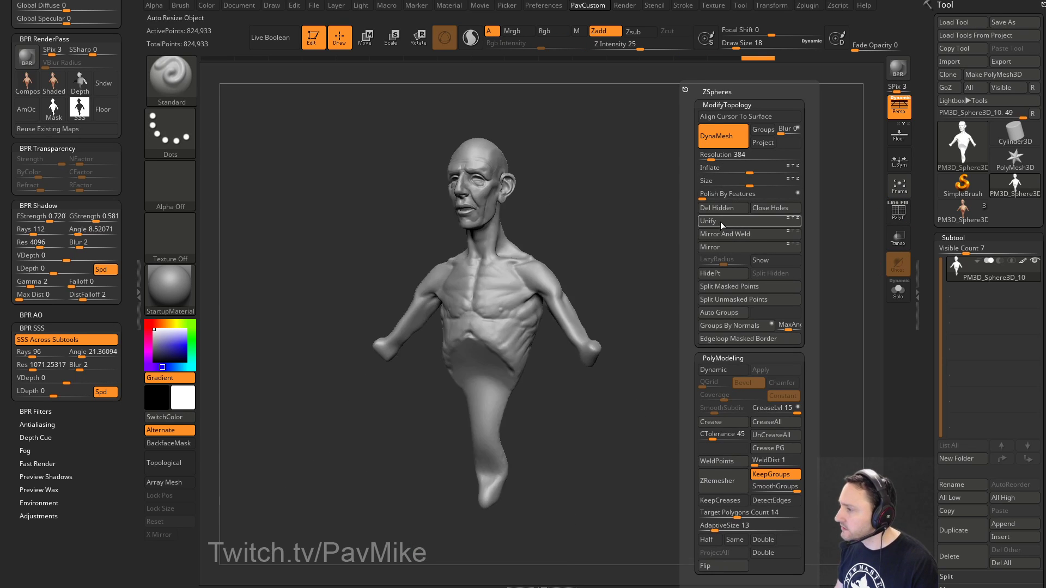
{"action": "left_click", "coordinate": [722, 221]}
{"action": "left_click_drag", "start_coordinate": [650, 217], "coordinate": [692, 234], "text": "alt"}
{"action": "key", "text": "space"}
{"action": "left_click", "coordinate": [678, 156]}
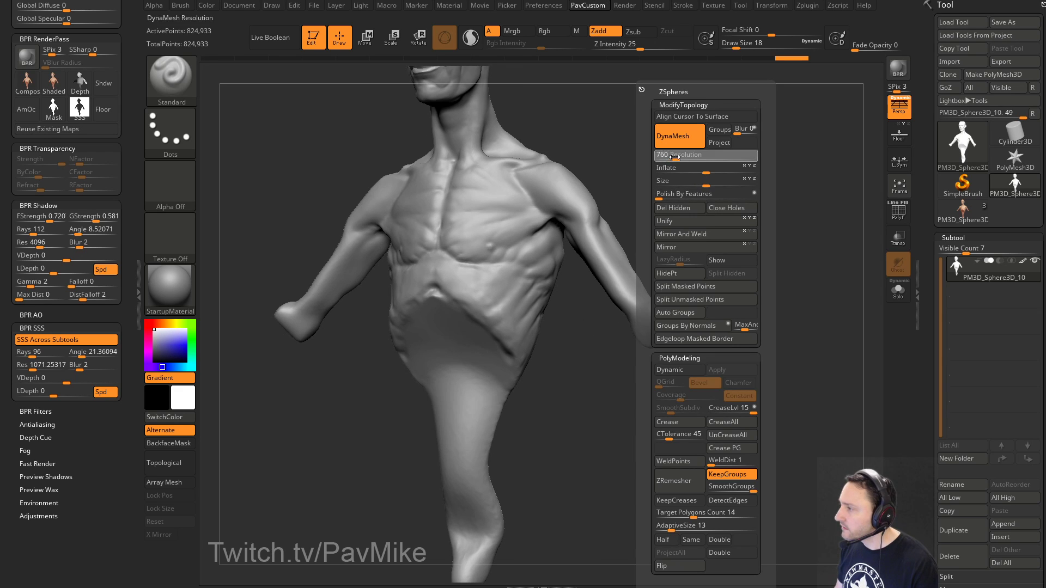
{"action": "mouse_move", "coordinate": [686, 128]}
{"action": "left_mouse_down", "text": "ctrl"}
{"action": "mouse_move", "coordinate": [772, 223]}
{"action": "mouse_move", "coordinate": [754, 214]}
{"action": "left_mouse_up", "text": "ctrl"}
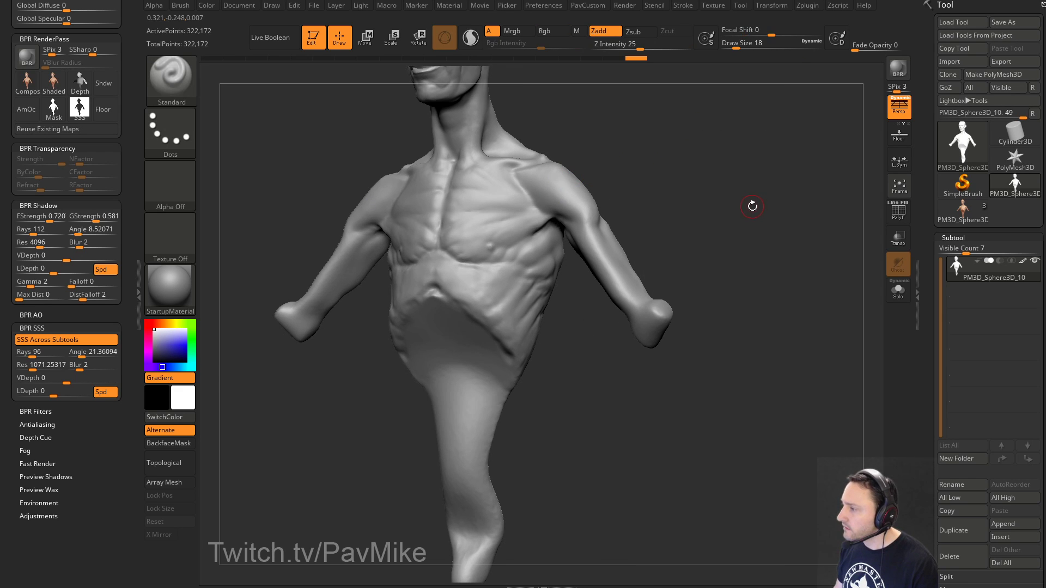
Step: Frame the head and chest, choose the Clay brush and set its draw size to 35
{"action": "left_click_drag", "start_coordinate": [722, 140], "coordinate": [736, 256], "text": "alt"}
{"action": "key", "text": "s"}
{"action": "left_click", "coordinate": [638, 238]}
{"action": "mouse_move", "coordinate": [652, 214]}
{"action": "left_mouse_down", "text": "alt"}
{"action": "mouse_move", "coordinate": [665, 265]}
{"action": "mouse_move", "coordinate": [561, 335]}
{"action": "left_mouse_up", "text": "alt"}
{"action": "mouse_move", "coordinate": [649, 274]}
{"action": "left_mouse_down", "text": "alt"}
{"action": "mouse_move", "coordinate": [653, 249]}
{"action": "mouse_move", "coordinate": [583, 273]}
{"action": "left_mouse_up", "text": "alt"}
{"action": "key", "text": "b"}
{"action": "key", "text": "c"}
{"action": "key", "text": "l"}
{"action": "key", "text": "s"}
{"action": "left_click", "coordinate": [470, 338]}
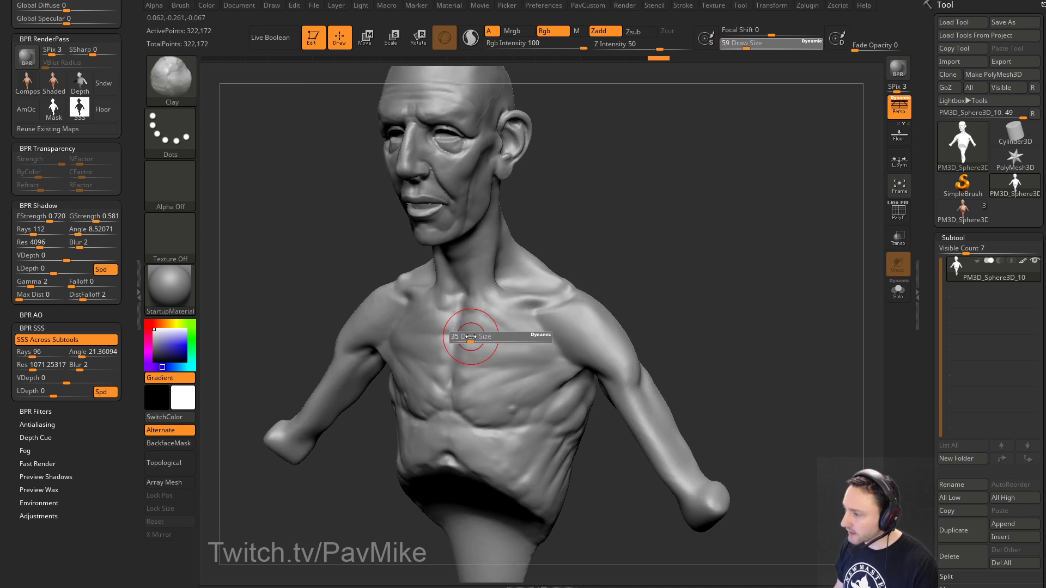
Step: Reduce the Clay brush's draw size to 18 and make short strokes across the upper chest
{"action": "key", "text": "s"}
{"action": "left_click", "coordinate": [496, 353]}
{"action": "mouse_move", "coordinate": [471, 344]}
{"action": "left_mouse_down"}
{"action": "mouse_move", "coordinate": [502, 344]}
{"action": "mouse_move", "coordinate": [484, 332]}
{"action": "left_mouse_up"}
{"action": "mouse_move", "coordinate": [471, 324]}
{"action": "left_mouse_down"}
{"action": "mouse_move", "coordinate": [517, 336]}
{"action": "mouse_move", "coordinate": [491, 327]}
{"action": "left_mouse_up"}
{"action": "left_click_drag", "start_coordinate": [469, 360], "coordinate": [554, 359]}
Step: Try a dynamic subdivision preview on the body and turn Dynamic back off
{"action": "left_click_drag", "start_coordinate": [931, 311], "coordinate": [924, 176]}
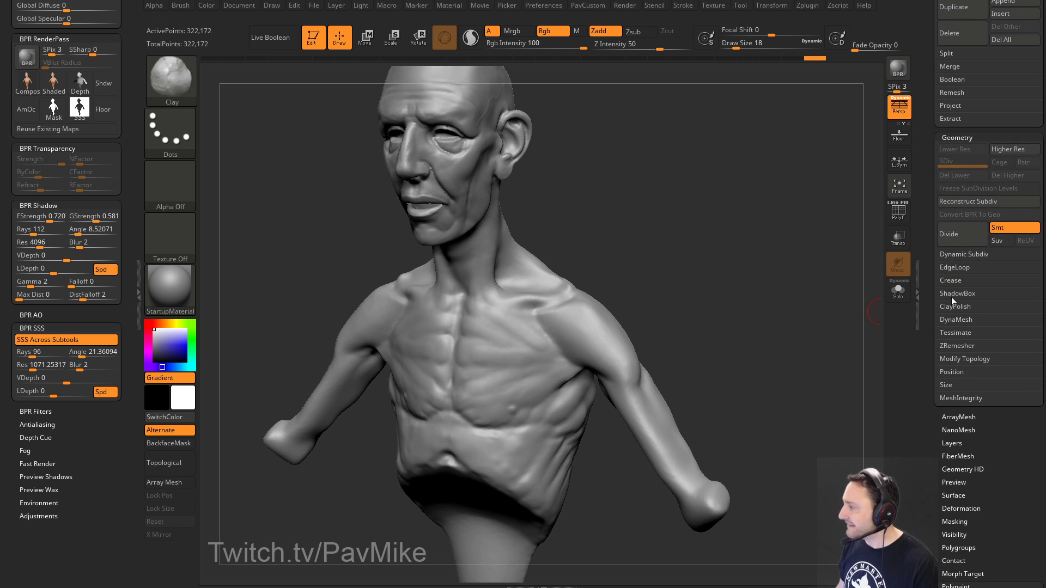
{"action": "key", "text": "d"}
{"action": "left_click", "coordinate": [552, 196]}
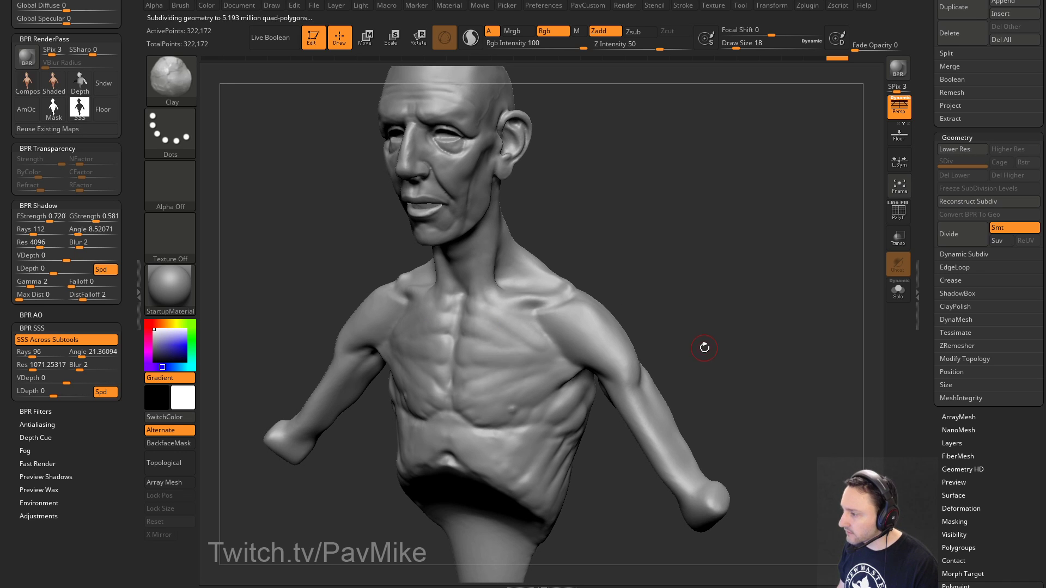
{"action": "mouse_move", "coordinate": [712, 341]}
{"action": "left_mouse_down"}
{"action": "mouse_move", "coordinate": [740, 296]}
{"action": "mouse_move", "coordinate": [694, 334]}
{"action": "mouse_move", "coordinate": [670, 416]}
{"action": "left_mouse_up"}
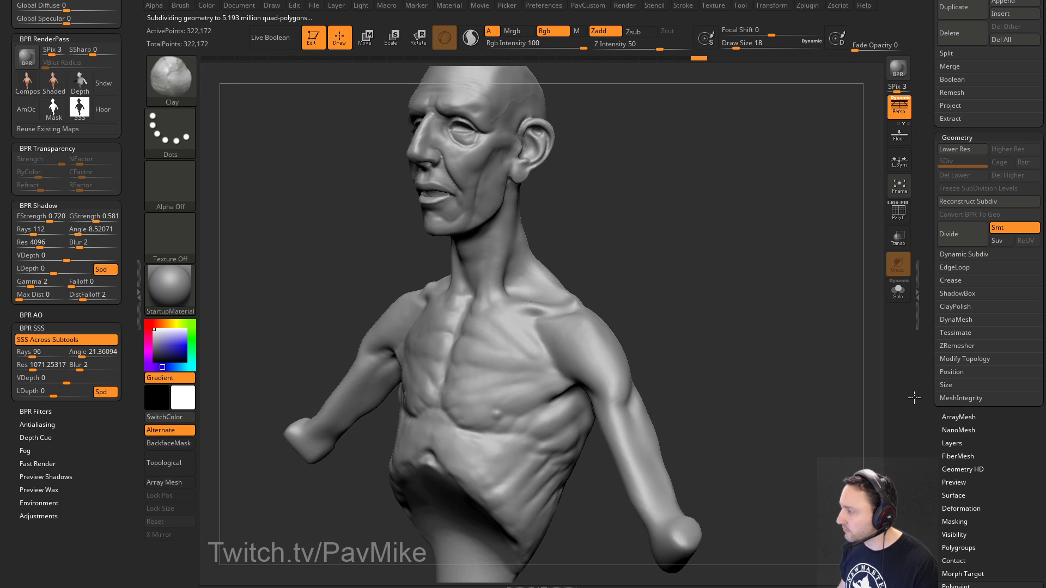
{"action": "left_click", "coordinate": [958, 255]}
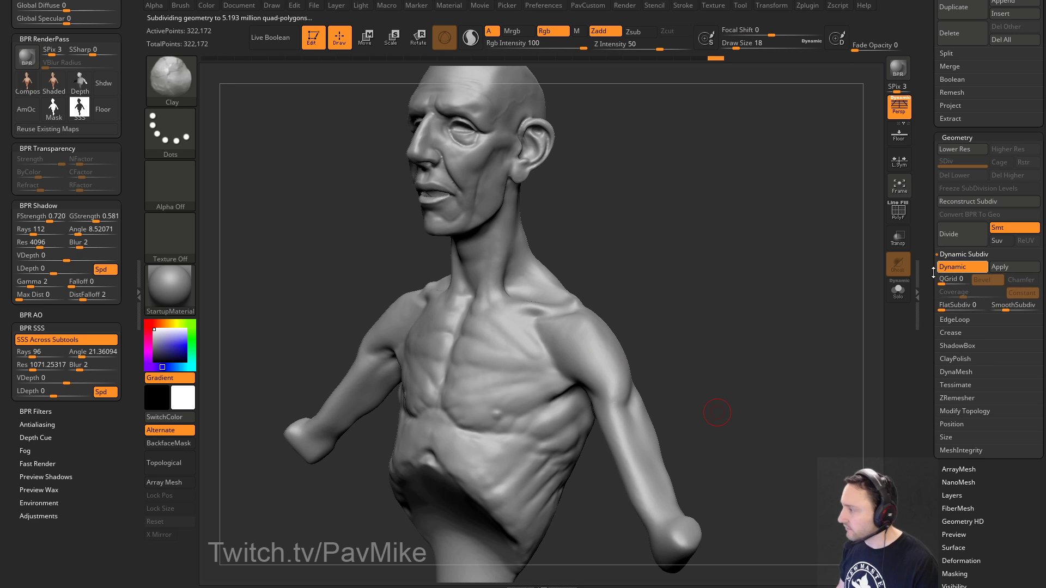
{"action": "left_click", "coordinate": [934, 268]}
Step: Set the draw size to 31 and divide the body's geometry up to subdivision level 3
{"action": "mouse_move", "coordinate": [726, 245]}
{"action": "left_mouse_down"}
{"action": "mouse_move", "coordinate": [707, 264]}
{"action": "mouse_move", "coordinate": [736, 292]}
{"action": "mouse_move", "coordinate": [700, 302]}
{"action": "left_mouse_up"}
{"action": "key", "text": "s"}
{"action": "left_click_drag", "start_coordinate": [542, 344], "coordinate": [504, 349]}
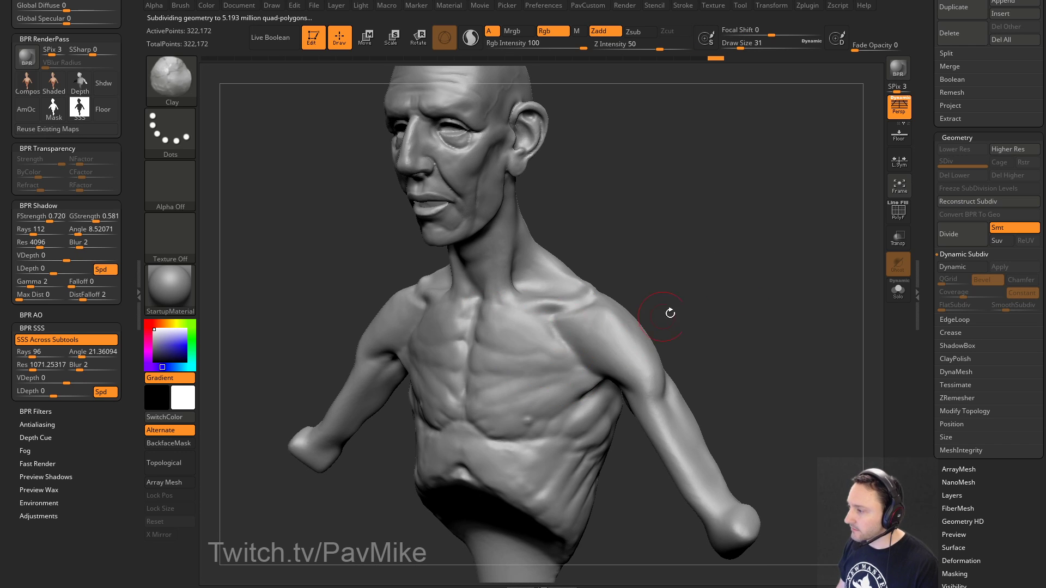
{"action": "mouse_move", "coordinate": [670, 312]}
{"action": "left_mouse_down"}
{"action": "mouse_move", "coordinate": [681, 288]}
{"action": "mouse_move", "coordinate": [663, 250]}
{"action": "mouse_move", "coordinate": [671, 241]}
{"action": "left_mouse_up"}
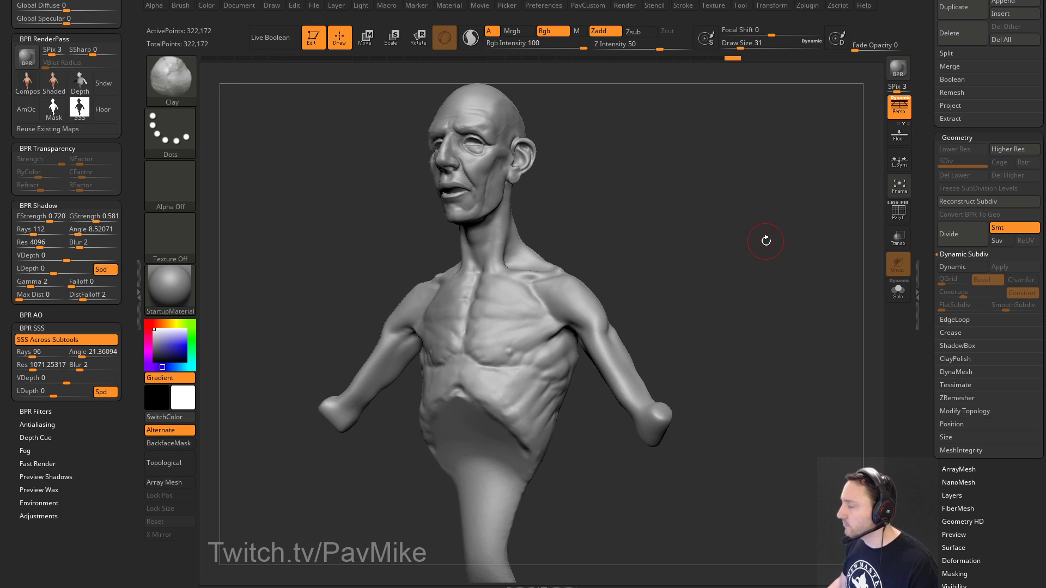
{"action": "key", "text": "ctrl+d"}
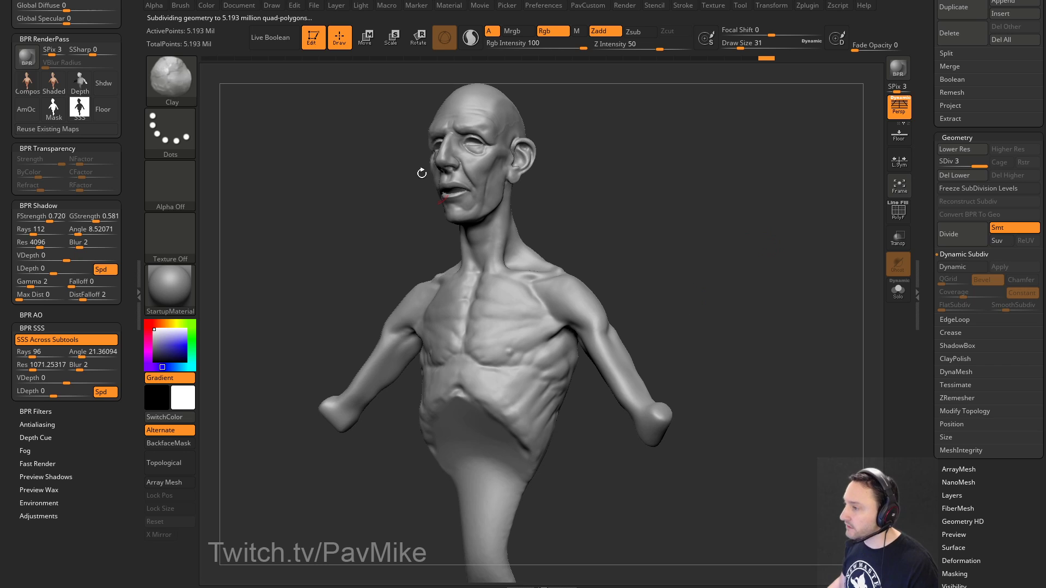
Step: Set the draw size to 22 and apply Freeze SubDivision Levels to the body
{"action": "left_click_drag", "start_coordinate": [924, 187], "coordinate": [935, 422]}
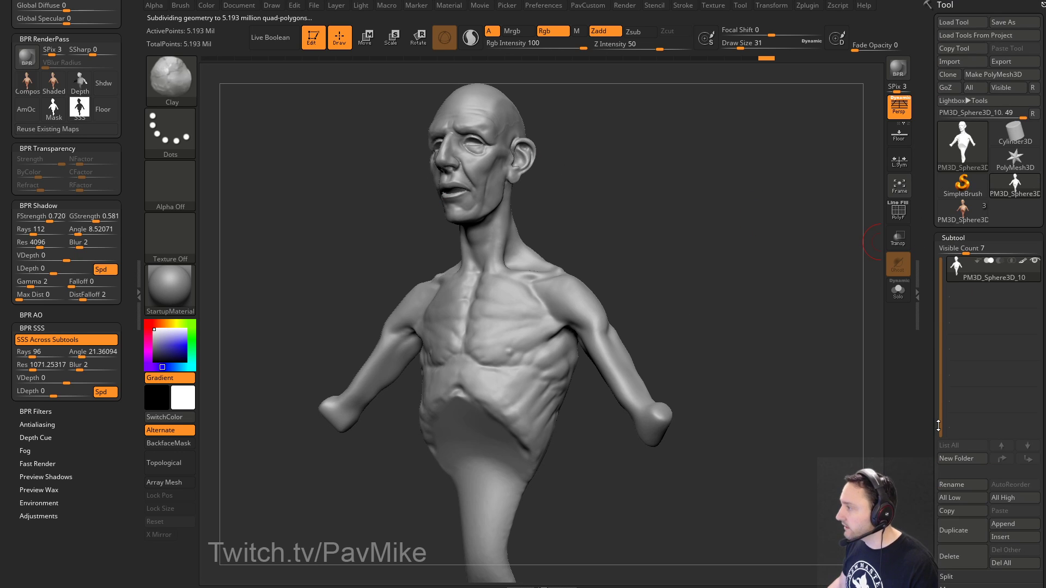
{"action": "left_click_drag", "start_coordinate": [720, 242], "coordinate": [726, 259]}
{"action": "key", "text": "s"}
{"action": "left_click_drag", "start_coordinate": [727, 260], "coordinate": [721, 256]}
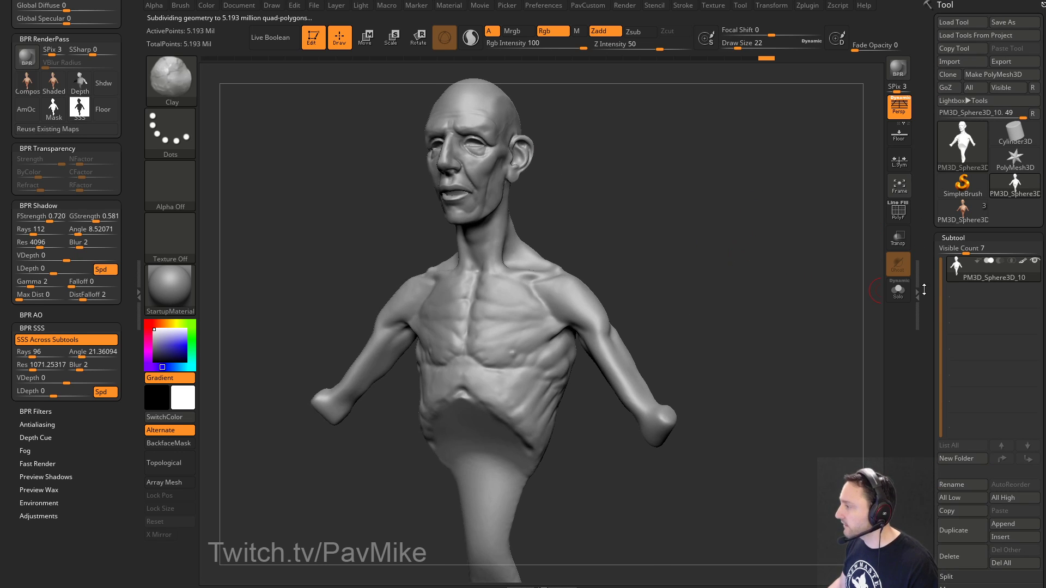
{"action": "left_click_drag", "start_coordinate": [924, 289], "coordinate": [923, 173]}
{"action": "left_click_drag", "start_coordinate": [817, 264], "coordinate": [860, 294]}
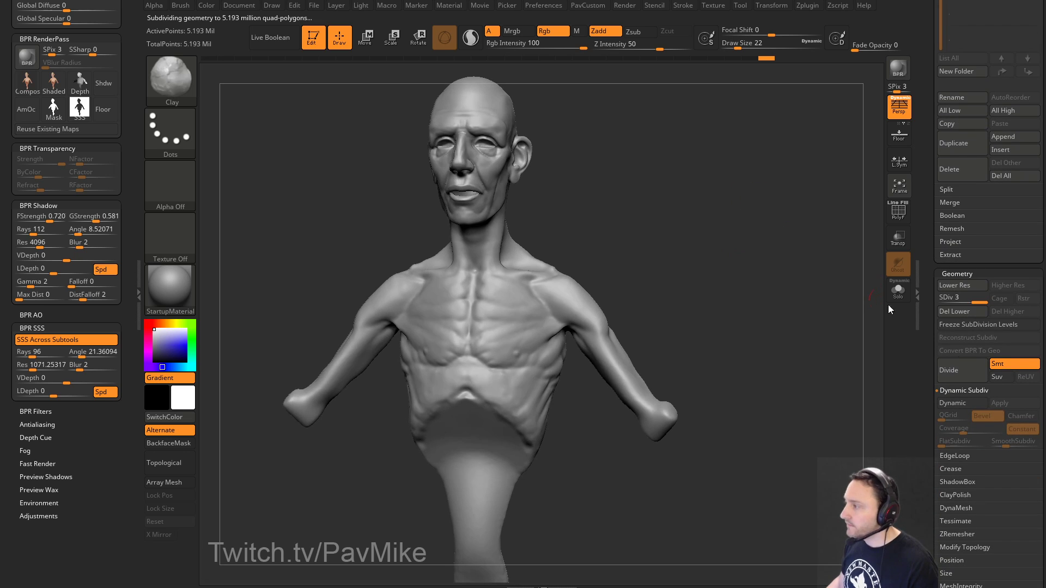
{"action": "left_click", "coordinate": [973, 323]}
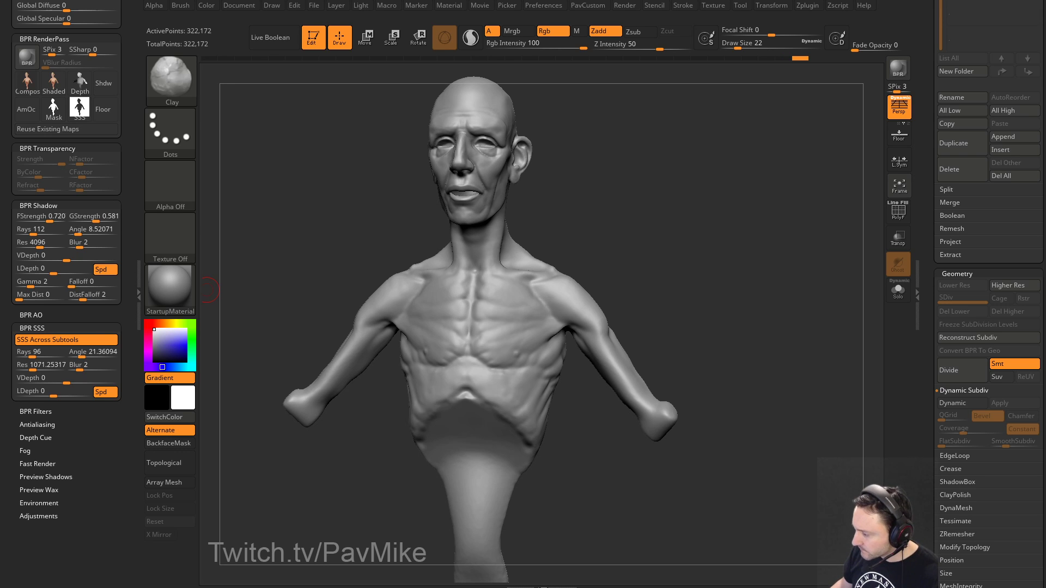
Step: Switch to the web browser, open the artist's ArtStation blog and skim its posts on college and concept pipelines
{"action": "left_click_drag", "start_coordinate": [436, 587], "coordinate": [463, 16]}
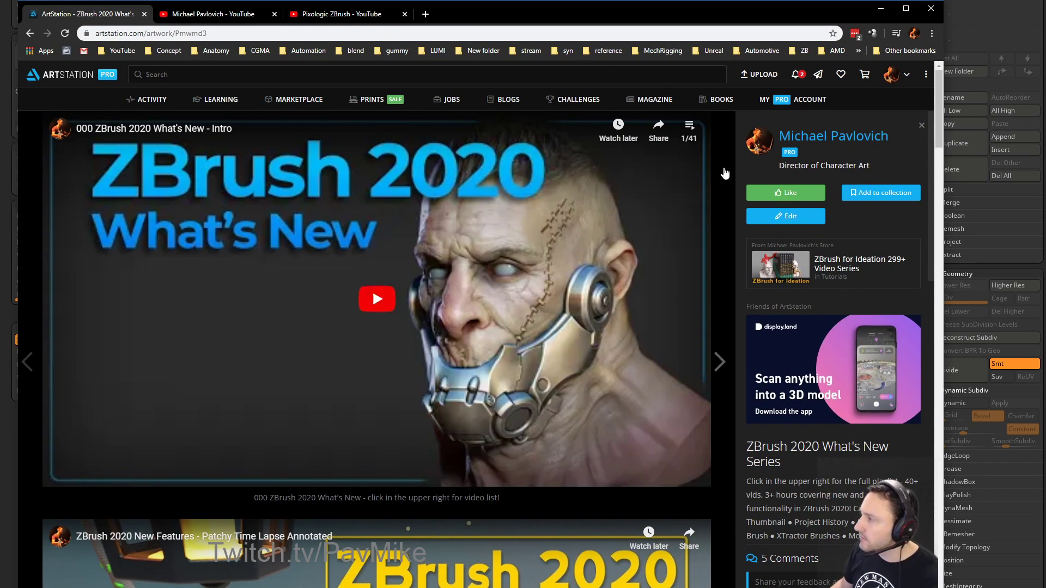
{"action": "left_click", "coordinate": [812, 140]}
{"action": "left_click", "coordinate": [353, 166]}
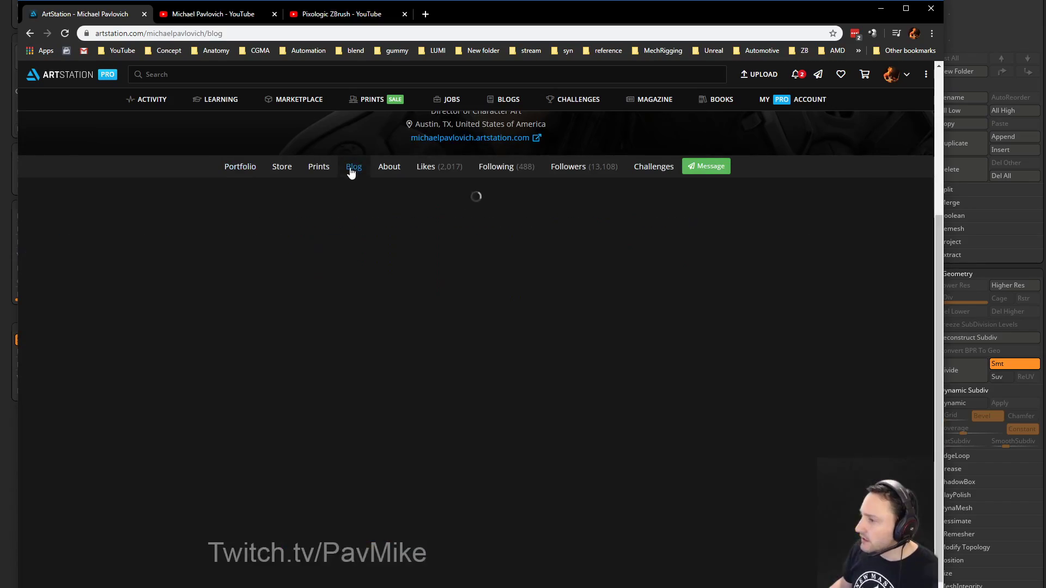
{"action": "scroll", "coordinate": [395, 309], "scroll_direction": "down", "scroll_amount": 3}
{"action": "scroll", "coordinate": [396, 309], "scroll_direction": "down", "scroll_amount": 20}
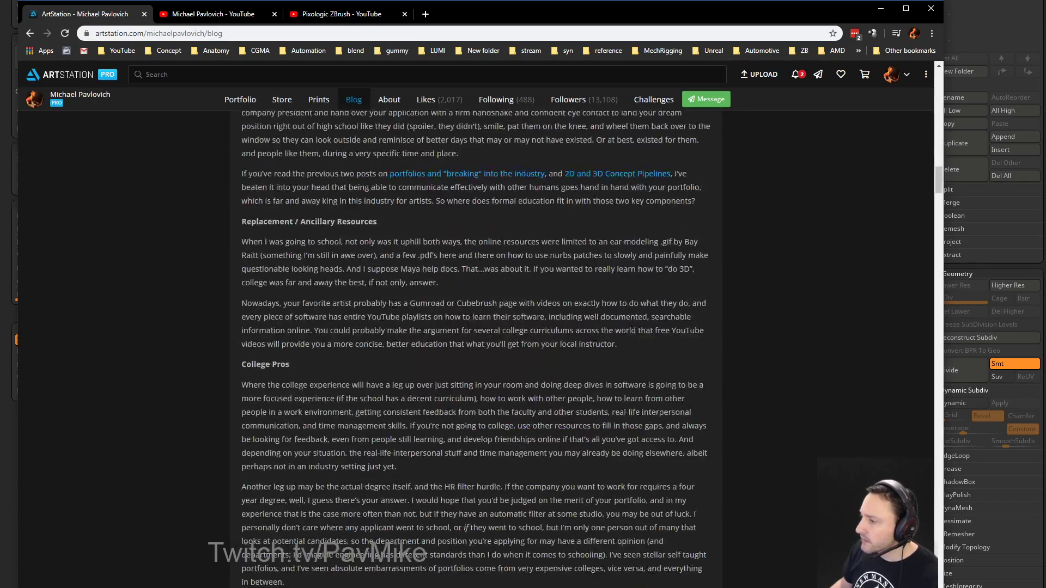
{"action": "scroll", "coordinate": [397, 319], "scroll_direction": "down", "scroll_amount": 20}
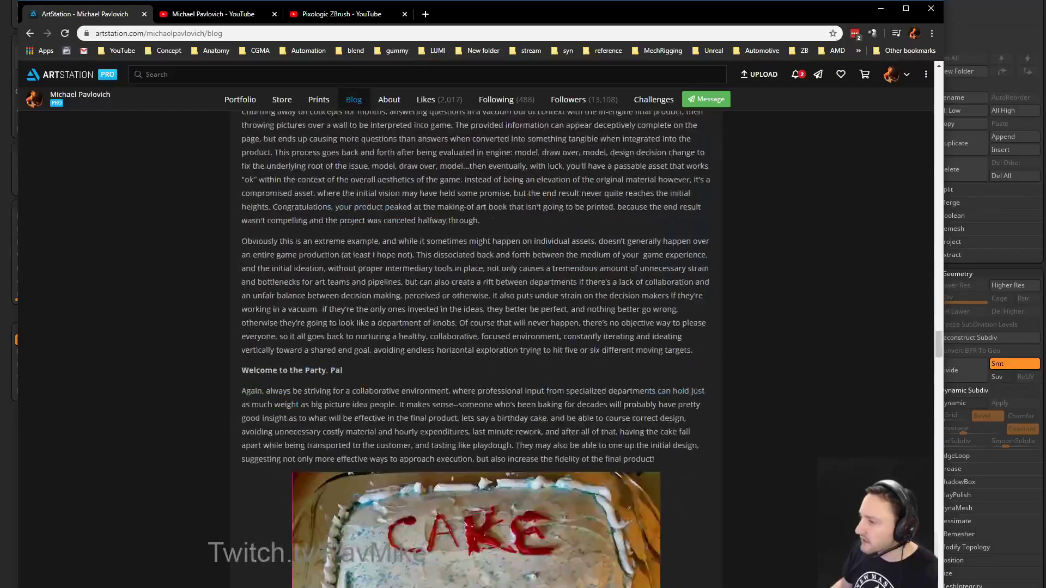
{"action": "scroll", "coordinate": [406, 315], "scroll_direction": "down", "scroll_amount": 20}
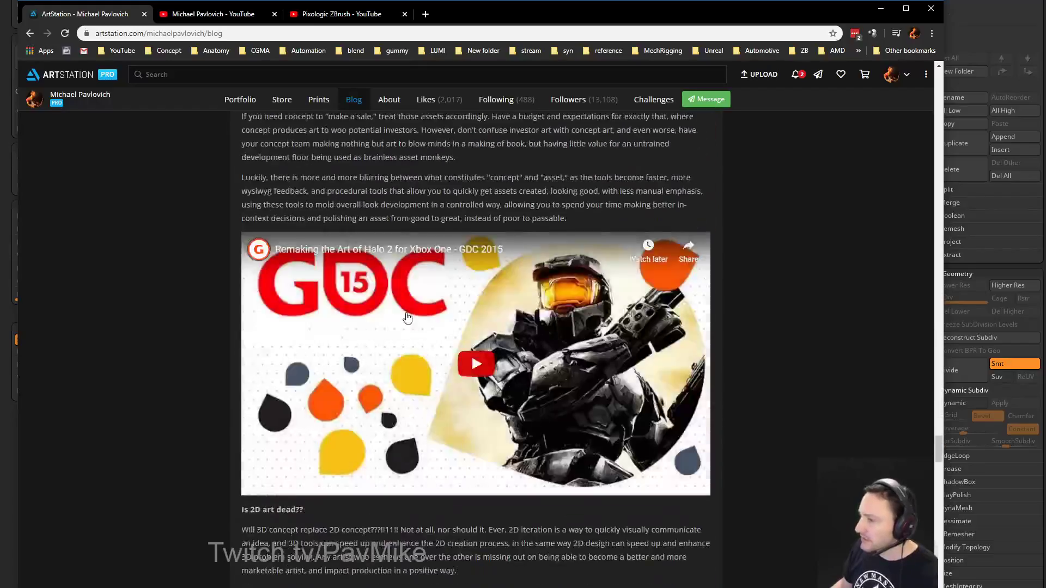
{"action": "left_click_drag", "start_coordinate": [940, 471], "coordinate": [947, 83]}
{"action": "left_click", "coordinate": [360, 33]}
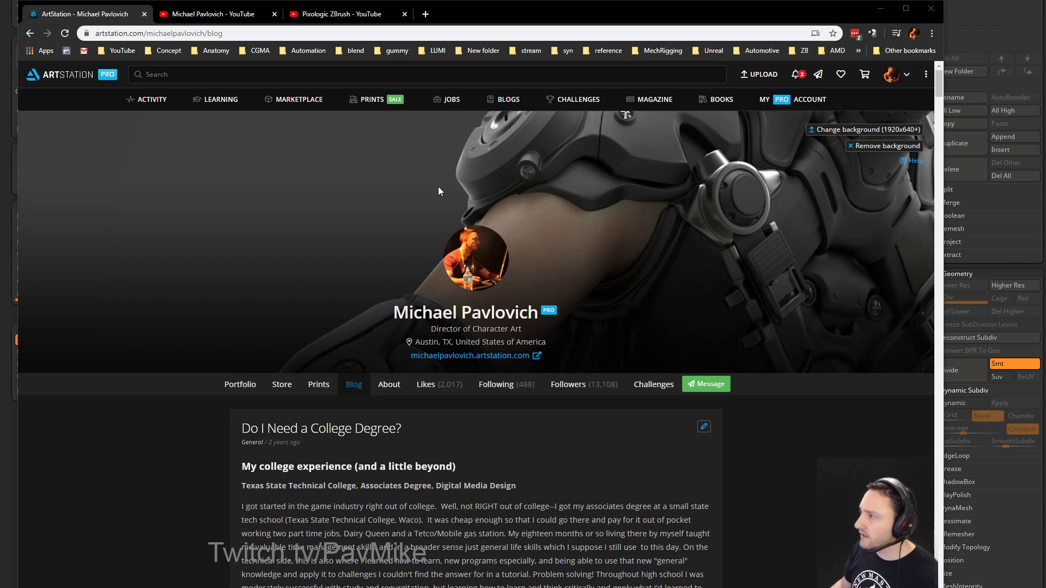
Step: Switch back to ZBrush and open the body's MeshIntegrity options
{"action": "left_click_drag", "start_coordinate": [461, 12], "coordinate": [474, 587]}
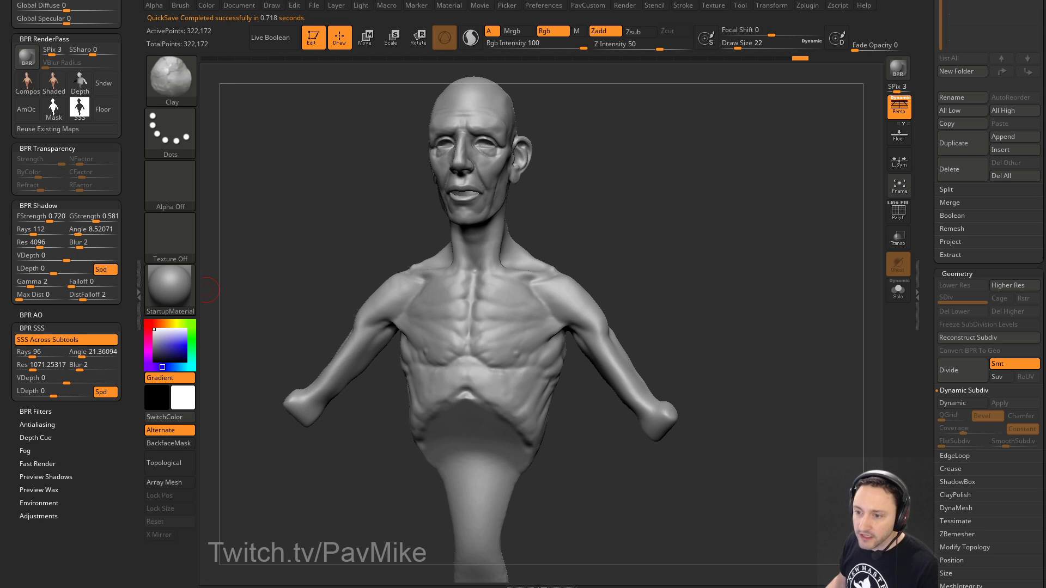
{"action": "scroll", "coordinate": [958, 230], "scroll_direction": "down", "scroll_amount": 6}
{"action": "key", "text": "shift"}
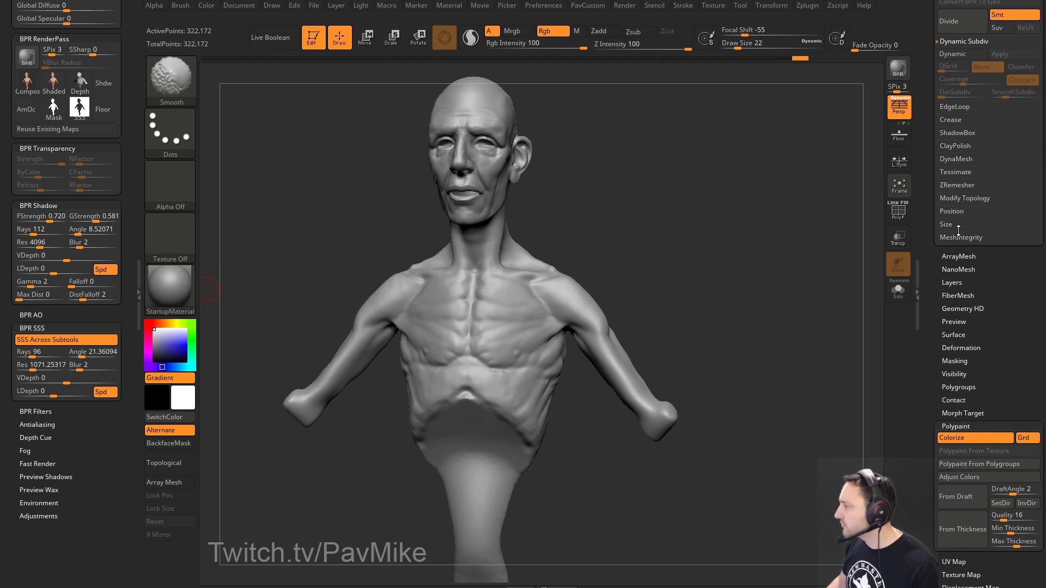
{"action": "left_click", "coordinate": [960, 238]}
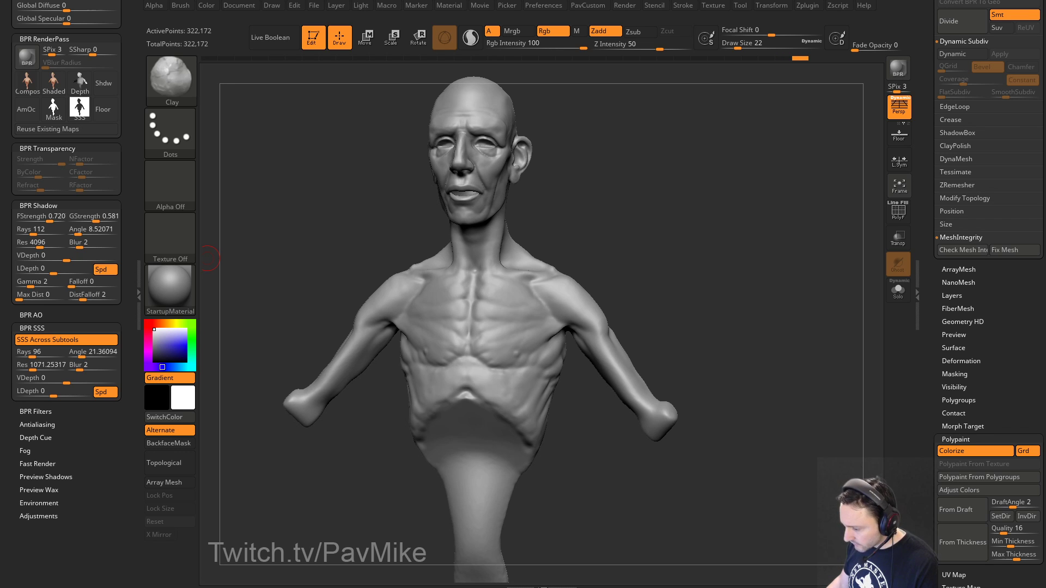
Step: Switch to the web browser, skim the YouTube video Zbrush Booleans Photogrammetry, and return to ZBrush
{"action": "left_click_drag", "start_coordinate": [545, 587], "coordinate": [480, 0]}
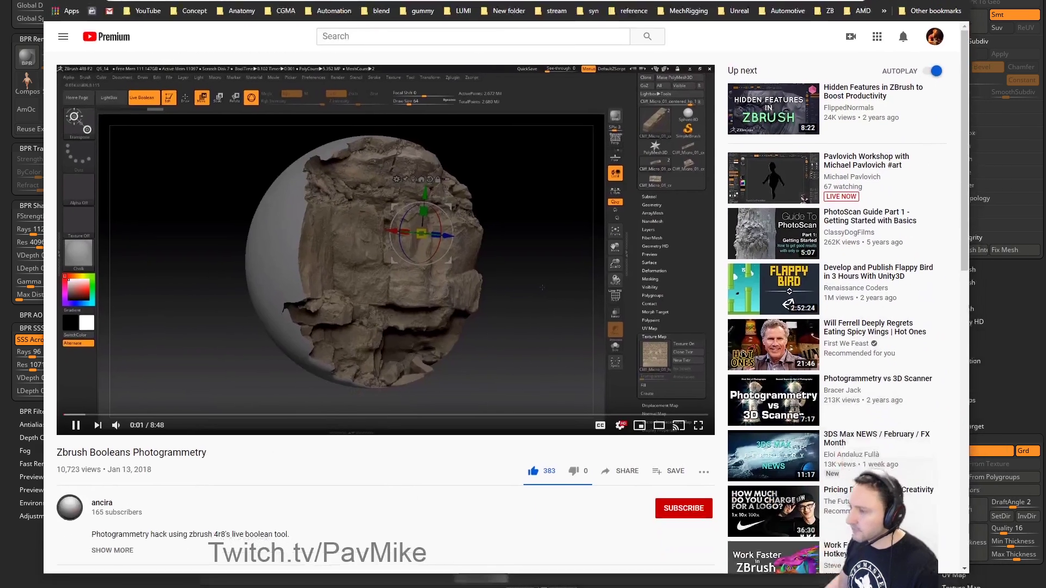
{"action": "left_click", "coordinate": [76, 424]}
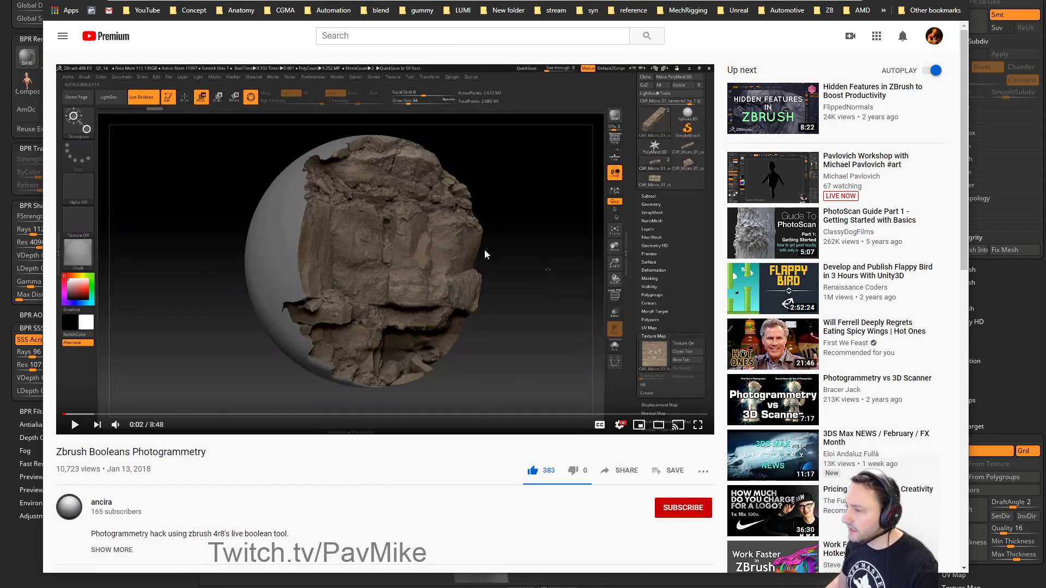
{"action": "left_click", "coordinate": [268, 415]}
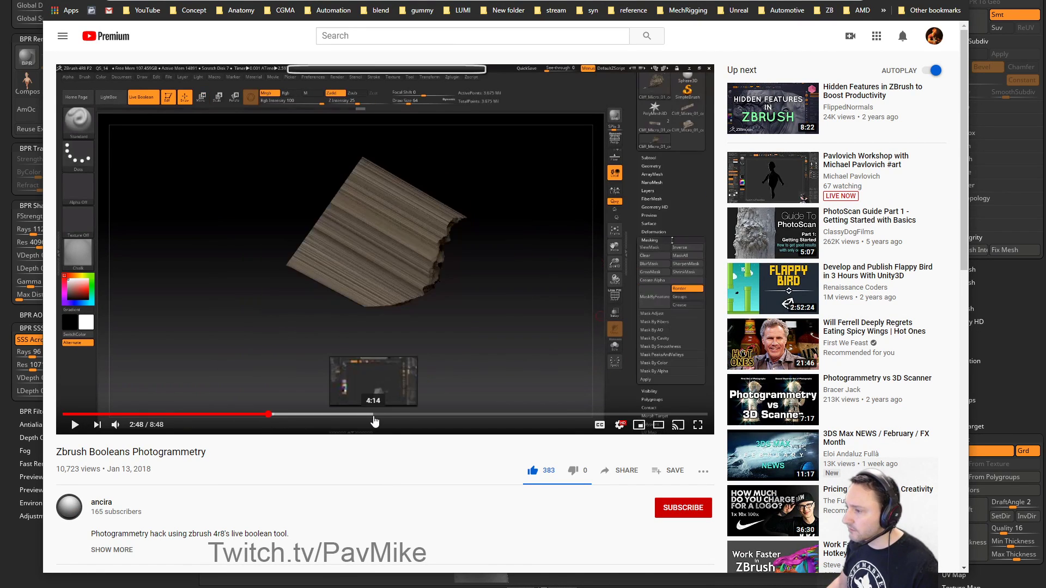
{"action": "left_click", "coordinate": [374, 416]}
{"action": "left_click", "coordinate": [448, 416]}
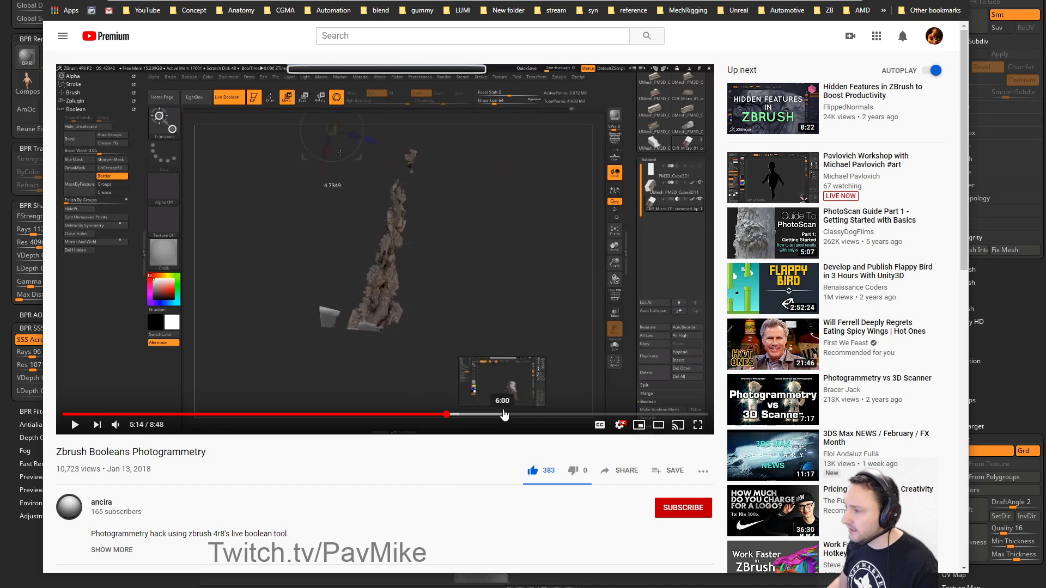
{"action": "left_click", "coordinate": [504, 414]}
{"action": "left_click", "coordinate": [581, 416]}
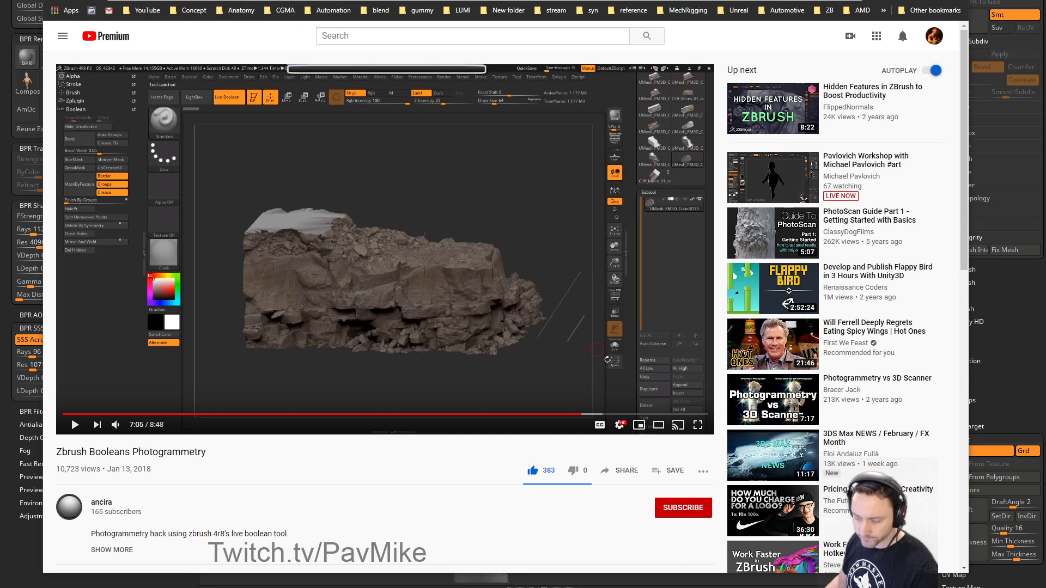
{"action": "key", "text": "alt+Tab"}
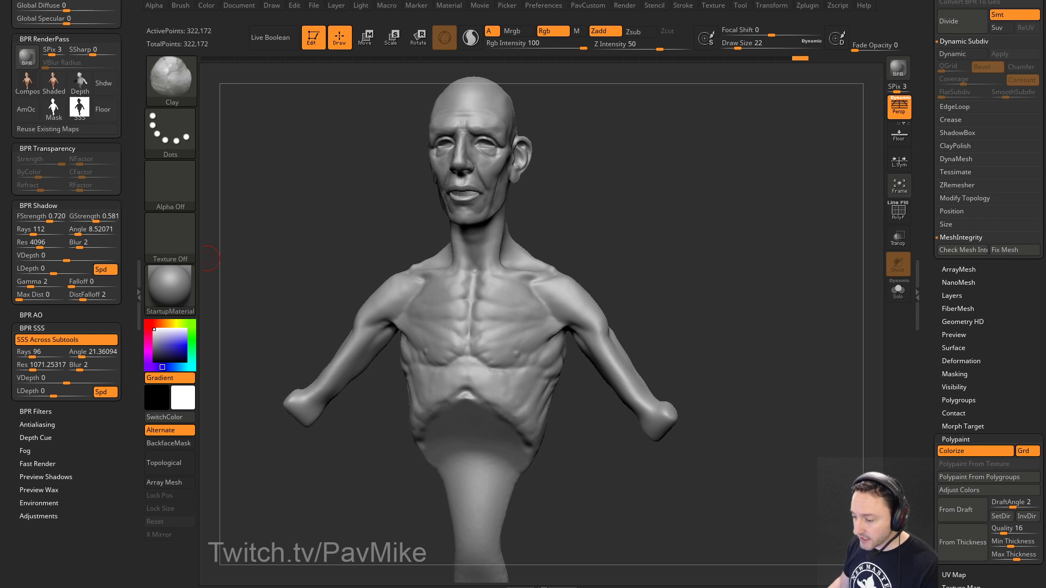
Step: Switch to the browser, open MPC's The Lion King talk on Pixologic's YouTube channel, and pause at the rock-sculpting demo at 1:07:12
{"action": "key", "text": "alt+Tab"}
{"action": "scroll", "coordinate": [396, 228], "scroll_direction": "down", "scroll_amount": 20}
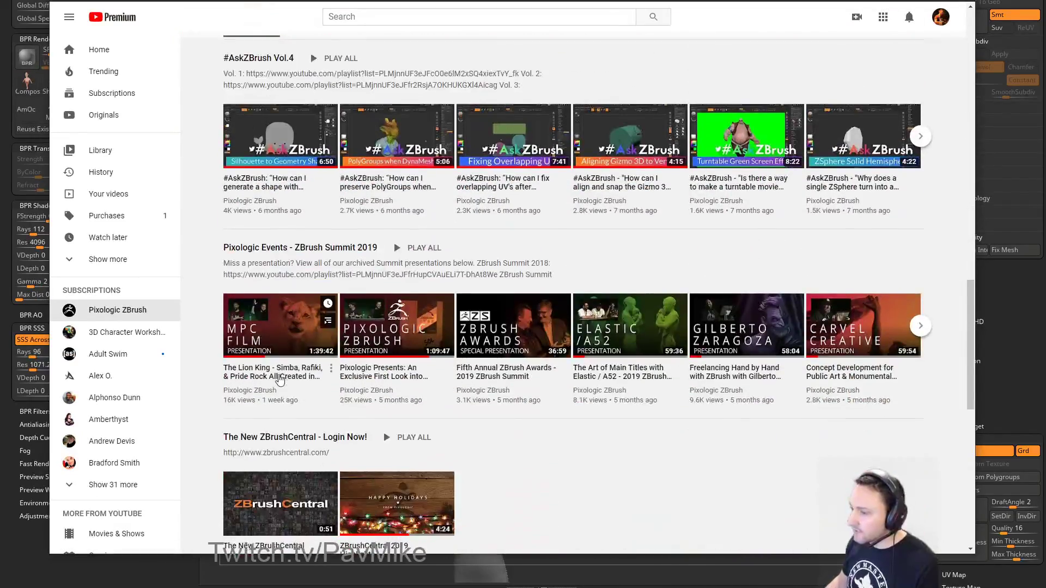
{"action": "left_click", "coordinate": [281, 376]}
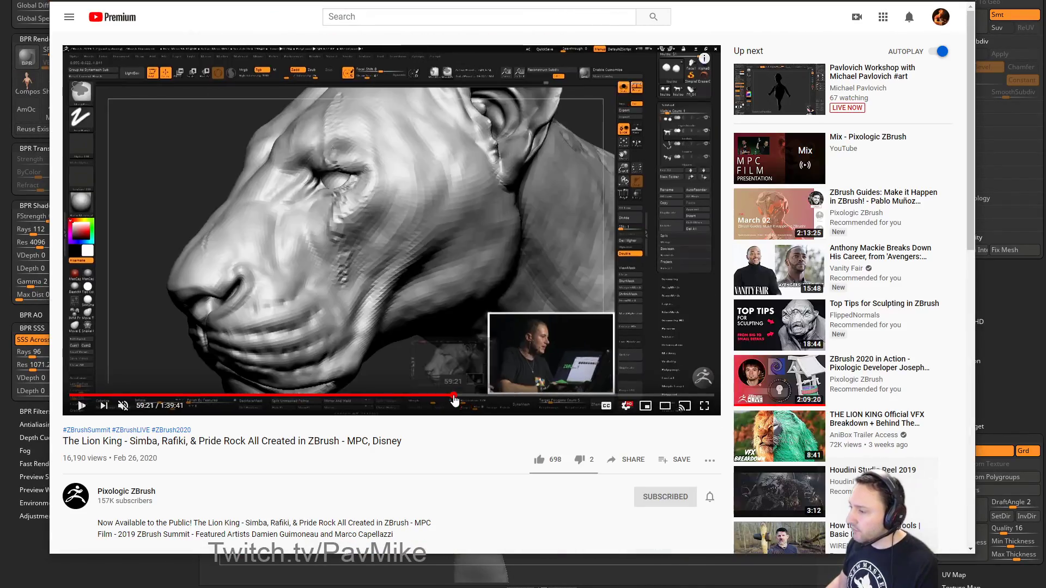
{"action": "left_click", "coordinate": [480, 396]}
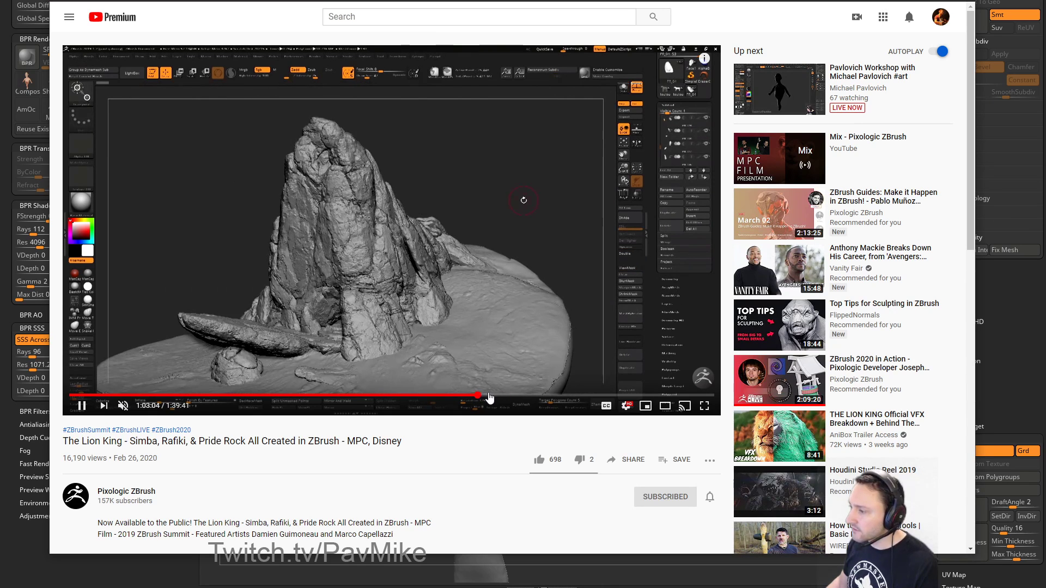
{"action": "left_click", "coordinate": [473, 396]}
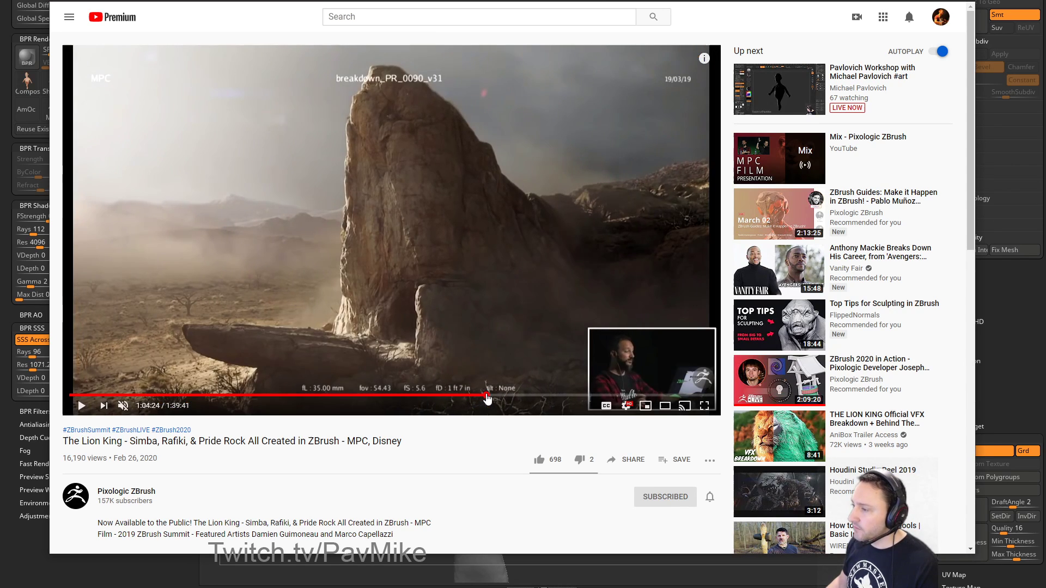
{"action": "left_click", "coordinate": [498, 396]}
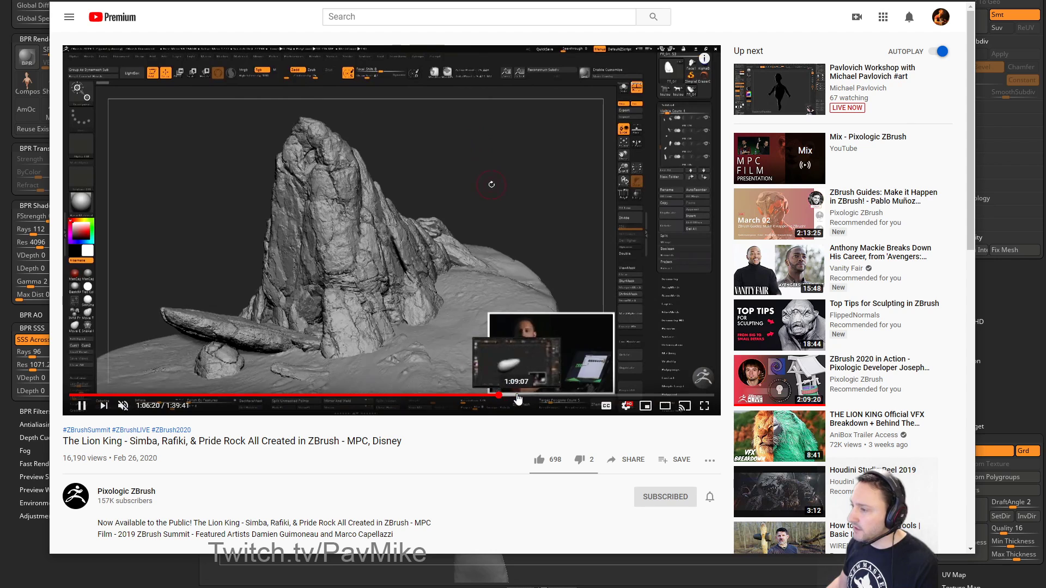
{"action": "left_click", "coordinate": [517, 396]}
{"action": "left_click", "coordinate": [542, 396]}
{"action": "left_click", "coordinate": [567, 396]}
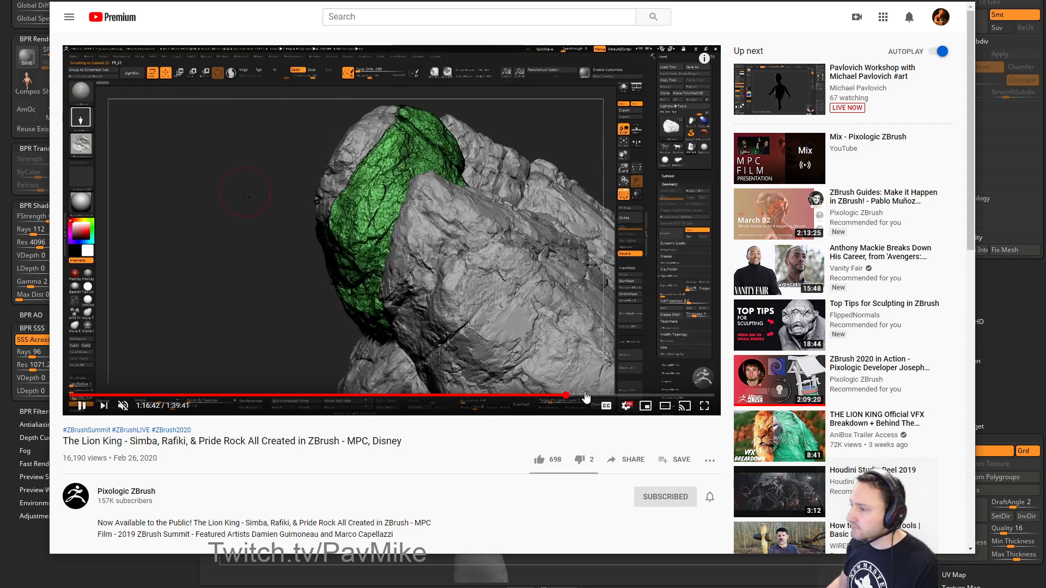
{"action": "left_click", "coordinate": [642, 396]}
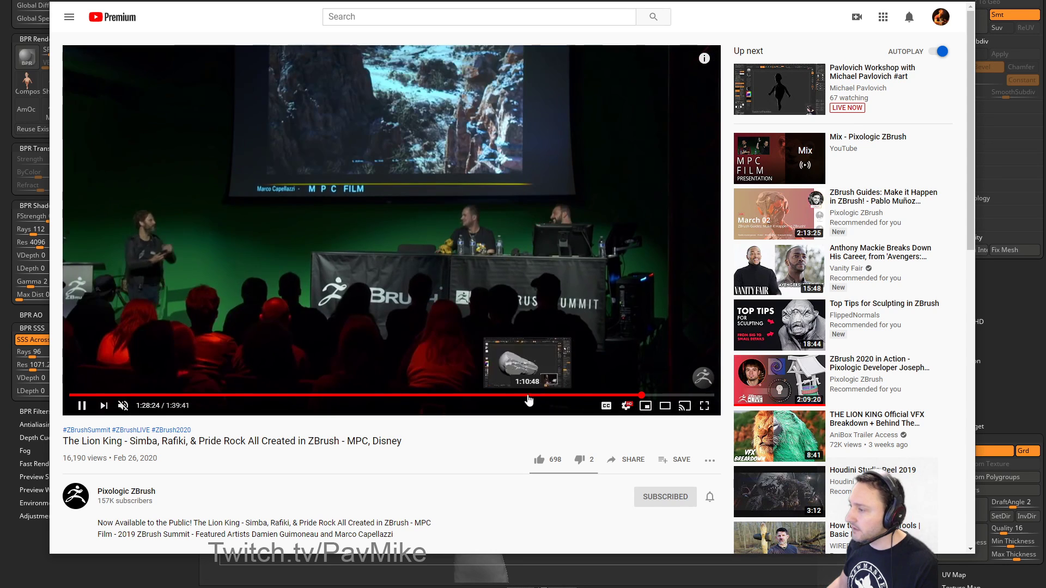
{"action": "left_click", "coordinate": [504, 396]}
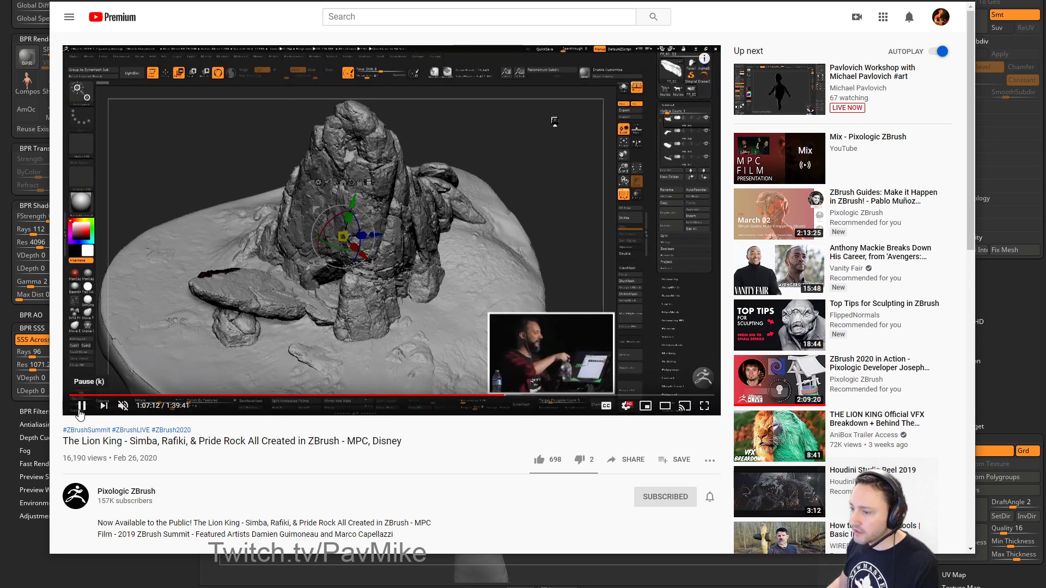
{"action": "left_click", "coordinate": [81, 406]}
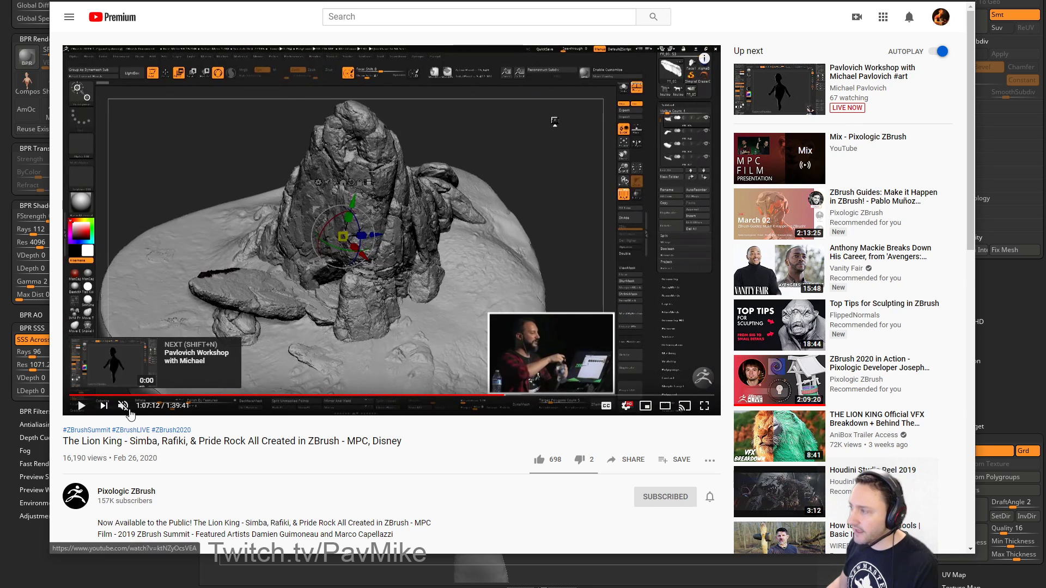
Step: Copy the talk's share link starting at 1:07:12 and switch back to ZBrush
{"action": "left_click", "coordinate": [629, 462]}
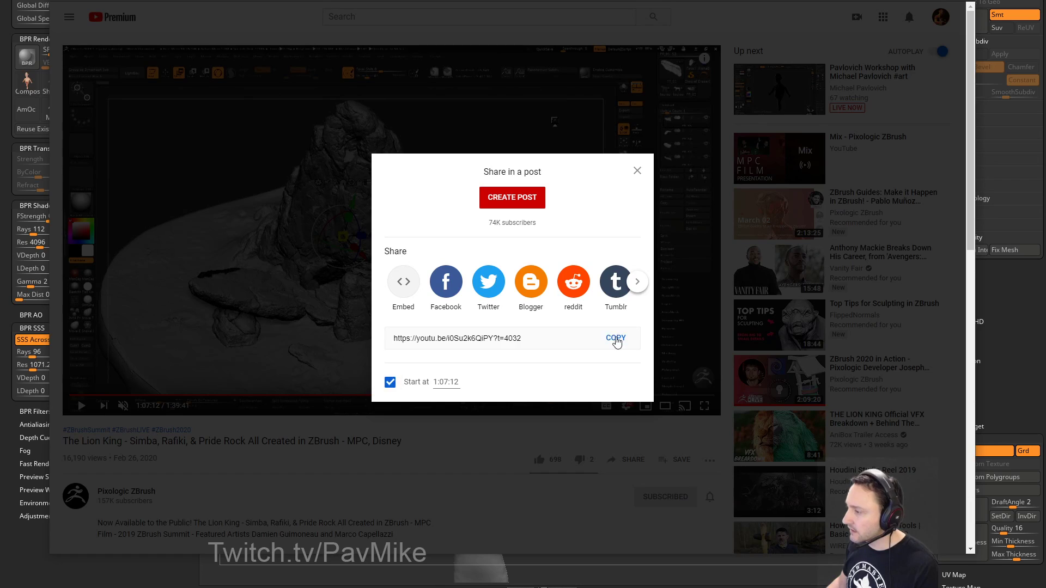
{"action": "left_click", "coordinate": [616, 338]}
{"action": "left_click", "coordinate": [636, 171]}
{"action": "key", "text": "F11"}
{"action": "key", "text": "alt+Tab"}
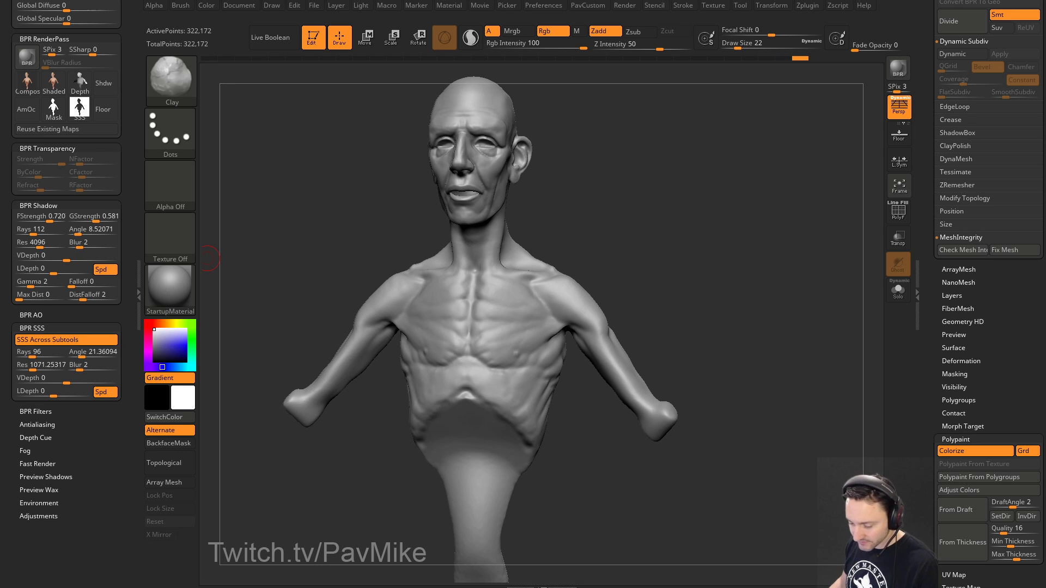
Step: Switch to the painted bust tool with teeth and eyeball subtools and apply the SkinShade4 material
{"action": "left_click_drag", "start_coordinate": [744, 218], "coordinate": [642, 223]}
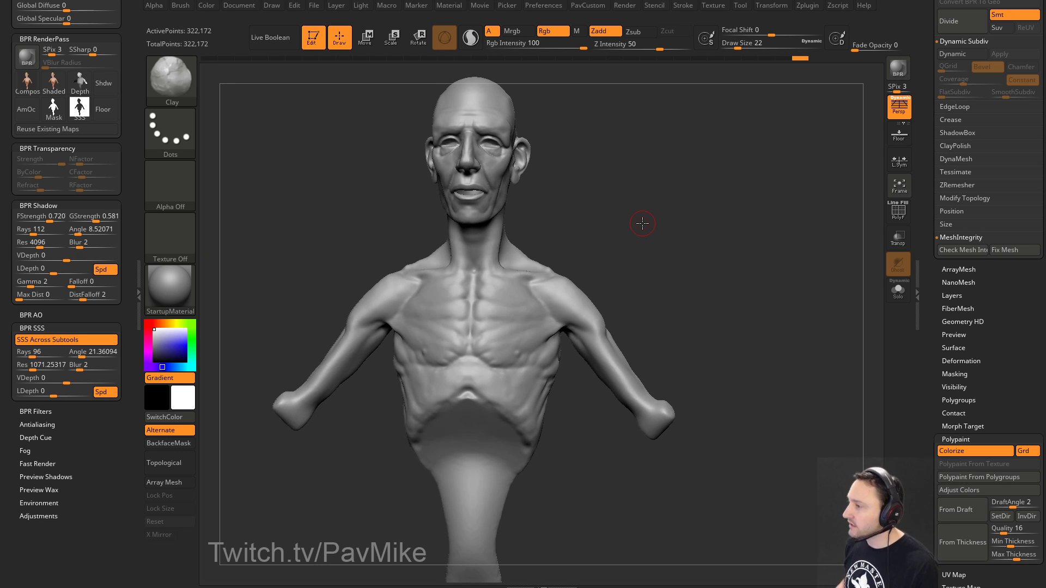
{"action": "left_click_drag", "start_coordinate": [937, 127], "coordinate": [923, 362]}
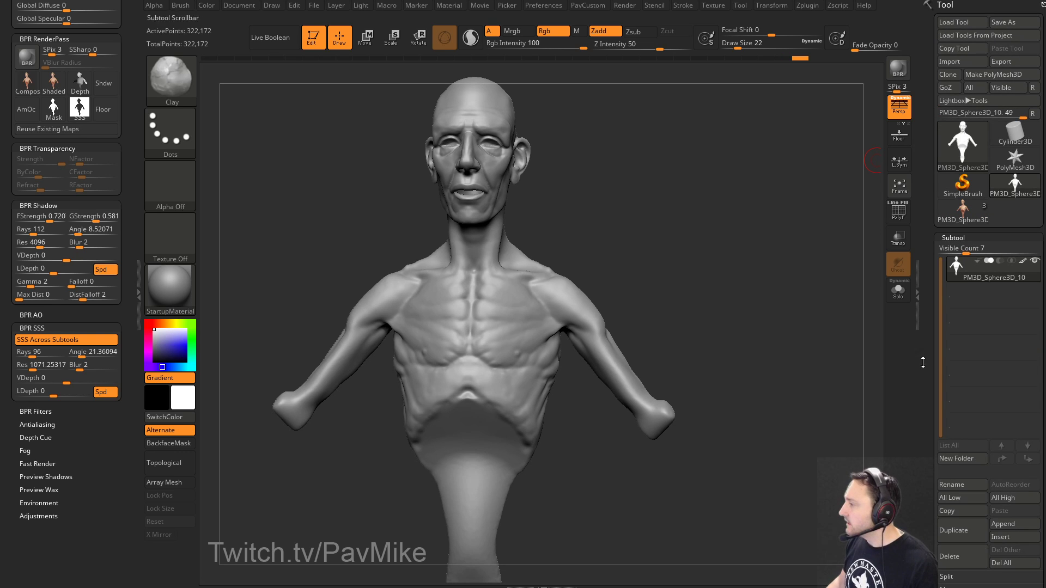
{"action": "left_click_drag", "start_coordinate": [824, 195], "coordinate": [827, 206]}
{"action": "left_click", "coordinate": [963, 211]}
{"action": "mouse_move", "coordinate": [723, 218]}
{"action": "left_mouse_down", "text": "alt"}
{"action": "mouse_move", "coordinate": [724, 164]}
{"action": "mouse_move", "coordinate": [739, 175]}
{"action": "left_mouse_up", "text": "alt"}
{"action": "left_click", "coordinate": [170, 286]}
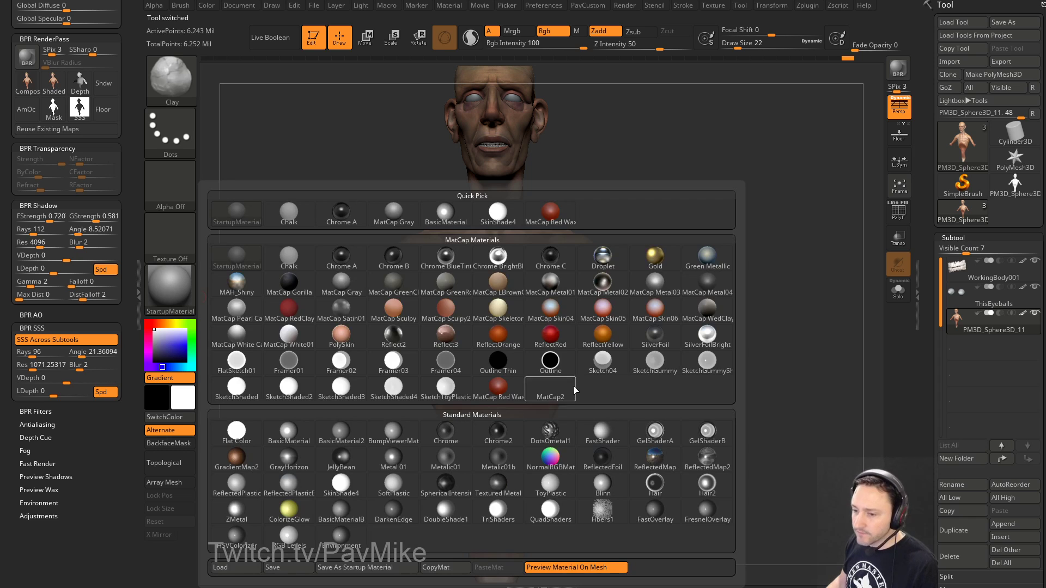
{"action": "mouse_move", "coordinate": [369, 484]}
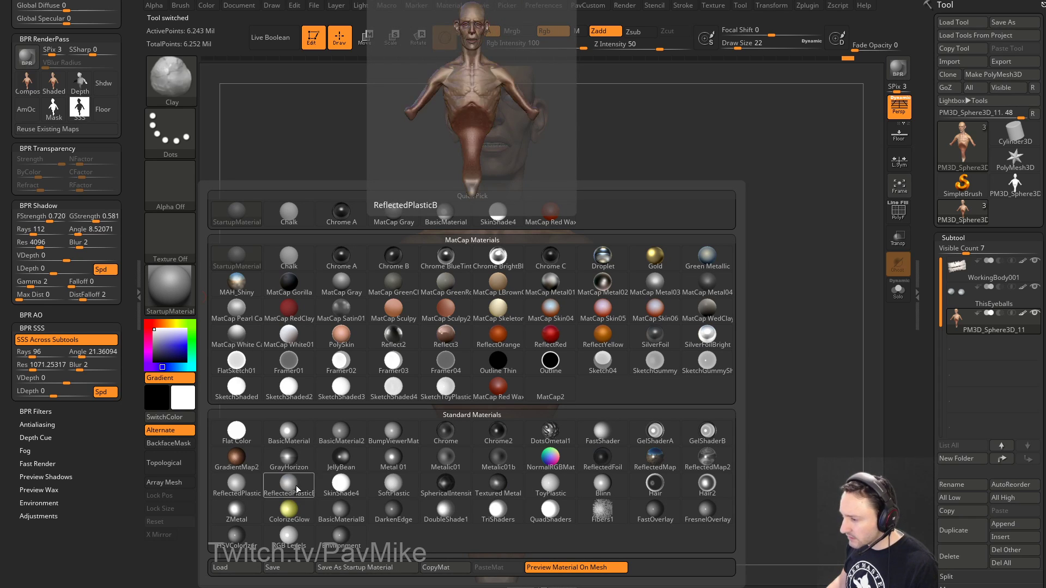
{"action": "left_click", "coordinate": [341, 487]}
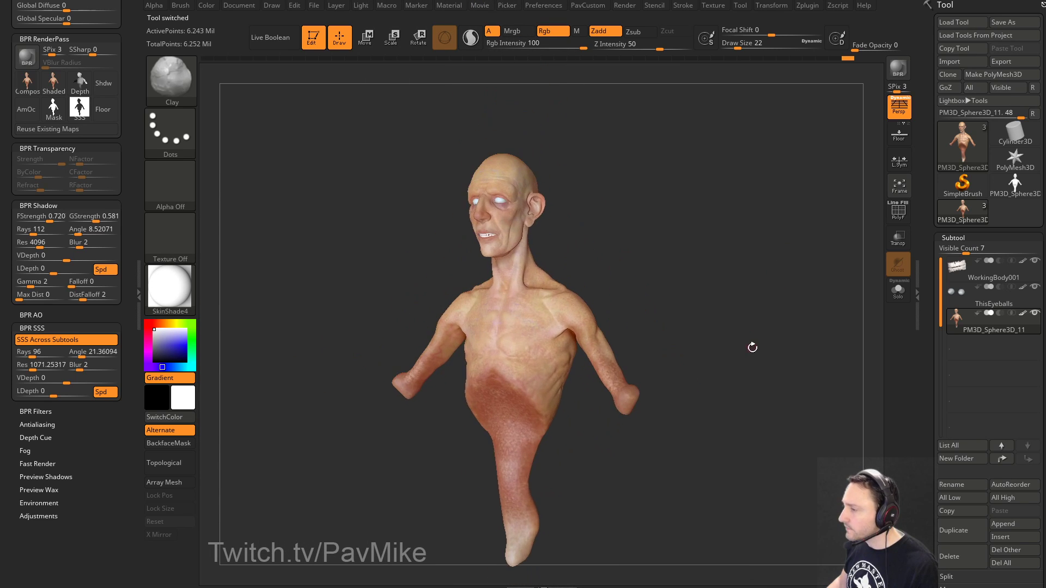
Step: Turn off polypaint on all of the bust's subtools and apply StartupMaterial
{"action": "mouse_move", "coordinate": [774, 342]}
{"action": "left_mouse_down"}
{"action": "mouse_move", "coordinate": [752, 332]}
{"action": "mouse_move", "coordinate": [811, 326]}
{"action": "left_mouse_up"}
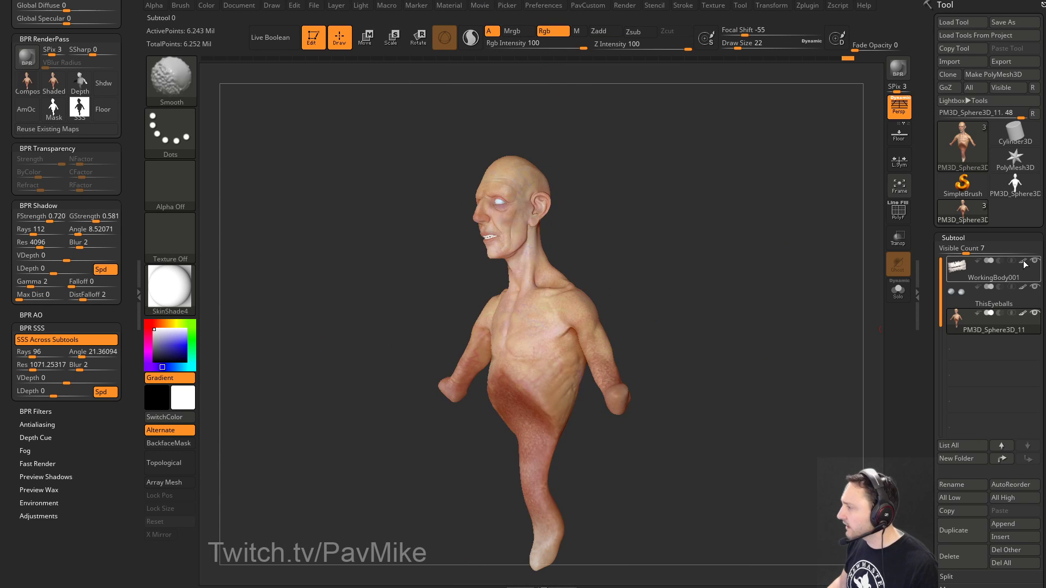
{"action": "left_click", "coordinate": [1022, 261], "text": "shift"}
{"action": "mouse_move", "coordinate": [755, 245]}
{"action": "left_mouse_down", "text": "alt"}
{"action": "mouse_move", "coordinate": [746, 291]}
{"action": "mouse_move", "coordinate": [777, 293]}
{"action": "left_mouse_up", "text": "alt"}
{"action": "left_click", "coordinate": [170, 286]}
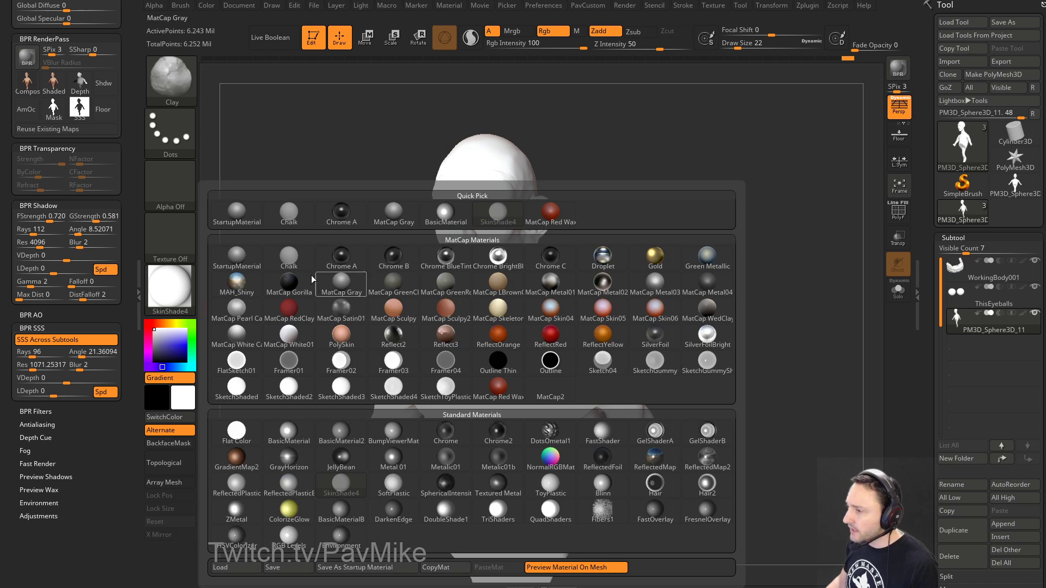
{"action": "left_click", "coordinate": [236, 256]}
{"action": "mouse_move", "coordinate": [719, 252]}
{"action": "left_mouse_down"}
{"action": "mouse_move", "coordinate": [741, 264]}
{"action": "mouse_move", "coordinate": [740, 232]}
{"action": "mouse_move", "coordinate": [787, 232]}
{"action": "mouse_move", "coordinate": [777, 231]}
{"action": "mouse_move", "coordinate": [787, 221]}
{"action": "mouse_move", "coordinate": [762, 231]}
{"action": "left_mouse_up"}
Step: Carve the first wrinkles under the eyes with the DamStandard brush at draw size 8
{"action": "key", "text": "b"}
{"action": "key", "text": "d"}
{"action": "key", "text": "s"}
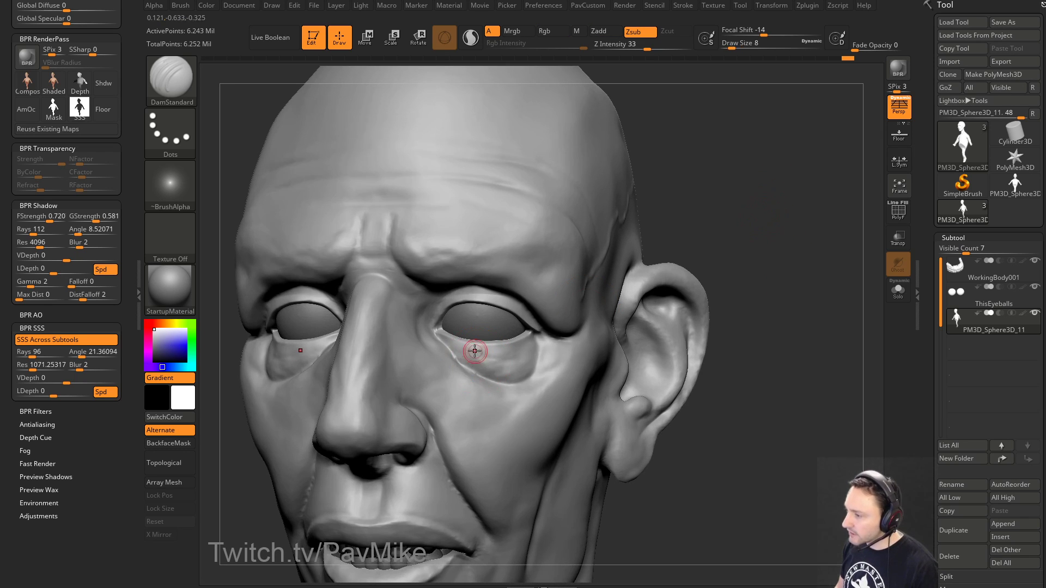
{"action": "left_click_drag", "start_coordinate": [447, 340], "coordinate": [486, 356]}
{"action": "mouse_move", "coordinate": [708, 250]}
{"action": "left_mouse_down", "text": "alt"}
{"action": "mouse_move", "coordinate": [754, 224]}
{"action": "mouse_move", "coordinate": [745, 212]}
{"action": "mouse_move", "coordinate": [499, 328]}
{"action": "mouse_move", "coordinate": [539, 341]}
{"action": "left_mouse_up", "text": "alt"}
Step: Reduce the draw size to 7 and carve more fine wrinkles into the bags under the eyes
{"action": "key", "text": "space"}
{"action": "key", "text": "s"}
{"action": "mouse_move", "coordinate": [545, 334]}
{"action": "left_mouse_down"}
{"action": "mouse_move", "coordinate": [495, 343]}
{"action": "mouse_move", "coordinate": [559, 333]}
{"action": "mouse_move", "coordinate": [471, 325]}
{"action": "left_mouse_up"}
{"action": "right_click_drag", "start_coordinate": [523, 349], "coordinate": [505, 350]}
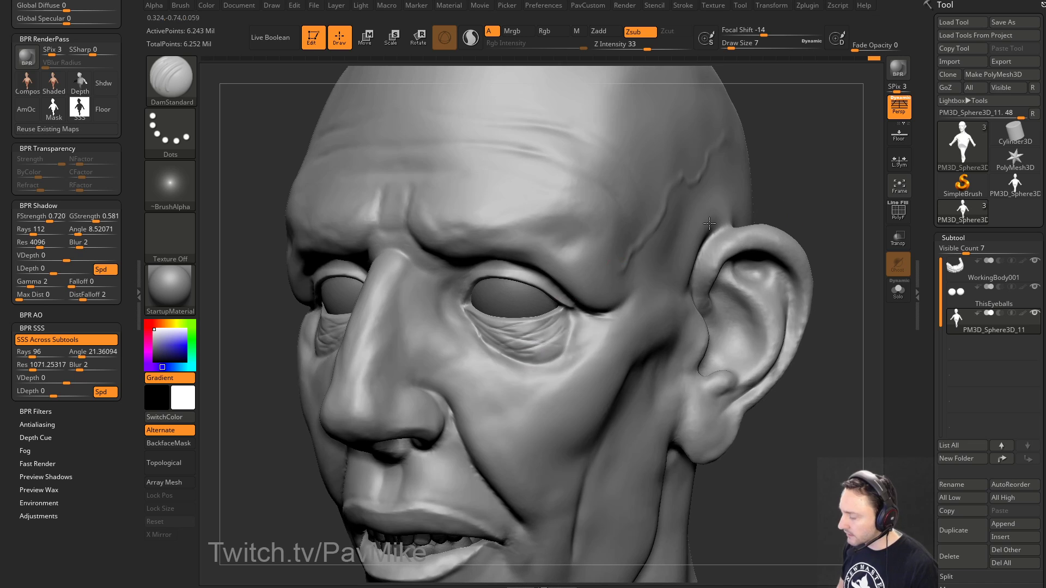
{"action": "left_click_drag", "start_coordinate": [555, 336], "coordinate": [539, 355]}
{"action": "left_click_drag", "start_coordinate": [820, 192], "coordinate": [462, 333]}
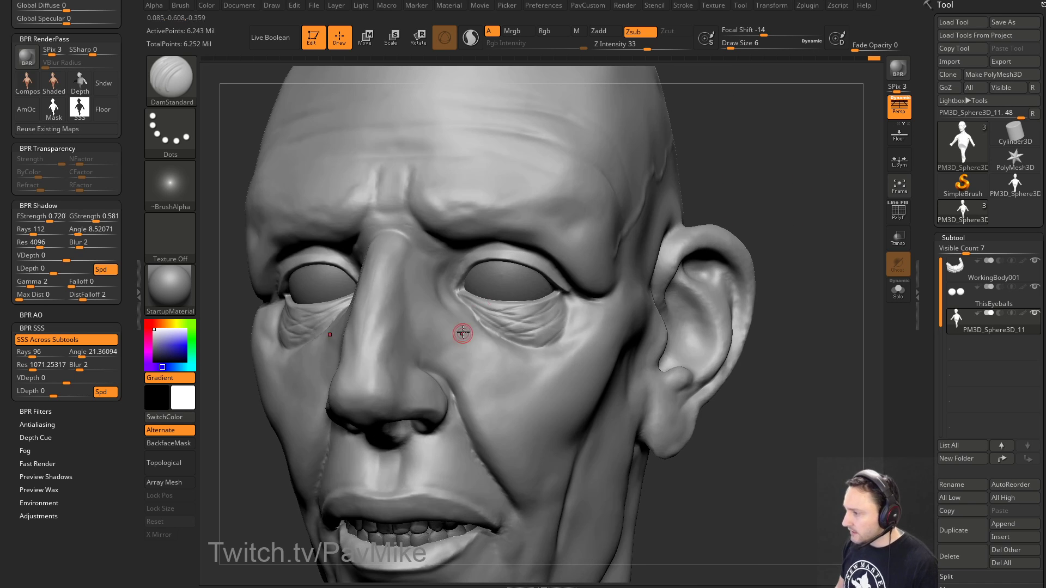
Step: Carve creases along the upper eyelids toward the outer eye corners with DamStandard at draw size 6
{"action": "mouse_move", "coordinate": [745, 202]}
{"action": "left_mouse_down"}
{"action": "mouse_move", "coordinate": [789, 234]}
{"action": "mouse_move", "coordinate": [732, 217]}
{"action": "left_mouse_up"}
{"action": "right_click_drag", "start_coordinate": [556, 305], "coordinate": [568, 298]}
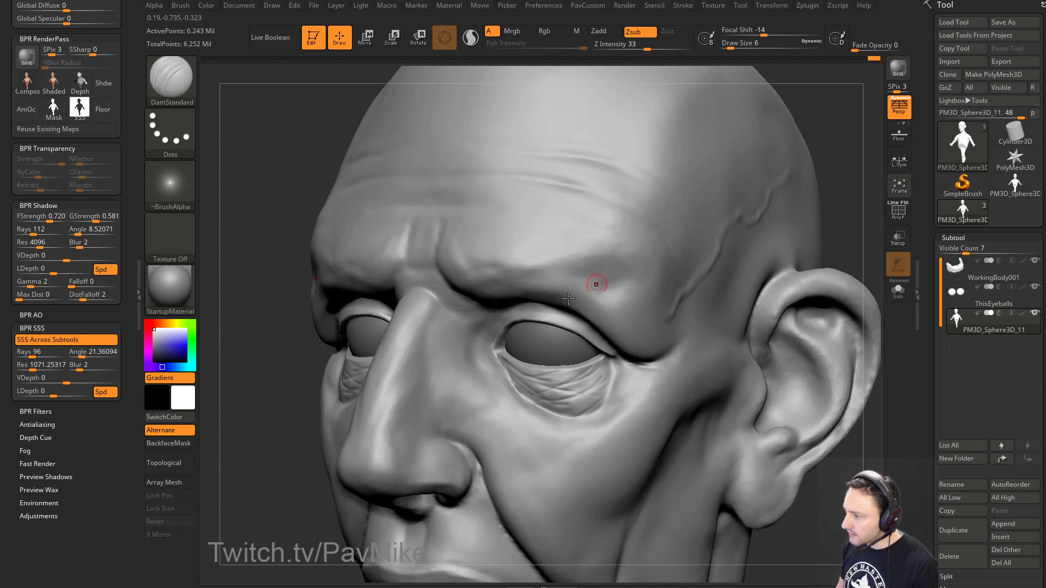
{"action": "left_click_drag", "start_coordinate": [530, 318], "coordinate": [606, 345]}
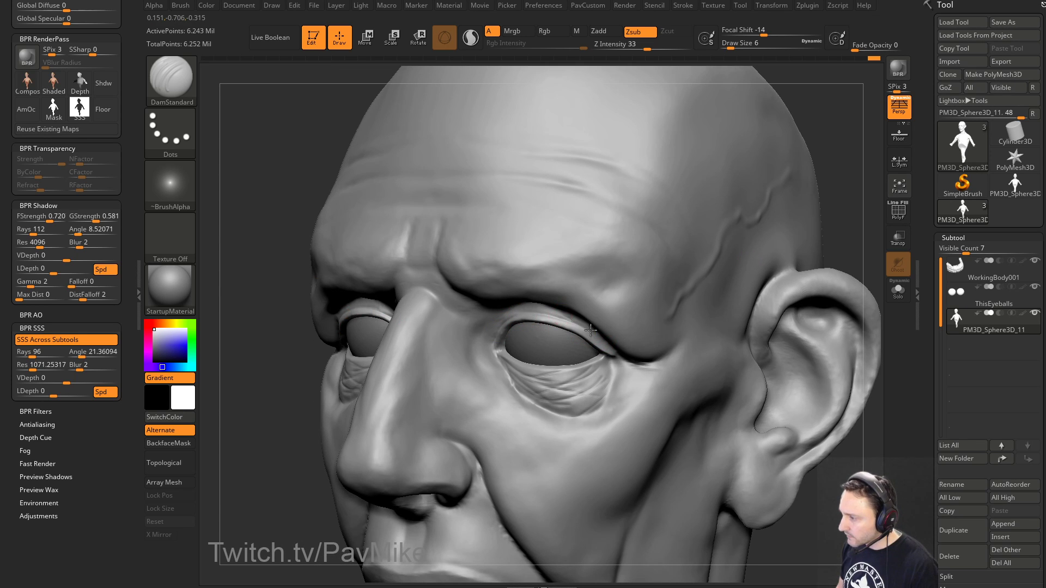
{"action": "left_click_drag", "start_coordinate": [852, 248], "coordinate": [602, 289]}
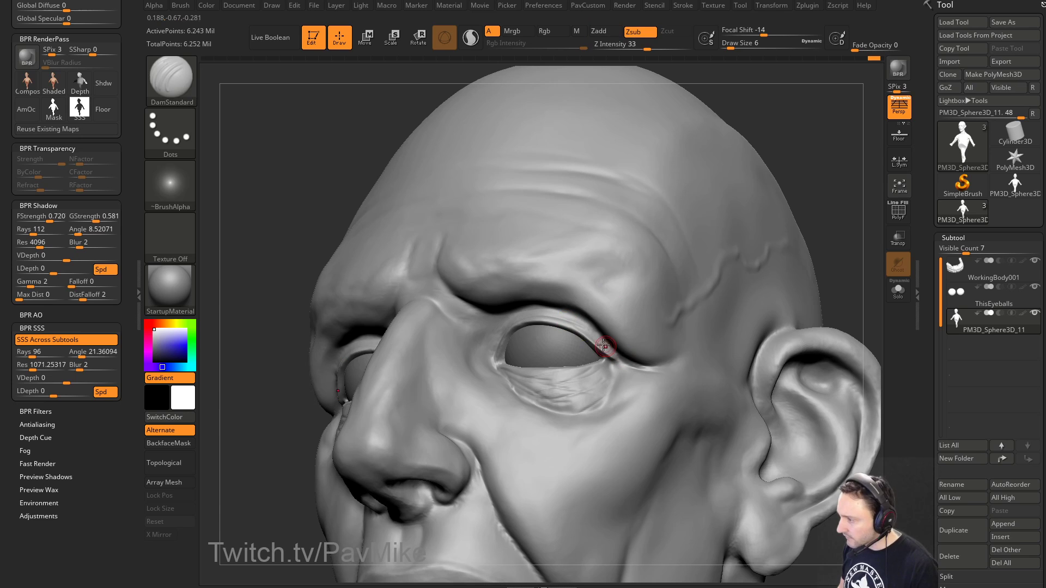
{"action": "left_click_drag", "start_coordinate": [579, 325], "coordinate": [617, 359]}
{"action": "mouse_move", "coordinate": [805, 234]}
{"action": "left_mouse_down"}
{"action": "mouse_move", "coordinate": [759, 192]}
{"action": "mouse_move", "coordinate": [747, 202]}
{"action": "left_mouse_up"}
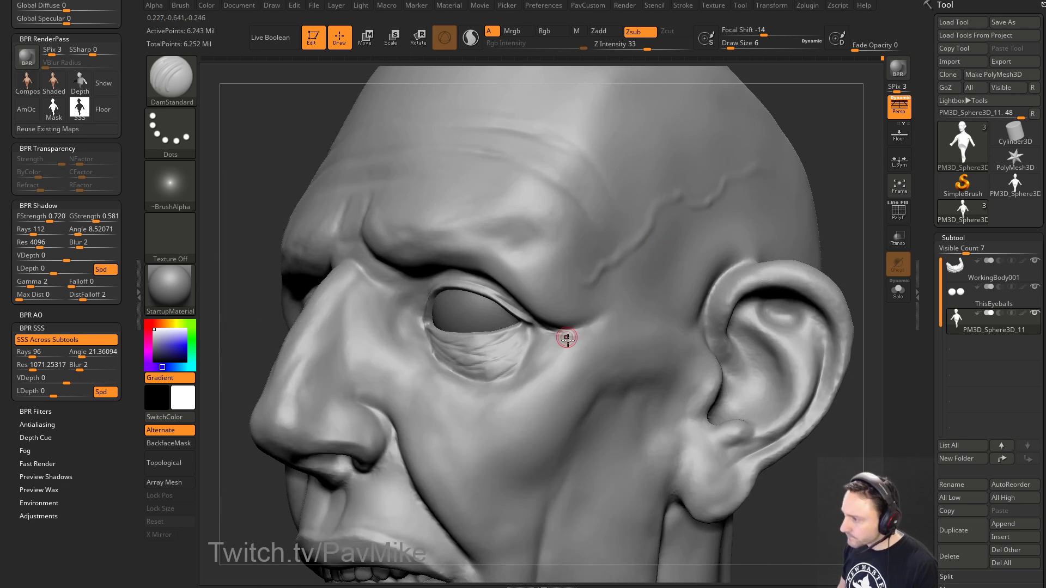
{"action": "left_click_drag", "start_coordinate": [818, 214], "coordinate": [886, 238]}
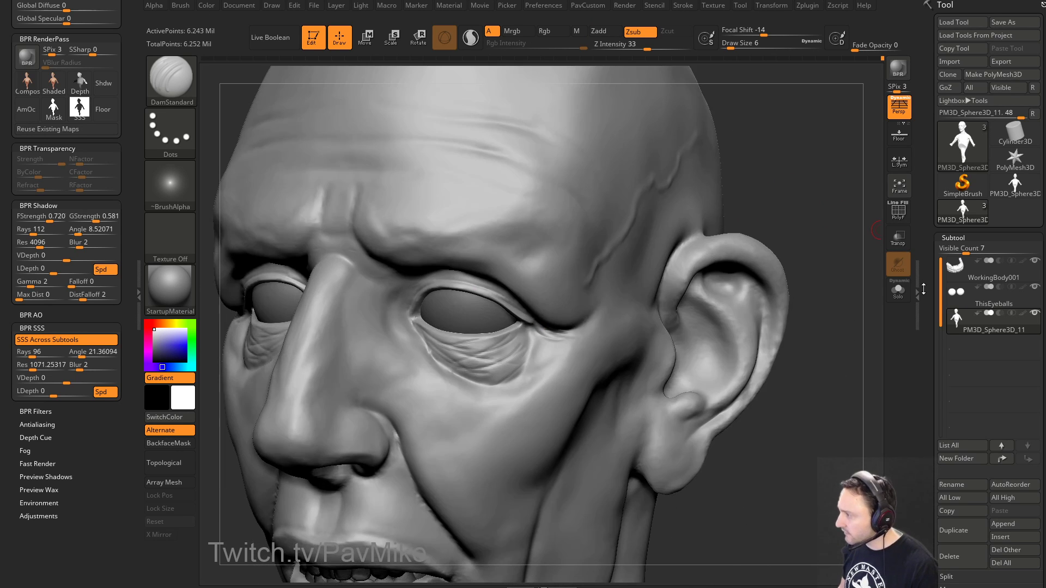
Step: Lower the bust to subdivision level 3 and carve creases at the outer eye corners with DamStandard at draw size 7
{"action": "left_click_drag", "start_coordinate": [923, 289], "coordinate": [935, 210]}
{"action": "left_click", "coordinate": [962, 293]}
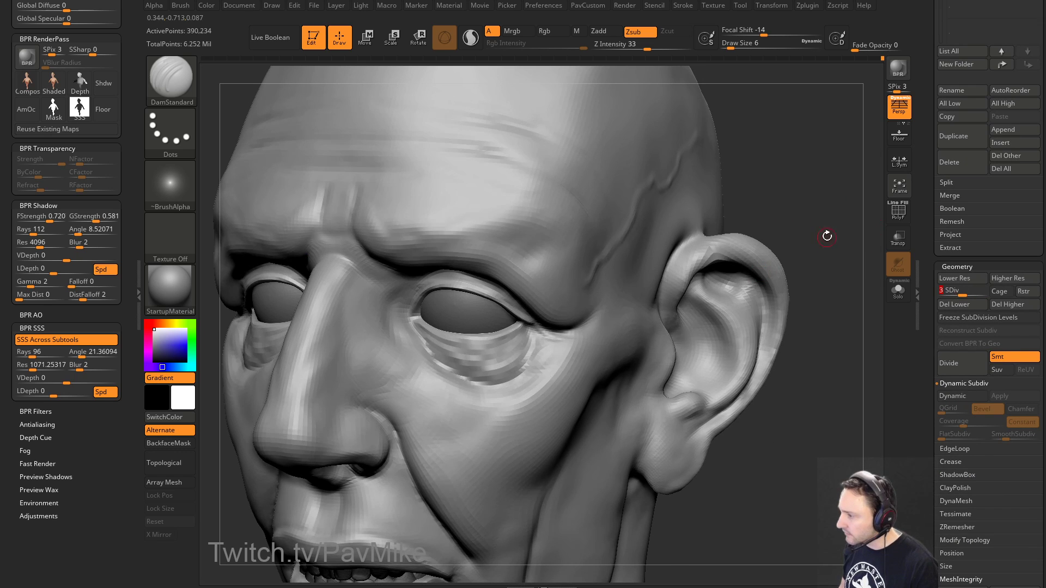
{"action": "left_click_drag", "start_coordinate": [827, 235], "coordinate": [810, 242]}
{"action": "key", "text": "s"}
{"action": "left_click_drag", "start_coordinate": [560, 335], "coordinate": [585, 340]}
{"action": "key", "text": "s"}
{"action": "mouse_move", "coordinate": [808, 204]}
{"action": "left_mouse_down"}
{"action": "mouse_move", "coordinate": [841, 227]}
{"action": "mouse_move", "coordinate": [804, 278]}
{"action": "left_mouse_up"}
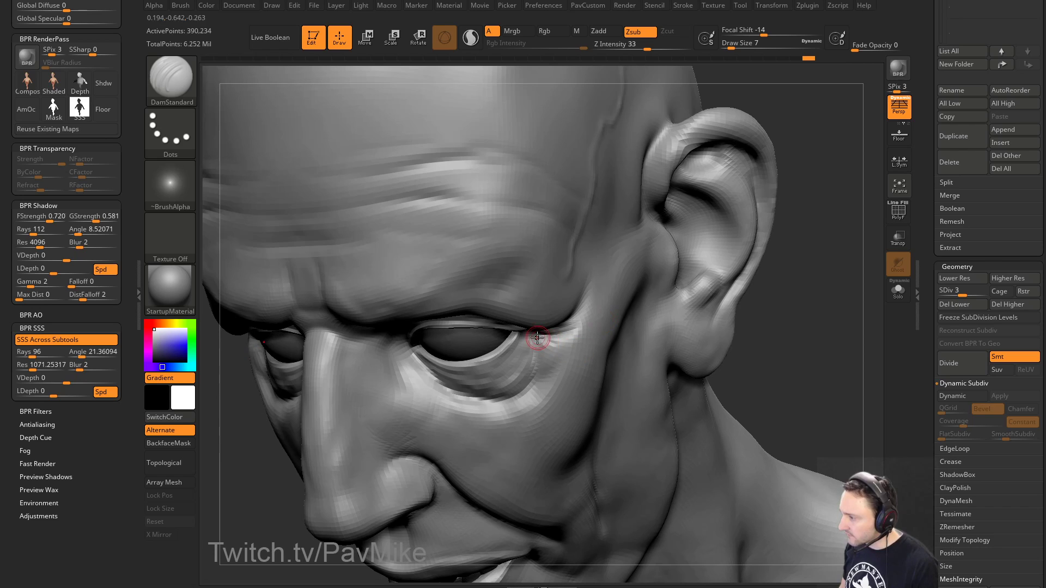
Step: Build up the skin folds at the outer eye corners with the Standard brush at draw size 7
{"action": "left_click_drag", "start_coordinate": [789, 326], "coordinate": [763, 294]}
{"action": "key", "text": "b"}
{"action": "key", "text": "s"}
{"action": "key", "text": "t"}
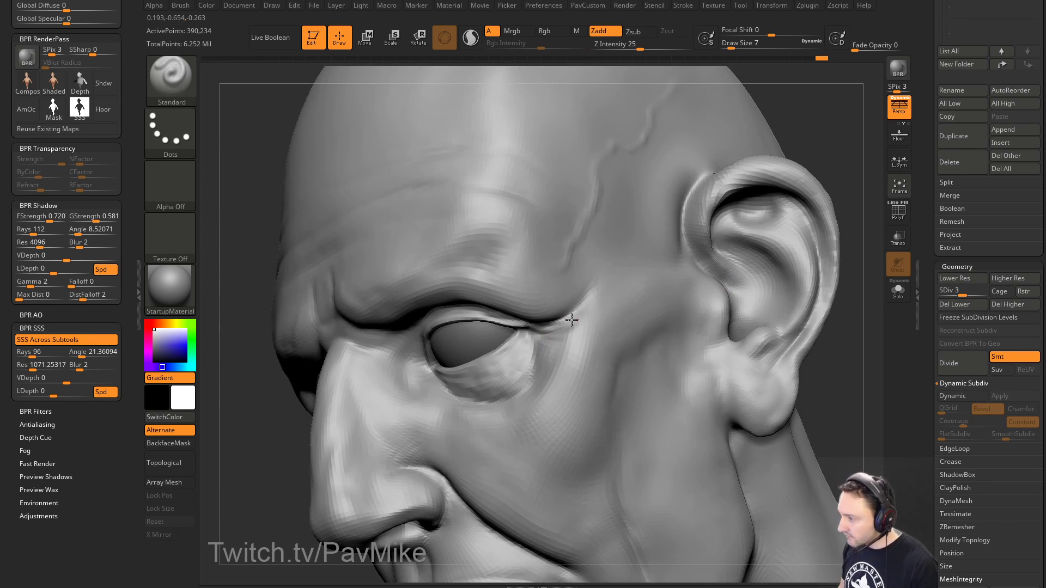
{"action": "left_click_drag", "start_coordinate": [856, 249], "coordinate": [551, 338]}
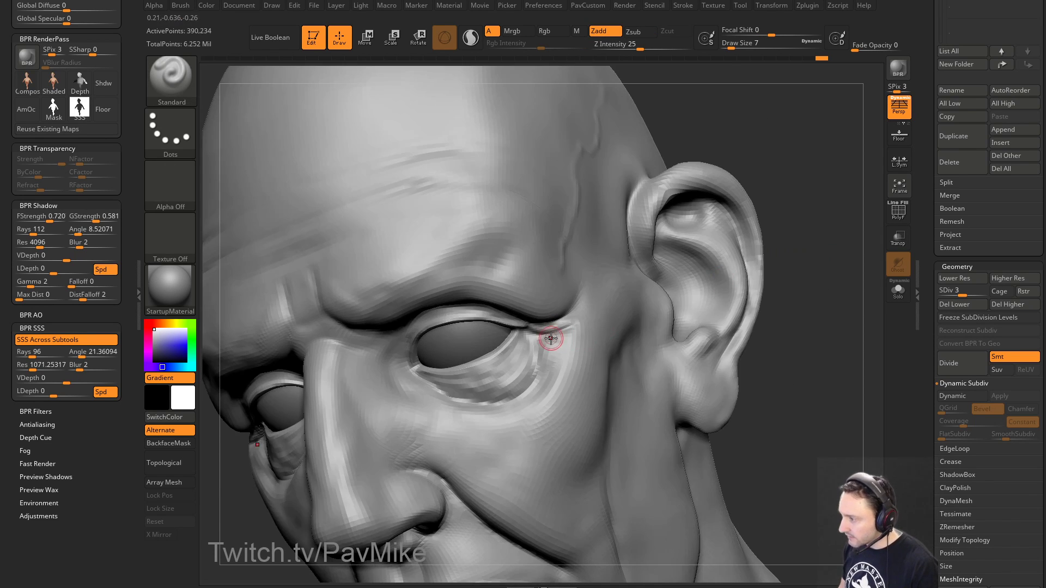
{"action": "left_click_drag", "start_coordinate": [824, 282], "coordinate": [790, 224]}
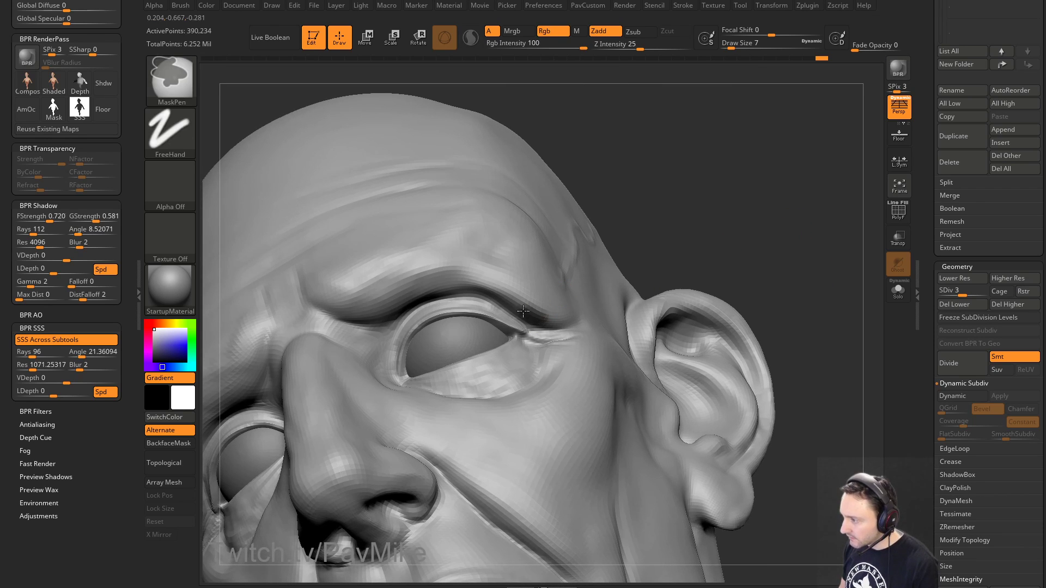
Step: Mask a small area at the outer eye corners, invert the mask and shape the upper eyelid fold beside it
{"action": "left_click_drag", "start_coordinate": [541, 319], "coordinate": [567, 317], "text": "ctrl"}
{"action": "left_click", "coordinate": [752, 218], "text": "ctrl"}
{"action": "left_click_drag", "start_coordinate": [753, 219], "coordinate": [675, 261]}
{"action": "key", "text": "s"}
{"action": "left_click_drag", "start_coordinate": [537, 323], "coordinate": [532, 316]}
{"action": "key", "text": "s"}
{"action": "left_click_drag", "start_coordinate": [498, 322], "coordinate": [492, 322]}
{"action": "left_click_drag", "start_coordinate": [381, 273], "coordinate": [518, 291]}
Step: Puff up the skin between the outer eye corner creases with the Inflat brush, setting its draw size to 16
{"action": "mouse_move", "coordinate": [739, 244]}
{"action": "left_mouse_down"}
{"action": "mouse_move", "coordinate": [759, 218]}
{"action": "mouse_move", "coordinate": [769, 250]}
{"action": "mouse_move", "coordinate": [727, 271]}
{"action": "left_mouse_up"}
{"action": "key", "text": "b"}
{"action": "key", "text": "i"}
{"action": "key", "text": "n"}
{"action": "mouse_move", "coordinate": [538, 334]}
{"action": "left_mouse_down"}
{"action": "mouse_move", "coordinate": [565, 335]}
{"action": "mouse_move", "coordinate": [558, 340]}
{"action": "left_mouse_up"}
{"action": "key", "text": "s"}
{"action": "right_click_drag", "start_coordinate": [727, 256], "coordinate": [582, 338]}
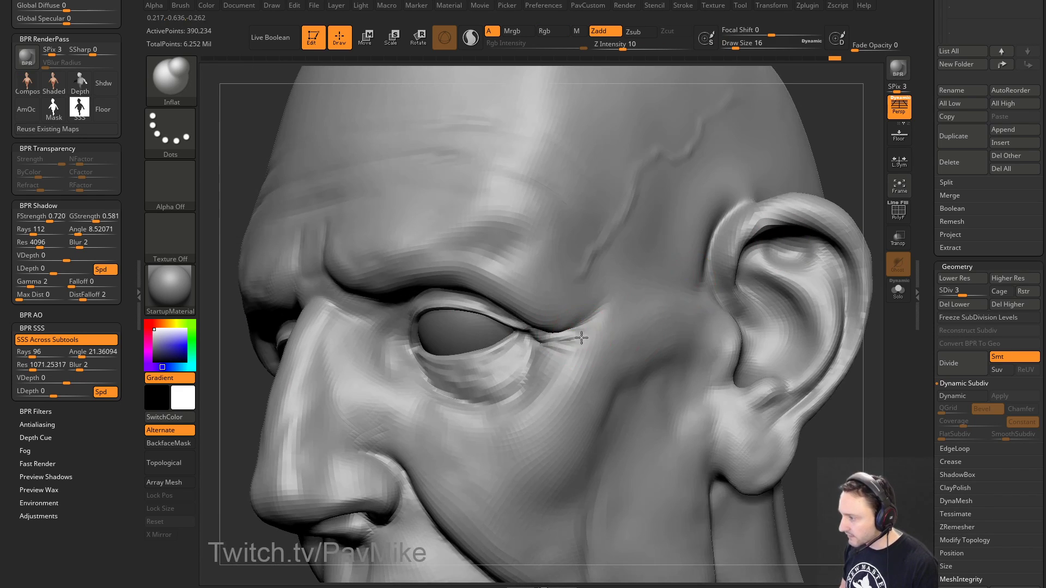
{"action": "left_click_drag", "start_coordinate": [853, 139], "coordinate": [813, 181]}
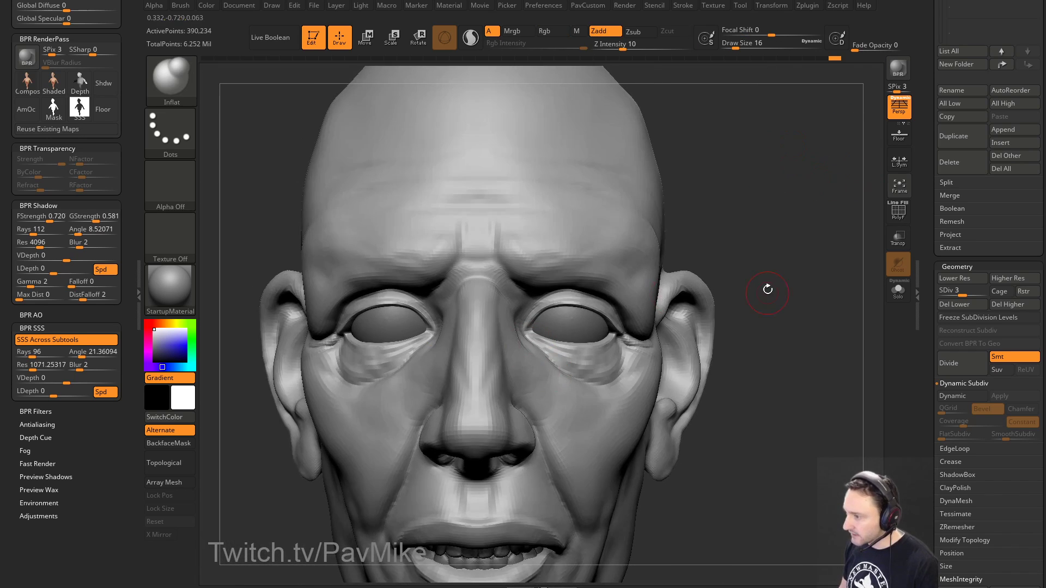
Step: Raise the bust to subdivision level 4 and carve a crease below the eye bags with DamStandard at draw size 14
{"action": "left_click_drag", "start_coordinate": [768, 289], "coordinate": [723, 298]}
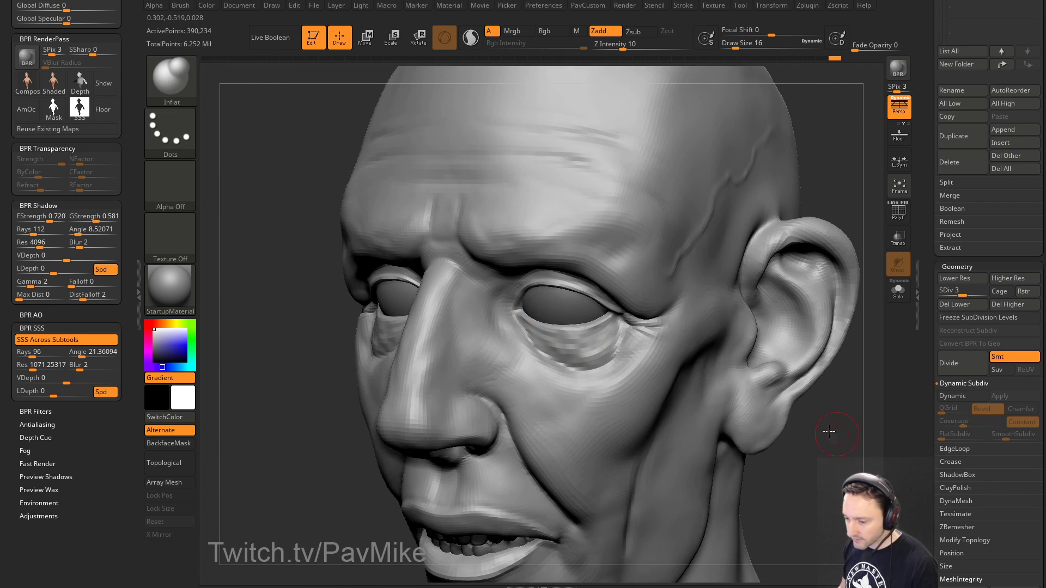
{"action": "left_click_drag", "start_coordinate": [828, 432], "coordinate": [757, 348]}
{"action": "left_click_drag", "start_coordinate": [823, 397], "coordinate": [793, 357]}
{"action": "key", "text": "b"}
{"action": "key", "text": "d"}
{"action": "key", "text": "s"}
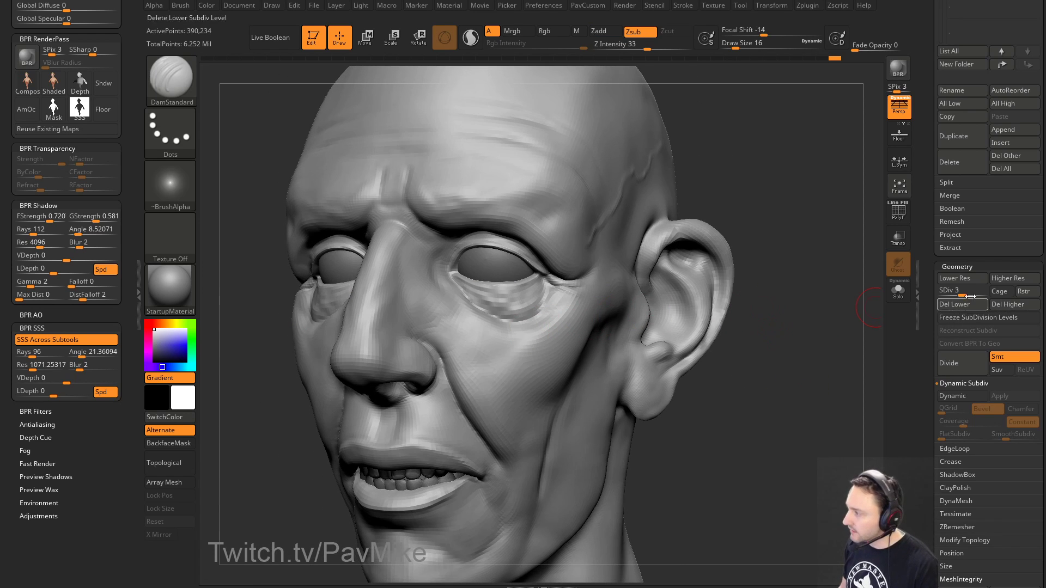
{"action": "left_click_drag", "start_coordinate": [971, 297], "coordinate": [970, 292]}
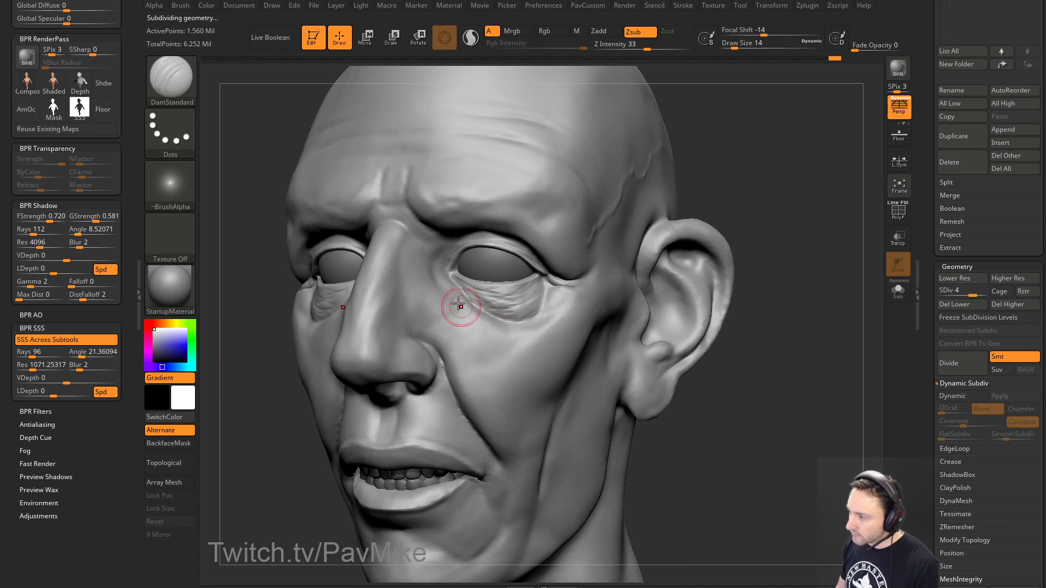
{"action": "left_click_drag", "start_coordinate": [459, 306], "coordinate": [506, 346]}
Step: Carve finer creases from the inner eye bags down toward the cheeks with DamStandard at draw sizes 9 to 11
{"action": "left_click_drag", "start_coordinate": [748, 350], "coordinate": [537, 299]}
{"action": "key", "text": "["}
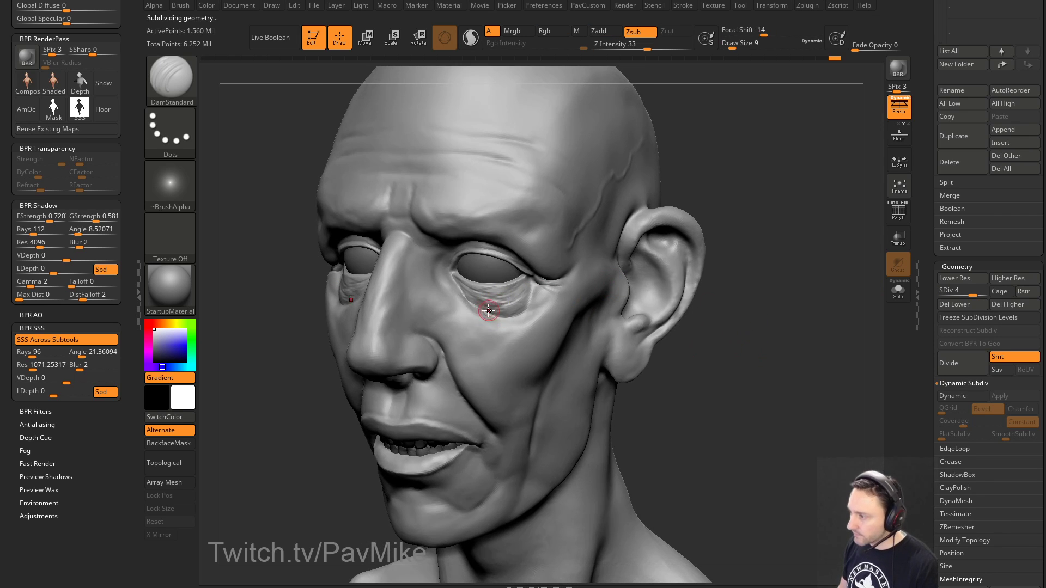
{"action": "key", "text": "]"}
{"action": "left_click_drag", "start_coordinate": [465, 306], "coordinate": [492, 339]}
{"action": "mouse_move", "coordinate": [701, 369]}
{"action": "left_mouse_down"}
{"action": "mouse_move", "coordinate": [714, 367]}
{"action": "mouse_move", "coordinate": [673, 332]}
{"action": "left_mouse_up"}
{"action": "left_click_drag", "start_coordinate": [714, 371], "coordinate": [749, 331]}
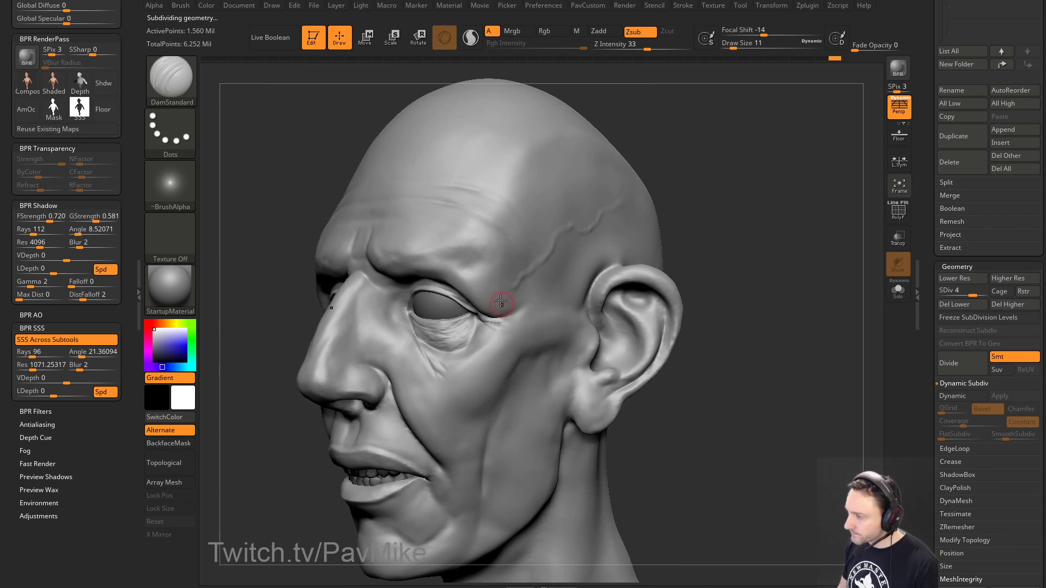
Step: Refine the wrinkles under the eyes with the Standard brush at draw size 6 and open its Z Intensity for editing
{"action": "mouse_move", "coordinate": [761, 243]}
{"action": "left_mouse_down"}
{"action": "mouse_move", "coordinate": [776, 245]}
{"action": "mouse_move", "coordinate": [790, 227]}
{"action": "mouse_move", "coordinate": [757, 227]}
{"action": "left_mouse_up"}
{"action": "key", "text": "b"}
{"action": "key", "text": "s"}
{"action": "key", "text": "t"}
{"action": "left_click_drag", "start_coordinate": [452, 329], "coordinate": [454, 339], "text": "alt"}
{"action": "left_click_drag", "start_coordinate": [767, 245], "coordinate": [788, 255], "text": "alt"}
{"action": "left_click", "coordinate": [634, 45]}
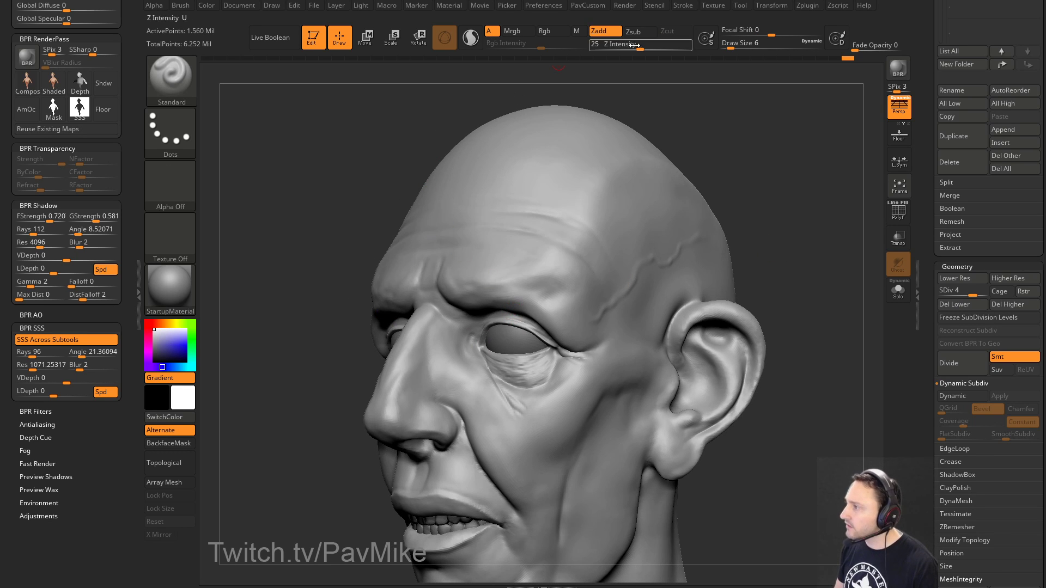
Step: Sculpt folds between the nose bridge and inner eye corner with the Standard brush at Z intensity 32 and draw size 7
{"action": "key", "text": "3"}
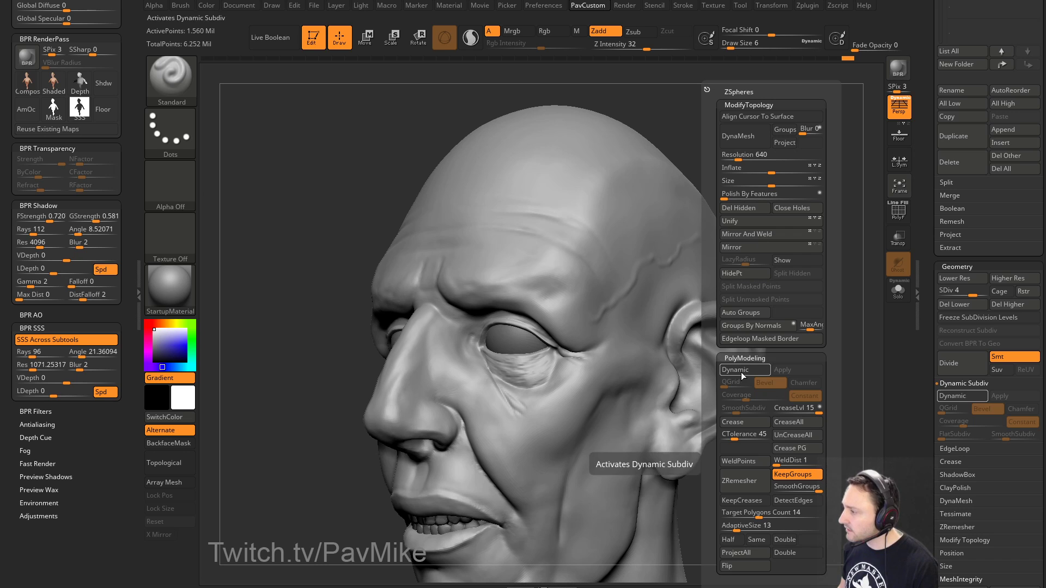
{"action": "mouse_move", "coordinate": [814, 243]}
{"action": "left_mouse_down", "text": "alt"}
{"action": "mouse_move", "coordinate": [801, 227]}
{"action": "mouse_move", "coordinate": [772, 224]}
{"action": "left_mouse_up", "text": "alt"}
{"action": "key", "text": "s"}
{"action": "left_click_drag", "start_coordinate": [505, 316], "coordinate": [465, 323]}
{"action": "key", "text": "s"}
{"action": "left_click_drag", "start_coordinate": [363, 350], "coordinate": [315, 332]}
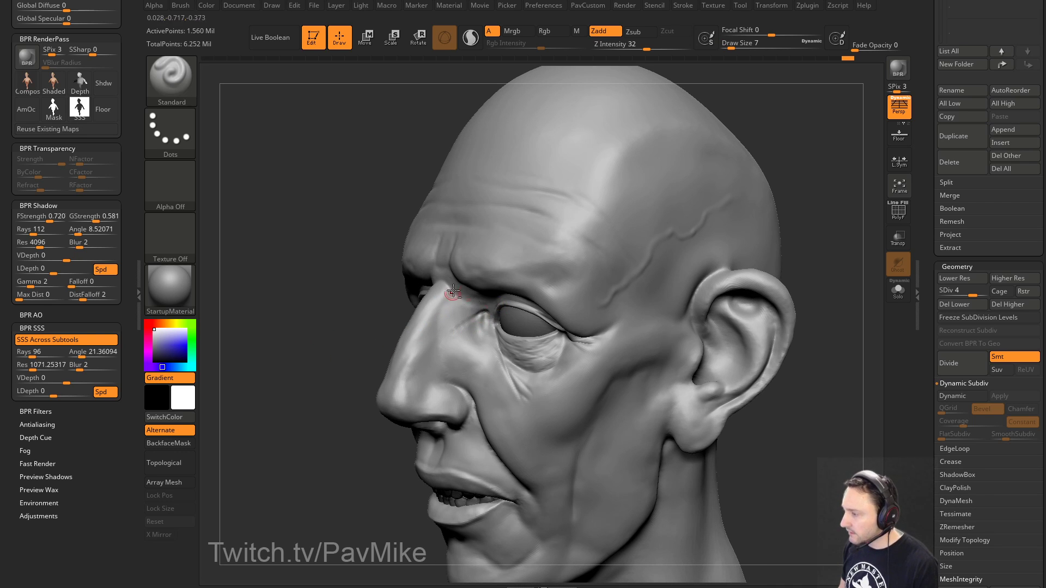
{"action": "left_click_drag", "start_coordinate": [327, 338], "coordinate": [450, 311]}
Step: Carve the frown creases between the eyebrows and above the nose bridge with the DamStandard brush, reducing the draw size to 12
{"action": "key", "text": "b"}
{"action": "key", "text": "d"}
{"action": "key", "text": "s"}
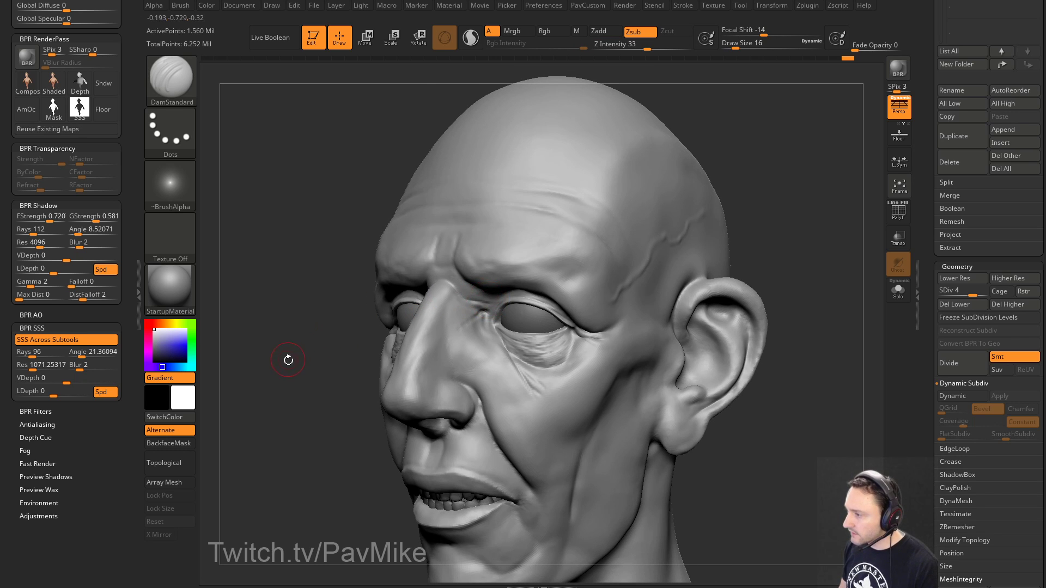
{"action": "left_click_drag", "start_coordinate": [288, 360], "coordinate": [406, 348]}
{"action": "left_click_drag", "start_coordinate": [722, 211], "coordinate": [754, 228]}
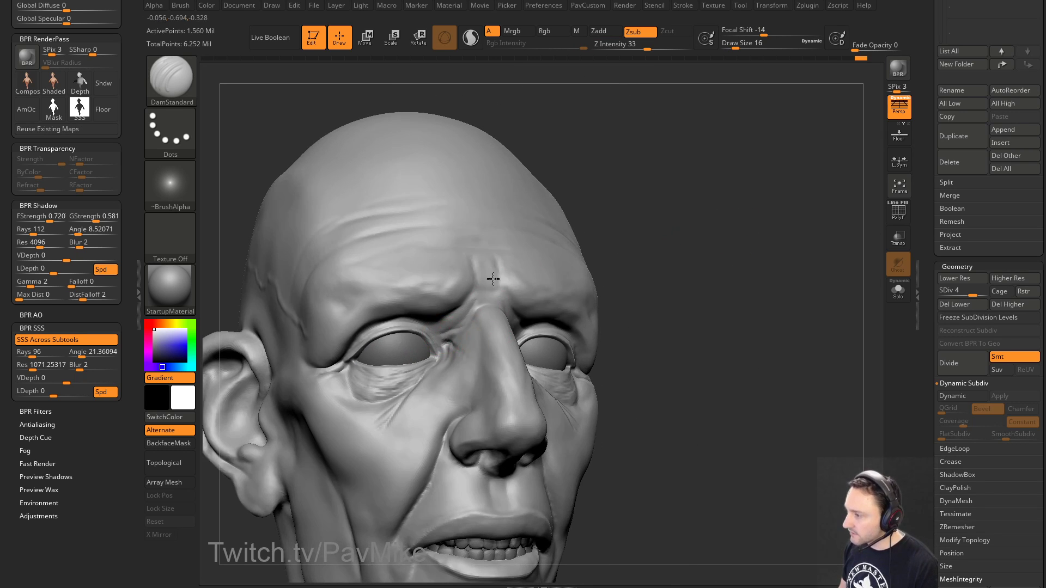
{"action": "left_click_drag", "start_coordinate": [680, 243], "coordinate": [605, 246]}
{"action": "key", "text": "s"}
{"action": "left_click_drag", "start_coordinate": [488, 318], "coordinate": [486, 319]}
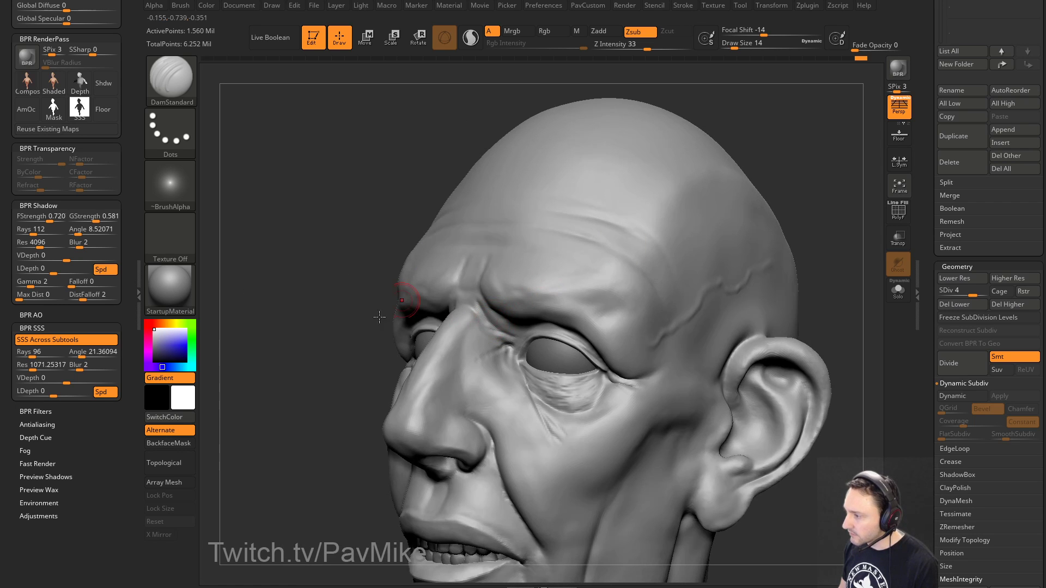
{"action": "mouse_move", "coordinate": [290, 360]}
{"action": "left_mouse_down"}
{"action": "mouse_move", "coordinate": [303, 353]}
{"action": "mouse_move", "coordinate": [340, 373]}
{"action": "left_mouse_up"}
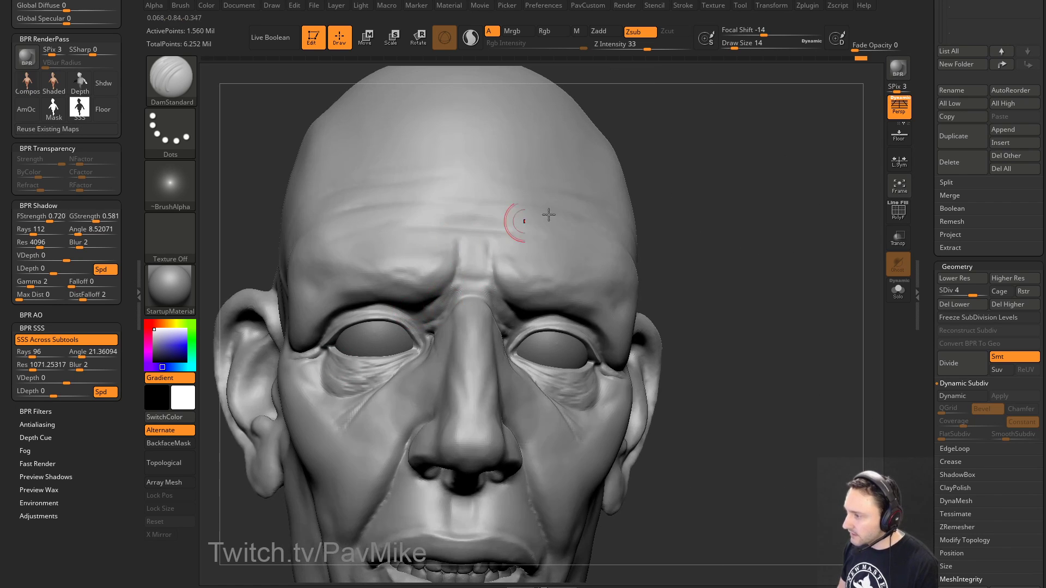
{"action": "left_click_drag", "start_coordinate": [708, 208], "coordinate": [610, 240]}
{"action": "mouse_move", "coordinate": [733, 251]}
{"action": "left_mouse_down"}
{"action": "mouse_move", "coordinate": [708, 261]}
{"action": "mouse_move", "coordinate": [695, 241]}
{"action": "mouse_move", "coordinate": [708, 241]}
{"action": "left_mouse_up"}
{"action": "left_click_drag", "start_coordinate": [643, 215], "coordinate": [707, 222]}
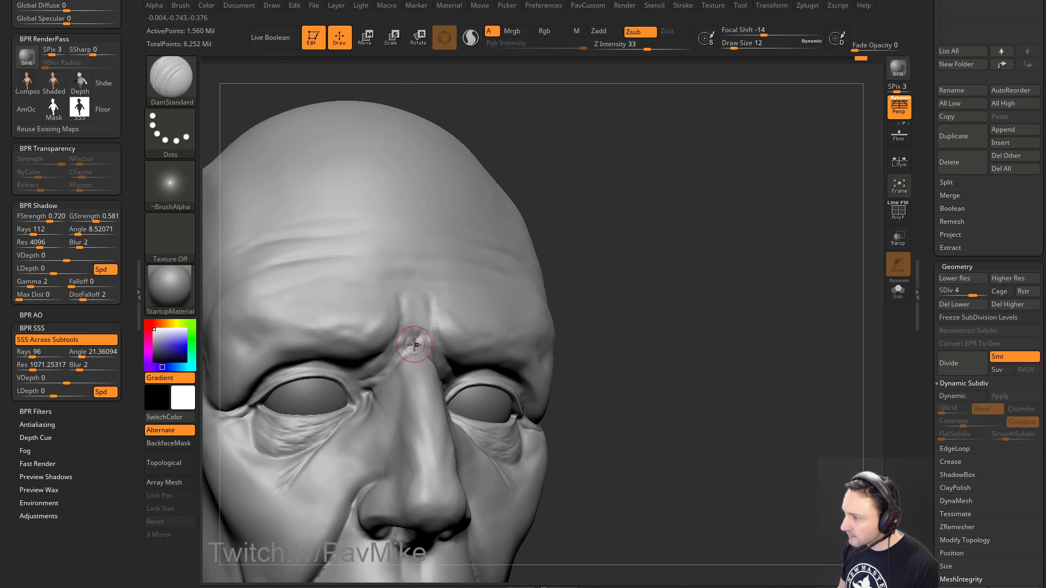
Step: Build up the folds between the eyebrows with the Clay brush at draw size 12
{"action": "key", "text": "b"}
{"action": "key", "text": "c"}
{"action": "key", "text": "l"}
{"action": "left_click_drag", "start_coordinate": [412, 305], "coordinate": [413, 334]}
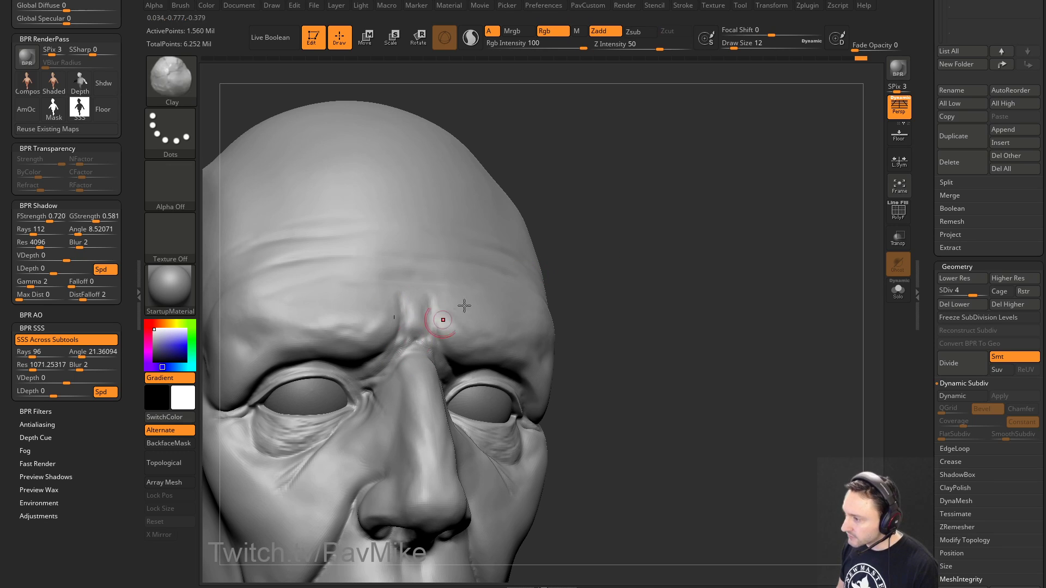
{"action": "right_click_drag", "start_coordinate": [464, 306], "coordinate": [618, 234]}
{"action": "left_click_drag", "start_coordinate": [423, 320], "coordinate": [417, 325]}
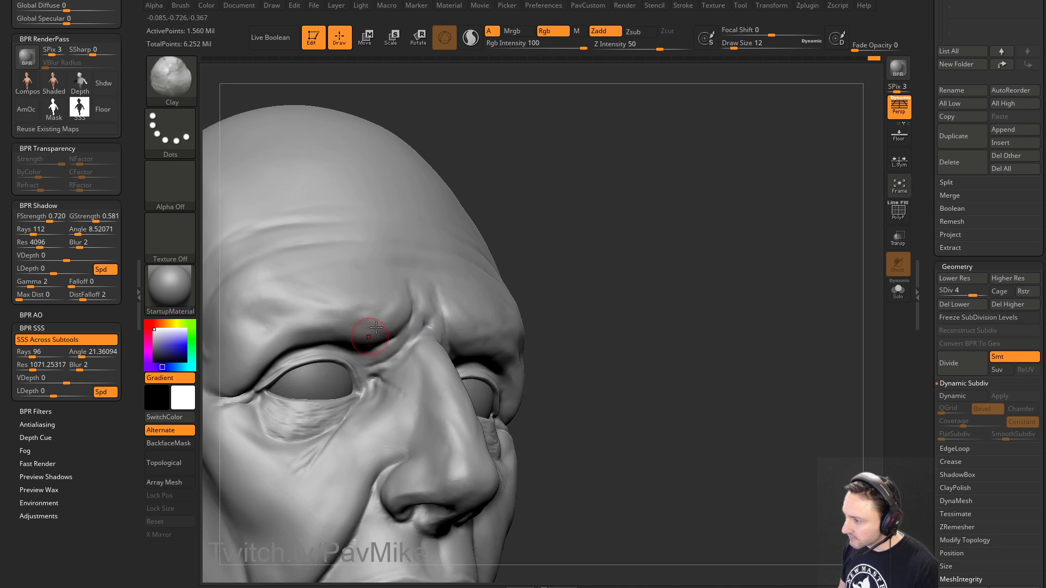
{"action": "right_click_drag", "start_coordinate": [376, 327], "coordinate": [458, 325]}
Step: Build up the wrinkled skin of the eye bag with the Clay brush at draw size 7
{"action": "right_click_drag", "start_coordinate": [790, 312], "coordinate": [482, 346]}
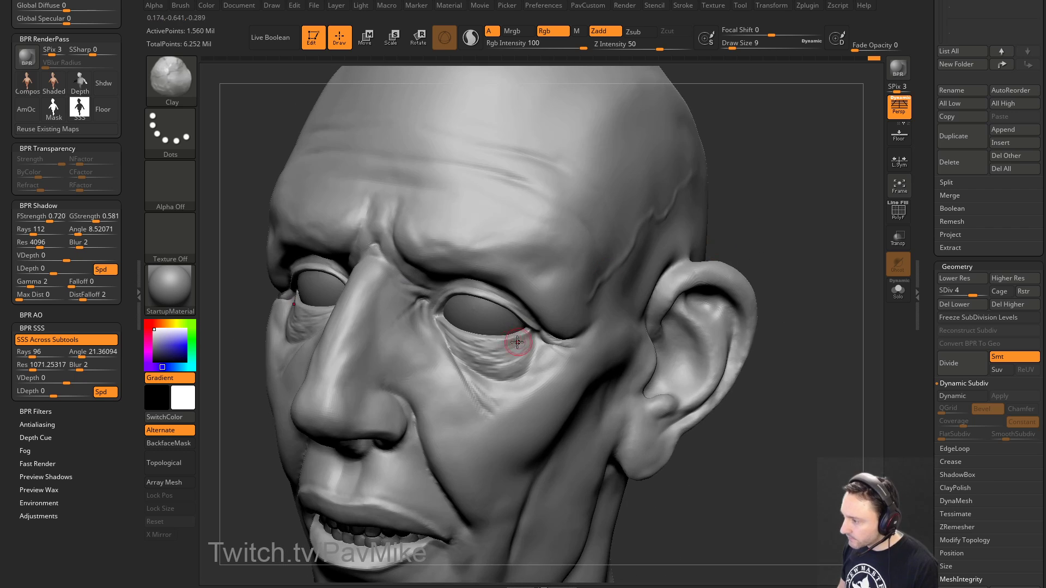
{"action": "right_click_drag", "start_coordinate": [778, 253], "coordinate": [756, 227], "text": "ctrl"}
{"action": "left_click_drag", "start_coordinate": [468, 377], "coordinate": [450, 373]}
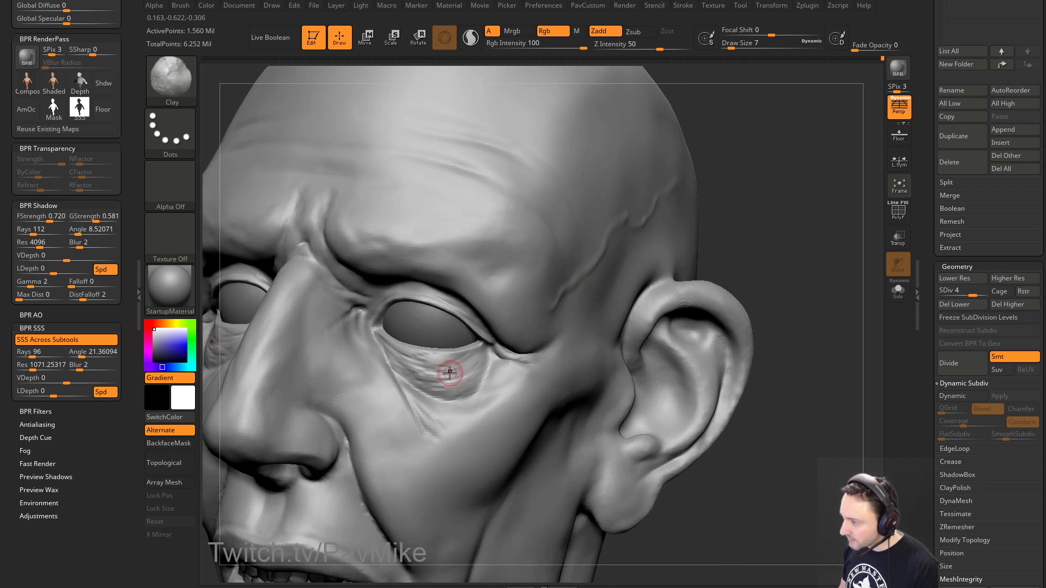
{"action": "mouse_move", "coordinate": [384, 359]}
{"action": "left_mouse_down"}
{"action": "mouse_move", "coordinate": [428, 364]}
{"action": "mouse_move", "coordinate": [456, 391]}
{"action": "left_mouse_up"}
{"action": "mouse_move", "coordinate": [763, 226]}
{"action": "right_mouse_down", "text": "ctrl"}
{"action": "mouse_move", "coordinate": [761, 250]}
{"action": "mouse_move", "coordinate": [751, 246]}
{"action": "right_mouse_up", "text": "ctrl"}
{"action": "right_click_drag", "start_coordinate": [751, 247], "coordinate": [752, 217], "text": "ctrl"}
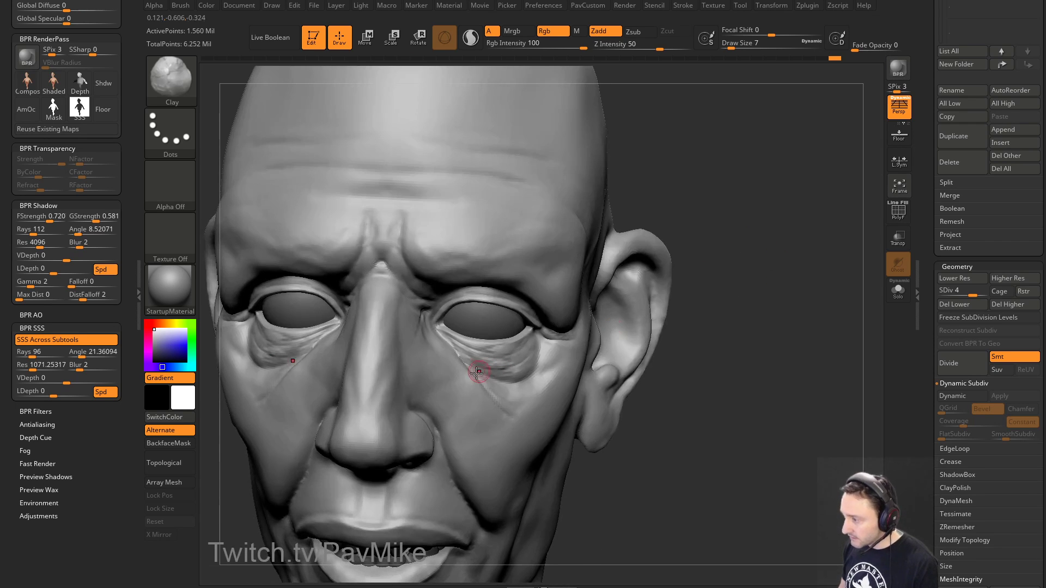
{"action": "right_click_drag", "start_coordinate": [729, 308], "coordinate": [671, 315]}
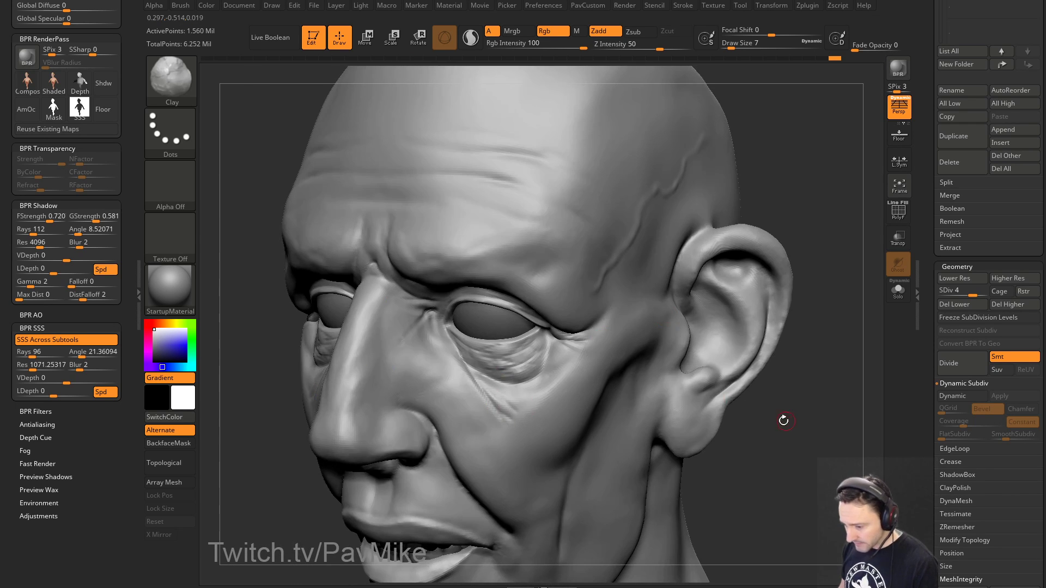
{"action": "right_click_drag", "start_coordinate": [782, 420], "coordinate": [771, 354], "text": "ctrl"}
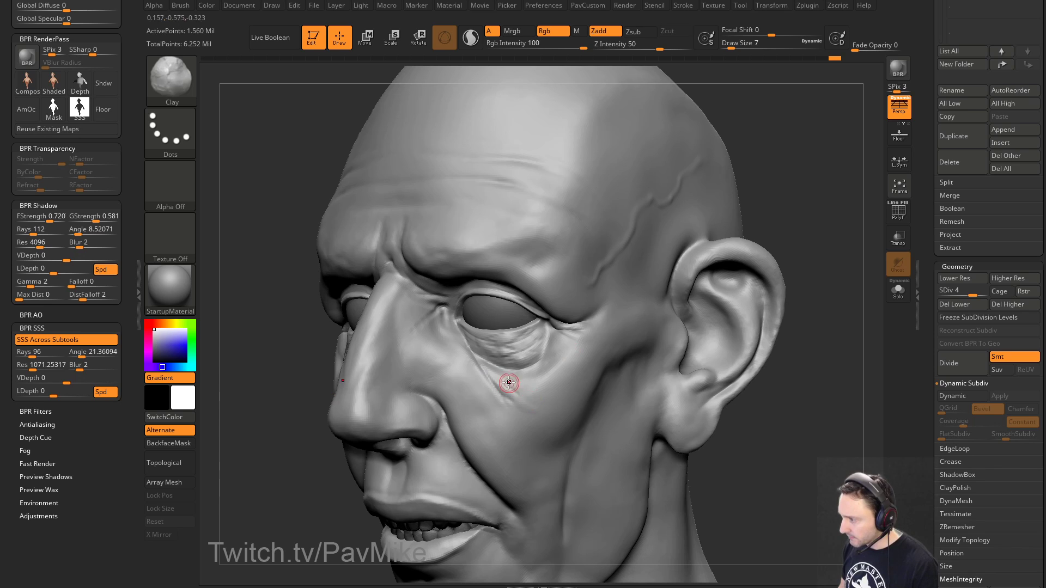
{"action": "key", "text": "]"}
{"action": "mouse_move", "coordinate": [822, 323]}
{"action": "right_mouse_down", "text": "ctrl"}
{"action": "mouse_move", "coordinate": [824, 345]}
{"action": "mouse_move", "coordinate": [686, 348]}
{"action": "right_mouse_up", "text": "ctrl"}
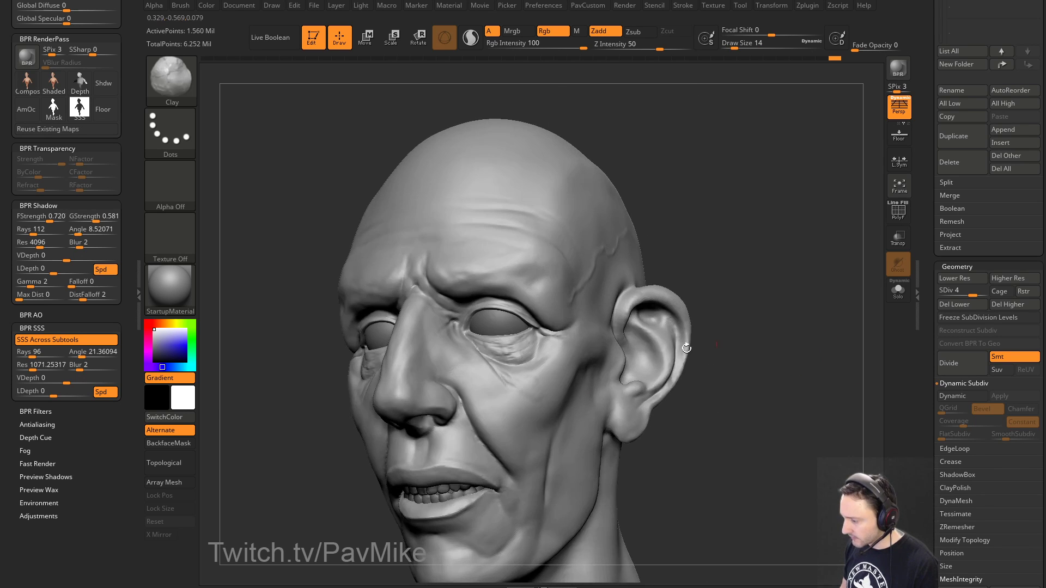
{"action": "key", "text": "["}
{"action": "left_click_drag", "start_coordinate": [761, 337], "coordinate": [756, 329], "text": "alt"}
{"action": "left_click_drag", "start_coordinate": [523, 393], "coordinate": [544, 376], "text": "ctrl"}
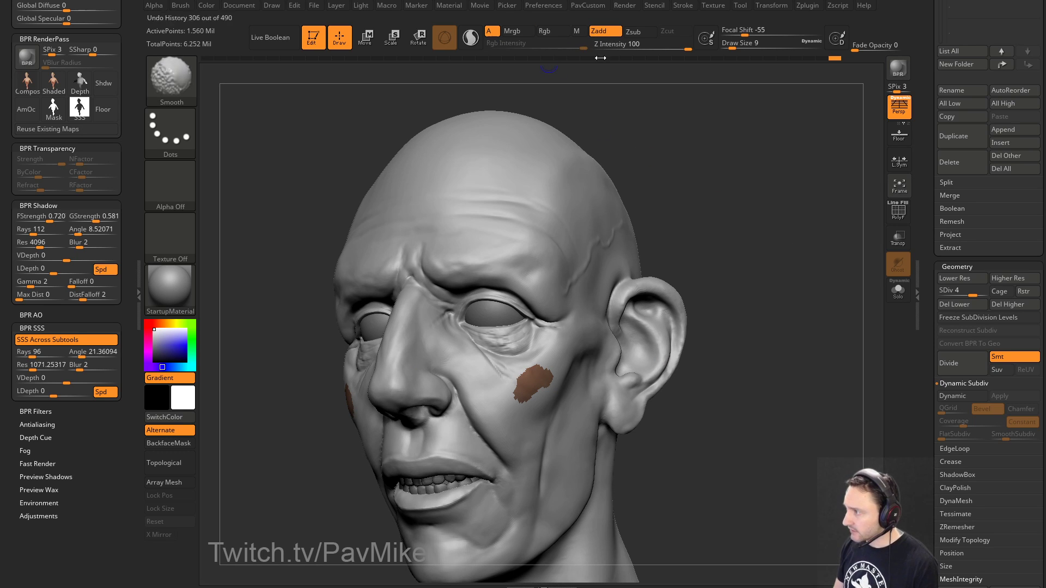
{"action": "scroll", "coordinate": [939, 326], "scroll_direction": "up", "scroll_amount": 5}
{"action": "left_click_drag", "start_coordinate": [939, 326], "coordinate": [939, 423]}
{"action": "left_click_drag", "start_coordinate": [801, 272], "coordinate": [766, 289], "text": "ctrl"}
Step: Smooth the cheek below the eye bag and carve a crease at the mouth corner with the DamStandard brush at draw size 12
{"action": "left_click_drag", "start_coordinate": [554, 388], "coordinate": [516, 381], "text": "shift"}
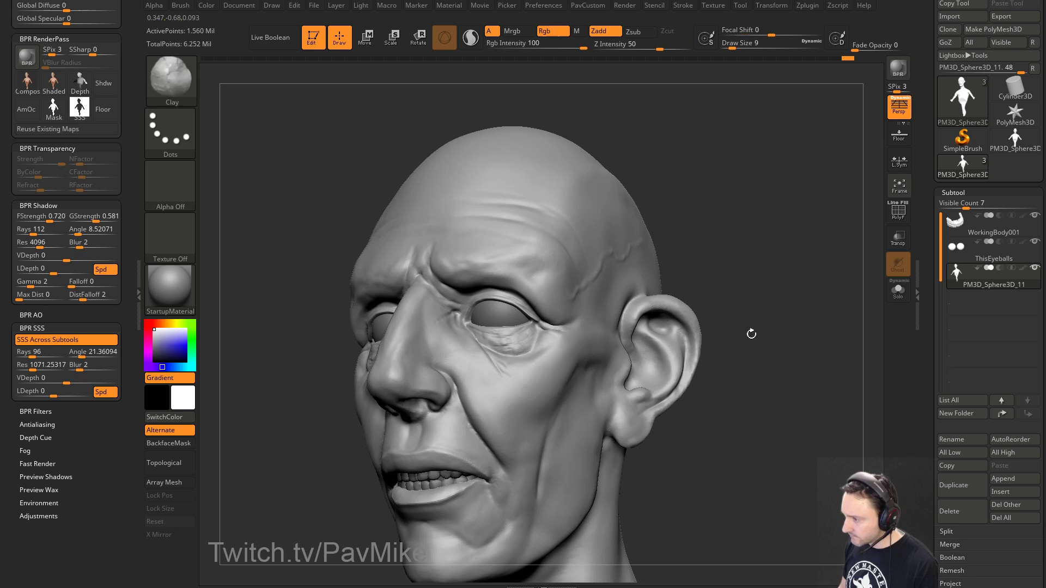
{"action": "mouse_move", "coordinate": [750, 331]}
{"action": "left_mouse_down"}
{"action": "mouse_move", "coordinate": [751, 343]}
{"action": "mouse_move", "coordinate": [785, 333]}
{"action": "mouse_move", "coordinate": [801, 348]}
{"action": "mouse_move", "coordinate": [780, 322]}
{"action": "left_mouse_up"}
{"action": "key", "text": "b"}
{"action": "key", "text": "d"}
{"action": "key", "text": "s"}
{"action": "left_click_drag", "start_coordinate": [507, 401], "coordinate": [507, 392]}
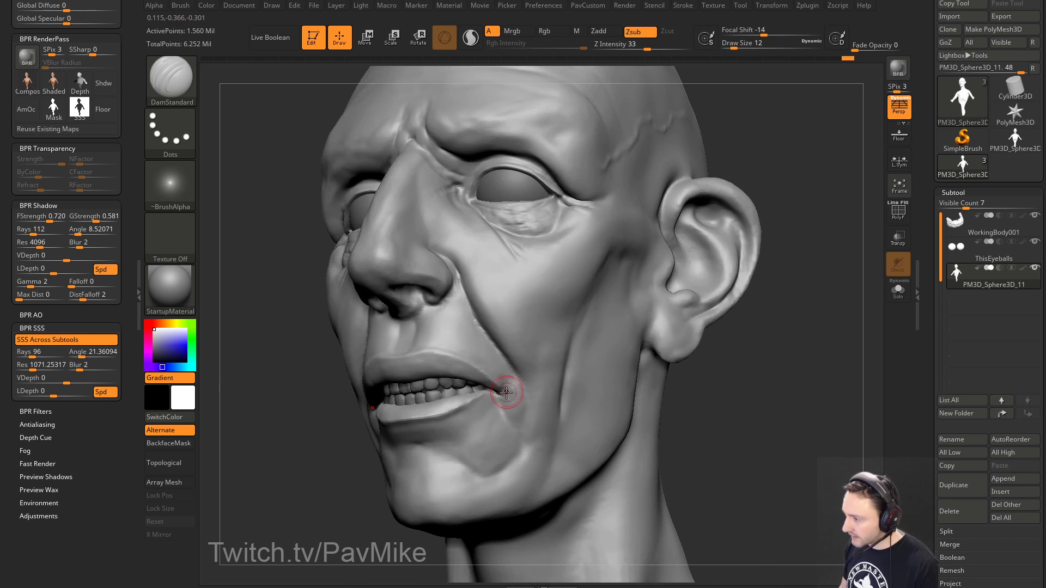
Step: Smooth the edge of the upper lip and carve fine detail into it with the DamStandard brush at draw size 6
{"action": "mouse_move", "coordinate": [746, 384]}
{"action": "left_mouse_down"}
{"action": "mouse_move", "coordinate": [695, 305]}
{"action": "mouse_move", "coordinate": [598, 286]}
{"action": "mouse_move", "coordinate": [584, 304]}
{"action": "left_mouse_up"}
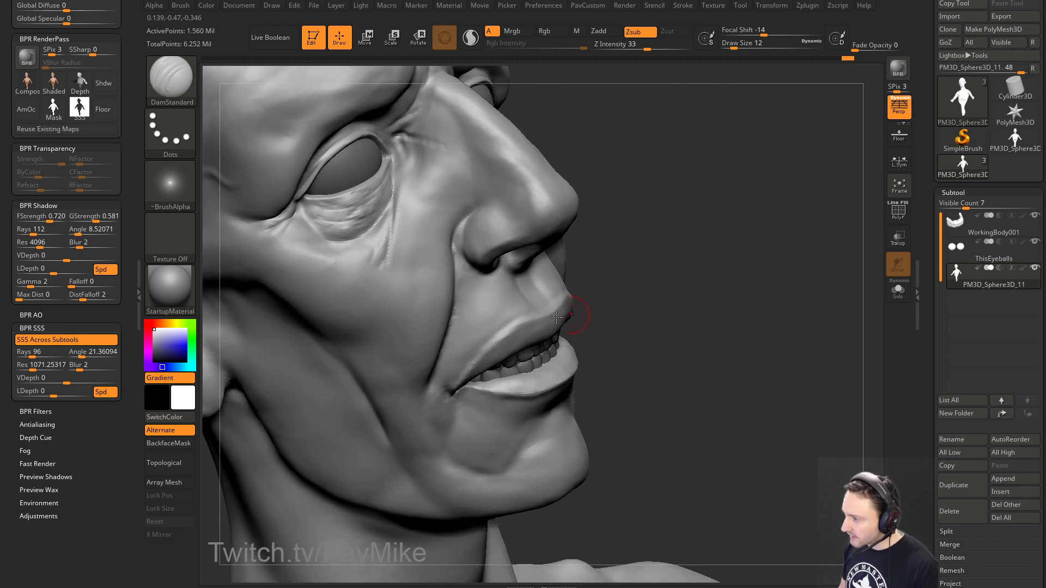
{"action": "mouse_move", "coordinate": [480, 351]}
{"action": "left_mouse_down", "text": "shift"}
{"action": "mouse_move", "coordinate": [523, 304]}
{"action": "mouse_move", "coordinate": [483, 333]}
{"action": "left_mouse_up", "text": "shift"}
{"action": "left_click_drag", "start_coordinate": [636, 289], "coordinate": [618, 291]}
{"action": "key", "text": "s"}
{"action": "left_click", "coordinate": [482, 356]}
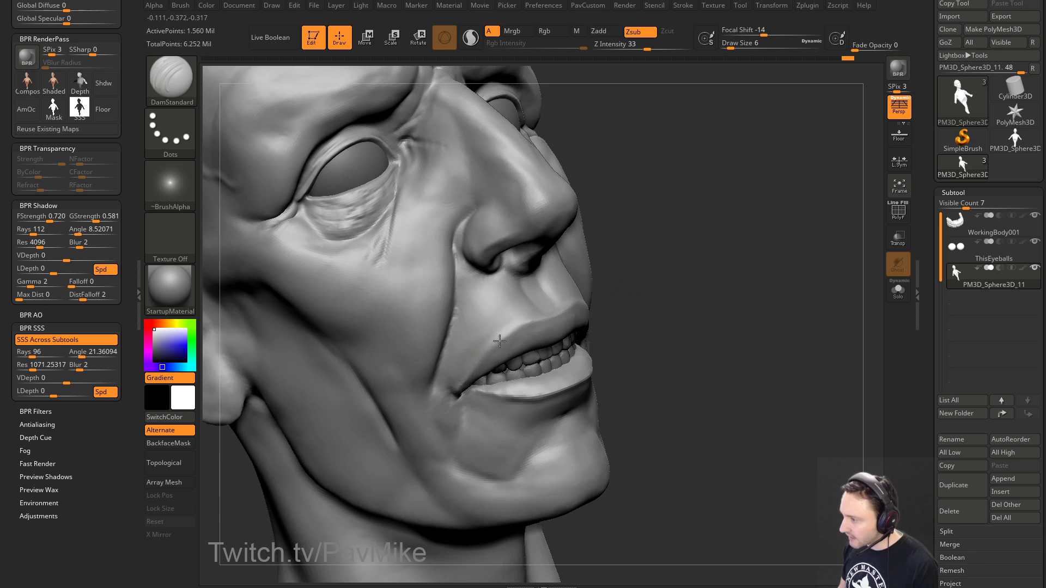
{"action": "mouse_move", "coordinate": [699, 294]}
{"action": "left_mouse_down"}
{"action": "mouse_move", "coordinate": [688, 289]}
{"action": "mouse_move", "coordinate": [705, 294]}
{"action": "mouse_move", "coordinate": [677, 345]}
{"action": "left_mouse_up"}
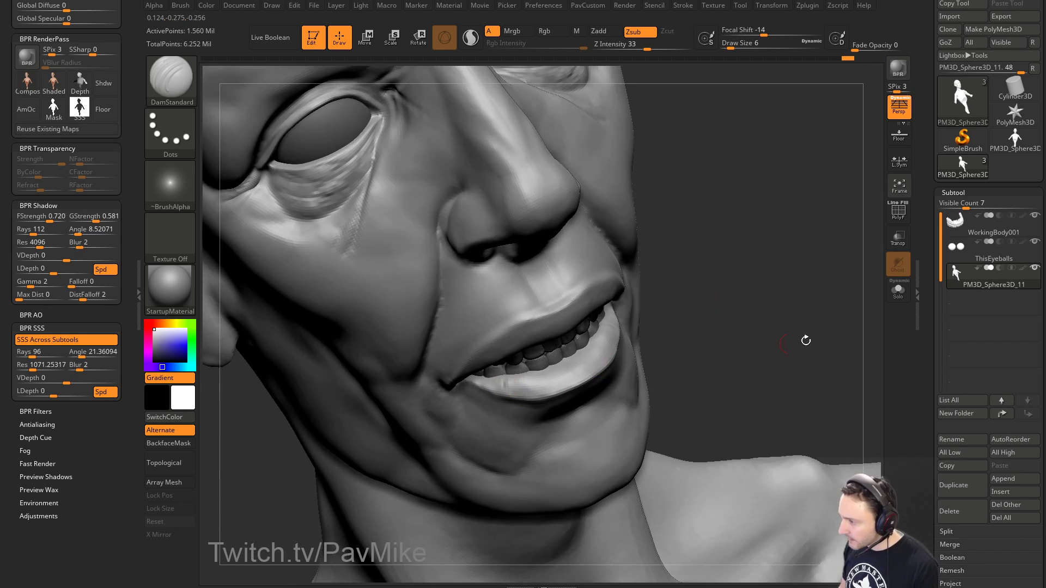
Step: Solo the head subtool and isolate the lips by hiding all other polygroups
{"action": "left_click", "coordinate": [896, 293]}
{"action": "left_click", "coordinate": [595, 359], "text": "ctrl+shift"}
{"action": "left_click_drag", "start_coordinate": [722, 282], "coordinate": [679, 313]}
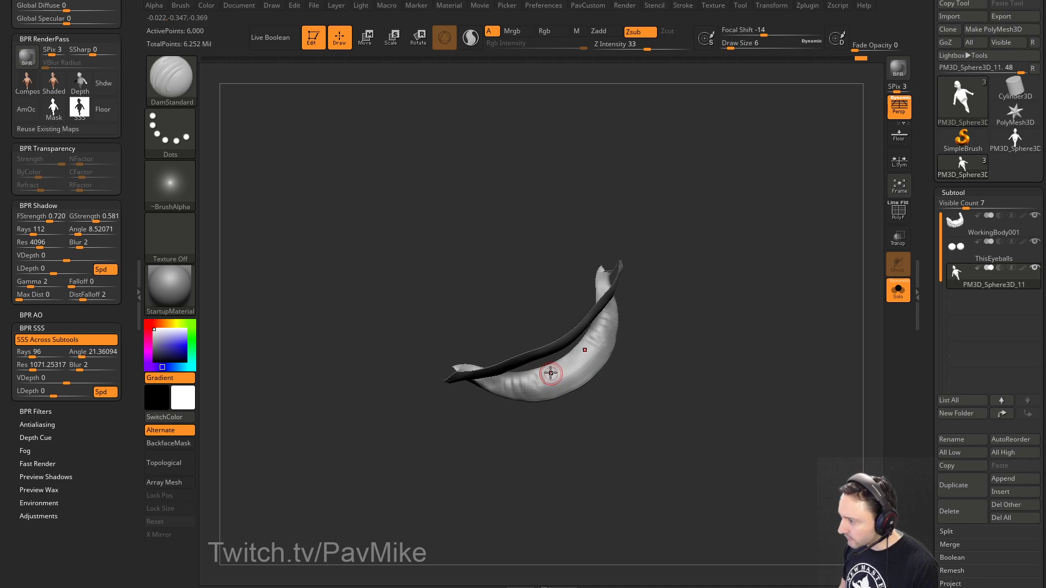
{"action": "left_click_drag", "start_coordinate": [723, 356], "coordinate": [537, 303]}
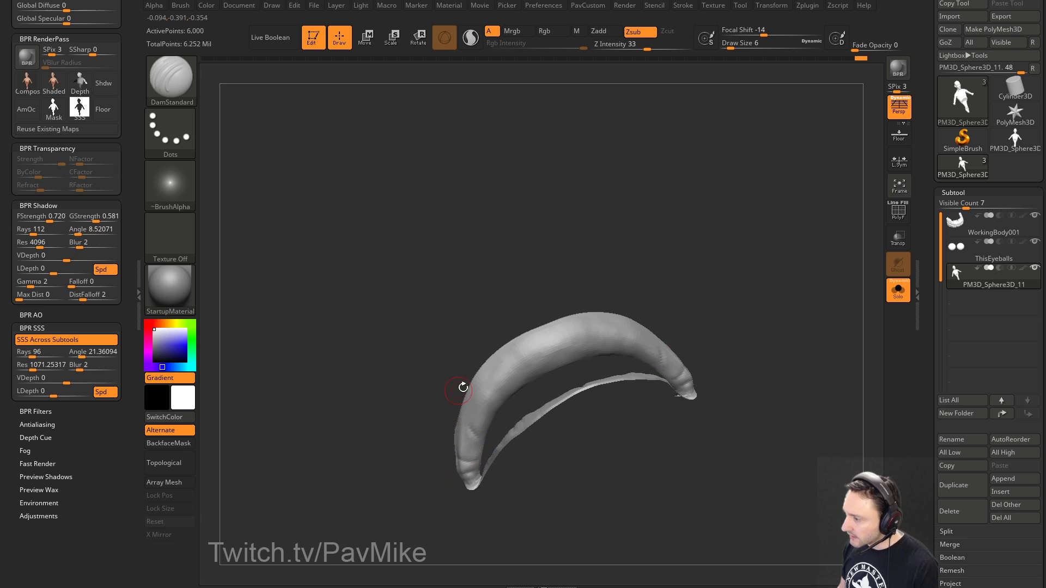
{"action": "left_click_drag", "start_coordinate": [463, 387], "coordinate": [646, 276]}
Step: Carve vertical creases across the isolated lips with the DamStandard brush at draw size 9
{"action": "key", "text": "space"}
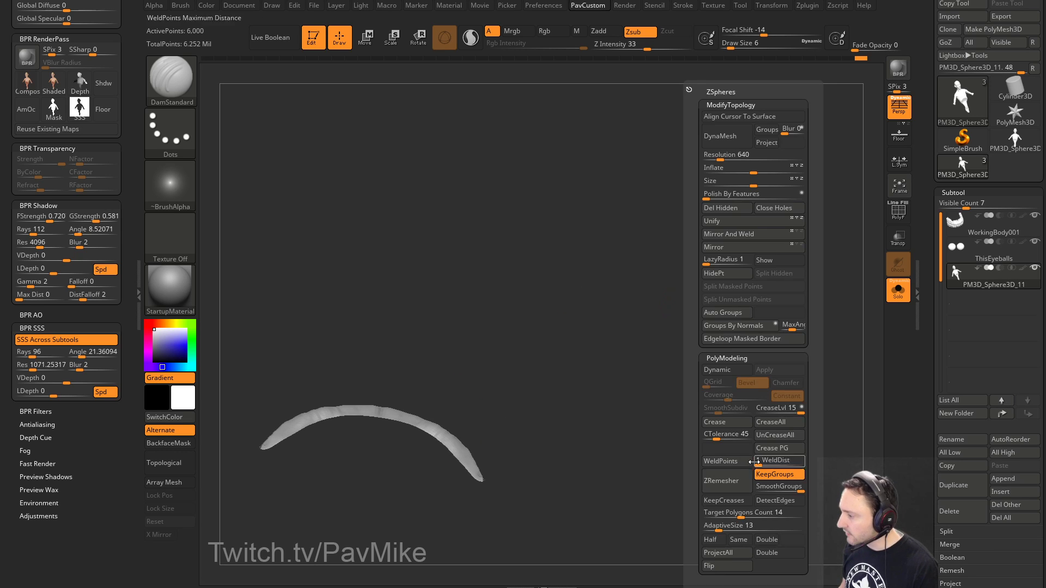
{"action": "left_click", "coordinate": [769, 551]}
{"action": "left_click_drag", "start_coordinate": [563, 287], "coordinate": [658, 293], "text": "alt"}
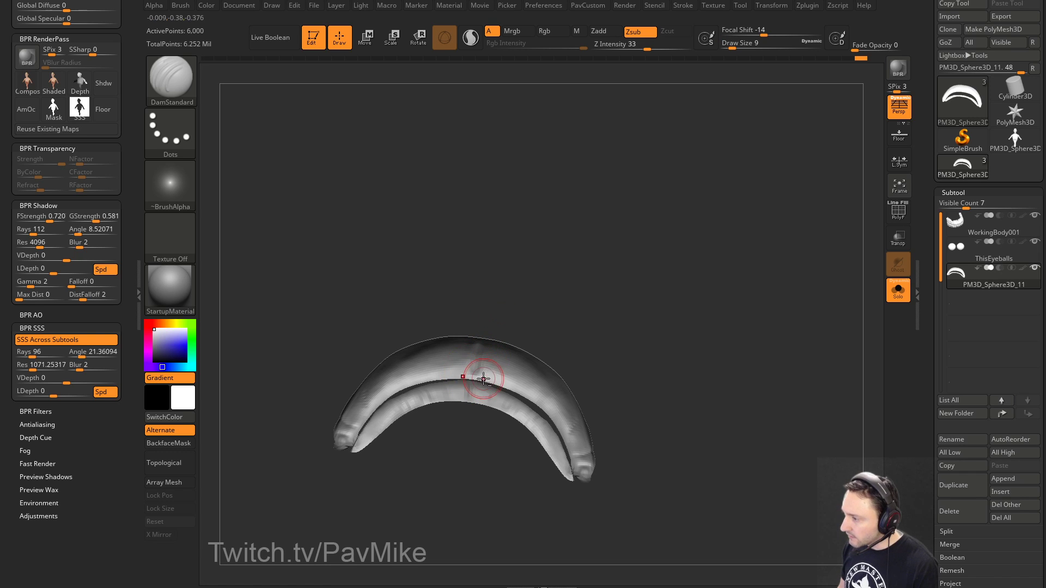
{"action": "left_click_drag", "start_coordinate": [540, 372], "coordinate": [575, 336]}
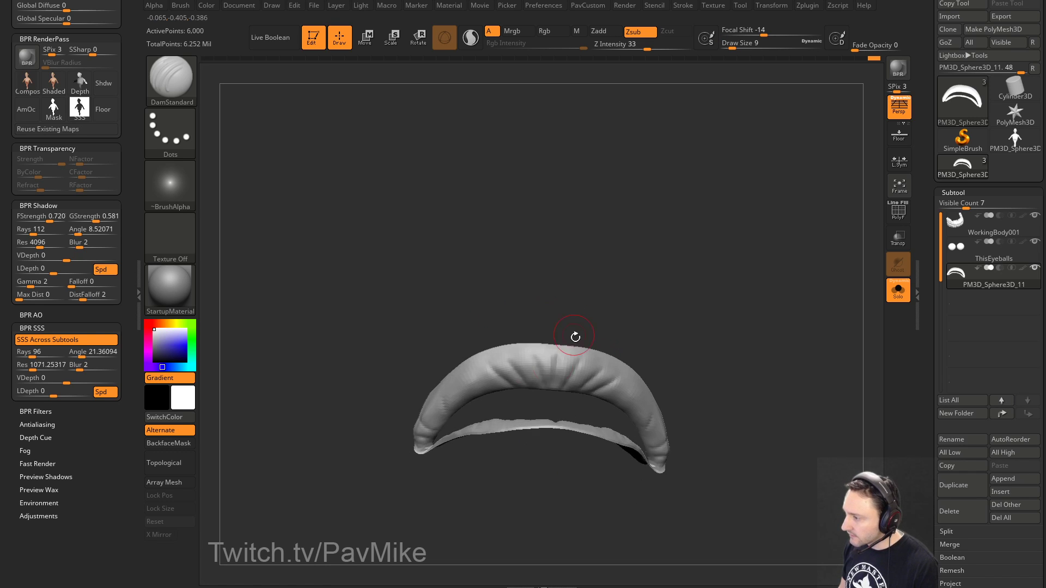
{"action": "left_click_drag", "start_coordinate": [682, 326], "coordinate": [679, 303]}
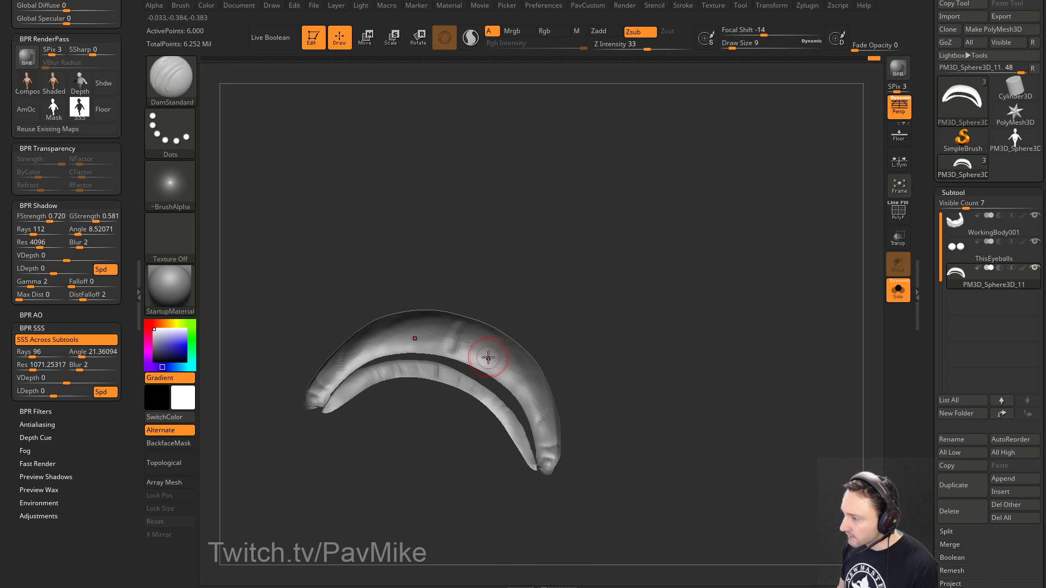
{"action": "left_click_drag", "start_coordinate": [484, 353], "coordinate": [503, 371]}
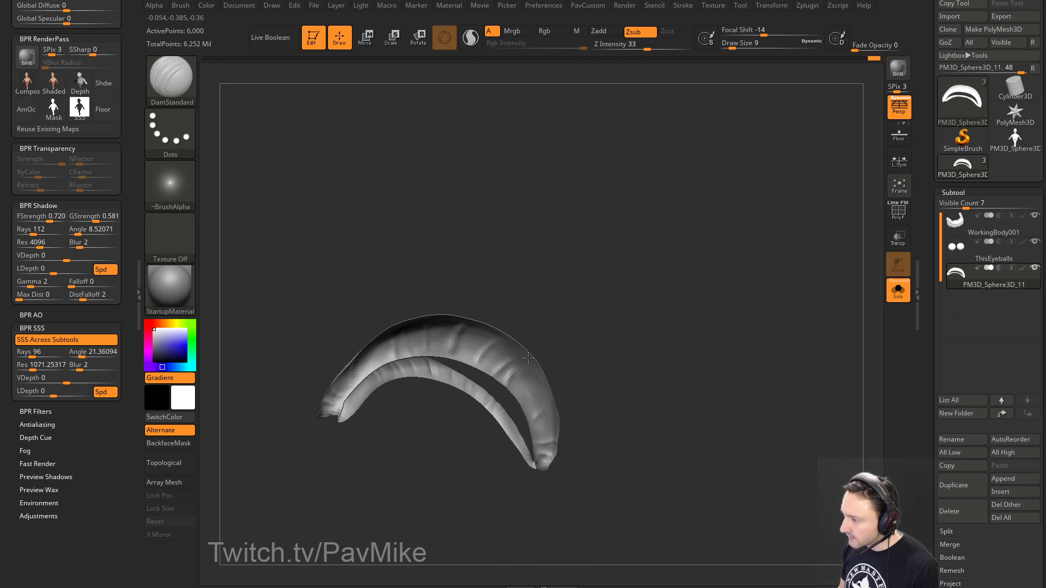
{"action": "mouse_move", "coordinate": [522, 408]}
{"action": "left_mouse_down"}
{"action": "mouse_move", "coordinate": [684, 271]}
{"action": "mouse_move", "coordinate": [665, 296]}
{"action": "mouse_move", "coordinate": [714, 299]}
{"action": "mouse_move", "coordinate": [631, 287]}
{"action": "mouse_move", "coordinate": [632, 274]}
{"action": "left_mouse_up"}
Step: Build up soft folds between the lip creases with the Clay brush, setting the draw size to 7
{"action": "key", "text": "2"}
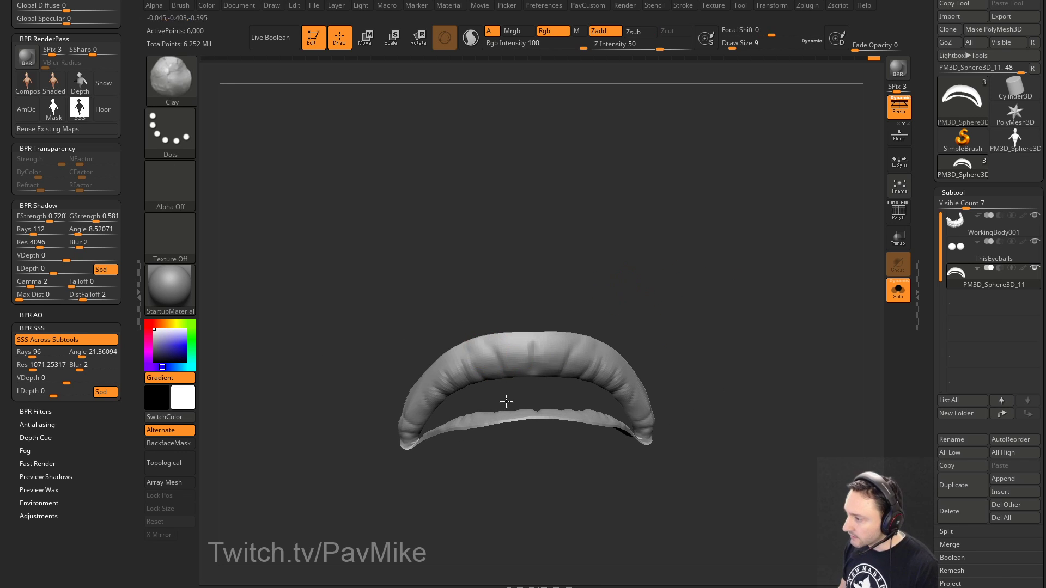
{"action": "left_click_drag", "start_coordinate": [597, 353], "coordinate": [476, 417]}
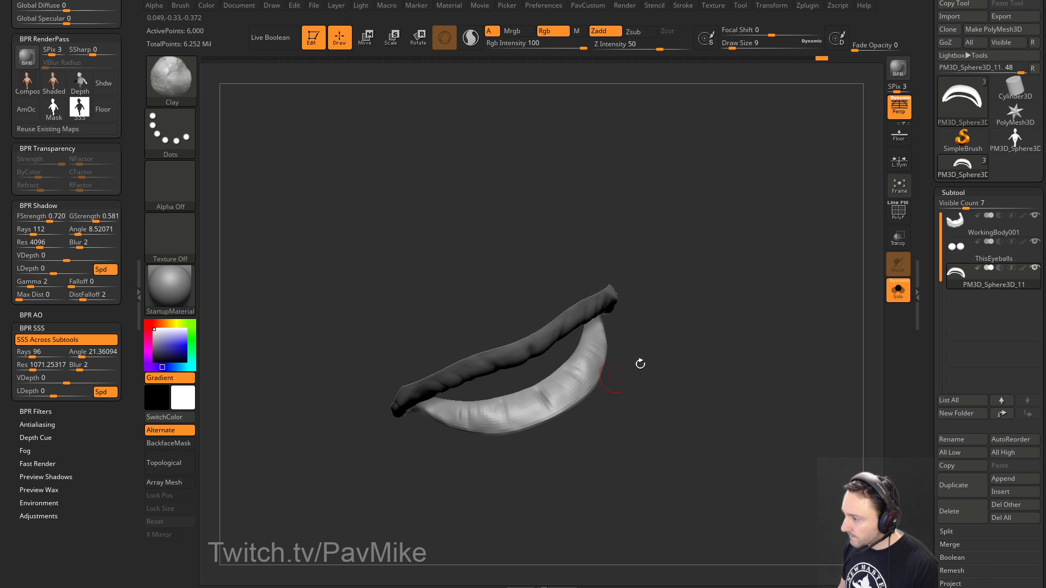
{"action": "left_click_drag", "start_coordinate": [640, 364], "coordinate": [570, 382]}
{"action": "type", "text": "s7"}
{"action": "key", "text": "Return"}
Step: Unhide the rest of the head mesh around the isolated lips
{"action": "left_click_drag", "start_coordinate": [722, 348], "coordinate": [761, 279]}
{"action": "left_click", "coordinate": [774, 266], "text": "ctrl+shift"}
{"action": "mouse_move", "coordinate": [809, 317]}
{"action": "left_mouse_down"}
{"action": "mouse_move", "coordinate": [763, 324]}
{"action": "mouse_move", "coordinate": [767, 298]}
{"action": "mouse_move", "coordinate": [702, 319]}
{"action": "left_mouse_up"}
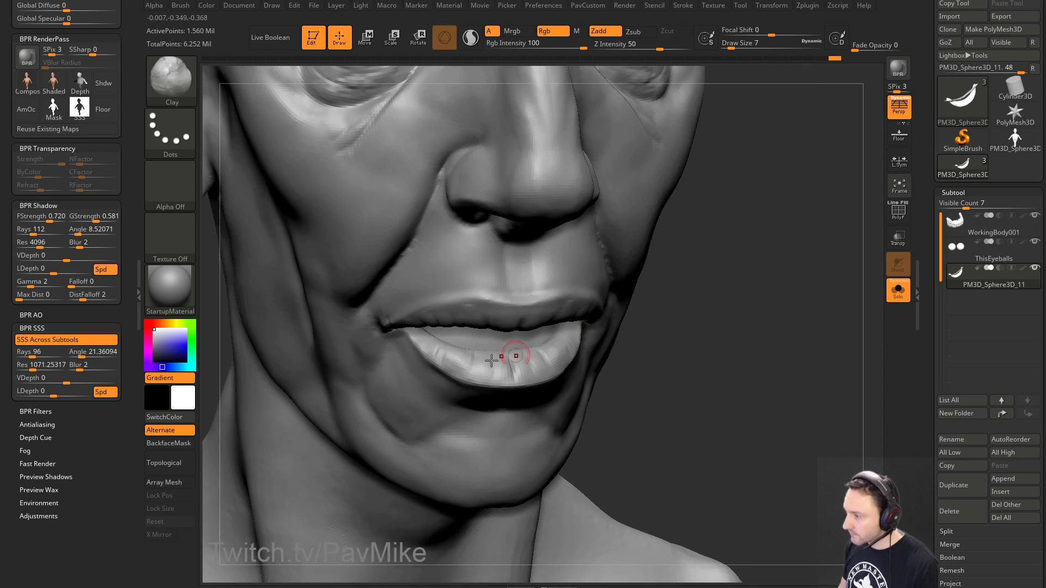
Step: Build up fine ridges on the lower lip with the Clay brush at draw size 4
{"action": "key", "text": "bracketleft"}
{"action": "key", "text": "bracketleft"}
{"action": "key", "text": "bracketleft"}
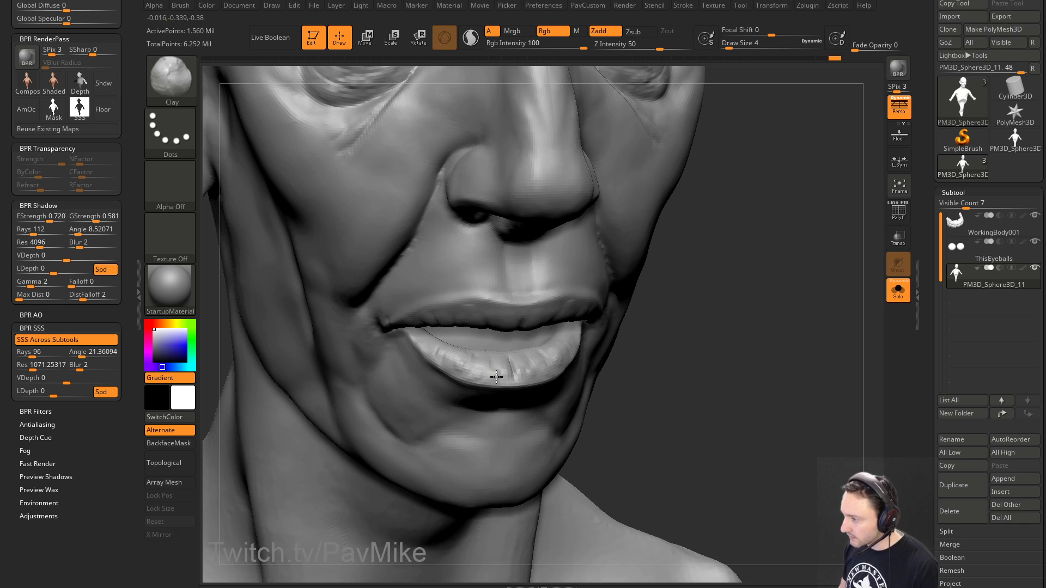
{"action": "left_click_drag", "start_coordinate": [497, 365], "coordinate": [498, 371]}
Step: Soften the creases on the upper lip with the Smooth brush at Z intensity 52
{"action": "left_click_drag", "start_coordinate": [727, 346], "coordinate": [703, 235]}
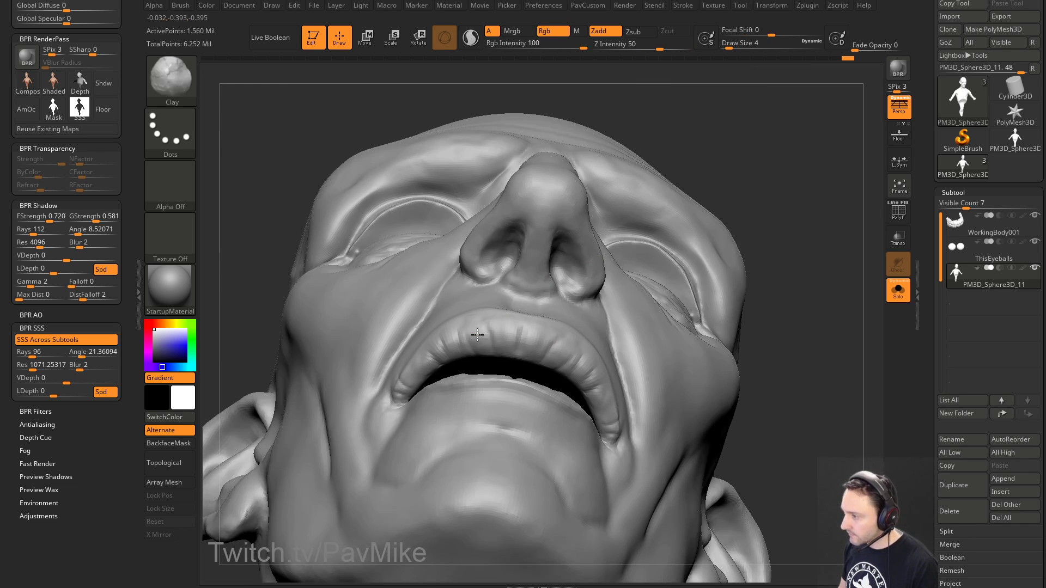
{"action": "left_click", "coordinate": [662, 47], "text": "shift"}
{"action": "left_click_drag", "start_coordinate": [708, 112], "coordinate": [759, 175]}
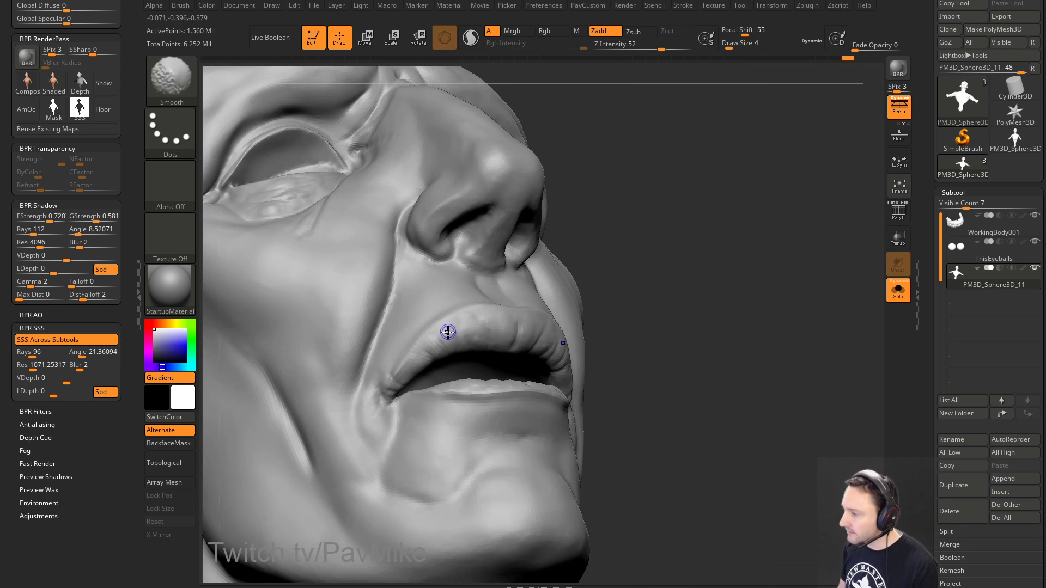
{"action": "left_click_drag", "start_coordinate": [448, 332], "coordinate": [457, 320], "text": "shift"}
{"action": "mouse_move", "coordinate": [632, 225]}
{"action": "left_mouse_down"}
{"action": "mouse_move", "coordinate": [639, 272]}
{"action": "mouse_move", "coordinate": [711, 284]}
{"action": "mouse_move", "coordinate": [591, 264]}
{"action": "left_mouse_up"}
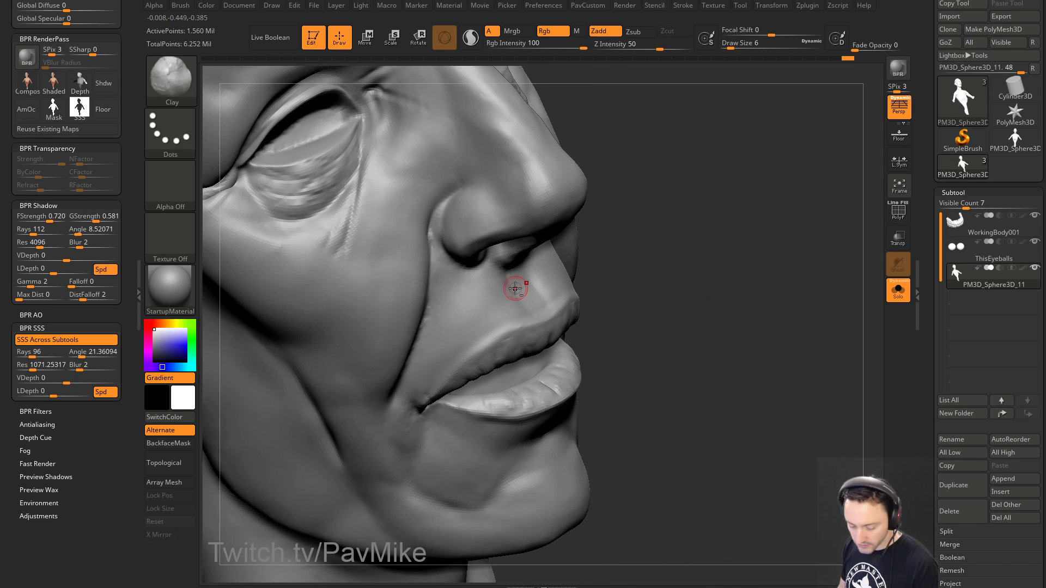
Step: Carve the crease along the upper lip's edge toward the mouth corner with the DamStandard brush at draw size 7
{"action": "key", "text": "b"}
{"action": "key", "text": "d"}
{"action": "key", "text": "s"}
{"action": "left_click_drag", "start_coordinate": [491, 333], "coordinate": [448, 376]}
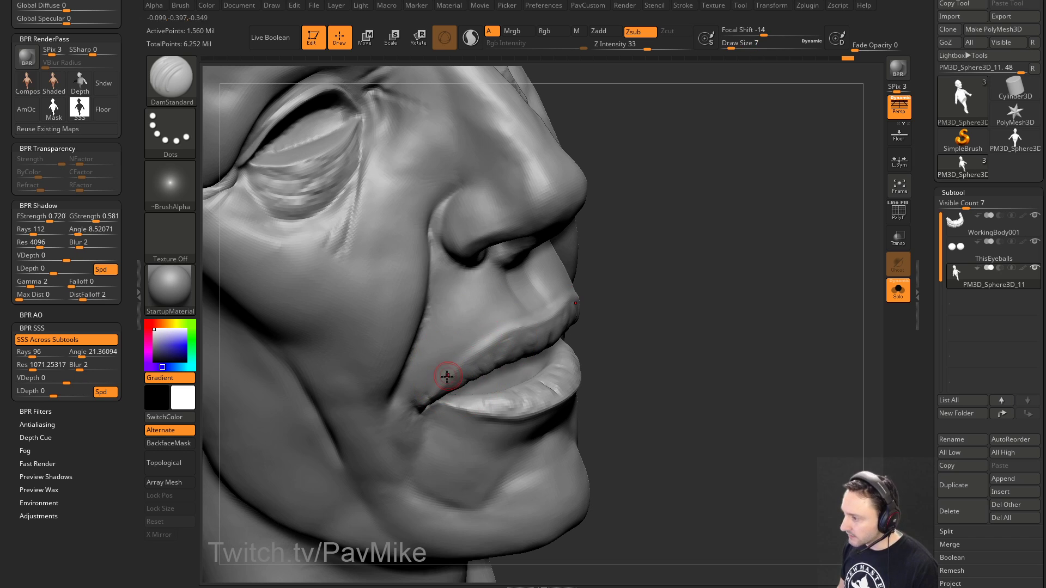
{"action": "mouse_move", "coordinate": [627, 291]}
{"action": "left_mouse_down"}
{"action": "mouse_move", "coordinate": [721, 257]}
{"action": "mouse_move", "coordinate": [785, 325]}
{"action": "mouse_move", "coordinate": [750, 323]}
{"action": "left_mouse_up"}
Step: Build up the skin at the corners of the mouth with the Clay brush, setting the draw size to 9
{"action": "key", "text": "b"}
{"action": "key", "text": "c"}
{"action": "key", "text": "l"}
{"action": "key", "text": "s"}
{"action": "left_click_drag", "start_coordinate": [530, 342], "coordinate": [535, 342]}
{"action": "mouse_move", "coordinate": [690, 326]}
{"action": "left_mouse_down"}
{"action": "mouse_move", "coordinate": [704, 311]}
{"action": "mouse_move", "coordinate": [732, 311]}
{"action": "left_mouse_up"}
{"action": "key", "text": "s"}
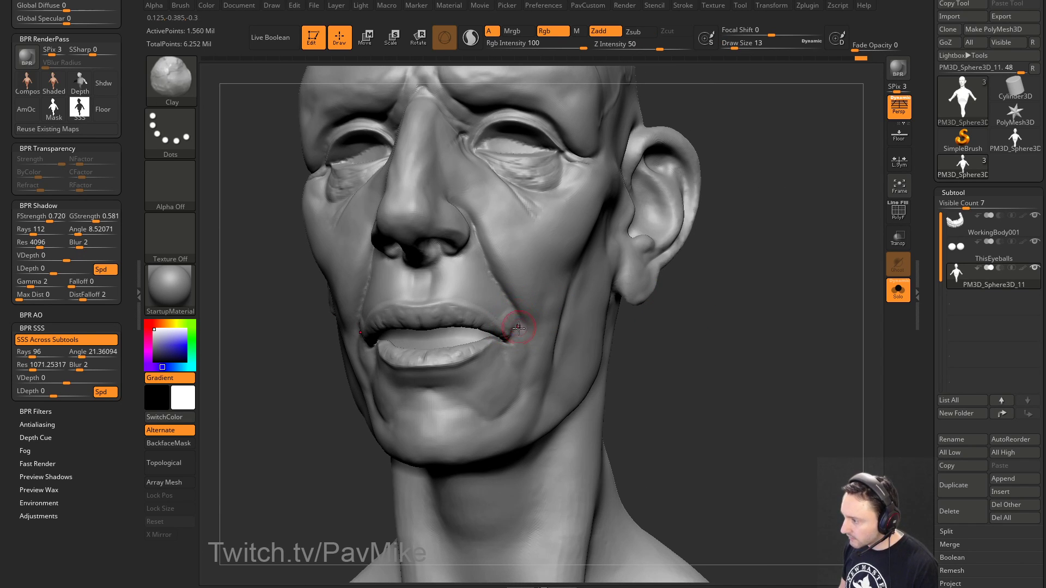
{"action": "mouse_move", "coordinate": [629, 321]}
{"action": "left_mouse_down"}
{"action": "mouse_move", "coordinate": [526, 344]}
{"action": "mouse_move", "coordinate": [527, 353]}
{"action": "left_mouse_up"}
{"action": "key", "text": "s"}
{"action": "left_click", "coordinate": [523, 342]}
{"action": "left_click_drag", "start_coordinate": [515, 331], "coordinate": [520, 345]}
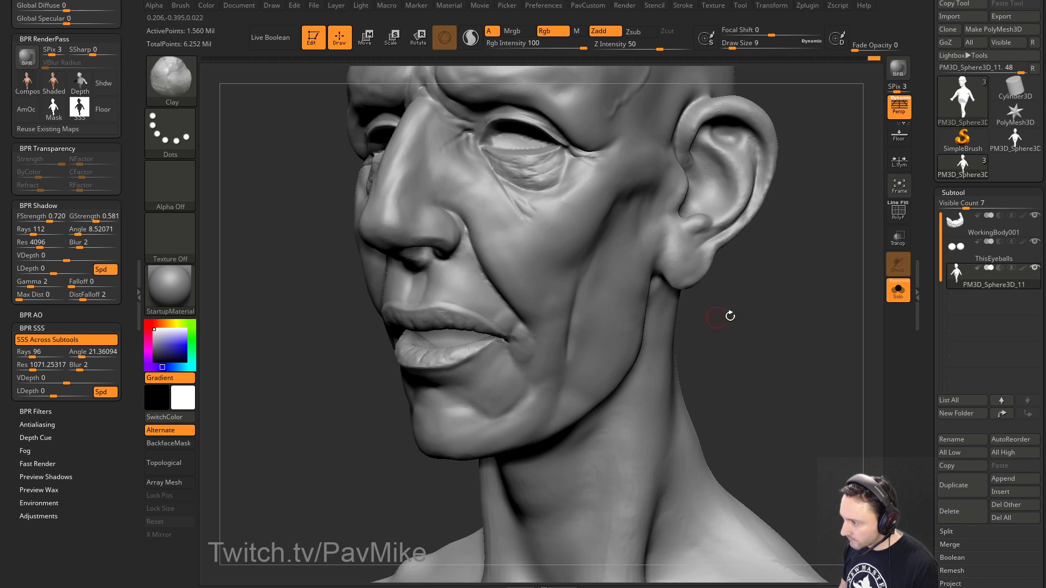
Step: Build up the folds between the mouth corners and the chin with the Clay brush at draw size 17 and smooth them
{"action": "mouse_move", "coordinate": [729, 316]}
{"action": "left_mouse_down"}
{"action": "mouse_move", "coordinate": [514, 331]}
{"action": "mouse_move", "coordinate": [519, 363]}
{"action": "left_mouse_up"}
{"action": "left_click_drag", "start_coordinate": [688, 345], "coordinate": [725, 330]}
{"action": "key", "text": "]"}
{"action": "key", "text": "["}
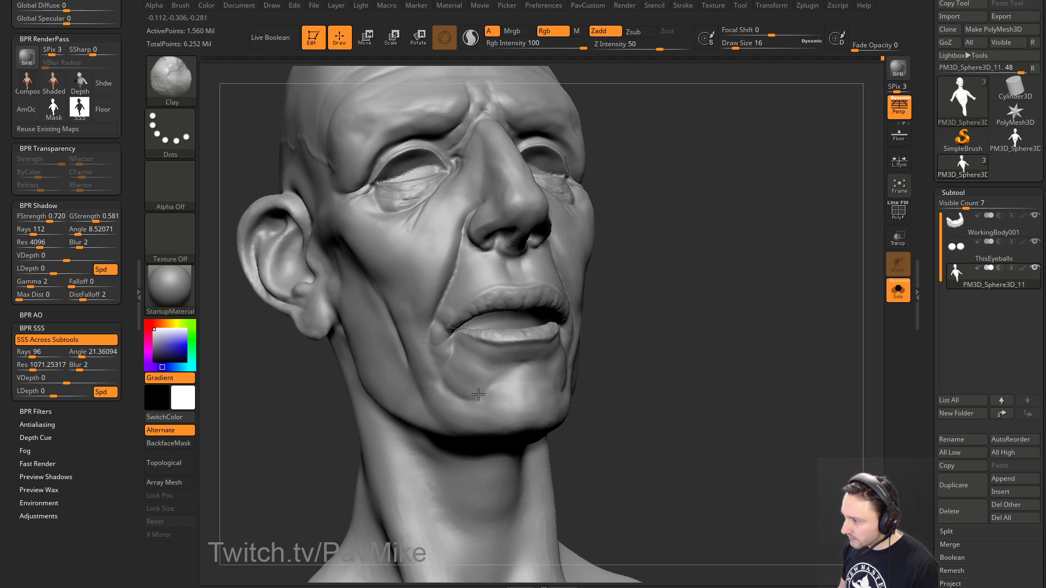
{"action": "left_click_drag", "start_coordinate": [578, 347], "coordinate": [522, 355]}
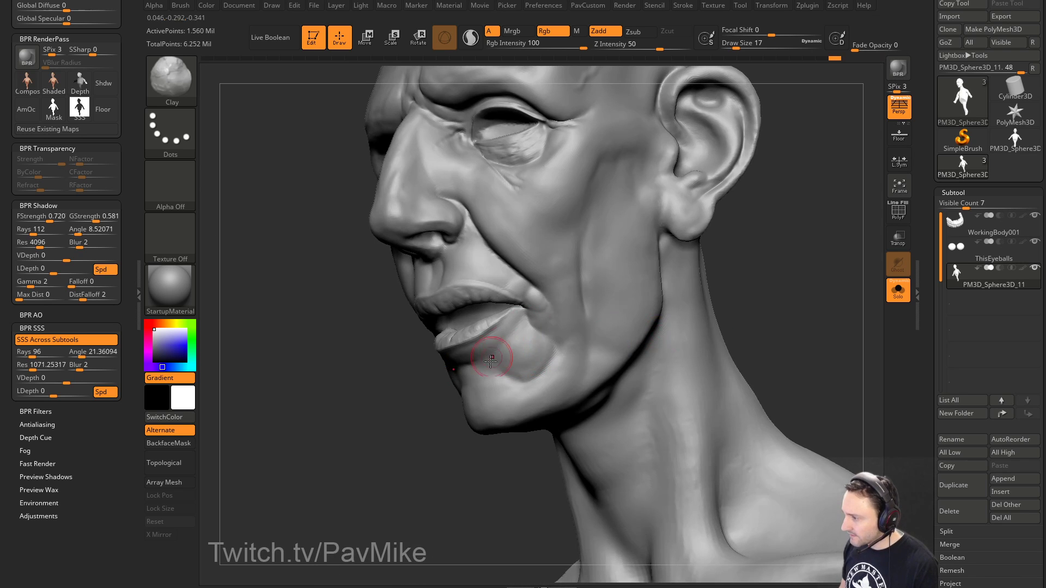
{"action": "left_click_drag", "start_coordinate": [733, 321], "coordinate": [765, 319]}
{"action": "left_click_drag", "start_coordinate": [523, 357], "coordinate": [528, 351], "text": "shift"}
{"action": "mouse_move", "coordinate": [728, 311]}
{"action": "left_mouse_down"}
{"action": "mouse_move", "coordinate": [672, 296]}
{"action": "mouse_move", "coordinate": [677, 283]}
{"action": "left_mouse_up"}
Step: Turn off the perspective view and refine the chin's volume with the Clay brush at draw size 17
{"action": "left_click", "coordinate": [898, 109]}
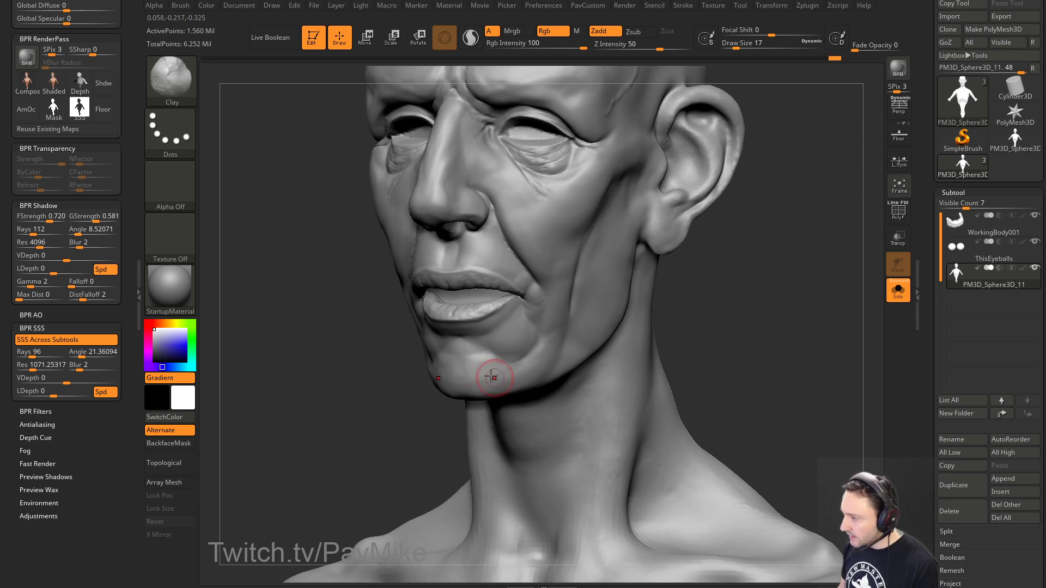
{"action": "left_click_drag", "start_coordinate": [682, 326], "coordinate": [610, 306]}
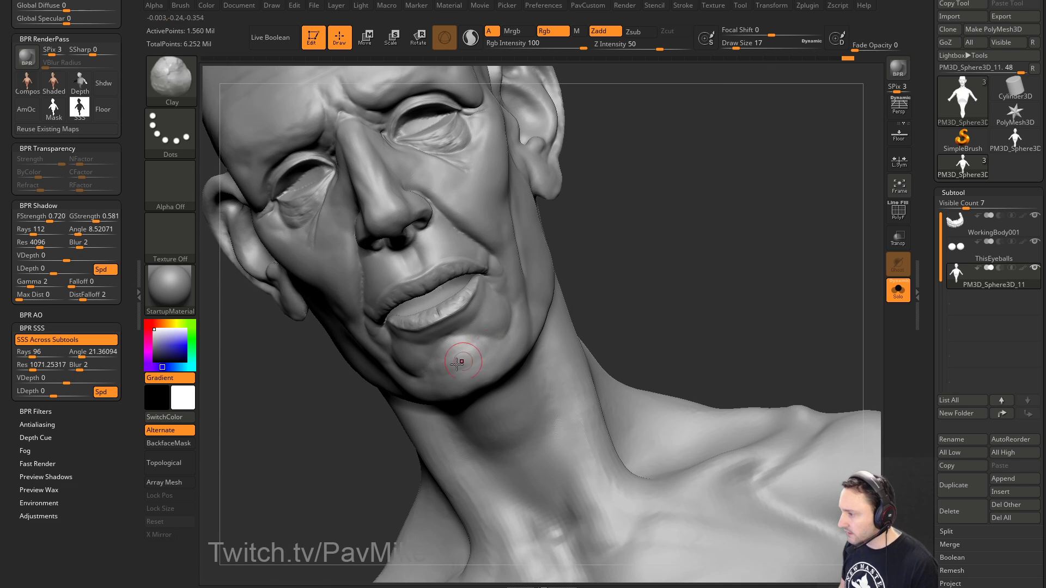
{"action": "mouse_move", "coordinate": [630, 304]}
{"action": "left_mouse_down"}
{"action": "mouse_move", "coordinate": [717, 292]}
{"action": "mouse_move", "coordinate": [692, 351]}
{"action": "mouse_move", "coordinate": [714, 336]}
{"action": "mouse_move", "coordinate": [734, 343]}
{"action": "mouse_move", "coordinate": [700, 367]}
{"action": "mouse_move", "coordinate": [761, 353]}
{"action": "mouse_move", "coordinate": [730, 287]}
{"action": "left_mouse_up"}
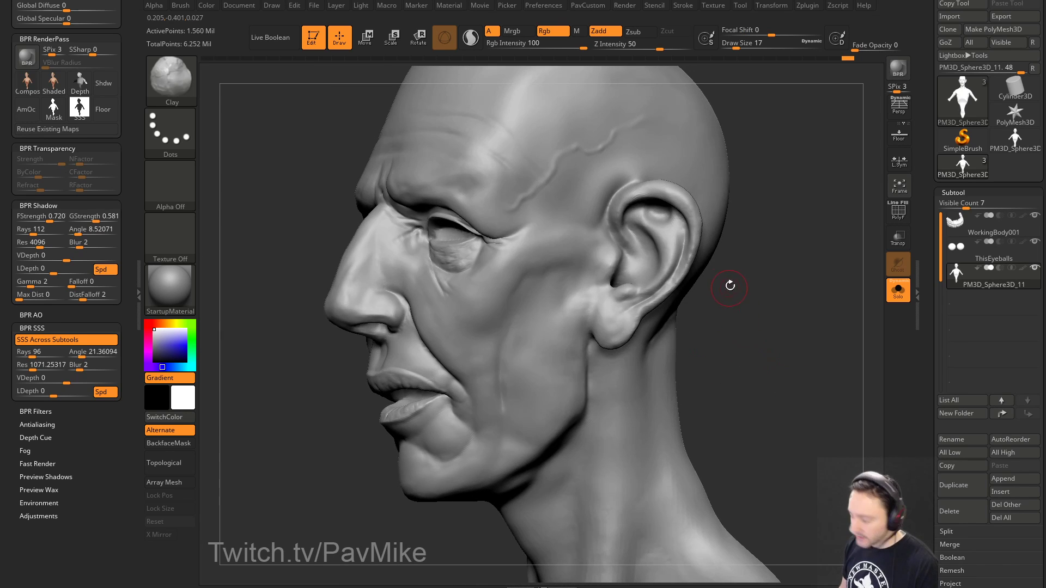
Step: Carve creases below the eye bag and down the cheek with the DamStandard brush, using draw sizes 18 to 22
{"action": "key", "text": "b"}
{"action": "key", "text": "d"}
{"action": "key", "text": "s"}
{"action": "key", "text": "s"}
{"action": "left_click", "coordinate": [486, 320]}
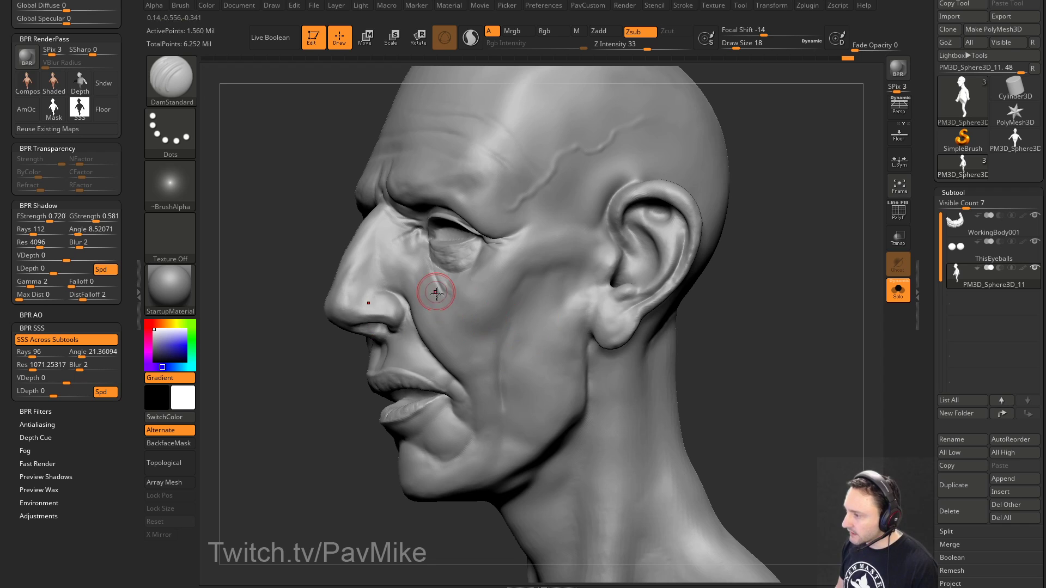
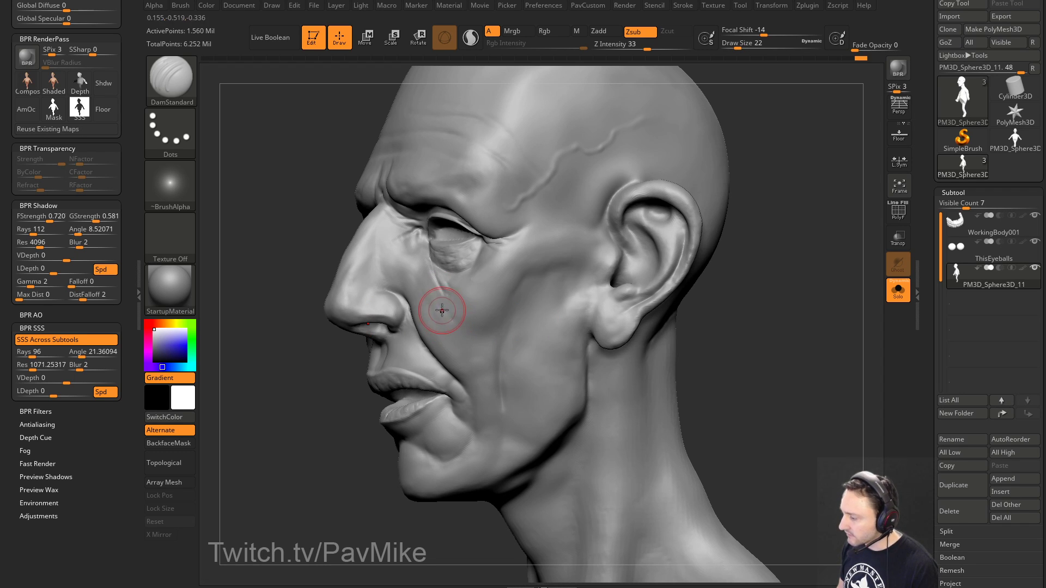
{"action": "left_click_drag", "start_coordinate": [500, 374], "coordinate": [502, 402]}
Step: Carve a crease beneath the jawline toward the neck with the DamStandard brush at draw size 18
{"action": "mouse_move", "coordinate": [713, 348]}
{"action": "left_mouse_down"}
{"action": "mouse_move", "coordinate": [751, 327]}
{"action": "mouse_move", "coordinate": [719, 327]}
{"action": "mouse_move", "coordinate": [703, 297]}
{"action": "left_mouse_up"}
{"action": "key", "text": "s"}
{"action": "left_click", "coordinate": [510, 330]}
{"action": "mouse_move", "coordinate": [675, 339]}
{"action": "left_mouse_down"}
{"action": "mouse_move", "coordinate": [692, 331]}
{"action": "mouse_move", "coordinate": [671, 322]}
{"action": "mouse_move", "coordinate": [719, 309]}
{"action": "mouse_move", "coordinate": [738, 263]}
{"action": "mouse_move", "coordinate": [572, 355]}
{"action": "left_mouse_up"}
{"action": "left_click_drag", "start_coordinate": [489, 410], "coordinate": [572, 361]}
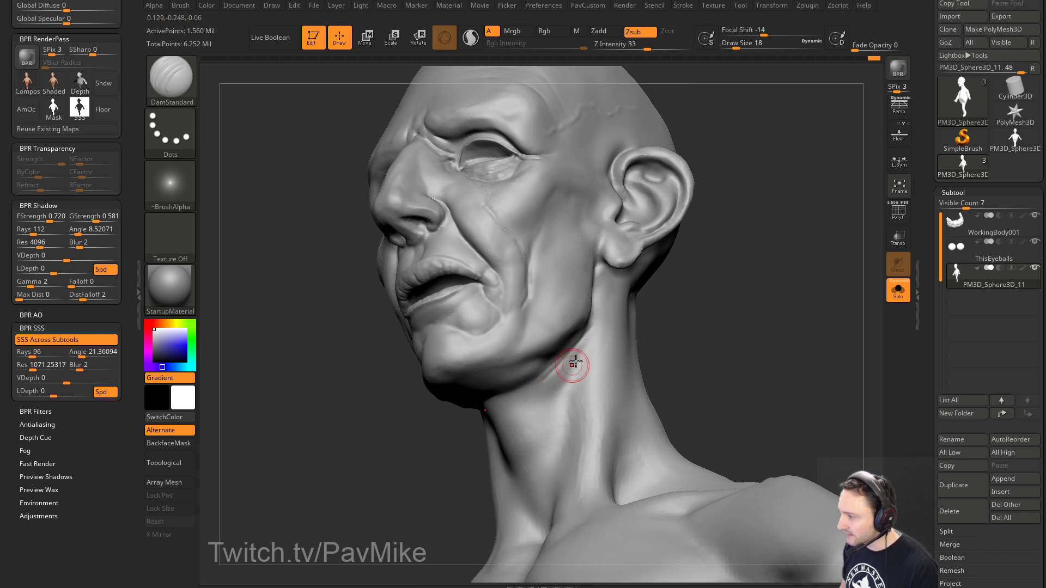
Step: Deepen the crease between the back of the ear and the skull with the DamStandard brush at draw size 29
{"action": "mouse_move", "coordinate": [694, 325]}
{"action": "left_mouse_down"}
{"action": "mouse_move", "coordinate": [736, 302]}
{"action": "mouse_move", "coordinate": [759, 315]}
{"action": "mouse_move", "coordinate": [817, 282]}
{"action": "mouse_move", "coordinate": [796, 337]}
{"action": "mouse_move", "coordinate": [773, 305]}
{"action": "mouse_move", "coordinate": [606, 337]}
{"action": "mouse_move", "coordinate": [628, 335]}
{"action": "left_mouse_up"}
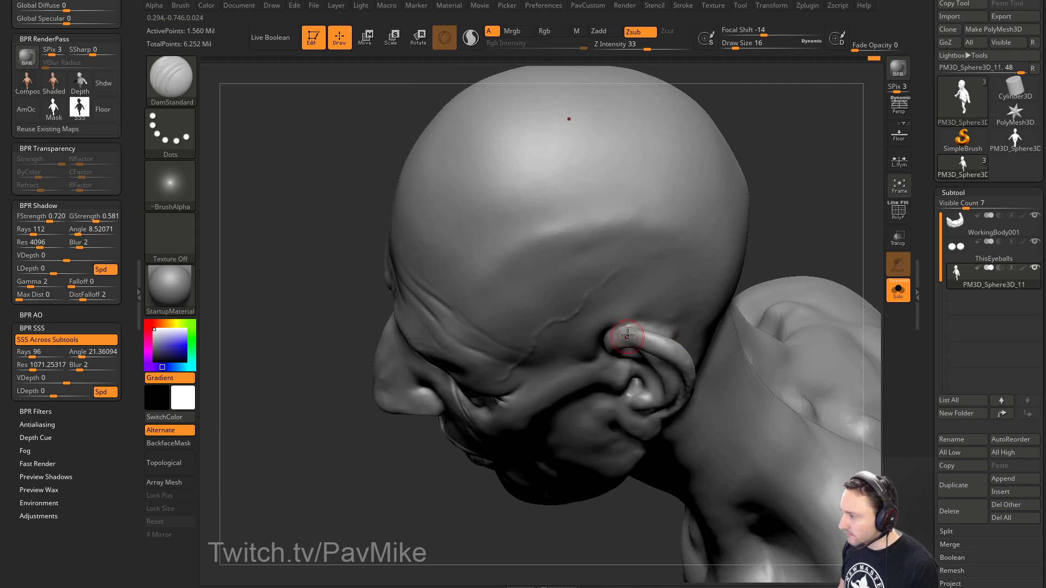
{"action": "mouse_move", "coordinate": [594, 338]}
{"action": "right_mouse_down"}
{"action": "mouse_move", "coordinate": [599, 261]}
{"action": "mouse_move", "coordinate": [480, 251]}
{"action": "right_mouse_up"}
{"action": "right_click_drag", "start_coordinate": [789, 215], "coordinate": [703, 191], "text": "alt"}
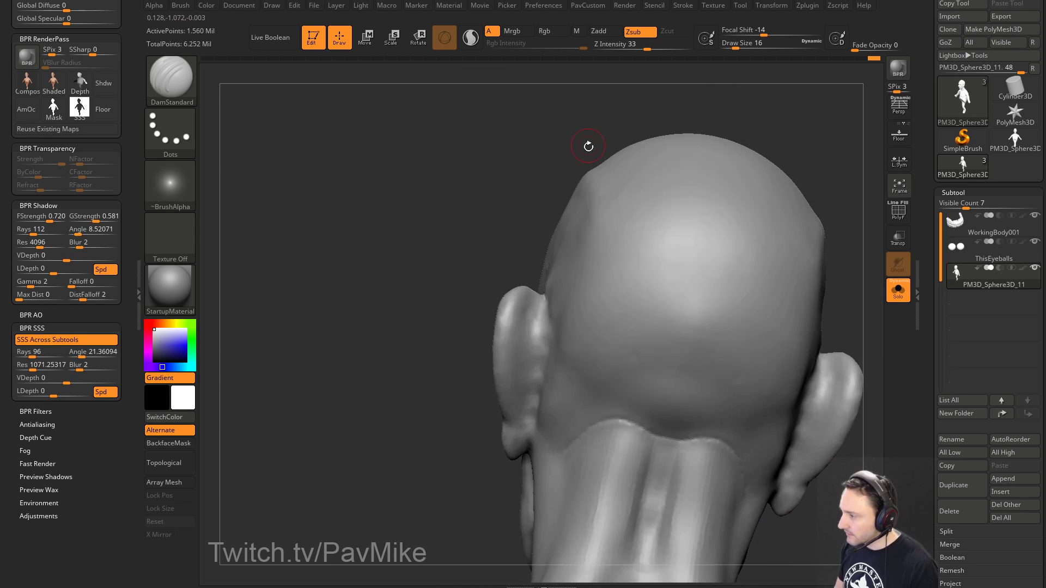
{"action": "right_click_drag", "start_coordinate": [589, 145], "coordinate": [627, 158]}
{"action": "key", "text": "s"}
{"action": "left_click_drag", "start_coordinate": [552, 303], "coordinate": [540, 290]}
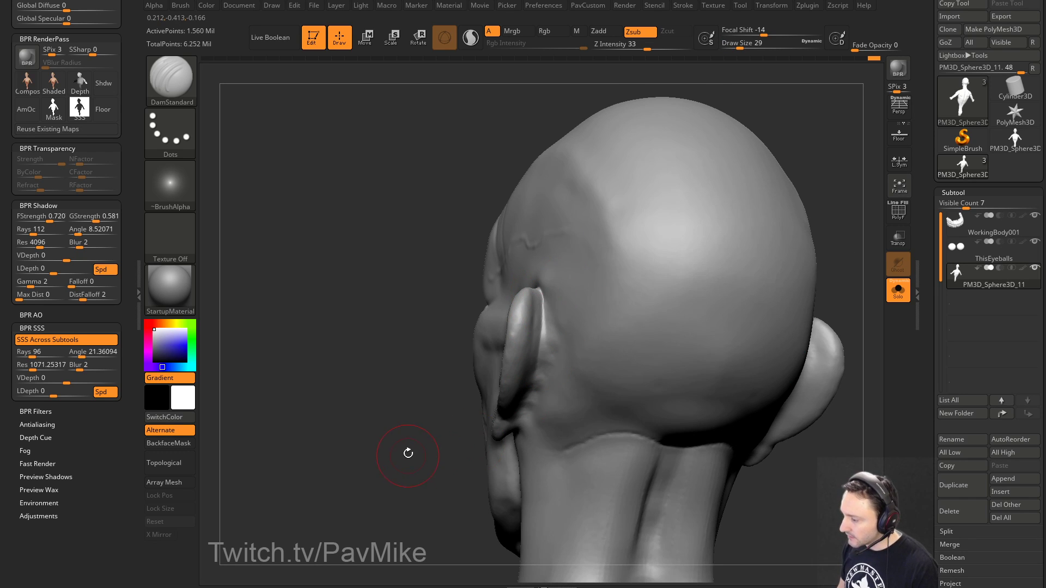
{"action": "right_click_drag", "start_coordinate": [408, 454], "coordinate": [412, 390]}
{"action": "right_click_drag", "start_coordinate": [433, 329], "coordinate": [475, 338]}
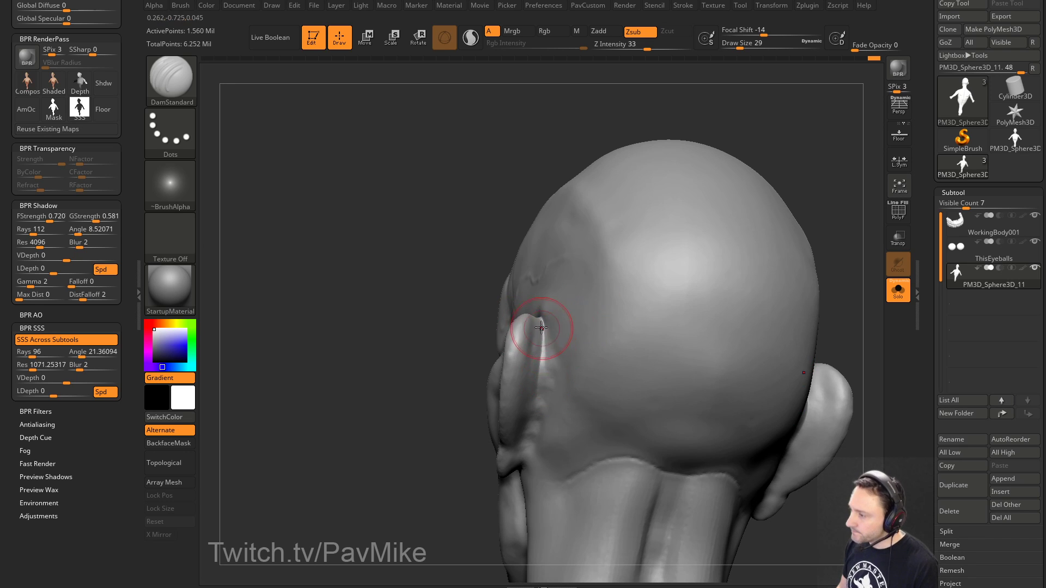
{"action": "mouse_move", "coordinate": [537, 338]}
{"action": "right_mouse_down"}
{"action": "mouse_move", "coordinate": [444, 444]}
{"action": "mouse_move", "coordinate": [557, 354]}
{"action": "right_mouse_up"}
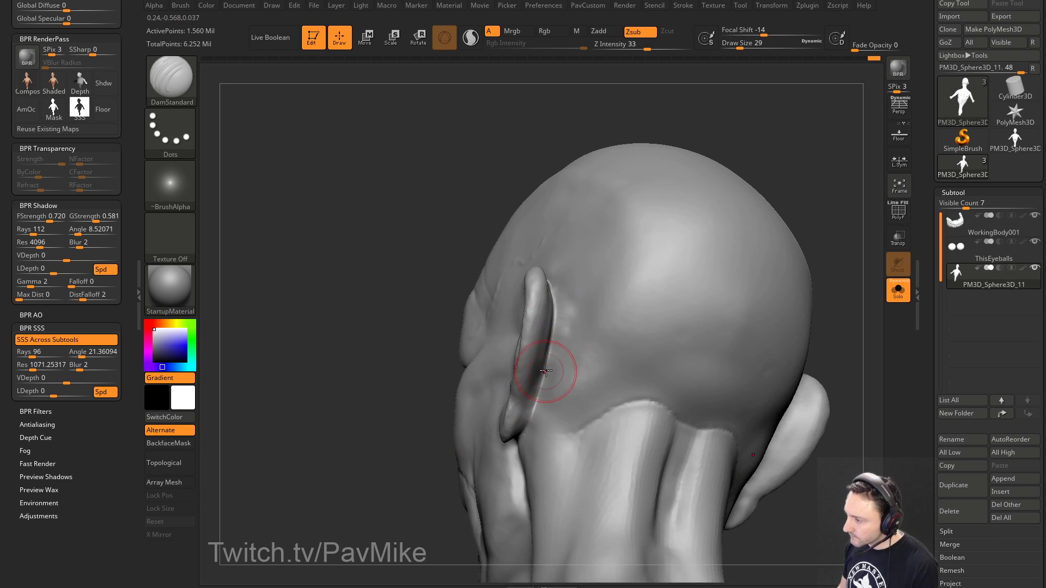
Step: Carve the transition from skull base to neck behind the ear with the DamStandard brush at draw size 27
{"action": "mouse_move", "coordinate": [421, 449]}
{"action": "right_mouse_down"}
{"action": "mouse_move", "coordinate": [413, 436]}
{"action": "mouse_move", "coordinate": [572, 365]}
{"action": "right_mouse_up"}
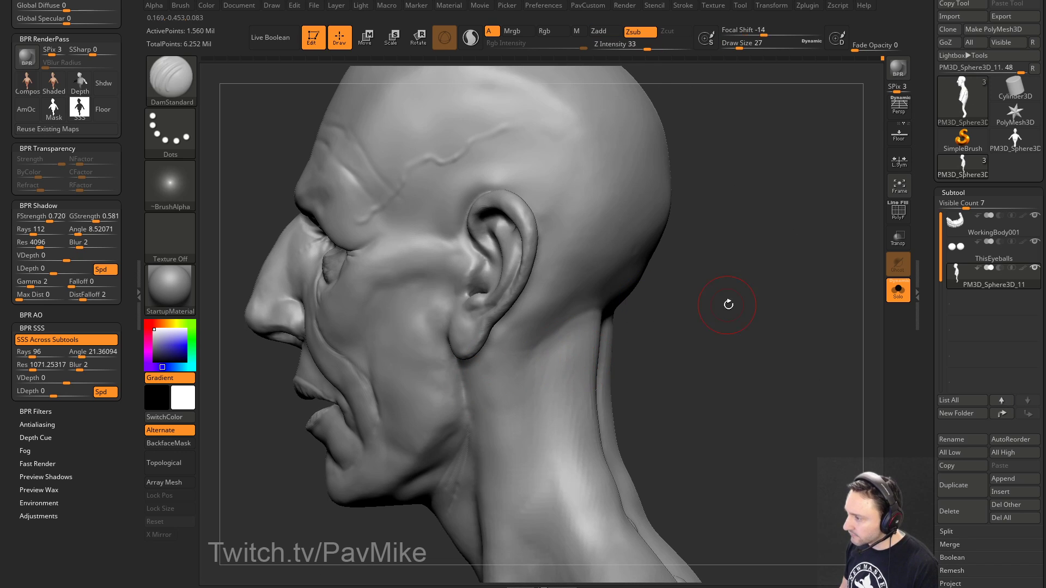
{"action": "right_click_drag", "start_coordinate": [728, 304], "coordinate": [531, 352]}
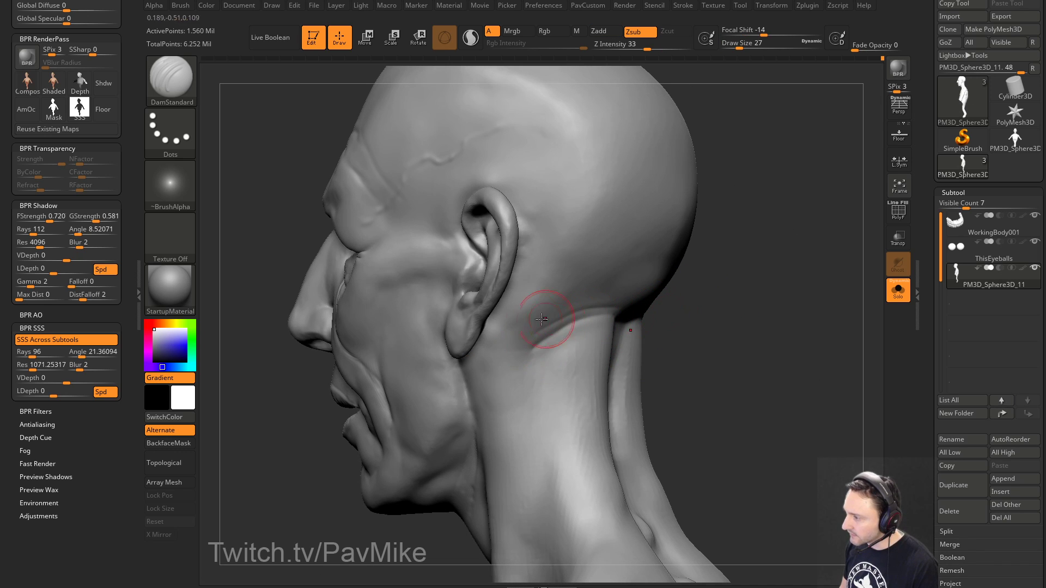
{"action": "mouse_move", "coordinate": [617, 305]}
{"action": "right_mouse_down"}
{"action": "mouse_move", "coordinate": [689, 301]}
{"action": "mouse_move", "coordinate": [790, 382]}
{"action": "right_mouse_up"}
Step: Carve skin folds down the front and sides of the neck with the DamStandard brush, reducing the draw size to 20
{"action": "right_click_drag", "start_coordinate": [790, 381], "coordinate": [733, 289], "text": "ctrl"}
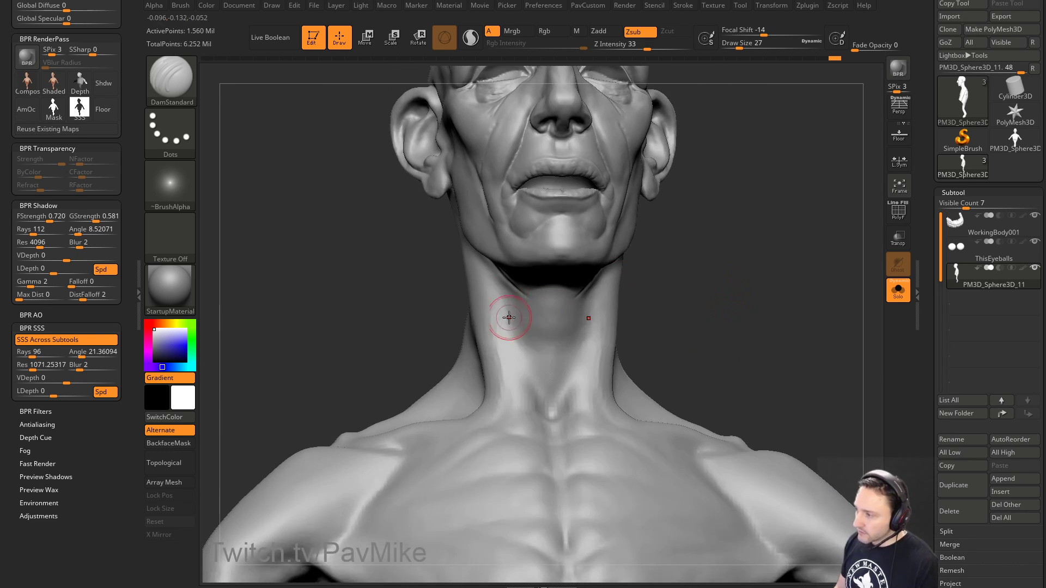
{"action": "mouse_move", "coordinate": [742, 331]}
{"action": "right_mouse_down"}
{"action": "mouse_move", "coordinate": [741, 298]}
{"action": "mouse_move", "coordinate": [582, 325]}
{"action": "right_mouse_up"}
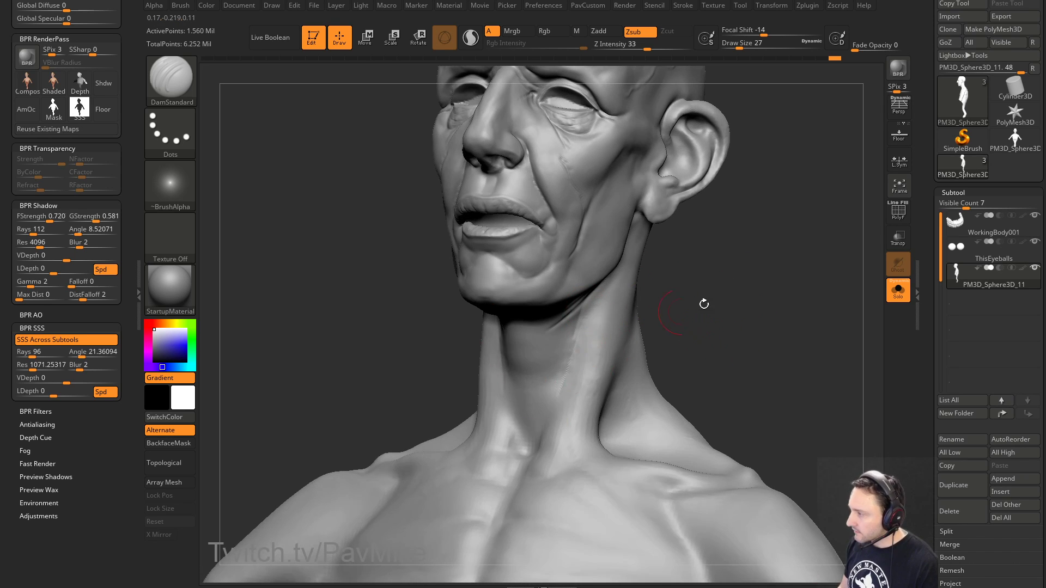
{"action": "mouse_move", "coordinate": [704, 304]}
{"action": "right_mouse_down"}
{"action": "mouse_move", "coordinate": [717, 301]}
{"action": "mouse_move", "coordinate": [553, 327]}
{"action": "right_mouse_up"}
{"action": "mouse_move", "coordinate": [692, 297]}
{"action": "right_mouse_down"}
{"action": "mouse_move", "coordinate": [751, 303]}
{"action": "mouse_move", "coordinate": [786, 275]}
{"action": "mouse_move", "coordinate": [660, 297]}
{"action": "right_mouse_up"}
{"action": "left_click_drag", "start_coordinate": [512, 356], "coordinate": [534, 389]}
{"action": "right_click_drag", "start_coordinate": [616, 385], "coordinate": [613, 374]}
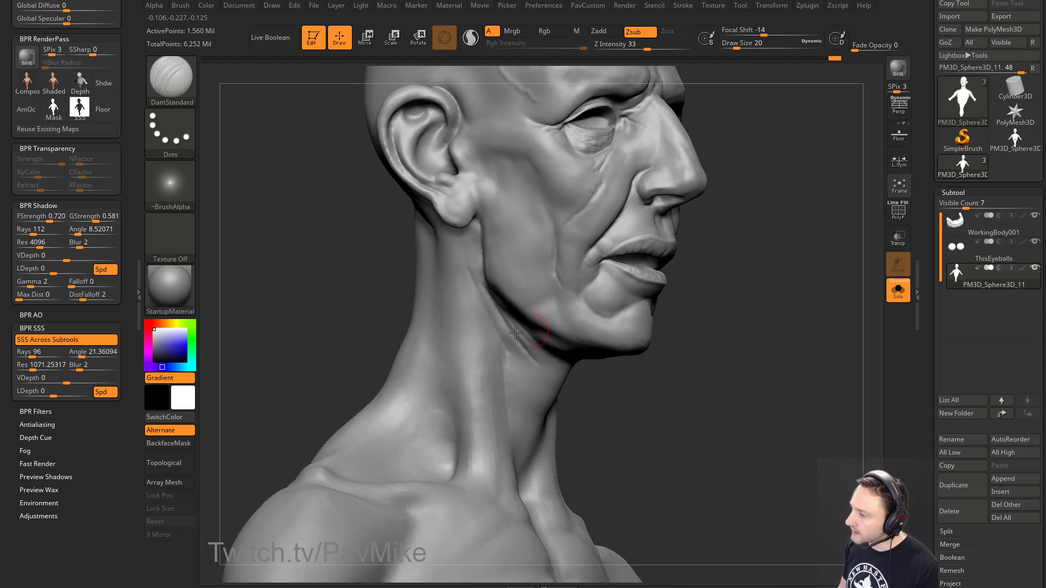
Step: Carve diagonal skin folds under the jaw with the DamStandard brush at draw size 25 and soften the neck muscle beside them
{"action": "key", "text": "s"}
{"action": "left_click_drag", "start_coordinate": [538, 338], "coordinate": [540, 338]}
{"action": "right_click_drag", "start_coordinate": [640, 388], "coordinate": [532, 309]}
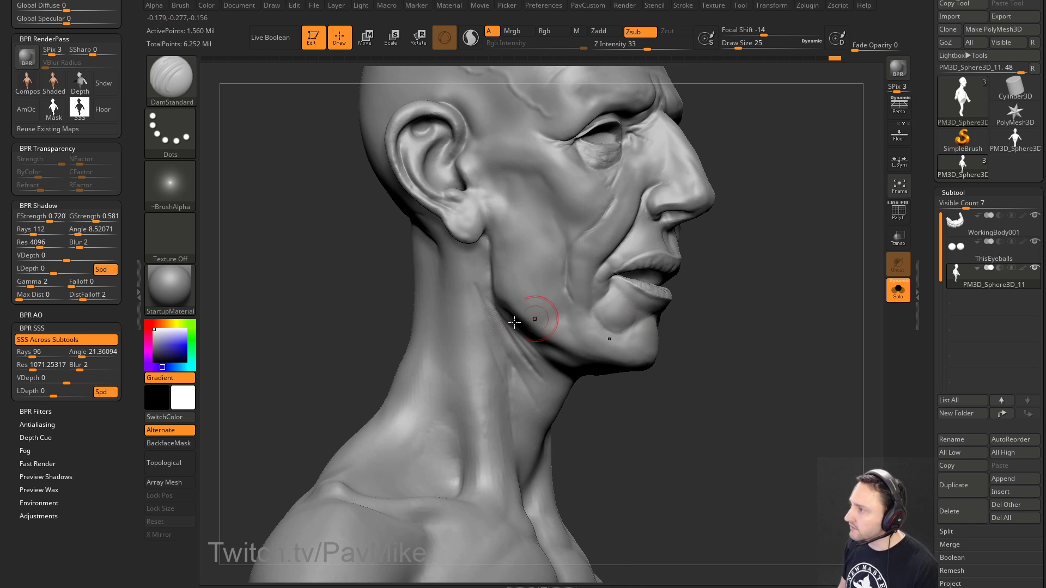
{"action": "mouse_move", "coordinate": [491, 353]}
{"action": "right_mouse_down"}
{"action": "mouse_move", "coordinate": [626, 367]}
{"action": "mouse_move", "coordinate": [534, 305]}
{"action": "right_mouse_up"}
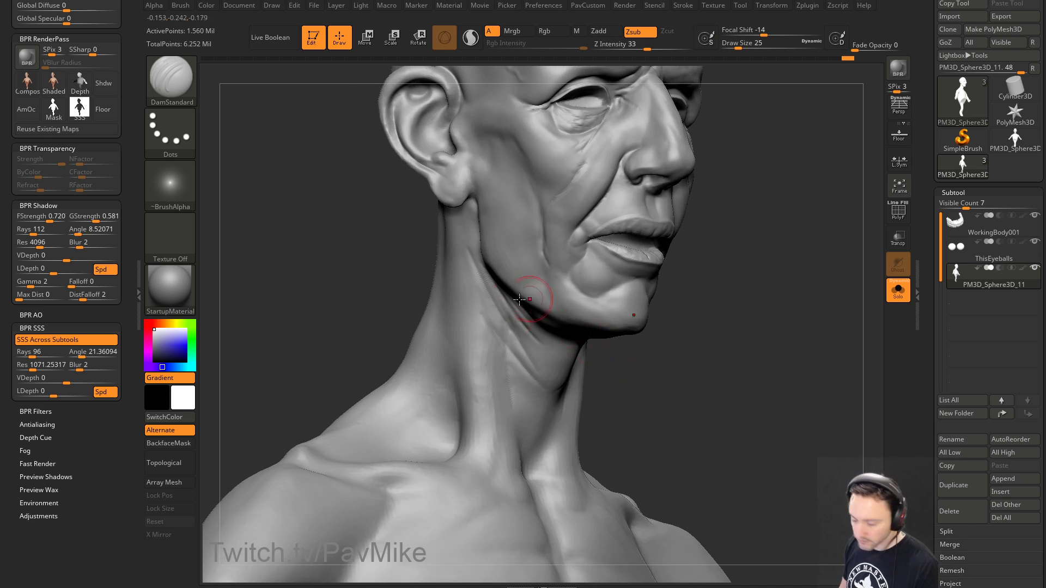
{"action": "right_click_drag", "start_coordinate": [534, 415], "coordinate": [490, 420]}
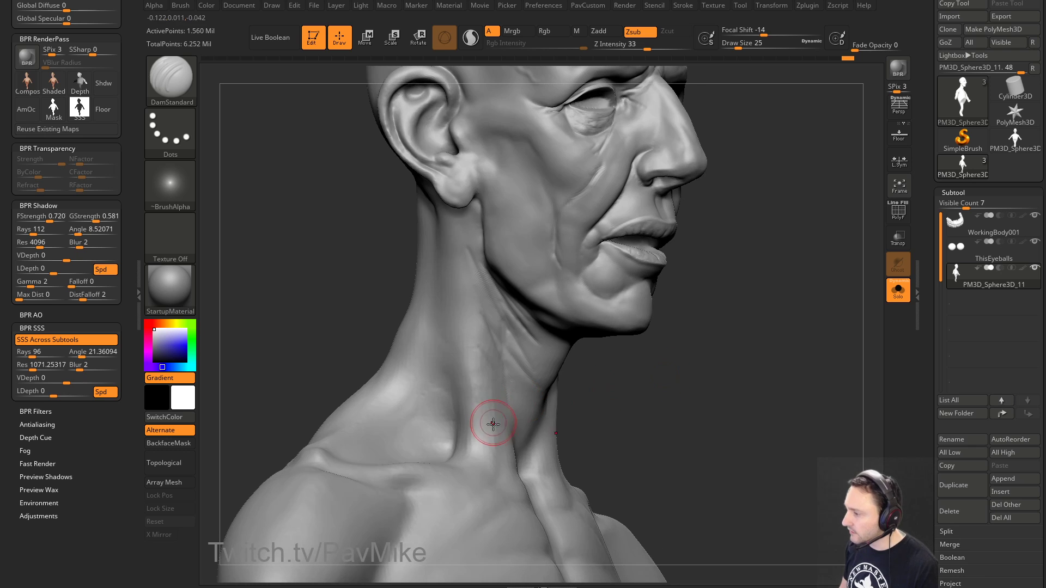
{"action": "key", "text": "shift"}
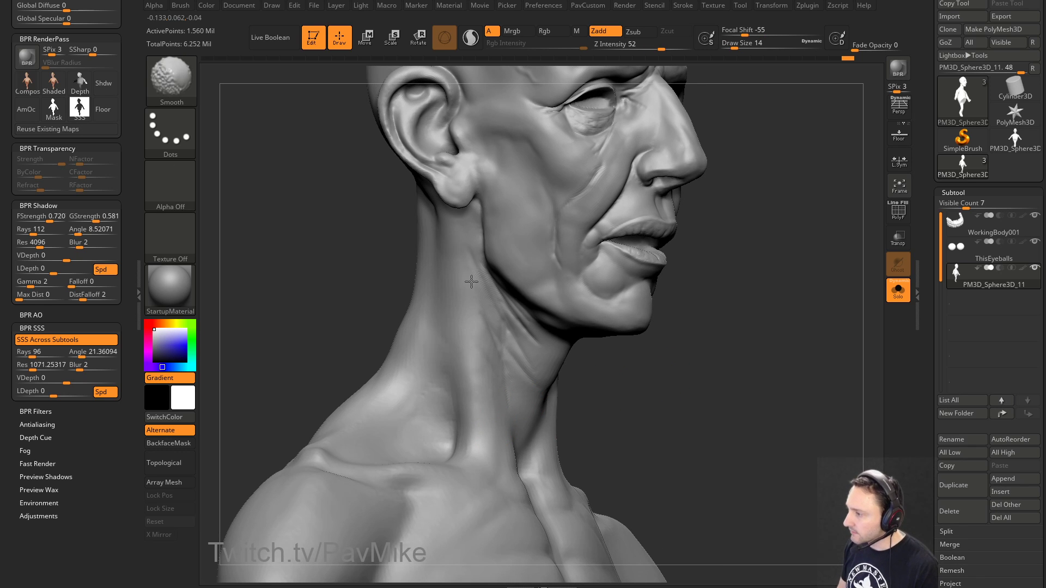
Step: Raise the neck folds with the Standard brush at draw size 17 and blend them with the Smooth brush
{"action": "mouse_move", "coordinate": [817, 273]}
{"action": "right_mouse_down"}
{"action": "mouse_move", "coordinate": [770, 280]}
{"action": "mouse_move", "coordinate": [761, 242]}
{"action": "mouse_move", "coordinate": [572, 305]}
{"action": "right_mouse_up"}
{"action": "key", "text": "b"}
{"action": "key", "text": "s"}
{"action": "key", "text": "t"}
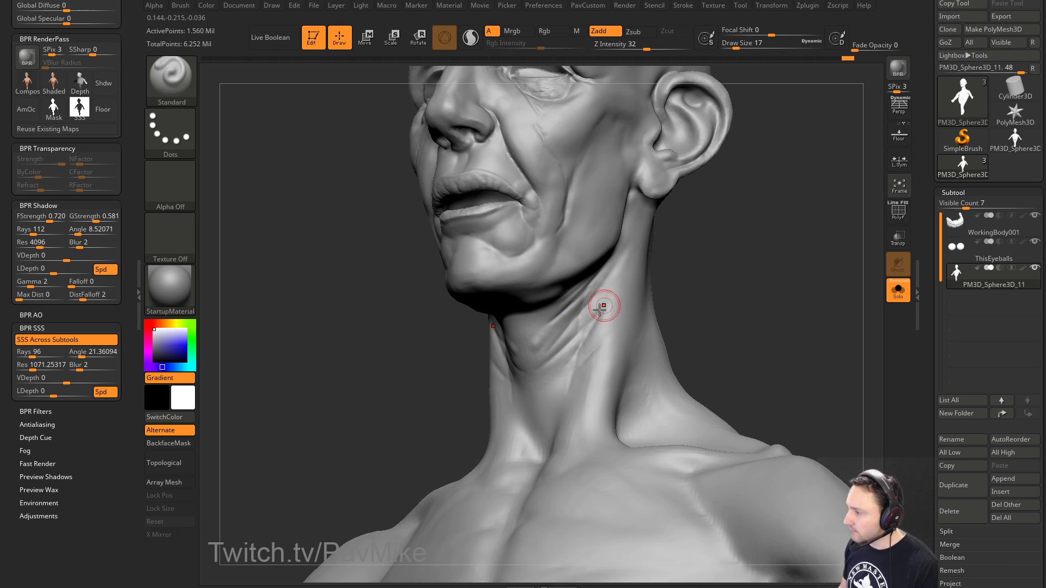
{"action": "mouse_move", "coordinate": [542, 349]}
{"action": "left_mouse_down", "text": "shift"}
{"action": "mouse_move", "coordinate": [527, 324]}
{"action": "mouse_move", "coordinate": [548, 419]}
{"action": "left_mouse_up", "text": "shift"}
{"action": "left_click_drag", "start_coordinate": [683, 278], "coordinate": [673, 299]}
{"action": "key", "text": "shift"}
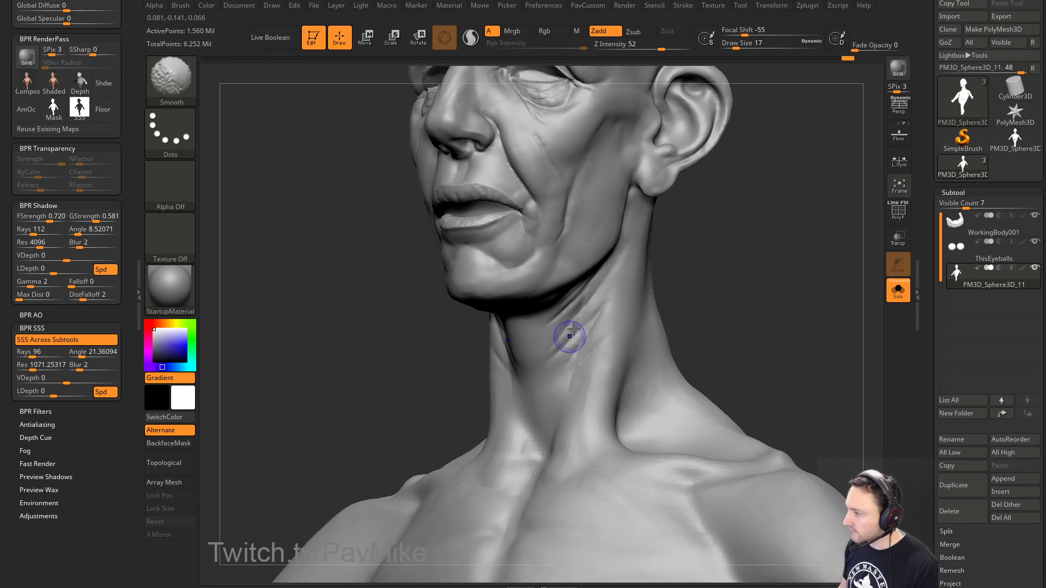
{"action": "mouse_move", "coordinate": [573, 329]}
{"action": "right_mouse_down"}
{"action": "mouse_move", "coordinate": [724, 282]}
{"action": "mouse_move", "coordinate": [579, 386]}
{"action": "right_mouse_up"}
{"action": "mouse_move", "coordinate": [614, 430]}
{"action": "right_mouse_down"}
{"action": "mouse_move", "coordinate": [721, 277]}
{"action": "mouse_move", "coordinate": [731, 345]}
{"action": "mouse_move", "coordinate": [597, 221]}
{"action": "mouse_move", "coordinate": [822, 175]}
{"action": "mouse_move", "coordinate": [654, 175]}
{"action": "mouse_move", "coordinate": [844, 258]}
{"action": "right_mouse_up"}
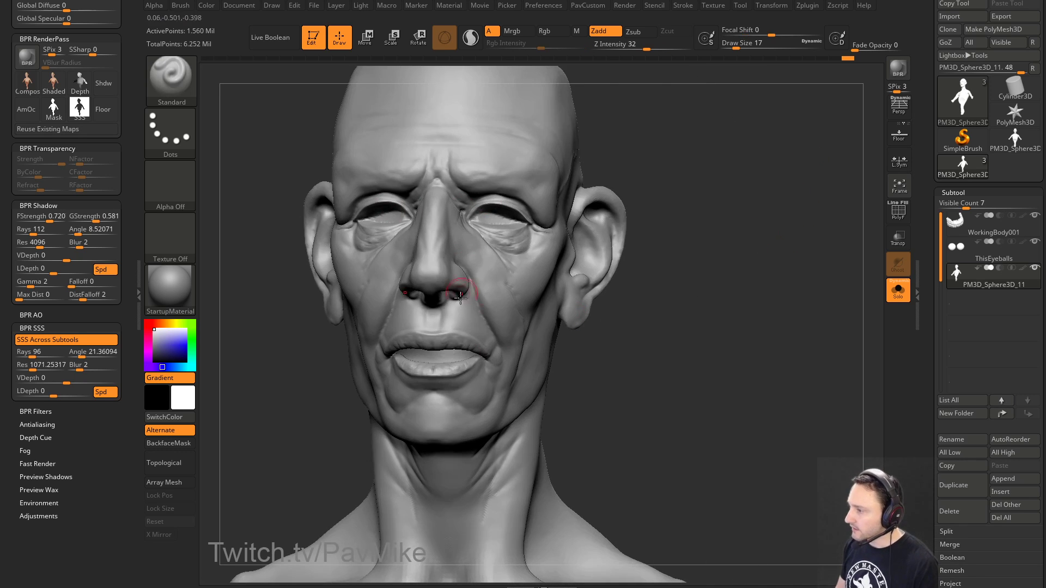
Step: Deepen the nasolabial crease from the nostril down with the DamStandard brush at draw size 20
{"action": "mouse_move", "coordinate": [697, 327]}
{"action": "right_mouse_down"}
{"action": "mouse_move", "coordinate": [763, 351]}
{"action": "mouse_move", "coordinate": [755, 331]}
{"action": "right_mouse_up"}
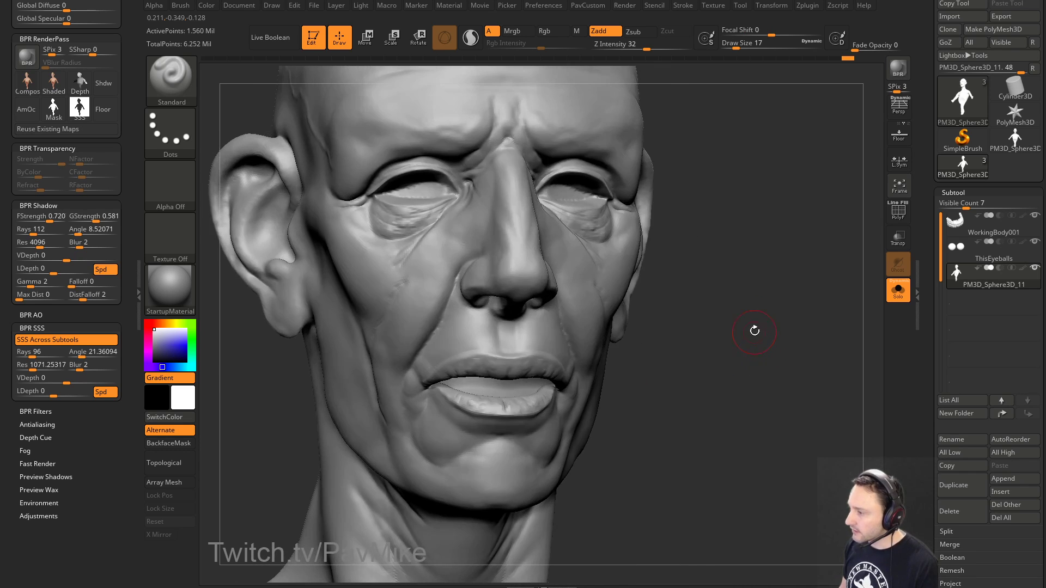
{"action": "mouse_move", "coordinate": [699, 312]}
{"action": "right_mouse_down"}
{"action": "mouse_move", "coordinate": [747, 299]}
{"action": "mouse_move", "coordinate": [724, 290]}
{"action": "right_mouse_up"}
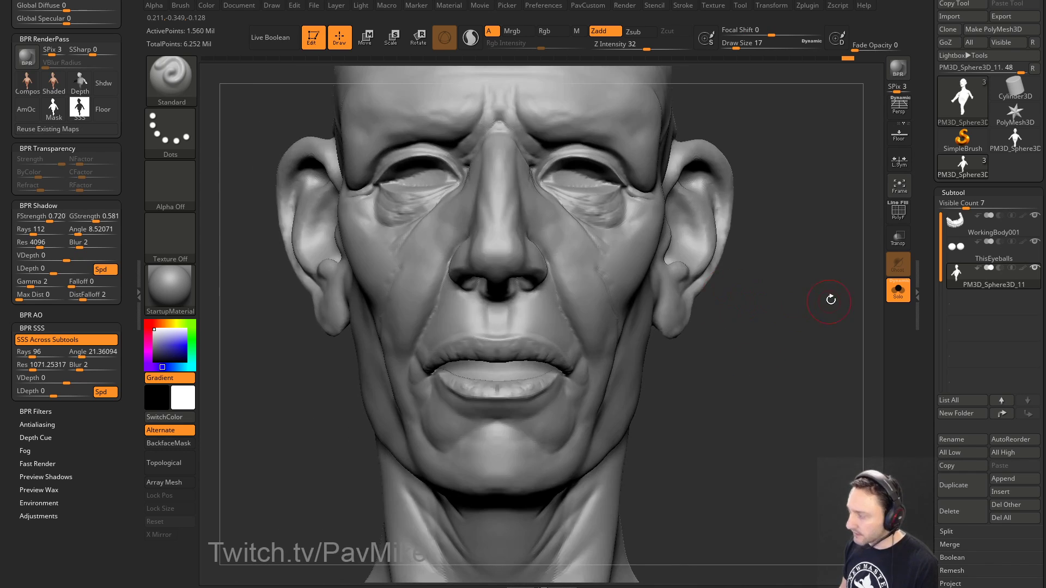
{"action": "mouse_move", "coordinate": [830, 300]}
{"action": "right_mouse_down", "text": "alt"}
{"action": "mouse_move", "coordinate": [769, 323]}
{"action": "mouse_move", "coordinate": [648, 306]}
{"action": "right_mouse_up", "text": "alt"}
{"action": "key", "text": "b"}
{"action": "key", "text": "d"}
{"action": "key", "text": "s"}
{"action": "left_click_drag", "start_coordinate": [422, 273], "coordinate": [437, 317]}
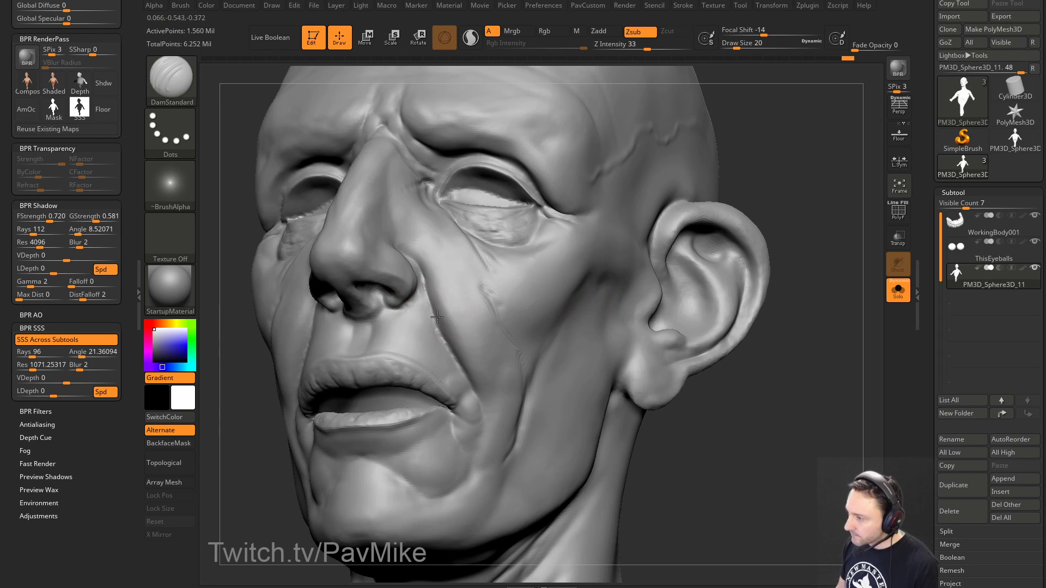
Step: Sharpen the crease around the nostril wing and nasolabial fold with the Pinch brush at draw size 37
{"action": "right_click_drag", "start_coordinate": [817, 187], "coordinate": [801, 212]}
{"action": "key", "text": "b"}
{"action": "key", "text": "p"}
{"action": "key", "text": "i"}
{"action": "key", "text": "s"}
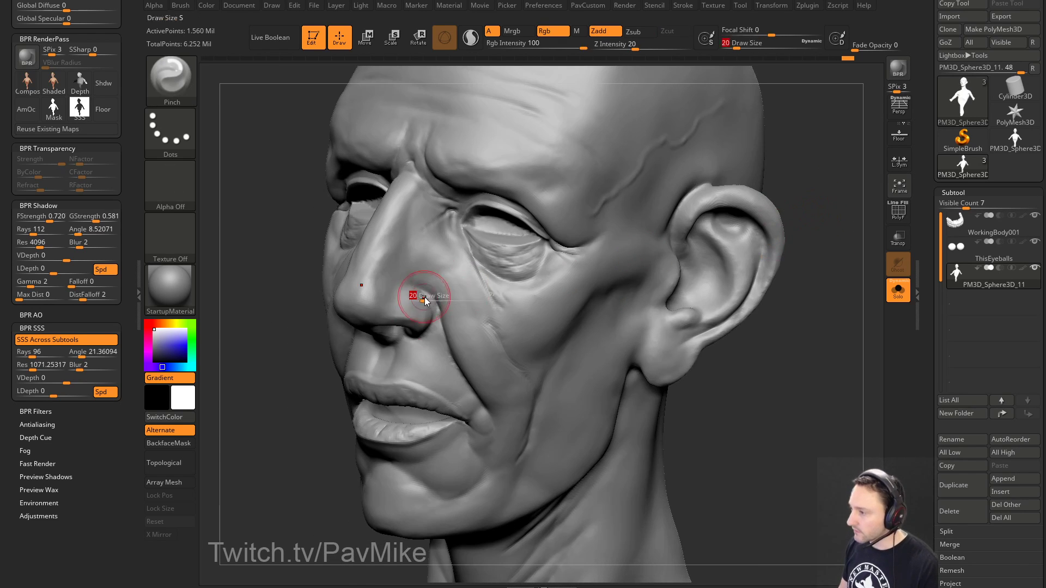
{"action": "mouse_move", "coordinate": [423, 297]}
{"action": "left_mouse_down"}
{"action": "mouse_move", "coordinate": [454, 308]}
{"action": "mouse_move", "coordinate": [470, 283]}
{"action": "mouse_move", "coordinate": [479, 305]}
{"action": "left_mouse_up"}
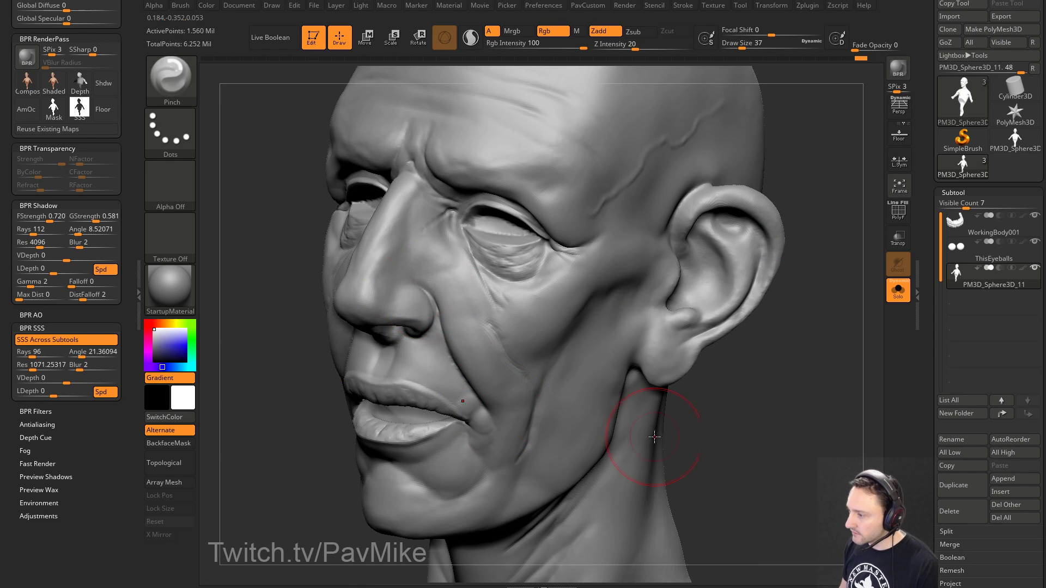
Step: Puff up the skin between the nose and upper lip with the Inflate brush at Z intensity 10
{"action": "mouse_move", "coordinate": [708, 420]}
{"action": "right_mouse_down"}
{"action": "mouse_move", "coordinate": [763, 395]}
{"action": "mouse_move", "coordinate": [748, 376]}
{"action": "mouse_move", "coordinate": [839, 376]}
{"action": "right_mouse_up"}
{"action": "key", "text": "b"}
{"action": "key", "text": "i"}
{"action": "key", "text": "n"}
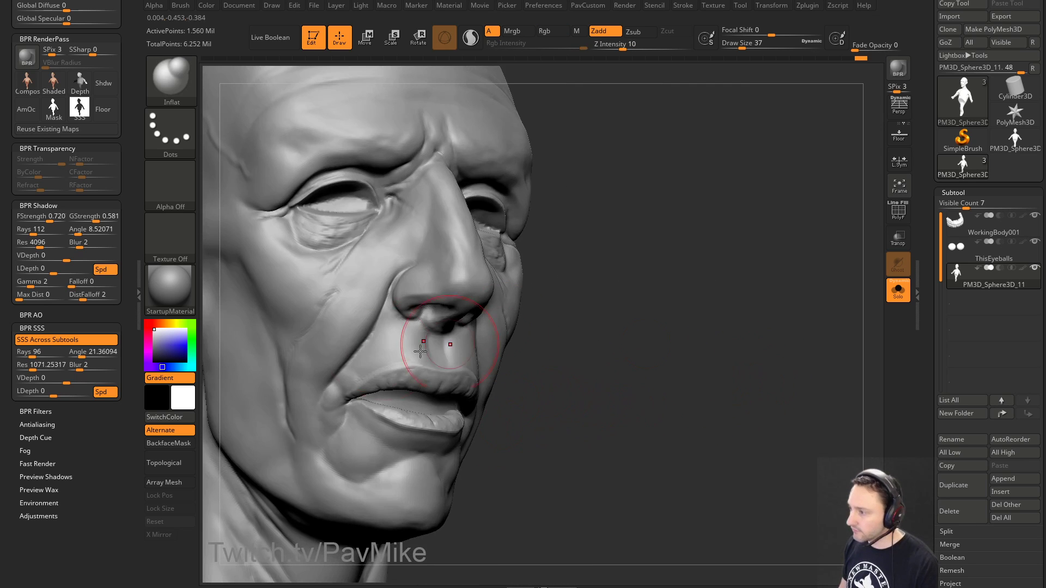
{"action": "mouse_move", "coordinate": [633, 360]}
{"action": "right_mouse_down"}
{"action": "mouse_move", "coordinate": [479, 303]}
{"action": "mouse_move", "coordinate": [719, 387]}
{"action": "mouse_move", "coordinate": [518, 434]}
{"action": "right_mouse_up"}
Step: Soften the skin between the inner eye corner and the nose with the Smooth brush at draw size 8
{"action": "mouse_move", "coordinate": [732, 370]}
{"action": "right_mouse_down"}
{"action": "mouse_move", "coordinate": [770, 285]}
{"action": "mouse_move", "coordinate": [795, 355]}
{"action": "mouse_move", "coordinate": [544, 303]}
{"action": "right_mouse_up"}
{"action": "mouse_move", "coordinate": [622, 308]}
{"action": "right_mouse_down"}
{"action": "mouse_move", "coordinate": [518, 332]}
{"action": "mouse_move", "coordinate": [736, 205]}
{"action": "mouse_move", "coordinate": [774, 197]}
{"action": "right_mouse_up"}
{"action": "right_click_drag", "start_coordinate": [626, 177], "coordinate": [725, 185]}
{"action": "left_click_drag", "start_coordinate": [414, 250], "coordinate": [405, 257], "text": "shift"}
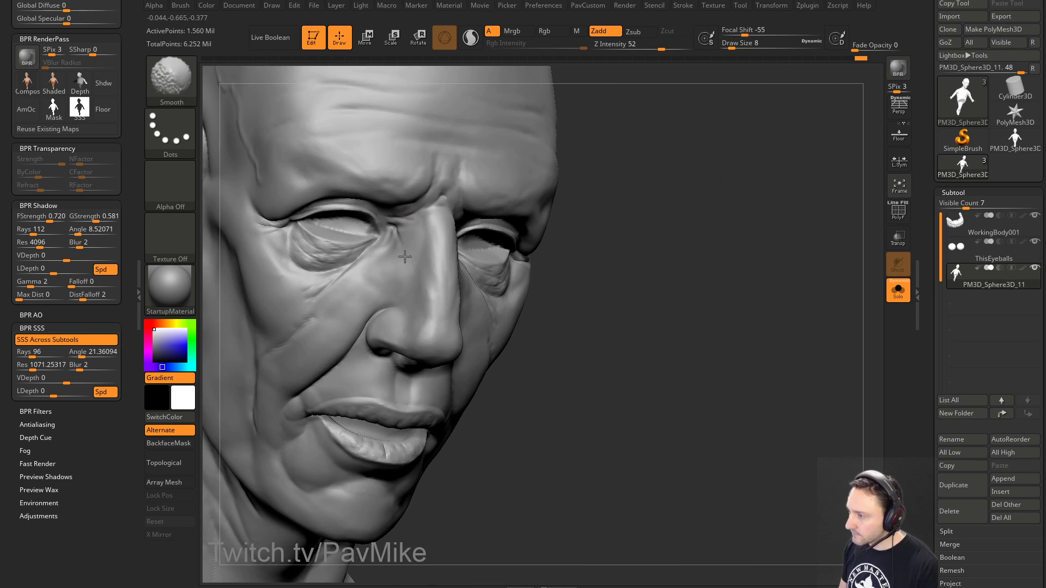
Step: Carve fine wrinkles between the inner eye corner and the nose bridge with the DamStandard brush at draw size 8
{"action": "mouse_move", "coordinate": [405, 257]}
{"action": "right_mouse_down"}
{"action": "mouse_move", "coordinate": [740, 211]}
{"action": "mouse_move", "coordinate": [771, 224]}
{"action": "mouse_move", "coordinate": [772, 191]}
{"action": "mouse_move", "coordinate": [785, 241]}
{"action": "mouse_move", "coordinate": [770, 250]}
{"action": "mouse_move", "coordinate": [761, 245]}
{"action": "mouse_move", "coordinate": [775, 224]}
{"action": "right_mouse_up"}
{"action": "key", "text": "b"}
{"action": "key", "text": "d"}
{"action": "key", "text": "s"}
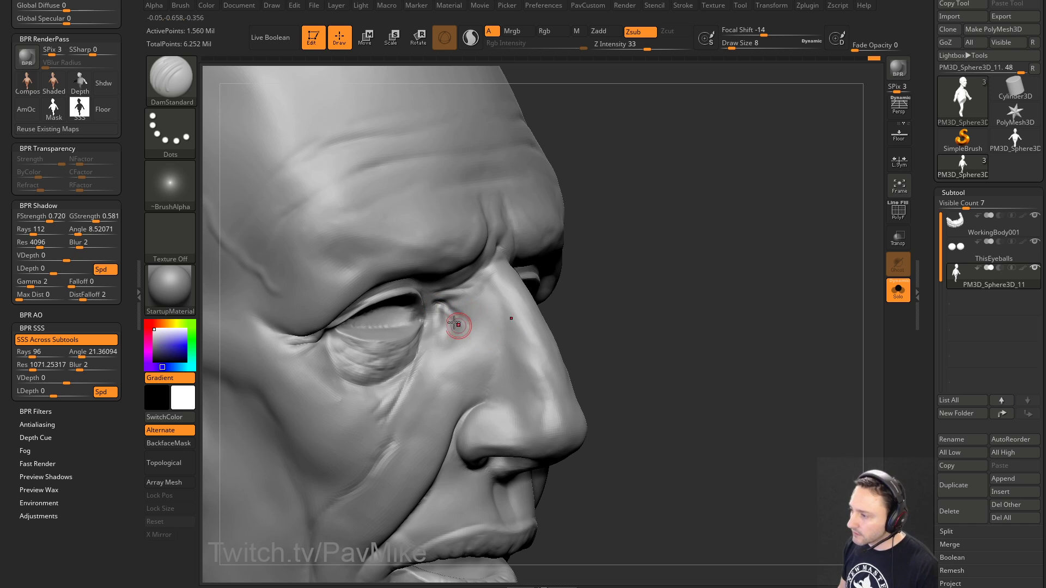
{"action": "right_click_drag", "start_coordinate": [449, 308], "coordinate": [596, 261]}
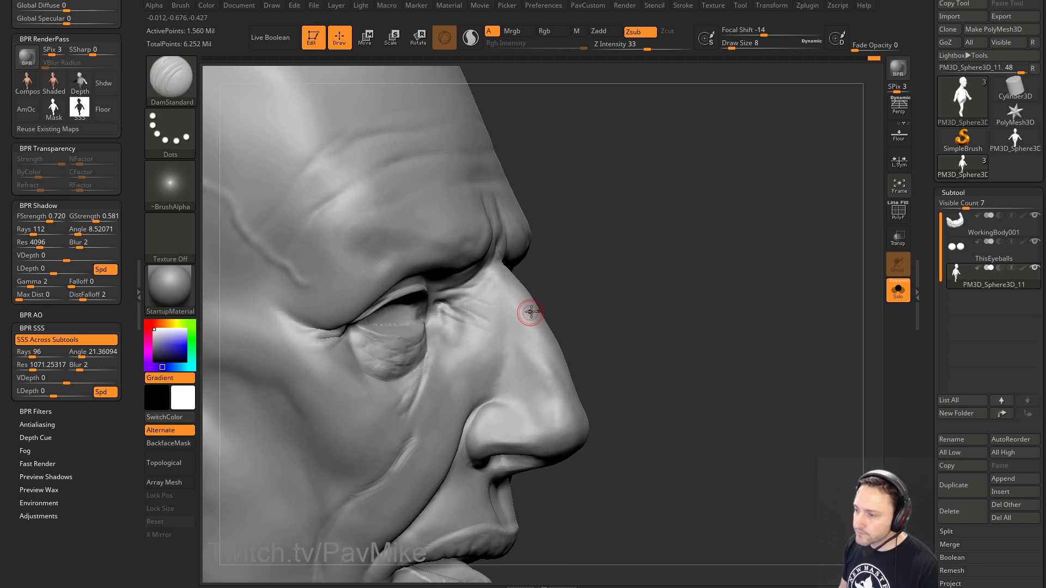
{"action": "right_click_drag", "start_coordinate": [463, 290], "coordinate": [509, 280]}
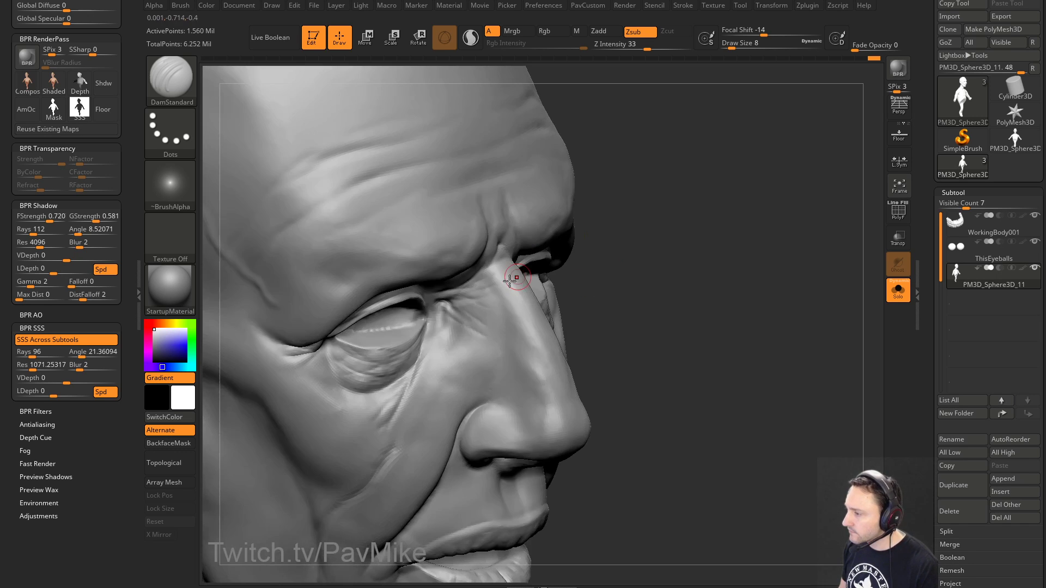
{"action": "mouse_move", "coordinate": [727, 283]}
{"action": "right_mouse_down"}
{"action": "mouse_move", "coordinate": [794, 231]}
{"action": "mouse_move", "coordinate": [770, 223]}
{"action": "mouse_move", "coordinate": [628, 306]}
{"action": "mouse_move", "coordinate": [781, 332]}
{"action": "mouse_move", "coordinate": [808, 324]}
{"action": "mouse_move", "coordinate": [790, 303]}
{"action": "mouse_move", "coordinate": [723, 317]}
{"action": "right_mouse_up"}
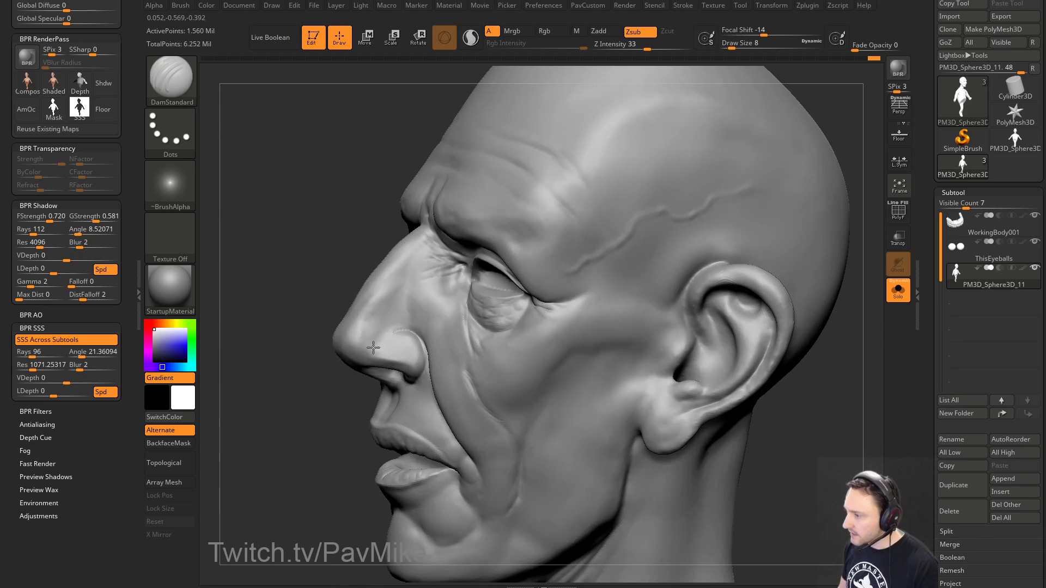
Step: Flatten the planes around the nose tip and nostril wing with the TrimDynamic brush at draw size 16
{"action": "mouse_move", "coordinate": [373, 348]}
{"action": "right_mouse_down"}
{"action": "mouse_move", "coordinate": [336, 394]}
{"action": "mouse_move", "coordinate": [355, 376]}
{"action": "mouse_move", "coordinate": [344, 374]}
{"action": "mouse_move", "coordinate": [429, 363]}
{"action": "right_mouse_up"}
{"action": "key", "text": "s"}
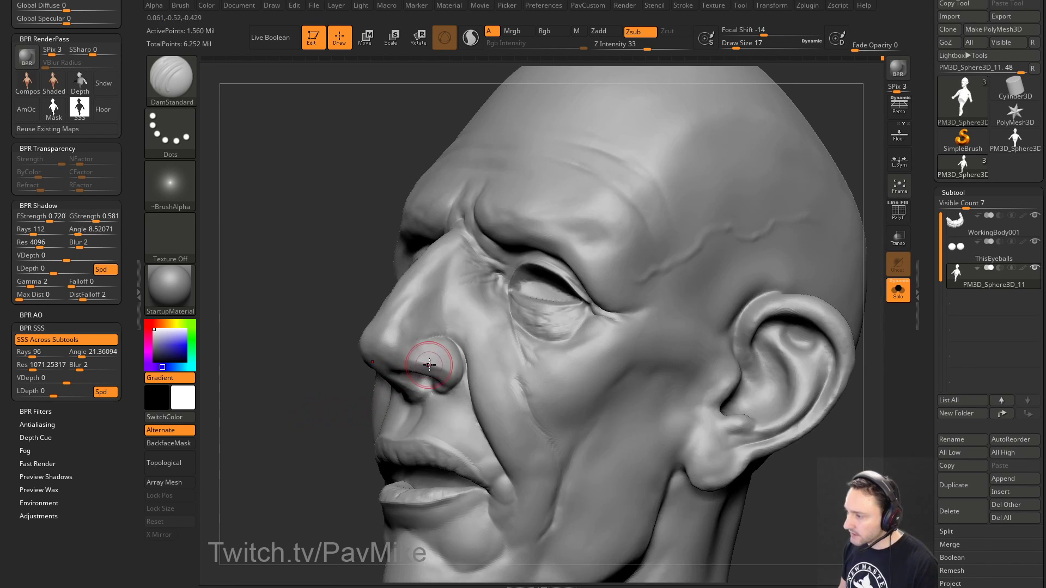
{"action": "key", "text": "b"}
{"action": "key", "text": "t"}
{"action": "key", "text": "d"}
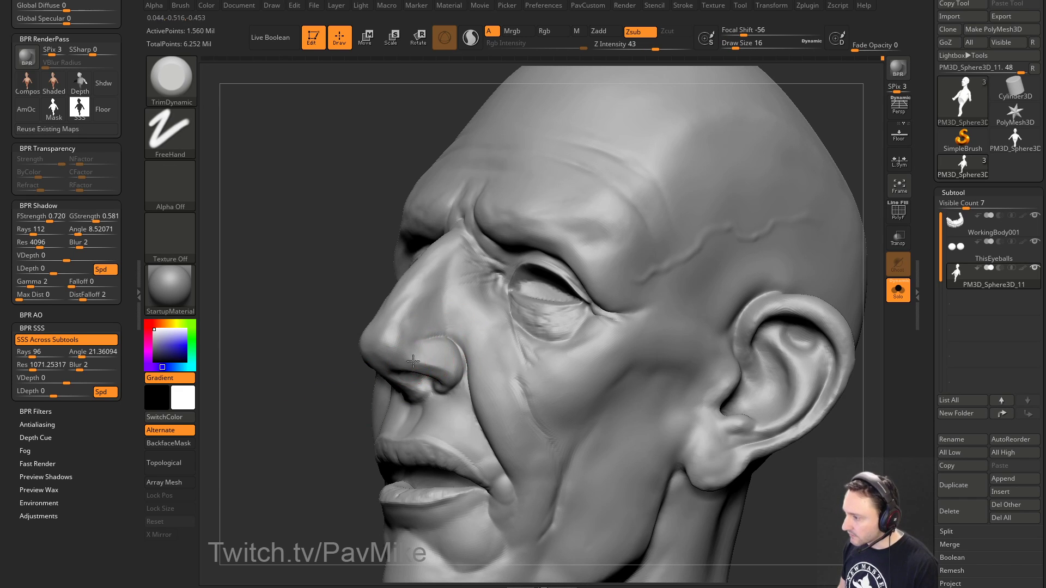
{"action": "right_click_drag", "start_coordinate": [418, 401], "coordinate": [694, 264]}
{"action": "mouse_move", "coordinate": [744, 301]}
{"action": "left_mouse_down"}
{"action": "mouse_move", "coordinate": [850, 303]}
{"action": "mouse_move", "coordinate": [770, 344]}
{"action": "mouse_move", "coordinate": [789, 321]}
{"action": "mouse_move", "coordinate": [738, 299]}
{"action": "mouse_move", "coordinate": [806, 319]}
{"action": "mouse_move", "coordinate": [761, 322]}
{"action": "mouse_move", "coordinate": [793, 341]}
{"action": "mouse_move", "coordinate": [781, 310]}
{"action": "mouse_move", "coordinate": [724, 296]}
{"action": "left_mouse_up"}
Step: Build up the cheek and jaw forms with the Clay brush at draw sizes 20 and 31
{"action": "key", "text": "b"}
{"action": "key", "text": "c"}
{"action": "key", "text": "l"}
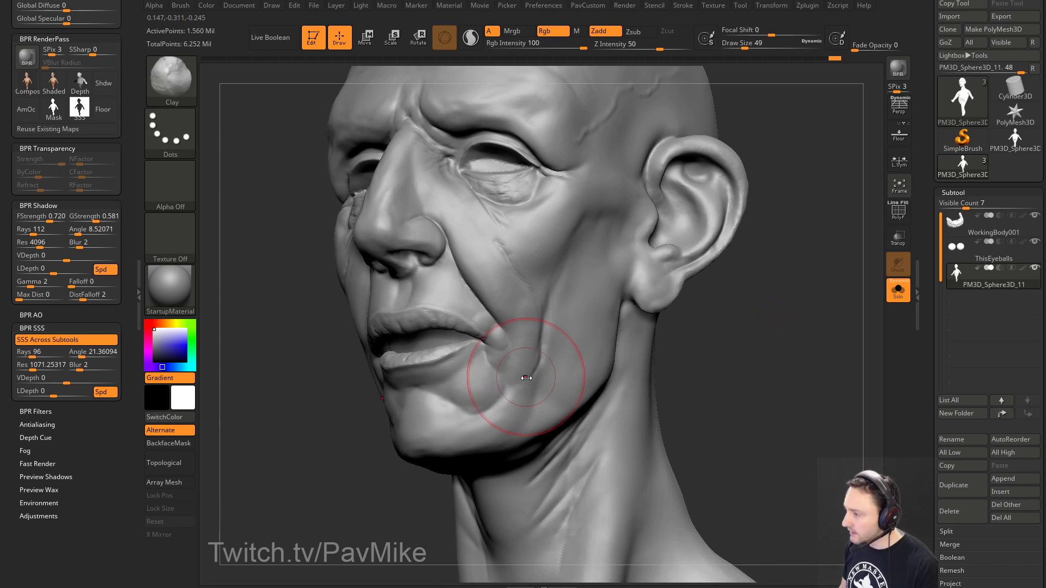
{"action": "left_click_drag", "start_coordinate": [739, 378], "coordinate": [733, 346], "text": "alt"}
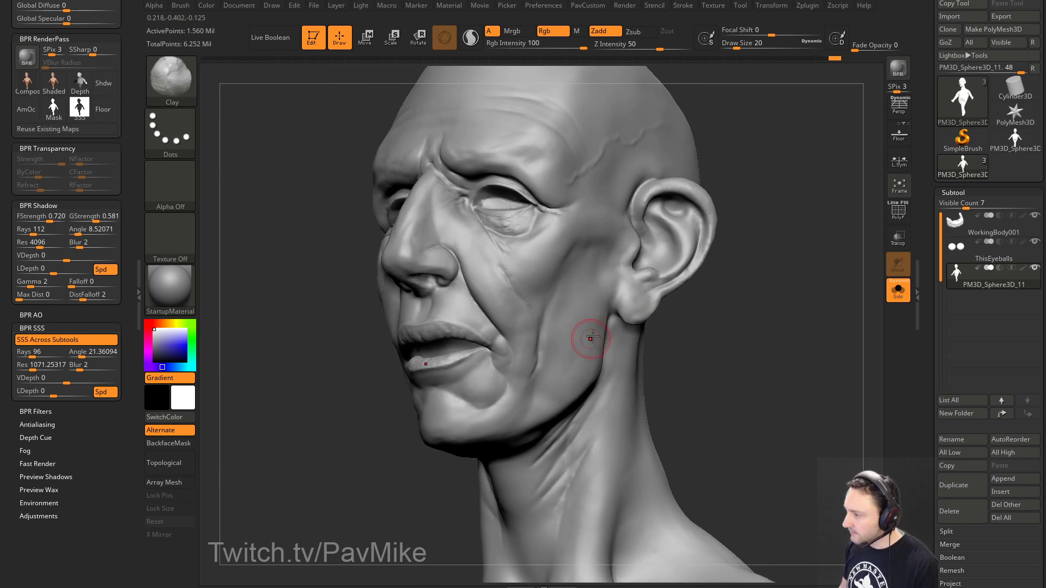
{"action": "key", "text": "bracketright"}
{"action": "left_click_drag", "start_coordinate": [797, 310], "coordinate": [751, 315]}
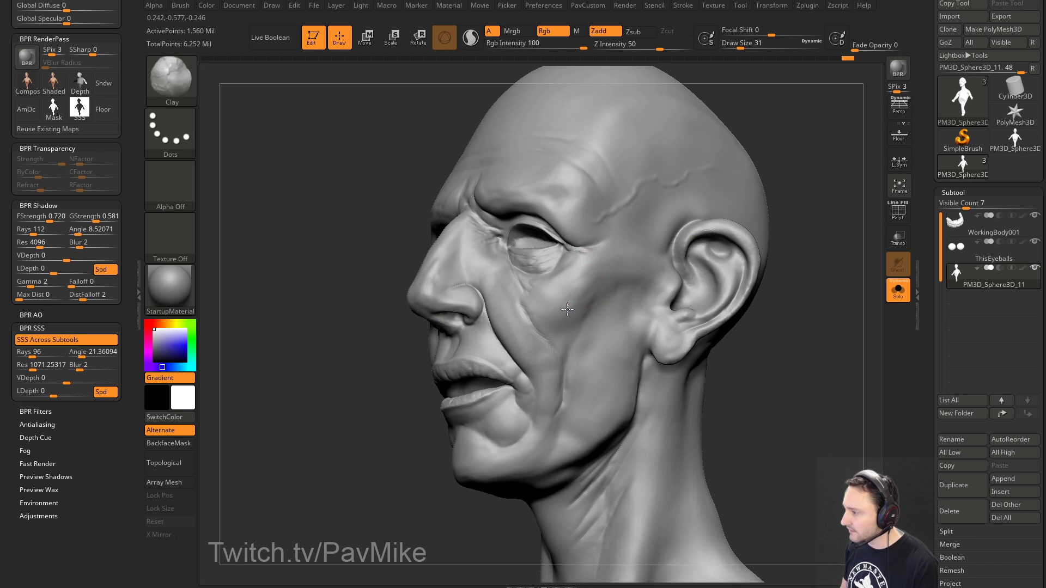
{"action": "mouse_move", "coordinate": [607, 285]}
{"action": "left_mouse_down"}
{"action": "mouse_move", "coordinate": [770, 285]}
{"action": "mouse_move", "coordinate": [544, 241]}
{"action": "mouse_move", "coordinate": [547, 250]}
{"action": "left_mouse_up"}
{"action": "key", "text": "s"}
{"action": "mouse_move", "coordinate": [850, 338]}
{"action": "left_mouse_down"}
{"action": "mouse_move", "coordinate": [783, 343]}
{"action": "mouse_move", "coordinate": [587, 311]}
{"action": "left_mouse_up"}
Step: Shape the tragus and the skin in front of the ear with the Clay and Standard brushes at draw sizes 14 to 16
{"action": "key", "text": "s"}
{"action": "left_click_drag", "start_coordinate": [719, 280], "coordinate": [610, 309]}
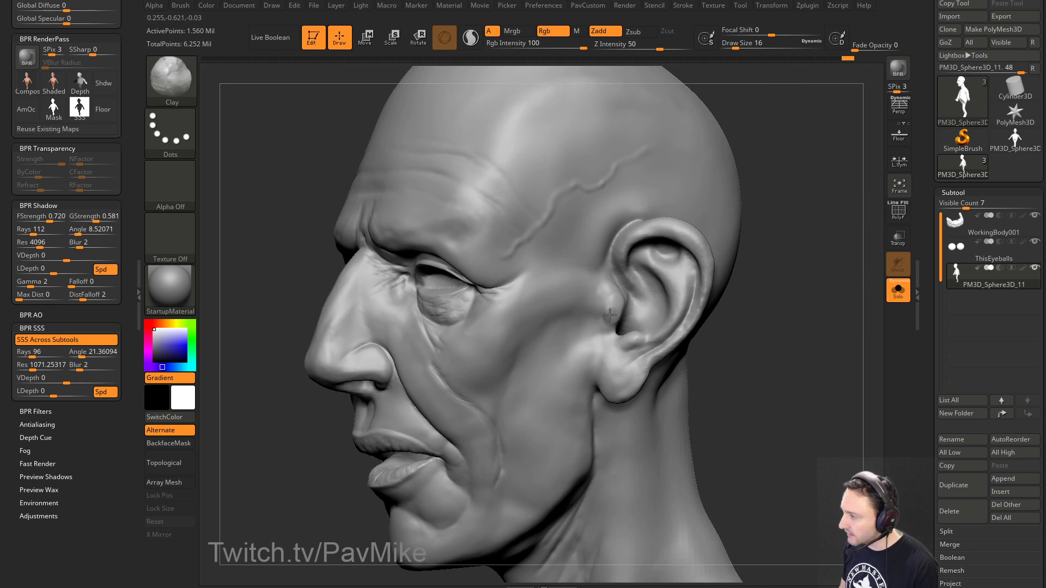
{"action": "left_click_drag", "start_coordinate": [762, 261], "coordinate": [730, 267]}
{"action": "left_click_drag", "start_coordinate": [607, 290], "coordinate": [606, 305], "text": "alt"}
{"action": "left_click_drag", "start_coordinate": [763, 275], "coordinate": [776, 277]}
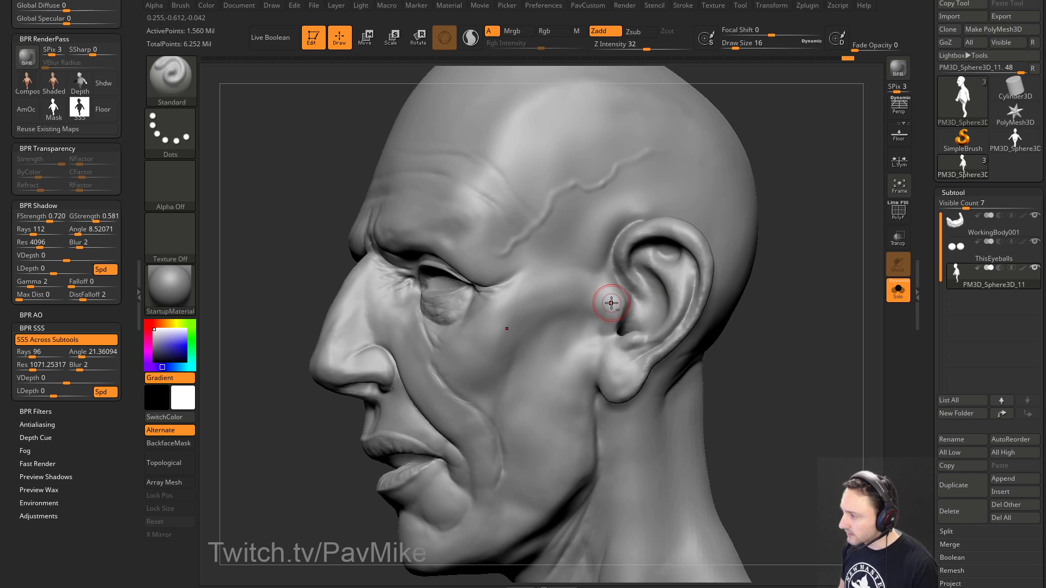
{"action": "key", "text": "s"}
{"action": "left_click_drag", "start_coordinate": [610, 304], "coordinate": [608, 304]}
{"action": "mouse_move", "coordinate": [830, 303]}
{"action": "left_mouse_down"}
{"action": "mouse_move", "coordinate": [819, 329]}
{"action": "mouse_move", "coordinate": [773, 321]}
{"action": "left_mouse_up"}
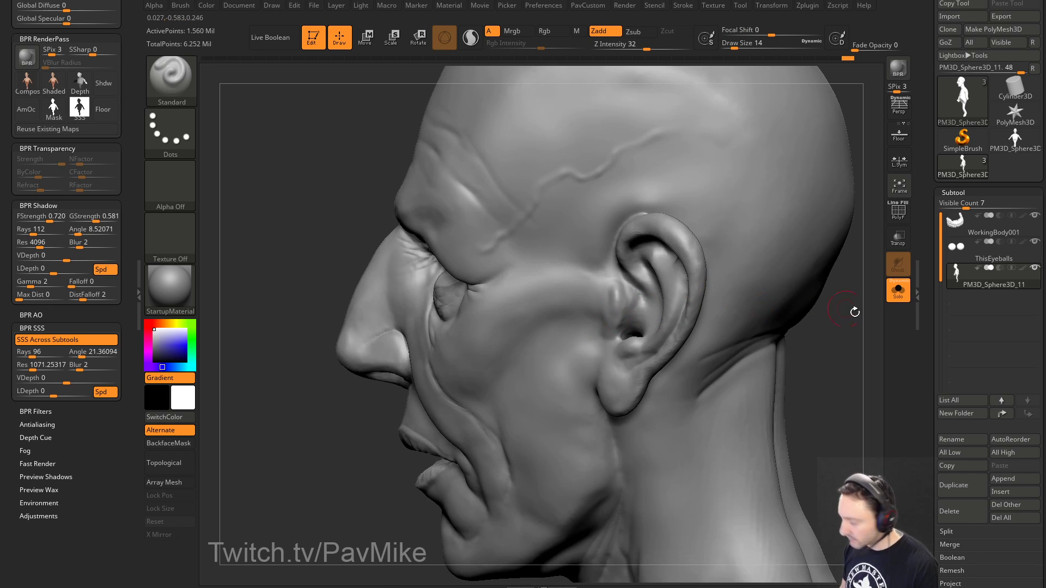
{"action": "left_click_drag", "start_coordinate": [854, 312], "coordinate": [805, 287]}
Step: Cut a crease around the tragus with the DamStandard brush at draw size 13
{"action": "key", "text": "b"}
{"action": "key", "text": "d"}
{"action": "key", "text": "s"}
{"action": "key", "text": "s"}
{"action": "left_click_drag", "start_coordinate": [612, 311], "coordinate": [609, 311]}
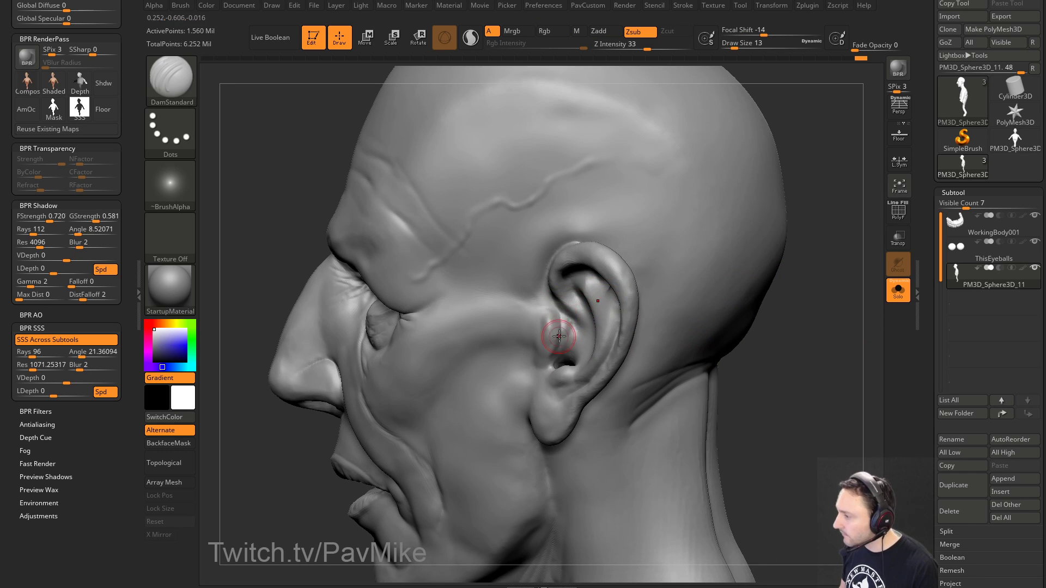
{"action": "left_click_drag", "start_coordinate": [755, 291], "coordinate": [779, 294]}
Step: Build up the inner ear bowl and the helix root with the Clay brush at draw size 14
{"action": "key", "text": "s"}
{"action": "key", "text": "b"}
{"action": "key", "text": "c"}
{"action": "key", "text": "l"}
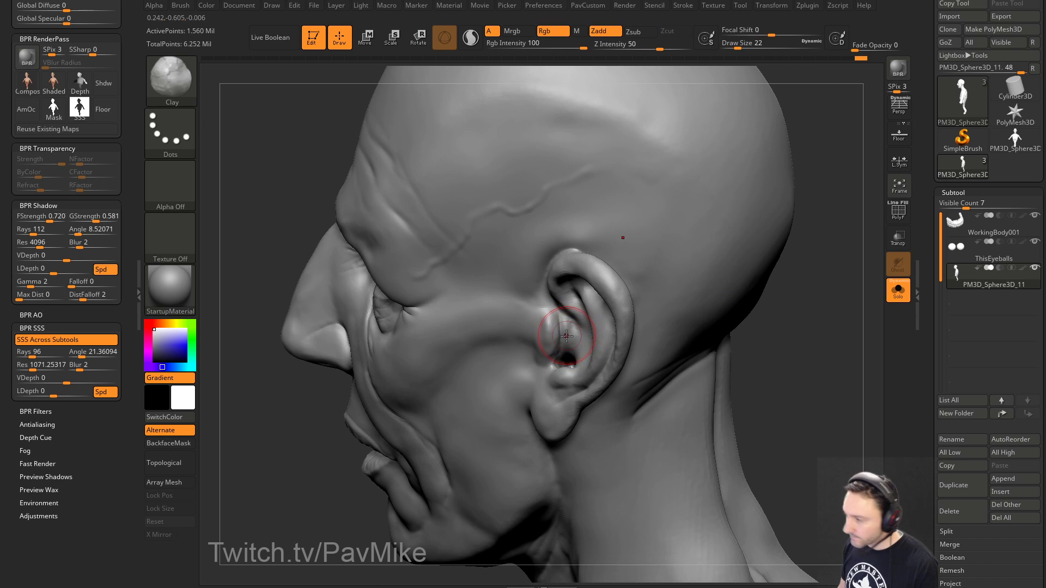
{"action": "key", "text": "s"}
{"action": "left_click_drag", "start_coordinate": [574, 343], "coordinate": [569, 338]}
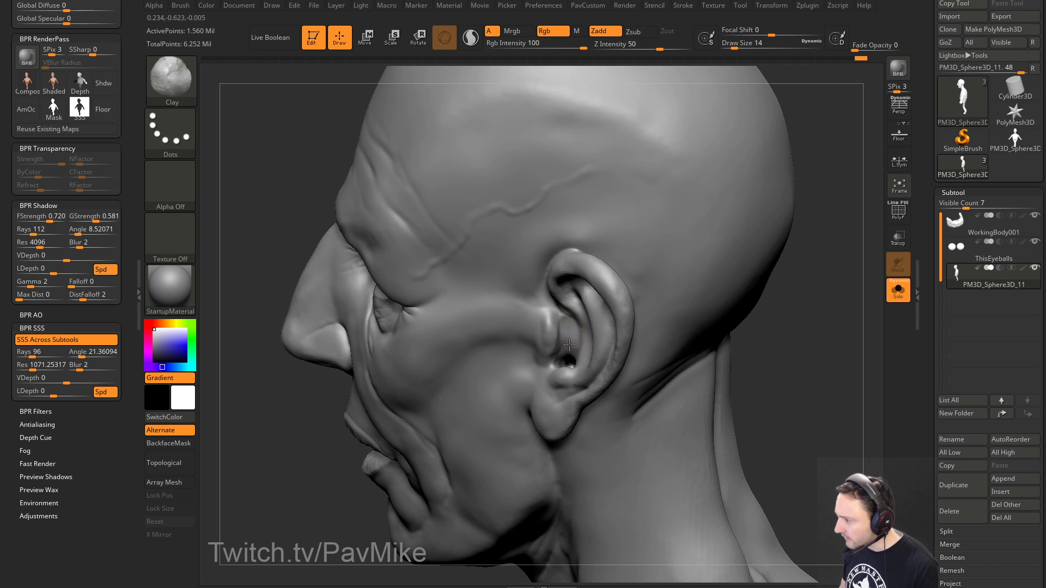
{"action": "left_click_drag", "start_coordinate": [786, 306], "coordinate": [702, 301]}
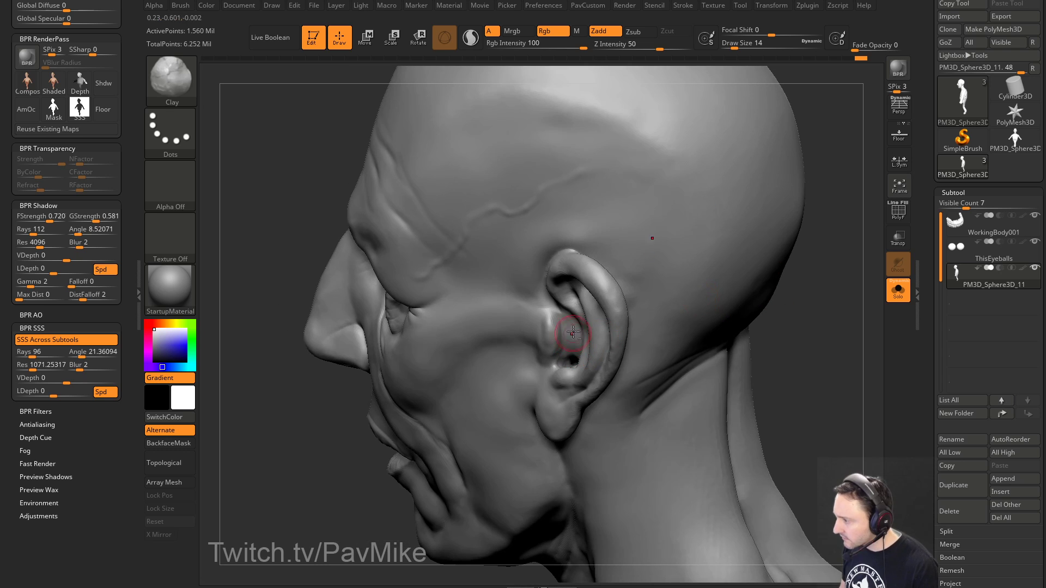
{"action": "right_click_drag", "start_coordinate": [571, 347], "coordinate": [574, 325]}
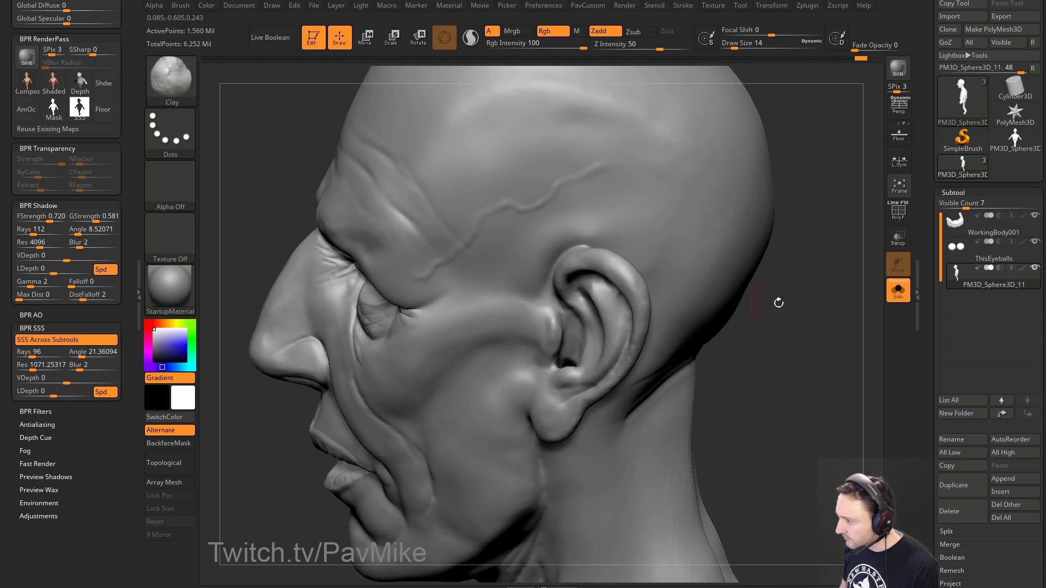
{"action": "left_click_drag", "start_coordinate": [778, 303], "coordinate": [747, 308]}
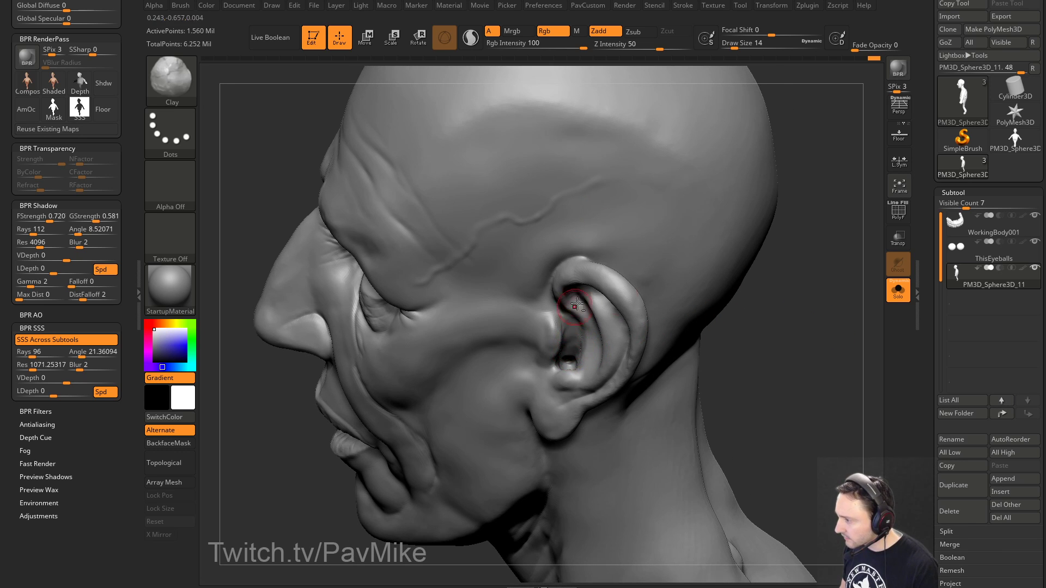
{"action": "mouse_move", "coordinate": [783, 320]}
{"action": "left_mouse_down"}
{"action": "mouse_move", "coordinate": [788, 299]}
{"action": "mouse_move", "coordinate": [781, 317]}
{"action": "mouse_move", "coordinate": [705, 320]}
{"action": "mouse_move", "coordinate": [780, 289]}
{"action": "mouse_move", "coordinate": [751, 276]}
{"action": "left_mouse_up"}
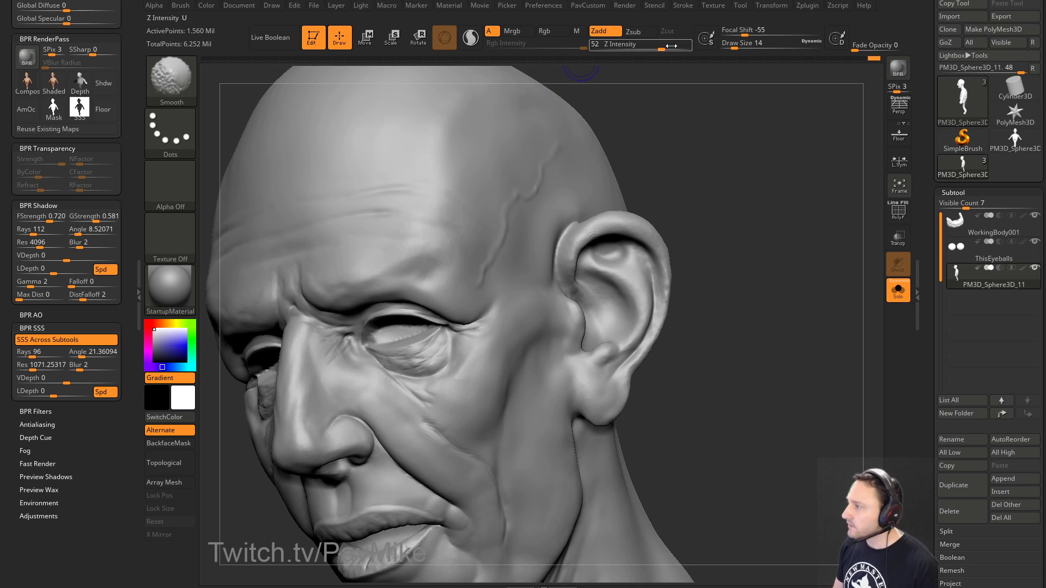
{"action": "mouse_move", "coordinate": [719, 145]}
{"action": "left_mouse_down", "text": "shift"}
{"action": "mouse_move", "coordinate": [764, 269]}
{"action": "mouse_move", "coordinate": [787, 285]}
{"action": "mouse_move", "coordinate": [707, 298]}
{"action": "left_mouse_up", "text": "shift"}
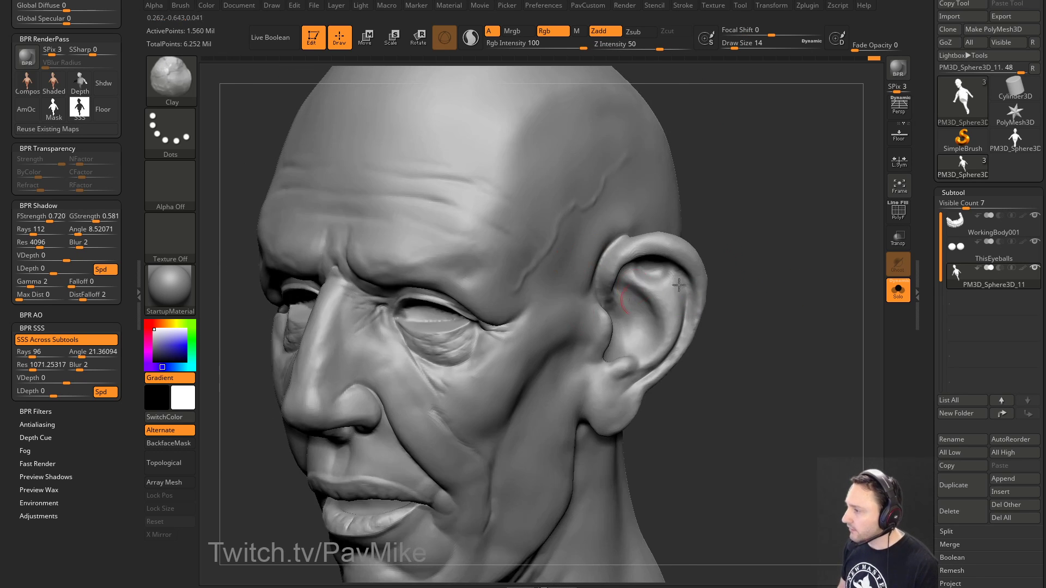
Step: Define the crease where the top of the ear joins the head with the DamStandard brush at draw sizes 20 and 16
{"action": "mouse_move", "coordinate": [757, 169]}
{"action": "left_mouse_down"}
{"action": "mouse_move", "coordinate": [765, 222]}
{"action": "mouse_move", "coordinate": [748, 278]}
{"action": "left_mouse_up"}
{"action": "key", "text": "b"}
{"action": "key", "text": "d"}
{"action": "key", "text": "s"}
{"action": "key", "text": "s"}
{"action": "left_click_drag", "start_coordinate": [613, 326], "coordinate": [606, 328]}
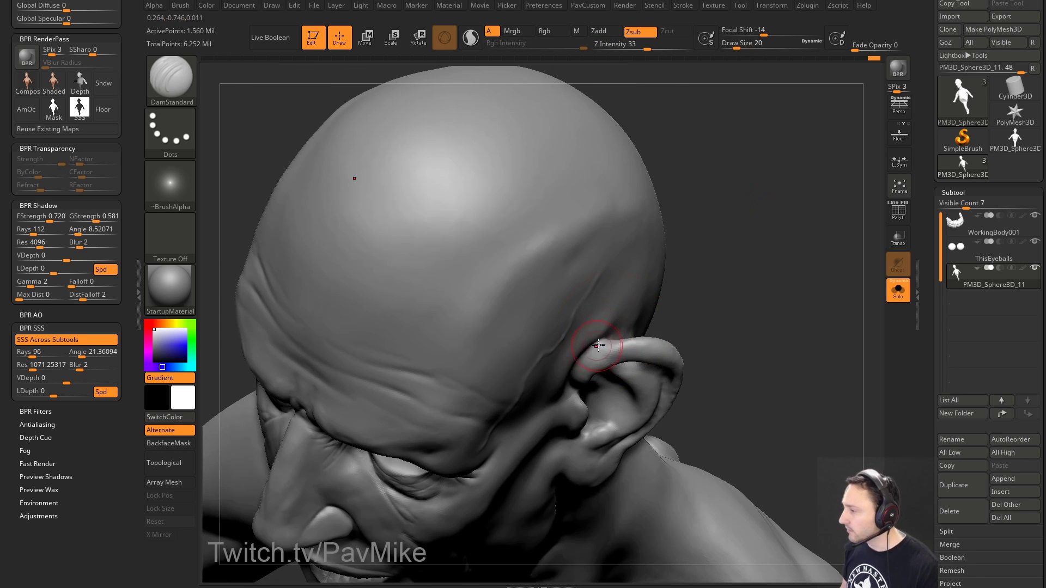
{"action": "left_click_drag", "start_coordinate": [688, 321], "coordinate": [705, 243]}
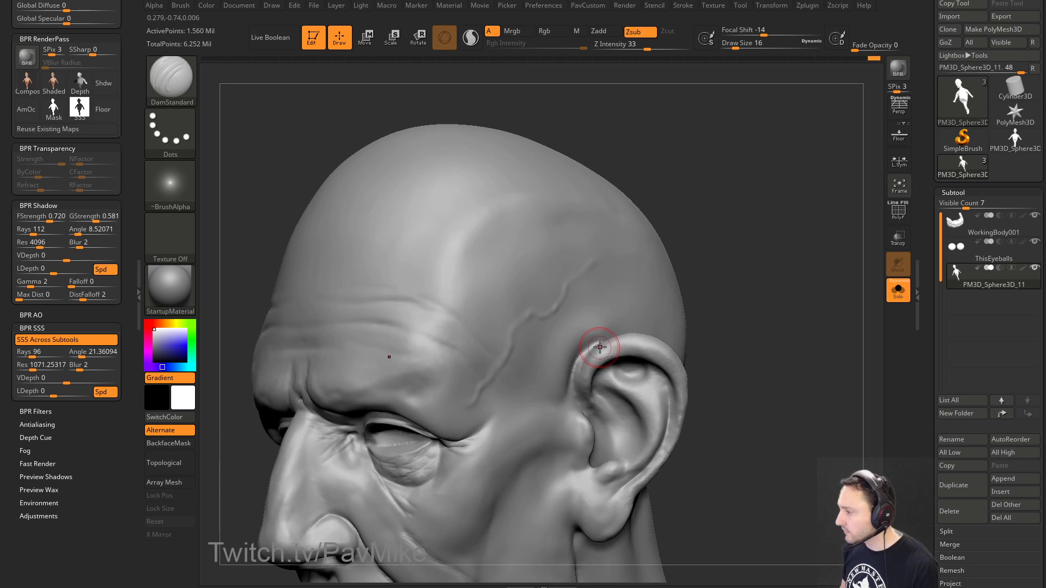
{"action": "left_click_drag", "start_coordinate": [723, 333], "coordinate": [702, 305]}
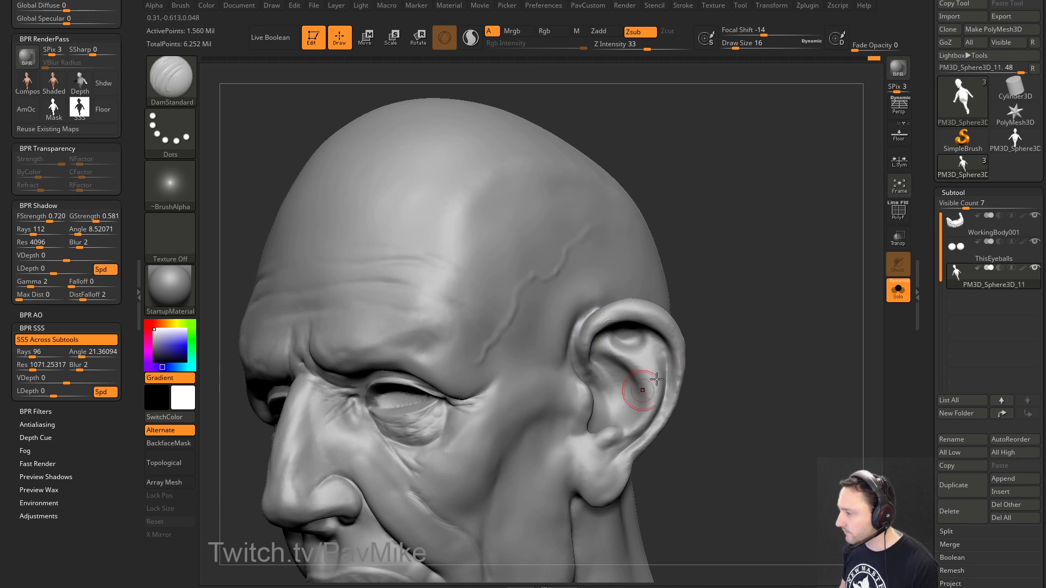
{"action": "left_click_drag", "start_coordinate": [656, 379], "coordinate": [585, 370]}
{"action": "mouse_move", "coordinate": [754, 292]}
{"action": "left_mouse_down"}
{"action": "mouse_move", "coordinate": [813, 300]}
{"action": "mouse_move", "coordinate": [789, 276]}
{"action": "left_mouse_up"}
Step: Fill out the inner ear folds with the Clay brush at draw size 20
{"action": "key", "text": "2"}
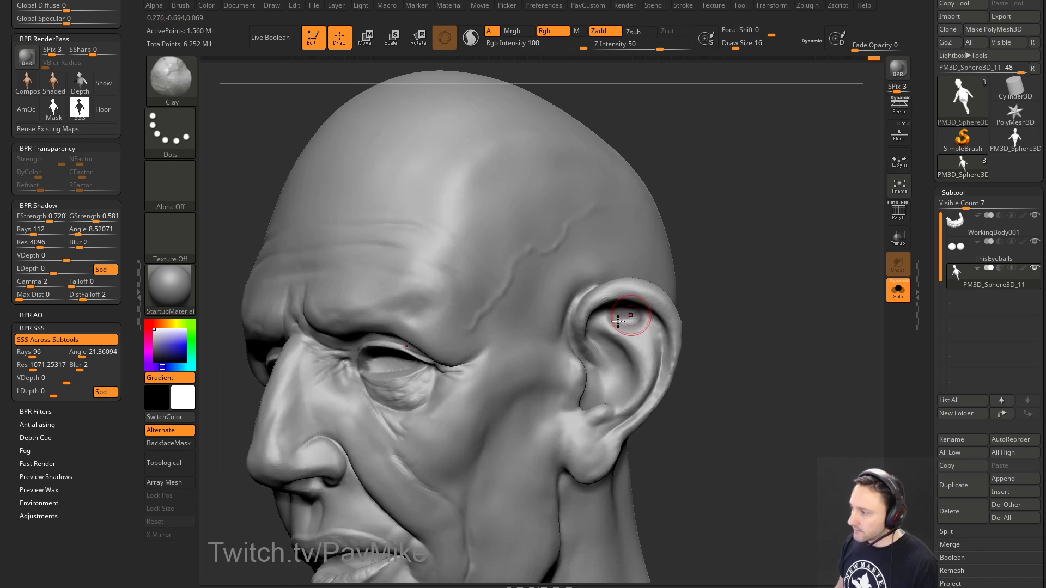
{"action": "key", "text": "]"}
{"action": "right_click_drag", "start_coordinate": [610, 339], "coordinate": [626, 356]}
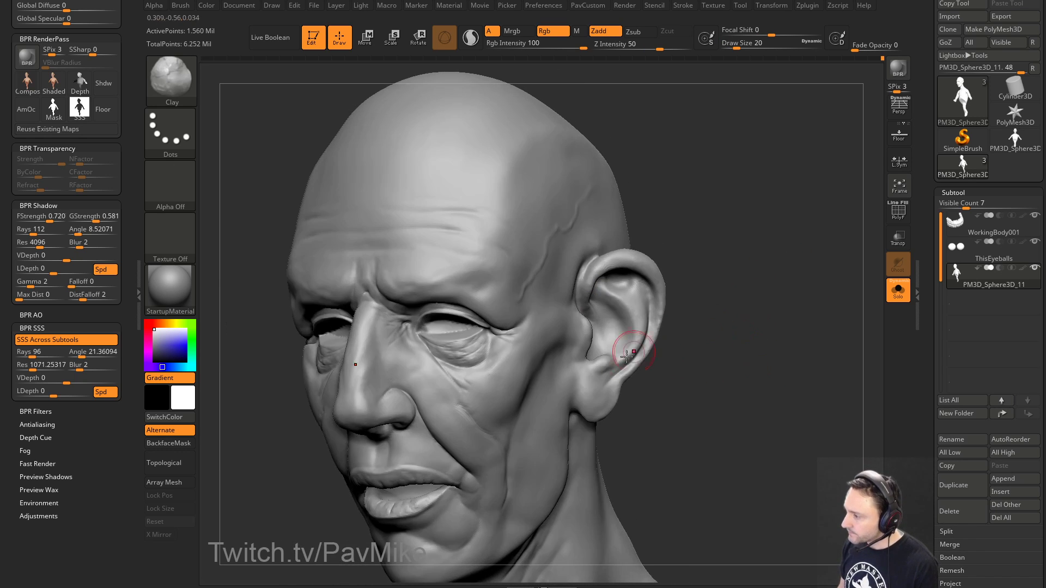
{"action": "left_click_drag", "start_coordinate": [749, 340], "coordinate": [715, 330]}
Step: Model the antitragus area above the earlobe with the Clay brush at draw size 12
{"action": "key", "text": "s"}
{"action": "left_click", "coordinate": [623, 345]}
{"action": "left_click_drag", "start_coordinate": [620, 344], "coordinate": [630, 334]}
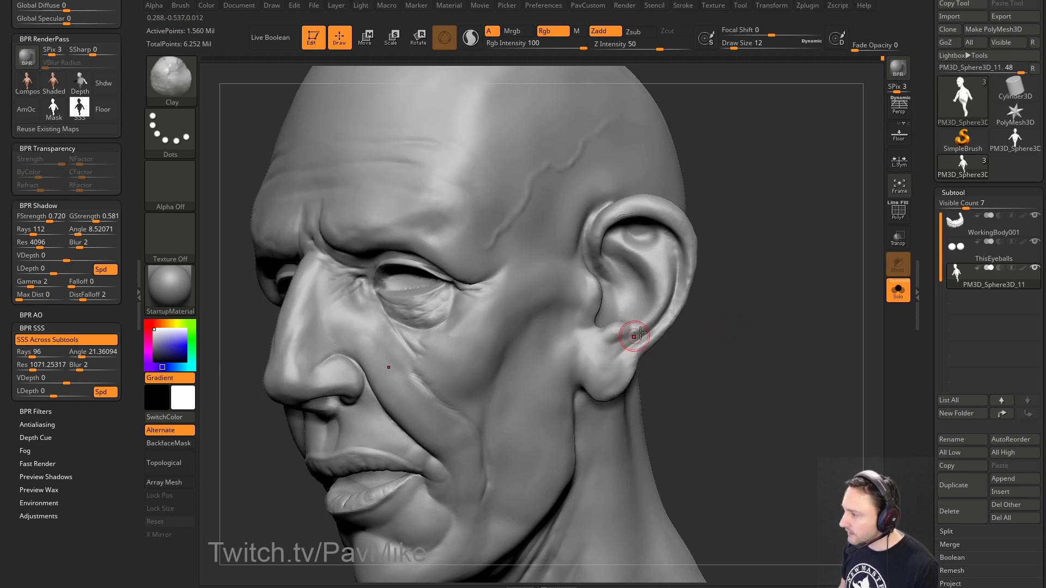
{"action": "left_click_drag", "start_coordinate": [721, 315], "coordinate": [587, 355]}
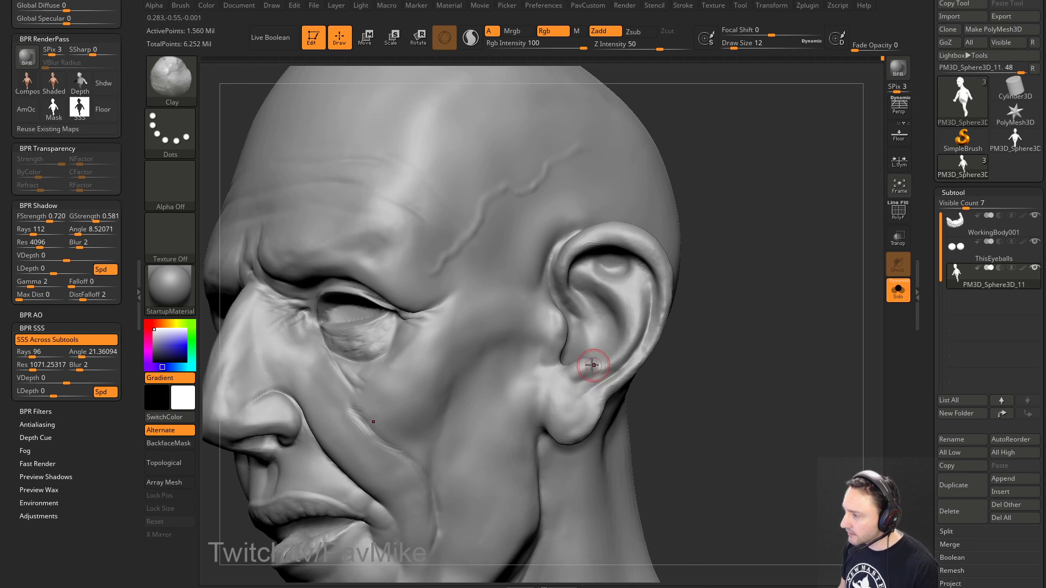
{"action": "left_click_drag", "start_coordinate": [722, 341], "coordinate": [753, 323]}
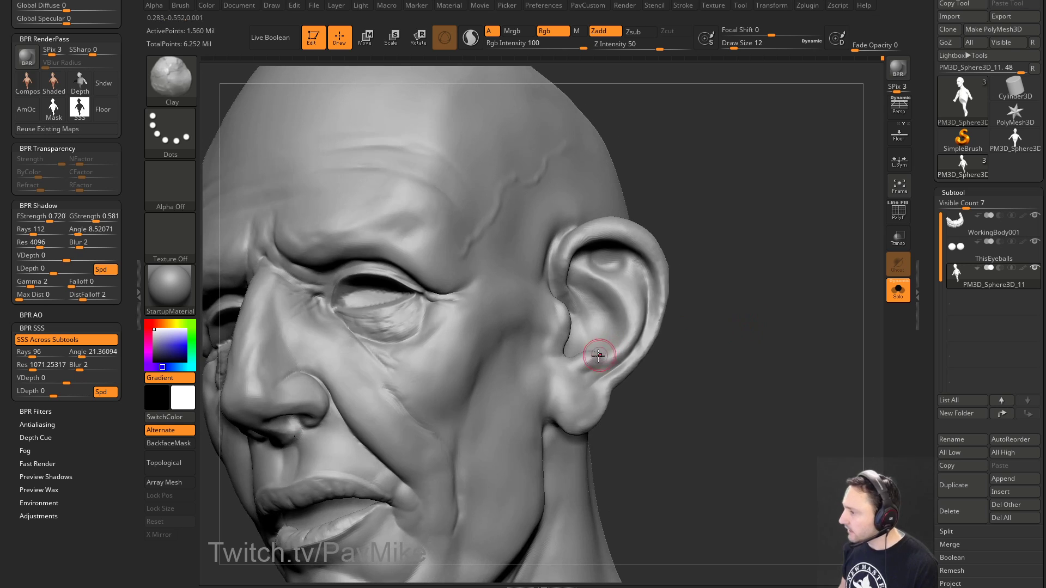
Step: Carve creases where the earlobe joins the cheek with the DamStandard brush at draw size 13
{"action": "mouse_move", "coordinate": [688, 354]}
{"action": "left_mouse_down"}
{"action": "mouse_move", "coordinate": [718, 339]}
{"action": "mouse_move", "coordinate": [675, 343]}
{"action": "left_mouse_up"}
{"action": "key", "text": "b"}
{"action": "key", "text": "d"}
{"action": "key", "text": "s"}
{"action": "left_click_drag", "start_coordinate": [574, 390], "coordinate": [561, 399]}
{"action": "left_click_drag", "start_coordinate": [648, 387], "coordinate": [701, 354]}
{"action": "key", "text": "s"}
{"action": "left_click_drag", "start_coordinate": [601, 367], "coordinate": [580, 379]}
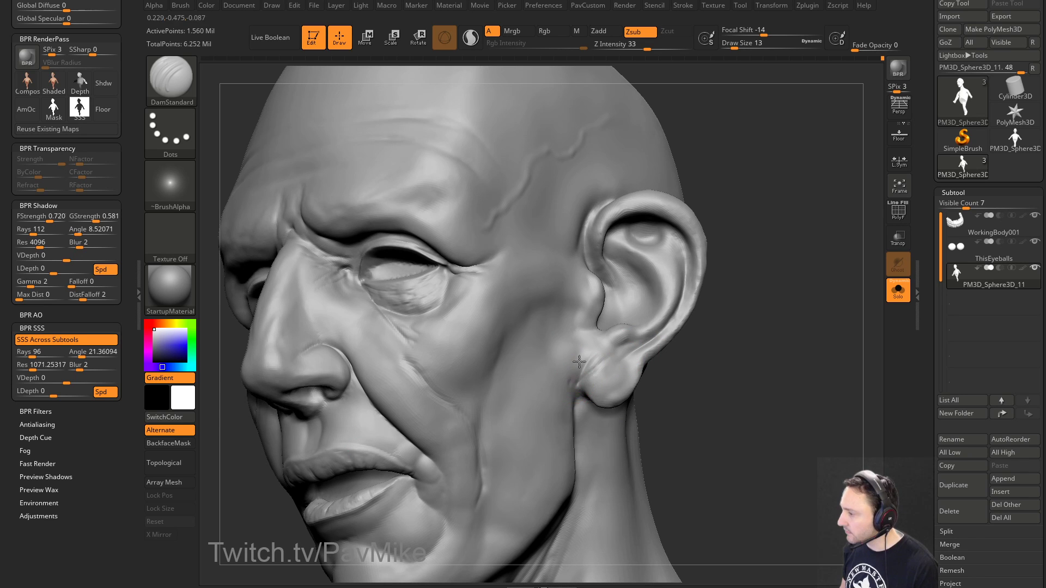
{"action": "left_click_drag", "start_coordinate": [709, 327], "coordinate": [534, 312]}
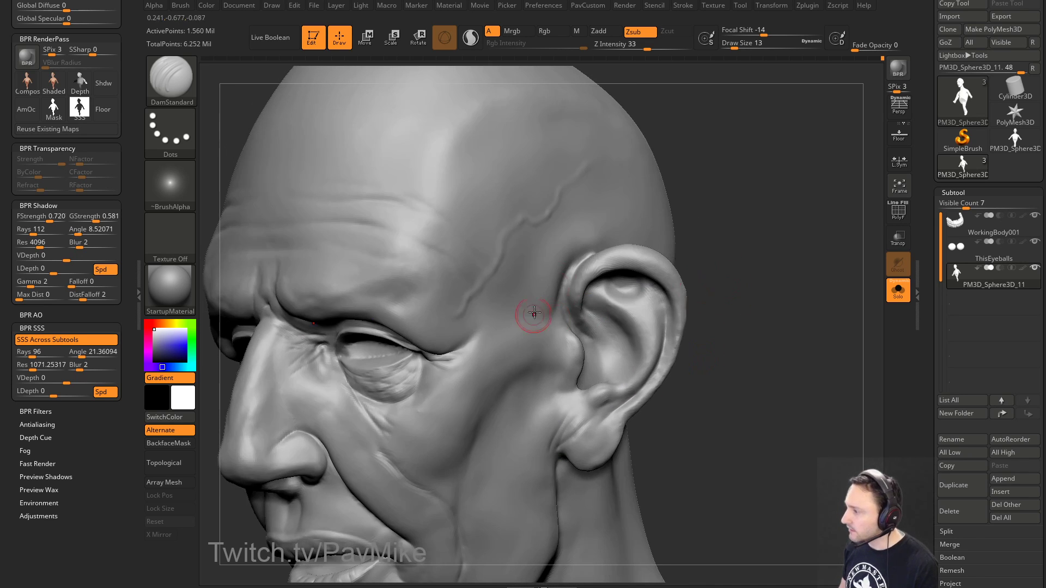
Step: Sharpen the creases under the inner brow beside the nose bridge with the DamStandard brush at draw sizes 9 and 12
{"action": "mouse_move", "coordinate": [695, 274]}
{"action": "left_mouse_down"}
{"action": "mouse_move", "coordinate": [722, 273]}
{"action": "mouse_move", "coordinate": [757, 245]}
{"action": "mouse_move", "coordinate": [714, 199]}
{"action": "mouse_move", "coordinate": [749, 227]}
{"action": "mouse_move", "coordinate": [759, 221]}
{"action": "left_mouse_up"}
{"action": "key", "text": "bracketleft"}
{"action": "mouse_move", "coordinate": [766, 264]}
{"action": "left_mouse_down"}
{"action": "mouse_move", "coordinate": [766, 248]}
{"action": "mouse_move", "coordinate": [546, 350]}
{"action": "left_mouse_up"}
{"action": "left_click_drag", "start_coordinate": [756, 308], "coordinate": [581, 345]}
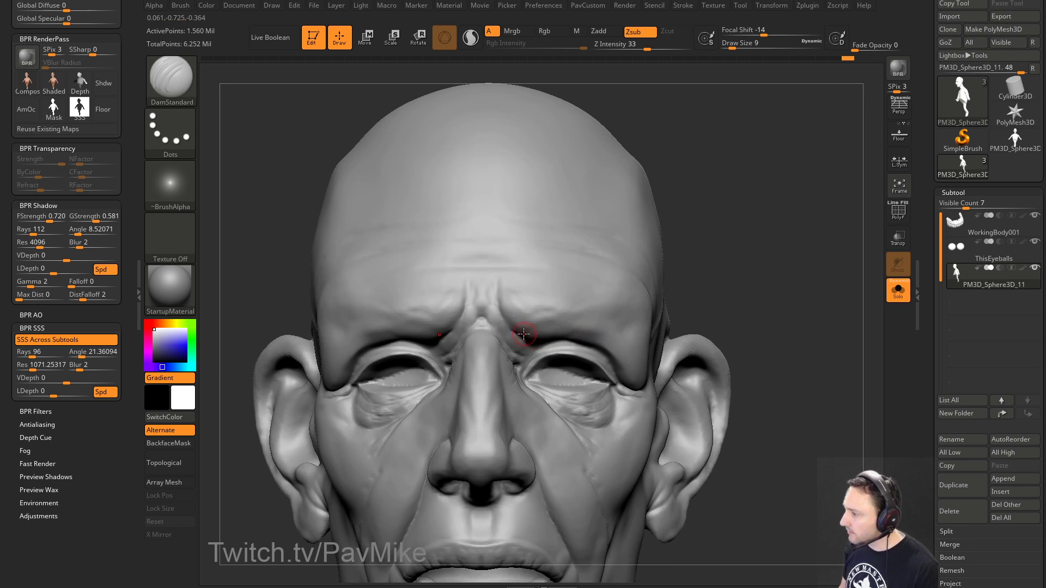
{"action": "mouse_move", "coordinate": [719, 281]}
{"action": "left_mouse_down"}
{"action": "mouse_move", "coordinate": [687, 284]}
{"action": "mouse_move", "coordinate": [720, 282]}
{"action": "left_mouse_up"}
{"action": "key", "text": "s"}
{"action": "left_click", "coordinate": [542, 319]}
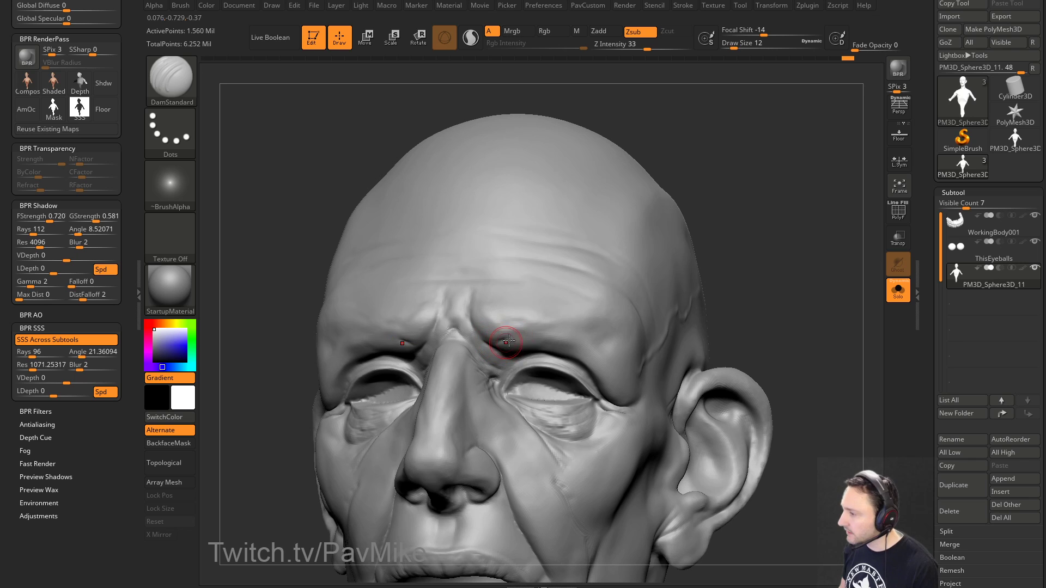
Step: Cut a curved wrinkle above each eyebrow toward the forehead with the DamStandard brush at draw size 12
{"action": "mouse_move", "coordinate": [747, 315]}
{"action": "left_mouse_down"}
{"action": "mouse_move", "coordinate": [592, 336]}
{"action": "mouse_move", "coordinate": [616, 352]}
{"action": "left_mouse_up"}
{"action": "mouse_move", "coordinate": [768, 202]}
{"action": "left_mouse_down"}
{"action": "mouse_move", "coordinate": [798, 189]}
{"action": "mouse_move", "coordinate": [828, 216]}
{"action": "left_mouse_up"}
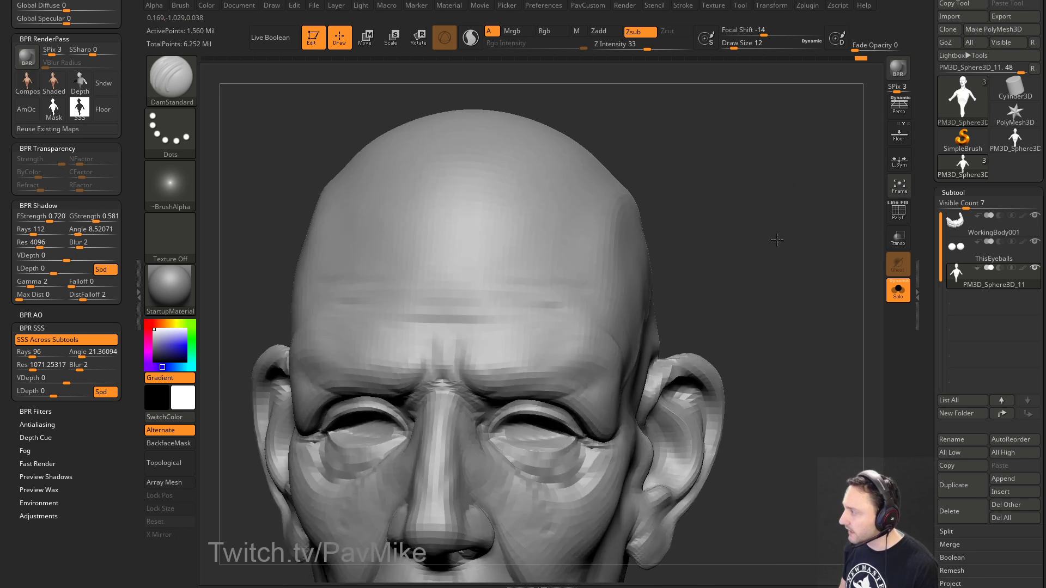
{"action": "left_click_drag", "start_coordinate": [501, 356], "coordinate": [532, 343]}
{"action": "left_click_drag", "start_coordinate": [680, 349], "coordinate": [610, 270]}
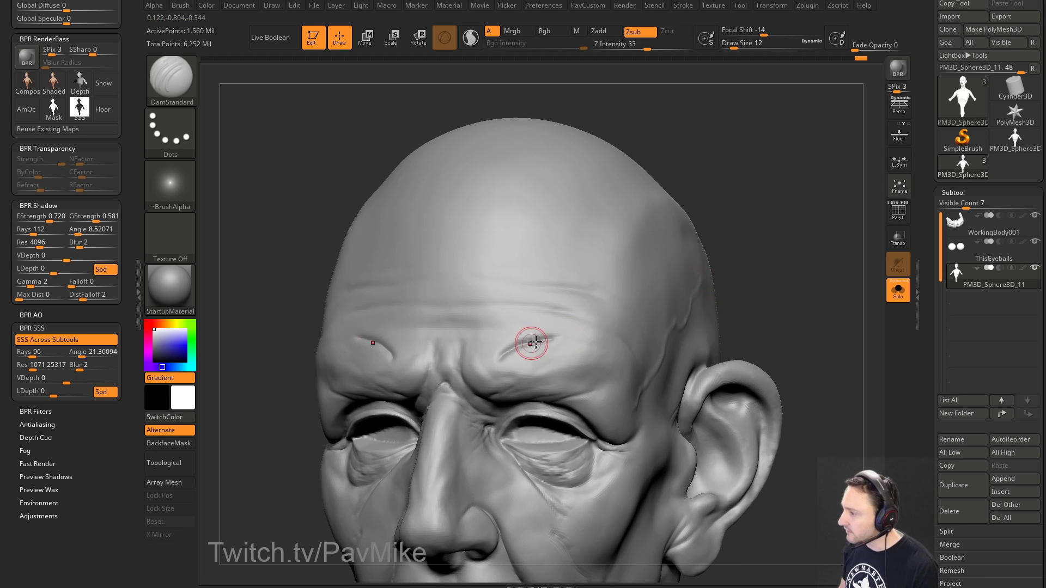
{"action": "left_click_drag", "start_coordinate": [735, 304], "coordinate": [514, 346]}
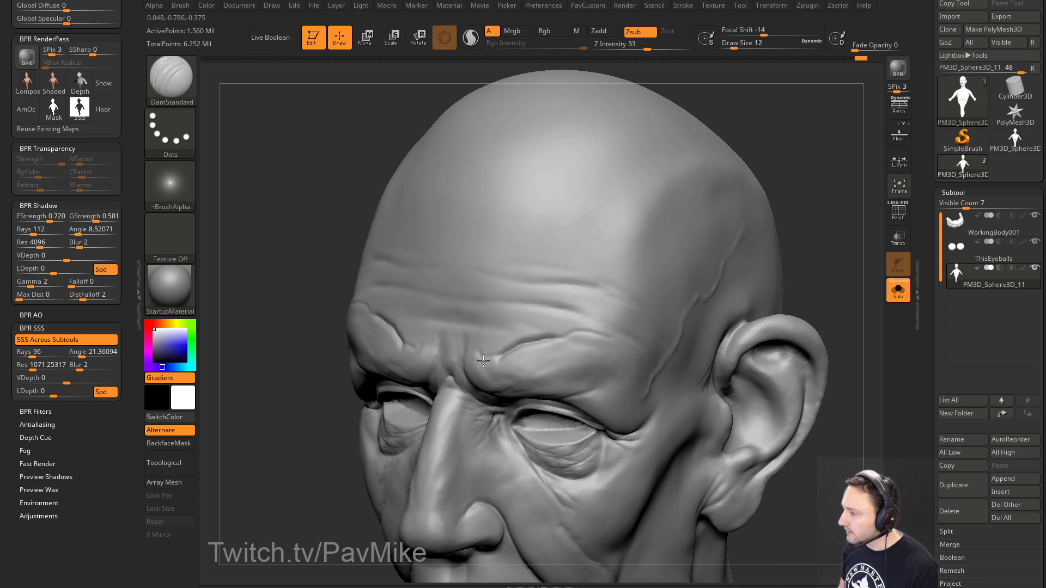
Step: Cut horizontal wrinkles across the forehead and above the brows with the DamStandard brush at draw size 12
{"action": "left_click_drag", "start_coordinate": [745, 220], "coordinate": [771, 217]}
{"action": "left_click_drag", "start_coordinate": [473, 322], "coordinate": [518, 323]}
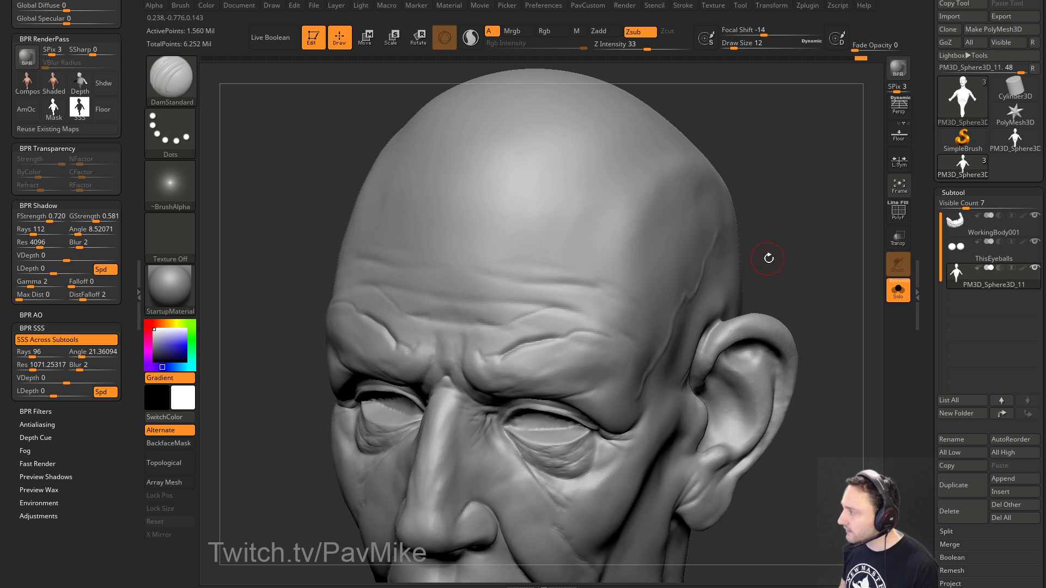
{"action": "left_click_drag", "start_coordinate": [768, 258], "coordinate": [490, 333]}
{"action": "left_click_drag", "start_coordinate": [743, 289], "coordinate": [703, 291]}
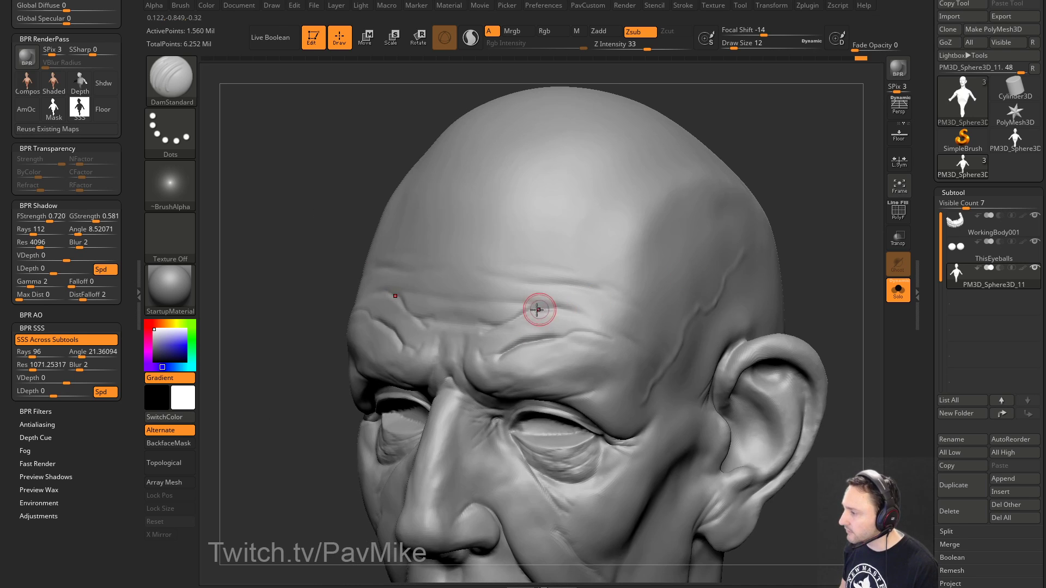
{"action": "left_click_drag", "start_coordinate": [538, 305], "coordinate": [616, 314]}
{"action": "mouse_move", "coordinate": [759, 259]}
{"action": "left_mouse_down"}
{"action": "mouse_move", "coordinate": [773, 247]}
{"action": "mouse_move", "coordinate": [749, 251]}
{"action": "left_mouse_up"}
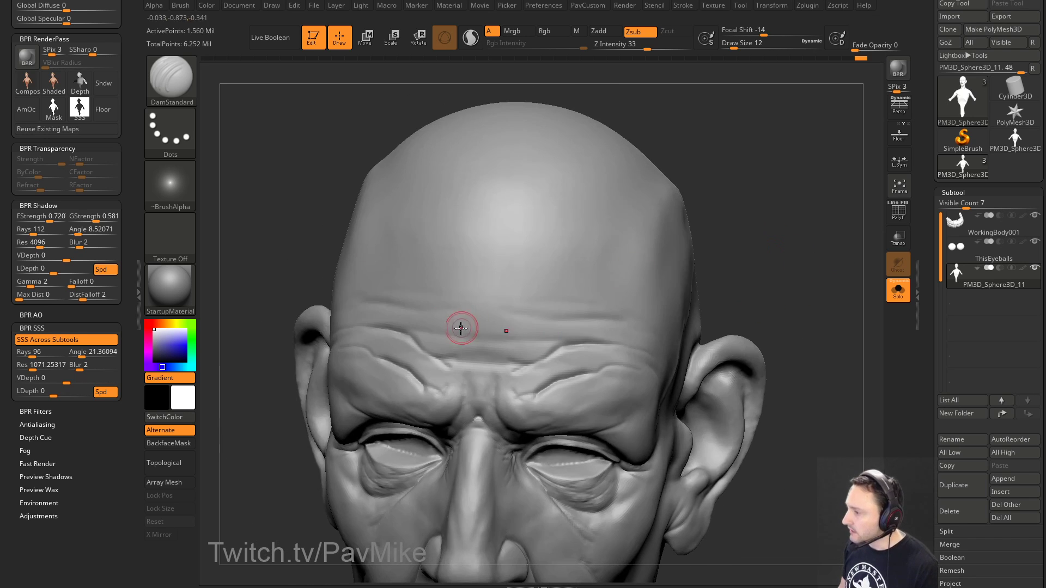
{"action": "left_click_drag", "start_coordinate": [463, 304], "coordinate": [603, 302]}
{"action": "mouse_move", "coordinate": [793, 305]}
{"action": "left_mouse_down"}
{"action": "mouse_move", "coordinate": [800, 271]}
{"action": "mouse_move", "coordinate": [749, 275]}
{"action": "left_mouse_up"}
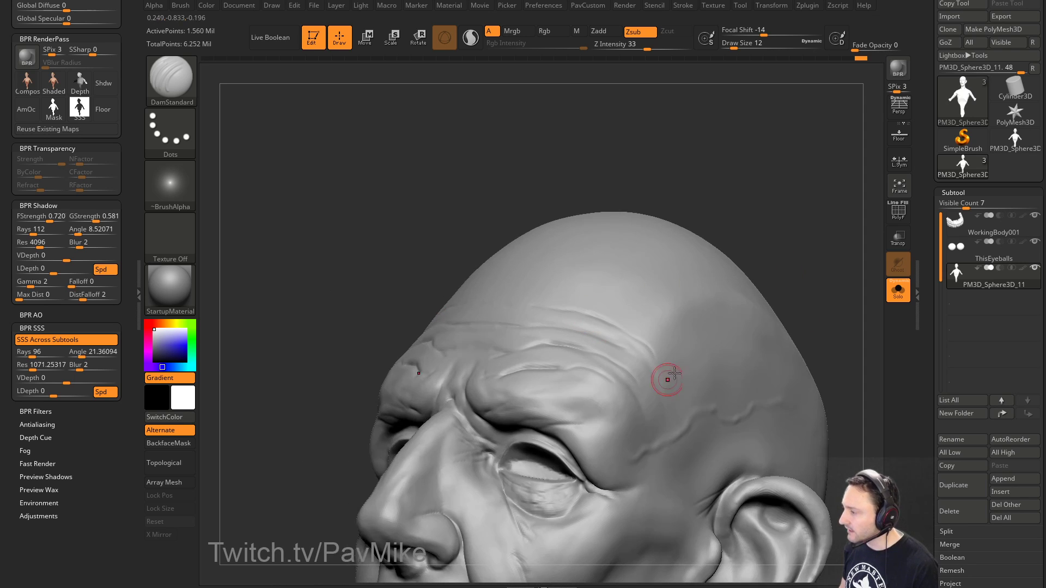
Step: Carve finer wrinkle lines across the side of the forehead with a smaller DamStandard brush
{"action": "mouse_move", "coordinate": [841, 309]}
{"action": "left_mouse_down", "text": "alt"}
{"action": "mouse_move", "coordinate": [790, 221]}
{"action": "mouse_move", "coordinate": [715, 192]}
{"action": "left_mouse_up", "text": "alt"}
{"action": "key", "text": "s"}
{"action": "left_click", "coordinate": [613, 303]}
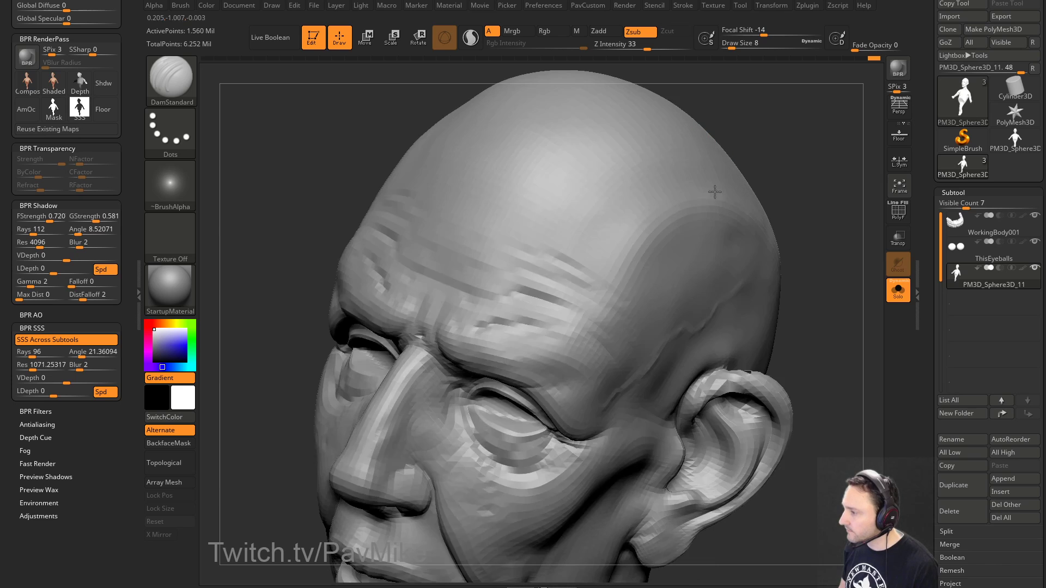
{"action": "key", "text": "]"}
{"action": "key", "text": "]"}
{"action": "key", "text": "["}
{"action": "left_click_drag", "start_coordinate": [534, 277], "coordinate": [599, 307]}
{"action": "mouse_move", "coordinate": [806, 257]}
{"action": "left_mouse_down"}
{"action": "mouse_move", "coordinate": [817, 166]}
{"action": "mouse_move", "coordinate": [584, 287]}
{"action": "left_mouse_up"}
Step: Swell the skin between the forehead wrinkles with the Inflat brush and smooth the middle of the forehead
{"action": "key", "text": "b"}
{"action": "key", "text": "i"}
{"action": "key", "text": "n"}
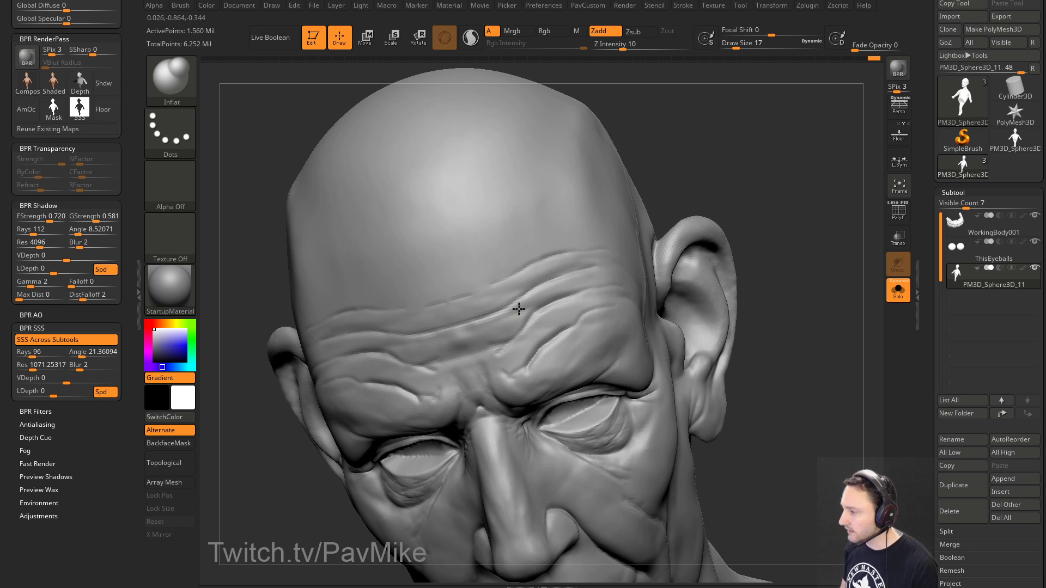
{"action": "left_click_drag", "start_coordinate": [718, 209], "coordinate": [537, 329]}
{"action": "mouse_move", "coordinate": [735, 188]}
{"action": "left_mouse_down"}
{"action": "mouse_move", "coordinate": [761, 185]}
{"action": "mouse_move", "coordinate": [725, 177]}
{"action": "left_mouse_up"}
{"action": "key", "text": "["}
{"action": "left_click_drag", "start_coordinate": [457, 320], "coordinate": [469, 316], "text": "shift"}
{"action": "mouse_move", "coordinate": [806, 207]}
{"action": "left_mouse_down"}
{"action": "mouse_move", "coordinate": [777, 199]}
{"action": "mouse_move", "coordinate": [799, 227]}
{"action": "mouse_move", "coordinate": [770, 242]}
{"action": "left_mouse_up"}
{"action": "left_click_drag", "start_coordinate": [515, 315], "coordinate": [550, 315], "text": "shift"}
{"action": "mouse_move", "coordinate": [779, 218]}
{"action": "left_mouse_down"}
{"action": "mouse_move", "coordinate": [807, 246]}
{"action": "mouse_move", "coordinate": [796, 179]}
{"action": "mouse_move", "coordinate": [785, 172]}
{"action": "mouse_move", "coordinate": [818, 185]}
{"action": "left_mouse_up"}
Step: Switch to the DamStandard brush at draw size 5 and raise the head to subdivision level 5
{"action": "key", "text": "b"}
{"action": "key", "text": "d"}
{"action": "key", "text": "s"}
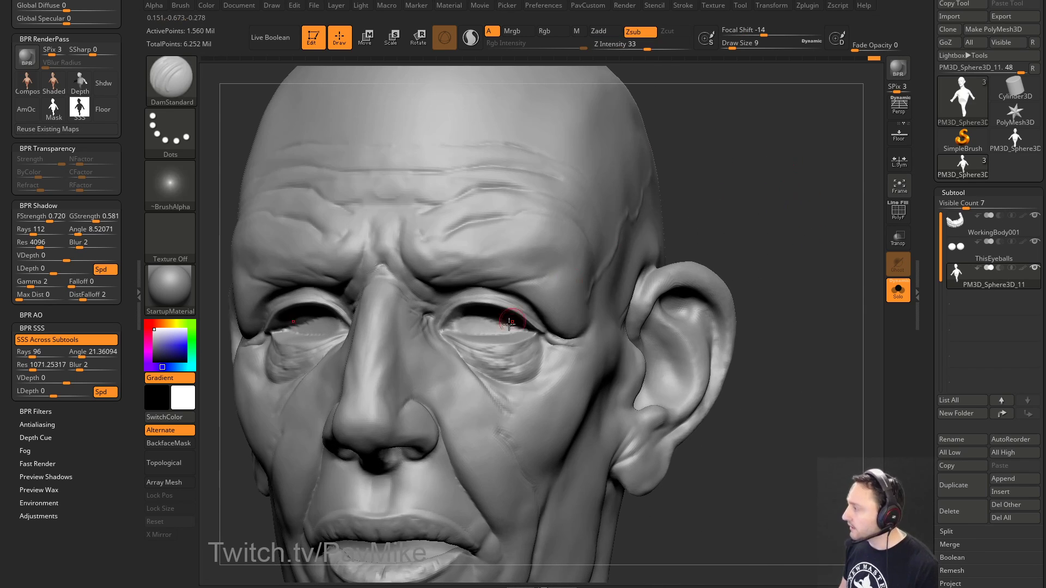
{"action": "key", "text": "s"}
{"action": "left_click", "coordinate": [496, 333]}
{"action": "left_click_drag", "start_coordinate": [801, 284], "coordinate": [794, 266]}
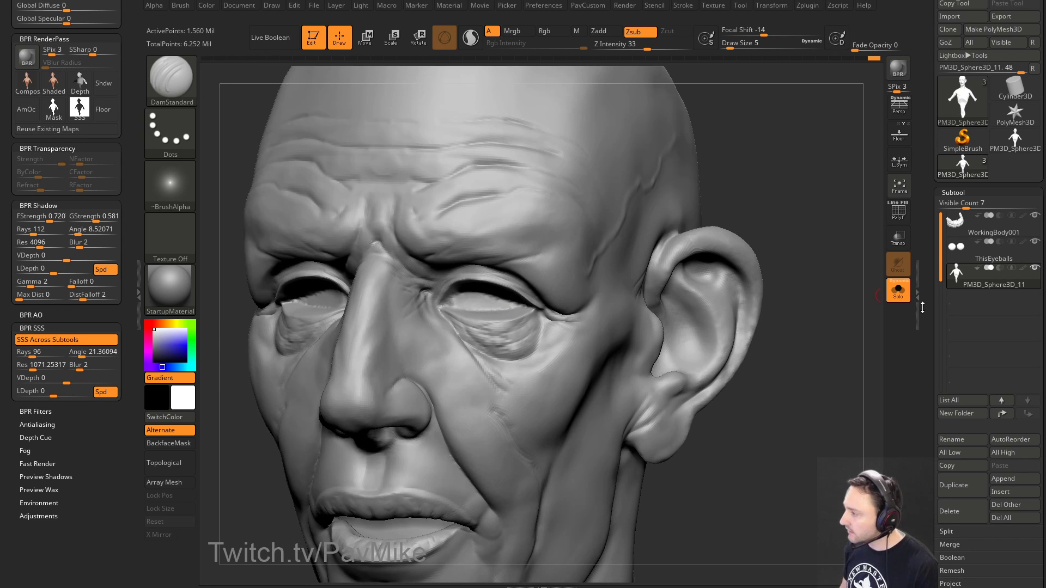
{"action": "left_click_drag", "start_coordinate": [923, 309], "coordinate": [923, 174]}
{"action": "left_click_drag", "start_coordinate": [981, 357], "coordinate": [992, 327]}
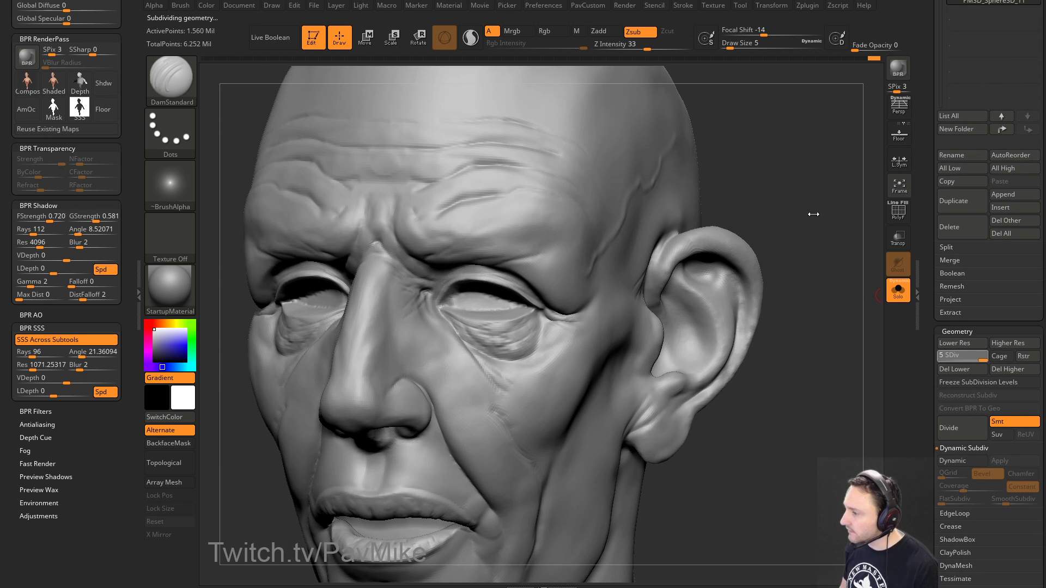
Step: Cut fine creases below the outer corner of the eye with the DamStandard brush at draw size 9, undoing the first attempt
{"action": "mouse_move", "coordinate": [813, 214]}
{"action": "left_mouse_down"}
{"action": "mouse_move", "coordinate": [826, 222]}
{"action": "mouse_move", "coordinate": [808, 211]}
{"action": "left_mouse_up"}
{"action": "key", "text": "s"}
{"action": "left_click", "coordinate": [498, 347]}
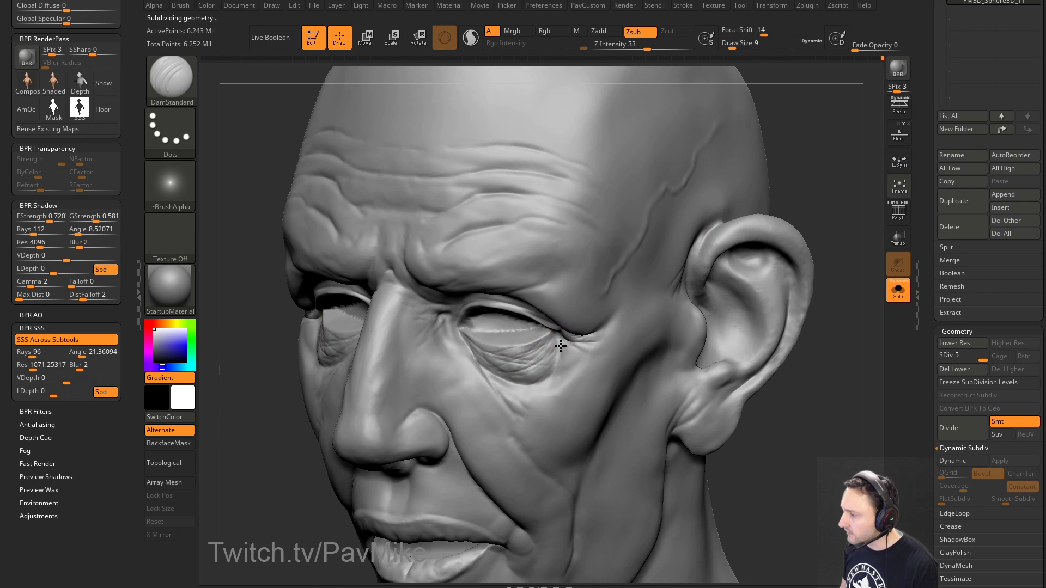
{"action": "key", "text": "ctrl+z"}
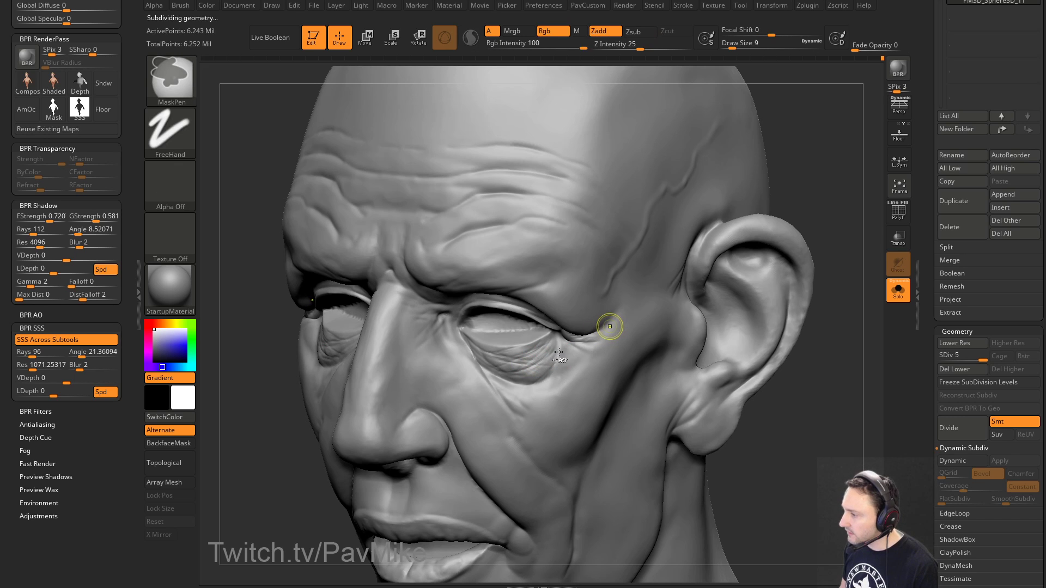
{"action": "left_click_drag", "start_coordinate": [548, 355], "coordinate": [553, 339]}
{"action": "mouse_move", "coordinate": [269, 426]}
{"action": "left_mouse_down"}
{"action": "mouse_move", "coordinate": [282, 412]}
{"action": "mouse_move", "coordinate": [276, 425]}
{"action": "mouse_move", "coordinate": [305, 422]}
{"action": "left_mouse_up"}
{"action": "left_click", "coordinate": [168, 137]}
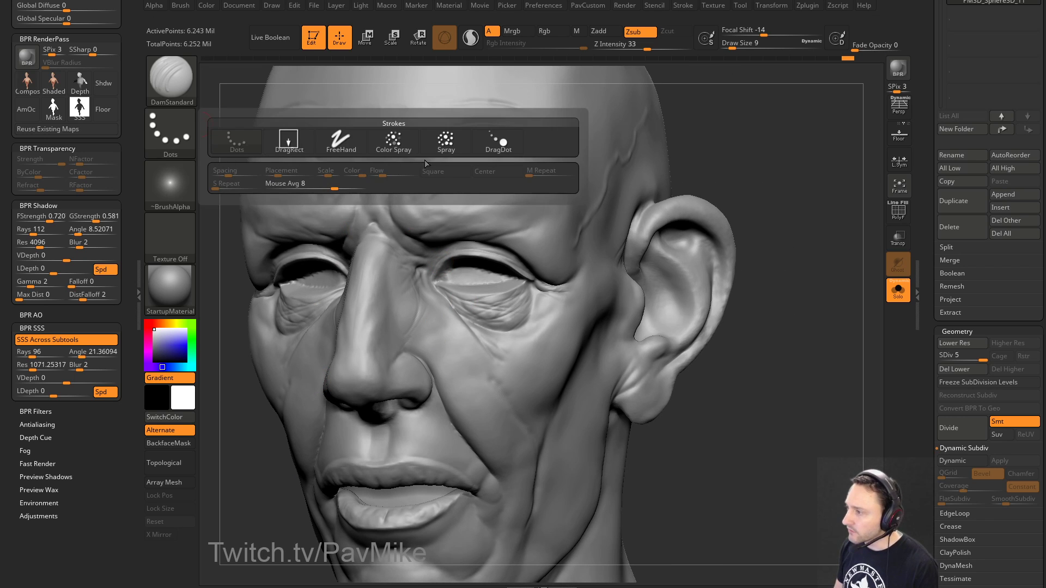
{"action": "left_click", "coordinate": [438, 146]}
{"action": "left_click", "coordinate": [174, 186]}
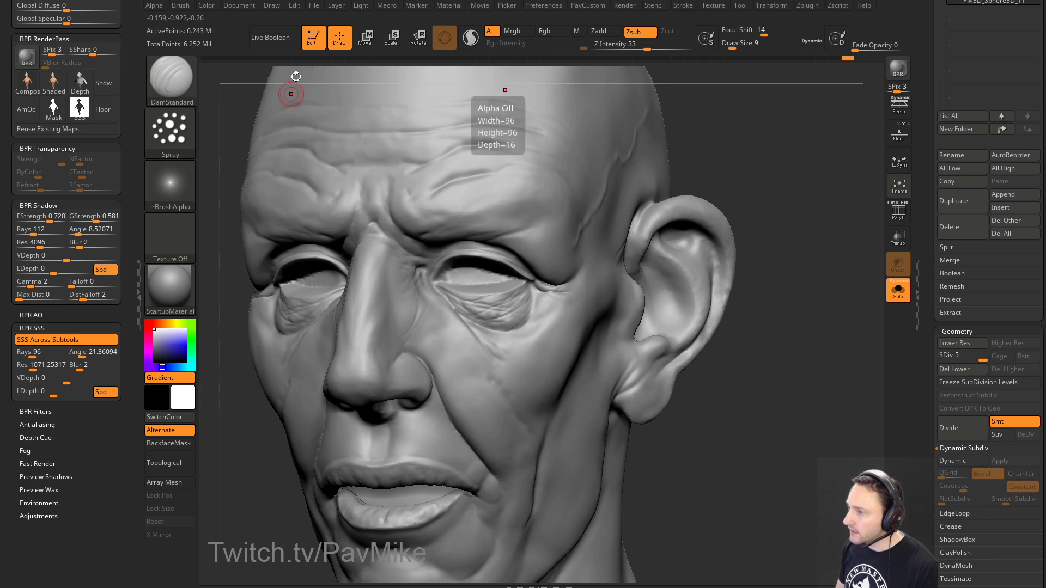
{"action": "left_click", "coordinate": [170, 133]}
{"action": "left_click", "coordinate": [245, 144]}
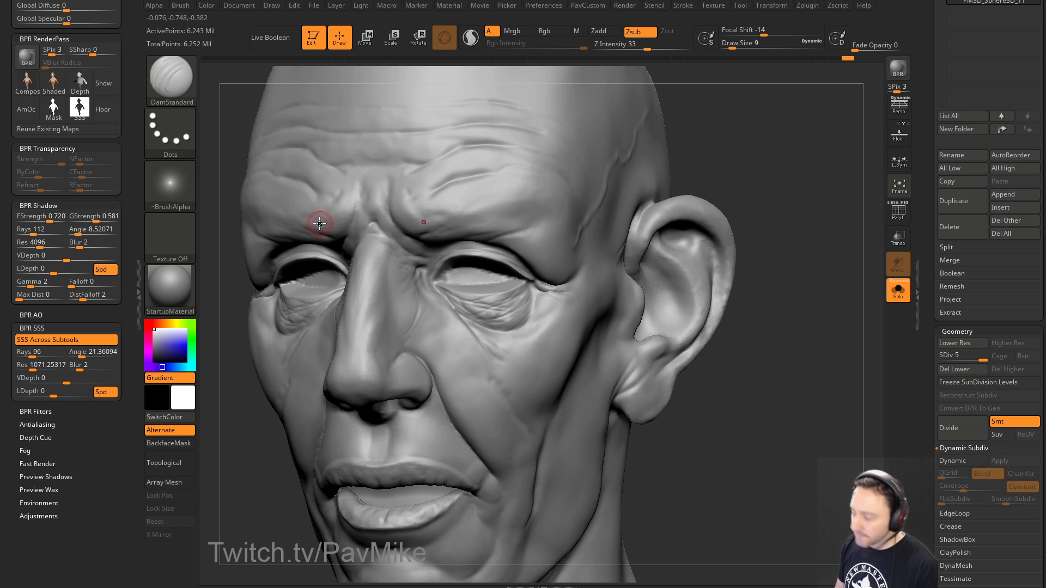
Step: Set up the Standard brush with the Spray stroke and Alpha 23 for skin pores
{"action": "key", "text": "b"}
{"action": "key", "text": "s"}
{"action": "key", "text": "t"}
{"action": "left_click", "coordinate": [170, 134]}
{"action": "left_click", "coordinate": [446, 147]}
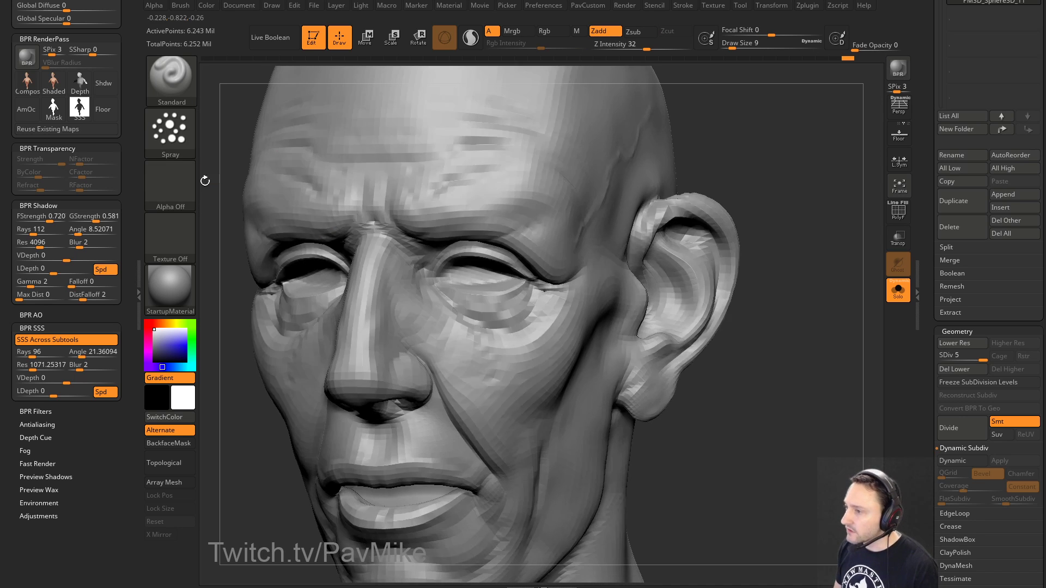
{"action": "left_click", "coordinate": [191, 181]}
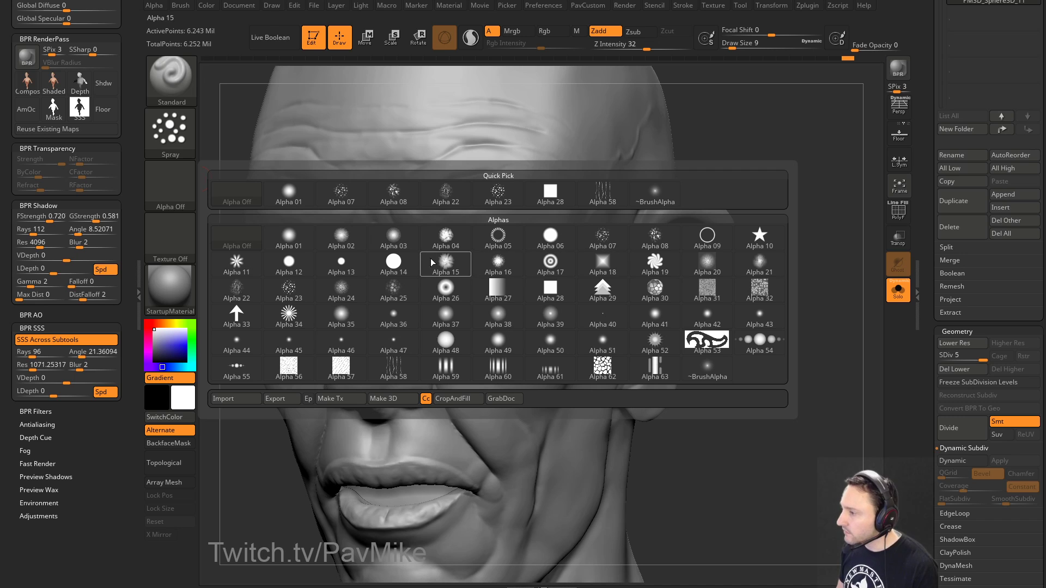
{"action": "left_click", "coordinate": [296, 292]}
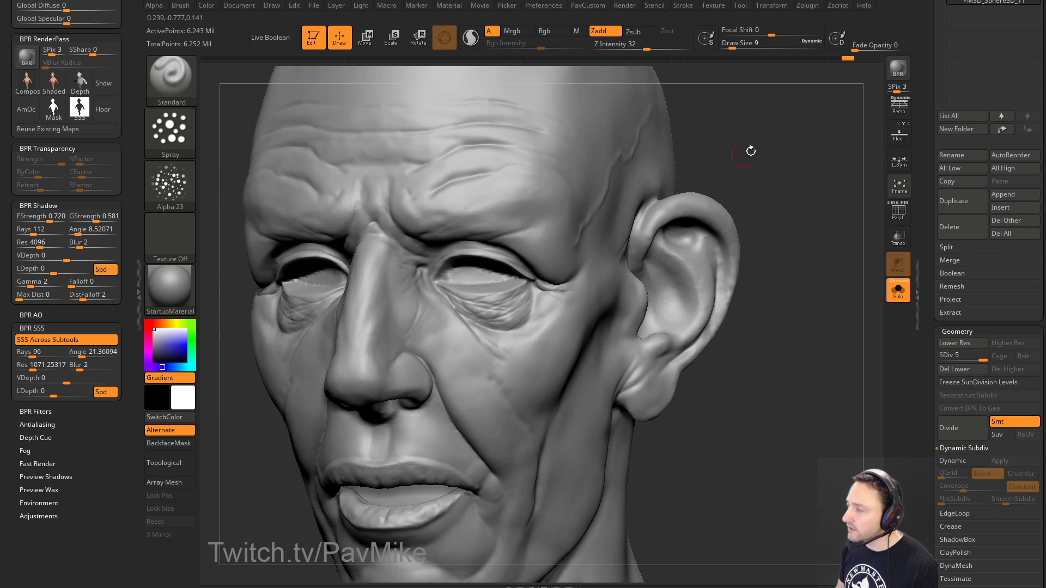
Step: Try spraying pores beside the nose at draw size 22 and Z Intensity 14, undo them, and set the Z Intensity to 7
{"action": "left_click_drag", "start_coordinate": [750, 151], "coordinate": [729, 140]}
{"action": "left_click", "coordinate": [629, 47]}
{"action": "key", "text": "bracketright"}
{"action": "left_click_drag", "start_coordinate": [420, 306], "coordinate": [448, 334]}
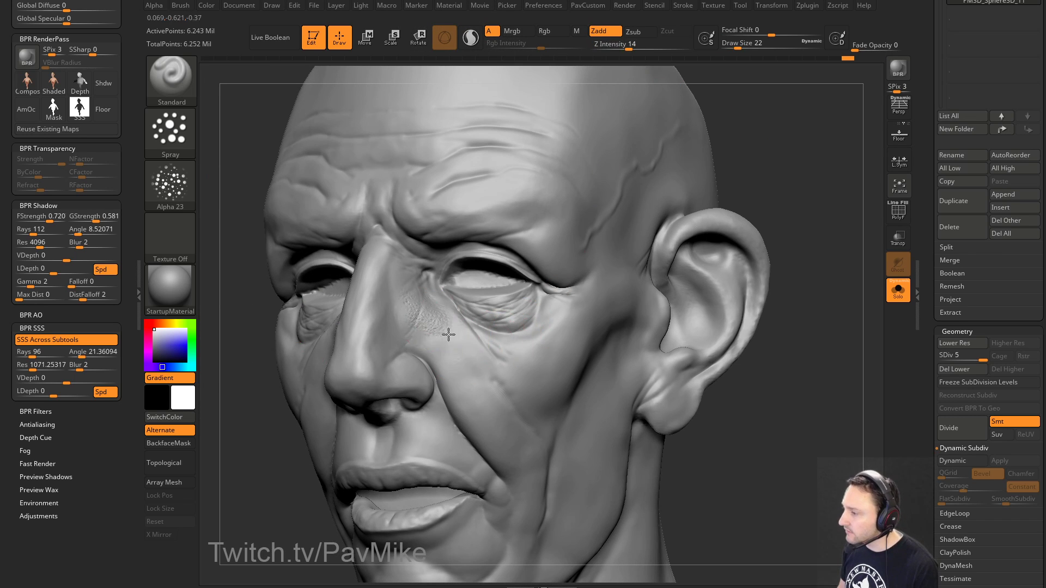
{"action": "key", "text": "ctrl+z"}
{"action": "type", "text": "7"}
{"action": "key", "text": "Return"}
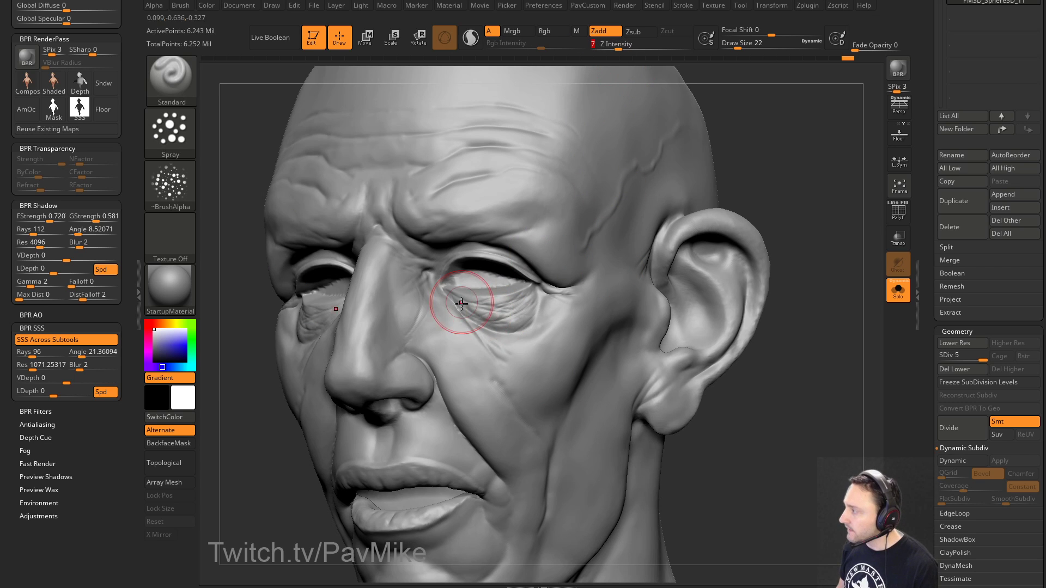
Step: Spray skin pores over the cheek, nose wing and upper lip with the Standard brush at draw size 22
{"action": "mouse_move", "coordinate": [720, 452]}
{"action": "left_mouse_down"}
{"action": "mouse_move", "coordinate": [774, 362]}
{"action": "mouse_move", "coordinate": [817, 359]}
{"action": "left_mouse_up"}
{"action": "left_click_drag", "start_coordinate": [548, 261], "coordinate": [580, 291]}
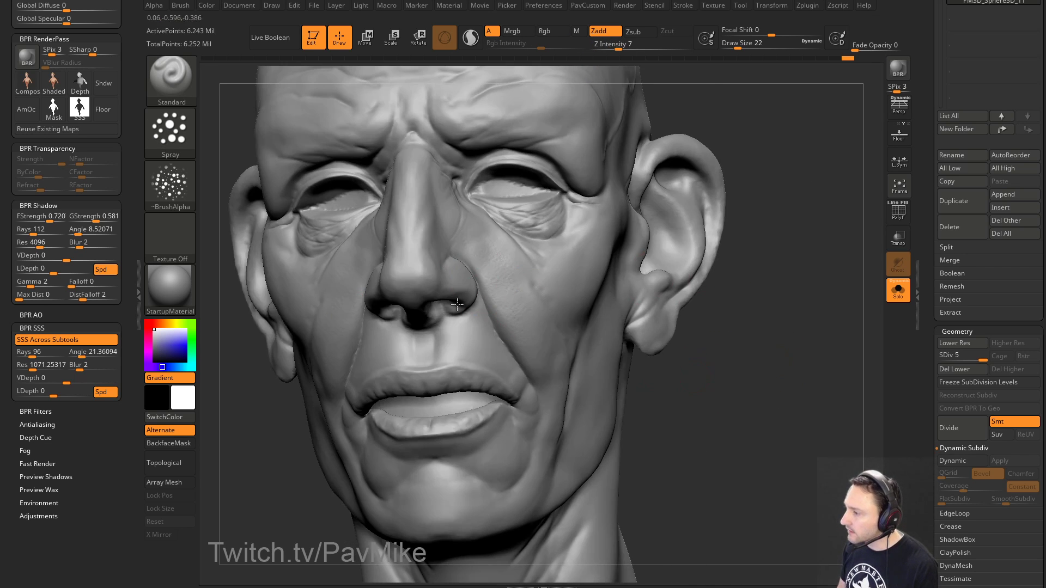
{"action": "left_click_drag", "start_coordinate": [681, 404], "coordinate": [700, 378]}
{"action": "left_click_drag", "start_coordinate": [425, 327], "coordinate": [455, 352]}
Step: Try spraying skin texture on the neck folds at draw size 44, undo the last stroke, and reduce the draw size to 25
{"action": "mouse_move", "coordinate": [729, 357]}
{"action": "left_mouse_down"}
{"action": "mouse_move", "coordinate": [747, 358]}
{"action": "mouse_move", "coordinate": [757, 266]}
{"action": "mouse_move", "coordinate": [782, 271]}
{"action": "mouse_move", "coordinate": [703, 290]}
{"action": "left_mouse_up"}
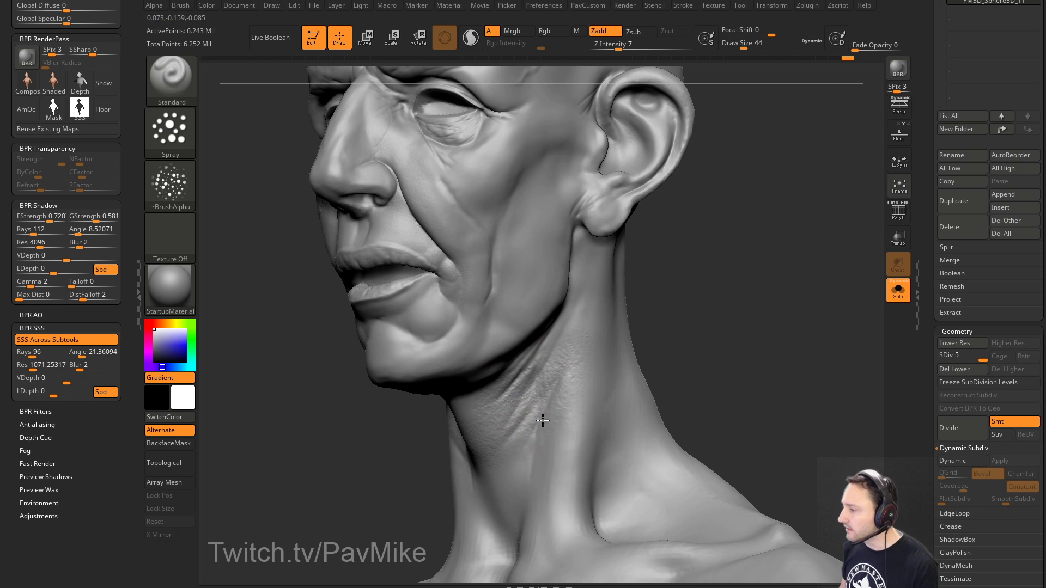
{"action": "key", "text": "bracketright"}
{"action": "key", "text": "ctrl+z"}
{"action": "key", "text": "bracketleft"}
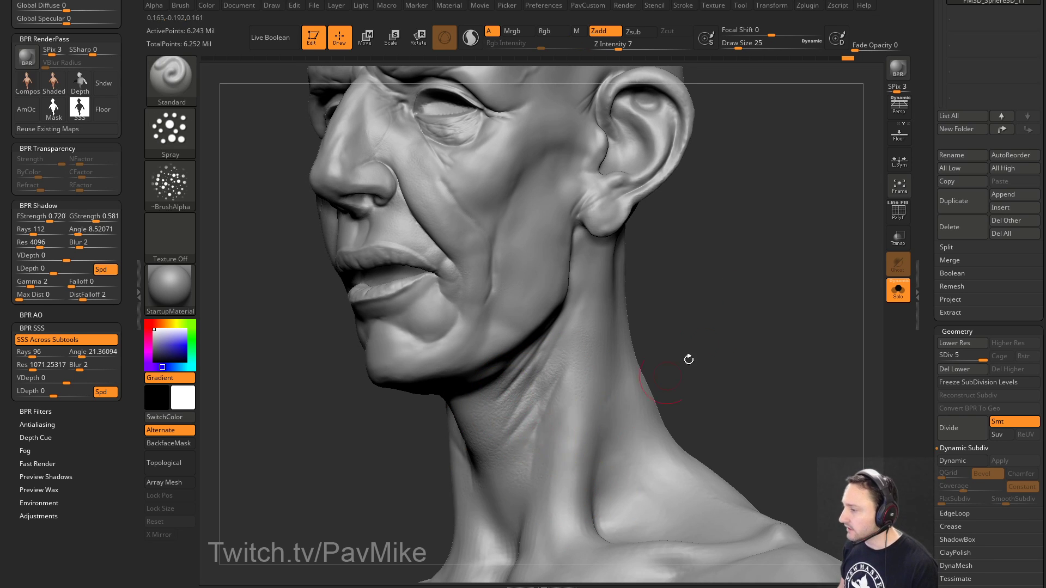
{"action": "left_click_drag", "start_coordinate": [688, 360], "coordinate": [689, 367]}
{"action": "left_click_drag", "start_coordinate": [714, 222], "coordinate": [807, 330], "text": "alt"}
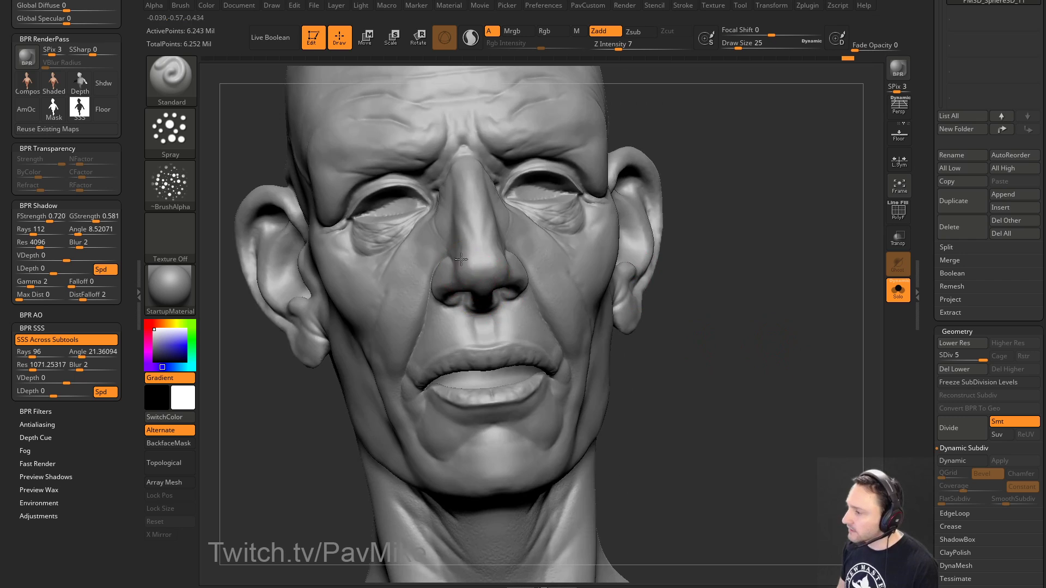
Step: Spray skin pores over the nose, forehead, temple and outer cheek with the Standard brush at draw size 25
{"action": "left_click_drag", "start_coordinate": [740, 231], "coordinate": [784, 216]}
{"action": "left_click_drag", "start_coordinate": [446, 192], "coordinate": [447, 189]}
{"action": "mouse_move", "coordinate": [720, 186]}
{"action": "left_mouse_down", "text": "alt"}
{"action": "mouse_move", "coordinate": [739, 308]}
{"action": "mouse_move", "coordinate": [691, 305]}
{"action": "left_mouse_up", "text": "alt"}
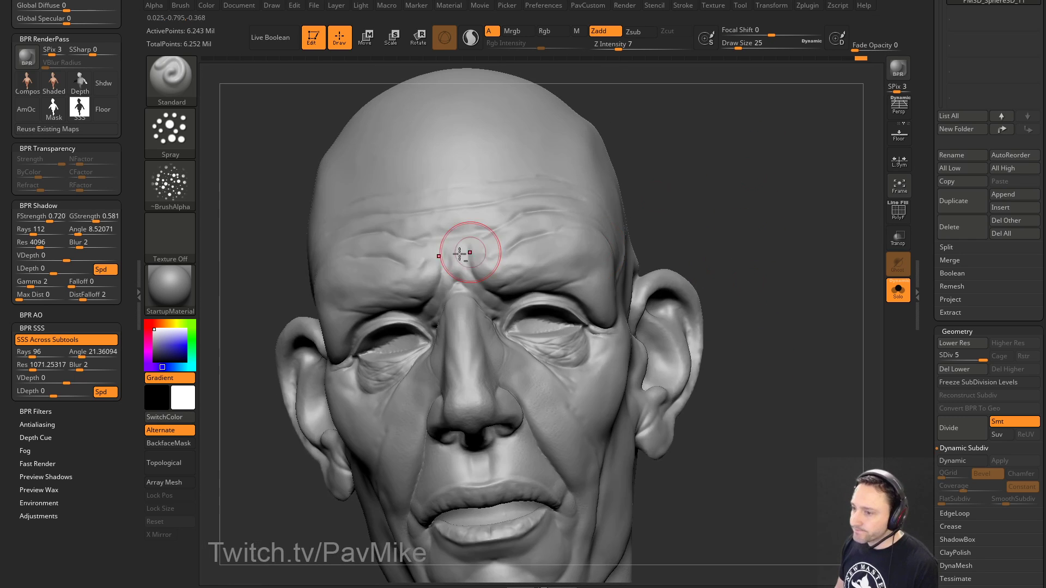
{"action": "left_click_drag", "start_coordinate": [736, 197], "coordinate": [670, 196]}
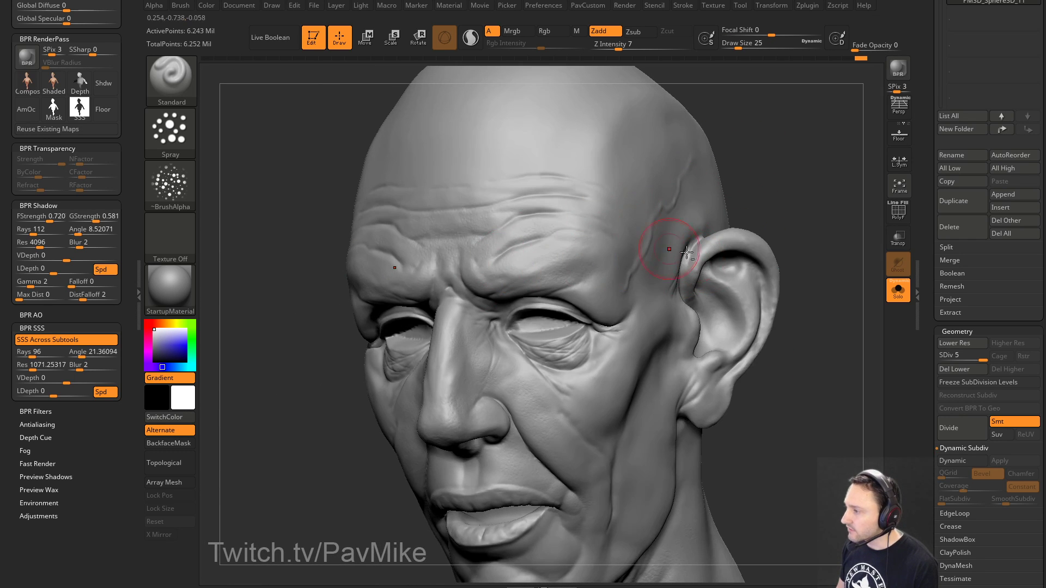
{"action": "left_click_drag", "start_coordinate": [789, 168], "coordinate": [743, 172]}
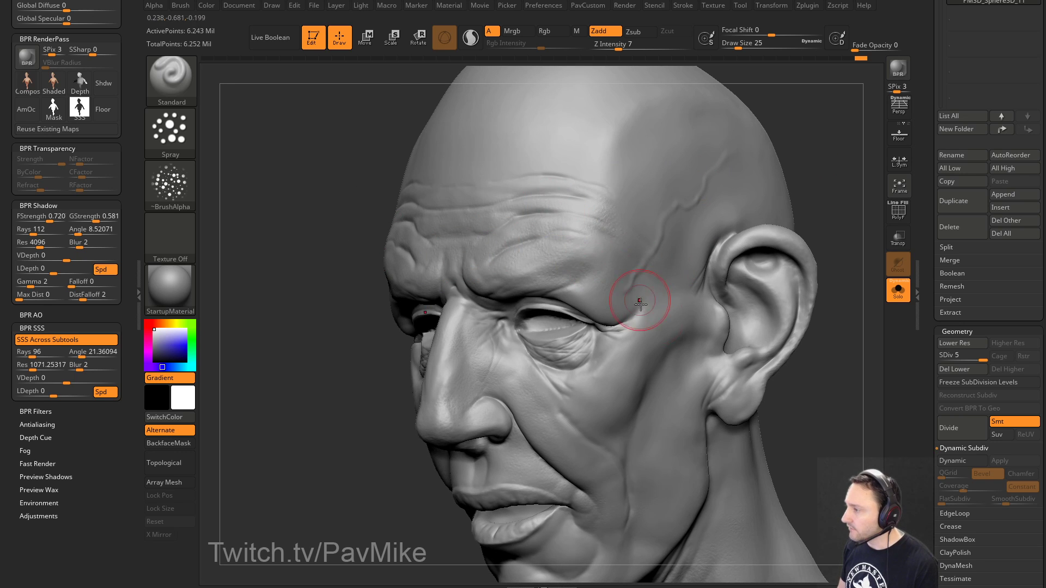
{"action": "left_click_drag", "start_coordinate": [813, 389], "coordinate": [815, 291], "text": "alt"}
{"action": "left_click_drag", "start_coordinate": [797, 223], "coordinate": [751, 209]}
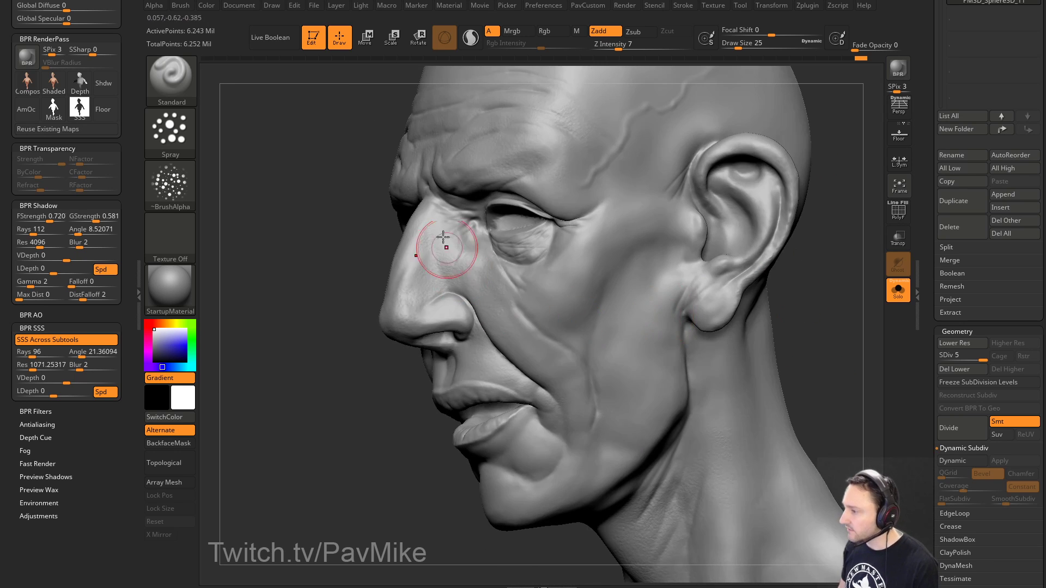
Step: Spray skin pores over the chin, the area below the lower lip, and the front of the neck
{"action": "left_click_drag", "start_coordinate": [405, 470], "coordinate": [451, 467]}
{"action": "left_click_drag", "start_coordinate": [451, 467], "coordinate": [413, 388], "text": "alt"}
{"action": "left_click_drag", "start_coordinate": [707, 338], "coordinate": [773, 278]}
{"action": "left_click_drag", "start_coordinate": [707, 311], "coordinate": [605, 212], "text": "alt"}
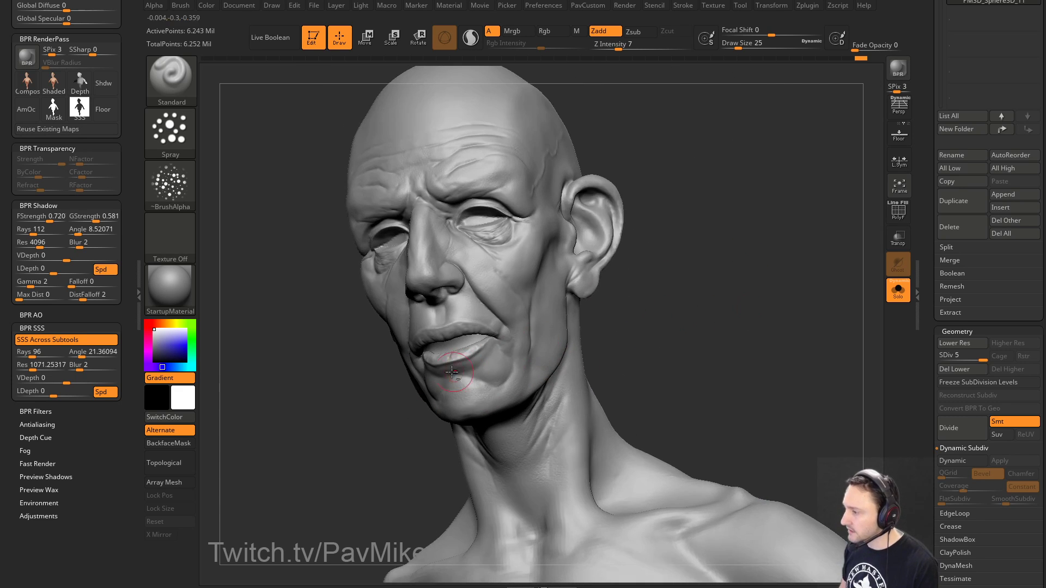
{"action": "left_click_drag", "start_coordinate": [703, 287], "coordinate": [588, 331]}
{"action": "left_click_drag", "start_coordinate": [400, 416], "coordinate": [493, 391], "text": "alt"}
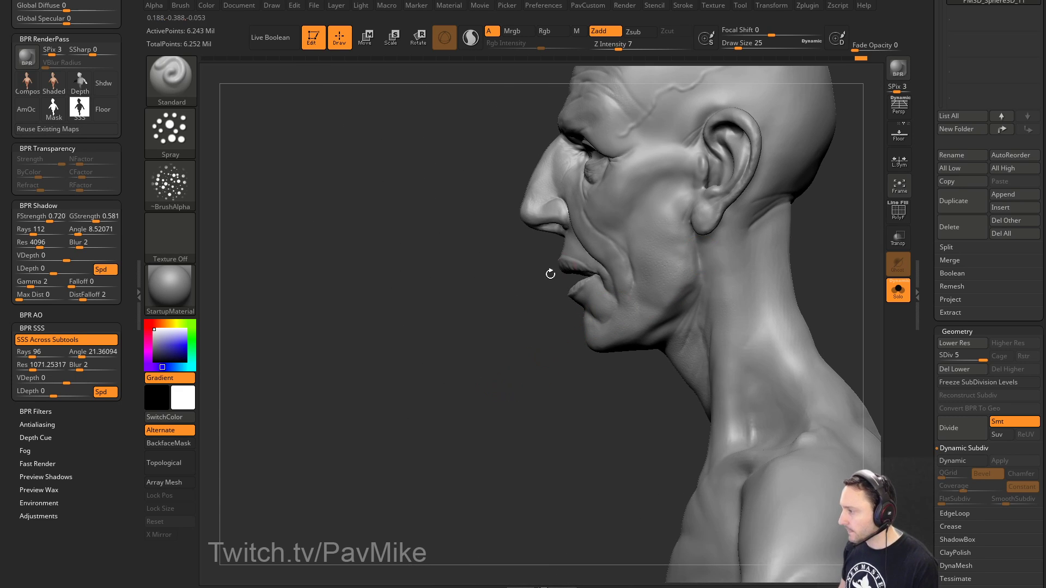
Step: Spray skin pores over the jaw, the side of the scalp and the skin behind the ear
{"action": "mouse_move", "coordinate": [550, 274]}
{"action": "left_mouse_down"}
{"action": "mouse_move", "coordinate": [409, 434]}
{"action": "mouse_move", "coordinate": [558, 285]}
{"action": "left_mouse_up"}
{"action": "left_click_drag", "start_coordinate": [725, 381], "coordinate": [739, 251]}
{"action": "mouse_move", "coordinate": [636, 110]}
{"action": "left_mouse_down"}
{"action": "mouse_move", "coordinate": [494, 235]}
{"action": "mouse_move", "coordinate": [557, 252]}
{"action": "left_mouse_up"}
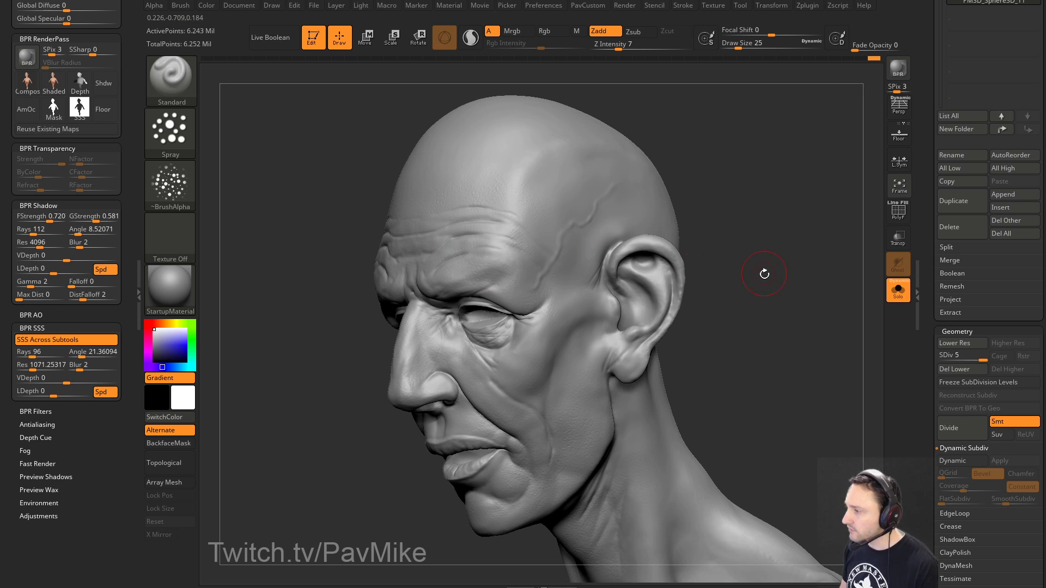
{"action": "mouse_move", "coordinate": [764, 273]}
{"action": "left_mouse_down"}
{"action": "mouse_move", "coordinate": [603, 303]}
{"action": "mouse_move", "coordinate": [761, 313]}
{"action": "mouse_move", "coordinate": [555, 272]}
{"action": "left_mouse_up"}
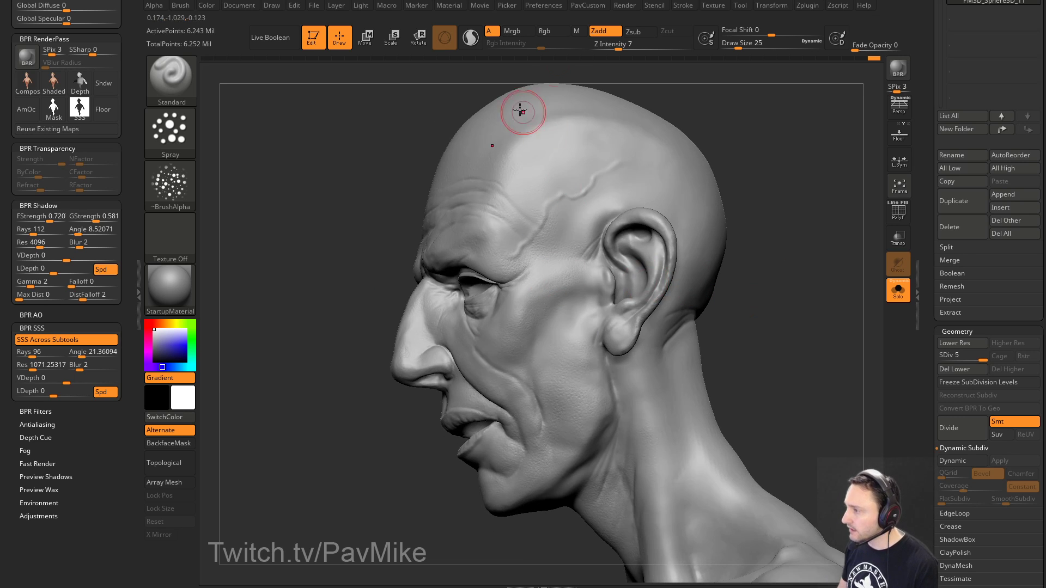
{"action": "mouse_move", "coordinate": [725, 158]}
{"action": "left_mouse_down"}
{"action": "mouse_move", "coordinate": [784, 240]}
{"action": "mouse_move", "coordinate": [574, 271]}
{"action": "left_mouse_up"}
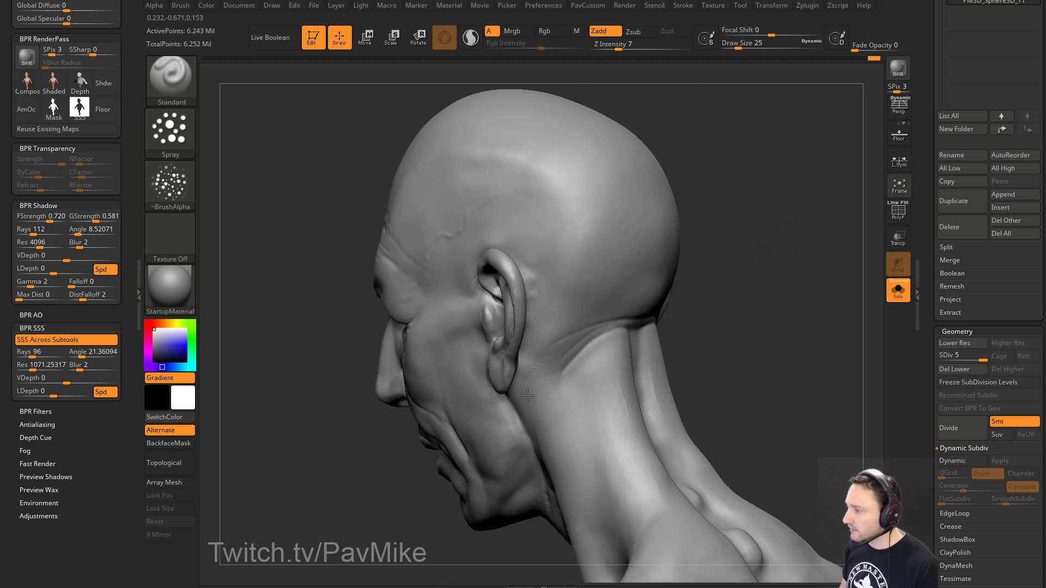
{"action": "mouse_move", "coordinate": [527, 395]}
{"action": "left_mouse_down"}
{"action": "mouse_move", "coordinate": [698, 264]}
{"action": "mouse_move", "coordinate": [580, 338]}
{"action": "mouse_move", "coordinate": [716, 266]}
{"action": "mouse_move", "coordinate": [492, 227]}
{"action": "mouse_move", "coordinate": [766, 243]}
{"action": "mouse_move", "coordinate": [796, 316]}
{"action": "mouse_move", "coordinate": [810, 310]}
{"action": "mouse_move", "coordinate": [800, 304]}
{"action": "mouse_move", "coordinate": [793, 332]}
{"action": "mouse_move", "coordinate": [708, 322]}
{"action": "mouse_move", "coordinate": [718, 319]}
{"action": "left_mouse_up"}
Step: Lower the head to subdivision level 2 and display its polygroups and wireframe
{"action": "left_click", "coordinate": [948, 343]}
{"action": "left_click", "coordinate": [947, 343]}
{"action": "key", "text": "shift+d"}
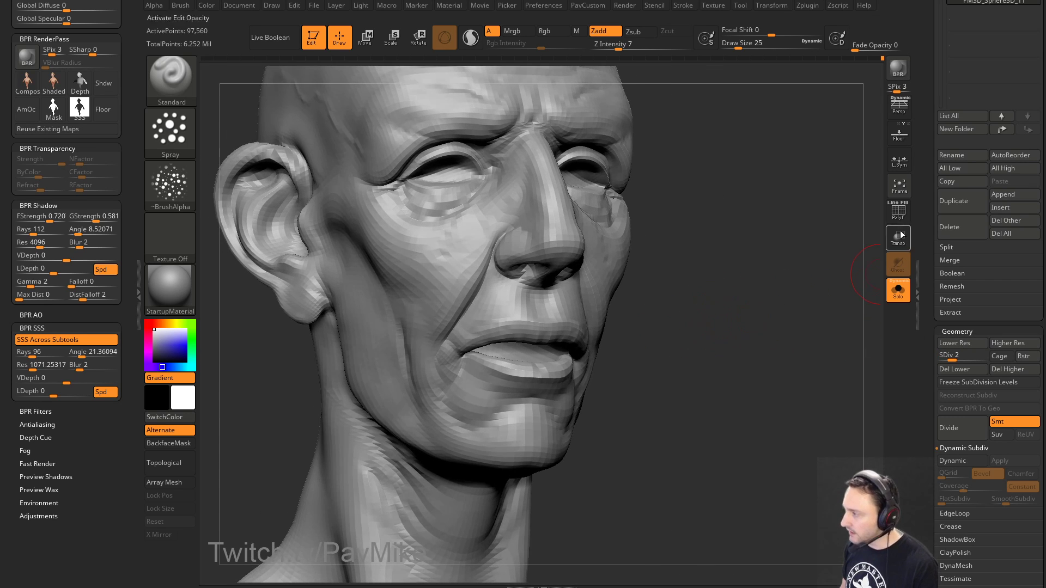
{"action": "left_click", "coordinate": [898, 211]}
{"action": "mouse_move", "coordinate": [769, 292]}
{"action": "left_mouse_down"}
{"action": "mouse_move", "coordinate": [759, 299]}
{"action": "mouse_move", "coordinate": [782, 299]}
{"action": "mouse_move", "coordinate": [770, 306]}
{"action": "mouse_move", "coordinate": [773, 322]}
{"action": "mouse_move", "coordinate": [610, 365]}
{"action": "left_mouse_up"}
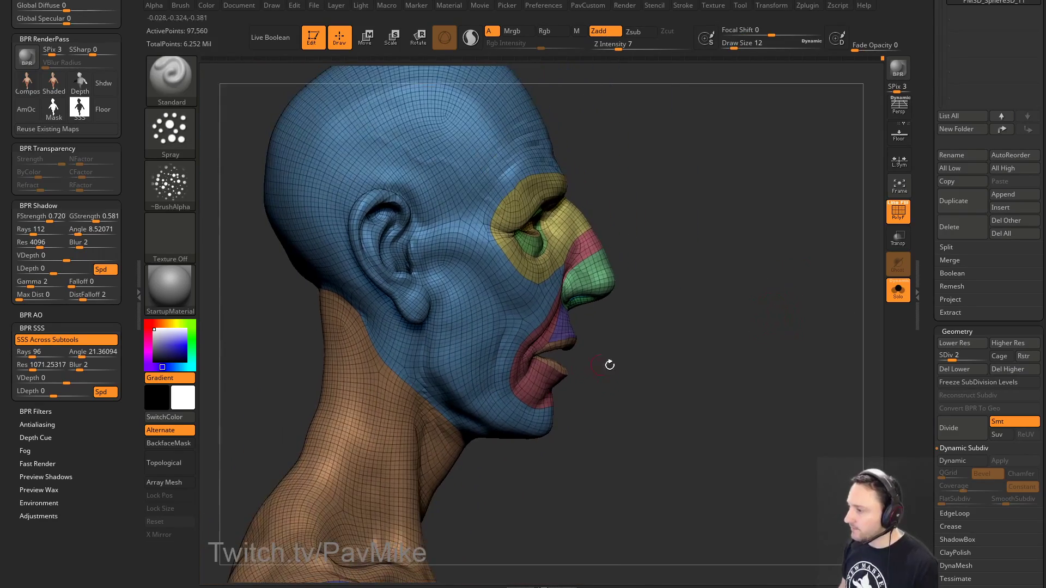
{"action": "left_click_drag", "start_coordinate": [679, 349], "coordinate": [659, 373], "text": "alt"}
{"action": "key", "text": "s"}
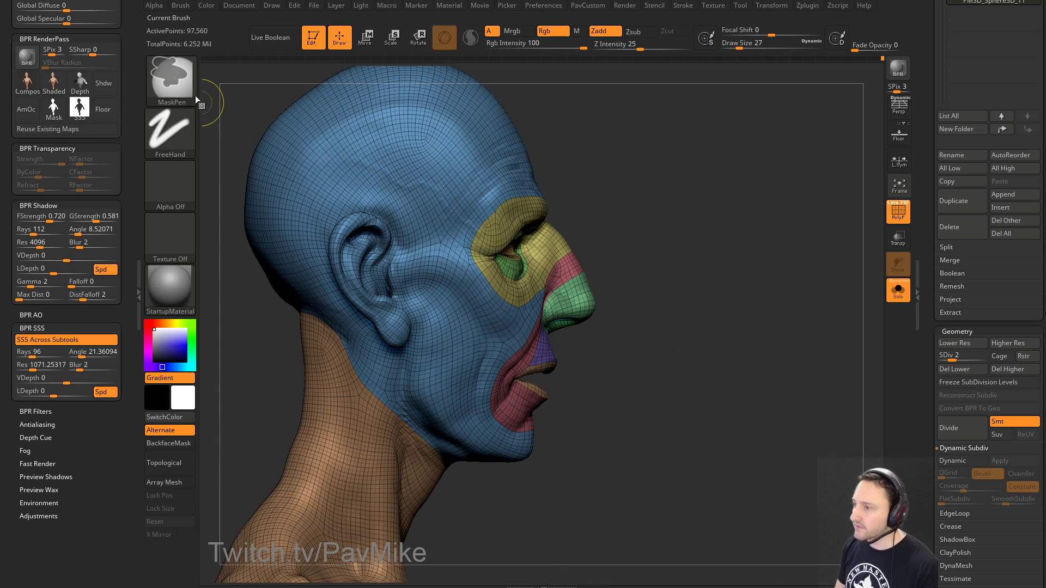
Step: Choose the MaskLasso brush and mask the upper face and scalp topologically in Rotate mode, leaving the jaw free
{"action": "left_click", "coordinate": [180, 87]}
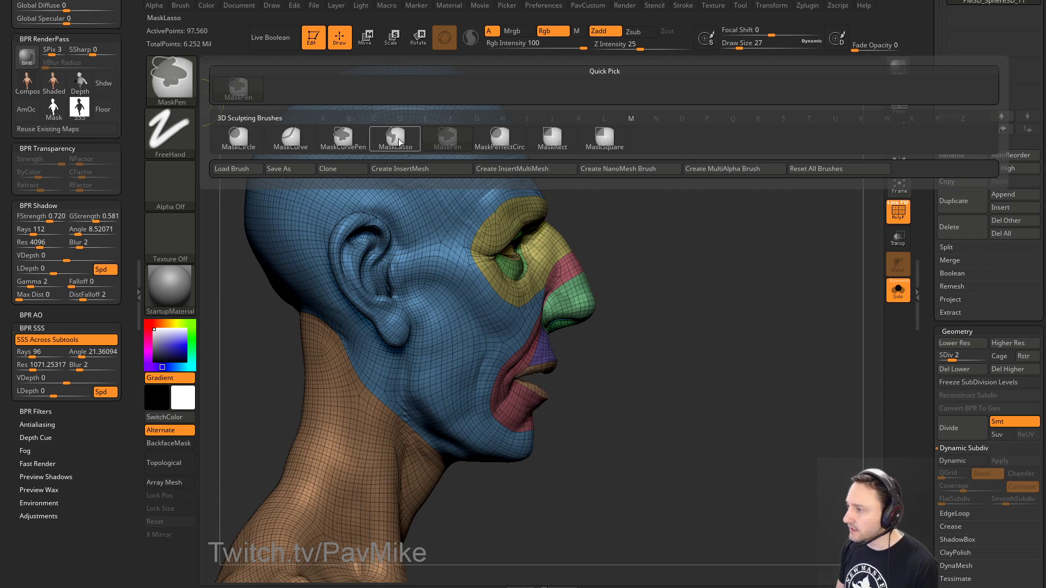
{"action": "left_click", "coordinate": [398, 139], "text": "ctrl"}
{"action": "left_click_drag", "start_coordinate": [678, 324], "coordinate": [687, 303], "text": "alt"}
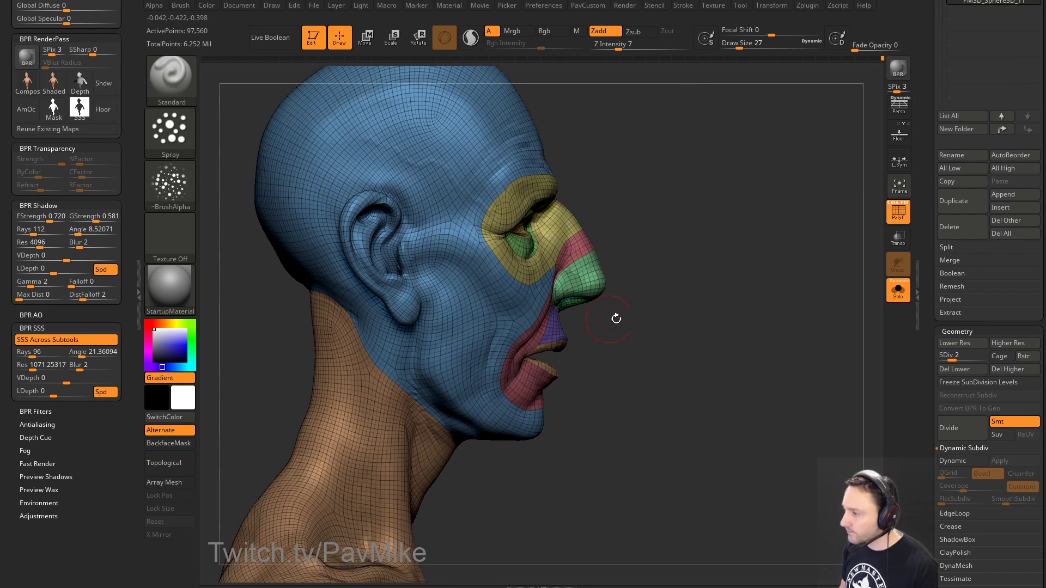
{"action": "left_click_drag", "start_coordinate": [626, 316], "coordinate": [602, 317]}
{"action": "key", "text": "r"}
{"action": "left_click_drag", "start_coordinate": [460, 303], "coordinate": [453, 405], "text": "ctrl"}
{"action": "left_click_drag", "start_coordinate": [533, 250], "coordinate": [435, 448], "text": "ctrl"}
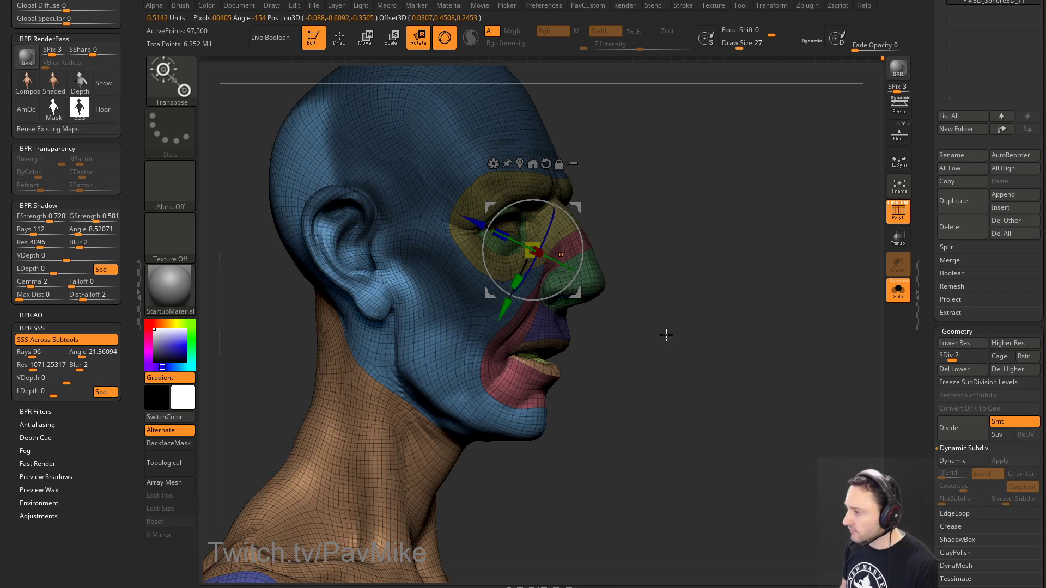
Step: Return to Draw mode and rework the selection with MaskLasso so that the neck and body are masked
{"action": "key", "text": "q"}
{"action": "mouse_move", "coordinate": [735, 338]}
{"action": "left_mouse_down"}
{"action": "mouse_move", "coordinate": [724, 327]}
{"action": "mouse_move", "coordinate": [746, 327]}
{"action": "left_mouse_up"}
{"action": "left_click", "coordinate": [173, 82], "text": "ctrl"}
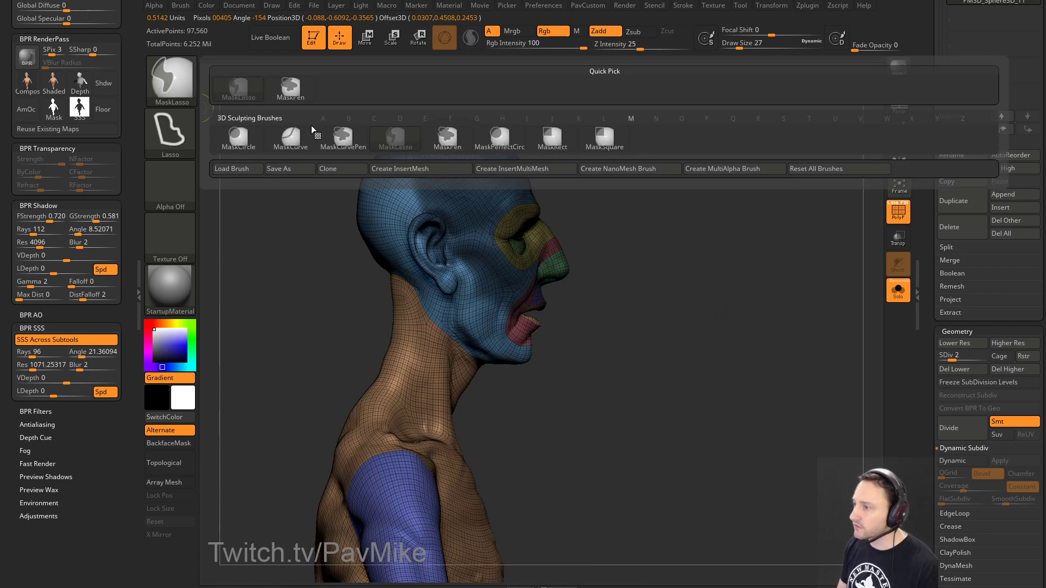
{"action": "left_click", "coordinate": [275, 132], "text": "ctrl"}
{"action": "mouse_move", "coordinate": [680, 341]}
{"action": "left_mouse_down"}
{"action": "mouse_move", "coordinate": [645, 344]}
{"action": "mouse_move", "coordinate": [504, 238]}
{"action": "left_mouse_up"}
{"action": "mouse_move", "coordinate": [393, 92]}
{"action": "left_mouse_down", "text": "ctrl"}
{"action": "mouse_move", "coordinate": [341, 185]}
{"action": "mouse_move", "coordinate": [415, 216]}
{"action": "mouse_move", "coordinate": [436, 192]}
{"action": "mouse_move", "coordinate": [476, 83]}
{"action": "left_mouse_up", "text": "ctrl"}
{"action": "mouse_move", "coordinate": [583, 216]}
{"action": "left_mouse_down", "text": "alt"}
{"action": "mouse_move", "coordinate": [551, 191]}
{"action": "mouse_move", "coordinate": [525, 203]}
{"action": "left_mouse_up", "text": "alt"}
{"action": "mouse_move", "coordinate": [412, 143]}
{"action": "left_mouse_down", "text": "ctrl"}
{"action": "mouse_move", "coordinate": [414, 174]}
{"action": "mouse_move", "coordinate": [455, 228]}
{"action": "mouse_move", "coordinate": [490, 414]}
{"action": "mouse_move", "coordinate": [469, 386]}
{"action": "mouse_move", "coordinate": [363, 393]}
{"action": "left_mouse_up", "text": "ctrl"}
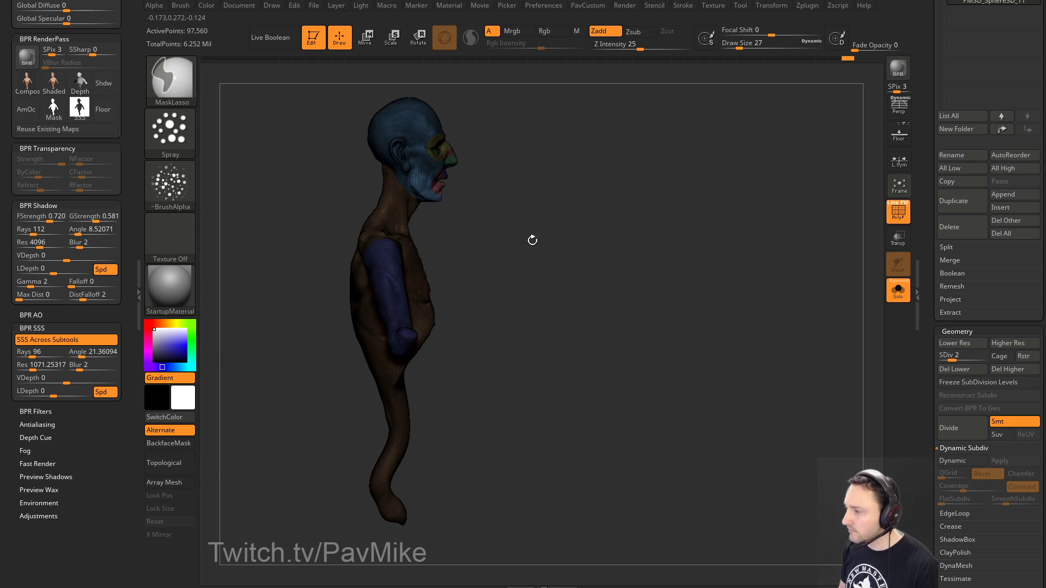
Step: Place the Move gizmo on the cheek, nudge the unmasked part of the head slightly, and hide the polygroup wireframe
{"action": "left_click_drag", "start_coordinate": [532, 238], "coordinate": [480, 242], "text": "shift"}
{"action": "left_click_drag", "start_coordinate": [523, 256], "coordinate": [607, 319], "text": "alt"}
{"action": "left_click_drag", "start_coordinate": [661, 248], "coordinate": [670, 327], "text": "alt"}
{"action": "mouse_move", "coordinate": [528, 304]}
{"action": "left_mouse_down", "text": "shift"}
{"action": "mouse_move", "coordinate": [581, 306]}
{"action": "mouse_move", "coordinate": [626, 226]}
{"action": "left_mouse_up", "text": "shift"}
{"action": "key", "text": "w"}
{"action": "left_click", "coordinate": [384, 277]}
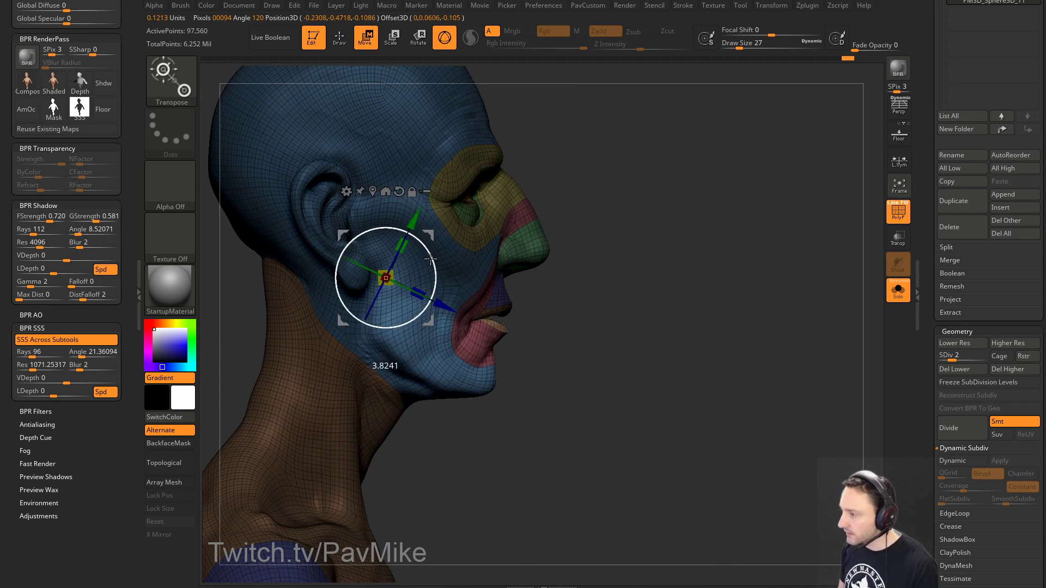
{"action": "left_click_drag", "start_coordinate": [578, 229], "coordinate": [728, 270], "text": "shift"}
{"action": "key", "text": "shift+f"}
{"action": "left_click_drag", "start_coordinate": [862, 211], "coordinate": [604, 246]}
{"action": "left_click_drag", "start_coordinate": [416, 282], "coordinate": [410, 284]}
{"action": "mouse_move", "coordinate": [707, 267]}
{"action": "left_mouse_down"}
{"action": "mouse_move", "coordinate": [582, 285]}
{"action": "mouse_move", "coordinate": [724, 268]}
{"action": "left_mouse_up"}
Step: Adjust the face shape with the Move brush at draw size 17 and raise the head to subdivision level 3
{"action": "key", "text": "q"}
{"action": "key", "text": "s"}
{"action": "mouse_move", "coordinate": [362, 358]}
{"action": "left_mouse_down"}
{"action": "mouse_move", "coordinate": [351, 358]}
{"action": "mouse_move", "coordinate": [378, 376]}
{"action": "mouse_move", "coordinate": [425, 326]}
{"action": "mouse_move", "coordinate": [655, 329]}
{"action": "mouse_move", "coordinate": [626, 341]}
{"action": "left_mouse_up"}
{"action": "key", "text": "b"}
{"action": "key", "text": "m"}
{"action": "key", "text": "v"}
{"action": "key", "text": "s"}
{"action": "left_click_drag", "start_coordinate": [626, 341], "coordinate": [778, 292]}
{"action": "left_click_drag", "start_coordinate": [960, 357], "coordinate": [962, 357]}
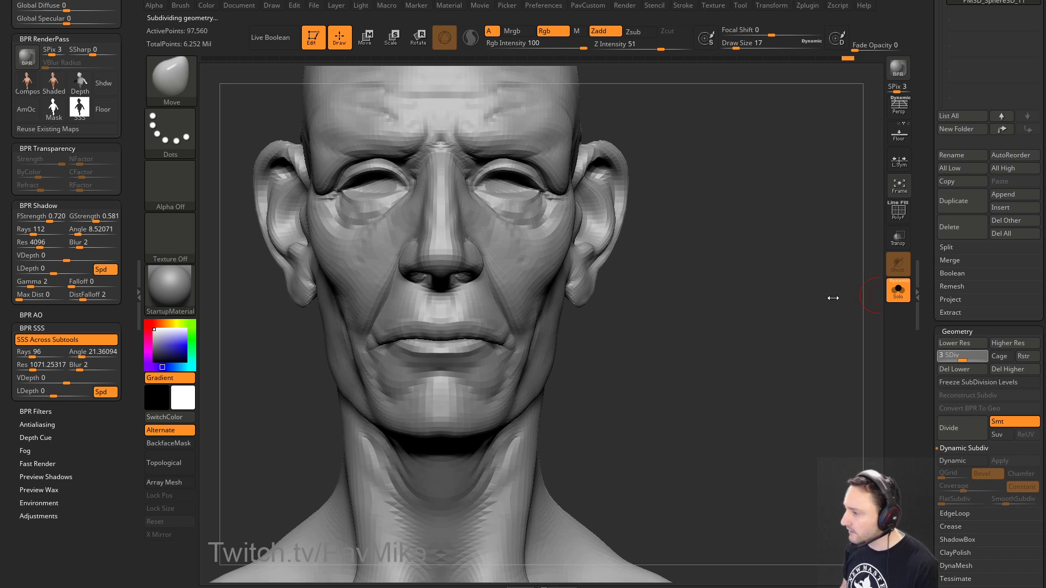
Step: Build up the mouth corners and cheek folds with the Clay brush at draw sizes 12 and 7, smoothing the forehead
{"action": "left_click_drag", "start_coordinate": [729, 307], "coordinate": [757, 329]}
{"action": "key", "text": "b"}
{"action": "key", "text": "c"}
{"action": "key", "text": "l"}
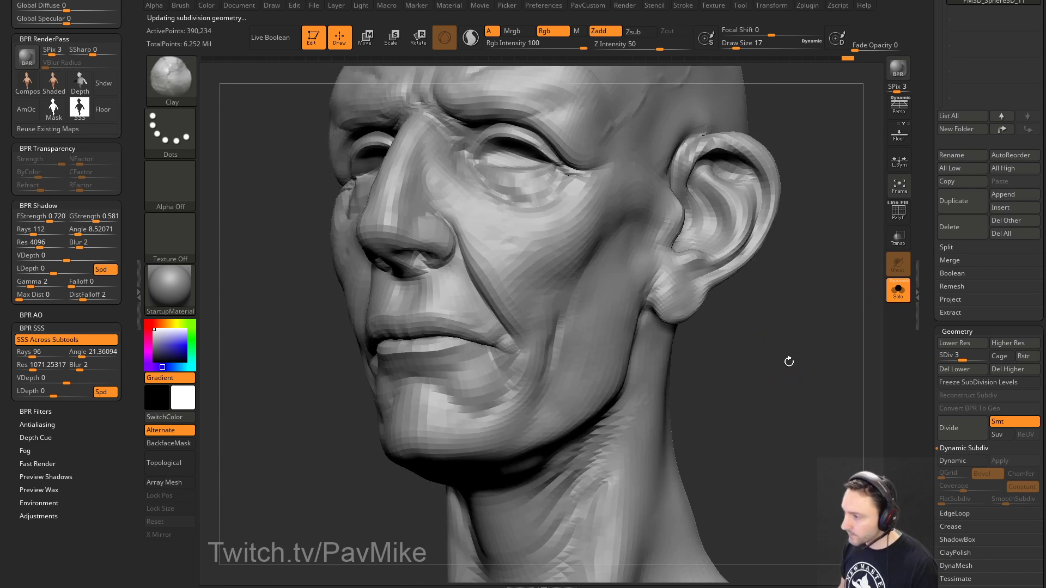
{"action": "mouse_move", "coordinate": [789, 362]}
{"action": "left_mouse_down"}
{"action": "mouse_move", "coordinate": [654, 365]}
{"action": "mouse_move", "coordinate": [705, 351]}
{"action": "mouse_move", "coordinate": [554, 339]}
{"action": "left_mouse_up"}
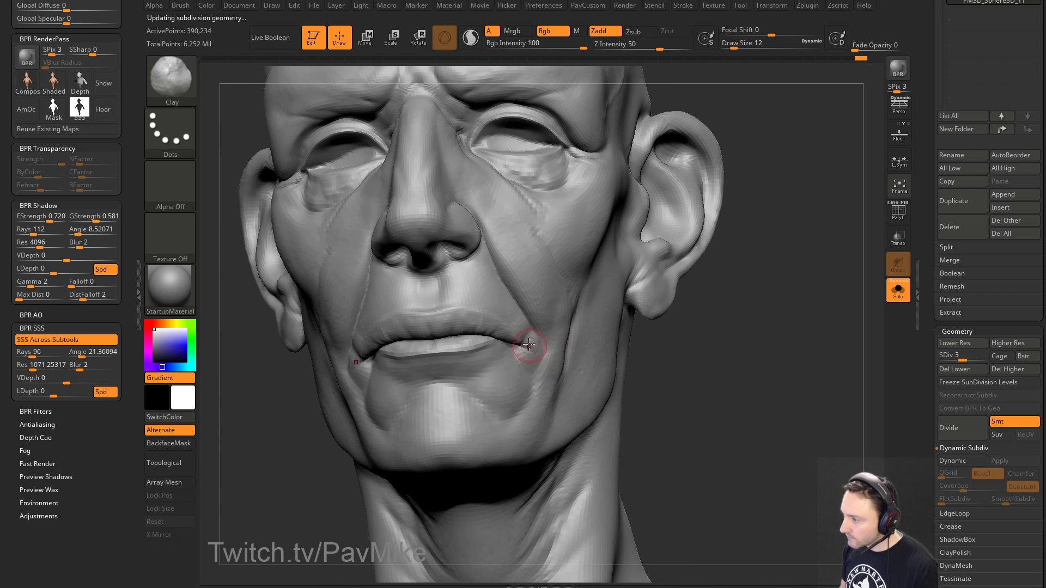
{"action": "right_click_drag", "start_coordinate": [500, 358], "coordinate": [637, 326]}
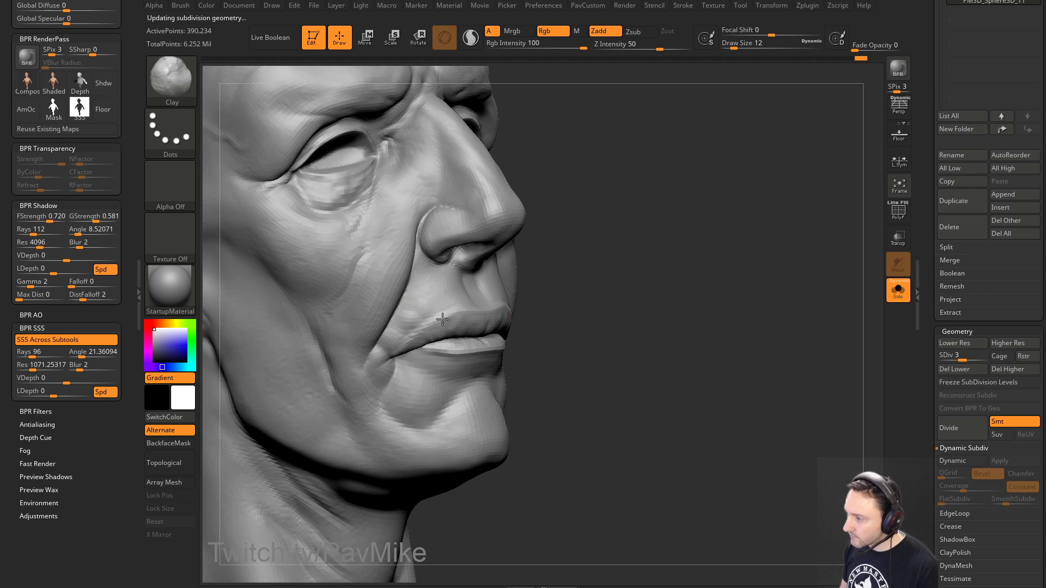
{"action": "mouse_move", "coordinate": [442, 319]}
{"action": "right_mouse_down"}
{"action": "mouse_move", "coordinate": [677, 296]}
{"action": "mouse_move", "coordinate": [525, 299]}
{"action": "right_mouse_up"}
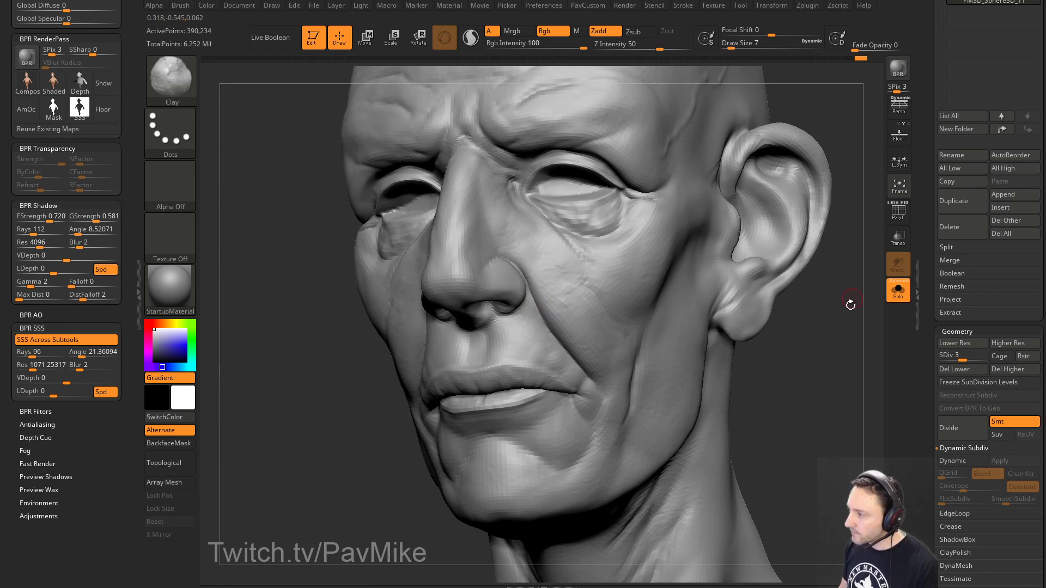
{"action": "right_click_drag", "start_coordinate": [850, 305], "coordinate": [629, 245]}
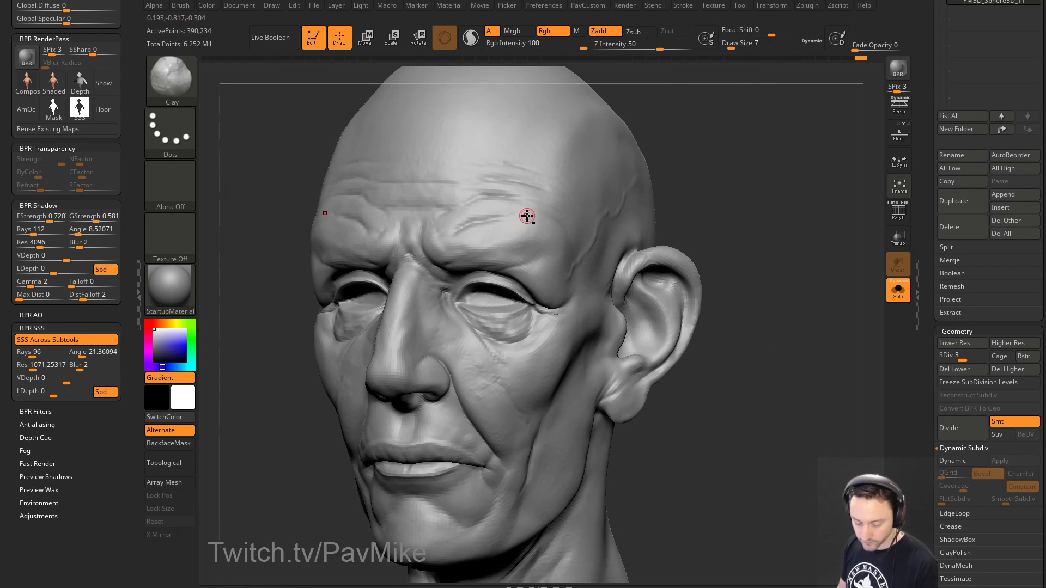
{"action": "left_click_drag", "start_coordinate": [527, 216], "coordinate": [513, 224], "text": "shift"}
Step: Tighten the forehead wrinkles with the Pinch brush at draw size 17
{"action": "mouse_move", "coordinate": [691, 190]}
{"action": "right_mouse_down"}
{"action": "mouse_move", "coordinate": [743, 243]}
{"action": "mouse_move", "coordinate": [724, 236]}
{"action": "right_mouse_up"}
{"action": "key", "text": "b"}
{"action": "key", "text": "p"}
{"action": "key", "text": "i"}
{"action": "key", "text": "s"}
{"action": "left_click_drag", "start_coordinate": [493, 303], "coordinate": [500, 303]}
{"action": "left_click_drag", "start_coordinate": [475, 310], "coordinate": [518, 289]}
{"action": "right_click_drag", "start_coordinate": [664, 240], "coordinate": [487, 268]}
{"action": "key", "text": "["}
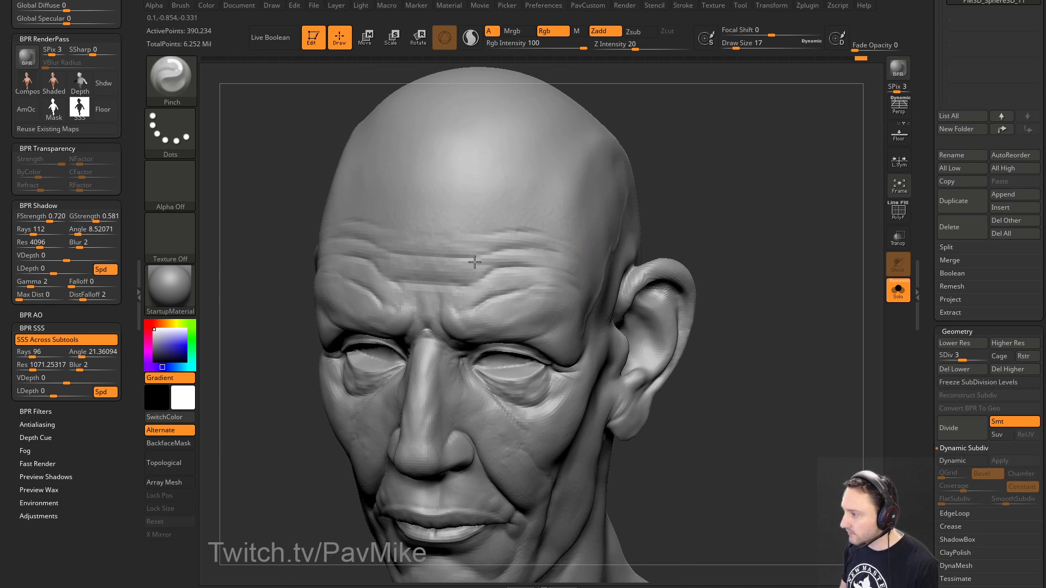
Step: Swell the skin folds between the forehead wrinkles with the Inflat brush at draw size 23
{"action": "right_click_drag", "start_coordinate": [700, 243], "coordinate": [763, 249]}
{"action": "key", "text": "b"}
{"action": "key", "text": "i"}
{"action": "key", "text": "n"}
{"action": "key", "text": "s"}
{"action": "left_click_drag", "start_coordinate": [489, 306], "coordinate": [493, 306]}
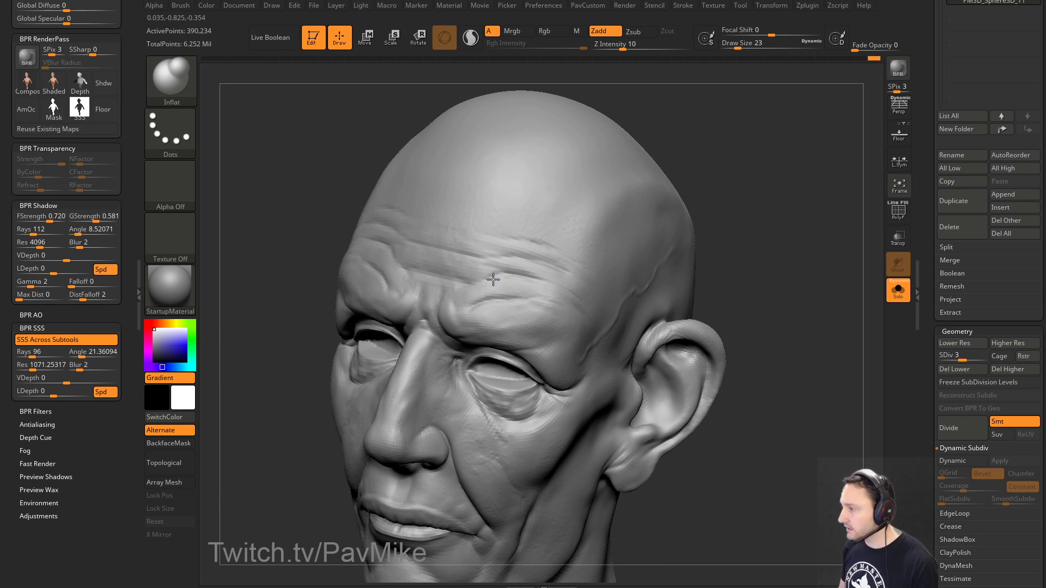
{"action": "right_click_drag", "start_coordinate": [743, 298], "coordinate": [807, 290], "text": "ctrl"}
Step: Lower the head to subdivision level 2 for comparison and raise it to level 5 to review the fine detail
{"action": "left_click", "coordinate": [962, 344]}
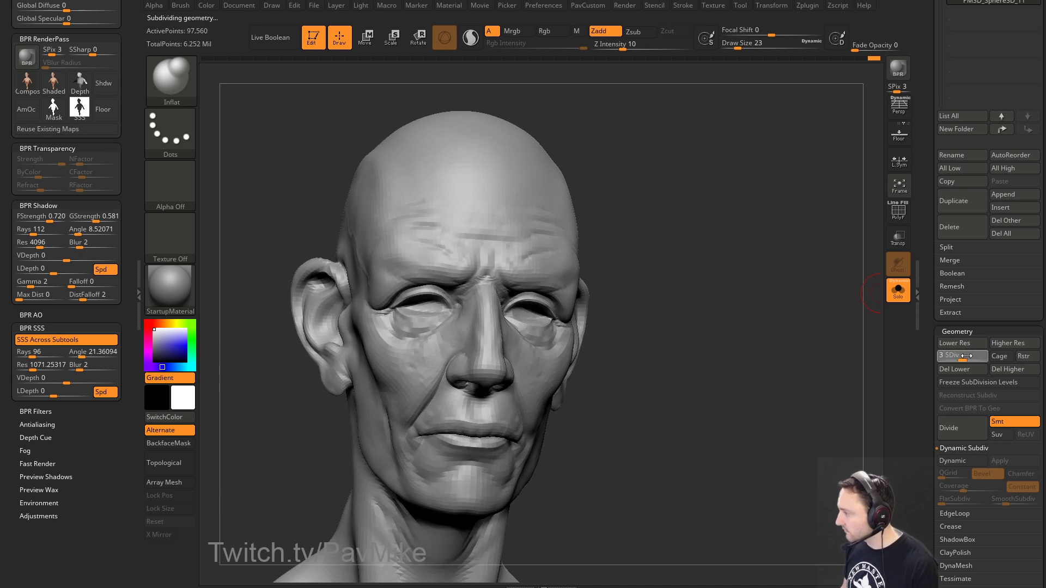
{"action": "left_click", "coordinate": [971, 357]}
{"action": "left_click", "coordinate": [984, 357]}
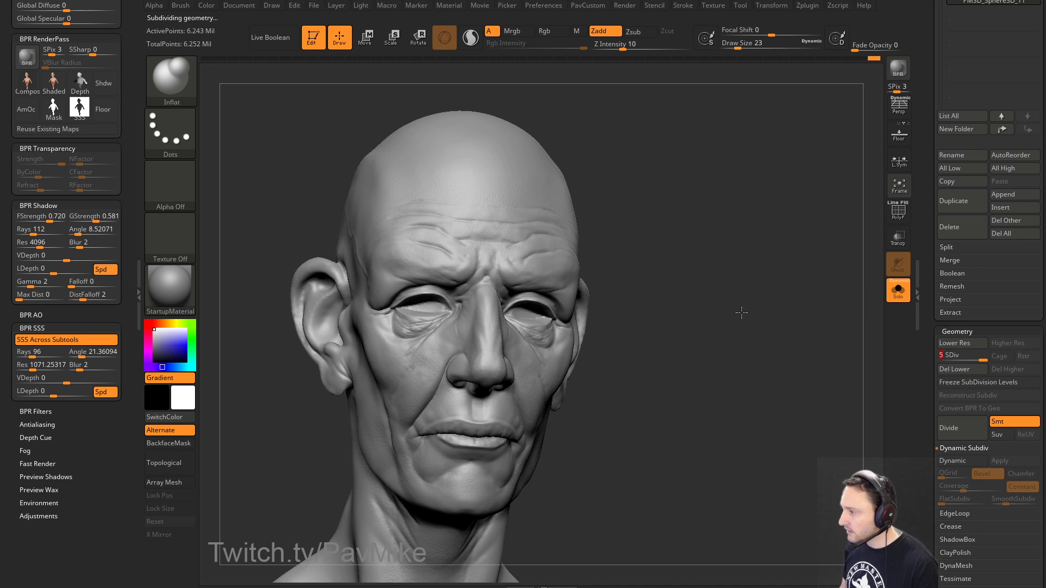
{"action": "right_click_drag", "start_coordinate": [739, 310], "coordinate": [791, 313]}
{"action": "right_click_drag", "start_coordinate": [792, 313], "coordinate": [730, 305]}
{"action": "right_click_drag", "start_coordinate": [759, 241], "coordinate": [768, 254]}
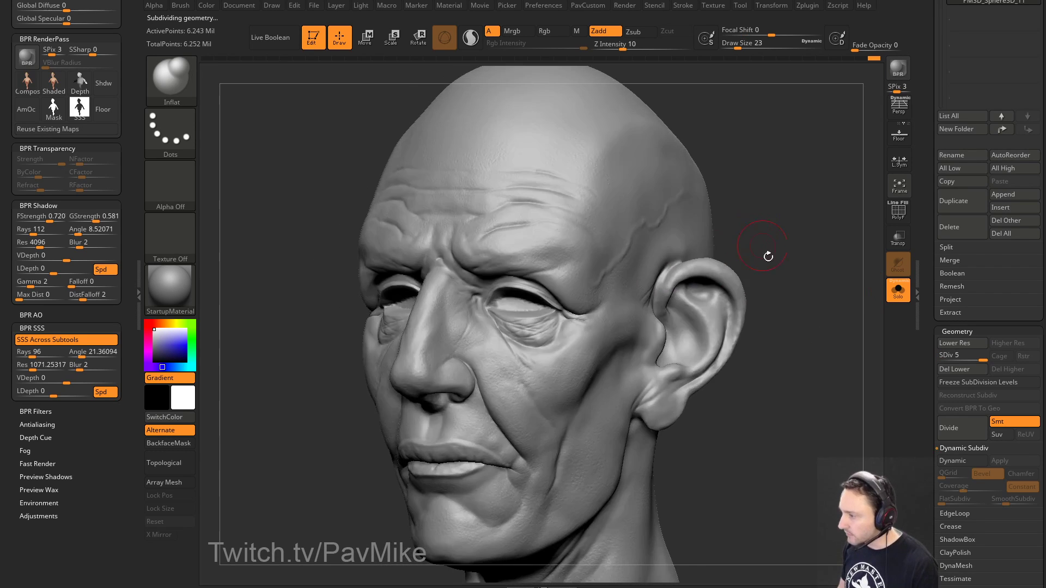
Step: Switch to the Standard brush and reduce its draw size to 5 for close work on the cheek
{"action": "mouse_move", "coordinate": [796, 373]}
{"action": "right_mouse_down", "text": "alt"}
{"action": "mouse_move", "coordinate": [786, 320]}
{"action": "mouse_move", "coordinate": [798, 343]}
{"action": "right_mouse_up", "text": "alt"}
{"action": "key", "text": "b"}
{"action": "key", "text": "s"}
{"action": "key", "text": "t"}
{"action": "key", "text": "s"}
{"action": "left_click_drag", "start_coordinate": [507, 373], "coordinate": [499, 374]}
{"action": "right_click_drag", "start_coordinate": [776, 444], "coordinate": [783, 408], "text": "alt"}
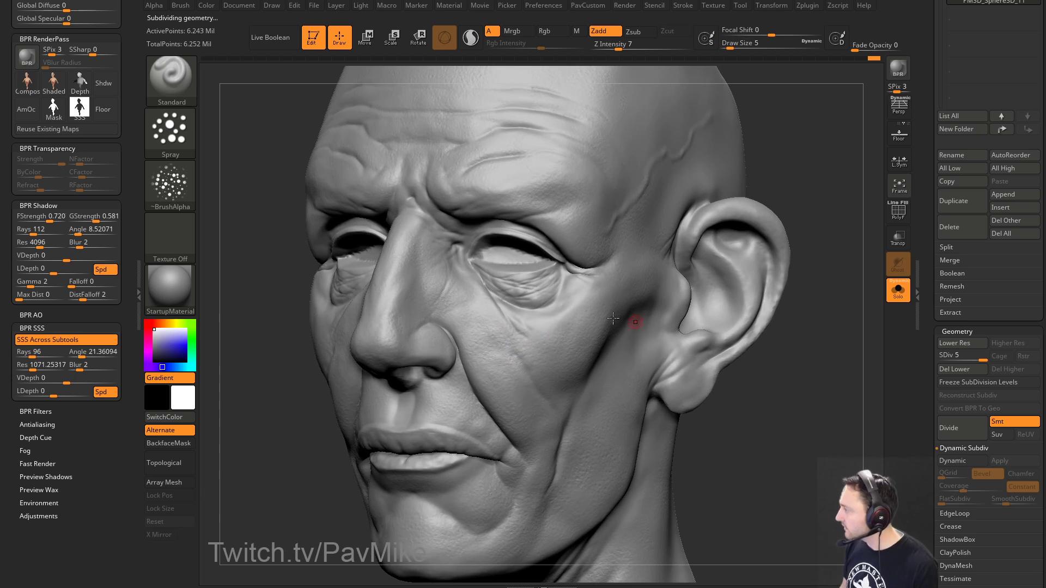
Step: Try spraying skin pores over the upper cheek at draw size 25
{"action": "right_click_drag", "start_coordinate": [718, 365], "coordinate": [750, 348]}
{"action": "key", "text": "bracketright"}
{"action": "key", "text": "bracketright"}
{"action": "left_click_drag", "start_coordinate": [502, 362], "coordinate": [514, 352]}
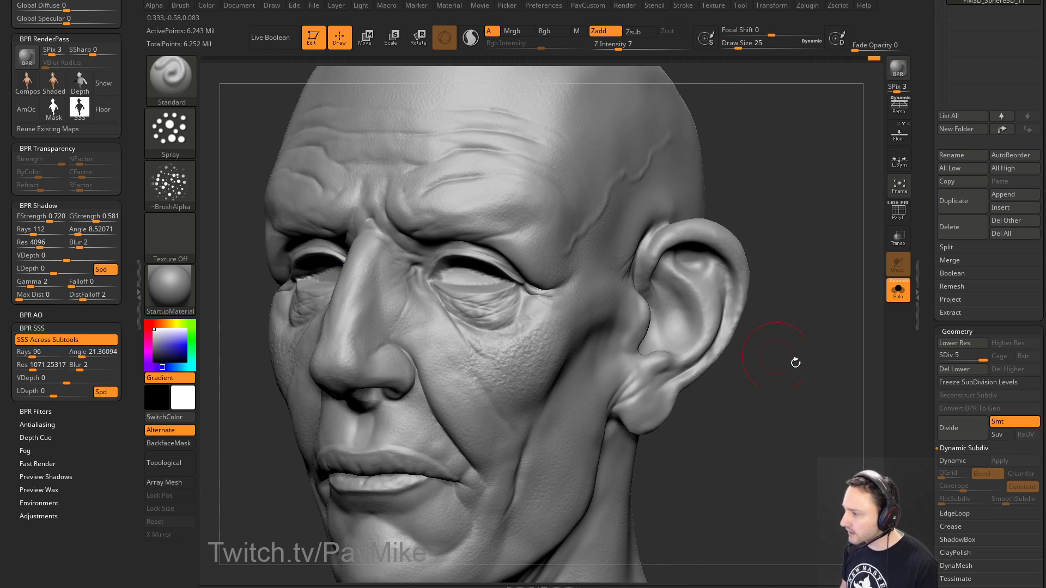
{"action": "key", "text": "ctrl+z"}
Step: Replace the Standard brush's spray setup with the DragRect stroke and the small dot Alpha 40
{"action": "left_click", "coordinate": [173, 186]}
{"action": "left_click", "coordinate": [226, 195]}
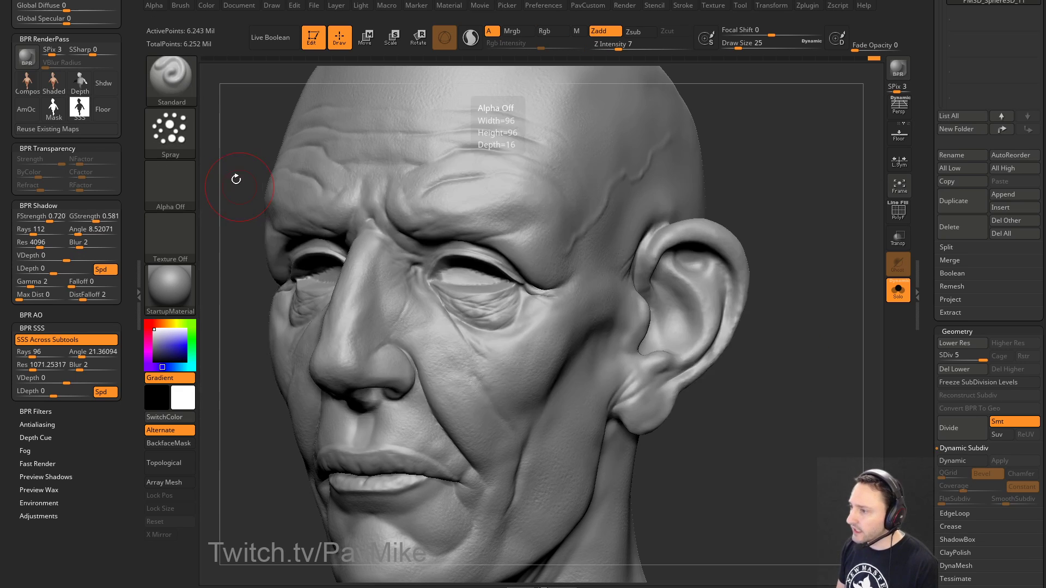
{"action": "left_click", "coordinate": [175, 136]}
{"action": "left_click", "coordinate": [242, 146]}
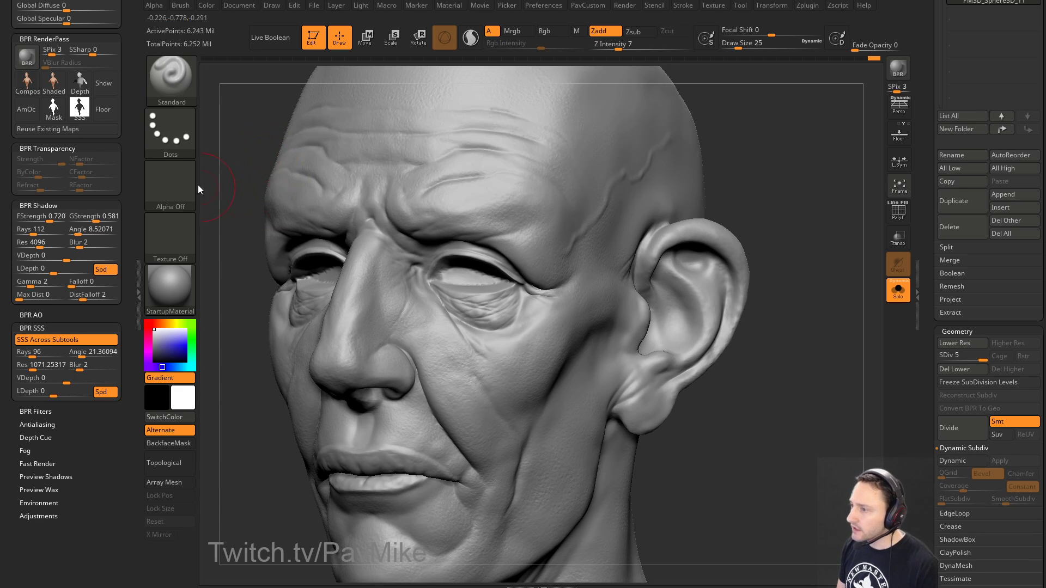
{"action": "left_click", "coordinate": [178, 144]}
{"action": "left_click", "coordinate": [288, 140]}
{"action": "left_click", "coordinate": [165, 177]}
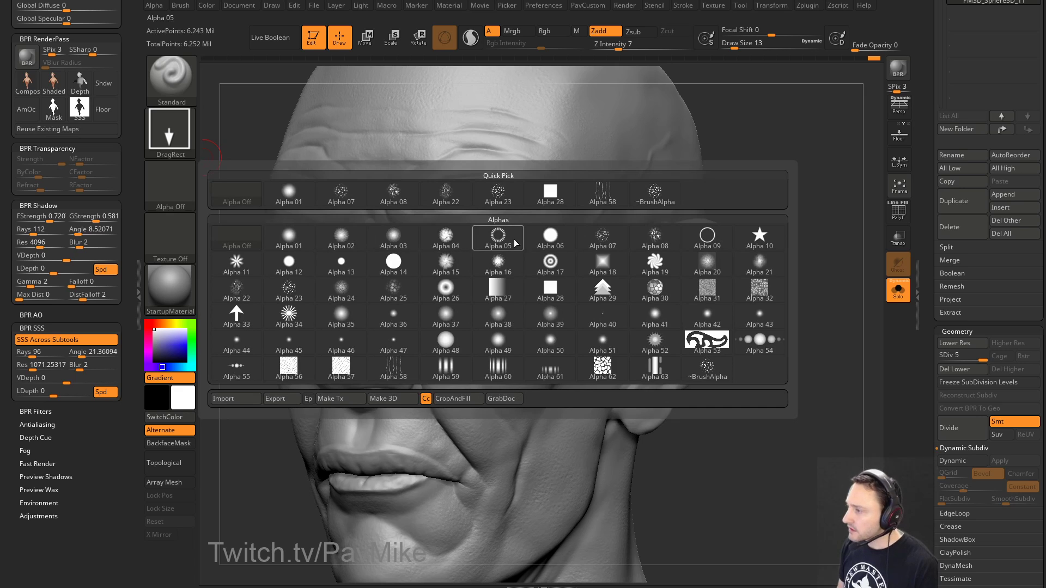
{"action": "left_click", "coordinate": [394, 343]}
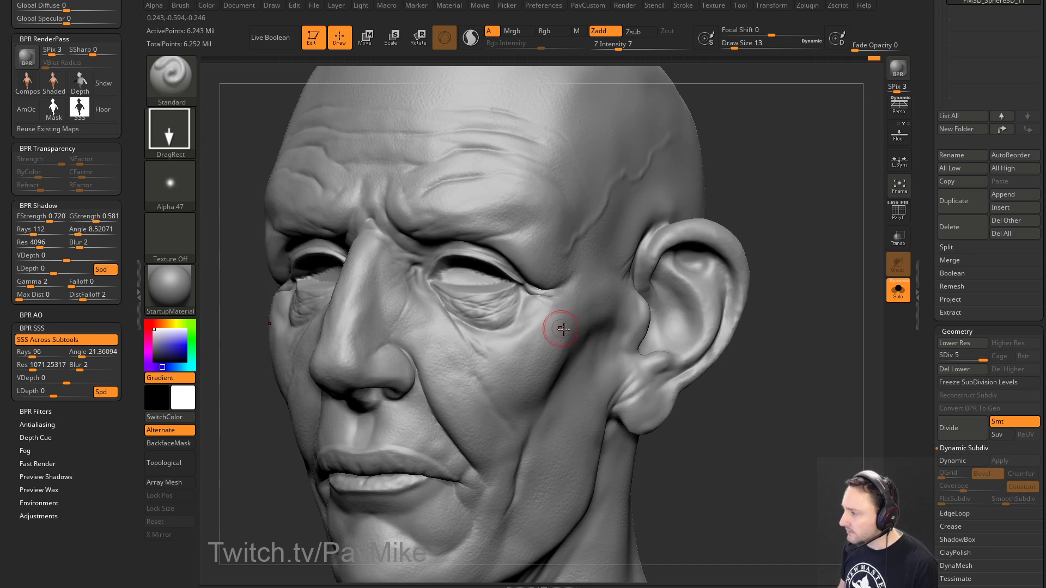
{"action": "left_click", "coordinate": [178, 197]}
{"action": "left_click", "coordinate": [626, 315]}
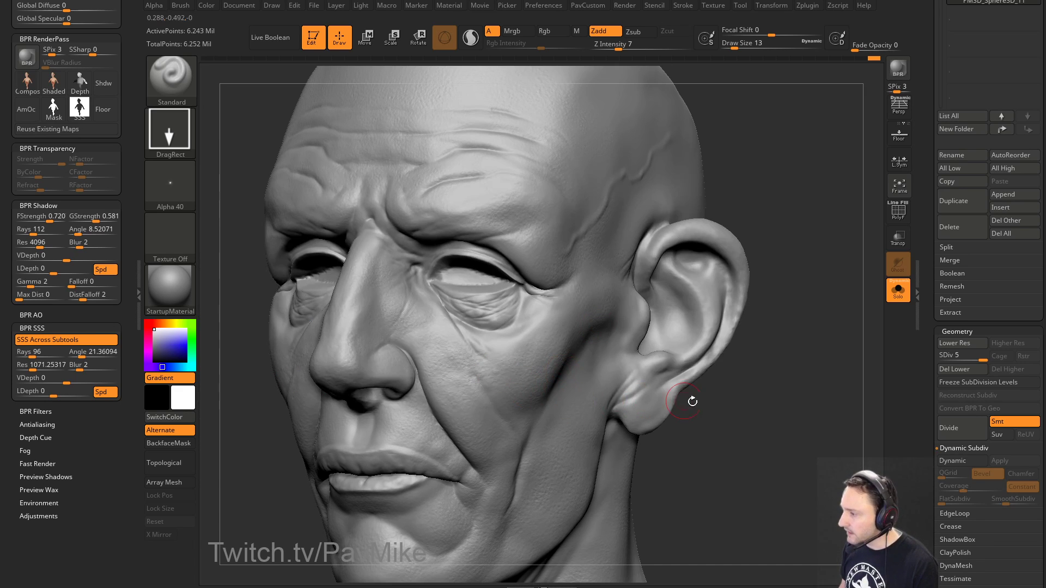
Step: Set the brush's Focal Shift to -100, test a single cheek pore at Z Intensity 51, and undo it
{"action": "key", "text": "shift"}
{"action": "key", "text": "shift"}
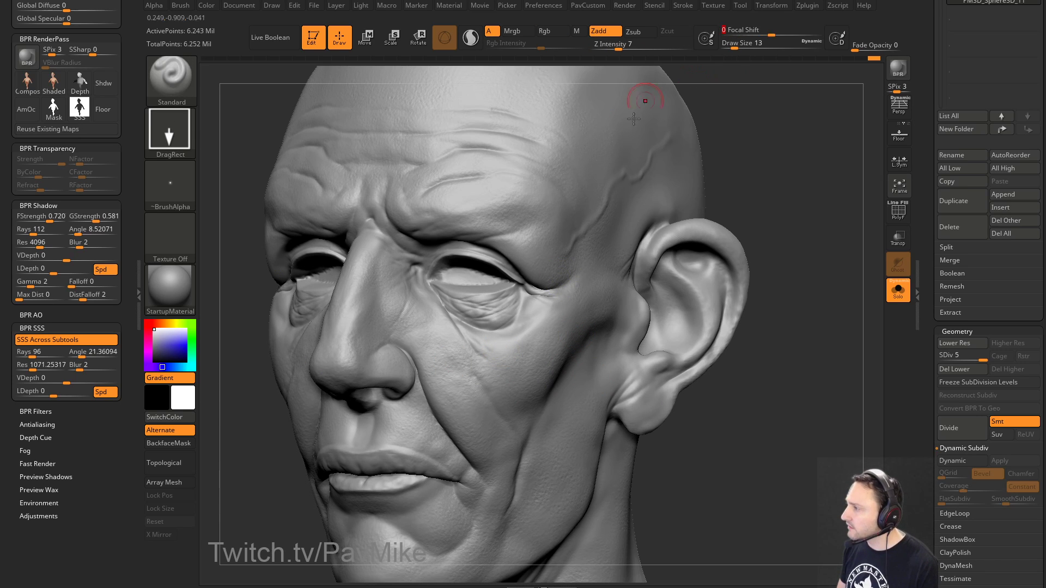
{"action": "left_click", "coordinate": [725, 31]}
{"action": "left_click_drag", "start_coordinate": [725, 31], "coordinate": [721, 31]}
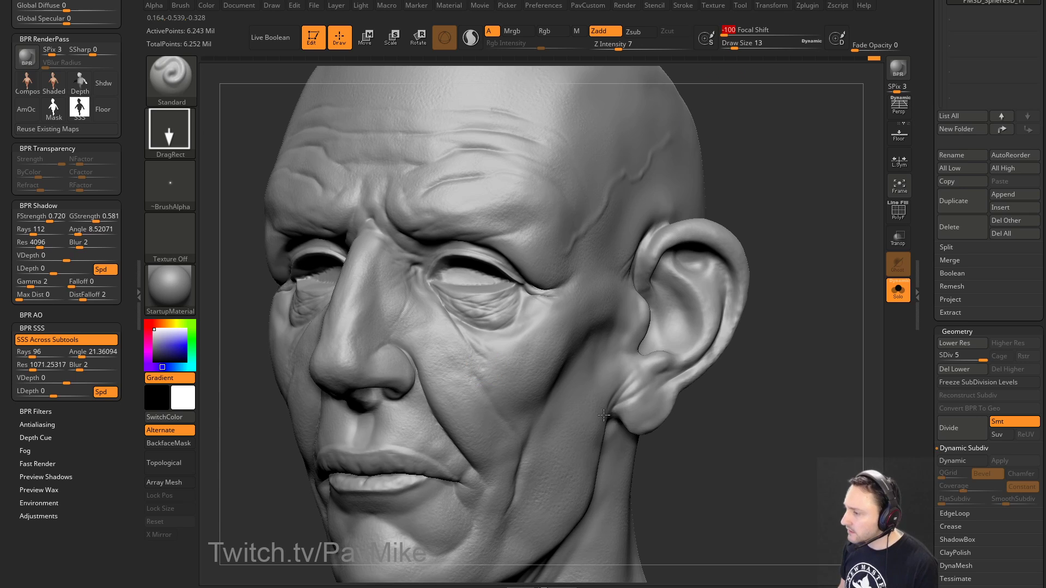
{"action": "key", "text": "shift"}
{"action": "left_click", "coordinate": [661, 46]}
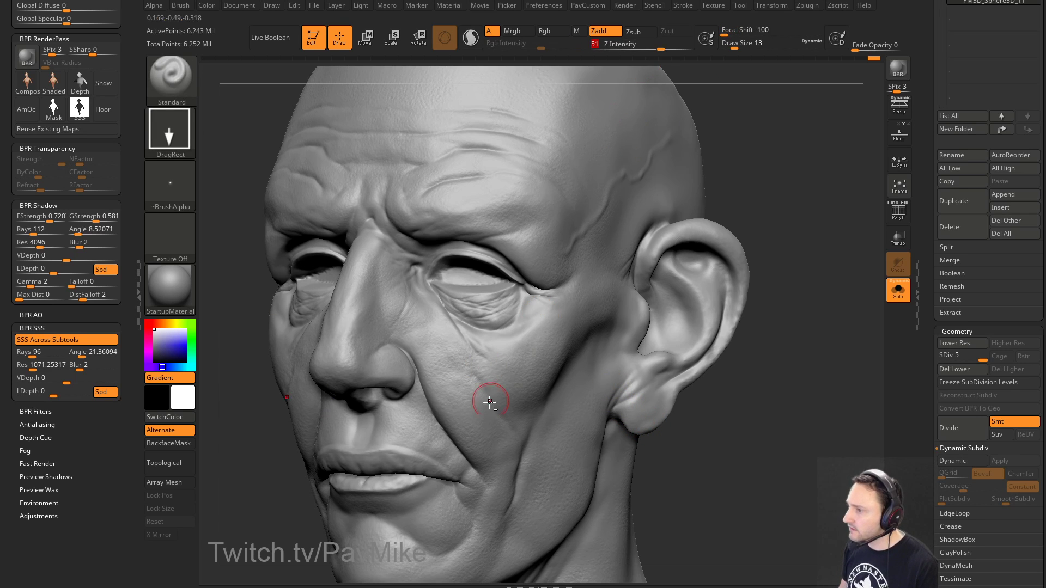
{"action": "left_click_drag", "start_coordinate": [475, 382], "coordinate": [527, 401]}
{"action": "key", "text": "ctrl+z"}
Step: Stamp individual pores on the cheek and nose at Z Intensity 19 and 17
{"action": "left_click", "coordinate": [633, 46]}
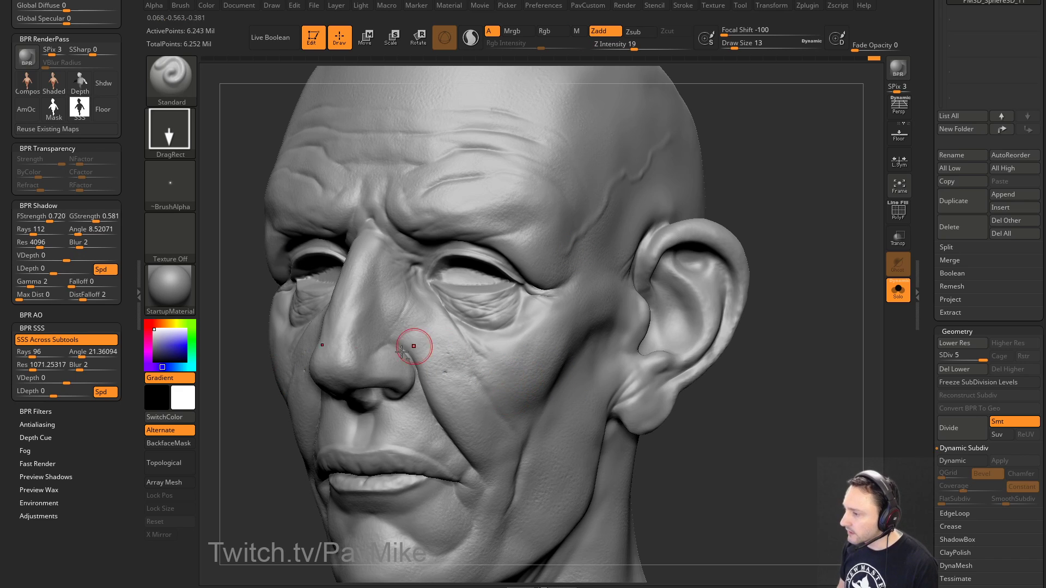
{"action": "right_click_drag", "start_coordinate": [331, 419], "coordinate": [572, 302]}
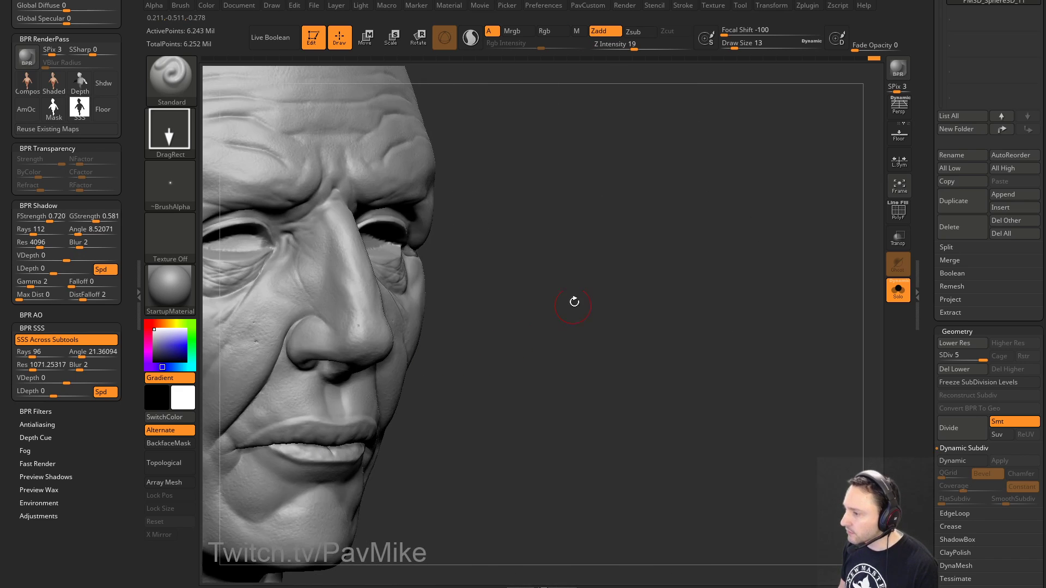
{"action": "left_click", "coordinate": [631, 49]}
{"action": "right_click_drag", "start_coordinate": [615, 213], "coordinate": [649, 241]}
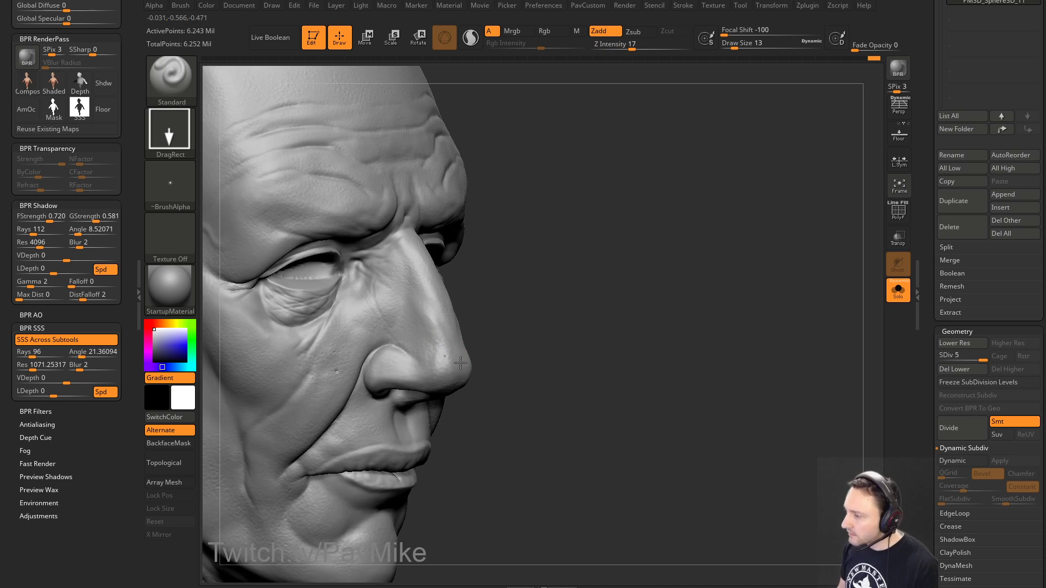
{"action": "mouse_move", "coordinate": [572, 358]}
{"action": "right_mouse_down"}
{"action": "mouse_move", "coordinate": [591, 345]}
{"action": "mouse_move", "coordinate": [518, 305]}
{"action": "right_mouse_up"}
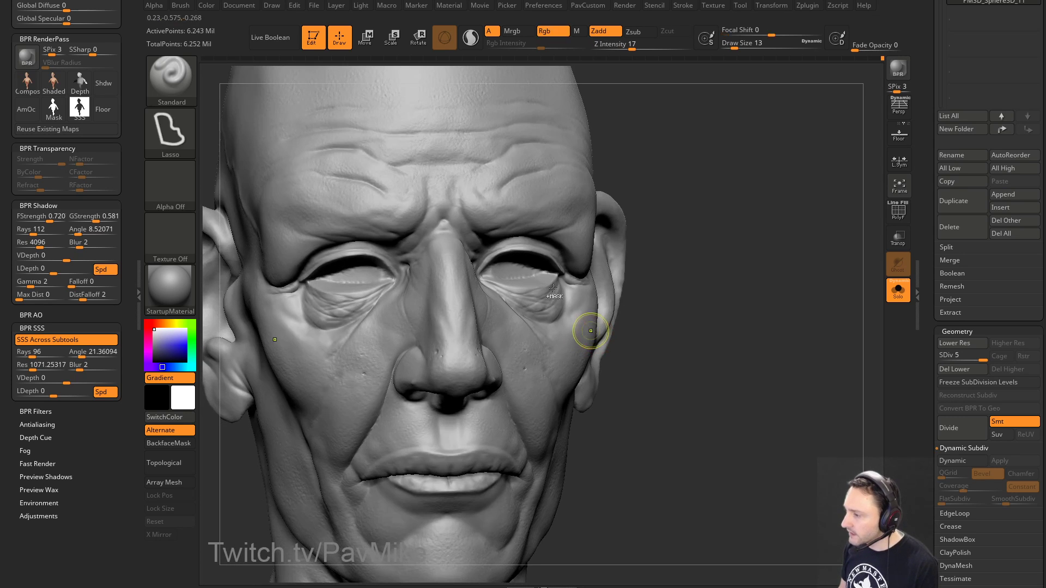
Step: Switch the Standard brush to the DragDot stroke and place single pores on the nose and cheek at draw size 33
{"action": "left_click", "coordinate": [182, 138]}
{"action": "left_click", "coordinate": [489, 144]}
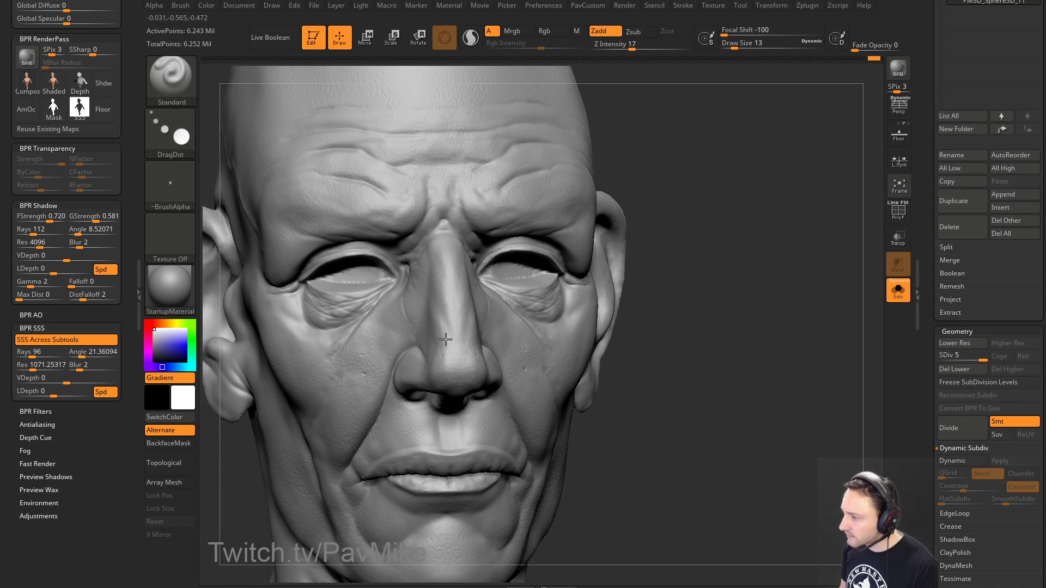
{"action": "key", "text": "bracketright"}
{"action": "key", "text": "bracketright"}
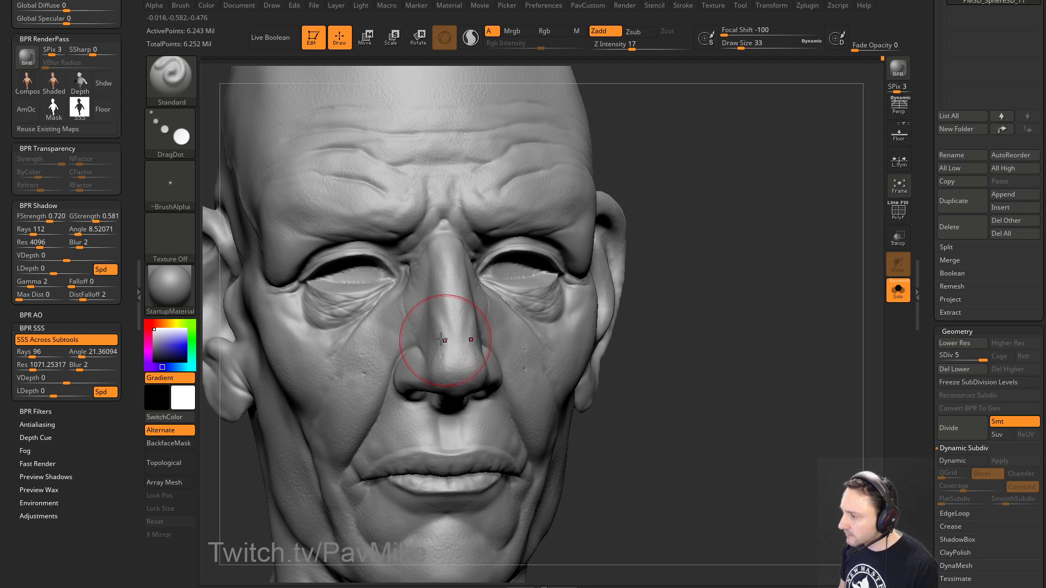
{"action": "right_click_drag", "start_coordinate": [457, 304], "coordinate": [602, 327]}
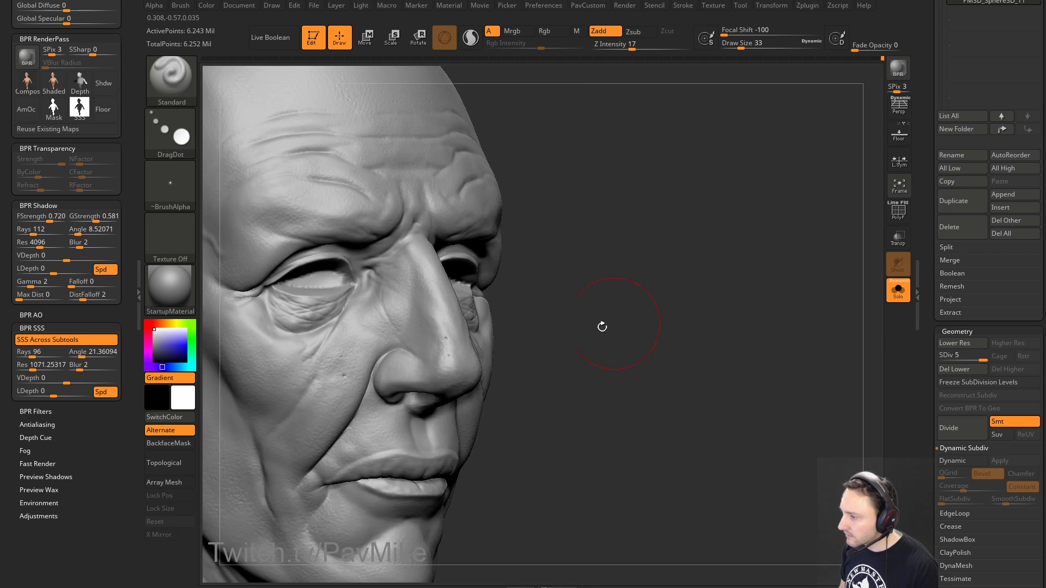
{"action": "mouse_move", "coordinate": [417, 371]}
{"action": "left_mouse_down"}
{"action": "mouse_move", "coordinate": [458, 362]}
{"action": "mouse_move", "coordinate": [409, 368]}
{"action": "mouse_move", "coordinate": [427, 352]}
{"action": "left_mouse_up"}
{"action": "key", "text": "s"}
{"action": "right_click_drag", "start_coordinate": [454, 347], "coordinate": [572, 334]}
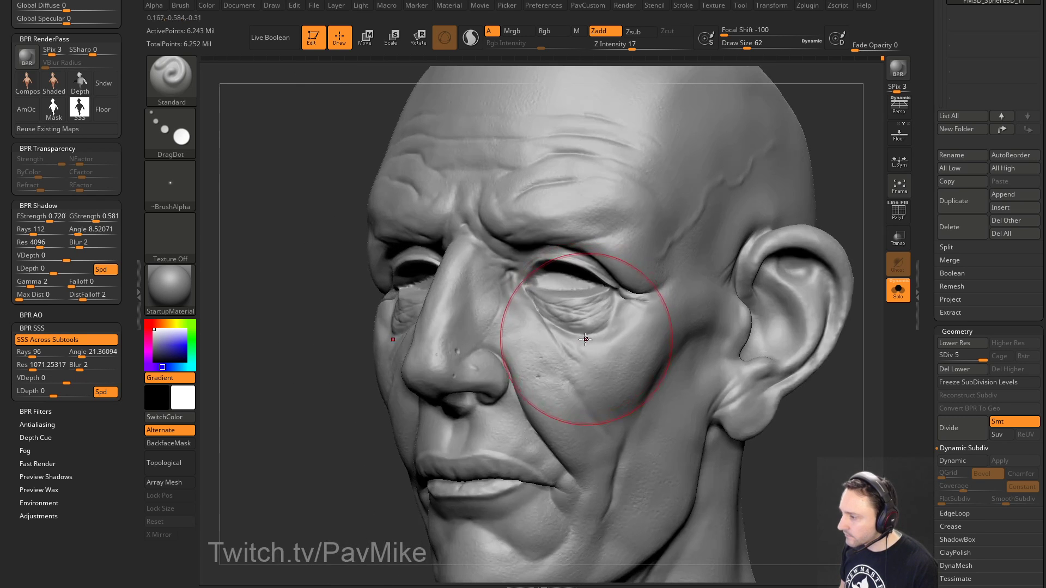
{"action": "key", "text": "s"}
{"action": "mouse_move", "coordinate": [522, 353]}
{"action": "left_mouse_down"}
{"action": "mouse_move", "coordinate": [509, 352]}
{"action": "mouse_move", "coordinate": [515, 336]}
{"action": "left_mouse_up"}
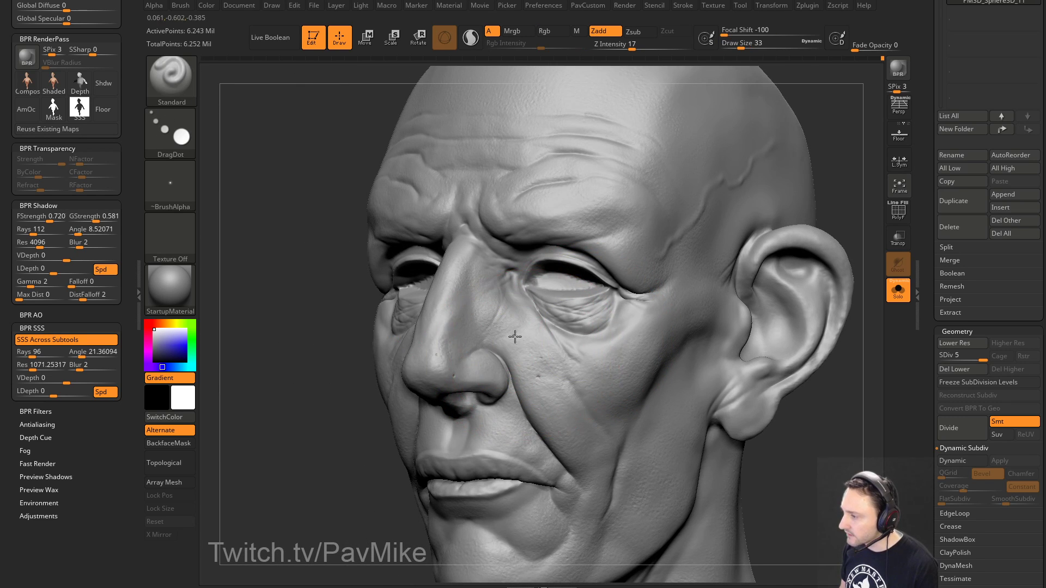
Step: Place more single pores on the cheek with DragDot at varied draw sizes
{"action": "key", "text": "s"}
{"action": "left_click_drag", "start_coordinate": [597, 401], "coordinate": [609, 402]}
{"action": "left_click_drag", "start_coordinate": [557, 407], "coordinate": [562, 401]}
{"action": "key", "text": "s"}
{"action": "left_click_drag", "start_coordinate": [706, 441], "coordinate": [695, 440]}
{"action": "mouse_move", "coordinate": [719, 436]}
{"action": "right_mouse_down"}
{"action": "mouse_move", "coordinate": [820, 439]}
{"action": "mouse_move", "coordinate": [801, 442]}
{"action": "right_mouse_up"}
{"action": "key", "text": "s"}
{"action": "left_click_drag", "start_coordinate": [760, 404], "coordinate": [744, 405]}
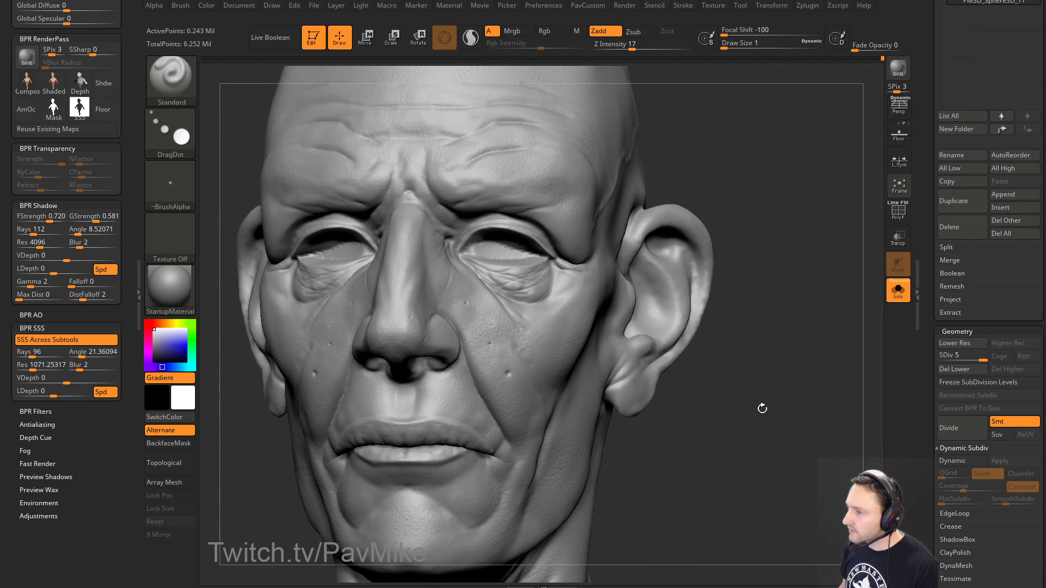
{"action": "right_click_drag", "start_coordinate": [761, 406], "coordinate": [712, 364]}
Step: Switch the brush to the Dots stroke without an alpha and set its Z Intensity to 60
{"action": "left_click", "coordinate": [171, 133]}
{"action": "left_click", "coordinate": [236, 148]}
{"action": "left_click", "coordinate": [166, 182]}
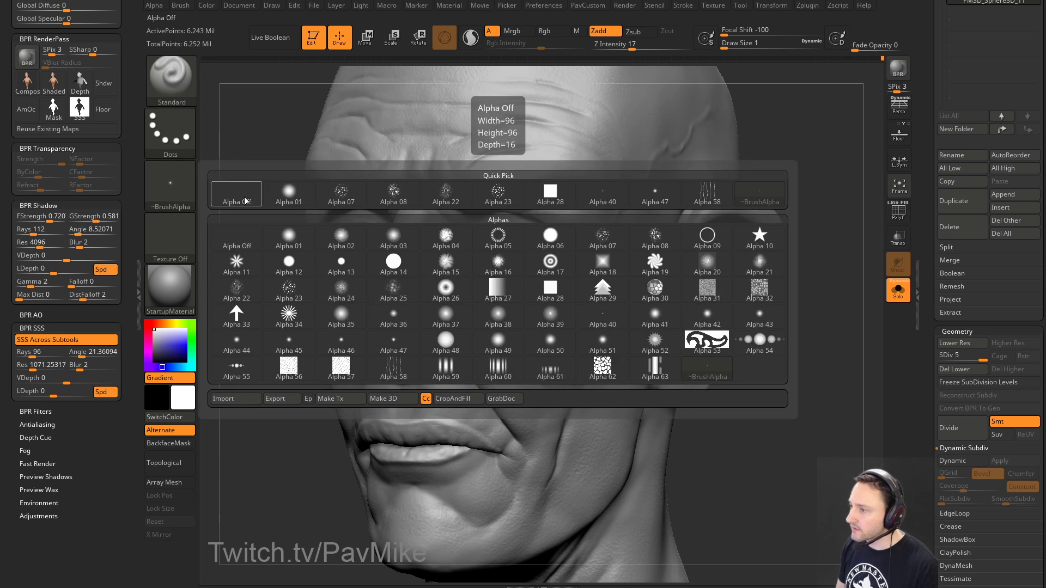
{"action": "left_click", "coordinate": [243, 199]}
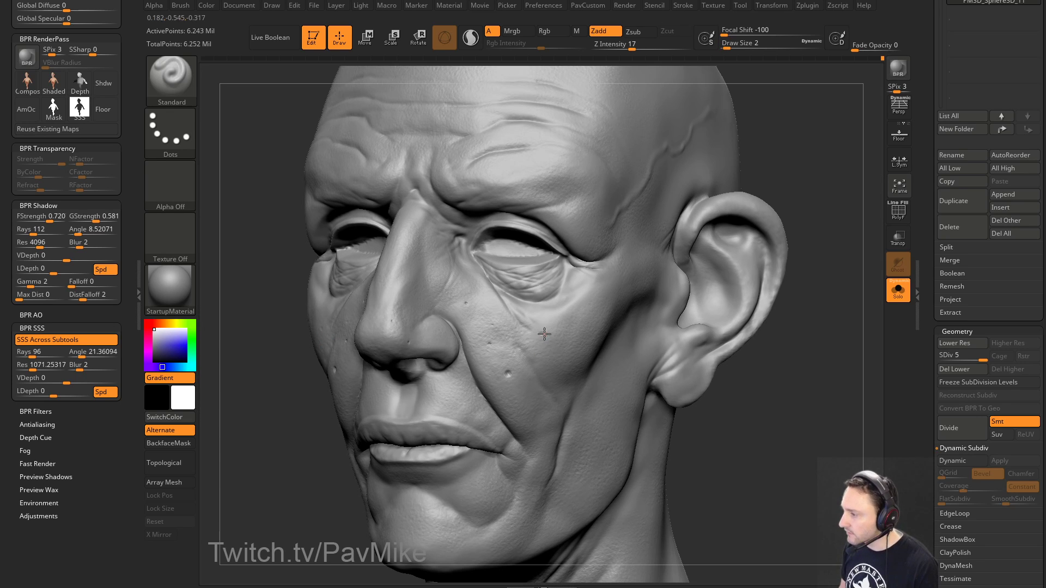
{"action": "left_click", "coordinate": [666, 47]}
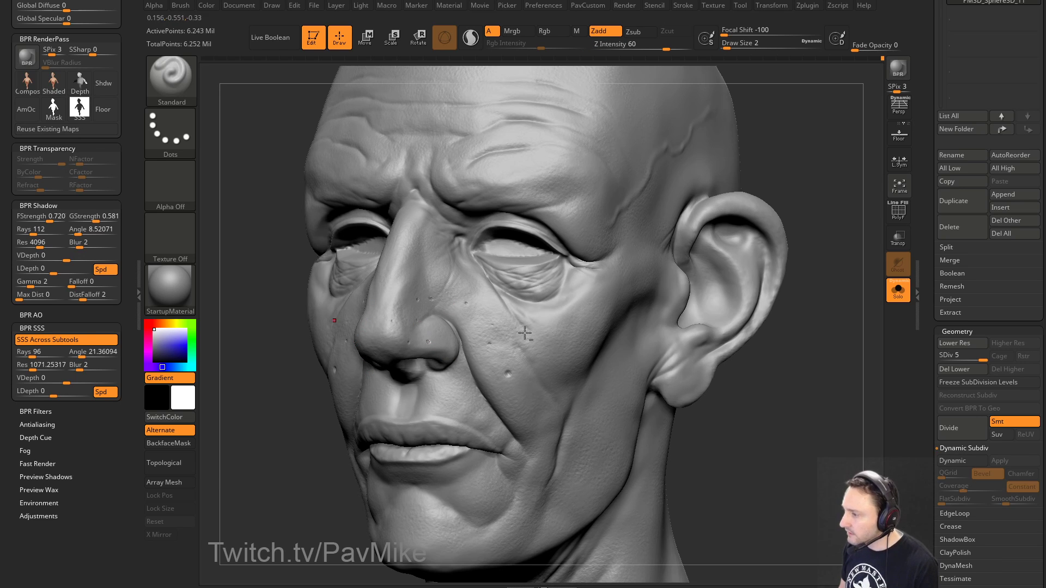
Step: Dot tiny pores around the nose wing and the side of the nose at draw size 2
{"action": "key", "text": "s"}
{"action": "left_click_drag", "start_coordinate": [420, 310], "coordinate": [415, 311]}
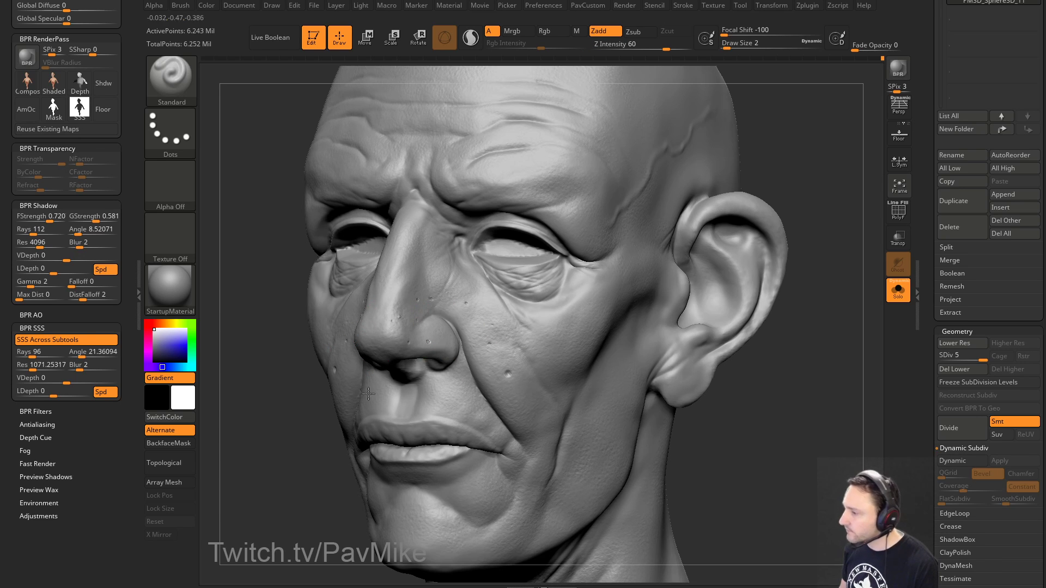
{"action": "right_click_drag", "start_coordinate": [368, 394], "coordinate": [419, 390]}
{"action": "key", "text": "s"}
{"action": "left_click_drag", "start_coordinate": [608, 288], "coordinate": [523, 344]}
{"action": "mouse_move", "coordinate": [753, 423]}
{"action": "left_mouse_down"}
{"action": "mouse_move", "coordinate": [726, 397]}
{"action": "mouse_move", "coordinate": [726, 373]}
{"action": "left_mouse_up"}
Step: Assign Alpha 40 to the brush, test pores on the lower cheek at different draw sizes, and undo them
{"action": "key", "text": "ctrl"}
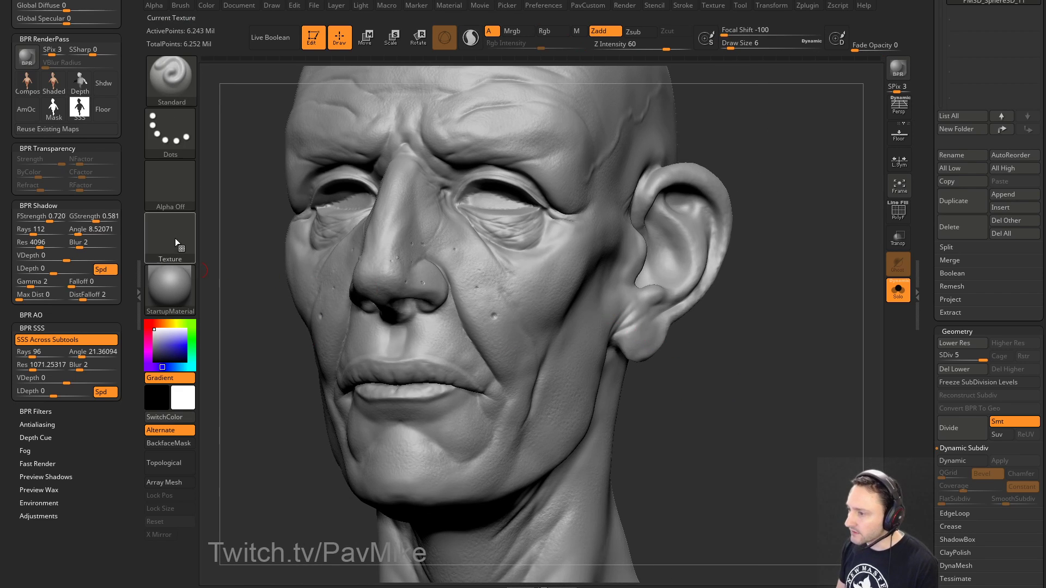
{"action": "left_click", "coordinate": [169, 185]}
{"action": "left_click", "coordinate": [603, 194]}
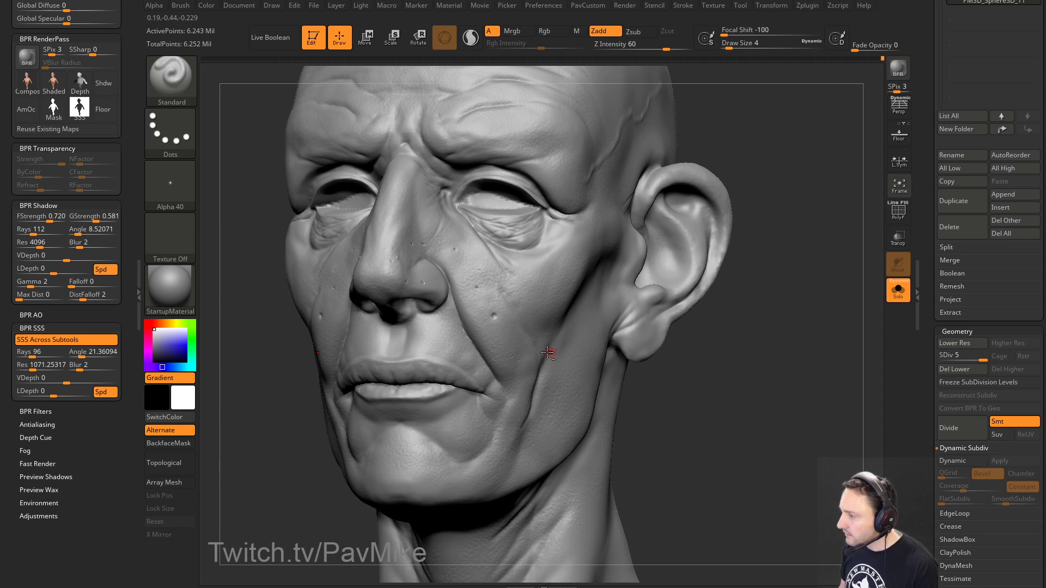
{"action": "key", "text": "s"}
{"action": "key", "text": "ctrl+z"}
{"action": "left_click_drag", "start_coordinate": [502, 344], "coordinate": [514, 367]}
{"action": "key", "text": "s"}
{"action": "key", "text": "ctrl+z"}
{"action": "left_click", "coordinate": [497, 343], "text": "alt"}
{"action": "key", "text": "s"}
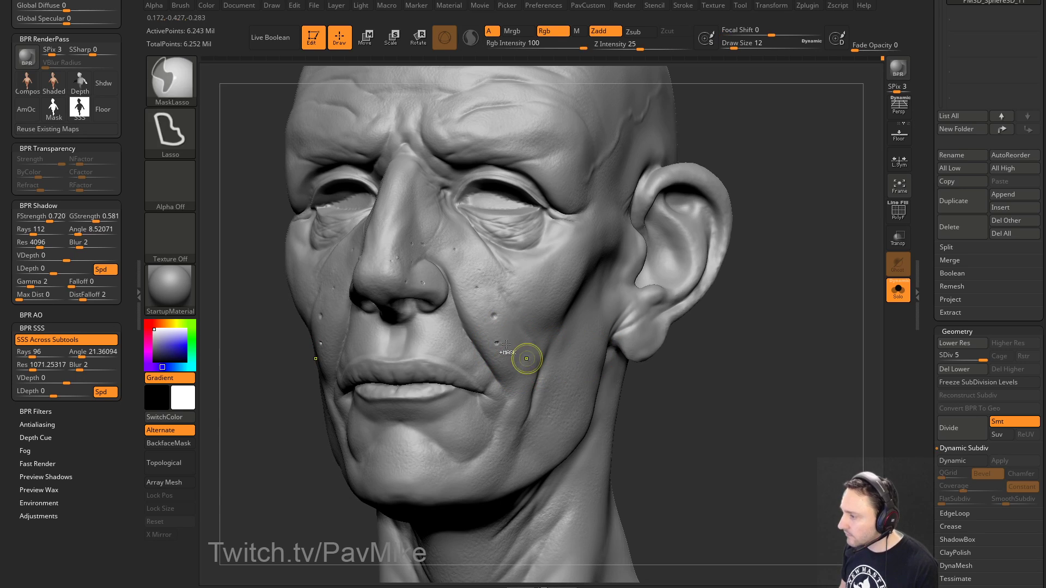
{"action": "key", "text": "ctrl+z"}
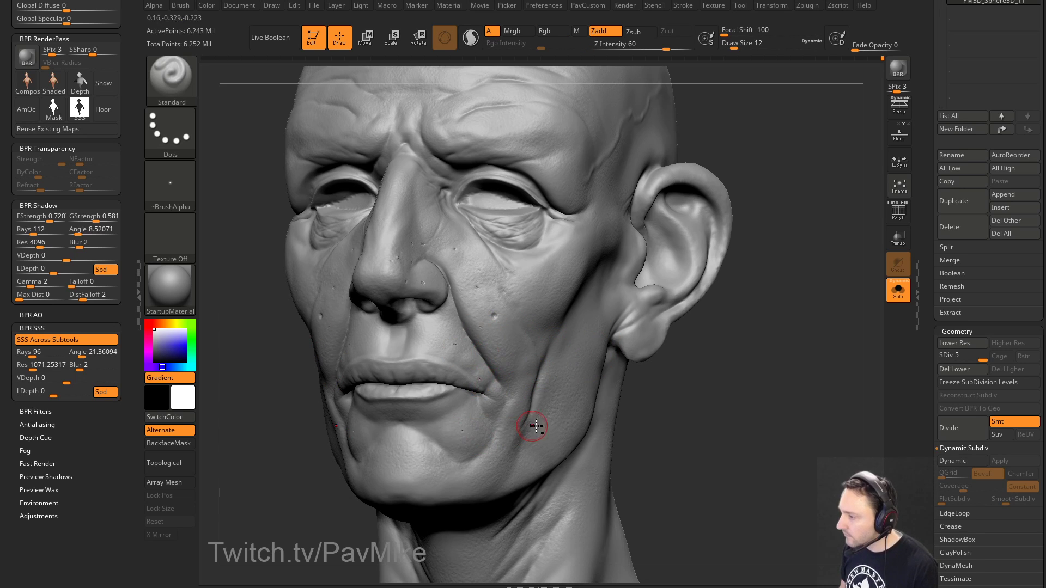
Step: Try pores above the upper lip beside the nose at Z Intensity 36, enlarging the draw size to 31
{"action": "left_click_drag", "start_coordinate": [768, 279], "coordinate": [758, 311]}
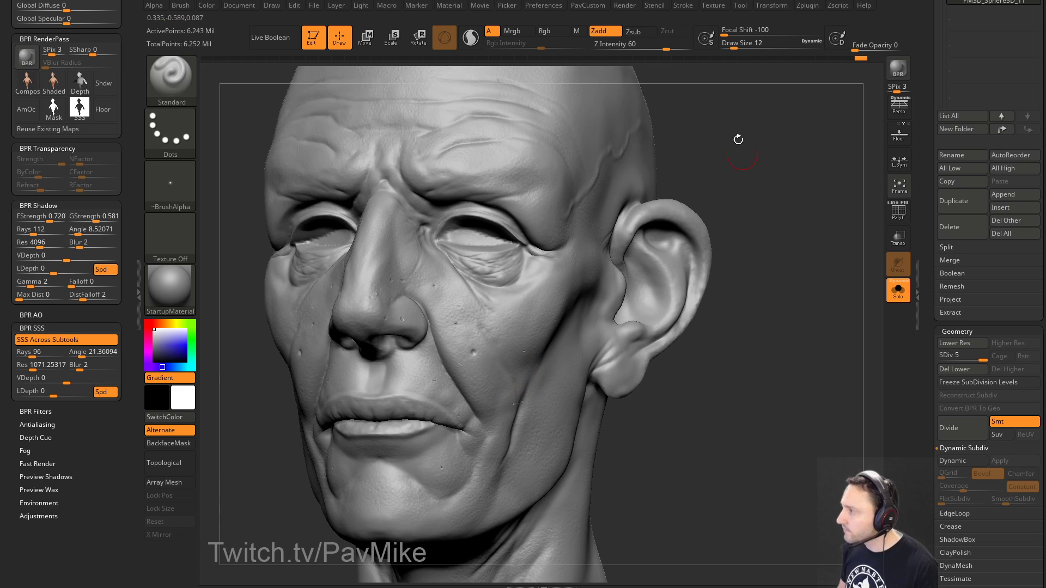
{"action": "left_click_drag", "start_coordinate": [665, 48], "coordinate": [653, 49]}
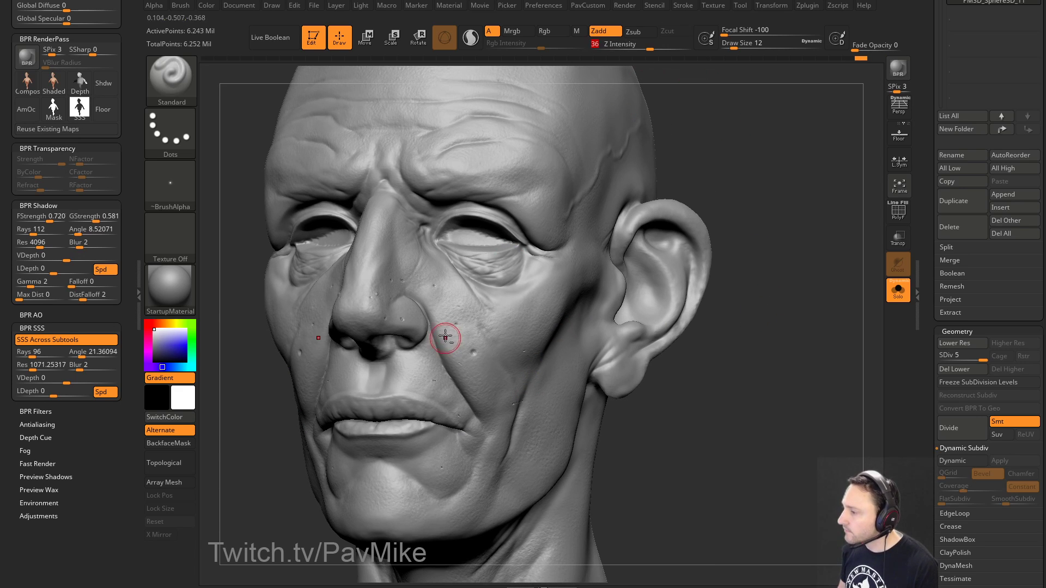
{"action": "left_click", "coordinate": [410, 366], "text": "alt"}
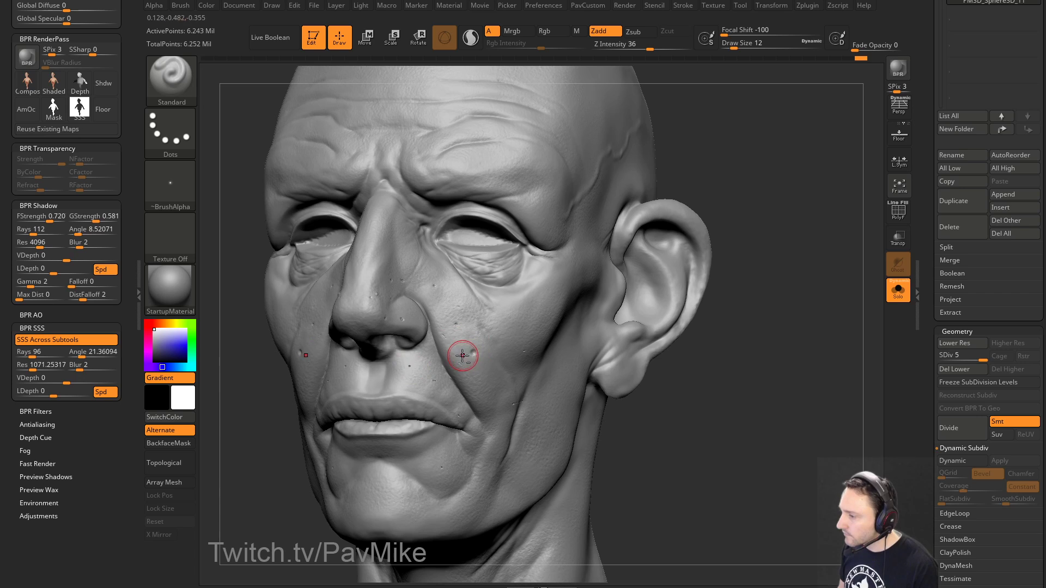
{"action": "key", "text": "s"}
{"action": "left_click", "coordinate": [435, 360]}
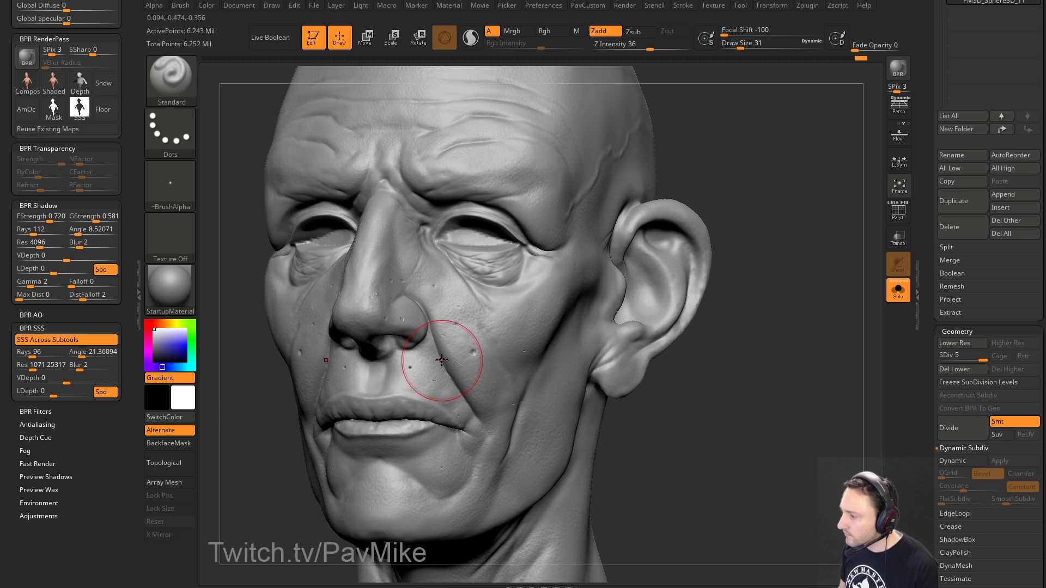
Step: Set the brush's Z Intensity to 18 and its draw size to 7
{"action": "left_click_drag", "start_coordinate": [649, 48], "coordinate": [633, 48]}
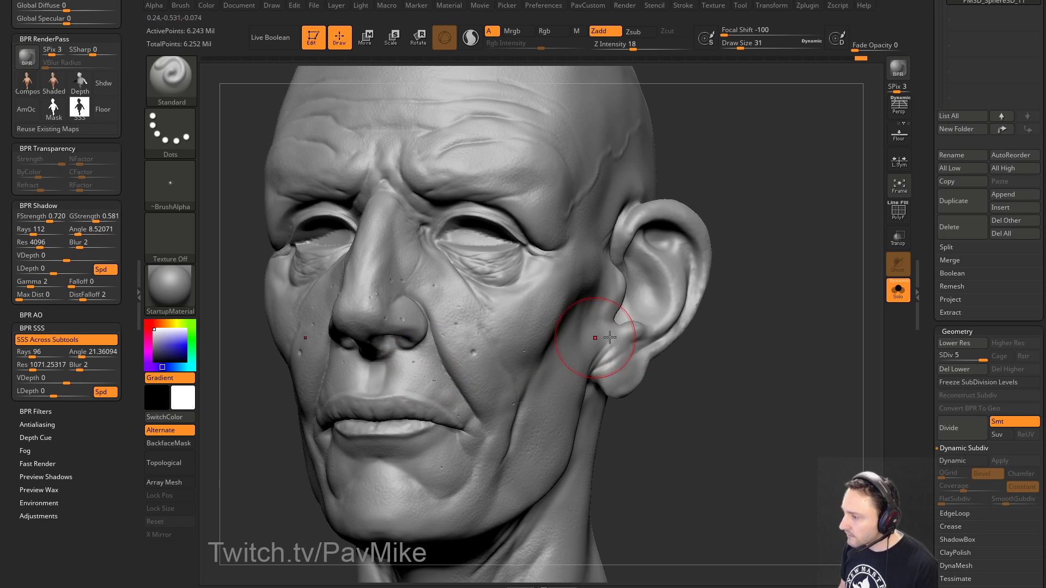
{"action": "left_click_drag", "start_coordinate": [774, 371], "coordinate": [695, 363]}
{"action": "key", "text": "s"}
{"action": "left_click", "coordinate": [685, 361]}
{"action": "left_click_drag", "start_coordinate": [765, 381], "coordinate": [776, 373]}
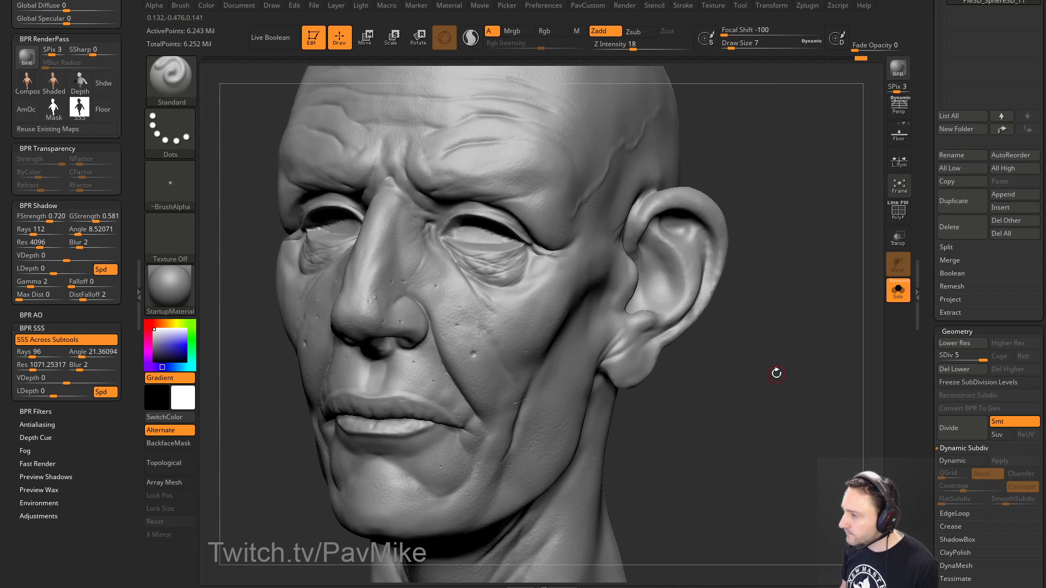
Step: Go through the undo history to review earlier states of the head, and restore the one before the latest stamped pores
{"action": "key", "text": "ctrl"}
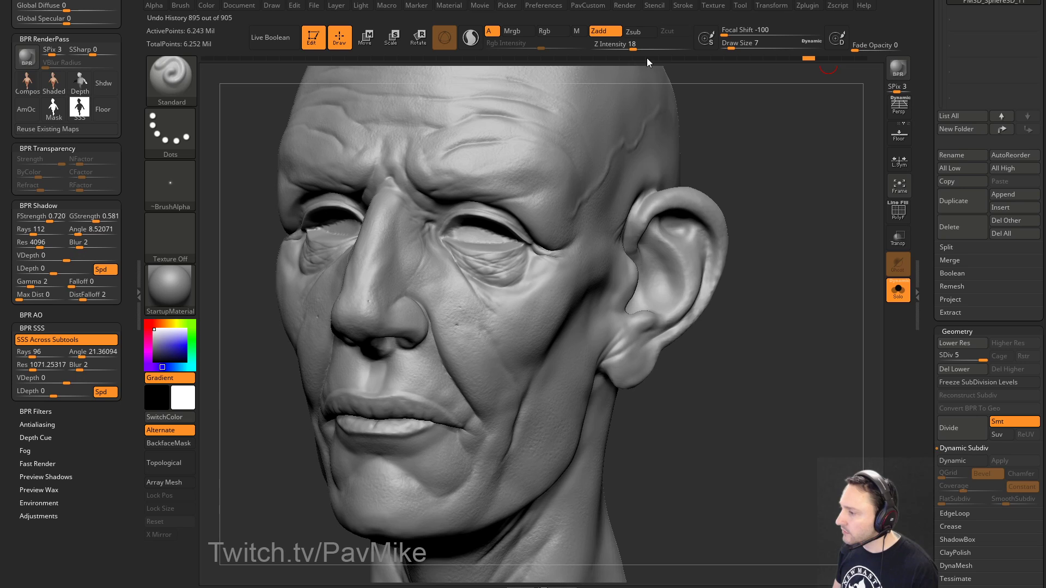
{"action": "left_click_drag", "start_coordinate": [821, 148], "coordinate": [871, 161]}
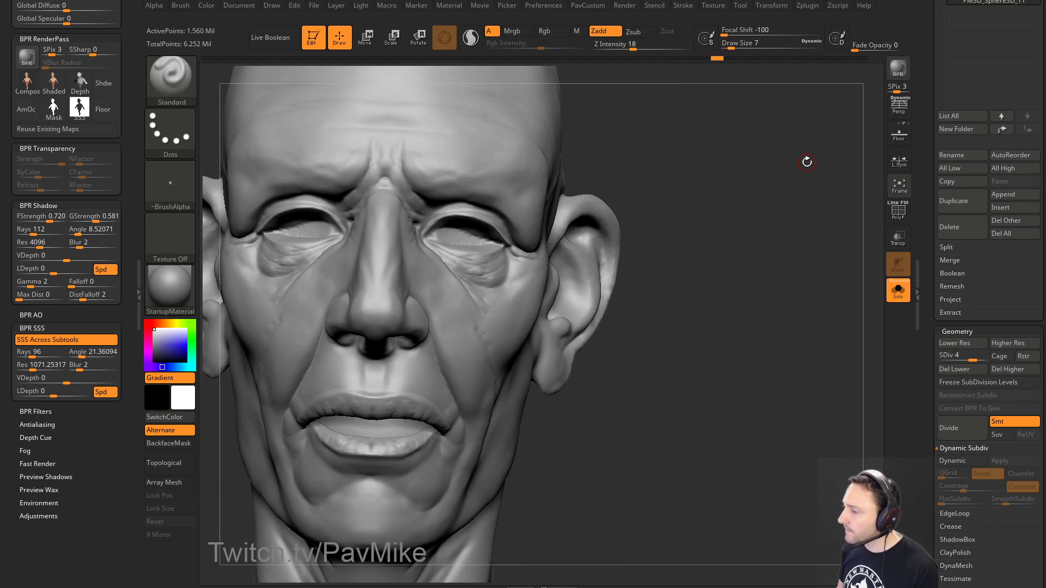
{"action": "left_click_drag", "start_coordinate": [805, 165], "coordinate": [763, 177]}
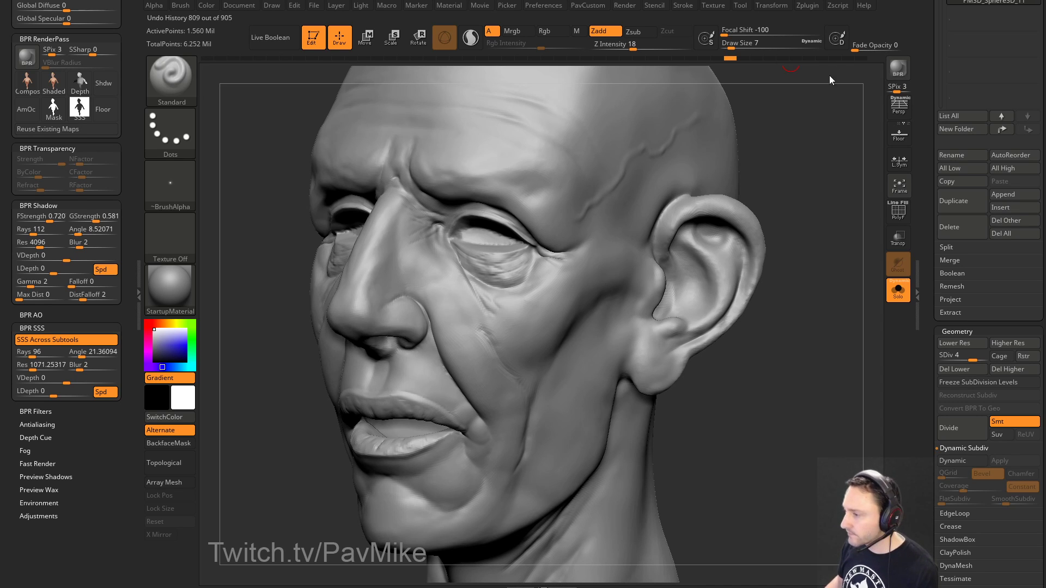
{"action": "left_click", "coordinate": [821, 58]}
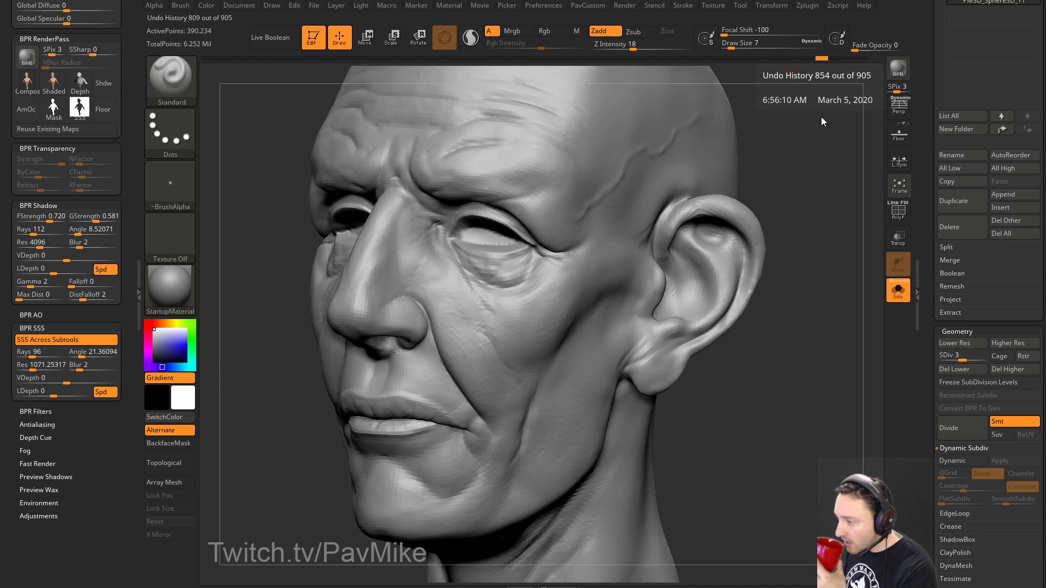
{"action": "left_click", "coordinate": [834, 59]}
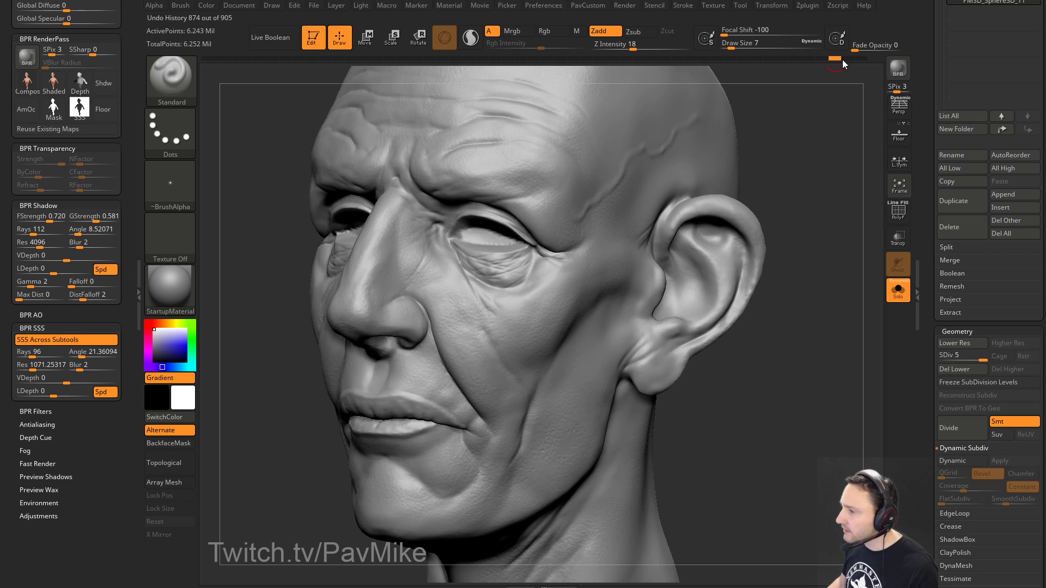
{"action": "left_click", "coordinate": [843, 59]}
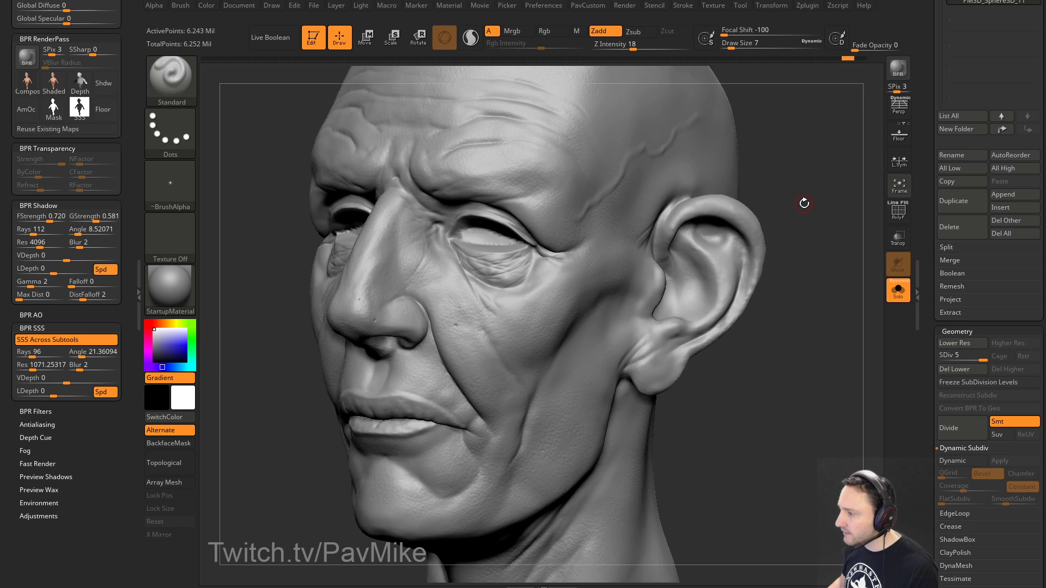
{"action": "left_click_drag", "start_coordinate": [804, 204], "coordinate": [815, 200]}
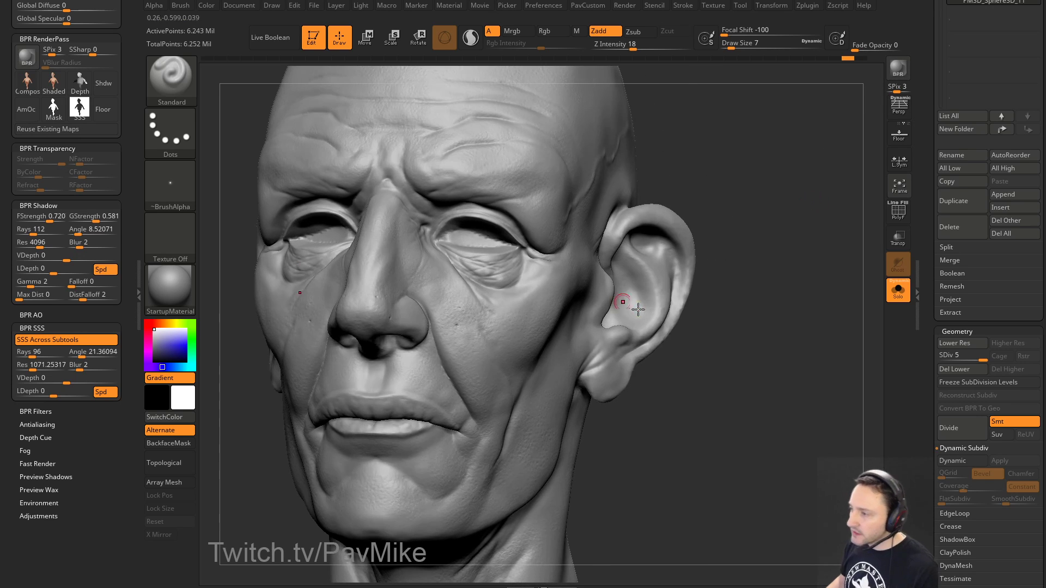
Step: Save the tool as Body002 in the Gauntly folder under streaming on drive D
{"action": "scroll", "coordinate": [989, 156], "scroll_direction": "up", "scroll_amount": 5}
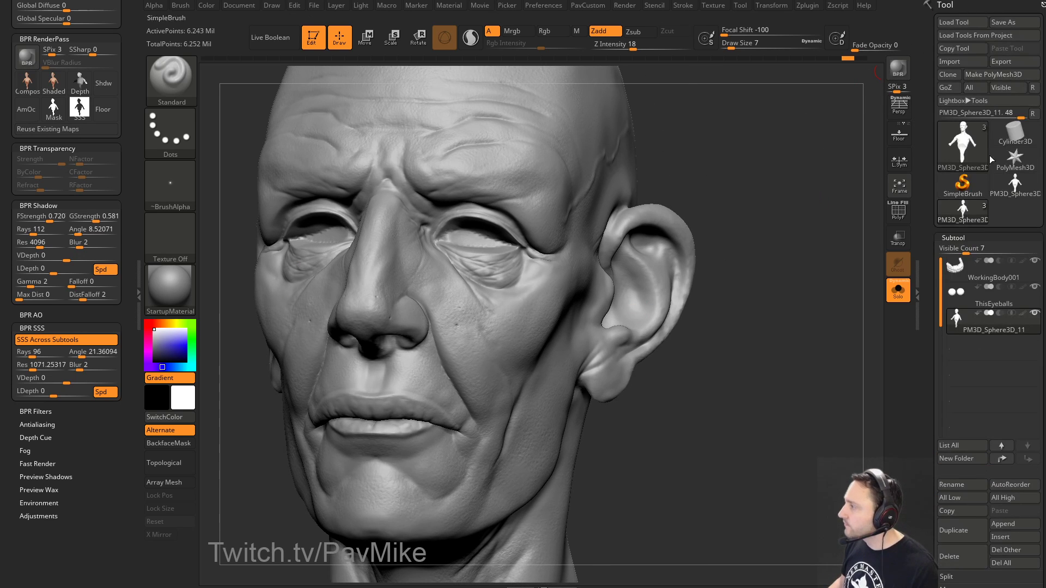
{"action": "left_click", "coordinate": [1002, 24]}
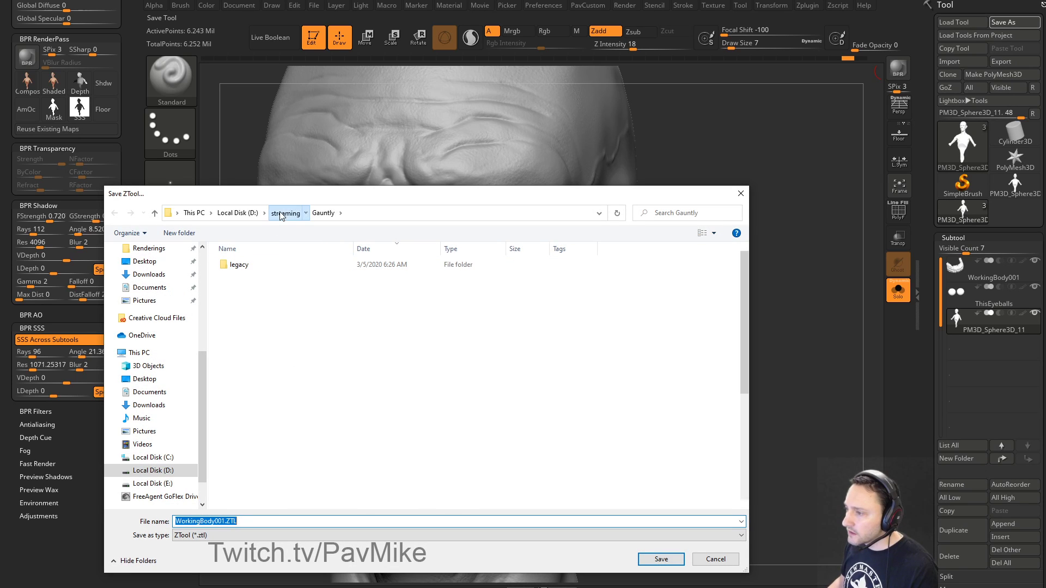
{"action": "left_click", "coordinate": [281, 215]}
{"action": "double_click", "coordinate": [239, 265]}
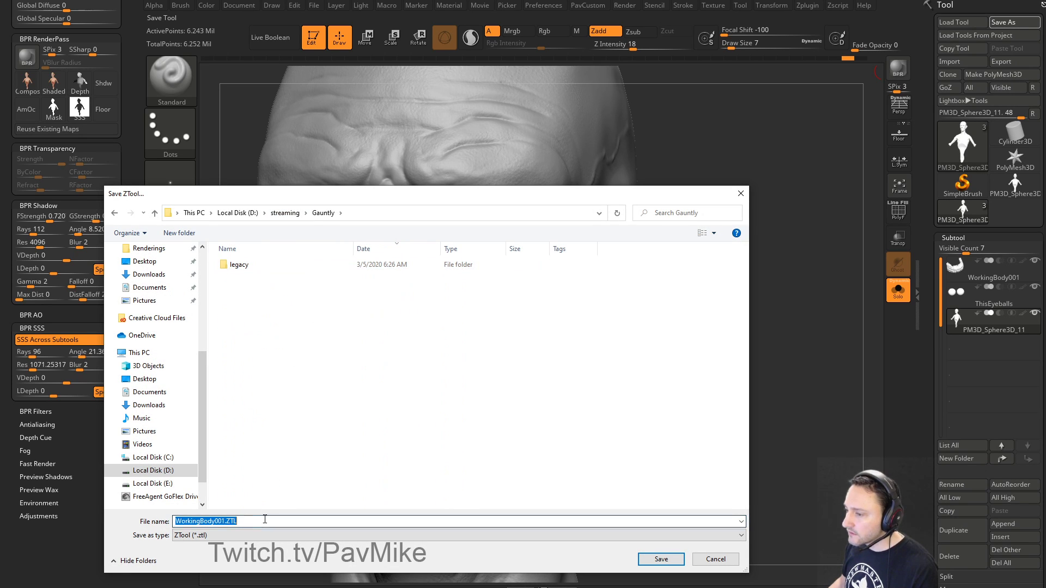
{"action": "type", "text": "Bod"}
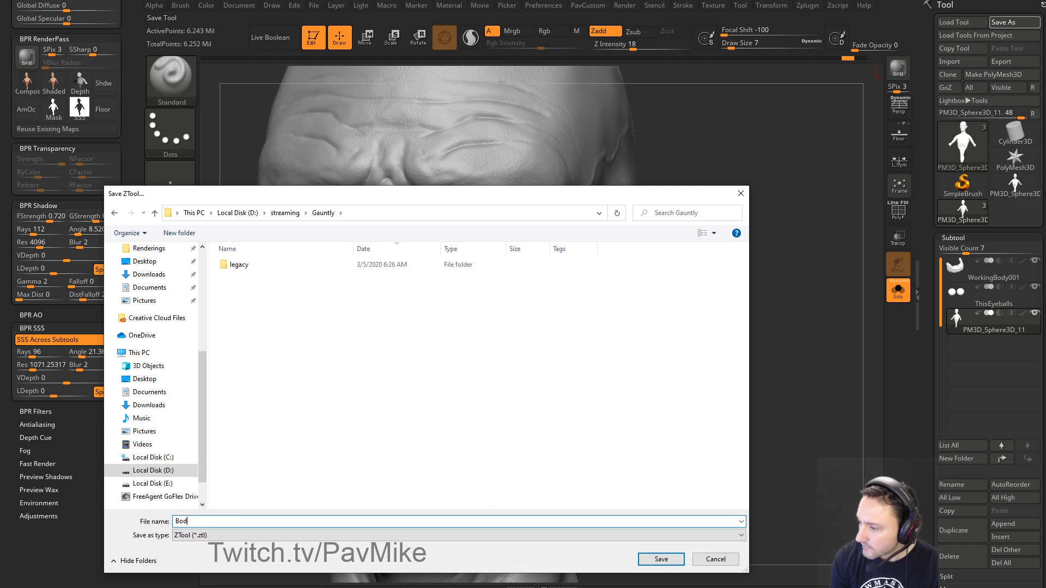
{"action": "type", "text": "y002"}
{"action": "key", "text": "Return"}
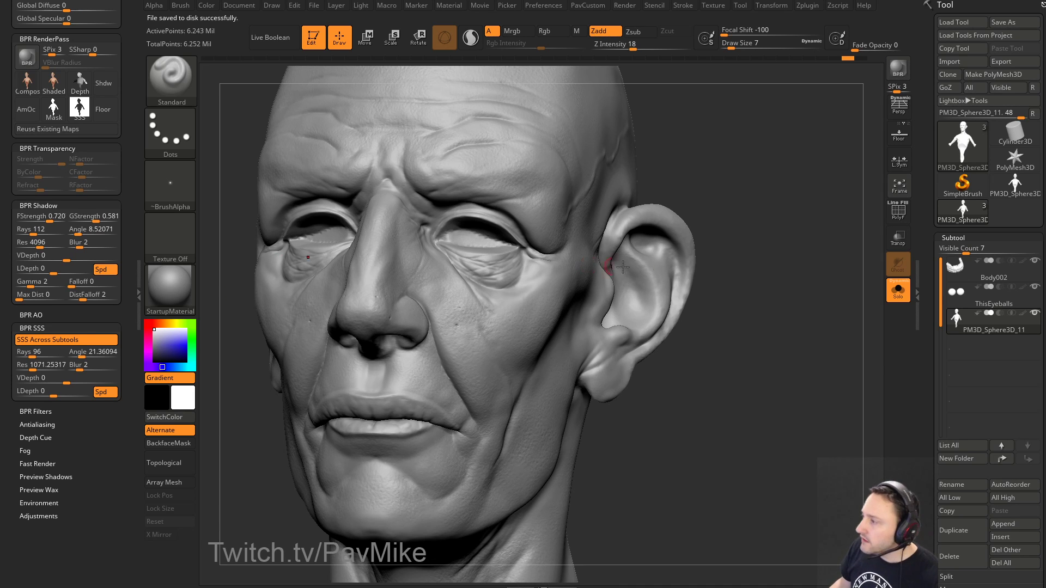
Step: Remove the docked Render palette and show the polyframe over the whole framed figure
{"action": "left_click_drag", "start_coordinate": [127, 18], "coordinate": [144, 212]}
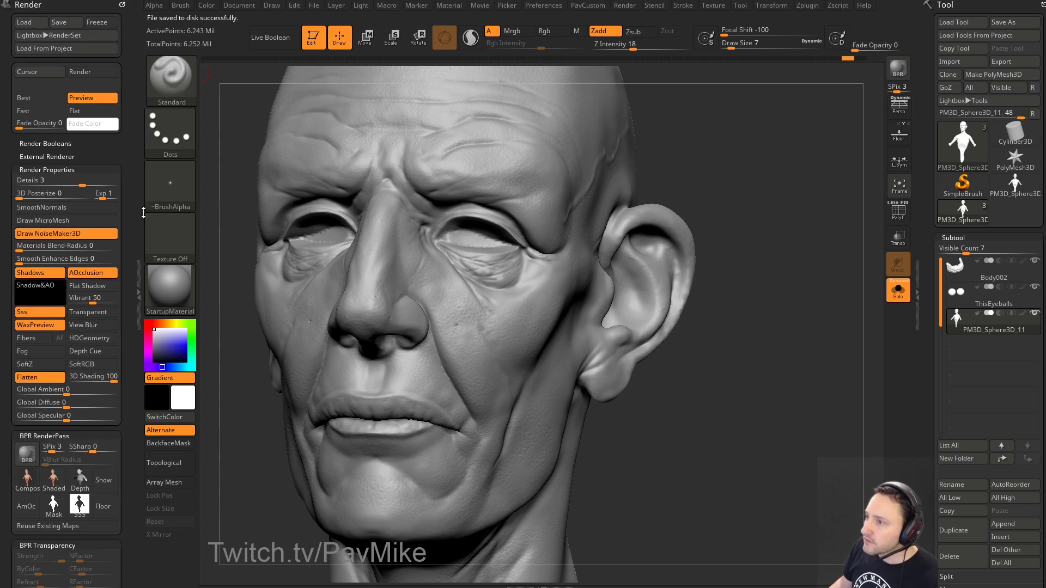
{"action": "left_click", "coordinate": [122, 6]}
{"action": "left_click", "coordinate": [898, 211]}
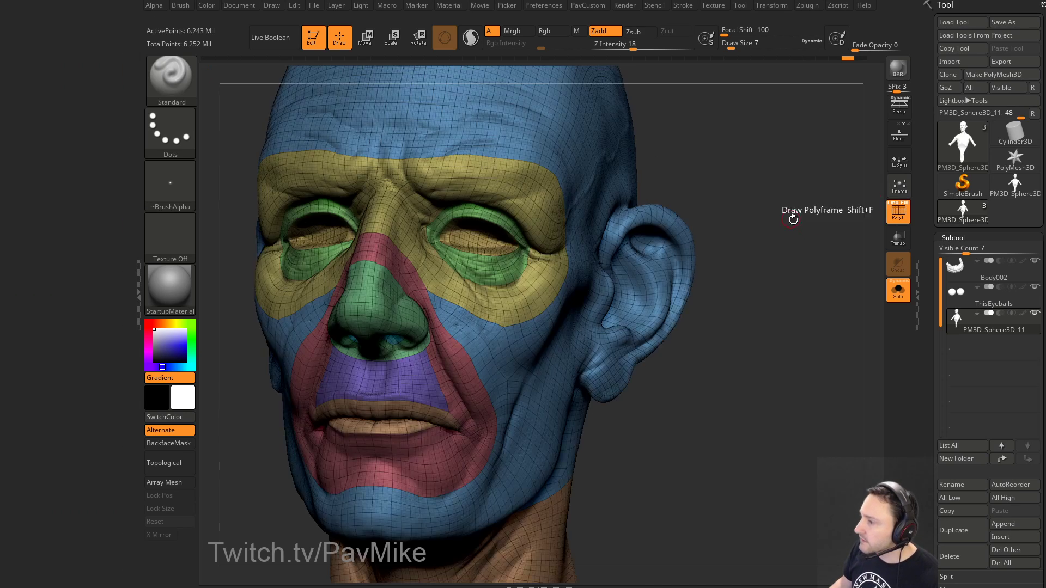
{"action": "key", "text": "f"}
{"action": "mouse_move", "coordinate": [754, 156]}
{"action": "left_mouse_down"}
{"action": "mouse_move", "coordinate": [801, 161]}
{"action": "mouse_move", "coordinate": [791, 133]}
{"action": "mouse_move", "coordinate": [742, 142]}
{"action": "left_mouse_up"}
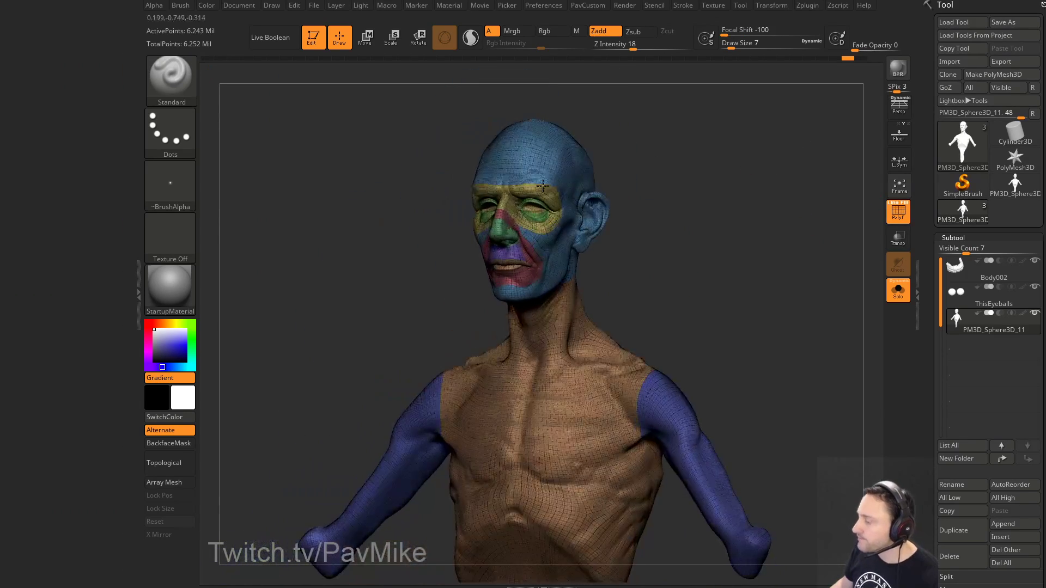
Step: Dock the Zplugin palette and use UV Master's Work On Clone to create a low-resolution clone of the figure
{"action": "left_click_drag", "start_coordinate": [736, 185], "coordinate": [742, 223]}
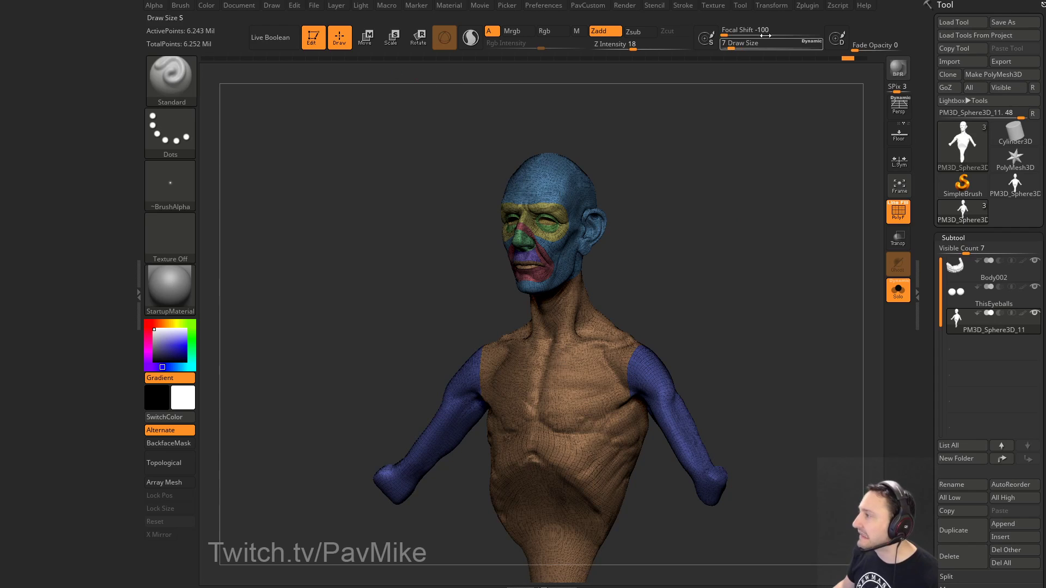
{"action": "left_click", "coordinate": [807, 5]}
{"action": "left_click_drag", "start_coordinate": [206, 85], "coordinate": [71, 87]}
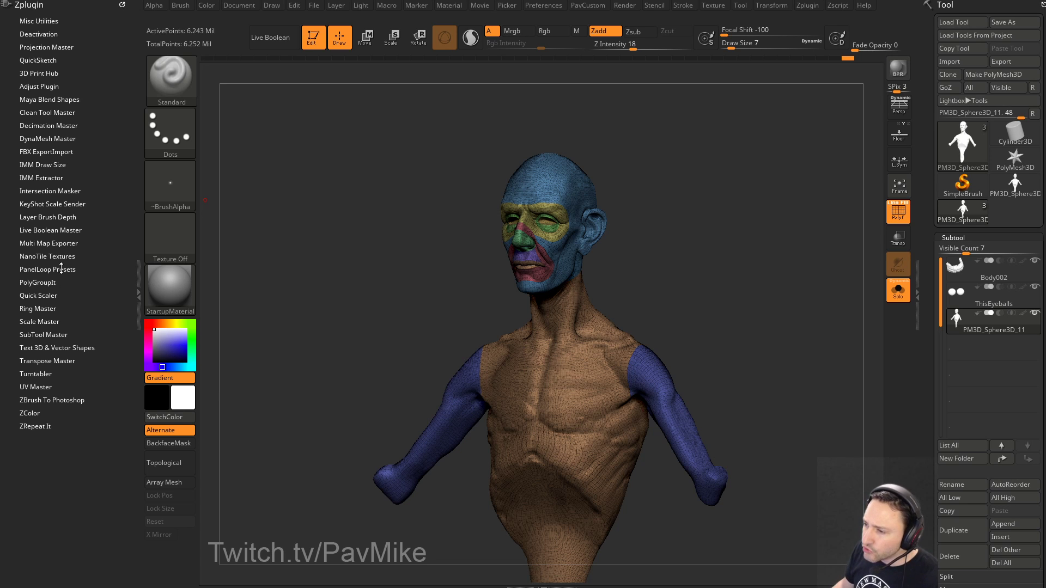
{"action": "key", "text": "shift"}
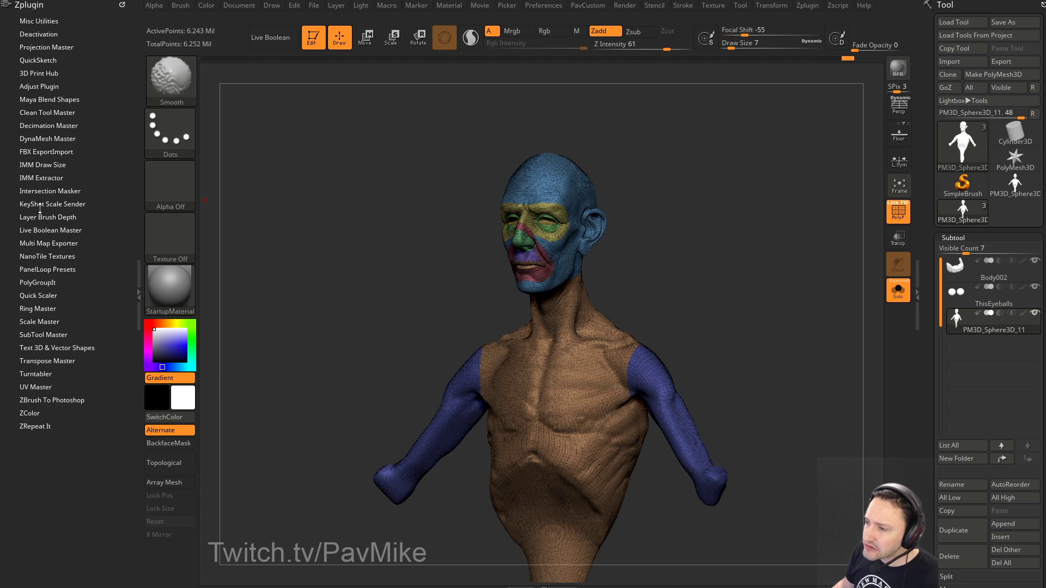
{"action": "left_click", "coordinate": [35, 387]}
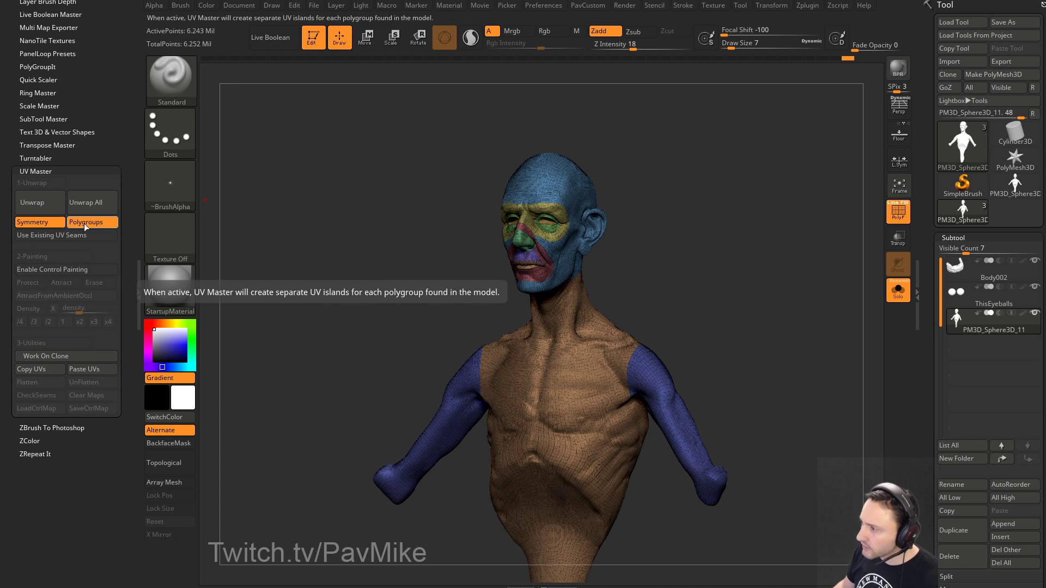
{"action": "left_click", "coordinate": [46, 355]}
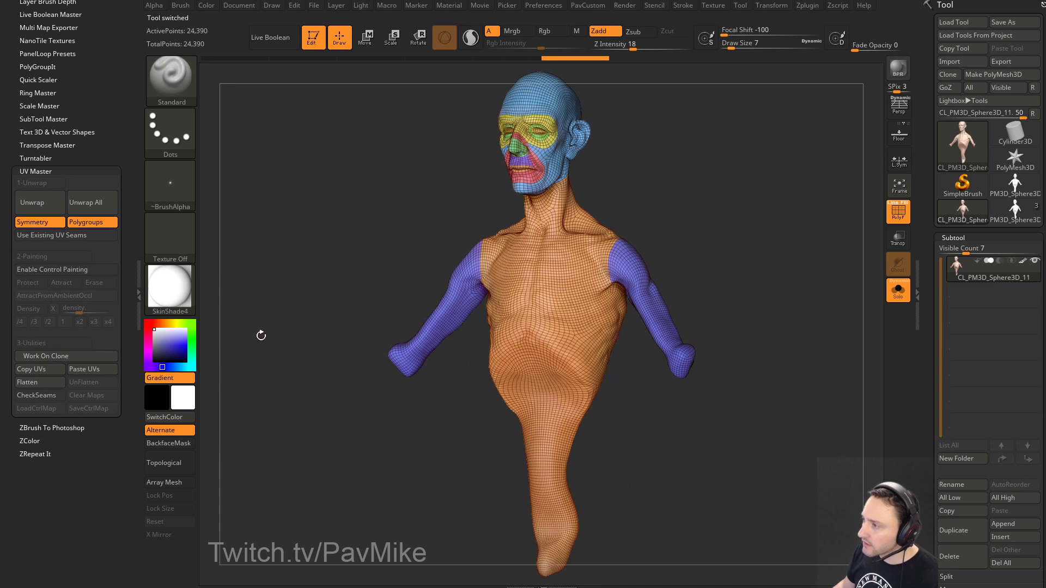
Step: Isolate the clone's head by hiding the torso and arms, merge its facial regions into one polygroup, and unhide the whole figure
{"action": "left_click_drag", "start_coordinate": [705, 194], "coordinate": [740, 255]}
{"action": "mouse_move", "coordinate": [700, 288]}
{"action": "left_mouse_down", "text": "alt"}
{"action": "mouse_move", "coordinate": [661, 234]}
{"action": "mouse_move", "coordinate": [647, 126]}
{"action": "left_mouse_up", "text": "alt"}
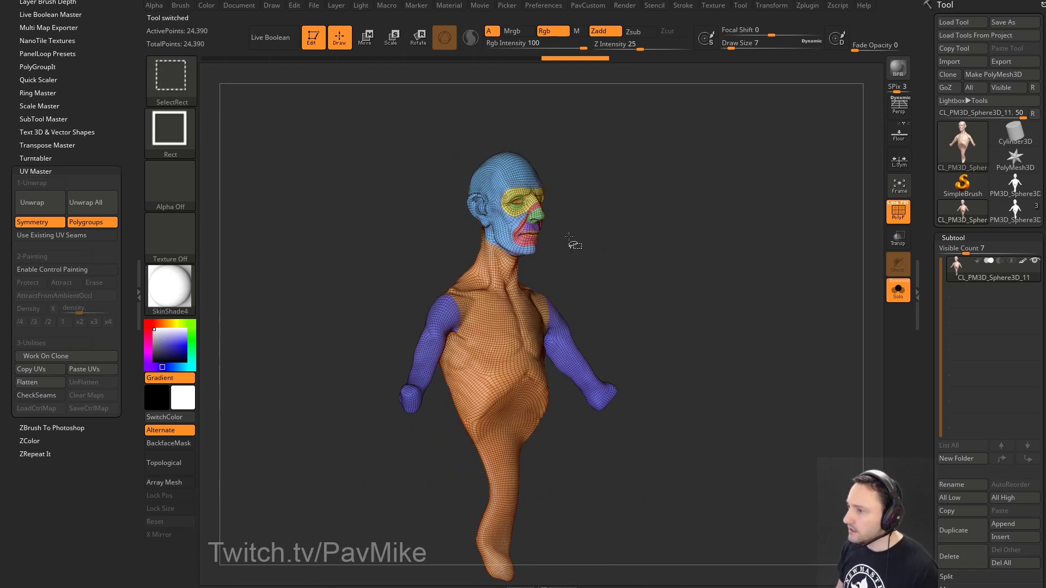
{"action": "left_click", "coordinate": [501, 326], "text": "ctrl+shift"}
{"action": "left_click", "coordinate": [626, 285], "text": "ctrl+shift"}
{"action": "left_click", "coordinate": [440, 321], "text": "ctrl+alt+shift"}
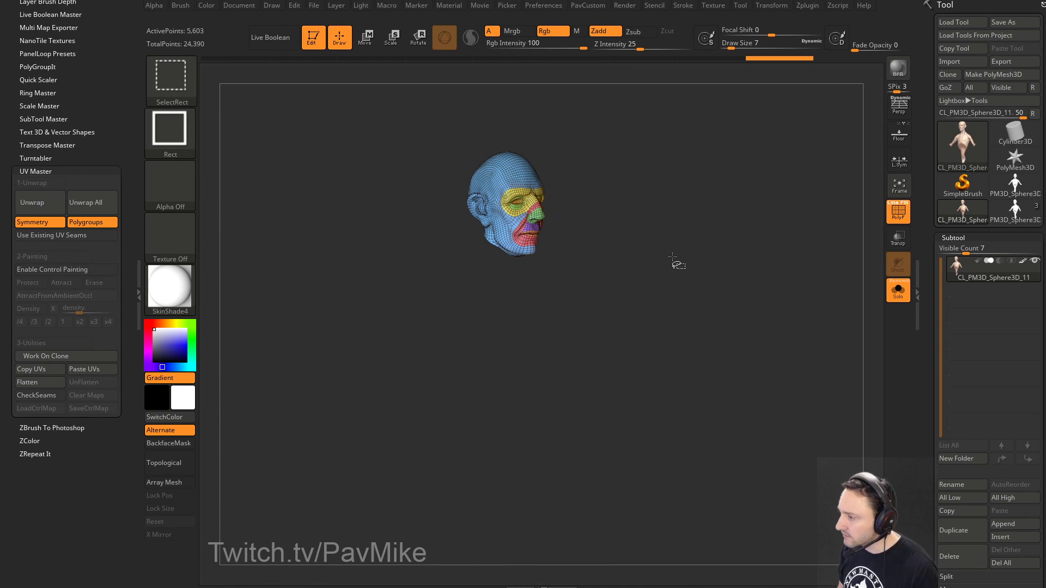
{"action": "key", "text": "ctrl+w"}
{"action": "left_click", "coordinate": [703, 215], "text": "ctrl+shift"}
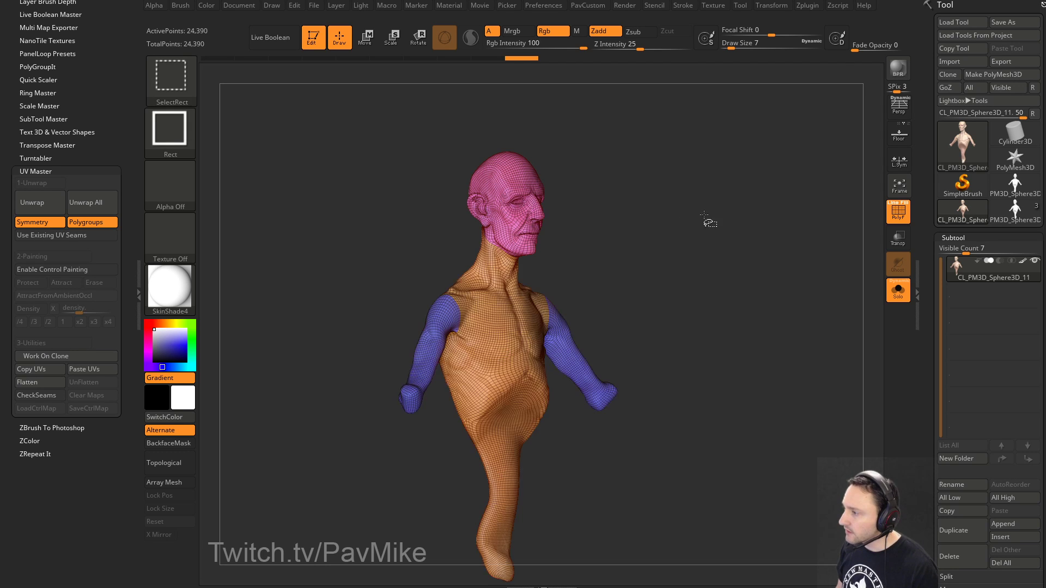
Step: Enable UV Master's control painting, hide the polyframe, and paint the whole face with Protect
{"action": "mouse_move", "coordinate": [727, 224]}
{"action": "left_mouse_down"}
{"action": "mouse_move", "coordinate": [660, 237]}
{"action": "mouse_move", "coordinate": [710, 392]}
{"action": "left_mouse_up"}
{"action": "mouse_move", "coordinate": [661, 321]}
{"action": "left_mouse_down"}
{"action": "mouse_move", "coordinate": [687, 281]}
{"action": "mouse_move", "coordinate": [730, 299]}
{"action": "left_mouse_up"}
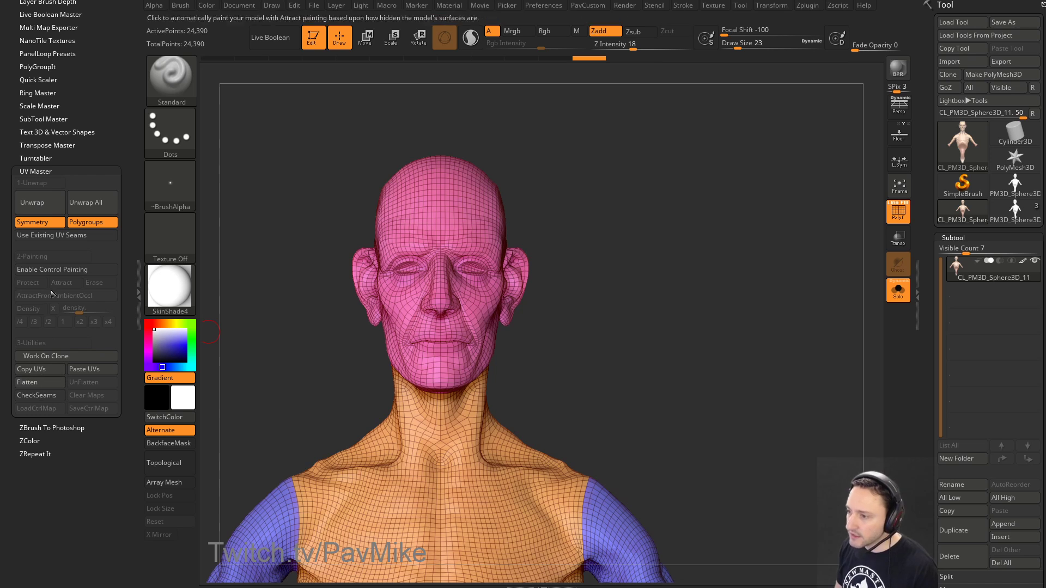
{"action": "left_click", "coordinate": [49, 269]}
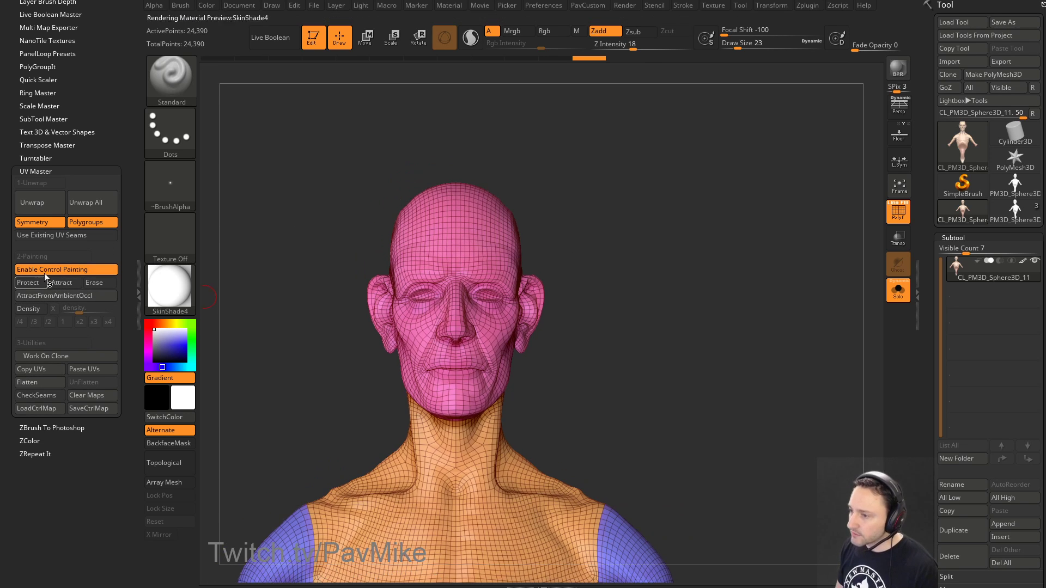
{"action": "left_click", "coordinate": [44, 281]}
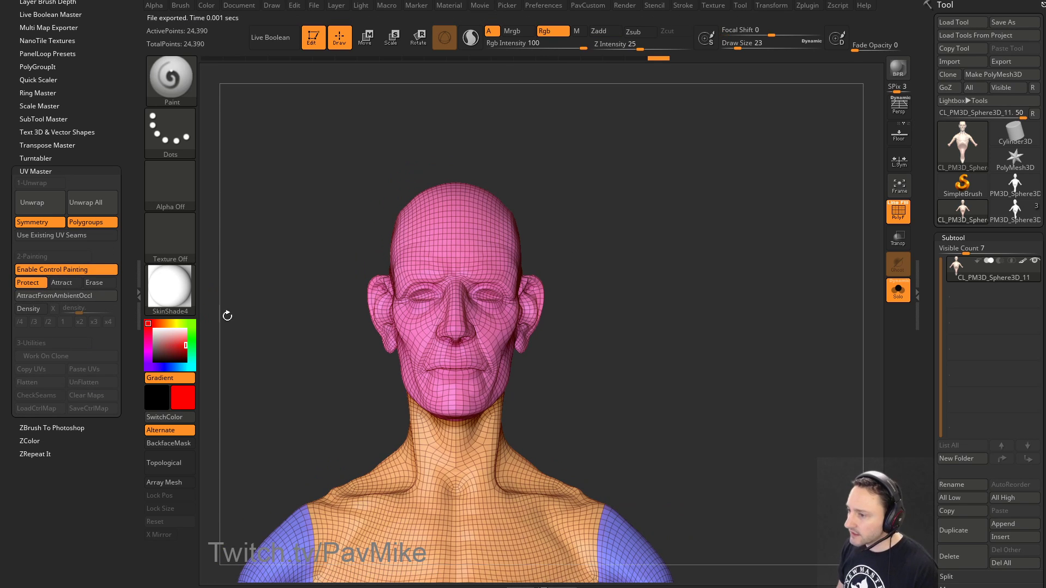
{"action": "left_click", "coordinate": [898, 212]}
{"action": "mouse_move", "coordinate": [451, 234]}
{"action": "left_mouse_down"}
{"action": "mouse_move", "coordinate": [452, 305]}
{"action": "mouse_move", "coordinate": [411, 327]}
{"action": "mouse_move", "coordinate": [438, 337]}
{"action": "mouse_move", "coordinate": [454, 405]}
{"action": "left_mouse_up"}
{"action": "left_click_drag", "start_coordinate": [550, 240], "coordinate": [463, 234]}
{"action": "mouse_move", "coordinate": [464, 366]}
{"action": "left_mouse_down"}
{"action": "mouse_move", "coordinate": [458, 403]}
{"action": "mouse_move", "coordinate": [490, 307]}
{"action": "mouse_move", "coordinate": [467, 237]}
{"action": "left_mouse_up"}
{"action": "mouse_move", "coordinate": [518, 191]}
{"action": "left_mouse_down"}
{"action": "mouse_move", "coordinate": [615, 201]}
{"action": "mouse_move", "coordinate": [613, 187]}
{"action": "mouse_move", "coordinate": [656, 194]}
{"action": "mouse_move", "coordinate": [599, 218]}
{"action": "left_mouse_up"}
Step: Paint Attract over the back of the head and behind the ears to guide the UV seams
{"action": "left_click", "coordinate": [64, 282]}
{"action": "left_click_drag", "start_coordinate": [468, 267], "coordinate": [484, 262]}
{"action": "left_click_drag", "start_coordinate": [545, 234], "coordinate": [578, 237]}
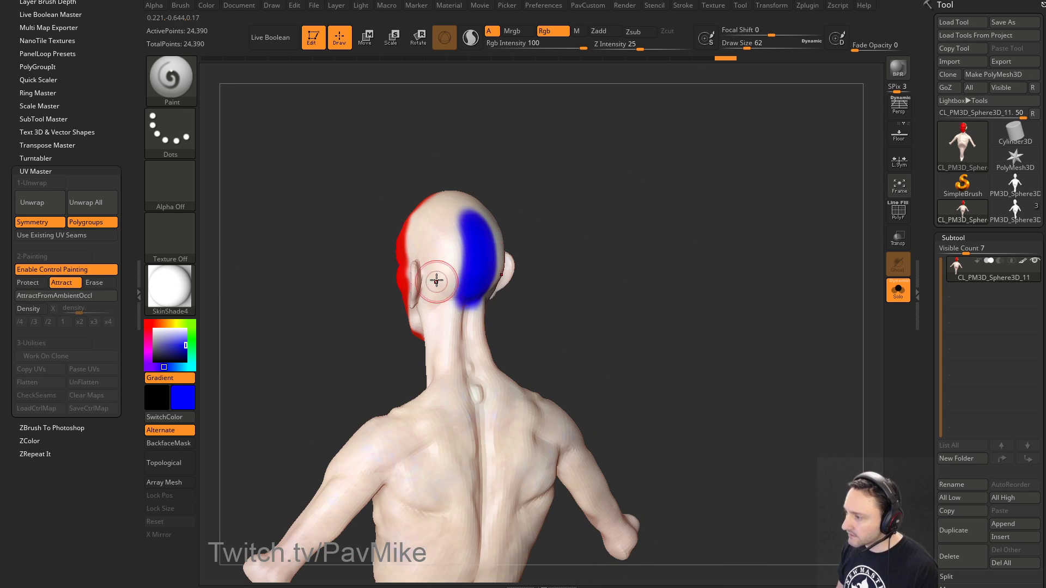
{"action": "mouse_move", "coordinate": [433, 280]}
{"action": "left_mouse_down"}
{"action": "mouse_move", "coordinate": [422, 281]}
{"action": "mouse_move", "coordinate": [426, 303]}
{"action": "mouse_move", "coordinate": [460, 285]}
{"action": "mouse_move", "coordinate": [475, 225]}
{"action": "mouse_move", "coordinate": [521, 251]}
{"action": "left_mouse_up"}
{"action": "mouse_move", "coordinate": [464, 309]}
{"action": "left_mouse_down"}
{"action": "mouse_move", "coordinate": [466, 343]}
{"action": "mouse_move", "coordinate": [454, 342]}
{"action": "left_mouse_up"}
{"action": "mouse_move", "coordinate": [583, 272]}
{"action": "left_mouse_down"}
{"action": "mouse_move", "coordinate": [655, 271]}
{"action": "mouse_move", "coordinate": [605, 243]}
{"action": "mouse_move", "coordinate": [618, 256]}
{"action": "mouse_move", "coordinate": [613, 245]}
{"action": "left_mouse_up"}
{"action": "left_click_drag", "start_coordinate": [613, 245], "coordinate": [636, 249]}
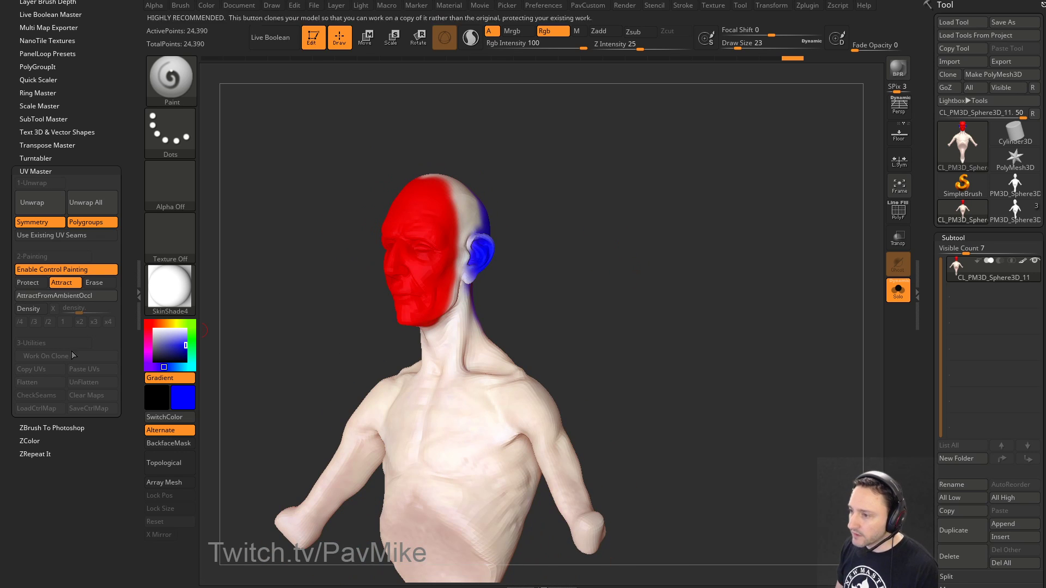
Step: Unwrap the clone with Symmetry and Polygroups, then flatten its UV islands for inspection and unflatten them
{"action": "left_click", "coordinate": [51, 204]}
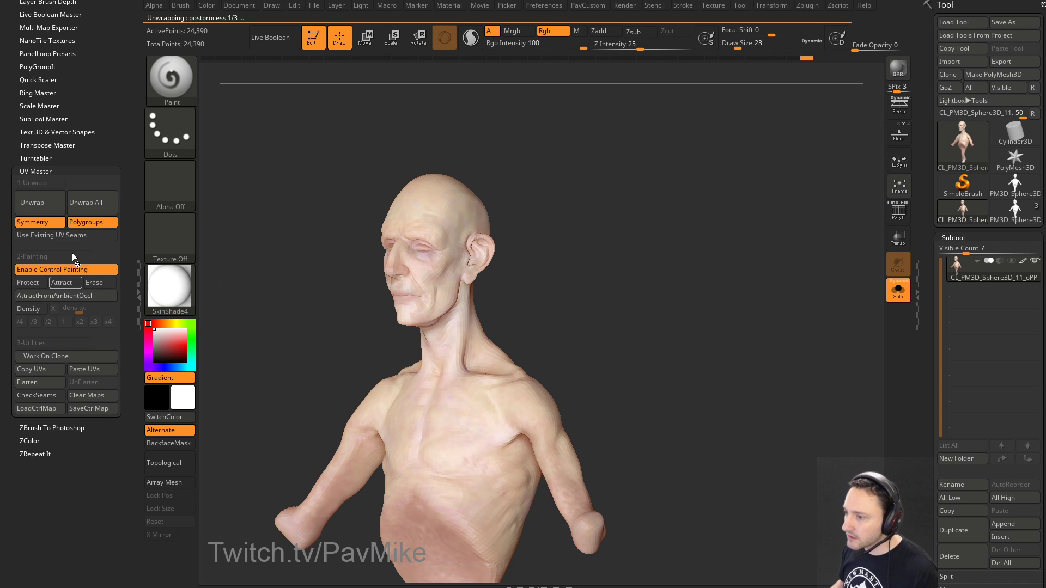
{"action": "left_click", "coordinate": [32, 382]}
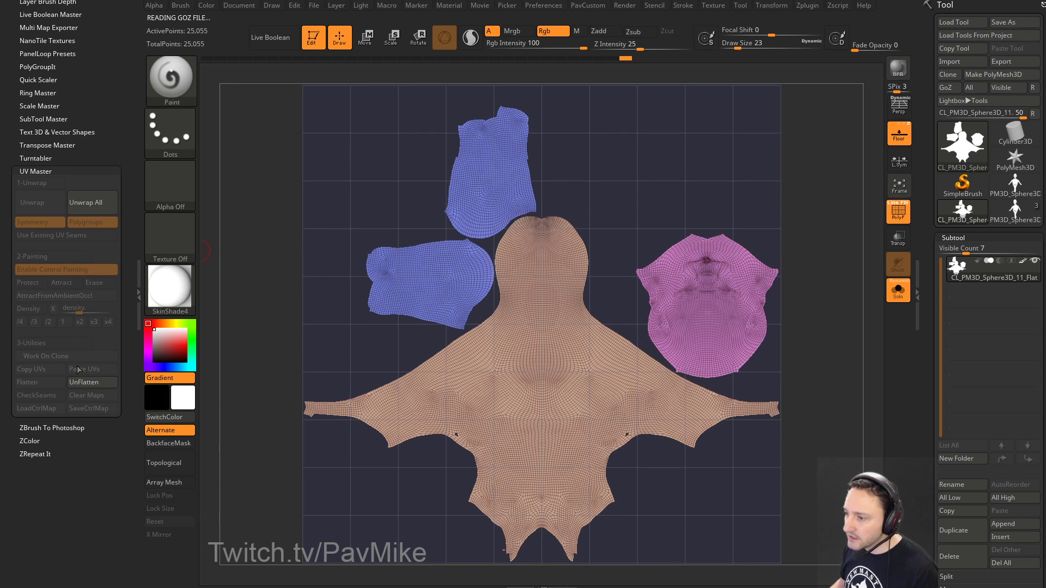
{"action": "left_click", "coordinate": [87, 382]}
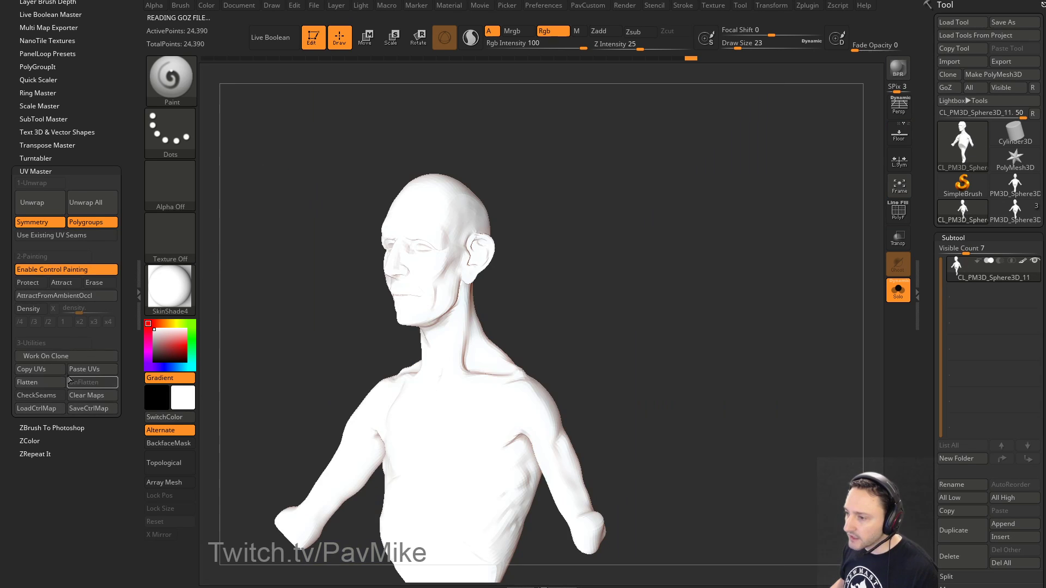
Step: Check the placement of the UV seams around the clone's head, neck and arms, and turn the seam display off
{"action": "left_click", "coordinate": [42, 396]}
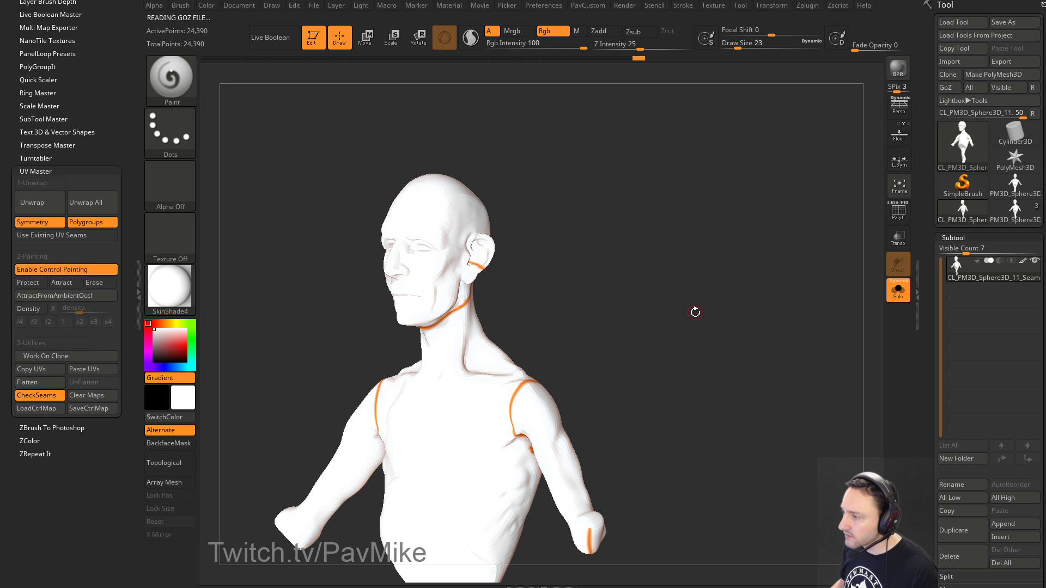
{"action": "left_click_drag", "start_coordinate": [693, 311], "coordinate": [656, 313]}
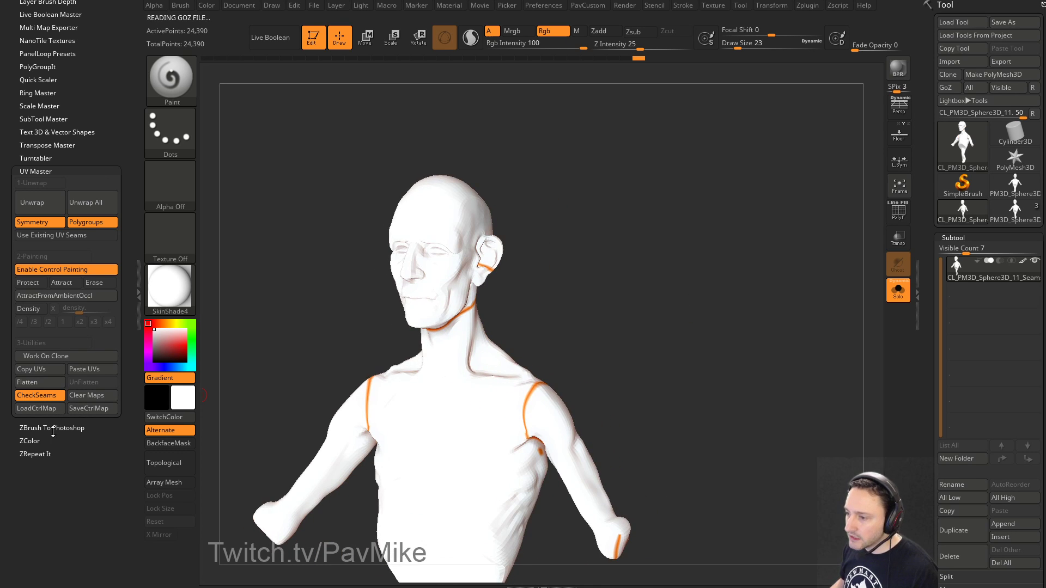
{"action": "left_click", "coordinate": [43, 396]}
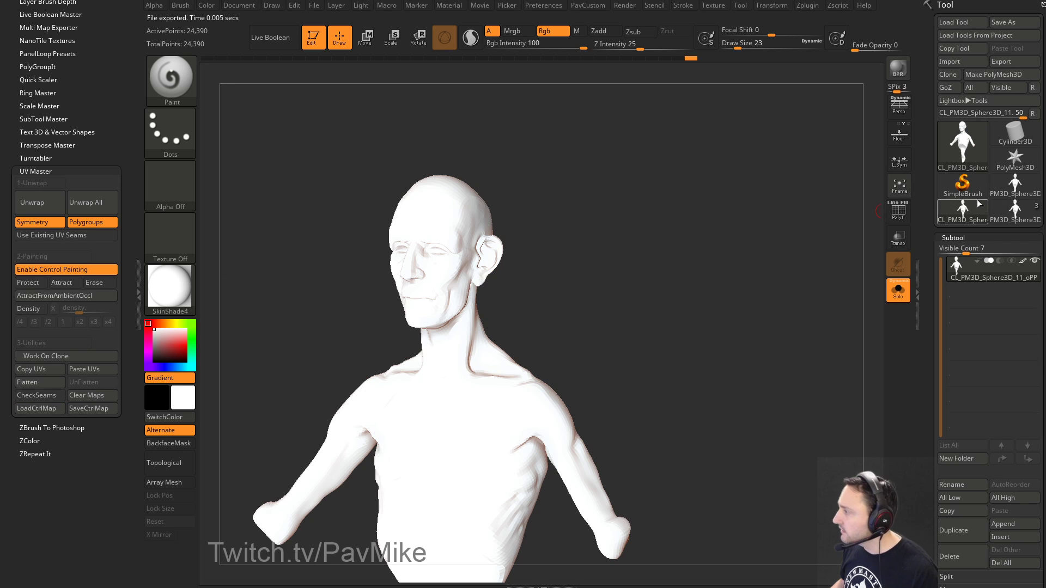
Step: Return to the original multi-subtool figure, turn off Solo, and drop the body to its lowest subdivision level
{"action": "left_click", "coordinate": [1009, 216]}
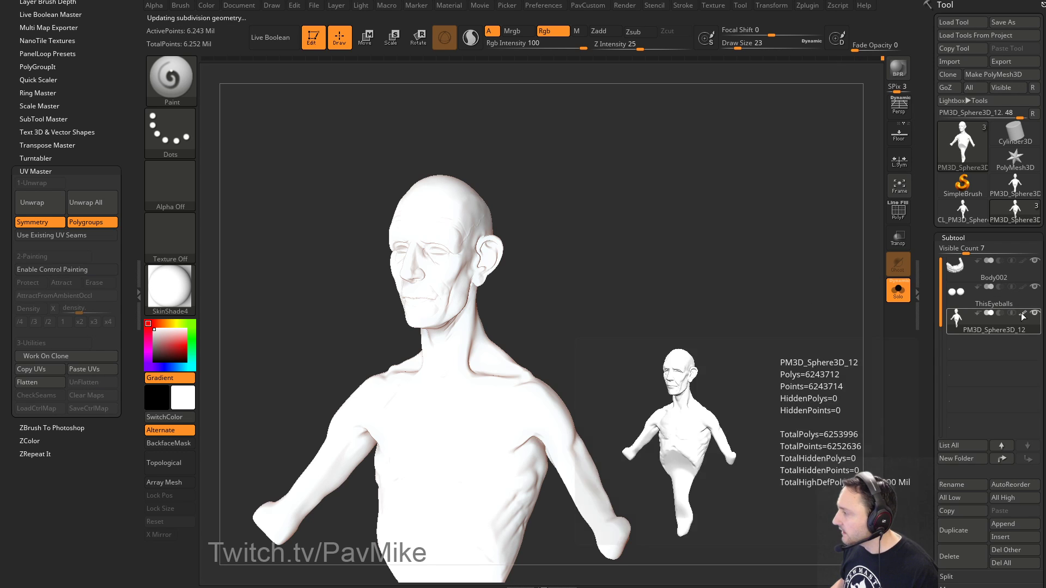
{"action": "left_click_drag", "start_coordinate": [761, 277], "coordinate": [834, 289], "text": "shift"}
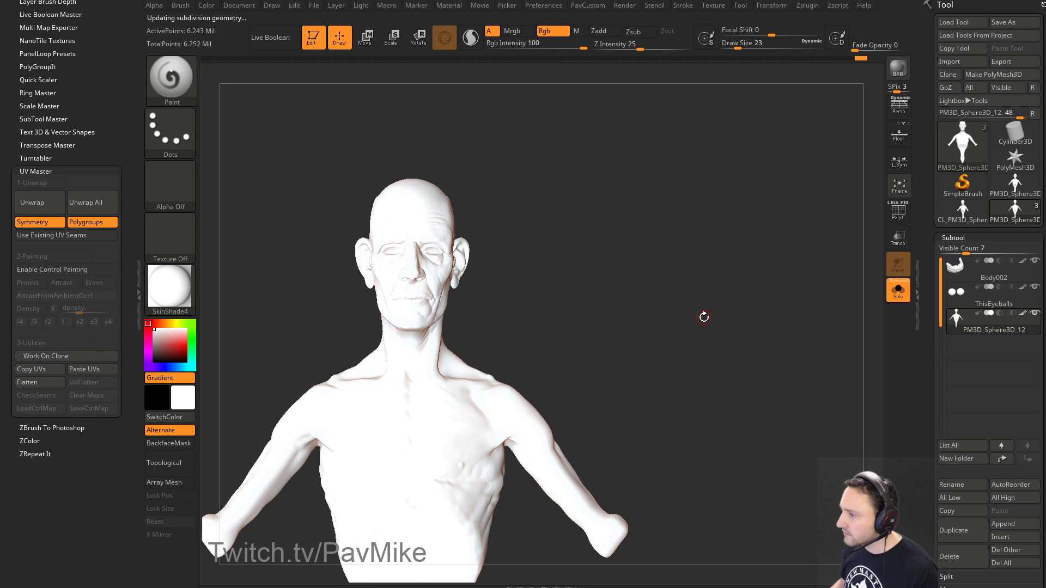
{"action": "left_click_drag", "start_coordinate": [700, 316], "coordinate": [761, 282]}
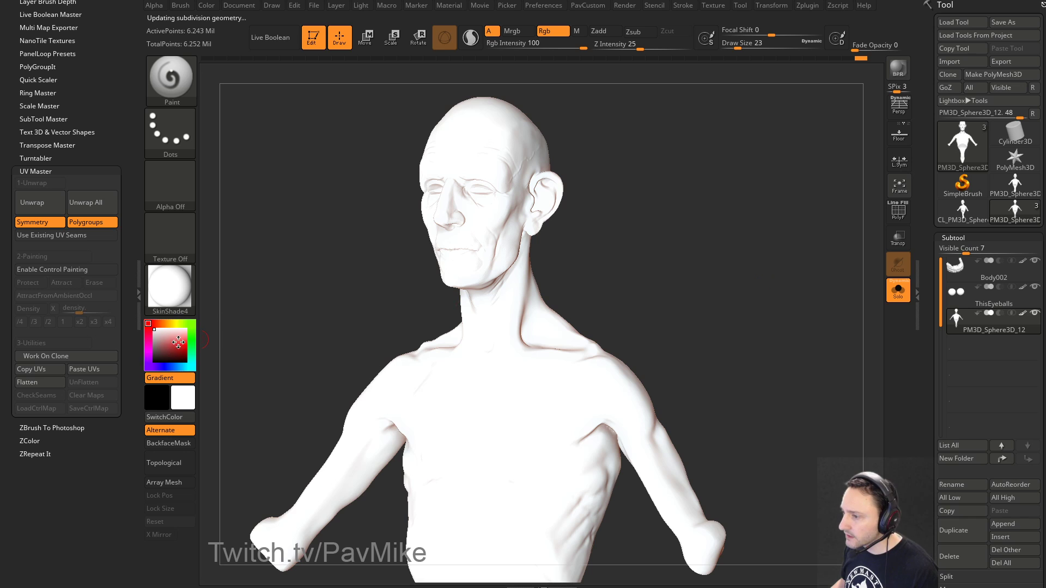
{"action": "mouse_move", "coordinate": [657, 281]}
{"action": "left_mouse_down"}
{"action": "mouse_move", "coordinate": [712, 274]}
{"action": "mouse_move", "coordinate": [664, 275]}
{"action": "left_mouse_up"}
{"action": "left_click", "coordinate": [896, 292]}
{"action": "mouse_move", "coordinate": [748, 261]}
{"action": "left_mouse_down", "text": "alt"}
{"action": "mouse_move", "coordinate": [768, 297]}
{"action": "mouse_move", "coordinate": [833, 285]}
{"action": "mouse_move", "coordinate": [806, 289]}
{"action": "left_mouse_up", "text": "alt"}
{"action": "key", "text": "ctrl"}
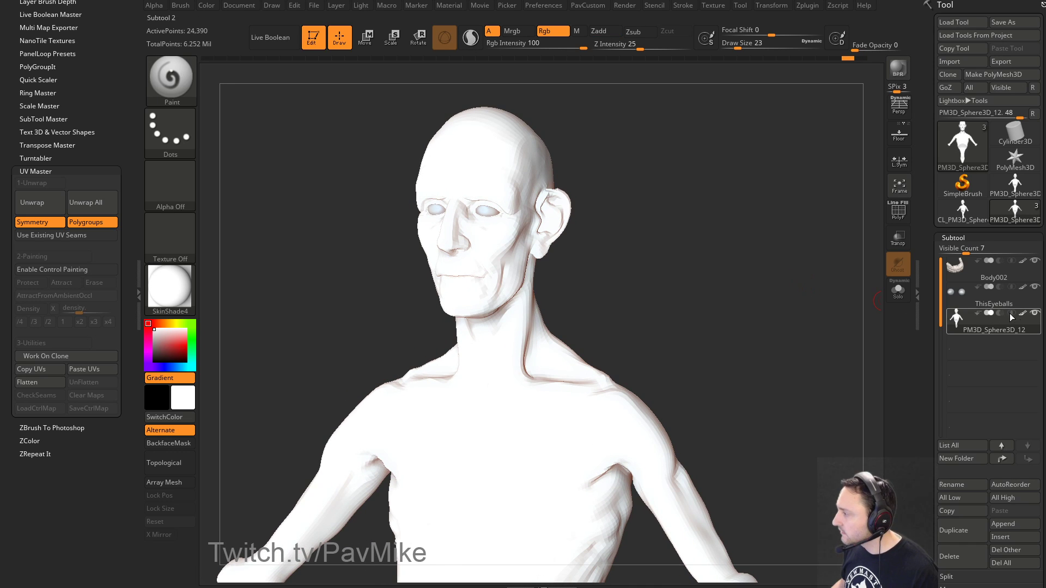
{"action": "left_click_drag", "start_coordinate": [824, 294], "coordinate": [820, 294]}
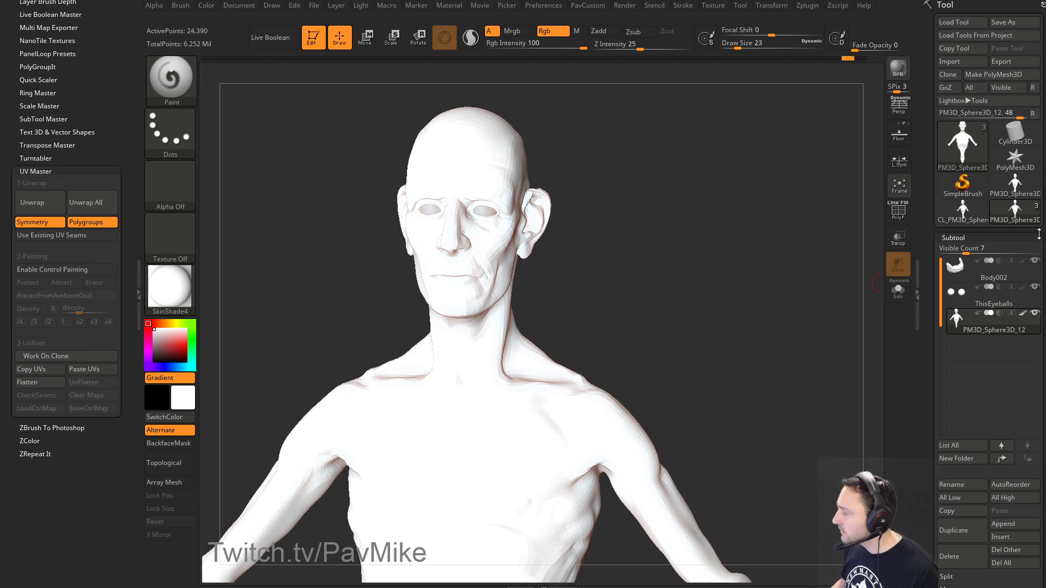
Step: Switch to the unwrapped clone and back to the original figure
{"action": "left_click", "coordinate": [969, 214]}
{"action": "left_click", "coordinate": [1023, 214]}
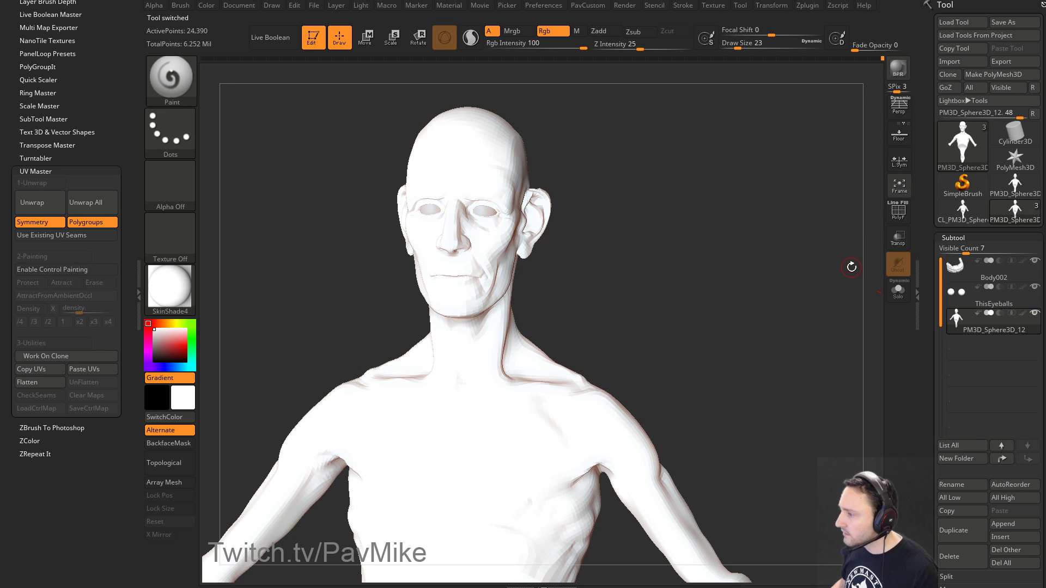
Step: Turn off UV Master's Polygroups and Symmetry options, and choose StartupMaterial as the current material
{"action": "left_click_drag", "start_coordinate": [836, 263], "coordinate": [794, 267]}
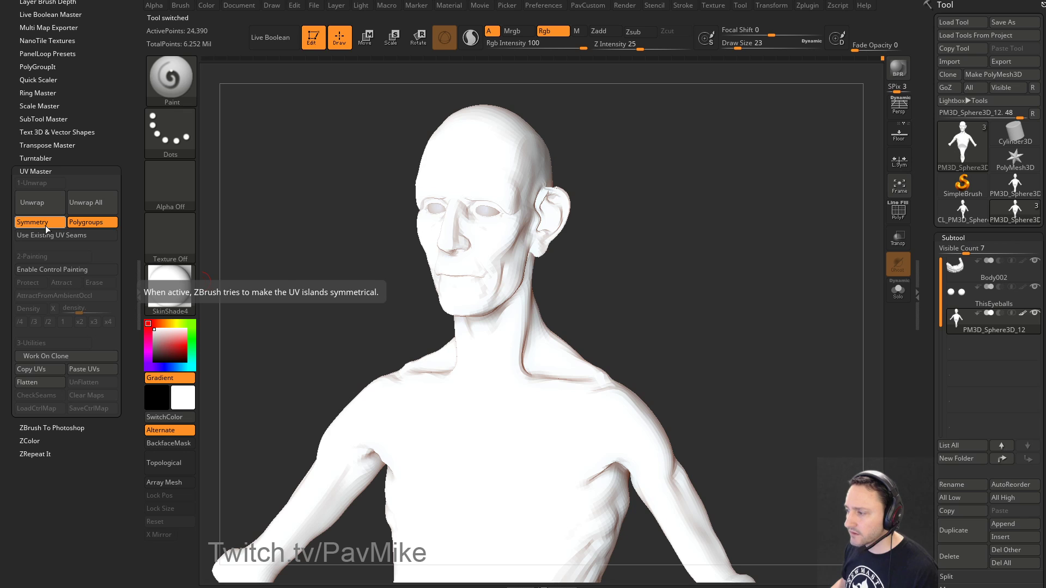
{"action": "left_click", "coordinate": [71, 223]}
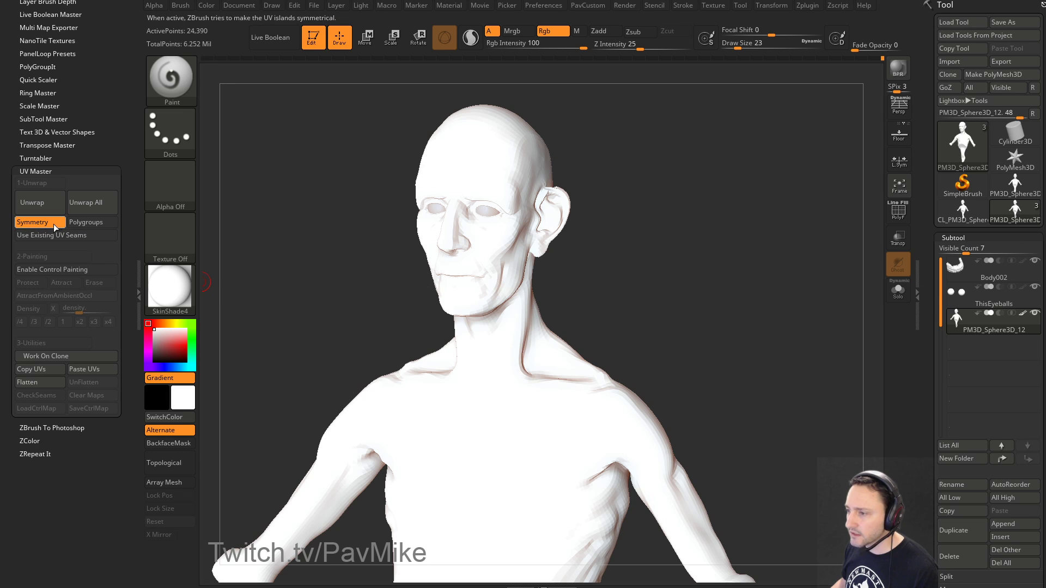
{"action": "left_click", "coordinate": [38, 224]}
{"action": "left_click", "coordinate": [170, 286]}
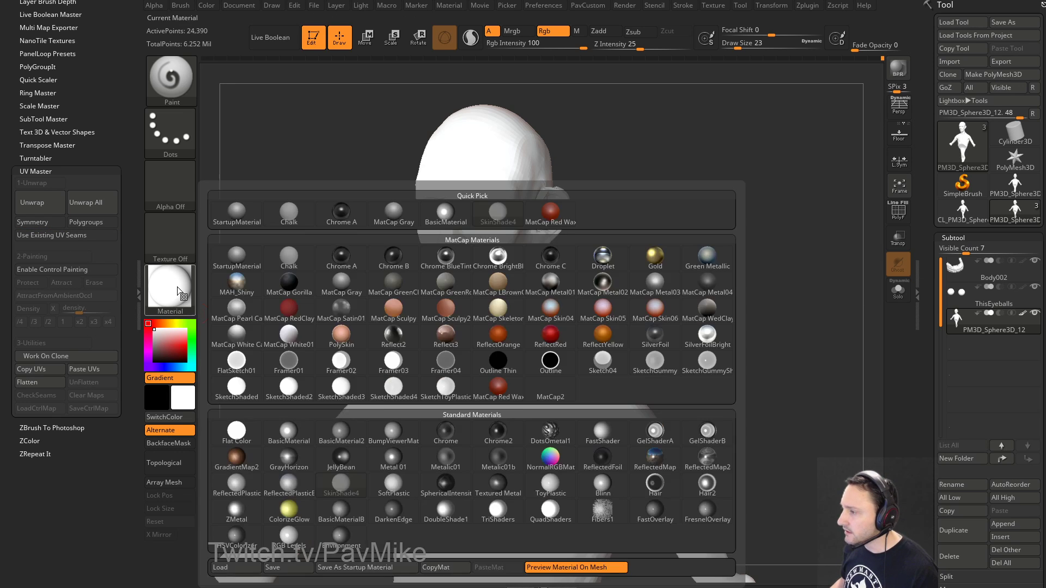
{"action": "left_click", "coordinate": [237, 273]}
{"action": "left_click_drag", "start_coordinate": [658, 233], "coordinate": [642, 259]}
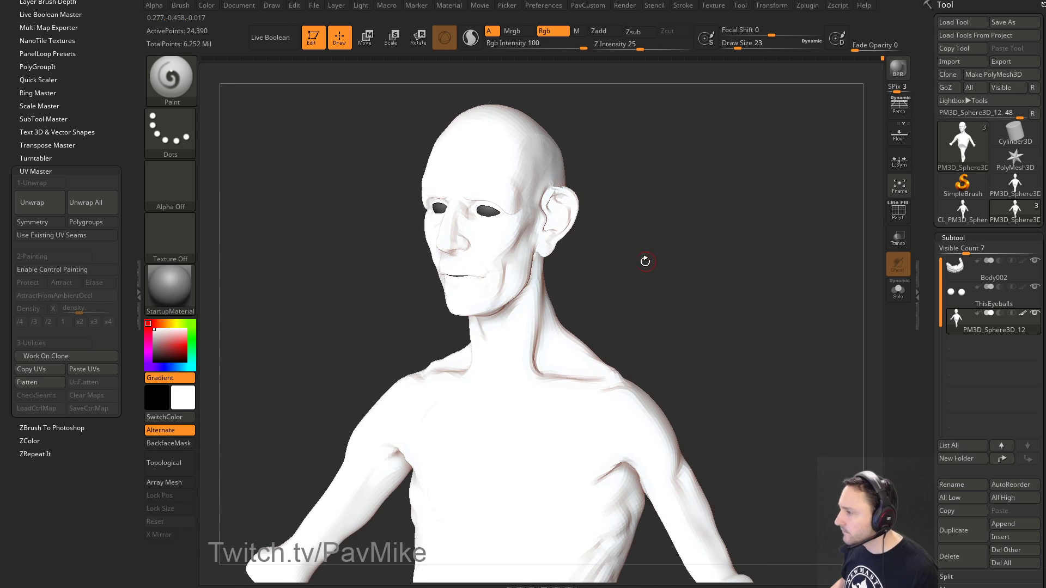
Step: Select the body subtool again, toggle Solo on and off, and turn off the body's polypaint
{"action": "left_click", "coordinate": [975, 297]}
{"action": "left_click", "coordinate": [989, 329]}
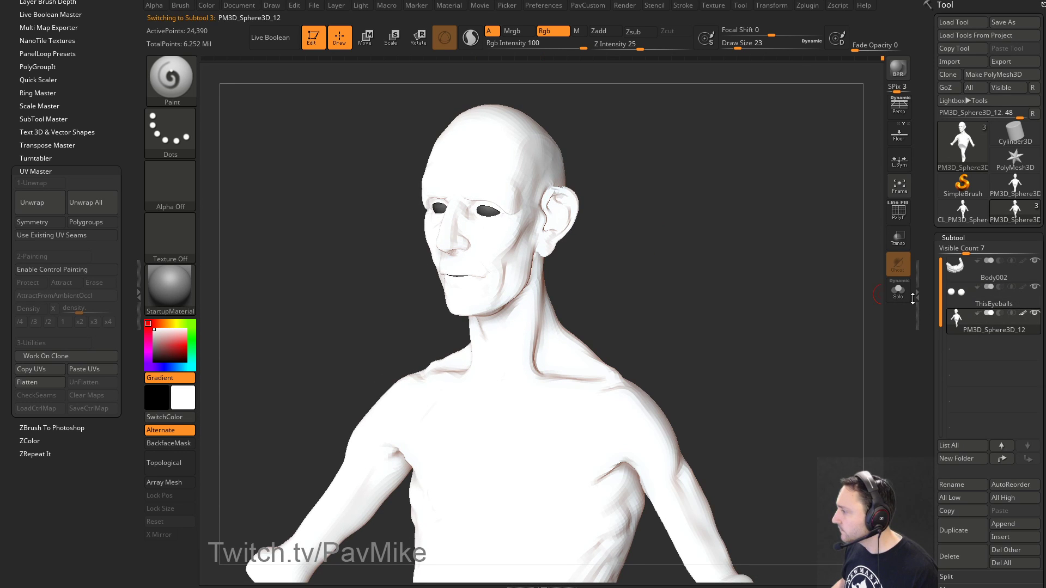
{"action": "left_click", "coordinate": [898, 291]}
{"action": "left_click", "coordinate": [899, 300]}
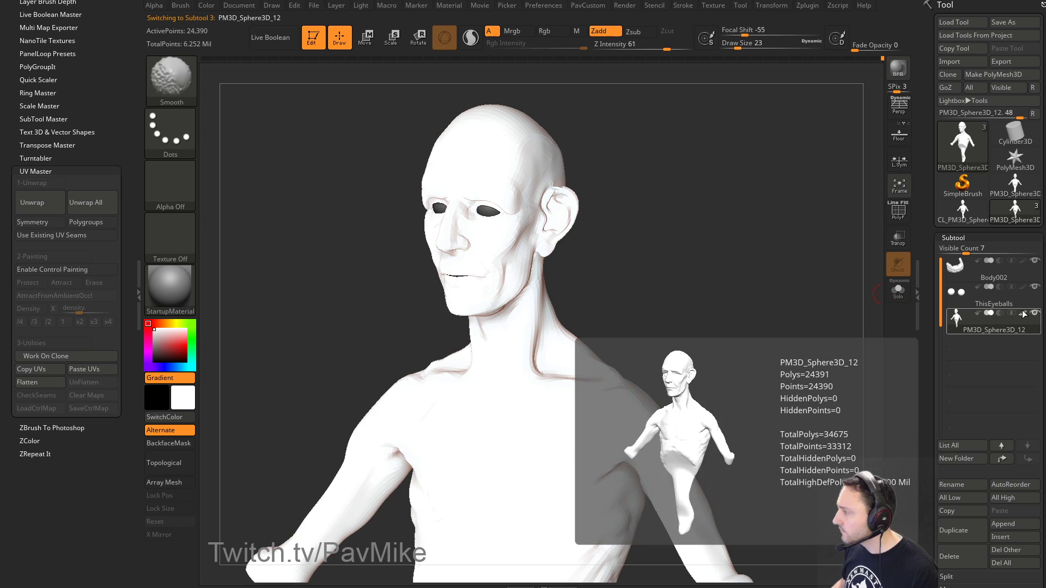
{"action": "left_click", "coordinate": [1023, 314]}
{"action": "mouse_move", "coordinate": [776, 279]}
{"action": "left_mouse_down"}
{"action": "mouse_move", "coordinate": [815, 272]}
{"action": "mouse_move", "coordinate": [792, 282]}
{"action": "left_mouse_up"}
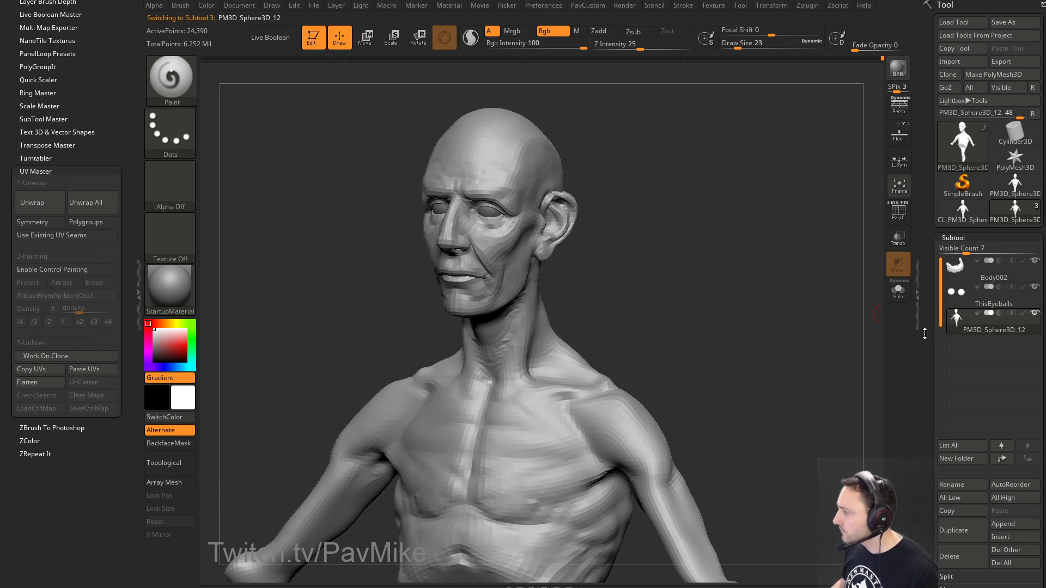
Step: Set the body's subdivision level to 5 and turn its polypaint back on
{"action": "left_click_drag", "start_coordinate": [925, 333], "coordinate": [916, 220]}
{"action": "left_click", "coordinate": [983, 319]}
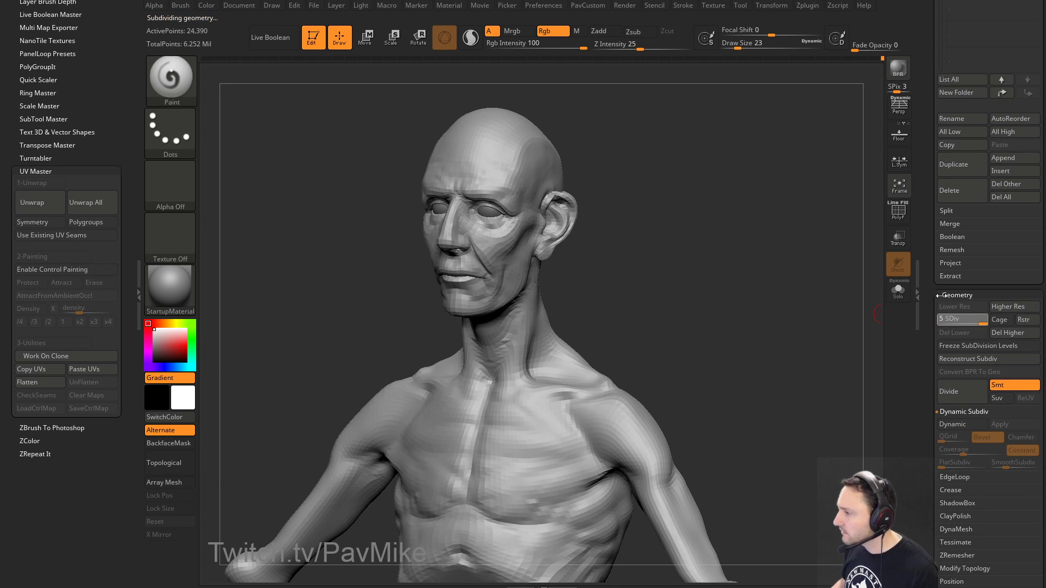
{"action": "left_click_drag", "start_coordinate": [920, 244], "coordinate": [927, 352]}
{"action": "left_click", "coordinate": [1022, 313]}
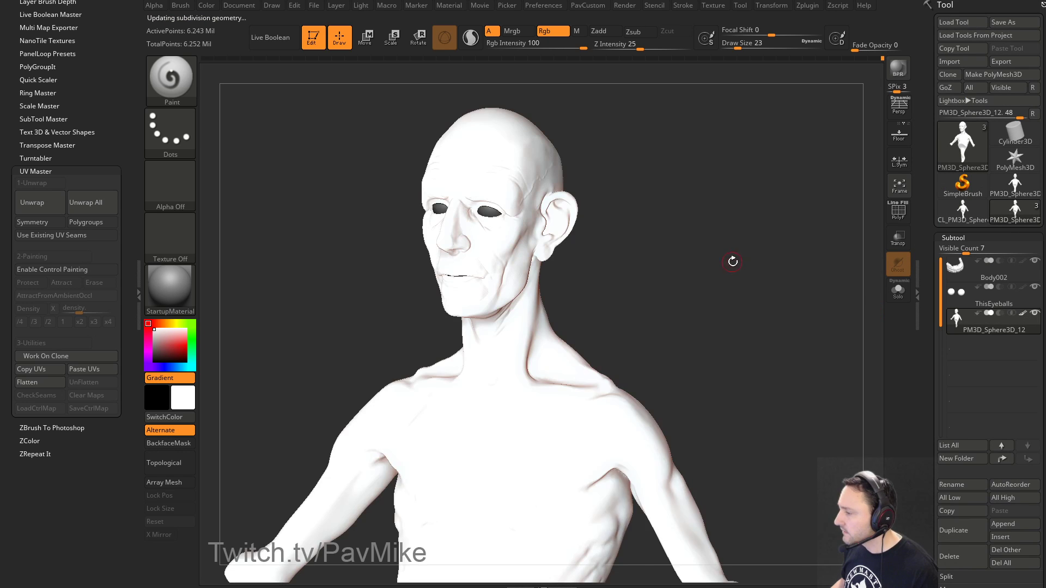
Step: Load the saved Body002.ZTL tool from the Gauntly folder and inspect the painted figure
{"action": "mouse_move", "coordinate": [731, 259]}
{"action": "left_mouse_down"}
{"action": "mouse_move", "coordinate": [770, 271]}
{"action": "mouse_move", "coordinate": [717, 259]}
{"action": "mouse_move", "coordinate": [878, 231]}
{"action": "left_mouse_up"}
{"action": "left_click", "coordinate": [957, 22]}
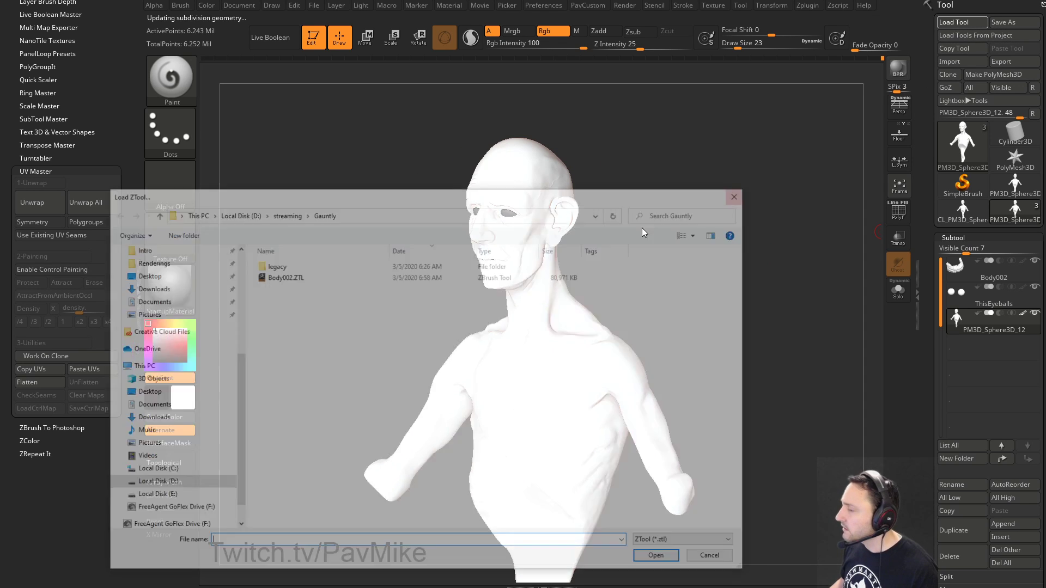
{"action": "double_click", "coordinate": [299, 274]}
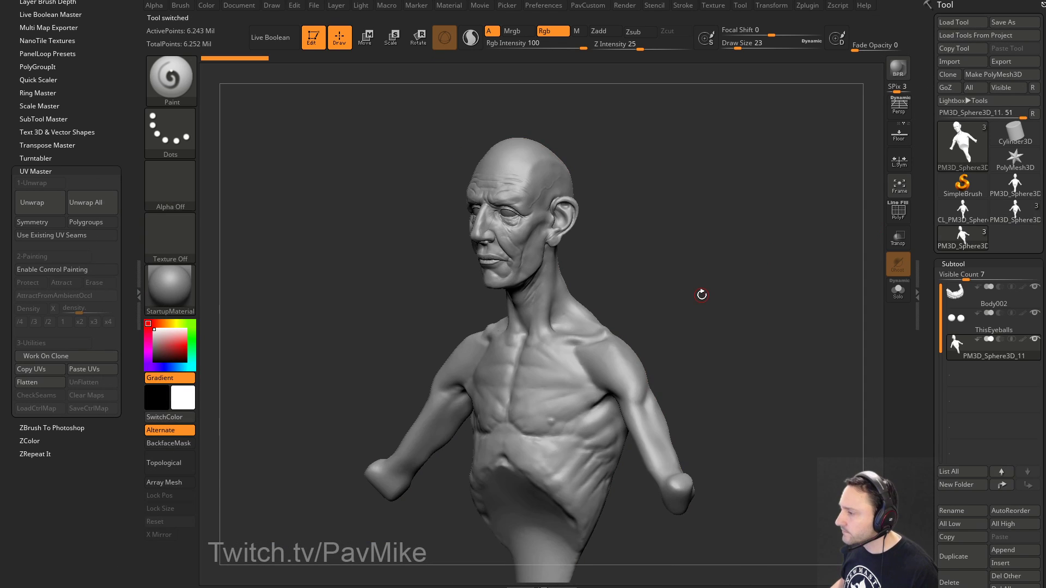
{"action": "left_click_drag", "start_coordinate": [714, 301], "coordinate": [878, 316]}
{"action": "mouse_move", "coordinate": [1026, 341]}
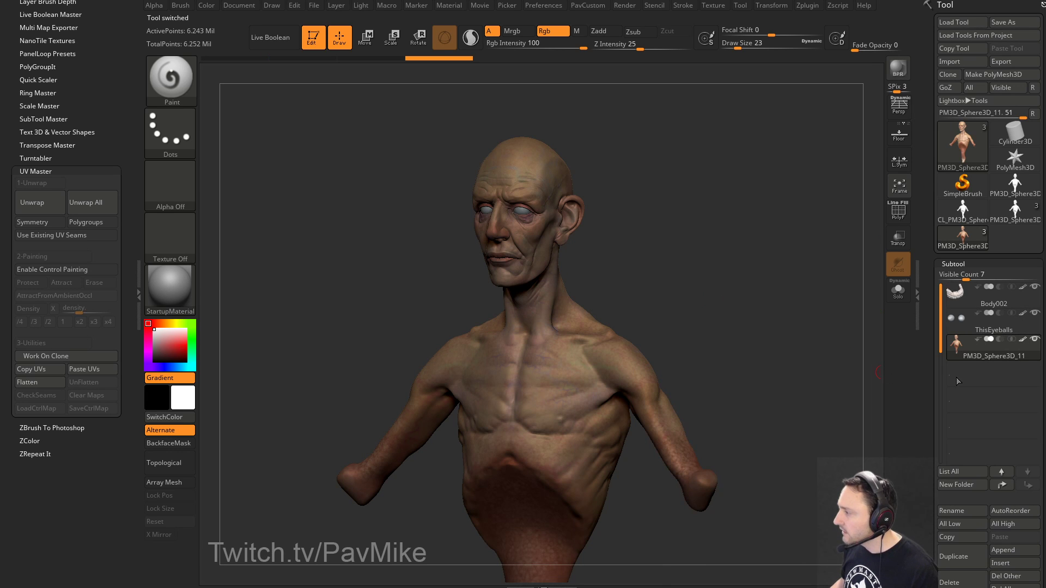
{"action": "mouse_move", "coordinate": [1004, 360]}
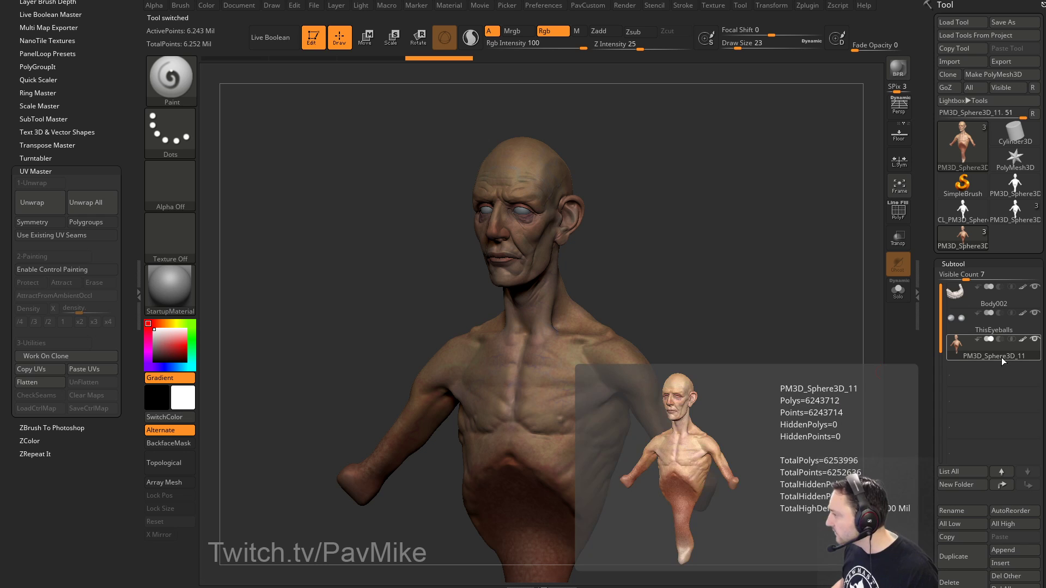
{"action": "left_click_drag", "start_coordinate": [787, 301], "coordinate": [848, 297]}
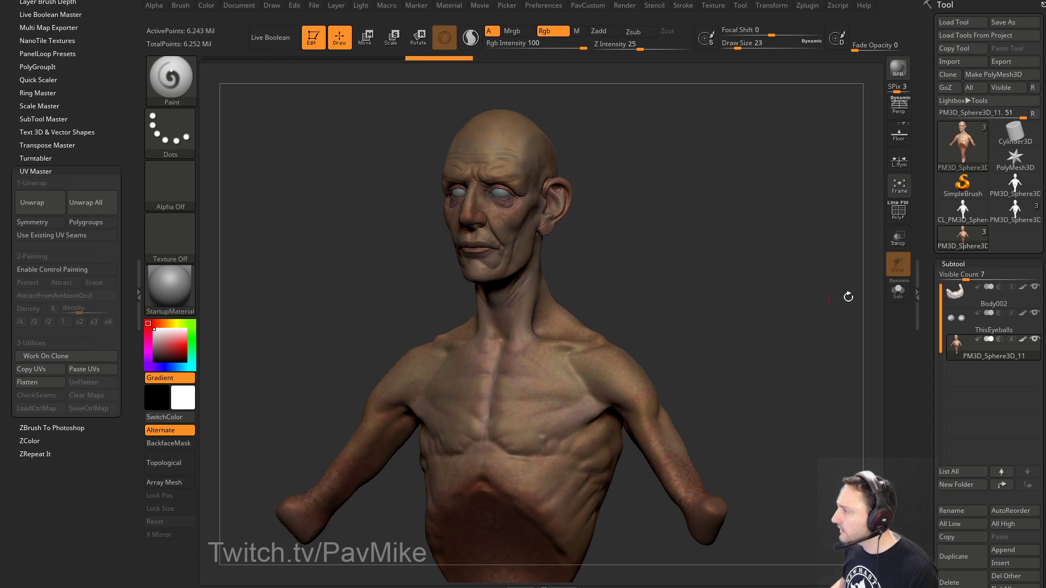
Step: Delete the previous version of the painted figure from the loaded tools
{"action": "left_click", "coordinate": [1018, 219]}
{"action": "mouse_move", "coordinate": [934, 269]}
{"action": "left_mouse_down"}
{"action": "mouse_move", "coordinate": [926, 161]}
{"action": "mouse_move", "coordinate": [927, 374]}
{"action": "left_mouse_up"}
{"action": "left_click", "coordinate": [1003, 215]}
{"action": "left_click", "coordinate": [859, 238]}
{"action": "left_click", "coordinate": [1007, 220]}
{"action": "left_click_drag", "start_coordinate": [679, 223], "coordinate": [721, 222]}
Step: Delete the old unwrapped clone and the PM3D_Sphere3D_10 tool, leaving the reloaded figure as the active tool
{"action": "left_click", "coordinate": [954, 218]}
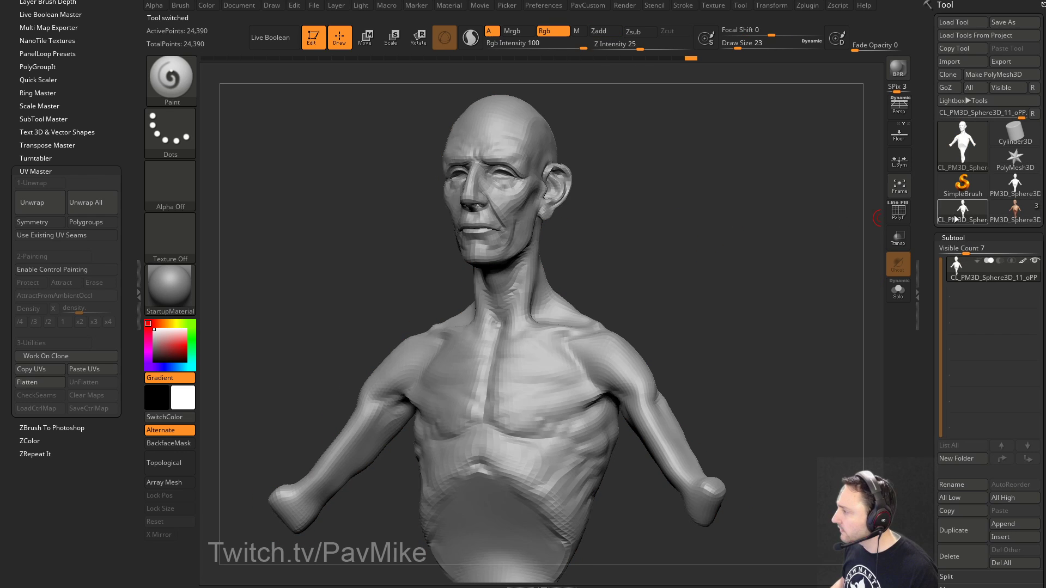
{"action": "left_click", "coordinate": [962, 557]}
{"action": "left_click", "coordinate": [859, 579]}
{"action": "left_click", "coordinate": [1015, 186]}
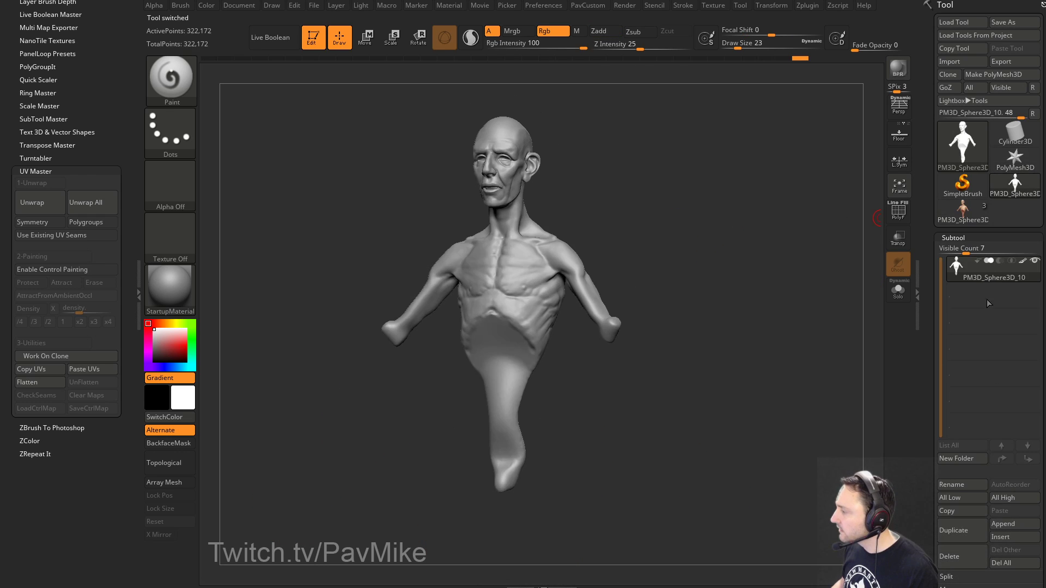
{"action": "left_click", "coordinate": [960, 556]}
{"action": "left_click", "coordinate": [1010, 188]}
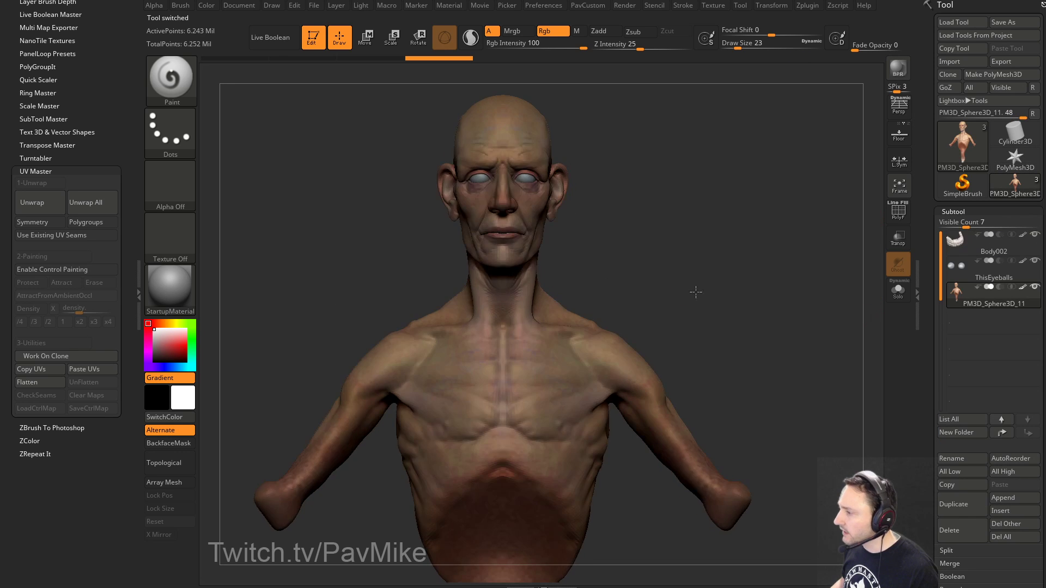
Step: Set the current material to SkinShade4
{"action": "left_click", "coordinate": [171, 288]}
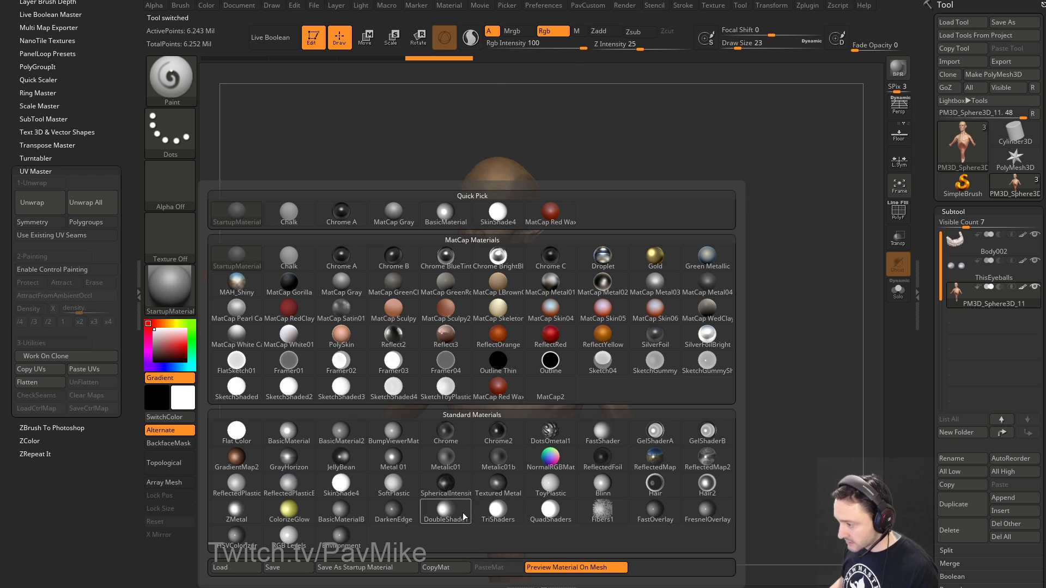
{"action": "left_click", "coordinate": [341, 482]}
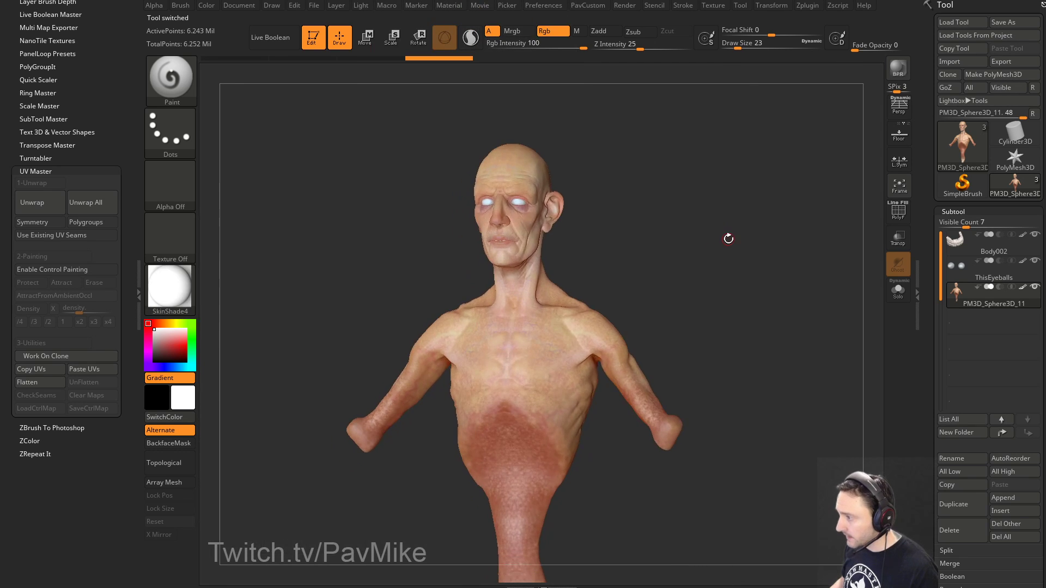
{"action": "left_click_drag", "start_coordinate": [729, 239], "coordinate": [747, 276]}
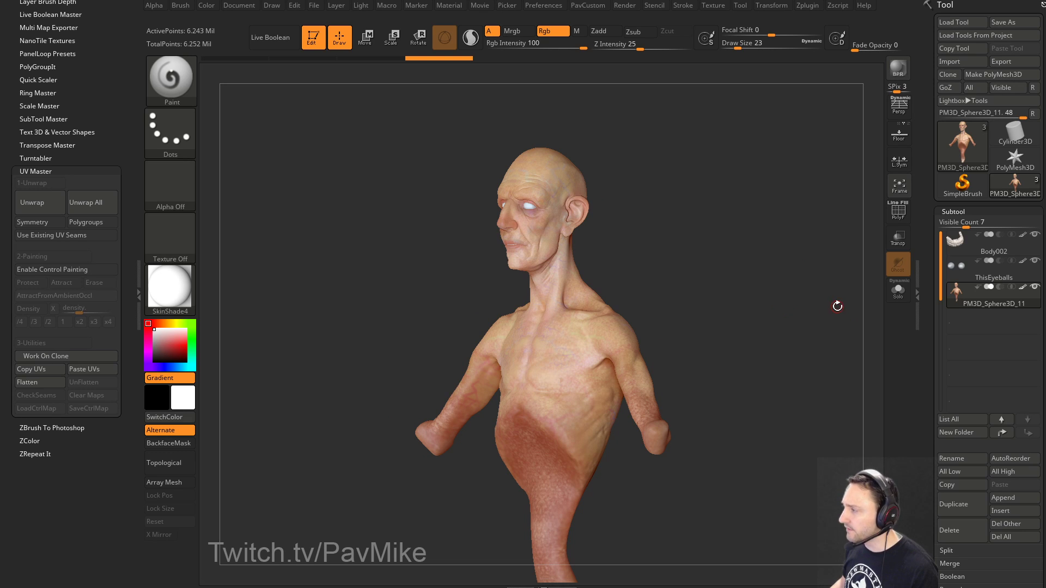
Step: Create a UV Master working clone of the body subtool and show its polyframe
{"action": "left_click", "coordinate": [996, 248]}
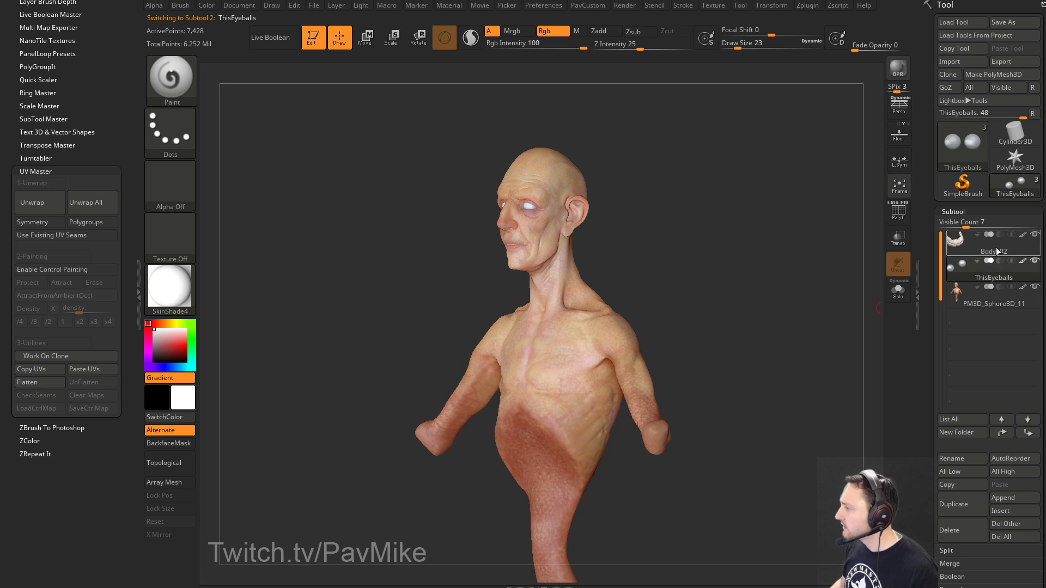
{"action": "left_click", "coordinate": [995, 278]}
{"action": "left_click", "coordinate": [993, 300]}
{"action": "left_click_drag", "start_coordinate": [795, 272], "coordinate": [840, 310]}
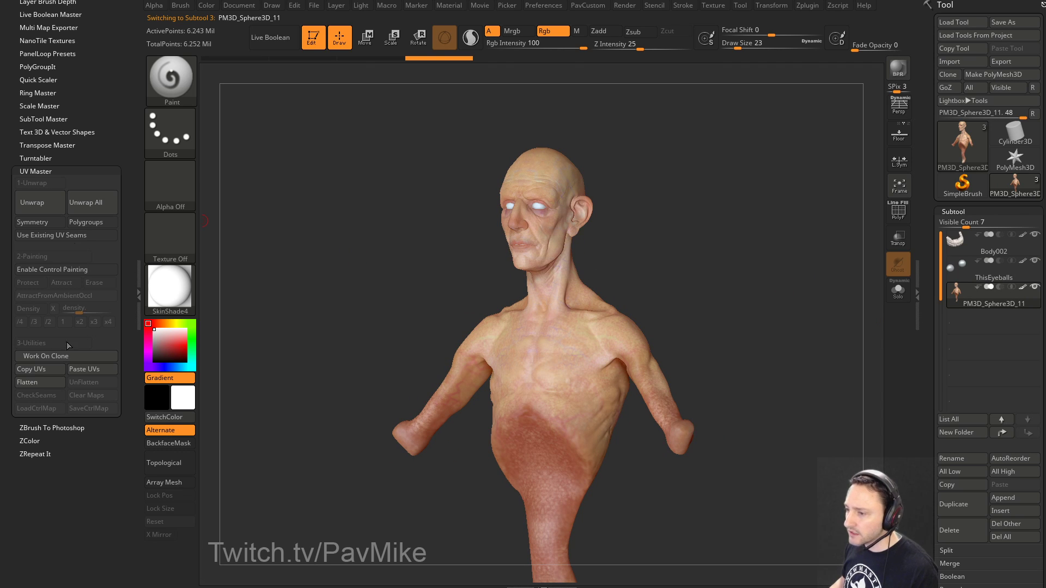
{"action": "left_click", "coordinate": [44, 359]}
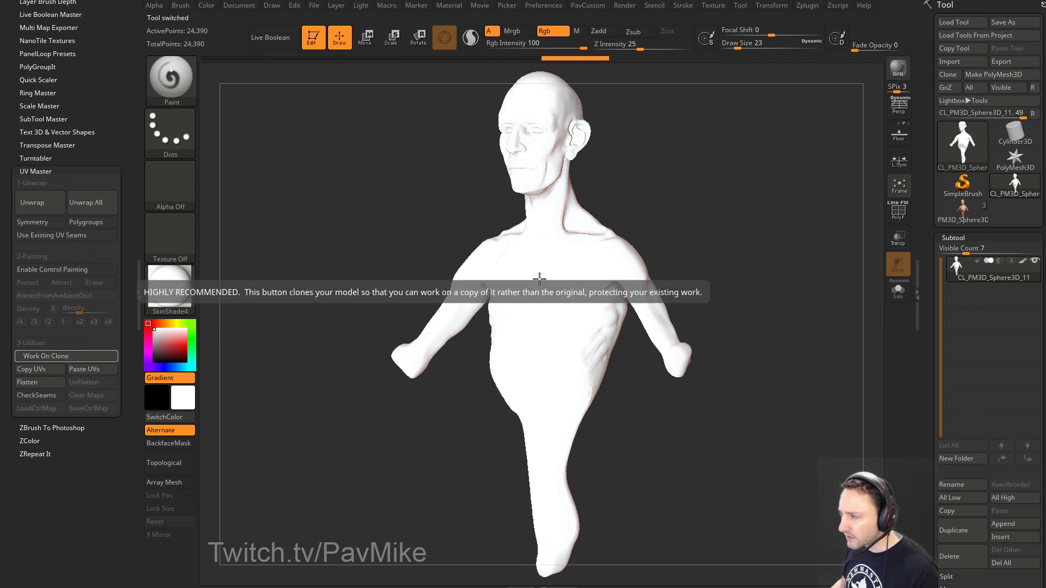
{"action": "mouse_move", "coordinate": [714, 224]}
{"action": "left_mouse_down"}
{"action": "mouse_move", "coordinate": [724, 257]}
{"action": "mouse_move", "coordinate": [849, 250]}
{"action": "mouse_move", "coordinate": [809, 239]}
{"action": "left_mouse_up"}
{"action": "key", "text": "shift+f"}
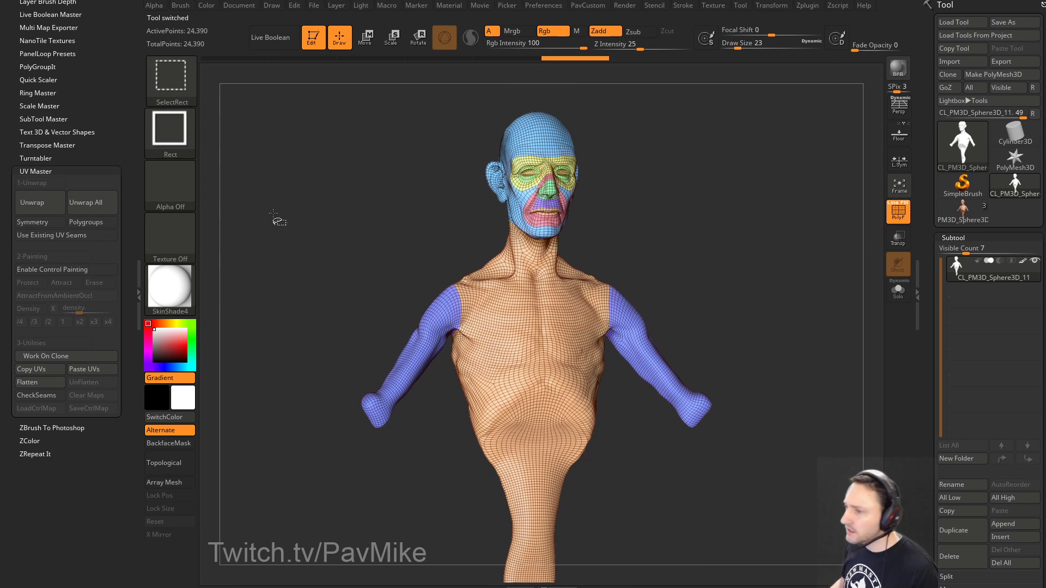
Step: Isolate the clone's head, combine its face regions into a single polygroup, and show the whole figure again
{"action": "left_click", "coordinate": [441, 311], "text": "ctrl+shift"}
{"action": "left_click", "coordinate": [684, 217], "text": "ctrl+shift"}
{"action": "left_click", "coordinate": [544, 334], "text": "ctrl+shift"}
{"action": "left_click", "coordinate": [547, 155], "text": "ctrl+shift"}
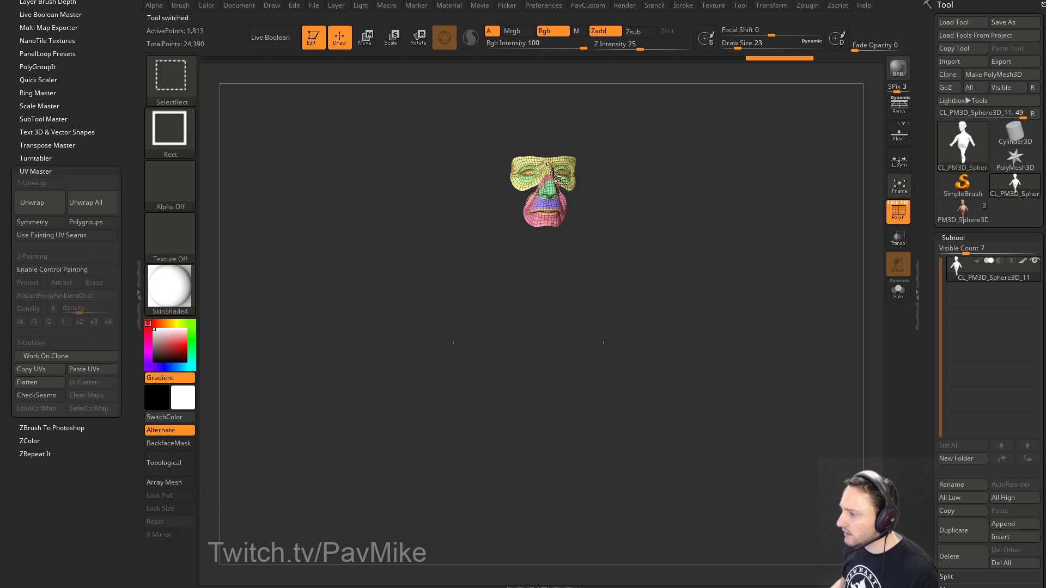
{"action": "key", "text": "ctrl+z"}
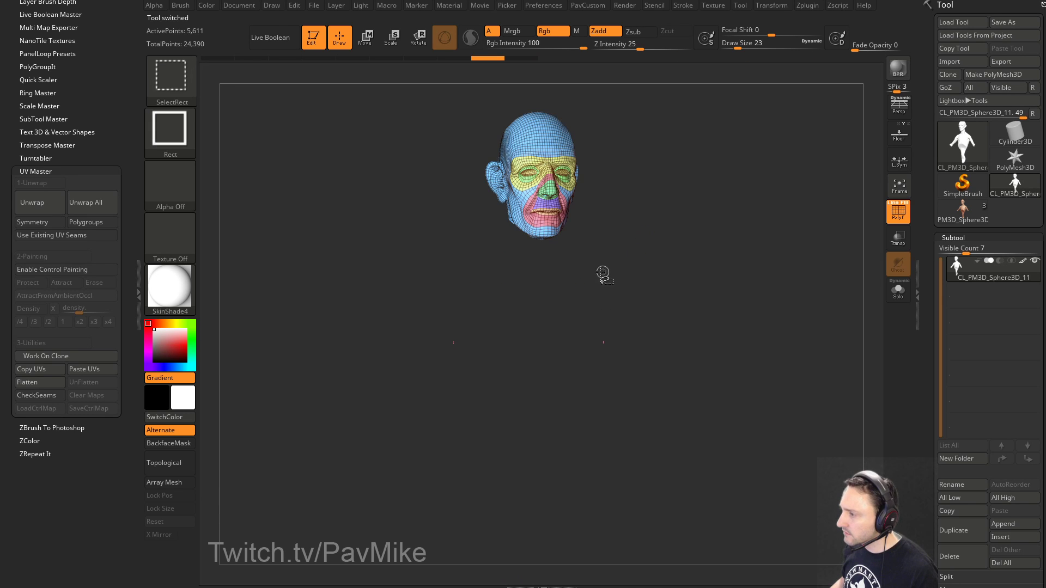
{"action": "left_click_drag", "start_coordinate": [683, 233], "coordinate": [712, 332], "text": "ctrl+shift"}
{"action": "left_click", "coordinate": [756, 265], "text": "ctrl+shift"}
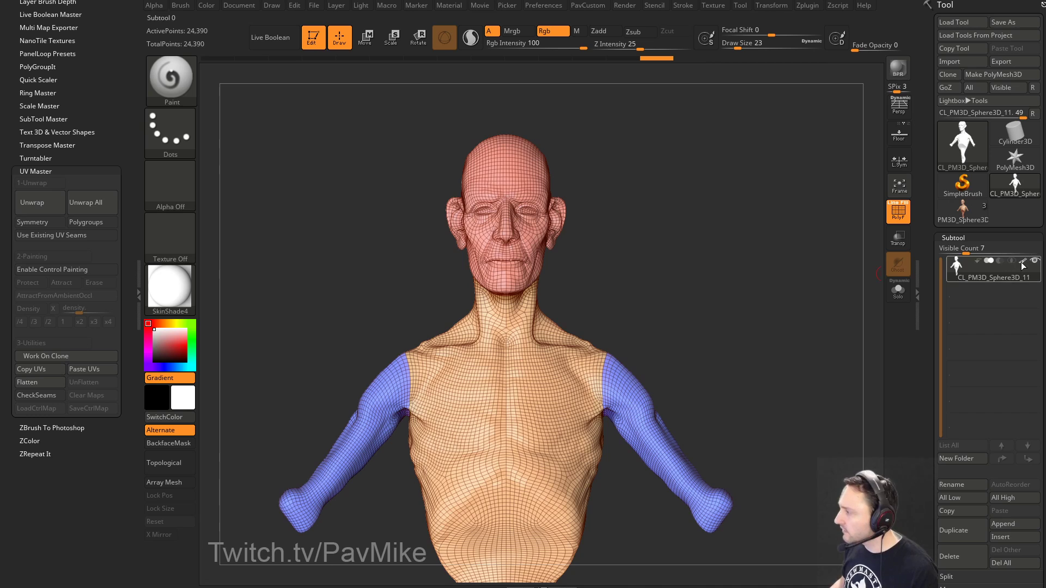
Step: Enable UV Master's control painting with draw size 90, unwrap the clone, and preview its flattened UVs
{"action": "left_click", "coordinate": [37, 266]}
{"action": "type", "text": "s90"}
{"action": "key", "text": "Return"}
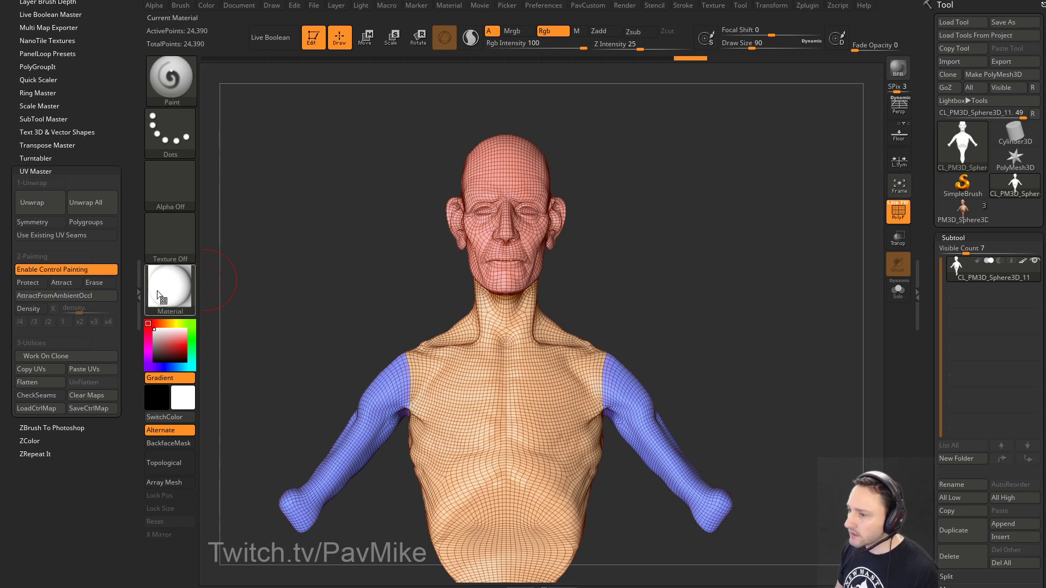
{"action": "left_click", "coordinate": [28, 283]}
{"action": "left_click_drag", "start_coordinate": [594, 162], "coordinate": [749, 182]}
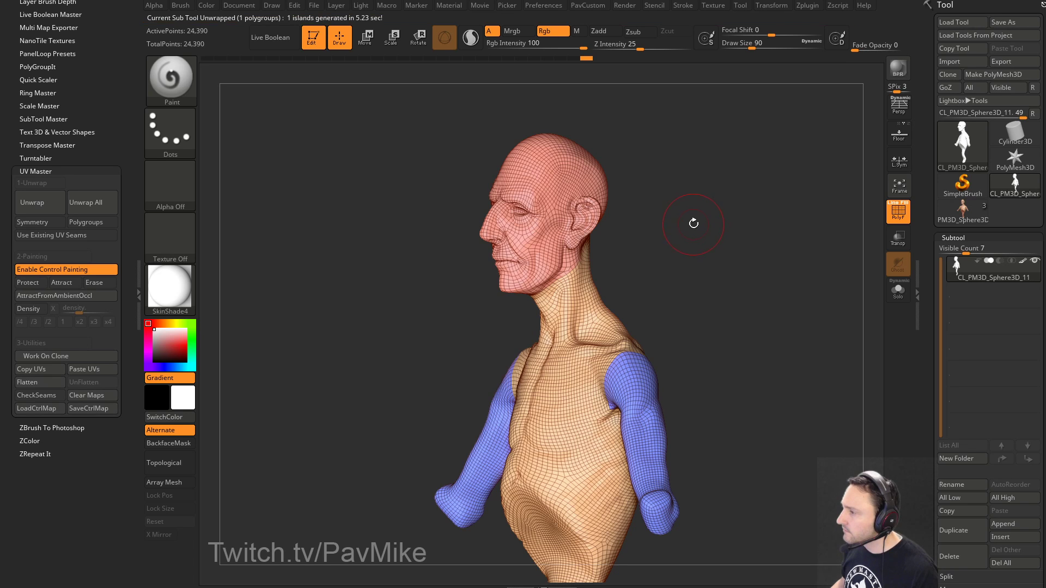
{"action": "left_click", "coordinate": [51, 386]}
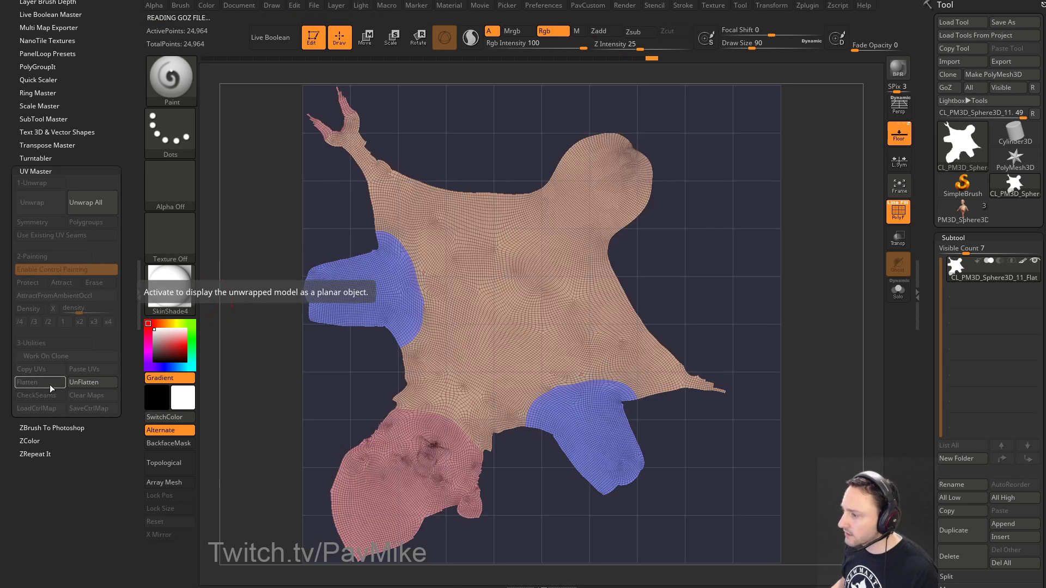
{"action": "left_click", "coordinate": [87, 382]}
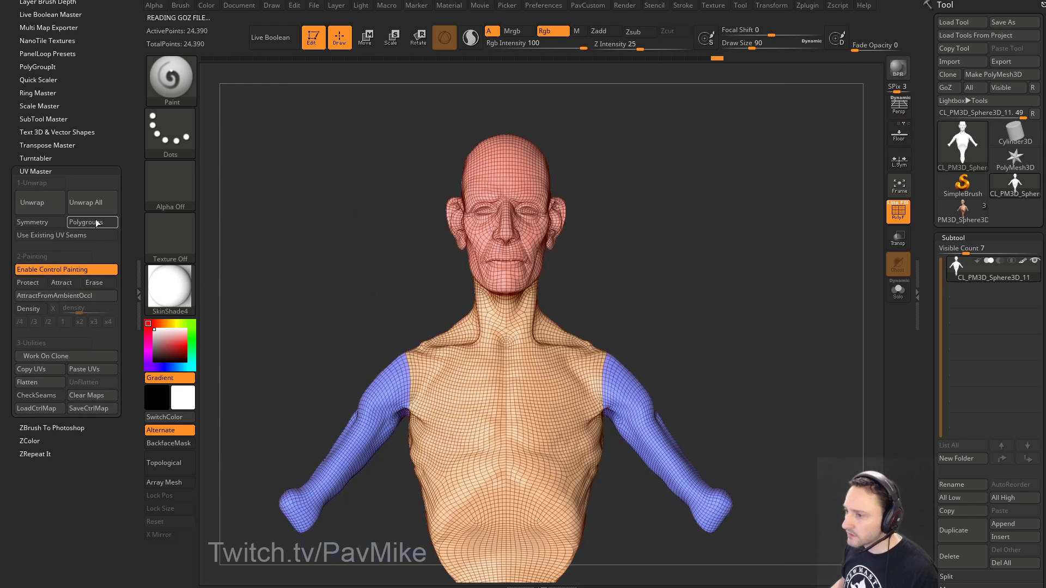
Step: Unwrap the clone again with Symmetry and Polygroups on, then check its flattened UV layout and seams
{"action": "left_click", "coordinate": [40, 202]}
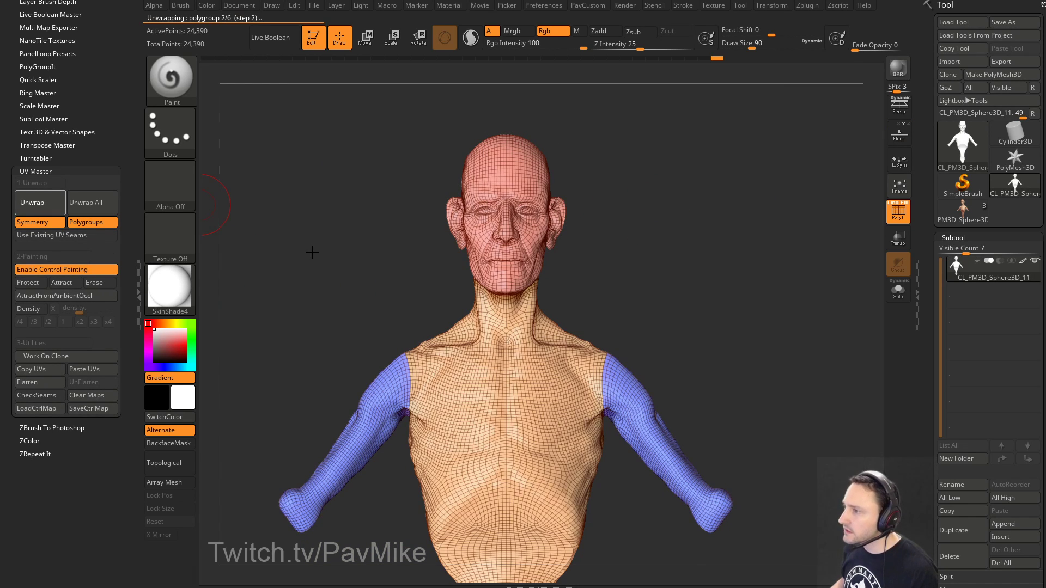
{"action": "left_click", "coordinate": [38, 385]}
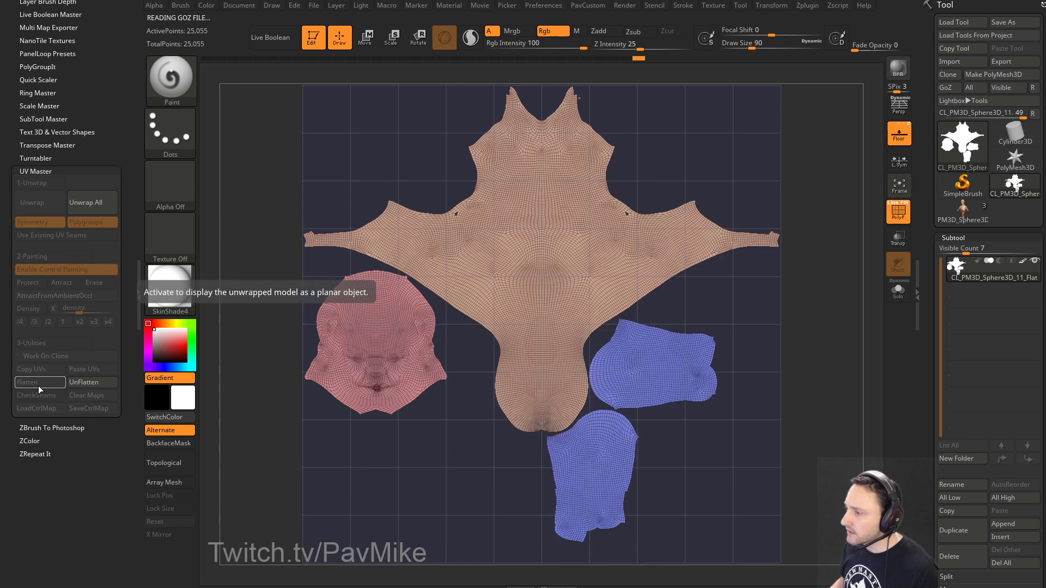
{"action": "left_click", "coordinate": [74, 386]}
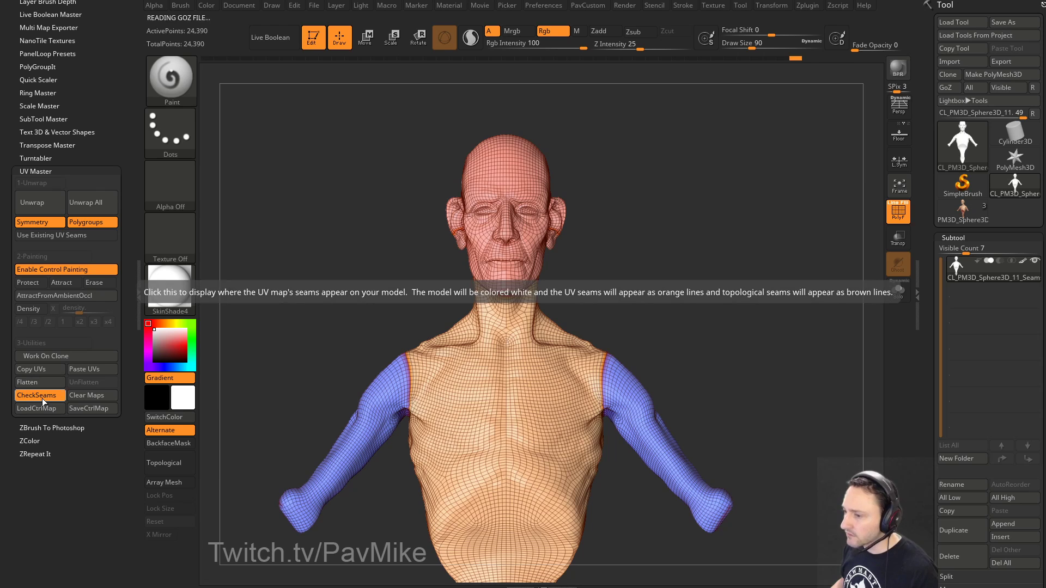
{"action": "left_click", "coordinate": [42, 398]}
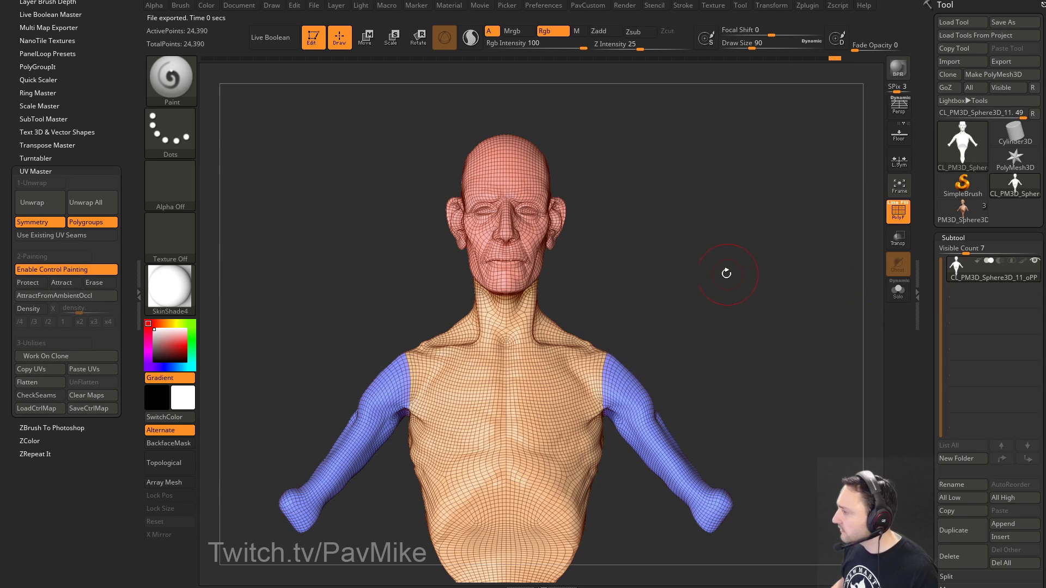
{"action": "left_click_drag", "start_coordinate": [727, 273], "coordinate": [385, 357]}
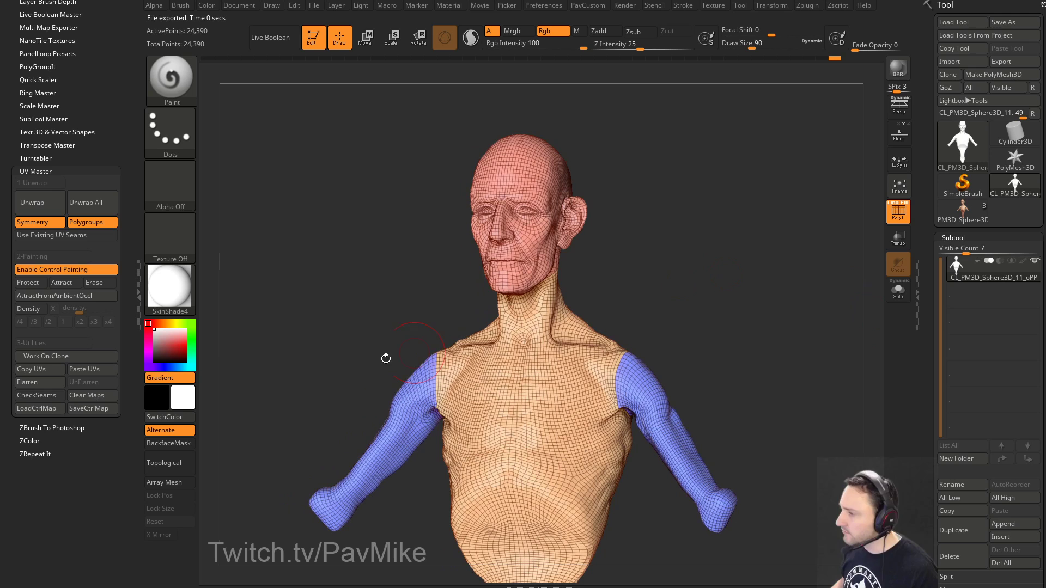
Step: Transfer the clone's UVs to the original painted figure, with polyframe and control painting turned off
{"action": "left_click", "coordinate": [974, 211]}
{"action": "left_click", "coordinate": [898, 211]}
{"action": "left_click_drag", "start_coordinate": [784, 250], "coordinate": [759, 222]}
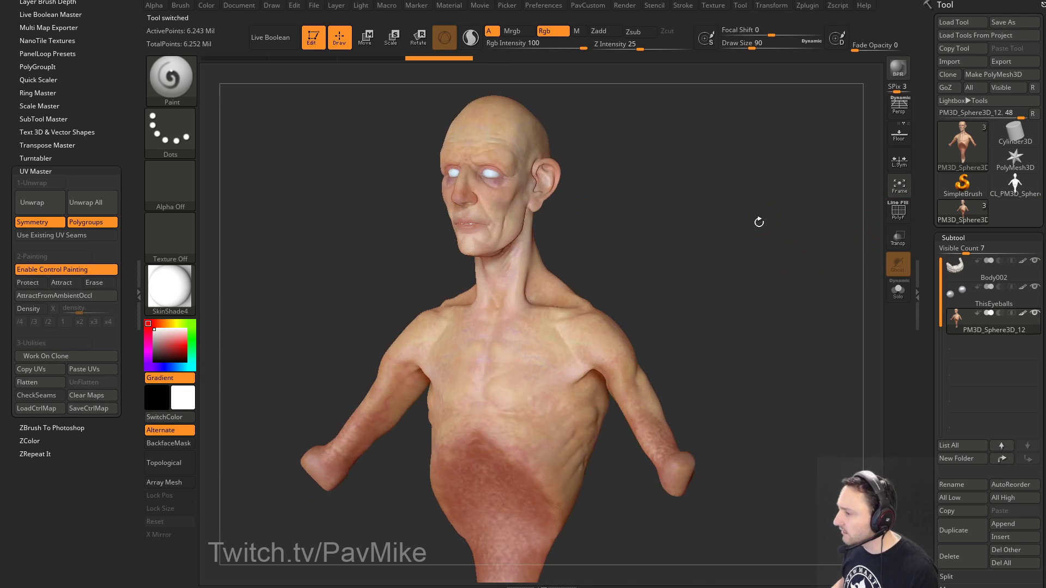
{"action": "left_click", "coordinate": [73, 372]}
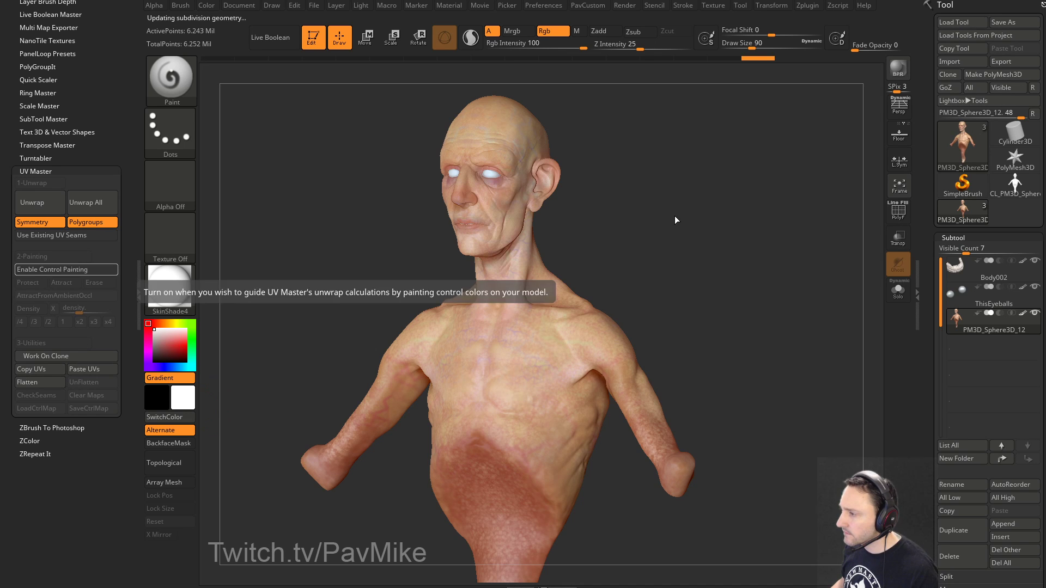
Step: Create a new texture map from the body's polypaint and preview it
{"action": "left_click_drag", "start_coordinate": [677, 219], "coordinate": [855, 258]}
{"action": "left_click_drag", "start_coordinate": [929, 289], "coordinate": [933, 21]}
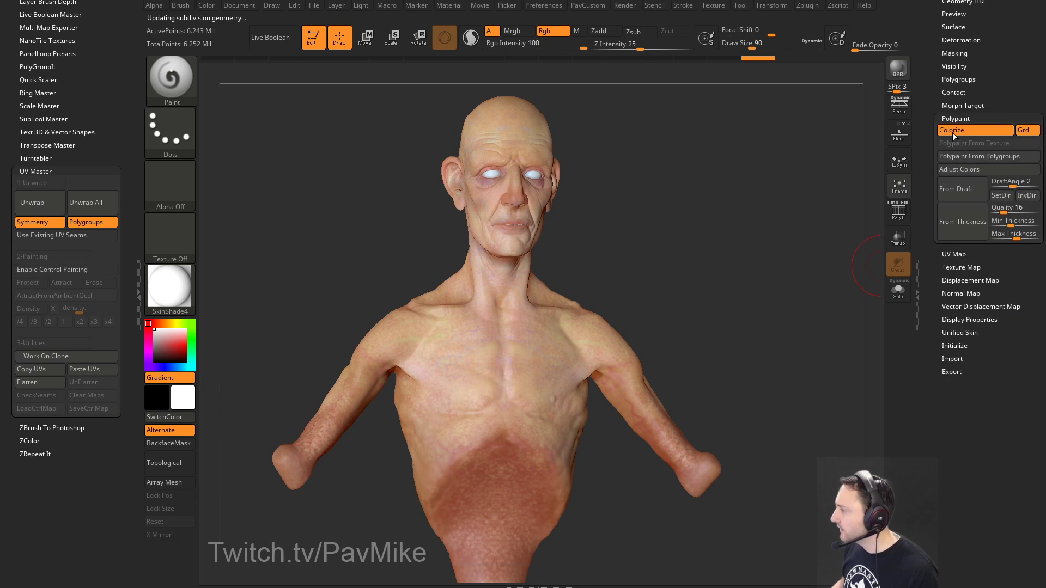
{"action": "left_click", "coordinate": [956, 115], "text": "shift"}
{"action": "left_click", "coordinate": [960, 144]}
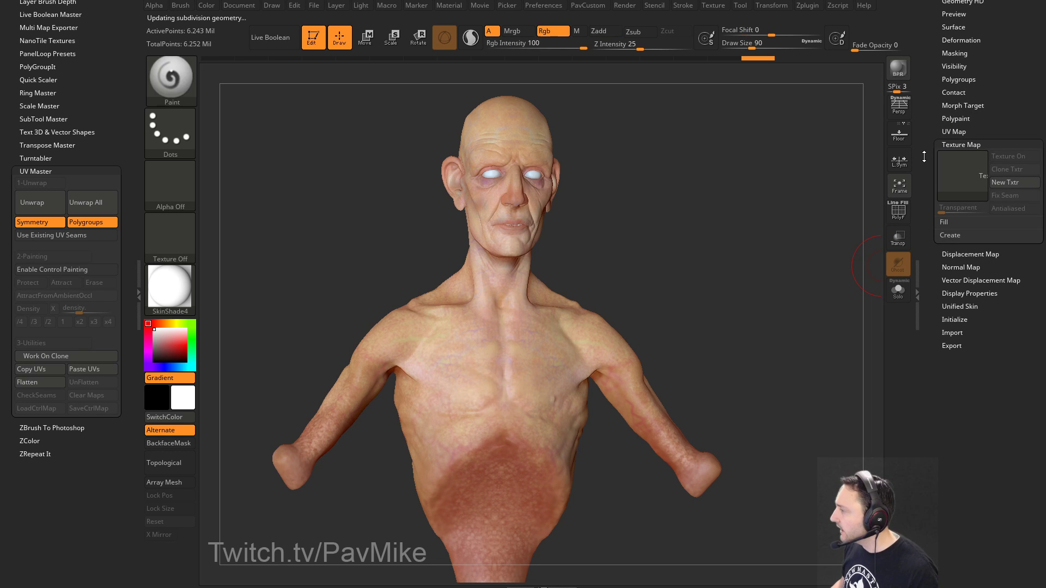
{"action": "left_click", "coordinate": [954, 233]}
{"action": "left_click", "coordinate": [950, 243]}
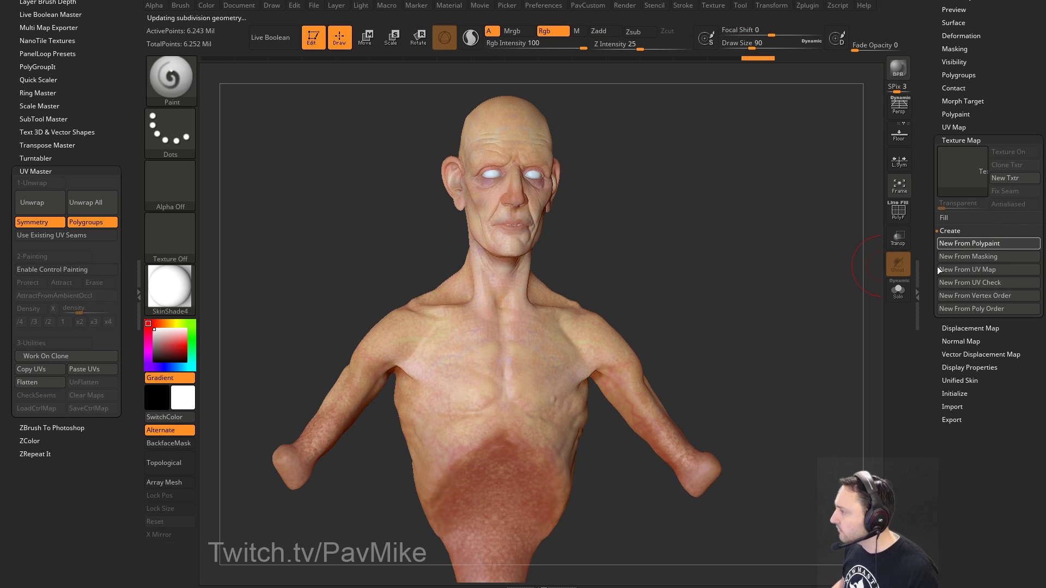
{"action": "mouse_move", "coordinate": [963, 170]}
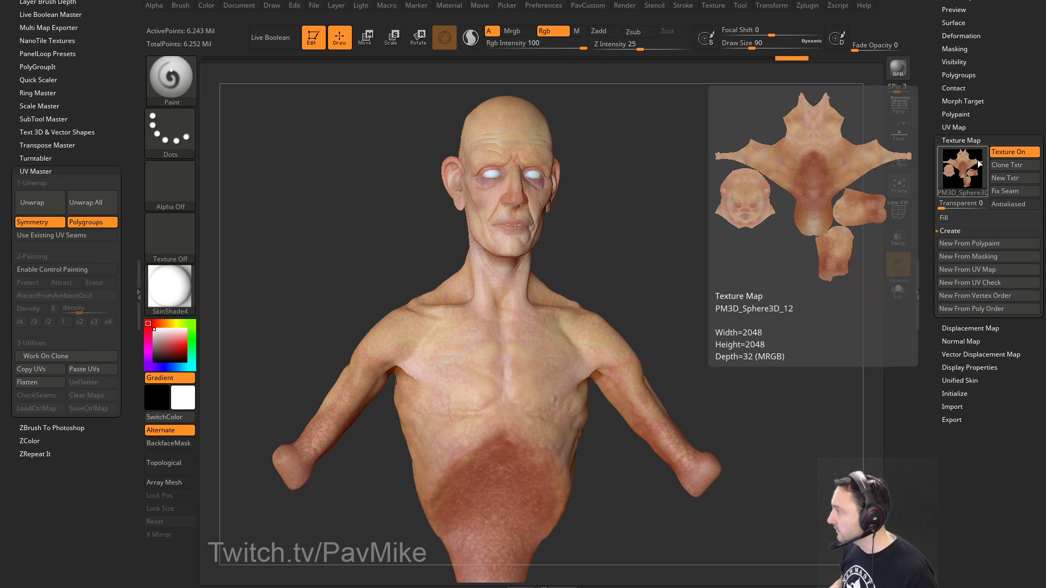
Step: Turn off the texture map display on the body and collapse its texture map settings
{"action": "left_click", "coordinate": [1012, 152]}
{"action": "left_click", "coordinate": [962, 141]}
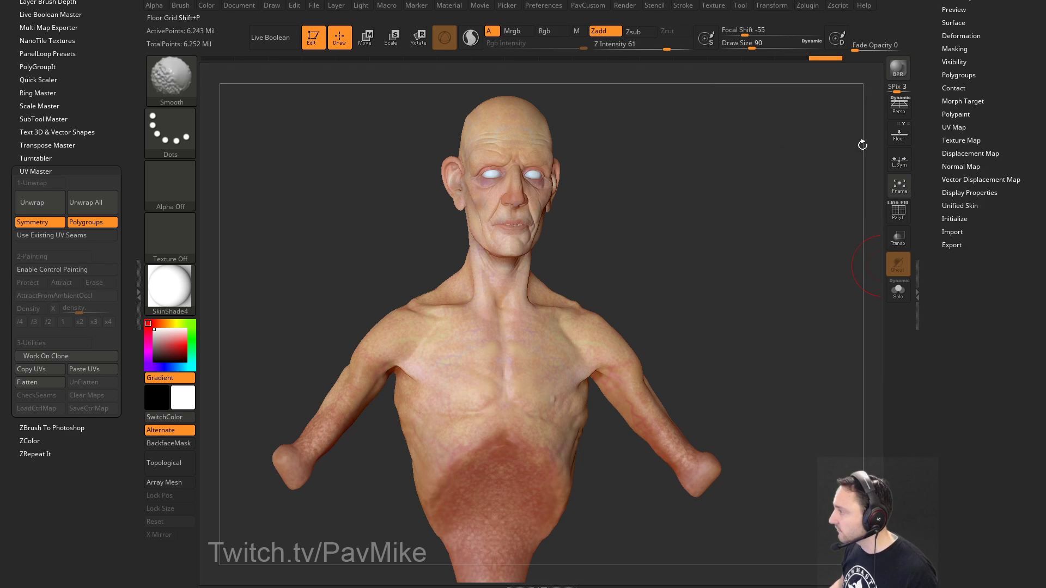
{"action": "left_click_drag", "start_coordinate": [862, 145], "coordinate": [719, 182]}
Step: Make Texture 01 the active texture to check its dimensions, and switch the active texture back to off
{"action": "left_click", "coordinate": [713, 5]}
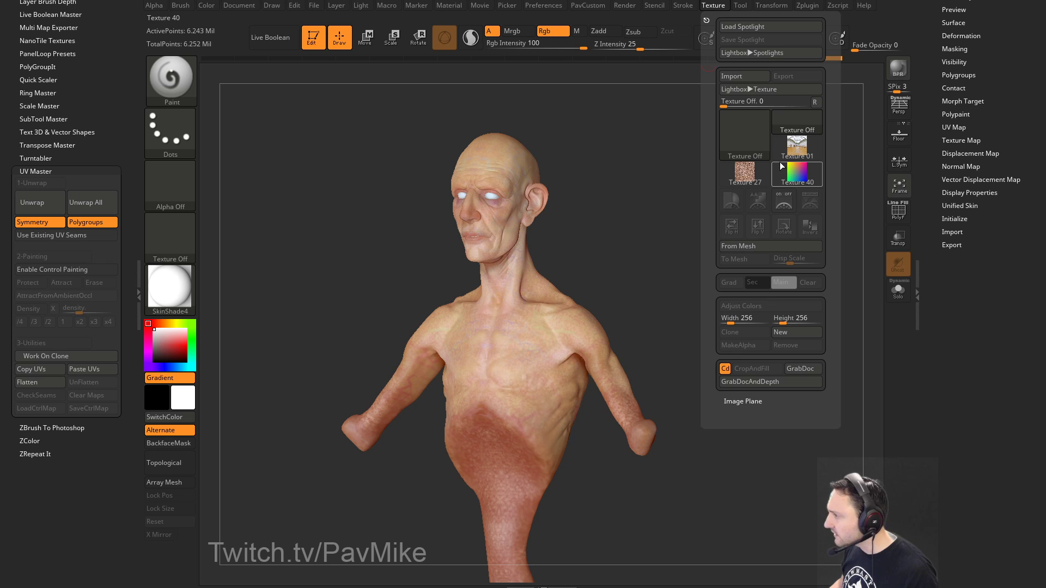
{"action": "left_click", "coordinate": [796, 145]}
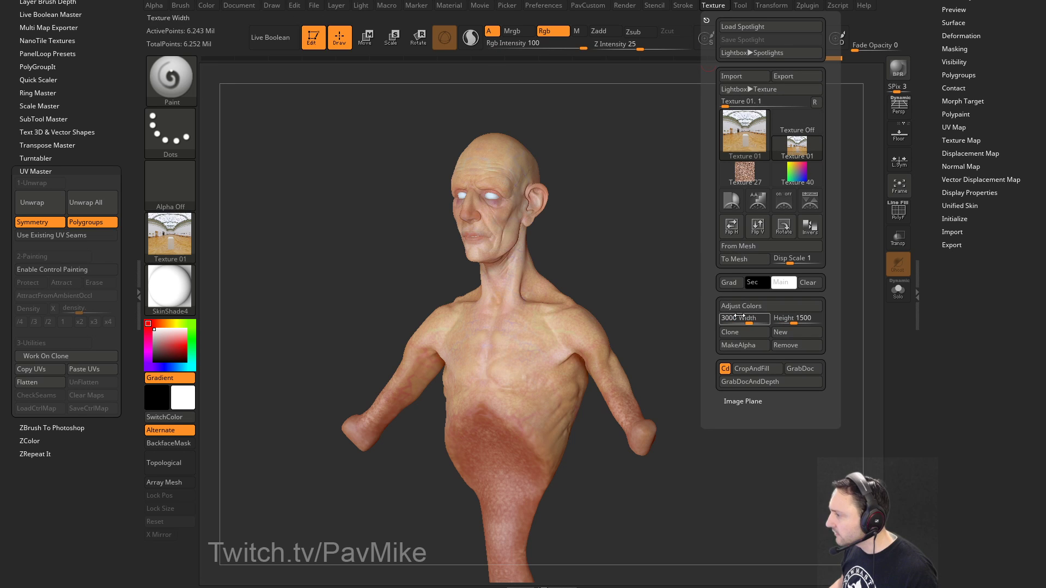
{"action": "left_click_drag", "start_coordinate": [643, 206], "coordinate": [695, 203]}
{"action": "left_click", "coordinate": [177, 240]}
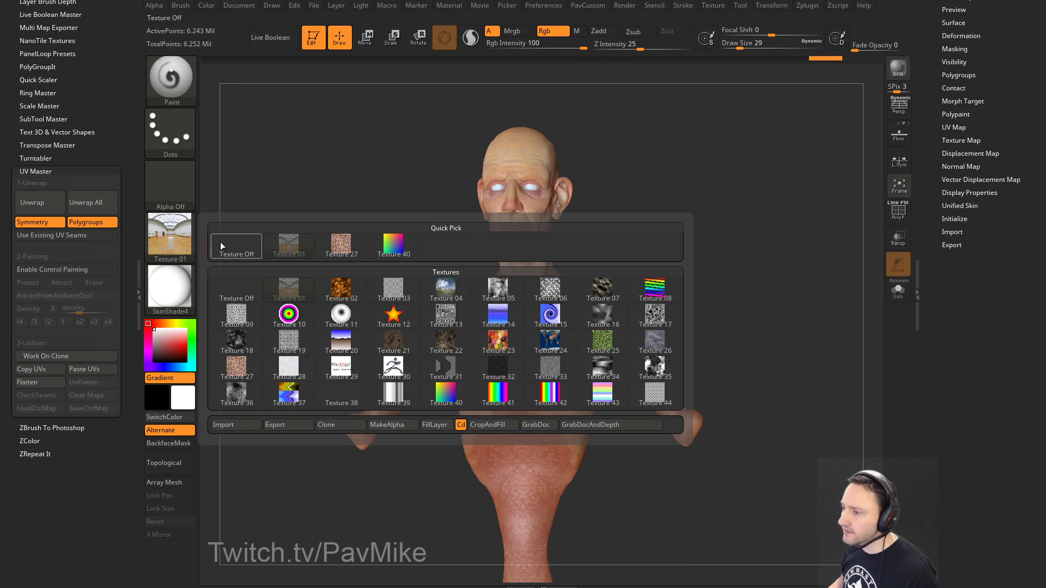
{"action": "left_click", "coordinate": [221, 246]}
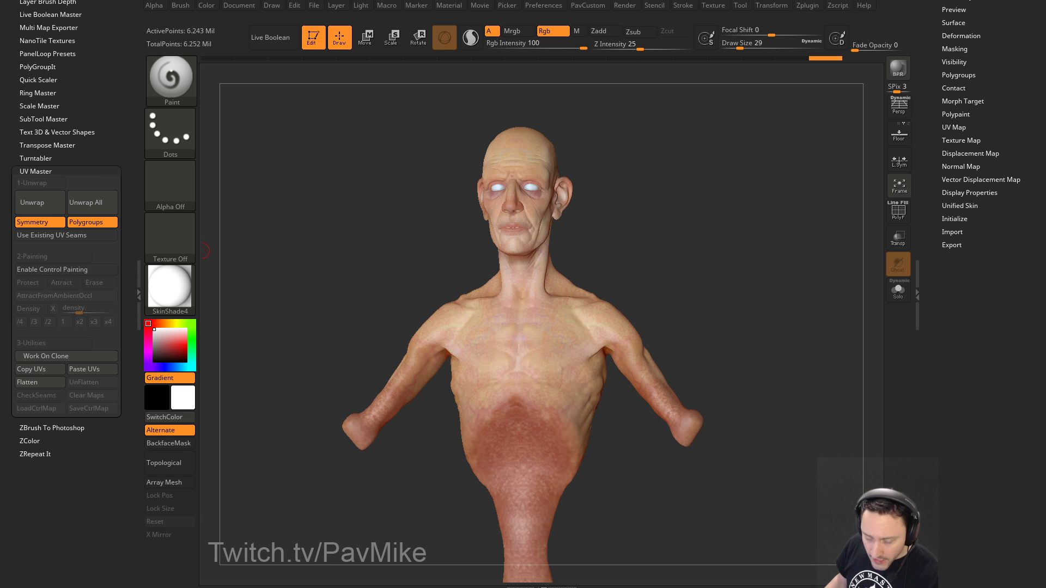
Step: Open Task Manager, examine the CPU's logical processors and the GPU performance graphs, and move its window out of the way
{"action": "key", "text": "ctrl+shift"}
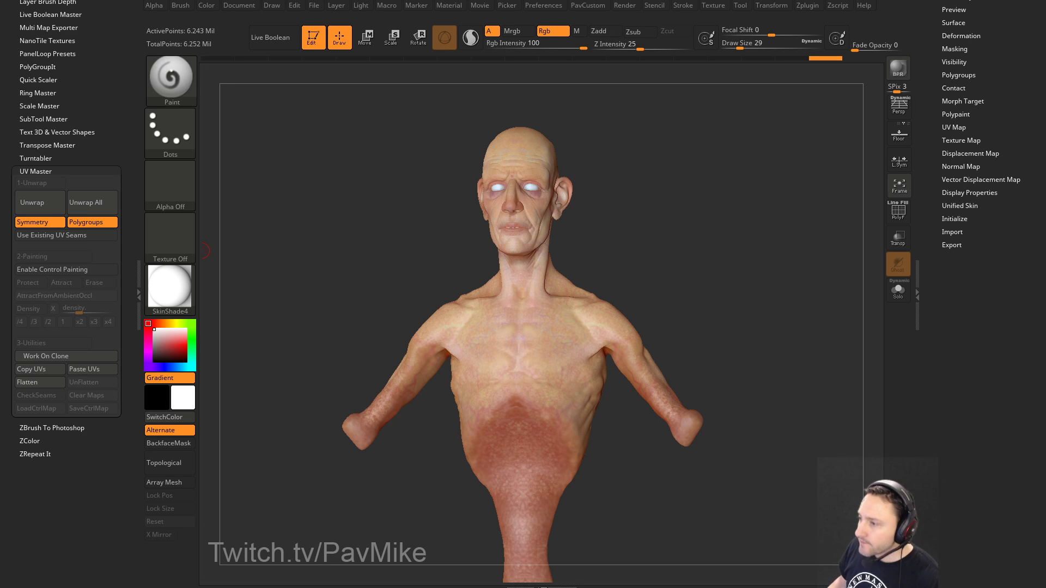
{"action": "left_click_drag", "start_coordinate": [1045, 72], "coordinate": [359, 98]}
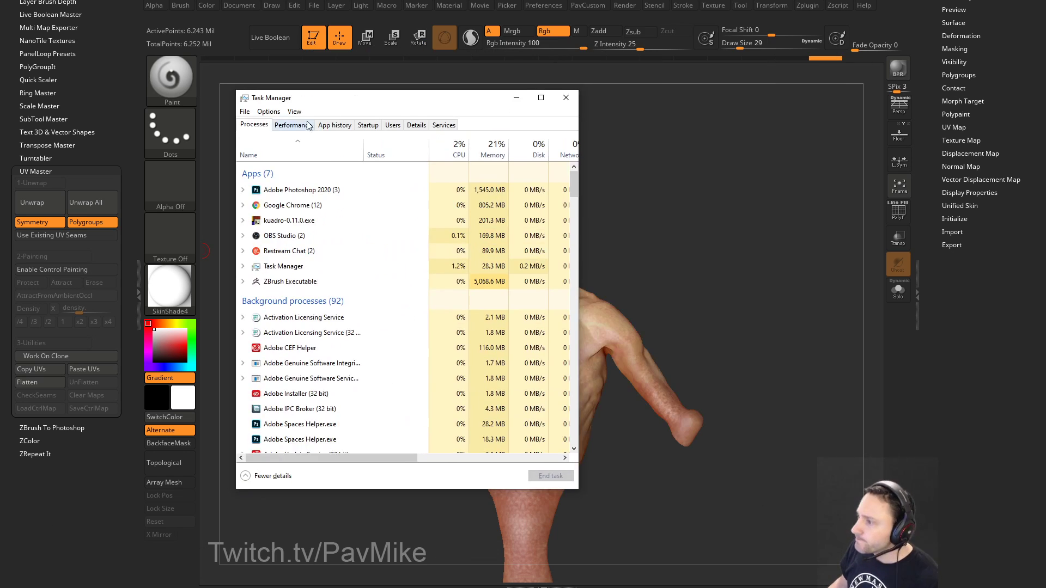
{"action": "left_click", "coordinate": [307, 125]}
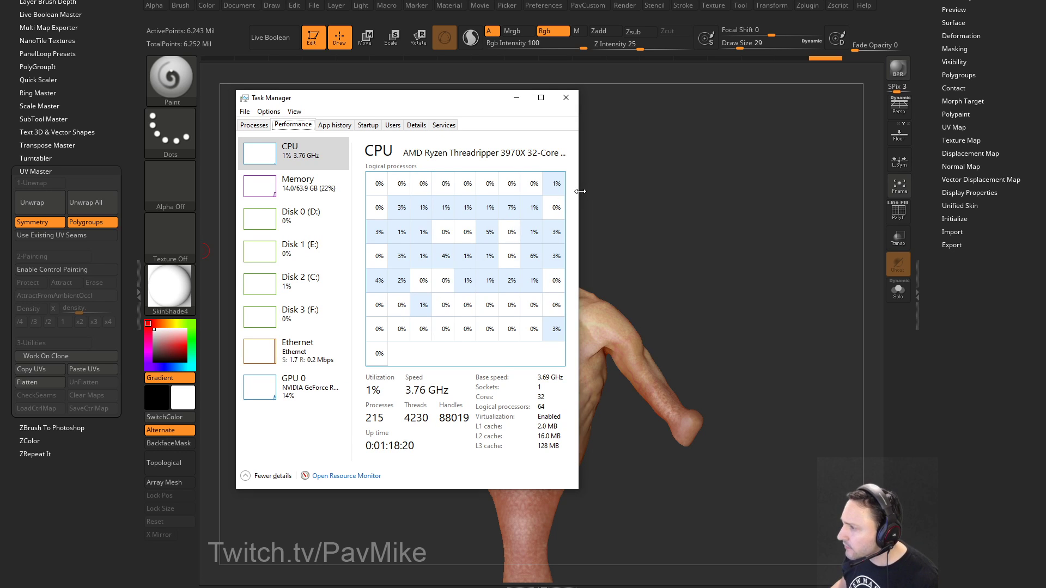
{"action": "left_click_drag", "start_coordinate": [579, 192], "coordinate": [705, 184]}
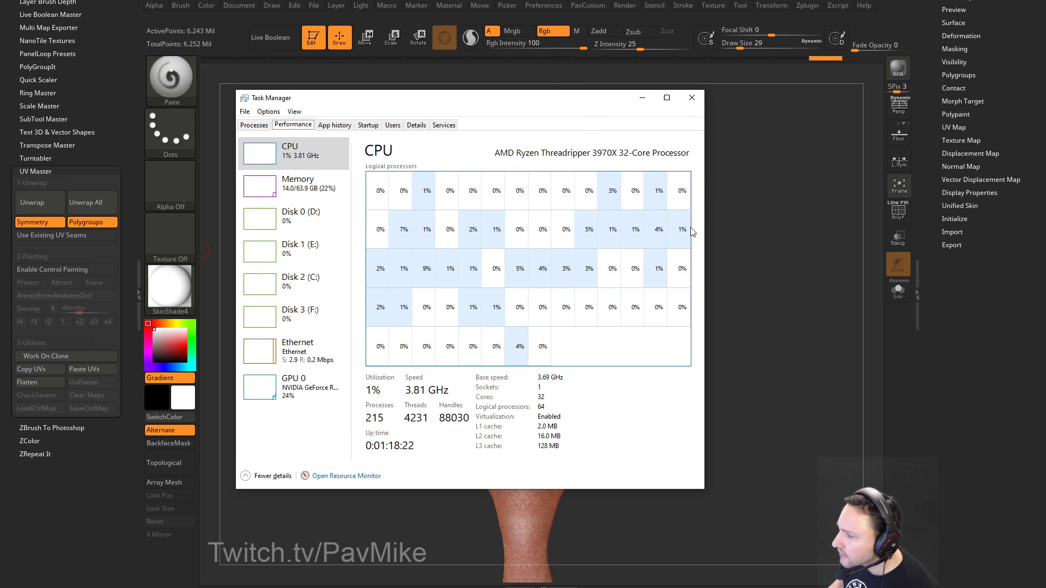
{"action": "left_click", "coordinate": [332, 406]}
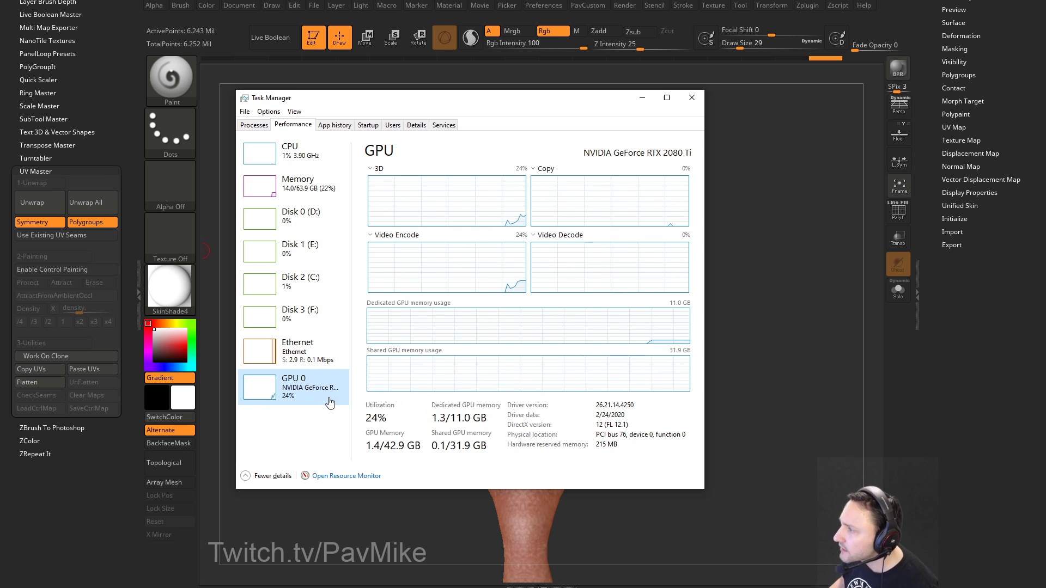
{"action": "left_click", "coordinate": [294, 153]}
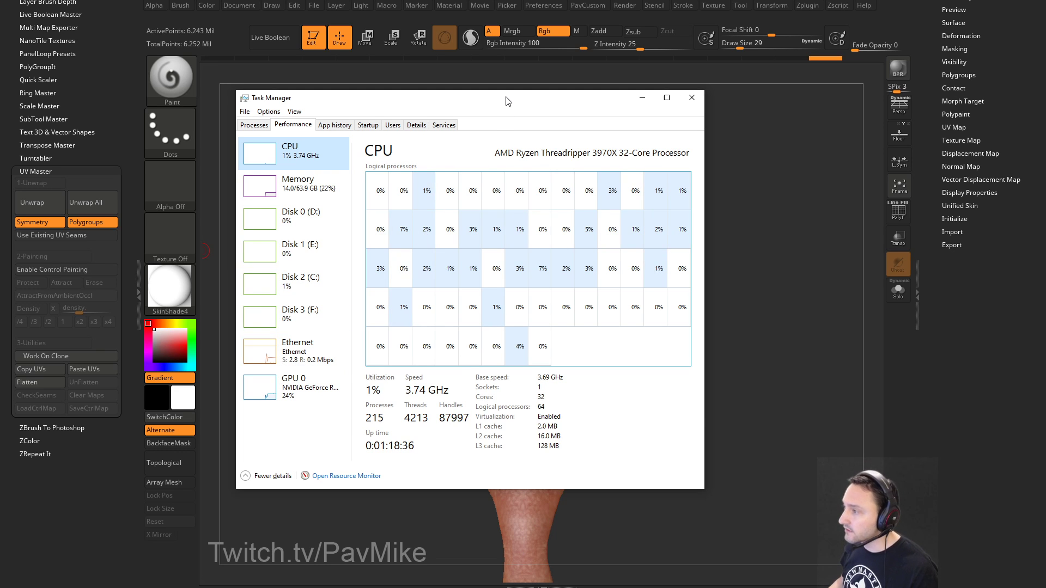
{"action": "left_click_drag", "start_coordinate": [505, 101], "coordinate": [499, 108]}
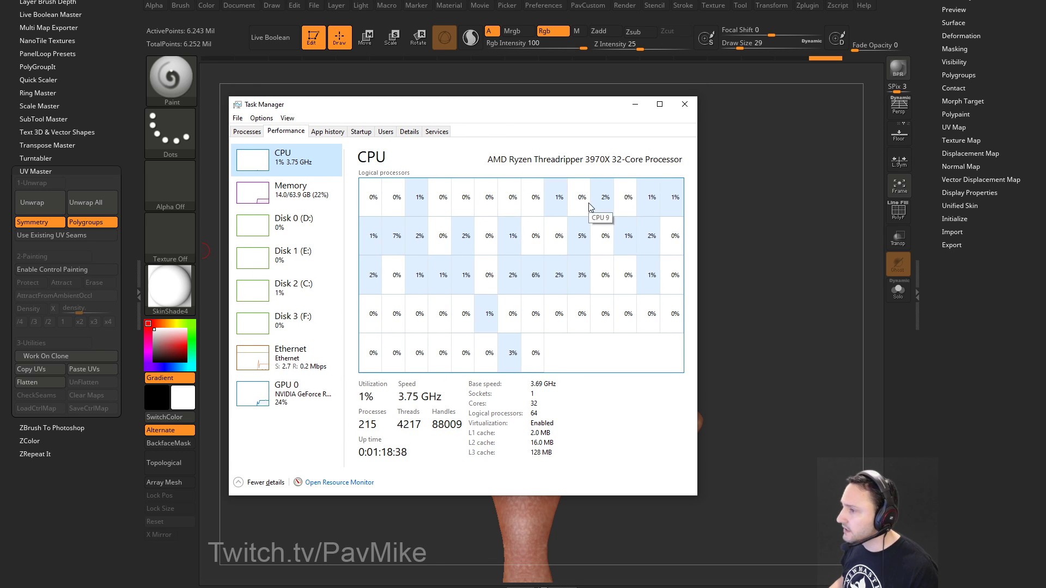
{"action": "left_click_drag", "start_coordinate": [541, 108], "coordinate": [571, 21]}
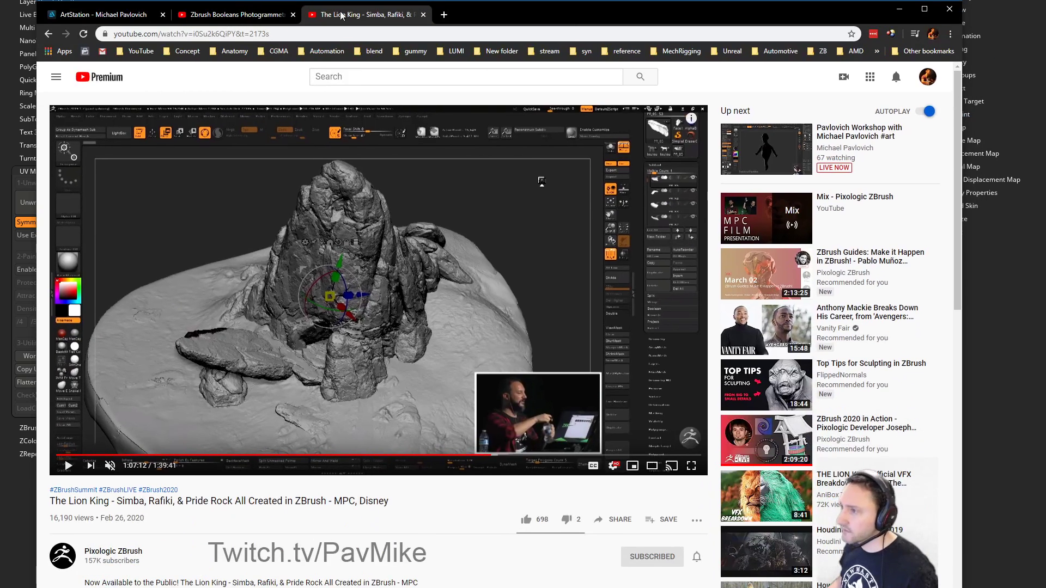
Step: Switch to Chrome, open the bookmarked YouTube channel, and search its videos for hardware
{"action": "left_click", "coordinate": [252, 15]}
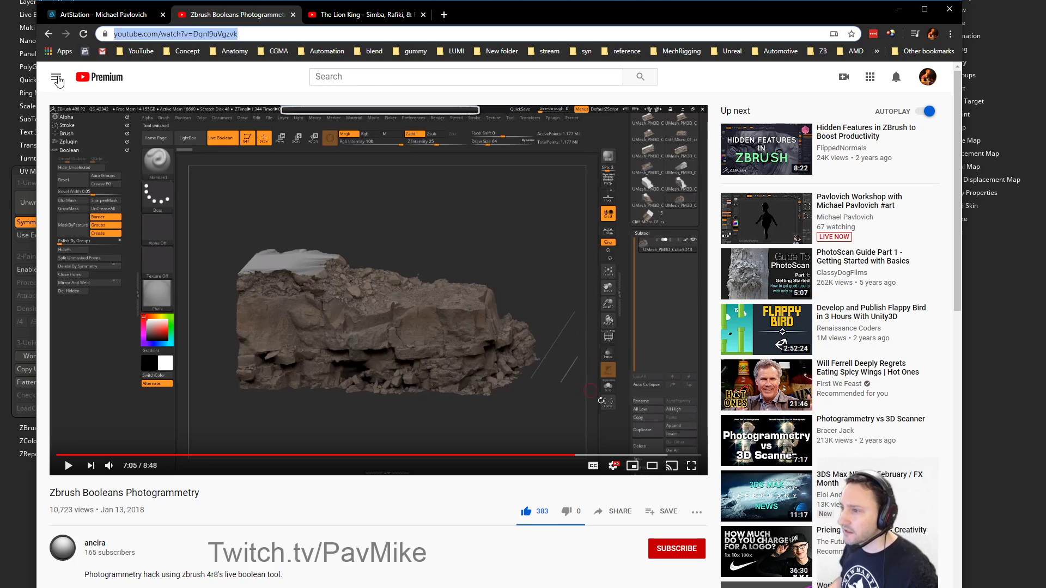
{"action": "left_click", "coordinate": [139, 51]}
{"action": "left_click", "coordinate": [143, 68]}
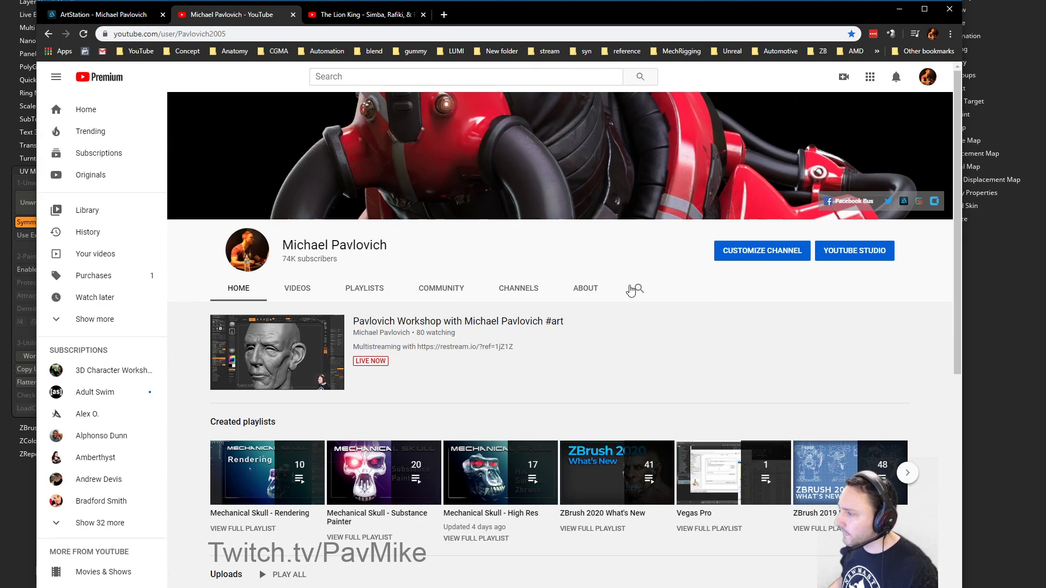
{"action": "left_click", "coordinate": [638, 289]}
{"action": "type", "text": "hardware"}
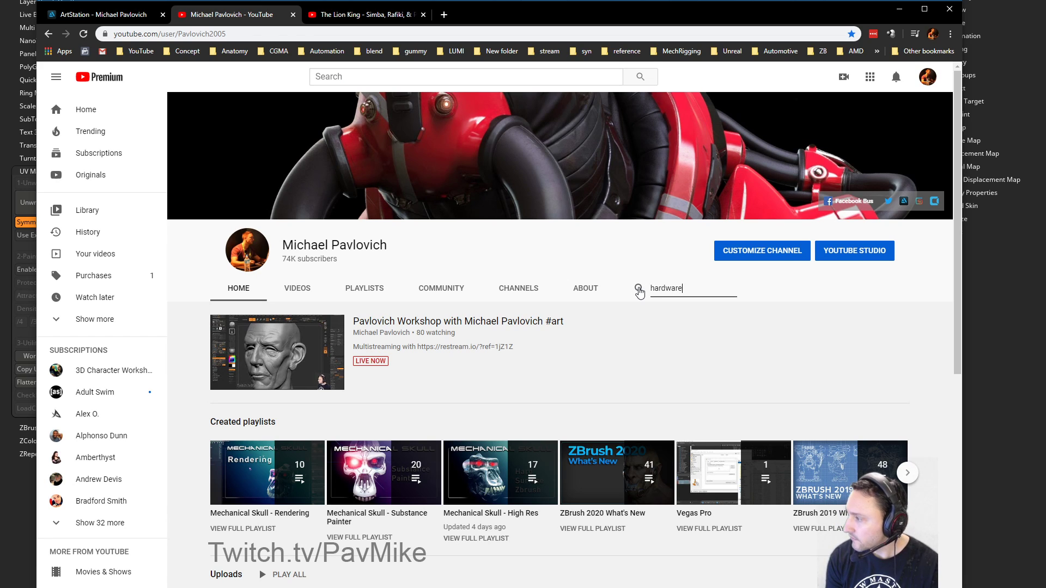
{"action": "key", "text": "Return"}
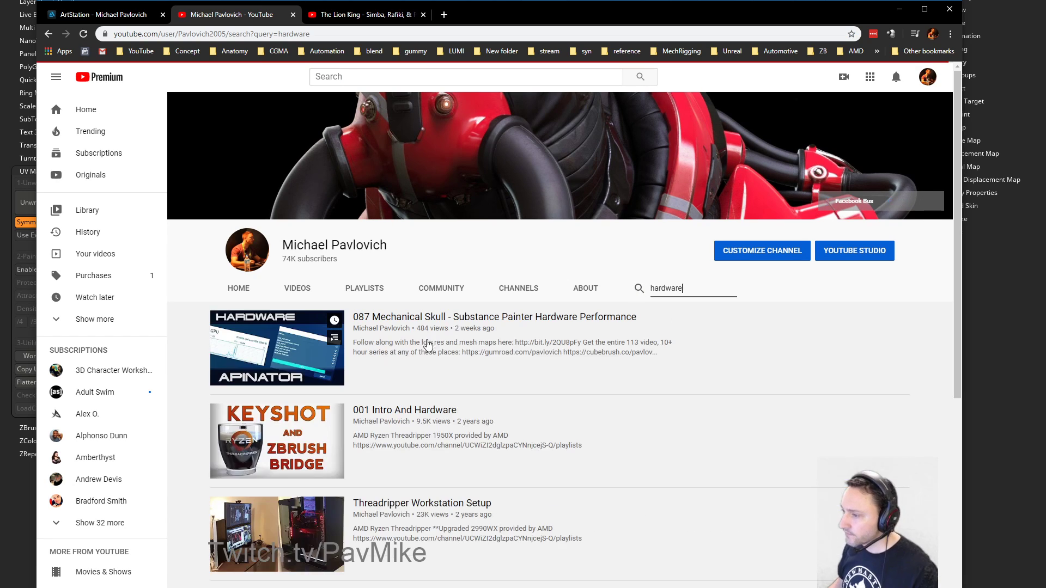
{"action": "right_click", "coordinate": [419, 317]}
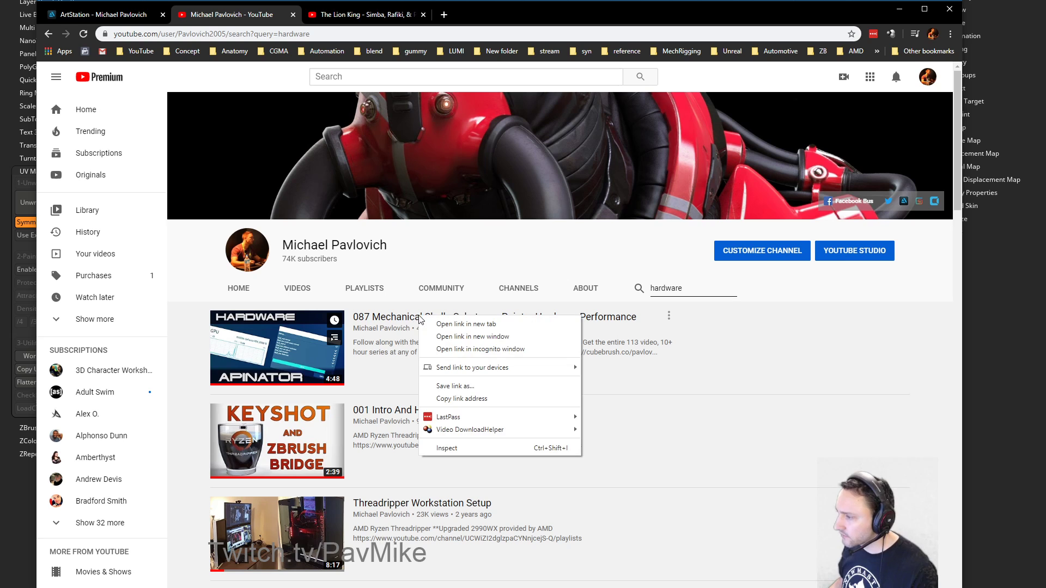
{"action": "left_click", "coordinate": [709, 344]}
Step: From the channel's playlists, open Mechanical Skull - Substance Painter and its 087 hardware performance video, and return to the playlists
{"action": "left_click", "coordinate": [365, 288]}
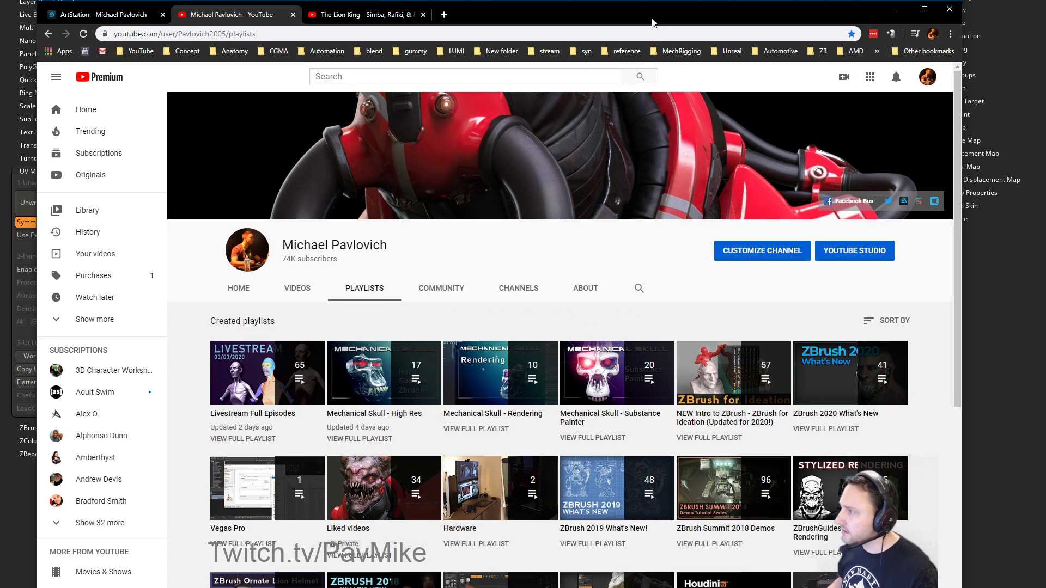
{"action": "left_click_drag", "start_coordinate": [653, 22], "coordinate": [650, 0]}
{"action": "scroll", "coordinate": [407, 289], "scroll_direction": "down", "scroll_amount": 1}
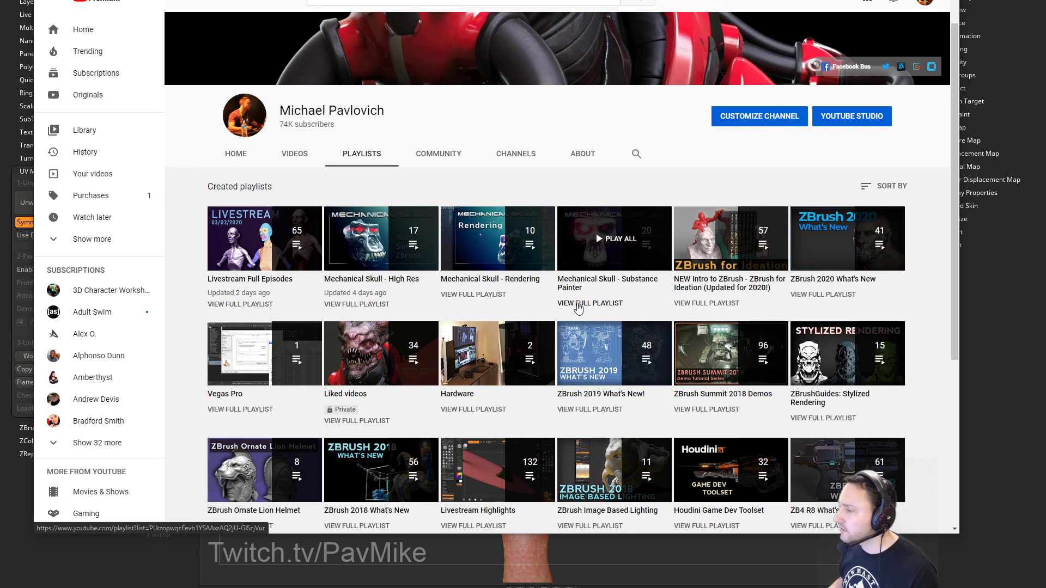
{"action": "left_click", "coordinate": [578, 308]}
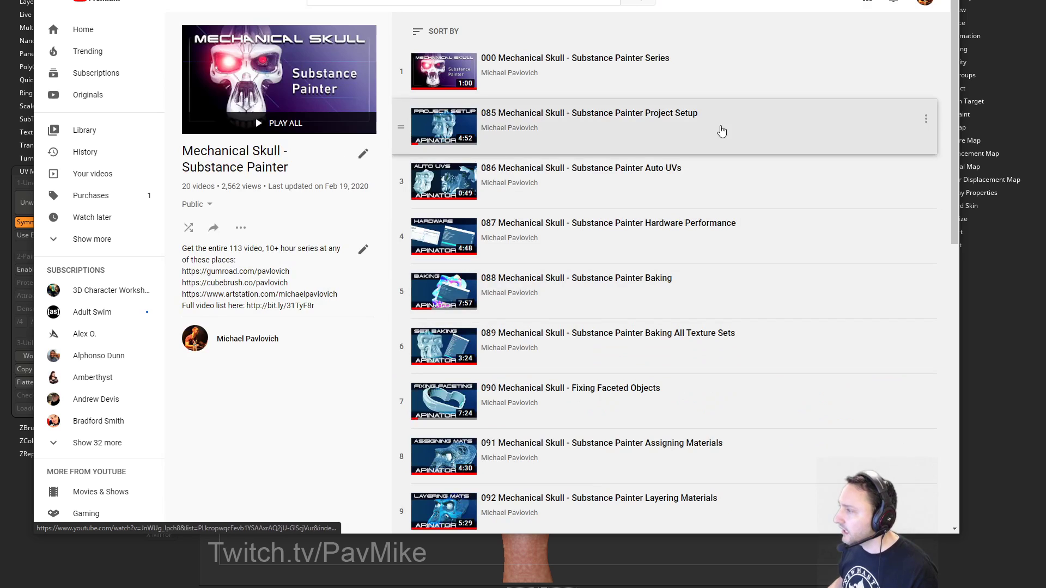
{"action": "left_click", "coordinate": [673, 229]}
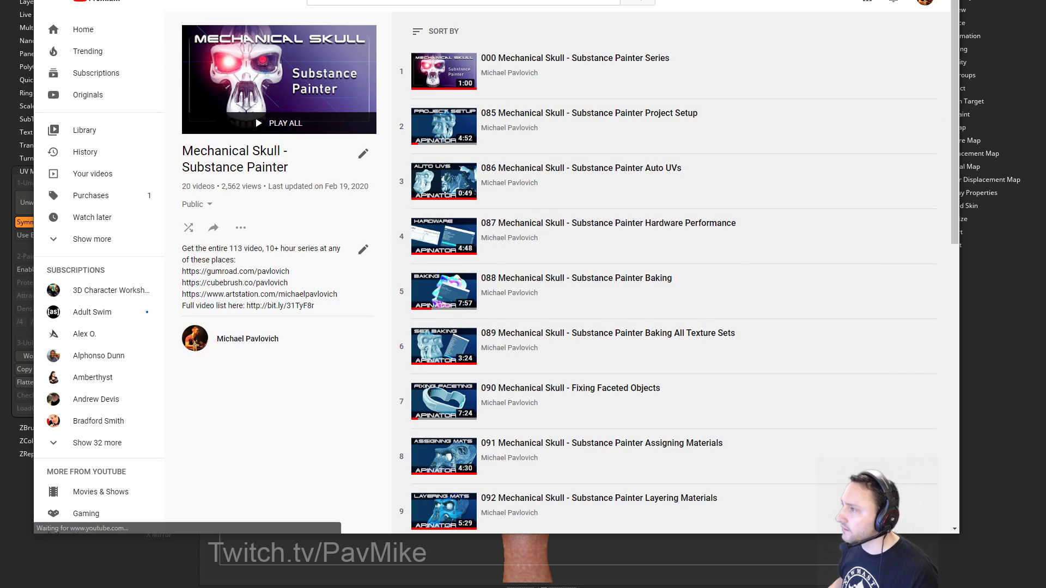
{"action": "key", "text": "alt+Left"}
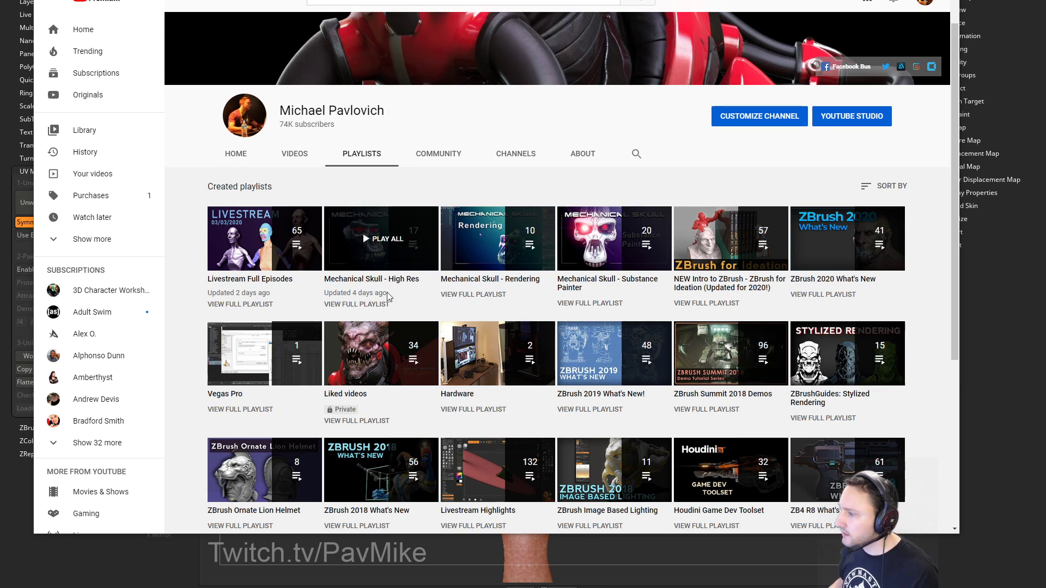
Step: Open the Mechanical Skull - High Res playlist and copy the full video list line from its description
{"action": "left_click", "coordinate": [346, 305]}
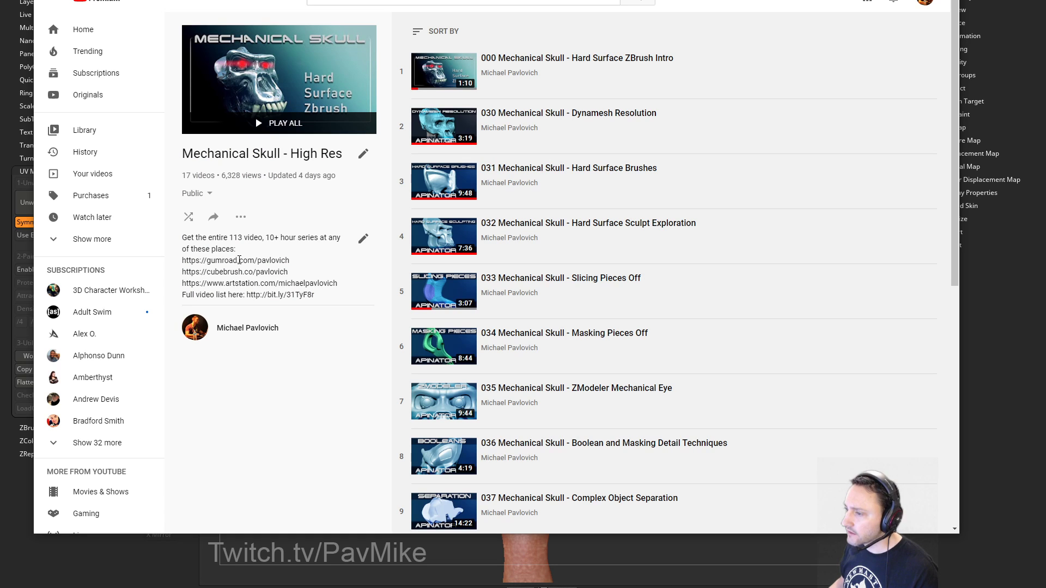
{"action": "triple_click", "coordinate": [243, 285]}
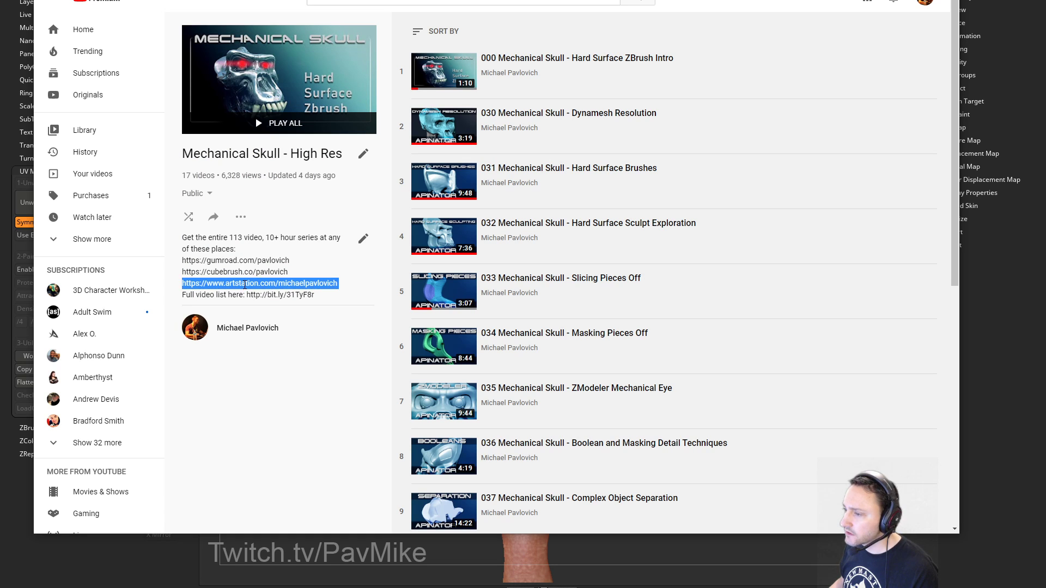
{"action": "triple_click", "coordinate": [240, 293]}
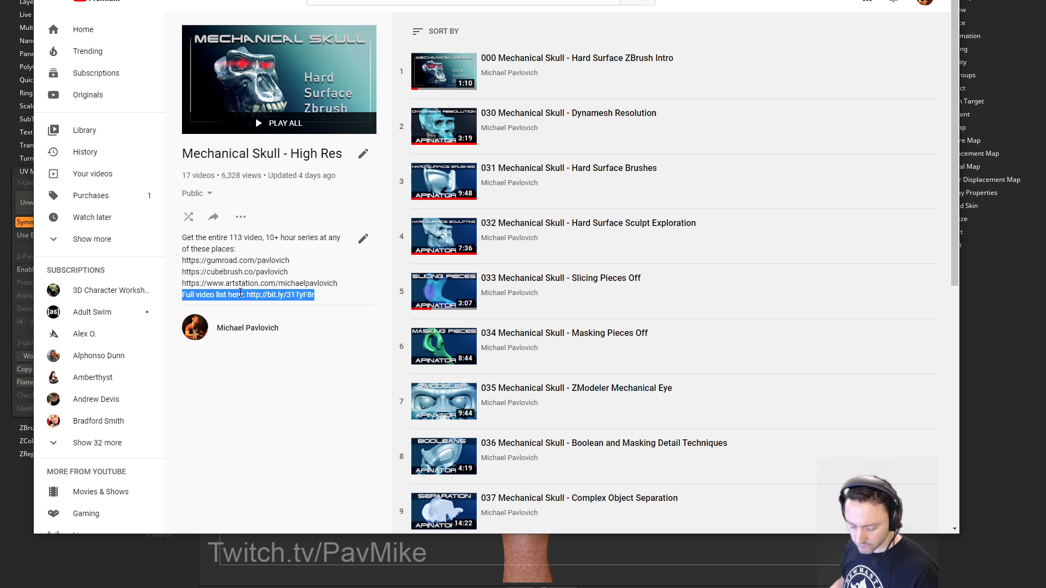
{"action": "key", "text": "ctrl+c"}
{"action": "key", "text": "ctrl+t"}
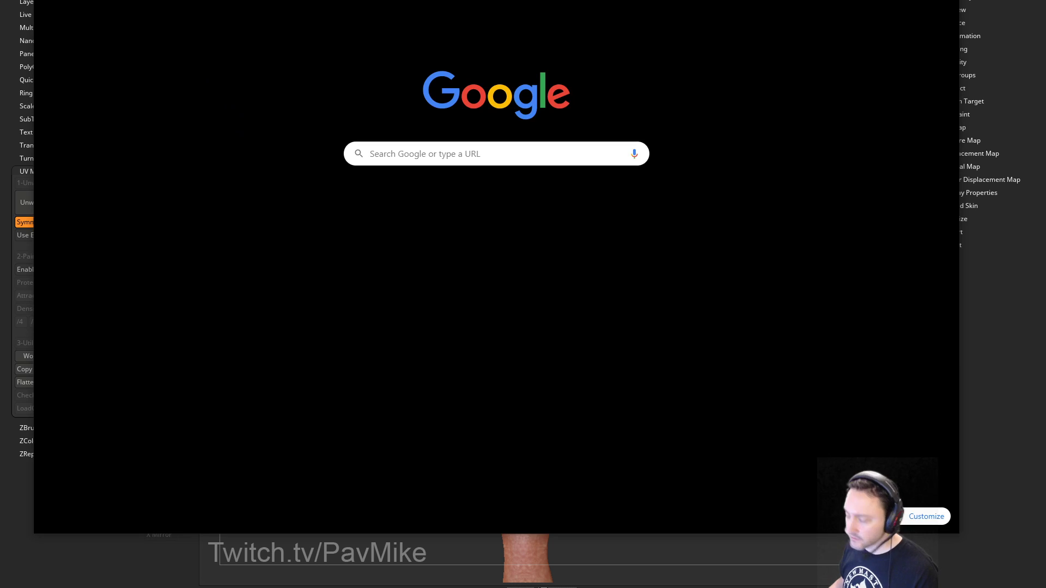
{"action": "key", "text": "ctrl+v"}
{"action": "key", "text": "Return"}
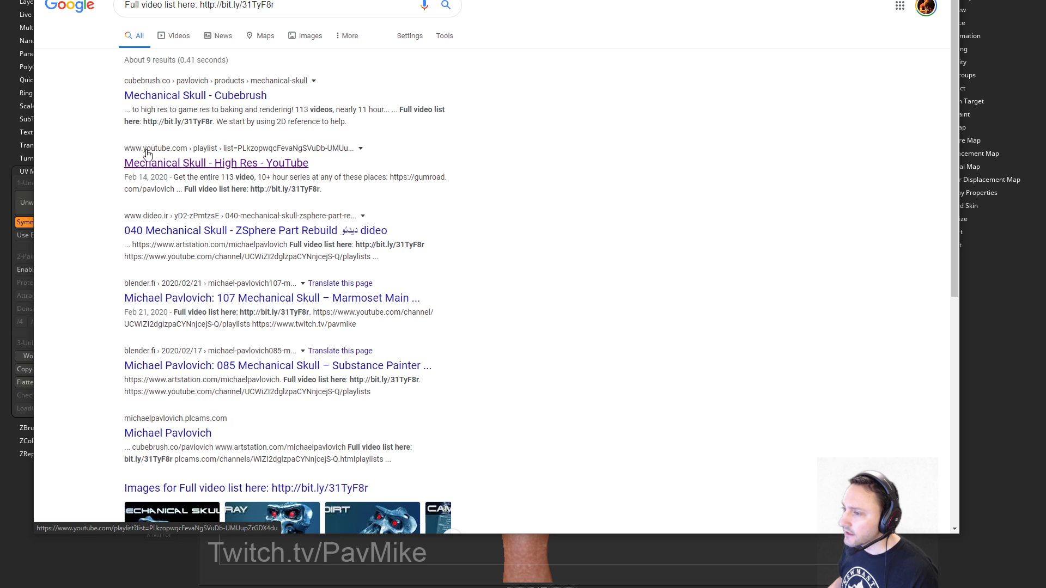
{"action": "scroll", "coordinate": [96, 142], "scroll_direction": "down", "scroll_amount": 5}
{"action": "scroll", "coordinate": [98, 142], "scroll_direction": "up", "scroll_amount": 5}
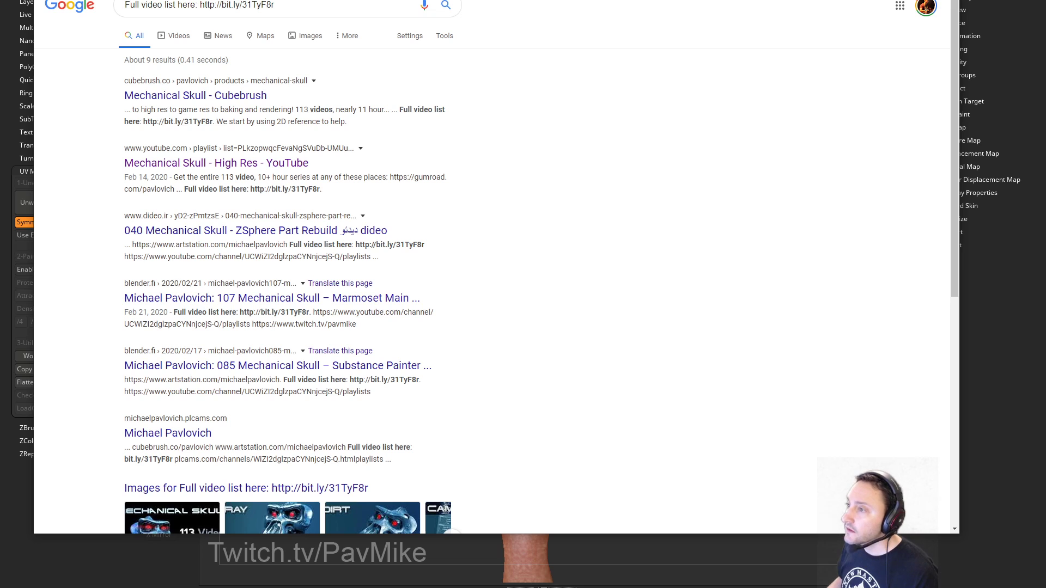
{"action": "key", "text": "Return"}
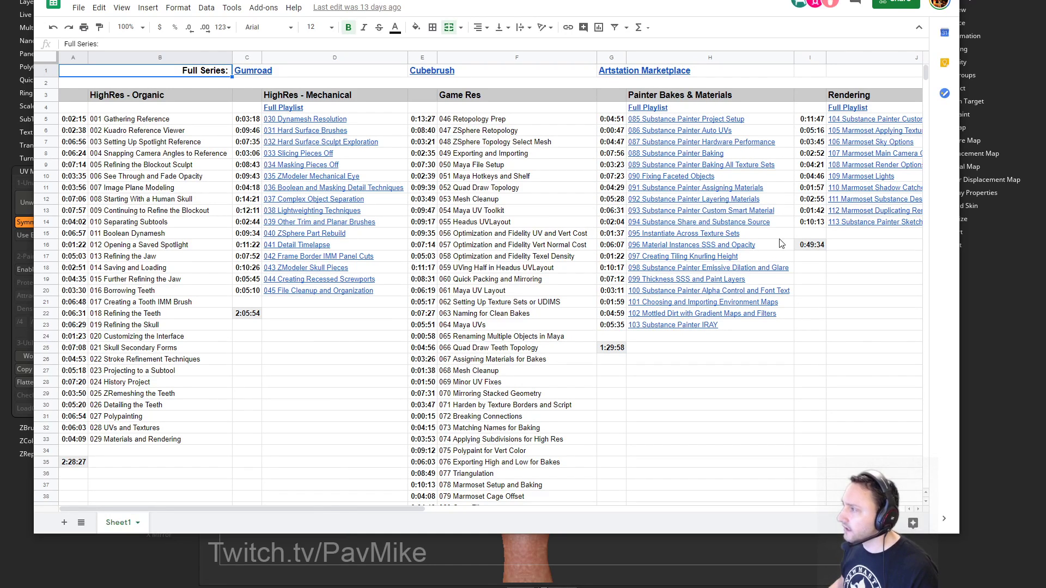
Step: Examine the HighRes - Organic and Game Res sections of the series' video list spreadsheet
{"action": "left_click", "coordinate": [482, 117]}
{"action": "left_click", "coordinate": [119, 109]}
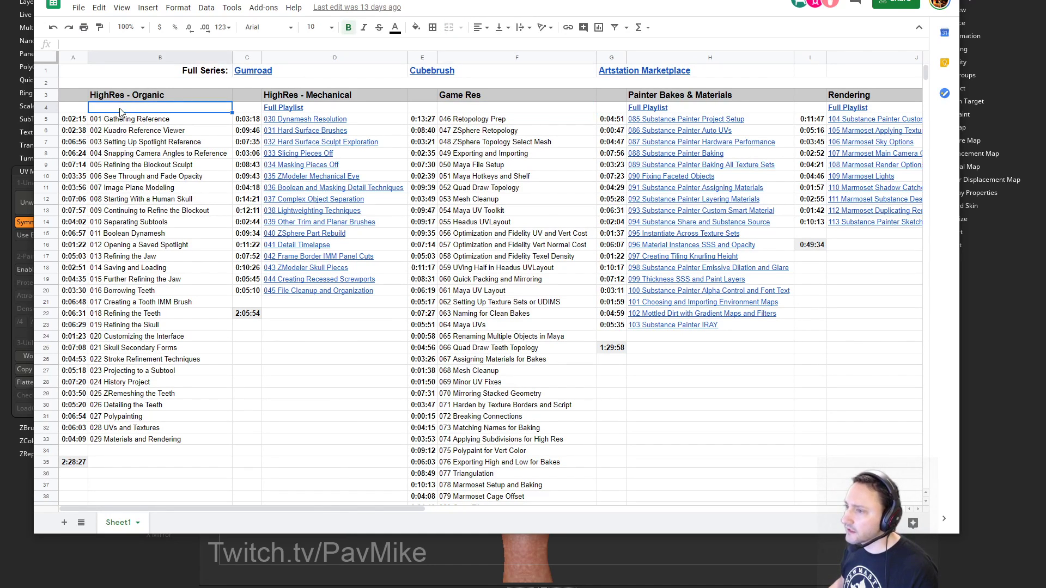
{"action": "left_click", "coordinate": [166, 96]}
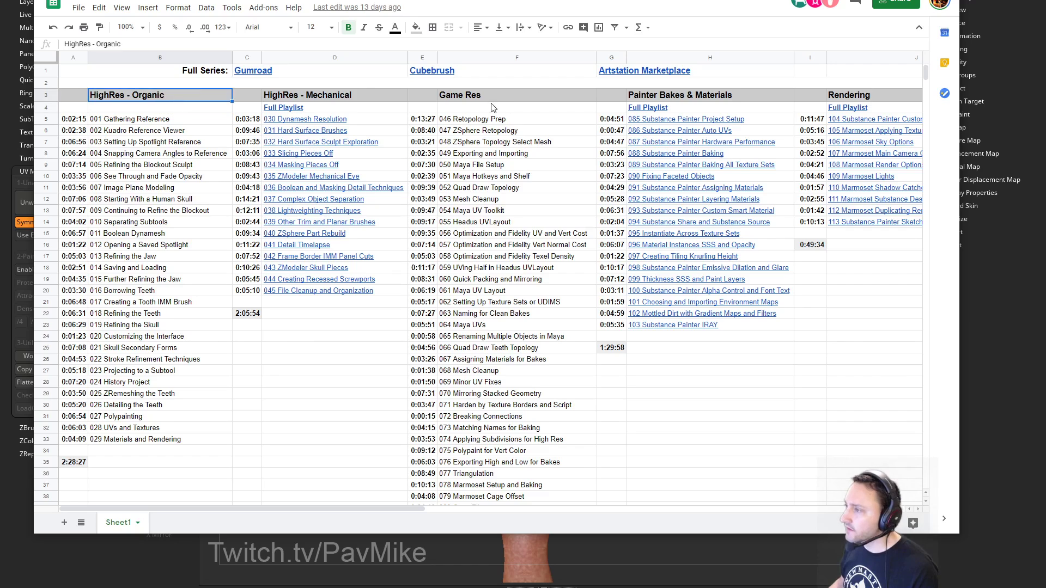
{"action": "left_click", "coordinate": [493, 97]}
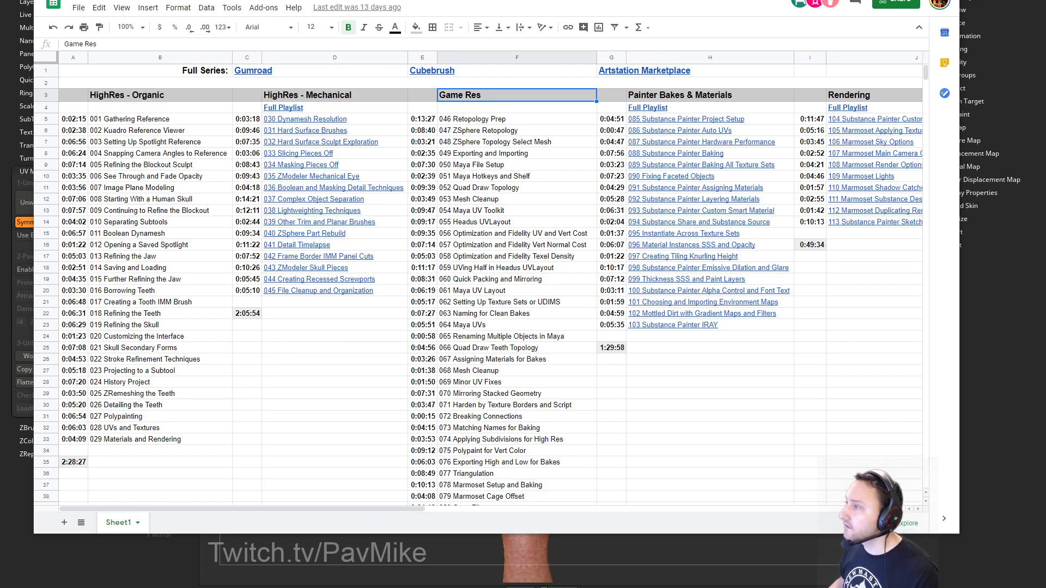
Step: Switch back to ZBrush and turn the painted figure to a three-quarter view
{"action": "key", "text": "alt+Tab"}
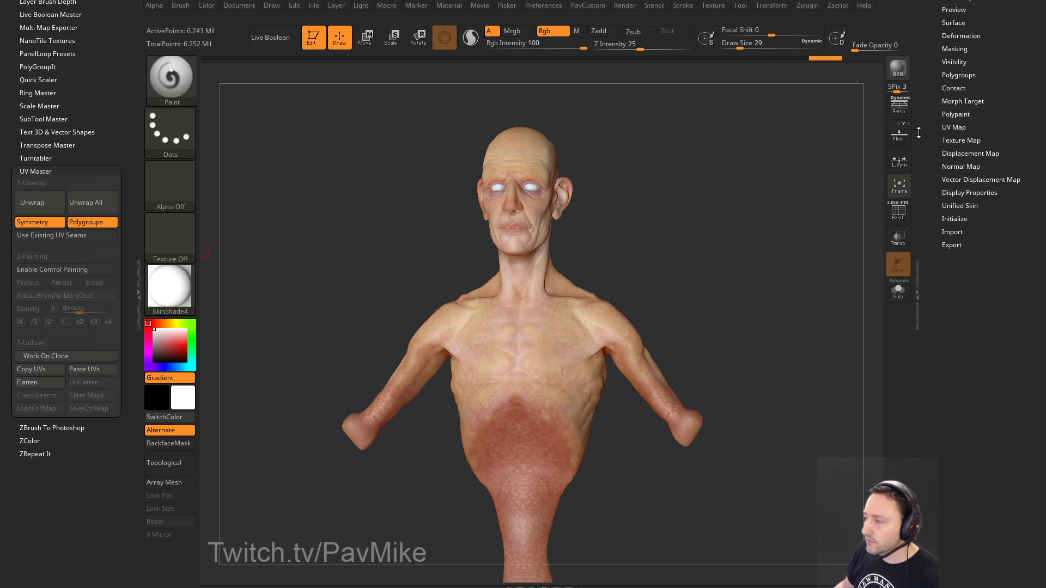
{"action": "left_click_drag", "start_coordinate": [809, 224], "coordinate": [754, 211]}
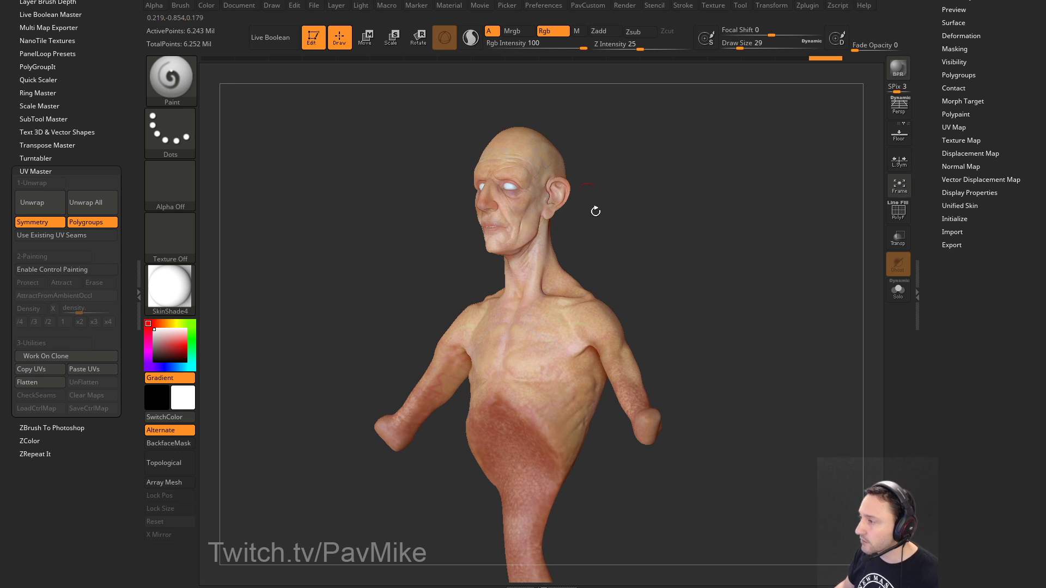
Step: Turn off the polypaint display on all subtools and apply the StartupMaterial to the figure in a three-quarter view
{"action": "scroll", "coordinate": [952, 358], "scroll_direction": "up", "scroll_amount": 10}
{"action": "left_click_drag", "start_coordinate": [952, 358], "coordinate": [953, 517]}
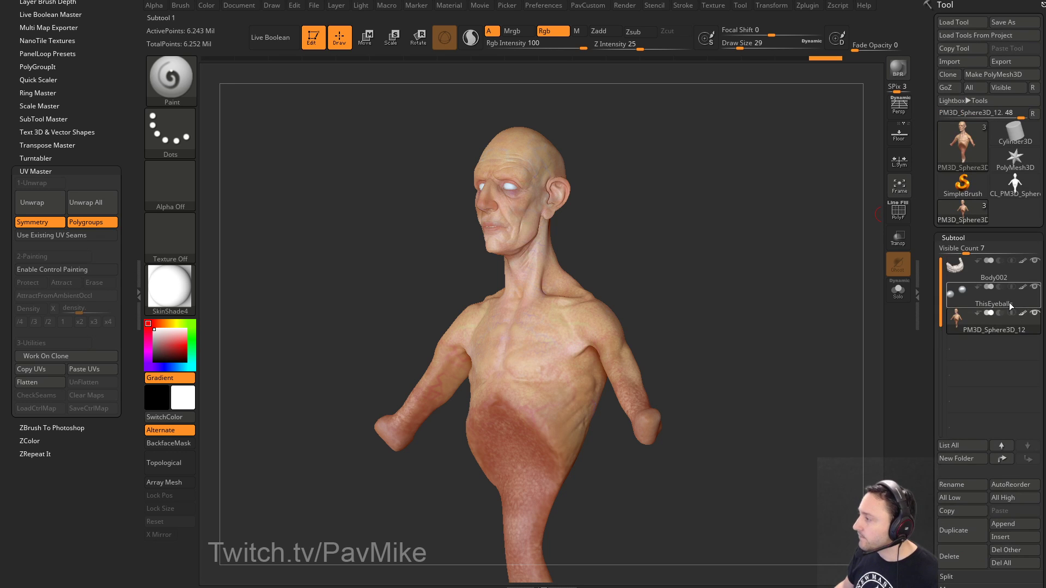
{"action": "left_click", "coordinate": [1022, 314], "text": "shift"}
{"action": "left_click_drag", "start_coordinate": [834, 283], "coordinate": [793, 278], "text": "shift"}
{"action": "left_click", "coordinate": [172, 300]}
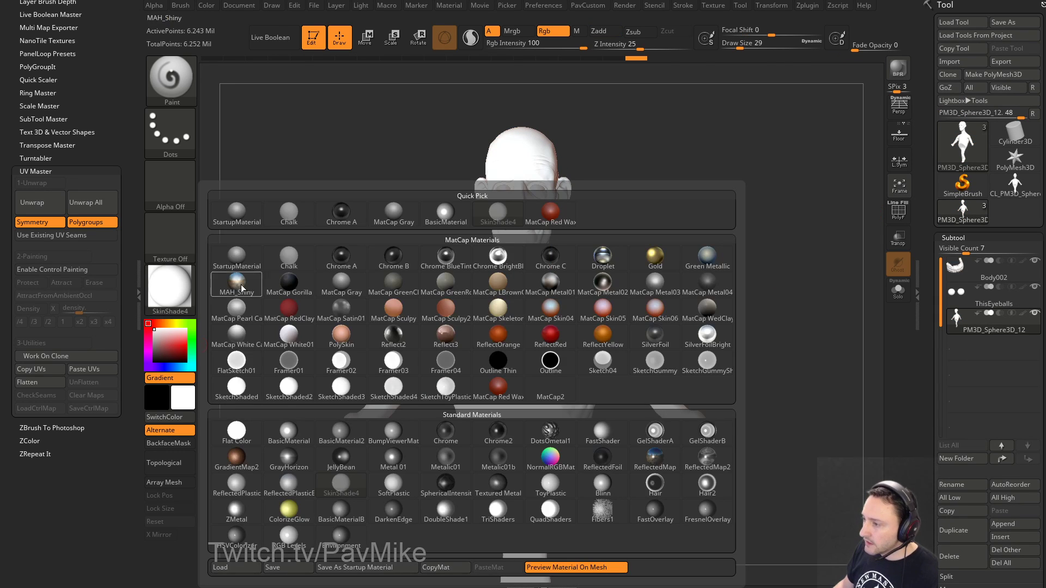
{"action": "left_click", "coordinate": [226, 214]}
{"action": "left_click_drag", "start_coordinate": [734, 320], "coordinate": [688, 250]}
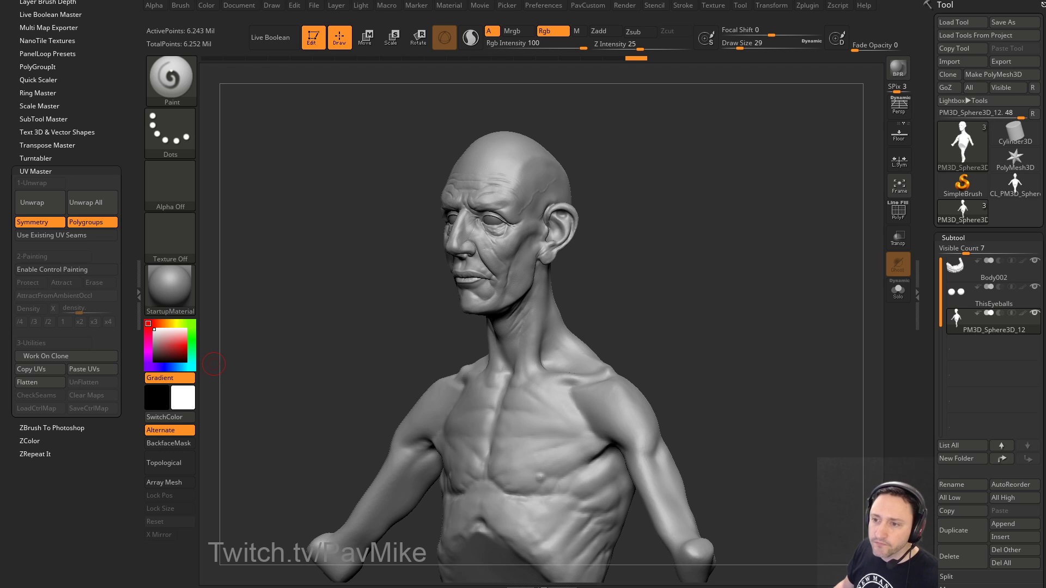
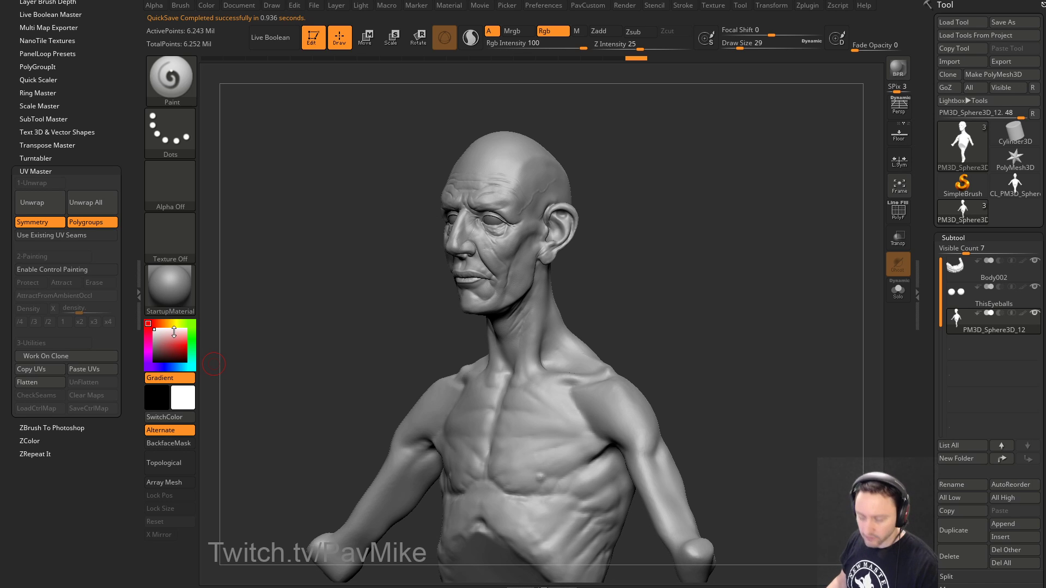
Step: Open Task Manager and examine the CPU performance graphs for all logical processors
{"action": "key", "text": "ctrl+shift+Escape"}
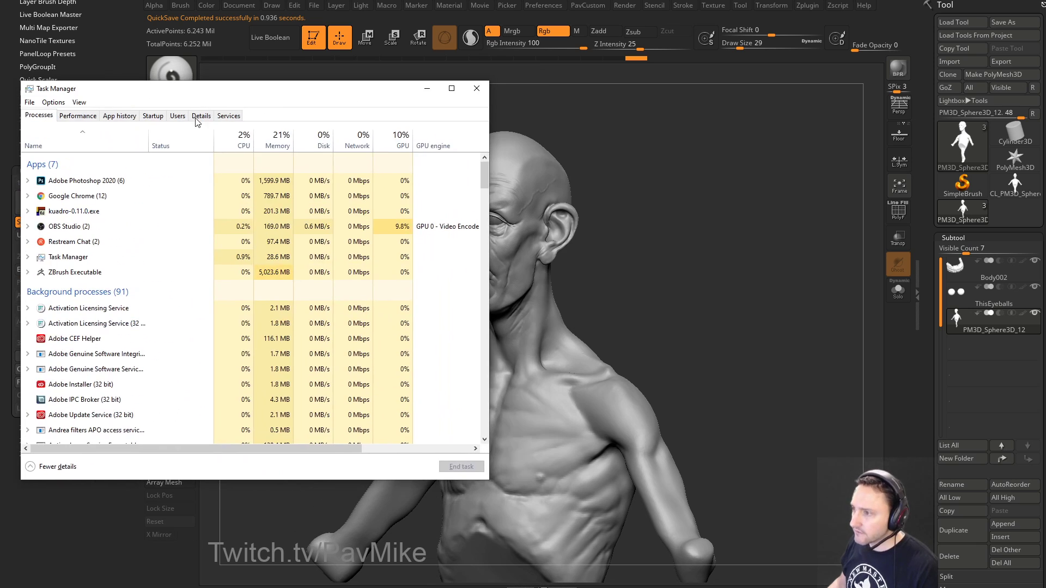
{"action": "key", "text": "ctrl+Tab"}
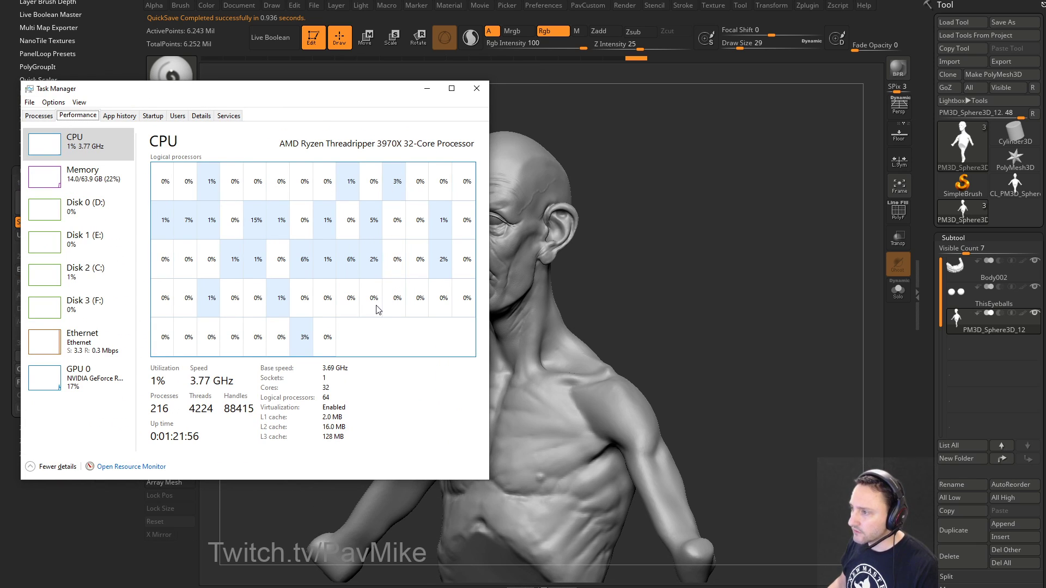
{"action": "left_click_drag", "start_coordinate": [231, 89], "coordinate": [0, 89]}
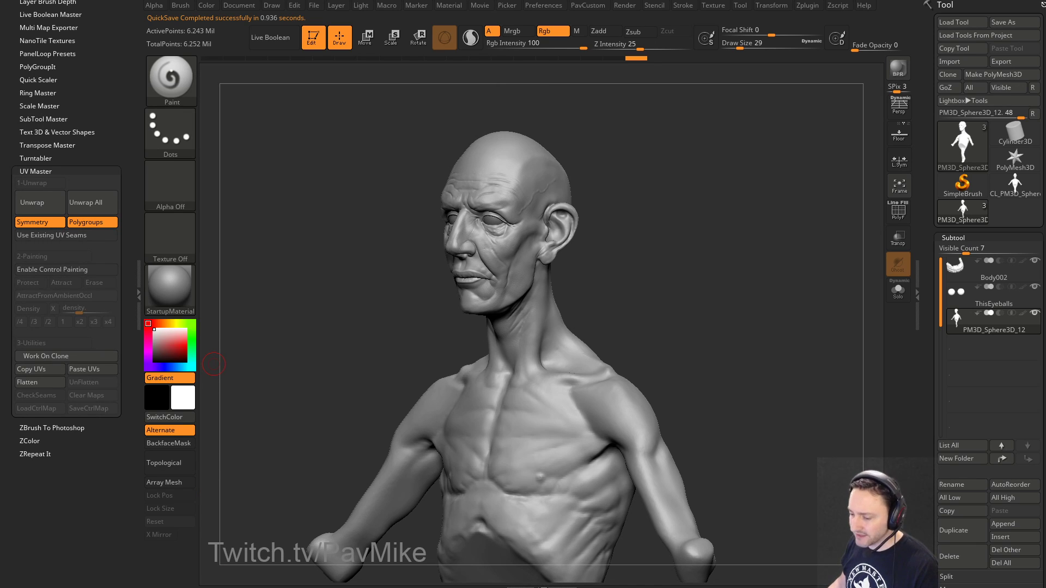
{"action": "left_click_drag", "start_coordinate": [370, 587], "coordinate": [287, 58]}
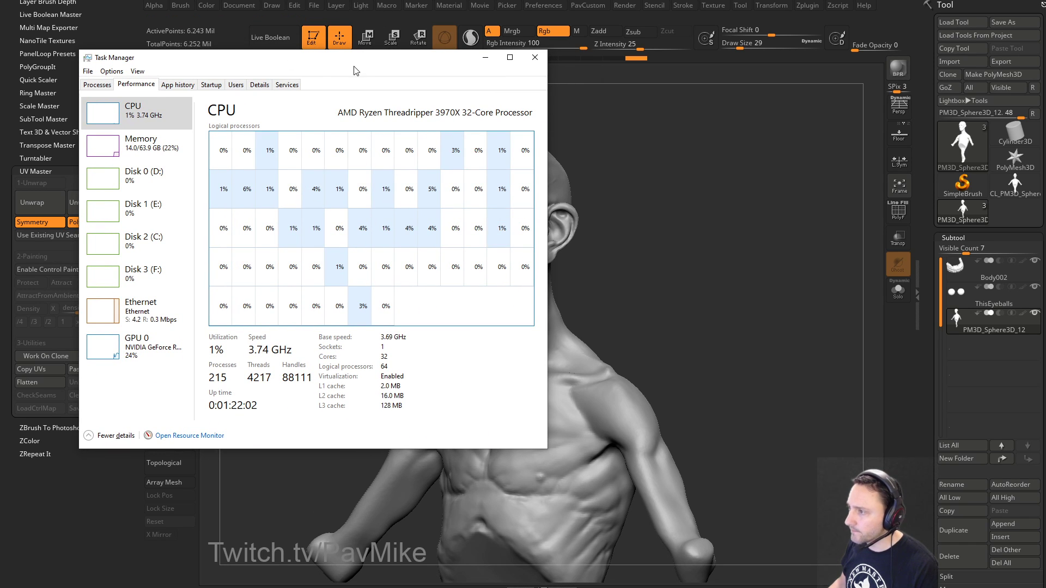
{"action": "left_click_drag", "start_coordinate": [357, 60], "coordinate": [305, 587]}
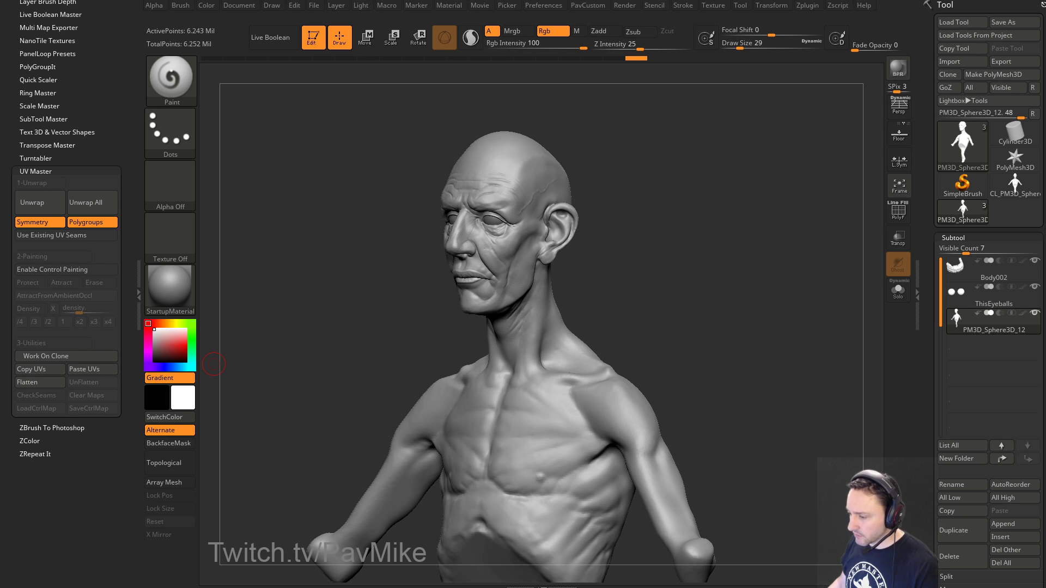
Step: Switch to the browser's YouTube playlists page and open the channel's own search
{"action": "key", "text": "alt+Tab"}
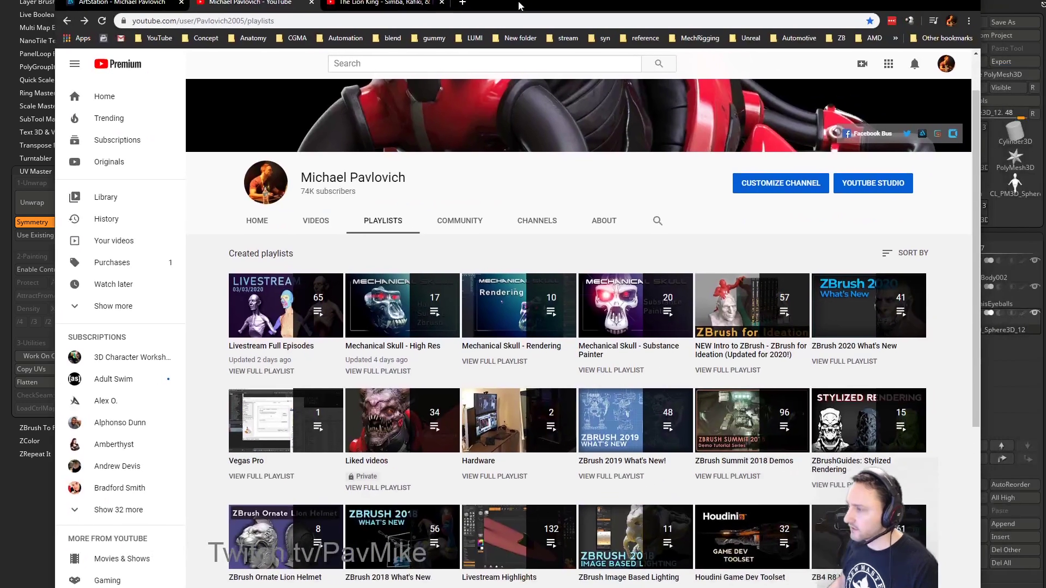
{"action": "left_click", "coordinate": [648, 224]}
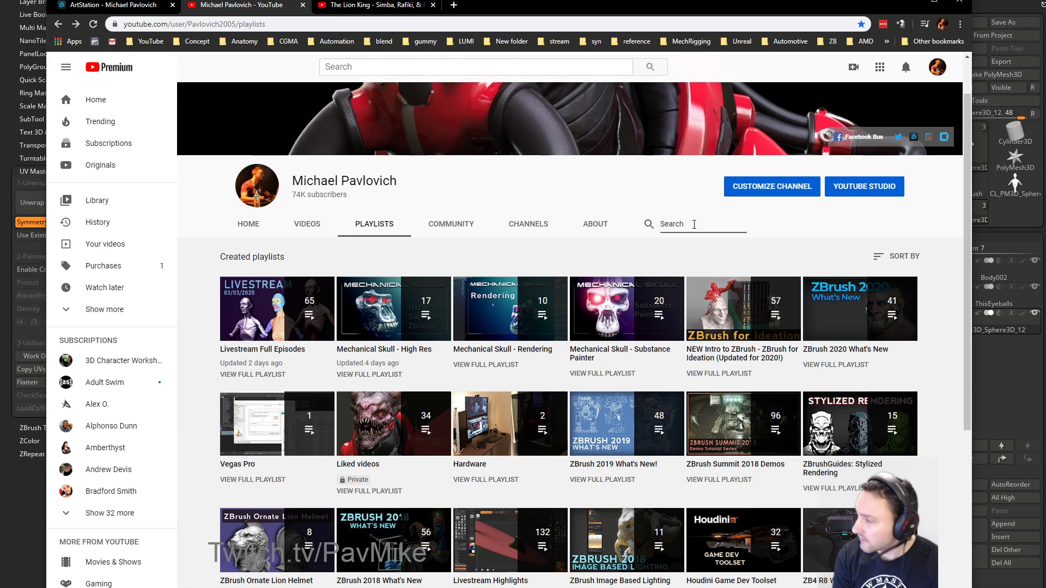
{"action": "type", "text": "hard su"}
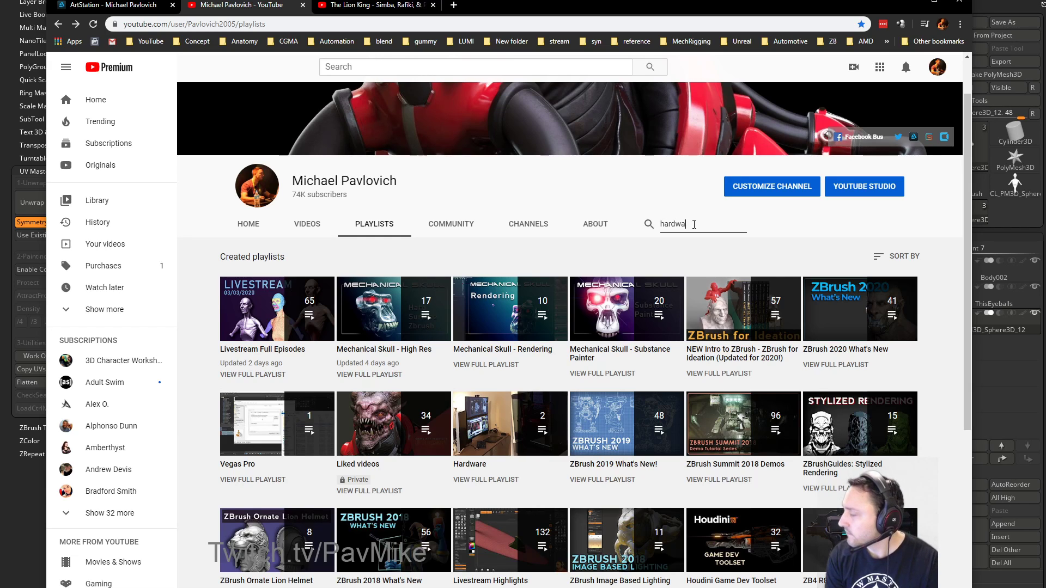
{"action": "key", "text": "BackSpace"}
{"action": "key", "text": "BackSpace"}
{"action": "key", "text": "BackSpace"}
{"action": "key", "text": "BackSpace"}
{"action": "key", "text": "BackSpace"}
{"action": "key", "text": "BackSpace"}
{"action": "key", "text": "BackSpace"}
Step: Search the channel for workstation and copy the link to the Workstation Update - AMD Ryzen Threadripper 3970X Build! video
{"action": "type", "text": "workstation"}
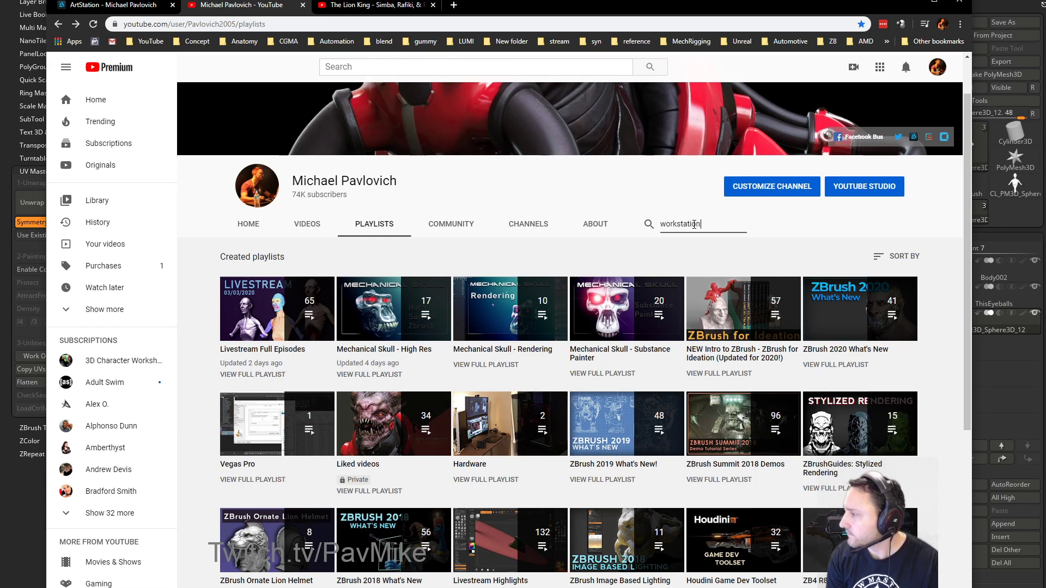
{"action": "key", "text": "Return"}
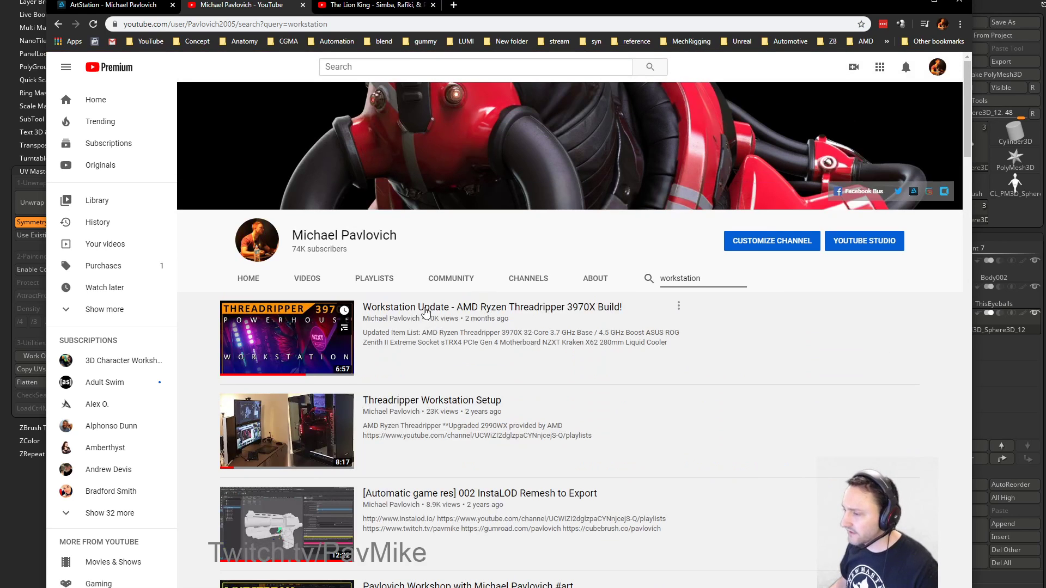
{"action": "right_click", "coordinate": [455, 307]}
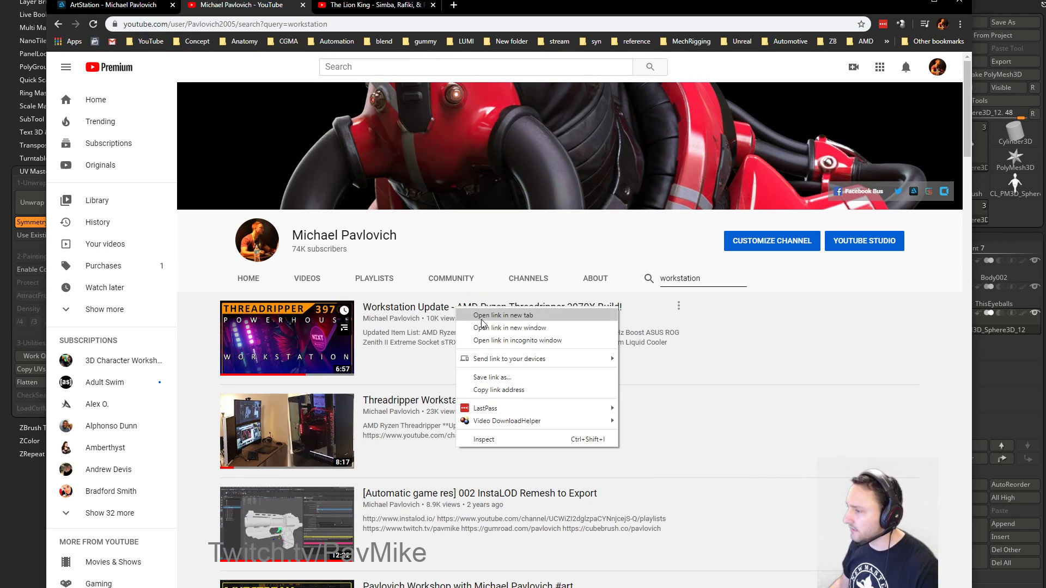
{"action": "left_click", "coordinate": [494, 390]}
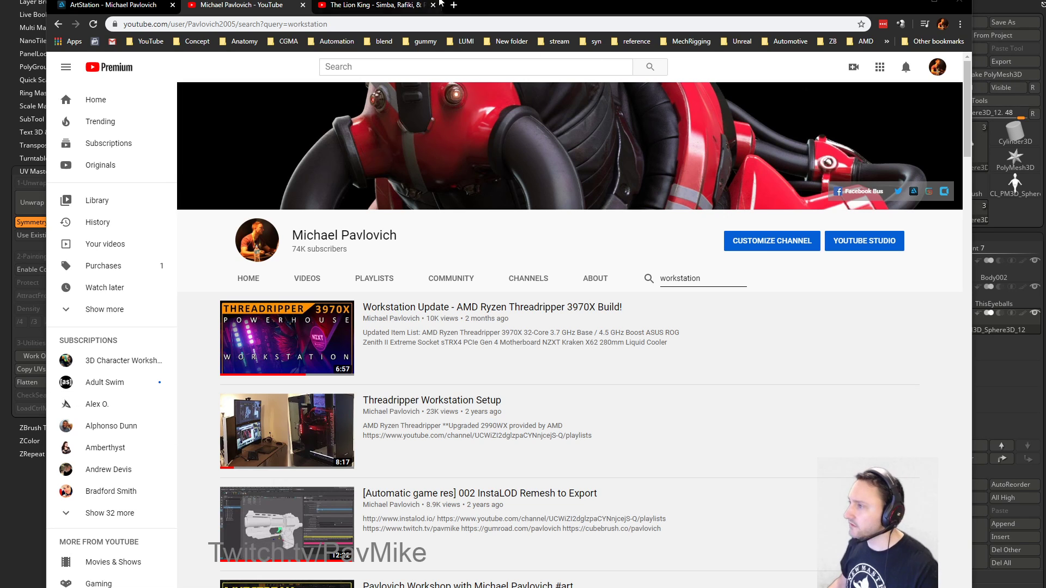
{"action": "key", "text": "alt+Tab"}
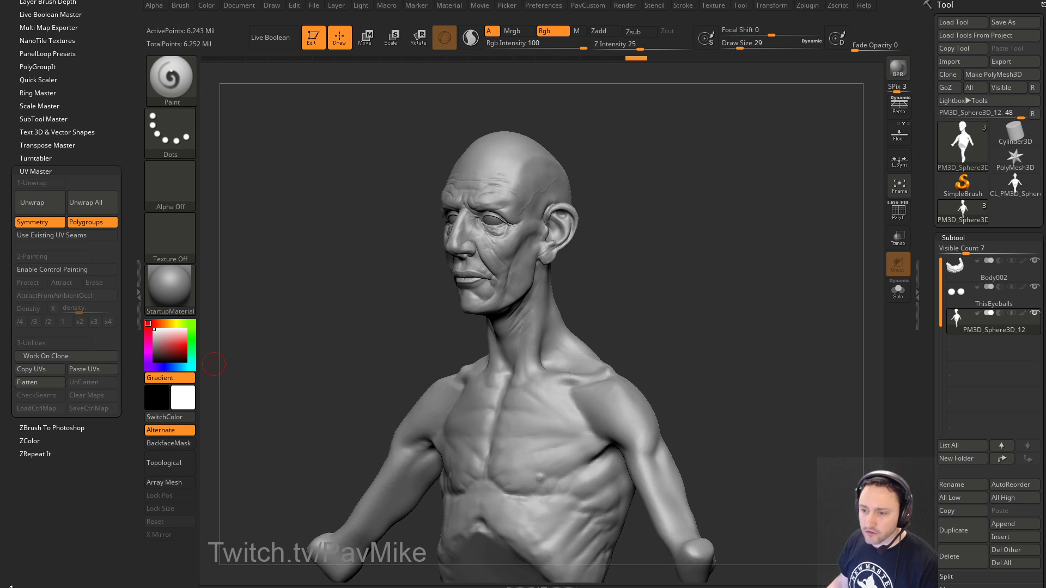
Step: Open the YouTube channel in a new browser tab and go to its NEW Intro to ZBrush - ZBrush for Ideation playlist
{"action": "key", "text": "alt+Tab"}
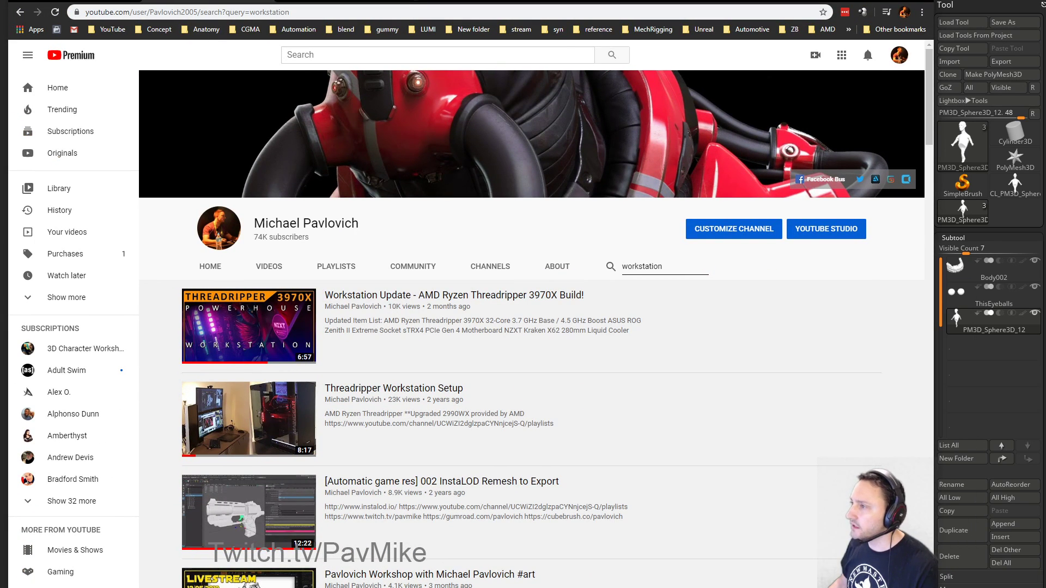
{"action": "key", "text": "ctrl+t"}
{"action": "left_click", "coordinate": [115, 31]}
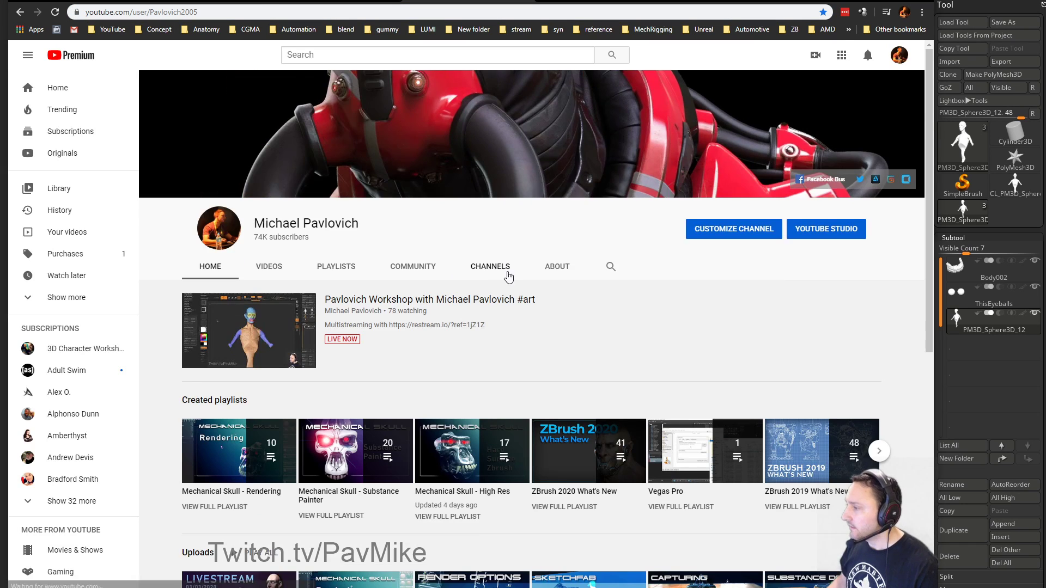
{"action": "scroll", "coordinate": [606, 335], "scroll_direction": "down", "scroll_amount": 4}
{"action": "scroll", "coordinate": [606, 335], "scroll_direction": "down", "scroll_amount": 2}
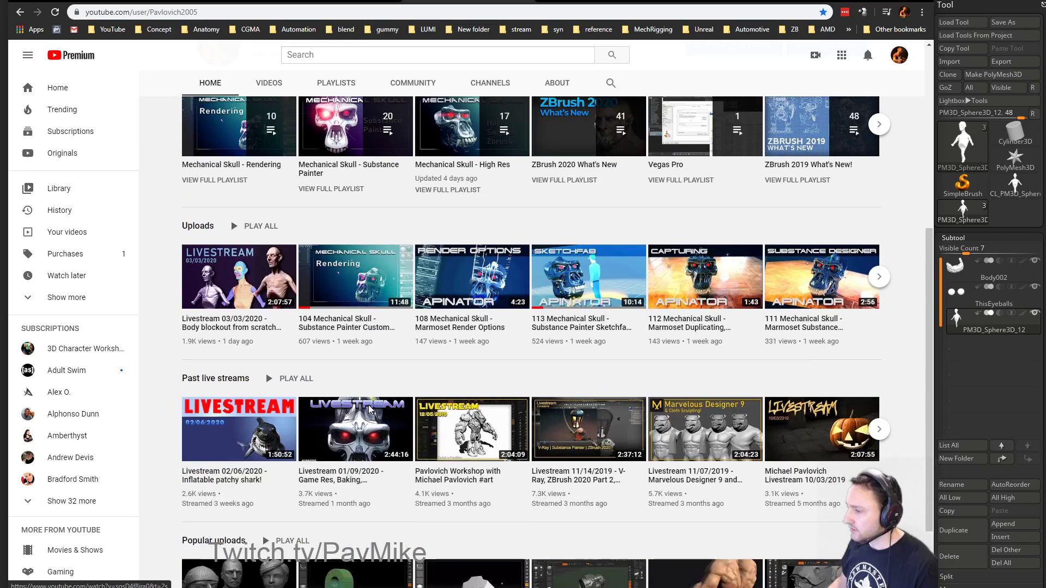
{"action": "scroll", "coordinate": [378, 243], "scroll_direction": "up", "scroll_amount": 5}
{"action": "left_click", "coordinate": [343, 160]}
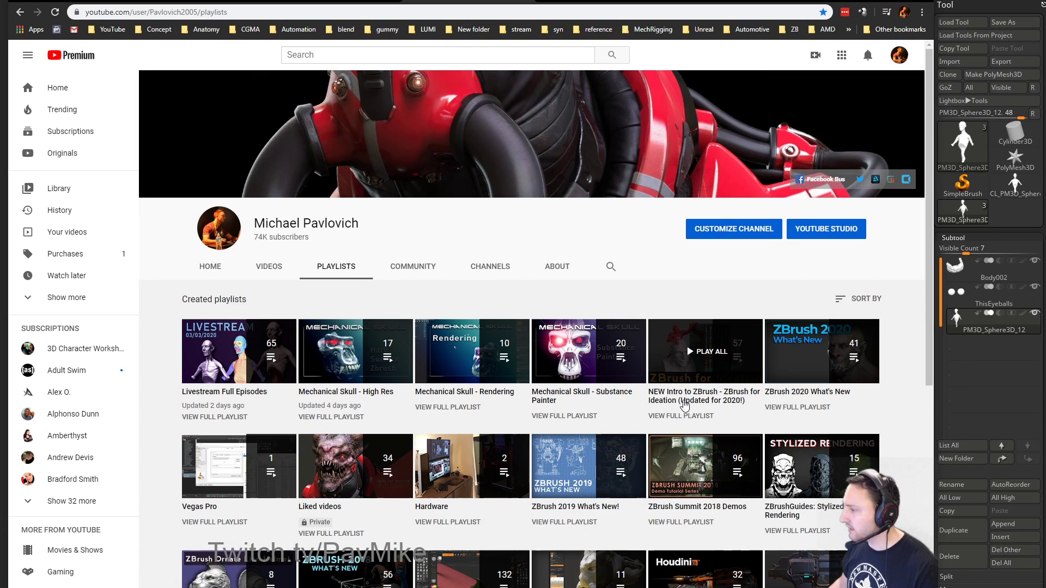
{"action": "left_click", "coordinate": [685, 404]}
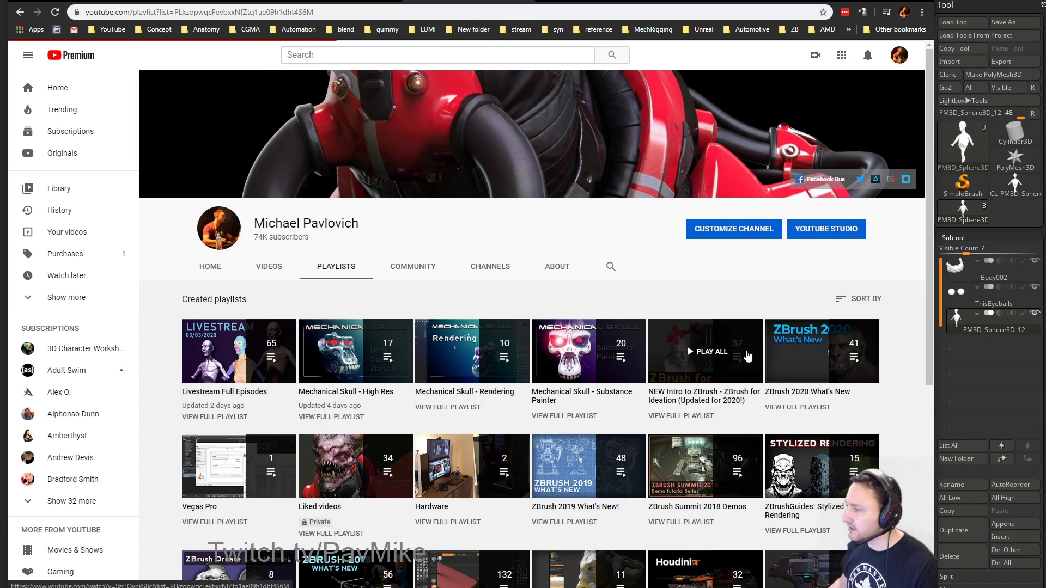
Step: Select the playlist's web address and look through its full list of videos
{"action": "scroll", "coordinate": [550, 218], "scroll_direction": "down", "scroll_amount": 20}
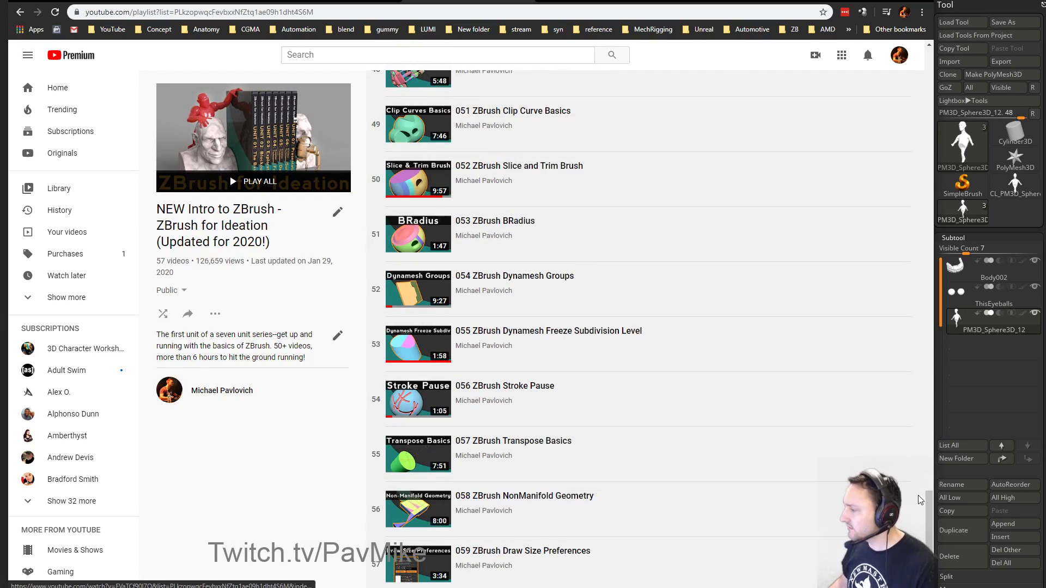
{"action": "left_click_drag", "start_coordinate": [929, 499], "coordinate": [926, 77]}
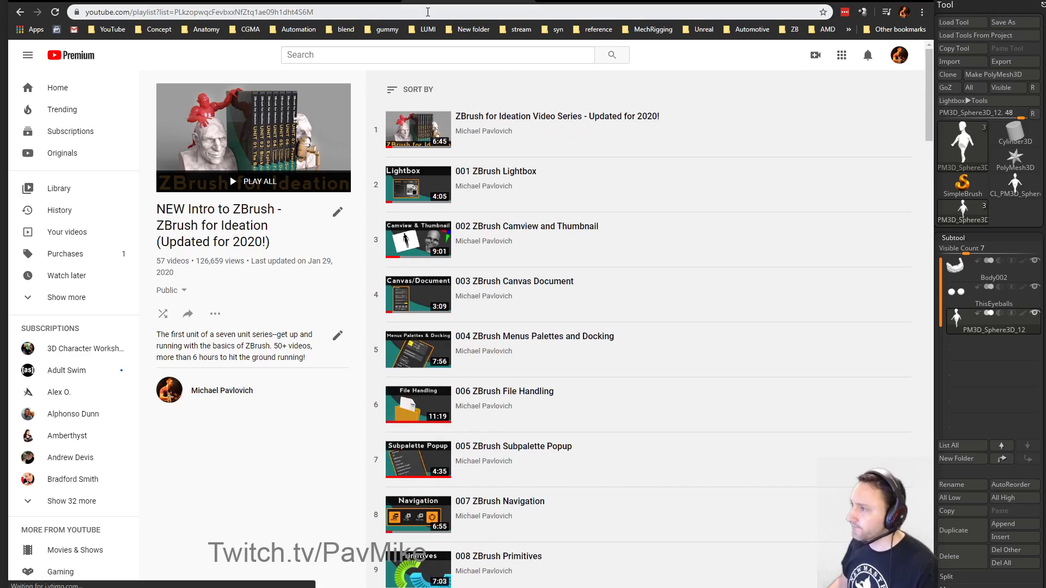
{"action": "key", "text": "ctrl+l"}
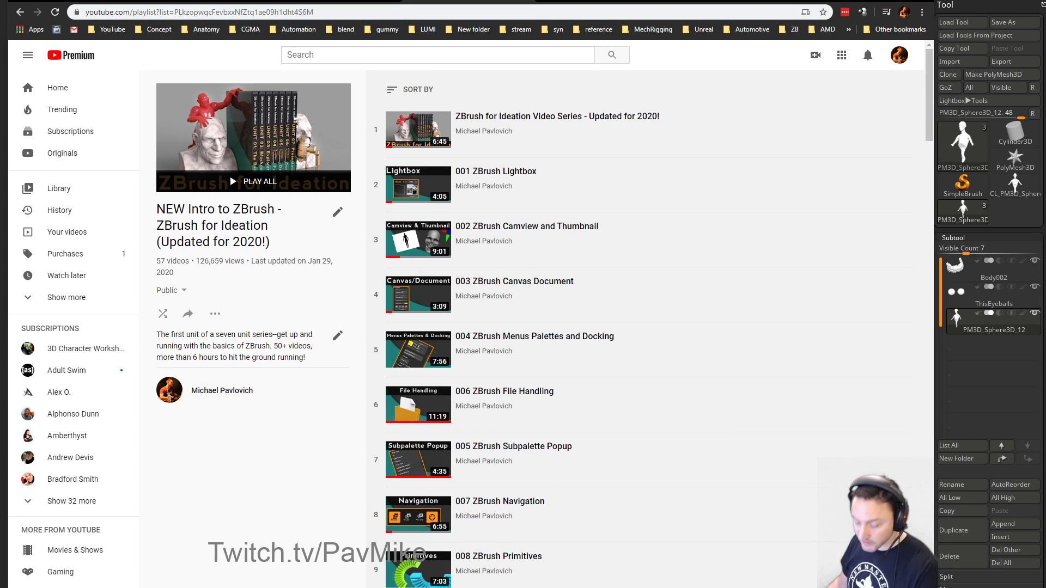
{"action": "scroll", "coordinate": [572, 202], "scroll_direction": "down", "scroll_amount": 15}
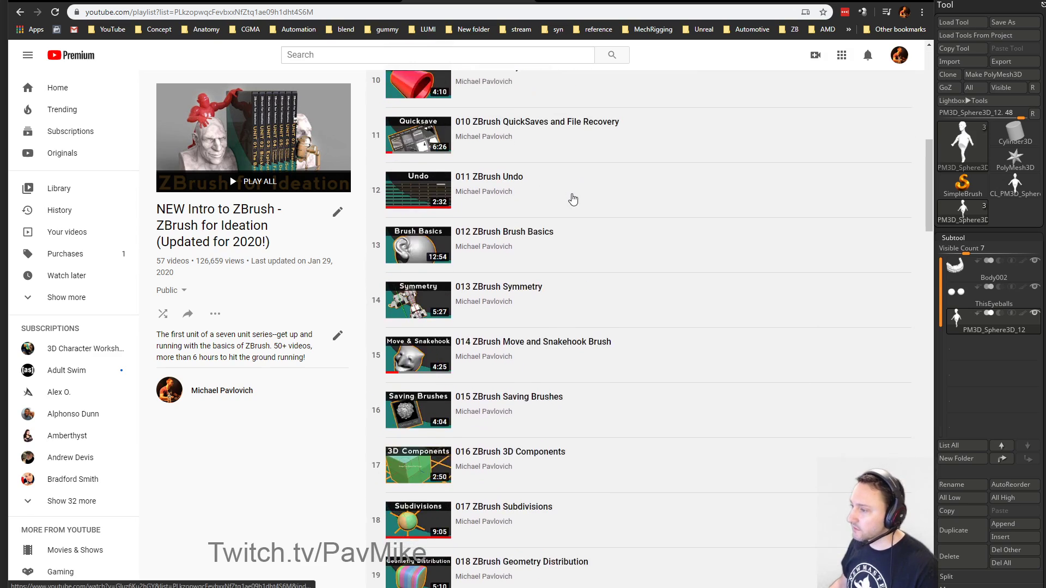
{"action": "scroll", "coordinate": [574, 200], "scroll_direction": "down", "scroll_amount": 20}
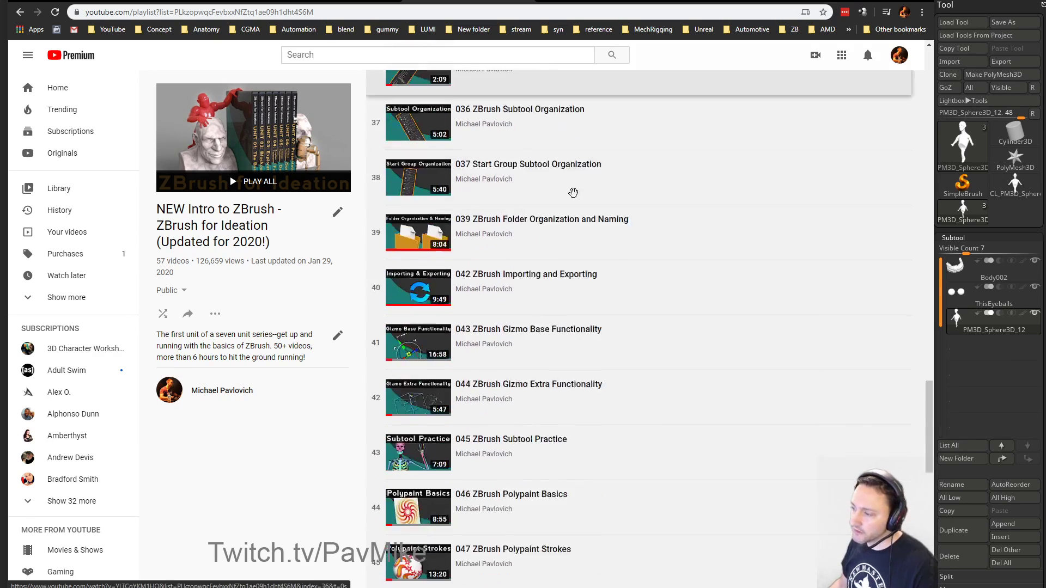
{"action": "scroll", "coordinate": [576, 199], "scroll_direction": "down", "scroll_amount": 5}
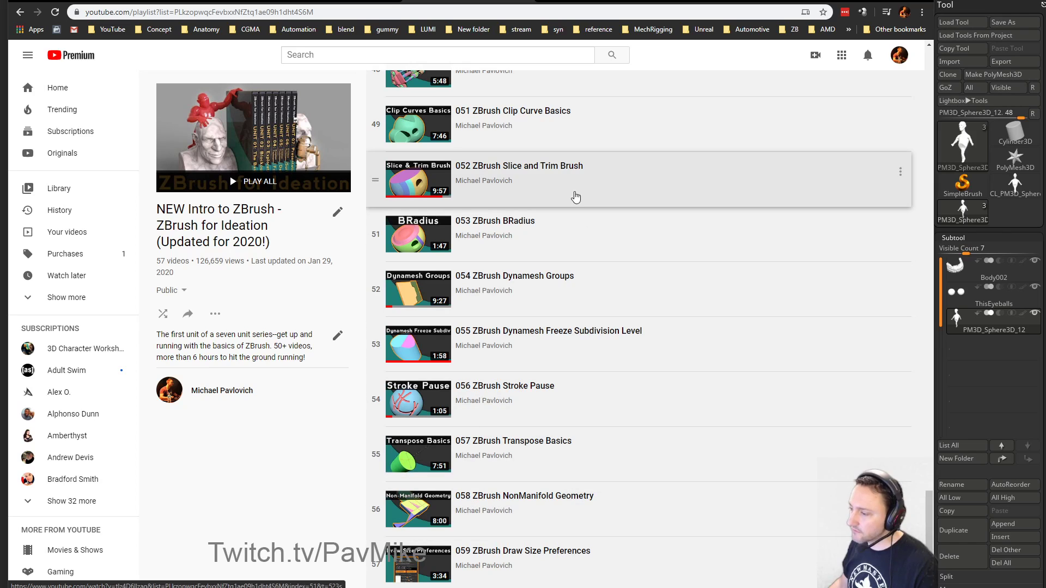
{"action": "key", "text": "alt+Tab"}
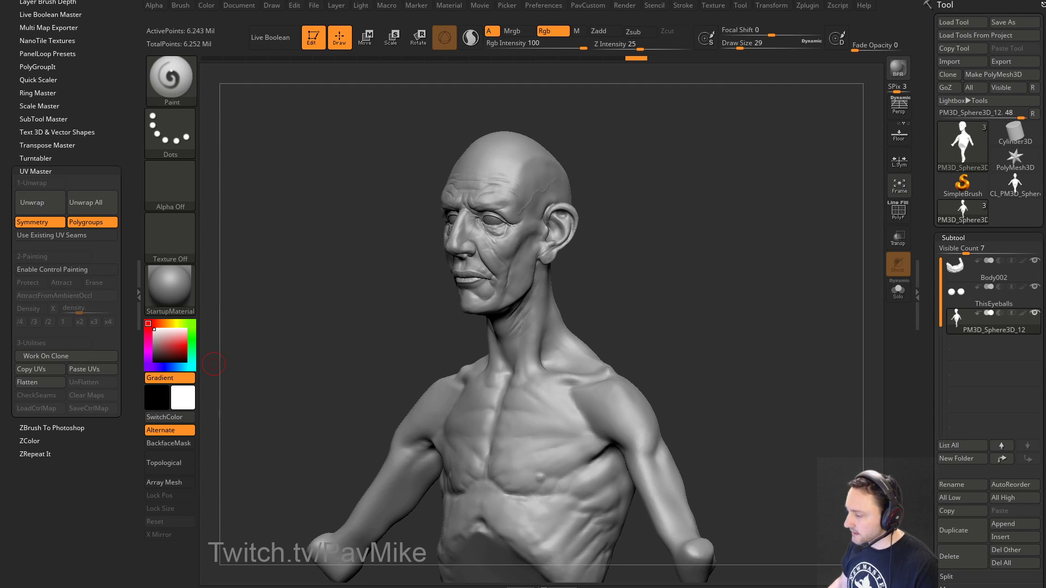
Step: Search the web in a new browser tab for the channel owner's Gumroad and open the store page
{"action": "key", "text": "alt+Tab"}
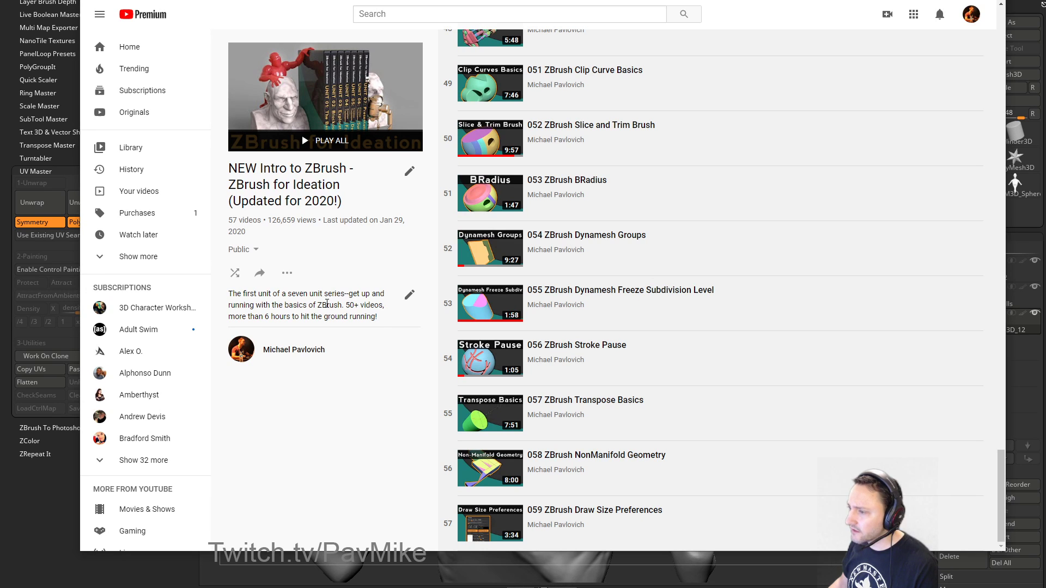
{"action": "key", "text": "ctrl+t"}
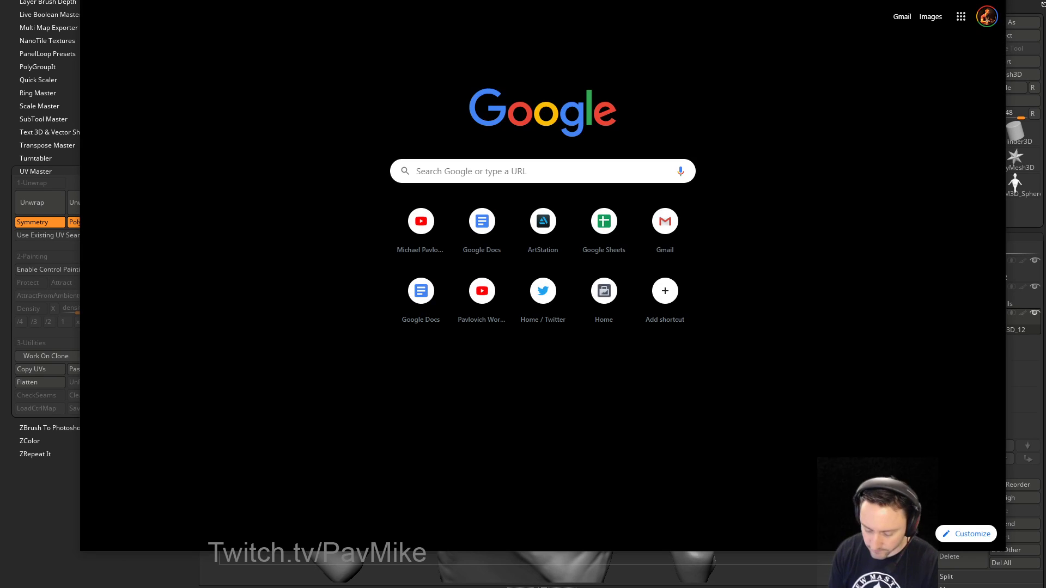
{"action": "type", "text": "pavlovich gumroad"}
{"action": "key", "text": "Return"}
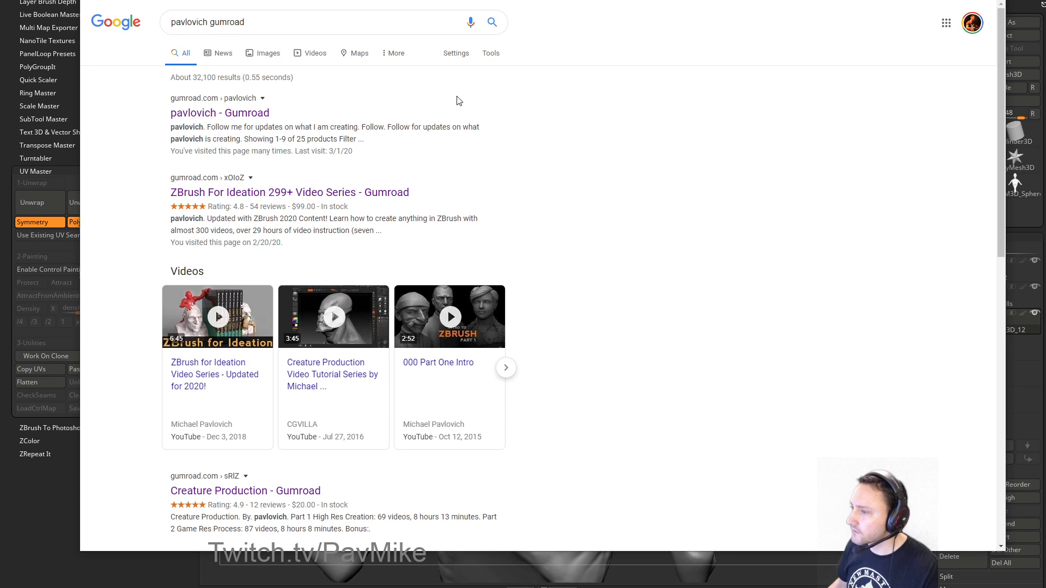
{"action": "left_click", "coordinate": [257, 112]}
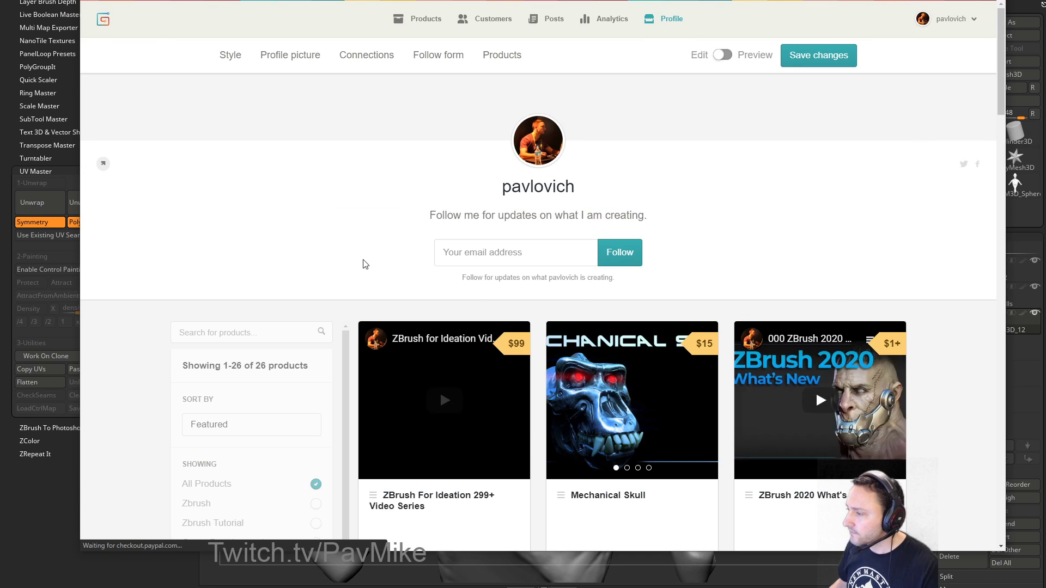
Step: Open the ZBrush For Ideation 299+ Video Series product page and view its description and links
{"action": "scroll", "coordinate": [362, 264], "scroll_direction": "down", "scroll_amount": 2}
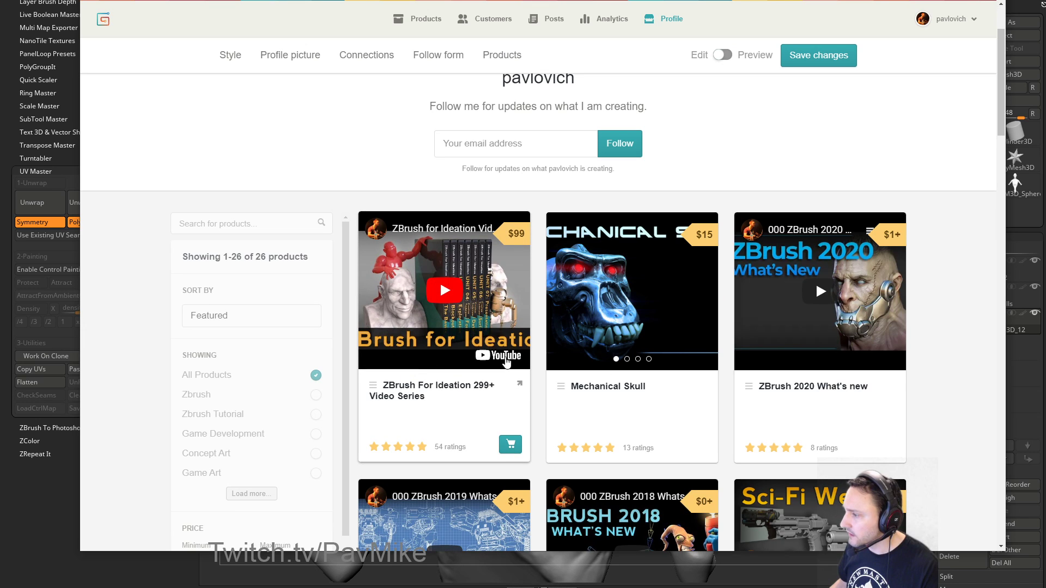
{"action": "left_click", "coordinate": [519, 386]}
{"action": "scroll", "coordinate": [383, 384], "scroll_direction": "down", "scroll_amount": 2}
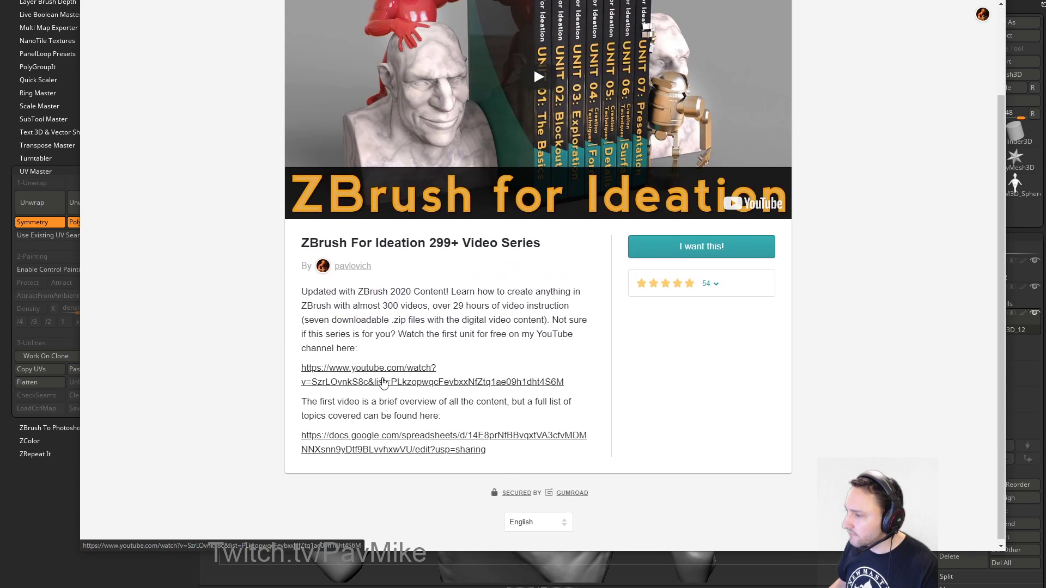
Step: Open the linked ZBrush for Ideation topic spreadsheet and examine the video lists of its units and the colour legend
{"action": "left_click", "coordinate": [410, 440]}
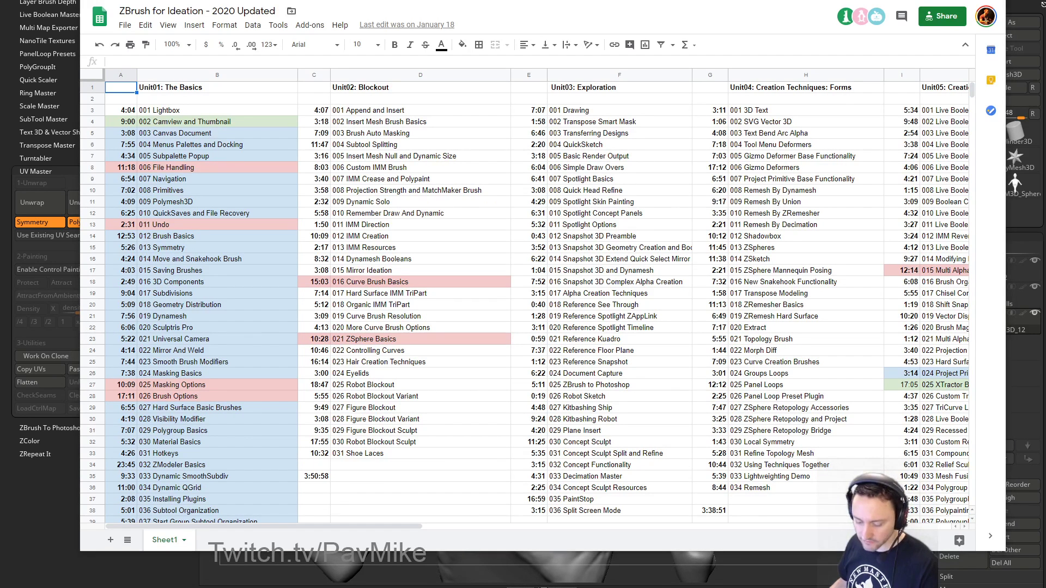
{"action": "scroll", "coordinate": [603, 431], "scroll_direction": "down", "scroll_amount": 3}
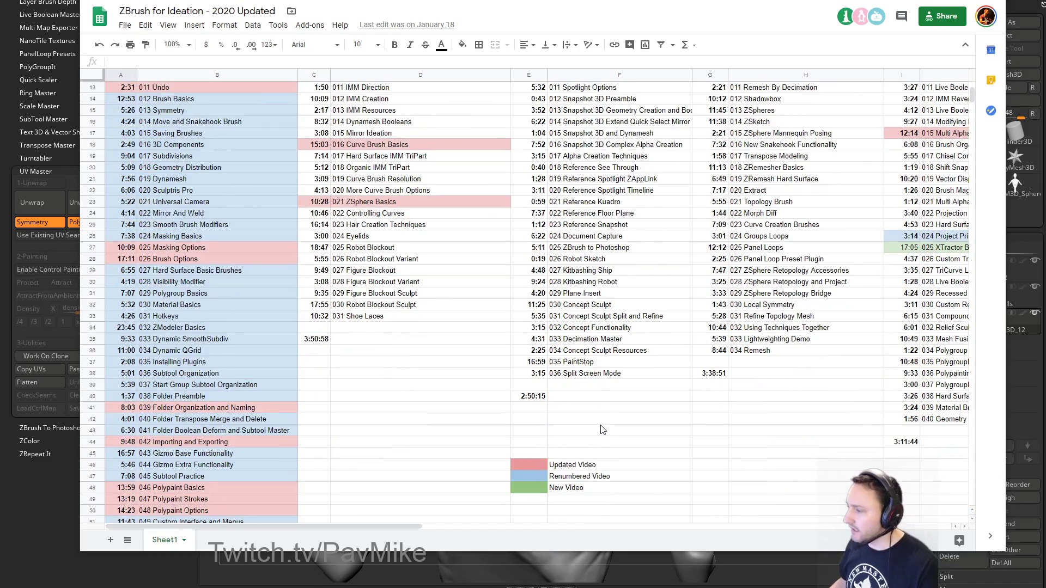
{"action": "left_click", "coordinate": [584, 479]}
{"action": "left_click", "coordinate": [582, 488]}
{"action": "scroll", "coordinate": [581, 488], "scroll_direction": "up", "scroll_amount": 3}
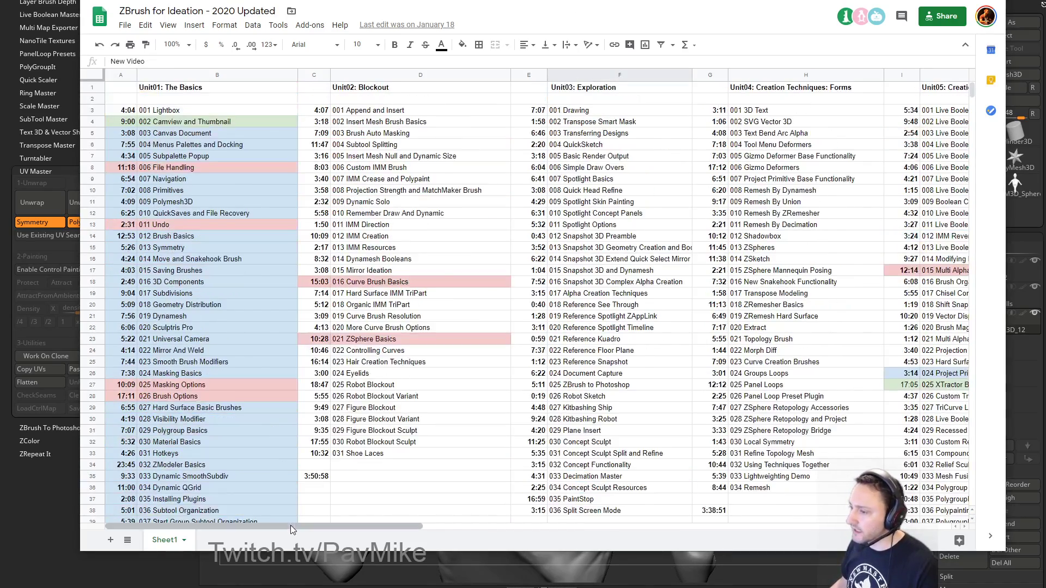
{"action": "left_click_drag", "start_coordinate": [293, 528], "coordinate": [261, 528]}
{"action": "scroll", "coordinate": [580, 400], "scroll_direction": "down", "scroll_amount": 6}
{"action": "scroll", "coordinate": [579, 399], "scroll_direction": "up", "scroll_amount": 6}
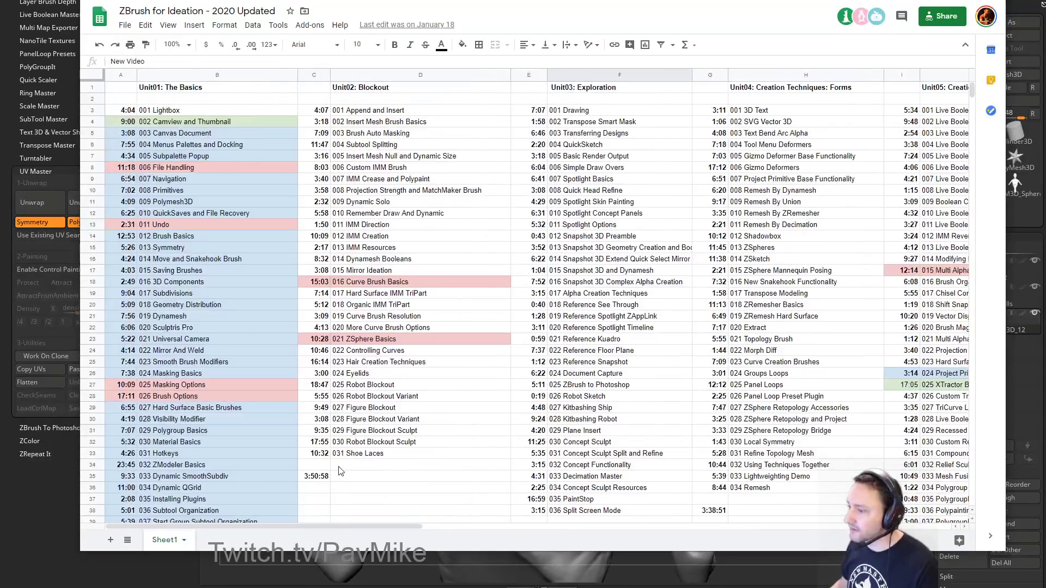
{"action": "left_click_drag", "start_coordinate": [332, 525], "coordinate": [659, 587]}
Step: Switch back to ZBrush and nudge the underside of the nose tip in profile with the Move brush
{"action": "key", "text": "alt+Tab"}
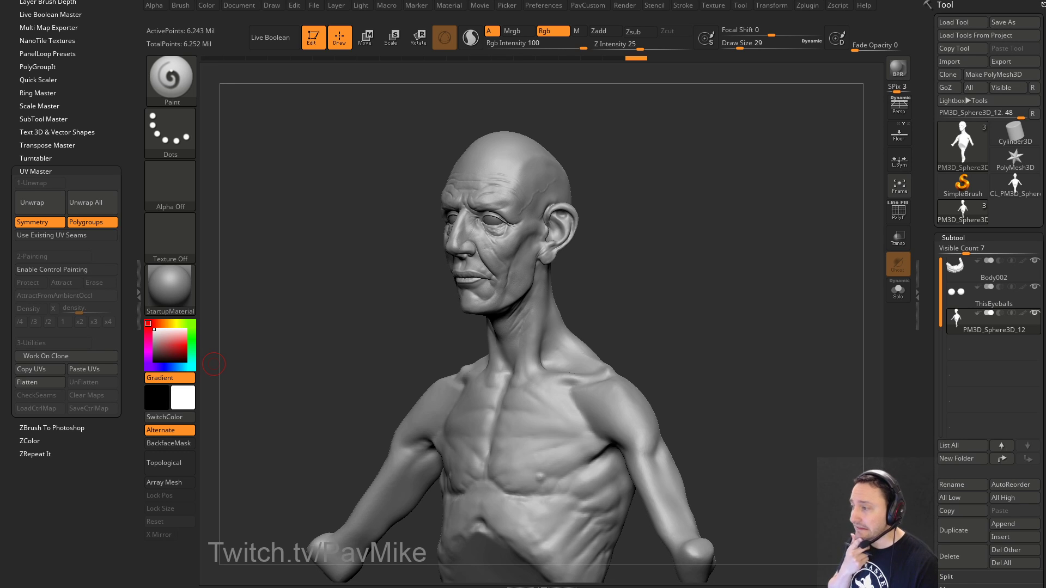
{"action": "right_click_drag", "start_coordinate": [730, 249], "coordinate": [725, 368]}
{"action": "mouse_move", "coordinate": [654, 250]}
{"action": "right_mouse_down"}
{"action": "mouse_move", "coordinate": [712, 257]}
{"action": "mouse_move", "coordinate": [721, 305]}
{"action": "right_mouse_up"}
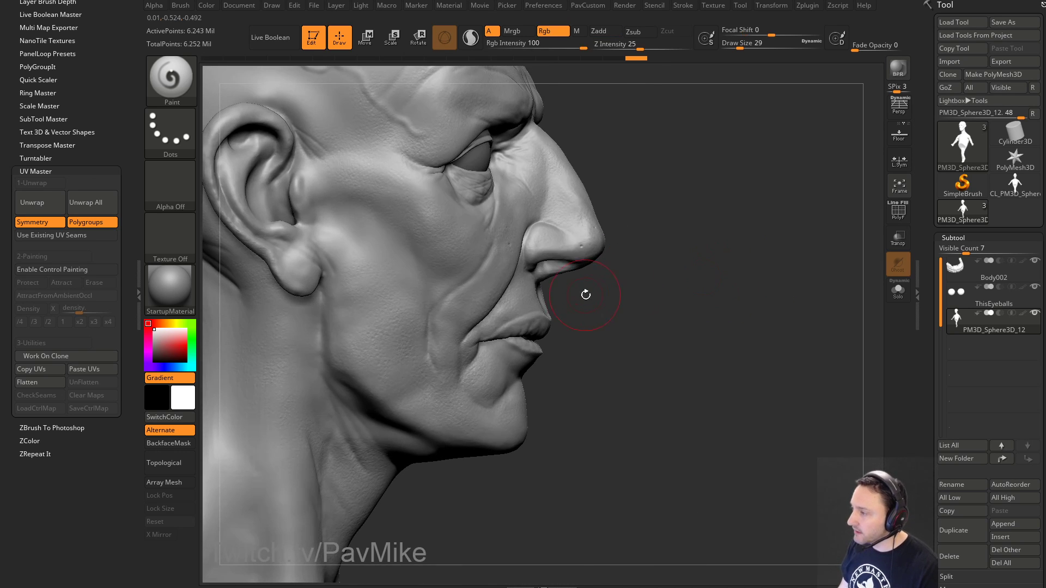
{"action": "key", "text": "b"}
{"action": "key", "text": "m"}
{"action": "key", "text": "v"}
{"action": "left_click_drag", "start_coordinate": [565, 272], "coordinate": [565, 276]}
{"action": "right_click_drag", "start_coordinate": [654, 273], "coordinate": [672, 252], "text": "ctrl"}
{"action": "mouse_move", "coordinate": [860, 226]}
{"action": "right_mouse_down"}
{"action": "mouse_move", "coordinate": [817, 228]}
{"action": "mouse_move", "coordinate": [734, 262]}
{"action": "right_mouse_up"}
Step: Pick the Standard brush, reduce its draw size to 2 and carve tiny pores into the side of the nose
{"action": "right_click_drag", "start_coordinate": [735, 262], "coordinate": [749, 311], "text": "ctrl"}
{"action": "key", "text": "b"}
{"action": "key", "text": "s"}
{"action": "key", "text": "t"}
{"action": "key", "text": "s"}
{"action": "left_click_drag", "start_coordinate": [471, 256], "coordinate": [461, 257]}
{"action": "mouse_move", "coordinate": [366, 323]}
{"action": "right_mouse_down"}
{"action": "mouse_move", "coordinate": [350, 327]}
{"action": "mouse_move", "coordinate": [357, 357]}
{"action": "right_mouse_up"}
{"action": "left_click_drag", "start_coordinate": [494, 271], "coordinate": [496, 277], "text": "alt"}
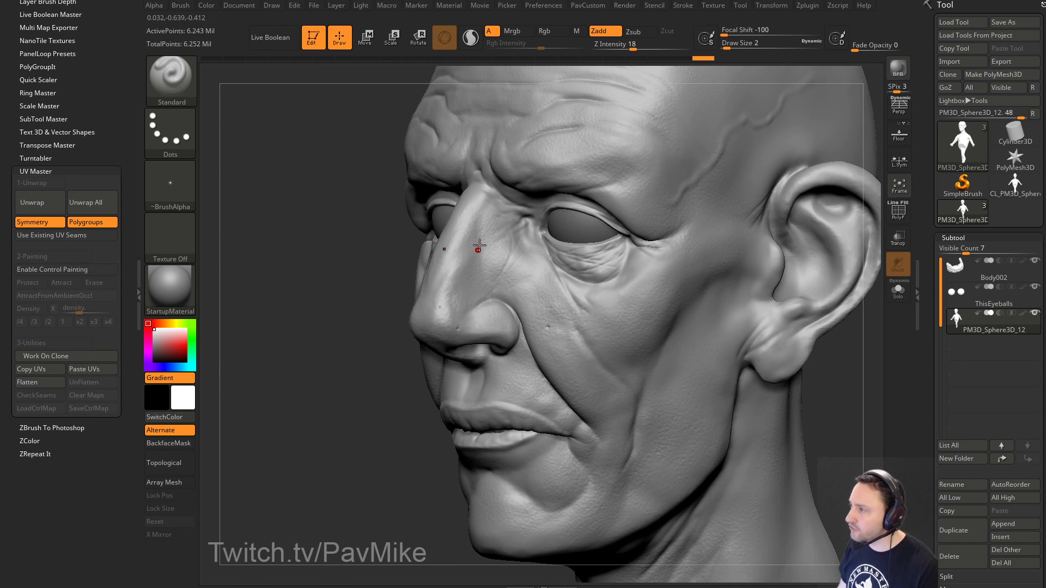
Step: Set the Standard brush's Z intensity to 38 and carve more pores into the nose, enlarging the draw size to 4
{"action": "left_click_drag", "start_coordinate": [632, 48], "coordinate": [651, 48]}
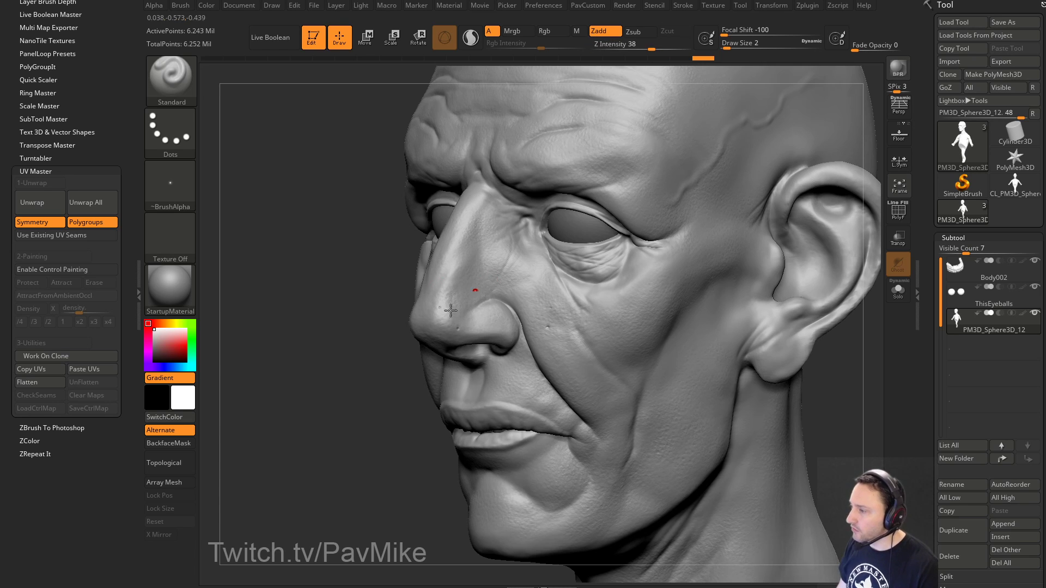
{"action": "right_click_drag", "start_coordinate": [385, 317], "coordinate": [387, 346], "text": "ctrl"}
{"action": "left_click", "coordinate": [457, 275], "text": "alt"}
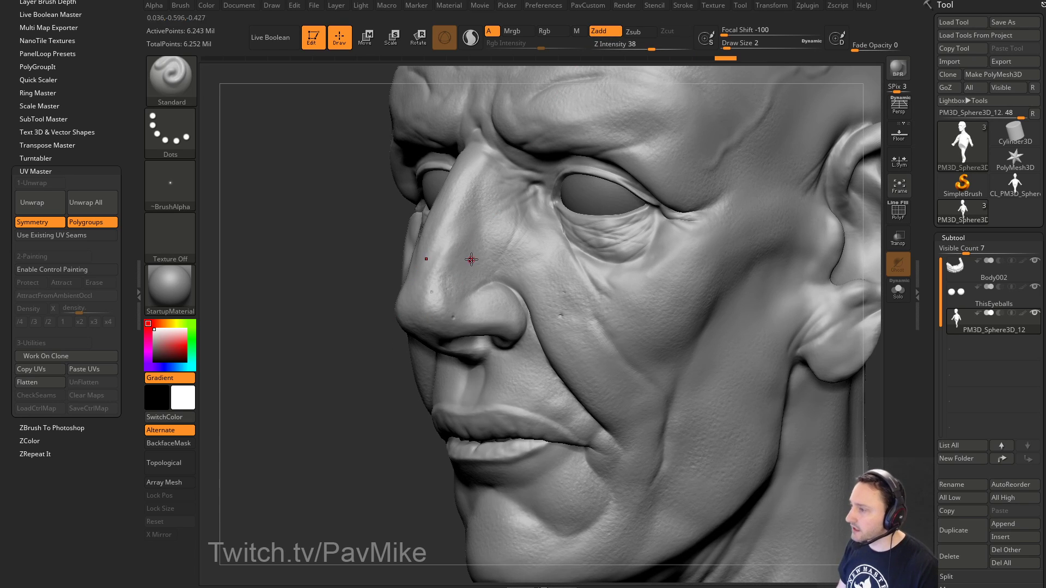
{"action": "key", "text": "s"}
{"action": "left_click_drag", "start_coordinate": [471, 259], "coordinate": [472, 262]}
{"action": "left_click", "coordinate": [456, 271], "text": "alt"}
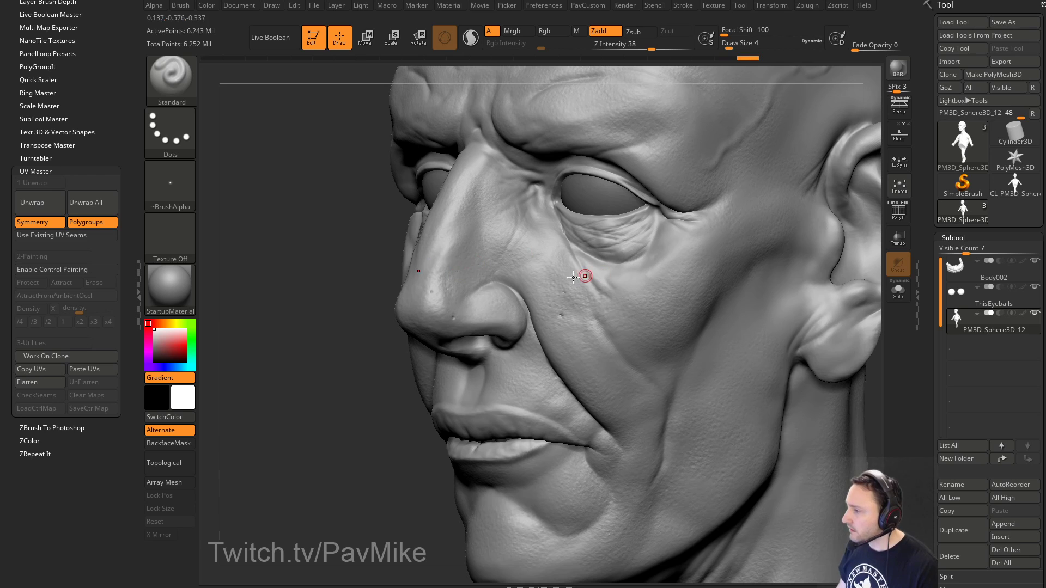
{"action": "left_click", "coordinate": [454, 259], "text": "alt"}
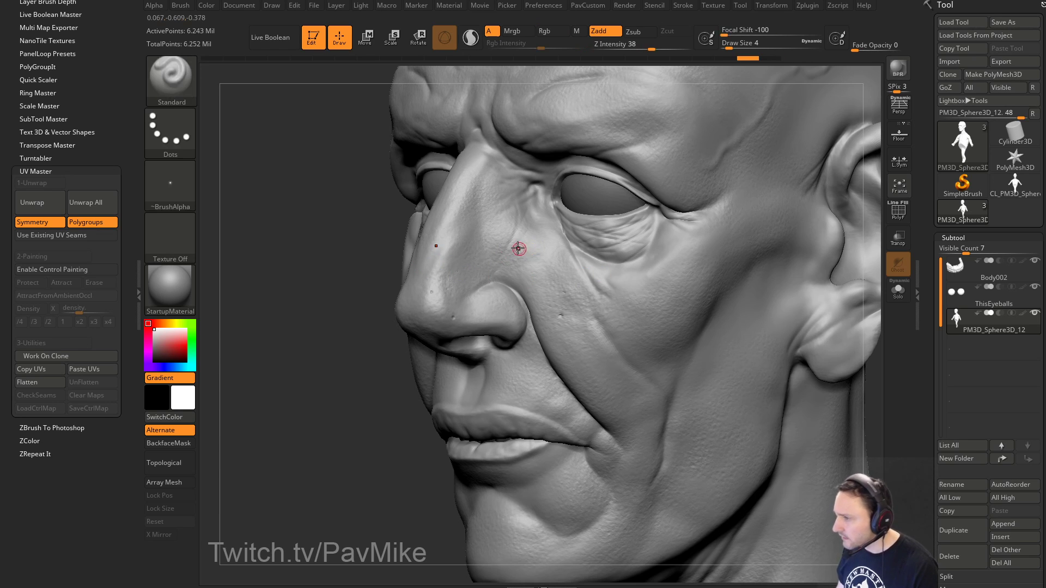
Step: Turn off the Standard brush's alpha and set its focal shift to 0, undoing the last pore
{"action": "left_click", "coordinate": [184, 191]}
{"action": "left_click", "coordinate": [236, 194]}
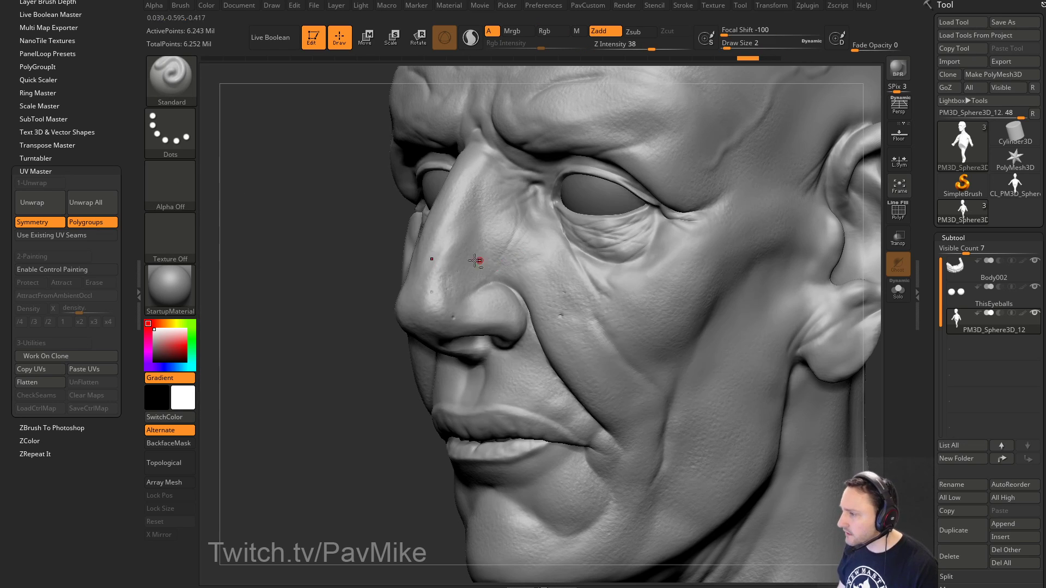
{"action": "key", "text": "ctrl+z"}
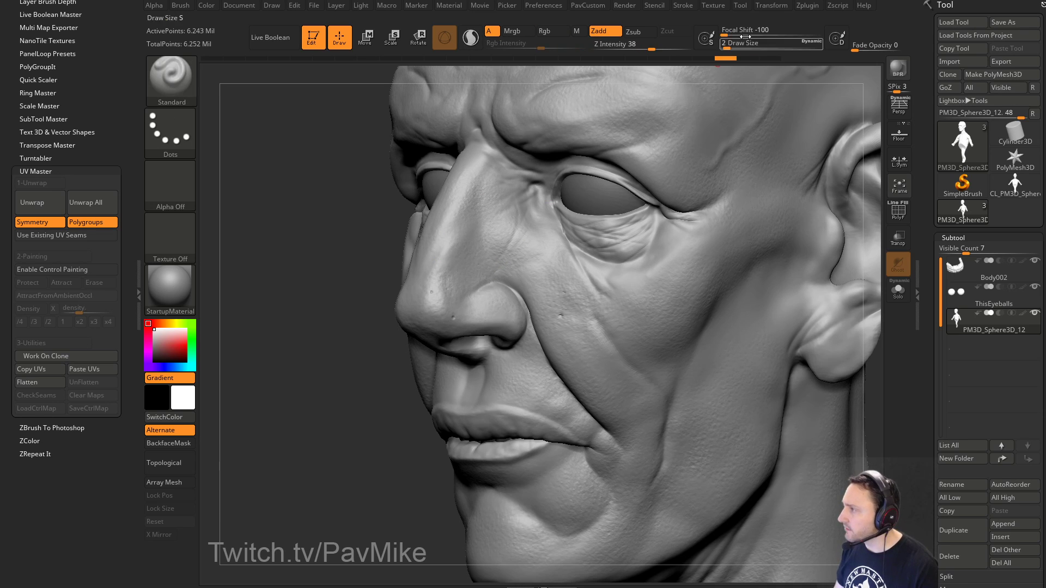
{"action": "left_click", "coordinate": [767, 30]}
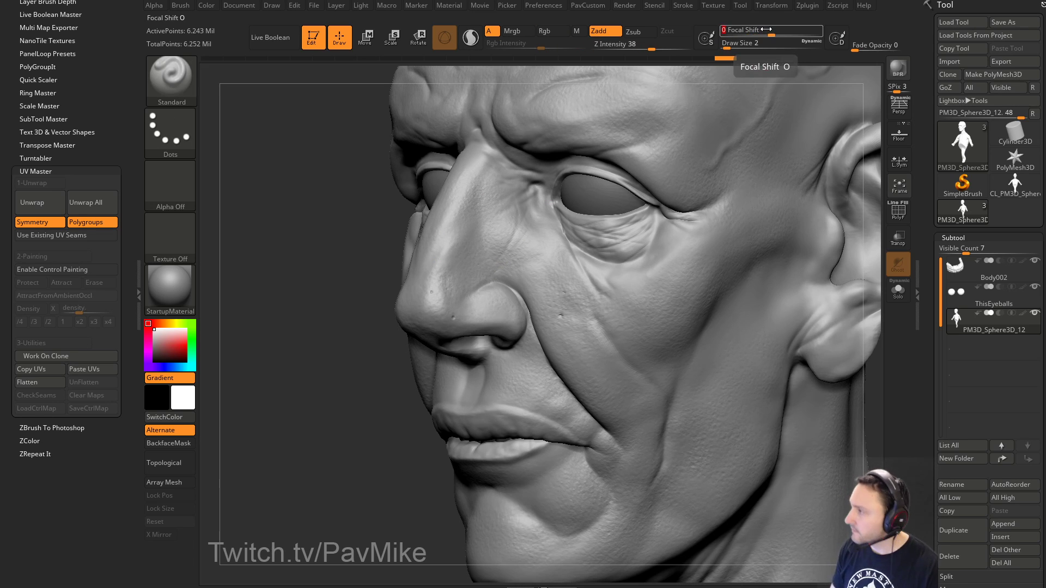
{"action": "key", "text": "Return"}
Step: Dab small bumps onto the side of the nose with the Standard brush and undo the last dab
{"action": "left_click", "coordinate": [456, 282]}
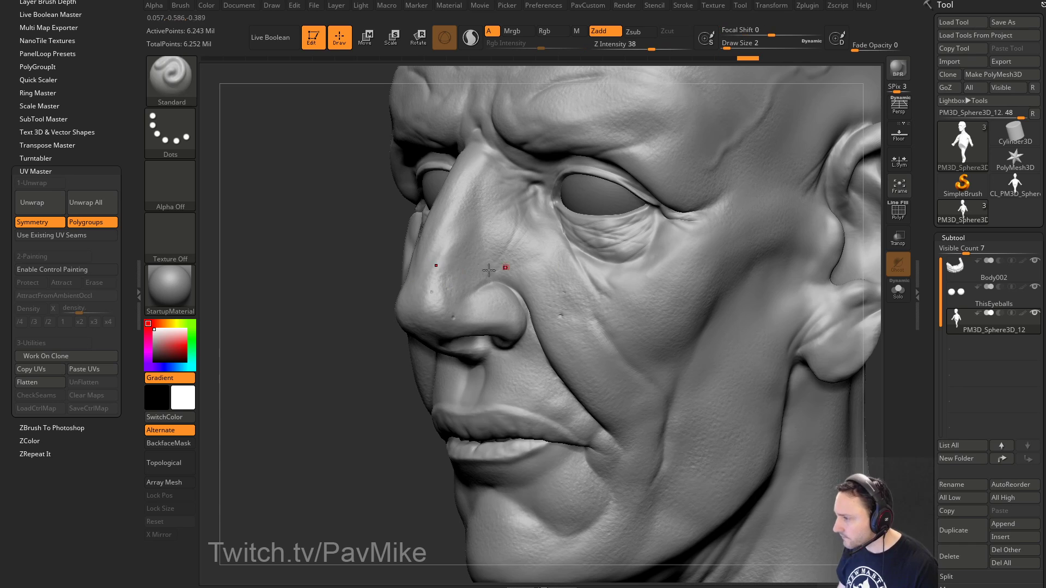
{"action": "left_click", "coordinate": [451, 290]}
{"action": "key", "text": "bracketright"}
{"action": "left_click", "coordinate": [472, 283]}
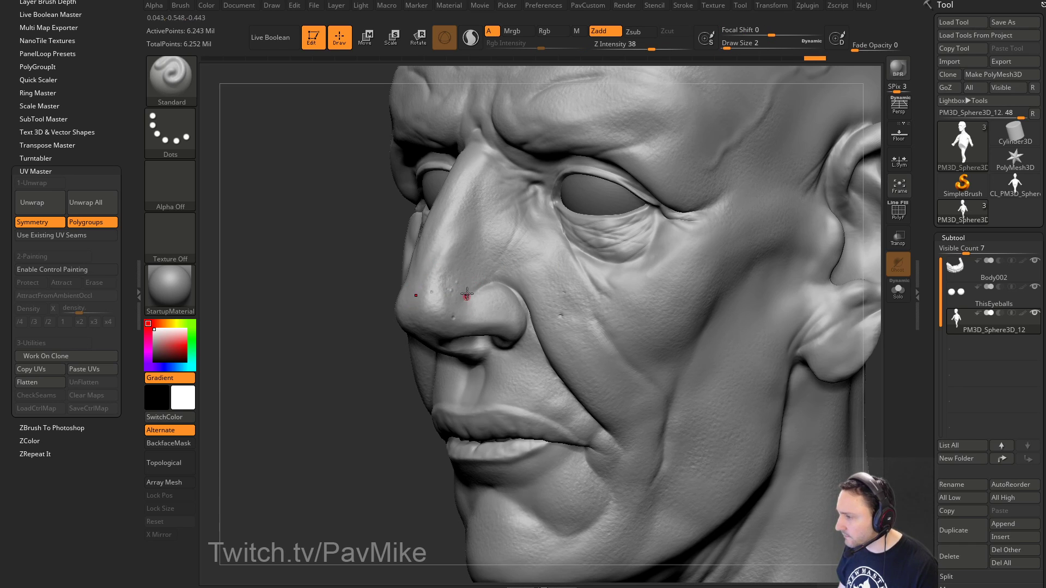
{"action": "key", "text": "ctrl+z"}
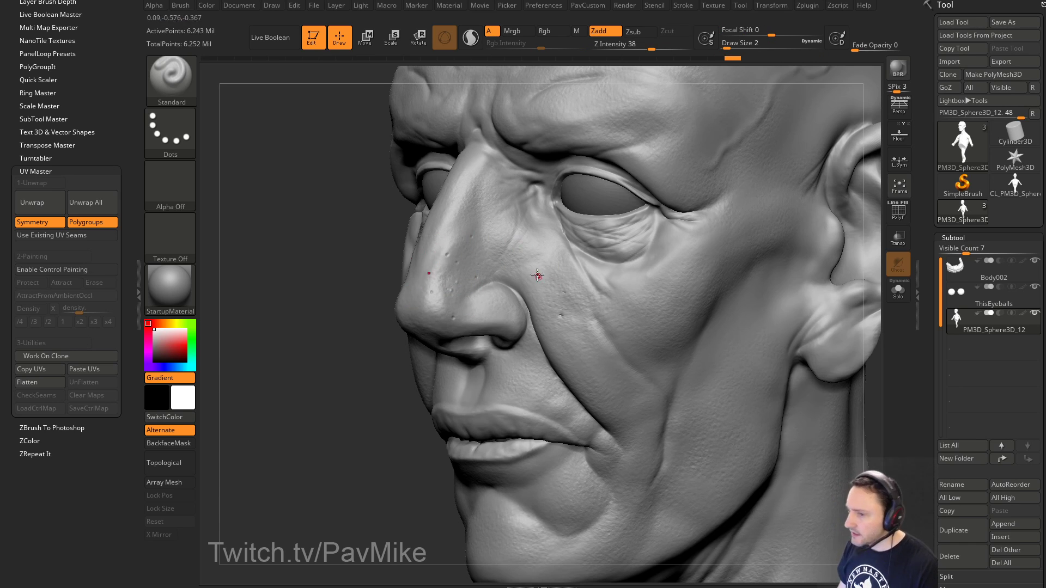
Step: Dab recessed pores along the side of the nose with varied Standard brush sizes up to 6
{"action": "key", "text": "s"}
{"action": "left_click_drag", "start_coordinate": [495, 268], "coordinate": [503, 269]}
{"action": "key", "text": "bracketleft"}
{"action": "key", "text": "bracketleft"}
{"action": "left_click", "coordinate": [456, 262], "text": "alt"}
{"action": "left_click", "coordinate": [467, 272], "text": "alt"}
{"action": "left_click", "coordinate": [465, 281], "text": "alt"}
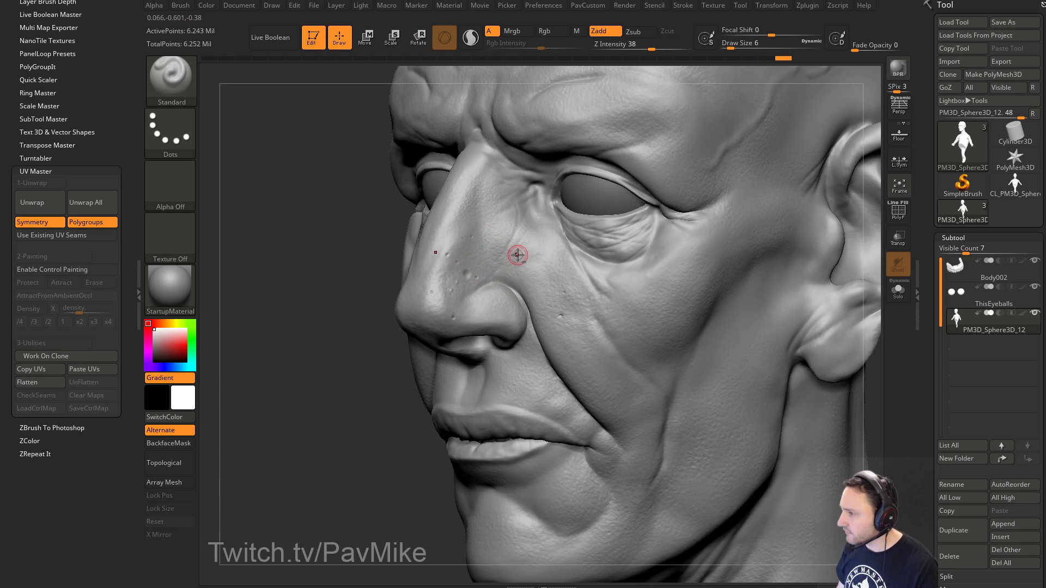
{"action": "left_click", "coordinate": [496, 263], "text": "alt"}
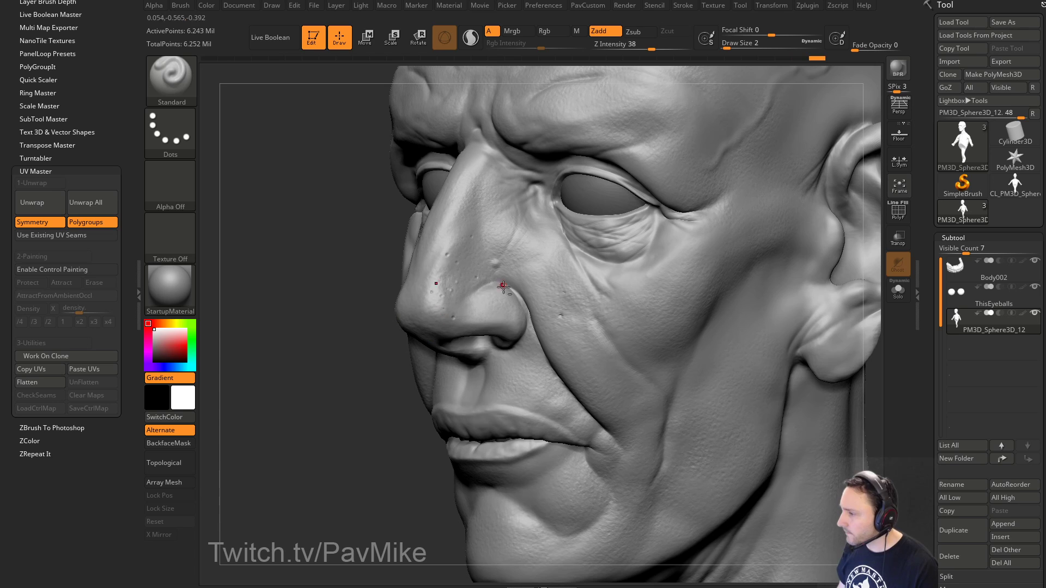
Step: Add recessed pores around the nose tip, above the nostril and on the adjacent cheek
{"action": "left_click", "coordinate": [447, 309], "text": "alt"}
{"action": "left_click", "coordinate": [437, 306], "text": "alt"}
{"action": "left_click", "coordinate": [471, 303], "text": "alt"}
{"action": "left_click", "coordinate": [565, 322], "text": "alt"}
Step: Carve fine vertical wrinkles above both sides of the upper lip with the DamStandard brush at draw size 9
{"action": "left_click_drag", "start_coordinate": [339, 376], "coordinate": [470, 360]}
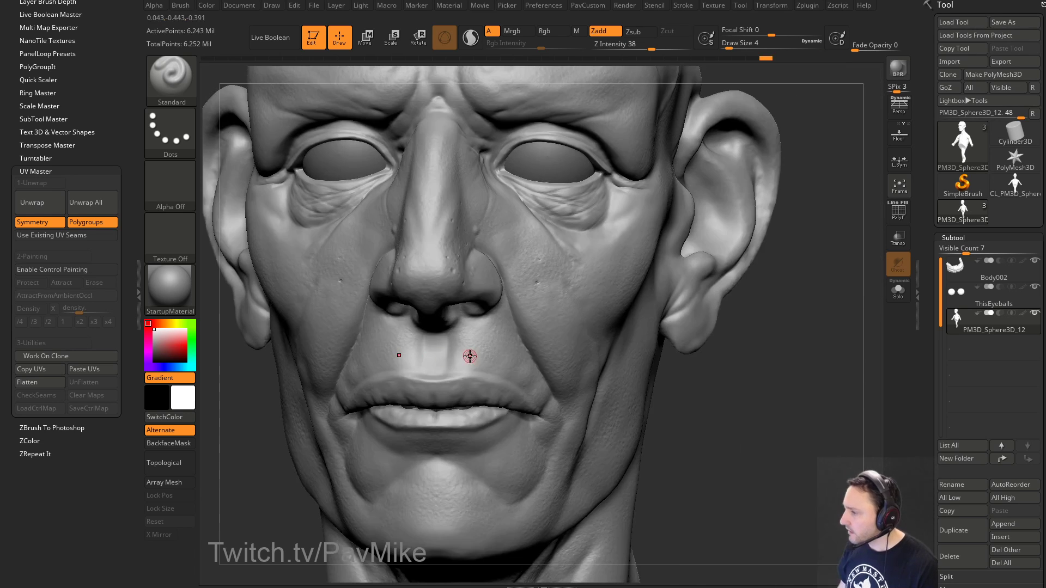
{"action": "mouse_move", "coordinate": [714, 382]}
{"action": "left_mouse_down"}
{"action": "mouse_move", "coordinate": [721, 350]}
{"action": "mouse_move", "coordinate": [743, 361]}
{"action": "mouse_move", "coordinate": [775, 350]}
{"action": "left_mouse_up"}
{"action": "key", "text": "b"}
{"action": "key", "text": "d"}
{"action": "key", "text": "s"}
{"action": "key", "text": "s"}
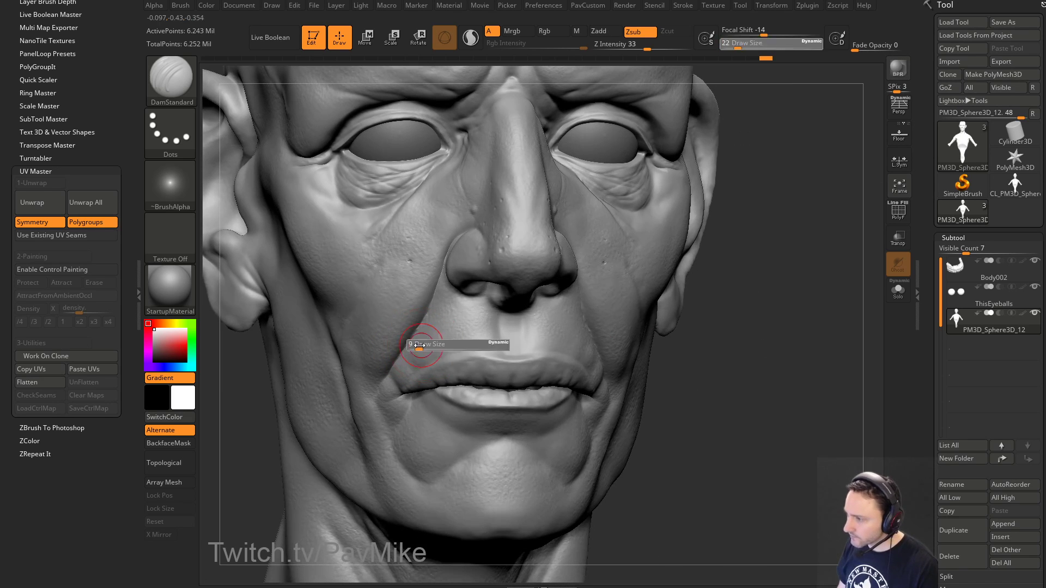
{"action": "left_click_drag", "start_coordinate": [419, 346], "coordinate": [418, 346]}
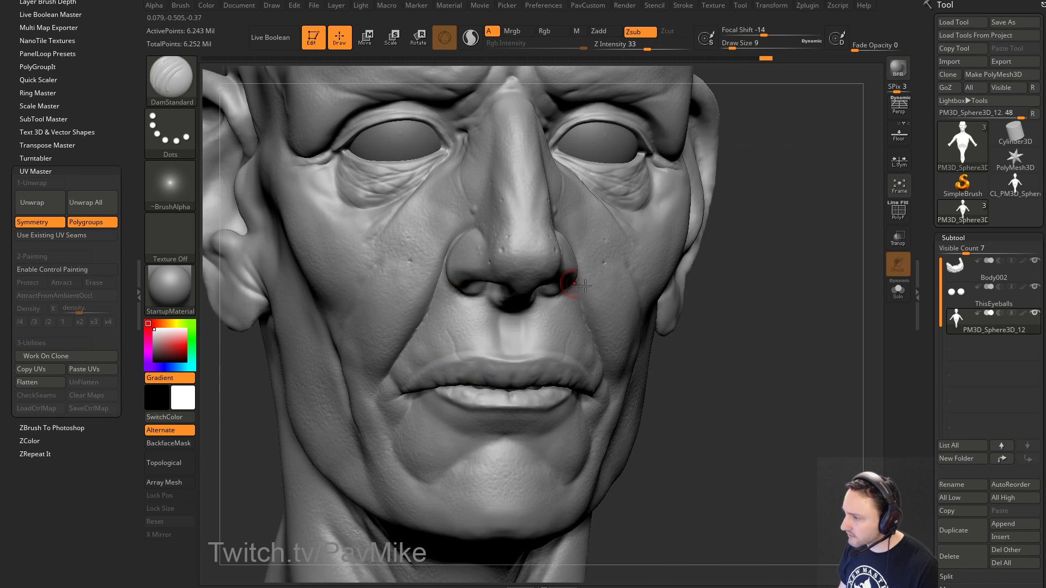
{"action": "left_click_drag", "start_coordinate": [776, 313], "coordinate": [674, 301]}
{"action": "mouse_move", "coordinate": [541, 353]}
{"action": "left_mouse_down"}
{"action": "mouse_move", "coordinate": [568, 306]}
{"action": "mouse_move", "coordinate": [577, 319]}
{"action": "left_mouse_up"}
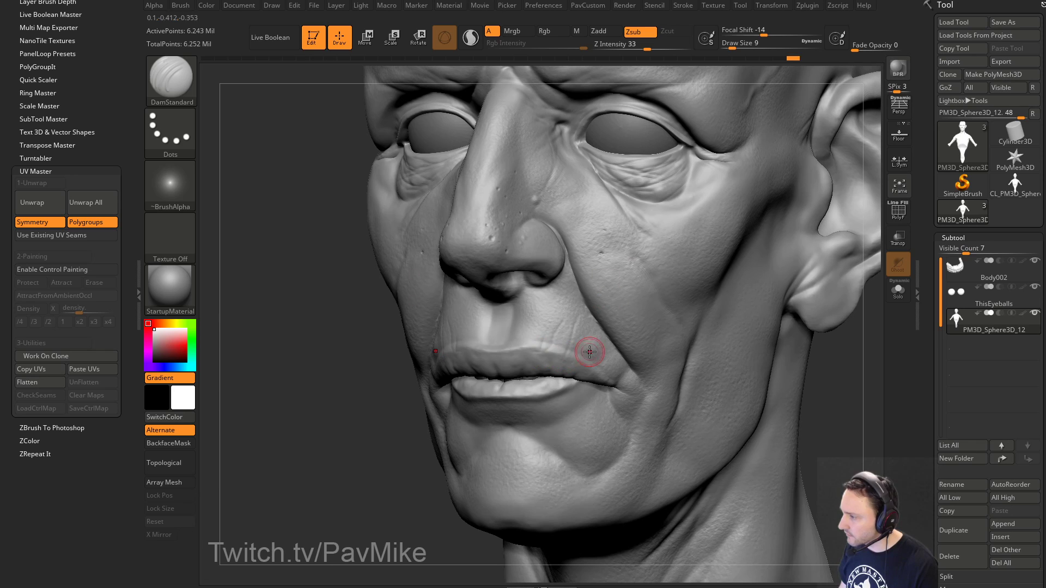
{"action": "mouse_move", "coordinate": [573, 361]}
{"action": "left_mouse_down"}
{"action": "mouse_move", "coordinate": [607, 327]}
{"action": "mouse_move", "coordinate": [594, 322]}
{"action": "left_mouse_up"}
{"action": "left_click_drag", "start_coordinate": [272, 313], "coordinate": [468, 319]}
{"action": "left_click_drag", "start_coordinate": [461, 357], "coordinate": [448, 292]}
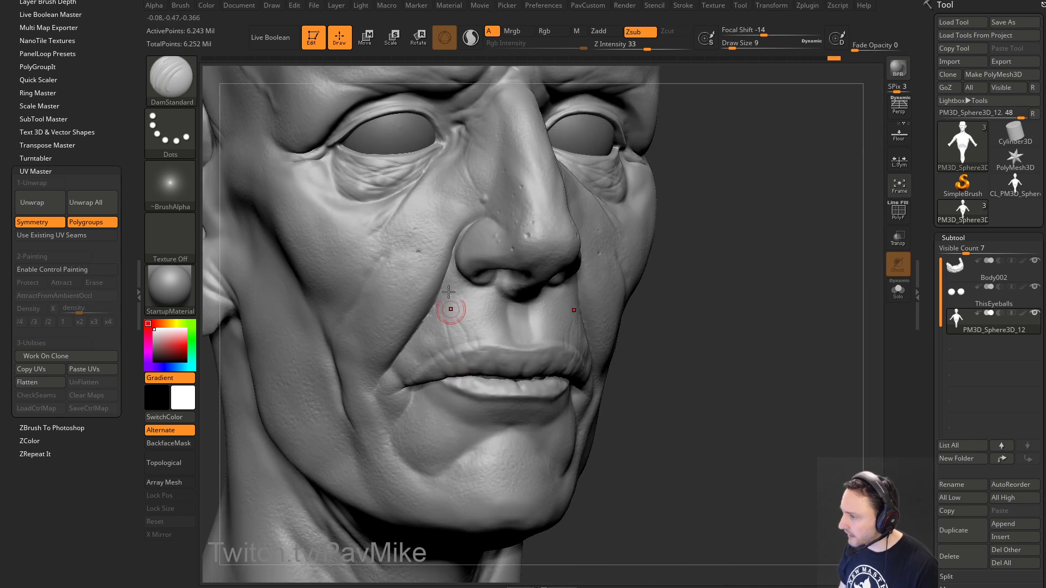
Step: Carve short creases into the lower lip with the DamStandard brush
{"action": "mouse_move", "coordinate": [713, 330]}
{"action": "left_mouse_down"}
{"action": "mouse_move", "coordinate": [787, 375]}
{"action": "mouse_move", "coordinate": [596, 333]}
{"action": "left_mouse_up"}
{"action": "left_click_drag", "start_coordinate": [762, 372], "coordinate": [435, 370]}
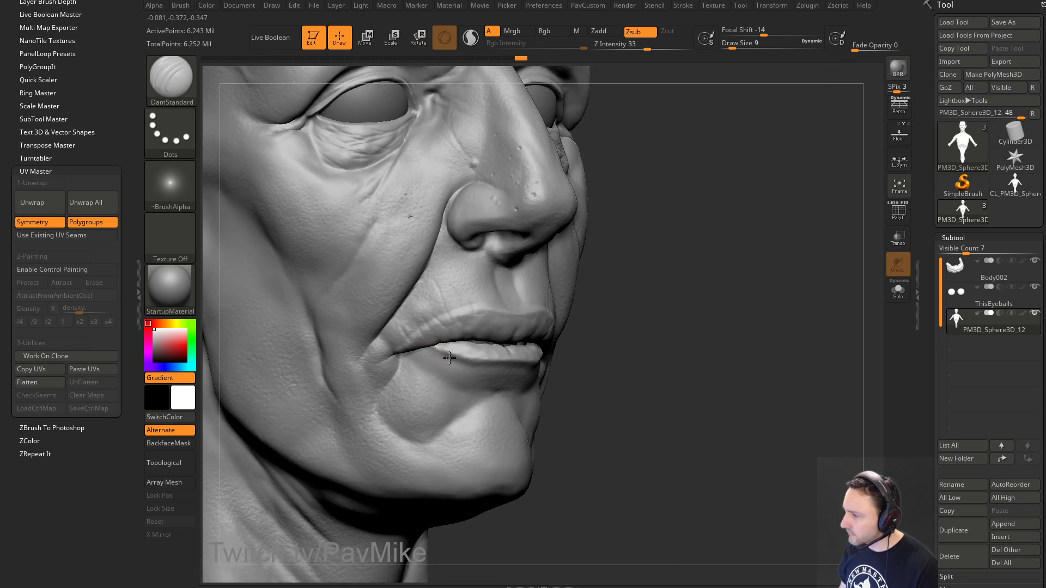
{"action": "left_click_drag", "start_coordinate": [644, 352], "coordinate": [537, 361]}
{"action": "left_click_drag", "start_coordinate": [516, 349], "coordinate": [516, 364]}
{"action": "mouse_move", "coordinate": [670, 348]}
{"action": "left_mouse_down"}
{"action": "mouse_move", "coordinate": [708, 347]}
{"action": "mouse_move", "coordinate": [627, 355]}
{"action": "left_mouse_up"}
{"action": "left_click_drag", "start_coordinate": [509, 354], "coordinate": [539, 364]}
{"action": "left_click_drag", "start_coordinate": [691, 346], "coordinate": [730, 332]}
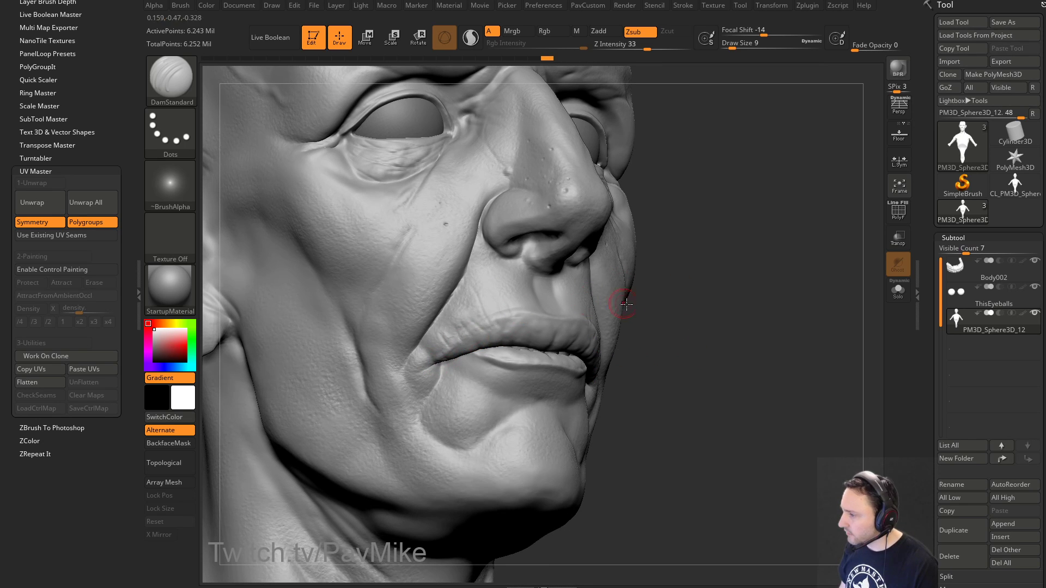
Step: Cut fine creases along the upper lip with the DamStandard brush
{"action": "mouse_move", "coordinate": [628, 300]}
{"action": "left_mouse_down"}
{"action": "mouse_move", "coordinate": [488, 328]}
{"action": "mouse_move", "coordinate": [525, 325]}
{"action": "left_mouse_up"}
{"action": "left_click_drag", "start_coordinate": [681, 327], "coordinate": [627, 323]}
{"action": "left_click_drag", "start_coordinate": [536, 318], "coordinate": [527, 324]}
Step: Build up the upper lip's volume with the Clay brush, varying the draw size between 12 and 8
{"action": "left_click_drag", "start_coordinate": [806, 321], "coordinate": [762, 271]}
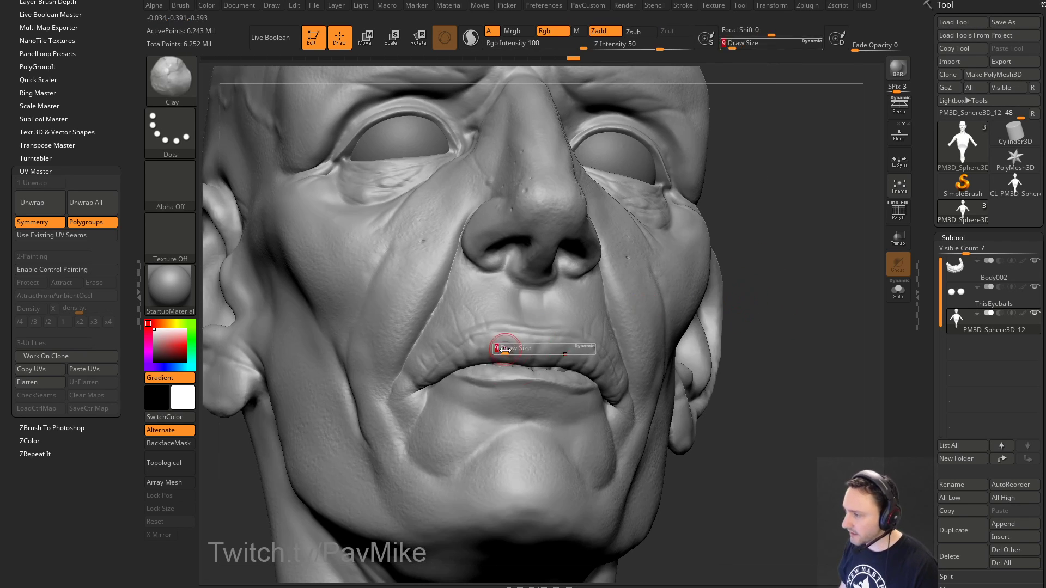
{"action": "left_click_drag", "start_coordinate": [760, 319], "coordinate": [558, 327]}
{"action": "key", "text": "s"}
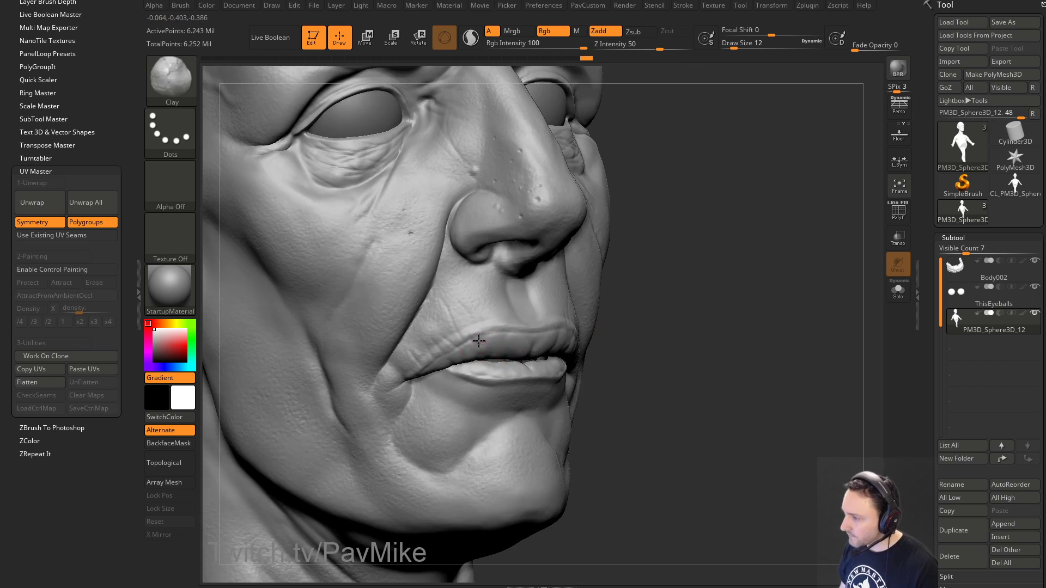
{"action": "key", "text": "s"}
{"action": "left_click_drag", "start_coordinate": [480, 352], "coordinate": [476, 356]}
Step: Carve thin creases below the lower lip with the DamStandard brush, reducing the draw size to 5
{"action": "mouse_move", "coordinate": [691, 327]}
{"action": "left_mouse_down"}
{"action": "mouse_move", "coordinate": [691, 345]}
{"action": "mouse_move", "coordinate": [653, 293]}
{"action": "left_mouse_up"}
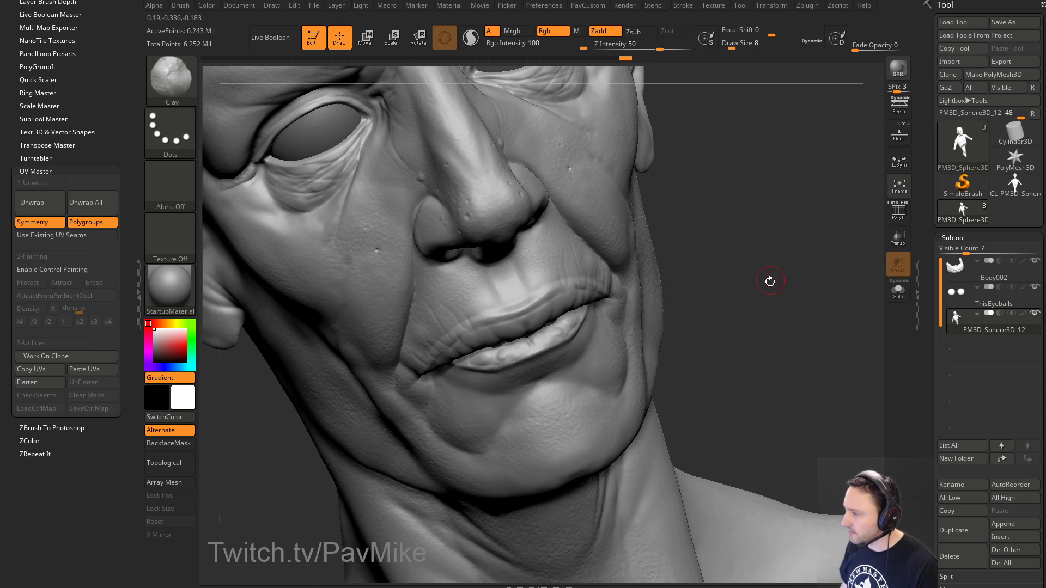
{"action": "mouse_move", "coordinate": [770, 282]}
{"action": "left_mouse_down"}
{"action": "mouse_move", "coordinate": [752, 305]}
{"action": "mouse_move", "coordinate": [773, 305]}
{"action": "mouse_move", "coordinate": [710, 292]}
{"action": "mouse_move", "coordinate": [721, 275]}
{"action": "mouse_move", "coordinate": [742, 299]}
{"action": "left_mouse_up"}
{"action": "key", "text": "b"}
{"action": "key", "text": "d"}
{"action": "key", "text": "s"}
{"action": "key", "text": "bracketleft"}
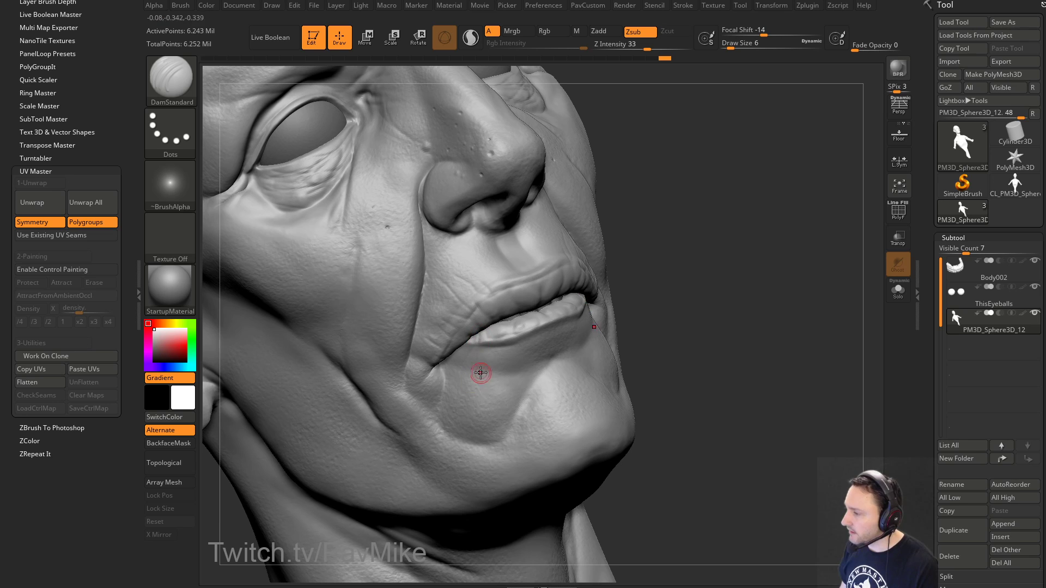
{"action": "key", "text": "bracketleft"}
{"action": "left_click_drag", "start_coordinate": [681, 310], "coordinate": [631, 315]}
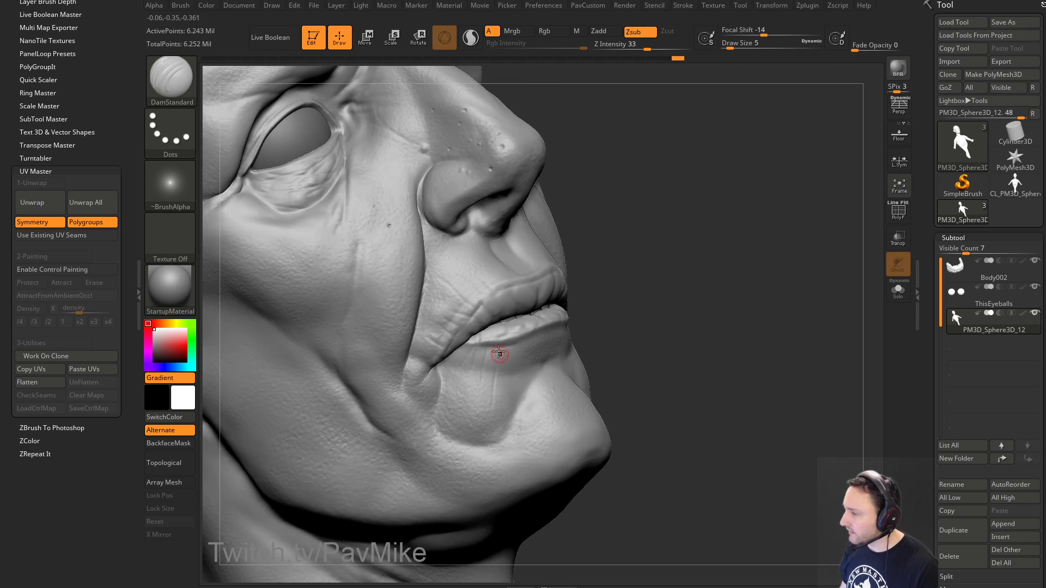
Step: Lower the body to subdivision level 4 and carve broader wrinkles from the lower lip towards the chin with DamStandard at draw size 7
{"action": "scroll", "coordinate": [964, 242], "scroll_direction": "down", "scroll_amount": 5}
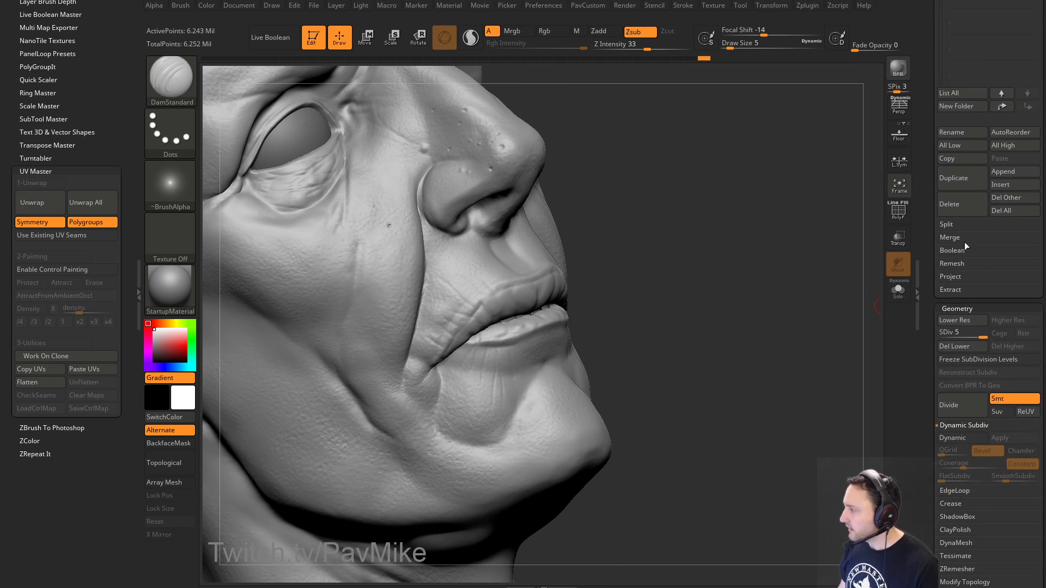
{"action": "left_click_drag", "start_coordinate": [979, 329], "coordinate": [893, 326]}
{"action": "right_click_drag", "start_coordinate": [521, 407], "coordinate": [491, 365]}
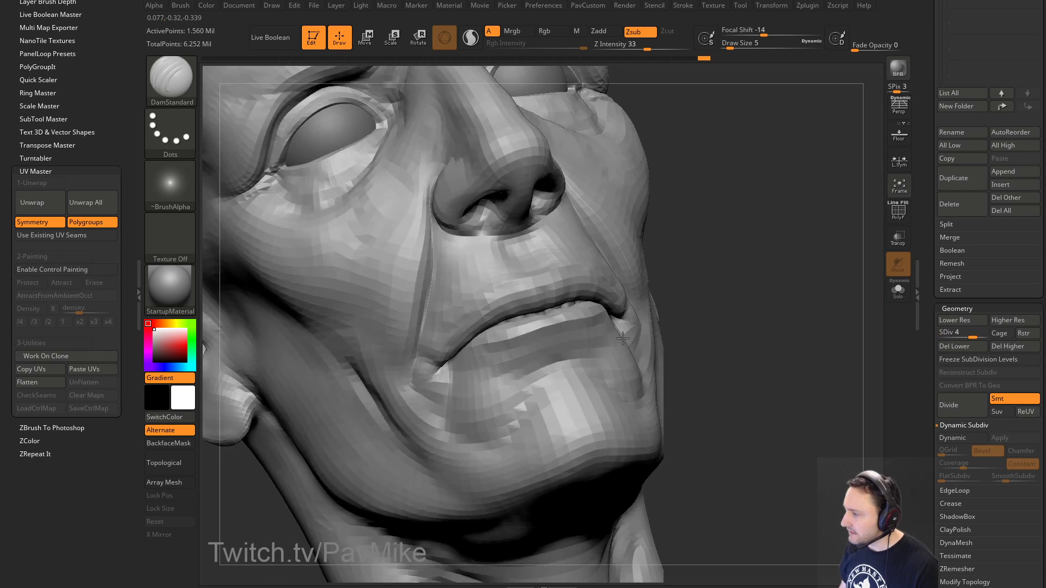
{"action": "key", "text": "bracketright"}
{"action": "key", "text": "bracketright"}
{"action": "left_click_drag", "start_coordinate": [539, 344], "coordinate": [527, 409]}
{"action": "left_click_drag", "start_coordinate": [707, 299], "coordinate": [760, 301]}
{"action": "left_click_drag", "start_coordinate": [497, 379], "coordinate": [478, 424]}
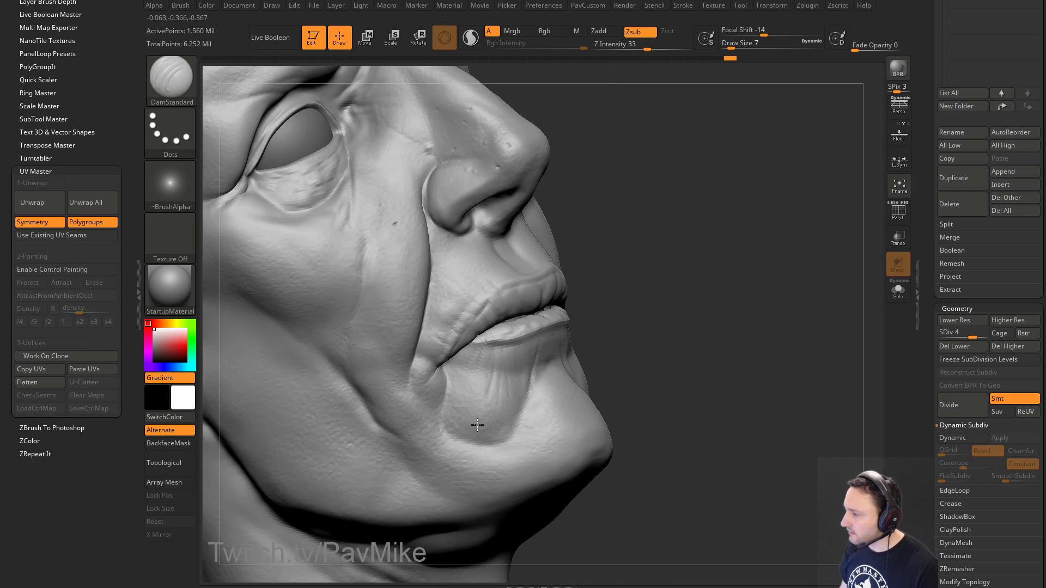
{"action": "left_click_drag", "start_coordinate": [486, 358], "coordinate": [461, 424]}
Step: Refine the creases below the lower lip and around the mouth corner with the DamStandard brush
{"action": "left_click_drag", "start_coordinate": [758, 280], "coordinate": [572, 310]}
{"action": "right_click_drag", "start_coordinate": [489, 347], "coordinate": [612, 341]}
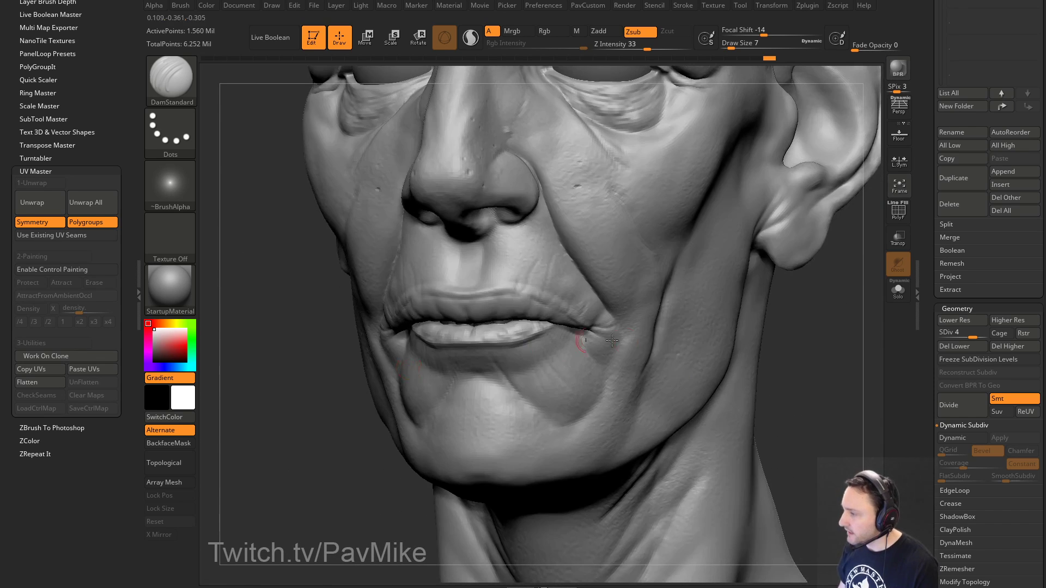
{"action": "left_click_drag", "start_coordinate": [764, 334], "coordinate": [711, 294]}
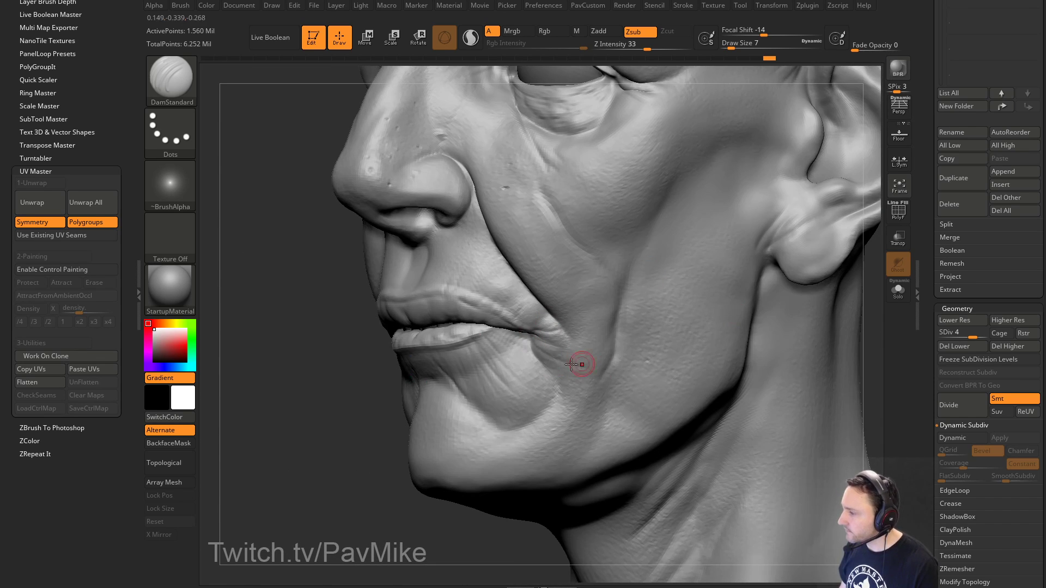
{"action": "left_click_drag", "start_coordinate": [325, 350], "coordinate": [478, 360]}
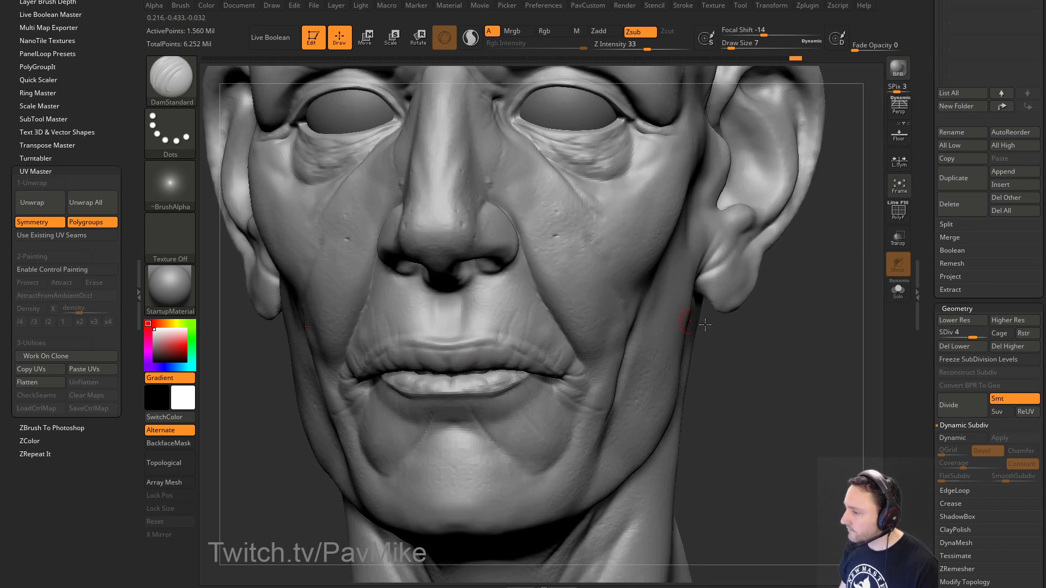
Step: Carve wrinkles above the mouth corner and across the nasolabial fold into the cheek with DamStandard
{"action": "left_click_drag", "start_coordinate": [705, 325], "coordinate": [492, 315]}
{"action": "left_click_drag", "start_coordinate": [406, 289], "coordinate": [406, 285]}
{"action": "mouse_move", "coordinate": [723, 296]}
{"action": "left_mouse_down", "text": "alt"}
{"action": "mouse_move", "coordinate": [754, 278]}
{"action": "mouse_move", "coordinate": [712, 281]}
{"action": "left_mouse_up", "text": "alt"}
{"action": "left_click_drag", "start_coordinate": [423, 281], "coordinate": [408, 244]}
{"action": "left_click_drag", "start_coordinate": [675, 293], "coordinate": [725, 275], "text": "alt"}
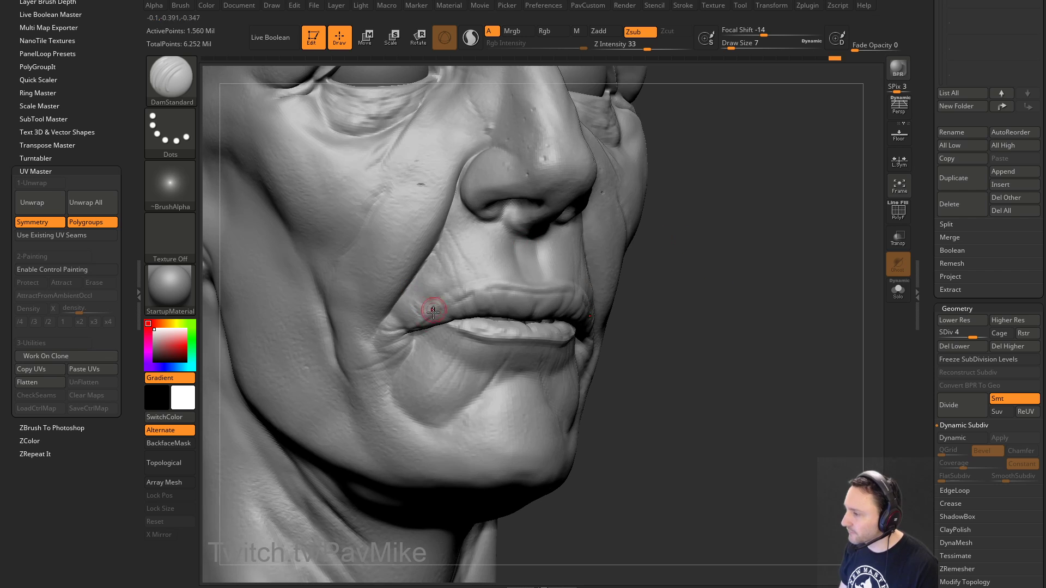
{"action": "left_click_drag", "start_coordinate": [409, 284], "coordinate": [411, 250]}
{"action": "left_click_drag", "start_coordinate": [756, 313], "coordinate": [480, 321]}
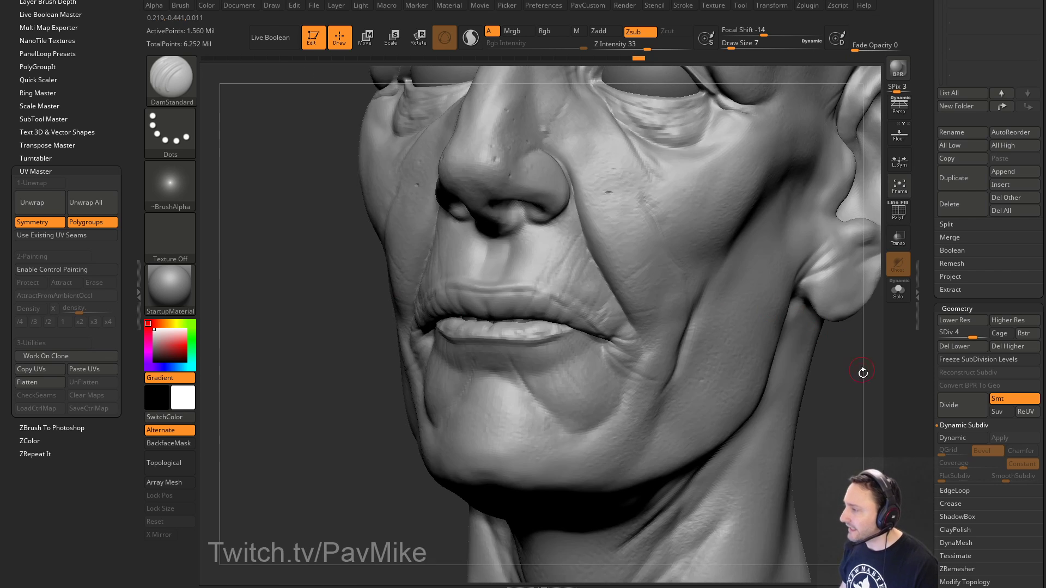
{"action": "left_click_drag", "start_coordinate": [861, 373], "coordinate": [801, 366], "text": "alt"}
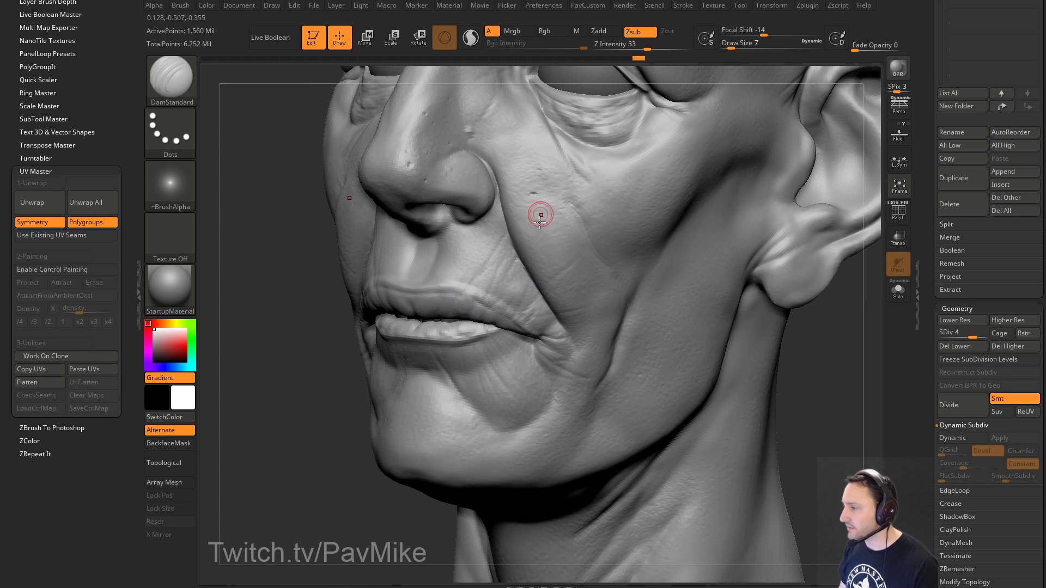
Step: Carve fine wrinkles below the lower lip and toward the chin with the DamStandard brush in Zsub mode
{"action": "left_click_drag", "start_coordinate": [268, 321], "coordinate": [351, 319]}
{"action": "left_click_drag", "start_coordinate": [364, 211], "coordinate": [371, 216]}
{"action": "mouse_move", "coordinate": [675, 316]}
{"action": "left_mouse_down", "text": "alt"}
{"action": "mouse_move", "coordinate": [759, 275]}
{"action": "mouse_move", "coordinate": [842, 278]}
{"action": "left_mouse_up", "text": "alt"}
{"action": "left_click_drag", "start_coordinate": [404, 293], "coordinate": [358, 341]}
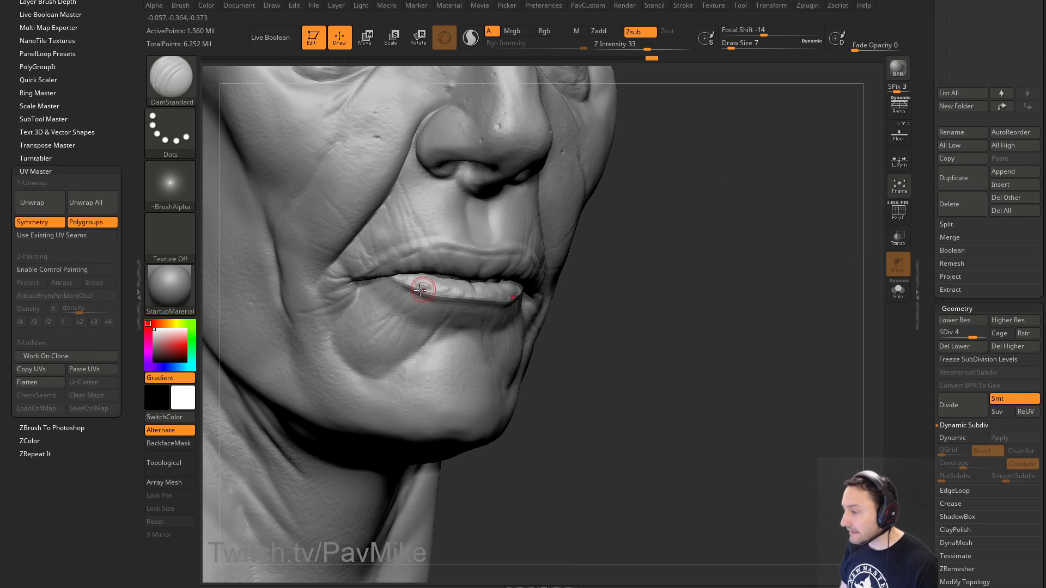
{"action": "left_click_drag", "start_coordinate": [656, 314], "coordinate": [736, 309]}
{"action": "left_click_drag", "start_coordinate": [505, 316], "coordinate": [461, 379]}
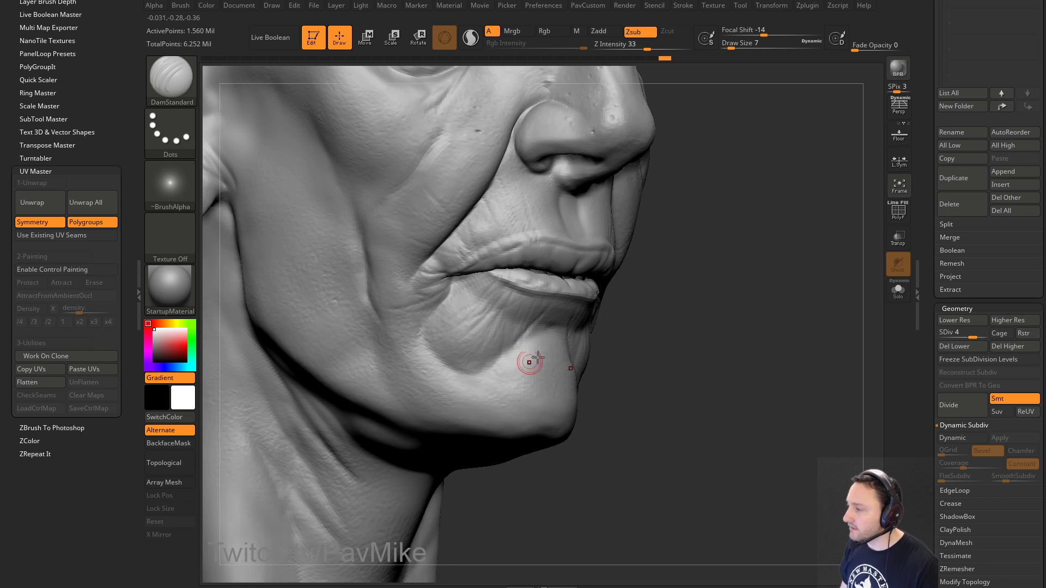
{"action": "left_click_drag", "start_coordinate": [626, 334], "coordinate": [662, 328]}
{"action": "left_click_drag", "start_coordinate": [477, 298], "coordinate": [419, 312]}
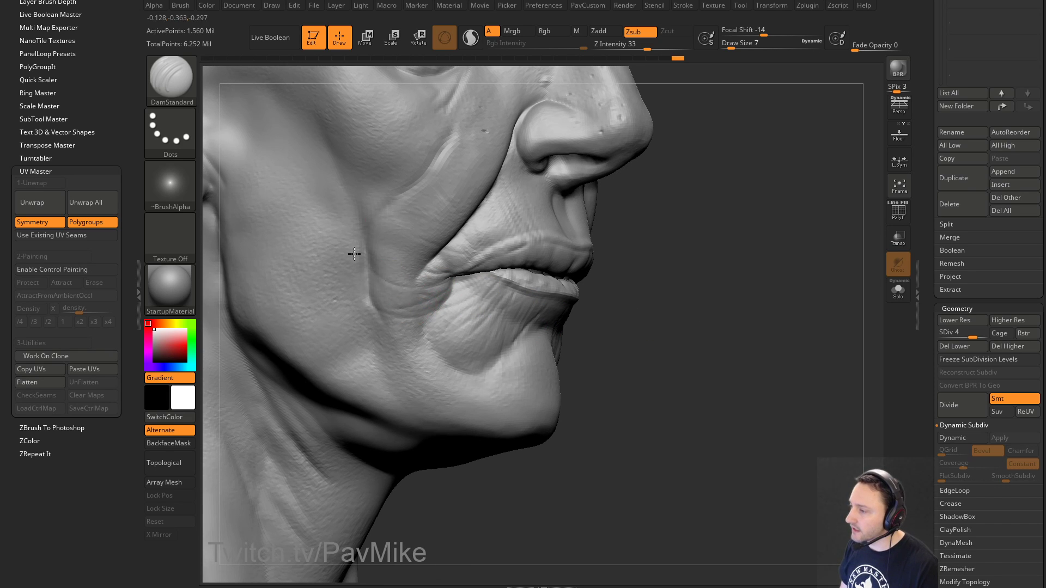
Step: Deepen the small skin creases around the corner of the mouth and the adjoining smile fold
{"action": "left_click_drag", "start_coordinate": [675, 246], "coordinate": [561, 281]}
{"action": "left_click_drag", "start_coordinate": [339, 344], "coordinate": [466, 292]}
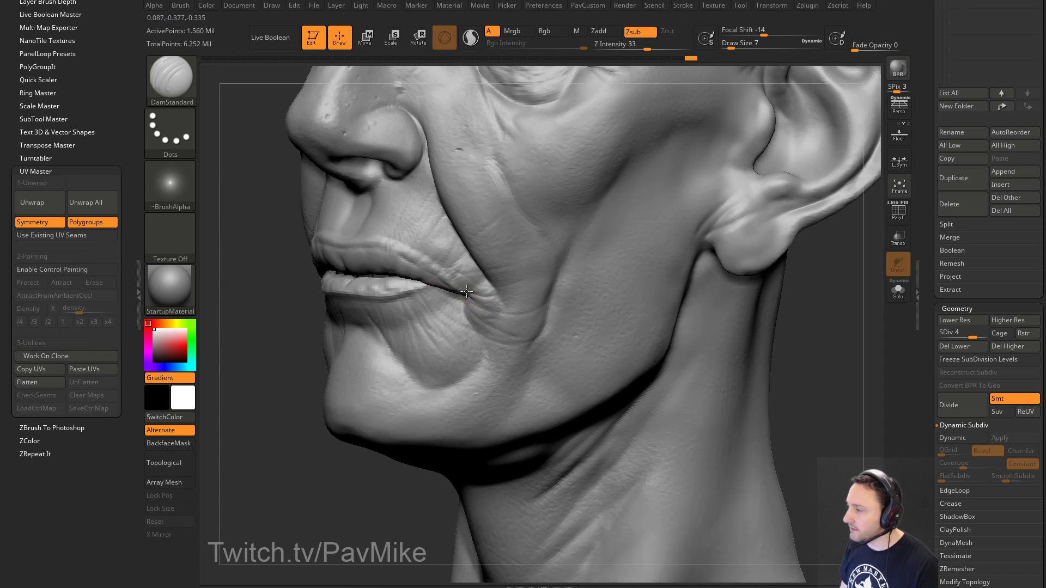
{"action": "left_click_drag", "start_coordinate": [528, 308], "coordinate": [507, 308]}
{"action": "left_click_drag", "start_coordinate": [289, 316], "coordinate": [376, 313]}
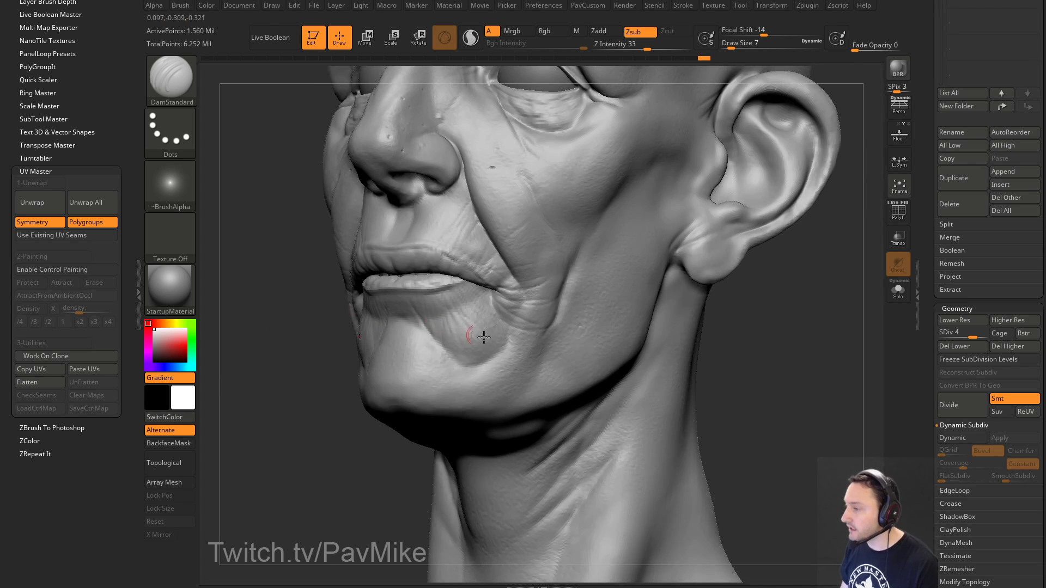
{"action": "mouse_move", "coordinate": [767, 324]}
{"action": "left_mouse_down"}
{"action": "mouse_move", "coordinate": [773, 378]}
{"action": "mouse_move", "coordinate": [703, 359]}
{"action": "left_mouse_up"}
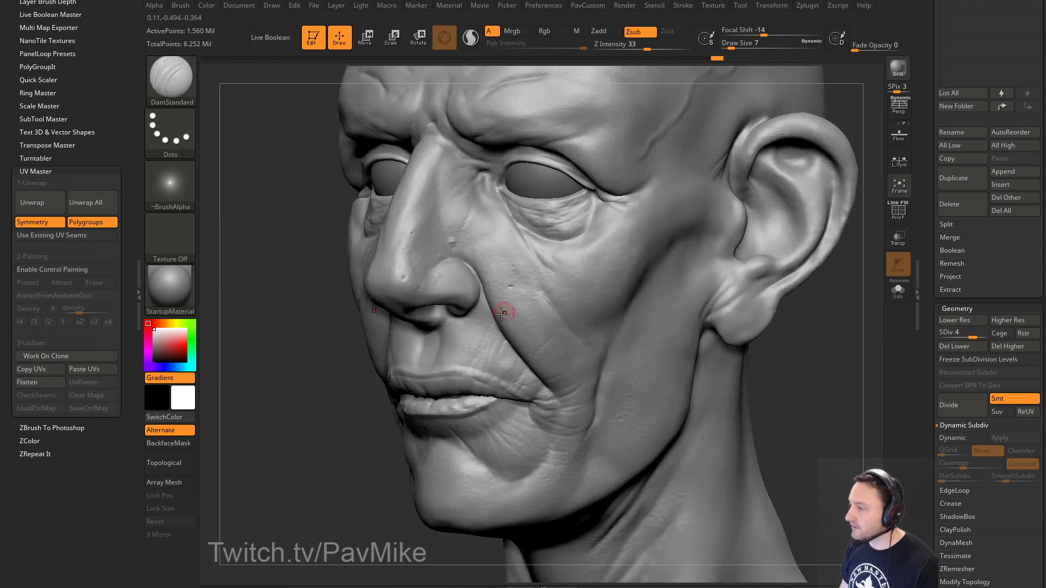
{"action": "left_click_drag", "start_coordinate": [787, 336], "coordinate": [763, 357]}
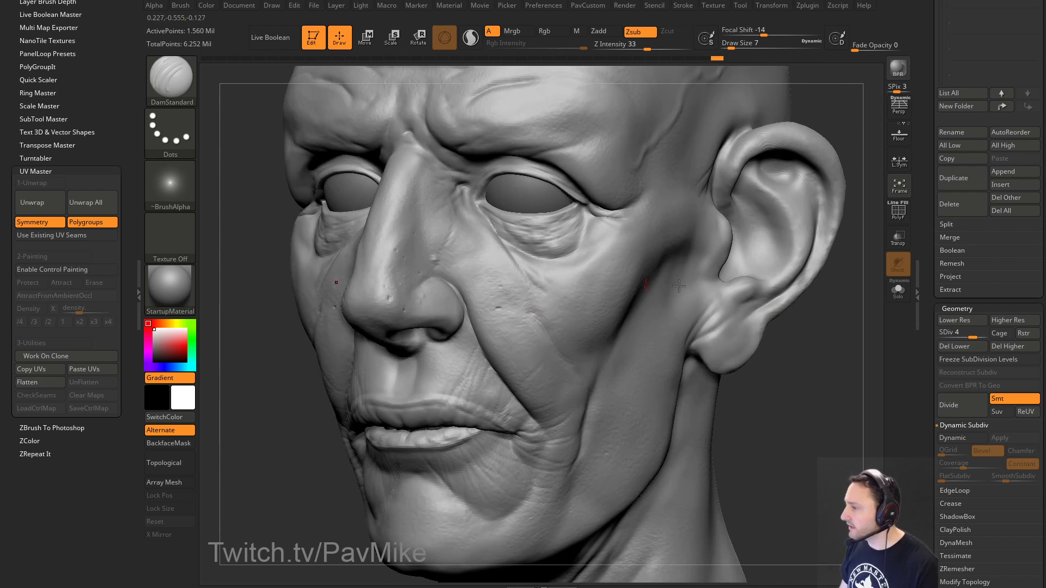
Step: Carve fine creases across the upper cheek and below the outer corner of the eye
{"action": "left_click_drag", "start_coordinate": [819, 380], "coordinate": [780, 381]}
{"action": "mouse_move", "coordinate": [745, 304]}
{"action": "left_mouse_down"}
{"action": "mouse_move", "coordinate": [735, 315]}
{"action": "mouse_move", "coordinate": [746, 318]}
{"action": "left_mouse_up"}
{"action": "mouse_move", "coordinate": [401, 259]}
{"action": "left_mouse_down"}
{"action": "mouse_move", "coordinate": [448, 318]}
{"action": "mouse_move", "coordinate": [485, 333]}
{"action": "left_mouse_up"}
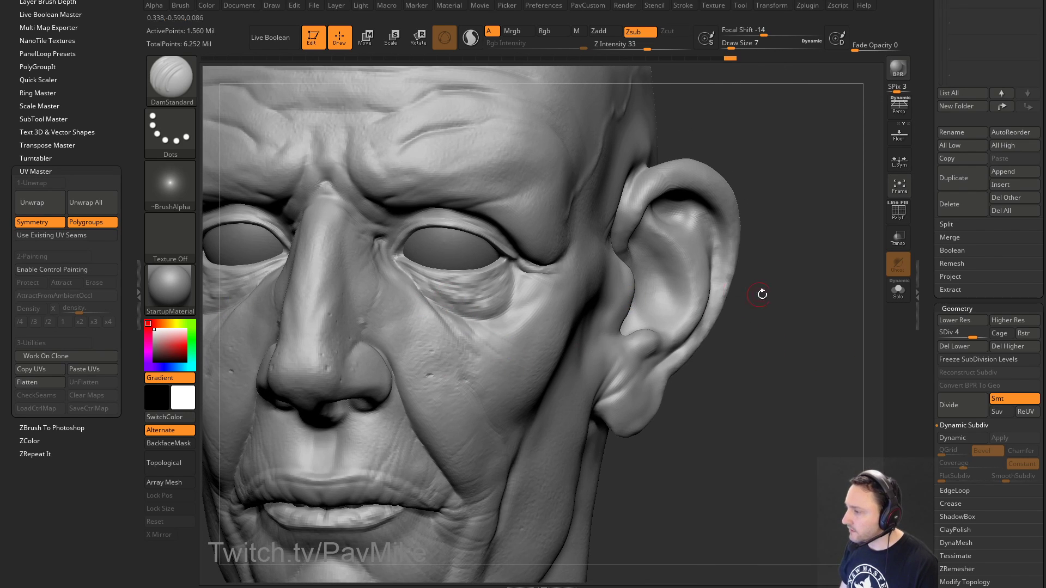
{"action": "left_click_drag", "start_coordinate": [762, 294], "coordinate": [714, 301]}
{"action": "key", "text": "s"}
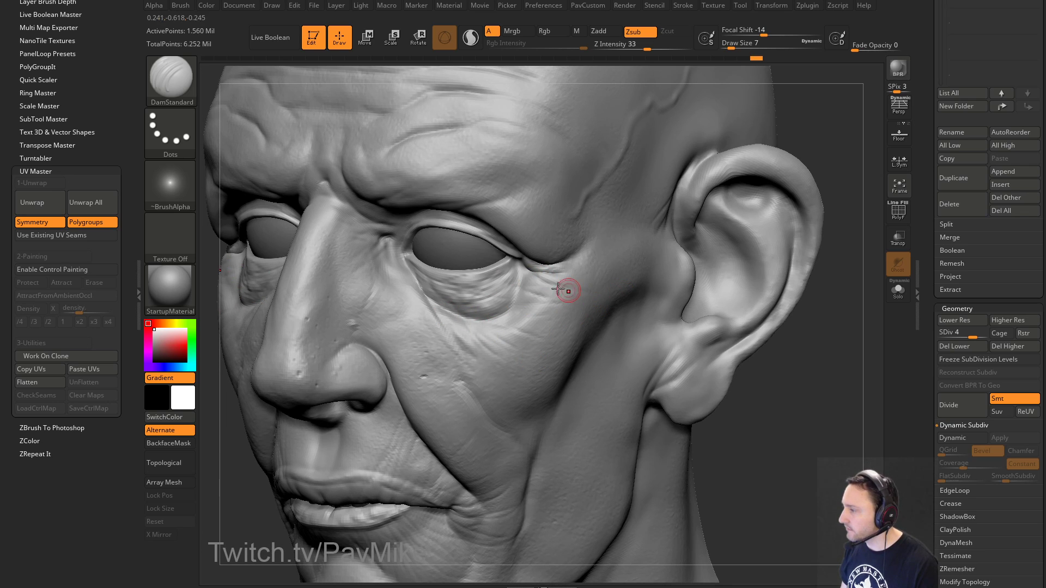
{"action": "mouse_move", "coordinate": [537, 282]}
{"action": "left_mouse_down"}
{"action": "mouse_move", "coordinate": [576, 295]}
{"action": "mouse_move", "coordinate": [550, 309]}
{"action": "left_mouse_up"}
{"action": "left_click_drag", "start_coordinate": [835, 357], "coordinate": [708, 333]}
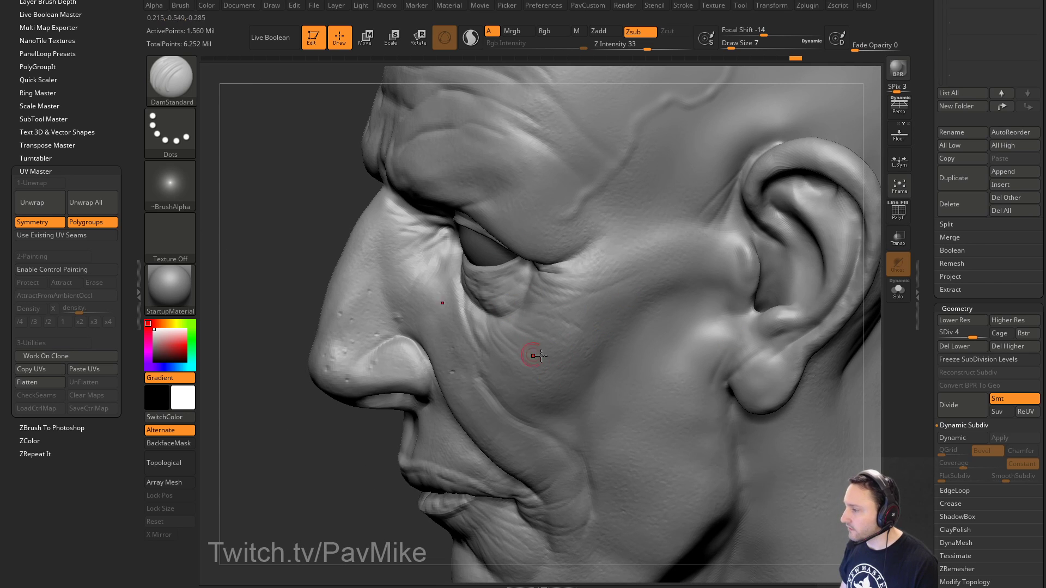
Step: Carve fine wrinkles beside the nose and below the inner corner of the eye
{"action": "left_click_drag", "start_coordinate": [461, 332], "coordinate": [475, 311]}
{"action": "mouse_move", "coordinate": [248, 420]}
{"action": "left_mouse_down"}
{"action": "mouse_move", "coordinate": [327, 448]}
{"action": "mouse_move", "coordinate": [471, 281]}
{"action": "left_mouse_up"}
{"action": "left_click_drag", "start_coordinate": [386, 350], "coordinate": [476, 283]}
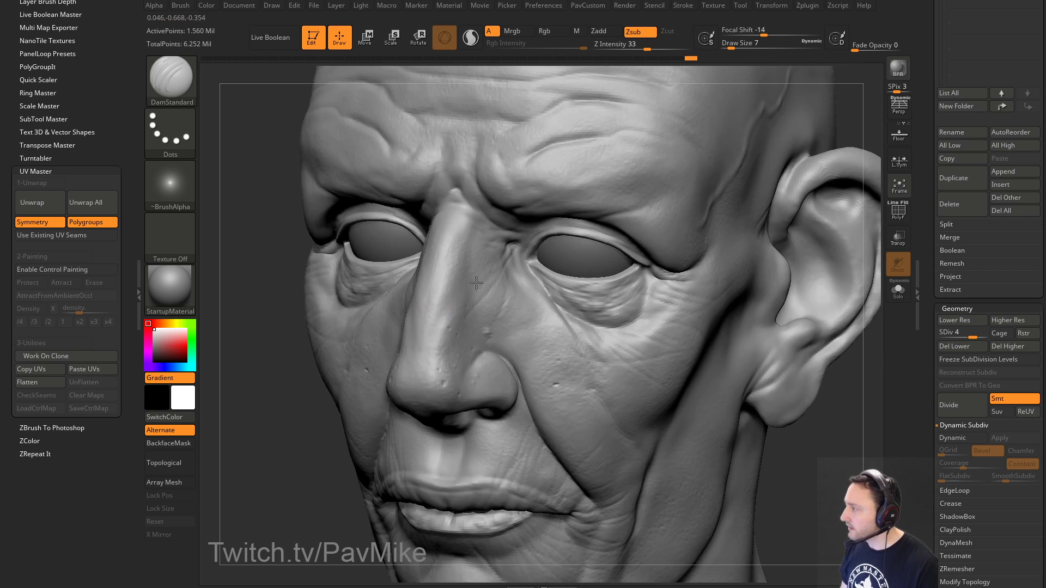
{"action": "left_click_drag", "start_coordinate": [267, 440], "coordinate": [445, 321]}
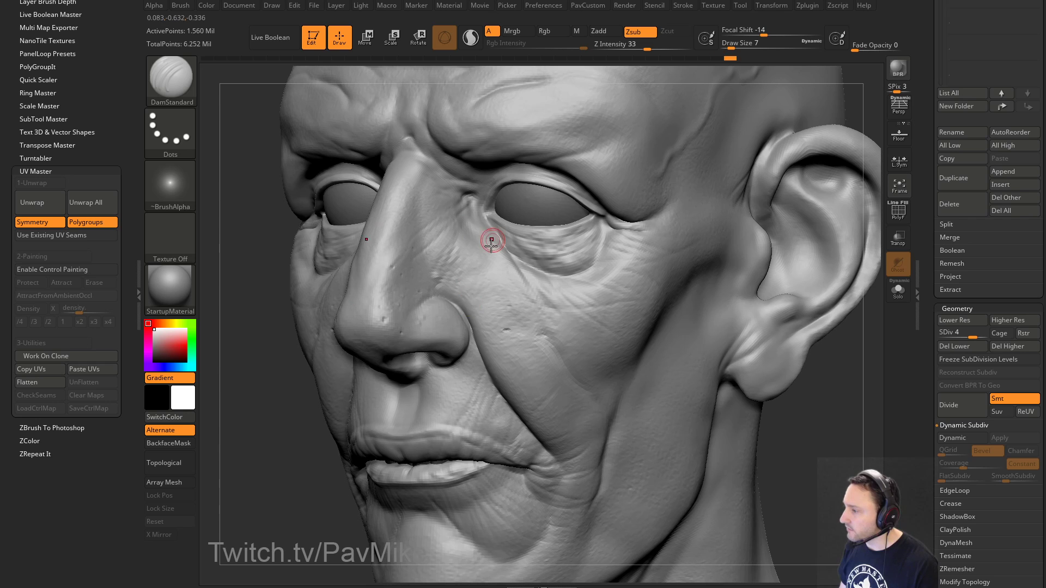
Step: Examine the face wrinkles from both sides, from the mouth and cheeks up to the forehead
{"action": "key", "text": "ctrl"}
{"action": "left_click_drag", "start_coordinate": [831, 420], "coordinate": [845, 425]}
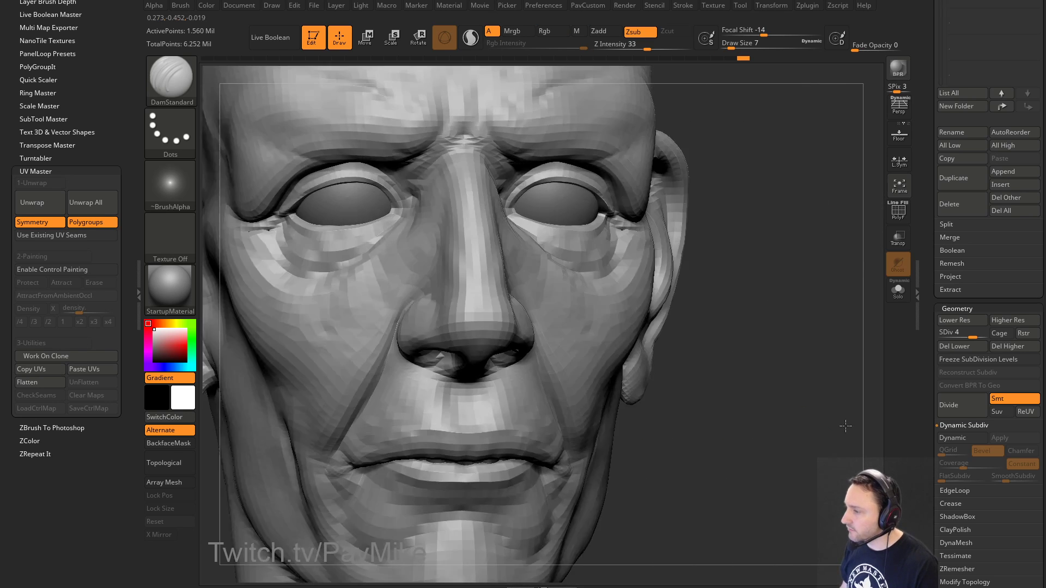
{"action": "left_click_drag", "start_coordinate": [784, 409], "coordinate": [866, 404]}
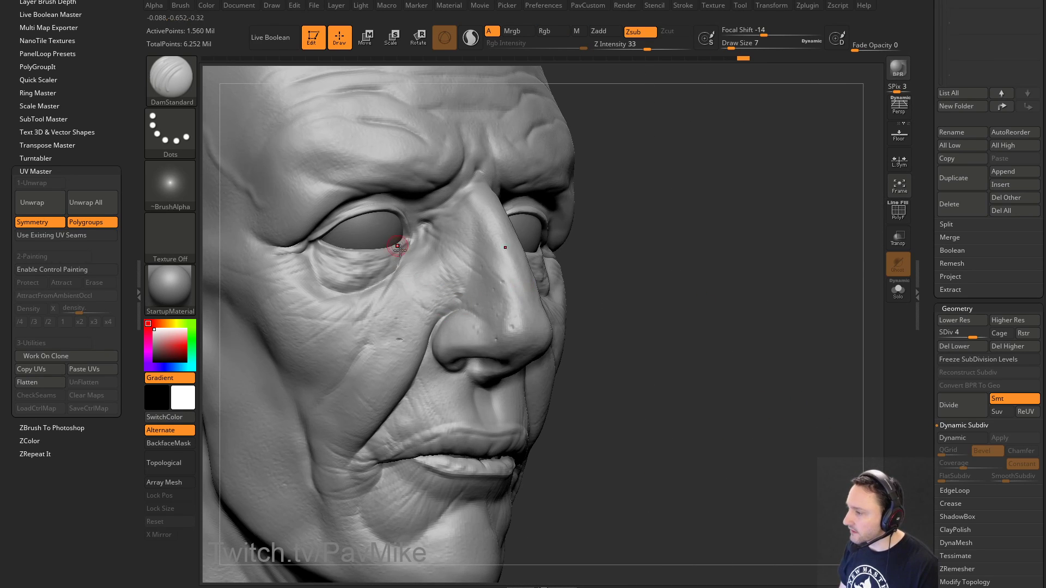
{"action": "left_click_drag", "start_coordinate": [646, 338], "coordinate": [727, 306], "text": "alt"}
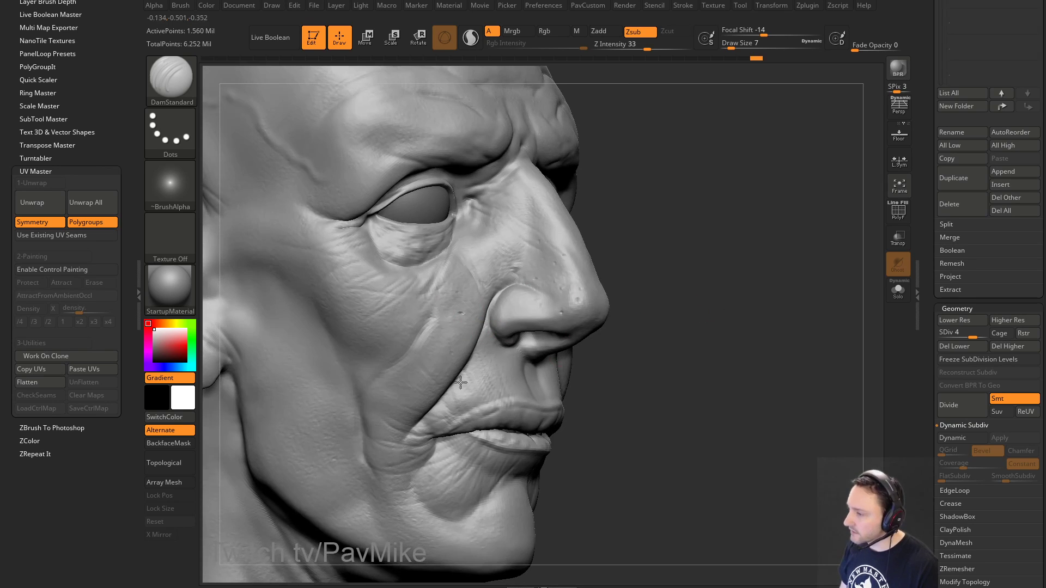
{"action": "left_click_drag", "start_coordinate": [739, 391], "coordinate": [604, 349], "text": "alt"}
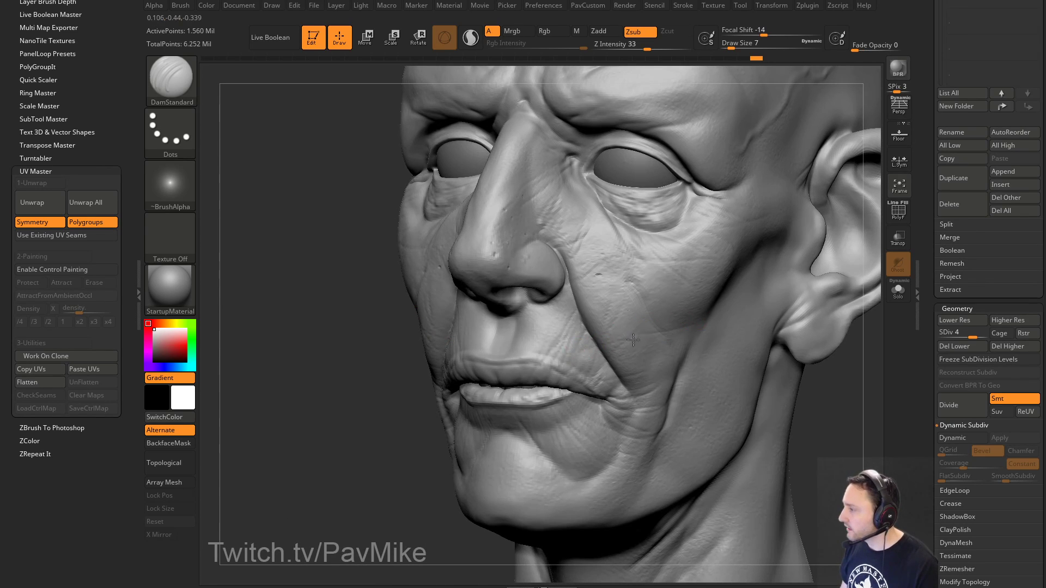
{"action": "left_click_drag", "start_coordinate": [812, 404], "coordinate": [588, 471], "text": "alt"}
{"action": "left_click_drag", "start_coordinate": [717, 419], "coordinate": [687, 406]}
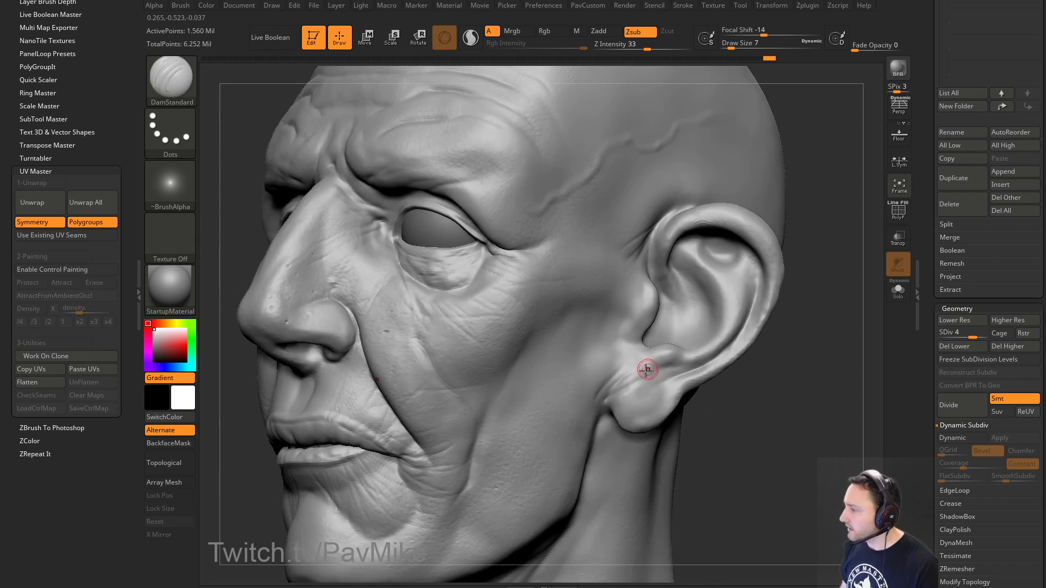
{"action": "left_click_drag", "start_coordinate": [775, 369], "coordinate": [813, 376]}
{"action": "mouse_move", "coordinate": [735, 345]}
{"action": "left_mouse_down", "text": "alt"}
{"action": "mouse_move", "coordinate": [752, 325]}
{"action": "mouse_move", "coordinate": [733, 339]}
{"action": "left_mouse_up", "text": "alt"}
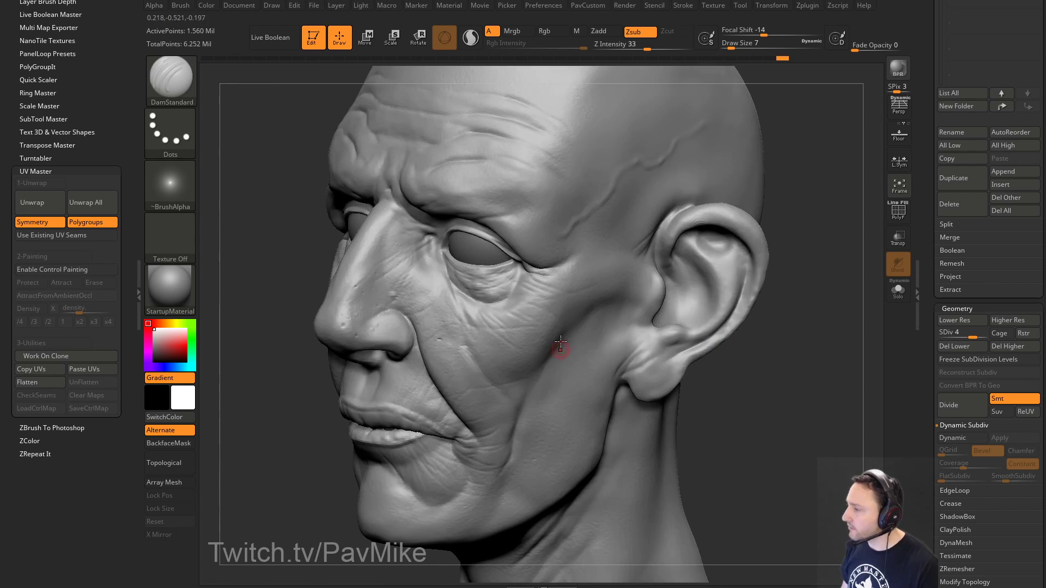
{"action": "left_click_drag", "start_coordinate": [793, 252], "coordinate": [833, 251]}
{"action": "left_click_drag", "start_coordinate": [847, 158], "coordinate": [893, 209], "text": "alt"}
{"action": "left_click_drag", "start_coordinate": [684, 149], "coordinate": [660, 173]}
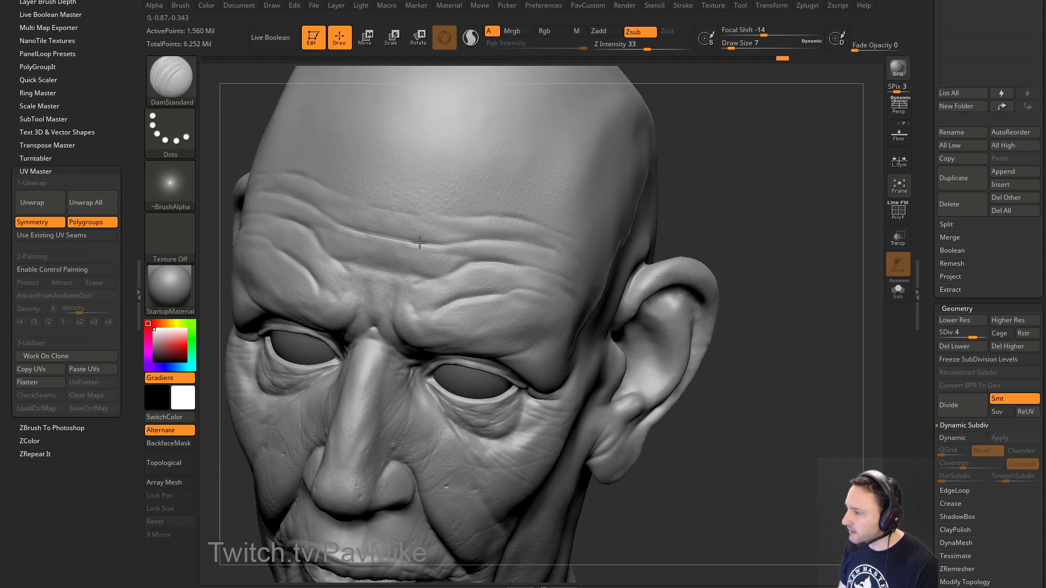
Step: Switch to the Inflat brush and set its draw size to 18
{"action": "key", "text": "b"}
{"action": "key", "text": "p"}
{"action": "key", "text": "i"}
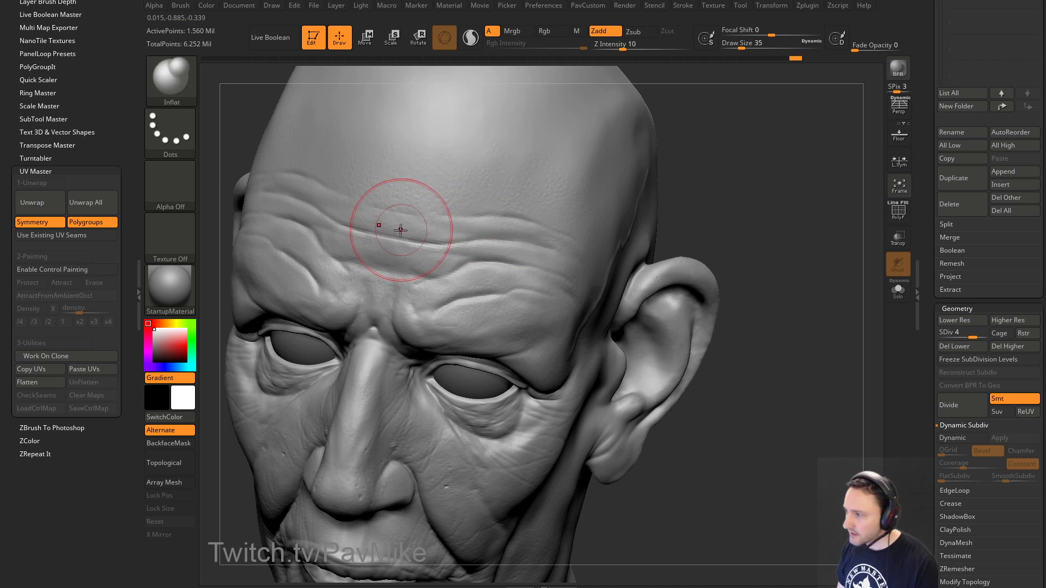
{"action": "key", "text": "w"}
{"action": "key", "text": "b"}
{"action": "key", "text": "i"}
{"action": "key", "text": "n"}
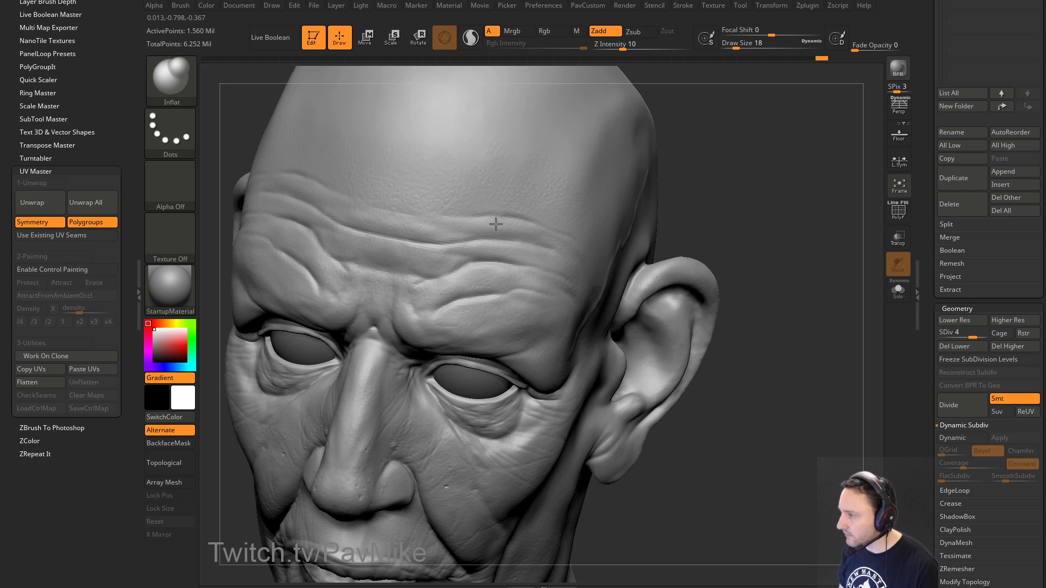
Step: Raise the head mesh to subdivision level 5
{"action": "left_click_drag", "start_coordinate": [670, 209], "coordinate": [668, 173]}
{"action": "left_click", "coordinate": [982, 333]}
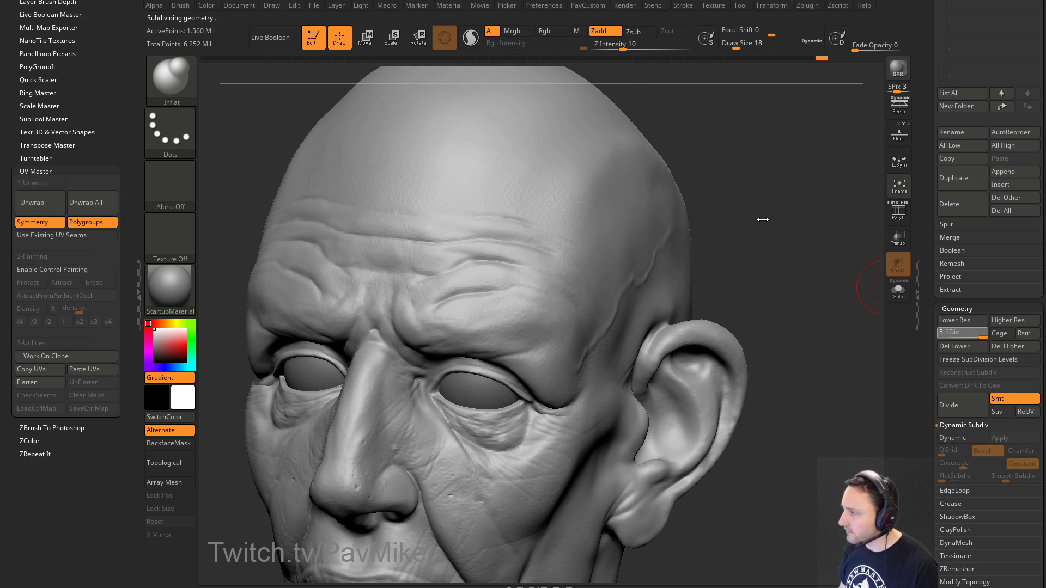
{"action": "left_click_drag", "start_coordinate": [751, 204], "coordinate": [789, 196]}
{"action": "mouse_move", "coordinate": [726, 191]}
{"action": "left_mouse_down"}
{"action": "mouse_move", "coordinate": [783, 222]}
{"action": "mouse_move", "coordinate": [809, 191]}
{"action": "left_mouse_up"}
Step: Switch to the DamStandard brush at draw size 8 and carve fine horizontal creases across the middle of the forehead
{"action": "key", "text": "b"}
{"action": "key", "text": "d"}
{"action": "key", "text": "s"}
{"action": "key", "text": "s"}
{"action": "left_click_drag", "start_coordinate": [446, 264], "coordinate": [444, 263]}
{"action": "left_click_drag", "start_coordinate": [412, 263], "coordinate": [498, 276]}
{"action": "left_click_drag", "start_coordinate": [752, 210], "coordinate": [697, 210]}
{"action": "key", "text": "s"}
{"action": "left_click_drag", "start_coordinate": [483, 280], "coordinate": [478, 281]}
{"action": "mouse_move", "coordinate": [465, 285]}
{"action": "left_mouse_down"}
{"action": "mouse_move", "coordinate": [543, 288]}
{"action": "mouse_move", "coordinate": [515, 285]}
{"action": "mouse_move", "coordinate": [589, 270]}
{"action": "left_mouse_up"}
Step: Set the DamStandard Z Intensity to 24 and extend the forehead creases toward the temple
{"action": "left_click_drag", "start_coordinate": [763, 194], "coordinate": [738, 202]}
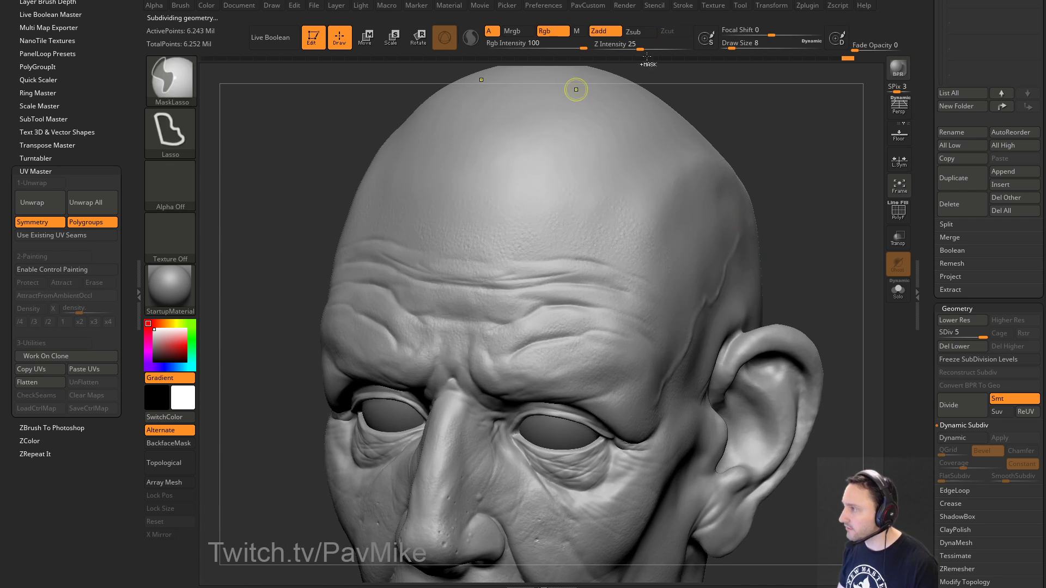
{"action": "left_click_drag", "start_coordinate": [643, 44], "coordinate": [635, 44]}
{"action": "left_click_drag", "start_coordinate": [708, 101], "coordinate": [736, 114]}
{"action": "left_click_drag", "start_coordinate": [456, 279], "coordinate": [592, 276]}
{"action": "left_click_drag", "start_coordinate": [522, 279], "coordinate": [679, 288]}
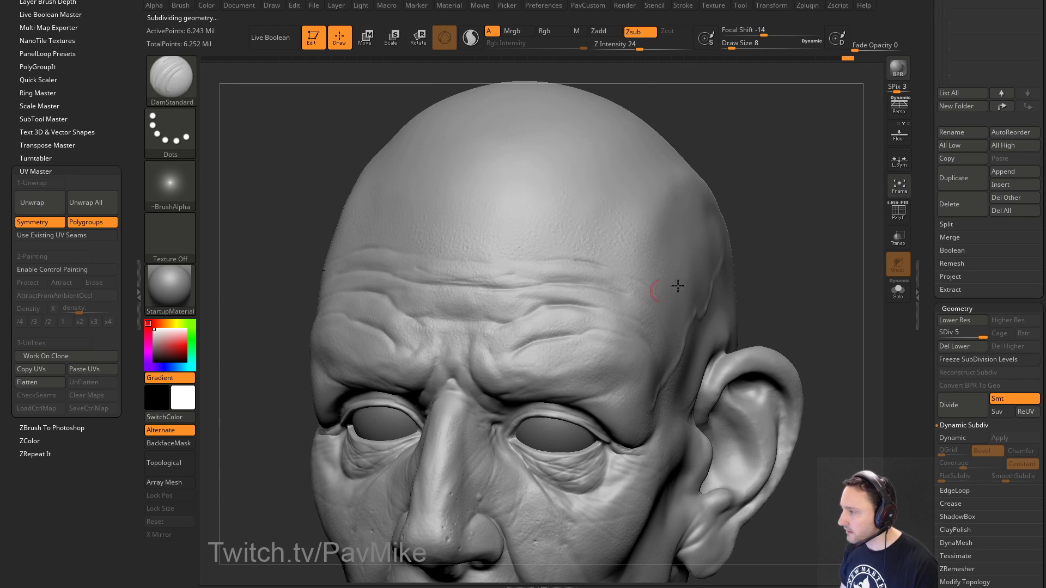
Step: Carve softer wrinkles above the eyebrows and between the horizontal forehead folds
{"action": "left_click_drag", "start_coordinate": [762, 262], "coordinate": [692, 265]}
{"action": "left_click_drag", "start_coordinate": [462, 316], "coordinate": [504, 321]}
{"action": "left_click_drag", "start_coordinate": [272, 316], "coordinate": [343, 330]}
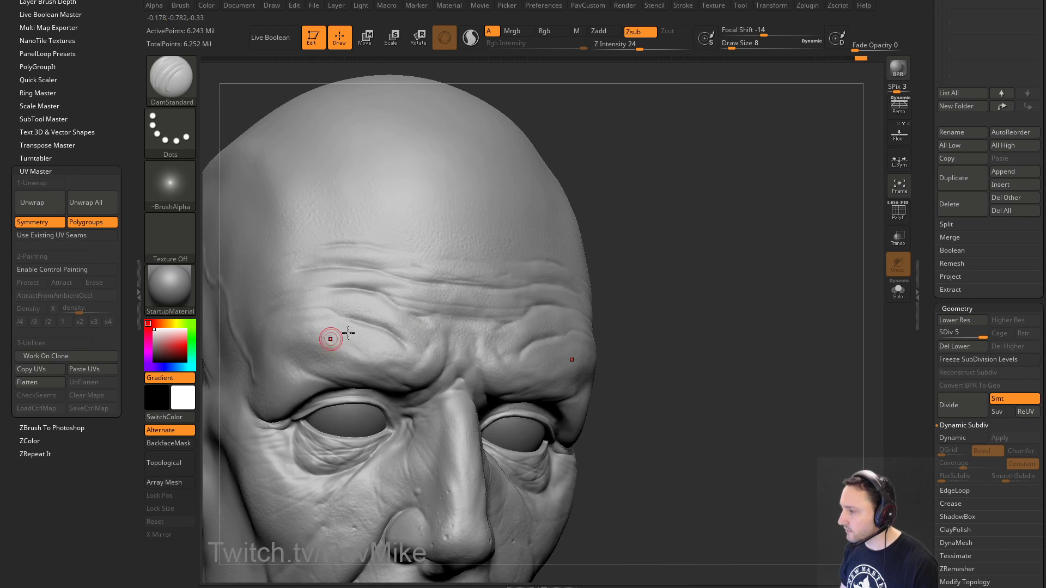
{"action": "left_click_drag", "start_coordinate": [708, 267], "coordinate": [731, 249]}
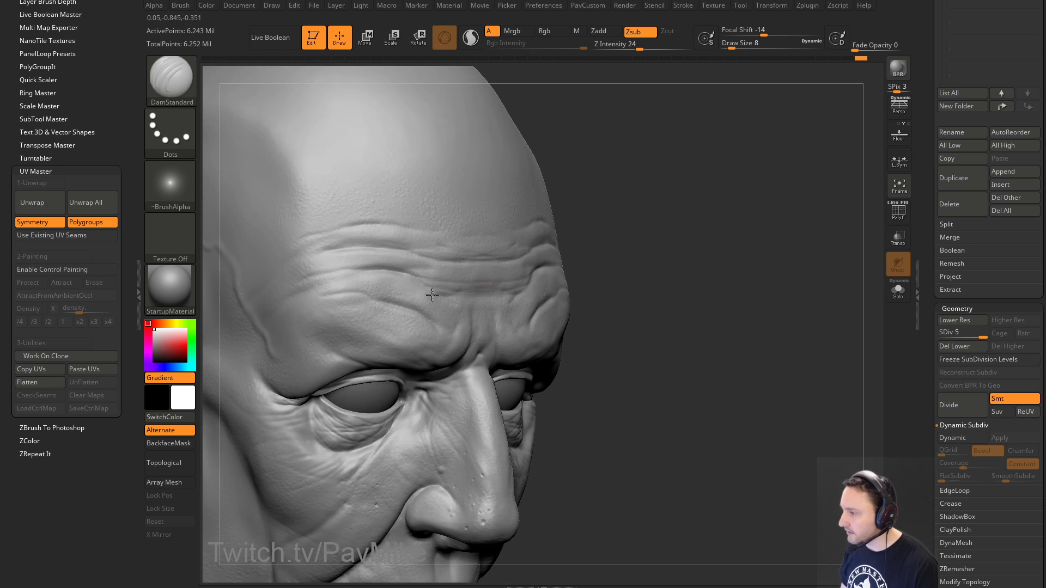
{"action": "left_click_drag", "start_coordinate": [483, 291], "coordinate": [479, 279]}
Step: Add fine lines to the side of the forehead between the existing wrinkle folds
{"action": "mouse_move", "coordinate": [681, 245]}
{"action": "left_mouse_down"}
{"action": "mouse_move", "coordinate": [582, 260]}
{"action": "mouse_move", "coordinate": [574, 272]}
{"action": "left_mouse_up"}
{"action": "left_click_drag", "start_coordinate": [758, 245], "coordinate": [645, 248]}
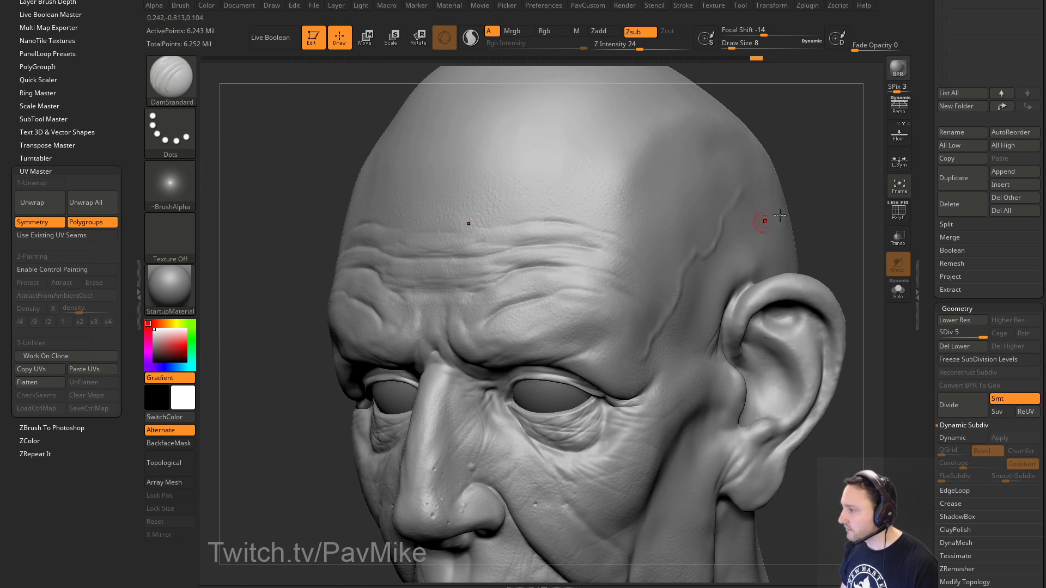
{"action": "left_click_drag", "start_coordinate": [759, 222], "coordinate": [602, 217]}
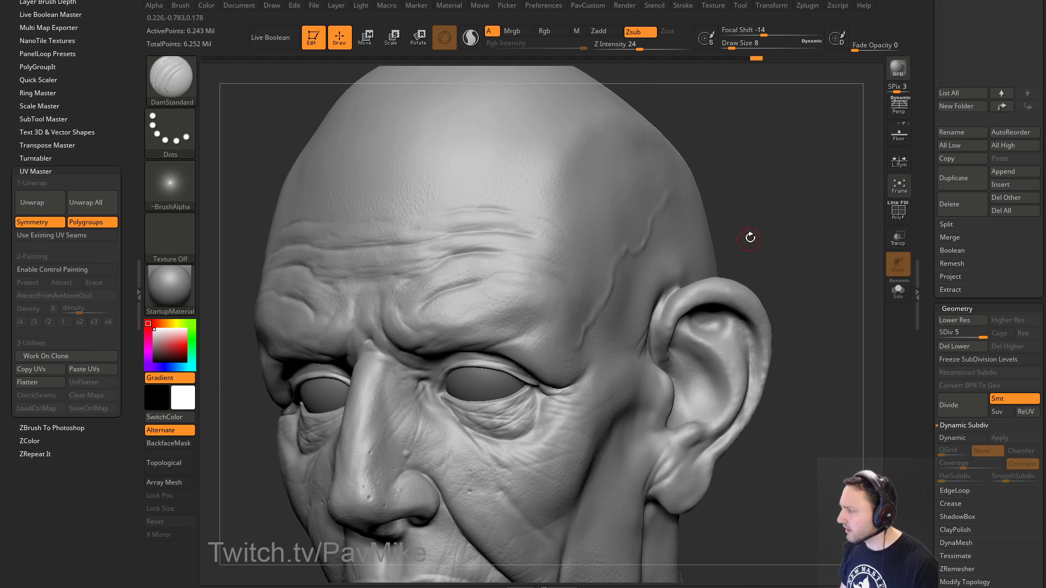
{"action": "left_click_drag", "start_coordinate": [750, 236], "coordinate": [500, 243]}
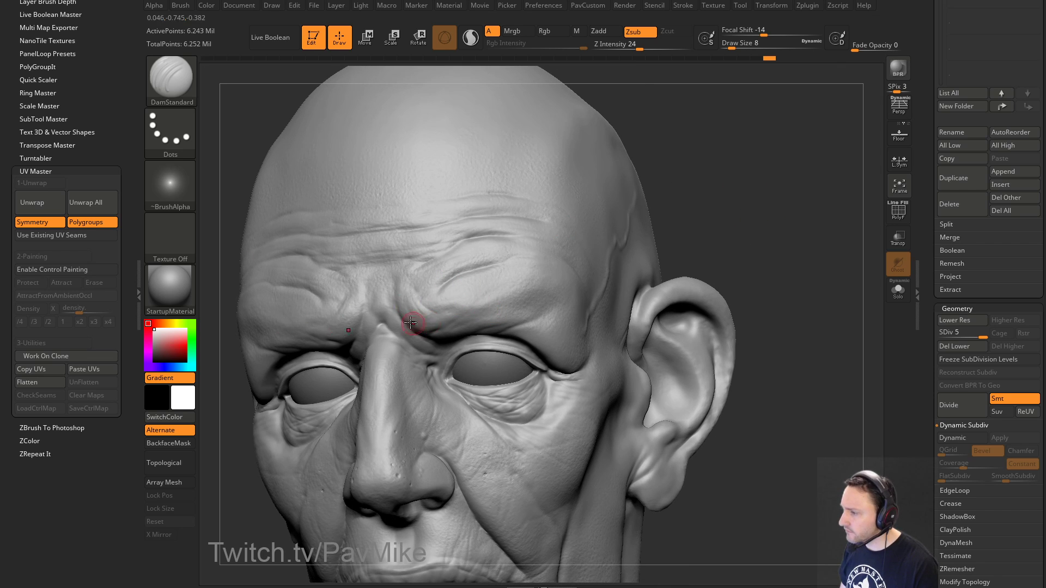
Step: Carve fine skin creases along the brow ridge above the eye
{"action": "left_click_drag", "start_coordinate": [744, 207], "coordinate": [756, 205]}
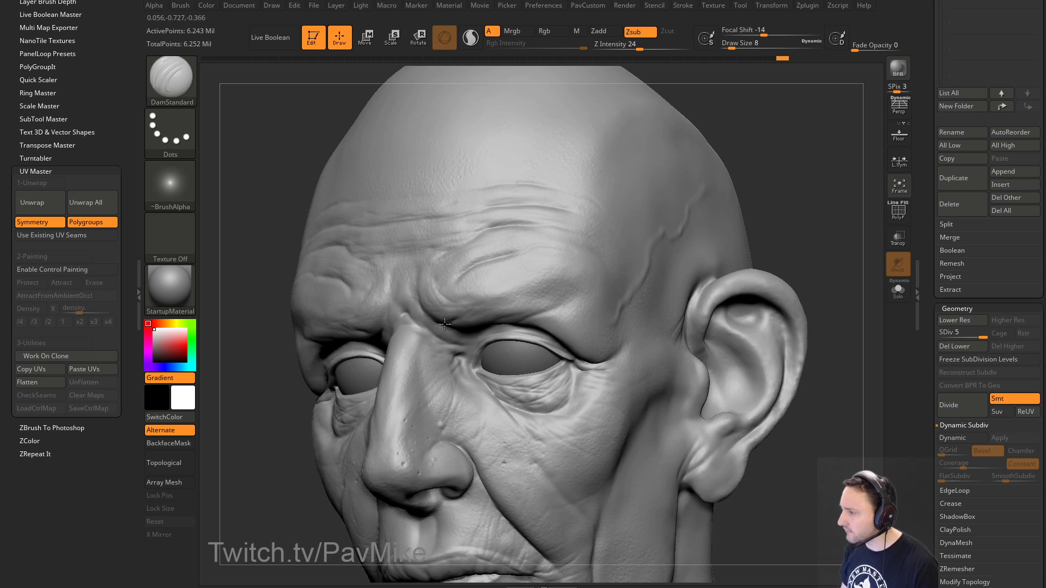
{"action": "left_click_drag", "start_coordinate": [768, 192], "coordinate": [509, 306]}
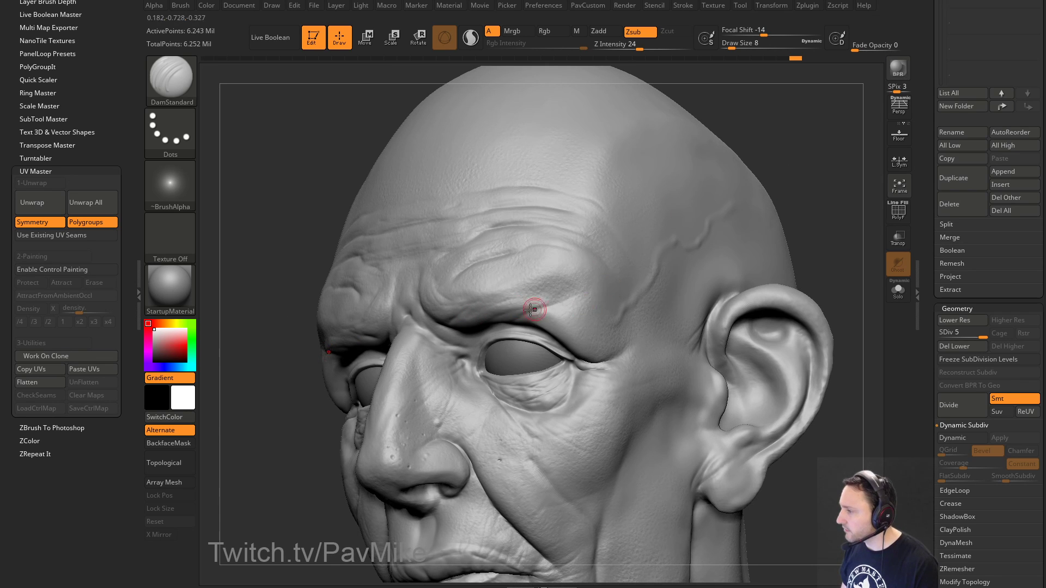
{"action": "left_click_drag", "start_coordinate": [233, 349], "coordinate": [549, 303]}
{"action": "mouse_move", "coordinate": [769, 264]}
{"action": "left_mouse_down"}
{"action": "mouse_move", "coordinate": [772, 196]}
{"action": "mouse_move", "coordinate": [464, 322]}
{"action": "left_mouse_up"}
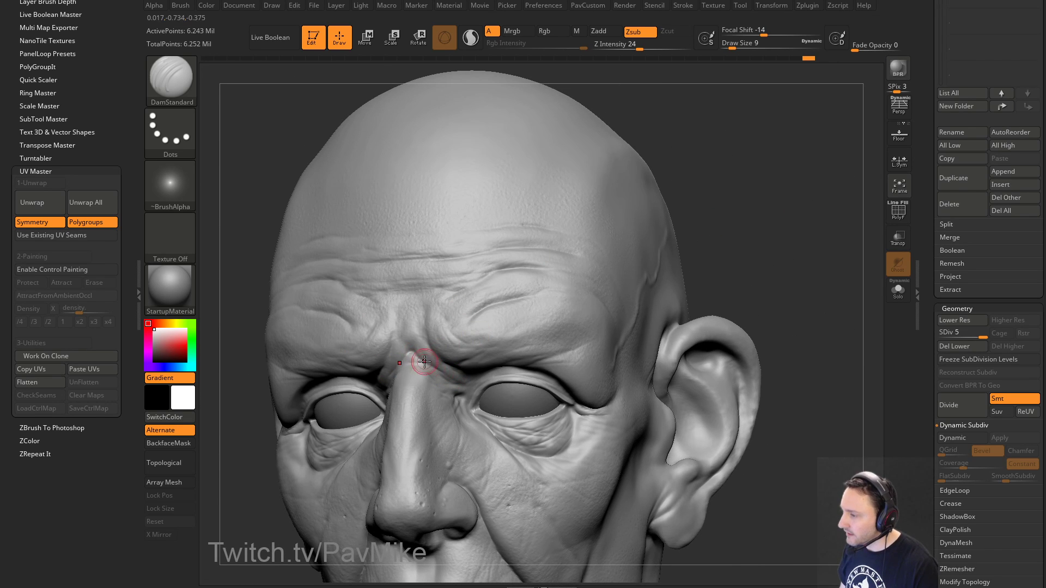
Step: Carve fine creases across the nose bridge and near the inner eye corners with DamStandard, reducing the draw size to 7
{"action": "left_click_drag", "start_coordinate": [643, 225], "coordinate": [695, 212]}
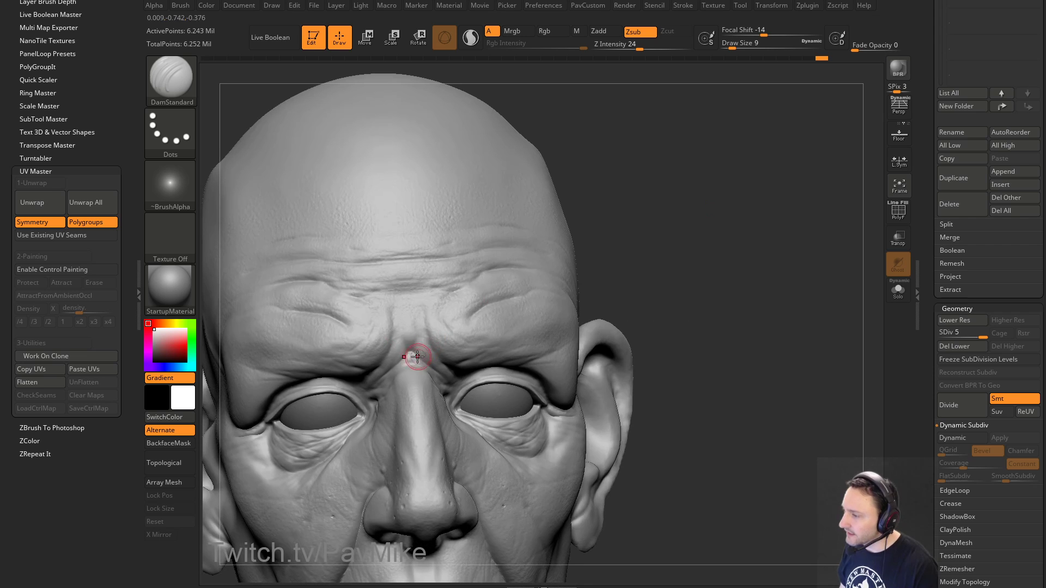
{"action": "mouse_move", "coordinate": [657, 272]}
{"action": "left_mouse_down"}
{"action": "mouse_move", "coordinate": [464, 333]}
{"action": "mouse_move", "coordinate": [280, 354]}
{"action": "mouse_move", "coordinate": [488, 335]}
{"action": "left_mouse_up"}
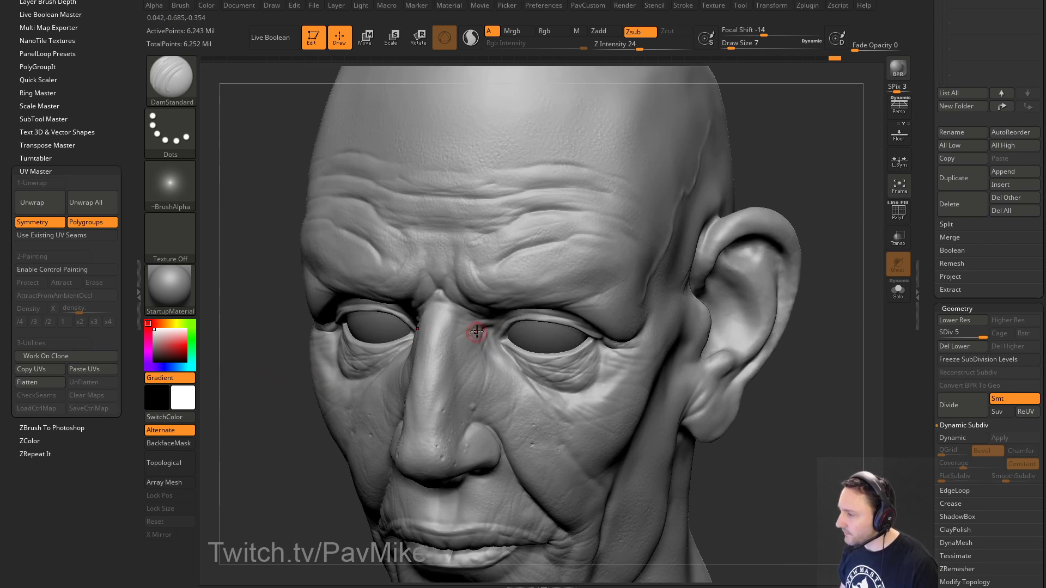
{"action": "left_click_drag", "start_coordinate": [789, 336], "coordinate": [645, 277]}
{"action": "left_click_drag", "start_coordinate": [237, 407], "coordinate": [397, 341]}
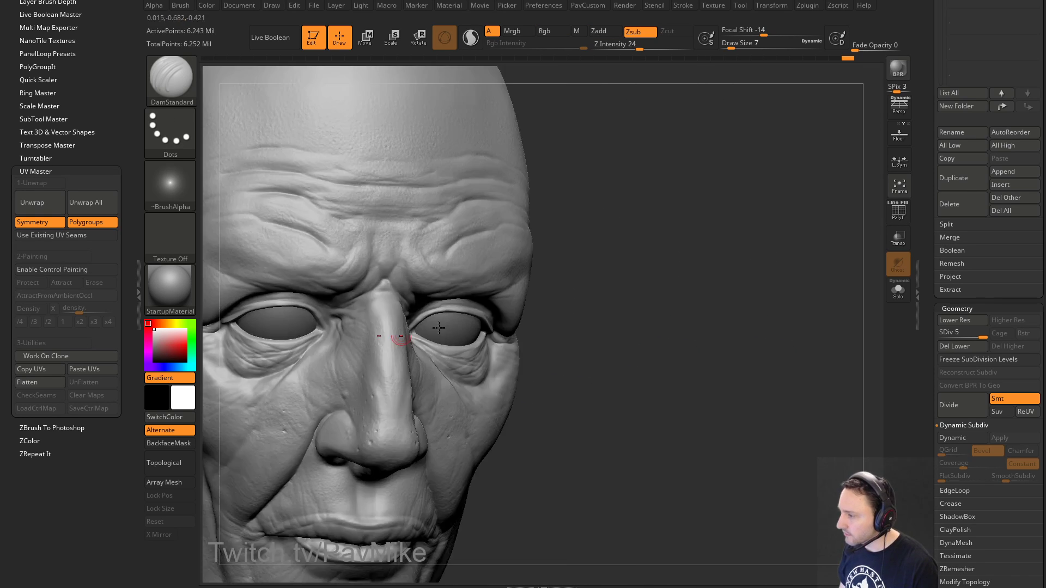
{"action": "left_click_drag", "start_coordinate": [793, 319], "coordinate": [641, 305]}
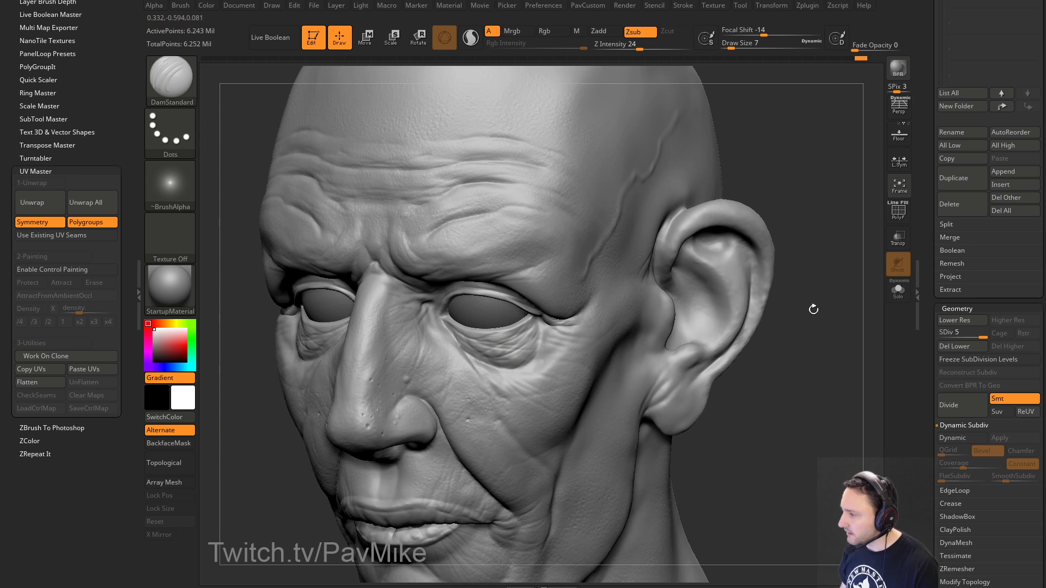
Step: Refine the wrinkles around the outer eye corner and upper cheek with DamStandard at draw size 9
{"action": "mouse_move", "coordinate": [813, 309]}
{"action": "left_mouse_down"}
{"action": "mouse_move", "coordinate": [753, 201]}
{"action": "mouse_move", "coordinate": [684, 257]}
{"action": "left_mouse_up"}
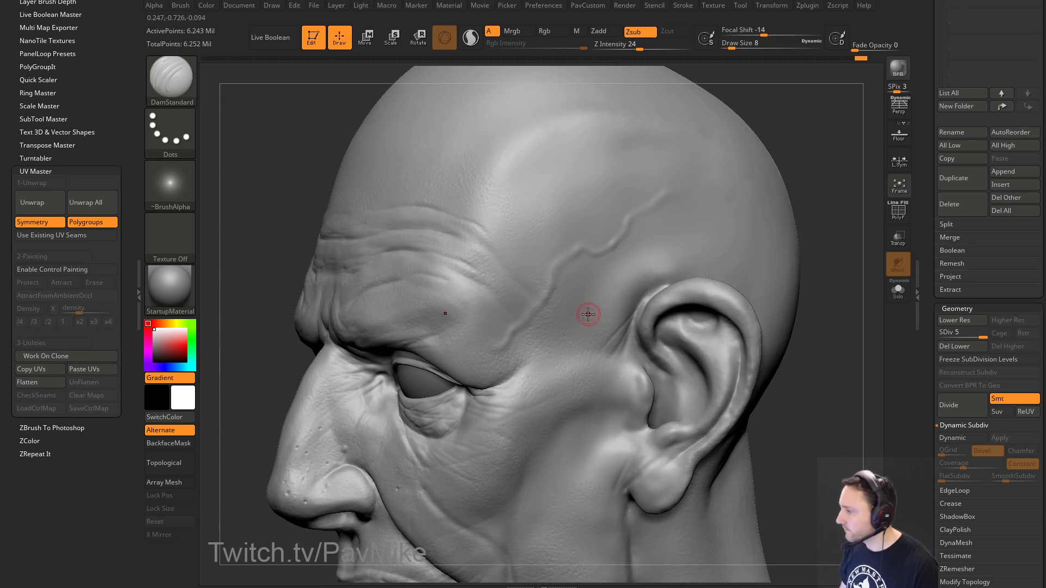
{"action": "left_click_drag", "start_coordinate": [833, 380], "coordinate": [537, 327]}
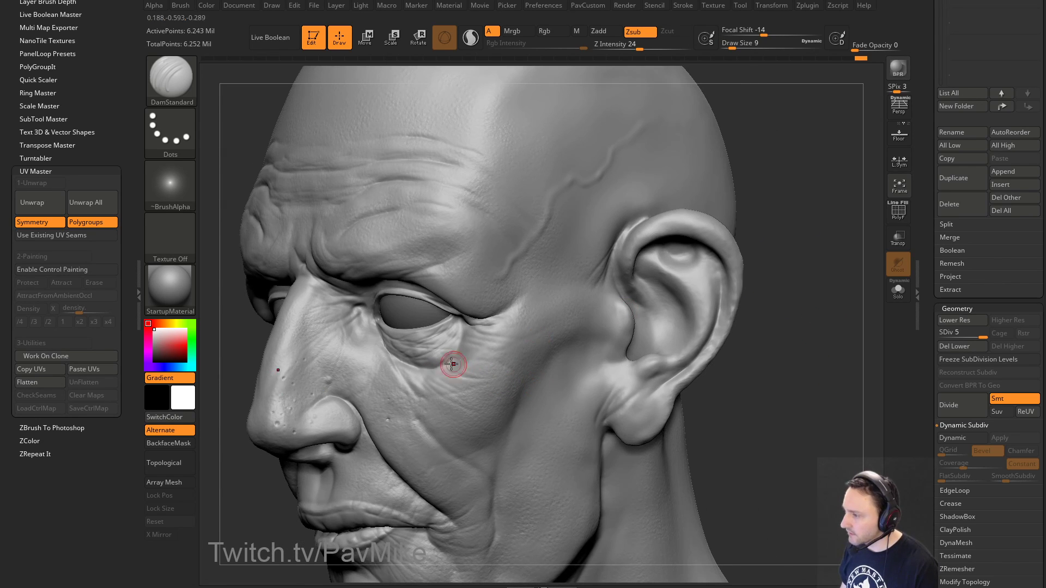
{"action": "left_click_drag", "start_coordinate": [853, 375], "coordinate": [624, 312]}
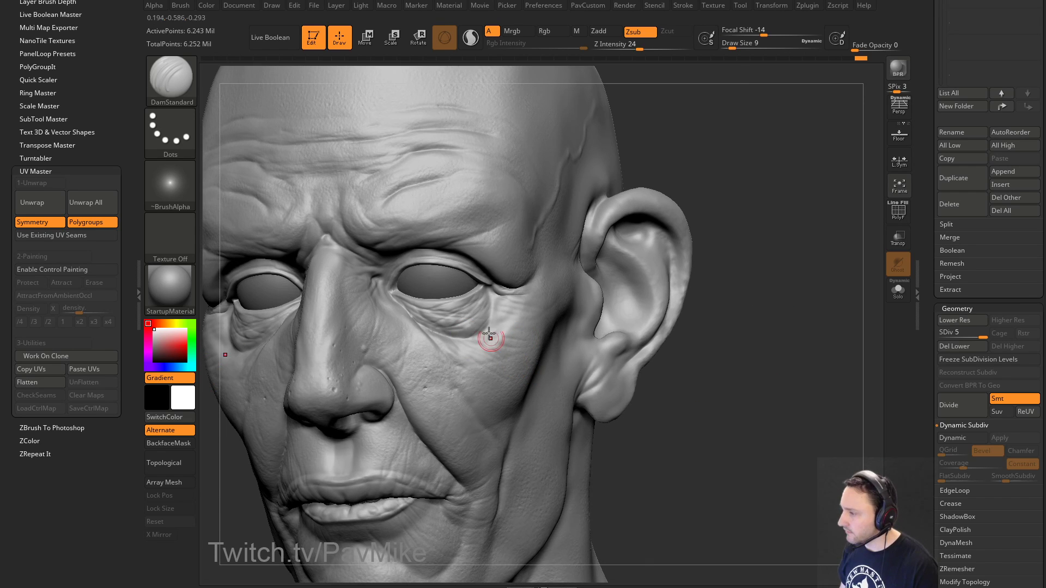
{"action": "left_click_drag", "start_coordinate": [491, 345], "coordinate": [672, 315]}
{"action": "mouse_move", "coordinate": [600, 326]}
{"action": "left_mouse_down"}
{"action": "mouse_move", "coordinate": [785, 307]}
{"action": "mouse_move", "coordinate": [610, 372]}
{"action": "left_mouse_up"}
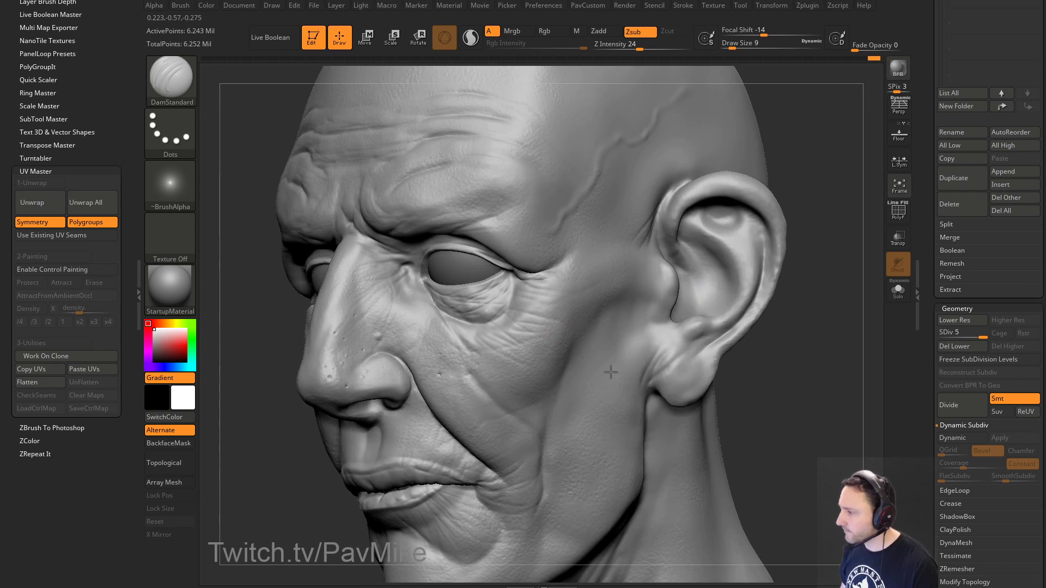
Step: Add fine skin creases beside the nostril and along the nasolabial fold with DamStandard at draw size 7
{"action": "left_click_drag", "start_coordinate": [460, 435], "coordinate": [424, 390]}
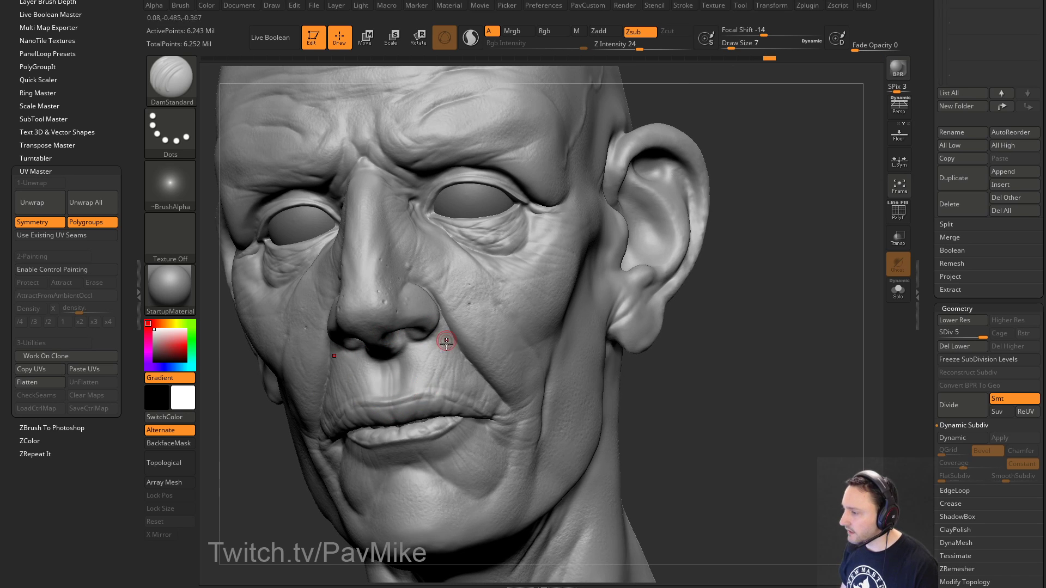
{"action": "mouse_move", "coordinate": [673, 349]}
{"action": "left_mouse_down"}
{"action": "mouse_move", "coordinate": [719, 318]}
{"action": "mouse_move", "coordinate": [833, 310]}
{"action": "left_mouse_up"}
{"action": "left_click_drag", "start_coordinate": [615, 373], "coordinate": [590, 331]}
Step: Carve subtle creases on the chin and below the mouth corner with DamStandard at draw size 9
{"action": "left_click_drag", "start_coordinate": [414, 442], "coordinate": [469, 386]}
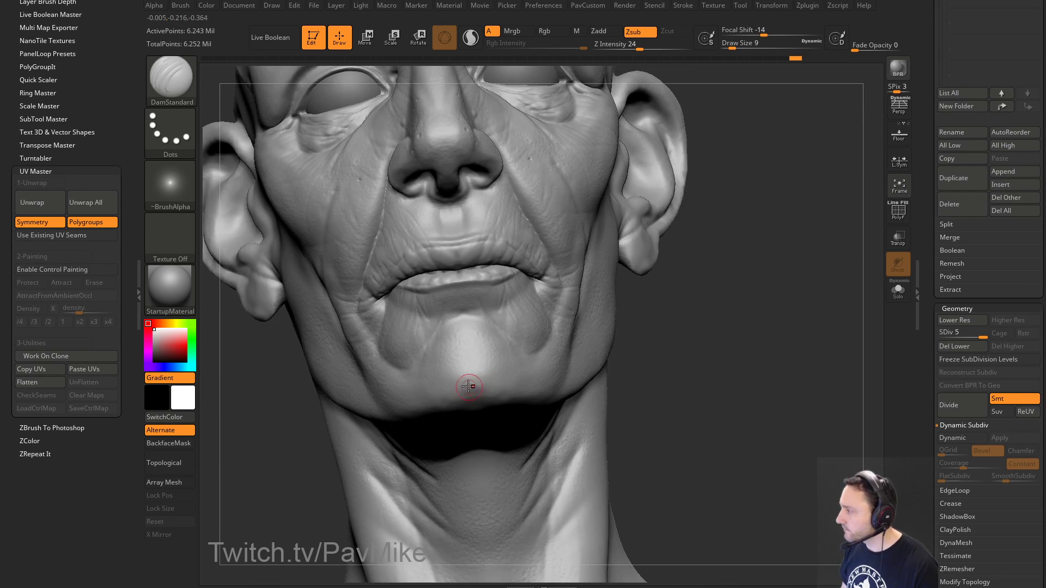
{"action": "left_click_drag", "start_coordinate": [700, 347], "coordinate": [569, 385]}
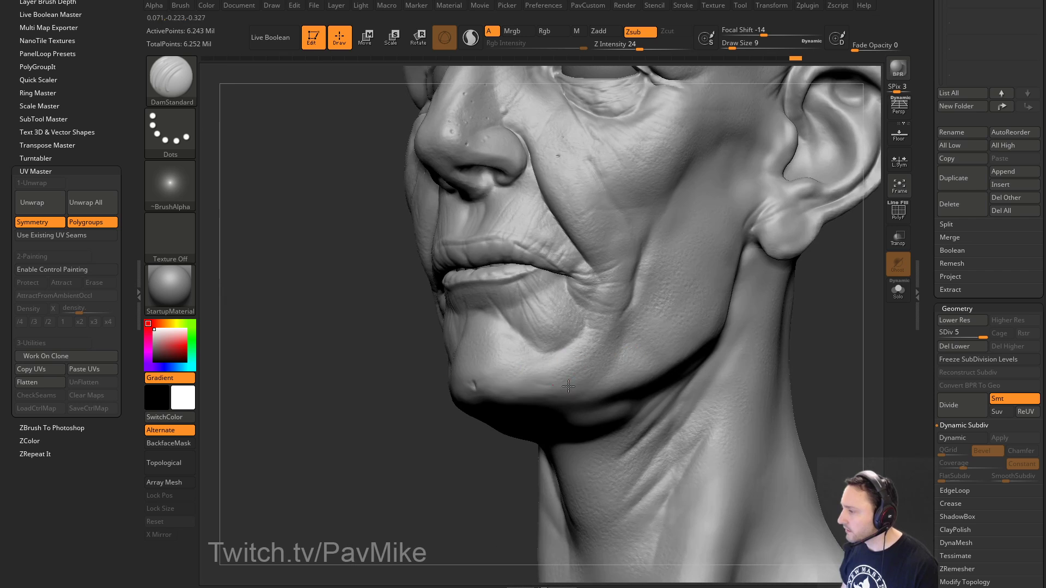
{"action": "left_click_drag", "start_coordinate": [408, 375], "coordinate": [525, 345]}
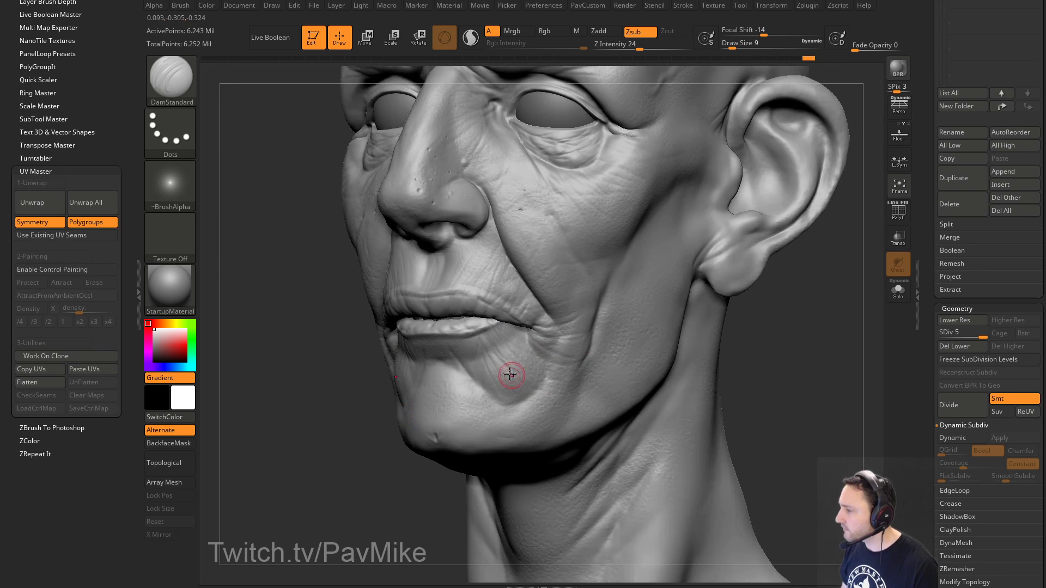
{"action": "left_click_drag", "start_coordinate": [772, 359], "coordinate": [871, 345]}
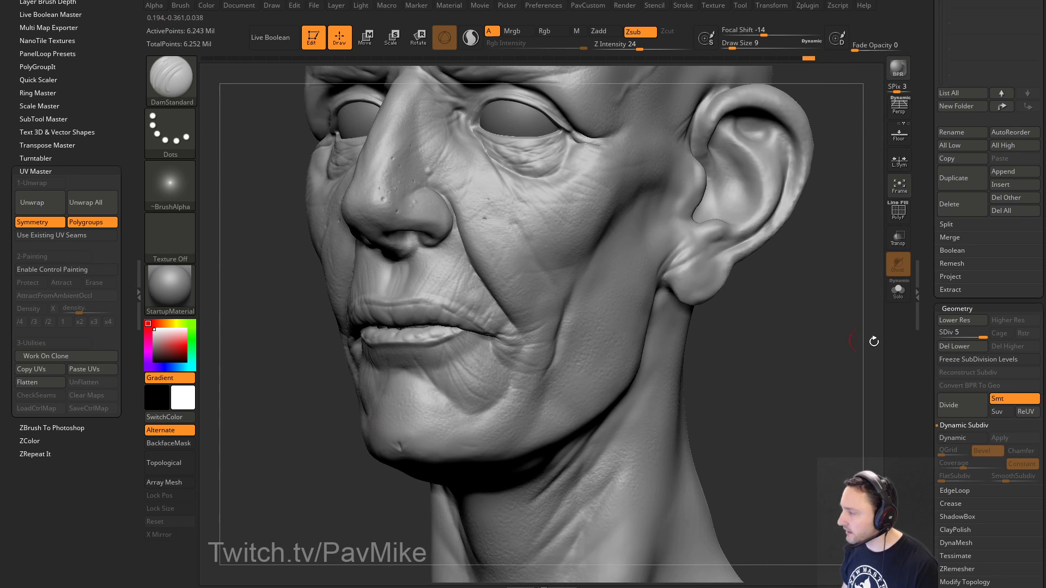
Step: Lower the head to subdivision level 3 and build up the folds around the mouth and cheek with the Clay brush
{"action": "left_click", "coordinate": [964, 336]}
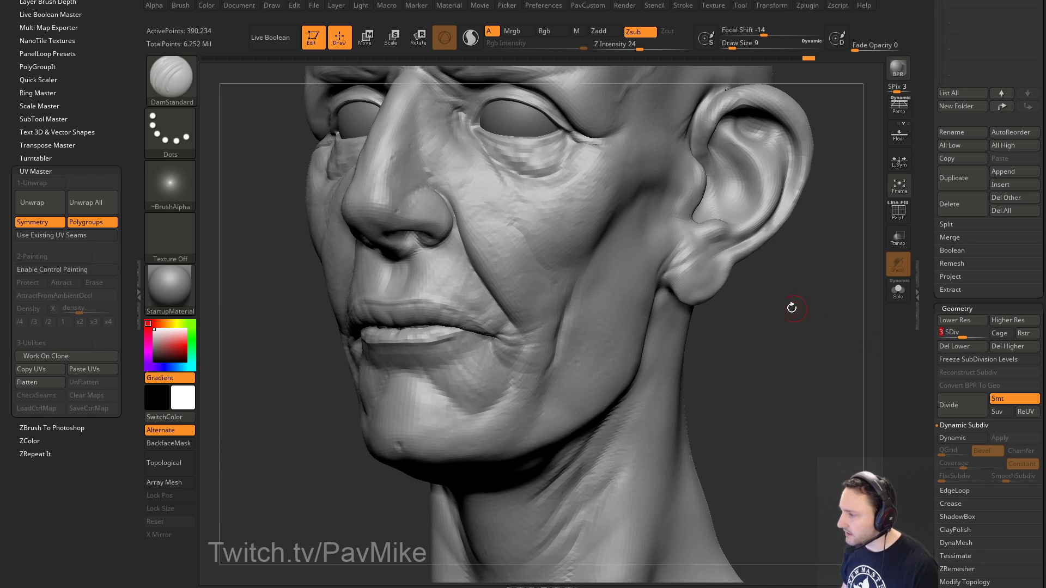
{"action": "key", "text": "2"}
{"action": "left_click_drag", "start_coordinate": [766, 336], "coordinate": [768, 325]}
{"action": "mouse_move", "coordinate": [466, 379]}
{"action": "left_mouse_down"}
{"action": "mouse_move", "coordinate": [499, 399]}
{"action": "mouse_move", "coordinate": [482, 382]}
{"action": "left_mouse_up"}
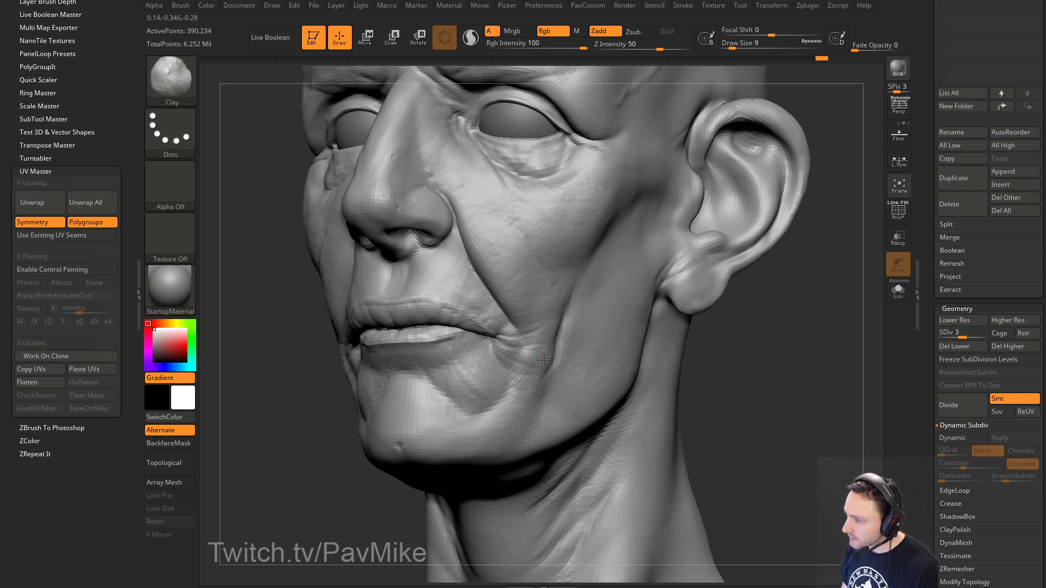
{"action": "left_click_drag", "start_coordinate": [752, 320], "coordinate": [790, 364]}
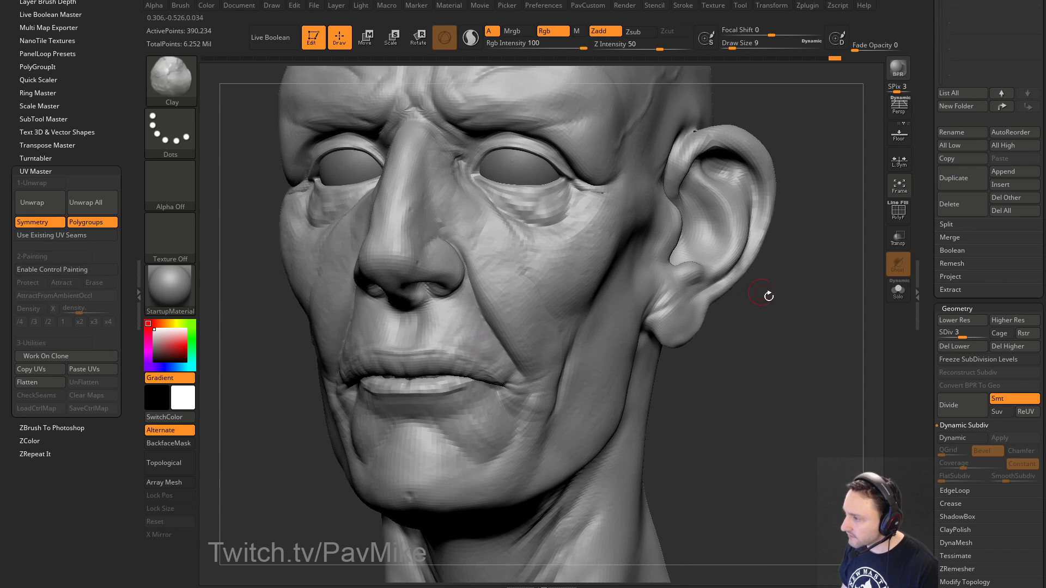
{"action": "left_click_drag", "start_coordinate": [769, 295], "coordinate": [468, 278]}
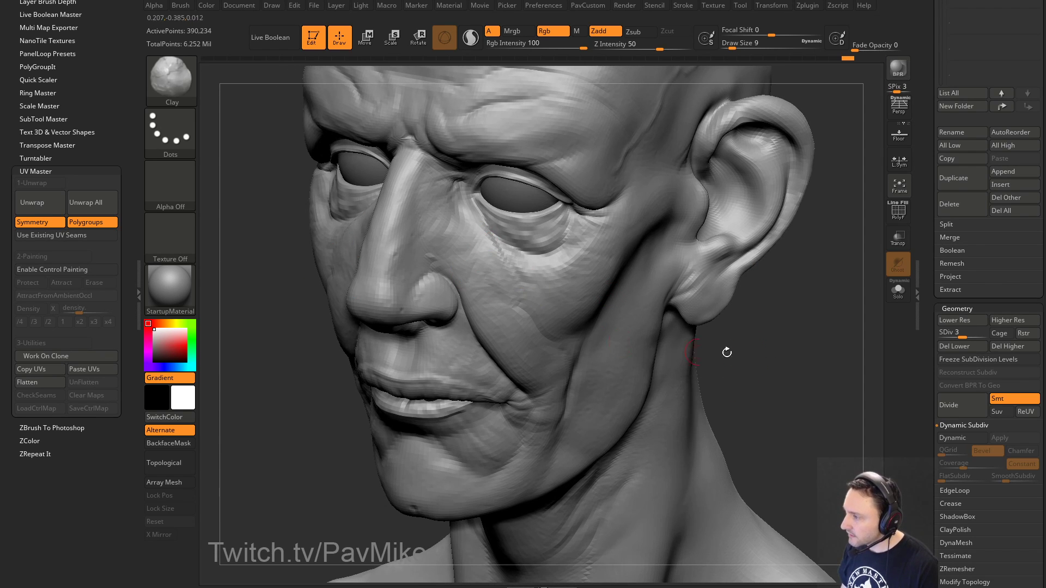
Step: Raise the head to subdivision level 4 and refine the nasolabial fold and upper lip with the Clay brush
{"action": "key", "text": "ctrl+d"}
{"action": "left_click_drag", "start_coordinate": [763, 358], "coordinate": [514, 362]}
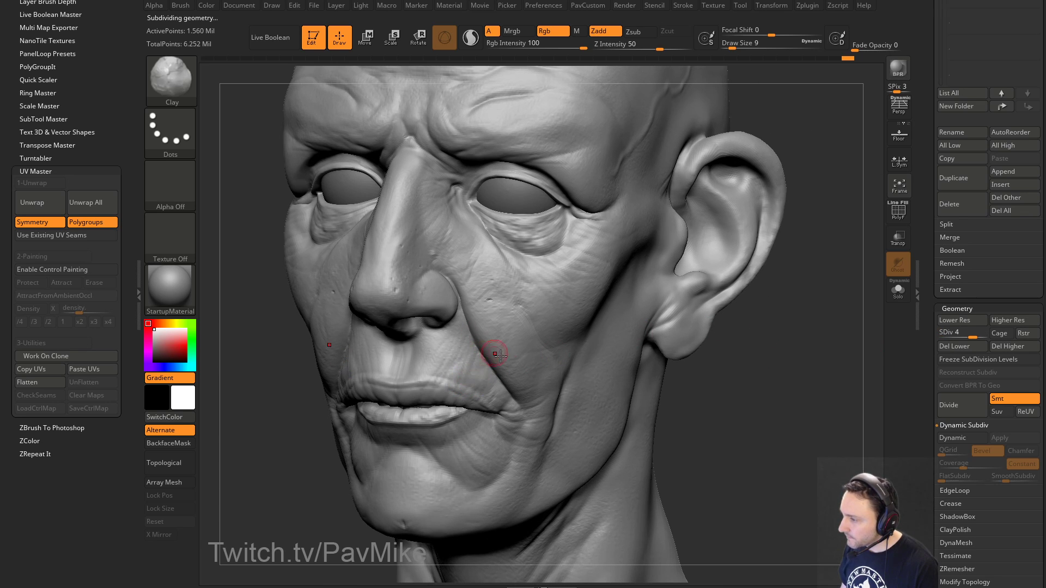
{"action": "left_click_drag", "start_coordinate": [673, 366], "coordinate": [709, 364]}
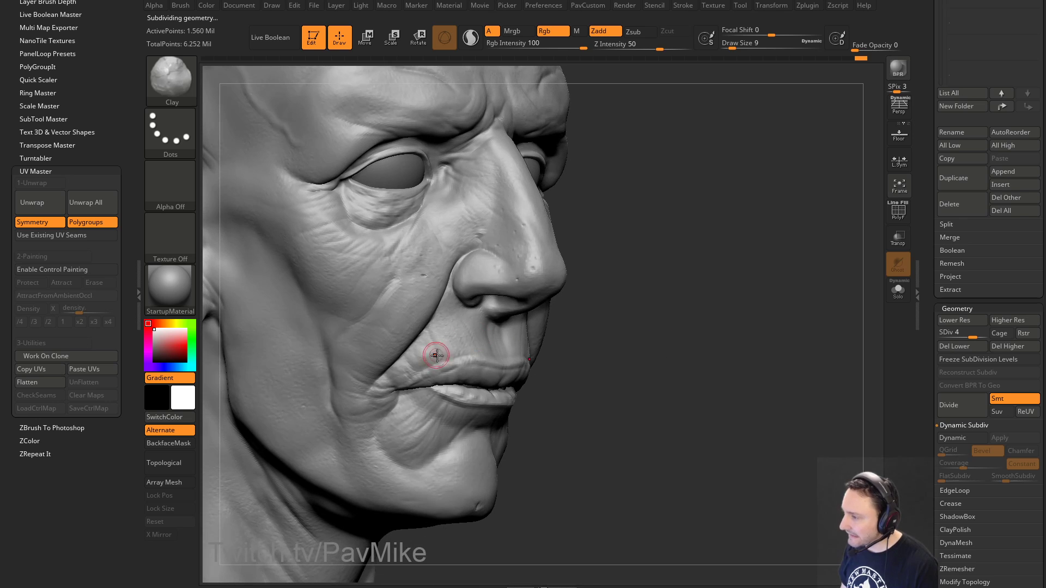
{"action": "left_click_drag", "start_coordinate": [610, 313], "coordinate": [474, 351]}
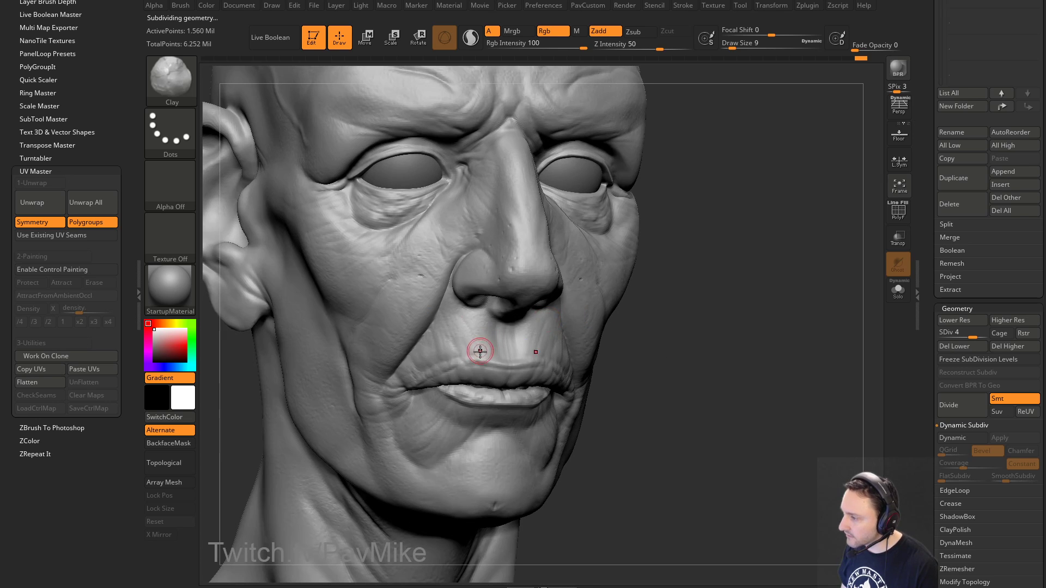
{"action": "scroll", "coordinate": [934, 355], "scroll_direction": "down", "scroll_amount": 8}
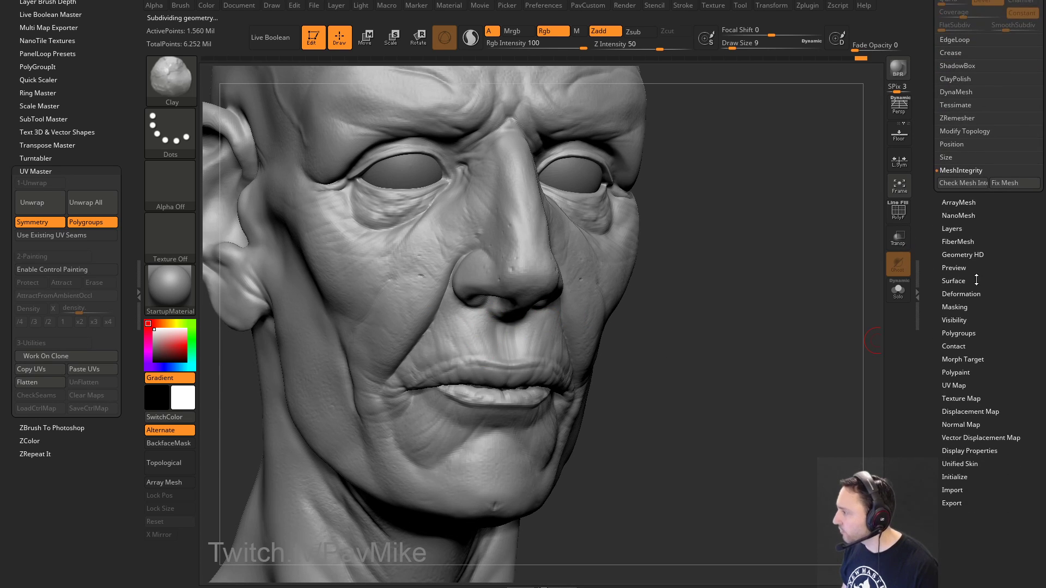
Step: Add soft Clay strokes to the cheek skin between the lower eyelid and the nasolabial fold at draw size 9
{"action": "left_click_drag", "start_coordinate": [701, 297], "coordinate": [625, 278]}
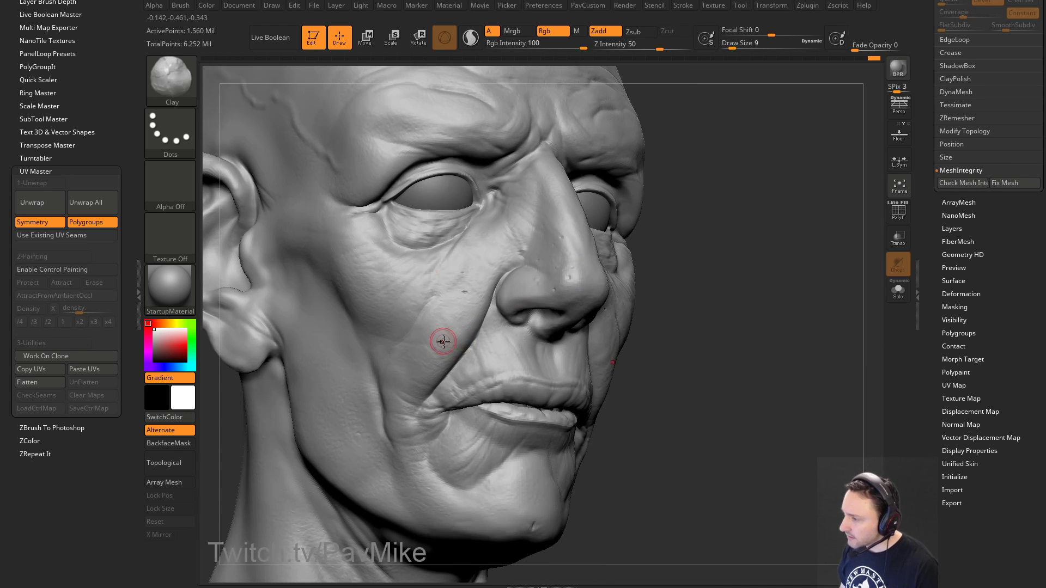
{"action": "left_click_drag", "start_coordinate": [730, 306], "coordinate": [623, 298]}
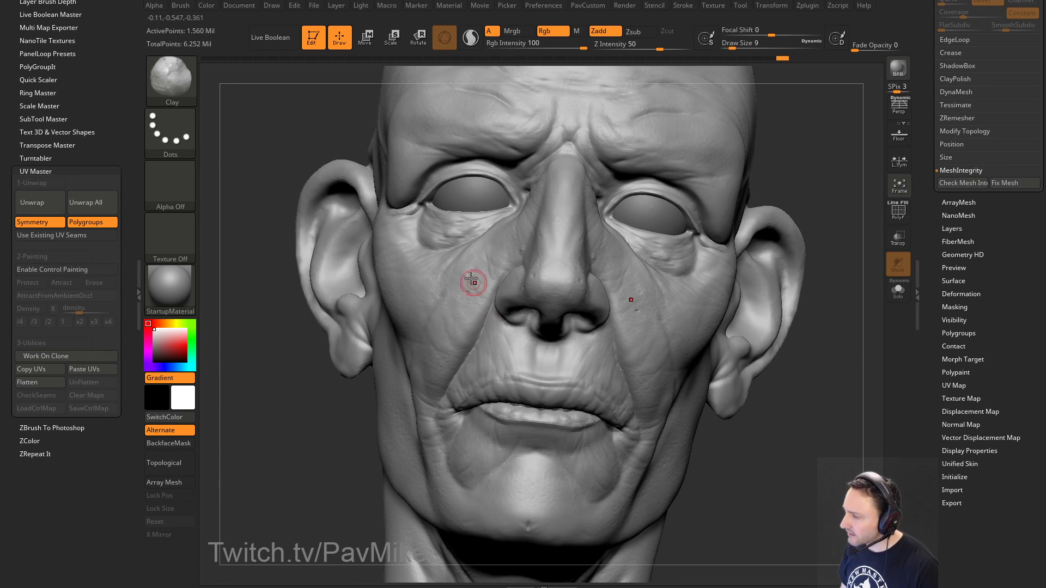
{"action": "mouse_move", "coordinate": [820, 217]}
{"action": "left_mouse_down"}
{"action": "mouse_move", "coordinate": [708, 234]}
{"action": "mouse_move", "coordinate": [746, 261]}
{"action": "left_mouse_up"}
{"action": "left_click_drag", "start_coordinate": [489, 319], "coordinate": [505, 330]}
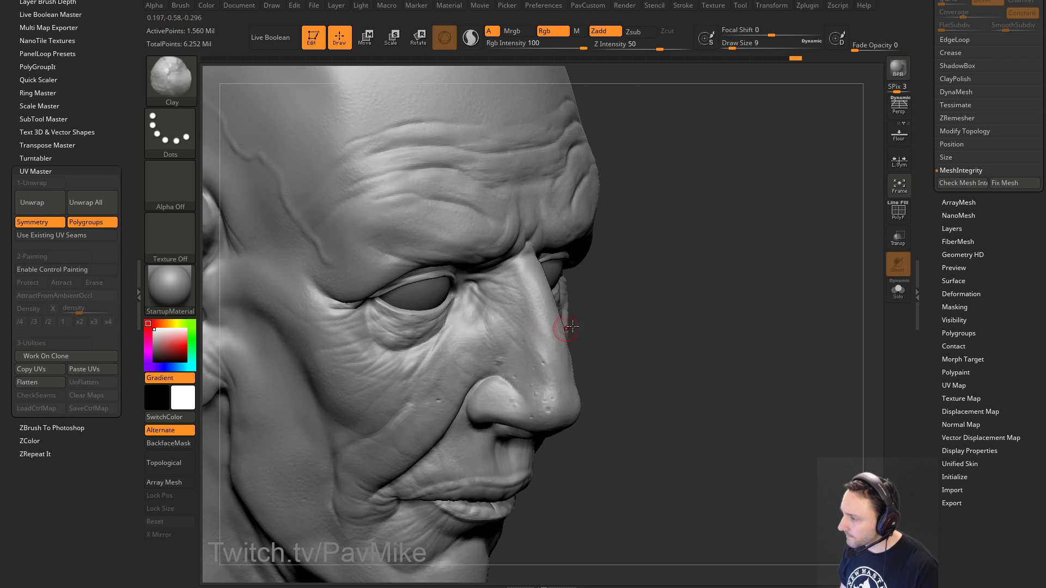
Step: Set the Clay draw size to 8 and refine the skin folds around the eye, brow and central forehead
{"action": "left_click_drag", "start_coordinate": [578, 261], "coordinate": [623, 245], "text": "alt"}
{"action": "key", "text": "["}
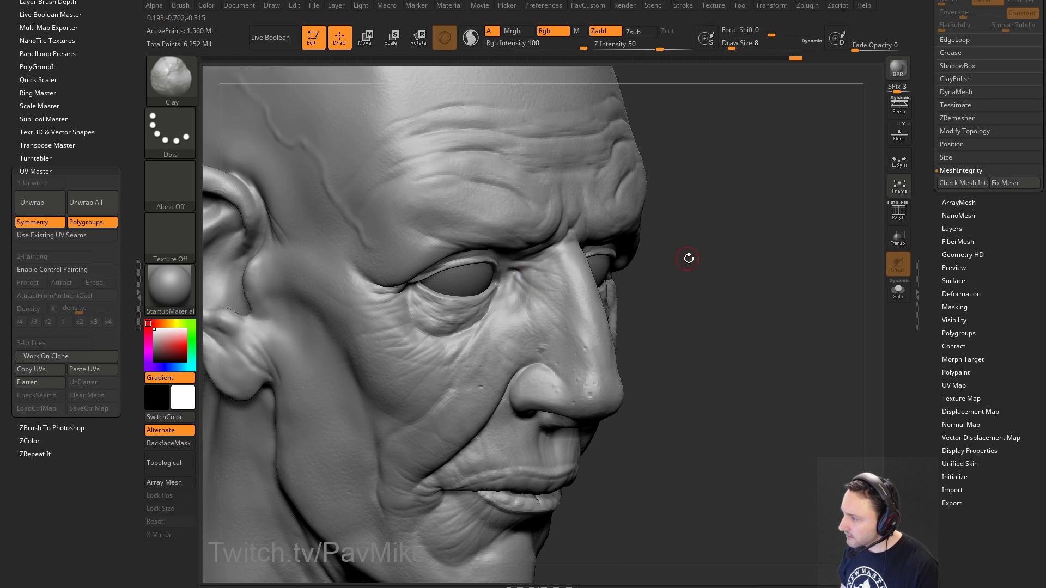
{"action": "left_click_drag", "start_coordinate": [688, 258], "coordinate": [627, 267]}
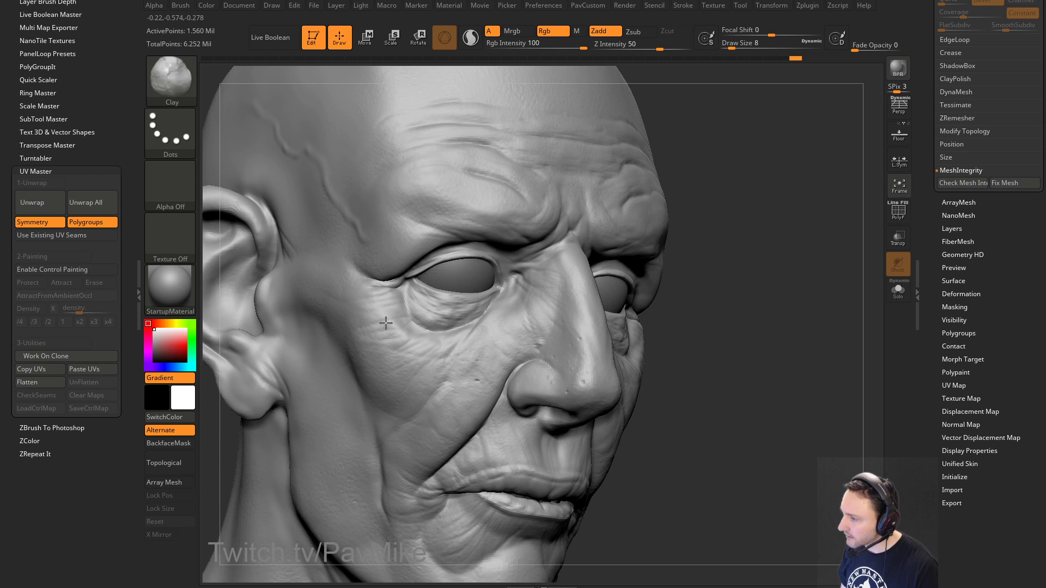
{"action": "left_click_drag", "start_coordinate": [695, 242], "coordinate": [607, 232]}
{"action": "left_click_drag", "start_coordinate": [762, 185], "coordinate": [631, 226]}
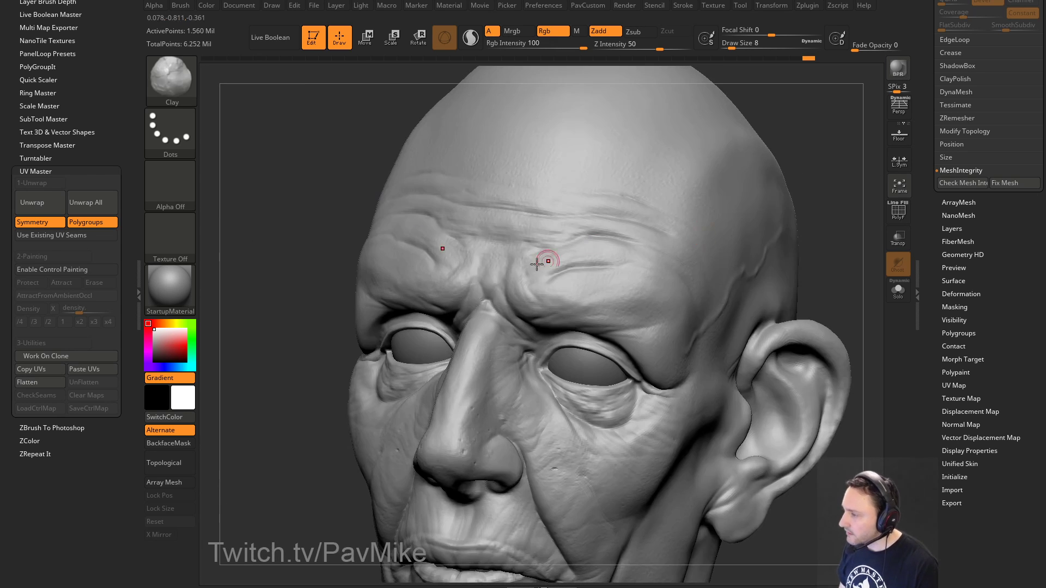
{"action": "left_click_drag", "start_coordinate": [788, 125], "coordinate": [460, 284]}
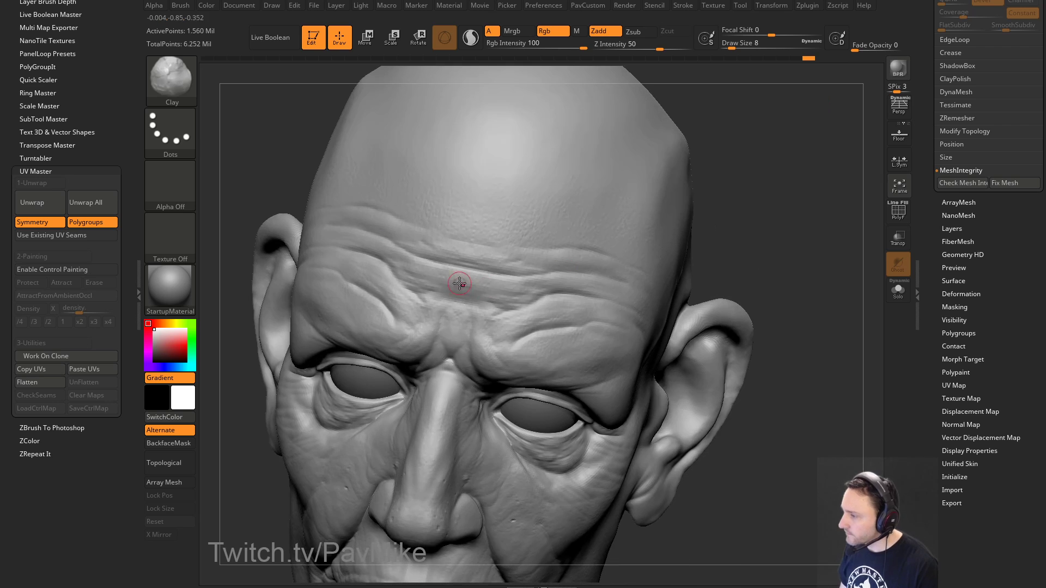
Step: Build up the forehead folds and brow ridge with larger Clay strokes, using draw sizes 13 and 12
{"action": "left_click_drag", "start_coordinate": [717, 249], "coordinate": [526, 312]}
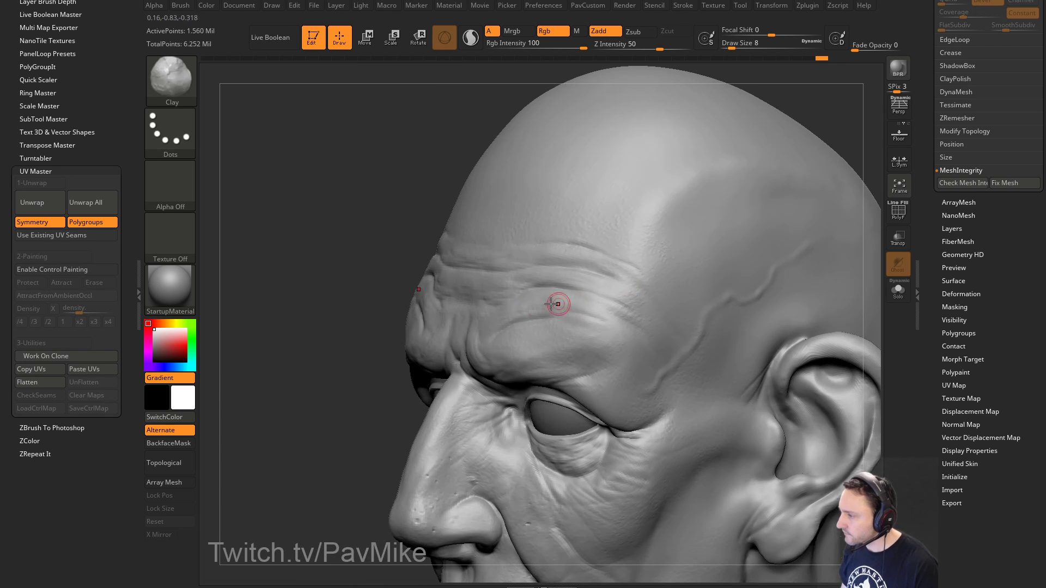
{"action": "left_click_drag", "start_coordinate": [403, 352], "coordinate": [401, 283]}
{"action": "key", "text": "s"}
{"action": "left_click", "coordinate": [480, 277]}
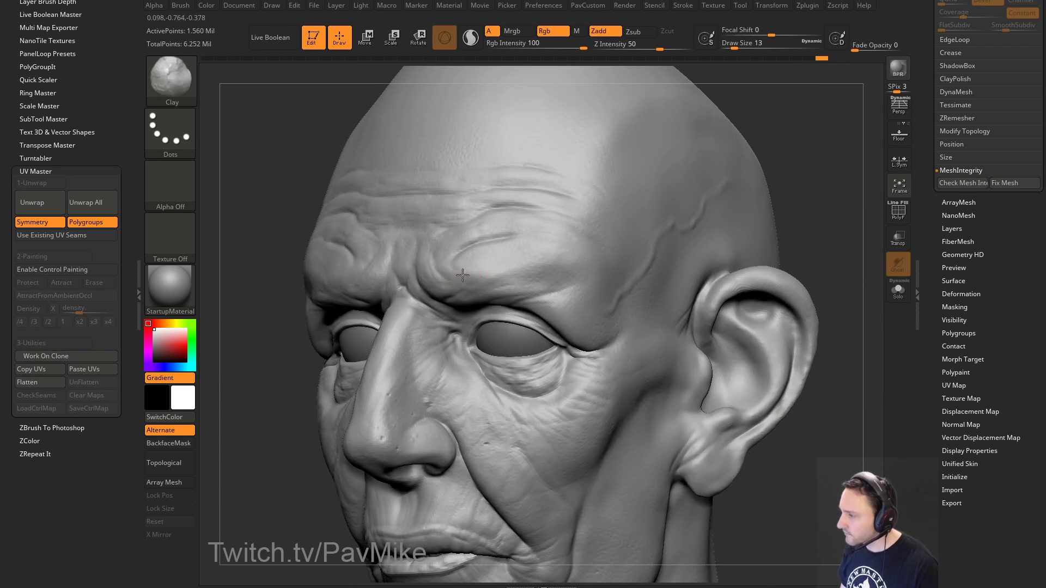
{"action": "left_click_drag", "start_coordinate": [817, 223], "coordinate": [665, 187]}
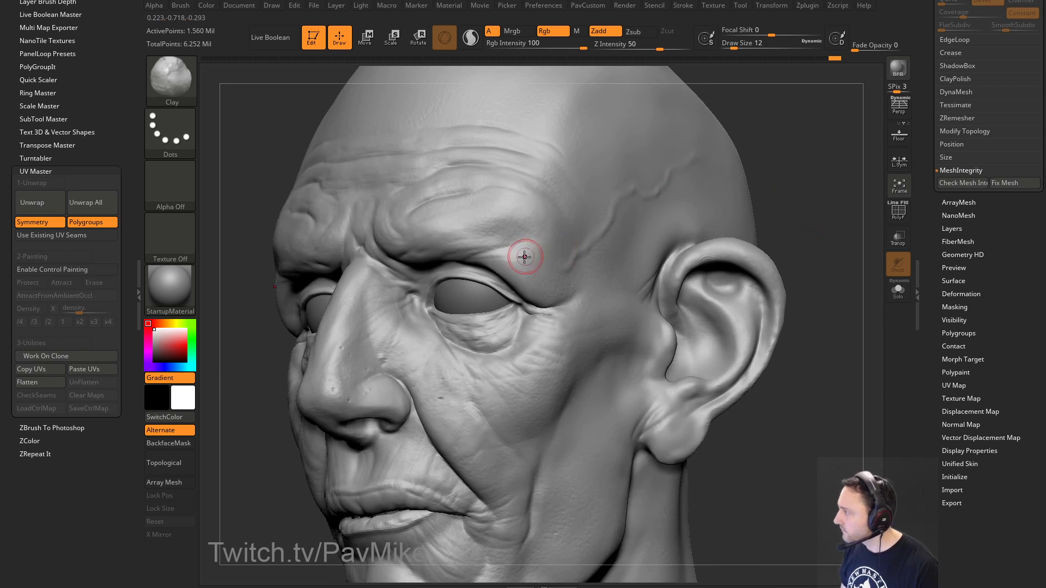
{"action": "left_click_drag", "start_coordinate": [792, 195], "coordinate": [705, 205]}
Step: Carve fine creases at the outer brow, temple and outer eye corner with DamStandard at draw size 5
{"action": "key", "text": "b"}
{"action": "key", "text": "d"}
{"action": "key", "text": "s"}
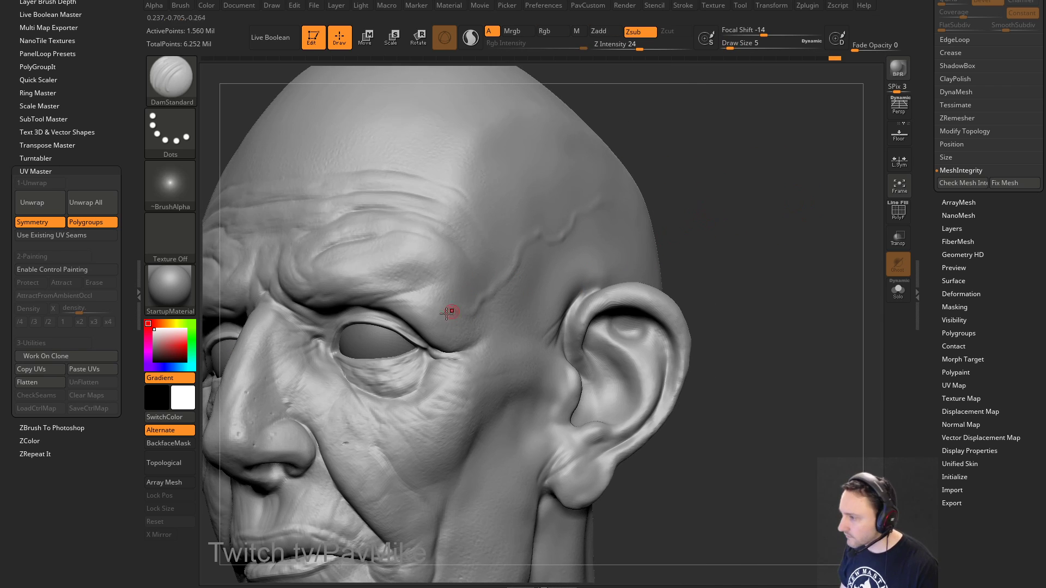
{"action": "left_click_drag", "start_coordinate": [602, 271], "coordinate": [435, 332]}
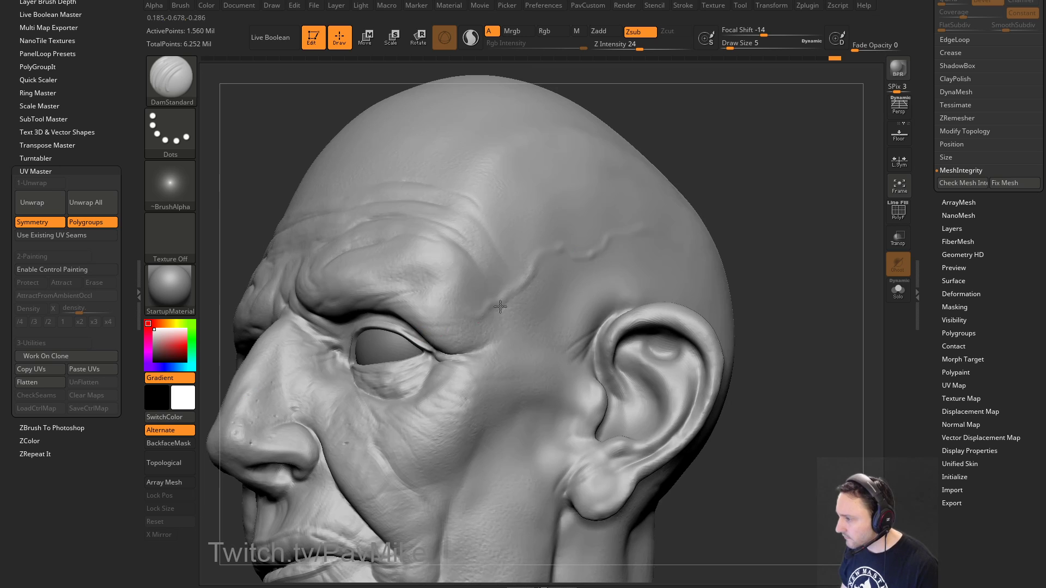
{"action": "left_click_drag", "start_coordinate": [747, 245], "coordinate": [683, 241]}
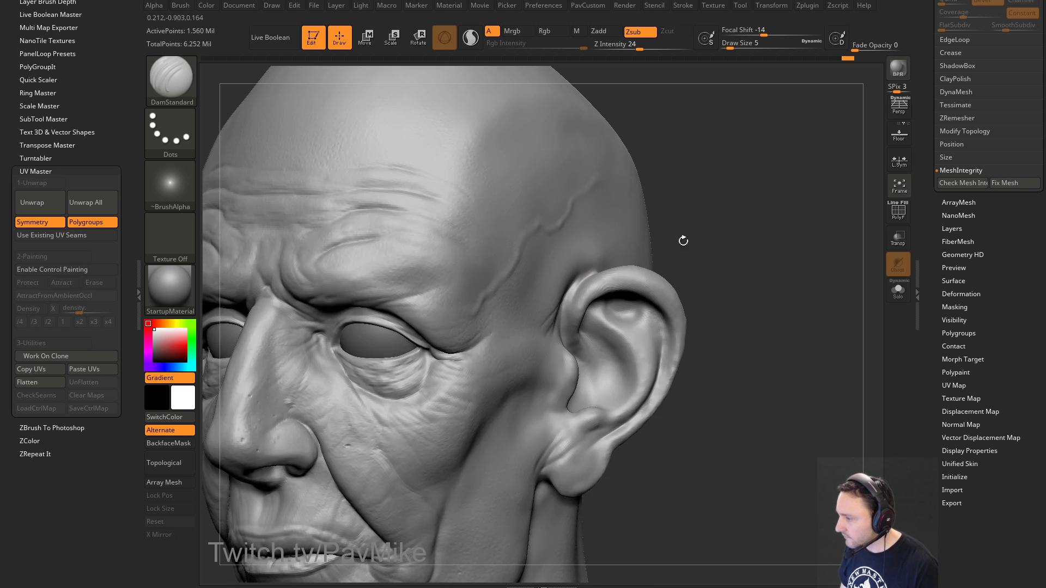
{"action": "left_click_drag", "start_coordinate": [702, 298], "coordinate": [640, 310]}
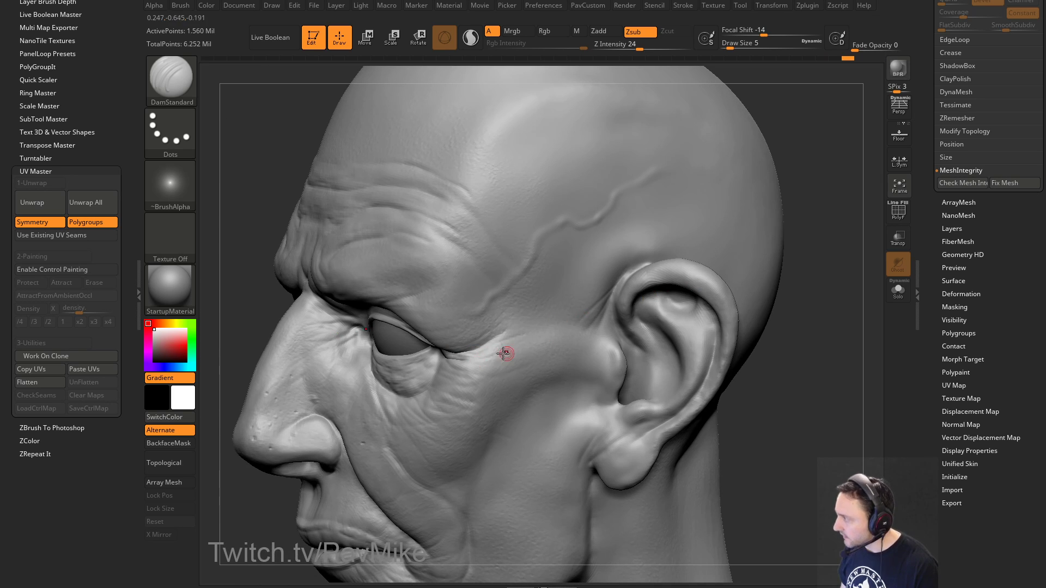
Step: Set the DamStandard draw size to 7 and carve additional fine creases around the outer eye, under-eye and cheek
{"action": "key", "text": "s"}
{"action": "left_click_drag", "start_coordinate": [495, 357], "coordinate": [496, 357]}
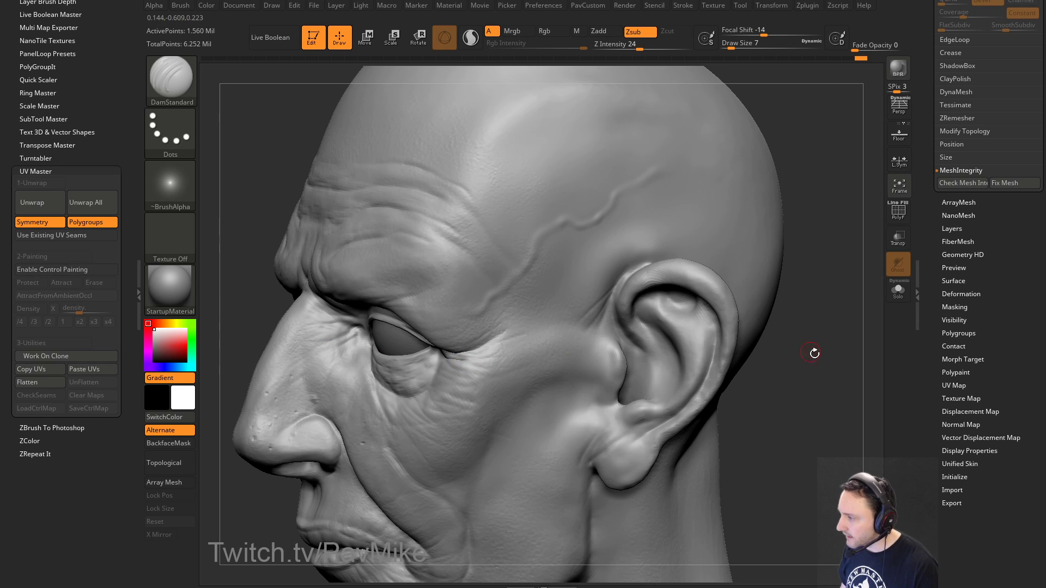
{"action": "left_click_drag", "start_coordinate": [814, 353], "coordinate": [725, 351]}
{"action": "left_click_drag", "start_coordinate": [817, 270], "coordinate": [411, 280]}
{"action": "left_click_drag", "start_coordinate": [694, 279], "coordinate": [668, 267]}
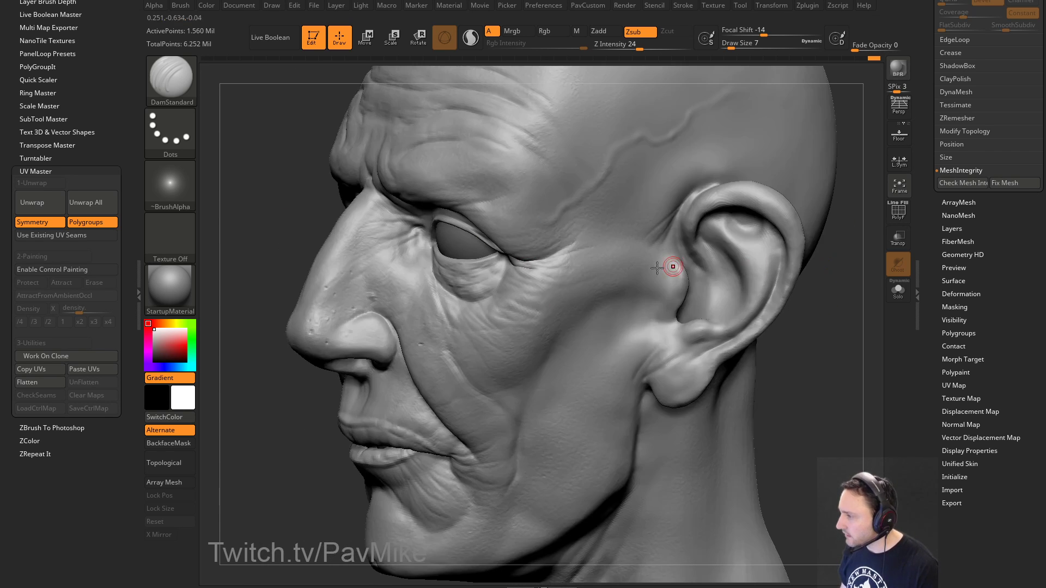
{"action": "left_click_drag", "start_coordinate": [789, 330], "coordinate": [851, 331]}
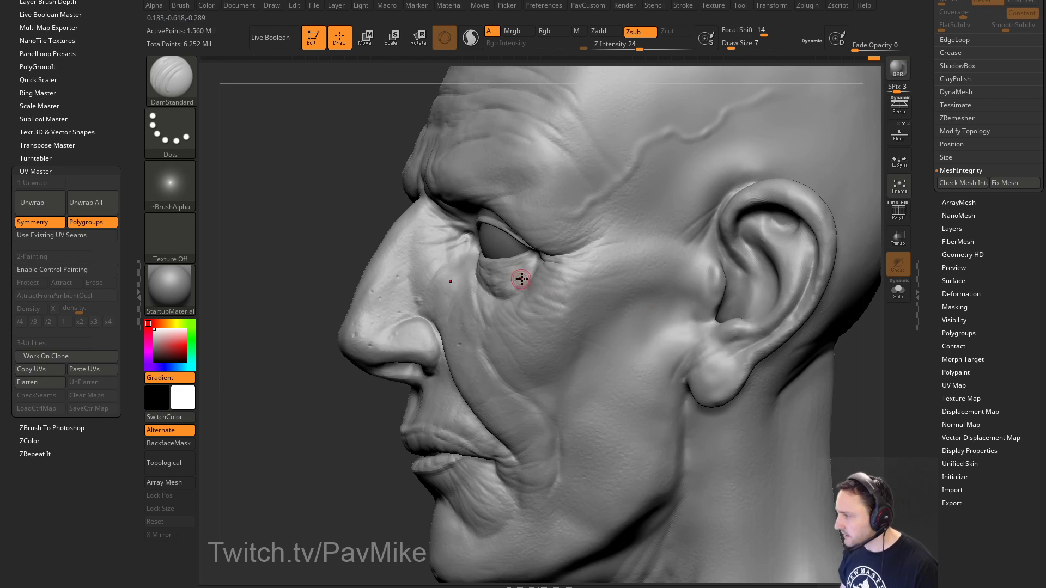
{"action": "right_click_drag", "start_coordinate": [482, 377], "coordinate": [576, 384]}
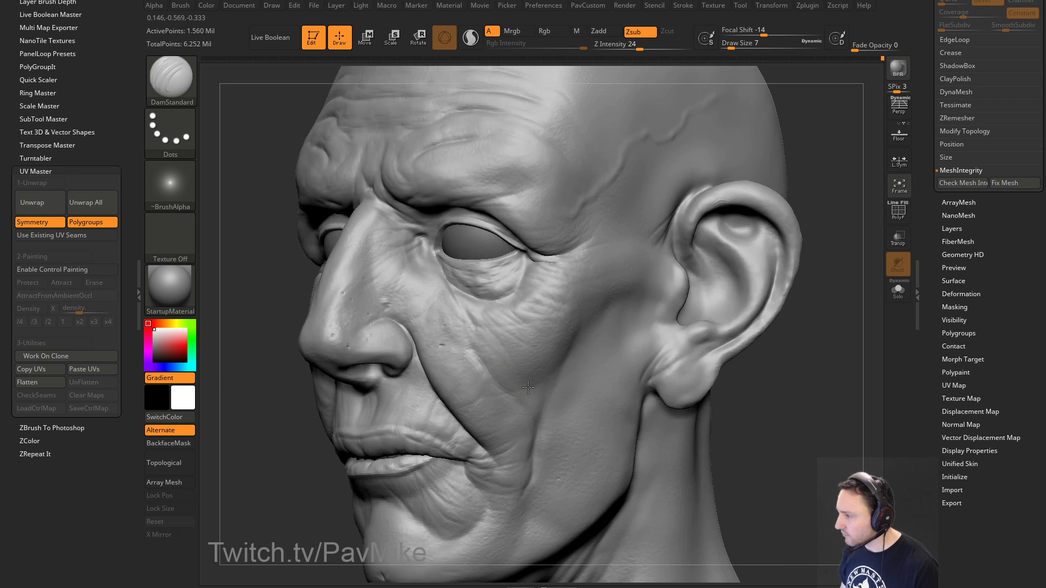
{"action": "right_click_drag", "start_coordinate": [707, 372], "coordinate": [789, 341]}
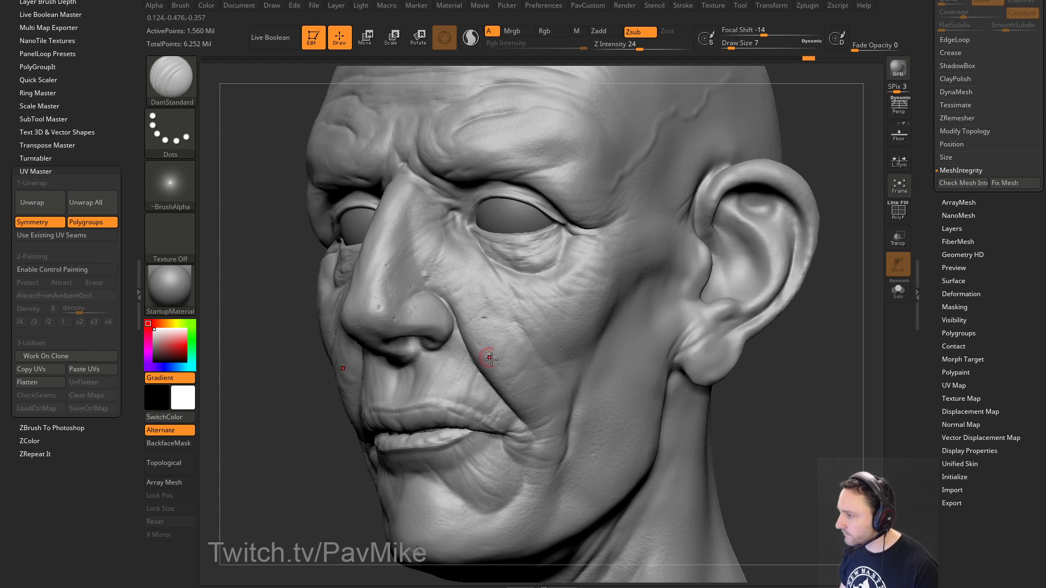
Step: Switch the head to subdivision level 5 and raise small skin bumps over the face with the Standard brush at draw size 4
{"action": "scroll", "coordinate": [930, 253], "scroll_direction": "up", "scroll_amount": 5}
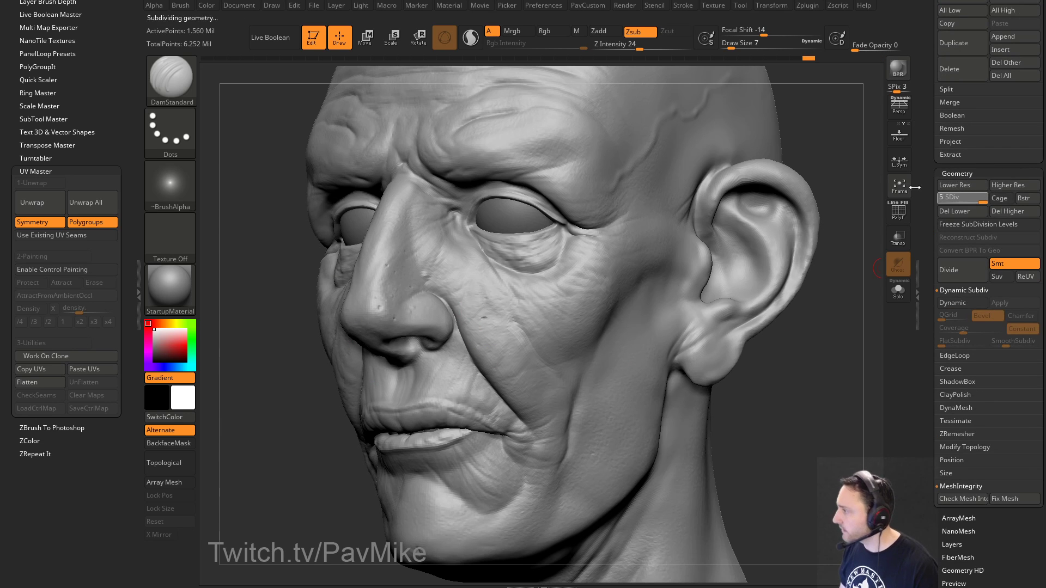
{"action": "right_click_drag", "start_coordinate": [815, 331], "coordinate": [794, 313]}
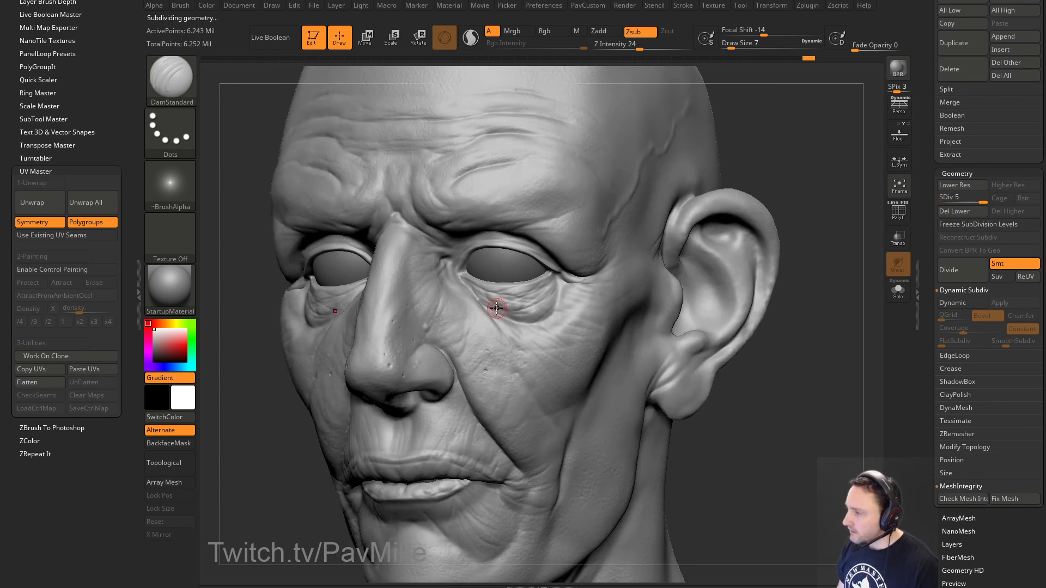
{"action": "key", "text": "b"}
{"action": "key", "text": "s"}
{"action": "key", "text": "t"}
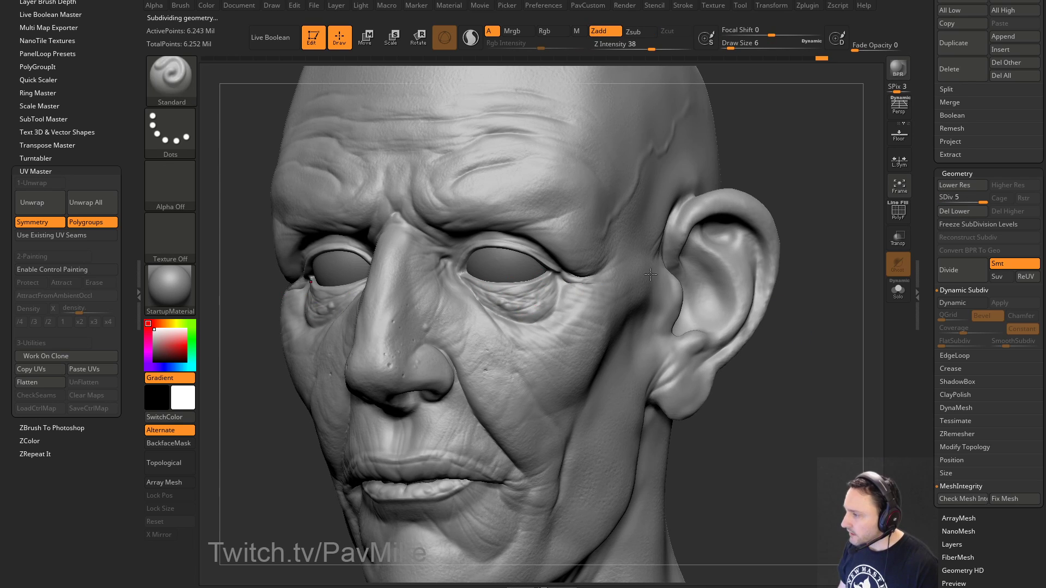
{"action": "mouse_move", "coordinate": [809, 259]}
{"action": "right_mouse_down"}
{"action": "mouse_move", "coordinate": [824, 276]}
{"action": "mouse_move", "coordinate": [717, 264]}
{"action": "right_mouse_up"}
{"action": "key", "text": "s"}
{"action": "left_click", "coordinate": [530, 347]}
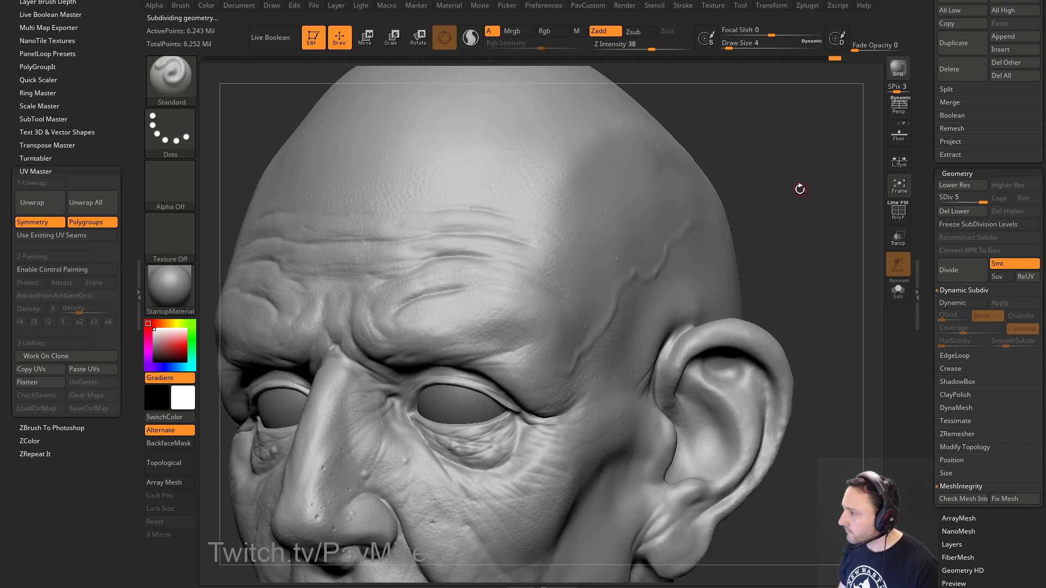
{"action": "mouse_move", "coordinate": [800, 189]}
{"action": "right_mouse_down"}
{"action": "mouse_move", "coordinate": [540, 264]}
{"action": "mouse_move", "coordinate": [738, 222]}
{"action": "right_mouse_up"}
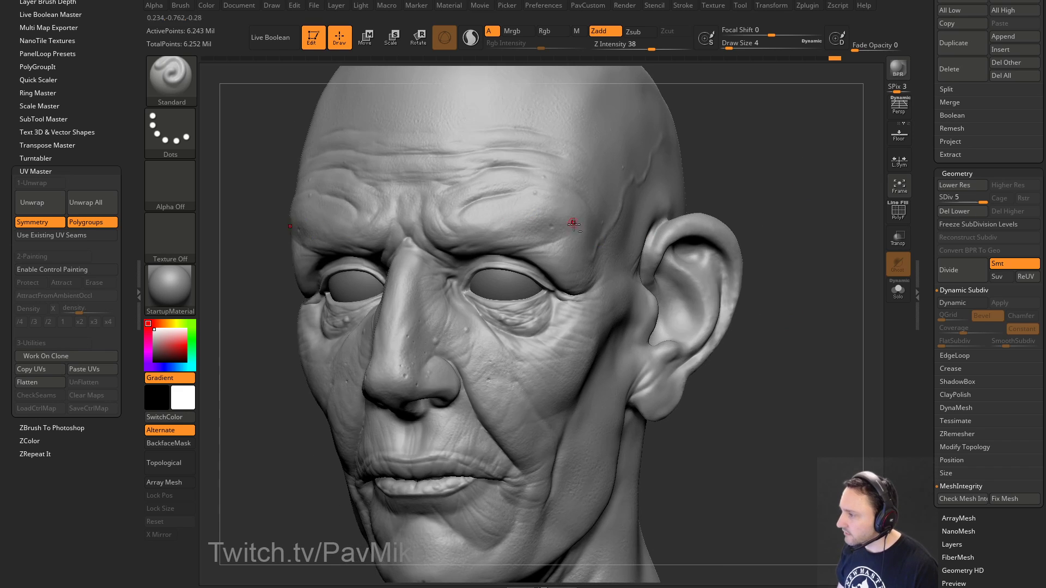
{"action": "mouse_move", "coordinate": [593, 249]}
{"action": "right_mouse_down"}
{"action": "mouse_move", "coordinate": [812, 245]}
{"action": "mouse_move", "coordinate": [529, 329]}
{"action": "right_mouse_up"}
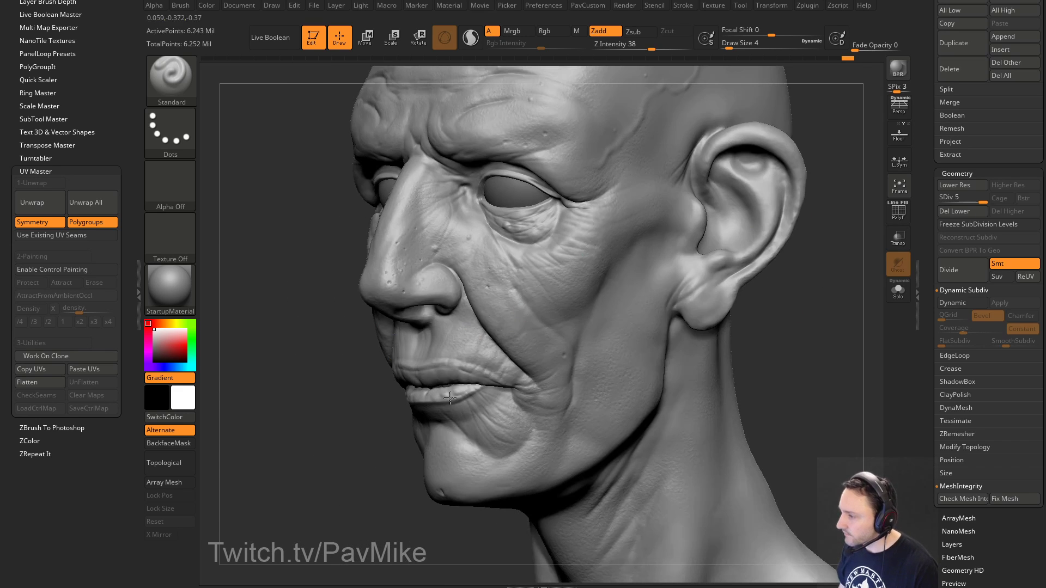
{"action": "right_click_drag", "start_coordinate": [450, 398], "coordinate": [322, 351]}
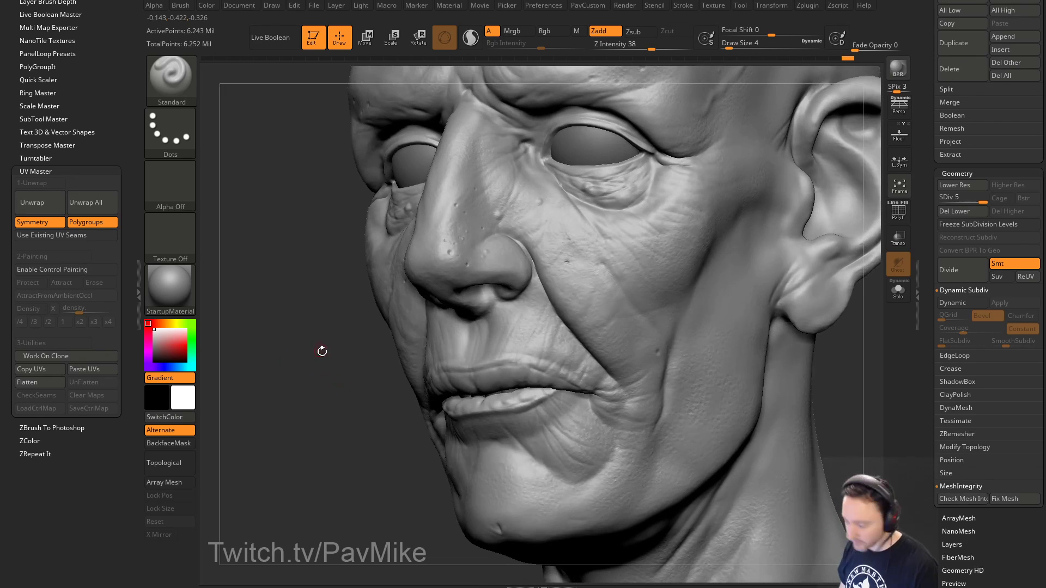
Step: Carve fine creases around the nostrils, upper lip and nasolabial folds with DamStandard at draw size 6
{"action": "key", "text": "b"}
{"action": "key", "text": "d"}
{"action": "key", "text": "s"}
{"action": "key", "text": "s"}
{"action": "left_click_drag", "start_coordinate": [486, 312], "coordinate": [488, 309]}
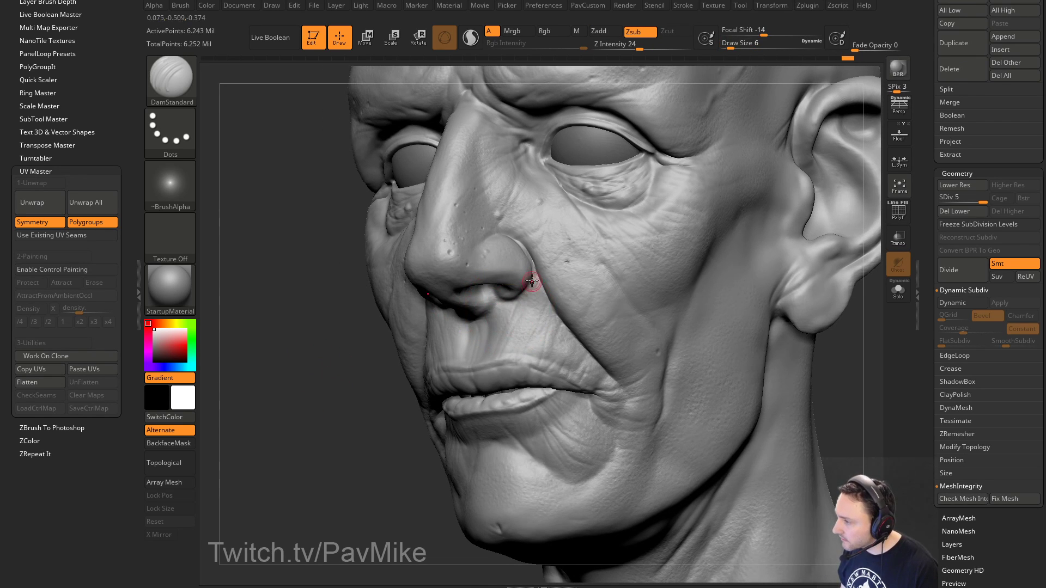
{"action": "right_click_drag", "start_coordinate": [332, 400], "coordinate": [474, 349]}
{"action": "right_click_drag", "start_coordinate": [617, 299], "coordinate": [523, 296]}
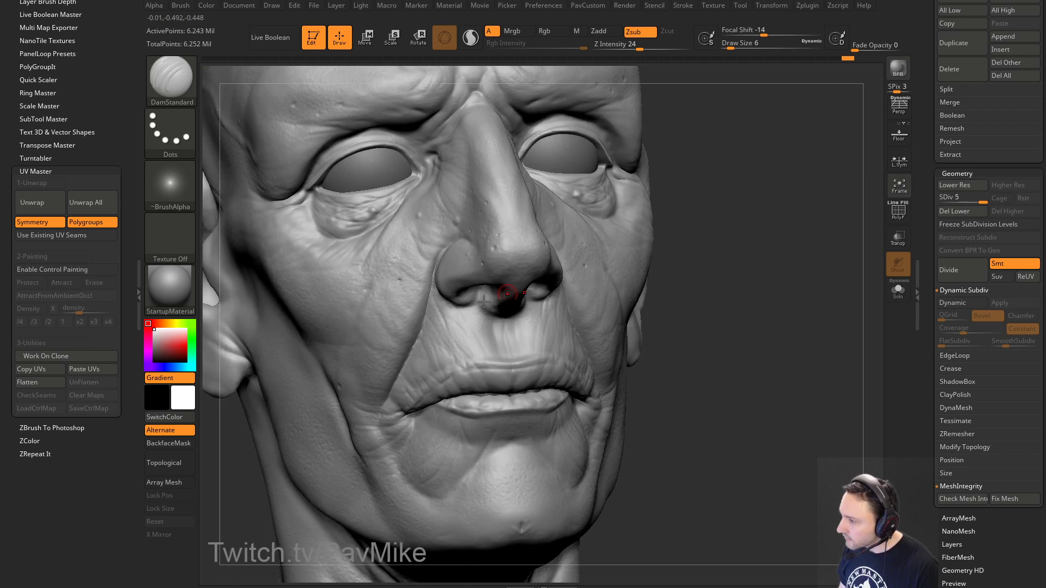
{"action": "right_click_drag", "start_coordinate": [674, 308], "coordinate": [570, 296]}
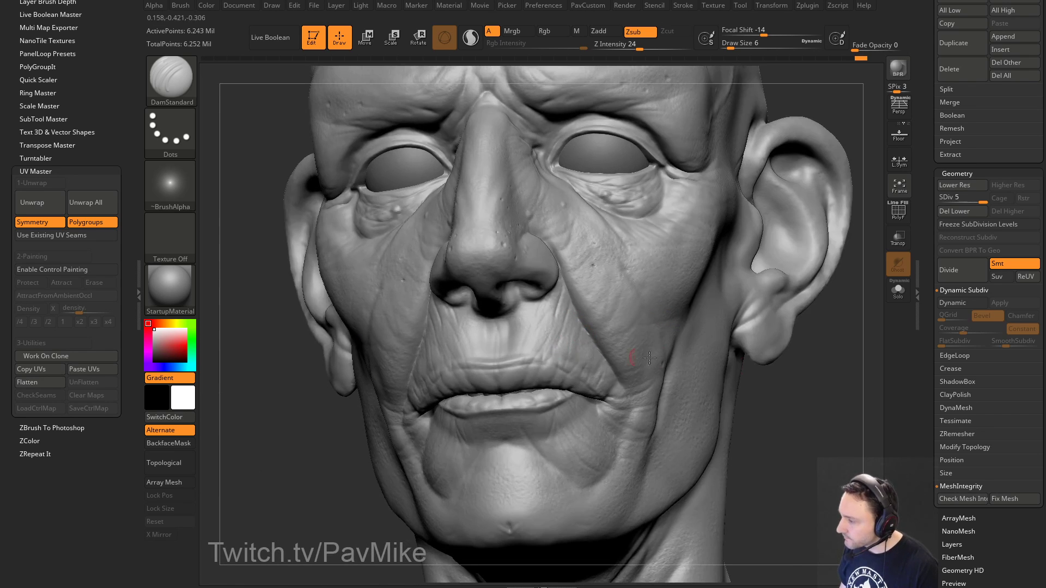
{"action": "right_click_drag", "start_coordinate": [649, 357], "coordinate": [821, 385], "text": "ctrl"}
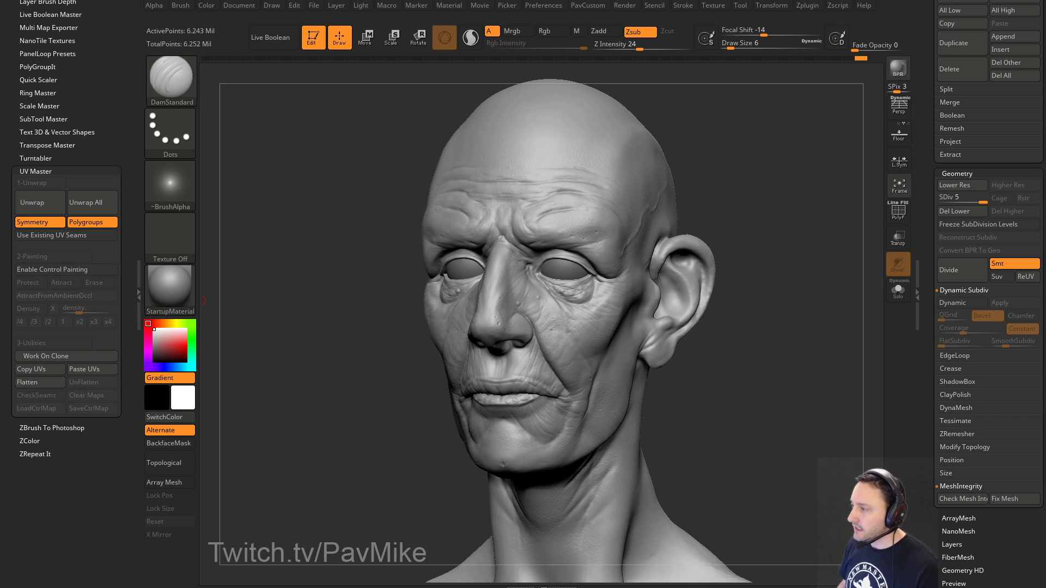
Step: Carve broad diagonal skin folds on the side of the neck below the jaw with DamStandard at draw size 23
{"action": "left_click_drag", "start_coordinate": [756, 183], "coordinate": [782, 203]}
{"action": "mouse_move", "coordinate": [637, 309]}
{"action": "left_mouse_down"}
{"action": "mouse_move", "coordinate": [717, 313]}
{"action": "mouse_move", "coordinate": [697, 321]}
{"action": "mouse_move", "coordinate": [706, 321]}
{"action": "left_mouse_up"}
{"action": "key", "text": "s"}
{"action": "mouse_move", "coordinate": [710, 439]}
{"action": "left_mouse_down", "text": "alt"}
{"action": "mouse_move", "coordinate": [692, 364]}
{"action": "mouse_move", "coordinate": [703, 356]}
{"action": "left_mouse_up", "text": "alt"}
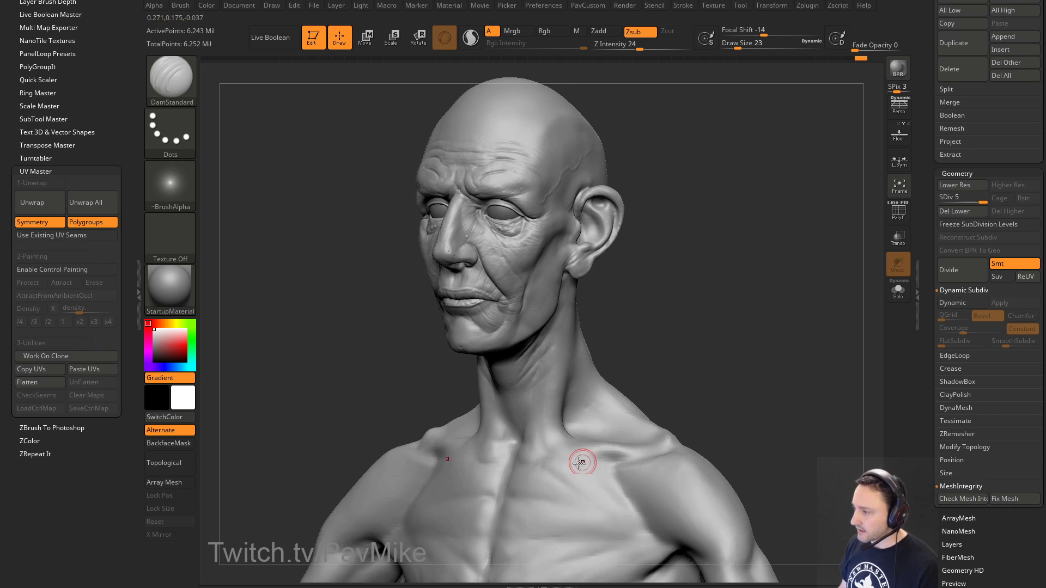
{"action": "mouse_move", "coordinate": [679, 250]}
{"action": "left_mouse_down"}
{"action": "mouse_move", "coordinate": [747, 290]}
{"action": "mouse_move", "coordinate": [727, 252]}
{"action": "mouse_move", "coordinate": [733, 299]}
{"action": "left_mouse_up"}
{"action": "key", "text": "s"}
{"action": "left_click_drag", "start_coordinate": [762, 363], "coordinate": [755, 261], "text": "alt"}
{"action": "key", "text": "s"}
{"action": "left_click_drag", "start_coordinate": [561, 356], "coordinate": [563, 355]}
{"action": "mouse_move", "coordinate": [590, 349]}
{"action": "left_mouse_down"}
{"action": "mouse_move", "coordinate": [571, 376]}
{"action": "mouse_move", "coordinate": [548, 381]}
{"action": "left_mouse_up"}
{"action": "left_click_drag", "start_coordinate": [610, 323], "coordinate": [551, 391]}
{"action": "left_click_drag", "start_coordinate": [733, 296], "coordinate": [727, 344]}
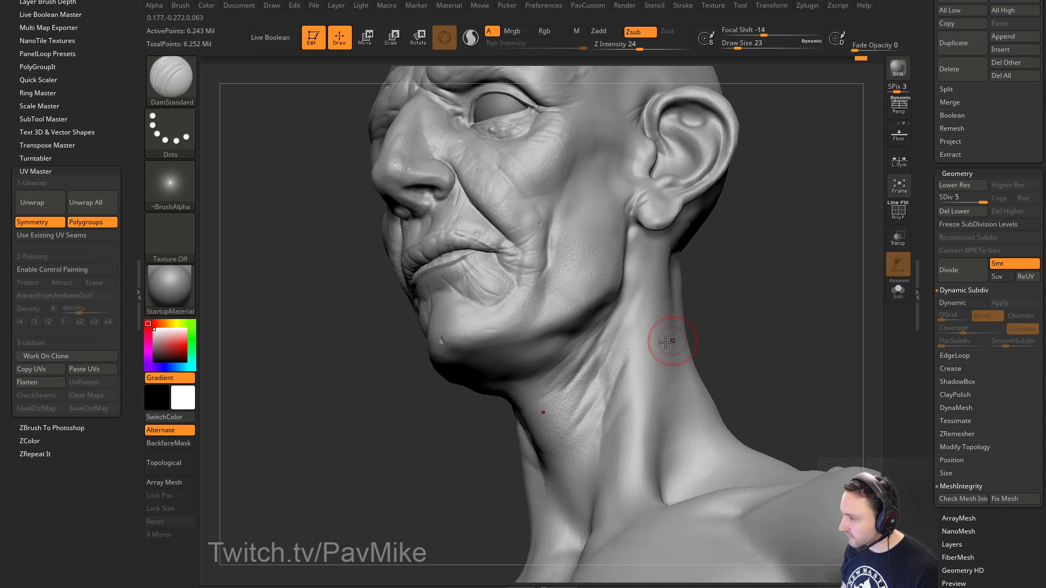
Step: Reduce the DamStandard draw size to 17 and add narrower folds to the neck beneath the jawline
{"action": "key", "text": "s"}
{"action": "left_click_drag", "start_coordinate": [636, 367], "coordinate": [633, 367]}
{"action": "left_click_drag", "start_coordinate": [719, 299], "coordinate": [744, 329]}
{"action": "left_click_drag", "start_coordinate": [644, 364], "coordinate": [572, 393]}
{"action": "left_click_drag", "start_coordinate": [618, 338], "coordinate": [563, 409]}
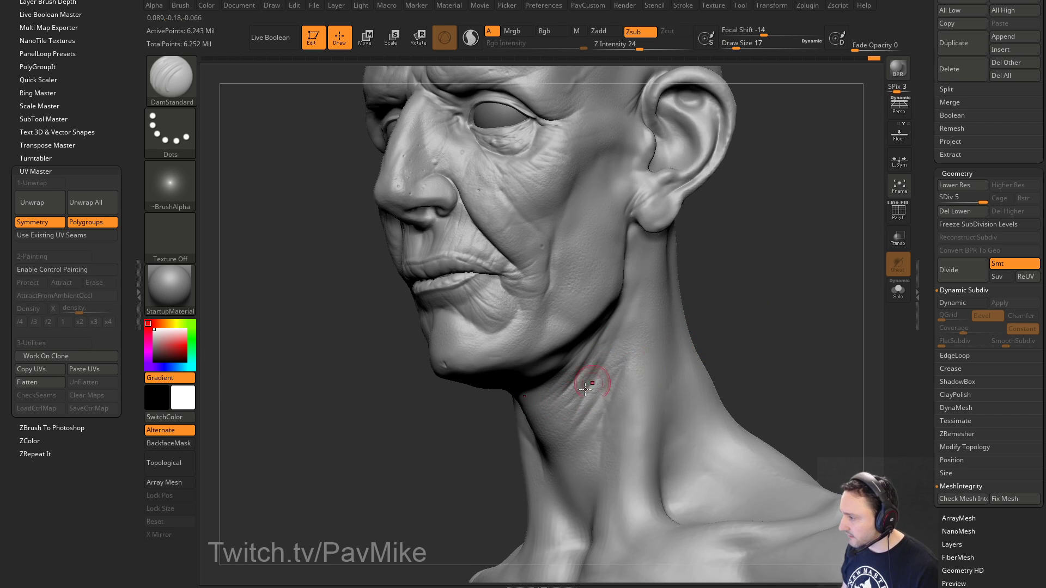
{"action": "left_click_drag", "start_coordinate": [760, 278], "coordinate": [765, 256]}
{"action": "left_click_drag", "start_coordinate": [650, 282], "coordinate": [595, 315]}
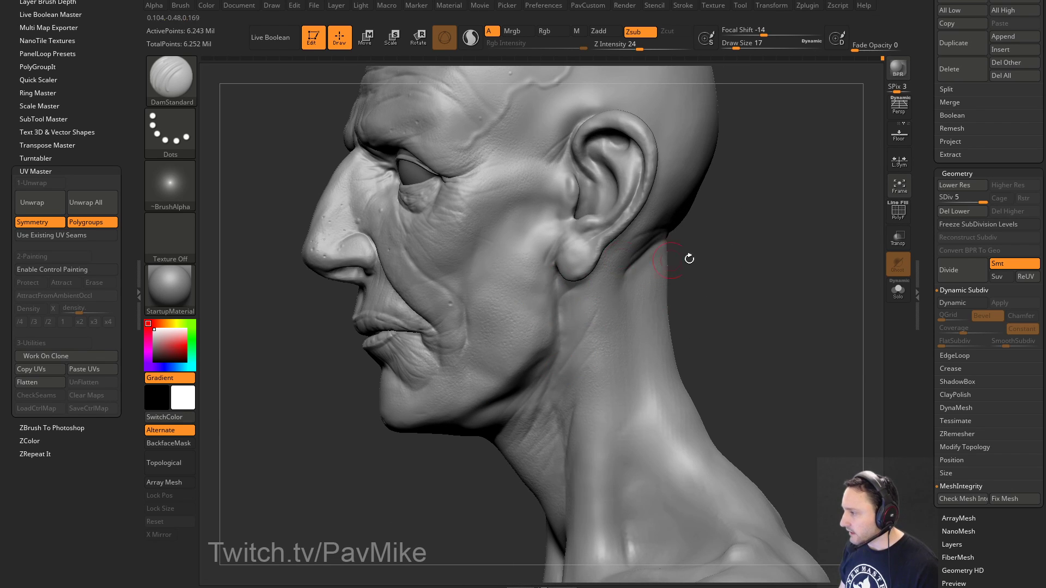
Step: Carve skin folds behind the ear, under the skull base and down the neck below the earlobe at draw size 17
{"action": "left_click_drag", "start_coordinate": [689, 258], "coordinate": [659, 260]}
{"action": "left_click_drag", "start_coordinate": [607, 272], "coordinate": [567, 285]}
{"action": "left_click_drag", "start_coordinate": [638, 224], "coordinate": [593, 275]}
{"action": "left_click_drag", "start_coordinate": [733, 259], "coordinate": [689, 259]}
{"action": "mouse_move", "coordinate": [649, 252]}
{"action": "left_mouse_down"}
{"action": "mouse_move", "coordinate": [608, 269]}
{"action": "mouse_move", "coordinate": [602, 289]}
{"action": "left_mouse_up"}
{"action": "left_click_drag", "start_coordinate": [635, 251], "coordinate": [616, 259]}
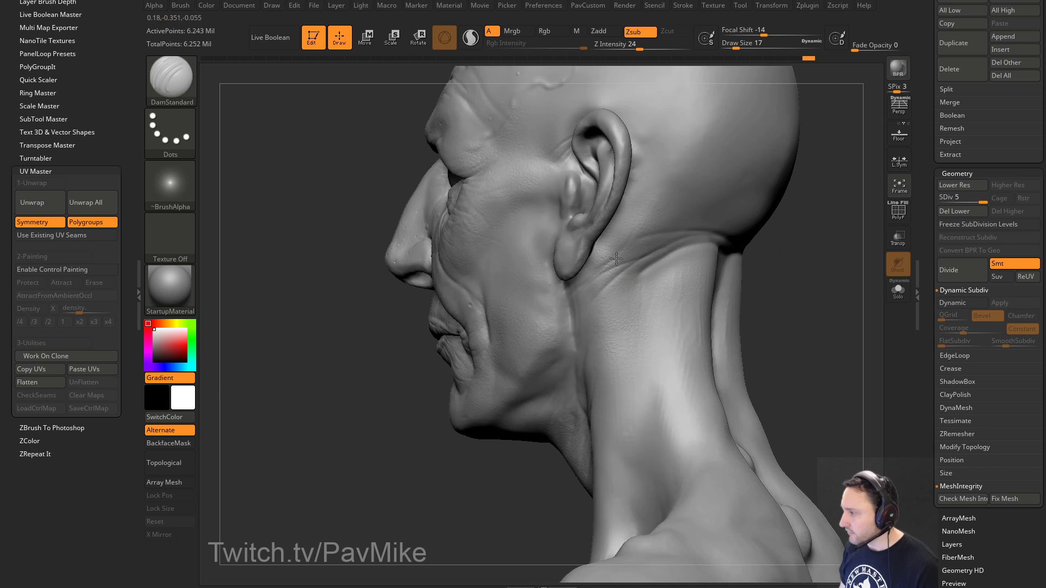
{"action": "left_click_drag", "start_coordinate": [767, 241], "coordinate": [727, 243]}
{"action": "left_click_drag", "start_coordinate": [591, 273], "coordinate": [617, 192]}
{"action": "mouse_move", "coordinate": [652, 262]}
{"action": "left_mouse_down"}
{"action": "mouse_move", "coordinate": [619, 265]}
{"action": "mouse_move", "coordinate": [609, 288]}
{"action": "left_mouse_up"}
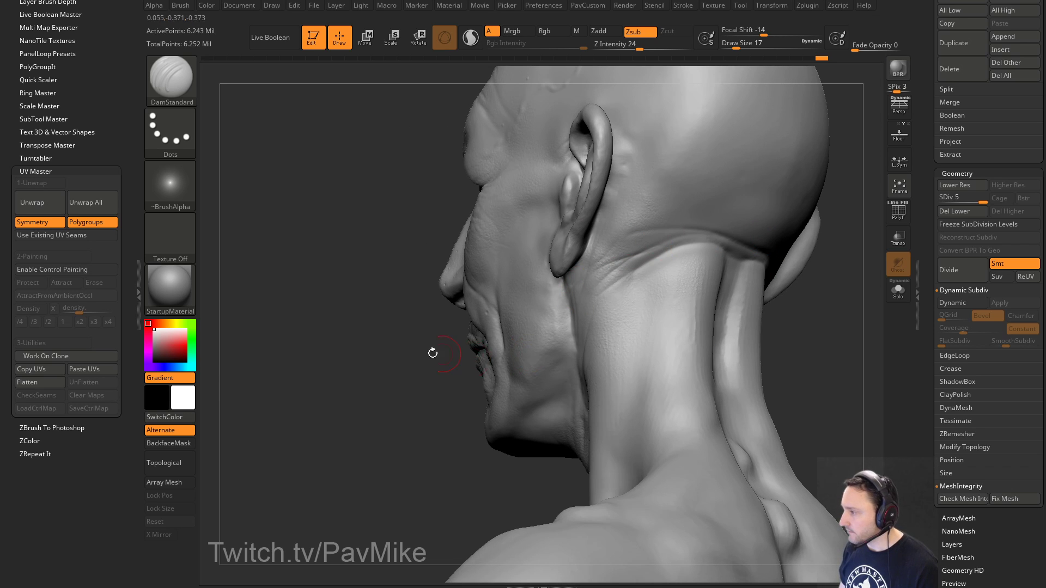
{"action": "left_click_drag", "start_coordinate": [432, 353], "coordinate": [551, 346]}
{"action": "left_click_drag", "start_coordinate": [624, 319], "coordinate": [577, 335]}
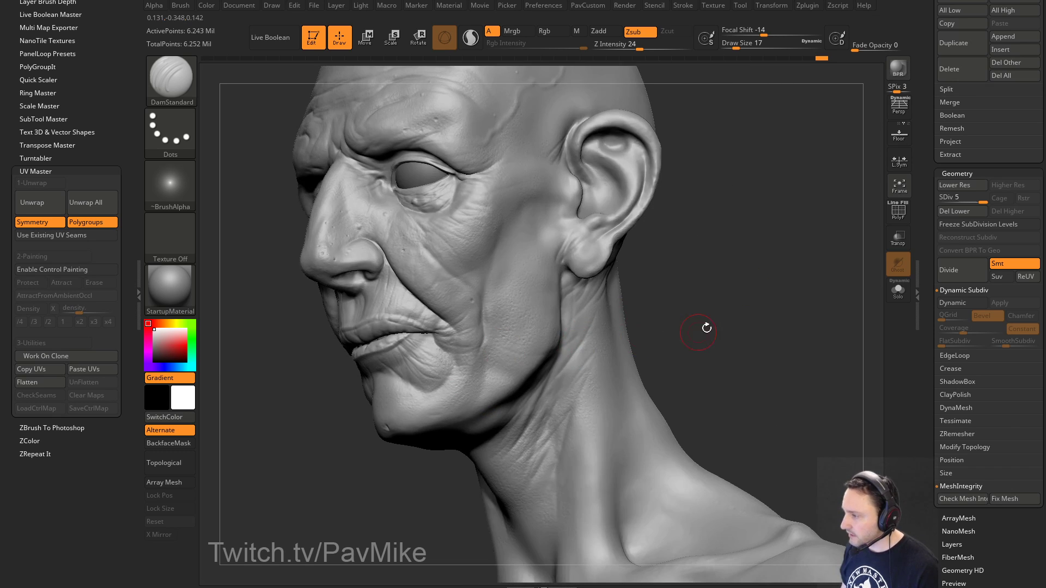
Step: Set the DamStandard draw size to 12 and refine the neck creases below the earlobe and jaw
{"action": "left_click_drag", "start_coordinate": [707, 328], "coordinate": [730, 305]}
{"action": "key", "text": "bracketleft"}
{"action": "left_click_drag", "start_coordinate": [599, 328], "coordinate": [581, 341]}
{"action": "mouse_move", "coordinate": [349, 340]}
{"action": "left_mouse_down"}
{"action": "mouse_move", "coordinate": [648, 311]}
{"action": "mouse_move", "coordinate": [599, 347]}
{"action": "left_mouse_up"}
{"action": "left_click_drag", "start_coordinate": [638, 291], "coordinate": [700, 319], "text": "alt"}
{"action": "left_click_drag", "start_coordinate": [711, 278], "coordinate": [595, 323]}
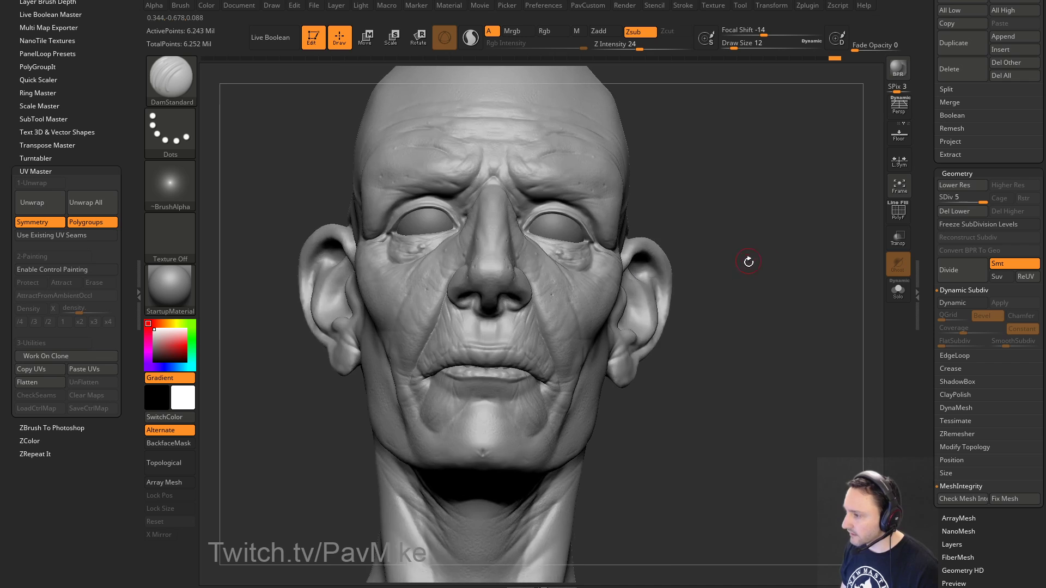
{"action": "left_click_drag", "start_coordinate": [747, 262], "coordinate": [626, 314]}
{"action": "mouse_move", "coordinate": [676, 281]}
{"action": "left_mouse_down"}
{"action": "mouse_move", "coordinate": [723, 265]}
{"action": "mouse_move", "coordinate": [779, 310]}
{"action": "mouse_move", "coordinate": [563, 335]}
{"action": "mouse_move", "coordinate": [550, 347]}
{"action": "left_mouse_up"}
{"action": "right_click_drag", "start_coordinate": [579, 362], "coordinate": [595, 326], "text": "alt"}
{"action": "right_click_drag", "start_coordinate": [595, 326], "coordinate": [624, 321]}
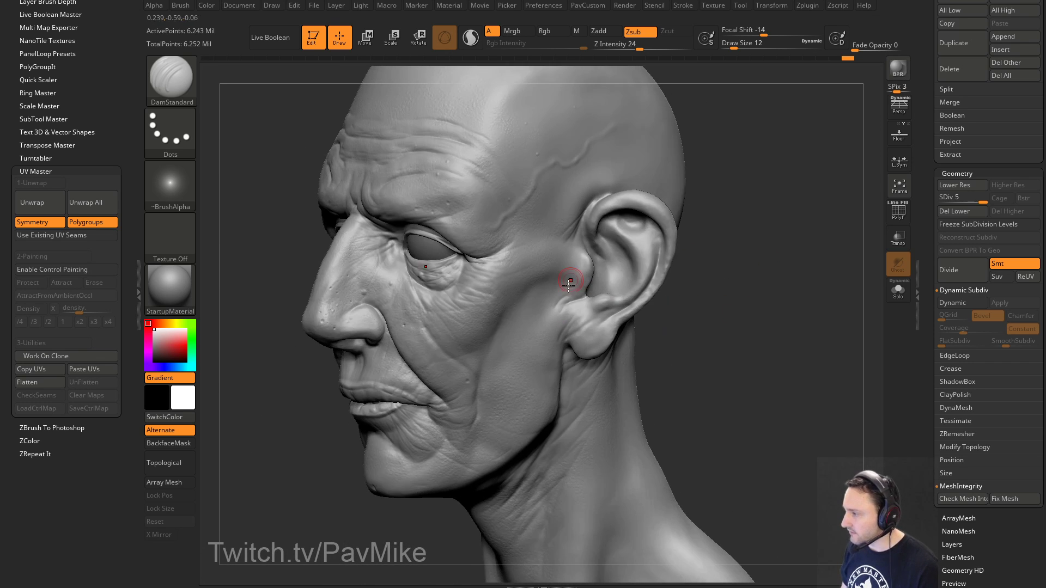
Step: Carve long creases across the cheek between the earlobe and the nasolabial fold at draw size 12
{"action": "left_click_drag", "start_coordinate": [684, 330], "coordinate": [468, 339]}
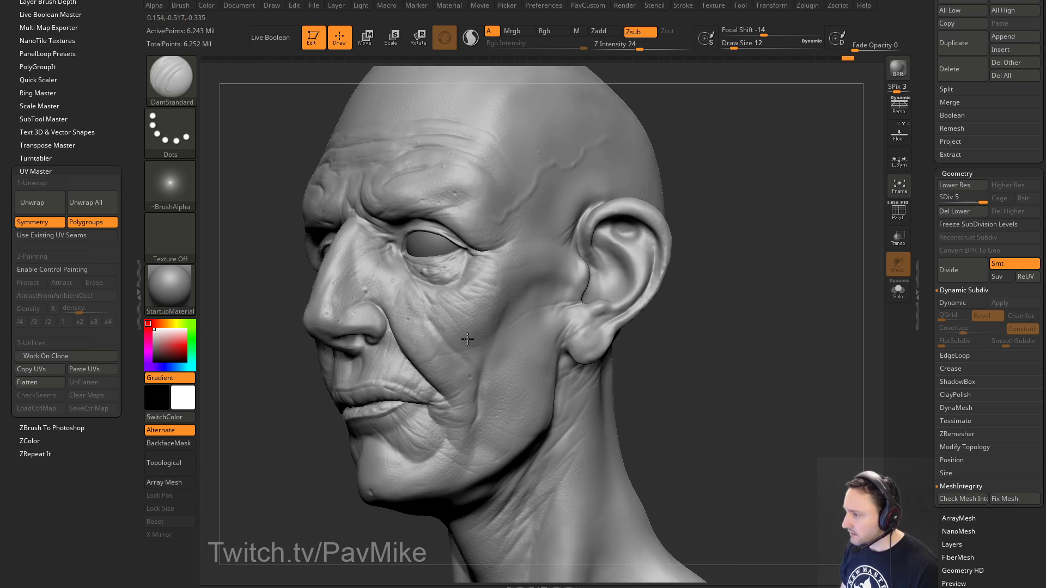
{"action": "left_click_drag", "start_coordinate": [683, 306], "coordinate": [507, 326]}
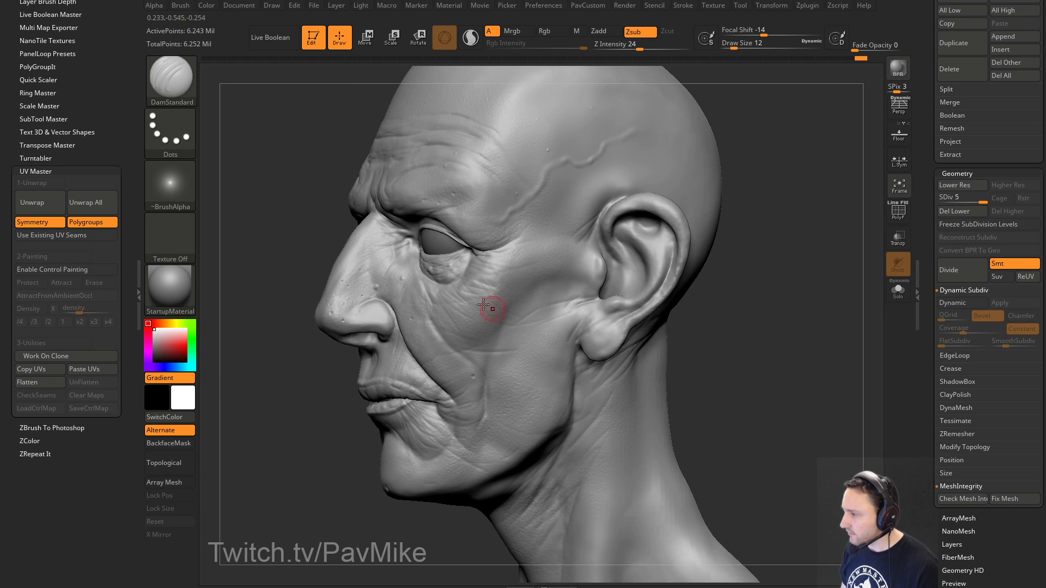
{"action": "left_click_drag", "start_coordinate": [676, 285], "coordinate": [726, 288]}
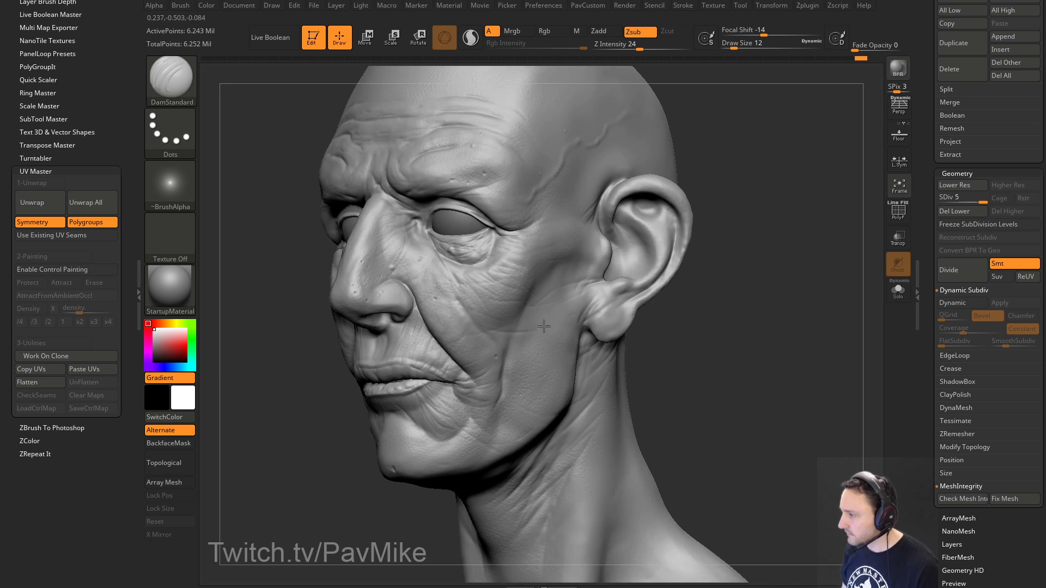
{"action": "left_click_drag", "start_coordinate": [801, 289], "coordinate": [518, 320]}
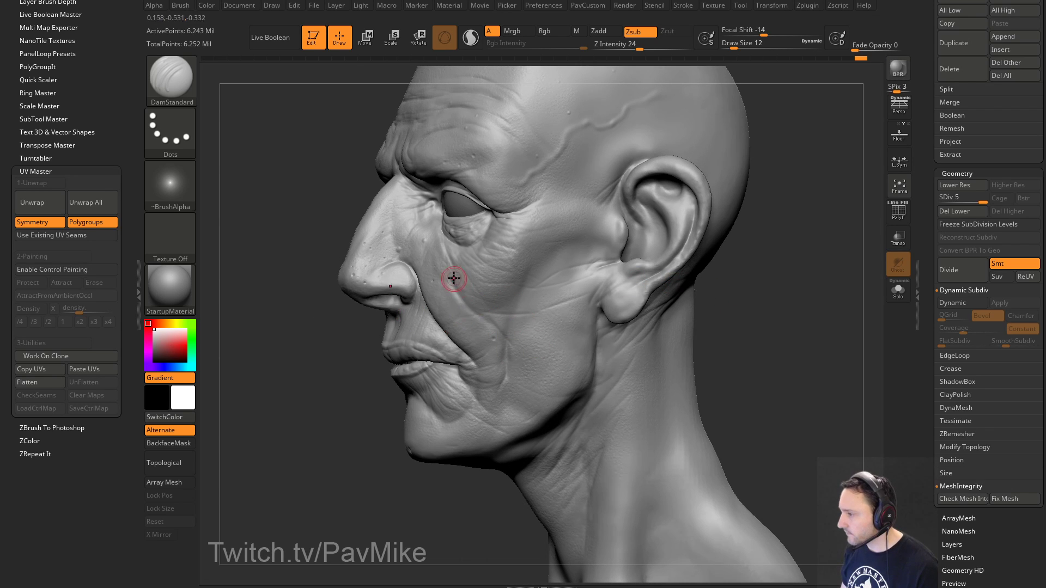
{"action": "left_click_drag", "start_coordinate": [724, 316], "coordinate": [850, 313]}
{"action": "left_click_drag", "start_coordinate": [433, 233], "coordinate": [423, 248]}
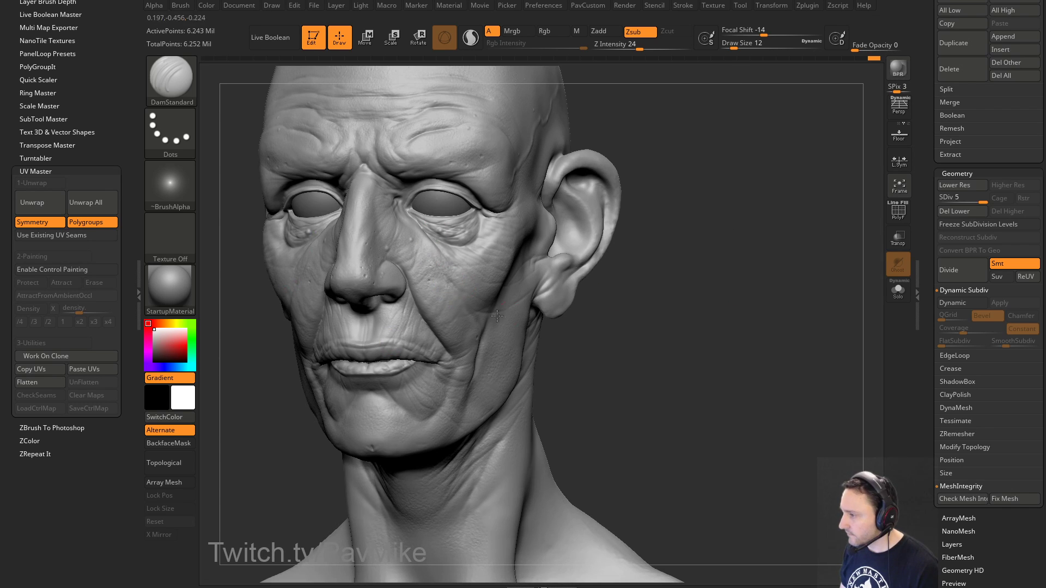
{"action": "left_click_drag", "start_coordinate": [686, 313], "coordinate": [578, 309]}
{"action": "mouse_move", "coordinate": [464, 298]}
{"action": "left_mouse_down"}
{"action": "mouse_move", "coordinate": [502, 324]}
{"action": "mouse_move", "coordinate": [470, 310]}
{"action": "left_mouse_up"}
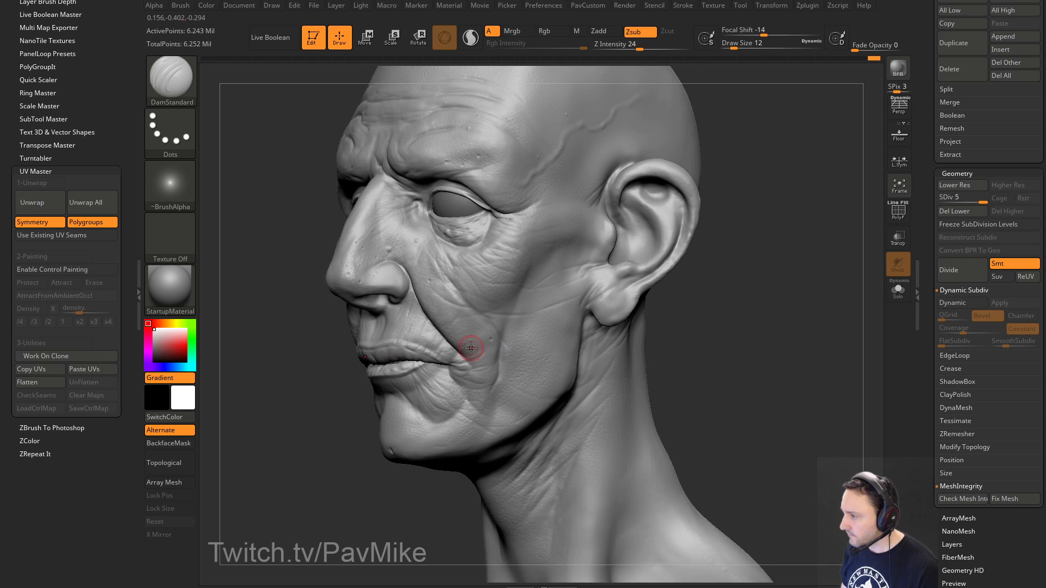
{"action": "left_click_drag", "start_coordinate": [691, 327], "coordinate": [800, 326]}
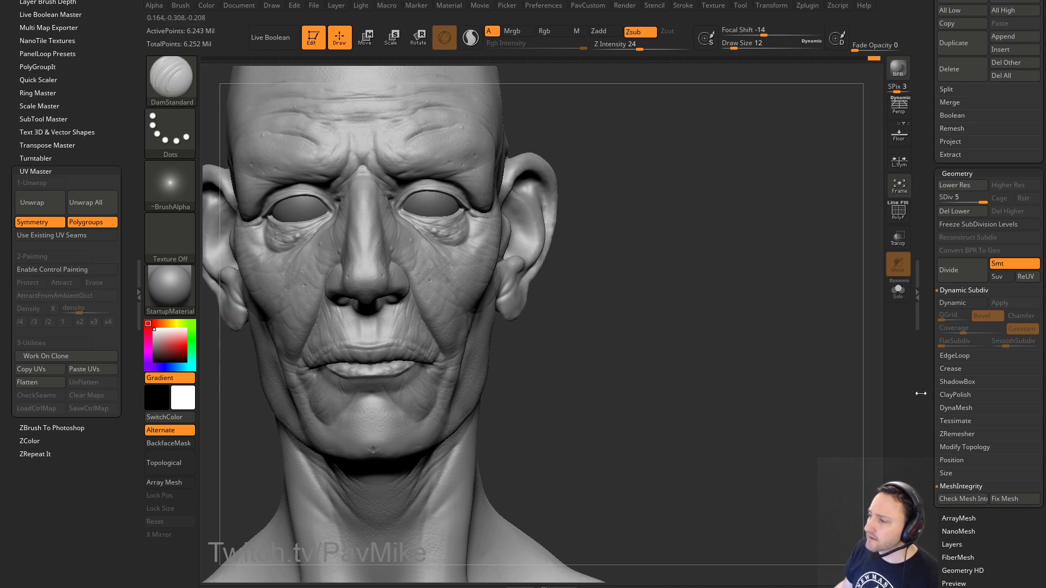
Step: Swell the skin folds on the cheek and around the mouth with the Inflat brush at draw size 8
{"action": "left_click_drag", "start_coordinate": [870, 354], "coordinate": [815, 348]}
{"action": "mouse_move", "coordinate": [700, 244]}
{"action": "left_mouse_down"}
{"action": "mouse_move", "coordinate": [696, 296]}
{"action": "mouse_move", "coordinate": [724, 322]}
{"action": "mouse_move", "coordinate": [735, 311]}
{"action": "mouse_move", "coordinate": [427, 343]}
{"action": "left_mouse_up"}
{"action": "key", "text": "b"}
{"action": "key", "text": "c"}
{"action": "key", "text": "l"}
{"action": "key", "text": "b"}
{"action": "key", "text": "i"}
{"action": "key", "text": "n"}
{"action": "mouse_move", "coordinate": [637, 327]}
{"action": "left_mouse_down"}
{"action": "mouse_move", "coordinate": [654, 329]}
{"action": "mouse_move", "coordinate": [621, 335]}
{"action": "left_mouse_up"}
{"action": "key", "text": "bracketleft"}
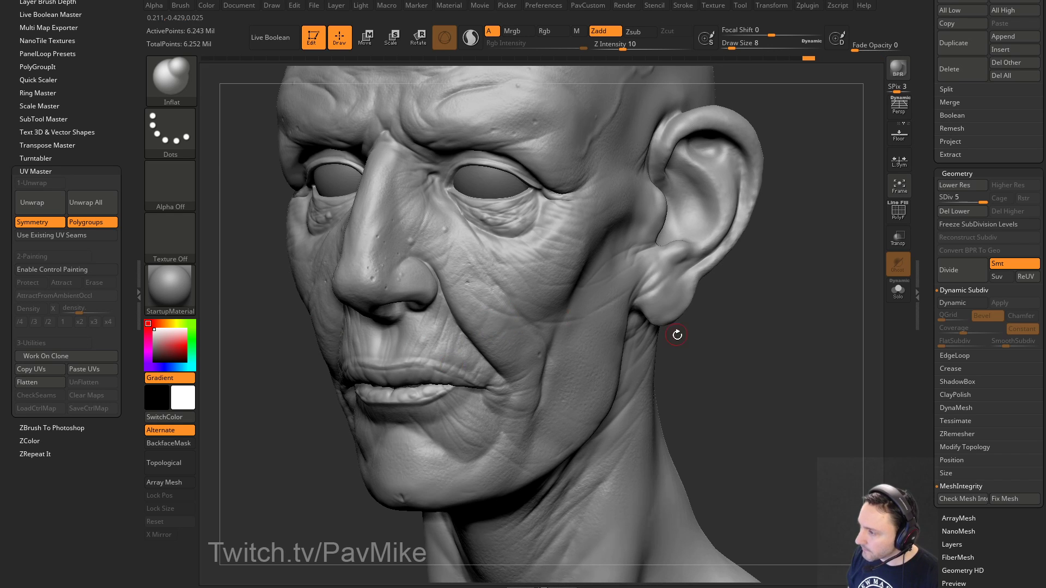
{"action": "left_click_drag", "start_coordinate": [677, 334], "coordinate": [420, 417]}
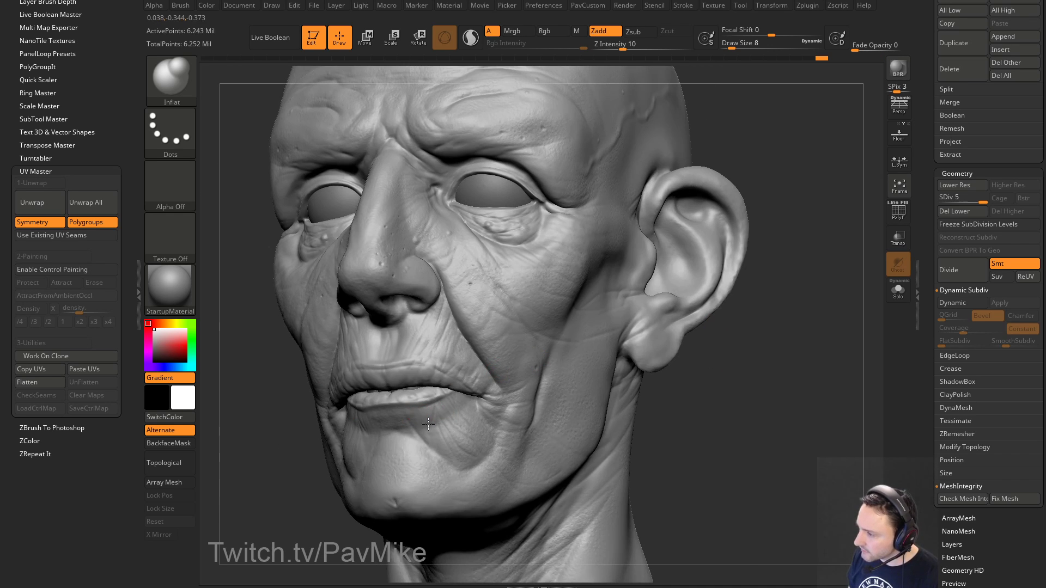
{"action": "right_click_drag", "start_coordinate": [497, 439], "coordinate": [454, 415]}
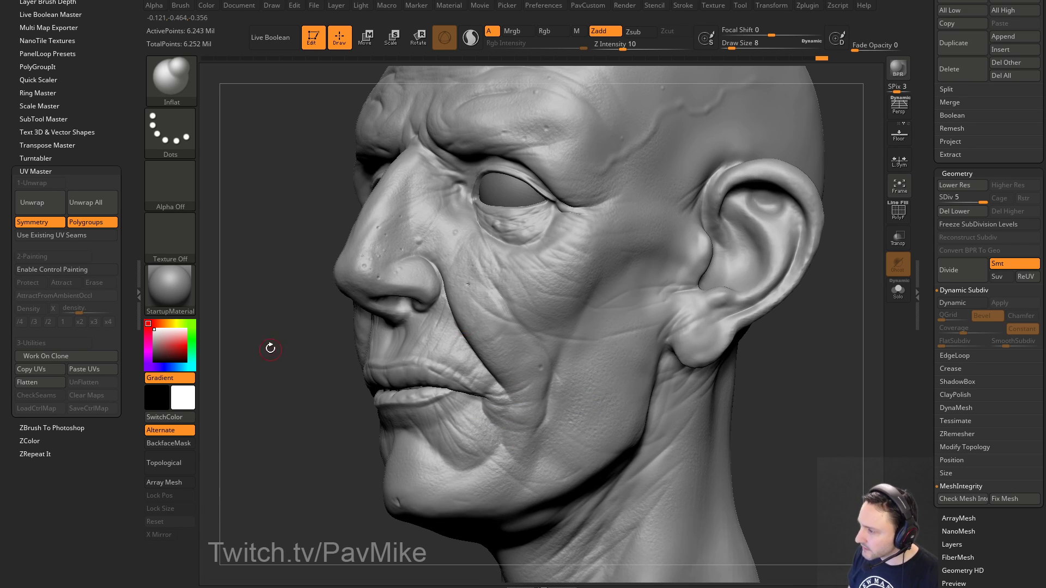
Step: Examine the sculpted face, ear and neck folds from front, three-quarter and side views of the head
{"action": "left_click_drag", "start_coordinate": [268, 345], "coordinate": [471, 401]}
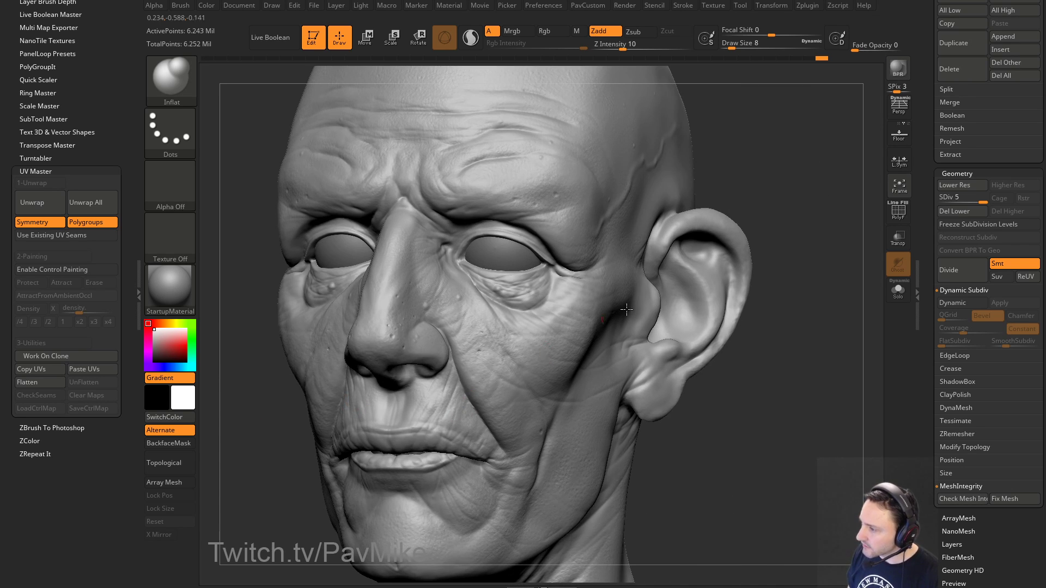
{"action": "right_click_drag", "start_coordinate": [626, 309], "coordinate": [728, 290]}
{"action": "left_click_drag", "start_coordinate": [477, 360], "coordinate": [445, 370]}
{"action": "right_click_drag", "start_coordinate": [680, 252], "coordinate": [534, 260]}
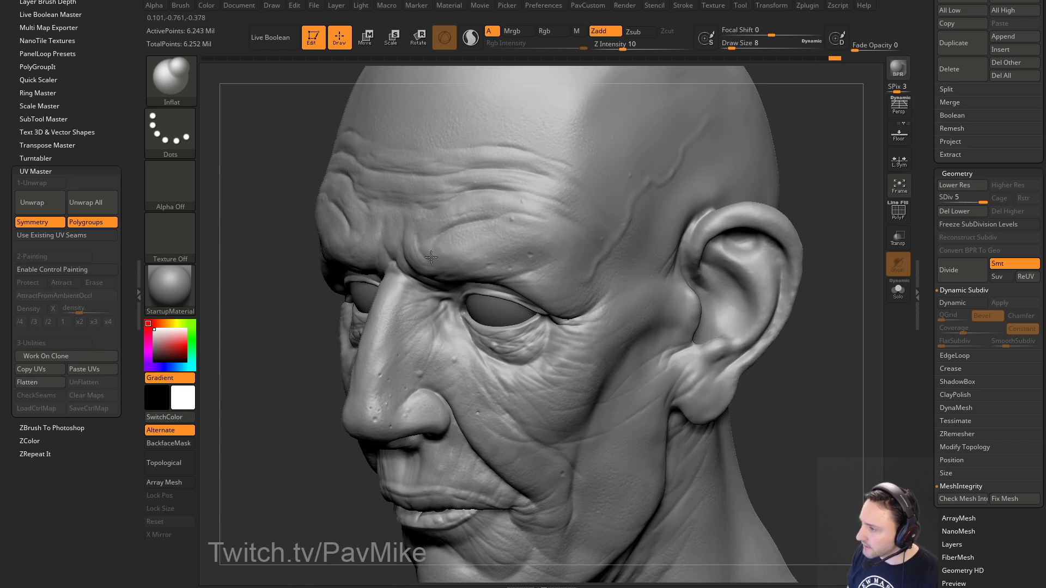
{"action": "right_click_drag", "start_coordinate": [324, 305], "coordinate": [376, 276]}
{"action": "right_click_drag", "start_coordinate": [662, 224], "coordinate": [752, 263], "text": "ctrl"}
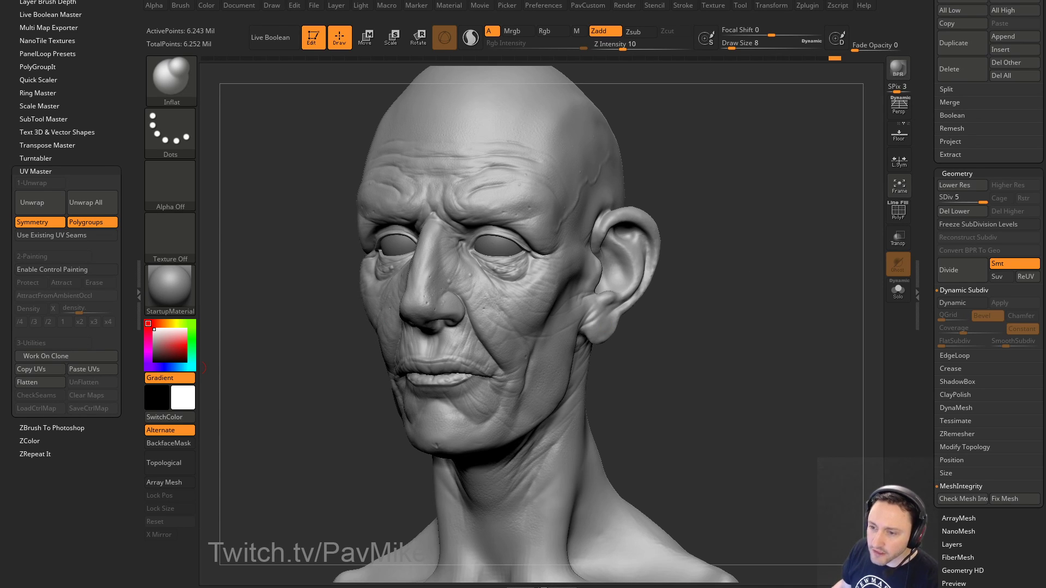
{"action": "mouse_move", "coordinate": [686, 381]}
{"action": "right_mouse_down"}
{"action": "mouse_move", "coordinate": [761, 378]}
{"action": "mouse_move", "coordinate": [744, 378]}
{"action": "right_mouse_up"}
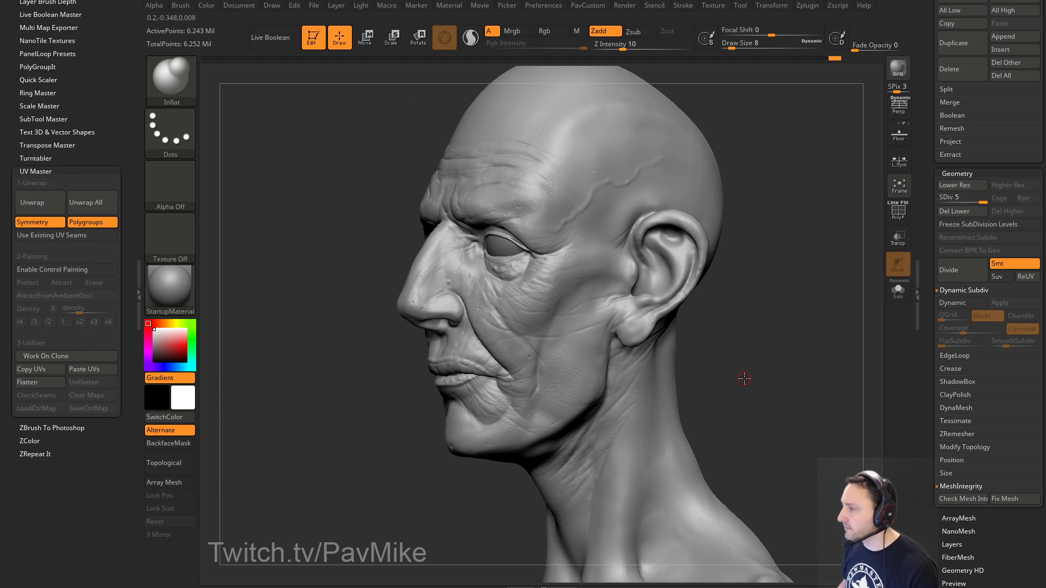
{"action": "mouse_move", "coordinate": [737, 285]}
{"action": "right_mouse_down"}
{"action": "mouse_move", "coordinate": [773, 299]}
{"action": "mouse_move", "coordinate": [770, 326]}
{"action": "mouse_move", "coordinate": [768, 283]}
{"action": "mouse_move", "coordinate": [775, 303]}
{"action": "mouse_move", "coordinate": [750, 314]}
{"action": "mouse_move", "coordinate": [782, 329]}
{"action": "right_mouse_up"}
Step: Set the draw size to 14 and compare the head at subdivision levels 2 and 4 before returning to level 5
{"action": "key", "text": "s"}
{"action": "left_click", "coordinate": [760, 308]}
{"action": "mouse_move", "coordinate": [769, 290]}
{"action": "right_mouse_down", "text": "alt"}
{"action": "mouse_move", "coordinate": [762, 310]}
{"action": "mouse_move", "coordinate": [770, 299]}
{"action": "right_mouse_up", "text": "alt"}
{"action": "left_click_drag", "start_coordinate": [982, 198], "coordinate": [958, 201]}
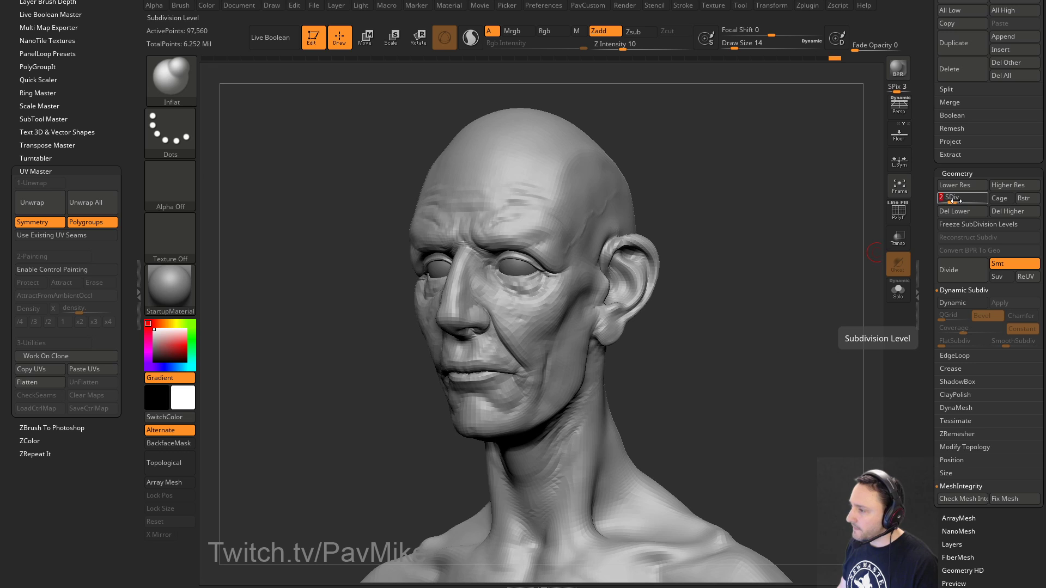
{"action": "left_click_drag", "start_coordinate": [960, 201], "coordinate": [965, 201]}
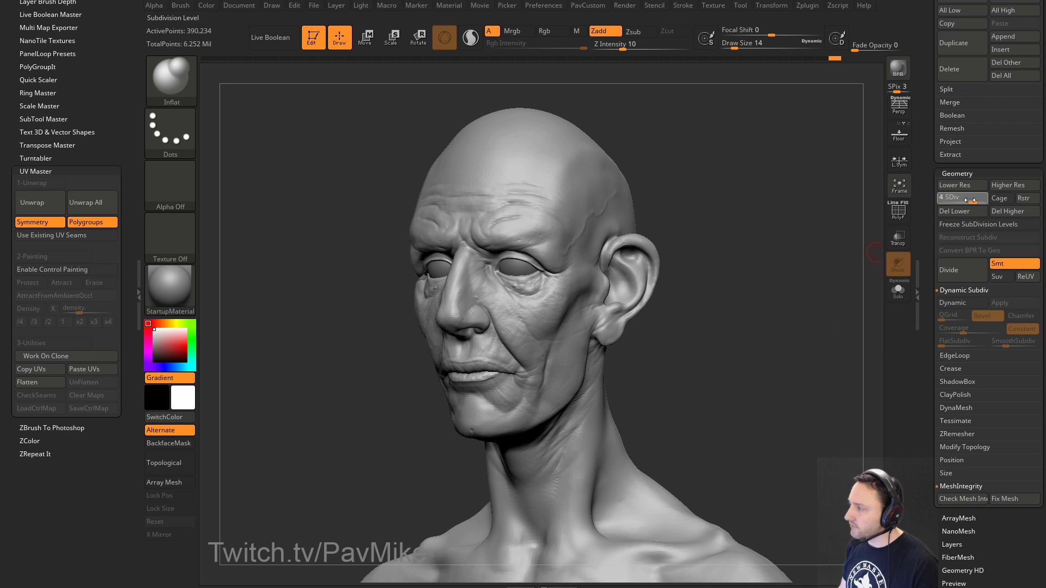
{"action": "left_click_drag", "start_coordinate": [985, 199], "coordinate": [985, 199]}
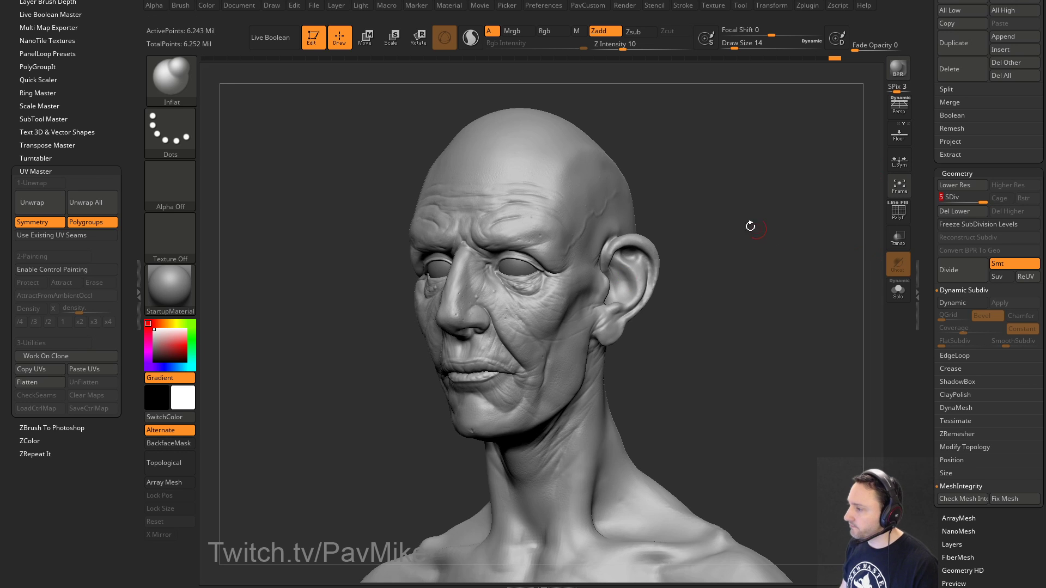
{"action": "left_click_drag", "start_coordinate": [750, 226], "coordinate": [732, 299], "text": "shift"}
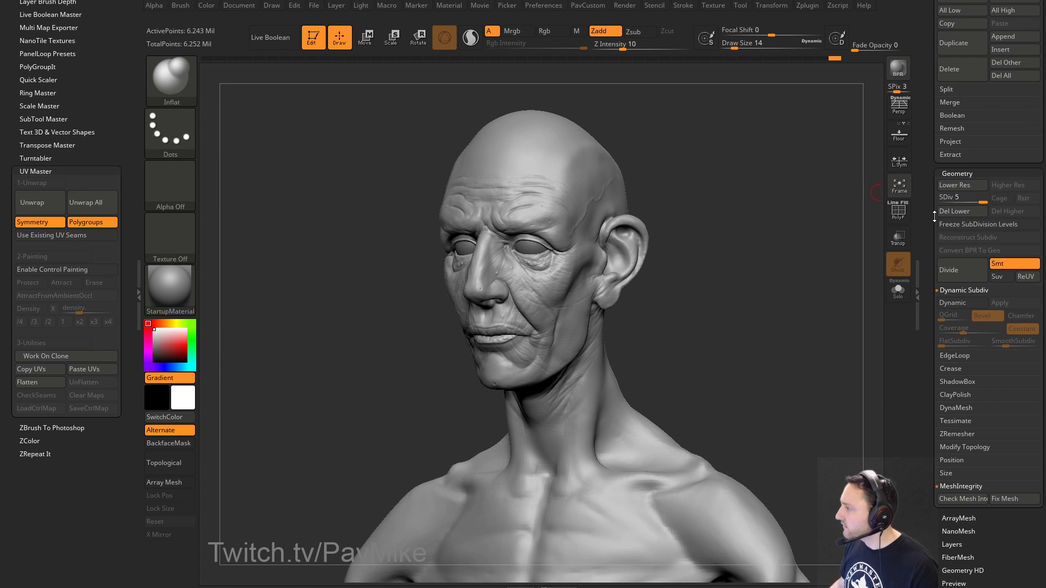
Step: Display the polypaint on all subtools and switch the material to SkinShade4
{"action": "scroll", "coordinate": [980, 224], "scroll_direction": "up", "scroll_amount": 5}
{"action": "left_click", "coordinate": [1025, 316], "text": "shift"}
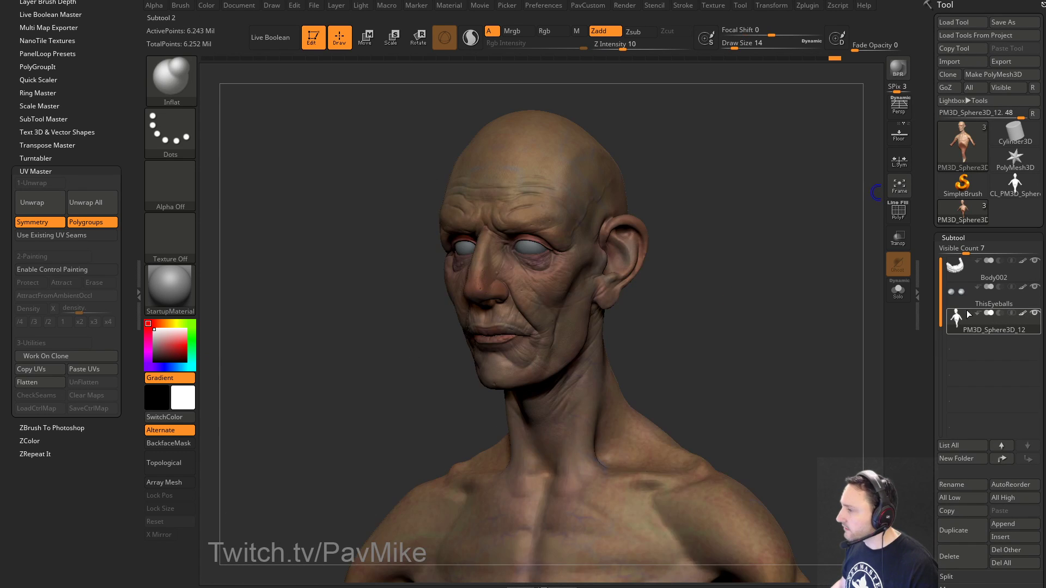
{"action": "left_click_drag", "start_coordinate": [823, 290], "coordinate": [780, 306], "text": "alt"}
{"action": "left_click", "coordinate": [184, 293]}
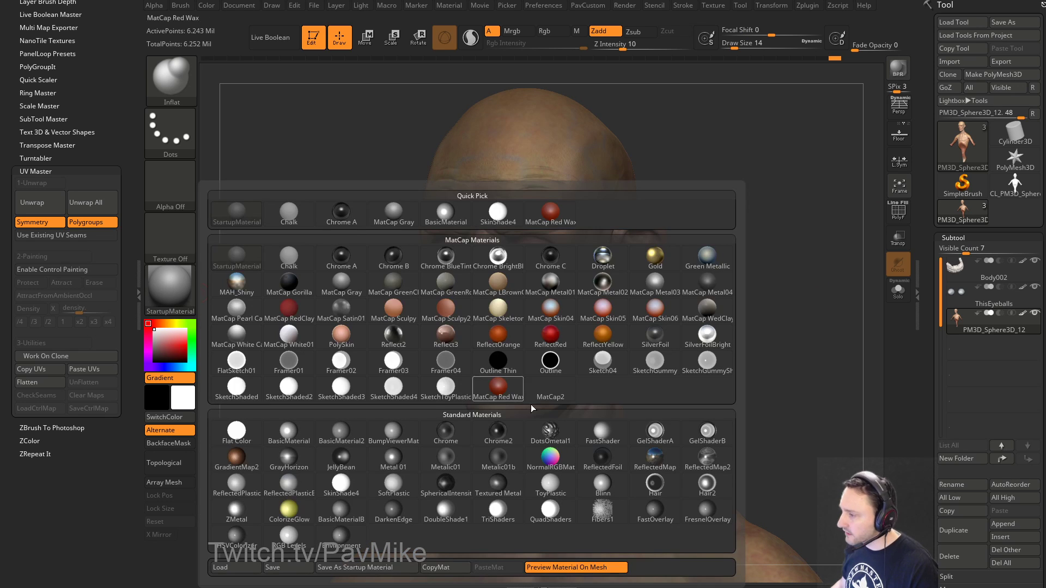
{"action": "left_click", "coordinate": [341, 483]}
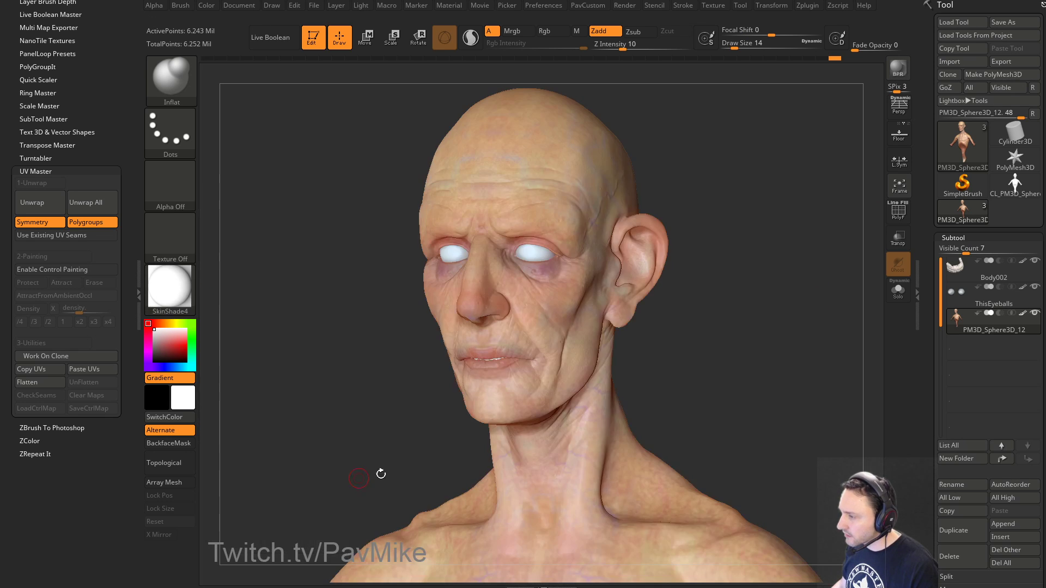
Step: Replace the docked Zplugin palette with the Material palette and set the SkinShade4 material's Diffuse to 88
{"action": "scroll", "coordinate": [121, 154], "scroll_direction": "up", "scroll_amount": 5}
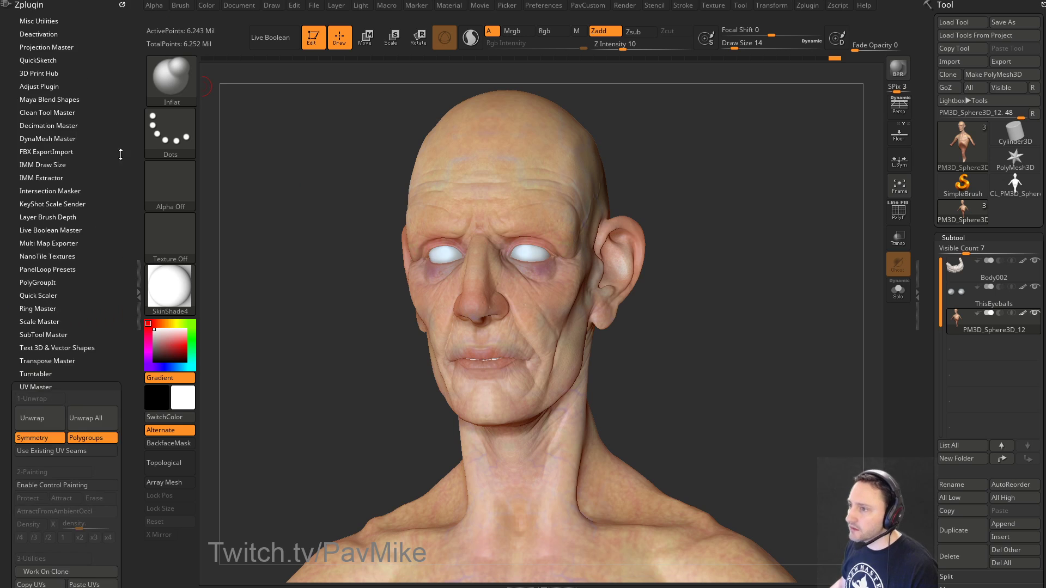
{"action": "left_click", "coordinate": [122, 6]}
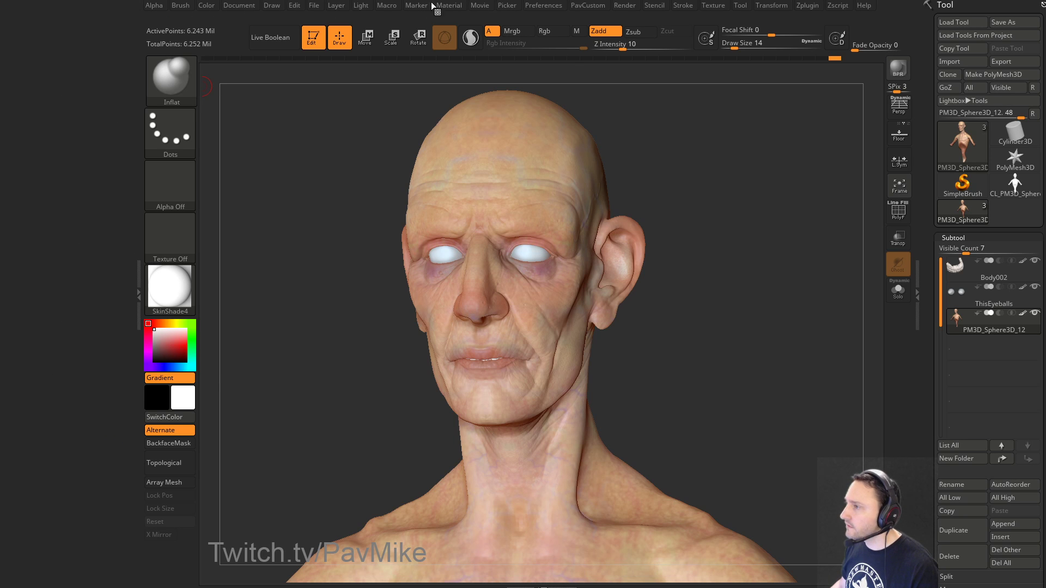
{"action": "mouse_move", "coordinate": [445, 6]}
{"action": "left_click_drag", "start_coordinate": [439, 17], "coordinate": [82, 158]}
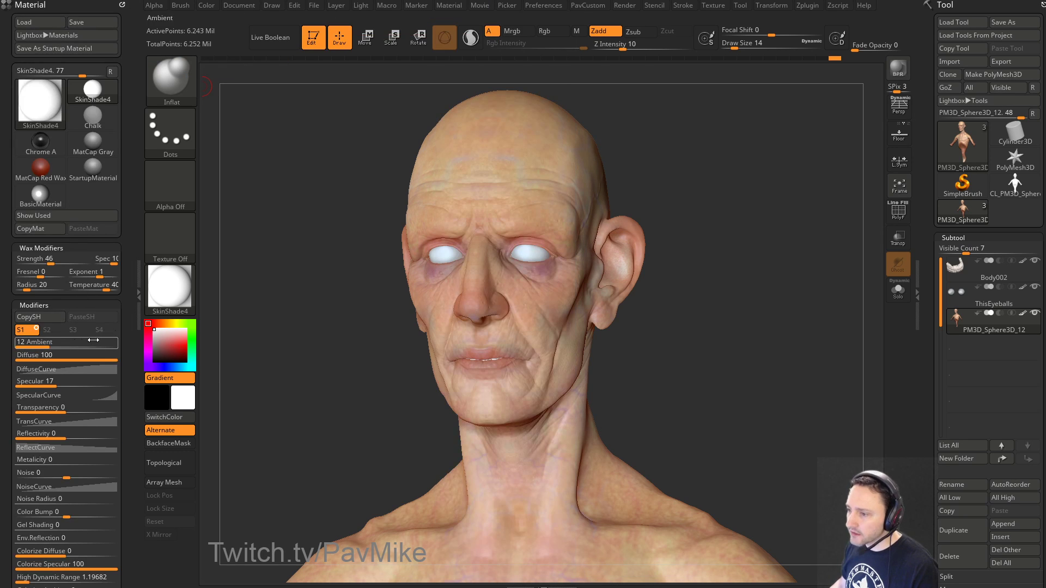
{"action": "scroll", "coordinate": [98, 305], "scroll_direction": "down", "scroll_amount": 3}
{"action": "left_click", "coordinate": [108, 261]}
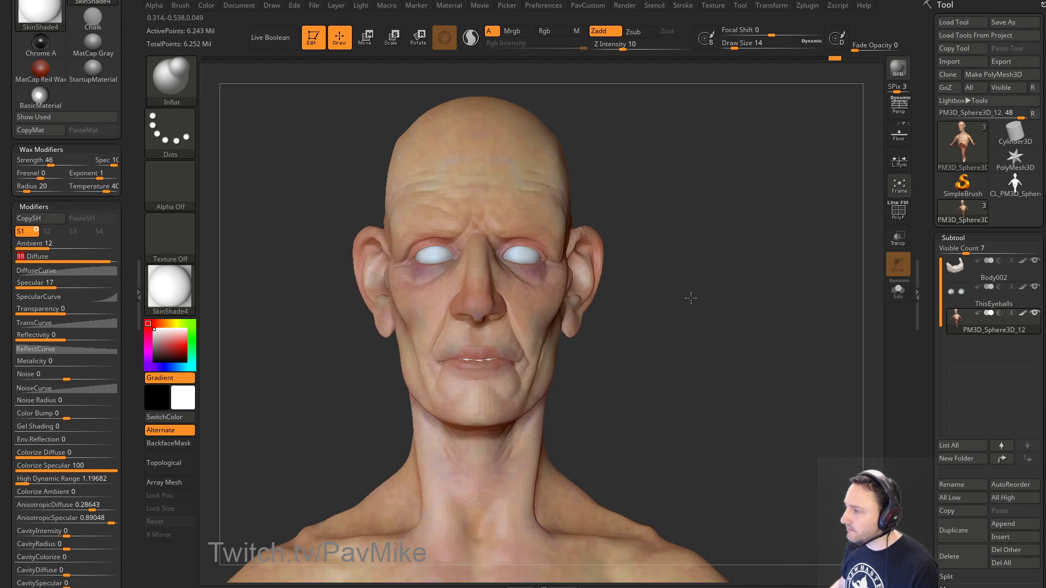
{"action": "left_click_drag", "start_coordinate": [688, 296], "coordinate": [793, 364]}
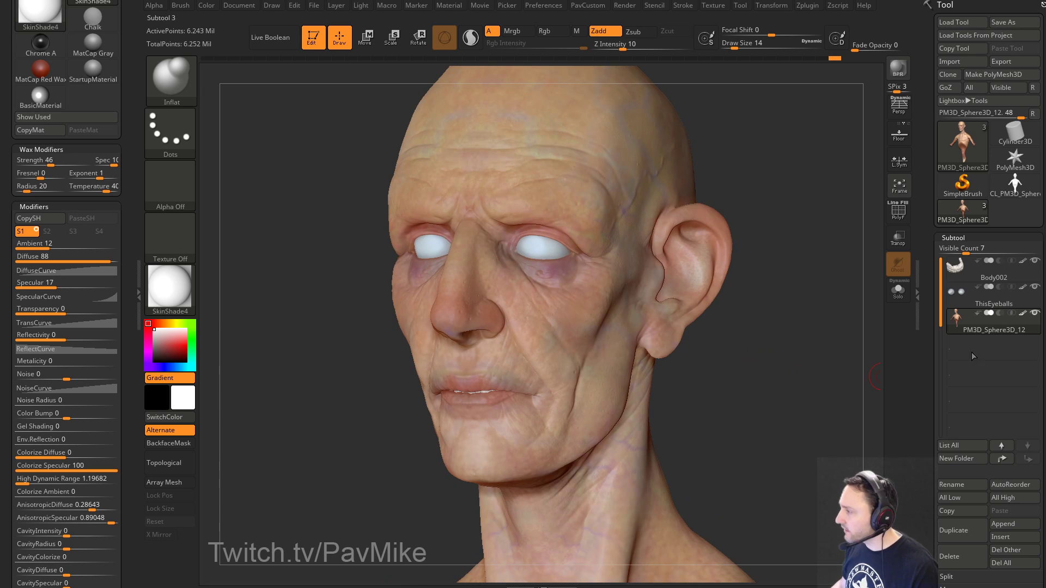
Step: Expand the Masking options and turn off the polypaint display on the head's subtool
{"action": "left_click_drag", "start_coordinate": [924, 338], "coordinate": [913, 219]}
{"action": "left_click", "coordinate": [949, 233]}
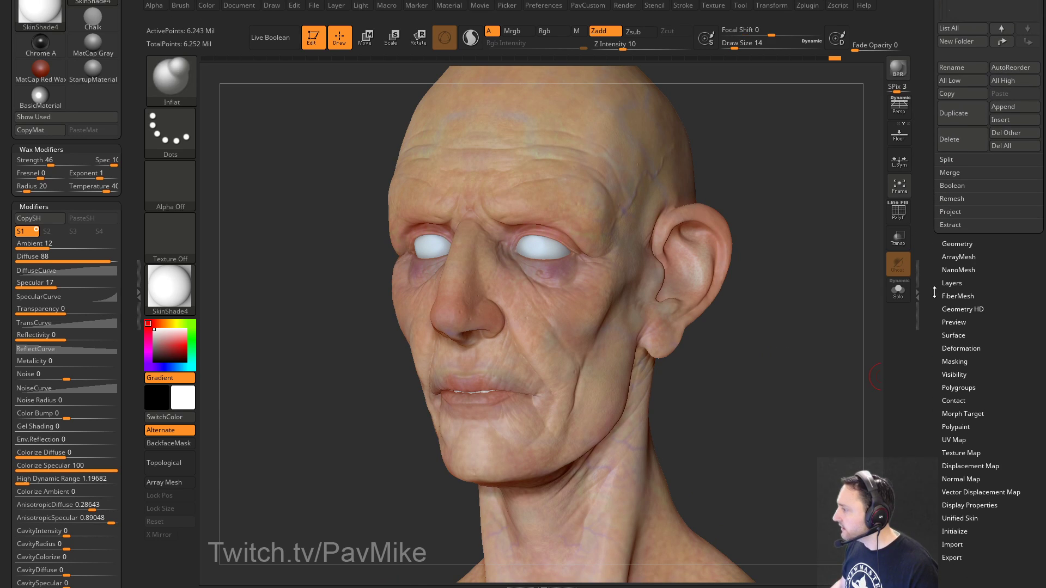
{"action": "left_click", "coordinate": [954, 351]}
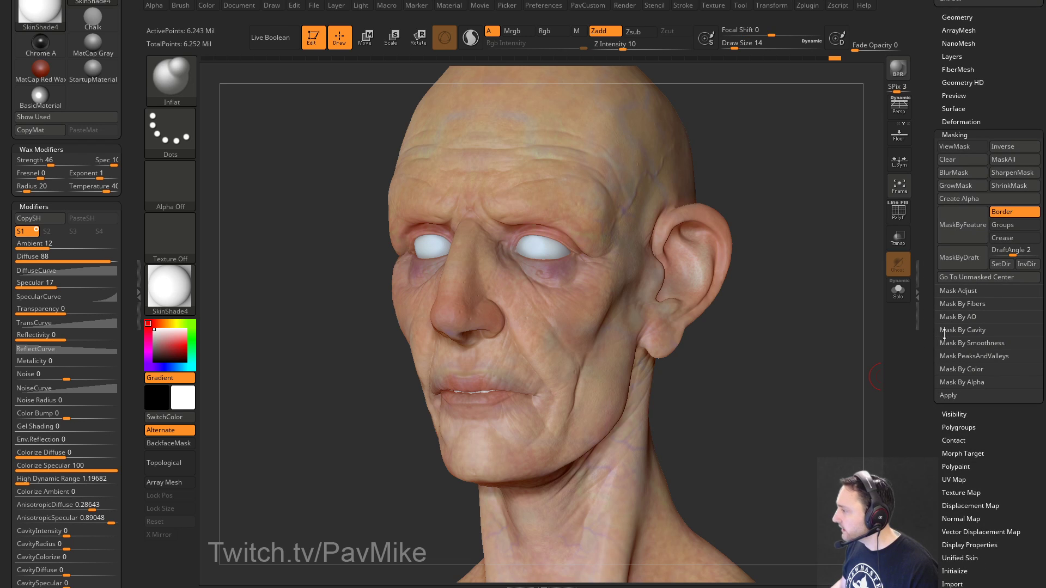
{"action": "left_click_drag", "start_coordinate": [695, 378], "coordinate": [704, 401]}
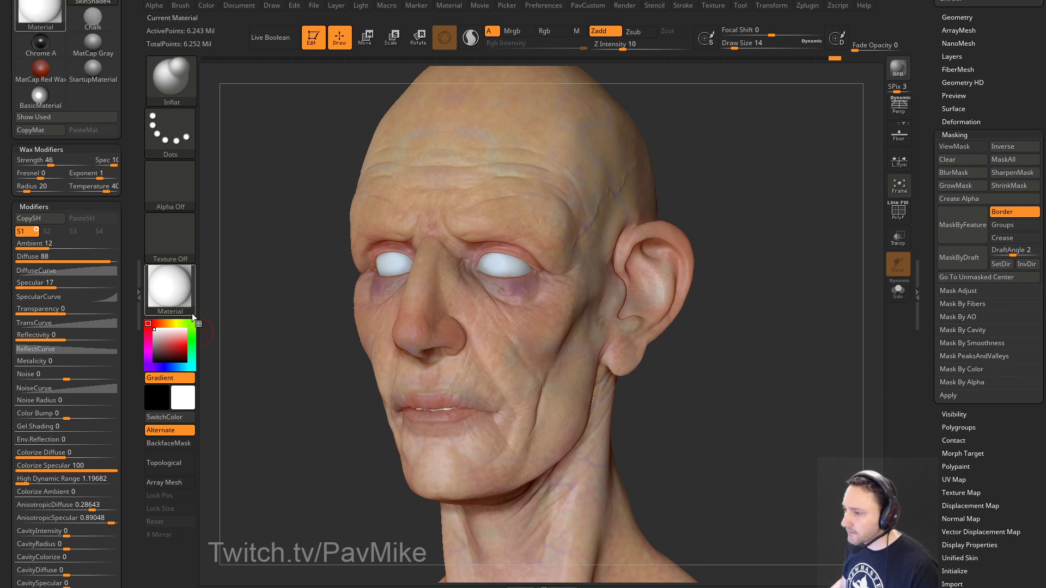
{"action": "left_click_drag", "start_coordinate": [933, 101], "coordinate": [930, 226]}
{"action": "left_click", "coordinate": [1022, 106]}
{"action": "left_click_drag", "start_coordinate": [925, 179], "coordinate": [936, 18]}
Step: Mask the head by cavity with a blur of 1
{"action": "key", "text": "shift"}
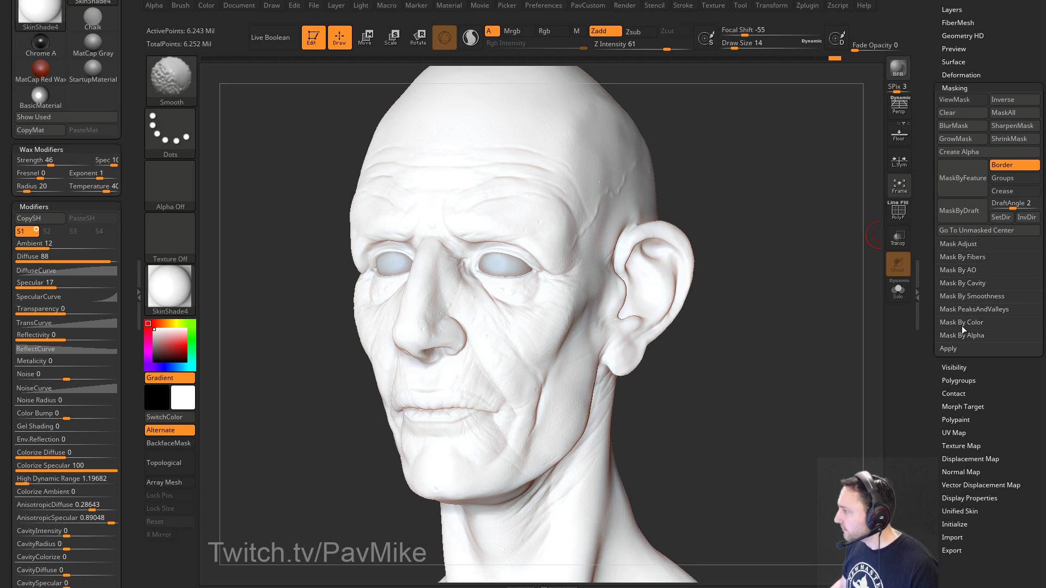
{"action": "left_click", "coordinate": [962, 284]}
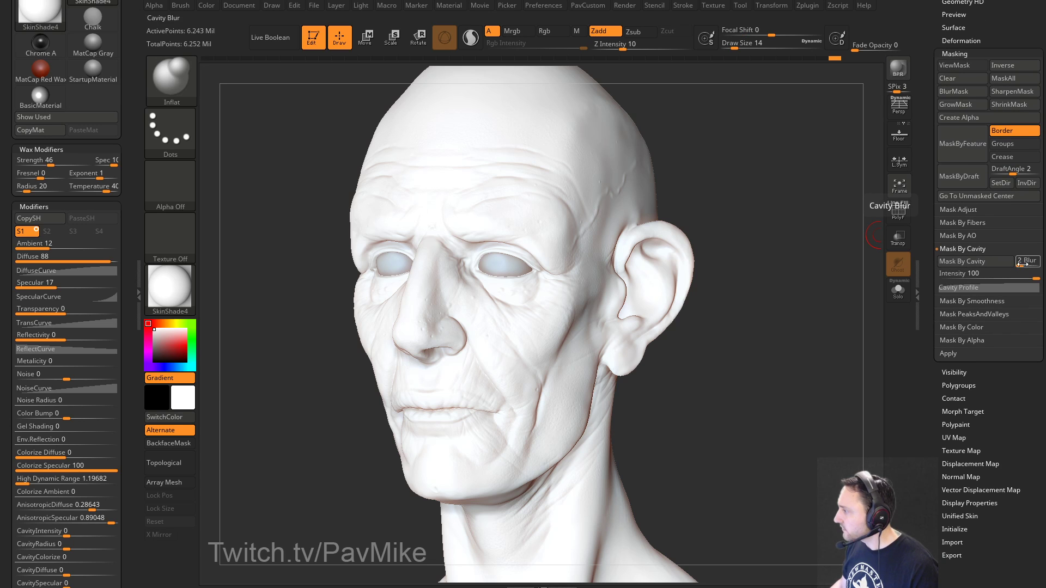
{"action": "left_click", "coordinate": [999, 263]}
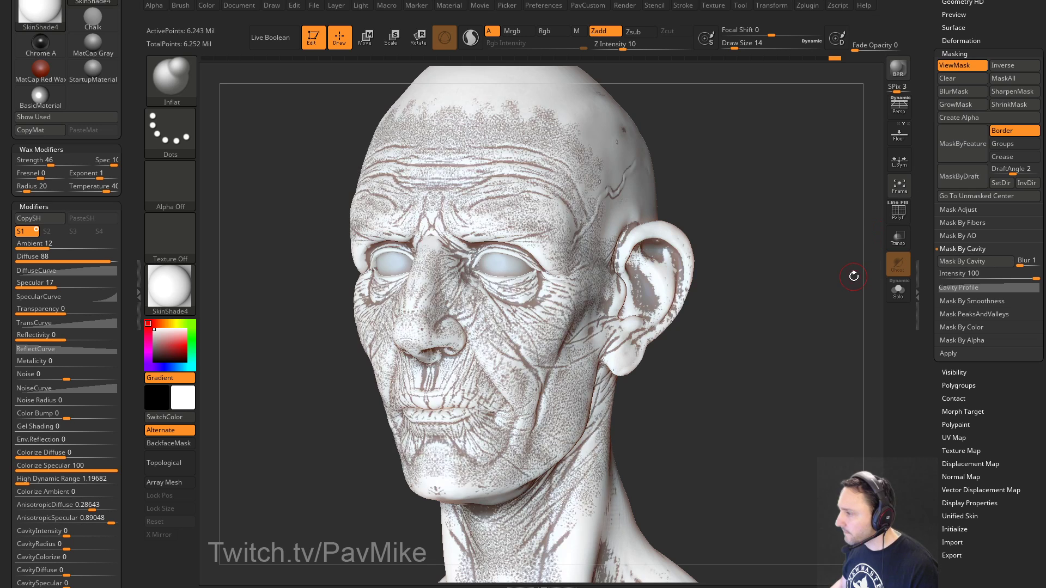
Step: Try a low, sagging cavity profile curve for the mask, and reshape it back to a high arch with the mask reapplied
{"action": "left_click", "coordinate": [964, 287]}
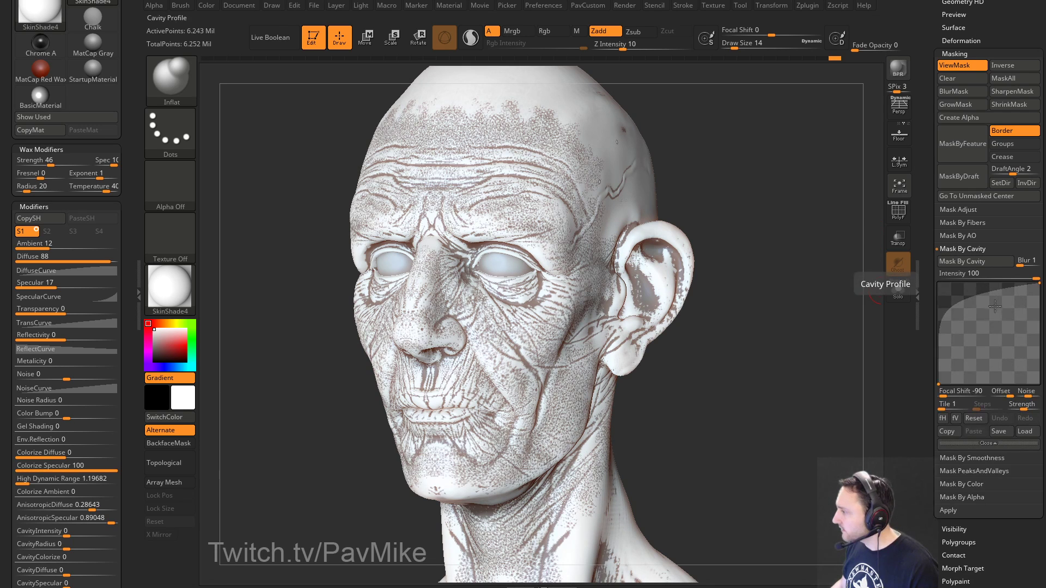
{"action": "left_click_drag", "start_coordinate": [948, 315], "coordinate": [1011, 338]}
{"action": "left_click", "coordinate": [968, 265]}
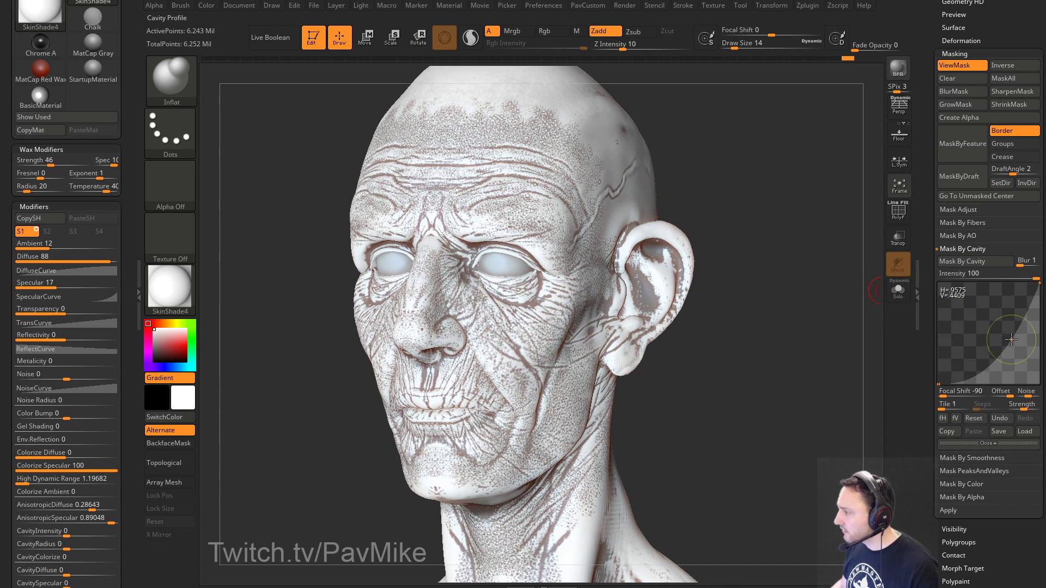
{"action": "left_click", "coordinate": [976, 262]}
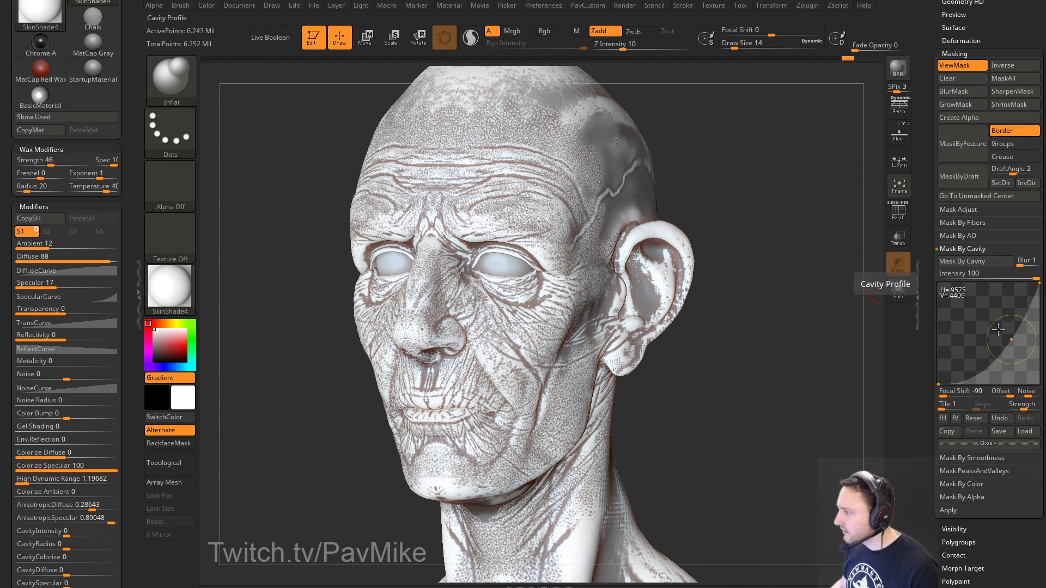
{"action": "left_click_drag", "start_coordinate": [1006, 341], "coordinate": [959, 299]}
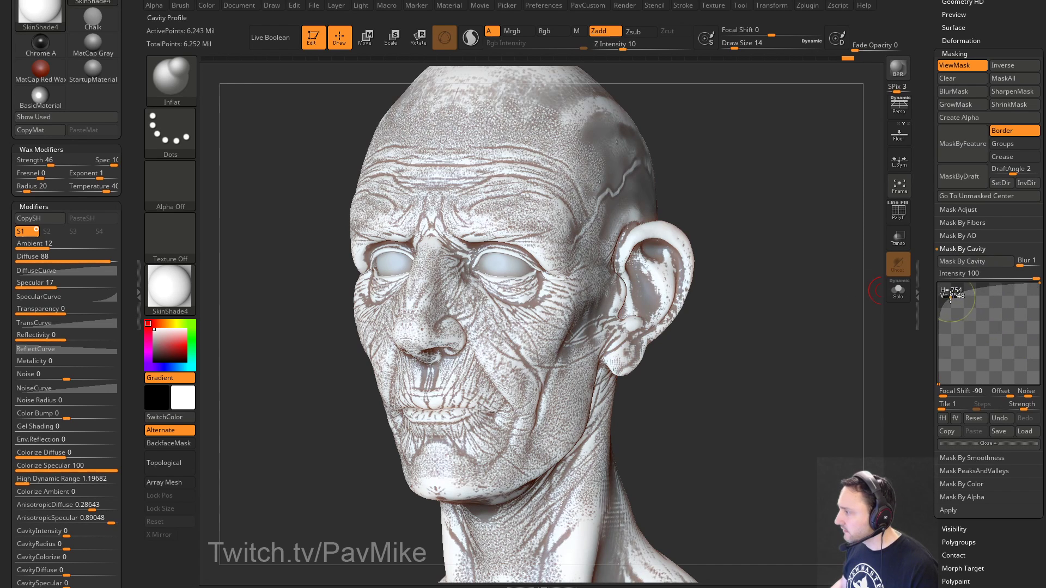
{"action": "left_click", "coordinate": [969, 266]}
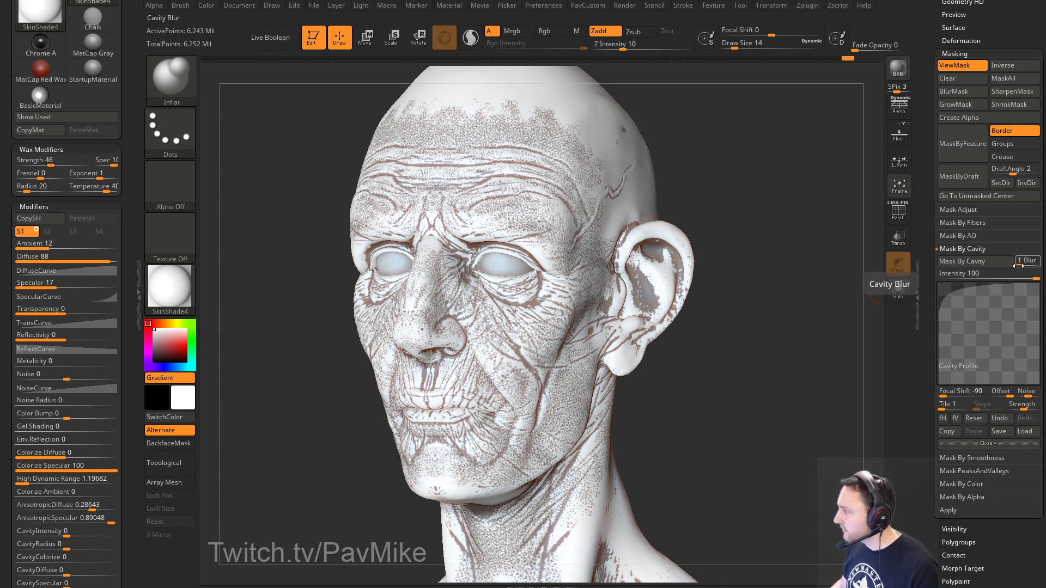
Step: Set the cavity mask's blur to 2
{"action": "left_click_drag", "start_coordinate": [1018, 266], "coordinate": [1020, 265]}
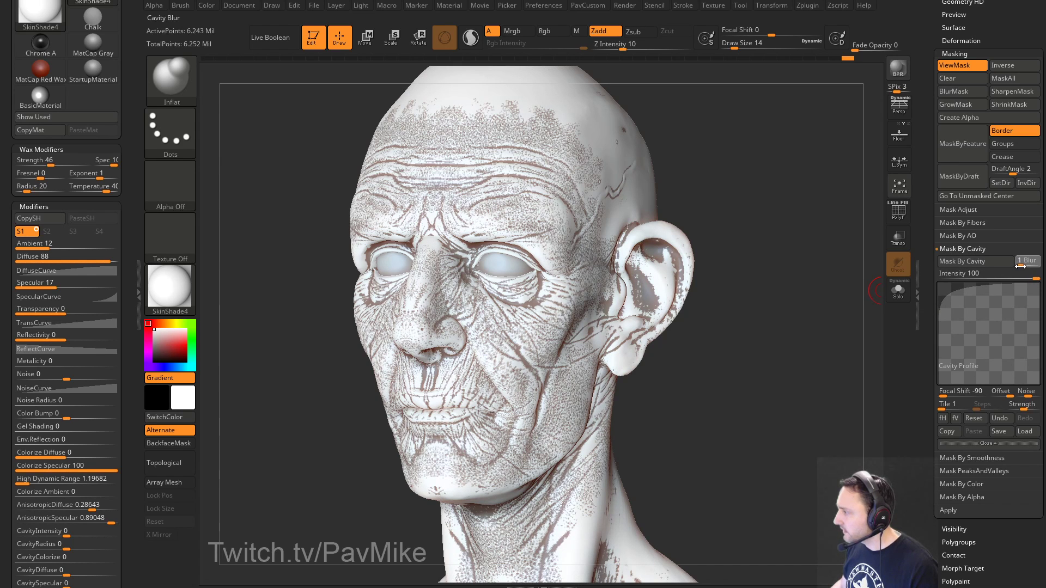
{"action": "left_click_drag", "start_coordinate": [1019, 267], "coordinate": [1021, 266]}
{"action": "left_click", "coordinate": [1021, 266]}
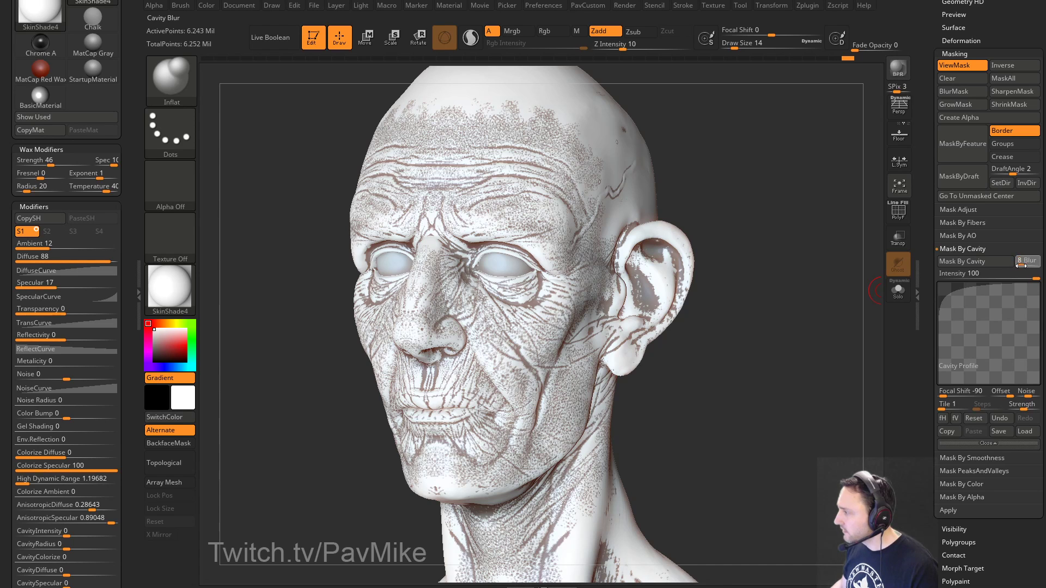
{"action": "type", "text": "2"}
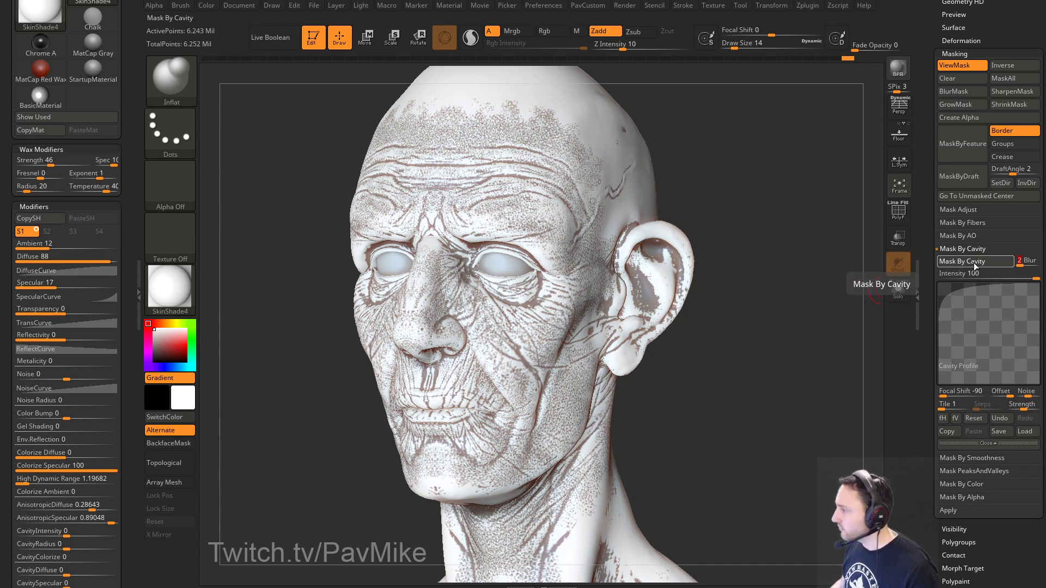
{"action": "key", "text": "Return"}
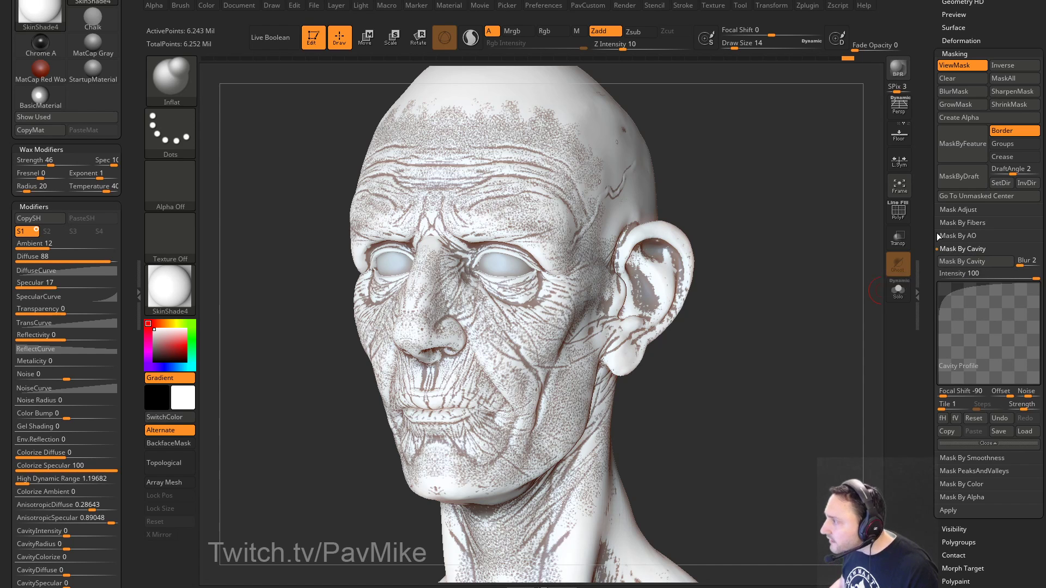
Step: Set the Mask Adjust blur to 1, apply it to the head's cavity mask, and open the Mask Adjust profile
{"action": "left_click", "coordinate": [951, 211]}
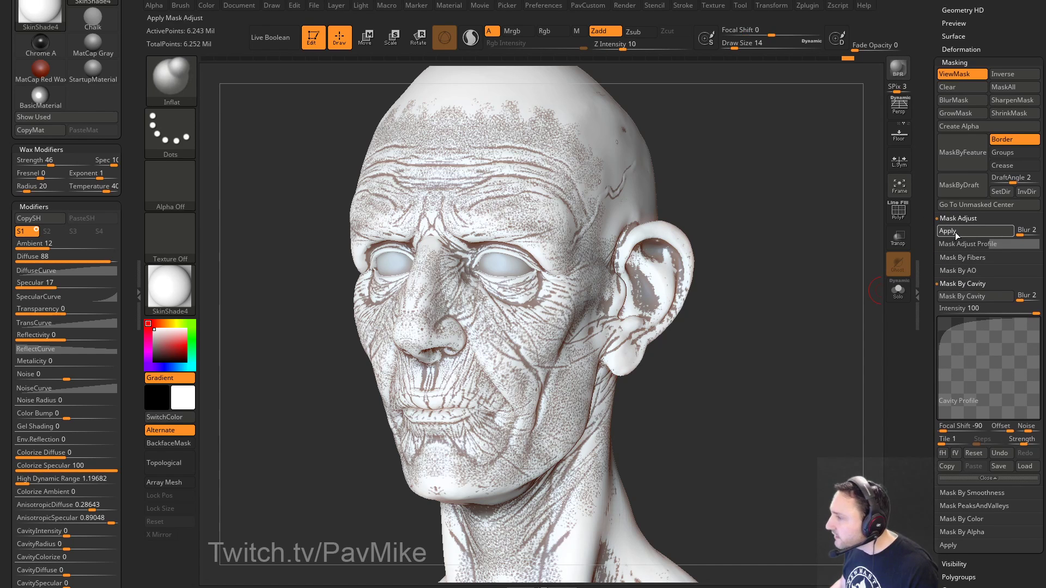
{"action": "key", "text": "ctrl+z"}
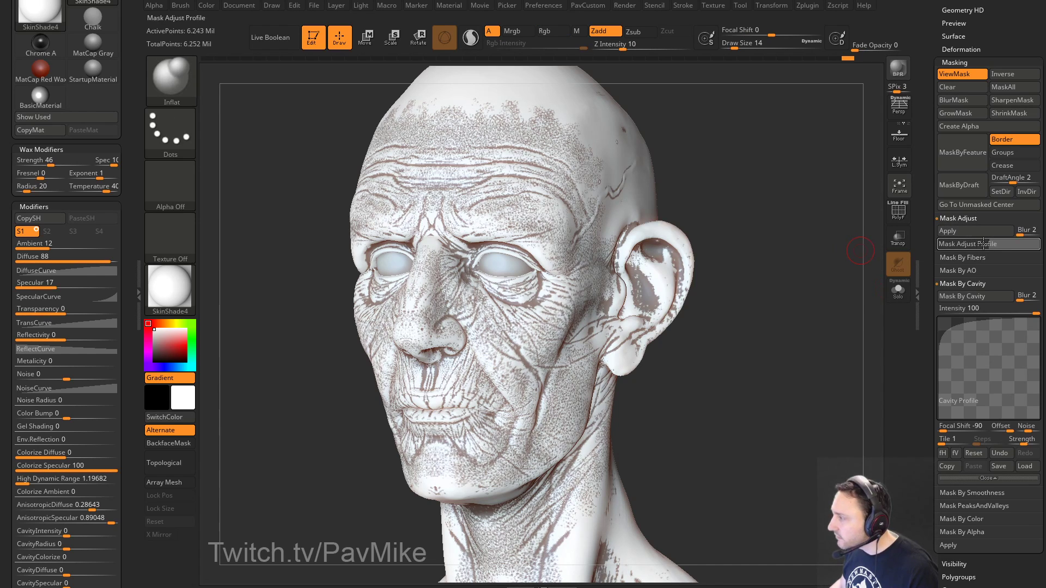
{"action": "left_click_drag", "start_coordinate": [1020, 234], "coordinate": [1007, 241]}
{"action": "left_click", "coordinate": [948, 231]}
{"action": "key", "text": "ctrl+z"}
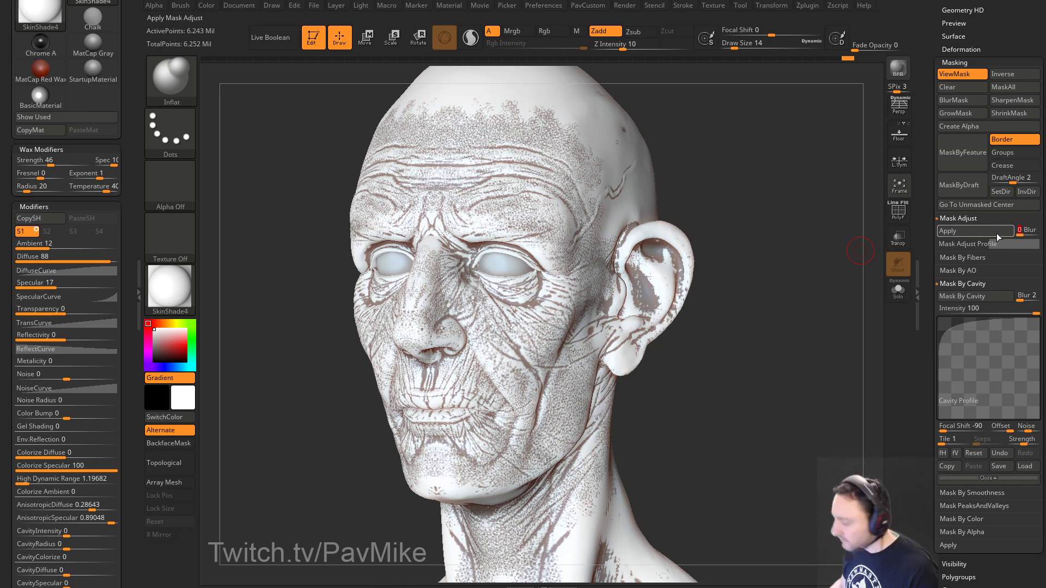
{"action": "left_click", "coordinate": [981, 243]}
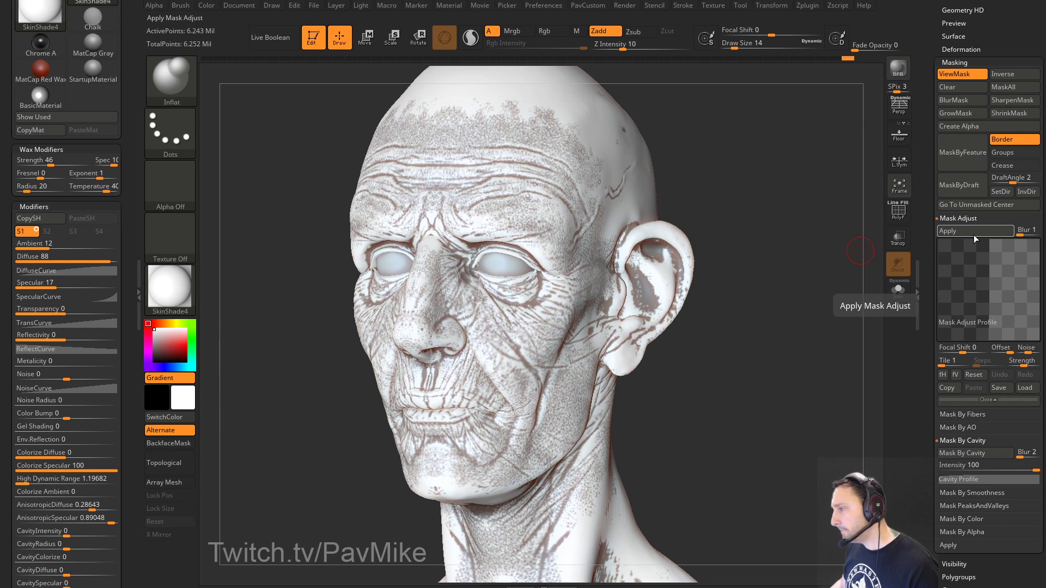
Step: Turn the head's polypaint display back on and invert the cavity mask with its overlay hidden
{"action": "left_click_drag", "start_coordinate": [924, 235], "coordinate": [953, 396]}
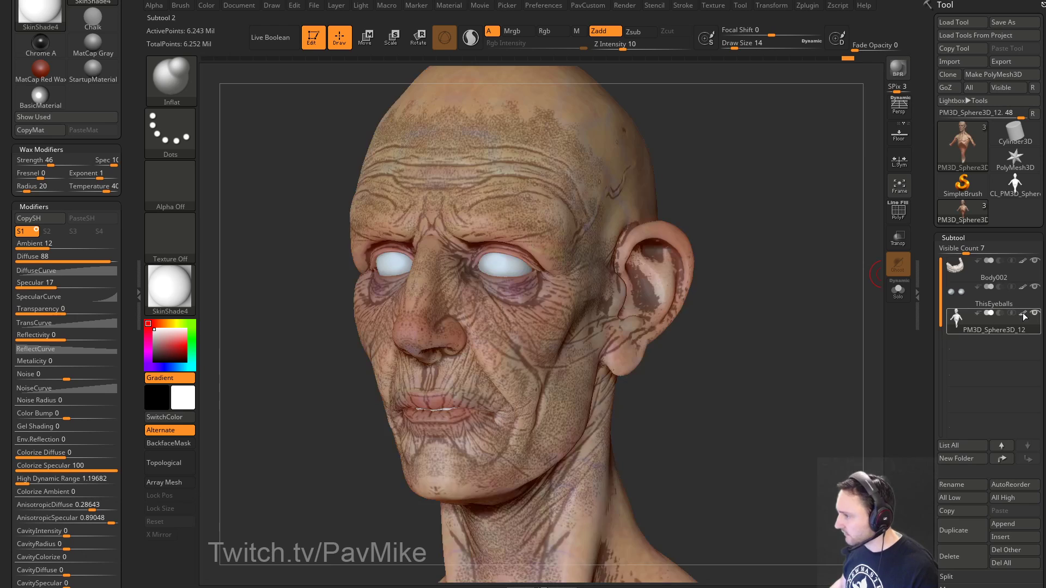
{"action": "left_click_drag", "start_coordinate": [931, 337], "coordinate": [917, 203]}
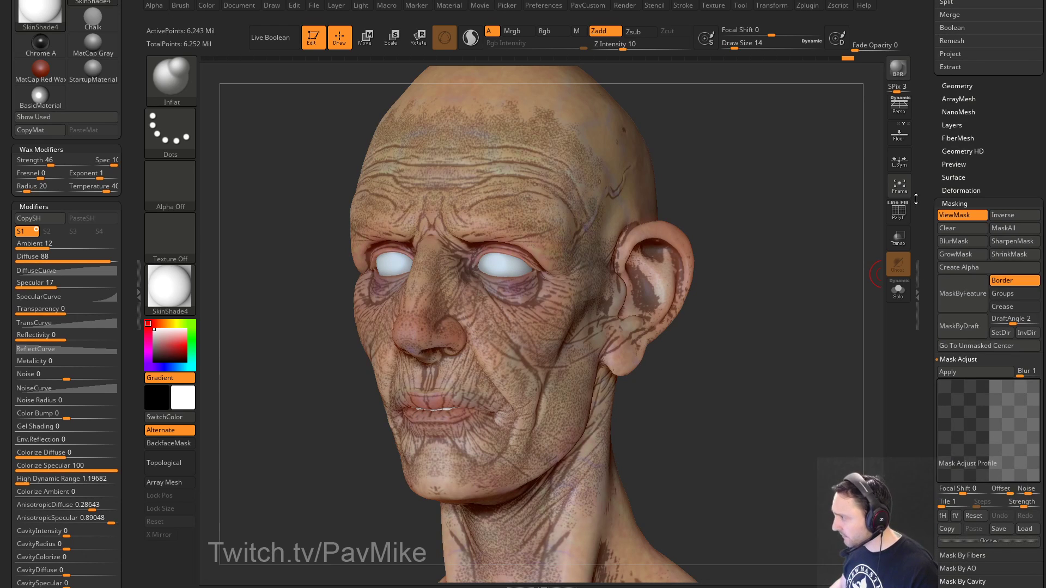
{"action": "left_click", "coordinate": [785, 275], "text": "ctrl"}
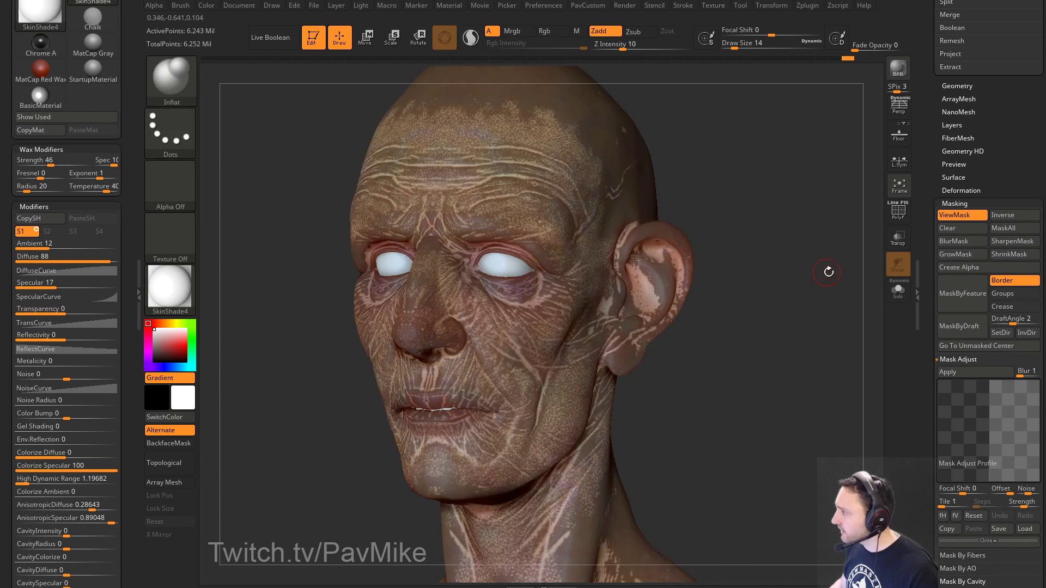
{"action": "left_click", "coordinate": [950, 216]}
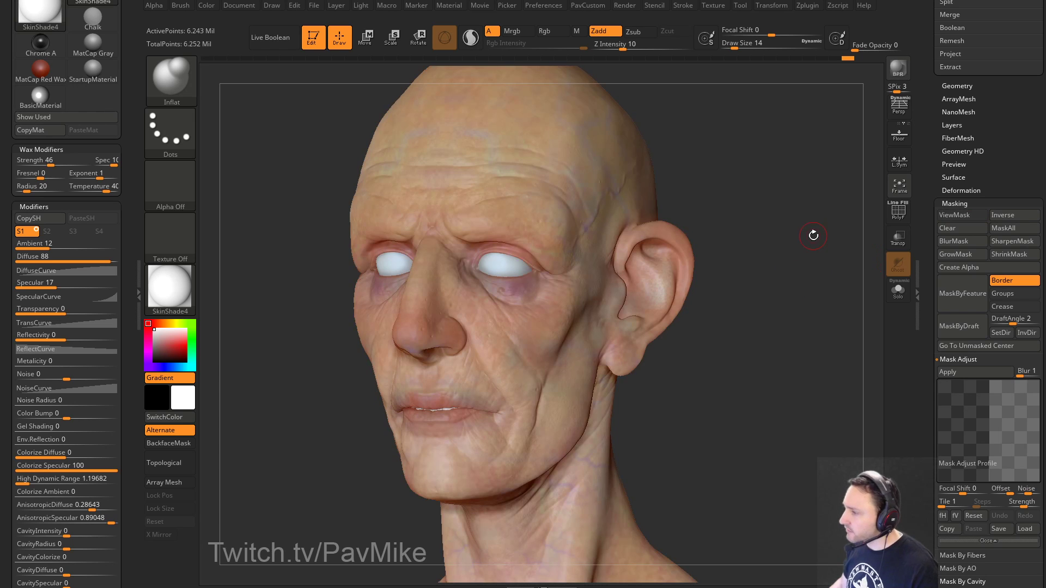
Step: Set up the Standard brush to paint Rgb only, with Zadd off, Rgb intensity 31 and a reddish-brown colour
{"action": "key", "text": "s"}
{"action": "left_click_drag", "start_coordinate": [720, 191], "coordinate": [728, 190]}
{"action": "key", "text": "alt+s"}
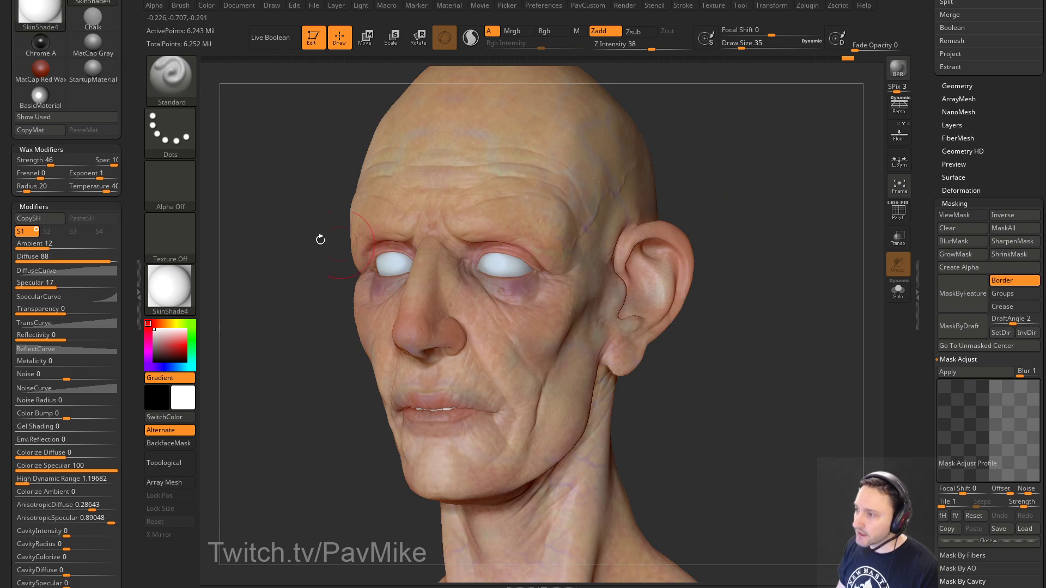
{"action": "left_click", "coordinate": [544, 30]}
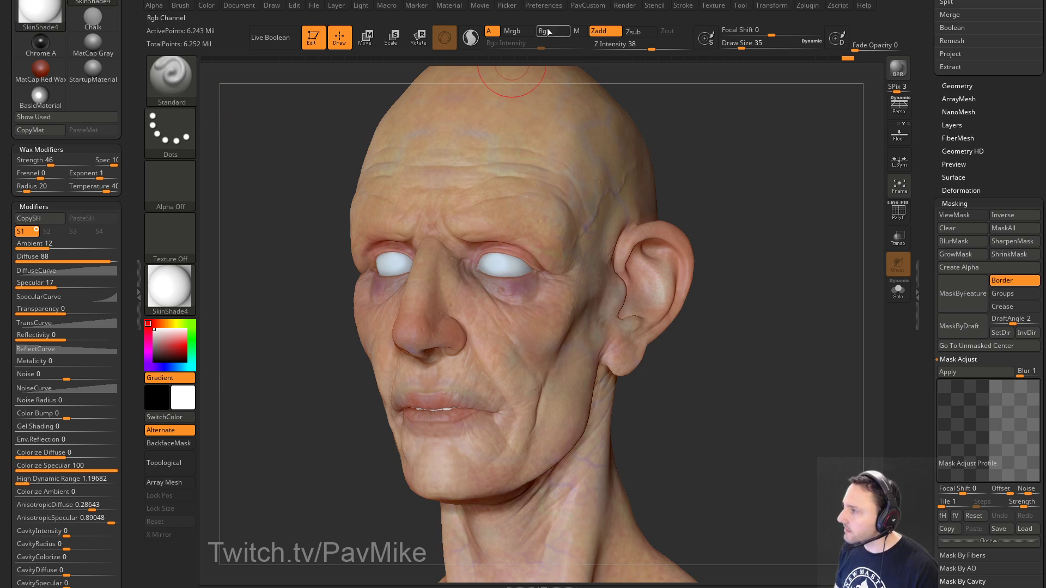
{"action": "left_click", "coordinate": [599, 31]}
{"action": "left_click_drag", "start_coordinate": [717, 236], "coordinate": [732, 218]}
{"action": "left_click", "coordinate": [163, 348]}
{"action": "left_click", "coordinate": [160, 323]}
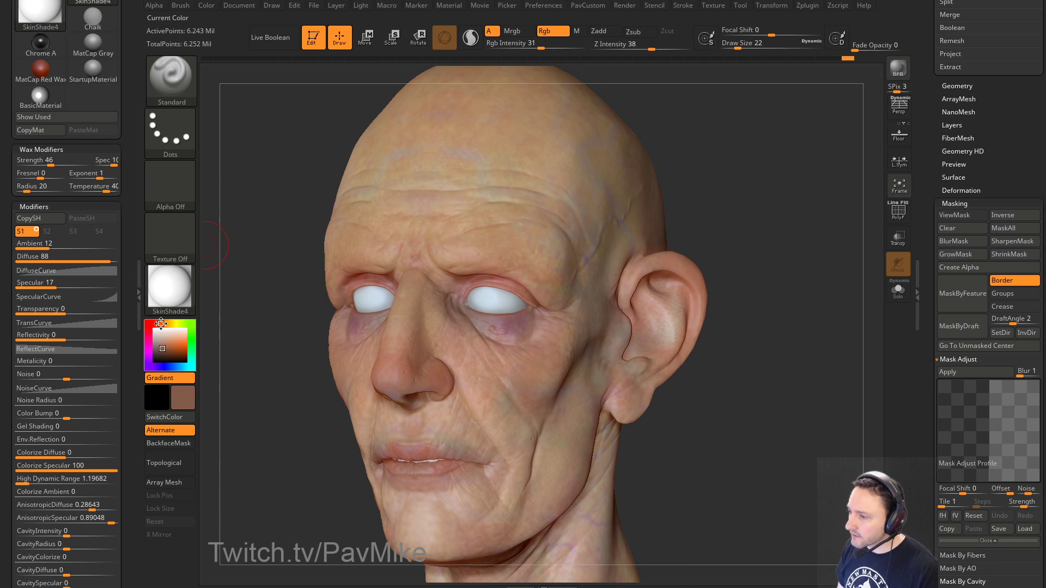
Step: Paint the brown tone over the cheek creases with draw size 33, lowering the Rgb intensity to 27
{"action": "key", "text": "]"}
{"action": "left_click_drag", "start_coordinate": [485, 376], "coordinate": [514, 370]}
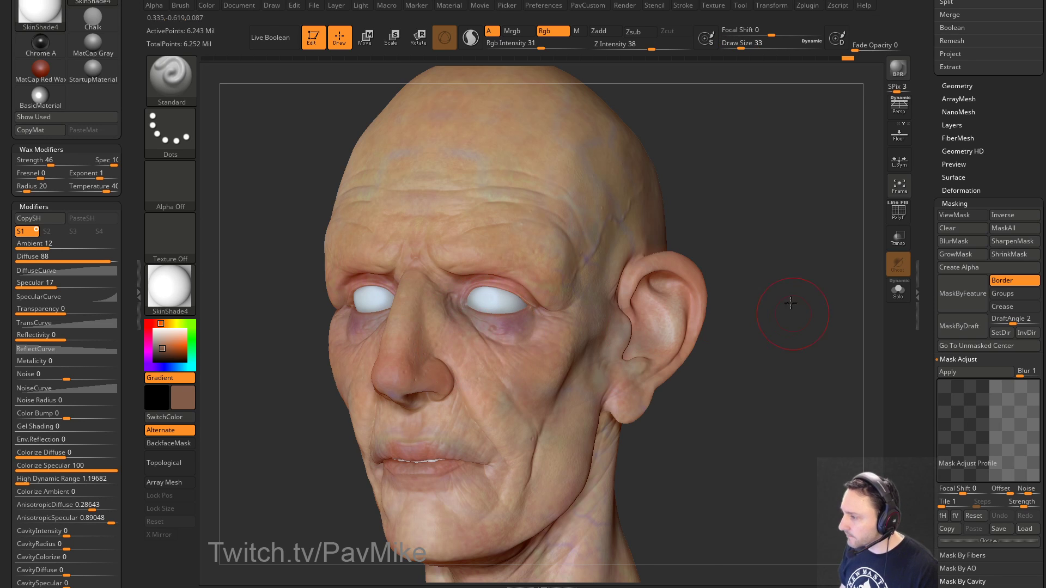
{"action": "left_click_drag", "start_coordinate": [791, 302], "coordinate": [522, 327]}
{"action": "mouse_move", "coordinate": [771, 313]}
{"action": "left_mouse_down", "text": "shift"}
{"action": "mouse_move", "coordinate": [790, 298]}
{"action": "mouse_move", "coordinate": [714, 231]}
{"action": "left_mouse_up", "text": "shift"}
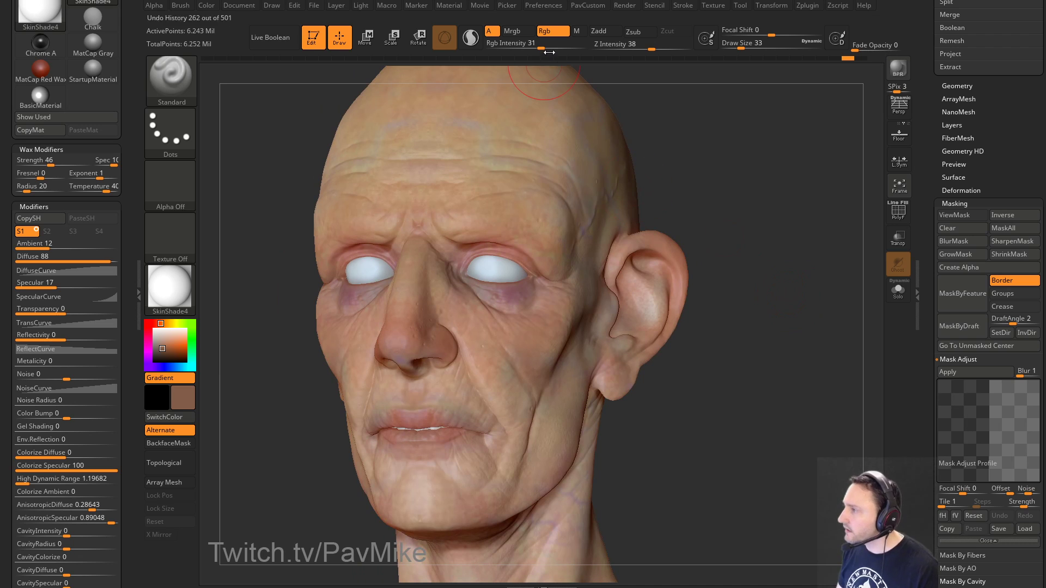
{"action": "left_click_drag", "start_coordinate": [542, 47], "coordinate": [538, 46]}
{"action": "left_click_drag", "start_coordinate": [714, 177], "coordinate": [681, 180]}
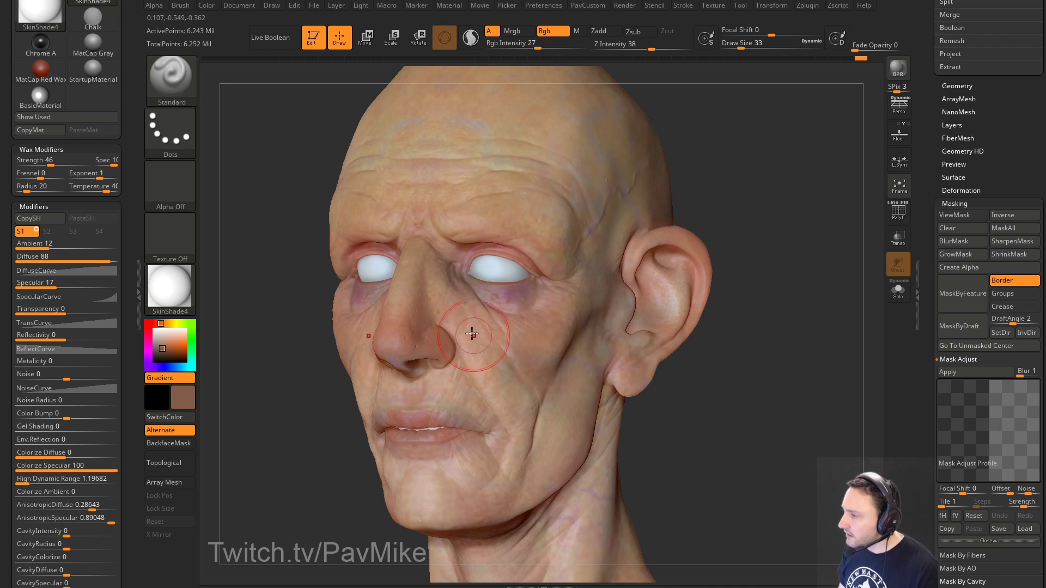
{"action": "left_click_drag", "start_coordinate": [759, 217], "coordinate": [473, 248]}
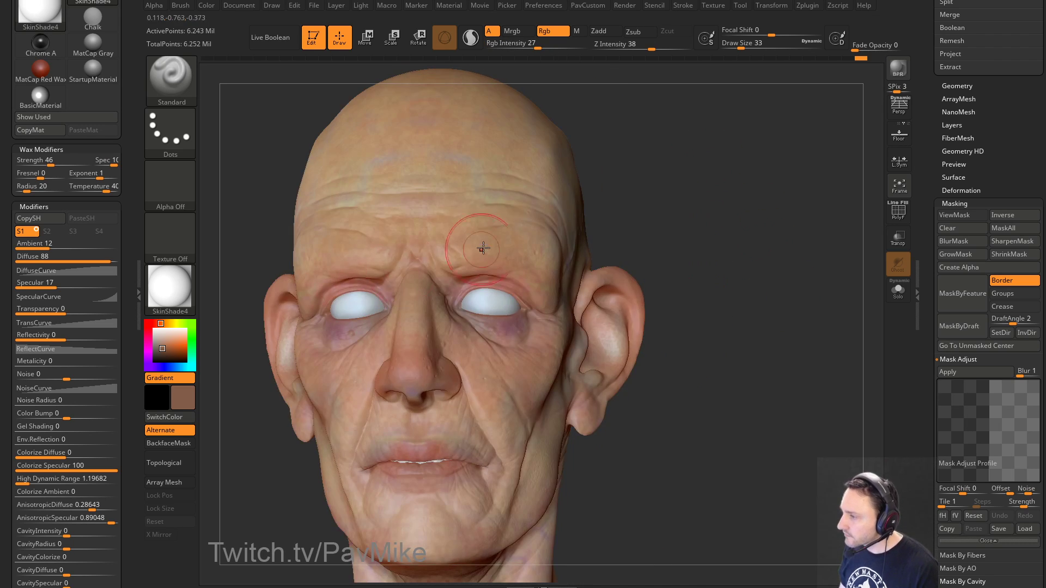
Step: Choose a light peach colour and paint it over the forehead, brow and face from several sides
{"action": "left_click", "coordinate": [168, 335]}
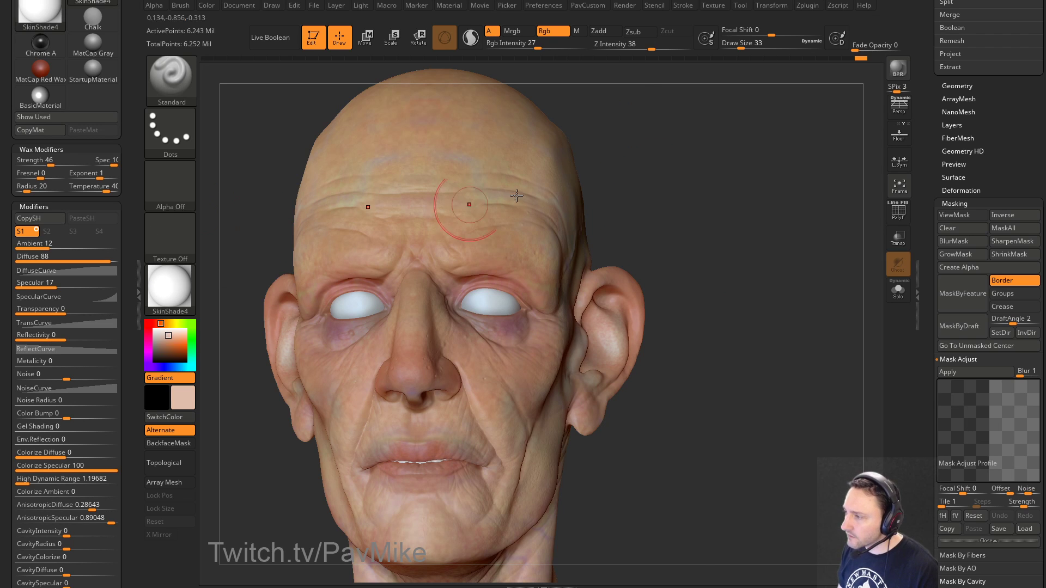
{"action": "left_click_drag", "start_coordinate": [636, 191], "coordinate": [456, 258]}
{"action": "left_click_drag", "start_coordinate": [743, 156], "coordinate": [726, 173], "text": "shift"}
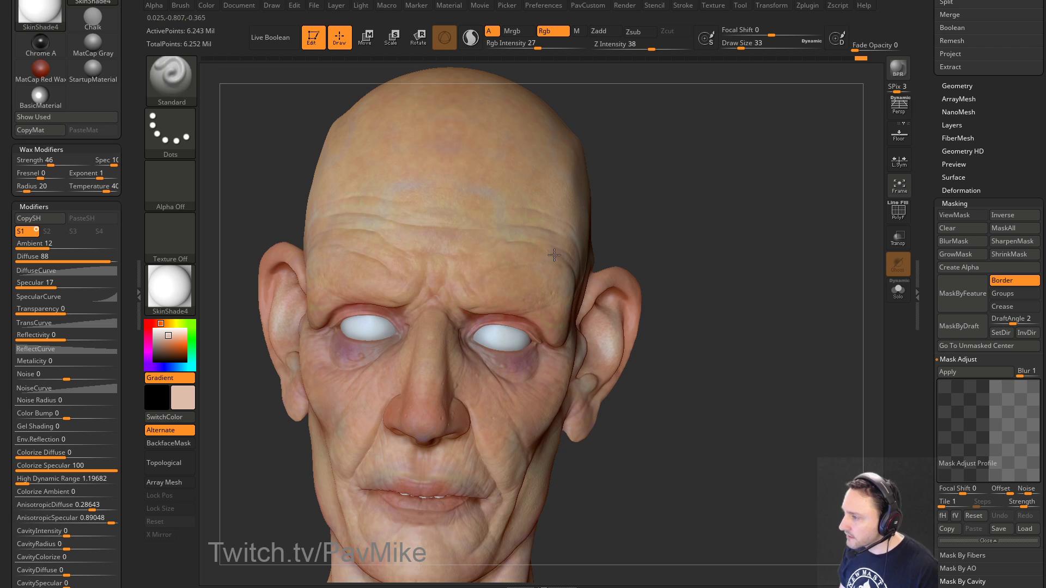
{"action": "left_click_drag", "start_coordinate": [648, 240], "coordinate": [512, 373]}
{"action": "left_click_drag", "start_coordinate": [792, 220], "coordinate": [830, 191]}
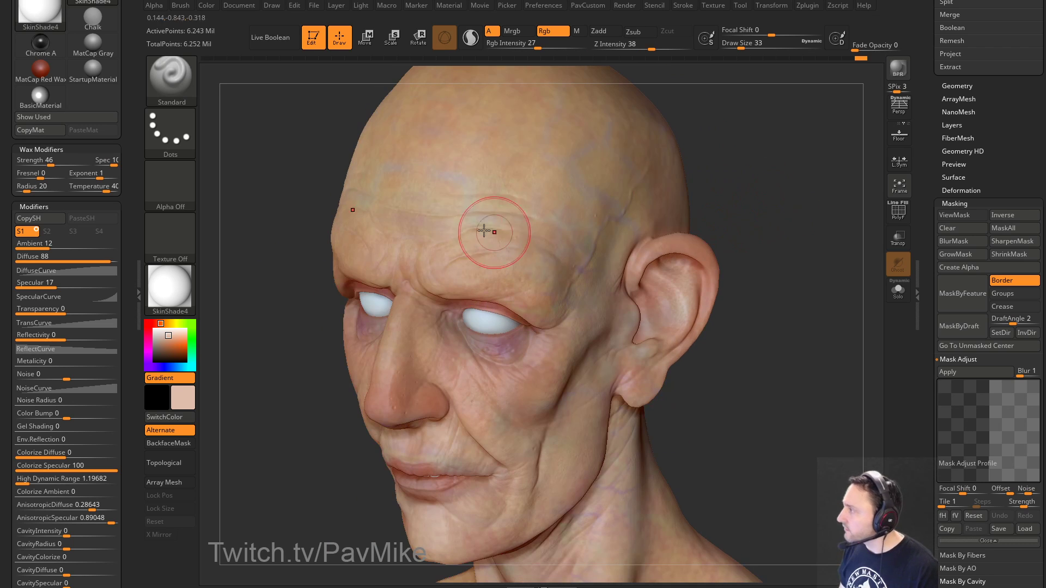
{"action": "left_click_drag", "start_coordinate": [719, 191], "coordinate": [420, 275]}
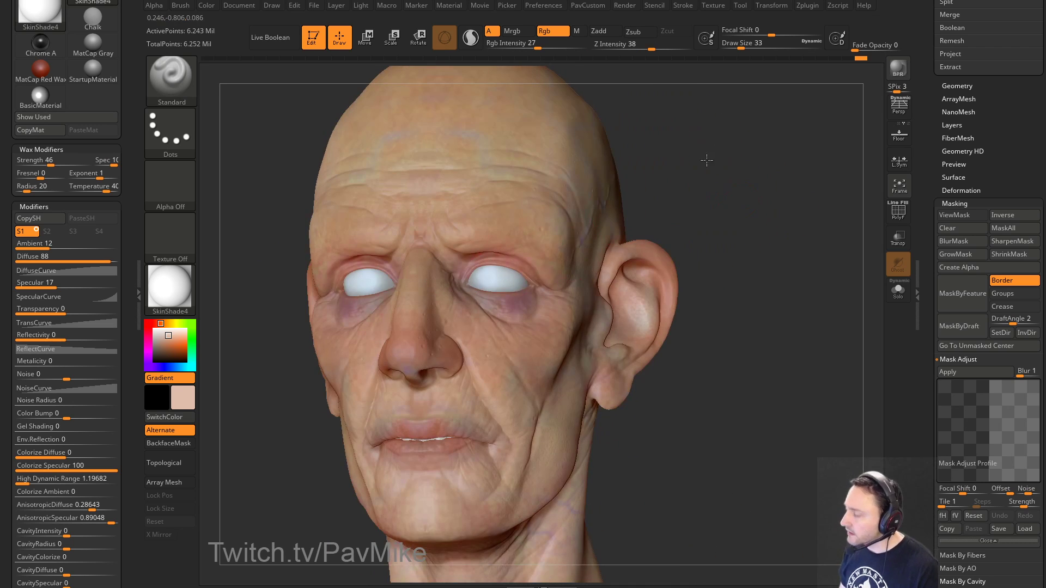
{"action": "left_click_drag", "start_coordinate": [707, 161], "coordinate": [461, 158]}
{"action": "left_click_drag", "start_coordinate": [357, 259], "coordinate": [418, 168]}
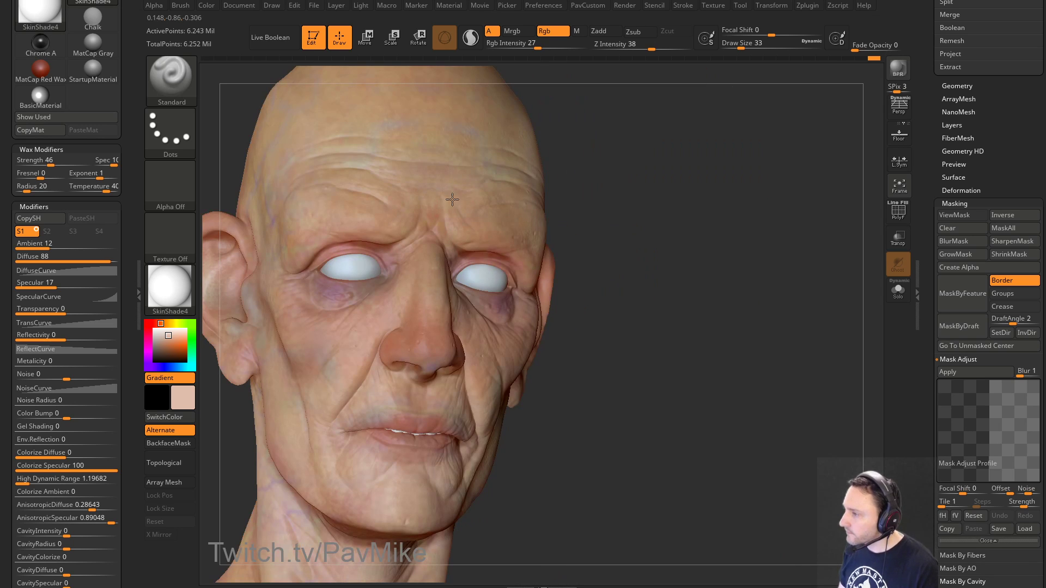
{"action": "left_click_drag", "start_coordinate": [698, 232], "coordinate": [453, 315]}
{"action": "mouse_move", "coordinate": [785, 205]}
{"action": "left_mouse_down"}
{"action": "mouse_move", "coordinate": [752, 223]}
{"action": "mouse_move", "coordinate": [796, 217]}
{"action": "left_mouse_up"}
Step: Shift the paint colour to light pink and paint it over the cheeks, beside the ear and around the mouth folds
{"action": "left_click_drag", "start_coordinate": [160, 325], "coordinate": [148, 324]}
{"action": "right_click_drag", "start_coordinate": [621, 258], "coordinate": [575, 275]}
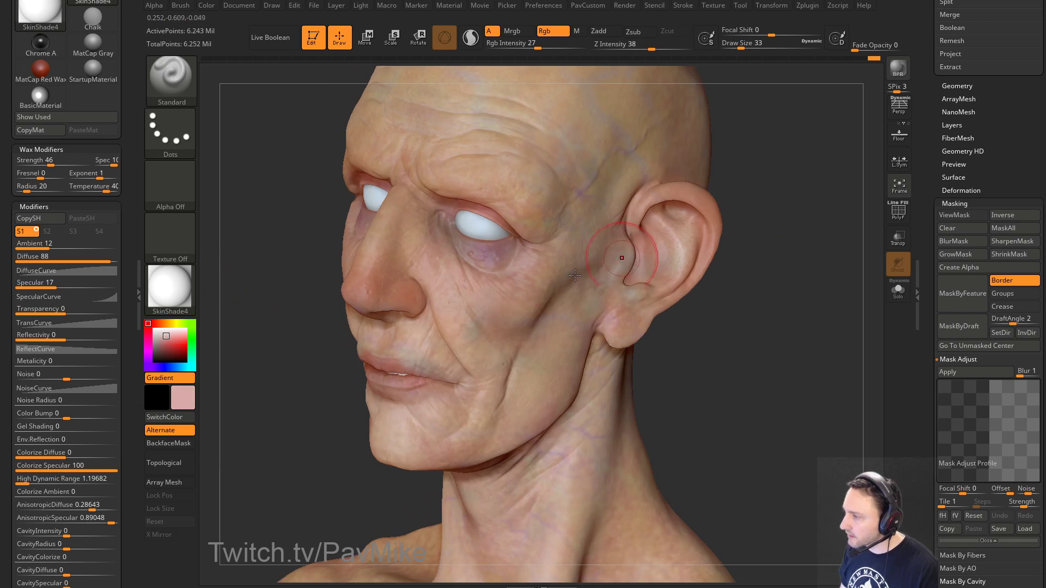
{"action": "right_click_drag", "start_coordinate": [499, 309], "coordinate": [473, 291]}
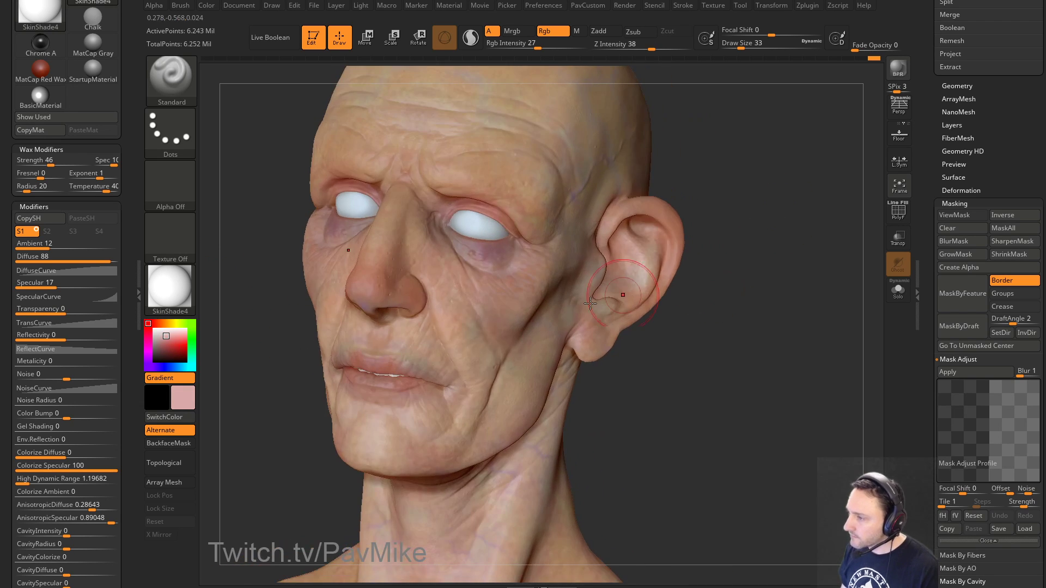
{"action": "right_click_drag", "start_coordinate": [703, 335], "coordinate": [701, 291]}
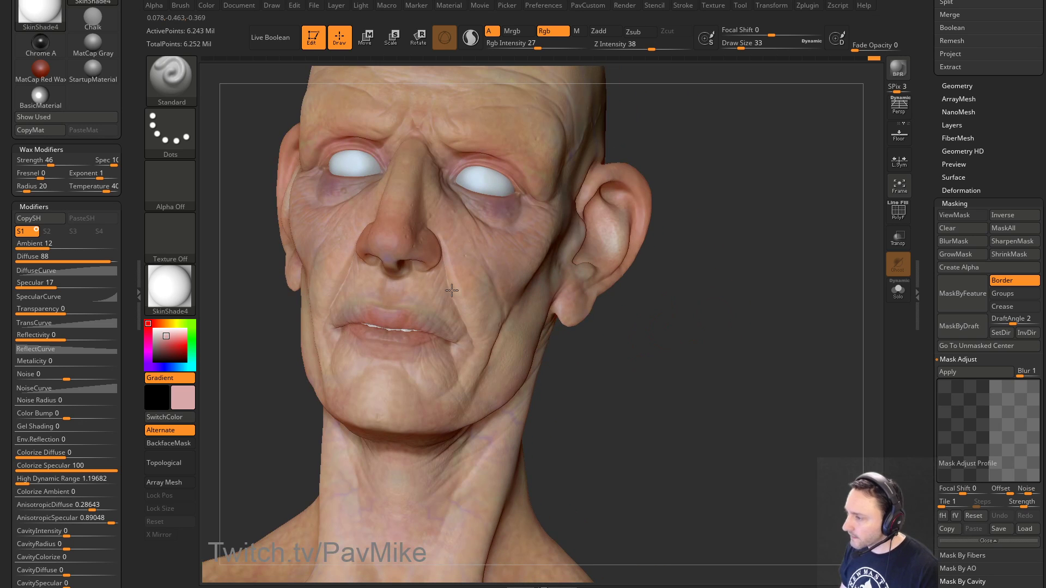
{"action": "right_click_drag", "start_coordinate": [505, 323], "coordinate": [209, 342]}
Step: Change the paint colour to pale peach and paint it over the skin around the mouth
{"action": "left_click", "coordinate": [163, 324]}
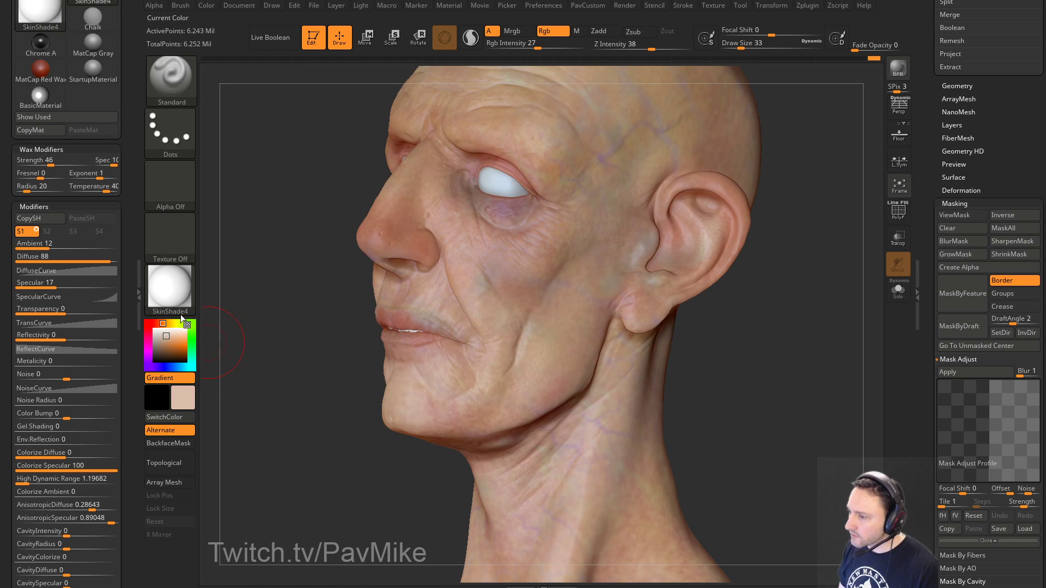
{"action": "right_click_drag", "start_coordinate": [789, 331], "coordinate": [470, 249]}
{"action": "left_click_drag", "start_coordinate": [317, 329], "coordinate": [435, 283]}
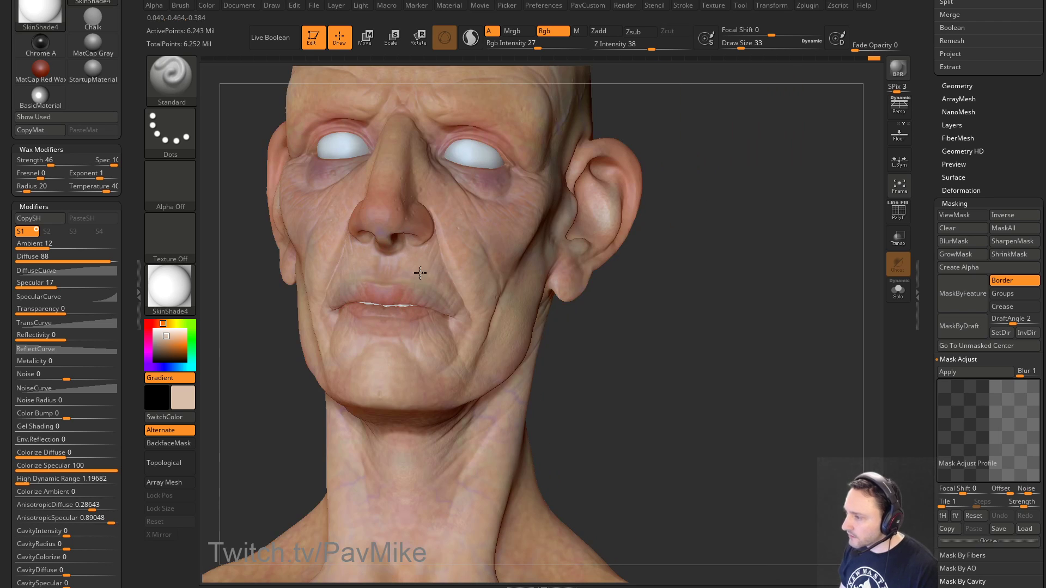
Step: Switch the paint colour to a pinkish mauve, reduce the draw size to 23, and paint around the upper lip
{"action": "left_click_drag", "start_coordinate": [148, 350], "coordinate": [148, 339]}
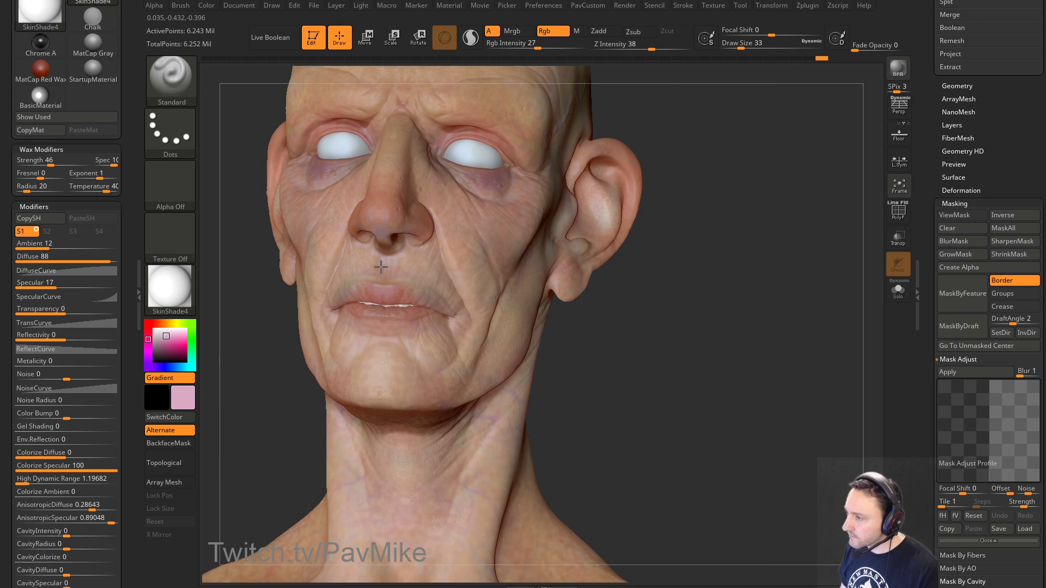
{"action": "key", "text": "ctrl"}
{"action": "left_click_drag", "start_coordinate": [689, 305], "coordinate": [650, 319]}
{"action": "key", "text": "s"}
{"action": "left_click_drag", "start_coordinate": [482, 312], "coordinate": [464, 310]}
{"action": "left_click_drag", "start_coordinate": [706, 340], "coordinate": [683, 333]}
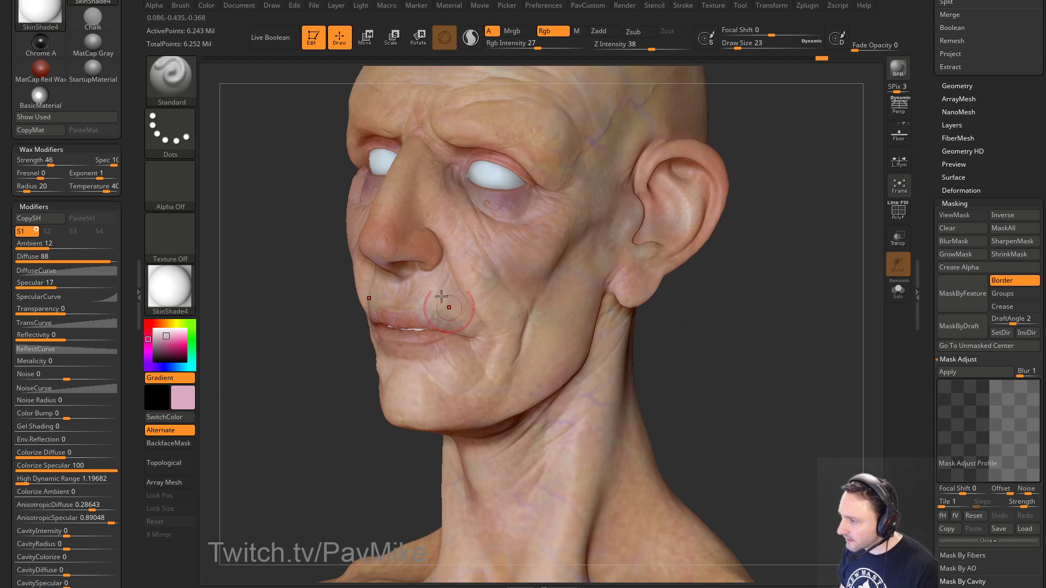
Step: Paint the mauve tone around the mouth corners and over the chin, jaw and lower cheek
{"action": "right_click_drag", "start_coordinate": [449, 310], "coordinate": [467, 306]}
{"action": "key", "text": "ctrl"}
{"action": "key", "text": "ctrl"}
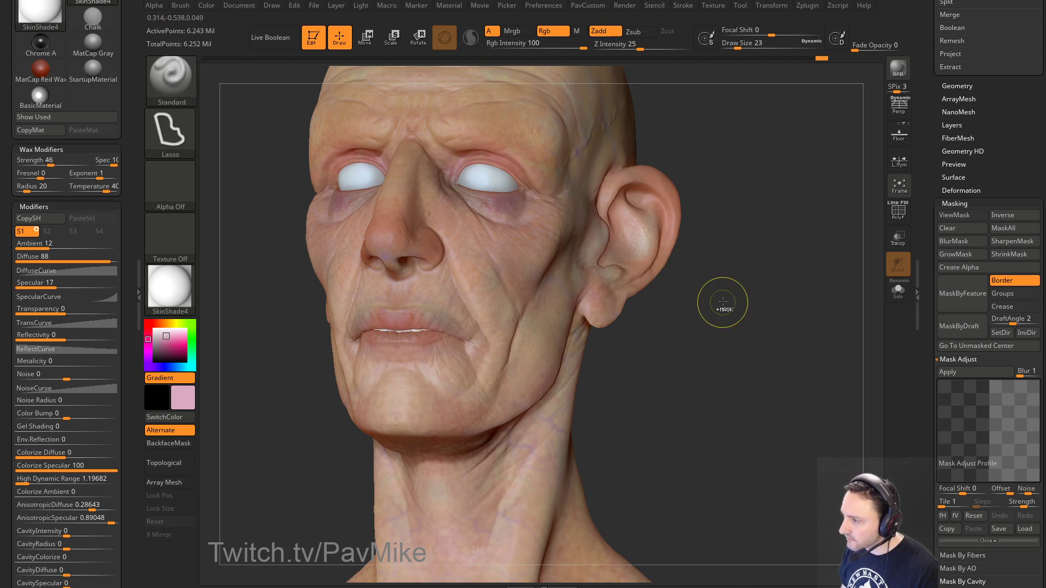
{"action": "left_click_drag", "start_coordinate": [723, 297], "coordinate": [427, 298]}
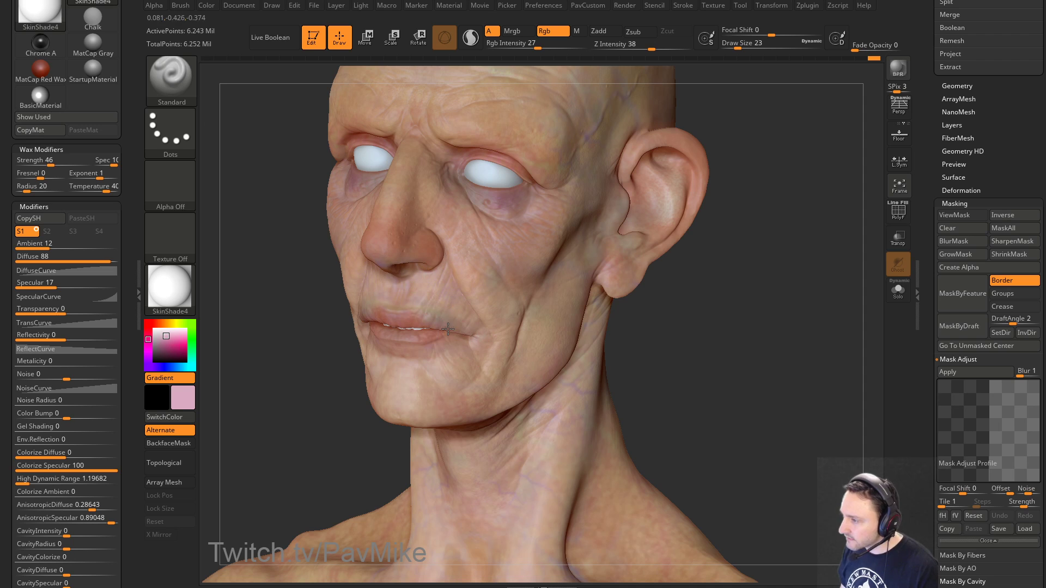
{"action": "left_click_drag", "start_coordinate": [679, 355], "coordinate": [610, 365]}
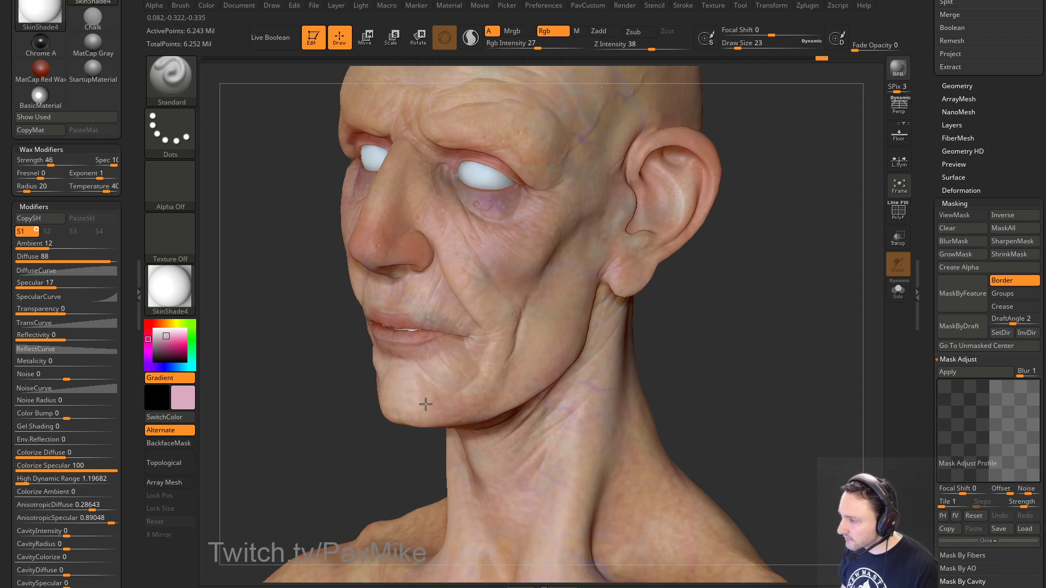
{"action": "left_click_drag", "start_coordinate": [731, 314], "coordinate": [629, 319], "text": "alt"}
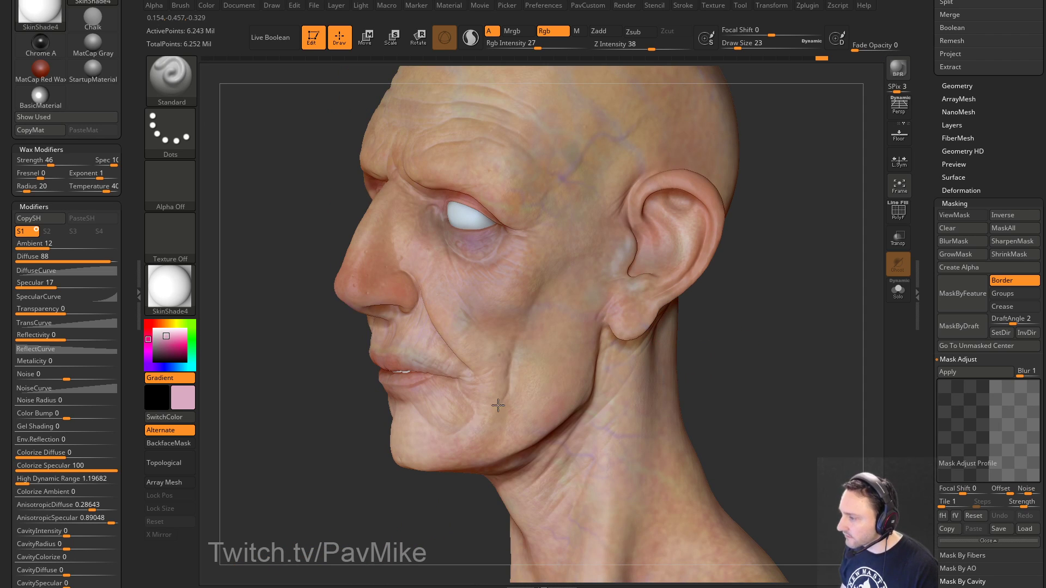
{"action": "left_click_drag", "start_coordinate": [702, 334], "coordinate": [540, 350]}
{"action": "left_click_drag", "start_coordinate": [727, 373], "coordinate": [759, 312]}
{"action": "left_click_drag", "start_coordinate": [747, 249], "coordinate": [686, 297], "text": "alt"}
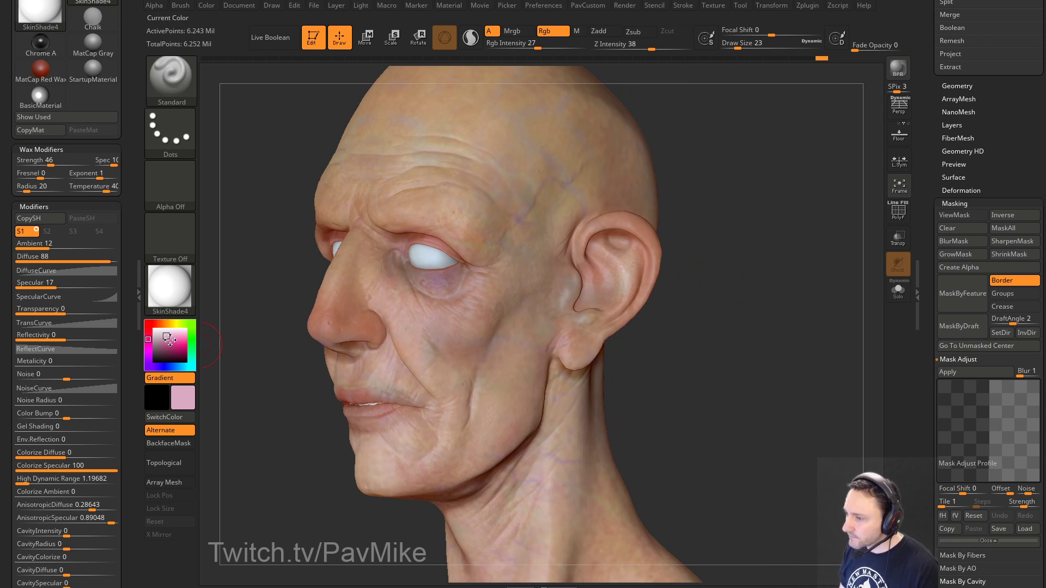
Step: Change the paint colour to pale peach and paint it over the temple and the skin in front of the ear
{"action": "left_click", "coordinate": [160, 324]}
{"action": "left_click_drag", "start_coordinate": [160, 324], "coordinate": [164, 323]}
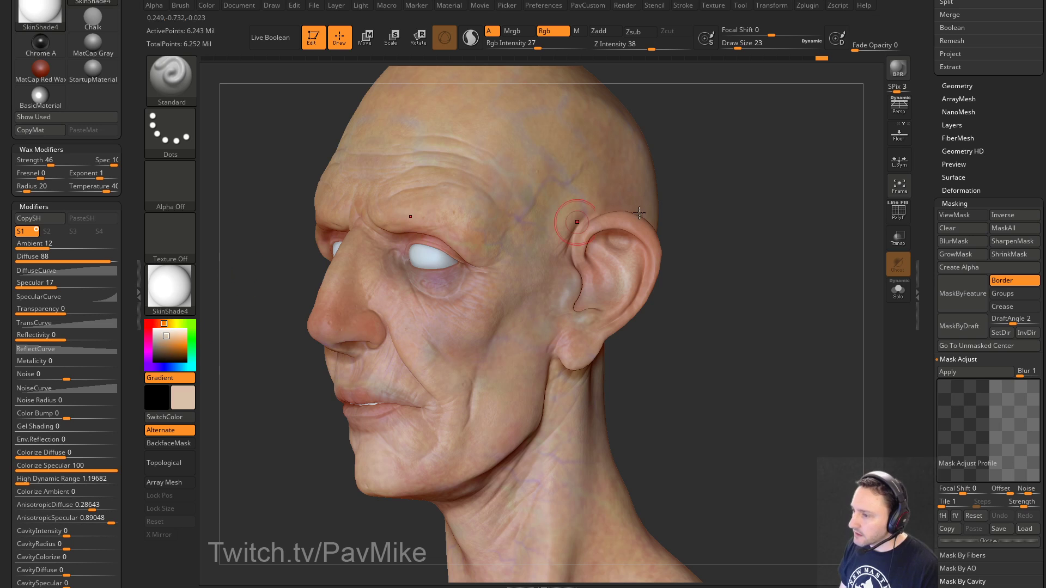
{"action": "left_click_drag", "start_coordinate": [670, 188], "coordinate": [619, 256]}
{"action": "mouse_move", "coordinate": [397, 267]}
{"action": "left_mouse_down"}
{"action": "mouse_move", "coordinate": [420, 208]}
{"action": "mouse_move", "coordinate": [563, 276]}
{"action": "left_mouse_up"}
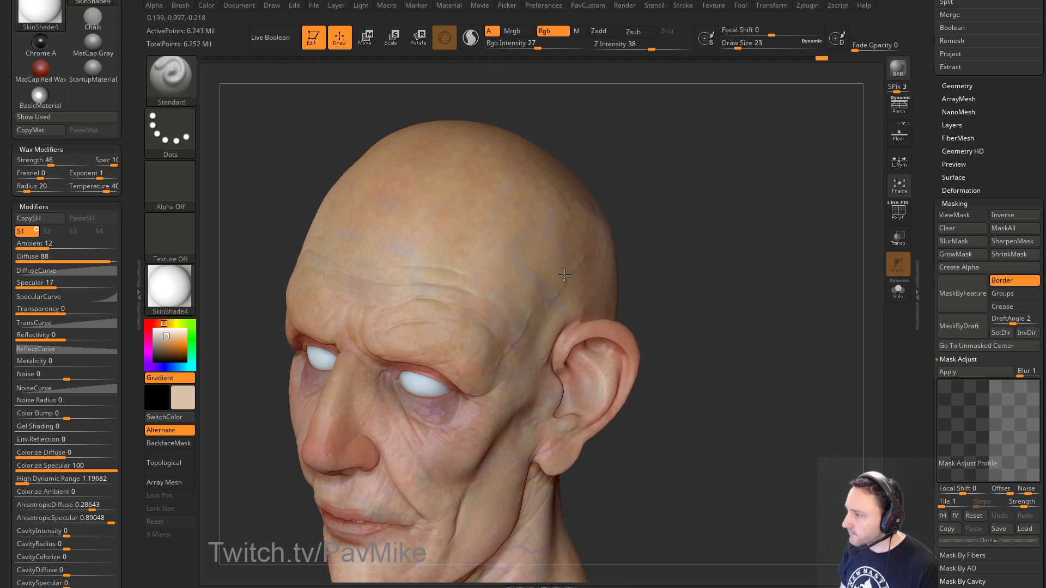
{"action": "left_click_drag", "start_coordinate": [703, 277], "coordinate": [651, 261]}
{"action": "left_click_drag", "start_coordinate": [561, 247], "coordinate": [514, 262]}
{"action": "left_click_drag", "start_coordinate": [710, 273], "coordinate": [743, 248]}
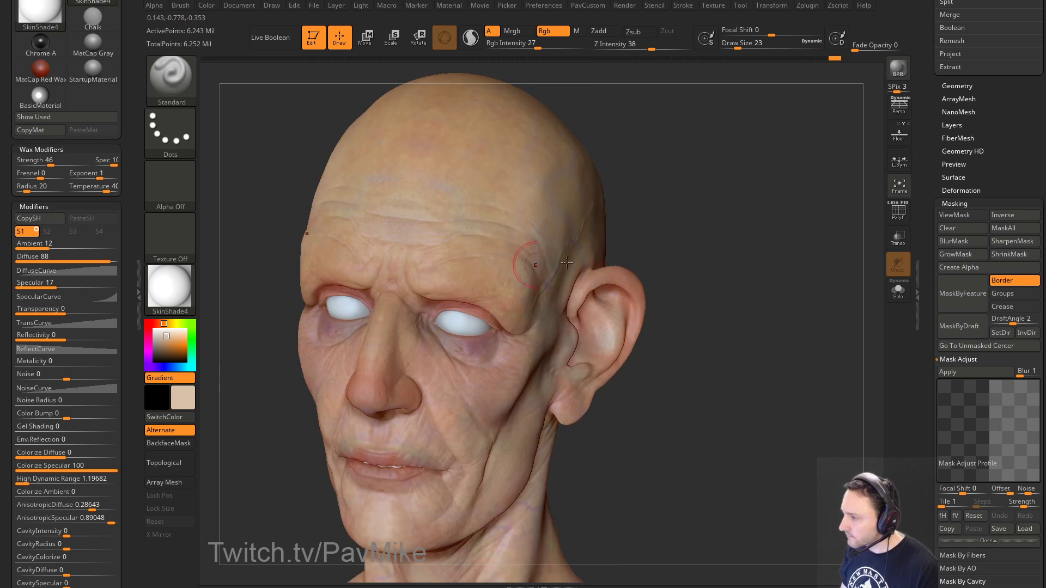
{"action": "left_click_drag", "start_coordinate": [567, 262], "coordinate": [605, 233]}
{"action": "mouse_move", "coordinate": [681, 262]}
{"action": "left_mouse_down"}
{"action": "mouse_move", "coordinate": [739, 257]}
{"action": "mouse_move", "coordinate": [643, 275]}
{"action": "mouse_move", "coordinate": [686, 270]}
{"action": "left_mouse_up"}
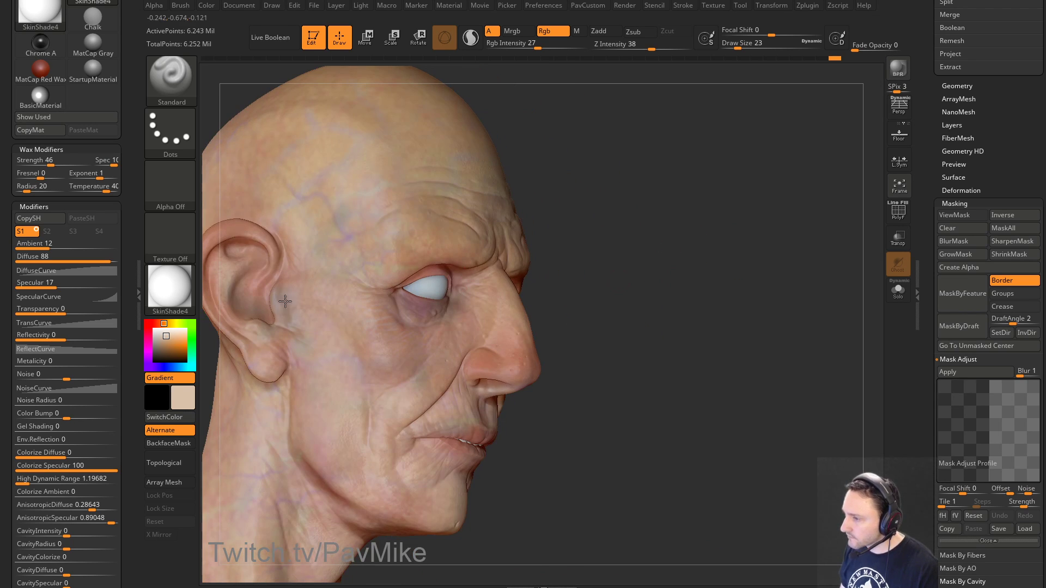
Step: Paint the pale peach tone around the ear and below the earlobe toward the jaw and neck
{"action": "left_click_drag", "start_coordinate": [724, 305], "coordinate": [578, 336]}
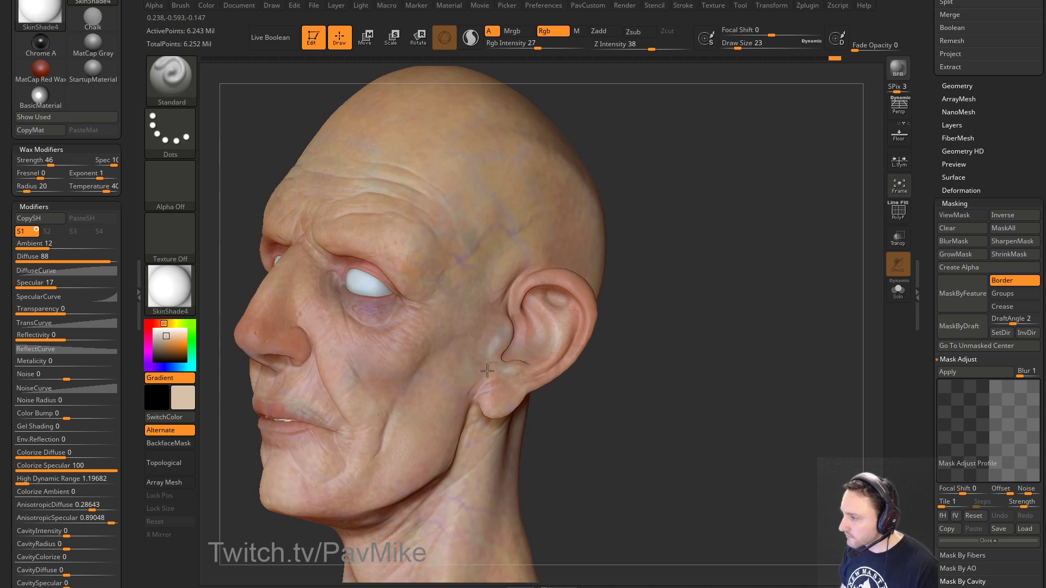
{"action": "left_click_drag", "start_coordinate": [689, 352], "coordinate": [763, 308]}
{"action": "left_click_drag", "start_coordinate": [597, 406], "coordinate": [556, 341]}
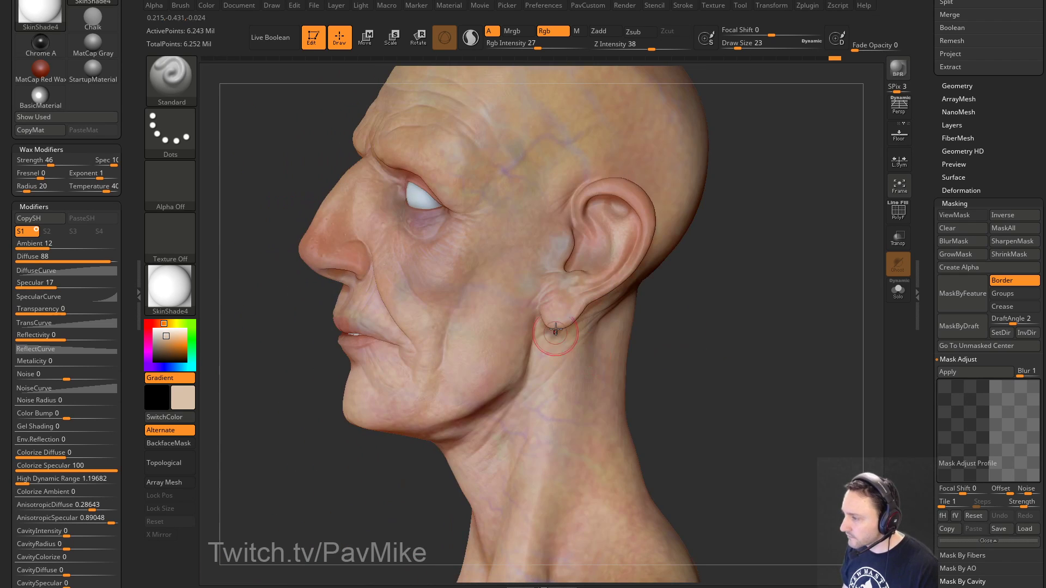
{"action": "mouse_move", "coordinate": [505, 416]}
{"action": "left_mouse_down"}
{"action": "mouse_move", "coordinate": [717, 343]}
{"action": "mouse_move", "coordinate": [776, 369]}
{"action": "mouse_move", "coordinate": [502, 363]}
{"action": "mouse_move", "coordinate": [754, 343]}
{"action": "mouse_move", "coordinate": [773, 355]}
{"action": "left_mouse_up"}
{"action": "left_click_drag", "start_coordinate": [579, 365], "coordinate": [710, 353]}
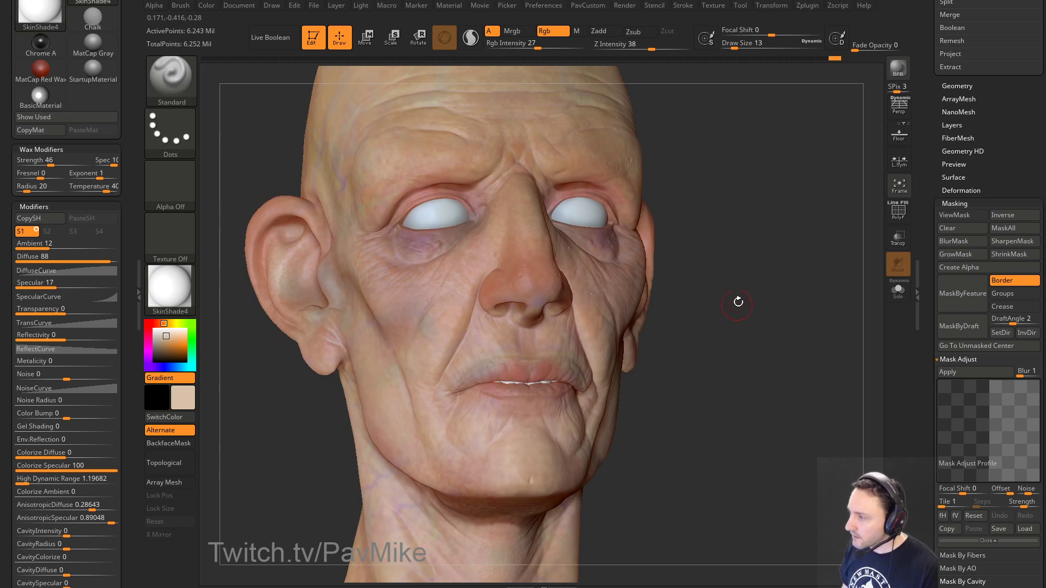
Step: Change the paint colour to dusty salmon pink, reduce the draw size to 8, and paint the lips near the mouth corner
{"action": "left_click", "coordinate": [157, 323]}
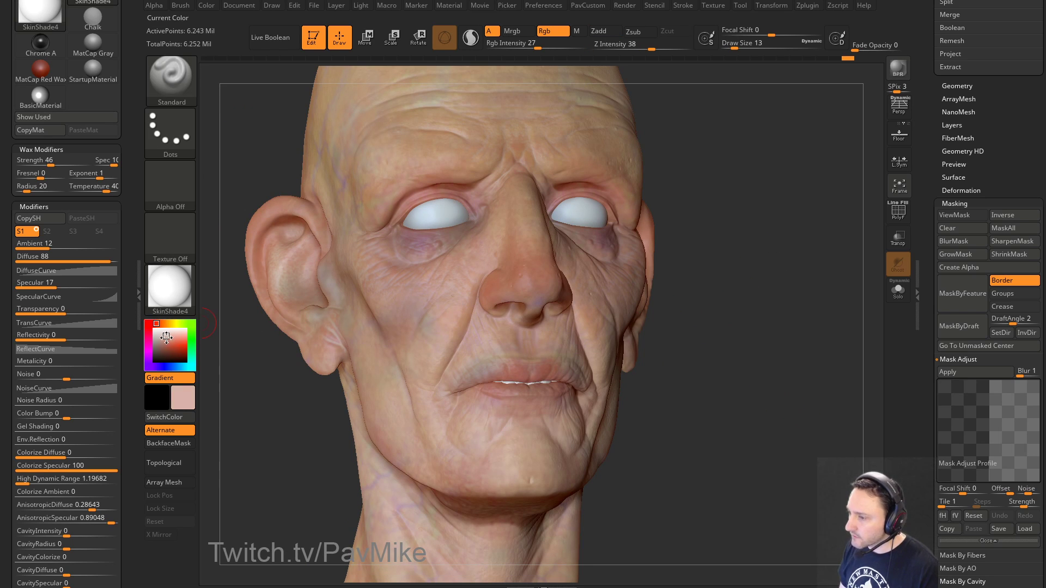
{"action": "left_click", "coordinate": [167, 341]}
{"action": "key", "text": "bracketleft"}
{"action": "mouse_move", "coordinate": [467, 380]}
{"action": "left_mouse_down"}
{"action": "mouse_move", "coordinate": [524, 376]}
{"action": "mouse_move", "coordinate": [496, 374]}
{"action": "mouse_move", "coordinate": [506, 374]}
{"action": "left_mouse_up"}
{"action": "key", "text": "s"}
{"action": "left_click", "coordinate": [486, 377]}
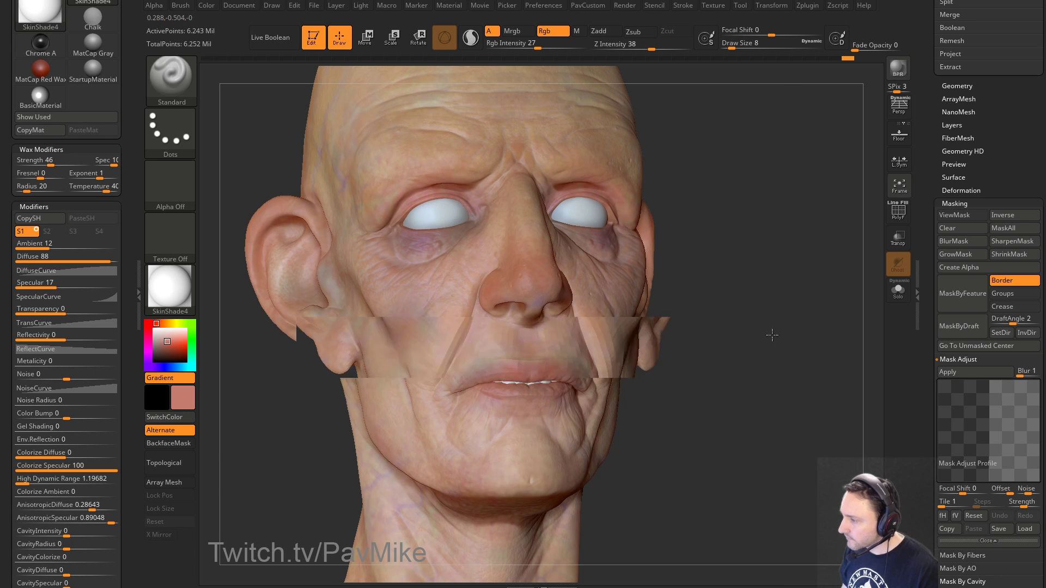
Step: Reduce the draw size to 4 and paint the salmon pink along the upper lip toward its corner
{"action": "left_click_drag", "start_coordinate": [770, 334], "coordinate": [569, 371]}
{"action": "left_click_drag", "start_coordinate": [839, 366], "coordinate": [790, 381], "text": "alt"}
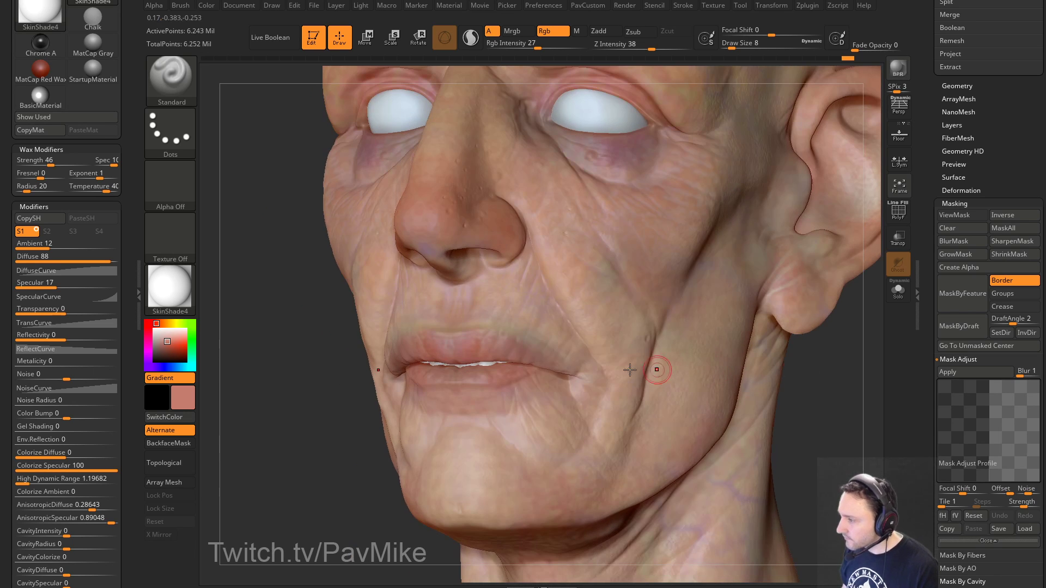
{"action": "key", "text": "s"}
{"action": "left_click", "coordinate": [528, 358]}
{"action": "left_click_drag", "start_coordinate": [507, 344], "coordinate": [538, 357]}
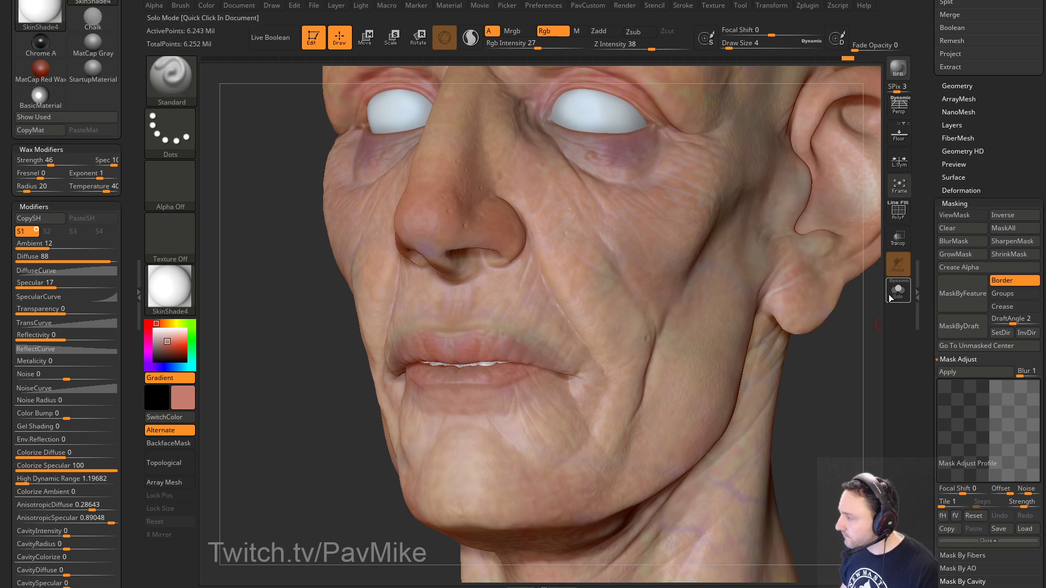
Step: Replace the SkinShade4 material with BasicMaterial2 after trying BasicMaterial
{"action": "left_click_drag", "start_coordinate": [796, 354], "coordinate": [780, 392]}
{"action": "left_click", "coordinate": [182, 283]}
{"action": "left_click", "coordinate": [355, 422]}
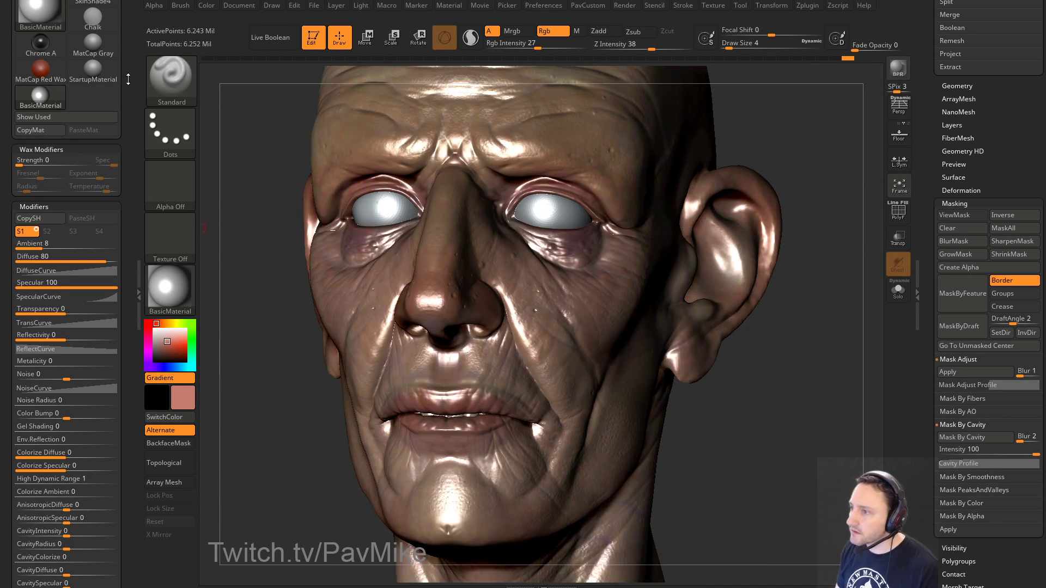
{"action": "left_click", "coordinate": [173, 287]}
{"action": "left_click", "coordinate": [354, 427]}
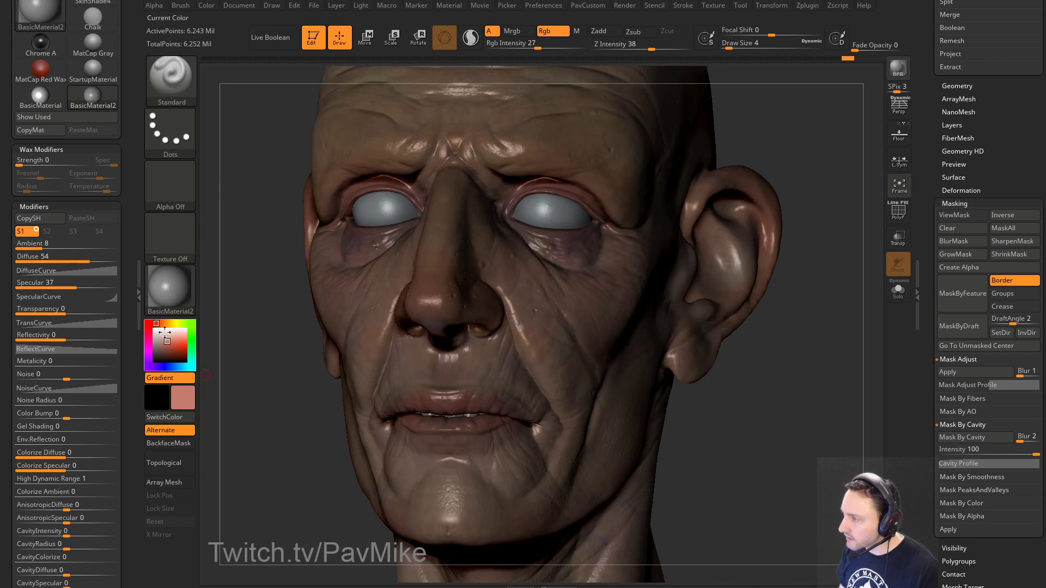
Step: Set BasicMaterial2's Diffuse to 100, PhongBlinn Specular to 1, Specular to 16 and Ambient to 27
{"action": "left_click_drag", "start_coordinate": [126, 220], "coordinate": [126, 238]}
{"action": "left_click_drag", "start_coordinate": [89, 275], "coordinate": [129, 166]}
{"action": "left_click_drag", "start_coordinate": [65, 481], "coordinate": [115, 478]}
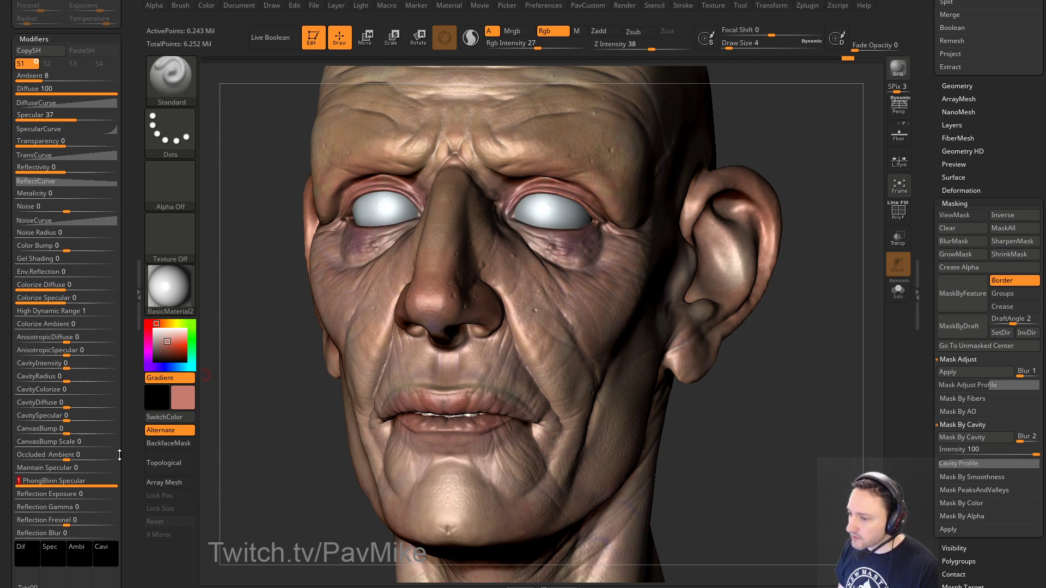
{"action": "left_click_drag", "start_coordinate": [124, 403], "coordinate": [125, 469]}
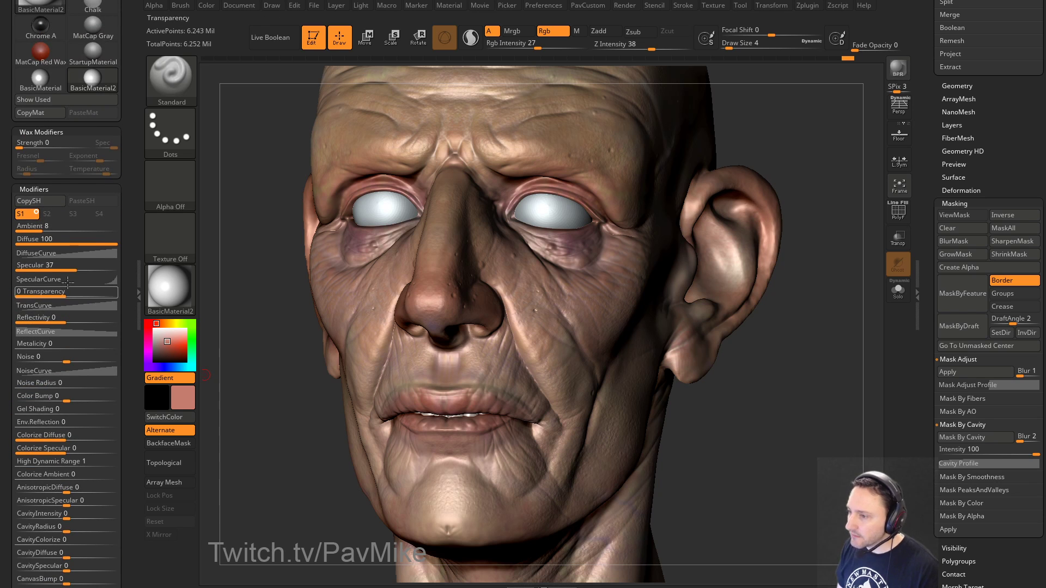
{"action": "left_click_drag", "start_coordinate": [76, 267], "coordinate": [59, 270]}
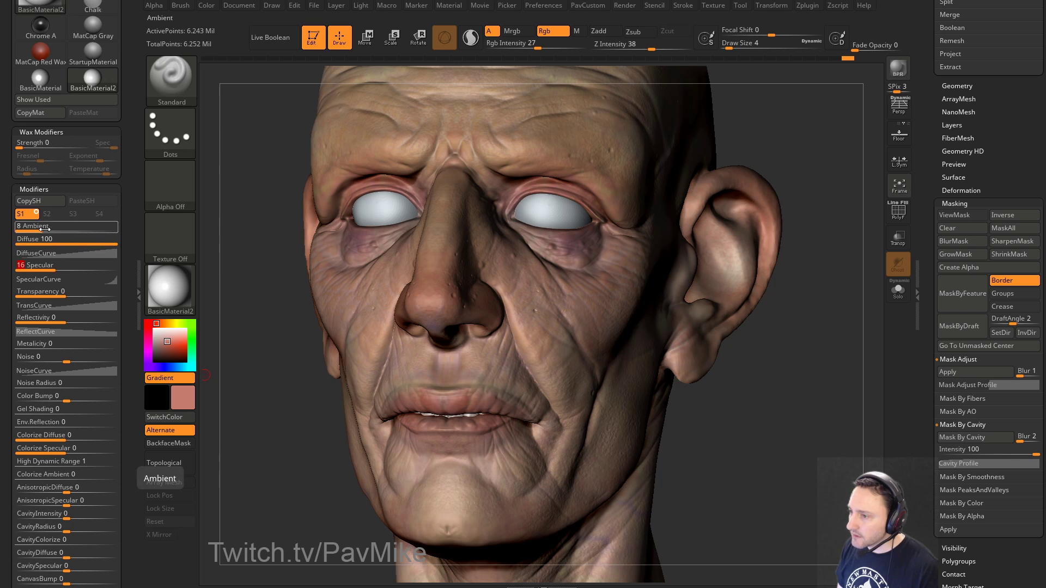
{"action": "left_click_drag", "start_coordinate": [46, 227], "coordinate": [68, 225]}
{"action": "left_click_drag", "start_coordinate": [822, 253], "coordinate": [803, 241], "text": "shift"}
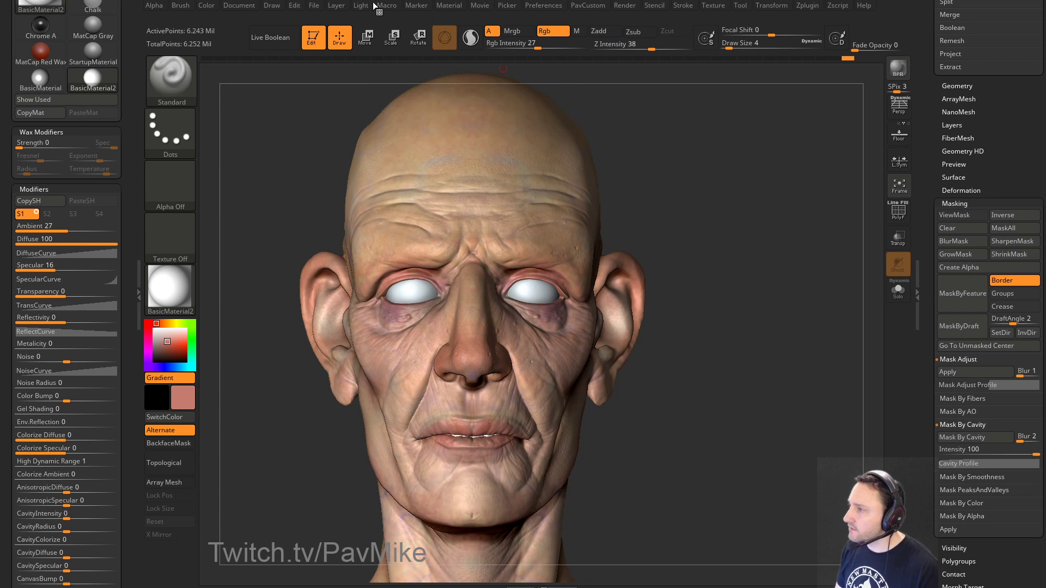
Step: Reposition the main light so it shines on the face from above and slightly to its front left
{"action": "left_click", "coordinate": [362, 5]}
{"action": "left_click", "coordinate": [389, 48]}
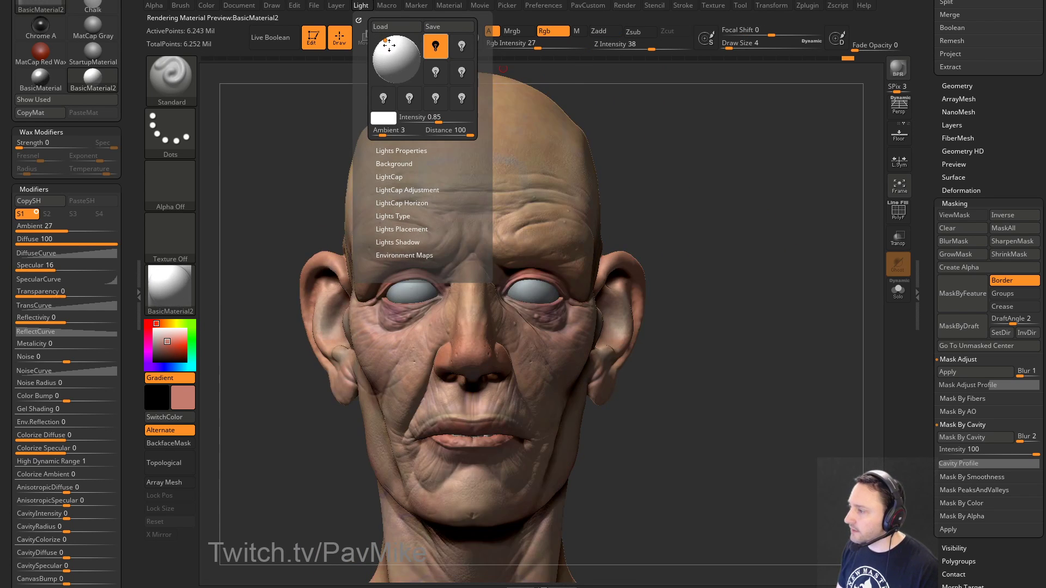
{"action": "left_click", "coordinate": [388, 46]}
{"action": "left_click", "coordinate": [392, 46]}
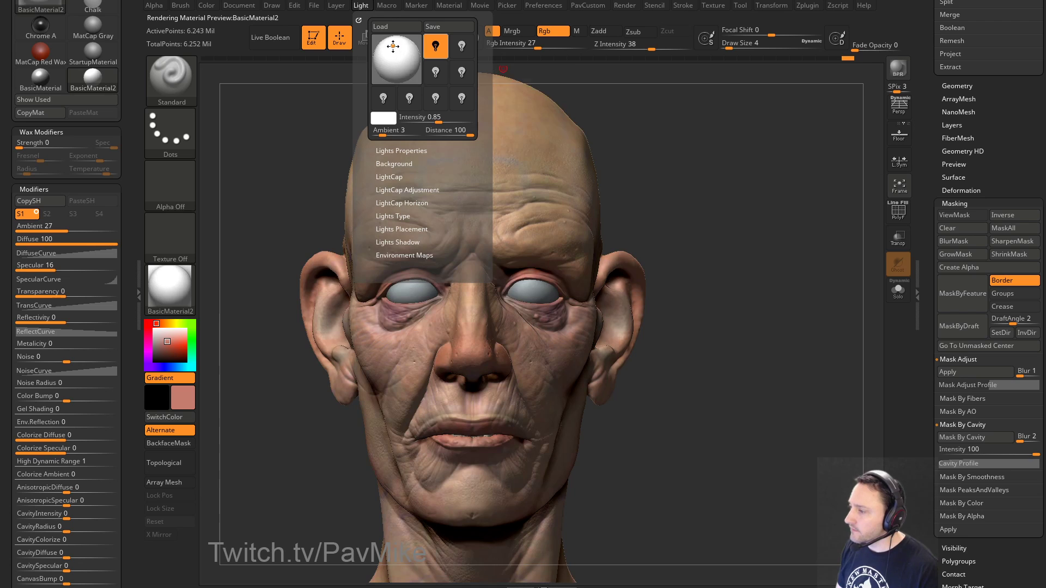
{"action": "left_click", "coordinate": [392, 46]}
{"action": "left_click_drag", "start_coordinate": [773, 240], "coordinate": [590, 216]}
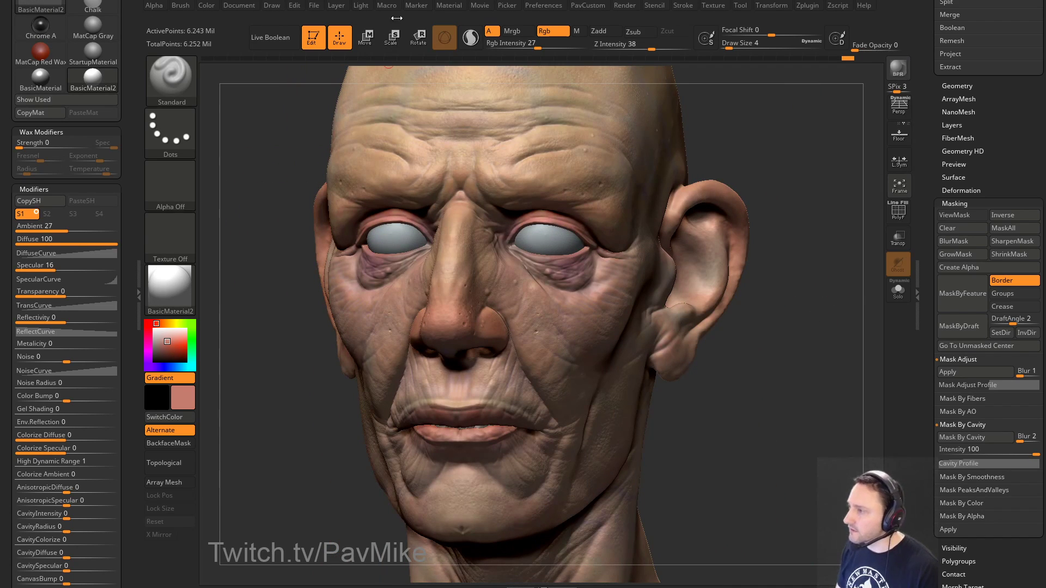
{"action": "left_click", "coordinate": [360, 5]}
{"action": "left_click", "coordinate": [391, 48]}
{"action": "left_click", "coordinate": [389, 51]}
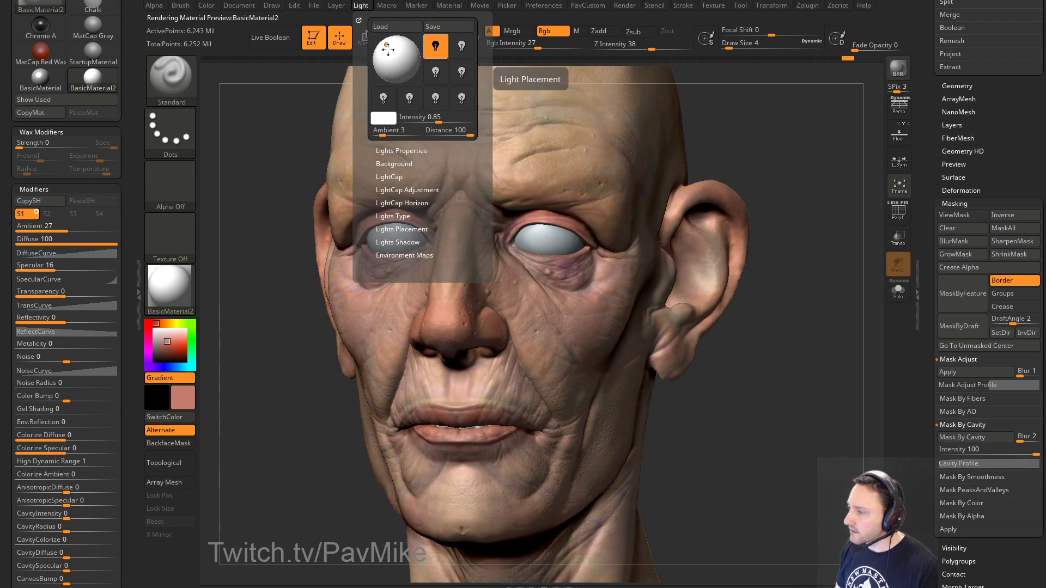
{"action": "left_click", "coordinate": [389, 52]}
{"action": "left_click_drag", "start_coordinate": [784, 357], "coordinate": [770, 341]}
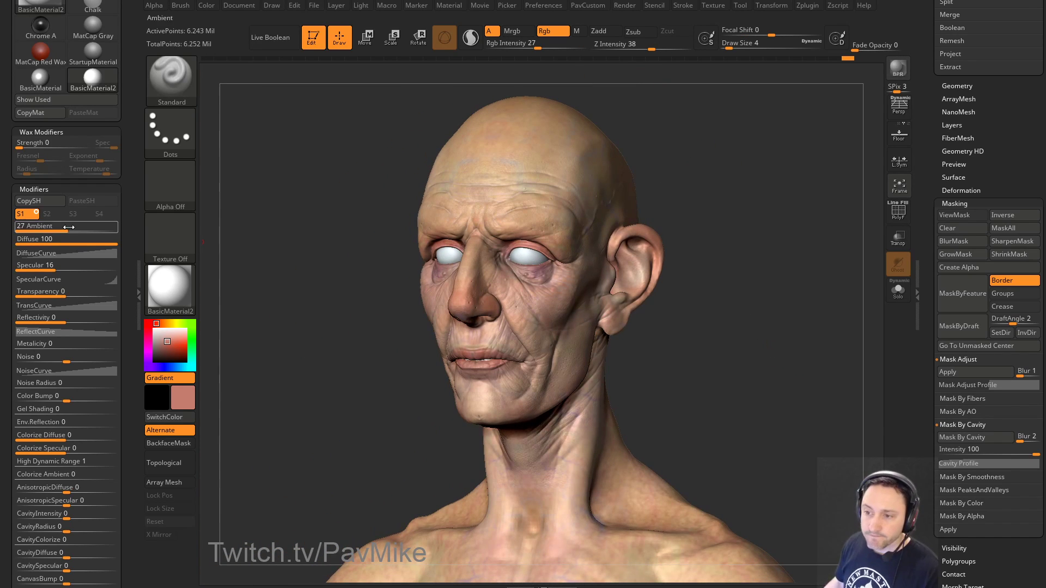
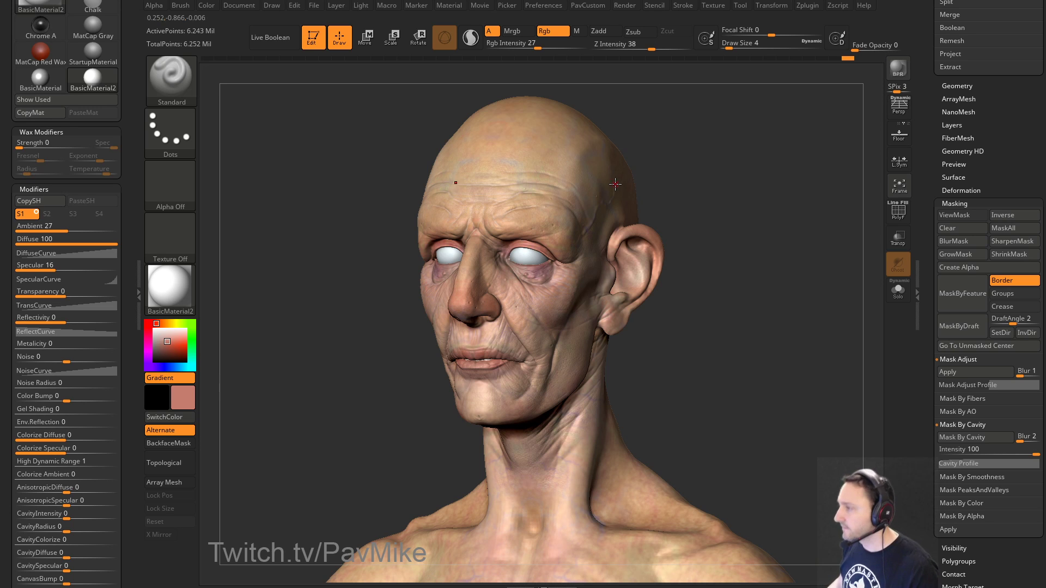
Step: Examine the relit head, neck and torso from several angles and distances
{"action": "mouse_move", "coordinate": [772, 145]}
{"action": "left_mouse_down"}
{"action": "mouse_move", "coordinate": [788, 150]}
{"action": "mouse_move", "coordinate": [770, 152]}
{"action": "mouse_move", "coordinate": [780, 185]}
{"action": "mouse_move", "coordinate": [744, 205]}
{"action": "mouse_move", "coordinate": [766, 216]}
{"action": "mouse_move", "coordinate": [786, 206]}
{"action": "left_mouse_up"}
{"action": "key", "text": "s"}
{"action": "scroll", "coordinate": [929, 197], "scroll_direction": "up", "scroll_amount": 1}
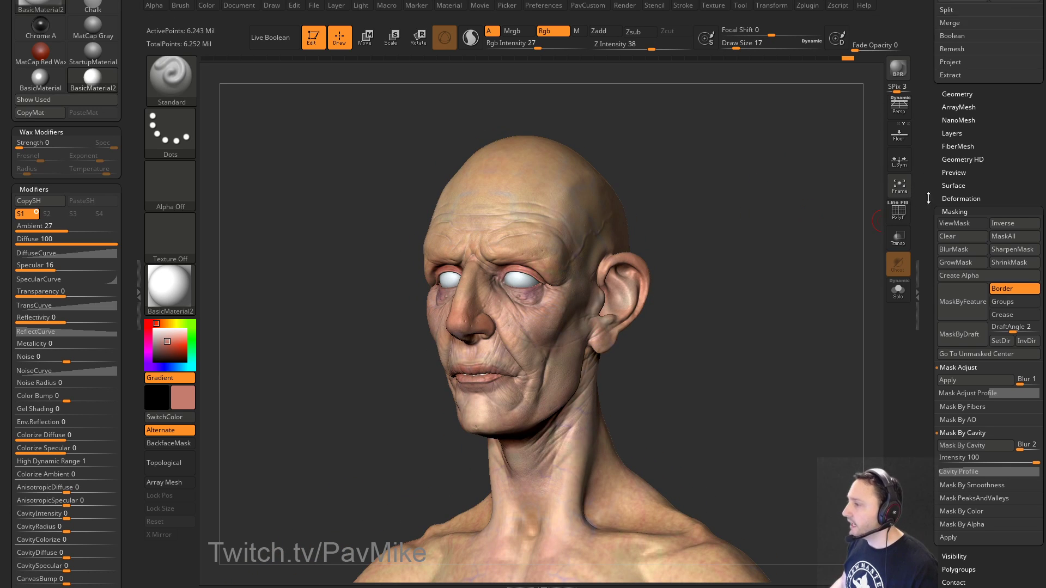
{"action": "left_click_drag", "start_coordinate": [928, 198], "coordinate": [922, 330]}
{"action": "left_click_drag", "start_coordinate": [735, 262], "coordinate": [741, 270]}
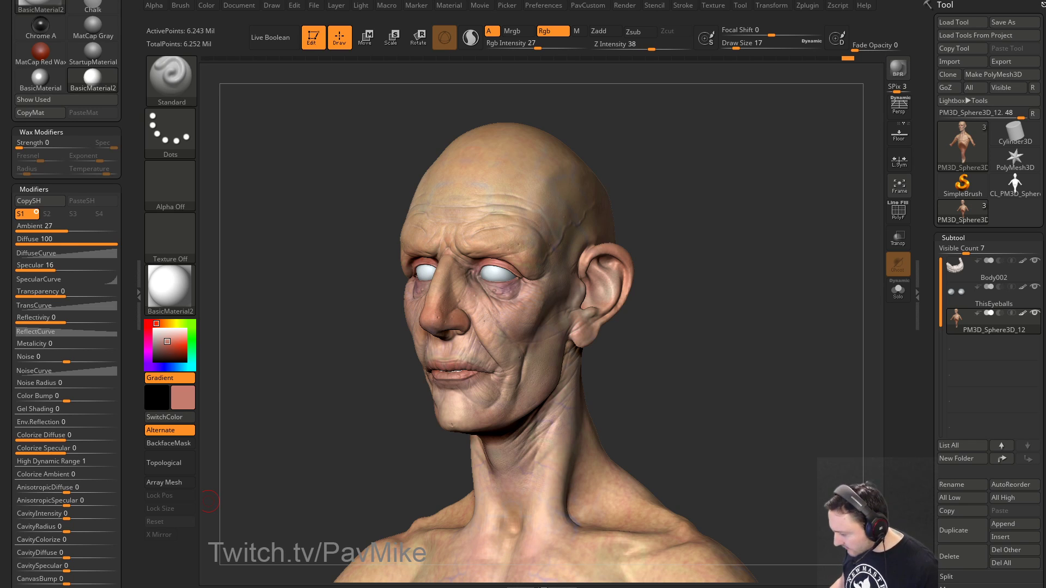
{"action": "left_click_drag", "start_coordinate": [0, 218], "coordinate": [0, 163]}
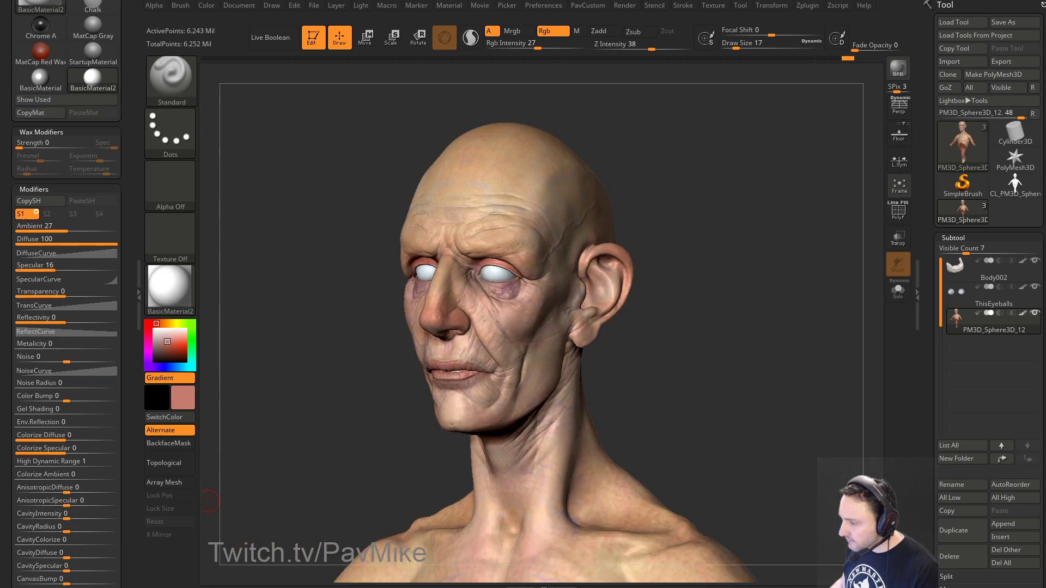
{"action": "mouse_move", "coordinate": [758, 160]}
{"action": "left_mouse_down"}
{"action": "mouse_move", "coordinate": [768, 154]}
{"action": "mouse_move", "coordinate": [684, 229]}
{"action": "mouse_move", "coordinate": [712, 234]}
{"action": "mouse_move", "coordinate": [696, 264]}
{"action": "mouse_move", "coordinate": [752, 290]}
{"action": "mouse_move", "coordinate": [743, 303]}
{"action": "mouse_move", "coordinate": [756, 298]}
{"action": "left_mouse_up"}
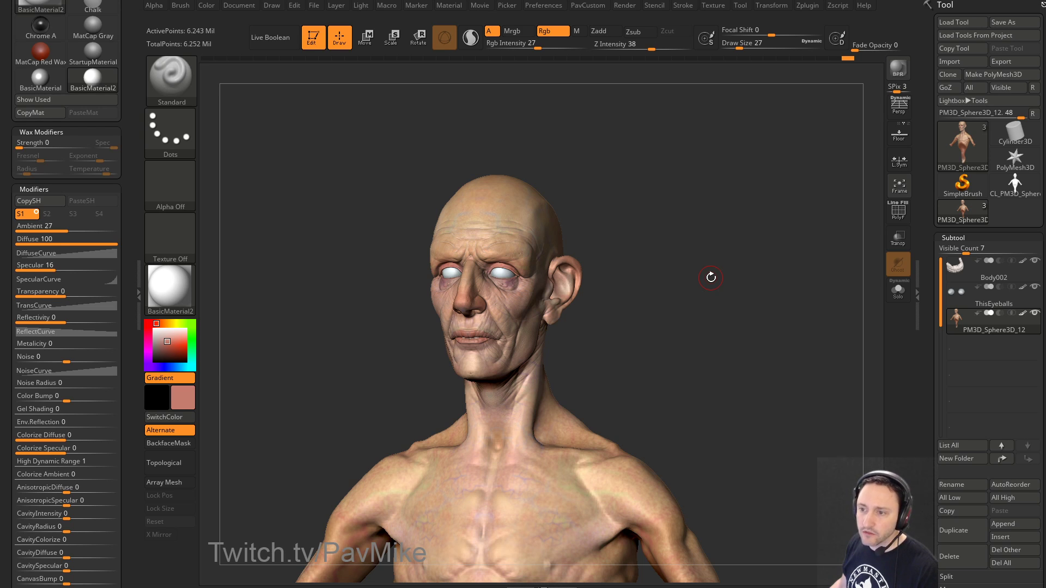
{"action": "left_click_drag", "start_coordinate": [712, 295], "coordinate": [717, 296]}
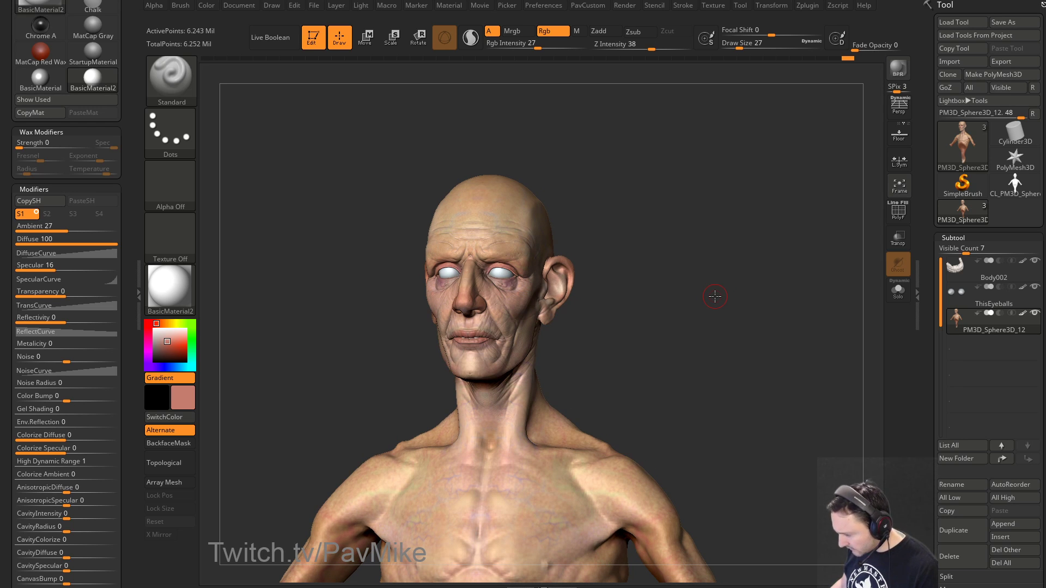
{"action": "key", "text": "s"}
{"action": "left_click_drag", "start_coordinate": [684, 284], "coordinate": [694, 339], "text": "shift"}
{"action": "key", "text": "s"}
{"action": "left_click_drag", "start_coordinate": [695, 343], "coordinate": [700, 344]}
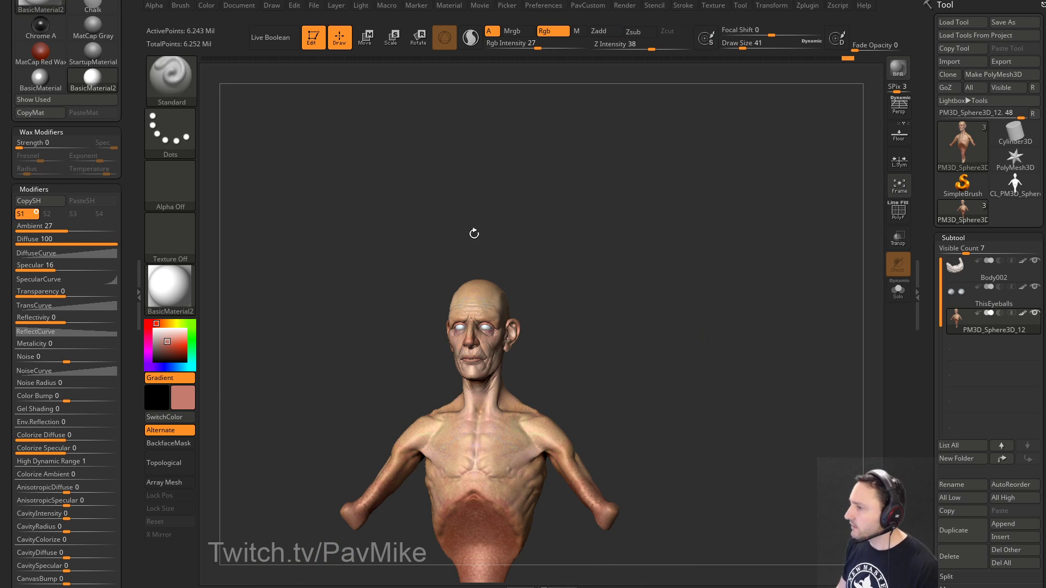
Step: Make the Body002 teeth subtool active and turn on the polyframe and ghost transparency display
{"action": "left_click", "coordinate": [983, 273]}
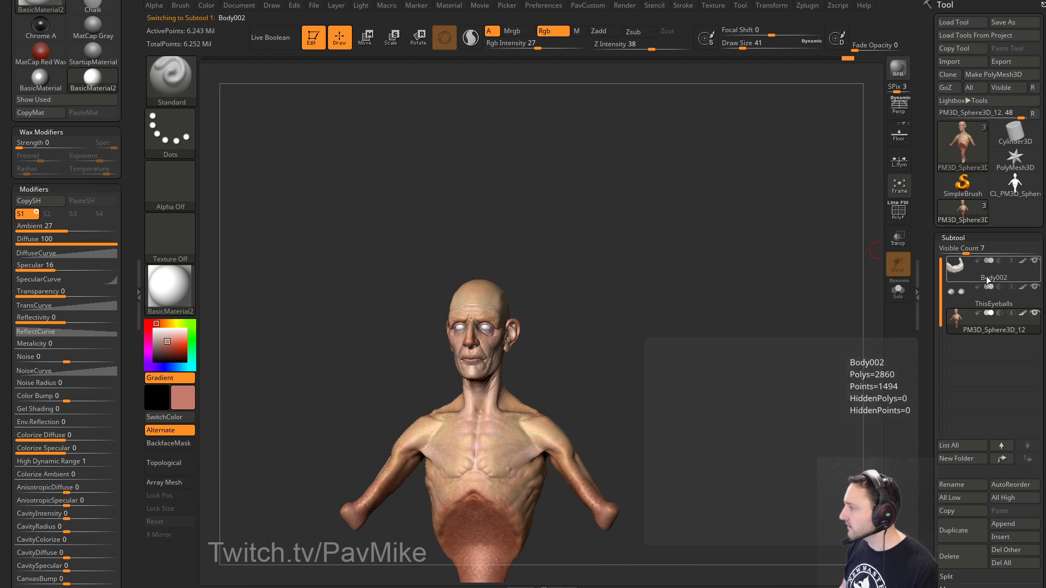
{"action": "left_click_drag", "start_coordinate": [690, 290], "coordinate": [725, 341], "text": "alt"}
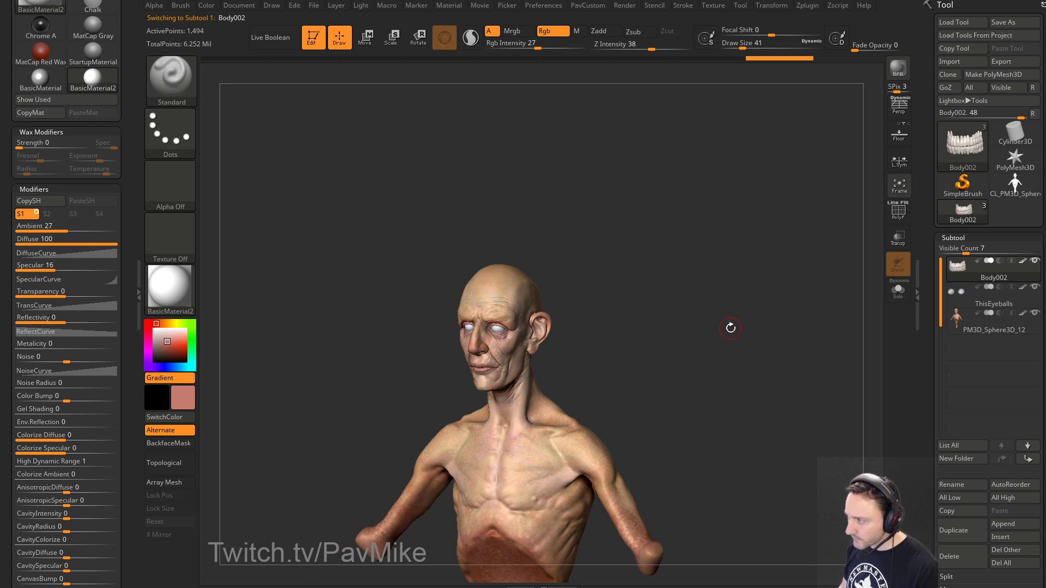
{"action": "left_click", "coordinate": [899, 211]}
{"action": "left_click", "coordinate": [899, 238]}
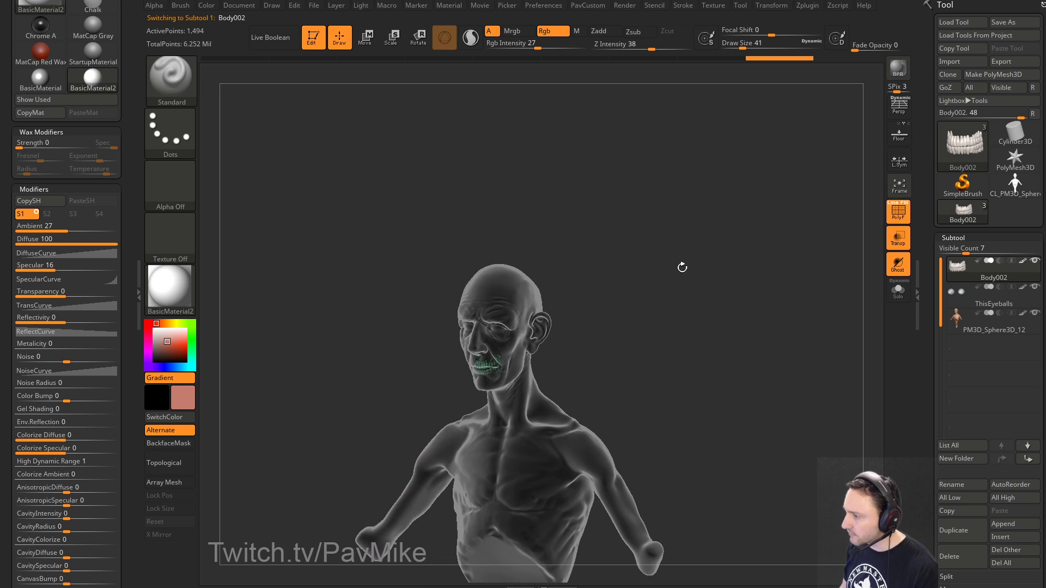
Step: Leave edit mode, draw a Cone3D primitive on the canvas, and make it editable in a straight upright view
{"action": "key", "text": "b"}
{"action": "key", "text": "i"}
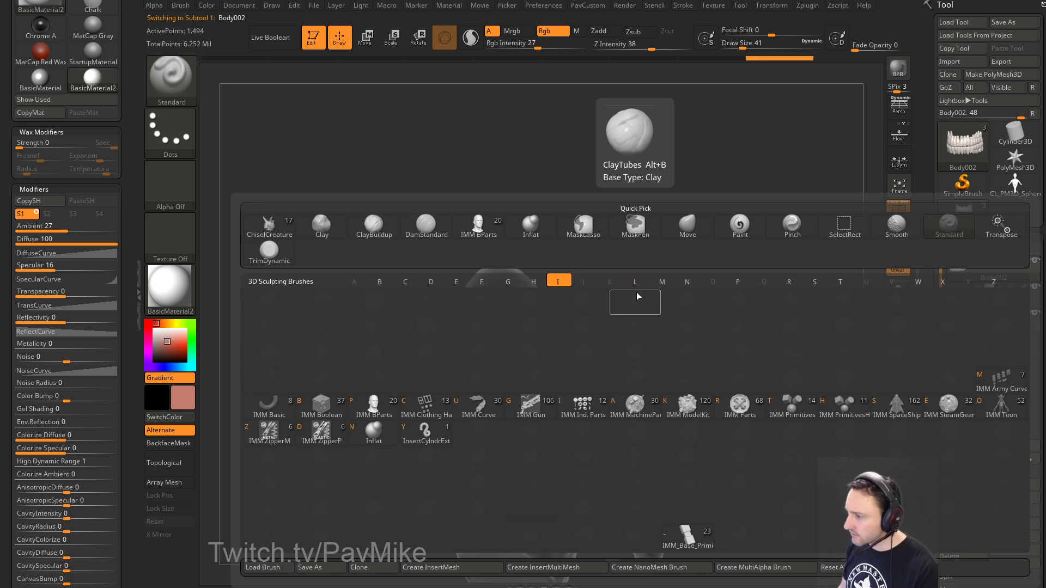
{"action": "left_click", "coordinate": [312, 46]}
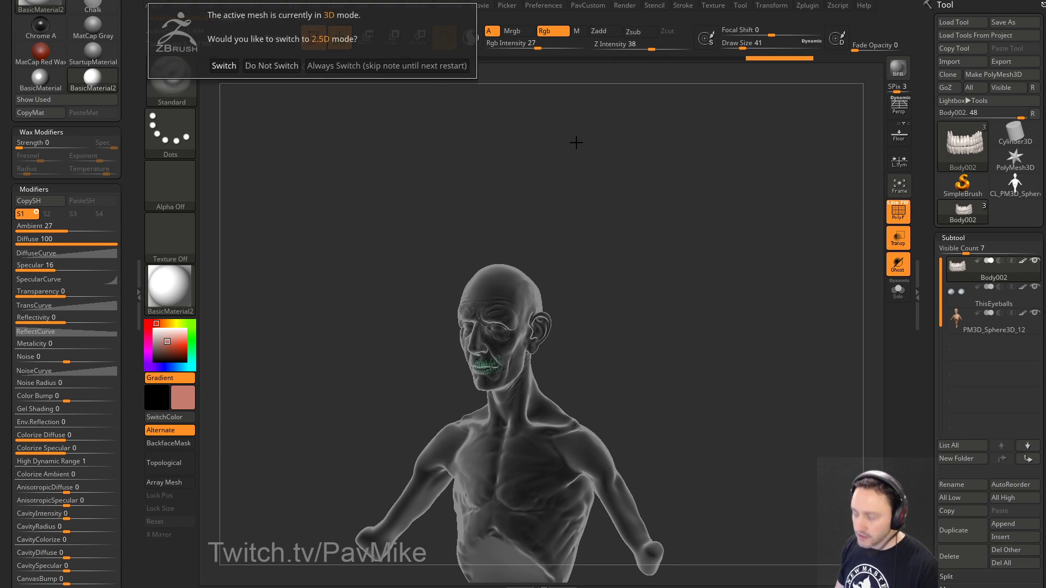
{"action": "left_click", "coordinate": [944, 183]}
{"action": "left_click", "coordinate": [944, 184]}
{"action": "left_click", "coordinate": [960, 154]}
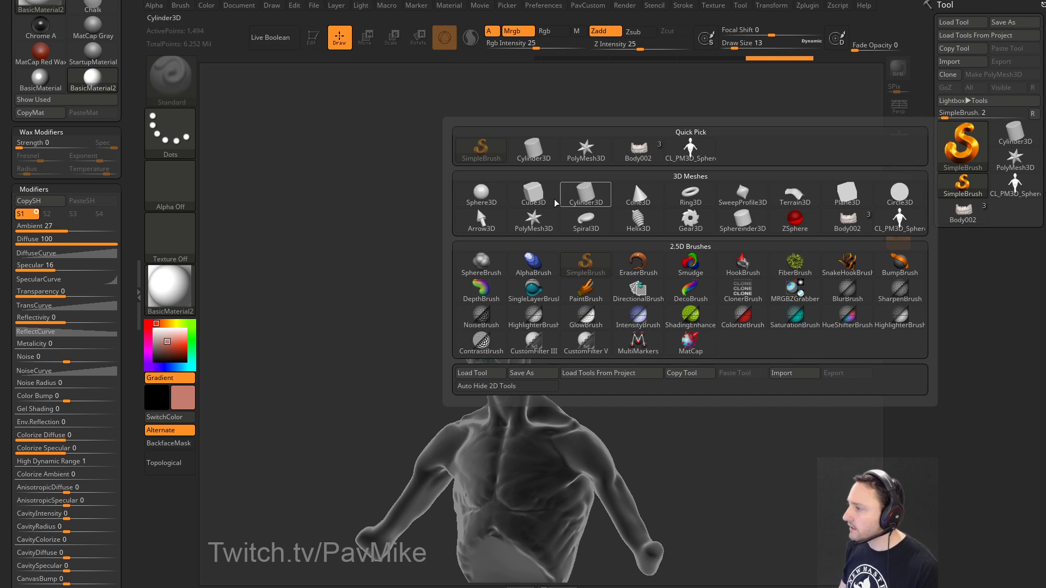
{"action": "left_click", "coordinate": [638, 200]}
{"action": "left_click_drag", "start_coordinate": [525, 255], "coordinate": [573, 417]}
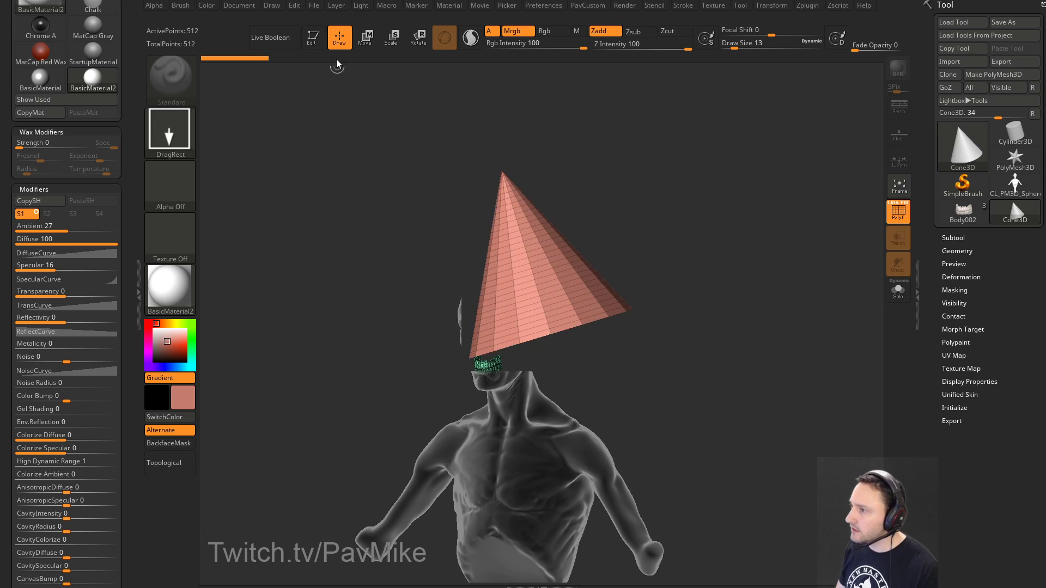
{"action": "left_click", "coordinate": [314, 41]}
{"action": "left_click_drag", "start_coordinate": [628, 161], "coordinate": [743, 269], "text": "shift"}
Step: Initialize the cone with a TaperTop of 81 and a Z Size of 32
{"action": "left_click_drag", "start_coordinate": [938, 387], "coordinate": [930, 344]}
{"action": "left_click", "coordinate": [948, 389]}
{"action": "left_click_drag", "start_coordinate": [929, 424], "coordinate": [927, 329]}
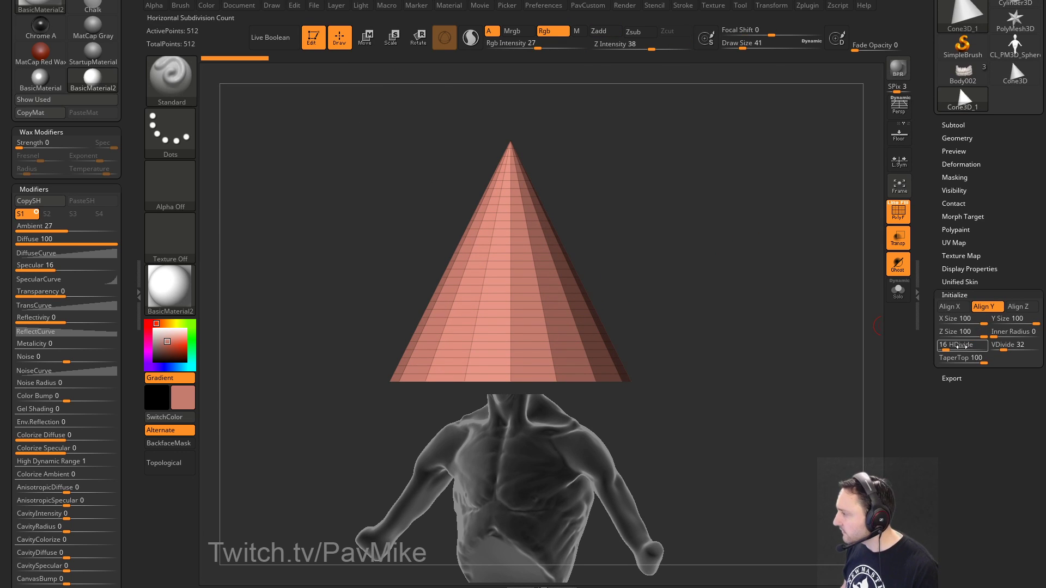
{"action": "left_click_drag", "start_coordinate": [982, 360], "coordinate": [954, 334]}
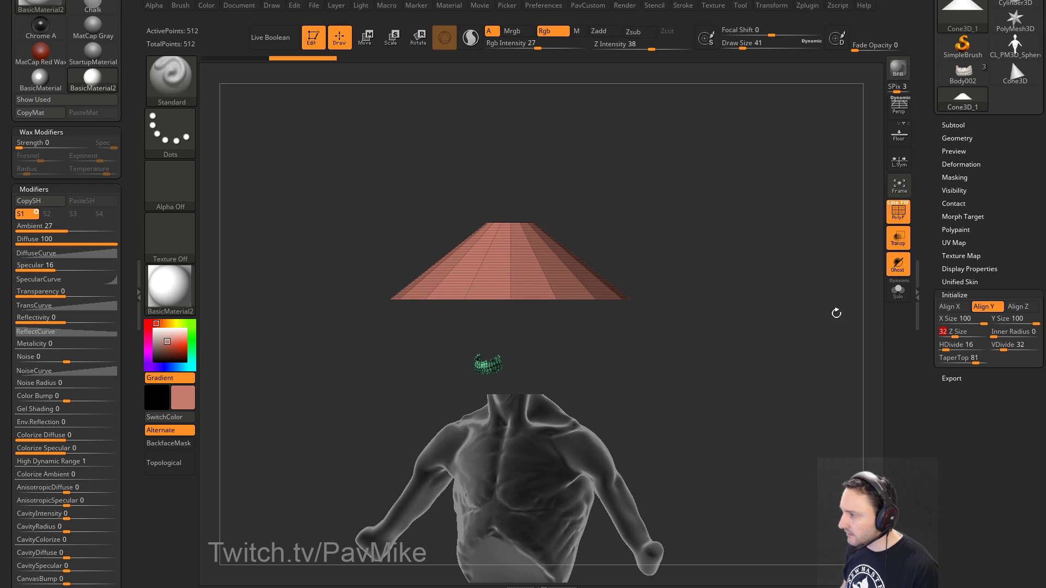
{"action": "left_click_drag", "start_coordinate": [836, 311], "coordinate": [811, 332]}
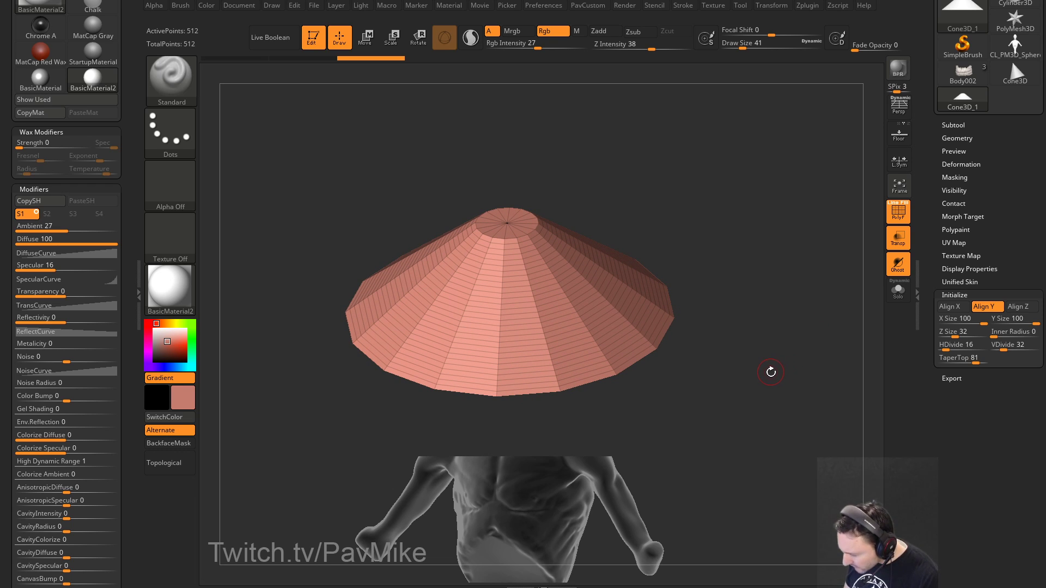
{"action": "left_click_drag", "start_coordinate": [733, 338], "coordinate": [760, 332]}
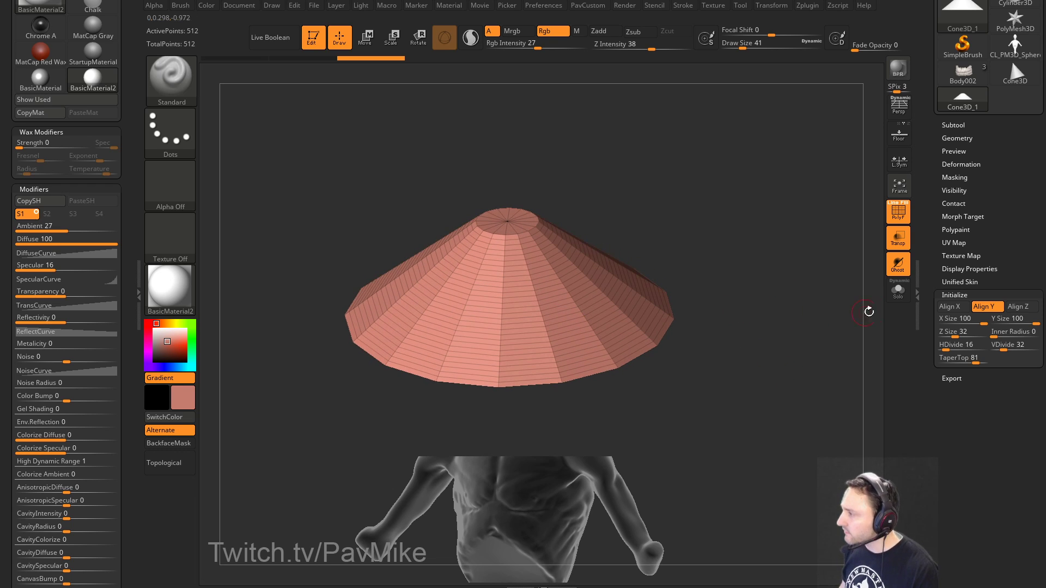
{"action": "left_click", "coordinate": [949, 295], "text": "shift"}
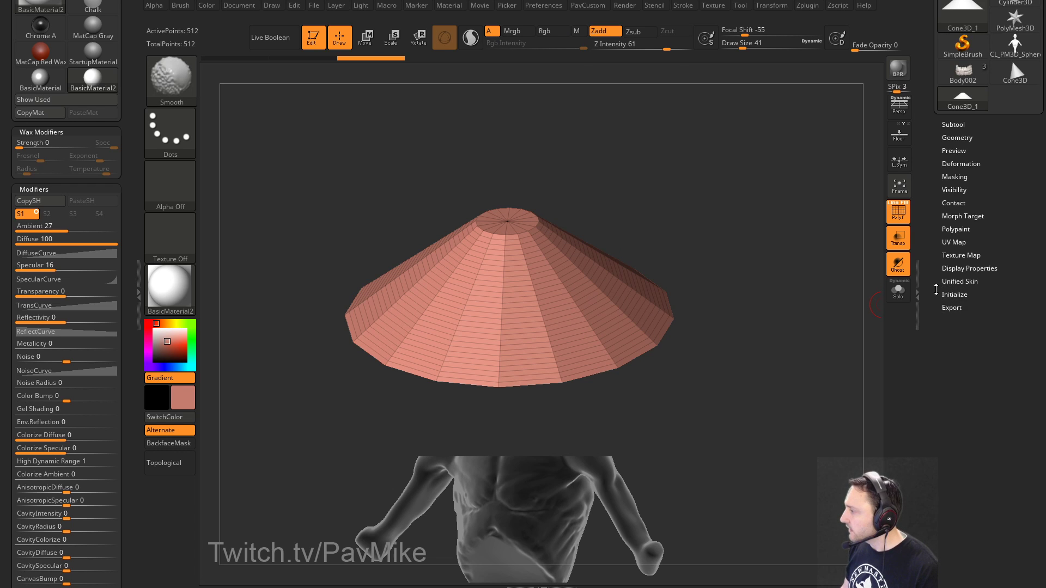
Step: Convert the cone to a PolyMesh3D and assign its polygroups with Groups By Normals
{"action": "left_click_drag", "start_coordinate": [936, 290], "coordinate": [936, 430]}
{"action": "left_click", "coordinate": [993, 74]}
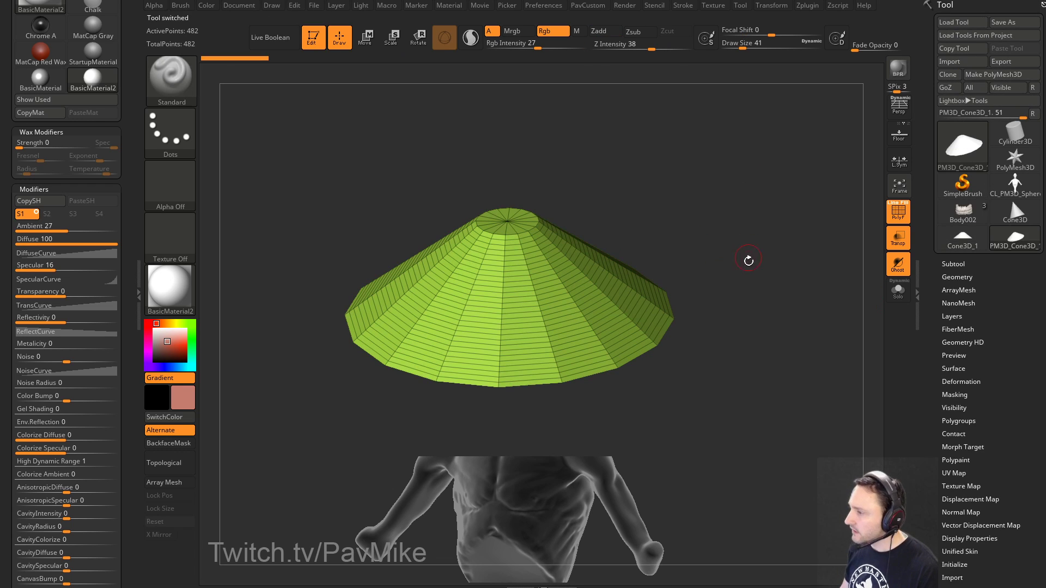
{"action": "key", "text": "2"}
{"action": "left_click", "coordinate": [742, 325]}
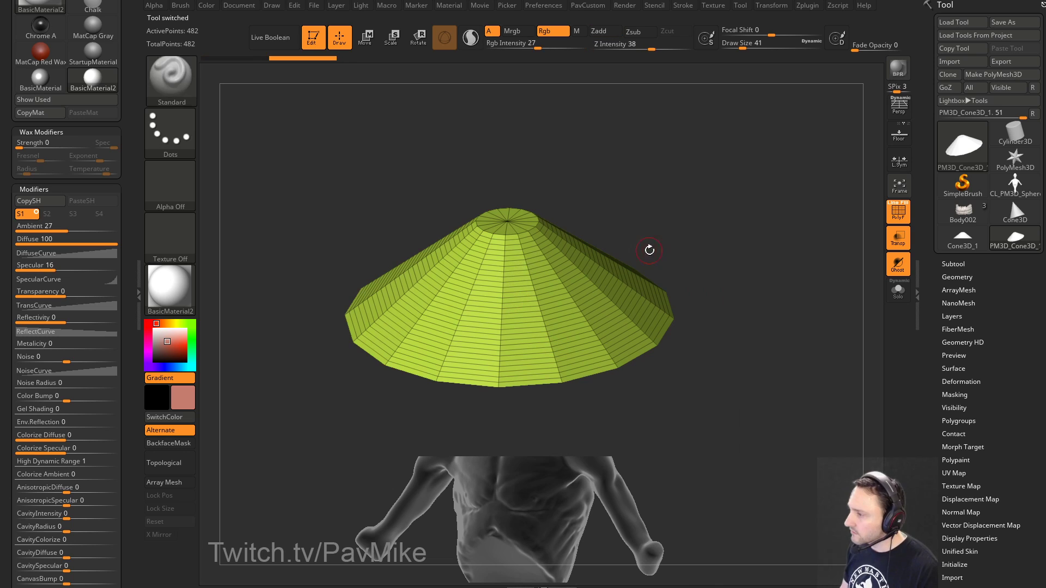
{"action": "key", "text": "2"}
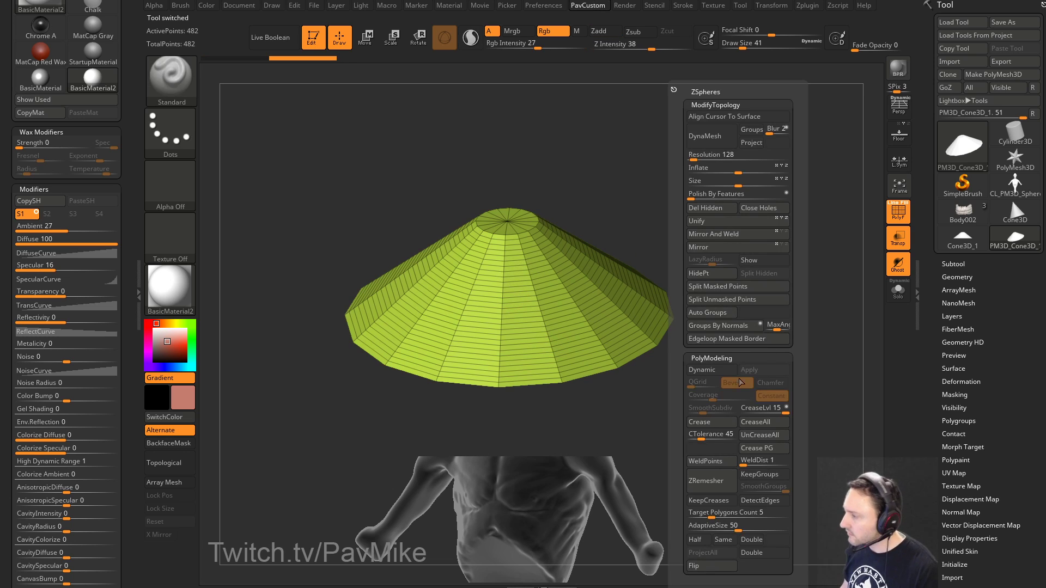
{"action": "left_click", "coordinate": [760, 329]}
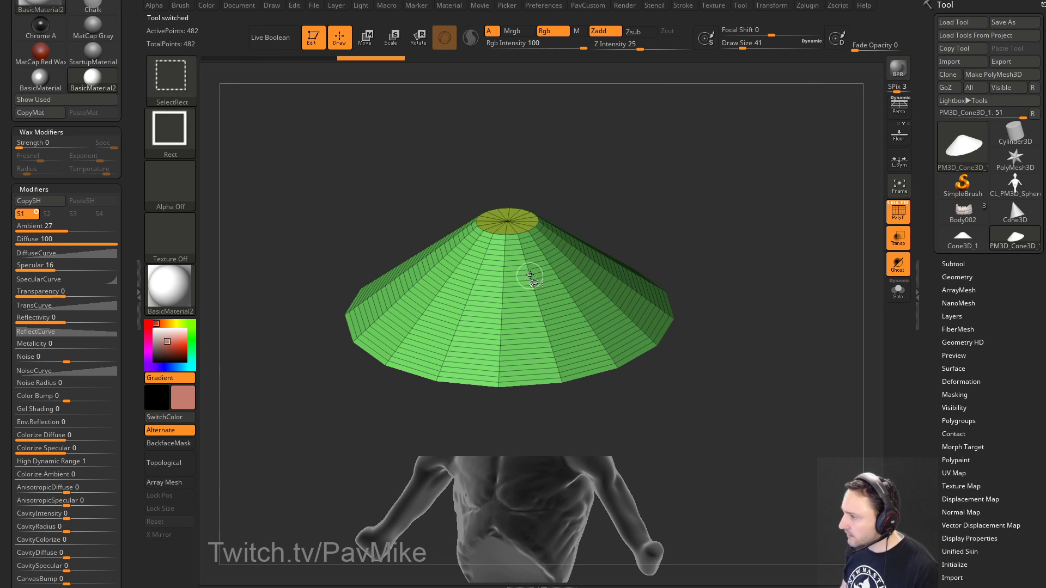
Step: Isolate the cone's sloped side polygroup and delete the hidden caps
{"action": "left_click", "coordinate": [529, 275], "text": "ctrl+shift"}
{"action": "key", "text": "2"}
{"action": "left_click", "coordinate": [760, 211]}
{"action": "left_click_drag", "start_coordinate": [785, 253], "coordinate": [796, 297], "text": "alt"}
{"action": "left_click_drag", "start_coordinate": [804, 365], "coordinate": [808, 385]}
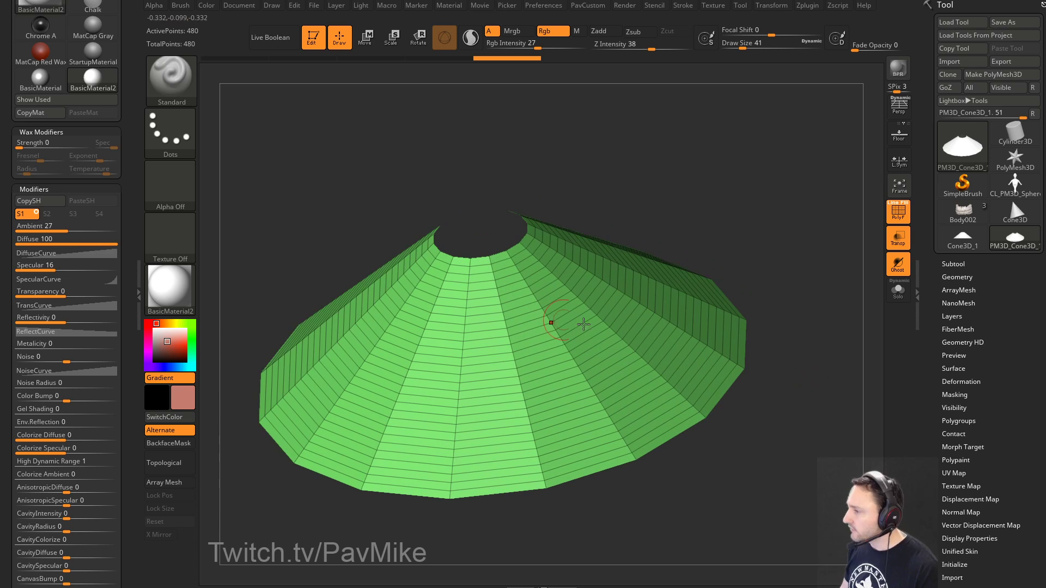
Step: Delete the cone's extra horizontal edge loops with Delete Loops
{"action": "left_click", "coordinate": [957, 277]}
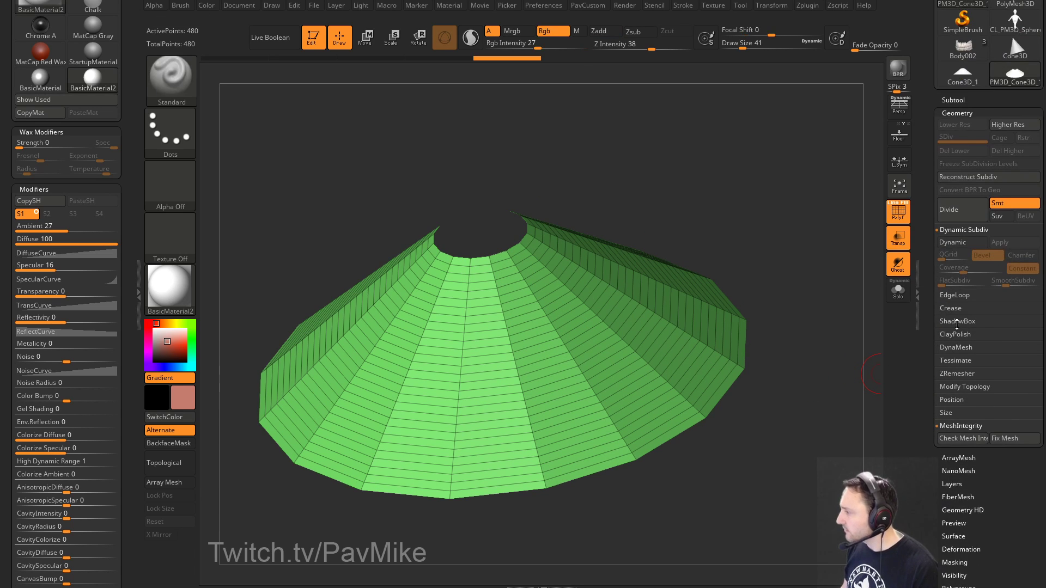
{"action": "key", "text": "shift"}
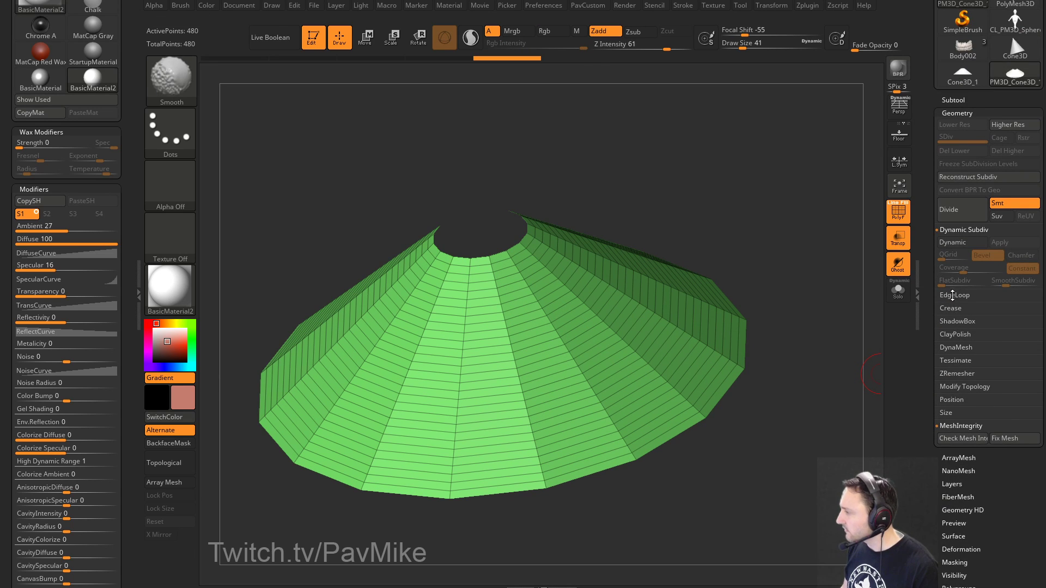
{"action": "left_click", "coordinate": [952, 295]}
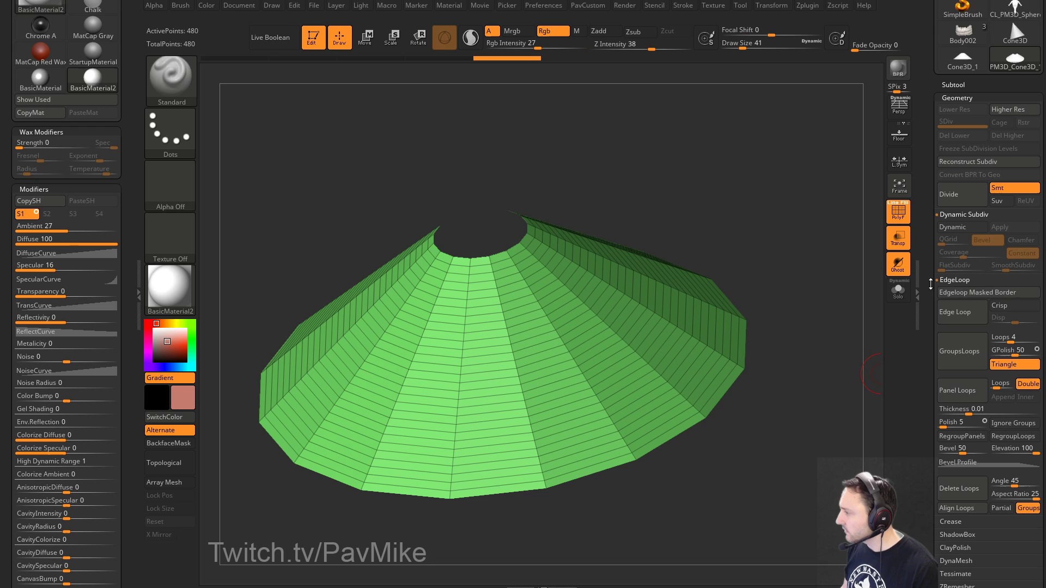
{"action": "left_click", "coordinate": [962, 486]}
{"action": "left_click_drag", "start_coordinate": [770, 320], "coordinate": [807, 316]}
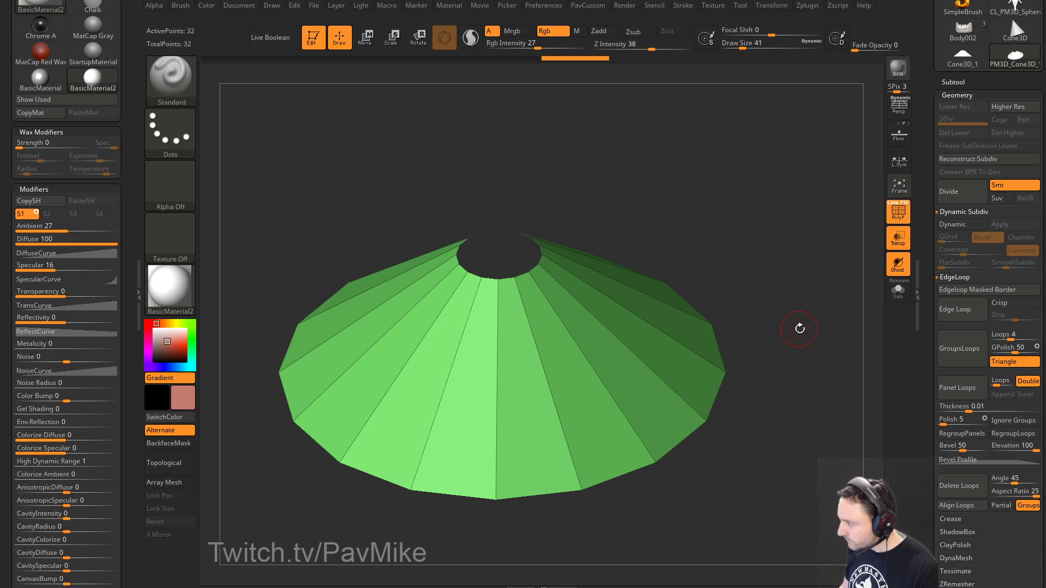
Step: Switch back to the Body002 character tool and turn off the transparency display
{"action": "left_click_drag", "start_coordinate": [937, 219], "coordinate": [950, 407]}
{"action": "left_click", "coordinate": [963, 208]}
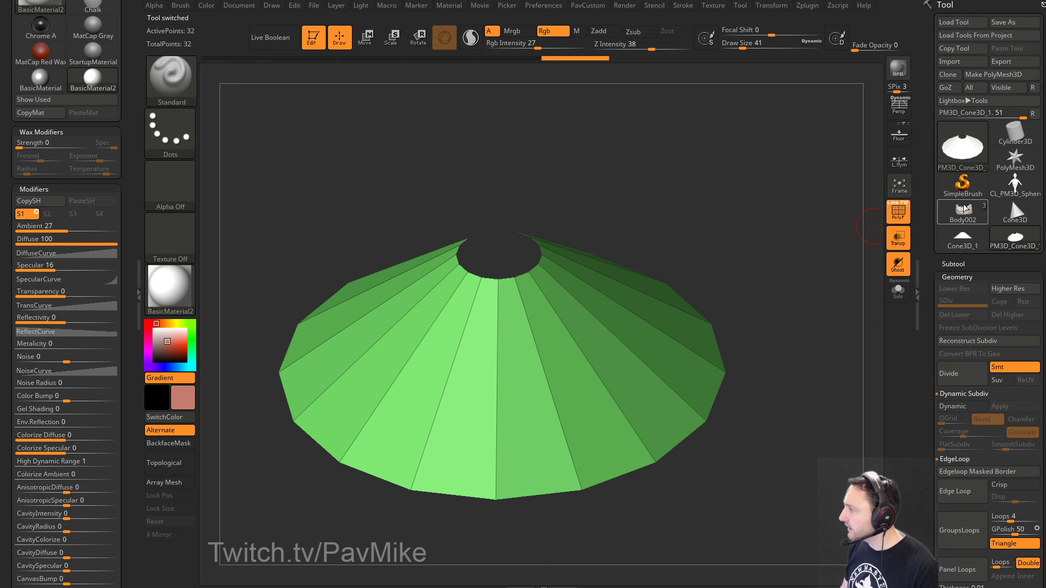
{"action": "left_click_drag", "start_coordinate": [824, 329], "coordinate": [742, 320]}
{"action": "left_click", "coordinate": [898, 239]}
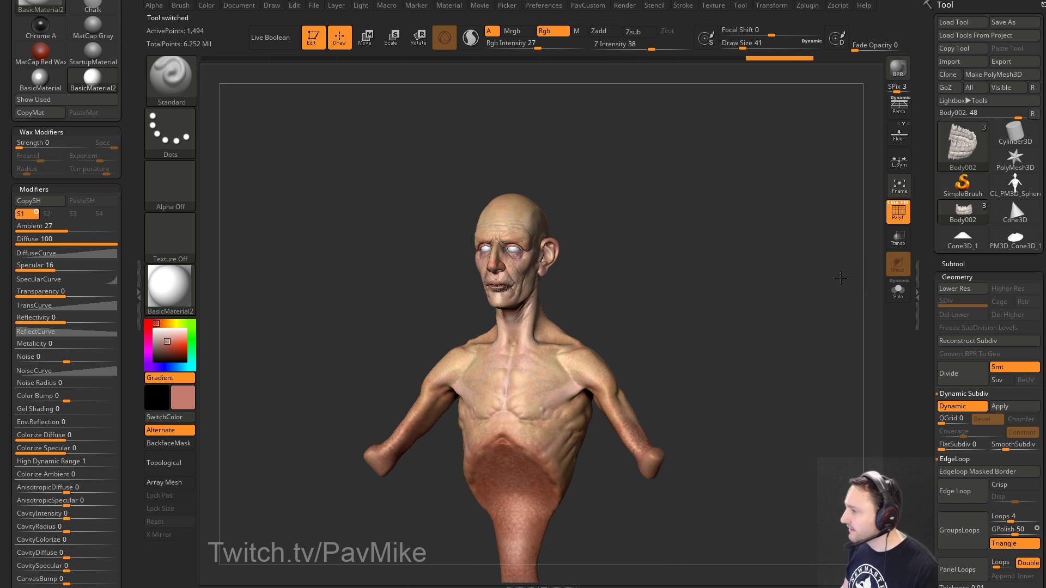
{"action": "left_click_drag", "start_coordinate": [841, 278], "coordinate": [898, 413], "text": "alt"}
{"action": "left_click_drag", "start_coordinate": [846, 368], "coordinate": [888, 275], "text": "alt"}
{"action": "left_click_drag", "start_coordinate": [888, 275], "coordinate": [873, 280]}
Step: Append the simplified open-top cone to the character as a new subtool
{"action": "left_click", "coordinate": [953, 264]}
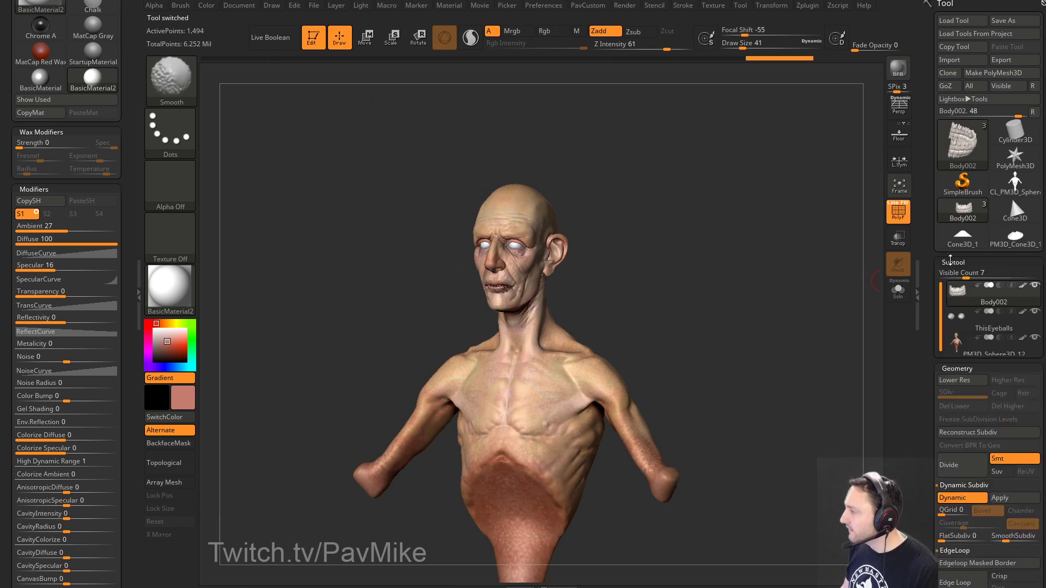
{"action": "left_click_drag", "start_coordinate": [928, 380], "coordinate": [906, 199]}
{"action": "left_click", "coordinate": [1008, 370]}
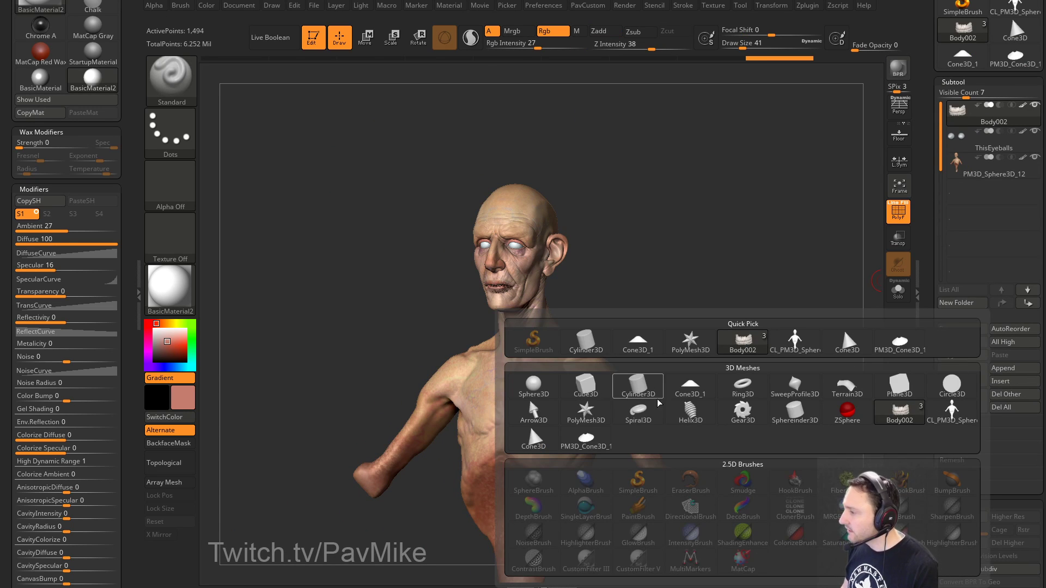
{"action": "left_click", "coordinate": [638, 343]}
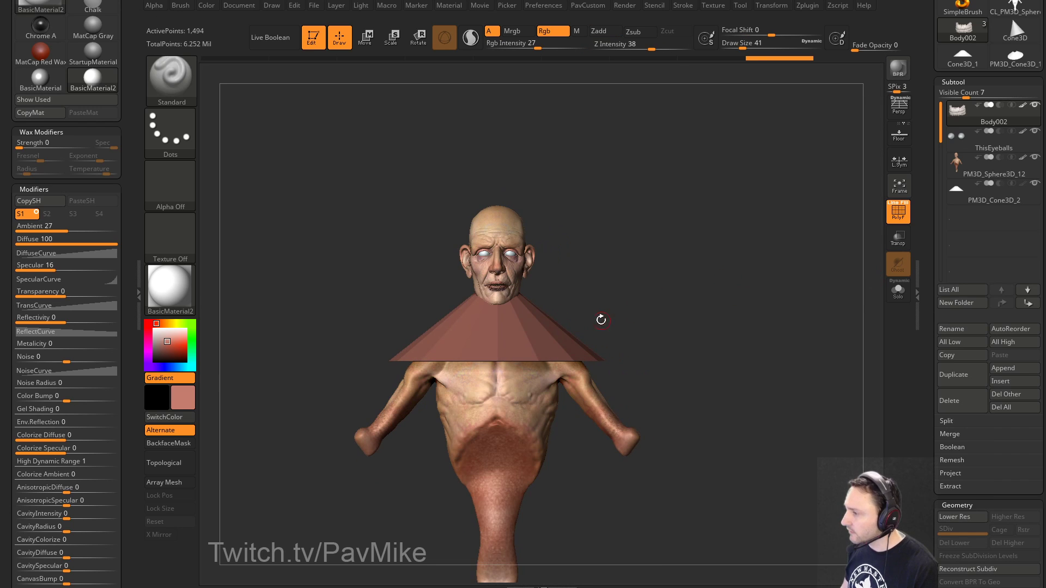
Step: Make the cone the active subtool, raise it onto the man's head, and flatten it slightly along its height
{"action": "left_click", "coordinate": [572, 342], "text": "alt"}
{"action": "left_click_drag", "start_coordinate": [654, 285], "coordinate": [693, 333], "text": "alt"}
{"action": "key", "text": "w"}
{"action": "left_click_drag", "start_coordinate": [537, 312], "coordinate": [545, 225]}
{"action": "left_click_drag", "start_coordinate": [649, 219], "coordinate": [802, 264], "text": "alt"}
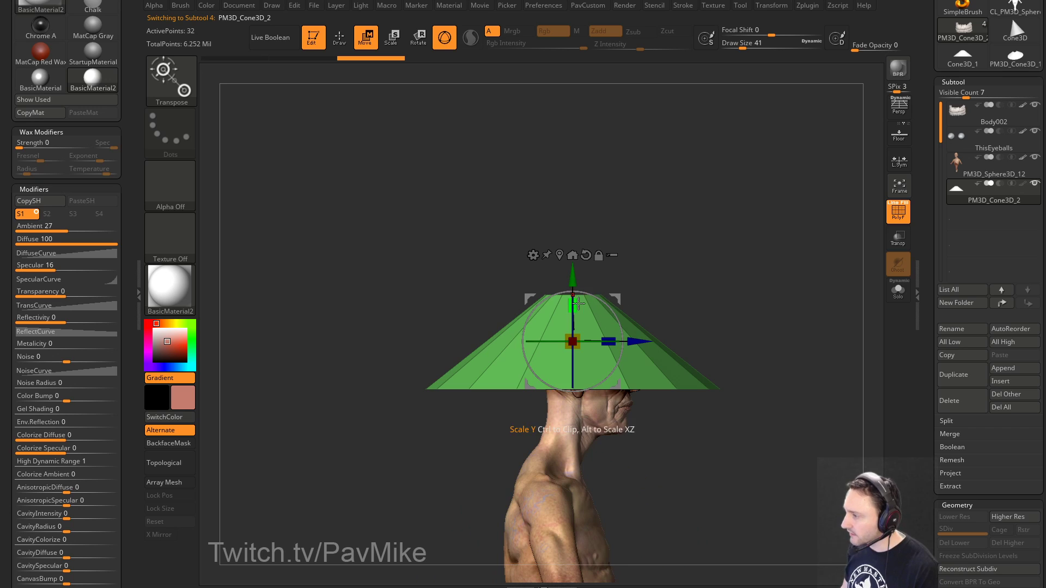
{"action": "mouse_move", "coordinate": [579, 303]}
{"action": "left_mouse_down"}
{"action": "mouse_move", "coordinate": [578, 315]}
{"action": "mouse_move", "coordinate": [626, 285]}
{"action": "mouse_move", "coordinate": [717, 287]}
{"action": "mouse_move", "coordinate": [756, 269]}
{"action": "mouse_move", "coordinate": [751, 256]}
{"action": "left_mouse_up"}
{"action": "key", "text": "q"}
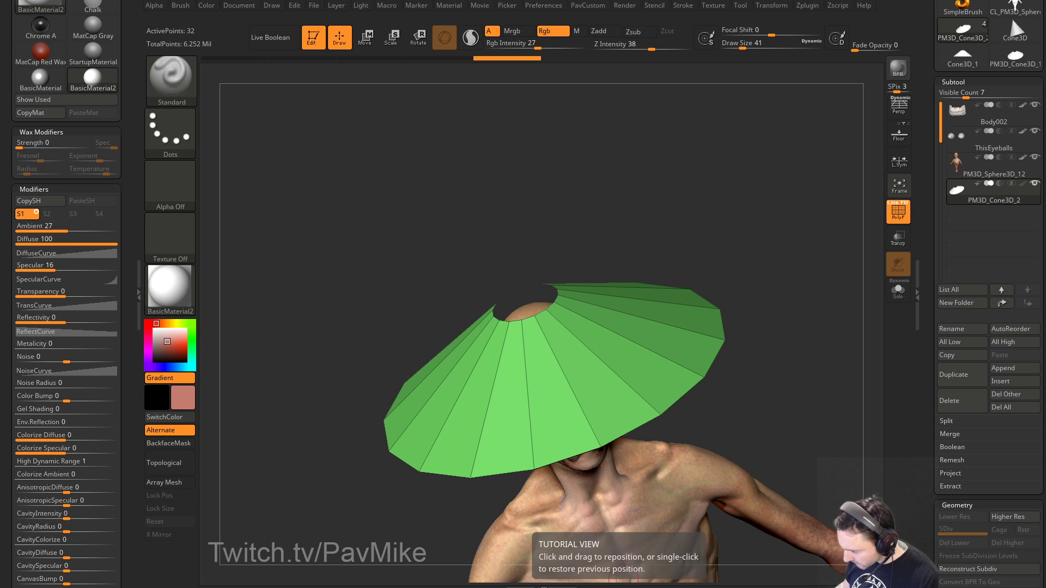
Step: Fine-tune the cone's placement on the head from the side view
{"action": "left_click_drag", "start_coordinate": [731, 206], "coordinate": [738, 203]}
{"action": "mouse_move", "coordinate": [651, 219]}
{"action": "left_mouse_down", "text": "ctrl"}
{"action": "mouse_move", "coordinate": [498, 281]}
{"action": "mouse_move", "coordinate": [691, 280]}
{"action": "mouse_move", "coordinate": [697, 269]}
{"action": "left_mouse_up", "text": "ctrl"}
{"action": "left_click_drag", "start_coordinate": [742, 226], "coordinate": [707, 261]}
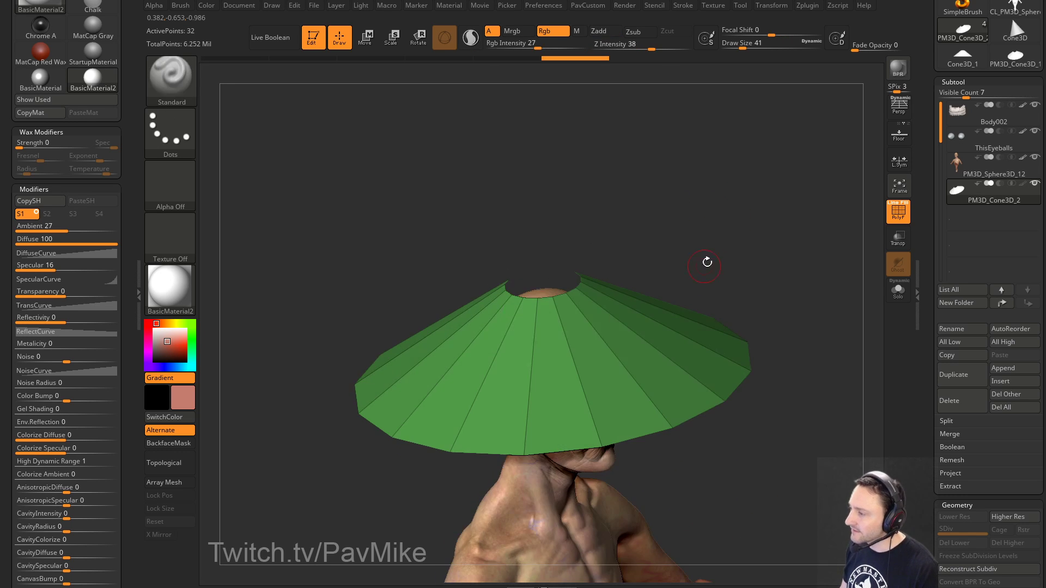
{"action": "key", "text": "w"}
{"action": "left_click", "coordinate": [535, 243]}
{"action": "left_click", "coordinate": [545, 277]}
{"action": "left_click_drag", "start_coordinate": [648, 212], "coordinate": [625, 229]}
{"action": "left_click_drag", "start_coordinate": [549, 282], "coordinate": [541, 280]}
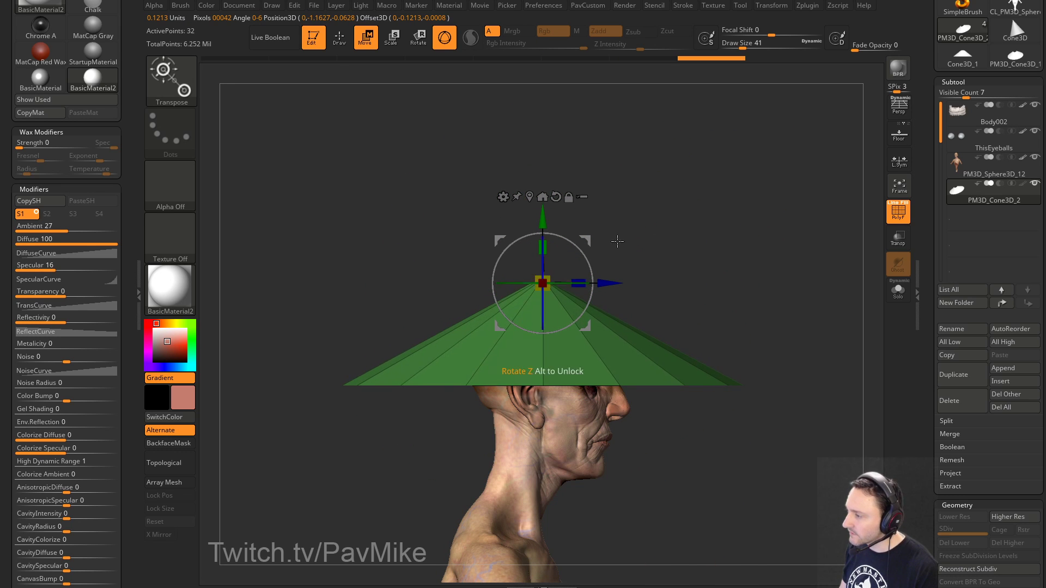
Step: Mask the cone's outer rim and scale its top opening inward until it nearly closes to a point
{"action": "key", "text": "q"}
{"action": "mouse_move", "coordinate": [612, 233]}
{"action": "left_mouse_down"}
{"action": "mouse_move", "coordinate": [730, 201]}
{"action": "mouse_move", "coordinate": [779, 248]}
{"action": "mouse_move", "coordinate": [784, 210]}
{"action": "mouse_move", "coordinate": [811, 220]}
{"action": "left_mouse_up"}
{"action": "mouse_move", "coordinate": [798, 180]}
{"action": "left_mouse_down", "text": "ctrl"}
{"action": "mouse_move", "coordinate": [817, 236]}
{"action": "mouse_move", "coordinate": [806, 234]}
{"action": "left_mouse_up", "text": "ctrl"}
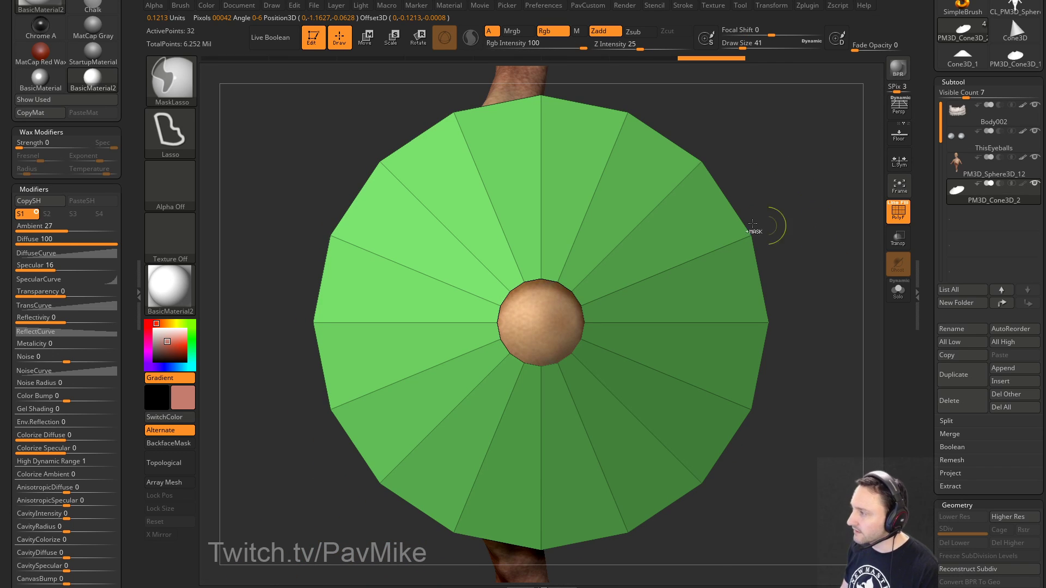
{"action": "left_click", "coordinate": [212, 75], "text": "ctrl"}
{"action": "left_click", "coordinate": [174, 81], "text": "ctrl"}
{"action": "left_click", "coordinate": [278, 97], "text": "ctrl"}
{"action": "left_click_drag", "start_coordinate": [280, 161], "coordinate": [310, 172], "text": "ctrl"}
{"action": "mouse_move", "coordinate": [274, 136]}
{"action": "left_mouse_down", "text": "ctrl"}
{"action": "mouse_move", "coordinate": [529, 309]}
{"action": "mouse_move", "coordinate": [600, 375]}
{"action": "left_mouse_up", "text": "ctrl"}
{"action": "key", "text": "w"}
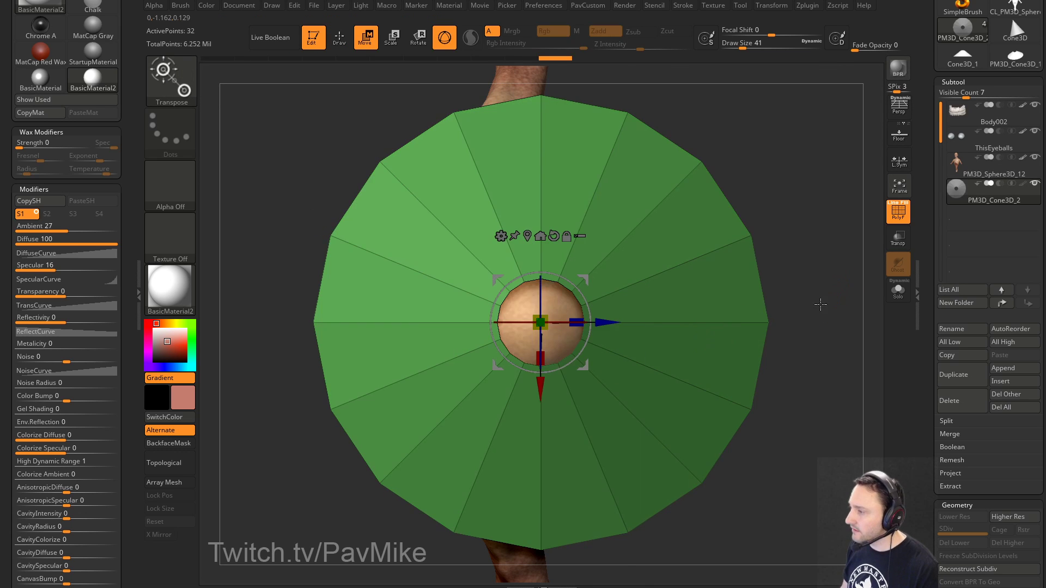
{"action": "left_click_drag", "start_coordinate": [819, 304], "coordinate": [811, 273]}
{"action": "left_click_drag", "start_coordinate": [543, 329], "coordinate": [507, 335]}
Step: Examine the pointed hat on the head from the front, back and above
{"action": "key", "text": "q"}
{"action": "mouse_move", "coordinate": [810, 280]}
{"action": "left_mouse_down"}
{"action": "mouse_move", "coordinate": [790, 227]}
{"action": "mouse_move", "coordinate": [789, 261]}
{"action": "mouse_move", "coordinate": [765, 245]}
{"action": "mouse_move", "coordinate": [793, 283]}
{"action": "mouse_move", "coordinate": [771, 243]}
{"action": "mouse_move", "coordinate": [810, 240]}
{"action": "mouse_move", "coordinate": [750, 266]}
{"action": "left_mouse_up"}
{"action": "key", "text": "w"}
{"action": "key", "text": "q"}
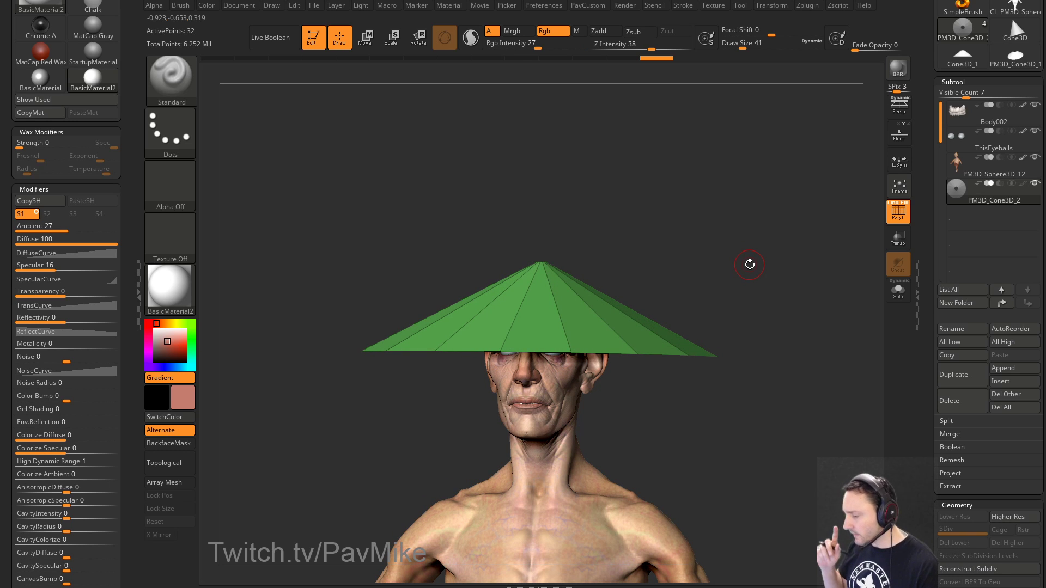
{"action": "left_click_drag", "start_coordinate": [701, 222], "coordinate": [553, 367]}
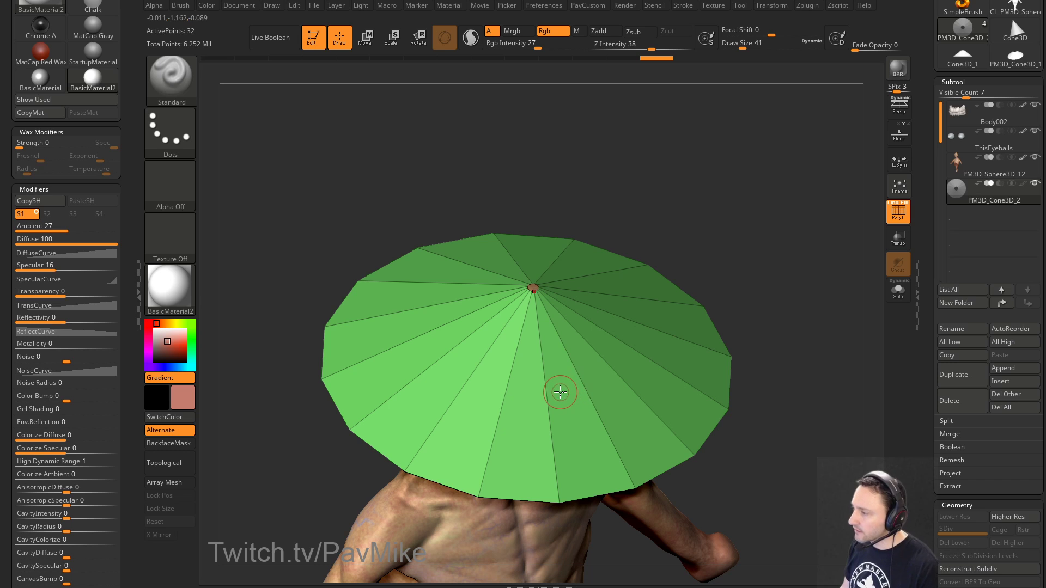
{"action": "left_click_drag", "start_coordinate": [755, 315], "coordinate": [609, 323], "text": "alt"}
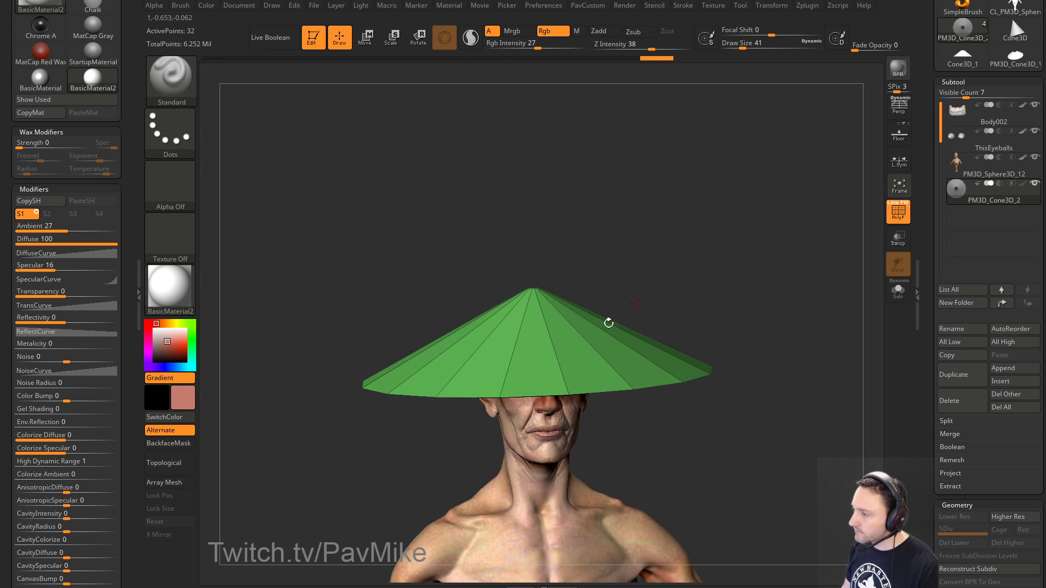
{"action": "left_click_drag", "start_coordinate": [701, 301], "coordinate": [731, 276]}
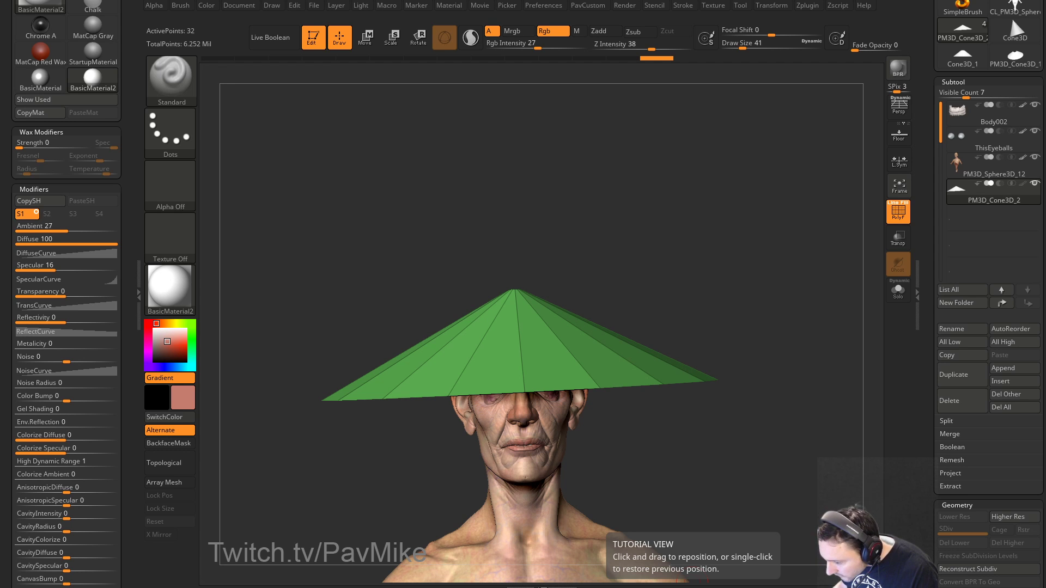
Step: Switch to the browser and compare the bamboo hat image results for cone shape, weave pattern and rim construction
{"action": "left_click_drag", "start_coordinate": [649, 587], "coordinate": [635, 126]}
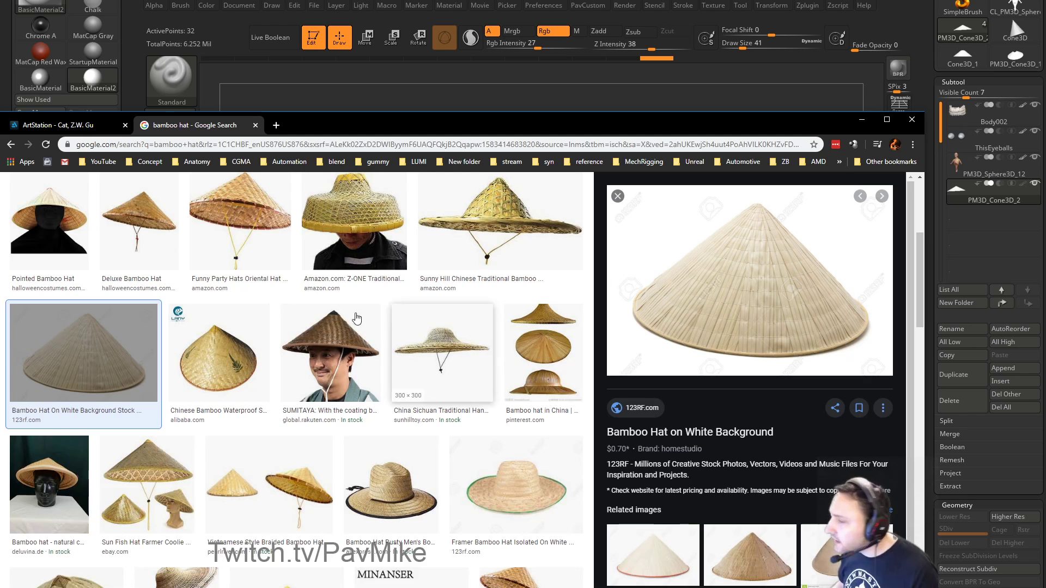
{"action": "key", "text": "Right"}
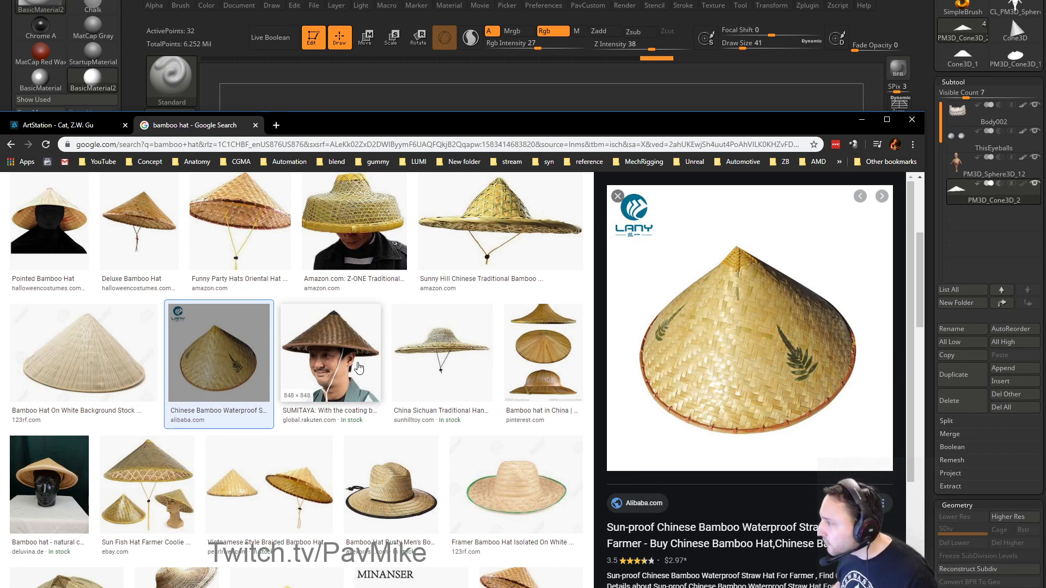
{"action": "scroll", "coordinate": [54, 326], "scroll_direction": "up", "scroll_amount": 1}
{"action": "left_click", "coordinate": [43, 332]}
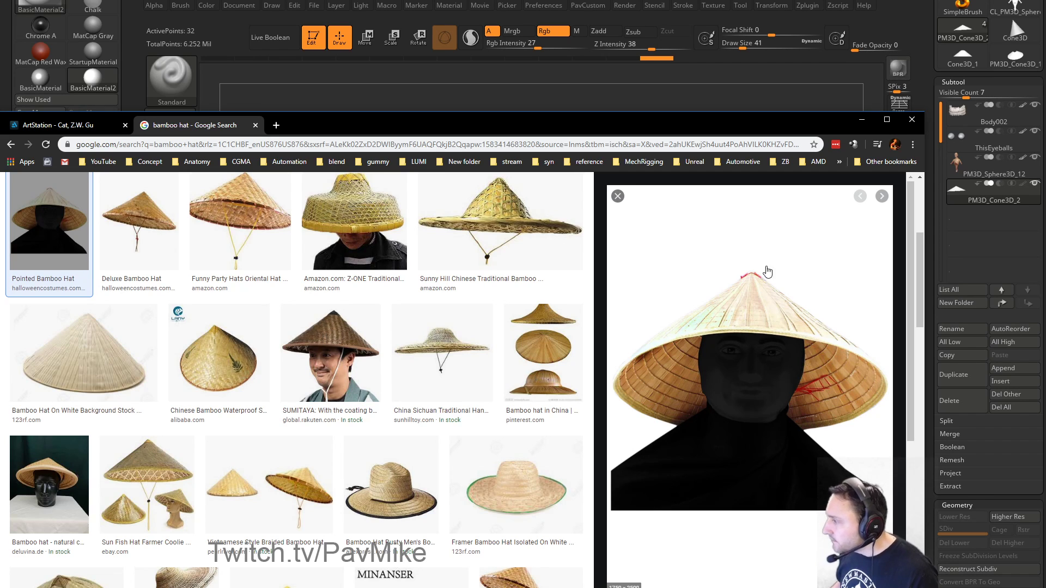
{"action": "scroll", "coordinate": [354, 245], "scroll_direction": "down", "scroll_amount": 2}
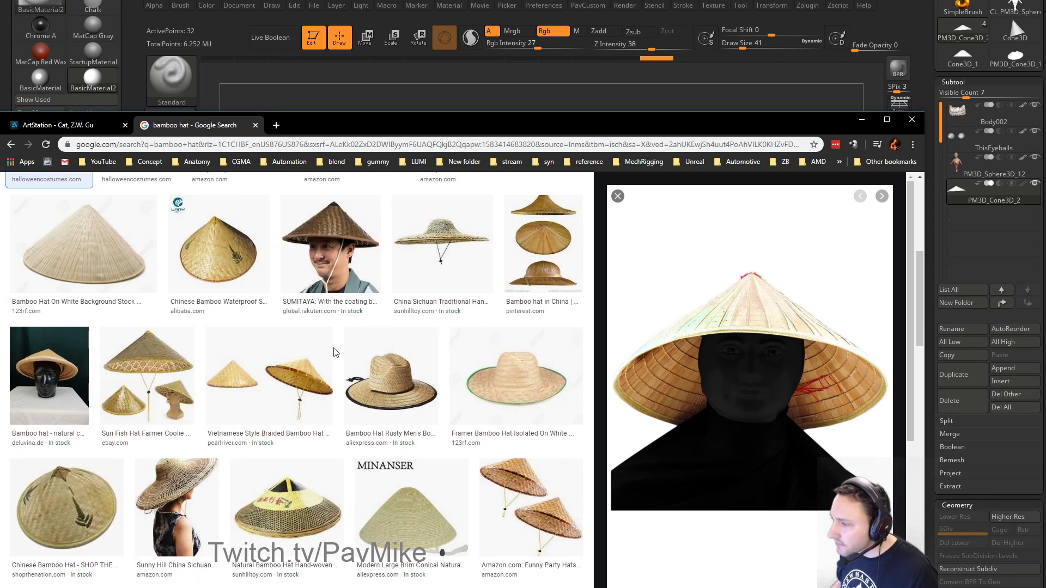
{"action": "left_click", "coordinate": [137, 371]}
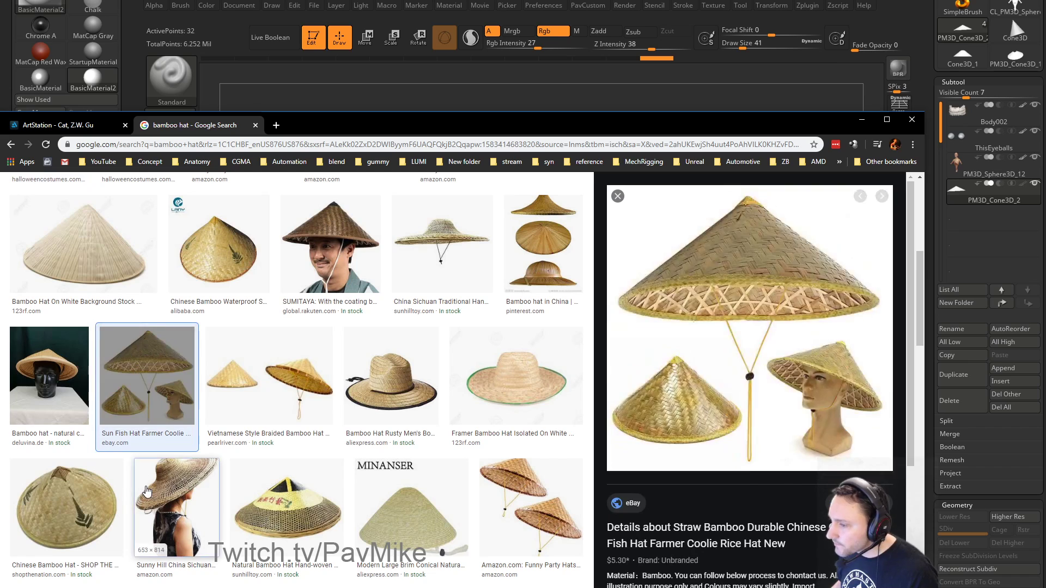
{"action": "left_click", "coordinate": [150, 489]}
{"action": "left_click", "coordinate": [84, 507]}
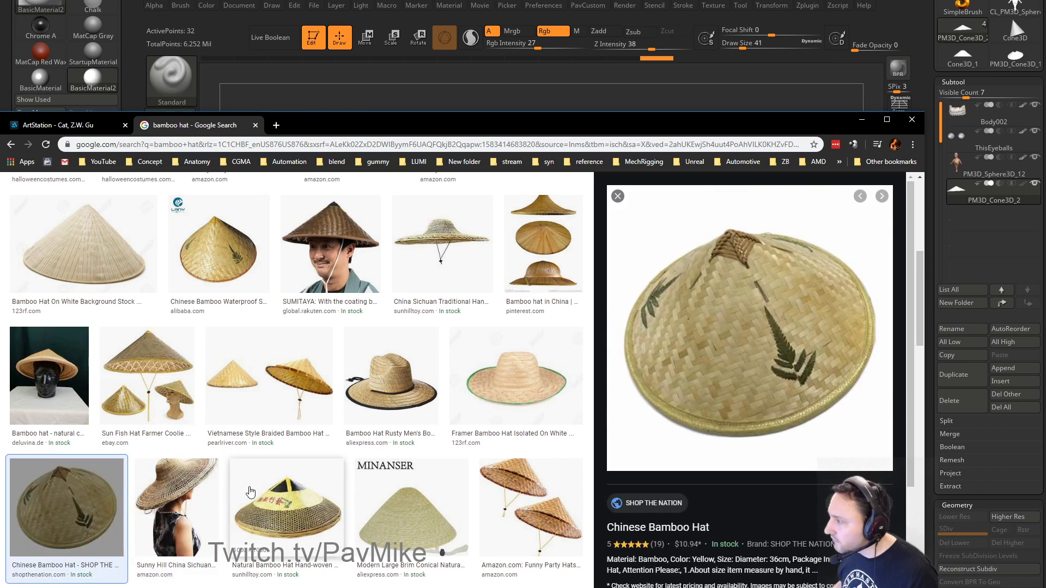
{"action": "scroll", "coordinate": [254, 490], "scroll_direction": "up", "scroll_amount": 5}
{"action": "scroll", "coordinate": [254, 490], "scroll_direction": "up", "scroll_amount": 3}
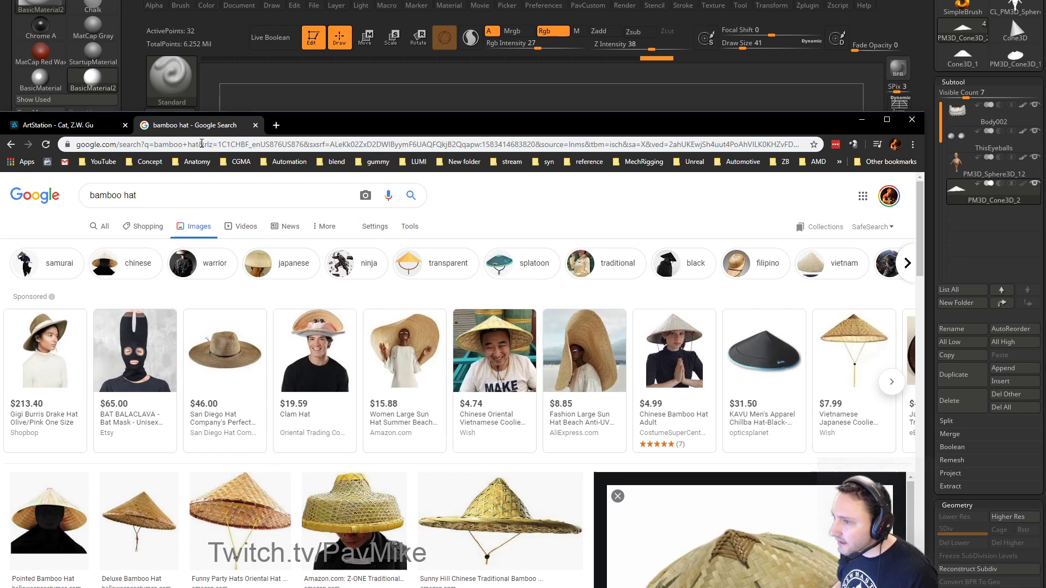
Step: Study the hat in the ArtStation "Cat" artwork and enlarge the pointed and white-background bamboo hat photos, then return to ZBrush
{"action": "left_click", "coordinate": [80, 126]}
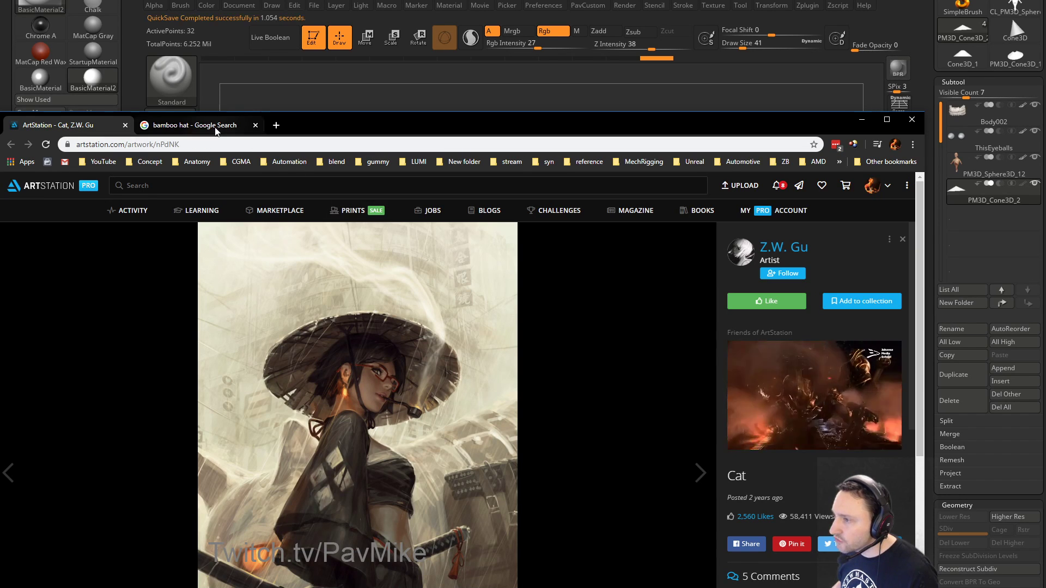
{"action": "left_click", "coordinate": [194, 126]}
{"action": "scroll", "coordinate": [251, 446], "scroll_direction": "down", "scroll_amount": 2}
{"action": "left_click", "coordinate": [49, 408]}
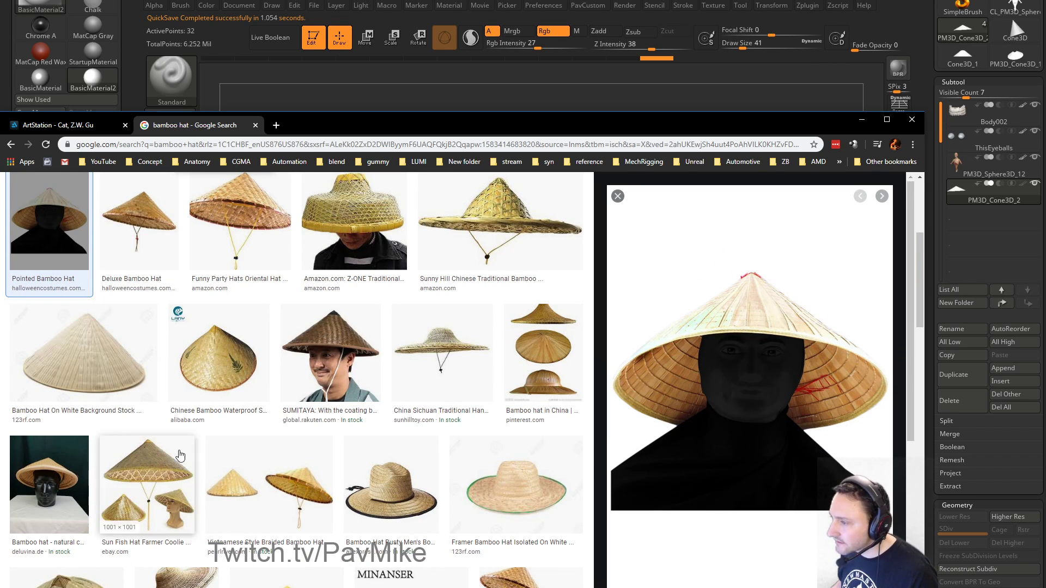
{"action": "left_click", "coordinate": [150, 373]}
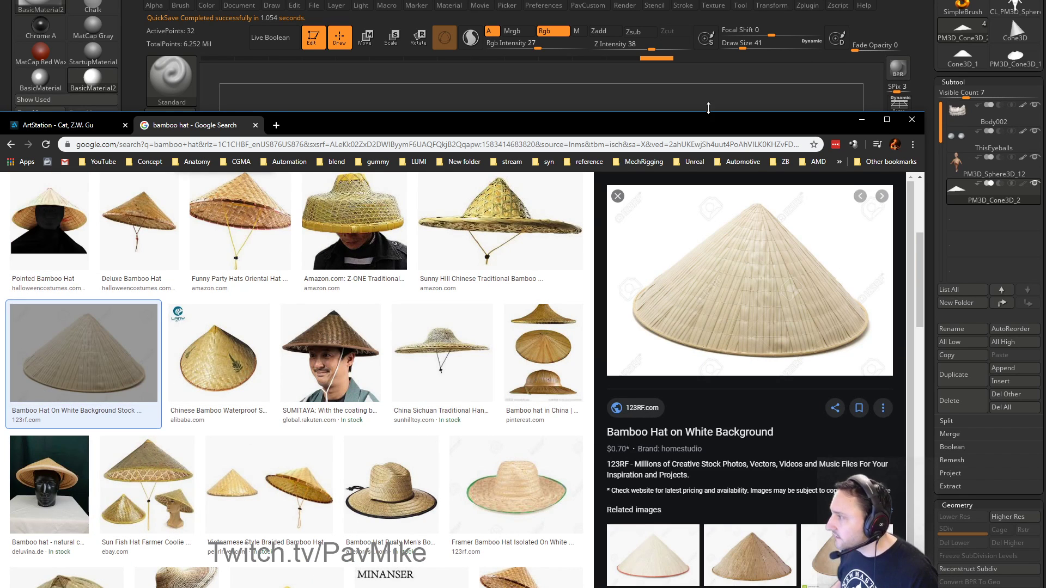
{"action": "left_click", "coordinate": [708, 105]}
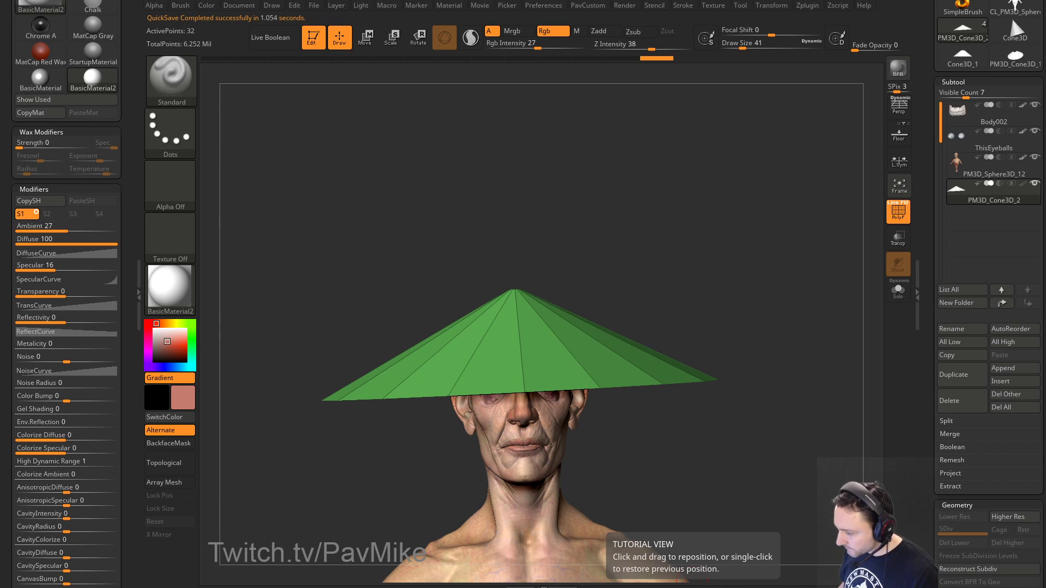
{"action": "mouse_move", "coordinate": [681, 187]}
{"action": "left_mouse_down"}
{"action": "mouse_move", "coordinate": [750, 287]}
{"action": "mouse_move", "coordinate": [732, 290]}
{"action": "mouse_move", "coordinate": [742, 293]}
{"action": "left_mouse_up"}
{"action": "key", "text": "s"}
{"action": "key", "text": "s"}
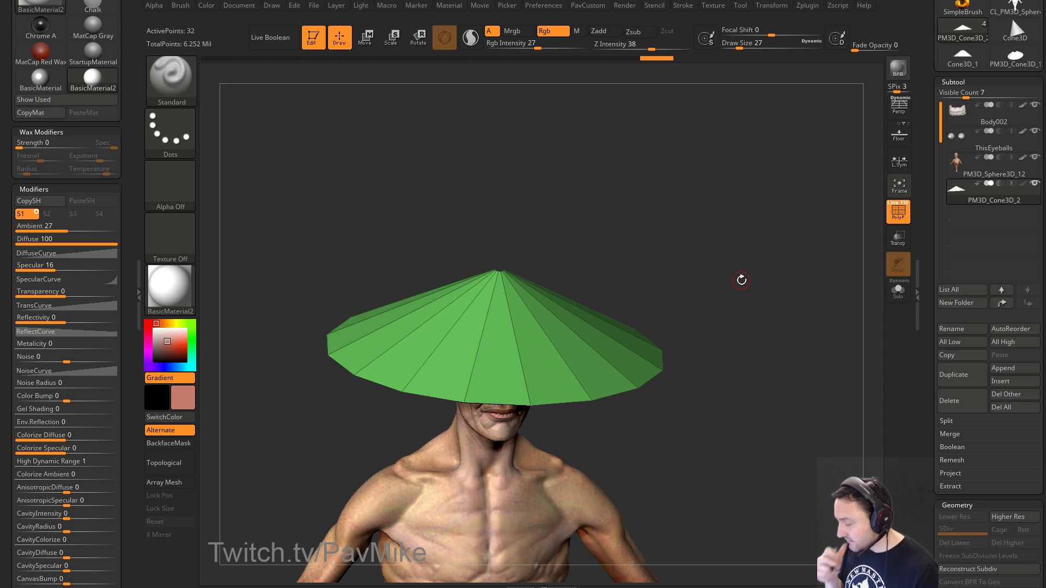
{"action": "left_click_drag", "start_coordinate": [650, 244], "coordinate": [624, 311], "text": "alt"}
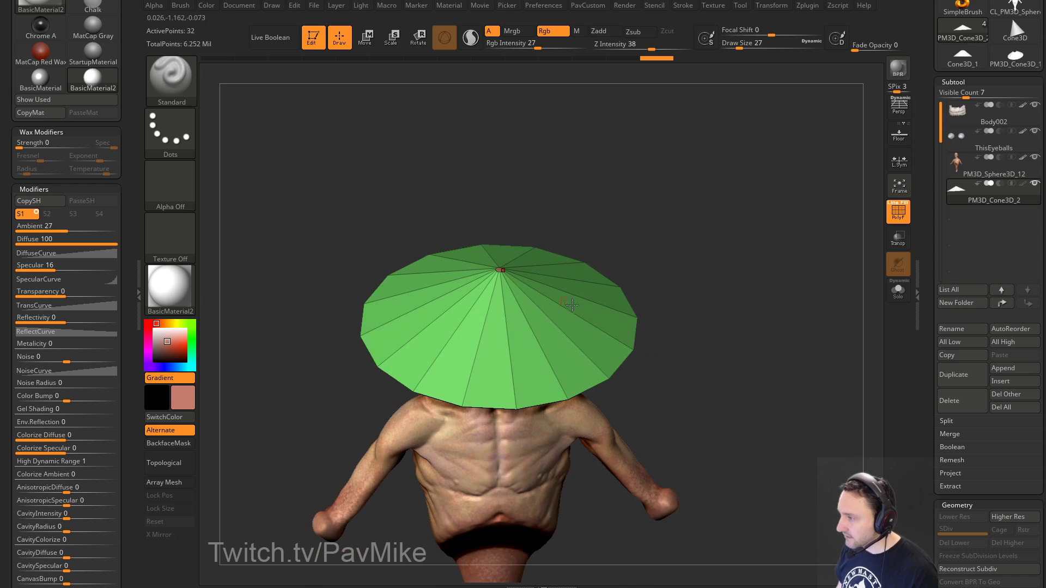
{"action": "left_click_drag", "start_coordinate": [656, 265], "coordinate": [648, 272]}
{"action": "key", "text": "s"}
{"action": "left_click", "coordinate": [650, 272]}
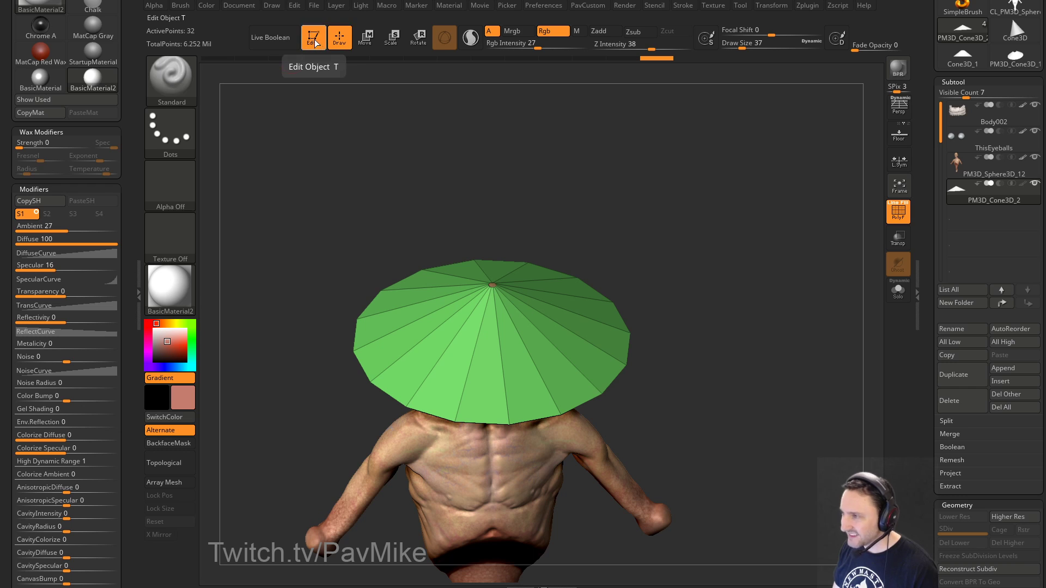
Step: Clear the canvas and load the PolyMesh3D star as a new mesh in edit mode
{"action": "left_click", "coordinate": [312, 38]}
{"action": "key", "text": "ctrl+n"}
{"action": "left_click_drag", "start_coordinate": [943, 74], "coordinate": [944, 255]}
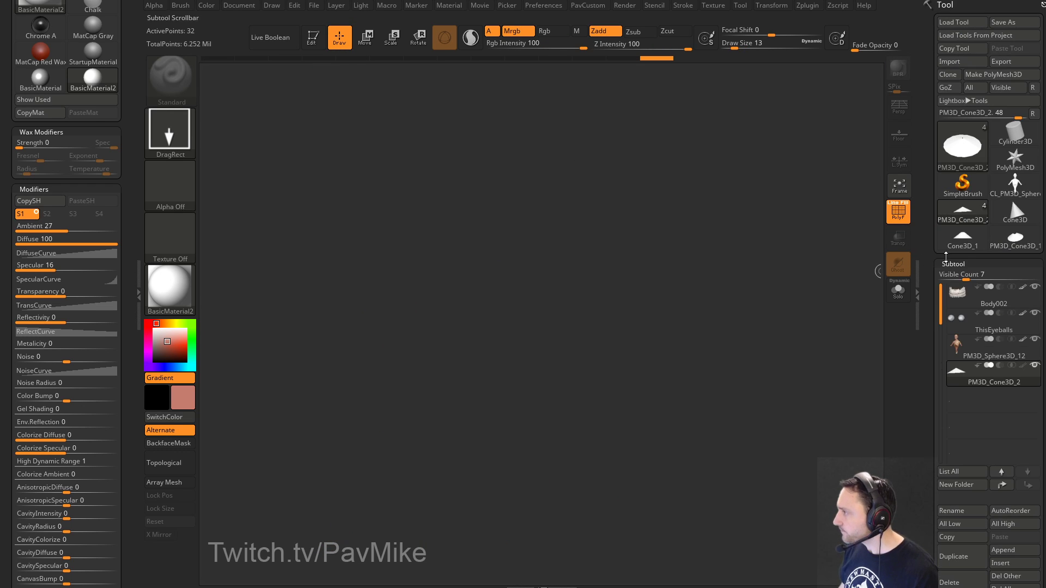
{"action": "left_click", "coordinate": [962, 184]}
{"action": "left_click", "coordinate": [963, 142]}
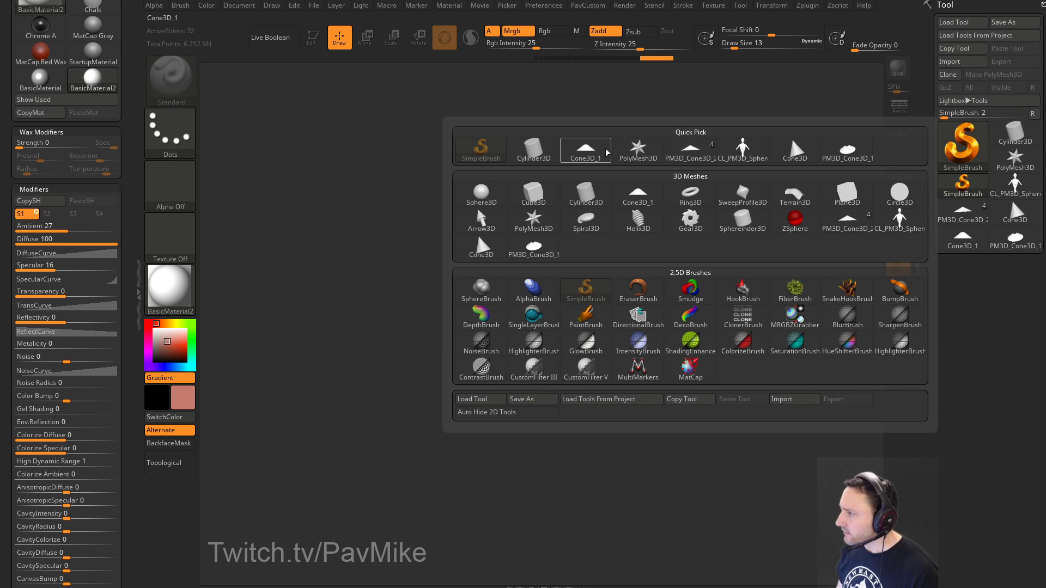
{"action": "left_click", "coordinate": [586, 150]}
{"action": "left_click", "coordinate": [962, 183]}
{"action": "left_click", "coordinate": [962, 143]}
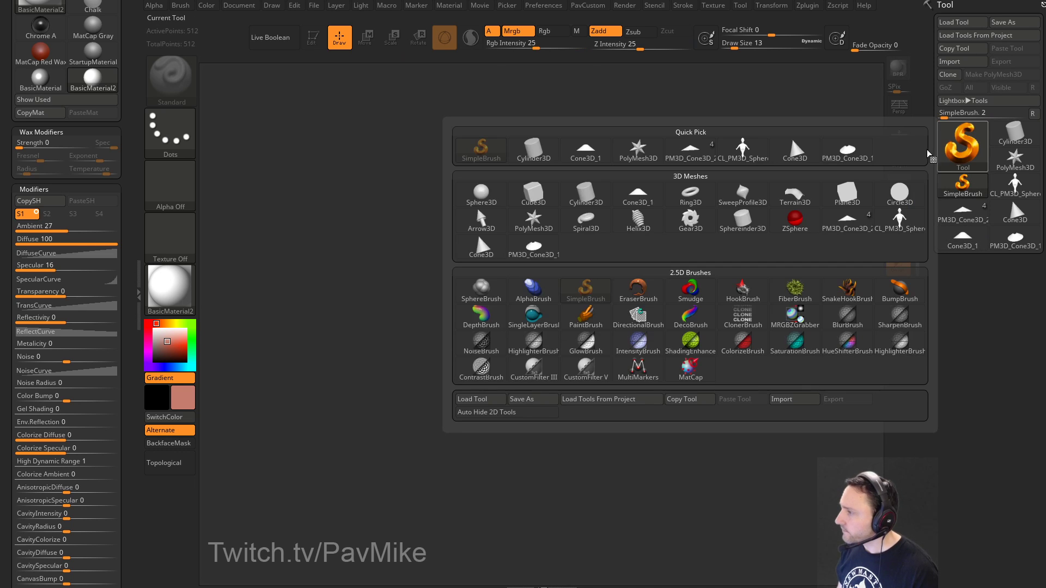
{"action": "left_click", "coordinate": [630, 147]}
{"action": "left_click", "coordinate": [316, 38]}
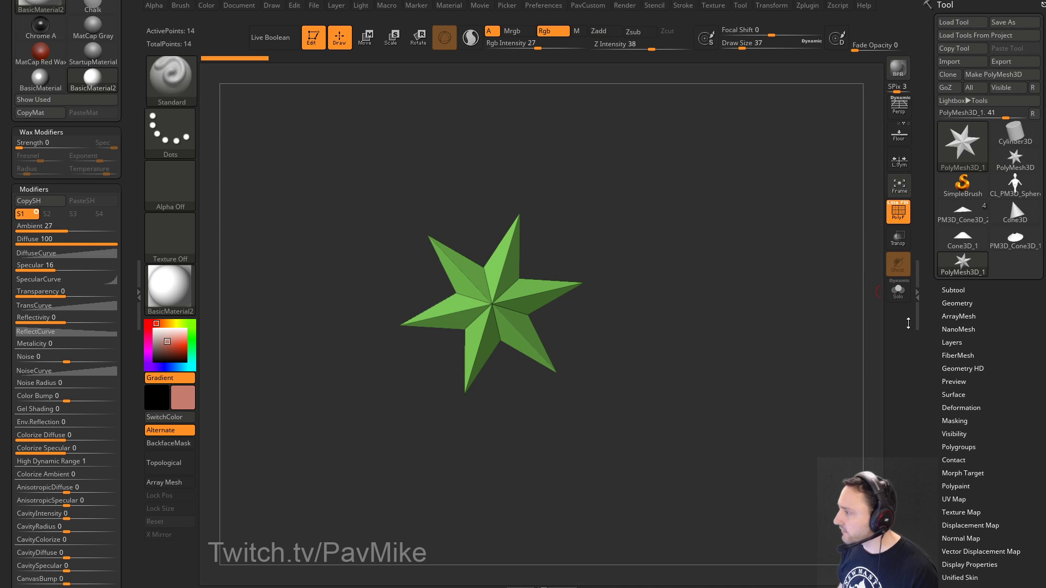
Step: Initialize the star as a QCube with resolution 2 on each axis and flatten it into a thin slab
{"action": "left_click_drag", "start_coordinate": [934, 346], "coordinate": [941, 219]}
{"action": "left_click", "coordinate": [955, 113]}
{"action": "left_click", "coordinate": [951, 124]}
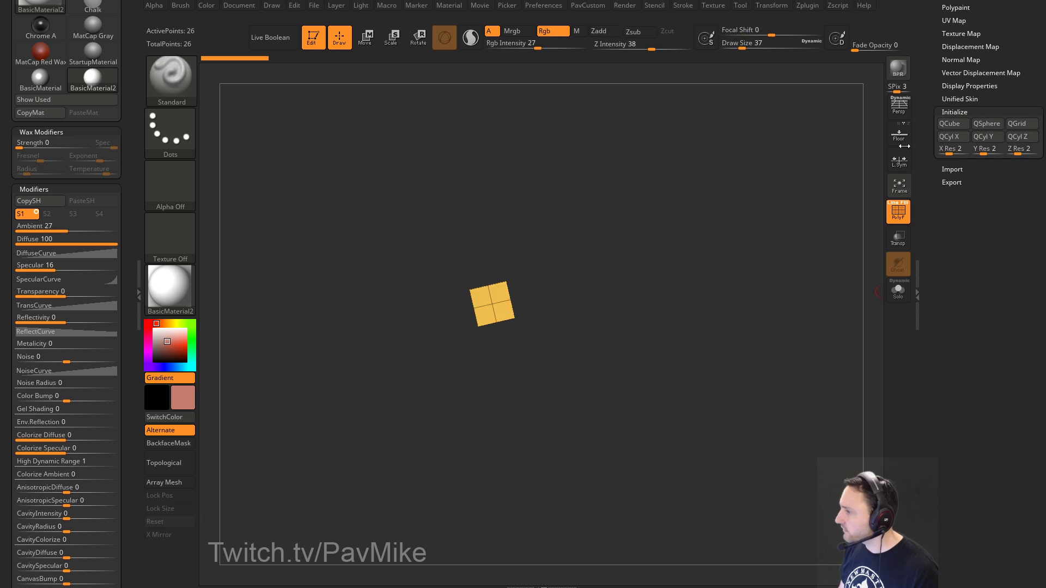
{"action": "left_click_drag", "start_coordinate": [725, 248], "coordinate": [695, 258], "text": "shift"}
{"action": "right_click_drag", "start_coordinate": [694, 258], "coordinate": [643, 282], "text": "ctrl"}
{"action": "key", "text": "w"}
{"action": "left_click_drag", "start_coordinate": [492, 268], "coordinate": [501, 326]}
{"action": "key", "text": "q"}
{"action": "mouse_move", "coordinate": [746, 247]}
{"action": "left_mouse_down"}
{"action": "mouse_move", "coordinate": [719, 312]}
{"action": "mouse_move", "coordinate": [738, 243]}
{"action": "left_mouse_up"}
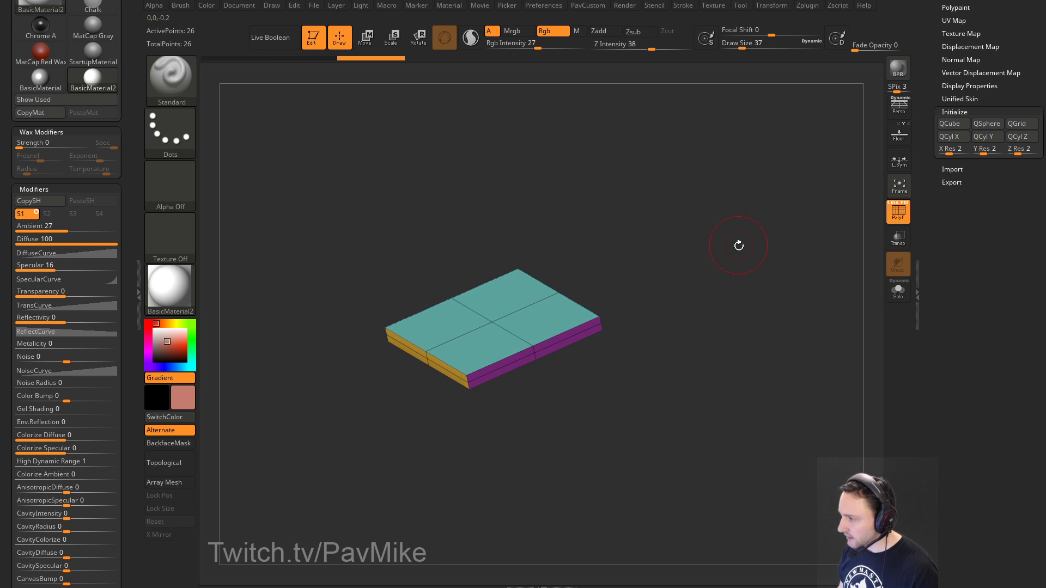
Step: Regenerate the QCube with X, Y and Z resolution 1 and add an edge loop down its centre
{"action": "left_click_drag", "start_coordinate": [1018, 152], "coordinate": [983, 154]}
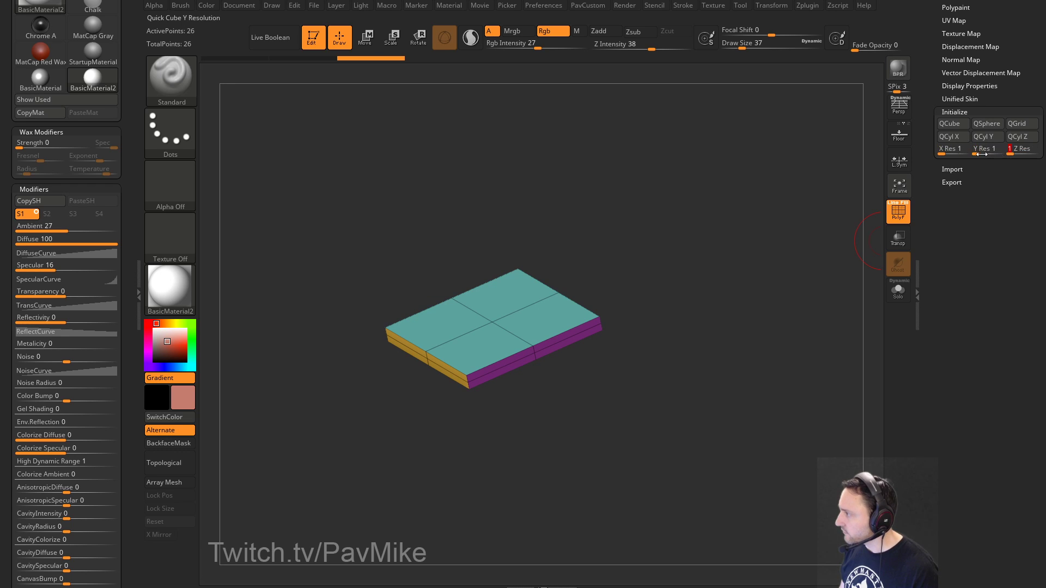
{"action": "left_click", "coordinate": [949, 135]}
{"action": "key", "text": "space"}
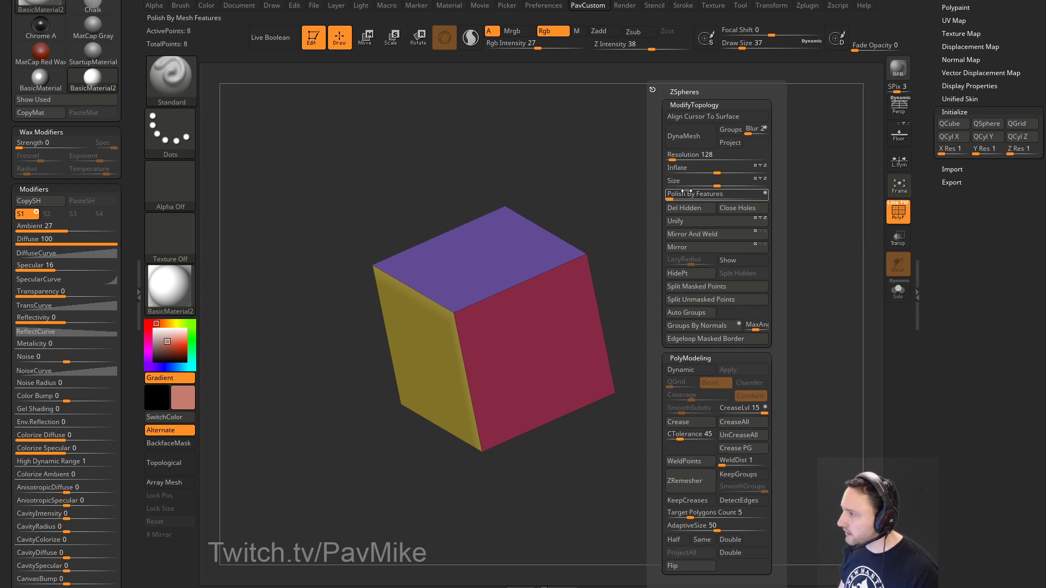
{"action": "left_click_drag", "start_coordinate": [644, 226], "coordinate": [546, 289]}
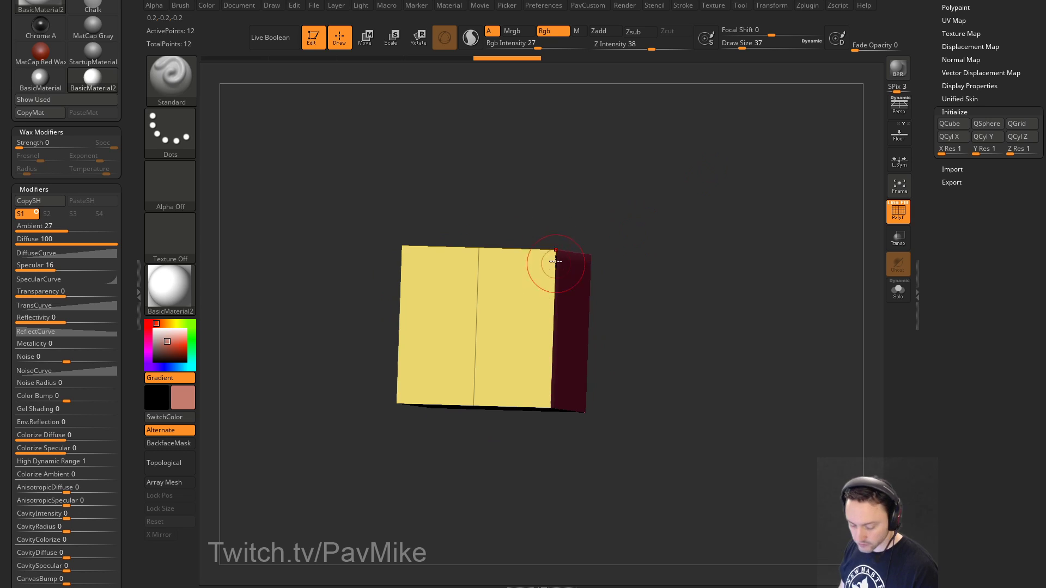
Step: Flatten the cube along its height into a thin slab
{"action": "left_click_drag", "start_coordinate": [609, 239], "coordinate": [591, 249], "text": "shift"}
{"action": "key", "text": "w"}
{"action": "left_click_drag", "start_coordinate": [493, 295], "coordinate": [496, 417]}
{"action": "left_click_drag", "start_coordinate": [672, 285], "coordinate": [675, 354]}
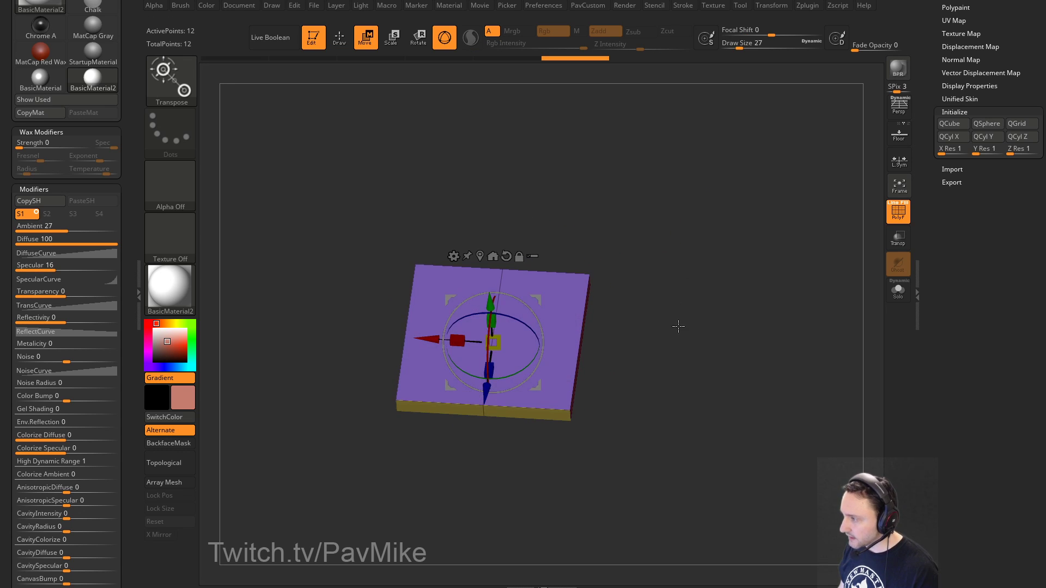
{"action": "key", "text": "q"}
{"action": "mouse_move", "coordinate": [684, 252]}
{"action": "left_mouse_down"}
{"action": "mouse_move", "coordinate": [661, 269]}
{"action": "mouse_move", "coordinate": [666, 313]}
{"action": "mouse_move", "coordinate": [691, 305]}
{"action": "left_mouse_up"}
Step: Narrow the slab along X into a slim rectangular strip and open the ArrayMesh settings
{"action": "key", "text": "w"}
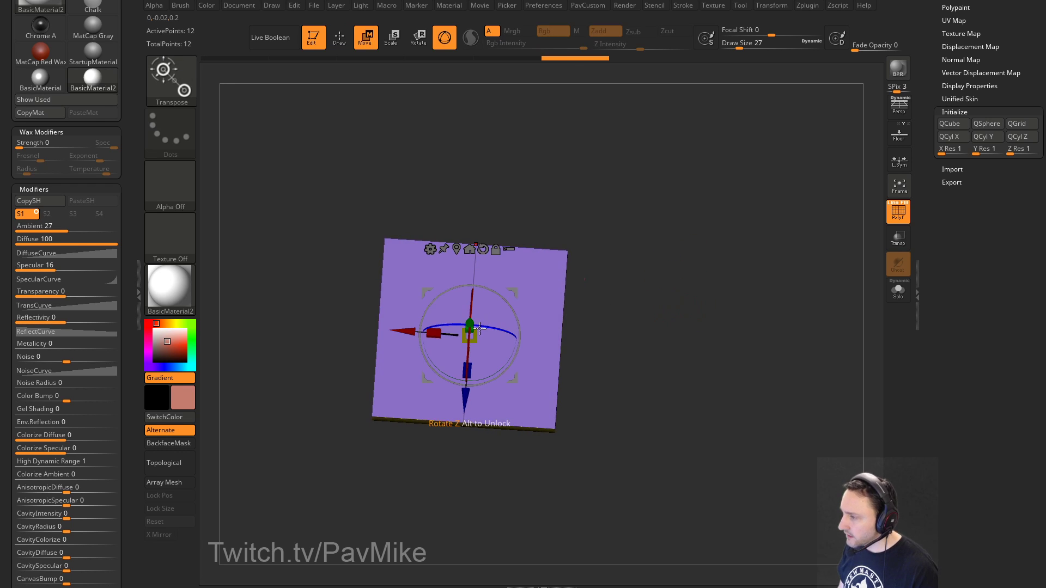
{"action": "left_click_drag", "start_coordinate": [433, 332], "coordinate": [490, 346]}
{"action": "key", "text": "q"}
{"action": "left_click_drag", "start_coordinate": [691, 288], "coordinate": [700, 307], "text": "alt"}
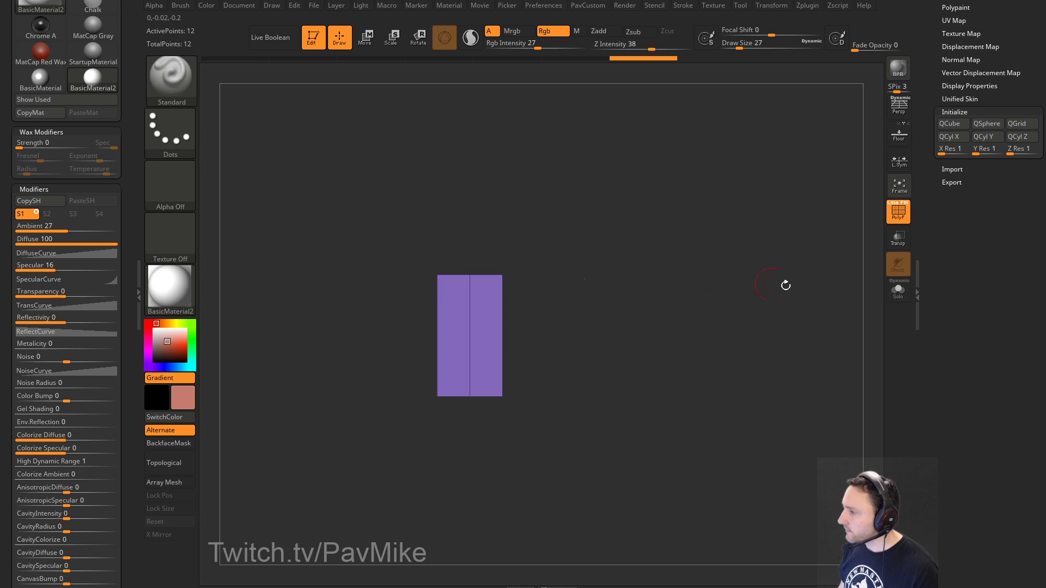
{"action": "mouse_move", "coordinate": [947, 254]}
{"action": "left_mouse_down"}
{"action": "mouse_move", "coordinate": [960, 292]}
{"action": "mouse_move", "coordinate": [923, 169]}
{"action": "left_mouse_up"}
{"action": "left_click", "coordinate": [957, 216]}
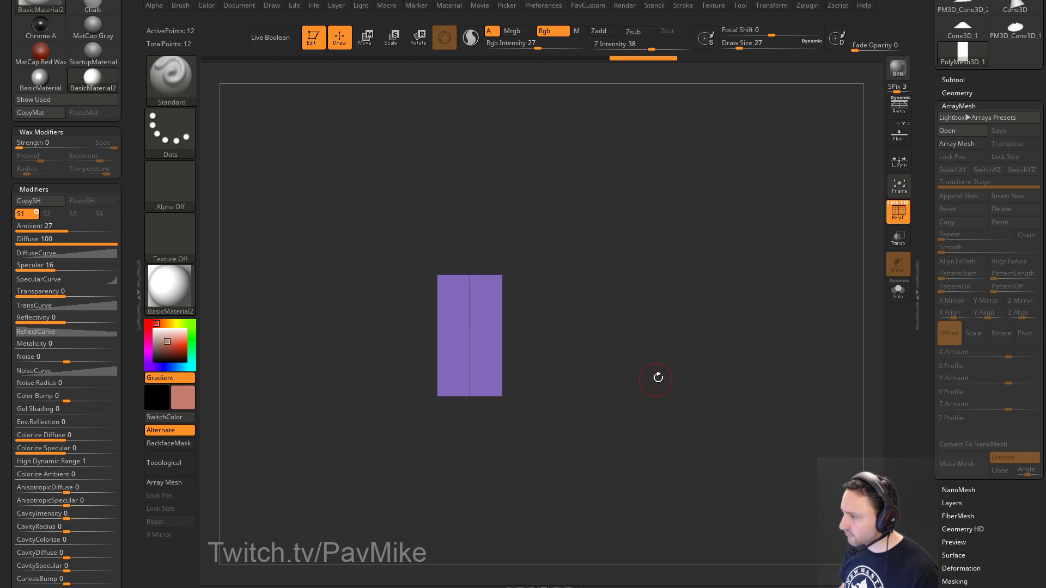
Step: Turn on double-sided display for the strip and apply Auto Groups to its two large parallel faces
{"action": "left_click_drag", "start_coordinate": [658, 377], "coordinate": [603, 202]}
{"action": "key", "text": "2"}
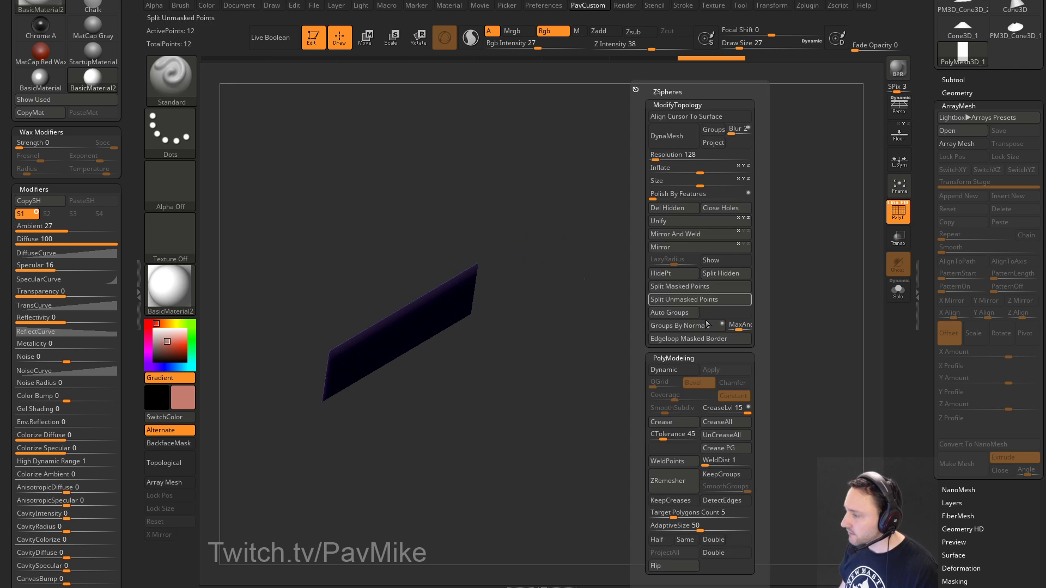
{"action": "left_click", "coordinate": [717, 555]}
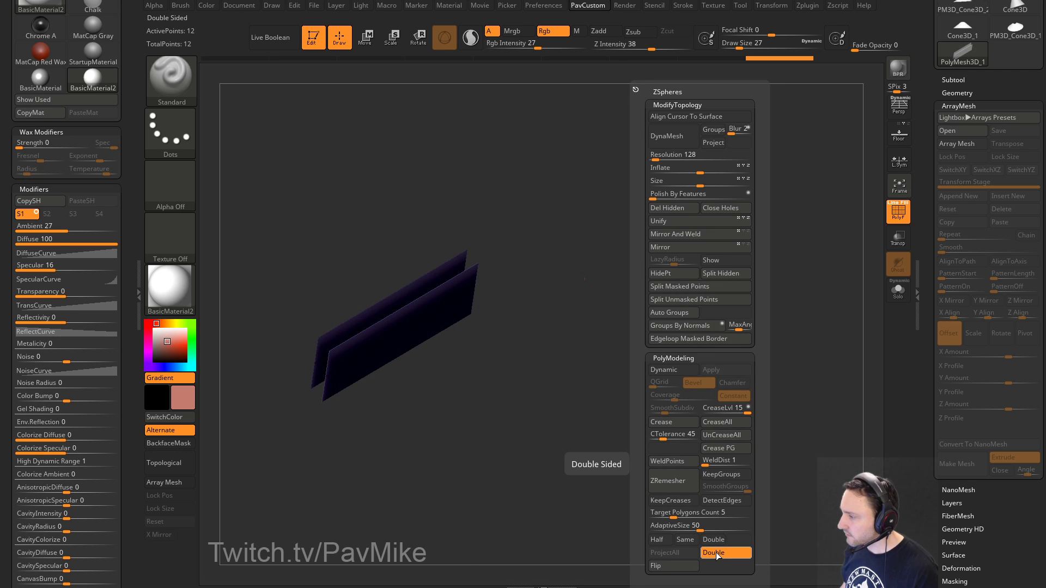
{"action": "left_click_drag", "start_coordinate": [553, 388], "coordinate": [606, 288]}
{"action": "key", "text": "2"}
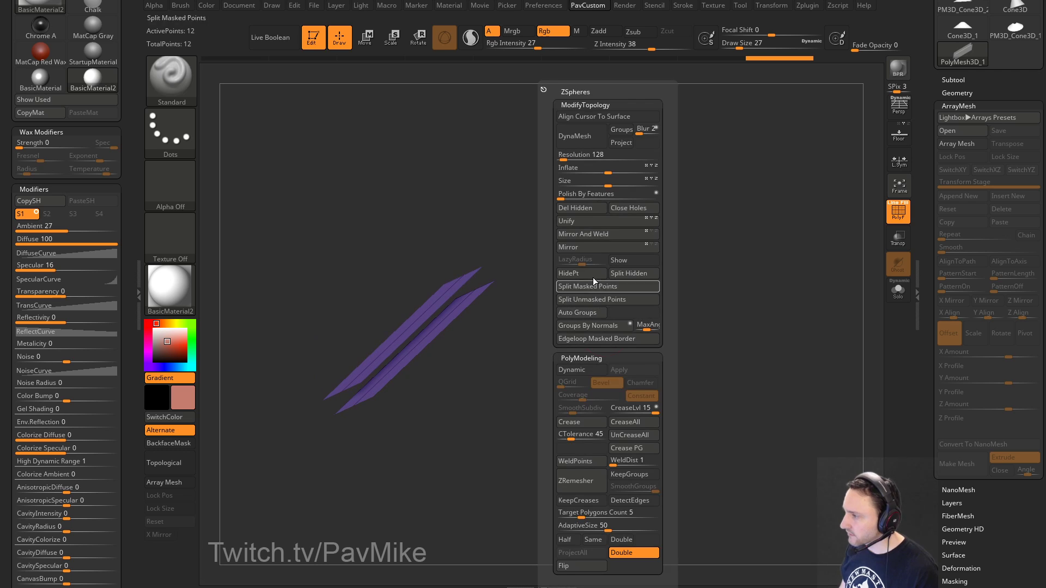
{"action": "left_click", "coordinate": [579, 314]}
Step: Check the strip's polygroups by isolating individual faces and restoring full visibility
{"action": "left_click", "coordinate": [479, 292], "text": "ctrl+shift"}
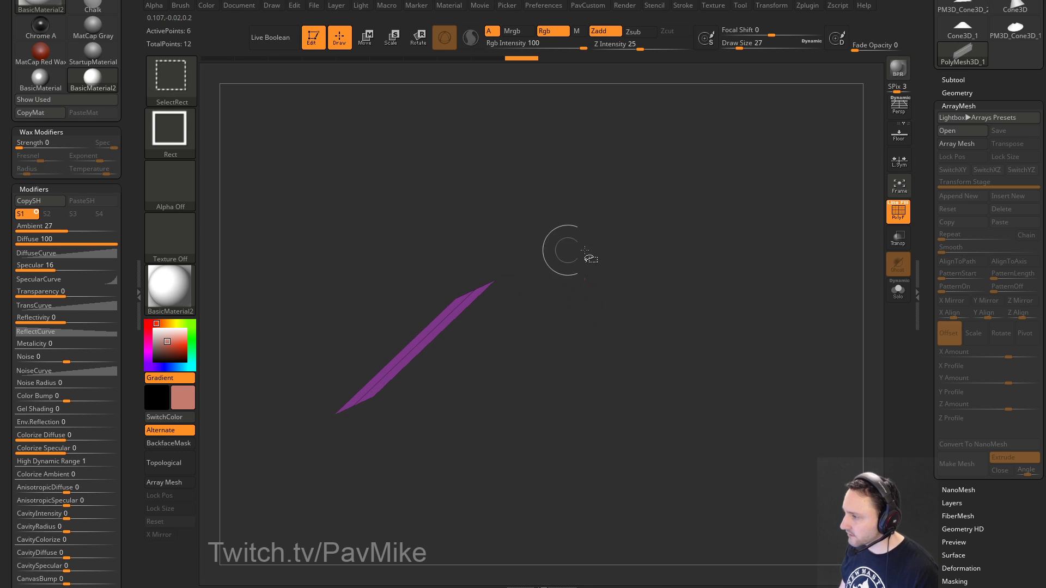
{"action": "key", "text": "2"}
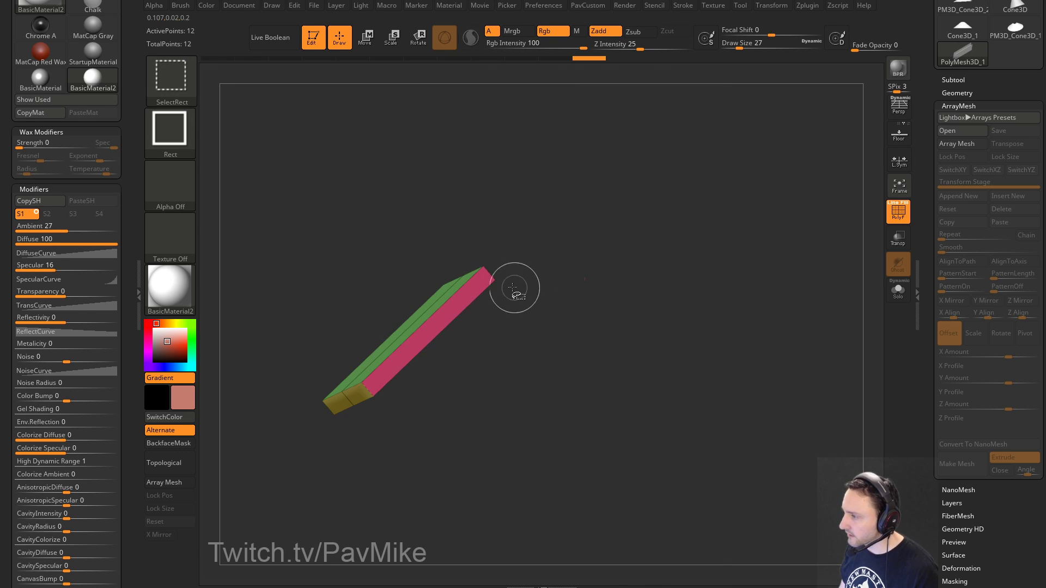
{"action": "left_click", "coordinate": [512, 288], "text": "ctrl+shift"}
{"action": "left_click", "coordinate": [482, 273], "text": "ctrl+shift"}
{"action": "left_click", "coordinate": [500, 272], "text": "ctrl+shift"}
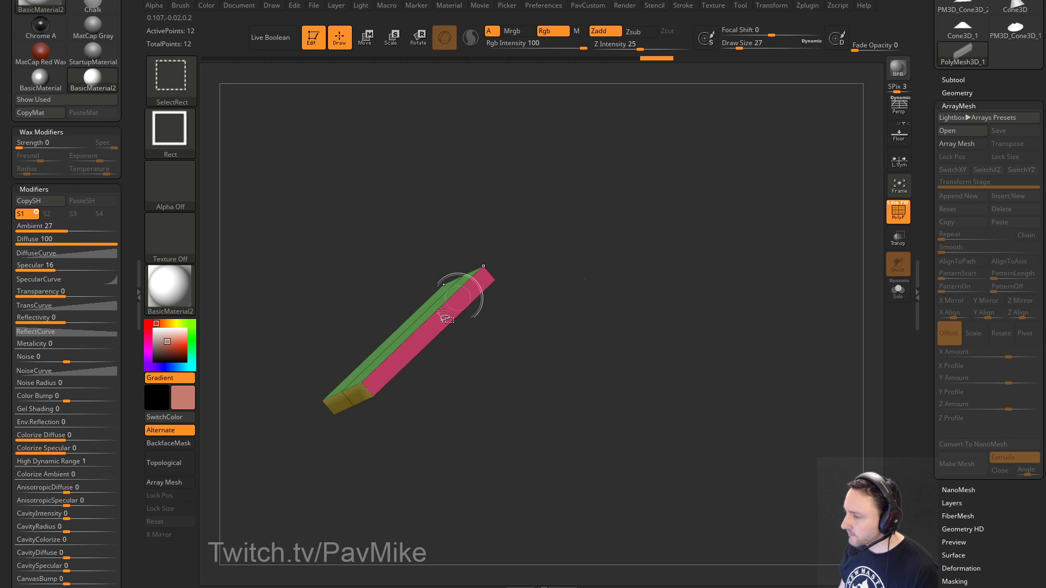
{"action": "left_click", "coordinate": [362, 380], "text": "ctrl+shift"}
{"action": "left_click", "coordinate": [370, 390], "text": "ctrl+shift"}
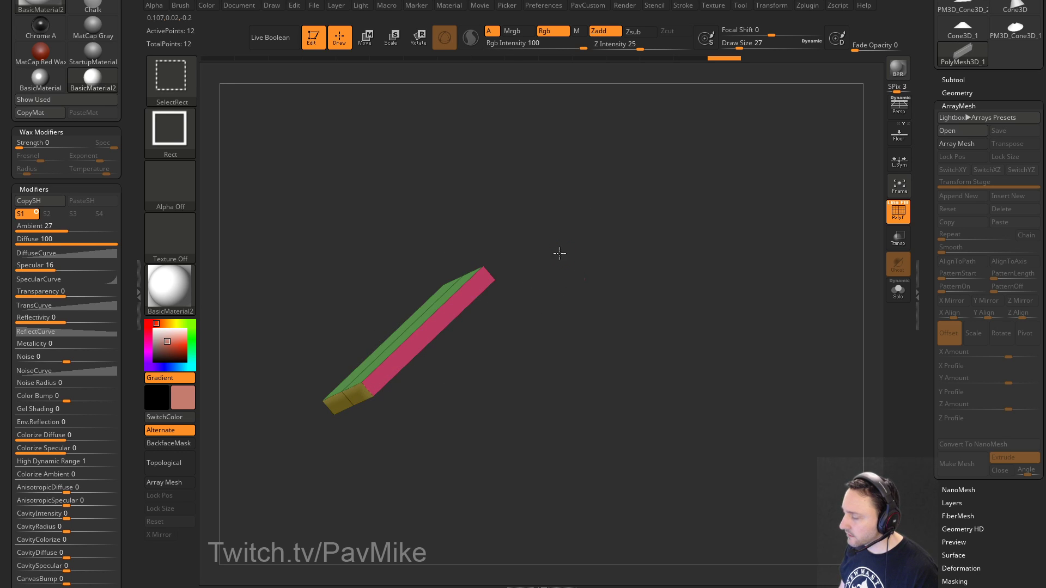
Step: Isolate one large face of the strip and delete the hidden geometry to leave a single flat plane
{"action": "left_click_drag", "start_coordinate": [557, 250], "coordinate": [579, 281]}
{"action": "key", "text": "b"}
{"action": "key", "text": "z"}
{"action": "key", "text": "m"}
{"action": "key", "text": "space"}
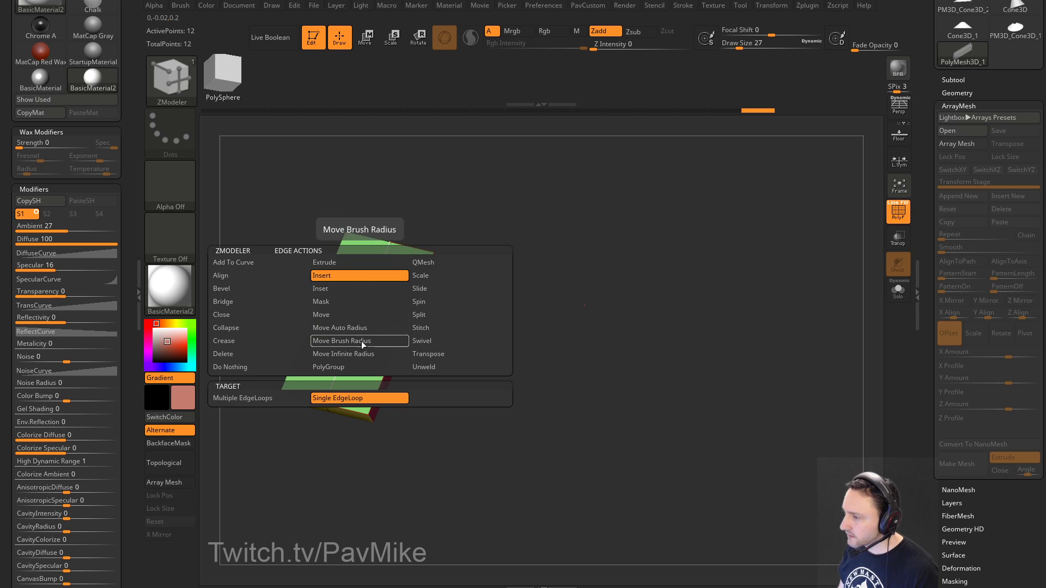
{"action": "left_click", "coordinate": [357, 322]}
{"action": "left_click", "coordinate": [366, 316], "text": "ctrl+shift"}
{"action": "key", "text": "3"}
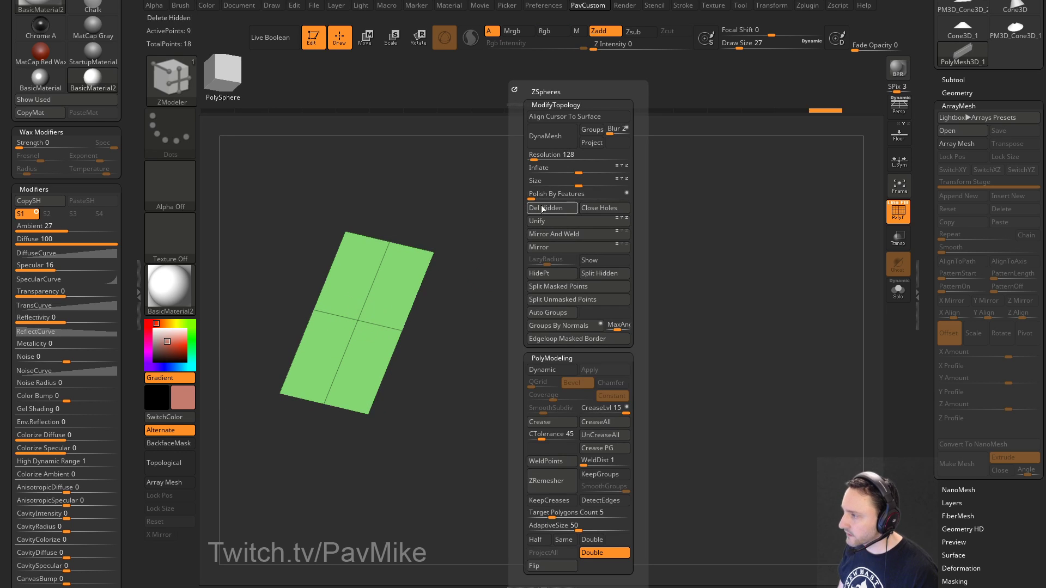
{"action": "left_click", "coordinate": [542, 208]}
{"action": "left_click_drag", "start_coordinate": [509, 326], "coordinate": [643, 260]}
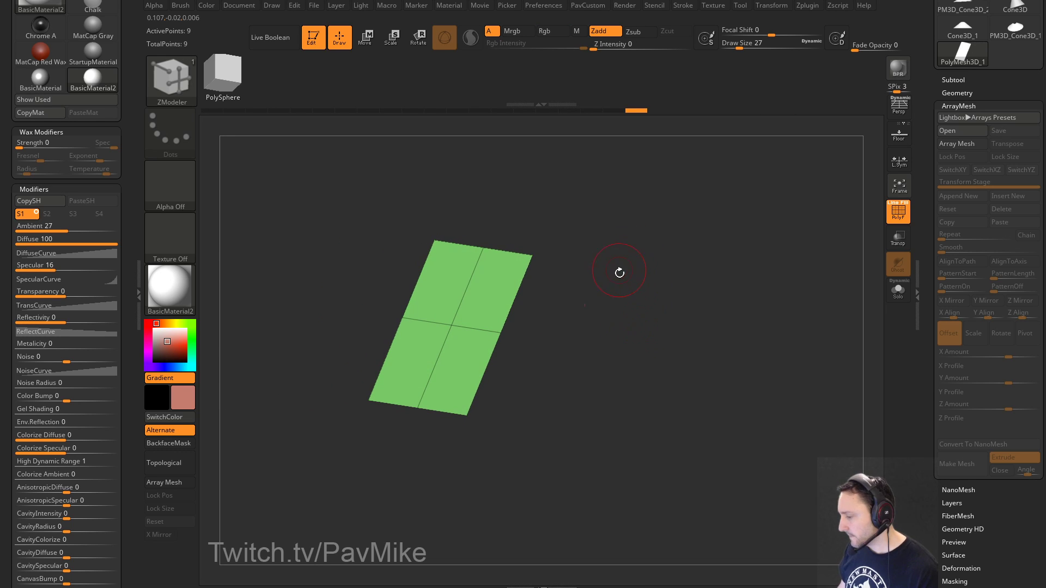
Step: Delete the lengthwise and crosswise centre edge loops from the plane with ZModeler, leaving a single quad
{"action": "left_click_drag", "start_coordinate": [638, 313], "coordinate": [657, 321], "text": "shift"}
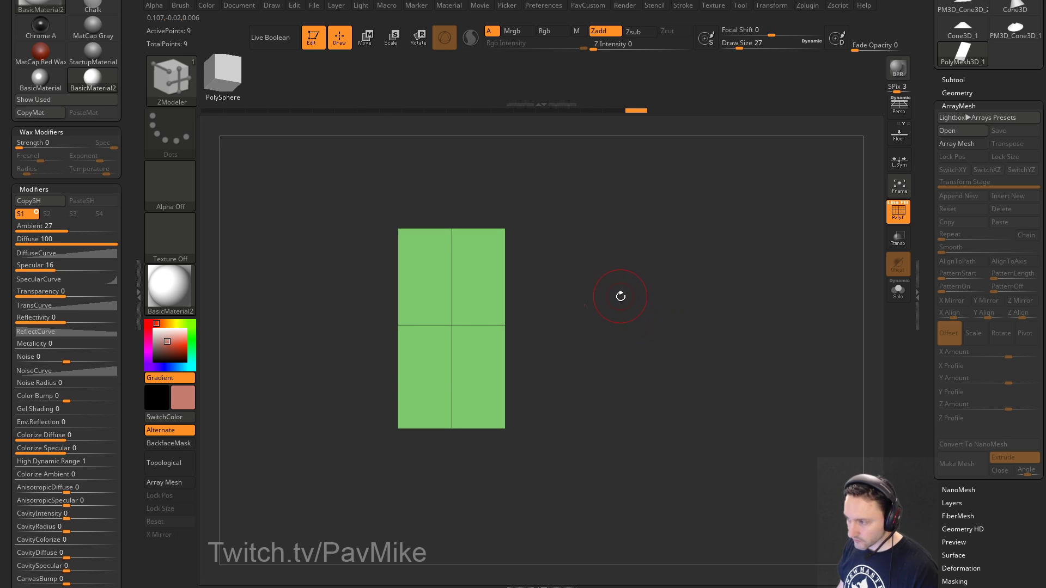
{"action": "key", "text": "space"}
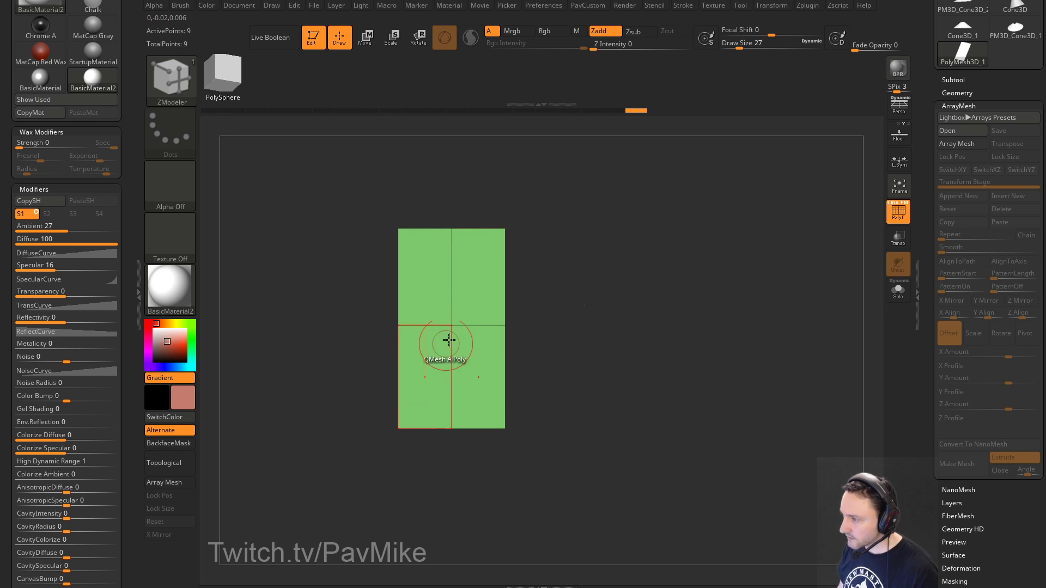
{"action": "left_click", "coordinate": [455, 309], "text": "alt"}
{"action": "left_click", "coordinate": [500, 320], "text": "alt"}
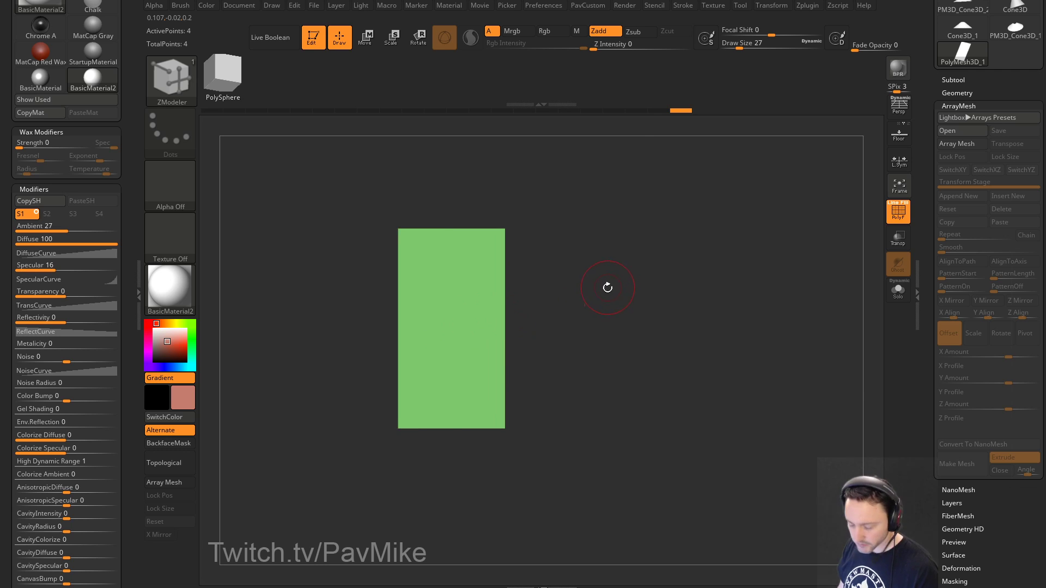
Step: Create an InsertMesh brush from the single-quad plane and switch back to the character tool with the cone hat
{"action": "key", "text": "b"}
{"action": "left_click", "coordinate": [427, 568]}
{"action": "left_click", "coordinate": [470, 189]}
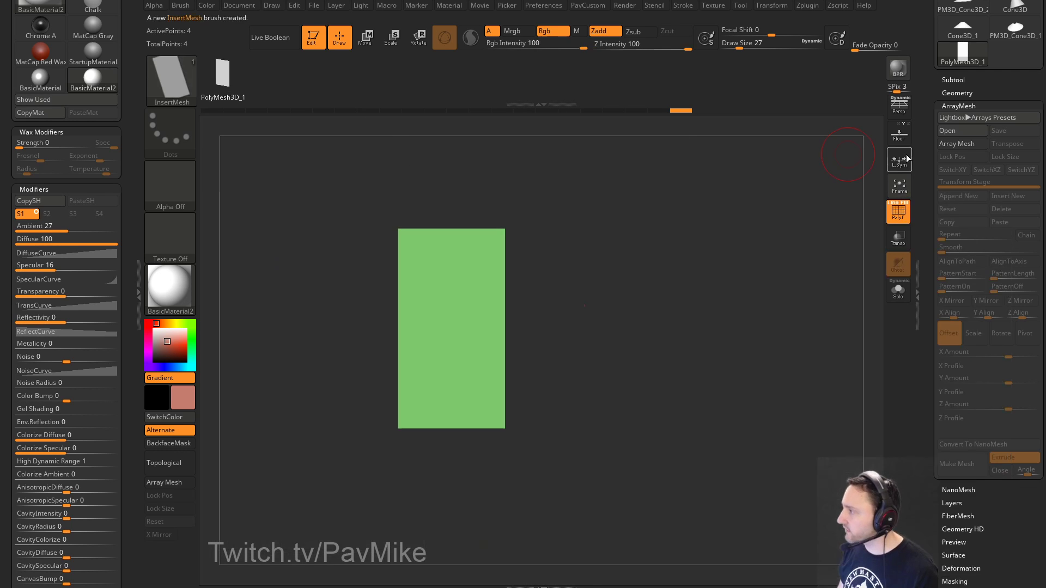
{"action": "scroll", "coordinate": [1010, 197], "scroll_direction": "up", "scroll_amount": 5}
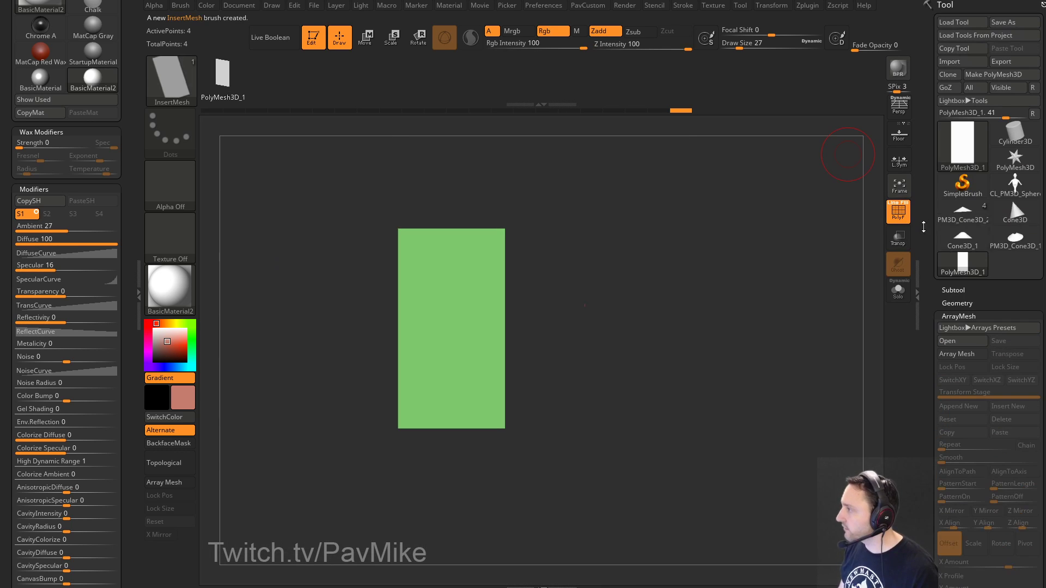
{"action": "left_click", "coordinate": [982, 223]}
{"action": "left_click_drag", "start_coordinate": [878, 303], "coordinate": [502, 355], "text": "alt"}
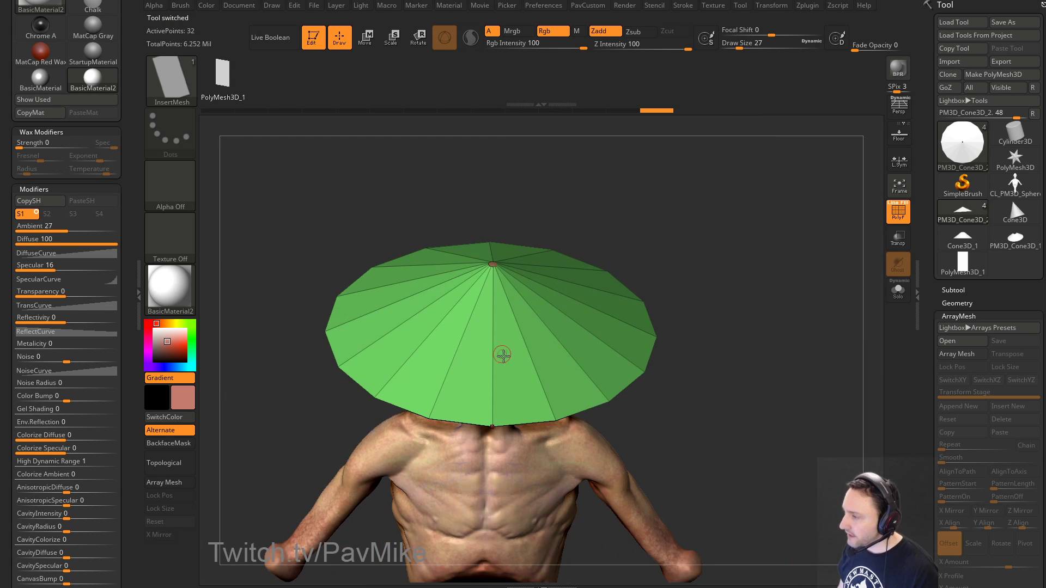
Step: Try inserting a first plane on the front of the cone hat and move it along the slope
{"action": "left_click_drag", "start_coordinate": [516, 391], "coordinate": [513, 448]}
{"action": "left_click_drag", "start_coordinate": [643, 266], "coordinate": [697, 256]}
{"action": "key", "text": "w"}
{"action": "left_click_drag", "start_coordinate": [530, 302], "coordinate": [500, 346]}
{"action": "left_click_drag", "start_coordinate": [366, 368], "coordinate": [352, 361]}
{"action": "key", "text": "q"}
Step: Try inserting a second plane beside the first on the cone hat and adjust its position
{"action": "mouse_move", "coordinate": [656, 273]}
{"action": "left_mouse_down"}
{"action": "mouse_move", "coordinate": [647, 276]}
{"action": "mouse_move", "coordinate": [647, 252]}
{"action": "mouse_move", "coordinate": [678, 256]}
{"action": "left_mouse_up"}
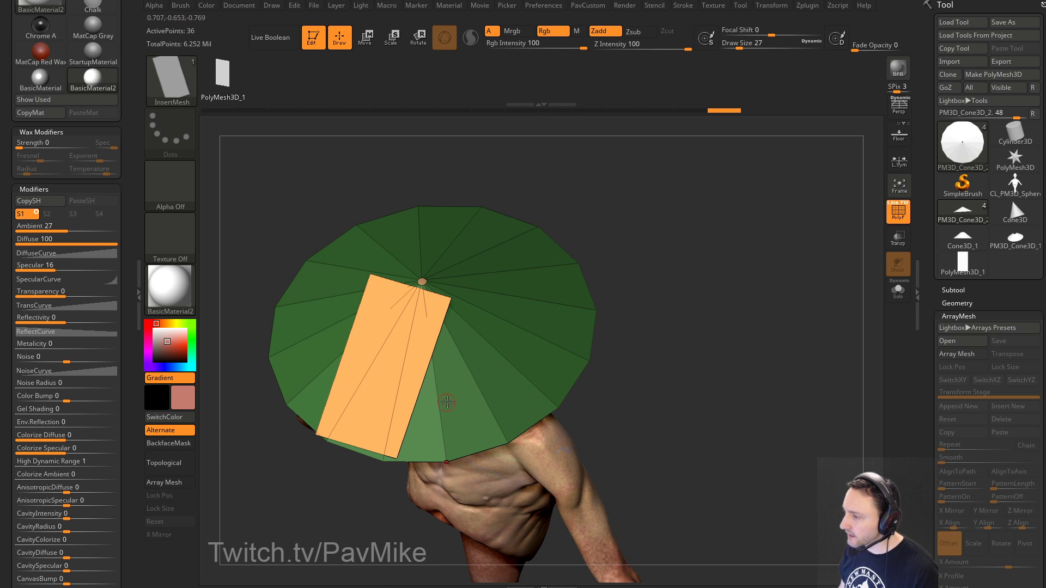
{"action": "left_click_drag", "start_coordinate": [464, 462], "coordinate": [465, 470]}
{"action": "left_click_drag", "start_coordinate": [637, 256], "coordinate": [656, 301]}
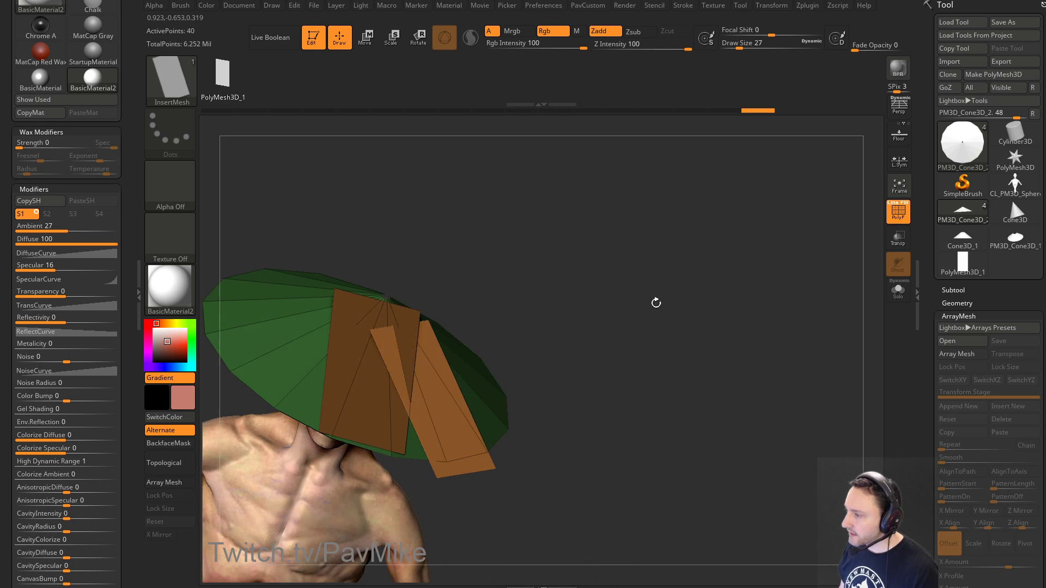
{"action": "key", "text": "w"}
{"action": "left_click_drag", "start_coordinate": [395, 320], "coordinate": [395, 319]}
{"action": "mouse_move", "coordinate": [544, 275]}
{"action": "left_mouse_down"}
{"action": "mouse_move", "coordinate": [586, 278]}
{"action": "mouse_move", "coordinate": [640, 259]}
{"action": "mouse_move", "coordinate": [629, 288]}
{"action": "left_mouse_up"}
{"action": "key", "text": "q"}
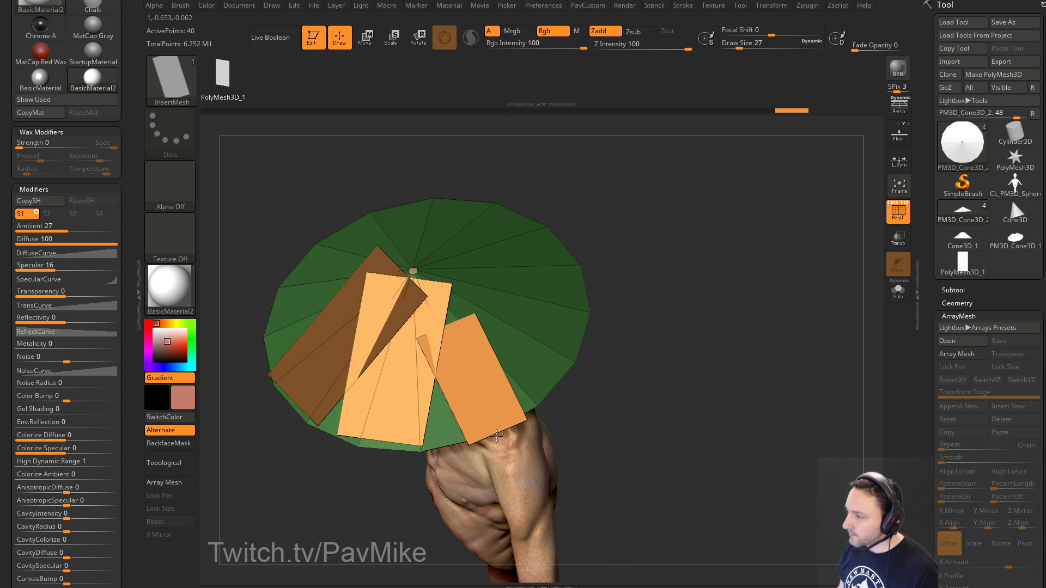
Step: Try adding further planes around the cone hat, moving the third one up along the slope
{"action": "left_click_drag", "start_coordinate": [496, 436], "coordinate": [497, 437]}
{"action": "left_click_drag", "start_coordinate": [663, 346], "coordinate": [627, 349]}
{"action": "key", "text": "w"}
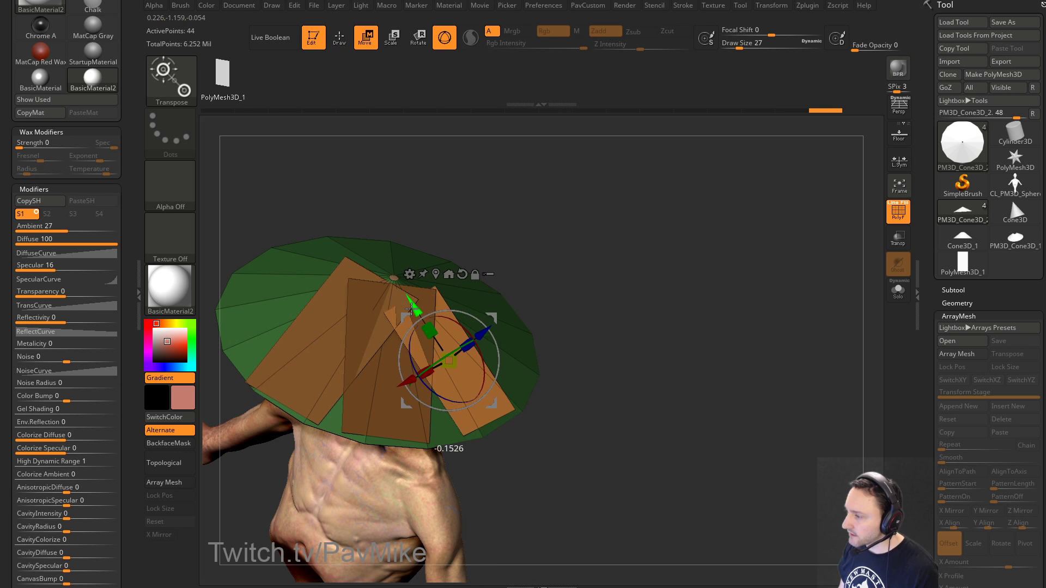
{"action": "left_click_drag", "start_coordinate": [412, 309], "coordinate": [412, 311]}
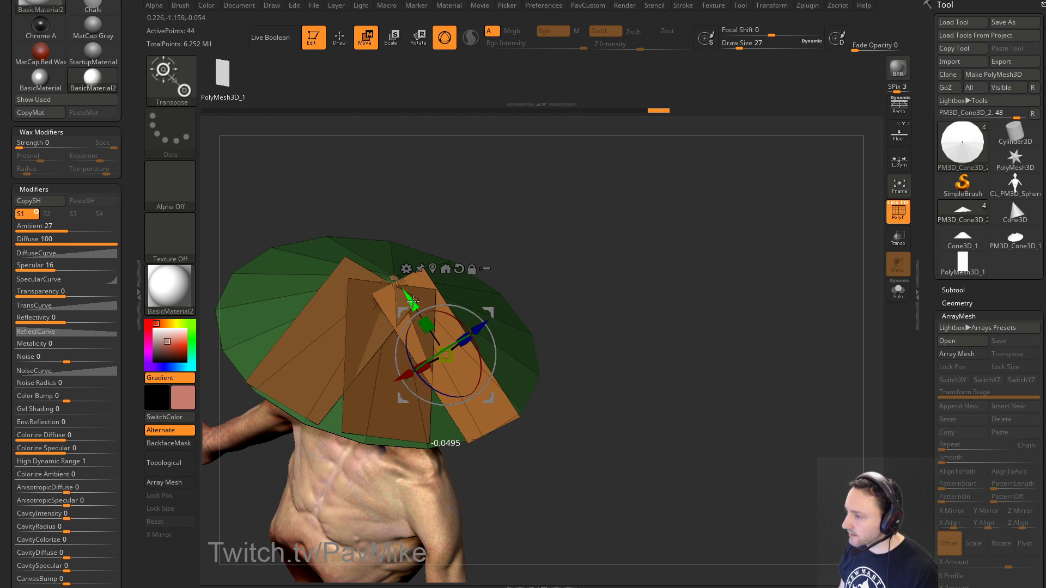
{"action": "key", "text": "q"}
{"action": "mouse_move", "coordinate": [672, 252]}
{"action": "left_mouse_down"}
{"action": "mouse_move", "coordinate": [672, 206]}
{"action": "mouse_move", "coordinate": [676, 222]}
{"action": "mouse_move", "coordinate": [635, 245]}
{"action": "left_mouse_up"}
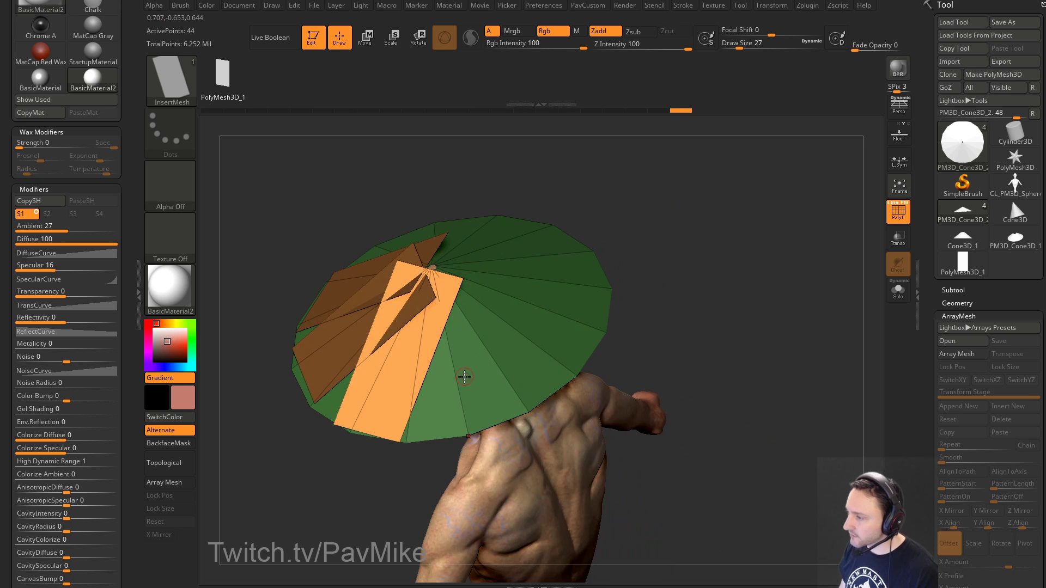
{"action": "left_click_drag", "start_coordinate": [463, 360], "coordinate": [476, 434]}
{"action": "left_click_drag", "start_coordinate": [670, 258], "coordinate": [702, 305]}
Step: Undo all the planes inserted on the cone hat
{"action": "key", "text": "ctrl+z"}
{"action": "key", "text": "ctrl+z"}
{"action": "key", "text": "ctrl+z"}
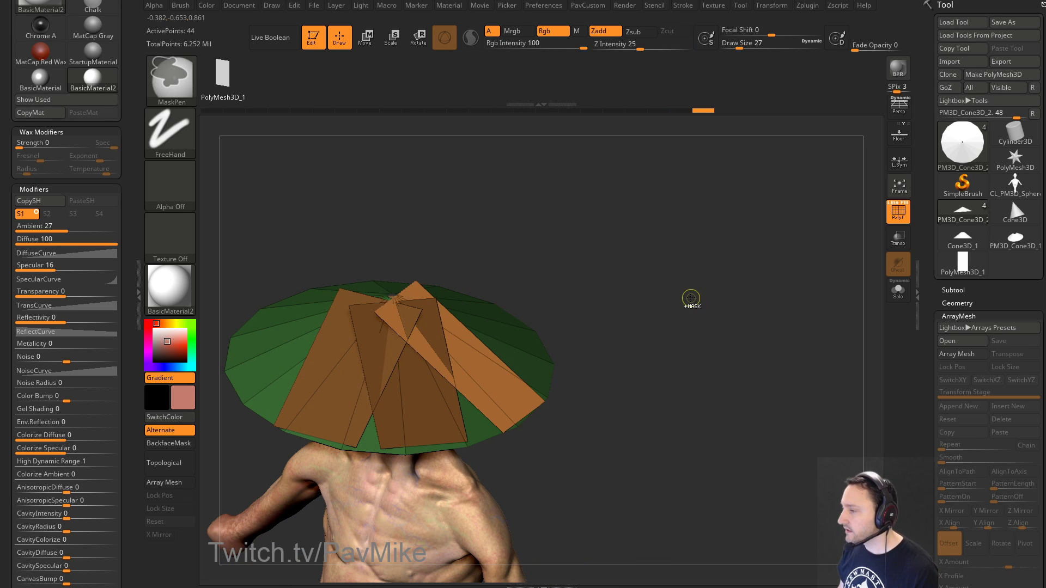
{"action": "key", "text": "ctrl+z"}
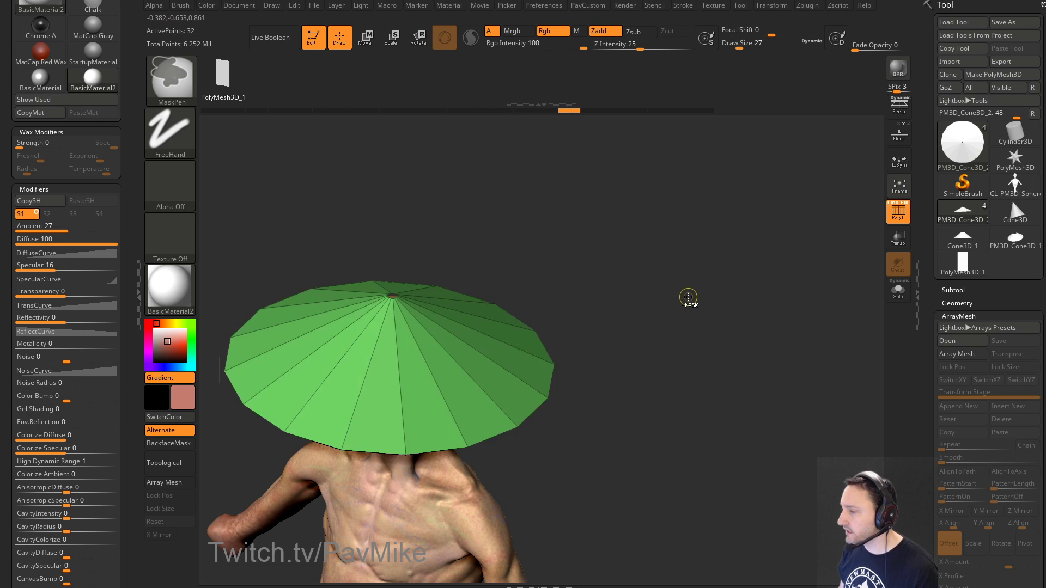
{"action": "mouse_move", "coordinate": [688, 296]}
{"action": "left_mouse_down"}
{"action": "mouse_move", "coordinate": [708, 301]}
{"action": "mouse_move", "coordinate": [690, 286]}
{"action": "left_mouse_up"}
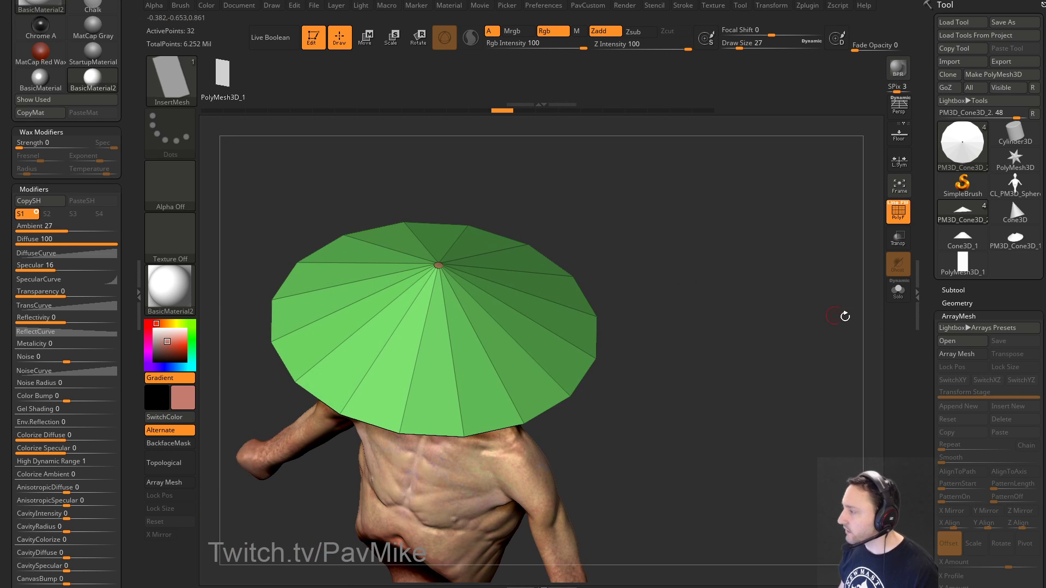
Step: Give each facet of the cone hat its own polygroup using Groups By Normals with a maximum angle tolerance of 1
{"action": "left_click", "coordinate": [953, 302]}
{"action": "scroll", "coordinate": [965, 327], "scroll_direction": "down", "scroll_amount": 10}
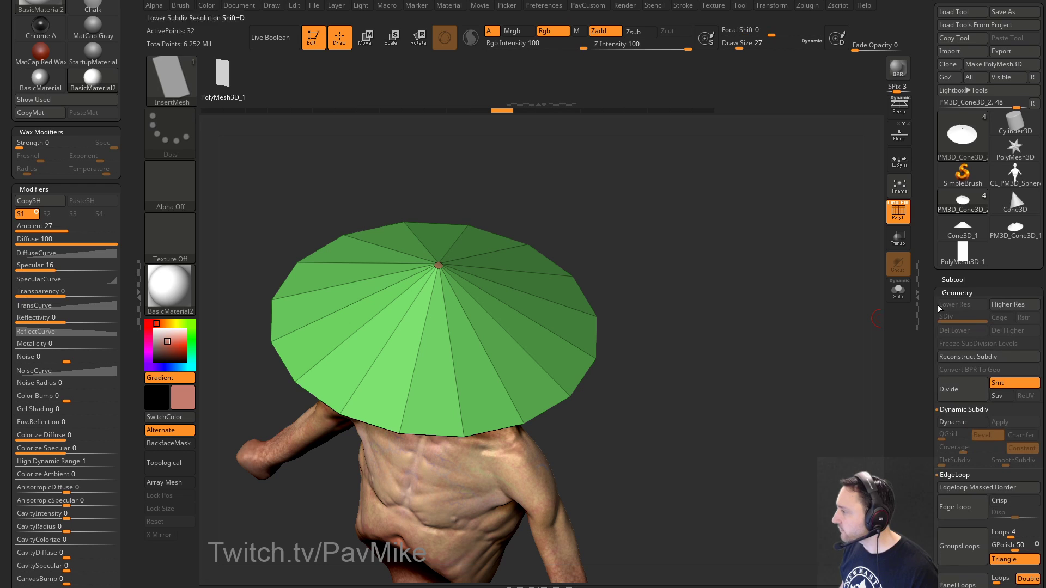
{"action": "key", "text": "shift"}
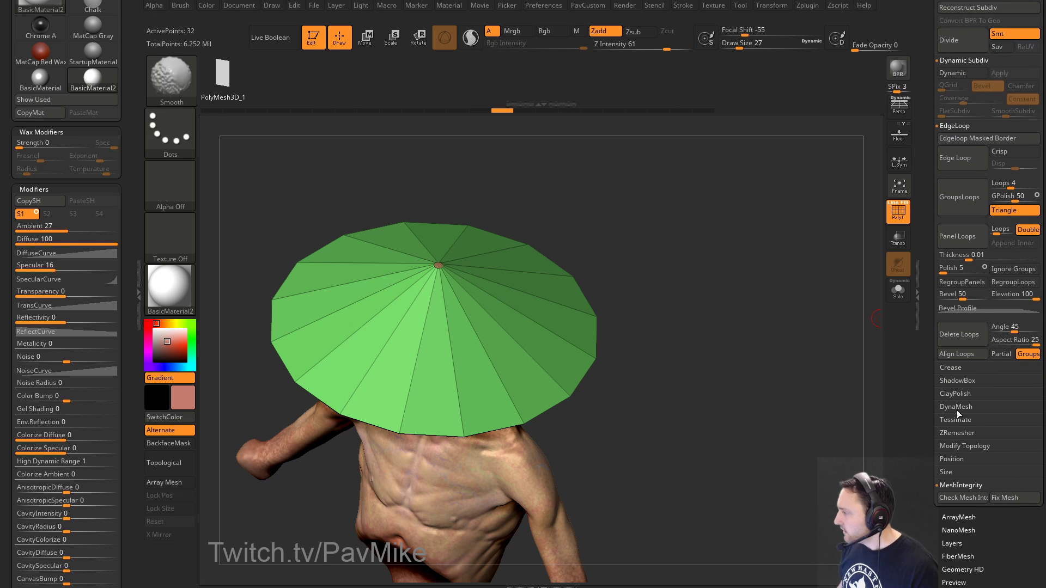
{"action": "left_click", "coordinate": [952, 443]}
{"action": "scroll", "coordinate": [951, 425], "scroll_direction": "down", "scroll_amount": 7}
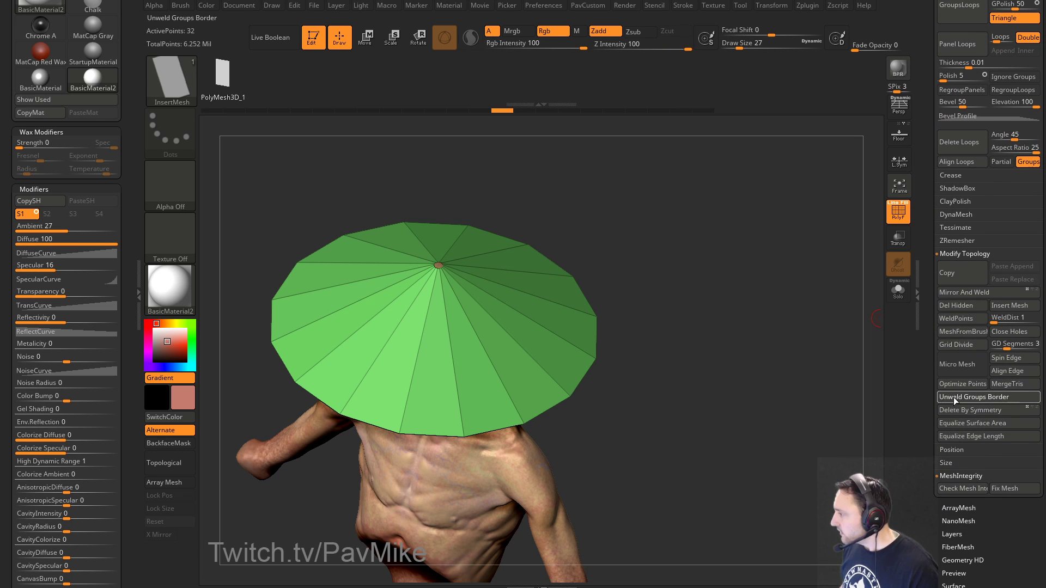
{"action": "key", "text": "space"}
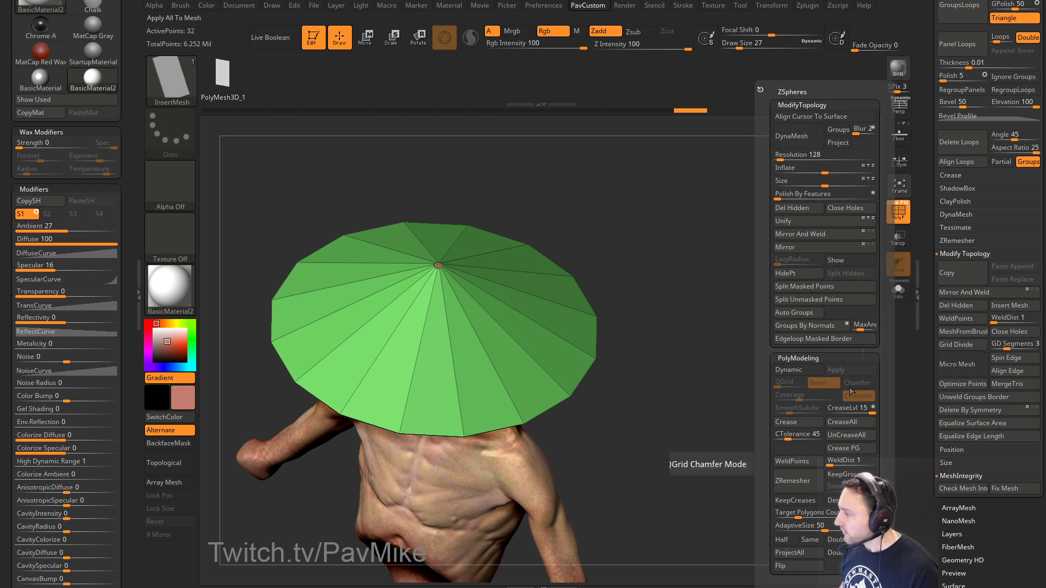
{"action": "left_click", "coordinate": [857, 331]}
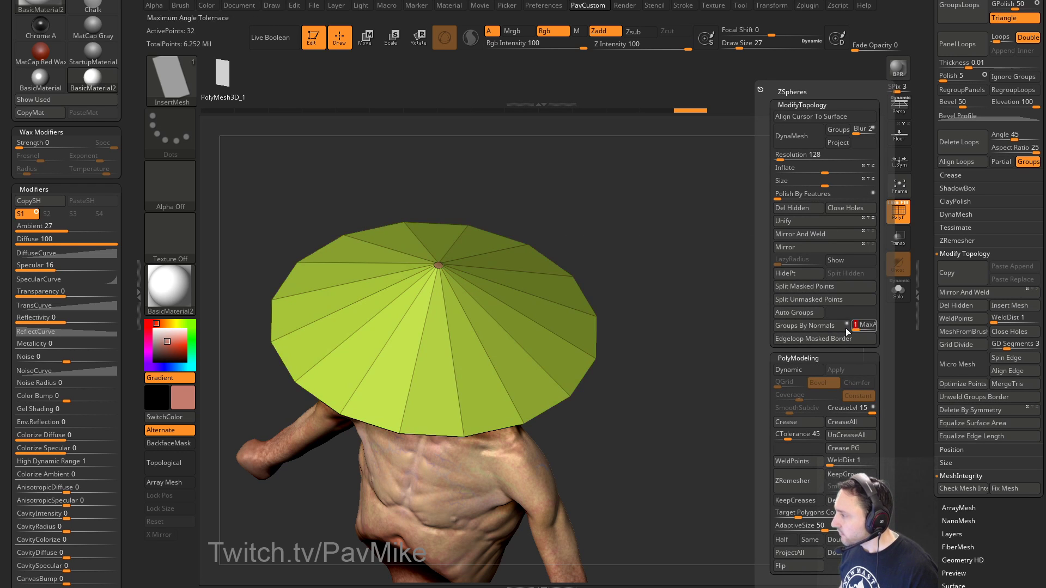
{"action": "left_click", "coordinate": [842, 328]}
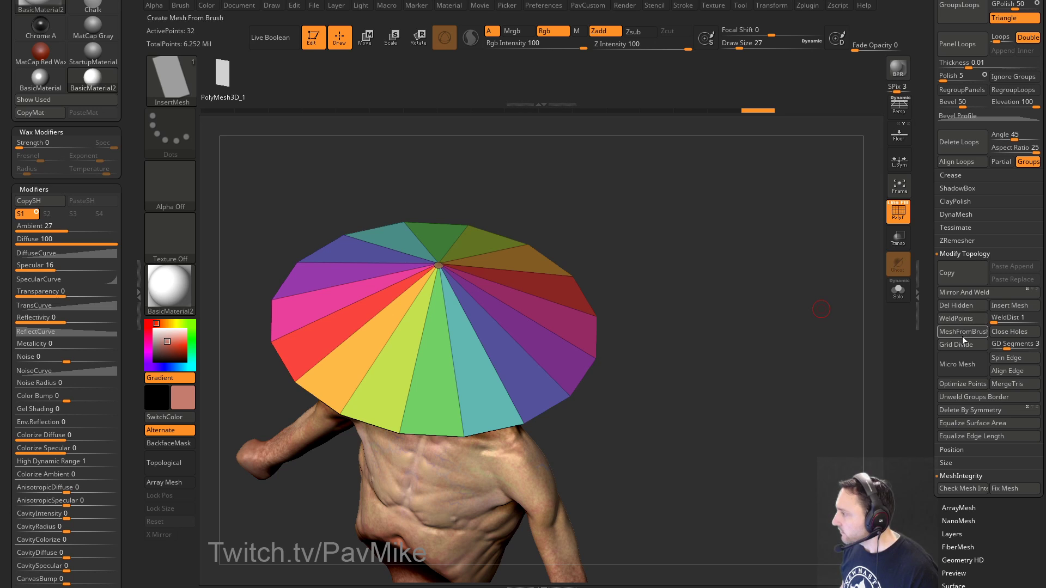
Step: Unweld the hat's polygroup borders and split the hat into separate subtools with Groups Split, accepting the non-undoable operation
{"action": "left_click", "coordinate": [975, 393]}
{"action": "left_click_drag", "start_coordinate": [713, 344], "coordinate": [748, 360]}
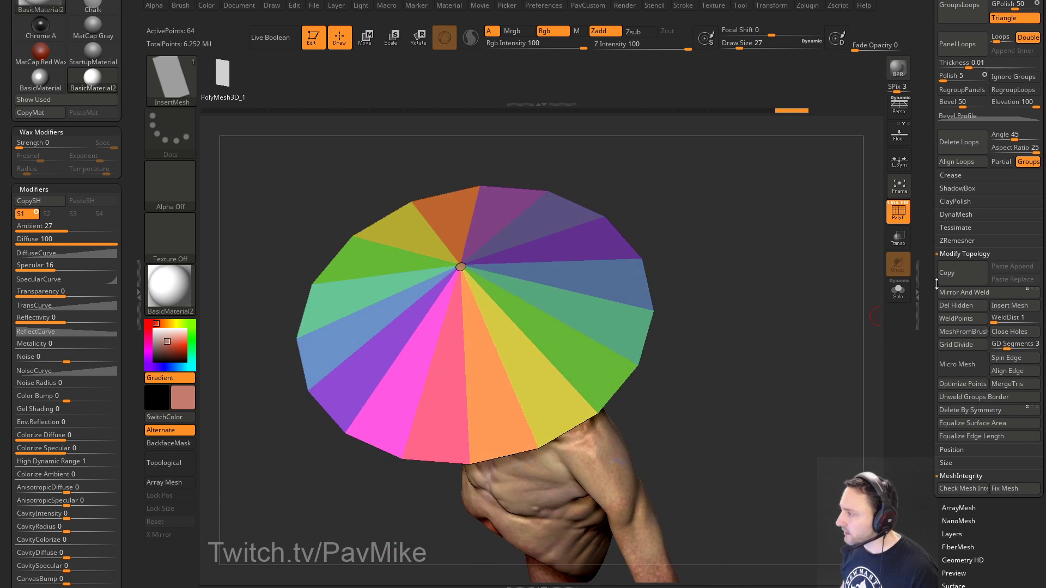
{"action": "mouse_move", "coordinate": [937, 224]}
{"action": "left_mouse_down"}
{"action": "mouse_move", "coordinate": [938, 366]}
{"action": "mouse_move", "coordinate": [928, 163]}
{"action": "left_mouse_up"}
{"action": "left_click", "coordinate": [956, 290], "text": "shift"}
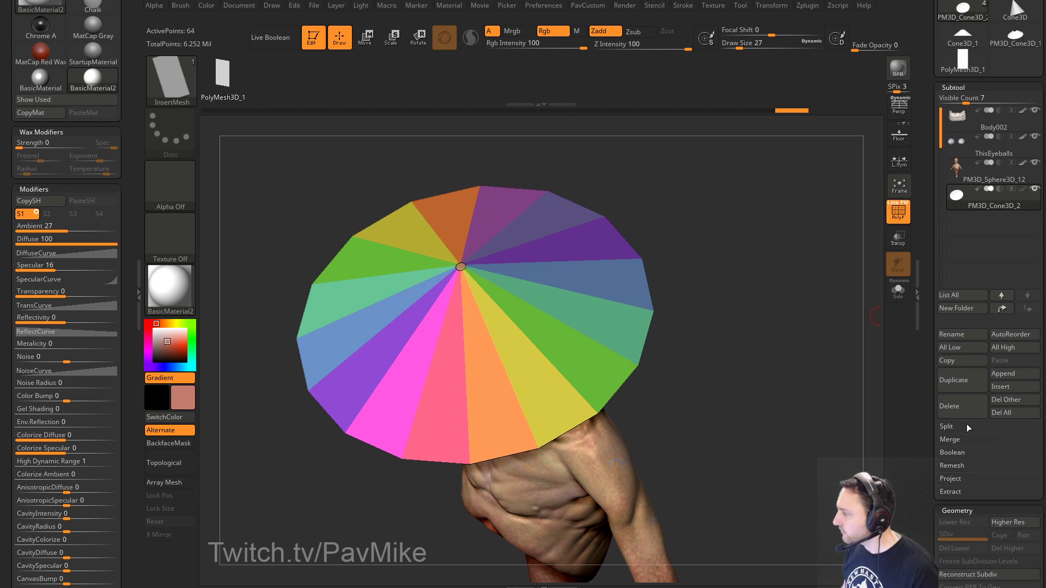
{"action": "left_click", "coordinate": [946, 426]}
{"action": "left_click", "coordinate": [1011, 439]}
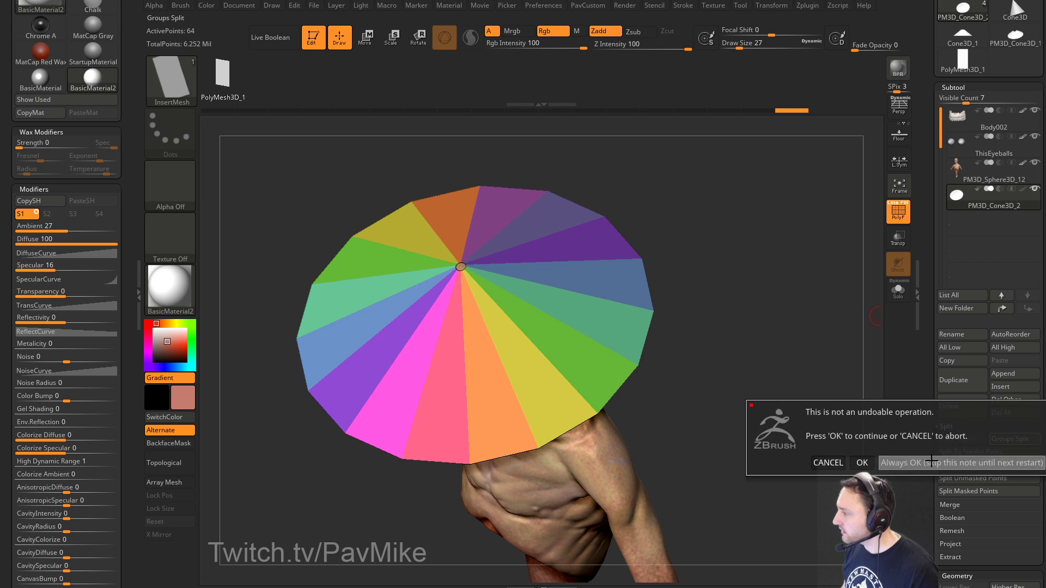
{"action": "left_click", "coordinate": [860, 460]}
Step: Set the draw size to 33 and inspect the split hat facets with the polyframe display off and on
{"action": "mouse_move", "coordinate": [821, 315]}
{"action": "left_mouse_down"}
{"action": "mouse_move", "coordinate": [797, 281]}
{"action": "mouse_move", "coordinate": [701, 308]}
{"action": "mouse_move", "coordinate": [713, 303]}
{"action": "mouse_move", "coordinate": [721, 254]}
{"action": "mouse_move", "coordinate": [749, 304]}
{"action": "mouse_move", "coordinate": [737, 314]}
{"action": "left_mouse_up"}
{"action": "key", "text": "s"}
{"action": "left_click", "coordinate": [705, 299]}
{"action": "key", "text": "s"}
{"action": "left_click", "coordinate": [741, 303]}
{"action": "mouse_move", "coordinate": [752, 313]}
{"action": "left_mouse_down"}
{"action": "mouse_move", "coordinate": [780, 278]}
{"action": "mouse_move", "coordinate": [749, 321]}
{"action": "mouse_move", "coordinate": [853, 309]}
{"action": "mouse_move", "coordinate": [786, 268]}
{"action": "mouse_move", "coordinate": [815, 285]}
{"action": "mouse_move", "coordinate": [805, 287]}
{"action": "left_mouse_up"}
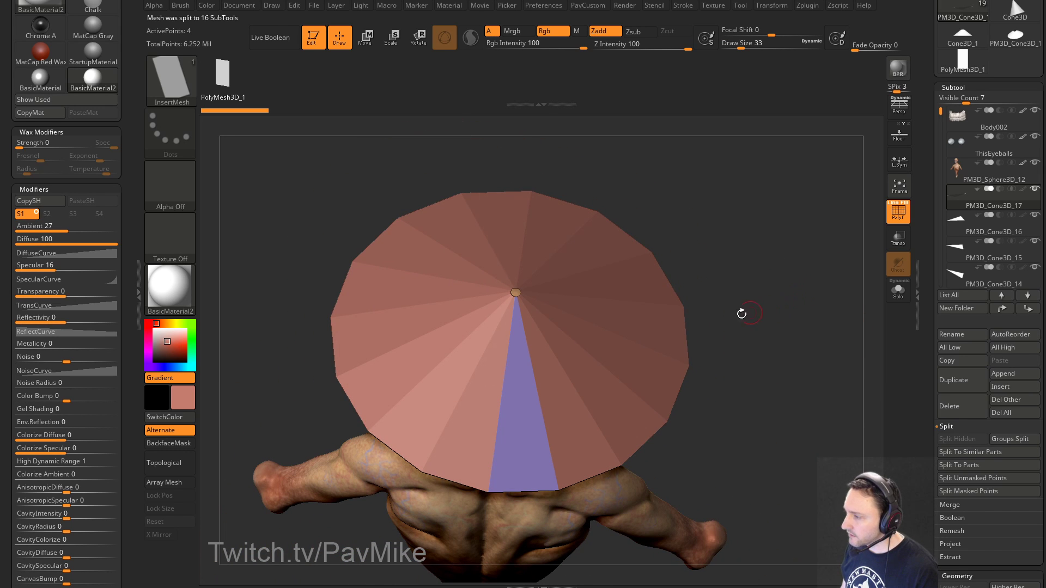
{"action": "left_click_drag", "start_coordinate": [711, 396], "coordinate": [780, 297]}
{"action": "left_click", "coordinate": [894, 217]}
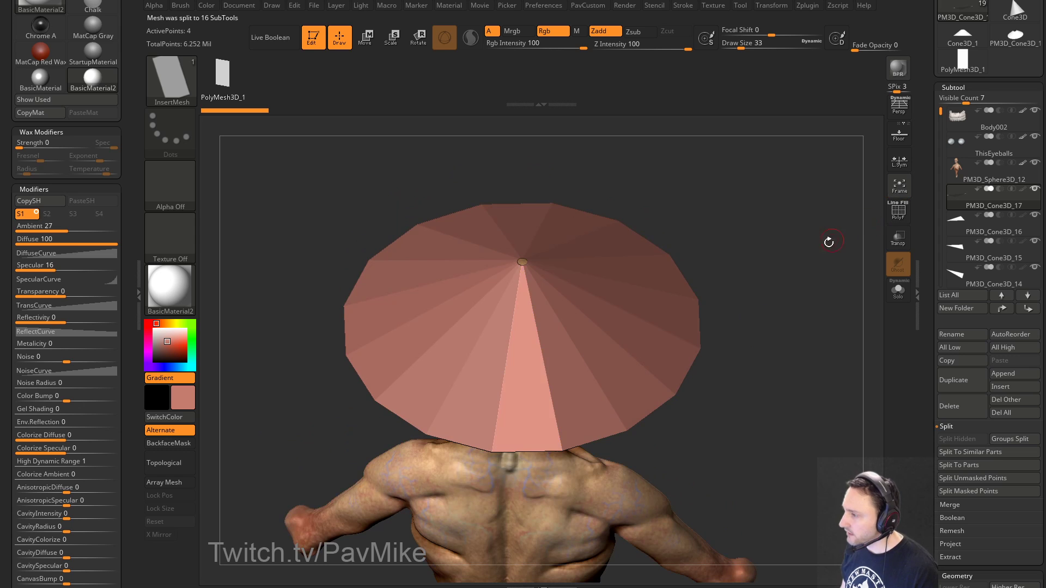
{"action": "left_click_drag", "start_coordinate": [828, 242], "coordinate": [882, 231]}
{"action": "left_click", "coordinate": [897, 213]}
{"action": "left_click_drag", "start_coordinate": [808, 244], "coordinate": [876, 248]}
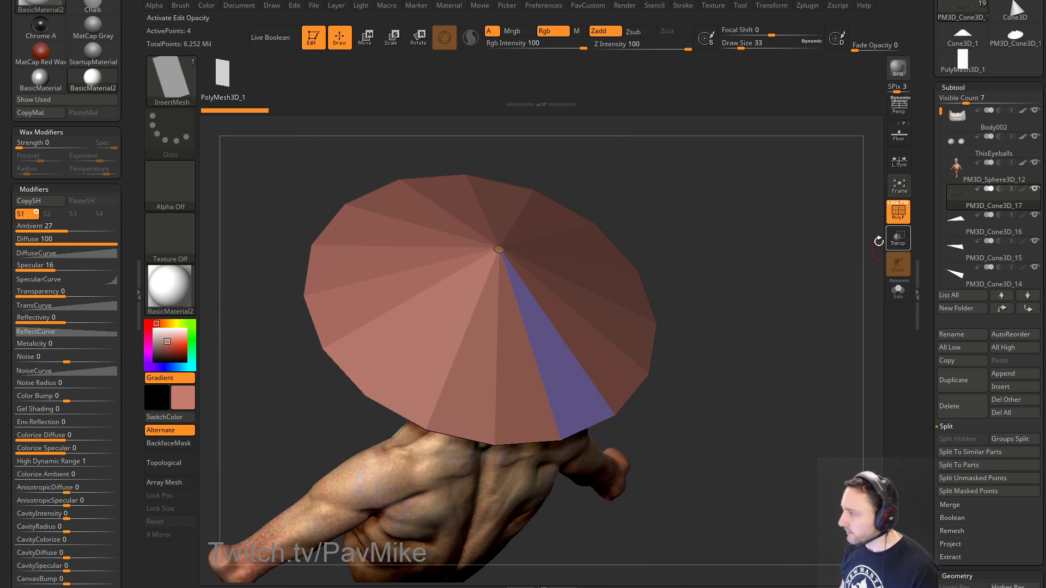
Step: Merge all the split facet subtools down into one hat subtool and open the ModifyTopology options
{"action": "key", "text": "ctrl+e"}
{"action": "left_click", "coordinate": [879, 282]}
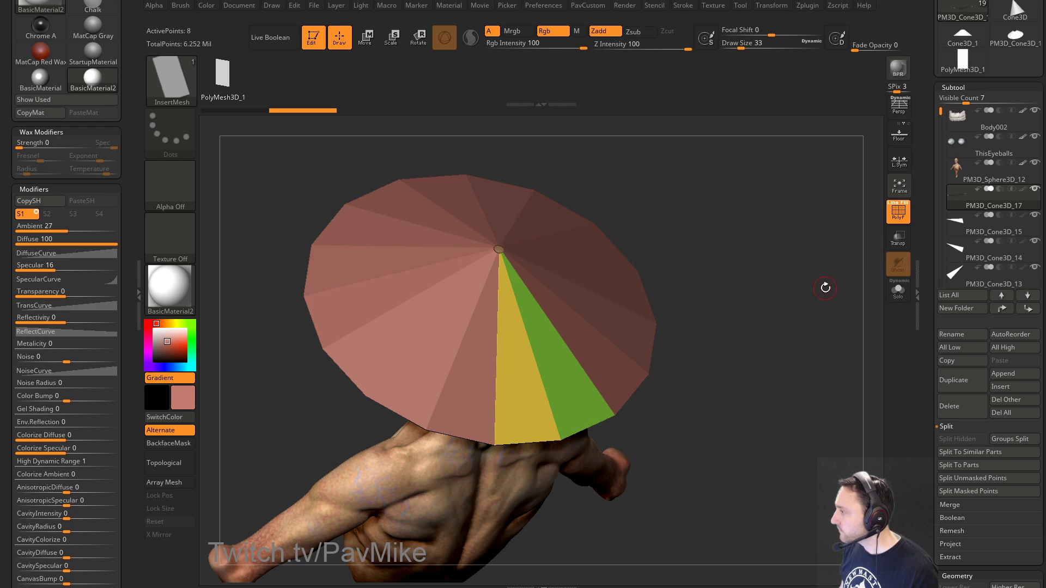
{"action": "key", "text": "e"}
{"action": "left_click_drag", "start_coordinate": [845, 283], "coordinate": [812, 306]}
{"action": "key", "text": "ctrl+e"}
{"action": "key", "text": "ctrl+e"}
{"action": "key", "text": "ctrl+e"}
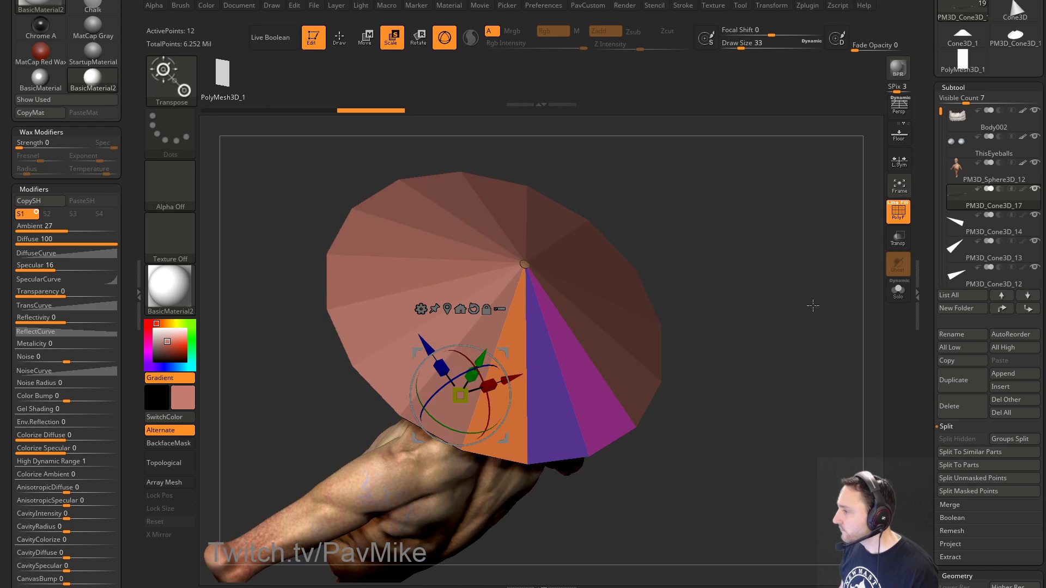
{"action": "key", "text": "ctrl+e"}
{"action": "key", "text": "ctrl+e"}
{"action": "key", "text": "ctrl+e"}
{"action": "key", "text": "ctrl+e"}
{"action": "key", "text": "ctrl+e"}
{"action": "key", "text": "ctrl+e"}
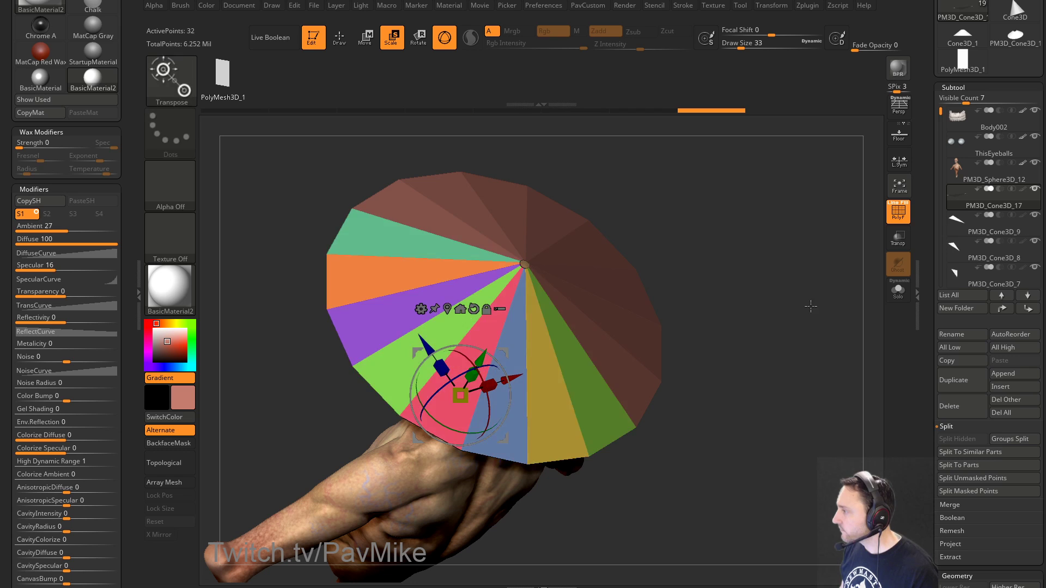
{"action": "key", "text": "ctrl+e"}
{"action": "key", "text": "ctrl+e"}
{"action": "key", "text": "ctrl+e"}
{"action": "key", "text": "ctrl+e"}
{"action": "key", "text": "ctrl+e"}
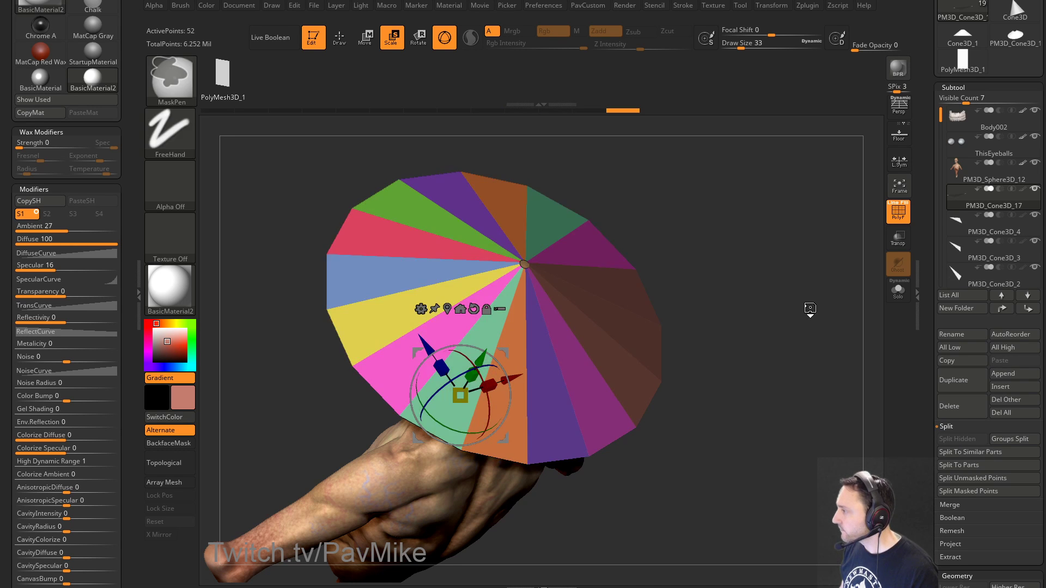
{"action": "left_click_drag", "start_coordinate": [808, 307], "coordinate": [786, 303]}
{"action": "key", "text": "2"}
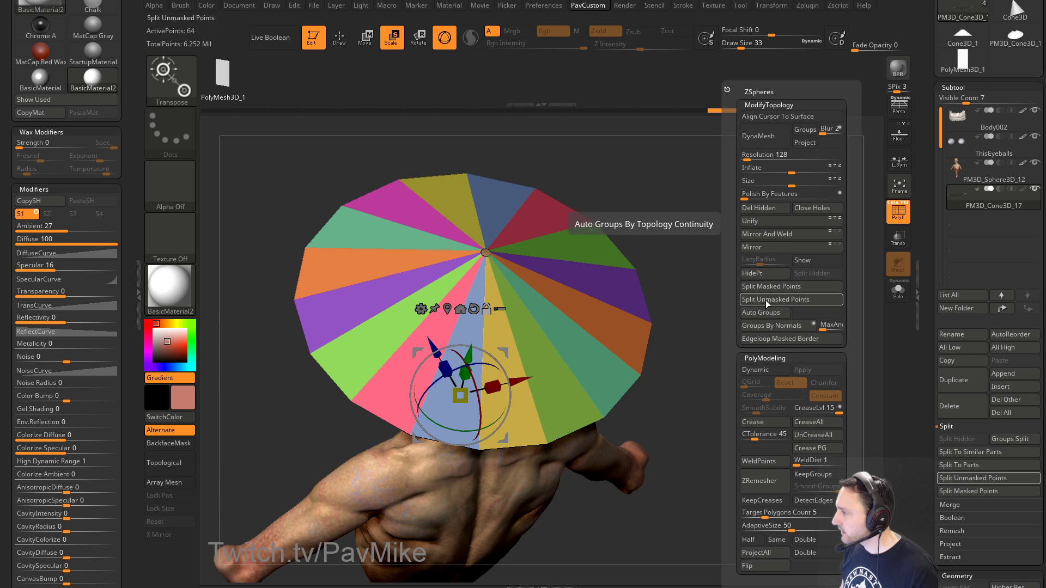
Step: Weld the coincident points of the merged hat subtool
{"action": "key", "text": "q"}
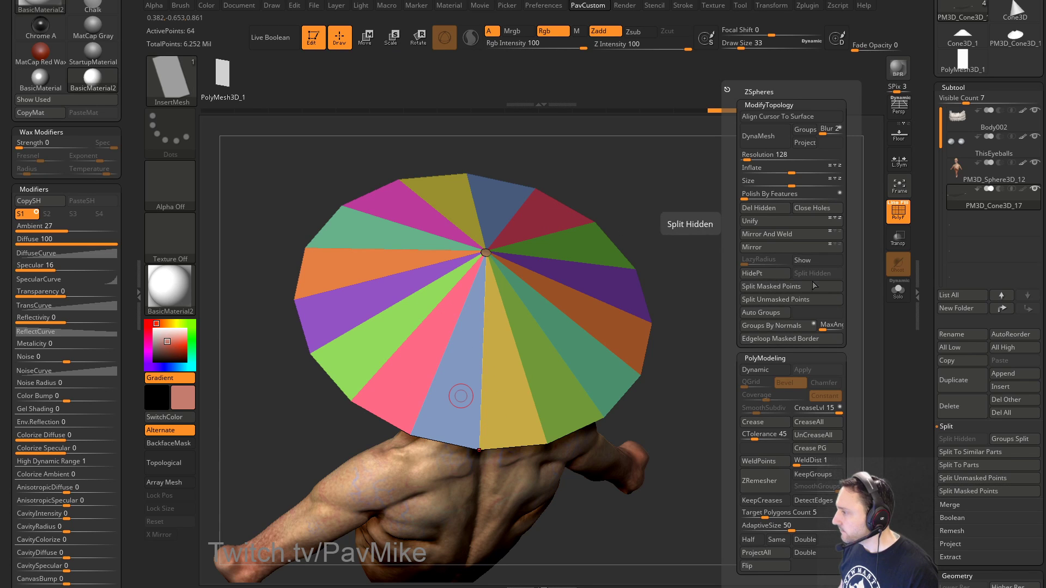
{"action": "scroll", "coordinate": [742, 353], "scroll_direction": "down", "scroll_amount": 1}
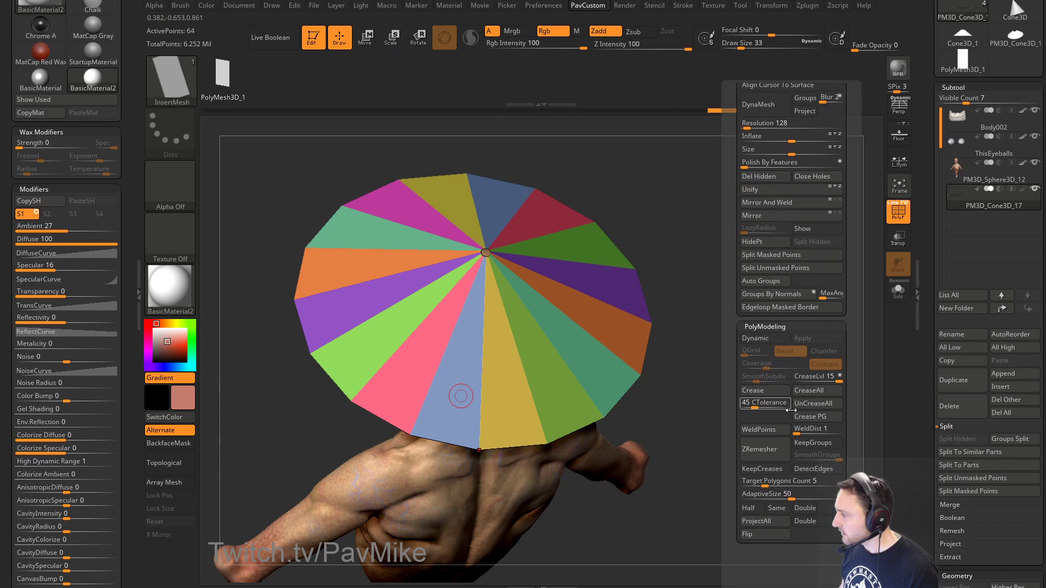
{"action": "left_click", "coordinate": [776, 435]}
{"action": "mouse_move", "coordinate": [691, 376]}
{"action": "left_mouse_down"}
{"action": "mouse_move", "coordinate": [775, 299]}
{"action": "mouse_move", "coordinate": [785, 304]}
{"action": "left_mouse_up"}
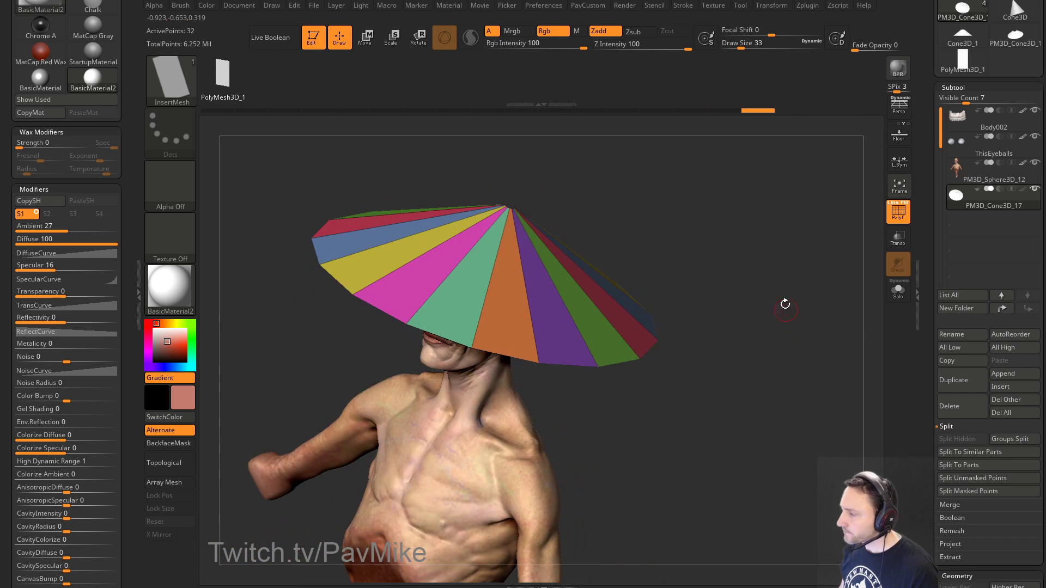
Step: Select the ZModeler brush and set its edge action to Insert with Multiple EdgeLoops as the target
{"action": "key", "text": "b"}
{"action": "key", "text": "z"}
{"action": "key", "text": "m"}
{"action": "key", "text": "space"}
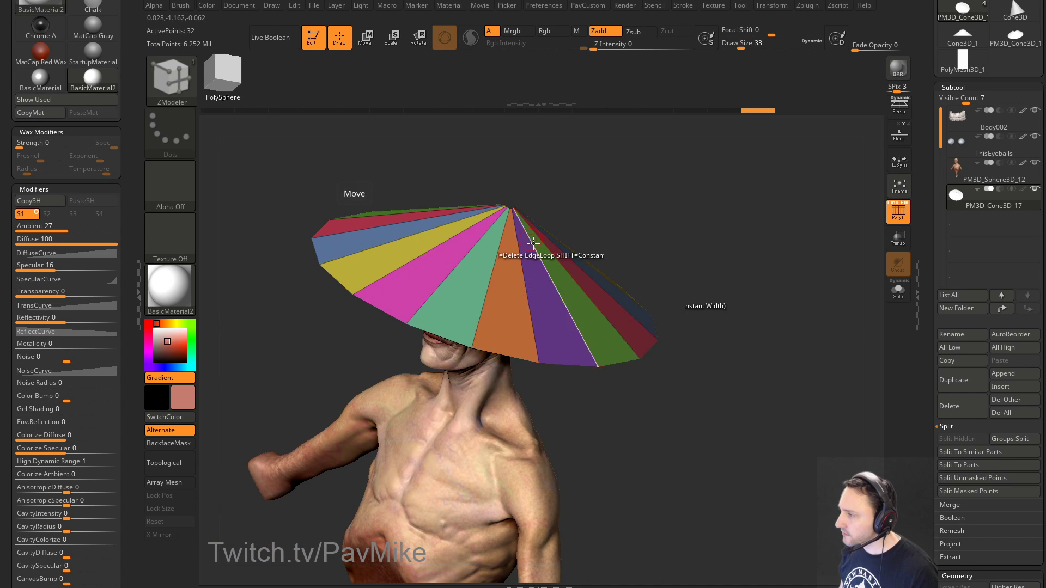
{"action": "key", "text": "space"}
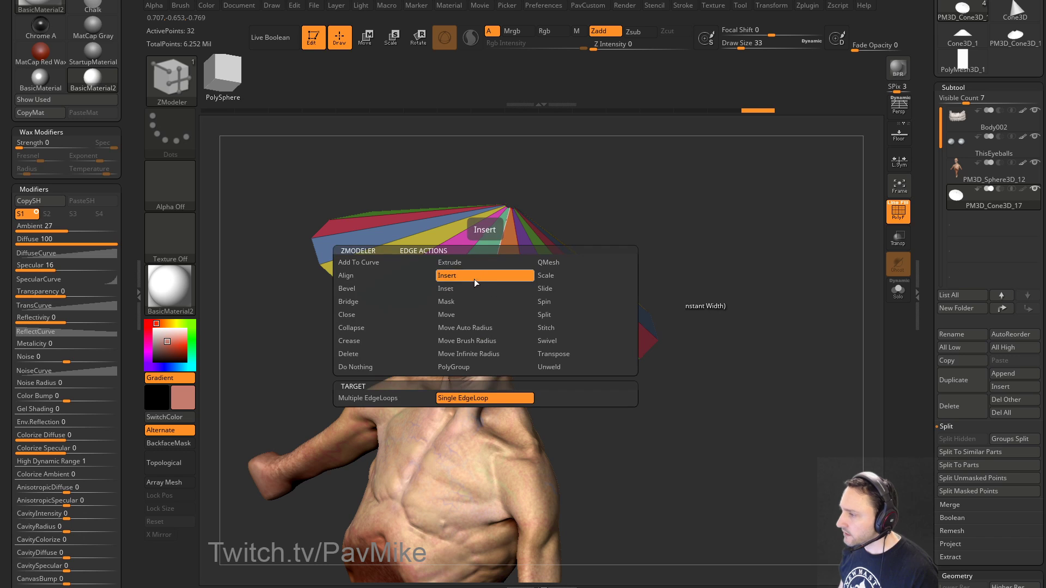
{"action": "left_click", "coordinate": [402, 397]}
{"action": "left_click_drag", "start_coordinate": [696, 333], "coordinate": [714, 310]}
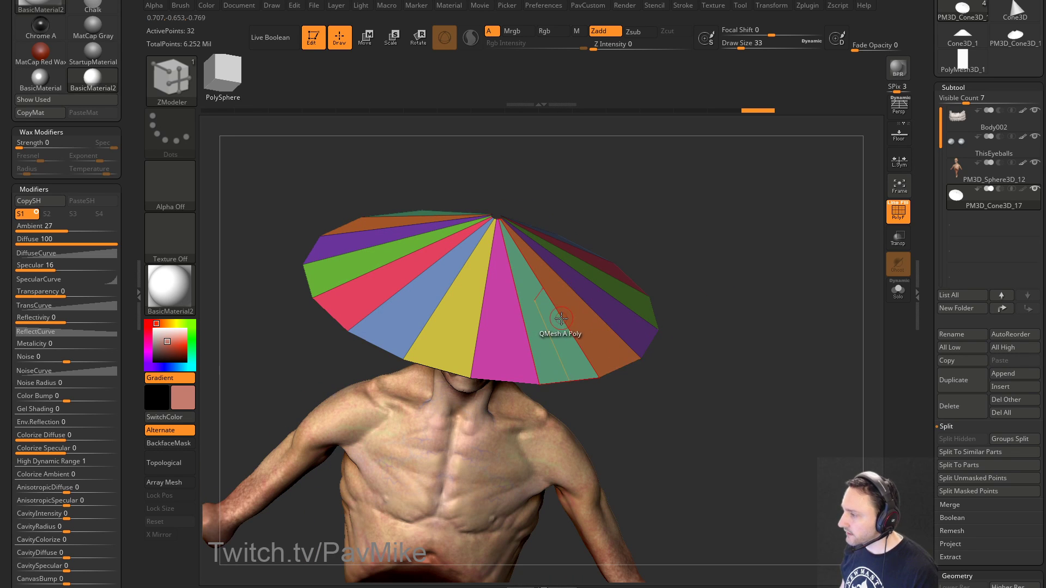
Step: Weld the hat's points again and insert four concentric edge loops around the cone
{"action": "left_click_drag", "start_coordinate": [676, 275], "coordinate": [582, 318]}
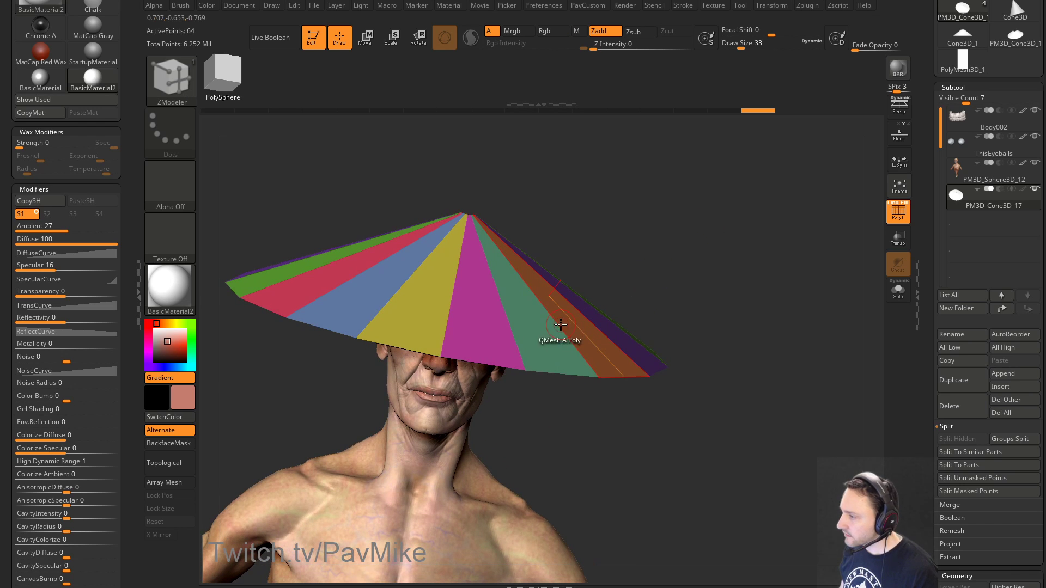
{"action": "key", "text": "grave"}
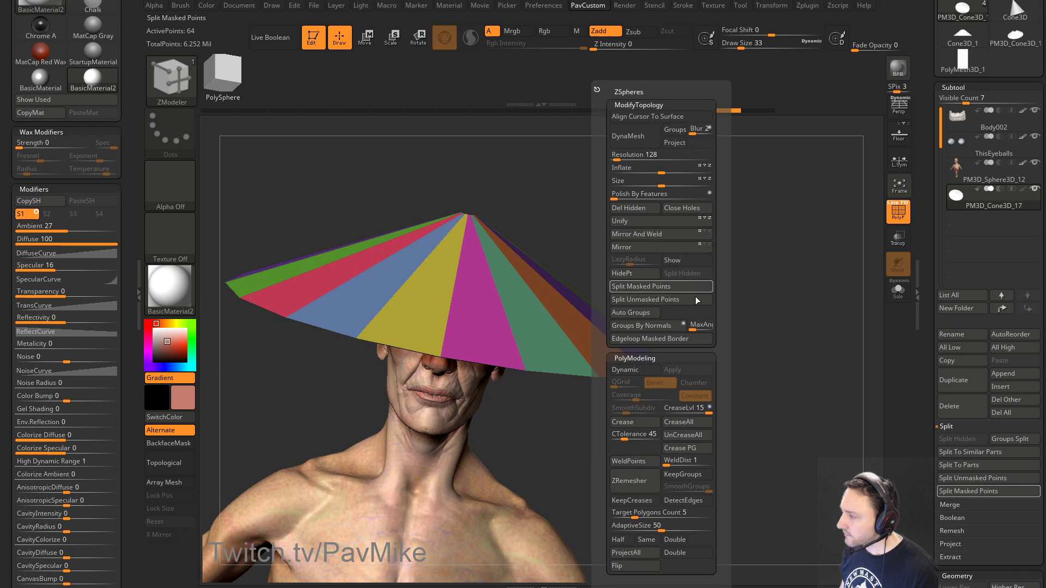
{"action": "left_click", "coordinate": [649, 462]}
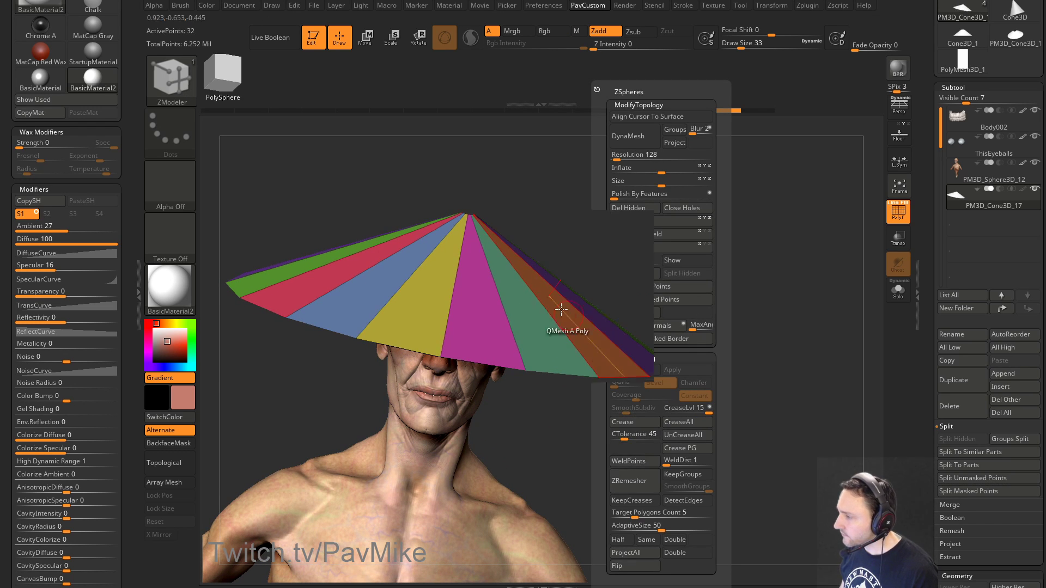
{"action": "left_click", "coordinate": [502, 306]}
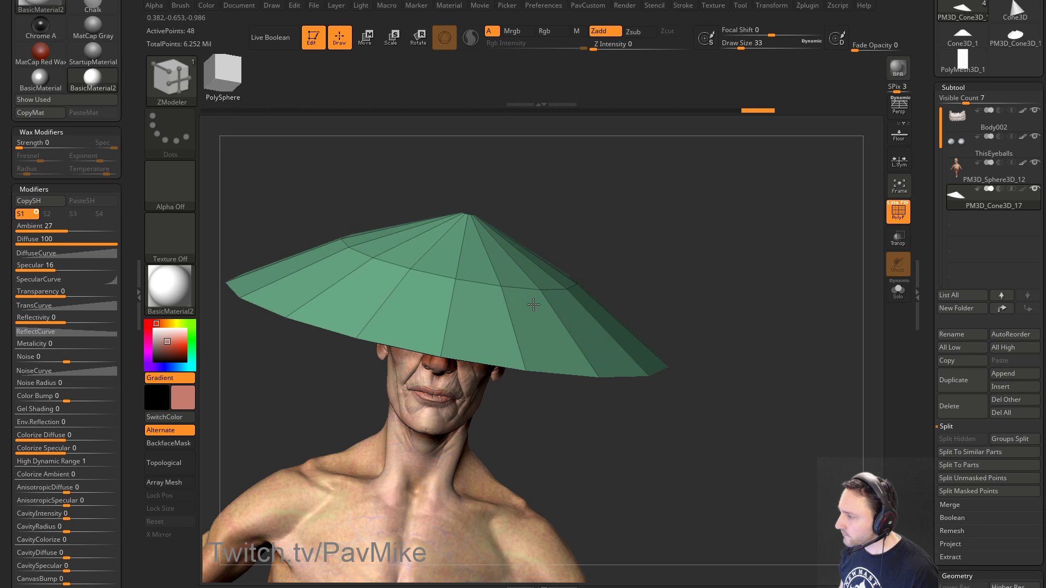
{"action": "left_click", "coordinate": [524, 289]}
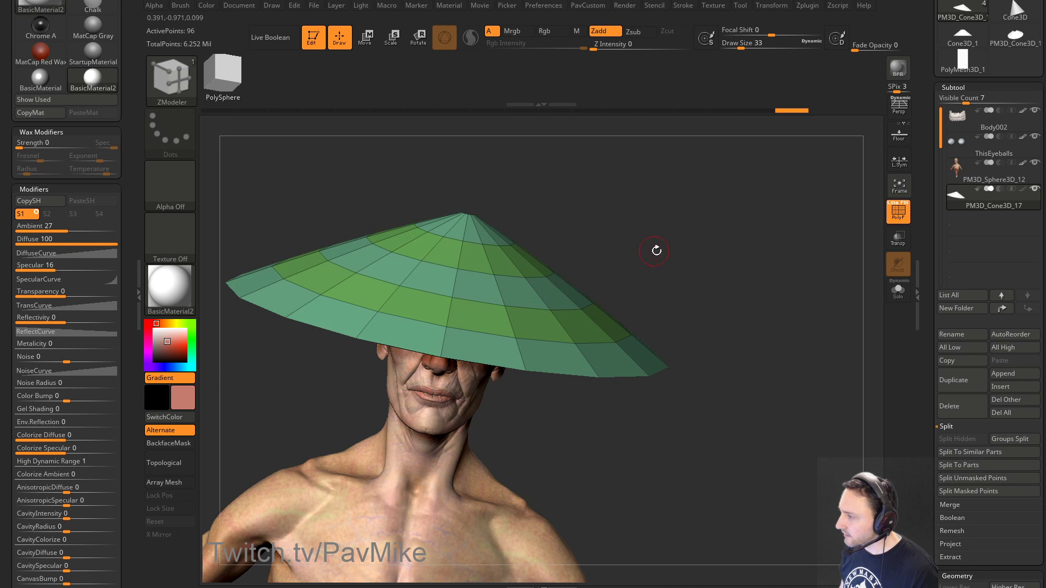
Step: Regroup the subdivided hat with Groups By Normals, adjusting the maximum angle tolerance to give each full-length facet one polygroup
{"action": "left_click_drag", "start_coordinate": [656, 250], "coordinate": [750, 321]}
{"action": "left_click_drag", "start_coordinate": [723, 277], "coordinate": [632, 239]}
{"action": "left_click_drag", "start_coordinate": [631, 240], "coordinate": [711, 273], "text": "alt"}
{"action": "left_click_drag", "start_coordinate": [782, 215], "coordinate": [785, 261]}
{"action": "key", "text": "grave"}
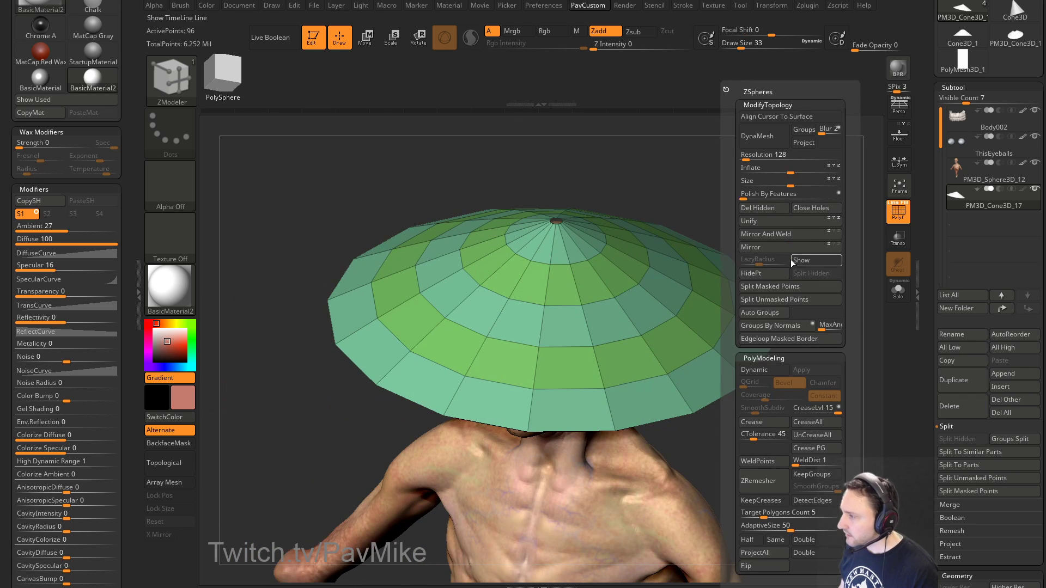
{"action": "left_click", "coordinate": [787, 326]}
{"action": "left_click", "coordinate": [822, 330]}
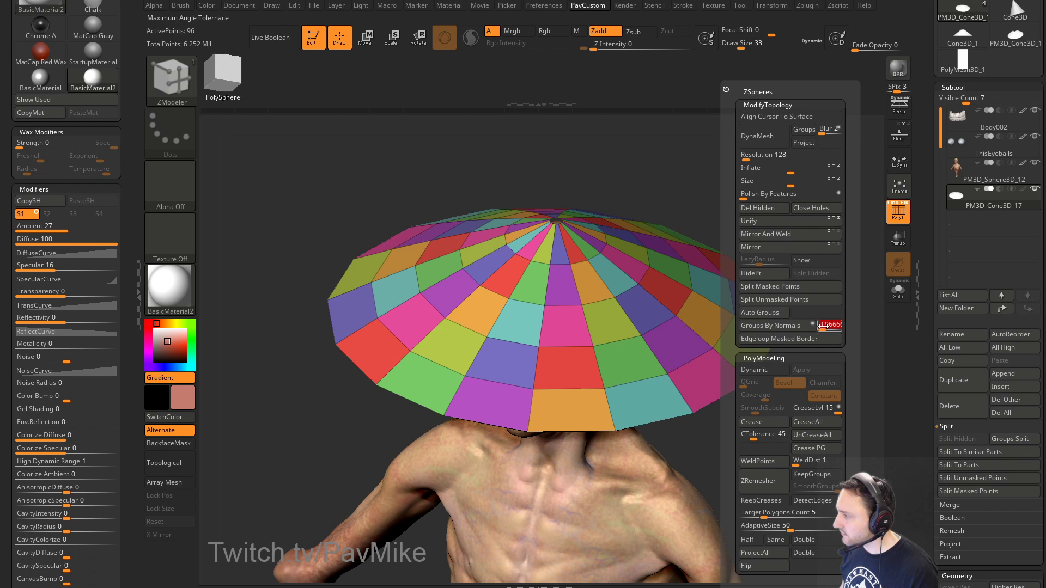
{"action": "left_click", "coordinate": [807, 328]}
{"action": "left_click_drag", "start_coordinate": [833, 285], "coordinate": [778, 312], "text": "alt"}
{"action": "left_click_drag", "start_coordinate": [778, 312], "coordinate": [772, 271]}
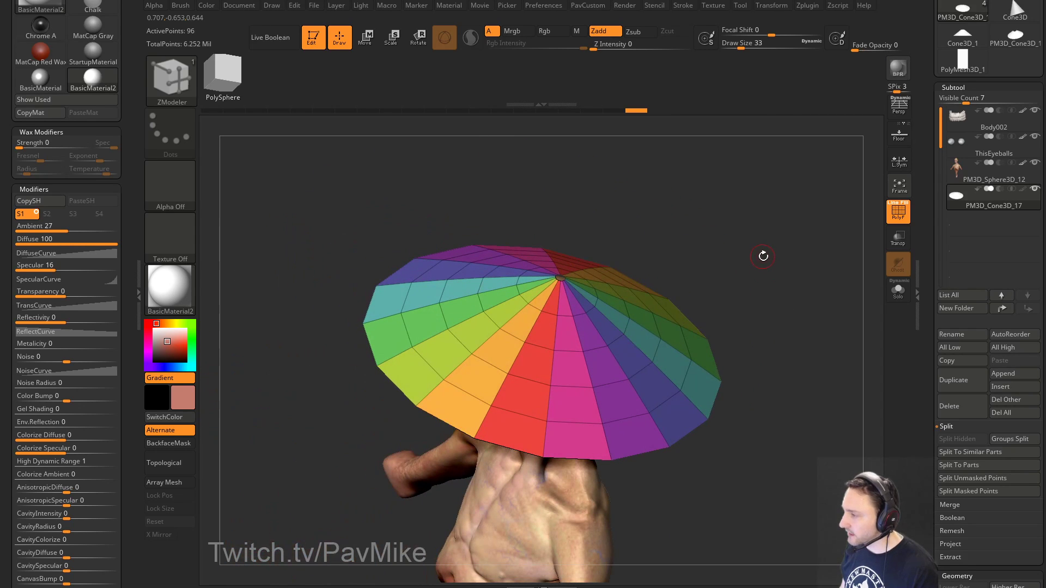
Step: Split the hat into separate facet subtools with Groups Split and unlock the gizmo to reposition it on the active facet
{"action": "scroll", "coordinate": [981, 381], "scroll_direction": "down", "scroll_amount": 3}
{"action": "left_click", "coordinate": [1005, 381]}
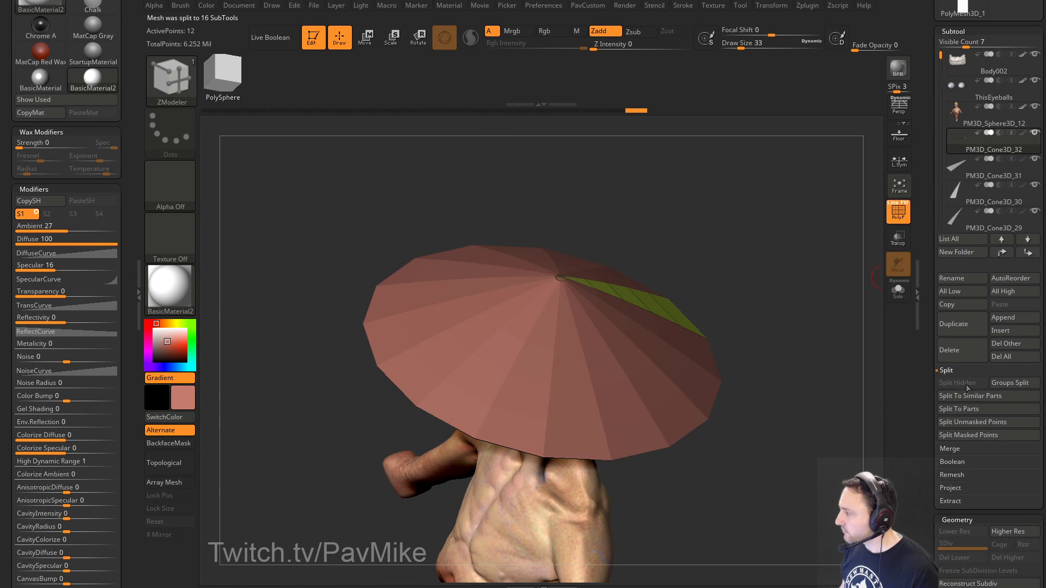
{"action": "mouse_move", "coordinate": [764, 300]}
{"action": "left_mouse_down"}
{"action": "mouse_move", "coordinate": [738, 224]}
{"action": "mouse_move", "coordinate": [756, 308]}
{"action": "mouse_move", "coordinate": [634, 363]}
{"action": "left_mouse_up"}
{"action": "key", "text": "w"}
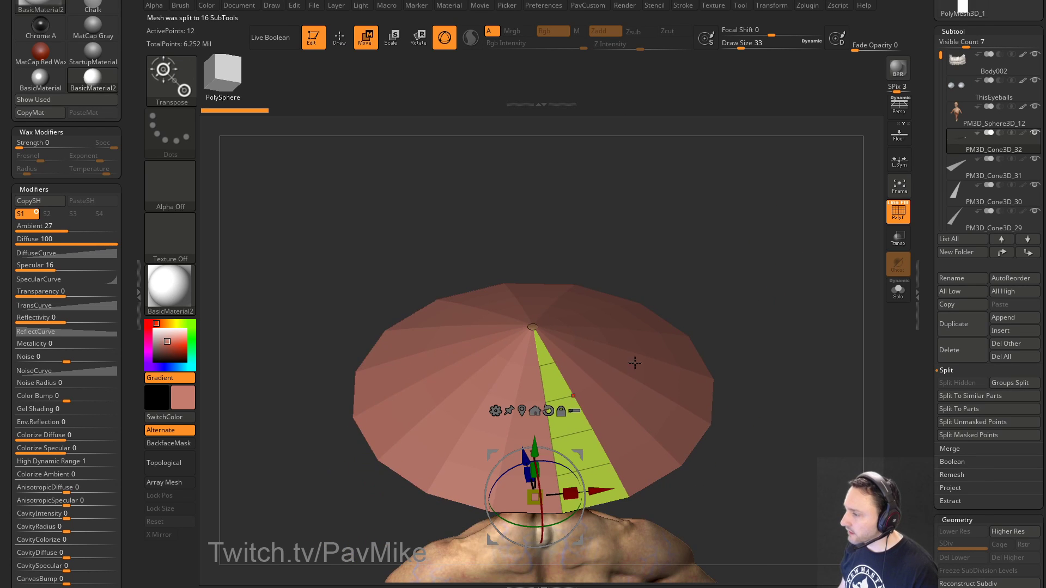
{"action": "left_click", "coordinate": [573, 431], "text": "alt"}
{"action": "left_click_drag", "start_coordinate": [785, 367], "coordinate": [767, 321], "text": "alt"}
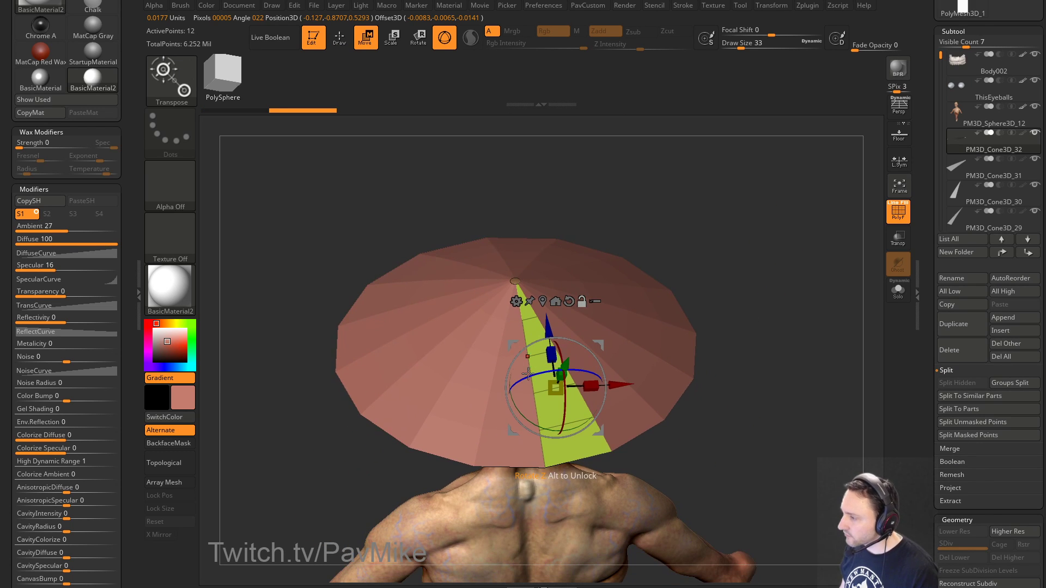
Step: Try to taper the active facet with the Taper deformer, then undo it
{"action": "left_click", "coordinate": [515, 301]}
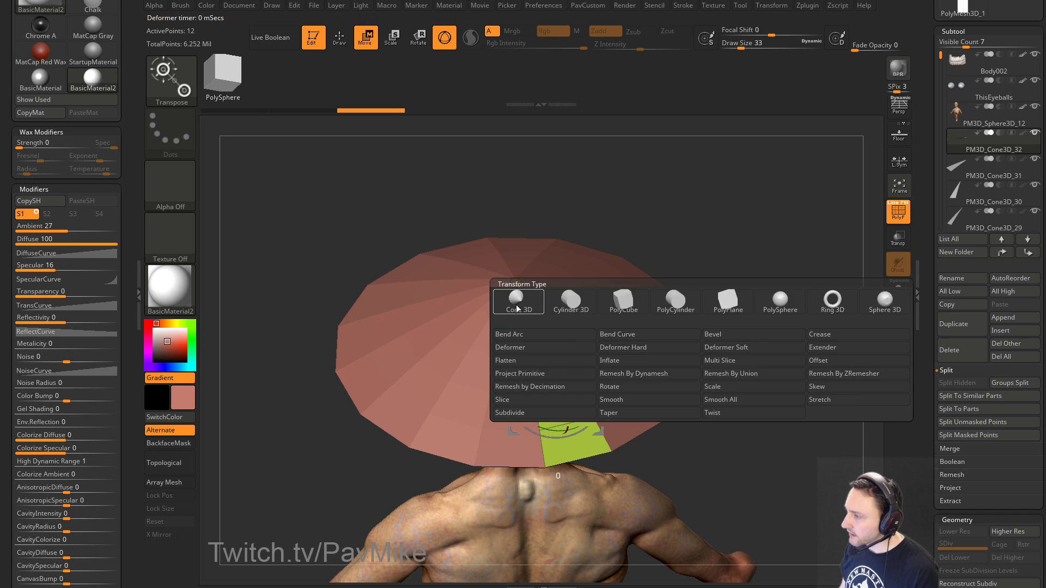
{"action": "left_click", "coordinate": [615, 412]}
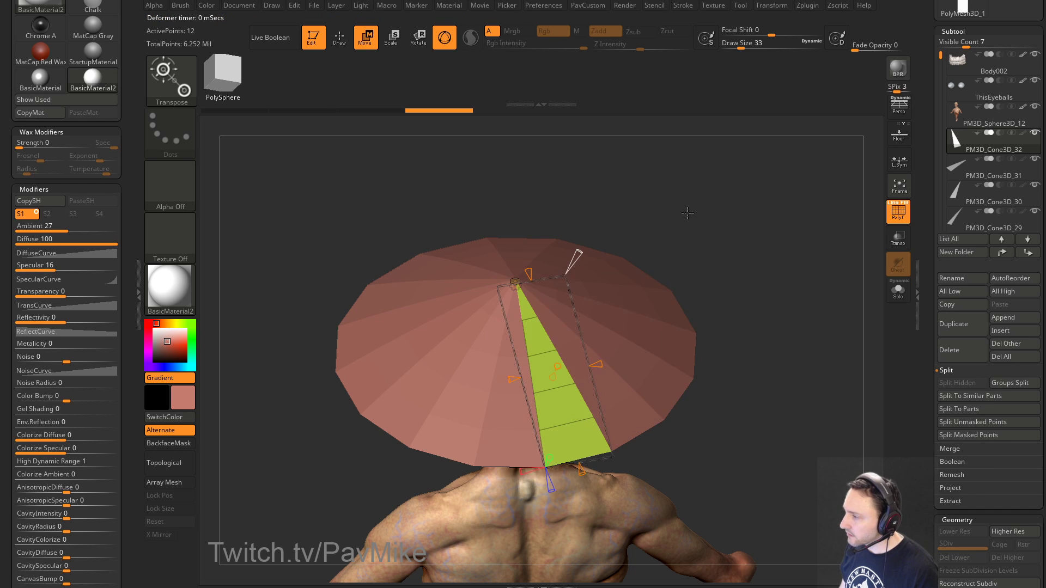
{"action": "left_click_drag", "start_coordinate": [685, 213], "coordinate": [661, 229]}
{"action": "left_click_drag", "start_coordinate": [521, 257], "coordinate": [520, 233]}
{"action": "left_click_drag", "start_coordinate": [712, 290], "coordinate": [698, 224]}
{"action": "key", "text": "ctrl+z"}
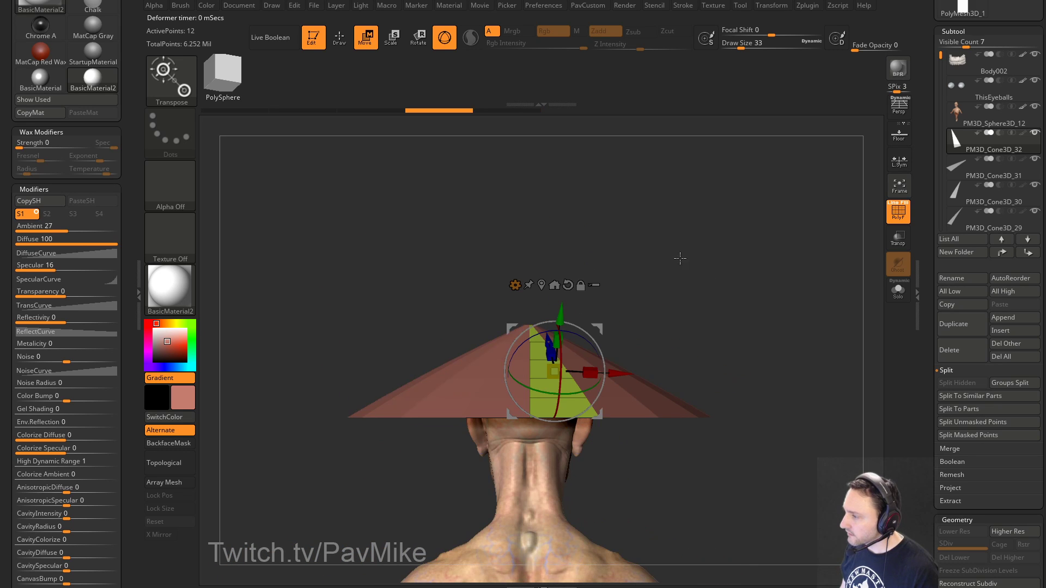
Step: Reorient and shift the gizmo on the active facet, and reshape the facet with the Taper deformer
{"action": "left_click_drag", "start_coordinate": [600, 330], "coordinate": [604, 347]}
{"action": "left_click_drag", "start_coordinate": [575, 387], "coordinate": [584, 388], "text": "alt"}
{"action": "left_click_drag", "start_coordinate": [673, 275], "coordinate": [665, 327]}
{"action": "left_click", "coordinate": [516, 284]}
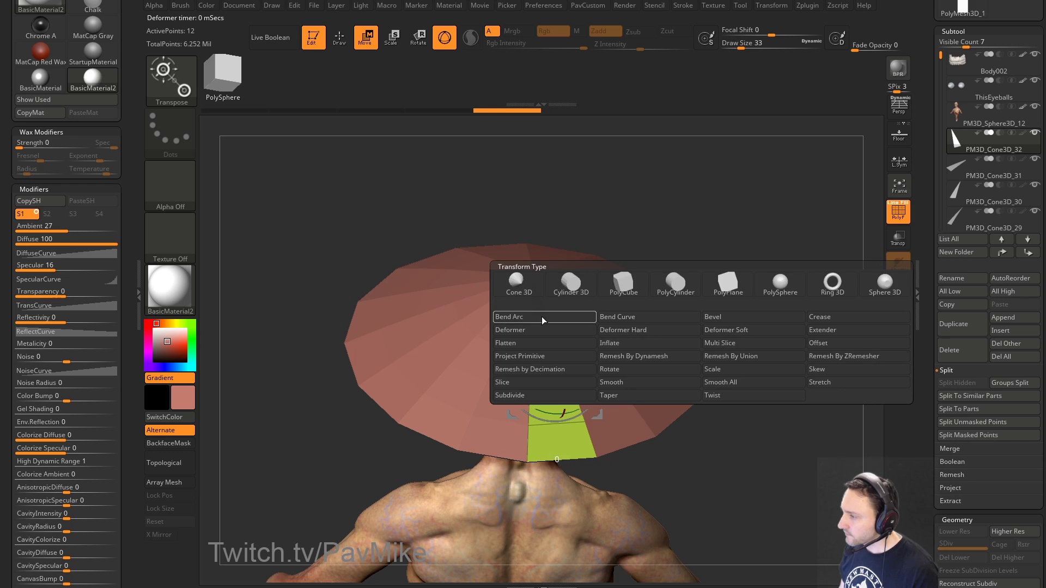
{"action": "left_click", "coordinate": [615, 384]}
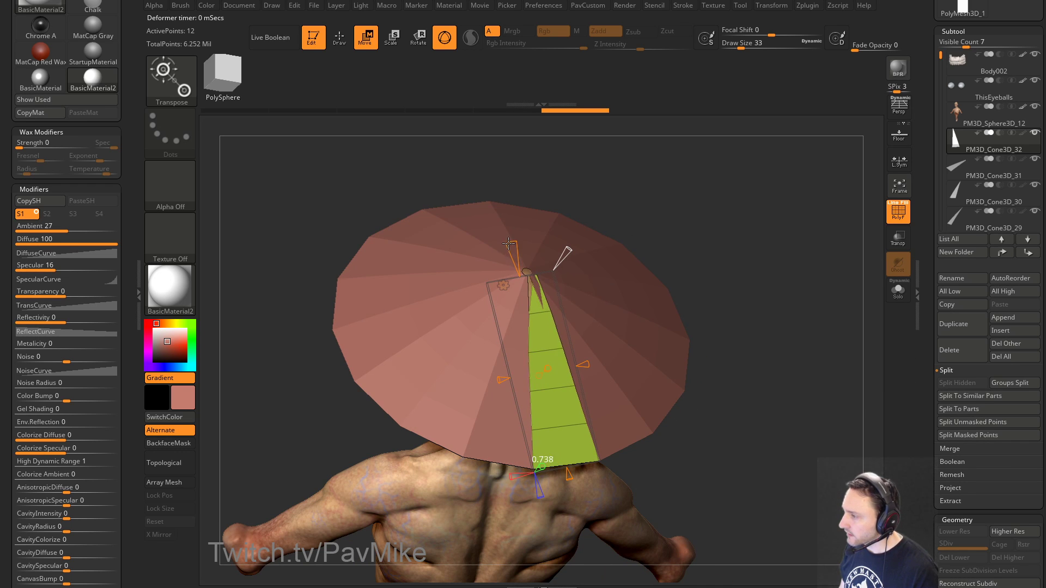
{"action": "key", "text": "w"}
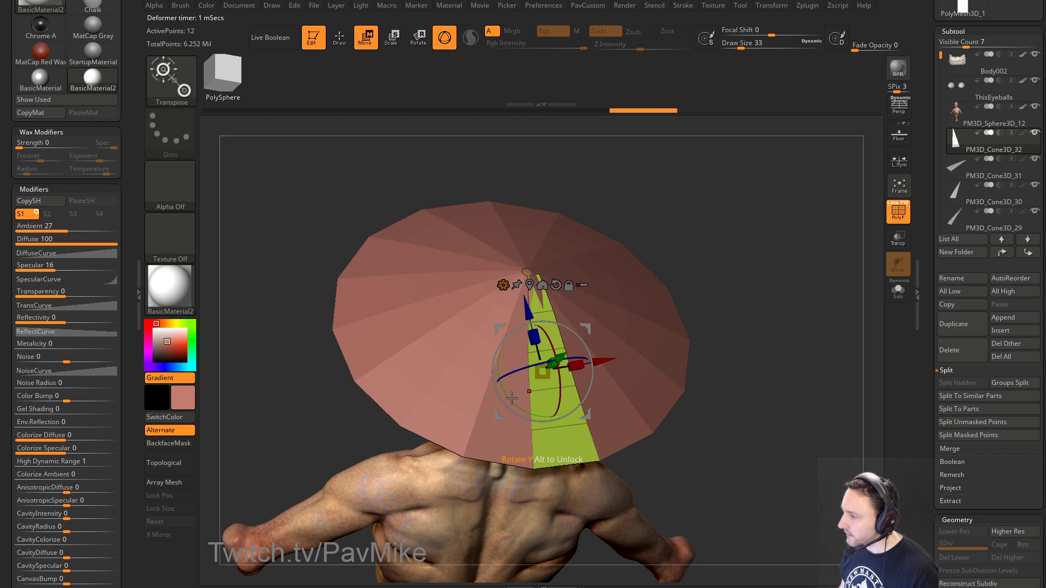
{"action": "left_click_drag", "start_coordinate": [511, 398], "coordinate": [507, 392]}
{"action": "key", "text": "q"}
{"action": "left_click_drag", "start_coordinate": [754, 327], "coordinate": [761, 277], "text": "alt"}
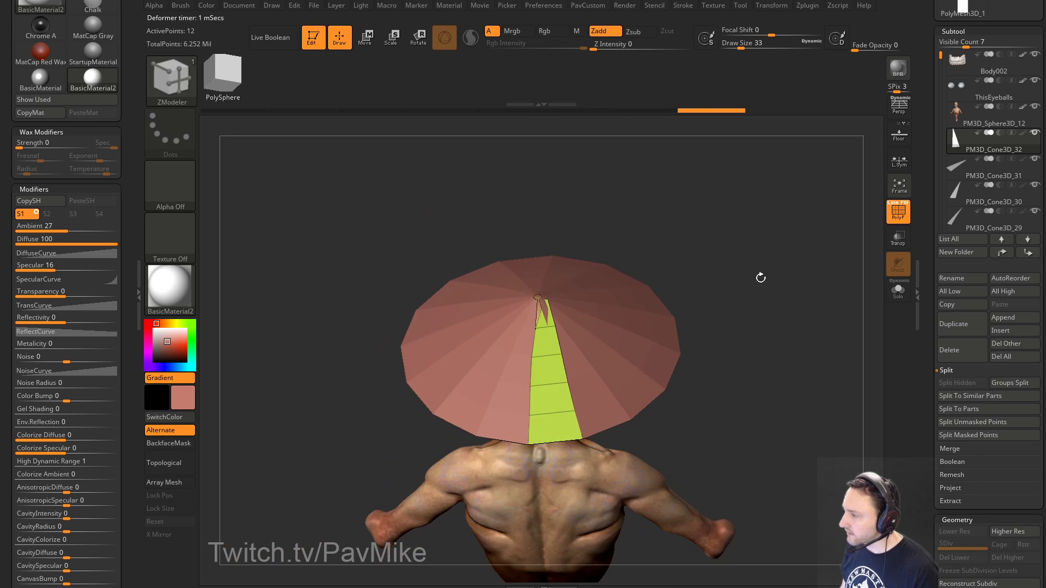
Step: Inspect the neighbouring facet subtool beside the tapered one, then reselect the tapered facet
{"action": "left_click_drag", "start_coordinate": [701, 338], "coordinate": [840, 214]}
{"action": "left_click", "coordinate": [982, 180]}
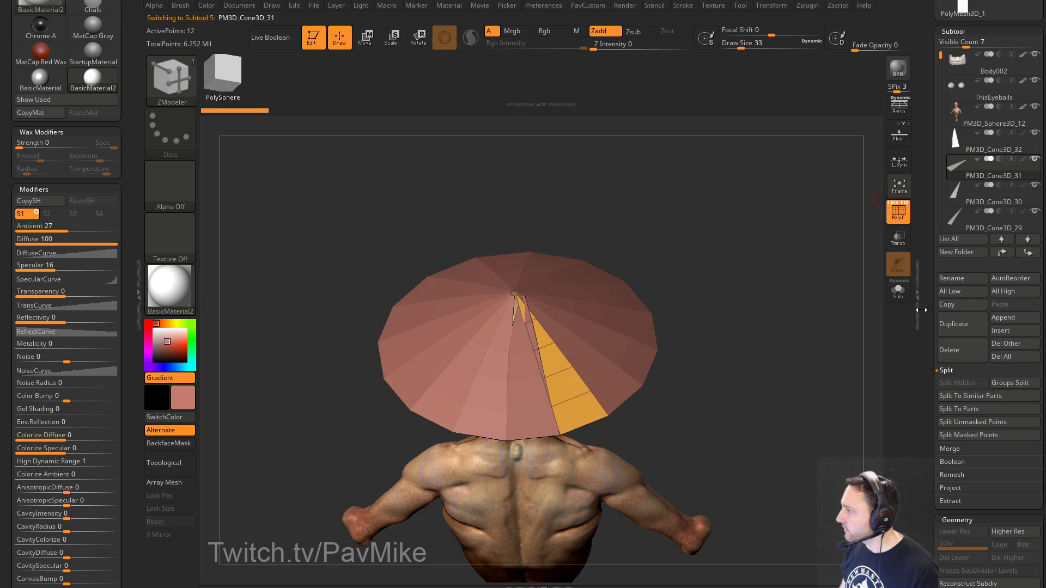
{"action": "left_click_drag", "start_coordinate": [840, 375], "coordinate": [811, 384]}
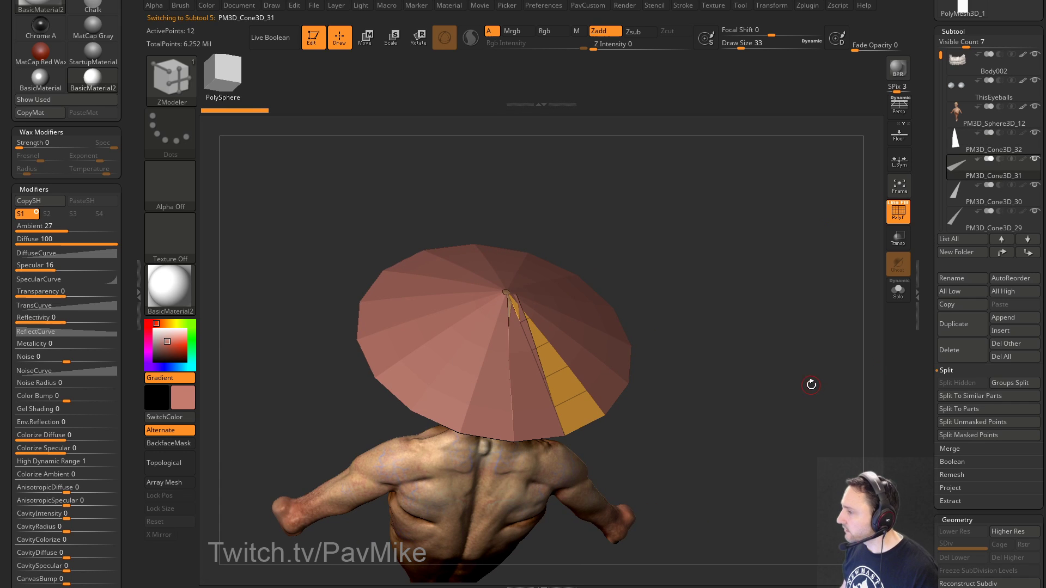
{"action": "left_click", "coordinate": [974, 151]}
Step: Turn on Array Mesh for the tapered facet with Transpose, Lock Pos and Lock Size enabled
{"action": "mouse_move", "coordinate": [766, 248]}
{"action": "left_mouse_down"}
{"action": "mouse_move", "coordinate": [733, 262]}
{"action": "mouse_move", "coordinate": [796, 318]}
{"action": "left_mouse_up"}
{"action": "key", "text": "w"}
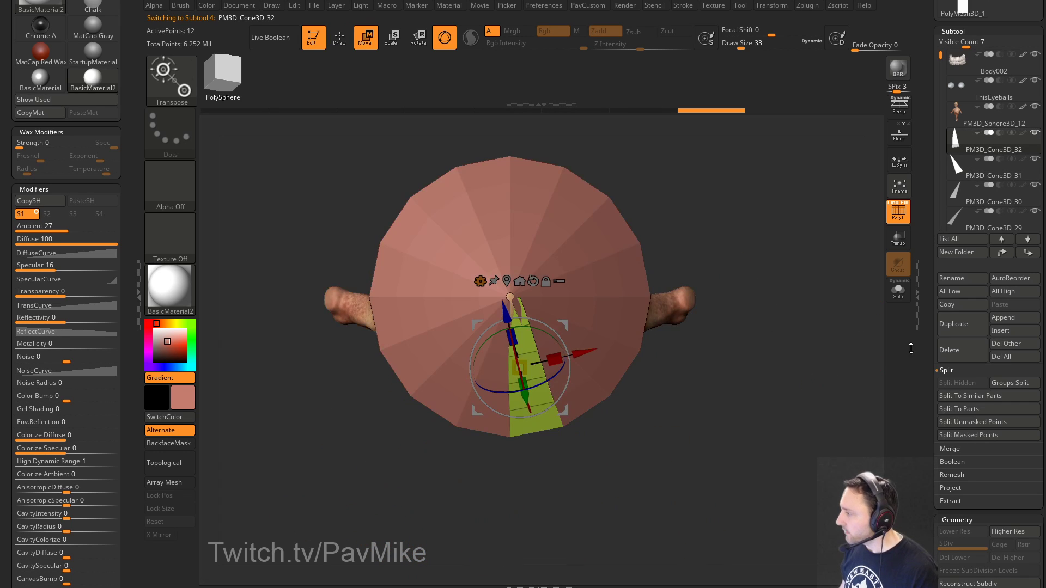
{"action": "left_click_drag", "start_coordinate": [925, 359], "coordinate": [924, 117]}
{"action": "left_click_drag", "start_coordinate": [961, 297], "coordinate": [961, 241]}
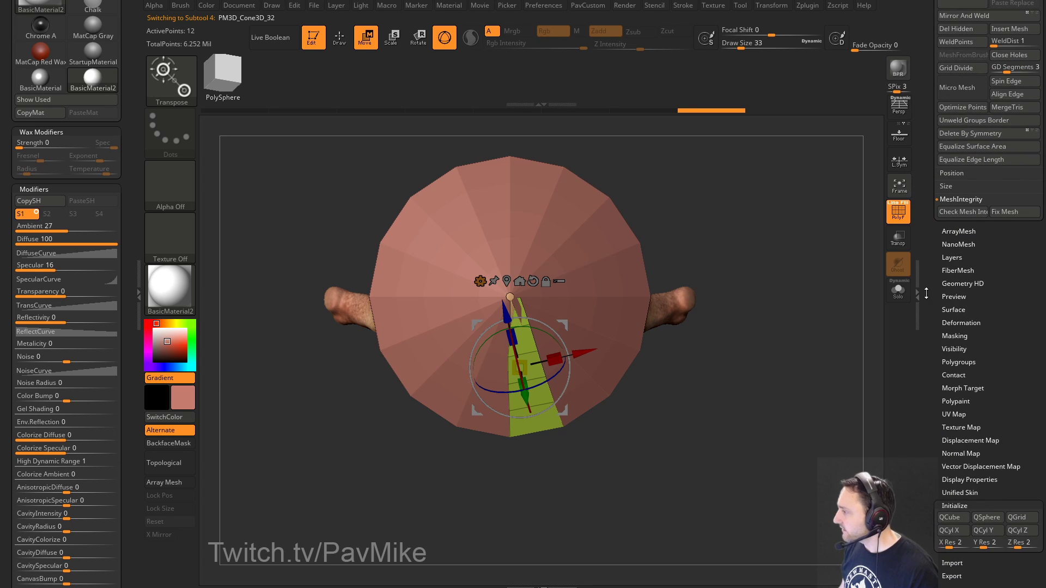
{"action": "scroll", "coordinate": [933, 233], "scroll_direction": "up", "scroll_amount": 3}
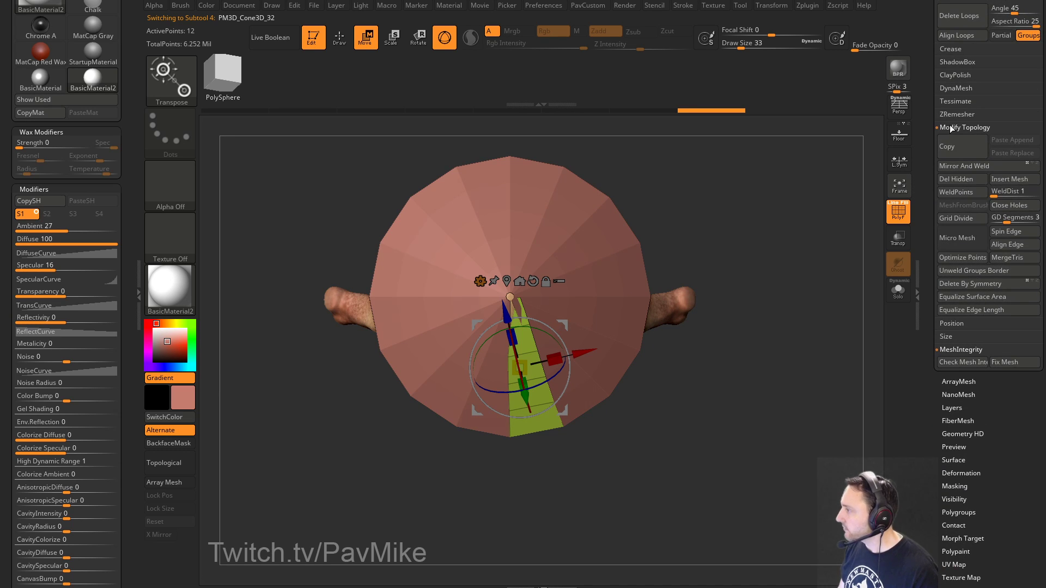
{"action": "left_click", "coordinate": [959, 382]}
{"action": "scroll", "coordinate": [999, 316], "scroll_direction": "down", "scroll_amount": 3}
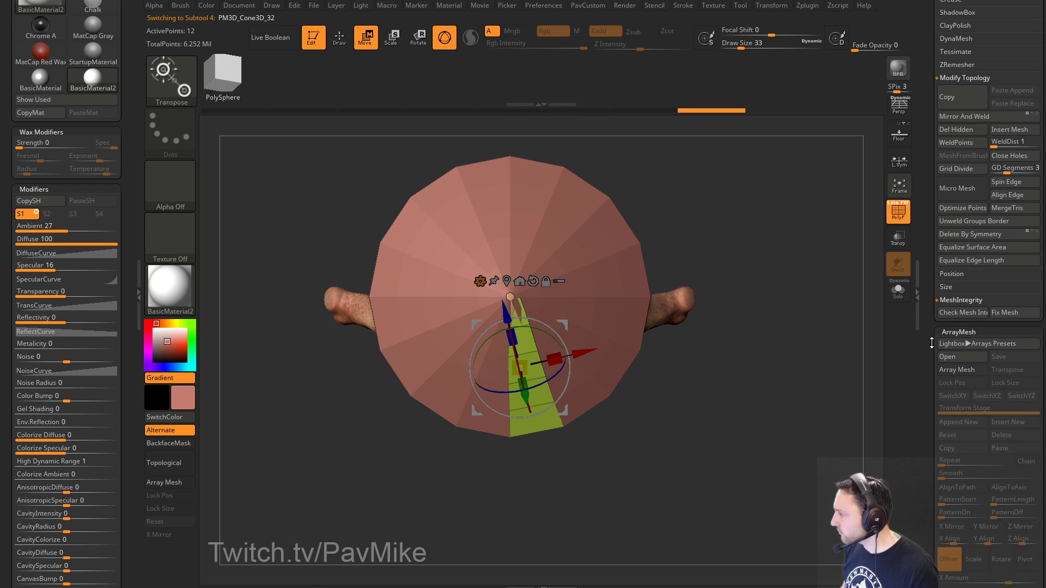
{"action": "left_click", "coordinate": [984, 319]}
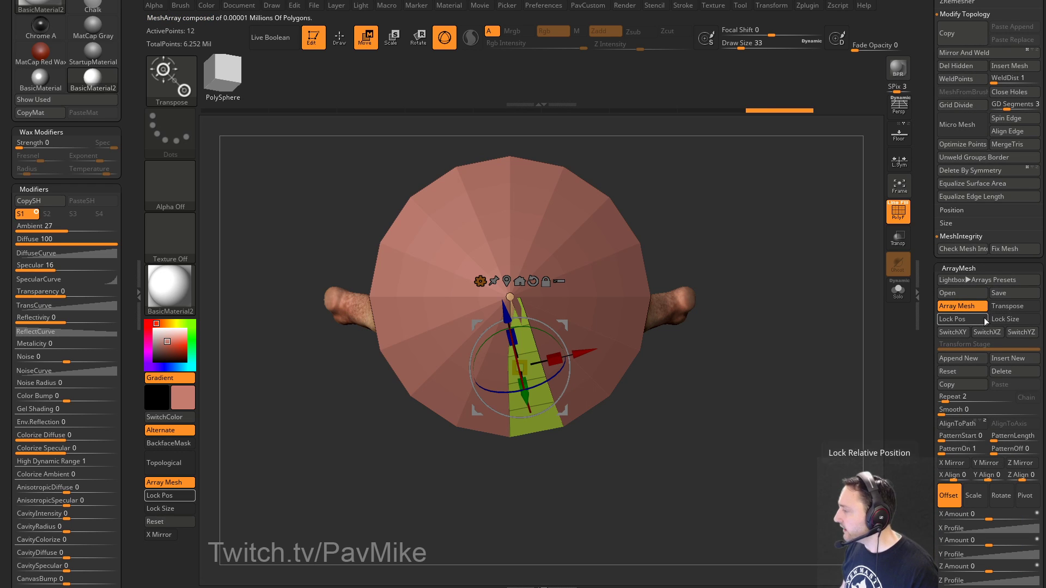
{"action": "left_click", "coordinate": [1008, 319]}
Step: Switch from the gizmo to a horizontal transpose line and move the array's origin to the hat's apex
{"action": "key", "text": "y"}
{"action": "key", "text": "y"}
{"action": "key", "text": "y"}
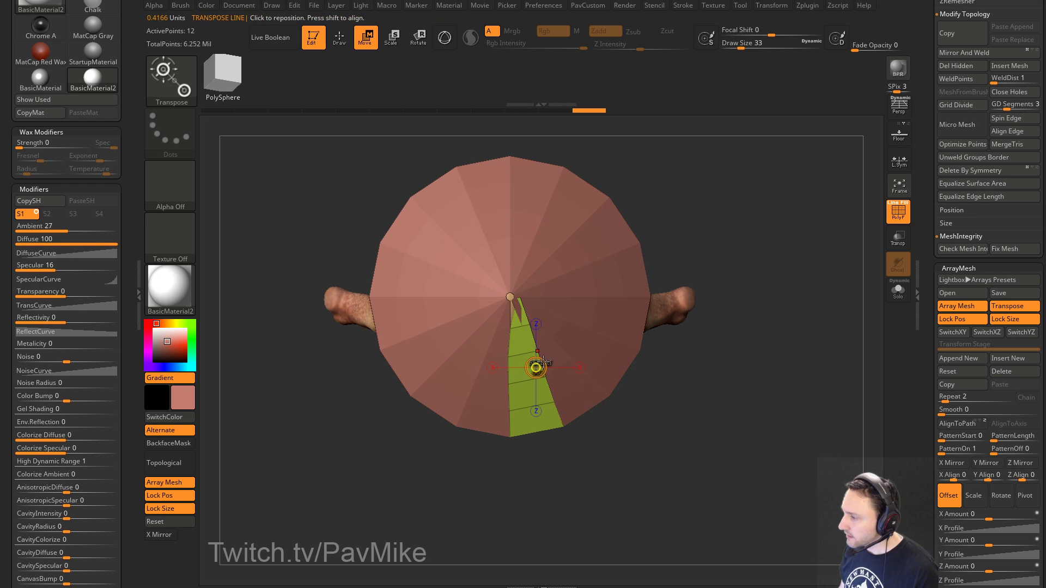
{"action": "left_click_drag", "start_coordinate": [543, 363], "coordinate": [701, 368], "text": "shift"}
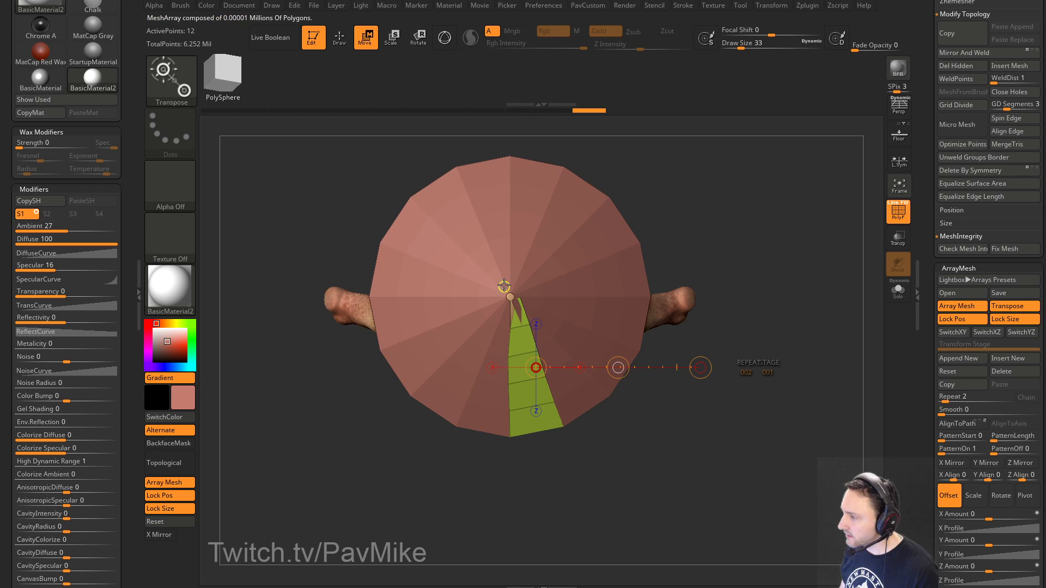
{"action": "left_click", "coordinate": [509, 297]}
Step: Set the facet's Array Mesh to 12 repeats with a Rotate Y Amount of 360
{"action": "left_click_drag", "start_coordinate": [931, 324], "coordinate": [933, 177]}
{"action": "left_click_drag", "start_coordinate": [951, 250], "coordinate": [956, 249]}
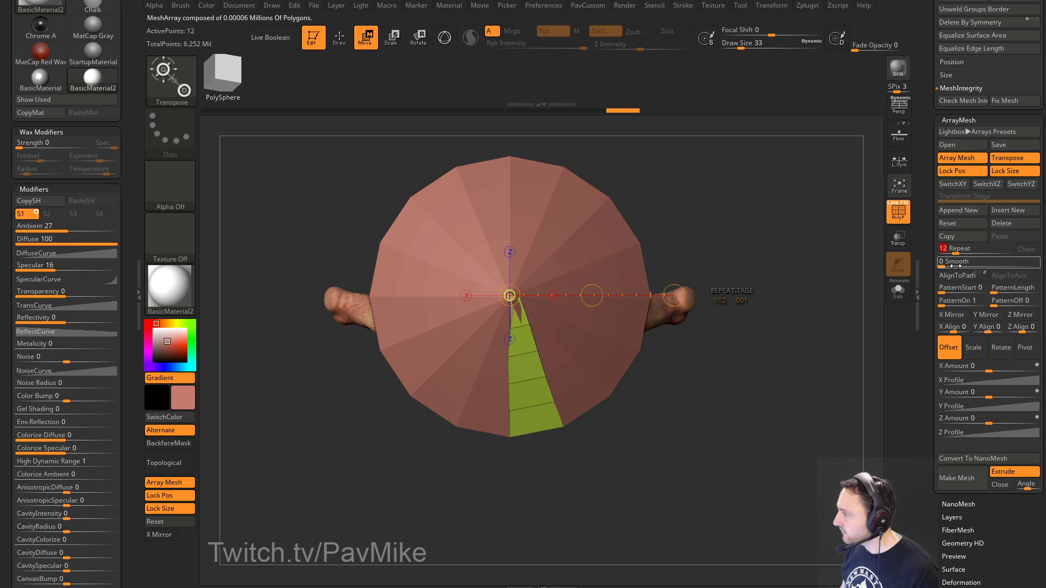
{"action": "left_click", "coordinate": [993, 354]}
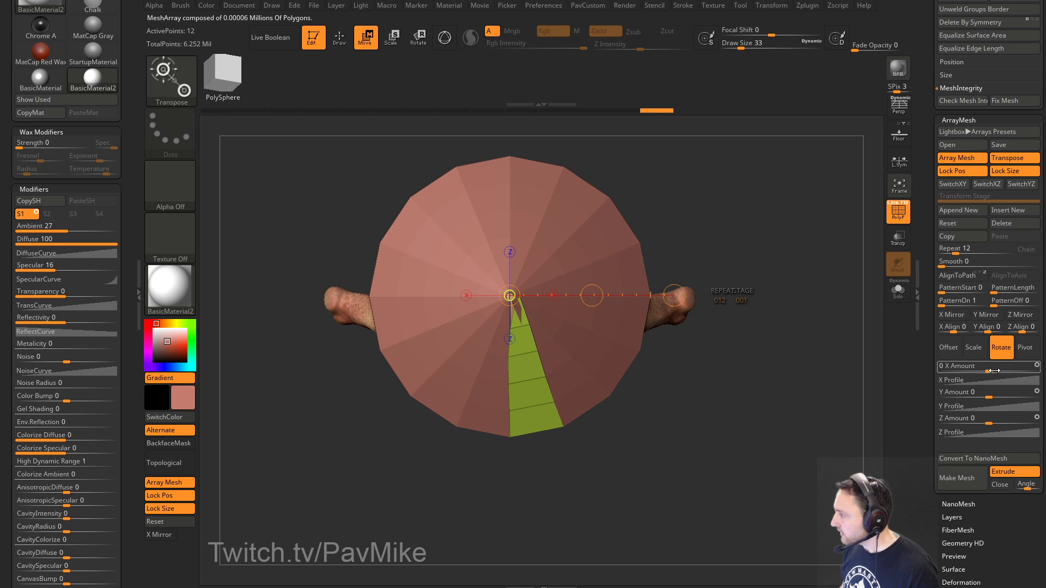
{"action": "left_click_drag", "start_coordinate": [1007, 369], "coordinate": [1024, 398]}
{"action": "key", "text": "ctrl+z"}
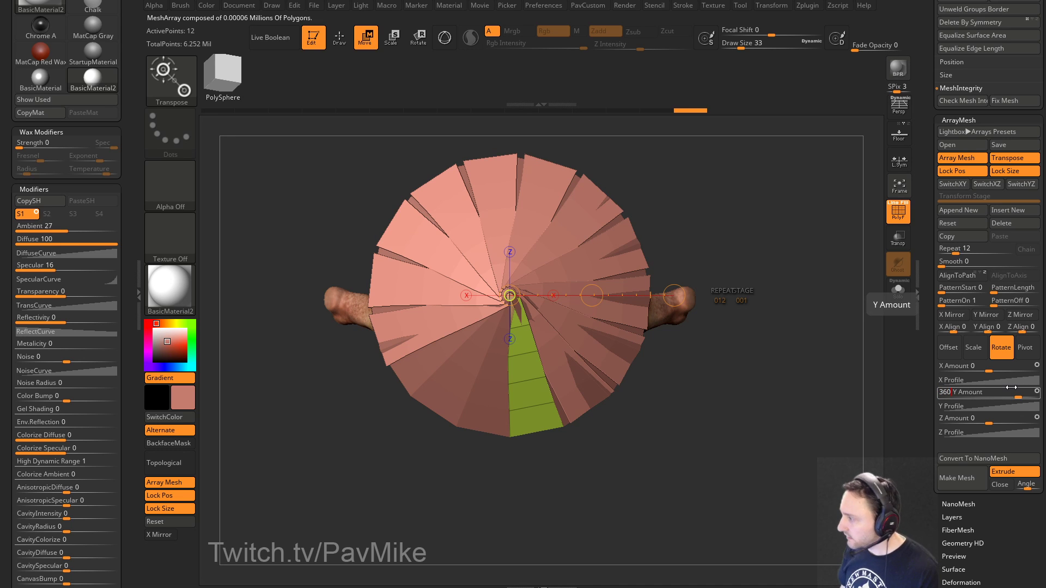
{"action": "key", "text": "Return"}
{"action": "left_click_drag", "start_coordinate": [670, 242], "coordinate": [746, 291]}
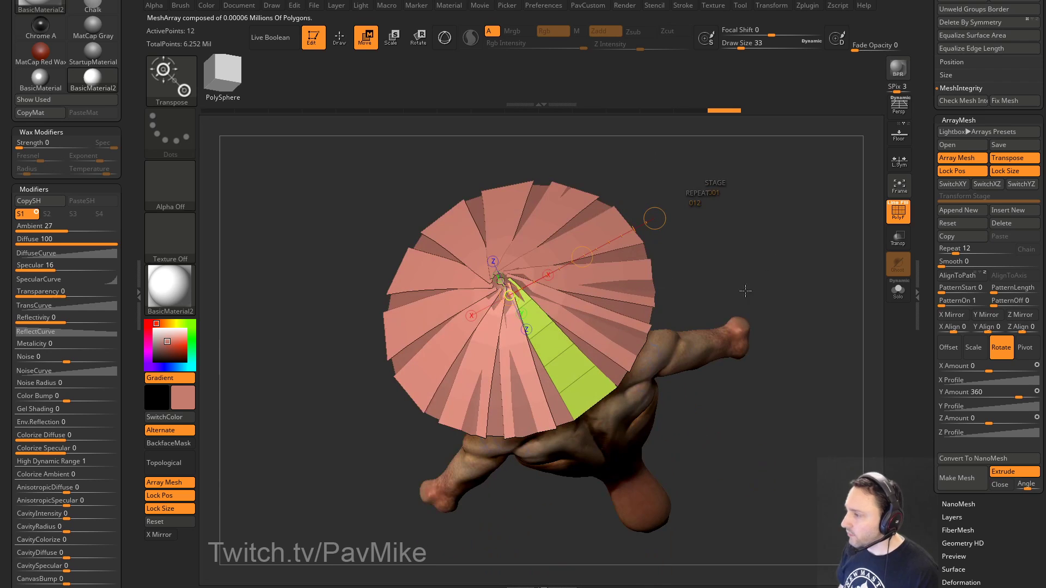
Step: Delete the original untapered cone facet subtools, keeping only the arrayed facet and the figure's own subtools
{"action": "left_click_drag", "start_coordinate": [934, 266], "coordinate": [932, 430]}
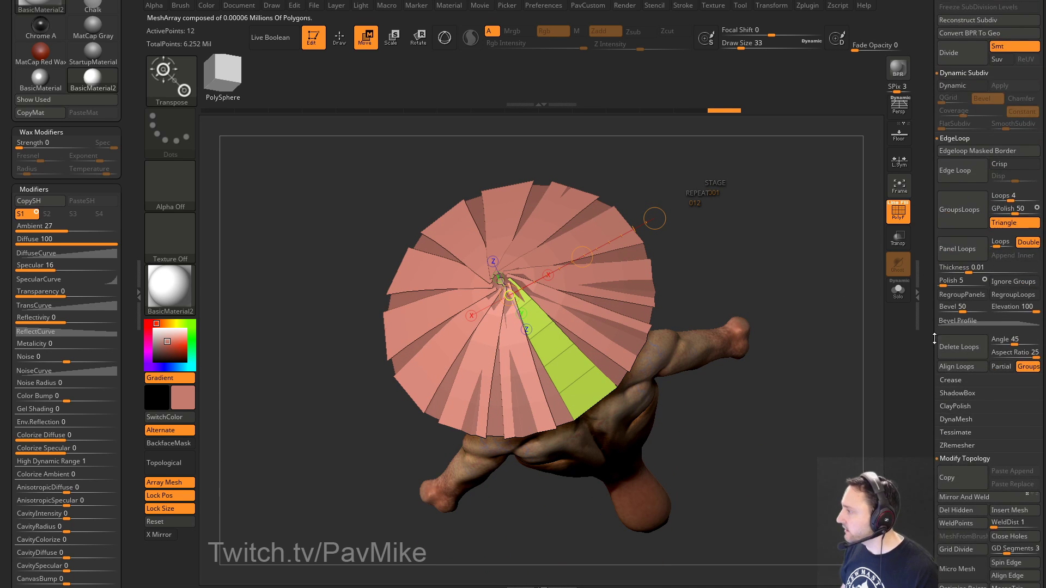
{"action": "left_click_drag", "start_coordinate": [933, 306], "coordinate": [934, 431]}
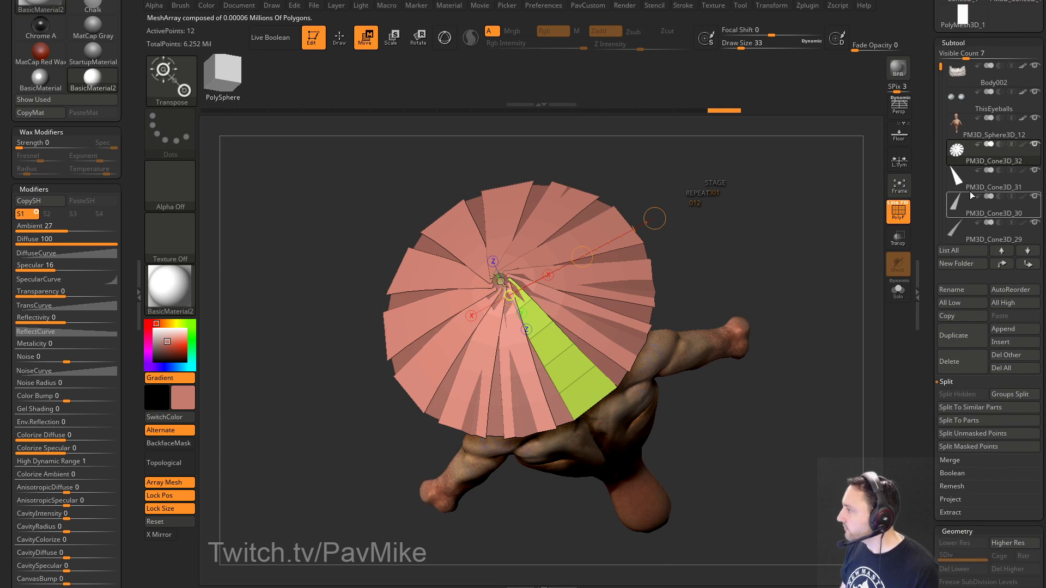
{"action": "left_click", "coordinate": [970, 191]}
{"action": "left_click_drag", "start_coordinate": [932, 229], "coordinate": [935, 250]}
{"action": "left_click", "coordinate": [959, 349]}
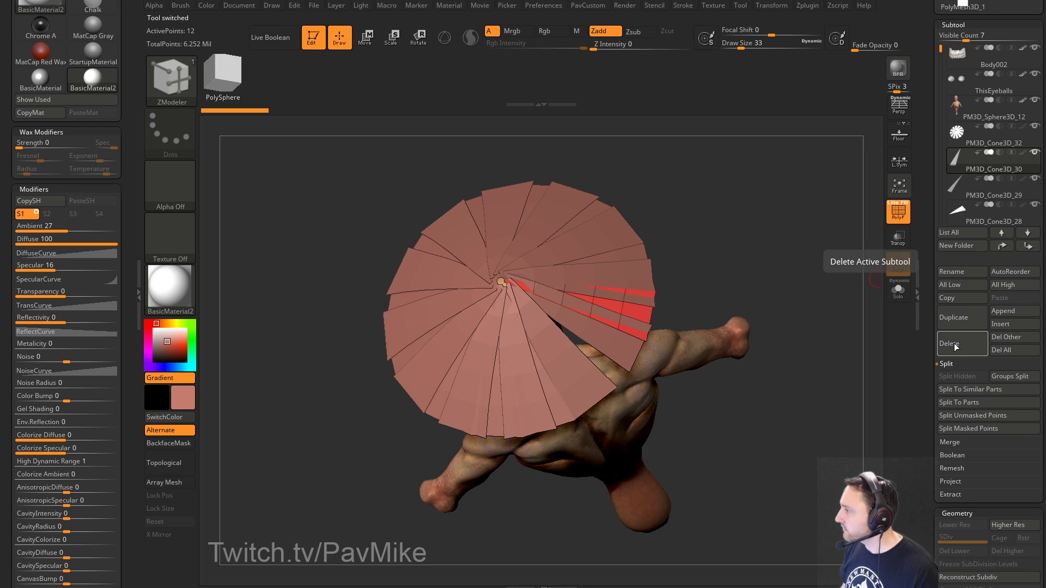
{"action": "left_click", "coordinate": [959, 346]}
{"action": "left_click", "coordinate": [959, 344]}
{"action": "left_click", "coordinate": [961, 344]}
{"action": "left_click", "coordinate": [960, 342]}
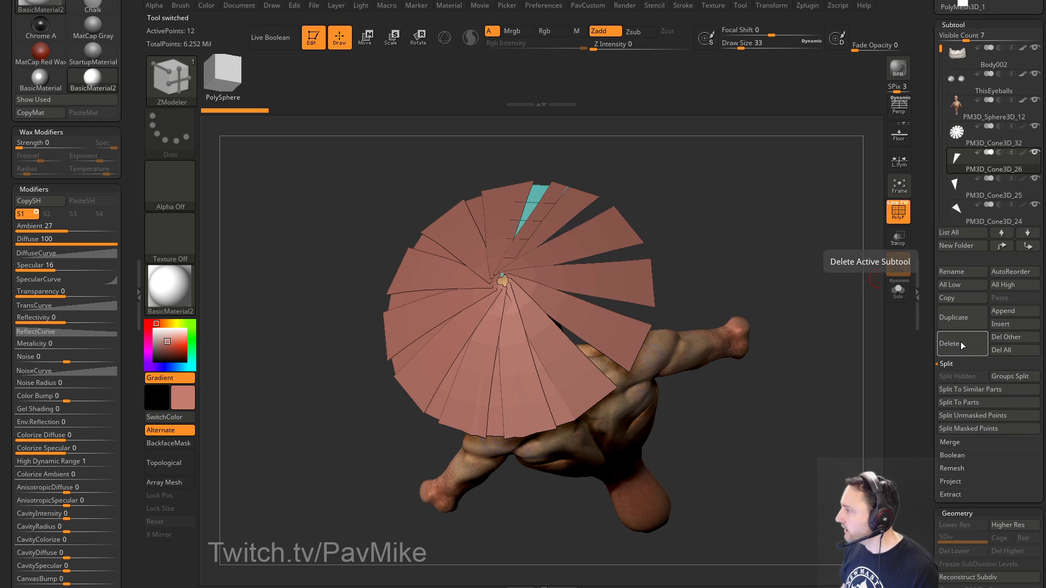
{"action": "left_click", "coordinate": [961, 341]}
{"action": "left_click", "coordinate": [963, 341]}
{"action": "left_click", "coordinate": [965, 342]}
{"action": "left_click", "coordinate": [965, 342]}
{"action": "left_click", "coordinate": [966, 342]}
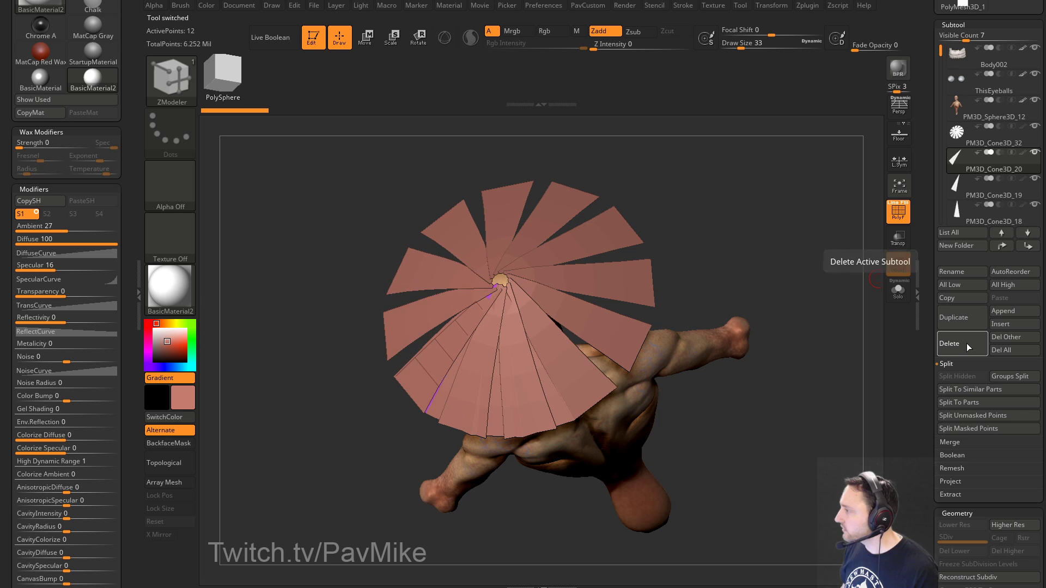
{"action": "left_click", "coordinate": [966, 343]}
{"action": "left_click", "coordinate": [967, 345]}
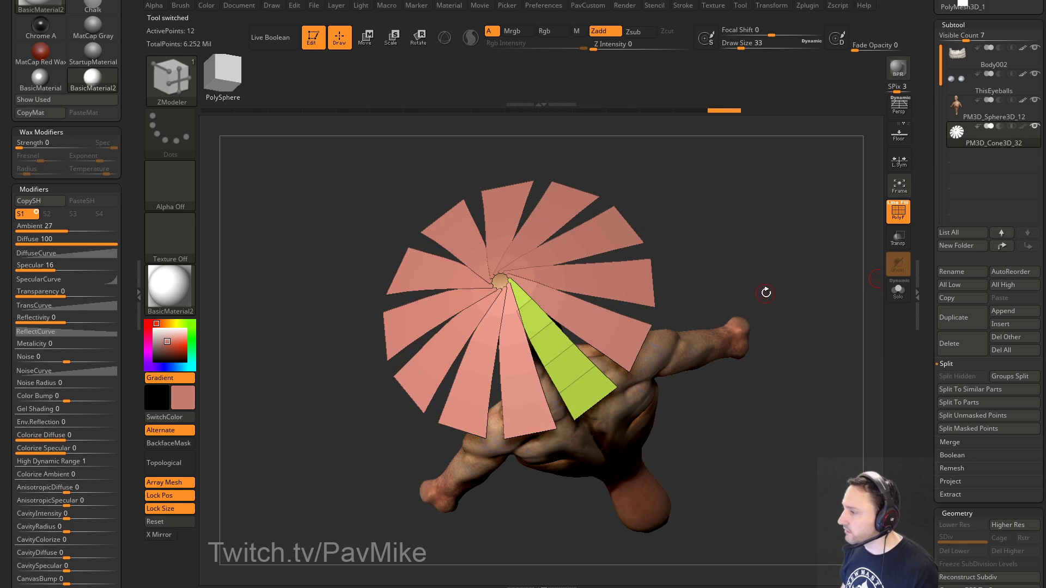
Step: Switch to the Move brush and reshape the source facet near the apex and along its sides across the array
{"action": "left_click_drag", "start_coordinate": [766, 292], "coordinate": [782, 273]}
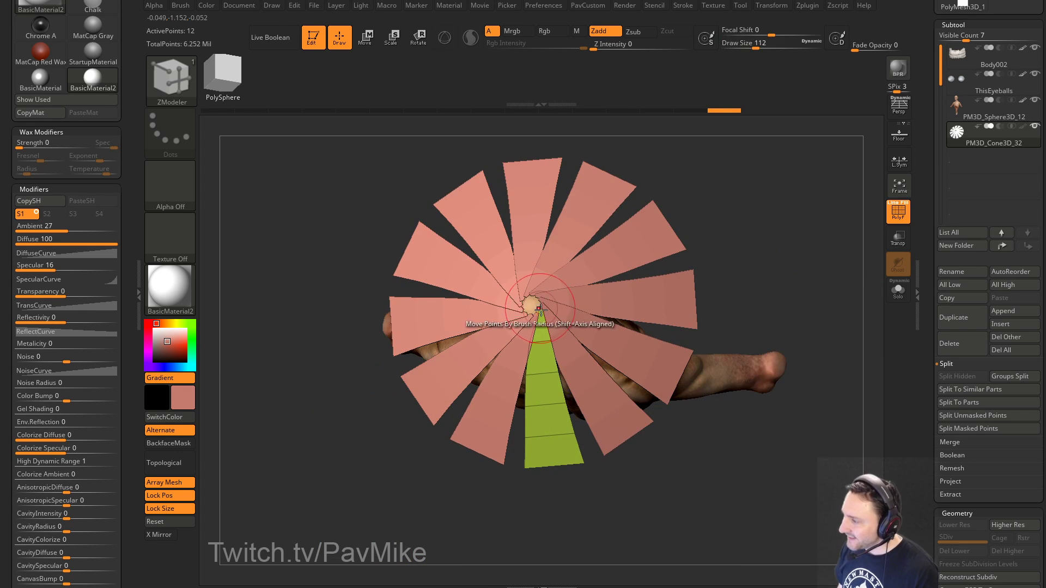
{"action": "key", "text": "b"}
{"action": "key", "text": "m"}
{"action": "key", "text": "v"}
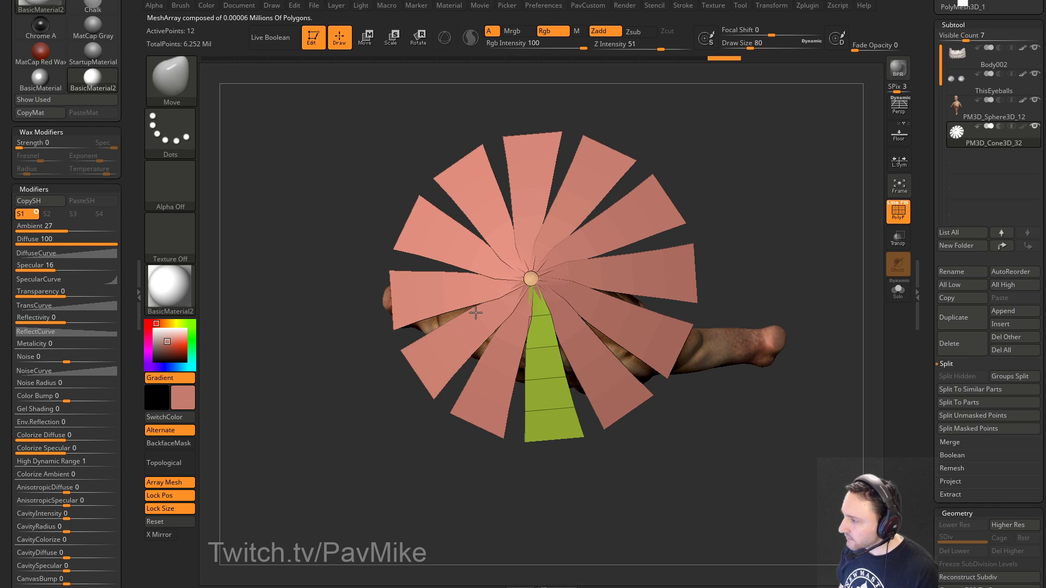
{"action": "mouse_move", "coordinate": [531, 316]}
{"action": "left_mouse_down"}
{"action": "mouse_move", "coordinate": [510, 357]}
{"action": "mouse_move", "coordinate": [518, 383]}
{"action": "mouse_move", "coordinate": [571, 383]}
{"action": "left_mouse_up"}
{"action": "left_click_drag", "start_coordinate": [532, 413], "coordinate": [575, 408]}
{"action": "left_click_drag", "start_coordinate": [525, 435], "coordinate": [521, 434]}
{"action": "left_click_drag", "start_coordinate": [521, 412], "coordinate": [516, 412]}
{"action": "left_click_drag", "start_coordinate": [726, 407], "coordinate": [727, 302]}
{"action": "mouse_move", "coordinate": [462, 379]}
{"action": "left_mouse_down"}
{"action": "mouse_move", "coordinate": [465, 393]}
{"action": "mouse_move", "coordinate": [455, 370]}
{"action": "left_mouse_up"}
Step: Widen the source facet's outer corners and side edges with the Move brush to narrow the gaps between hat panels
{"action": "mouse_move", "coordinate": [728, 305]}
{"action": "left_mouse_down"}
{"action": "mouse_move", "coordinate": [770, 243]}
{"action": "mouse_move", "coordinate": [775, 307]}
{"action": "left_mouse_up"}
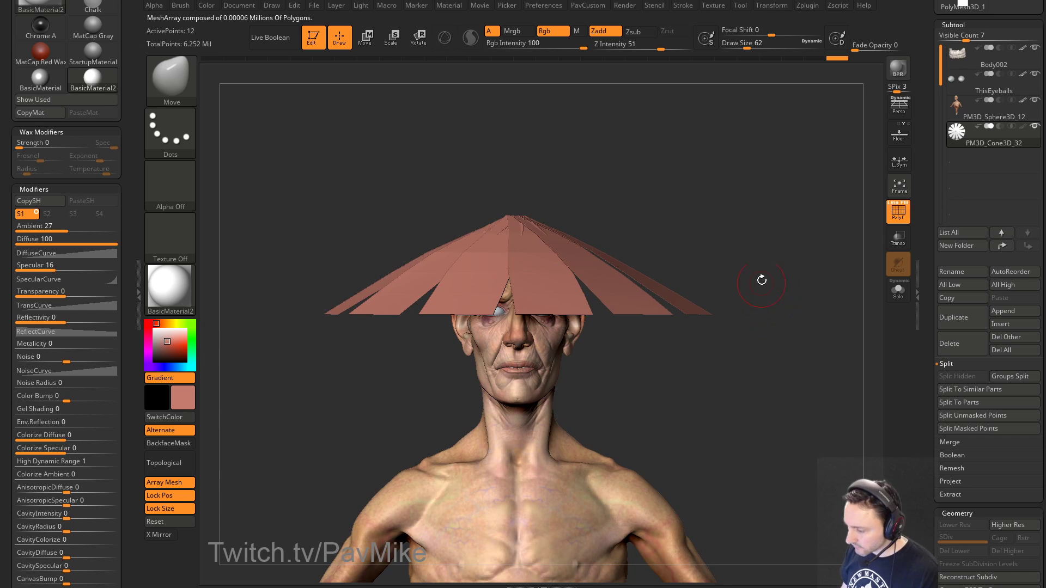
{"action": "left_click_drag", "start_coordinate": [773, 253], "coordinate": [772, 289]}
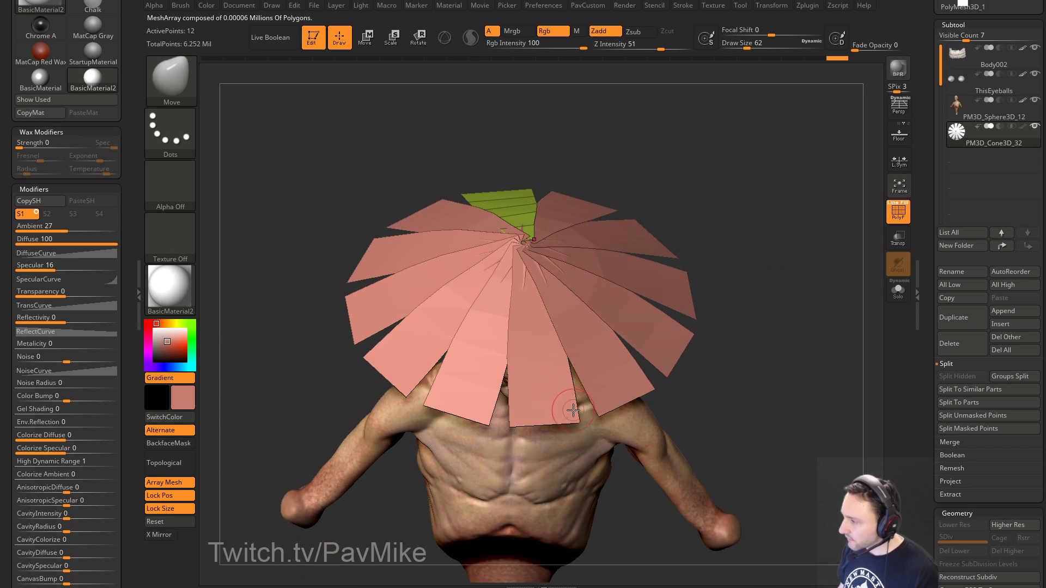
{"action": "left_click_drag", "start_coordinate": [563, 404], "coordinate": [621, 332]}
{"action": "left_click_drag", "start_coordinate": [566, 363], "coordinate": [558, 369]}
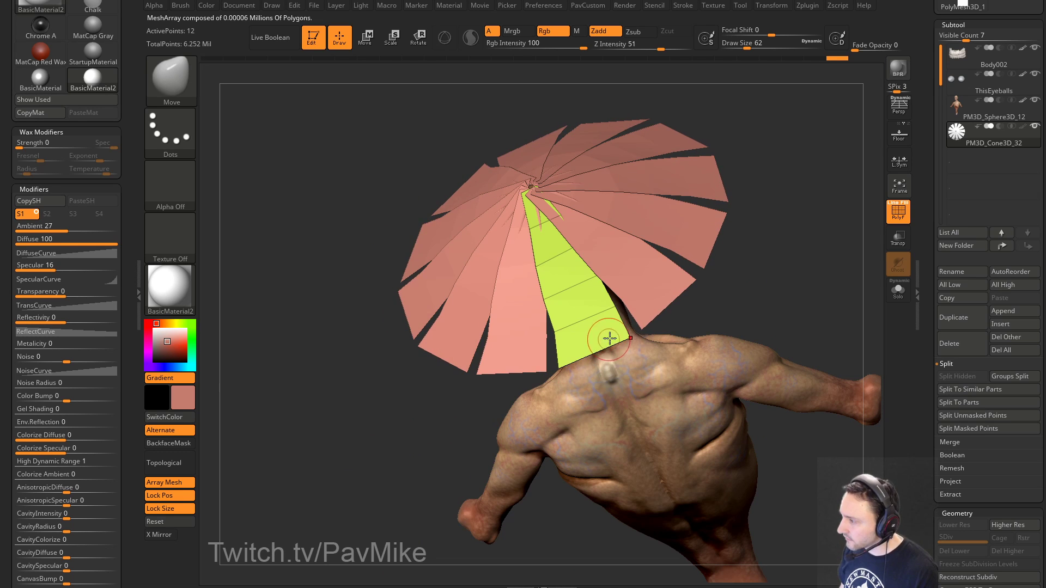
{"action": "left_click_drag", "start_coordinate": [628, 337], "coordinate": [618, 306]}
{"action": "left_click_drag", "start_coordinate": [558, 332], "coordinate": [554, 330]}
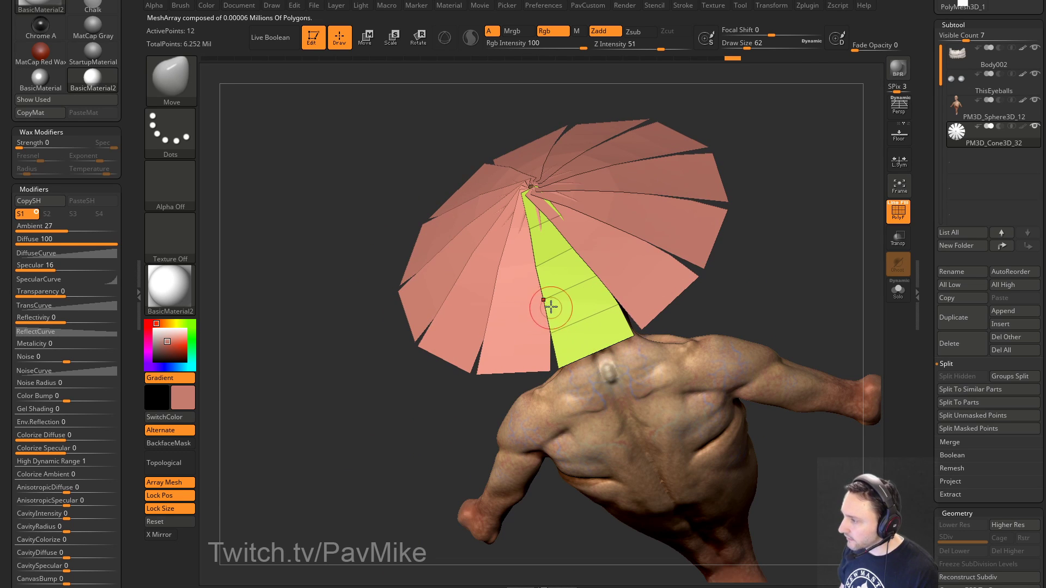
{"action": "left_click_drag", "start_coordinate": [529, 226], "coordinate": [556, 215]}
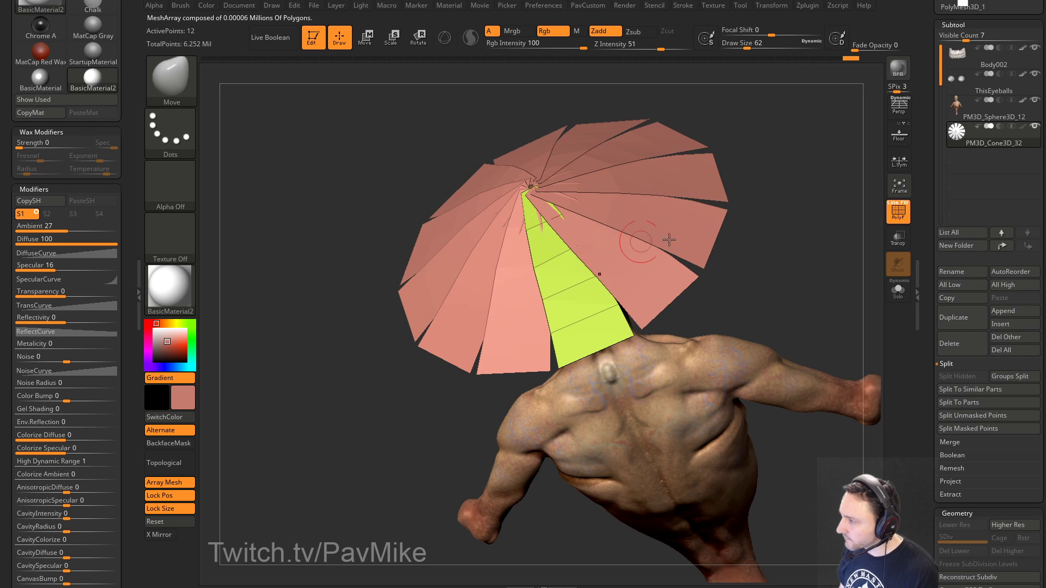
{"action": "mouse_move", "coordinate": [750, 266]}
{"action": "left_mouse_down"}
{"action": "mouse_move", "coordinate": [789, 230]}
{"action": "mouse_move", "coordinate": [814, 303]}
{"action": "mouse_move", "coordinate": [795, 258]}
{"action": "mouse_move", "coordinate": [754, 227]}
{"action": "mouse_move", "coordinate": [733, 226]}
{"action": "mouse_move", "coordinate": [758, 269]}
{"action": "left_mouse_up"}
{"action": "left_click_drag", "start_coordinate": [663, 345], "coordinate": [740, 285]}
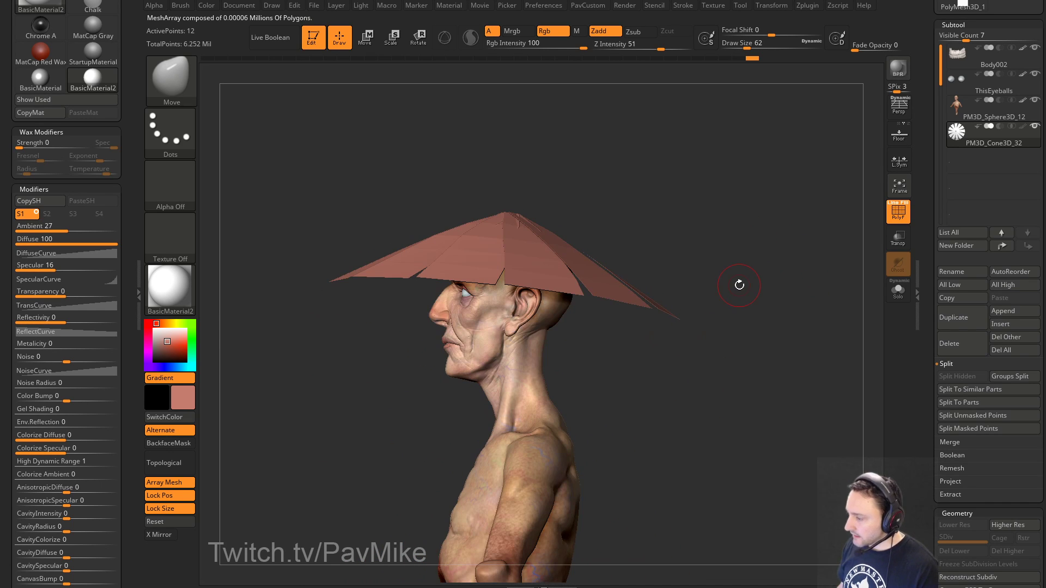
Step: Switch to the browser to check the bamboo hat reference painting, and return to ZBrush
{"action": "key", "text": "alt+Tab"}
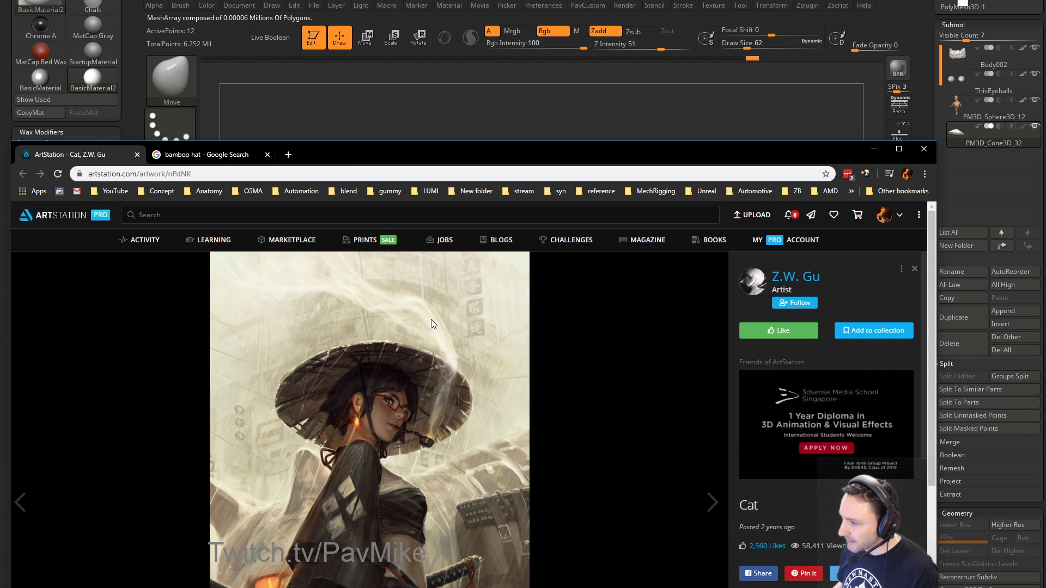
{"action": "key", "text": "alt+Tab"}
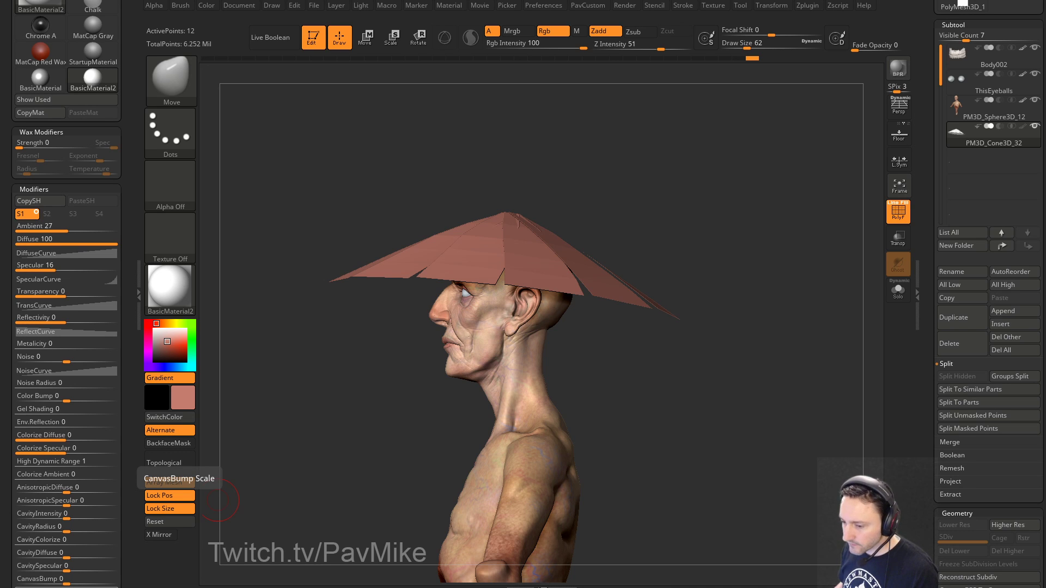
{"action": "mouse_move", "coordinate": [218, 500]}
{"action": "left_mouse_down"}
{"action": "mouse_move", "coordinate": [677, 144]}
{"action": "mouse_move", "coordinate": [822, 229]}
{"action": "mouse_move", "coordinate": [782, 231]}
{"action": "left_mouse_up"}
Step: Switch to ZModeler and insert multiple lengthwise edge loops along the source facet
{"action": "key", "text": "b"}
{"action": "key", "text": "z"}
{"action": "key", "text": "m"}
{"action": "key", "text": "space"}
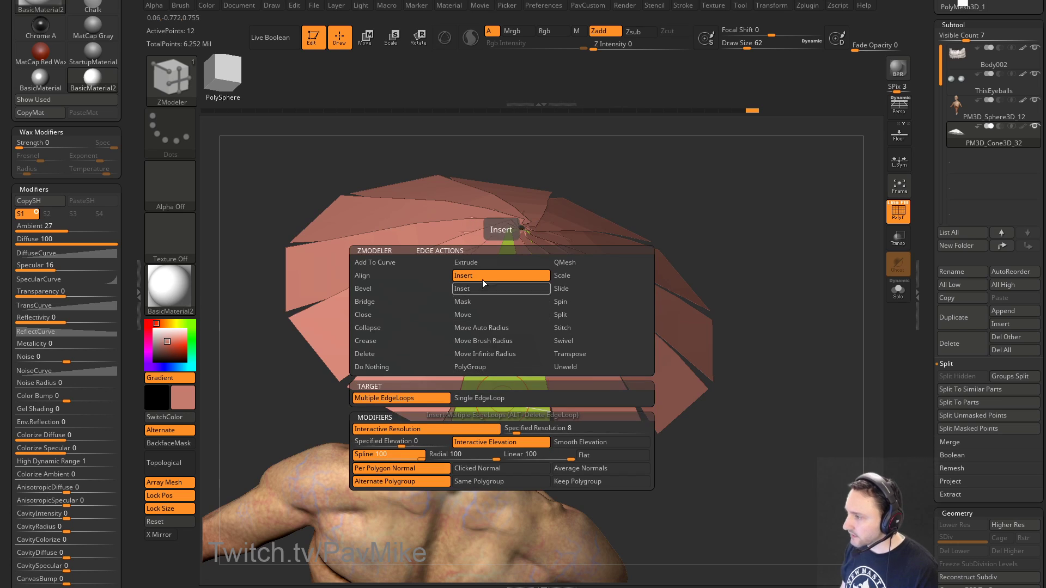
{"action": "mouse_move", "coordinate": [496, 380]}
{"action": "left_mouse_down"}
{"action": "mouse_move", "coordinate": [498, 393]}
{"action": "mouse_move", "coordinate": [502, 369]}
{"action": "left_mouse_up"}
{"action": "left_click_drag", "start_coordinate": [773, 331], "coordinate": [501, 386]}
Step: Set the edge insertion target to Single EdgeLoop and add crosswise loops between the source facet's existing rows
{"action": "key", "text": "space"}
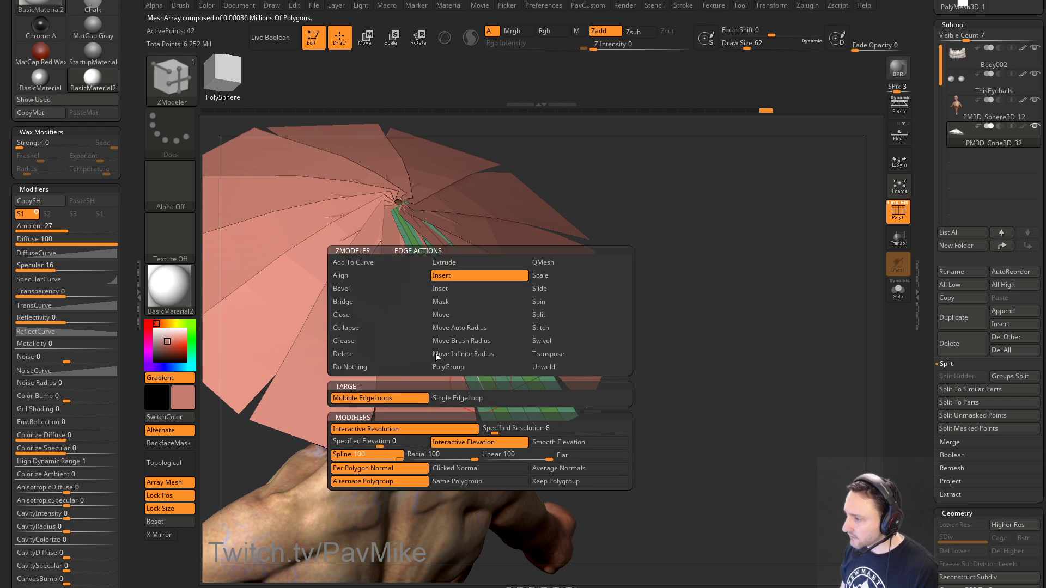
{"action": "left_click", "coordinate": [459, 397]}
{"action": "left_click", "coordinate": [458, 397]}
{"action": "left_click", "coordinate": [479, 375]}
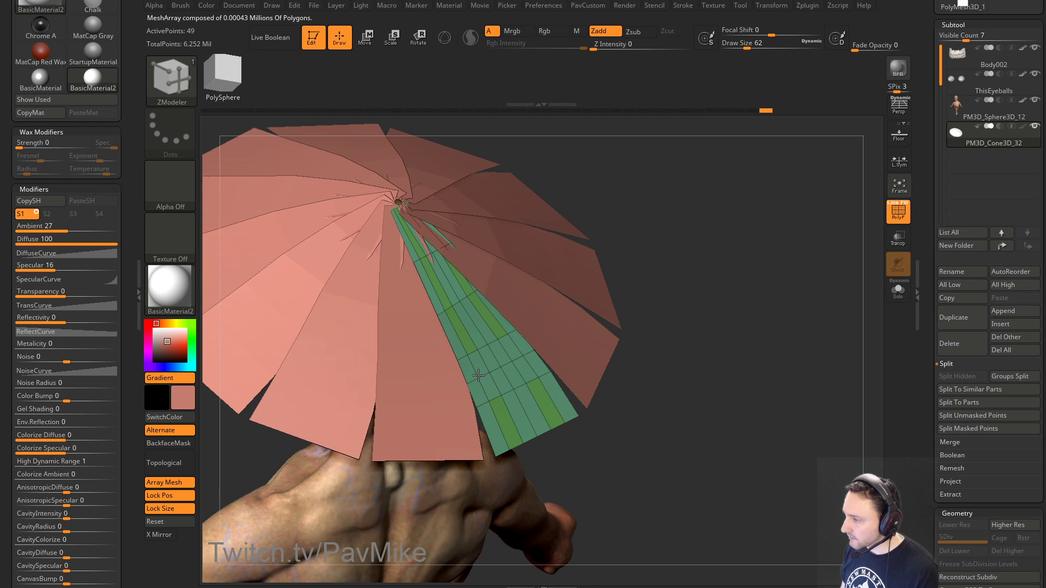
{"action": "left_click", "coordinate": [496, 418]}
{"action": "left_click", "coordinate": [459, 332]}
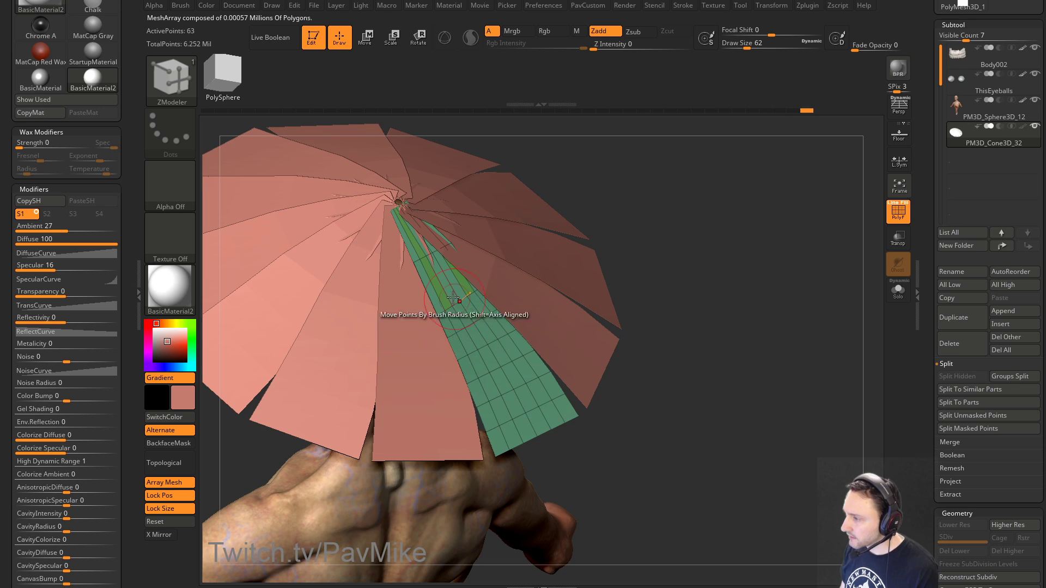
{"action": "left_click", "coordinate": [429, 284]}
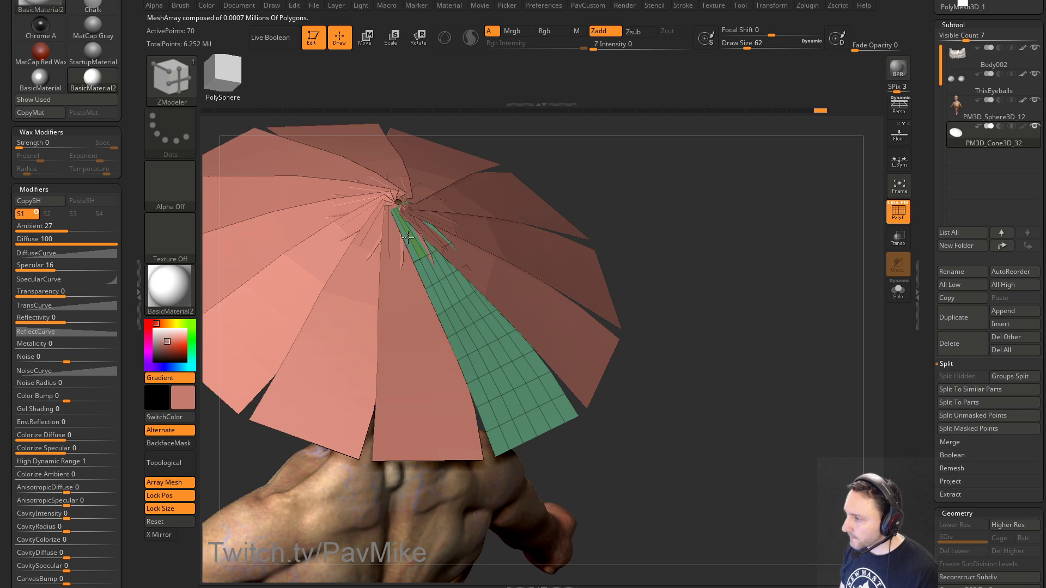
Step: Try to insert another edge loop near the facet's apex end, and undo it
{"action": "left_click_drag", "start_coordinate": [408, 238], "coordinate": [410, 234]}
{"action": "key", "text": "ctrl+z"}
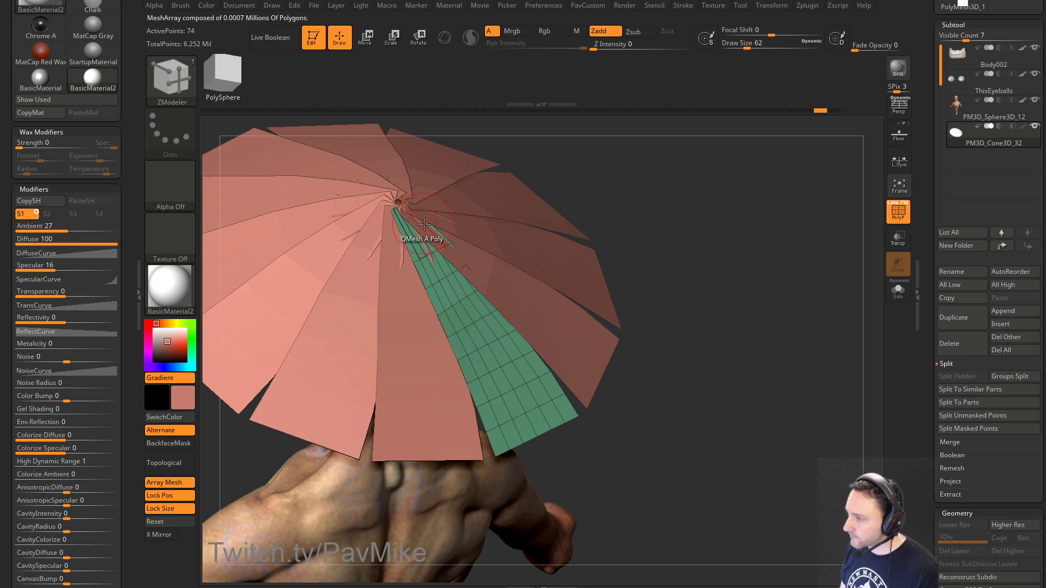
{"action": "key", "text": "ctrl+z"}
Step: Turn off Array Mesh to isolate the source facet and add a crosswise edge loop near its narrow end
{"action": "scroll", "coordinate": [931, 288], "scroll_direction": "down", "scroll_amount": 1}
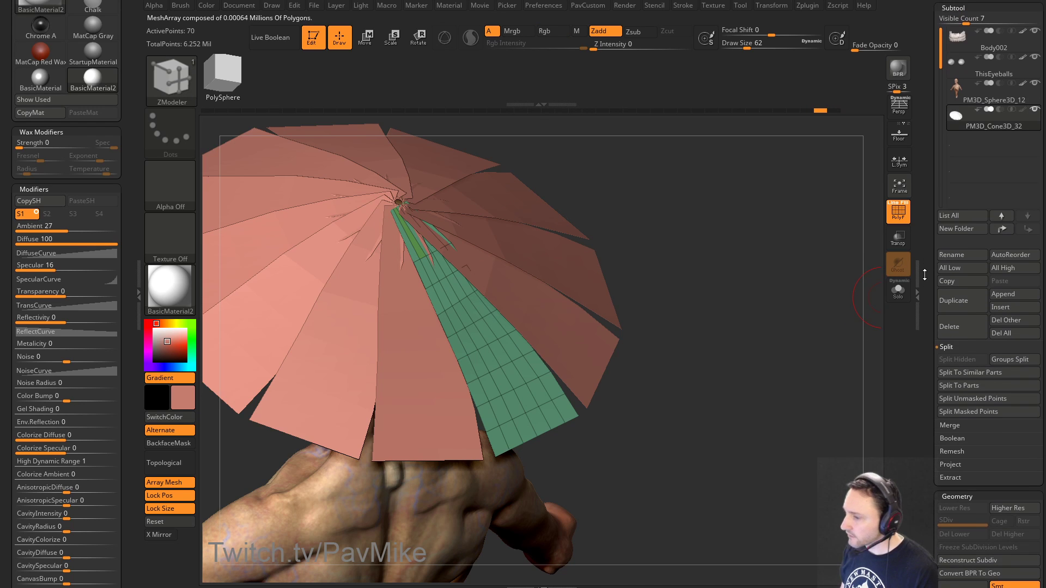
{"action": "left_click", "coordinate": [164, 482]}
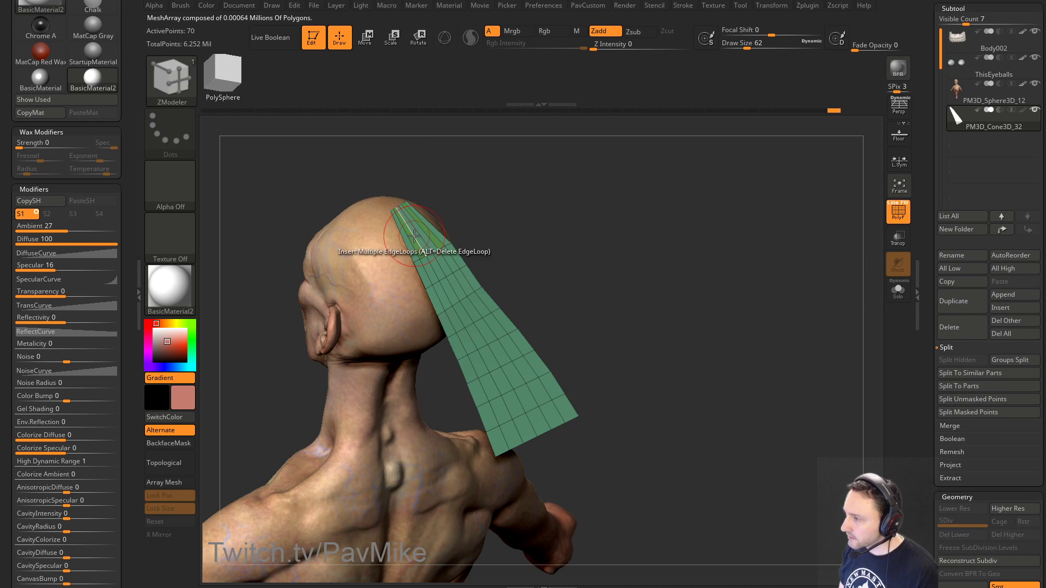
{"action": "mouse_move", "coordinate": [570, 185]}
{"action": "right_mouse_down", "text": "ctrl"}
{"action": "mouse_move", "coordinate": [590, 185]}
{"action": "mouse_move", "coordinate": [409, 304]}
{"action": "right_mouse_up", "text": "ctrl"}
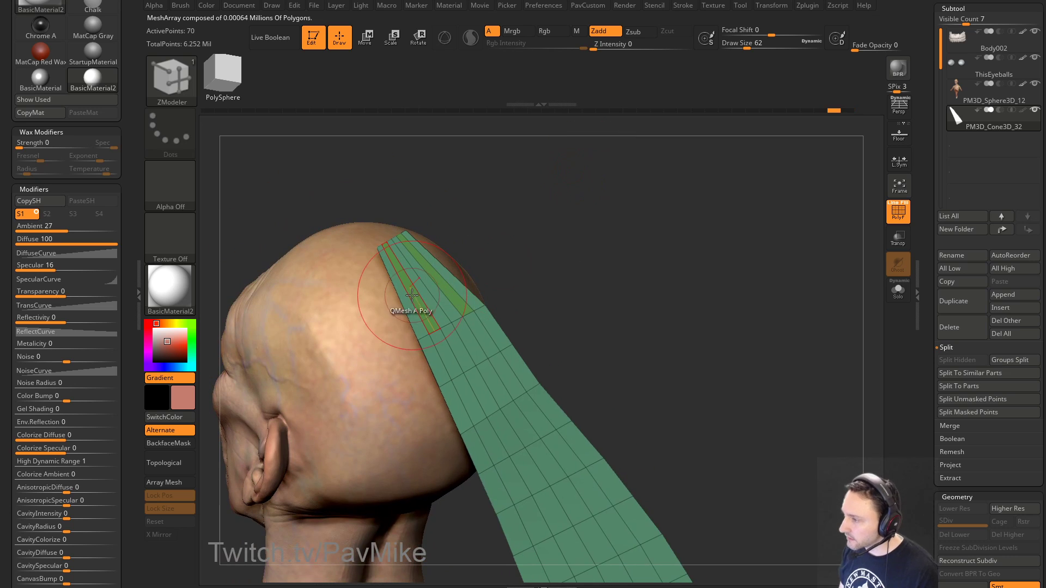
{"action": "mouse_move", "coordinate": [501, 250]}
{"action": "right_mouse_down"}
{"action": "mouse_move", "coordinate": [601, 240]}
{"action": "mouse_move", "coordinate": [590, 240]}
{"action": "mouse_move", "coordinate": [672, 325]}
{"action": "mouse_move", "coordinate": [649, 283]}
{"action": "mouse_move", "coordinate": [700, 278]}
{"action": "mouse_move", "coordinate": [606, 313]}
{"action": "right_mouse_up"}
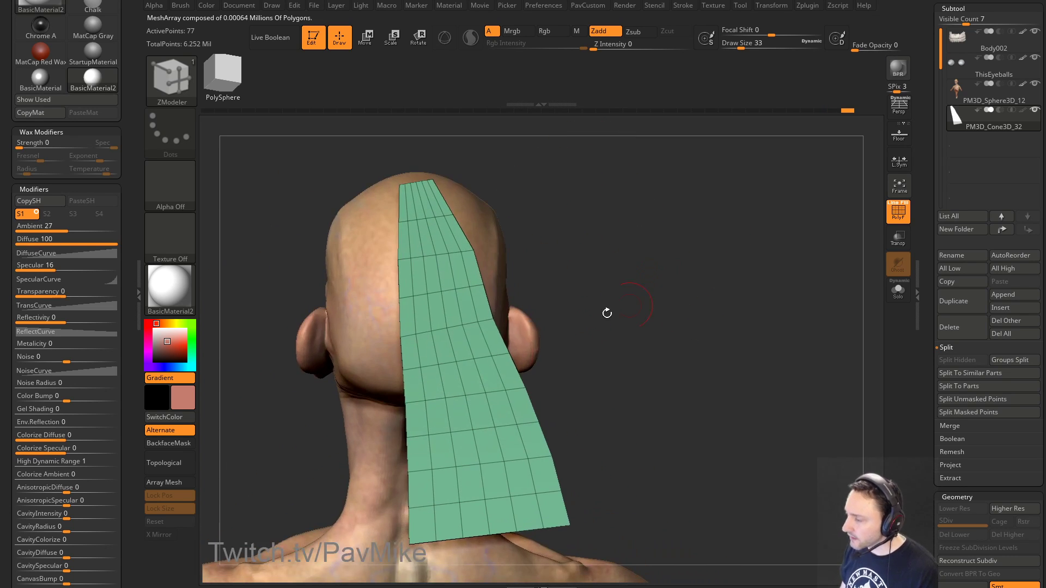
Step: Try to inset all of the facet's polygons with ZModeler's Inset Polygroup All action, and undo it
{"action": "key", "text": "space"}
{"action": "left_click", "coordinate": [410, 196]}
{"action": "left_click", "coordinate": [522, 294]}
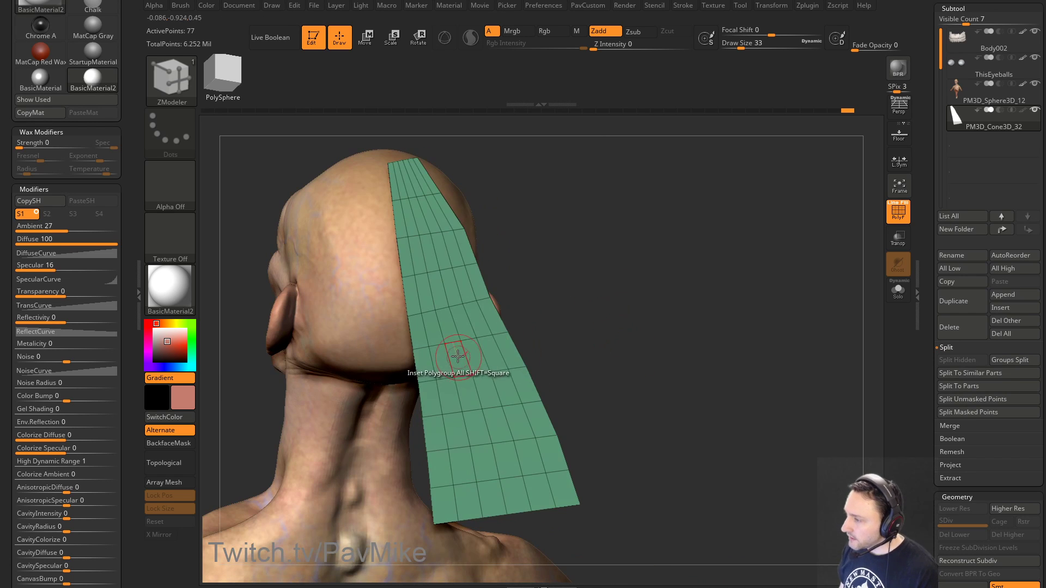
{"action": "left_click_drag", "start_coordinate": [448, 357], "coordinate": [456, 362]}
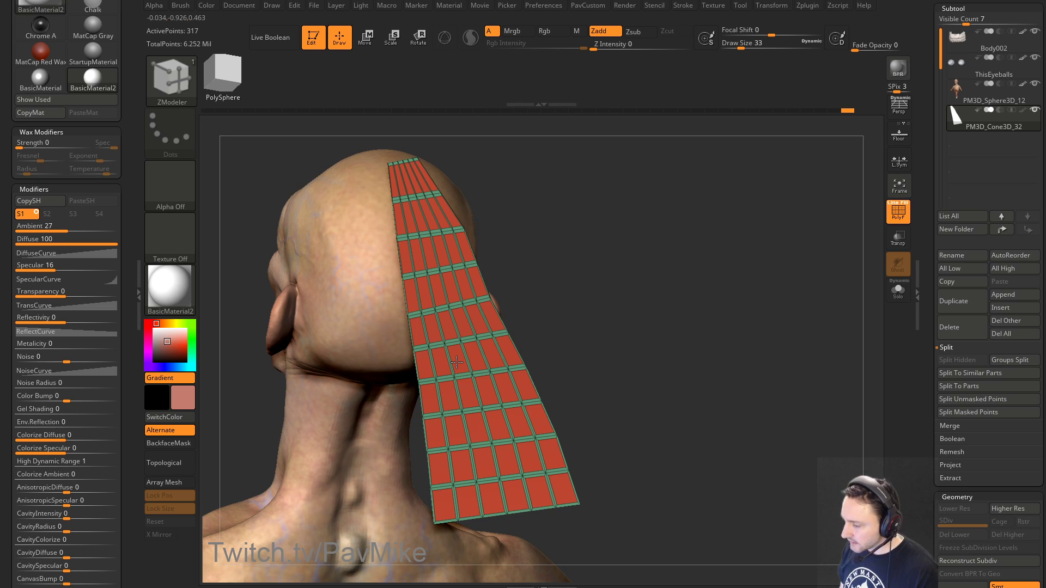
{"action": "left_click_drag", "start_coordinate": [654, 325], "coordinate": [540, 275]}
{"action": "key", "text": "ctrl+z"}
Step: Set ZModeler's edge action to Bevel with the EdgeLoop Complete target
{"action": "key", "text": "space"}
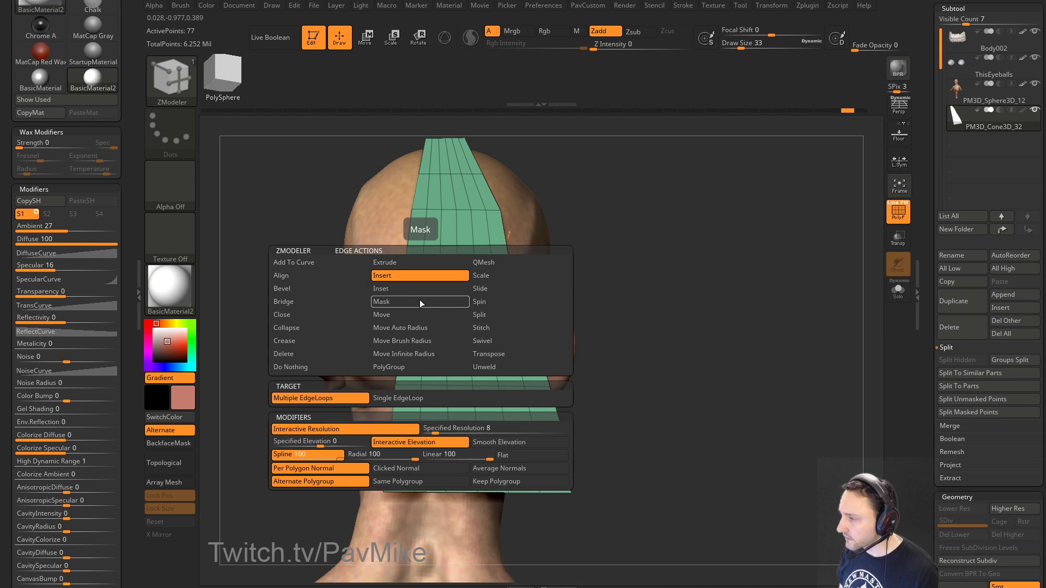
{"action": "left_click", "coordinate": [324, 301]}
{"action": "left_click", "coordinate": [313, 388]}
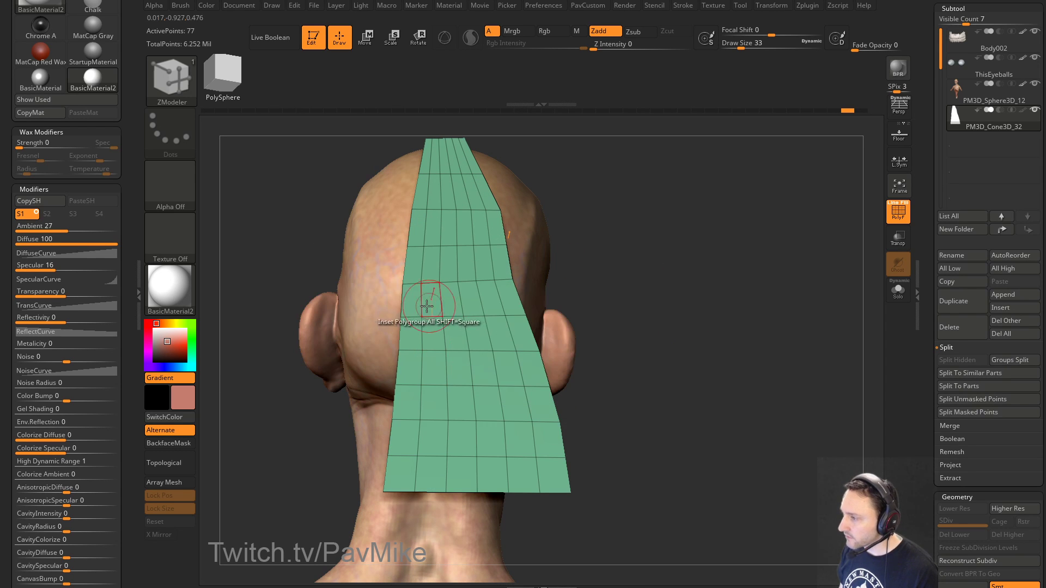
Step: Try to bevel the flat facet's lengthwise edge loops into narrow strips, and undo the bevels
{"action": "left_click", "coordinate": [420, 297]}
{"action": "left_click_drag", "start_coordinate": [420, 298], "coordinate": [421, 299]}
{"action": "left_click", "coordinate": [442, 296]}
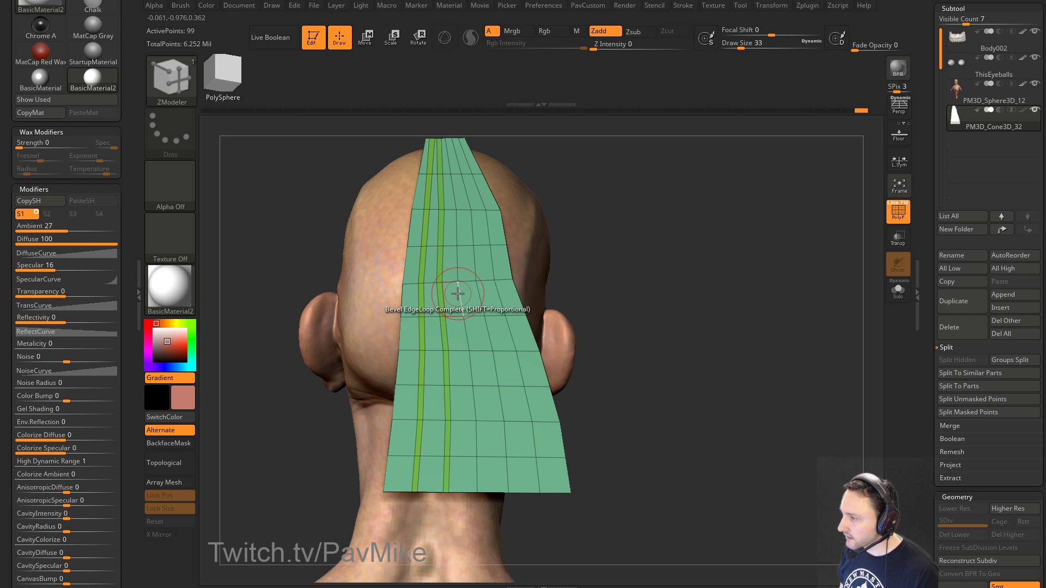
{"action": "left_click", "coordinate": [460, 295]}
{"action": "left_click", "coordinate": [478, 296]}
{"action": "left_click", "coordinate": [498, 295]}
{"action": "left_click_drag", "start_coordinate": [709, 255], "coordinate": [626, 252]}
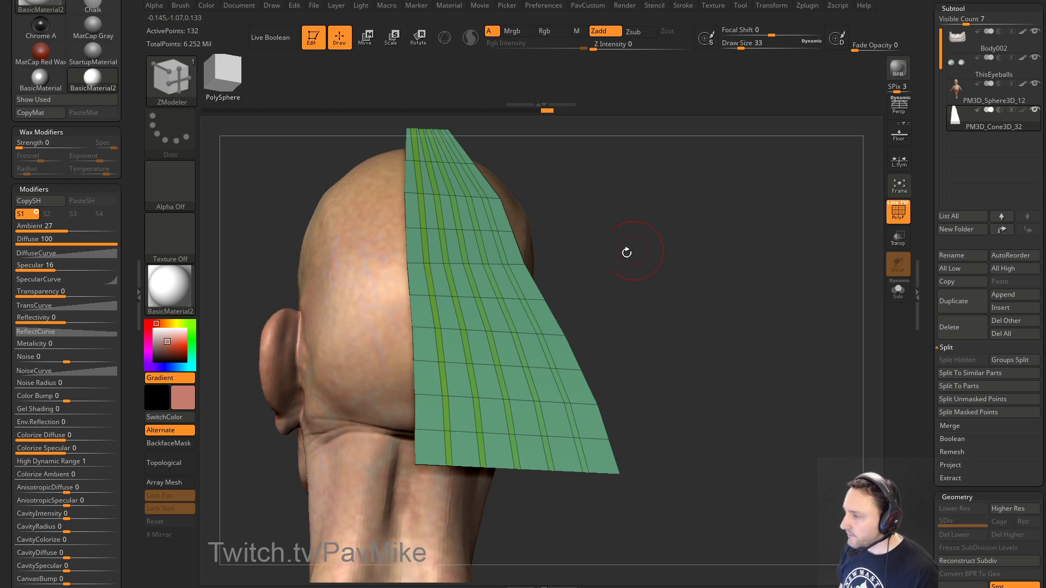
{"action": "key", "text": "s"}
{"action": "left_click_drag", "start_coordinate": [435, 291], "coordinate": [433, 292]}
{"action": "left_click_drag", "start_coordinate": [647, 267], "coordinate": [638, 253]}
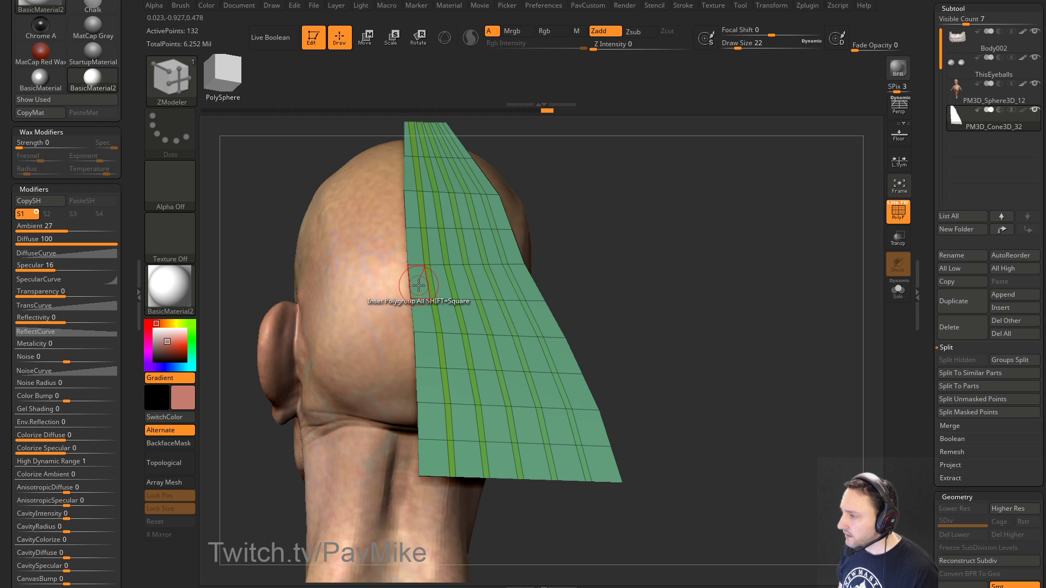
{"action": "key", "text": "ctrl"}
{"action": "left_click", "coordinate": [597, 247], "text": "ctrl"}
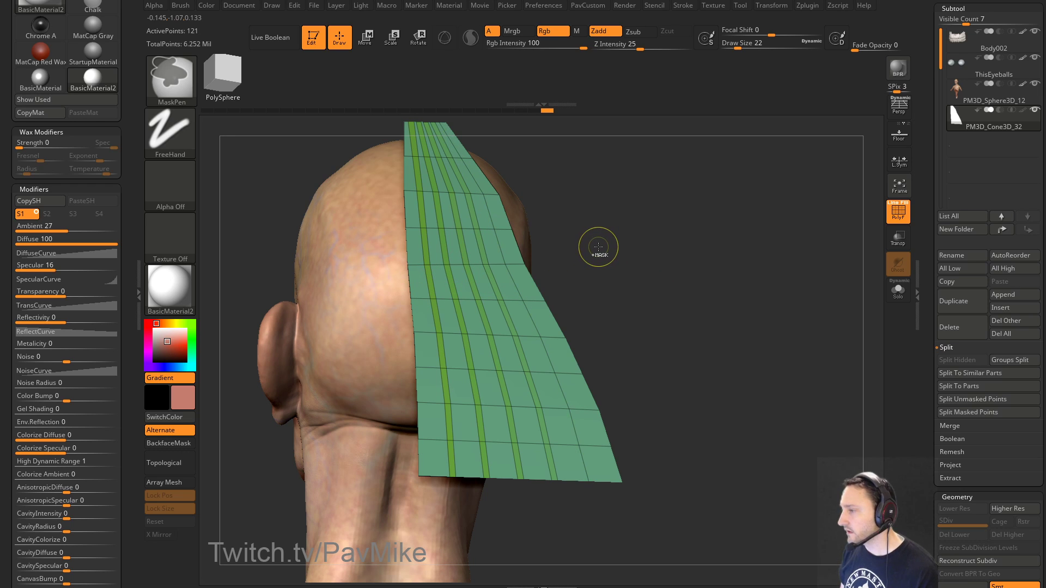
Step: Set the polygon action to QMesh Polygroup All and extrude the whole facet slightly to give it thickness
{"action": "key", "text": "space"}
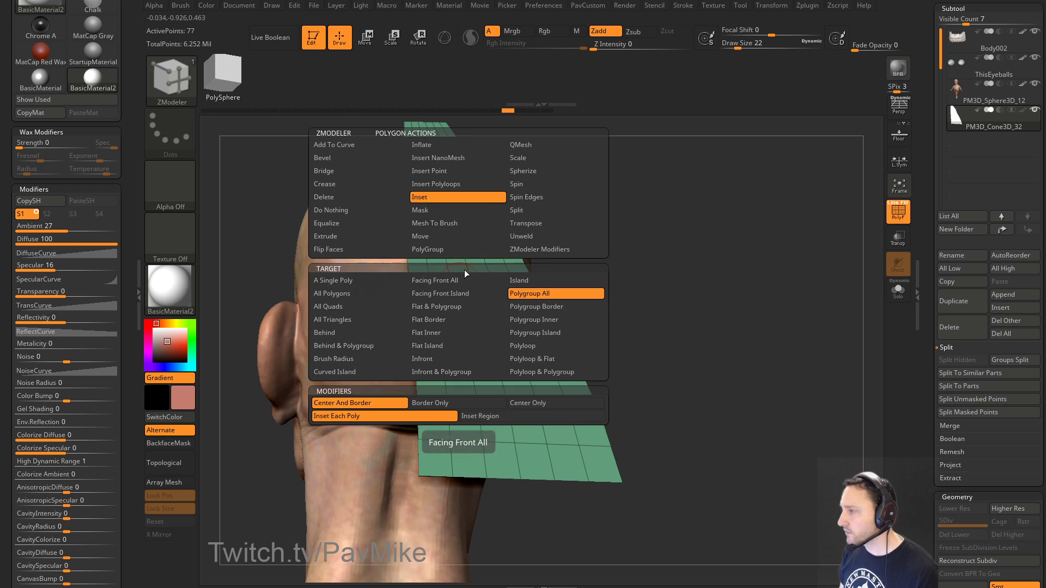
{"action": "left_click", "coordinate": [521, 146]}
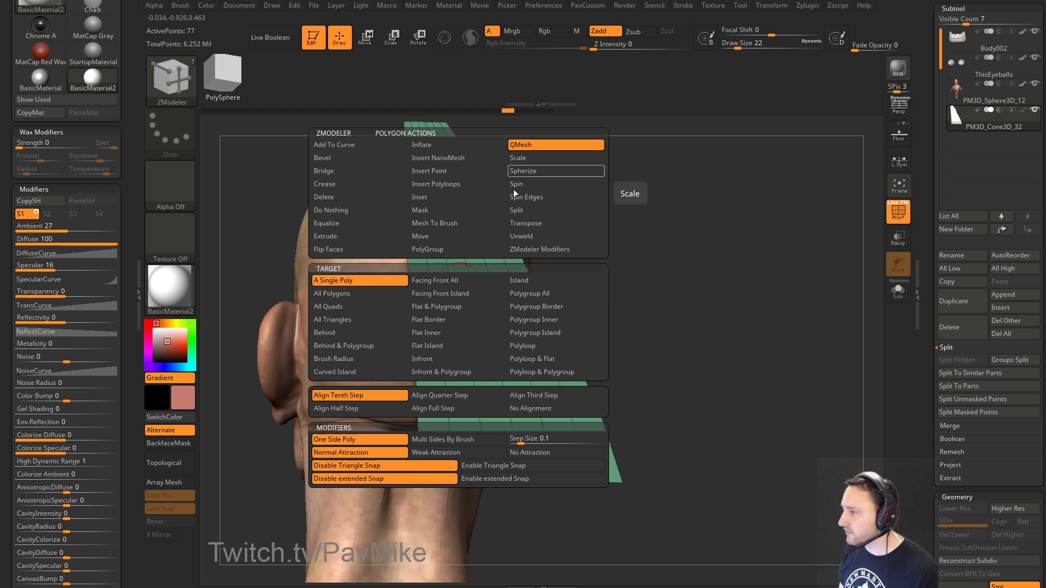
{"action": "left_click", "coordinate": [522, 294]}
{"action": "left_click_drag", "start_coordinate": [489, 280], "coordinate": [497, 265]}
{"action": "right_click_drag", "start_coordinate": [499, 281], "coordinate": [487, 282]}
Step: Bevel each of the thickened facet's interior lengthwise edge loops into a narrow polygroup strip
{"action": "key", "text": "space"}
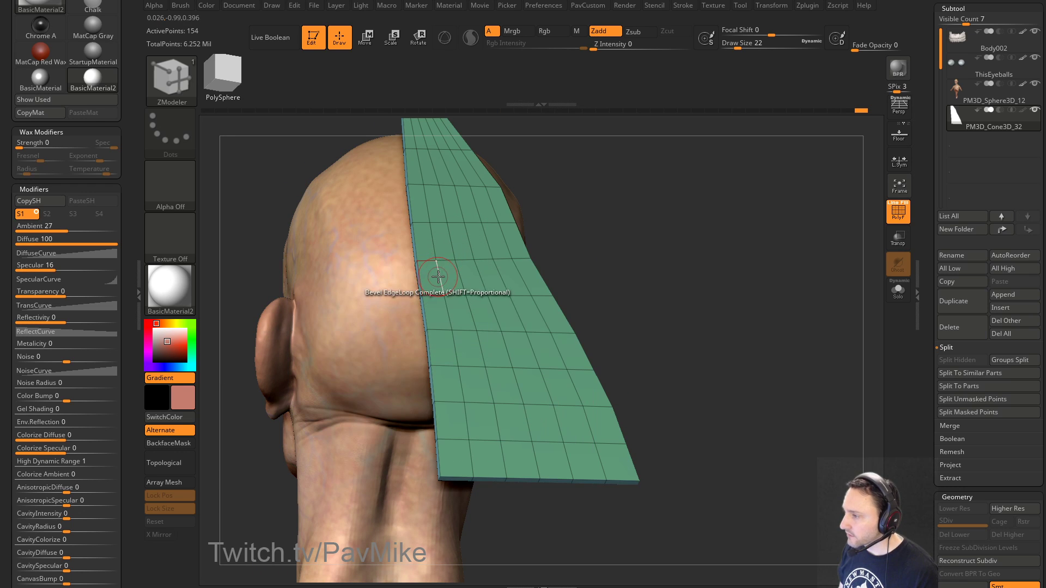
{"action": "left_click", "coordinate": [439, 272]}
{"action": "left_click", "coordinate": [475, 273]}
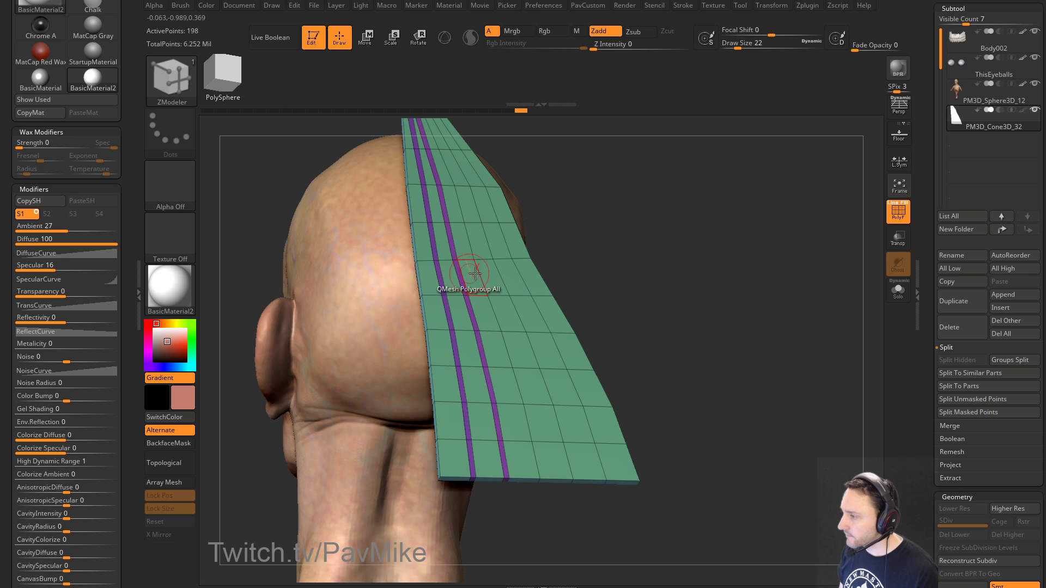
{"action": "left_click", "coordinate": [493, 275]}
{"action": "left_click", "coordinate": [515, 272]}
{"action": "left_click", "coordinate": [533, 271]}
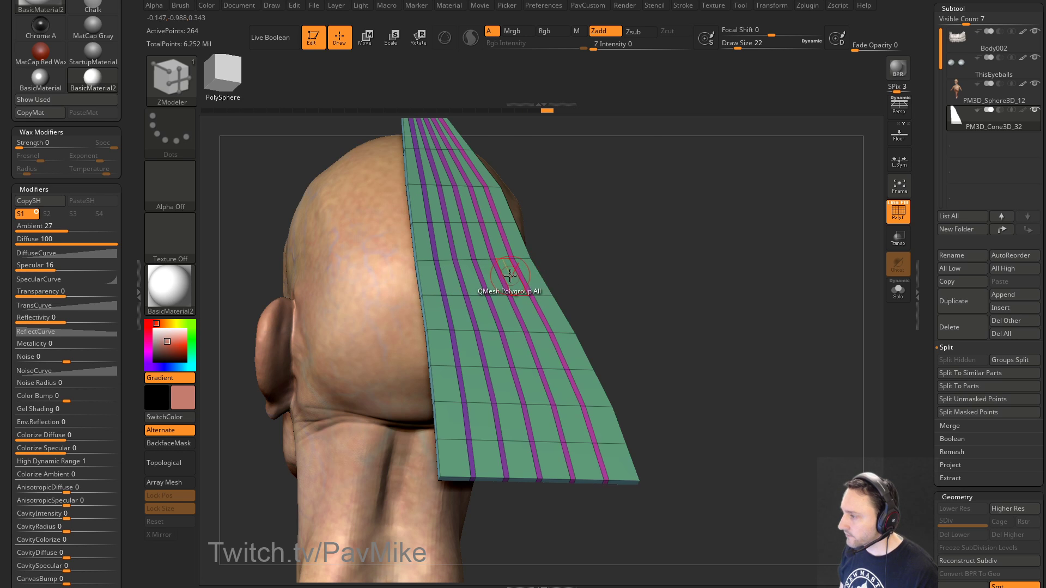
Step: Inset the facet's wide strips using Inset with the Polygroup All target and the Inset Region modifier
{"action": "key", "text": "space"}
{"action": "left_click_drag", "start_coordinate": [663, 252], "coordinate": [512, 274]}
{"action": "key", "text": "space"}
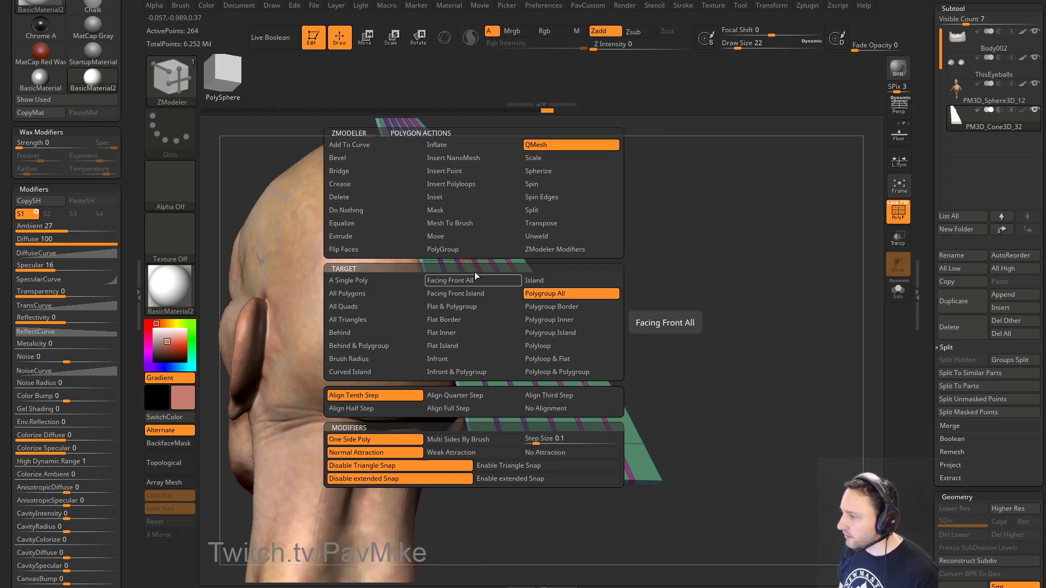
{"action": "left_click", "coordinate": [450, 198]}
{"action": "left_click", "coordinate": [495, 416]}
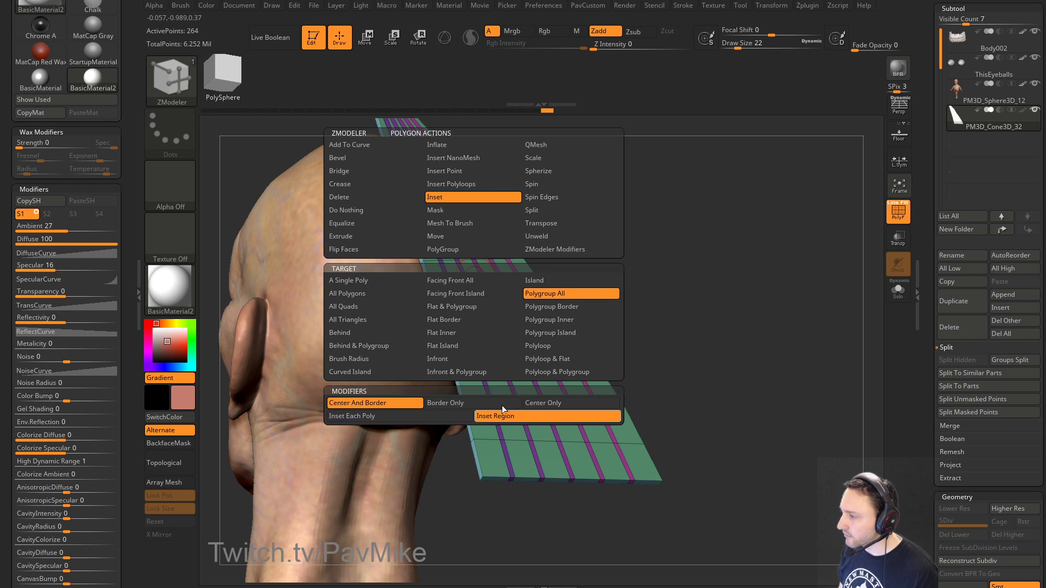
{"action": "left_click", "coordinate": [470, 315]}
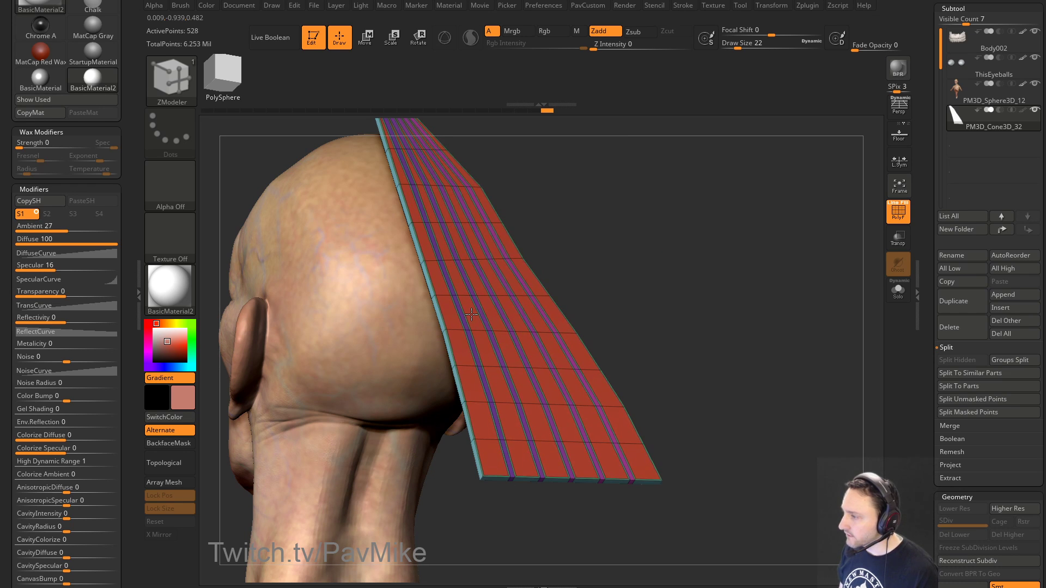
Step: Switch the polygon action back to QMesh and extrude the inset strips of the facet
{"action": "right_click_drag", "start_coordinate": [508, 281], "coordinate": [494, 299], "text": "ctrl"}
{"action": "key", "text": "space"}
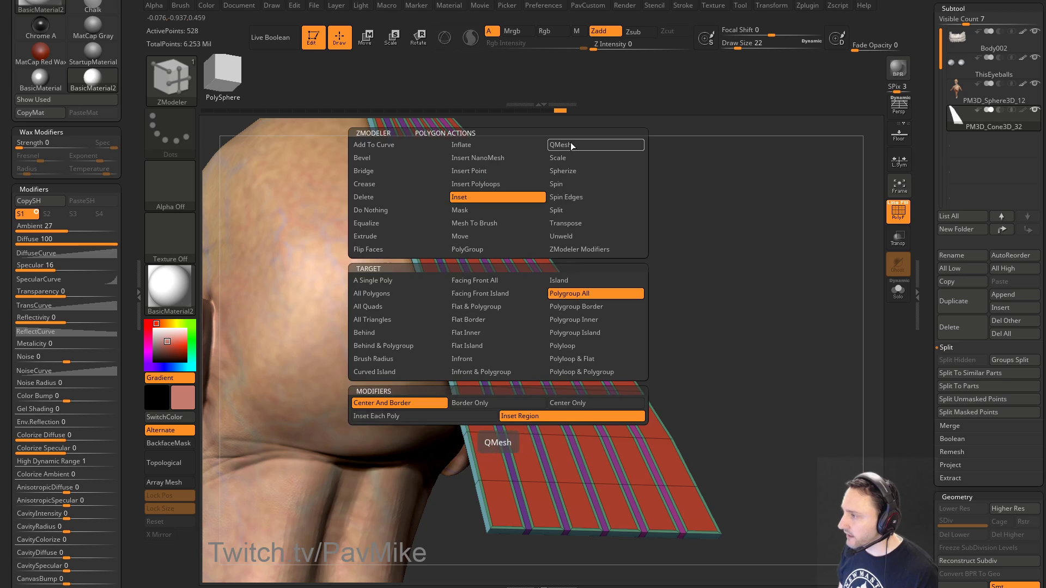
{"action": "left_click", "coordinate": [572, 146]}
{"action": "left_click_drag", "start_coordinate": [526, 323], "coordinate": [533, 311]}
Step: Check the strips with the polygon wireframe hidden, and undo the strip extrusion, inset and bevels back to the plain thickened facet
{"action": "right_click_drag", "start_coordinate": [671, 306], "coordinate": [758, 241], "text": "ctrl"}
{"action": "key", "text": "shift+f"}
{"action": "key", "text": "shift+f"}
{"action": "right_click_drag", "start_coordinate": [712, 273], "coordinate": [747, 263]}
{"action": "key", "text": "ctrl+z"}
{"action": "key", "text": "ctrl+z"}
{"action": "key", "text": "ctrl+z"}
{"action": "key", "text": "ctrl+z"}
{"action": "key", "text": "ctrl+z"}
{"action": "key", "text": "ctrl+z"}
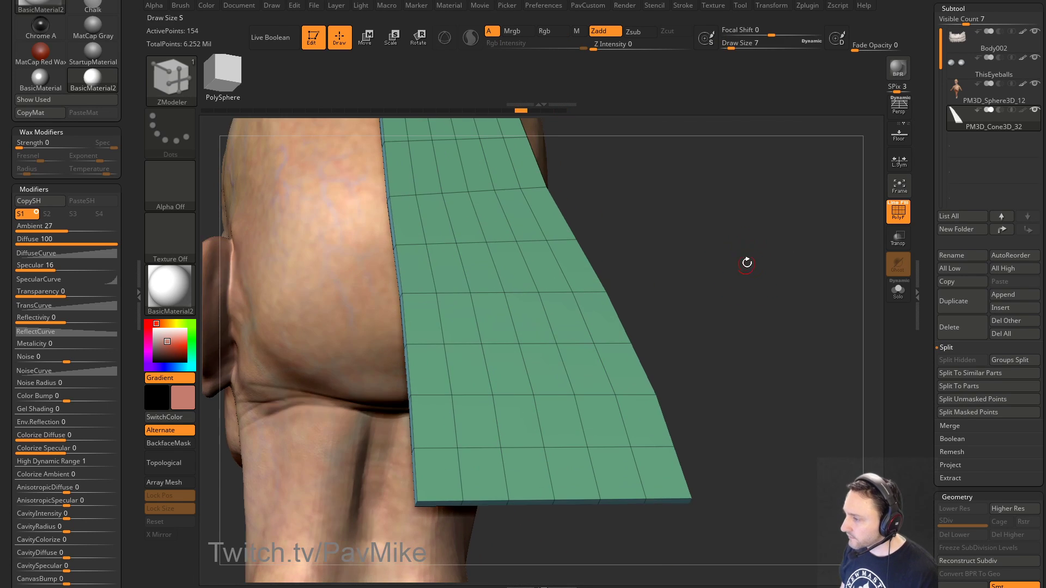
Step: Bevel the thickened facet's lengthwise edge loops with Bevel EdgeLoop Complete, making very thin gaps between the strips
{"action": "key", "text": "space"}
{"action": "left_click", "coordinate": [340, 290]}
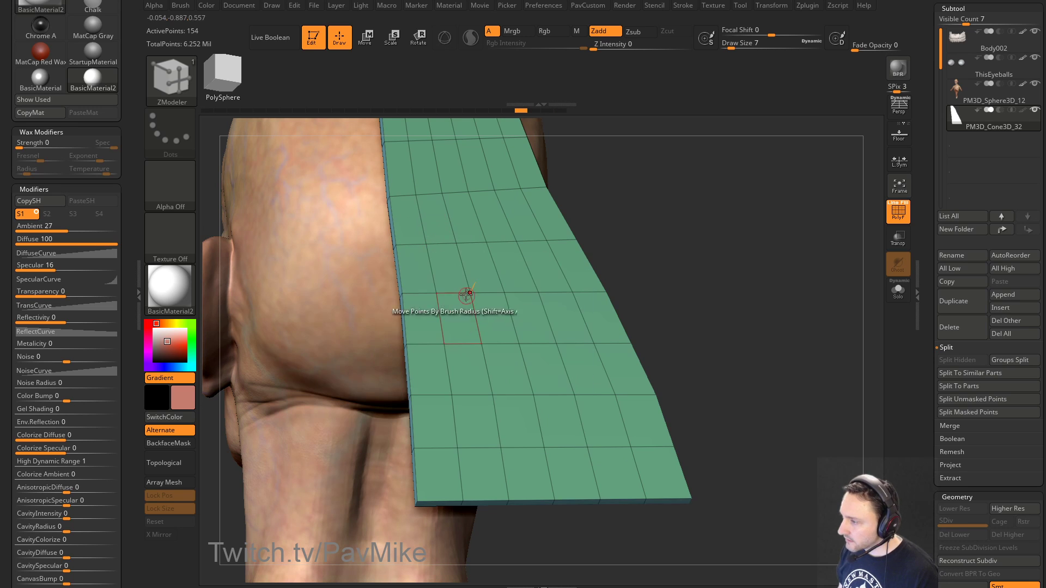
{"action": "left_click", "coordinate": [439, 315]}
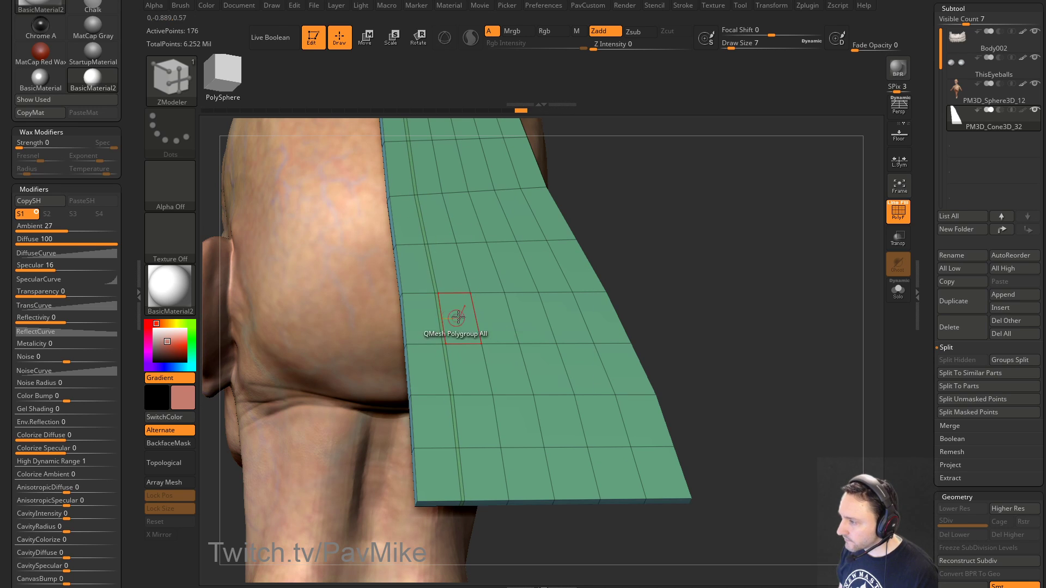
{"action": "left_click", "coordinate": [479, 311]}
{"action": "left_click", "coordinate": [515, 311]}
{"action": "left_click", "coordinate": [566, 313]}
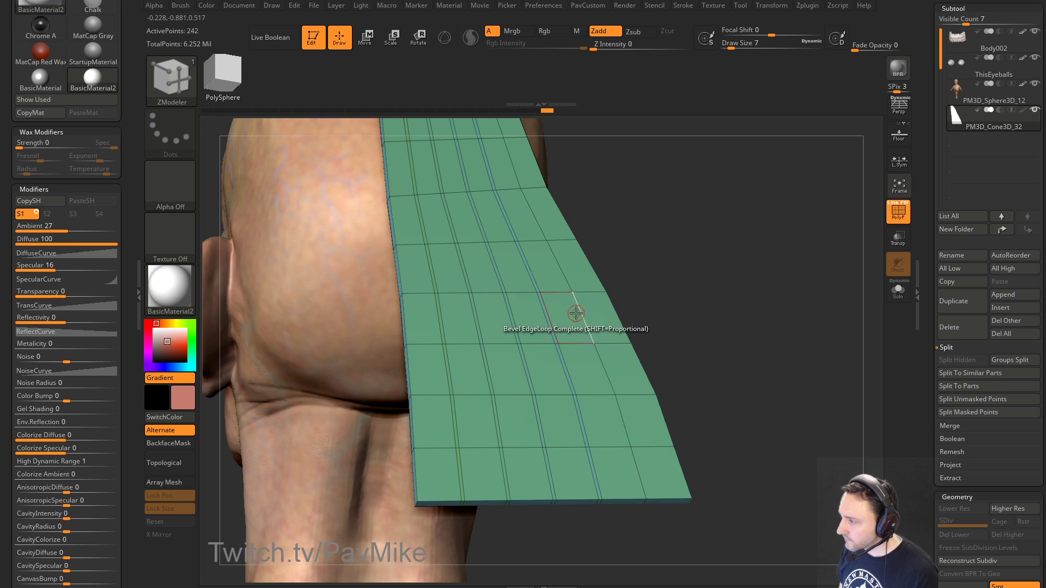
Step: Bevel the remaining lengthwise edge loop on the panel, then try insetting the wide planks by Polygroup All
{"action": "left_click", "coordinate": [576, 313]}
{"action": "key", "text": "space"}
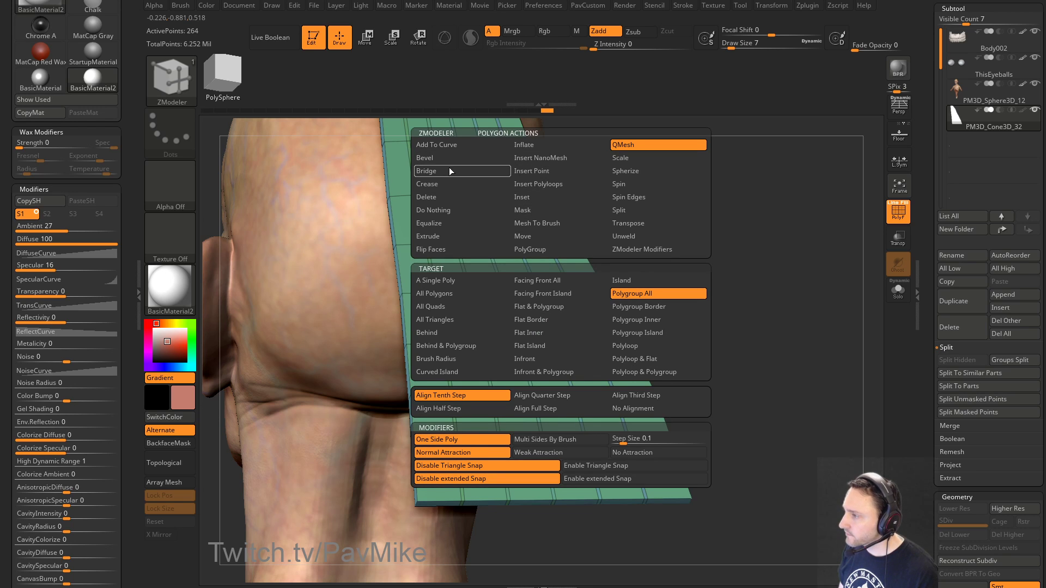
{"action": "key", "text": "space"}
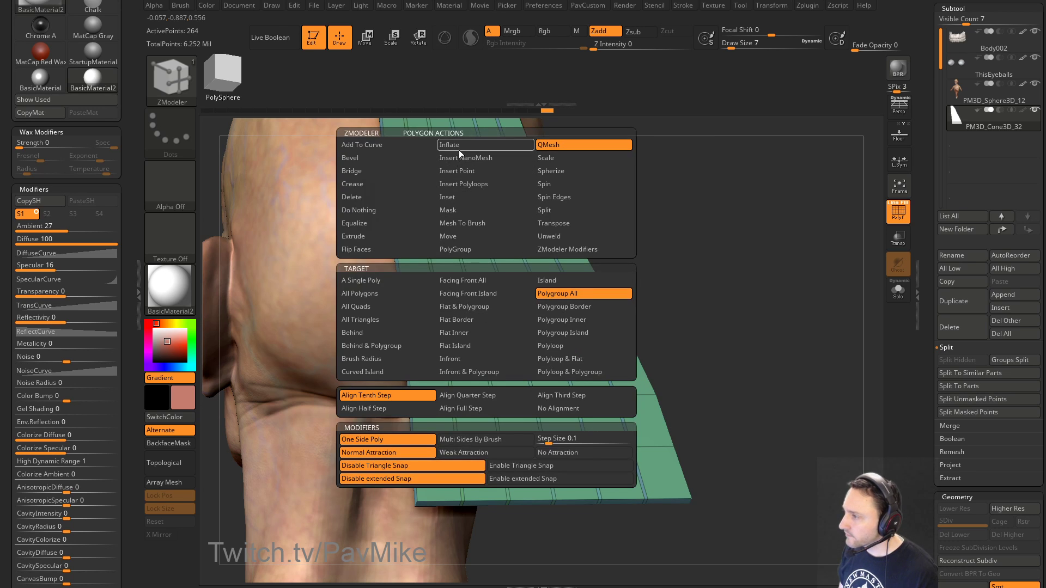
{"action": "left_click", "coordinate": [455, 197]}
{"action": "left_click", "coordinate": [553, 295]}
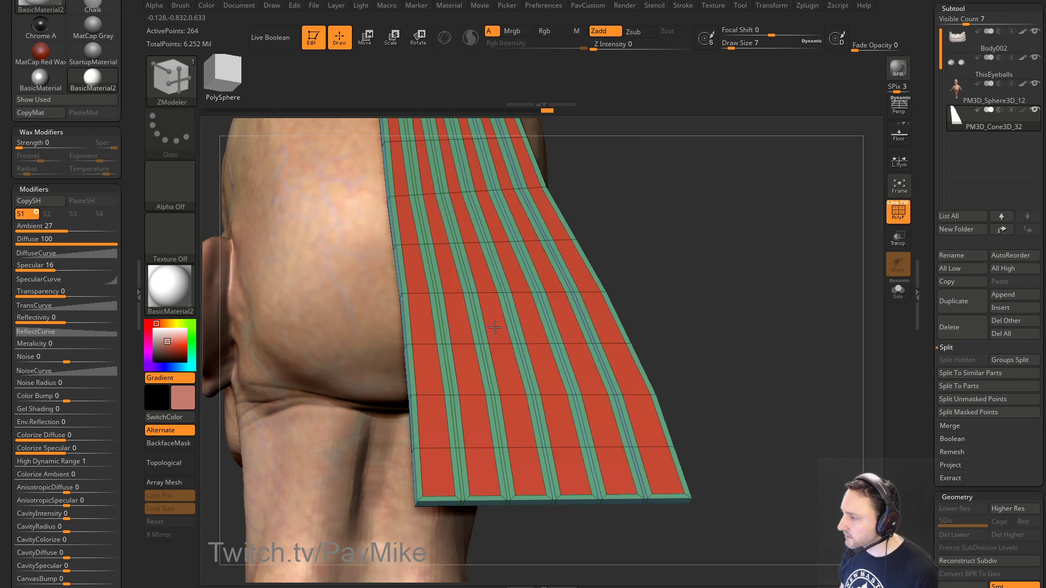
{"action": "left_click_drag", "start_coordinate": [495, 327], "coordinate": [496, 324]}
{"action": "key", "text": "space"}
{"action": "key", "text": "ctrl+z"}
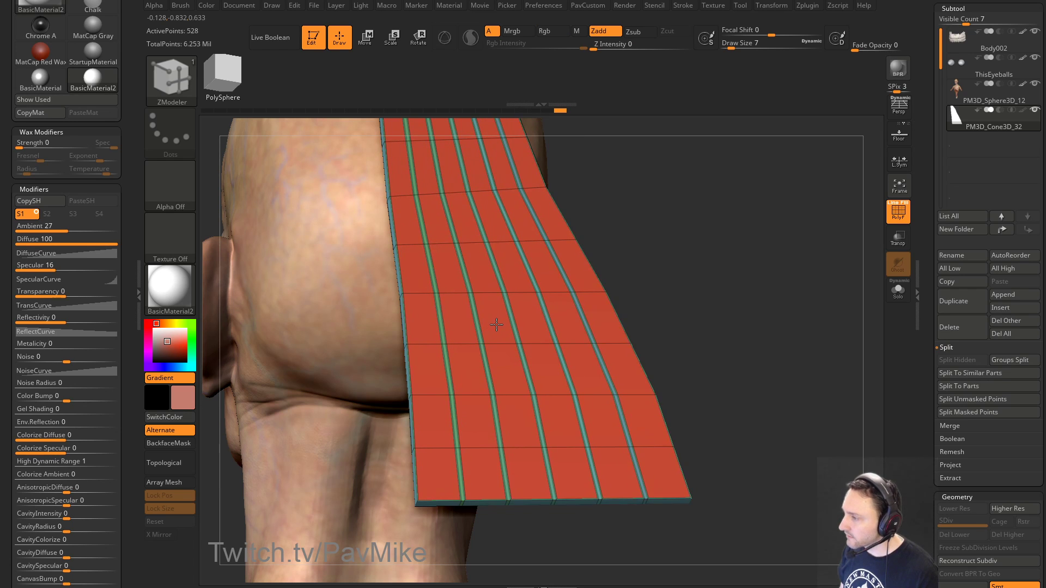
Step: Raise the wide planks of the panel with QMesh targeting Polygroup All, so grooves separate them
{"action": "key", "text": "space"}
{"action": "left_click", "coordinate": [557, 148]}
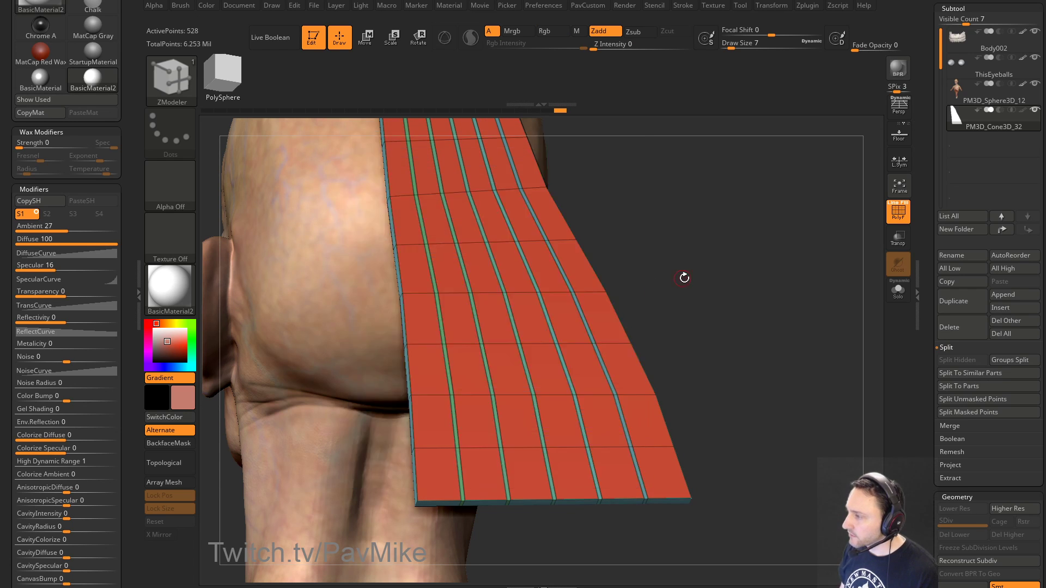
{"action": "left_click_drag", "start_coordinate": [682, 278], "coordinate": [722, 280]}
{"action": "key", "text": "ctrl+z"}
{"action": "key", "text": "ctrl+shift+z"}
{"action": "left_click_drag", "start_coordinate": [496, 322], "coordinate": [506, 305]}
{"action": "key", "text": "ctrl+z"}
Step: Inset every plank polygon individually, using Inset Each Poly with the Polygroup All target
{"action": "mouse_move", "coordinate": [785, 267]}
{"action": "left_mouse_down"}
{"action": "mouse_move", "coordinate": [691, 247]}
{"action": "mouse_move", "coordinate": [766, 234]}
{"action": "mouse_move", "coordinate": [749, 270]}
{"action": "left_mouse_up"}
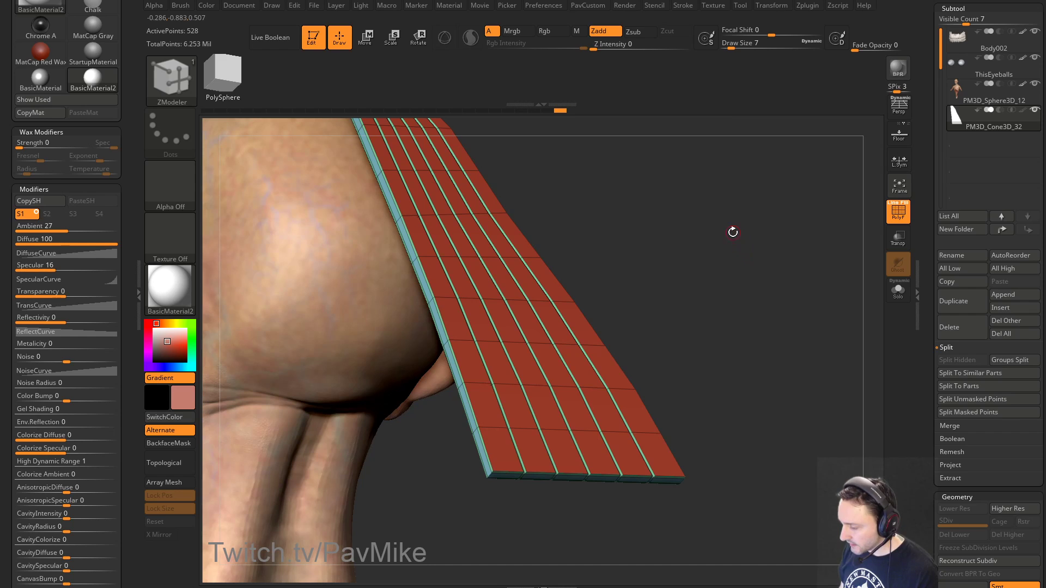
{"action": "left_click_drag", "start_coordinate": [732, 232], "coordinate": [733, 264]}
{"action": "left_click_drag", "start_coordinate": [620, 263], "coordinate": [673, 269]}
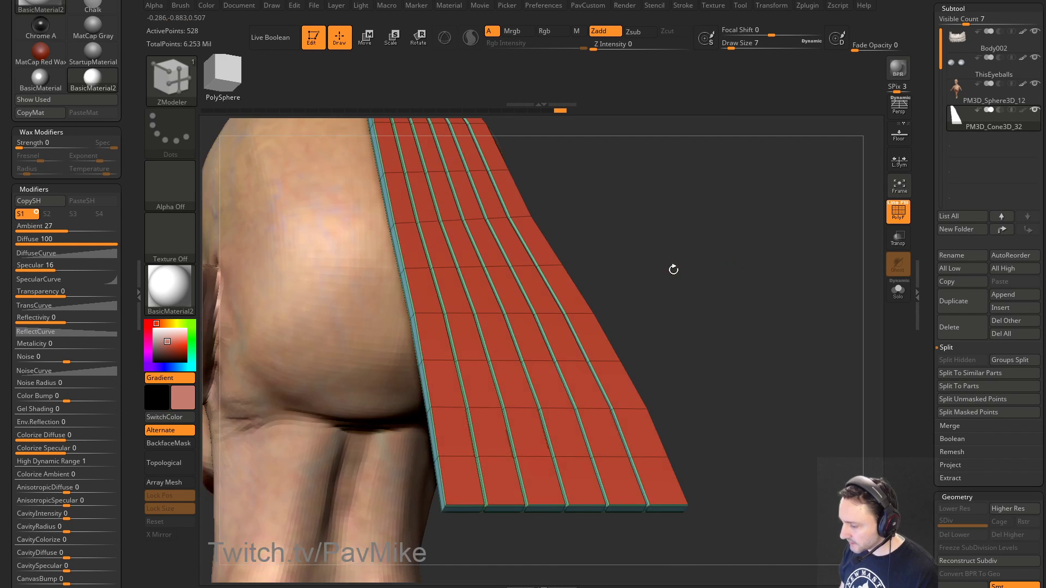
{"action": "key", "text": "space"}
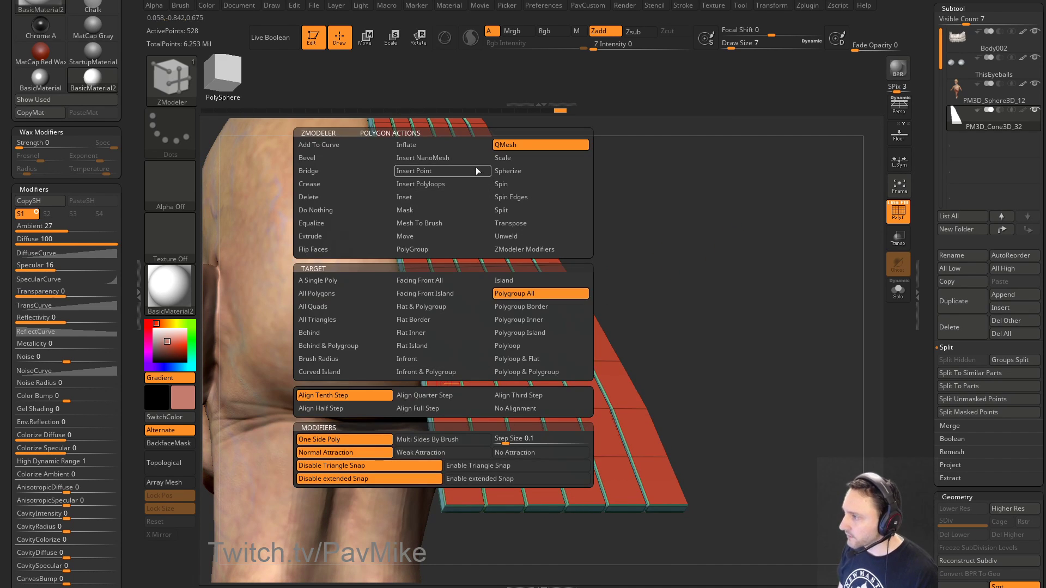
{"action": "left_click", "coordinate": [427, 199]}
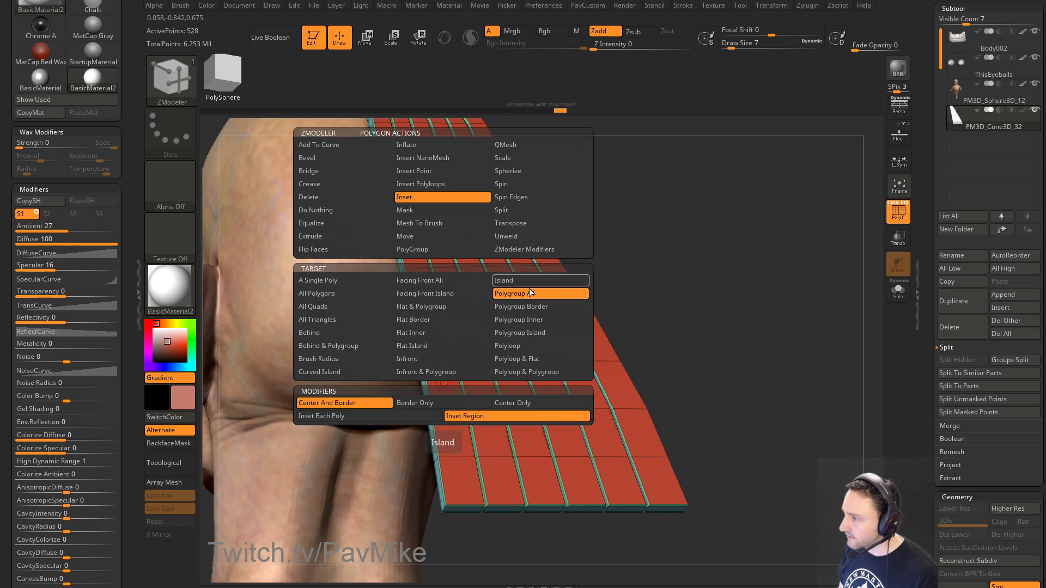
{"action": "left_click", "coordinate": [424, 416]}
{"action": "left_click_drag", "start_coordinate": [440, 393], "coordinate": [443, 393]}
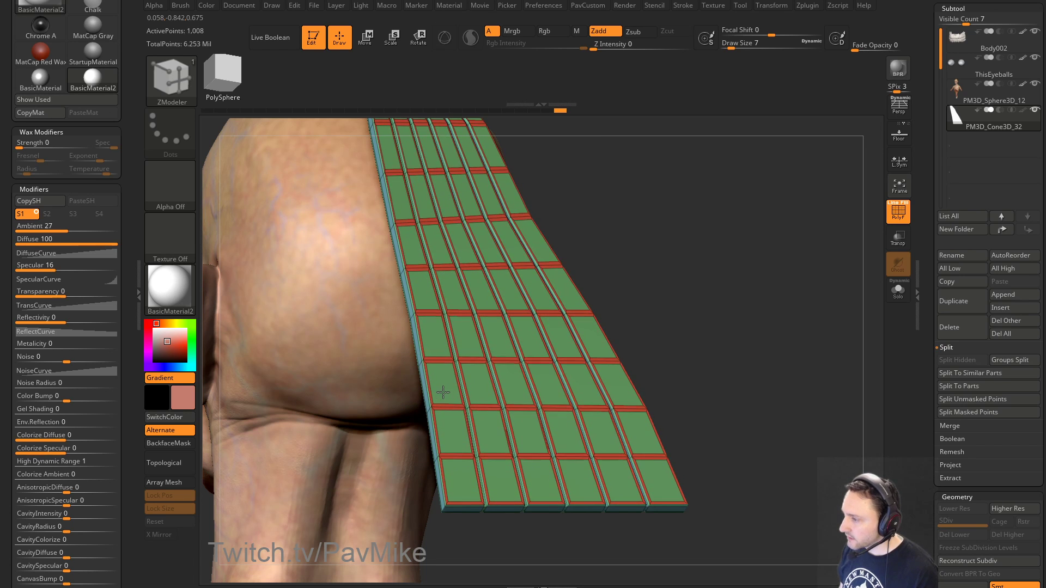
Step: Try to extrude the inset plank tiles with QMesh
{"action": "key", "text": "space"}
{"action": "left_click", "coordinate": [525, 145]}
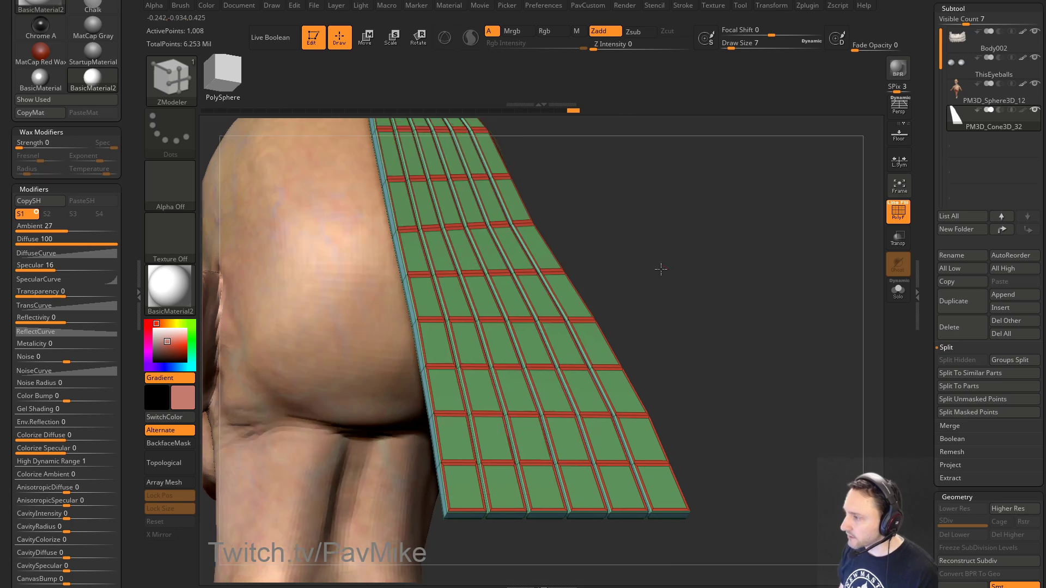
{"action": "left_click_drag", "start_coordinate": [661, 269], "coordinate": [711, 267]}
{"action": "left_click_drag", "start_coordinate": [453, 384], "coordinate": [453, 384]}
{"action": "right_click_drag", "start_coordinate": [454, 384], "coordinate": [490, 327], "text": "ctrl"}
Step: Hide the polyframe and set the panel's color to white
{"action": "left_click", "coordinate": [900, 214]}
{"action": "left_click_drag", "start_coordinate": [823, 233], "coordinate": [805, 265]}
{"action": "left_click_drag", "start_coordinate": [158, 340], "coordinate": [154, 329]}
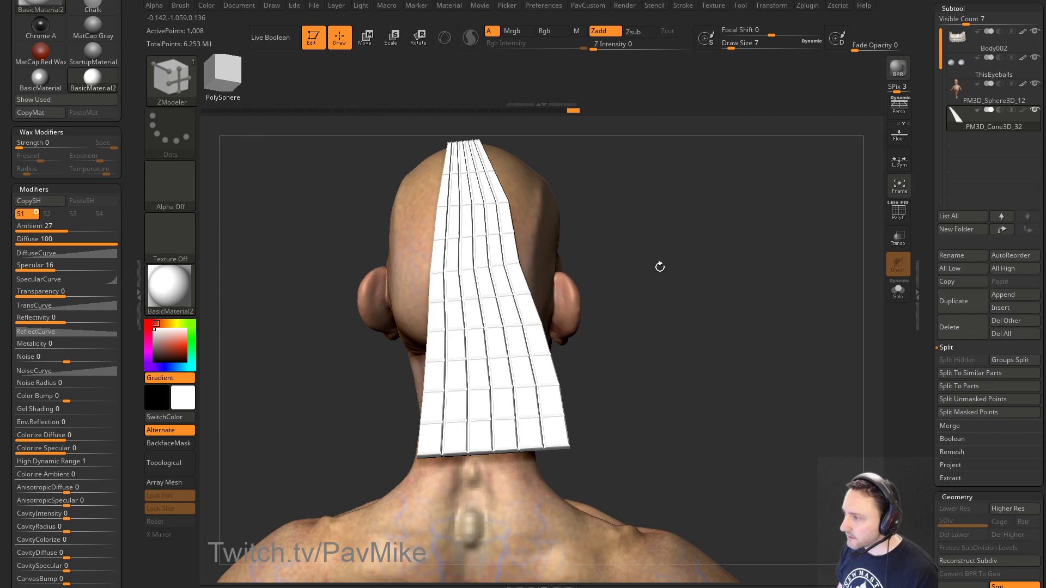
Step: Turn on dynamic subdivision for the panel and crease its edges with a tolerance of 45
{"action": "mouse_move", "coordinate": [661, 268]}
{"action": "left_mouse_down"}
{"action": "mouse_move", "coordinate": [715, 309]}
{"action": "mouse_move", "coordinate": [704, 313]}
{"action": "left_mouse_up"}
{"action": "key", "text": "d"}
{"action": "key", "text": "1"}
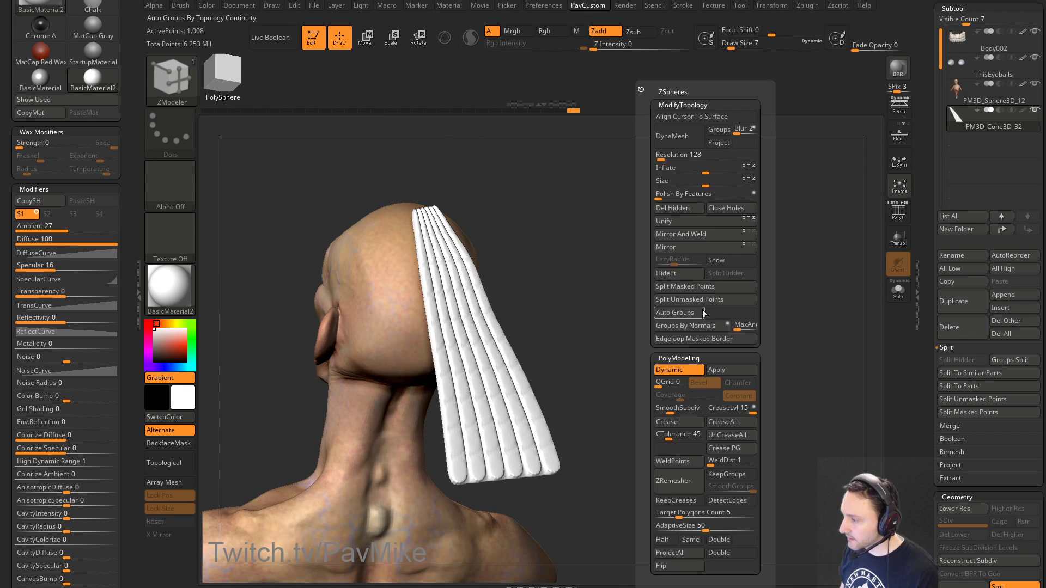
{"action": "left_click", "coordinate": [673, 421]}
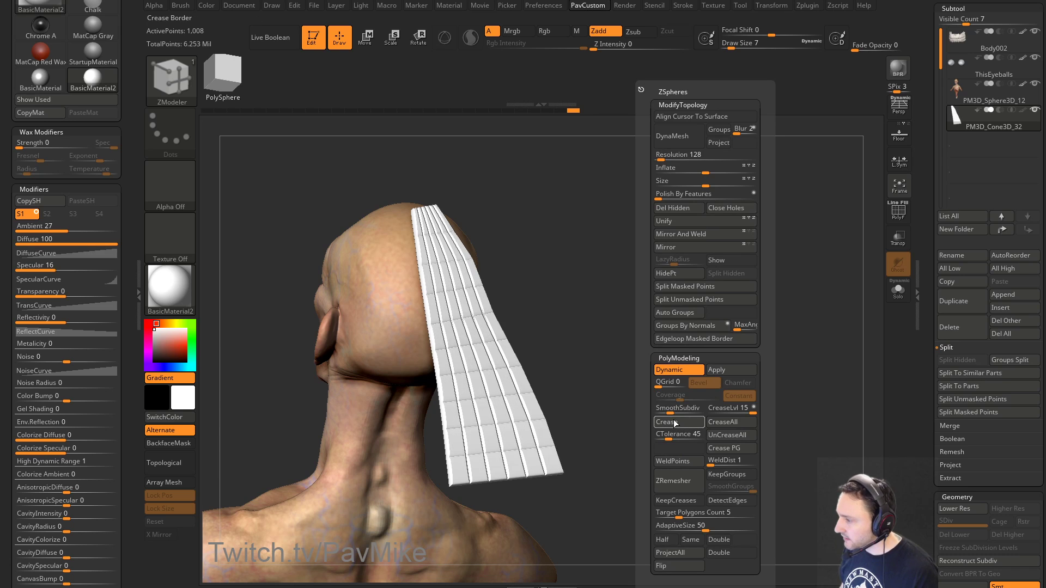
Step: Set the panel's crease level to 2 and its smooth subdivision levels to 3
{"action": "left_click", "coordinate": [713, 411]}
{"action": "key", "text": "1"}
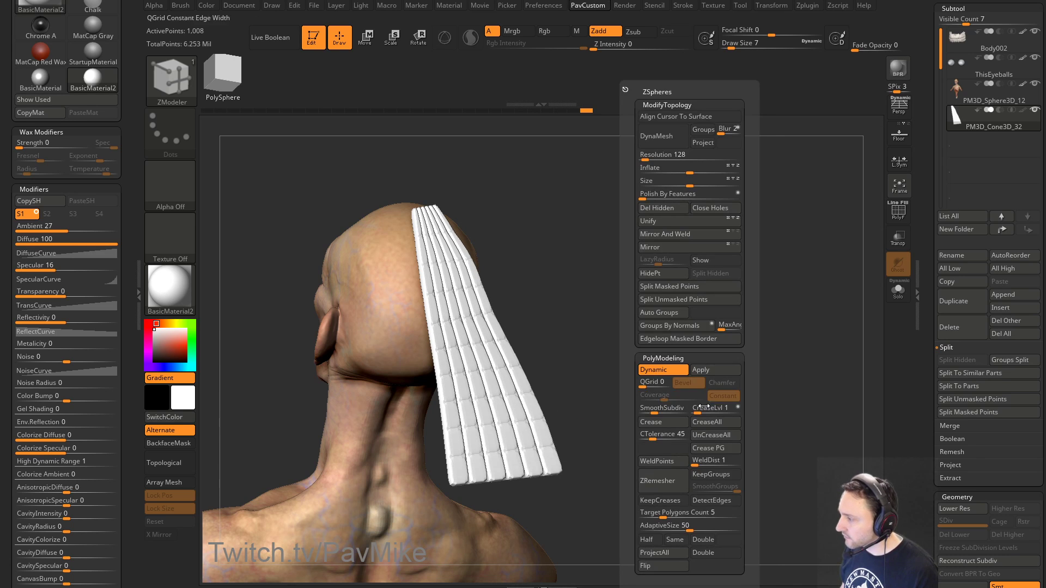
{"action": "left_click", "coordinate": [658, 413]}
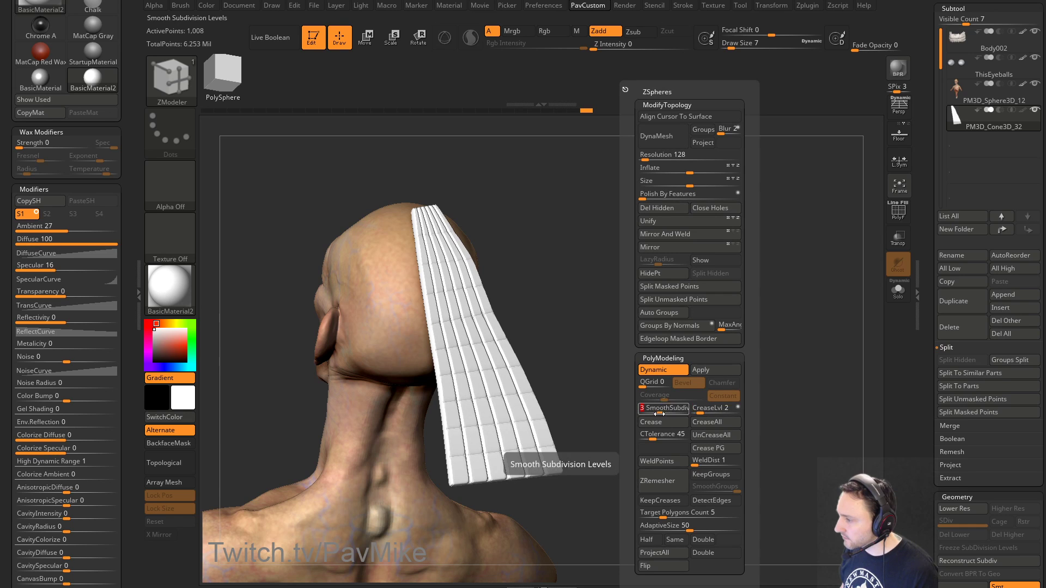
Step: Change the panel's color to light grey and enable Array Mesh to repeat it around the head
{"action": "left_click_drag", "start_coordinate": [620, 361], "coordinate": [583, 359]}
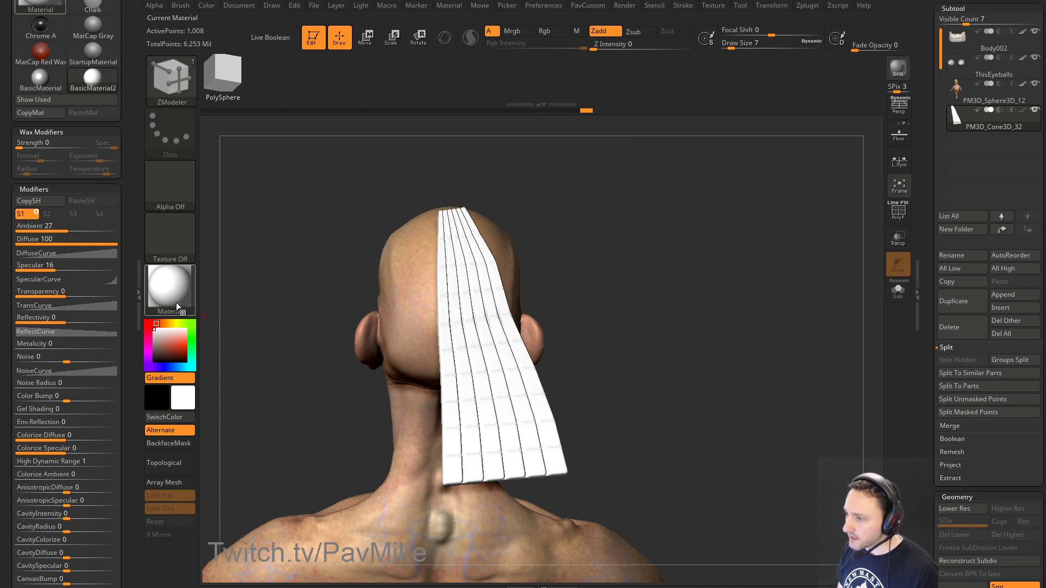
{"action": "left_click", "coordinate": [153, 336]}
{"action": "left_click_drag", "start_coordinate": [627, 273], "coordinate": [861, 265]}
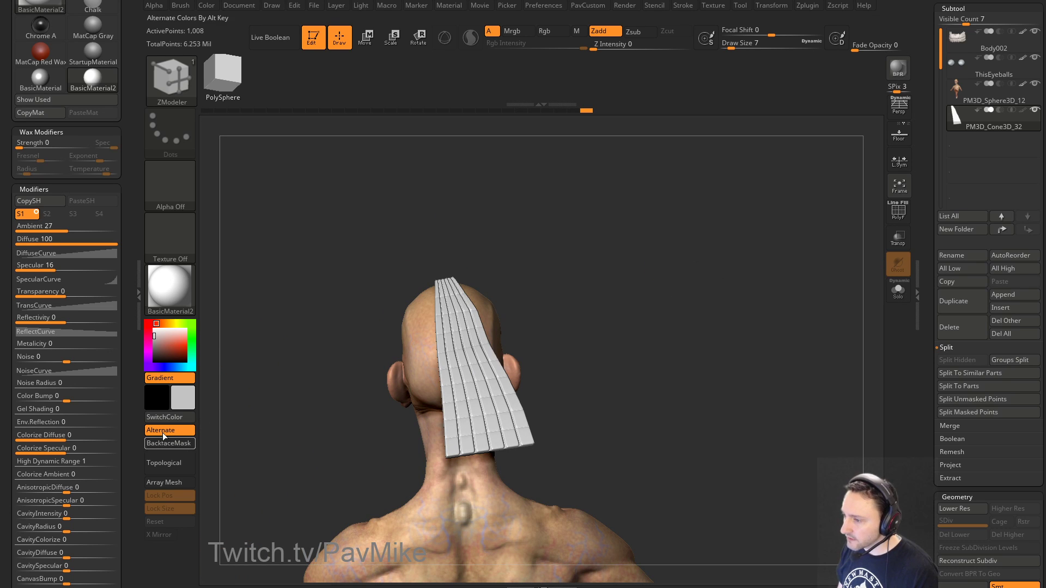
{"action": "left_click", "coordinate": [164, 482]}
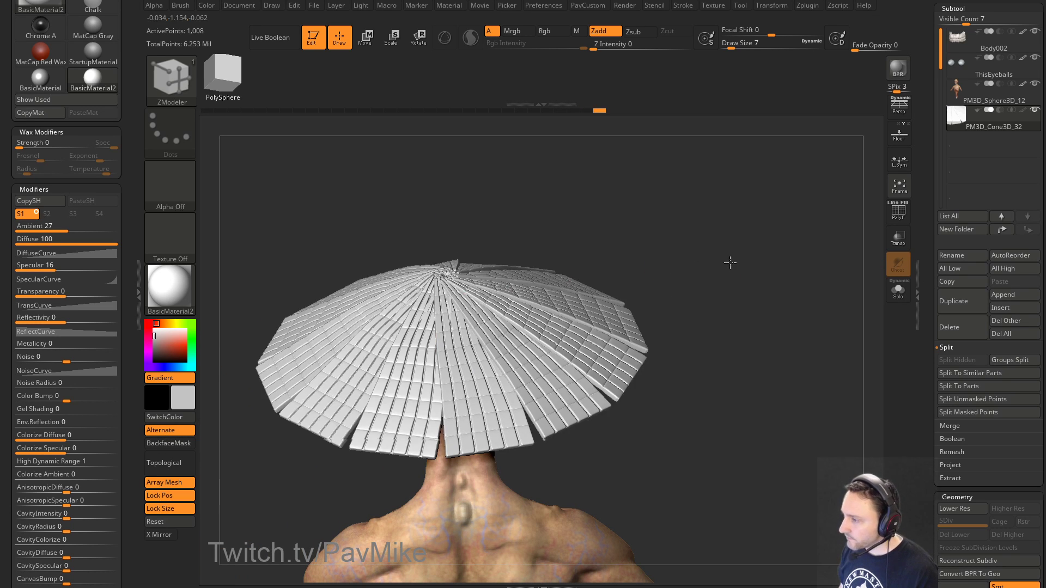
Step: Align the transform gizmo to the source panel's surface and try scaling its thickness along Y
{"action": "left_click_drag", "start_coordinate": [730, 263], "coordinate": [758, 290]}
{"action": "key", "text": "w"}
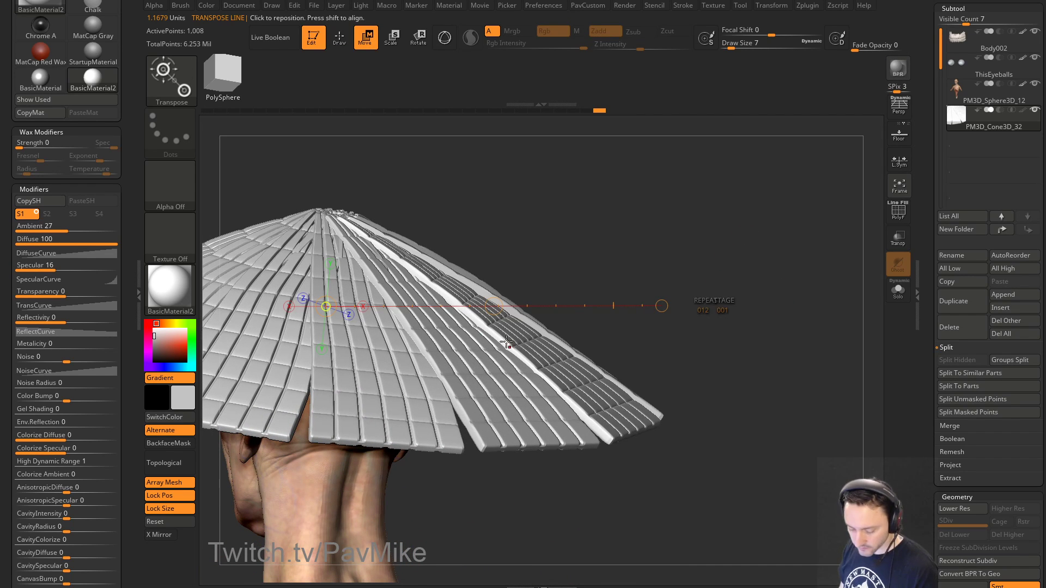
{"action": "key", "text": "y"}
{"action": "left_click", "coordinate": [498, 374], "text": "alt"}
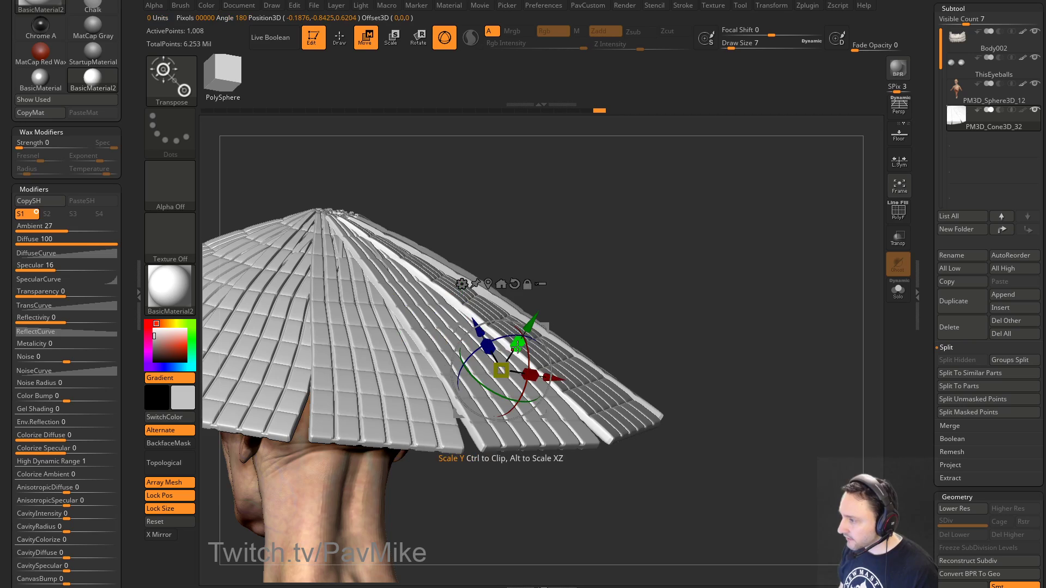
{"action": "left_click_drag", "start_coordinate": [518, 346], "coordinate": [491, 381]}
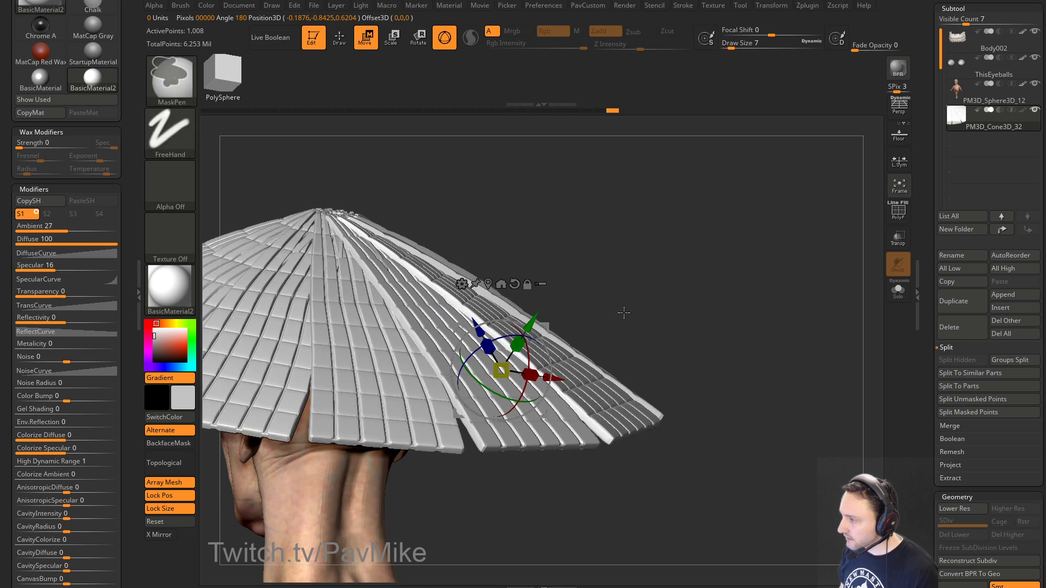
{"action": "left_click_drag", "start_coordinate": [624, 312], "coordinate": [671, 293]}
Step: Isolate the hat with the polyframe shown and thin the source panel by scaling it along Y
{"action": "left_click", "coordinate": [899, 299]}
{"action": "key", "text": "shift+f"}
{"action": "left_click_drag", "start_coordinate": [756, 285], "coordinate": [729, 297]}
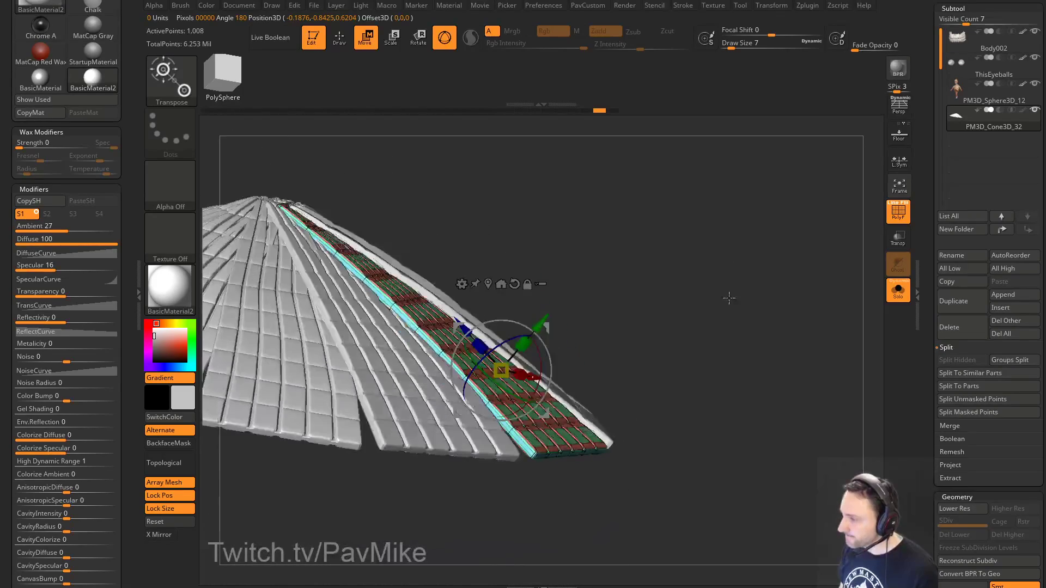
{"action": "left_click_drag", "start_coordinate": [526, 341], "coordinate": [533, 350]}
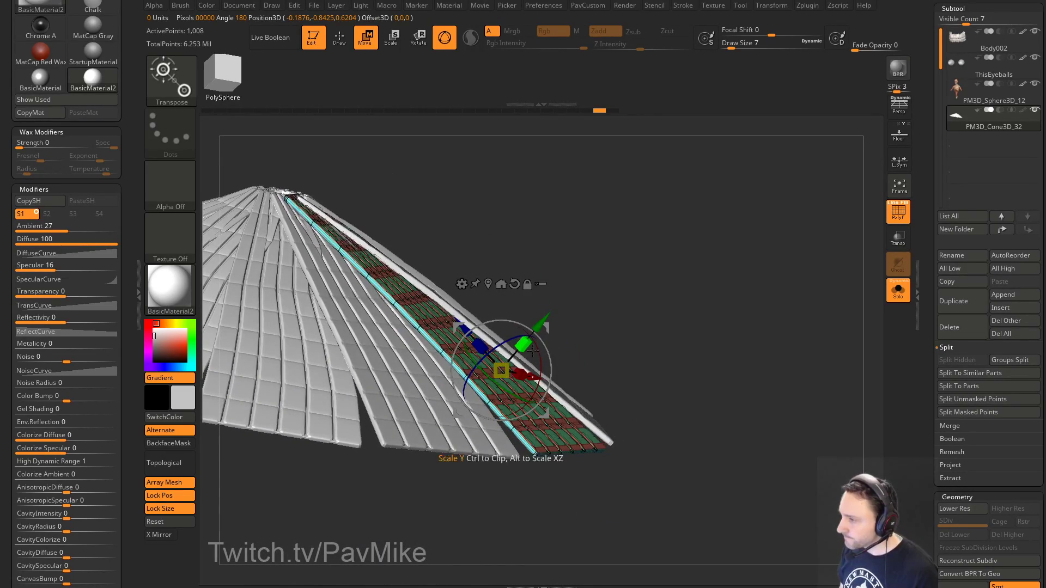
Step: Apply a bend deformer to the source panel and curve it slightly so the hat becomes domed
{"action": "left_click", "coordinate": [460, 283]}
{"action": "left_click", "coordinate": [476, 315]}
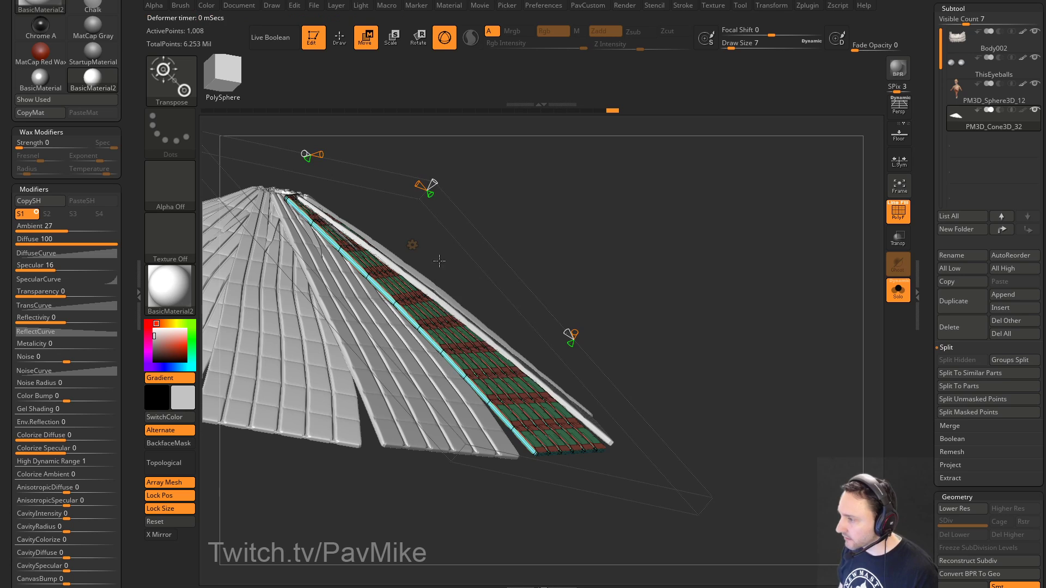
{"action": "left_click_drag", "start_coordinate": [503, 177], "coordinate": [592, 212]}
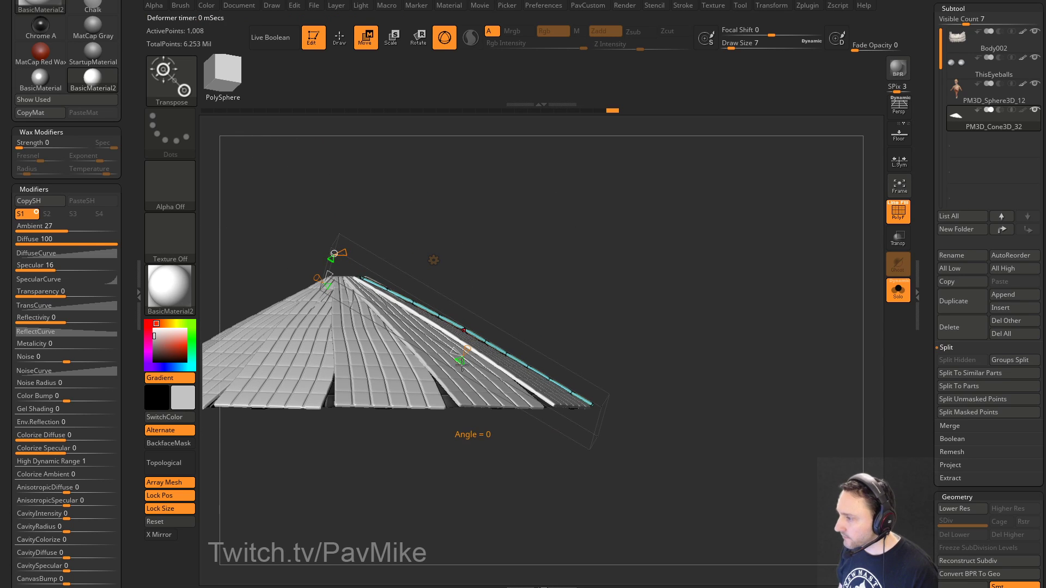
{"action": "left_click_drag", "start_coordinate": [462, 364], "coordinate": [457, 370]}
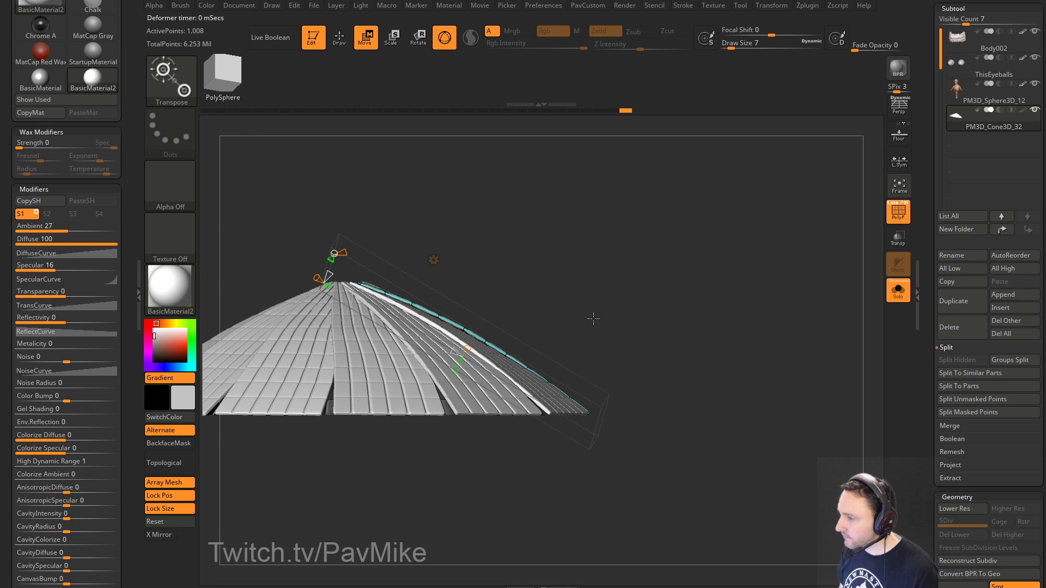
Step: Adjust the source panel's sides with the Move brush, working at a draw size of 239 and reducing it to 112
{"action": "key", "text": "q"}
{"action": "mouse_move", "coordinate": [610, 317]}
{"action": "left_mouse_down"}
{"action": "mouse_move", "coordinate": [705, 311]}
{"action": "mouse_move", "coordinate": [724, 266]}
{"action": "mouse_move", "coordinate": [778, 276]}
{"action": "mouse_move", "coordinate": [769, 333]}
{"action": "left_mouse_up"}
{"action": "key", "text": "s"}
{"action": "left_click_drag", "start_coordinate": [469, 373], "coordinate": [501, 374]}
{"action": "key", "text": "b"}
{"action": "key", "text": "m"}
{"action": "key", "text": "v"}
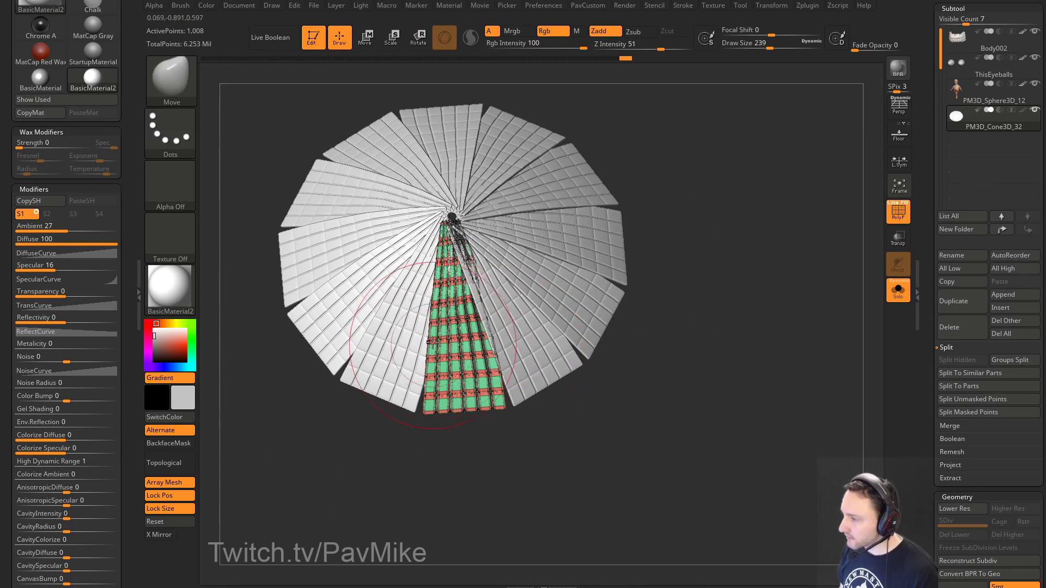
{"action": "left_click_drag", "start_coordinate": [433, 342], "coordinate": [430, 341]}
{"action": "key", "text": "s"}
{"action": "left_click_drag", "start_coordinate": [457, 376], "coordinate": [496, 365]}
{"action": "key", "text": "s"}
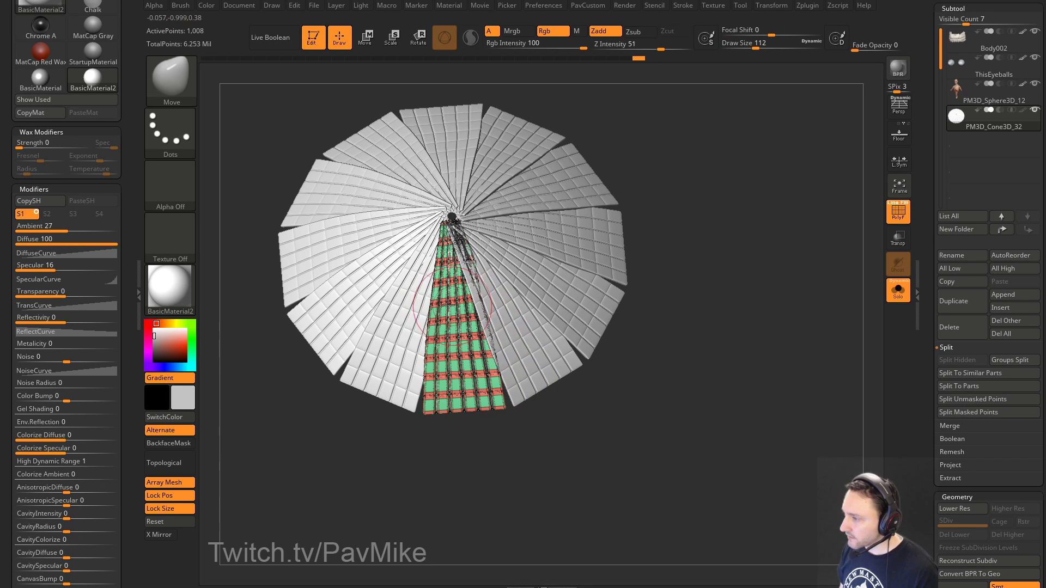
Step: Append the existing Cone3D_1 mesh as a new subtool
{"action": "mouse_move", "coordinate": [643, 262]}
{"action": "left_mouse_down"}
{"action": "mouse_move", "coordinate": [705, 236]}
{"action": "mouse_move", "coordinate": [745, 310]}
{"action": "mouse_move", "coordinate": [701, 322]}
{"action": "mouse_move", "coordinate": [745, 283]}
{"action": "mouse_move", "coordinate": [790, 288]}
{"action": "left_mouse_up"}
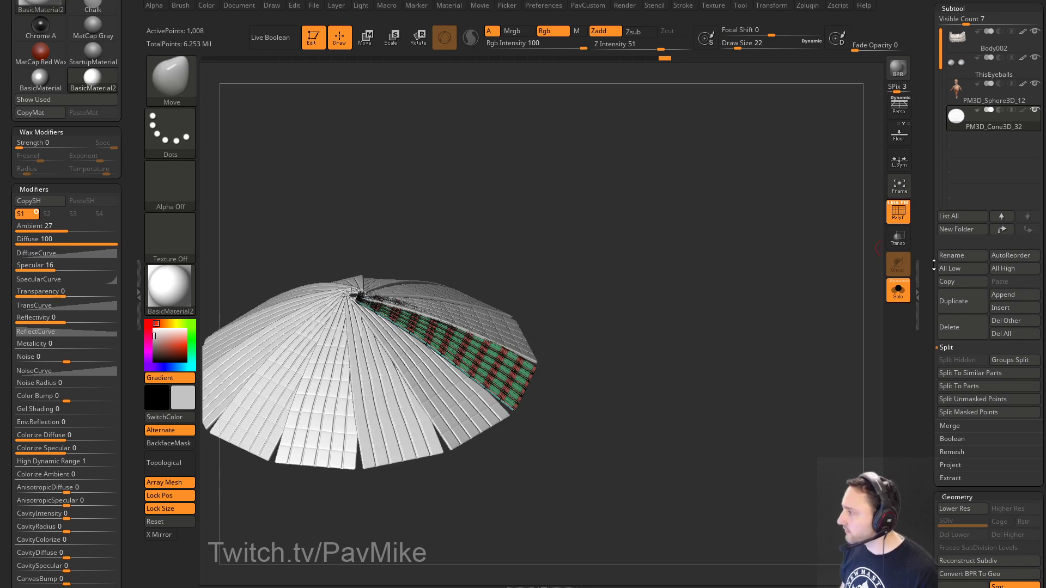
{"action": "left_click", "coordinate": [1004, 317]}
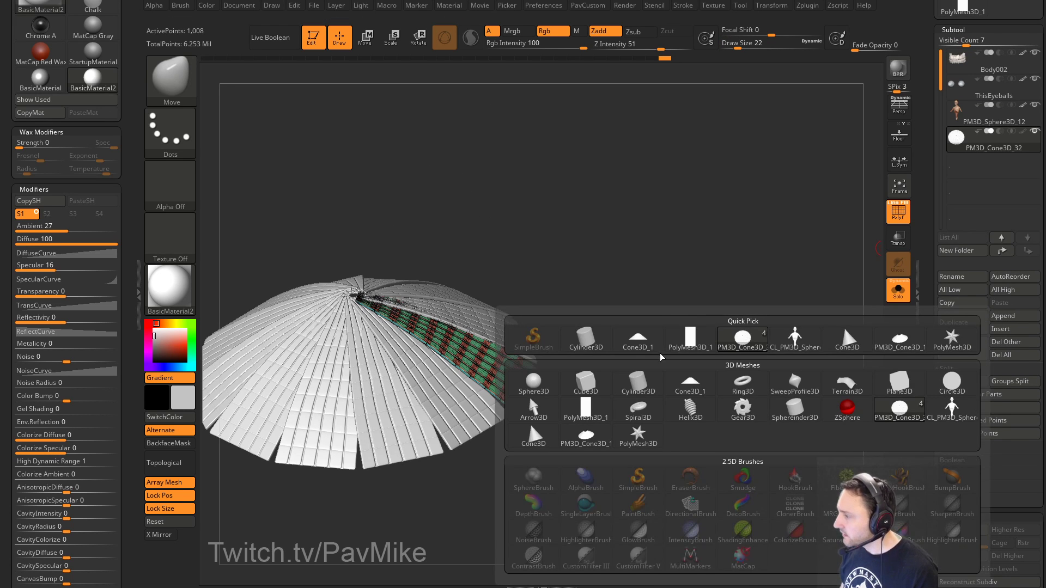
{"action": "left_click", "coordinate": [636, 342]}
{"action": "left_click_drag", "start_coordinate": [656, 343], "coordinate": [855, 235]}
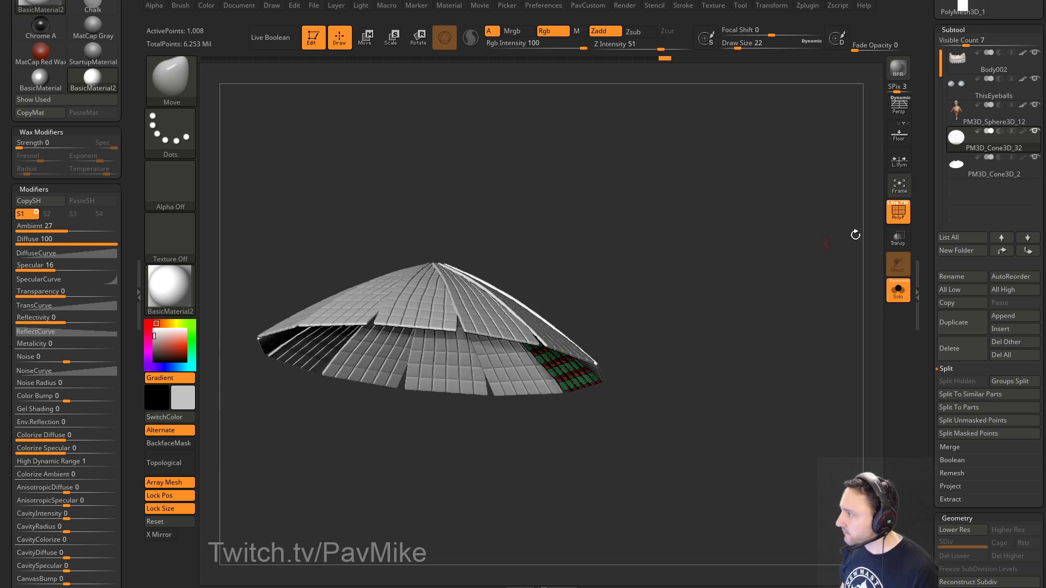
Step: Select the appended cone, turn off isolation and raise the cone to the height of the plank hat
{"action": "left_click", "coordinate": [987, 177]}
{"action": "left_click", "coordinate": [898, 291]}
{"action": "left_click_drag", "start_coordinate": [789, 310], "coordinate": [703, 332]}
{"action": "key", "text": "w"}
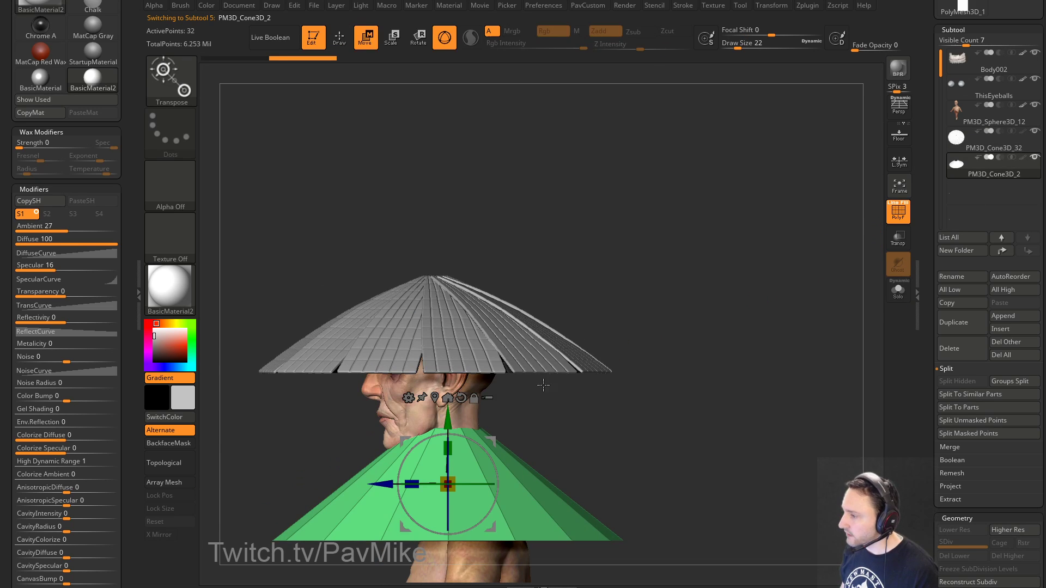
{"action": "left_click_drag", "start_coordinate": [492, 436], "coordinate": [478, 270]}
Step: Mask all of the cone except its top ring and lower that ring to fit beneath the hat's crown
{"action": "left_click_drag", "start_coordinate": [573, 207], "coordinate": [358, 281], "text": "ctrl"}
{"action": "left_click", "coordinate": [358, 281], "text": "ctrl"}
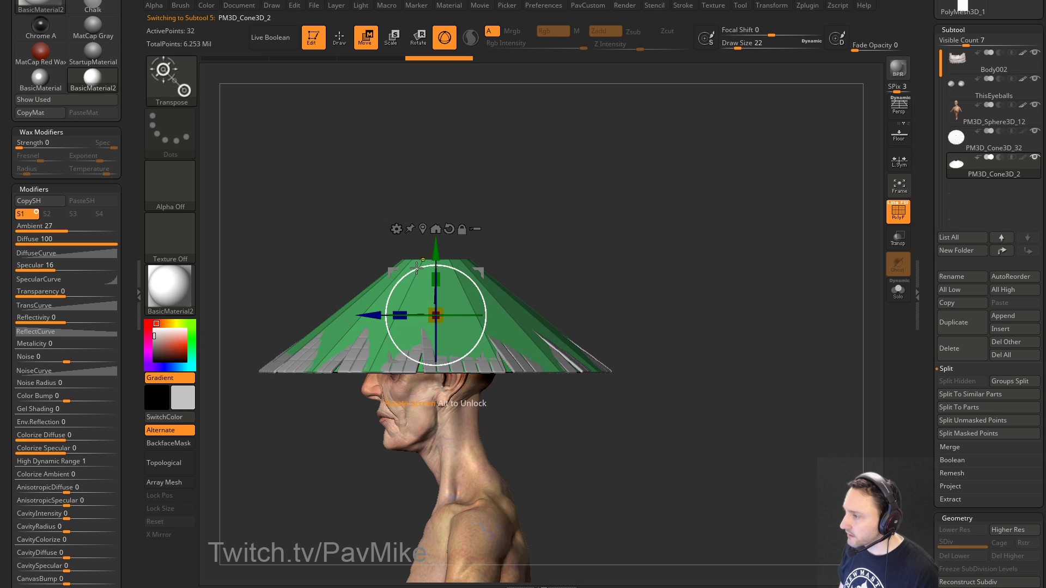
{"action": "left_click_drag", "start_coordinate": [437, 252], "coordinate": [438, 268]}
{"action": "key", "text": "q"}
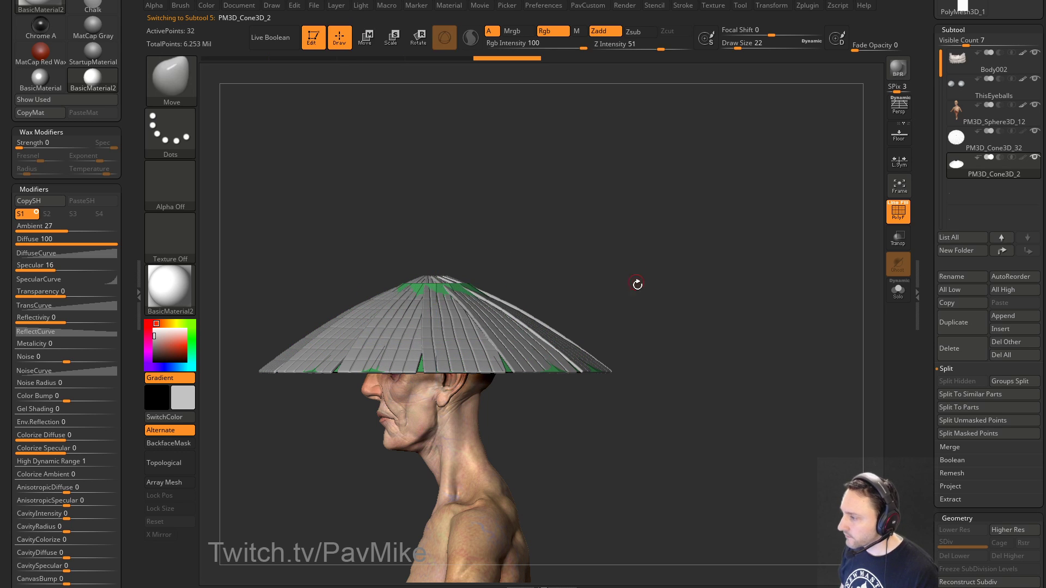
Step: Isolate the cone and thicken it into a solid shell using ZModeler's polygon QMesh on Polygroup All, then show the other subtools again
{"action": "mouse_move", "coordinate": [635, 283]}
{"action": "left_mouse_down"}
{"action": "mouse_move", "coordinate": [688, 262]}
{"action": "mouse_move", "coordinate": [689, 306]}
{"action": "mouse_move", "coordinate": [708, 306]}
{"action": "left_mouse_up"}
{"action": "left_click", "coordinate": [898, 289]}
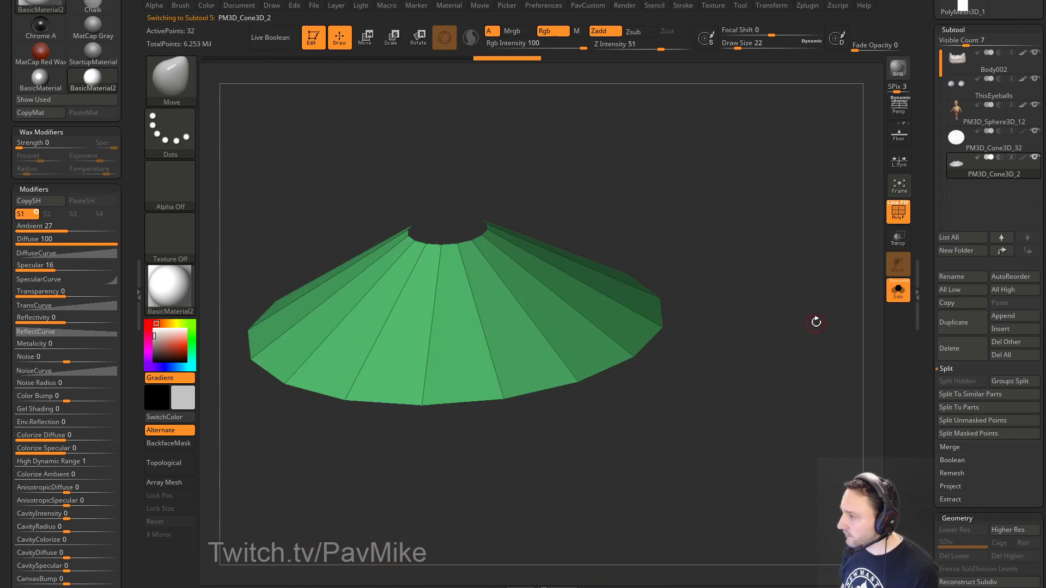
{"action": "key", "text": "b"}
{"action": "key", "text": "z"}
{"action": "key", "text": "m"}
{"action": "key", "text": "space"}
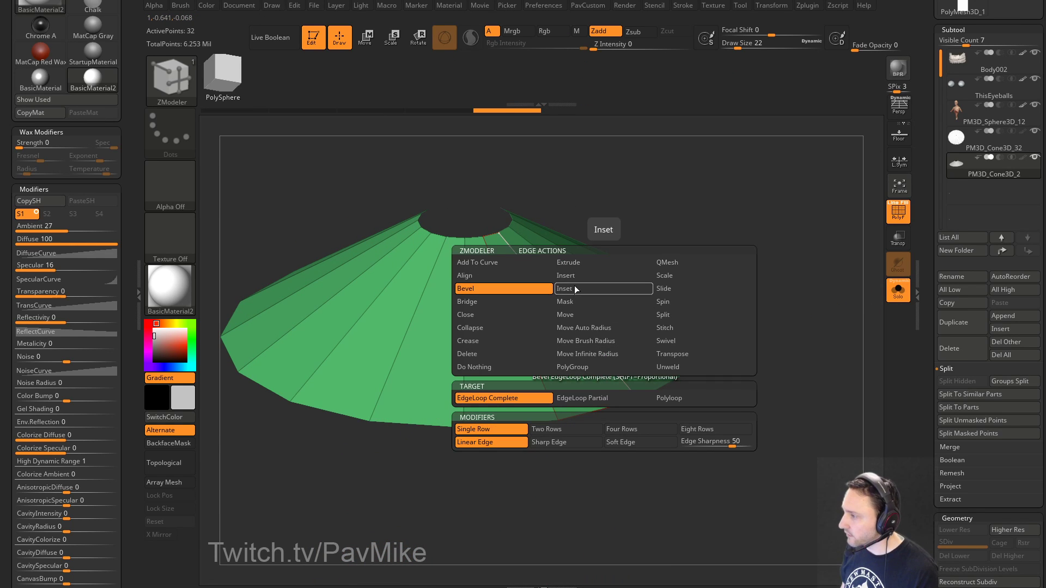
{"action": "left_click", "coordinate": [667, 263]}
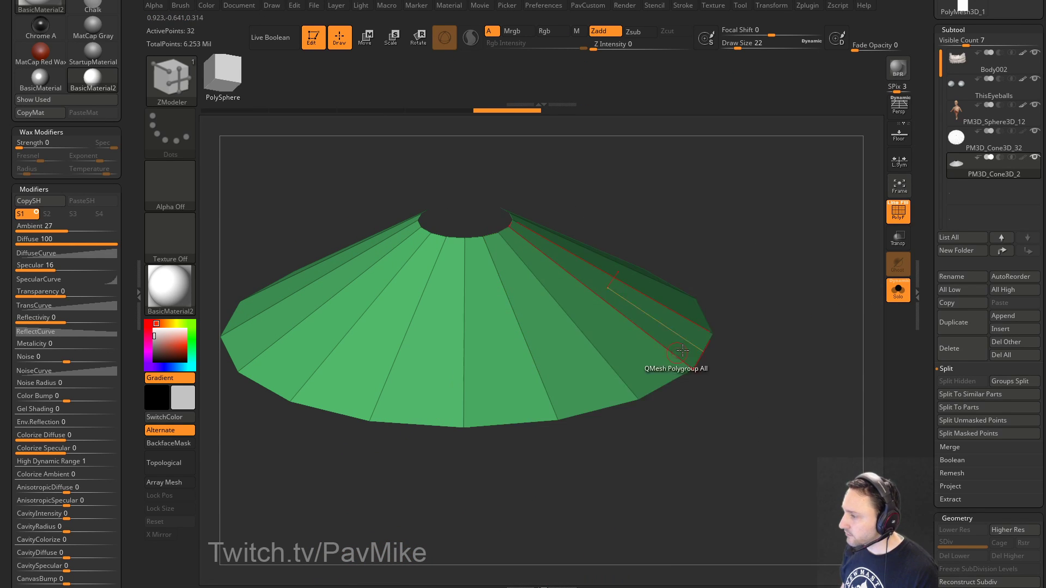
{"action": "key", "text": "space"}
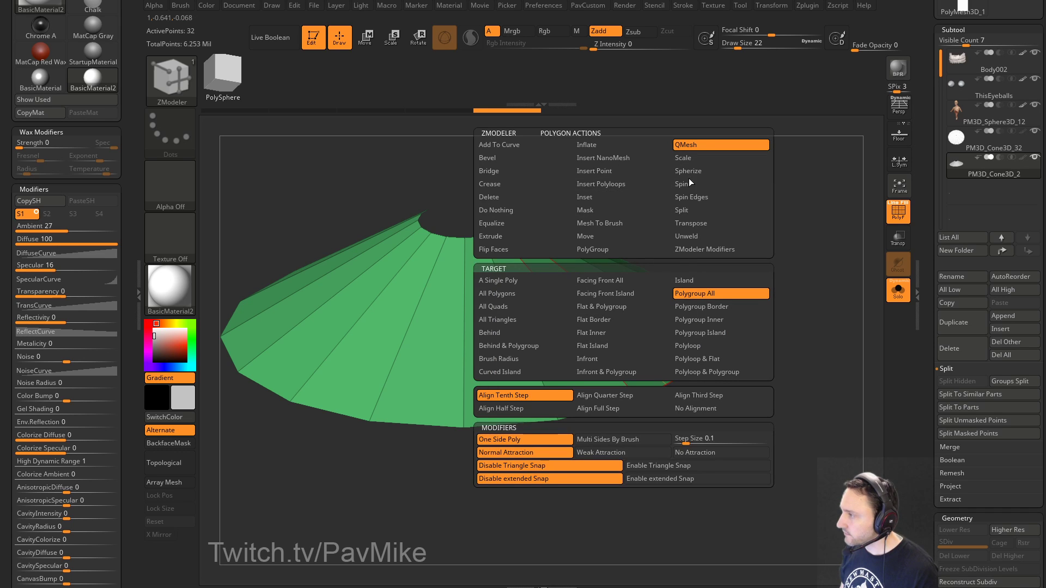
{"action": "left_click", "coordinate": [721, 293]}
{"action": "left_click_drag", "start_coordinate": [620, 331], "coordinate": [622, 332]}
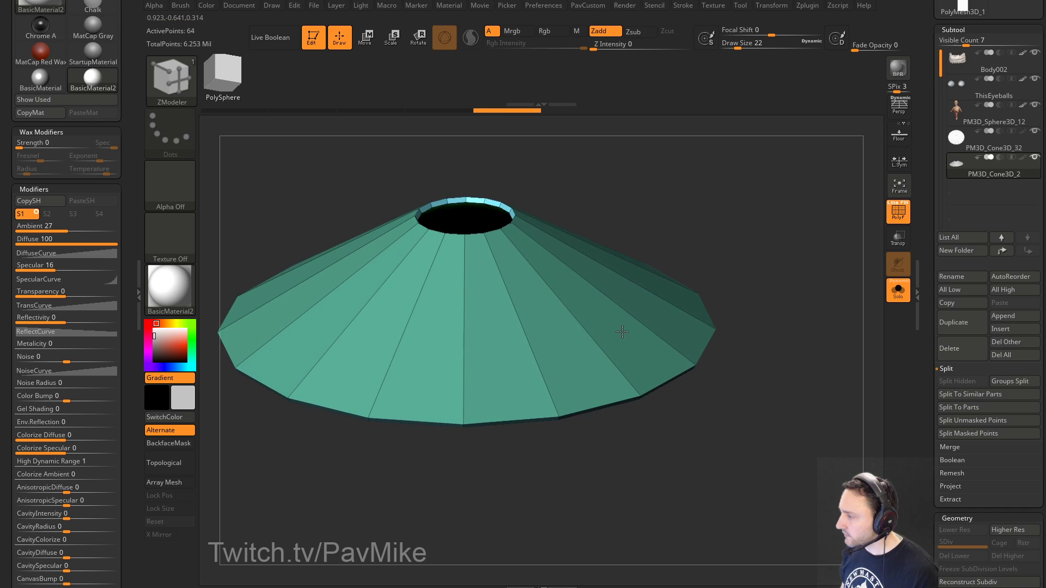
{"action": "left_click", "coordinate": [900, 292]}
Step: Extrude the cone's outer rim outward with QMesh, using Polygroup Island as the target so the crown opening is excluded
{"action": "left_click_drag", "start_coordinate": [822, 334], "coordinate": [639, 322]}
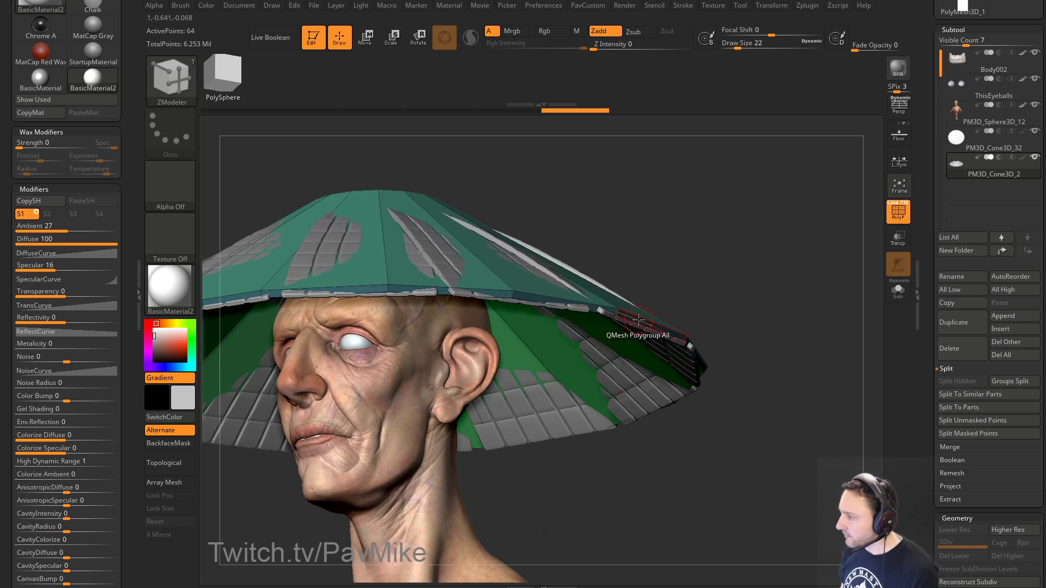
{"action": "left_click_drag", "start_coordinate": [734, 251], "coordinate": [708, 280]}
{"action": "key", "text": "space"}
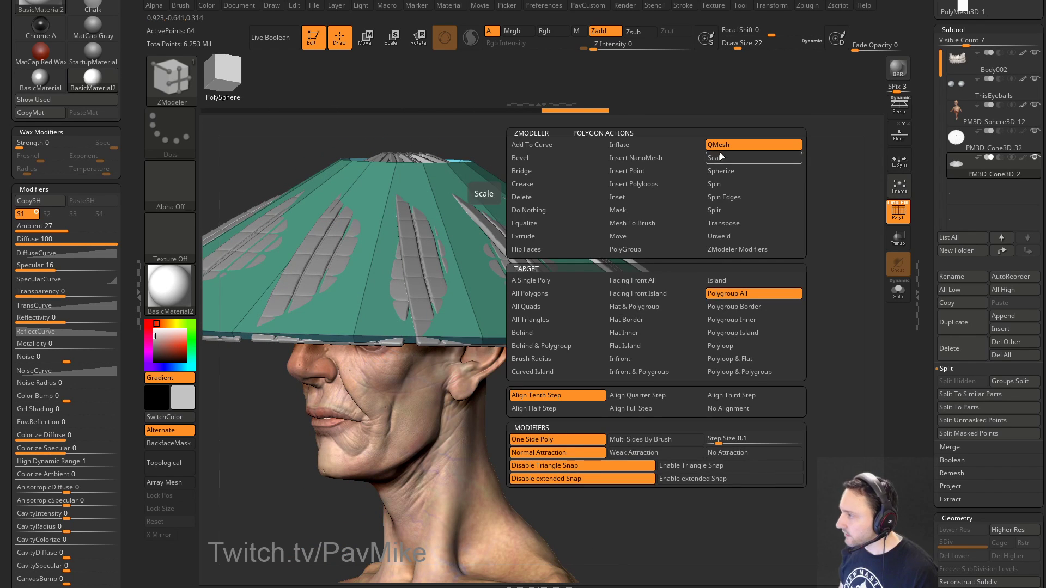
{"action": "left_click_drag", "start_coordinate": [744, 327], "coordinate": [727, 301]}
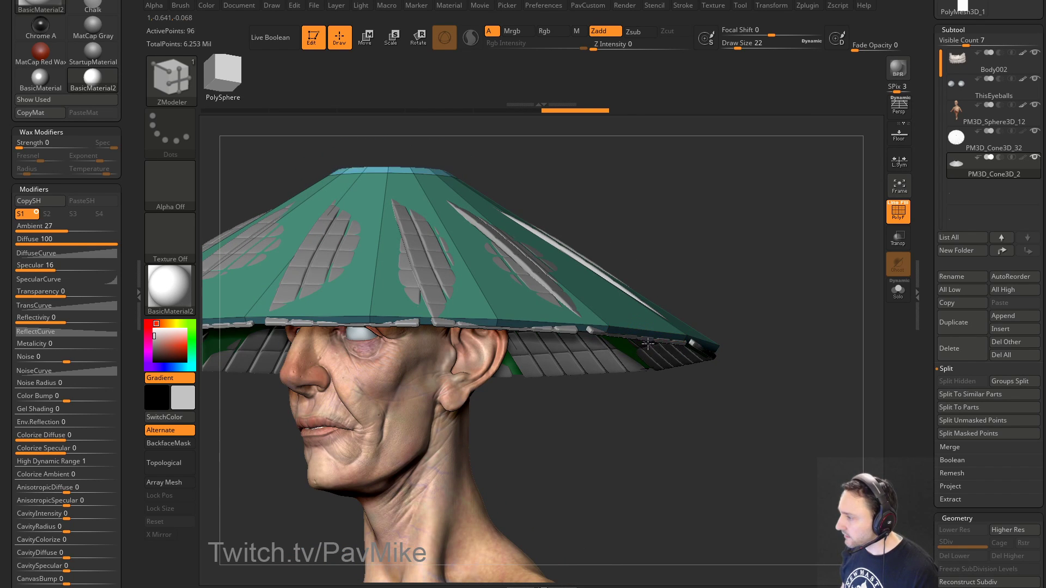
{"action": "key", "text": "space"}
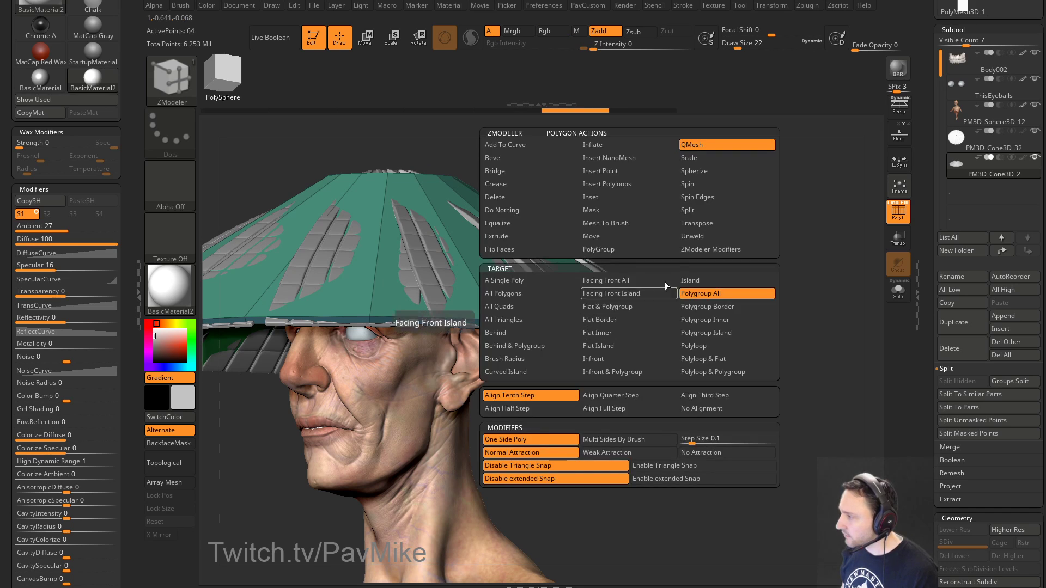
{"action": "left_click", "coordinate": [705, 333]}
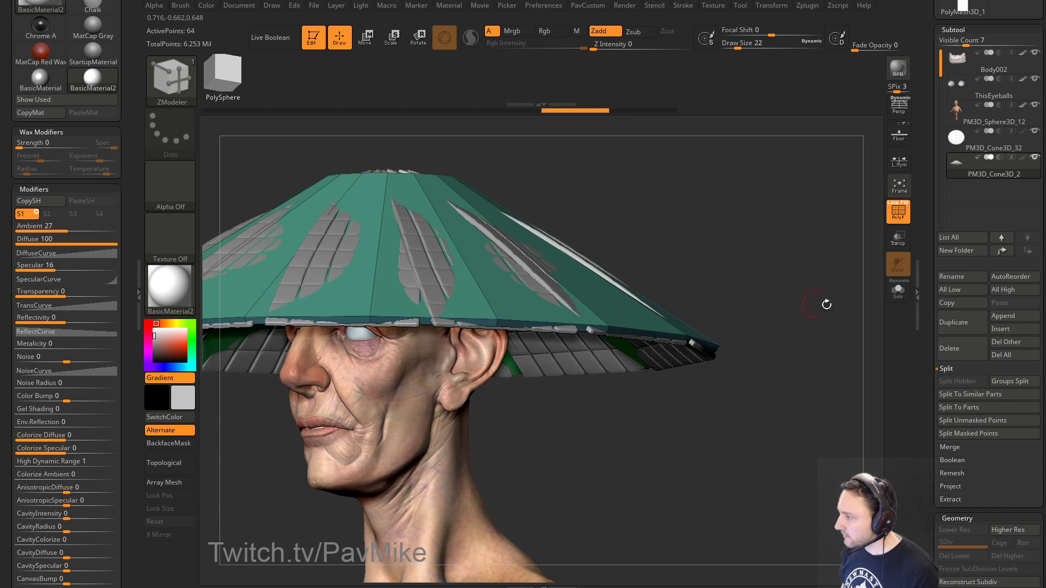
{"action": "left_click_drag", "start_coordinate": [754, 310], "coordinate": [628, 330]}
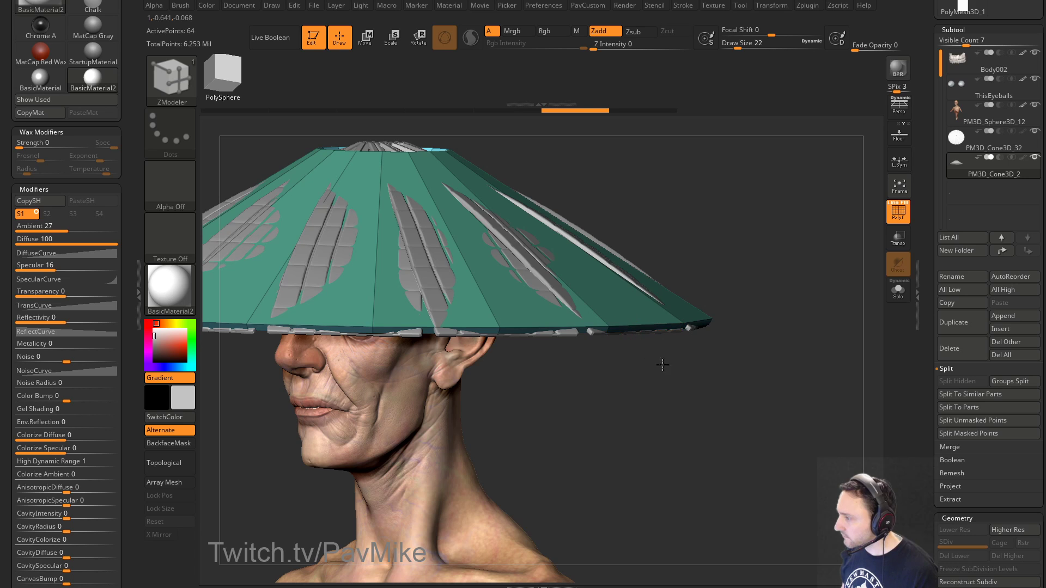
{"action": "left_click", "coordinate": [896, 290]}
{"action": "left_click", "coordinate": [898, 290]}
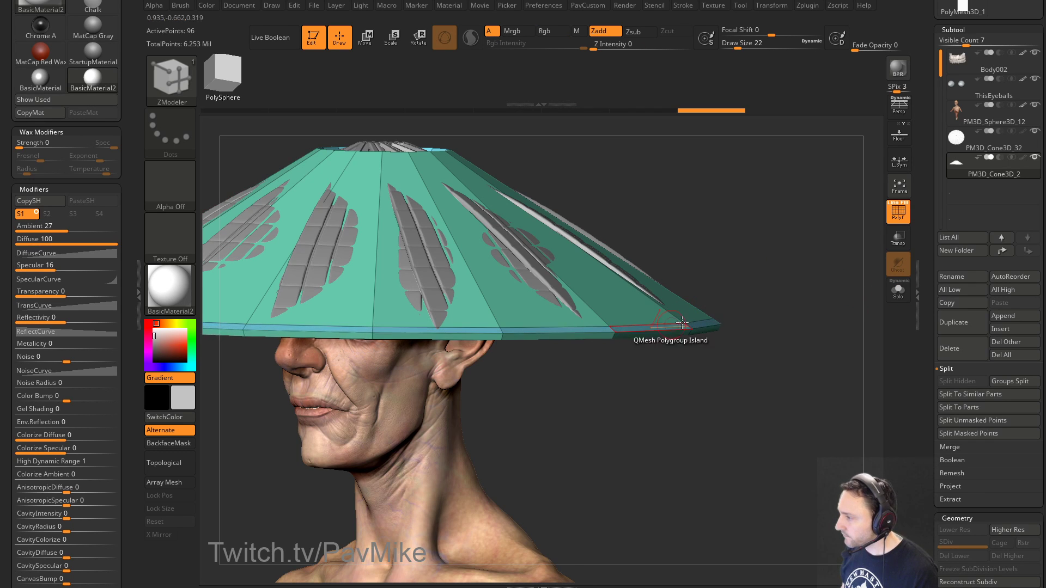
Step: Insert multiple evenly spaced edge loops around the cone's sloping surface with the ZModeler Insert edge action
{"action": "left_click_drag", "start_coordinate": [768, 327], "coordinate": [787, 276]}
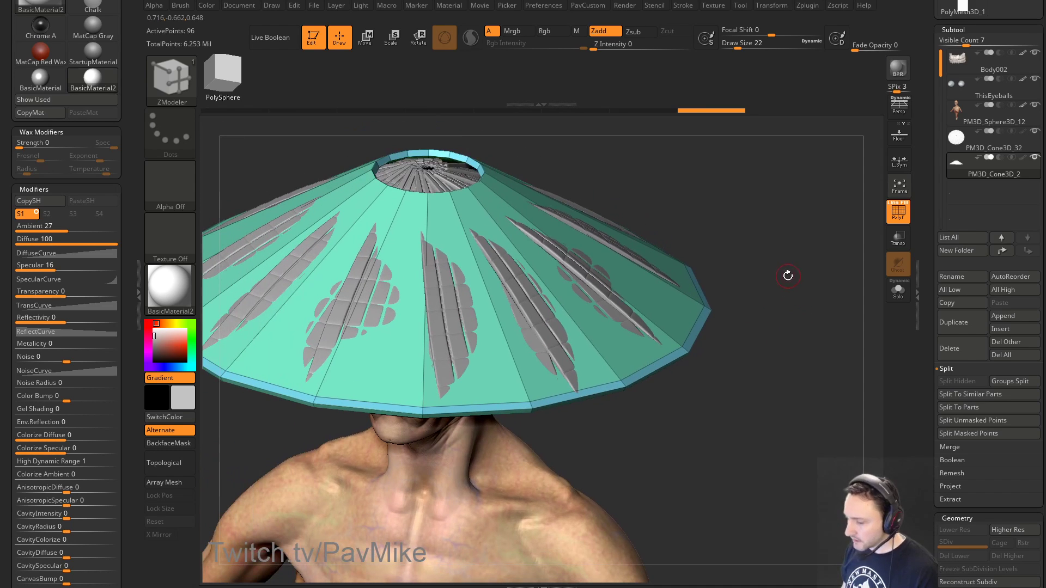
{"action": "key", "text": "space"}
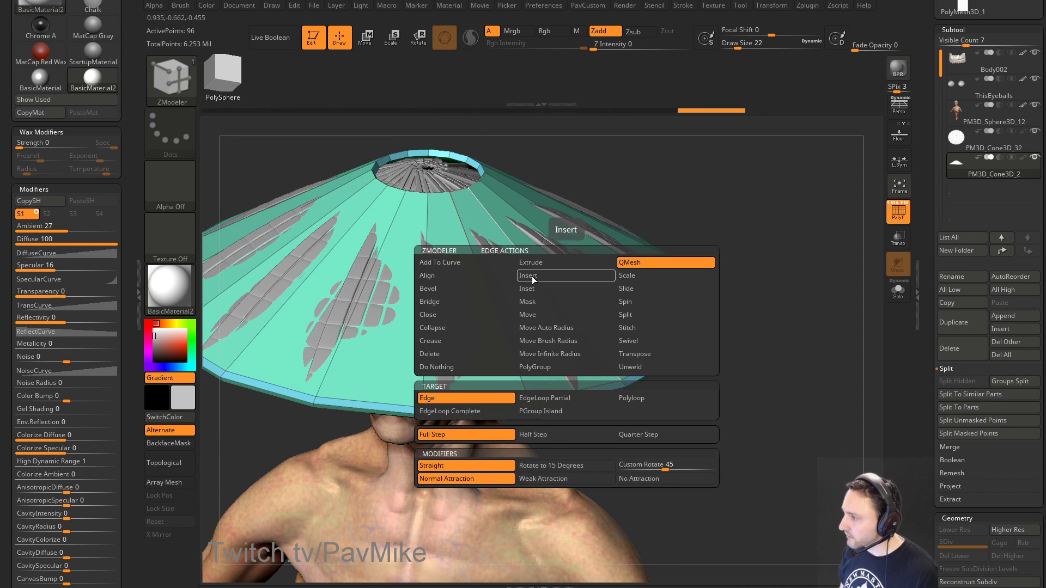
{"action": "left_click", "coordinate": [534, 281]}
{"action": "left_click_drag", "start_coordinate": [538, 280], "coordinate": [537, 345]}
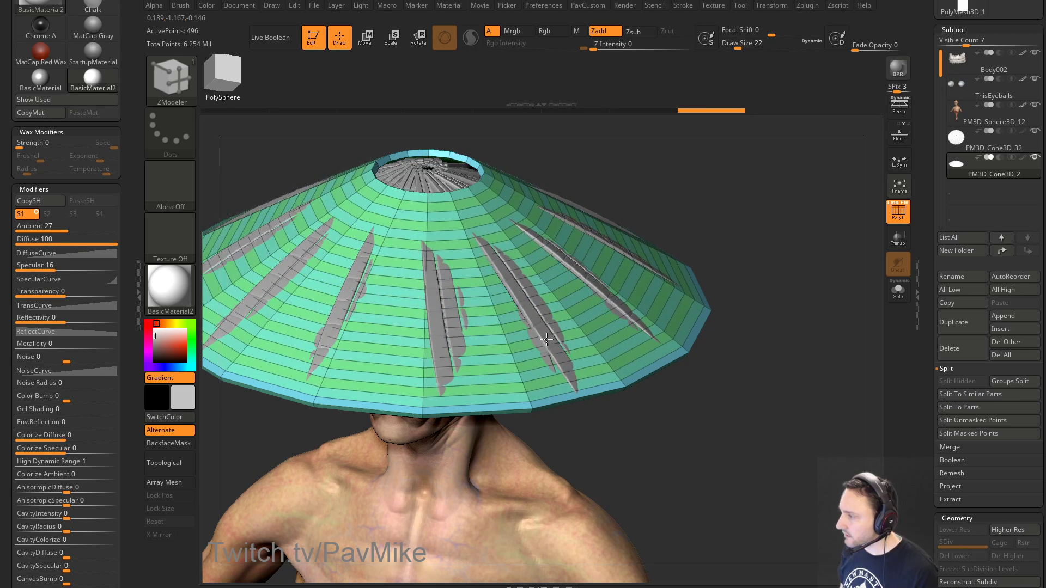
Step: Use the ZModeler PolyGroup edge action to give four polyloops spaced between crown and brim a shared polygroup
{"action": "left_click_drag", "start_coordinate": [761, 273], "coordinate": [785, 321]}
{"action": "key", "text": "space"}
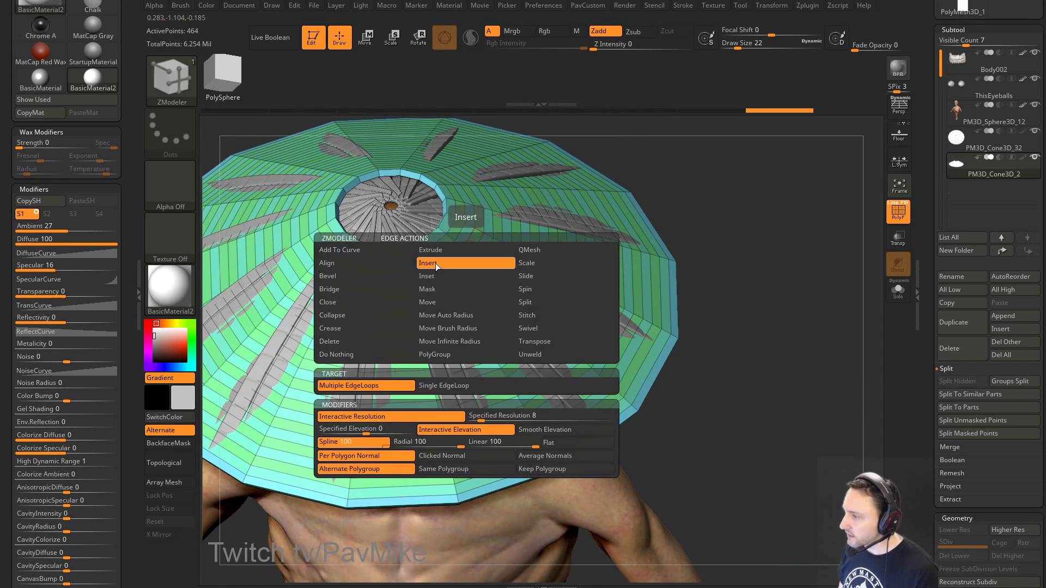
{"action": "left_click", "coordinate": [435, 355]}
{"action": "left_click", "coordinate": [426, 354]}
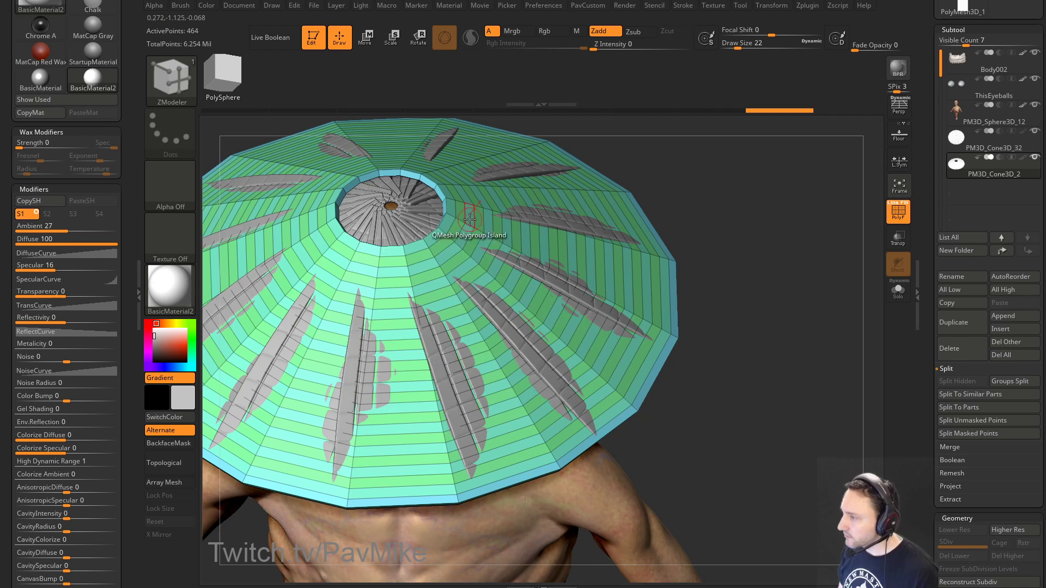
{"action": "left_click", "coordinate": [508, 245]}
{"action": "left_click", "coordinate": [592, 298]}
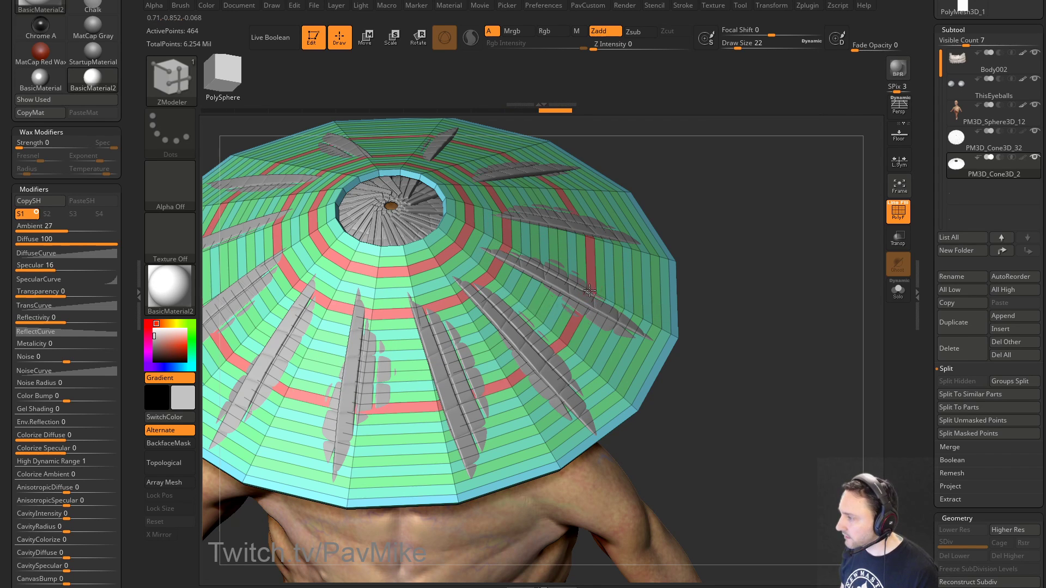
{"action": "left_click", "coordinate": [629, 313]}
{"action": "key", "text": "ctrl+shift"}
{"action": "mouse_move", "coordinate": [772, 278]}
{"action": "left_mouse_down"}
{"action": "mouse_move", "coordinate": [751, 214]}
{"action": "mouse_move", "coordinate": [763, 198]}
{"action": "mouse_move", "coordinate": [782, 311]}
{"action": "mouse_move", "coordinate": [783, 291]}
{"action": "mouse_move", "coordinate": [778, 300]}
{"action": "left_mouse_up"}
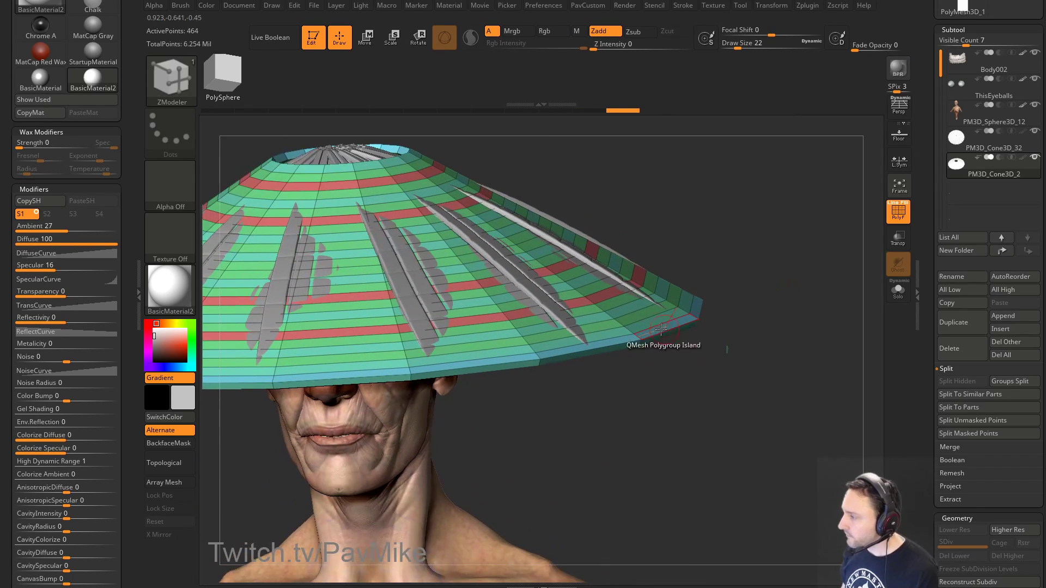
Step: Assign a separate polygroup to the polyloop just inside the cone's outer rim
{"action": "key", "text": "space"}
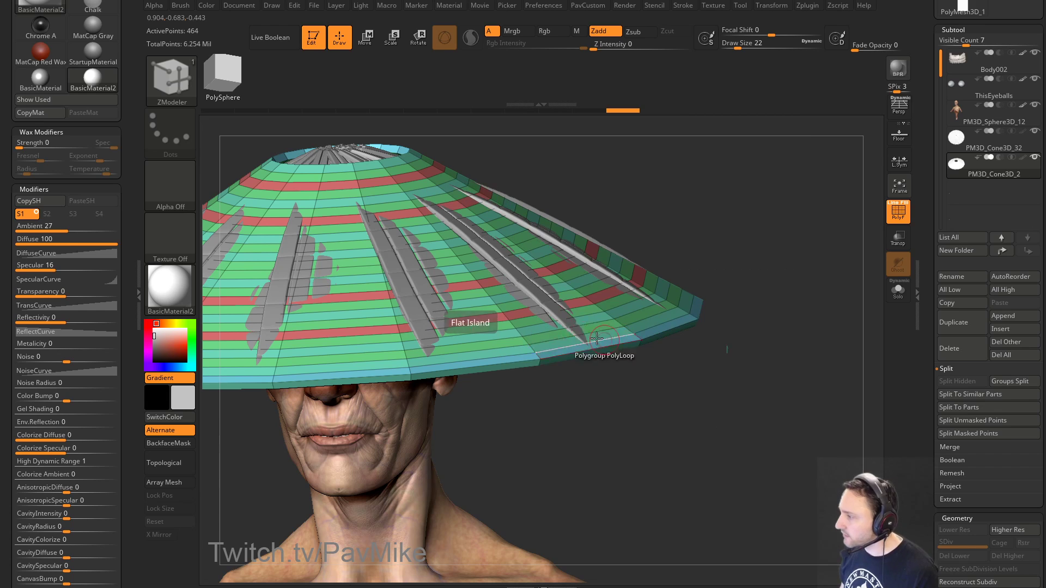
{"action": "left_click", "coordinate": [626, 329]}
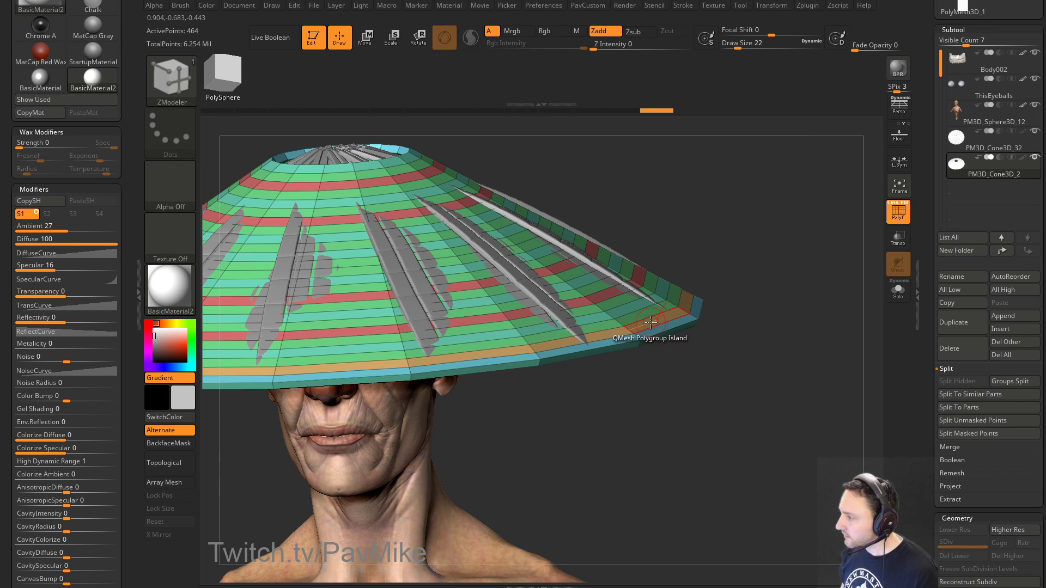
{"action": "key", "text": "space"}
{"action": "left_click", "coordinate": [719, 334]}
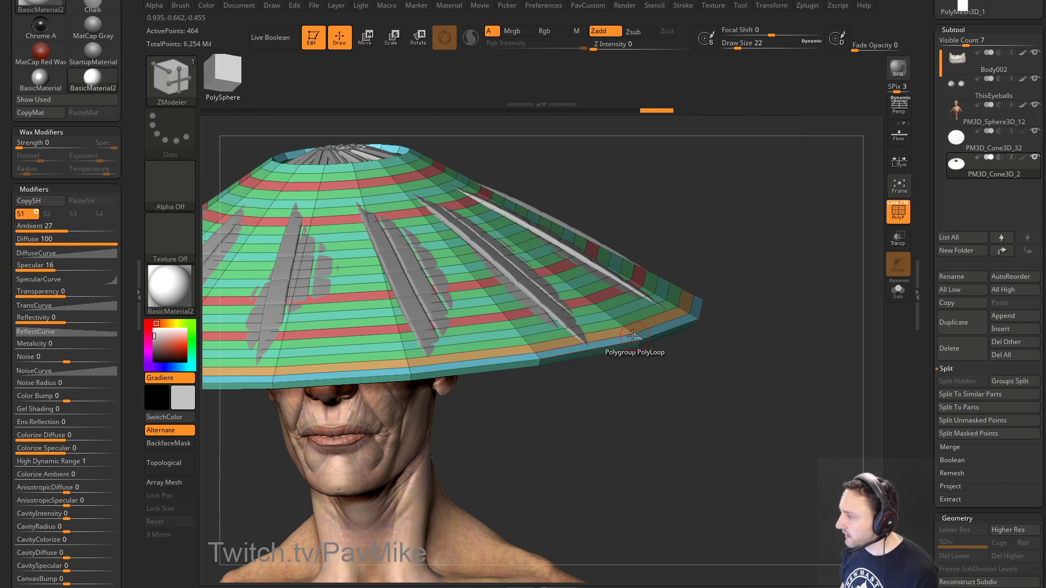
{"action": "left_click_drag", "start_coordinate": [752, 294], "coordinate": [641, 318]}
{"action": "left_click_drag", "start_coordinate": [781, 318], "coordinate": [733, 329]}
Step: Hide all of the cone's polygroups except the outer rim and split the hidden geometry into its own subtool
{"action": "key", "text": "ctrl+shift"}
{"action": "left_click", "coordinate": [698, 334], "text": "ctrl+shift"}
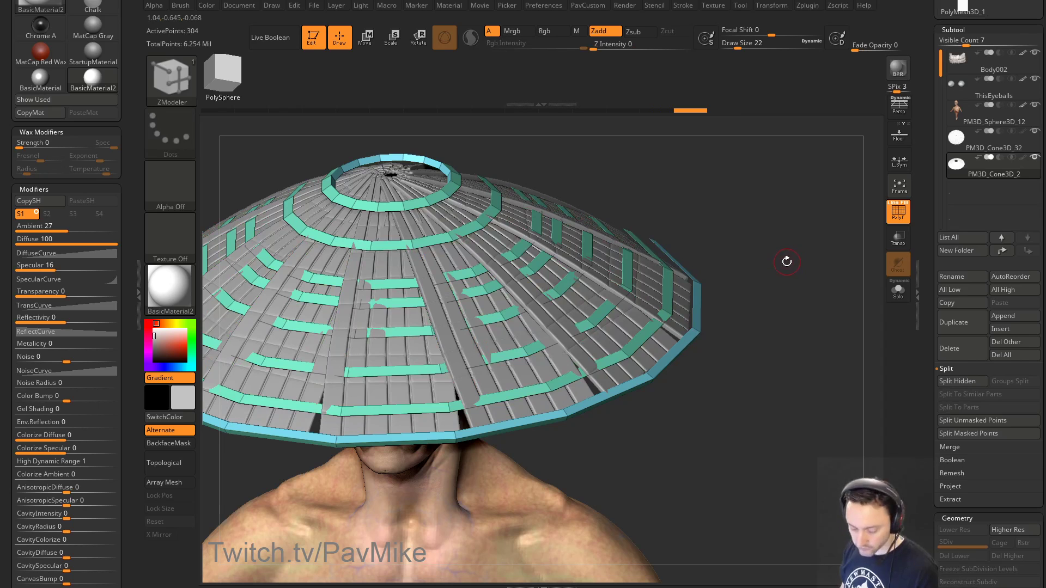
{"action": "key", "text": "ctrl+shift"}
{"action": "left_click", "coordinate": [763, 276], "text": "ctrl+shift"}
{"action": "left_click_drag", "start_coordinate": [742, 270], "coordinate": [690, 308], "text": "ctrl+shift"}
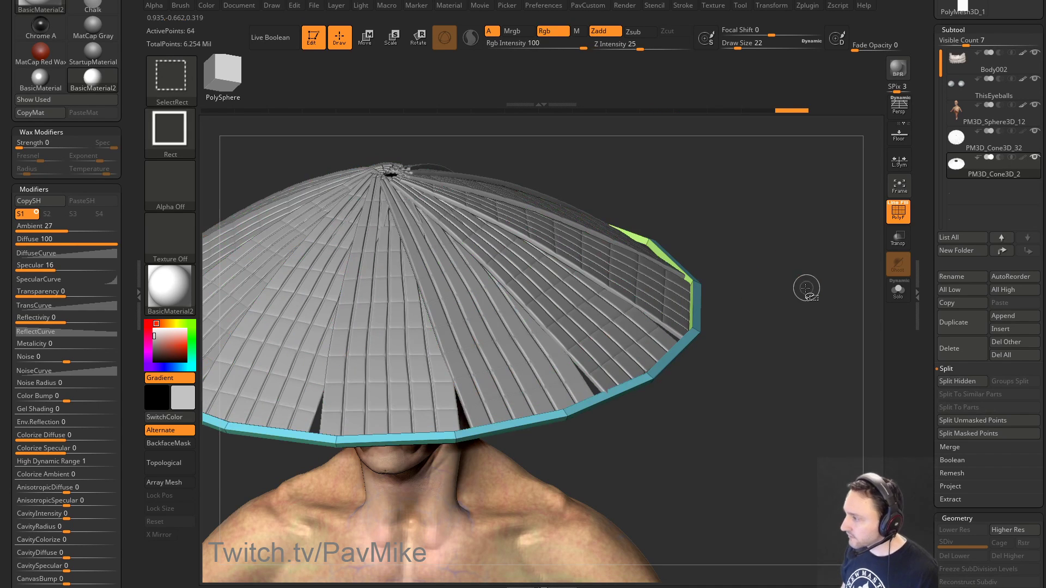
{"action": "key", "text": "1"}
{"action": "left_click", "coordinate": [827, 275]}
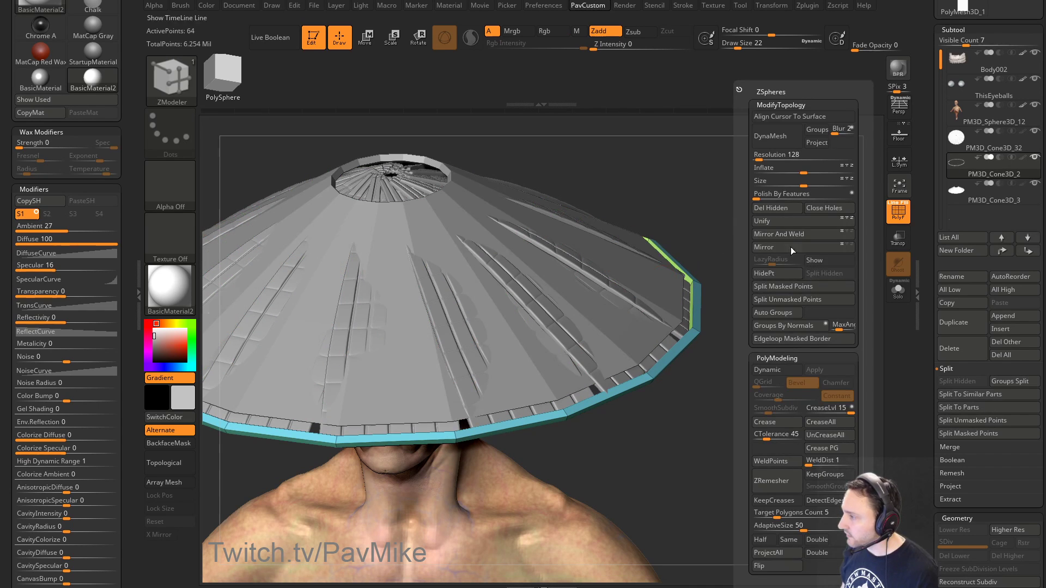
Step: Select the split-off cone subtool, isolate its four polygrouped bands and delete the remaining geometry
{"action": "left_click", "coordinate": [979, 196]}
{"action": "left_click", "coordinate": [682, 325], "text": "ctrl+shift"}
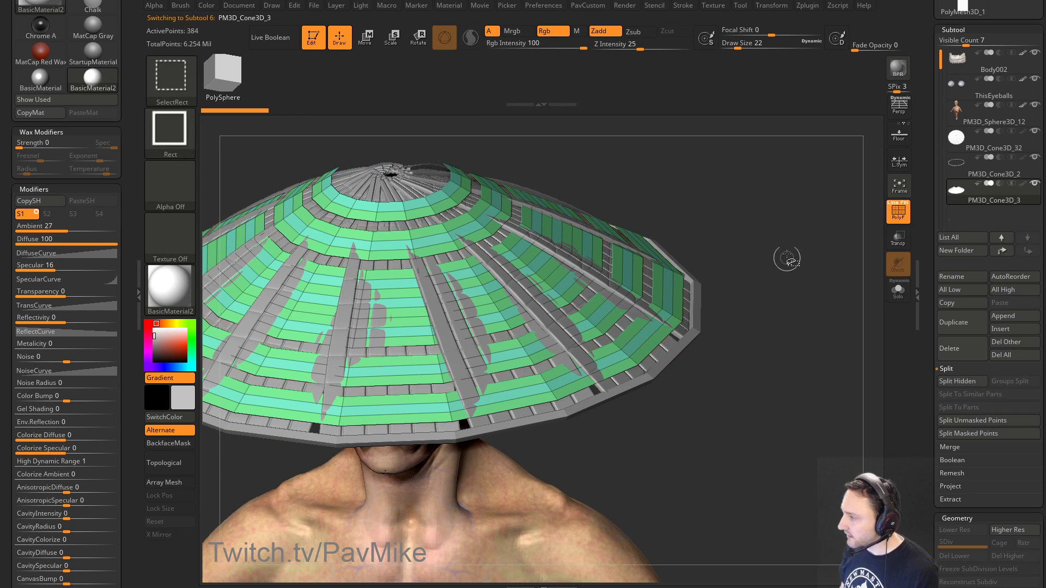
{"action": "left_click_drag", "start_coordinate": [787, 259], "coordinate": [795, 251], "text": "ctrl+shift"}
{"action": "key", "text": "1"}
{"action": "left_click", "coordinate": [791, 213]}
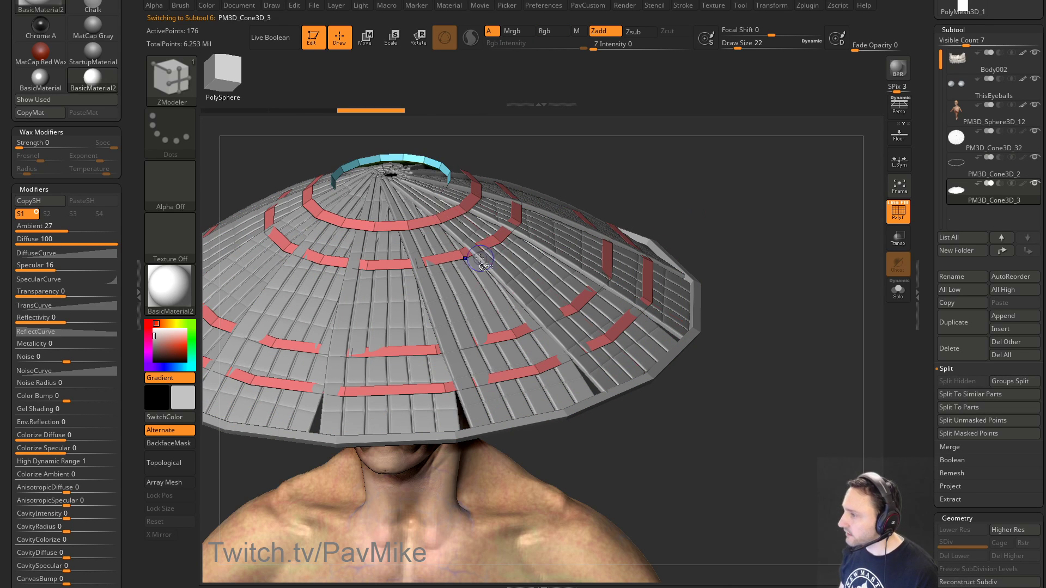
{"action": "key", "text": "1"}
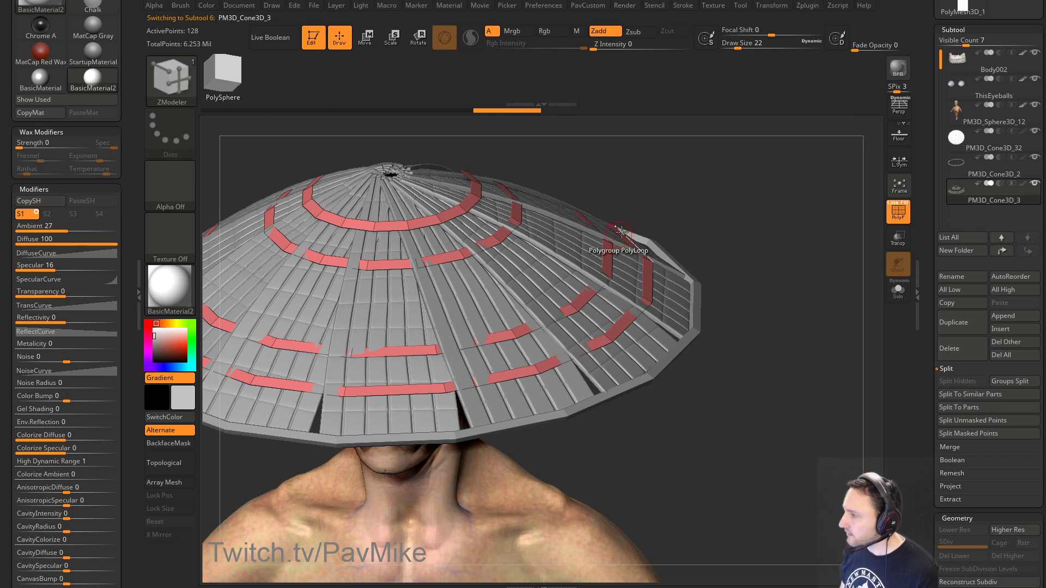
Step: Thicken the four bands into solid rings with QMesh targeting Polygroup All
{"action": "left_click_drag", "start_coordinate": [763, 180], "coordinate": [771, 294]}
{"action": "key", "text": "space"}
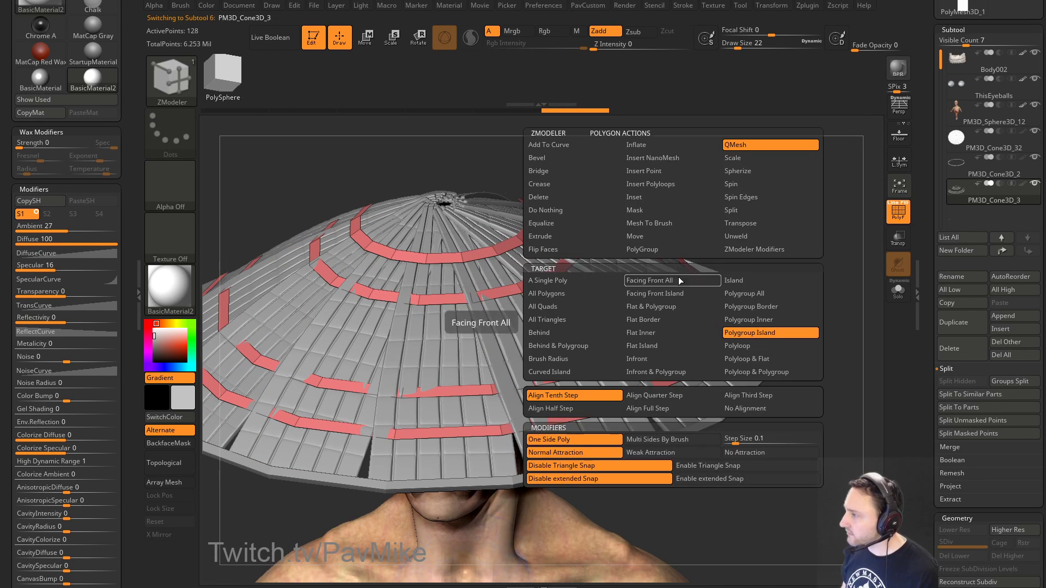
{"action": "left_click", "coordinate": [673, 297]}
{"action": "key", "text": "space"}
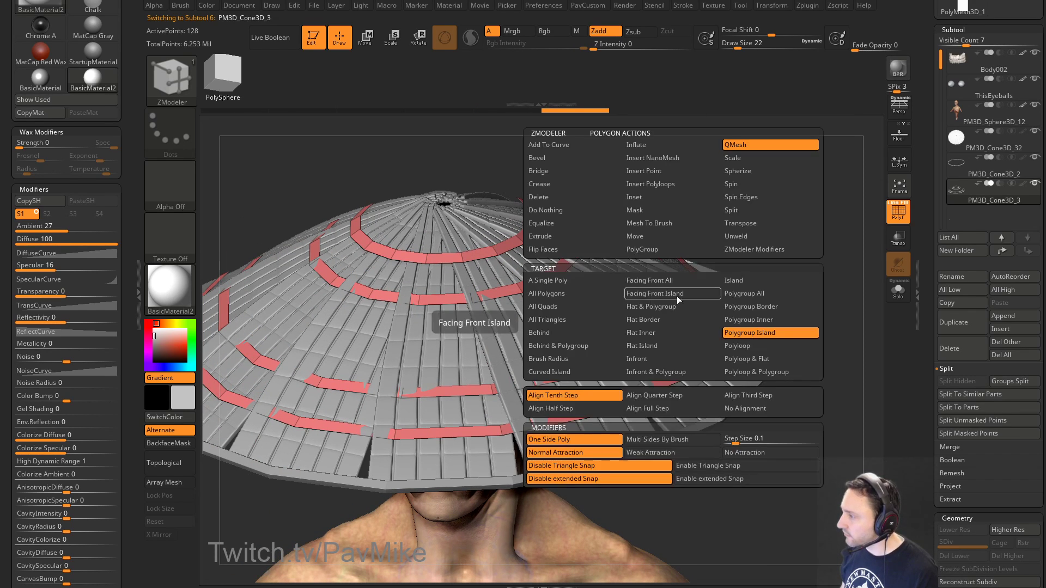
{"action": "left_click", "coordinate": [730, 294]}
{"action": "mouse_move", "coordinate": [674, 295]}
{"action": "left_mouse_down"}
{"action": "mouse_move", "coordinate": [808, 252]}
{"action": "mouse_move", "coordinate": [798, 265]}
{"action": "mouse_move", "coordinate": [626, 311]}
{"action": "left_mouse_up"}
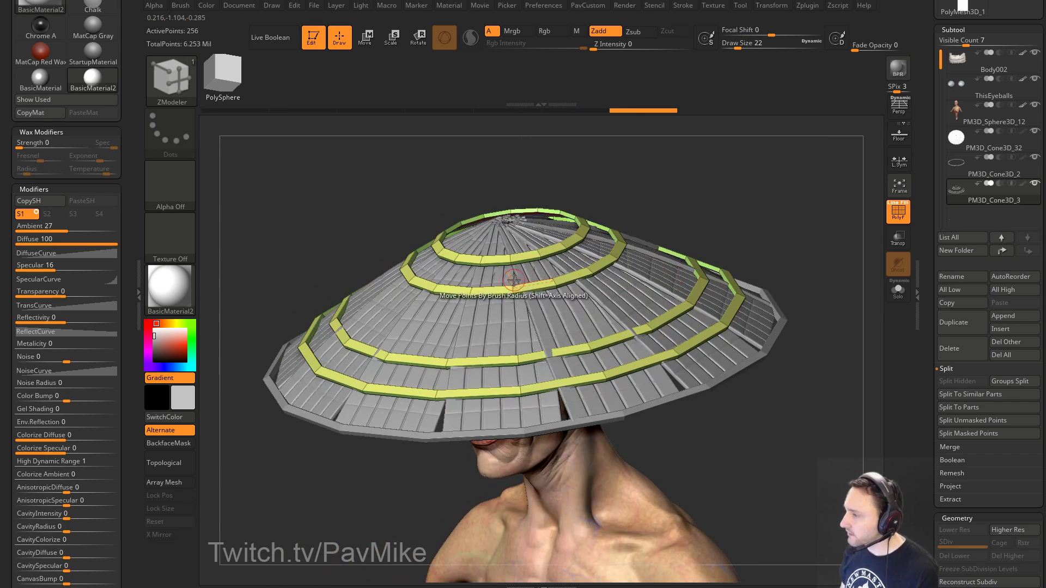
Step: Choose the Move brush with a draw size of 197, then adjust the rings vertically with the gizmo from a side view
{"action": "left_click_drag", "start_coordinate": [525, 182], "coordinate": [541, 238]}
{"action": "key", "text": "s"}
{"action": "key", "text": "b"}
{"action": "key", "text": "m"}
{"action": "key", "text": "v"}
{"action": "left_click_drag", "start_coordinate": [820, 164], "coordinate": [757, 189], "text": "shift"}
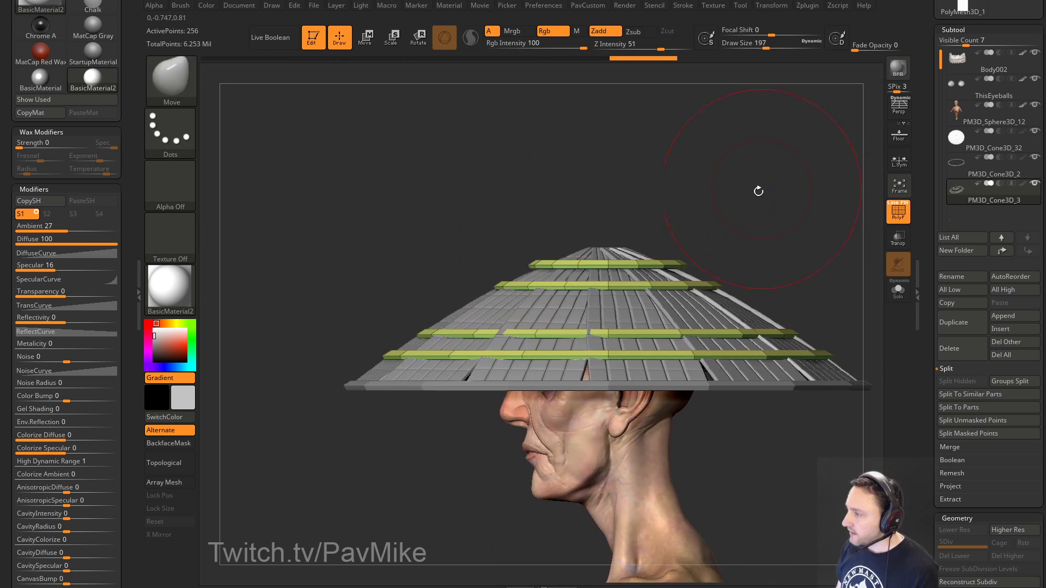
{"action": "key", "text": "w"}
{"action": "left_click", "coordinate": [622, 355]}
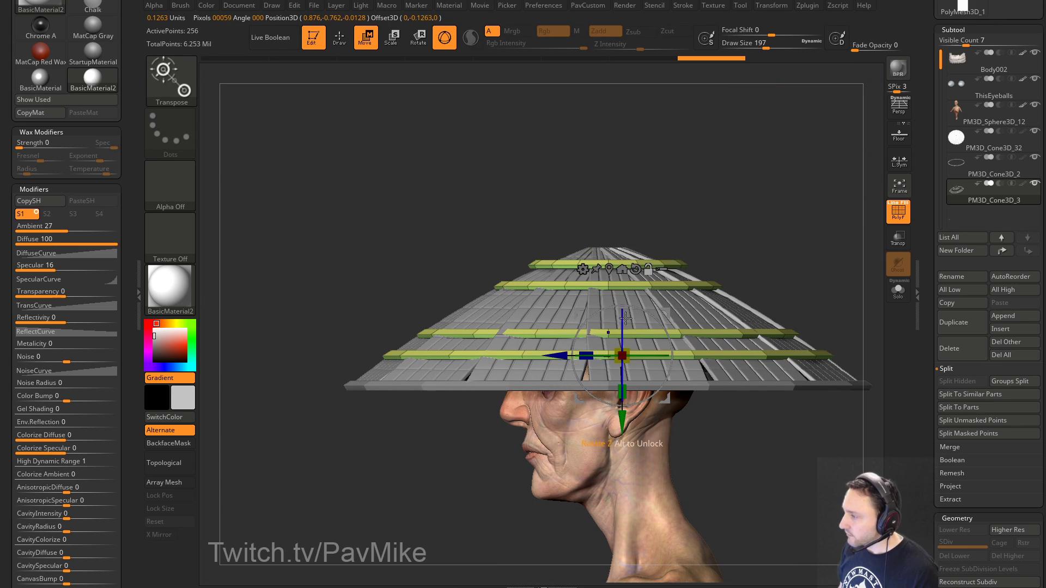
{"action": "left_click_drag", "start_coordinate": [623, 394], "coordinate": [622, 376]}
Step: Return to the Move brush and reduce its draw size for refining the rings
{"action": "key", "text": "q"}
{"action": "mouse_move", "coordinate": [821, 250]}
{"action": "left_mouse_down", "text": "alt"}
{"action": "mouse_move", "coordinate": [736, 236]}
{"action": "mouse_move", "coordinate": [757, 261]}
{"action": "left_mouse_up", "text": "alt"}
{"action": "key", "text": "s"}
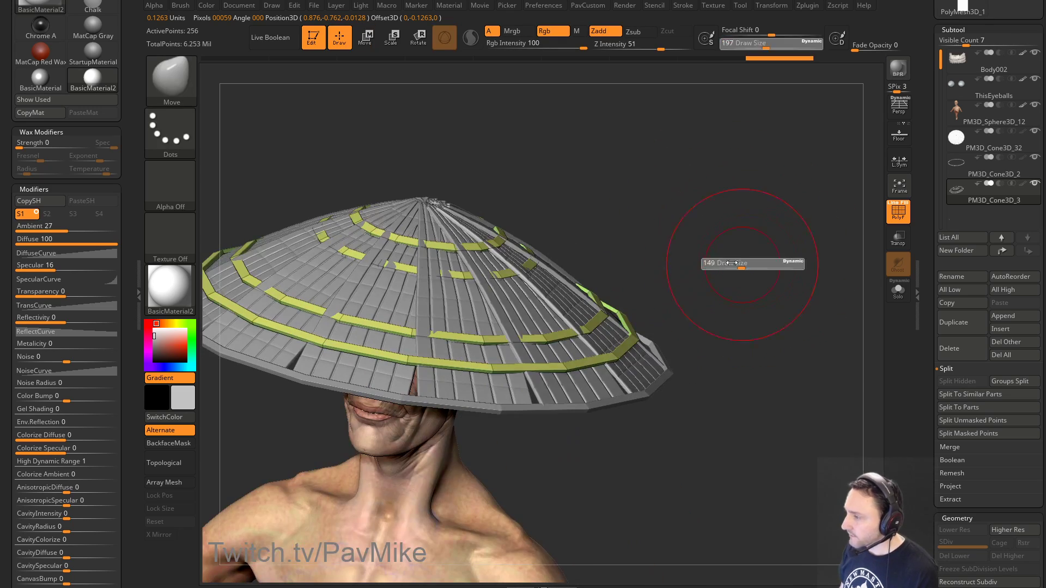
{"action": "left_click", "coordinate": [725, 263]}
Step: Smooth the rings with subdivision, then select the outer rim subtool and turn on dynamic subdivision for it
{"action": "mouse_move", "coordinate": [778, 218]}
{"action": "left_mouse_down"}
{"action": "mouse_move", "coordinate": [742, 240]}
{"action": "mouse_move", "coordinate": [768, 264]}
{"action": "mouse_move", "coordinate": [754, 196]}
{"action": "mouse_move", "coordinate": [796, 257]}
{"action": "mouse_move", "coordinate": [768, 376]}
{"action": "mouse_move", "coordinate": [784, 319]}
{"action": "mouse_move", "coordinate": [766, 300]}
{"action": "mouse_move", "coordinate": [788, 334]}
{"action": "left_mouse_up"}
{"action": "key", "text": "ctrl+d"}
{"action": "left_click", "coordinate": [768, 376], "text": "alt"}
{"action": "key", "text": "d"}
{"action": "key", "text": "3"}
{"action": "left_click", "coordinate": [800, 429]}
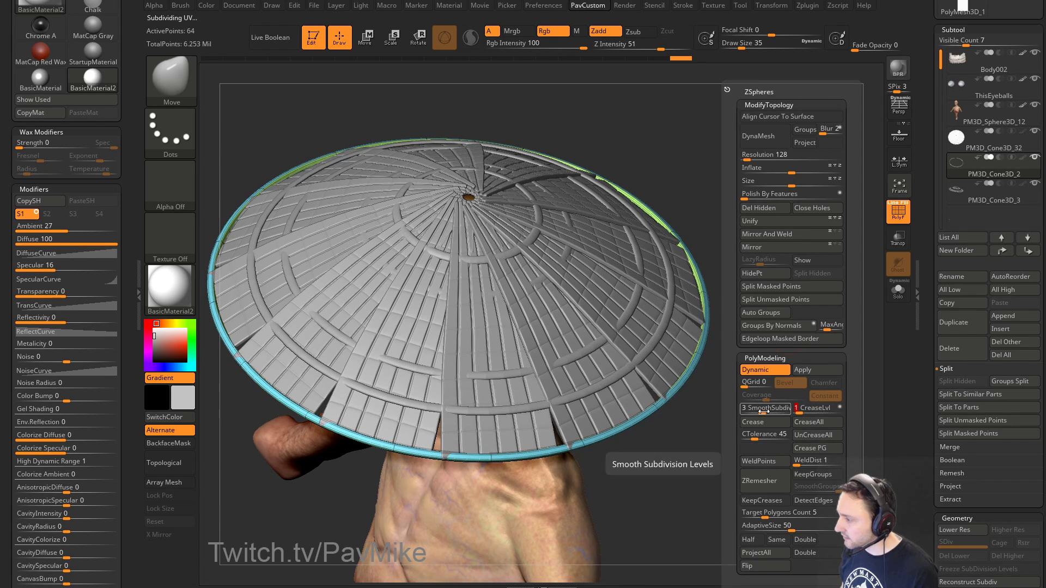
Step: Select the supporting rings' subtool and set the Move brush's draw size to 120
{"action": "left_click_drag", "start_coordinate": [747, 327], "coordinate": [733, 369]}
{"action": "mouse_move", "coordinate": [666, 369]}
{"action": "left_mouse_down"}
{"action": "mouse_move", "coordinate": [835, 322]}
{"action": "mouse_move", "coordinate": [821, 285]}
{"action": "mouse_move", "coordinate": [789, 303]}
{"action": "left_mouse_up"}
{"action": "key", "text": "s"}
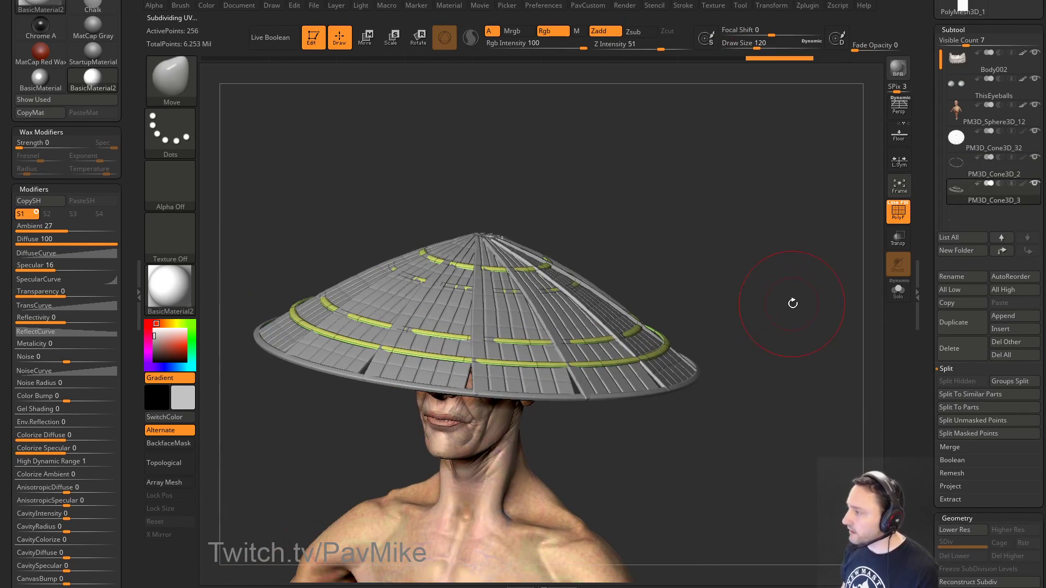
Step: Dock the Brush palette and turn on Topological auto masking for the Move brush
{"action": "left_click_drag", "start_coordinate": [134, 183], "coordinate": [116, 235]}
{"action": "left_click", "coordinate": [122, 5]}
{"action": "left_click", "coordinate": [186, 6]}
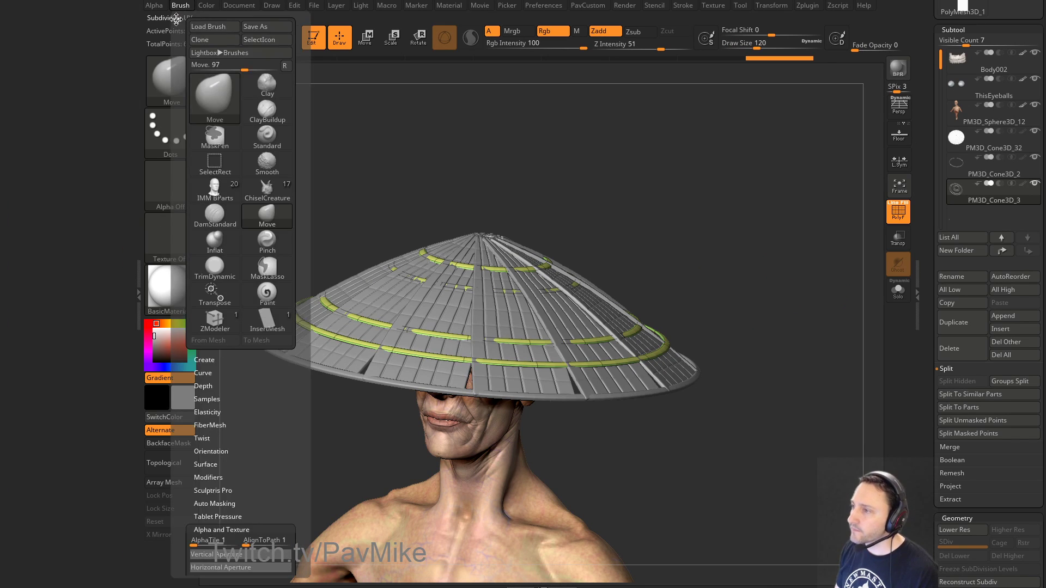
{"action": "left_click_drag", "start_coordinate": [175, 15], "coordinate": [74, 116]}
{"action": "scroll", "coordinate": [66, 383], "scroll_direction": "down", "scroll_amount": 5}
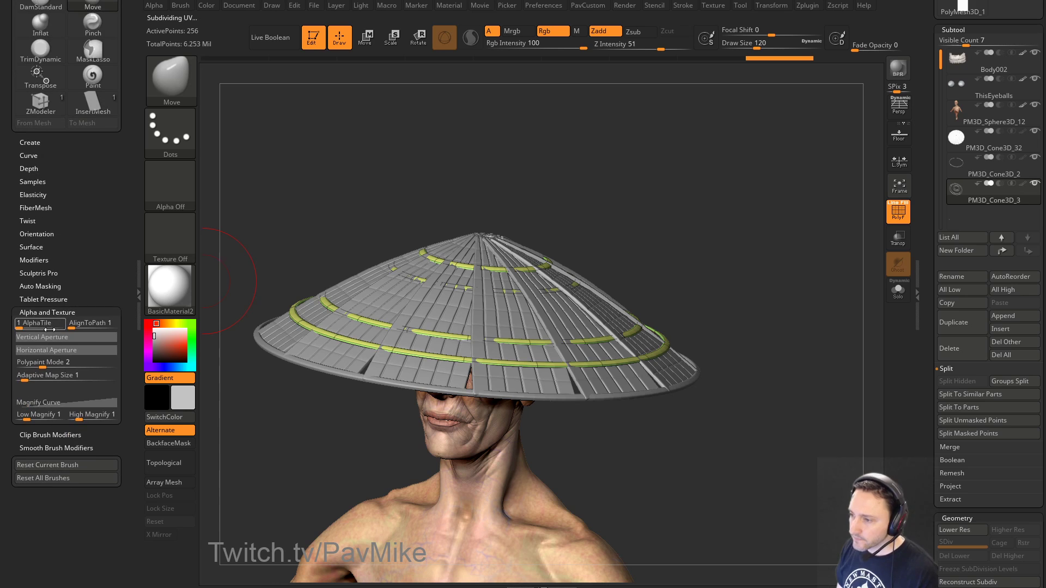
{"action": "left_click", "coordinate": [42, 286]}
{"action": "scroll", "coordinate": [54, 327], "scroll_direction": "down", "scroll_amount": 3}
{"action": "right_click_drag", "start_coordinate": [462, 291], "coordinate": [479, 284], "text": "alt"}
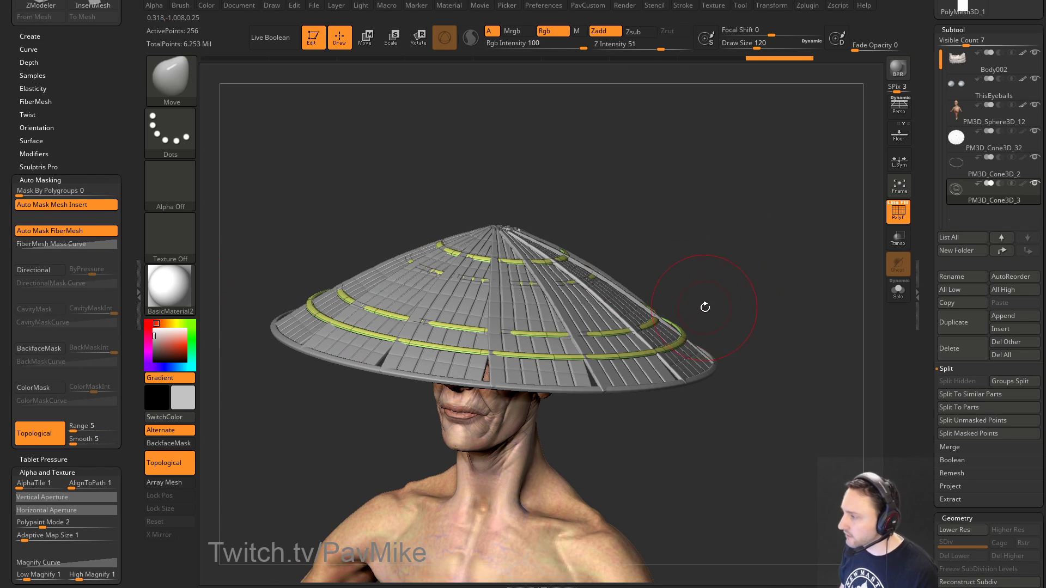
Step: Adjust the rings against the hat's surface from several angles with the Move brush at draw sizes 172 and 101
{"action": "mouse_move", "coordinate": [719, 298]}
{"action": "right_mouse_down"}
{"action": "mouse_move", "coordinate": [680, 323]}
{"action": "mouse_move", "coordinate": [703, 320]}
{"action": "mouse_move", "coordinate": [688, 336]}
{"action": "right_mouse_up"}
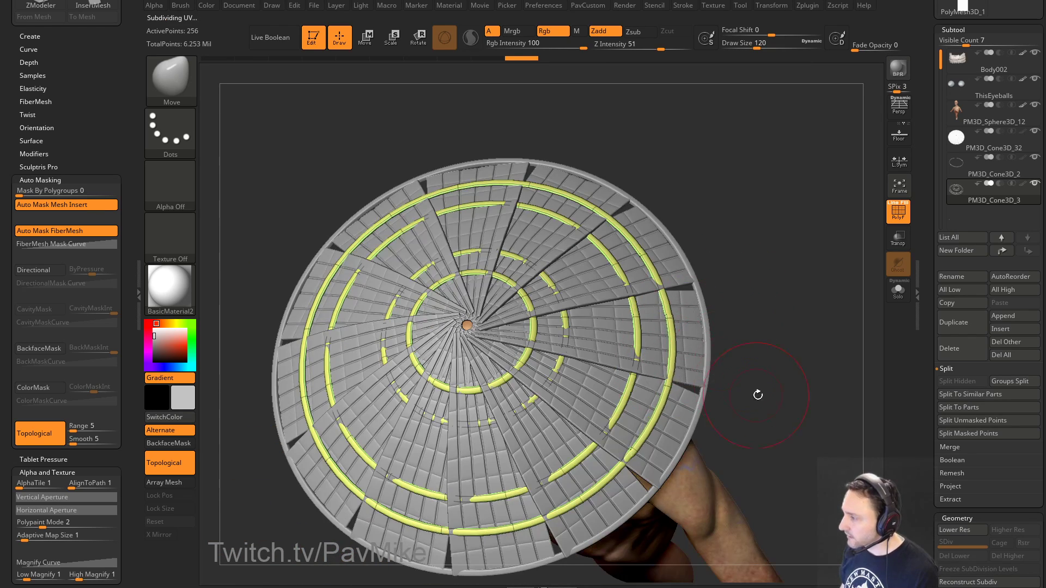
{"action": "right_click_drag", "start_coordinate": [756, 392], "coordinate": [286, 299]}
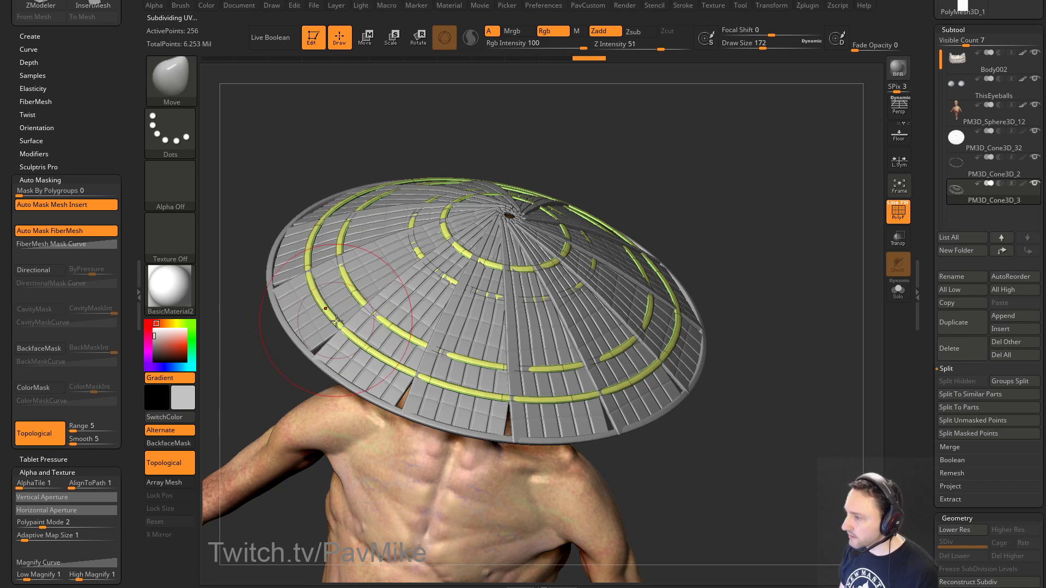
{"action": "right_click_drag", "start_coordinate": [370, 463], "coordinate": [546, 358]}
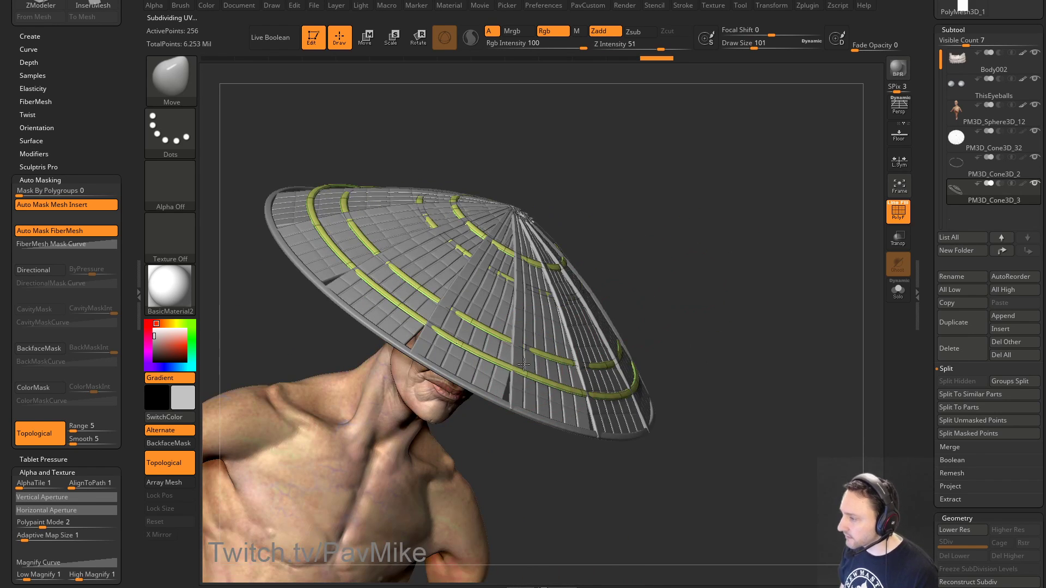
{"action": "right_click_drag", "start_coordinate": [714, 319], "coordinate": [531, 381]}
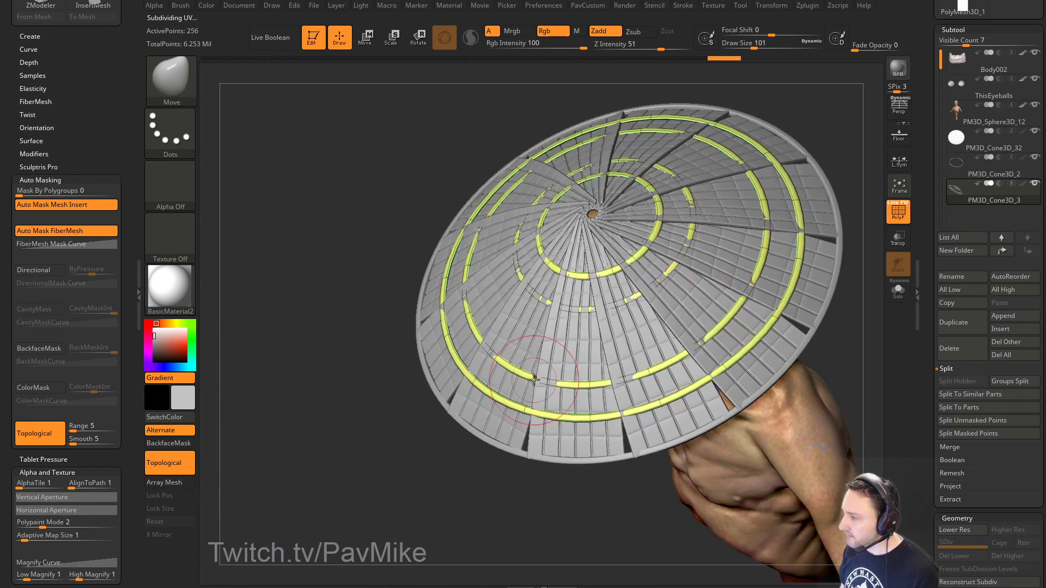
{"action": "right_click_drag", "start_coordinate": [412, 455], "coordinate": [612, 372]}
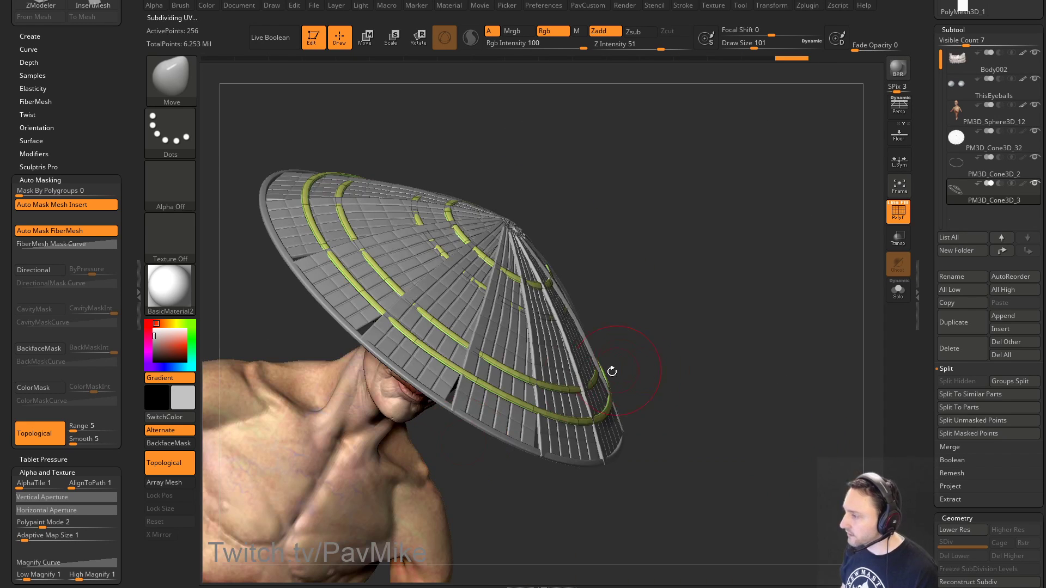
{"action": "right_click_drag", "start_coordinate": [702, 328], "coordinate": [830, 271]}
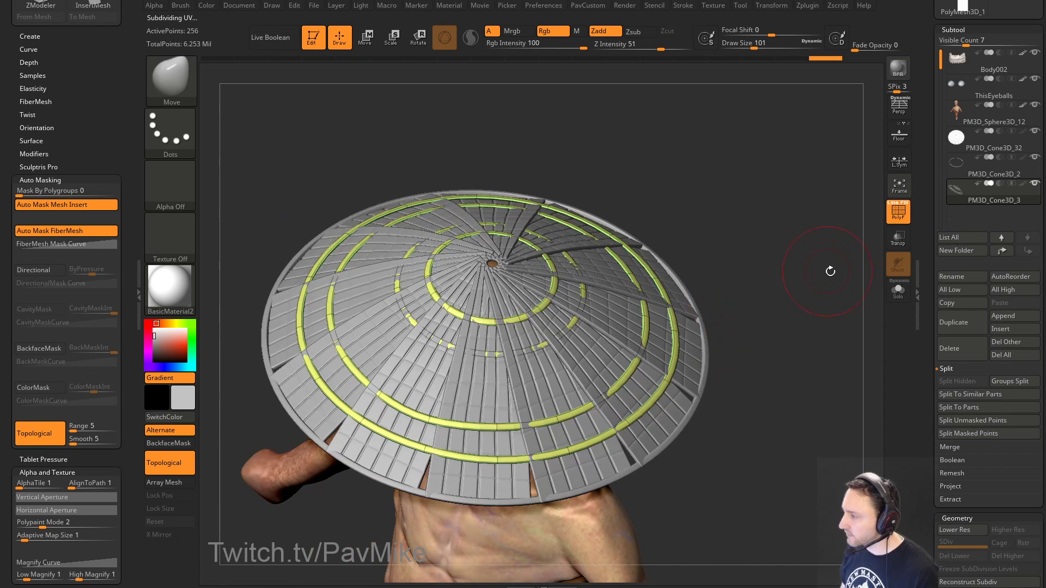
Step: Try to subdivide the rings once without creases and delete the lower subdivision level, and undo it
{"action": "key", "text": "shift+d"}
{"action": "key", "text": "s"}
{"action": "left_click_drag", "start_coordinate": [787, 290], "coordinate": [772, 292]}
{"action": "mouse_move", "coordinate": [772, 292]}
{"action": "right_mouse_down", "text": "alt"}
{"action": "mouse_move", "coordinate": [736, 295]}
{"action": "mouse_move", "coordinate": [784, 303]}
{"action": "right_mouse_up", "text": "alt"}
{"action": "right_click_drag", "start_coordinate": [783, 303], "coordinate": [830, 302]}
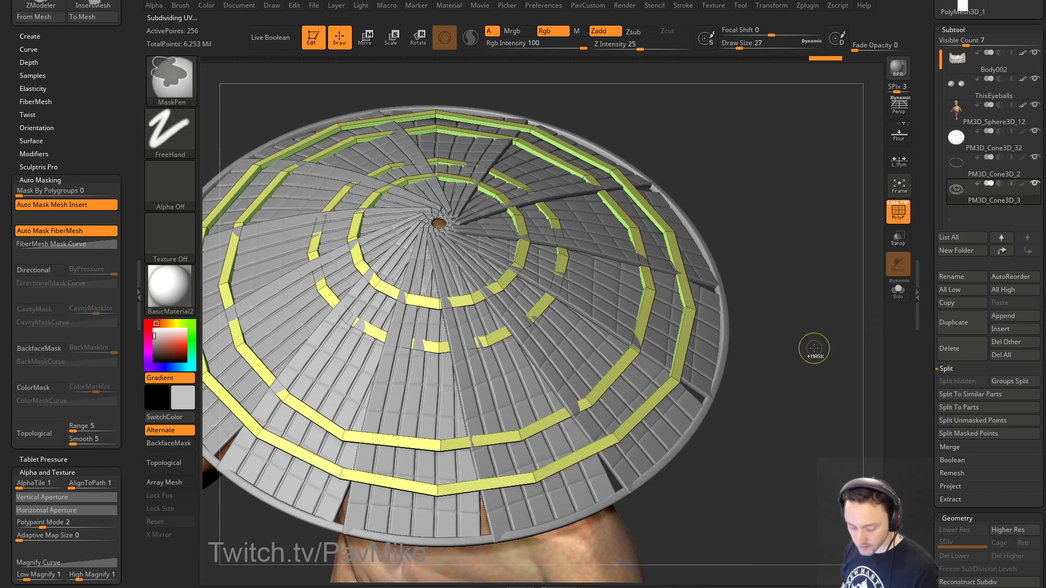
{"action": "key", "text": "d"}
{"action": "left_click_drag", "start_coordinate": [926, 392], "coordinate": [927, 235]}
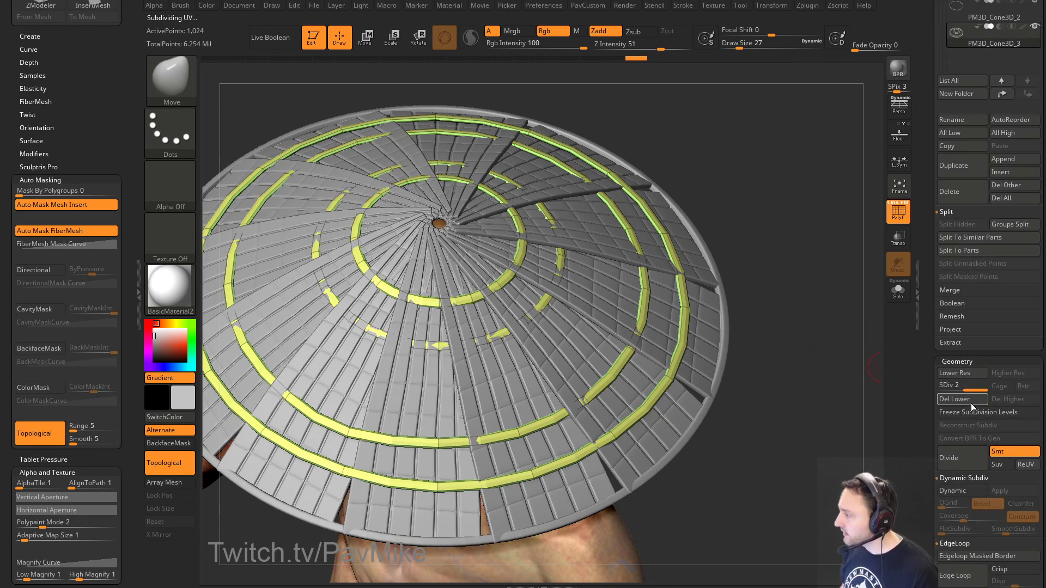
{"action": "left_click", "coordinate": [972, 402]}
{"action": "mouse_move", "coordinate": [820, 348]}
{"action": "right_mouse_down", "text": "alt"}
{"action": "mouse_move", "coordinate": [813, 337]}
{"action": "mouse_move", "coordinate": [824, 346]}
{"action": "right_mouse_up", "text": "alt"}
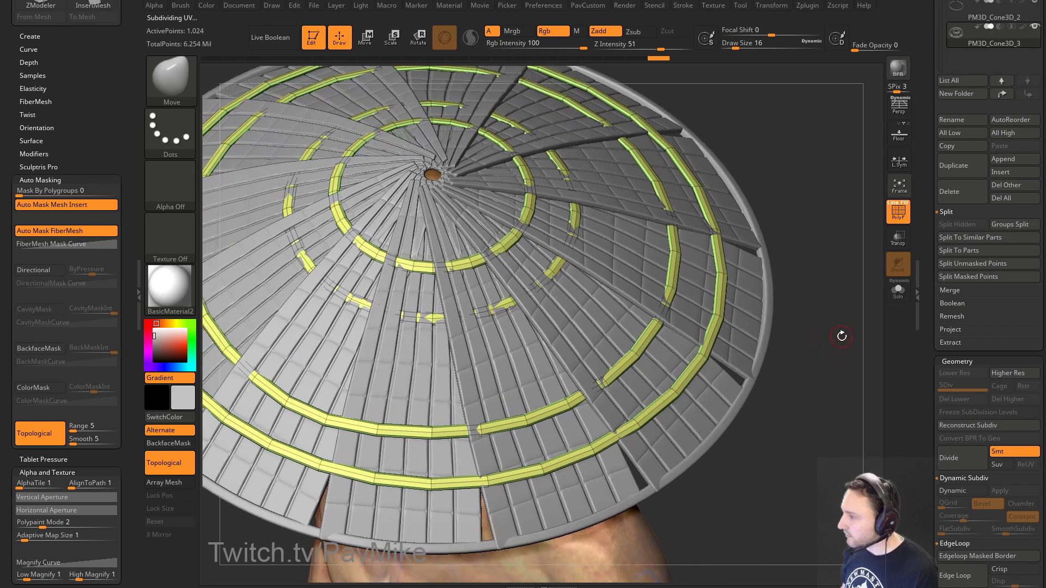
{"action": "key", "text": "ctrl+z"}
{"action": "key", "text": "ctrl+z"}
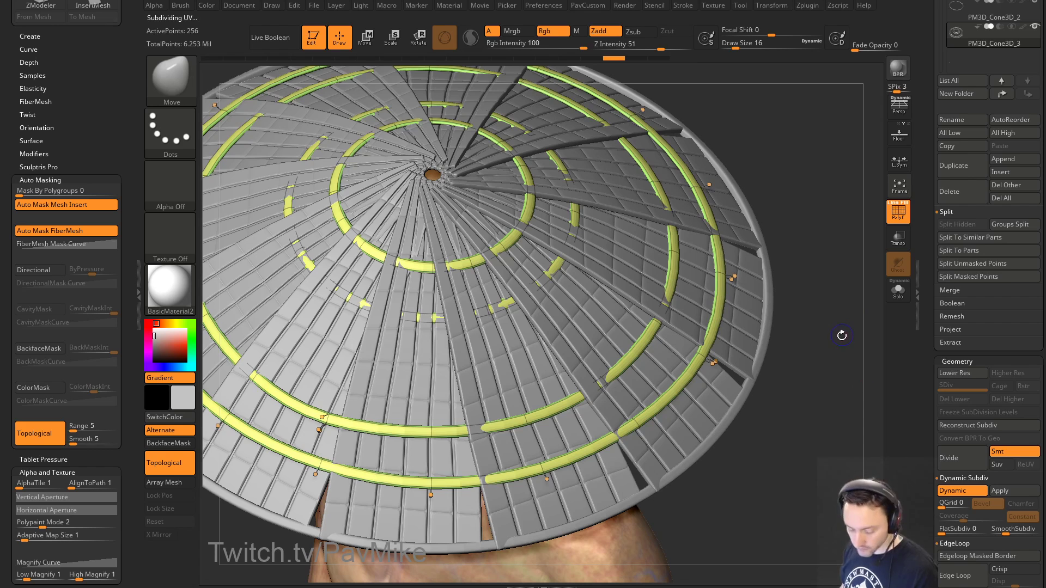
Step: Crease the rings' polygroup borders, subdivide the rings twice without dynamic subdivision, and delete the lower levels
{"action": "key", "text": "shift+d"}
{"action": "key", "text": "space"}
{"action": "left_click", "coordinate": [873, 446]}
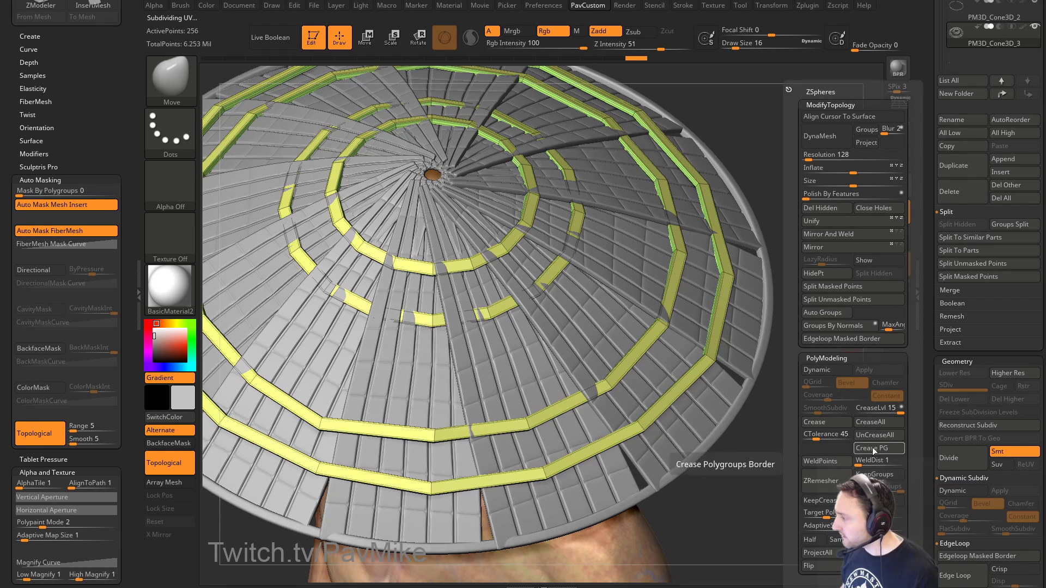
{"action": "key", "text": "ctrl+d"}
{"action": "key", "text": "ctrl+d"}
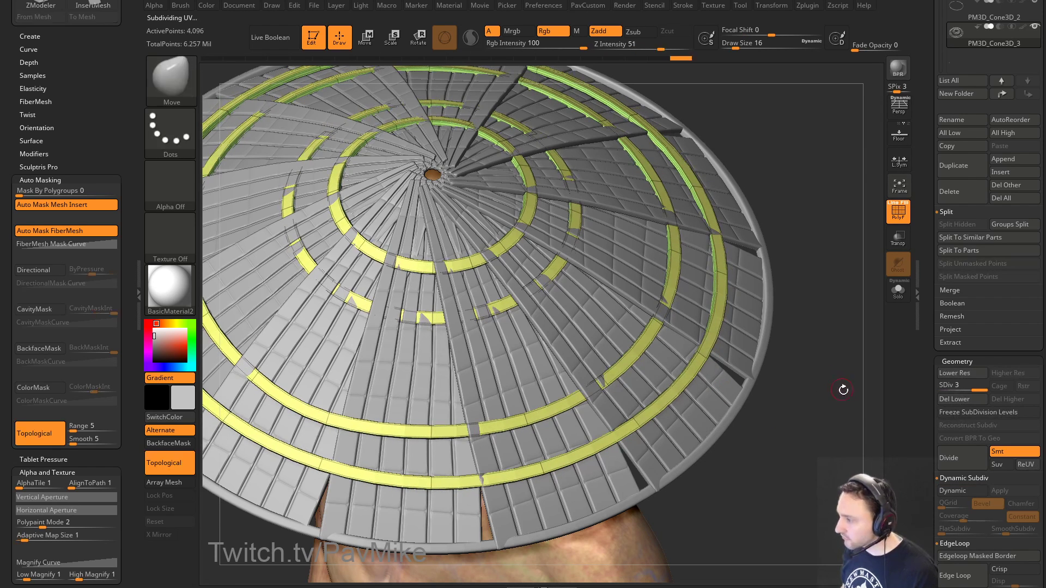
{"action": "left_click", "coordinate": [967, 401]}
Step: Isolate the rings and set the ZModeler edge action to Insert with the Single EdgeLoop target
{"action": "left_click", "coordinate": [900, 297]}
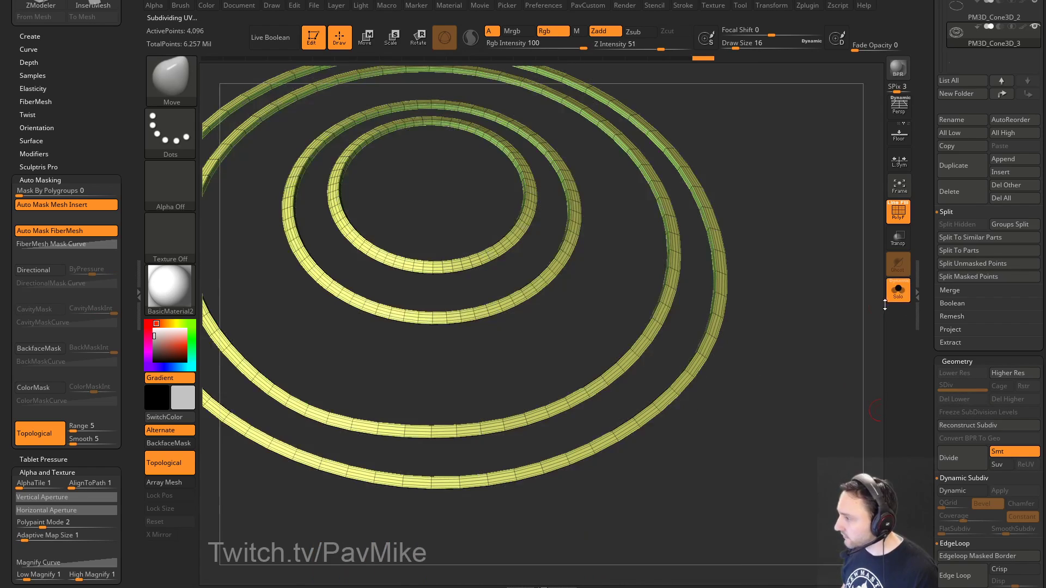
{"action": "left_click_drag", "start_coordinate": [821, 338], "coordinate": [729, 381]}
{"action": "left_click_drag", "start_coordinate": [646, 367], "coordinate": [665, 392], "text": "alt"}
{"action": "key", "text": "b"}
{"action": "key", "text": "z"}
{"action": "key", "text": "m"}
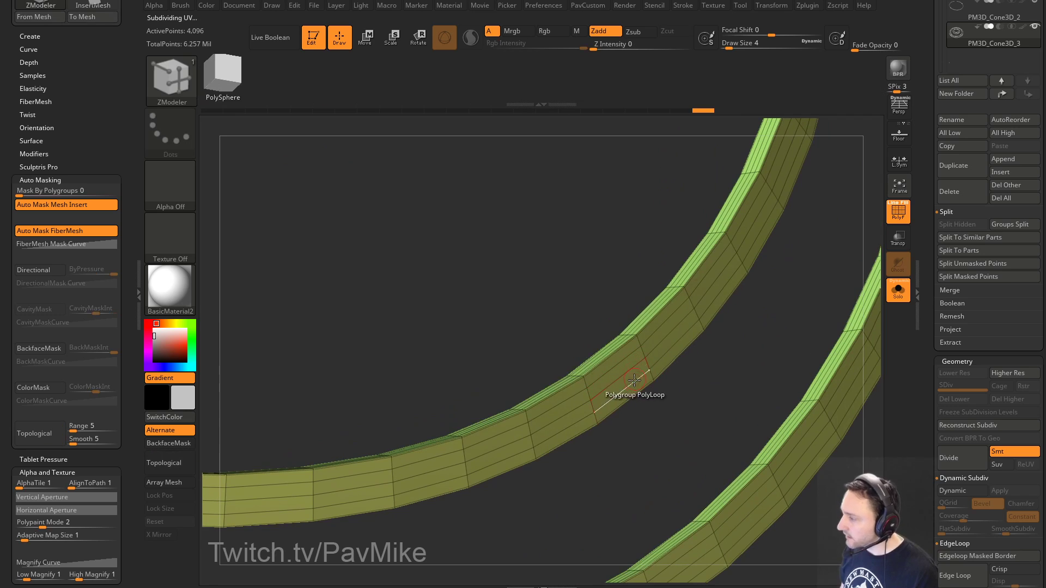
{"action": "key", "text": "space"}
{"action": "left_click", "coordinate": [603, 288]}
{"action": "left_click", "coordinate": [601, 276]}
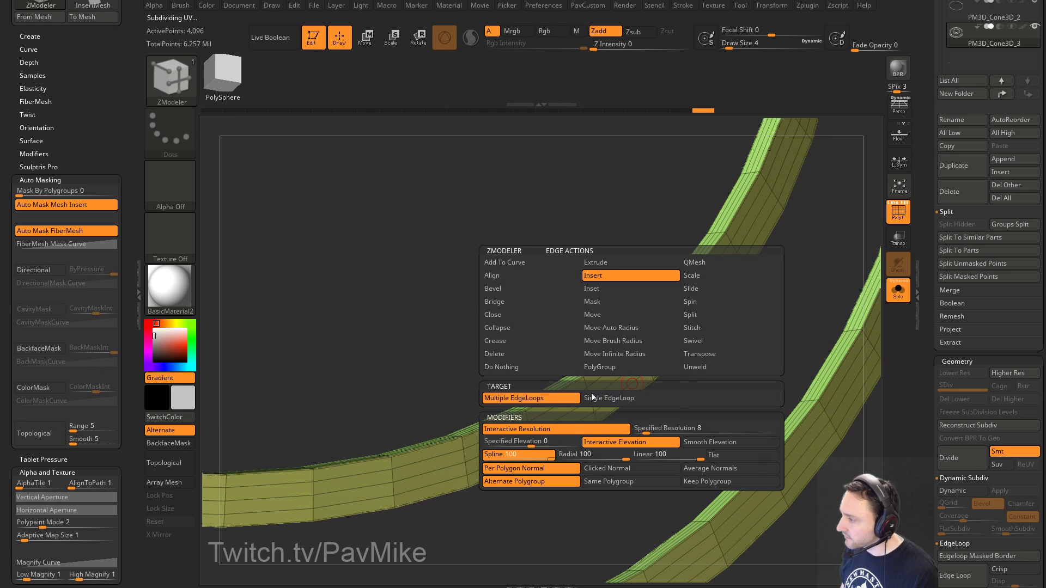
{"action": "left_click", "coordinate": [614, 397]}
Step: Delete the extra lengthwise edge loops around the second-largest ring with ZModeler
{"action": "left_click", "coordinate": [656, 358], "text": "alt"}
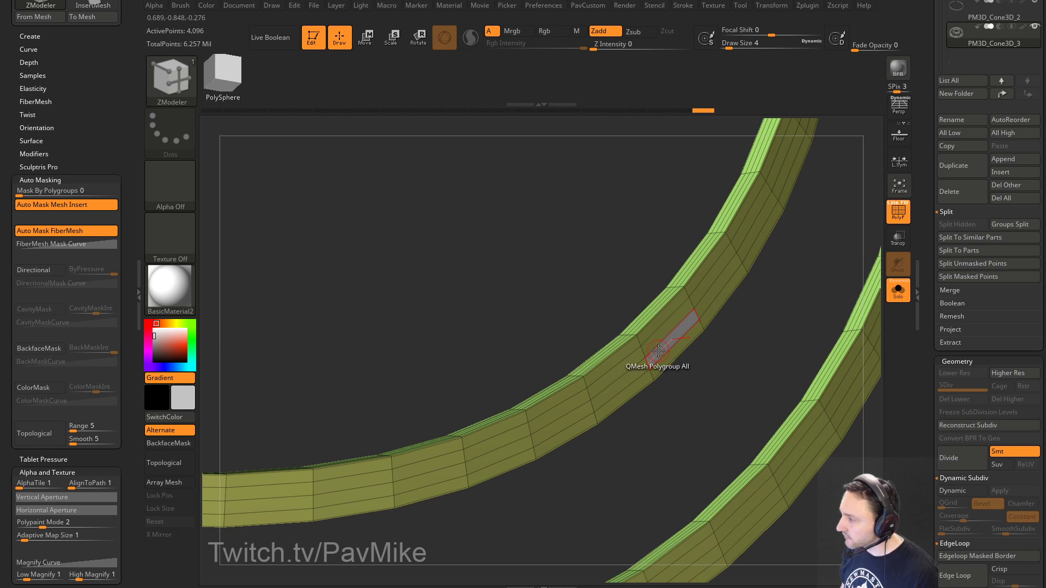
{"action": "key", "text": "ctrl+z"}
{"action": "left_click", "coordinate": [662, 354], "text": "alt"}
{"action": "left_click", "coordinate": [662, 346], "text": "alt"}
{"action": "left_click", "coordinate": [661, 334], "text": "alt"}
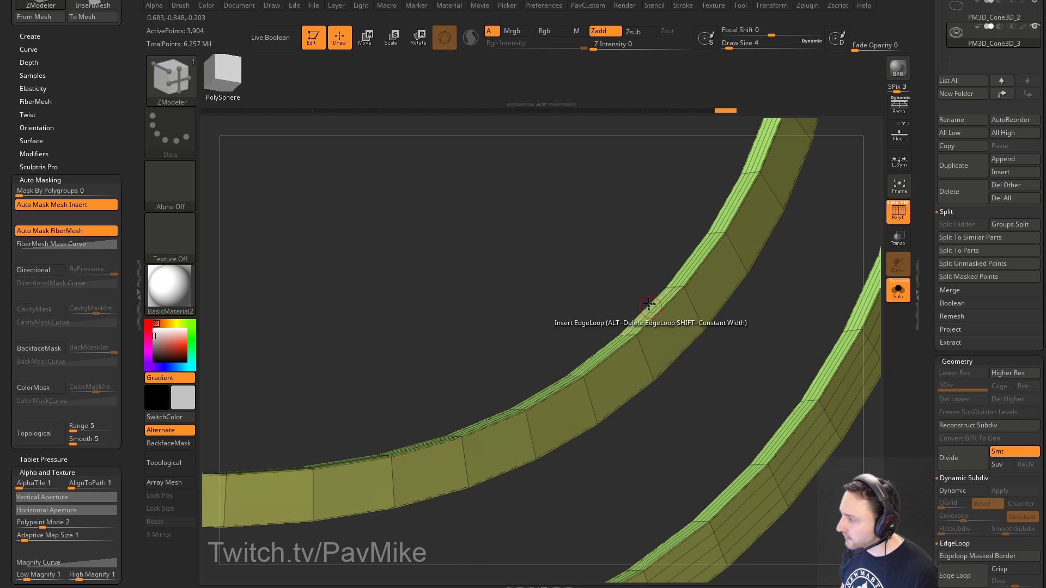
{"action": "right_click_drag", "start_coordinate": [651, 308], "coordinate": [735, 305]}
{"action": "left_click", "coordinate": [644, 312], "text": "alt"}
{"action": "left_click", "coordinate": [641, 309], "text": "alt"}
{"action": "left_click", "coordinate": [638, 308], "text": "alt"}
{"action": "left_click", "coordinate": [593, 322], "text": "alt"}
{"action": "left_click", "coordinate": [587, 324], "text": "alt"}
{"action": "left_click", "coordinate": [579, 328], "text": "alt"}
{"action": "left_click", "coordinate": [546, 347], "text": "alt"}
{"action": "left_click", "coordinate": [547, 347], "text": "alt"}
{"action": "left_click", "coordinate": [558, 349], "text": "alt"}
Step: Remove the remaining redundant loops from all rings with Delete Loops, and show the whole model again
{"action": "scroll", "coordinate": [942, 291], "scroll_direction": "down", "scroll_amount": 5}
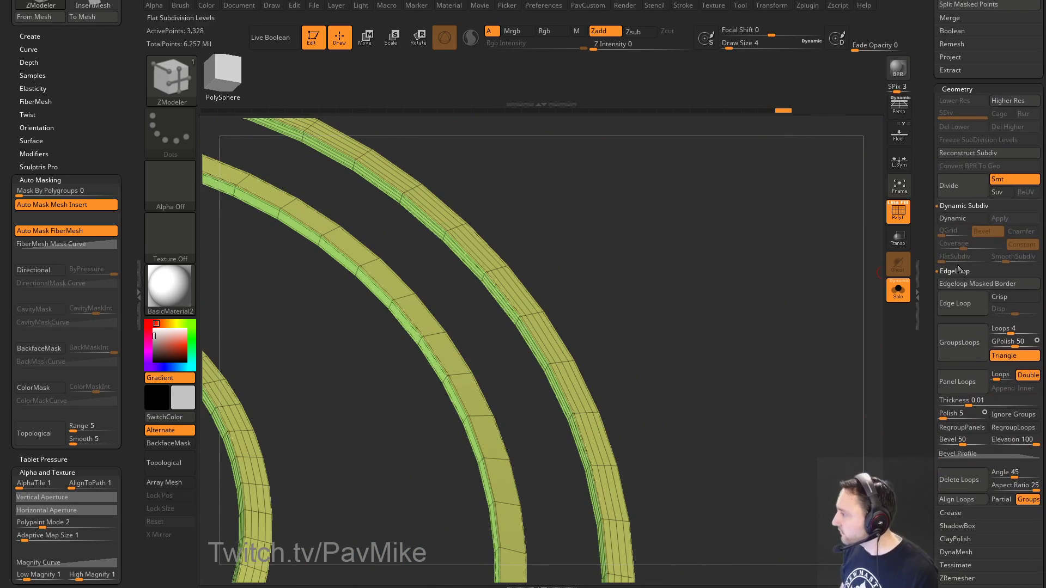
{"action": "left_click", "coordinate": [959, 480]}
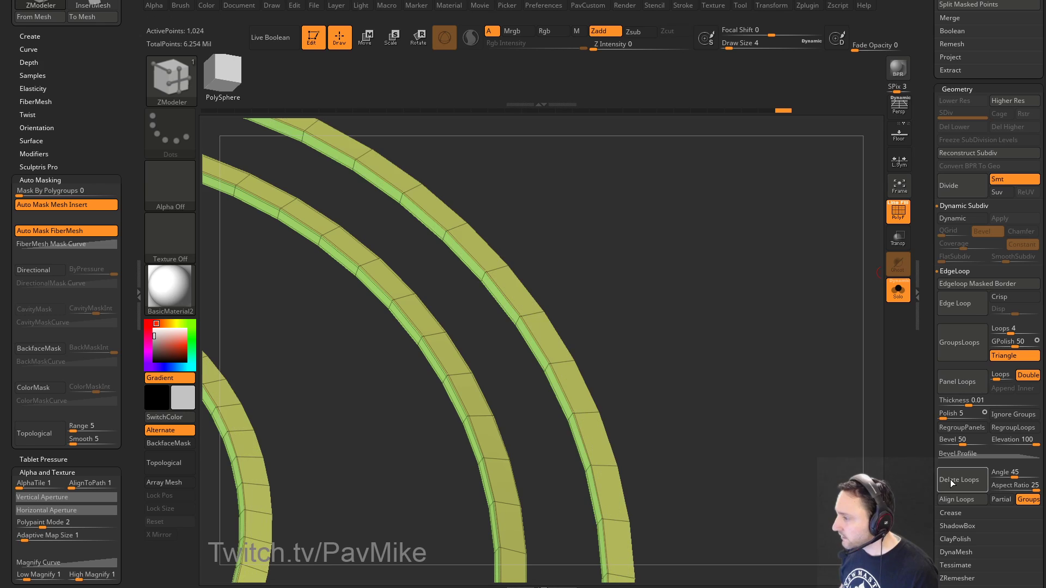
{"action": "right_click_drag", "start_coordinate": [790, 436], "coordinate": [824, 348]}
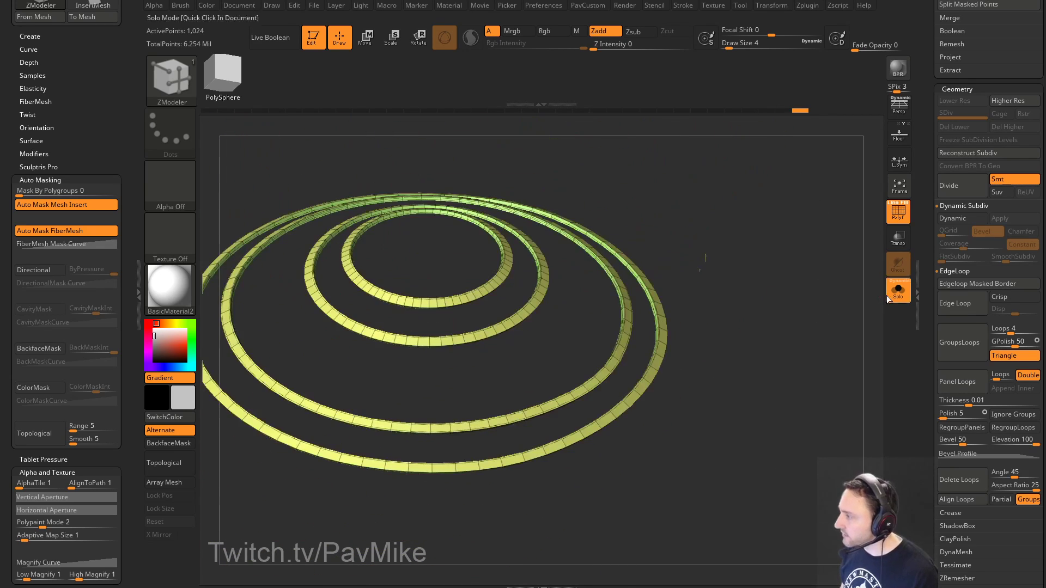
{"action": "left_click", "coordinate": [889, 295]}
Step: Enable dynamic subdivision on the rings and set their crease level to 1
{"action": "left_click", "coordinate": [893, 213]}
{"action": "right_click_drag", "start_coordinate": [764, 285], "coordinate": [819, 299]}
{"action": "key", "text": "shift+d"}
{"action": "key", "text": "space"}
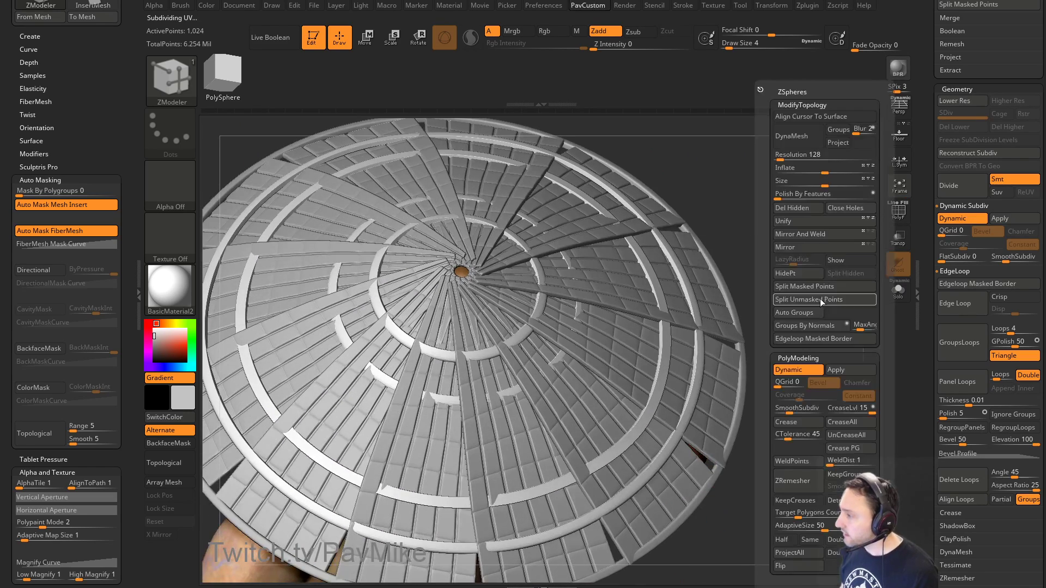
{"action": "left_click_drag", "start_coordinate": [837, 412], "coordinate": [832, 412]}
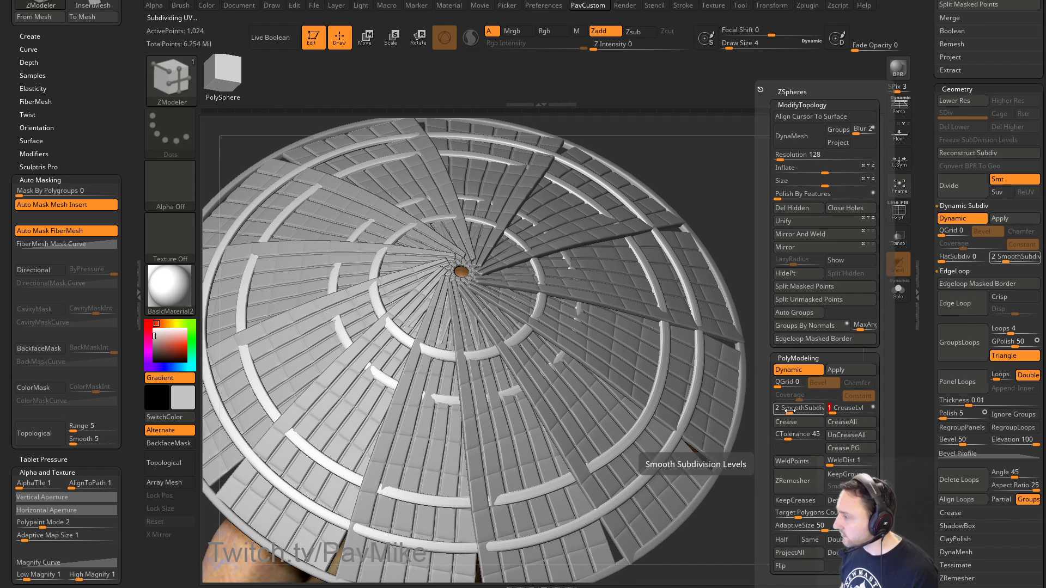
{"action": "mouse_move", "coordinate": [812, 298]}
{"action": "right_mouse_down", "text": "ctrl"}
{"action": "mouse_move", "coordinate": [794, 271]}
{"action": "mouse_move", "coordinate": [793, 300]}
{"action": "right_mouse_up", "text": "ctrl"}
{"action": "left_click", "coordinate": [898, 218]}
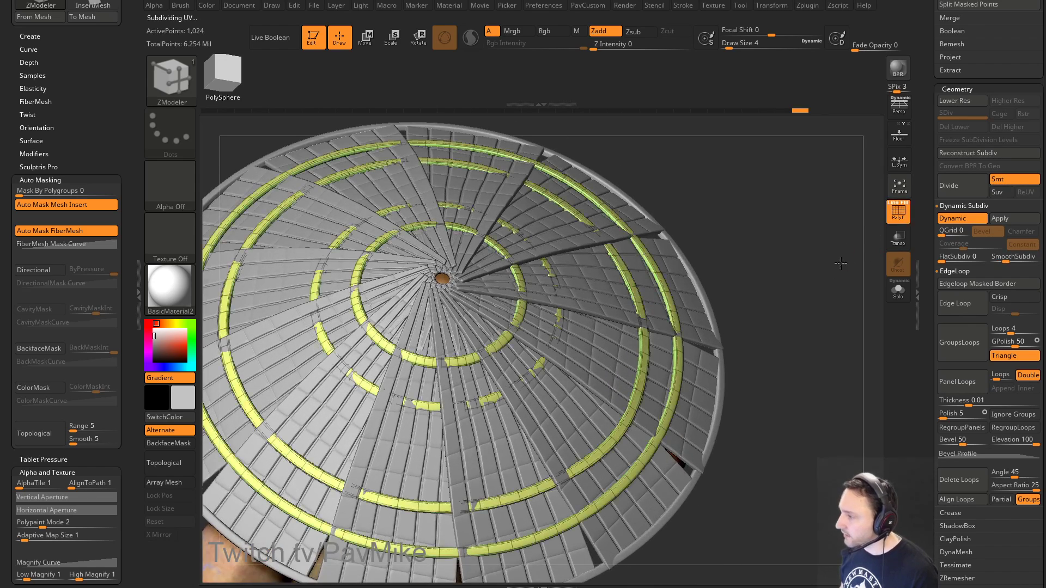
Step: Switch back to the topological Move brush for adjusting the rings on the hat
{"action": "right_click_drag", "start_coordinate": [840, 264], "coordinate": [763, 233]}
{"action": "key", "text": "b"}
{"action": "key", "text": "m"}
{"action": "key", "text": "t"}
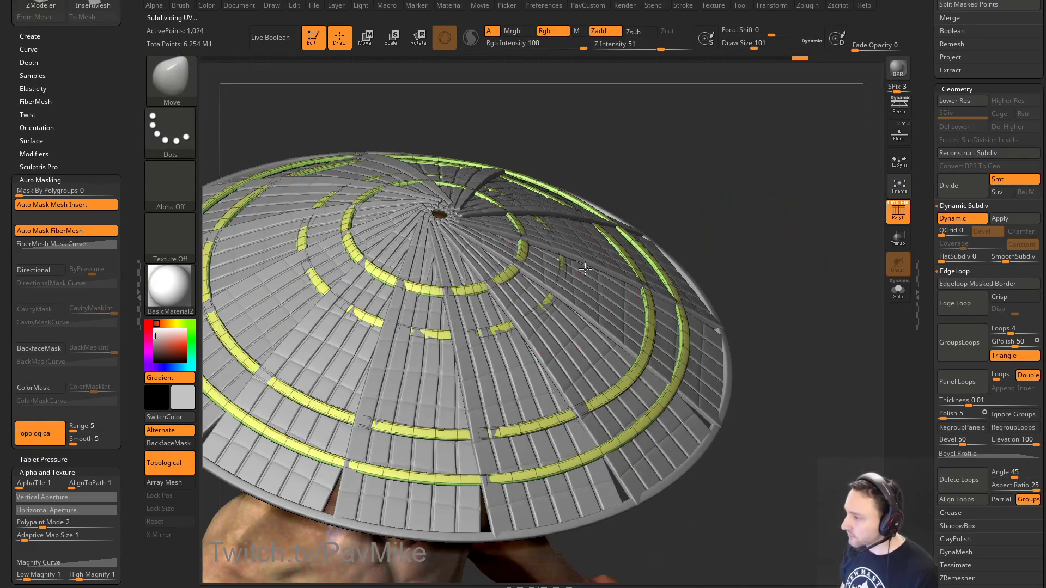
{"action": "left_click", "coordinate": [569, 276]}
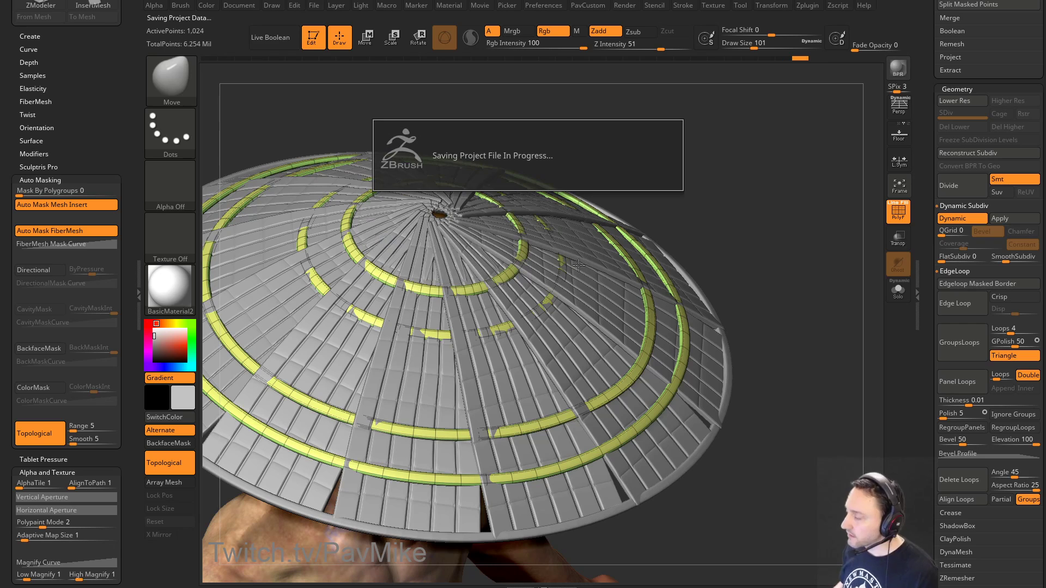
{"action": "left_click", "coordinate": [542, 278]}
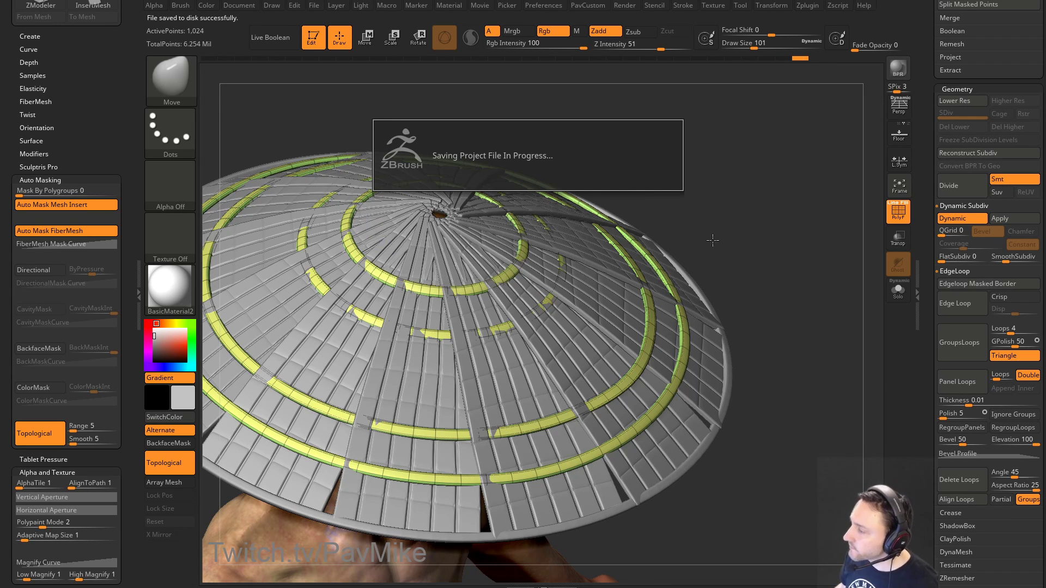
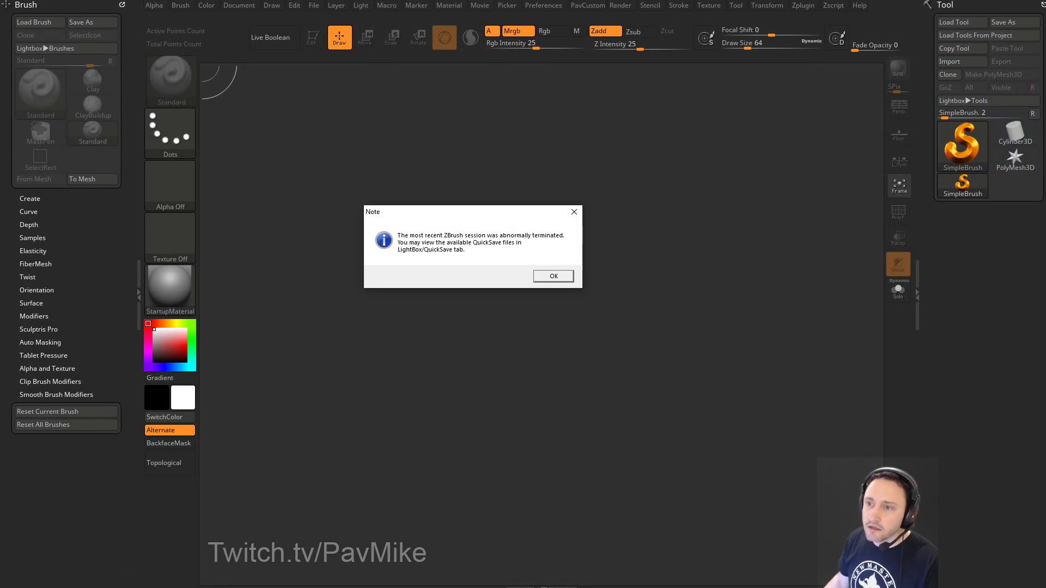
Step: Dismiss the crash notice and load the recovered tool Recovered_Tool.ZTL from the QuickSave files
{"action": "left_click", "coordinate": [551, 277]}
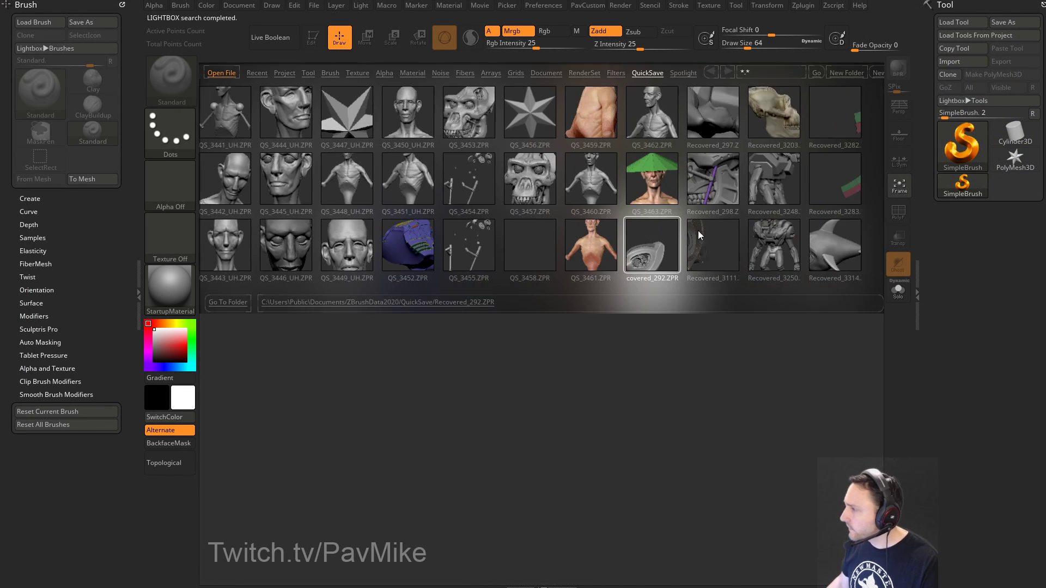
{"action": "scroll", "coordinate": [632, 233], "scroll_direction": "right", "scroll_amount": 3}
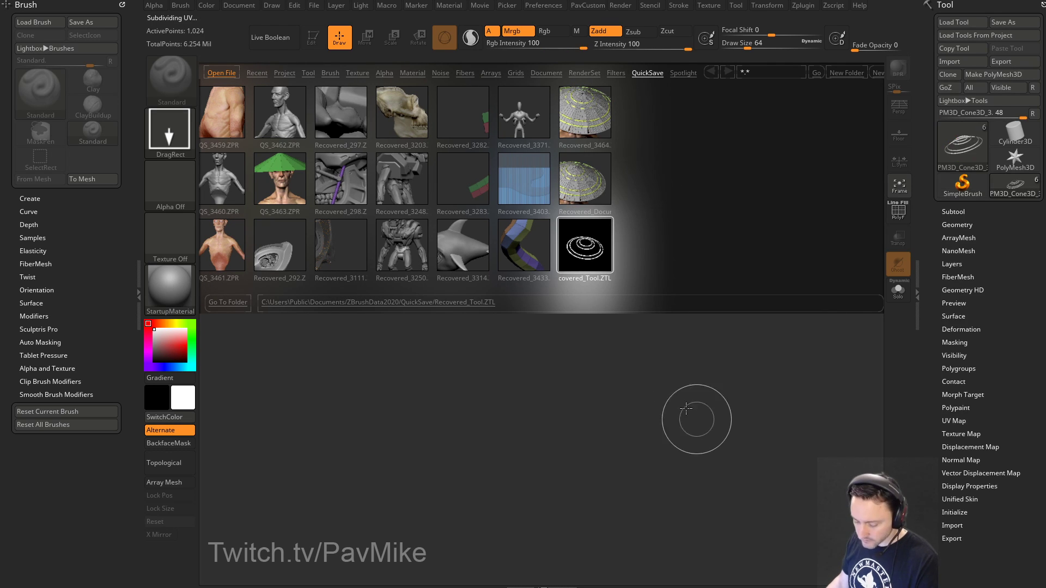
{"action": "key", "text": "comma"}
Step: Place the recovered model on the canvas, enter Edit mode and frame the figure with the hat
{"action": "left_click_drag", "start_coordinate": [556, 362], "coordinate": [569, 440]}
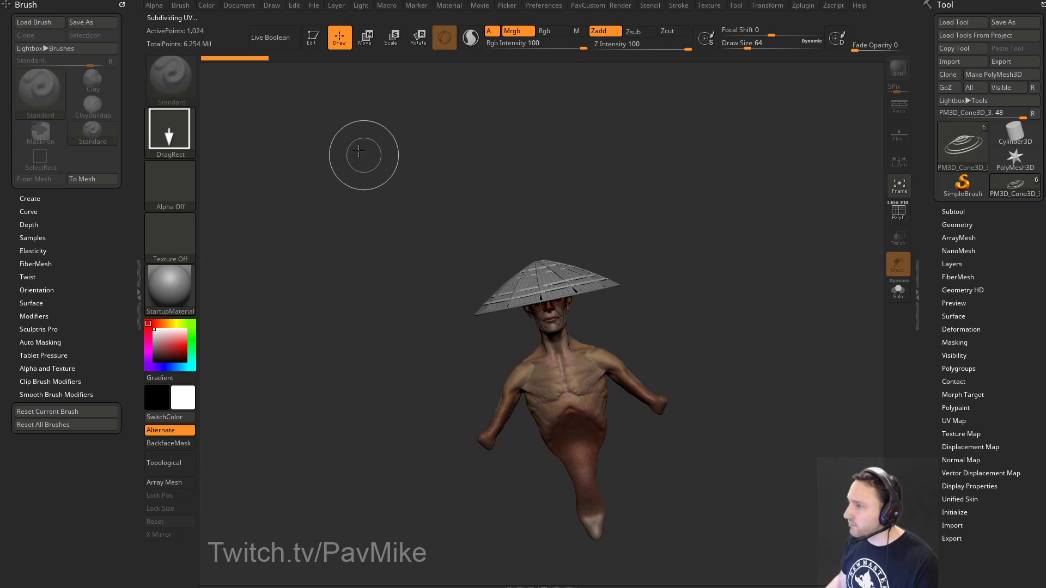
{"action": "left_click", "coordinate": [315, 39]}
{"action": "left_click_drag", "start_coordinate": [697, 233], "coordinate": [717, 243], "text": "shift"}
{"action": "right_click_drag", "start_coordinate": [717, 243], "coordinate": [746, 284], "text": "ctrl"}
Step: Assign BasicMaterial as the display material and frame the hat and upper body
{"action": "left_click", "coordinate": [166, 288]}
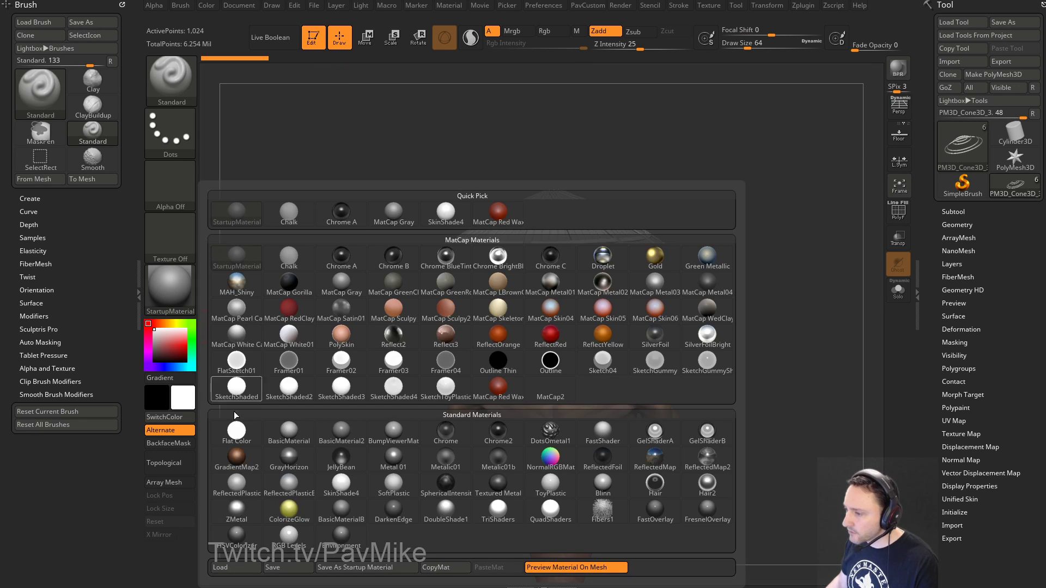
{"action": "left_click", "coordinate": [269, 441]}
{"action": "mouse_move", "coordinate": [672, 350]}
{"action": "right_mouse_down", "text": "ctrl"}
{"action": "mouse_move", "coordinate": [682, 368]}
{"action": "mouse_move", "coordinate": [696, 357]}
{"action": "mouse_move", "coordinate": [728, 391]}
{"action": "right_mouse_up", "text": "ctrl"}
{"action": "right_click_drag", "start_coordinate": [200, 241], "coordinate": [205, 241]}
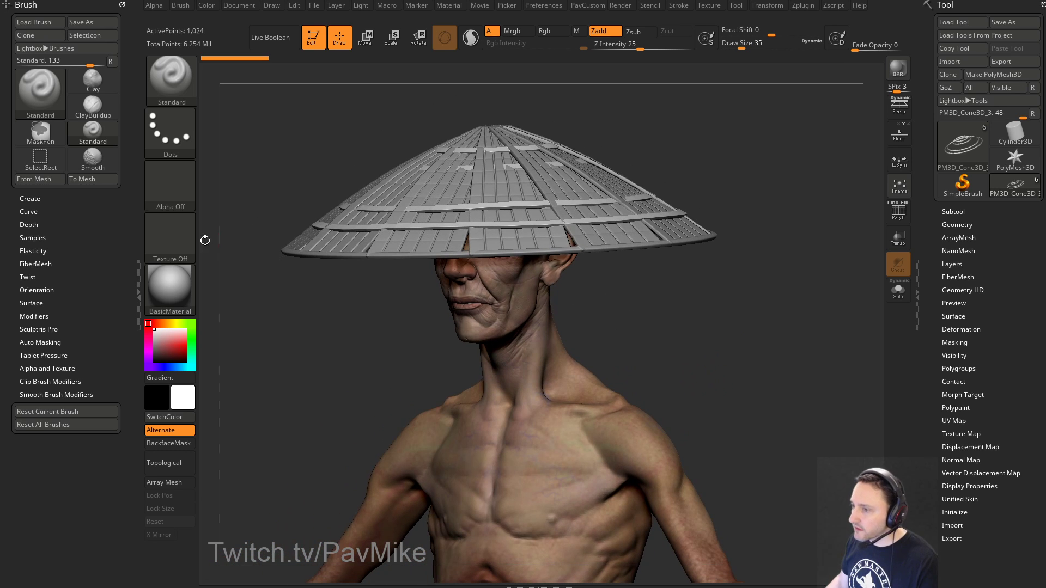
Step: Open BasicMaterial's modifiers and set Diffuse to 80
{"action": "left_click", "coordinate": [448, 6]}
{"action": "key", "text": "shift"}
{"action": "left_click", "coordinate": [475, 252]}
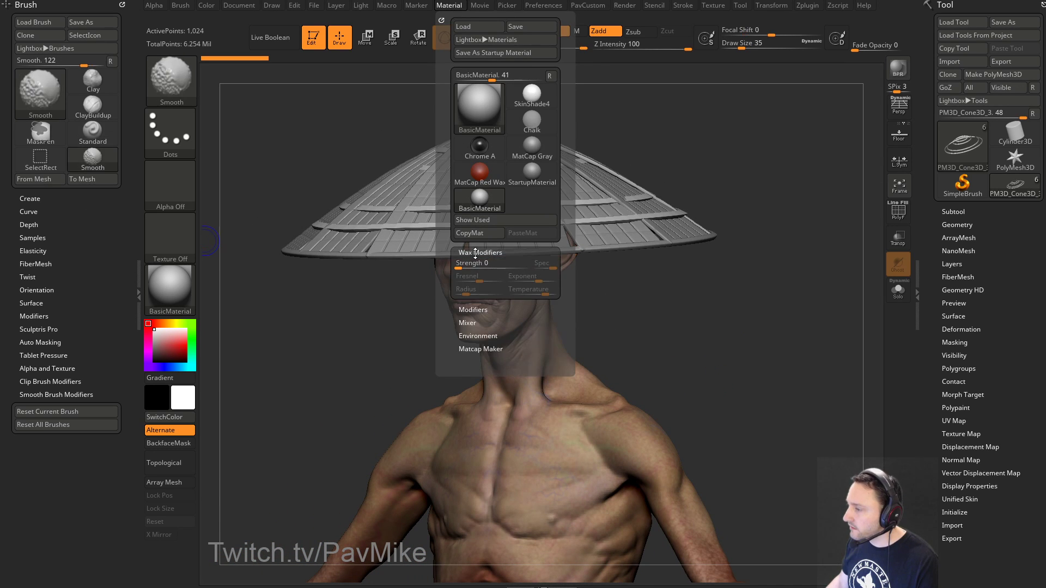
{"action": "left_click", "coordinate": [475, 252]}
{"action": "left_click", "coordinate": [473, 266]}
{"action": "left_click_drag", "start_coordinate": [555, 315], "coordinate": [550, 318]}
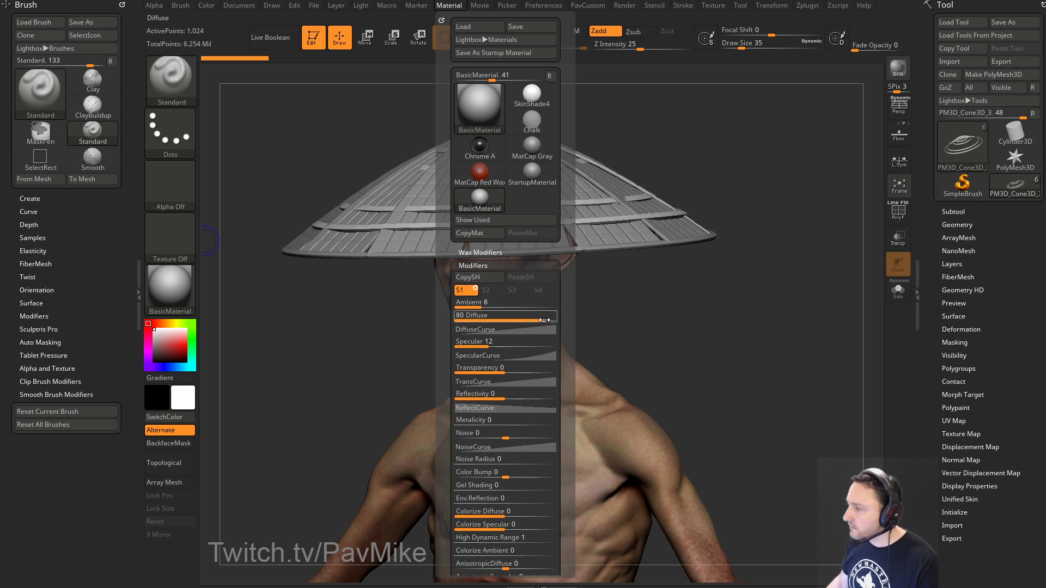
{"action": "left_click_drag", "start_coordinate": [732, 334], "coordinate": [723, 373]}
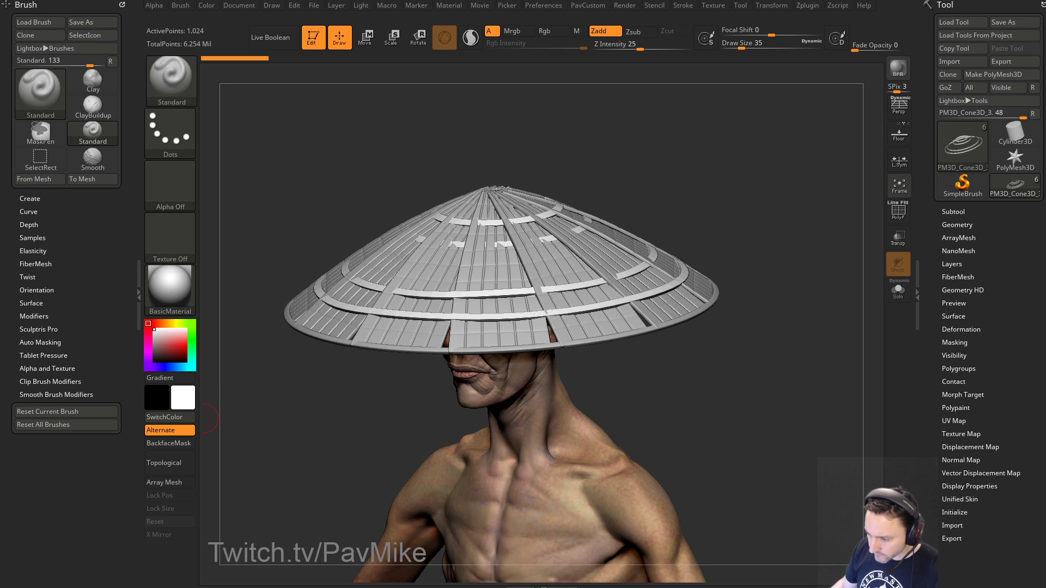
Step: Switch to the browser and open the ZBrush 4R7 ZModeler video from the channel's zmodeler search results in a new tab
{"action": "key", "text": "alt+Tab"}
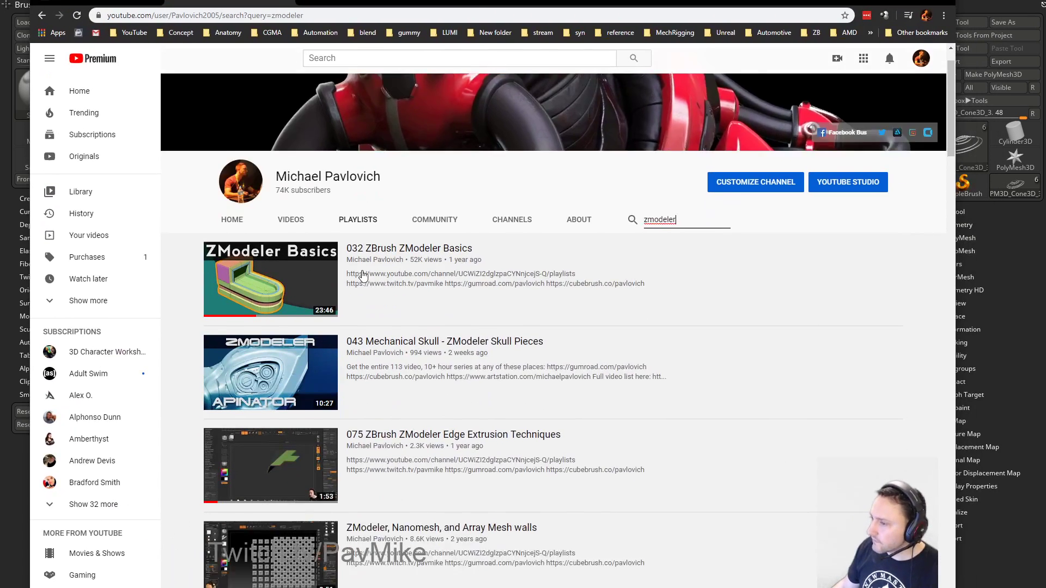
{"action": "scroll", "coordinate": [417, 351], "scroll_direction": "down", "scroll_amount": 3}
{"action": "scroll", "coordinate": [418, 352], "scroll_direction": "down", "scroll_amount": 2}
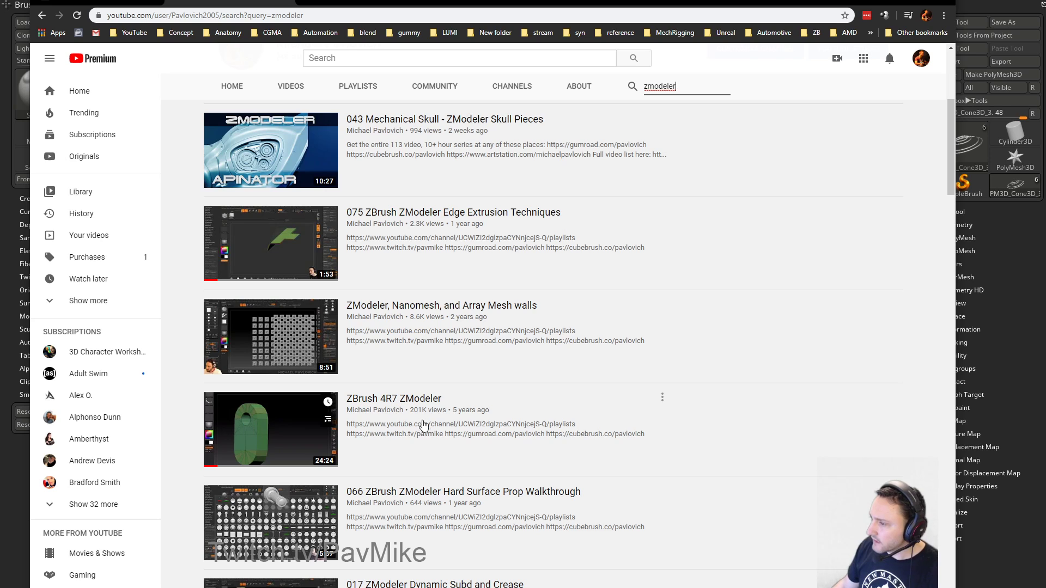
{"action": "right_click", "coordinate": [407, 399]}
{"action": "left_click", "coordinate": [452, 404]}
Step: Select the address of the zmodeler search results page and switch back to ZBrush
{"action": "scroll", "coordinate": [330, 321], "scroll_direction": "up", "scroll_amount": 5}
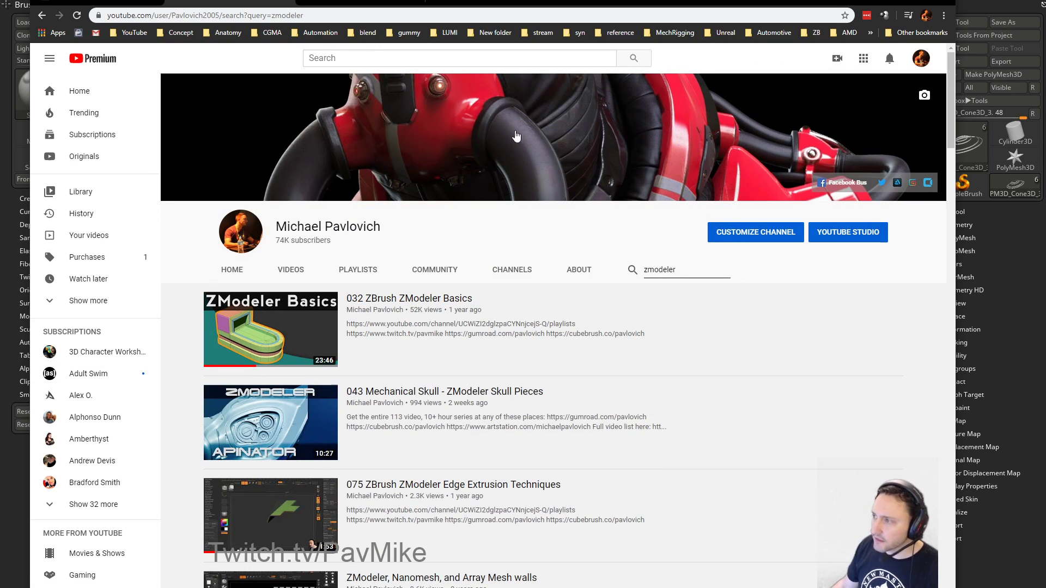
{"action": "left_click", "coordinate": [427, 16]}
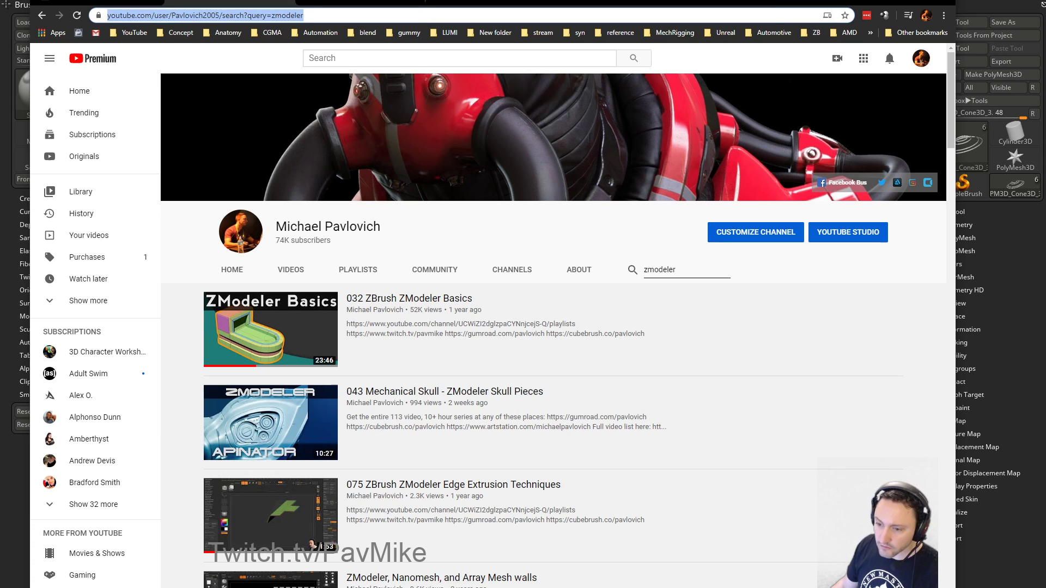
{"action": "key", "text": "alt+Tab"}
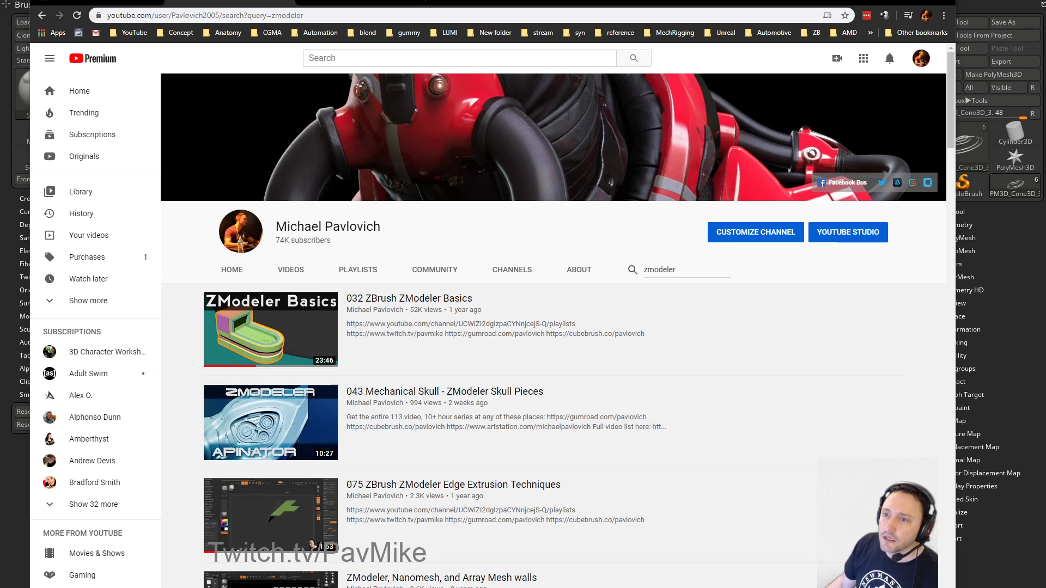
{"action": "key", "text": "alt+Tab"}
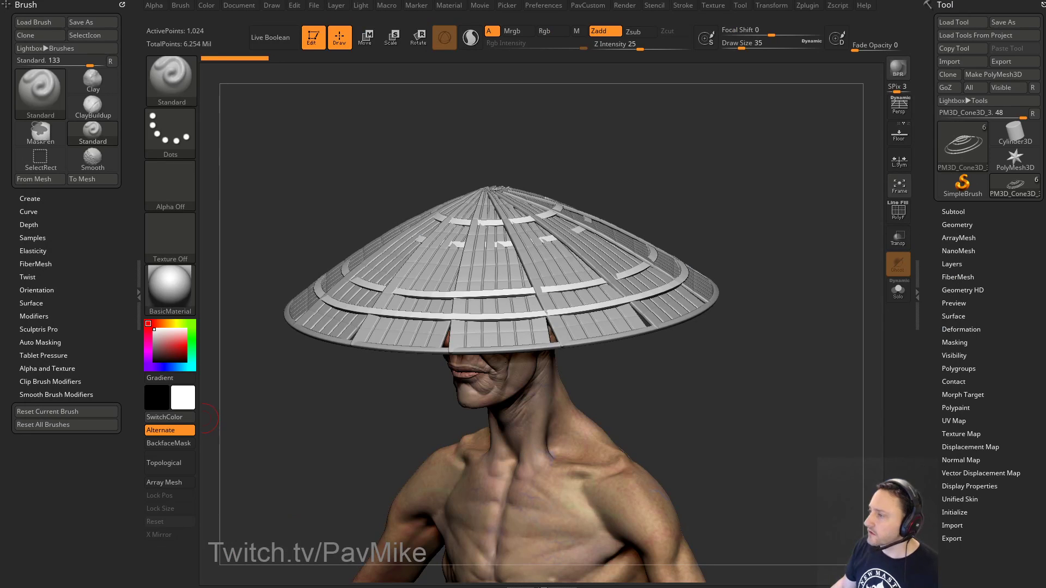
Step: Leave Edit mode, choose the Cylinder3D primitive and draw a cylinder beside the hat
{"action": "left_click_drag", "start_coordinate": [583, 172], "coordinate": [612, 176]}
{"action": "left_click", "coordinate": [313, 38]}
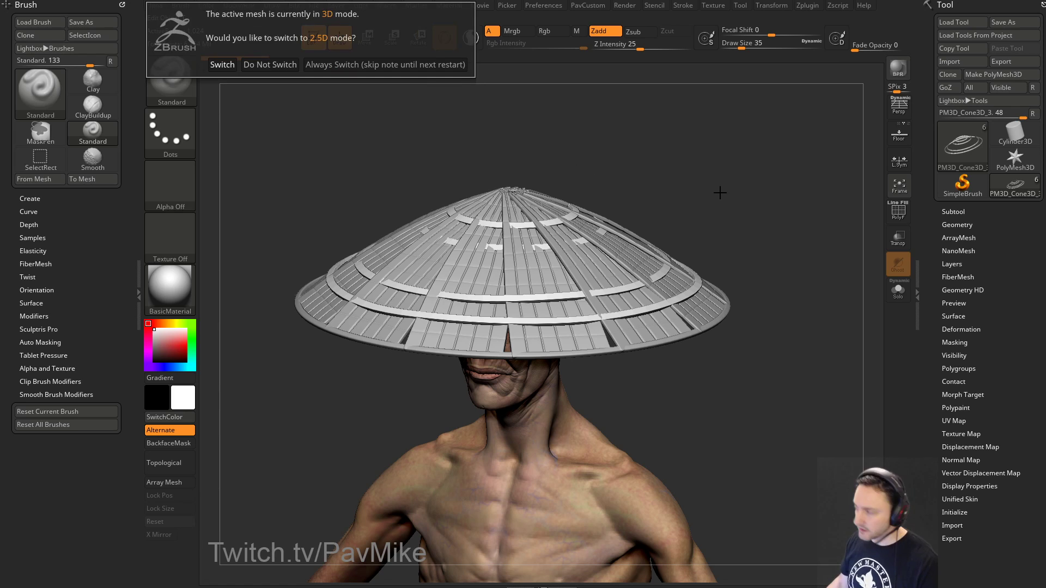
{"action": "left_click", "coordinate": [407, 68]}
{"action": "left_click", "coordinate": [1014, 133]}
{"action": "left_click_drag", "start_coordinate": [693, 149], "coordinate": [717, 213]}
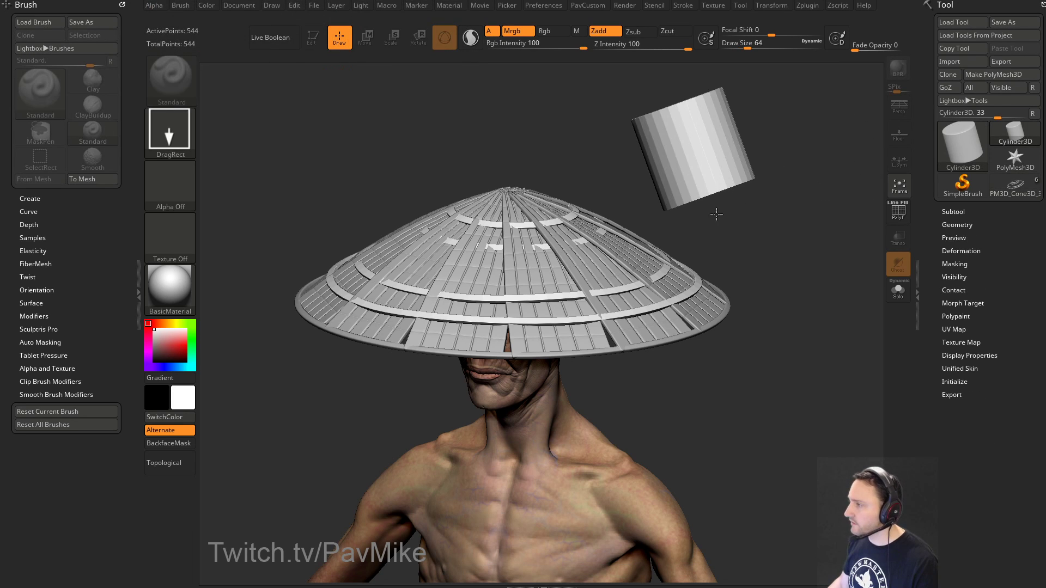
Step: Make the cylinder an editable PolyMesh3D alone on a cleared canvas with its wireframe shown, and select the ZModeler brush
{"action": "key", "text": "t"}
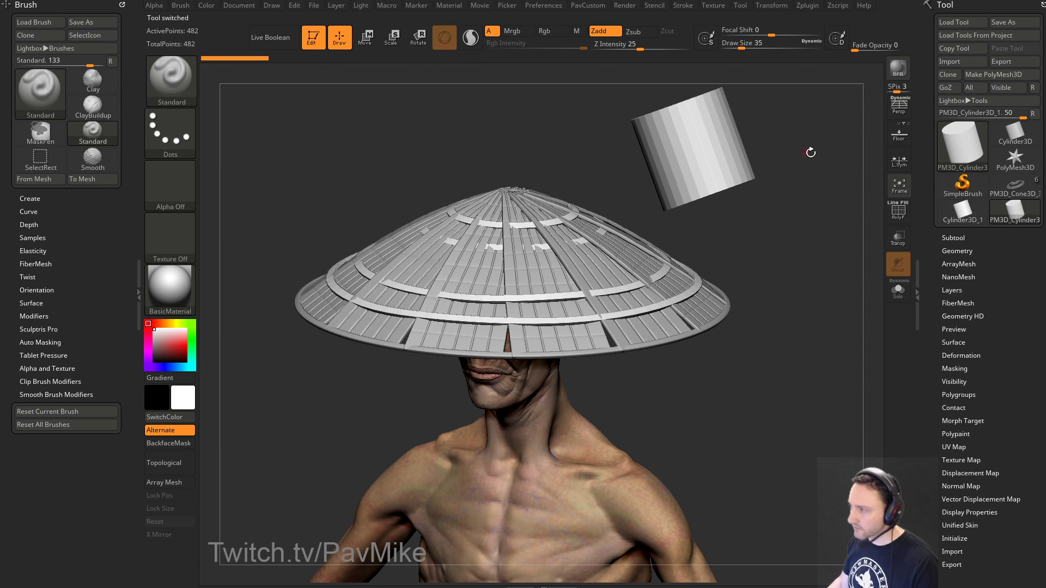
{"action": "left_click", "coordinate": [897, 218]}
{"action": "key", "text": "ctrl"}
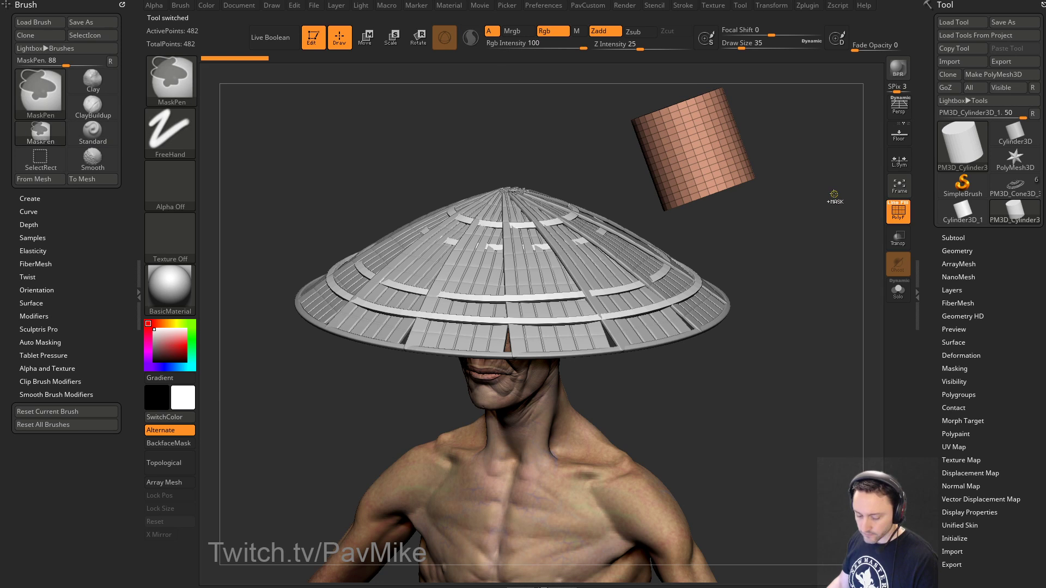
{"action": "key", "text": "ctrl+n"}
{"action": "mouse_move", "coordinate": [794, 196]}
{"action": "left_mouse_down", "text": "alt"}
{"action": "mouse_move", "coordinate": [710, 292]}
{"action": "mouse_move", "coordinate": [790, 417]}
{"action": "left_mouse_up", "text": "alt"}
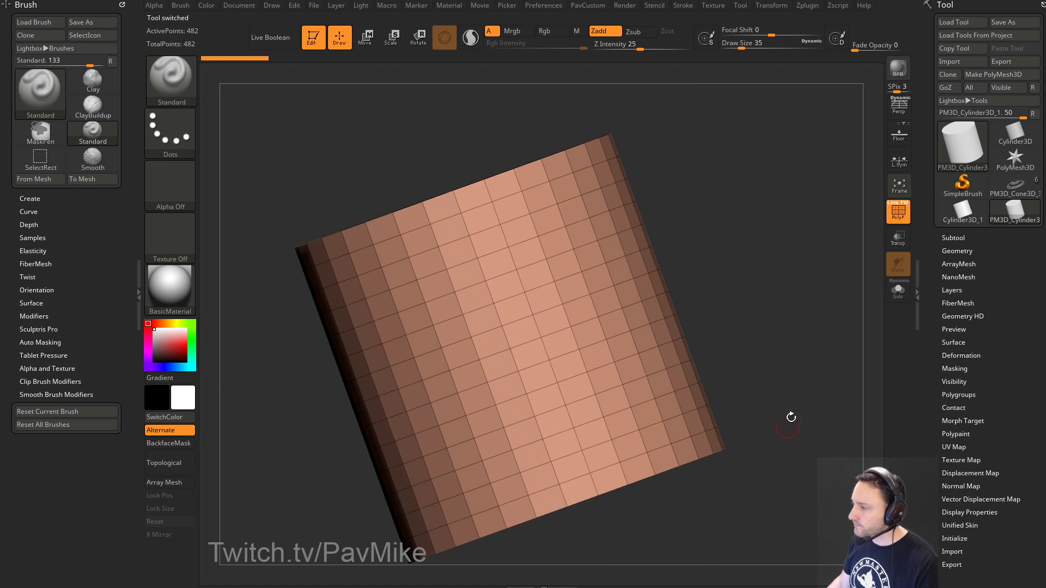
{"action": "key", "text": "b"}
{"action": "key", "text": "z"}
{"action": "key", "text": "m"}
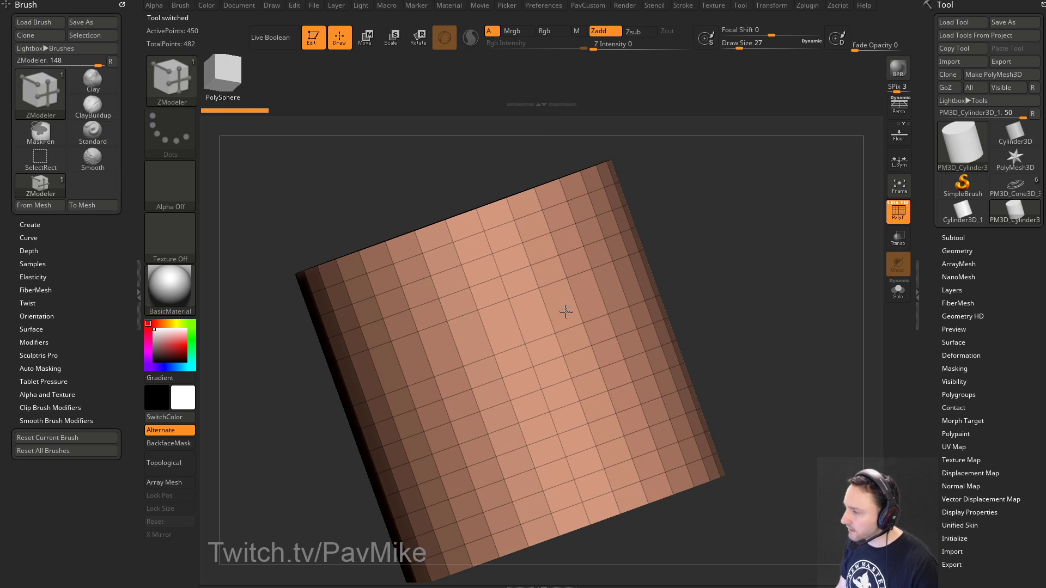
Step: Try the ZModeler Spherize polygon action on a single face of the cylinder's side
{"action": "key", "text": "space"}
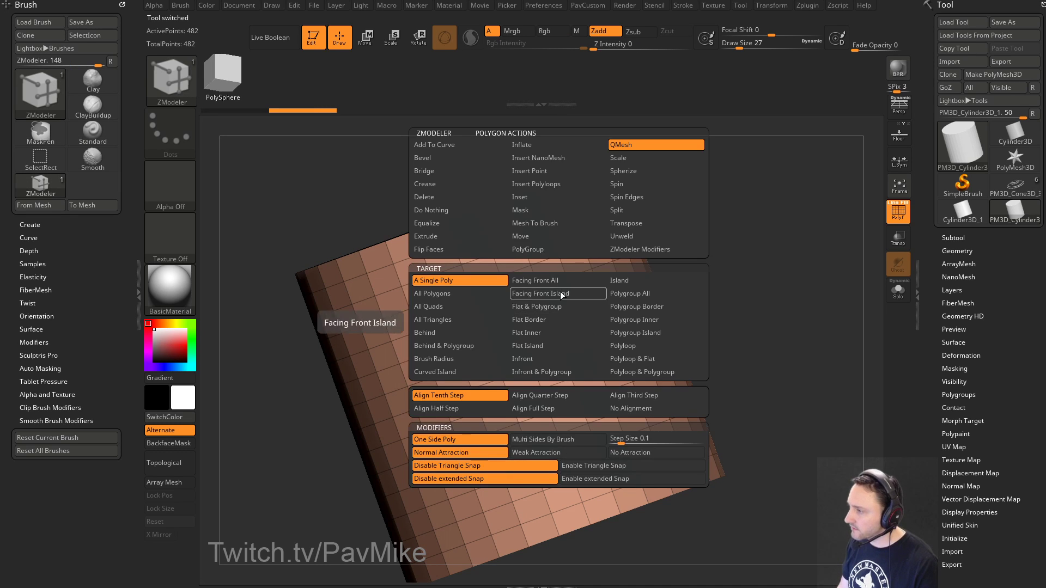
{"action": "left_click", "coordinate": [626, 174]}
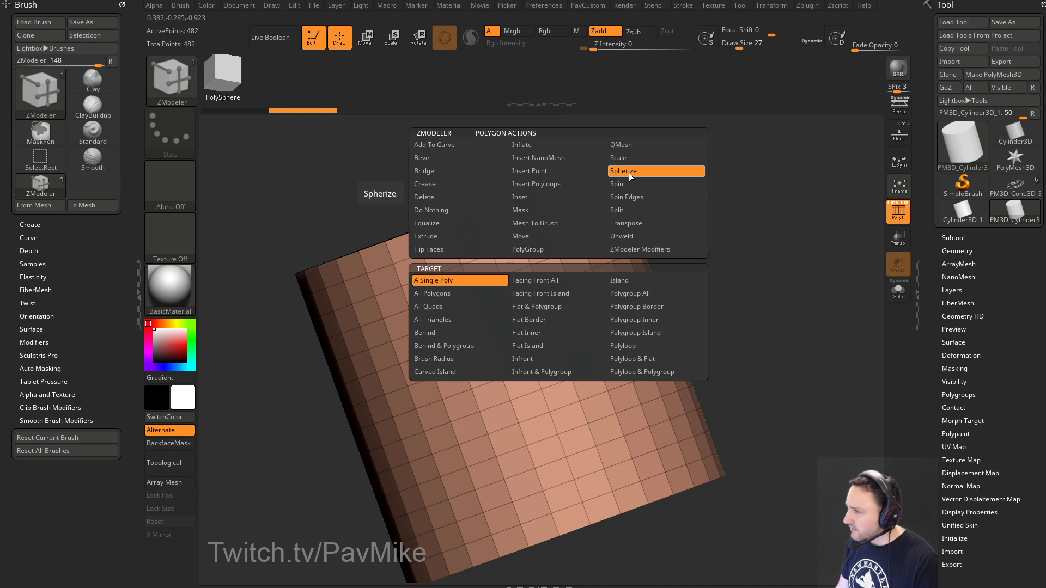
{"action": "left_click_drag", "start_coordinate": [560, 309], "coordinate": [494, 123]}
{"action": "left_click_drag", "start_coordinate": [752, 315], "coordinate": [778, 301]}
{"action": "key", "text": "ctrl+z"}
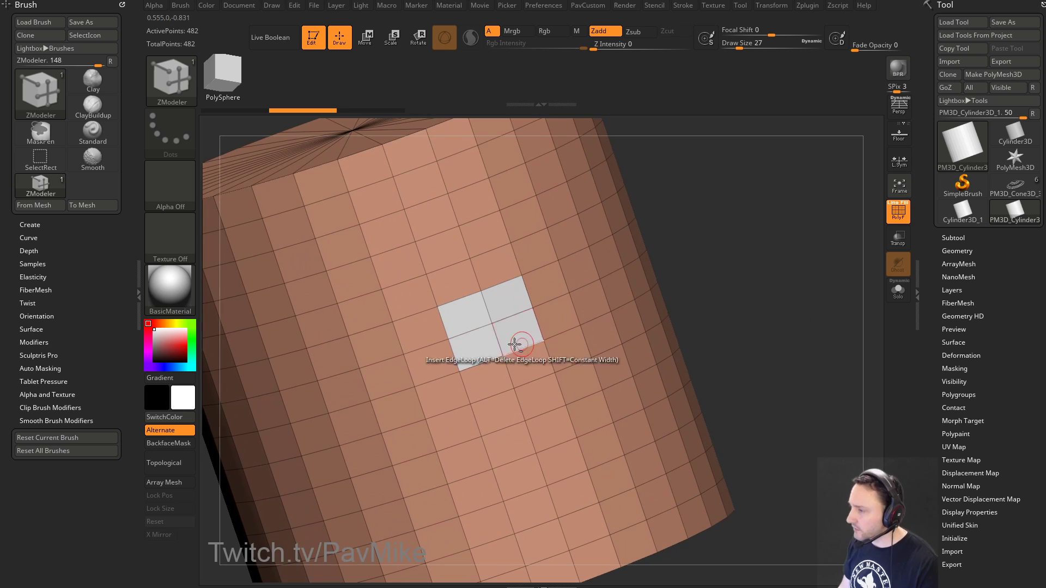
Step: Use the ZModeler Split point action to open a small octagonal patch at the centre of the white polygons
{"action": "key", "text": "space"}
{"action": "left_click", "coordinate": [553, 322]}
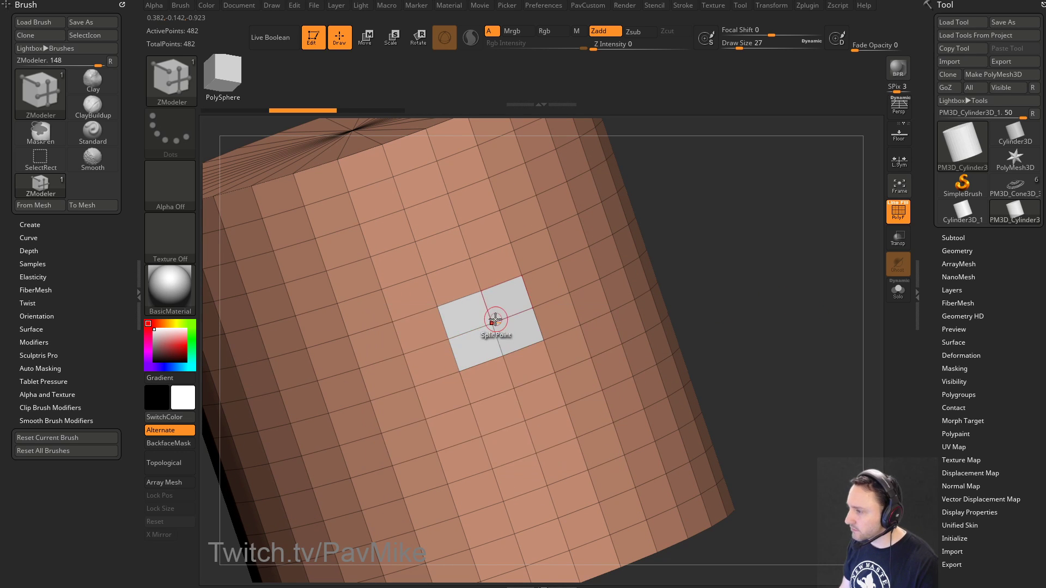
{"action": "left_click_drag", "start_coordinate": [493, 324], "coordinate": [513, 334]}
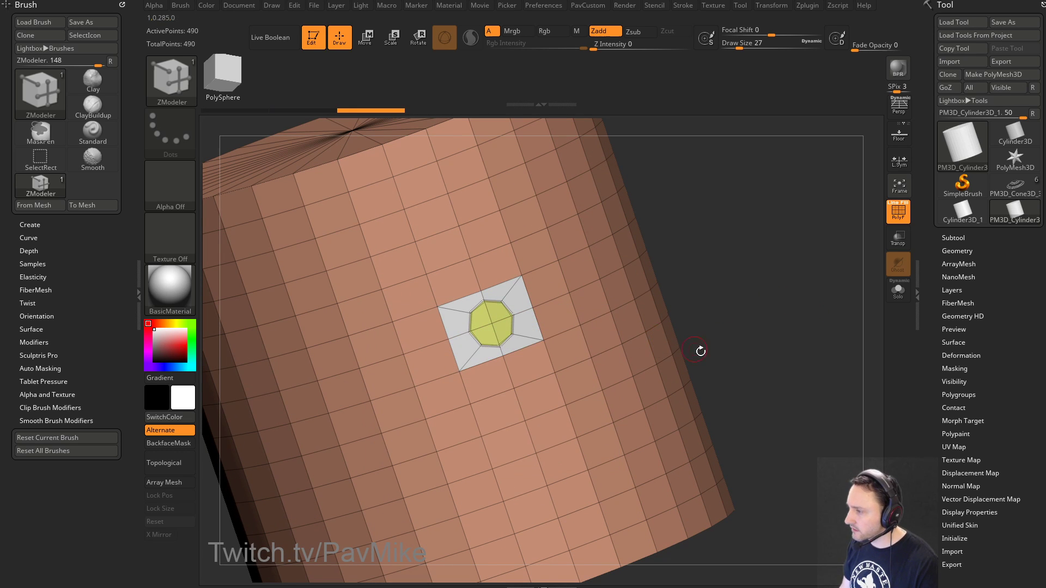
Step: Change the ZModeler point options and apply the point action at the same centre to make the patch a rounder circle
{"action": "key", "text": "space"}
{"action": "left_click", "coordinate": [470, 400]}
{"action": "left_click", "coordinate": [492, 323]}
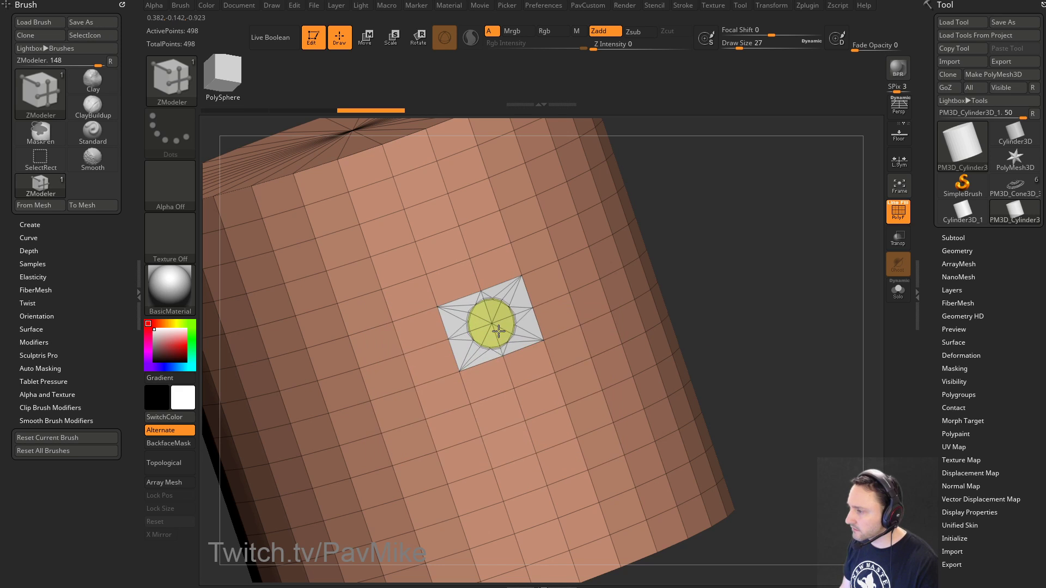
Step: Inspect the circular patch on the cylinder and switch back to the PM3D_Cone3D hat tool
{"action": "left_click_drag", "start_coordinate": [708, 327], "coordinate": [726, 257]}
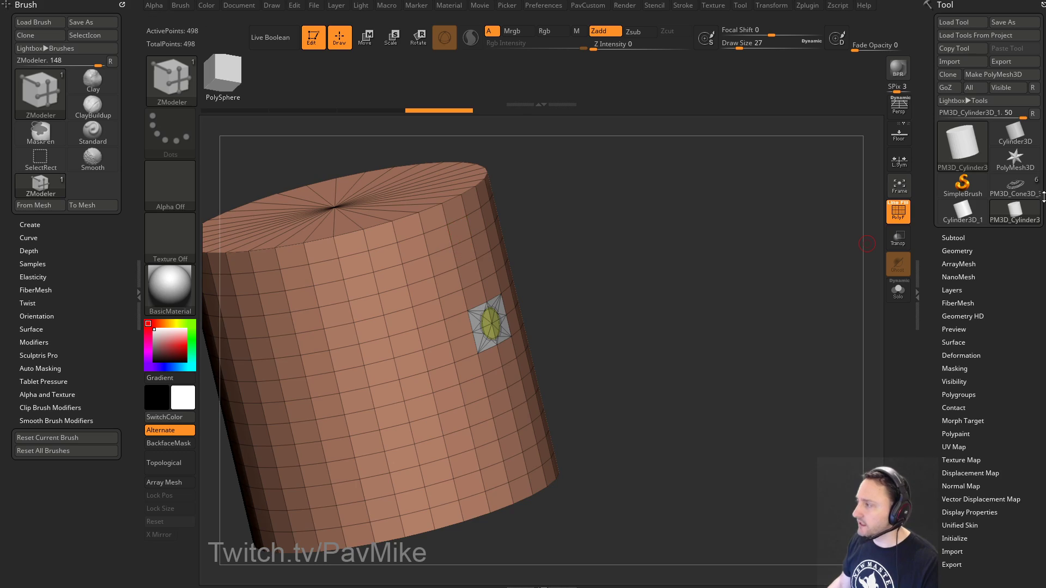
{"action": "left_click", "coordinate": [1015, 187]}
{"action": "left_click_drag", "start_coordinate": [737, 259], "coordinate": [815, 240]}
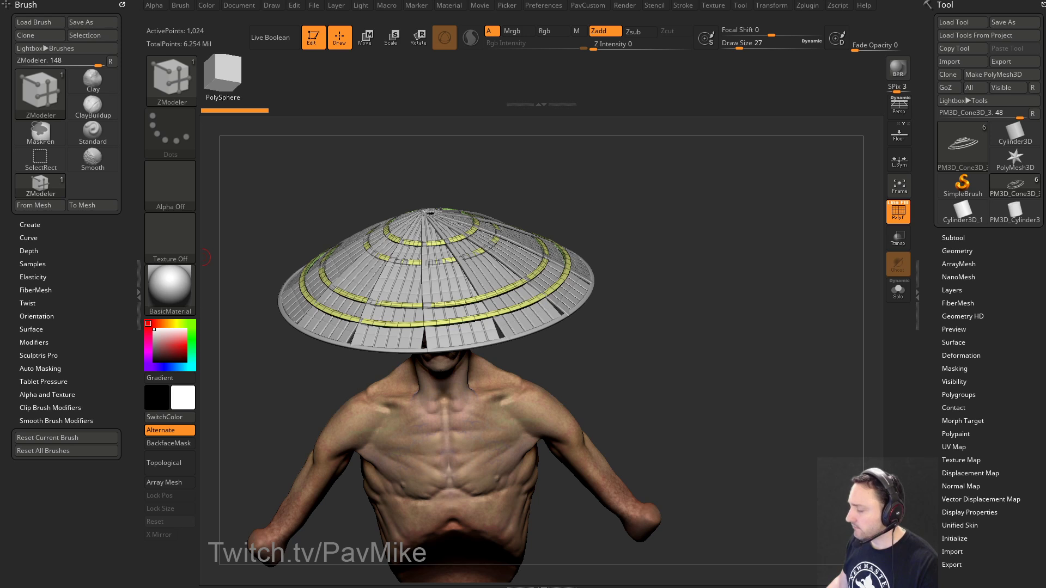
Step: Switch to the browser, open the blog of the ArtStation profile, select its page address and return to ZBrush
{"action": "left_click_drag", "start_coordinate": [620, 587], "coordinate": [609, 1]}
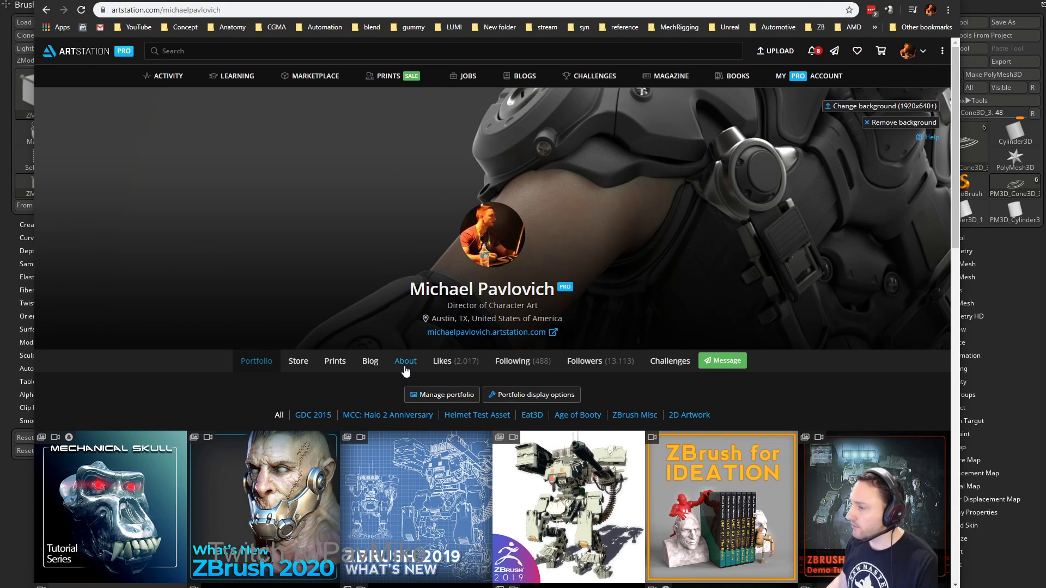
{"action": "left_click", "coordinate": [370, 361]}
{"action": "left_click", "coordinate": [320, 10]}
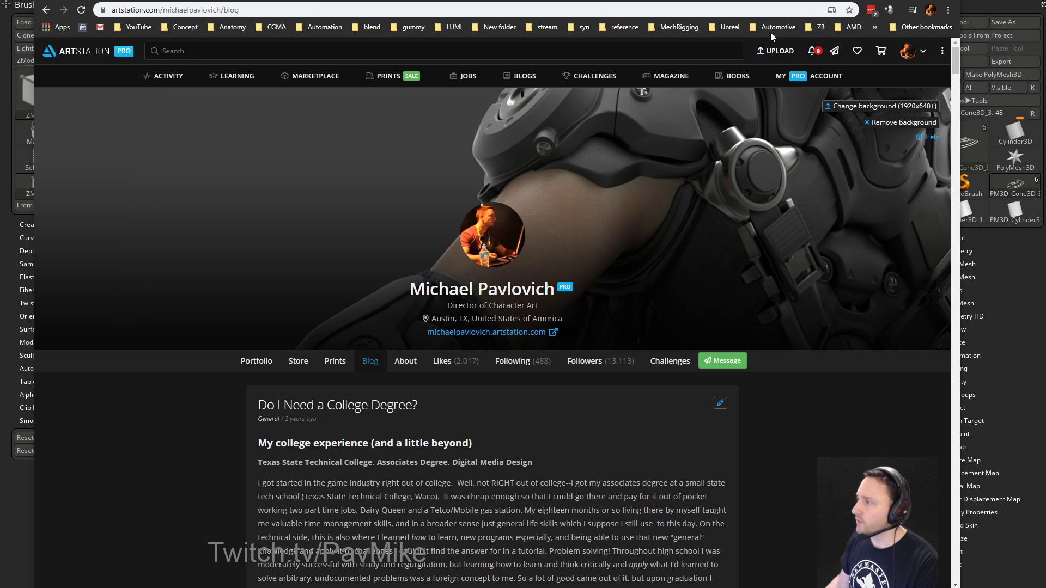
{"action": "left_click_drag", "start_coordinate": [880, 0], "coordinate": [891, 191]}
{"action": "key", "text": "alt+Tab"}
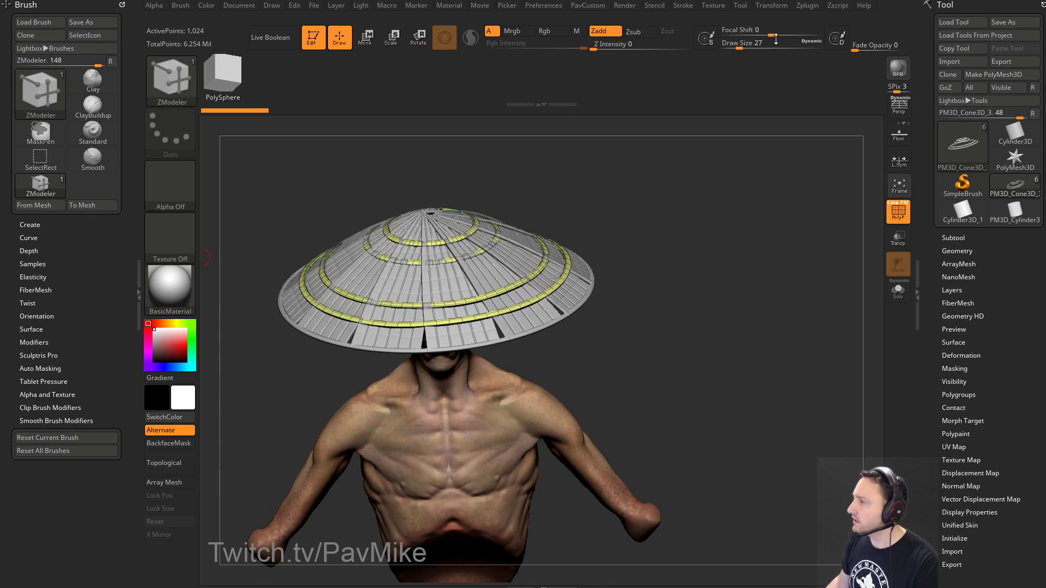
Step: Look at the options of the ZBrush To Photoshop plugin
{"action": "left_click", "coordinate": [808, 6]}
{"action": "left_click", "coordinate": [833, 405]}
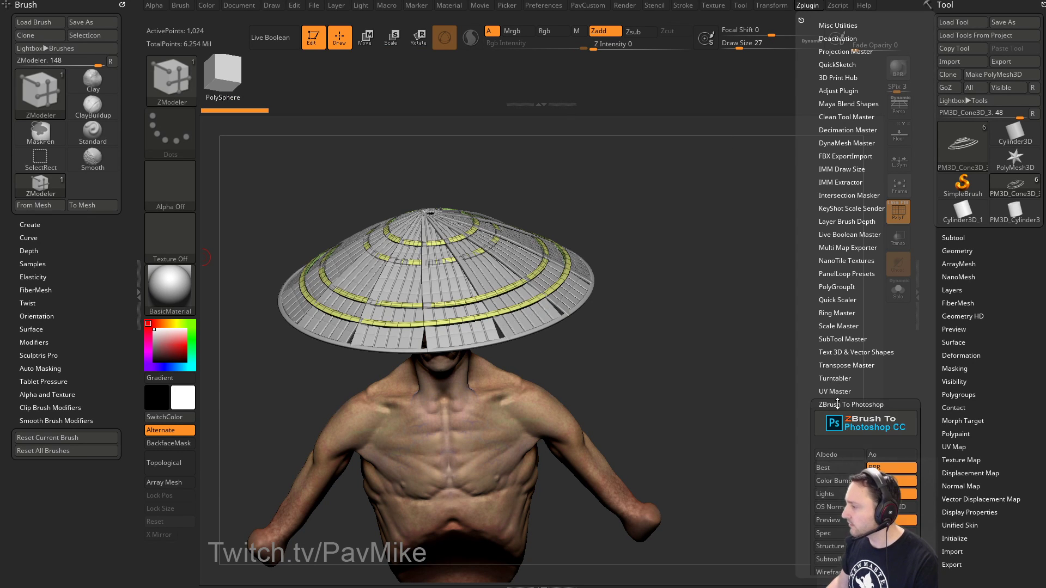
{"action": "left_click_drag", "start_coordinate": [820, 446], "coordinate": [834, 314]}
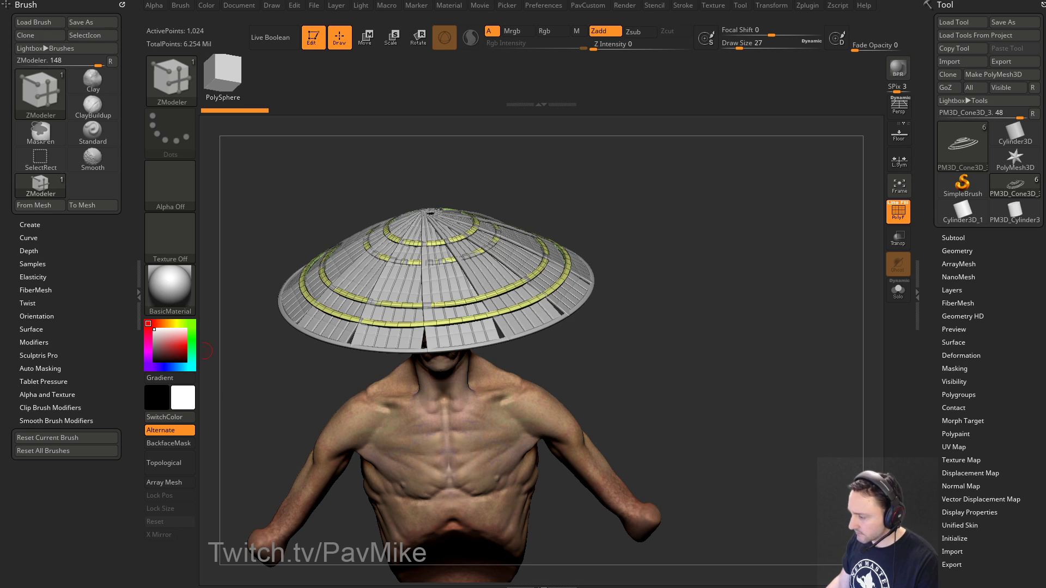
Step: Switch to the browser, load artstation.com in a new tab and open the account's own profile page
{"action": "left_click_drag", "start_coordinate": [0, 109], "coordinate": [865, 10]}
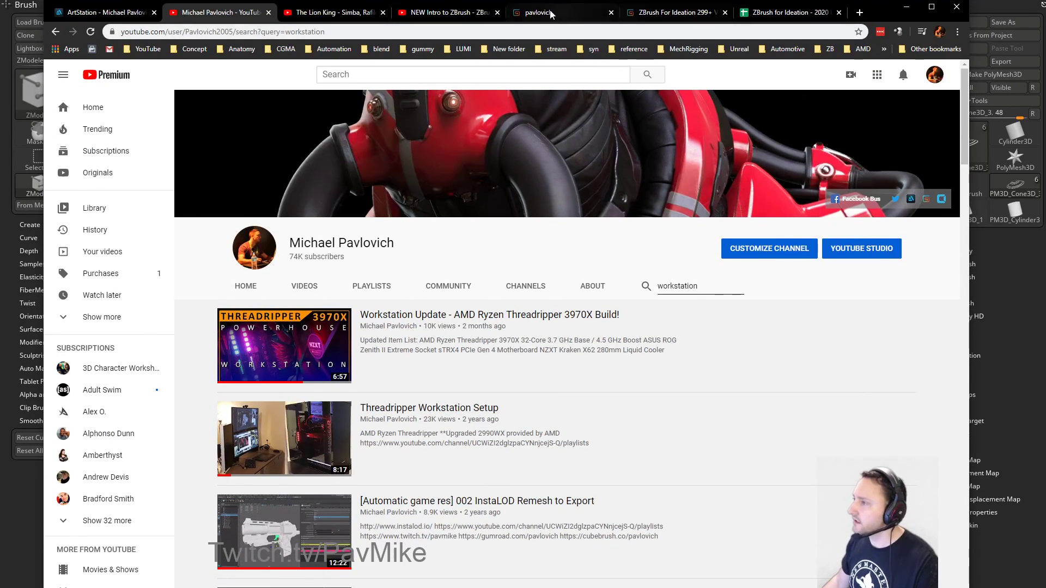
{"action": "left_click", "coordinate": [860, 12]}
{"action": "type", "text": "art"}
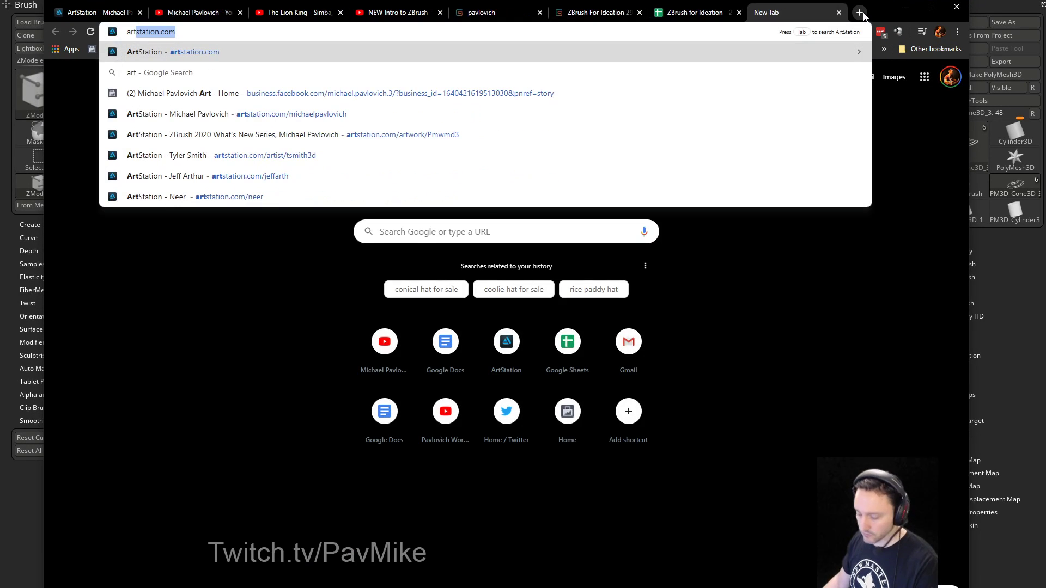
{"action": "key", "text": "Return"}
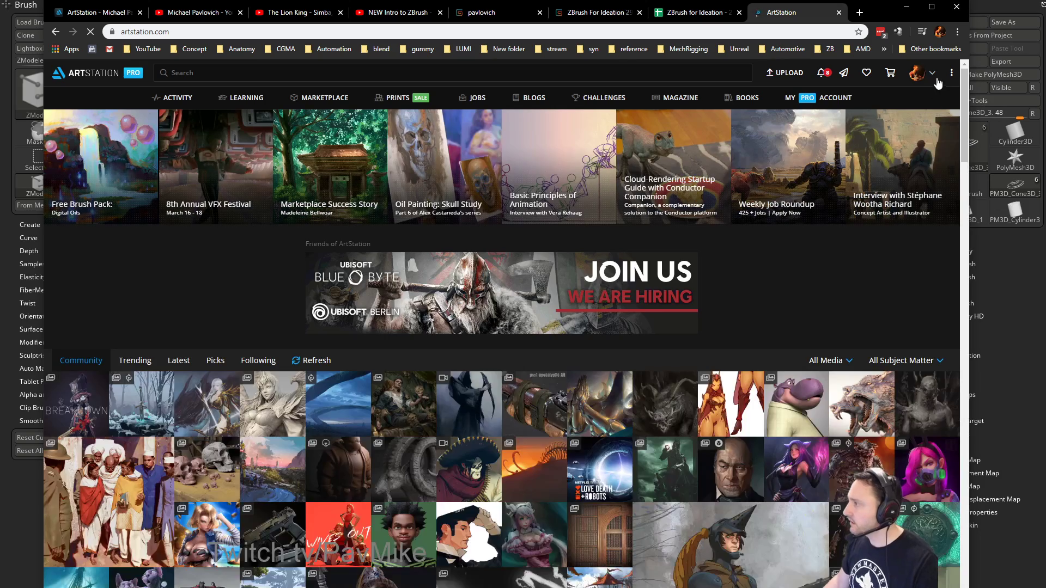
{"action": "left_click", "coordinate": [933, 74]}
{"action": "left_click", "coordinate": [886, 108]}
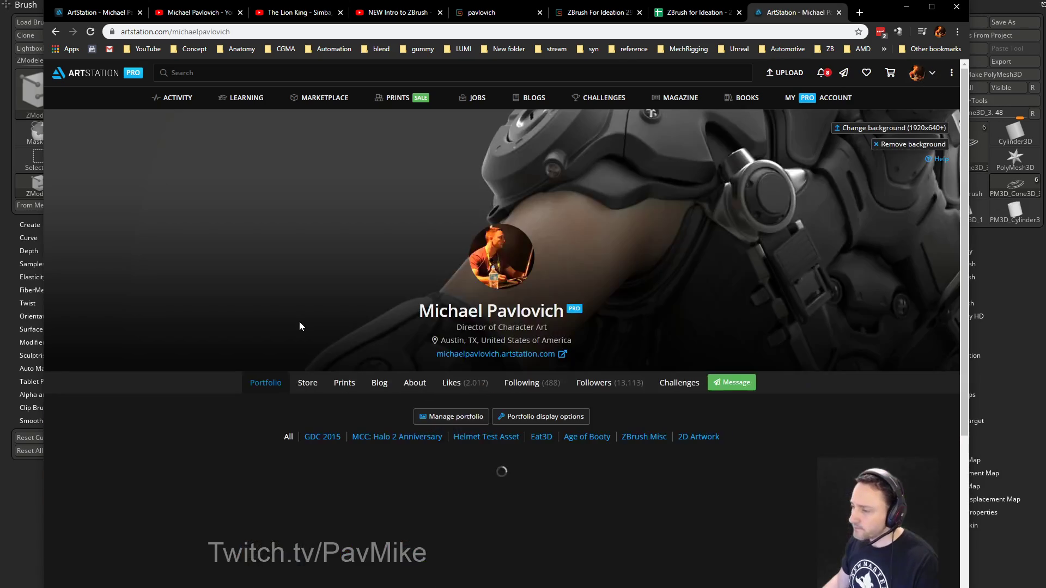
Step: Open the "ZBrush 2018 What's New!" artwork from the portfolio in a new tab and show the playlist of its embedded video
{"action": "scroll", "coordinate": [281, 320], "scroll_direction": "down", "scroll_amount": 5}
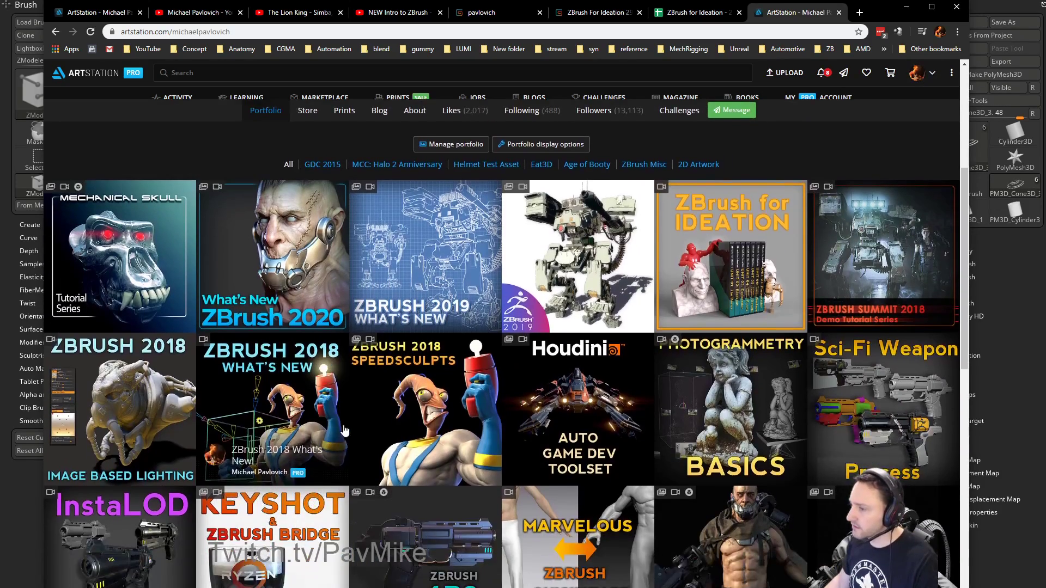
{"action": "right_click", "coordinate": [284, 381]}
{"action": "left_click", "coordinate": [316, 387]}
{"action": "scroll", "coordinate": [343, 390], "scroll_direction": "down", "scroll_amount": 1}
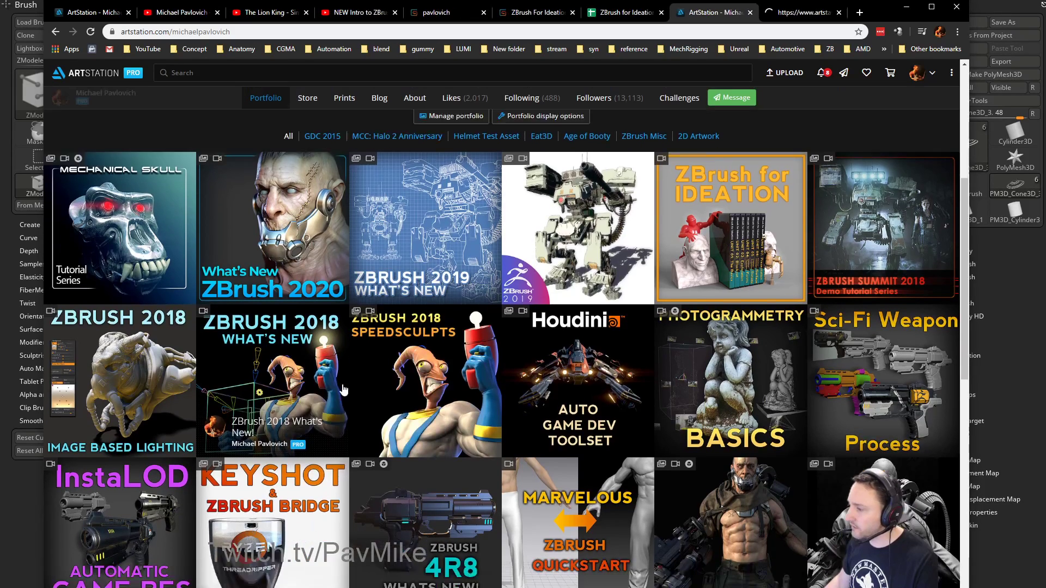
{"action": "scroll", "coordinate": [344, 390], "scroll_direction": "down", "scroll_amount": 1}
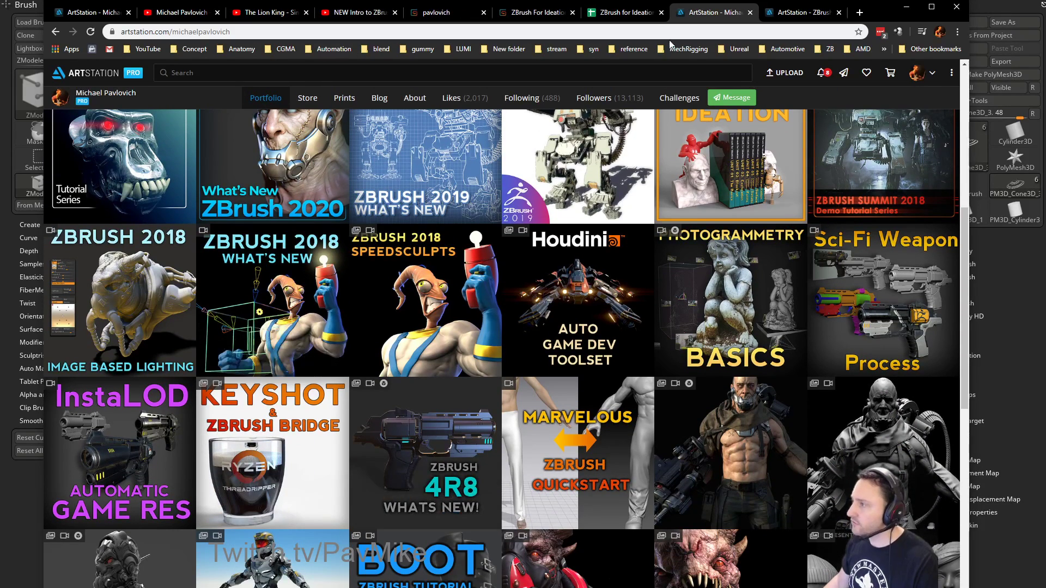
{"action": "left_click", "coordinate": [801, 12]}
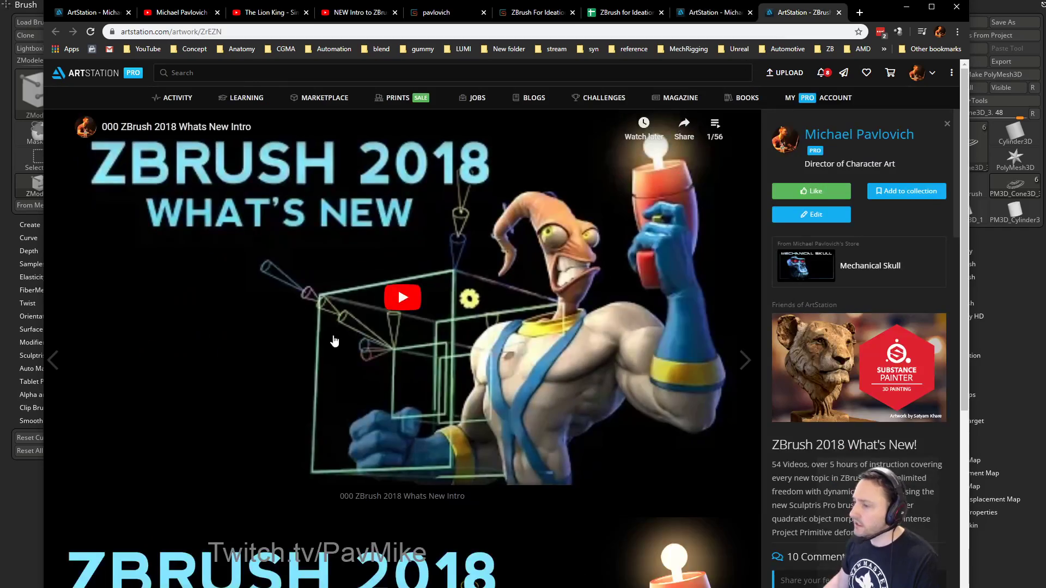
{"action": "left_click", "coordinate": [714, 128]}
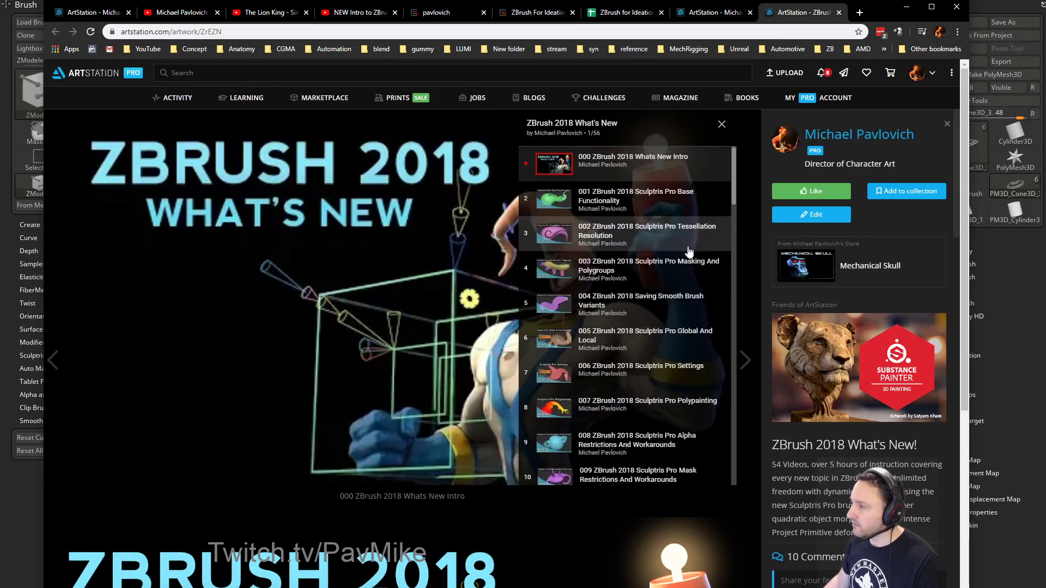
Step: Look through the ZBrush 2018 What's New playlist, select the artwork's page address and return to ZBrush
{"action": "scroll", "coordinate": [688, 256], "scroll_direction": "down", "scroll_amount": 15}
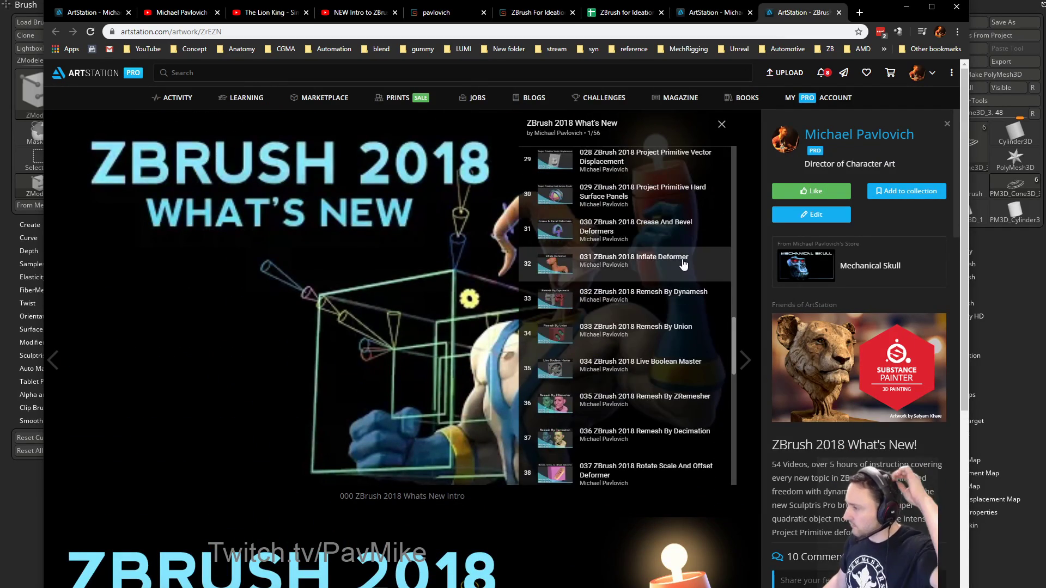
{"action": "scroll", "coordinate": [683, 264], "scroll_direction": "down", "scroll_amount": 10}
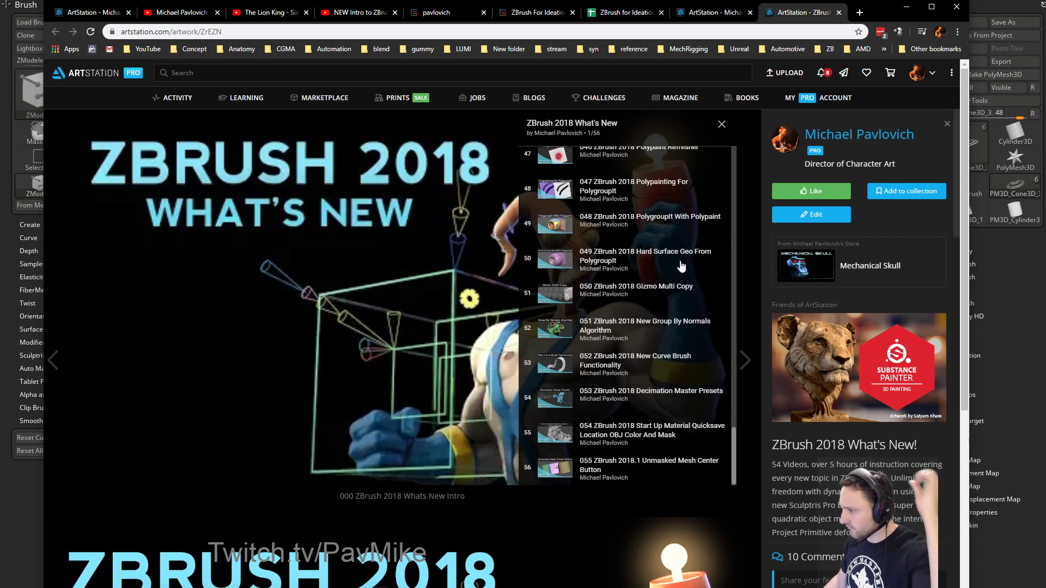
{"action": "scroll", "coordinate": [682, 266], "scroll_direction": "up", "scroll_amount": 5}
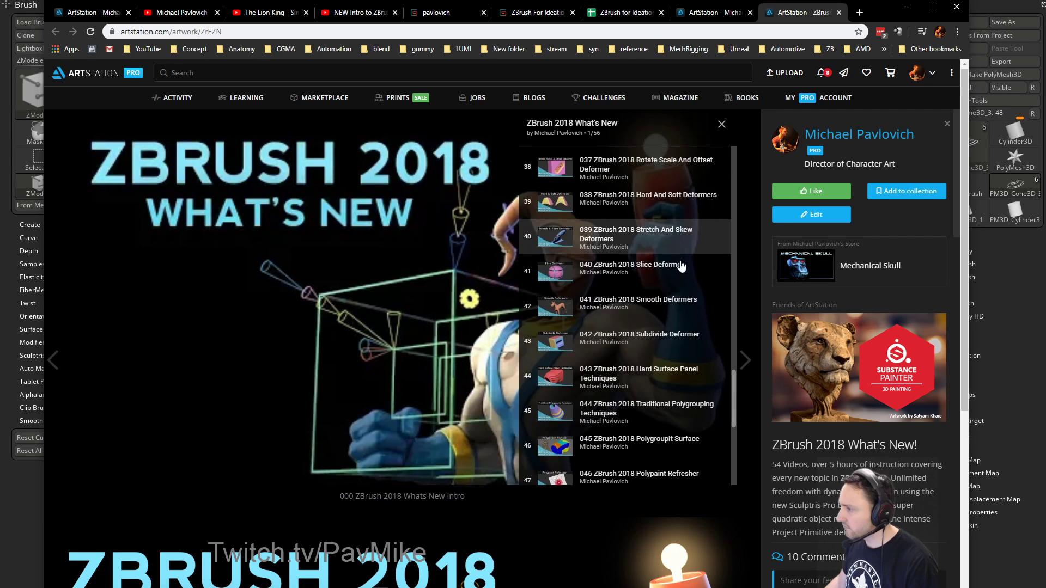
{"action": "scroll", "coordinate": [682, 266], "scroll_direction": "up", "scroll_amount": 15}
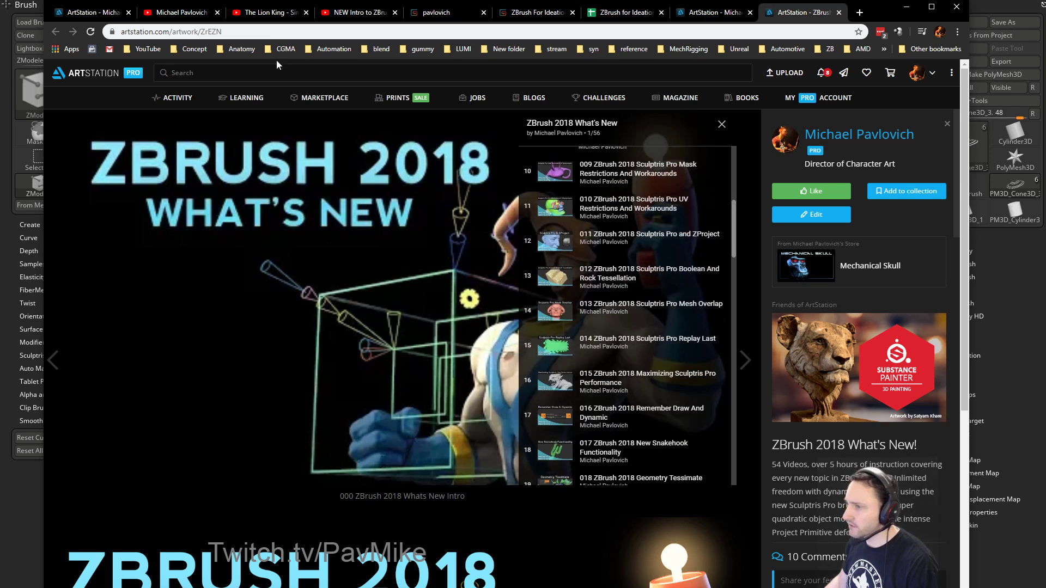
{"action": "left_click", "coordinate": [269, 34]}
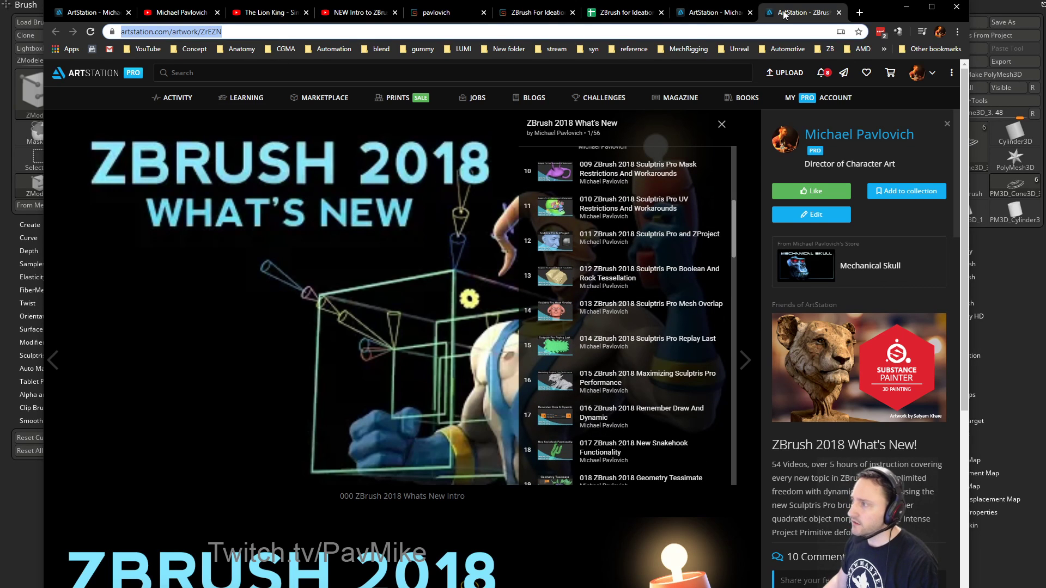
{"action": "left_click", "coordinate": [714, 12]}
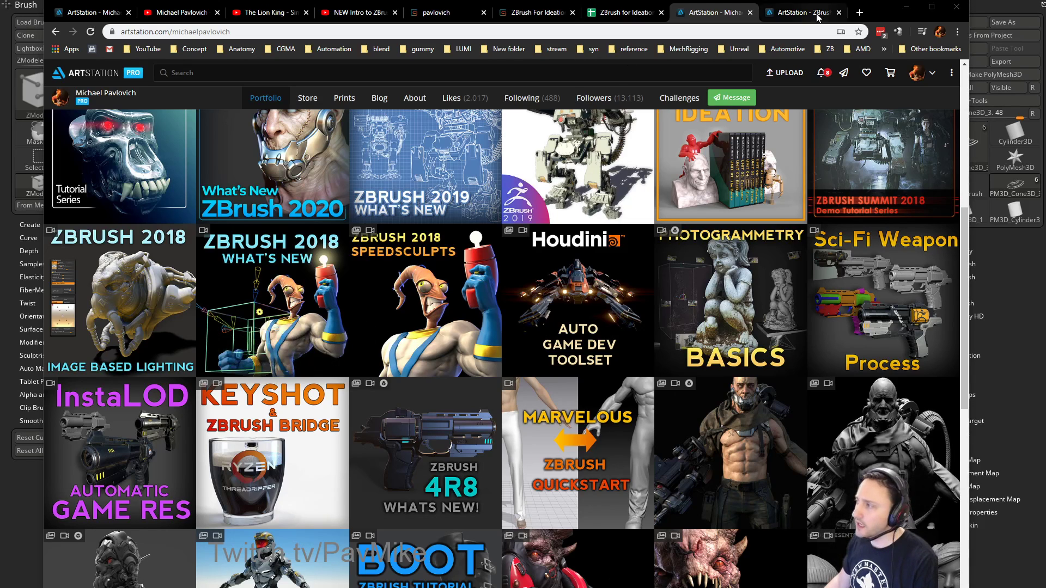
{"action": "left_click", "coordinate": [906, 7]}
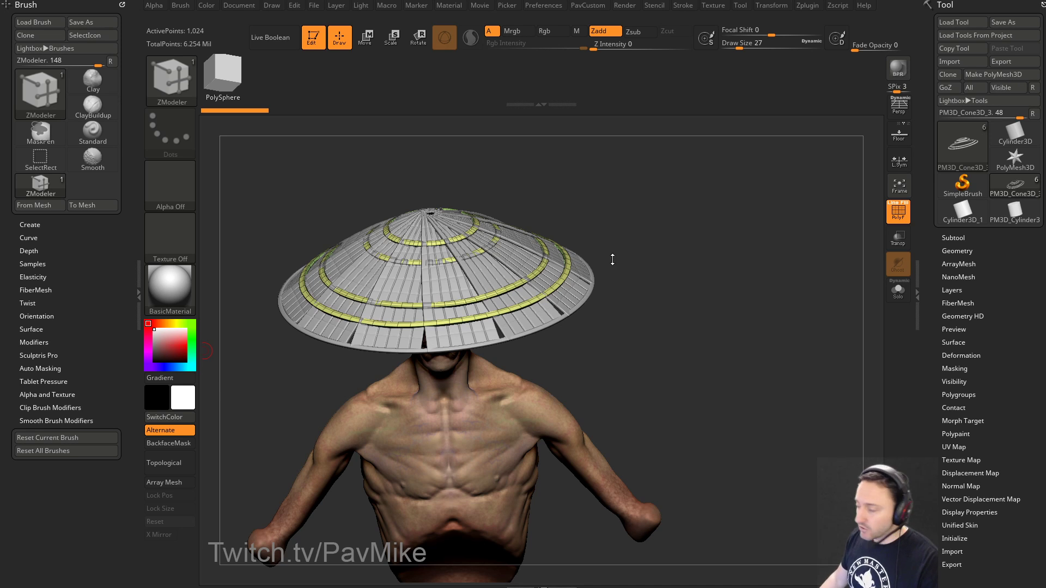
Step: Inflate the hat's supporting rings slightly and activate Dynamic Subdiv for them, choosing to skip its prompt from now on
{"action": "left_click_drag", "start_coordinate": [697, 249], "coordinate": [787, 256]}
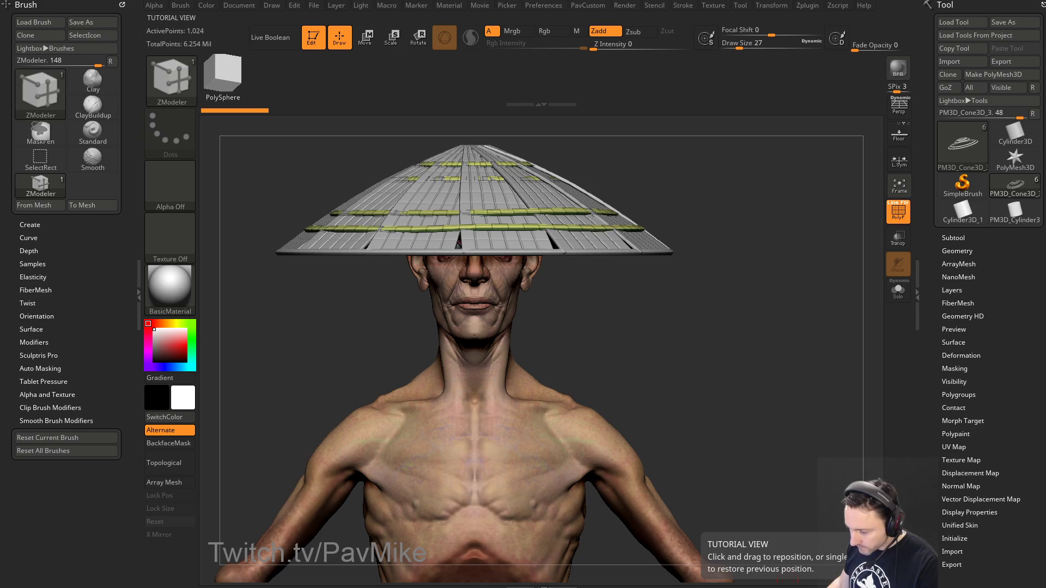
{"action": "left_click_drag", "start_coordinate": [755, 211], "coordinate": [814, 216]}
{"action": "key", "text": "space"}
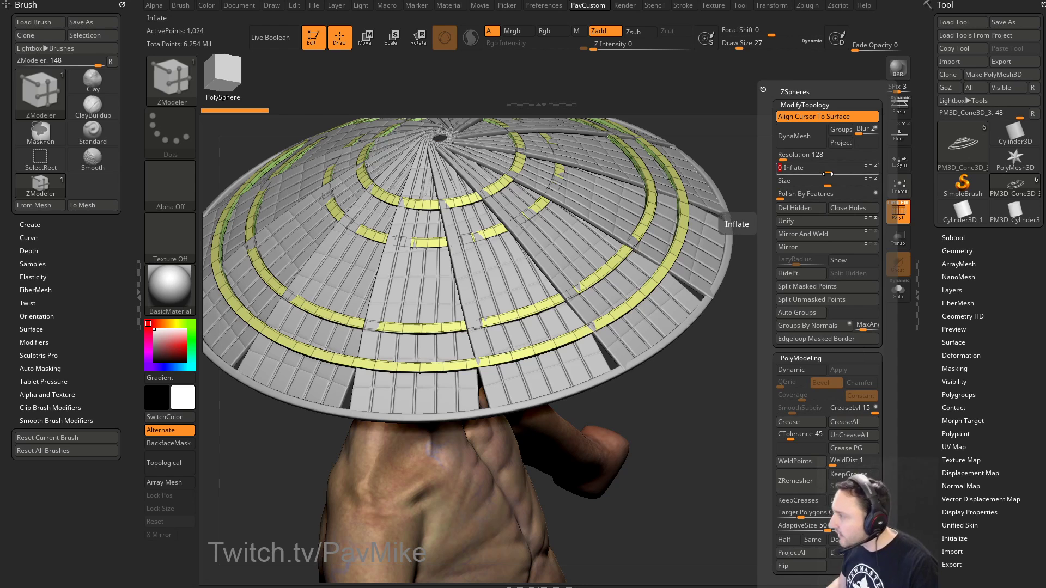
{"action": "left_click_drag", "start_coordinate": [827, 173], "coordinate": [819, 217]}
{"action": "key", "text": "d"}
{"action": "left_click", "coordinate": [572, 183]}
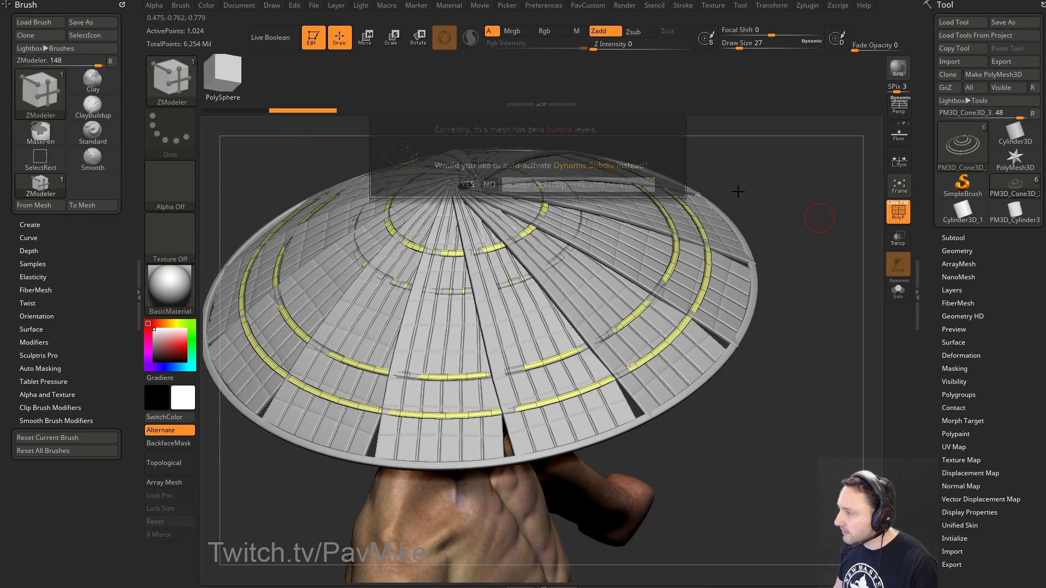
Step: Remove all creases from the supporting rings
{"action": "key", "text": "1"}
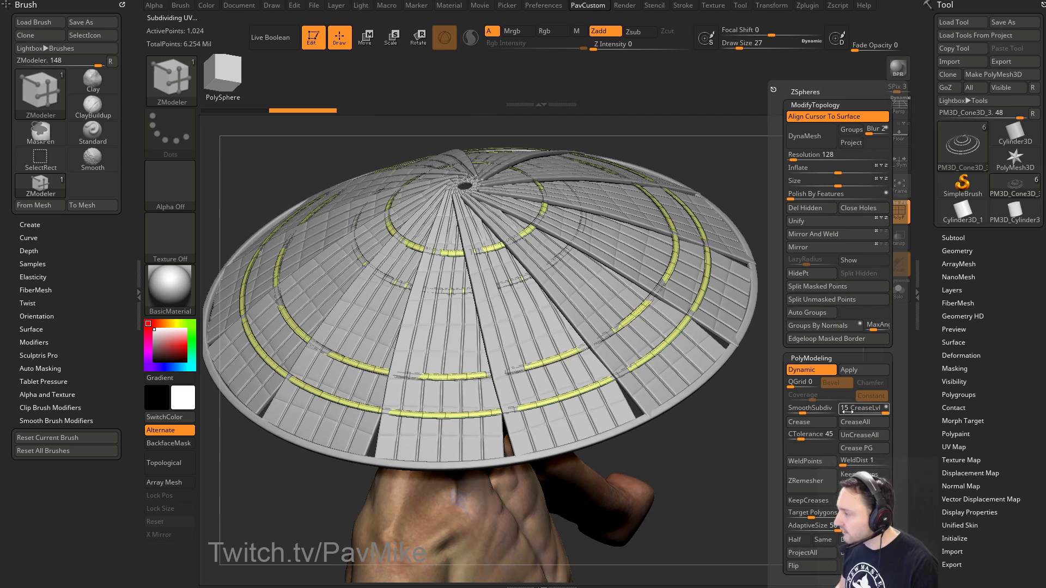
{"action": "left_click_drag", "start_coordinate": [847, 412], "coordinate": [875, 412]}
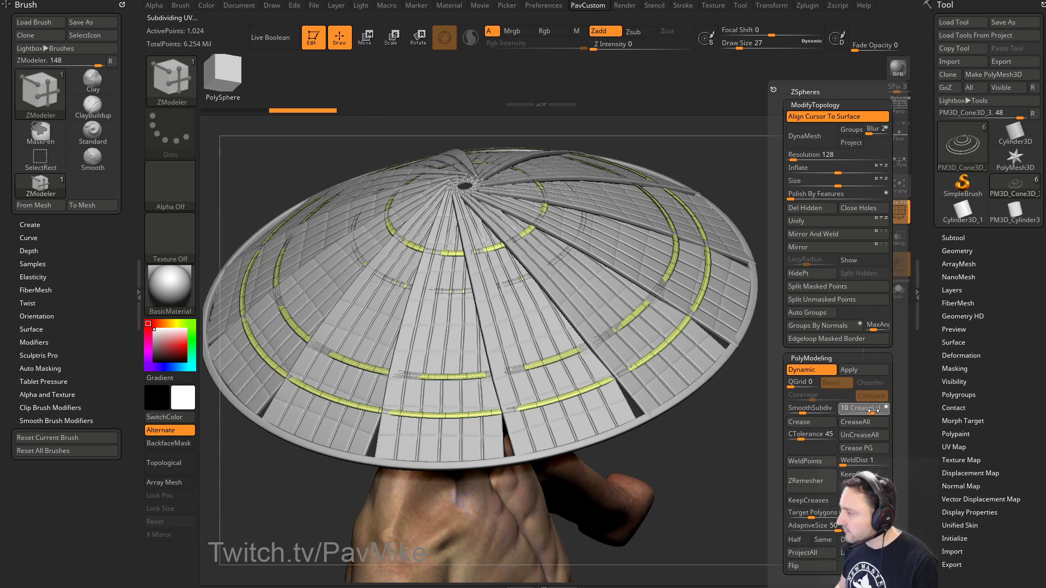
{"action": "left_click", "coordinate": [859, 436]}
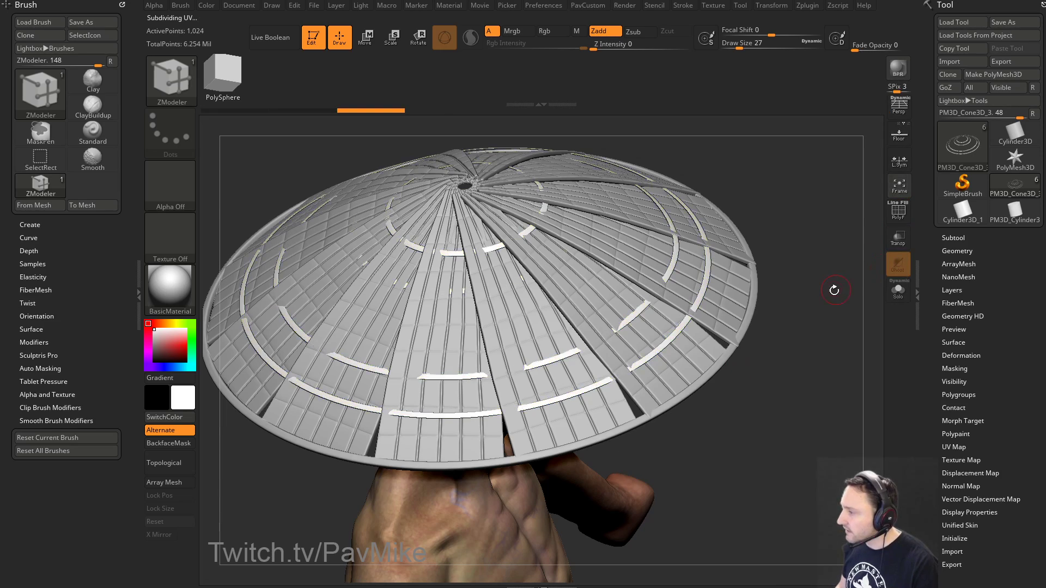
Step: Inflate the uncreased rings a little more so they stand out from the planks
{"action": "left_click_drag", "start_coordinate": [834, 290], "coordinate": [817, 259]}
{"action": "key", "text": "3"}
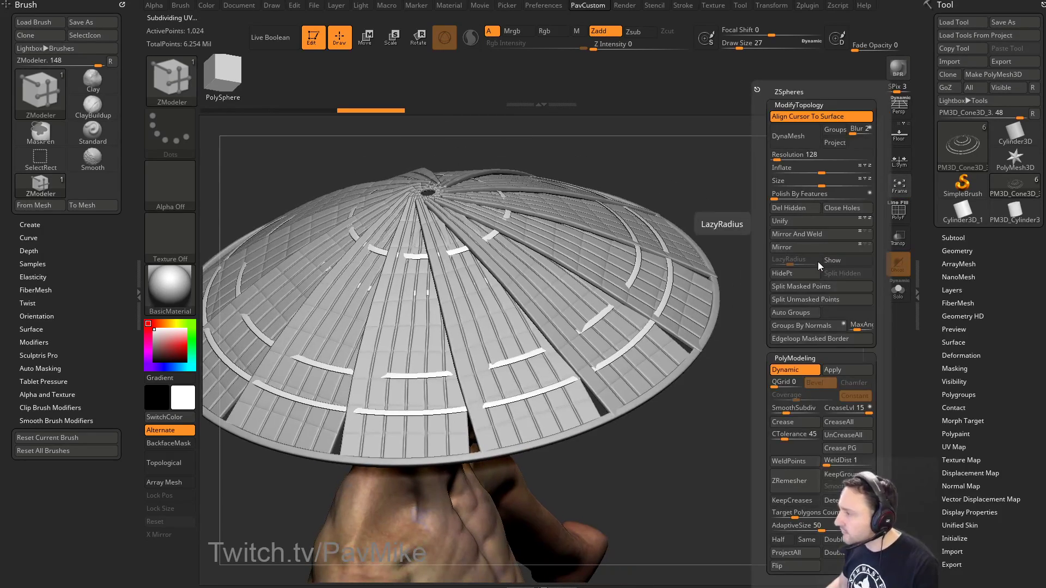
{"action": "left_click_drag", "start_coordinate": [821, 171], "coordinate": [824, 173]}
{"action": "left_click_drag", "start_coordinate": [724, 163], "coordinate": [813, 278]}
{"action": "key", "text": "2"}
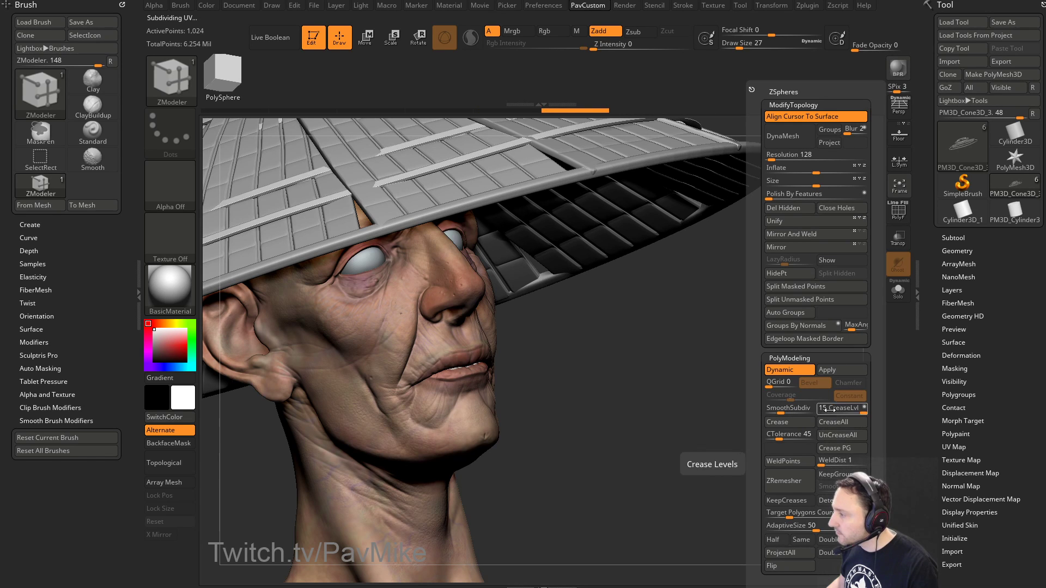
Step: Set the crease level of the rings to 1
{"action": "left_click_drag", "start_coordinate": [849, 408], "coordinate": [822, 414]}
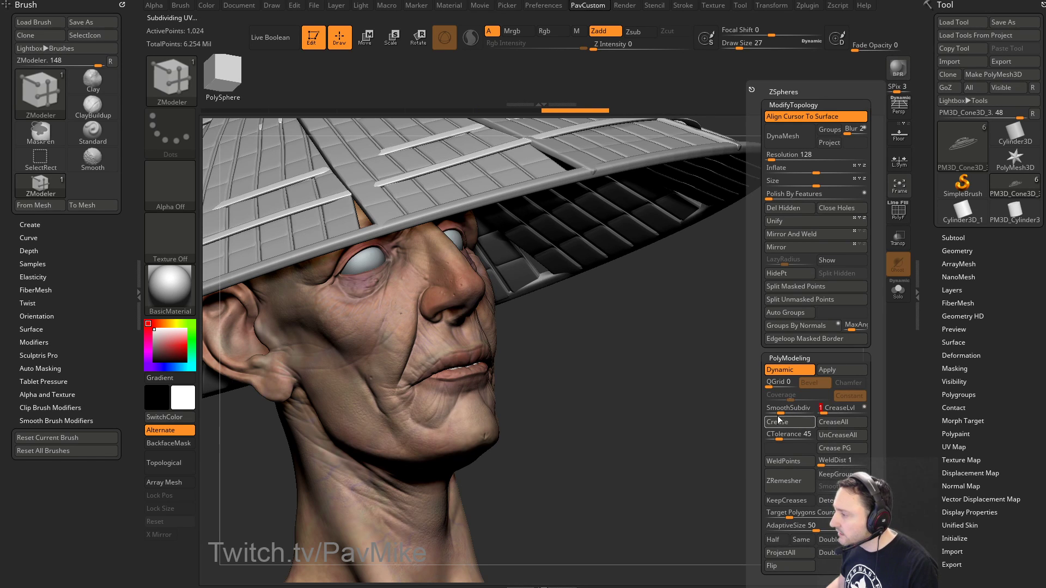
{"action": "left_click_drag", "start_coordinate": [708, 354], "coordinate": [706, 305]}
{"action": "mouse_move", "coordinate": [752, 229]}
{"action": "left_mouse_down"}
{"action": "mouse_move", "coordinate": [778, 252]}
{"action": "mouse_move", "coordinate": [815, 259]}
{"action": "mouse_move", "coordinate": [810, 289]}
{"action": "mouse_move", "coordinate": [831, 269]}
{"action": "left_mouse_up"}
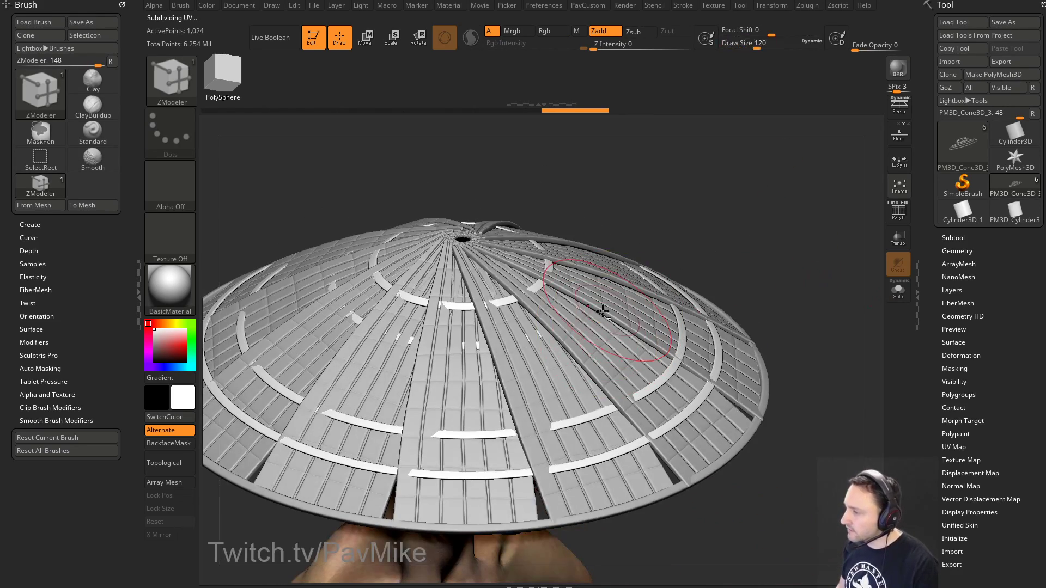
Step: Select the Move brush and turn on Topological auto masking for it
{"action": "key", "text": "b"}
{"action": "key", "text": "m"}
{"action": "key", "text": "v"}
{"action": "mouse_move", "coordinate": [627, 241]}
{"action": "left_mouse_down"}
{"action": "mouse_move", "coordinate": [793, 206]}
{"action": "mouse_move", "coordinate": [677, 257]}
{"action": "mouse_move", "coordinate": [622, 261]}
{"action": "left_mouse_up"}
{"action": "key", "text": "s"}
{"action": "mouse_move", "coordinate": [803, 139]}
{"action": "left_mouse_down"}
{"action": "mouse_move", "coordinate": [808, 187]}
{"action": "mouse_move", "coordinate": [782, 188]}
{"action": "left_mouse_up"}
{"action": "left_click", "coordinate": [41, 369]}
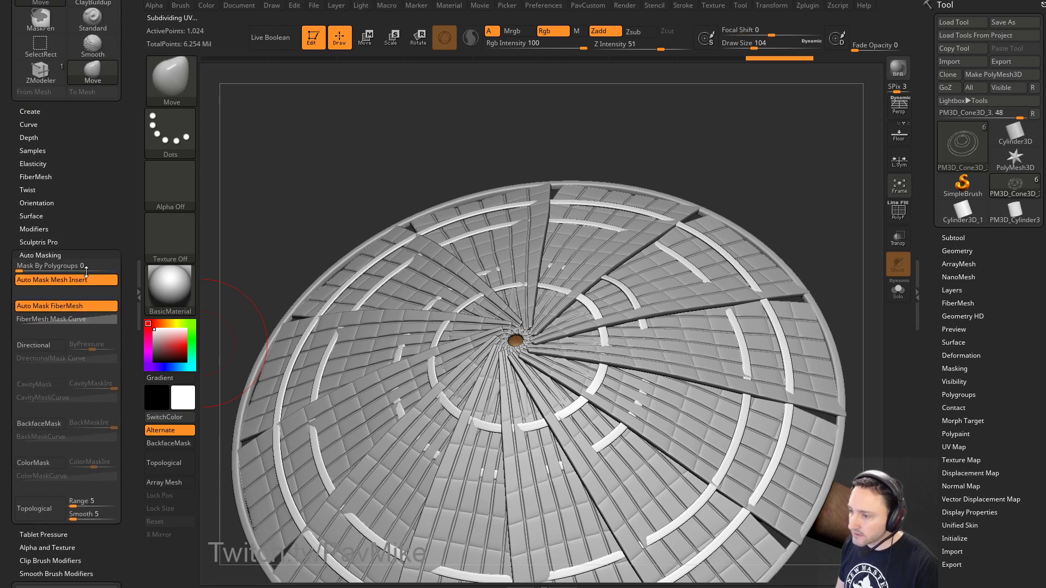
{"action": "left_click", "coordinate": [48, 516]}
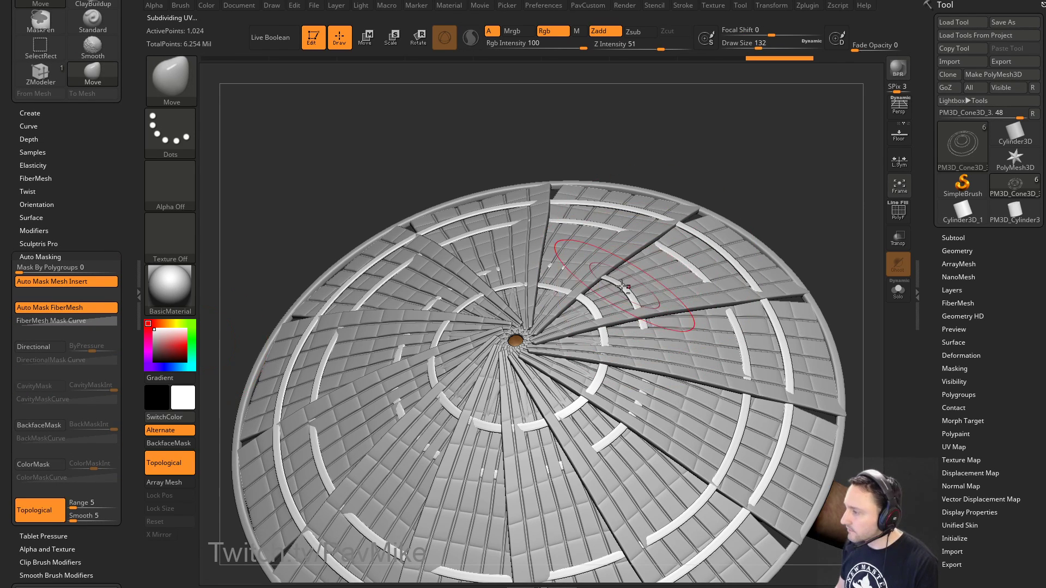
Step: Pull the buried sections of the second inner ring above the planks with the Move brush at draw size 108
{"action": "key", "text": "bracketright"}
{"action": "key", "text": "2"}
{"action": "key", "text": "bracketleft"}
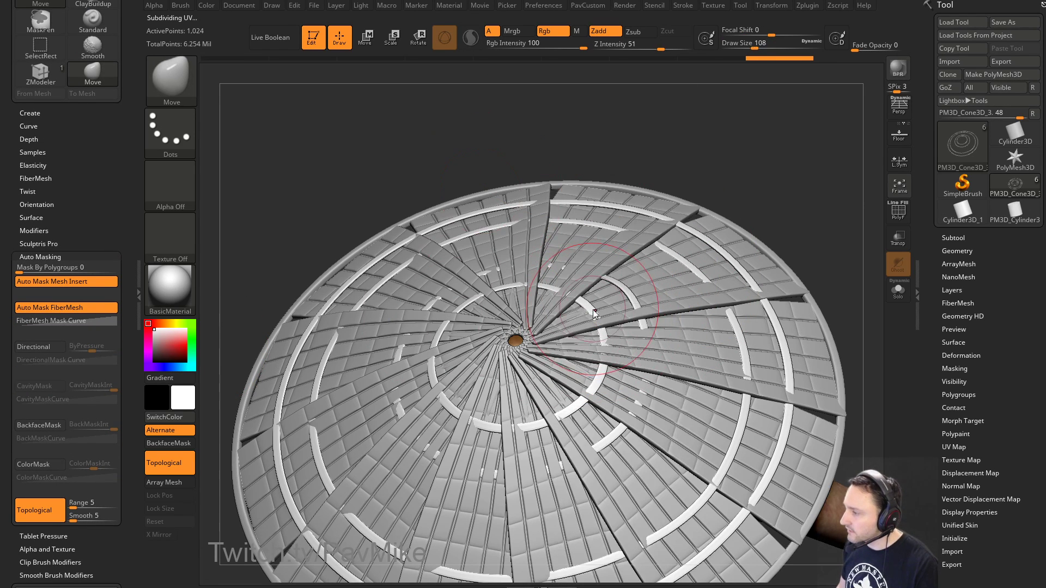
{"action": "key", "text": "bracketleft"}
{"action": "type", "text": "108"}
{"action": "key", "text": "Return"}
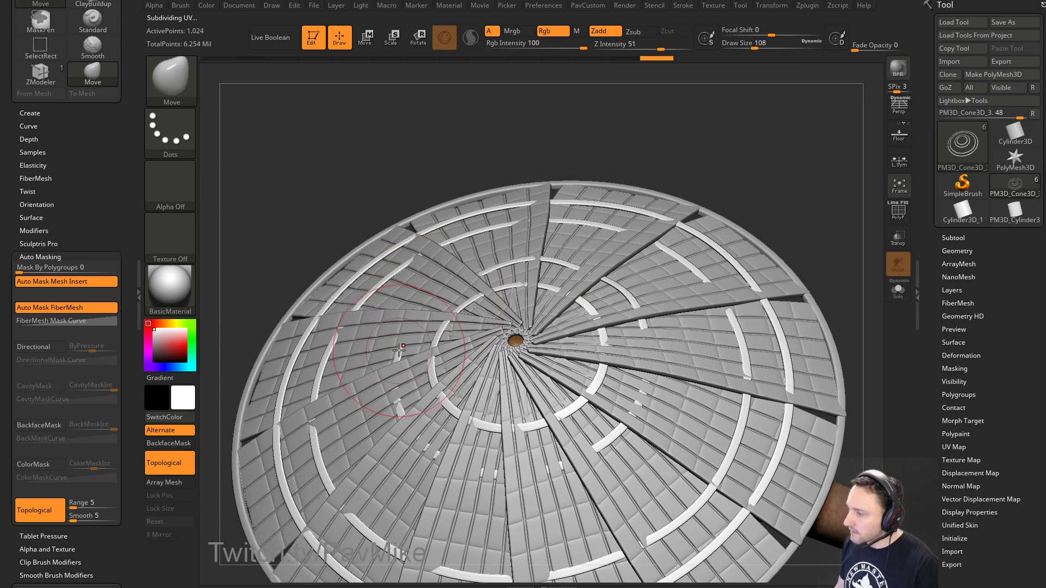
{"action": "mouse_move", "coordinate": [755, 131]}
{"action": "left_mouse_down"}
{"action": "mouse_move", "coordinate": [774, 122]}
{"action": "mouse_move", "coordinate": [782, 240]}
{"action": "mouse_move", "coordinate": [711, 248]}
{"action": "left_mouse_up"}
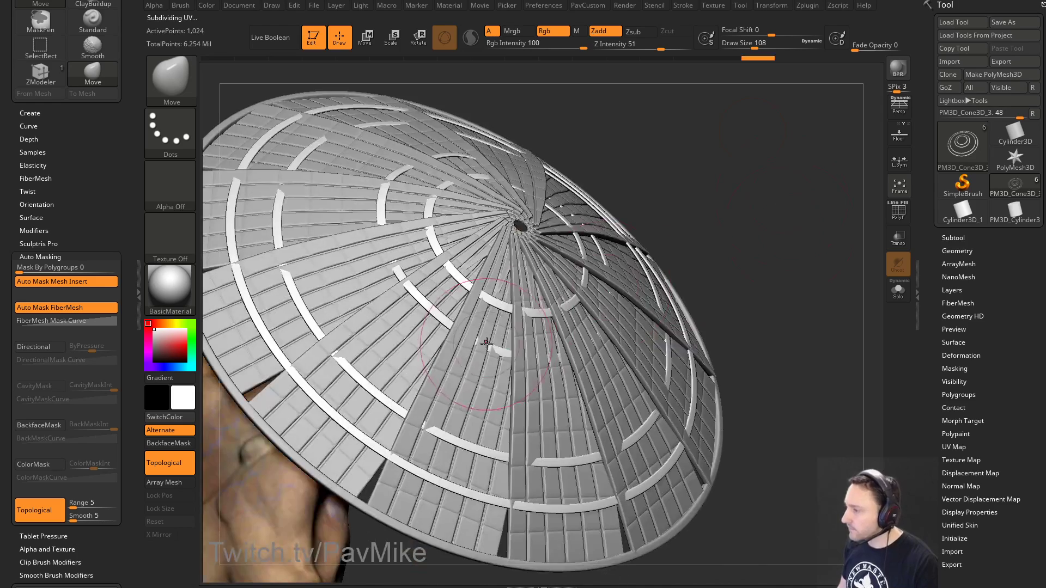
{"action": "left_click_drag", "start_coordinate": [749, 315], "coordinate": [650, 323]}
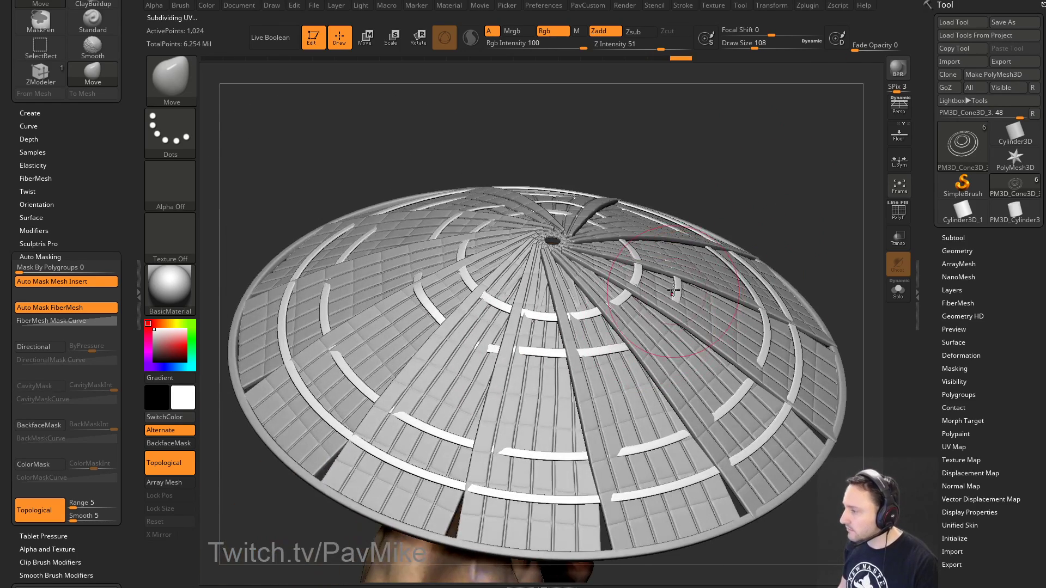
Step: Pull the sunken sections of the second outermost ring above the planks with the Move brush, using draw sizes from 124 down to 77
{"action": "mouse_move", "coordinate": [779, 211]}
{"action": "left_mouse_down", "text": "alt"}
{"action": "mouse_move", "coordinate": [752, 233]}
{"action": "mouse_move", "coordinate": [813, 287]}
{"action": "mouse_move", "coordinate": [795, 257]}
{"action": "mouse_move", "coordinate": [565, 414]}
{"action": "mouse_move", "coordinate": [657, 316]}
{"action": "left_mouse_up", "text": "alt"}
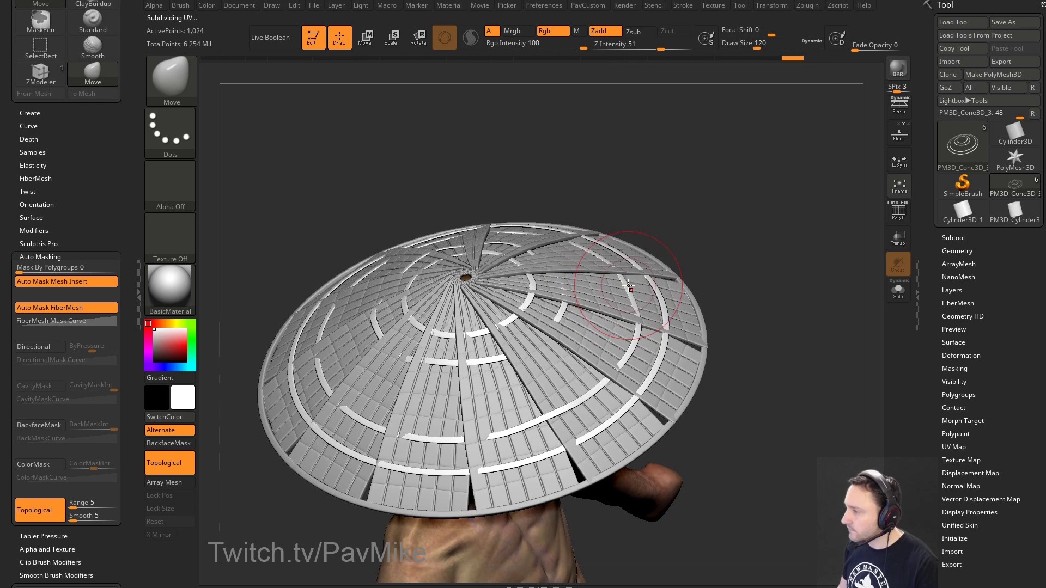
{"action": "left_click_drag", "start_coordinate": [683, 236], "coordinate": [671, 272]}
{"action": "key", "text": "s"}
{"action": "left_click_drag", "start_coordinate": [603, 249], "coordinate": [602, 249]}
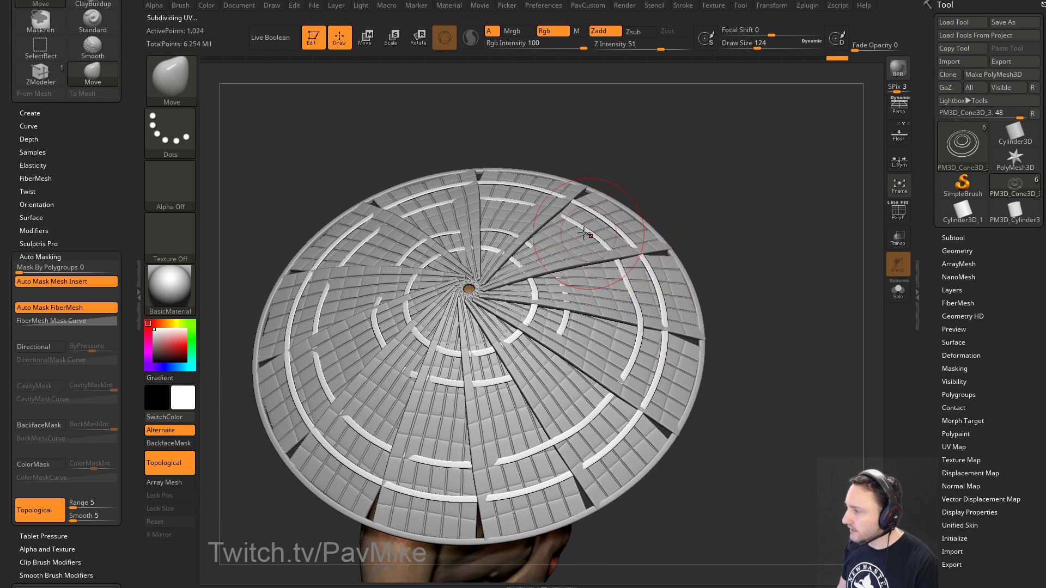
{"action": "key", "text": "s"}
{"action": "left_click", "coordinate": [561, 217]}
{"action": "key", "text": "s"}
{"action": "left_click_drag", "start_coordinate": [561, 216], "coordinate": [555, 216]}
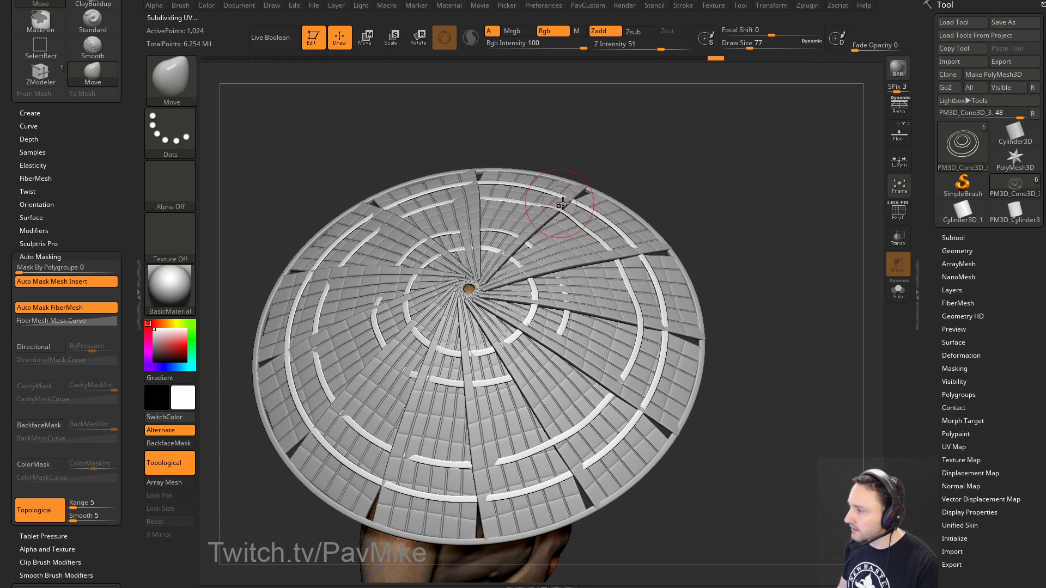
Step: Display the polyframe and switch to the ZModeler brush at draw size 8, with QMesh as the polygon action
{"action": "mouse_move", "coordinate": [724, 183]}
{"action": "left_mouse_down"}
{"action": "mouse_move", "coordinate": [812, 191]}
{"action": "mouse_move", "coordinate": [782, 275]}
{"action": "mouse_move", "coordinate": [761, 275]}
{"action": "left_mouse_up"}
{"action": "key", "text": "s"}
{"action": "mouse_move", "coordinate": [796, 243]}
{"action": "left_mouse_down", "text": "alt"}
{"action": "mouse_move", "coordinate": [761, 259]}
{"action": "mouse_move", "coordinate": [779, 349]}
{"action": "left_mouse_up", "text": "alt"}
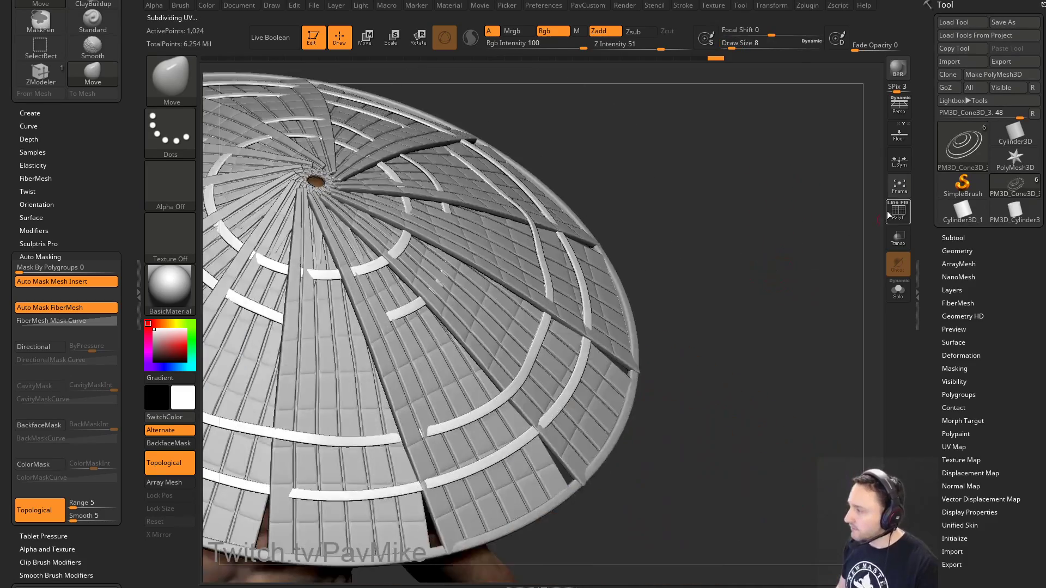
{"action": "left_click", "coordinate": [892, 214]}
{"action": "left_click_drag", "start_coordinate": [811, 202], "coordinate": [816, 235]}
{"action": "key", "text": "b"}
{"action": "key", "text": "z"}
{"action": "key", "text": "m"}
{"action": "key", "text": "space"}
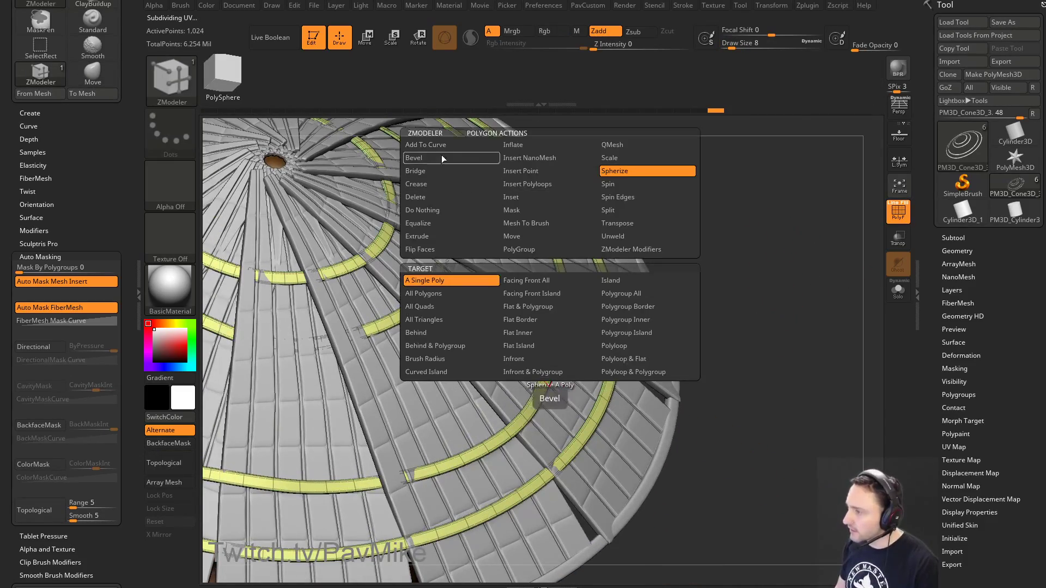
{"action": "left_click", "coordinate": [611, 149]}
{"action": "left_click_drag", "start_coordinate": [750, 317], "coordinate": [722, 311]}
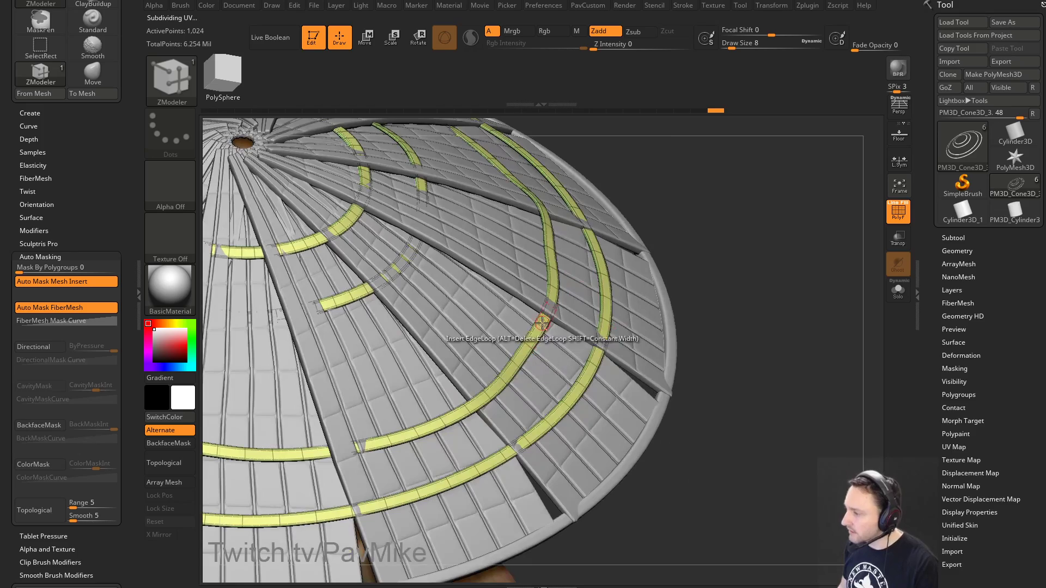
{"action": "left_click_drag", "start_coordinate": [798, 331], "coordinate": [857, 295], "text": "alt"}
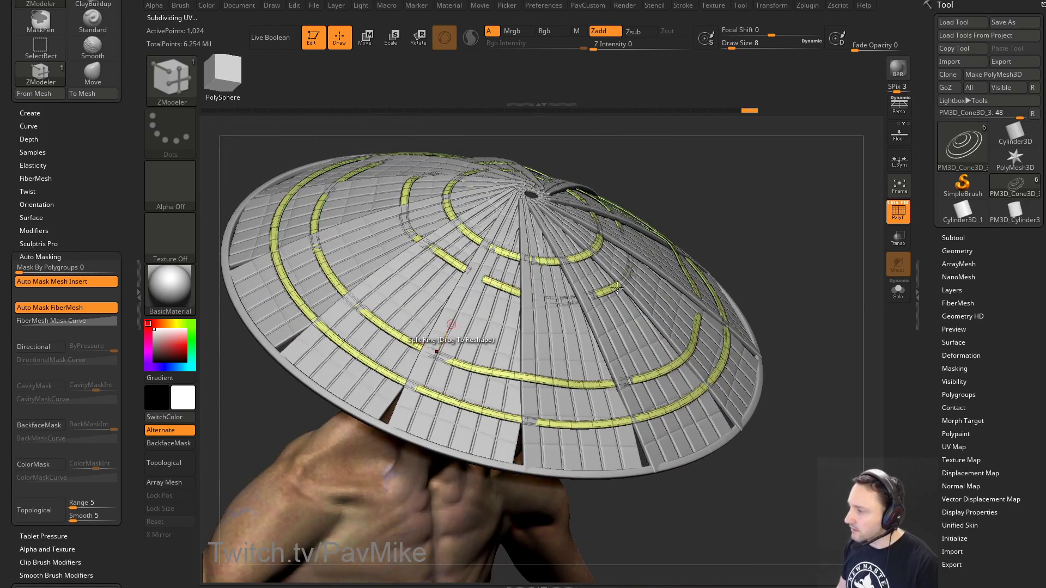
Step: Select the hat's outer rim ring and apply its dynamic subdivision to turn it into real geometry
{"action": "left_click_drag", "start_coordinate": [789, 190], "coordinate": [843, 154]}
{"action": "left_click_drag", "start_coordinate": [453, 187], "coordinate": [419, 292], "text": "alt"}
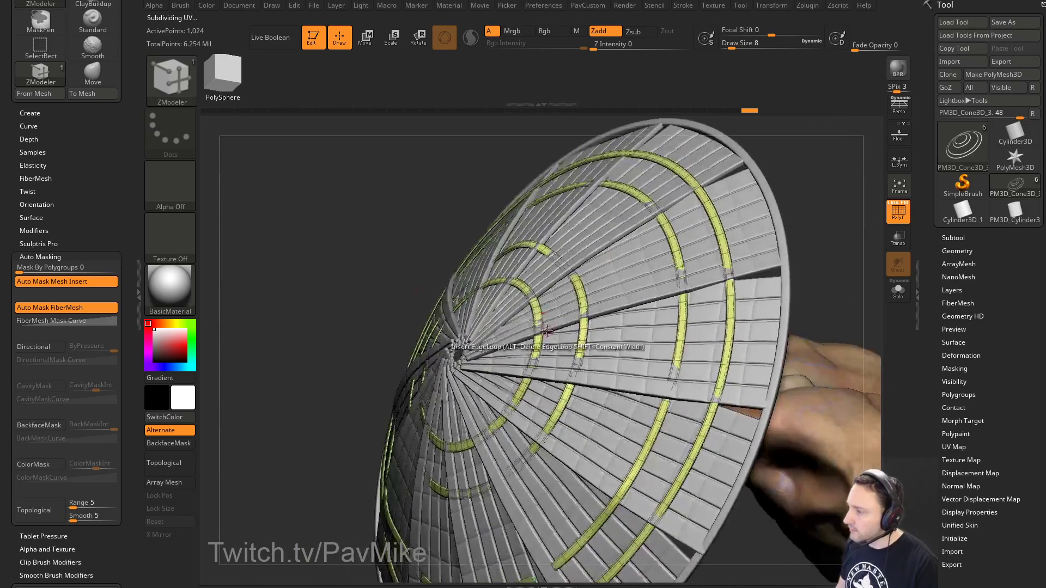
{"action": "left_click_drag", "start_coordinate": [273, 383], "coordinate": [793, 235]}
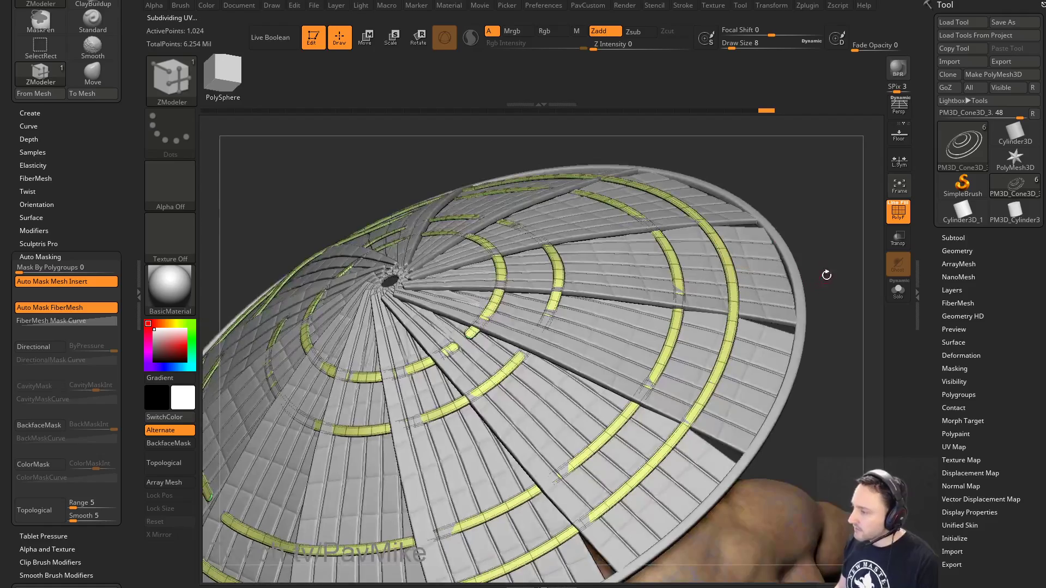
{"action": "mouse_move", "coordinate": [824, 276]}
{"action": "left_mouse_down"}
{"action": "mouse_move", "coordinate": [836, 271]}
{"action": "mouse_move", "coordinate": [826, 209]}
{"action": "mouse_move", "coordinate": [800, 218]}
{"action": "mouse_move", "coordinate": [805, 199]}
{"action": "mouse_move", "coordinate": [819, 221]}
{"action": "mouse_move", "coordinate": [809, 241]}
{"action": "mouse_move", "coordinate": [811, 172]}
{"action": "mouse_move", "coordinate": [789, 233]}
{"action": "mouse_move", "coordinate": [776, 207]}
{"action": "mouse_move", "coordinate": [759, 273]}
{"action": "mouse_move", "coordinate": [759, 360]}
{"action": "mouse_move", "coordinate": [747, 368]}
{"action": "left_mouse_up"}
{"action": "left_click", "coordinate": [706, 353], "text": "alt"}
{"action": "key", "text": "s"}
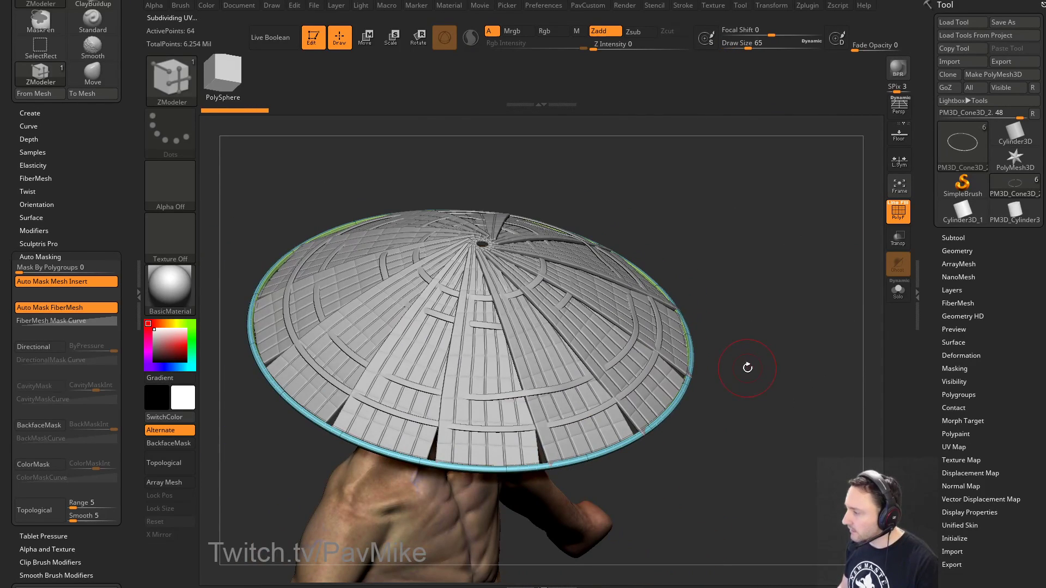
{"action": "left_click_drag", "start_coordinate": [853, 319], "coordinate": [796, 309]}
{"action": "key", "text": "s"}
{"action": "left_click", "coordinate": [788, 315]}
{"action": "left_click", "coordinate": [951, 251]}
{"action": "mouse_move", "coordinate": [856, 286]}
{"action": "left_mouse_down"}
{"action": "mouse_move", "coordinate": [796, 287]}
{"action": "mouse_move", "coordinate": [891, 315]}
{"action": "left_mouse_up"}
{"action": "left_click", "coordinate": [963, 368]}
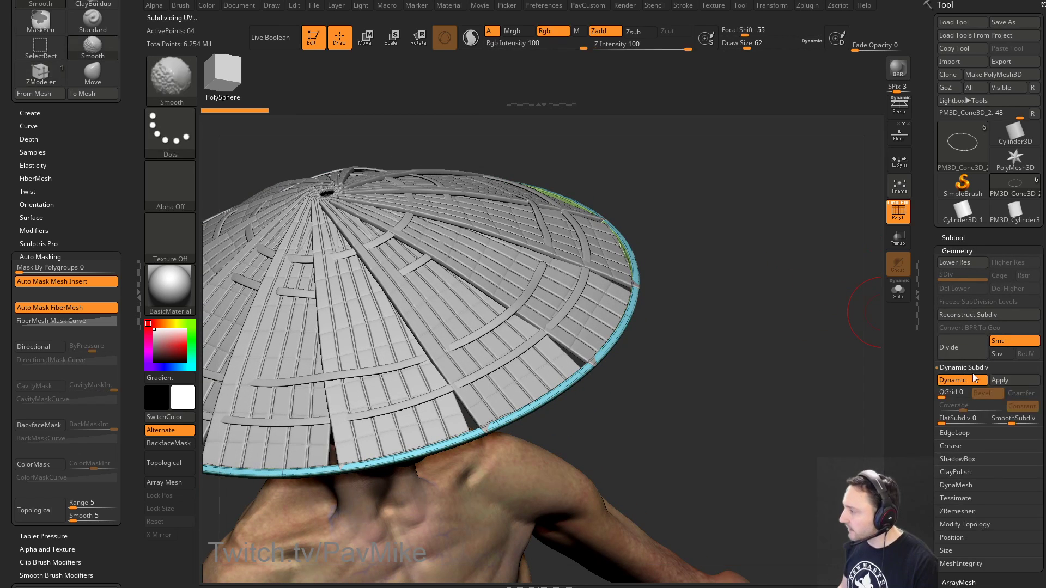
{"action": "left_click", "coordinate": [1008, 380]}
Step: Solo the outer rim ring and delete its lower subdivision levels
{"action": "left_click_drag", "start_coordinate": [787, 362], "coordinate": [881, 298], "text": "alt"}
{"action": "left_click", "coordinate": [898, 296]}
{"action": "key", "text": "s"}
{"action": "left_click_drag", "start_coordinate": [784, 327], "coordinate": [779, 331]}
{"action": "left_click_drag", "start_coordinate": [784, 330], "coordinate": [863, 322]}
{"action": "left_click", "coordinate": [963, 289]}
Step: Remove the rim ring's surplus edge loops with Delete Loops and turn Solo off
{"action": "left_click_drag", "start_coordinate": [806, 297], "coordinate": [809, 384]}
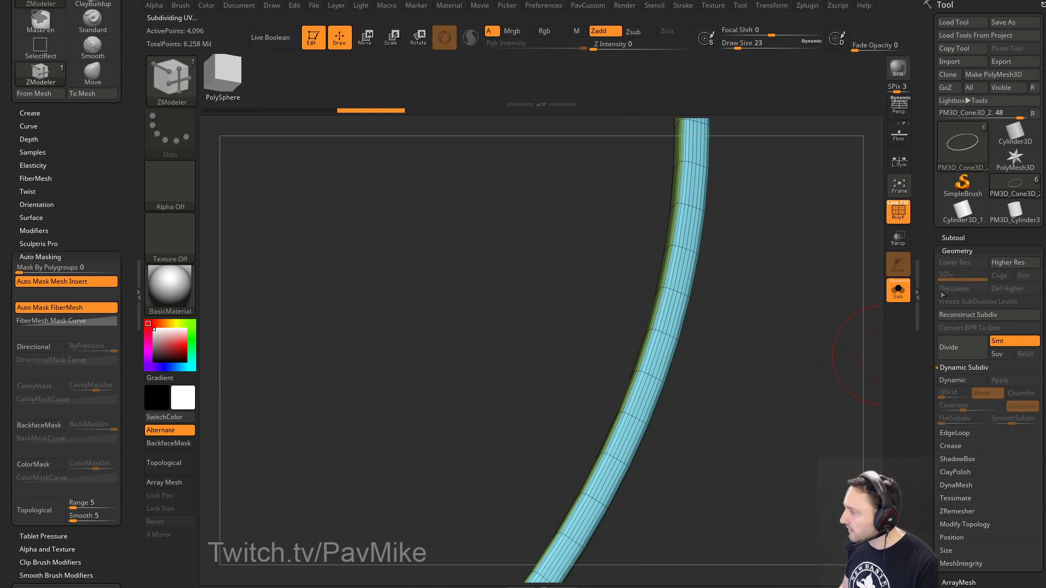
{"action": "scroll", "coordinate": [962, 402], "scroll_direction": "down", "scroll_amount": 5}
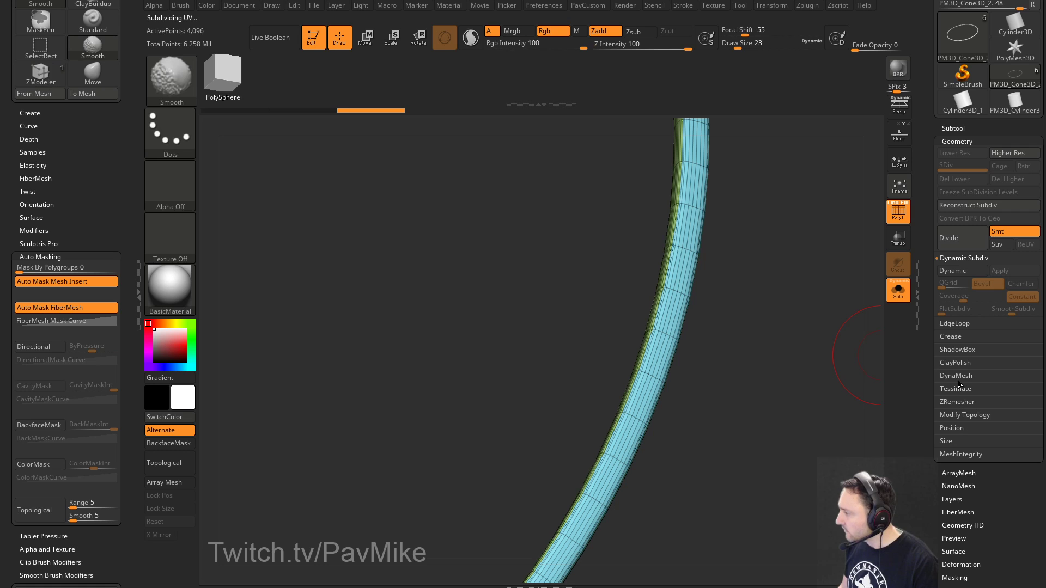
{"action": "left_click", "coordinate": [955, 325]}
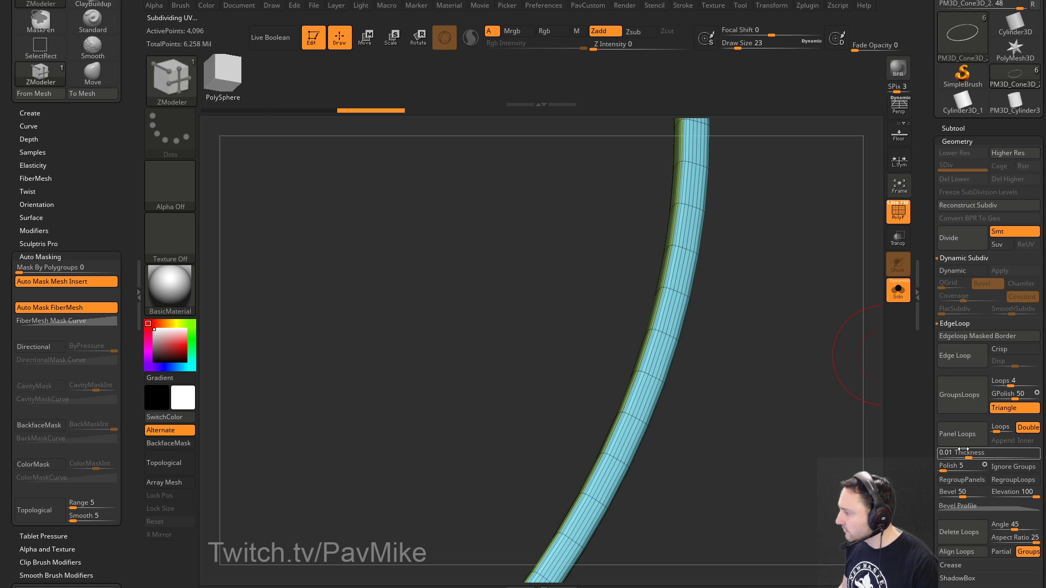
{"action": "left_click", "coordinate": [955, 530]}
{"action": "left_click_drag", "start_coordinate": [708, 320], "coordinate": [859, 309]}
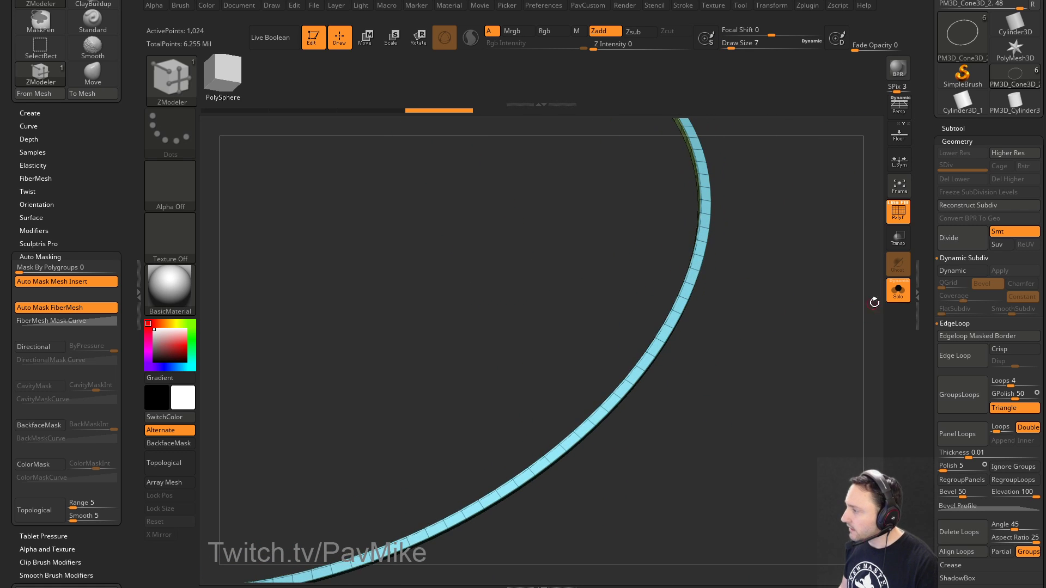
{"action": "left_click", "coordinate": [896, 294]}
Step: Turn on dynamic subdivision for the rim ring and switch to the Move brush with Topological masking at draw size 74
{"action": "key", "text": "d"}
{"action": "mouse_move", "coordinate": [777, 301]}
{"action": "left_mouse_down"}
{"action": "mouse_move", "coordinate": [800, 304]}
{"action": "mouse_move", "coordinate": [764, 313]}
{"action": "mouse_move", "coordinate": [781, 327]}
{"action": "mouse_move", "coordinate": [762, 328]}
{"action": "left_mouse_up"}
{"action": "key", "text": "s"}
{"action": "mouse_move", "coordinate": [762, 328]}
{"action": "left_mouse_down"}
{"action": "mouse_move", "coordinate": [789, 327]}
{"action": "mouse_move", "coordinate": [778, 311]}
{"action": "mouse_move", "coordinate": [722, 293]}
{"action": "left_mouse_up"}
{"action": "key", "text": "s"}
{"action": "key", "text": "b"}
{"action": "key", "text": "m"}
{"action": "key", "text": "t"}
{"action": "key", "text": "s"}
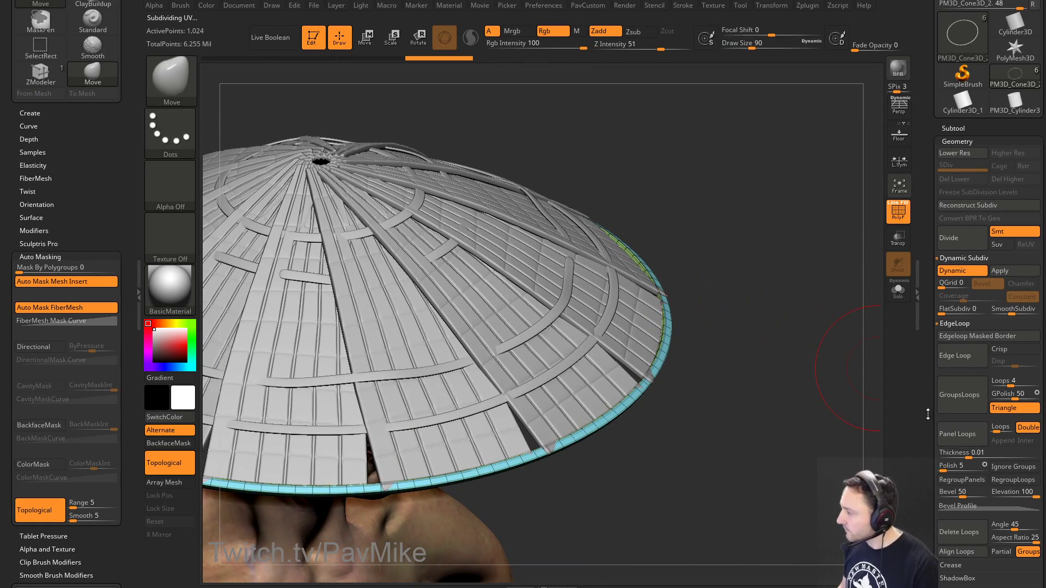
{"action": "scroll", "coordinate": [928, 414], "scroll_direction": "down", "scroll_amount": 2}
{"action": "mouse_move", "coordinate": [663, 293]}
{"action": "left_mouse_down"}
{"action": "mouse_move", "coordinate": [724, 373]}
{"action": "mouse_move", "coordinate": [592, 375]}
{"action": "left_mouse_up"}
{"action": "mouse_move", "coordinate": [650, 360]}
{"action": "left_mouse_down"}
{"action": "mouse_move", "coordinate": [692, 364]}
{"action": "mouse_move", "coordinate": [746, 327]}
{"action": "mouse_move", "coordinate": [729, 336]}
{"action": "mouse_move", "coordinate": [686, 316]}
{"action": "mouse_move", "coordinate": [747, 327]}
{"action": "mouse_move", "coordinate": [566, 391]}
{"action": "mouse_move", "coordinate": [659, 363]}
{"action": "left_mouse_up"}
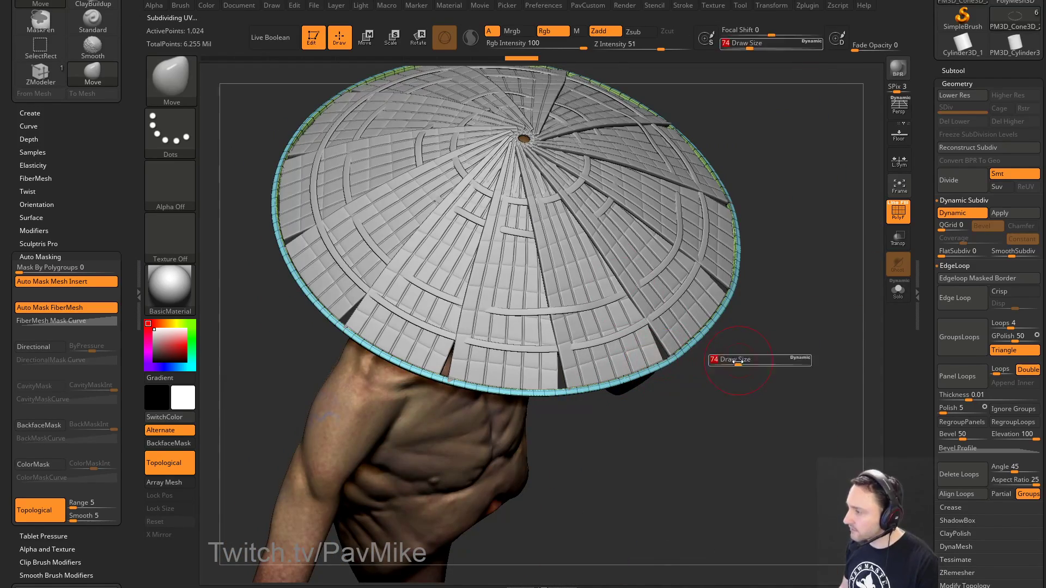
Step: Select the hat's plank subtool and duplicate it
{"action": "left_click", "coordinate": [676, 316], "text": "alt"}
{"action": "mouse_move", "coordinate": [810, 282]}
{"action": "left_mouse_down", "text": "alt"}
{"action": "mouse_move", "coordinate": [810, 332]}
{"action": "mouse_move", "coordinate": [843, 352]}
{"action": "mouse_move", "coordinate": [784, 306]}
{"action": "mouse_move", "coordinate": [773, 313]}
{"action": "mouse_move", "coordinate": [793, 355]}
{"action": "mouse_move", "coordinate": [819, 302]}
{"action": "mouse_move", "coordinate": [833, 321]}
{"action": "mouse_move", "coordinate": [829, 308]}
{"action": "mouse_move", "coordinate": [800, 318]}
{"action": "mouse_move", "coordinate": [803, 348]}
{"action": "mouse_move", "coordinate": [877, 298]}
{"action": "mouse_move", "coordinate": [940, 409]}
{"action": "left_mouse_up", "text": "alt"}
{"action": "key", "text": "s"}
{"action": "left_click", "coordinate": [771, 316]}
{"action": "left_click", "coordinate": [951, 239]}
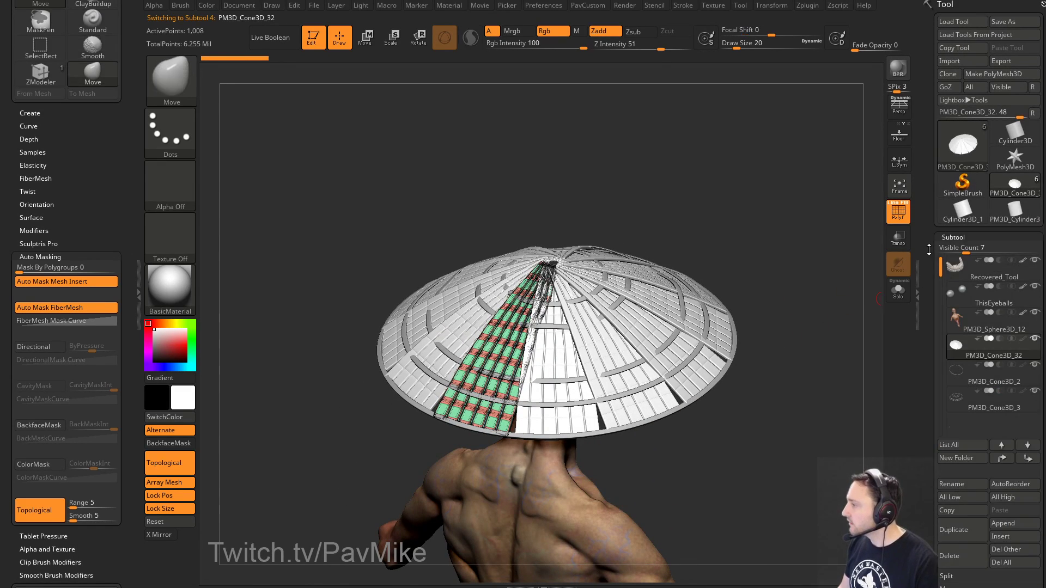
{"action": "left_click_drag", "start_coordinate": [930, 358], "coordinate": [929, 298]}
{"action": "left_click", "coordinate": [951, 454]}
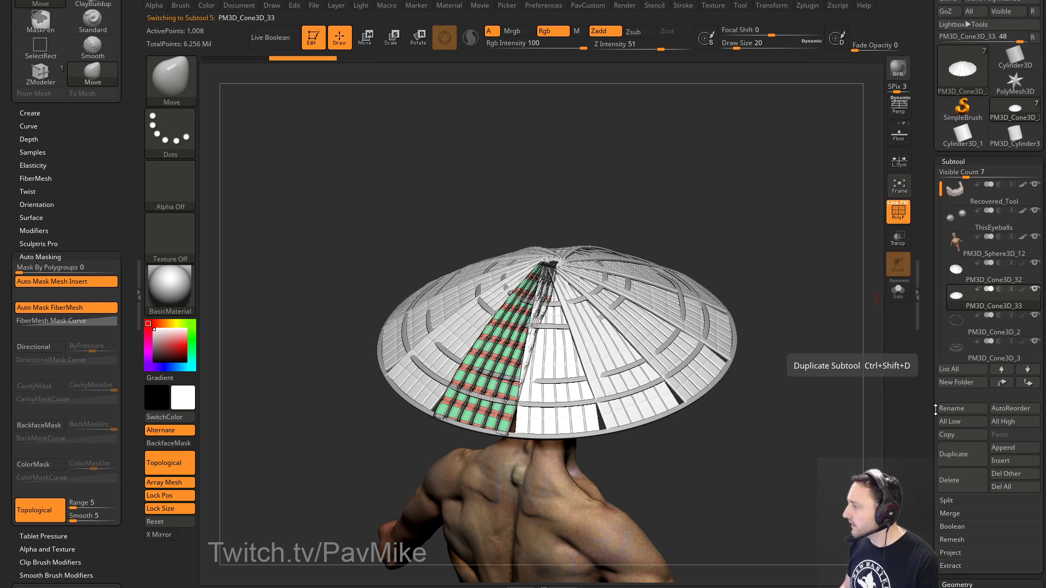
Step: Solo the duplicated plank subtool and turn off its Array Mesh to leave a single plank section
{"action": "left_click_drag", "start_coordinate": [820, 287], "coordinate": [732, 243]}
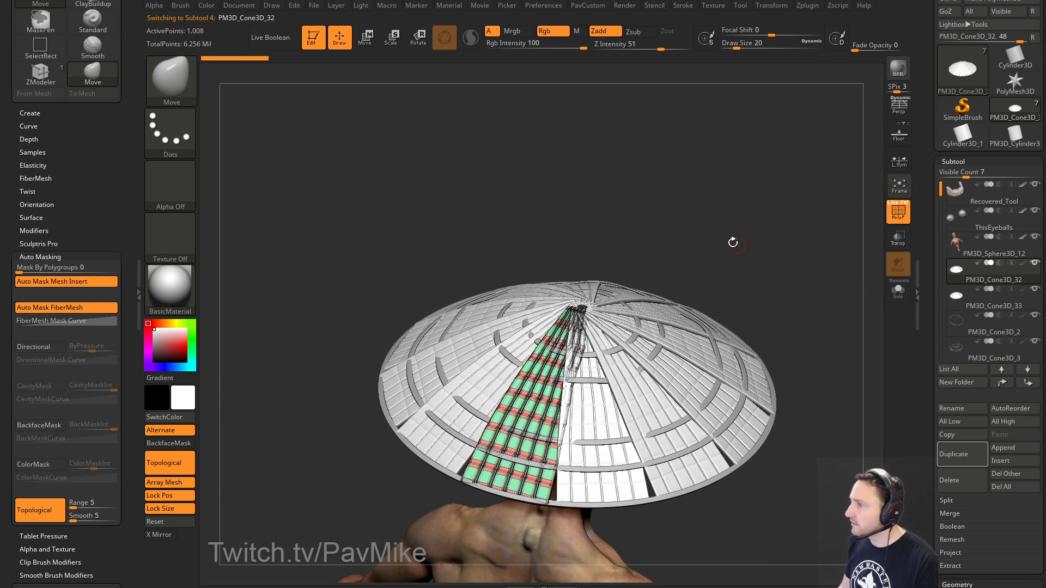
{"action": "left_click", "coordinate": [978, 305]}
{"action": "left_click_drag", "start_coordinate": [839, 305], "coordinate": [811, 271]}
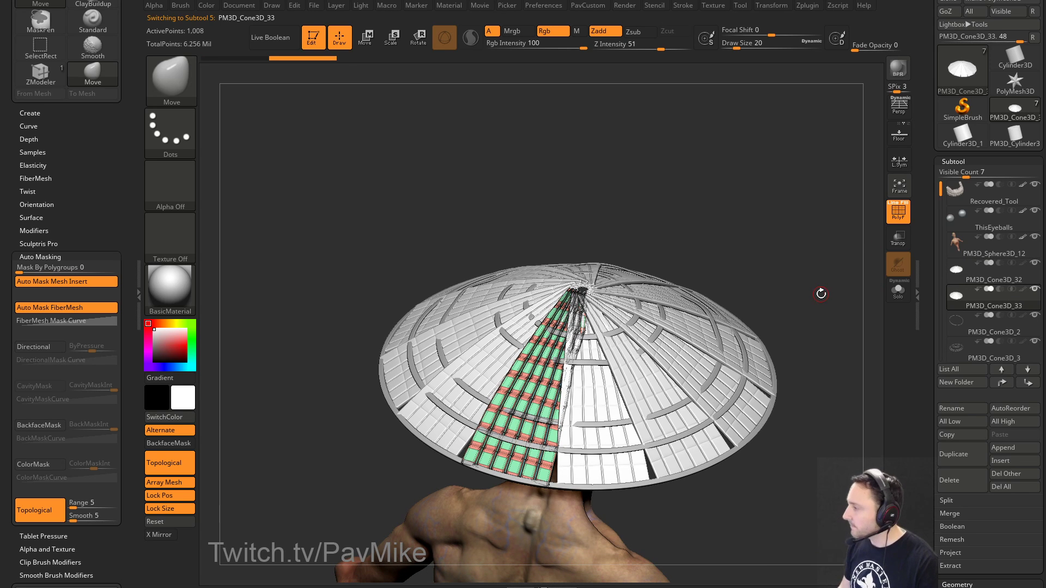
{"action": "left_click", "coordinate": [892, 298]}
{"action": "left_click_drag", "start_coordinate": [825, 351], "coordinate": [874, 347]}
{"action": "mouse_move", "coordinate": [830, 295]}
{"action": "left_mouse_down", "text": "alt"}
{"action": "mouse_move", "coordinate": [696, 266]}
{"action": "mouse_move", "coordinate": [873, 301]}
{"action": "mouse_move", "coordinate": [827, 311]}
{"action": "left_mouse_up", "text": "alt"}
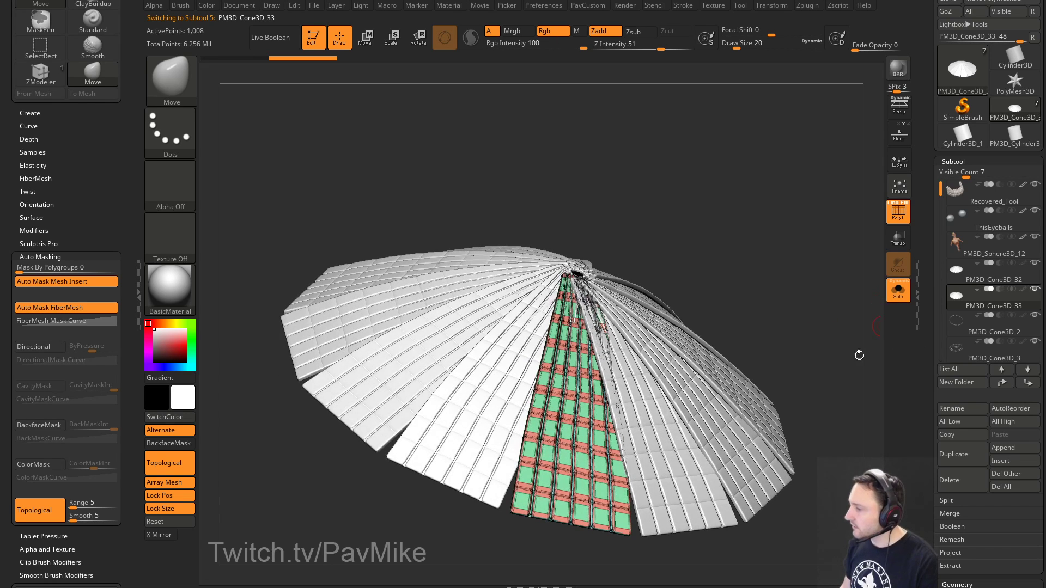
{"action": "left_click", "coordinate": [171, 484]}
Step: Turn off dynamic subdivision on the single plank section and switch to the ZModeler brush
{"action": "left_click_drag", "start_coordinate": [684, 274], "coordinate": [882, 240], "text": "alt"}
{"action": "mouse_move", "coordinate": [809, 302]}
{"action": "left_mouse_down", "text": "alt"}
{"action": "mouse_move", "coordinate": [575, 206]}
{"action": "mouse_move", "coordinate": [719, 268]}
{"action": "left_mouse_up", "text": "alt"}
{"action": "mouse_move", "coordinate": [770, 308]}
{"action": "left_mouse_down", "text": "alt"}
{"action": "mouse_move", "coordinate": [703, 222]}
{"action": "mouse_move", "coordinate": [761, 232]}
{"action": "mouse_move", "coordinate": [515, 240]}
{"action": "mouse_move", "coordinate": [703, 231]}
{"action": "mouse_move", "coordinate": [754, 196]}
{"action": "mouse_move", "coordinate": [693, 226]}
{"action": "mouse_move", "coordinate": [734, 212]}
{"action": "mouse_move", "coordinate": [722, 224]}
{"action": "left_mouse_up", "text": "alt"}
{"action": "key", "text": "shift+d"}
{"action": "key", "text": "b"}
{"action": "key", "text": "z"}
{"action": "key", "text": "m"}
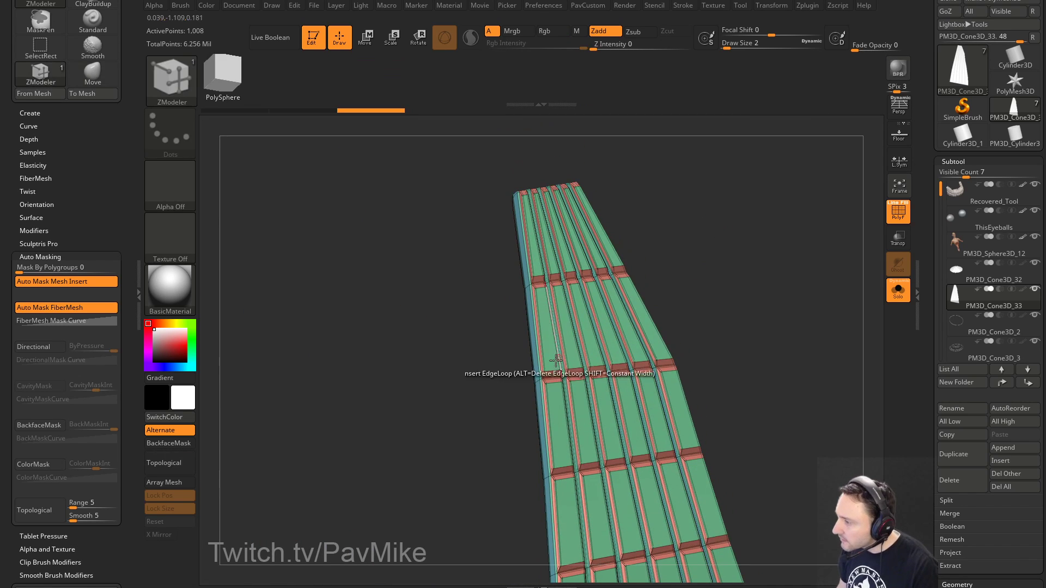
Step: Try to isolate one side strip of the plank section by polygroup and strip away the other geometry
{"action": "left_click", "coordinate": [529, 284], "text": "ctrl+shift"}
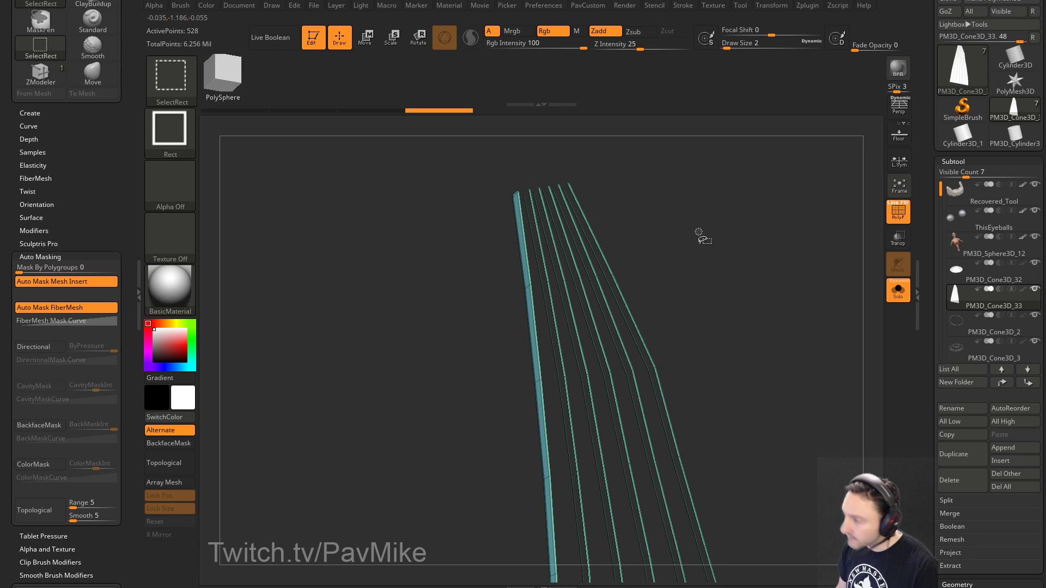
{"action": "left_click_drag", "start_coordinate": [698, 232], "coordinate": [710, 231], "text": "ctrl+shift"}
{"action": "key", "text": "space"}
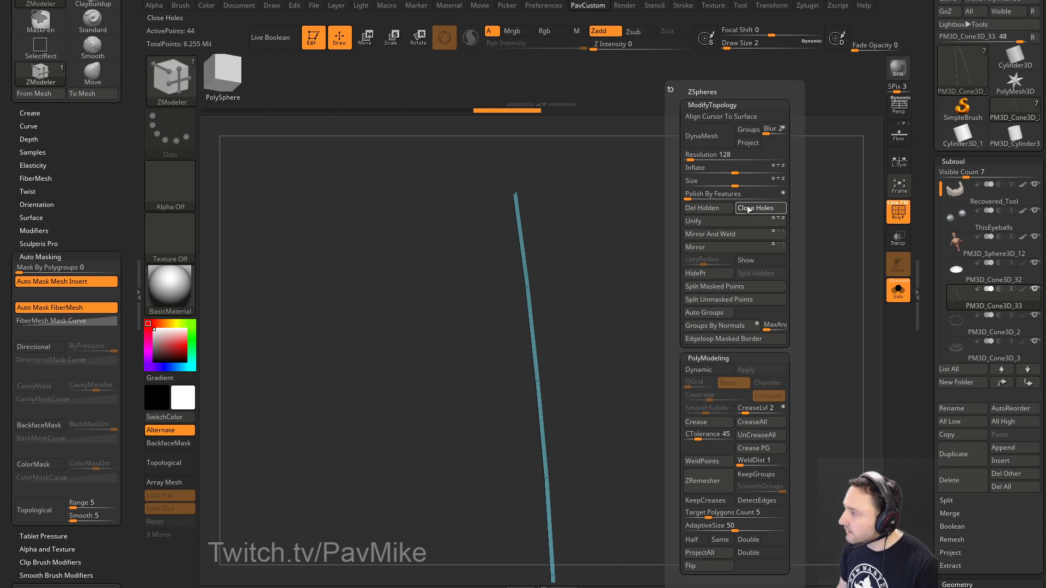
{"action": "left_click_drag", "start_coordinate": [709, 192], "coordinate": [788, 272]}
{"action": "key", "text": "ctrl+z"}
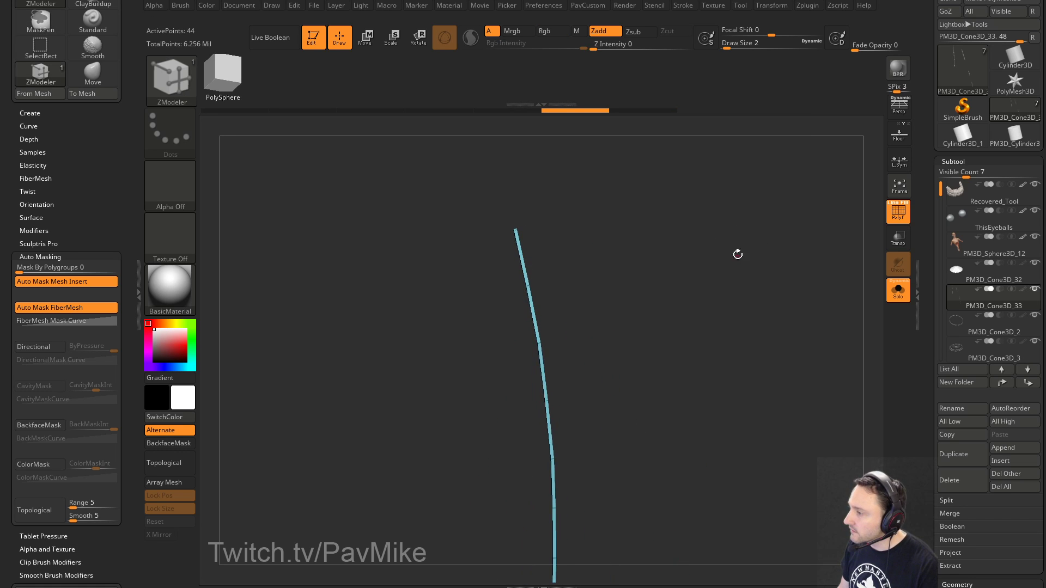
{"action": "key", "text": "ctrl+z"}
{"action": "key", "text": "ctrl+z"}
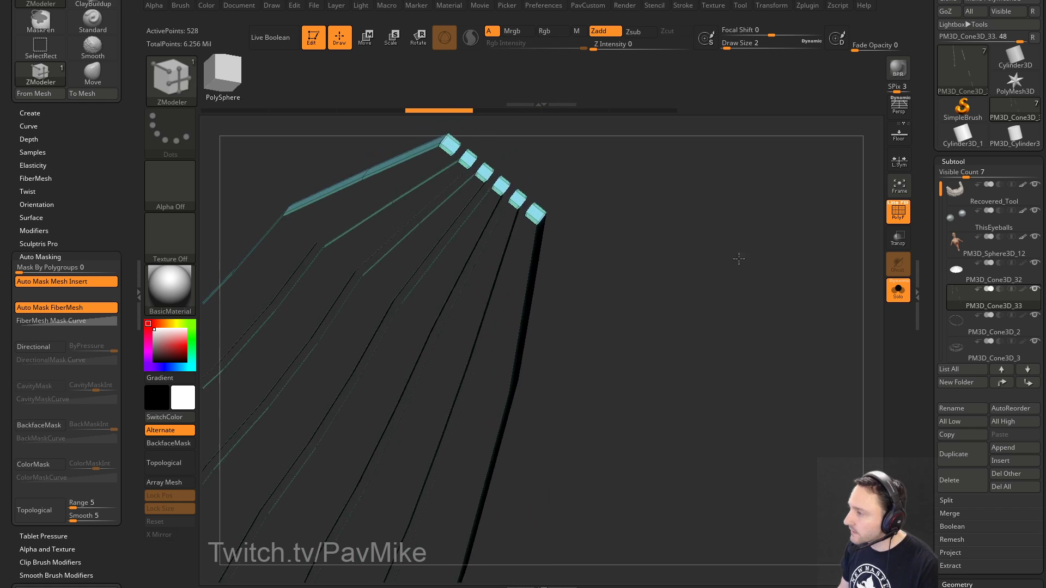
{"action": "mouse_move", "coordinate": [739, 259]}
{"action": "left_mouse_down"}
{"action": "mouse_move", "coordinate": [740, 315]}
{"action": "mouse_move", "coordinate": [745, 278]}
{"action": "left_mouse_up"}
{"action": "key", "text": "ctrl+shift+z"}
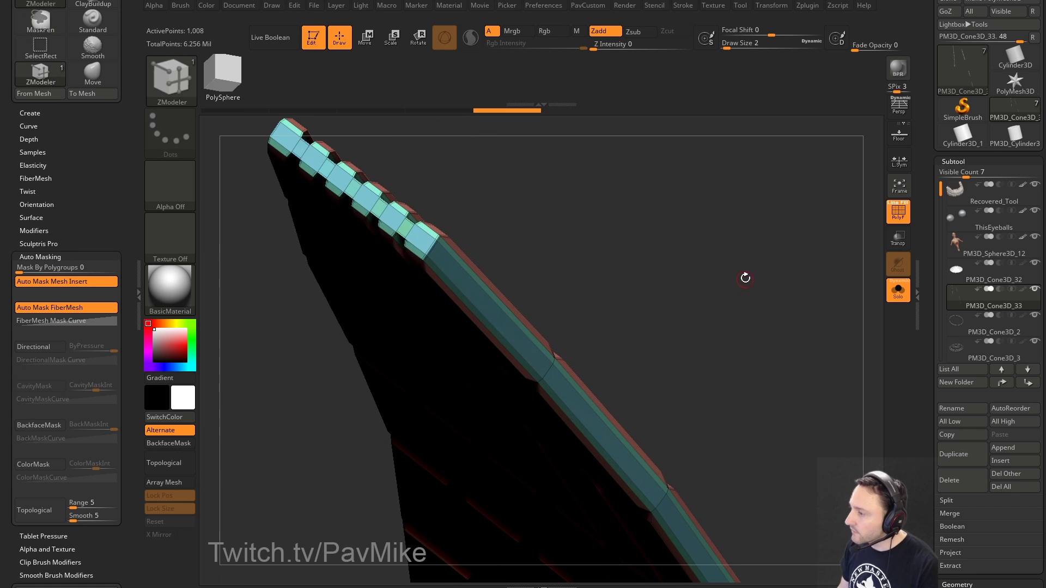
Step: Set the selection brush to SelectLasso
{"action": "key", "text": "space"}
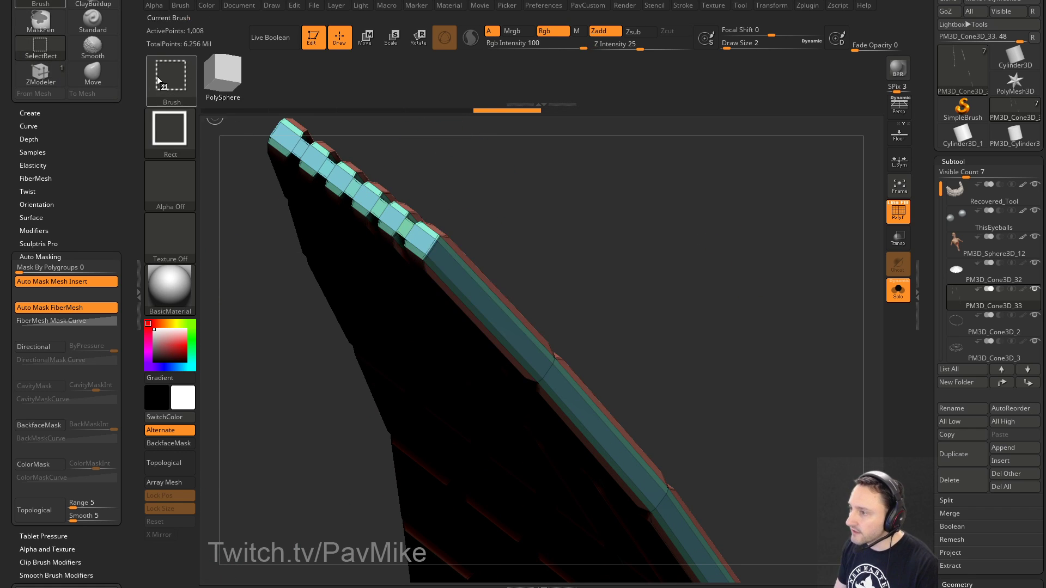
{"action": "left_click", "coordinate": [172, 80], "text": "ctrl+shift"}
{"action": "left_click", "coordinate": [496, 150], "text": "ctrl+shift"}
Step: Try hiding individual polygon loops along the plank section's side edge
{"action": "left_click", "coordinate": [434, 252], "text": "ctrl+shift"}
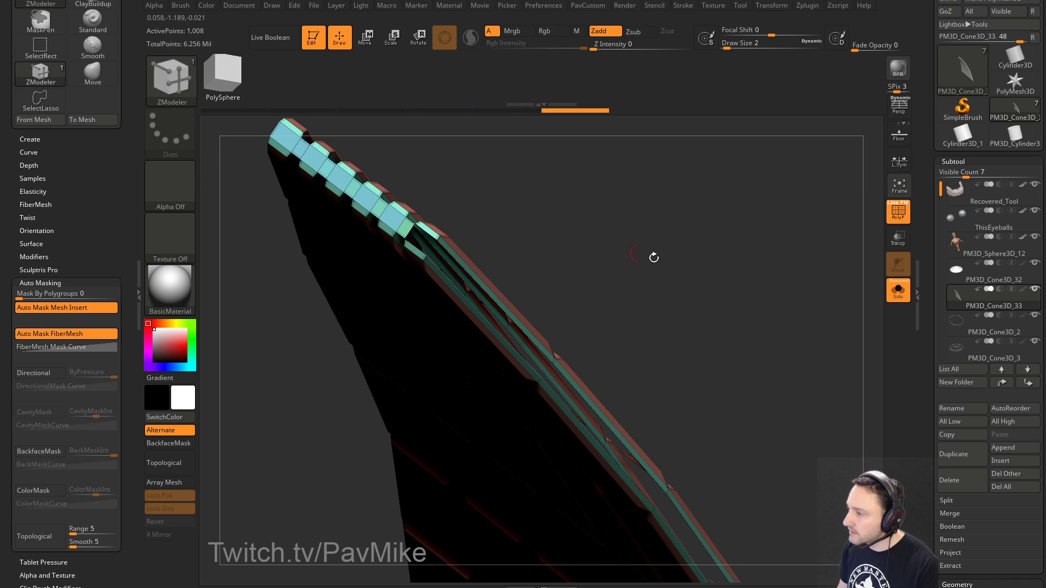
{"action": "mouse_move", "coordinate": [653, 257]}
{"action": "left_mouse_down"}
{"action": "mouse_move", "coordinate": [710, 281]}
{"action": "mouse_move", "coordinate": [677, 262]}
{"action": "mouse_move", "coordinate": [665, 283]}
{"action": "mouse_move", "coordinate": [693, 287]}
{"action": "mouse_move", "coordinate": [705, 217]}
{"action": "mouse_move", "coordinate": [679, 204]}
{"action": "mouse_move", "coordinate": [726, 231]}
{"action": "mouse_move", "coordinate": [746, 228]}
{"action": "mouse_move", "coordinate": [734, 266]}
{"action": "mouse_move", "coordinate": [747, 227]}
{"action": "mouse_move", "coordinate": [767, 244]}
{"action": "mouse_move", "coordinate": [699, 232]}
{"action": "mouse_move", "coordinate": [708, 272]}
{"action": "mouse_move", "coordinate": [699, 184]}
{"action": "mouse_move", "coordinate": [737, 196]}
{"action": "mouse_move", "coordinate": [726, 171]}
{"action": "mouse_move", "coordinate": [745, 159]}
{"action": "mouse_move", "coordinate": [804, 254]}
{"action": "mouse_move", "coordinate": [789, 283]}
{"action": "mouse_move", "coordinate": [744, 207]}
{"action": "mouse_move", "coordinate": [741, 232]}
{"action": "left_mouse_up"}
{"action": "key", "text": "ctrl+shift"}
{"action": "left_click", "coordinate": [463, 302], "text": "ctrl+shift"}
{"action": "left_click", "coordinate": [455, 299], "text": "ctrl+shift"}
{"action": "key", "text": "ctrl+shift+s"}
{"action": "key", "text": "ctrl+shift"}
{"action": "left_click", "coordinate": [767, 245], "text": "ctrl+shift"}
Step: Try polygrouping the plank section by normals, checking the grouping by isolating and hiding side faces
{"action": "key", "text": "2"}
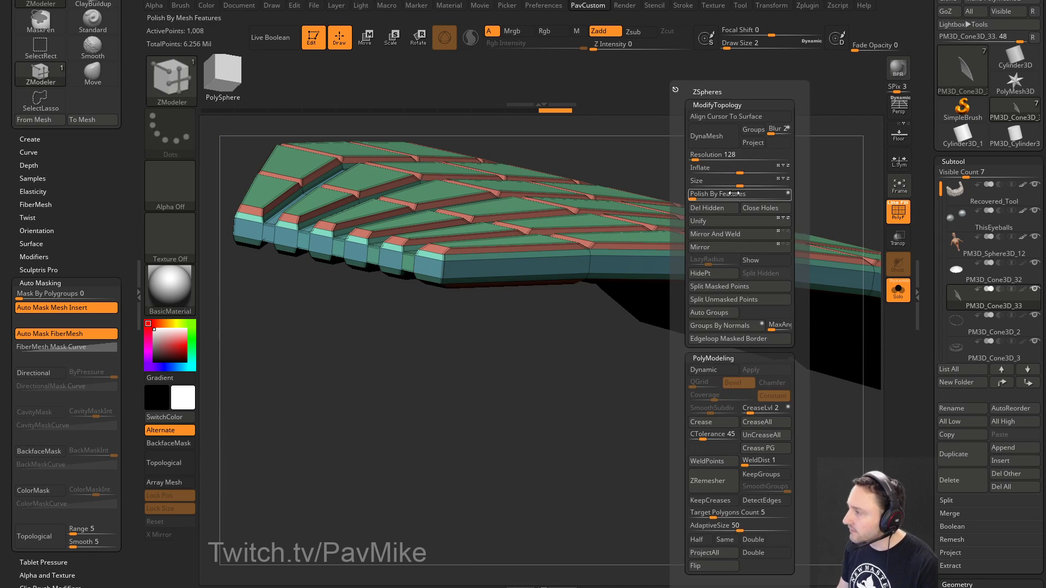
{"action": "left_click", "coordinate": [722, 328]}
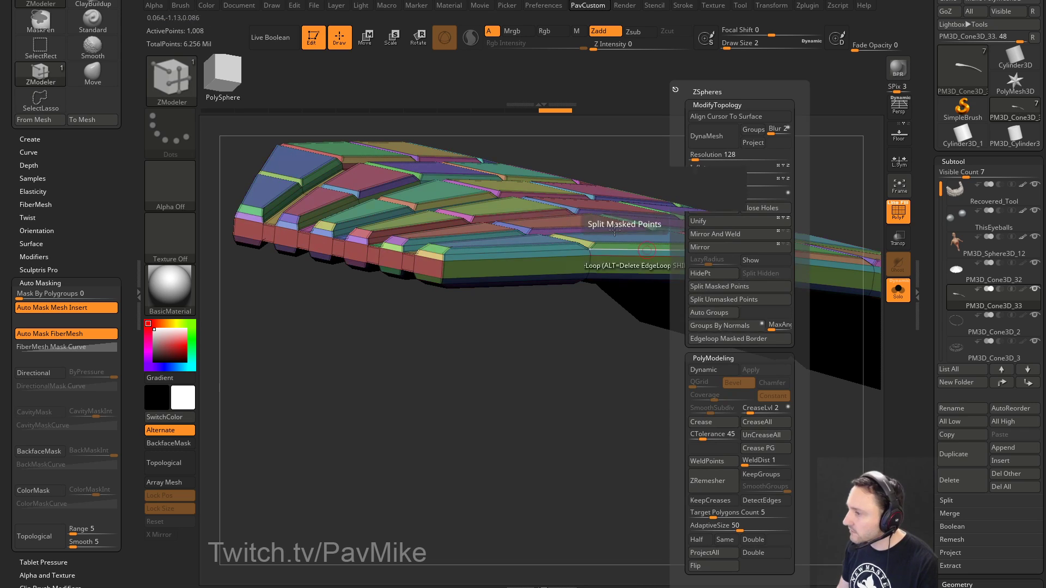
{"action": "left_click", "coordinate": [450, 266], "text": "ctrl+shift"}
{"action": "left_click_drag", "start_coordinate": [453, 349], "coordinate": [467, 354], "text": "ctrl+shift"}
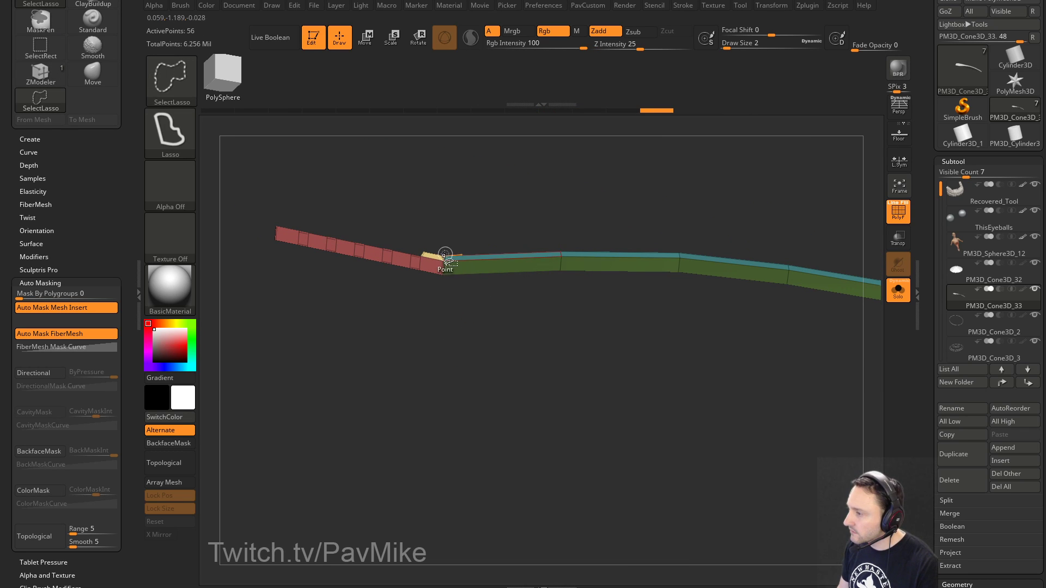
{"action": "left_click", "coordinate": [435, 407], "text": "ctrl+shift"}
{"action": "left_click_drag", "start_coordinate": [435, 407], "coordinate": [509, 413]}
{"action": "left_click_drag", "start_coordinate": [491, 192], "coordinate": [552, 234]}
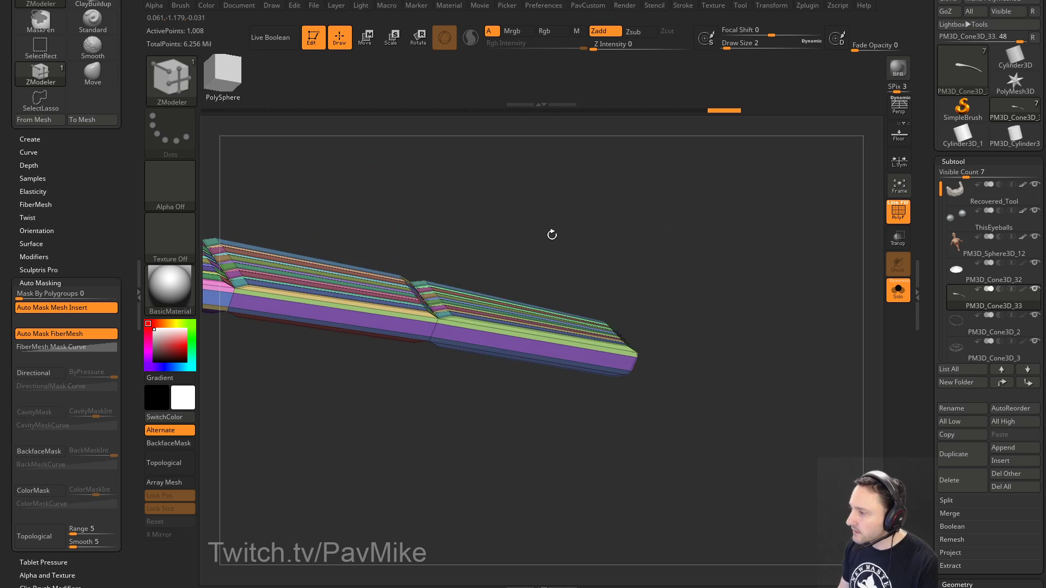
{"action": "left_click", "coordinate": [435, 330], "text": "ctrl+shift"}
{"action": "mouse_move", "coordinate": [402, 216]}
{"action": "left_mouse_down", "text": "alt"}
{"action": "mouse_move", "coordinate": [721, 226]}
{"action": "mouse_move", "coordinate": [551, 246]}
{"action": "left_mouse_up", "text": "alt"}
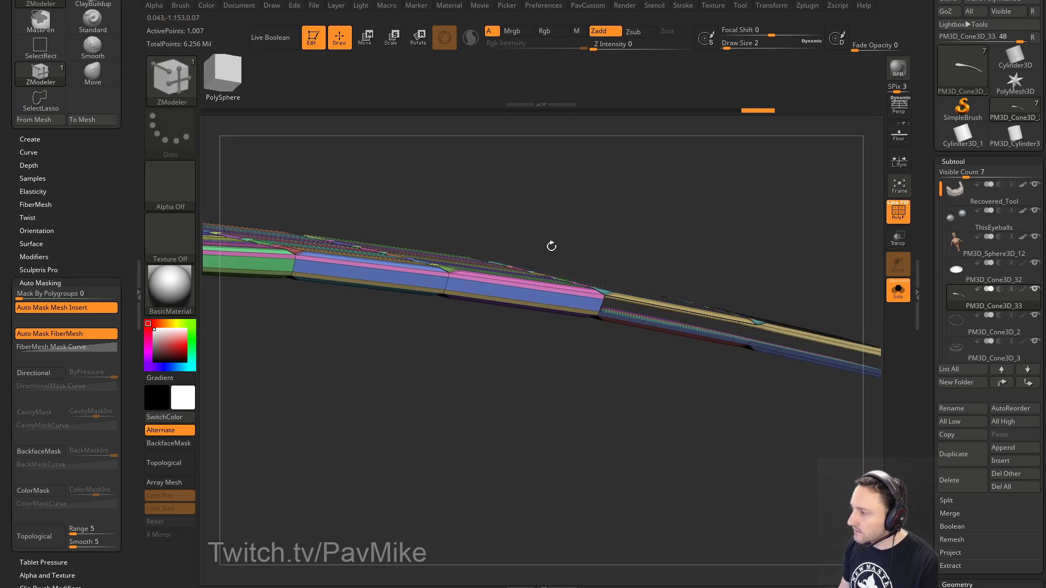
{"action": "left_click", "coordinate": [447, 281], "text": "ctrl+shift"}
Step: Adjust the maximum angle tolerance and regroup the plank section's polygons by normals
{"action": "key", "text": "space"}
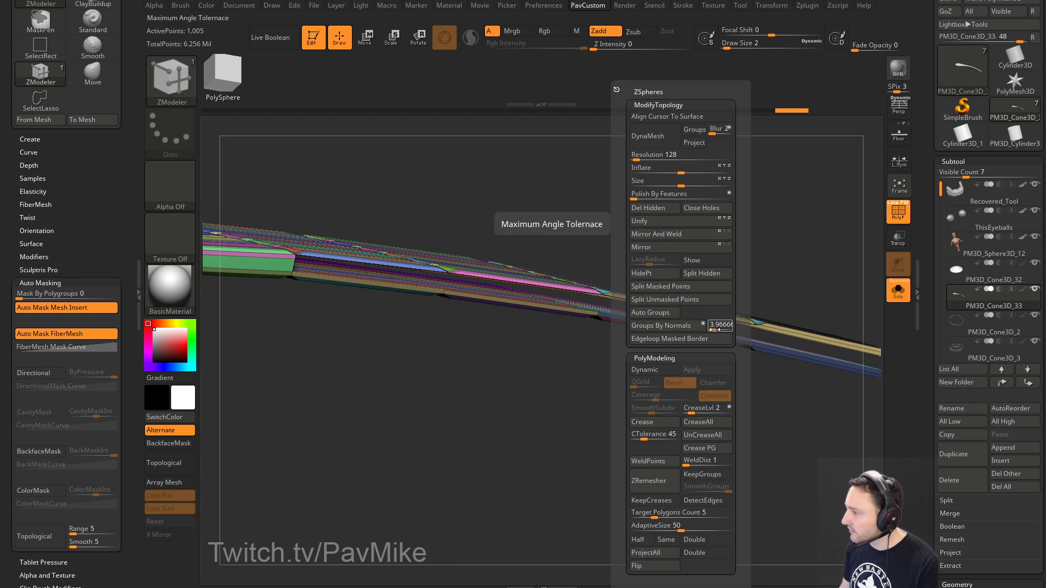
{"action": "left_click", "coordinate": [650, 326]}
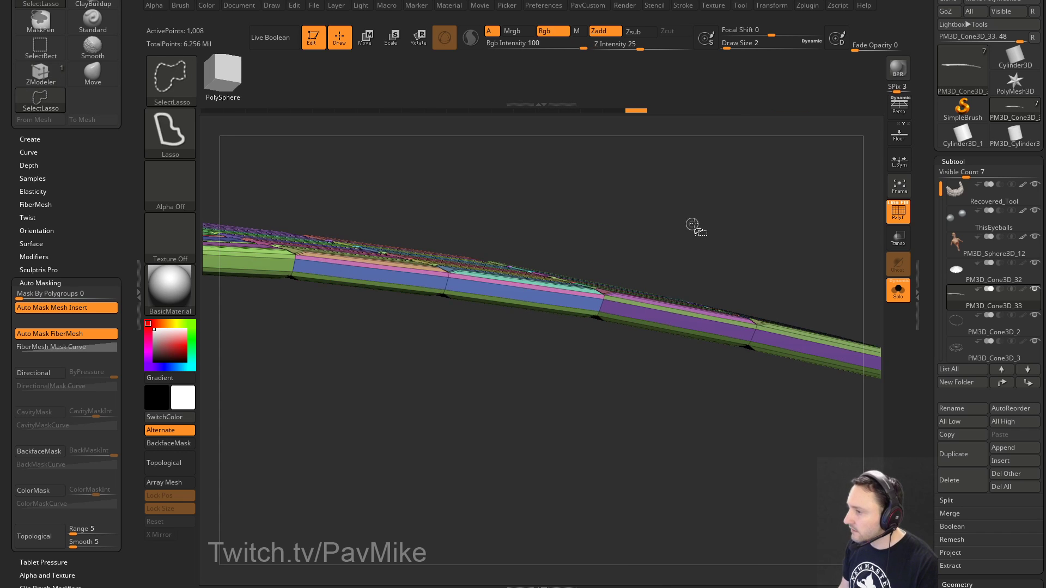
{"action": "key", "text": "space"}
{"action": "left_click", "coordinate": [694, 325]}
Step: Isolate the side and end strips around the plank section using their polygroups
{"action": "mouse_move", "coordinate": [621, 235]}
{"action": "left_mouse_down", "text": "alt"}
{"action": "mouse_move", "coordinate": [638, 208]}
{"action": "mouse_move", "coordinate": [705, 211]}
{"action": "mouse_move", "coordinate": [749, 227]}
{"action": "mouse_move", "coordinate": [499, 326]}
{"action": "left_mouse_up", "text": "alt"}
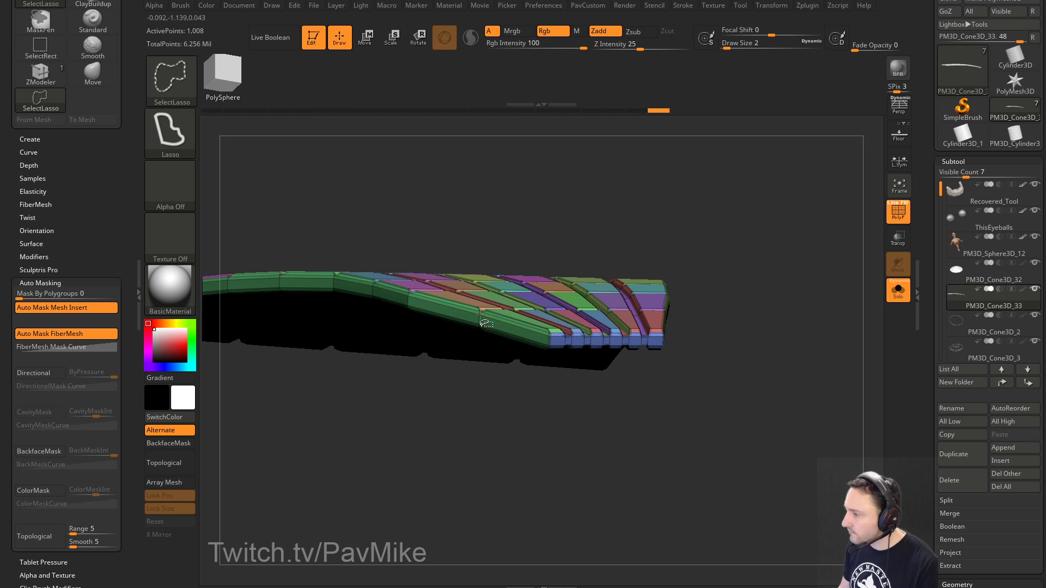
{"action": "left_click", "coordinate": [480, 315], "text": "ctrl+shift"}
{"action": "left_click_drag", "start_coordinate": [660, 240], "coordinate": [653, 257], "text": "ctrl+shift"}
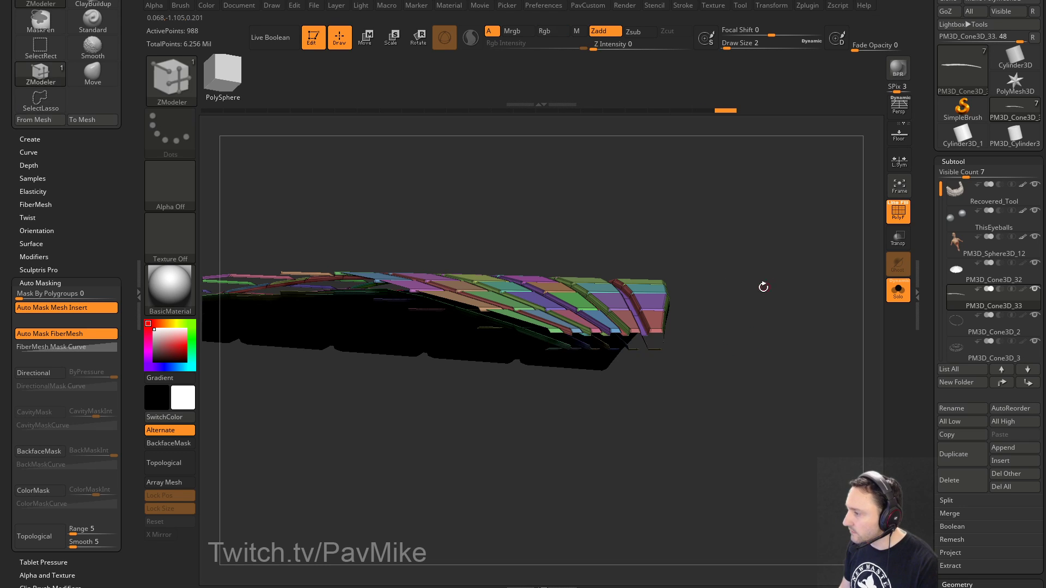
{"action": "left_click_drag", "start_coordinate": [763, 284], "coordinate": [677, 340]}
{"action": "mouse_move", "coordinate": [784, 392]}
{"action": "left_mouse_down"}
{"action": "mouse_move", "coordinate": [407, 451]}
{"action": "mouse_move", "coordinate": [684, 353]}
{"action": "left_mouse_up"}
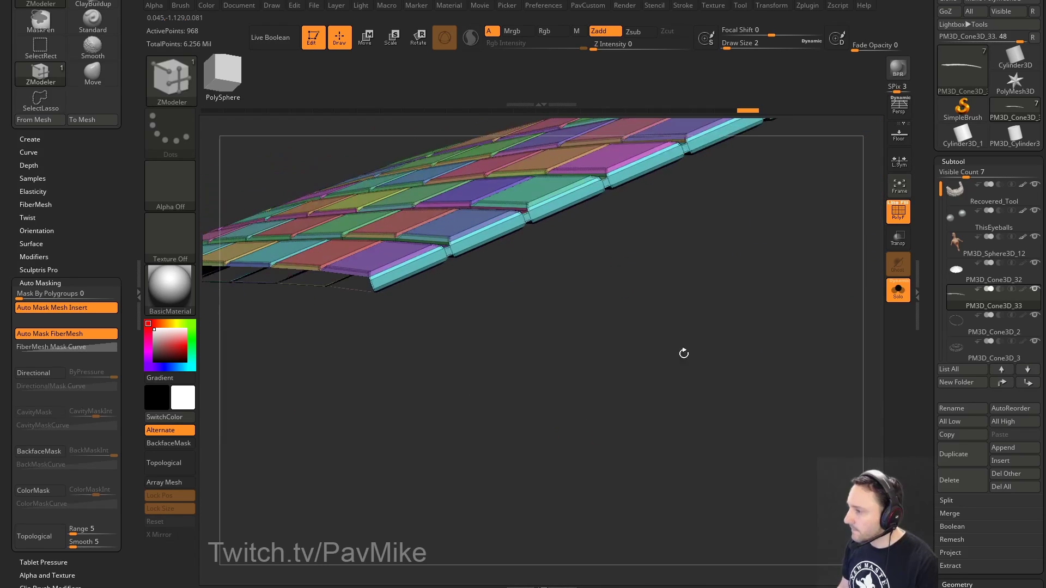
{"action": "left_click", "coordinate": [447, 249], "text": "ctrl+shift"}
{"action": "key", "text": "2"}
{"action": "left_click", "coordinate": [738, 275]}
{"action": "left_click_drag", "start_coordinate": [524, 327], "coordinate": [692, 440]}
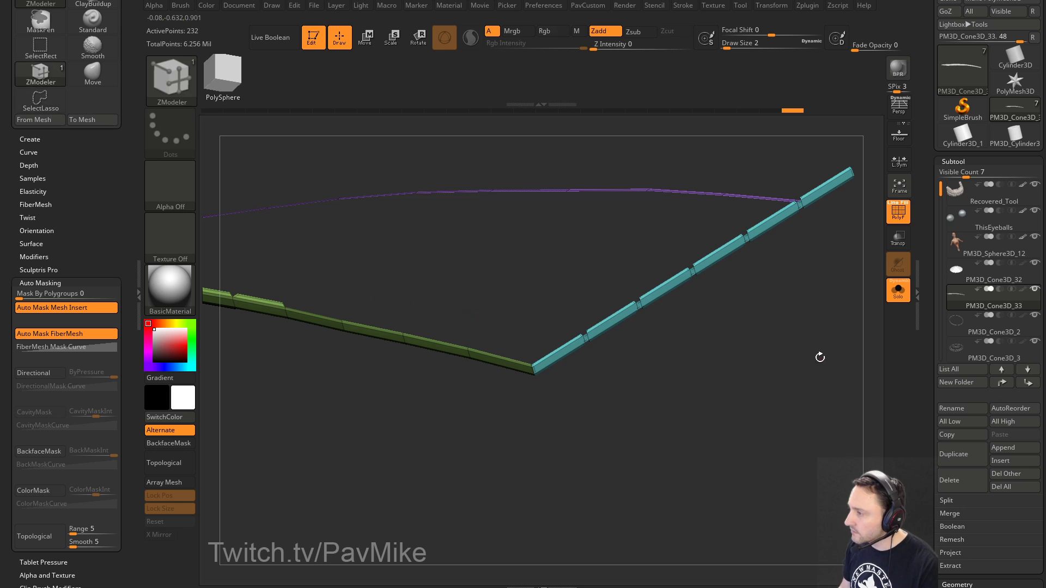
Step: Delete the hidden plank faces and hide one of the remaining strip groups
{"action": "left_click_drag", "start_coordinate": [818, 358], "coordinate": [718, 247]}
{"action": "mouse_move", "coordinate": [655, 166]}
{"action": "left_mouse_down"}
{"action": "mouse_move", "coordinate": [789, 373]}
{"action": "mouse_move", "coordinate": [708, 422]}
{"action": "mouse_move", "coordinate": [719, 423]}
{"action": "left_mouse_up"}
{"action": "key", "text": "2"}
{"action": "left_click", "coordinate": [694, 212]}
{"action": "mouse_move", "coordinate": [583, 295]}
{"action": "left_mouse_down"}
{"action": "mouse_move", "coordinate": [471, 376]}
{"action": "mouse_move", "coordinate": [600, 268]}
{"action": "mouse_move", "coordinate": [731, 241]}
{"action": "mouse_move", "coordinate": [591, 222]}
{"action": "mouse_move", "coordinate": [752, 270]}
{"action": "mouse_move", "coordinate": [795, 297]}
{"action": "mouse_move", "coordinate": [770, 276]}
{"action": "mouse_move", "coordinate": [749, 281]}
{"action": "mouse_move", "coordinate": [773, 271]}
{"action": "mouse_move", "coordinate": [770, 300]}
{"action": "mouse_move", "coordinate": [796, 205]}
{"action": "left_mouse_up"}
{"action": "left_click", "coordinate": [335, 339], "text": "ctrl+shift"}
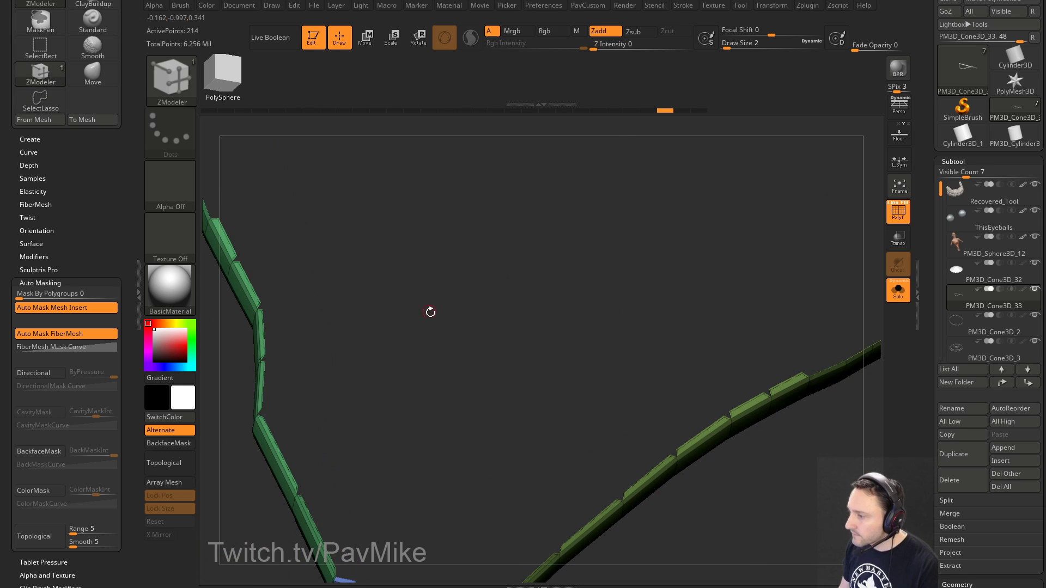
Step: Delete the hidden strip faces and hide another of the remaining strip groups by its polygroup
{"action": "mouse_move", "coordinate": [430, 311]}
{"action": "left_mouse_down"}
{"action": "mouse_move", "coordinate": [434, 282]}
{"action": "mouse_move", "coordinate": [643, 227]}
{"action": "mouse_move", "coordinate": [754, 268]}
{"action": "mouse_move", "coordinate": [728, 278]}
{"action": "mouse_move", "coordinate": [756, 259]}
{"action": "mouse_move", "coordinate": [739, 258]}
{"action": "mouse_move", "coordinate": [762, 260]}
{"action": "left_mouse_up"}
{"action": "key", "text": "2"}
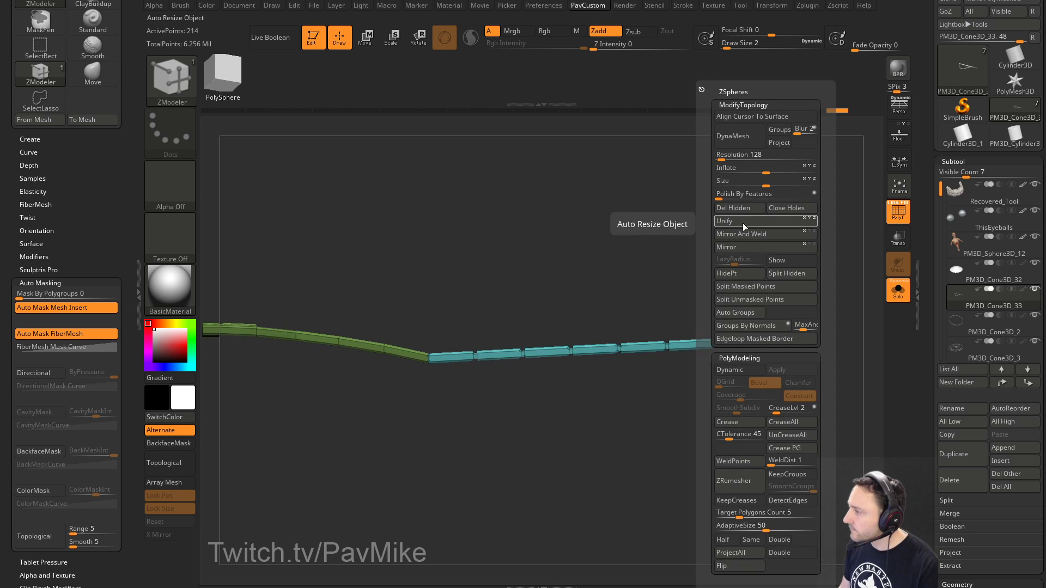
{"action": "left_click", "coordinate": [739, 209]}
{"action": "mouse_move", "coordinate": [623, 243]}
{"action": "left_mouse_down"}
{"action": "mouse_move", "coordinate": [677, 224]}
{"action": "mouse_move", "coordinate": [708, 250]}
{"action": "mouse_move", "coordinate": [690, 250]}
{"action": "mouse_move", "coordinate": [683, 229]}
{"action": "mouse_move", "coordinate": [815, 204]}
{"action": "left_mouse_up"}
{"action": "left_click", "coordinate": [645, 333], "text": "ctrl+shift"}
{"action": "left_click_drag", "start_coordinate": [698, 238], "coordinate": [808, 221], "text": "alt"}
Step: Fill the open frame of edge strips with surfaces using Close Holes
{"action": "key", "text": "2"}
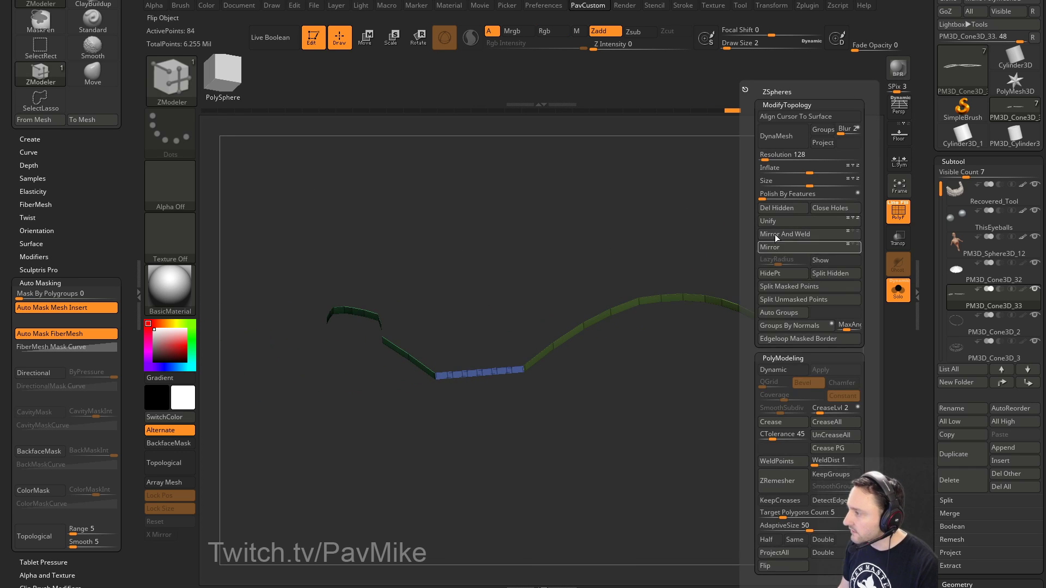
{"action": "left_click_drag", "start_coordinate": [735, 205], "coordinate": [805, 239]}
{"action": "key", "text": "2"}
{"action": "left_click", "coordinate": [826, 210]}
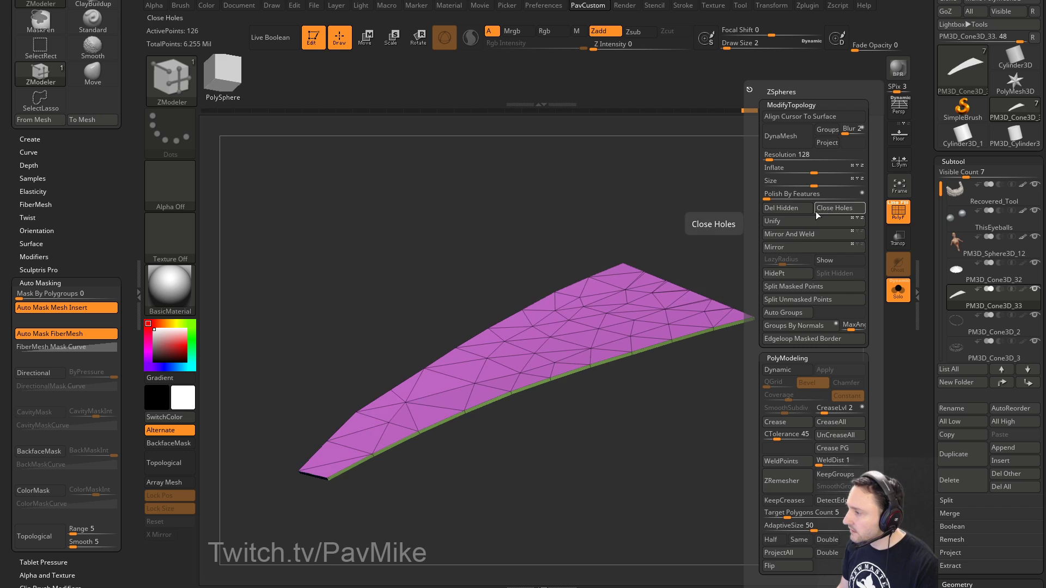
{"action": "mouse_move", "coordinate": [695, 264]}
{"action": "left_mouse_down"}
{"action": "mouse_move", "coordinate": [728, 189]}
{"action": "mouse_move", "coordinate": [775, 196]}
{"action": "mouse_move", "coordinate": [667, 325]}
{"action": "mouse_move", "coordinate": [738, 294]}
{"action": "mouse_move", "coordinate": [680, 306]}
{"action": "left_mouse_up"}
Step: Try to delete the hidden part of the filled plank section
{"action": "key", "text": "ctrl+shift"}
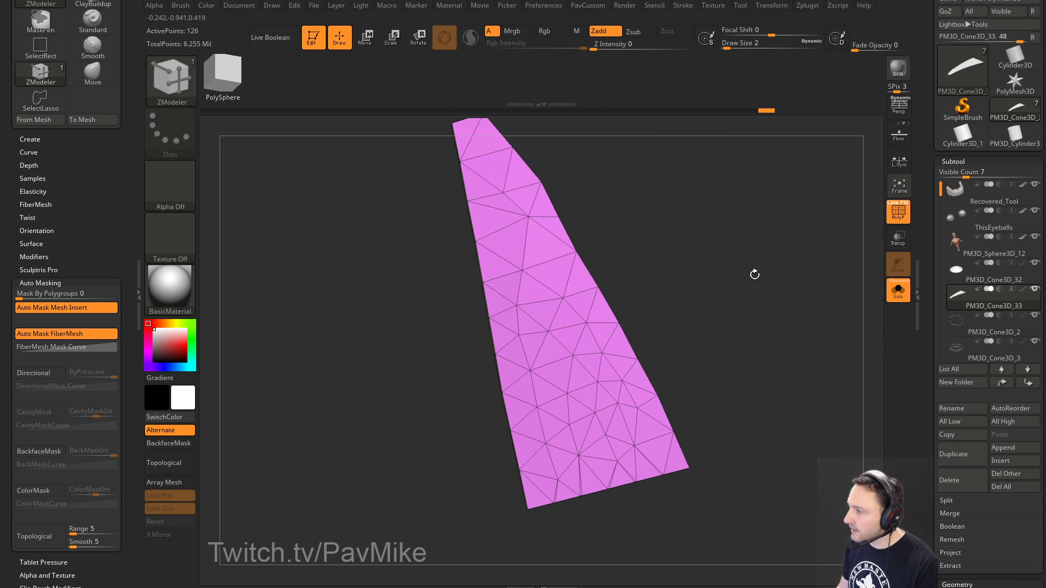
{"action": "key", "text": "2"}
{"action": "left_click", "coordinate": [659, 224]}
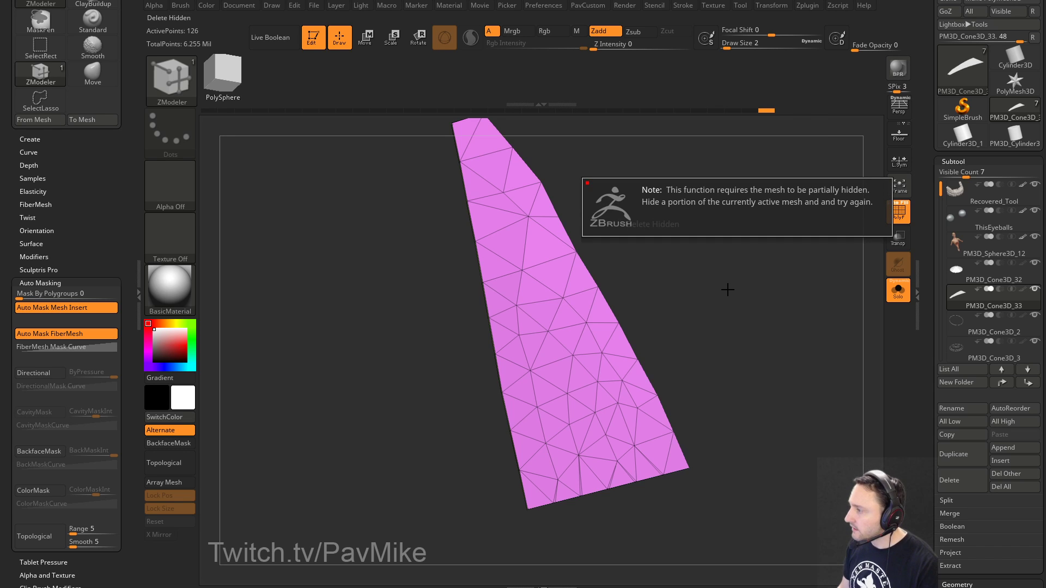
{"action": "mouse_move", "coordinate": [738, 287]}
{"action": "left_mouse_down"}
{"action": "mouse_move", "coordinate": [762, 288]}
{"action": "mouse_move", "coordinate": [741, 299]}
{"action": "left_mouse_up"}
{"action": "key", "text": "ctrl+shift"}
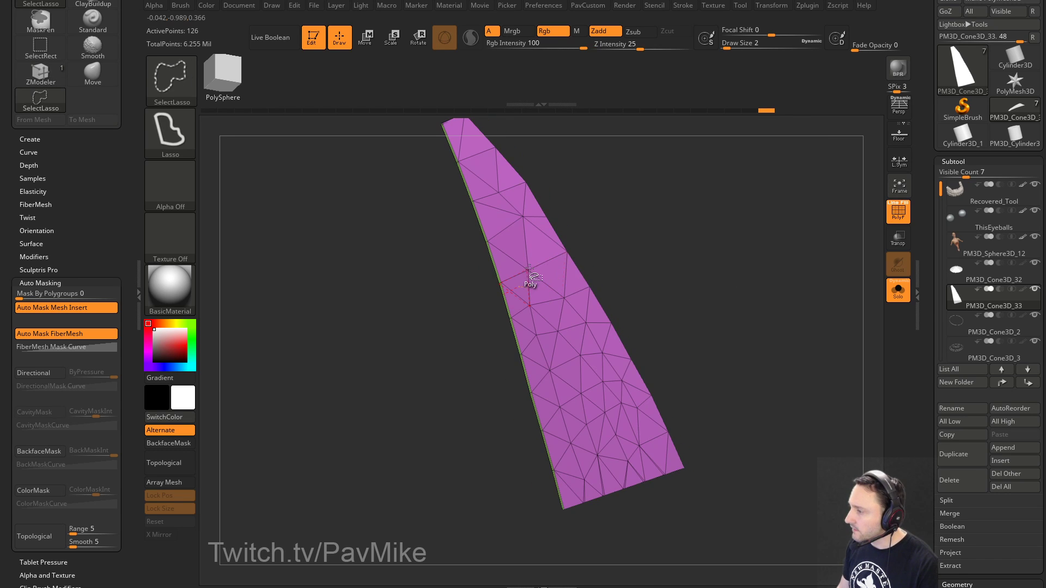
Step: Isolate the filled plank surfaces from the edge strip and regroup them with Auto Groups
{"action": "left_click", "coordinate": [172, 82], "text": "ctrl+shift"}
{"action": "left_click", "coordinate": [239, 97], "text": "ctrl+shift"}
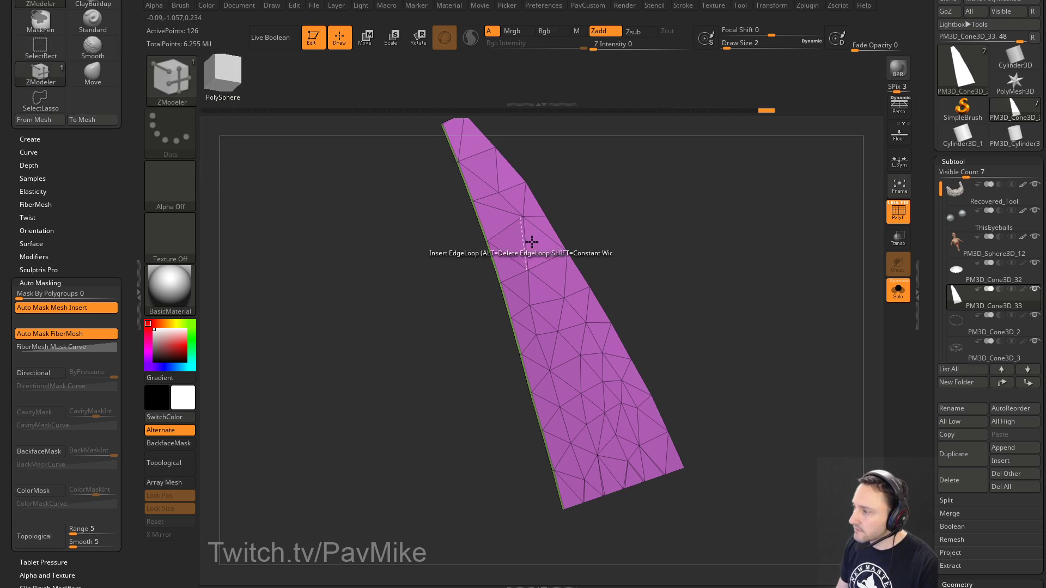
{"action": "left_click", "coordinate": [527, 228], "text": "ctrl+shift"}
{"action": "left_click_drag", "start_coordinate": [716, 257], "coordinate": [748, 257]}
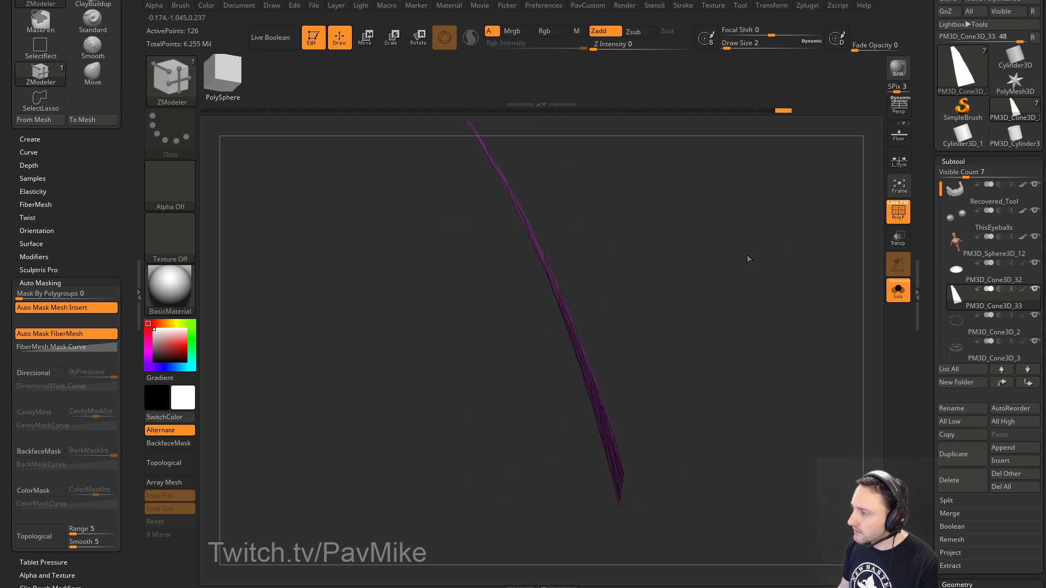
{"action": "key", "text": "2"}
{"action": "left_click", "coordinate": [723, 312]}
{"action": "left_click_drag", "start_coordinate": [642, 305], "coordinate": [647, 285]}
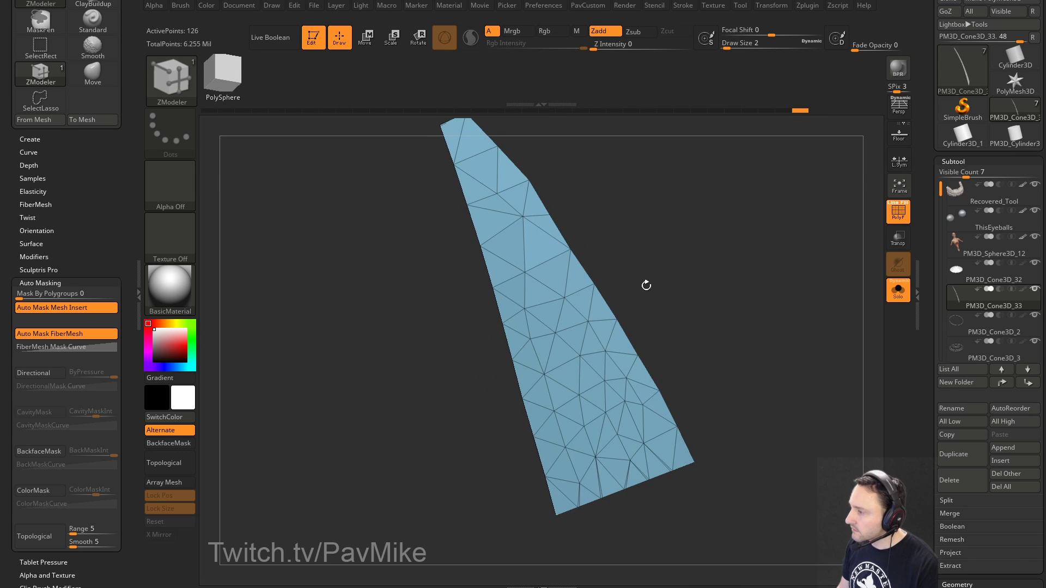
Step: Keep a single plank surface by deleting the other hidden faces, and ZRemesh it with the Half option and adaptive size 0
{"action": "left_click", "coordinate": [638, 288], "text": "ctrl+shift"}
{"action": "key", "text": "2"}
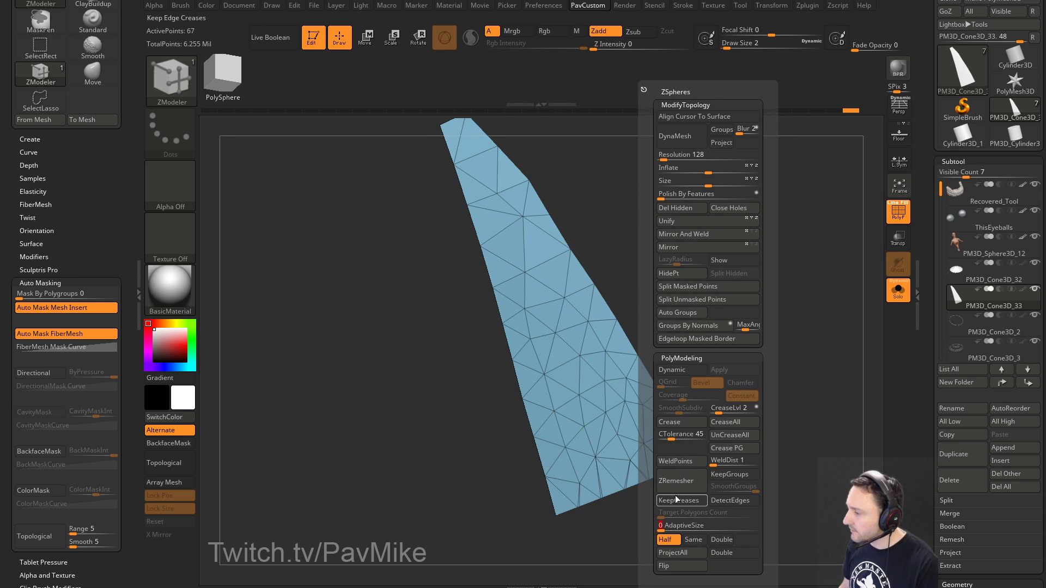
{"action": "left_click_drag", "start_coordinate": [760, 289], "coordinate": [789, 282]}
{"action": "left_click", "coordinate": [894, 301]}
{"action": "left_click_drag", "start_coordinate": [855, 289], "coordinate": [866, 222]}
{"action": "left_click", "coordinate": [902, 287]}
{"action": "left_click", "coordinate": [890, 220]}
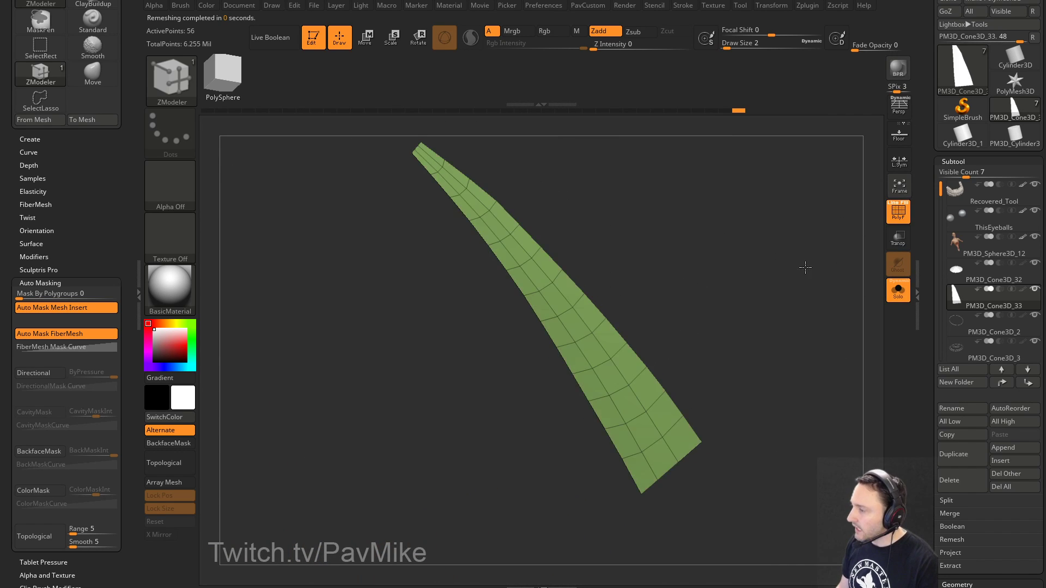
{"action": "left_click_drag", "start_coordinate": [801, 264], "coordinate": [830, 209]}
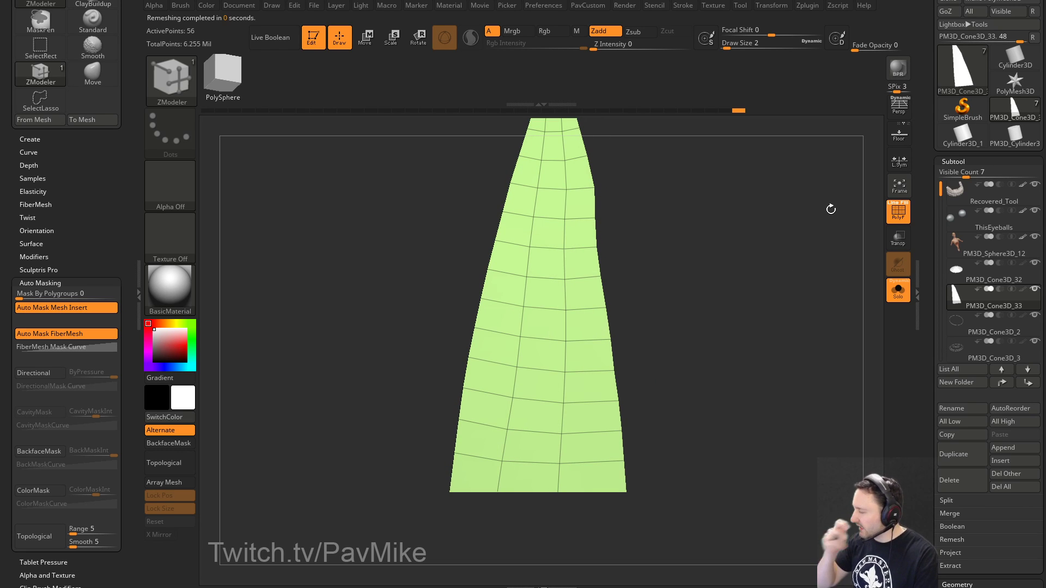
Step: Turn on Array Mesh to repeat the remeshed plank surface around the hat and inspect the array
{"action": "left_click", "coordinate": [168, 482]}
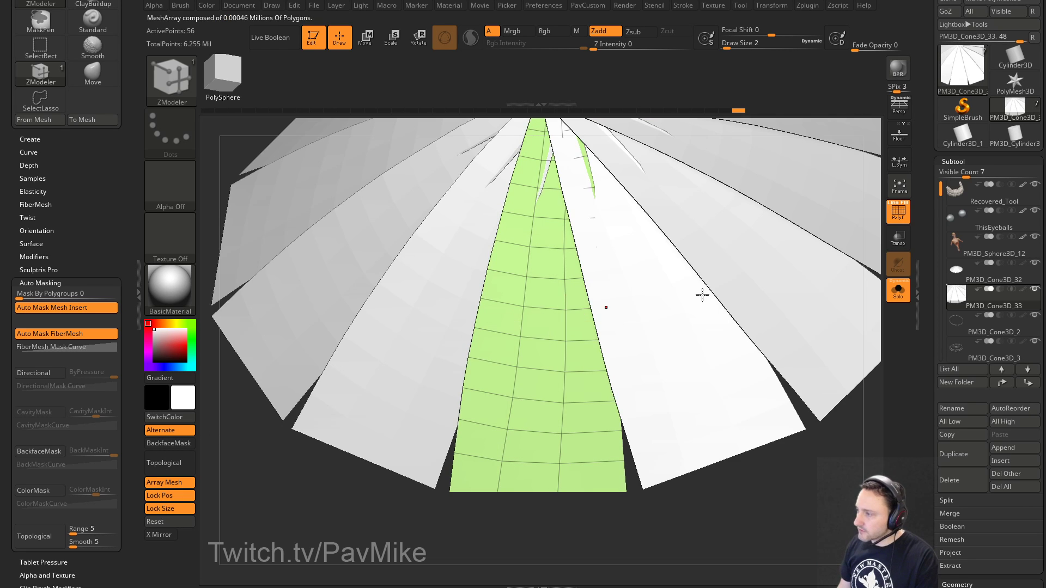
{"action": "left_click", "coordinate": [897, 220]}
{"action": "left_click_drag", "start_coordinate": [799, 452], "coordinate": [858, 337]}
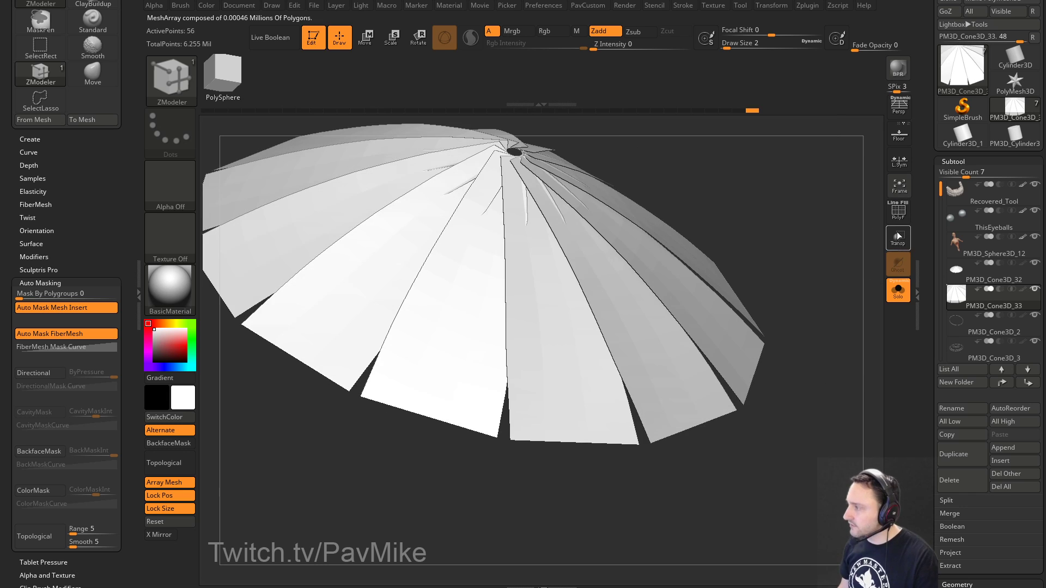
{"action": "left_click", "coordinate": [897, 218]}
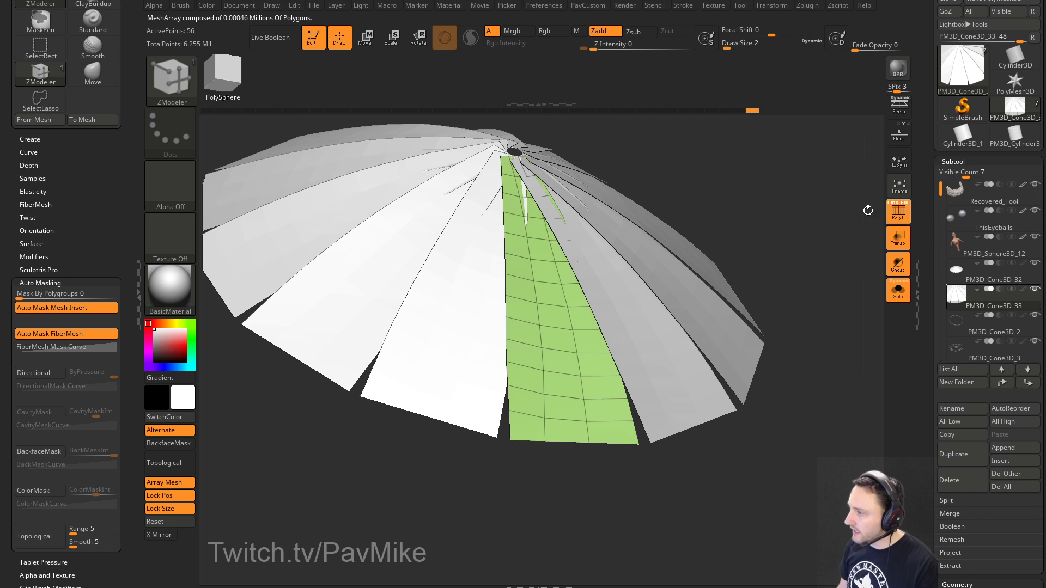
{"action": "left_click_drag", "start_coordinate": [869, 210], "coordinate": [822, 268]}
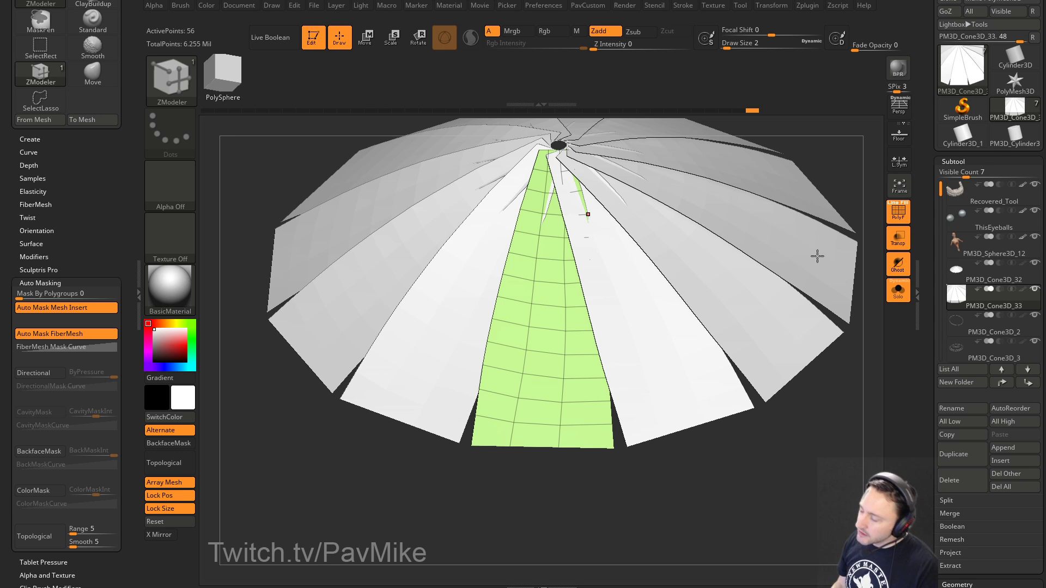
Step: Bevel the two lengthwise inner edge loops of the plank surface into narrow strips with the ZModeler edge Bevel action
{"action": "left_click_drag", "start_coordinate": [724, 462], "coordinate": [807, 438]}
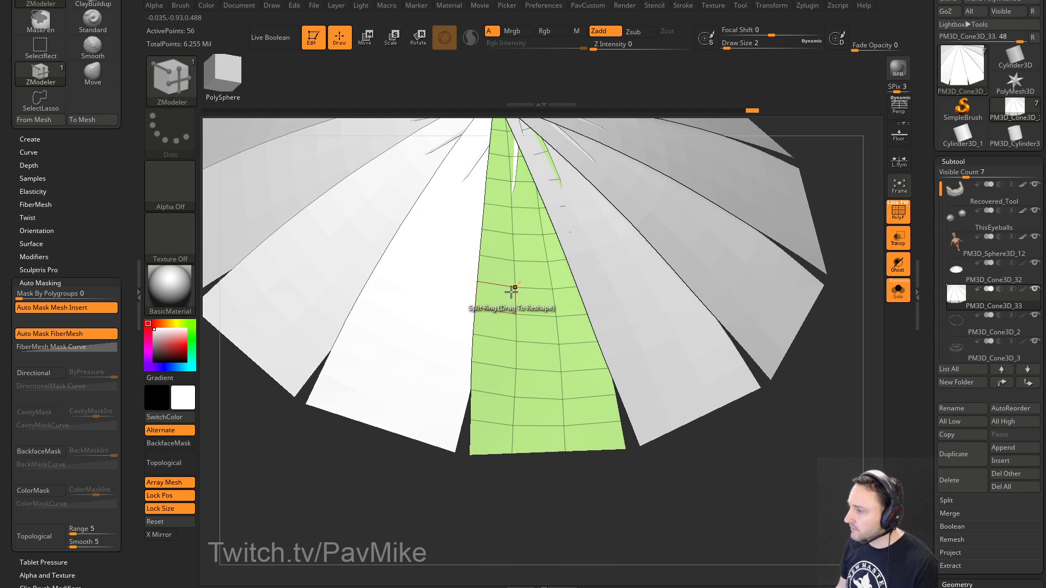
{"action": "key", "text": "space"}
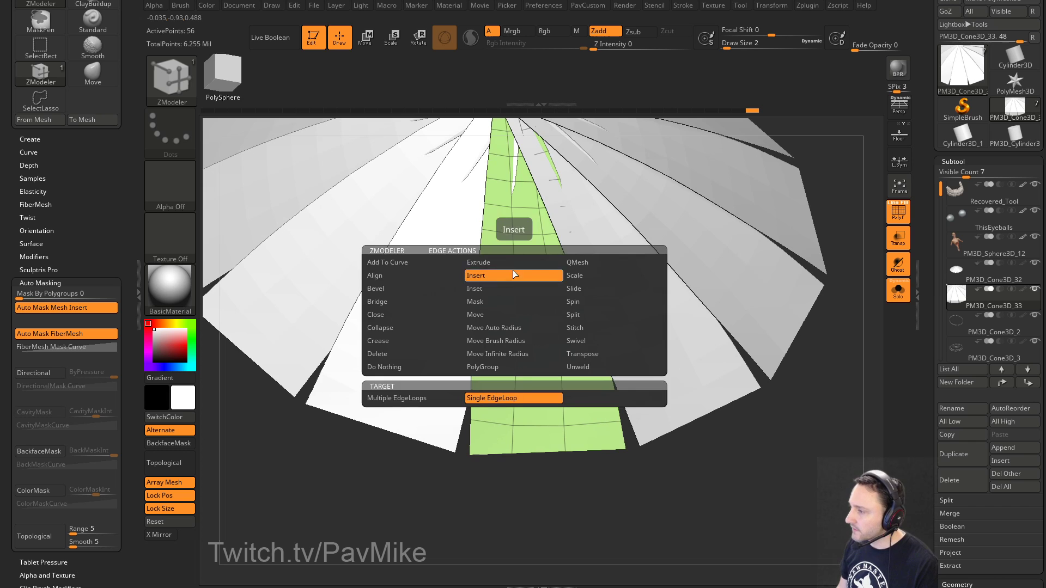
{"action": "left_click", "coordinate": [408, 292]}
{"action": "left_click_drag", "start_coordinate": [514, 301], "coordinate": [554, 313]}
{"action": "left_click_drag", "start_coordinate": [565, 464], "coordinate": [528, 468]}
{"action": "left_click_drag", "start_coordinate": [534, 435], "coordinate": [541, 460]}
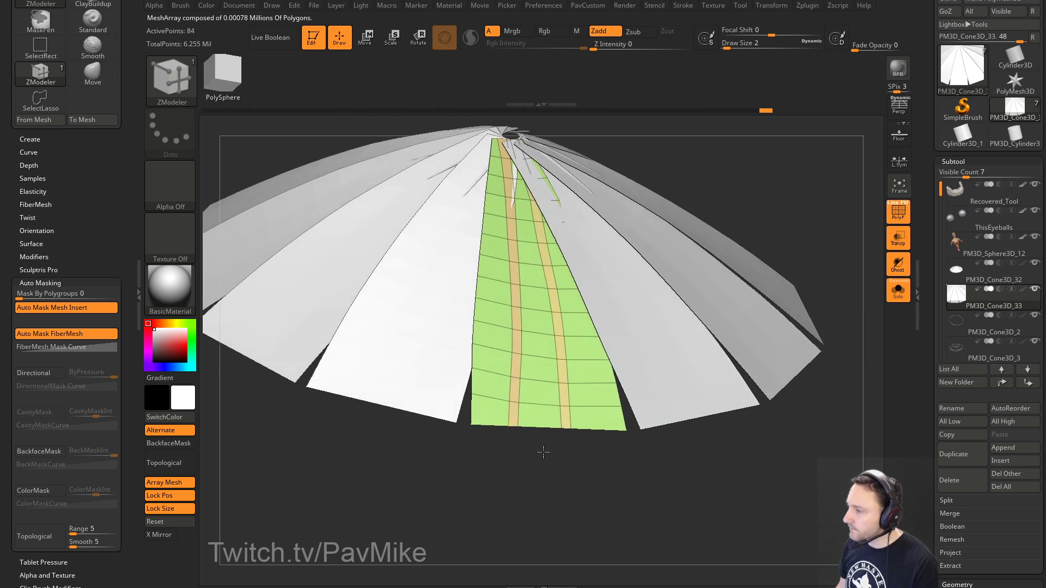
Step: Insert a single lengthwise edge loop near each outer side of the plank surface with ZModeler
{"action": "key", "text": "space"}
{"action": "left_click", "coordinate": [450, 275]}
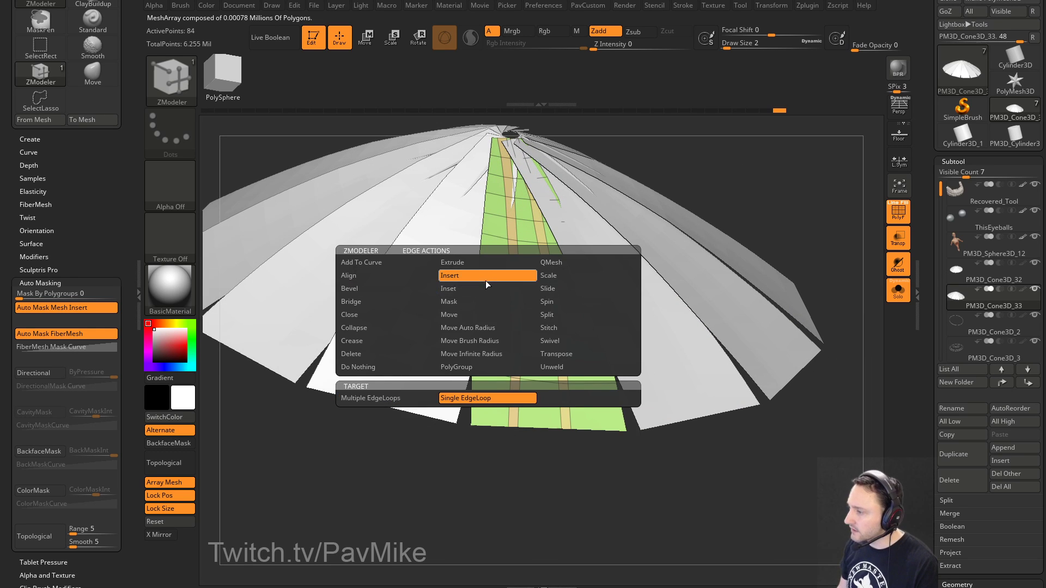
{"action": "left_click", "coordinate": [485, 277]}
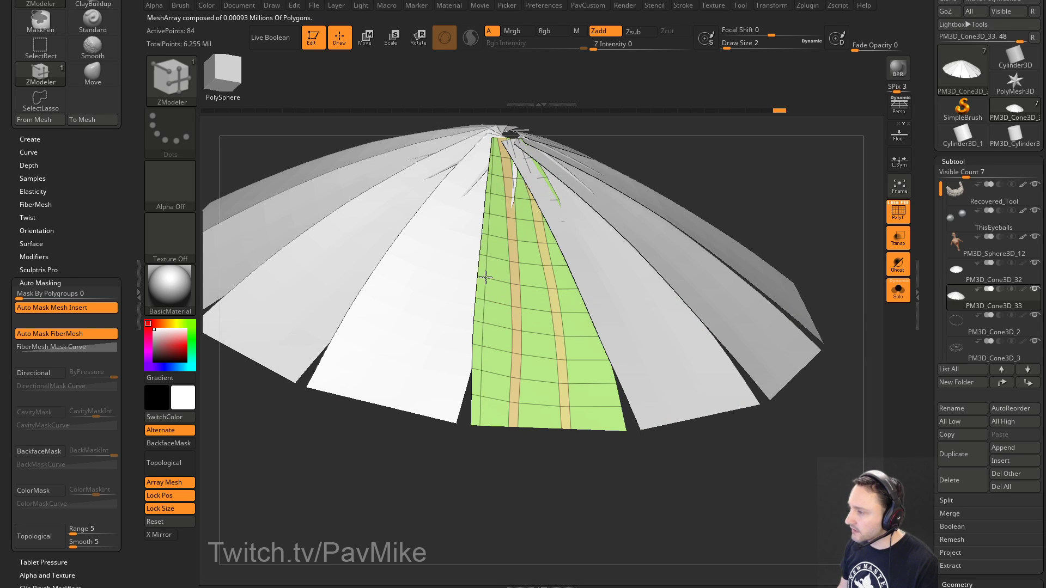
{"action": "left_click", "coordinate": [572, 289]}
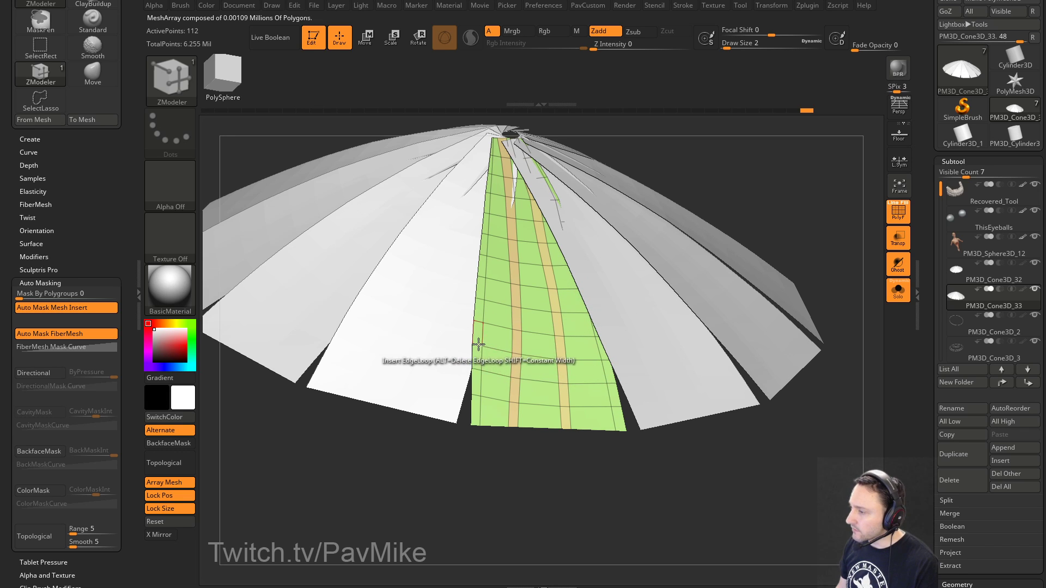
Step: Assign the four narrow lengthwise strips to one shared polygroup using the ZModeler edge PolyGroup action on polyloops
{"action": "key", "text": "space"}
{"action": "left_click", "coordinate": [457, 367]}
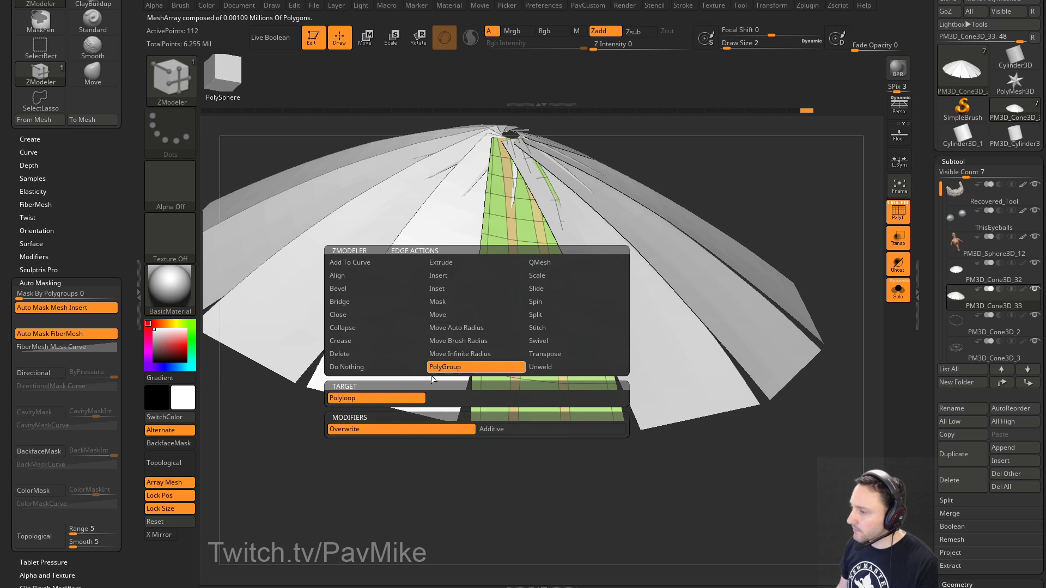
{"action": "left_click", "coordinate": [477, 347]}
{"action": "key", "text": "alt"}
{"action": "left_click", "coordinate": [517, 352]}
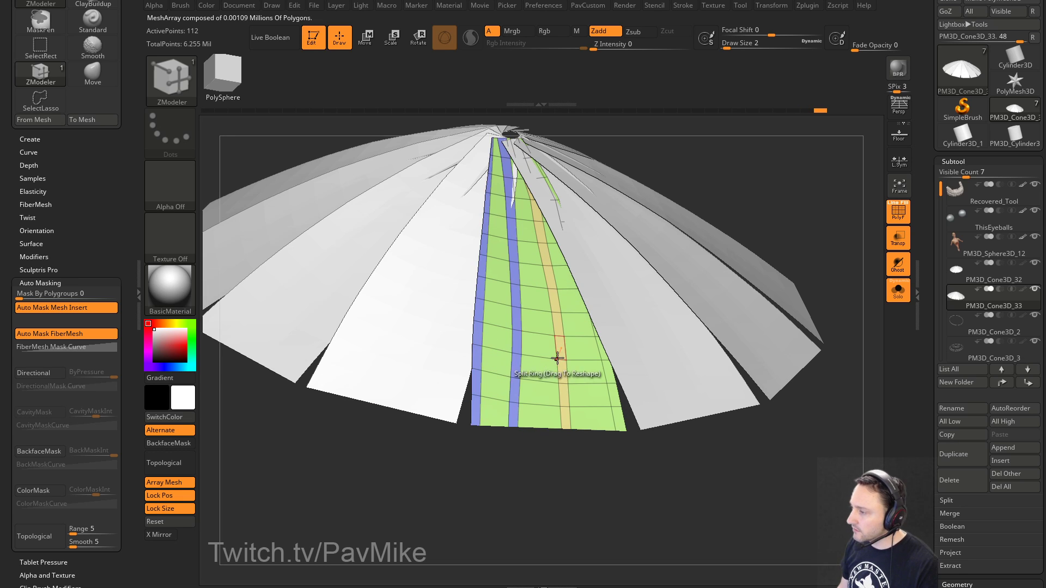
{"action": "left_click", "coordinate": [558, 354]}
{"action": "left_click", "coordinate": [606, 360]}
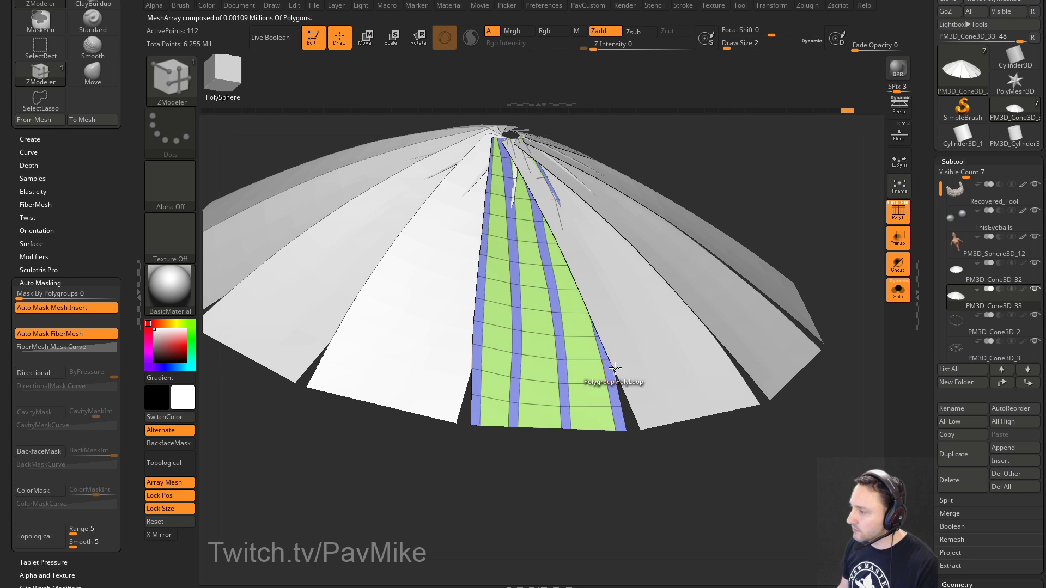
Step: Isolate the four narrow strips by their polygroup and delete the hidden plank faces between them
{"action": "left_click", "coordinate": [627, 432], "text": "ctrl+shift"}
{"action": "key", "text": "1"}
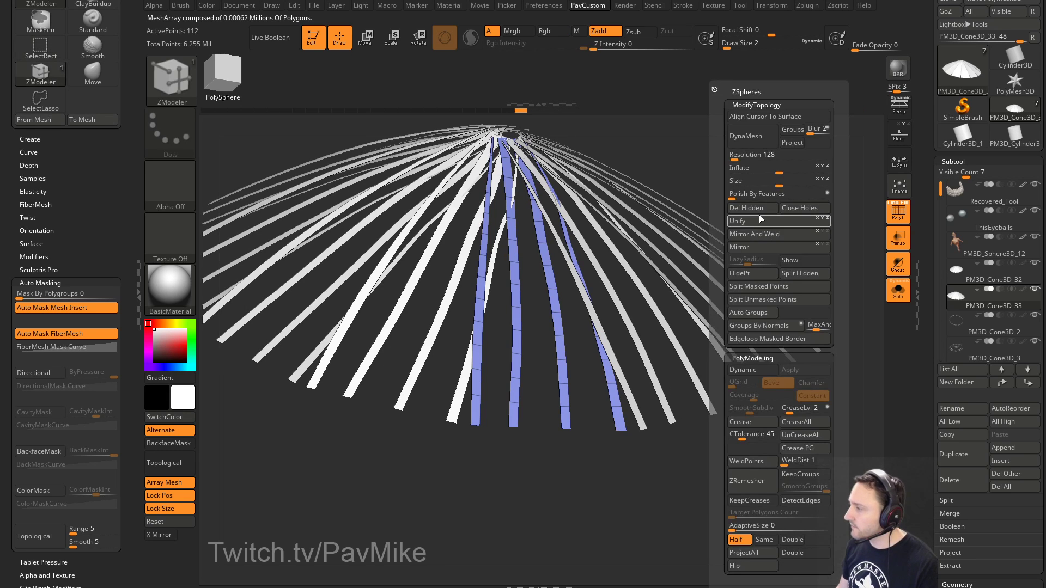
{"action": "left_click", "coordinate": [754, 210]}
{"action": "left_click_drag", "start_coordinate": [730, 173], "coordinate": [768, 255]}
Step: Extrude thickness on all strips with QMesh targeting Polygroup All, and show them together with the rest of the hat
{"action": "key", "text": "space"}
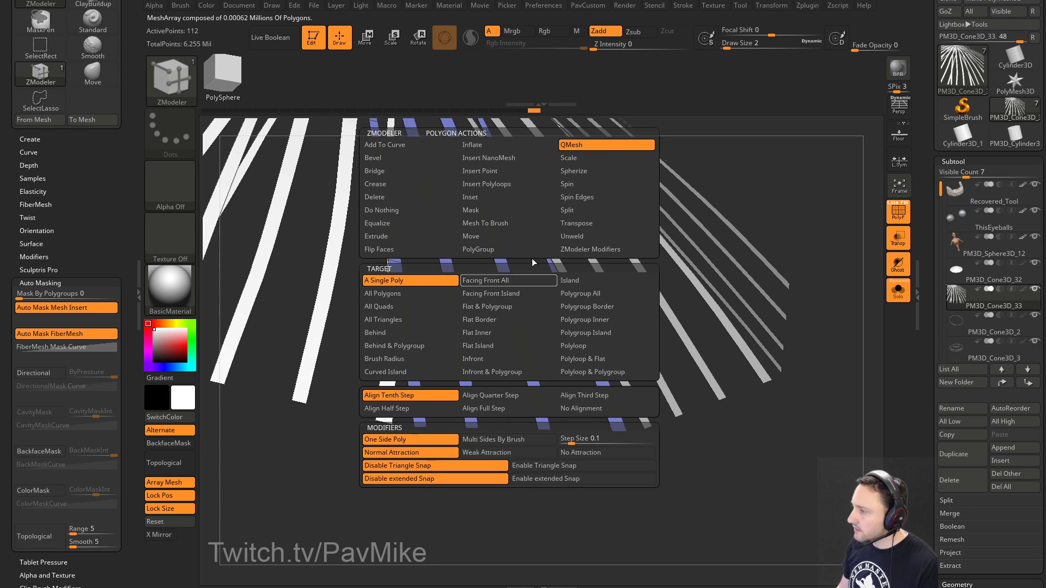
{"action": "left_click", "coordinate": [587, 293]}
{"action": "left_click_drag", "start_coordinate": [525, 299], "coordinate": [577, 307]}
{"action": "left_click_drag", "start_coordinate": [727, 376], "coordinate": [760, 436], "text": "alt"}
{"action": "left_click", "coordinate": [898, 215]}
{"action": "left_click_drag", "start_coordinate": [764, 235], "coordinate": [796, 256], "text": "alt"}
{"action": "left_click", "coordinate": [897, 291]}
{"action": "left_click", "coordinate": [897, 238]}
Step: Try the Polish deformation on the arrayed strips, and undo it
{"action": "key", "text": "3"}
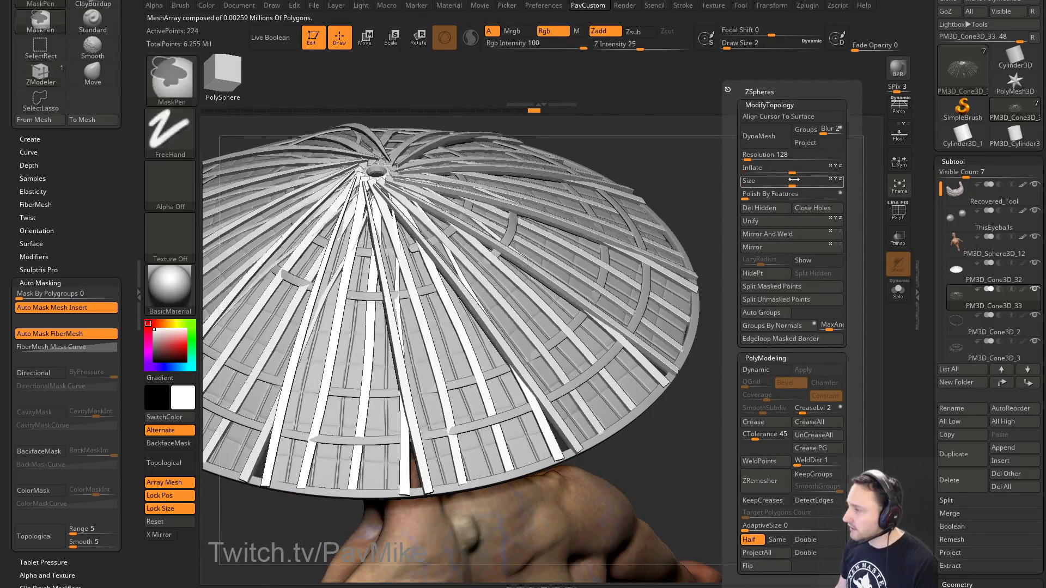
{"action": "left_click_drag", "start_coordinate": [920, 361], "coordinate": [914, 160]}
{"action": "left_click", "coordinate": [952, 150]}
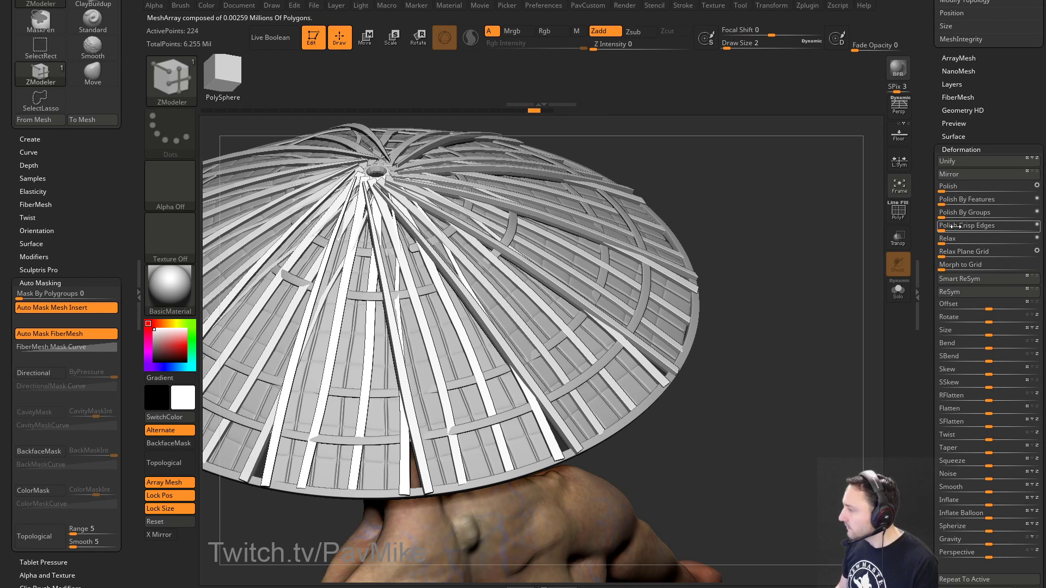
{"action": "left_click", "coordinate": [952, 190]}
{"action": "key", "text": "ctrl"}
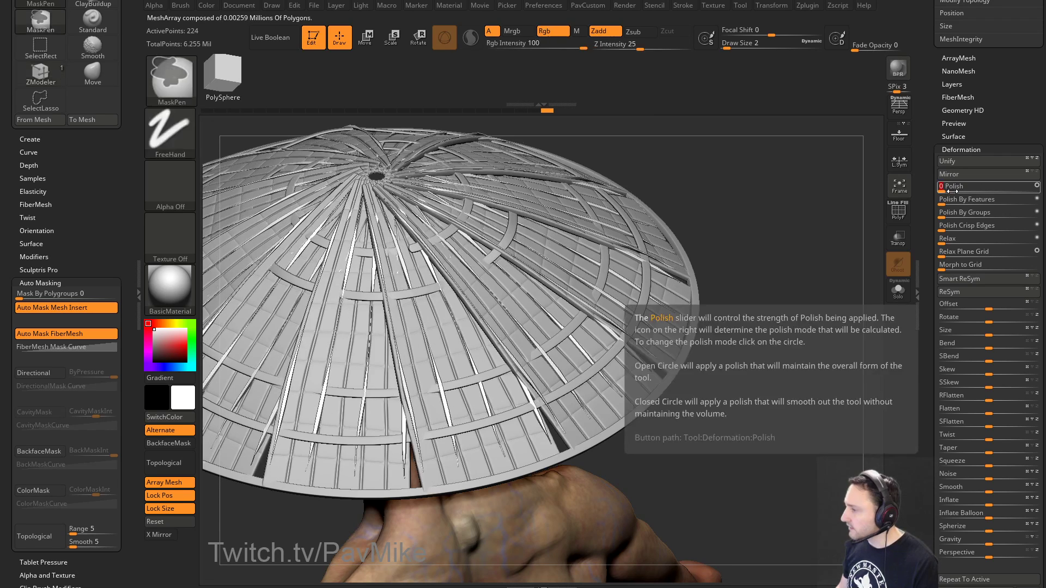
{"action": "key", "text": "ctrl+z"}
Step: Apply the Smooth deformation at 100 to the arrayed strips
{"action": "left_click_drag", "start_coordinate": [929, 344], "coordinate": [925, 206]}
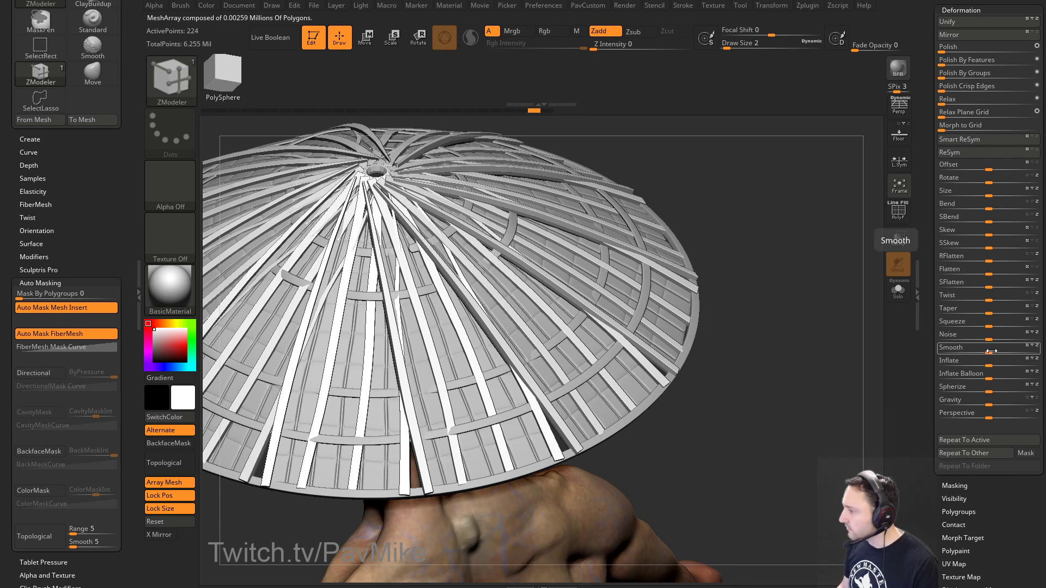
{"action": "left_click_drag", "start_coordinate": [990, 351], "coordinate": [1037, 349]}
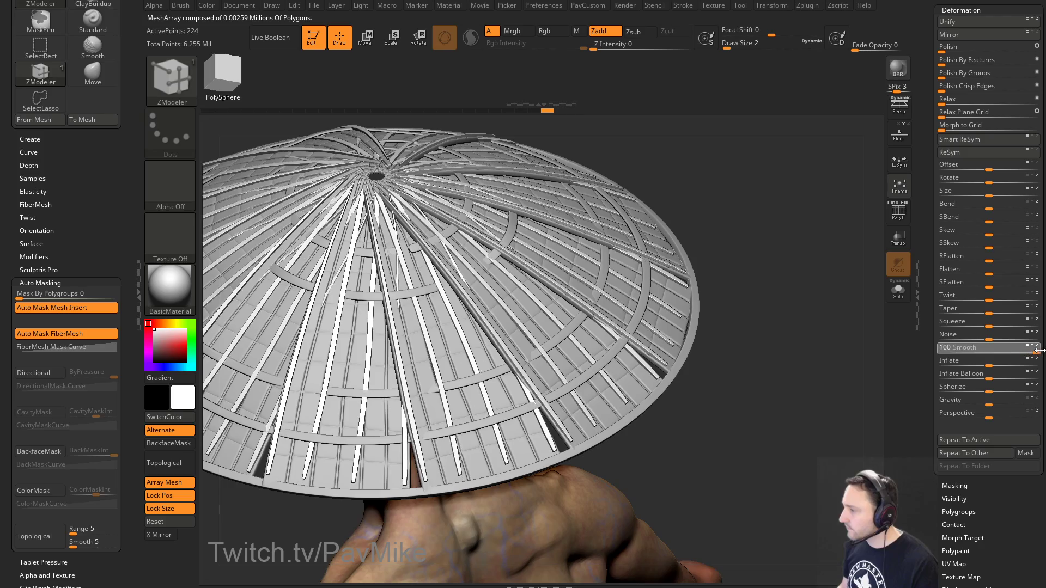
{"action": "mouse_move", "coordinate": [820, 325]}
{"action": "left_mouse_down"}
{"action": "mouse_move", "coordinate": [810, 280]}
{"action": "mouse_move", "coordinate": [806, 292]}
{"action": "mouse_move", "coordinate": [771, 210]}
{"action": "mouse_move", "coordinate": [829, 296]}
{"action": "mouse_move", "coordinate": [789, 233]}
{"action": "mouse_move", "coordinate": [801, 247]}
{"action": "mouse_move", "coordinate": [802, 295]}
{"action": "mouse_move", "coordinate": [857, 257]}
{"action": "mouse_move", "coordinate": [796, 273]}
{"action": "left_mouse_up"}
Step: Show the polyframe on the arrayed strips and activate the Move brush with topological auto masking
{"action": "left_click", "coordinate": [893, 219]}
{"action": "key", "text": "]"}
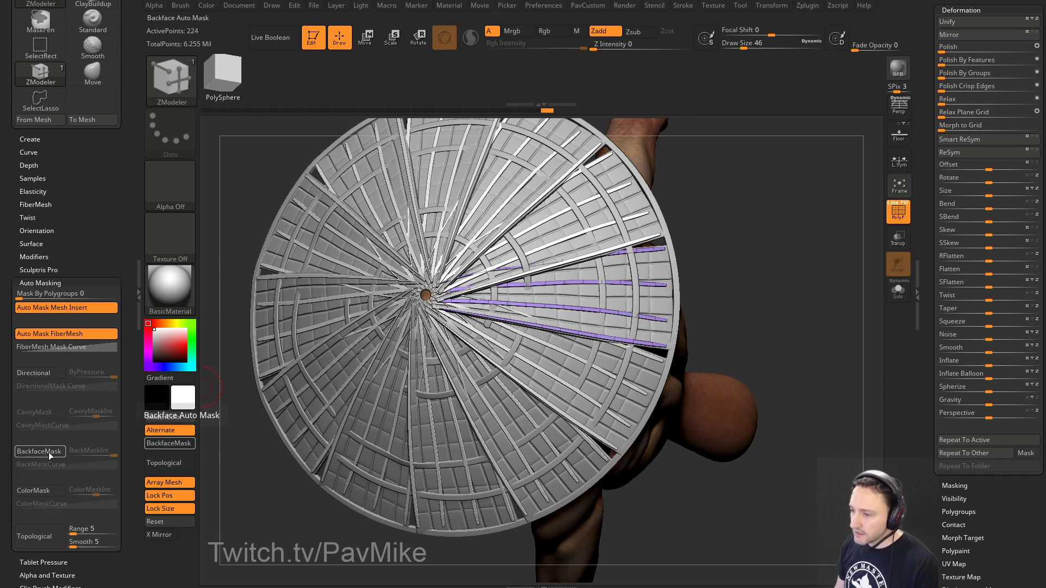
{"action": "key", "text": "b"}
{"action": "key", "text": "m"}
{"action": "key", "text": "v"}
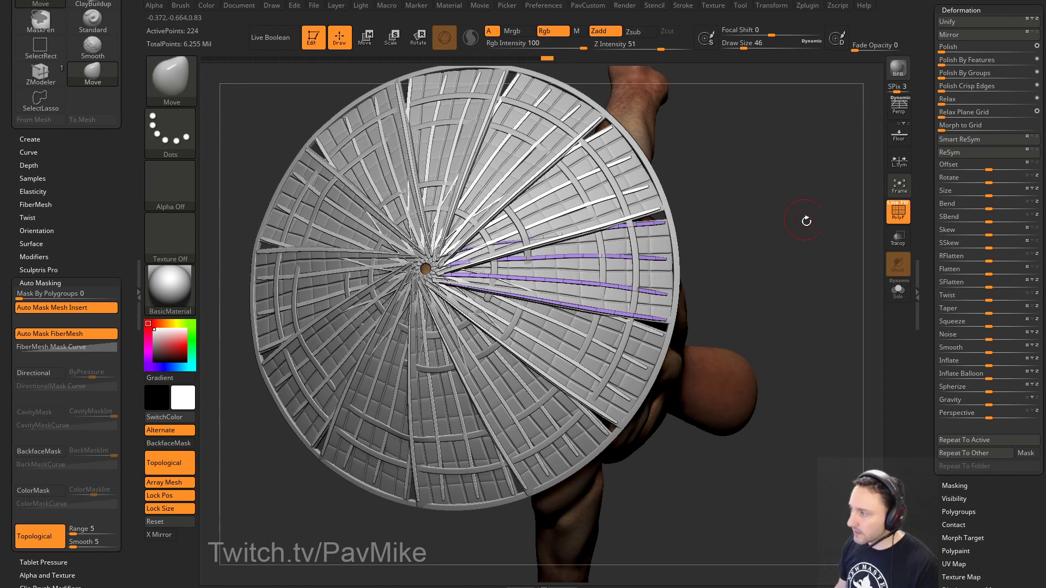
Step: Pull the outer ends of the four source strips unevenly past the hat's rim with the Move brush
{"action": "mouse_move", "coordinate": [870, 222]}
{"action": "left_mouse_down", "text": "alt"}
{"action": "mouse_move", "coordinate": [760, 283]}
{"action": "mouse_move", "coordinate": [727, 286]}
{"action": "left_mouse_up", "text": "alt"}
{"action": "key", "text": "]"}
{"action": "left_click_drag", "start_coordinate": [604, 317], "coordinate": [626, 316]}
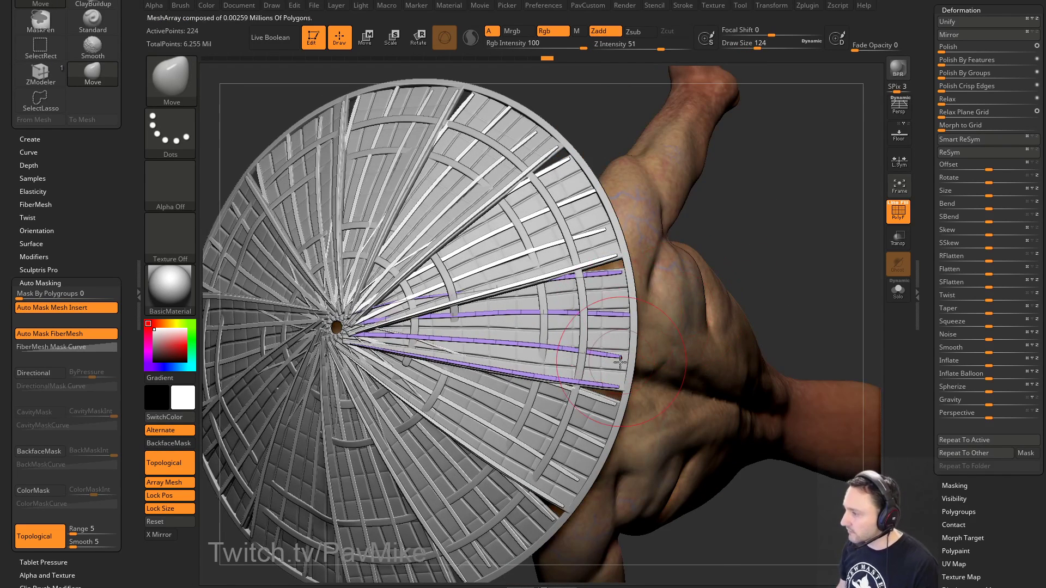
{"action": "left_click_drag", "start_coordinate": [615, 358], "coordinate": [663, 365]}
{"action": "left_click_drag", "start_coordinate": [622, 314], "coordinate": [667, 315]}
{"action": "left_click_drag", "start_coordinate": [754, 273], "coordinate": [766, 252]}
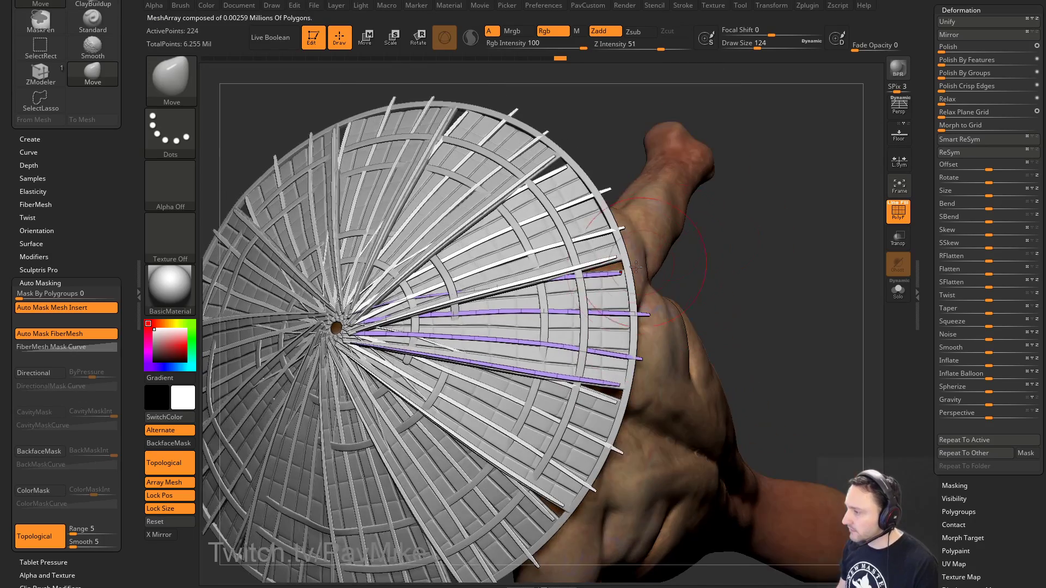
{"action": "mouse_move", "coordinate": [619, 272]}
{"action": "left_mouse_down"}
{"action": "mouse_move", "coordinate": [670, 258]}
{"action": "mouse_move", "coordinate": [647, 343]}
{"action": "left_mouse_up"}
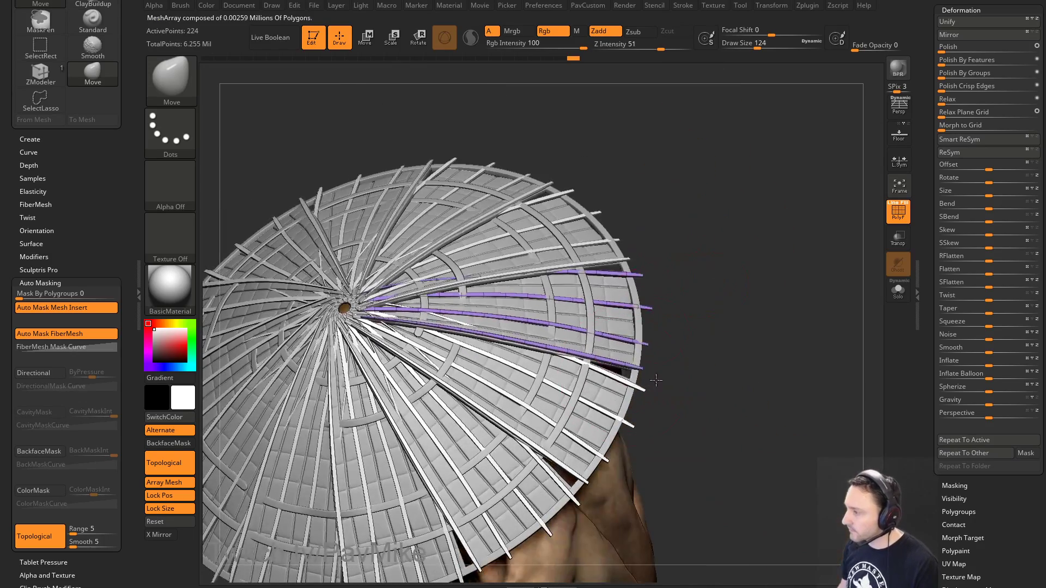
{"action": "left_click_drag", "start_coordinate": [670, 393], "coordinate": [639, 343]}
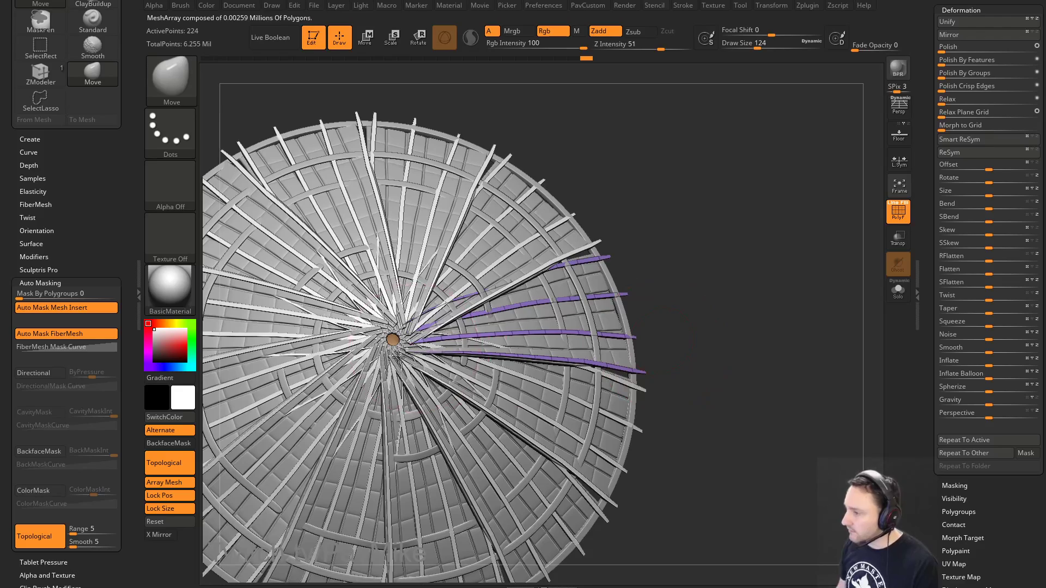
{"action": "left_click_drag", "start_coordinate": [398, 361], "coordinate": [399, 339]}
{"action": "mouse_move", "coordinate": [779, 332]}
{"action": "left_mouse_down"}
{"action": "mouse_move", "coordinate": [794, 256]}
{"action": "mouse_move", "coordinate": [754, 261]}
{"action": "mouse_move", "coordinate": [759, 226]}
{"action": "mouse_move", "coordinate": [354, 262]}
{"action": "left_mouse_up"}
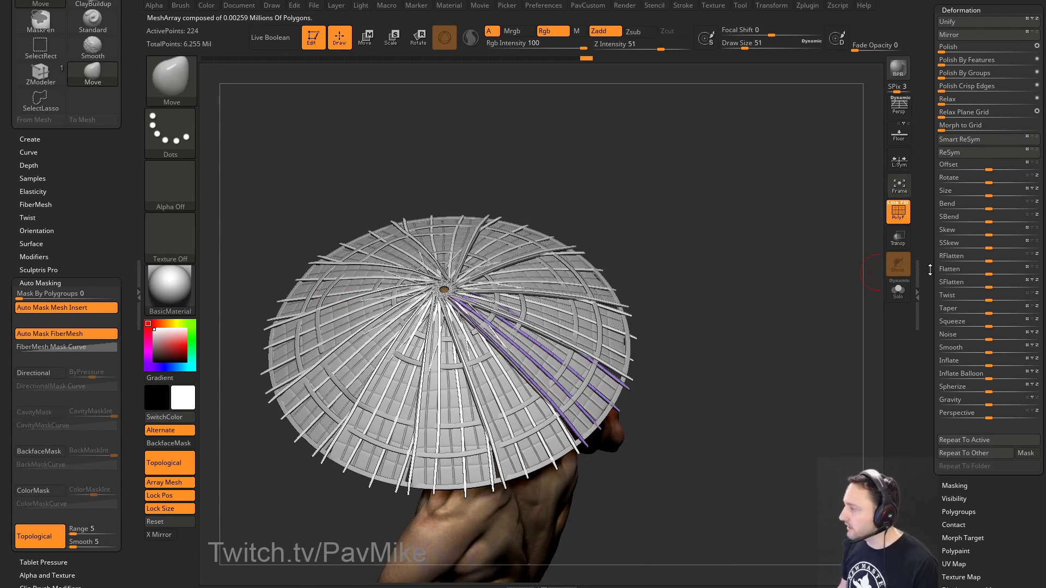
Step: Convert the array mesh of strips into real geometry
{"action": "scroll", "coordinate": [929, 269], "scroll_direction": "down", "scroll_amount": 1}
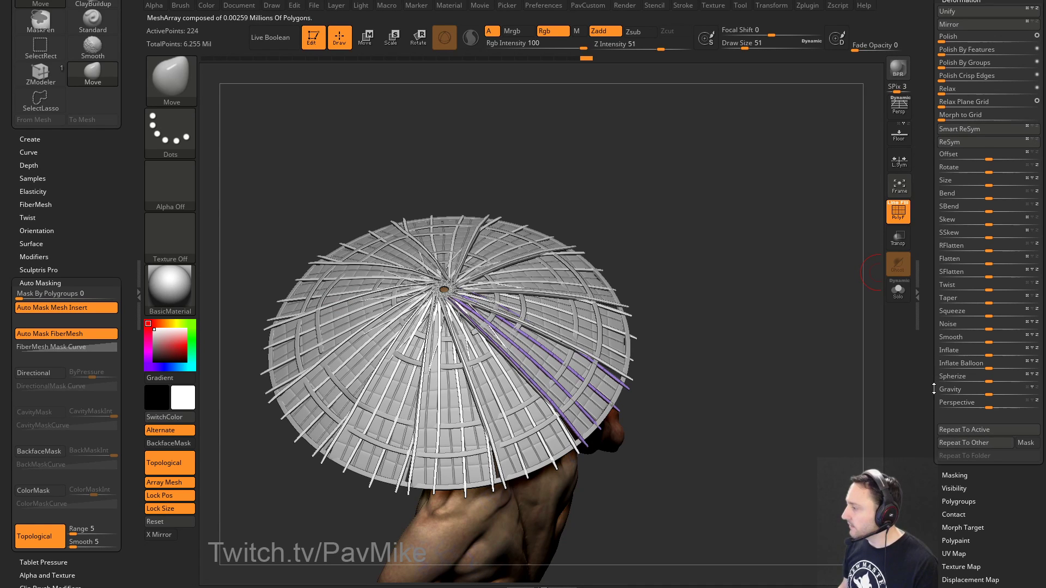
{"action": "left_click_drag", "start_coordinate": [932, 377], "coordinate": [938, 537]}
{"action": "left_click", "coordinate": [968, 205]}
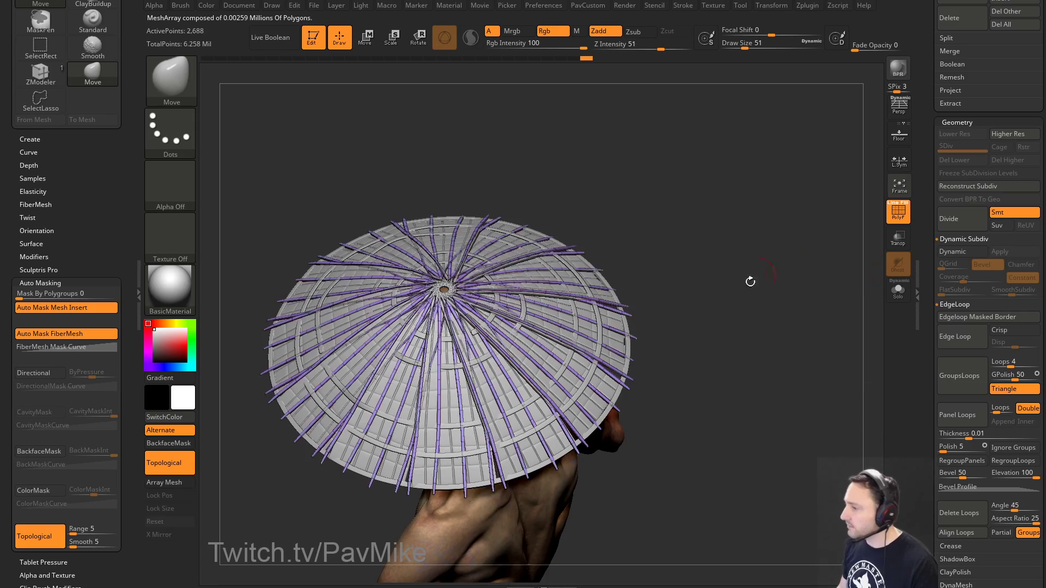
Step: Assign a separate polygroup to every strip with Auto Groups
{"action": "left_click_drag", "start_coordinate": [750, 282], "coordinate": [782, 335]}
{"action": "key", "text": "space"}
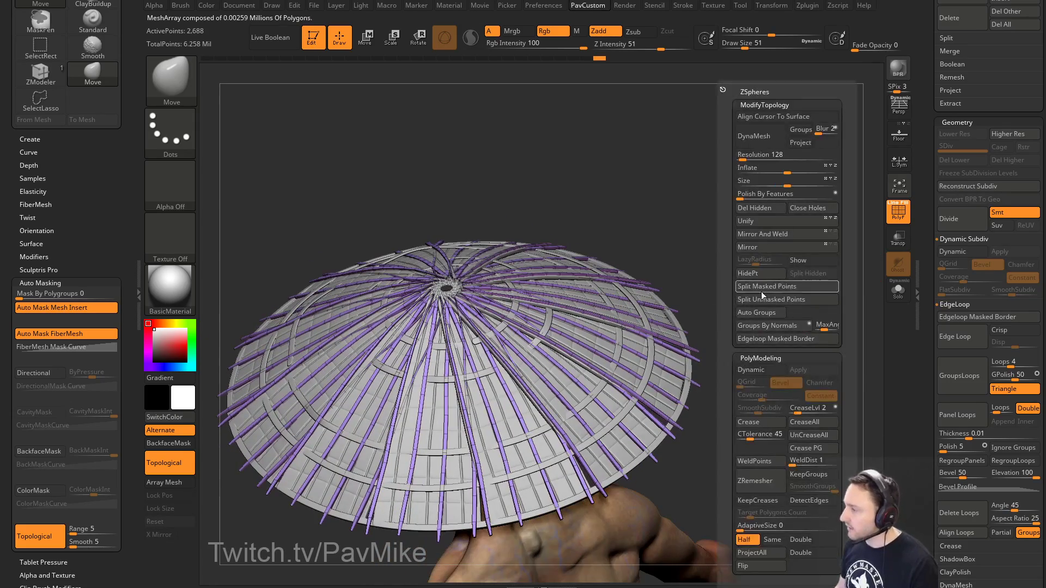
{"action": "left_click", "coordinate": [757, 312]}
{"action": "mouse_move", "coordinate": [731, 299]}
{"action": "left_mouse_down"}
{"action": "mouse_move", "coordinate": [725, 273]}
{"action": "mouse_move", "coordinate": [775, 275]}
{"action": "mouse_move", "coordinate": [780, 261]}
{"action": "left_mouse_up"}
Step: Set Mask By Polygroups to 100 and turn off topological auto masking
{"action": "key", "text": "s"}
{"action": "left_click_drag", "start_coordinate": [88, 295], "coordinate": [131, 297]}
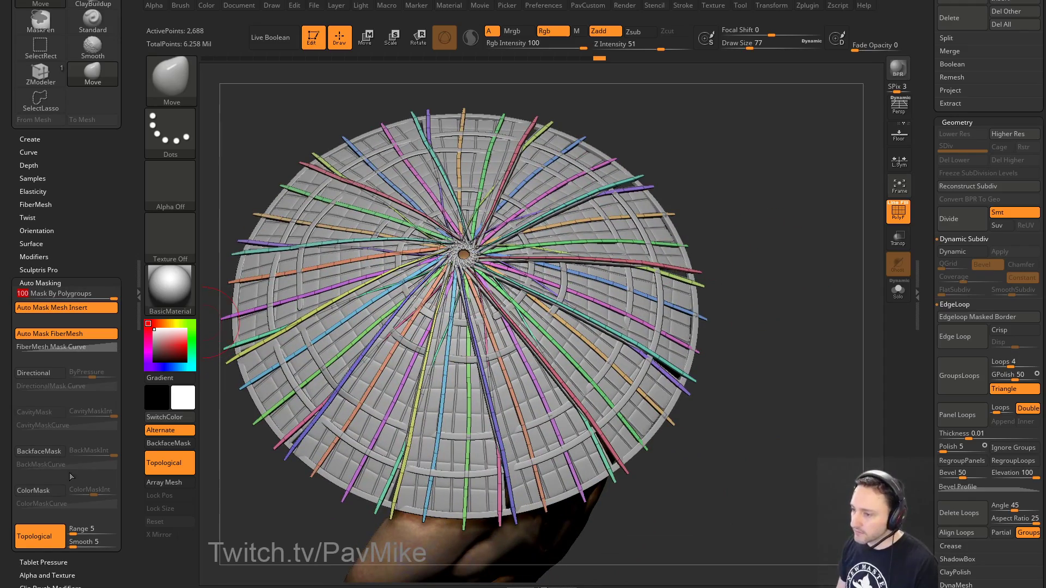
{"action": "left_click", "coordinate": [170, 463]}
Step: Set the Move brush's draw size to 187 for adjusting individual strips around the rim
{"action": "left_click_drag", "start_coordinate": [804, 250], "coordinate": [770, 272]}
{"action": "key", "text": "s"}
{"action": "key", "text": "s"}
{"action": "mouse_move", "coordinate": [821, 328]}
{"action": "left_mouse_down"}
{"action": "mouse_move", "coordinate": [817, 280]}
{"action": "mouse_move", "coordinate": [806, 265]}
{"action": "mouse_move", "coordinate": [784, 274]}
{"action": "left_mouse_up"}
{"action": "key", "text": "s"}
{"action": "left_click_drag", "start_coordinate": [778, 274], "coordinate": [796, 276]}
{"action": "left_click_drag", "start_coordinate": [723, 260], "coordinate": [726, 299]}
{"action": "key", "text": "s"}
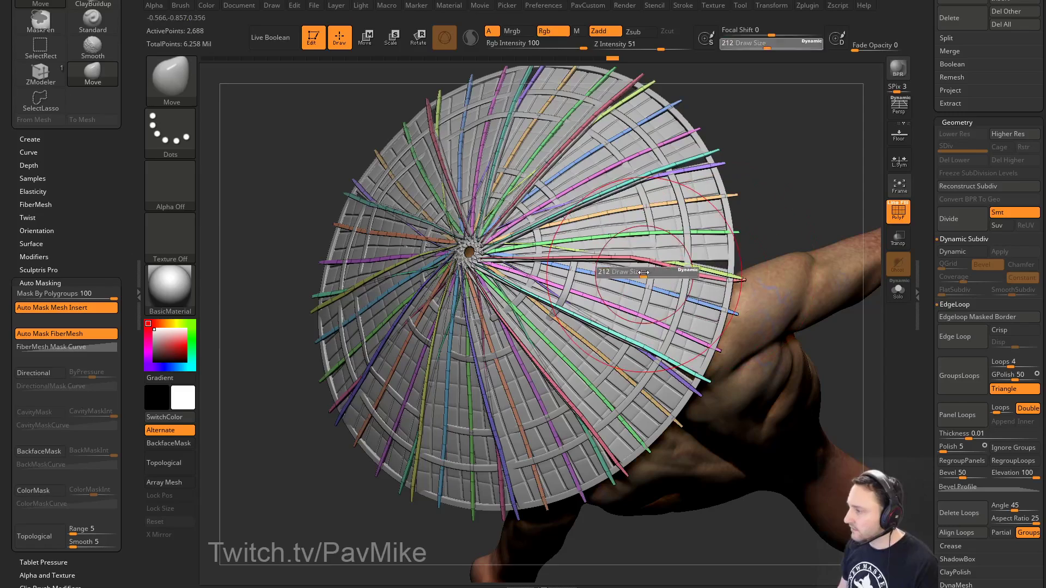
{"action": "left_click_drag", "start_coordinate": [646, 274], "coordinate": [622, 268]}
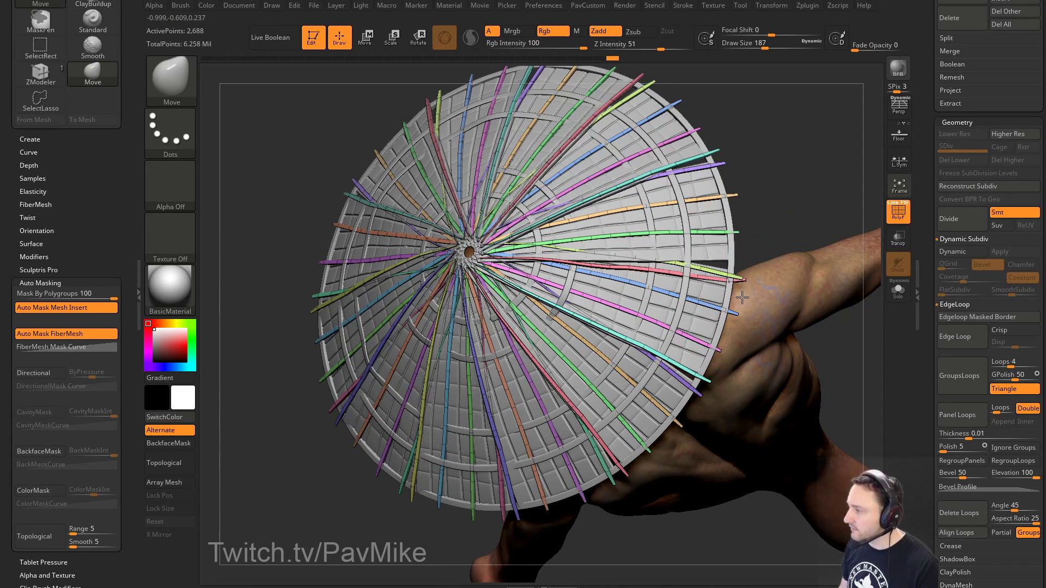
{"action": "key", "text": "w"}
{"action": "left_click_drag", "start_coordinate": [622, 211], "coordinate": [726, 213]}
{"action": "left_click_drag", "start_coordinate": [610, 247], "coordinate": [616, 251]}
{"action": "key", "text": "q"}
Step: Shift individual strips along the near edge of the hat with the Move brush, enlarging it for broader bends
{"action": "mouse_move", "coordinate": [706, 183]}
{"action": "left_mouse_down"}
{"action": "mouse_move", "coordinate": [731, 104]}
{"action": "mouse_move", "coordinate": [737, 205]}
{"action": "mouse_move", "coordinate": [789, 227]}
{"action": "mouse_move", "coordinate": [770, 278]}
{"action": "left_mouse_up"}
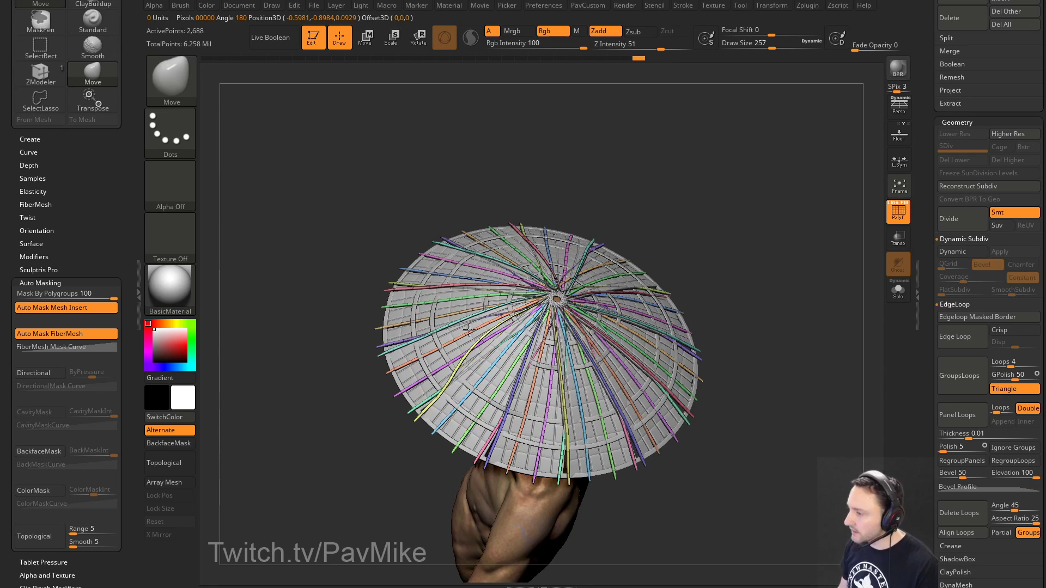
{"action": "key", "text": "bracketleft"}
{"action": "key", "text": "bracketleft"}
{"action": "key", "text": "bracketleft"}
{"action": "key", "text": "bracketleft"}
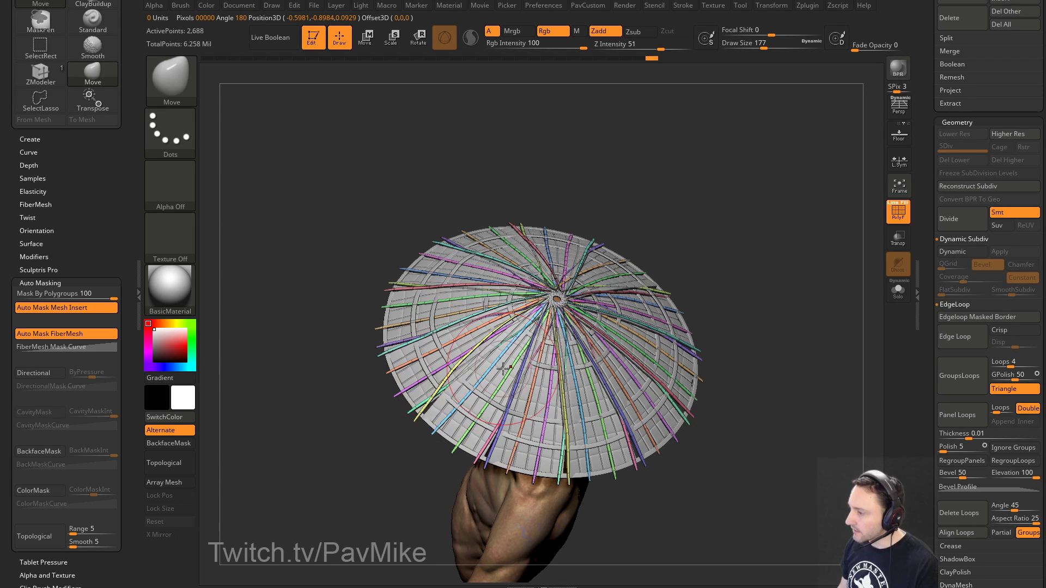
{"action": "left_click_drag", "start_coordinate": [721, 288], "coordinate": [694, 311]}
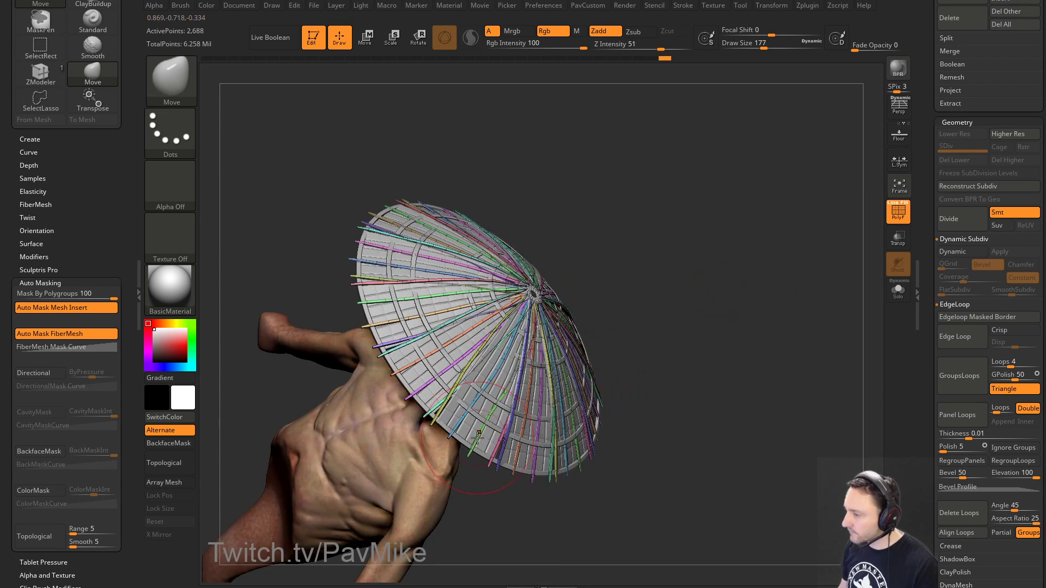
{"action": "key", "text": "bracketright"}
{"action": "key", "text": "bracketright"}
{"action": "key", "text": "bracketright"}
{"action": "key", "text": "bracketright"}
{"action": "key", "text": "bracketright"}
{"action": "key", "text": "bracketright"}
{"action": "left_click_drag", "start_coordinate": [499, 458], "coordinate": [502, 453]}
Step: Move more strip ends sideways along the rim with the Move brush at a draw size of 338
{"action": "left_click_drag", "start_coordinate": [661, 450], "coordinate": [618, 435]}
{"action": "key", "text": "bracketleft"}
{"action": "key", "text": "bracketleft"}
{"action": "key", "text": "bracketleft"}
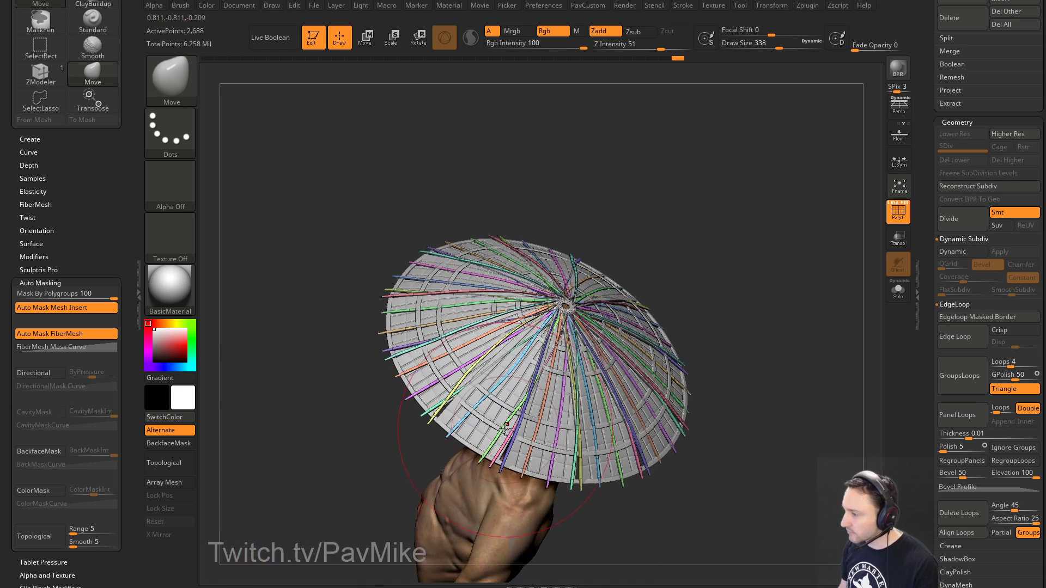
{"action": "left_click_drag", "start_coordinate": [504, 431], "coordinate": [501, 428]}
{"action": "mouse_move", "coordinate": [732, 376]}
{"action": "left_mouse_down"}
{"action": "mouse_move", "coordinate": [719, 343]}
{"action": "mouse_move", "coordinate": [678, 348]}
{"action": "left_mouse_up"}
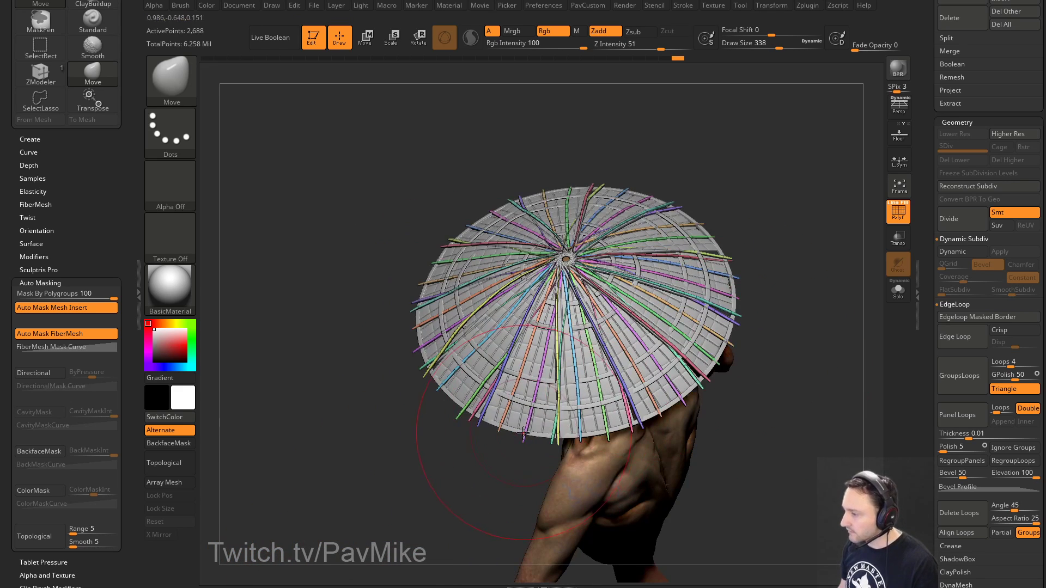
{"action": "left_click_drag", "start_coordinate": [552, 441], "coordinate": [550, 438]}
{"action": "left_click_drag", "start_coordinate": [431, 444], "coordinate": [540, 408]}
{"action": "key", "text": "bracketright"}
{"action": "left_click_drag", "start_coordinate": [746, 375], "coordinate": [649, 366]}
Step: Bend strips across the middle of the hat to break up their even spacing, varying the draw size between 140 and 525
{"action": "key", "text": "bracketleft"}
{"action": "key", "text": "bracketleft"}
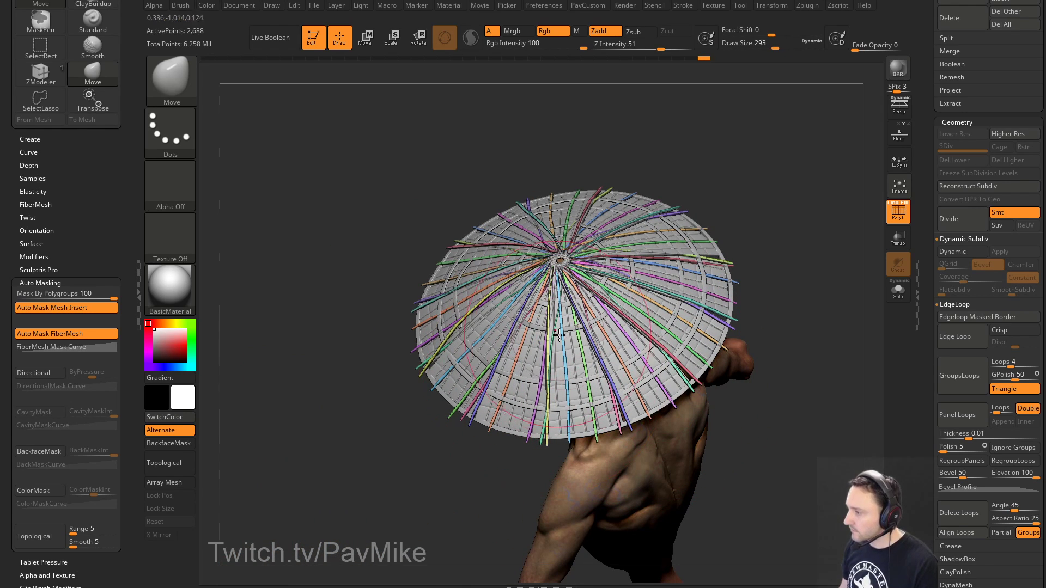
{"action": "key", "text": "bracketleft"}
{"action": "key", "text": "bracketleft"}
{"action": "mouse_move", "coordinate": [773, 261]}
{"action": "left_mouse_down"}
{"action": "mouse_move", "coordinate": [811, 283]}
{"action": "mouse_move", "coordinate": [777, 294]}
{"action": "mouse_move", "coordinate": [756, 326]}
{"action": "mouse_move", "coordinate": [697, 293]}
{"action": "left_mouse_up"}
{"action": "key", "text": "bracketleft"}
{"action": "key", "text": "bracketleft"}
{"action": "key", "text": "bracketright"}
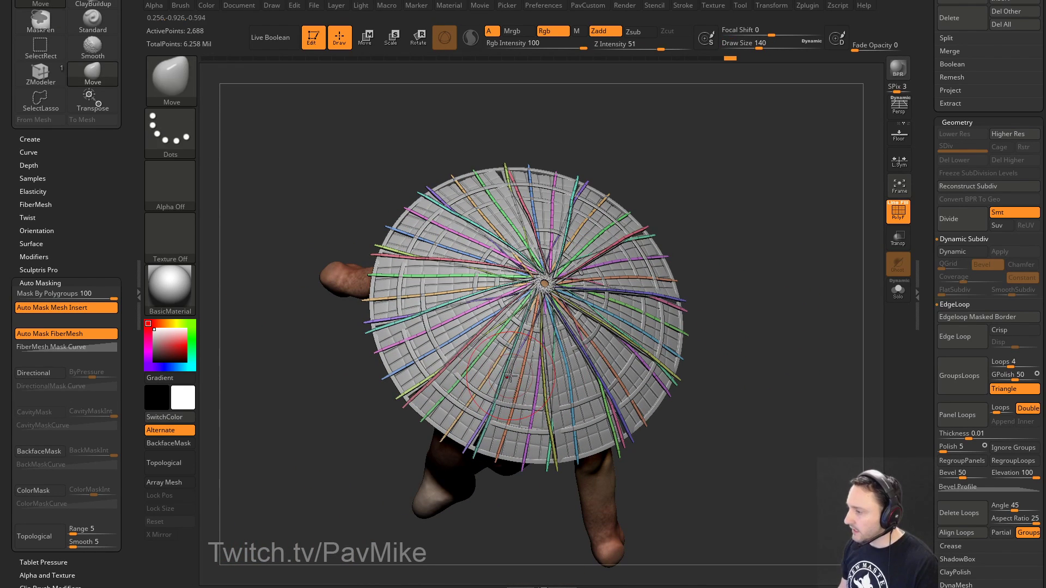
{"action": "key", "text": "bracketright"}
{"action": "key", "text": "bracketright"}
{"action": "key", "text": "bracketright"}
{"action": "key", "text": "bracketright"}
{"action": "left_click_drag", "start_coordinate": [494, 394], "coordinate": [471, 387]}
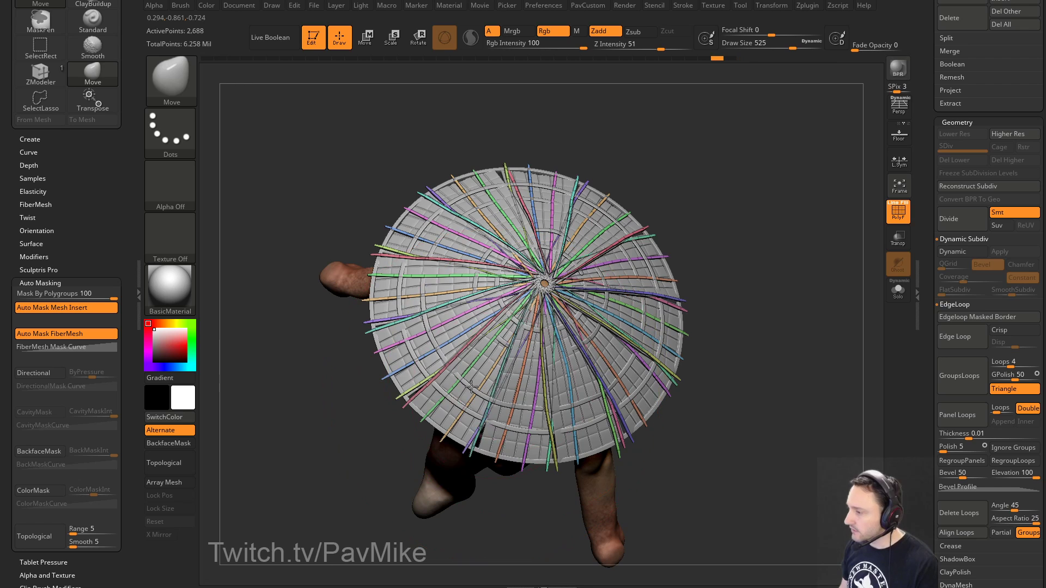
{"action": "key", "text": "bracketleft"}
{"action": "key", "text": "bracketleft"}
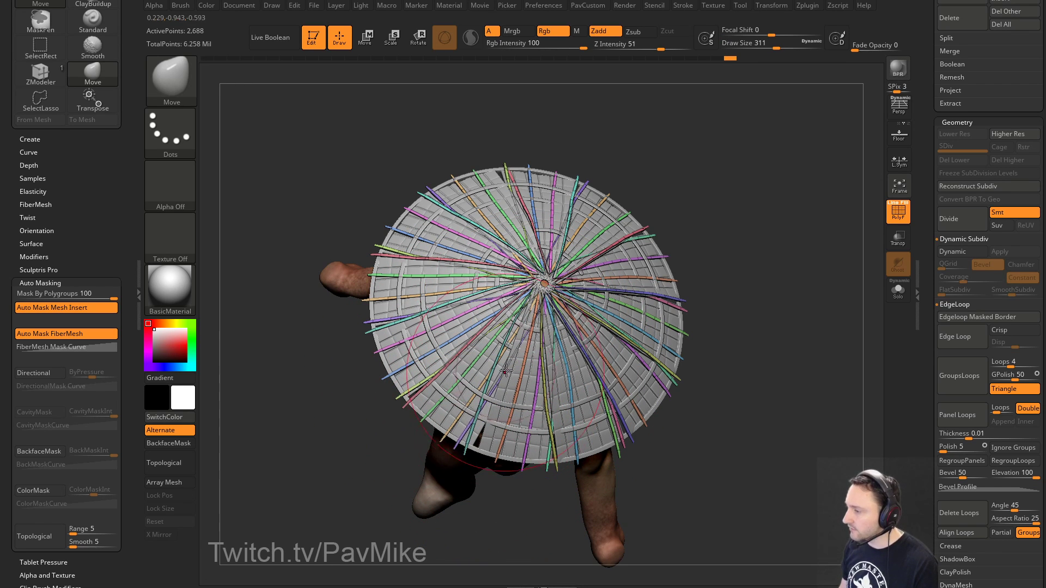
Step: Adjust the strips on the side of the hat above the face with the Move brush at draw sizes of 299 to 415
{"action": "left_click_drag", "start_coordinate": [706, 301], "coordinate": [672, 268]}
{"action": "key", "text": "s"}
{"action": "left_click", "coordinate": [567, 369]}
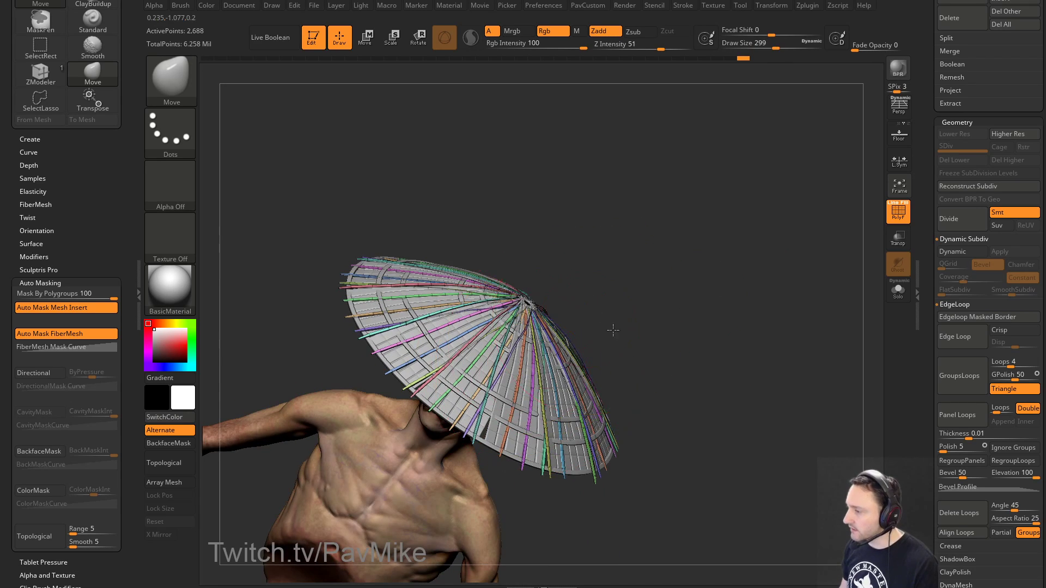
{"action": "mouse_move", "coordinate": [614, 330]}
{"action": "left_mouse_down"}
{"action": "mouse_move", "coordinate": [649, 305]}
{"action": "mouse_move", "coordinate": [618, 343]}
{"action": "left_mouse_up"}
{"action": "key", "text": "s"}
{"action": "left_click", "coordinate": [452, 369]}
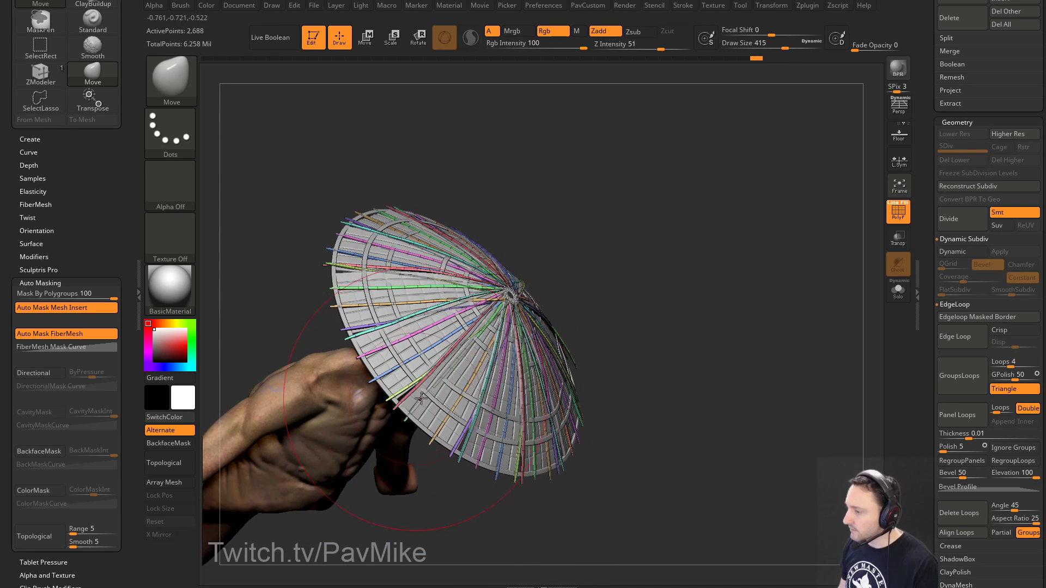
{"action": "left_click_drag", "start_coordinate": [591, 376], "coordinate": [618, 359]}
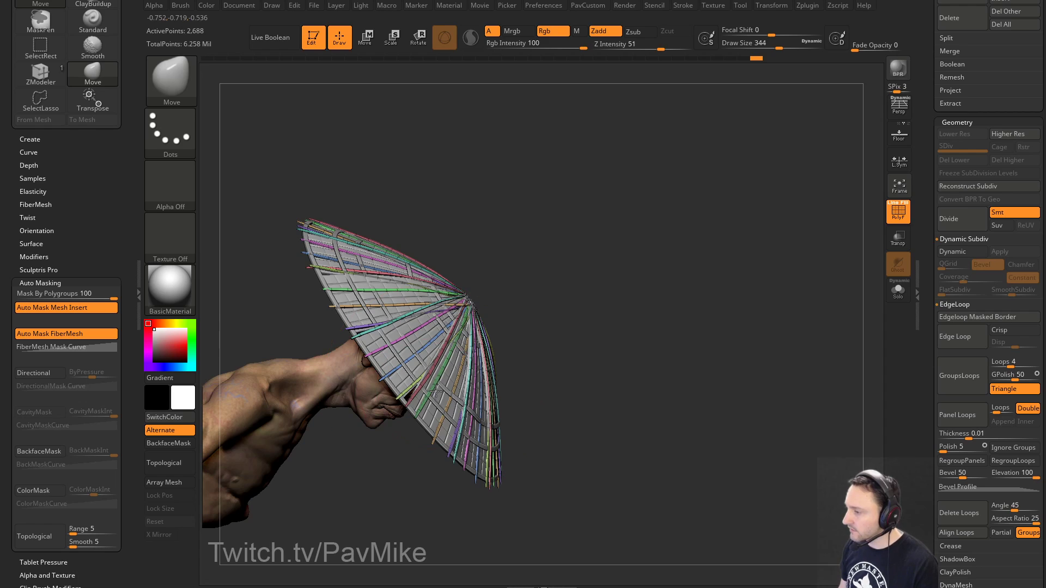
Step: Reposition the strip ends beside the plank gap at the rim with the Move brush at a draw size of 358
{"action": "left_click_drag", "start_coordinate": [435, 391], "coordinate": [486, 354]}
{"action": "mouse_move", "coordinate": [396, 349]}
{"action": "left_mouse_down"}
{"action": "mouse_move", "coordinate": [394, 339]}
{"action": "mouse_move", "coordinate": [417, 396]}
{"action": "left_mouse_up"}
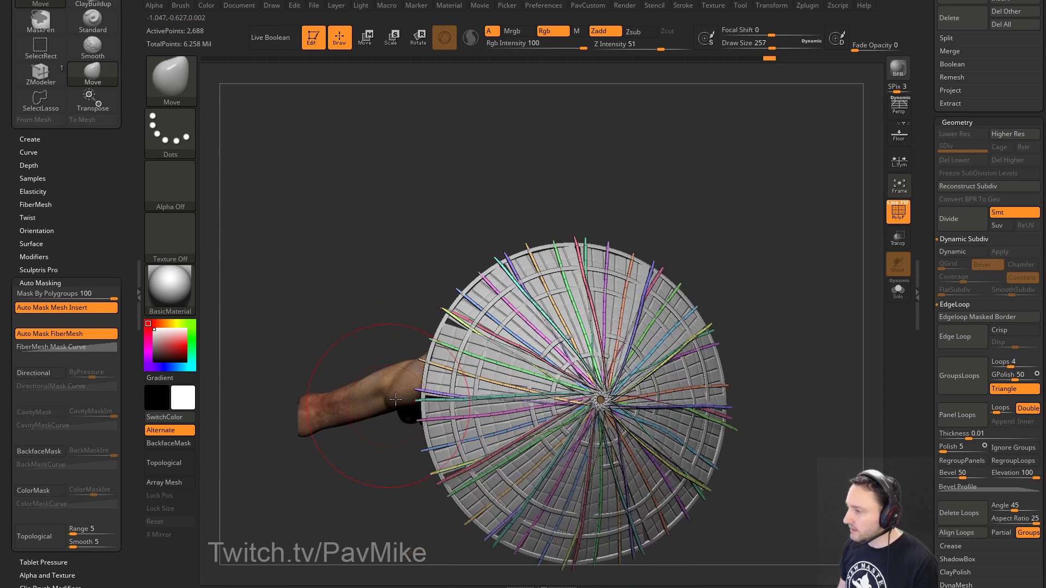
{"action": "key", "text": "s"}
{"action": "left_click", "coordinate": [434, 400]}
{"action": "left_click_drag", "start_coordinate": [479, 411], "coordinate": [479, 397]}
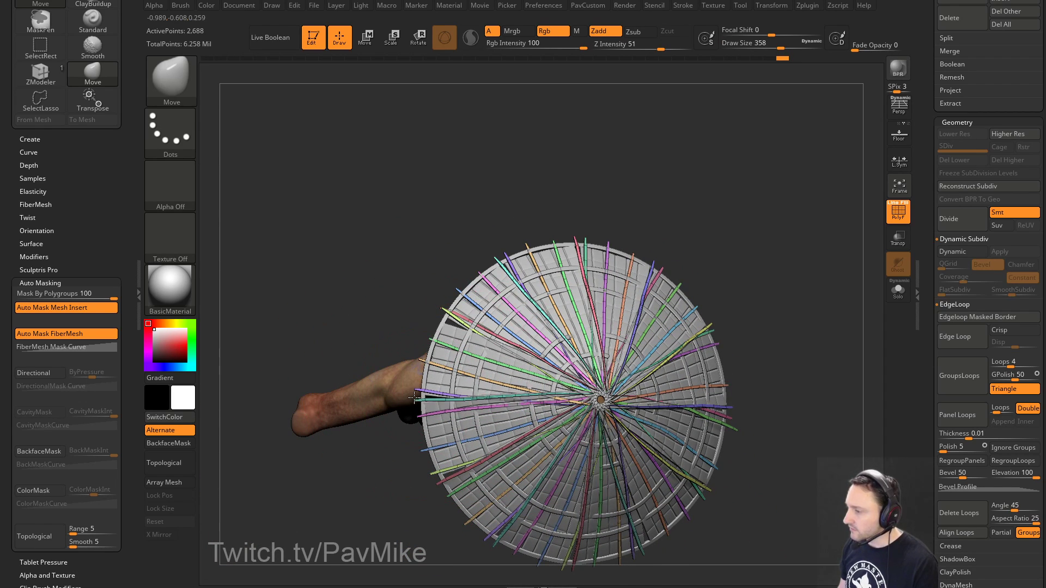
{"action": "left_click_drag", "start_coordinate": [444, 367], "coordinate": [442, 358]}
Step: Hide the polyframe and reduce the draw size to 35, with the hat shown from the front
{"action": "left_click_drag", "start_coordinate": [703, 272], "coordinate": [723, 196]}
{"action": "key", "text": "s"}
{"action": "left_click_drag", "start_coordinate": [718, 278], "coordinate": [690, 276]}
{"action": "key", "text": "shift+f"}
{"action": "mouse_move", "coordinate": [784, 281]}
{"action": "left_mouse_down"}
{"action": "mouse_move", "coordinate": [808, 282]}
{"action": "mouse_move", "coordinate": [762, 273]}
{"action": "left_mouse_up"}
{"action": "left_click_drag", "start_coordinate": [737, 211], "coordinate": [736, 223]}
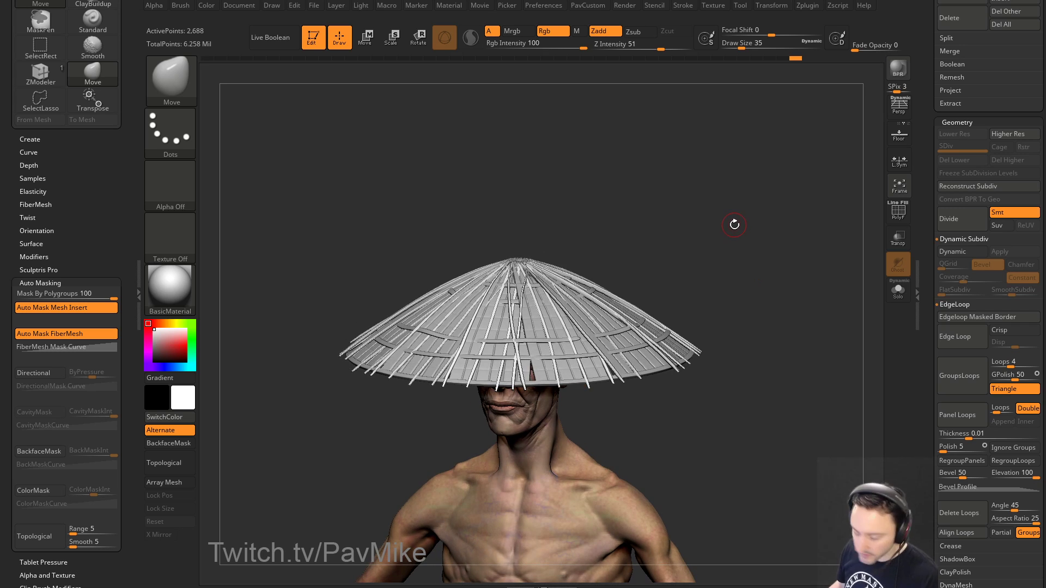
Step: Turn on Dynamic Subdivision for the strips, lower the smooth subdivision level and set the crease level to 1
{"action": "key", "text": "d"}
{"action": "key", "text": "2"}
{"action": "left_click_drag", "start_coordinate": [728, 407], "coordinate": [706, 409]}
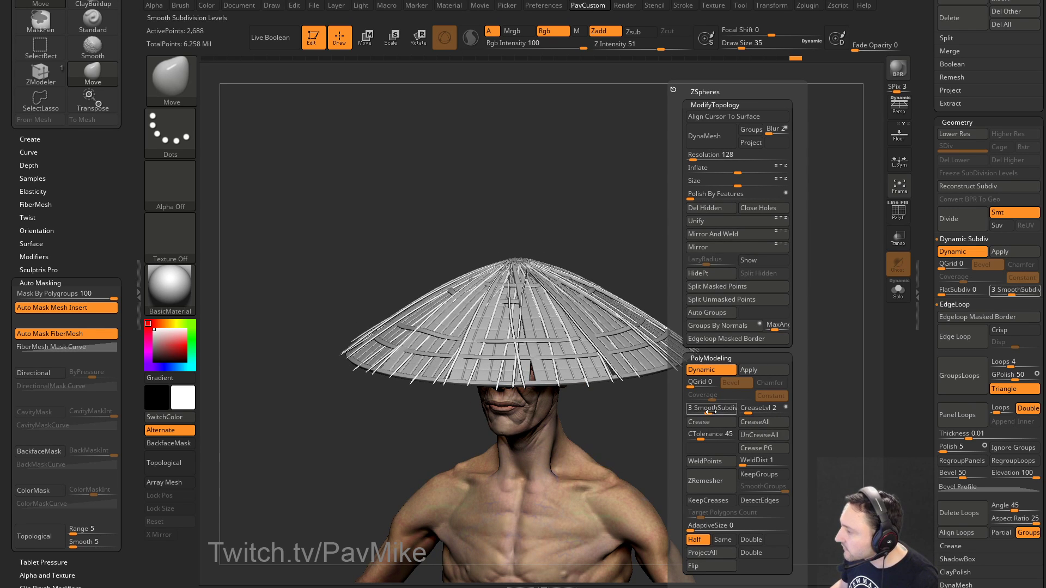
{"action": "left_click_drag", "start_coordinate": [750, 412], "coordinate": [744, 413]}
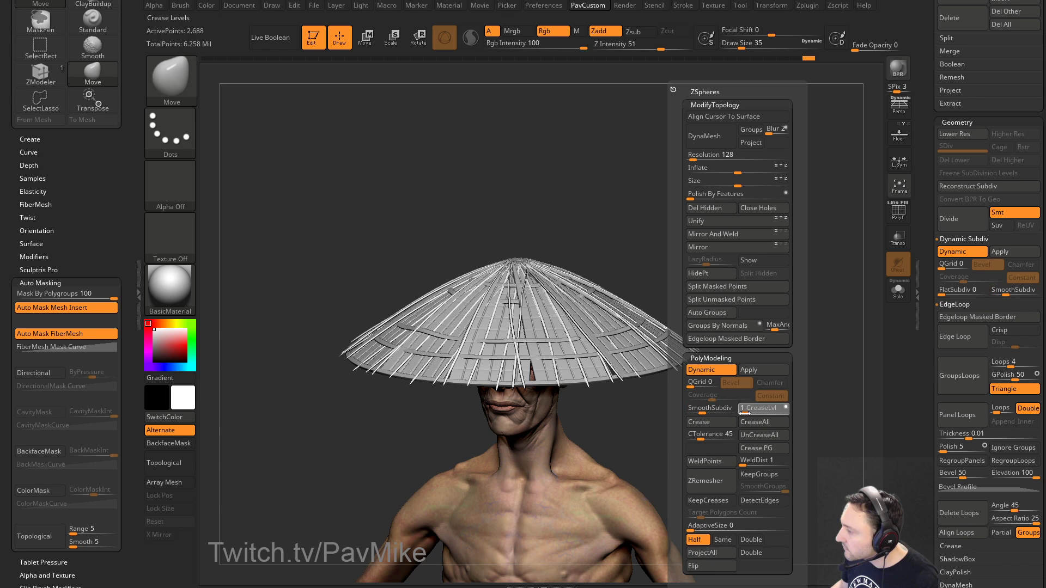
{"action": "left_click_drag", "start_coordinate": [596, 201], "coordinate": [734, 208]}
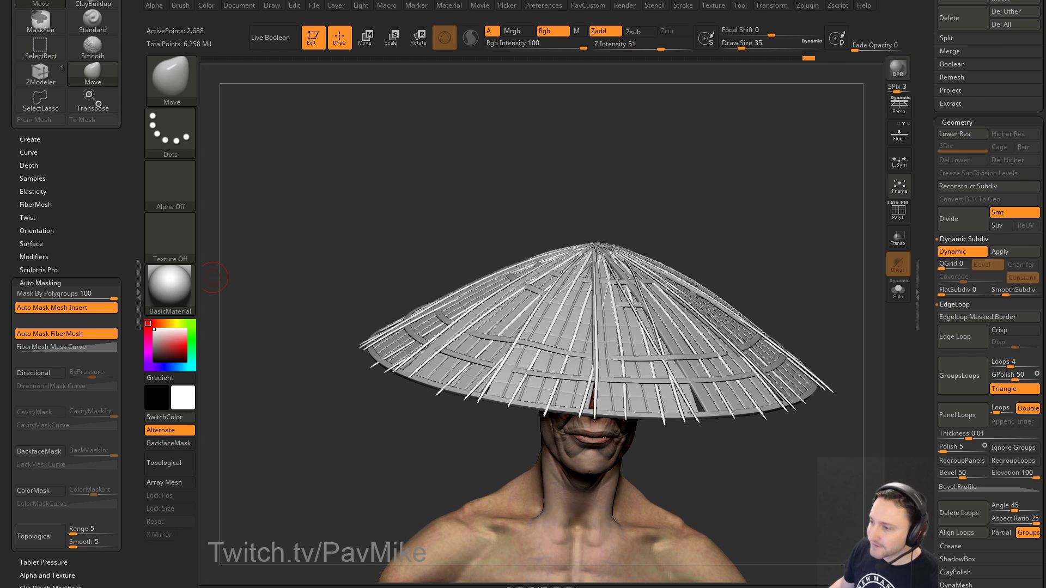
Step: Switch to Task Manager and examine the CPU performance of the logical processors
{"action": "key", "text": "ctrl+shift+Escape"}
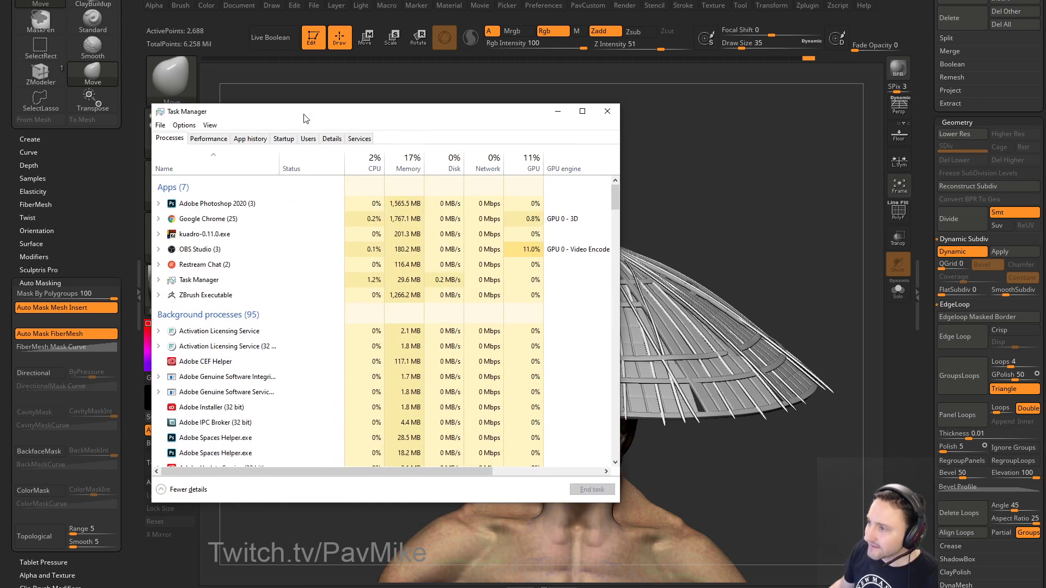
{"action": "left_click", "coordinate": [209, 138]}
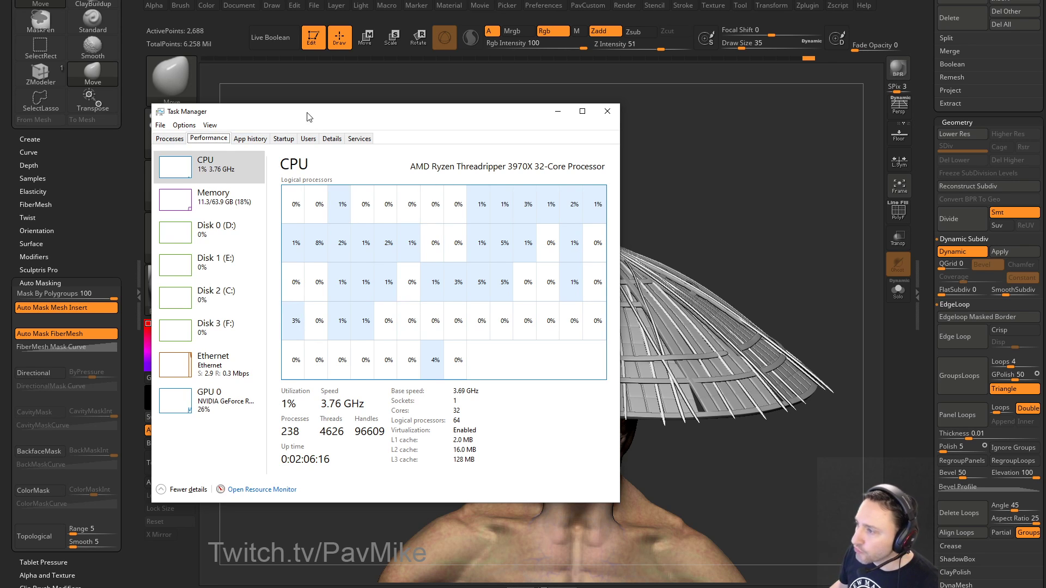
{"action": "left_click_drag", "start_coordinate": [309, 117], "coordinate": [213, 278]}
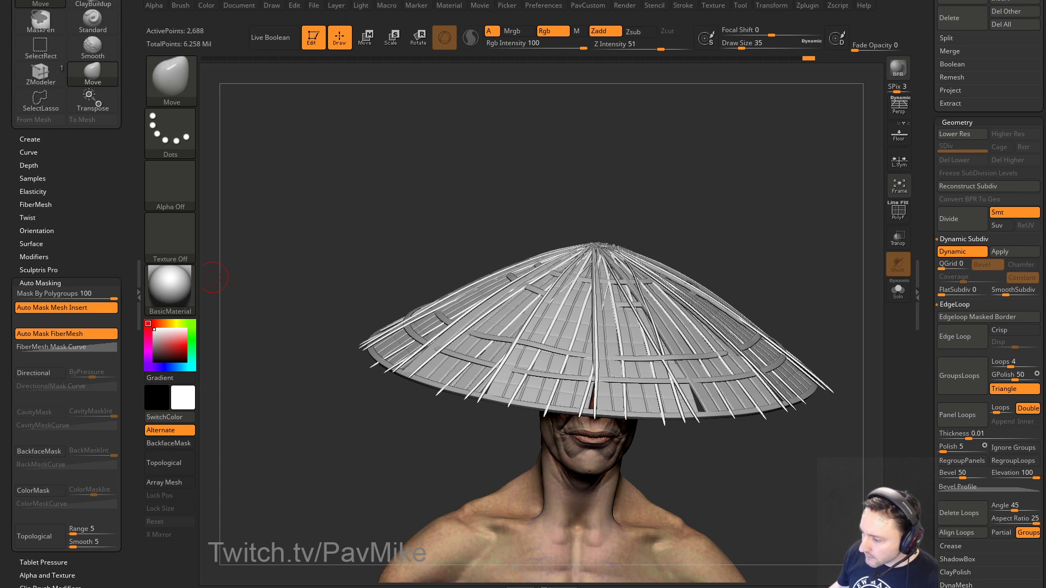
Step: Switch to the browser, copy the link address of the Threadripper 3970X workstation build video, and return to ZBrush
{"action": "key", "text": "alt+Tab"}
{"action": "right_click", "coordinate": [376, 331]}
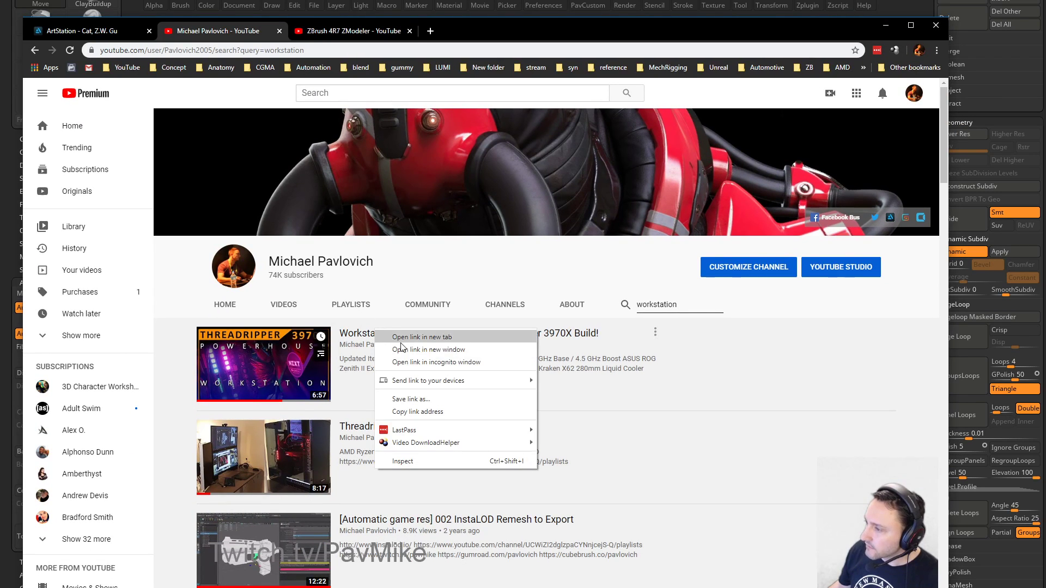
{"action": "left_click", "coordinate": [414, 411]}
{"action": "key", "text": "alt+Tab"}
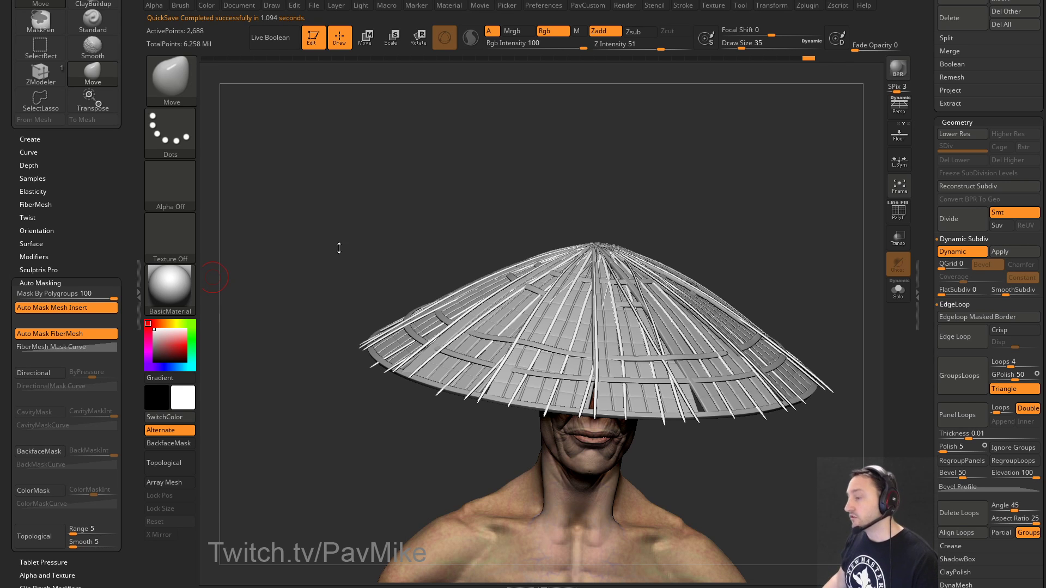
Step: Examine the hat and its strips from the side and front, adjusting the brush draw size
{"action": "mouse_move", "coordinate": [444, 196]}
{"action": "left_mouse_down"}
{"action": "mouse_move", "coordinate": [427, 198]}
{"action": "mouse_move", "coordinate": [437, 194]}
{"action": "left_mouse_up"}
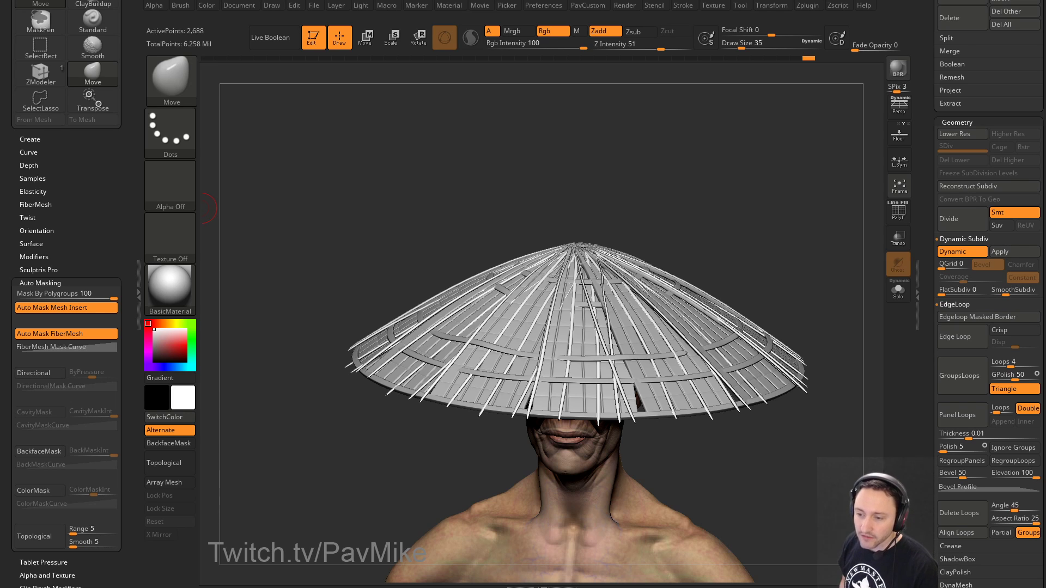
{"action": "mouse_move", "coordinate": [536, 167]}
{"action": "left_mouse_down"}
{"action": "mouse_move", "coordinate": [703, 213]}
{"action": "mouse_move", "coordinate": [677, 226]}
{"action": "mouse_move", "coordinate": [702, 278]}
{"action": "mouse_move", "coordinate": [719, 283]}
{"action": "mouse_move", "coordinate": [707, 283]}
{"action": "mouse_move", "coordinate": [797, 124]}
{"action": "mouse_move", "coordinate": [754, 158]}
{"action": "mouse_move", "coordinate": [700, 149]}
{"action": "mouse_move", "coordinate": [716, 177]}
{"action": "mouse_move", "coordinate": [708, 208]}
{"action": "mouse_move", "coordinate": [805, 254]}
{"action": "mouse_move", "coordinate": [702, 200]}
{"action": "left_mouse_up"}
{"action": "key", "text": "s"}
{"action": "key", "text": "s"}
{"action": "key", "text": "s"}
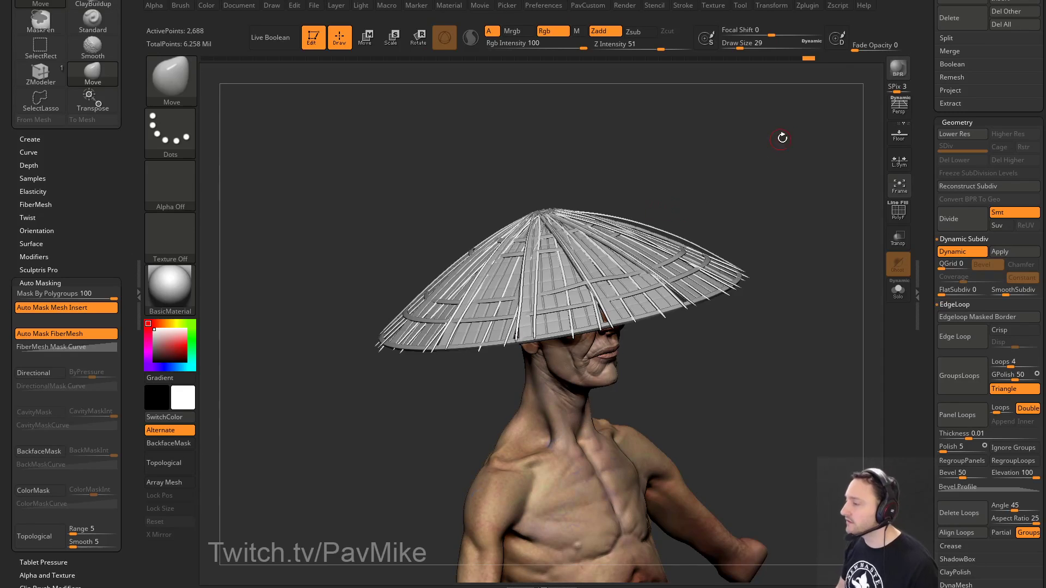
{"action": "mouse_move", "coordinate": [782, 138]}
{"action": "left_mouse_down"}
{"action": "mouse_move", "coordinate": [707, 189]}
{"action": "mouse_move", "coordinate": [668, 182]}
{"action": "mouse_move", "coordinate": [657, 230]}
{"action": "left_mouse_up"}
{"action": "key", "text": "s"}
{"action": "mouse_move", "coordinate": [626, 278]}
{"action": "left_mouse_down"}
{"action": "mouse_move", "coordinate": [646, 278]}
{"action": "mouse_move", "coordinate": [665, 252]}
{"action": "mouse_move", "coordinate": [680, 274]}
{"action": "left_mouse_up"}
{"action": "key", "text": "s"}
{"action": "key", "text": "s"}
{"action": "left_click_drag", "start_coordinate": [651, 256], "coordinate": [615, 256]}
{"action": "left_click_drag", "start_coordinate": [688, 224], "coordinate": [705, 177], "text": "alt"}
{"action": "mouse_move", "coordinate": [705, 177]}
{"action": "left_mouse_down"}
{"action": "mouse_move", "coordinate": [661, 169]}
{"action": "mouse_move", "coordinate": [710, 110]}
{"action": "mouse_move", "coordinate": [802, 171]}
{"action": "mouse_move", "coordinate": [806, 267]}
{"action": "mouse_move", "coordinate": [796, 240]}
{"action": "mouse_move", "coordinate": [761, 215]}
{"action": "left_mouse_up"}
Step: Duplicate the lengthwise strips with the gizmo, offsetting the copy slightly downward beneath the planks
{"action": "key", "text": "w"}
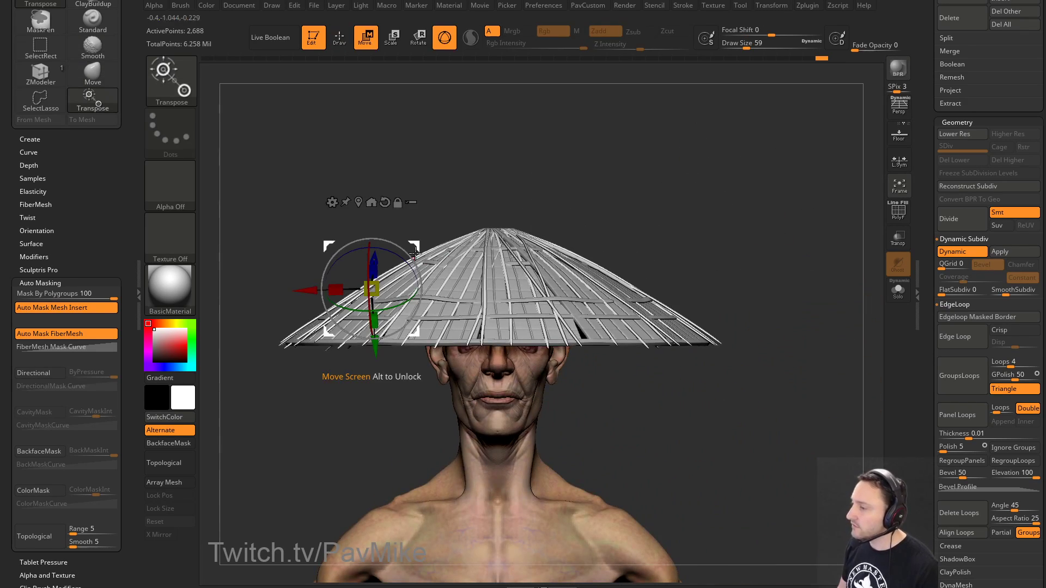
{"action": "left_click", "coordinate": [371, 202]}
{"action": "left_click_drag", "start_coordinate": [500, 231], "coordinate": [500, 235], "text": "ctrl"}
{"action": "key", "text": "q"}
{"action": "mouse_move", "coordinate": [737, 240]}
{"action": "left_mouse_down"}
{"action": "mouse_move", "coordinate": [738, 149]}
{"action": "mouse_move", "coordinate": [794, 231]}
{"action": "mouse_move", "coordinate": [731, 218]}
{"action": "mouse_move", "coordinate": [794, 181]}
{"action": "mouse_move", "coordinate": [770, 278]}
{"action": "mouse_move", "coordinate": [703, 368]}
{"action": "left_mouse_up"}
{"action": "key", "text": "shift+f"}
{"action": "key", "text": "shift+f"}
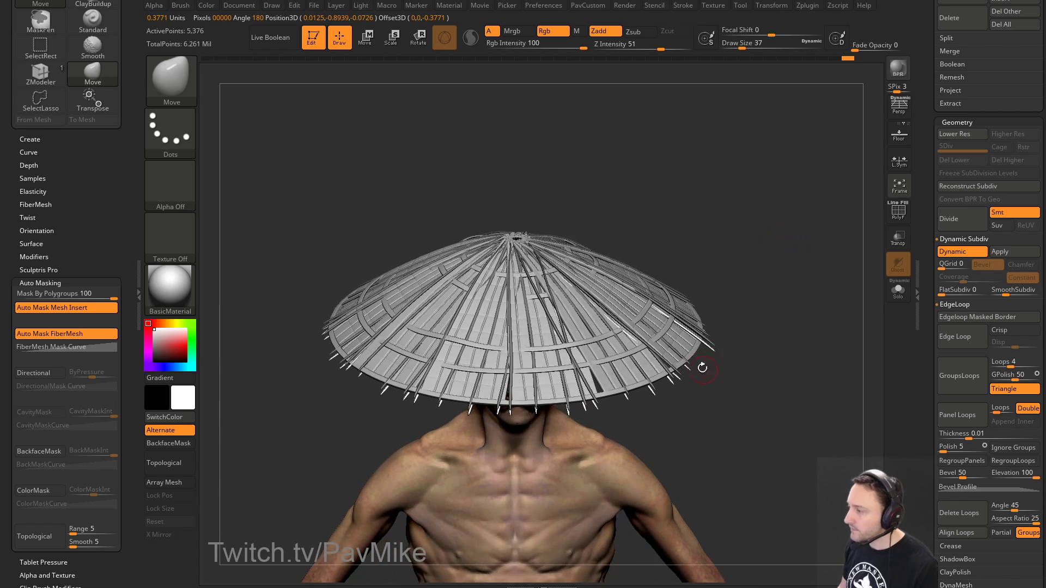
Step: Choose the Standard brush and make the thin rim ring of the hat the active subtool
{"action": "mouse_move", "coordinate": [752, 338]}
{"action": "left_mouse_down"}
{"action": "mouse_move", "coordinate": [788, 305]}
{"action": "mouse_move", "coordinate": [779, 310]}
{"action": "left_mouse_up"}
{"action": "key", "text": "b"}
{"action": "key", "text": "s"}
{"action": "key", "text": "t"}
{"action": "left_click", "coordinate": [689, 325], "text": "alt"}
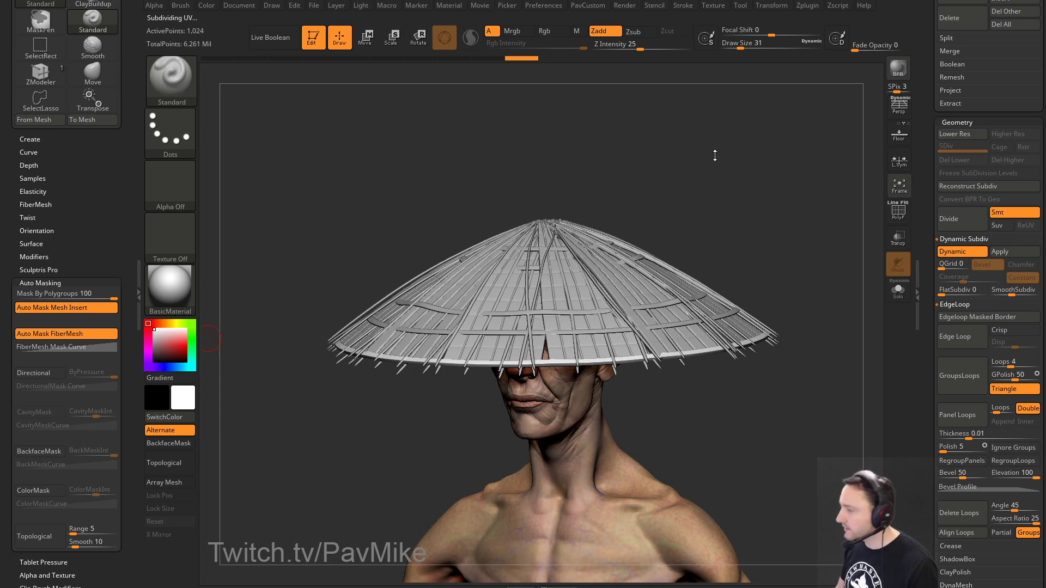
{"action": "left_click_drag", "start_coordinate": [682, 165], "coordinate": [699, 186]}
{"action": "mouse_move", "coordinate": [857, 267]}
{"action": "left_mouse_down", "text": "shift"}
{"action": "mouse_move", "coordinate": [791, 294]}
{"action": "mouse_move", "coordinate": [797, 279]}
{"action": "mouse_move", "coordinate": [737, 299]}
{"action": "mouse_move", "coordinate": [819, 301]}
{"action": "mouse_move", "coordinate": [777, 262]}
{"action": "mouse_move", "coordinate": [790, 324]}
{"action": "mouse_move", "coordinate": [803, 311]}
{"action": "mouse_move", "coordinate": [769, 297]}
{"action": "mouse_move", "coordinate": [738, 326]}
{"action": "left_mouse_up", "text": "shift"}
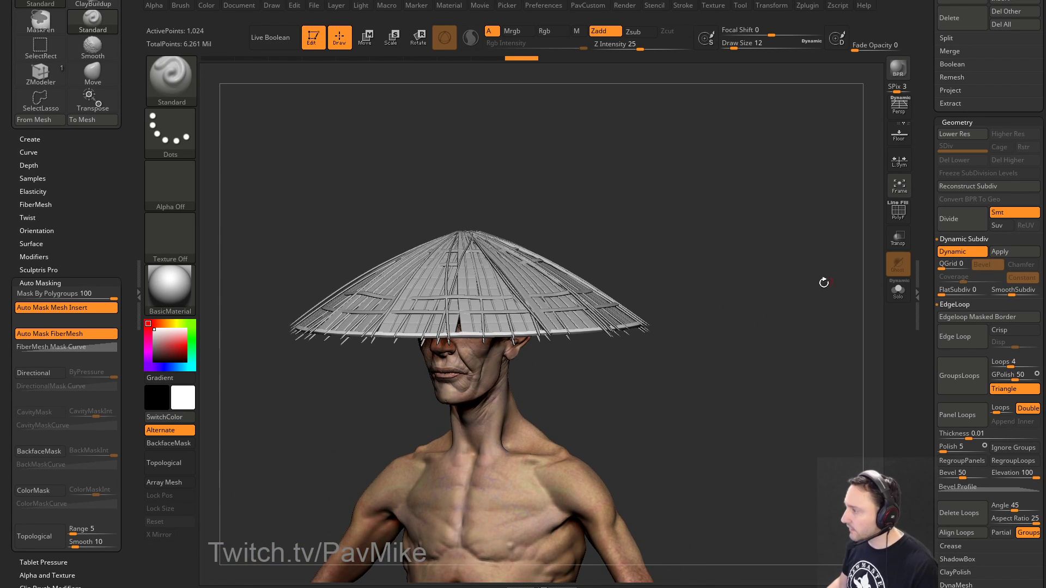
{"action": "mouse_move", "coordinate": [824, 283]}
{"action": "left_mouse_down"}
{"action": "mouse_move", "coordinate": [790, 295]}
{"action": "mouse_move", "coordinate": [763, 282]}
{"action": "mouse_move", "coordinate": [811, 282]}
{"action": "left_mouse_up"}
Step: Show the transform gizmo on the rim ring with the figure in exact side view
{"action": "key", "text": "w"}
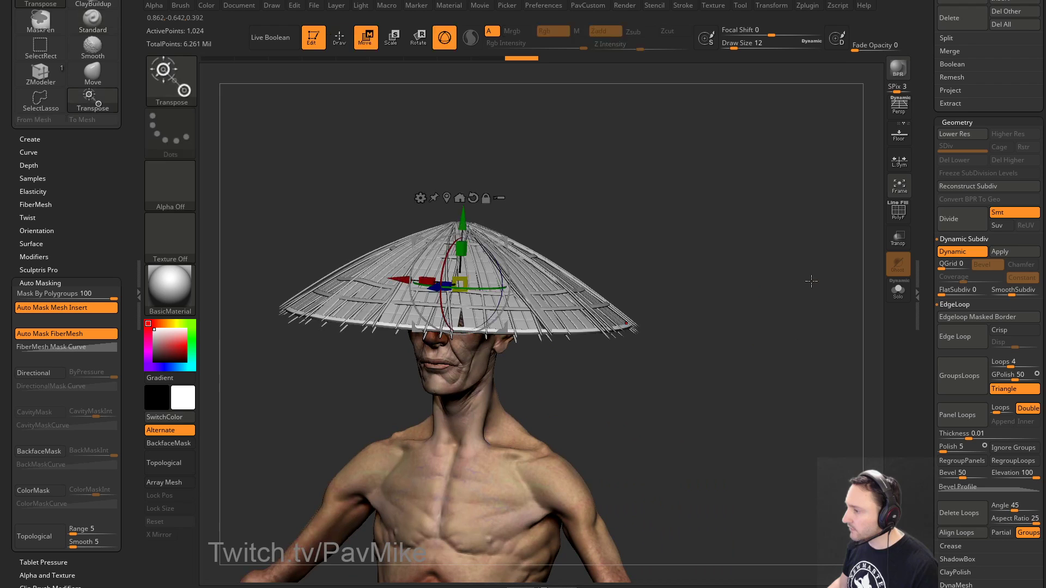
{"action": "left_click", "coordinate": [930, 216]}
{"action": "mouse_move", "coordinate": [706, 231]}
{"action": "left_mouse_down", "text": "shift"}
{"action": "mouse_move", "coordinate": [691, 221]}
{"action": "mouse_move", "coordinate": [712, 229]}
{"action": "left_mouse_up", "text": "shift"}
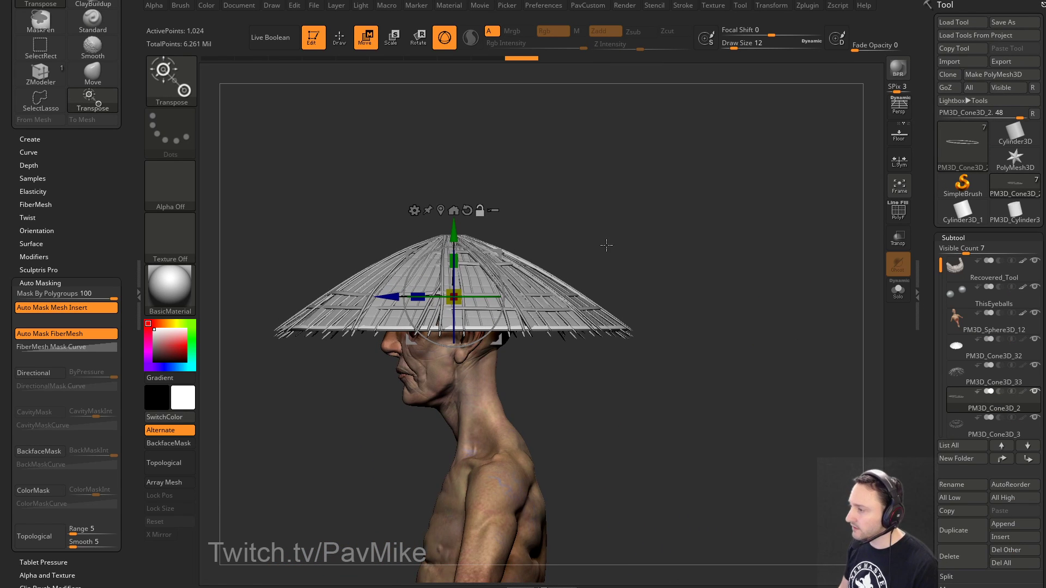
{"action": "left_click_drag", "start_coordinate": [607, 245], "coordinate": [646, 257], "text": "alt"}
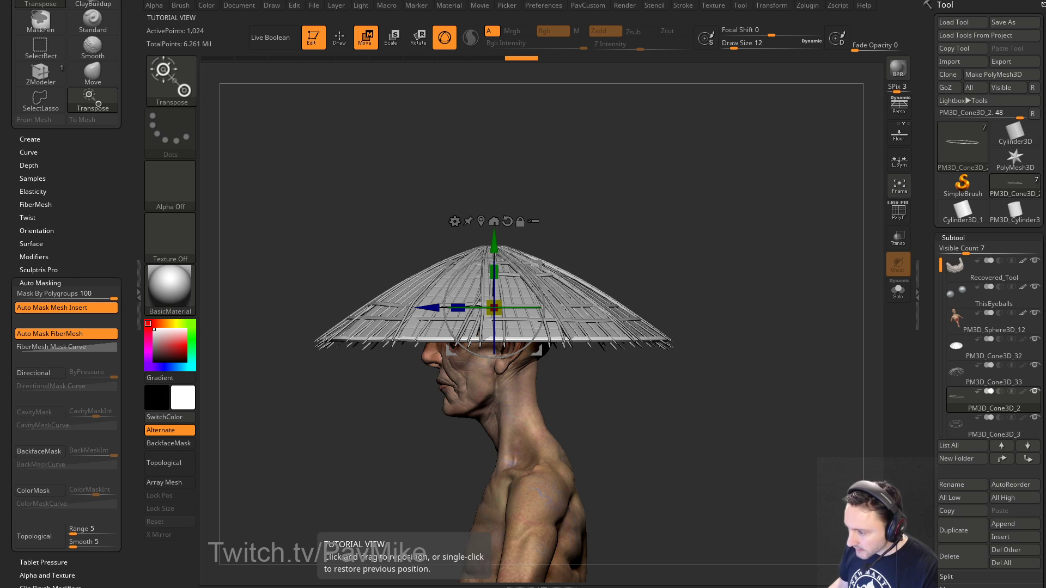
Step: Switch to the browser, examine the bamboo hat image results including the traditional Korean hat, and return to ZBrush
{"action": "key", "text": "alt+Tab"}
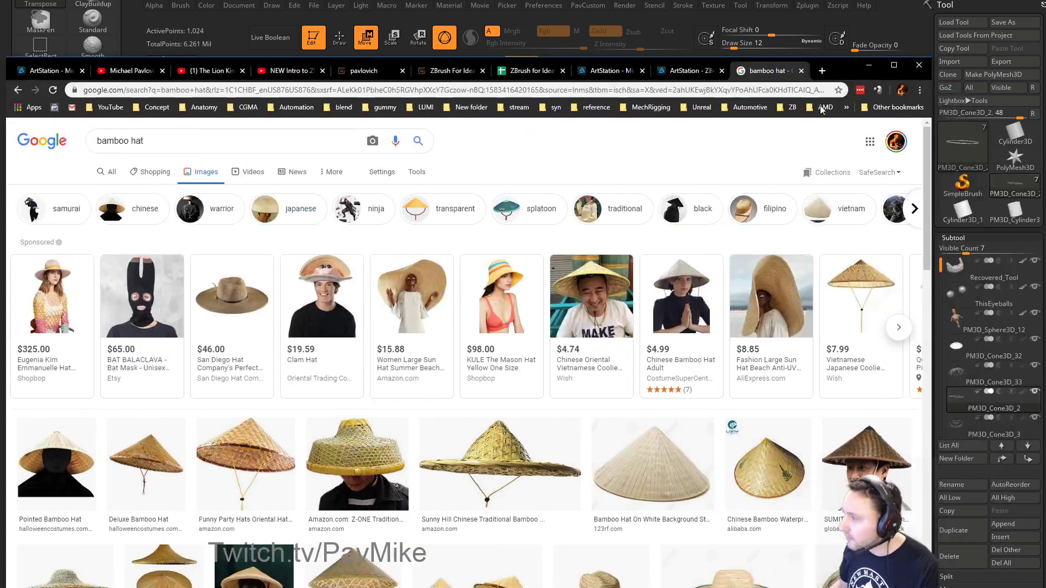
{"action": "scroll", "coordinate": [528, 463], "scroll_direction": "down", "scroll_amount": 3}
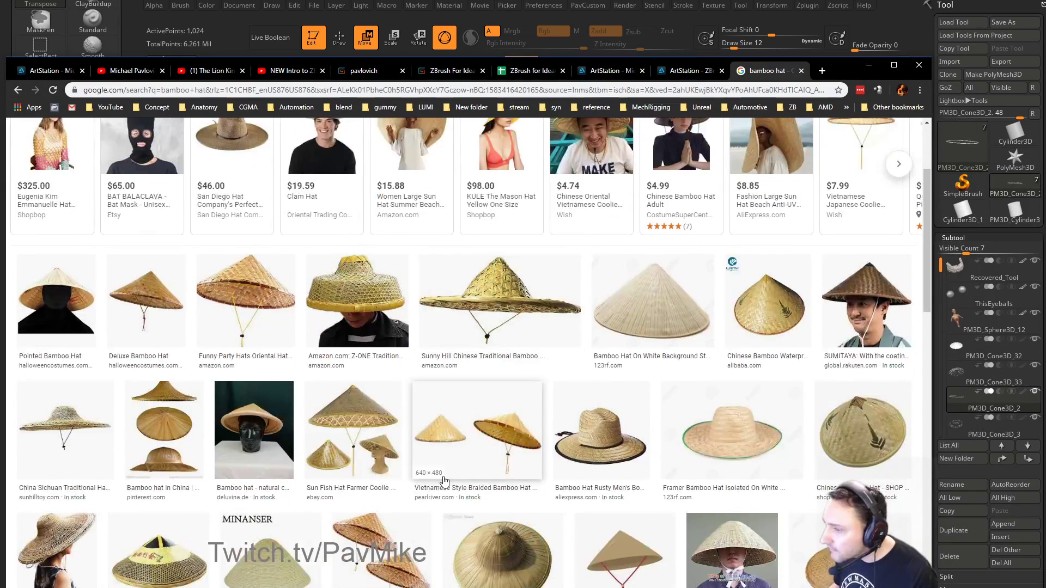
{"action": "scroll", "coordinate": [478, 493], "scroll_direction": "down", "scroll_amount": 5}
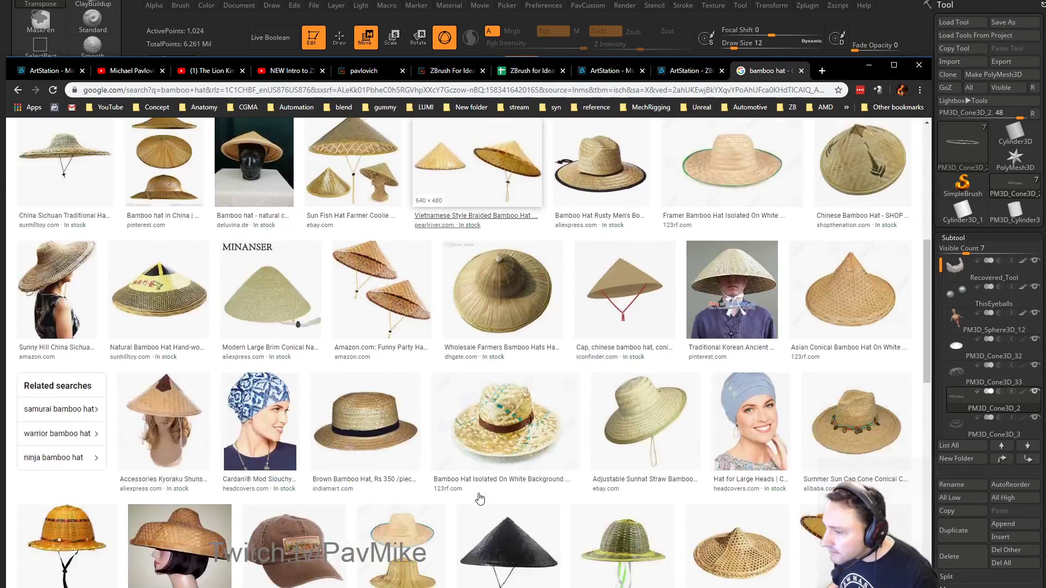
{"action": "scroll", "coordinate": [491, 504], "scroll_direction": "down", "scroll_amount": 2}
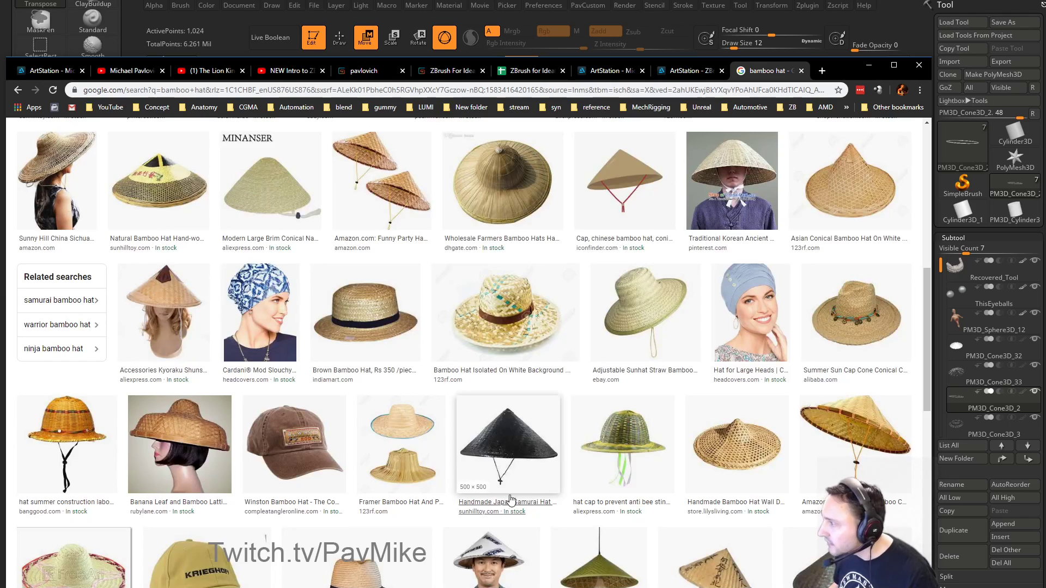
{"action": "scroll", "coordinate": [643, 470], "scroll_direction": "up", "scroll_amount": 2}
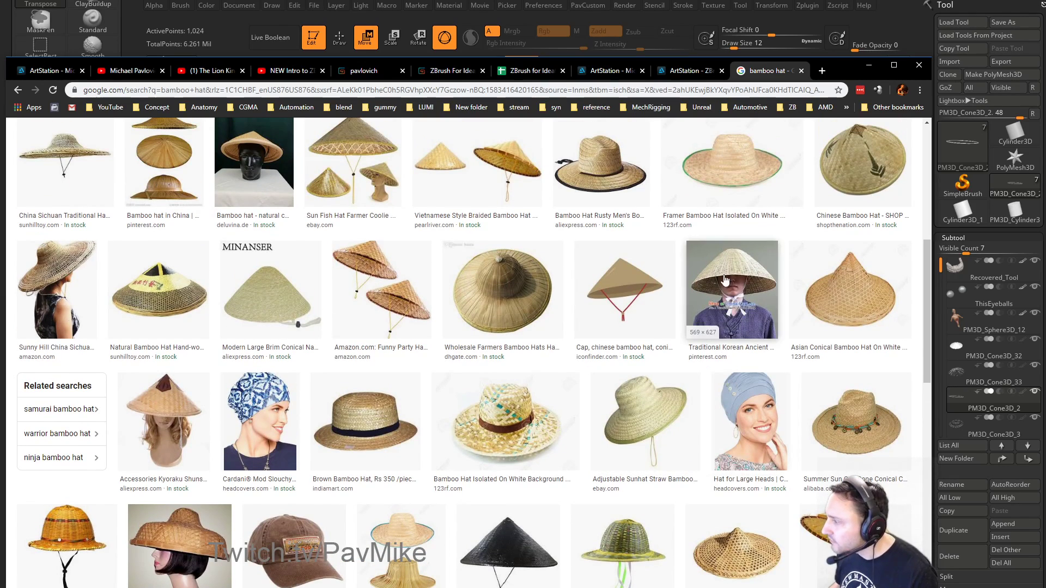
{"action": "left_click", "coordinate": [725, 274]}
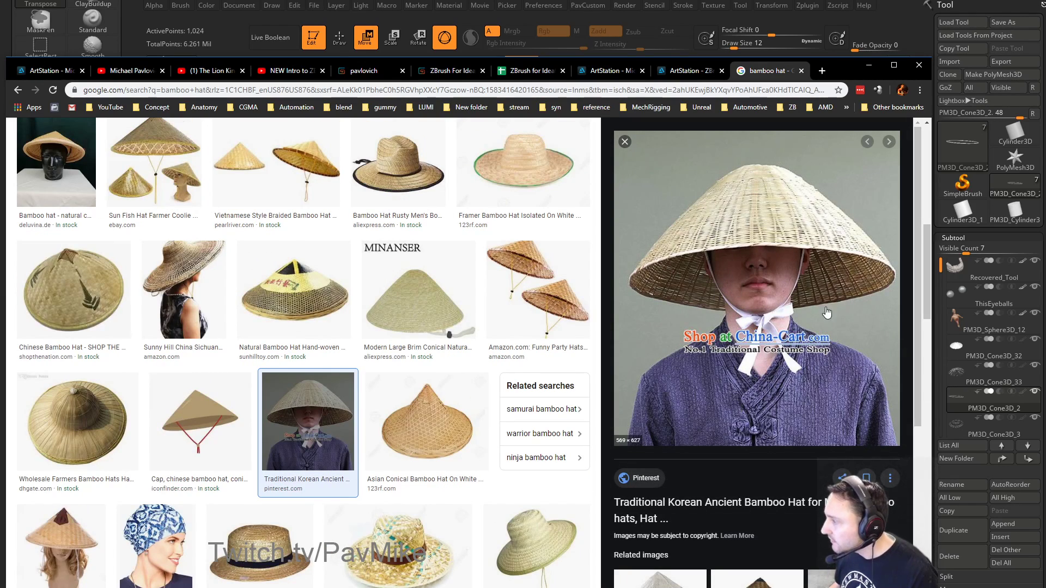
{"action": "left_click", "coordinate": [868, 65]}
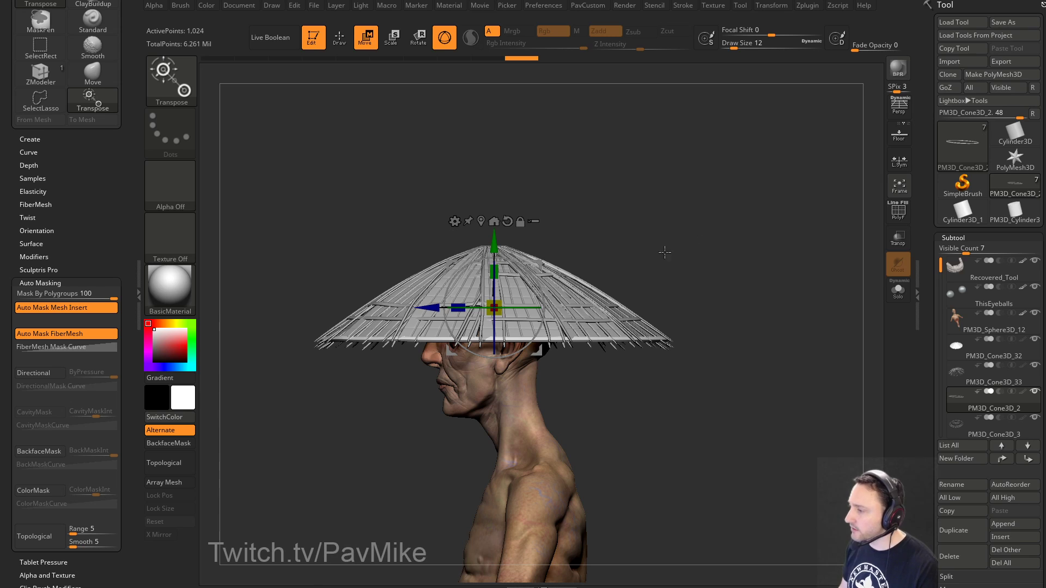
Step: Enable gizmo transforms for all selected subtools and exclude the body, leaving the hat parts selected
{"action": "left_click", "coordinate": [533, 221]}
{"action": "left_click_drag", "start_coordinate": [674, 231], "coordinate": [716, 222], "text": "alt"}
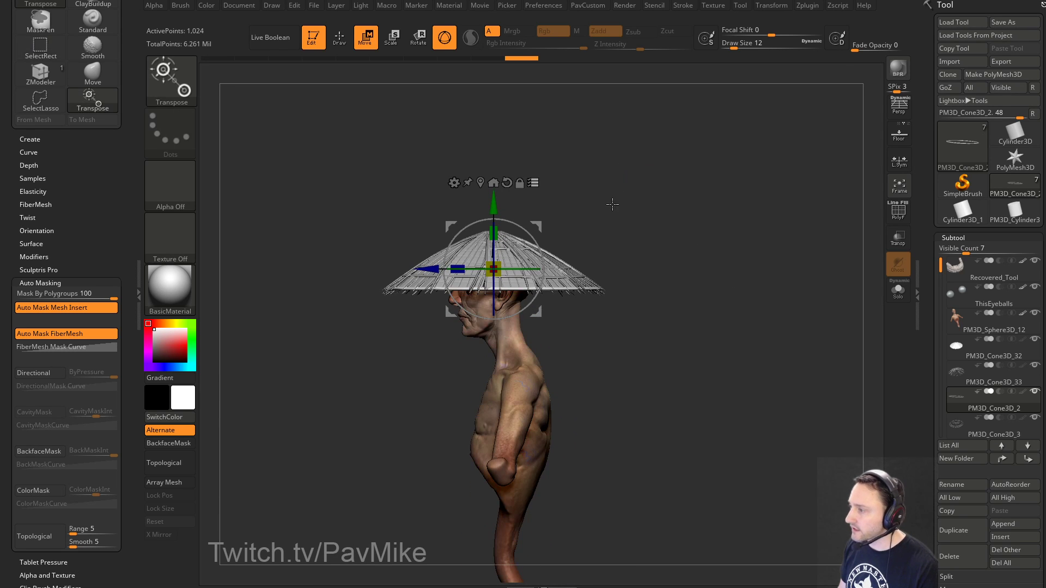
{"action": "mouse_move", "coordinate": [640, 164]}
{"action": "left_mouse_down", "text": "ctrl+shift"}
{"action": "mouse_move", "coordinate": [440, 246]}
{"action": "mouse_move", "coordinate": [378, 286]}
{"action": "left_mouse_up", "text": "ctrl+shift"}
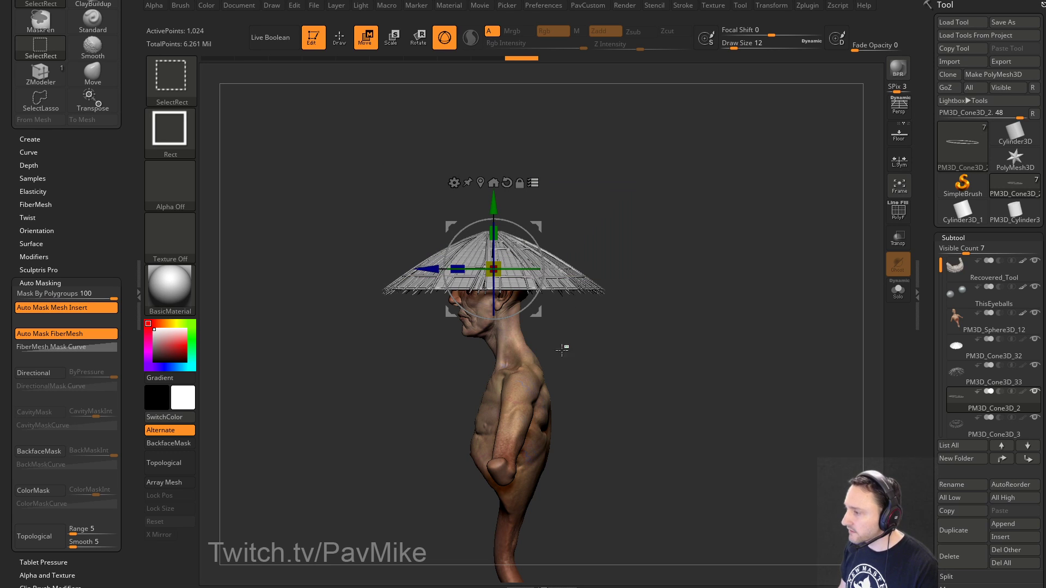
{"action": "left_click_drag", "start_coordinate": [567, 345], "coordinate": [473, 388], "text": "ctrl+alt+shift"}
Step: Try tilting all the hat parts together with the gizmo in side view and undo each rotation
{"action": "left_click_drag", "start_coordinate": [594, 255], "coordinate": [594, 201], "text": "alt"}
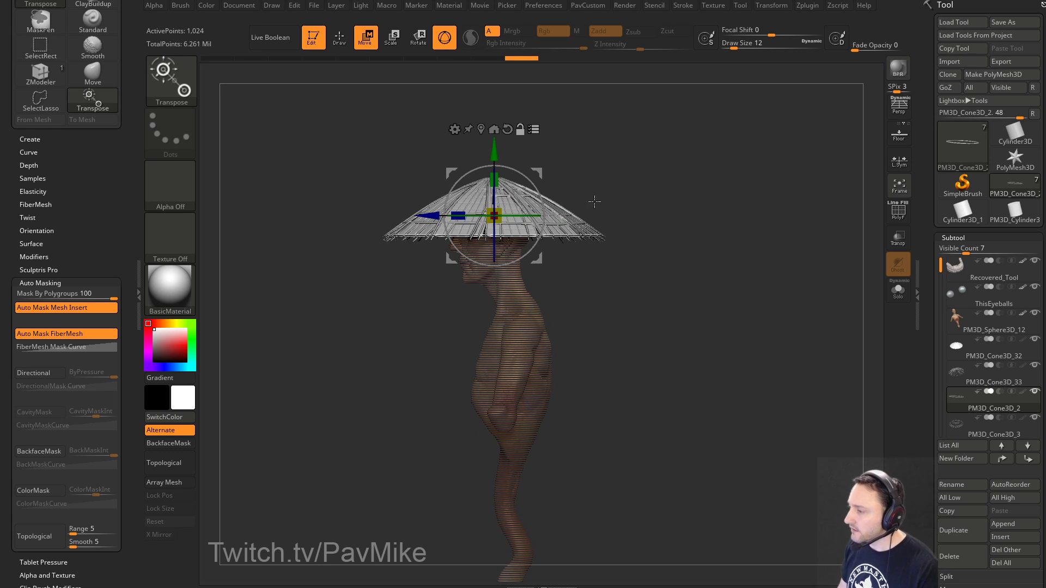
{"action": "left_click_drag", "start_coordinate": [528, 179], "coordinate": [534, 184]}
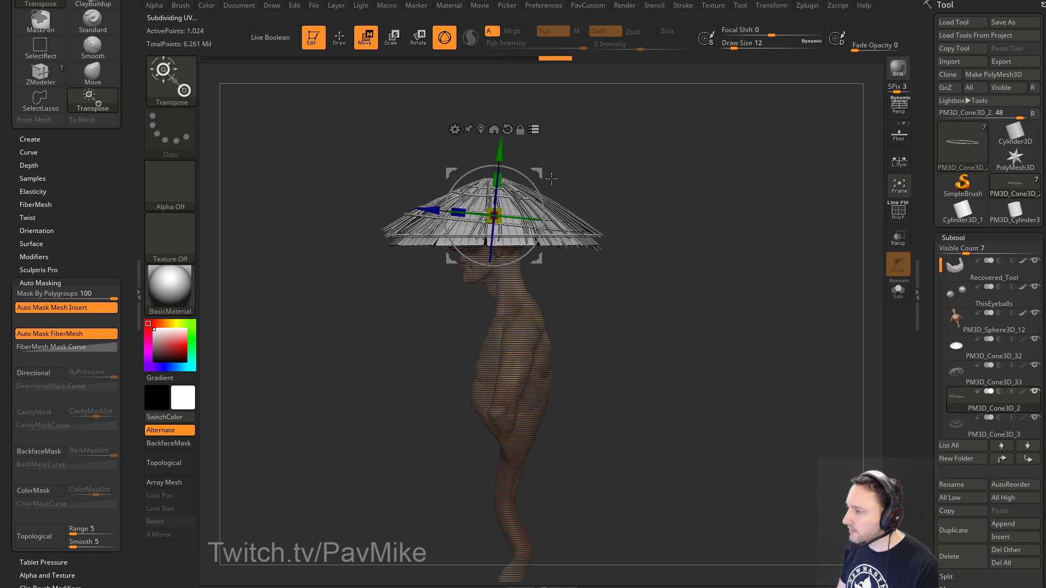
{"action": "key", "text": "ctrl+z"}
{"action": "left_click_drag", "start_coordinate": [593, 162], "coordinate": [653, 191]}
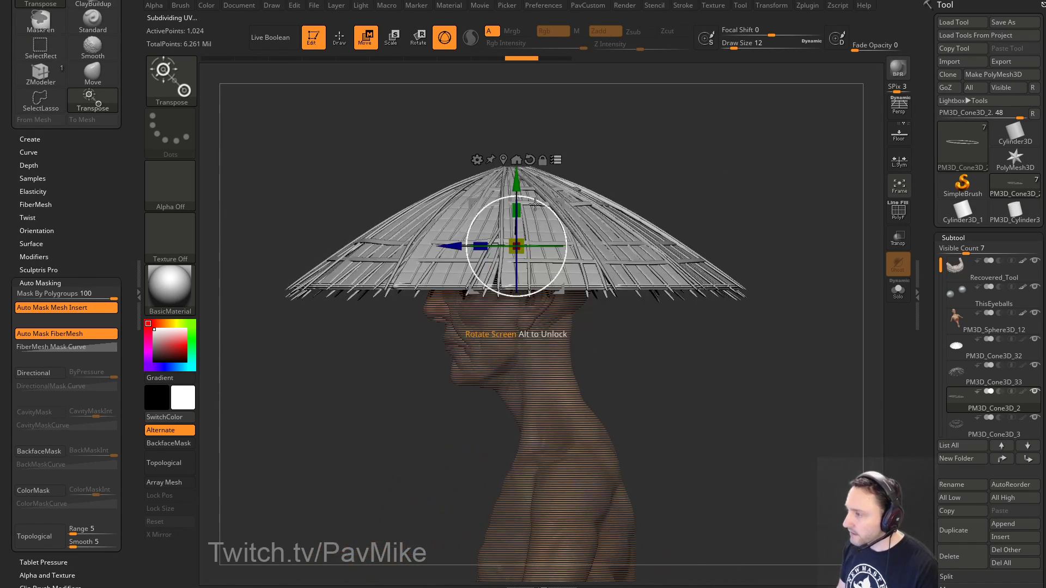
{"action": "left_click_drag", "start_coordinate": [535, 203], "coordinate": [547, 206]}
{"action": "key", "text": "ctrl+z"}
{"action": "left_click_drag", "start_coordinate": [662, 175], "coordinate": [764, 232], "text": "shift"}
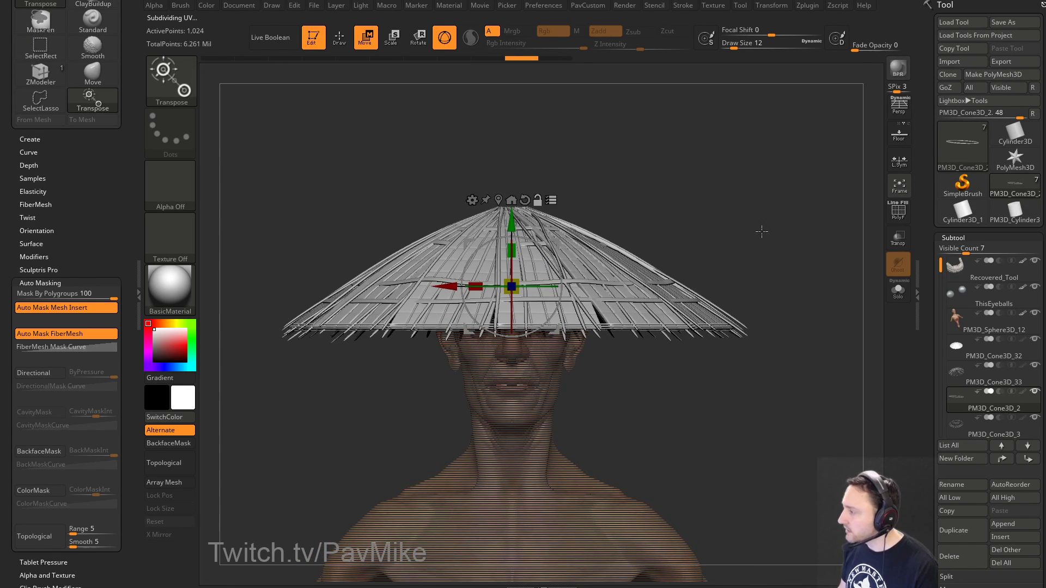
Step: Isolate the plank subtool PM3D_Cone3D_32 with its polyframe shown and turn its array mesh into real geometry with Convert BPR To Geo
{"action": "left_click", "coordinate": [972, 348]}
{"action": "key", "text": "2"}
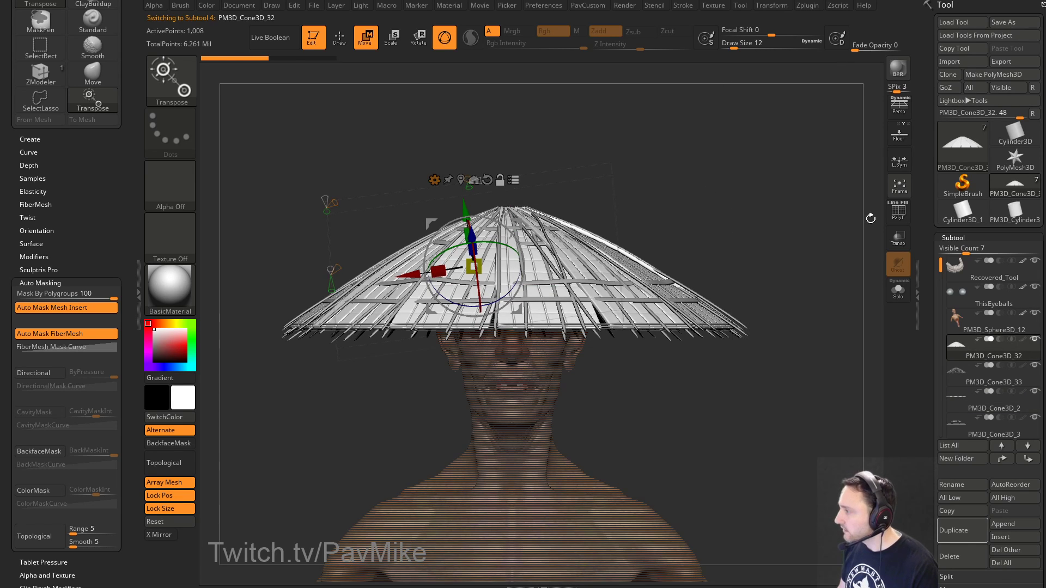
{"action": "left_click", "coordinate": [898, 291]}
{"action": "mouse_move", "coordinate": [817, 222]}
{"action": "left_mouse_down"}
{"action": "mouse_move", "coordinate": [783, 293]}
{"action": "mouse_move", "coordinate": [794, 247]}
{"action": "mouse_move", "coordinate": [812, 265]}
{"action": "mouse_move", "coordinate": [840, 249]}
{"action": "mouse_move", "coordinate": [778, 231]}
{"action": "mouse_move", "coordinate": [806, 247]}
{"action": "mouse_move", "coordinate": [813, 237]}
{"action": "left_mouse_up"}
{"action": "key", "text": "shift+f"}
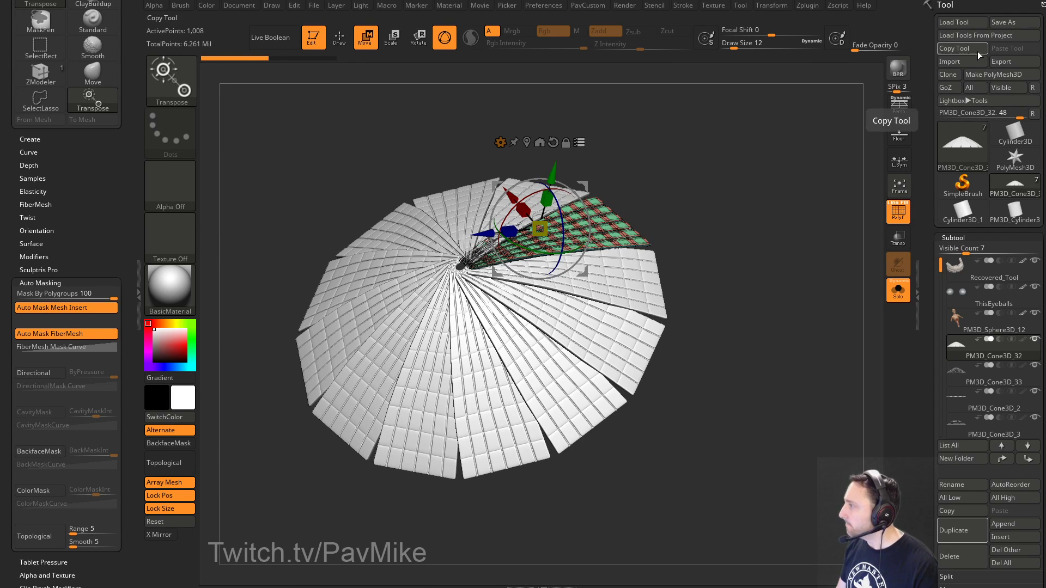
{"action": "left_click_drag", "start_coordinate": [927, 64], "coordinate": [898, 2]}
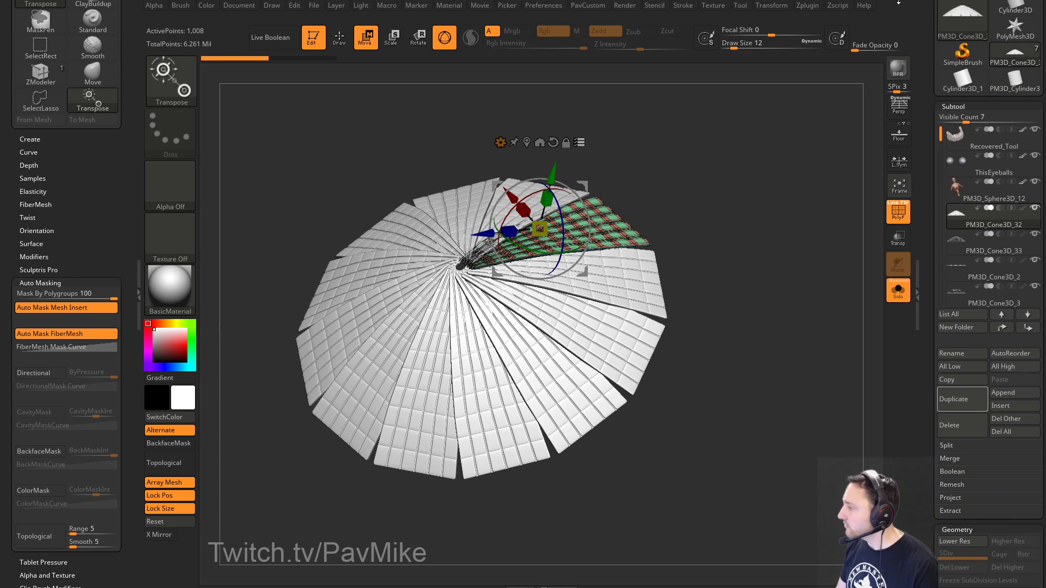
{"action": "left_click_drag", "start_coordinate": [923, 313], "coordinate": [954, 265]}
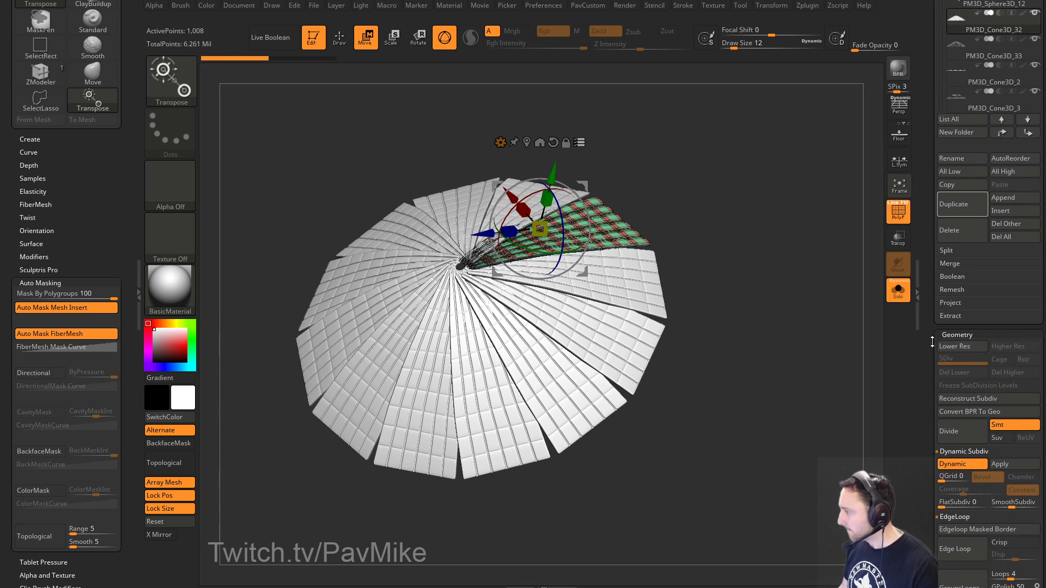
{"action": "left_click_drag", "start_coordinate": [932, 341], "coordinate": [932, 314]}
{"action": "left_click", "coordinate": [960, 385]}
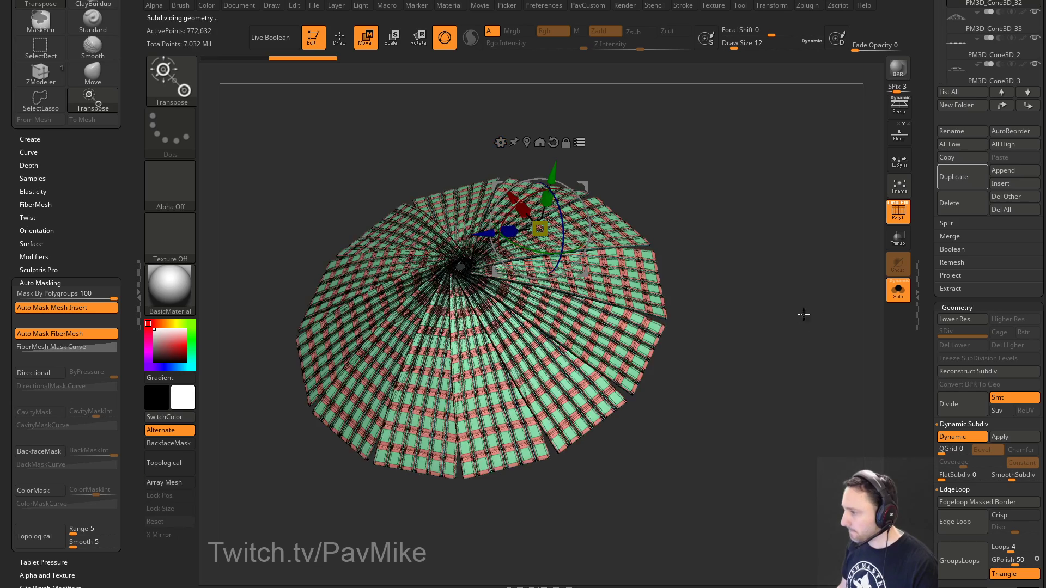
Step: Show the whole hat with the figure again and turn off the polyframe
{"action": "left_click_drag", "start_coordinate": [803, 314], "coordinate": [828, 292]}
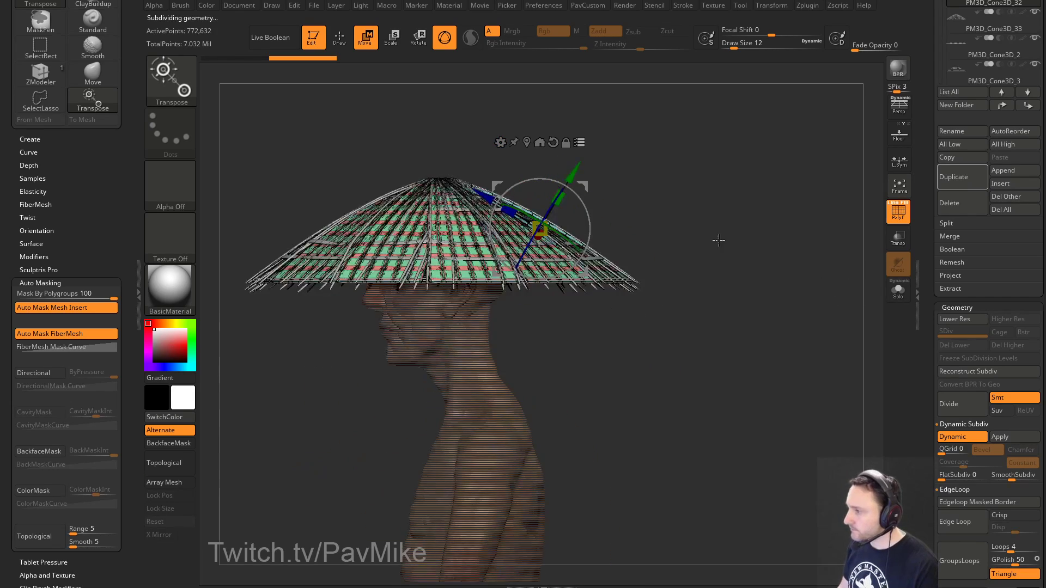
{"action": "left_click_drag", "start_coordinate": [719, 240], "coordinate": [777, 293], "text": "alt"}
{"action": "left_click_drag", "start_coordinate": [804, 216], "coordinate": [891, 233]}
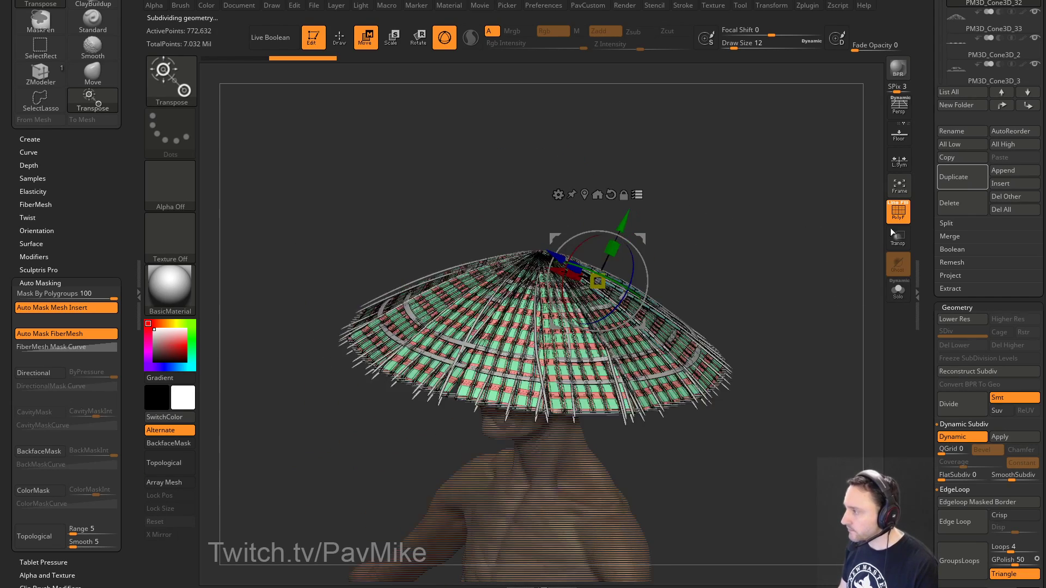
{"action": "left_click", "coordinate": [896, 217]}
Step: Try rotating the converted planks with the other hat parts in side view, and undo the rotation
{"action": "left_click_drag", "start_coordinate": [773, 220], "coordinate": [694, 218], "text": "shift"}
{"action": "left_click_drag", "start_coordinate": [633, 248], "coordinate": [695, 240]}
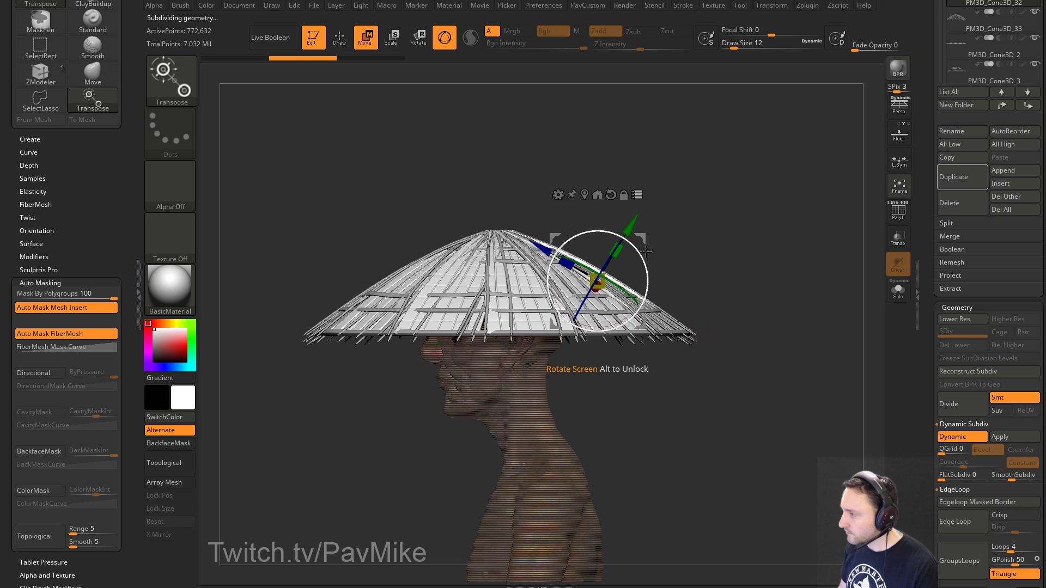
{"action": "mouse_move", "coordinate": [646, 251]}
{"action": "left_mouse_down"}
{"action": "mouse_move", "coordinate": [724, 243]}
{"action": "mouse_move", "coordinate": [737, 257]}
{"action": "mouse_move", "coordinate": [616, 388]}
{"action": "left_mouse_up"}
{"action": "key", "text": "ctrl"}
{"action": "key", "text": "ctrl+z"}
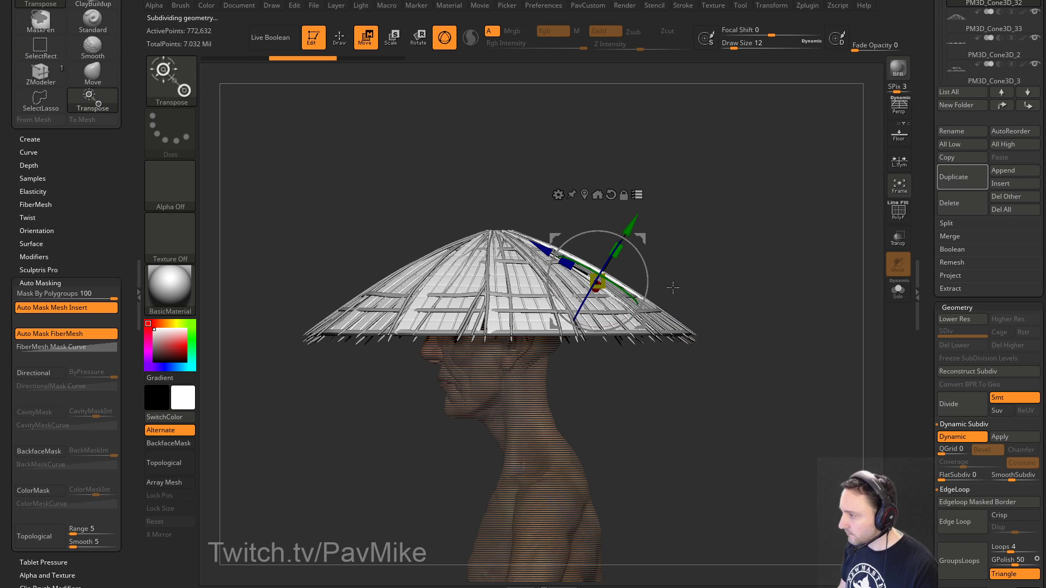
Step: Bring the underside of the hat into close view and make the lengthwise strips subtool PM3D_Cone3D_33 active
{"action": "left_click_drag", "start_coordinate": [647, 288], "coordinate": [671, 299]}
{"action": "left_click_drag", "start_coordinate": [721, 256], "coordinate": [827, 346]}
{"action": "left_click_drag", "start_coordinate": [842, 264], "coordinate": [834, 232]}
{"action": "left_click_drag", "start_coordinate": [935, 238], "coordinate": [936, 389]}
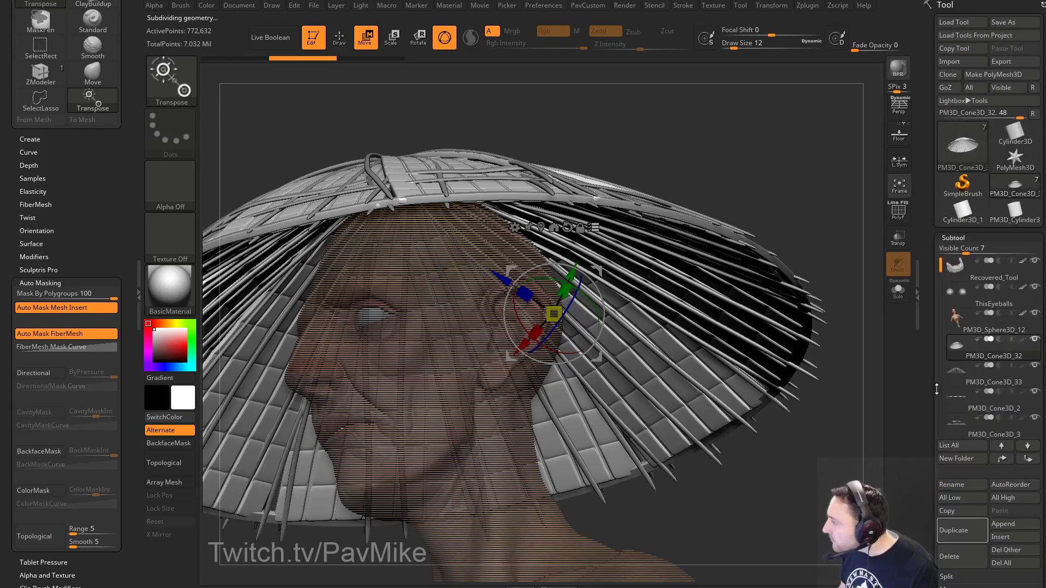
{"action": "left_click_drag", "start_coordinate": [929, 281], "coordinate": [930, 275]}
{"action": "left_click_drag", "start_coordinate": [942, 261], "coordinate": [941, 290]}
{"action": "left_click", "coordinate": [988, 319]}
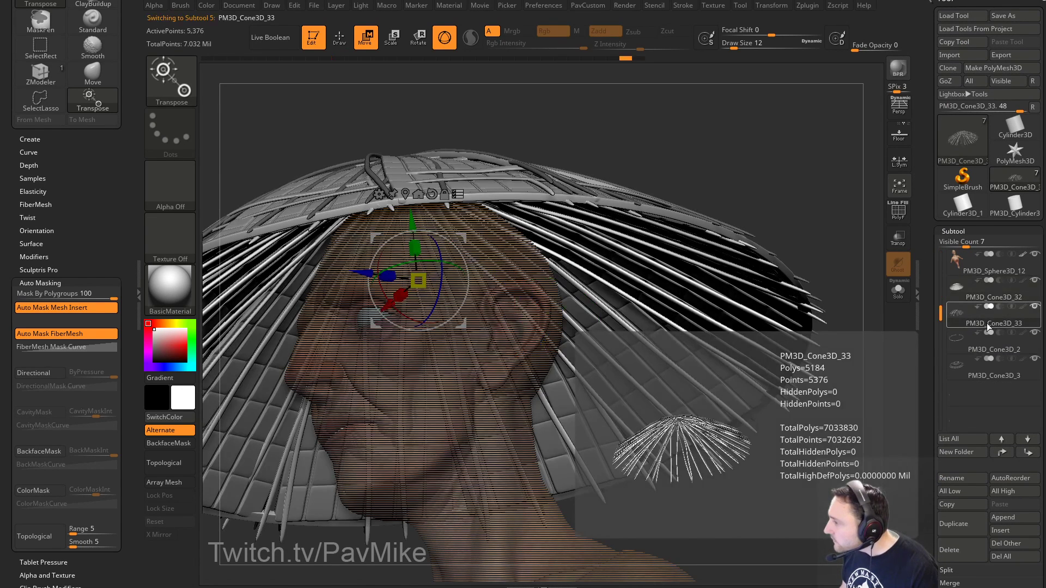
Step: Tilt all hat parts together about 11 degrees in side view, raising the front brim, and lower the hat slightly onto the head
{"action": "left_click_drag", "start_coordinate": [833, 231], "coordinate": [706, 228]}
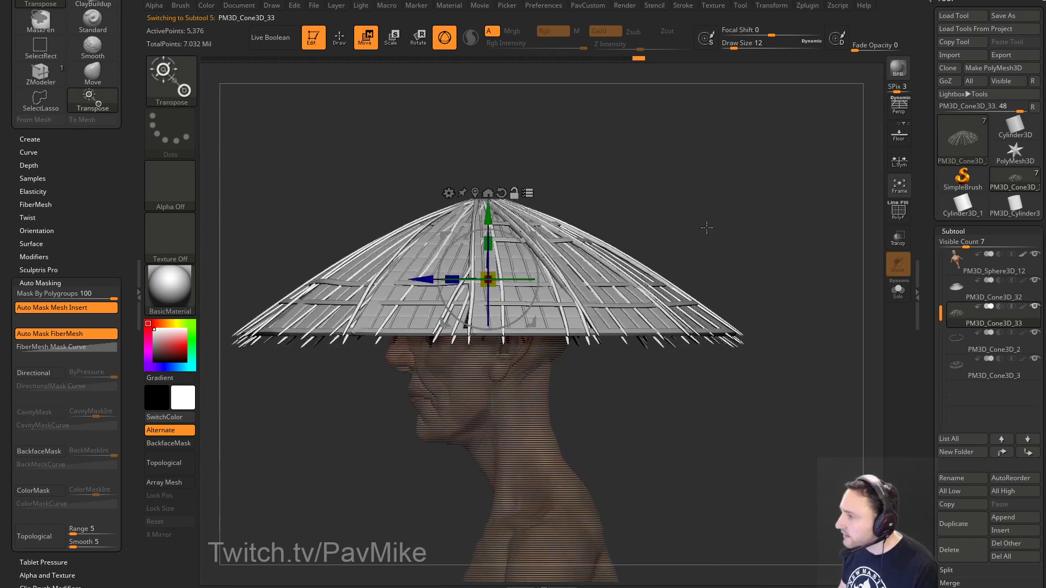
{"action": "left_click_drag", "start_coordinate": [520, 240], "coordinate": [527, 249]}
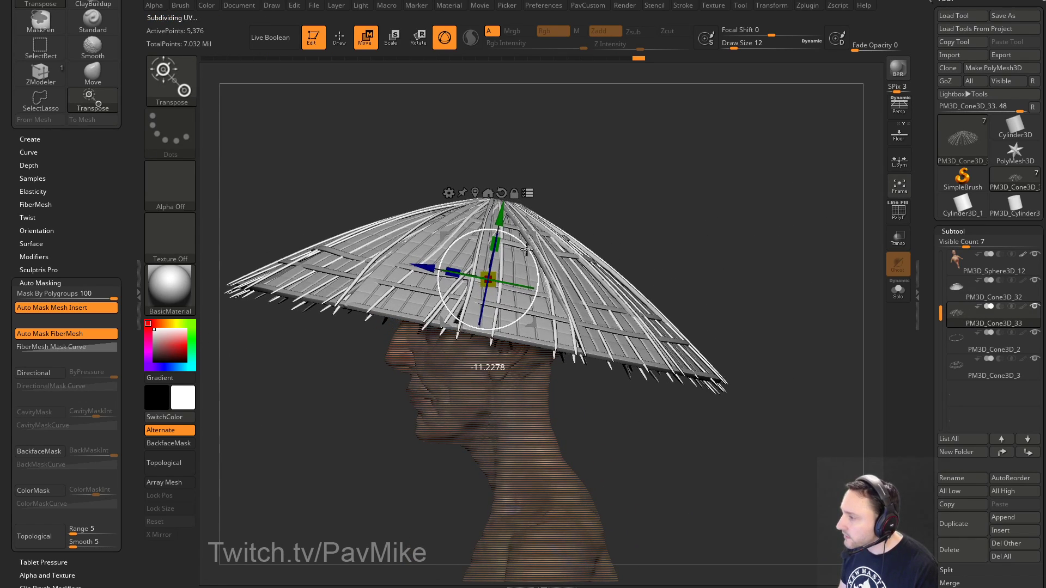
{"action": "left_click_drag", "start_coordinate": [716, 234], "coordinate": [798, 182]}
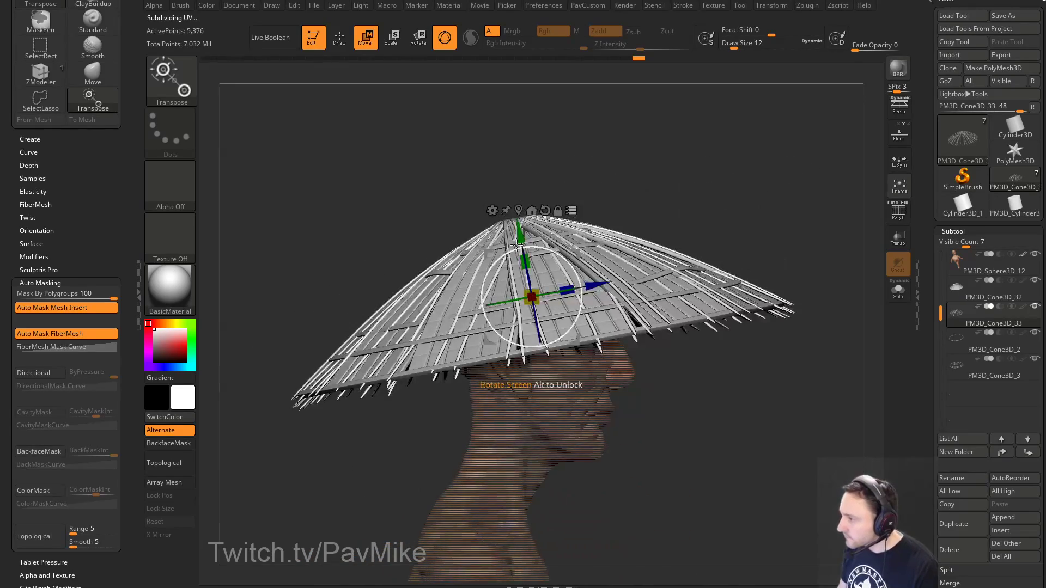
{"action": "mouse_move", "coordinate": [521, 240]}
{"action": "left_mouse_down"}
{"action": "mouse_move", "coordinate": [523, 256]}
{"action": "mouse_move", "coordinate": [516, 245]}
{"action": "left_mouse_up"}
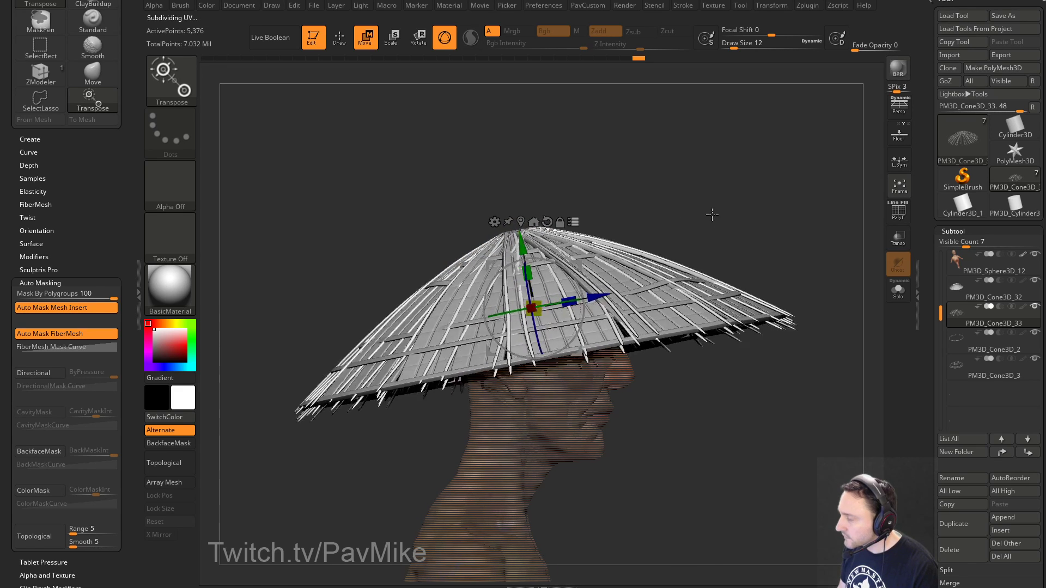
{"action": "left_click_drag", "start_coordinate": [712, 214], "coordinate": [696, 238]}
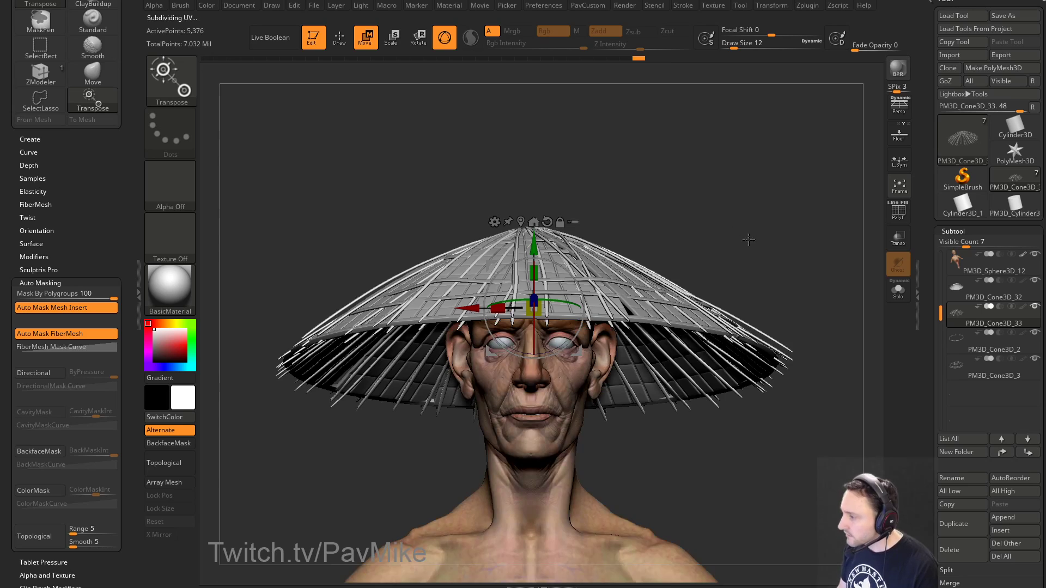
Step: Return to drawing mode, set the draw size to 20 and choose an insert mesh from the IMM_Base_Primitives brush
{"action": "mouse_move", "coordinate": [748, 240]}
{"action": "left_mouse_down", "text": "alt"}
{"action": "mouse_move", "coordinate": [731, 215]}
{"action": "mouse_move", "coordinate": [678, 224]}
{"action": "left_mouse_up", "text": "alt"}
{"action": "key", "text": "q"}
{"action": "mouse_move", "coordinate": [770, 324]}
{"action": "left_mouse_down", "text": "alt"}
{"action": "mouse_move", "coordinate": [789, 276]}
{"action": "mouse_move", "coordinate": [759, 289]}
{"action": "mouse_move", "coordinate": [794, 298]}
{"action": "mouse_move", "coordinate": [791, 316]}
{"action": "mouse_move", "coordinate": [794, 299]}
{"action": "left_mouse_up", "text": "alt"}
{"action": "key", "text": "s"}
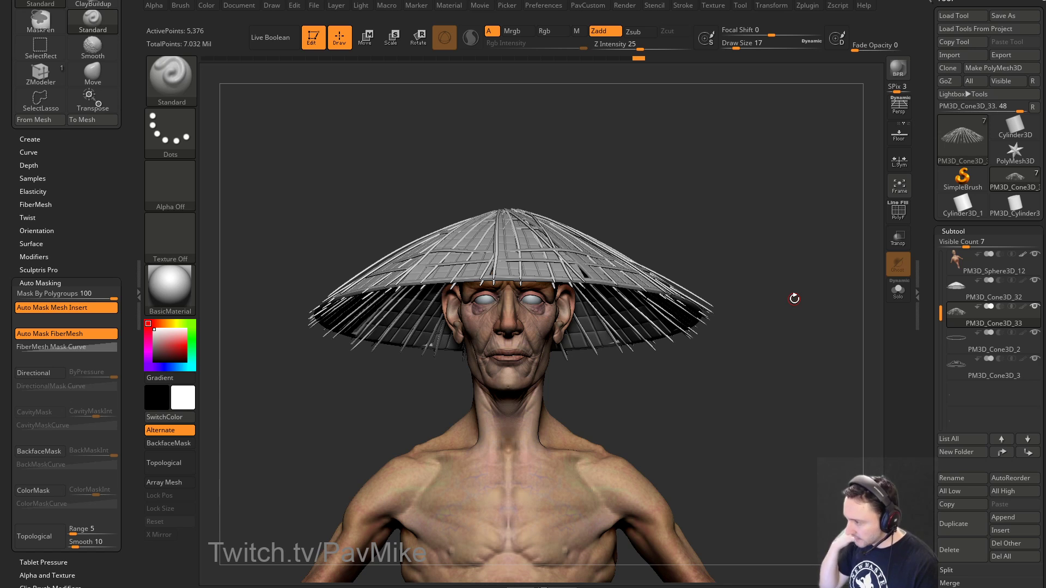
{"action": "mouse_move", "coordinate": [742, 241]}
{"action": "left_mouse_down"}
{"action": "mouse_move", "coordinate": [743, 254]}
{"action": "mouse_move", "coordinate": [775, 234]}
{"action": "mouse_move", "coordinate": [761, 224]}
{"action": "mouse_move", "coordinate": [790, 214]}
{"action": "mouse_move", "coordinate": [777, 231]}
{"action": "left_mouse_up"}
{"action": "key", "text": "s"}
{"action": "left_click", "coordinate": [745, 237]}
{"action": "key", "text": "s"}
{"action": "left_click", "coordinate": [731, 242]}
{"action": "key", "text": "1"}
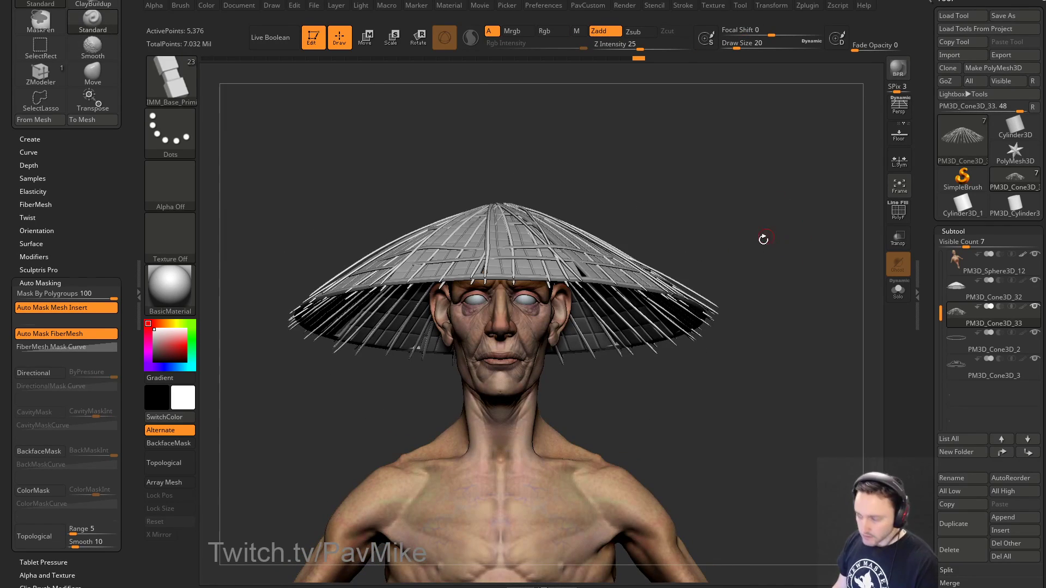
{"action": "key", "text": "m"}
{"action": "left_click", "coordinate": [837, 278]}
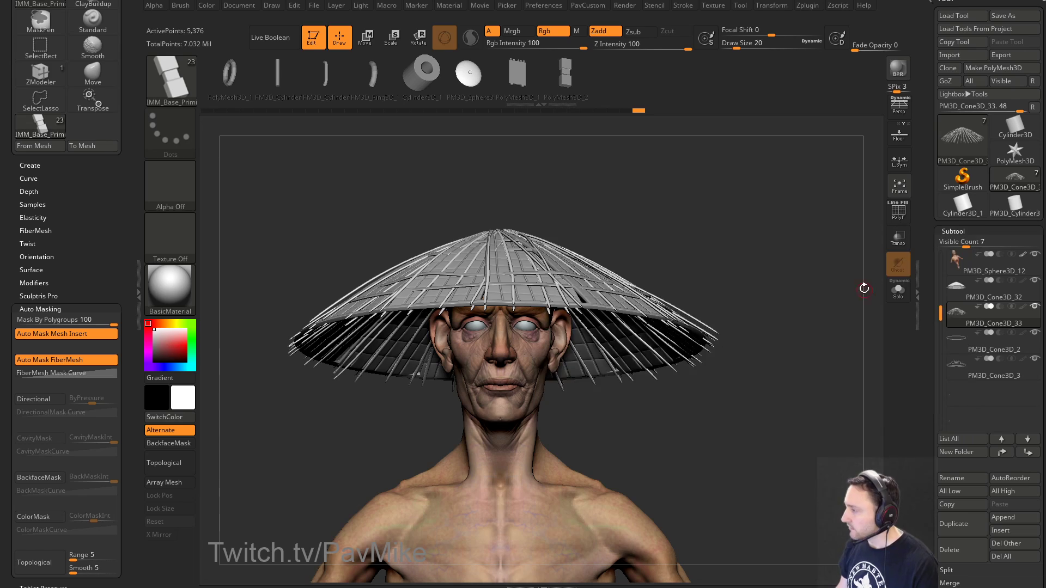
Step: Make the teeth subtool Recovered_Tool active, turn on polyframe and transparency, and isolate it in a front view
{"action": "mouse_move", "coordinate": [775, 289]}
{"action": "left_mouse_down"}
{"action": "mouse_move", "coordinate": [777, 218]}
{"action": "mouse_move", "coordinate": [790, 230]}
{"action": "mouse_move", "coordinate": [784, 245]}
{"action": "mouse_move", "coordinate": [740, 276]}
{"action": "mouse_move", "coordinate": [770, 297]}
{"action": "left_mouse_up"}
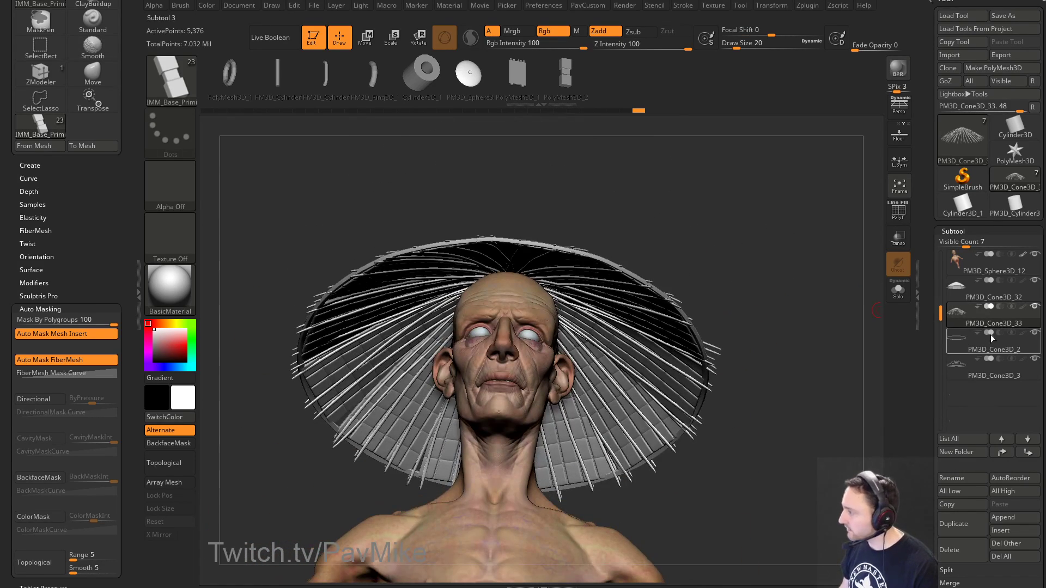
{"action": "left_click_drag", "start_coordinate": [939, 312], "coordinate": [937, 249]}
{"action": "left_click", "coordinate": [990, 272]}
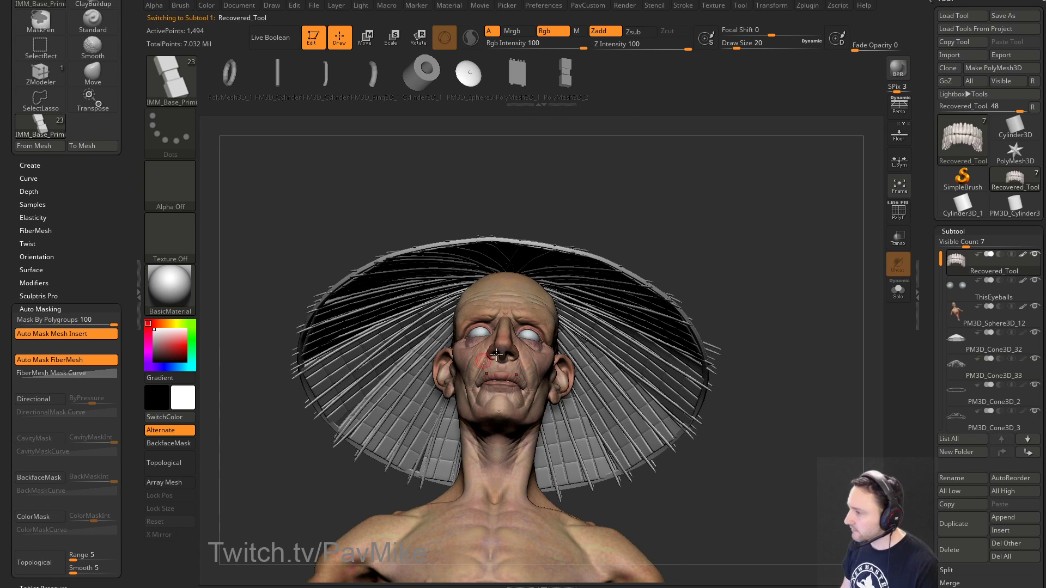
{"action": "left_click_drag", "start_coordinate": [769, 236], "coordinate": [866, 250], "text": "shift"}
{"action": "left_click", "coordinate": [898, 238]}
{"action": "left_click", "coordinate": [902, 212]}
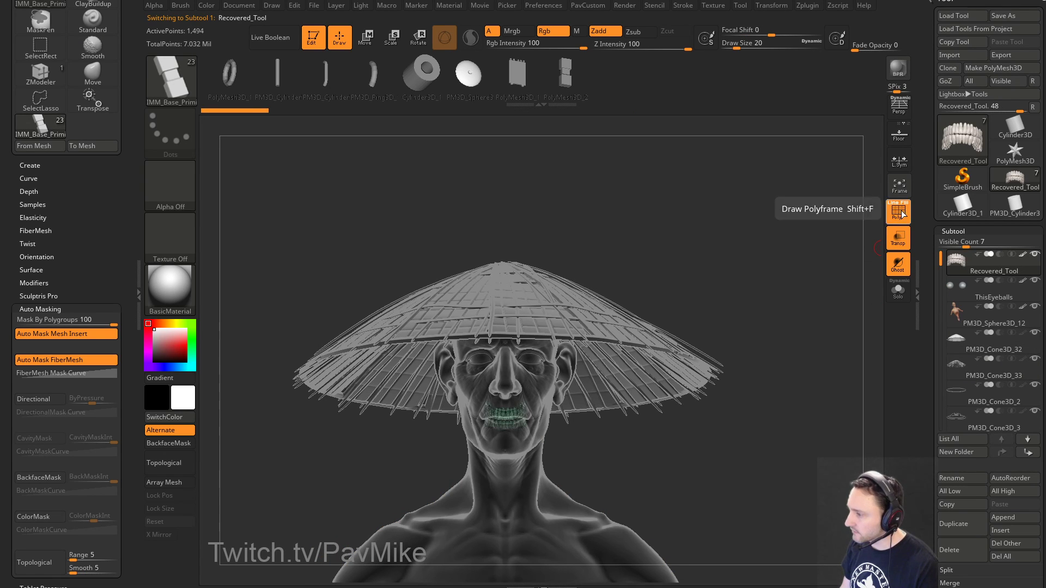
{"action": "left_click", "coordinate": [897, 290]}
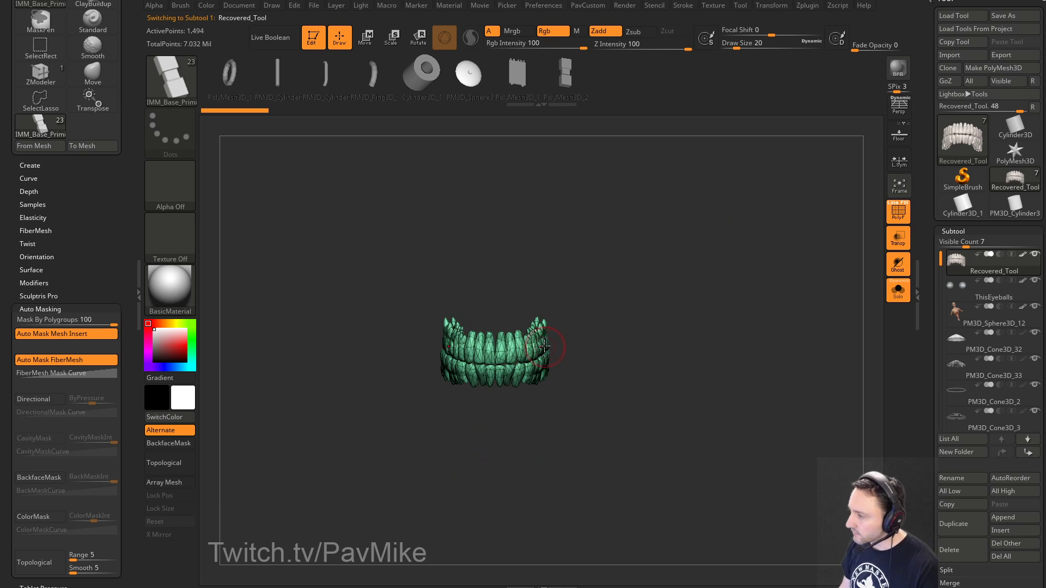
Step: Insert a mirrored pair of cubes beside the teeth and separate them into their own subtool with Split Masked Points
{"action": "left_click_drag", "start_coordinate": [545, 346], "coordinate": [563, 345]}
{"action": "key", "text": "space"}
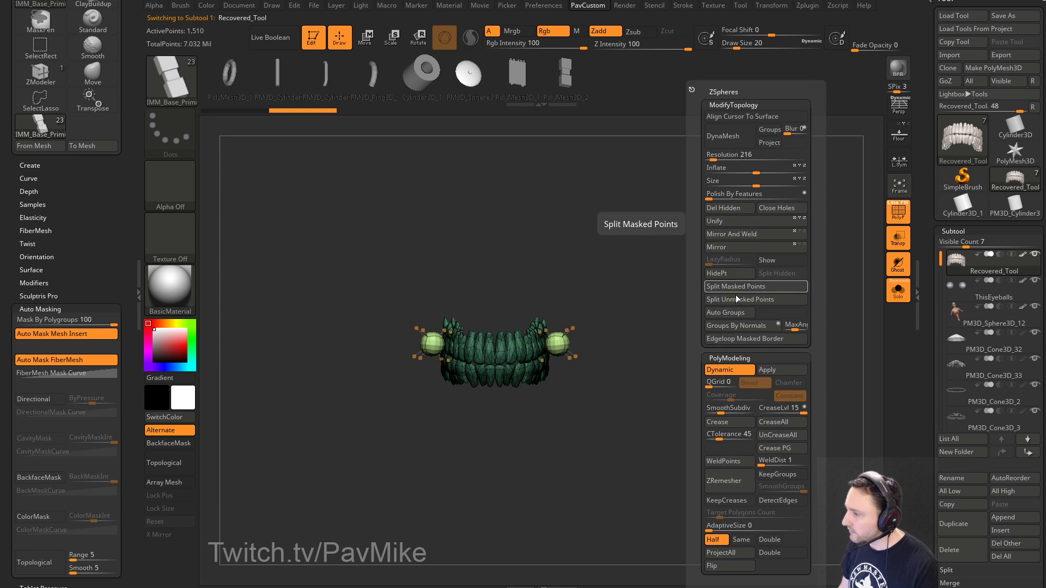
{"action": "key", "text": "space"}
{"action": "key", "text": "space"}
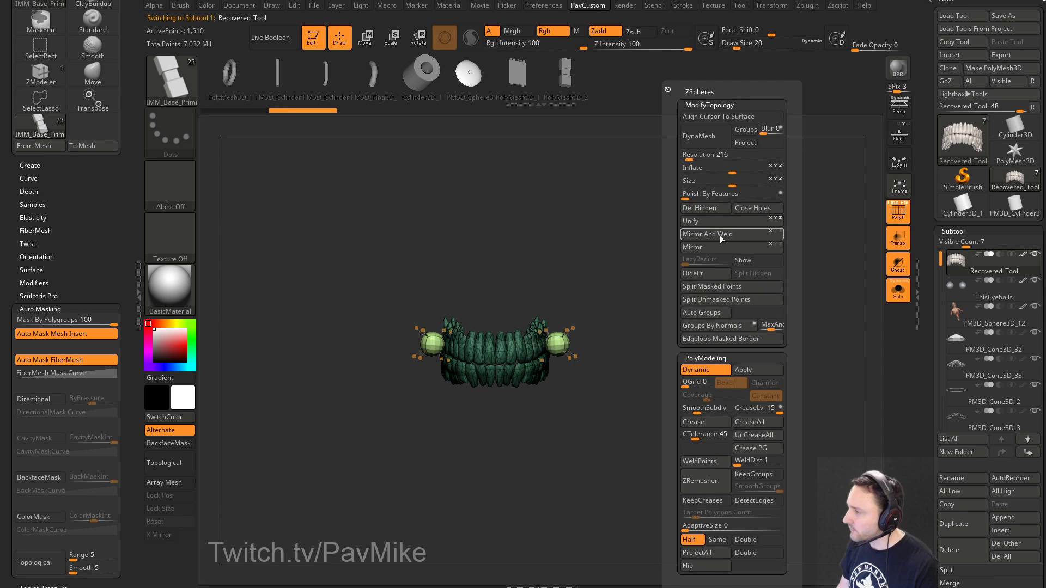
{"action": "left_click", "coordinate": [714, 287]}
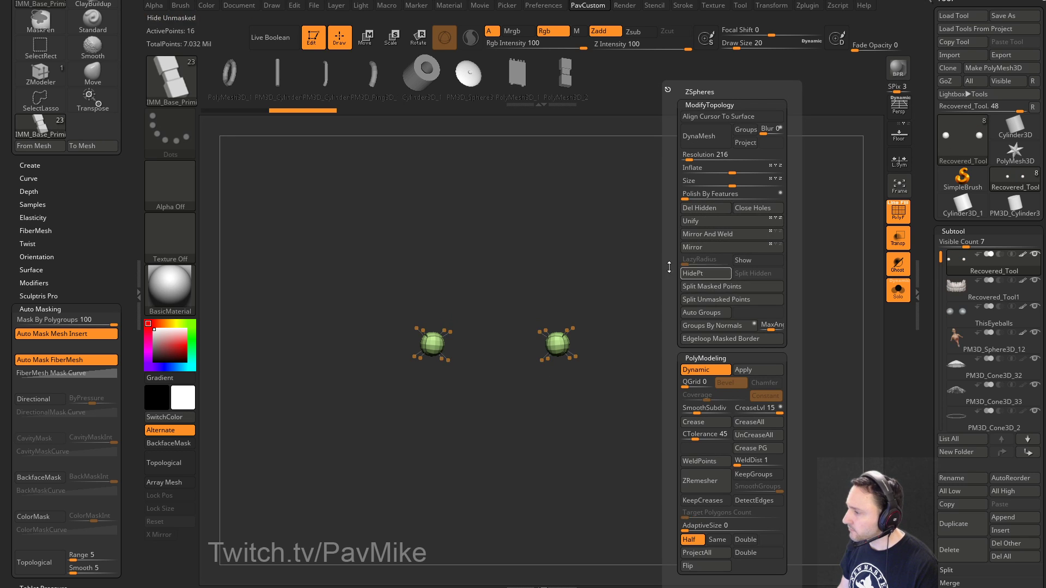
Step: Show the whole solid figure again and move the mirrored cubes up beside the temples under the hat
{"action": "left_click", "coordinate": [898, 294]}
{"action": "key", "text": "w"}
{"action": "left_click", "coordinate": [898, 237]}
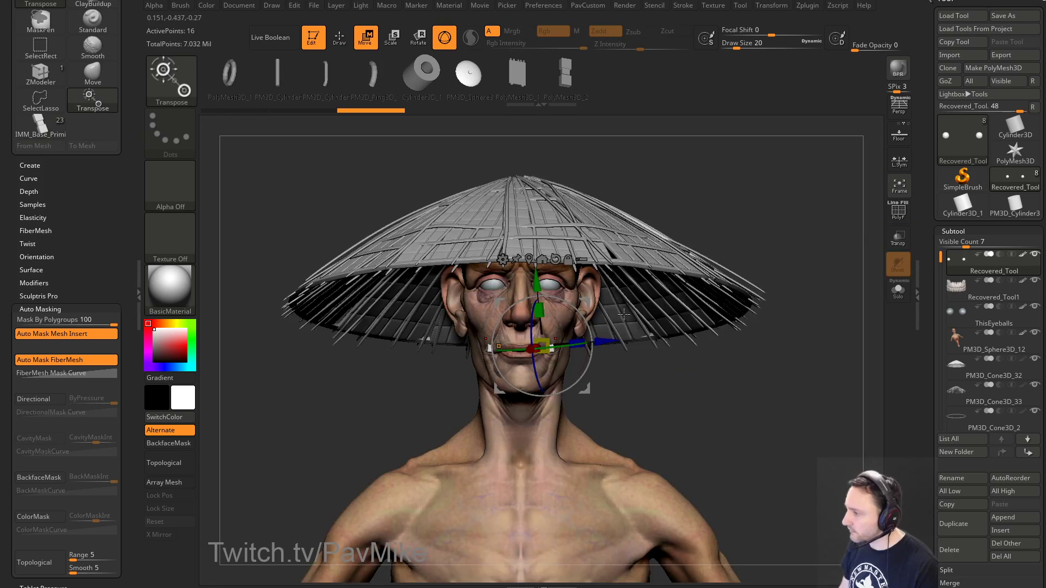
{"action": "left_click_drag", "start_coordinate": [586, 303], "coordinate": [627, 222]}
{"action": "left_click_drag", "start_coordinate": [795, 125], "coordinate": [823, 132], "text": "alt"}
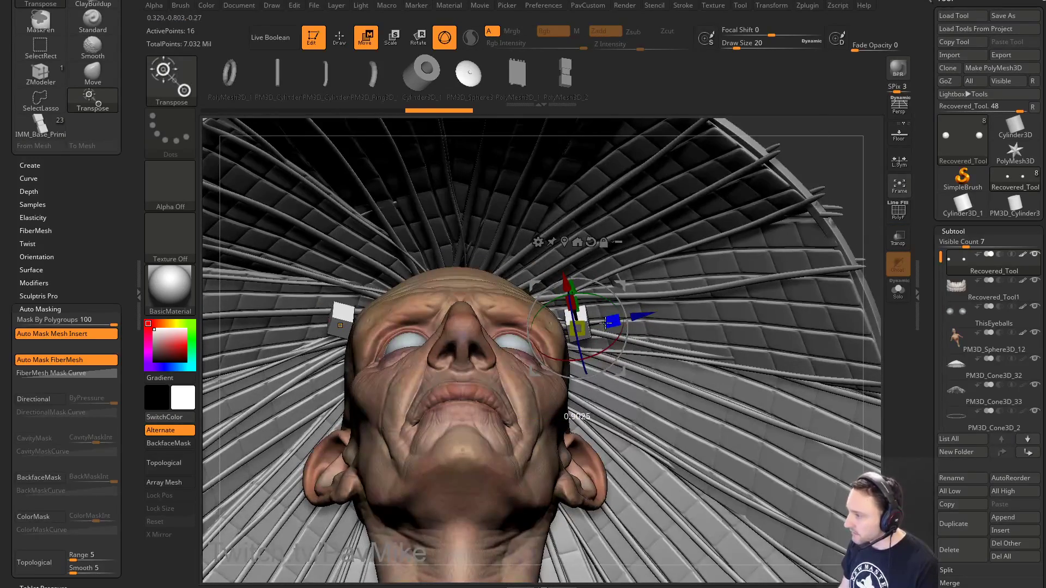
Step: Turn on local symmetry and make the mirrored cubes narrower, undoing the first scaling attempt
{"action": "left_click_drag", "start_coordinate": [606, 323], "coordinate": [553, 339]}
{"action": "key", "text": "ctrl+z"}
{"action": "left_click", "coordinate": [899, 160]}
Step: Reload the QuickSave project QS_3467.ZPR from LightBox
{"action": "left_click", "coordinate": [783, 6]}
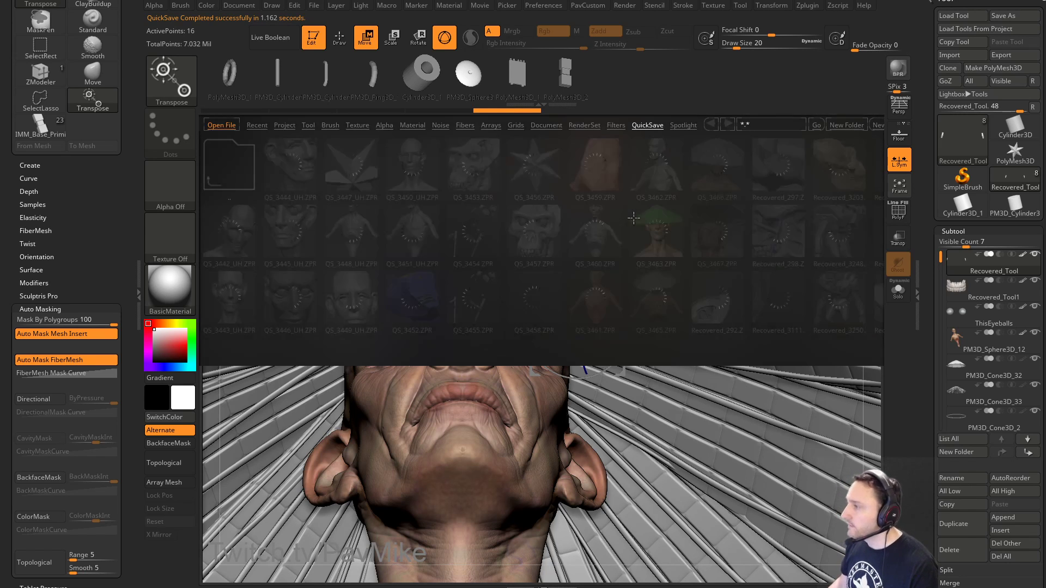
{"action": "left_click_drag", "start_coordinate": [581, 232], "coordinate": [510, 226]}
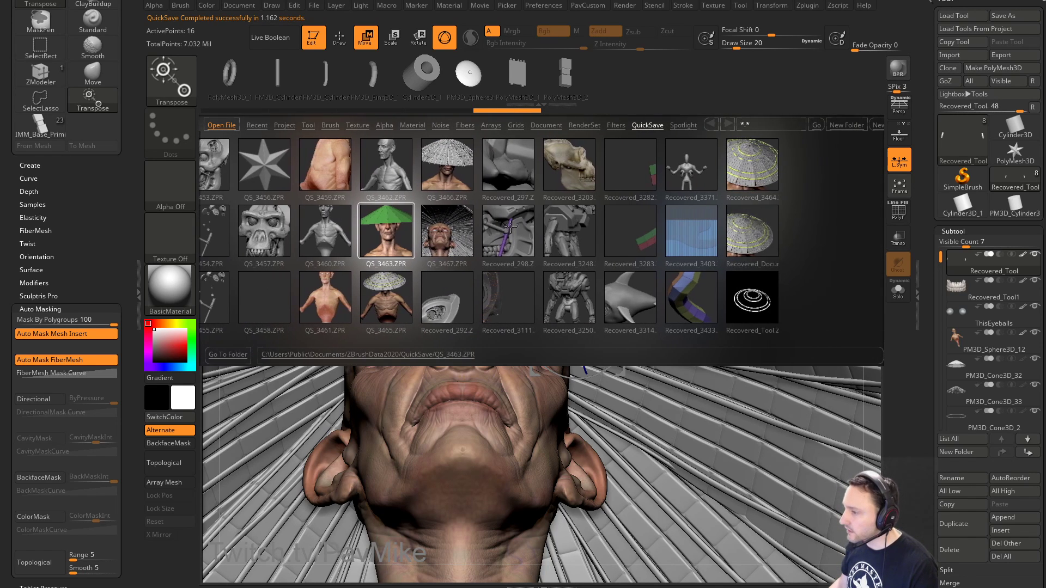
{"action": "double_click", "coordinate": [450, 239]}
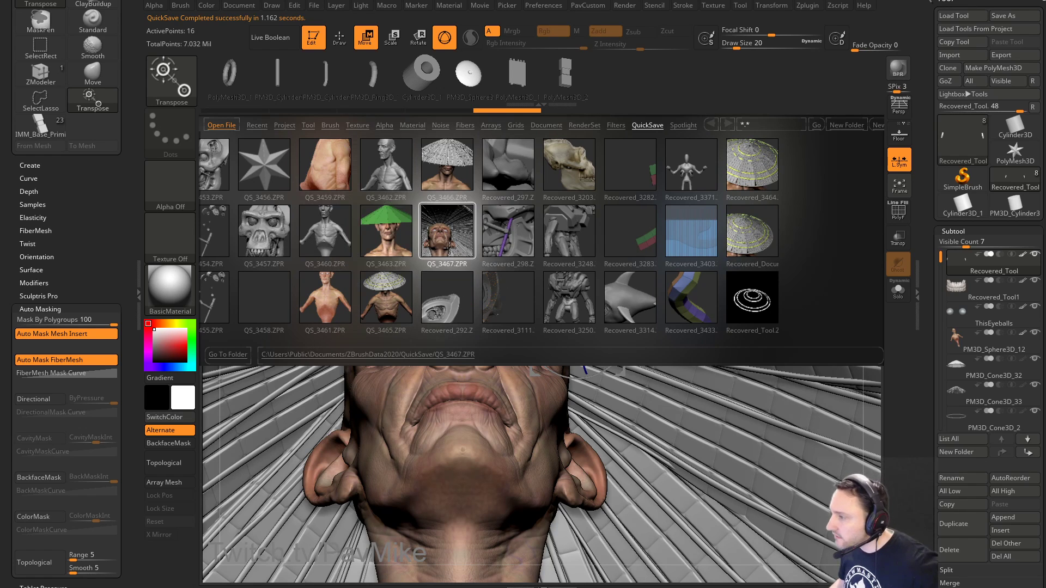
{"action": "left_click", "coordinate": [519, 276]}
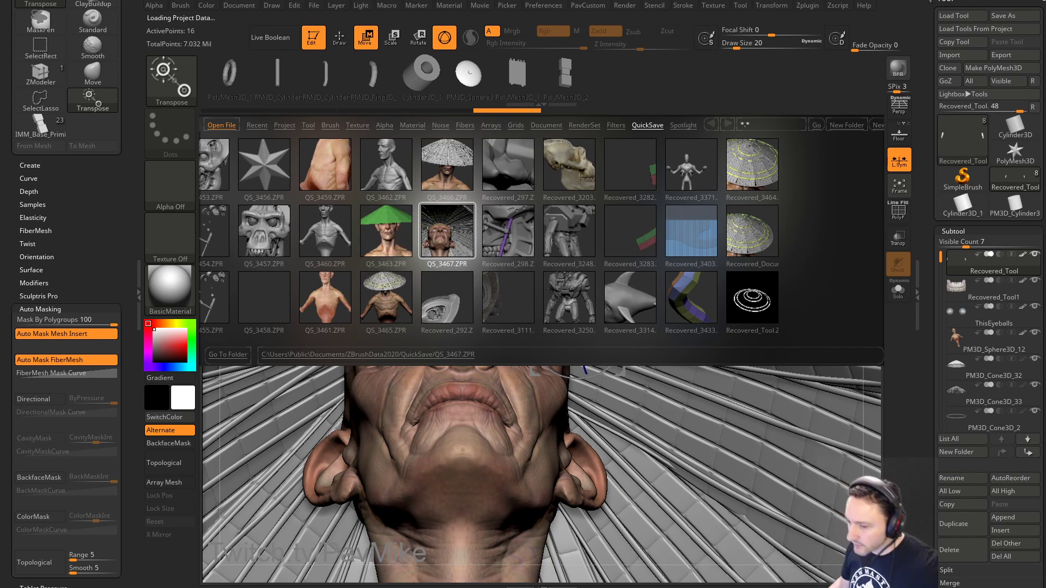
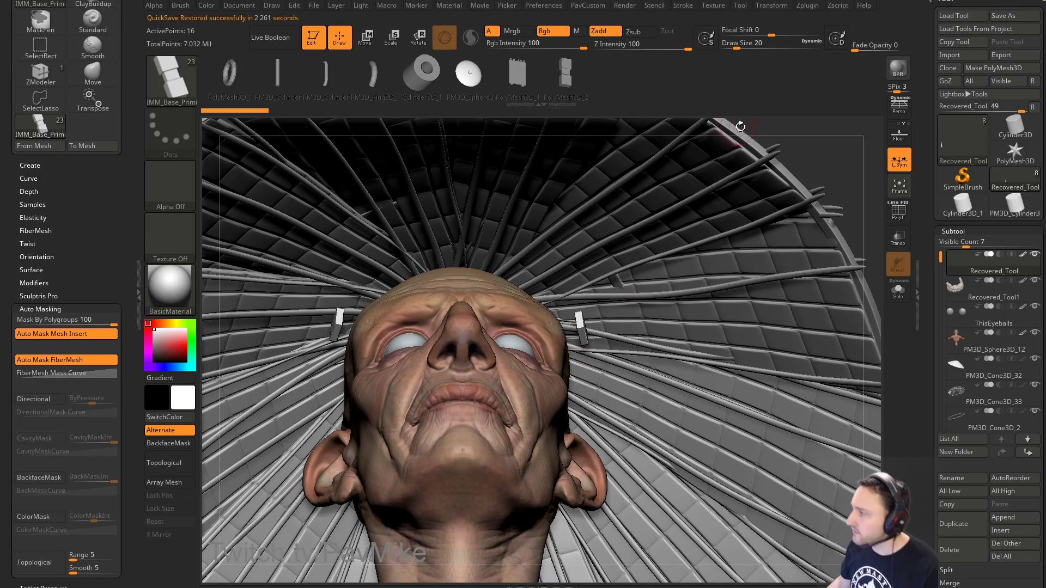
Step: Inspect the reloaded hat from above and below, activating the rim, lengthwise strips, rings and planks in turn with polyframe
{"action": "left_click_drag", "start_coordinate": [741, 126], "coordinate": [740, 221]}
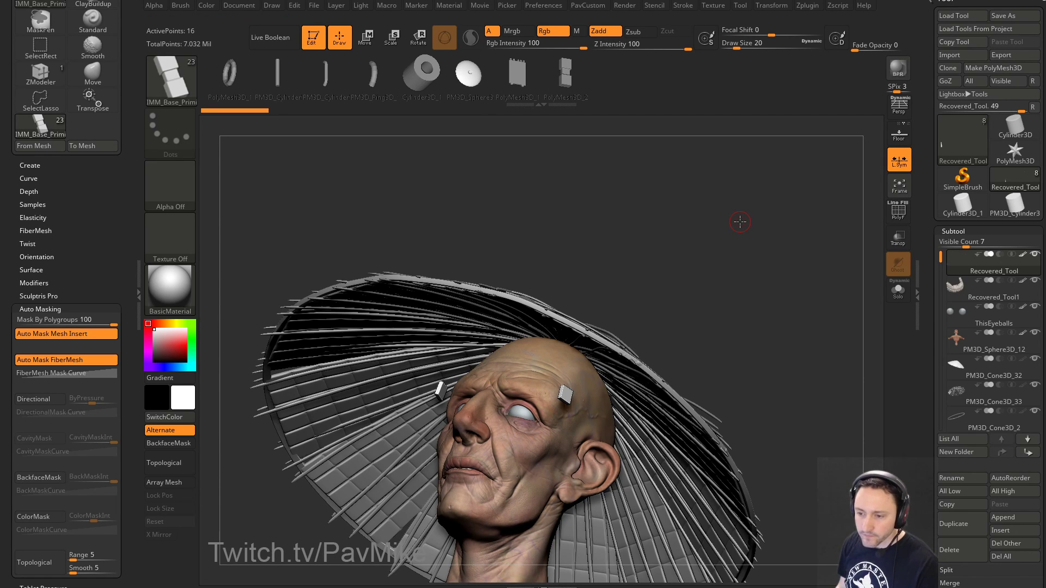
{"action": "left_click_drag", "start_coordinate": [640, 248], "coordinate": [745, 218]}
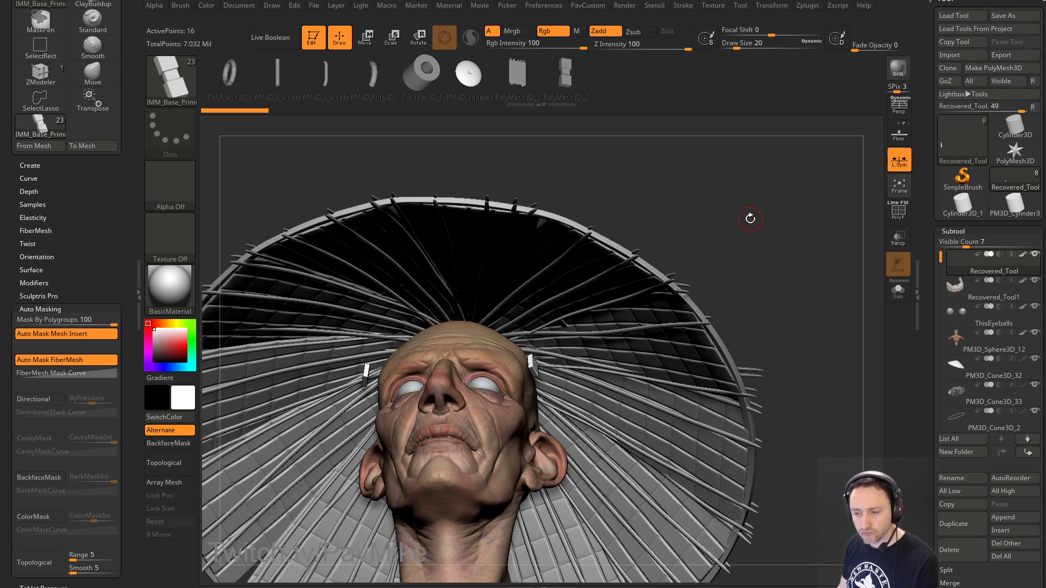
{"action": "left_click_drag", "start_coordinate": [753, 205], "coordinate": [758, 239]}
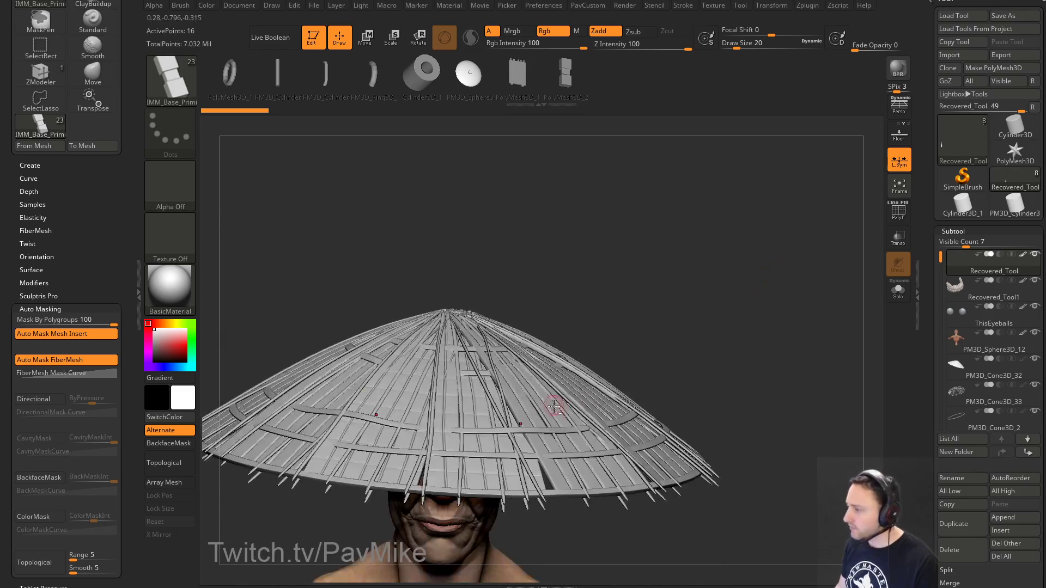
{"action": "left_click", "coordinate": [553, 406], "text": "alt"}
{"action": "left_click_drag", "start_coordinate": [708, 319], "coordinate": [754, 343], "text": "alt"}
{"action": "key", "text": "shift+f"}
{"action": "left_click", "coordinate": [751, 405], "text": "alt"}
{"action": "left_click", "coordinate": [748, 392], "text": "alt"}
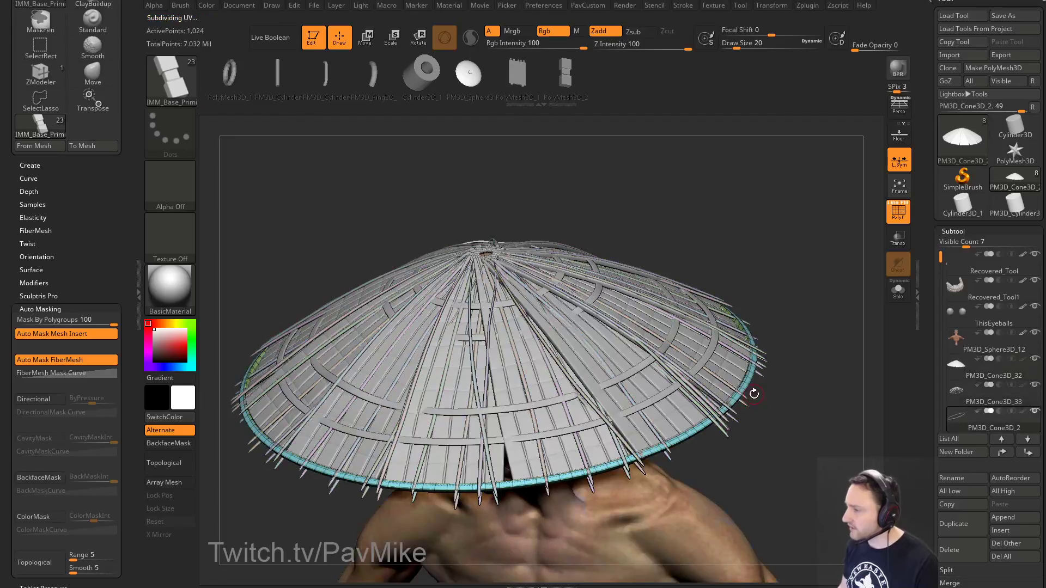
{"action": "left_click", "coordinate": [723, 404], "text": "alt"}
{"action": "left_click_drag", "start_coordinate": [785, 397], "coordinate": [695, 369]}
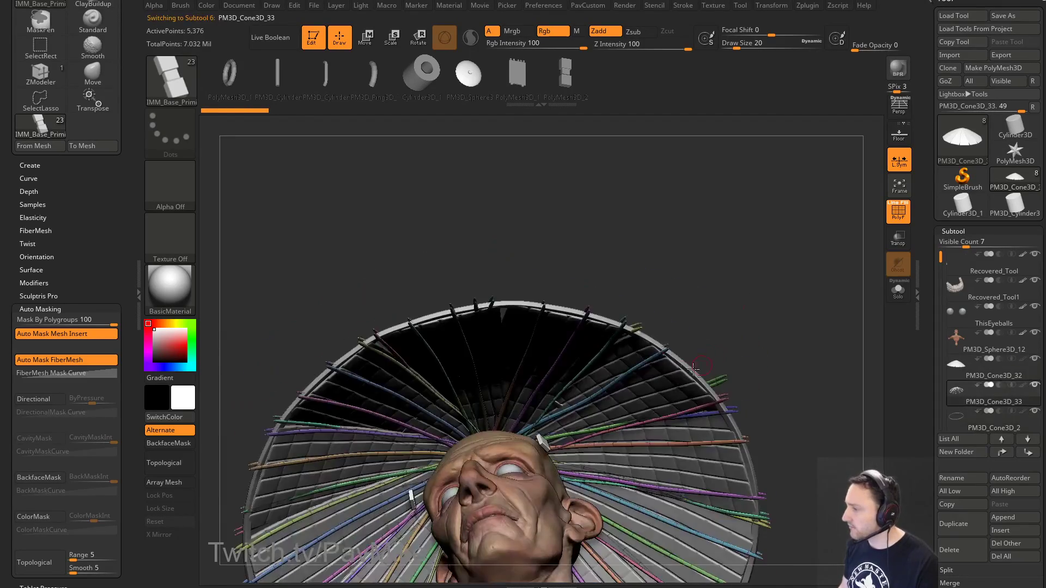
{"action": "left_click_drag", "start_coordinate": [740, 295], "coordinate": [773, 343]}
{"action": "left_click", "coordinate": [781, 347], "text": "alt"}
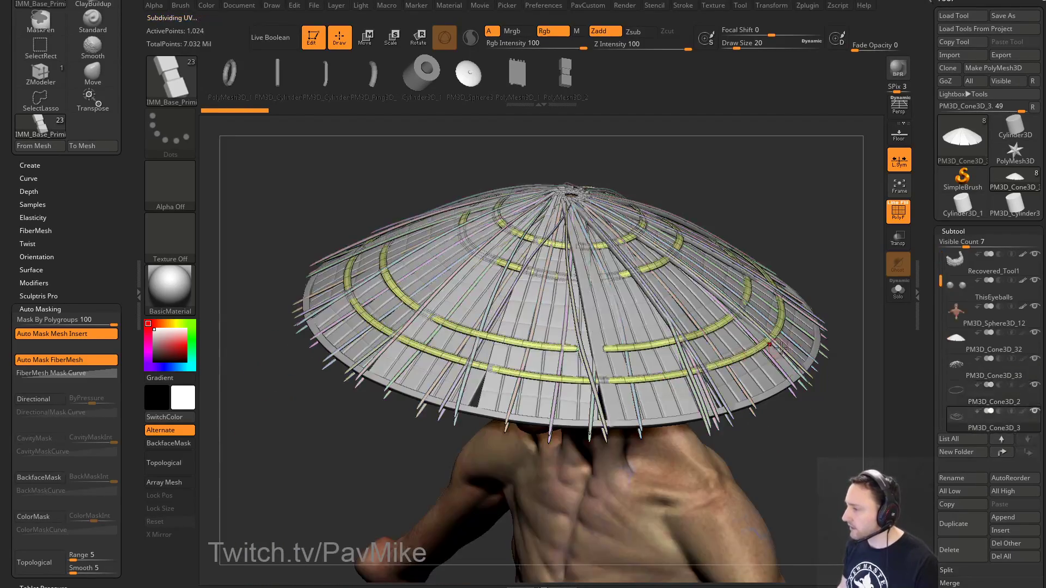
{"action": "left_click", "coordinate": [740, 385], "text": "alt"}
{"action": "left_click_drag", "start_coordinate": [817, 395], "coordinate": [801, 351]}
{"action": "left_click", "coordinate": [732, 337], "text": "alt"}
{"action": "left_click_drag", "start_coordinate": [785, 255], "coordinate": [823, 256]}
{"action": "left_click", "coordinate": [898, 290]}
{"action": "left_click", "coordinate": [896, 288]}
{"action": "left_click", "coordinate": [898, 213]}
Step: Make the mirrored cube subtool Recovered_Tool active again and bring up its Move gizmo in a close view of the face
{"action": "left_click_drag", "start_coordinate": [731, 262], "coordinate": [730, 240]}
{"action": "key", "text": "w"}
{"action": "left_click_drag", "start_coordinate": [361, 442], "coordinate": [596, 288]}
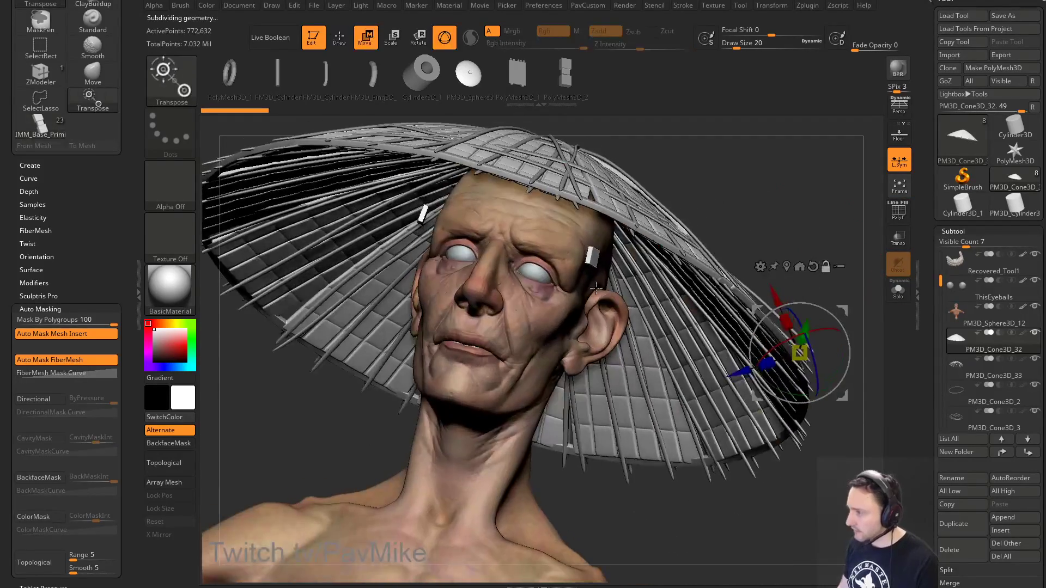
{"action": "left_click", "coordinate": [597, 258], "text": "alt"}
{"action": "mouse_move", "coordinate": [736, 218]}
{"action": "left_mouse_down"}
{"action": "mouse_move", "coordinate": [817, 198]}
{"action": "mouse_move", "coordinate": [741, 219]}
{"action": "left_mouse_up"}
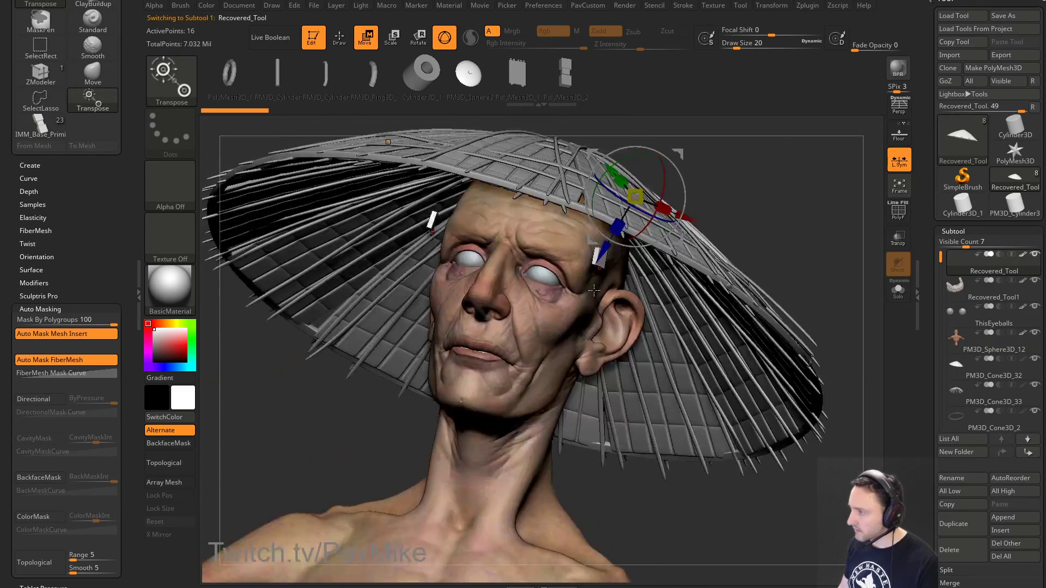
{"action": "key", "text": "q"}
{"action": "left_click_drag", "start_coordinate": [850, 276], "coordinate": [877, 283]}
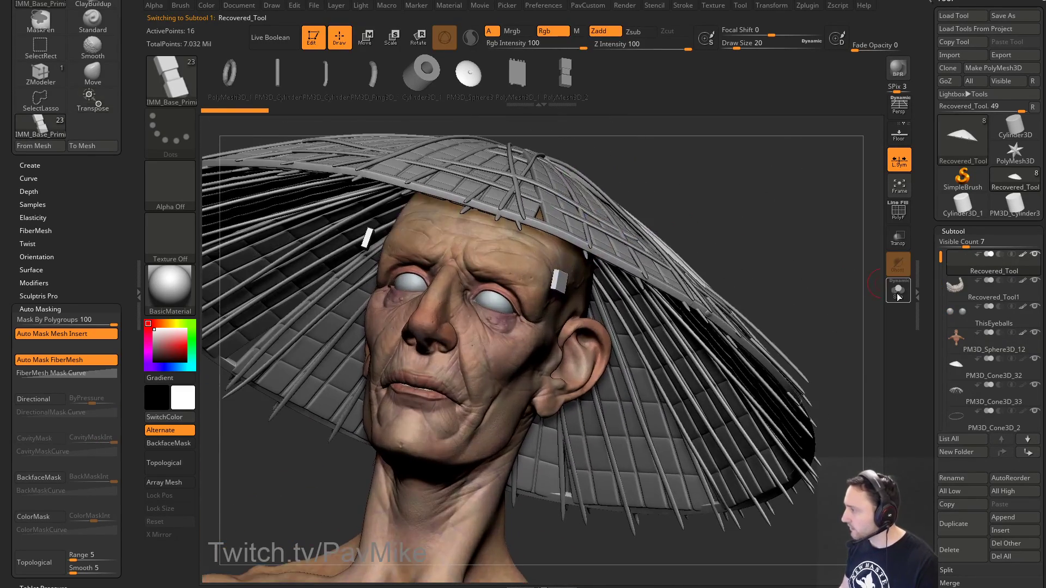
{"action": "left_click", "coordinate": [898, 290]}
{"action": "left_click", "coordinate": [899, 293]}
{"action": "key", "text": "w"}
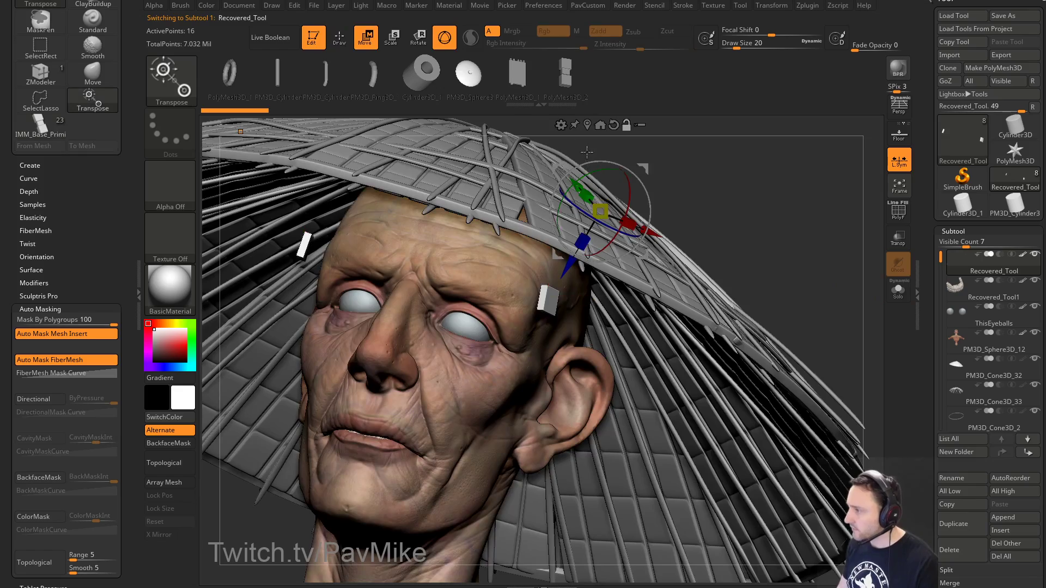
Step: Position the mirrored cubes with the Move gizmo beside the temples, just under the hat, checking the placement from side and front
{"action": "left_click", "coordinate": [587, 125]}
{"action": "left_click_drag", "start_coordinate": [728, 227], "coordinate": [711, 260], "text": "alt"}
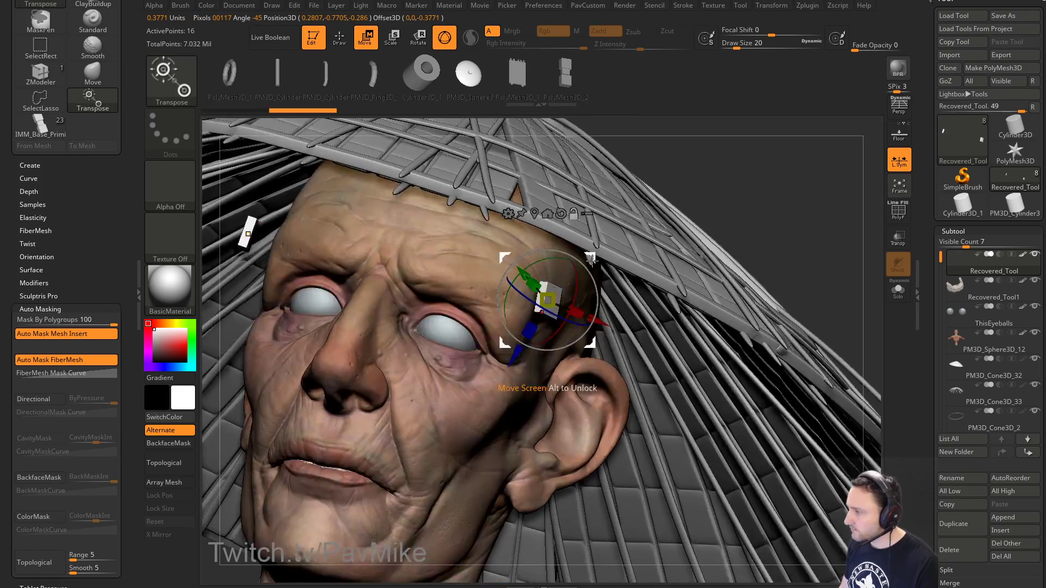
{"action": "left_click", "coordinate": [562, 295], "text": "alt"}
{"action": "left_click_drag", "start_coordinate": [826, 226], "coordinate": [576, 265], "text": "alt"}
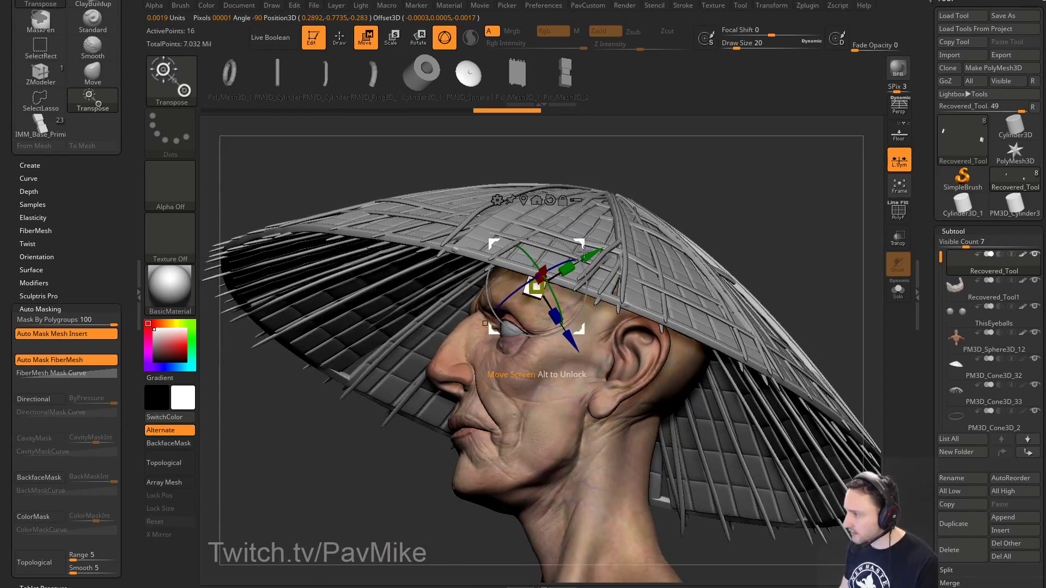
{"action": "left_click_drag", "start_coordinate": [655, 231], "coordinate": [665, 197]}
{"action": "left_click_drag", "start_coordinate": [805, 189], "coordinate": [740, 199]}
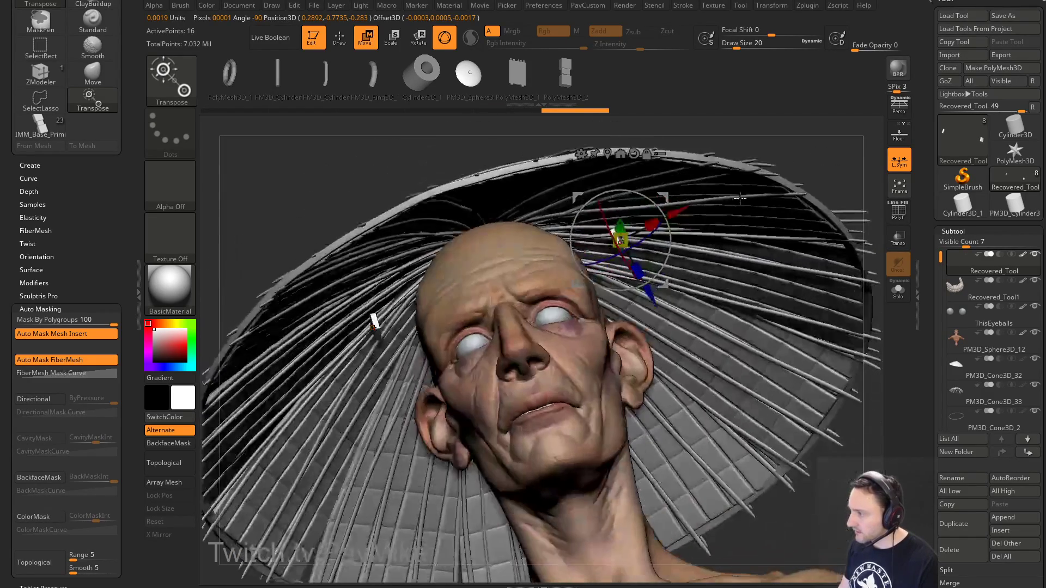
{"action": "left_click_drag", "start_coordinate": [664, 199], "coordinate": [634, 195]}
{"action": "left_click_drag", "start_coordinate": [771, 139], "coordinate": [697, 143]}
{"action": "mouse_move", "coordinate": [730, 180]}
{"action": "left_mouse_down"}
{"action": "mouse_move", "coordinate": [773, 188]}
{"action": "mouse_move", "coordinate": [752, 163]}
{"action": "mouse_move", "coordinate": [729, 162]}
{"action": "left_mouse_up"}
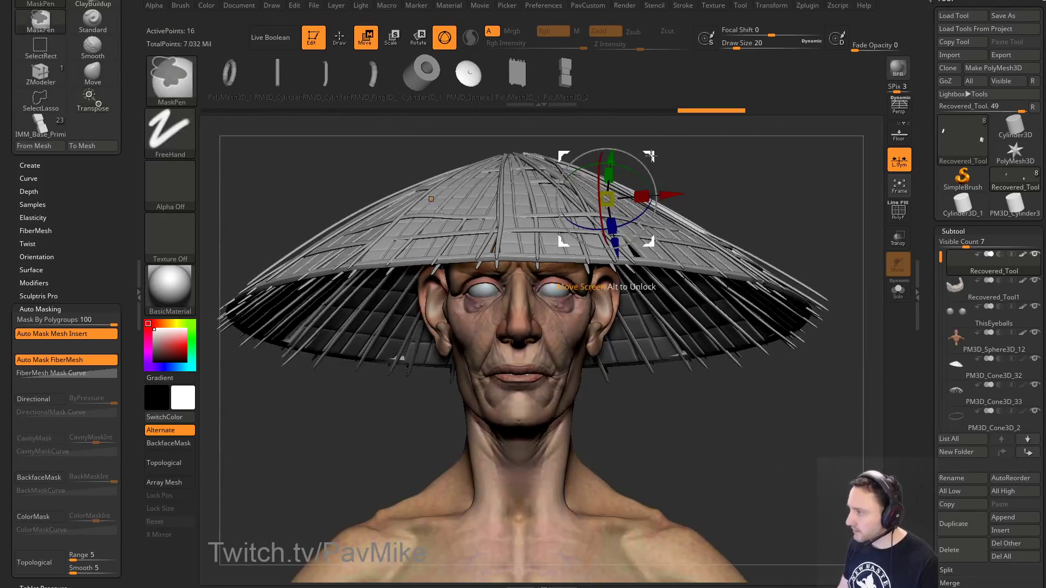
Step: Duplicate the mirrored cubes down to the sides of the jaw and tilt the copies to follow the jawline
{"action": "left_click_drag", "start_coordinate": [651, 157], "coordinate": [647, 346], "text": "ctrl"}
{"action": "left_click_drag", "start_coordinate": [727, 398], "coordinate": [720, 347], "text": "alt"}
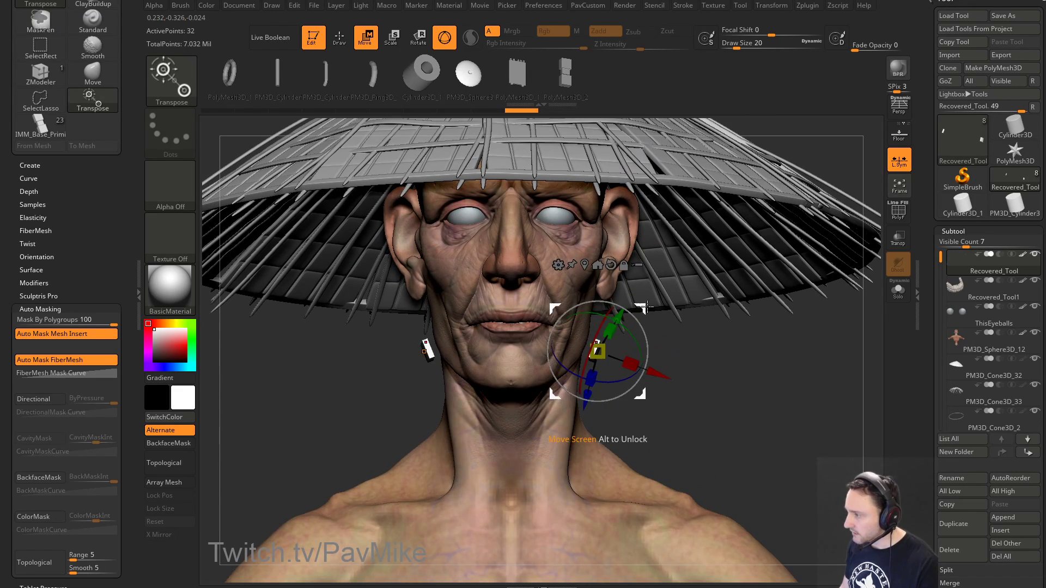
{"action": "left_click_drag", "start_coordinate": [707, 367], "coordinate": [637, 304]}
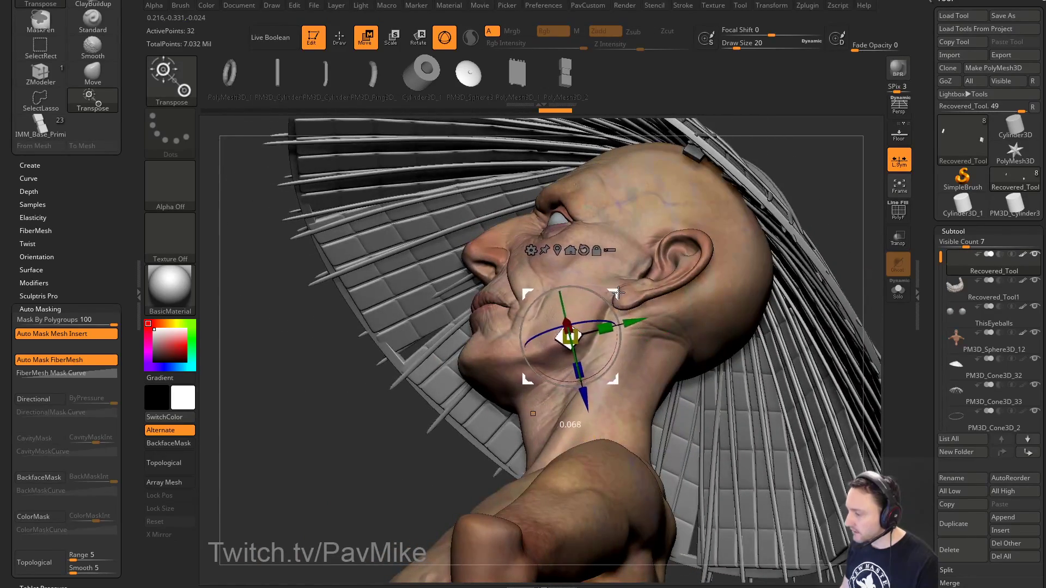
{"action": "mouse_move", "coordinate": [622, 296]}
{"action": "left_mouse_down"}
{"action": "mouse_move", "coordinate": [562, 311]}
{"action": "mouse_move", "coordinate": [599, 323]}
{"action": "mouse_move", "coordinate": [622, 314]}
{"action": "left_mouse_up"}
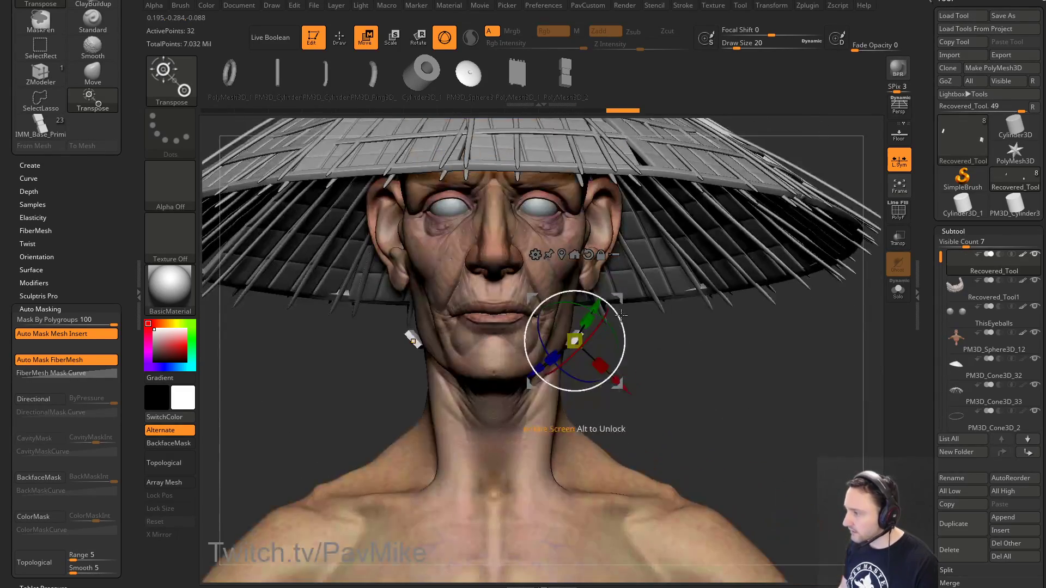
Step: Duplicate the jaw cubes inward to just beneath the chin and rotate the copies to follow its curve
{"action": "key", "text": "q"}
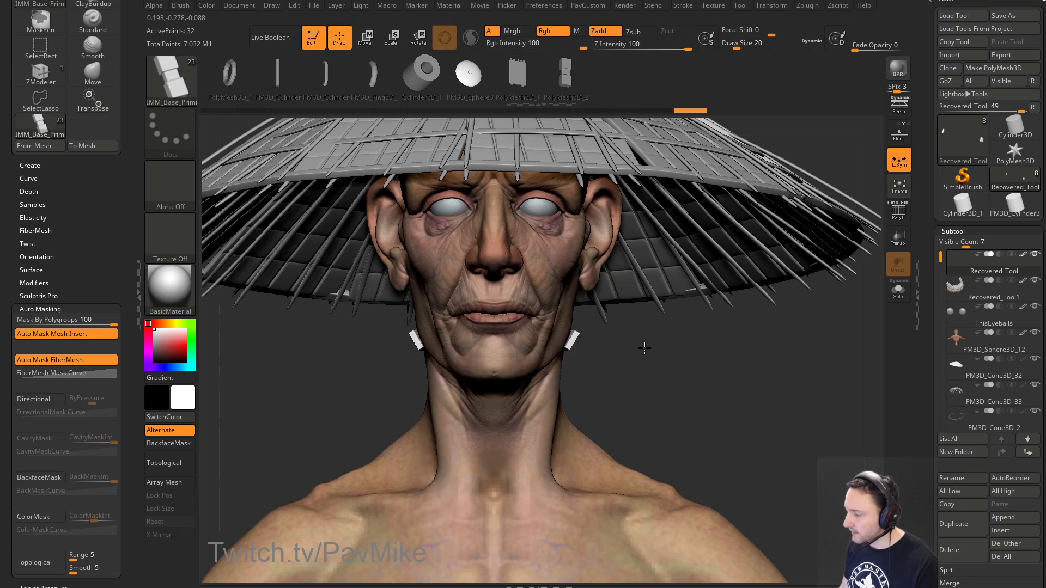
{"action": "key", "text": "w"}
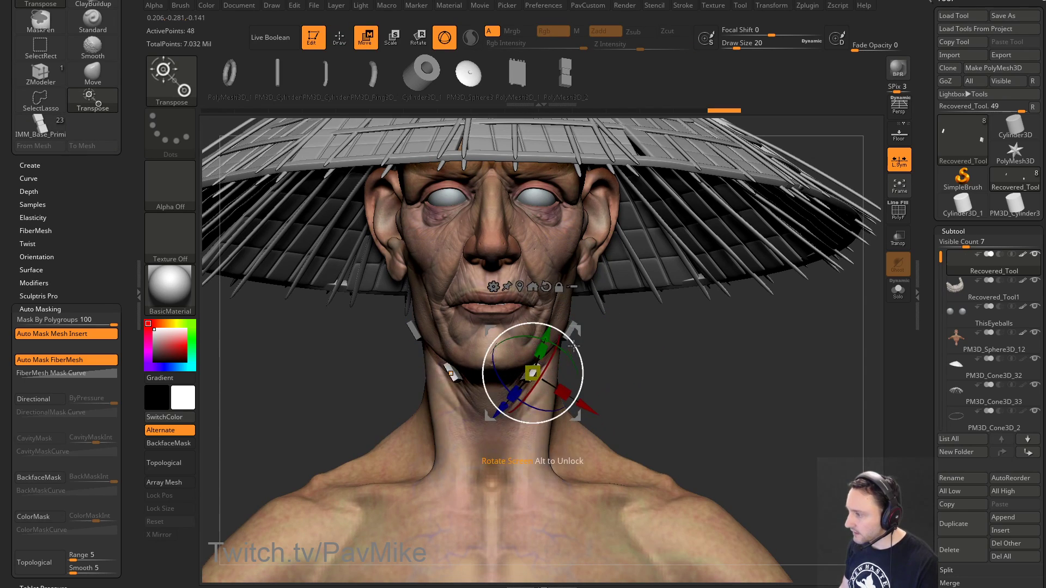
{"action": "left_click_drag", "start_coordinate": [584, 344], "coordinate": [570, 383]}
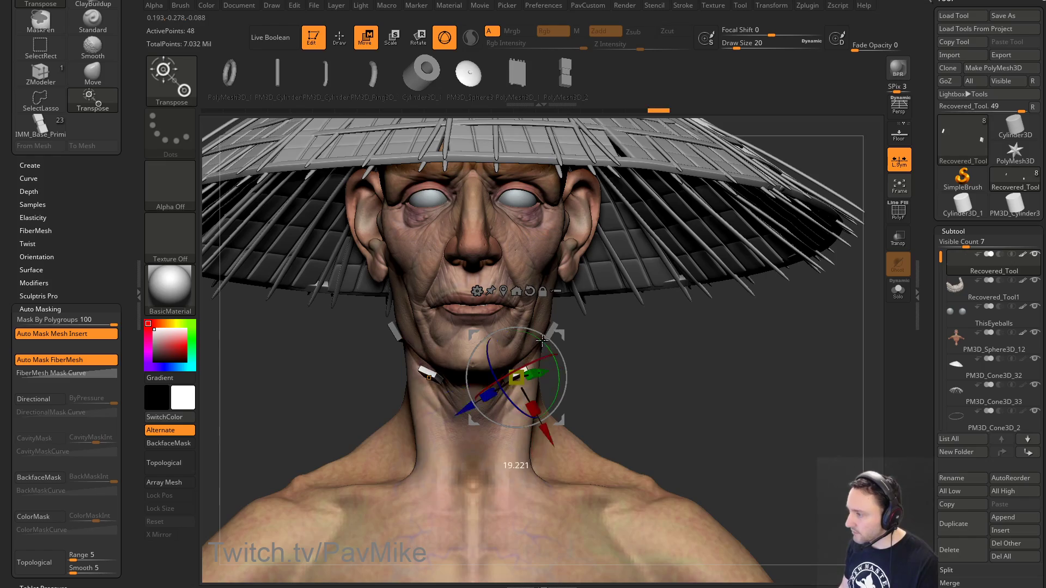
{"action": "mouse_move", "coordinate": [594, 352]}
{"action": "left_mouse_down"}
{"action": "mouse_move", "coordinate": [539, 343]}
{"action": "mouse_move", "coordinate": [577, 327]}
{"action": "mouse_move", "coordinate": [551, 331]}
{"action": "left_mouse_up"}
Step: Isolate the block subtool with polyframe shown and delete the end faces of the blocks that face each other, using ZModeler's Delete A Poly
{"action": "mouse_move", "coordinate": [589, 333]}
{"action": "right_mouse_down"}
{"action": "mouse_move", "coordinate": [648, 338]}
{"action": "mouse_move", "coordinate": [690, 324]}
{"action": "mouse_move", "coordinate": [685, 396]}
{"action": "right_mouse_up"}
{"action": "key", "text": "q"}
{"action": "left_click", "coordinate": [899, 293]}
{"action": "mouse_move", "coordinate": [792, 312]}
{"action": "right_mouse_down", "text": "alt"}
{"action": "mouse_move", "coordinate": [808, 393]}
{"action": "mouse_move", "coordinate": [774, 375]}
{"action": "mouse_move", "coordinate": [847, 275]}
{"action": "mouse_move", "coordinate": [810, 296]}
{"action": "mouse_move", "coordinate": [700, 211]}
{"action": "mouse_move", "coordinate": [694, 310]}
{"action": "mouse_move", "coordinate": [642, 243]}
{"action": "right_mouse_up", "text": "alt"}
{"action": "key", "text": "shift+f"}
{"action": "key", "text": "b"}
{"action": "key", "text": "z"}
{"action": "key", "text": "m"}
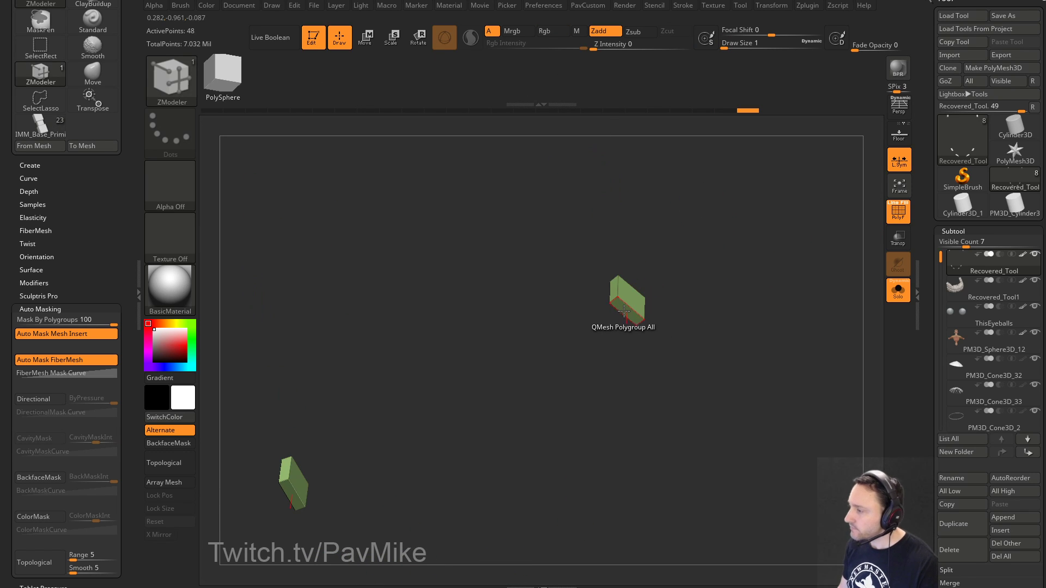
{"action": "key", "text": "space"}
{"action": "left_click", "coordinate": [489, 196]}
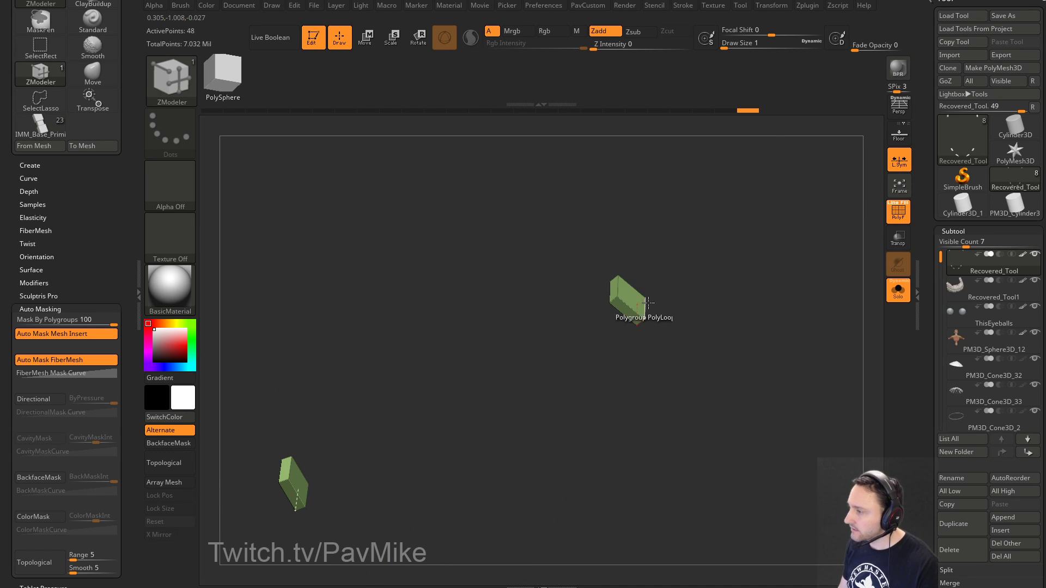
{"action": "right_click_drag", "start_coordinate": [719, 458], "coordinate": [572, 326]}
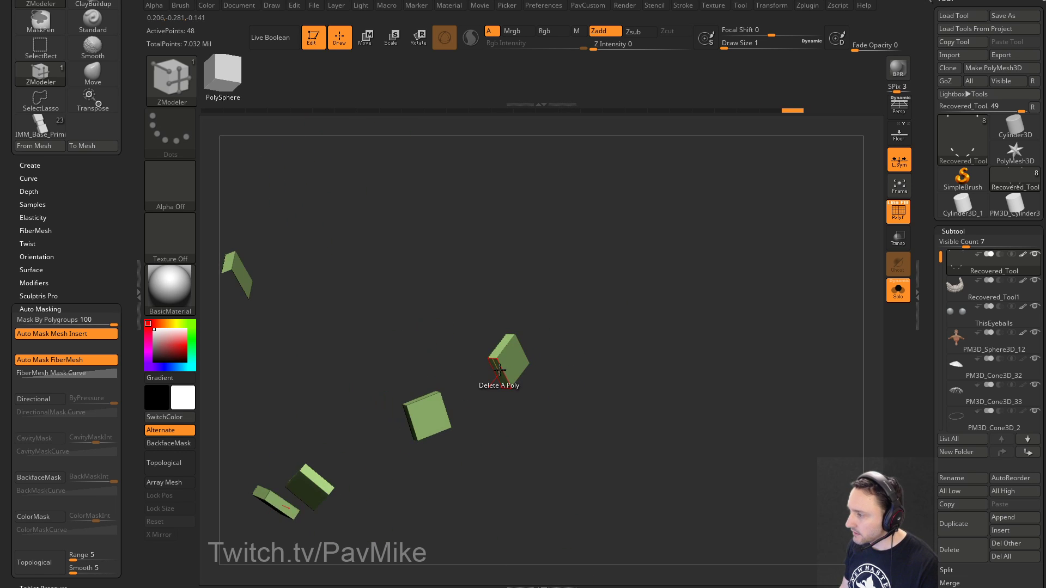
{"action": "right_click_drag", "start_coordinate": [504, 362], "coordinate": [461, 394]}
{"action": "right_click_drag", "start_coordinate": [390, 451], "coordinate": [465, 419]}
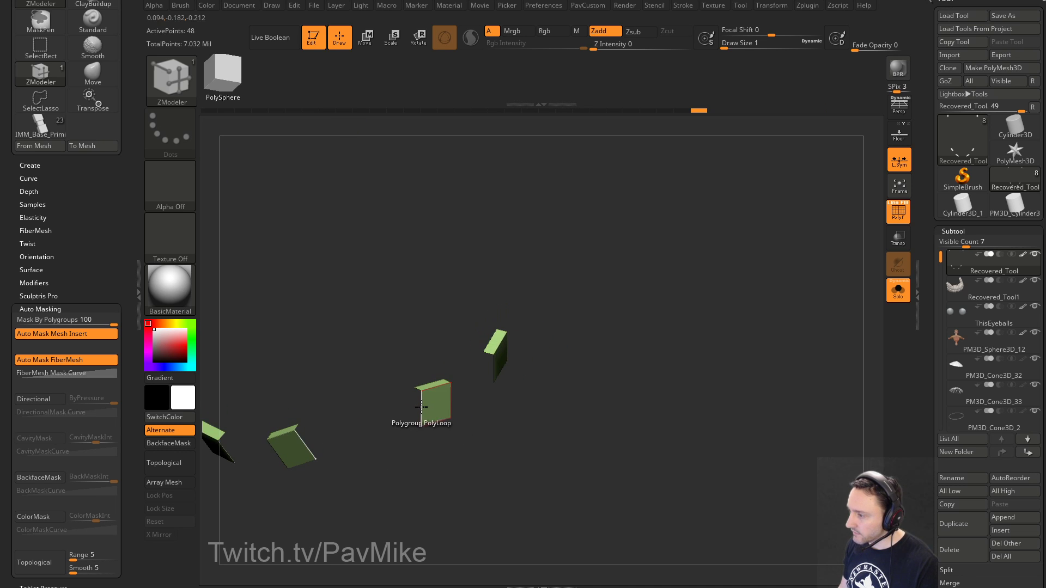
Step: Set the ZModeler edge action to Bridge Two Holes, join the temple blocks to the jaw blocks, and show the whole figure again
{"action": "key", "text": "space"}
{"action": "left_click", "coordinate": [324, 305]}
{"action": "left_click", "coordinate": [381, 398]}
{"action": "right_click_drag", "start_coordinate": [657, 368], "coordinate": [691, 305], "text": "ctrl"}
{"action": "left_click", "coordinate": [604, 234]}
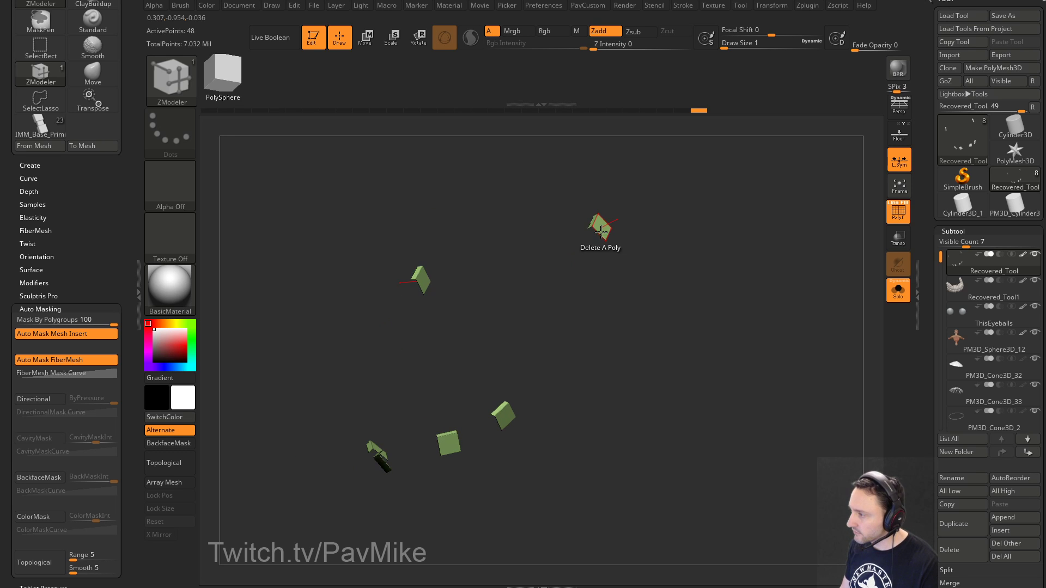
{"action": "right_click_drag", "start_coordinate": [636, 245], "coordinate": [631, 220], "text": "alt"}
{"action": "left_click", "coordinate": [509, 388]}
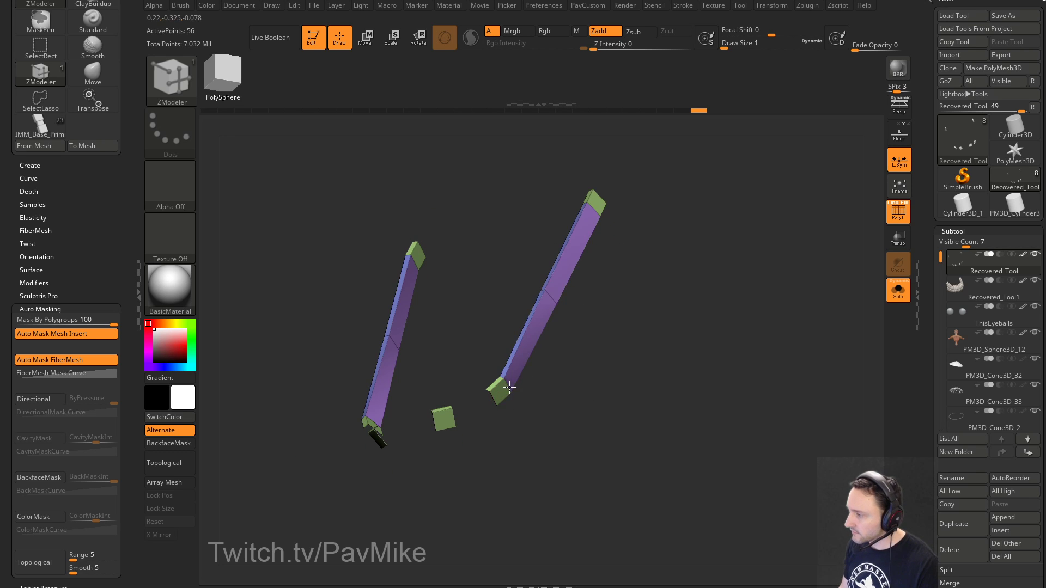
{"action": "left_click", "coordinate": [891, 286]}
{"action": "right_click_drag", "start_coordinate": [709, 305], "coordinate": [840, 255]}
{"action": "right_click_drag", "start_coordinate": [775, 450], "coordinate": [816, 386], "text": "alt"}
{"action": "right_click_drag", "start_coordinate": [816, 386], "coordinate": [754, 330], "text": "ctrl"}
Step: Try to bridge the jaw blocks to the chin blocks with a curved, multi-segment connection
{"action": "left_click", "coordinate": [525, 306]}
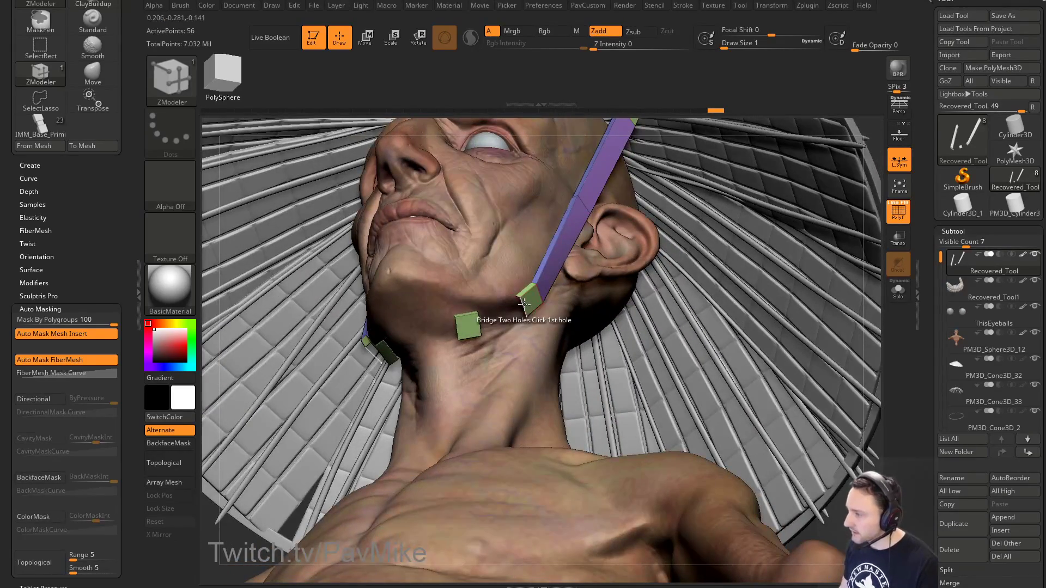
{"action": "left_click", "coordinate": [477, 330]}
{"action": "left_click_drag", "start_coordinate": [481, 340], "coordinate": [600, 290]}
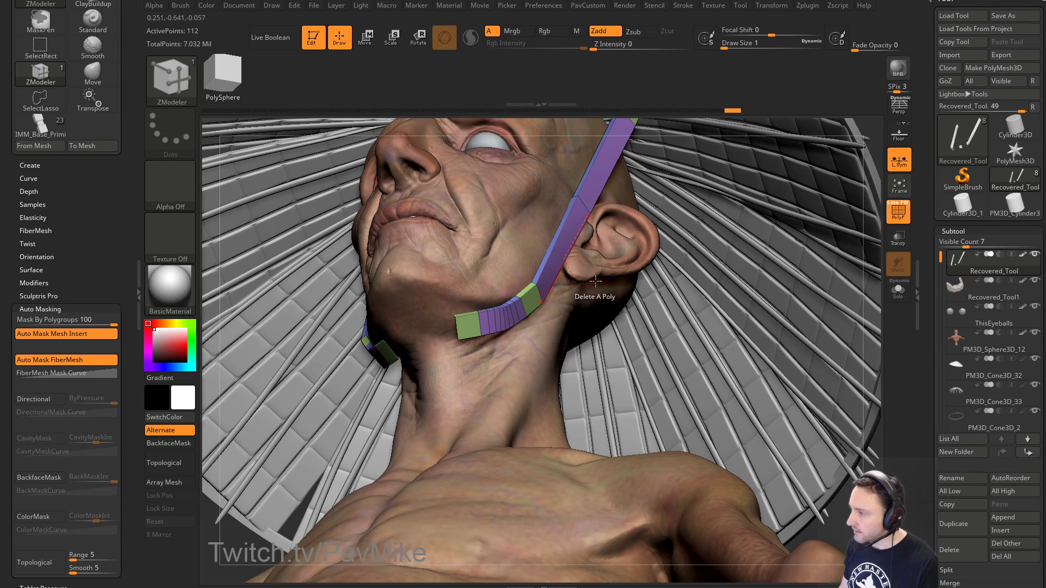
{"action": "mouse_move", "coordinate": [589, 322]}
{"action": "right_mouse_down"}
{"action": "mouse_move", "coordinate": [693, 343]}
{"action": "mouse_move", "coordinate": [584, 322]}
{"action": "right_mouse_up"}
{"action": "key", "text": "ctrl+z"}
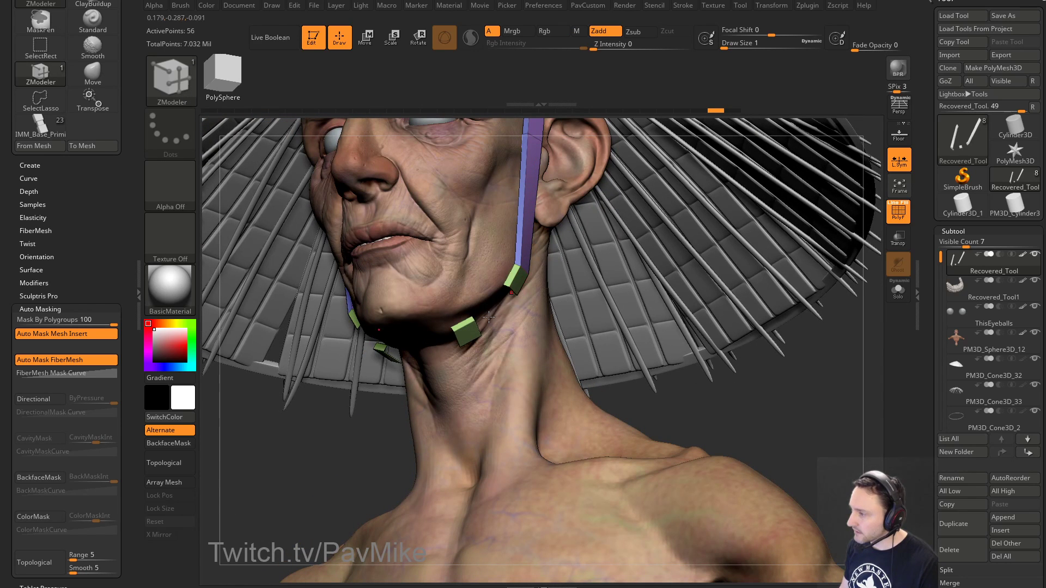
Step: Bridge the jaw blocks straight to the chin blocks and close the strap across the throat
{"action": "left_click", "coordinate": [483, 334]}
{"action": "right_click_drag", "start_coordinate": [489, 336], "coordinate": [458, 337]}
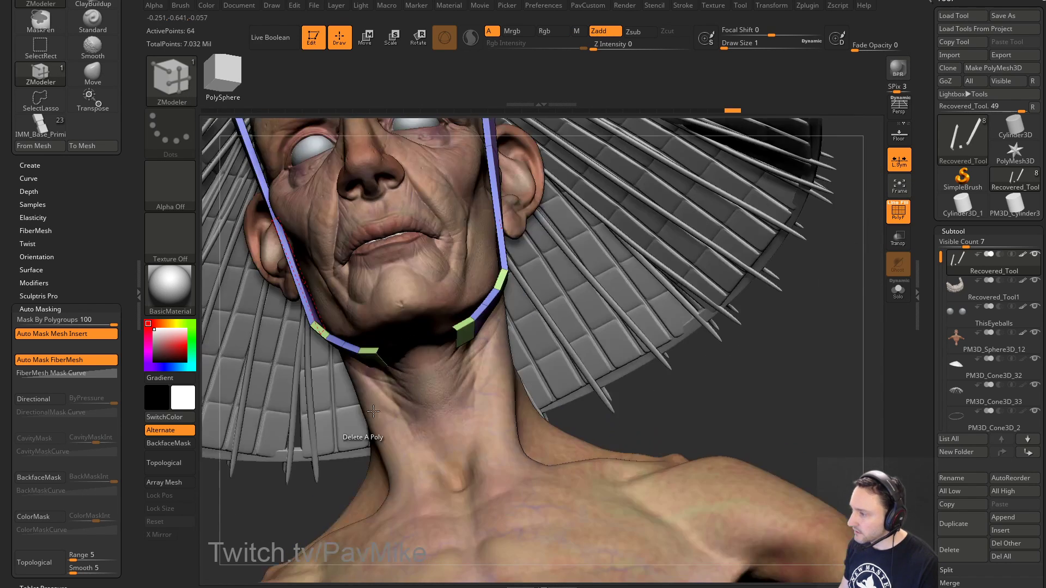
{"action": "left_click", "coordinate": [456, 337]}
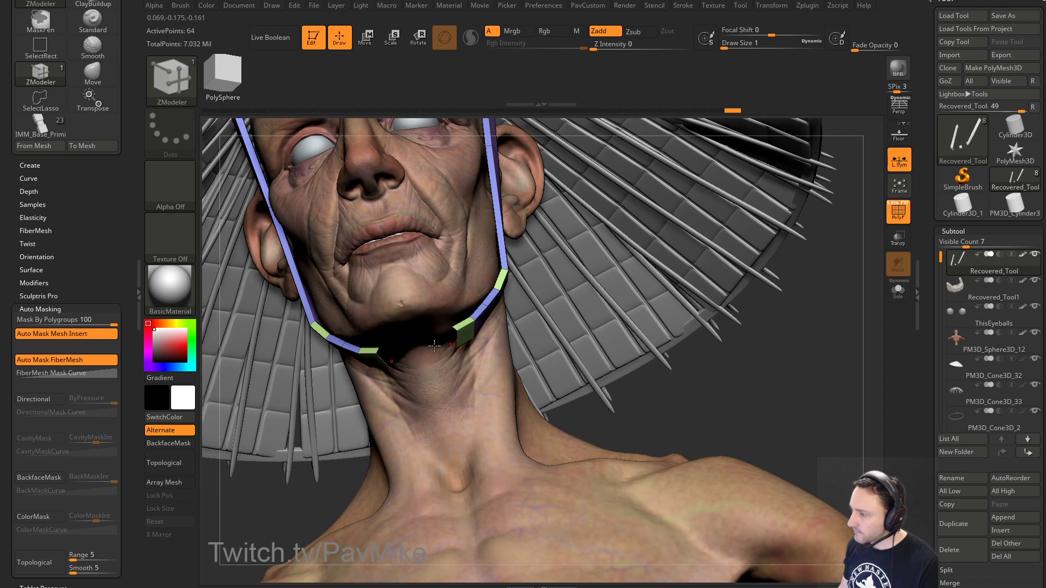
{"action": "left_click", "coordinate": [381, 360]}
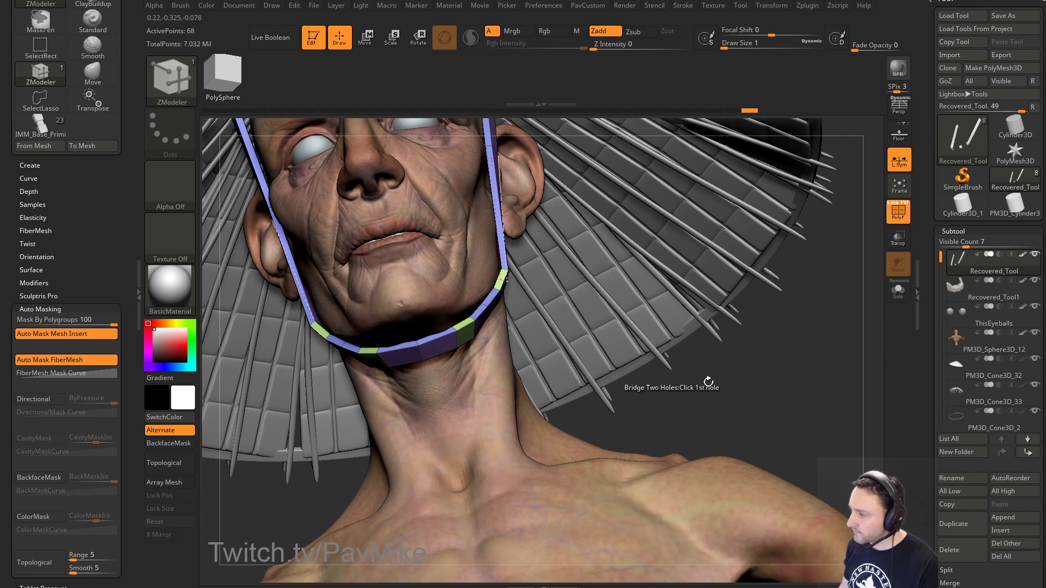
Step: Switch the ZModeler edge action to Insert EdgeLoop and try to delete the loop at the middle of the strap under the chin
{"action": "right_click_drag", "start_coordinate": [671, 370], "coordinate": [738, 365]}
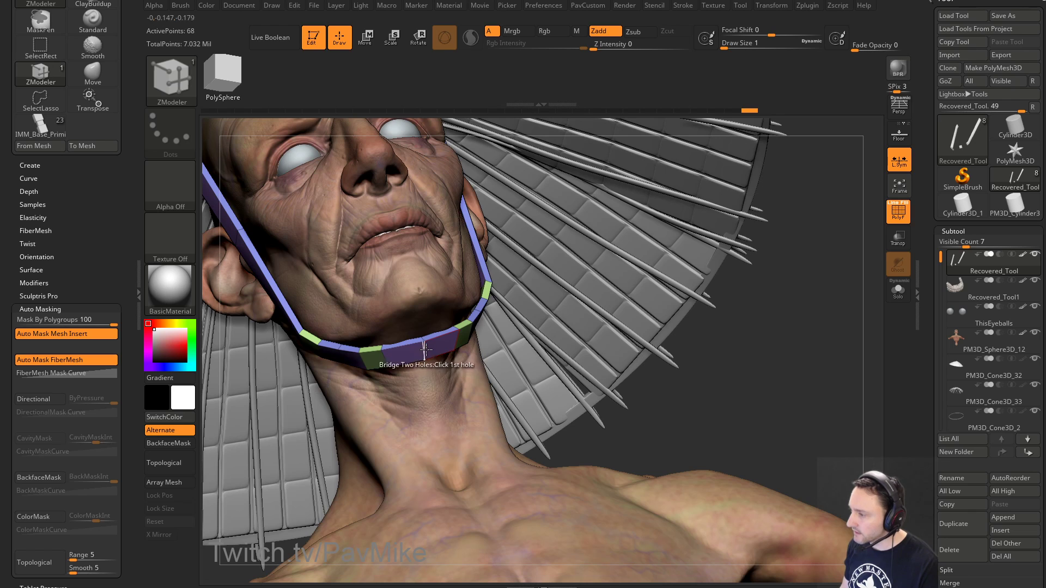
{"action": "key", "text": "space"}
{"action": "left_click", "coordinate": [416, 280]}
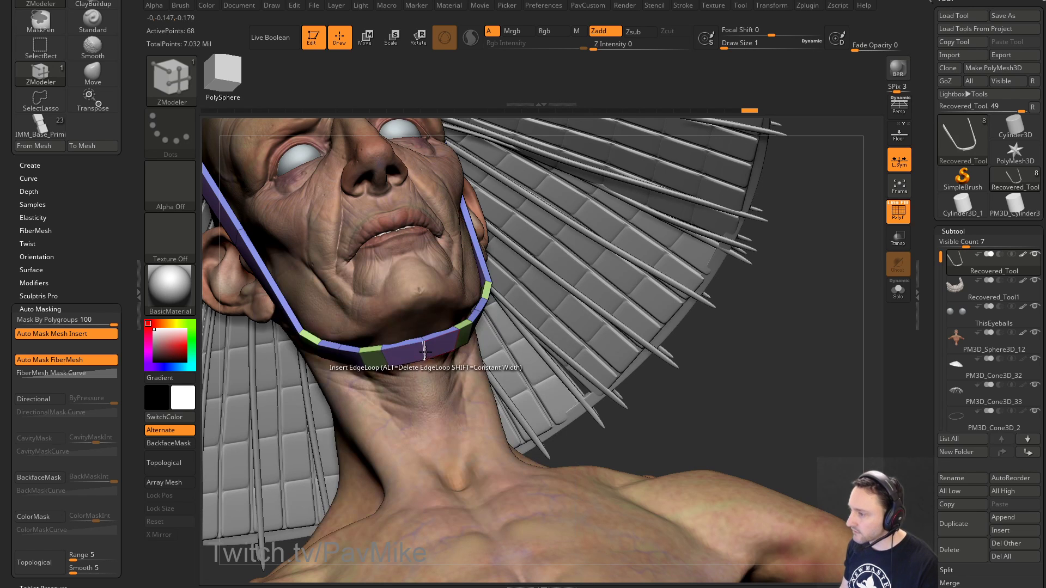
{"action": "left_click", "coordinate": [425, 353], "text": "alt"}
{"action": "key", "text": "1"}
{"action": "left_click", "coordinate": [798, 235]}
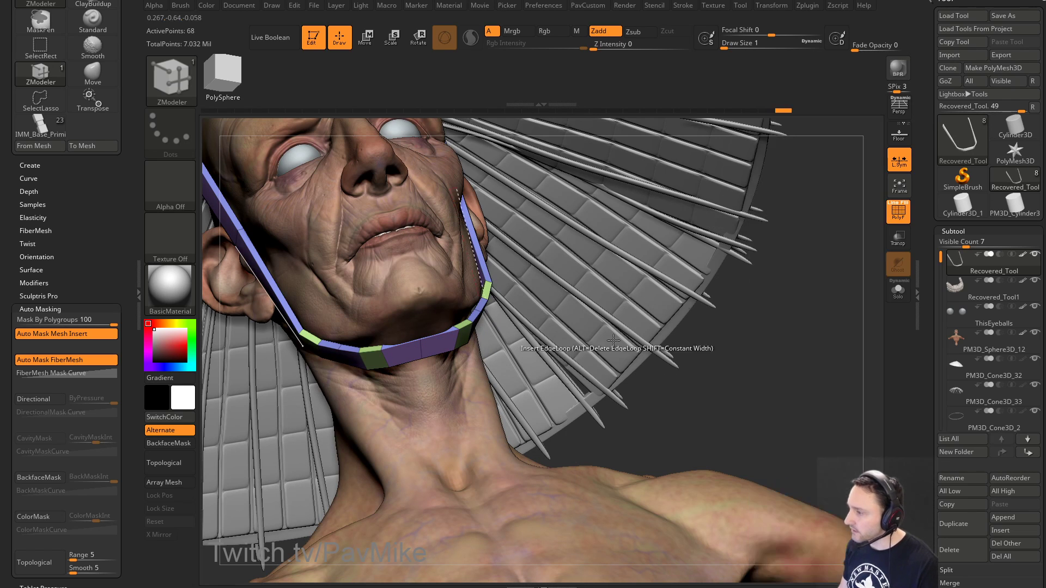
Step: Shape the chin strap with the Move brush so it follows the cheeks and jaw in front and side views
{"action": "mouse_move", "coordinate": [732, 346]}
{"action": "left_mouse_down", "text": "alt"}
{"action": "mouse_move", "coordinate": [761, 303]}
{"action": "mouse_move", "coordinate": [684, 334]}
{"action": "mouse_move", "coordinate": [697, 333]}
{"action": "mouse_move", "coordinate": [700, 322]}
{"action": "mouse_move", "coordinate": [542, 299]}
{"action": "mouse_move", "coordinate": [433, 327]}
{"action": "left_mouse_up", "text": "alt"}
{"action": "key", "text": "s"}
{"action": "key", "text": "b"}
{"action": "key", "text": "m"}
{"action": "key", "text": "v"}
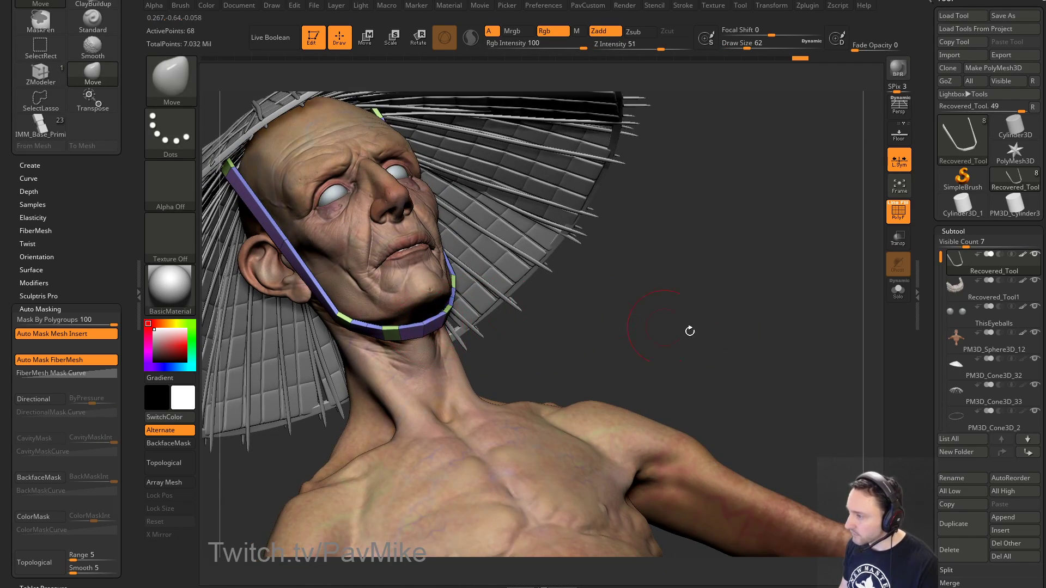
{"action": "mouse_move", "coordinate": [690, 331]}
{"action": "left_mouse_down"}
{"action": "mouse_move", "coordinate": [717, 294]}
{"action": "mouse_move", "coordinate": [749, 331]}
{"action": "mouse_move", "coordinate": [704, 375]}
{"action": "mouse_move", "coordinate": [701, 365]}
{"action": "left_mouse_up"}
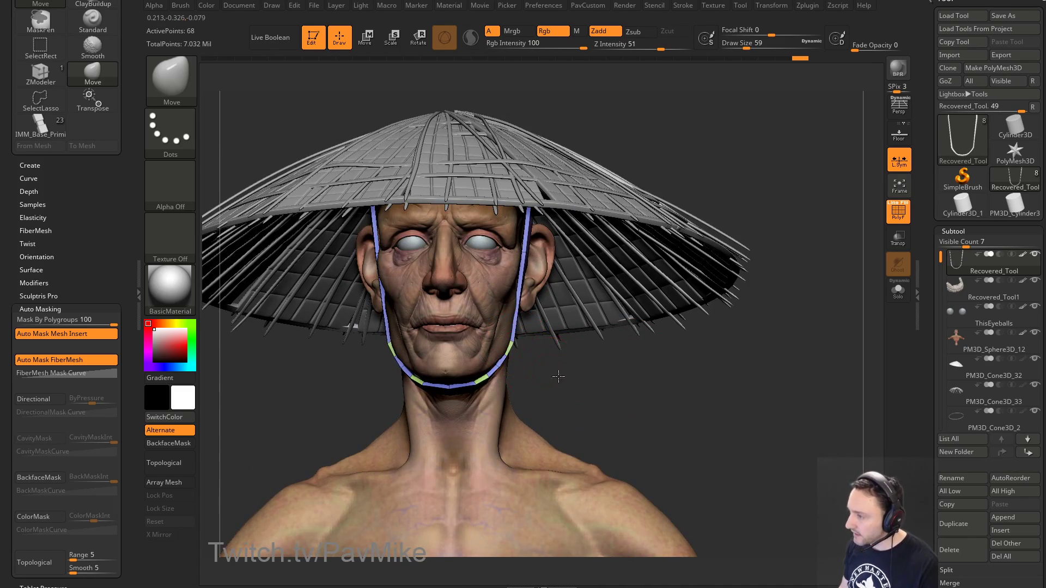
{"action": "mouse_move", "coordinate": [558, 376]}
{"action": "left_mouse_down"}
{"action": "mouse_move", "coordinate": [585, 384]}
{"action": "mouse_move", "coordinate": [479, 381]}
{"action": "left_mouse_up"}
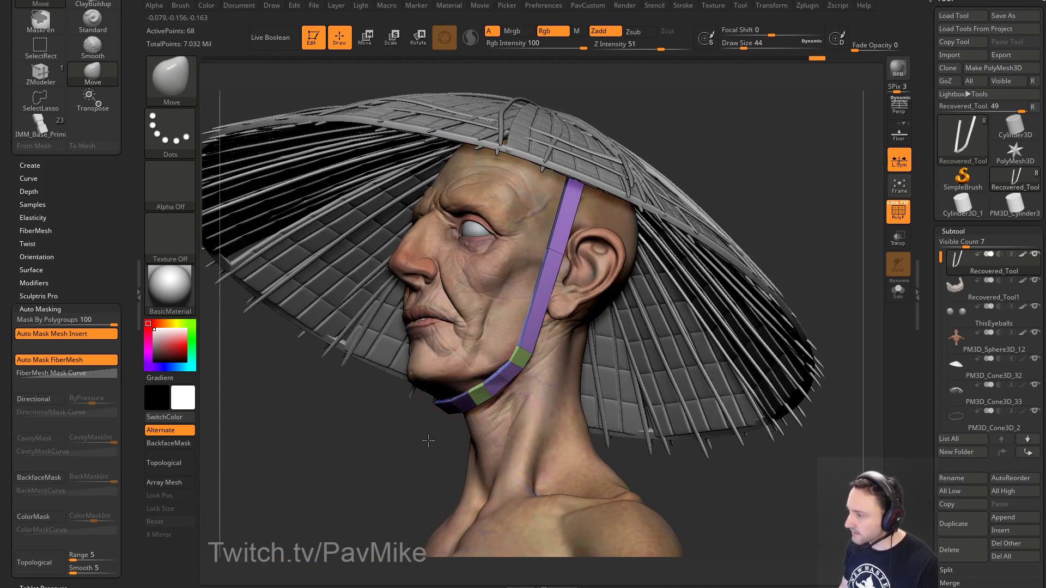
{"action": "mouse_move", "coordinate": [428, 440]}
{"action": "left_mouse_down"}
{"action": "mouse_move", "coordinate": [495, 383]}
{"action": "mouse_move", "coordinate": [716, 420]}
{"action": "mouse_move", "coordinate": [688, 401]}
{"action": "mouse_move", "coordinate": [787, 289]}
{"action": "left_mouse_up"}
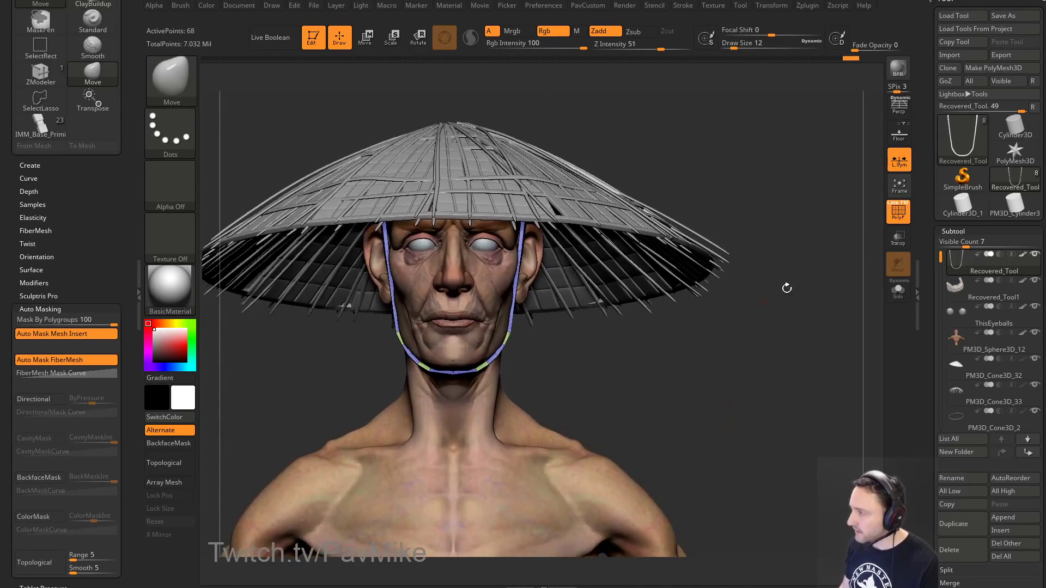
Step: Regroup the chin strap's polygons with Groups By Normals while polyframe is shown
{"action": "left_click", "coordinate": [892, 221]}
{"action": "left_click_drag", "start_coordinate": [719, 338], "coordinate": [800, 275]}
{"action": "left_click", "coordinate": [894, 224]}
{"action": "key", "text": "space"}
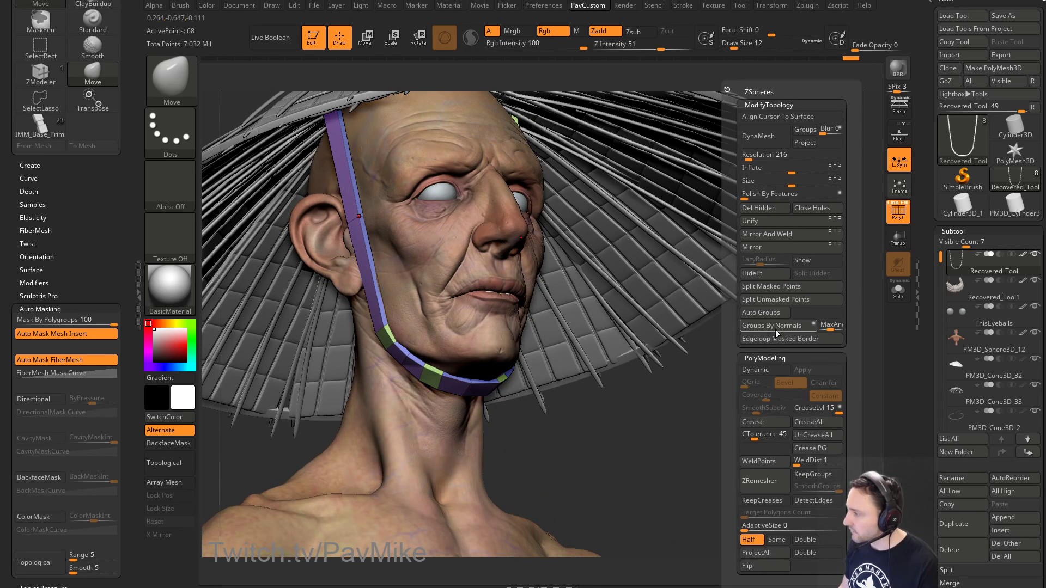
{"action": "left_click", "coordinate": [776, 327]}
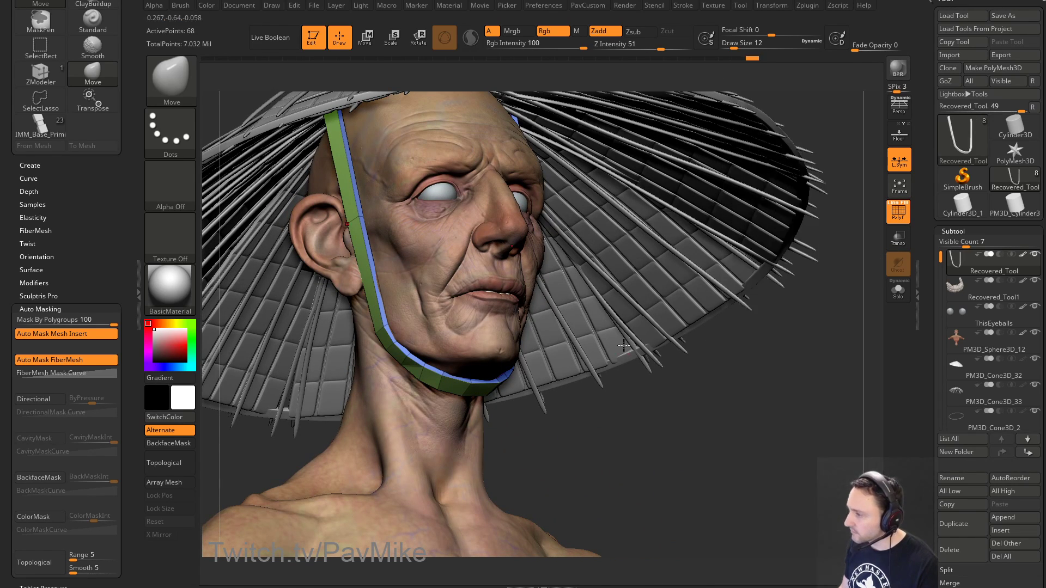
Step: With Mask By Polygroups set to 0, adjust the strap beneath the jaw and apply Polish By Features
{"action": "left_click_drag", "start_coordinate": [624, 345], "coordinate": [510, 403]}
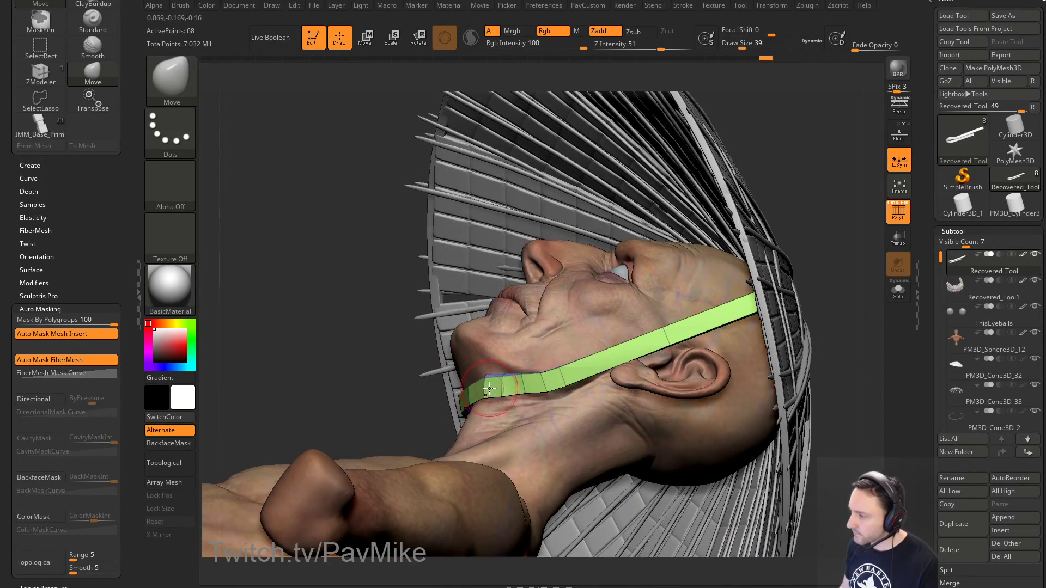
{"action": "key", "text": "ctrl+z"}
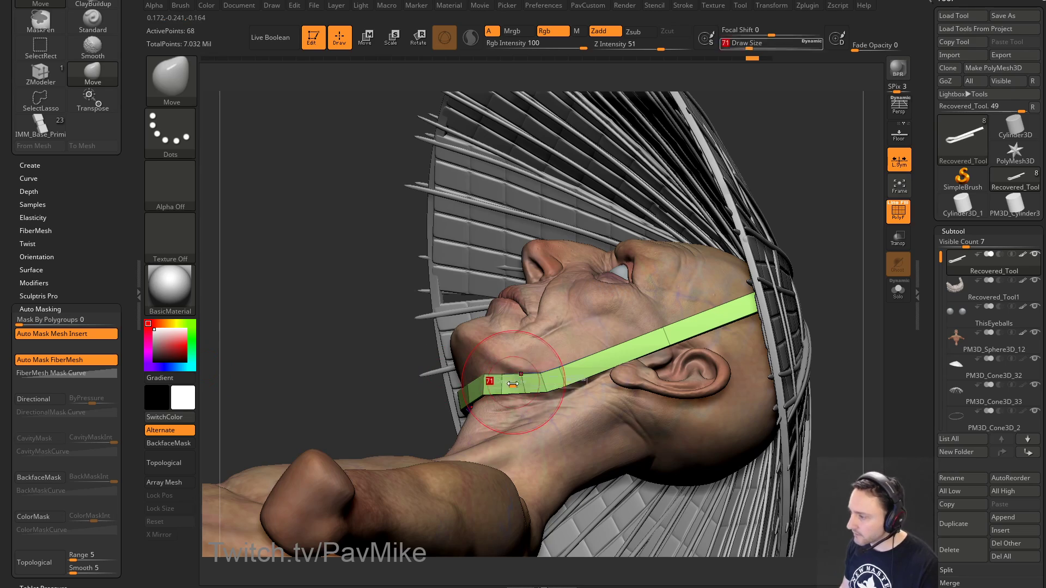
{"action": "right_click_drag", "start_coordinate": [482, 397], "coordinate": [790, 419]}
{"action": "key", "text": "space"}
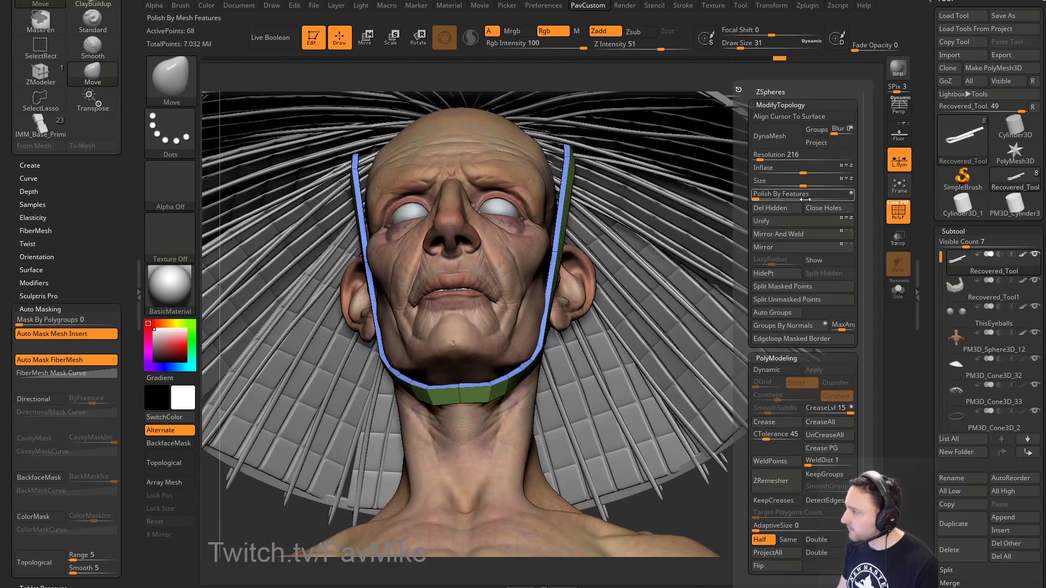
{"action": "left_click", "coordinate": [762, 194]}
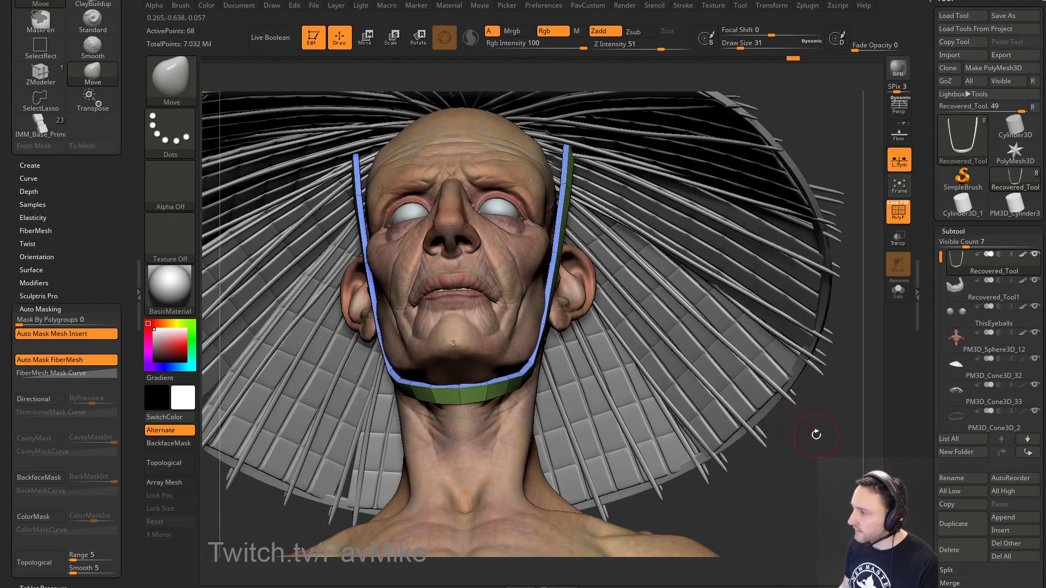
Step: Refine the strap's bend beneath the jaw with the Move brush, smoothing its curve from the chin underside toward the ear
{"action": "right_click_drag", "start_coordinate": [815, 432], "coordinate": [581, 402]}
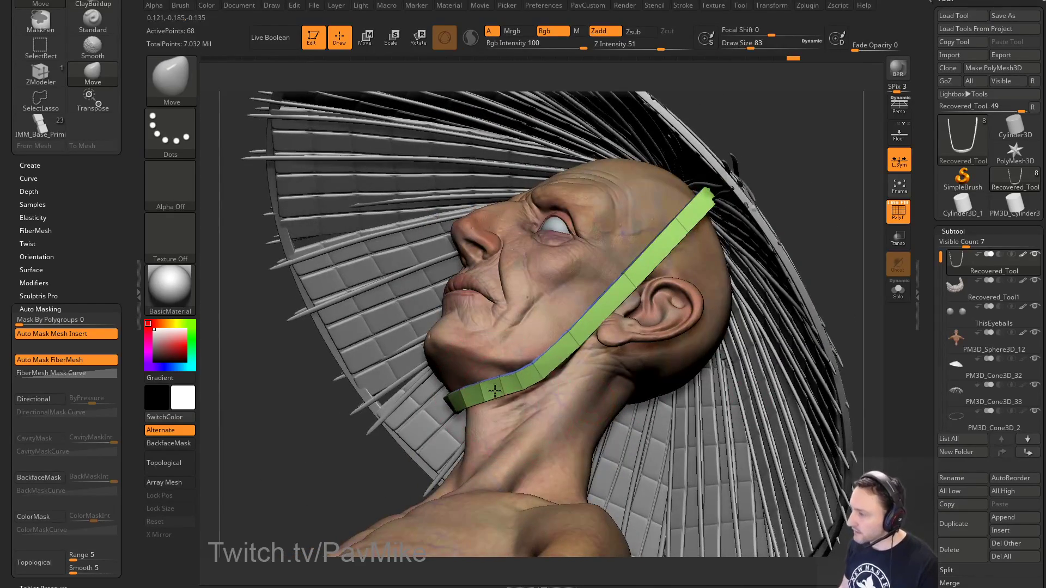
{"action": "left_click_drag", "start_coordinate": [500, 395], "coordinate": [473, 395]}
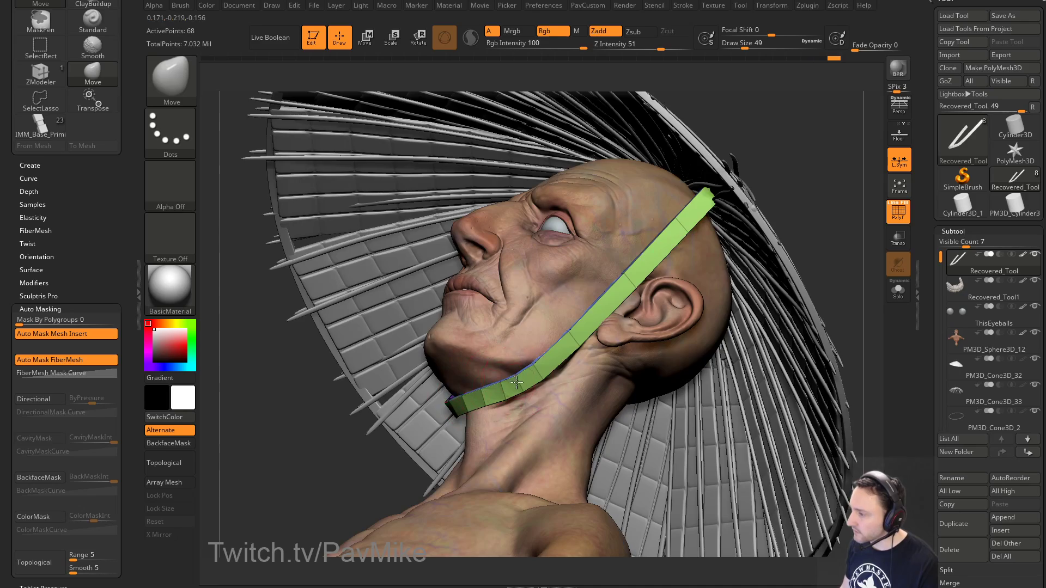
{"action": "right_click_drag", "start_coordinate": [516, 383], "coordinate": [335, 445]}
{"action": "left_click_drag", "start_coordinate": [513, 381], "coordinate": [502, 372]}
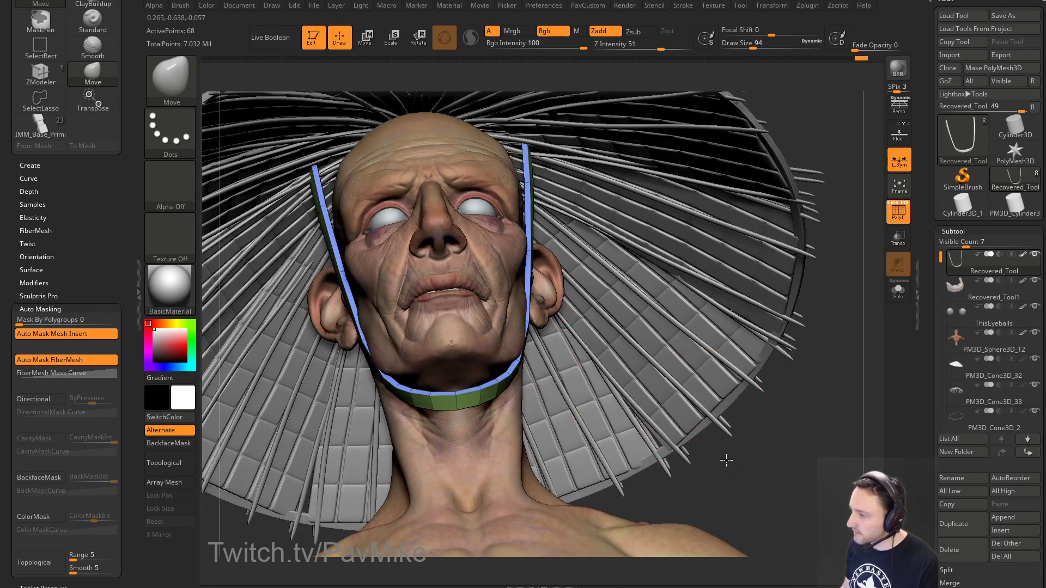
{"action": "right_click_drag", "start_coordinate": [726, 460], "coordinate": [560, 365]}
{"action": "right_click_drag", "start_coordinate": [649, 434], "coordinate": [564, 358]}
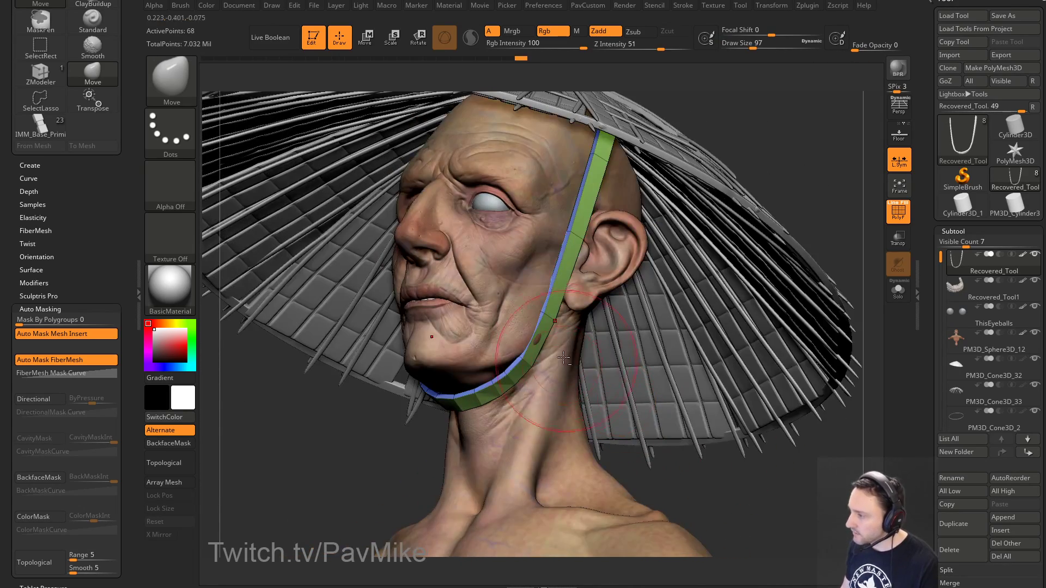
{"action": "right_click_drag", "start_coordinate": [393, 474], "coordinate": [501, 408]}
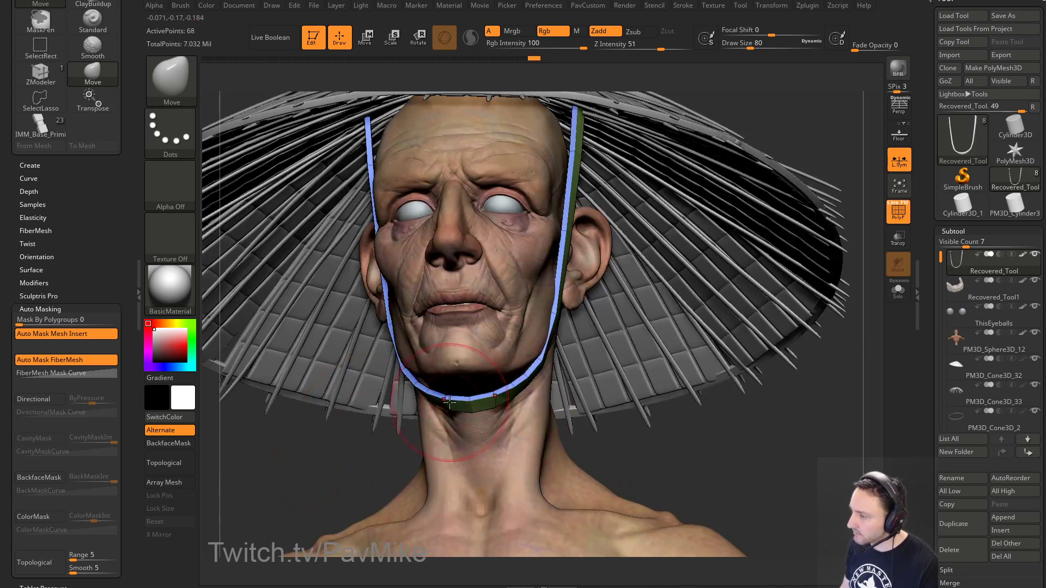
Step: Switch from the Move brush to the Standard brush while the chin strap subtool is active
{"action": "mouse_move", "coordinate": [727, 457]}
{"action": "right_mouse_down", "text": "ctrl"}
{"action": "mouse_move", "coordinate": [704, 420]}
{"action": "mouse_move", "coordinate": [764, 421]}
{"action": "mouse_move", "coordinate": [680, 418]}
{"action": "mouse_move", "coordinate": [782, 411]}
{"action": "mouse_move", "coordinate": [719, 411]}
{"action": "mouse_move", "coordinate": [849, 344]}
{"action": "right_mouse_up", "text": "ctrl"}
{"action": "key", "text": "b"}
{"action": "key", "text": "s"}
{"action": "key", "text": "t"}
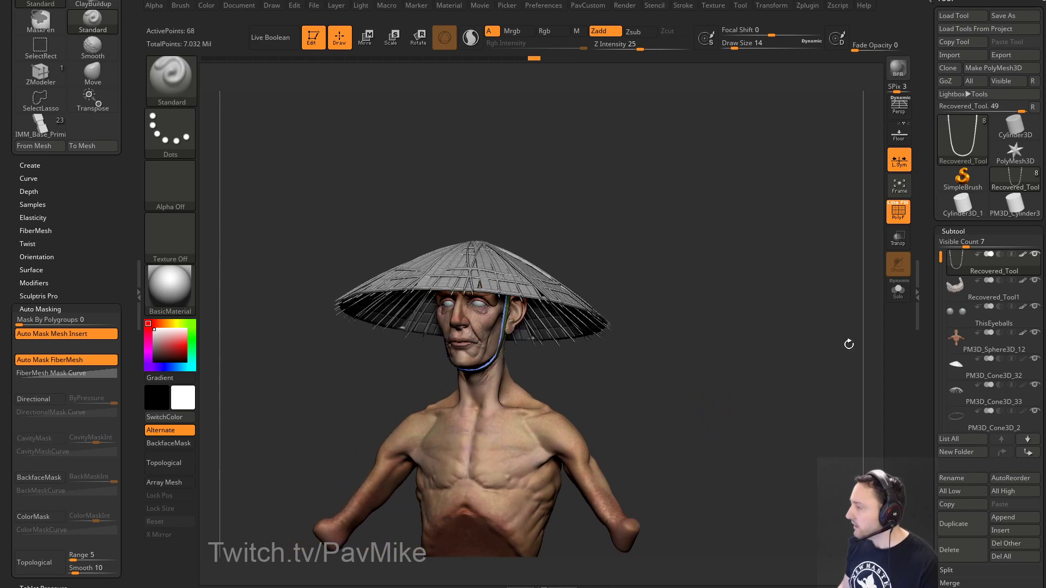
{"action": "scroll", "coordinate": [931, 380], "scroll_direction": "down", "scroll_amount": 5}
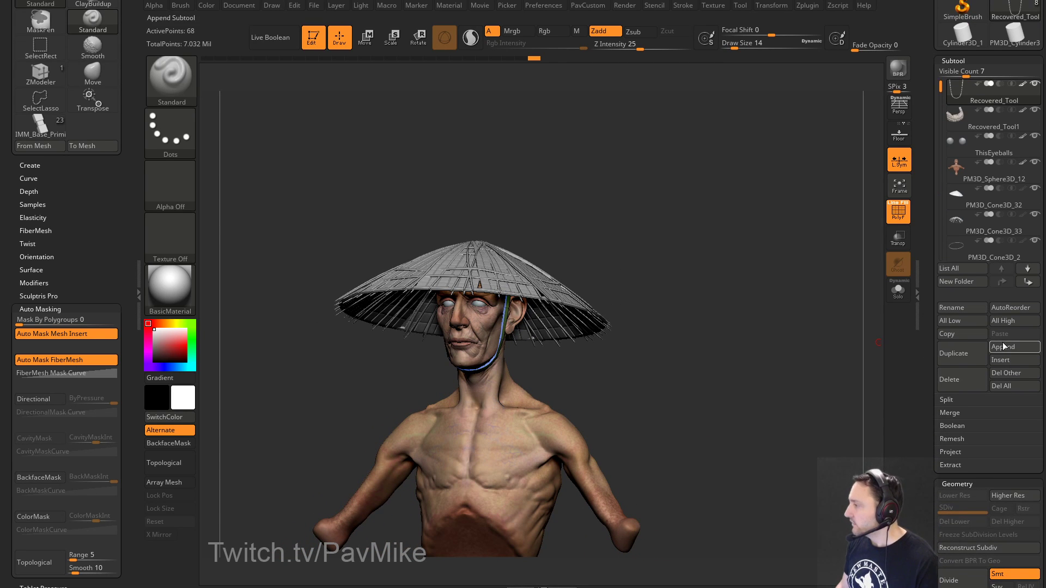
Step: Append a ZSphere as a new subtool and make it the active subtool
{"action": "left_click", "coordinate": [1005, 353]}
{"action": "left_click", "coordinate": [850, 389]}
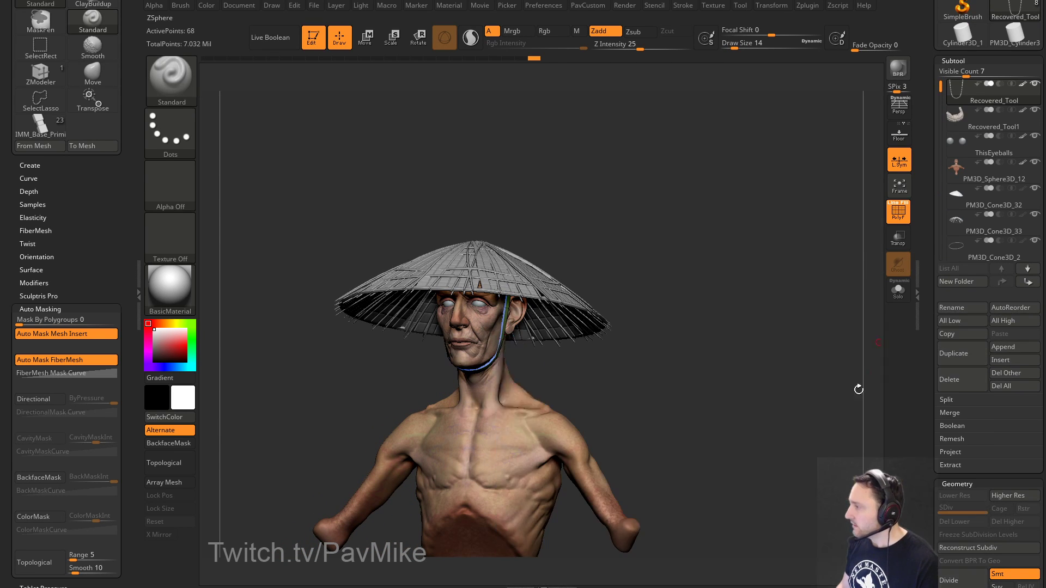
{"action": "right_click_drag", "start_coordinate": [759, 280], "coordinate": [675, 366], "text": "shift"}
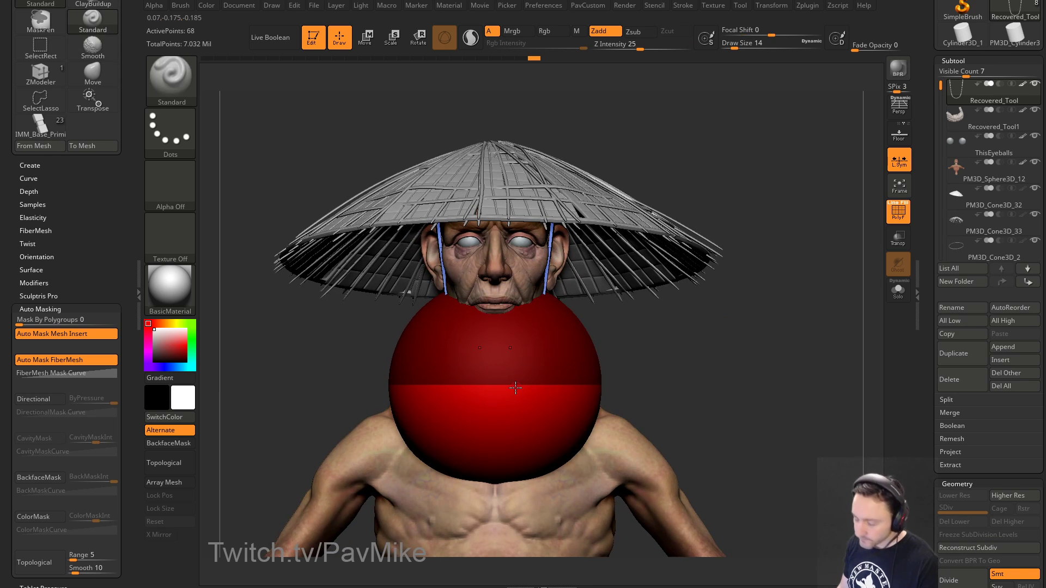
{"action": "left_click_drag", "start_coordinate": [938, 90], "coordinate": [943, 187]}
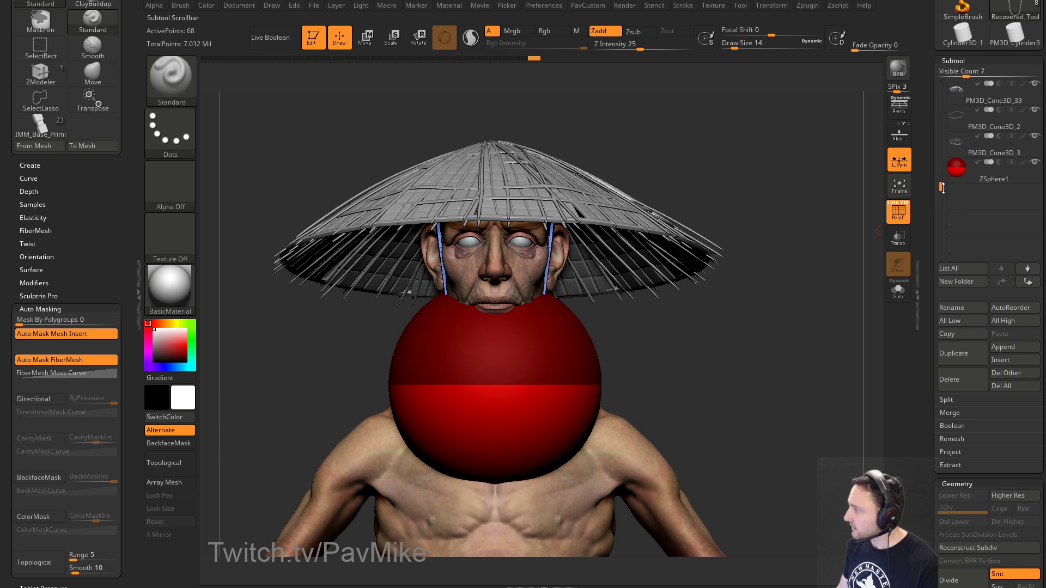
{"action": "left_click", "coordinate": [986, 170]}
Step: Scale the ZSphere down to a small ball and turn on transparency so the head shows as a ghost
{"action": "key", "text": "e"}
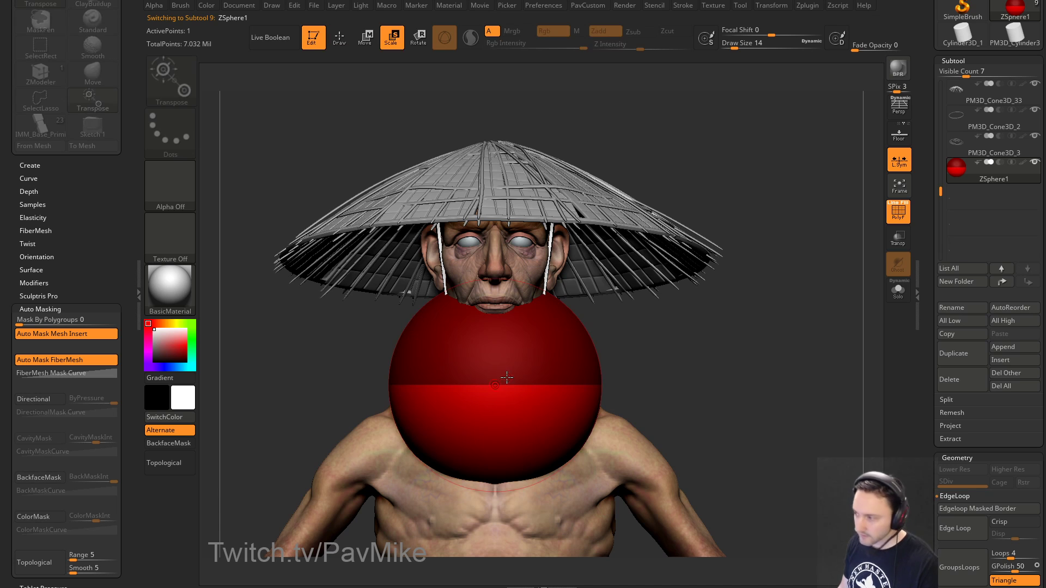
{"action": "left_click_drag", "start_coordinate": [506, 376], "coordinate": [412, 49]}
{"action": "left_click_drag", "start_coordinate": [747, 367], "coordinate": [692, 344], "text": "alt"}
{"action": "left_click", "coordinate": [898, 239]}
{"action": "left_click_drag", "start_coordinate": [745, 287], "coordinate": [764, 350], "text": "alt"}
Step: Move the ZSphere to the hat strap just beneath the chin and scale it down further to fit the strap
{"action": "key", "text": "w"}
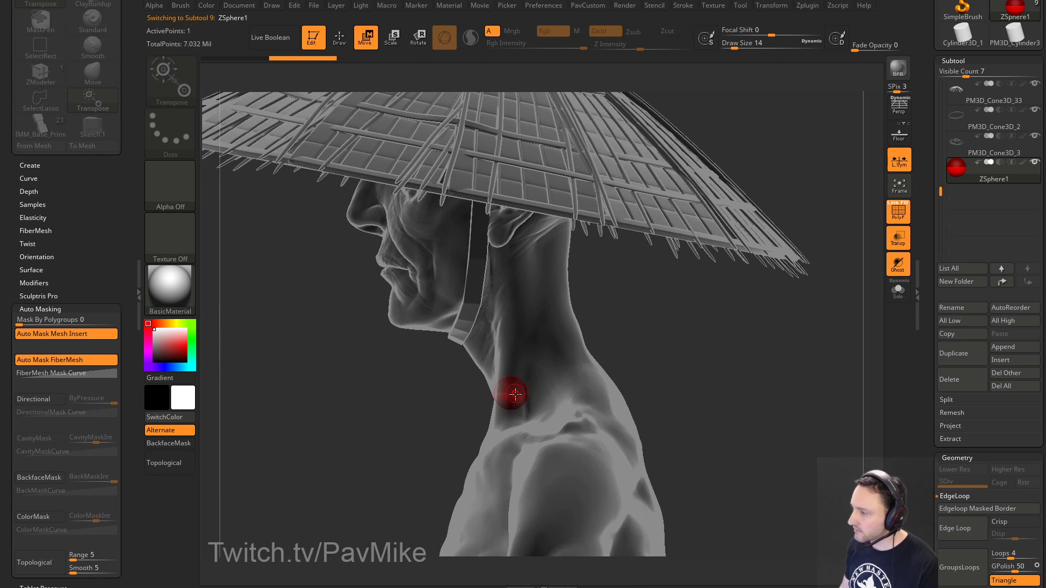
{"action": "left_click_drag", "start_coordinate": [348, 384], "coordinate": [506, 422], "text": "alt"}
{"action": "left_click_drag", "start_coordinate": [699, 332], "coordinate": [681, 354], "text": "alt"}
{"action": "key", "text": "e"}
{"action": "left_click_drag", "start_coordinate": [489, 351], "coordinate": [481, 324]}
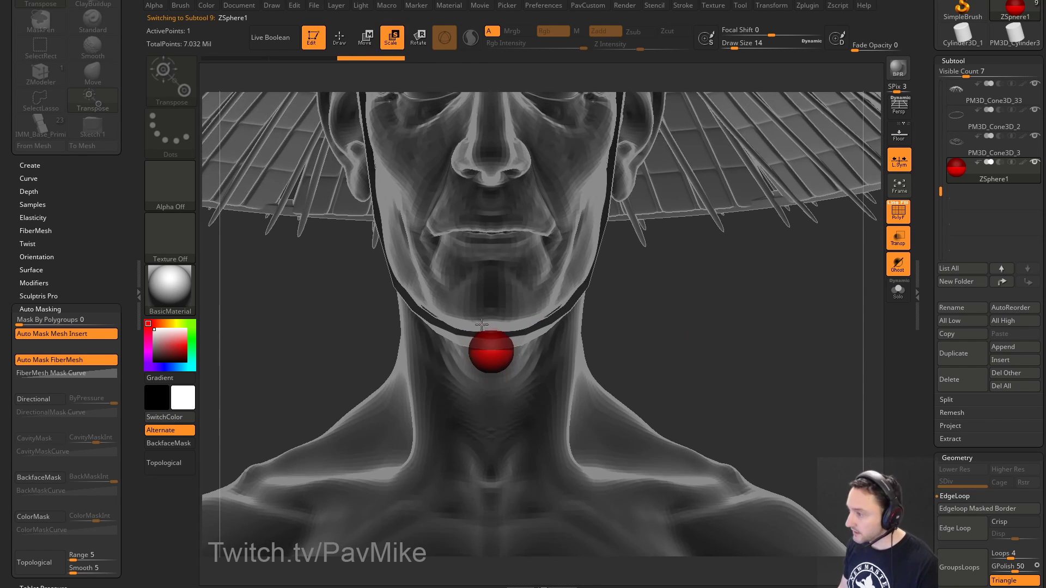
{"action": "left_click_drag", "start_coordinate": [773, 327], "coordinate": [699, 334], "text": "shift"}
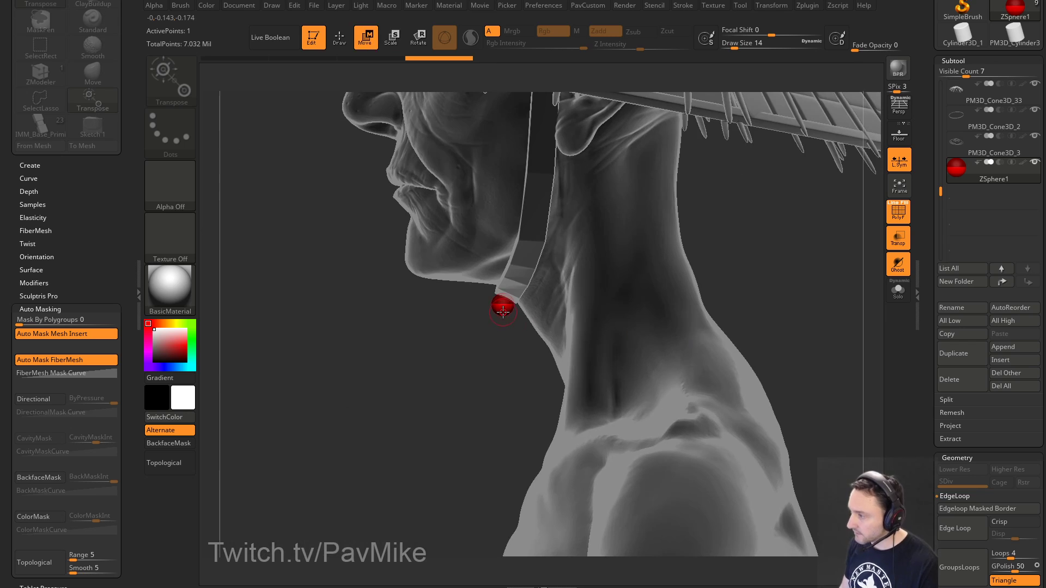
Step: Set the draw size to 4, draw a child ZSphere from the root and move it out towards the character's left
{"action": "key", "text": "s"}
{"action": "left_click", "coordinate": [456, 379]}
{"action": "mouse_move", "coordinate": [441, 358]}
{"action": "left_mouse_down", "text": "alt"}
{"action": "mouse_move", "coordinate": [448, 385]}
{"action": "mouse_move", "coordinate": [467, 386]}
{"action": "mouse_move", "coordinate": [420, 393]}
{"action": "mouse_move", "coordinate": [436, 348]}
{"action": "left_mouse_up", "text": "alt"}
{"action": "key", "text": "q"}
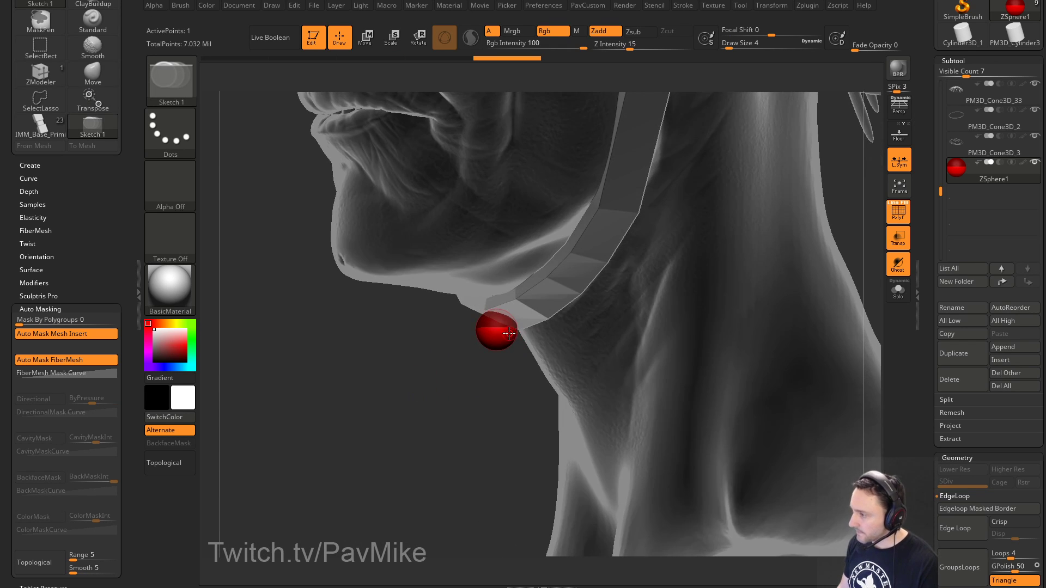
{"action": "left_click_drag", "start_coordinate": [501, 361], "coordinate": [457, 385]}
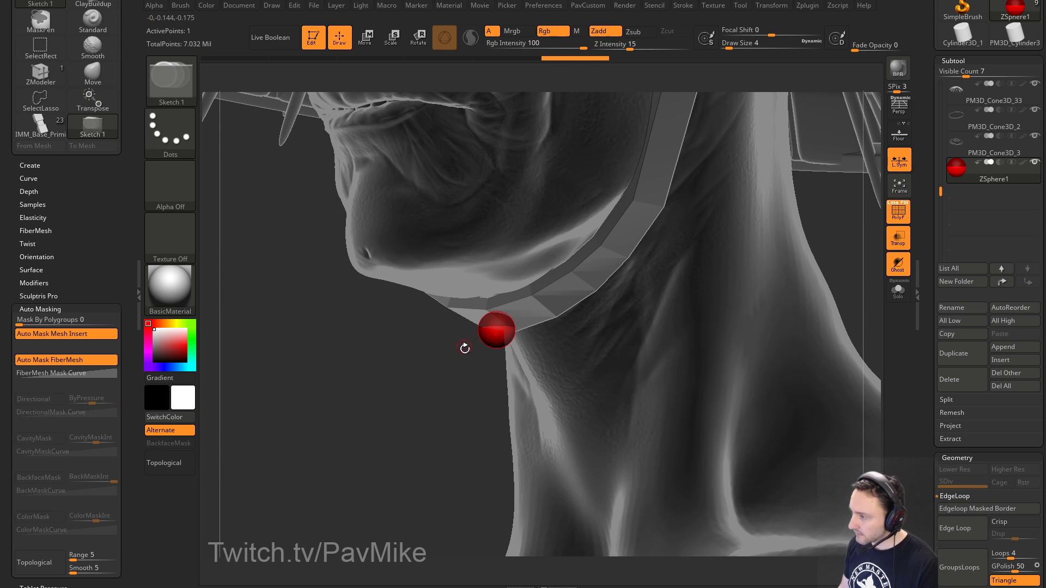
{"action": "left_click_drag", "start_coordinate": [486, 364], "coordinate": [608, 327], "text": "shift"}
{"action": "key", "text": "w"}
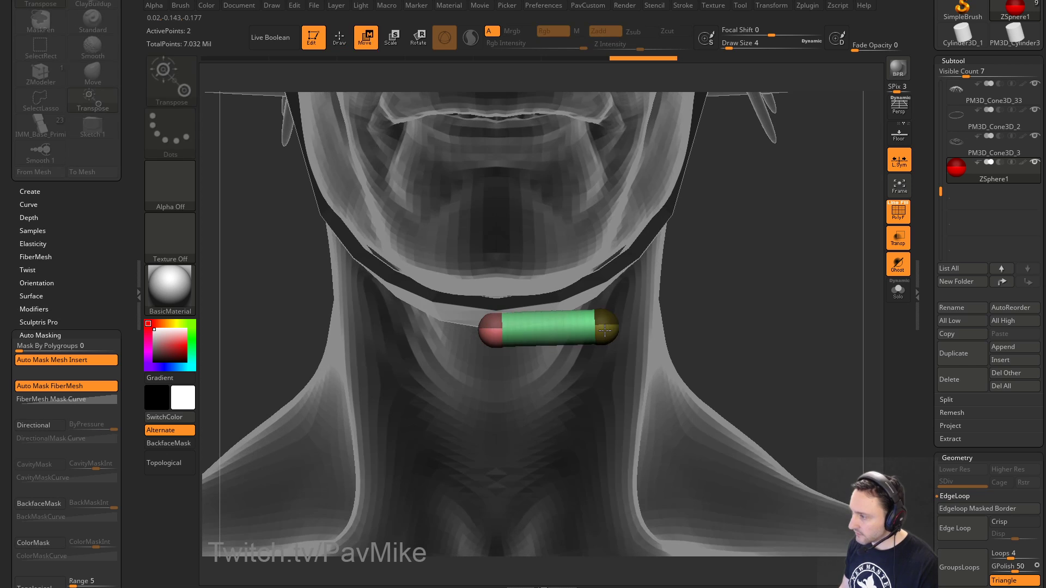
{"action": "mouse_move", "coordinate": [759, 315]}
{"action": "left_mouse_down", "text": "alt"}
{"action": "mouse_move", "coordinate": [745, 323]}
{"action": "mouse_move", "coordinate": [739, 299]}
{"action": "left_mouse_up", "text": "alt"}
{"action": "mouse_move", "coordinate": [594, 326]}
{"action": "left_mouse_down"}
{"action": "mouse_move", "coordinate": [613, 348]}
{"action": "mouse_move", "coordinate": [683, 307]}
{"action": "left_mouse_up"}
Step: Extend the ZSphere chain downward and back towards the neck's centre to form the lower side of the first bow loop
{"action": "key", "text": "q"}
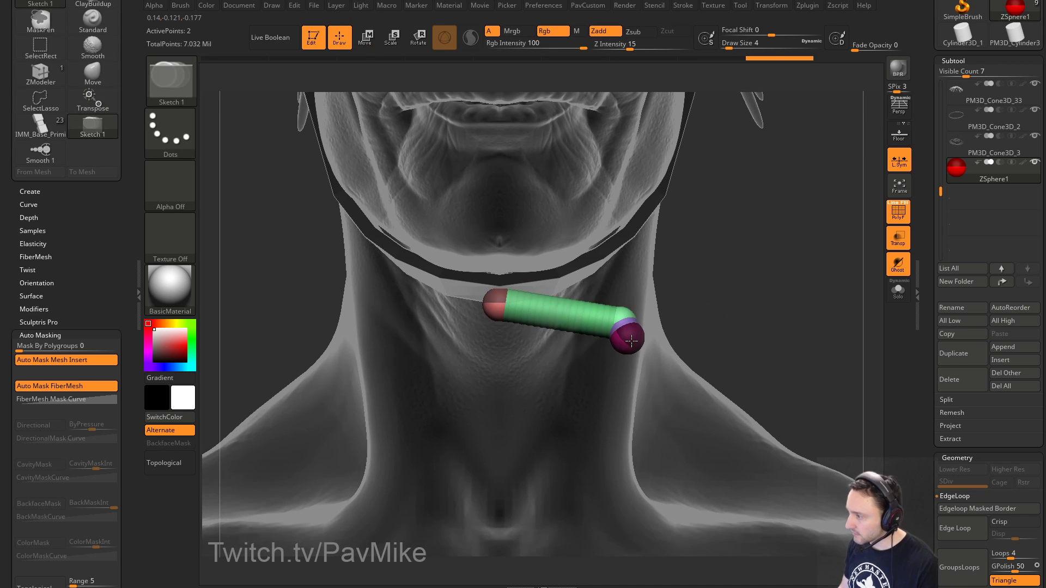
{"action": "mouse_move", "coordinate": [633, 343]}
{"action": "left_mouse_down"}
{"action": "mouse_move", "coordinate": [635, 386]}
{"action": "mouse_move", "coordinate": [689, 360]}
{"action": "mouse_move", "coordinate": [674, 380]}
{"action": "mouse_move", "coordinate": [471, 381]}
{"action": "mouse_move", "coordinate": [520, 398]}
{"action": "left_mouse_up"}
{"action": "key", "text": "ctrl+z"}
{"action": "key", "text": "ctrl+z"}
{"action": "key", "text": "ctrl+shift+z"}
{"action": "key", "text": "w"}
{"action": "left_click_drag", "start_coordinate": [758, 331], "coordinate": [731, 278]}
{"action": "key", "text": "q"}
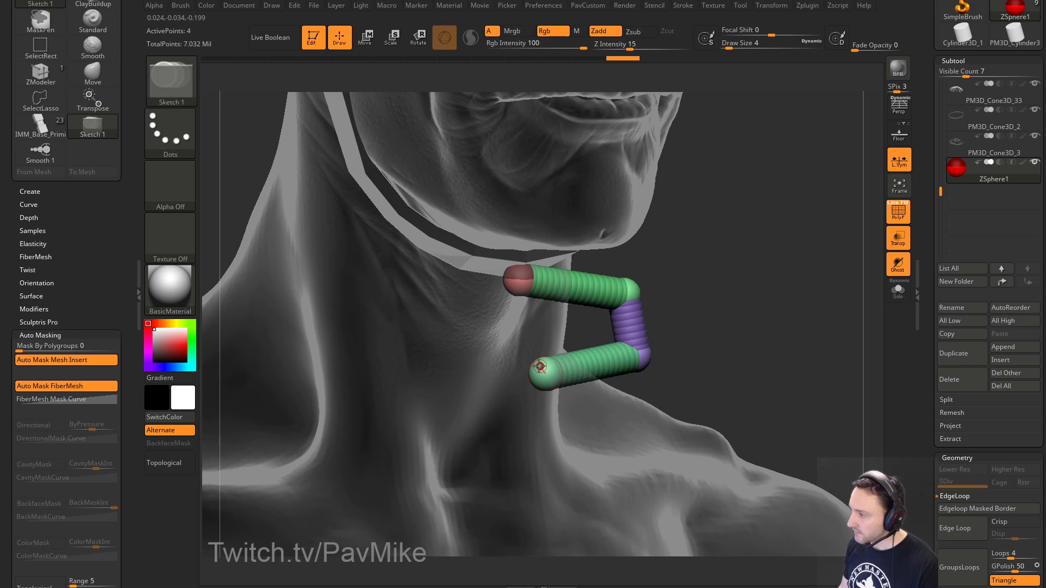
Step: Raise the chain's end in front of the root and add a ZSphere resting on the chin strap to close the loop
{"action": "left_click_drag", "start_coordinate": [670, 321], "coordinate": [691, 321], "text": "shift"}
{"action": "key", "text": "w"}
{"action": "left_click_drag", "start_coordinate": [537, 368], "coordinate": [524, 293]}
{"action": "mouse_move", "coordinate": [752, 278]}
{"action": "left_mouse_down", "text": "alt"}
{"action": "mouse_move", "coordinate": [773, 270]}
{"action": "mouse_move", "coordinate": [688, 276]}
{"action": "mouse_move", "coordinate": [701, 288]}
{"action": "left_mouse_up", "text": "alt"}
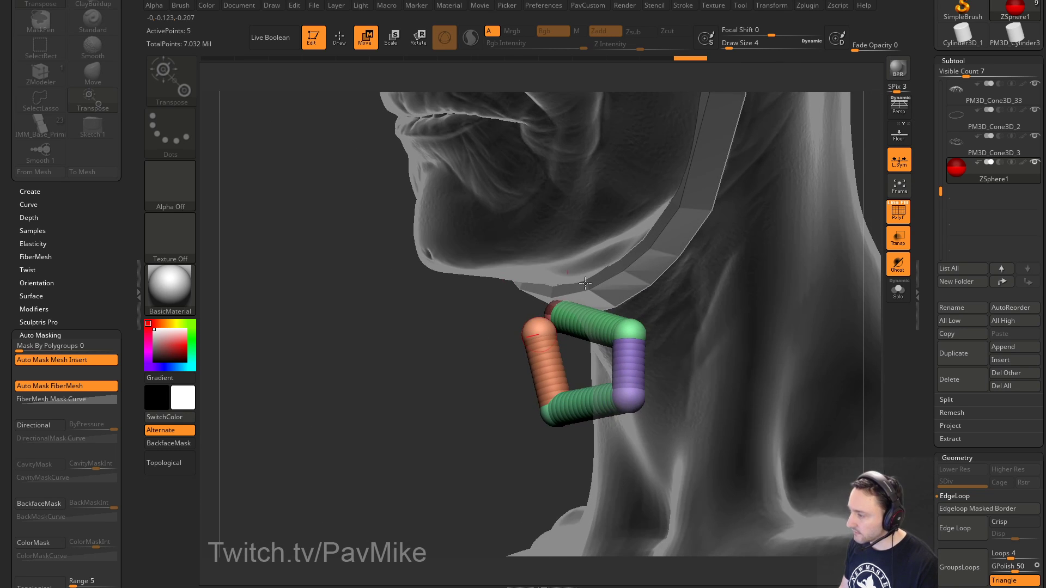
{"action": "key", "text": "q"}
{"action": "left_click", "coordinate": [540, 330]}
{"action": "key", "text": "w"}
{"action": "mouse_move", "coordinate": [512, 331]}
{"action": "left_mouse_down"}
{"action": "mouse_move", "coordinate": [474, 327]}
{"action": "mouse_move", "coordinate": [579, 288]}
{"action": "left_mouse_up"}
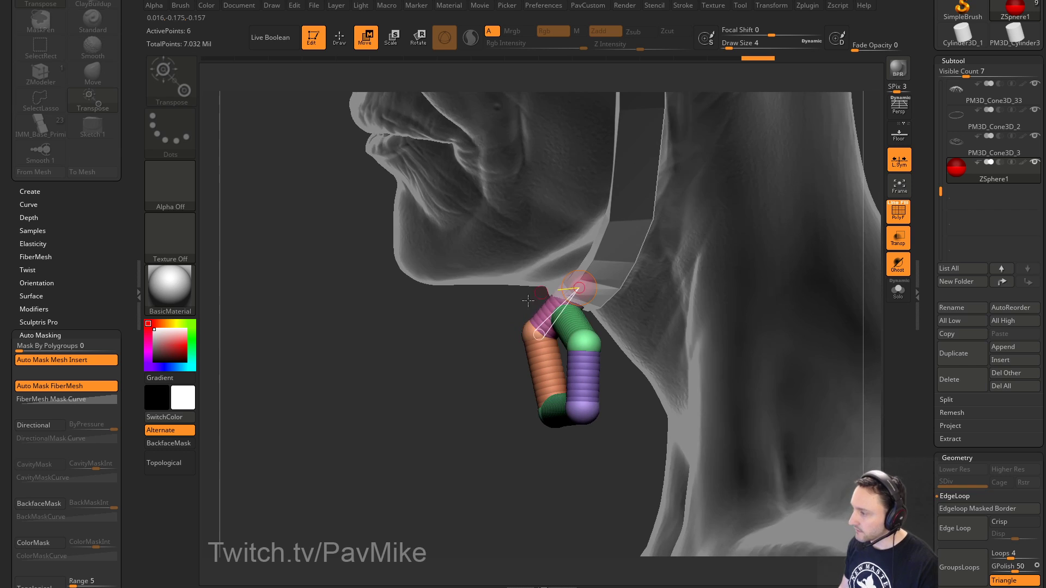
Step: Insert a joint in the short link between the first loop and the strap and reposition it for the knot
{"action": "left_click_drag", "start_coordinate": [451, 354], "coordinate": [491, 334]}
{"action": "key", "text": "q"}
{"action": "left_click", "coordinate": [553, 307]}
{"action": "key", "text": "w"}
{"action": "mouse_move", "coordinate": [555, 309]}
{"action": "left_mouse_down"}
{"action": "mouse_move", "coordinate": [539, 301]}
{"action": "mouse_move", "coordinate": [607, 322]}
{"action": "mouse_move", "coordinate": [598, 331]}
{"action": "mouse_move", "coordinate": [675, 348]}
{"action": "mouse_move", "coordinate": [771, 324]}
{"action": "mouse_move", "coordinate": [602, 347]}
{"action": "left_mouse_up"}
Step: Wrap the knot over the strap by drawing a ZSphere behind it and moving it down beside the root
{"action": "key", "text": "q"}
{"action": "left_click", "coordinate": [578, 296]}
{"action": "left_click", "coordinate": [590, 296]}
{"action": "key", "text": "w"}
{"action": "key", "text": "q"}
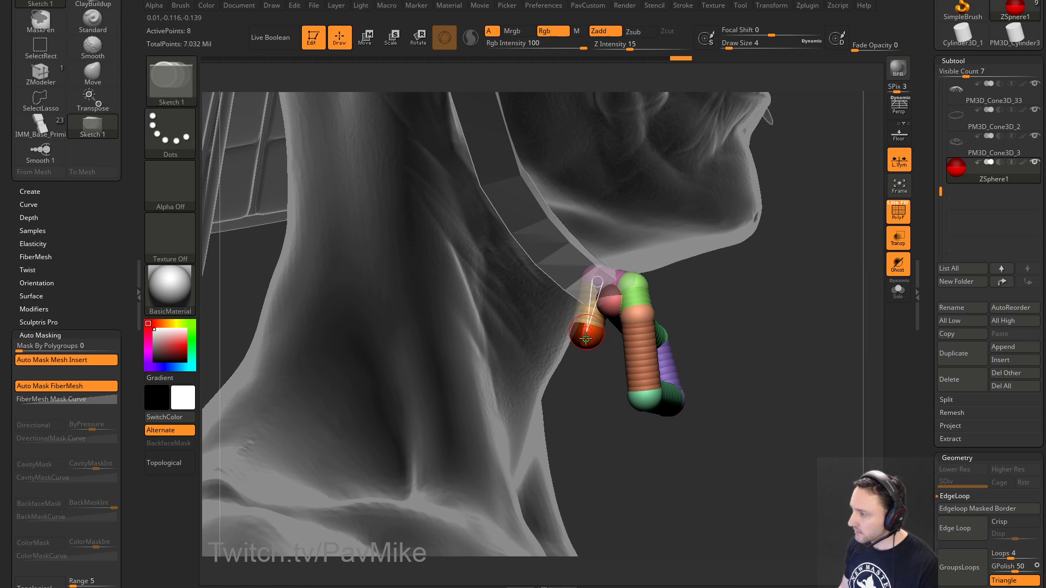
{"action": "key", "text": "w"}
{"action": "left_click_drag", "start_coordinate": [700, 318], "coordinate": [747, 323]}
{"action": "left_click_drag", "start_coordinate": [589, 331], "coordinate": [606, 327]}
Step: Start the second bow loop with ZSpheres running out towards the character's right and then downward
{"action": "mouse_move", "coordinate": [704, 314]}
{"action": "left_mouse_down"}
{"action": "mouse_move", "coordinate": [630, 294]}
{"action": "mouse_move", "coordinate": [741, 296]}
{"action": "mouse_move", "coordinate": [642, 295]}
{"action": "mouse_move", "coordinate": [501, 320]}
{"action": "mouse_move", "coordinate": [483, 345]}
{"action": "left_mouse_up"}
{"action": "key", "text": "q"}
{"action": "key", "text": "w"}
{"action": "key", "text": "q"}
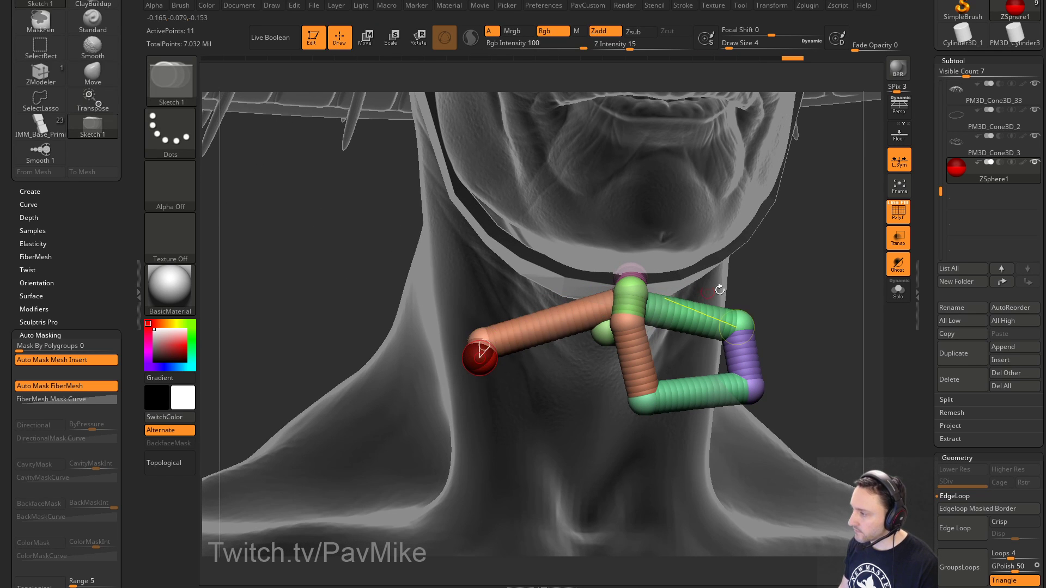
{"action": "left_click_drag", "start_coordinate": [720, 290], "coordinate": [806, 293]}
{"action": "key", "text": "w"}
{"action": "left_click_drag", "start_coordinate": [497, 357], "coordinate": [471, 401]}
{"action": "left_click_drag", "start_coordinate": [724, 349], "coordinate": [662, 348]}
{"action": "key", "text": "q"}
{"action": "left_click_drag", "start_coordinate": [482, 407], "coordinate": [485, 410]}
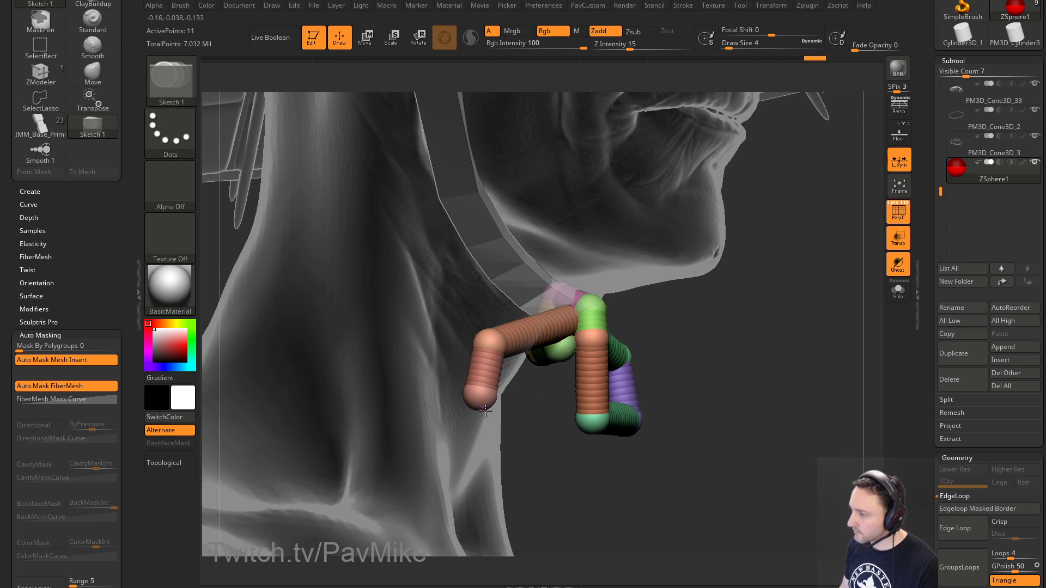
Step: Add ZSpheres along the bottom of the second loop and bend the chain's end back towards the centre
{"action": "left_click_drag", "start_coordinate": [553, 450], "coordinate": [473, 450]}
{"action": "key", "text": "w"}
{"action": "mouse_move", "coordinate": [474, 407]}
{"action": "left_mouse_down"}
{"action": "mouse_move", "coordinate": [540, 429]}
{"action": "mouse_move", "coordinate": [390, 395]}
{"action": "left_mouse_up"}
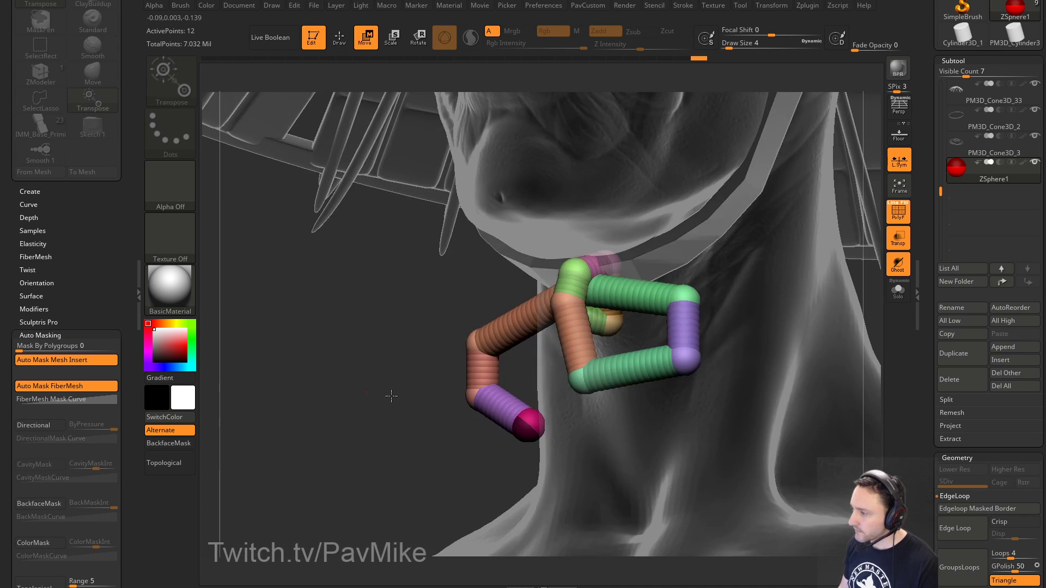
{"action": "key", "text": "q"}
{"action": "left_click", "coordinate": [536, 416]}
{"action": "left_click_drag", "start_coordinate": [422, 443], "coordinate": [482, 443]}
{"action": "key", "text": "w"}
{"action": "left_click_drag", "start_coordinate": [544, 415], "coordinate": [568, 385]}
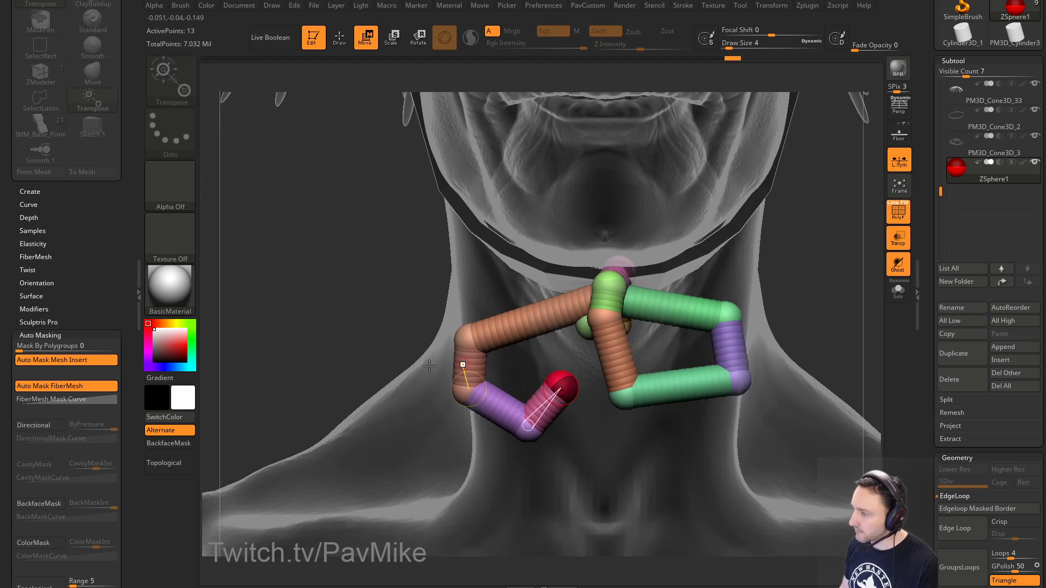
Step: Add another ZSphere to the second loop and move it up to the back of the knot to close the loop
{"action": "mouse_move", "coordinate": [604, 313]}
{"action": "left_mouse_down"}
{"action": "mouse_move", "coordinate": [680, 309]}
{"action": "mouse_move", "coordinate": [558, 380]}
{"action": "left_mouse_up"}
{"action": "key", "text": "q"}
{"action": "left_click", "coordinate": [564, 377]}
{"action": "left_click_drag", "start_coordinate": [491, 417], "coordinate": [423, 417]}
{"action": "key", "text": "w"}
{"action": "left_click_drag", "start_coordinate": [544, 370], "coordinate": [570, 326]}
{"action": "left_click_drag", "start_coordinate": [335, 374], "coordinate": [662, 308]}
{"action": "left_click_drag", "start_coordinate": [455, 332], "coordinate": [459, 342]}
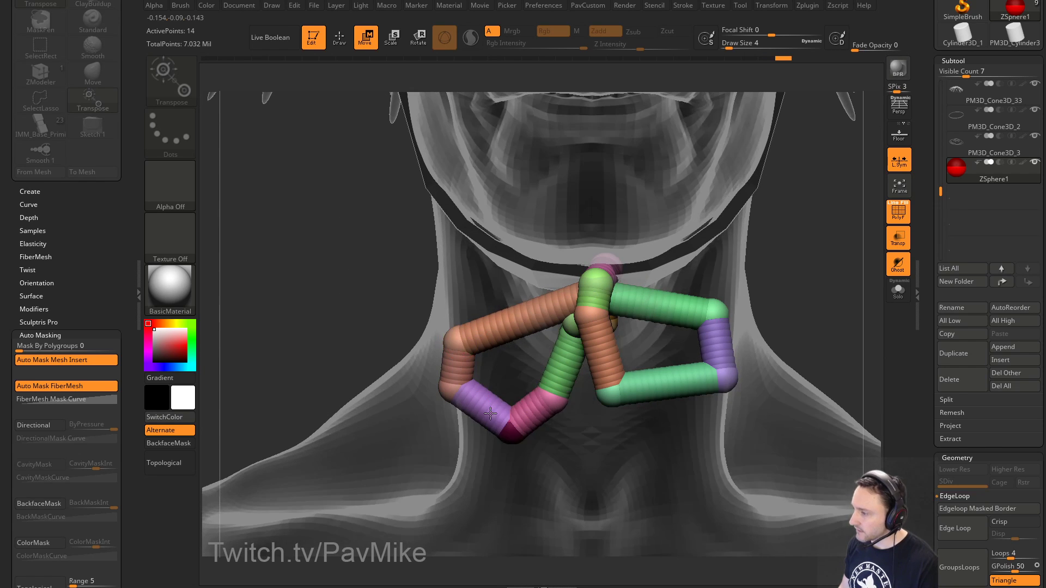
Step: Reposition the outer and lower joints of the second loop to even out its shape
{"action": "left_click_drag", "start_coordinate": [551, 383], "coordinate": [511, 442]}
{"action": "left_click_drag", "start_coordinate": [561, 426], "coordinate": [566, 434]}
{"action": "left_click_drag", "start_coordinate": [454, 390], "coordinate": [475, 417]}
{"action": "left_click_drag", "start_coordinate": [459, 341], "coordinate": [470, 351]}
{"action": "left_click_drag", "start_coordinate": [809, 306], "coordinate": [771, 273], "text": "alt"}
Step: Insert a joint in the lower edge of the first loop and pull the loop's joints into a rounder, narrower shape
{"action": "left_click_drag", "start_coordinate": [569, 365], "coordinate": [605, 387]}
{"action": "key", "text": "q"}
{"action": "left_click", "coordinate": [610, 359]}
{"action": "key", "text": "w"}
{"action": "left_click_drag", "start_coordinate": [650, 355], "coordinate": [632, 372]}
{"action": "left_click_drag", "start_coordinate": [634, 311], "coordinate": [599, 330]}
Step: Move the joints of both loops inward and downward so they droop symmetrically from the knot
{"action": "left_click_drag", "start_coordinate": [461, 338], "coordinate": [487, 335]}
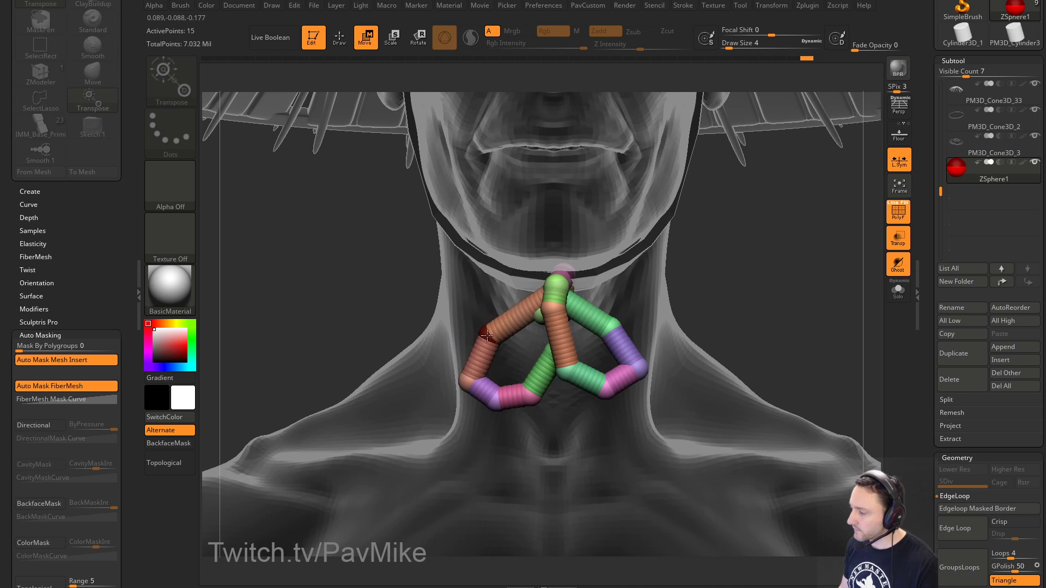
{"action": "left_click_drag", "start_coordinate": [468, 380], "coordinate": [481, 355]}
{"action": "left_click_drag", "start_coordinate": [496, 401], "coordinate": [554, 327]}
{"action": "left_click_drag", "start_coordinate": [728, 278], "coordinate": [690, 301]}
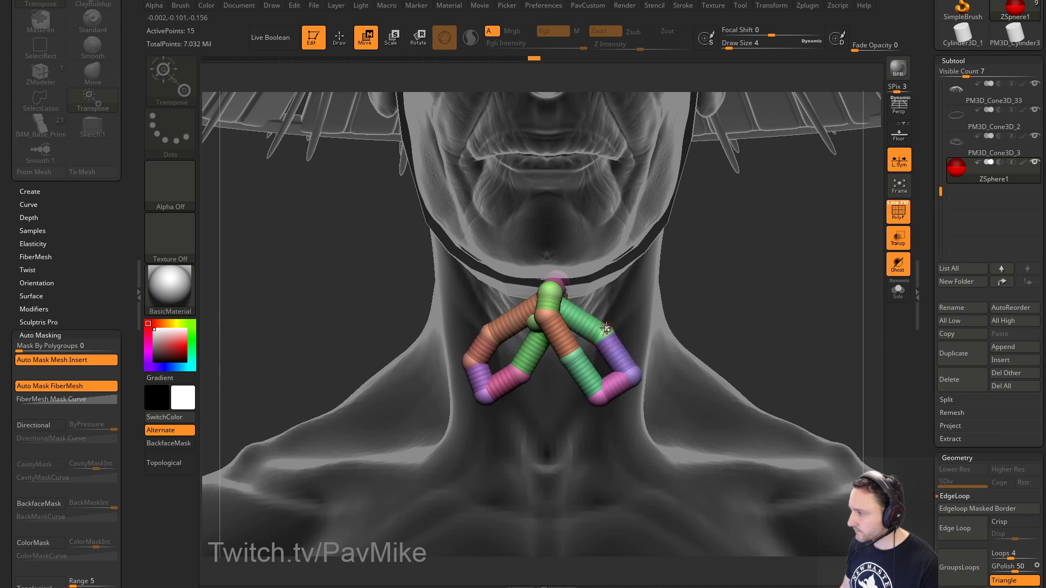
{"action": "left_click_drag", "start_coordinate": [606, 328], "coordinate": [600, 330]}
{"action": "left_click_drag", "start_coordinate": [598, 394], "coordinate": [625, 402]}
Step: Insert an extra joint at the lower outer corner of each loop and move it outward to round the corner
{"action": "key", "text": "q"}
{"action": "left_click", "coordinate": [618, 384]}
{"action": "key", "text": "w"}
{"action": "key", "text": "q"}
{"action": "left_click", "coordinate": [479, 380]}
{"action": "key", "text": "w"}
{"action": "left_click_drag", "start_coordinate": [479, 380], "coordinate": [469, 381]}
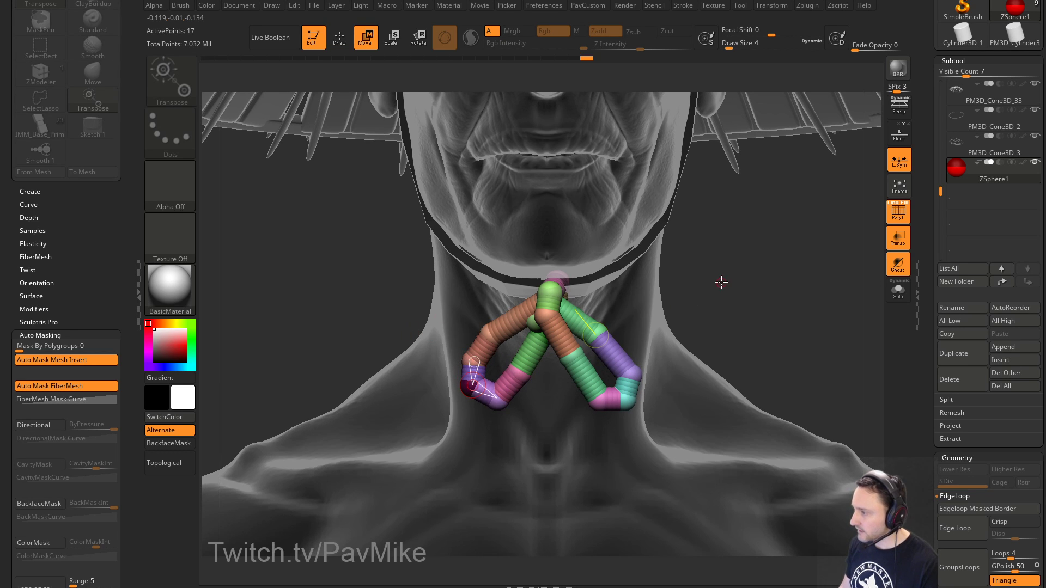
Step: From the side, adjust the depth of the first loop's front strand and check the bow's form from below
{"action": "mouse_move", "coordinate": [722, 282]}
{"action": "left_mouse_down", "text": "alt"}
{"action": "mouse_move", "coordinate": [708, 306]}
{"action": "mouse_move", "coordinate": [726, 289]}
{"action": "mouse_move", "coordinate": [717, 297]}
{"action": "left_mouse_up", "text": "alt"}
{"action": "key", "text": "q"}
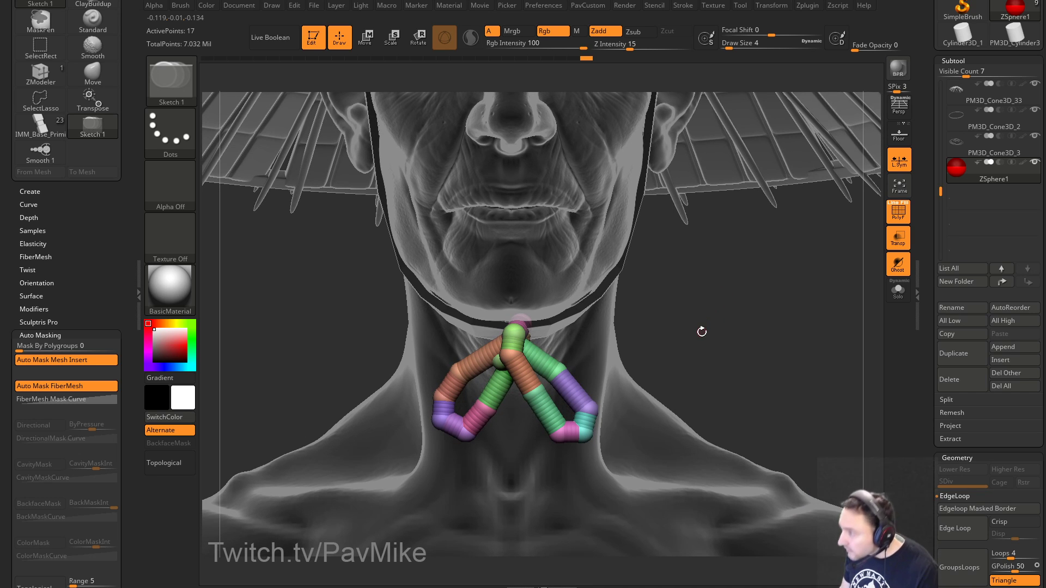
{"action": "left_click_drag", "start_coordinate": [721, 316], "coordinate": [390, 364], "text": "alt"}
{"action": "key", "text": "w"}
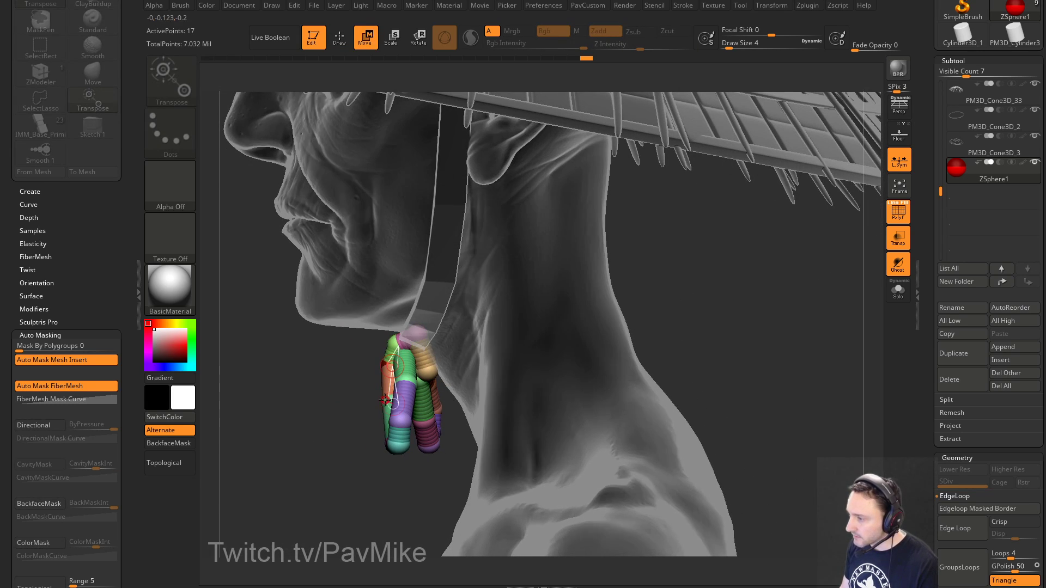
{"action": "left_click_drag", "start_coordinate": [387, 401], "coordinate": [392, 402]}
{"action": "left_click_drag", "start_coordinate": [328, 425], "coordinate": [387, 428], "text": "shift"}
{"action": "mouse_move", "coordinate": [612, 343]}
{"action": "left_mouse_down", "text": "alt"}
{"action": "mouse_move", "coordinate": [692, 317]}
{"action": "mouse_move", "coordinate": [653, 279]}
{"action": "left_mouse_up", "text": "alt"}
{"action": "key", "text": "q"}
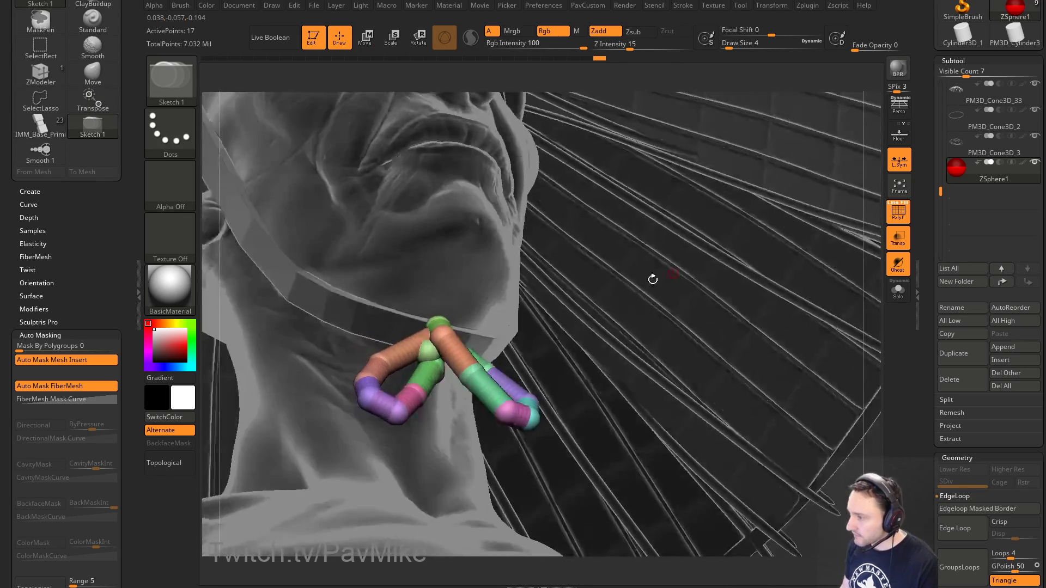
Step: Draw a ZSphere at the knot and pull it straight down to start the first hanging tail
{"action": "left_click_drag", "start_coordinate": [498, 356], "coordinate": [518, 376], "text": "shift"}
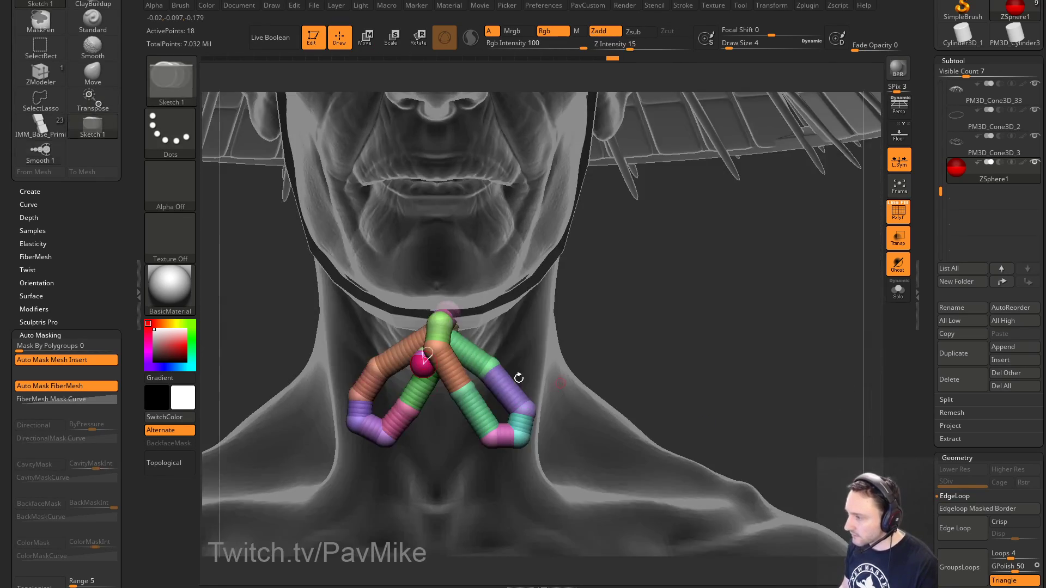
{"action": "key", "text": "w"}
{"action": "left_click_drag", "start_coordinate": [426, 361], "coordinate": [428, 440]}
{"action": "left_click_drag", "start_coordinate": [649, 338], "coordinate": [672, 284], "text": "alt"}
{"action": "key", "text": "q"}
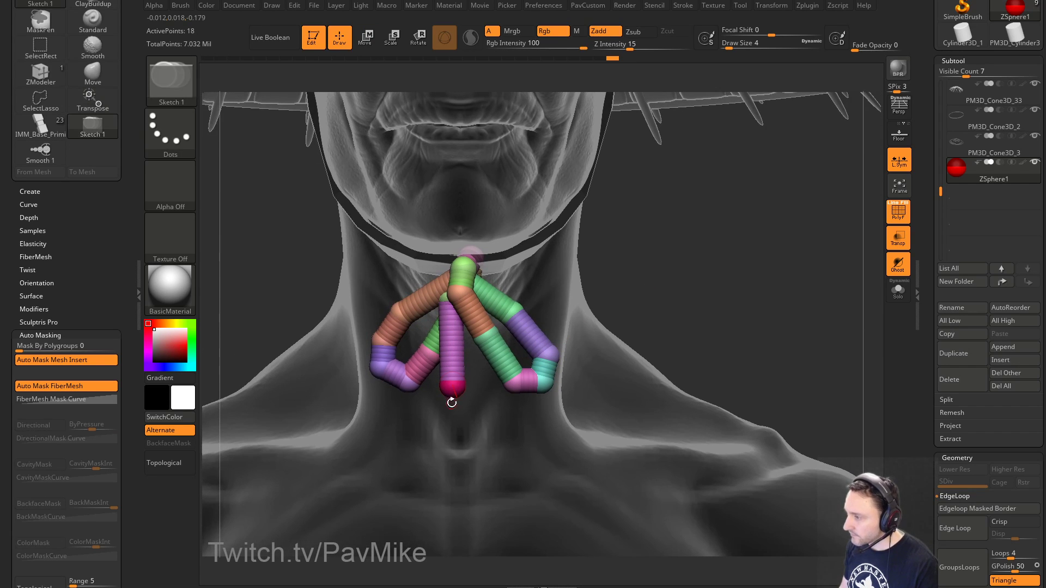
Step: Adjust the first tail's depth and lengthen it downward with another ZSphere segment
{"action": "left_click_drag", "start_coordinate": [703, 327], "coordinate": [619, 305], "text": "shift"}
{"action": "key", "text": "w"}
{"action": "mouse_move", "coordinate": [449, 400]}
{"action": "left_mouse_down"}
{"action": "mouse_move", "coordinate": [457, 462]}
{"action": "mouse_move", "coordinate": [543, 357]}
{"action": "left_mouse_up"}
{"action": "key", "text": "q"}
{"action": "left_click_drag", "start_coordinate": [721, 297], "coordinate": [489, 341], "text": "alt"}
{"action": "mouse_move", "coordinate": [402, 394]}
{"action": "left_mouse_down"}
{"action": "mouse_move", "coordinate": [383, 355]}
{"action": "mouse_move", "coordinate": [376, 360]}
{"action": "left_mouse_up"}
{"action": "key", "text": "ctrl+z"}
{"action": "mouse_move", "coordinate": [304, 406]}
{"action": "left_mouse_down"}
{"action": "mouse_move", "coordinate": [315, 436]}
{"action": "mouse_move", "coordinate": [324, 430]}
{"action": "left_mouse_up"}
{"action": "key", "text": "w"}
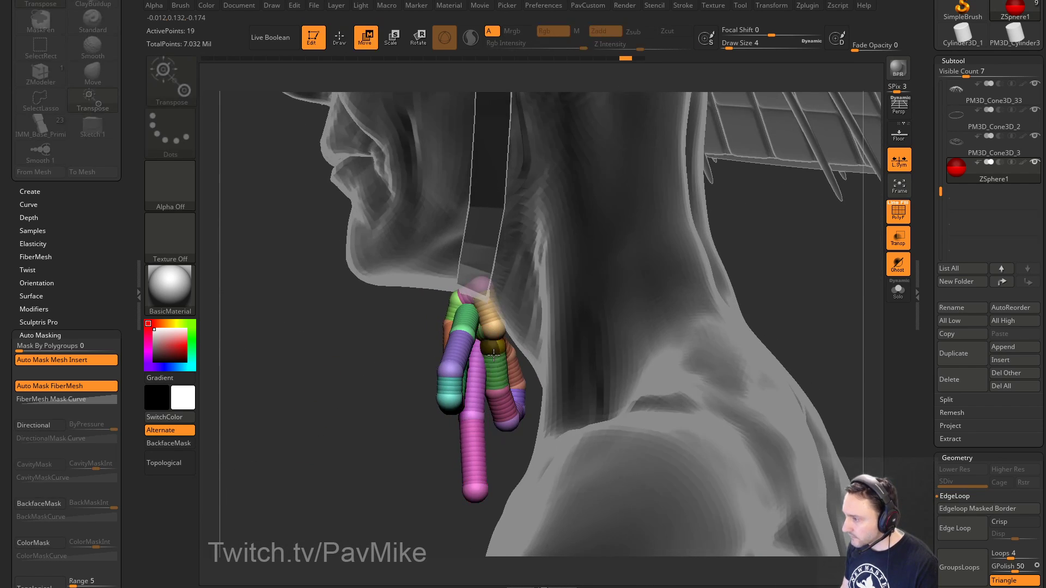
Step: Draw a ZSphere at the back of the knot and pull it down as the second hanging tail
{"action": "key", "text": "q"}
{"action": "left_click", "coordinate": [482, 352]}
{"action": "left_click_drag", "start_coordinate": [410, 377], "coordinate": [430, 390]}
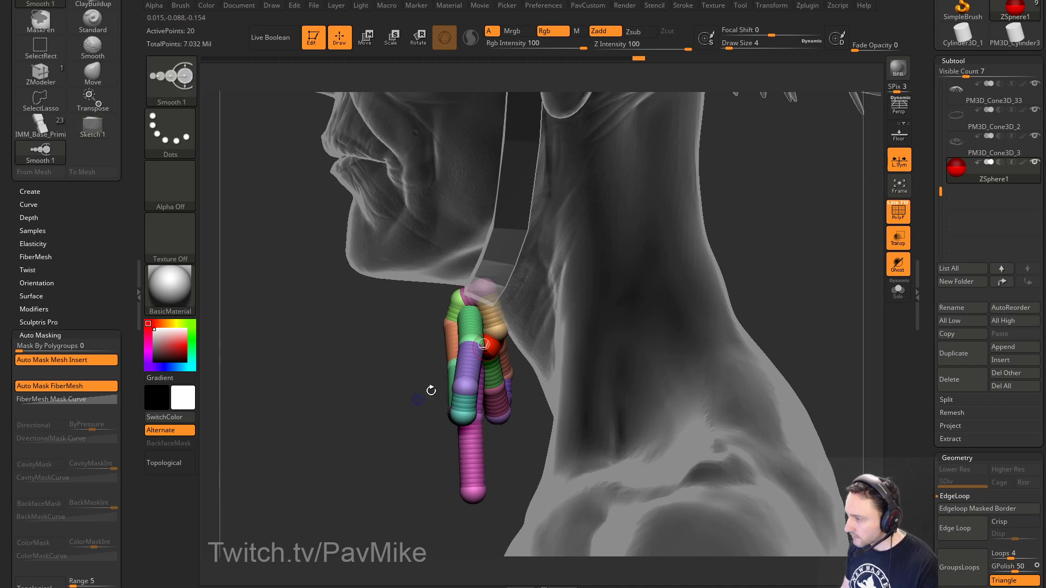
{"action": "key", "text": "w"}
{"action": "left_click_drag", "start_coordinate": [484, 349], "coordinate": [492, 494]}
Step: Insert a joint midway along the second tail and shift its middle and end joints closer to the first tail
{"action": "key", "text": "q"}
{"action": "key", "text": "w"}
{"action": "left_click_drag", "start_coordinate": [348, 172], "coordinate": [514, 170]}
{"action": "left_click_drag", "start_coordinate": [727, 357], "coordinate": [730, 330], "text": "alt"}
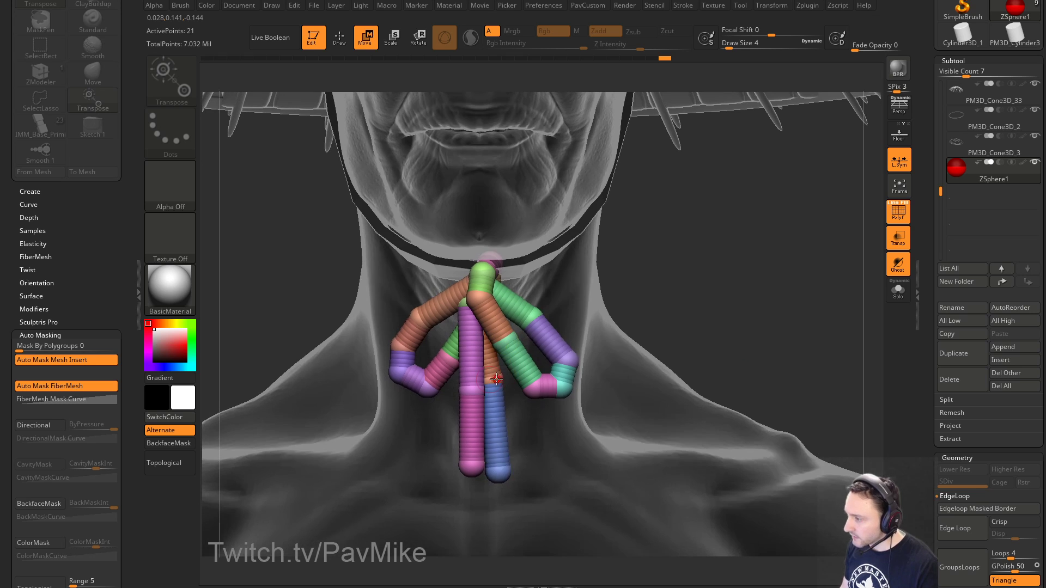
{"action": "left_click_drag", "start_coordinate": [496, 380], "coordinate": [492, 380]}
{"action": "left_click_drag", "start_coordinate": [500, 469], "coordinate": [490, 479]}
{"action": "key", "text": "q"}
Step: Preview the ZSphere bow as an adaptive skin and set its DynaMesh Resolution to 0
{"action": "mouse_move", "coordinate": [724, 318]}
{"action": "left_mouse_down", "text": "alt"}
{"action": "mouse_move", "coordinate": [696, 308]}
{"action": "mouse_move", "coordinate": [718, 326]}
{"action": "left_mouse_up", "text": "alt"}
{"action": "key", "text": "a"}
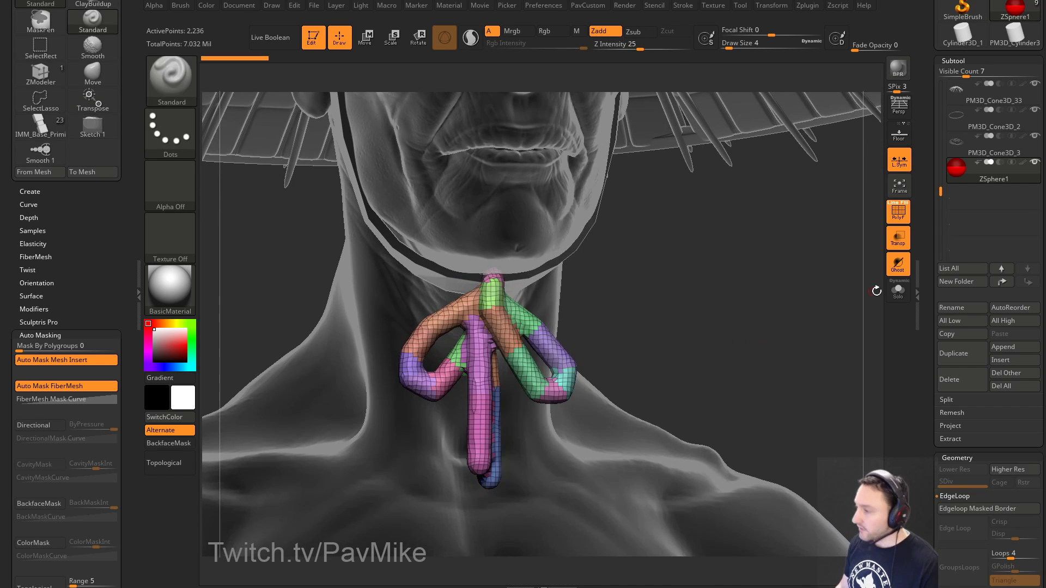
{"action": "left_click_drag", "start_coordinate": [926, 363], "coordinate": [927, 176]}
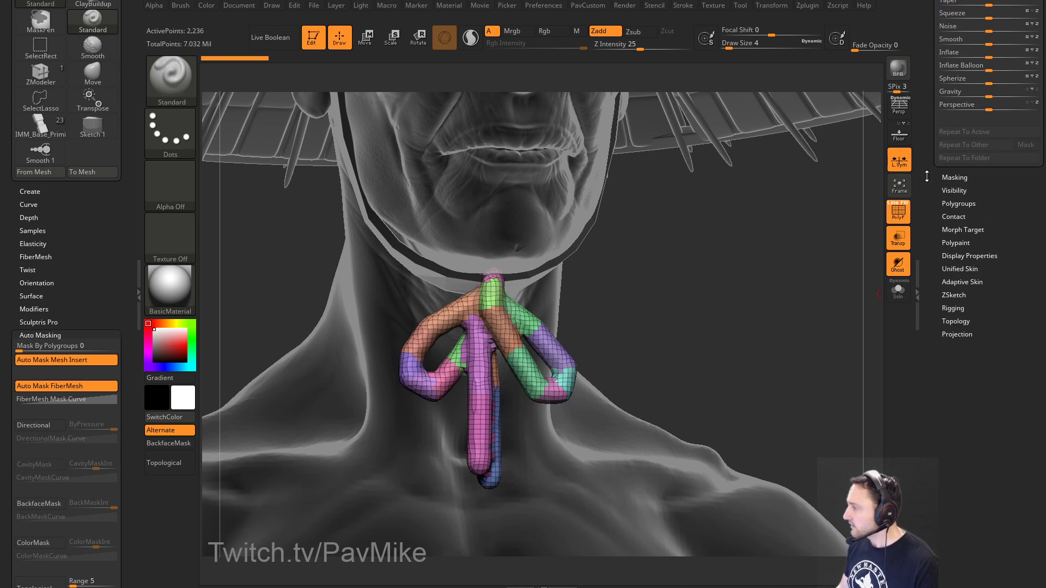
{"action": "left_click", "coordinate": [957, 282]}
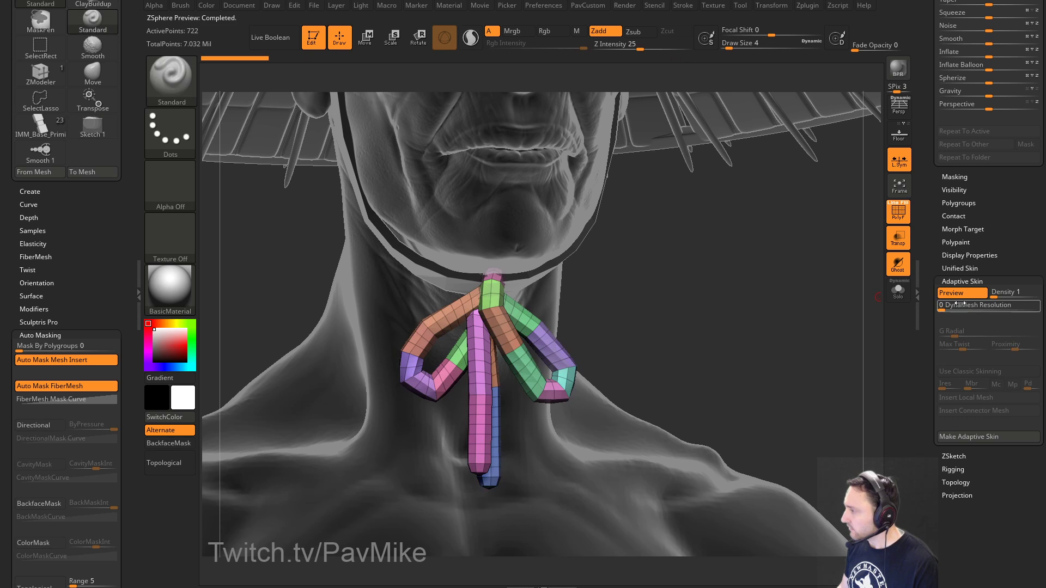
{"action": "left_click_drag", "start_coordinate": [796, 293], "coordinate": [829, 321]}
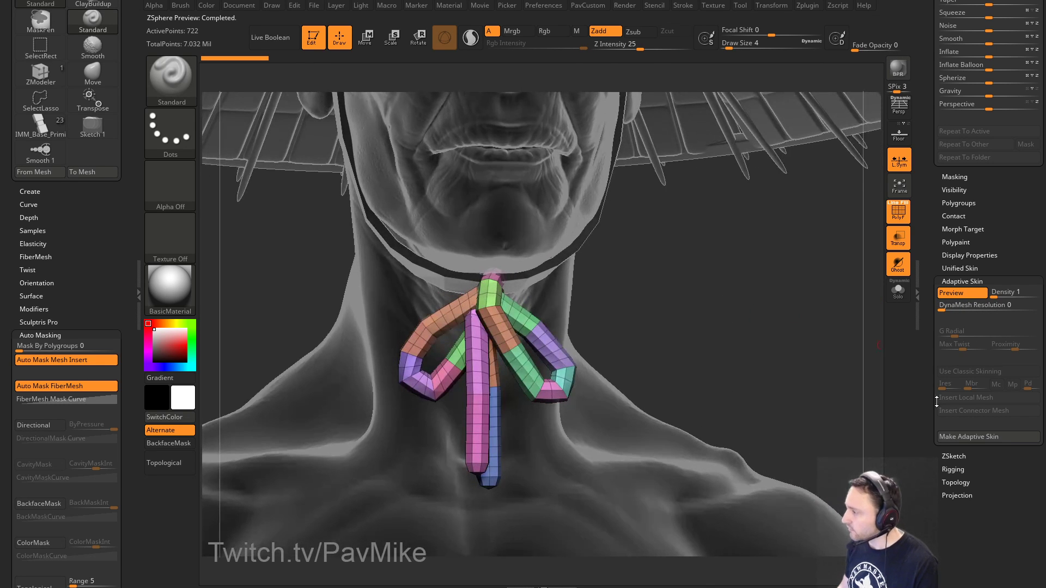
Step: Switch the bow's adaptive skin to classic skinning and generate the skin mesh
{"action": "left_click", "coordinate": [969, 371]}
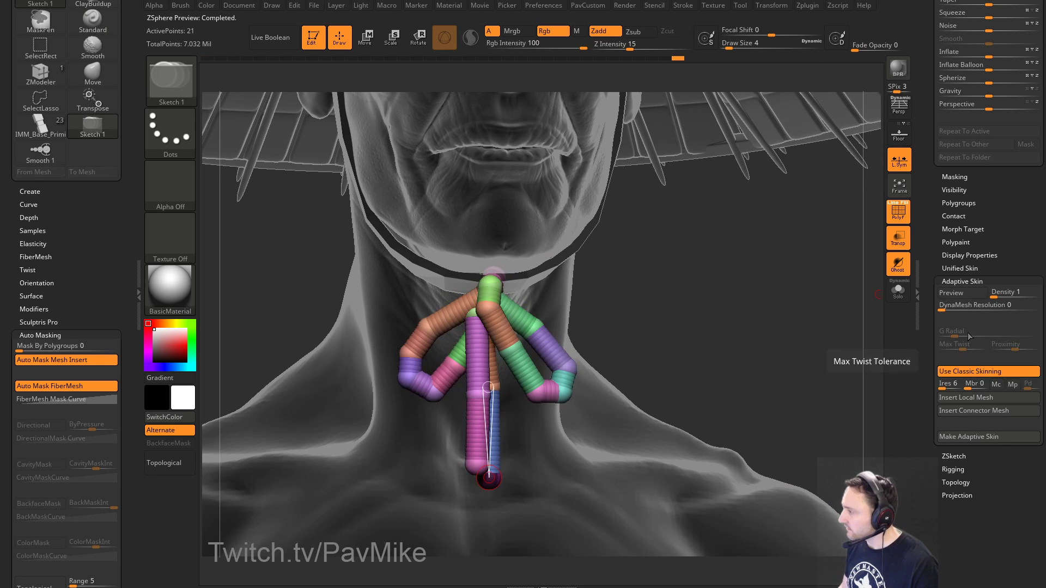
{"action": "mouse_move", "coordinate": [761, 347]}
{"action": "left_mouse_down"}
{"action": "mouse_move", "coordinate": [812, 351]}
{"action": "mouse_move", "coordinate": [677, 354]}
{"action": "mouse_move", "coordinate": [755, 341]}
{"action": "left_mouse_up"}
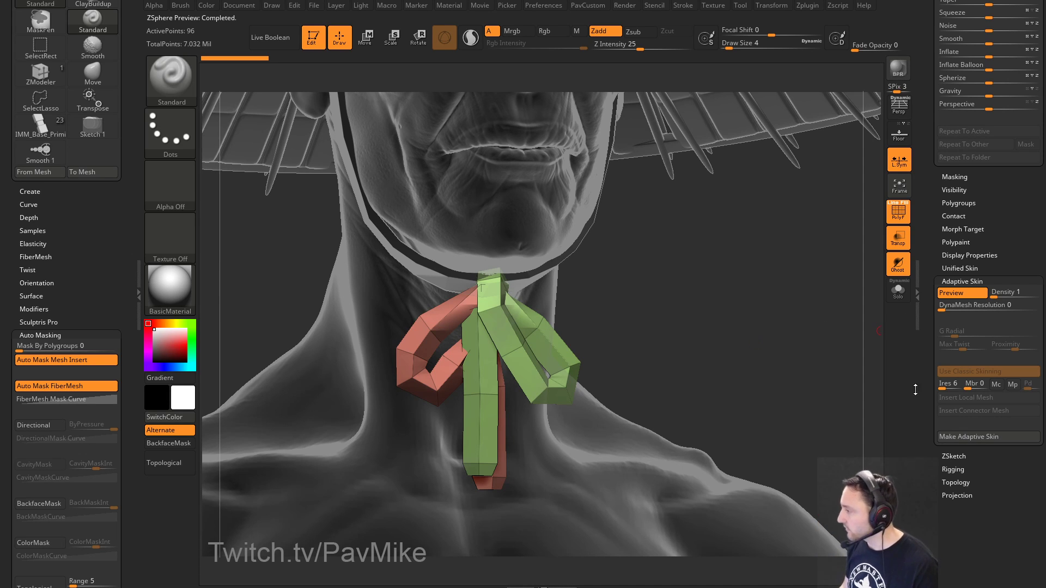
{"action": "left_click_drag", "start_coordinate": [929, 346], "coordinate": [920, 500]}
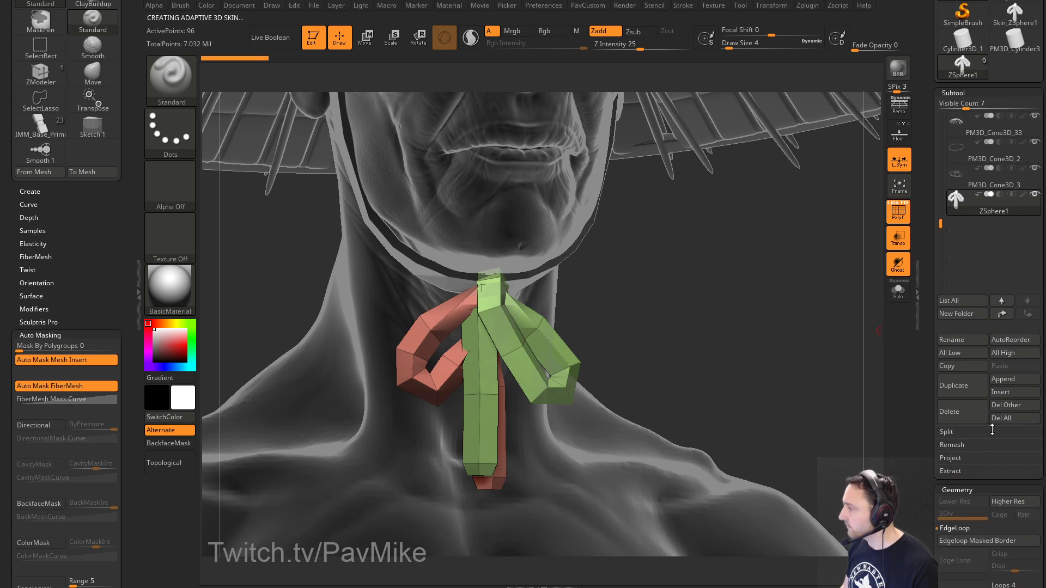
Step: Append the generated Skin_ZSphere2 mesh as a subtool, then select it and isolate it in Solo mode
{"action": "left_click", "coordinate": [1008, 381]}
{"action": "left_click", "coordinate": [586, 440]}
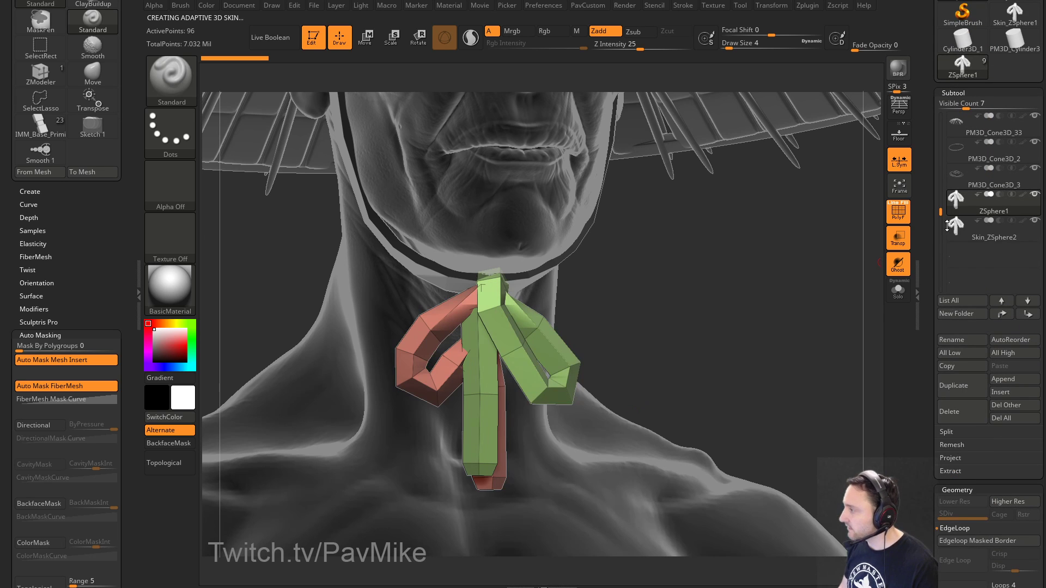
{"action": "left_click", "coordinate": [987, 244]}
{"action": "mouse_move", "coordinate": [722, 301]}
{"action": "left_mouse_down", "text": "alt"}
{"action": "mouse_move", "coordinate": [863, 313]}
{"action": "mouse_move", "coordinate": [754, 303]}
{"action": "mouse_move", "coordinate": [782, 301]}
{"action": "mouse_move", "coordinate": [766, 311]}
{"action": "mouse_move", "coordinate": [749, 369]}
{"action": "mouse_move", "coordinate": [622, 399]}
{"action": "left_mouse_up", "text": "alt"}
{"action": "left_click", "coordinate": [896, 291]}
Step: Lasso-hide the pointed end caps of both hanging tails and delete the hidden geometry to leave open ends
{"action": "left_click", "coordinate": [171, 80], "text": "ctrl+shift"}
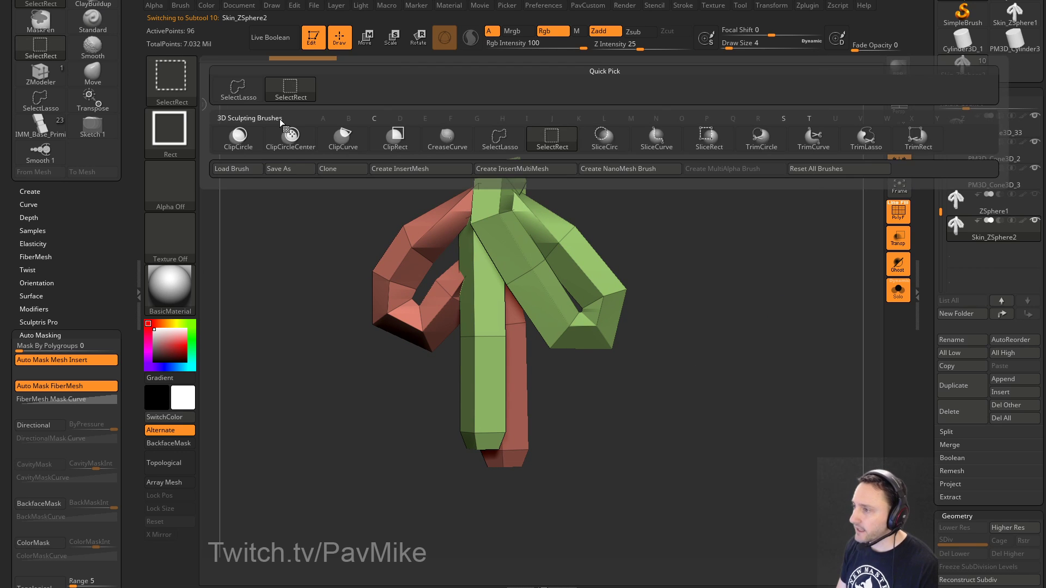
{"action": "left_click", "coordinate": [257, 91], "text": "ctrl+shift"}
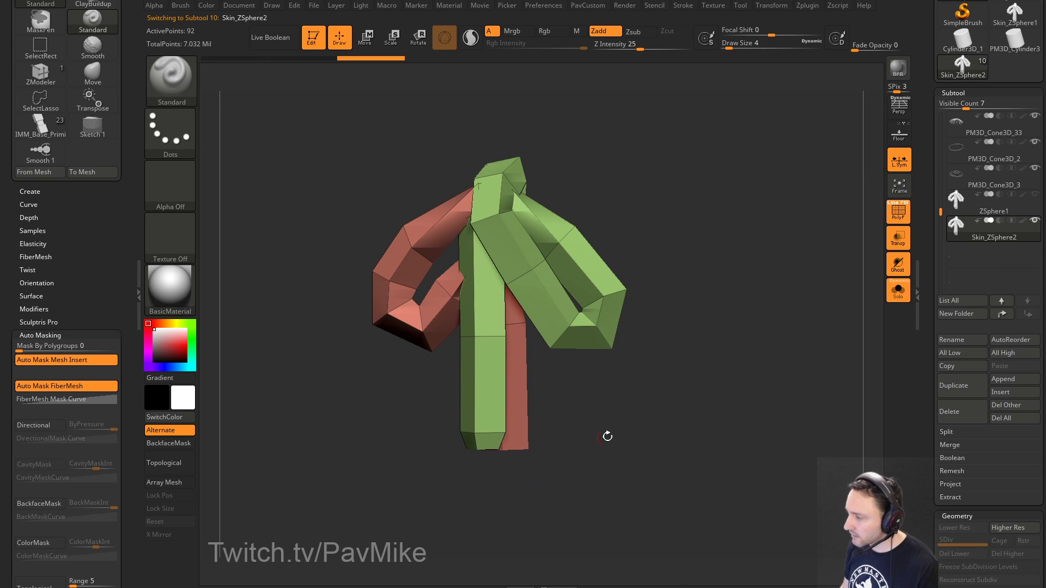
{"action": "key", "text": "4"}
{"action": "left_click", "coordinate": [578, 208]}
{"action": "mouse_move", "coordinate": [478, 479]}
{"action": "left_mouse_down"}
{"action": "mouse_move", "coordinate": [445, 480]}
{"action": "mouse_move", "coordinate": [437, 457]}
{"action": "left_mouse_up"}
{"action": "key", "text": "4"}
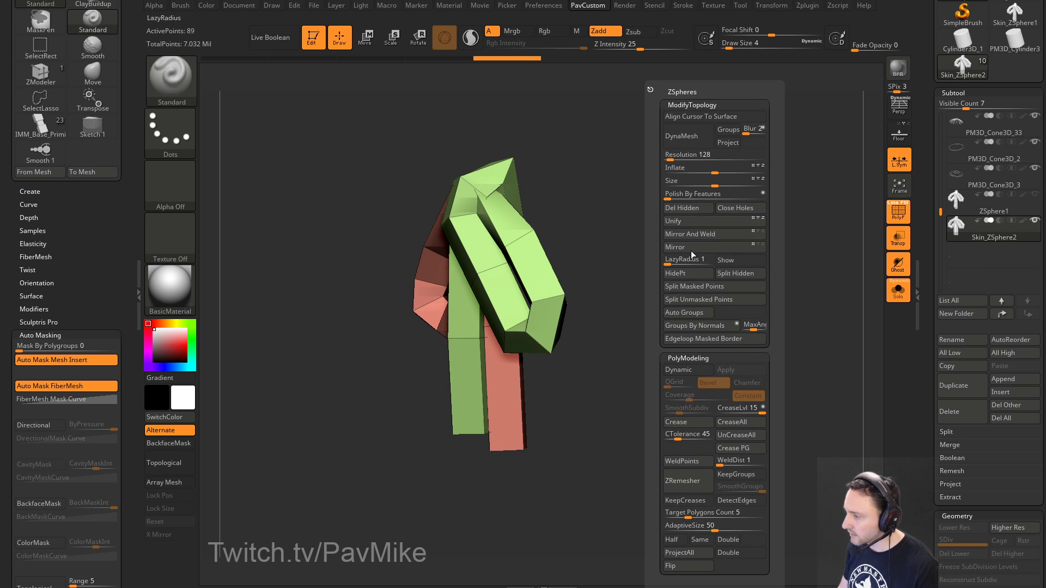
{"action": "left_click", "coordinate": [679, 212]}
{"action": "left_click_drag", "start_coordinate": [604, 250], "coordinate": [678, 236]}
Step: Use ZModeler's Polygroup PolyLoop action to give the ribbon's lengthwise face strips separate polygroups
{"action": "key", "text": "b"}
{"action": "key", "text": "z"}
{"action": "key", "text": "m"}
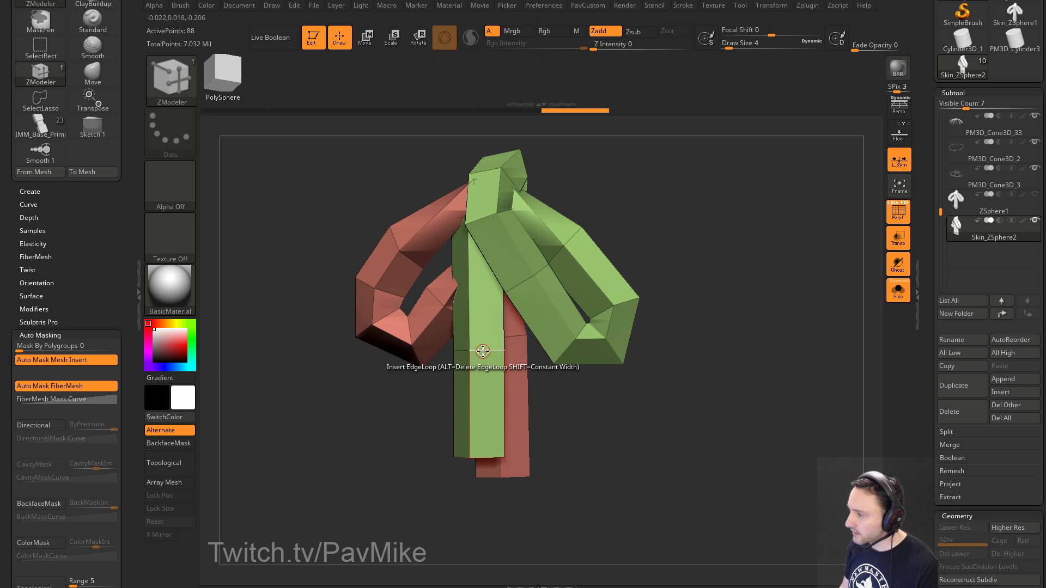
{"action": "key", "text": "space"}
{"action": "left_click", "coordinate": [451, 366]}
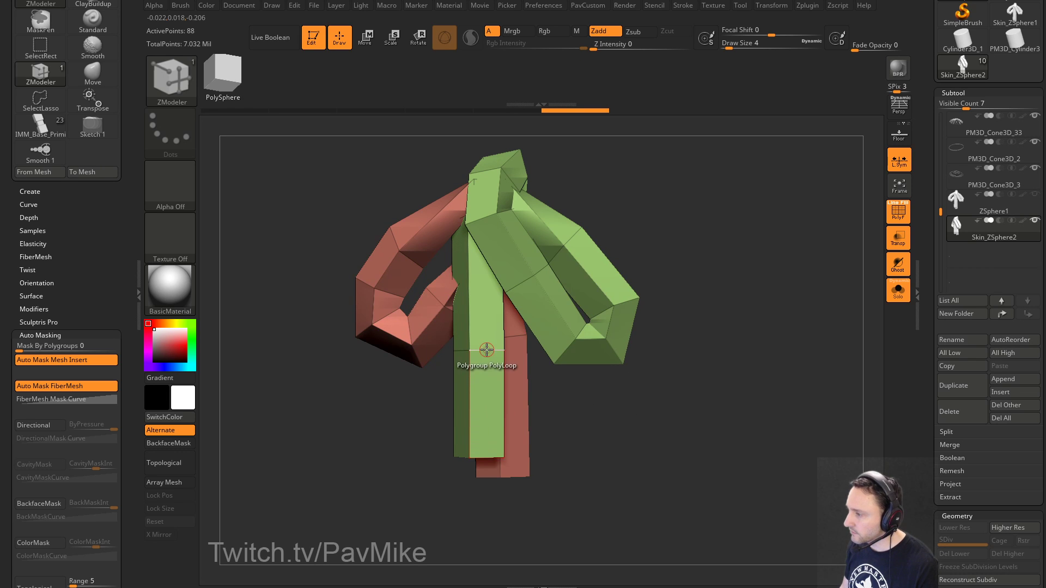
{"action": "left_click", "coordinate": [486, 349]}
{"action": "mouse_move", "coordinate": [621, 337]}
{"action": "left_mouse_down"}
{"action": "mouse_move", "coordinate": [631, 320]}
{"action": "mouse_move", "coordinate": [602, 308]}
{"action": "mouse_move", "coordinate": [609, 269]}
{"action": "mouse_move", "coordinate": [632, 234]}
{"action": "mouse_move", "coordinate": [739, 327]}
{"action": "mouse_move", "coordinate": [577, 334]}
{"action": "left_mouse_up"}
{"action": "left_click", "coordinate": [498, 346]}
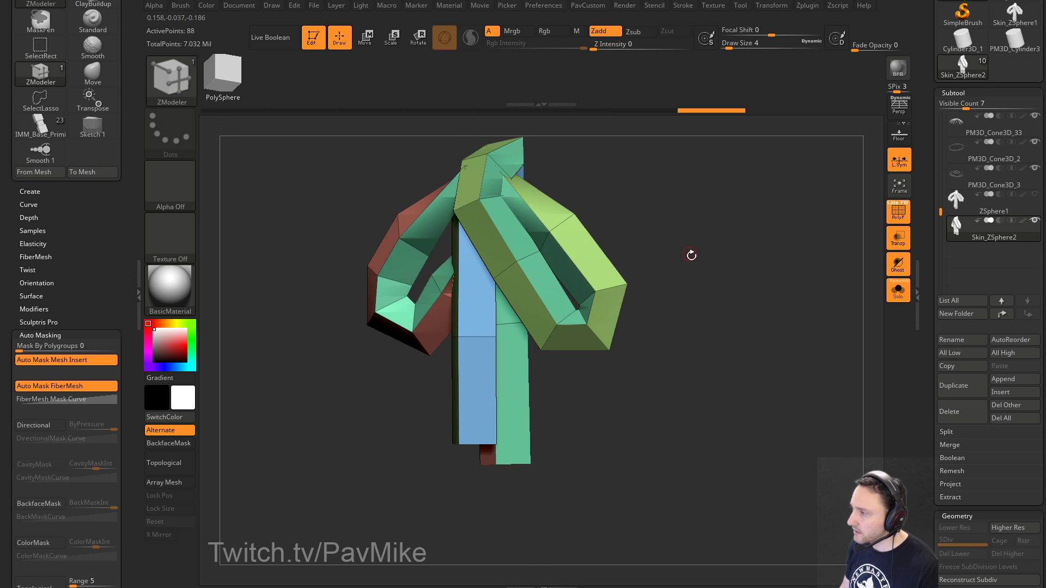
Step: Isolate only the outer face strips of the loops and tail, and delete the remaining hidden polygroups
{"action": "left_click_drag", "start_coordinate": [690, 255], "coordinate": [693, 261]}
{"action": "key", "text": "ctrl+shift"}
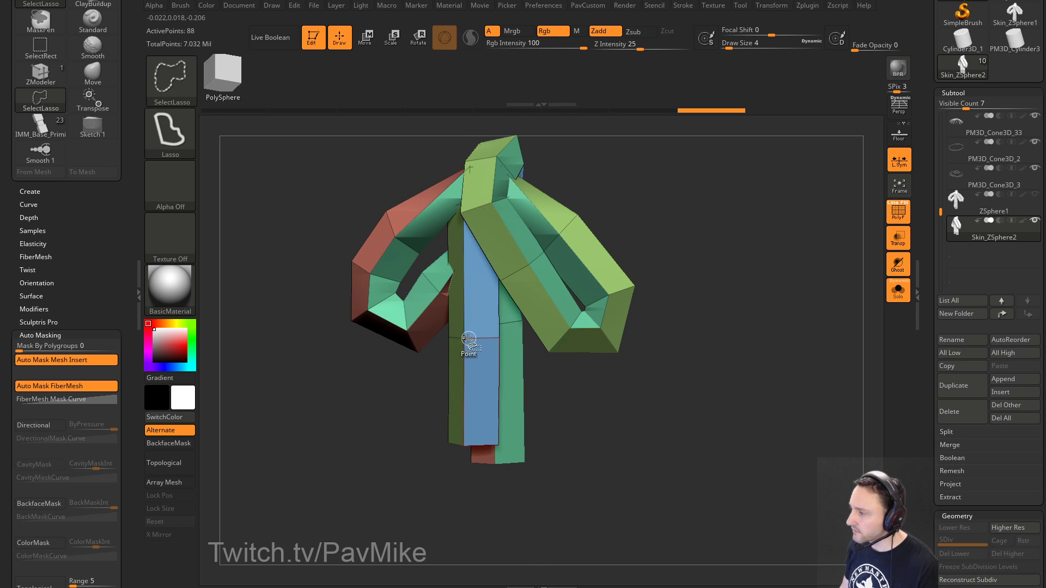
{"action": "left_click", "coordinate": [570, 328], "text": "ctrl+shift"}
{"action": "left_click_drag", "start_coordinate": [758, 333], "coordinate": [741, 268], "text": "ctrl+shift"}
{"action": "key", "text": "space"}
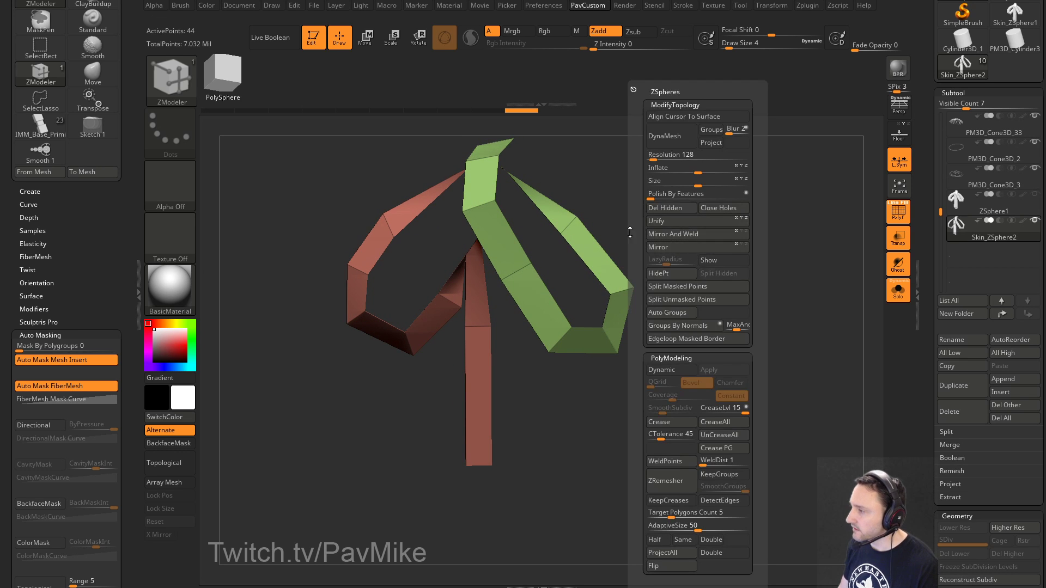
Step: Extrude all polygons of the flat strips with ZModeler to give the ribbon a thin, even thickness
{"action": "key", "text": "space"}
{"action": "left_click", "coordinate": [479, 235]}
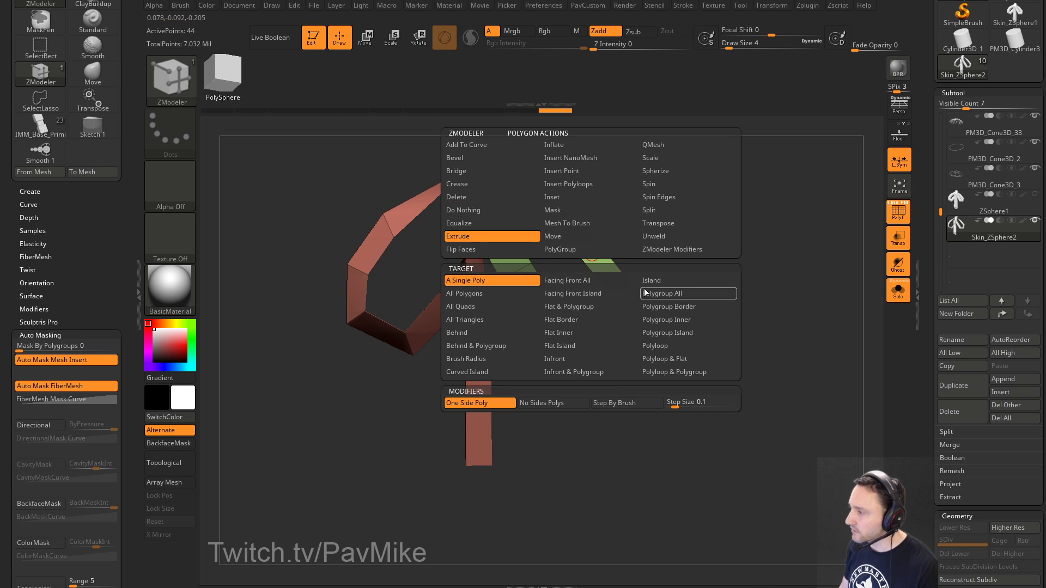
{"action": "left_click", "coordinate": [532, 294]}
{"action": "left_click_drag", "start_coordinate": [670, 273], "coordinate": [661, 275]}
{"action": "left_click_drag", "start_coordinate": [600, 261], "coordinate": [612, 253]}
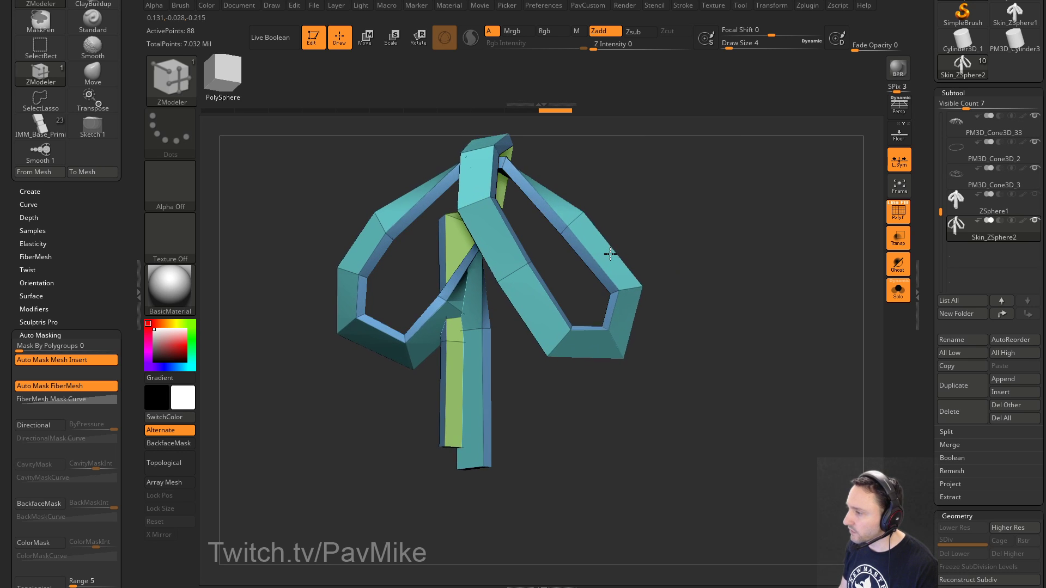
Step: Choose the Move brush and turn on Topological auto masking for it
{"action": "mouse_move", "coordinate": [708, 269]}
{"action": "left_mouse_down"}
{"action": "mouse_move", "coordinate": [723, 271]}
{"action": "mouse_move", "coordinate": [682, 252]}
{"action": "mouse_move", "coordinate": [712, 258]}
{"action": "mouse_move", "coordinate": [701, 257]}
{"action": "left_mouse_up"}
{"action": "key", "text": "b"}
{"action": "key", "text": "m"}
{"action": "key", "text": "v"}
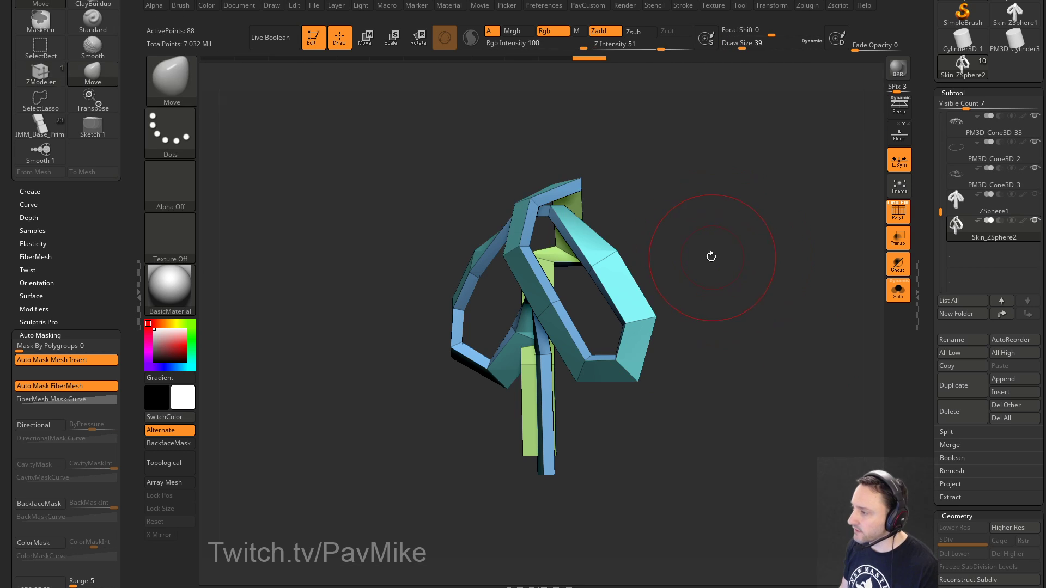
{"action": "scroll", "coordinate": [80, 351], "scroll_direction": "down", "scroll_amount": 5}
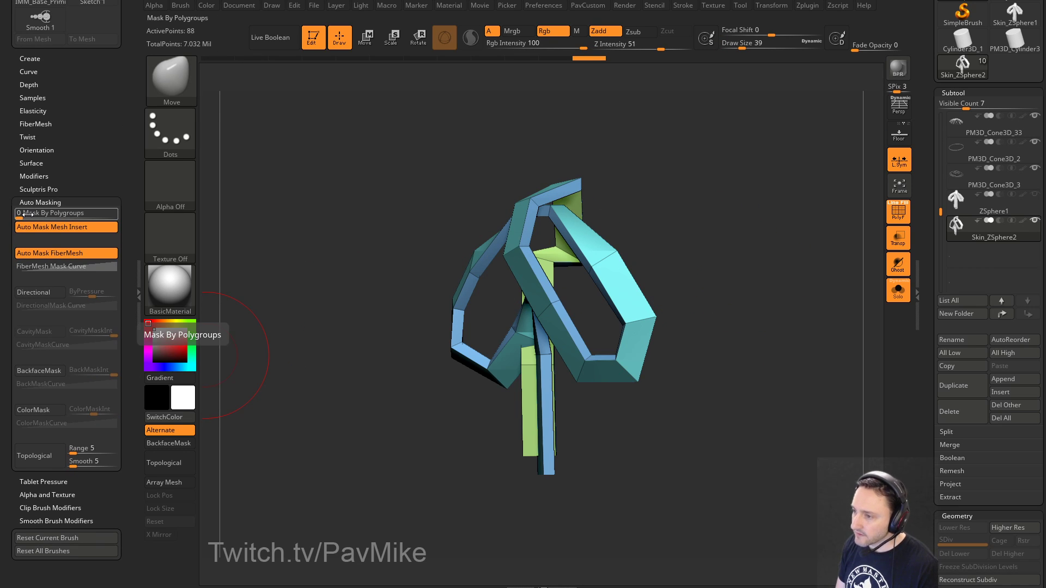
{"action": "left_click", "coordinate": [50, 455]}
Step: Reshape the ribbon section that wraps over the knot, adjusting its top and back end with the Move brush
{"action": "key", "text": "s"}
{"action": "left_click_drag", "start_coordinate": [567, 232], "coordinate": [558, 211]}
{"action": "right_click_drag", "start_coordinate": [559, 210], "coordinate": [596, 192]}
{"action": "left_click_drag", "start_coordinate": [596, 192], "coordinate": [583, 196]}
{"action": "right_click_drag", "start_coordinate": [583, 196], "coordinate": [613, 245]}
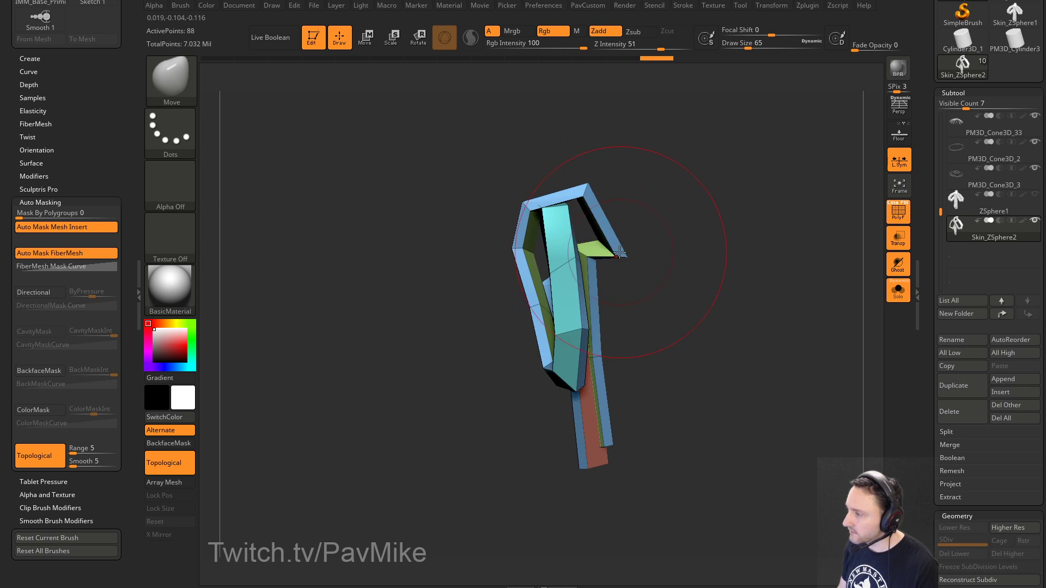
{"action": "mouse_move", "coordinate": [613, 245]}
{"action": "left_mouse_down"}
{"action": "mouse_move", "coordinate": [574, 242]}
{"action": "mouse_move", "coordinate": [596, 247]}
{"action": "left_mouse_up"}
Step: Pull the front ribbon strip and the upper tail sections sideways so that the overlapping pieces separate under the knot
{"action": "key", "text": "s"}
{"action": "left_click_drag", "start_coordinate": [529, 240], "coordinate": [520, 242]}
{"action": "right_click_drag", "start_coordinate": [493, 243], "coordinate": [542, 248]}
{"action": "mouse_move", "coordinate": [586, 210]}
{"action": "right_mouse_down"}
{"action": "mouse_move", "coordinate": [635, 196]}
{"action": "mouse_move", "coordinate": [493, 300]}
{"action": "right_mouse_up"}
{"action": "right_click_drag", "start_coordinate": [454, 373], "coordinate": [494, 364]}
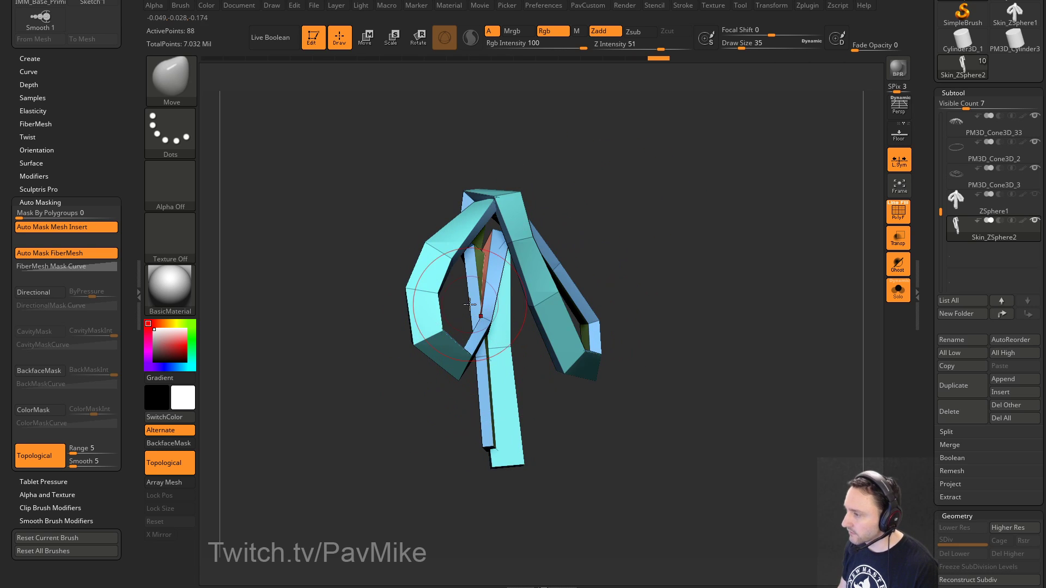
{"action": "left_click_drag", "start_coordinate": [523, 263], "coordinate": [530, 265]}
{"action": "key", "text": "s"}
{"action": "left_click", "coordinate": [516, 277]}
{"action": "left_click_drag", "start_coordinate": [493, 347], "coordinate": [502, 346]}
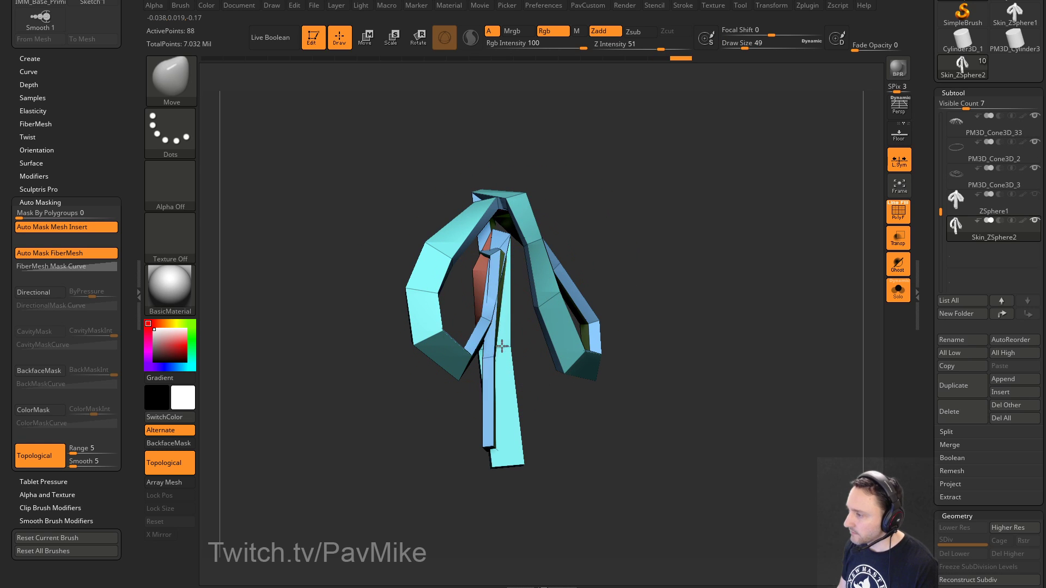
{"action": "mouse_move", "coordinate": [577, 444]}
{"action": "right_mouse_down"}
{"action": "mouse_move", "coordinate": [576, 427]}
{"action": "mouse_move", "coordinate": [623, 418]}
{"action": "right_mouse_up"}
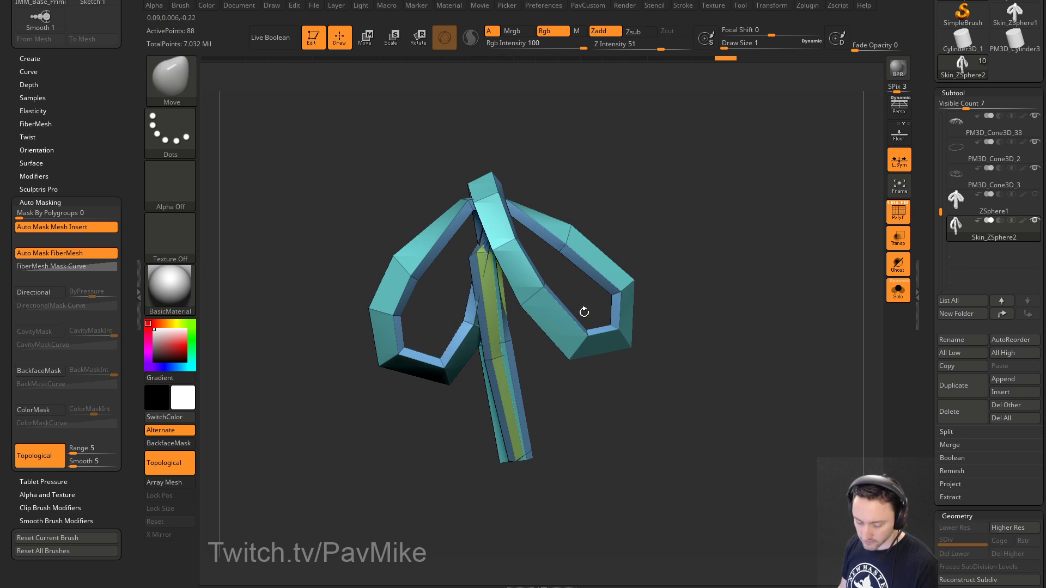
Step: Mask off the rest of the bow and move one hanging tail away from the other strips with the gizmo
{"action": "key", "text": "r"}
{"action": "left_click_drag", "start_coordinate": [478, 256], "coordinate": [479, 309], "text": "ctrl"}
{"action": "left_click", "coordinate": [723, 245], "text": "ctrl"}
{"action": "key", "text": "q"}
{"action": "right_click_drag", "start_coordinate": [723, 245], "coordinate": [682, 248]}
{"action": "key", "text": "w"}
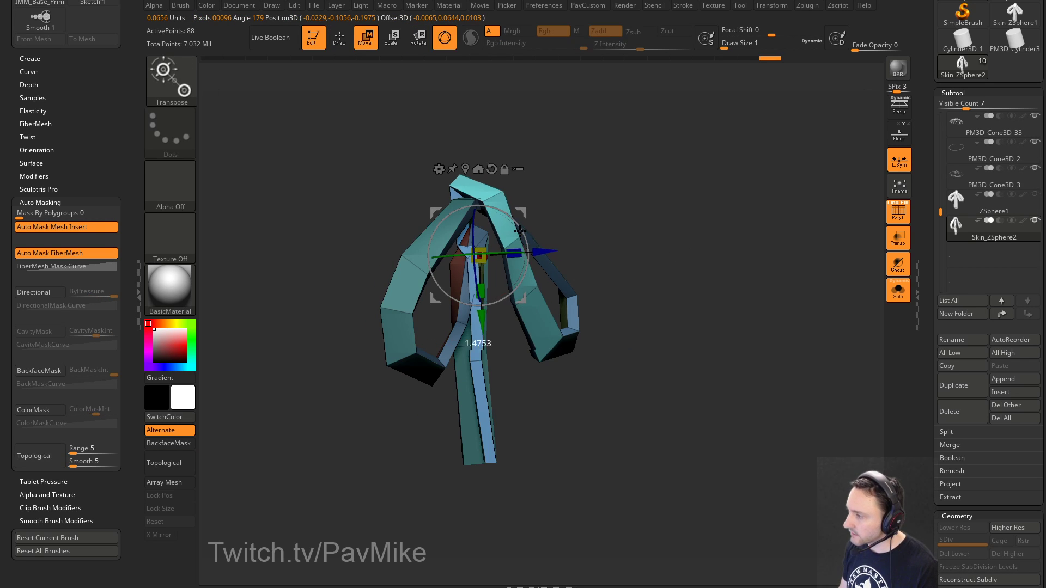
{"action": "left_click_drag", "start_coordinate": [520, 231], "coordinate": [517, 226]}
Step: Adjust the unmasked tail's placement beside the other tail with the Move brush and clear the mask
{"action": "key", "text": "q"}
{"action": "right_click_drag", "start_coordinate": [662, 233], "coordinate": [575, 256]}
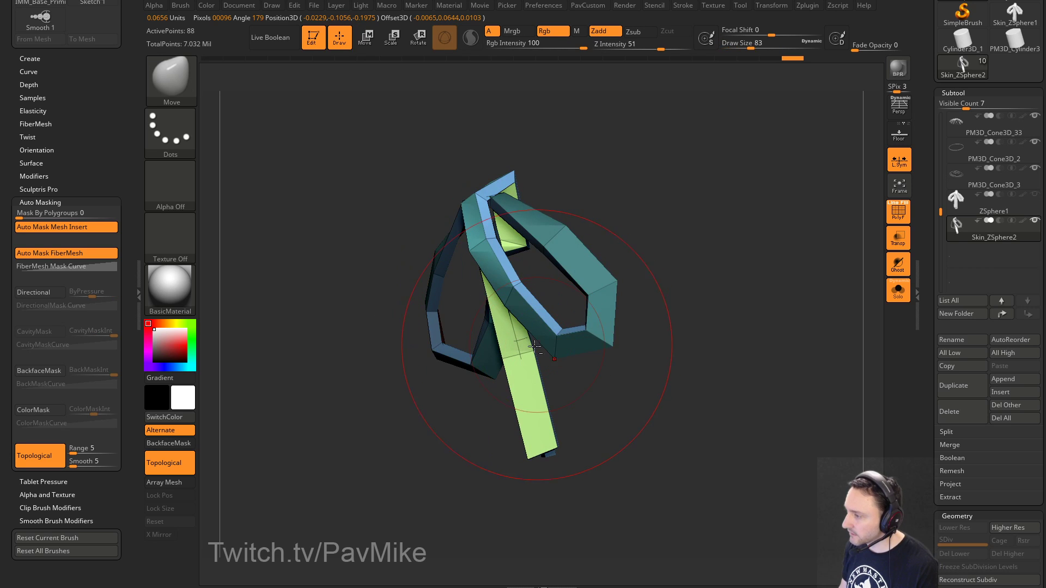
{"action": "right_click_drag", "start_coordinate": [446, 408], "coordinate": [529, 362]}
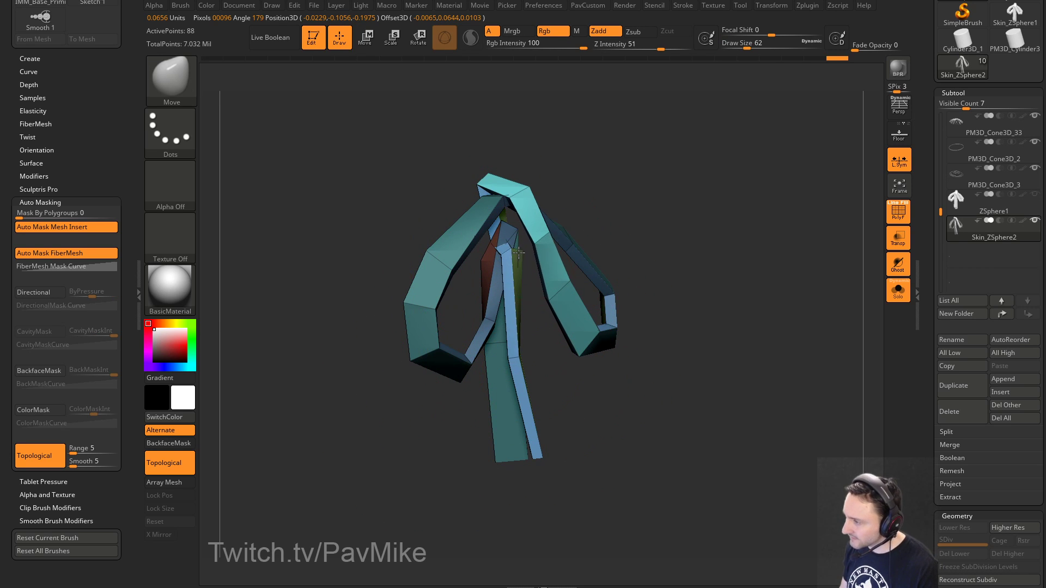
{"action": "left_click", "coordinate": [633, 239], "text": "ctrl"}
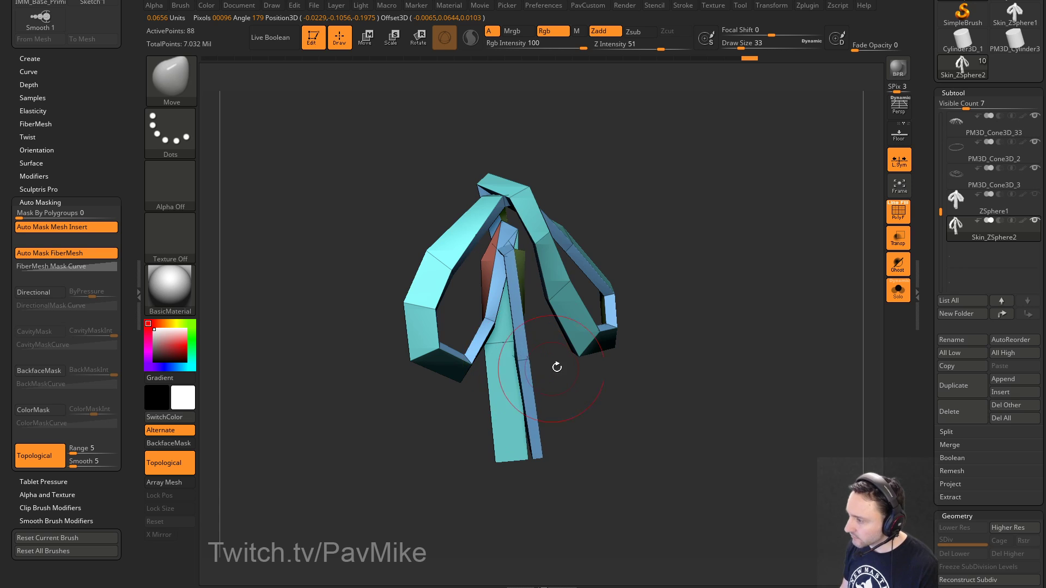
{"action": "right_click_drag", "start_coordinate": [556, 367], "coordinate": [511, 296]}
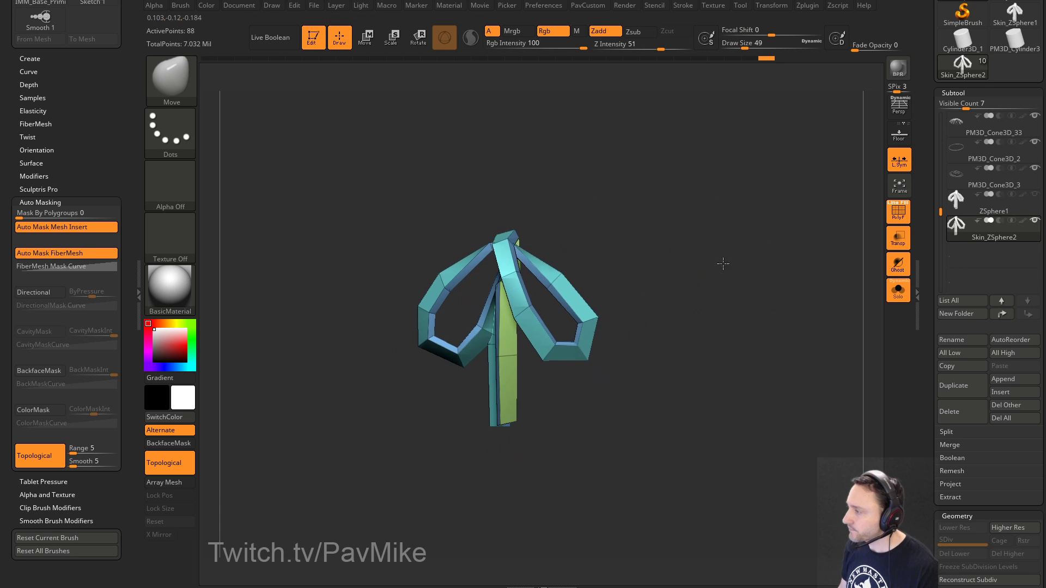
{"action": "left_click", "coordinate": [917, 294]}
{"action": "left_click", "coordinate": [898, 290]}
{"action": "mouse_move", "coordinate": [742, 283]}
{"action": "right_mouse_down"}
{"action": "mouse_move", "coordinate": [803, 284]}
{"action": "mouse_move", "coordinate": [805, 313]}
{"action": "mouse_move", "coordinate": [792, 308]}
{"action": "right_mouse_up"}
{"action": "left_click", "coordinate": [896, 291]}
{"action": "key", "text": "s"}
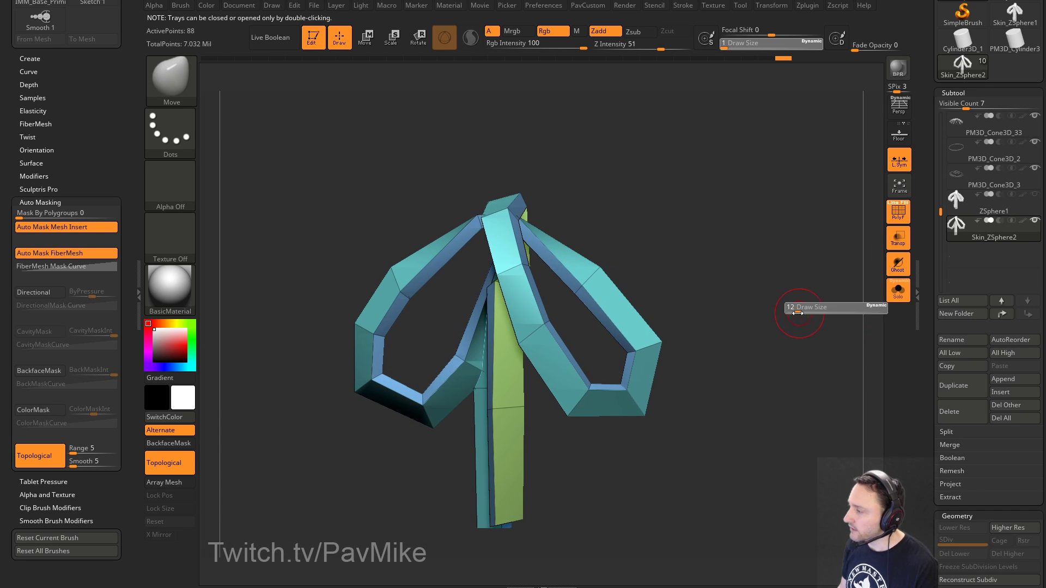
{"action": "right_click_drag", "start_coordinate": [700, 234], "coordinate": [715, 228]}
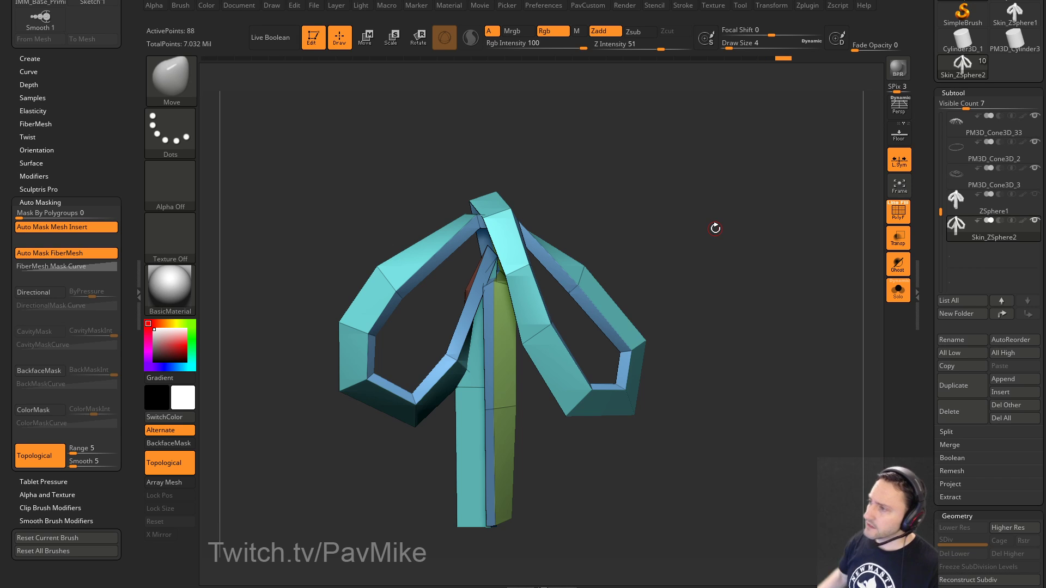
{"action": "left_click", "coordinate": [390, 6]}
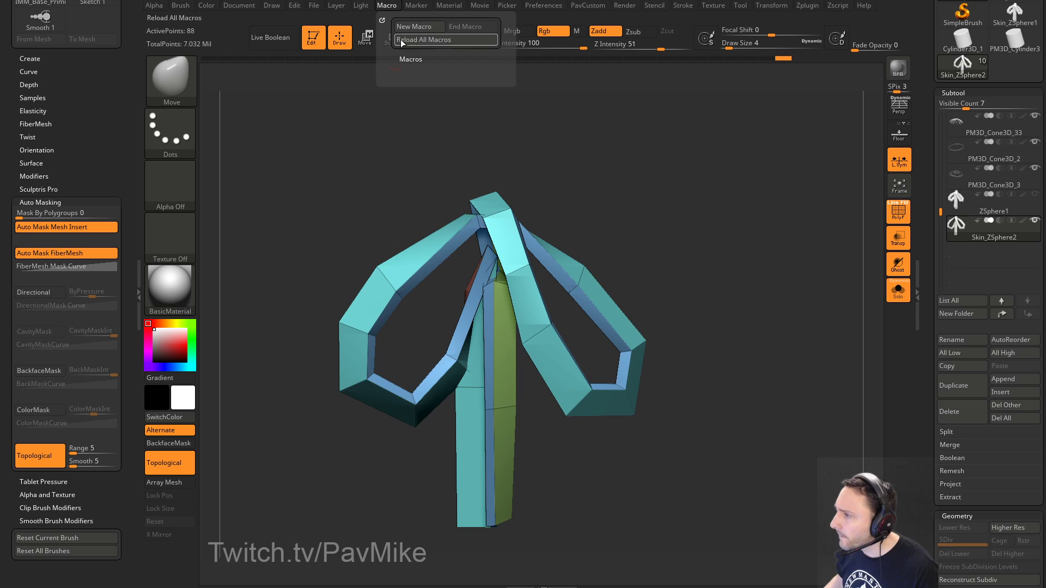
{"action": "left_click", "coordinate": [406, 58]}
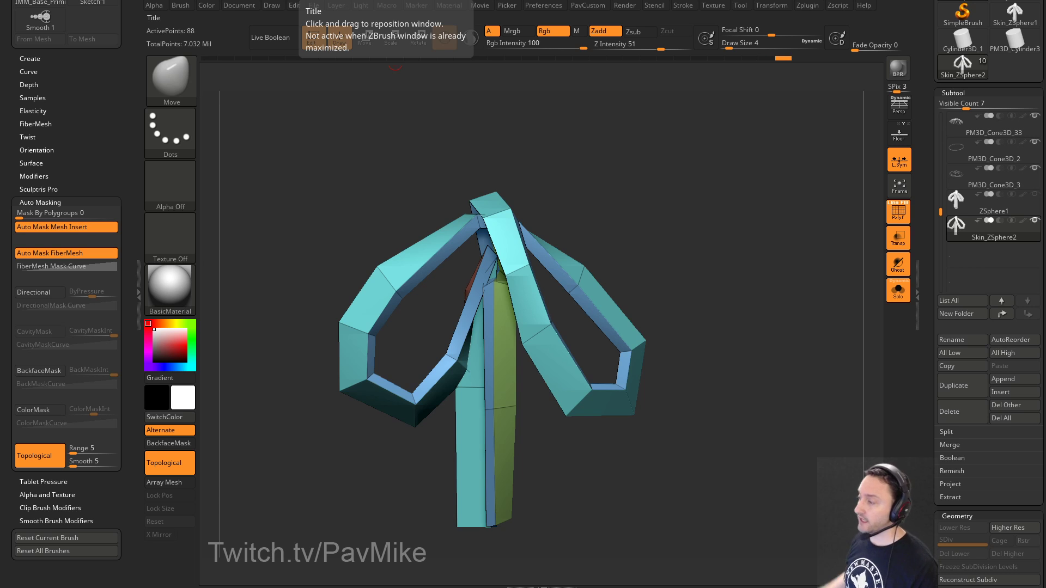
{"action": "left_click_drag", "start_coordinate": [810, 259], "coordinate": [800, 239]}
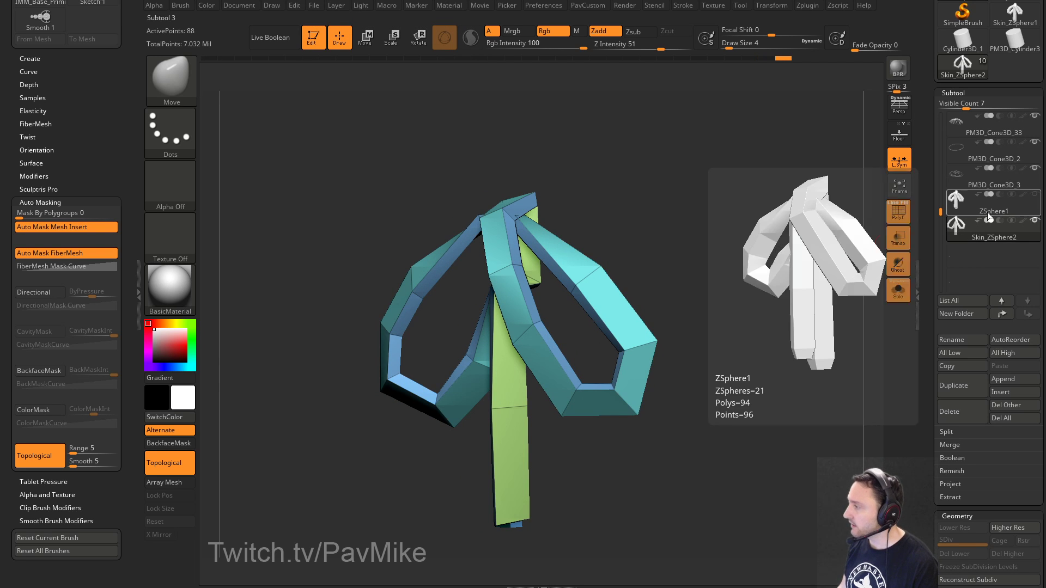
{"action": "left_click", "coordinate": [989, 210]}
{"action": "mouse_move", "coordinate": [806, 258]}
{"action": "left_mouse_down"}
{"action": "mouse_move", "coordinate": [772, 252]}
{"action": "mouse_move", "coordinate": [791, 250]}
{"action": "left_mouse_up"}
{"action": "left_click", "coordinate": [973, 234]}
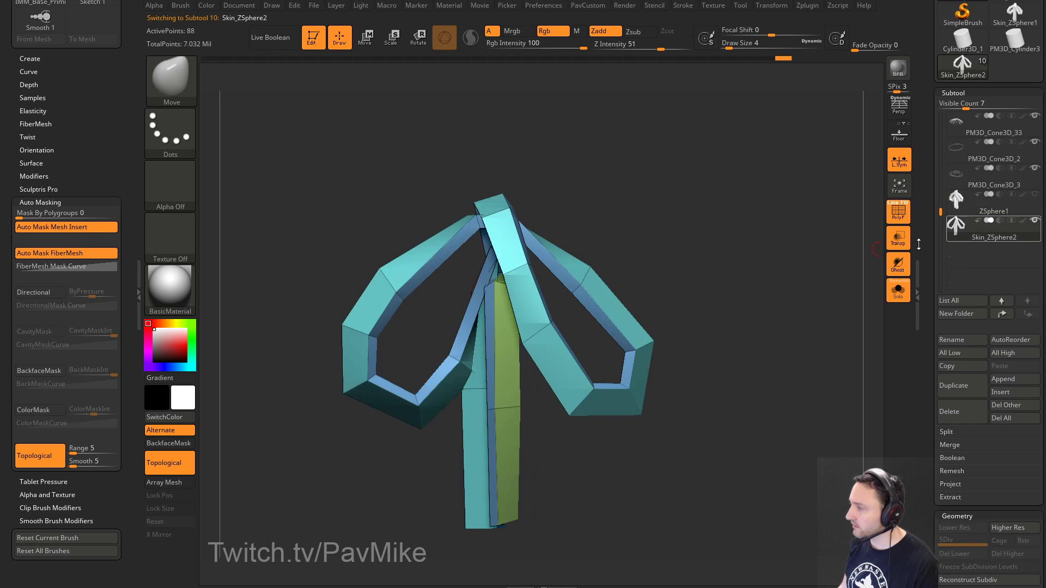
Step: Duplicate the bow ribbon subtool, hide the green inner-face polygroup on the copy and delete the hidden geometry
{"action": "left_click_drag", "start_coordinate": [748, 294], "coordinate": [778, 279]}
{"action": "left_click_drag", "start_coordinate": [634, 152], "coordinate": [734, 257]}
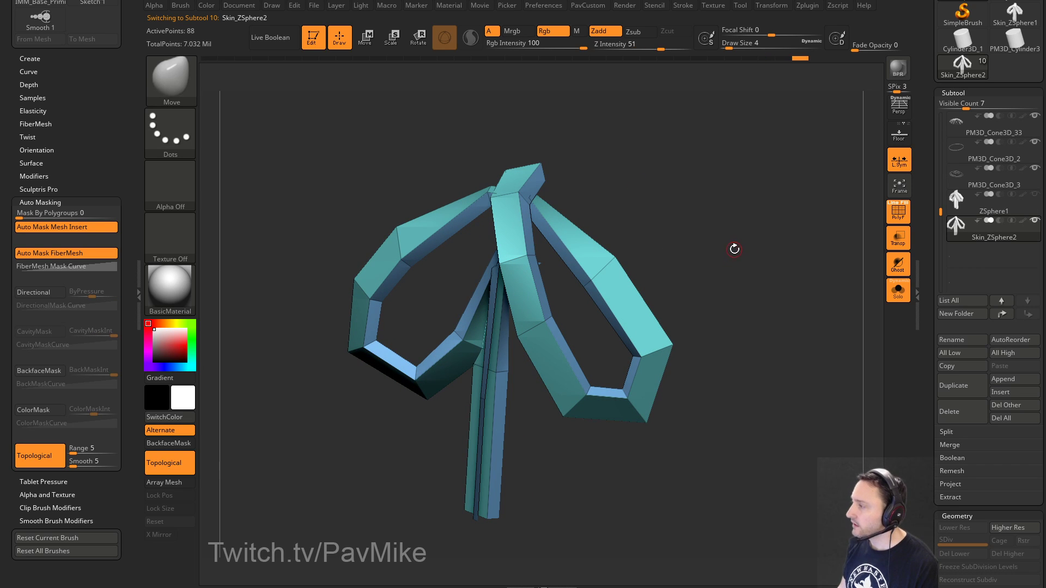
{"action": "left_click", "coordinate": [787, 248], "text": "ctrl+shift"}
{"action": "left_click", "coordinate": [944, 385]}
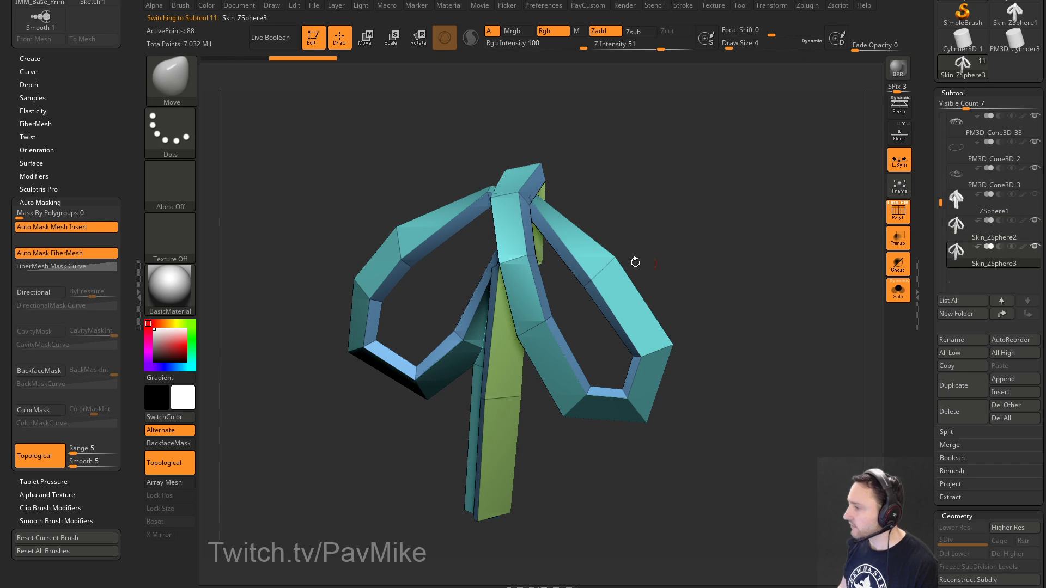
{"action": "left_click", "coordinate": [531, 251], "text": "ctrl+shift"}
{"action": "key", "text": "2"}
{"action": "left_click", "coordinate": [662, 208]}
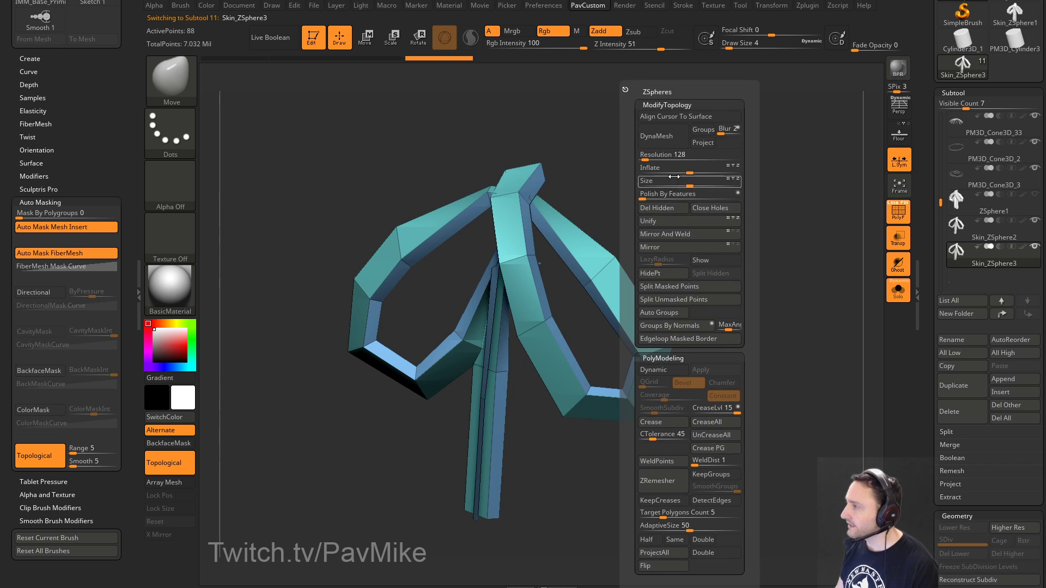
Step: Frame the duplicated ribbon mesh with curves along its polygroup edges only, leaving its open borders out
{"action": "left_click", "coordinate": [682, 5]}
{"action": "left_click", "coordinate": [717, 236]}
{"action": "left_click", "coordinate": [756, 289]}
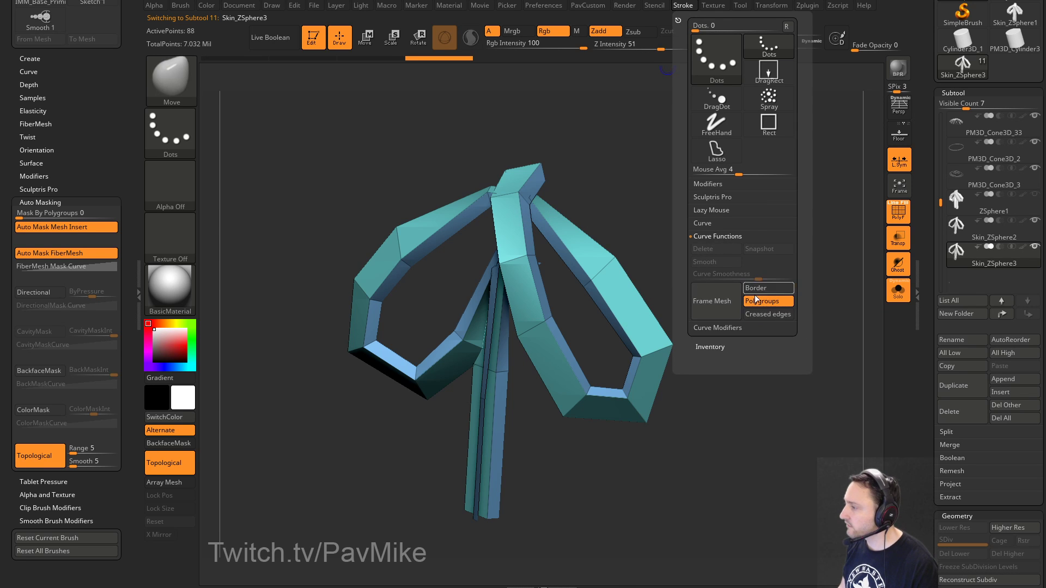
{"action": "left_click", "coordinate": [712, 300]}
{"action": "left_click_drag", "start_coordinate": [719, 240], "coordinate": [768, 240]}
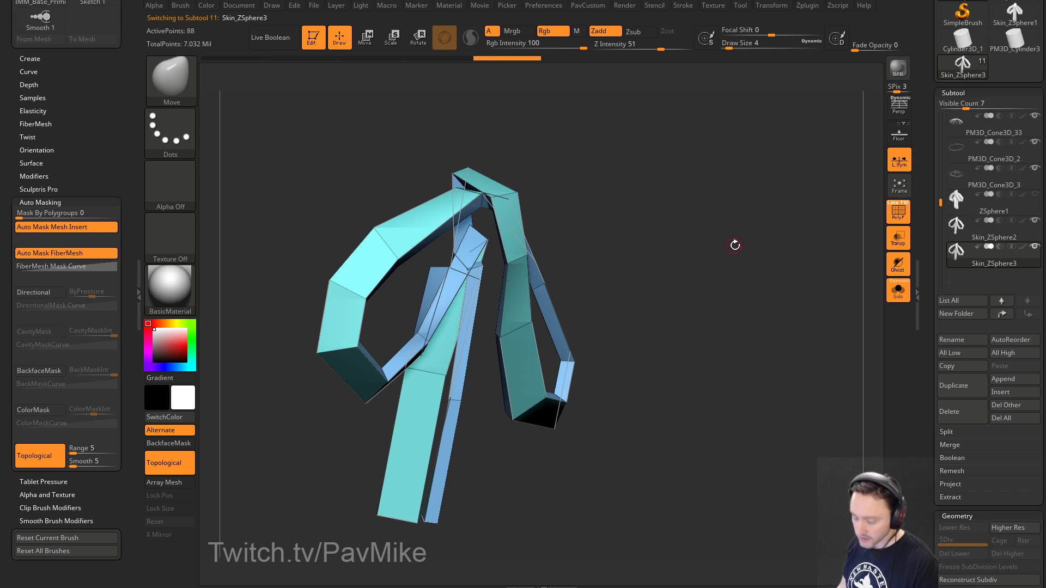
Step: Try strap geometry along the framed curves with the CurveStrapSnap brush, widening it with a draw size of 11
{"action": "key", "text": "b"}
{"action": "key", "text": "c"}
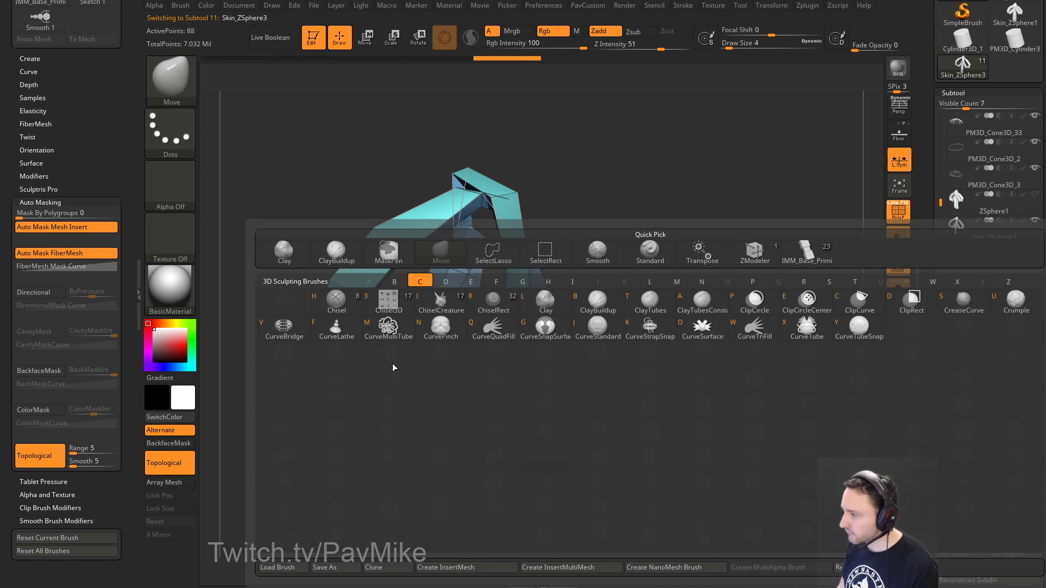
{"action": "left_click", "coordinate": [670, 335]}
{"action": "left_click", "coordinate": [493, 210]}
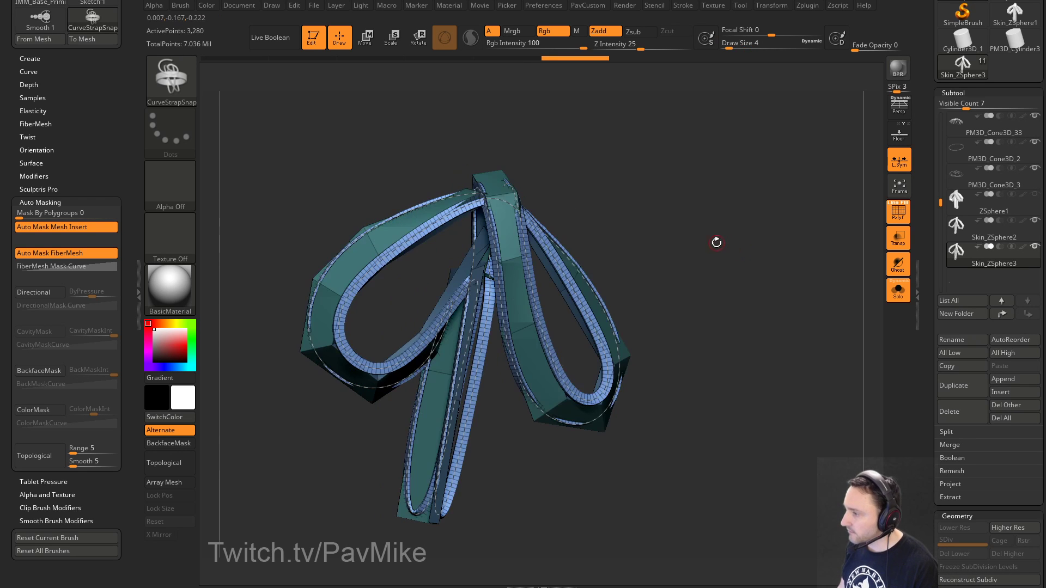
{"action": "left_click", "coordinate": [522, 237]}
{"action": "key", "text": "s"}
{"action": "mouse_move", "coordinate": [665, 218]}
{"action": "left_mouse_down"}
{"action": "mouse_move", "coordinate": [757, 218]}
{"action": "mouse_move", "coordinate": [673, 237]}
{"action": "mouse_move", "coordinate": [706, 310]}
{"action": "mouse_move", "coordinate": [723, 250]}
{"action": "mouse_move", "coordinate": [541, 277]}
{"action": "left_mouse_up"}
{"action": "left_click", "coordinate": [534, 236]}
{"action": "left_click_drag", "start_coordinate": [709, 268], "coordinate": [745, 248]}
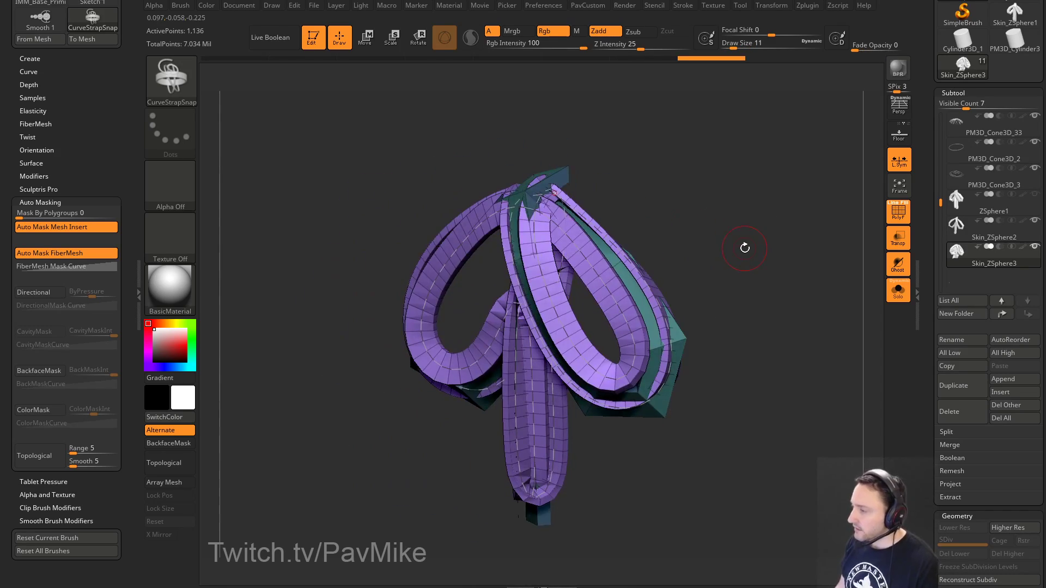
Step: Undo the strap geometry on the framed curves and delete the duplicated ribbon subtool
{"action": "key", "text": "ctrl+z"}
{"action": "key", "text": "ctrl+z"}
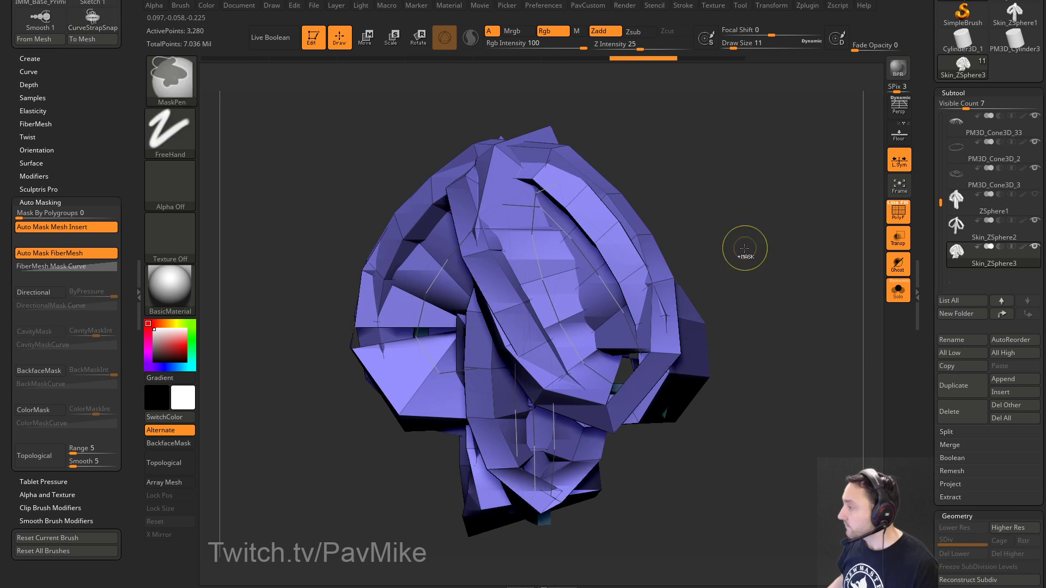
{"action": "left_click", "coordinate": [946, 411]}
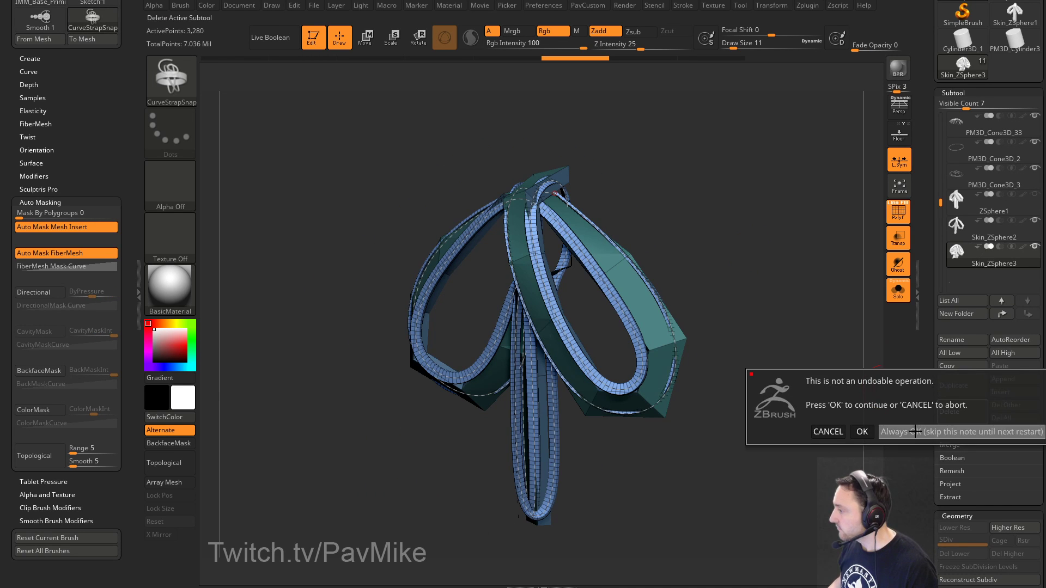
{"action": "key", "text": "Return"}
Step: Turn on dynamic subdivision for the original ribbon bow and crease its edges with a crease tolerance of 74
{"action": "left_click_drag", "start_coordinate": [796, 249], "coordinate": [805, 245]}
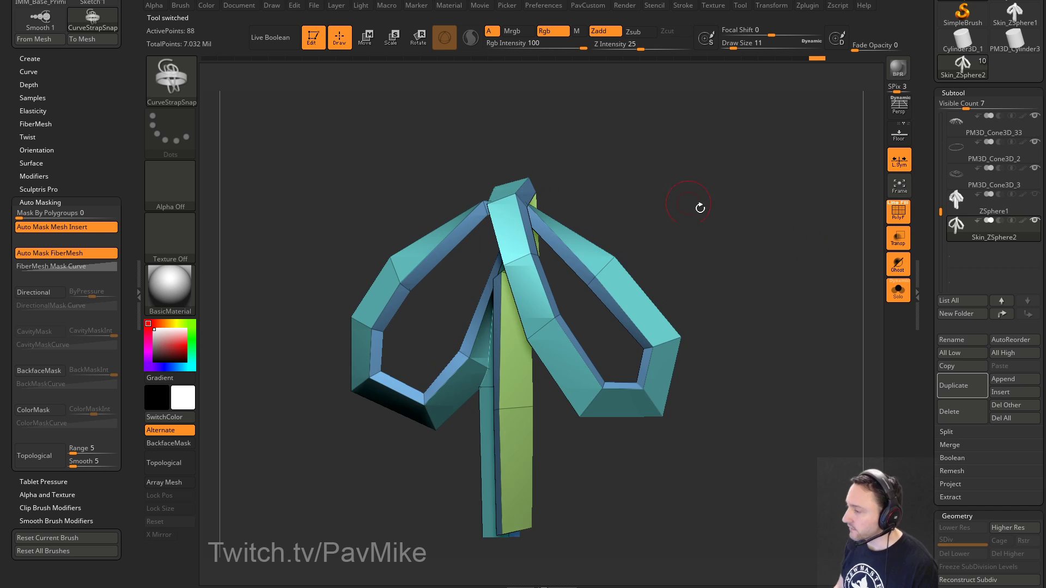
{"action": "left_click_drag", "start_coordinate": [700, 207], "coordinate": [731, 231]}
{"action": "key", "text": "2"}
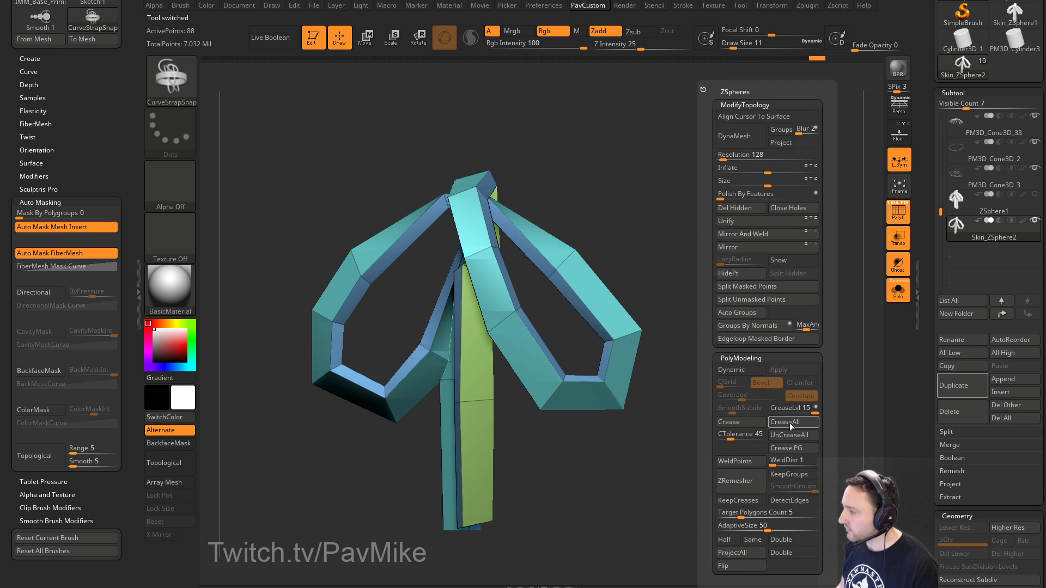
{"action": "left_click", "coordinate": [743, 371]}
{"action": "key", "text": "2"}
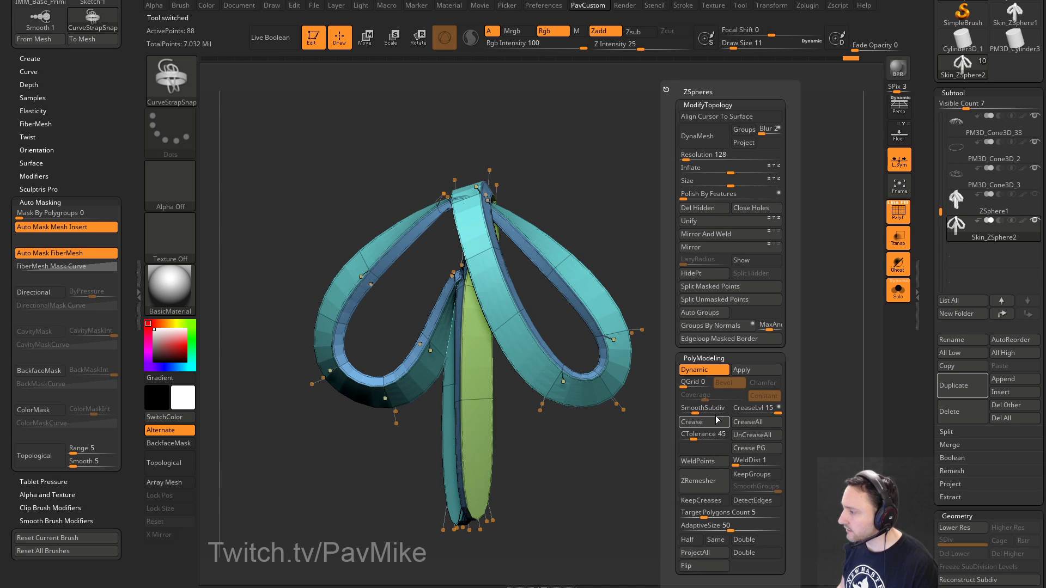
{"action": "left_click", "coordinate": [708, 423]}
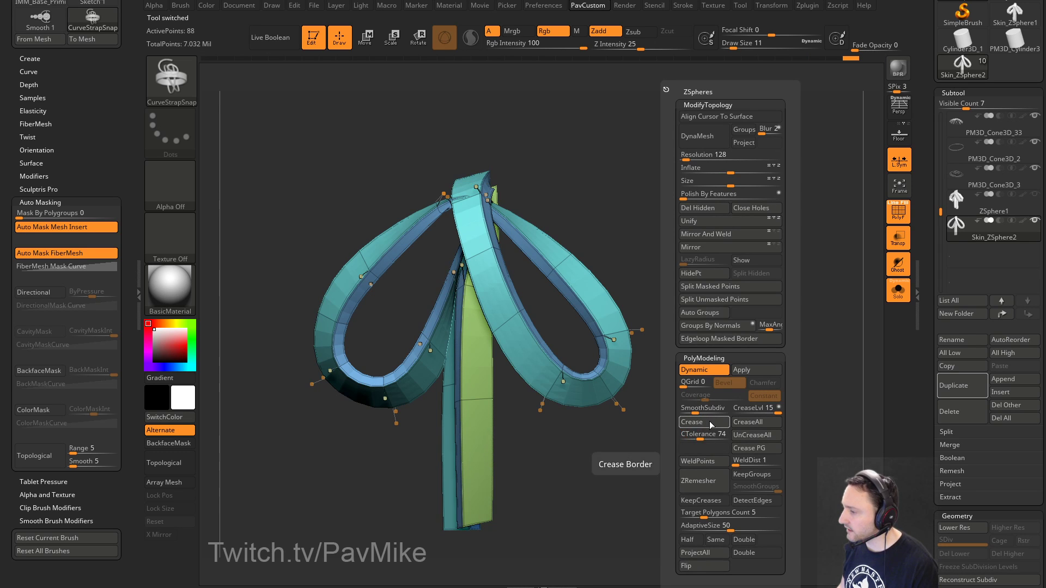
Step: Crease complete edge loops along the ribbon bow's edges with ZModeler and reduce the draw size to 7
{"action": "mouse_move", "coordinate": [657, 264]}
{"action": "left_mouse_down"}
{"action": "mouse_move", "coordinate": [675, 240]}
{"action": "mouse_move", "coordinate": [689, 264]}
{"action": "mouse_move", "coordinate": [620, 275]}
{"action": "left_mouse_up"}
{"action": "key", "text": "b"}
{"action": "key", "text": "z"}
{"action": "key", "text": "m"}
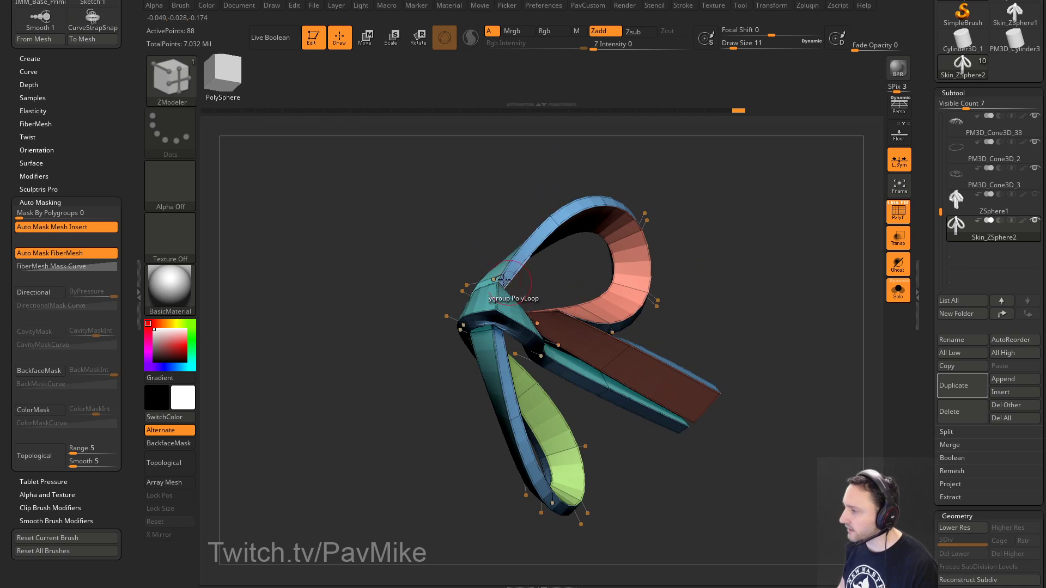
{"action": "key", "text": "space"}
{"action": "left_click", "coordinate": [378, 339]}
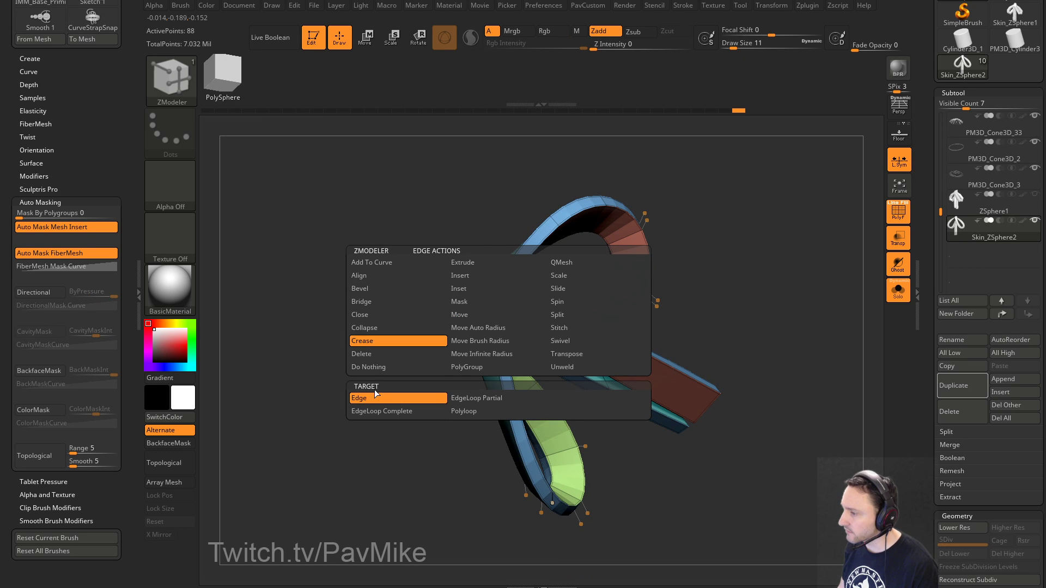
{"action": "left_click", "coordinate": [395, 409]}
{"action": "mouse_move", "coordinate": [416, 338]}
{"action": "left_mouse_down"}
{"action": "mouse_move", "coordinate": [402, 317]}
{"action": "mouse_move", "coordinate": [455, 280]}
{"action": "mouse_move", "coordinate": [635, 240]}
{"action": "mouse_move", "coordinate": [670, 250]}
{"action": "mouse_move", "coordinate": [670, 289]}
{"action": "mouse_move", "coordinate": [654, 252]}
{"action": "mouse_move", "coordinate": [542, 246]}
{"action": "mouse_move", "coordinate": [659, 251]}
{"action": "mouse_move", "coordinate": [656, 230]}
{"action": "mouse_move", "coordinate": [782, 238]}
{"action": "mouse_move", "coordinate": [719, 262]}
{"action": "mouse_move", "coordinate": [744, 284]}
{"action": "mouse_move", "coordinate": [714, 273]}
{"action": "left_mouse_up"}
{"action": "left_click", "coordinate": [495, 311]}
{"action": "key", "text": "ctrl"}
{"action": "key", "text": "s"}
{"action": "left_click", "coordinate": [709, 302]}
{"action": "left_click_drag", "start_coordinate": [726, 311], "coordinate": [723, 304], "text": "alt"}
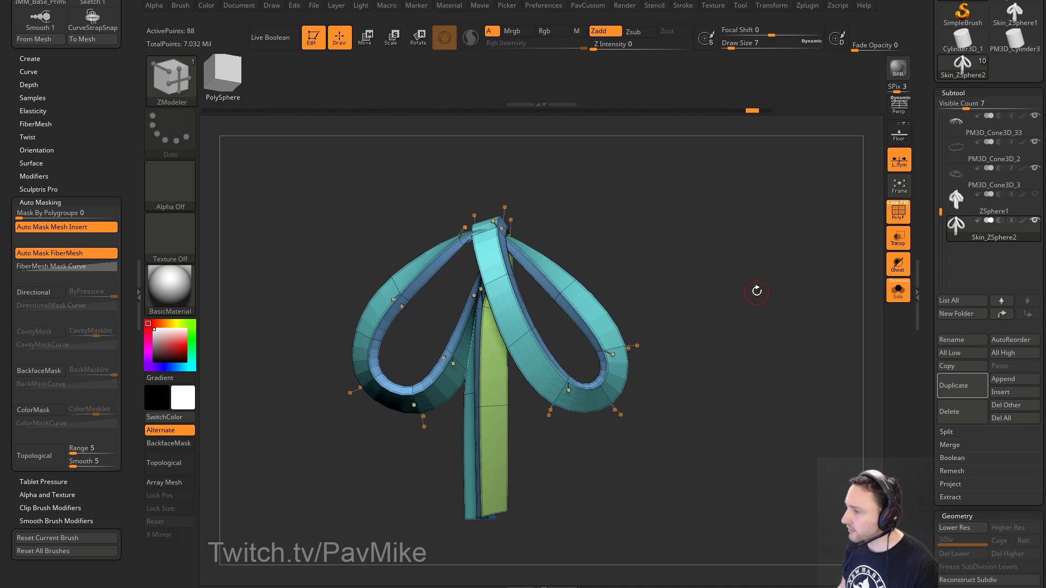
Step: Soften the bow's edges with a crease level of 1 and show it without polyframes alongside the rest of the model
{"action": "key", "text": "z"}
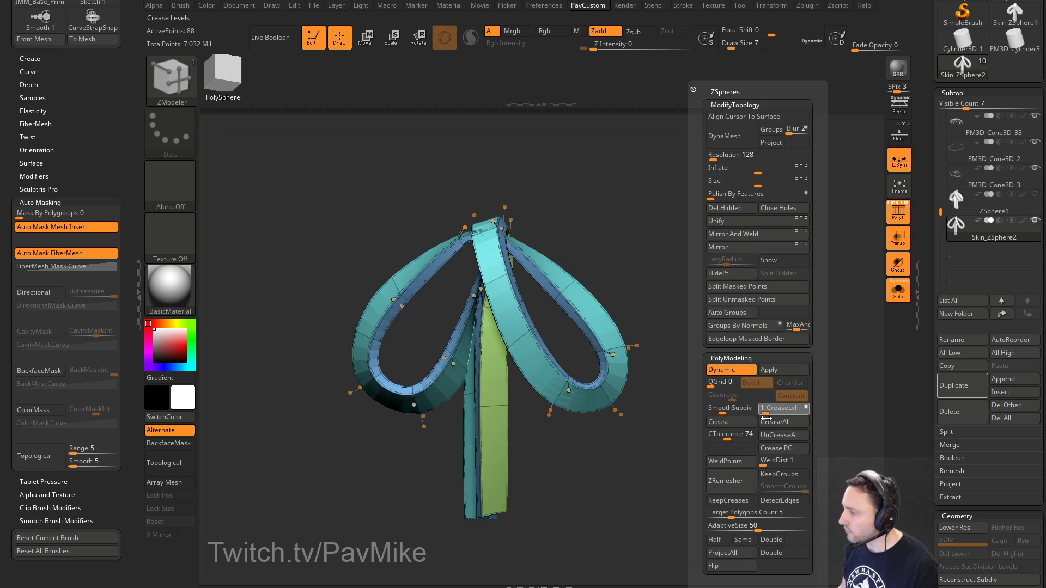
{"action": "left_click_drag", "start_coordinate": [724, 417], "coordinate": [731, 417]}
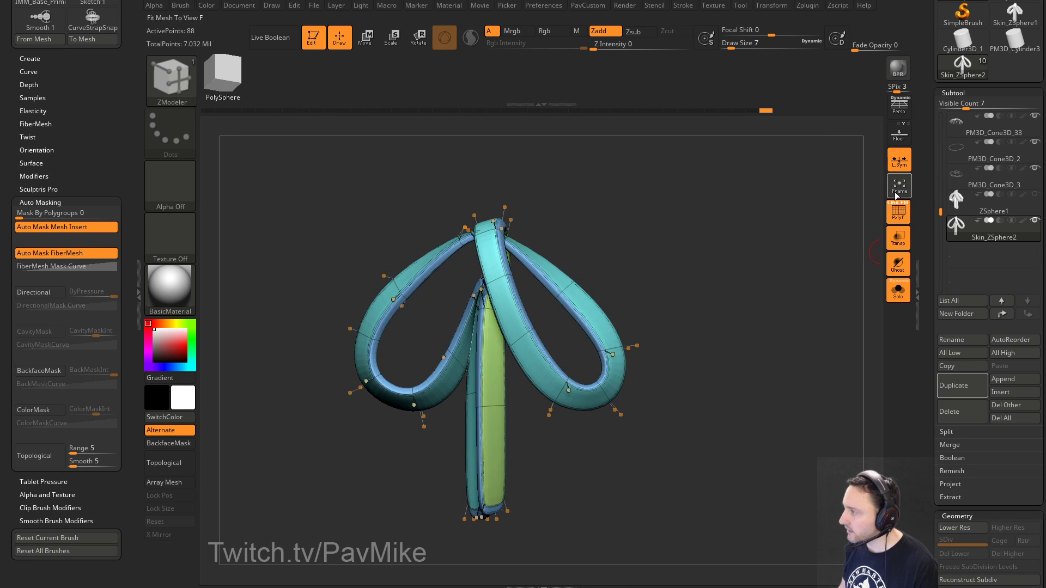
{"action": "left_click", "coordinate": [898, 213]}
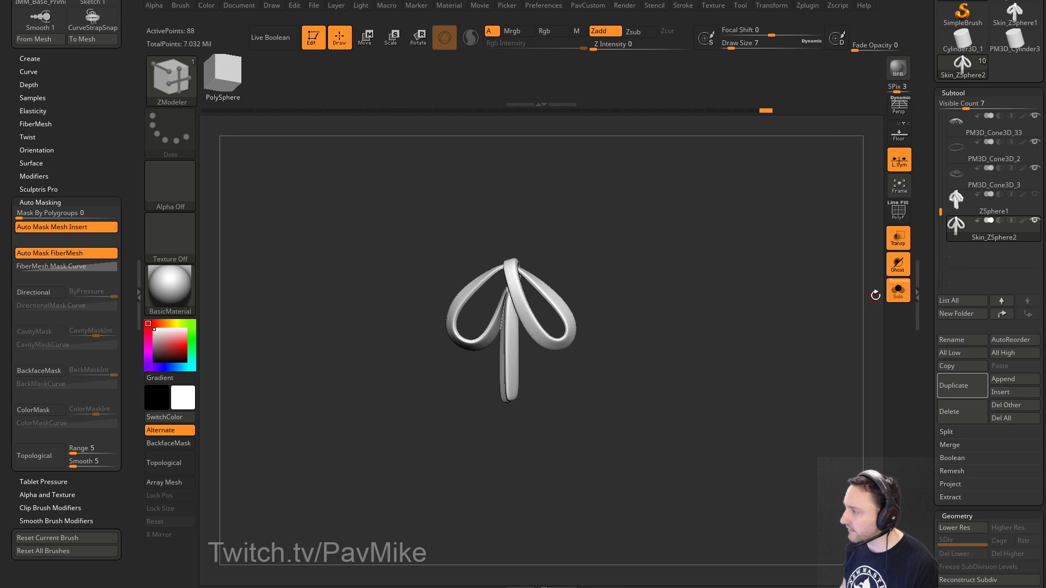
{"action": "left_click", "coordinate": [898, 289]}
{"action": "left_click_drag", "start_coordinate": [802, 300], "coordinate": [580, 231]}
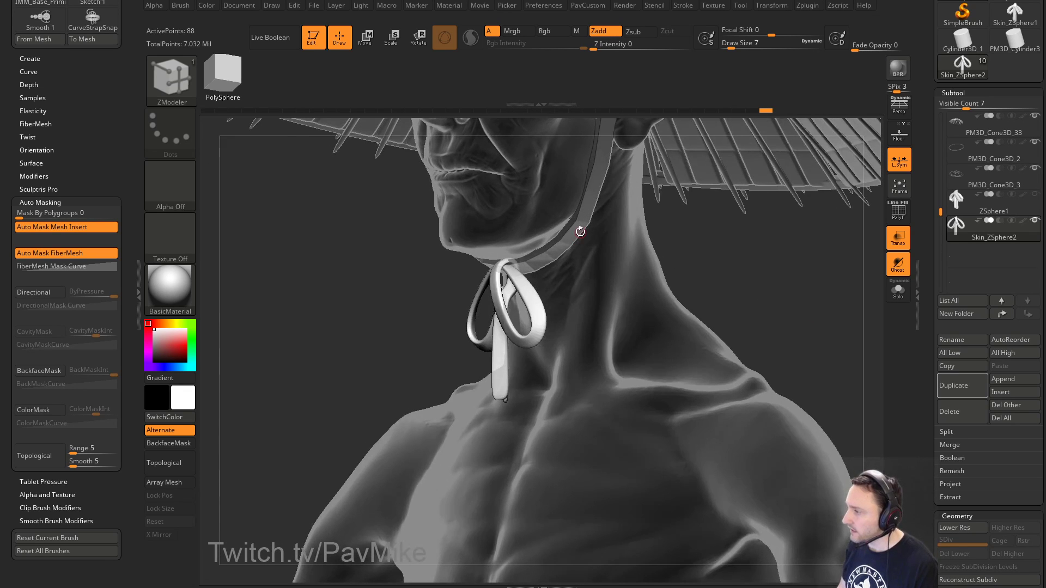
Step: Select the hat's chin strap, enable dynamic subdivision with a smooth level of 3, and turn transparency off
{"action": "left_click", "coordinate": [578, 224], "text": "alt"}
{"action": "left_click_drag", "start_coordinate": [769, 230], "coordinate": [745, 331], "text": "alt"}
{"action": "key", "text": "space"}
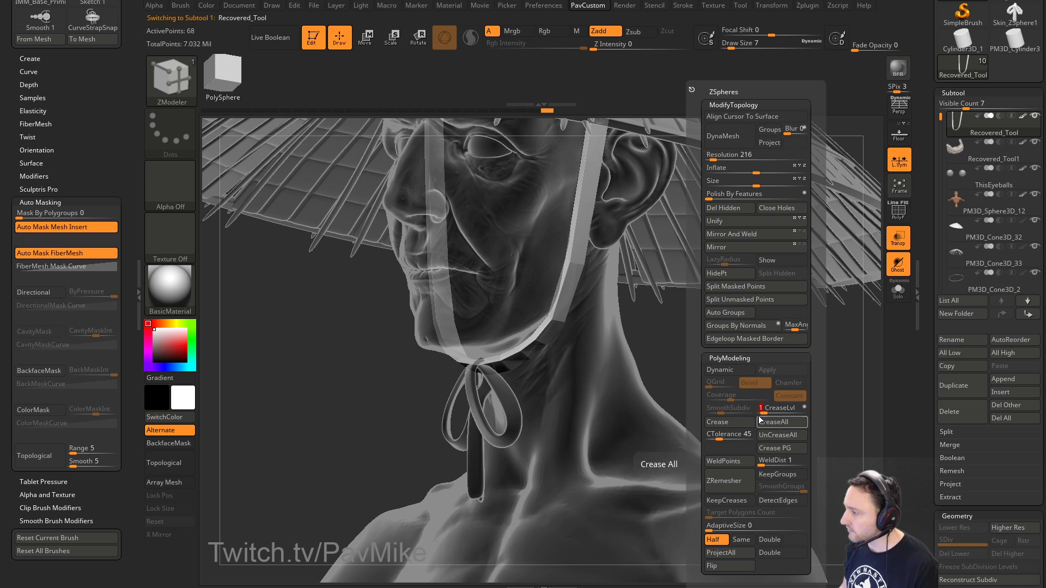
{"action": "left_click", "coordinate": [726, 370]}
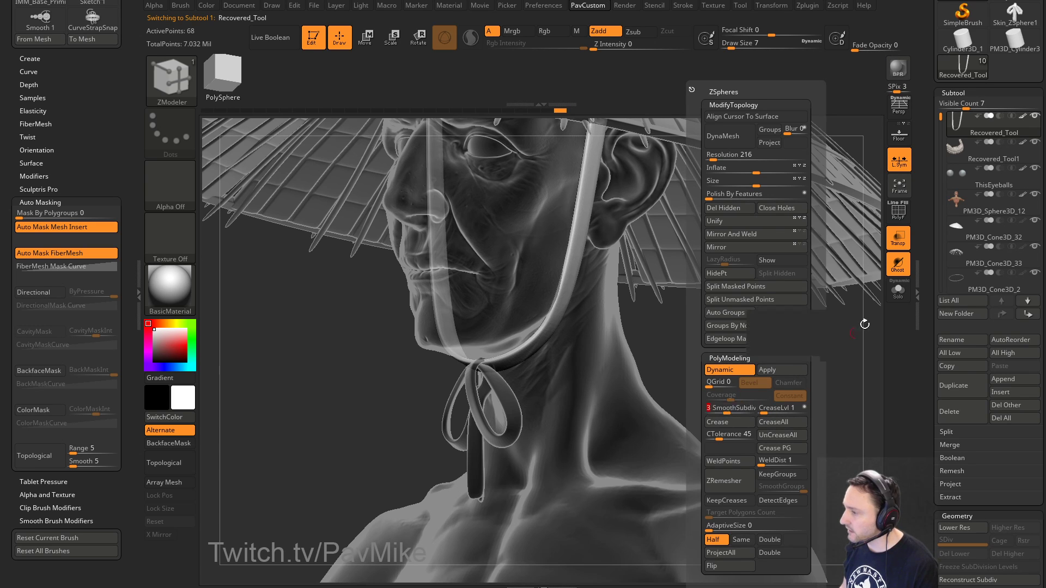
{"action": "left_click", "coordinate": [896, 238]}
{"action": "left_click_drag", "start_coordinate": [781, 322], "coordinate": [745, 391], "text": "alt"}
Step: Adjust the chin strap around the jaw with the Move brush at draw size 59 and turn on its polyframe display
{"action": "key", "text": "s"}
{"action": "left_click_drag", "start_coordinate": [564, 357], "coordinate": [585, 362]}
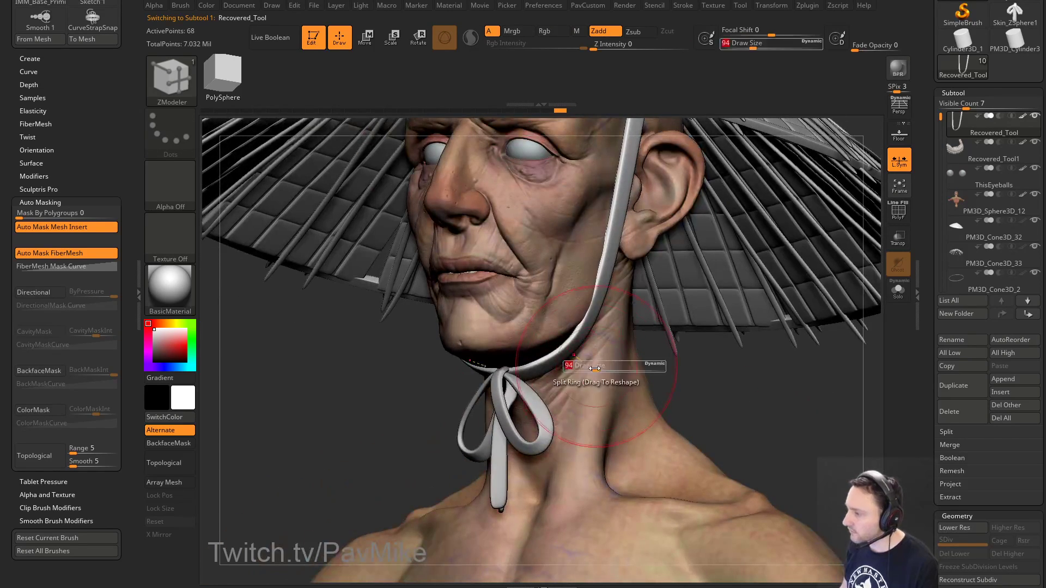
{"action": "key", "text": "b"}
{"action": "key", "text": "m"}
{"action": "key", "text": "v"}
{"action": "left_click_drag", "start_coordinate": [551, 326], "coordinate": [544, 332]}
{"action": "key", "text": "s"}
{"action": "left_click_drag", "start_coordinate": [617, 316], "coordinate": [609, 316]}
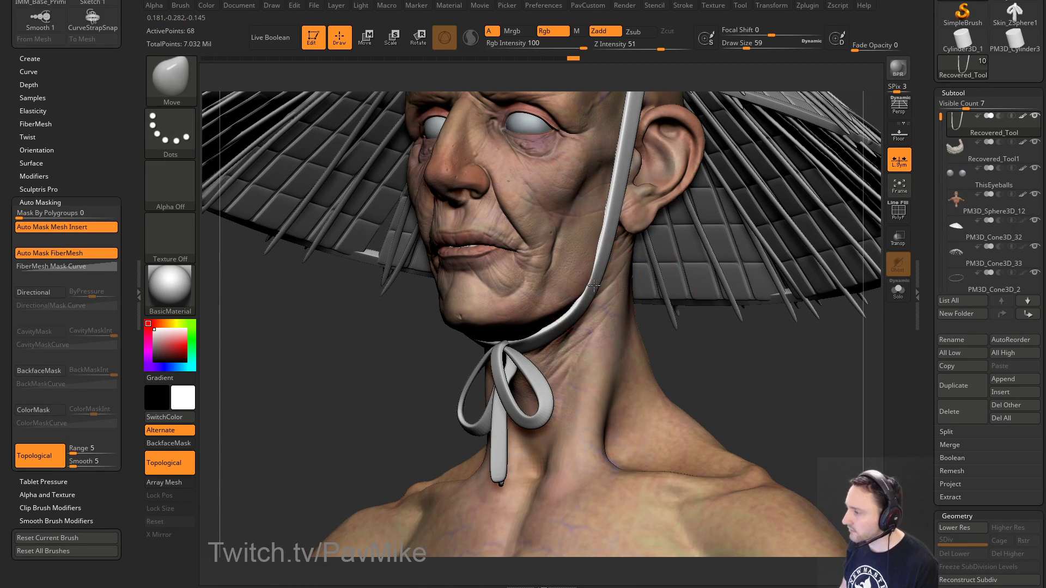
{"action": "mouse_move", "coordinate": [694, 371]}
{"action": "left_mouse_down"}
{"action": "mouse_move", "coordinate": [644, 344]}
{"action": "mouse_move", "coordinate": [578, 365]}
{"action": "mouse_move", "coordinate": [680, 383]}
{"action": "mouse_move", "coordinate": [677, 345]}
{"action": "mouse_move", "coordinate": [675, 360]}
{"action": "left_mouse_up"}
{"action": "key", "text": "shift+f"}
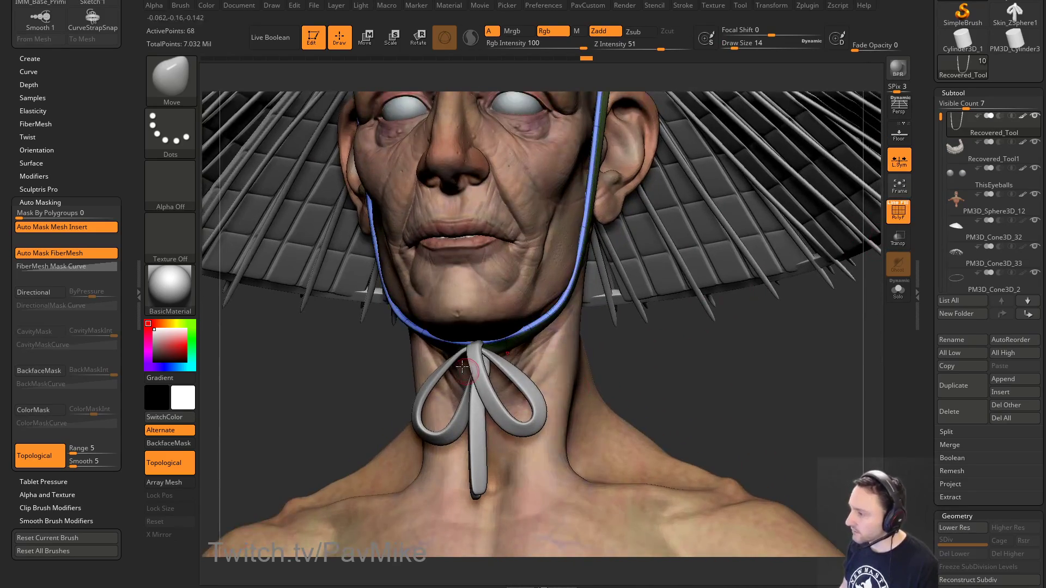
Step: Add edge loops across the chin strap beside the head and at the jaw using ZModeler's Insert Multiple EdgeLoops with Keep Polygroup
{"action": "left_click", "coordinate": [485, 387], "text": "alt"}
{"action": "left_click_drag", "start_coordinate": [736, 383], "coordinate": [591, 299]}
{"action": "left_click", "coordinate": [574, 286], "text": "alt"}
{"action": "mouse_move", "coordinate": [681, 420]}
{"action": "left_mouse_down"}
{"action": "mouse_move", "coordinate": [740, 436]}
{"action": "mouse_move", "coordinate": [413, 390]}
{"action": "mouse_move", "coordinate": [332, 397]}
{"action": "mouse_move", "coordinate": [392, 376]}
{"action": "left_mouse_up"}
{"action": "key", "text": "b"}
{"action": "key", "text": "z"}
{"action": "key", "text": "m"}
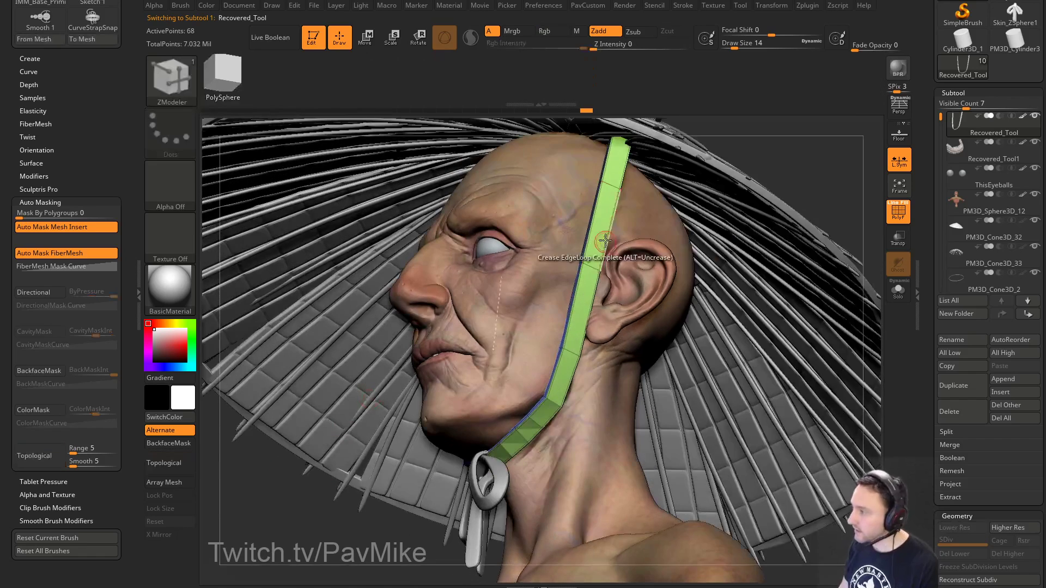
{"action": "key", "text": "space"}
{"action": "left_click", "coordinate": [572, 226]}
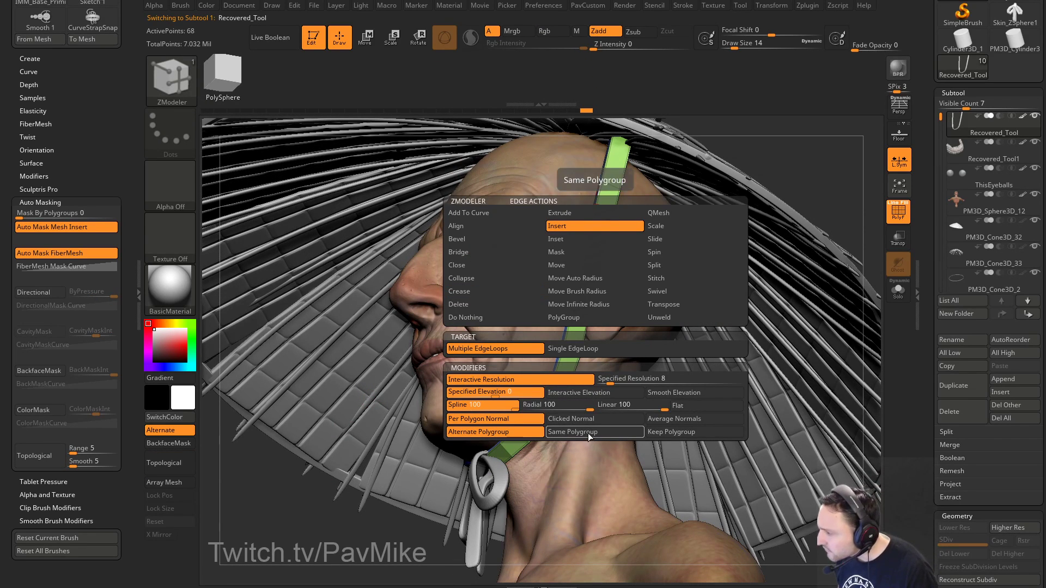
{"action": "left_click", "coordinate": [587, 433]}
{"action": "left_click", "coordinate": [662, 433]}
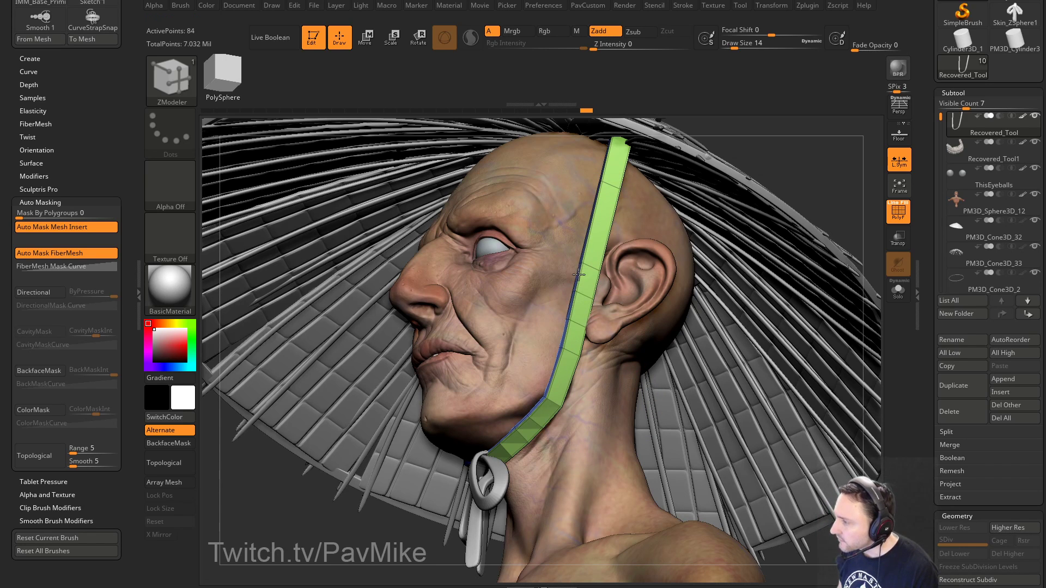
{"action": "left_click", "coordinate": [597, 207]}
{"action": "left_click", "coordinate": [606, 163]}
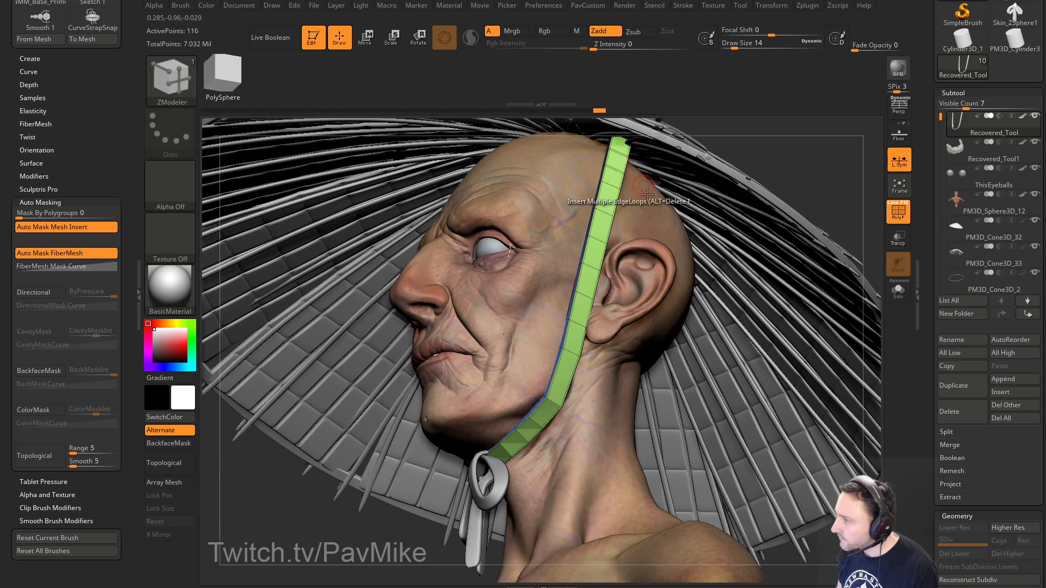
{"action": "left_click", "coordinate": [557, 376]}
{"action": "left_click_drag", "start_coordinate": [354, 531], "coordinate": [417, 489], "text": "alt"}
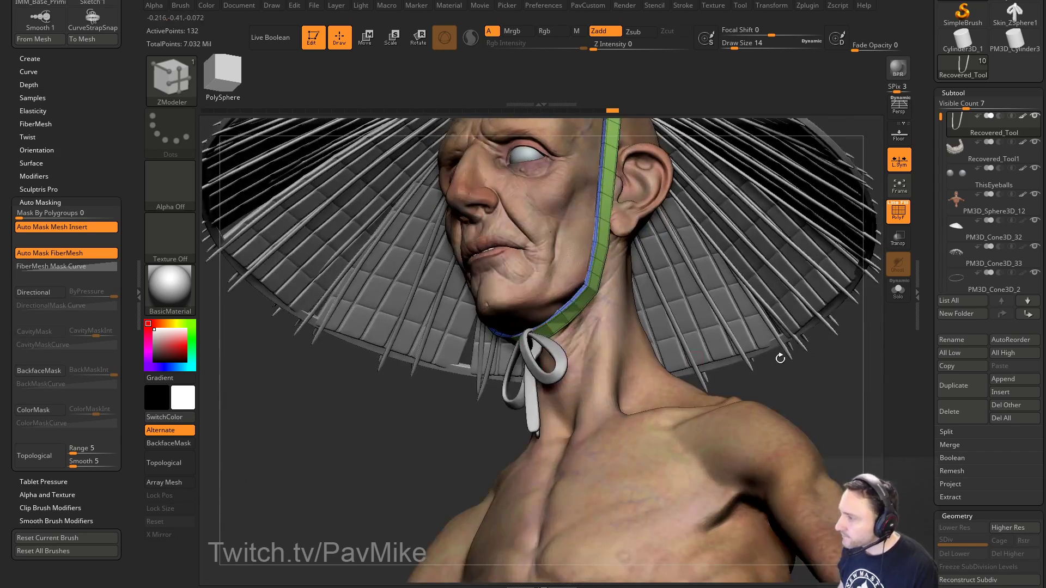
Step: Select the ribbon bow and insert single edge loops across its hanging tails with ZModeler
{"action": "left_click_drag", "start_coordinate": [785, 376], "coordinate": [784, 344]}
{"action": "left_click", "coordinate": [524, 382], "text": "alt"}
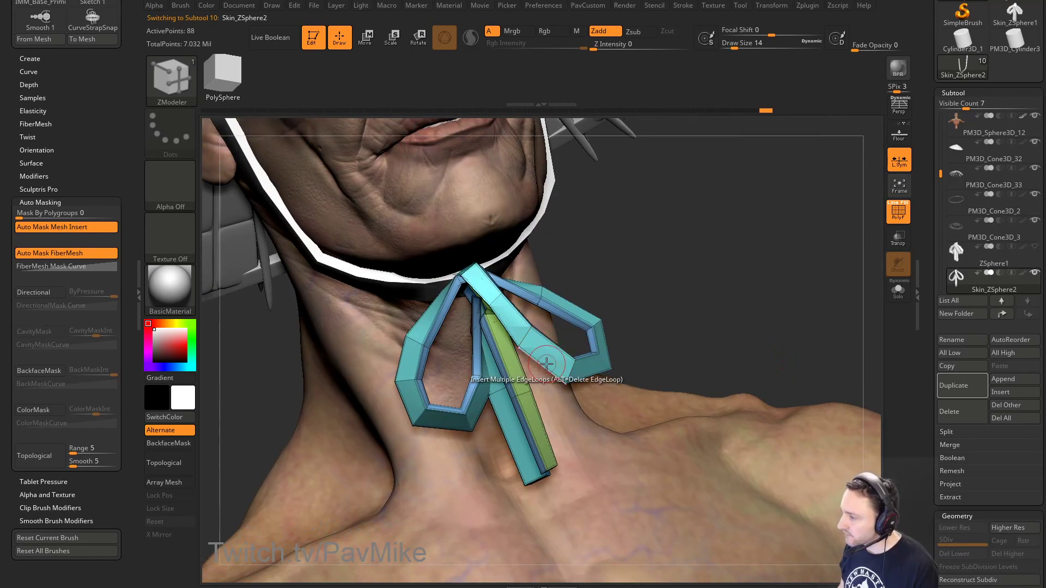
{"action": "key", "text": "space"}
{"action": "left_click", "coordinate": [519, 399]}
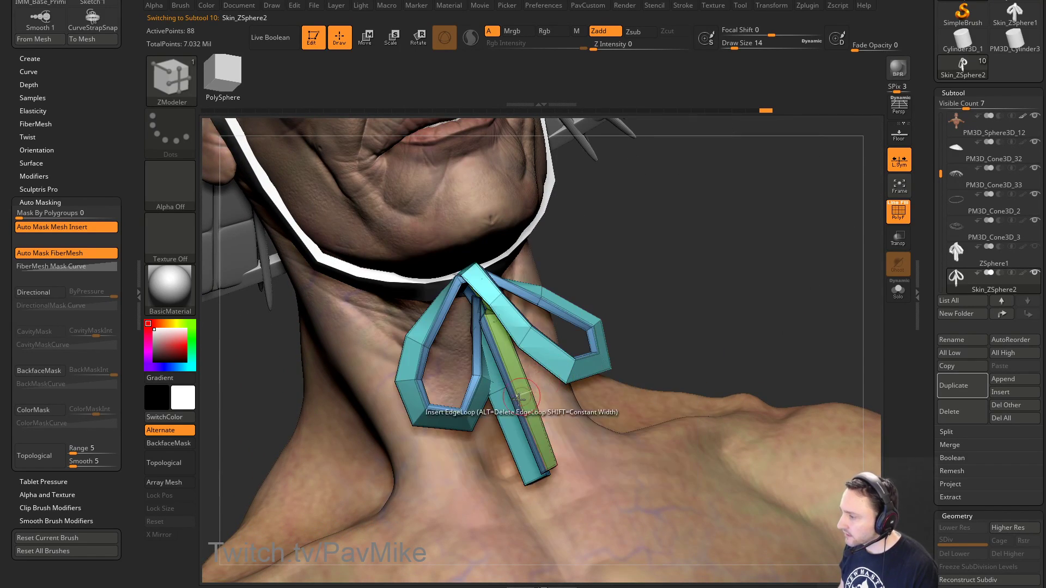
{"action": "left_click", "coordinate": [518, 398]}
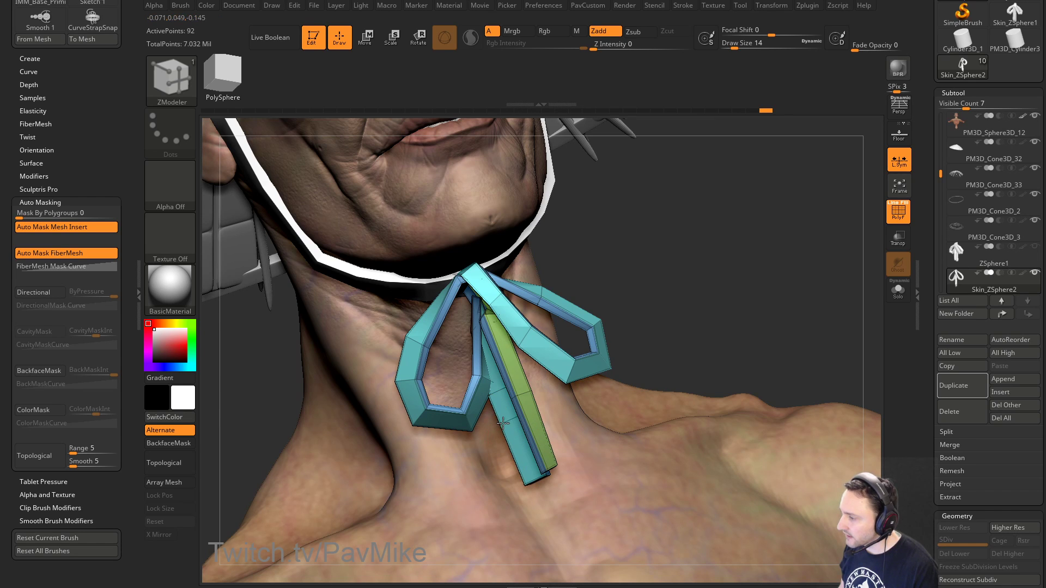
{"action": "left_click", "coordinate": [514, 452]}
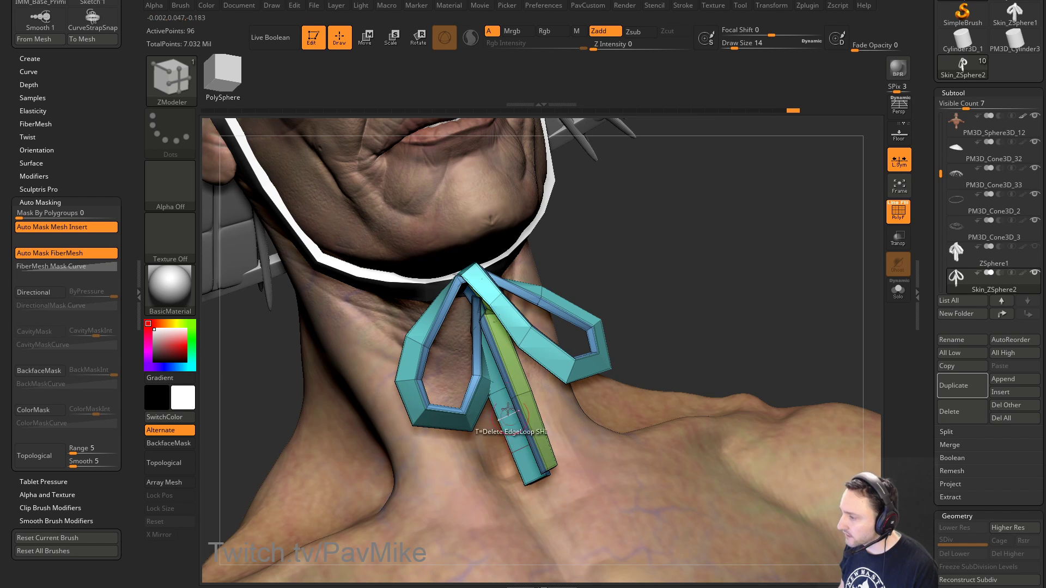
Step: Isolate the ribbon bow in Solo mode and insert more edge loops across its hanging tails with ZModeler's Insert EdgeLoop
{"action": "left_click_drag", "start_coordinate": [638, 354], "coordinate": [634, 299]}
{"action": "left_click", "coordinate": [898, 291]}
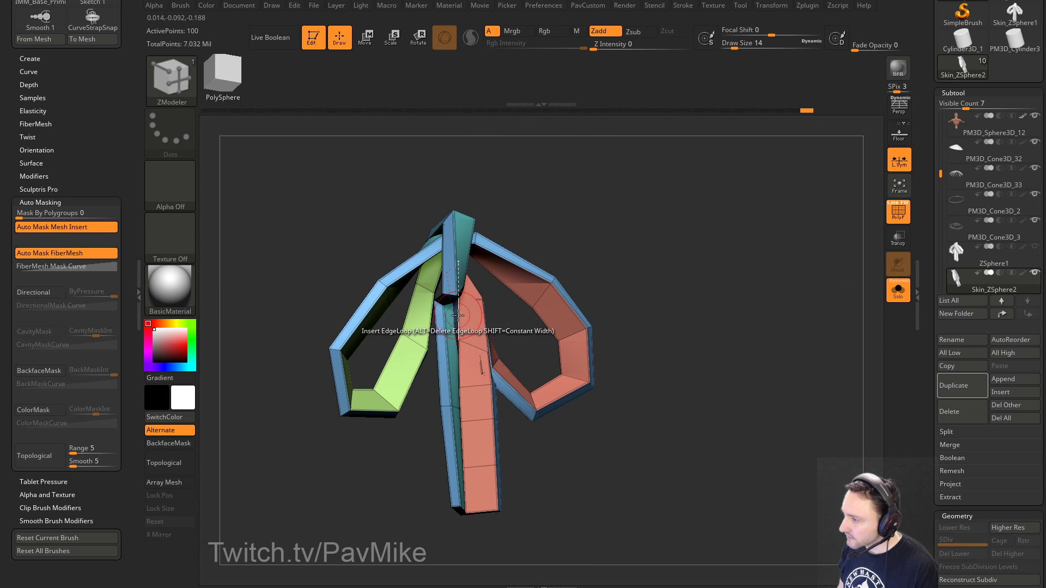
{"action": "left_click", "coordinate": [459, 311]}
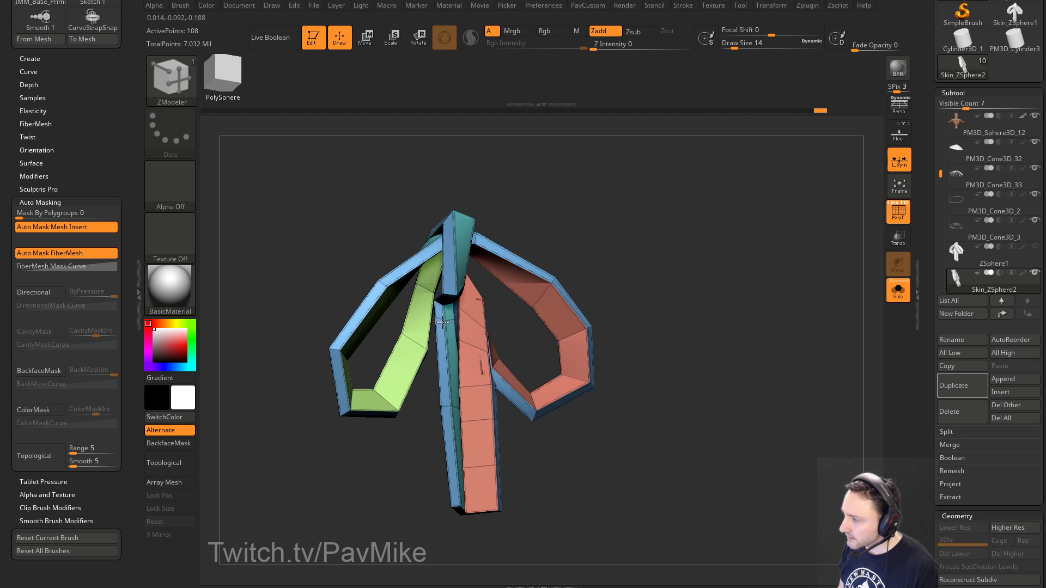
{"action": "left_click", "coordinate": [448, 356]}
{"action": "left_click_drag", "start_coordinate": [511, 307], "coordinate": [497, 337]}
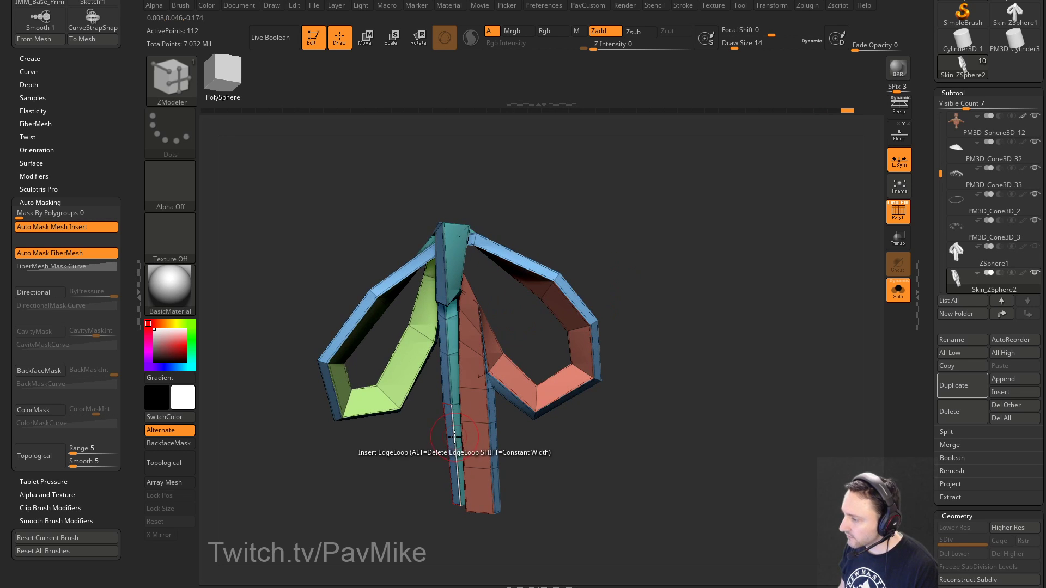
{"action": "left_click", "coordinate": [455, 437]}
{"action": "left_click", "coordinate": [458, 469]}
{"action": "left_click_drag", "start_coordinate": [635, 423], "coordinate": [544, 366]}
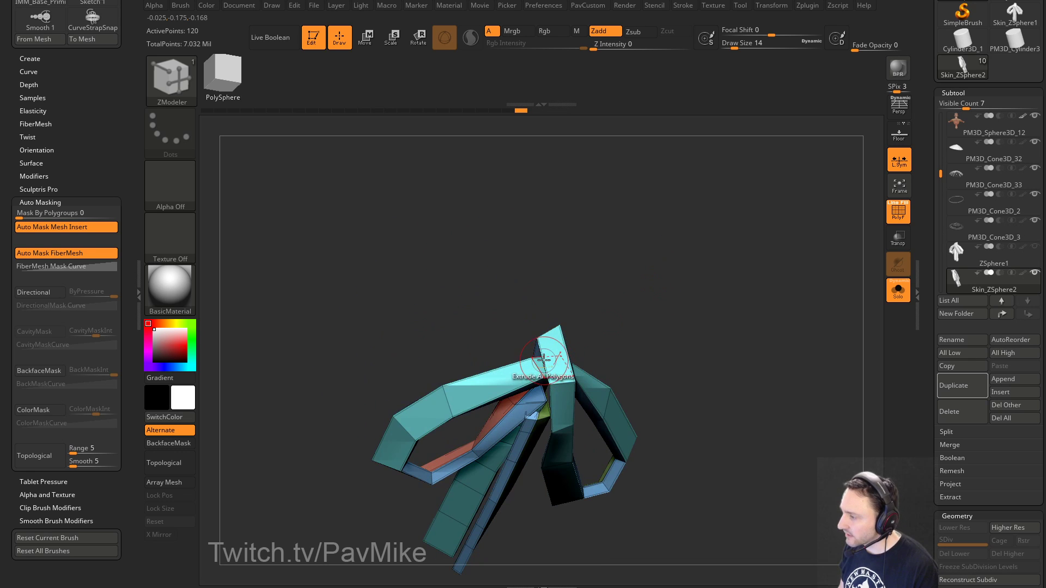
Step: Insert single edge loops across the right-hand loop of the bow, from the knot around its lower bend and back up
{"action": "left_click_drag", "start_coordinate": [587, 338], "coordinate": [641, 267]}
{"action": "left_click", "coordinate": [541, 341]}
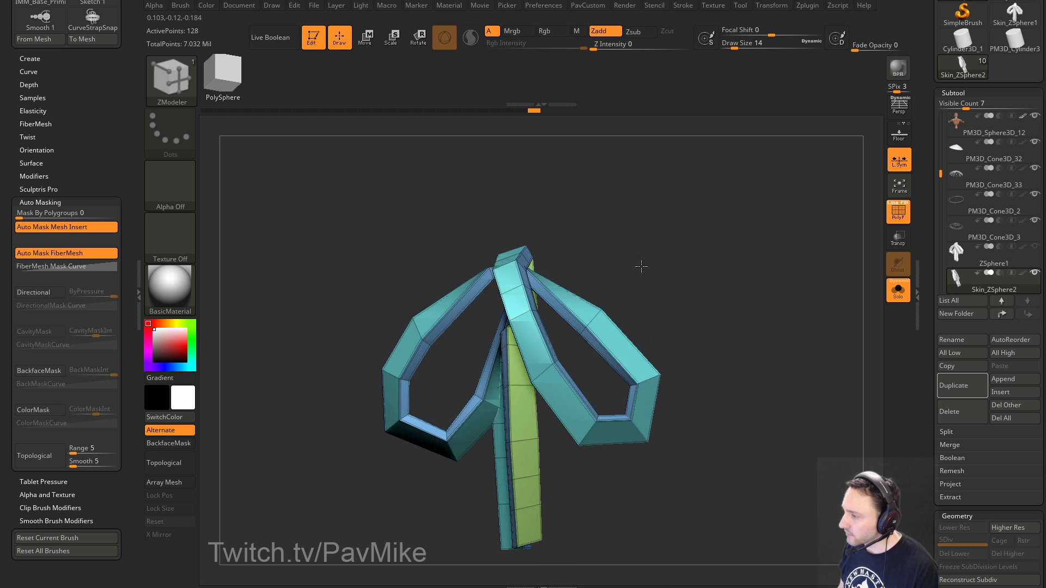
{"action": "left_click", "coordinate": [536, 343]}
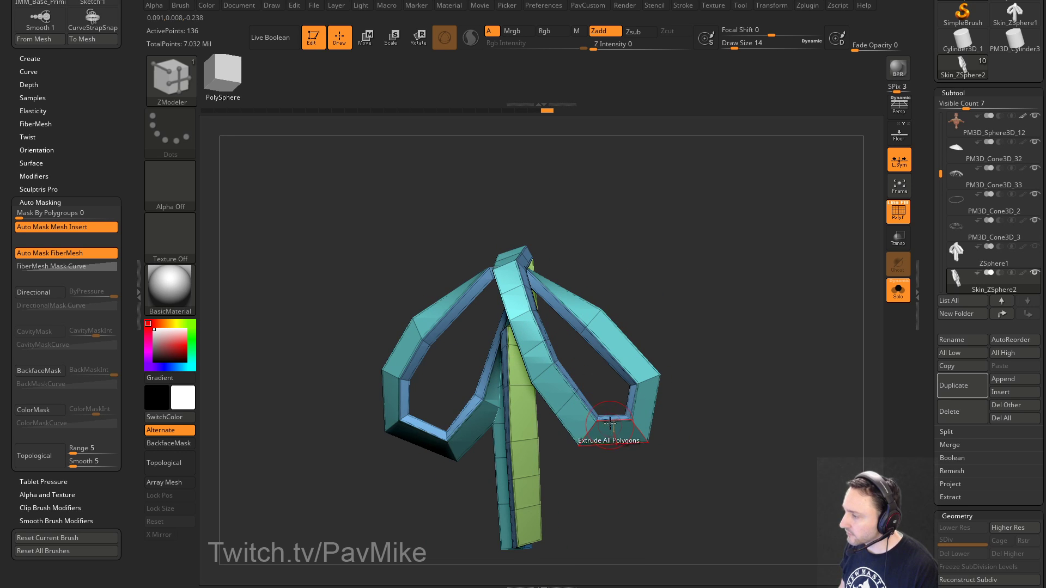
{"action": "left_click", "coordinate": [635, 402]}
{"action": "left_click", "coordinate": [614, 352]}
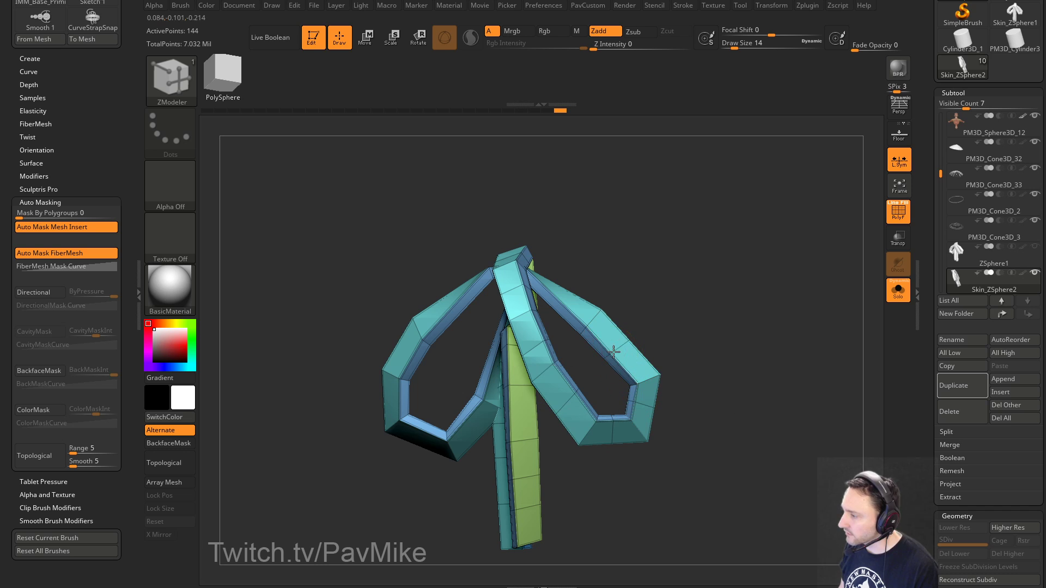
{"action": "left_click_drag", "start_coordinate": [579, 276], "coordinate": [616, 283]}
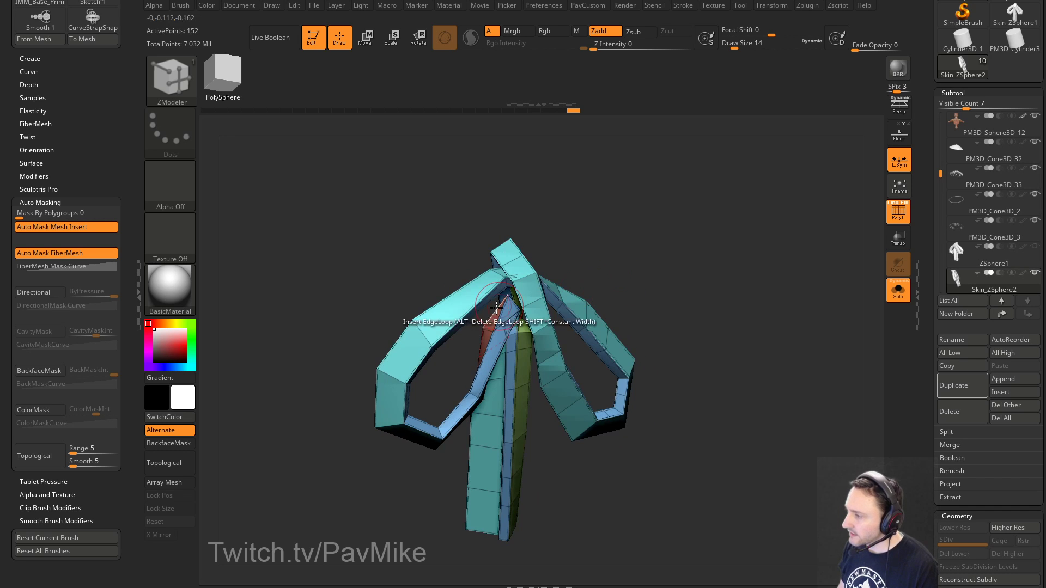
Step: Insert single edge loops around the left-hand loop of the bow, from the knot through the lower bend to the inner side
{"action": "left_click", "coordinate": [484, 298]}
{"action": "left_click", "coordinate": [458, 318]}
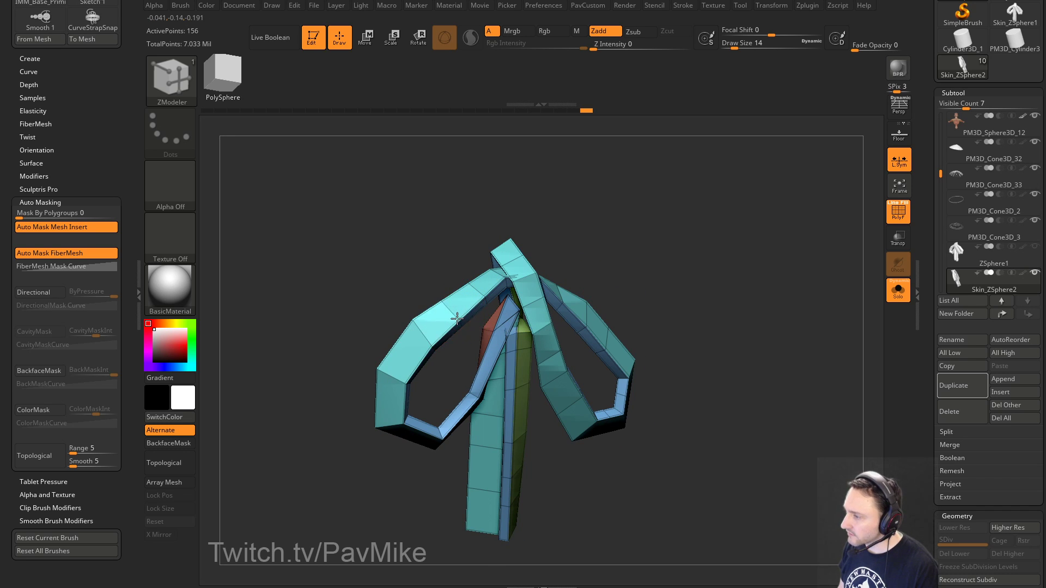
{"action": "left_click", "coordinate": [417, 363]}
{"action": "mouse_move", "coordinate": [442, 382]}
{"action": "left_mouse_down"}
{"action": "mouse_move", "coordinate": [418, 373]}
{"action": "mouse_move", "coordinate": [448, 367]}
{"action": "left_mouse_up"}
{"action": "left_click", "coordinate": [412, 405]}
{"action": "left_click", "coordinate": [435, 434]}
{"action": "key", "text": "ctrl+z"}
{"action": "left_click", "coordinate": [435, 435]}
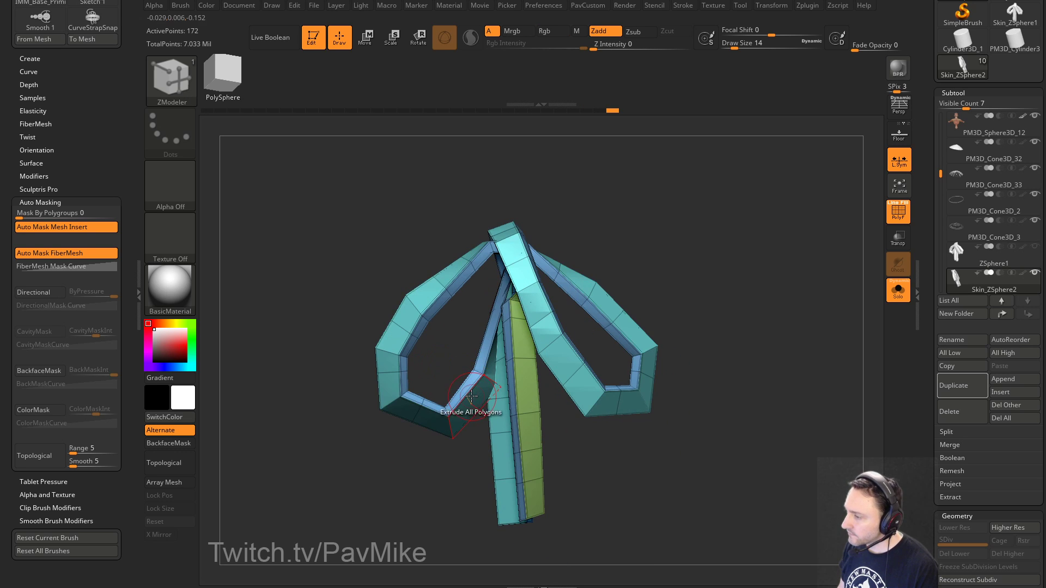
{"action": "left_click", "coordinate": [471, 387]}
{"action": "left_click", "coordinate": [494, 330]}
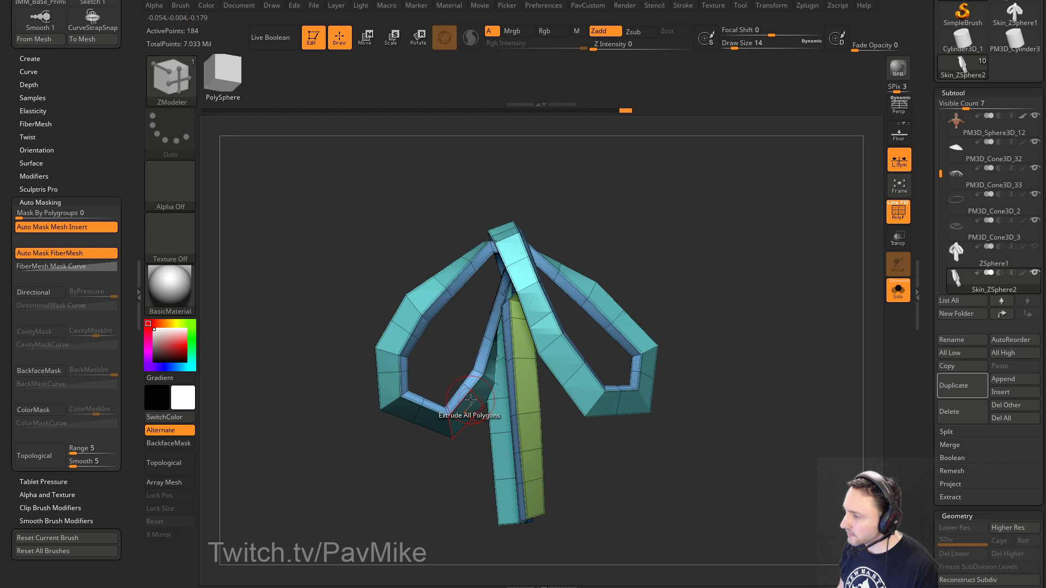
Step: Set ZModeler's edge action to Slide EdgeLoop Complete and slide an edge loop at the inner lower bend of the left-hand bow loop
{"action": "key", "text": "space"}
{"action": "left_click", "coordinate": [572, 288]}
{"action": "left_click", "coordinate": [495, 397]}
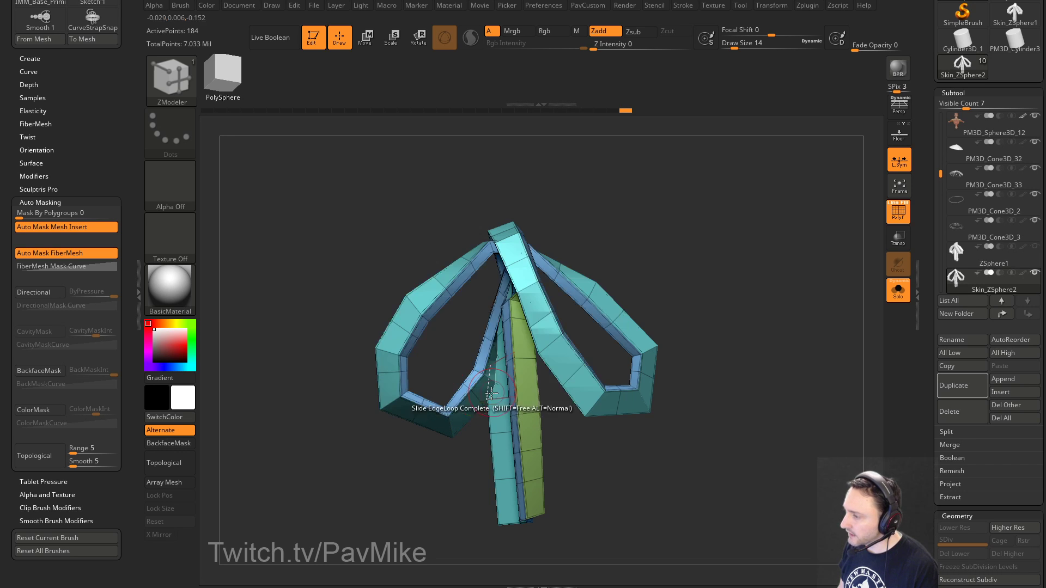
{"action": "left_click_drag", "start_coordinate": [473, 403], "coordinate": [492, 383]}
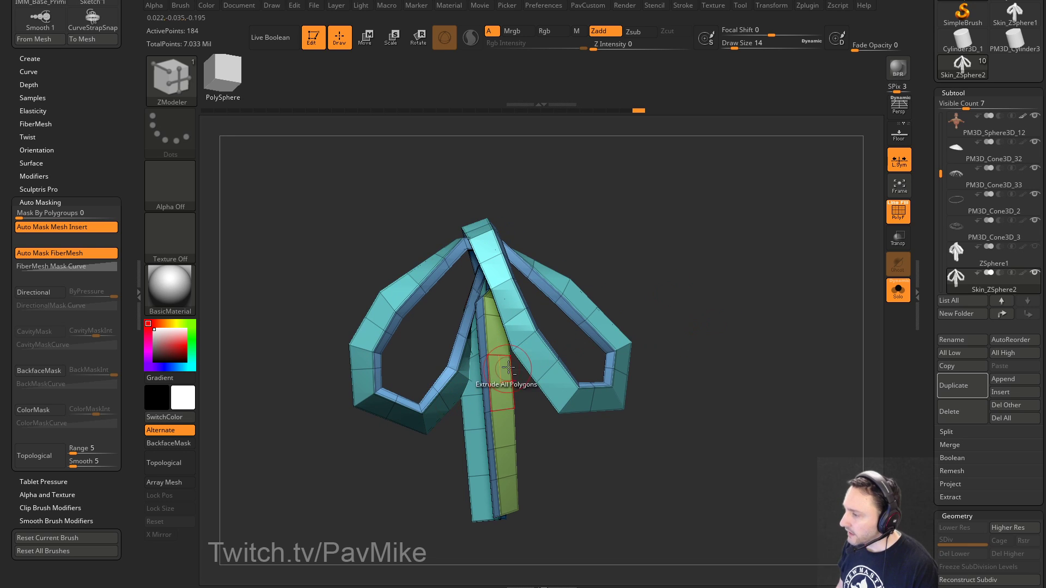
Step: Duplicate the bow subtool, isolate the teal front-face polygroup on the copy, and delete the hidden geometry
{"action": "key", "text": "ctrl+shift"}
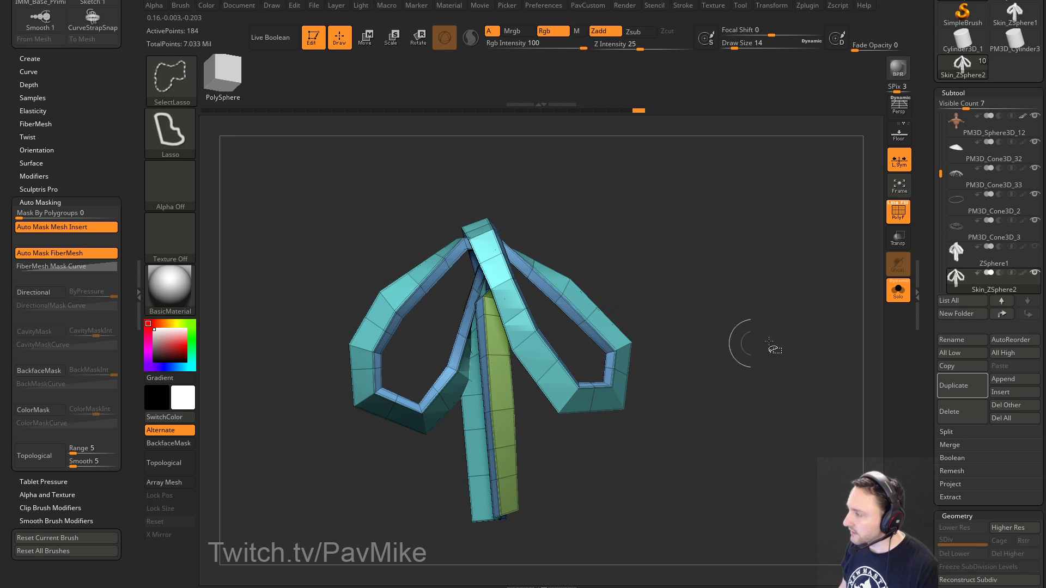
{"action": "left_click", "coordinate": [946, 395]}
{"action": "left_click", "coordinate": [568, 407], "text": "ctrl+shift"}
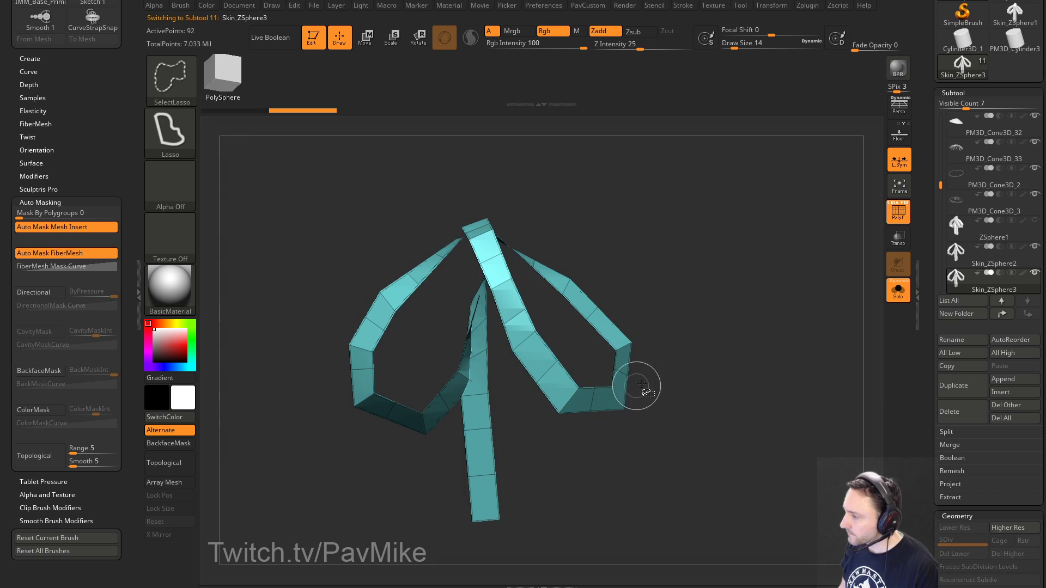
{"action": "mouse_move", "coordinate": [688, 368]}
{"action": "left_mouse_down"}
{"action": "mouse_move", "coordinate": [591, 285]}
{"action": "mouse_move", "coordinate": [684, 292]}
{"action": "mouse_move", "coordinate": [703, 366]}
{"action": "mouse_move", "coordinate": [707, 307]}
{"action": "left_mouse_up"}
{"action": "key", "text": "1"}
{"action": "left_click", "coordinate": [695, 208]}
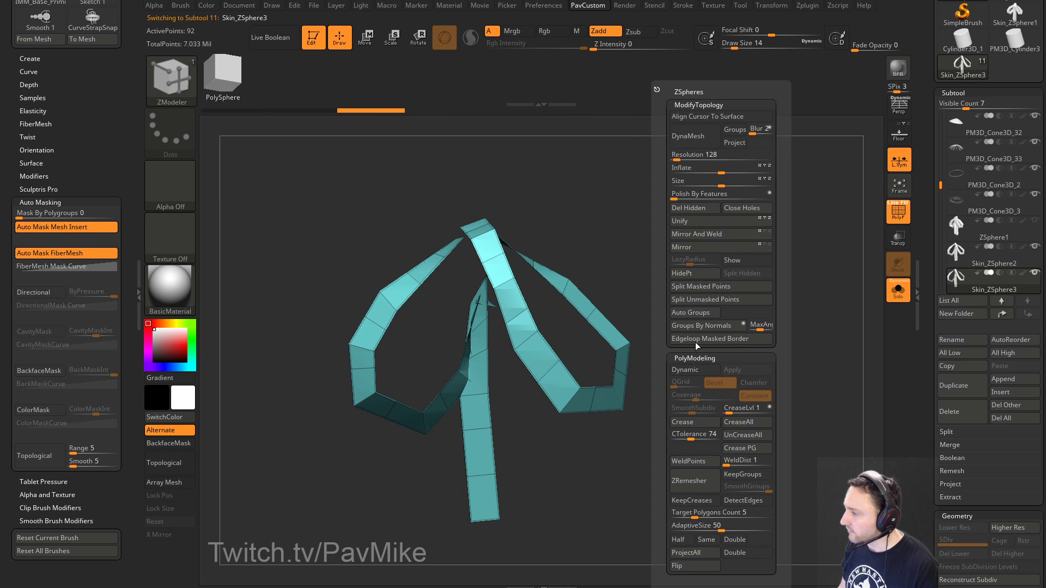
Step: Try remeshing the single-sided ribbon strip with ZRemesher set to Same and AdaptiveSize 0
{"action": "left_click", "coordinate": [689, 481]}
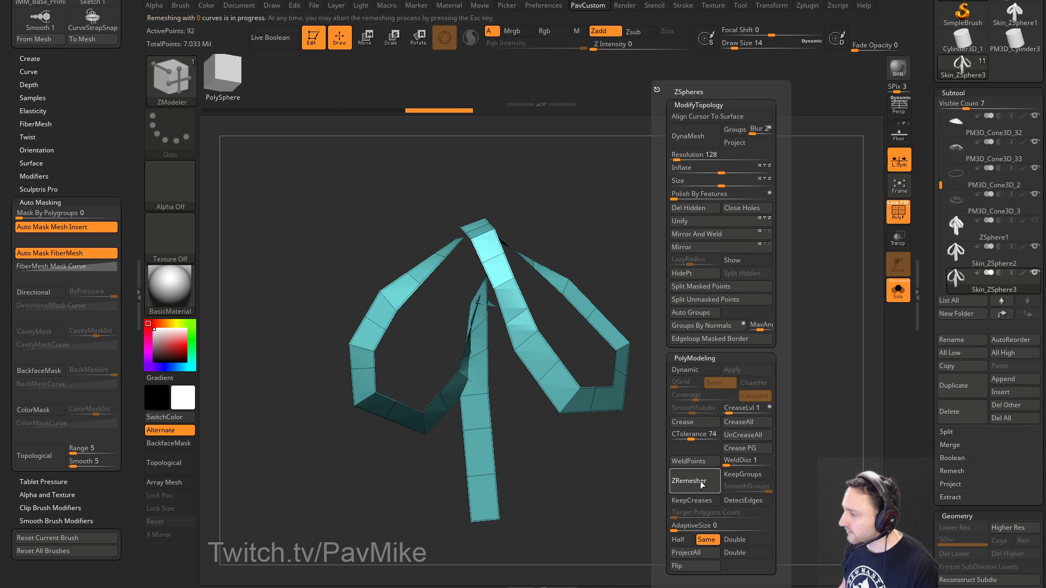
{"action": "left_click_drag", "start_coordinate": [544, 405], "coordinate": [723, 308]}
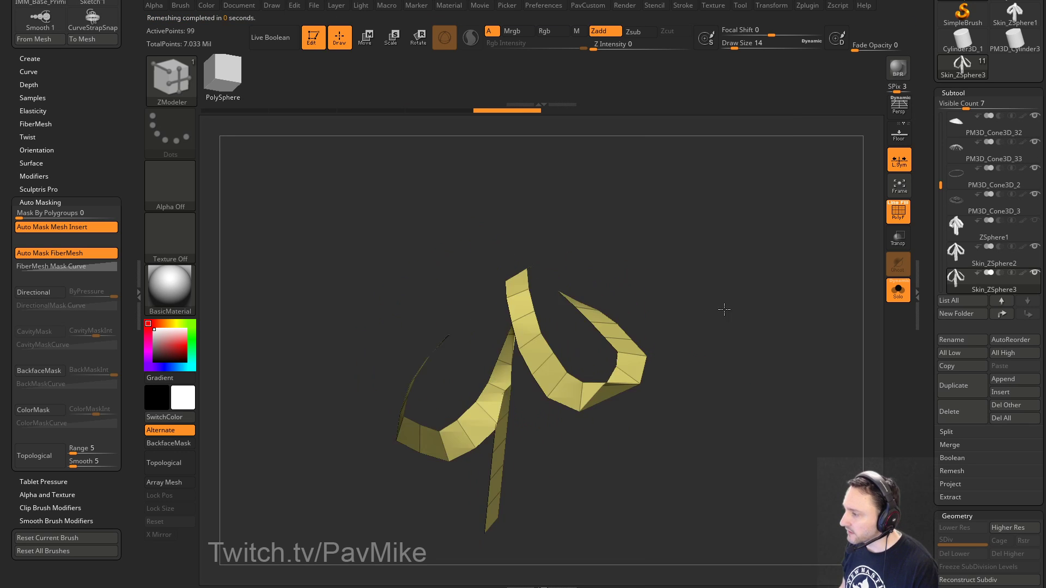
{"action": "left_click_drag", "start_coordinate": [693, 392], "coordinate": [610, 392]}
Step: Try editing the remeshed ribbon strip with the Move and ZModeler brushes, and undo back to before the remesh
{"action": "key", "text": "1"}
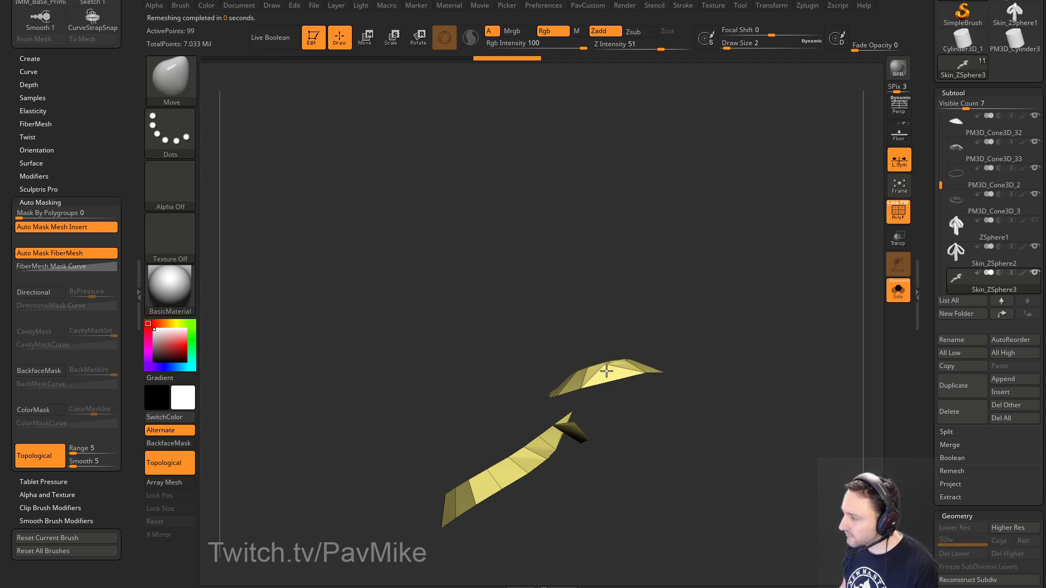
{"action": "key", "text": "2"}
{"action": "mouse_move", "coordinate": [605, 391]}
{"action": "left_mouse_down"}
{"action": "mouse_move", "coordinate": [672, 319]}
{"action": "mouse_move", "coordinate": [616, 419]}
{"action": "left_mouse_up"}
{"action": "key", "text": "ctrl+z"}
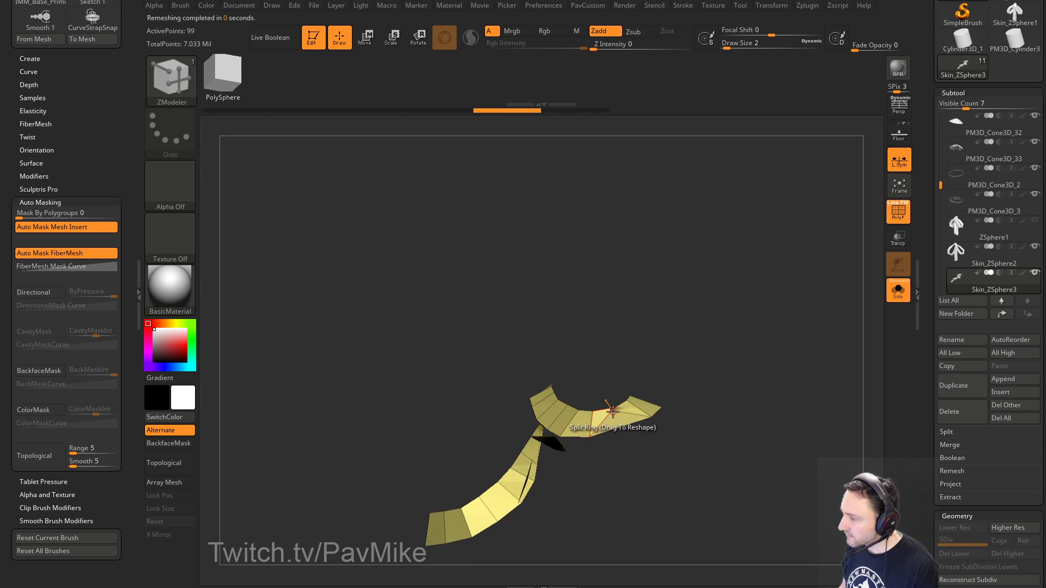
{"action": "left_click", "coordinate": [613, 410]}
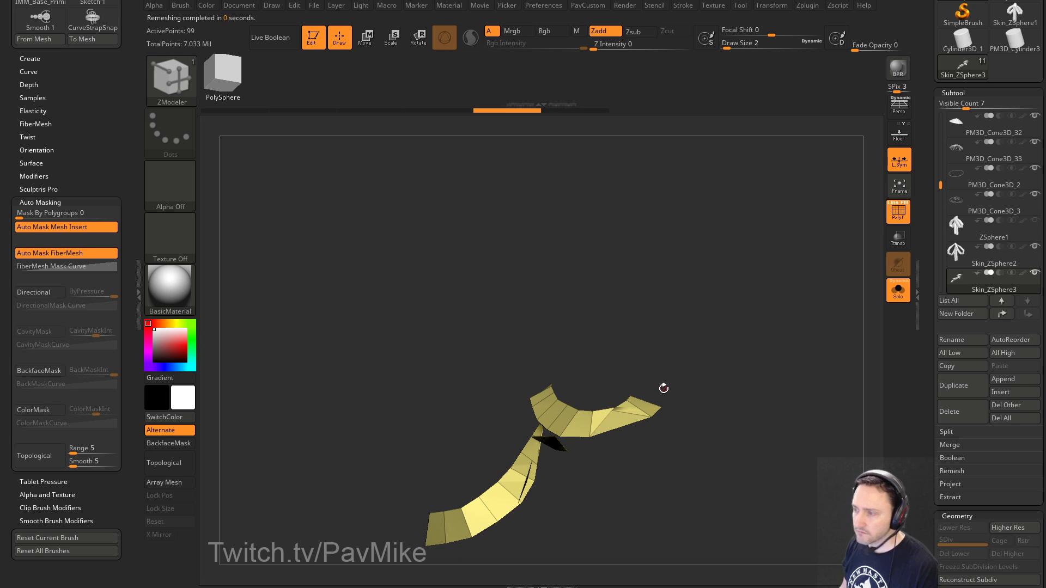
{"action": "key", "text": "1"}
{"action": "left_click_drag", "start_coordinate": [678, 359], "coordinate": [658, 334], "text": "alt"}
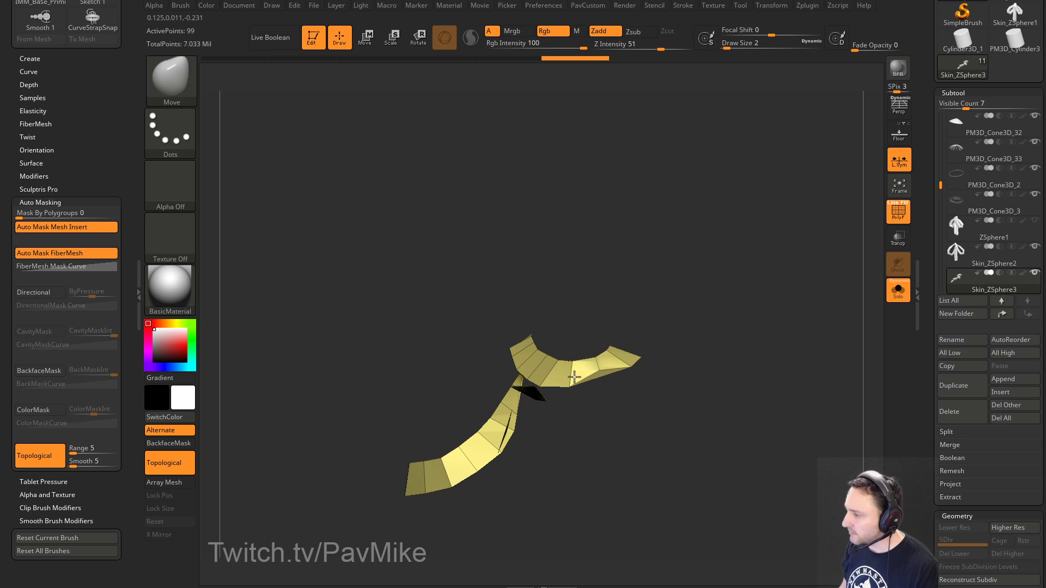
{"action": "mouse_move", "coordinate": [708, 288]}
{"action": "left_mouse_down"}
{"action": "mouse_move", "coordinate": [731, 311]}
{"action": "mouse_move", "coordinate": [731, 384]}
{"action": "left_mouse_up"}
{"action": "key", "text": "ctrl+z"}
{"action": "key", "text": "ctrl+z"}
Step: Try ZRemesher on the ribbon strip with the Double option, and undo the remesh
{"action": "key", "text": "space"}
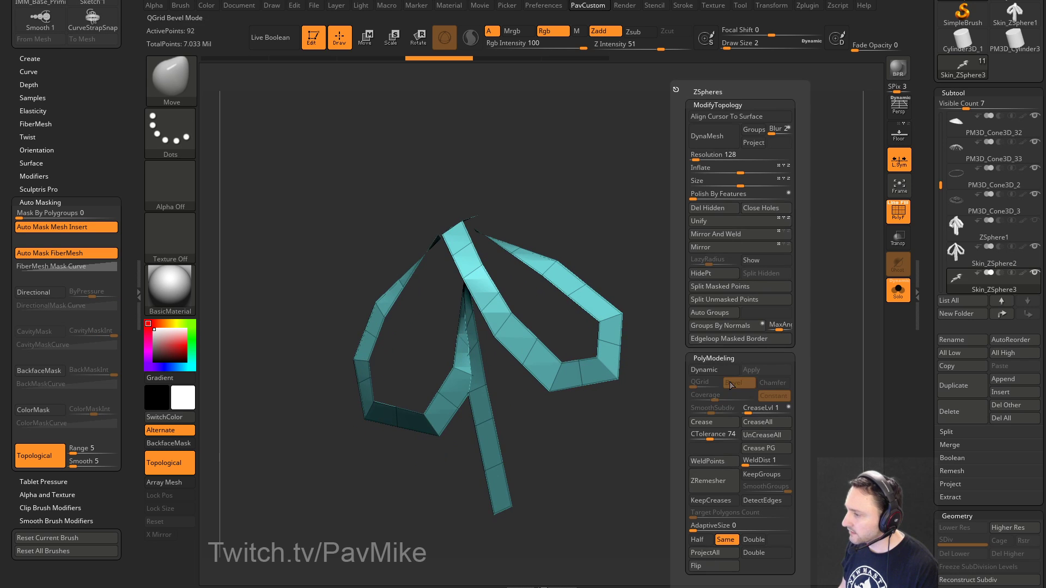
{"action": "left_click", "coordinate": [749, 538]}
{"action": "left_click", "coordinate": [708, 480]}
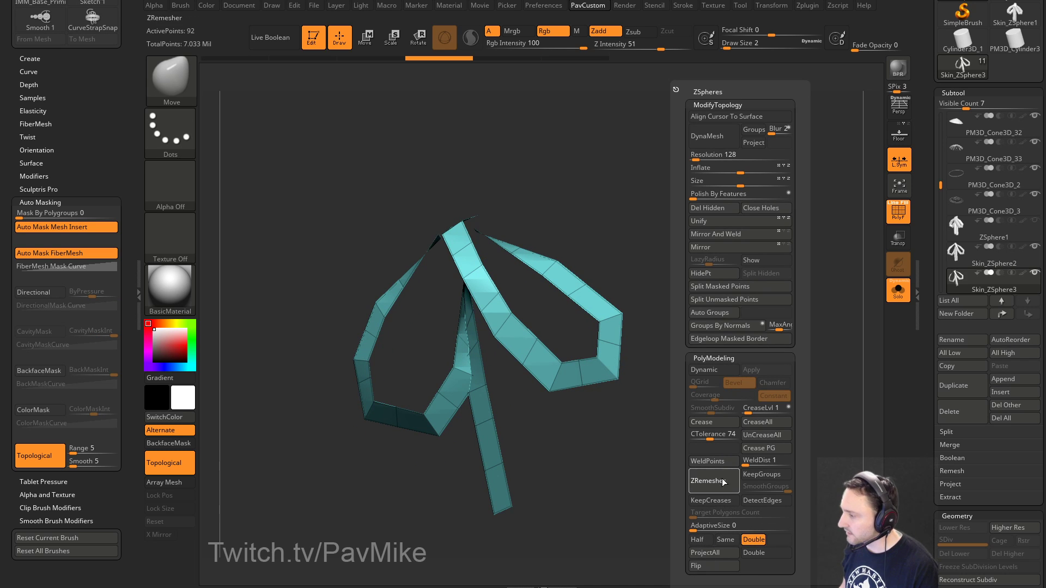
{"action": "left_click_drag", "start_coordinate": [710, 348], "coordinate": [750, 376]}
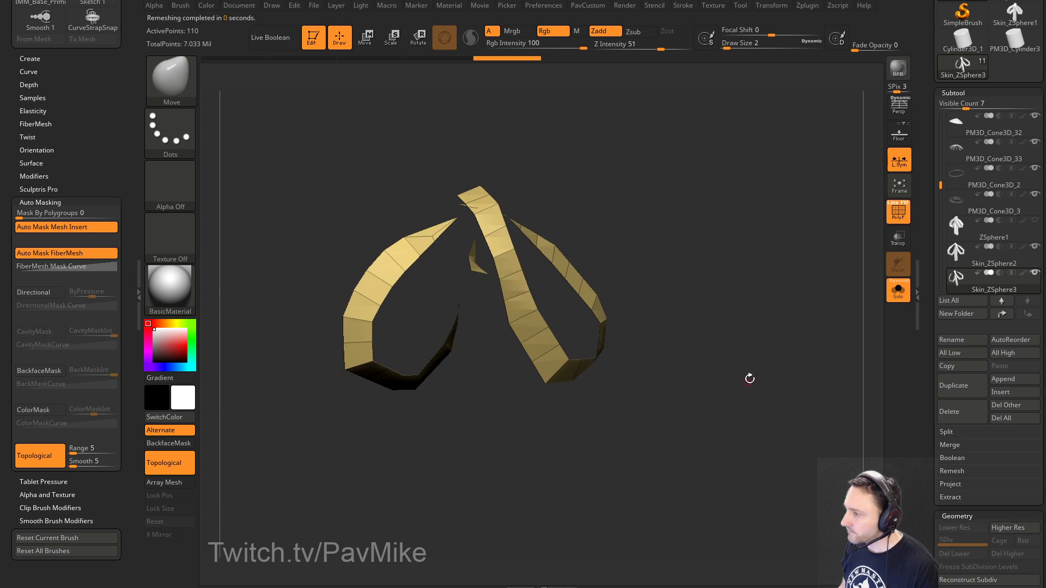
{"action": "key", "text": "ctrl+z"}
Step: Remesh the ribbon strip with ZRemesher using AdaptiveSize 5 and both Half and Double turned off
{"action": "key", "text": "space"}
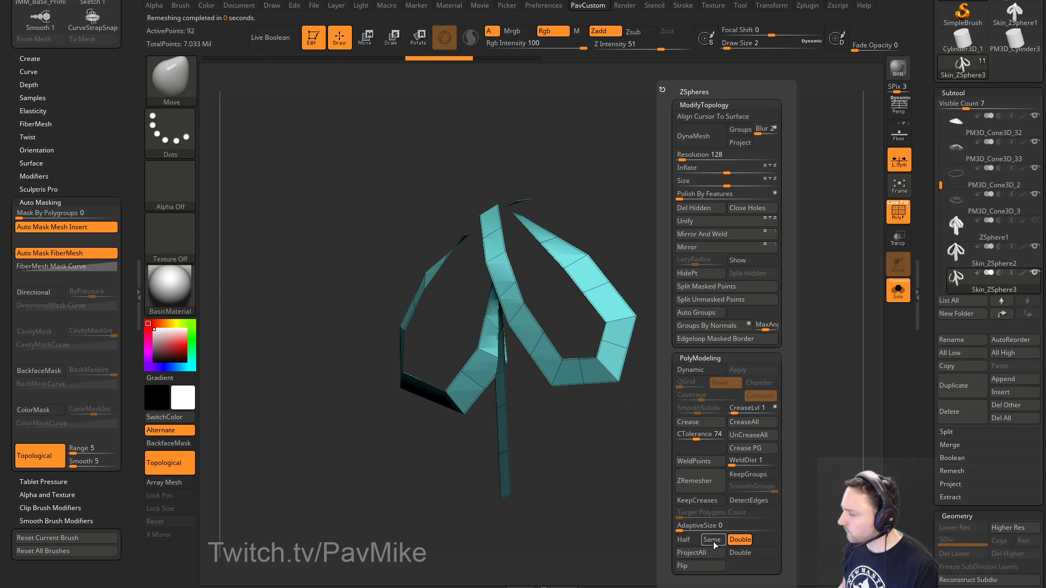
{"action": "left_click", "coordinate": [696, 540]}
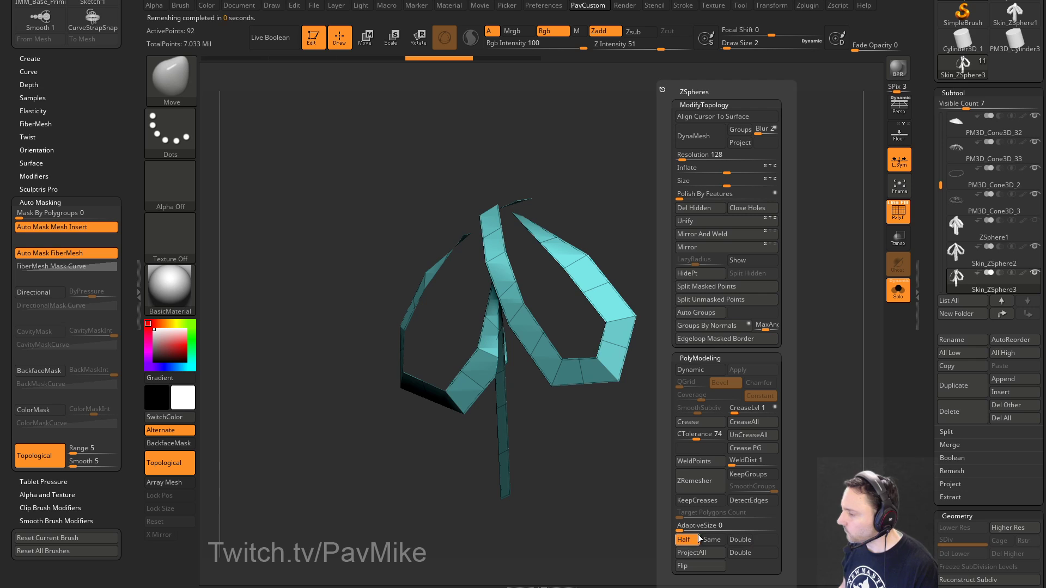
{"action": "type", "text": "5"}
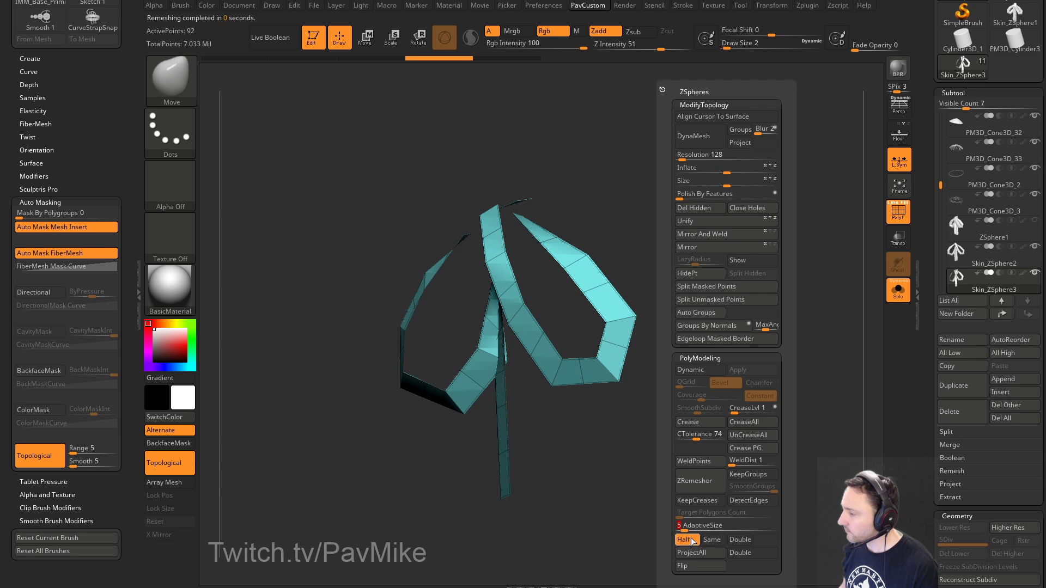
{"action": "left_click", "coordinate": [690, 539]}
{"action": "left_click", "coordinate": [697, 490]}
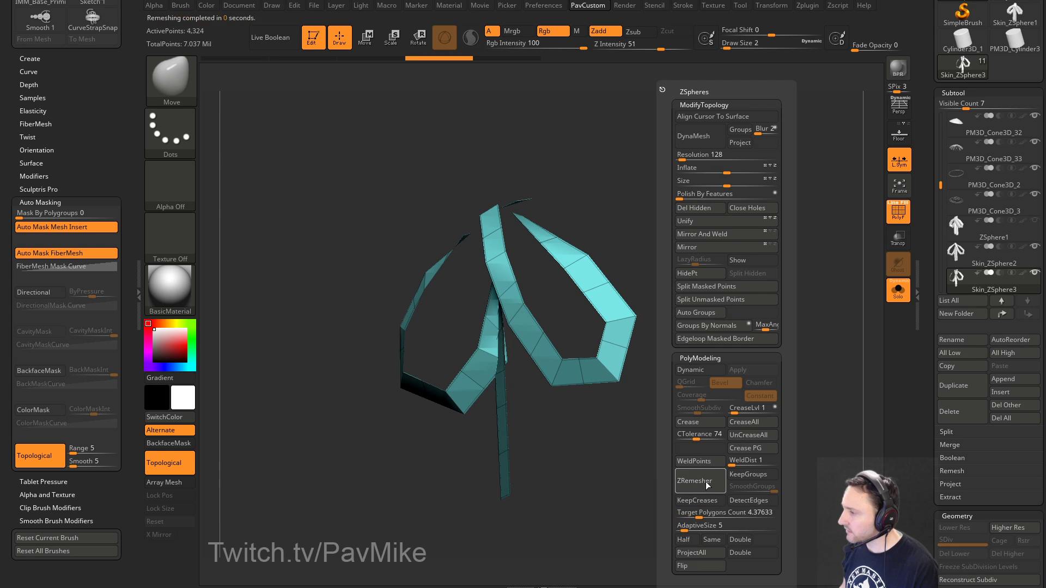
Step: Try repeated ZRemesher passes with Half on the dense ribbon strip, and undo back to the denser mesh
{"action": "left_click", "coordinate": [683, 539]}
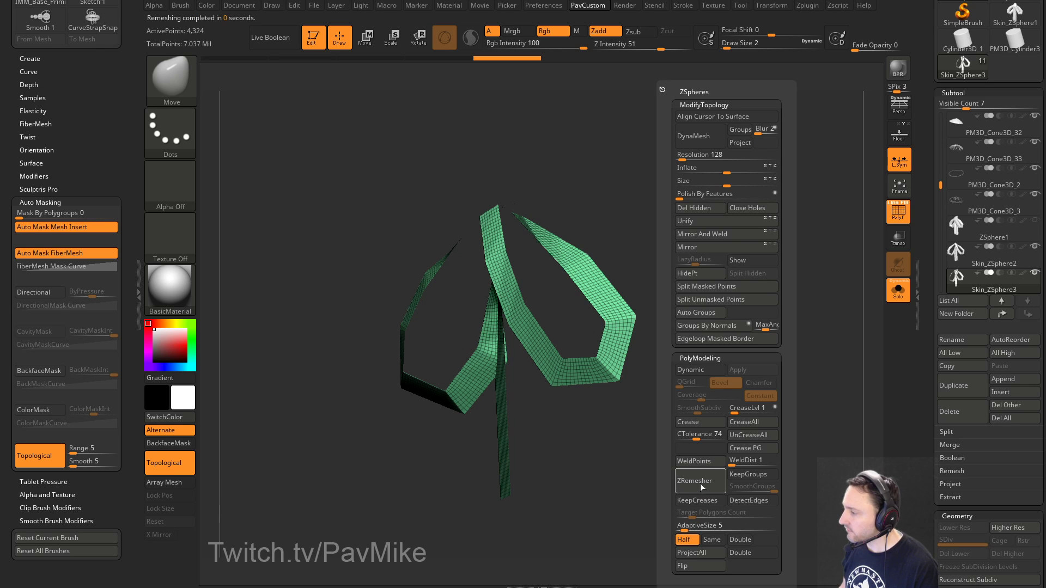
{"action": "left_click", "coordinate": [704, 482]}
{"action": "left_click", "coordinate": [703, 482]}
{"action": "left_click", "coordinate": [704, 482]}
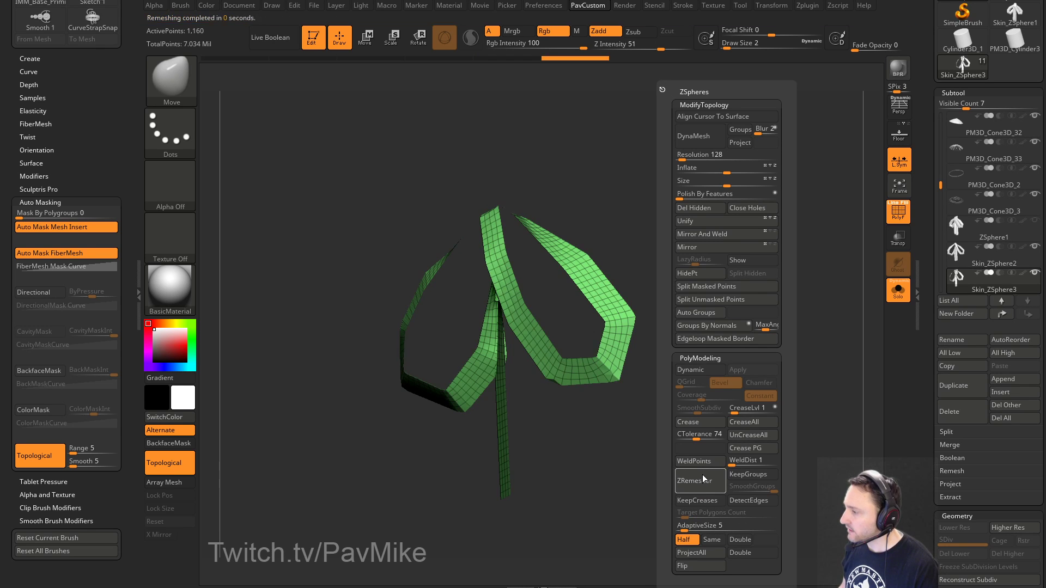
{"action": "left_click", "coordinate": [704, 476]}
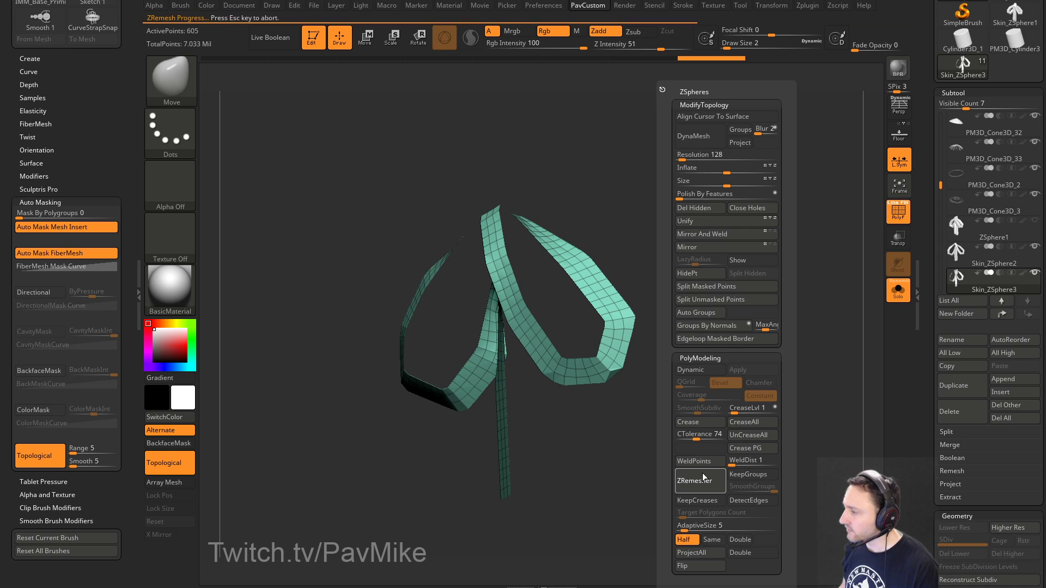
{"action": "key", "text": "ctrl+z"}
{"action": "key", "text": "ctrl+z"}
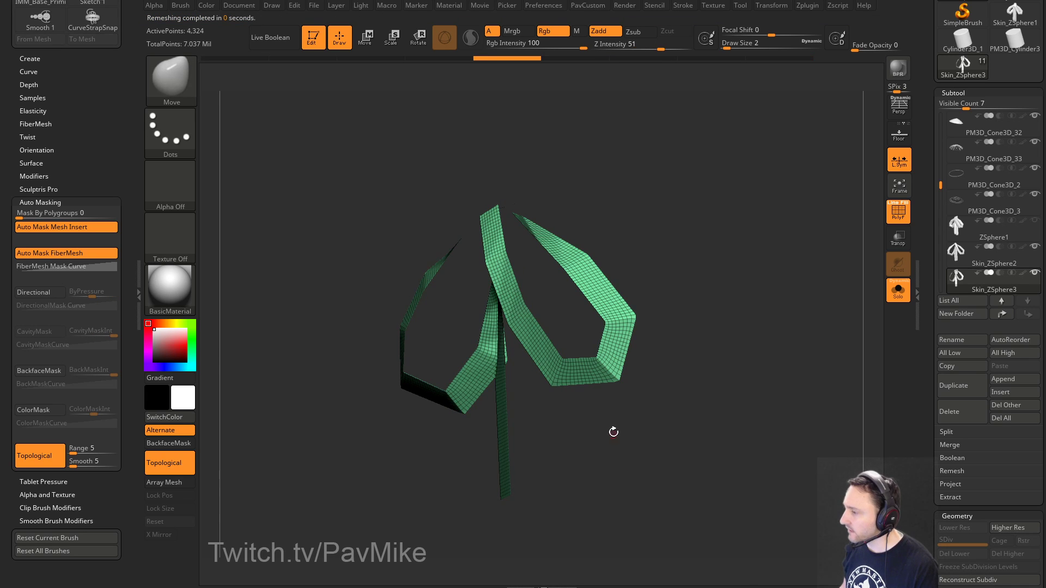
Step: Try smoothing the ribbon strip with Polish By Features and remeshing it twice with ZRemesher set to Half
{"action": "key", "text": "grave"}
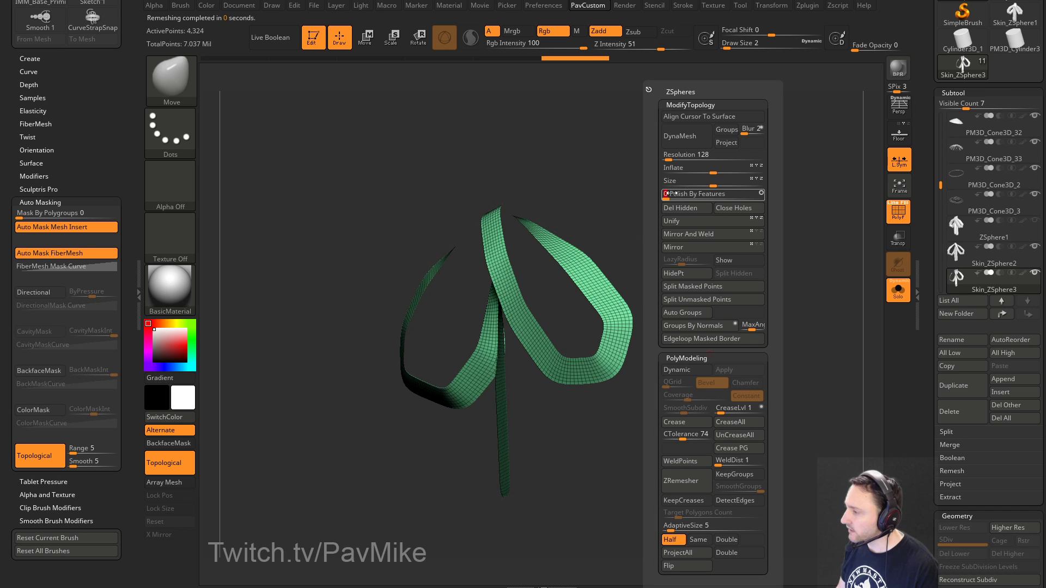
{"action": "mouse_move", "coordinate": [614, 481]}
{"action": "left_mouse_down"}
{"action": "mouse_move", "coordinate": [637, 492]}
{"action": "mouse_move", "coordinate": [668, 453]}
{"action": "left_mouse_up"}
{"action": "key", "text": "4"}
{"action": "key", "text": "s"}
{"action": "mouse_move", "coordinate": [529, 449]}
{"action": "left_mouse_down"}
{"action": "mouse_move", "coordinate": [574, 445]}
{"action": "mouse_move", "coordinate": [493, 457]}
{"action": "mouse_move", "coordinate": [581, 459]}
{"action": "left_mouse_up"}
{"action": "key", "text": "space"}
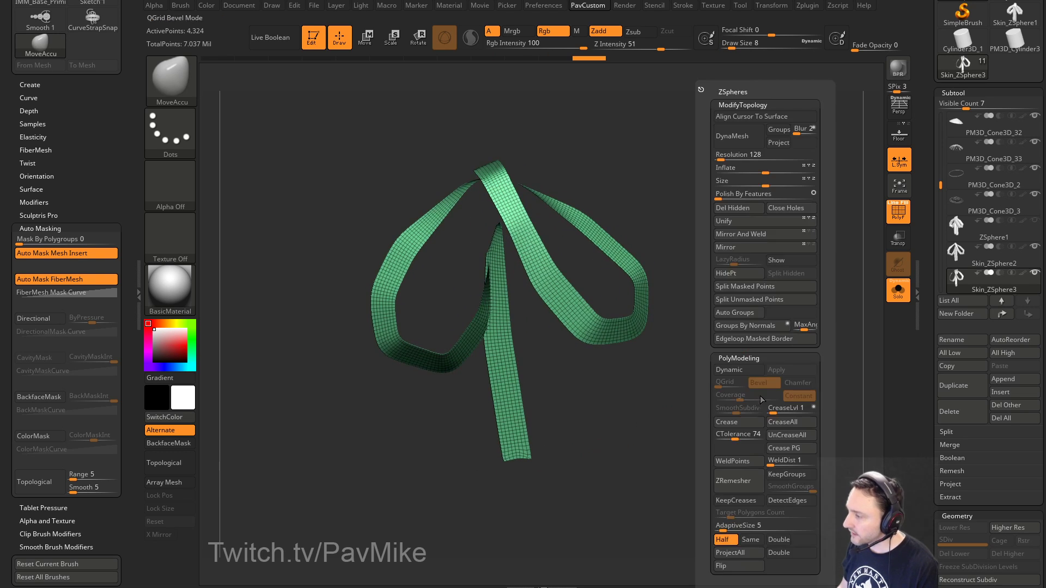
{"action": "left_click", "coordinate": [740, 482]}
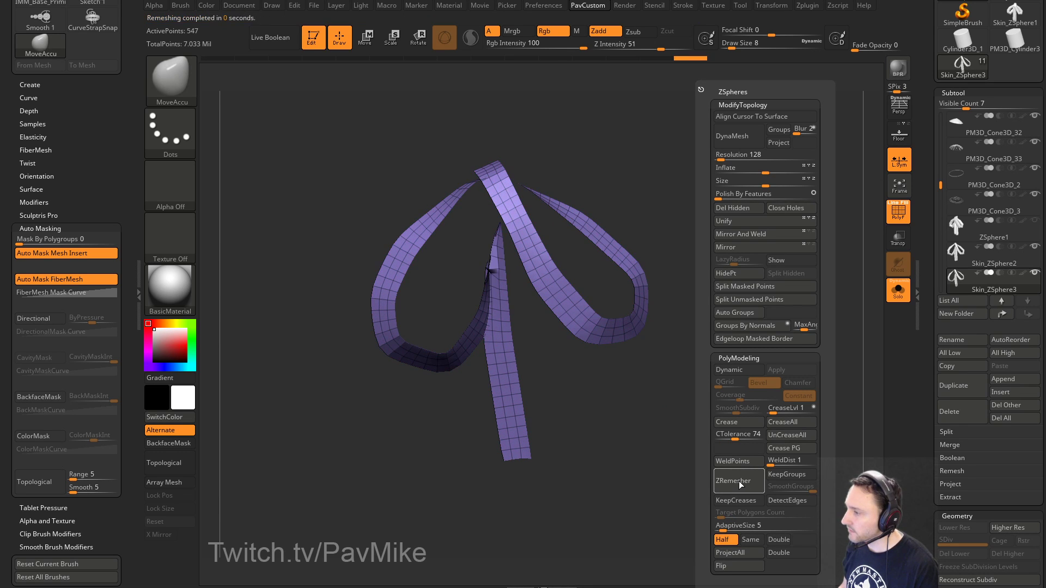
{"action": "left_click", "coordinate": [740, 485]}
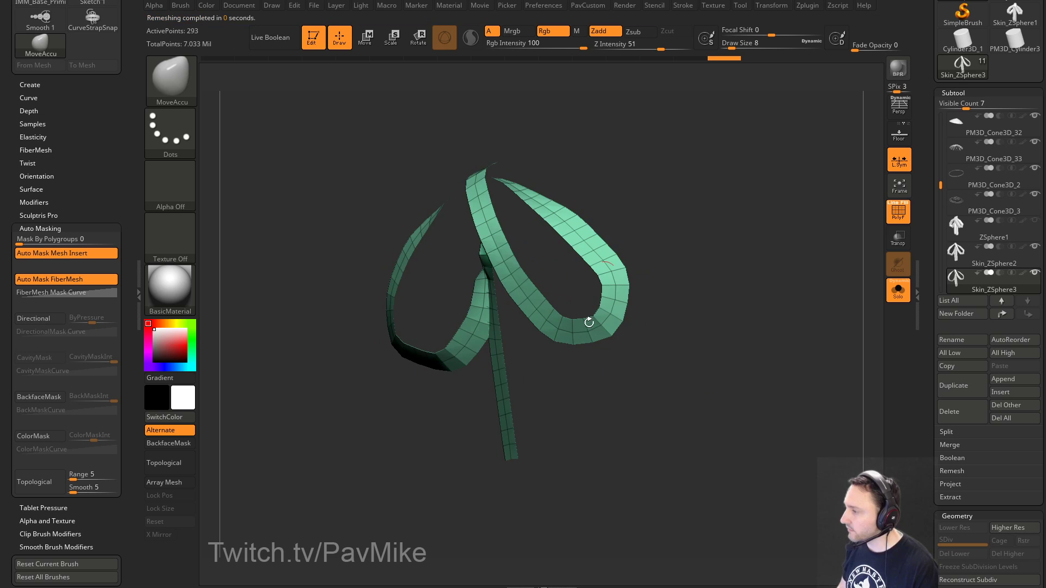
Step: Delete the single-sided ribbon strip subtool Skin_ZSphere3, leaving the thick bow mesh Skin_ZSphere2 as the active subtool
{"action": "scroll", "coordinate": [959, 441], "scroll_direction": "down", "scroll_amount": 1}
{"action": "left_click", "coordinate": [960, 406]}
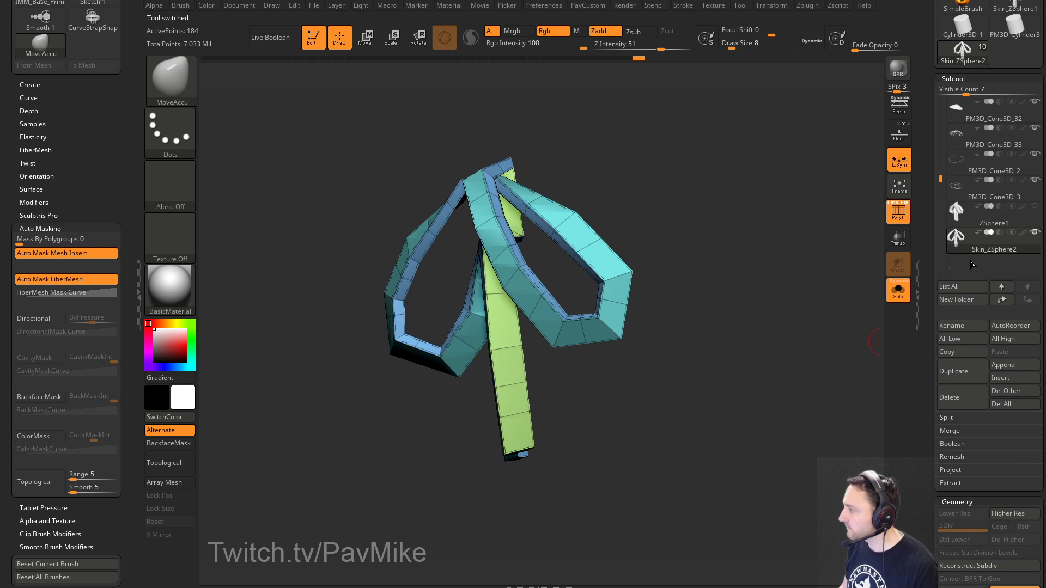
{"action": "mouse_move", "coordinate": [748, 300]}
{"action": "left_mouse_down"}
{"action": "mouse_move", "coordinate": [782, 308]}
{"action": "mouse_move", "coordinate": [770, 345]}
{"action": "mouse_move", "coordinate": [761, 310]}
{"action": "left_mouse_up"}
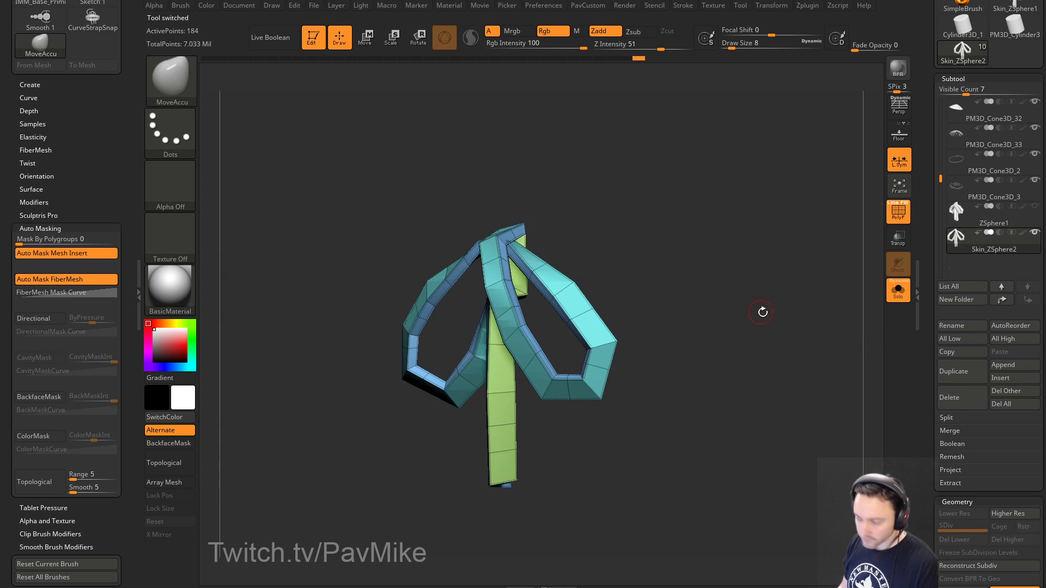
Step: Hide the polyframe and apply dynamic subdivision to the bow as real subdivision levels
{"action": "key", "text": "d"}
{"action": "left_click", "coordinate": [898, 213]}
{"action": "key", "text": "space"}
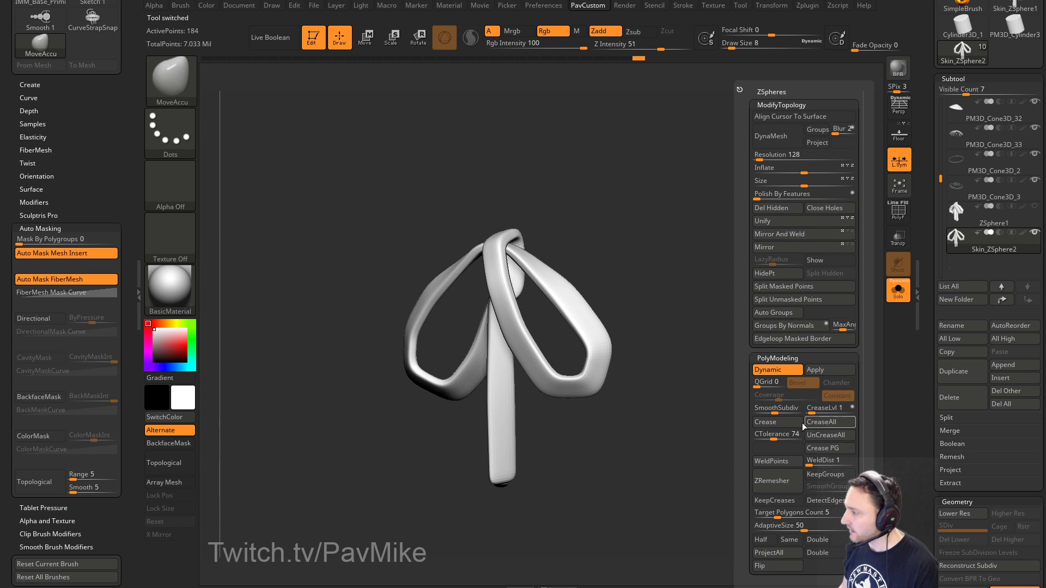
{"action": "left_click", "coordinate": [815, 370]}
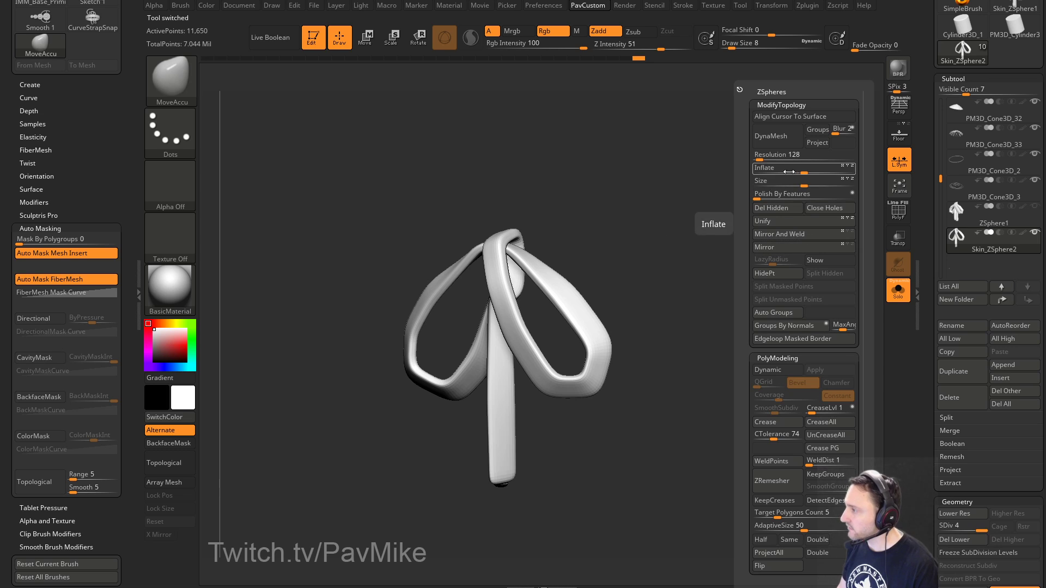
Step: Soften the subdivided bow with Polish By Features in its alternate mode and the Polish deformation
{"action": "left_click", "coordinate": [853, 194]}
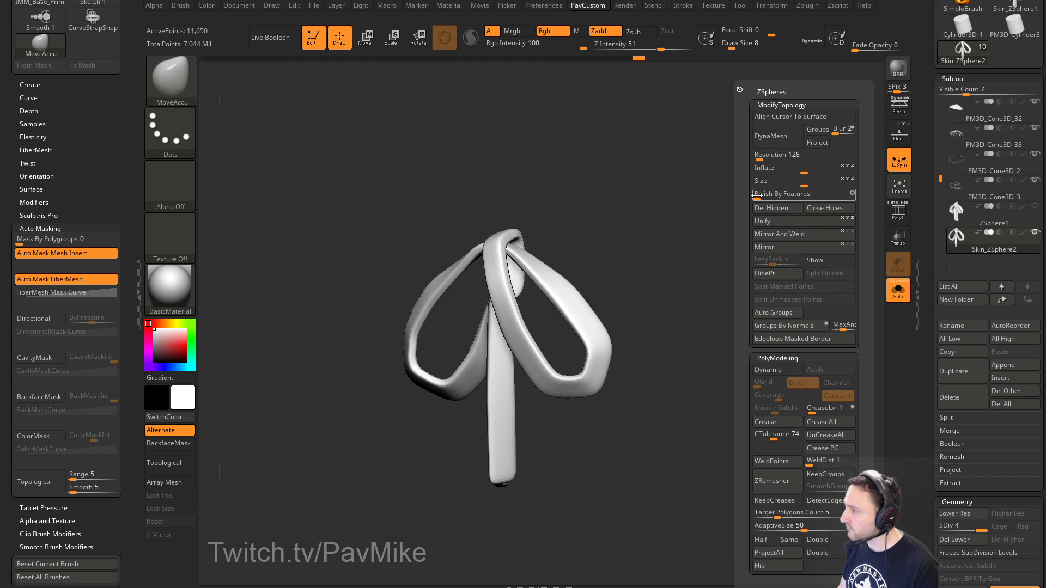
{"action": "left_click", "coordinate": [760, 195]}
{"action": "left_click", "coordinate": [764, 194]}
{"action": "left_click_drag", "start_coordinate": [634, 303], "coordinate": [668, 304]}
{"action": "key", "text": "s"}
{"action": "key", "text": "1"}
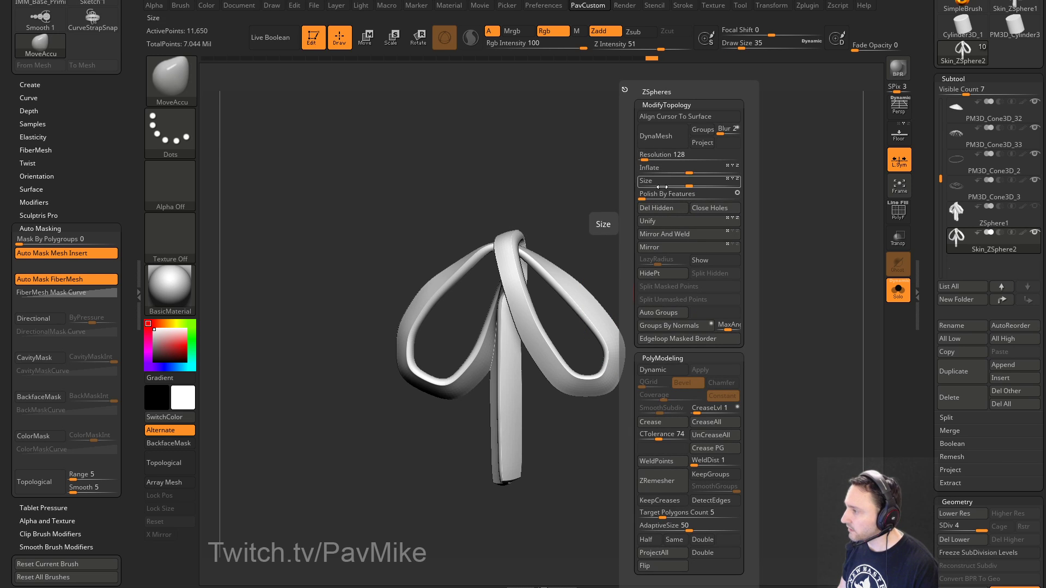
{"action": "left_click_drag", "start_coordinate": [929, 229], "coordinate": [905, 55]}
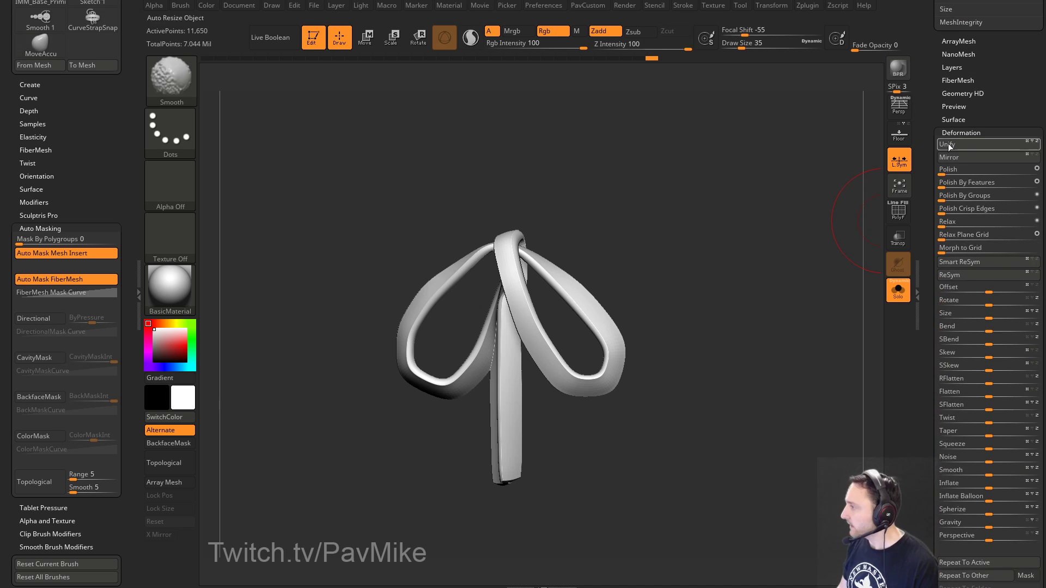
{"action": "left_click", "coordinate": [943, 170]}
Step: Start sculpting creases on the bow with the Standard brush at draw size 11 and apply the MatCap Gray material
{"action": "mouse_move", "coordinate": [760, 283]}
{"action": "left_mouse_down"}
{"action": "mouse_move", "coordinate": [714, 284]}
{"action": "mouse_move", "coordinate": [707, 304]}
{"action": "mouse_move", "coordinate": [674, 308]}
{"action": "left_mouse_up"}
{"action": "key", "text": "b"}
{"action": "key", "text": "s"}
{"action": "key", "text": "t"}
{"action": "key", "text": "s"}
{"action": "key", "text": "s"}
{"action": "left_click_drag", "start_coordinate": [579, 315], "coordinate": [570, 316]}
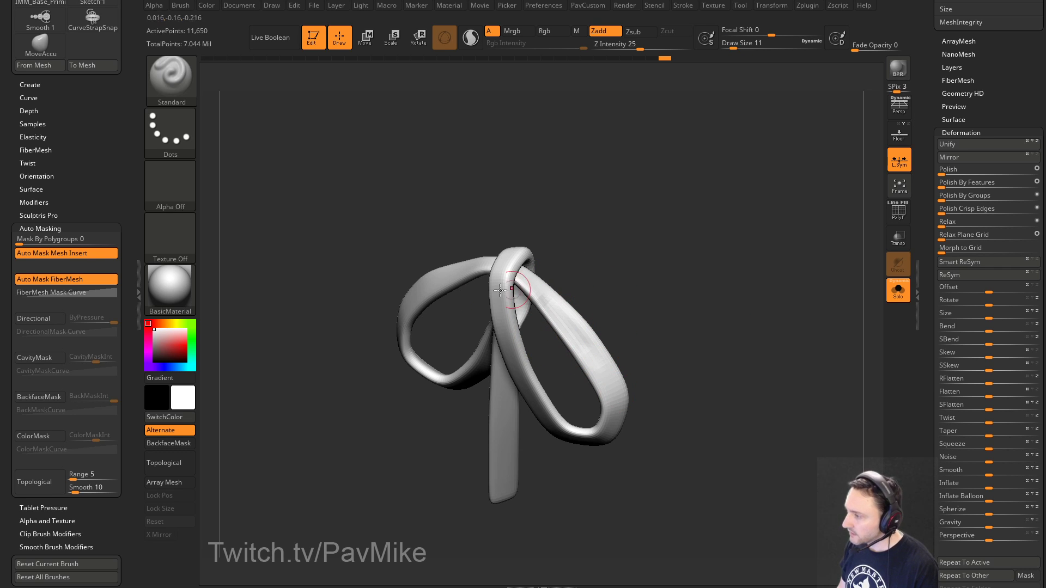
{"action": "left_click", "coordinate": [394, 214]}
Step: Sculpt fold lines along the bow's loop and center band with the Standard brush, and smooth the tail and other loop
{"action": "left_click_drag", "start_coordinate": [655, 214], "coordinate": [630, 282]}
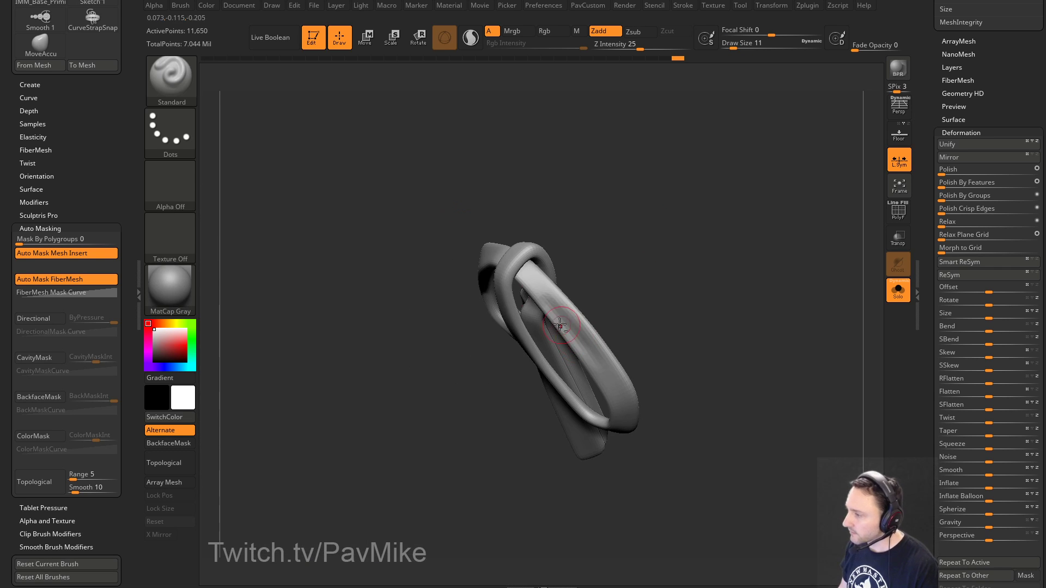
{"action": "left_click_drag", "start_coordinate": [544, 304], "coordinate": [602, 373]}
{"action": "left_click_drag", "start_coordinate": [719, 331], "coordinate": [686, 322]}
{"action": "key", "text": "s"}
{"action": "left_click", "coordinate": [611, 393]}
{"action": "mouse_move", "coordinate": [665, 406]}
{"action": "left_mouse_down"}
{"action": "mouse_move", "coordinate": [623, 408]}
{"action": "mouse_move", "coordinate": [649, 387]}
{"action": "mouse_move", "coordinate": [670, 315]}
{"action": "mouse_move", "coordinate": [498, 323]}
{"action": "left_mouse_up"}
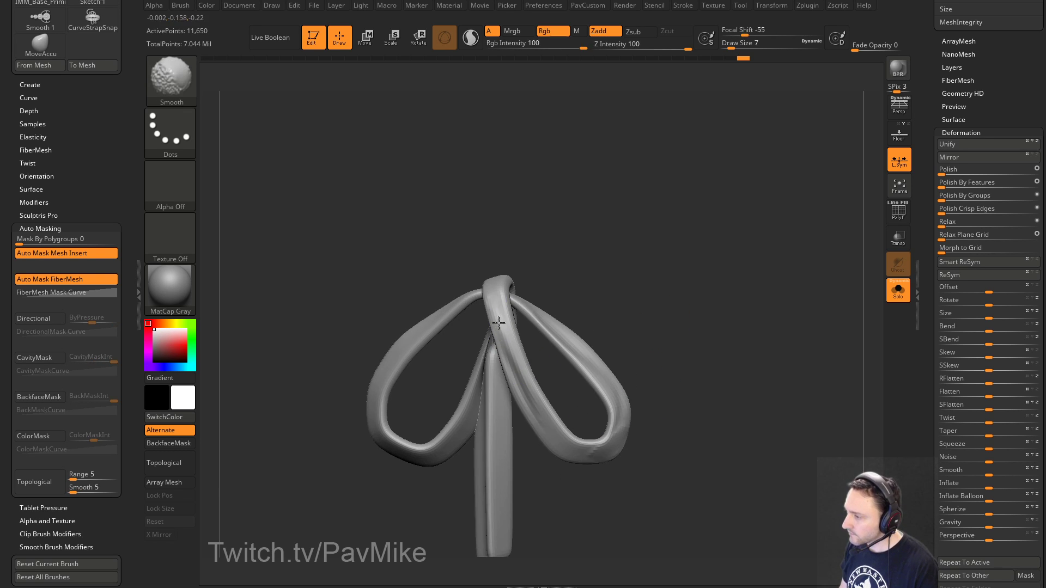
{"action": "mouse_move", "coordinate": [489, 444]}
{"action": "left_mouse_down", "text": "shift"}
{"action": "mouse_move", "coordinate": [497, 478]}
{"action": "mouse_move", "coordinate": [499, 388]}
{"action": "left_mouse_up", "text": "shift"}
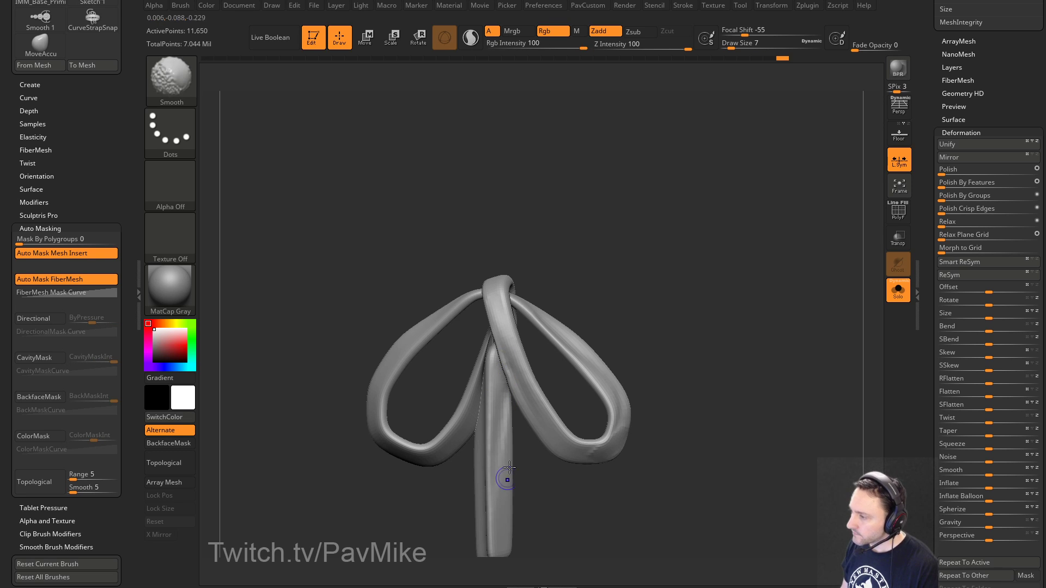
{"action": "left_click_drag", "start_coordinate": [460, 423], "coordinate": [426, 453], "text": "shift"}
Step: Adjust the curves of the bow's loops with the topologically masked Move brush at about draw size 18
{"action": "key", "text": "s"}
{"action": "left_click_drag", "start_coordinate": [564, 443], "coordinate": [571, 443]}
{"action": "key", "text": "b"}
{"action": "key", "text": "m"}
{"action": "key", "text": "v"}
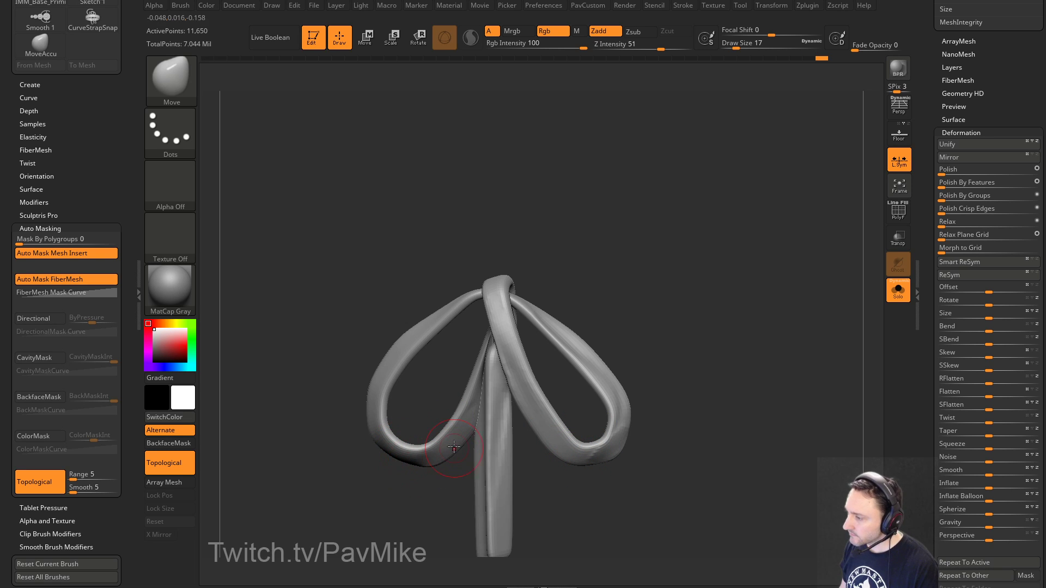
{"action": "key", "text": "s"}
{"action": "left_click_drag", "start_coordinate": [373, 410], "coordinate": [368, 409]}
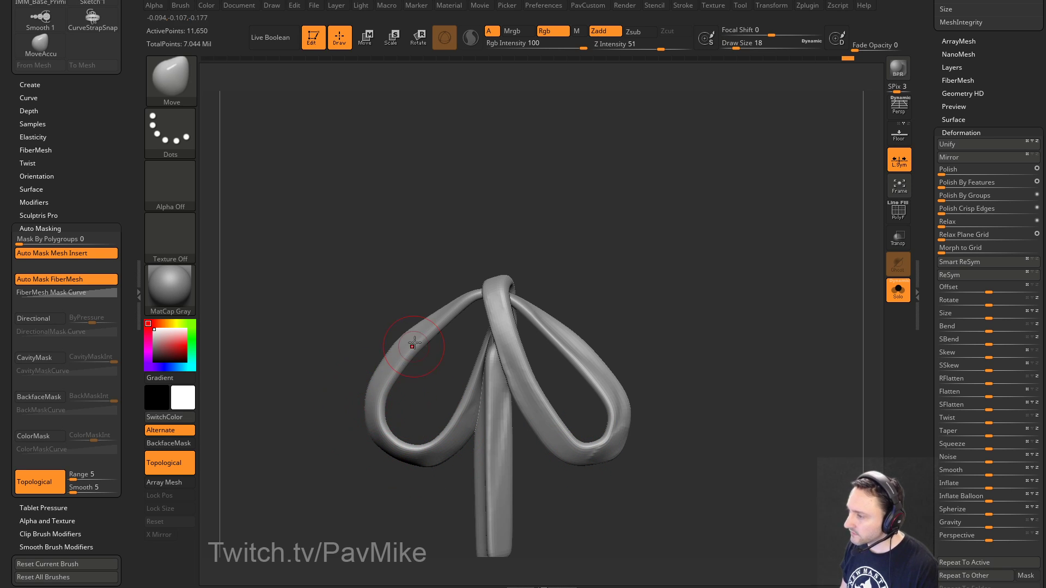
{"action": "left_click_drag", "start_coordinate": [604, 306], "coordinate": [621, 311], "text": "alt"}
{"action": "left_click_drag", "start_coordinate": [621, 310], "coordinate": [626, 294]}
{"action": "left_click_drag", "start_coordinate": [719, 323], "coordinate": [800, 323]}
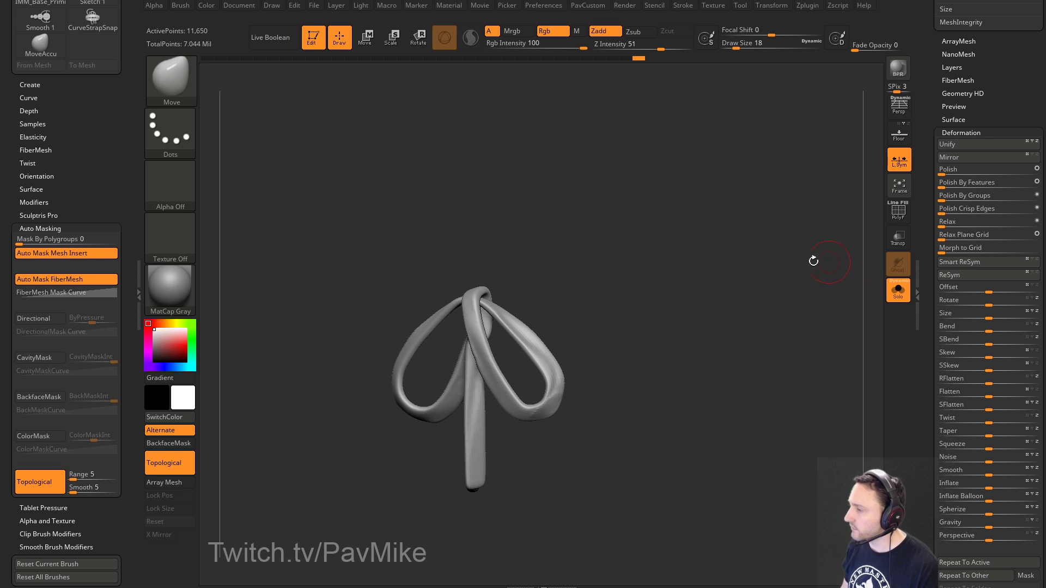
Step: Turn off Solo to show the whole character, and select the hat strap with the Standard brush active
{"action": "left_click", "coordinate": [896, 290]}
{"action": "key", "text": "b"}
{"action": "key", "text": "s"}
{"action": "key", "text": "t"}
{"action": "left_click", "coordinate": [584, 246], "text": "alt"}
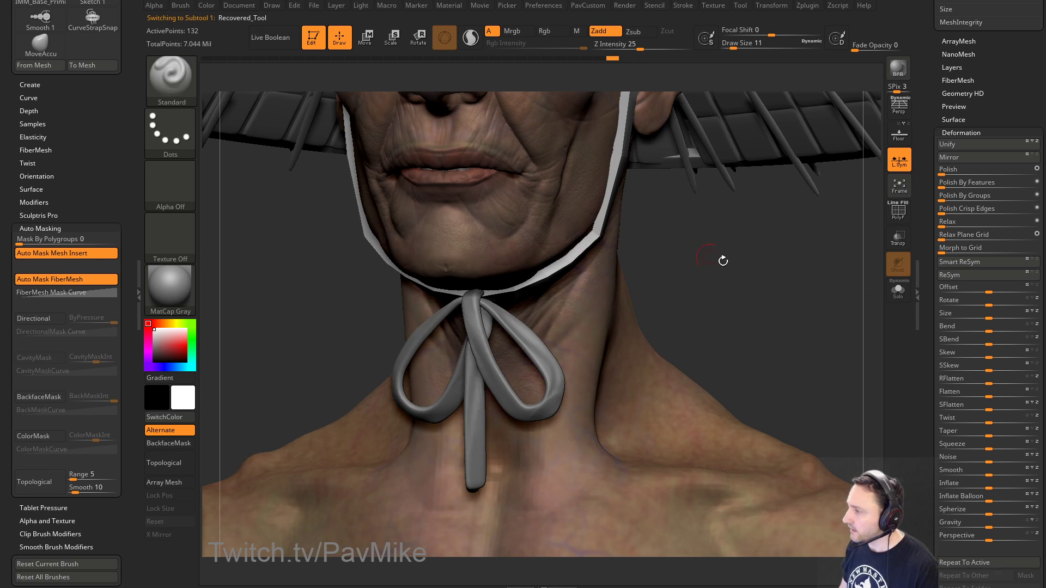
{"action": "left_click_drag", "start_coordinate": [721, 260], "coordinate": [746, 363], "text": "alt"}
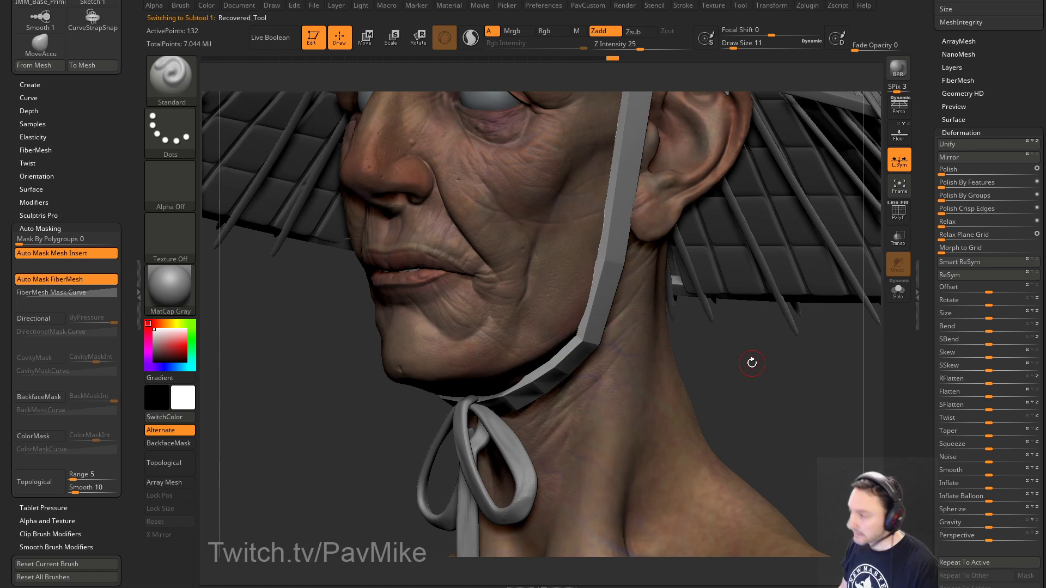
Step: Turn on dynamic subdivision for the hat strap and apply it to the mesh
{"action": "key", "text": "d"}
{"action": "key", "text": "grave"}
{"action": "left_click", "coordinate": [778, 372]}
{"action": "mouse_move", "coordinate": [728, 397]}
{"action": "left_mouse_down", "text": "alt"}
{"action": "mouse_move", "coordinate": [656, 366]}
{"action": "mouse_move", "coordinate": [627, 256]}
{"action": "mouse_move", "coordinate": [637, 251]}
{"action": "left_mouse_up", "text": "alt"}
Step: Sculpt lengthwise creases down the hat strap from the temple to below the jaw using the Standard brush at draw size 14
{"action": "key", "text": "s"}
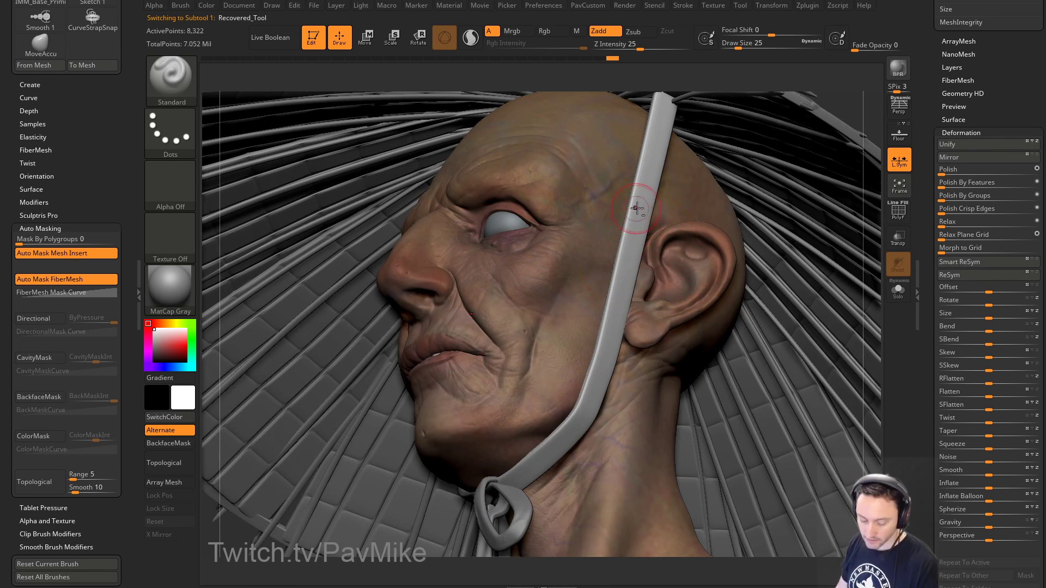
{"action": "left_click_drag", "start_coordinate": [660, 135], "coordinate": [616, 281], "text": "alt"}
{"action": "left_click_drag", "start_coordinate": [666, 111], "coordinate": [625, 279]}
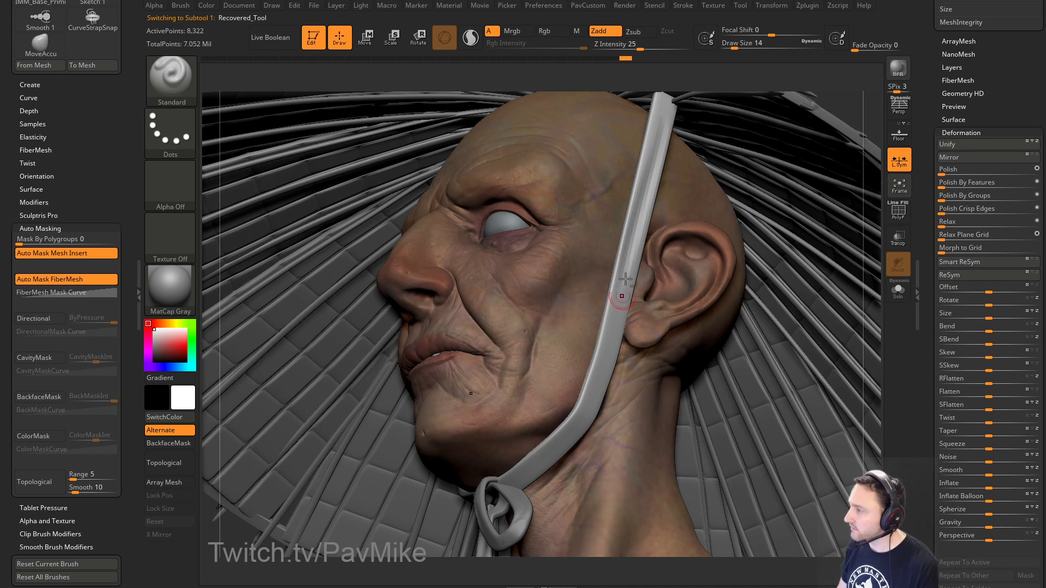
{"action": "left_click_drag", "start_coordinate": [254, 538], "coordinate": [278, 426], "text": "alt"}
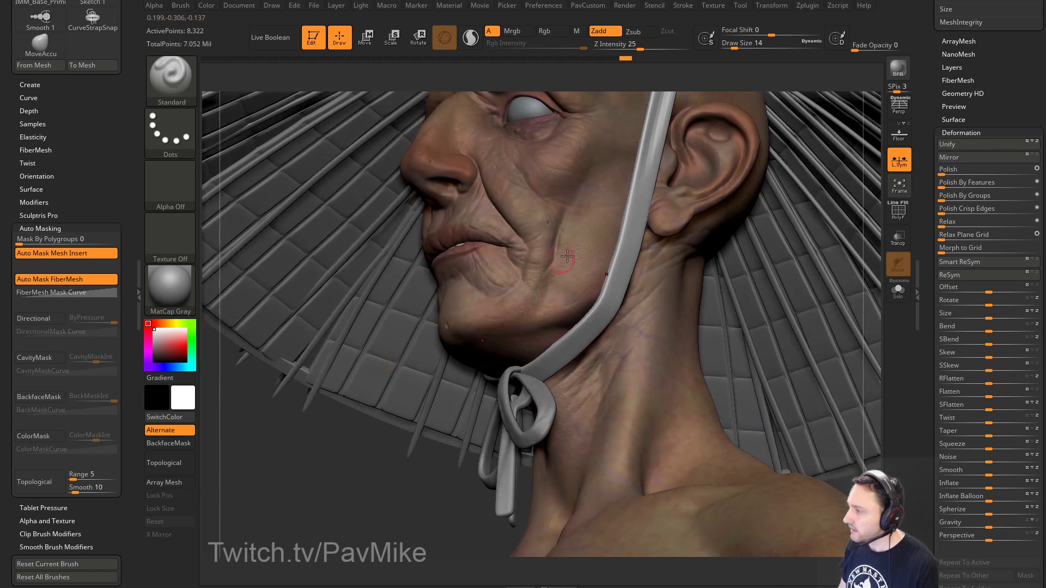
{"action": "left_click_drag", "start_coordinate": [639, 192], "coordinate": [602, 313]}
{"action": "right_click_drag", "start_coordinate": [475, 426], "coordinate": [693, 279]}
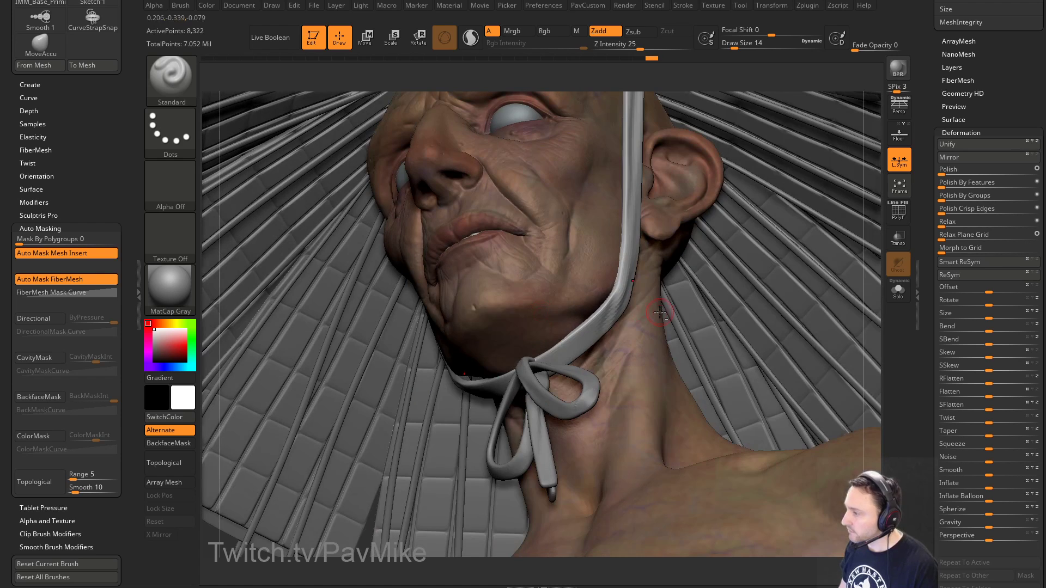
{"action": "mouse_move", "coordinate": [633, 311]}
{"action": "left_mouse_down"}
{"action": "mouse_move", "coordinate": [628, 327]}
{"action": "mouse_move", "coordinate": [577, 348]}
{"action": "left_mouse_up"}
Step: Change the display material to SkinShade4 and frame the whole bust with the hat
{"action": "mouse_move", "coordinate": [869, 326]}
{"action": "right_mouse_down", "text": "ctrl"}
{"action": "mouse_move", "coordinate": [798, 270]}
{"action": "mouse_move", "coordinate": [834, 332]}
{"action": "mouse_move", "coordinate": [778, 314]}
{"action": "right_mouse_up", "text": "ctrl"}
{"action": "key", "text": "s"}
{"action": "left_click", "coordinate": [788, 315]}
{"action": "left_click", "coordinate": [175, 285]}
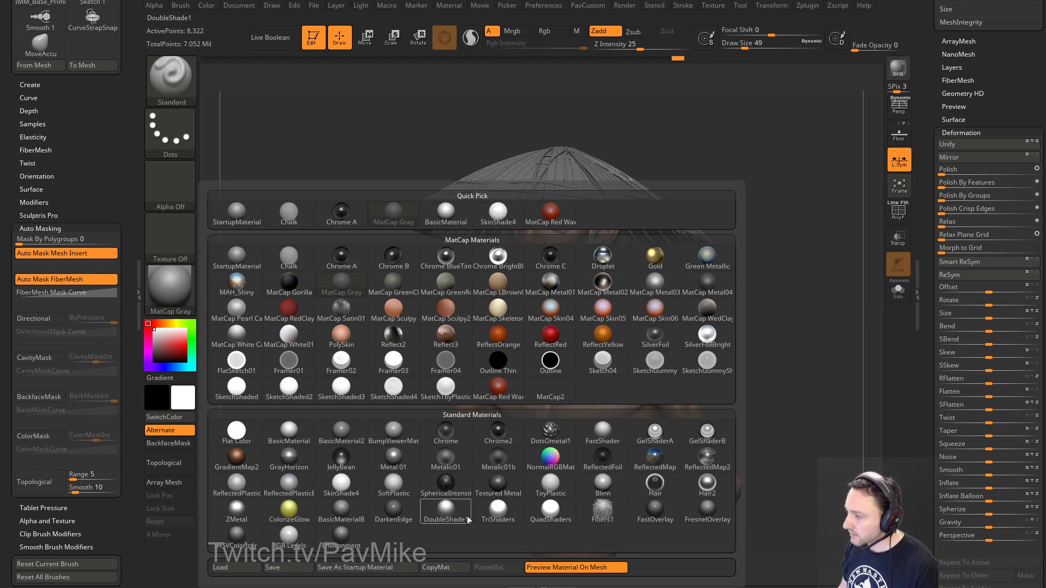
{"action": "left_click", "coordinate": [341, 484]}
{"action": "right_click_drag", "start_coordinate": [782, 320], "coordinate": [763, 302], "text": "alt"}
{"action": "right_click_drag", "start_coordinate": [763, 302], "coordinate": [777, 318]}
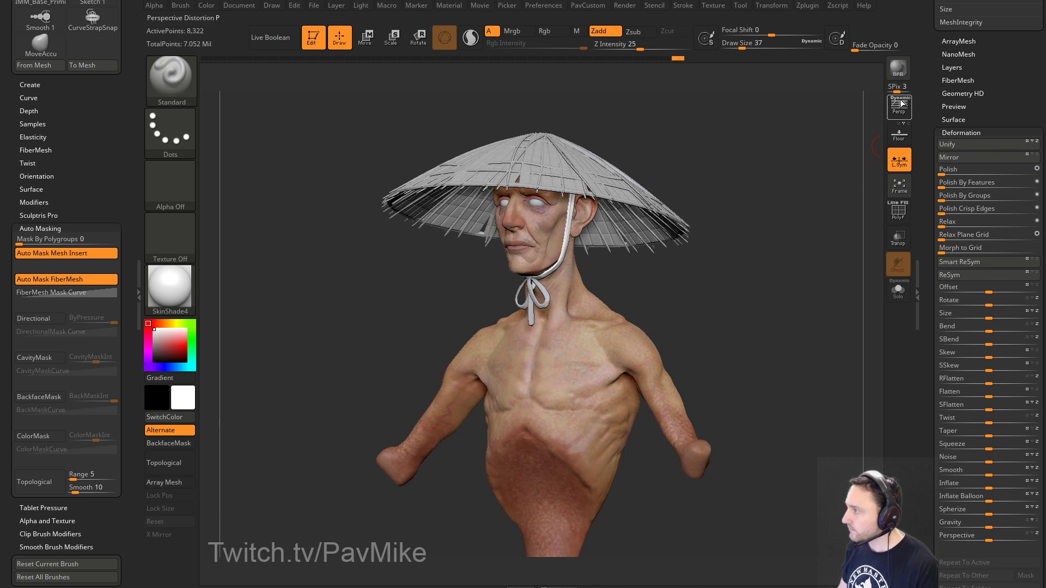
Step: Make a BPR test render, turn on perspective, and render the bust again
{"action": "left_click", "coordinate": [897, 70]}
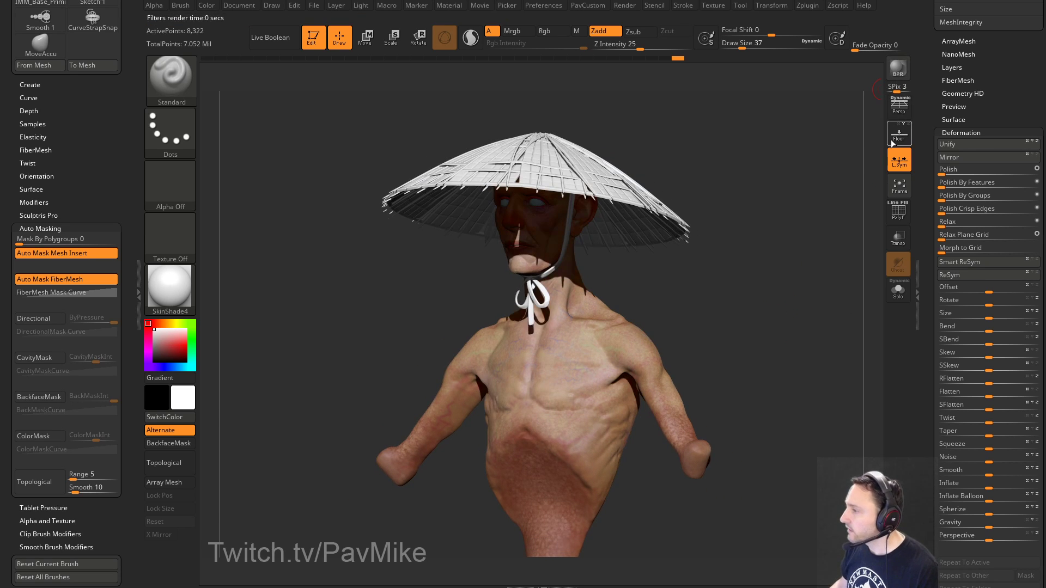
{"action": "left_click", "coordinate": [899, 105]}
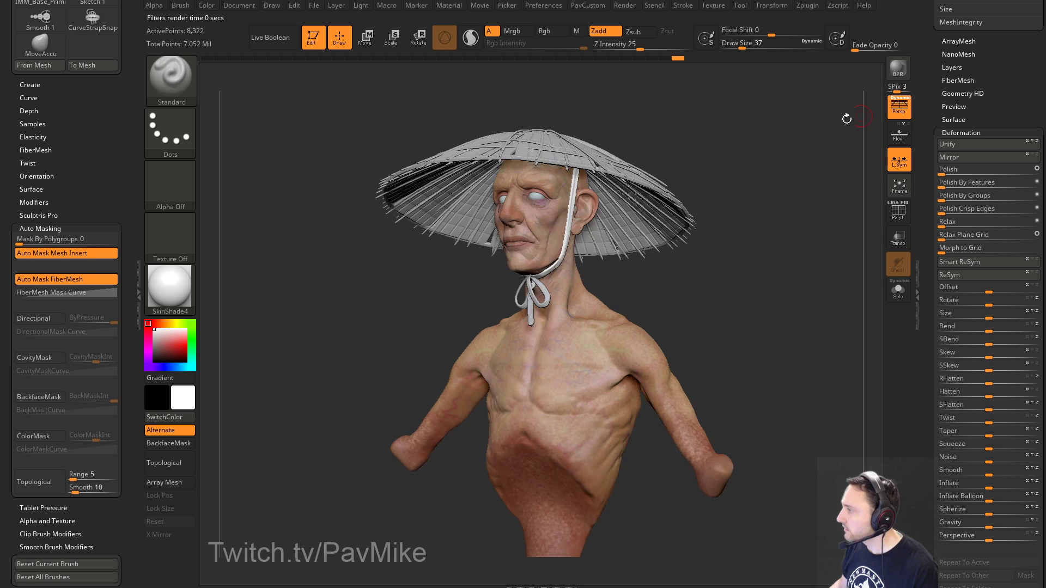
{"action": "left_click", "coordinate": [890, 73]}
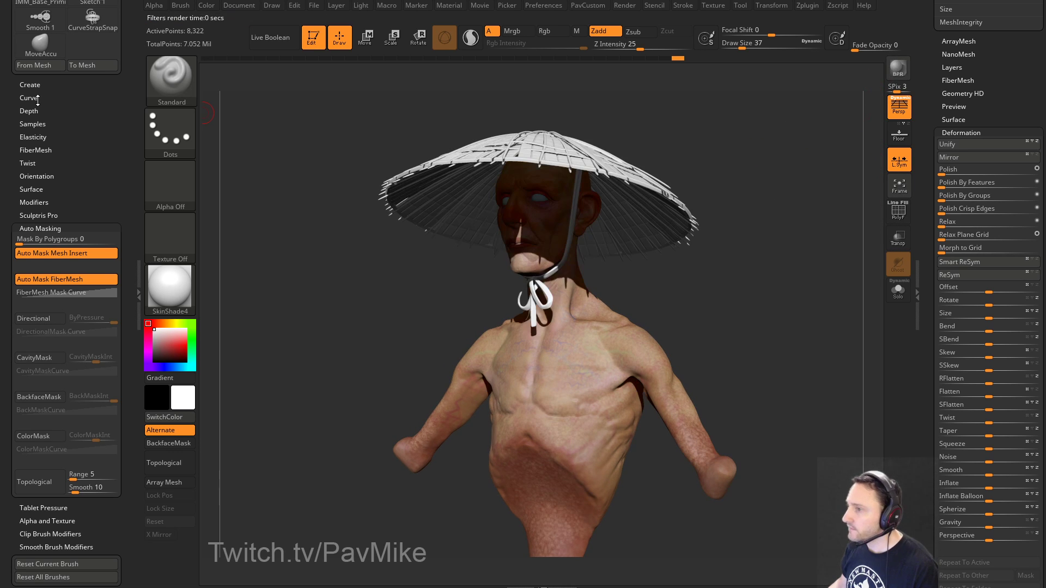
Step: Replace the docked Brush palette with the Render palette
{"action": "left_click_drag", "start_coordinate": [119, 22], "coordinate": [119, 185]}
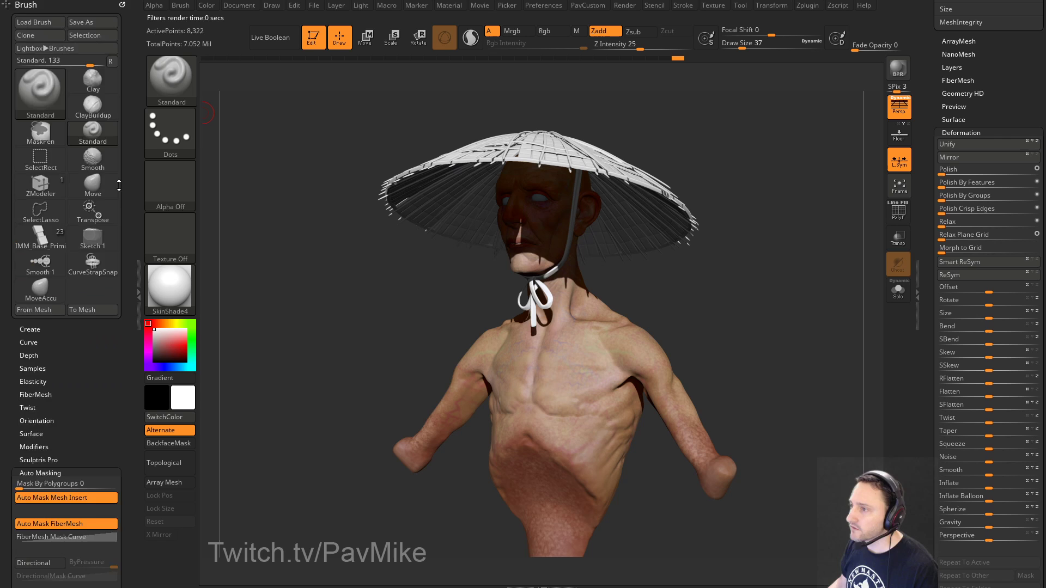
{"action": "left_click", "coordinate": [122, 6]}
{"action": "left_click", "coordinate": [625, 6]}
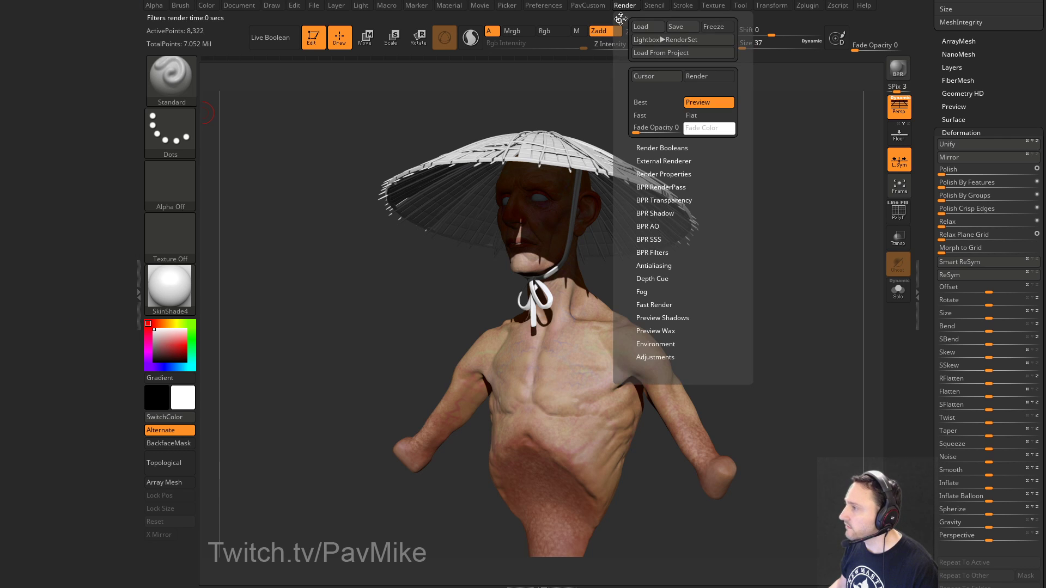
{"action": "left_click_drag", "start_coordinate": [620, 20], "coordinate": [87, 136]}
{"action": "key", "text": "shift"}
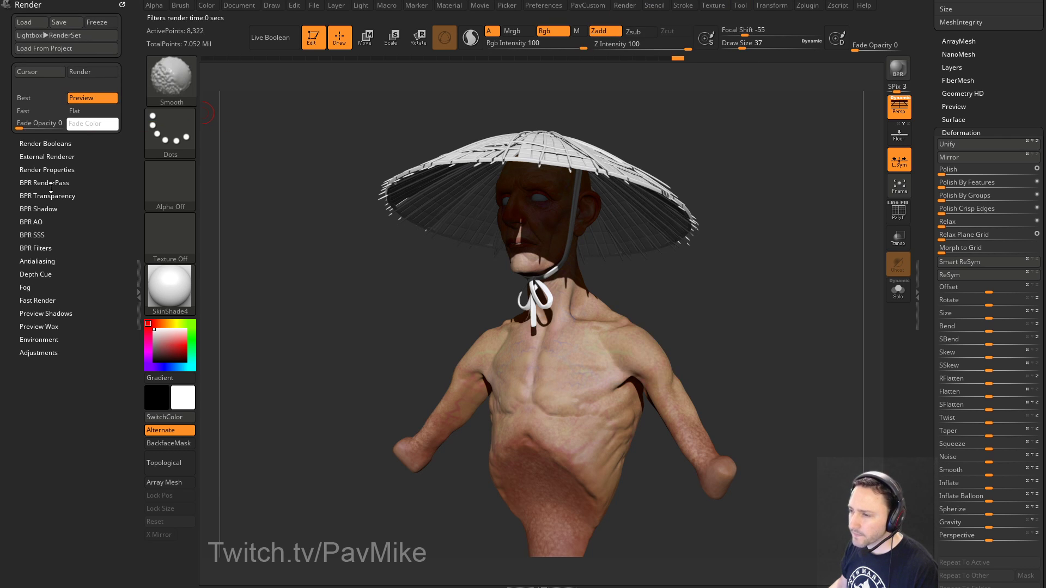
Step: Expand the BPR RenderPass, BPR Shadow and BPR AO settings together
{"action": "left_click", "coordinate": [50, 183]}
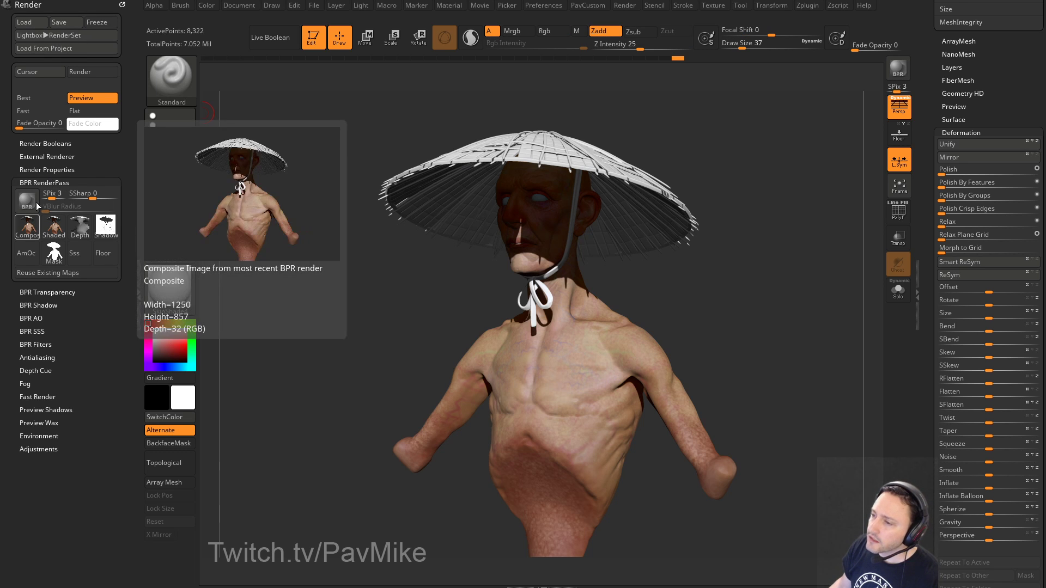
{"action": "left_click", "coordinate": [38, 305], "text": "shift"}
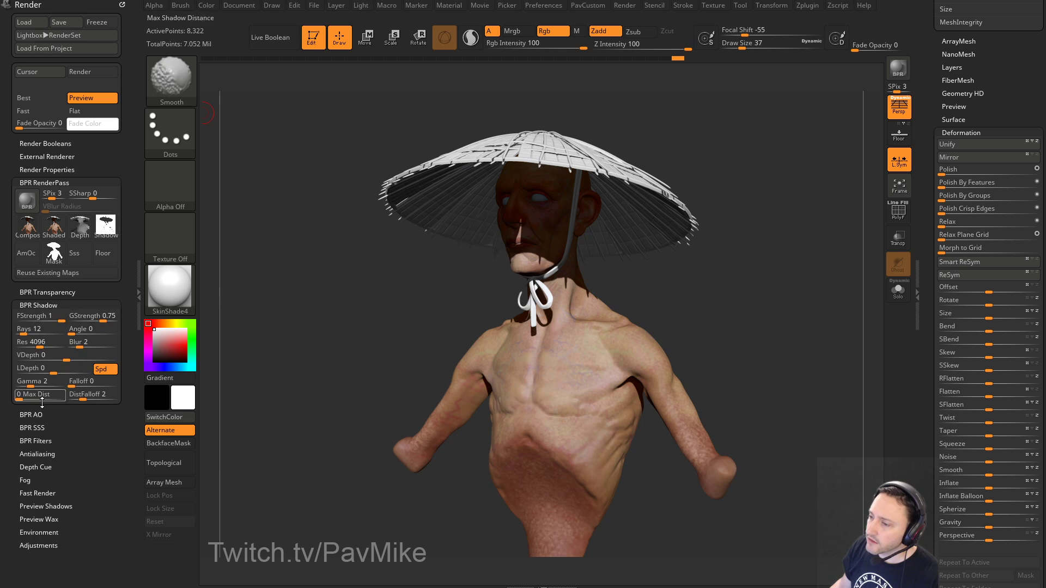
{"action": "left_click", "coordinate": [33, 413], "text": "shift"}
{"action": "left_click_drag", "start_coordinate": [122, 278], "coordinate": [131, 194]}
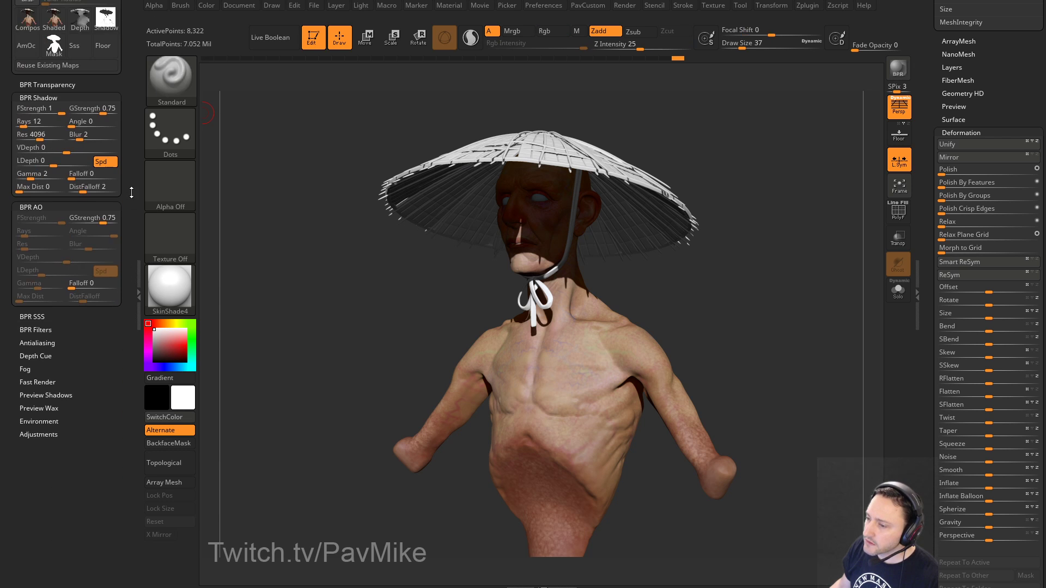
Step: Expand the BPR SSS and Render Properties settings, and enable AOcclusion and Sss for rendering
{"action": "left_click", "coordinate": [34, 318]}
{"action": "scroll", "coordinate": [125, 317], "scroll_direction": "up", "scroll_amount": 3}
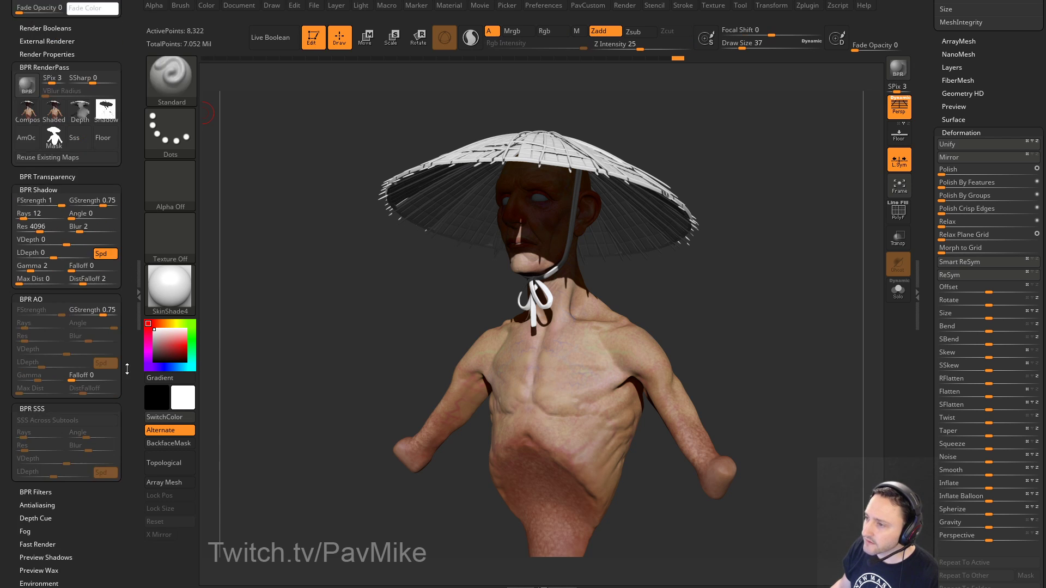
{"action": "left_click", "coordinate": [47, 54]}
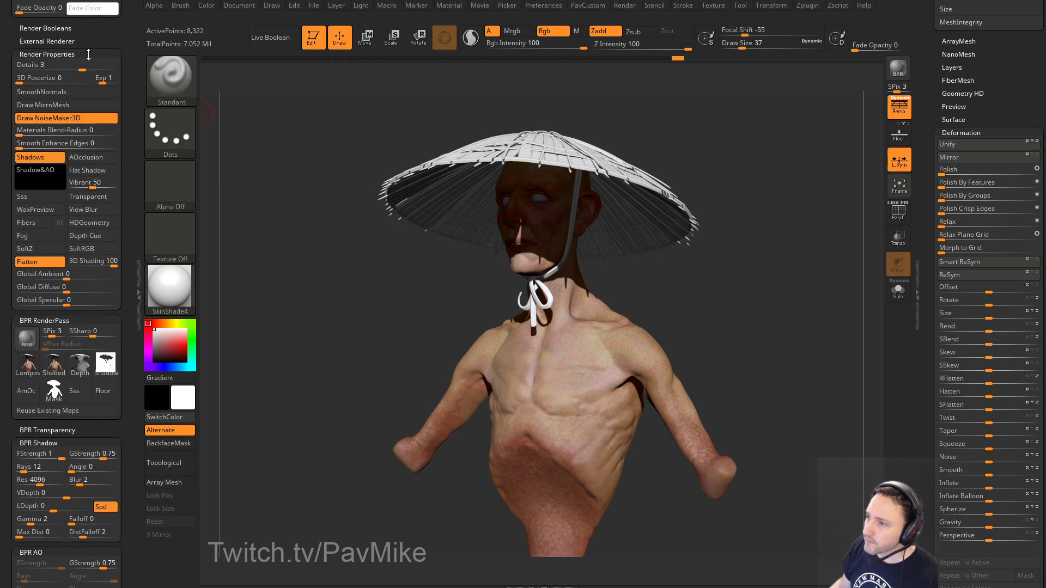
{"action": "left_click", "coordinate": [90, 156]}
{"action": "left_click", "coordinate": [46, 197]}
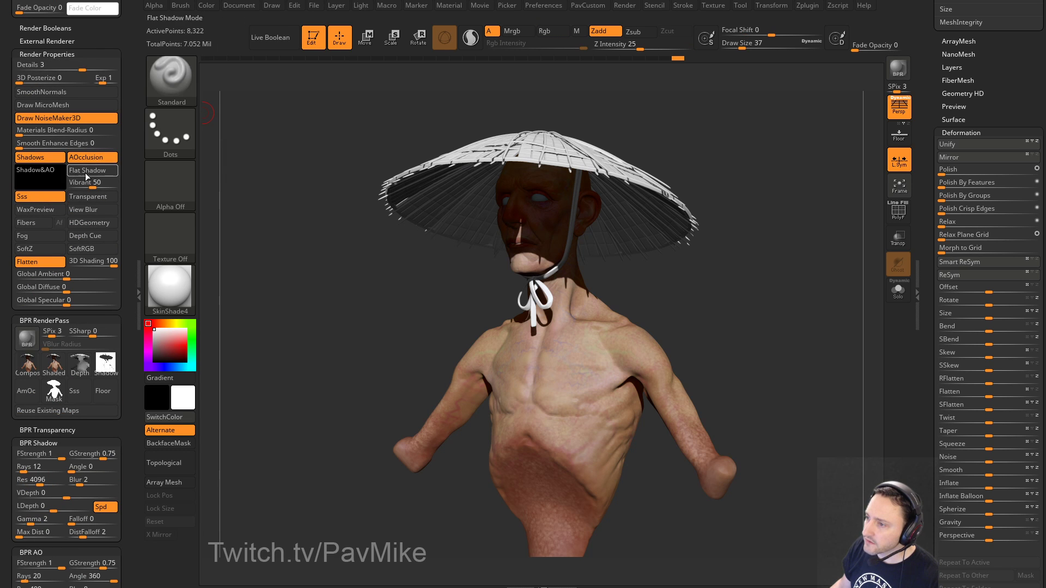
Step: Set the BPR Shadow GStrength to about 0.47, Rays to 139 and Angle to about 13.3
{"action": "scroll", "coordinate": [121, 158], "scroll_direction": "down", "scroll_amount": 5}
{"action": "left_click_drag", "start_coordinate": [89, 235], "coordinate": [91, 240]}
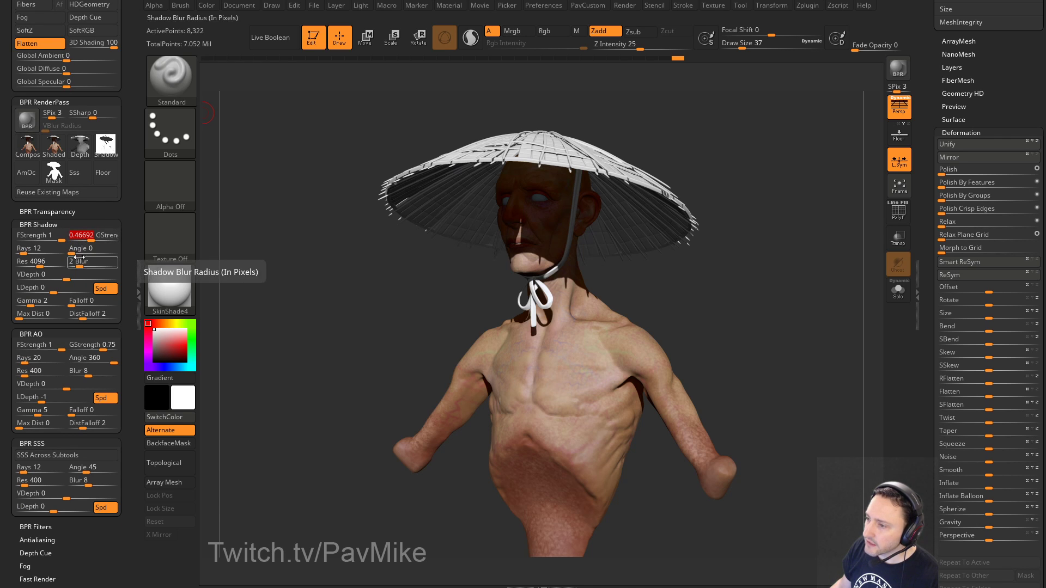
{"action": "left_click_drag", "start_coordinate": [31, 251], "coordinate": [73, 254]}
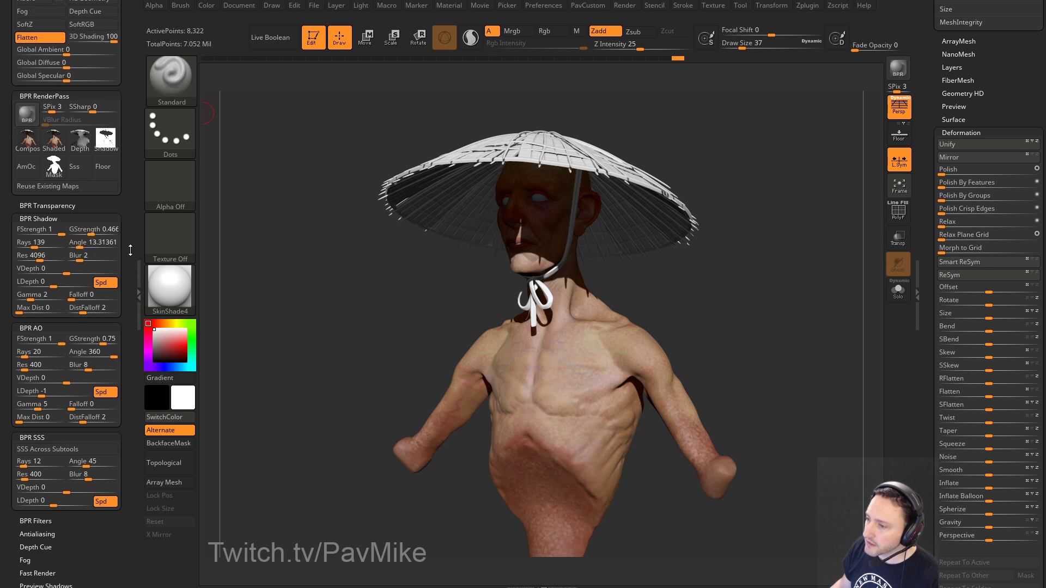
Step: Set the BPR AO Blur to 1
{"action": "scroll", "coordinate": [123, 188], "scroll_direction": "down", "scroll_amount": 4}
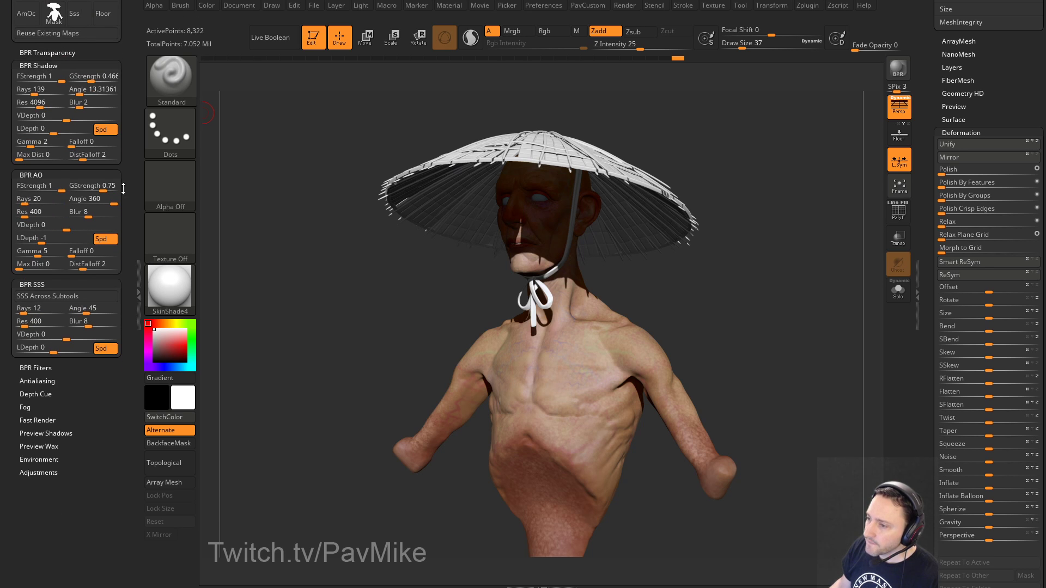
{"action": "left_click", "coordinate": [25, 216]}
{"action": "left_click", "coordinate": [27, 215]}
{"action": "left_click", "coordinate": [76, 216]}
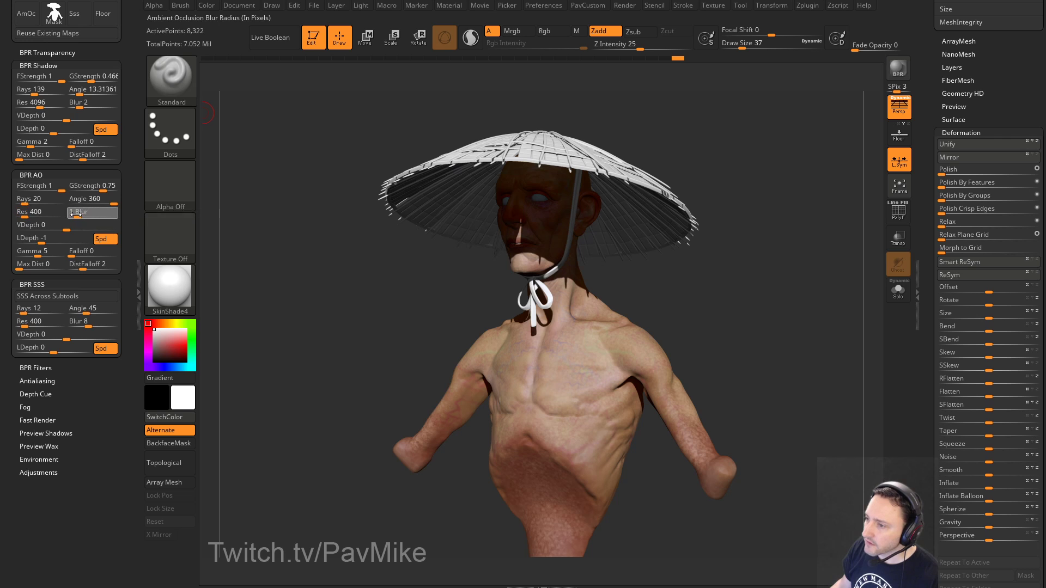
Step: Set BPR SSS Rays to 29, Angle to about 28.6, Res to about 590 and Blur to 2, and make a BPR render
{"action": "left_click", "coordinate": [71, 324]}
{"action": "left_click", "coordinate": [42, 313]}
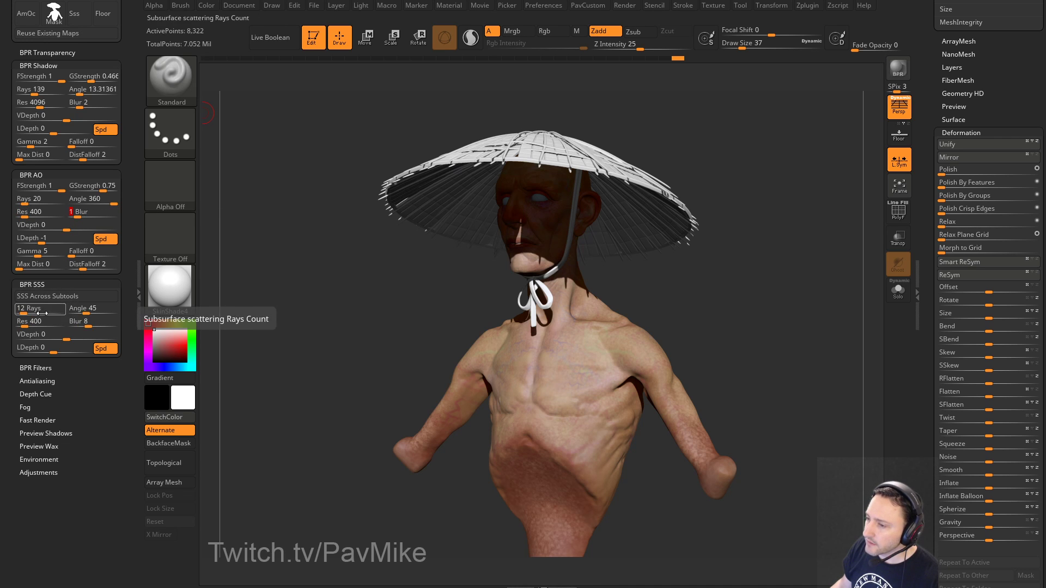
{"action": "left_click_drag", "start_coordinate": [26, 312], "coordinate": [78, 327]}
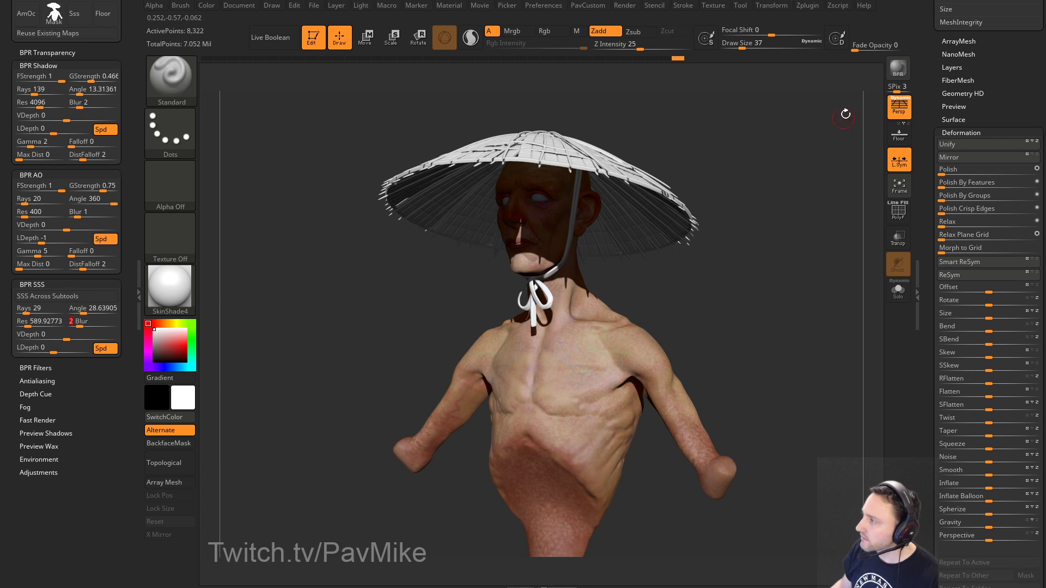
{"action": "left_click", "coordinate": [898, 69]}
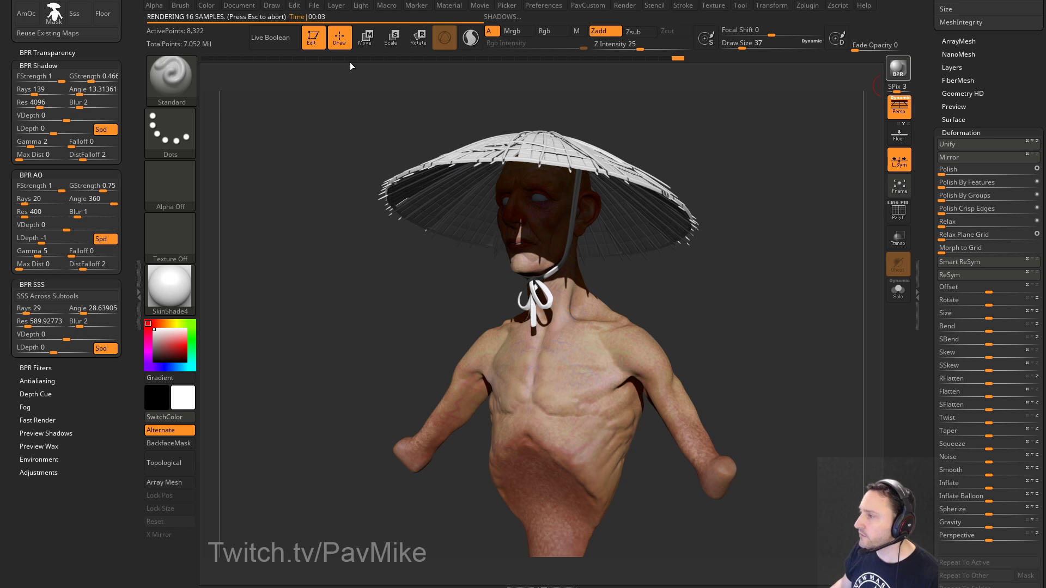
Step: Dock the Light palette above the Render palette, move the light toward the upper left of its sphere, and render the bust again
{"action": "left_click", "coordinate": [361, 6]}
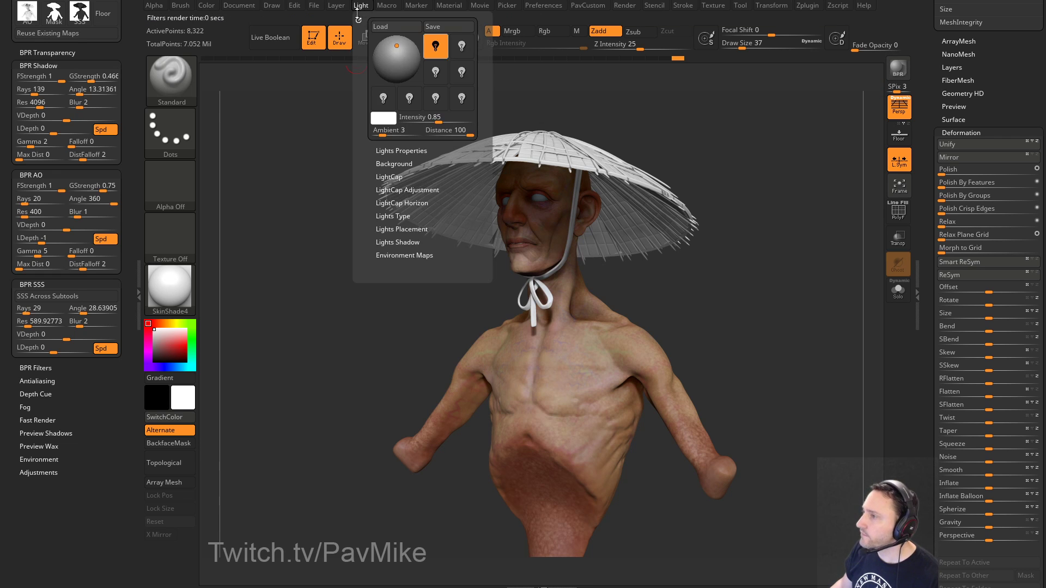
{"action": "left_click_drag", "start_coordinate": [358, 20], "coordinate": [42, 38]}
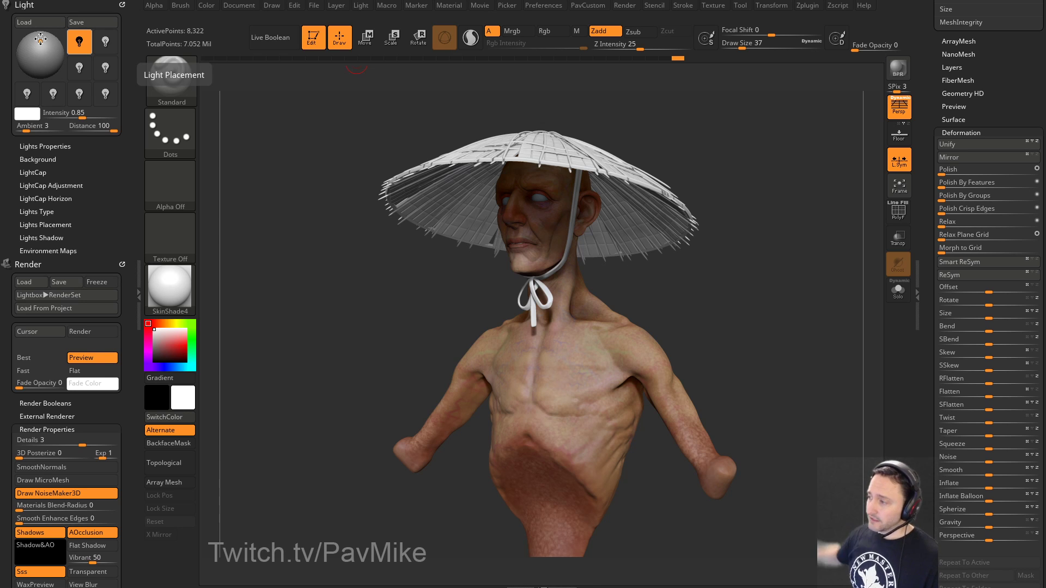
{"action": "left_click_drag", "start_coordinate": [40, 39], "coordinate": [25, 48]}
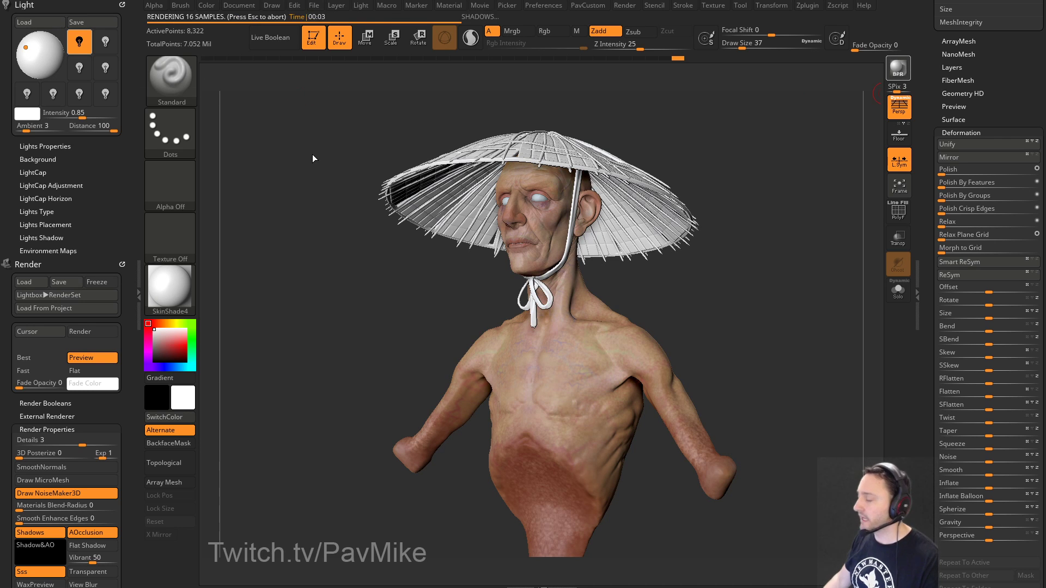
{"action": "left_click_drag", "start_coordinate": [313, 154], "coordinate": [313, 154]}
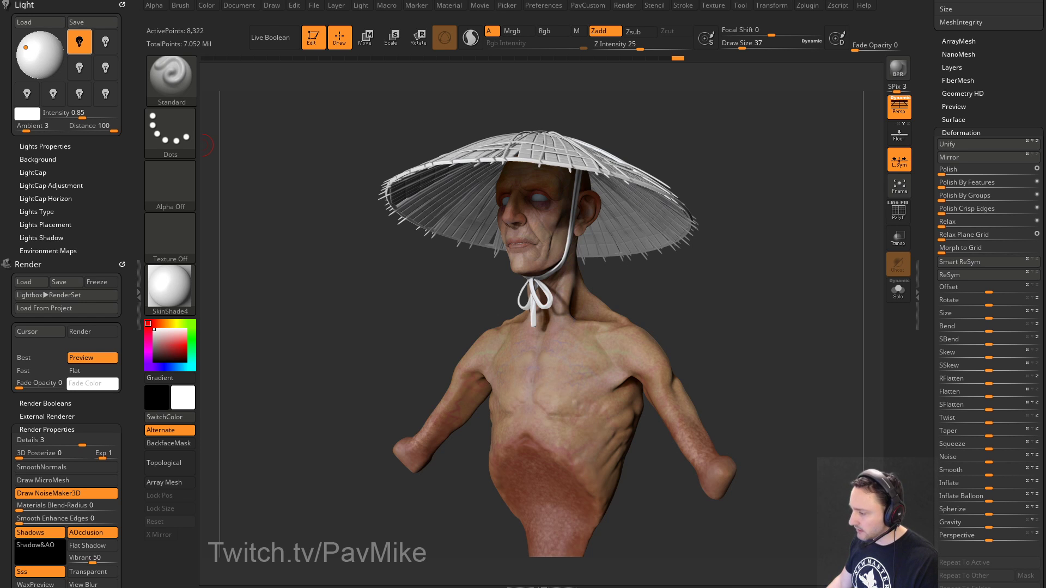
{"action": "left_click_drag", "start_coordinate": [0, 142], "coordinate": [0, 87]}
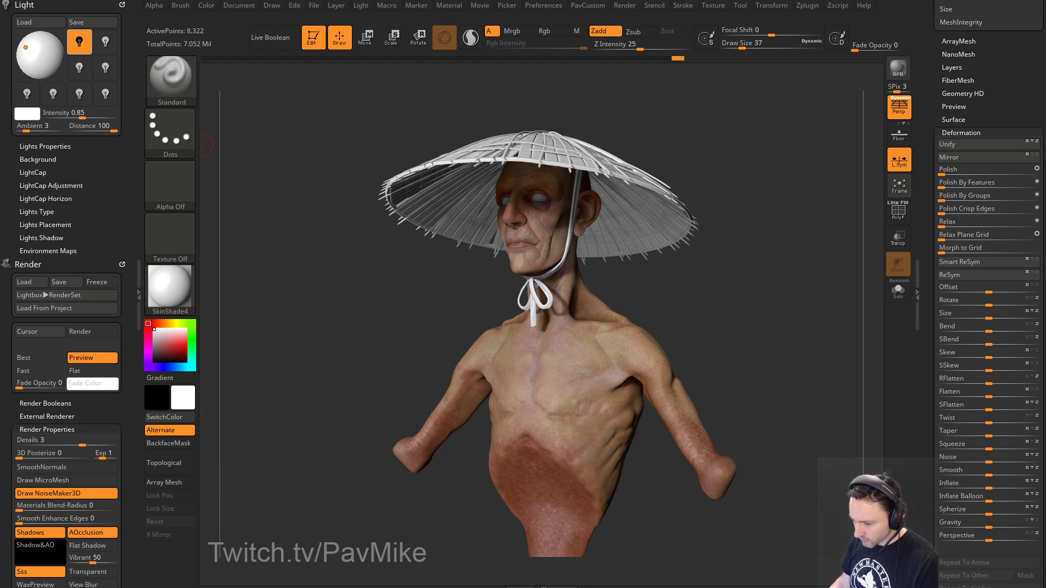
Step: Switch to the web browser and look through the playlists of the YouTube channel
{"action": "key", "text": "alt+Tab"}
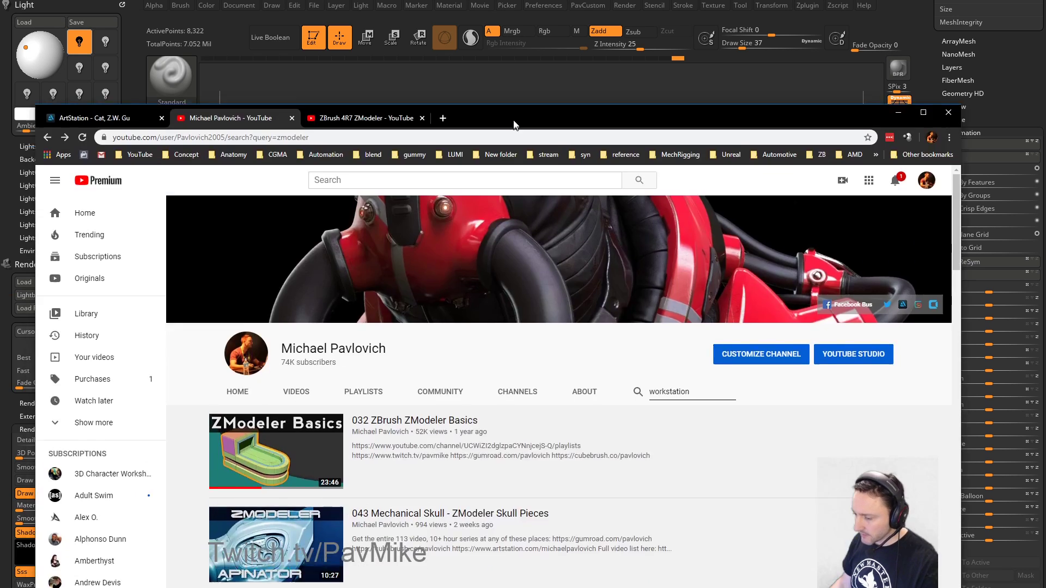
{"action": "left_click", "coordinate": [329, 256]}
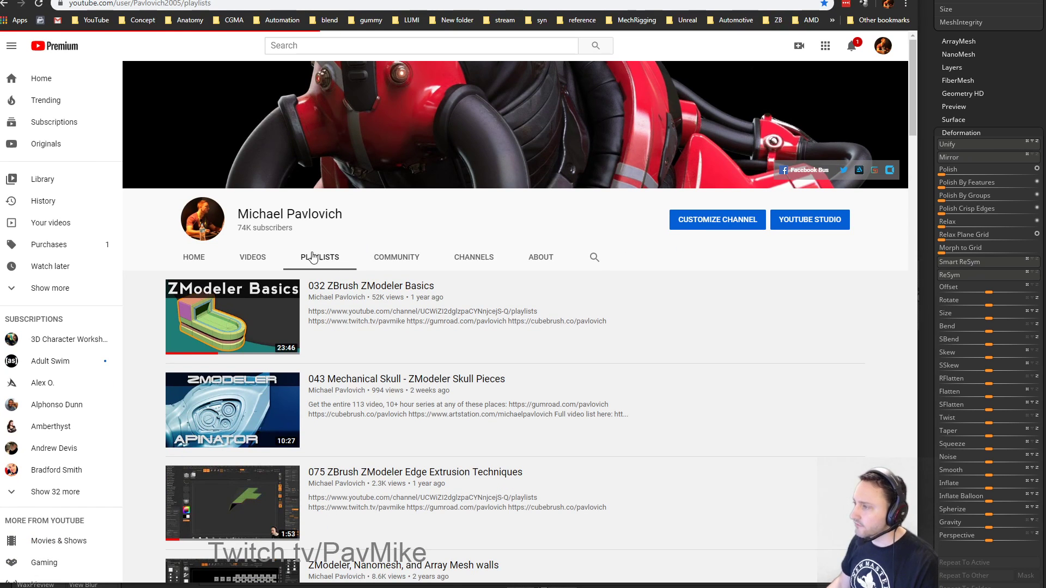
{"action": "scroll", "coordinate": [439, 387], "scroll_direction": "down", "scroll_amount": 3}
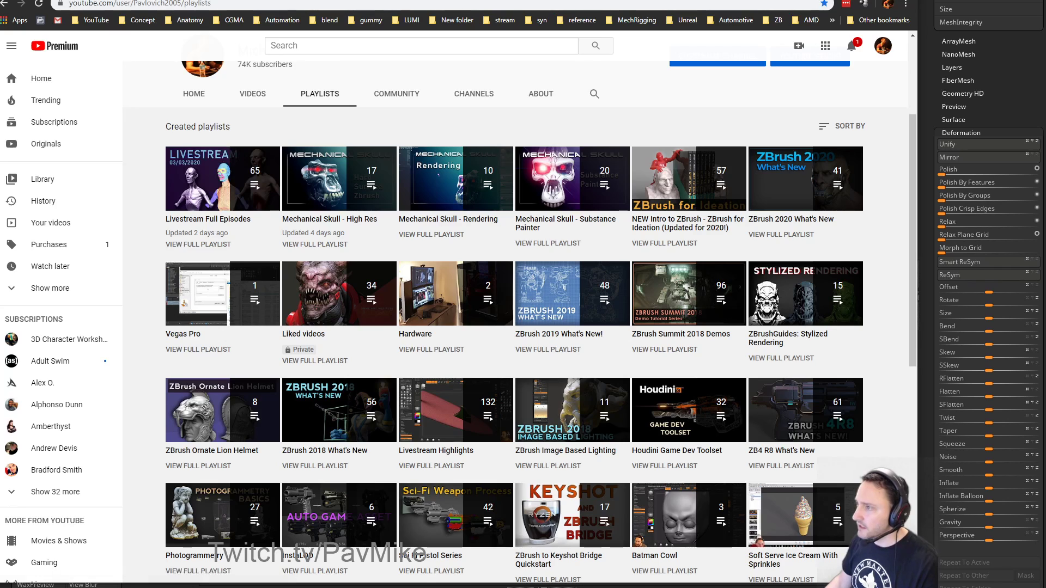
Step: Open Twitter in a new browser tab, go to the profile and play the body blockouts video from Mar 3 full screen
{"action": "key", "text": "ctrl+t"}
{"action": "type", "text": "twi"}
{"action": "key", "text": "Return"}
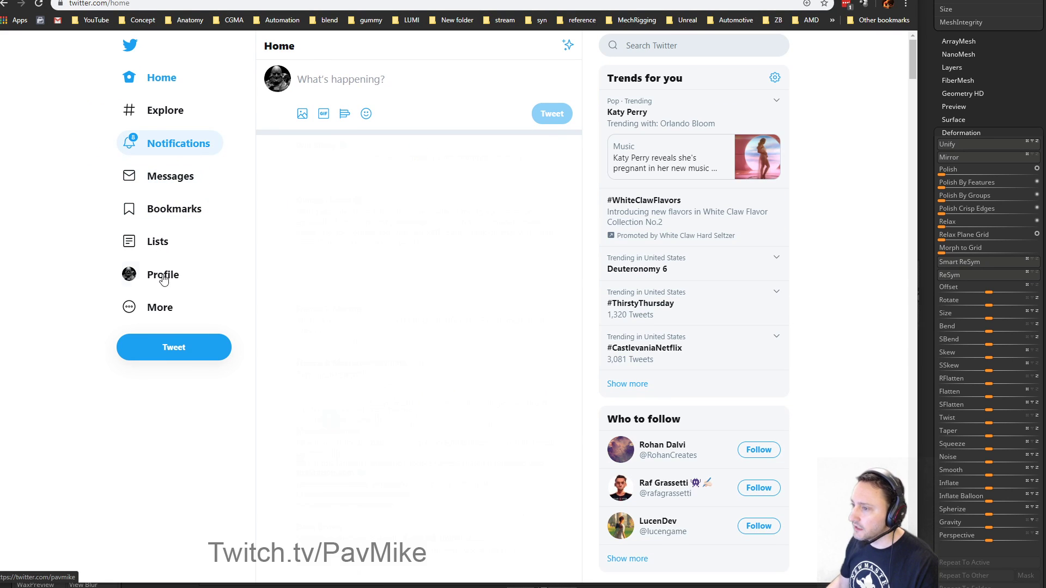
{"action": "left_click", "coordinate": [163, 274]}
{"action": "scroll", "coordinate": [407, 264], "scroll_direction": "down", "scroll_amount": 3}
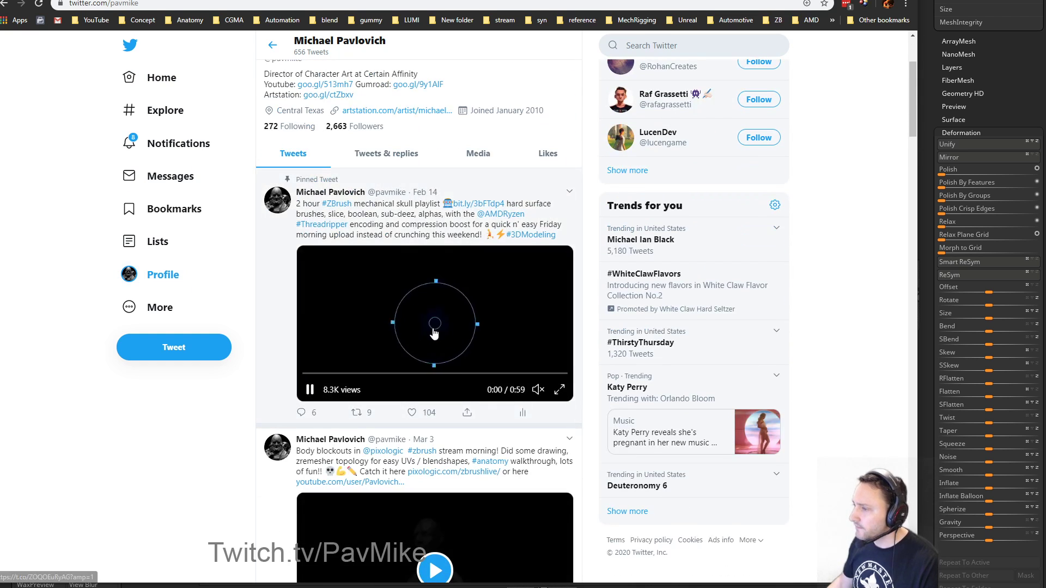
{"action": "scroll", "coordinate": [444, 342], "scroll_direction": "down", "scroll_amount": 5}
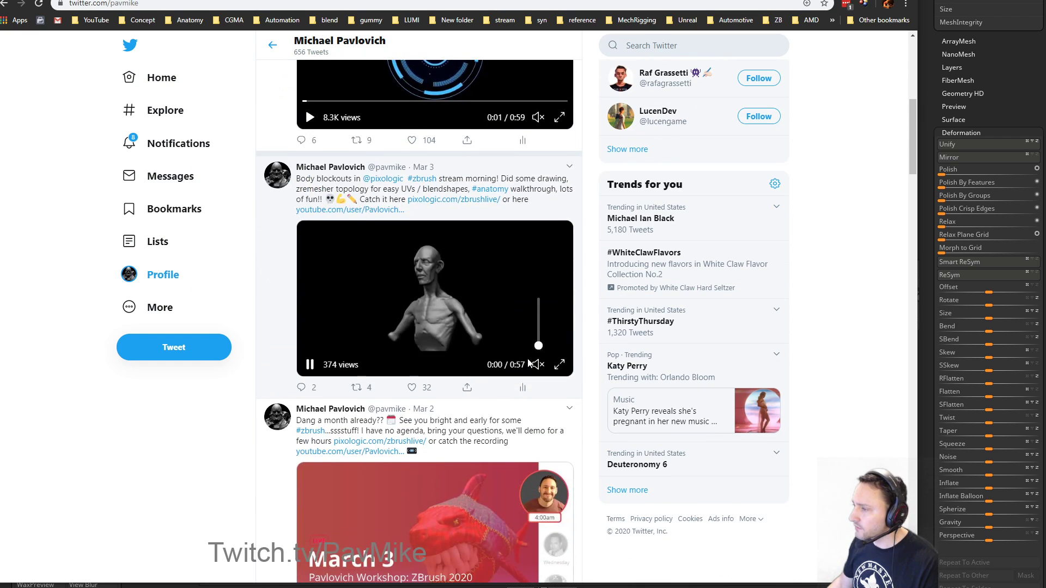
{"action": "left_click", "coordinate": [560, 365]}
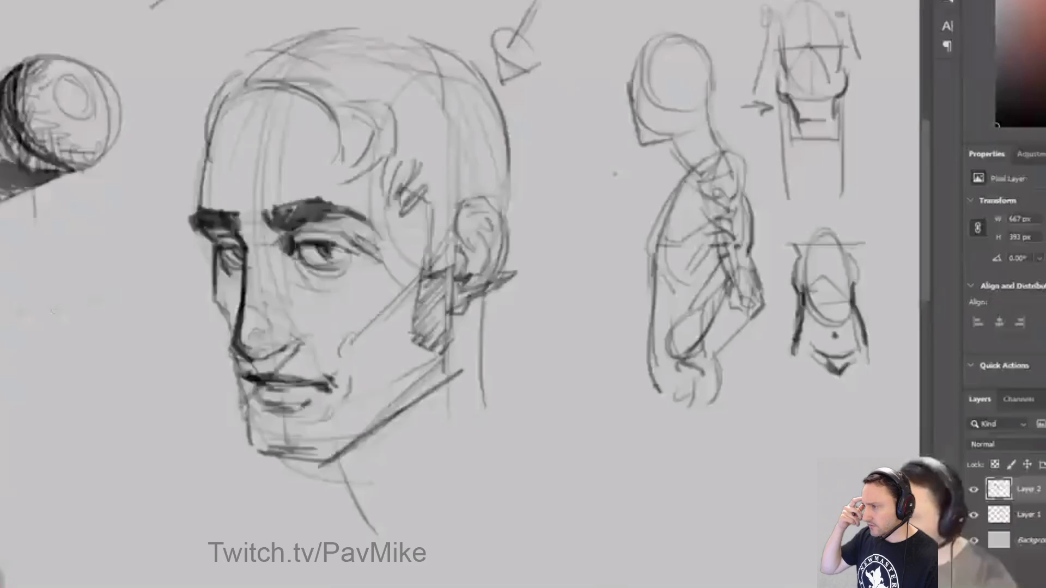
{"action": "left_click_drag", "start_coordinate": [38, 322], "coordinate": [39, 401]}
{"action": "left_click_drag", "start_coordinate": [23, 357], "coordinate": [74, 365]}
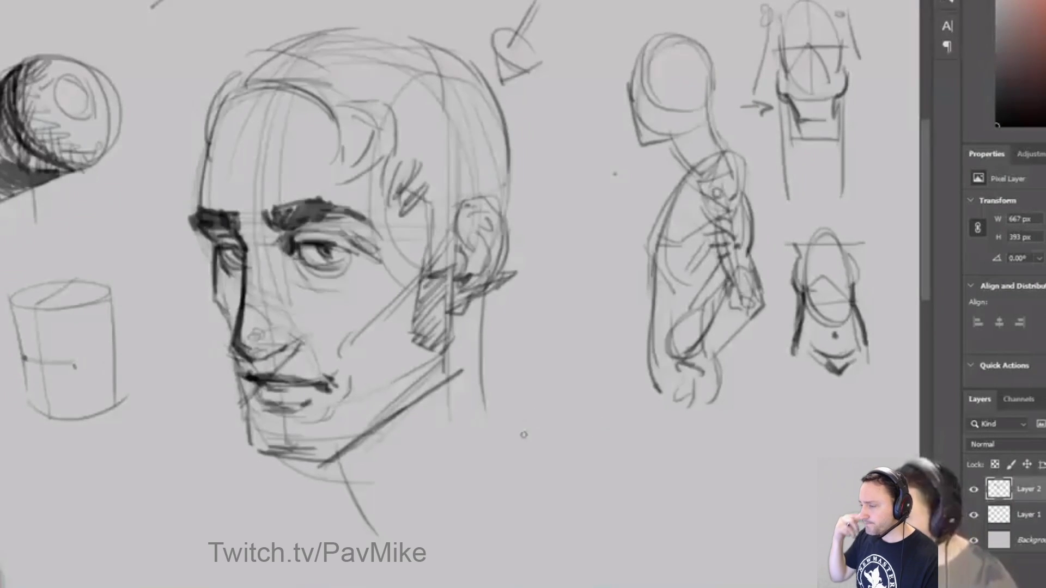
{"action": "left_click_drag", "start_coordinate": [510, 456], "coordinate": [670, 459]}
{"action": "left_click_drag", "start_coordinate": [661, 452], "coordinate": [672, 459]}
{"action": "left_click_drag", "start_coordinate": [577, 448], "coordinate": [620, 437]}
{"action": "left_click_drag", "start_coordinate": [531, 469], "coordinate": [665, 467]}
{"action": "mouse_move", "coordinate": [1, 158]}
{"action": "left_mouse_down"}
{"action": "mouse_move", "coordinate": [509, 455]}
{"action": "mouse_move", "coordinate": [668, 472]}
{"action": "left_mouse_up"}
{"action": "key", "text": "ctrl+z"}
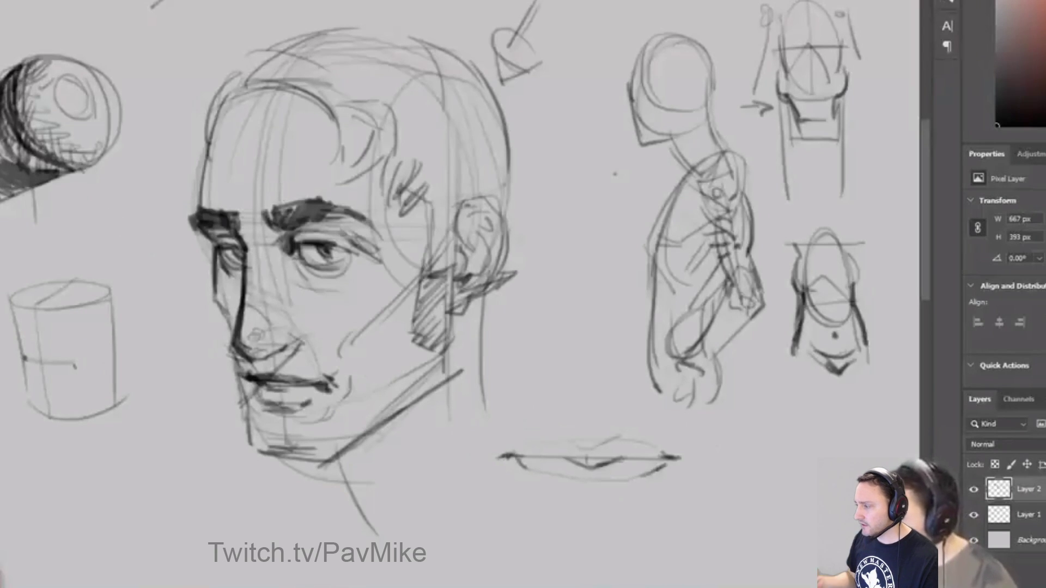
{"action": "left_click_drag", "start_coordinate": [499, 458], "coordinate": [659, 462]}
{"action": "left_click_drag", "start_coordinate": [523, 481], "coordinate": [607, 487]}
{"action": "left_click_drag", "start_coordinate": [515, 449], "coordinate": [573, 435]}
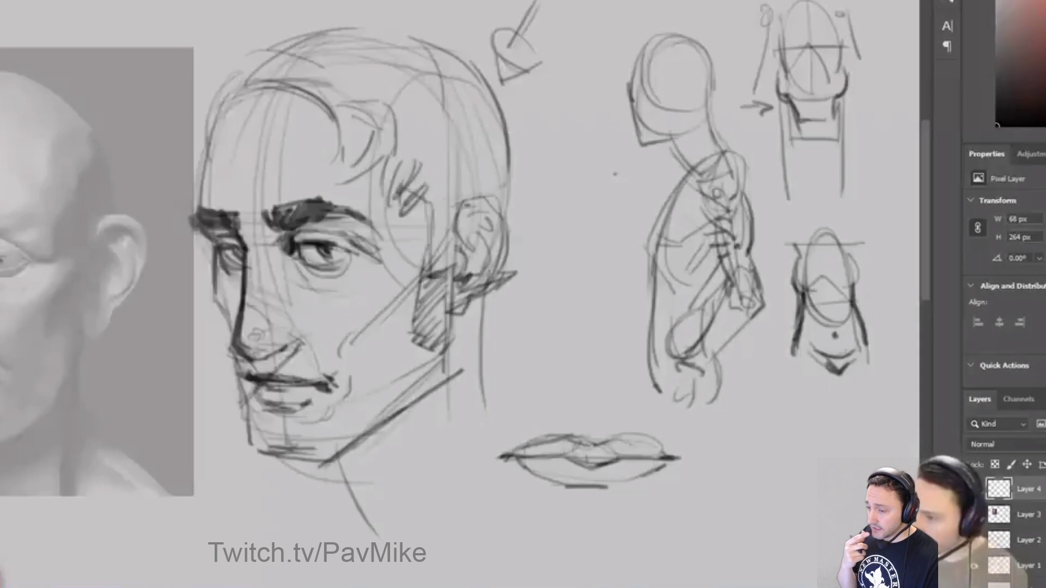
{"action": "left_click_drag", "start_coordinate": [1, 209], "coordinate": [34, 213]}
{"action": "left_click_drag", "start_coordinate": [1, 122], "coordinate": [57, 130]}
{"action": "left_click_drag", "start_coordinate": [61, 144], "coordinate": [72, 167]}
{"action": "left_click_drag", "start_coordinate": [75, 168], "coordinate": [61, 177]}
{"action": "left_click_drag", "start_coordinate": [1, 246], "coordinate": [27, 263]}
{"action": "mouse_move", "coordinate": [25, 267]}
{"action": "left_mouse_down"}
{"action": "mouse_move", "coordinate": [1, 272]}
{"action": "mouse_move", "coordinate": [7, 263]}
{"action": "left_mouse_up"}
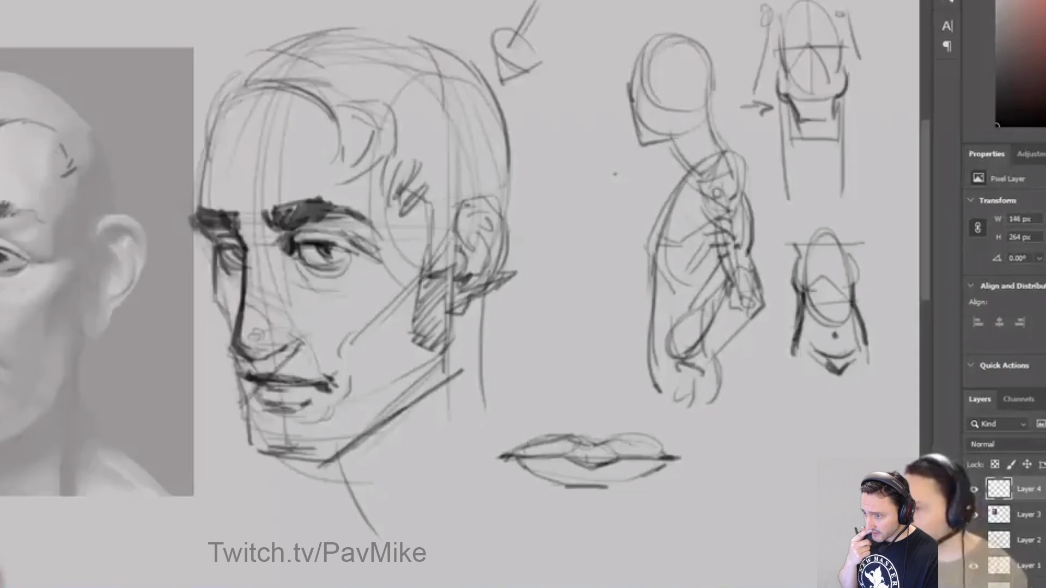
{"action": "left_click_drag", "start_coordinate": [10, 209], "coordinate": [58, 229]}
{"action": "left_click_drag", "start_coordinate": [74, 276], "coordinate": [56, 304]}
{"action": "left_click_drag", "start_coordinate": [57, 304], "coordinate": [11, 365]}
{"action": "key", "text": "ctrl+z"}
{"action": "left_click_drag", "start_coordinate": [12, 238], "coordinate": [33, 251]}
{"action": "left_click_drag", "start_coordinate": [56, 228], "coordinate": [49, 260]}
{"action": "left_click_drag", "start_coordinate": [31, 261], "coordinate": [53, 266]}
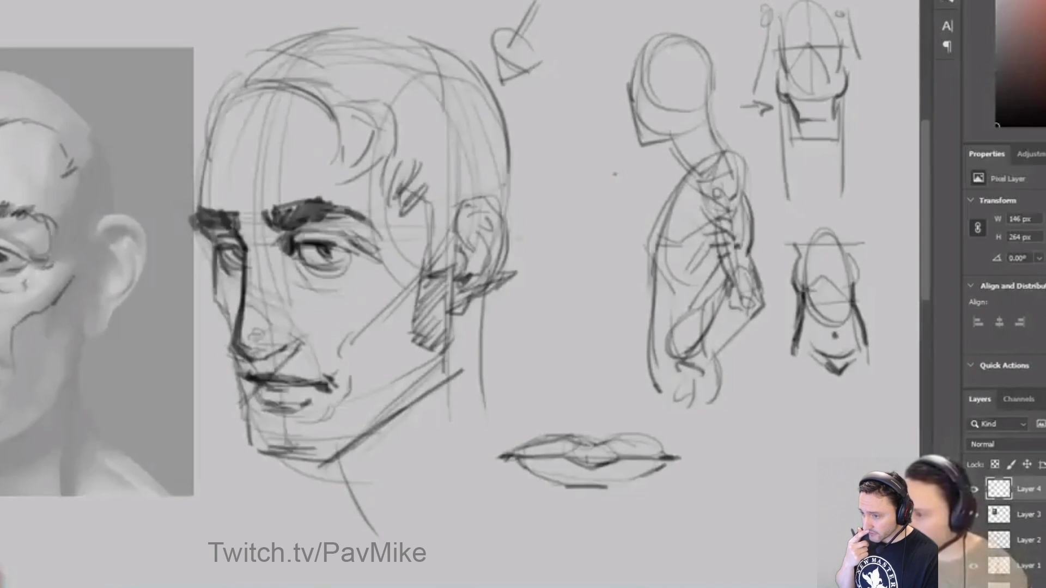
{"action": "left_click_drag", "start_coordinate": [64, 370], "coordinate": [1, 444]}
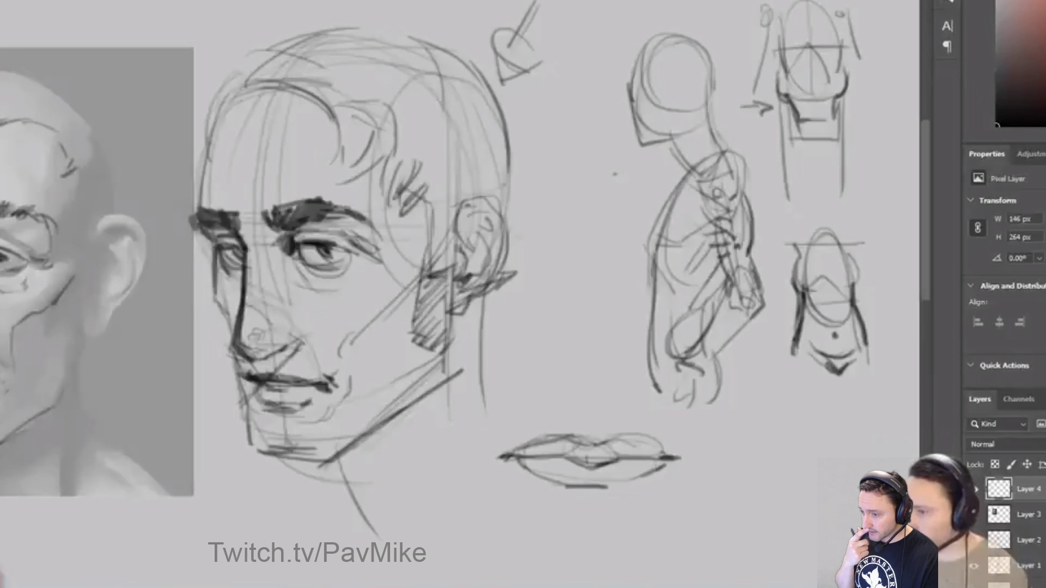
{"action": "left_click_drag", "start_coordinate": [118, 232], "coordinate": [95, 297]}
{"action": "left_click_drag", "start_coordinate": [145, 270], "coordinate": [101, 338]}
{"action": "left_click_drag", "start_coordinate": [93, 301], "coordinate": [103, 301]}
{"action": "left_click_drag", "start_coordinate": [84, 197], "coordinate": [84, 250]}
{"action": "left_click_drag", "start_coordinate": [108, 160], "coordinate": [111, 205]}
{"action": "left_click_drag", "start_coordinate": [2, 68], "coordinate": [63, 98]}
{"action": "left_click_drag", "start_coordinate": [76, 111], "coordinate": [120, 166]}
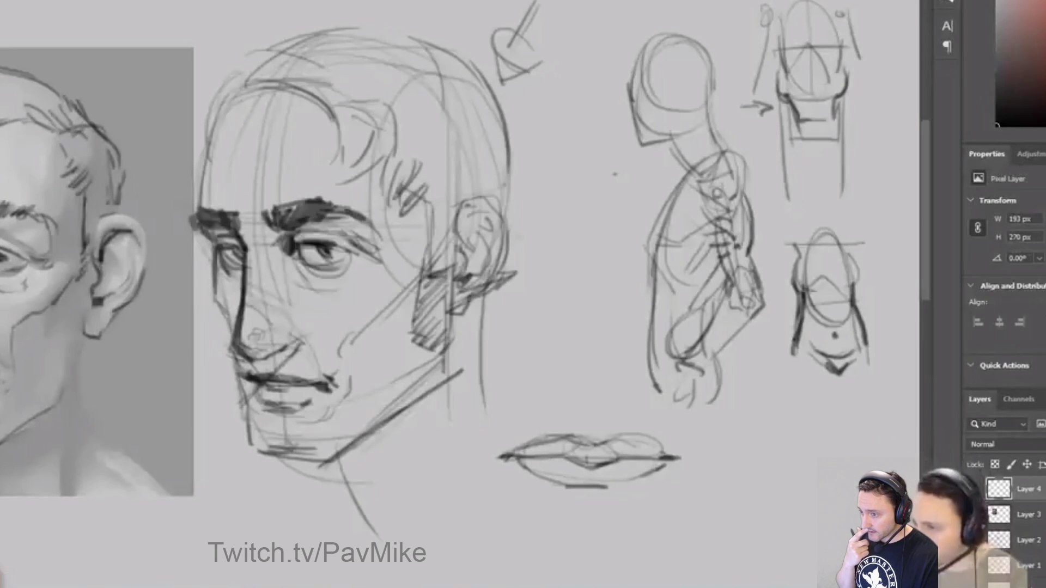
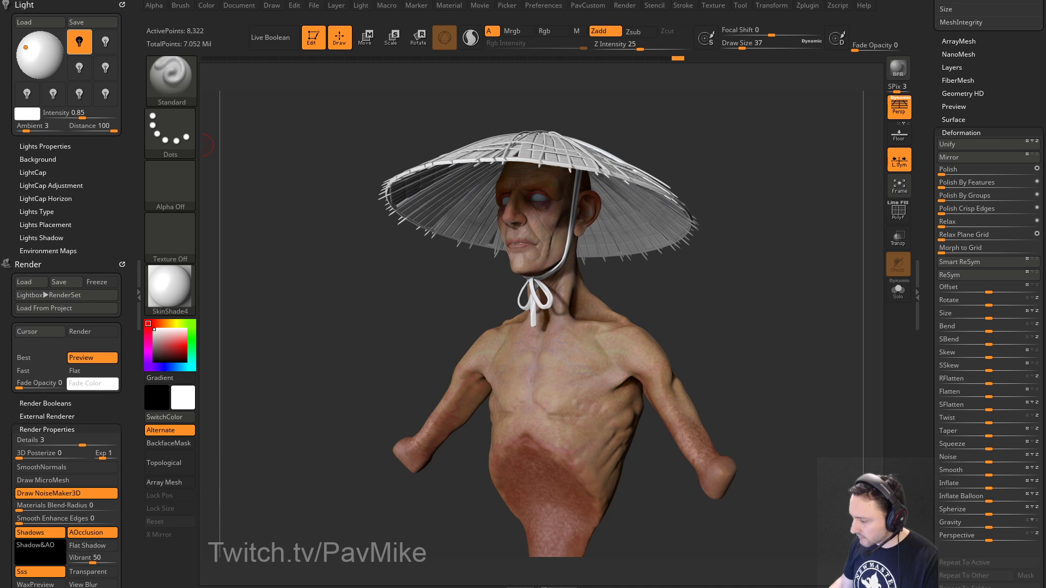
Step: Bring up the browser window to examine the HairProcess.jpg diagram in Google Drive, and return to ZBrush
{"action": "left_click_drag", "start_coordinate": [747, 587], "coordinate": [748, 1]}
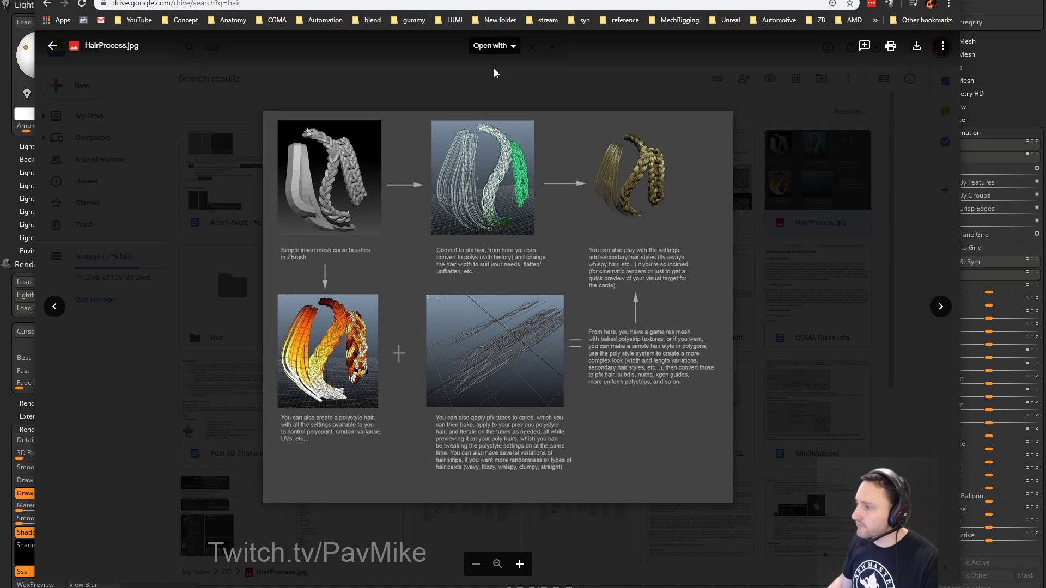
{"action": "left_click_drag", "start_coordinate": [493, 1], "coordinate": [482, 587]}
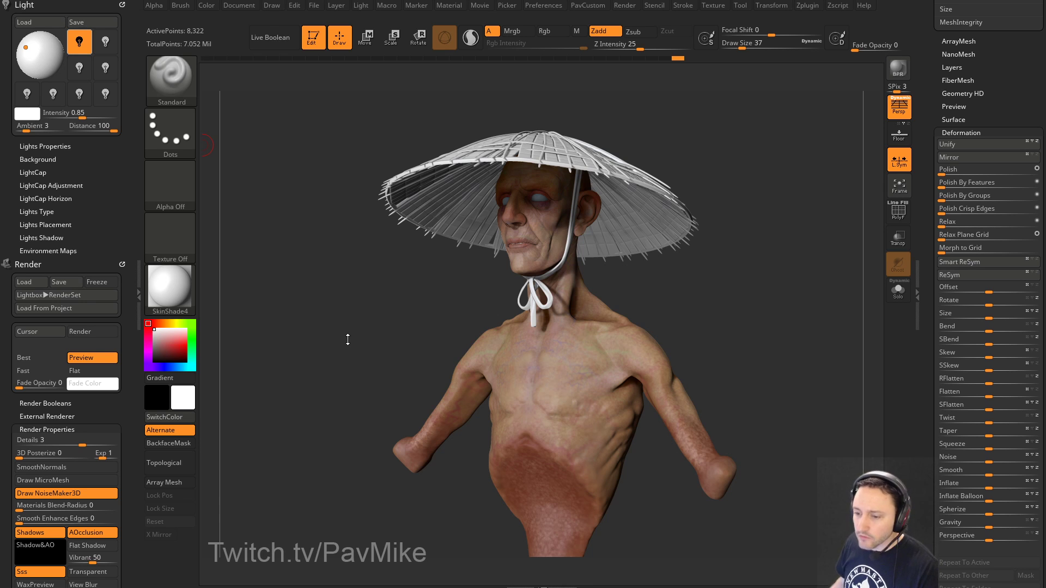
Step: Set the BPR Shadow Angle to 10 and render the hatted bust
{"action": "left_click_drag", "start_coordinate": [750, 289], "coordinate": [750, 297]}
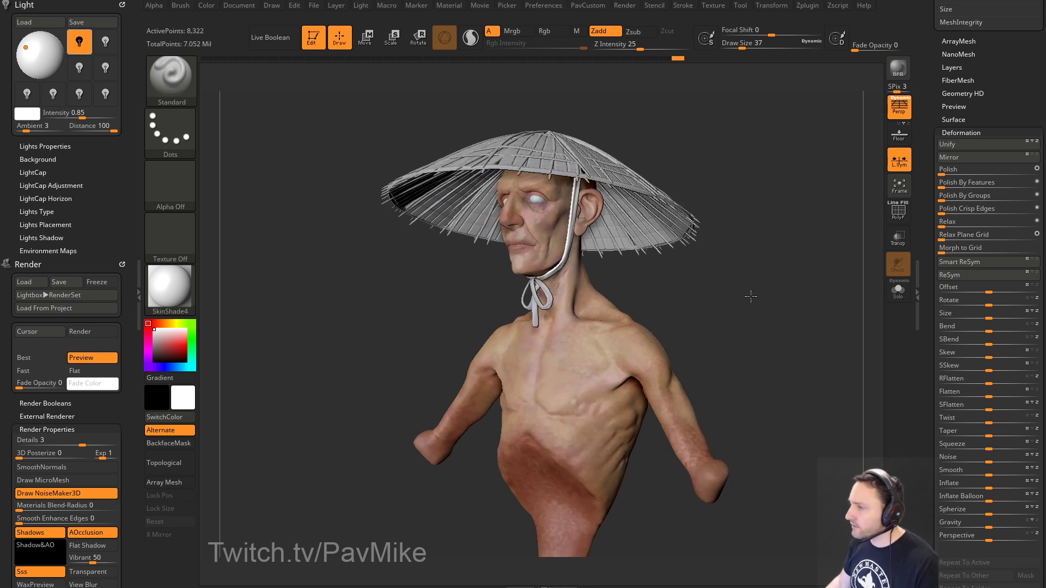
{"action": "scroll", "coordinate": [116, 94], "scroll_direction": "down", "scroll_amount": 5}
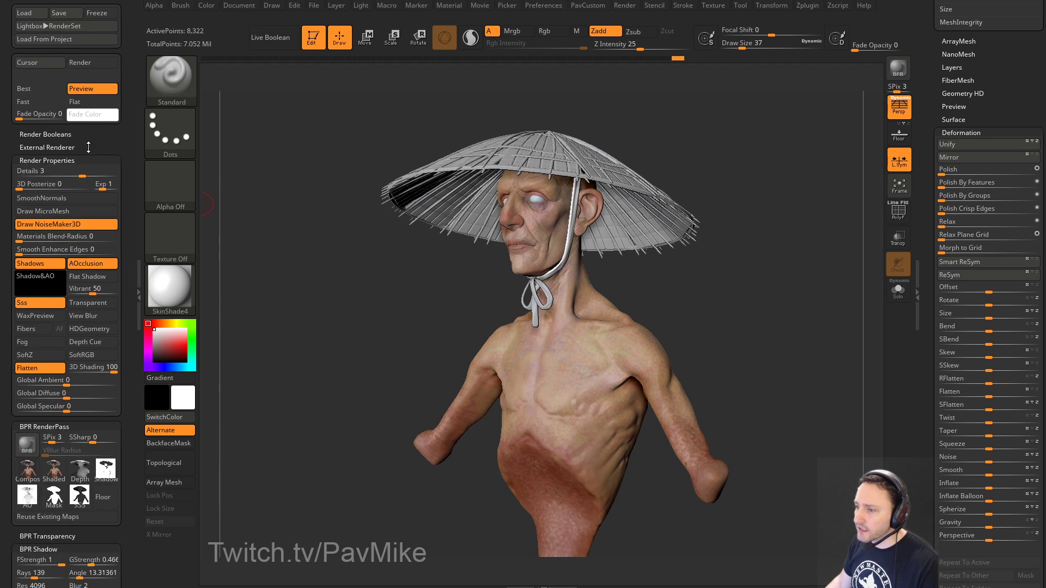
{"action": "scroll", "coordinate": [65, 172], "scroll_direction": "down", "scroll_amount": 5}
{"action": "type", "text": "10"}
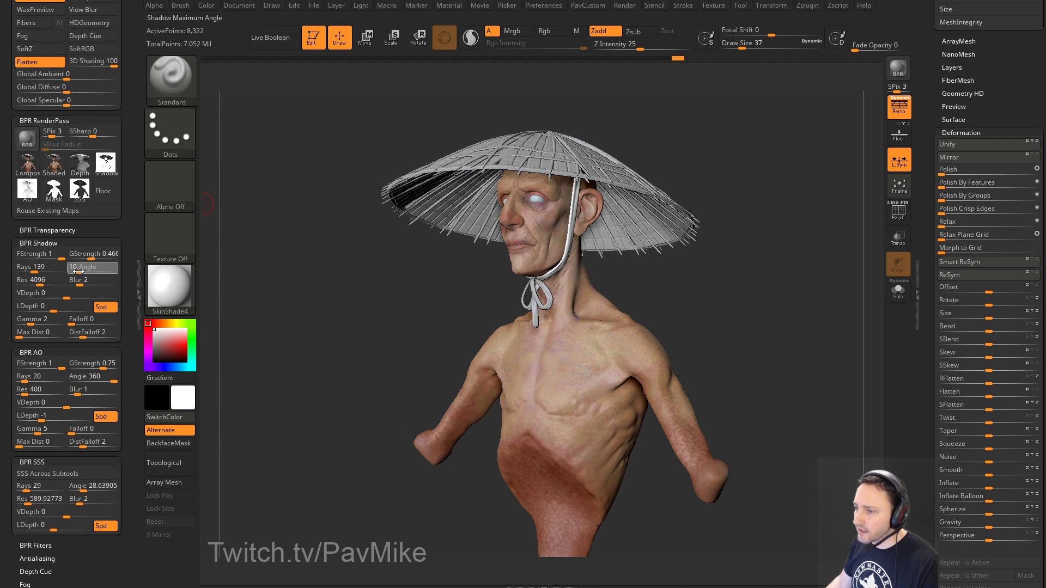
{"action": "left_click", "coordinate": [899, 68]}
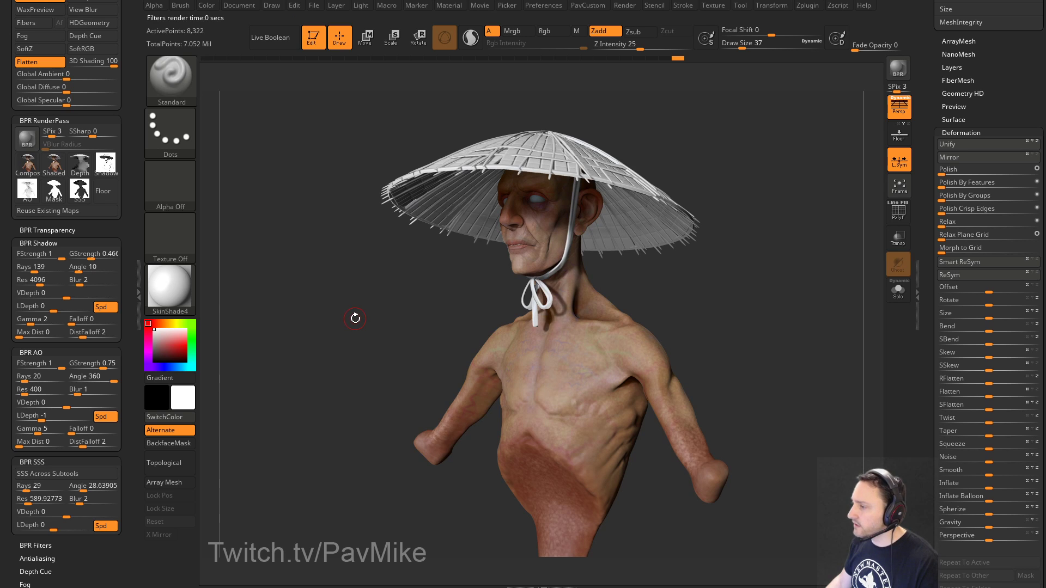
Step: Set the BPR Shadow Angle to 0 and render the bust again
{"action": "left_click_drag", "start_coordinate": [88, 268], "coordinate": [71, 271]}
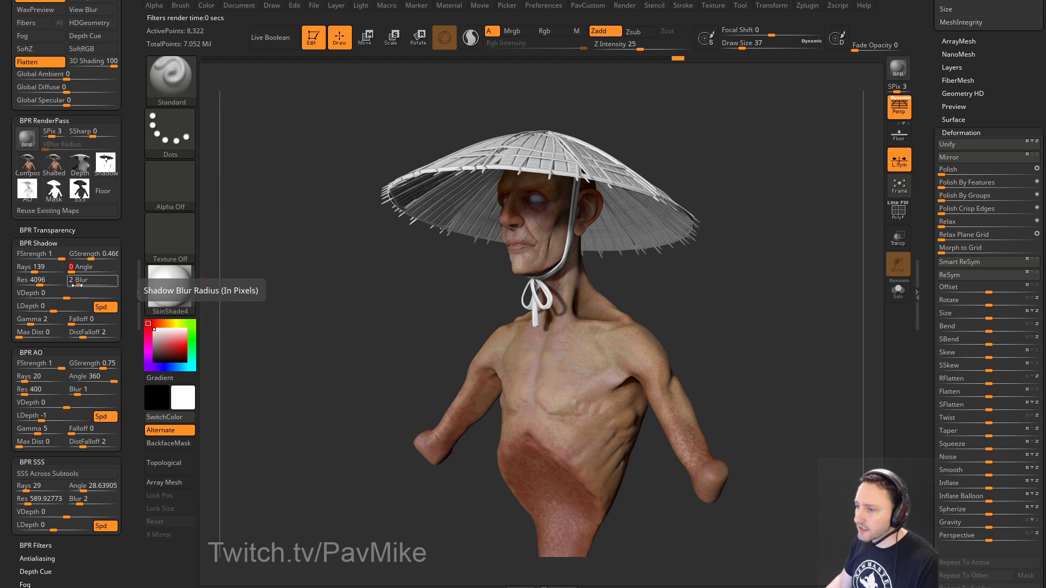
{"action": "left_click_drag", "start_coordinate": [129, 206], "coordinate": [130, 270]}
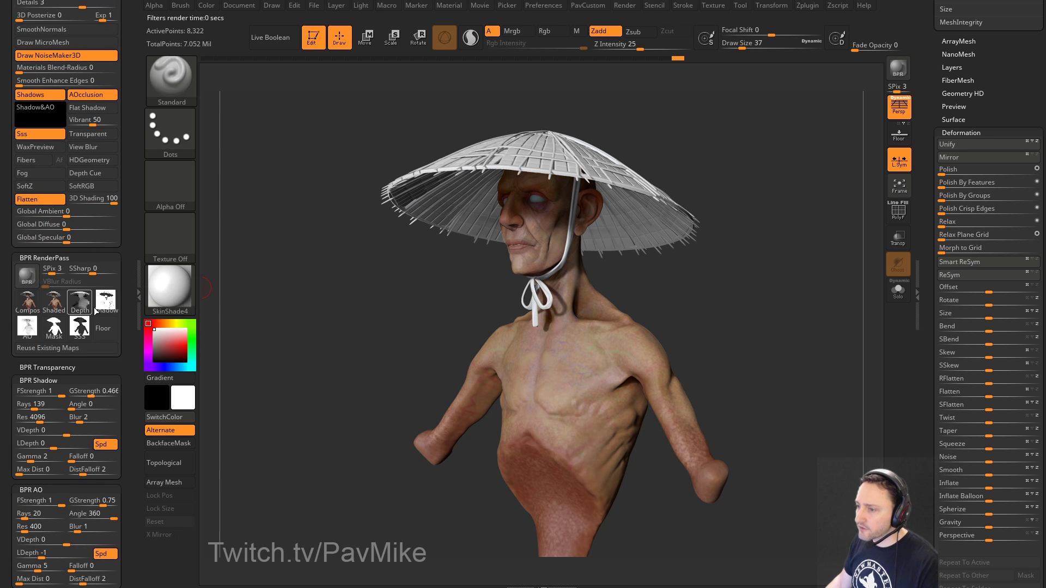
{"action": "left_click", "coordinate": [899, 74]}
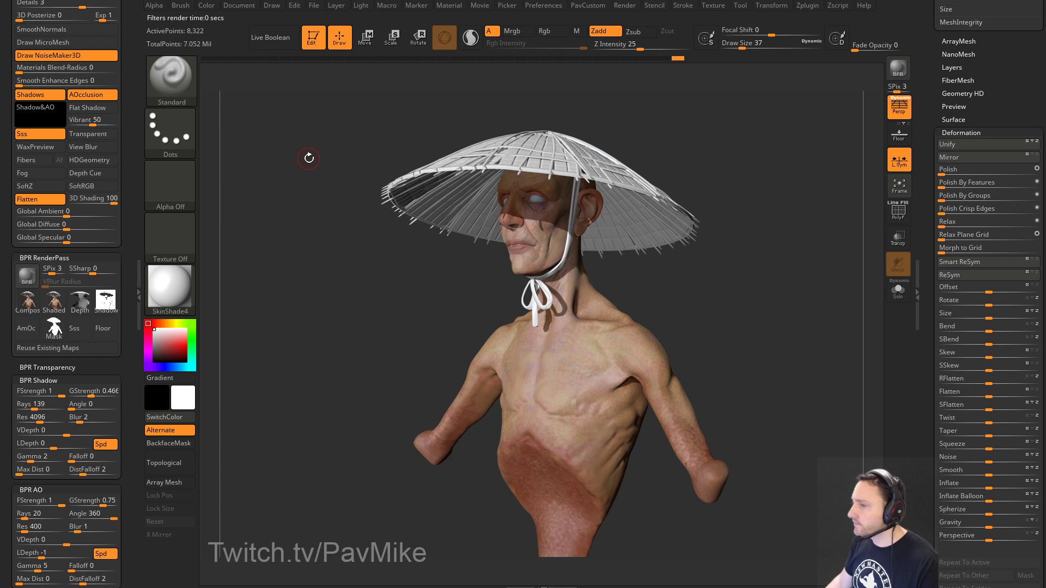
Step: Set the BPR Shadow Angle to about 2.13 and render the bust again
{"action": "left_click", "coordinate": [72, 409]}
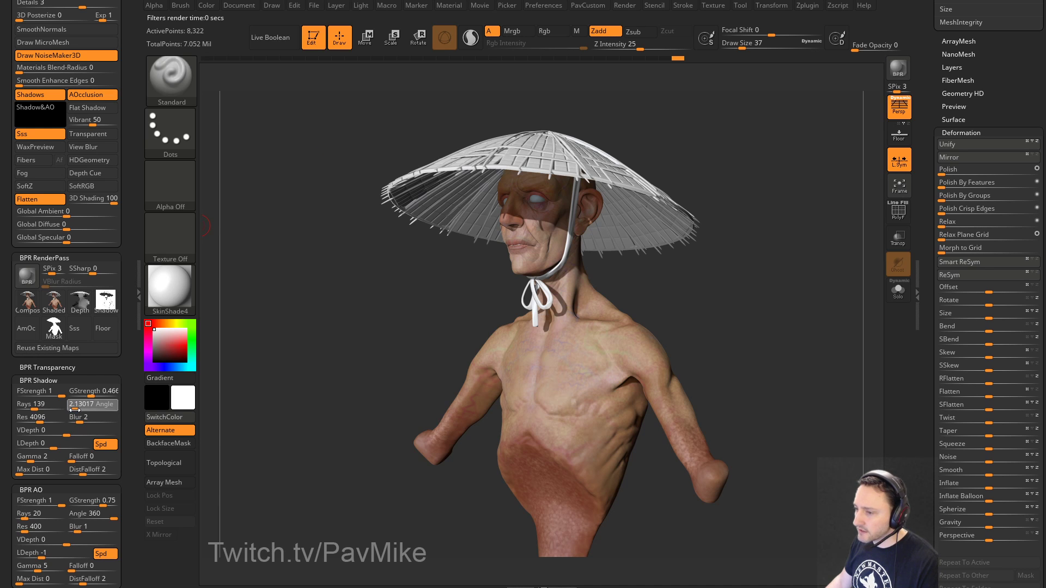
{"action": "type", "text": "2.13017"}
{"action": "left_click", "coordinate": [897, 68]}
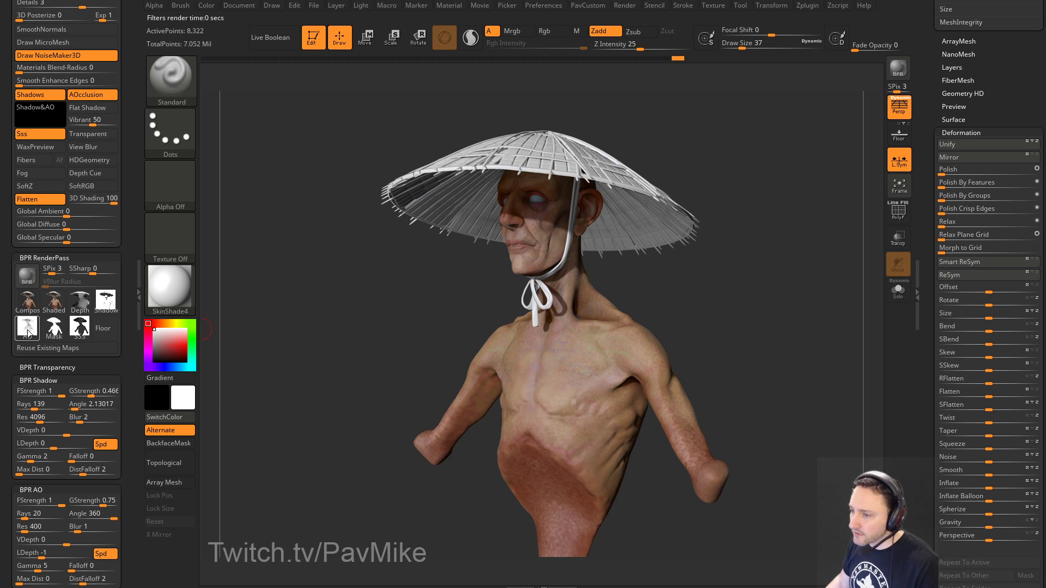
Step: Start exporting the composite render pass and browse to the Gauntly folder inside streaming on drive D
{"action": "mouse_move", "coordinate": [29, 334]}
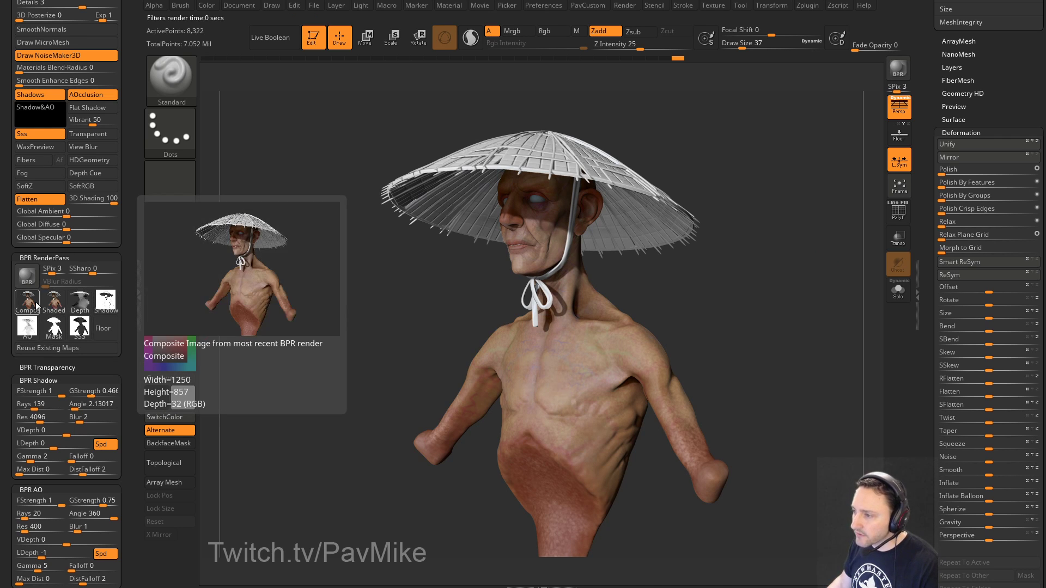
{"action": "left_click", "coordinate": [34, 304]}
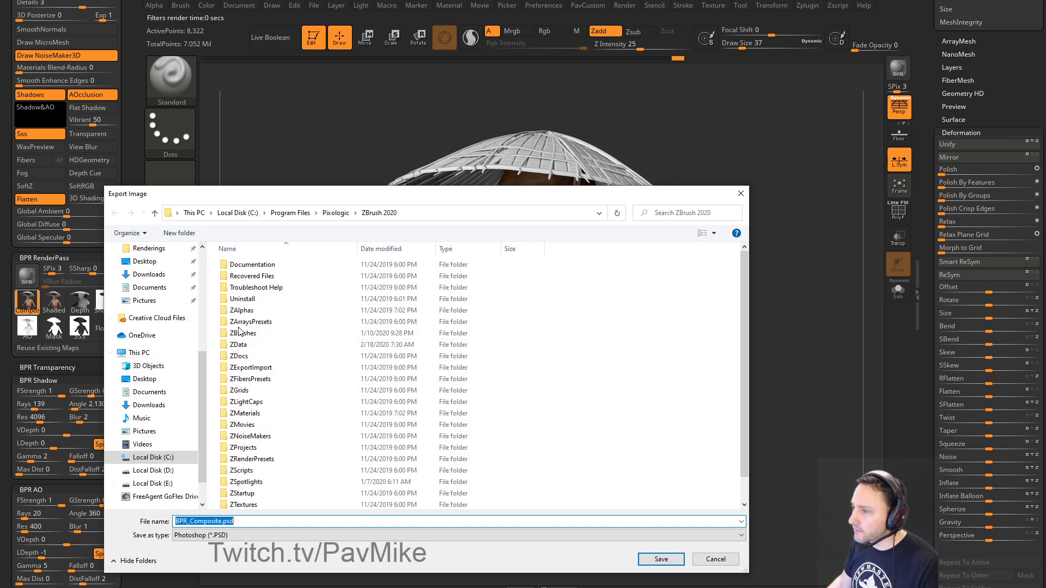
{"action": "scroll", "coordinate": [157, 338], "scroll_direction": "up", "scroll_amount": 3}
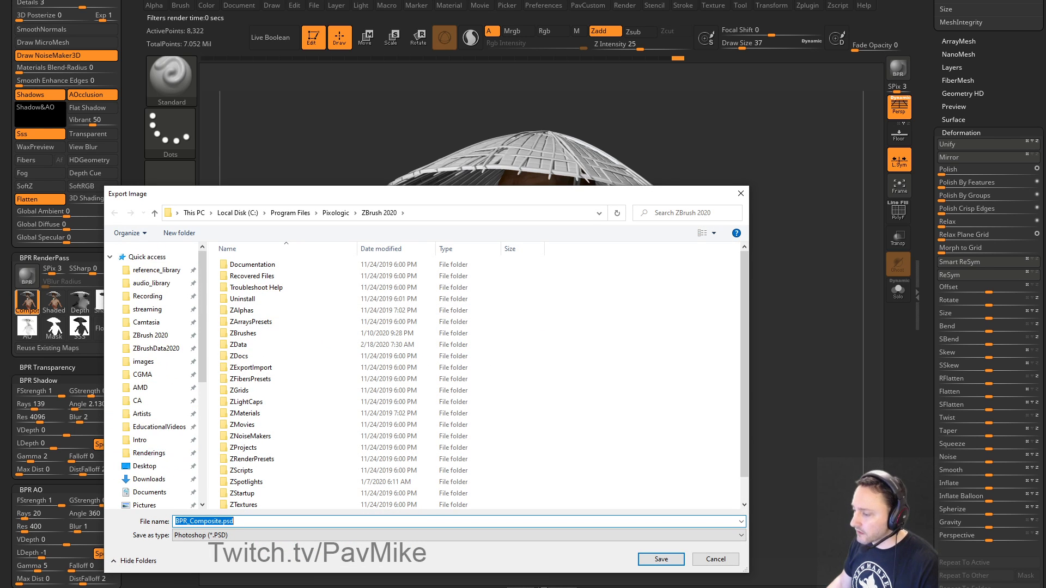
{"action": "left_click", "coordinate": [147, 309]}
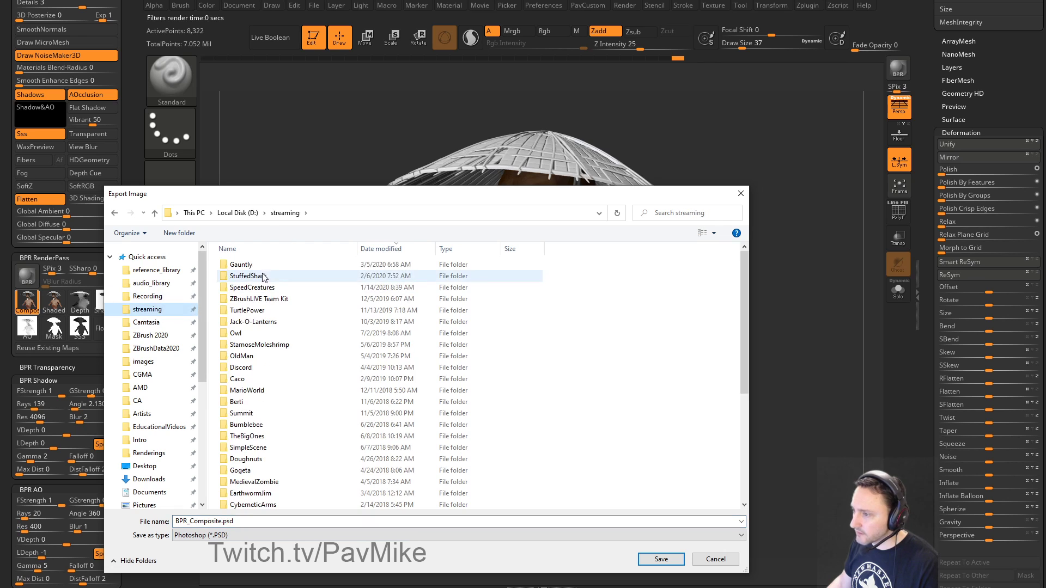
{"action": "left_click", "coordinate": [268, 267]}
{"action": "double_click", "coordinate": [268, 267]}
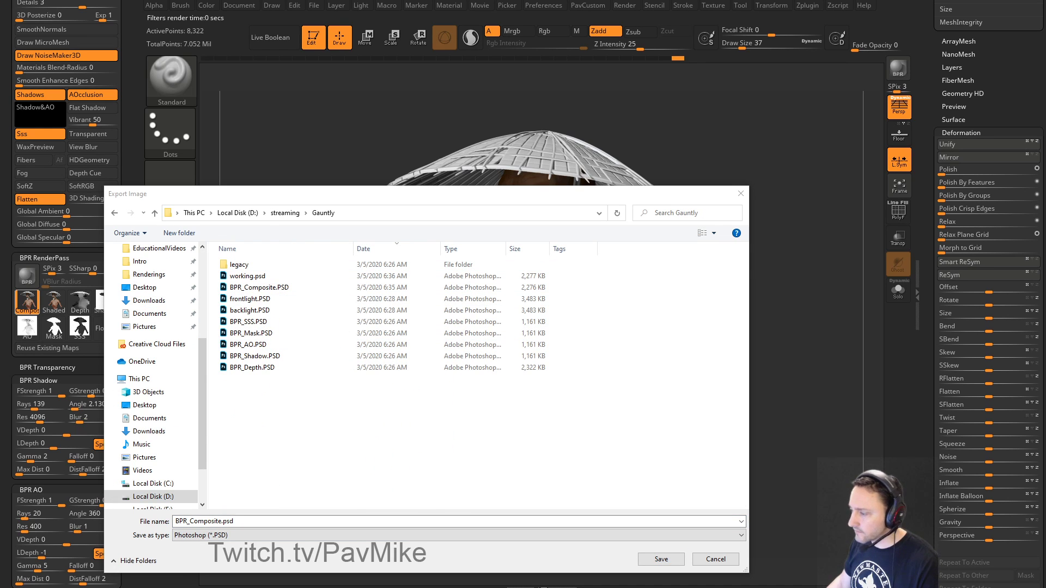
Step: Create a legacy2 folder inside D:\streaming\Gauntly and move the existing PSD files into it
{"action": "left_click", "coordinate": [430, 218]}
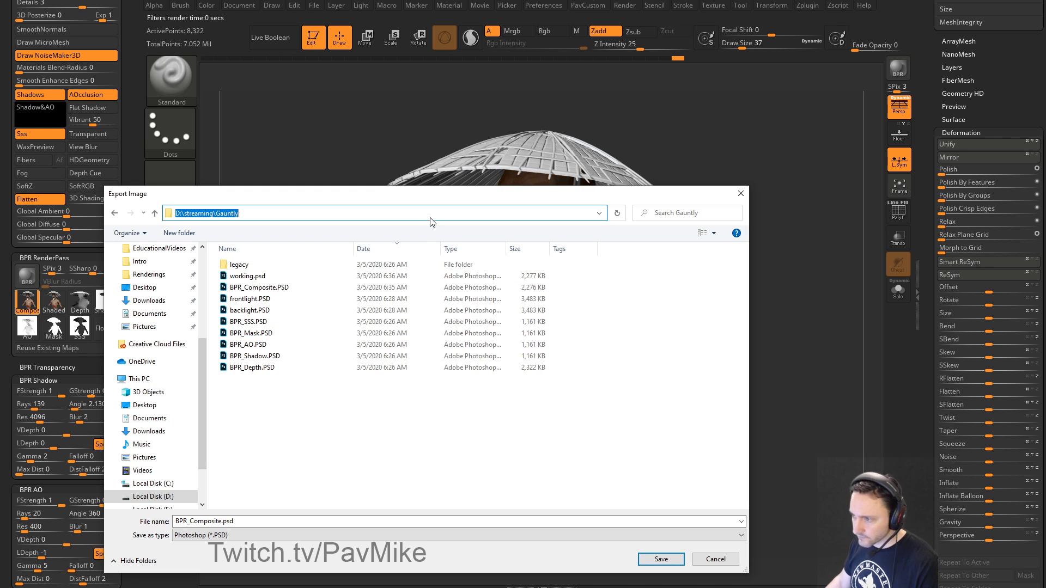
{"action": "key", "text": "super+e"}
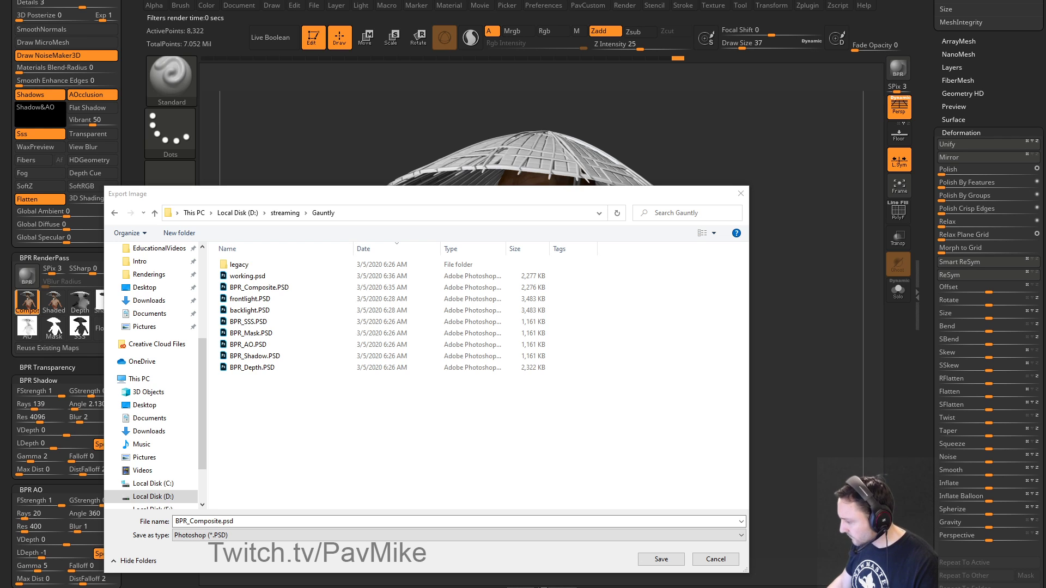
{"action": "key", "text": "ctrl+shift+n"}
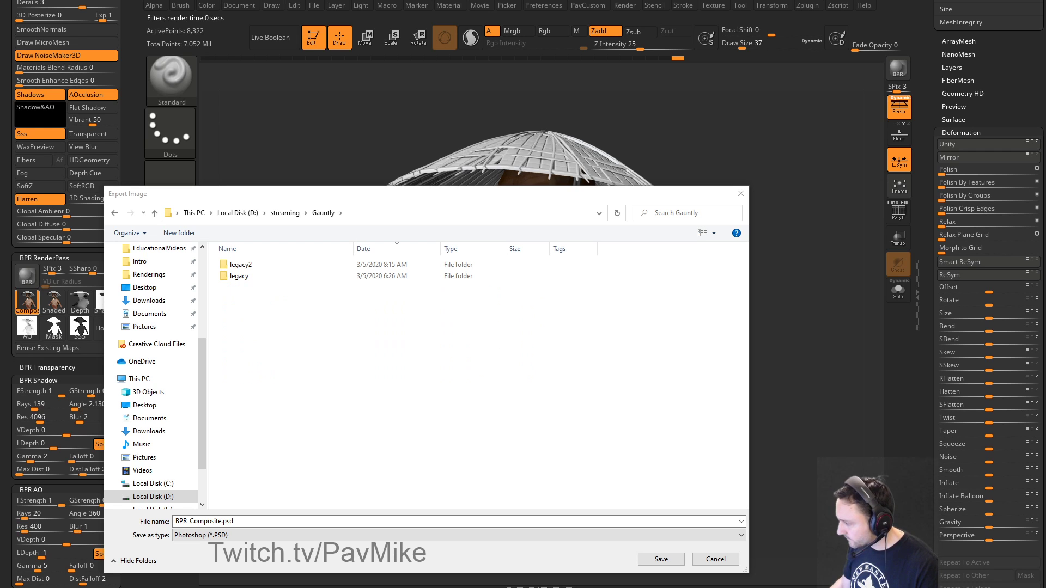
Step: Save the composite, depth and shadow passes as BPR_Composite.psd, BPR_Depth.psd and BPR_Shadow.psd in the Gauntly folder
{"action": "left_click", "coordinate": [661, 560]}
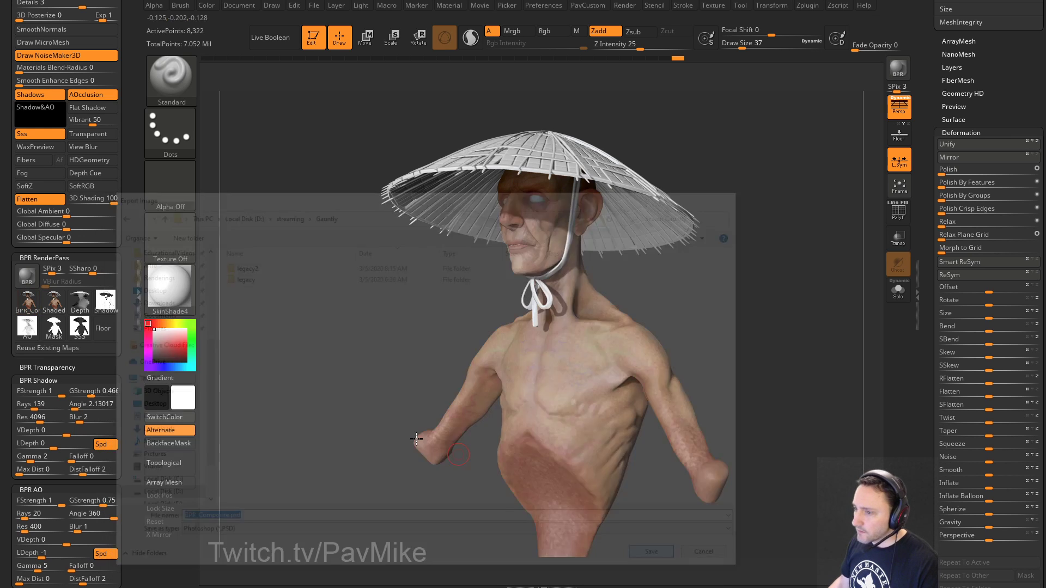
{"action": "left_click", "coordinate": [81, 301]}
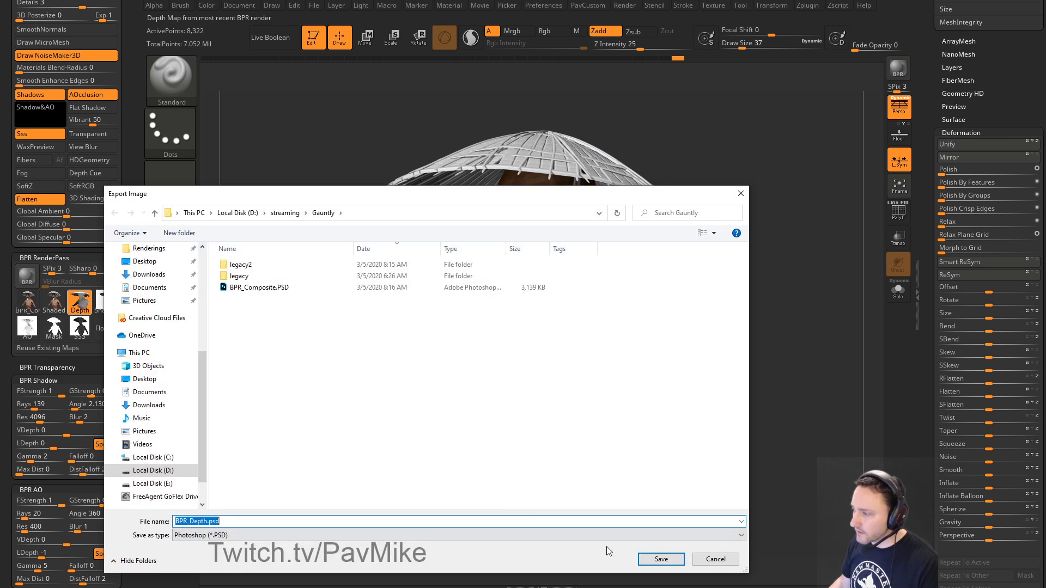
{"action": "left_click", "coordinate": [661, 559]}
{"action": "left_click", "coordinate": [111, 304]}
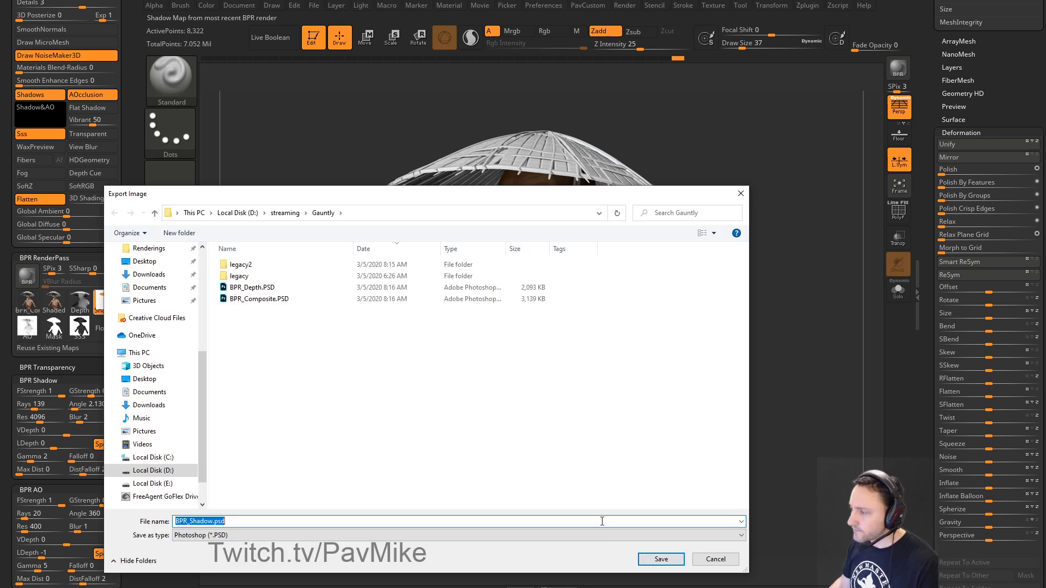
{"action": "left_click", "coordinate": [644, 556]}
Step: Render a closer view of the head and hat and export its composite pass, replacing BPR_Composite.psd
{"action": "mouse_move", "coordinate": [750, 310]}
{"action": "left_mouse_down"}
{"action": "mouse_move", "coordinate": [771, 325]}
{"action": "mouse_move", "coordinate": [770, 311]}
{"action": "mouse_move", "coordinate": [789, 381]}
{"action": "mouse_move", "coordinate": [794, 367]}
{"action": "mouse_move", "coordinate": [810, 366]}
{"action": "mouse_move", "coordinate": [811, 391]}
{"action": "mouse_move", "coordinate": [792, 394]}
{"action": "mouse_move", "coordinate": [808, 400]}
{"action": "mouse_move", "coordinate": [800, 391]}
{"action": "left_mouse_up"}
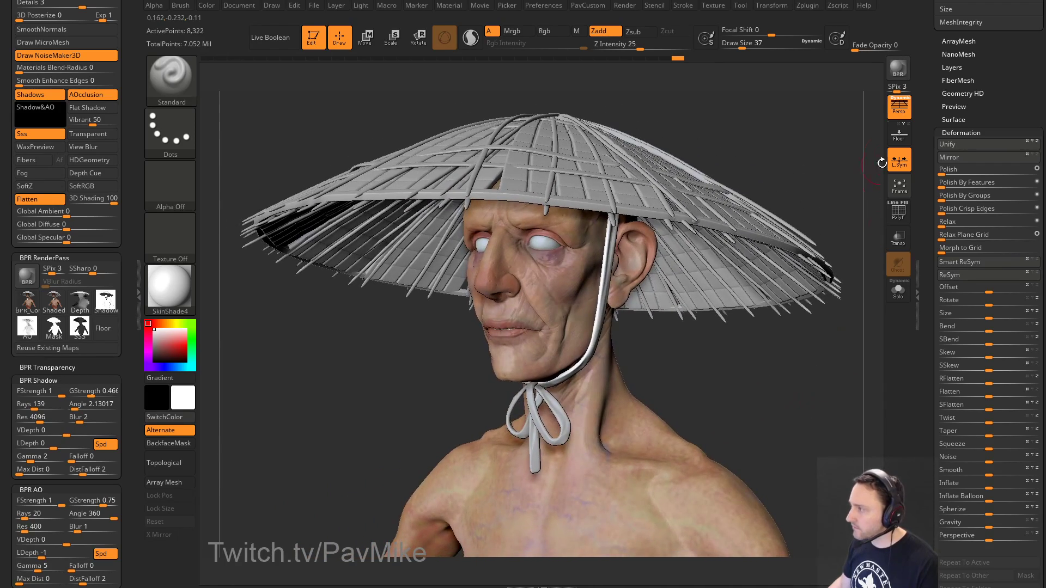
{"action": "key", "text": "shift+r"}
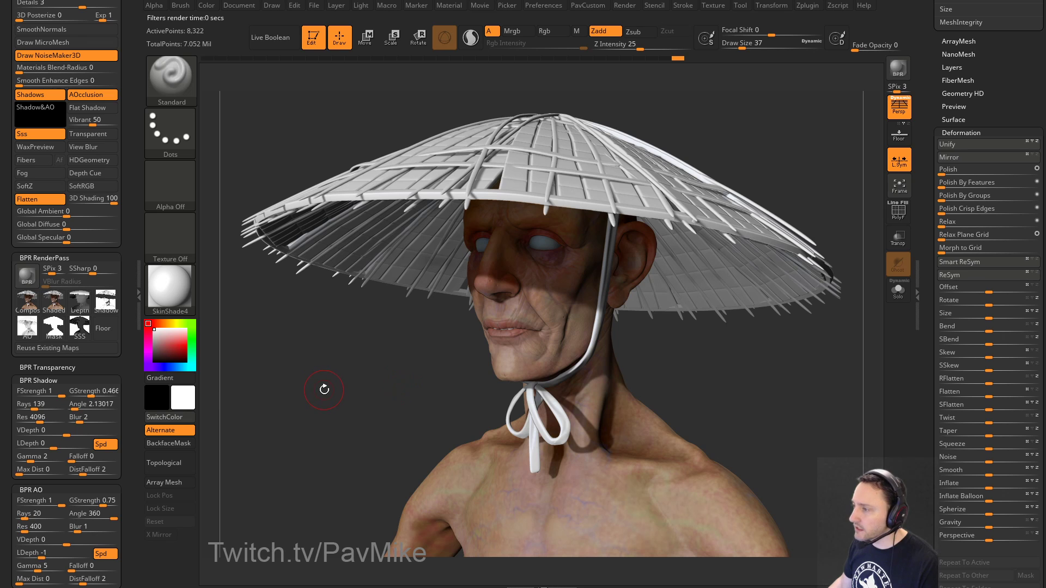
{"action": "left_click", "coordinate": [27, 301]}
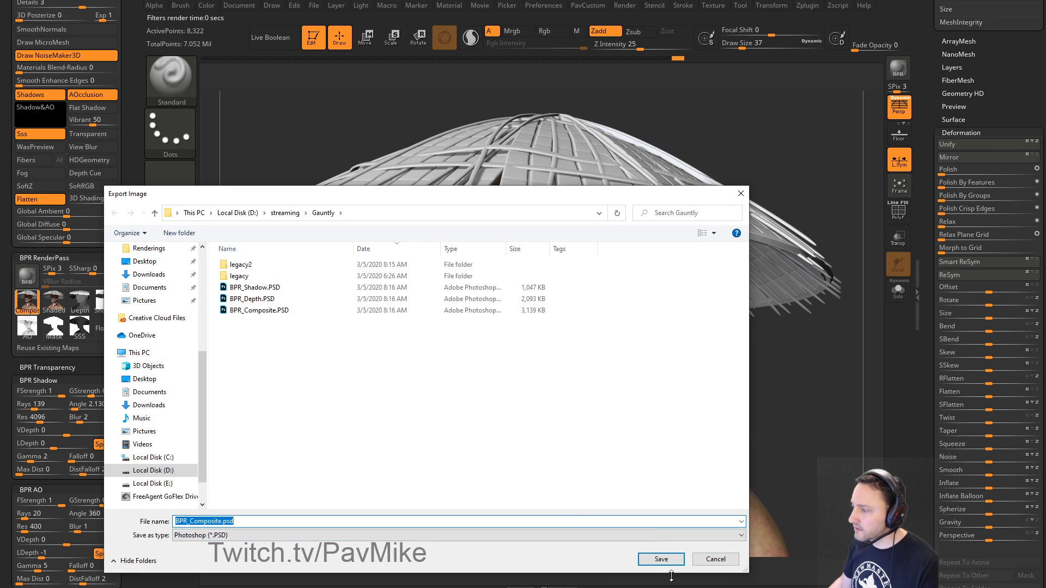
{"action": "left_click", "coordinate": [661, 559]}
{"action": "left_click", "coordinate": [504, 244]}
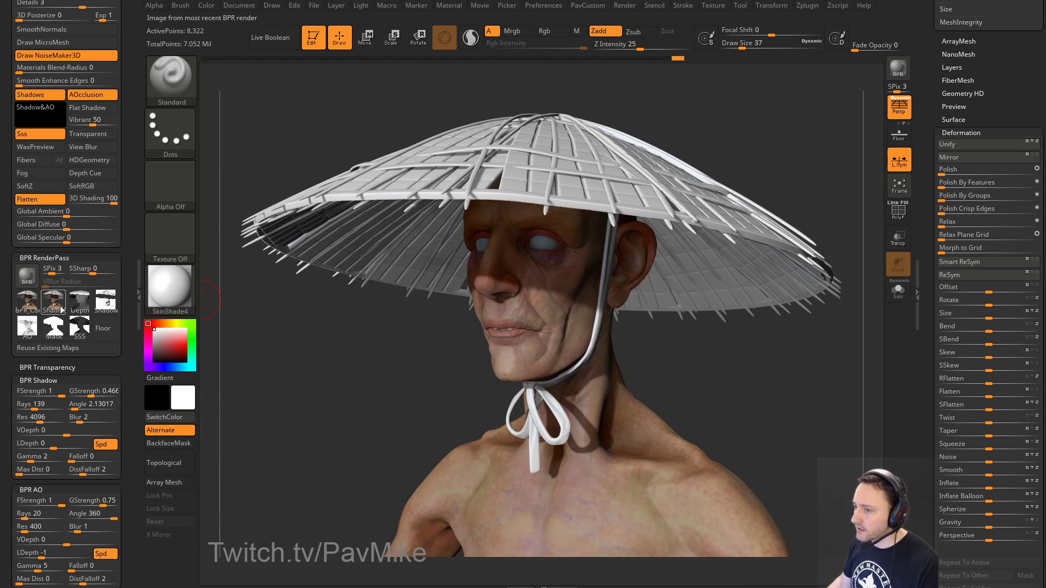
Step: Export the close-up's depth and shadow passes, replacing BPR_Depth.psd and BPR_Shadow.psd
{"action": "left_click", "coordinate": [80, 301]}
{"action": "left_click", "coordinate": [661, 560]}
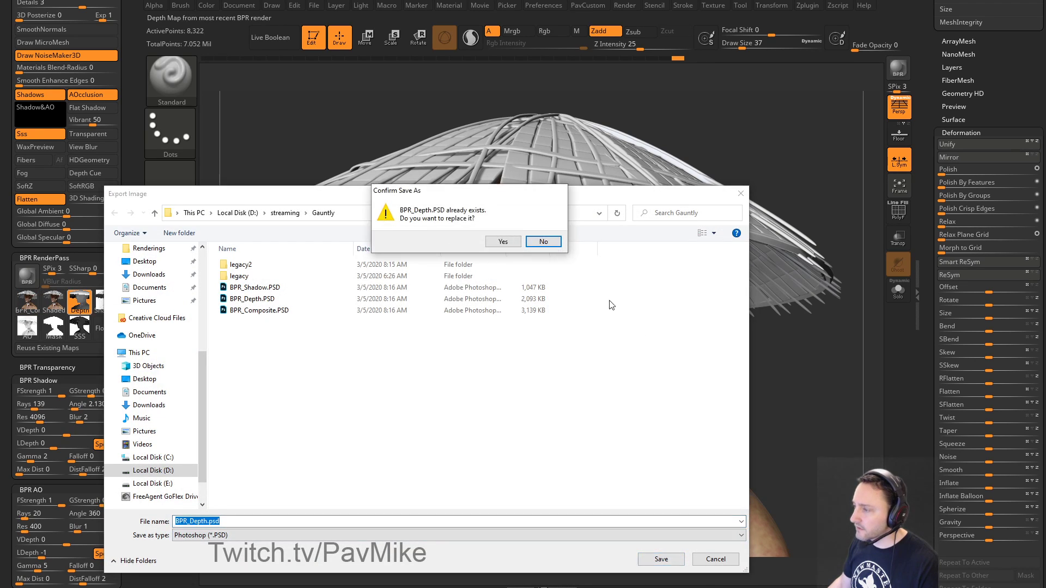
{"action": "left_click", "coordinate": [494, 245]}
{"action": "left_click", "coordinate": [99, 301]}
{"action": "left_click", "coordinate": [662, 559]}
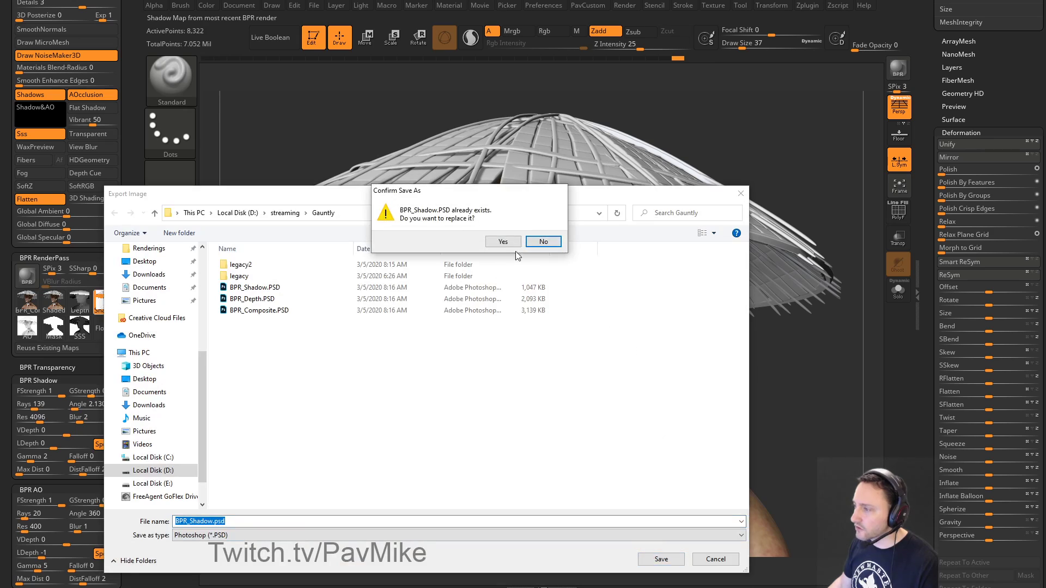
{"action": "left_click", "coordinate": [510, 244]}
Step: Export the ambient occlusion pass as BPR_AO.psd, the mask pass as BPR_Mask.psd, and the SSS pass
{"action": "left_click", "coordinate": [27, 327]}
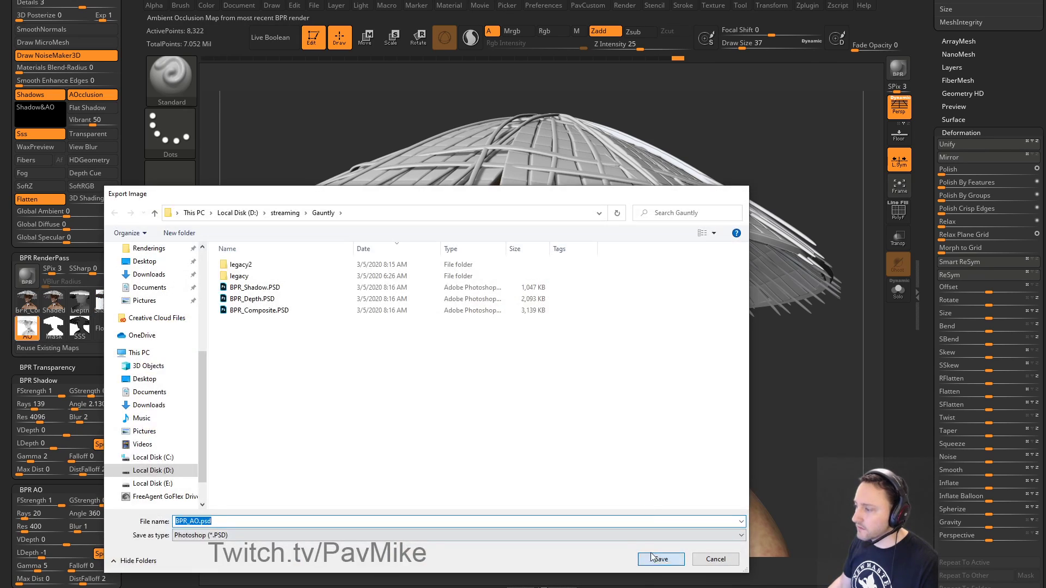
{"action": "left_click", "coordinate": [653, 557]}
{"action": "left_click", "coordinate": [54, 327]}
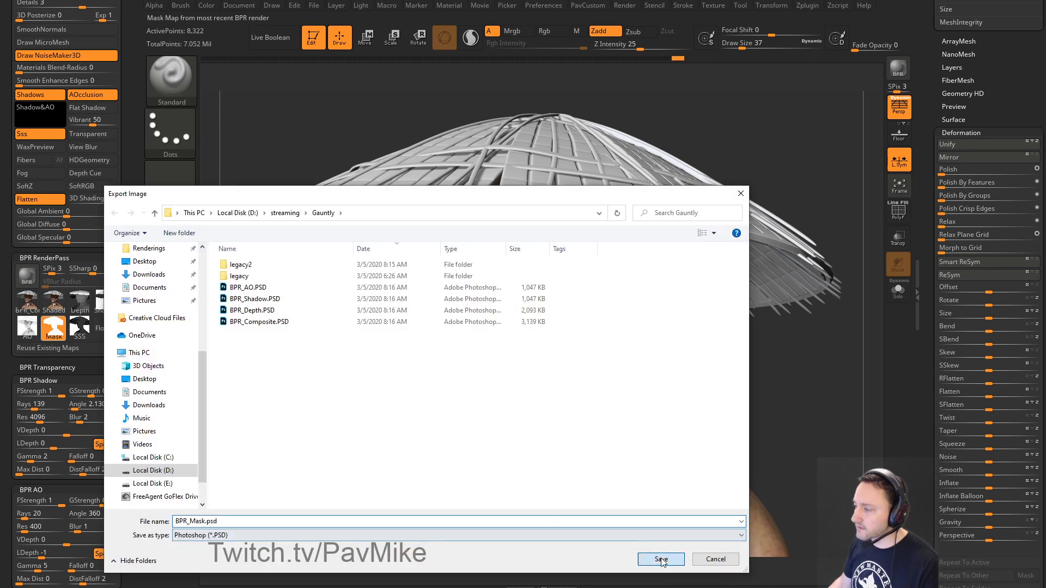
{"action": "left_click", "coordinate": [661, 560]}
{"action": "left_click", "coordinate": [79, 327]}
{"action": "left_click", "coordinate": [664, 554]}
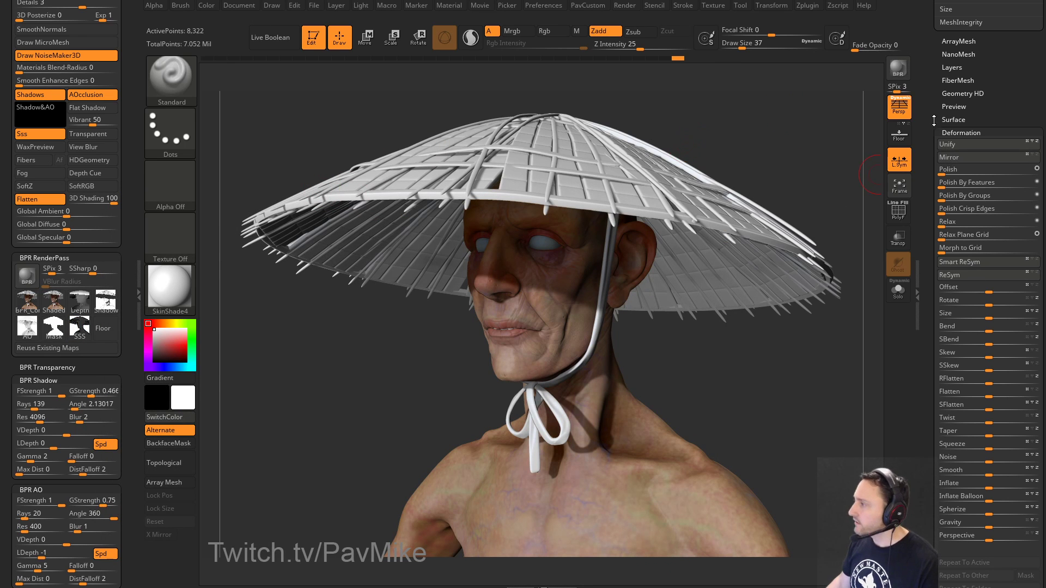
Step: Show the movie timeline, store the current view as a camera keyframe near its start, and hide the timeline again
{"action": "left_click_drag", "start_coordinate": [924, 106], "coordinate": [921, 179]}
{"action": "left_click", "coordinate": [489, 7]}
{"action": "key", "text": "shift"}
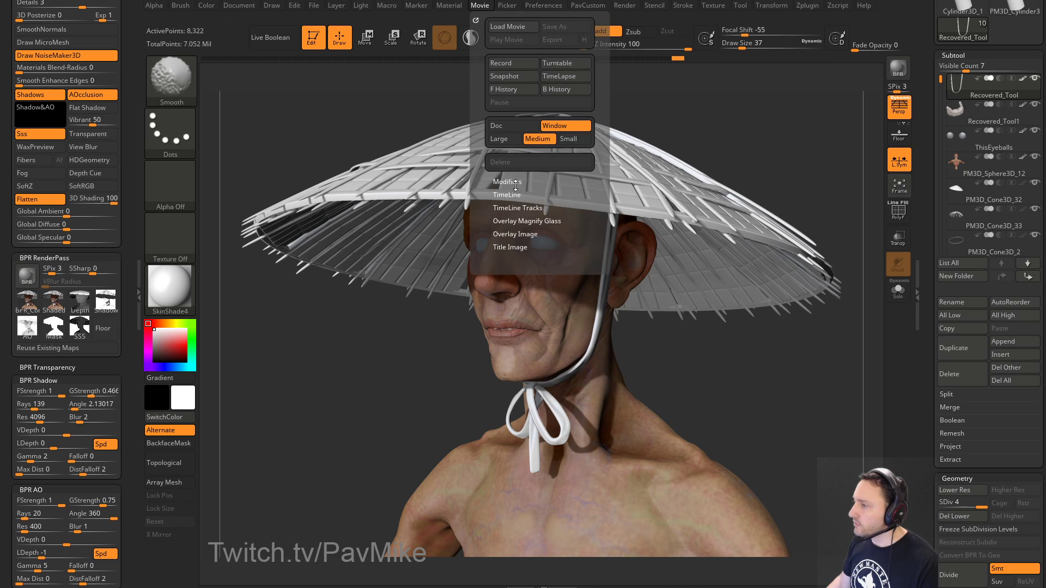
{"action": "left_click", "coordinate": [504, 195]}
{"action": "left_click", "coordinate": [563, 208]}
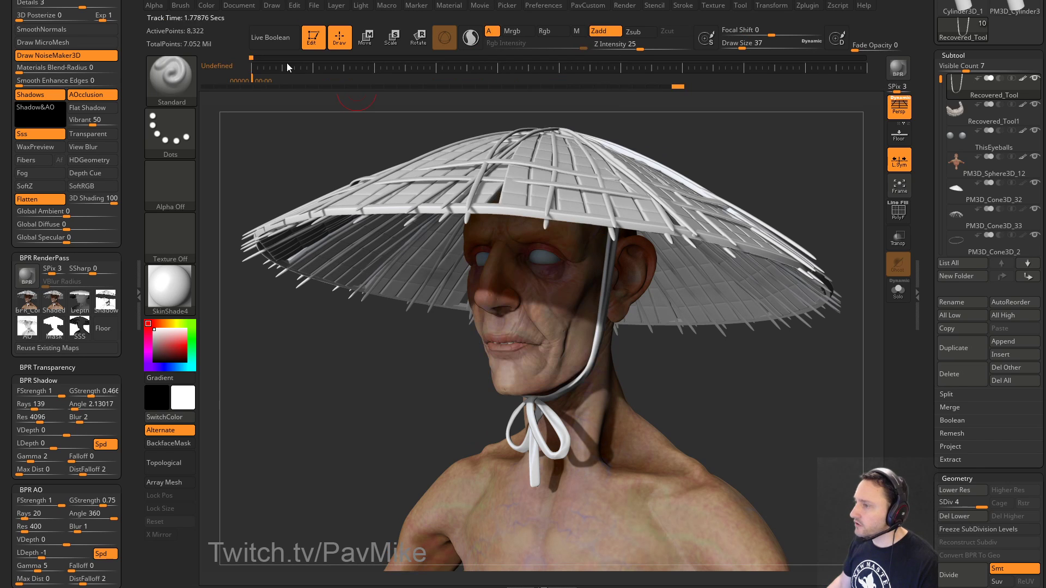
{"action": "left_click", "coordinate": [285, 67]}
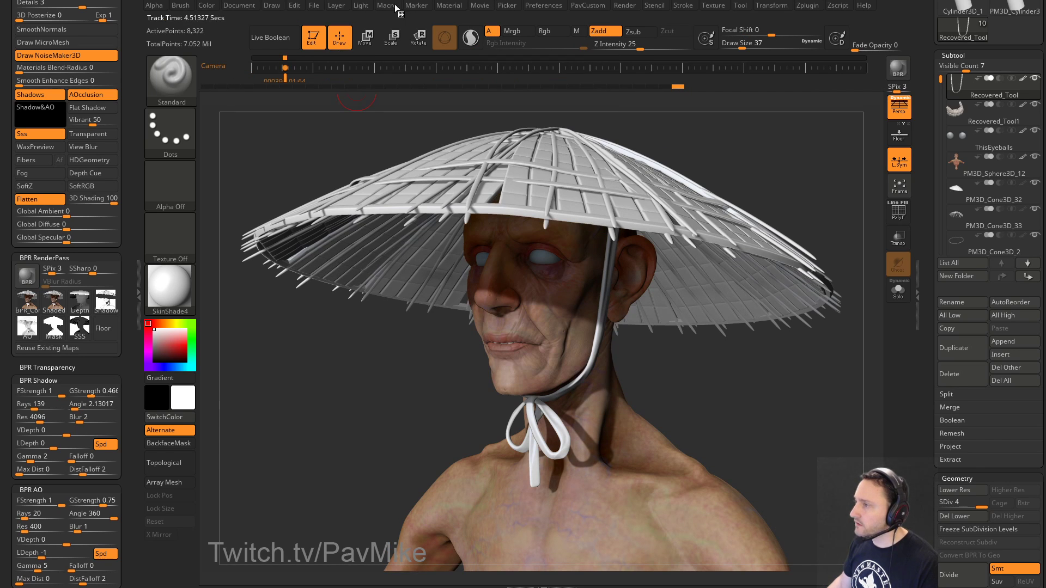
{"action": "left_click", "coordinate": [481, 6]}
{"action": "left_click", "coordinate": [525, 224]}
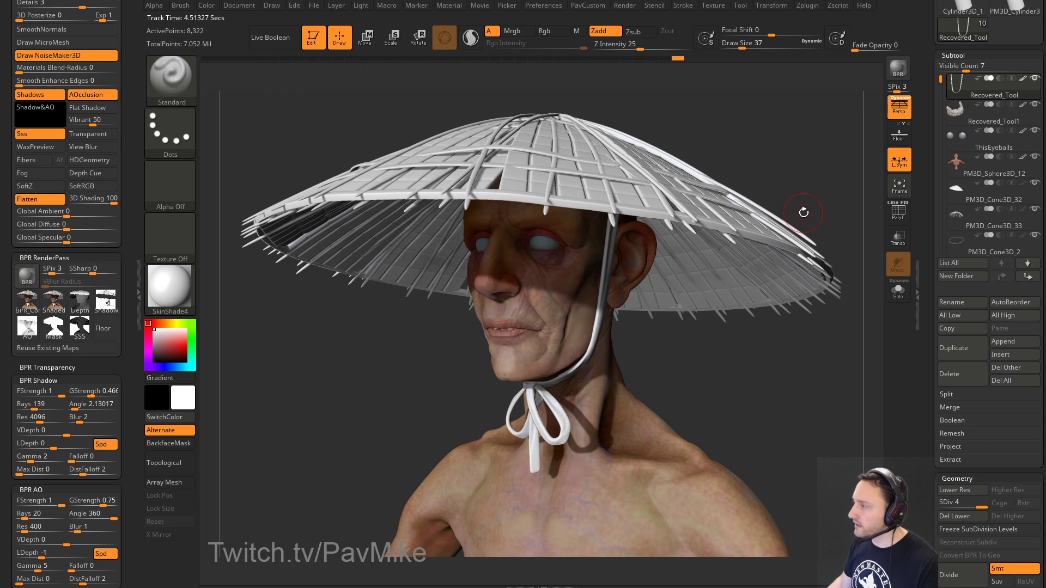
Step: Turn off polypaint on all subtools and switch the material to BasicMaterial
{"action": "left_click", "coordinate": [1023, 80], "text": "shift"}
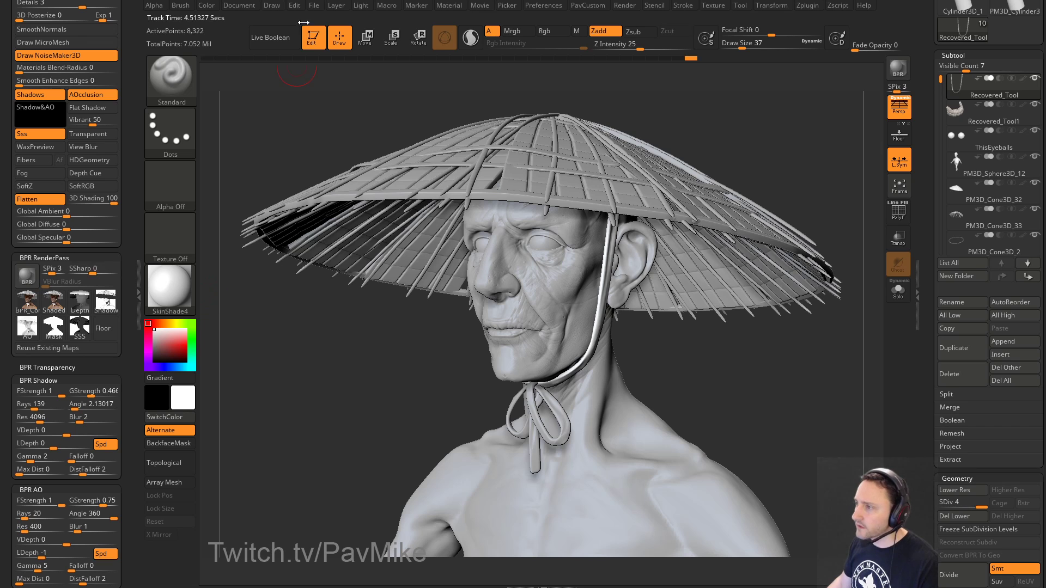
{"action": "left_click", "coordinate": [174, 286]}
{"action": "left_click", "coordinate": [294, 435]}
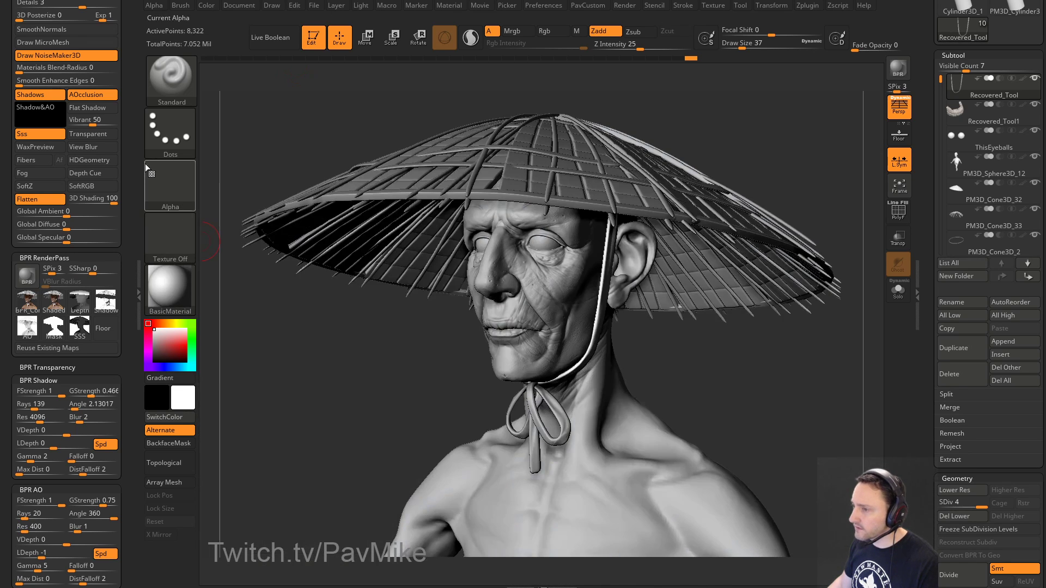
Step: Aim the scene light from the far left, slightly below centre, to leave narrow edge lighting on the character
{"action": "scroll", "coordinate": [117, 216], "scroll_direction": "up", "scroll_amount": 10}
{"action": "left_click", "coordinate": [121, 4]}
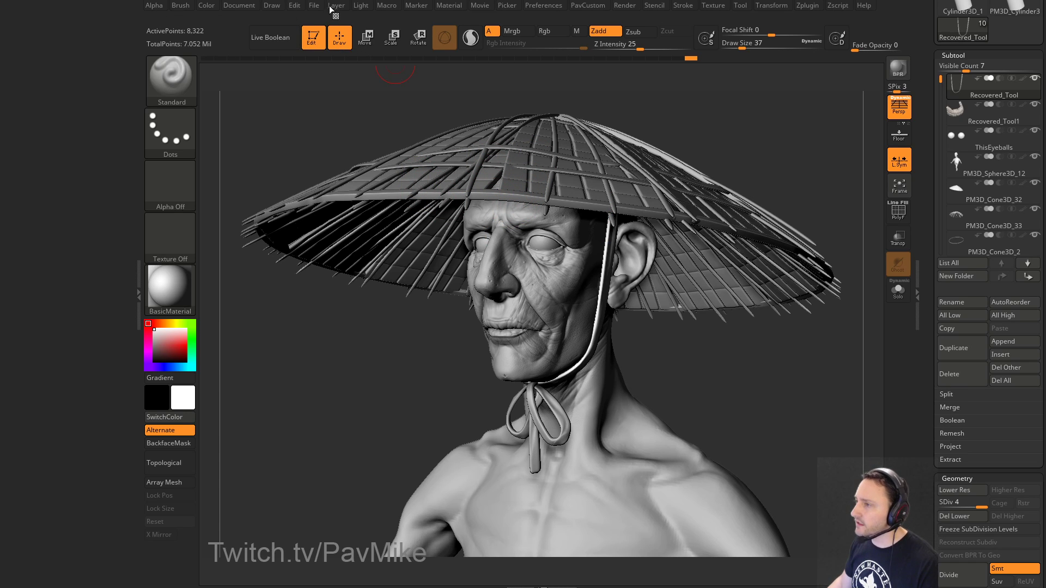
{"action": "mouse_move", "coordinate": [359, 8]}
{"action": "left_click_drag", "start_coordinate": [358, 15], "coordinate": [87, 74]}
{"action": "left_click_drag", "start_coordinate": [27, 47], "coordinate": [27, 59]}
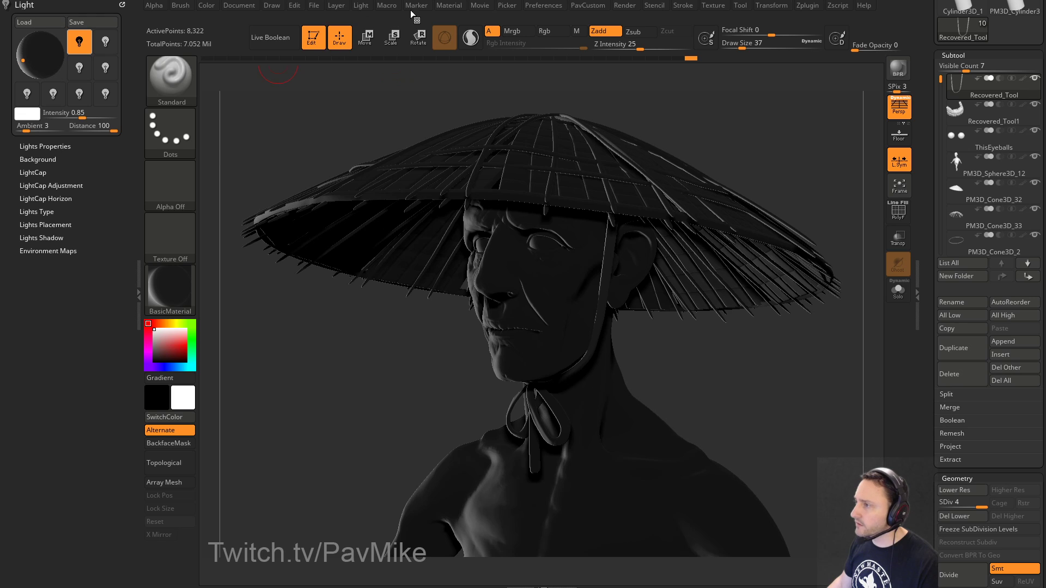
Step: Bring up the BasicMaterial settings and set the current colour to black
{"action": "left_click", "coordinate": [449, 5]}
{"action": "left_click_drag", "start_coordinate": [442, 19], "coordinate": [109, 119]}
{"action": "left_click_drag", "start_coordinate": [154, 336], "coordinate": [150, 365]}
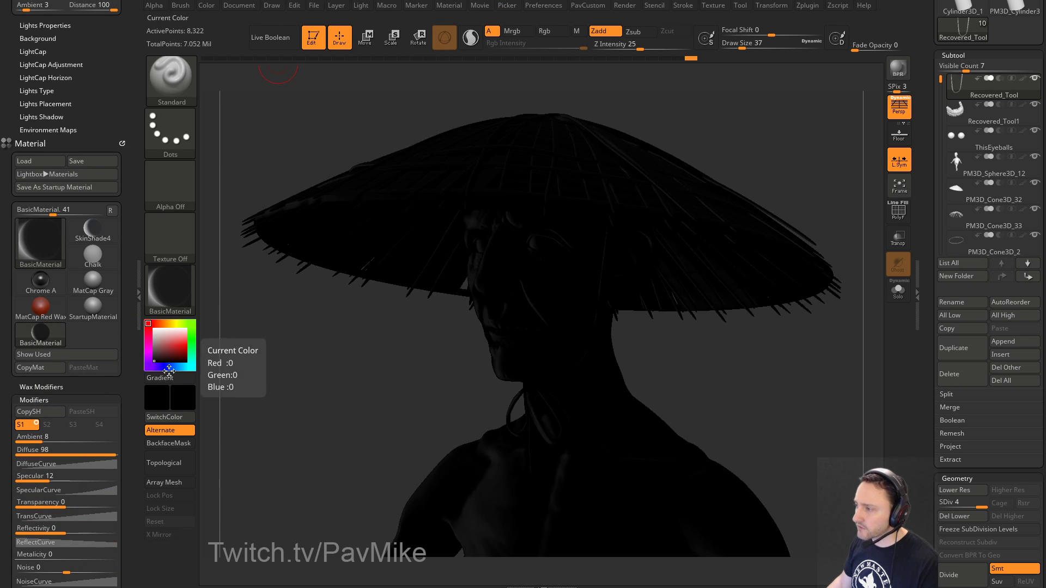
Step: Set BasicMaterial's Specular to 100 and bend its specular curve down for a tighter highlight falloff
{"action": "scroll", "coordinate": [58, 305], "scroll_direction": "down", "scroll_amount": 4}
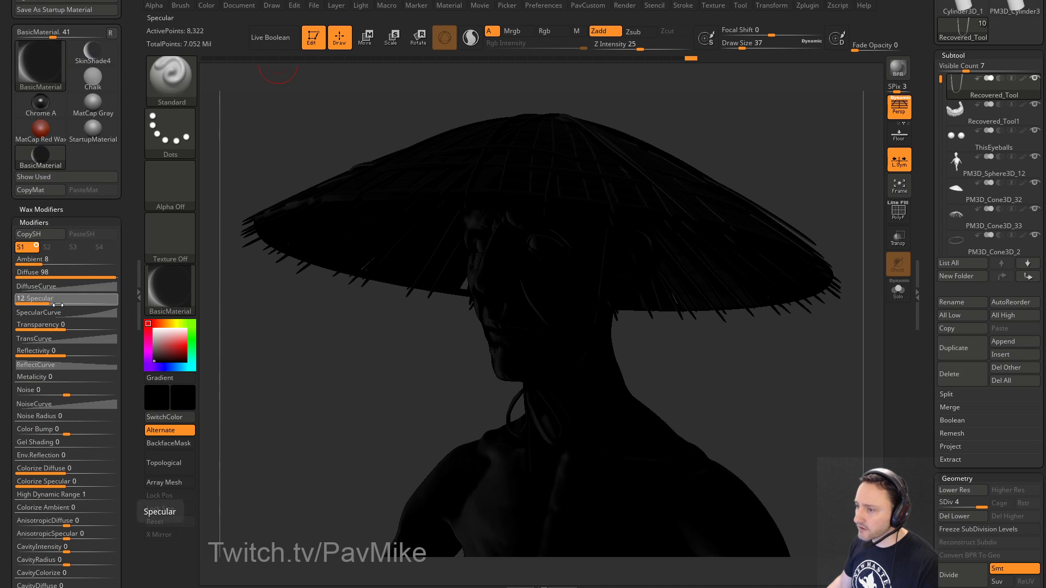
{"action": "left_click_drag", "start_coordinate": [58, 305], "coordinate": [116, 301]}
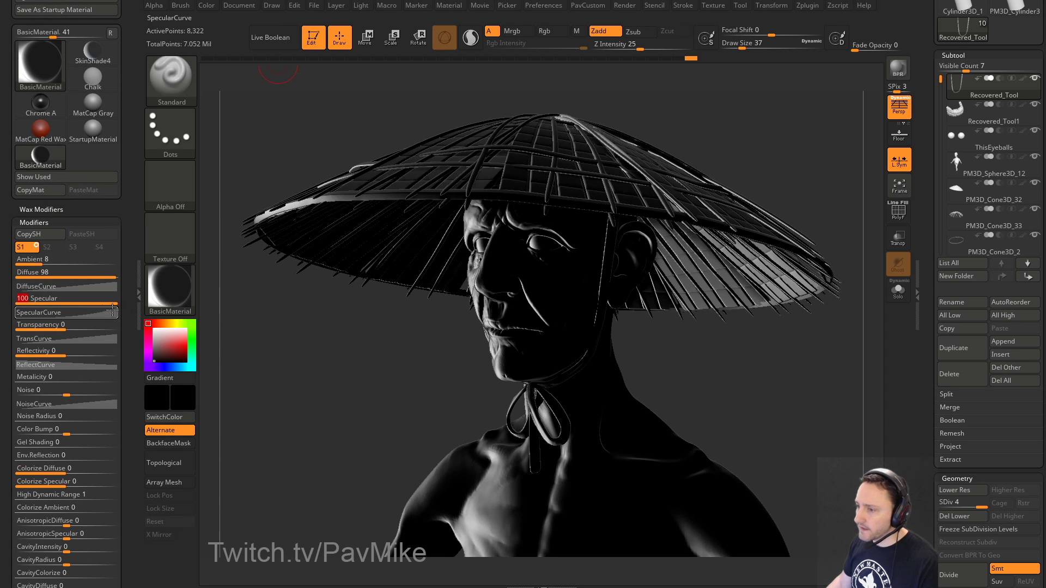
{"action": "left_click", "coordinate": [112, 310]}
{"action": "left_click_drag", "start_coordinate": [104, 360], "coordinate": [104, 373]}
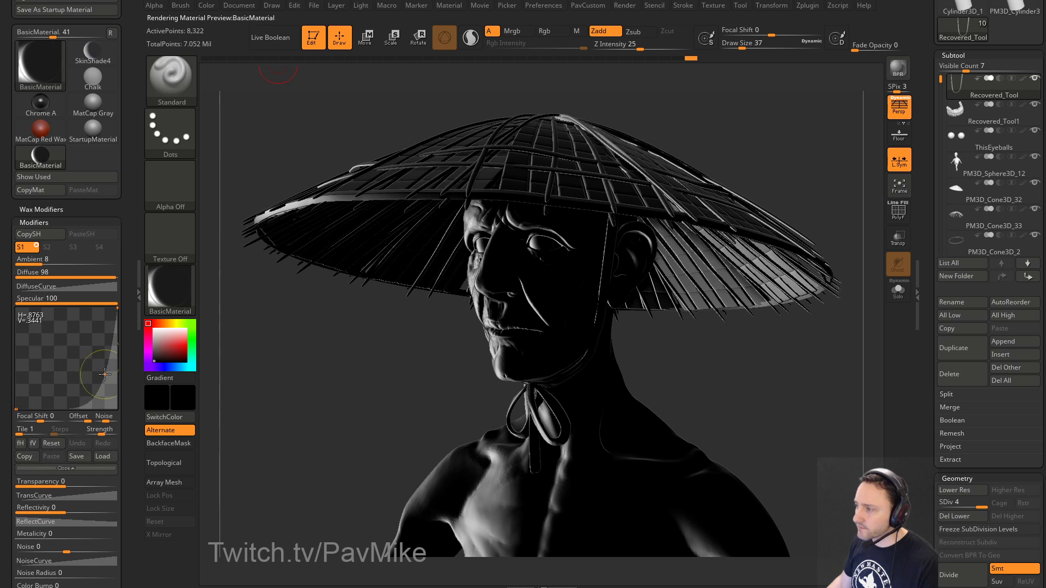
{"action": "left_click_drag", "start_coordinate": [136, 272], "coordinate": [138, 316]}
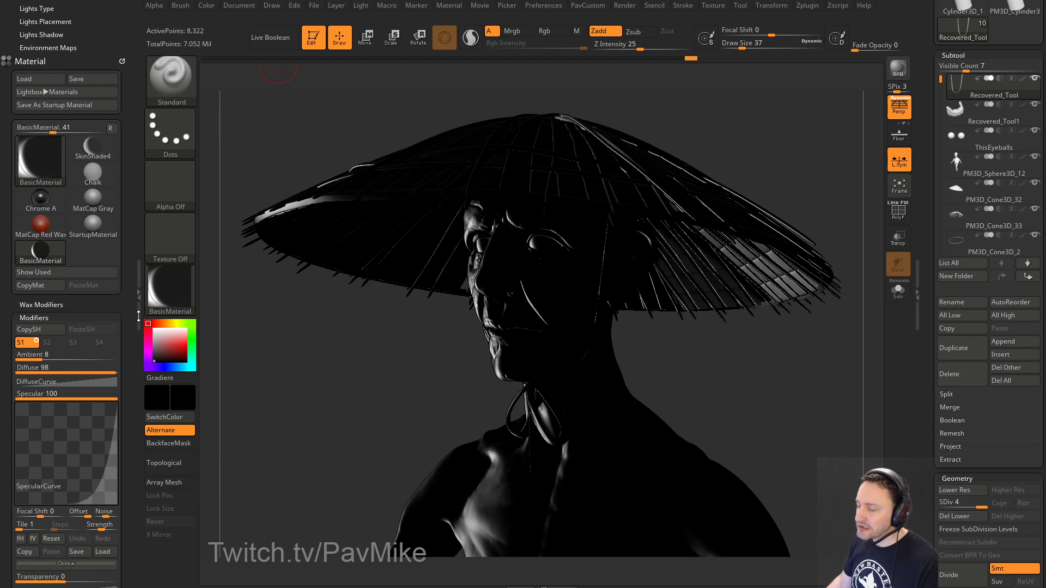
Step: Render the black, left-lit character with BPR
{"action": "left_click", "coordinate": [898, 74]}
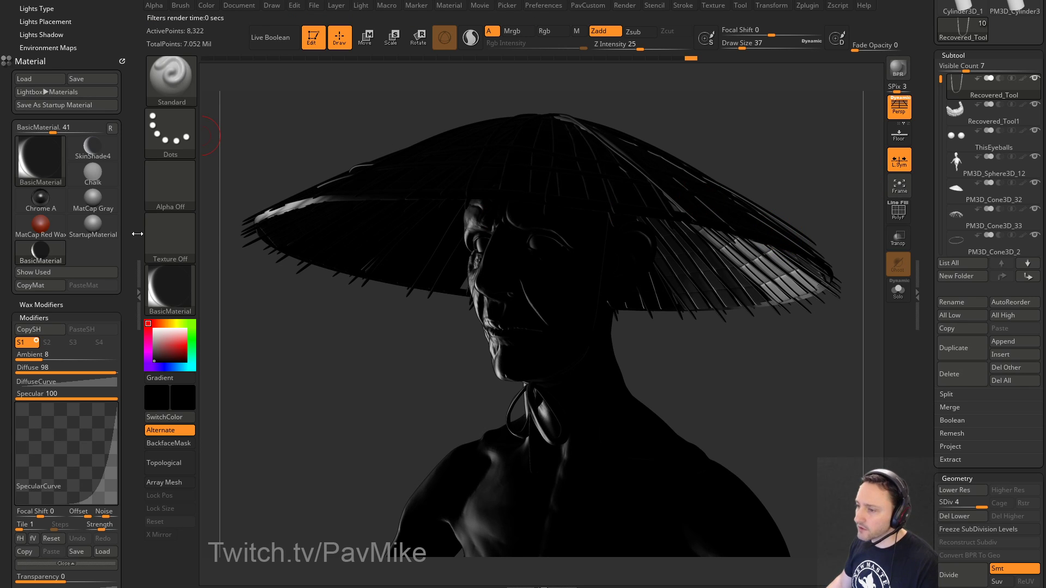
{"action": "left_click", "coordinate": [141, 160]}
{"action": "left_click_drag", "start_coordinate": [131, 217], "coordinate": [122, 73]}
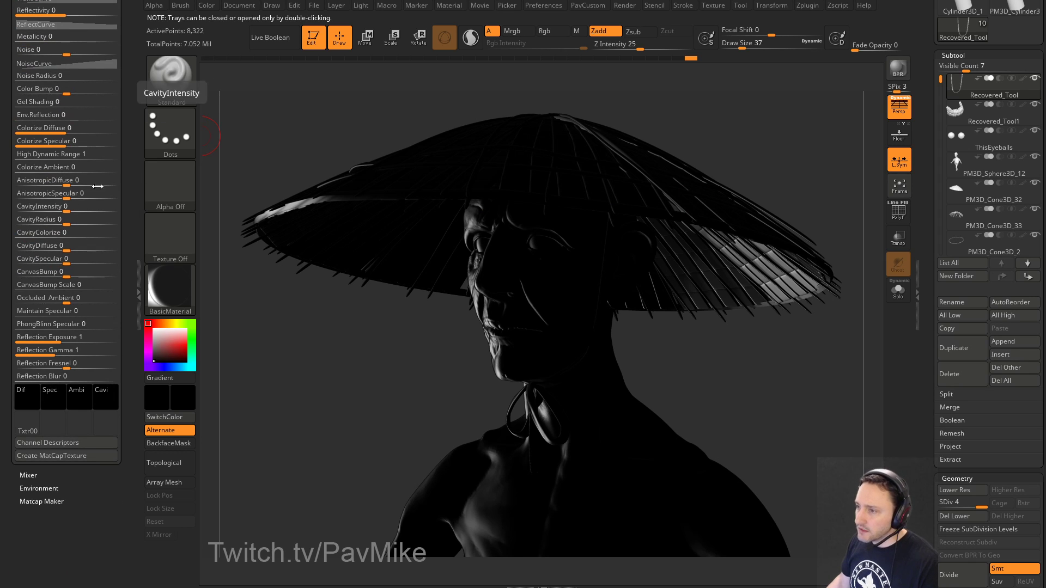
{"action": "left_click_drag", "start_coordinate": [131, 129], "coordinate": [101, 334]}
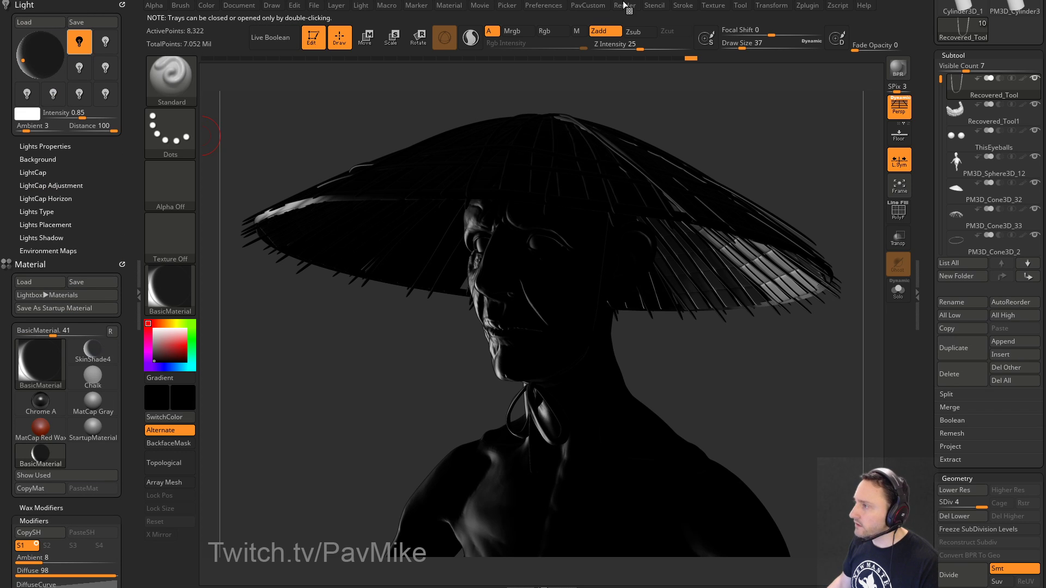
Step: Export the left-lit BPR composite pass as a PSD named light01 in the Gauntly folder
{"action": "left_click", "coordinate": [626, 7]}
{"action": "left_click", "coordinate": [617, 15]}
{"action": "left_click_drag", "start_coordinate": [131, 88], "coordinate": [132, 44]}
{"action": "left_click", "coordinate": [26, 352]}
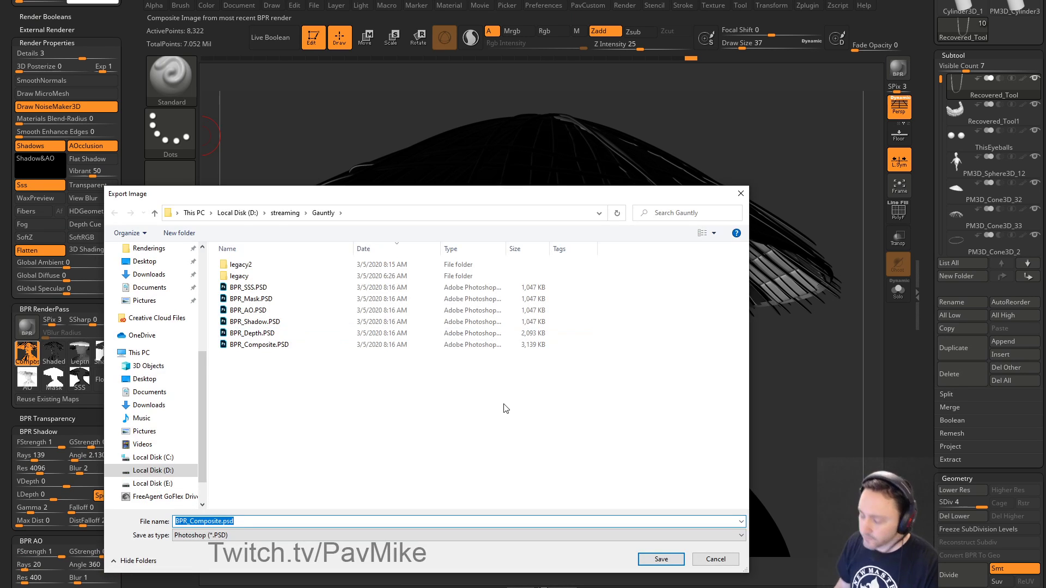
{"action": "type", "text": "light01"}
{"action": "key", "text": "Return"}
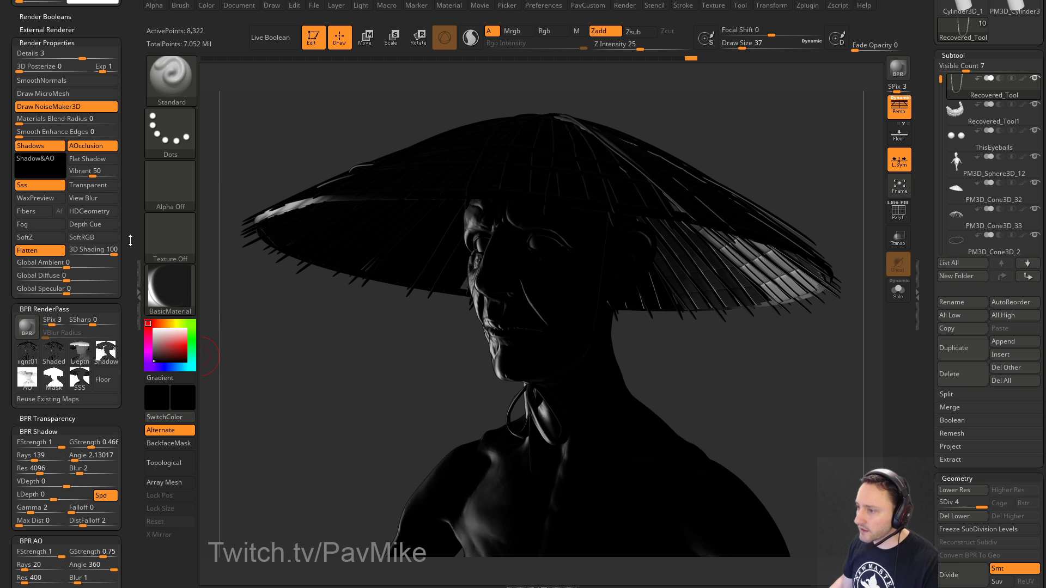
Step: Aim the light from the far right, slightly below centre, and render the character with BPR
{"action": "left_click_drag", "start_coordinate": [122, 209], "coordinate": [125, 308]}
{"action": "left_click_drag", "start_coordinate": [37, 322], "coordinate": [59, 335]}
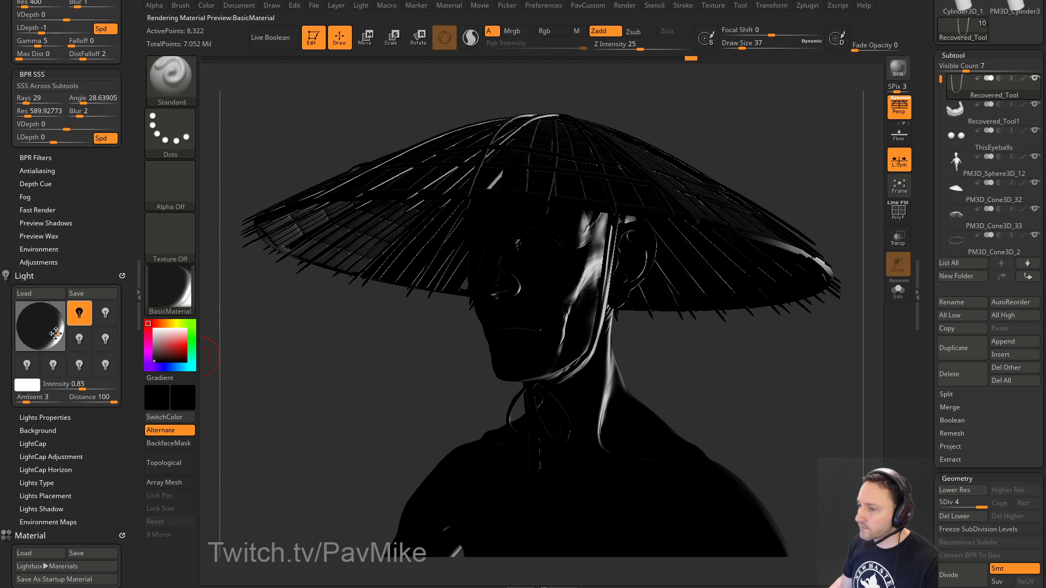
{"action": "left_click", "coordinate": [897, 68]}
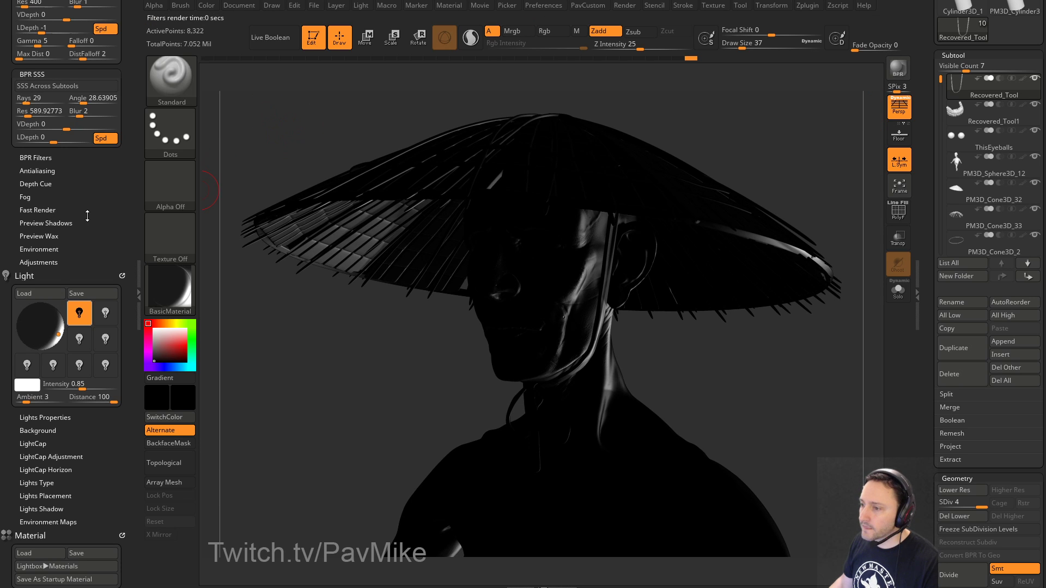
Step: Export the right-lit BPR composite pass as a PSD named light02 in the Gauntly folder
{"action": "left_click_drag", "start_coordinate": [87, 216], "coordinate": [61, 389]}
{"action": "left_click", "coordinate": [27, 174]}
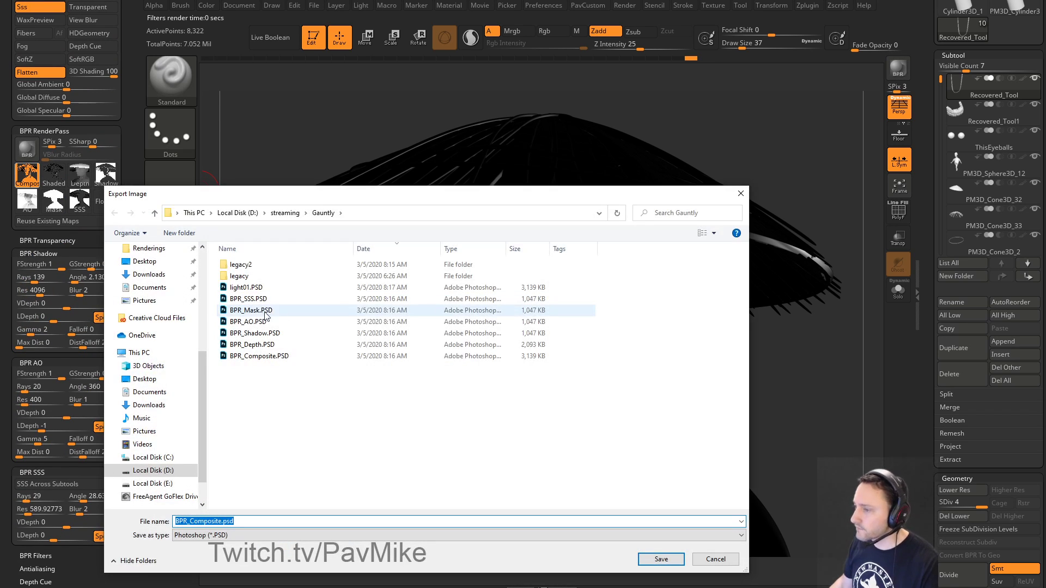
{"action": "type", "text": "light"}
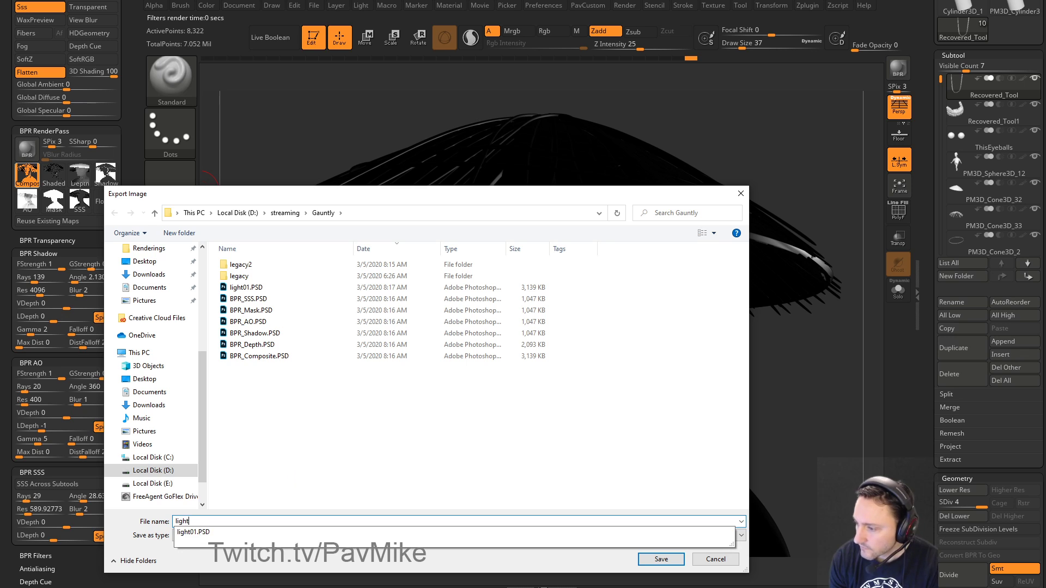
{"action": "type", "text": "02"}
{"action": "key", "text": "Return"}
Step: Switch to Photoshop, close the old BPR_SSS.PSD document and detach working.psd into a floating window
{"action": "key", "text": "alt+Tab"}
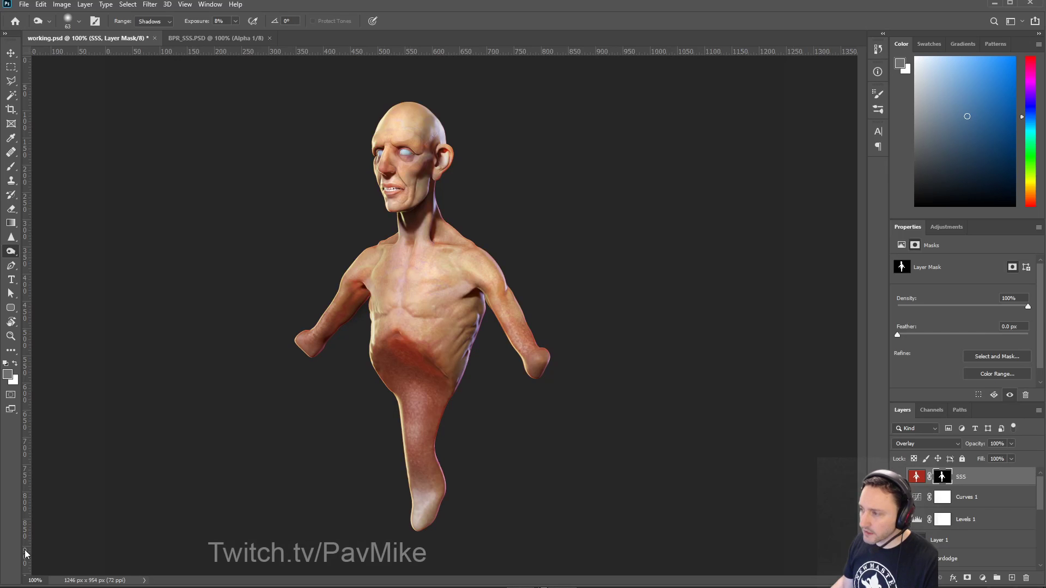
{"action": "left_click", "coordinate": [218, 39]}
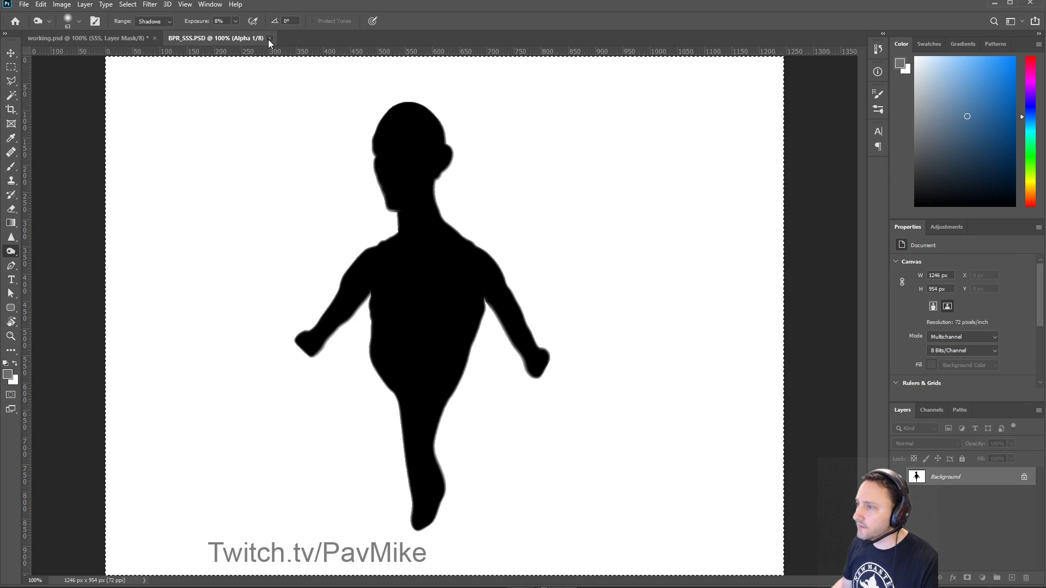
{"action": "left_click", "coordinate": [269, 38]}
{"action": "left_click_drag", "start_coordinate": [141, 40], "coordinate": [176, 76]}
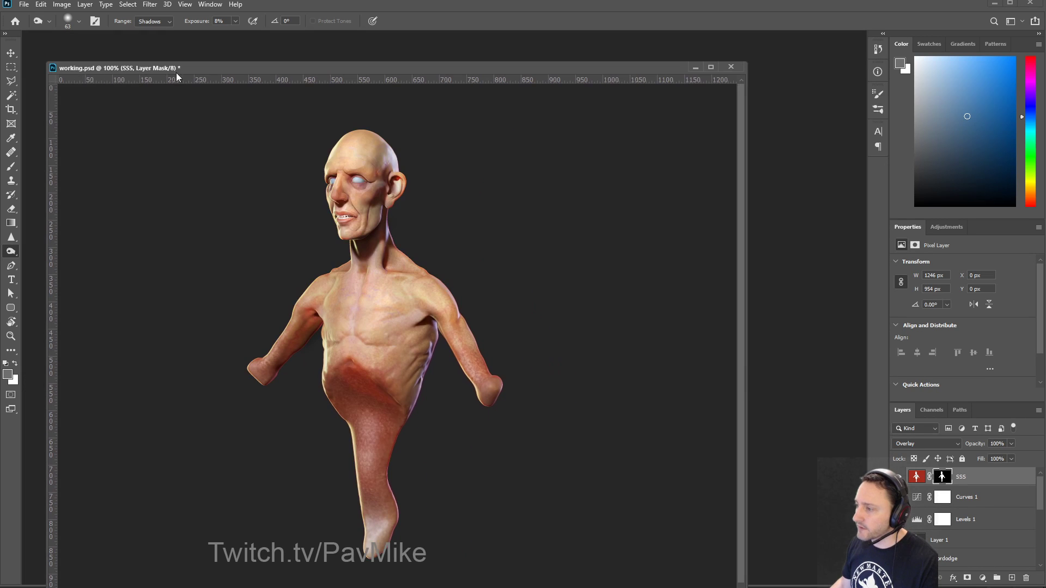
Step: Save working.psd over the existing file in the legacy2 folder and close the document
{"action": "left_click", "coordinate": [24, 4]}
{"action": "left_click", "coordinate": [39, 135]}
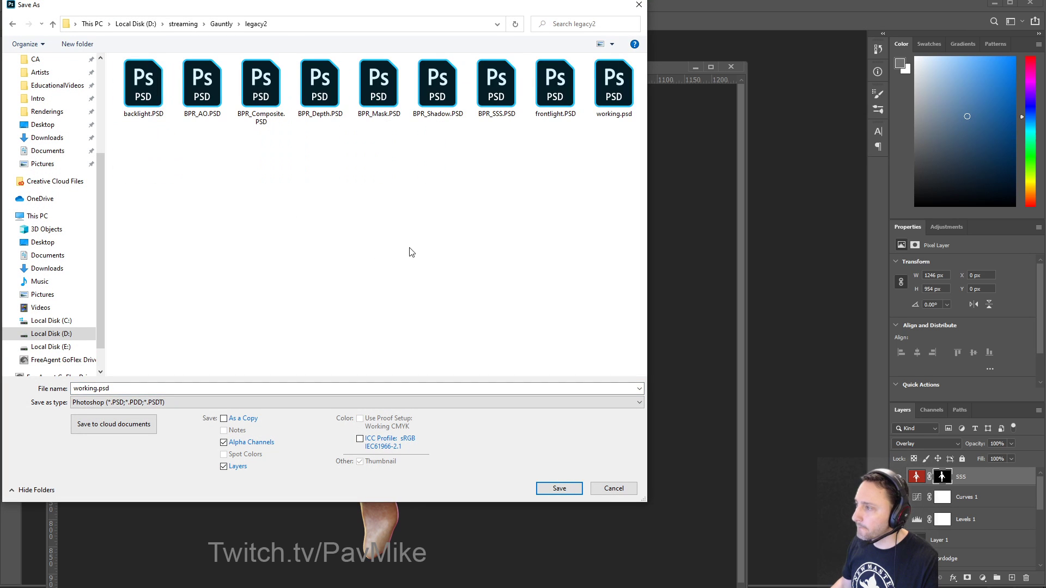
{"action": "double_click", "coordinate": [613, 85]}
{"action": "left_click", "coordinate": [495, 240]}
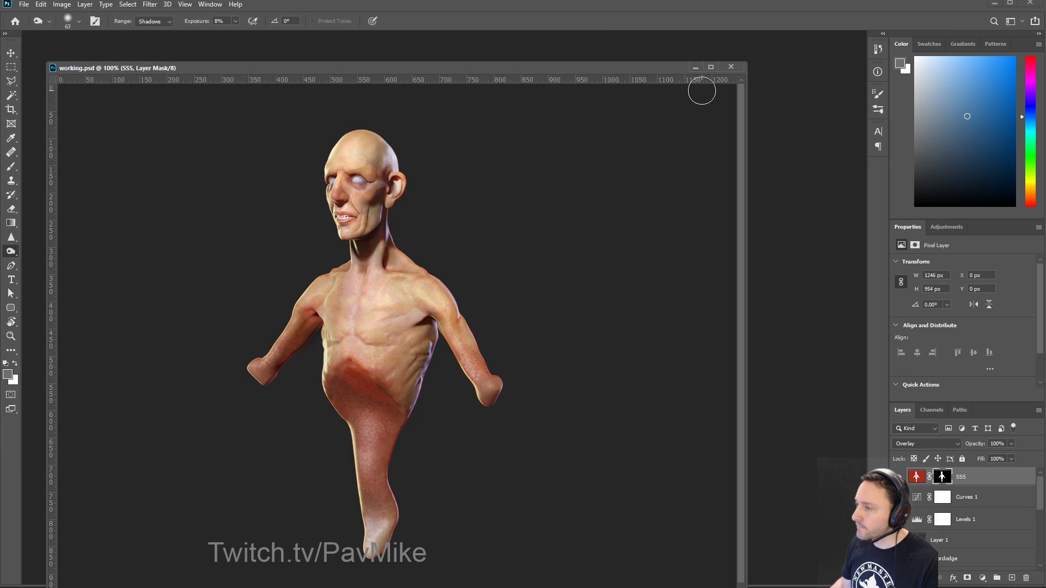
{"action": "left_click", "coordinate": [731, 67]}
Step: Open light01, light02 and the BPR SSS, Mask, AO, Shadow, Depth and Composite PSD files from the Gauntly folder
{"action": "key", "text": "ctrl+o"}
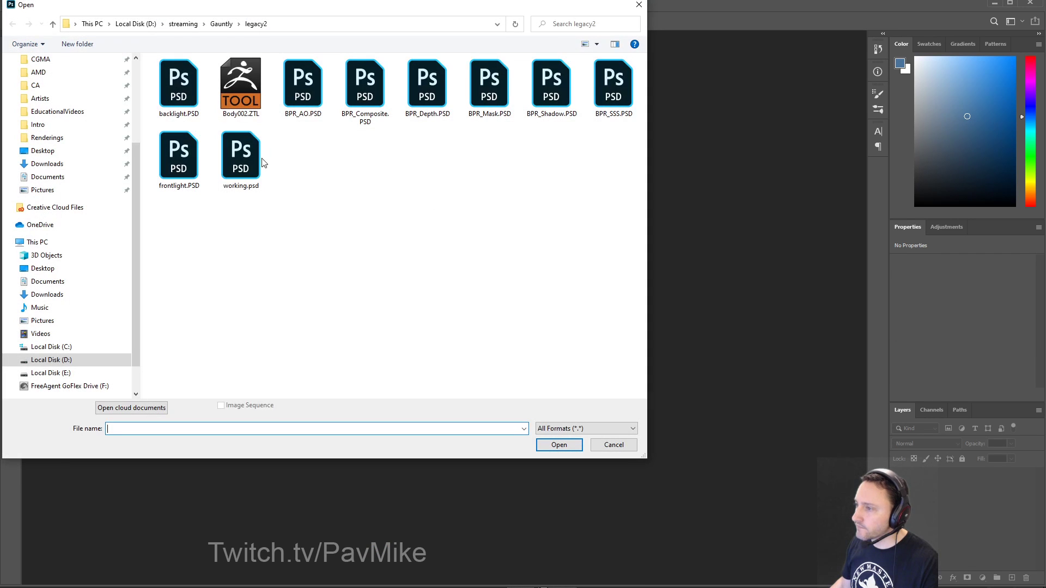
{"action": "left_click", "coordinate": [221, 24]}
{"action": "left_click", "coordinate": [193, 99]}
{"action": "left_click", "coordinate": [193, 180], "text": "shift"}
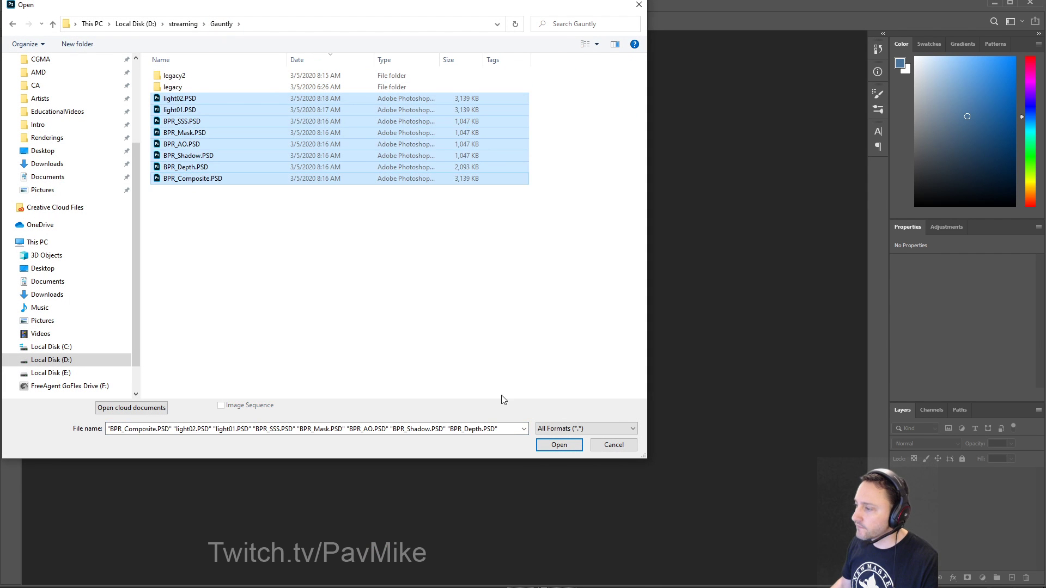
{"action": "left_click", "coordinate": [557, 444]}
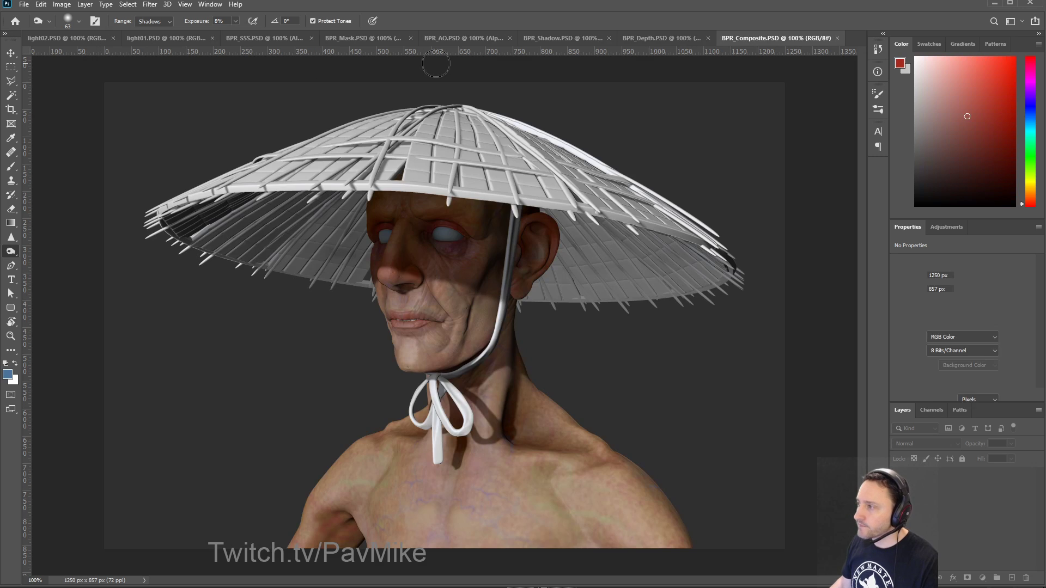
Step: Detach the BPR_Composite, BPR_Depth and BPR_Shadow documents into separate floating windows
{"action": "left_click_drag", "start_coordinate": [751, 38], "coordinate": [373, 162]}
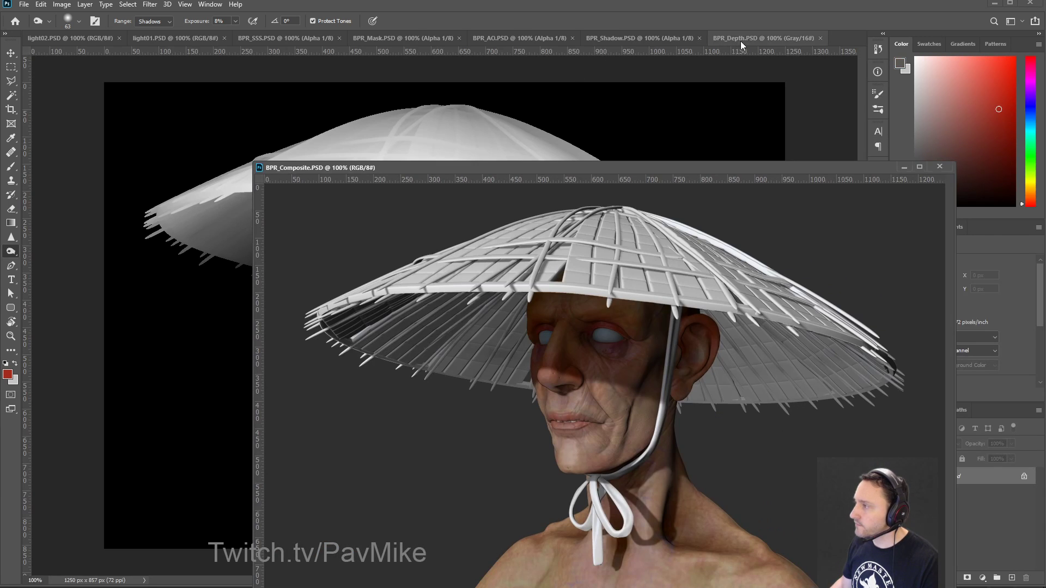
{"action": "left_click_drag", "start_coordinate": [742, 41], "coordinate": [82, 125]}
{"action": "left_click_drag", "start_coordinate": [606, 41], "coordinate": [317, 64]}
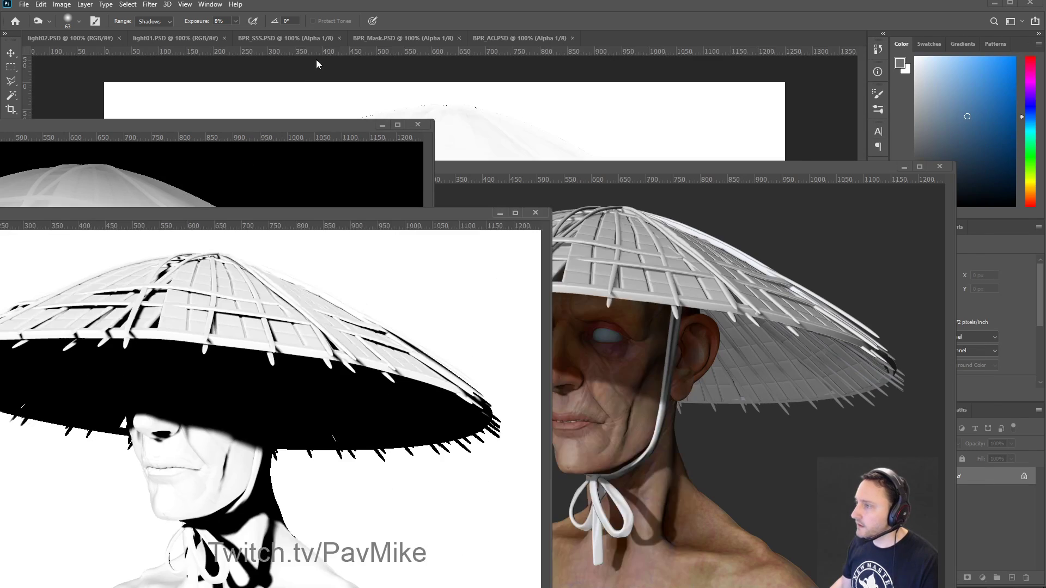
Step: Cascade the floating document windows
{"action": "left_click", "coordinate": [217, 5]}
{"action": "mouse_move", "coordinate": [226, 17]}
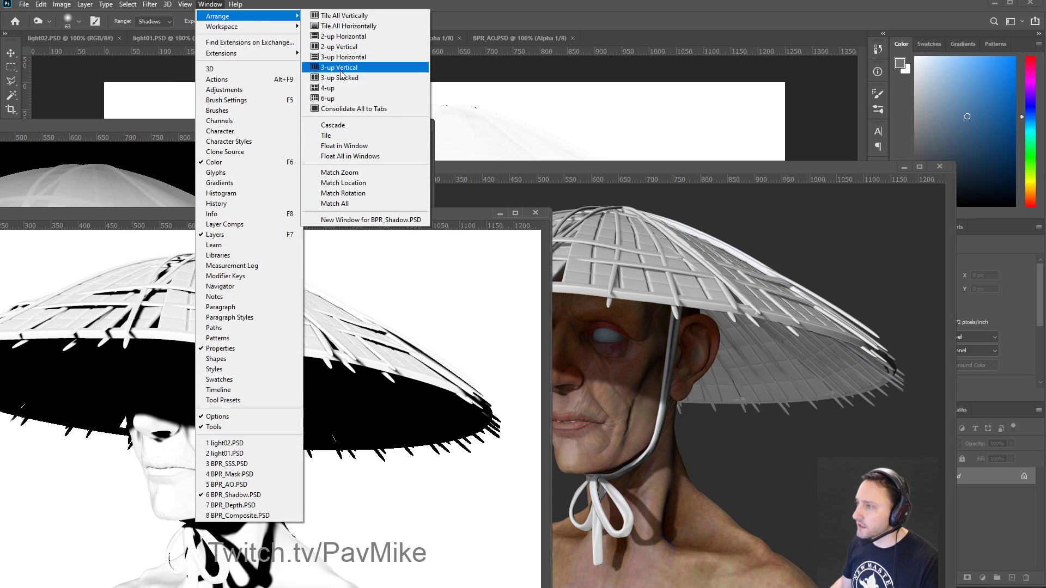
{"action": "left_click", "coordinate": [354, 147]}
{"action": "left_click", "coordinate": [210, 4]}
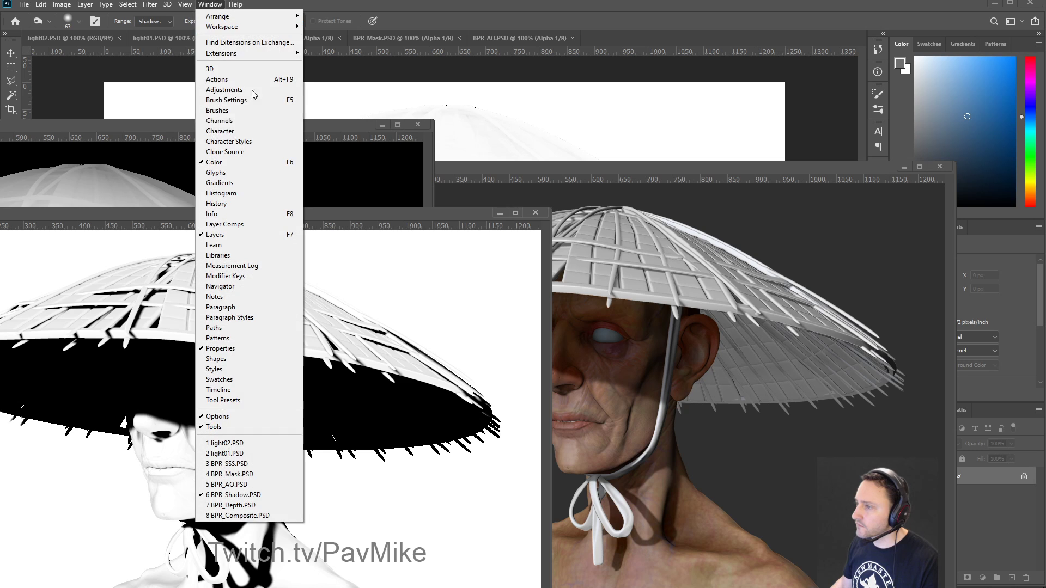
{"action": "mouse_move", "coordinate": [237, 20]}
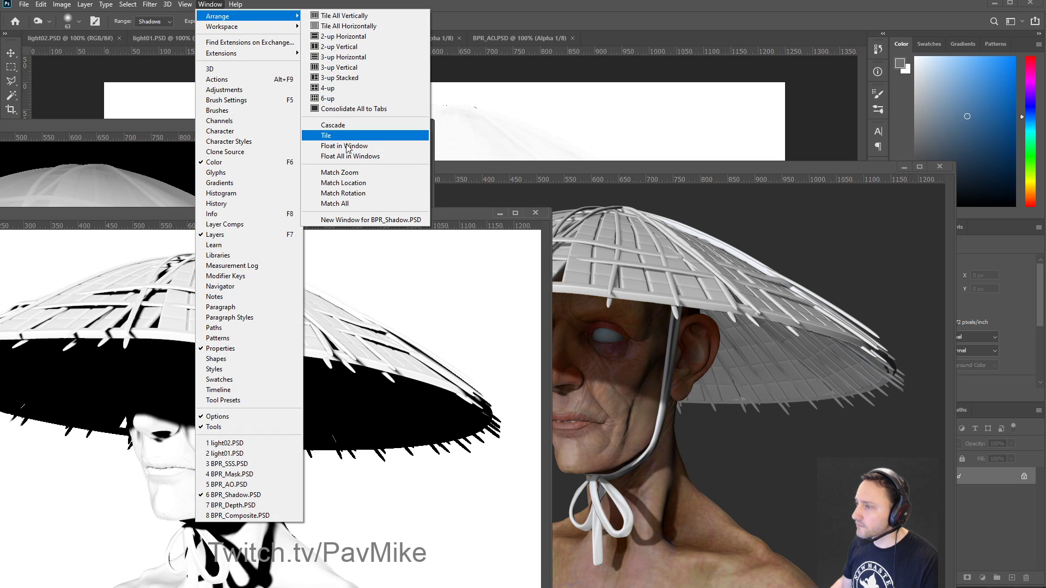
{"action": "left_click", "coordinate": [347, 125]}
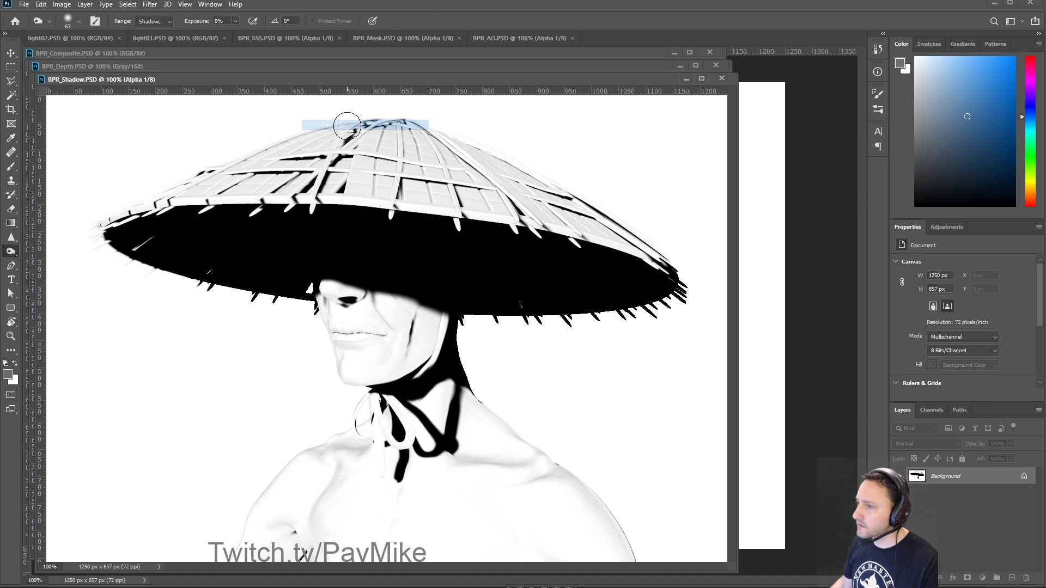
Step: Spread the floating Shadow, Depth and Composite windows apart so all three documents can be reached
{"action": "left_click_drag", "start_coordinate": [457, 81], "coordinate": [330, 101]}
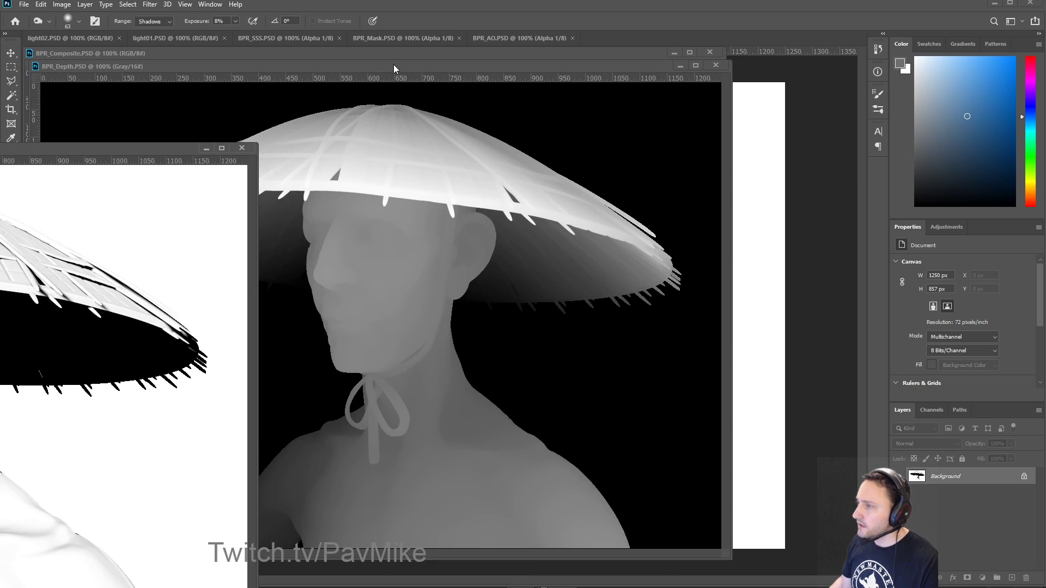
{"action": "left_click_drag", "start_coordinate": [393, 66], "coordinate": [132, 193]}
{"action": "left_click_drag", "start_coordinate": [180, 53], "coordinate": [463, 89]}
{"action": "left_click", "coordinate": [119, 200]}
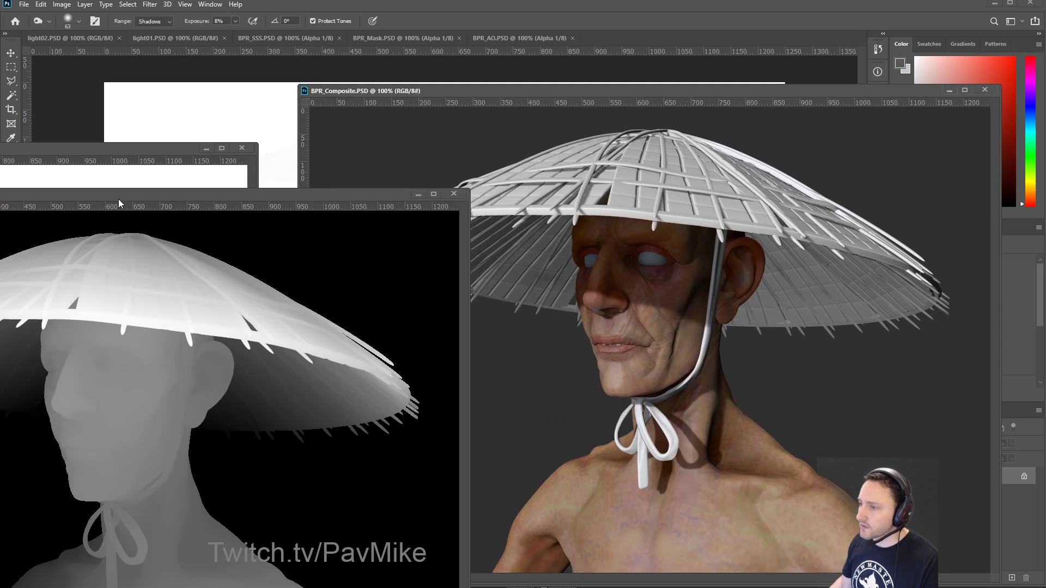
Step: Bring BPR_Composite.PSD to the front in the middle of the workspace and add a new alpha channel to it
{"action": "left_click", "coordinate": [463, 90]}
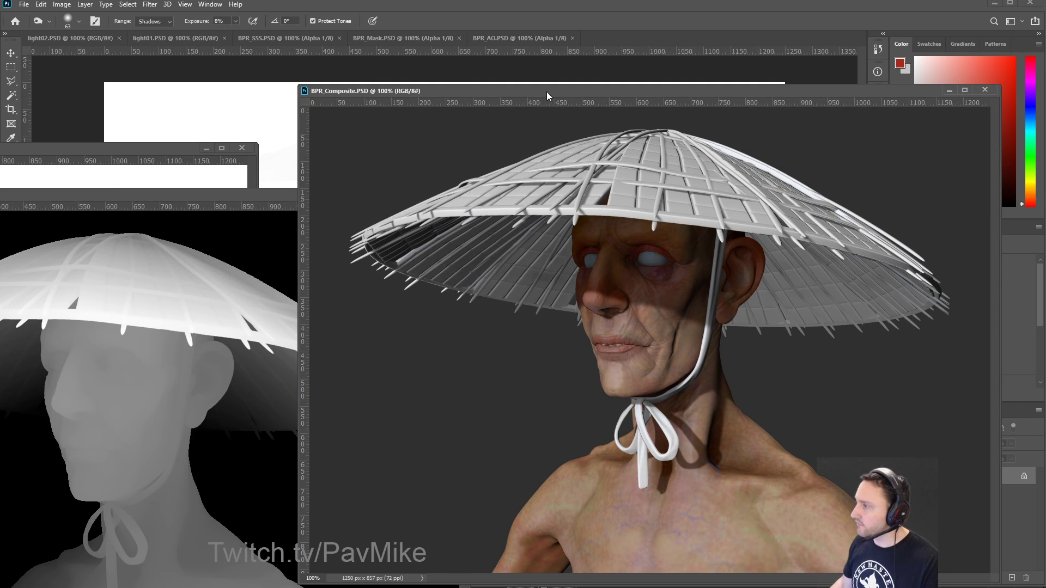
{"action": "left_click_drag", "start_coordinate": [546, 91], "coordinate": [407, 72]}
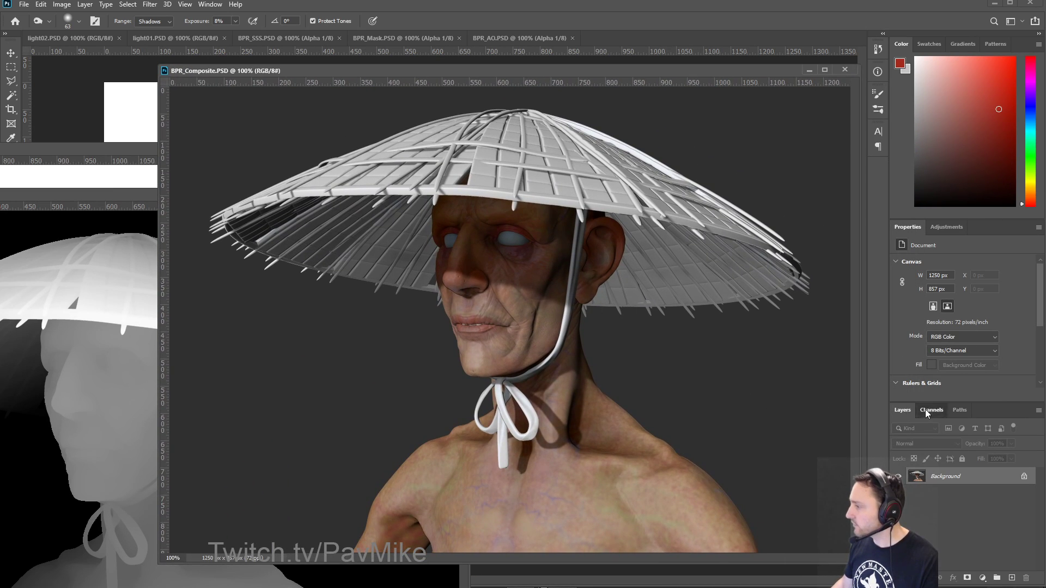
{"action": "left_click", "coordinate": [930, 411]}
{"action": "left_click", "coordinate": [1011, 578]}
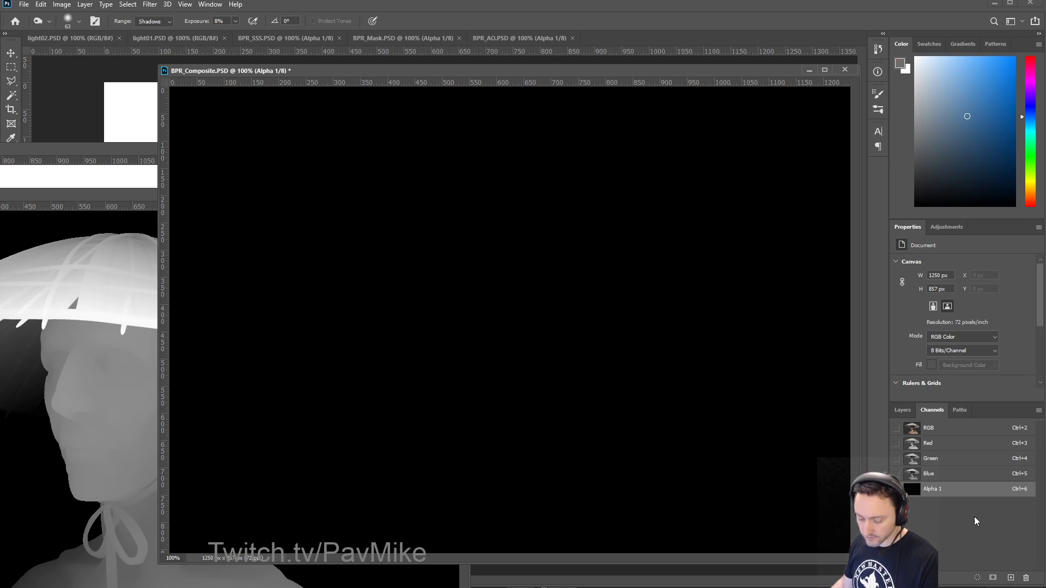
Step: Paste the copied depth pass into the new alpha channel of BPR_Composite.PSD and close the BPR_Depth document
{"action": "key", "text": "ctrl+v"}
{"action": "left_click", "coordinate": [133, 198]}
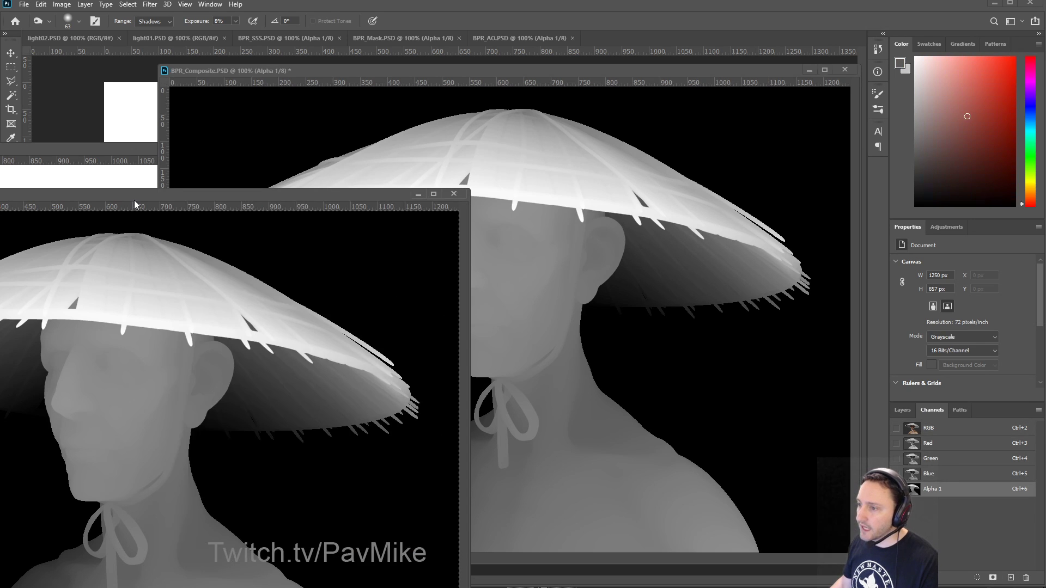
{"action": "left_click", "coordinate": [453, 194]}
Step: Convert the composite's Background into a regular layer, paste the BPR_Shadow pass above it as a new layer, and close the shadow document
{"action": "left_click", "coordinate": [36, 151]}
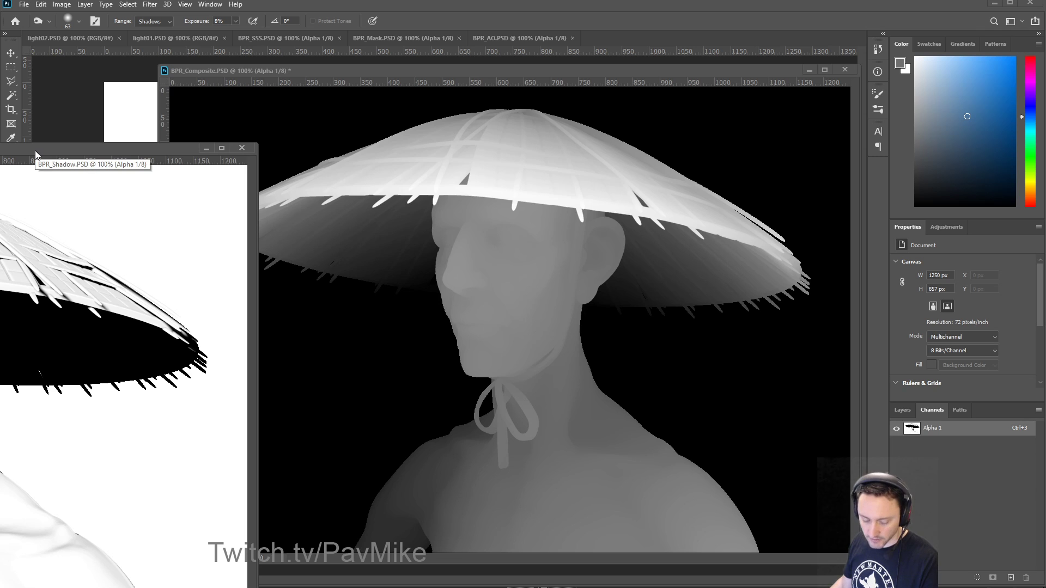
{"action": "left_click", "coordinate": [235, 76]}
{"action": "left_click", "coordinate": [902, 409]}
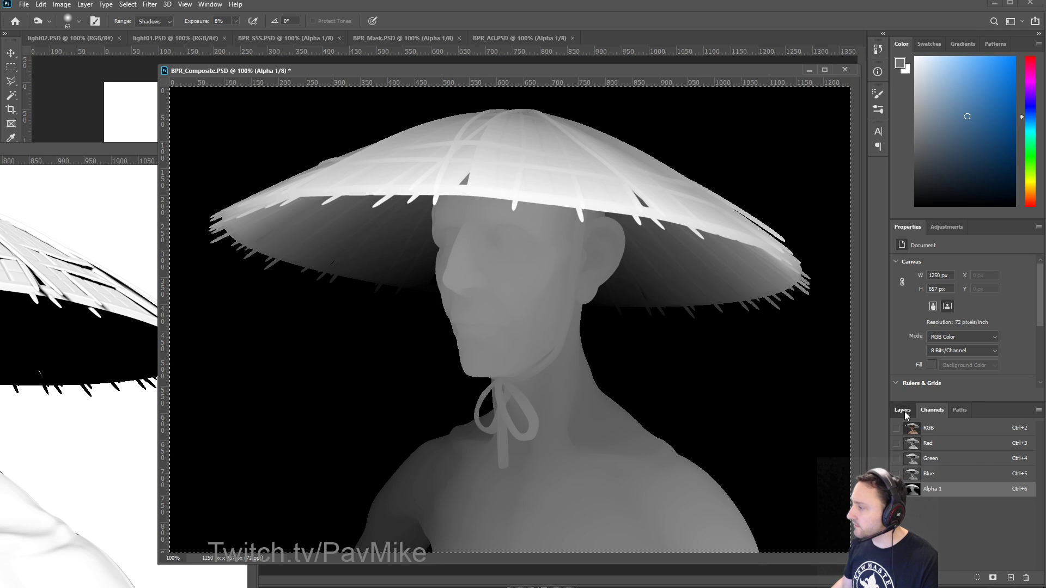
{"action": "double_click", "coordinate": [964, 479]}
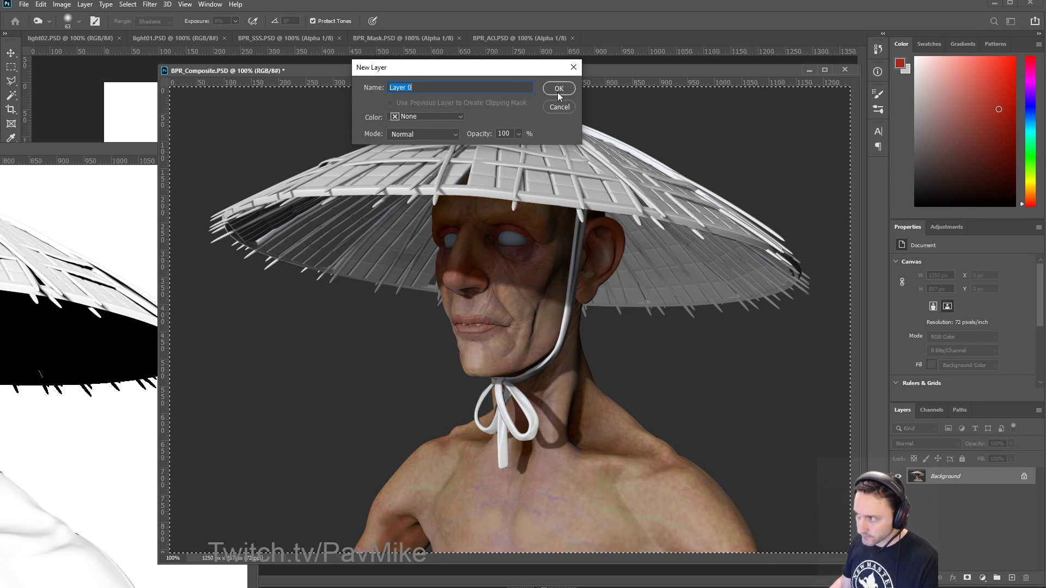
{"action": "key", "text": "Return"}
{"action": "key", "text": "ctrl+v"}
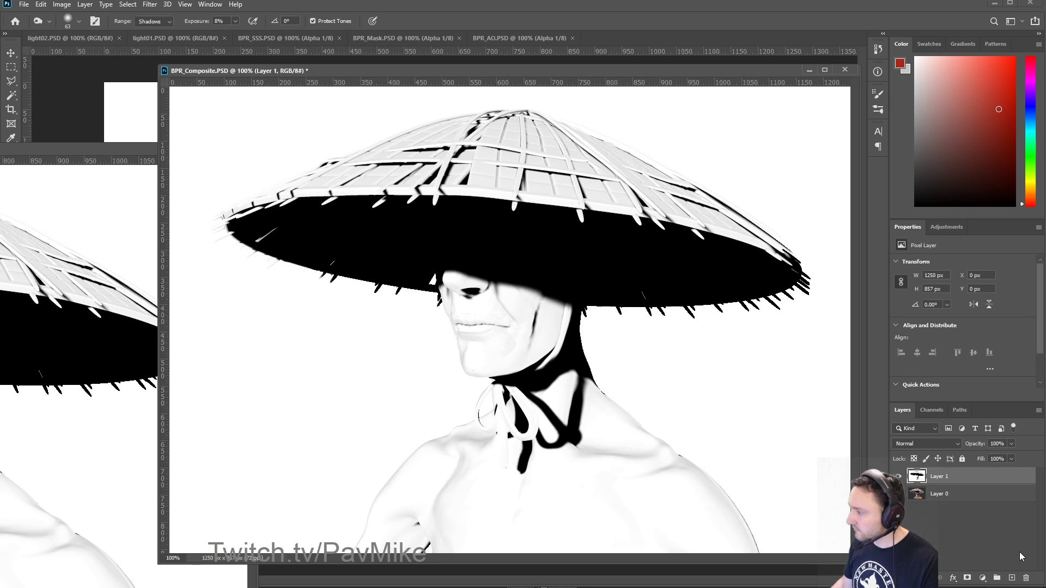
{"action": "left_click", "coordinate": [242, 148]}
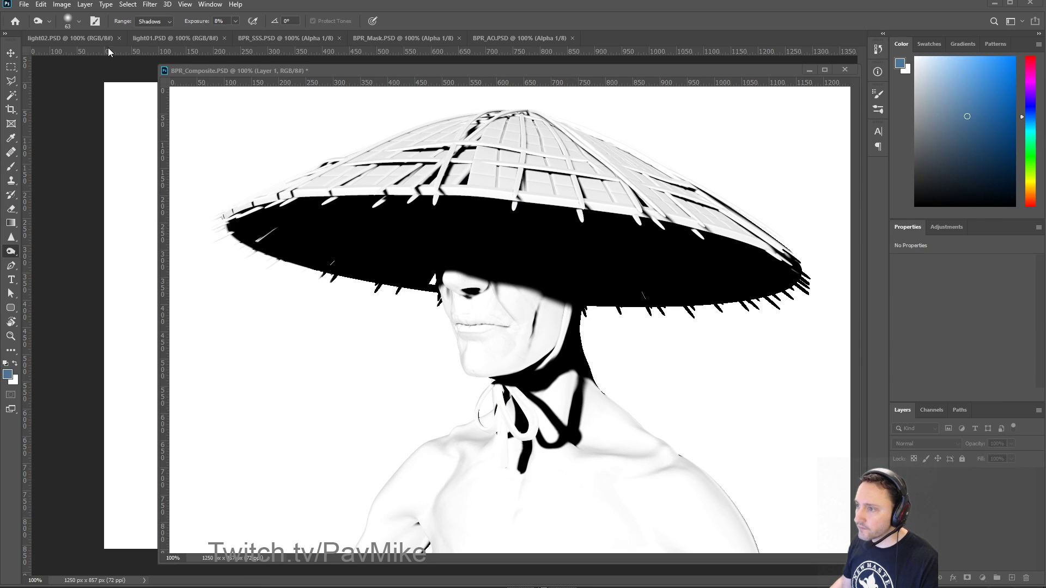
Step: Copy the whole BPR_AO pass into BPR_Composite.PSD as a new layer on top and close the AO document
{"action": "left_click_drag", "start_coordinate": [497, 41], "coordinate": [303, 165]}
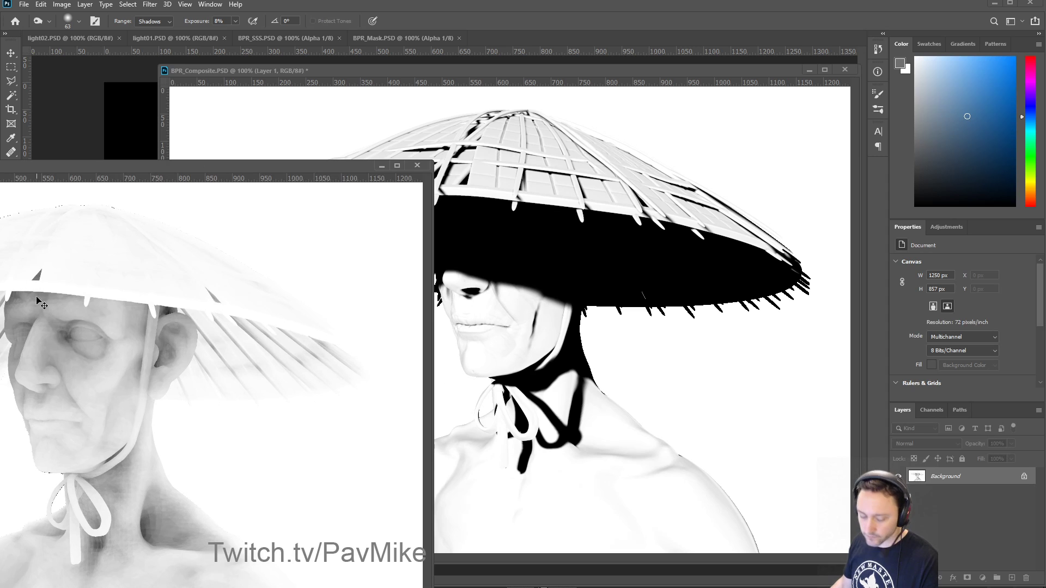
{"action": "key", "text": "ctrl+a"}
{"action": "left_click", "coordinate": [278, 72]}
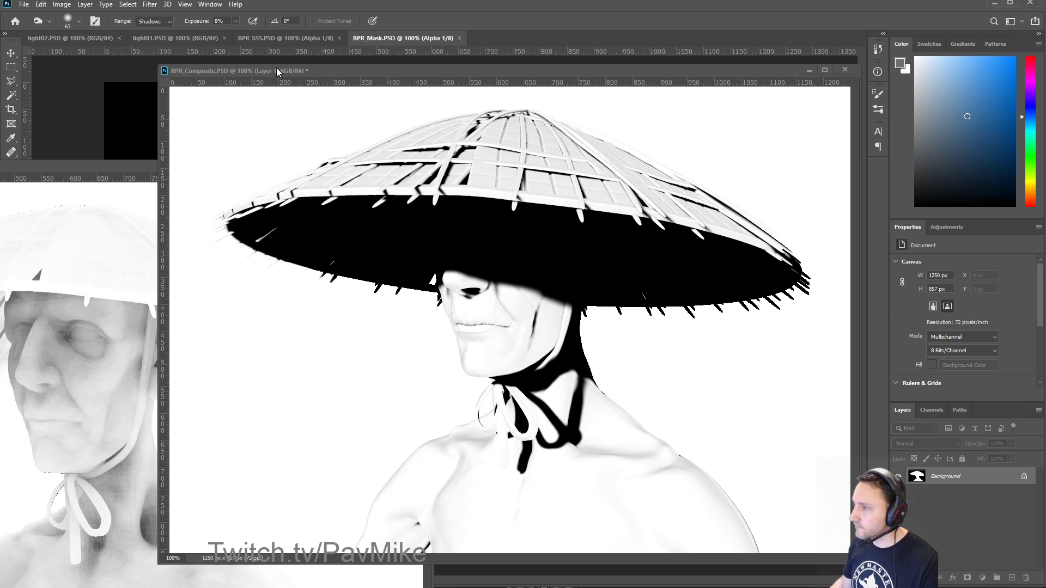
{"action": "key", "text": "ctrl+v"}
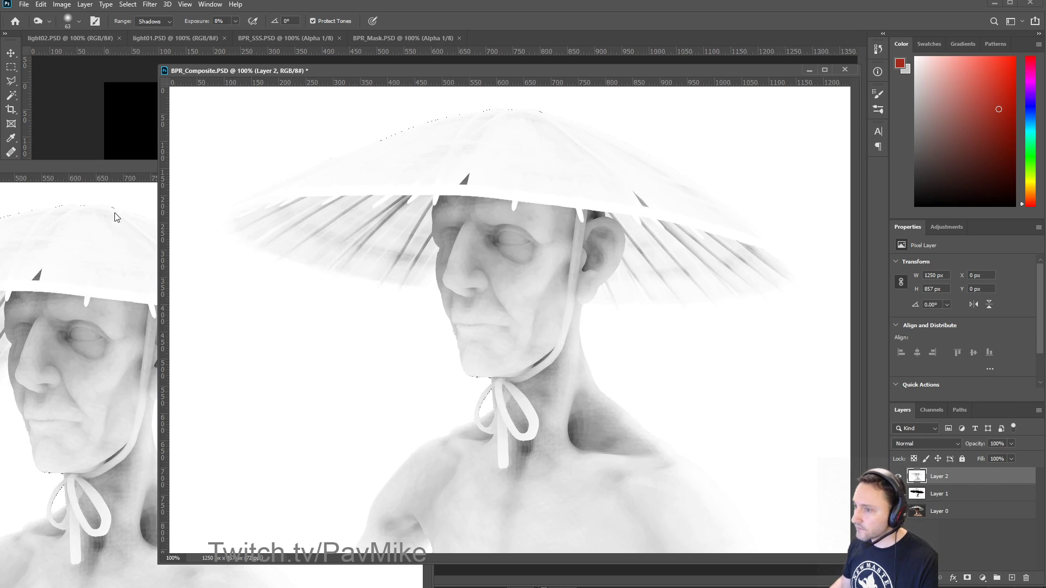
{"action": "left_click", "coordinate": [98, 180]}
{"action": "left_click", "coordinate": [416, 166]}
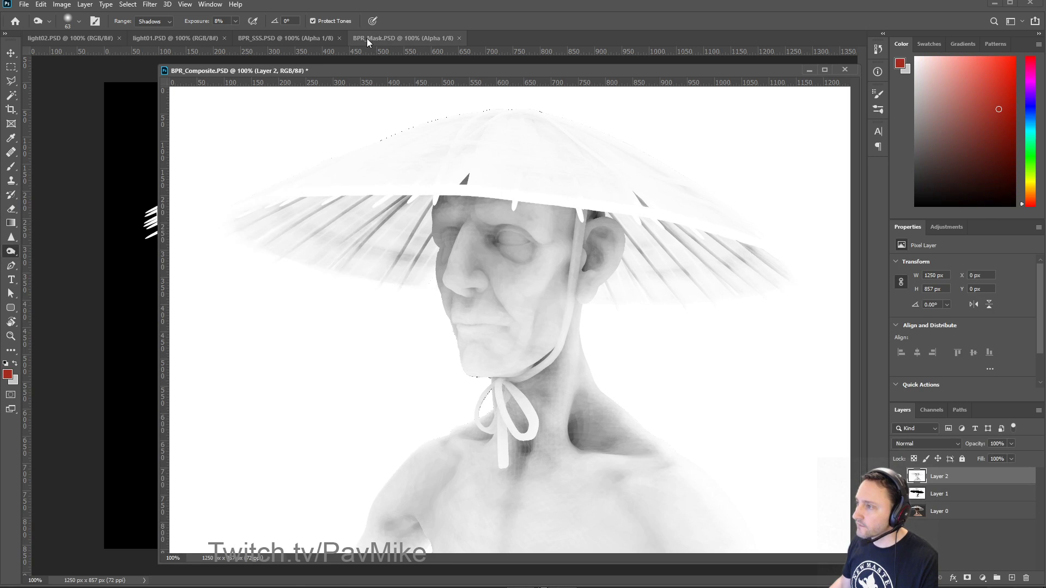
Step: Copy the BPR_Mask pass into a new alpha channel of BPR_Composite.PSD and close the mask document
{"action": "left_click_drag", "start_coordinate": [369, 40], "coordinate": [68, 149]}
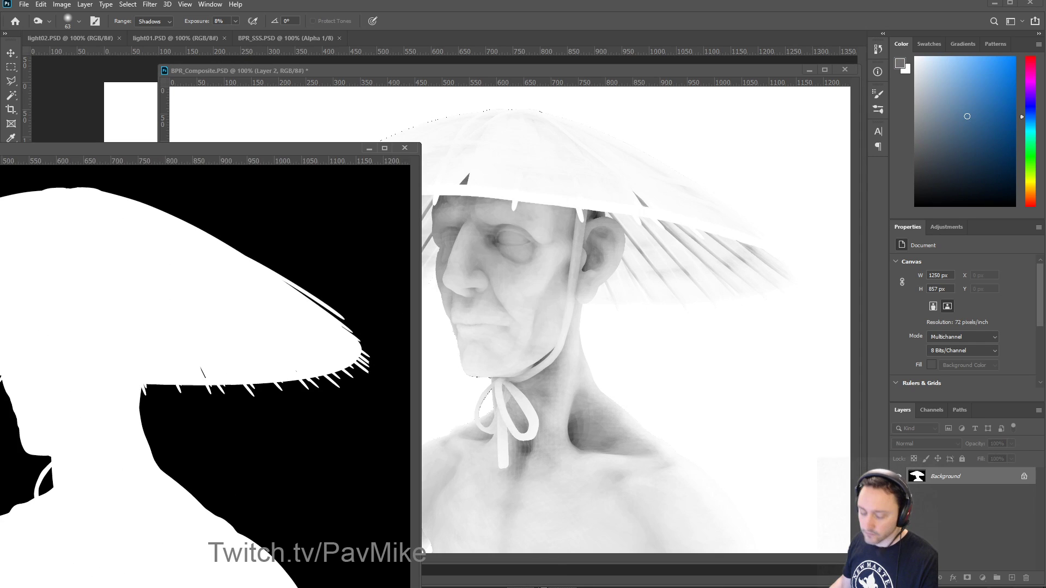
{"action": "left_click", "coordinate": [355, 71]}
{"action": "left_click", "coordinate": [932, 410]}
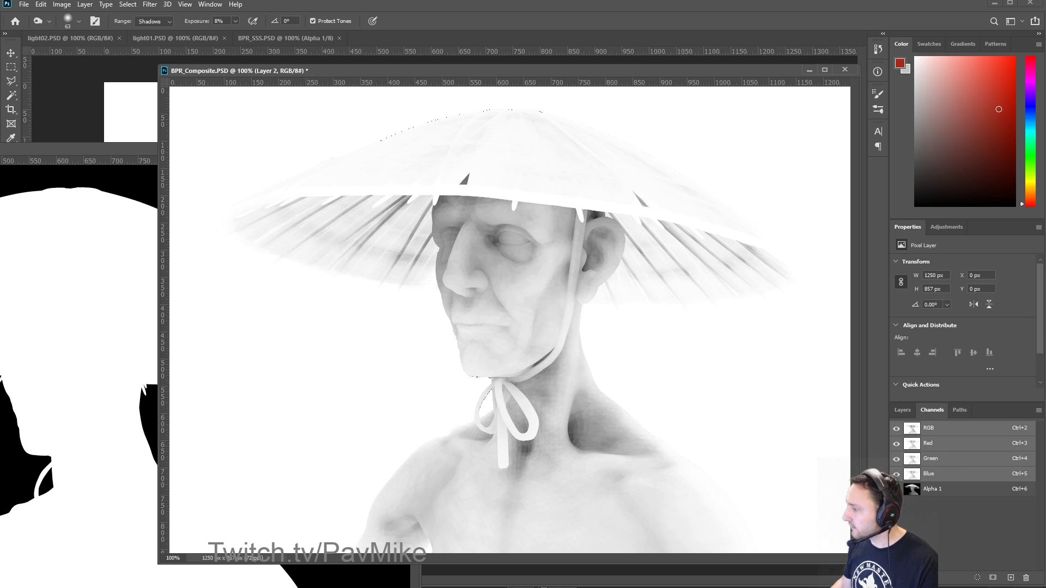
{"action": "left_click", "coordinate": [1010, 578]}
{"action": "key", "text": "ctrl+v"}
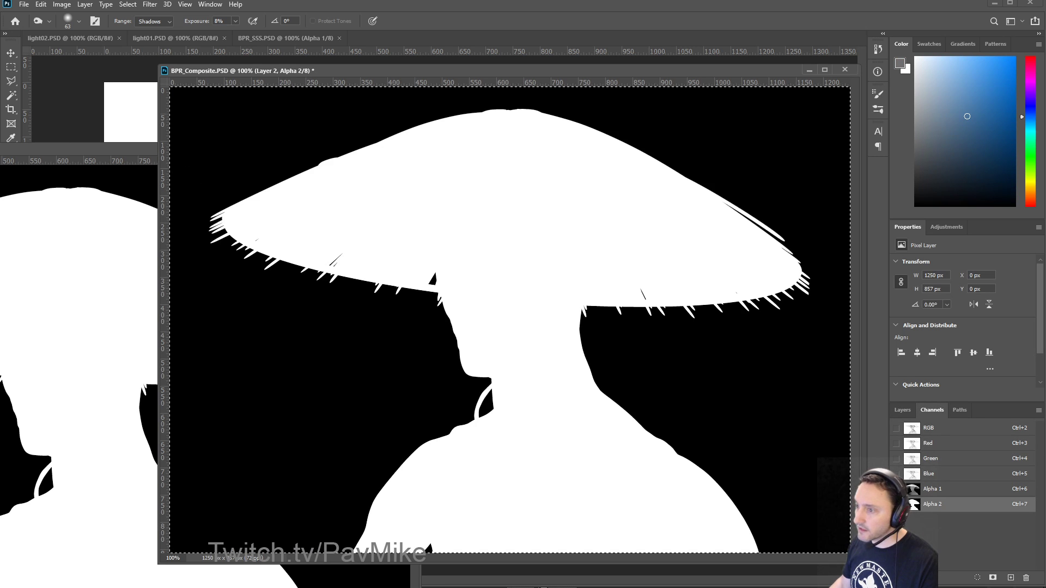
{"action": "left_click", "coordinate": [127, 149]}
{"action": "left_click", "coordinate": [411, 148]}
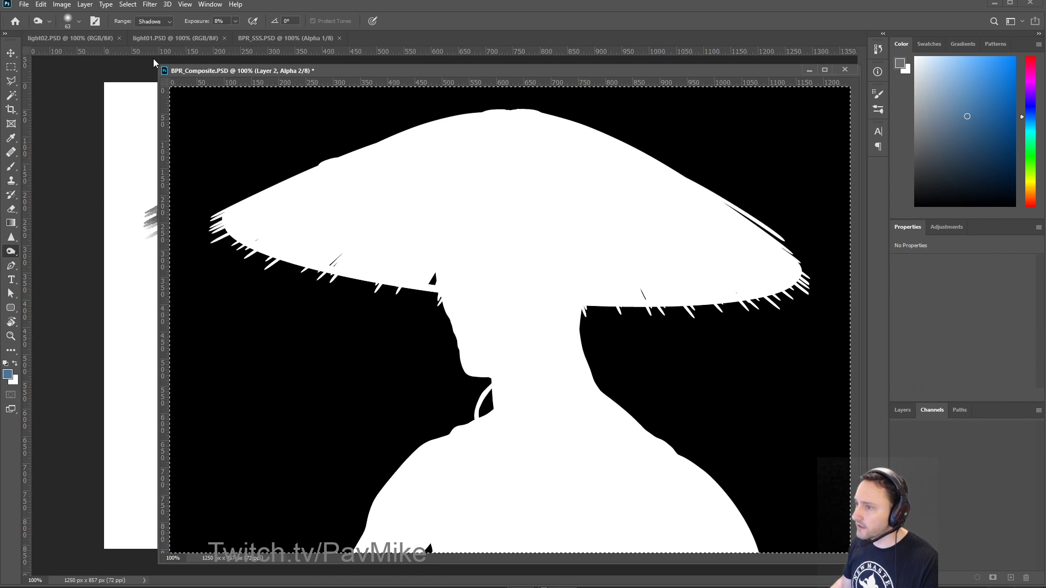
Step: Copy the BPR_SSS pass into another new alpha channel of BPR_Composite.PSD and close the SSS document
{"action": "left_click_drag", "start_coordinate": [246, 40], "coordinate": [13, 129]}
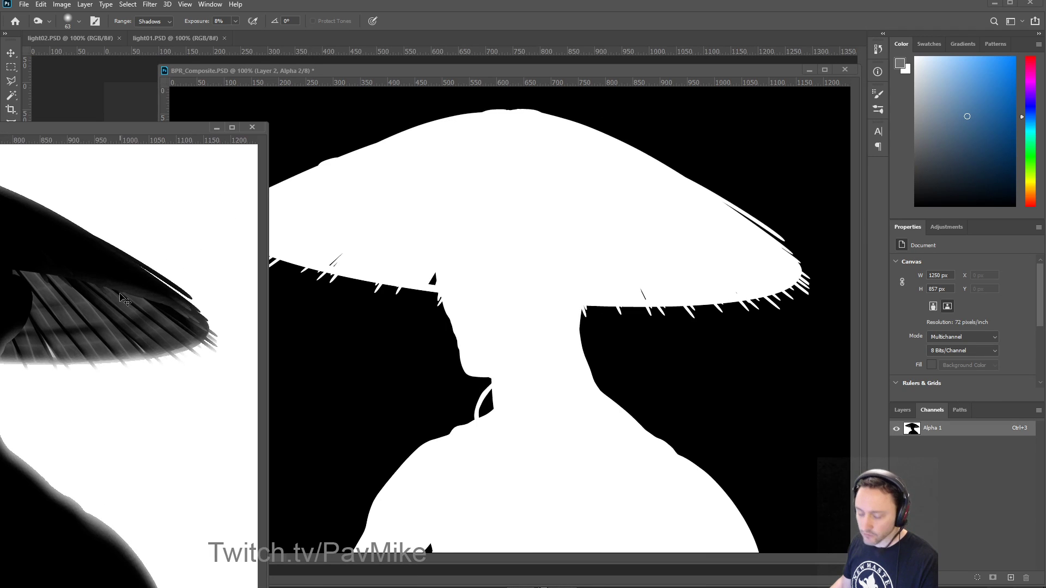
{"action": "left_click", "coordinate": [344, 90]}
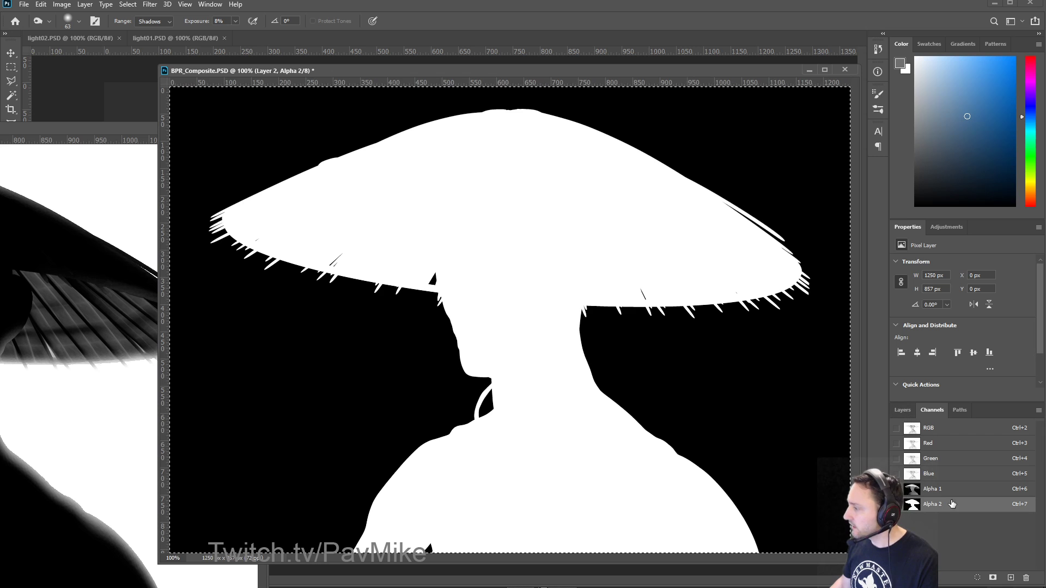
{"action": "left_click", "coordinate": [1011, 577]}
{"action": "key", "text": "ctrl+v"}
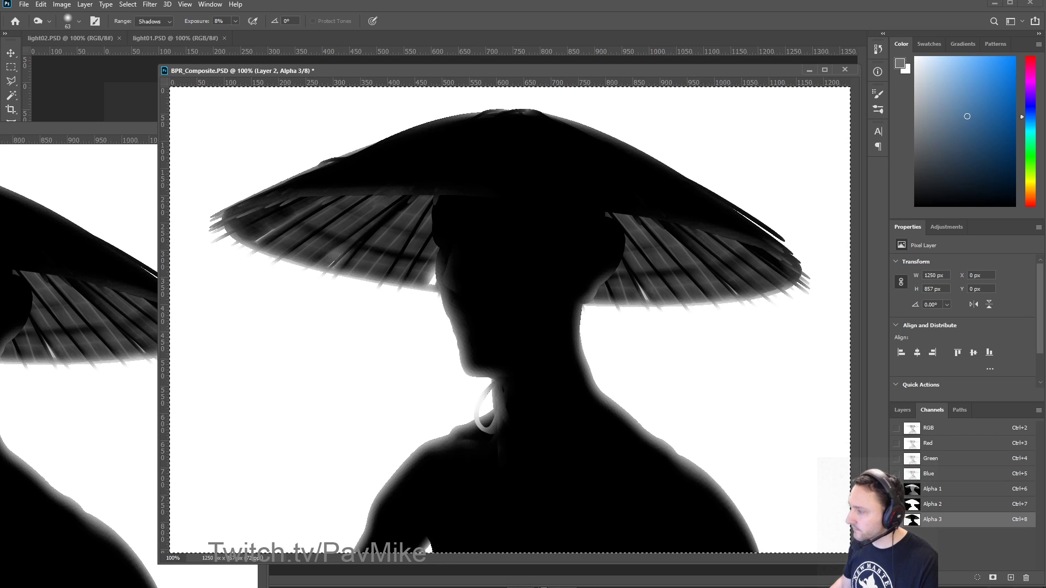
{"action": "left_click", "coordinate": [138, 129]}
{"action": "left_click", "coordinate": [253, 128]}
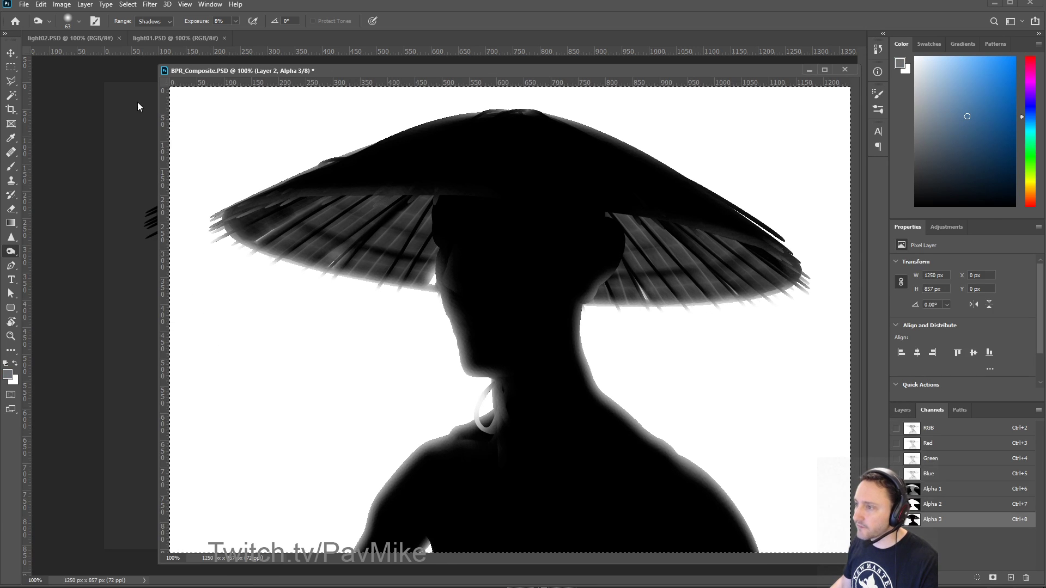
Step: Copy the light01 render into BPR_Composite.PSD as a new layer above the AO layer and close light01.PSD
{"action": "left_click_drag", "start_coordinate": [184, 39], "coordinate": [29, 134]}
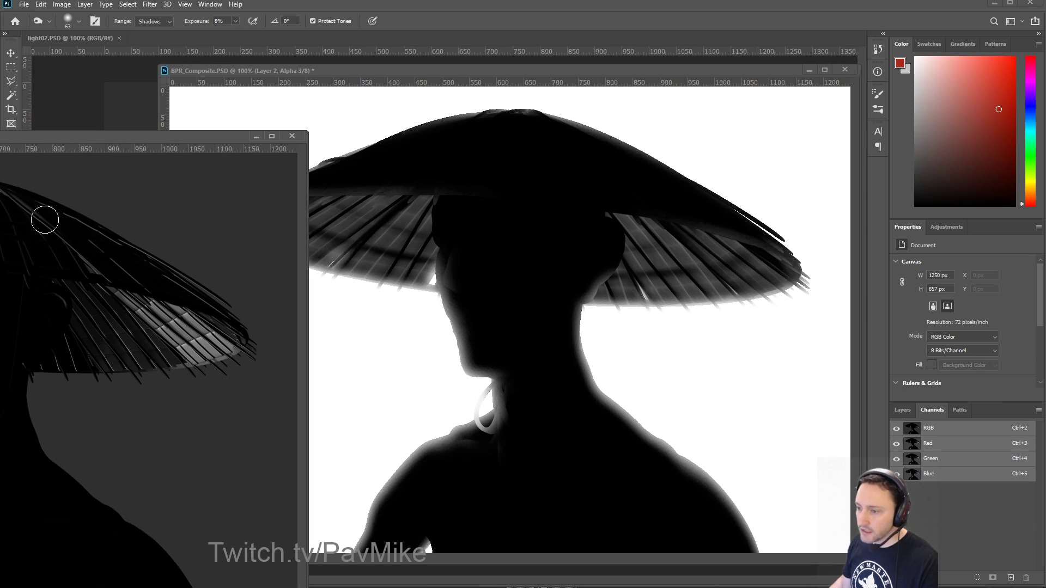
{"action": "left_click", "coordinate": [229, 70]}
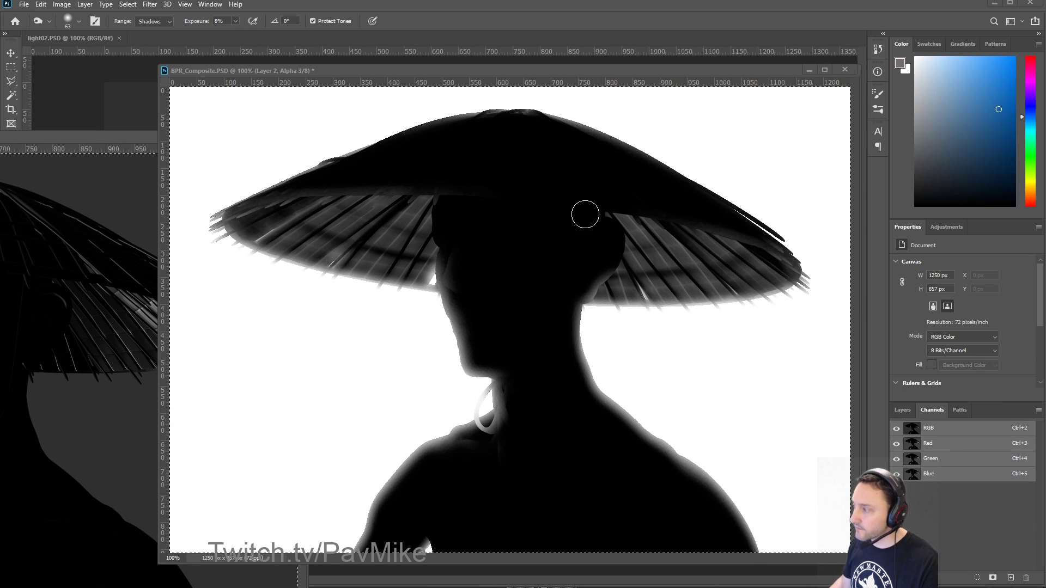
{"action": "left_click", "coordinate": [903, 409]}
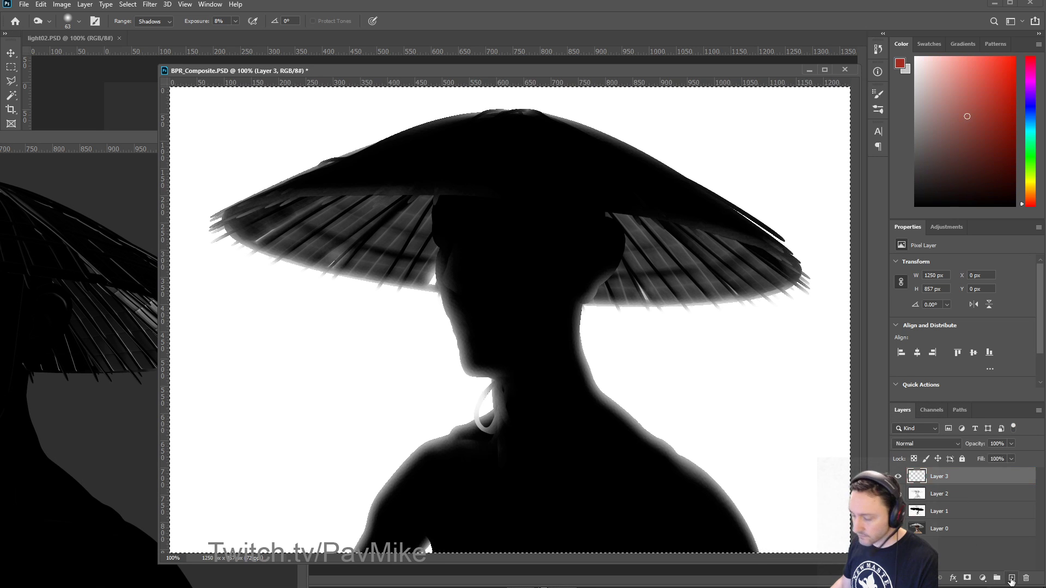
{"action": "key", "text": "ctrl+v"}
{"action": "left_click", "coordinate": [140, 138]}
{"action": "left_click", "coordinate": [293, 136]}
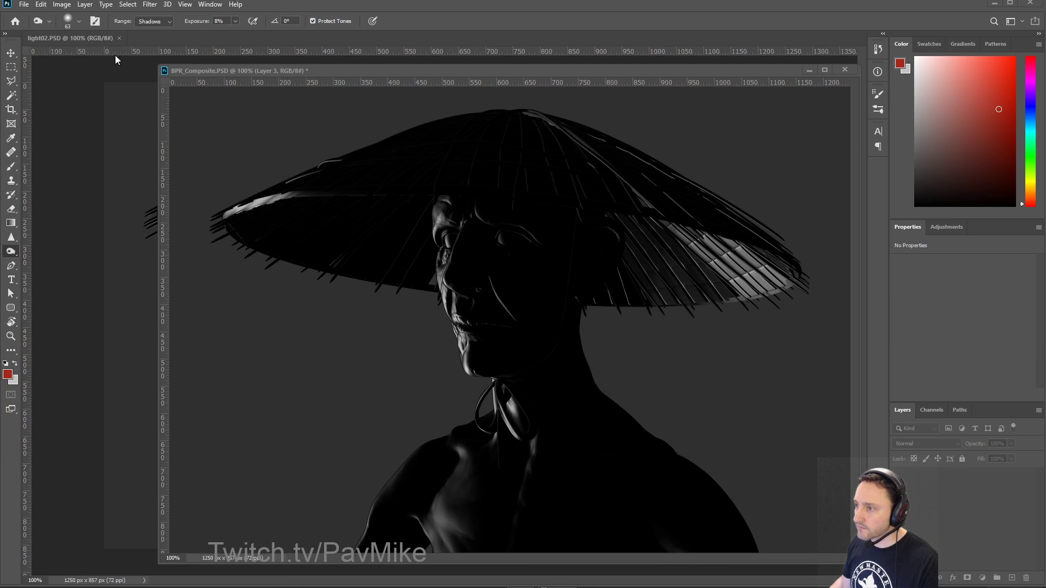
Step: Copy the light02 render into BPR_Composite.PSD as a new top layer
{"action": "left_click", "coordinate": [104, 39]}
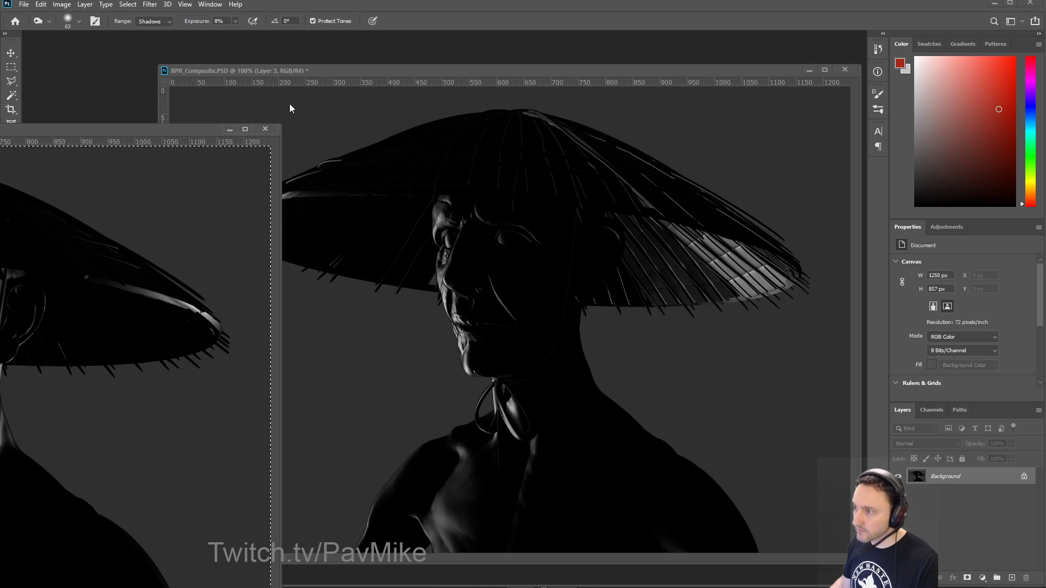
{"action": "left_click", "coordinate": [269, 74]}
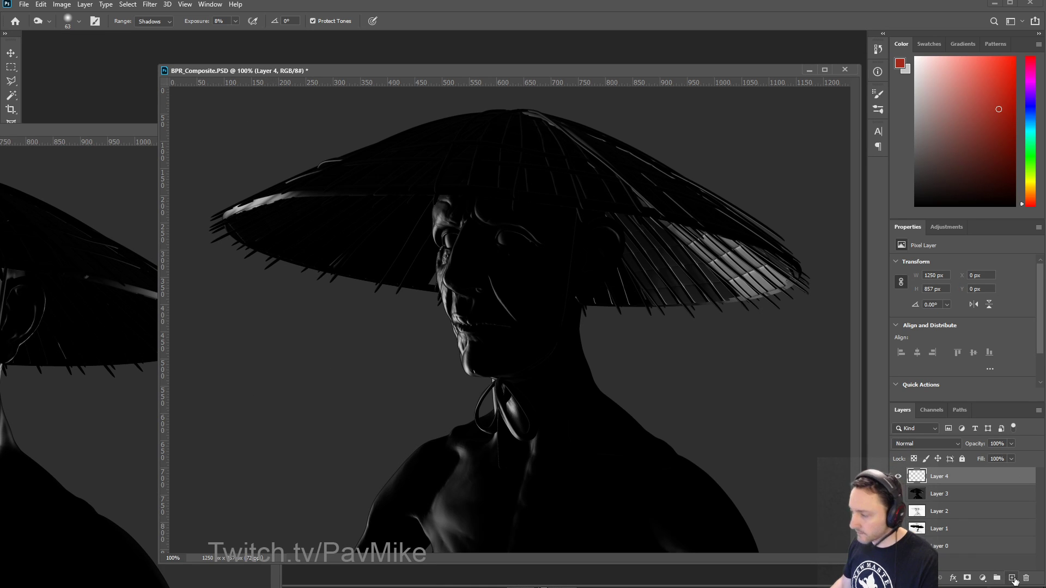
{"action": "key", "text": "ctrl+v"}
Step: Set the blend mode of both light render layers, Layer 4 and Layer 3, to Screen
{"action": "left_click", "coordinate": [943, 447]}
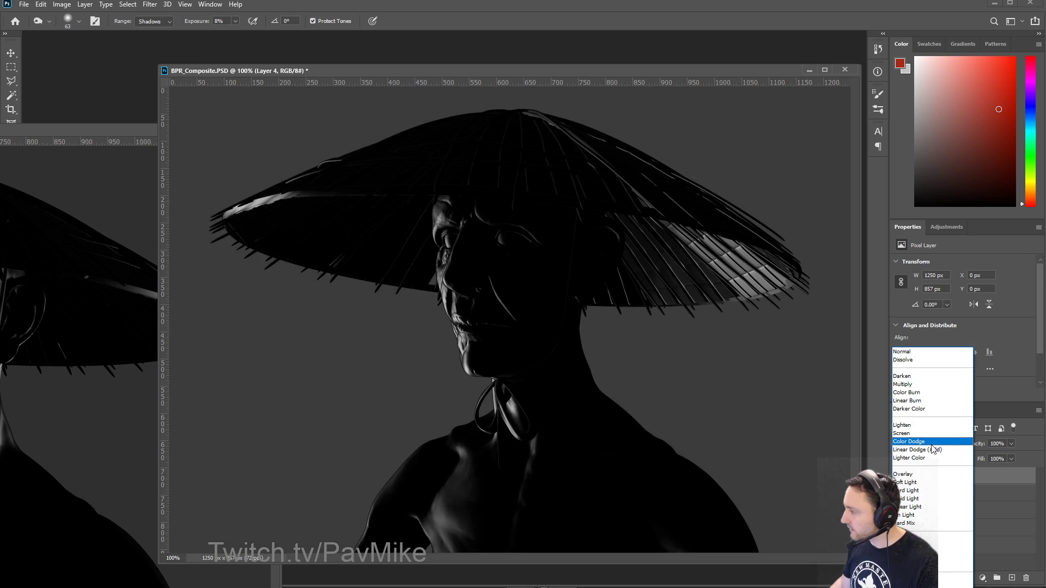
{"action": "left_click", "coordinate": [919, 433]}
{"action": "left_click", "coordinate": [939, 492]}
{"action": "left_click", "coordinate": [939, 450]}
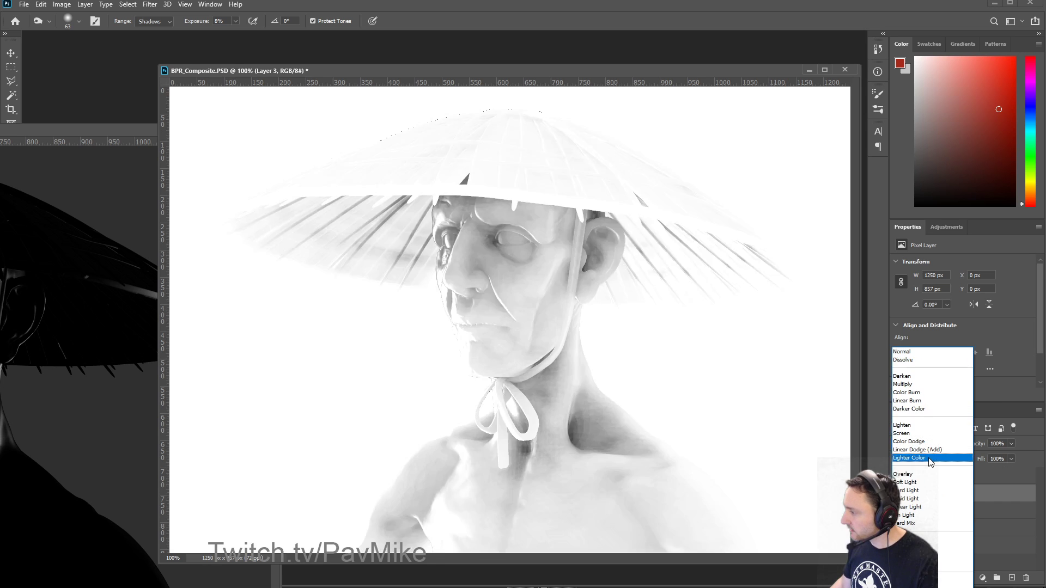
{"action": "left_click", "coordinate": [921, 434]}
Step: Set the blend mode of the AO layer (Layer 2) and the shadow layer (Layer 1) to Multiply
{"action": "left_click", "coordinate": [940, 515]}
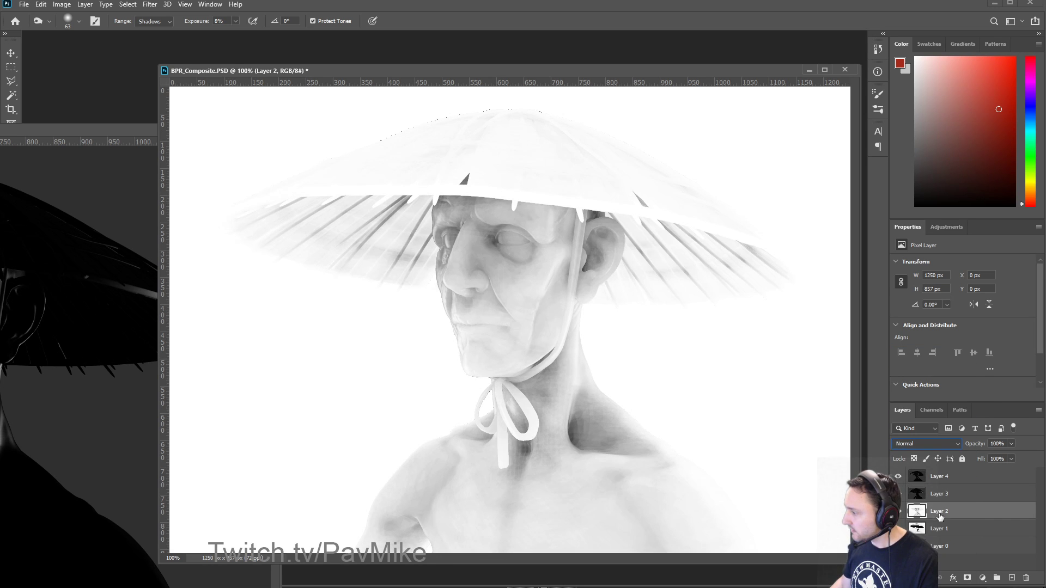
{"action": "left_click", "coordinate": [933, 440]}
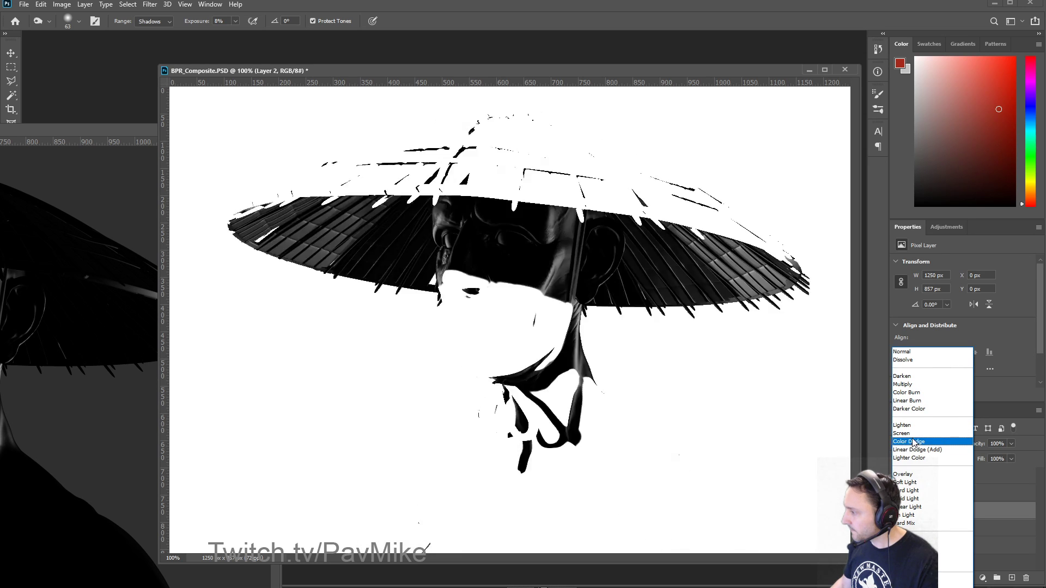
{"action": "left_click", "coordinate": [911, 385]}
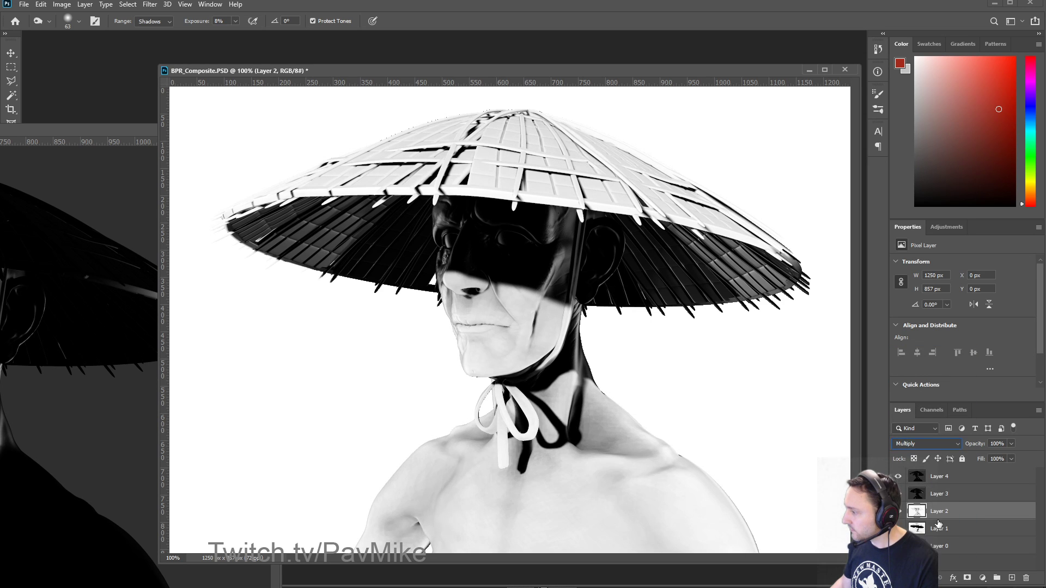
{"action": "left_click", "coordinate": [939, 529]}
{"action": "left_click", "coordinate": [924, 444]}
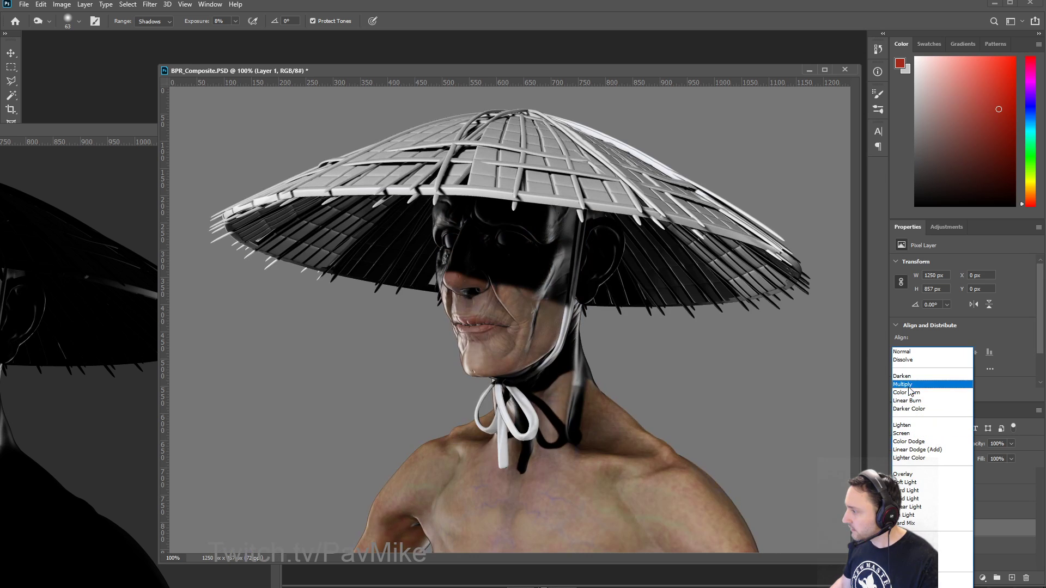
{"action": "left_click", "coordinate": [910, 386]}
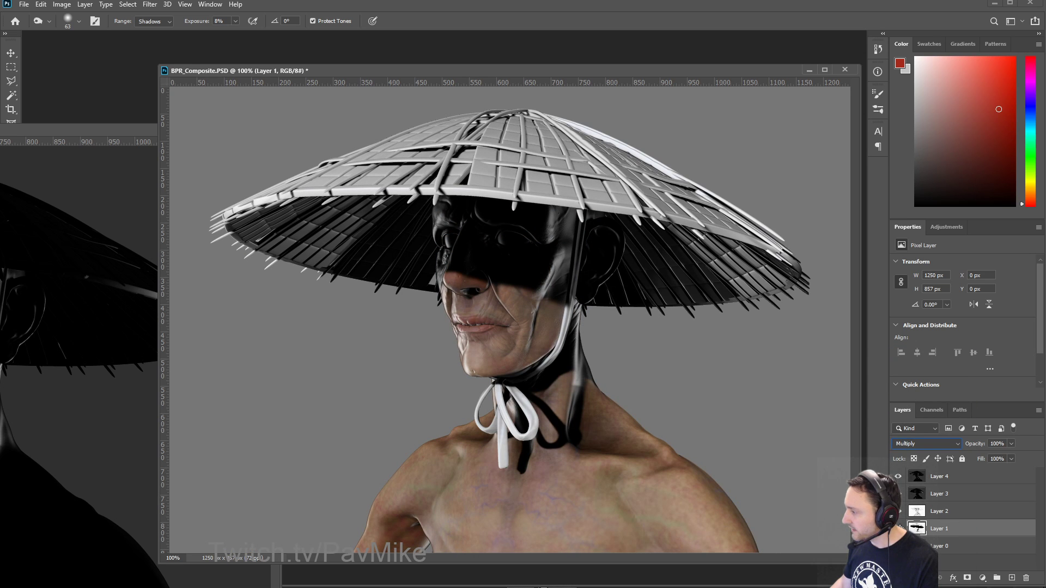
Step: Hide the shadow layer, compare the image with the AO layer off and on, and make the AO layer active
{"action": "left_click", "coordinate": [899, 528]}
{"action": "left_click", "coordinate": [899, 512]}
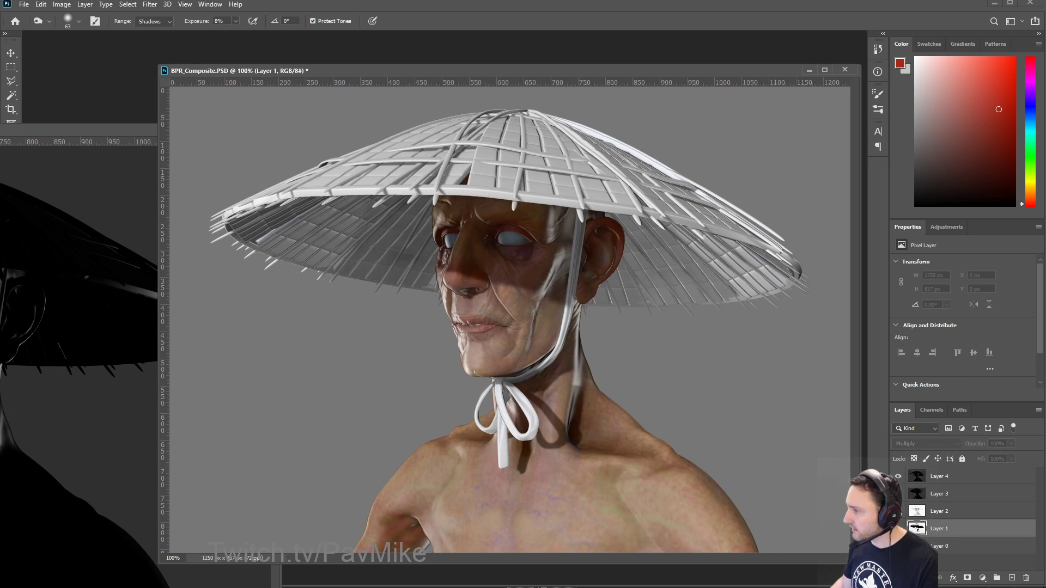
{"action": "left_click", "coordinate": [899, 511]}
{"action": "left_click", "coordinate": [947, 511]}
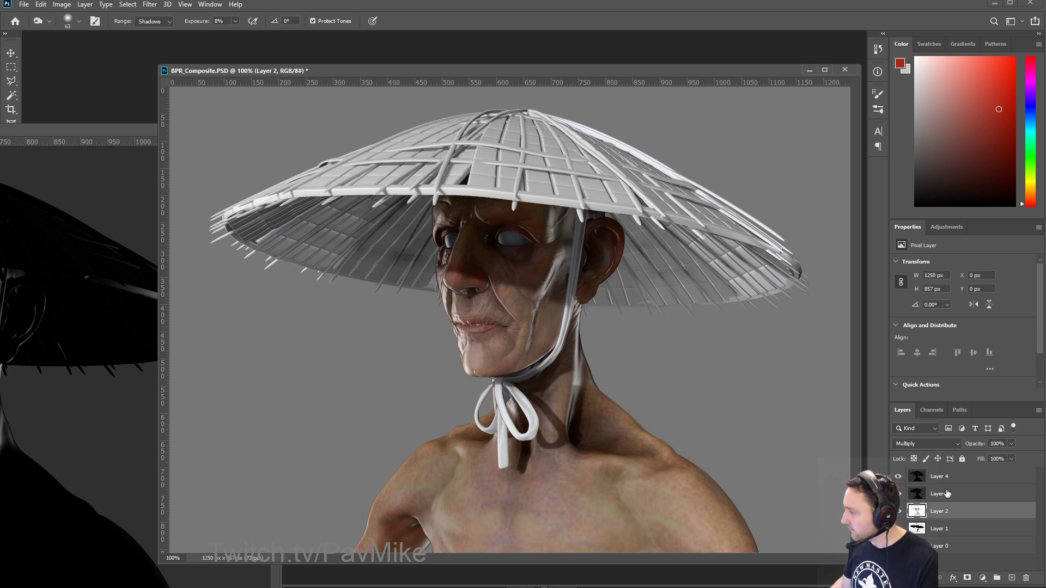
Step: Load the character mask from the Alpha 2 channel as a selection and return to the layers with the AO layer active
{"action": "left_click", "coordinate": [933, 410]}
{"action": "left_click", "coordinate": [918, 511], "text": "ctrl"}
{"action": "left_click", "coordinate": [902, 409]}
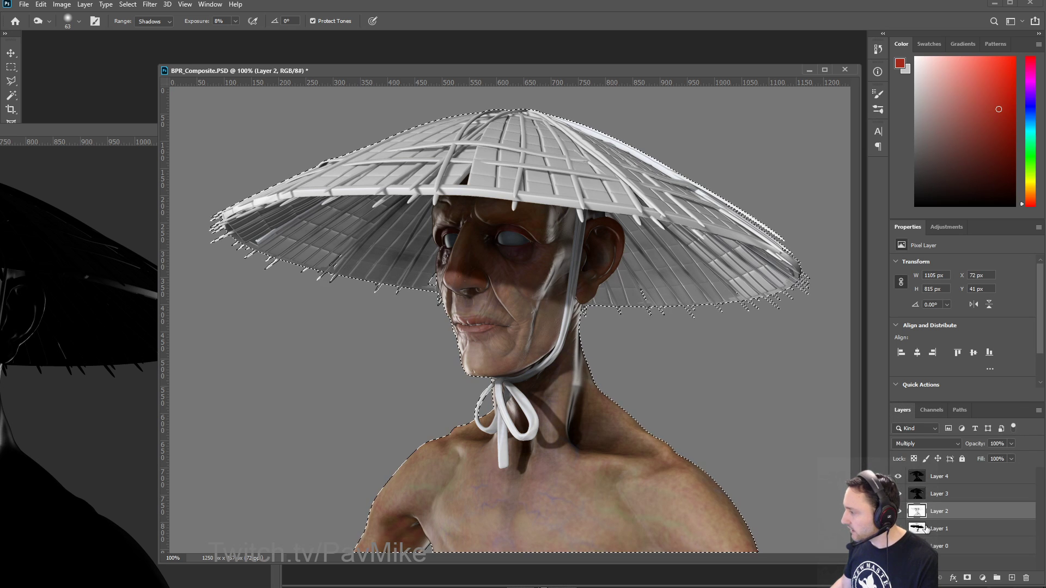
{"action": "left_click", "coordinate": [939, 545]}
{"action": "left_click", "coordinate": [943, 511]}
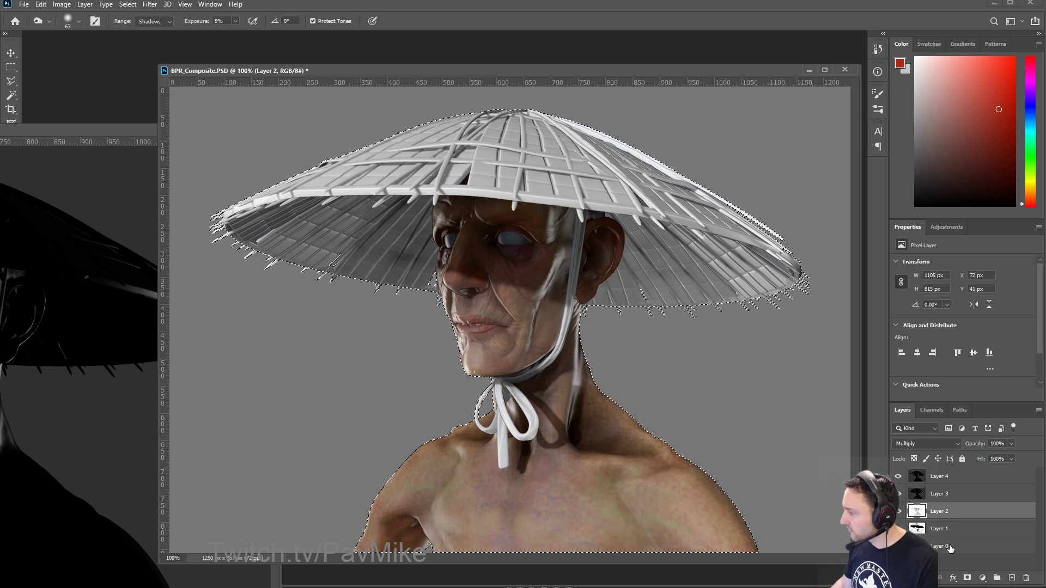
Step: Mask the AO layer (Layer 2) and both light layers, Layer 3 and Layer 4, with the character selection
{"action": "left_click", "coordinate": [967, 579]}
{"action": "key", "text": "alt+bracketright"}
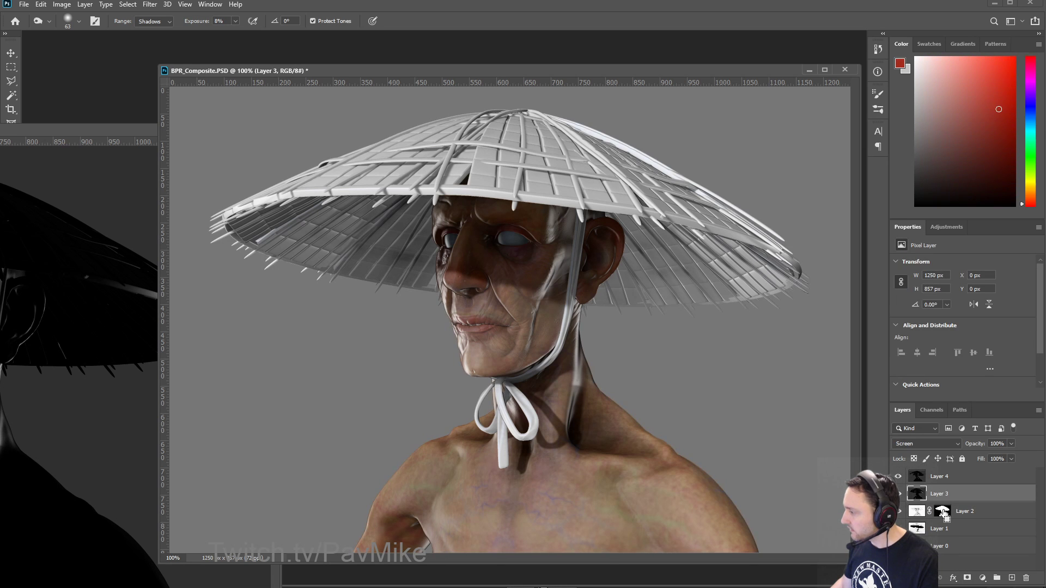
{"action": "left_click", "coordinate": [967, 579]}
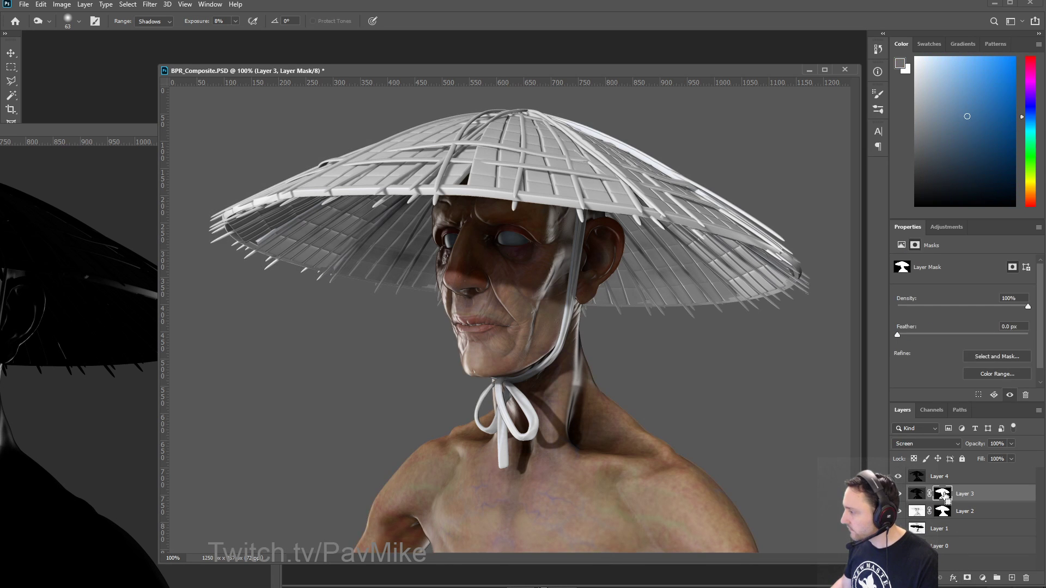
{"action": "left_click", "coordinate": [945, 496], "text": "ctrl"}
{"action": "left_click", "coordinate": [957, 477]}
{"action": "left_click", "coordinate": [967, 579]}
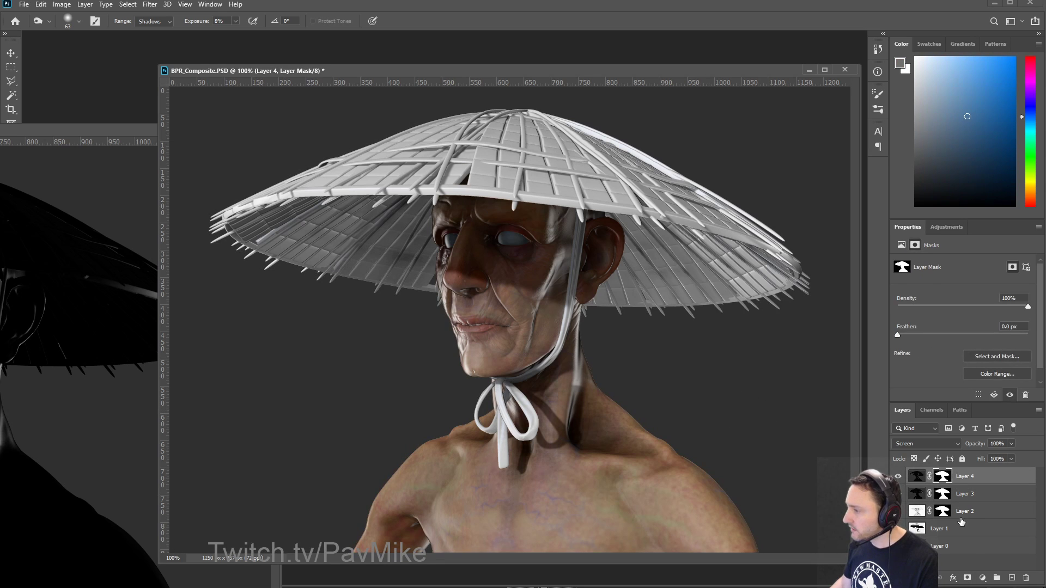
Step: Add a Curves adjustment layer directly above the base render, Layer 0
{"action": "left_click", "coordinate": [967, 547]}
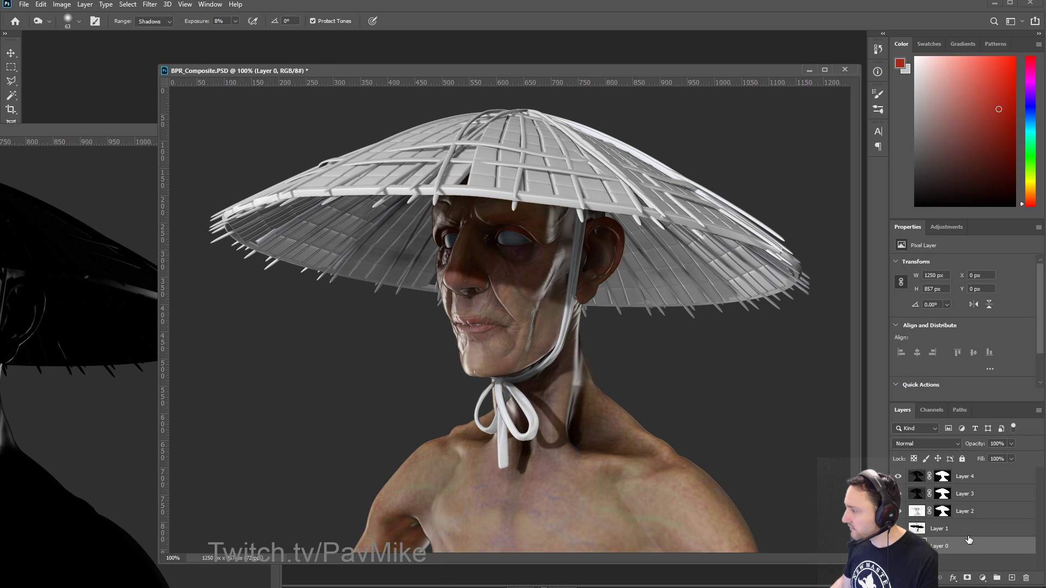
{"action": "left_click", "coordinate": [982, 577]}
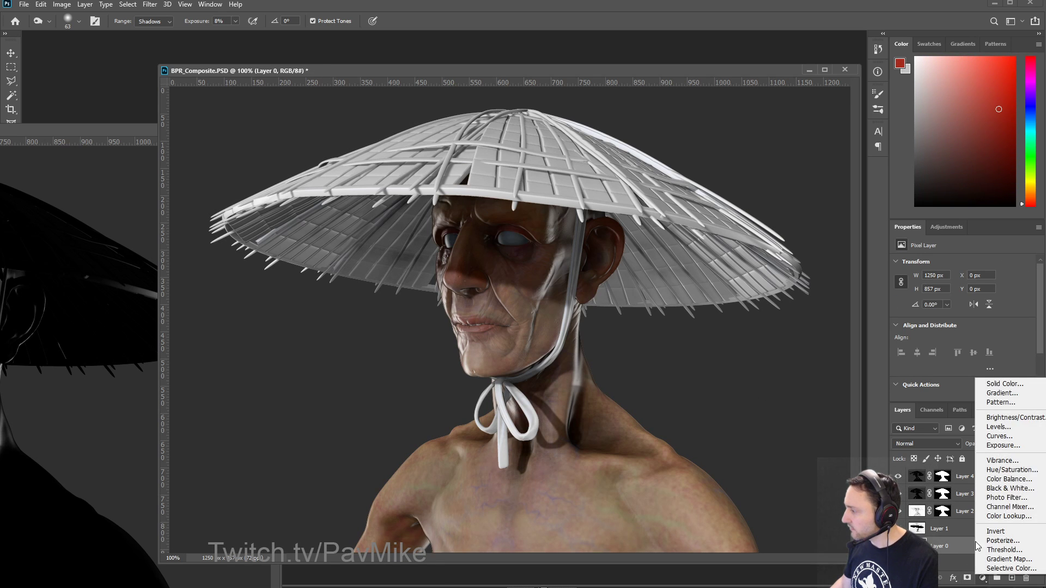
{"action": "left_click", "coordinate": [1000, 437]}
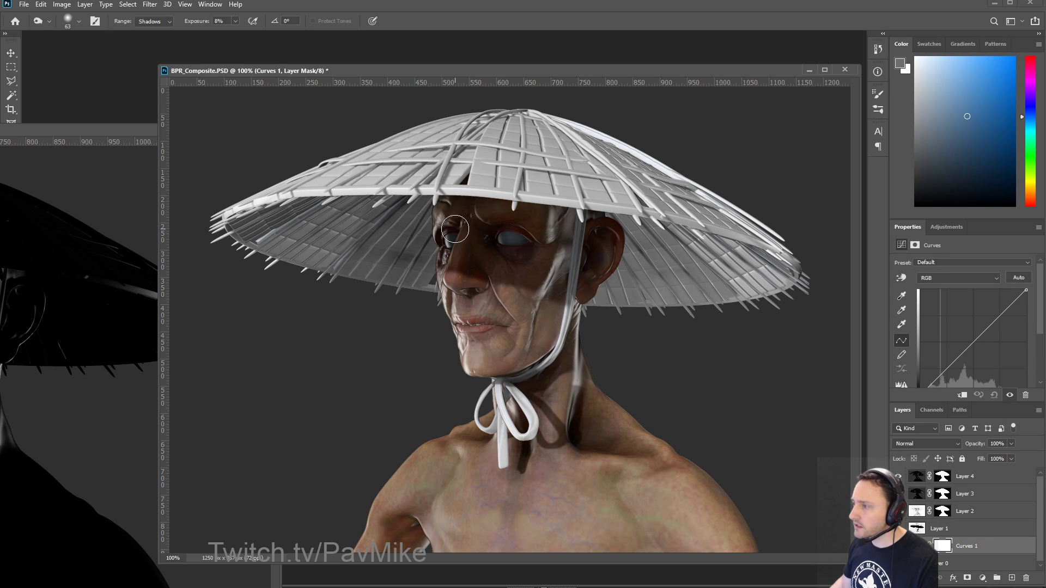
Step: Switch to ZBrush and move the main light to the front-left of the light preview sphere
{"action": "key", "text": "alt+Tab"}
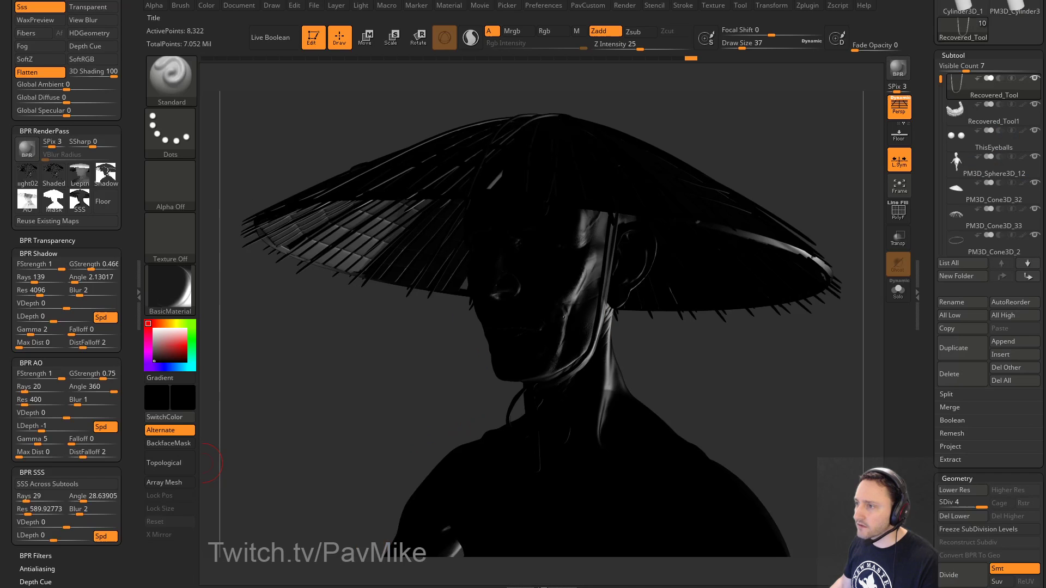
{"action": "left_click", "coordinate": [162, 283]}
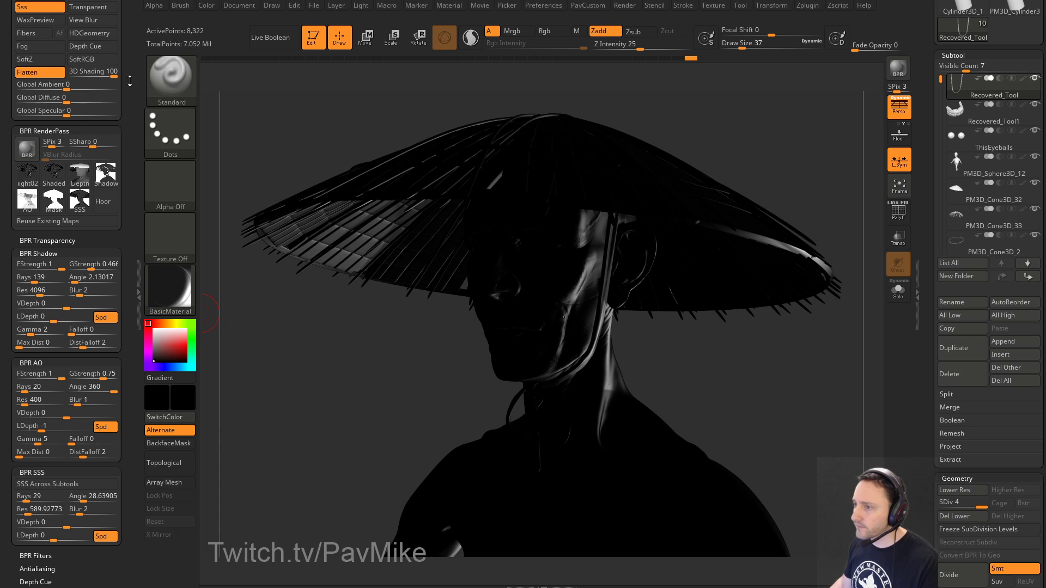
{"action": "left_click_drag", "start_coordinate": [124, 71], "coordinate": [104, 31]}
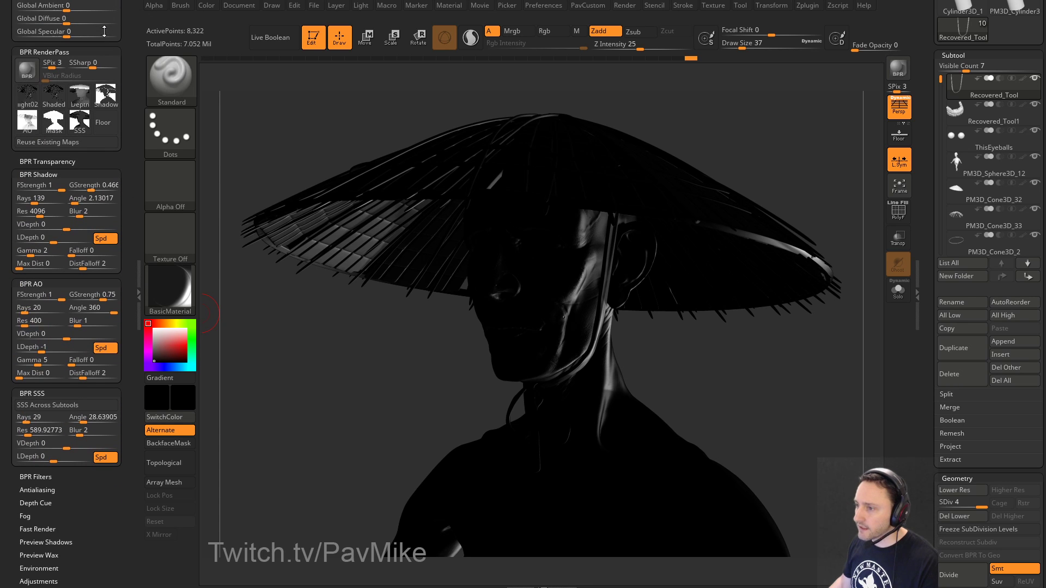
{"action": "left_click_drag", "start_coordinate": [129, 132], "coordinate": [118, 16]}
{"action": "left_click_drag", "start_coordinate": [29, 232], "coordinate": [27, 242]}
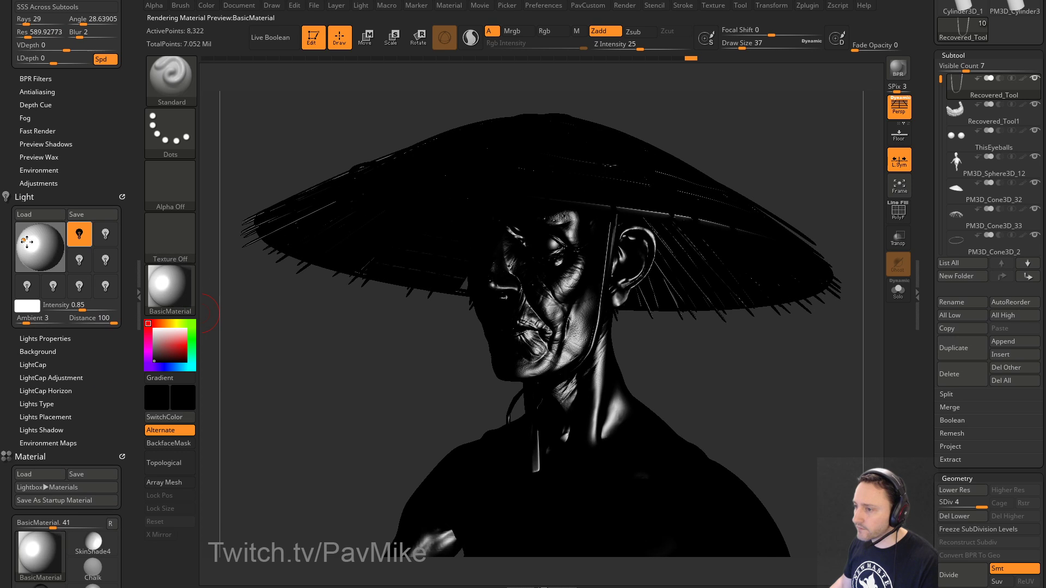
Step: Change the material to SkinShade4 and set its wax strength to 34
{"action": "left_click", "coordinate": [170, 289]}
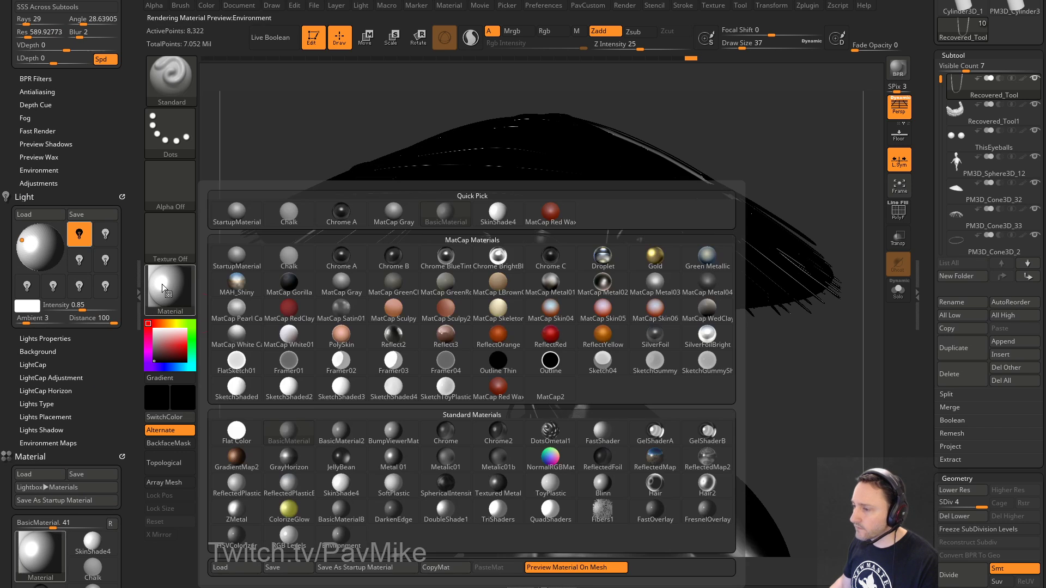
{"action": "left_click", "coordinate": [341, 485]}
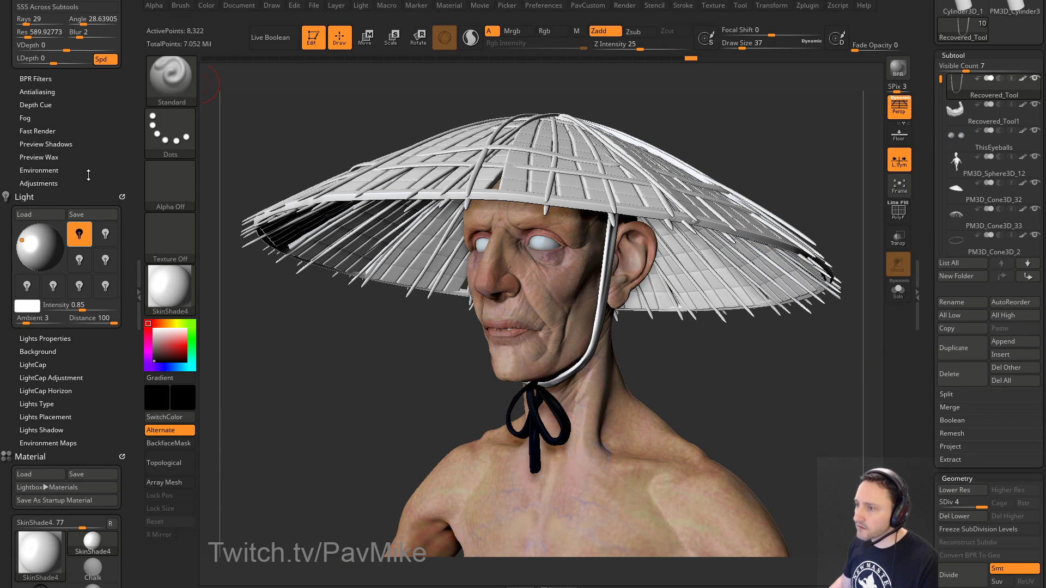
{"action": "scroll", "coordinate": [88, 175], "scroll_direction": "down", "scroll_amount": 10}
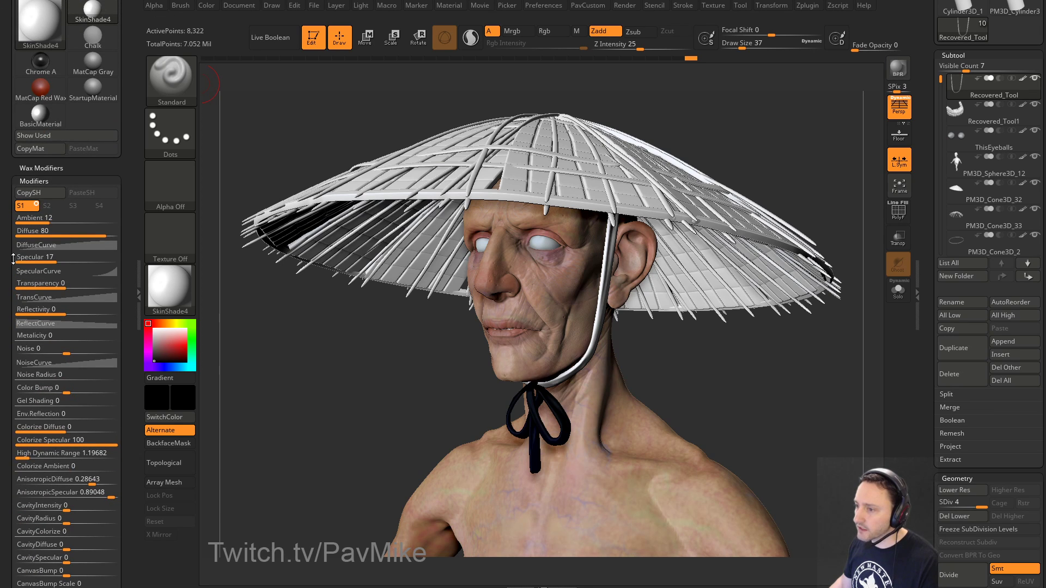
{"action": "scroll", "coordinate": [13, 259], "scroll_direction": "down", "scroll_amount": 3}
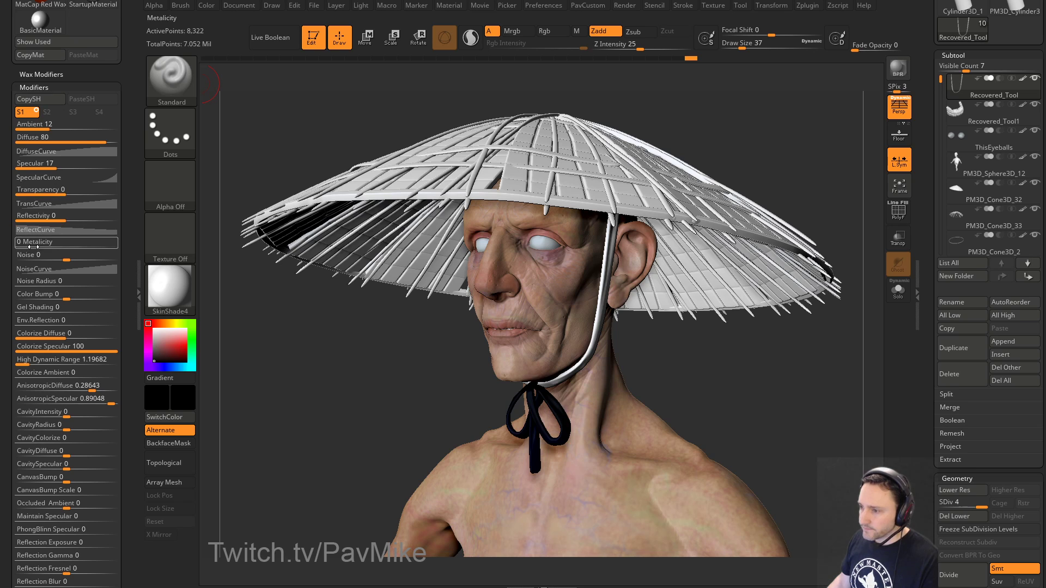
{"action": "left_click", "coordinate": [35, 74]}
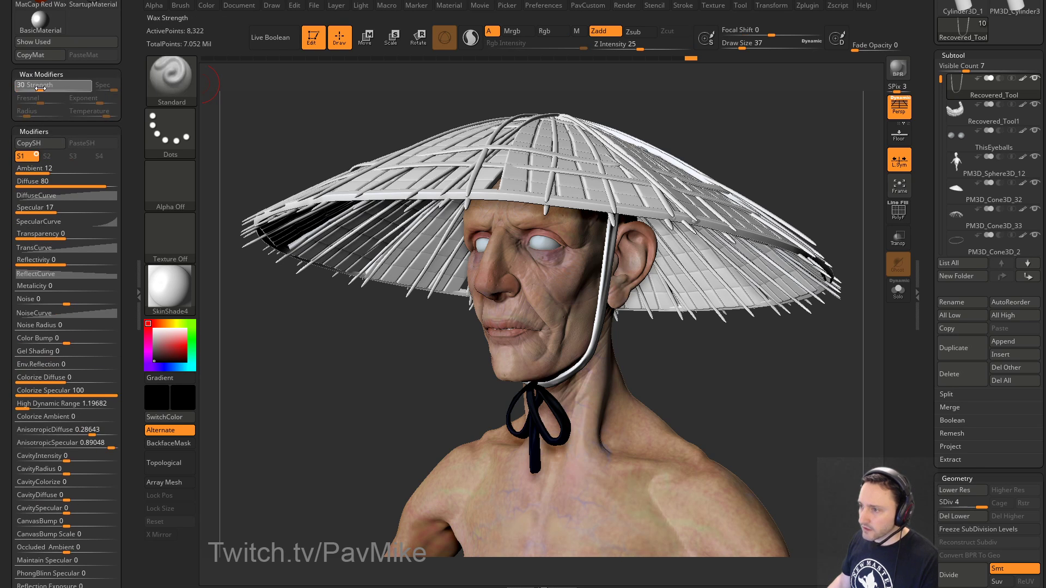
{"action": "left_click", "coordinate": [42, 87]}
{"action": "left_click", "coordinate": [155, 113]}
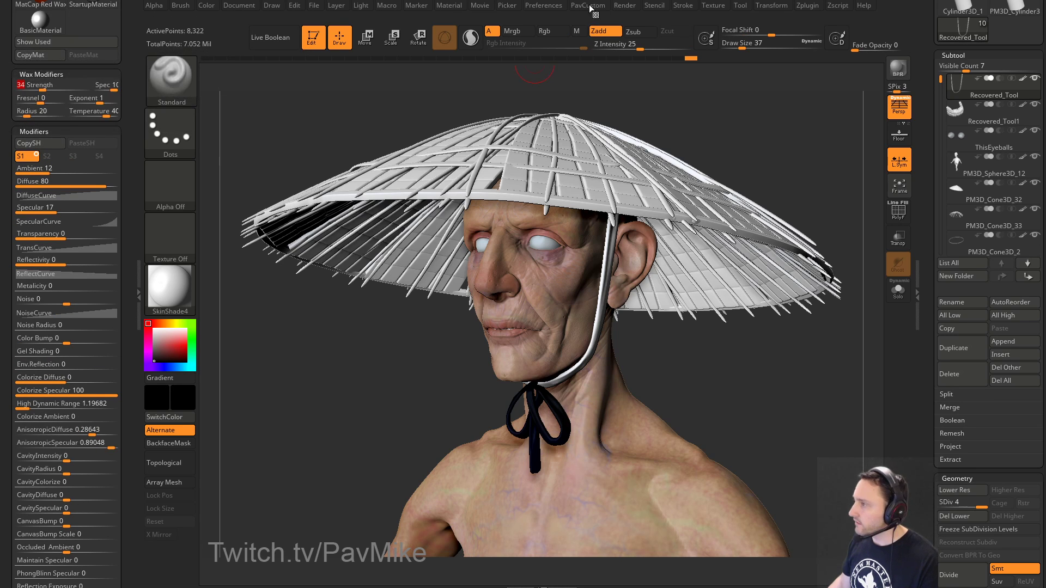
Step: Turn on WaxPreview in the render properties and start a BPR render of the character
{"action": "left_click_drag", "start_coordinate": [128, 59], "coordinate": [133, 271]}
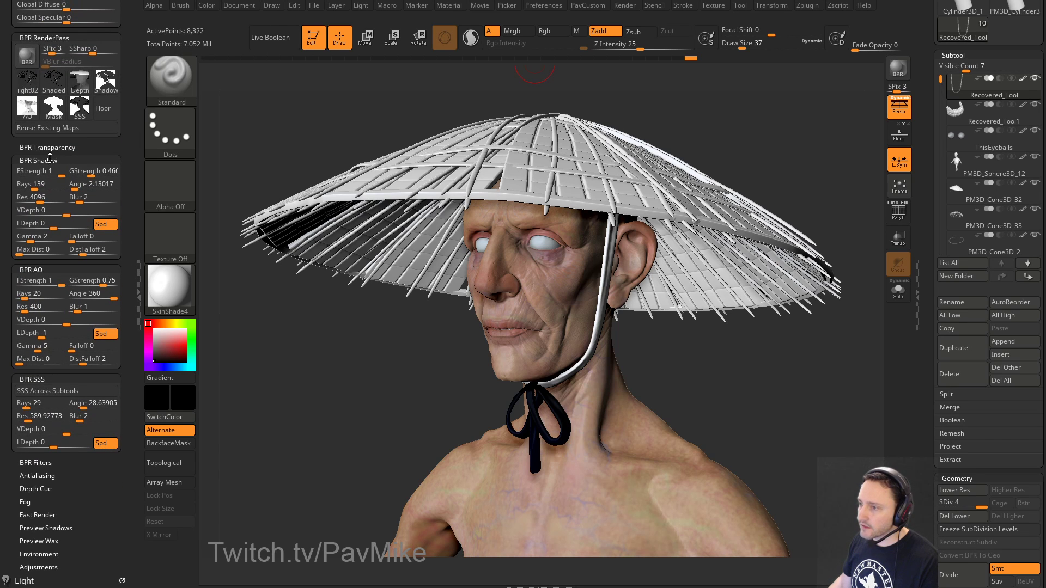
{"action": "left_click_drag", "start_coordinate": [6, 78], "coordinate": [0, 144]}
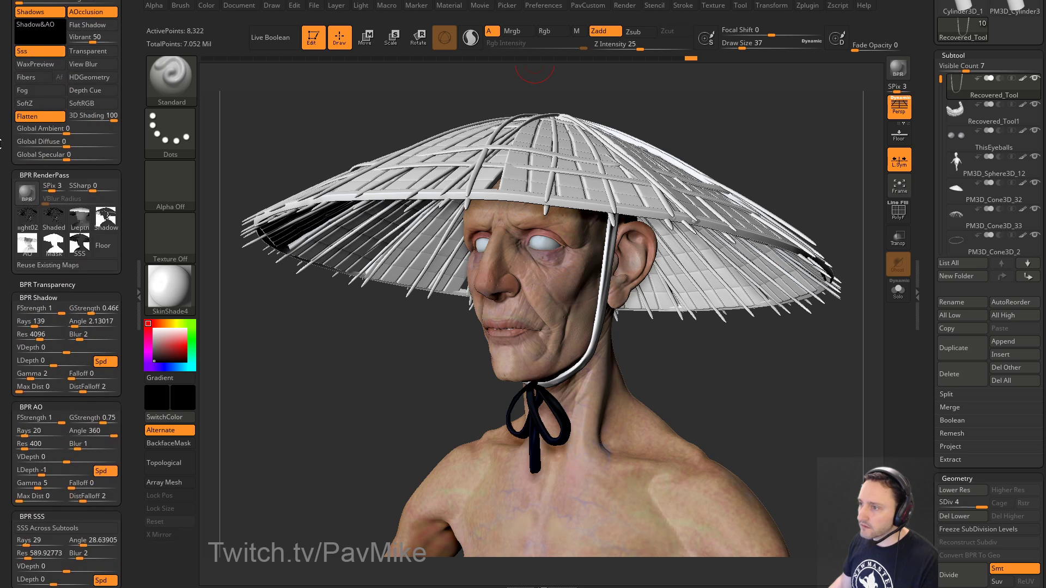
{"action": "left_click_drag", "start_coordinate": [129, 182], "coordinate": [131, 19]}
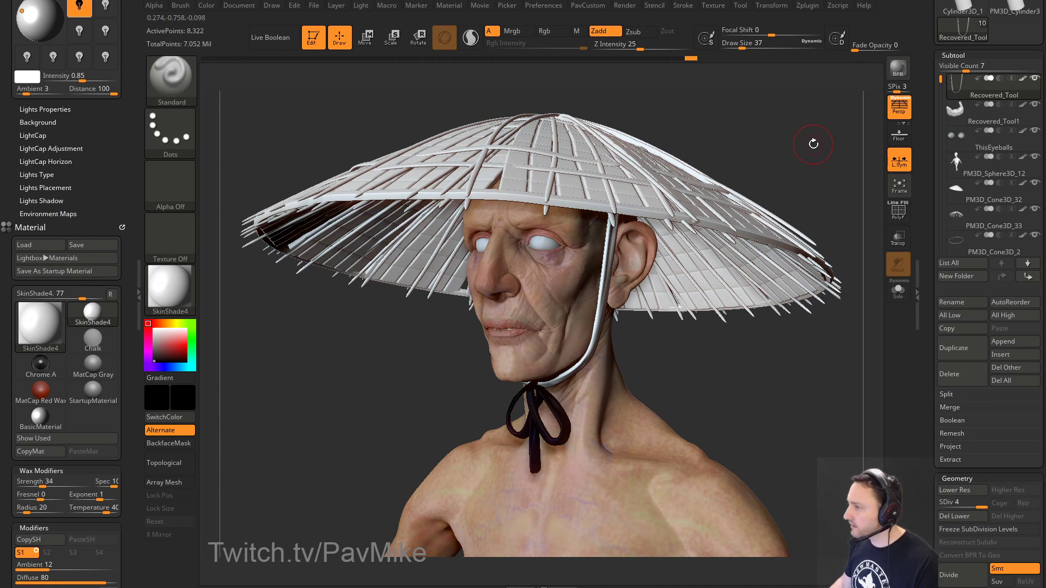
{"action": "left_click", "coordinate": [901, 74]}
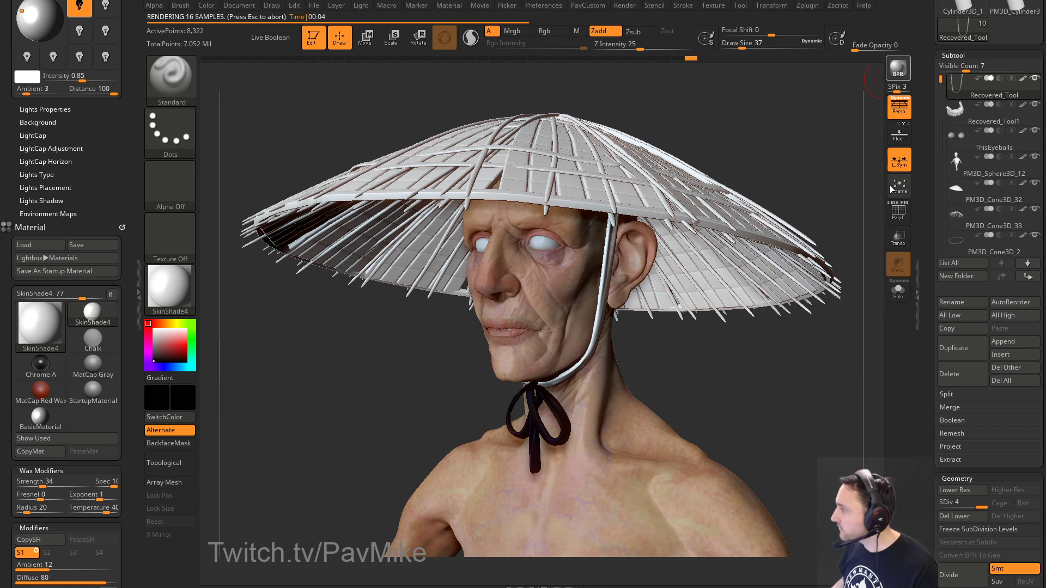
Step: Make the bow under the chin the active subtool, set the colour to white and run a BPR render
{"action": "left_click", "coordinate": [562, 415], "text": "alt"}
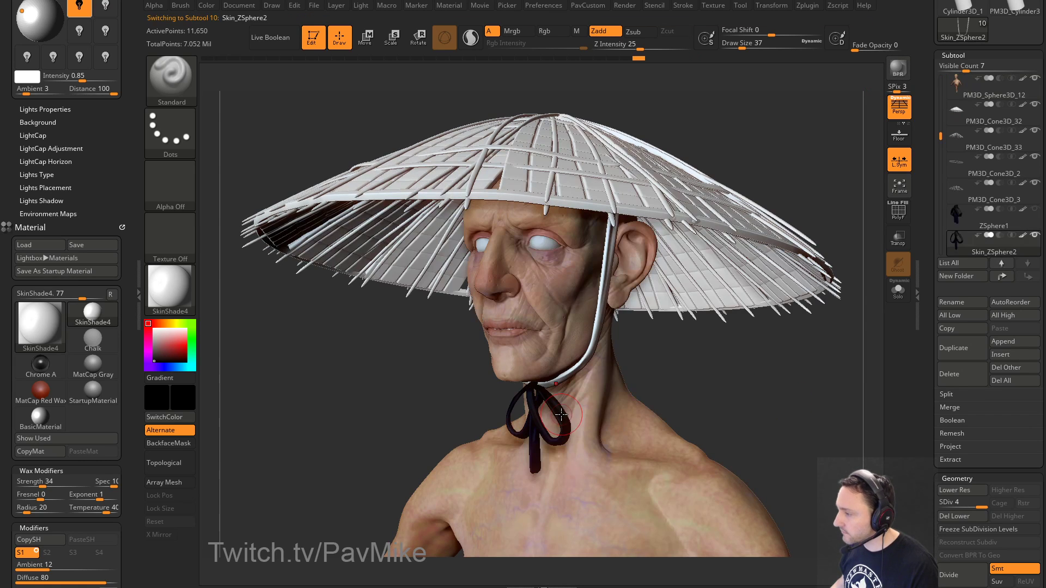
{"action": "mouse_move", "coordinate": [1024, 214]}
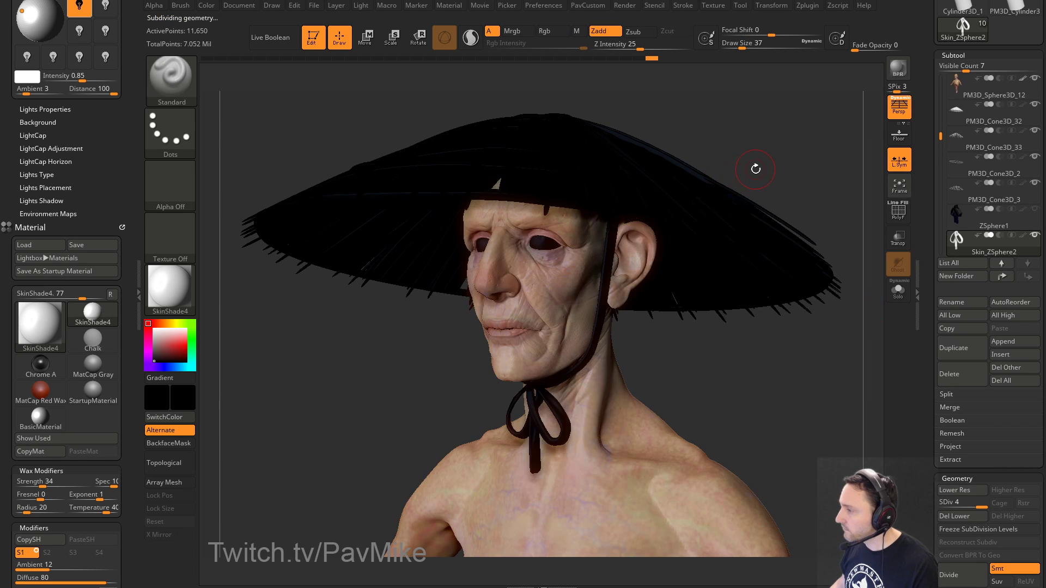
{"action": "left_click_drag", "start_coordinate": [182, 357], "coordinate": [154, 329]}
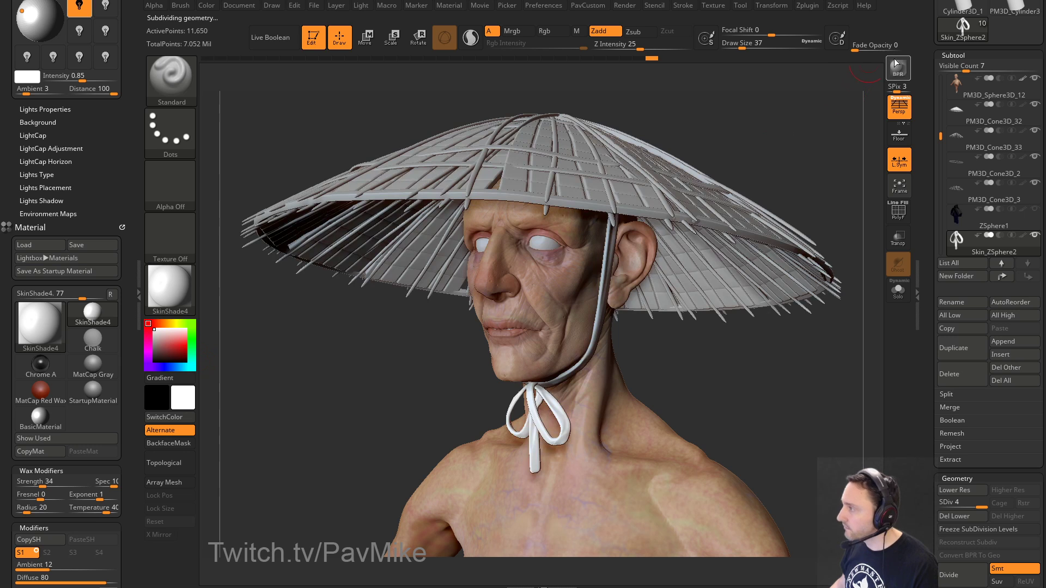
{"action": "left_click", "coordinate": [899, 68]}
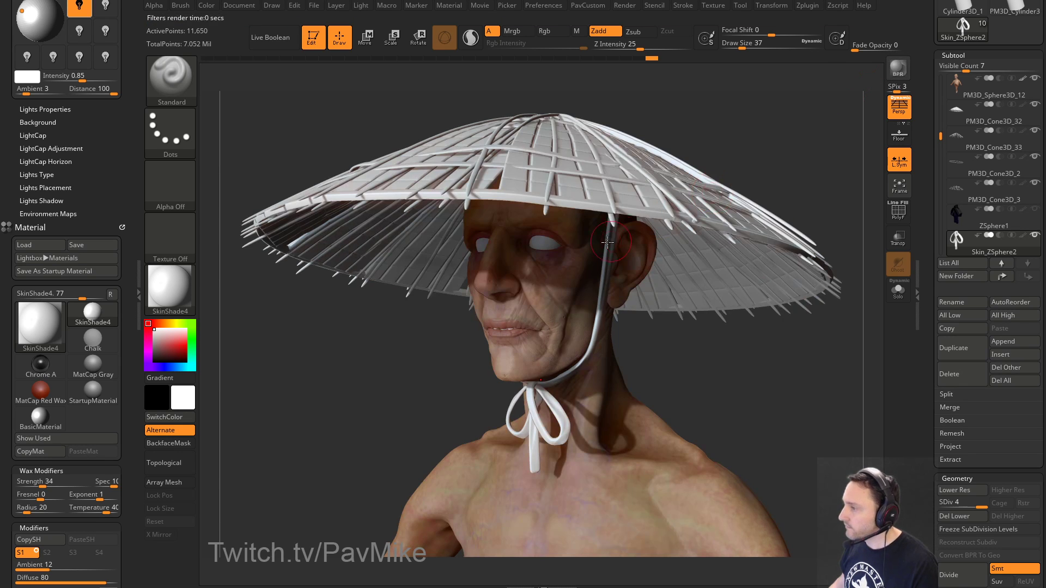
Step: Make the eyeballs the active subtool, go to the start of the subtool list and render the character again with BPR
{"action": "left_click", "coordinate": [539, 246], "text": "alt"}
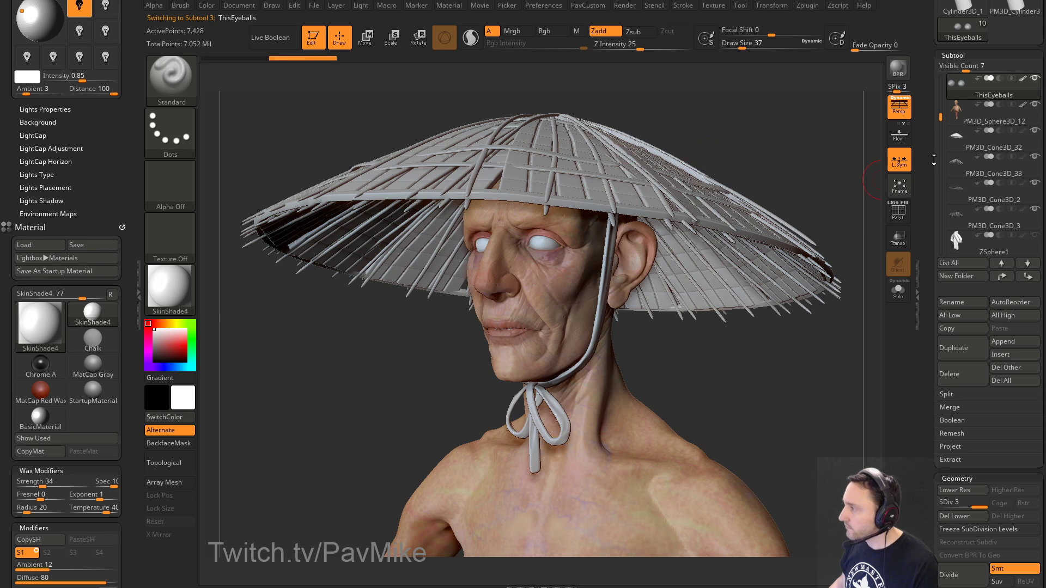
{"action": "left_click_drag", "start_coordinate": [942, 115], "coordinate": [942, 79]}
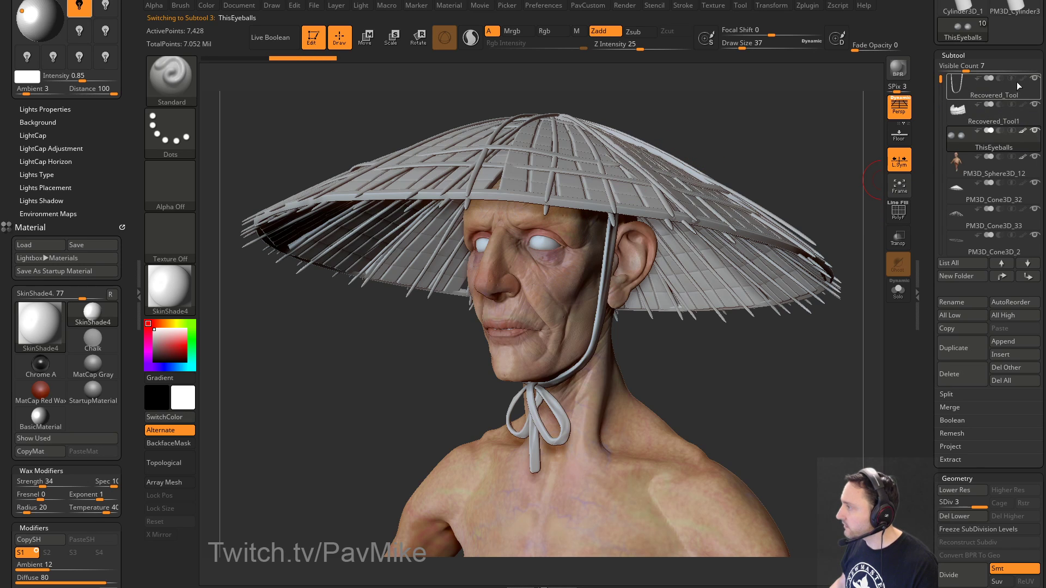
{"action": "left_click", "coordinate": [888, 74]}
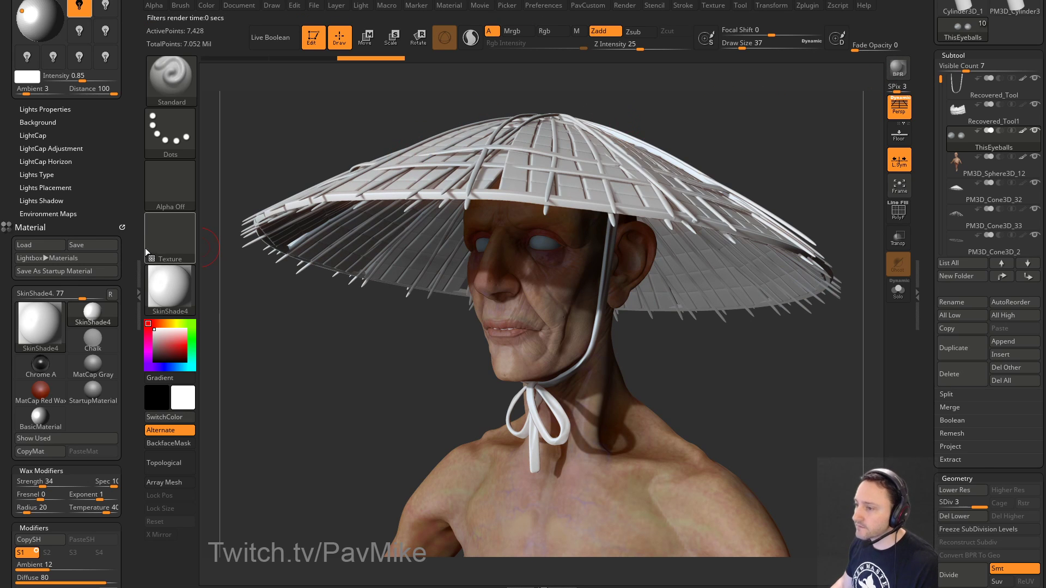
Step: Export the ambient occlusion pass of the latest BPR render as a Photoshop file, replacing the existing BPR_AO.PSD
{"action": "scroll", "coordinate": [121, 111], "scroll_direction": "down", "scroll_amount": 10}
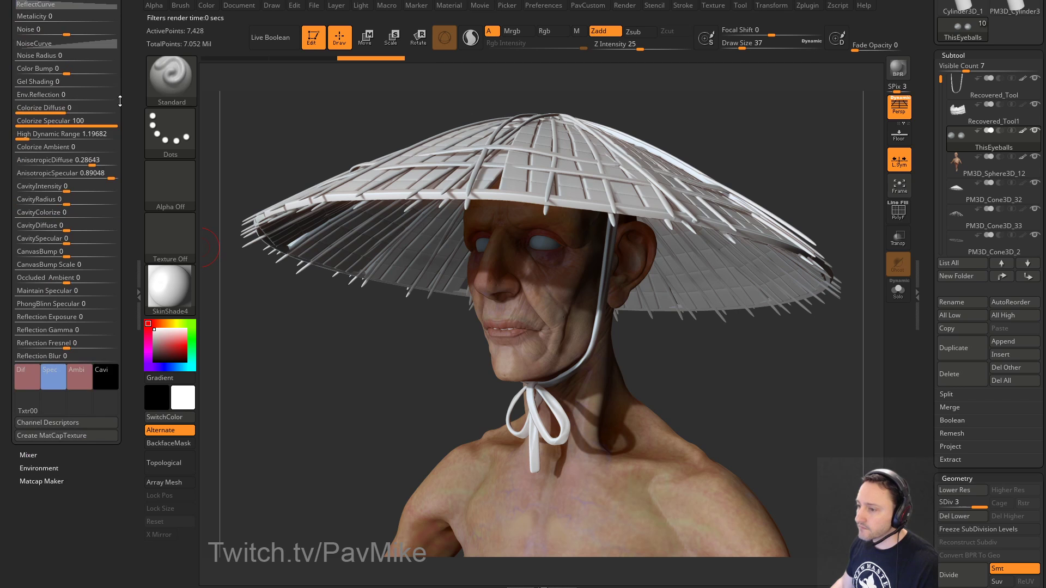
{"action": "left_click_drag", "start_coordinate": [120, 100], "coordinate": [62, 411]}
{"action": "mouse_move", "coordinate": [22, 145]}
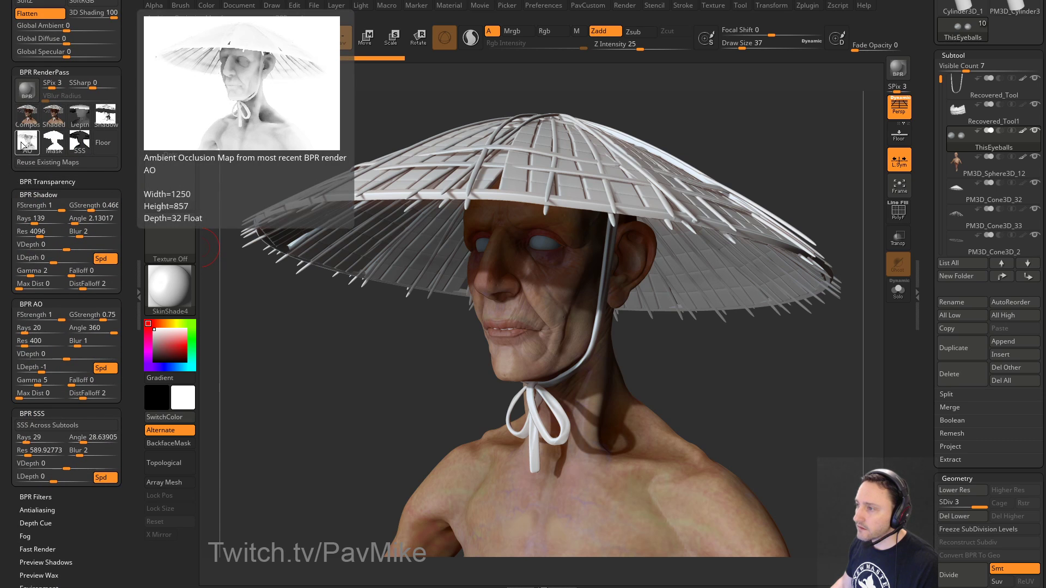
{"action": "scroll", "coordinate": [86, 249], "scroll_direction": "down", "scroll_amount": 5}
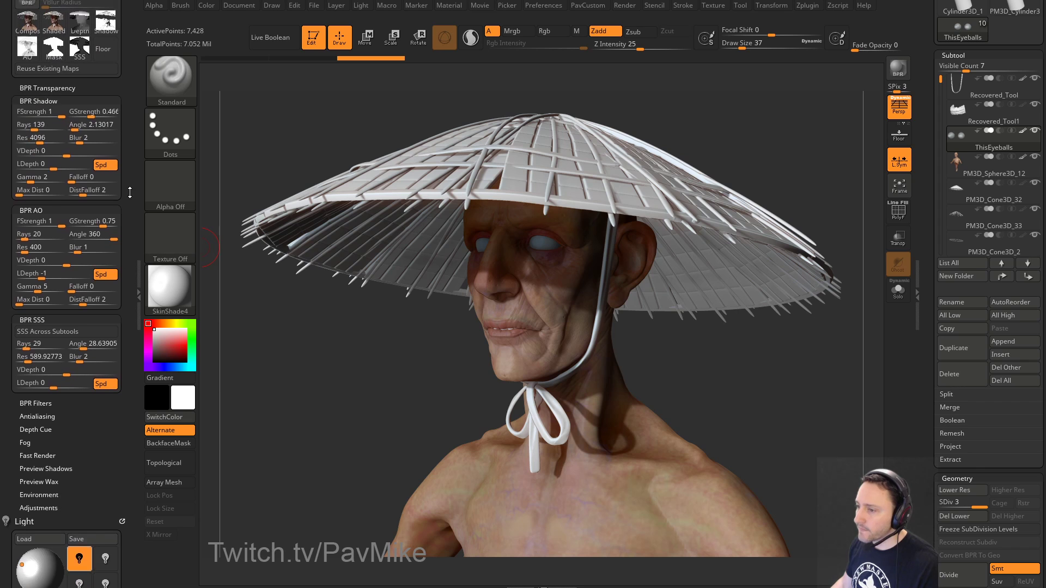
{"action": "key", "text": "Return"}
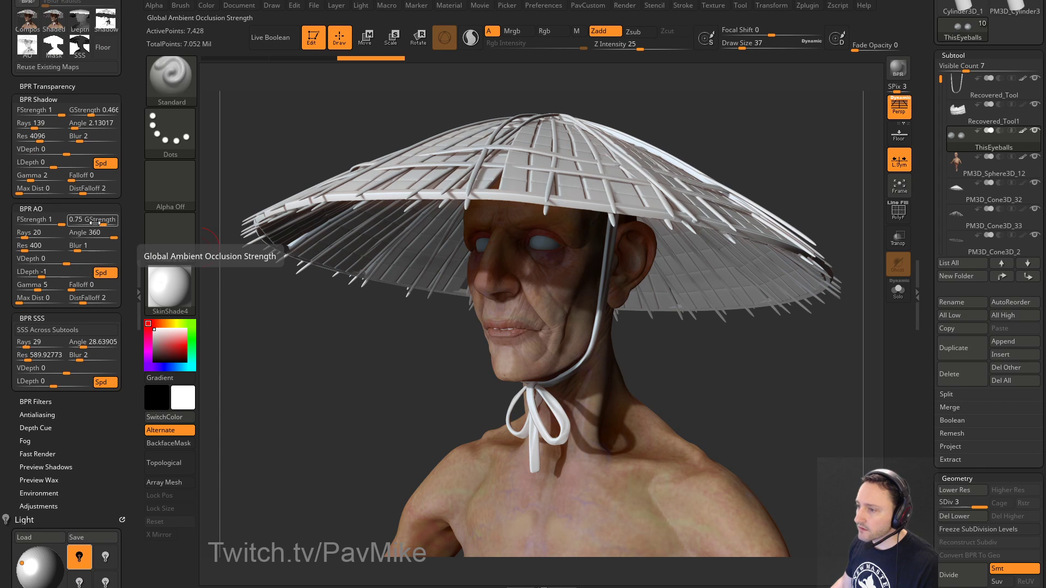
{"action": "scroll", "coordinate": [122, 161], "scroll_direction": "up", "scroll_amount": 5}
{"action": "left_click", "coordinate": [27, 159]}
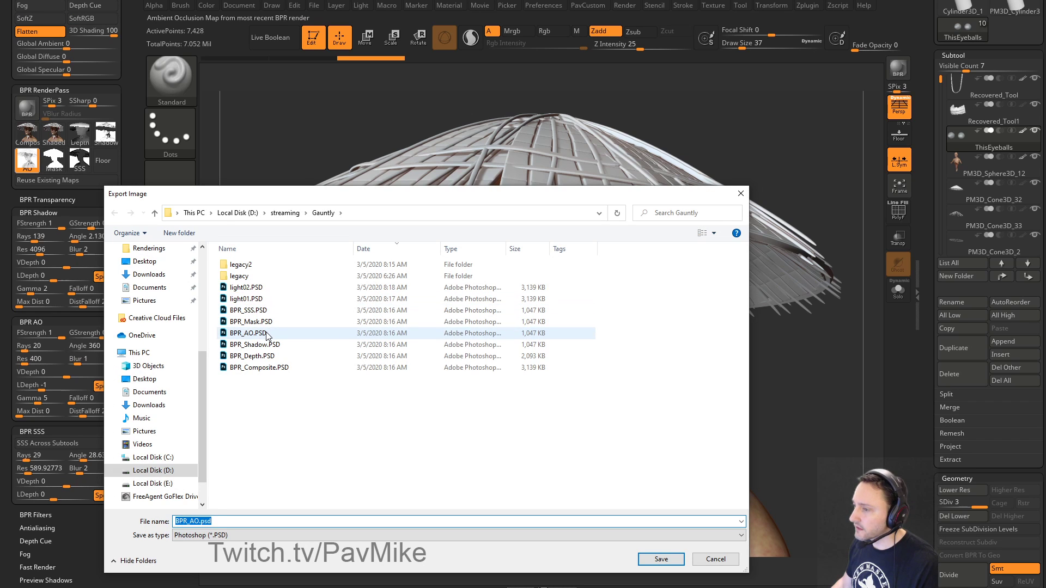
{"action": "double_click", "coordinate": [266, 333]}
{"action": "left_click", "coordinate": [511, 242]}
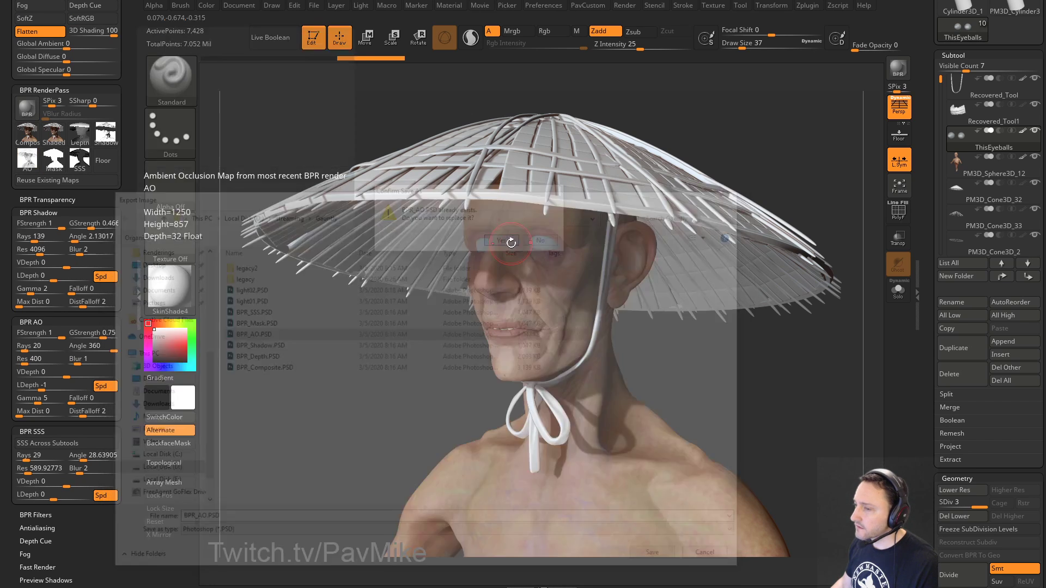
Step: Turn off ambient occlusion in the render properties and render the character again with BPR
{"action": "scroll", "coordinate": [129, 142], "scroll_direction": "up", "scroll_amount": 3}
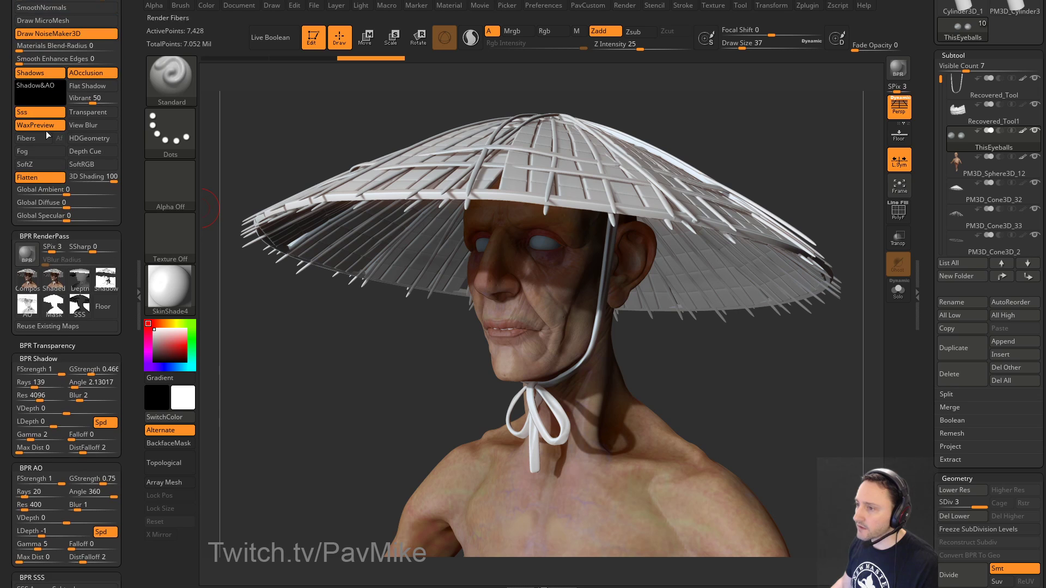
{"action": "left_click", "coordinate": [95, 76]}
{"action": "key", "text": "shift+r"}
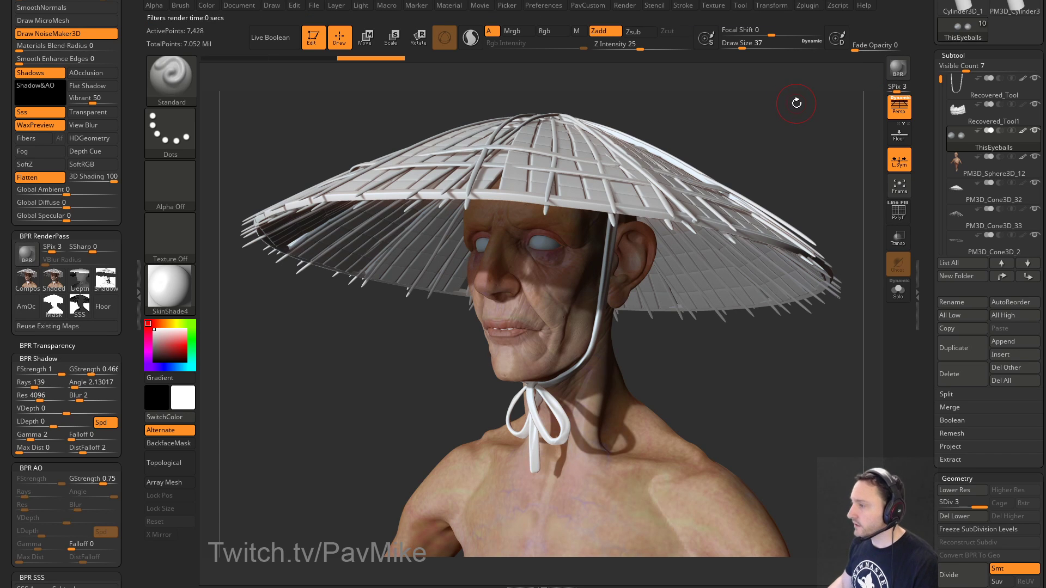
Step: Export the composite pass of the latest BPR render as a new Photoshop file named BPR_Composite02
{"action": "left_click", "coordinate": [25, 281]}
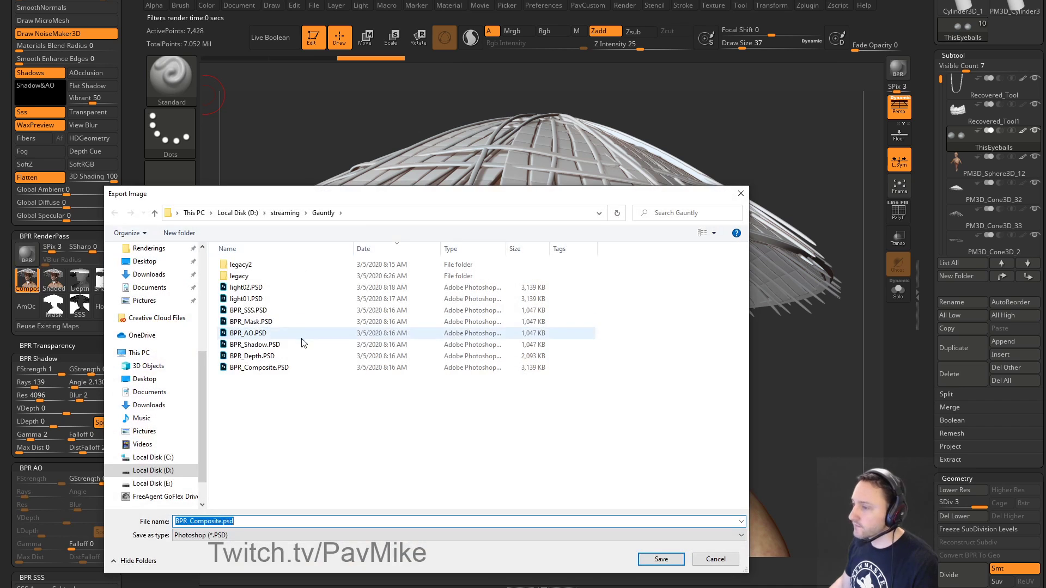
{"action": "left_click", "coordinate": [645, 561]}
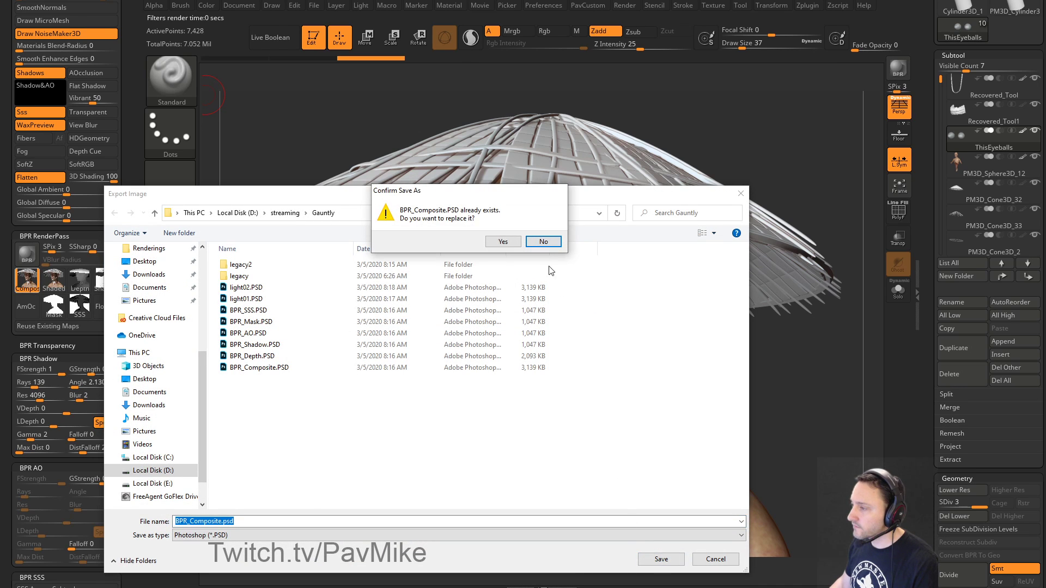
{"action": "left_click", "coordinate": [542, 242]}
{"action": "left_click", "coordinate": [222, 522]}
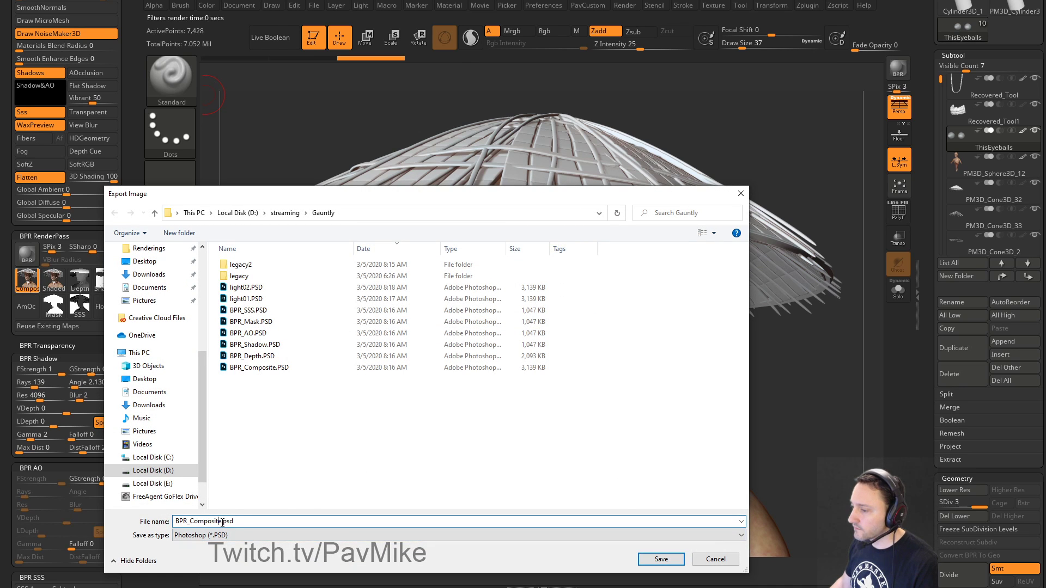
{"action": "left_click_drag", "start_coordinate": [223, 521], "coordinate": [319, 521]}
{"action": "type", "text": "02"}
{"action": "key", "text": "Return"}
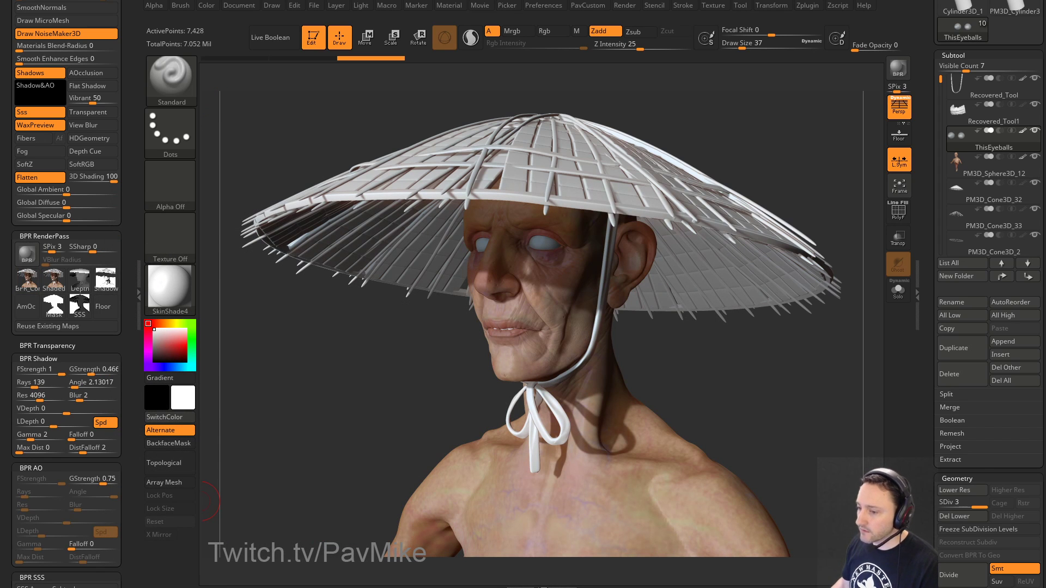
Step: Switch to Photoshop, close the leftover light render document and open BPR_Composite02.PSD in its own floating window
{"action": "key", "text": "alt+Tab"}
{"action": "left_click", "coordinate": [126, 132]}
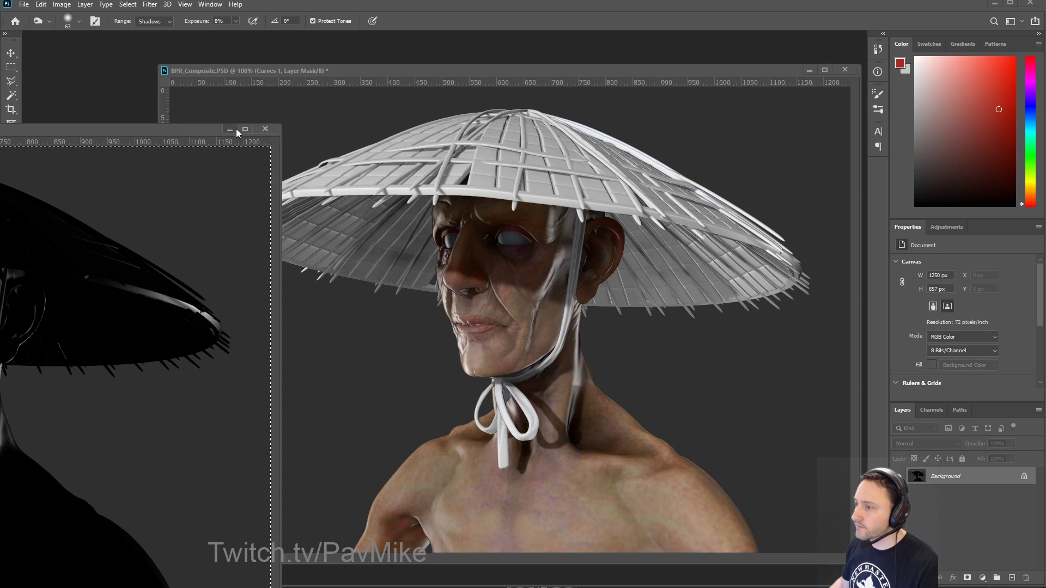
{"action": "left_click", "coordinate": [265, 129]}
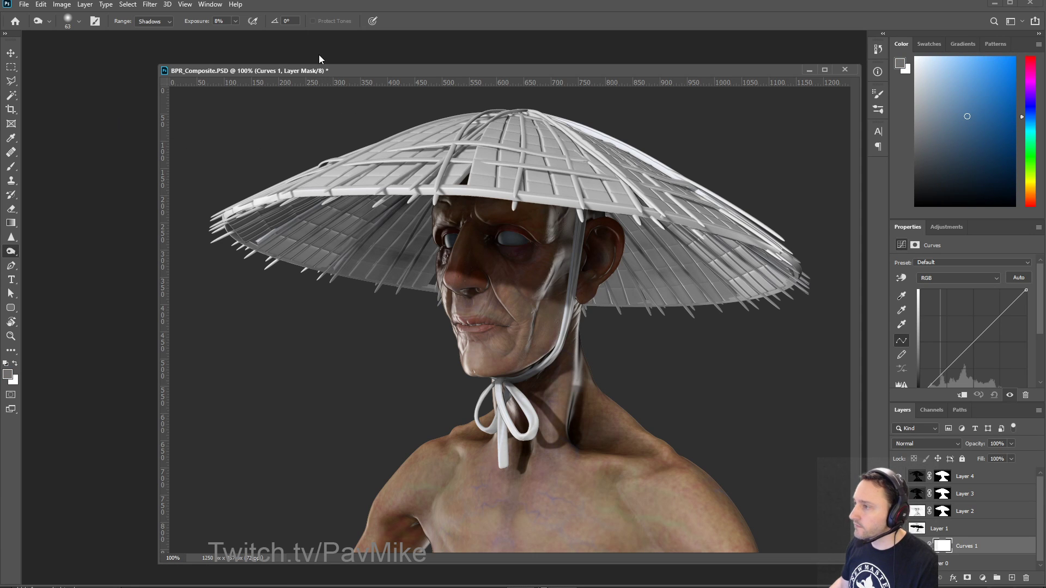
{"action": "key", "text": "ctrl+o"}
{"action": "double_click", "coordinate": [205, 100]}
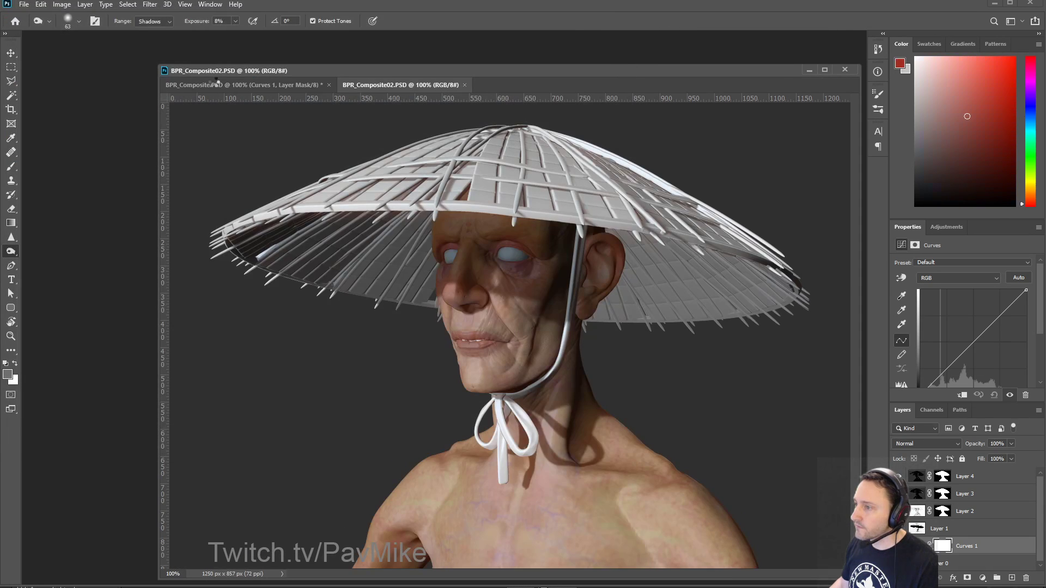
{"action": "left_click_drag", "start_coordinate": [387, 83], "coordinate": [6, 176]}
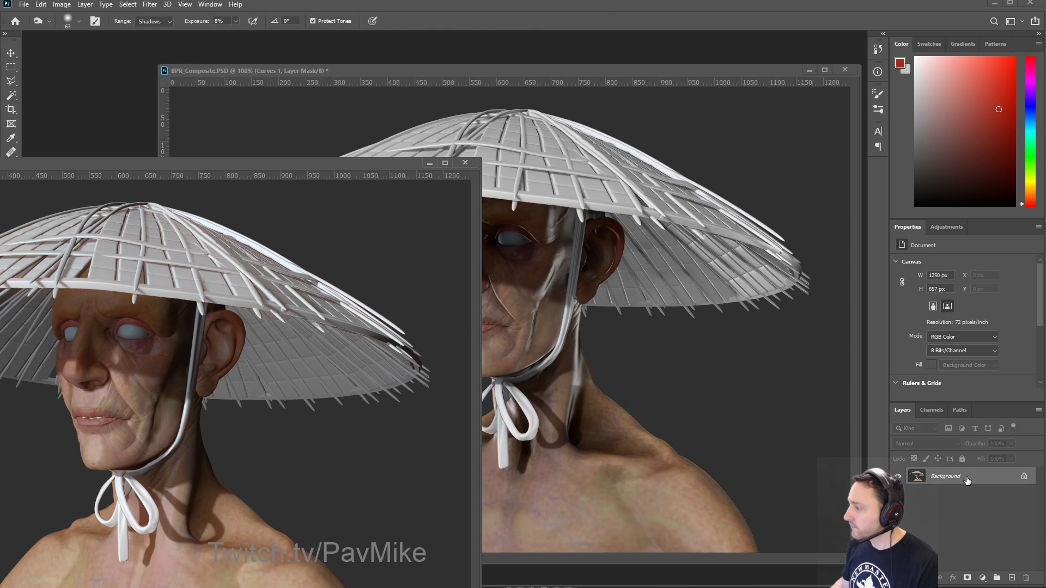
Step: Copy the new composite render into BPR_Composite.PSD, place it directly below Curves 1 and close the source document
{"action": "left_click_drag", "start_coordinate": [967, 479], "coordinate": [747, 457]}
{"action": "mouse_move", "coordinate": [987, 548]}
{"action": "left_mouse_down"}
{"action": "mouse_move", "coordinate": [996, 571]}
{"action": "mouse_move", "coordinate": [999, 553]}
{"action": "left_mouse_up"}
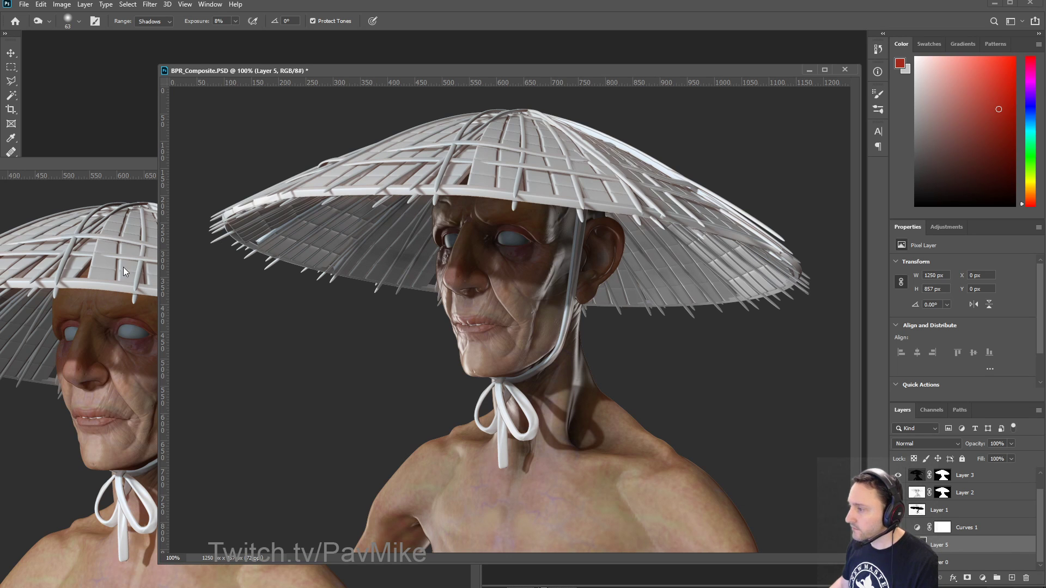
{"action": "left_click_drag", "start_coordinate": [120, 164], "coordinate": [0, 143]}
{"action": "left_click", "coordinate": [317, 141]}
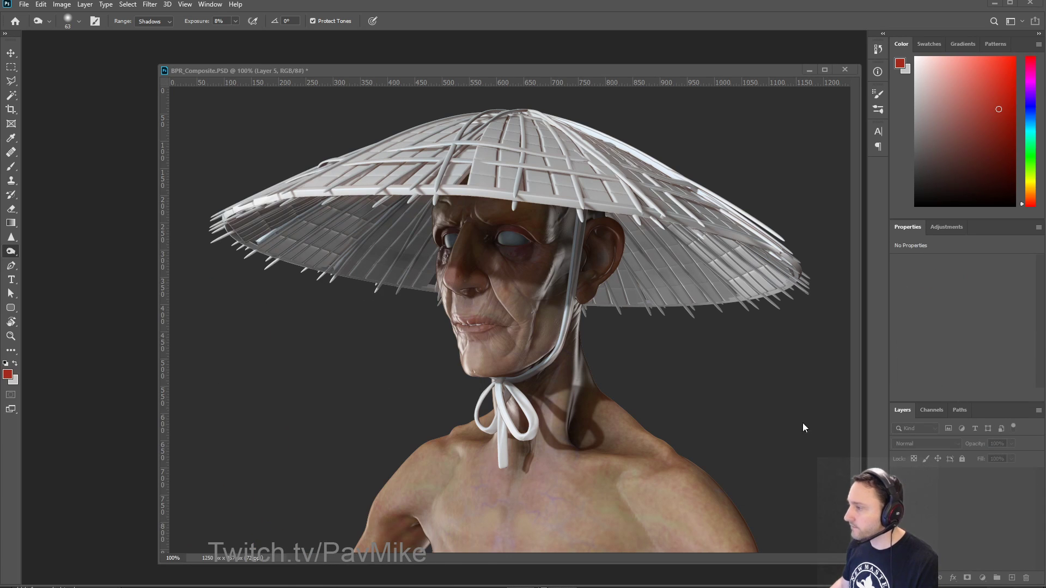
Step: Hide the light and shadow layers and delete the old ambient occlusion layer, Layer 2
{"action": "left_click_drag", "start_coordinate": [901, 481], "coordinate": [901, 509]}
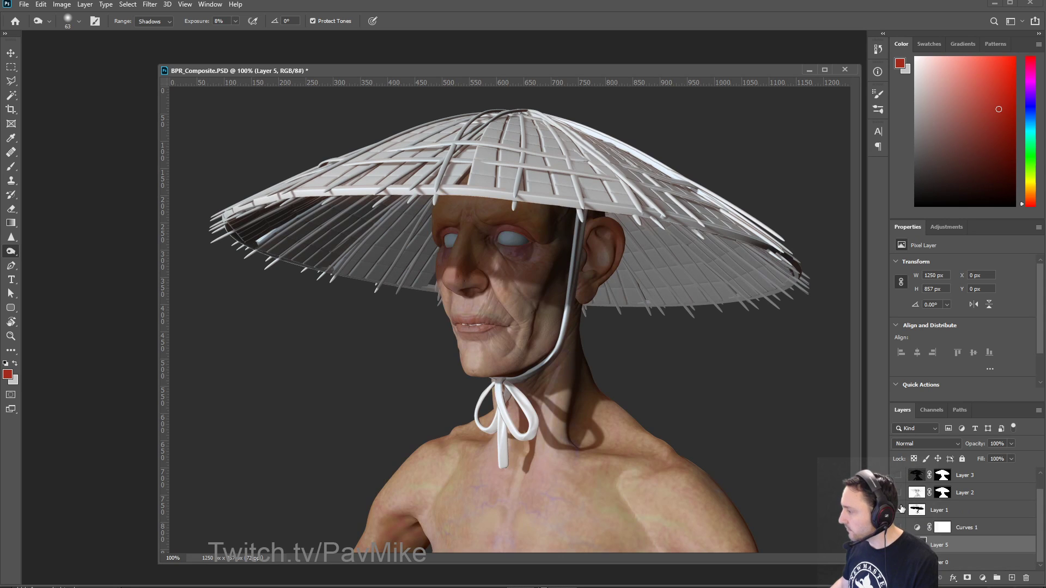
{"action": "left_click", "coordinate": [901, 494]}
{"action": "left_click", "coordinate": [901, 494]}
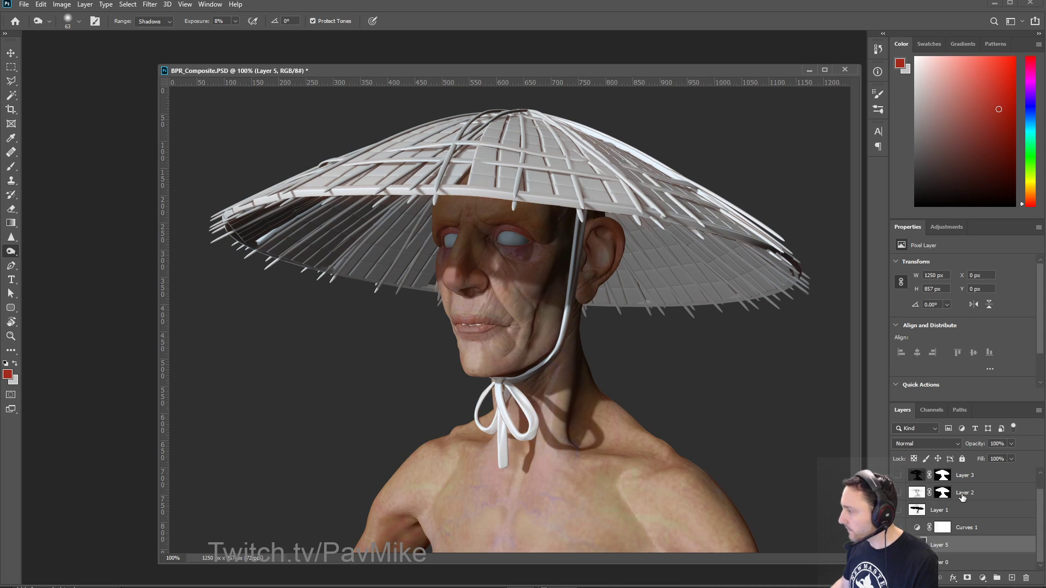
{"action": "left_click", "coordinate": [968, 493]}
{"action": "left_click_drag", "start_coordinate": [987, 493], "coordinate": [1027, 579]}
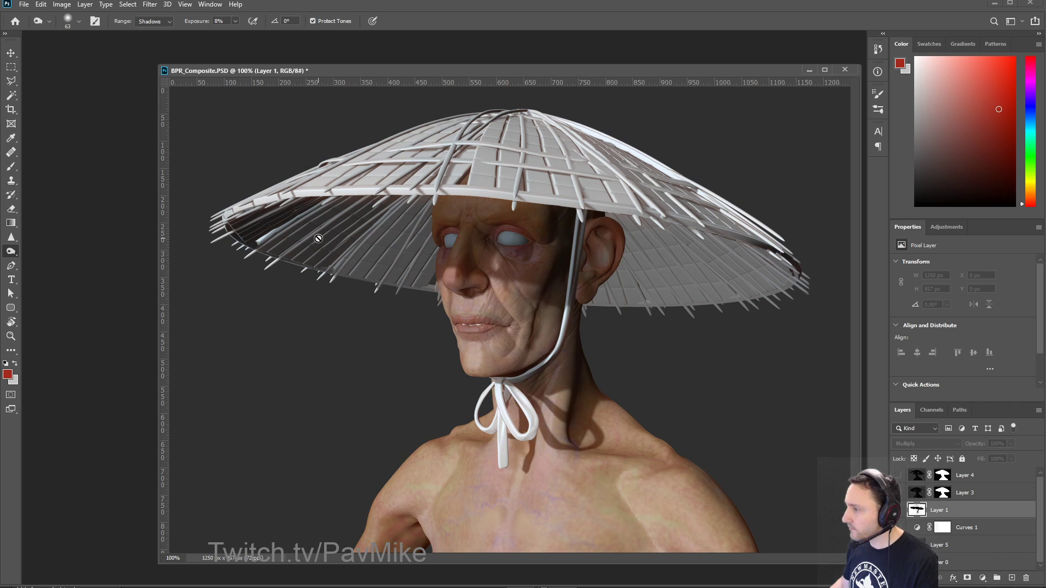
Step: Open BPR_AO.PSD, paste the ambient occlusion pass into the composite above Layer 1 and set its blend mode to Multiply
{"action": "double_click", "coordinate": [118, 165]}
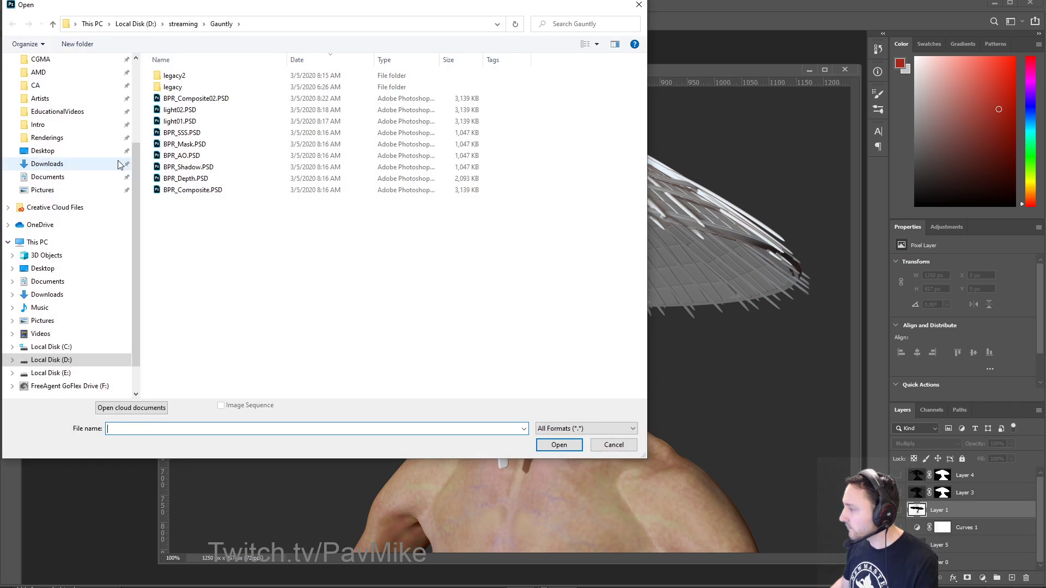
{"action": "double_click", "coordinate": [181, 132]}
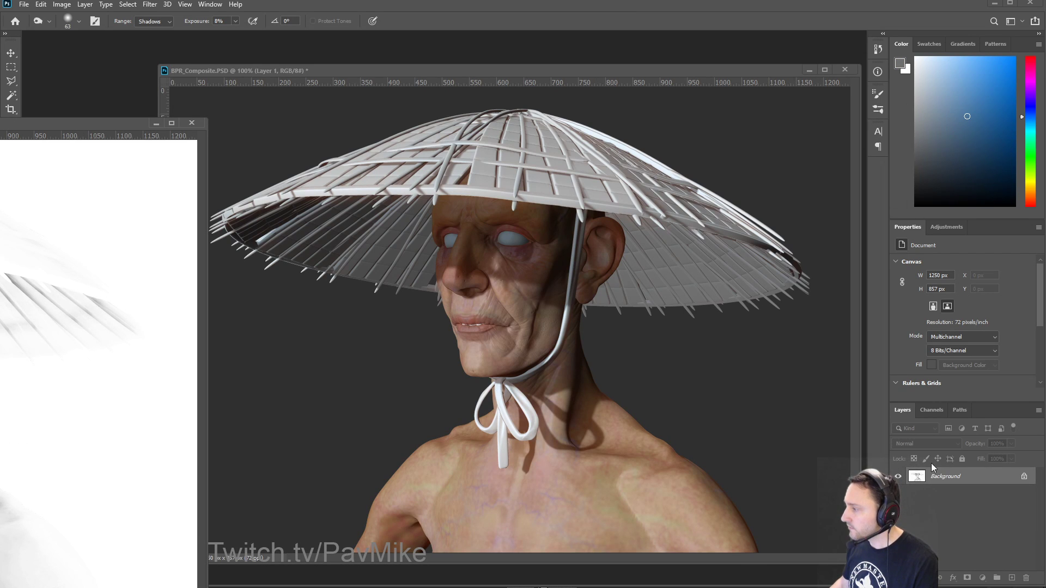
{"action": "left_click_drag", "start_coordinate": [944, 476], "coordinate": [623, 334]}
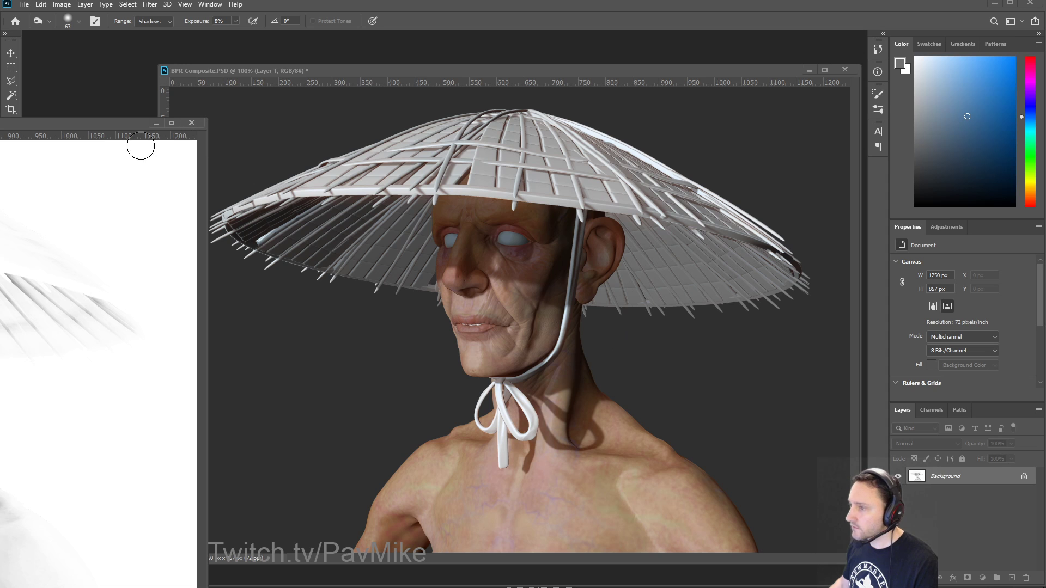
{"action": "key", "text": "ctrl+a"}
{"action": "left_click", "coordinate": [219, 71]}
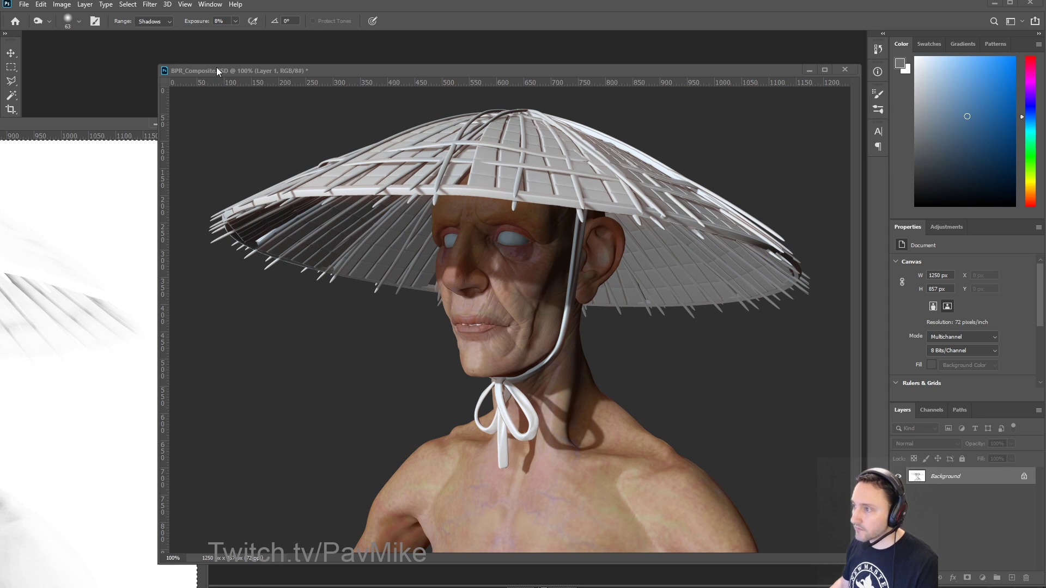
{"action": "key", "text": "ctrl+v"}
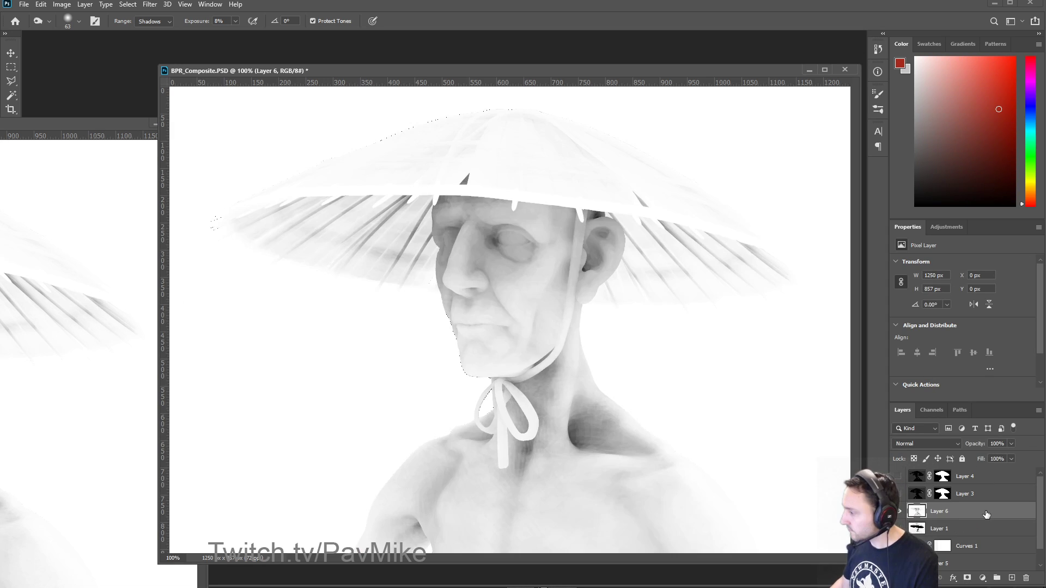
{"action": "left_click", "coordinate": [951, 443]}
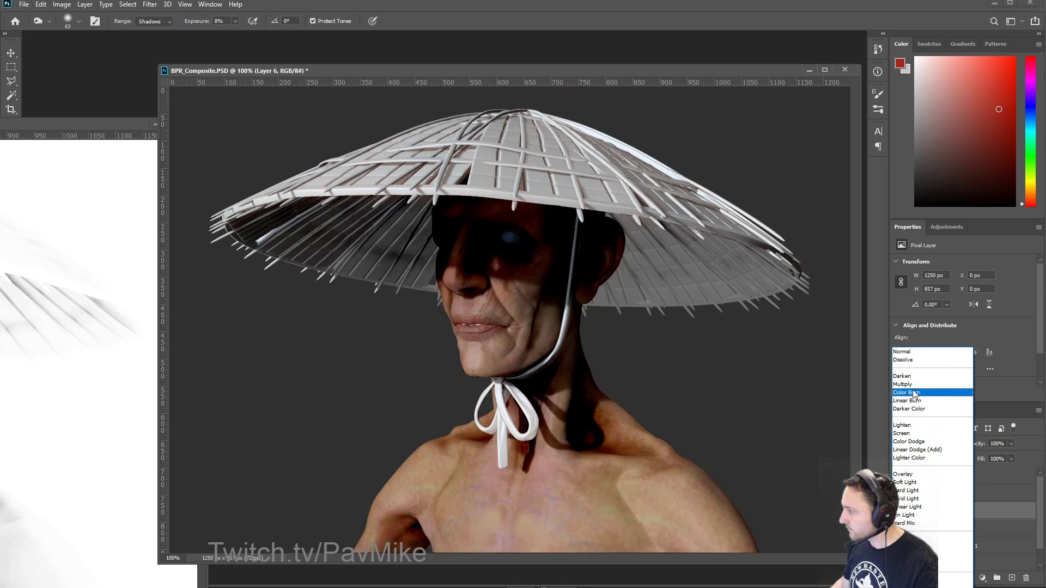
{"action": "left_click", "coordinate": [912, 384]}
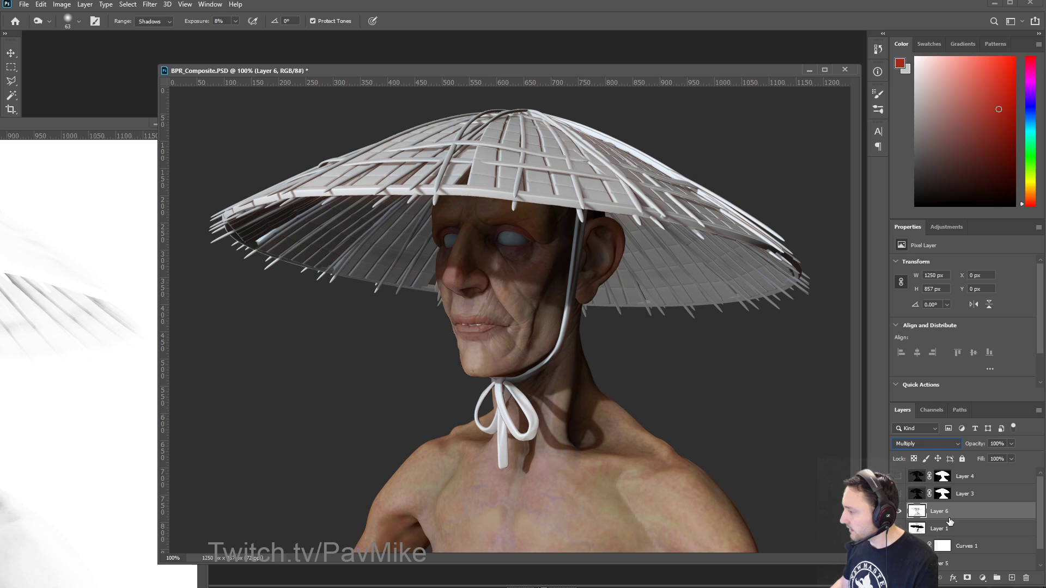
Step: Clip a Hue/Saturation adjustment to the ambient occlusion layer and colorize it with hue 203 and saturation 11
{"action": "left_click", "coordinate": [983, 578]}
{"action": "left_click", "coordinate": [997, 475]}
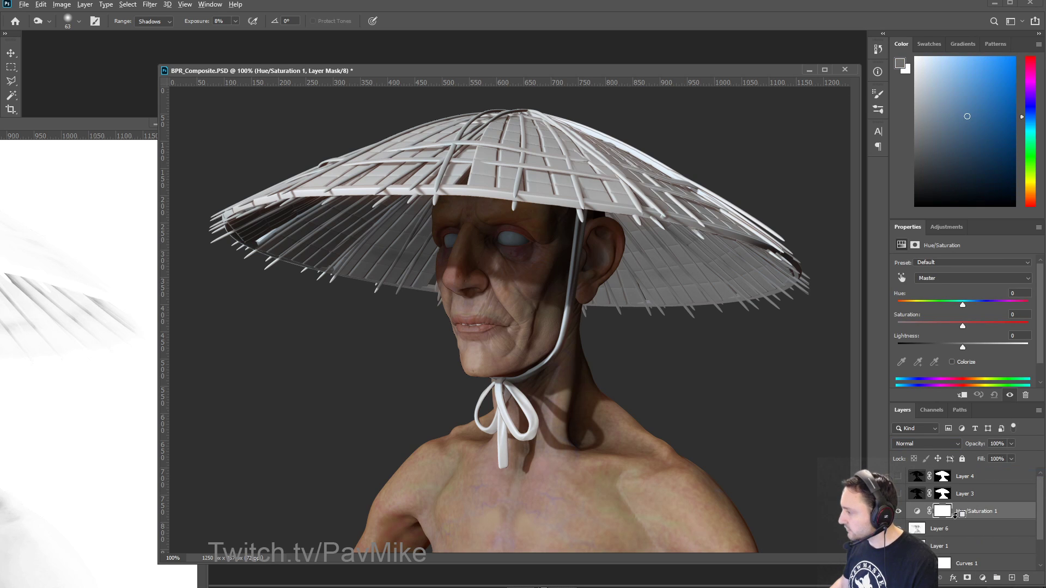
{"action": "left_click", "coordinate": [962, 395]}
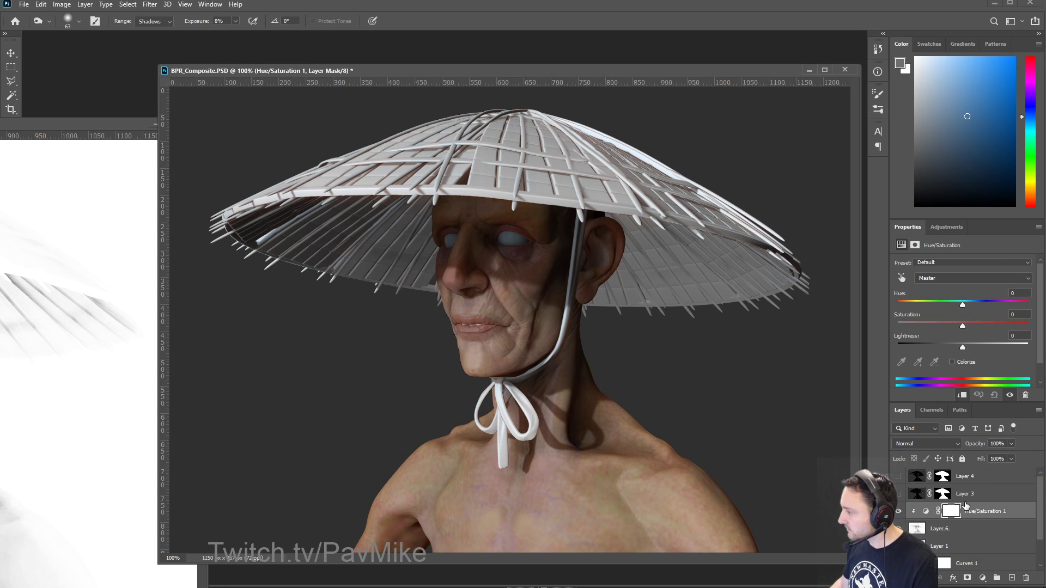
{"action": "left_click", "coordinate": [959, 362]}
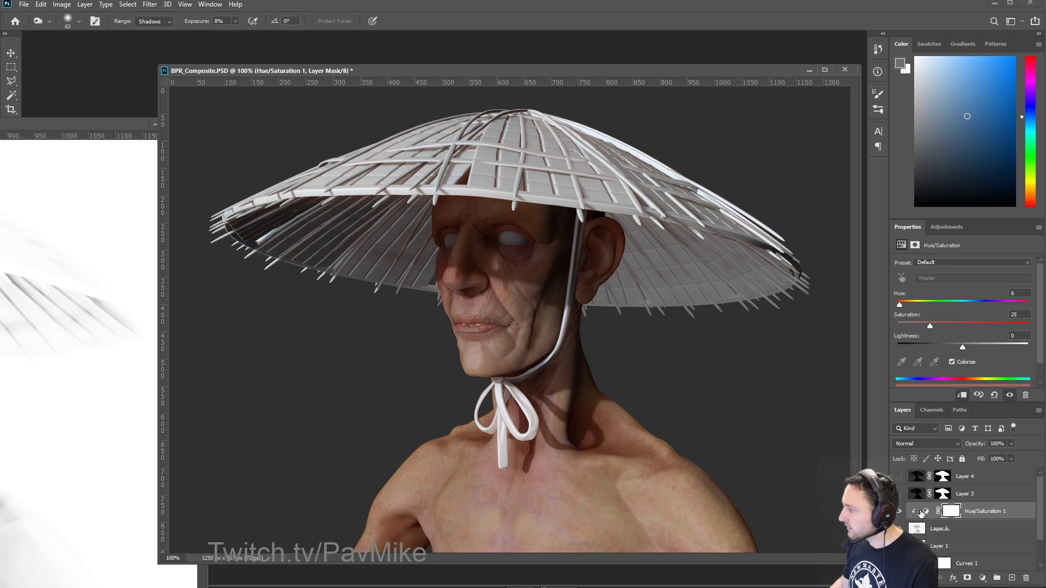
{"action": "left_click", "coordinate": [922, 512]}
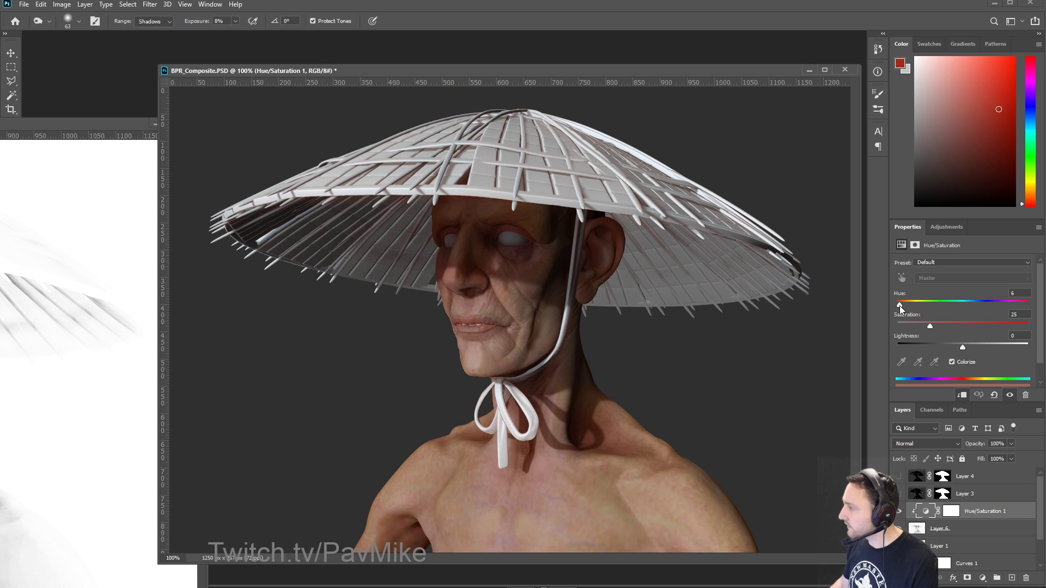
{"action": "left_click_drag", "start_coordinate": [900, 307], "coordinate": [975, 315]}
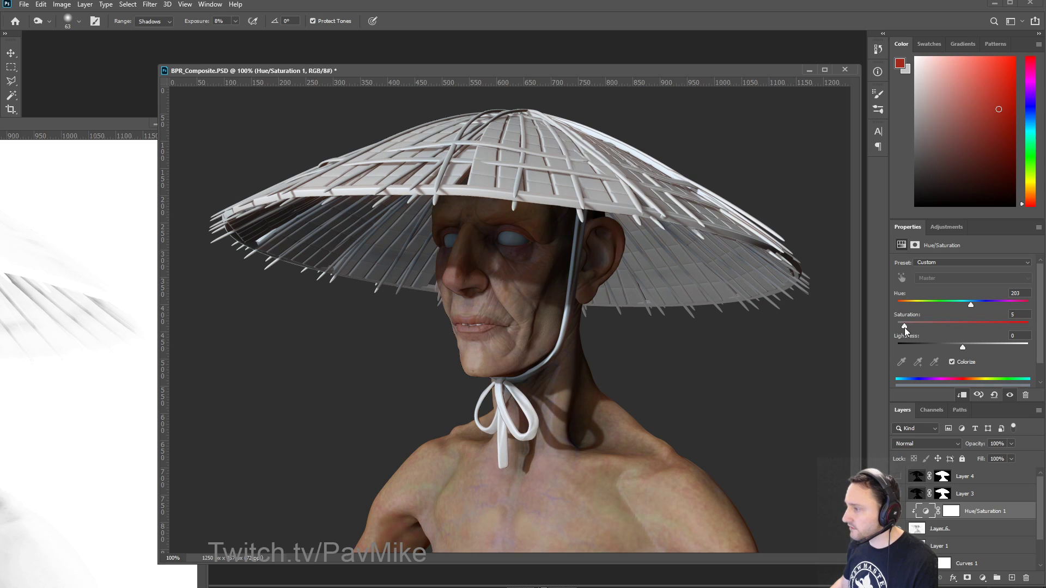
{"action": "left_click_drag", "start_coordinate": [913, 326], "coordinate": [912, 327]}
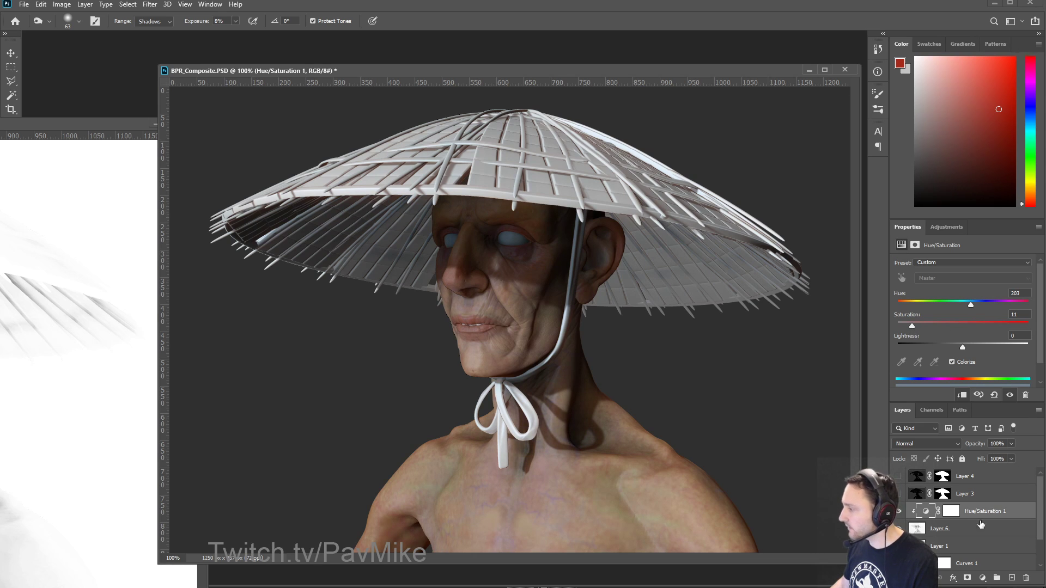
Step: Compare the composite by toggling layer visibility and delete the old base render, Layer 0
{"action": "scroll", "coordinate": [962, 533], "scroll_direction": "down", "scroll_amount": 1}
{"action": "left_click", "coordinate": [899, 511]}
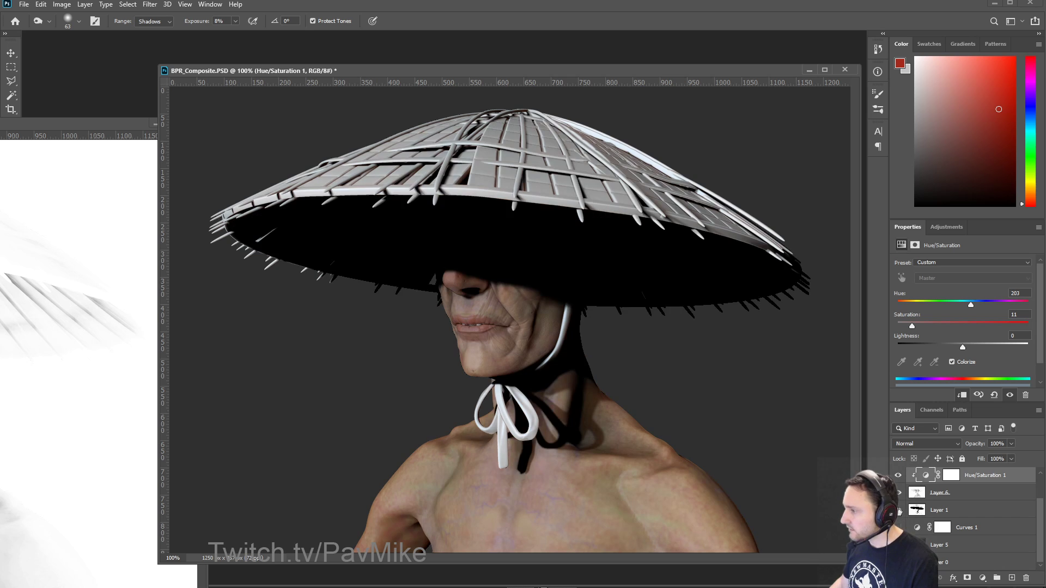
{"action": "left_click", "coordinate": [899, 510]}
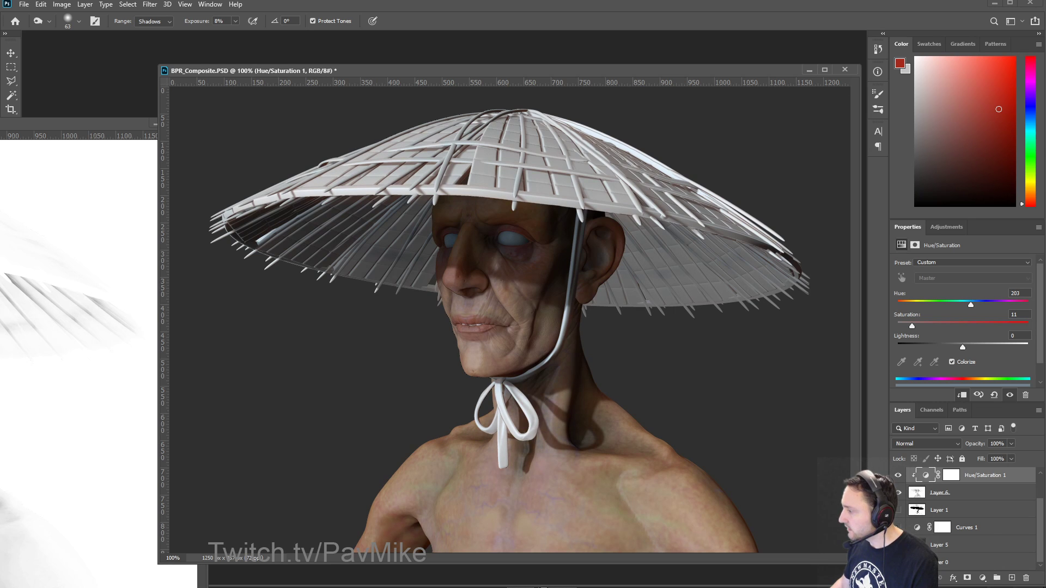
{"action": "left_click", "coordinate": [899, 510]}
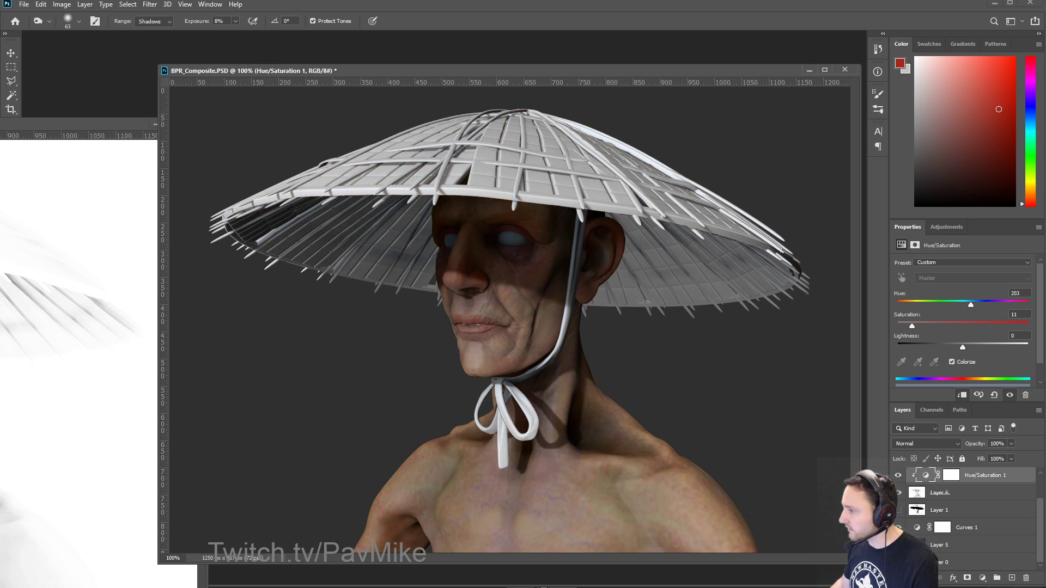
{"action": "left_click", "coordinate": [899, 510]}
{"action": "left_click_drag", "start_coordinate": [962, 567], "coordinate": [1026, 578]}
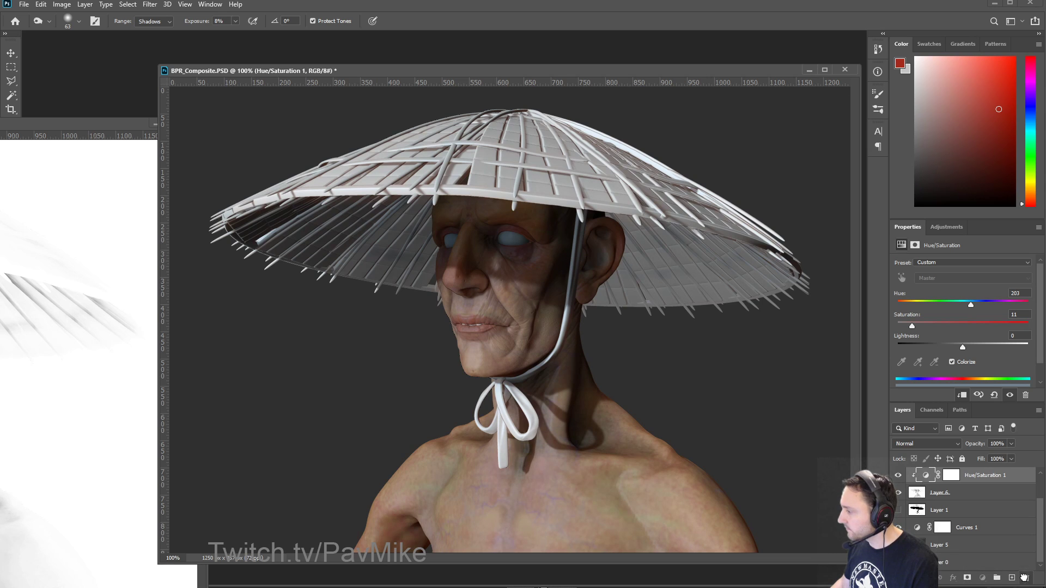
Step: Shape the Curves 1 adjustment into an S-curve with darker shadows and brighter highlights for more contrast
{"action": "left_click", "coordinate": [942, 545]}
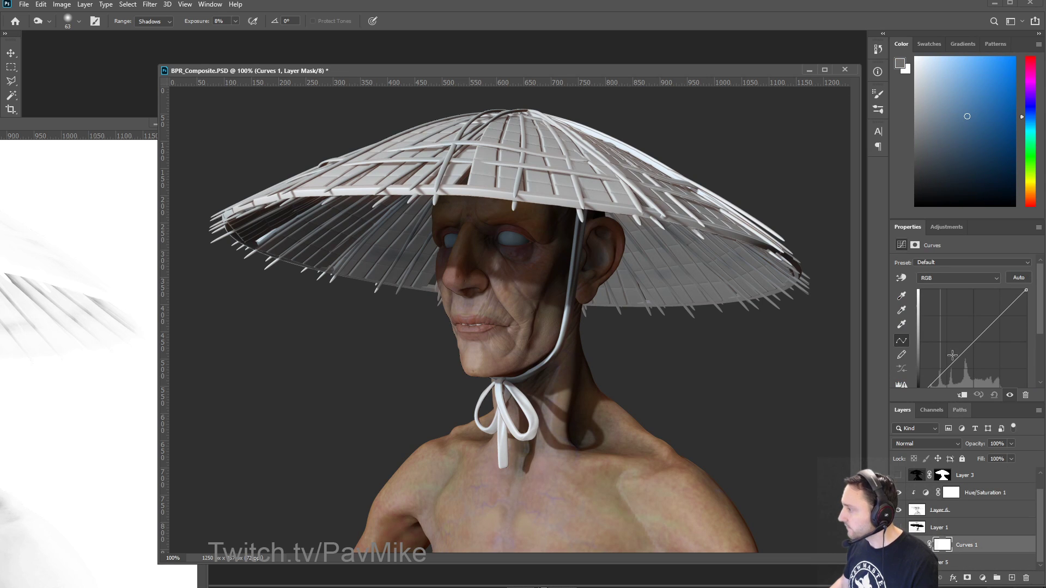
{"action": "left_click_drag", "start_coordinate": [951, 366], "coordinate": [950, 362]}
{"action": "left_click", "coordinate": [975, 338]}
{"action": "left_click_drag", "start_coordinate": [1001, 313], "coordinate": [1001, 317]}
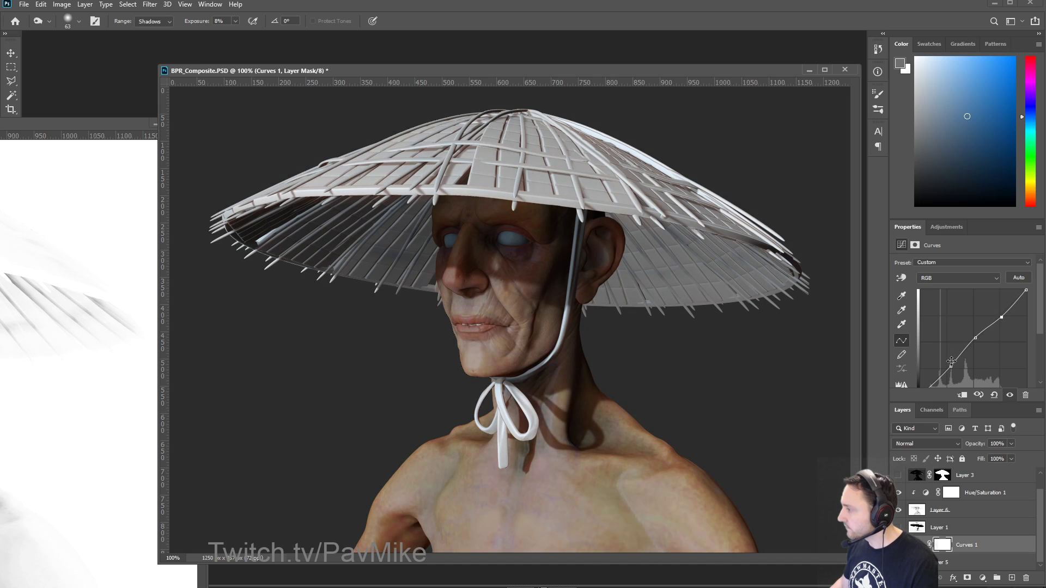
{"action": "left_click_drag", "start_coordinate": [950, 362], "coordinate": [1001, 300]}
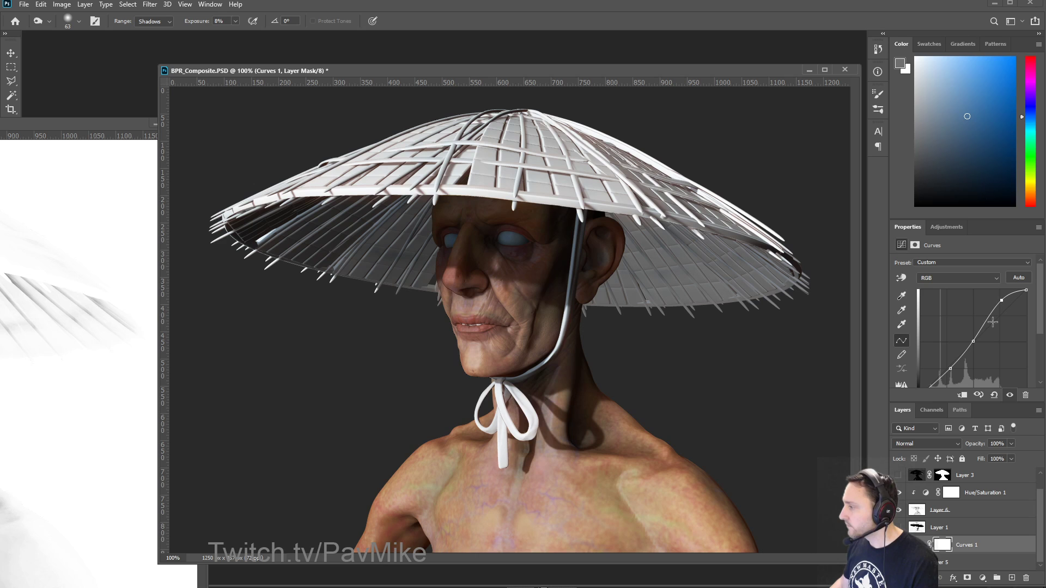
Step: Add a Hue/Saturation adjustment above Curves 1 with hue +2 and saturation -12
{"action": "left_click", "coordinate": [983, 578]}
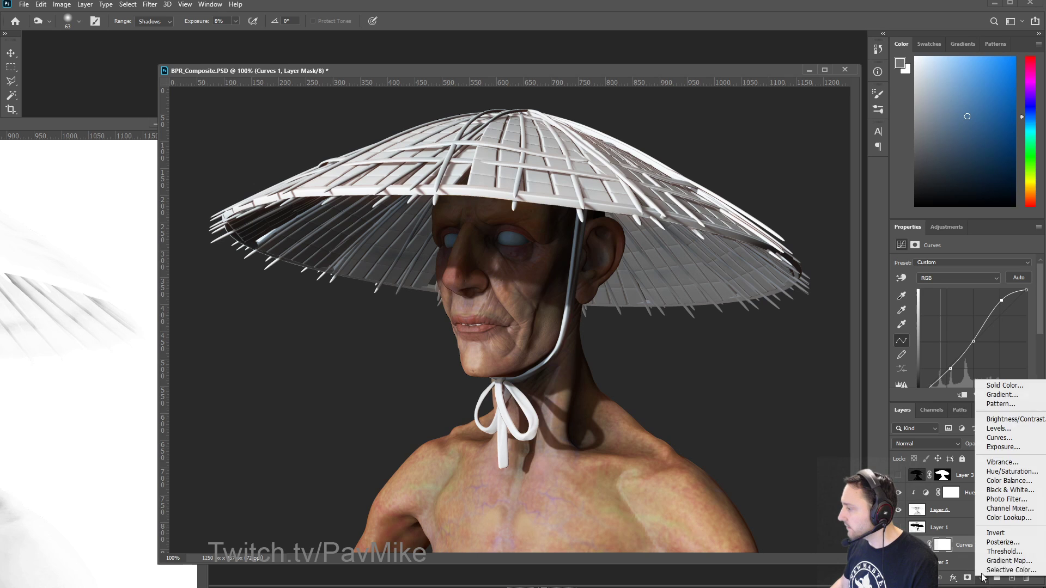
{"action": "left_click", "coordinate": [998, 472]}
{"action": "left_click", "coordinate": [918, 544]}
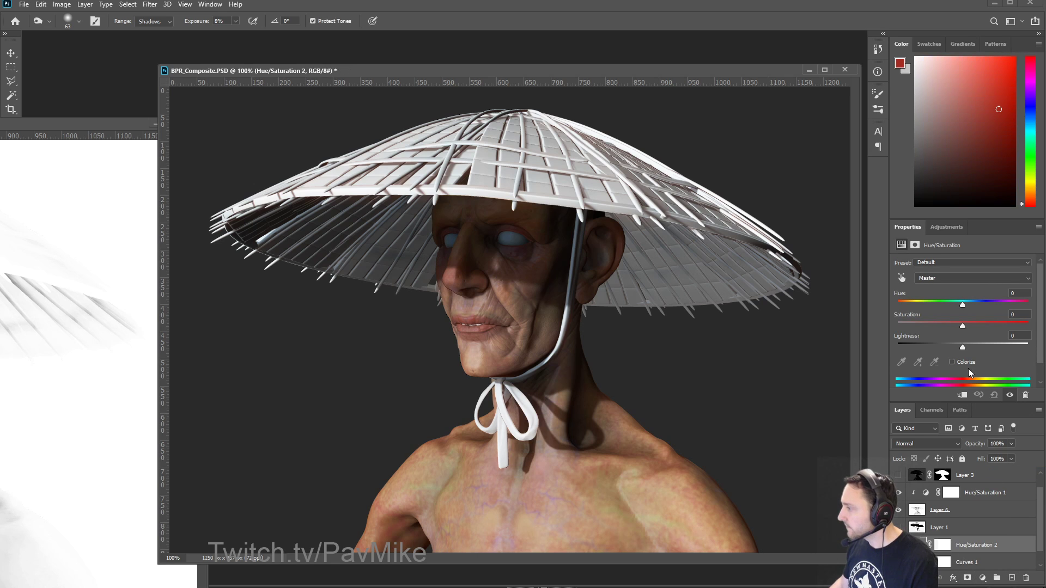
{"action": "left_click_drag", "start_coordinate": [962, 326], "coordinate": [959, 325]}
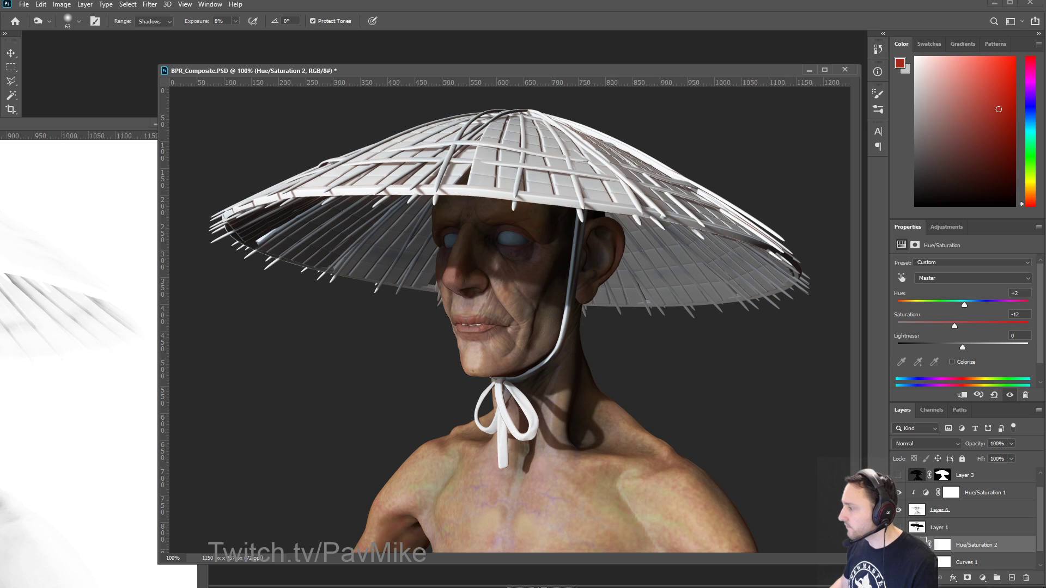
Step: Close the ambient occlusion pass document and delete Layer 1 from the BPR_Composite.PSD composite
{"action": "left_click_drag", "start_coordinate": [551, 74], "coordinate": [532, 63]}
{"action": "left_click", "coordinate": [85, 123]}
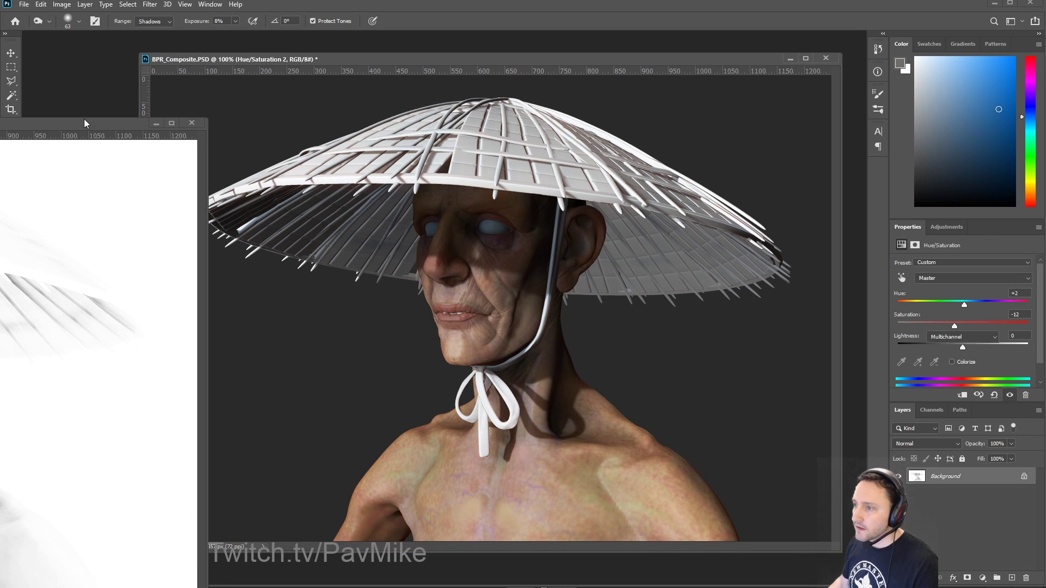
{"action": "left_click", "coordinate": [191, 122]}
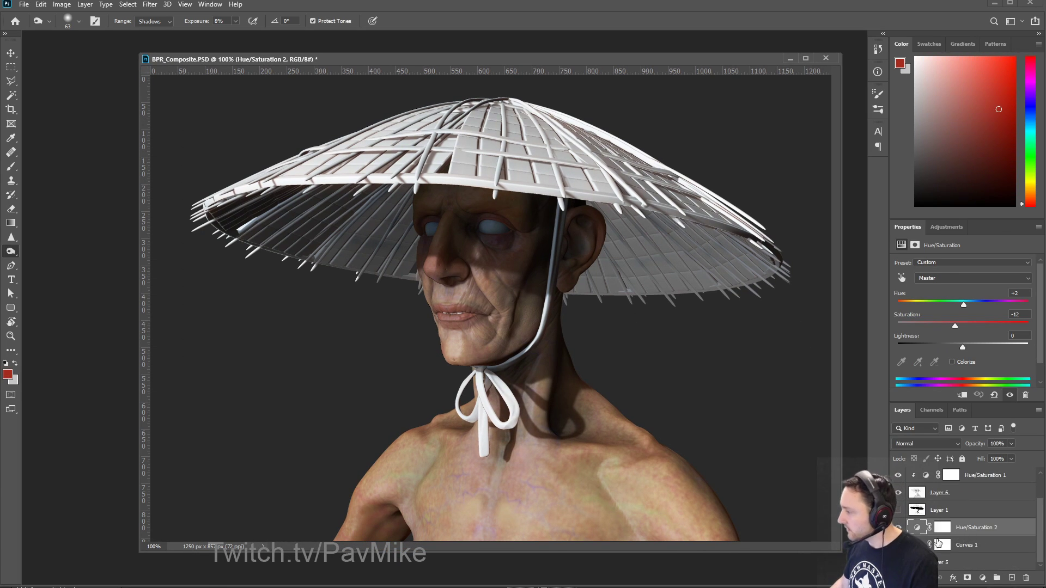
{"action": "left_click", "coordinate": [947, 511]}
{"action": "left_click_drag", "start_coordinate": [955, 509], "coordinate": [1025, 578]}
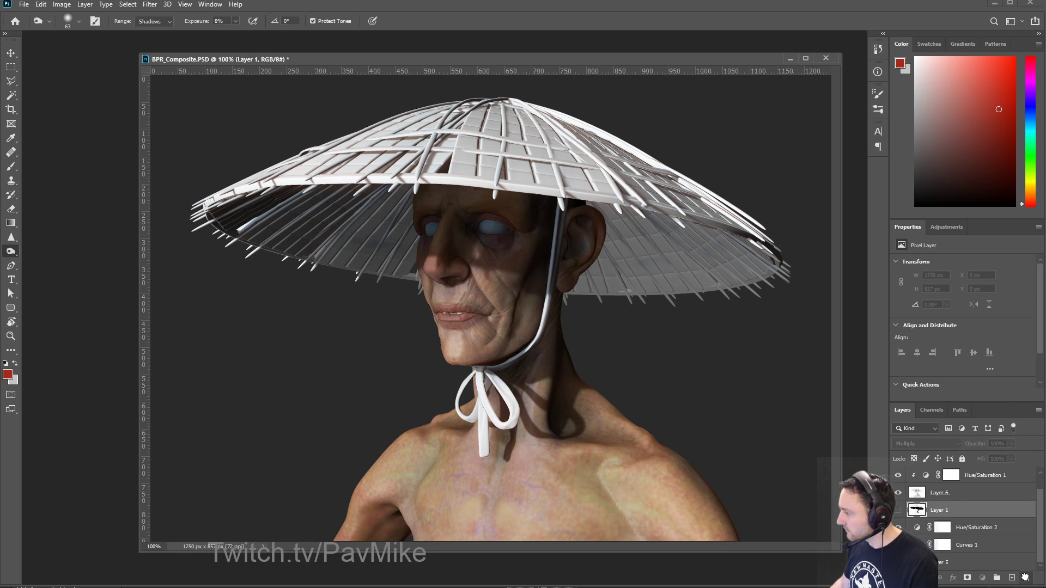
Step: Show Layer 3, clip a Hue/Saturation adjustment to it and turn on colorizing
{"action": "left_click", "coordinate": [899, 494]}
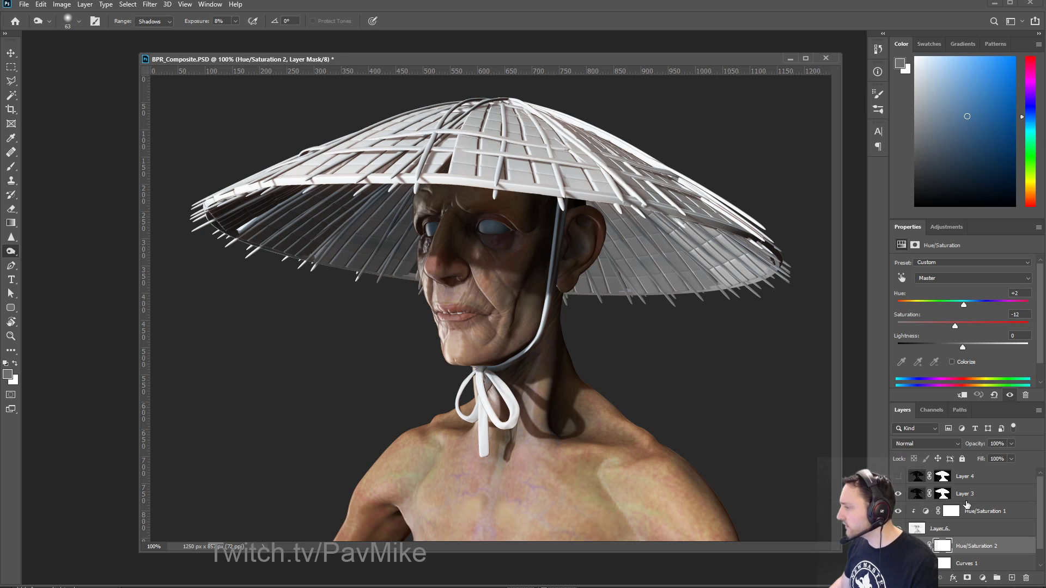
{"action": "left_click", "coordinate": [967, 502]}
{"action": "left_click", "coordinate": [982, 577]}
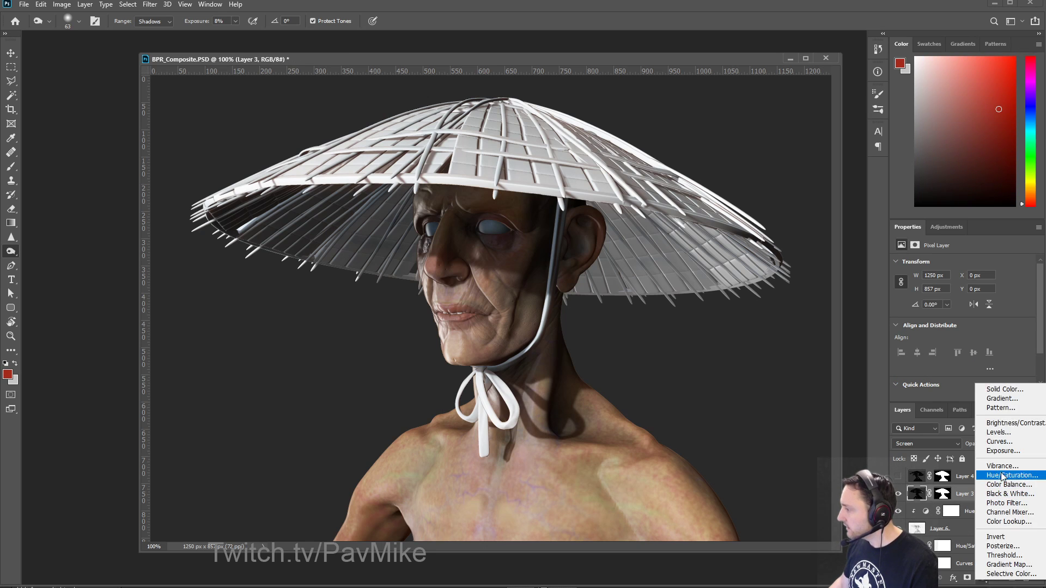
{"action": "left_click", "coordinate": [1002, 475]}
{"action": "left_click", "coordinate": [967, 502], "text": "alt"}
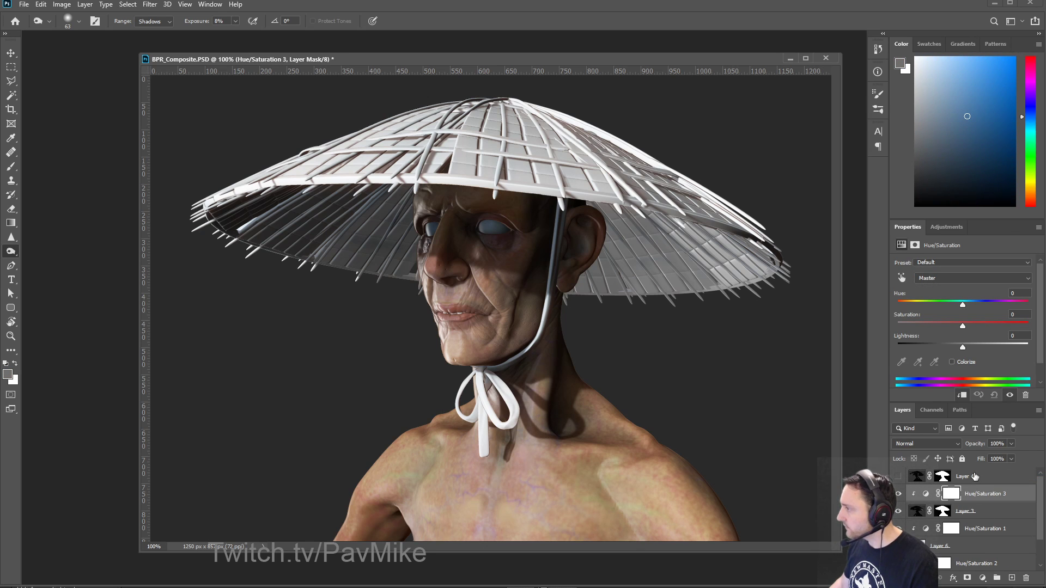
{"action": "left_click", "coordinate": [952, 362]}
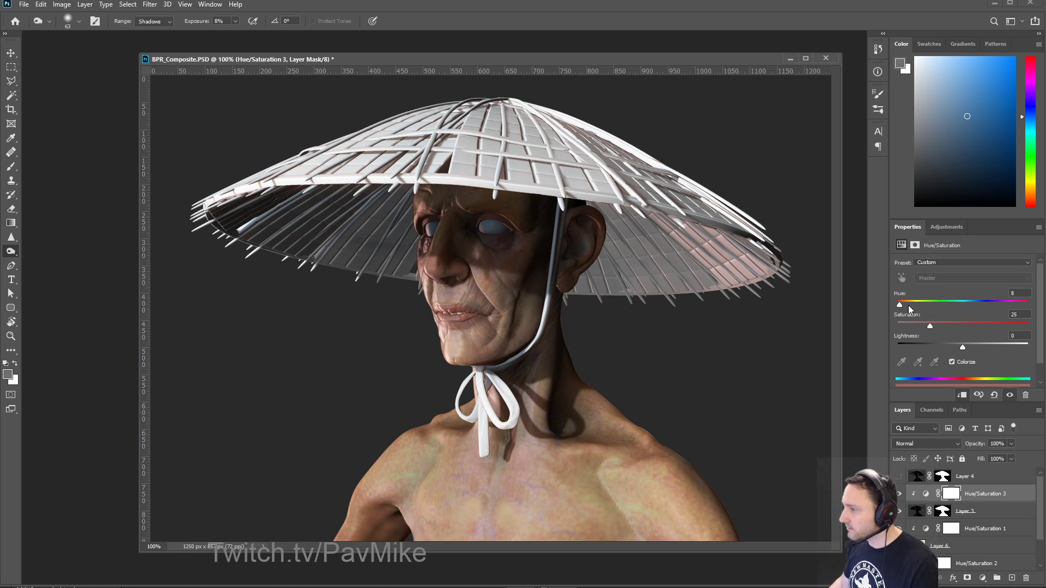
Step: Set the Hue/Saturation 3 adjustment to a hue of about 35 and saturation 16, and make Layer 4 visible
{"action": "mouse_move", "coordinate": [908, 309]}
{"action": "left_mouse_down"}
{"action": "mouse_move", "coordinate": [992, 305]}
{"action": "mouse_move", "coordinate": [910, 312]}
{"action": "left_mouse_up"}
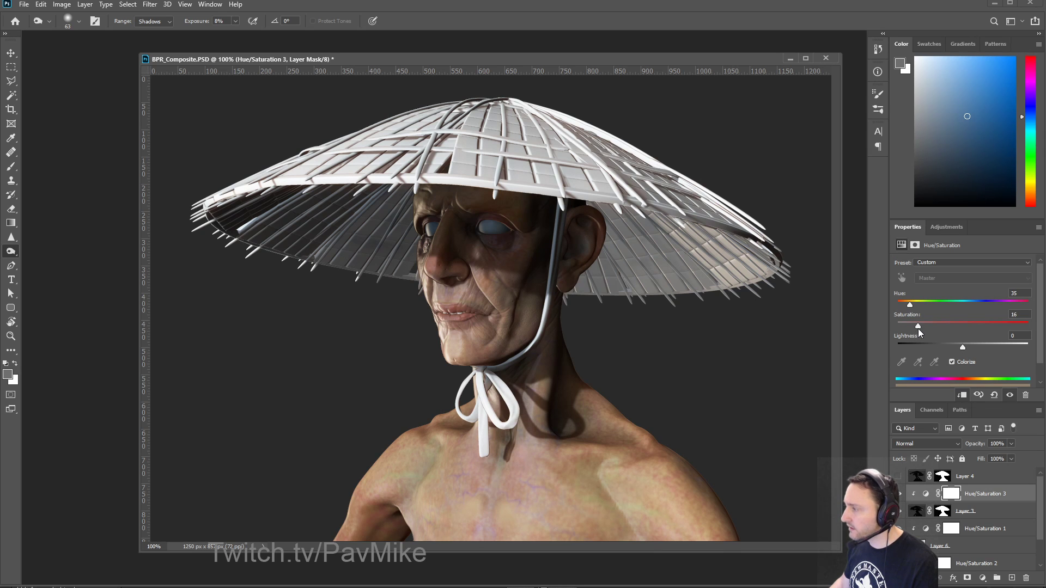
{"action": "left_click", "coordinate": [902, 478]}
{"action": "left_click", "coordinate": [899, 476]}
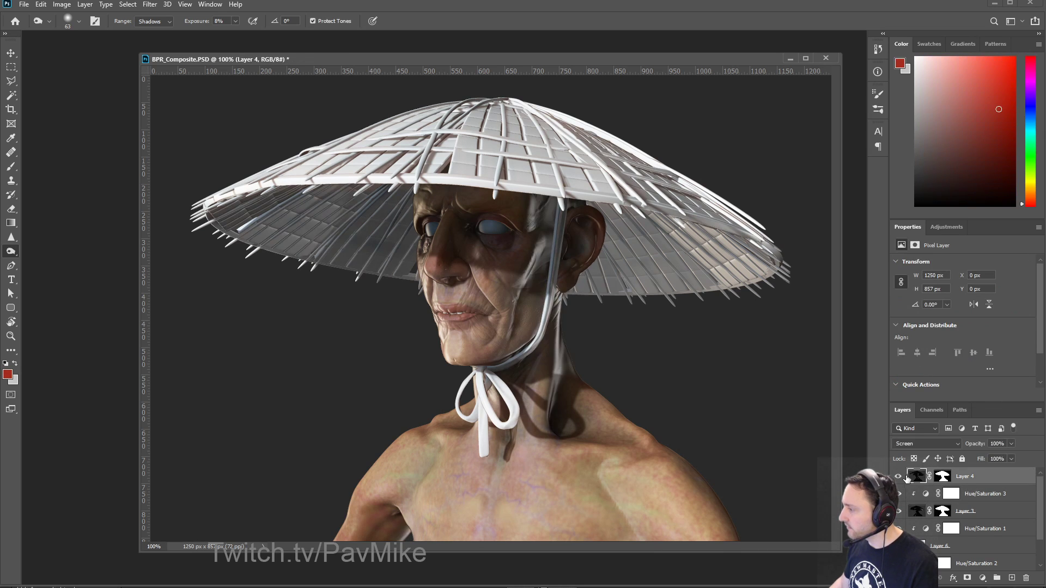
Step: Duplicate Hue/Saturation 3 as an adjustment clipped to Layer 4, and set the copy's hue to 186 and saturation to 8
{"action": "left_click", "coordinate": [975, 494]}
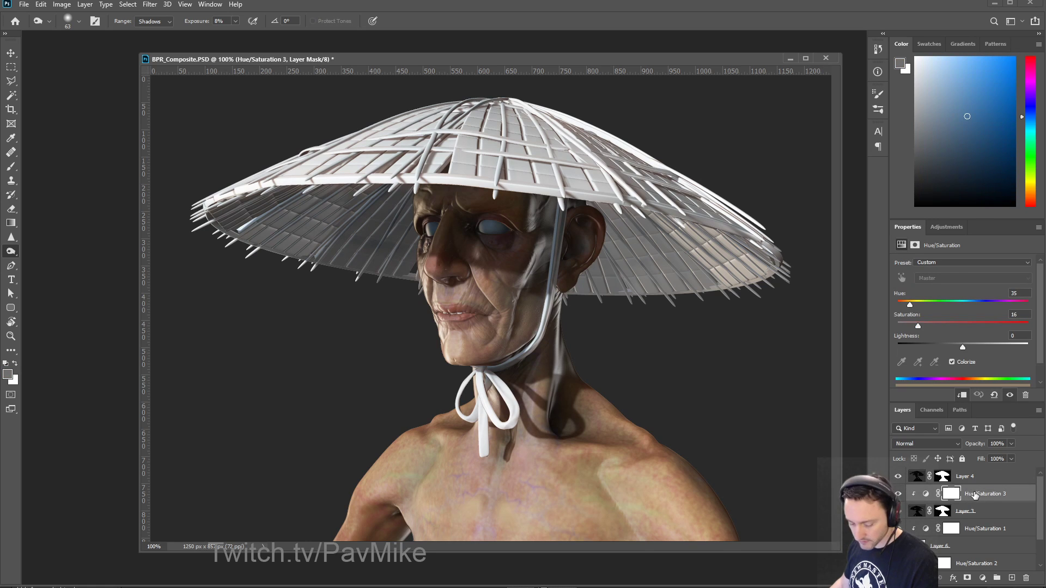
{"action": "left_click_drag", "start_coordinate": [975, 494], "coordinate": [971, 482], "text": "alt"}
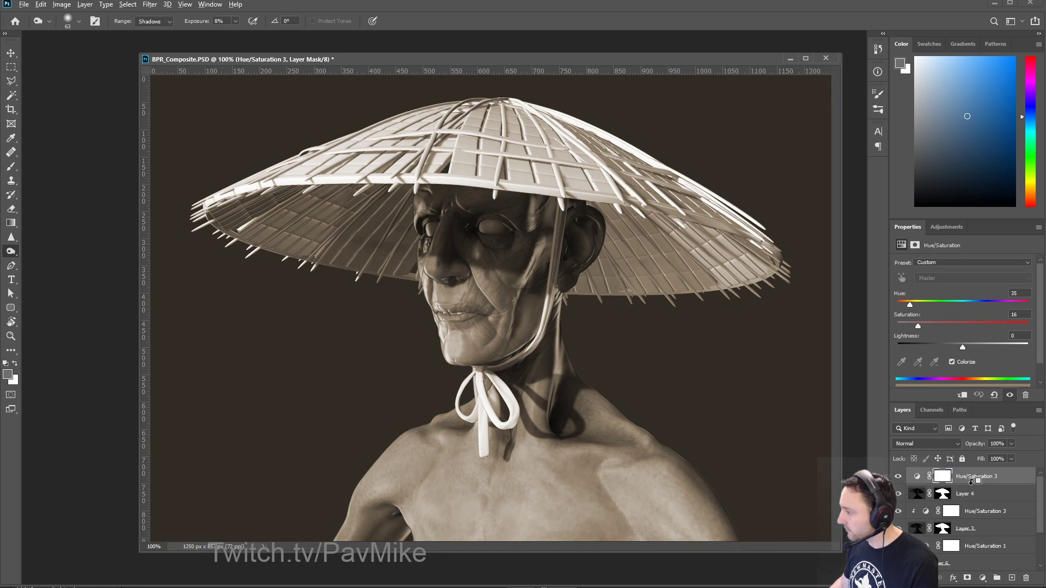
{"action": "left_click", "coordinate": [970, 482], "text": "alt"}
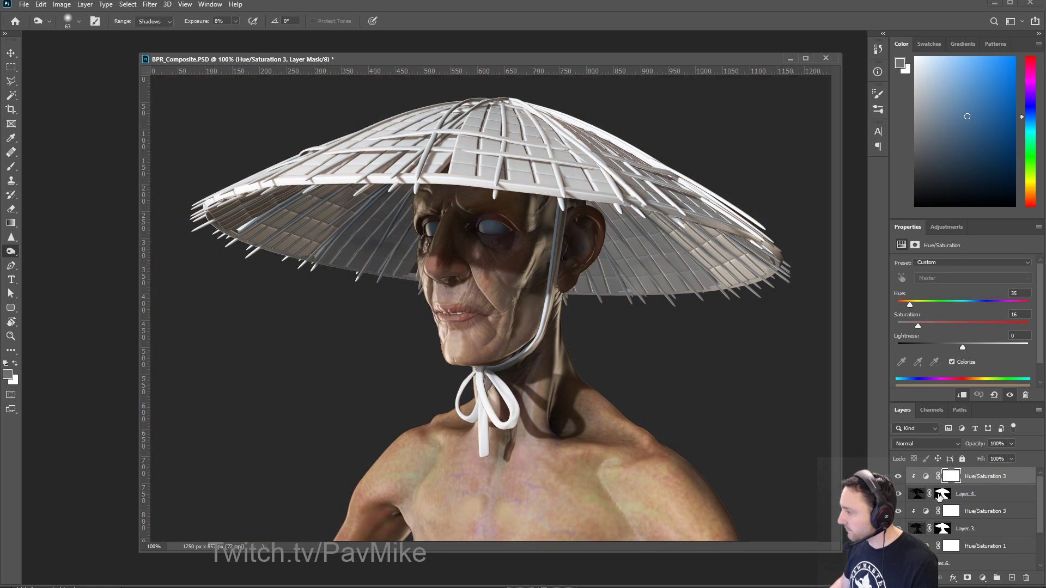
{"action": "left_click", "coordinate": [925, 476]}
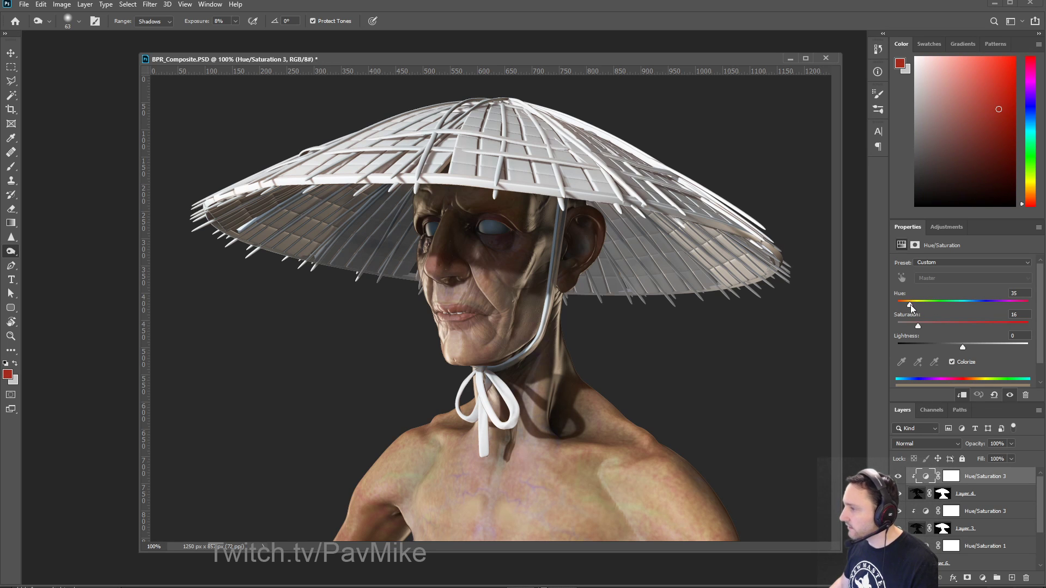
{"action": "left_click_drag", "start_coordinate": [910, 305], "coordinate": [966, 314]}
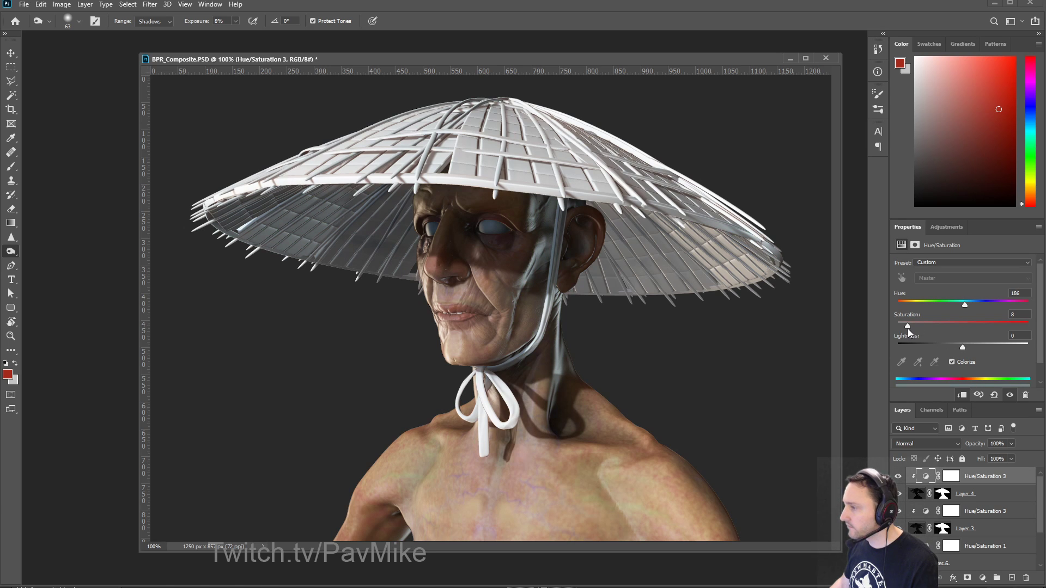
Step: Brighten the highlights by raising the upper point of the Curves 1 adjustment's curve
{"action": "left_click", "coordinate": [991, 528]}
{"action": "scroll", "coordinate": [963, 560], "scroll_direction": "down", "scroll_amount": 3}
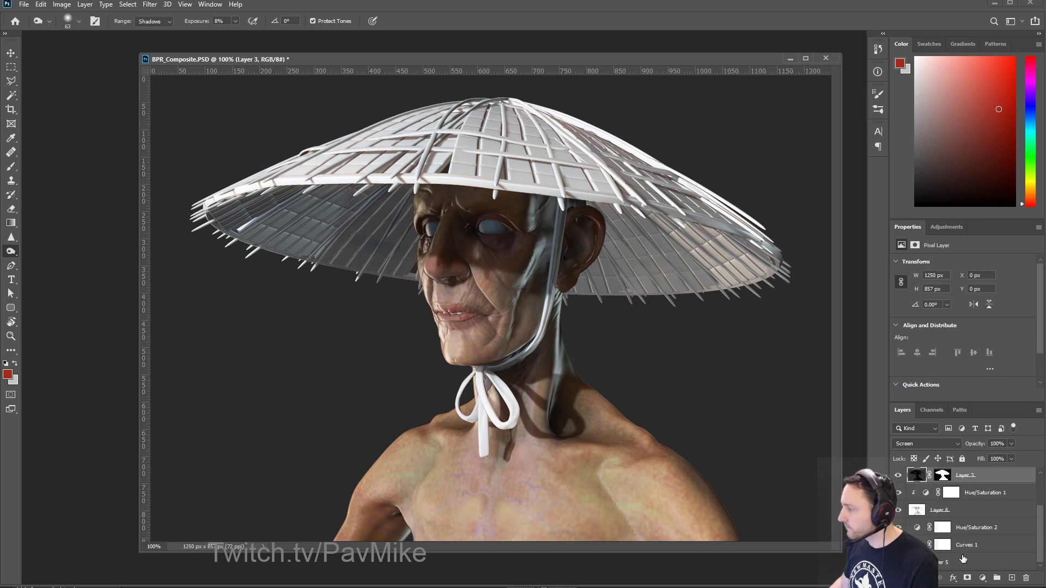
{"action": "left_click", "coordinate": [942, 548]}
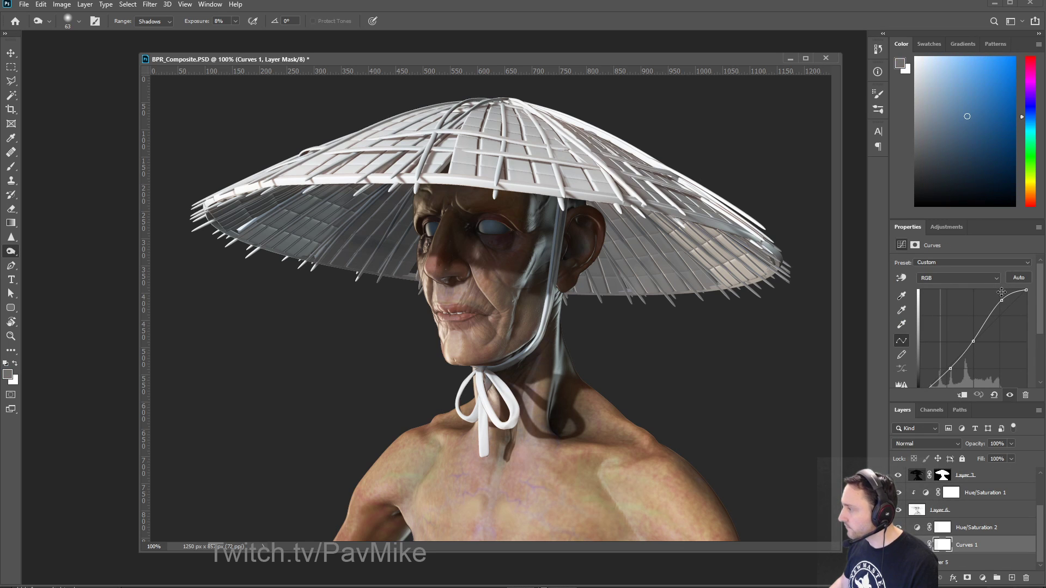
{"action": "mouse_move", "coordinate": [1001, 299]}
{"action": "left_mouse_down"}
{"action": "mouse_move", "coordinate": [1004, 287]}
{"action": "mouse_move", "coordinate": [997, 296]}
{"action": "left_mouse_up"}
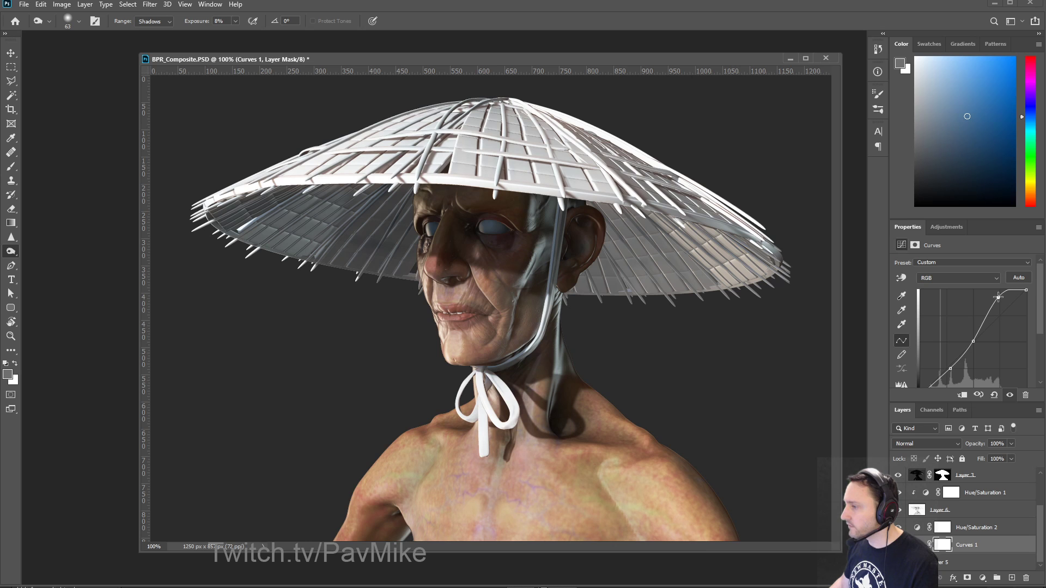
{"action": "left_click_drag", "start_coordinate": [498, 61], "coordinate": [462, 64]}
{"action": "key", "text": "ctrl+minus"}
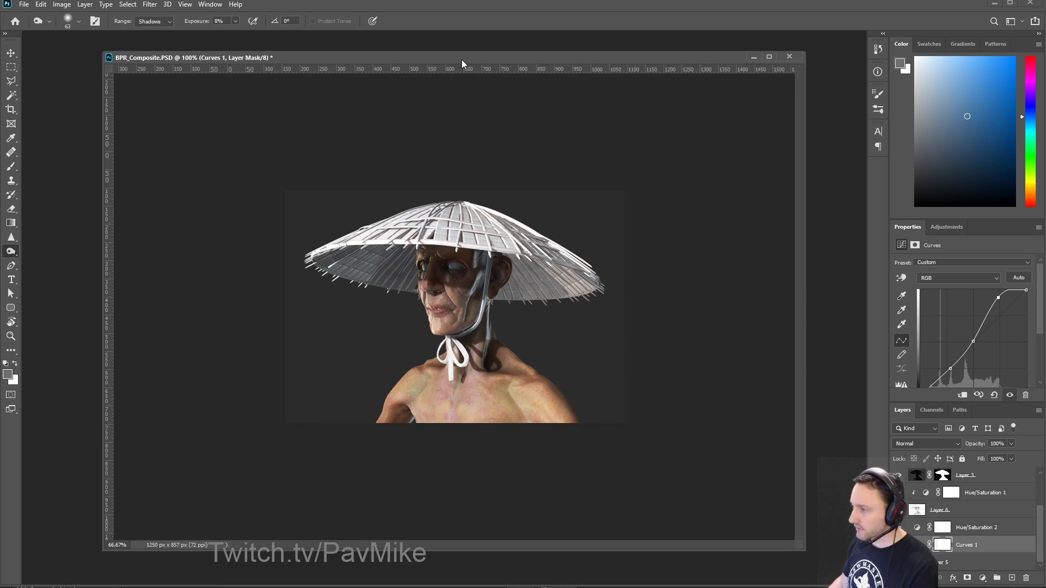
{"action": "key", "text": "ctrl+minus"}
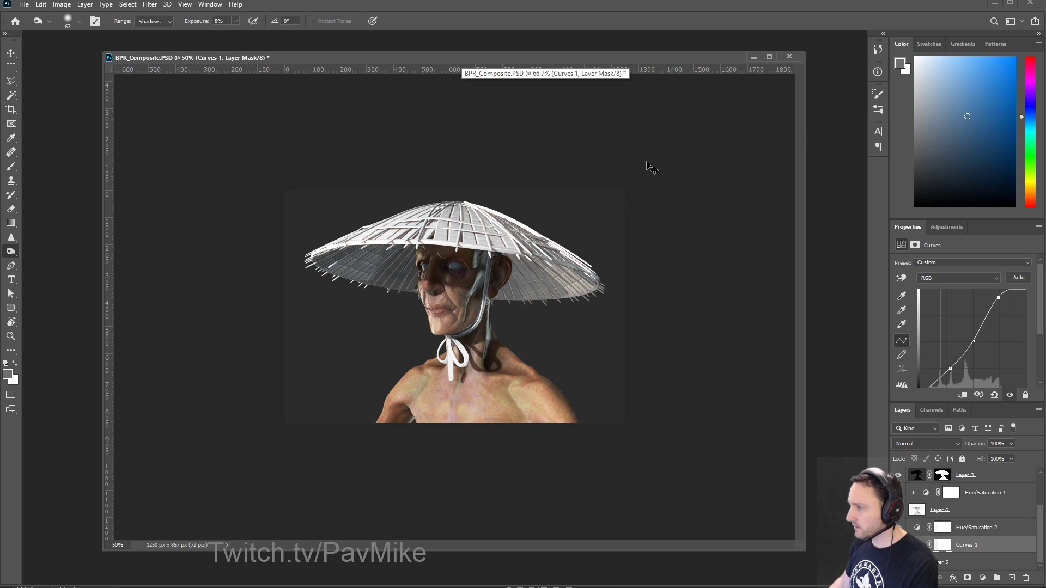
{"action": "key", "text": "ctrl+plus"}
{"action": "key", "text": "ctrl+plus"}
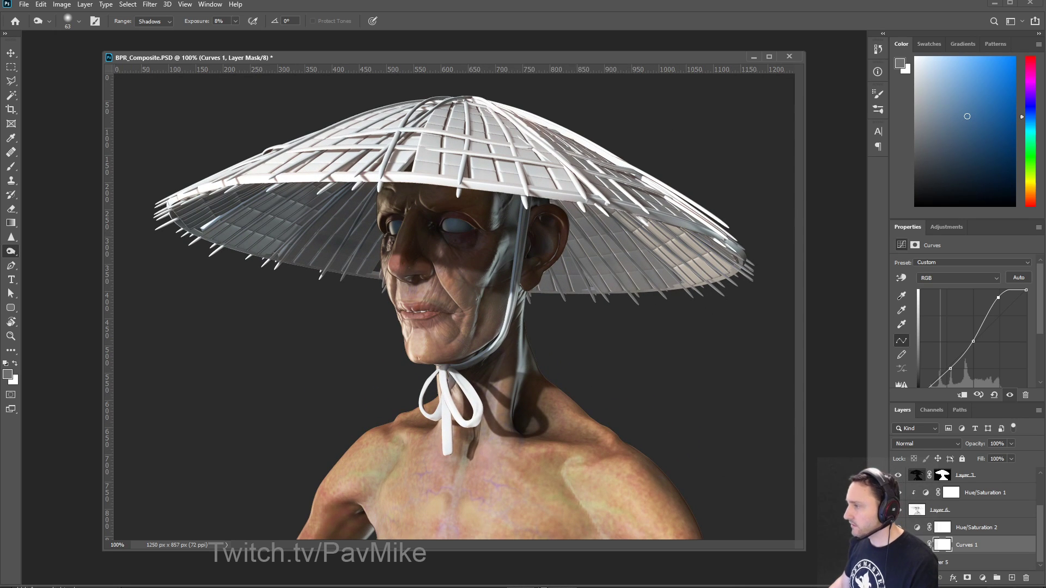
Step: Select the whole canvas and add two empty layers above the topmost Hue/Saturation adjustment
{"action": "left_click", "coordinate": [995, 476]}
{"action": "scroll", "coordinate": [992, 495], "scroll_direction": "up", "scroll_amount": 3}
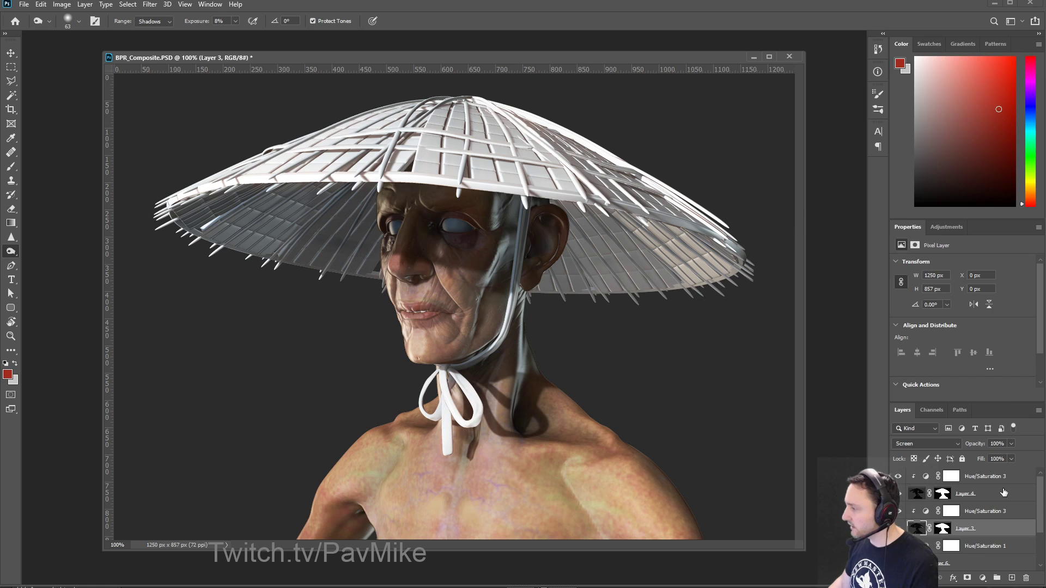
{"action": "left_click", "coordinate": [1008, 477]}
{"action": "key", "text": "ctrl+a"}
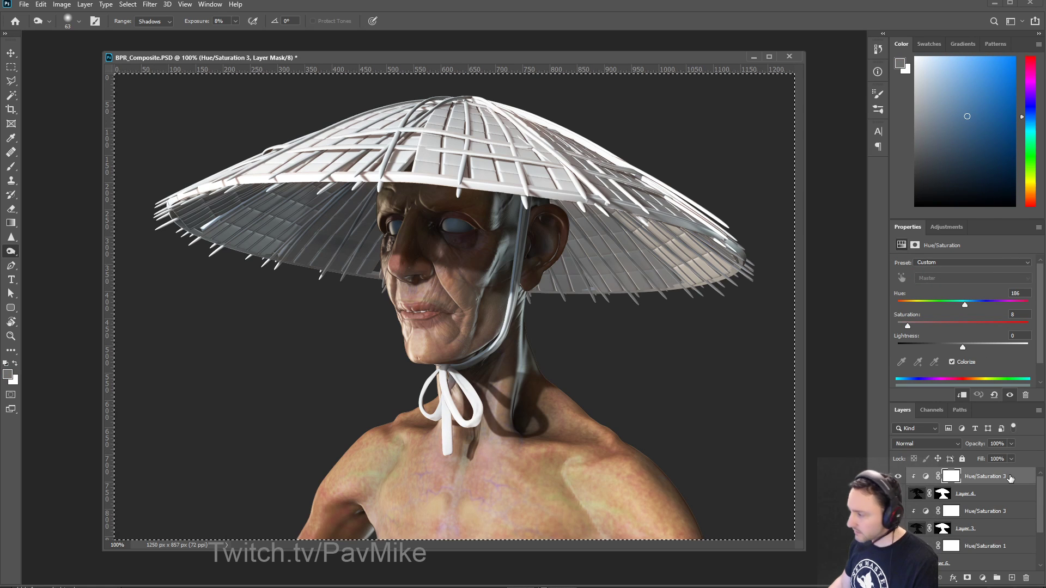
{"action": "double_click", "coordinate": [1012, 578]}
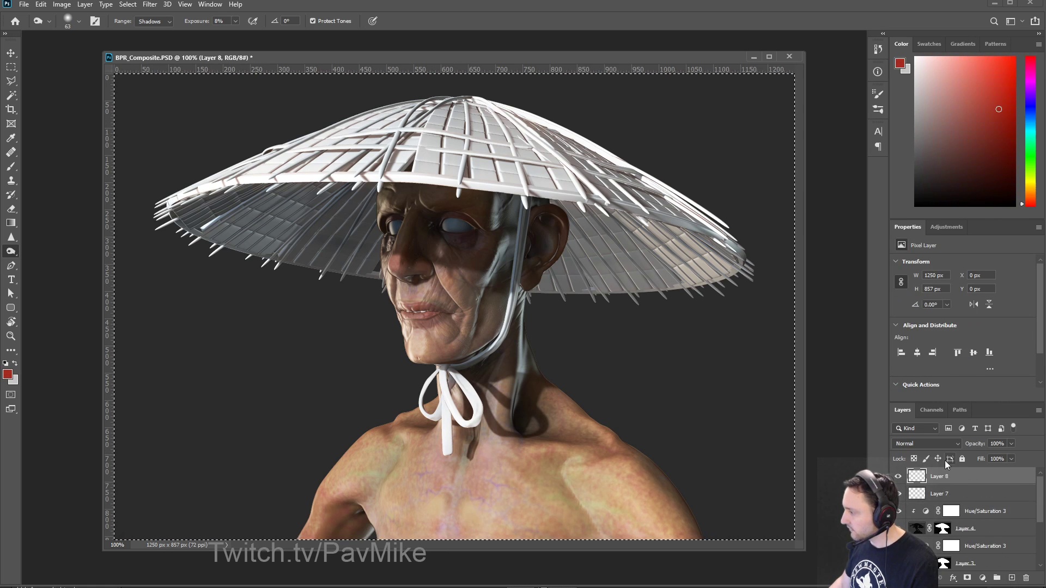
{"action": "left_click", "coordinate": [952, 444]}
{"action": "left_click", "coordinate": [1007, 481]}
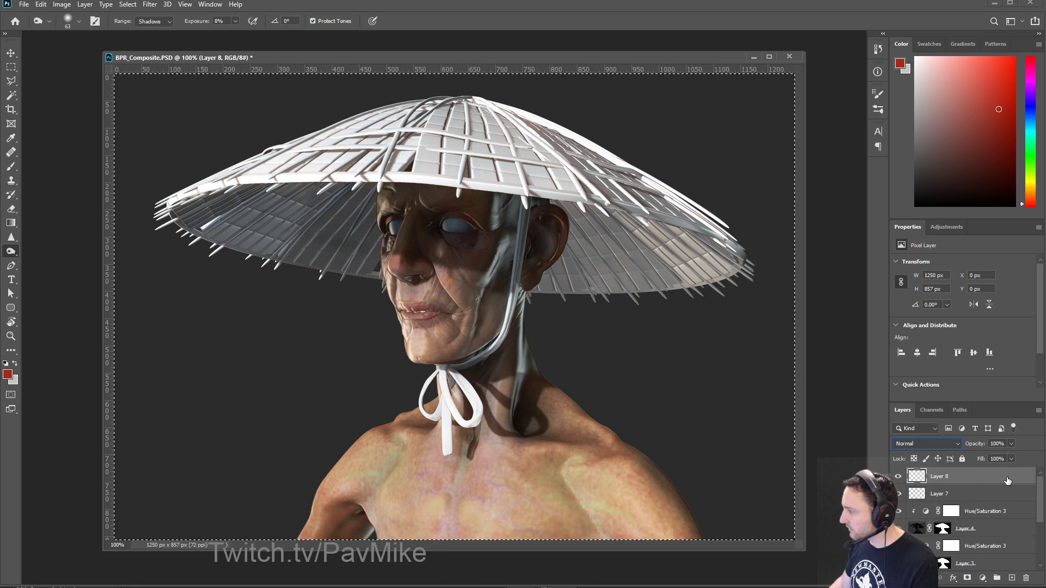
Step: Load the Alpha 3 channel as a selection
{"action": "left_click", "coordinate": [935, 412]}
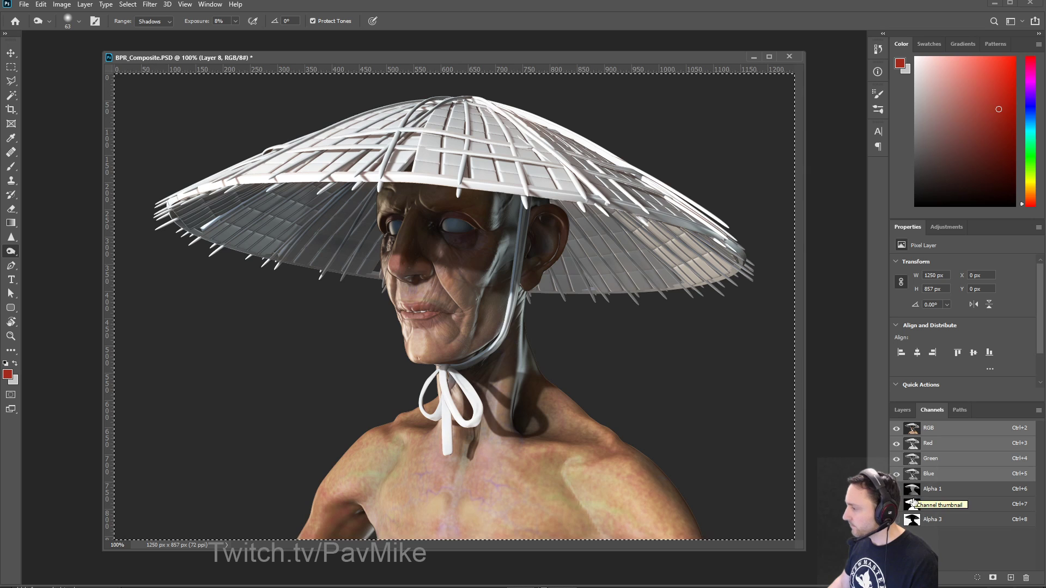
{"action": "left_click", "coordinate": [910, 520], "text": "ctrl"}
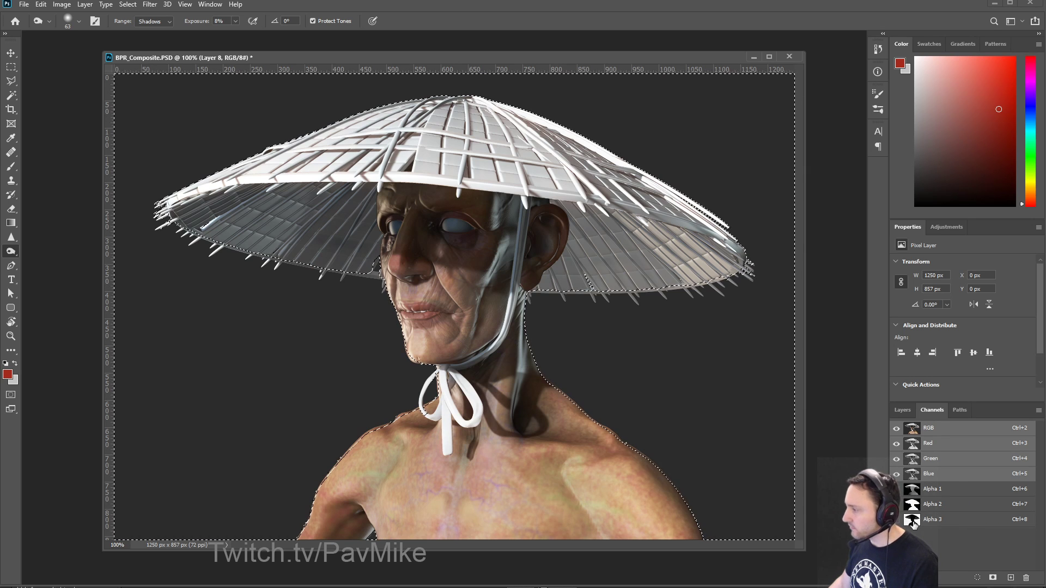
{"action": "left_click", "coordinate": [902, 411]}
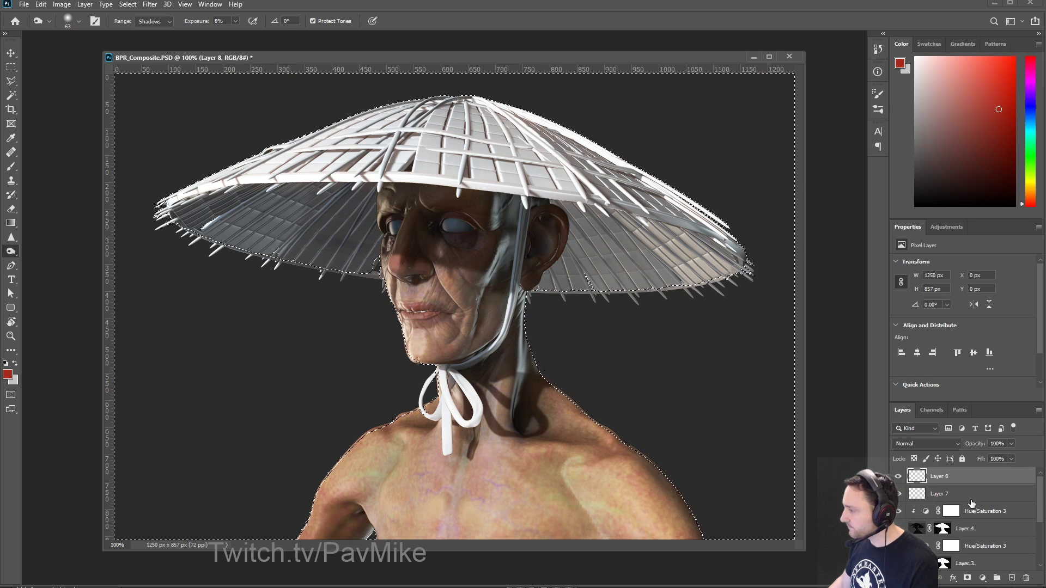
Step: Fill the selection with the red foreground colour on a new layer above Layer 7, deselect, and copy Layer 4's mask onto it
{"action": "left_click", "coordinate": [973, 496]}
{"action": "left_click", "coordinate": [1011, 578]}
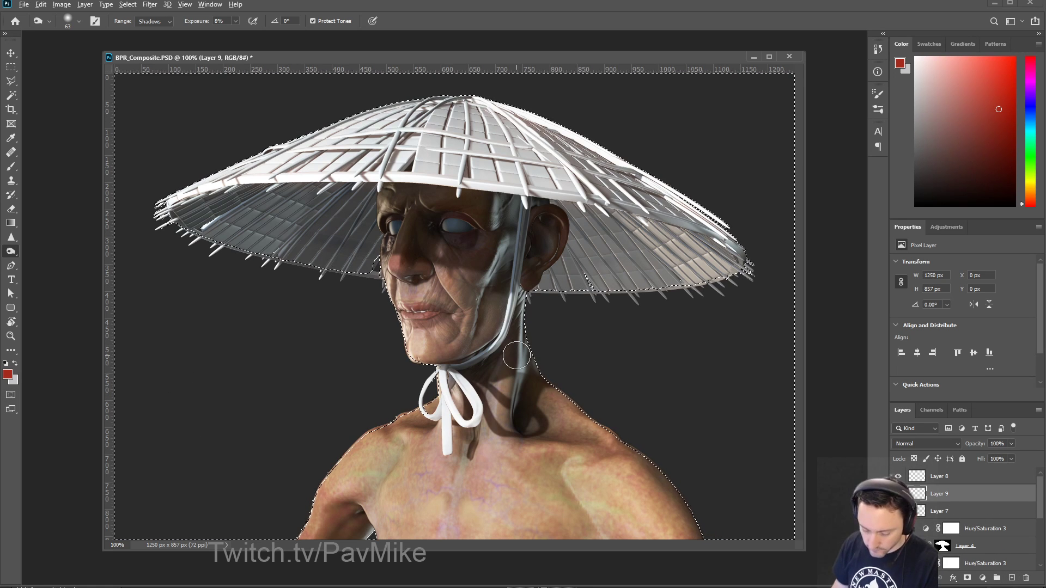
{"action": "key", "text": "alt+BackSpace"}
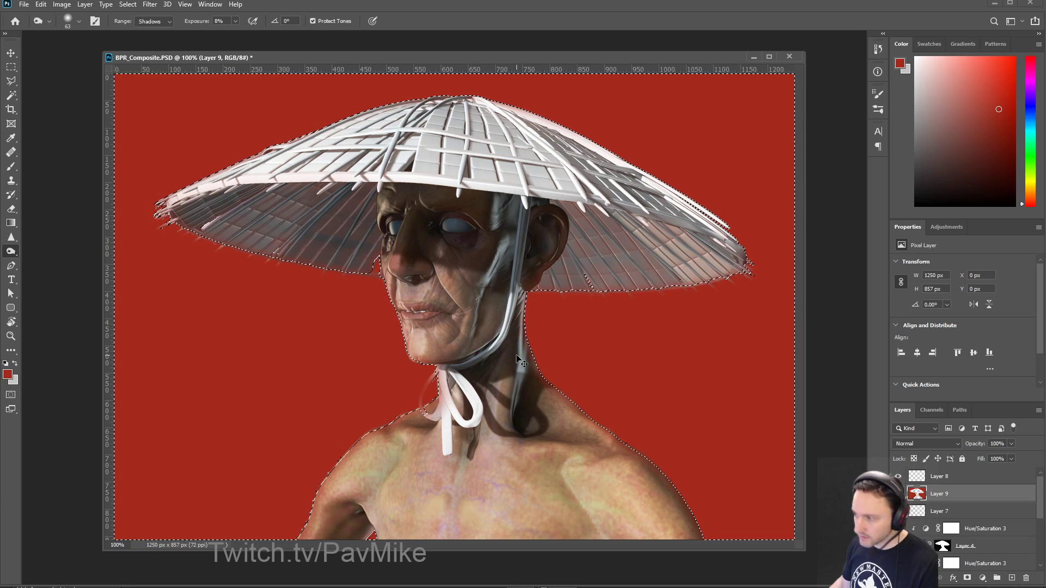
{"action": "key", "text": "ctrl+d"}
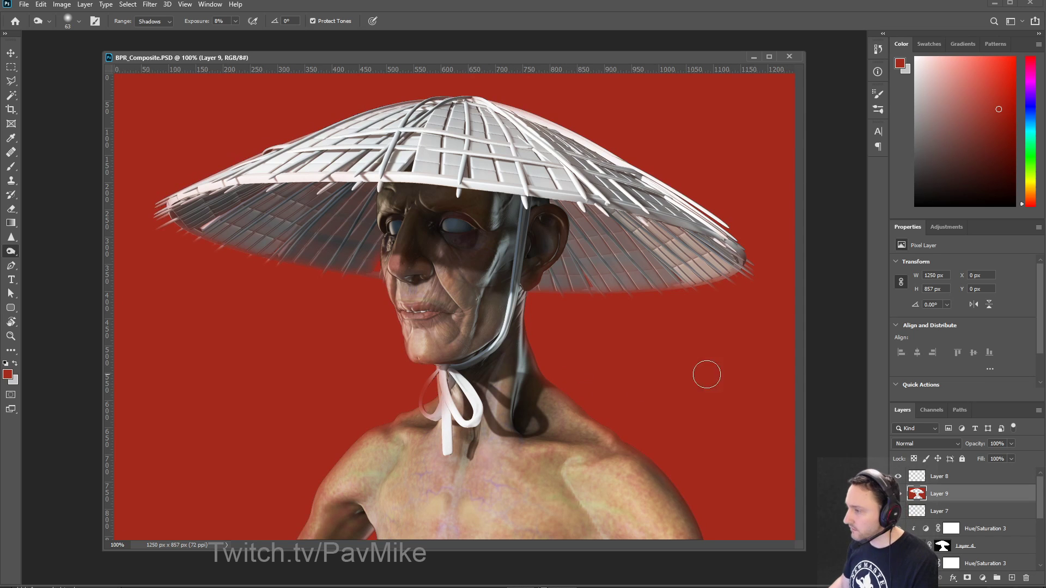
{"action": "left_click_drag", "start_coordinate": [943, 550], "coordinate": [942, 493], "text": "alt"}
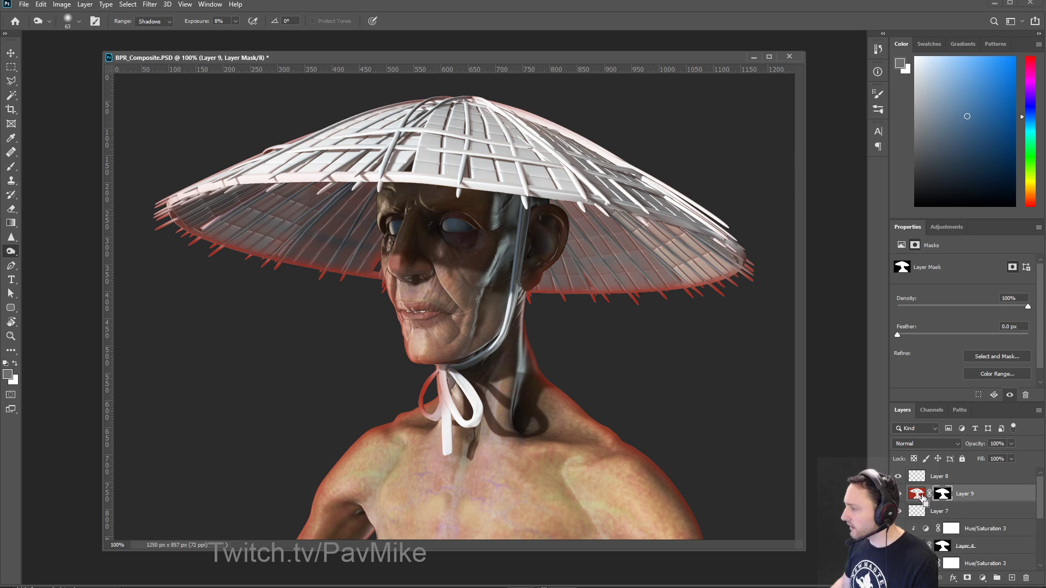
Step: Target the red layer's pixels instead of its mask and set the Brush tool's size to 61 px
{"action": "left_click", "coordinate": [915, 493]}
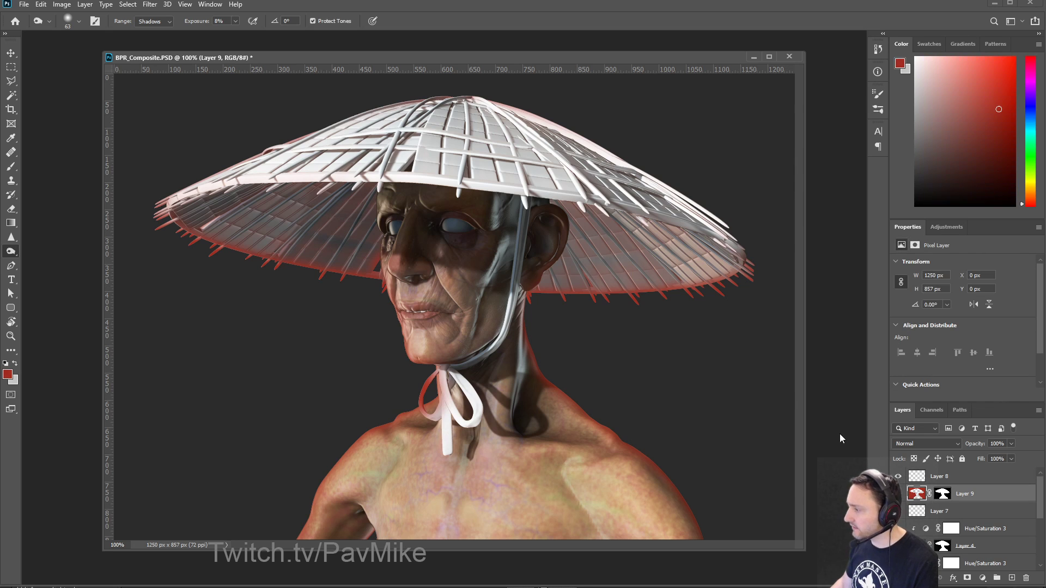
{"action": "key", "text": "b"}
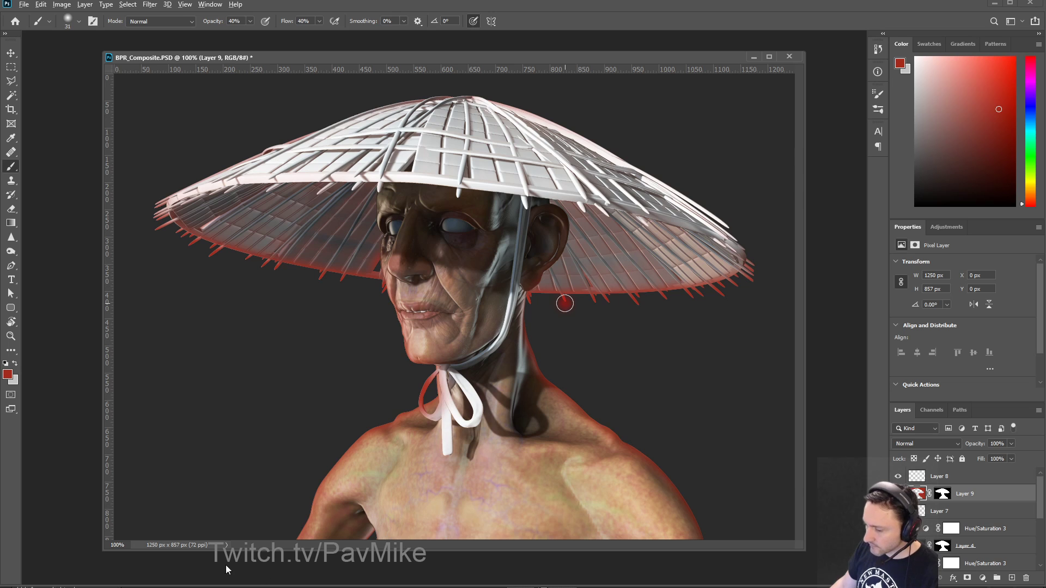
{"action": "right_click_drag", "start_coordinate": [226, 570], "coordinate": [72, 488], "text": "alt"}
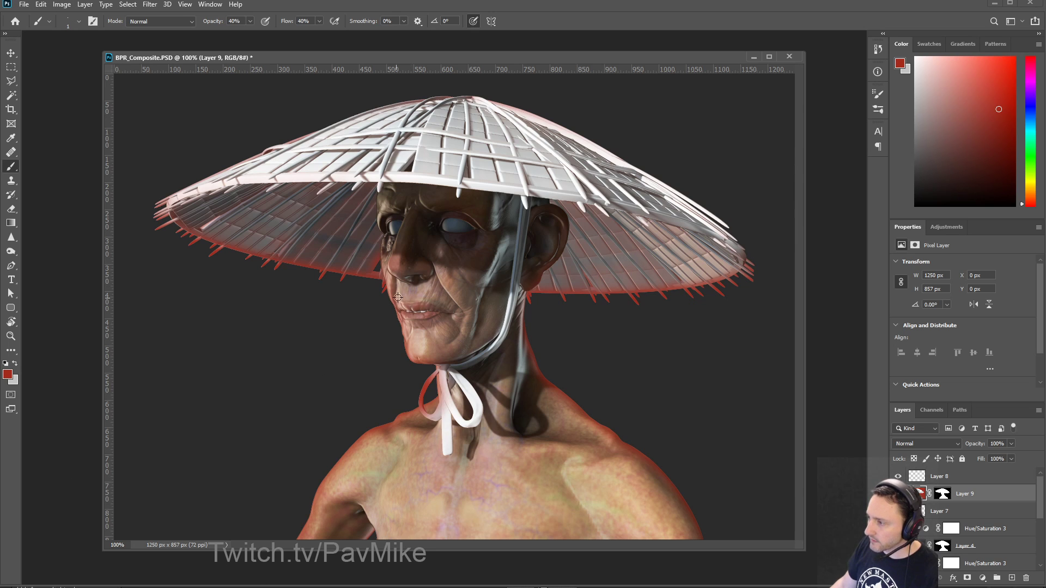
{"action": "right_click_drag", "start_coordinate": [398, 297], "coordinate": [419, 299], "text": "alt"}
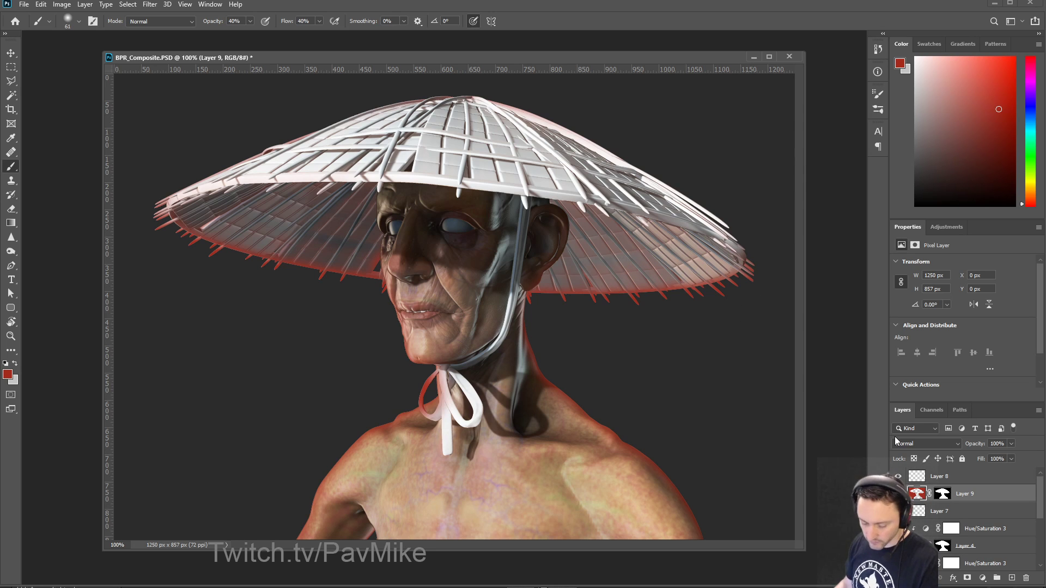
{"action": "key", "text": "l"}
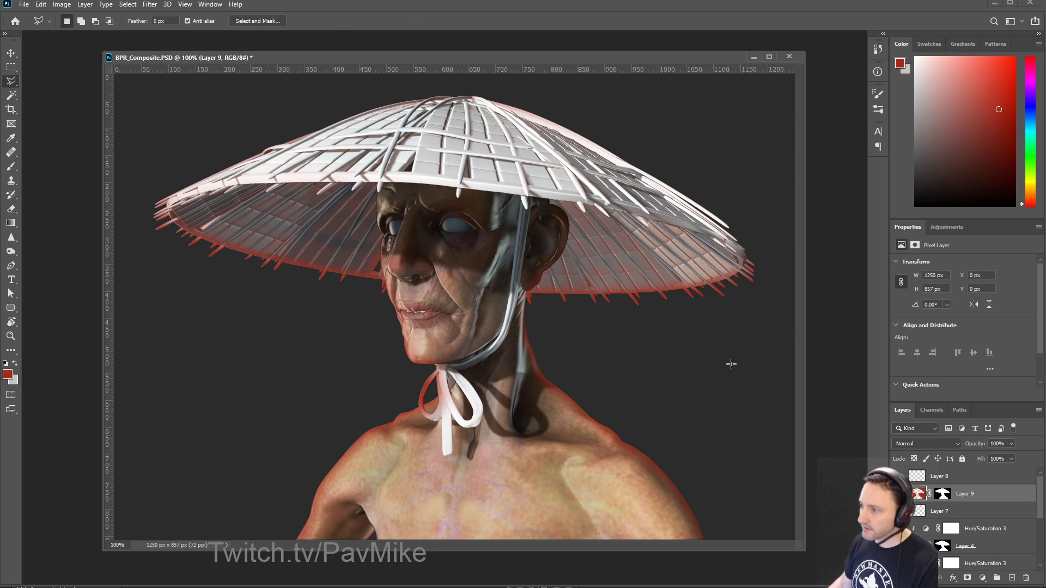
{"action": "left_click", "coordinate": [184, 130]}
{"action": "left_click", "coordinate": [141, 158]}
{"action": "left_click", "coordinate": [162, 296]}
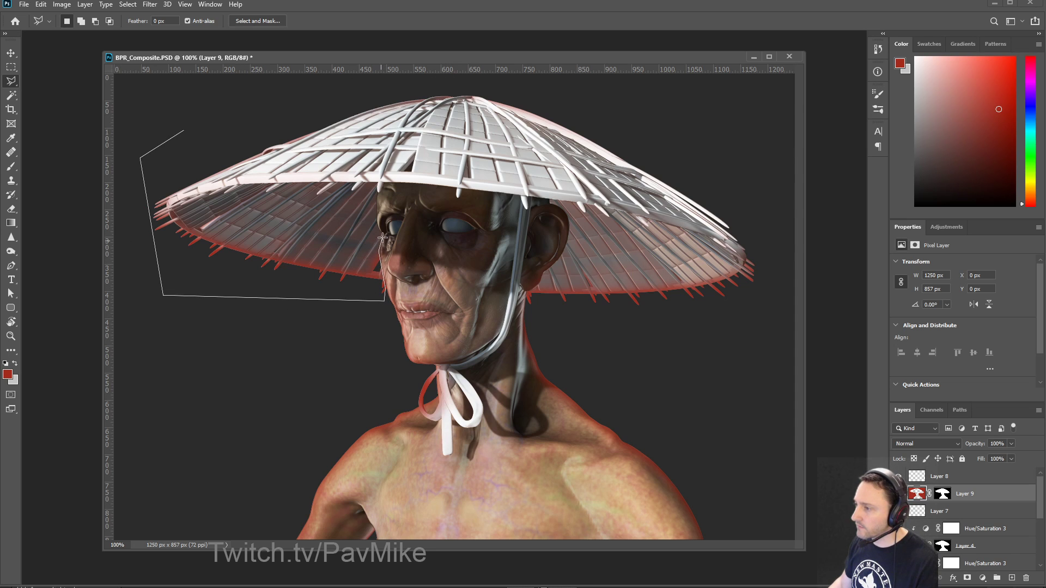
{"action": "left_click", "coordinate": [378, 184]}
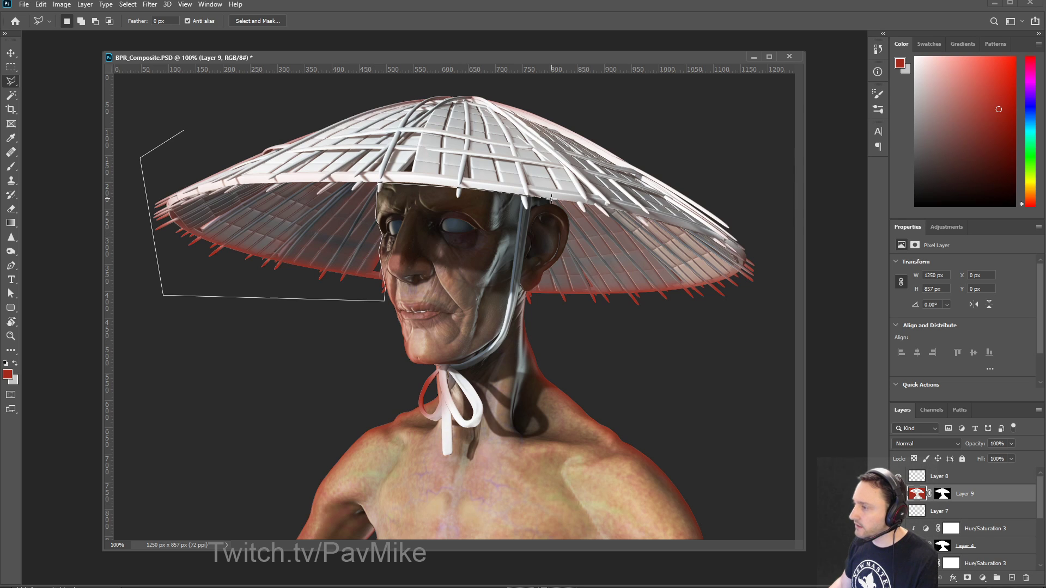
{"action": "key", "text": "Escape"}
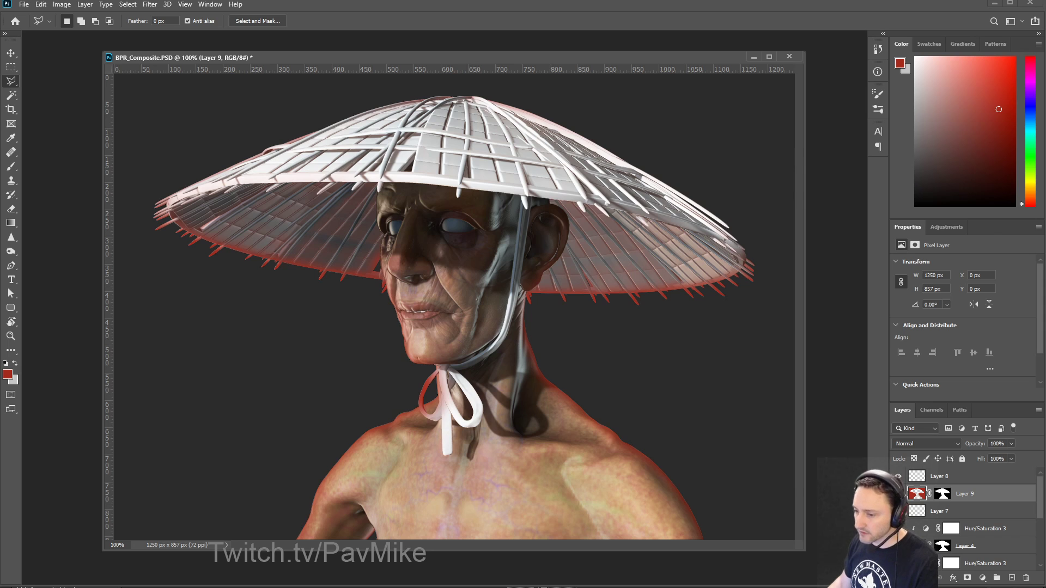
Step: Switch to ZBrush and turn off the polypaint colour display for all subtools
{"action": "key", "text": "alt+Tab"}
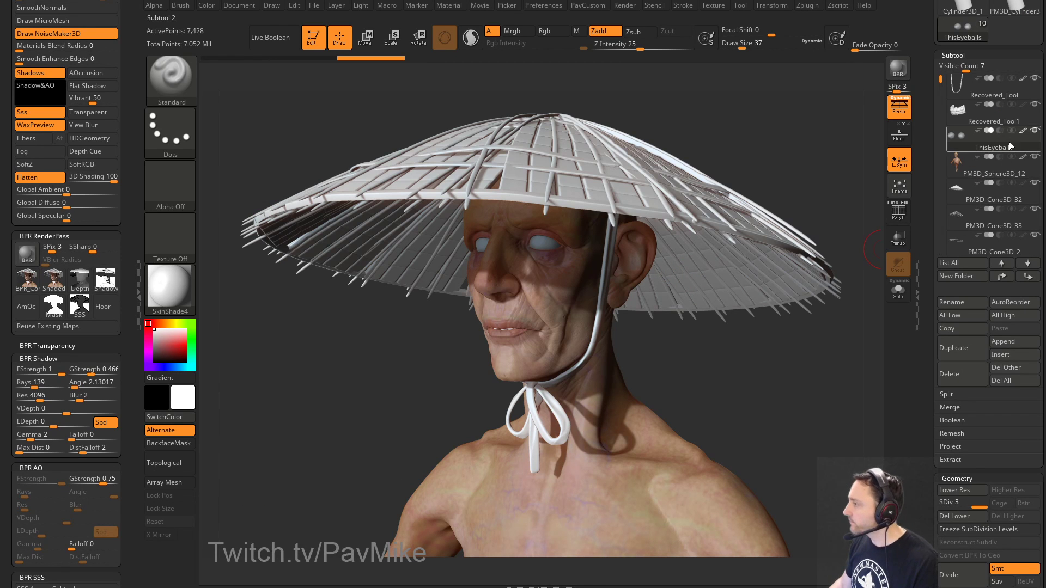
{"action": "key", "text": "shift"}
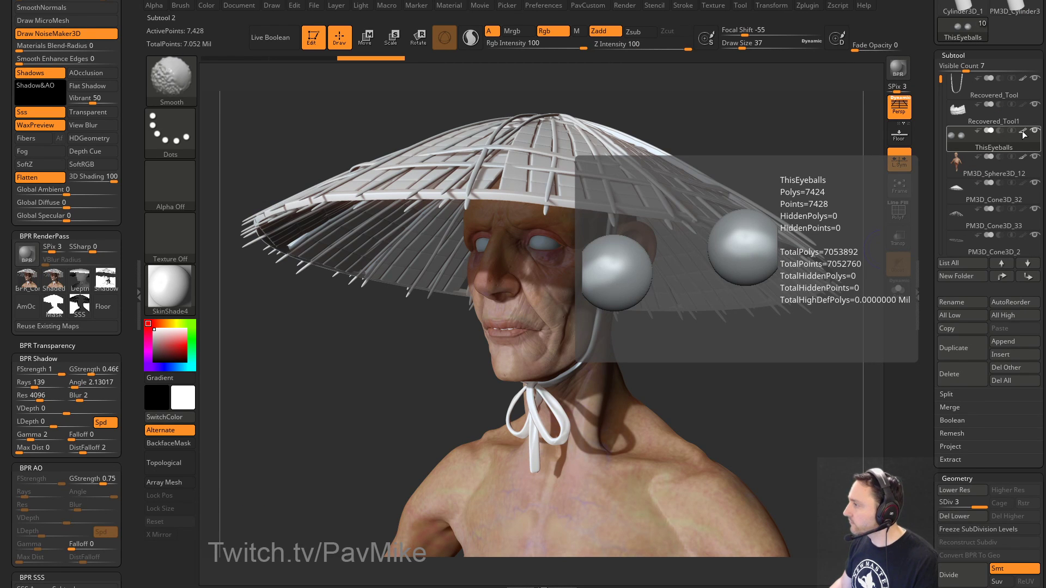
{"action": "left_click", "coordinate": [1022, 134], "text": "shift"}
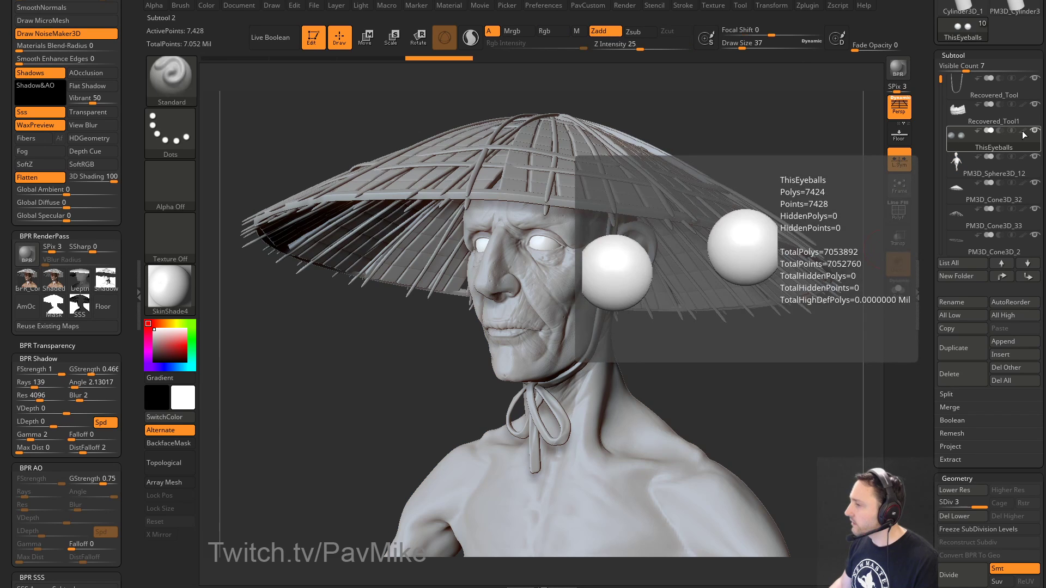
Step: Isolate the hat by showing only the subtools PM3D_Cone3D_32, PM3D_Cone3D_33, PM3D_Cone3D_2 and PM3D_Cone3D_3
{"action": "left_click", "coordinate": [997, 194]}
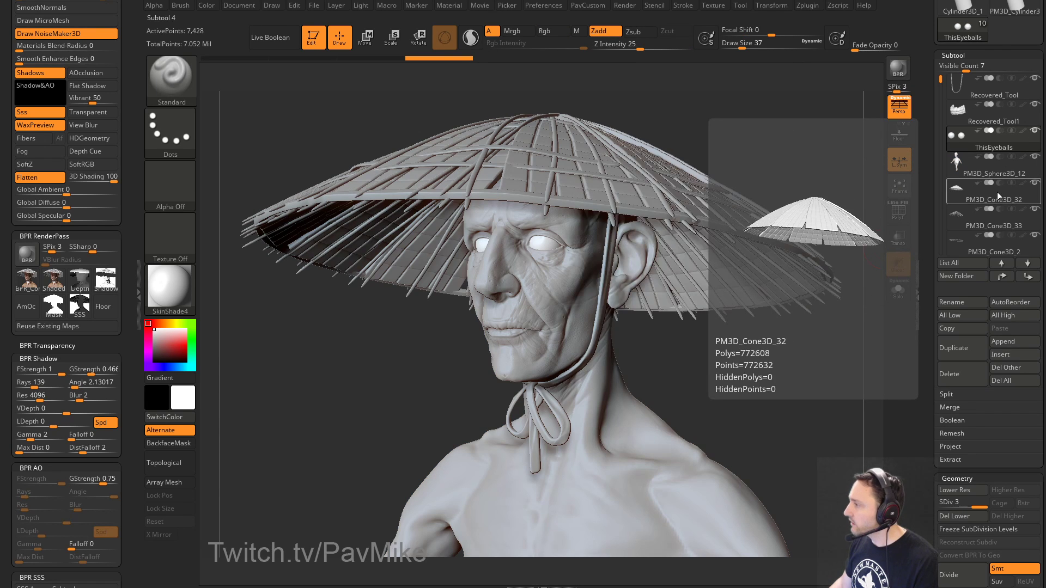
{"action": "left_click", "coordinate": [1035, 184], "text": "shift"}
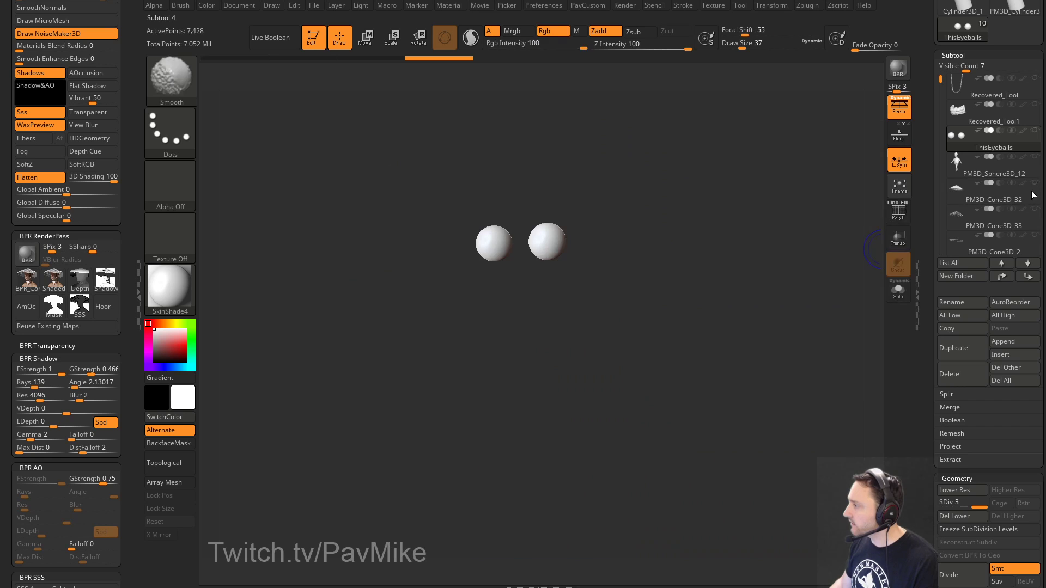
{"action": "left_click", "coordinate": [1034, 209]}
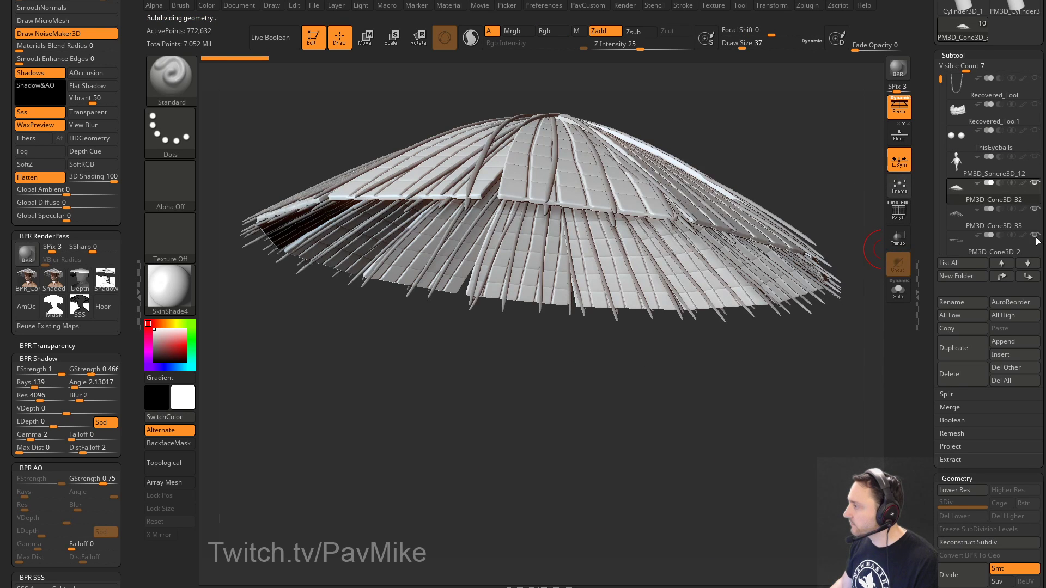
{"action": "left_click", "coordinate": [1035, 236]}
{"action": "left_click_drag", "start_coordinate": [939, 107], "coordinate": [940, 118]}
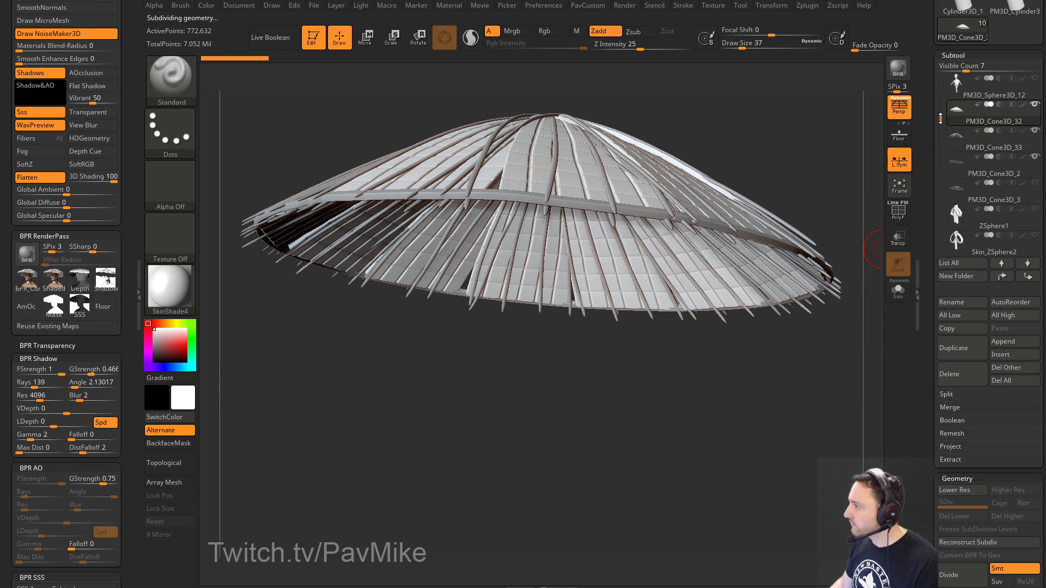
{"action": "left_click", "coordinate": [1034, 182]}
Step: Switch the material to Flat Color and turn off Shadows, Sss and WaxPreview in the render properties
{"action": "left_click", "coordinate": [170, 288]}
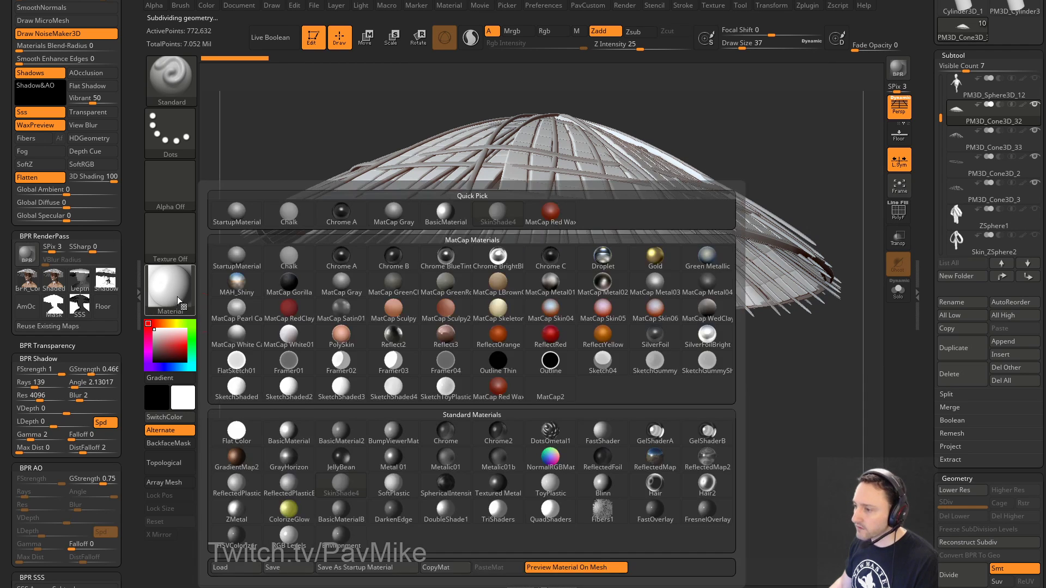
{"action": "left_click", "coordinate": [170, 289]}
{"action": "left_click", "coordinate": [229, 430]}
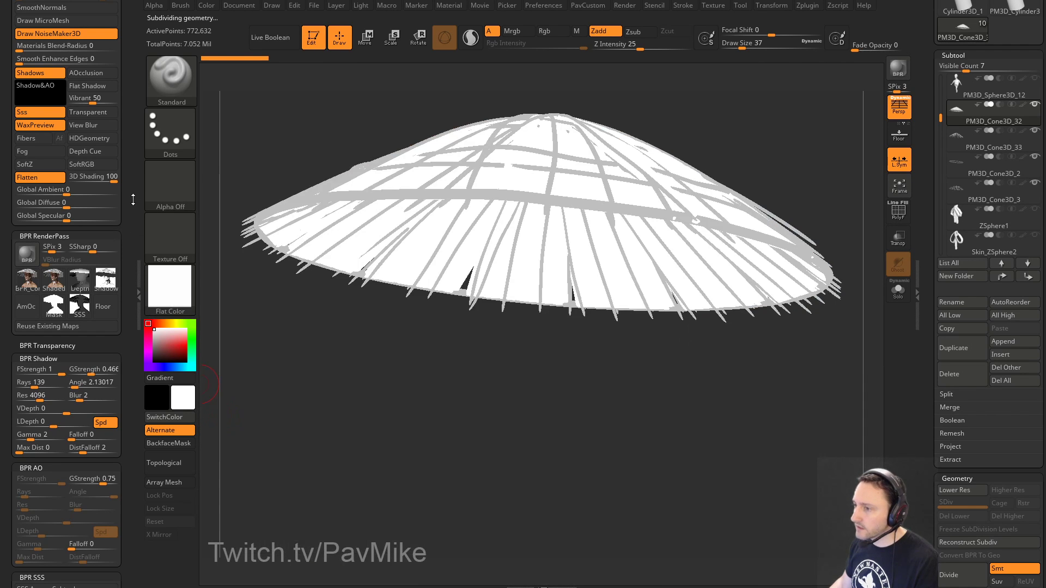
{"action": "scroll", "coordinate": [49, 245], "scroll_direction": "up", "scroll_amount": 5}
{"action": "left_click", "coordinate": [48, 273]}
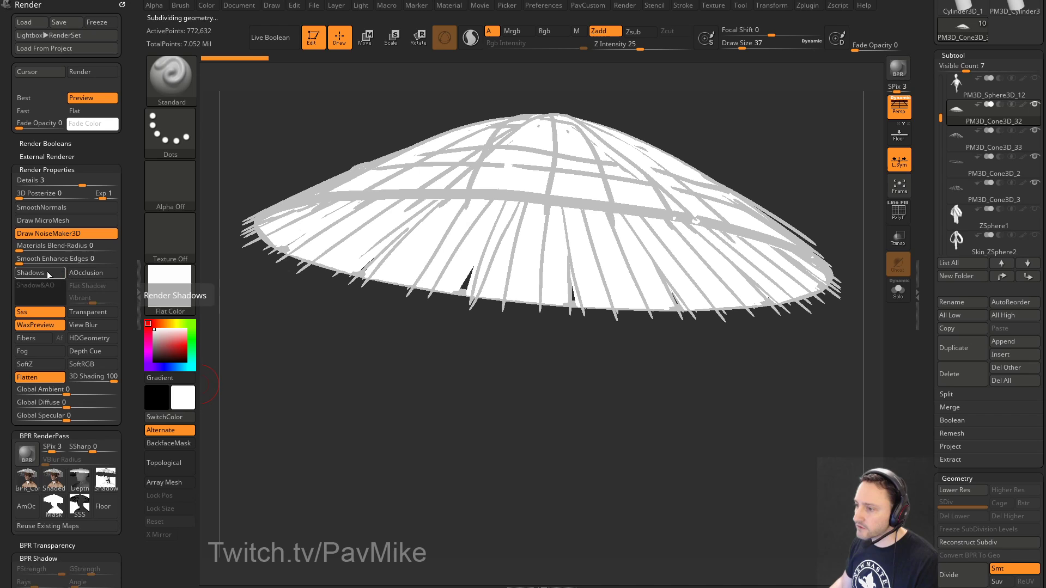
{"action": "left_click", "coordinate": [40, 311]}
{"action": "left_click", "coordinate": [38, 325]}
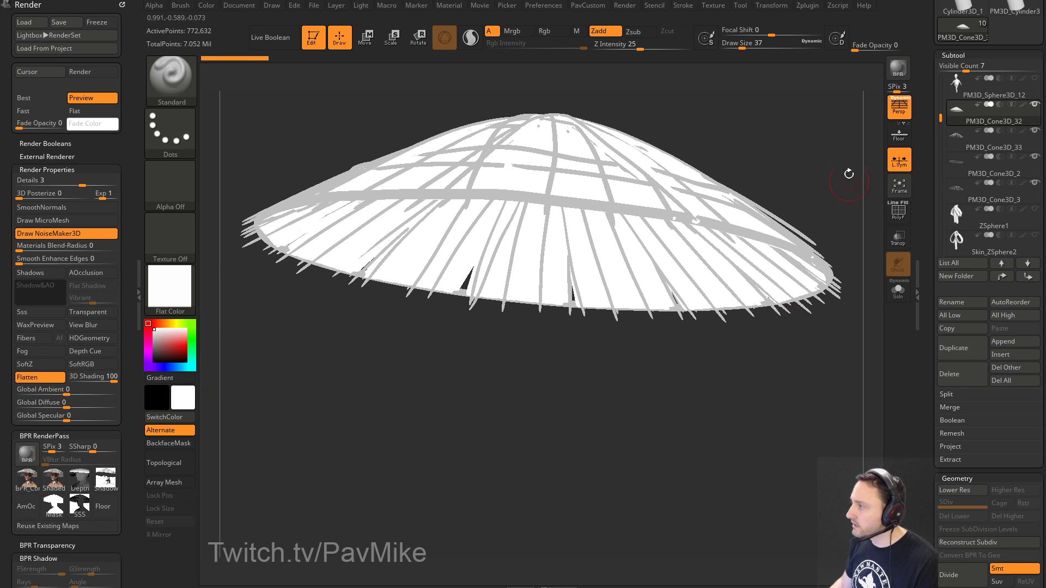
Step: Render the hat silhouette with BPR and export the composite pass as hatseklection in PSD format
{"action": "left_click", "coordinate": [898, 69]}
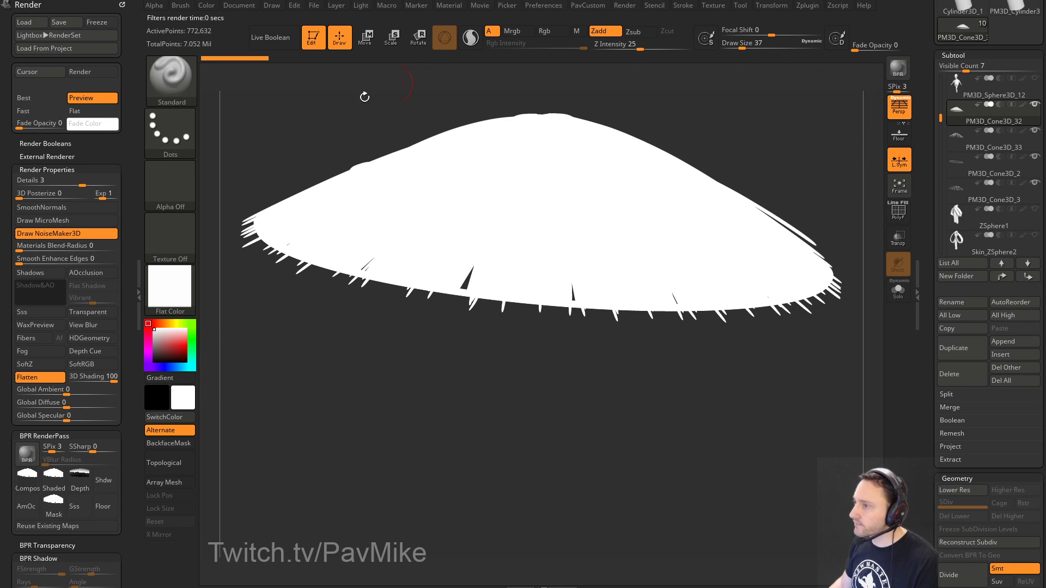
{"action": "scroll", "coordinate": [65, 245], "scroll_direction": "down", "scroll_amount": 5}
{"action": "left_click", "coordinate": [28, 266]}
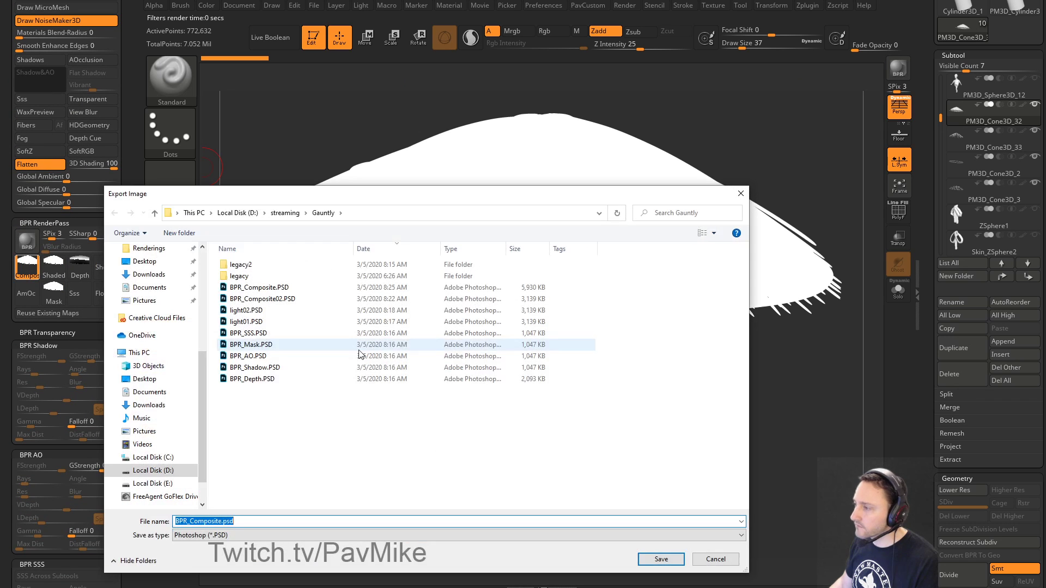
{"action": "type", "text": "hatsekle"}
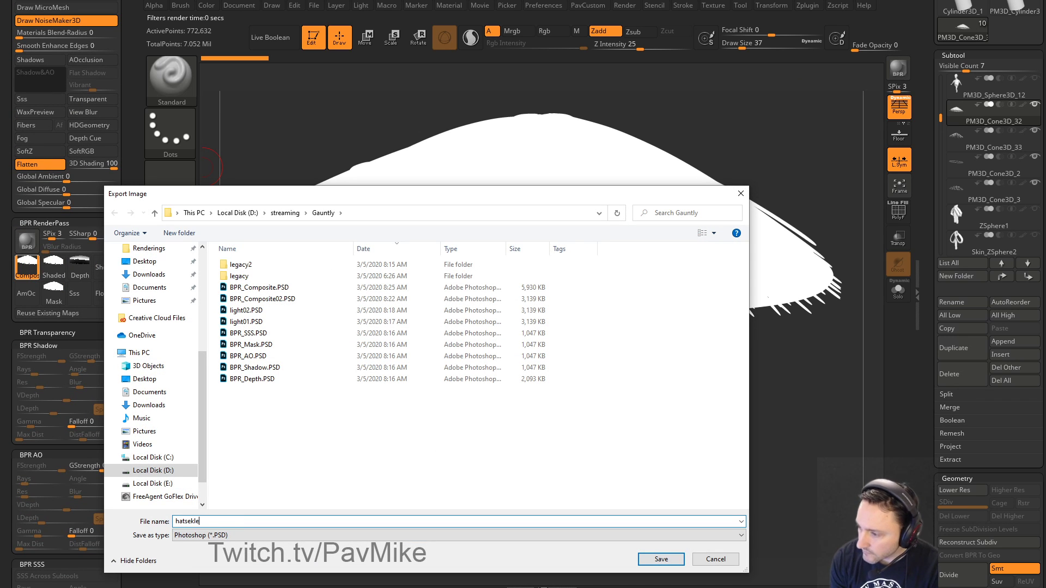
{"action": "type", "text": "ction"}
{"action": "key", "text": "Return"}
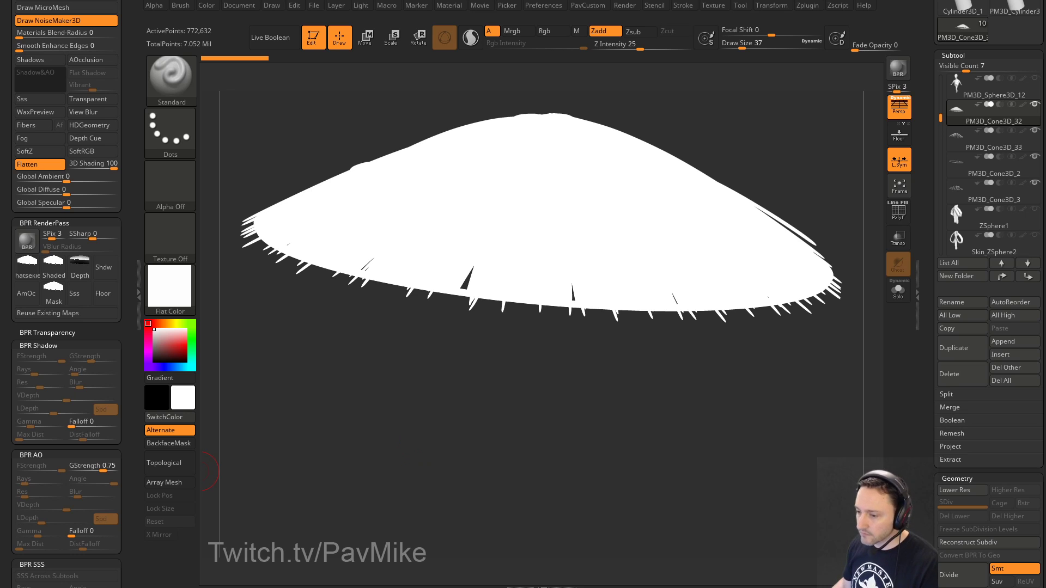
Step: Switch to Photoshop and open hatseklection.PSD from the Gauntly folder
{"action": "key", "text": "alt+Tab"}
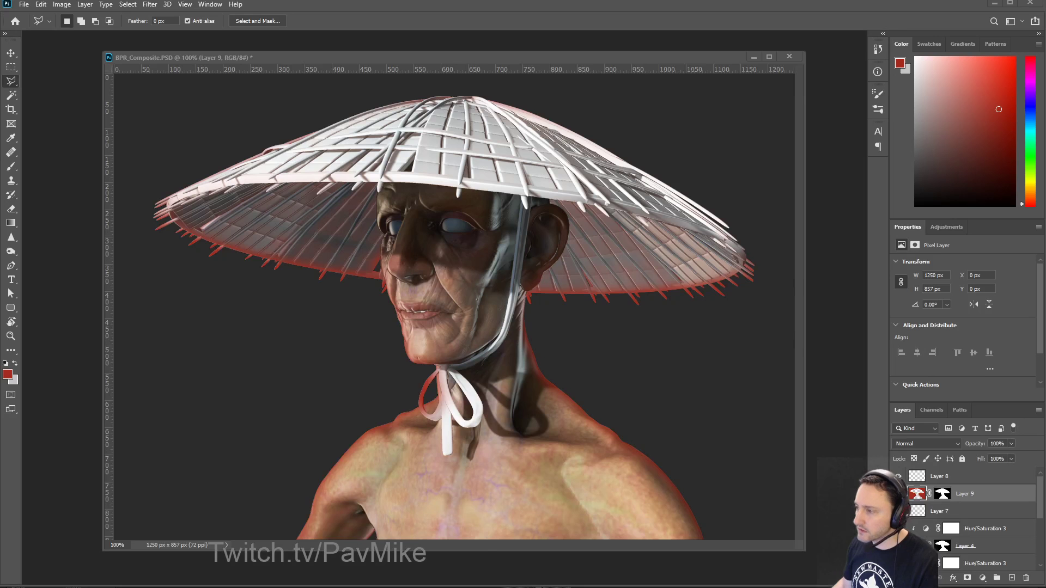
{"action": "key", "text": "ctrl+o"}
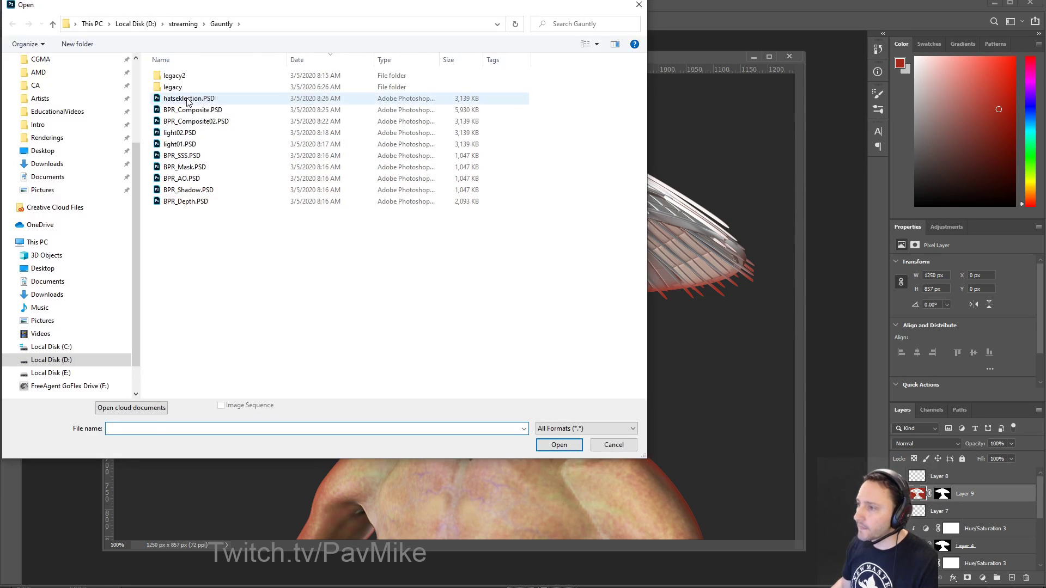
{"action": "double_click", "coordinate": [246, 98]}
{"action": "key", "text": "ctrl+a"}
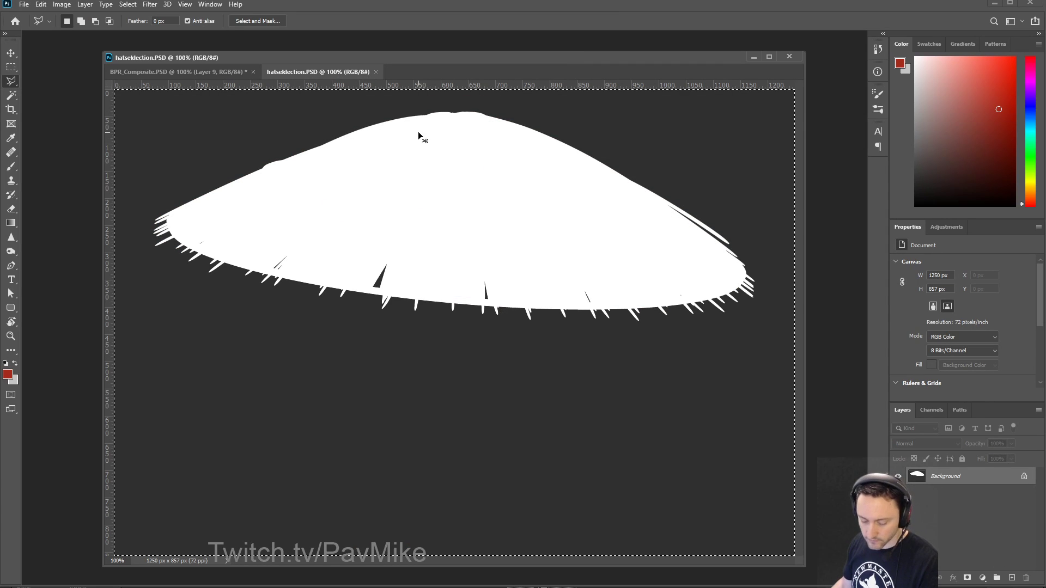
{"action": "key", "text": "ctrl+d"}
Step: Turn the silhouette's grey background black with a Levels adjustment, setting the black input level to 106
{"action": "key", "text": "ctrl+l"}
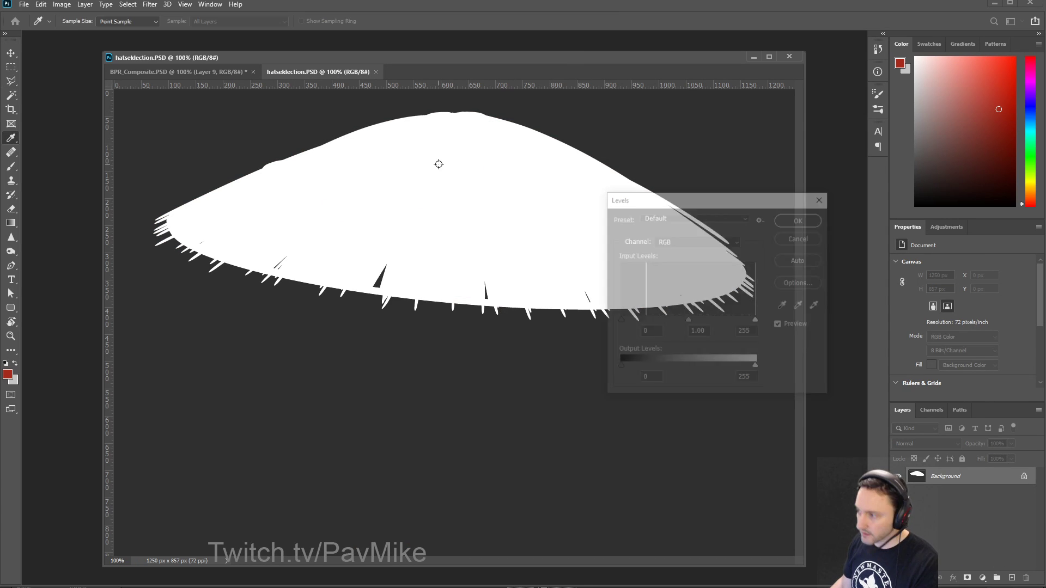
{"action": "left_click_drag", "start_coordinate": [620, 321], "coordinate": [677, 321]}
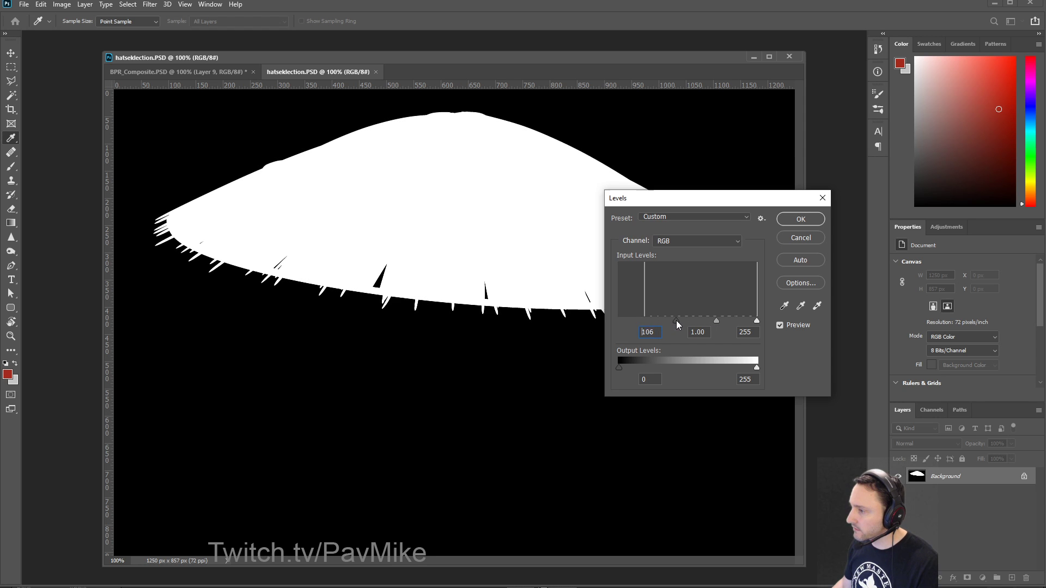
{"action": "left_click", "coordinate": [779, 222]}
Step: Copy the entire silhouette image and close hatseklection.PSD without saving it
{"action": "key", "text": "l"}
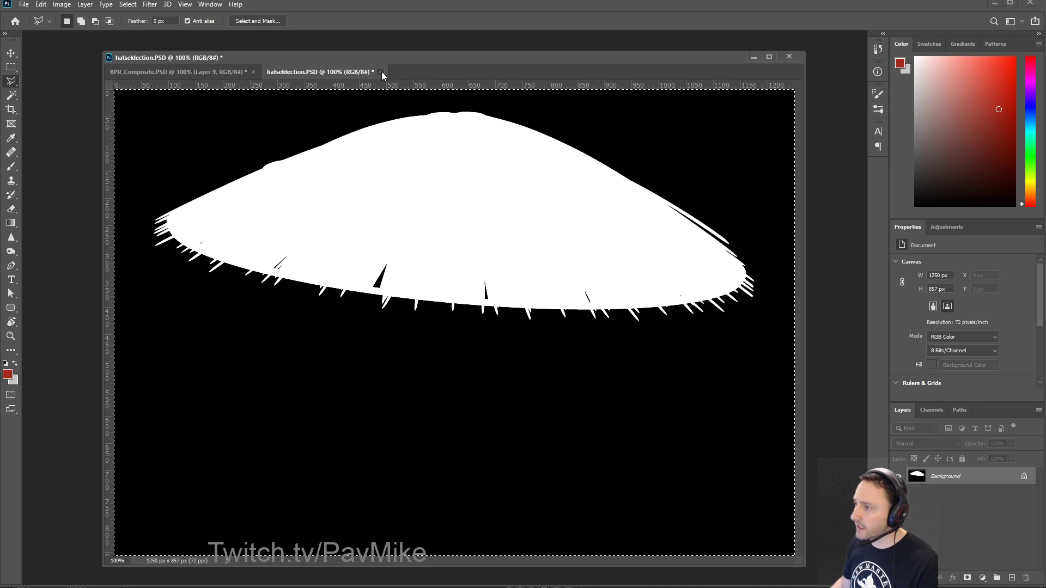
{"action": "left_click", "coordinate": [380, 72]}
{"action": "left_click", "coordinate": [515, 220]}
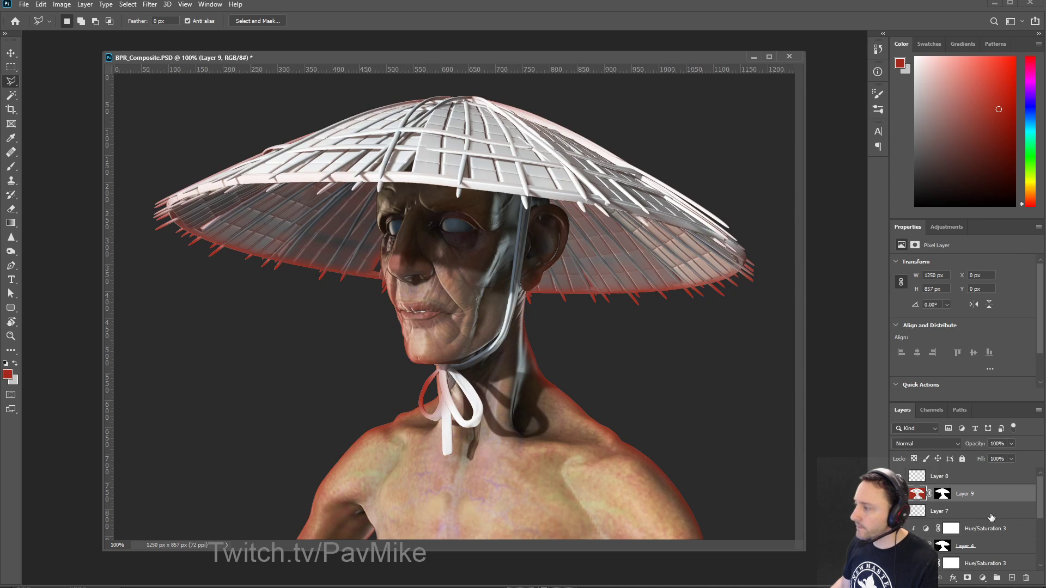
Step: Paste the copied hat silhouette into a new alpha channel of BPR_Composite.PSD
{"action": "left_click", "coordinate": [931, 409]}
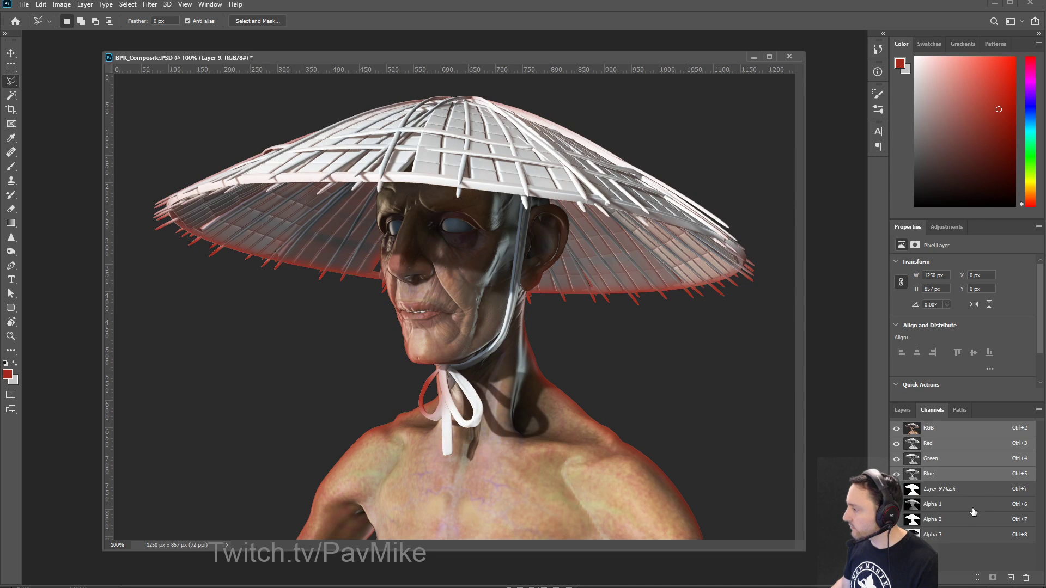
{"action": "left_click", "coordinate": [1010, 577]}
{"action": "key", "text": "ctrl+v"}
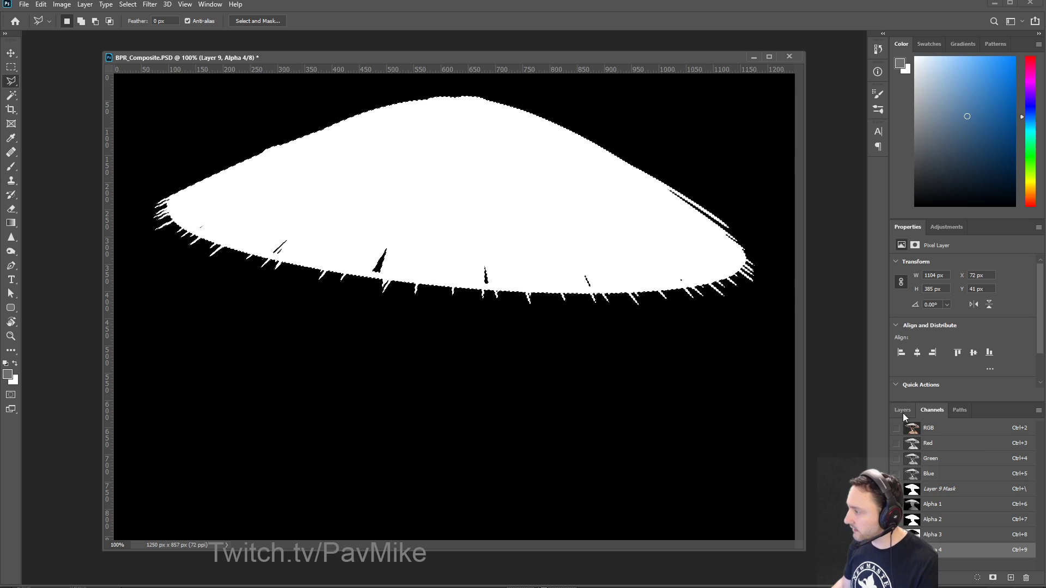
Step: With the hat silhouette as the selection, add a Hue/Saturation adjustment layer masked to the hat directly above Layer 9
{"action": "left_click", "coordinate": [902, 409]}
{"action": "left_click", "coordinate": [916, 494]}
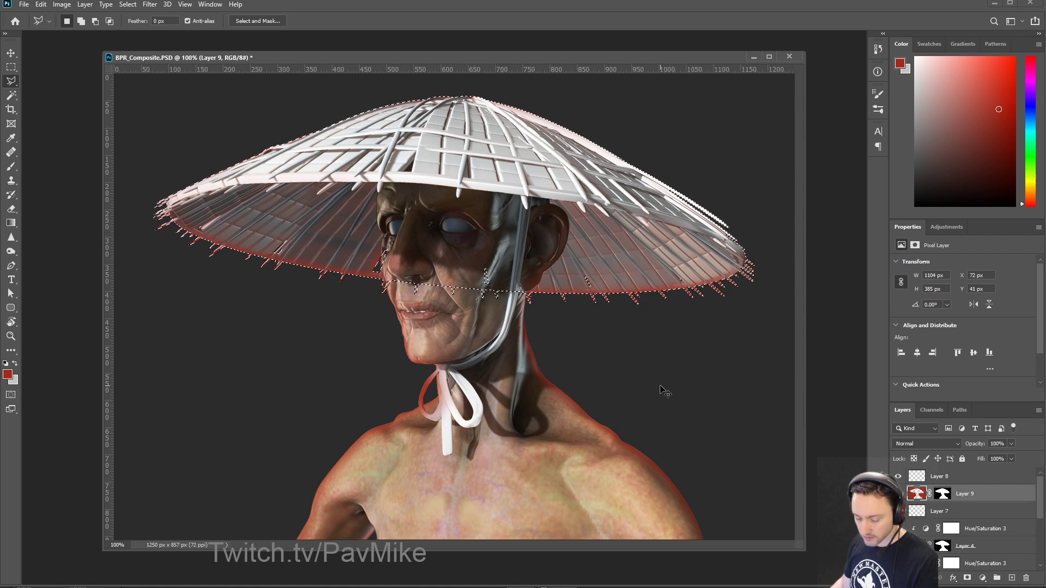
{"action": "key", "text": "ctrl+d"}
{"action": "left_click", "coordinate": [992, 577]}
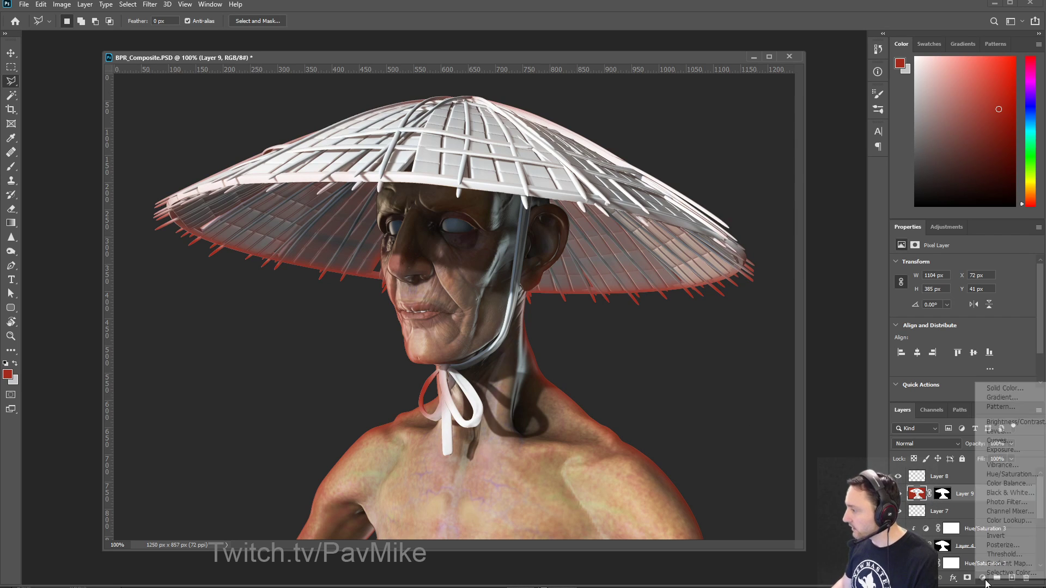
{"action": "left_click", "coordinate": [1002, 476]}
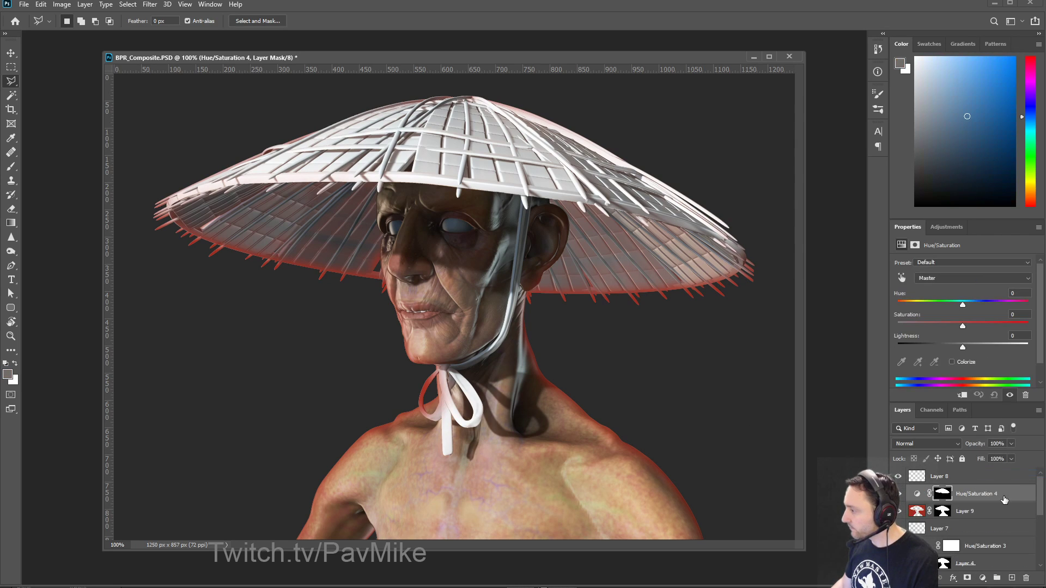
Step: Clip the new Hue/Saturation adjustment to Layer 9 and set its Hue to +44
{"action": "left_click", "coordinate": [917, 493]}
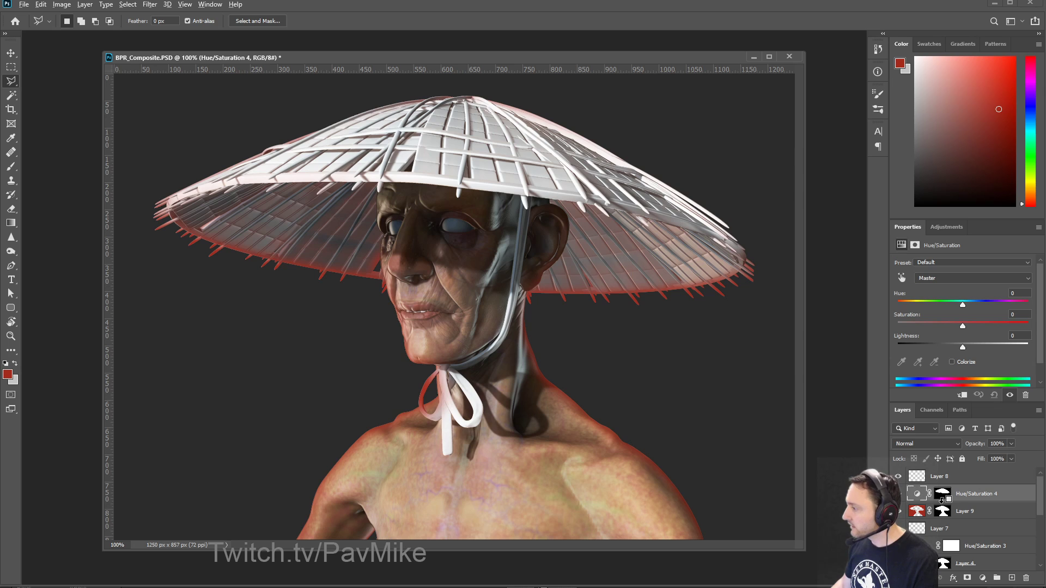
{"action": "left_click", "coordinate": [943, 498], "text": "alt"}
{"action": "left_click_drag", "start_coordinate": [961, 306], "coordinate": [988, 309]}
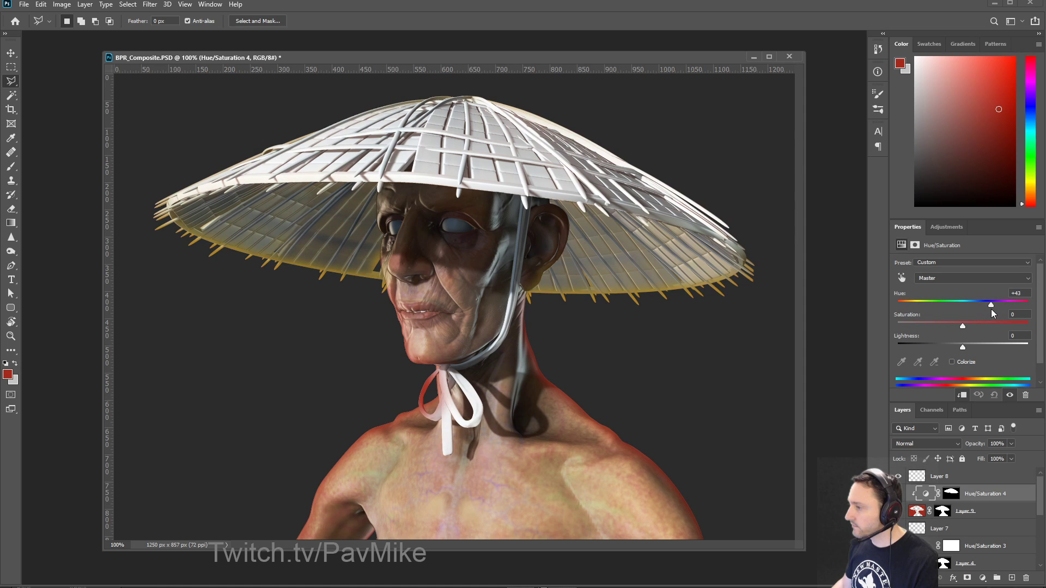
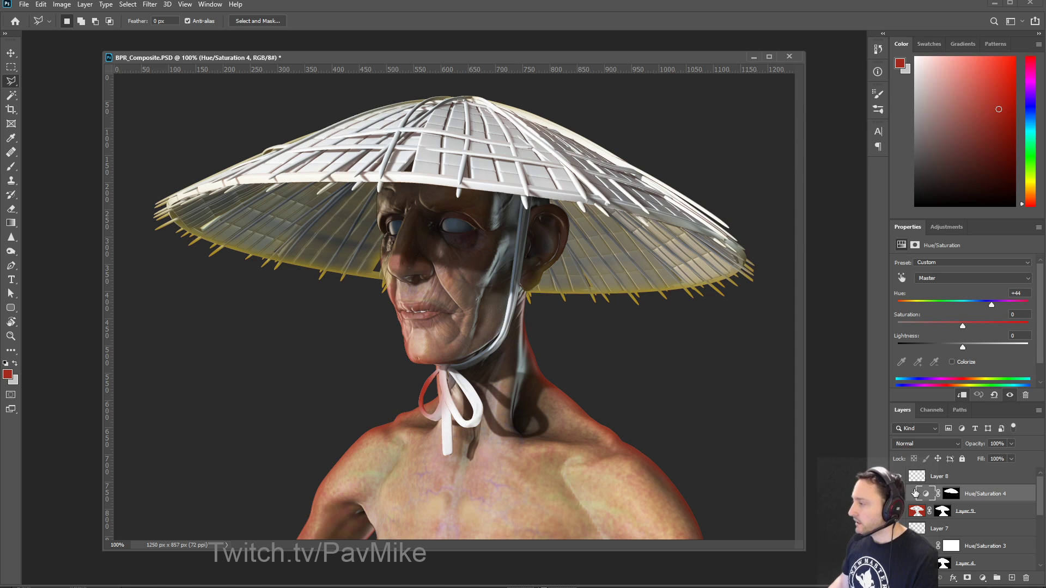
Step: Select Layer 9, leave its opacity at 100%, and add a vector mask beside its existing layer mask
{"action": "left_click", "coordinate": [917, 512]}
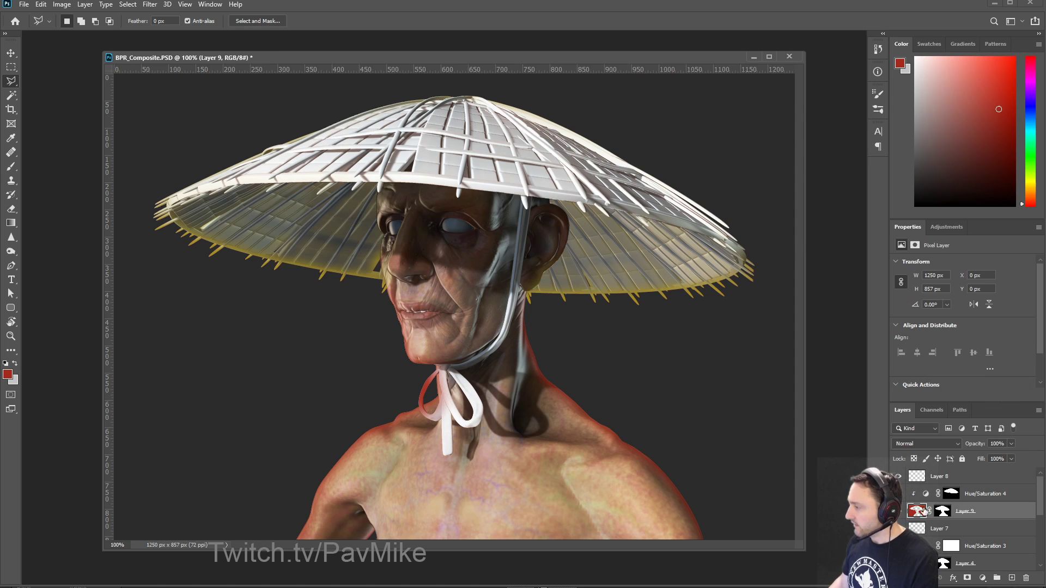
{"action": "left_click", "coordinate": [1011, 444]}
{"action": "left_click_drag", "start_coordinate": [1011, 455], "coordinate": [1040, 460]}
{"action": "left_click", "coordinate": [973, 509]}
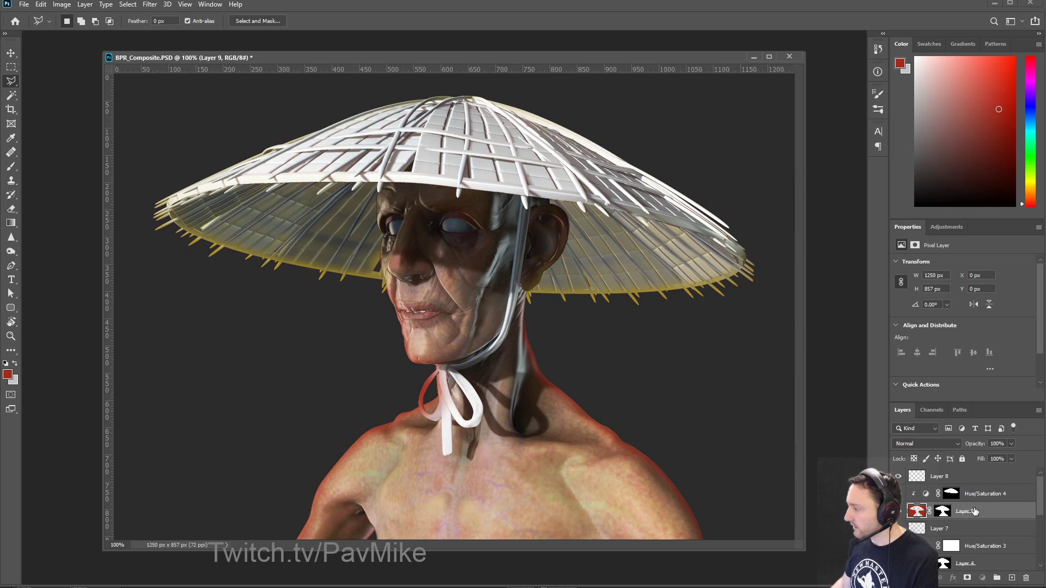
{"action": "left_click", "coordinate": [967, 577], "text": "ctrl"}
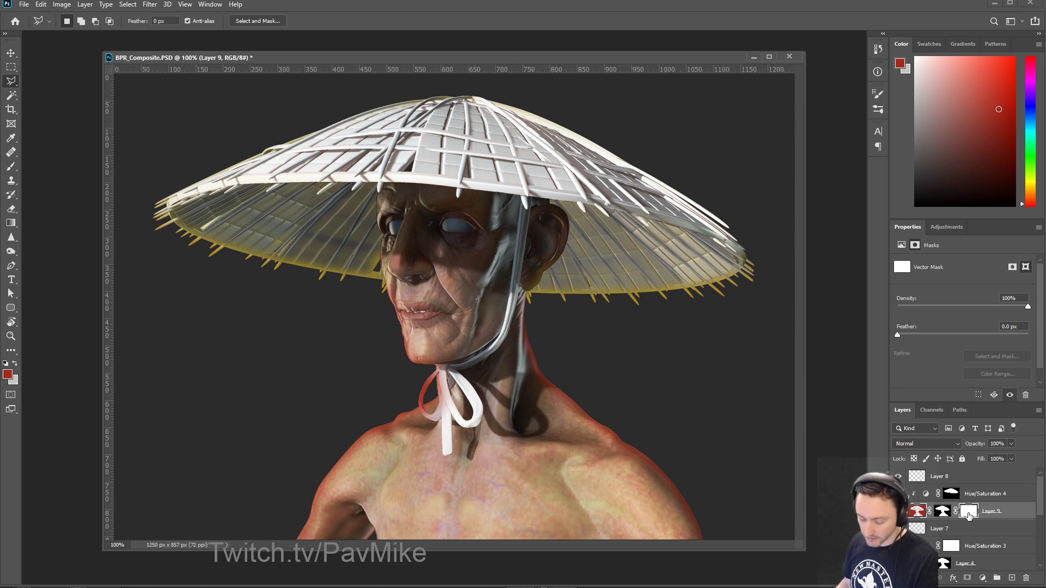
Step: Set up the Brush tool with default black and white colours, a 167 px size, and 30% opacity and flow
{"action": "key", "text": "b"}
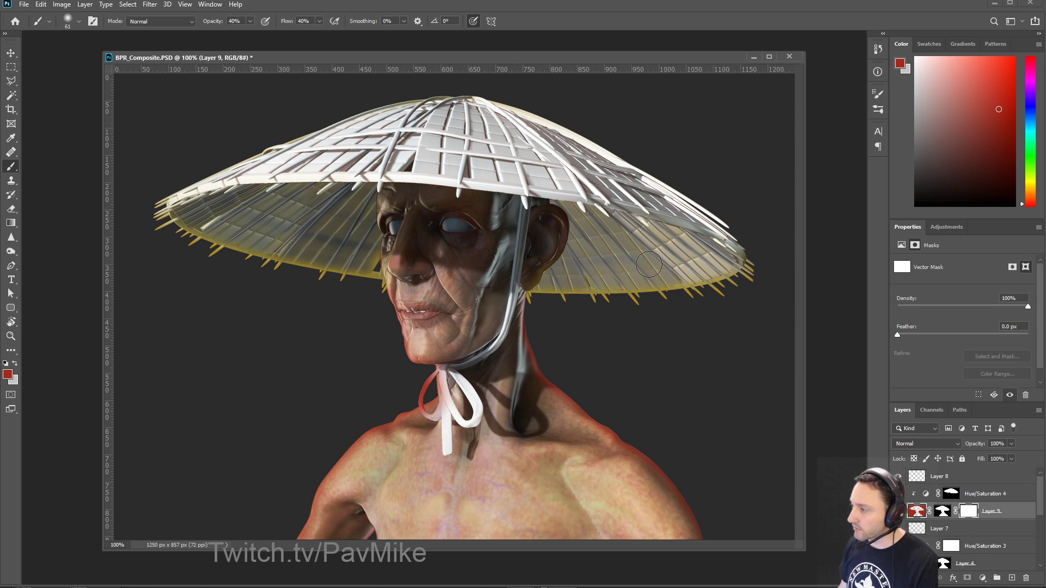
{"action": "key", "text": "d"}
{"action": "right_click_drag", "start_coordinate": [610, 260], "coordinate": [640, 262], "text": "alt"}
{"action": "key", "text": "3"}
{"action": "key", "text": "shift+3"}
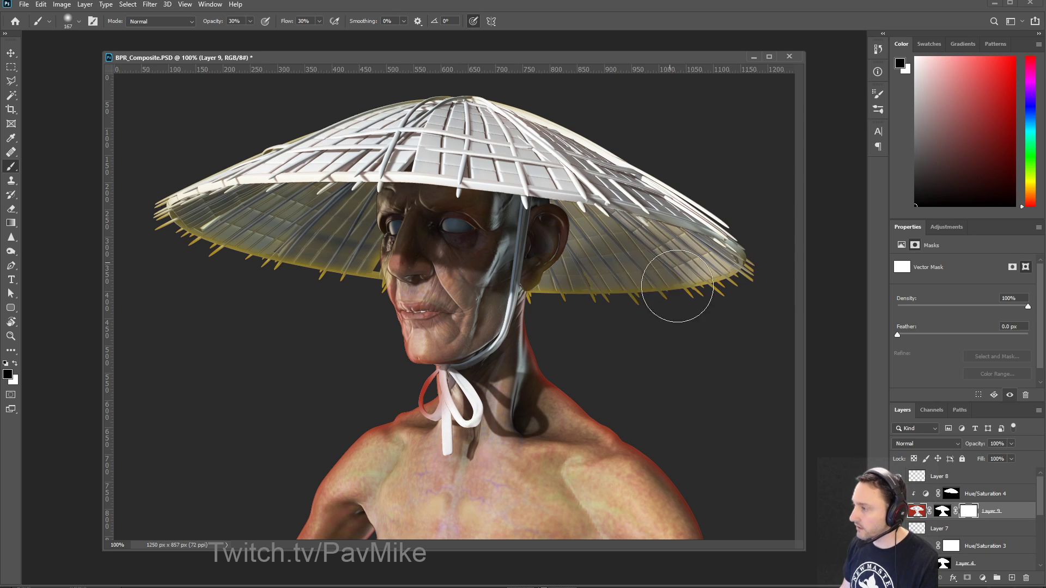
Step: Paint soft black strokes on Layer 9 along the hat brim's underside beside the ear and up from the jaw
{"action": "left_click_drag", "start_coordinate": [677, 286], "coordinate": [729, 303]}
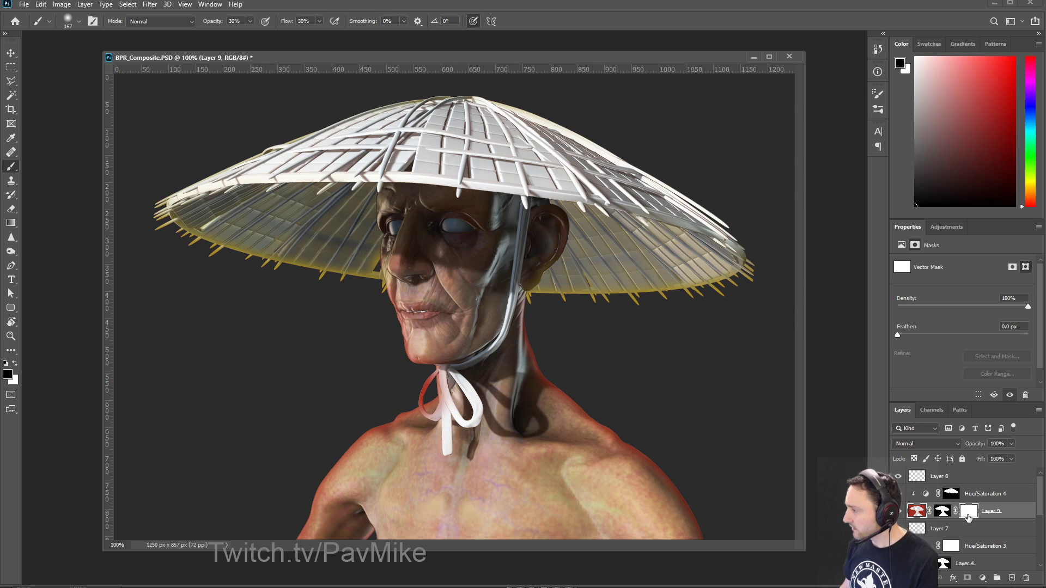
{"action": "left_click", "coordinate": [968, 517]}
{"action": "mouse_move", "coordinate": [644, 294]}
{"action": "left_mouse_down"}
{"action": "mouse_move", "coordinate": [676, 258]}
{"action": "mouse_move", "coordinate": [527, 281]}
{"action": "left_mouse_up"}
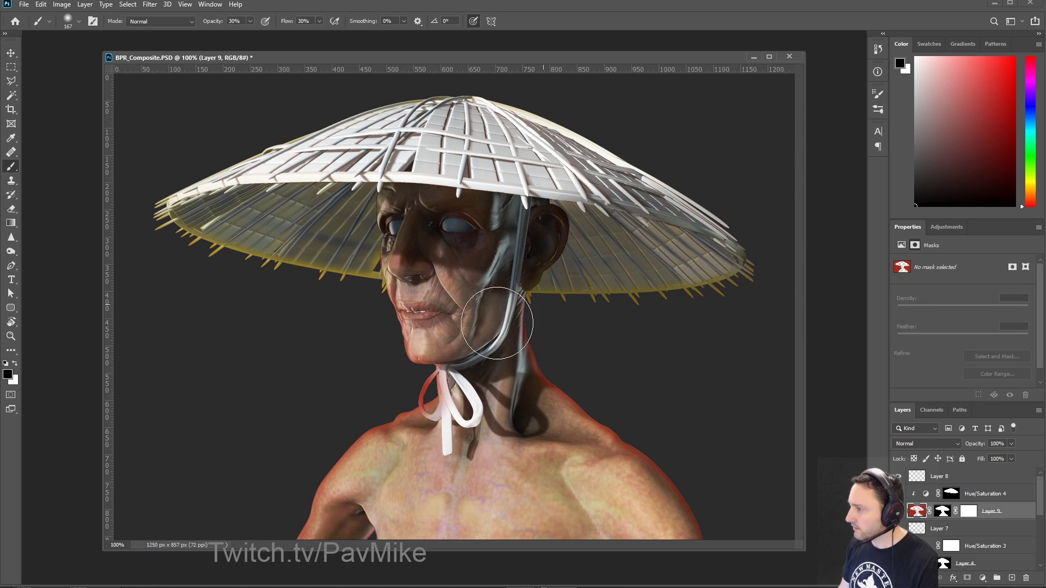
{"action": "mouse_move", "coordinate": [497, 323]}
{"action": "left_mouse_down"}
{"action": "mouse_move", "coordinate": [334, 296]}
{"action": "mouse_move", "coordinate": [221, 156]}
{"action": "mouse_move", "coordinate": [233, 238]}
{"action": "mouse_move", "coordinate": [543, 211]}
{"action": "left_mouse_up"}
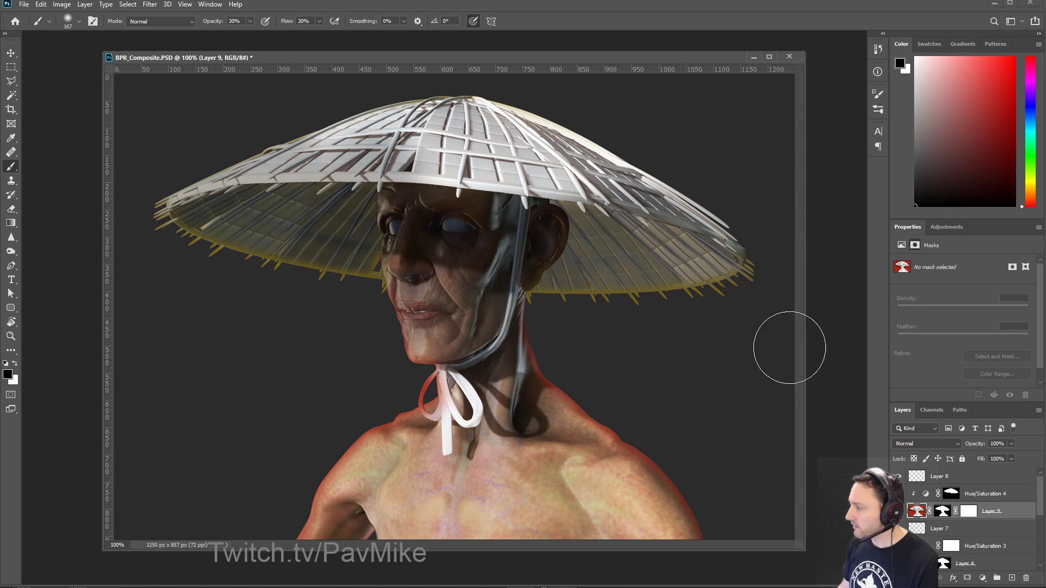
Step: Undo the black strokes painted on Layer 9's image and make its layer mask the active paint target
{"action": "key", "text": "ctrl+z"}
{"action": "left_click", "coordinate": [969, 515]}
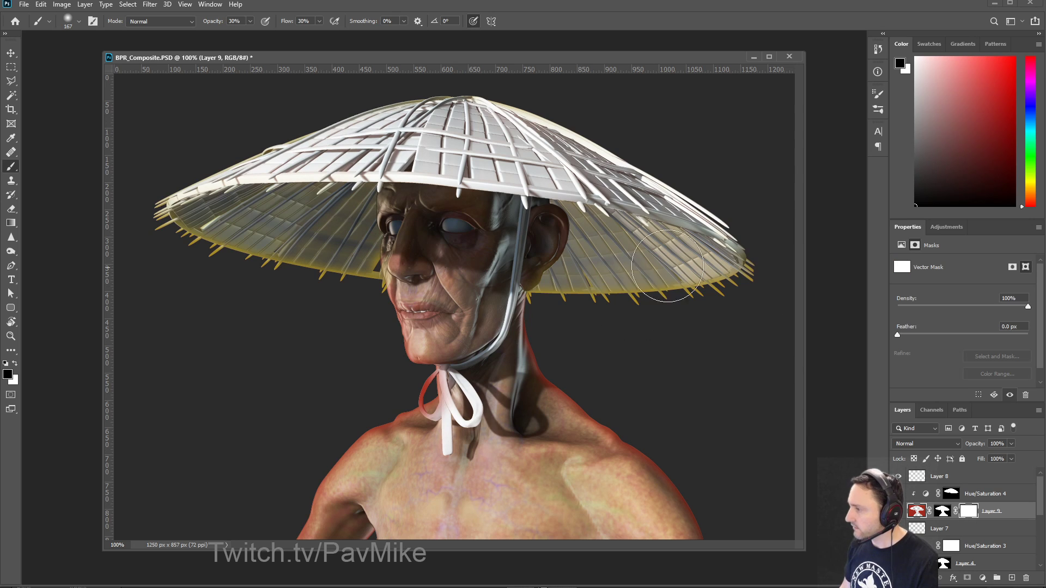
{"action": "mouse_move", "coordinate": [666, 268]}
{"action": "left_mouse_down"}
{"action": "mouse_move", "coordinate": [716, 279]}
{"action": "mouse_move", "coordinate": [744, 258]}
{"action": "left_mouse_up"}
{"action": "key", "text": "ctrl+z"}
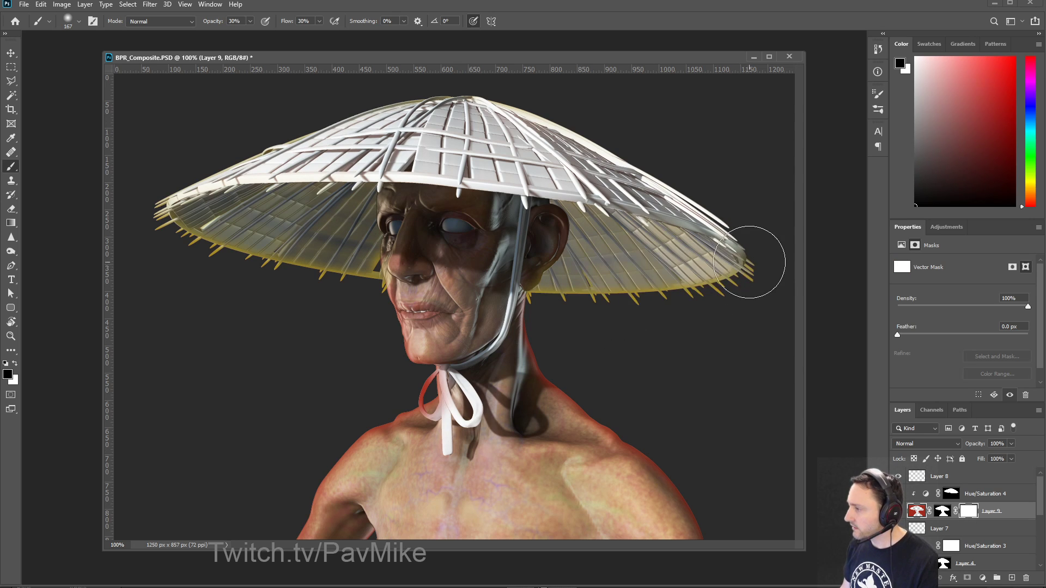
{"action": "left_click", "coordinate": [942, 512]}
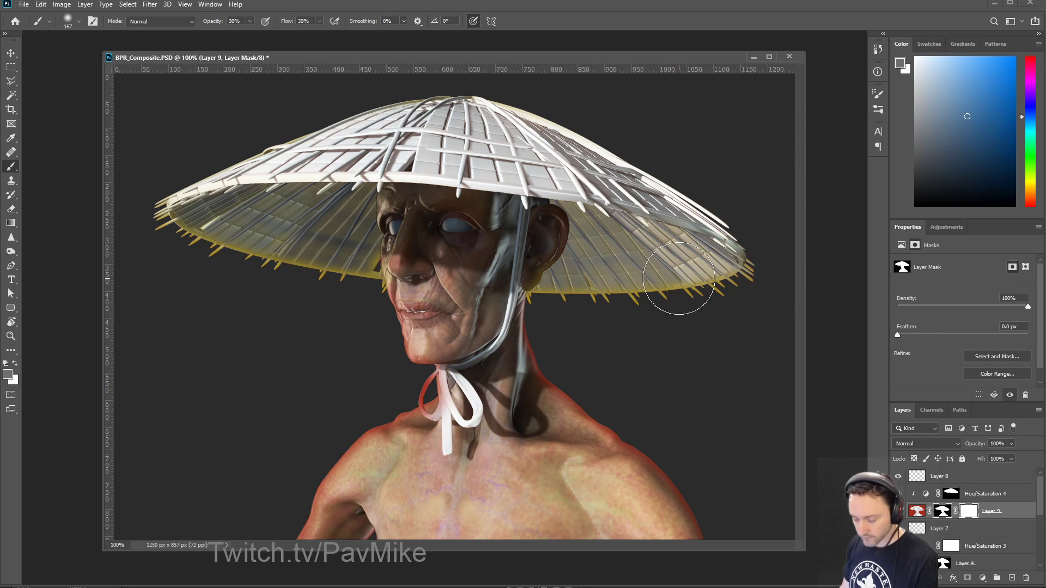
{"action": "key", "text": "x"}
{"action": "left_click_drag", "start_coordinate": [729, 275], "coordinate": [681, 314]}
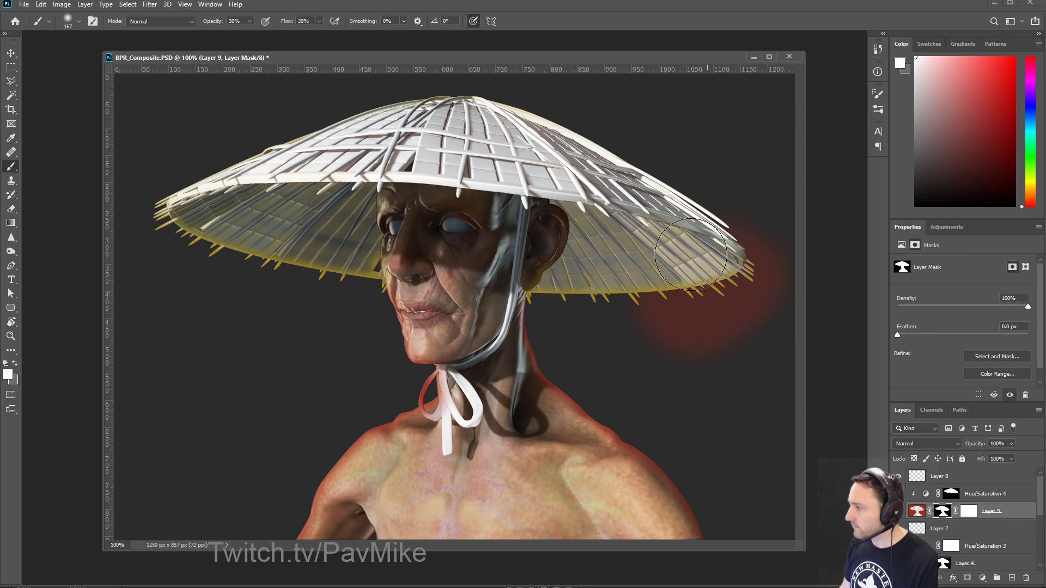
{"action": "key", "text": "ctrl+z"}
{"action": "left_click_drag", "start_coordinate": [715, 281], "coordinate": [688, 285]}
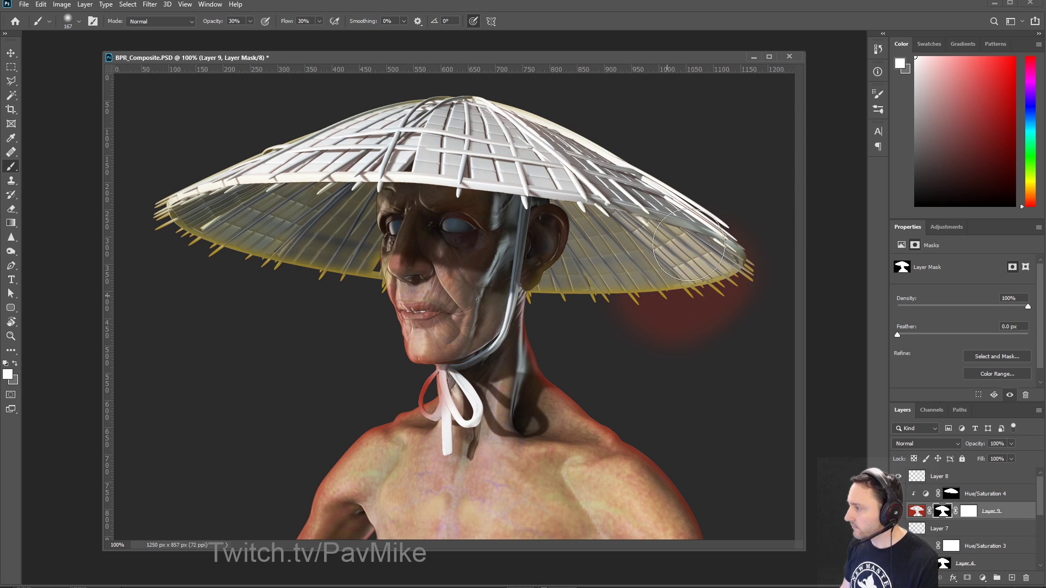
{"action": "key", "text": "ctrl+z"}
{"action": "key", "text": "x"}
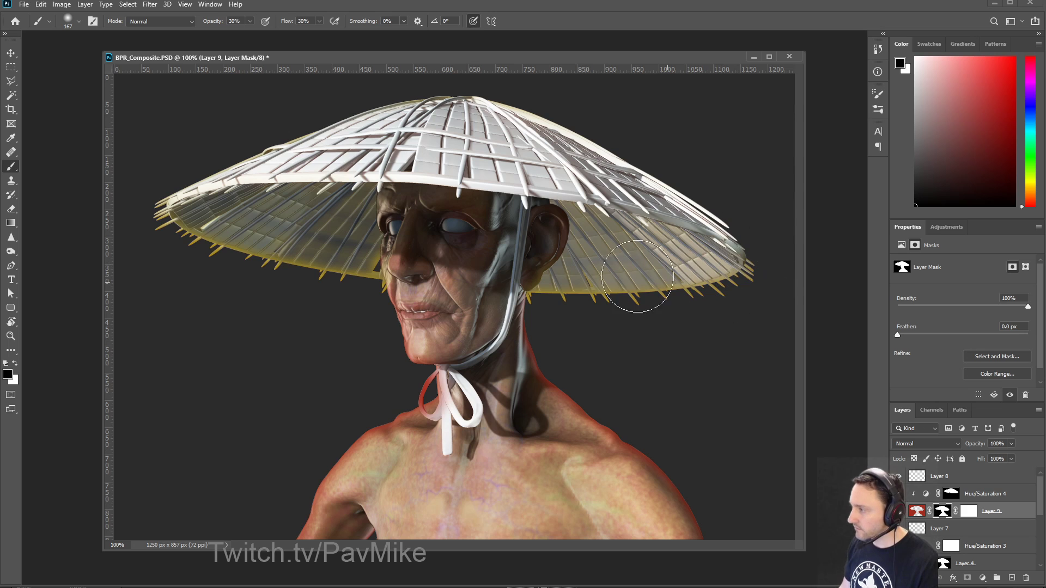
Step: Paint black on Layer 9's layer mask around the outer hat brim, chin bow and shoulders to soften the coloured rim light
{"action": "left_click", "coordinate": [969, 514]}
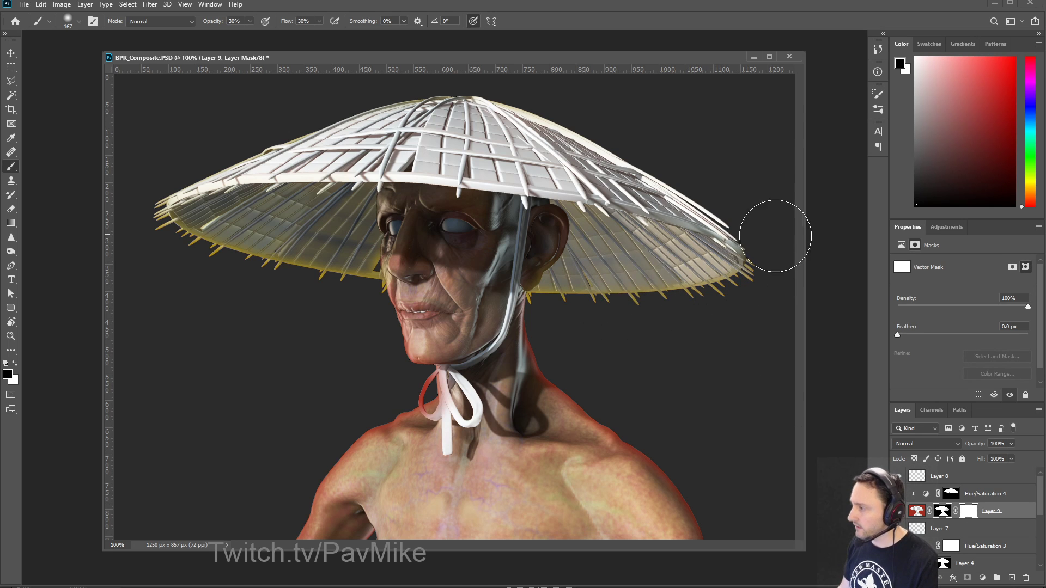
{"action": "left_click_drag", "start_coordinate": [775, 236], "coordinate": [764, 324]}
{"action": "left_click_drag", "start_coordinate": [403, 327], "coordinate": [429, 386]}
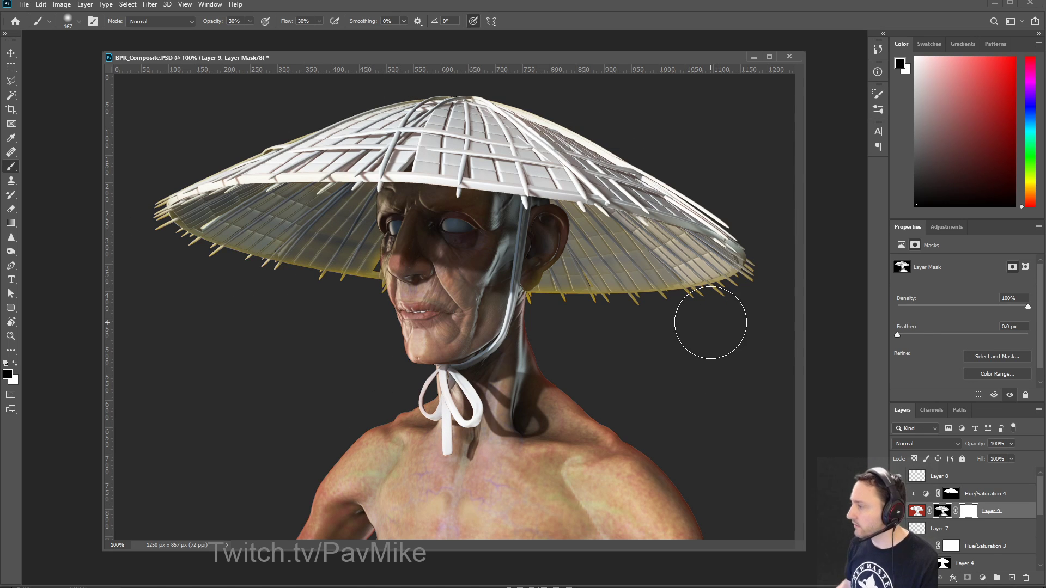
Step: Set Layer 8's blend mode to Color Dodge
{"action": "left_click", "coordinate": [960, 477]}
{"action": "left_click", "coordinate": [932, 444]}
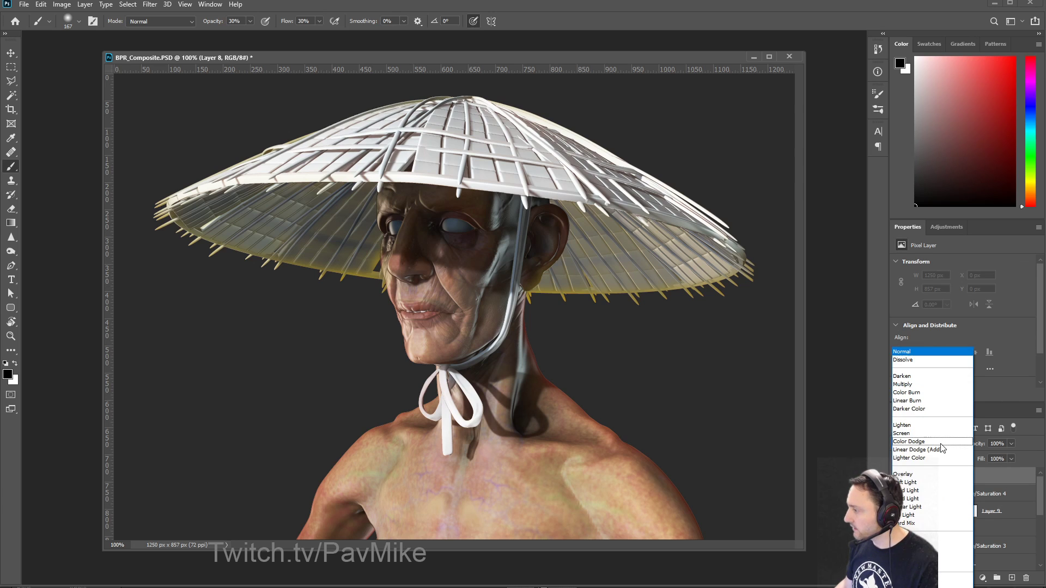
{"action": "left_click", "coordinate": [932, 446]}
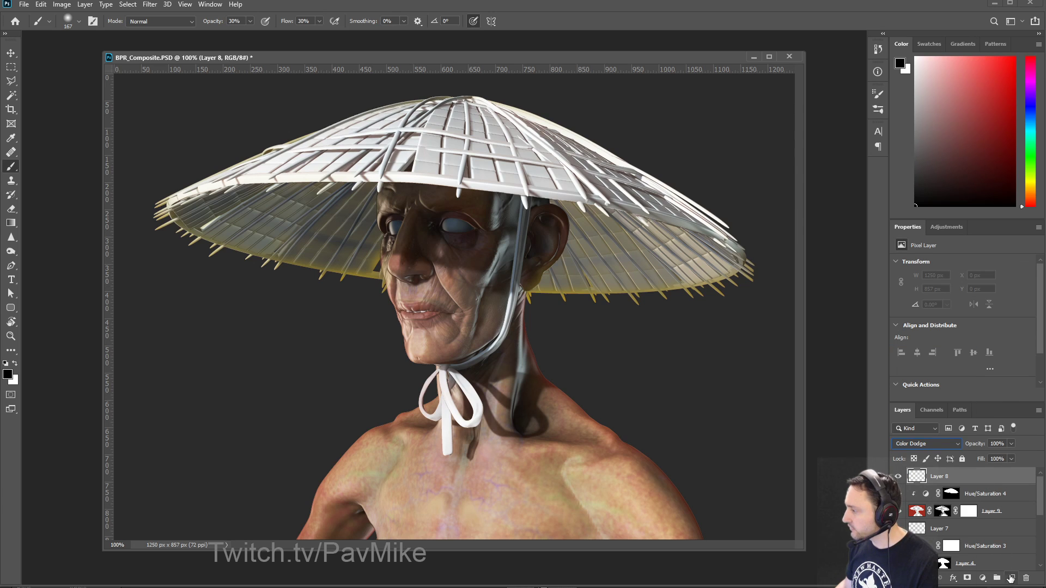
Step: Move Layer 7 above Layer 8 at the top of the stack and set its blend mode to Overlay
{"action": "left_click_drag", "start_coordinate": [972, 530], "coordinate": [949, 462]}
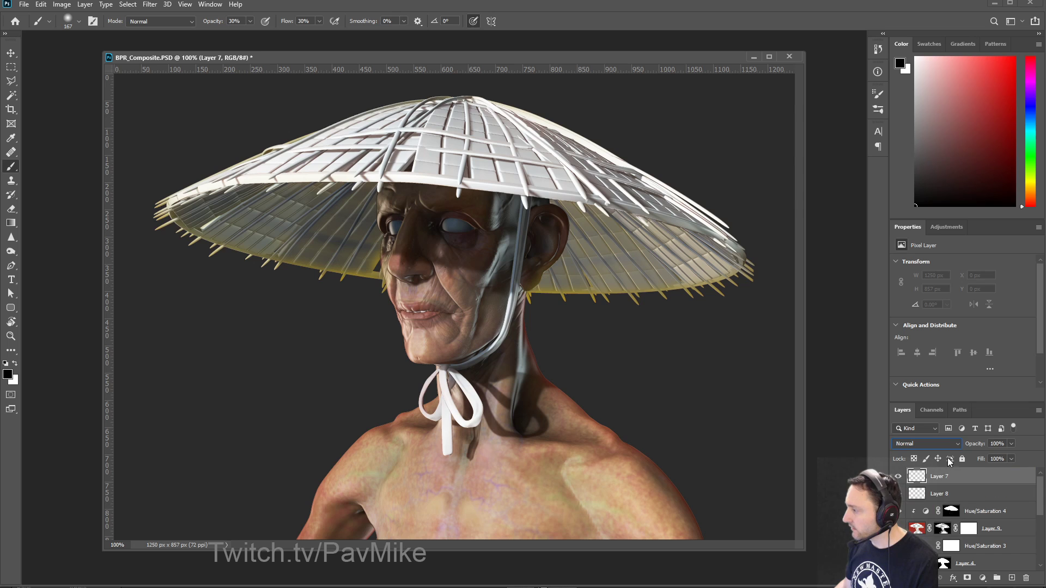
{"action": "left_click", "coordinate": [926, 443]}
{"action": "left_click", "coordinate": [926, 478]}
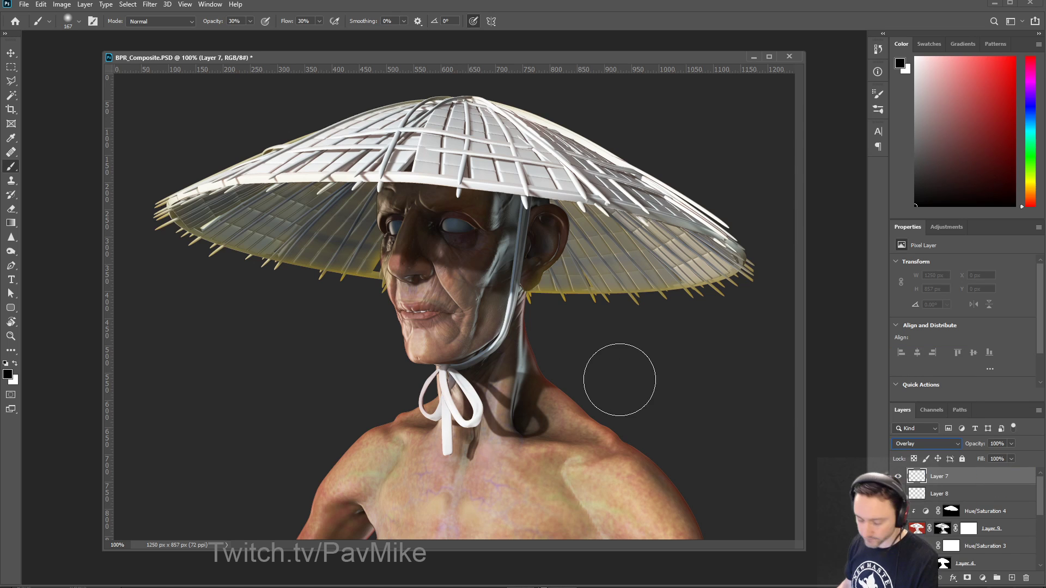
Step: With a 57 px brush and reddish tones sampled from the face, try tinting the nose and cheek on Layer 7
{"action": "right_click_drag", "start_coordinate": [433, 246], "coordinate": [407, 248], "text": "alt"}
{"action": "left_click", "coordinate": [408, 248], "text": "alt"}
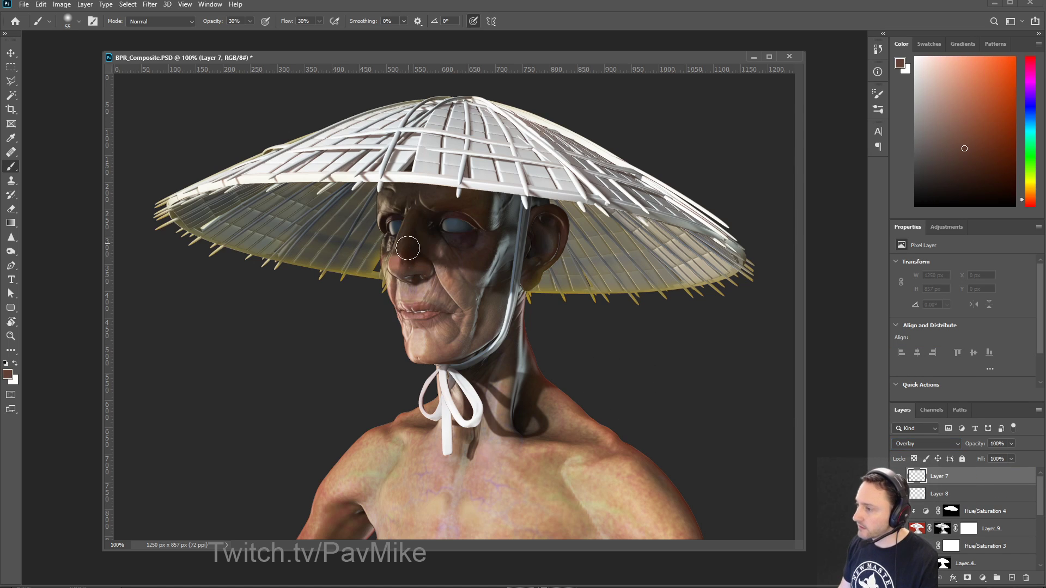
{"action": "mouse_move", "coordinate": [408, 248]}
{"action": "left_mouse_down"}
{"action": "mouse_move", "coordinate": [414, 234]}
{"action": "mouse_move", "coordinate": [419, 283]}
{"action": "left_mouse_up"}
{"action": "right_click_drag", "start_coordinate": [448, 272], "coordinate": [445, 276], "text": "alt"}
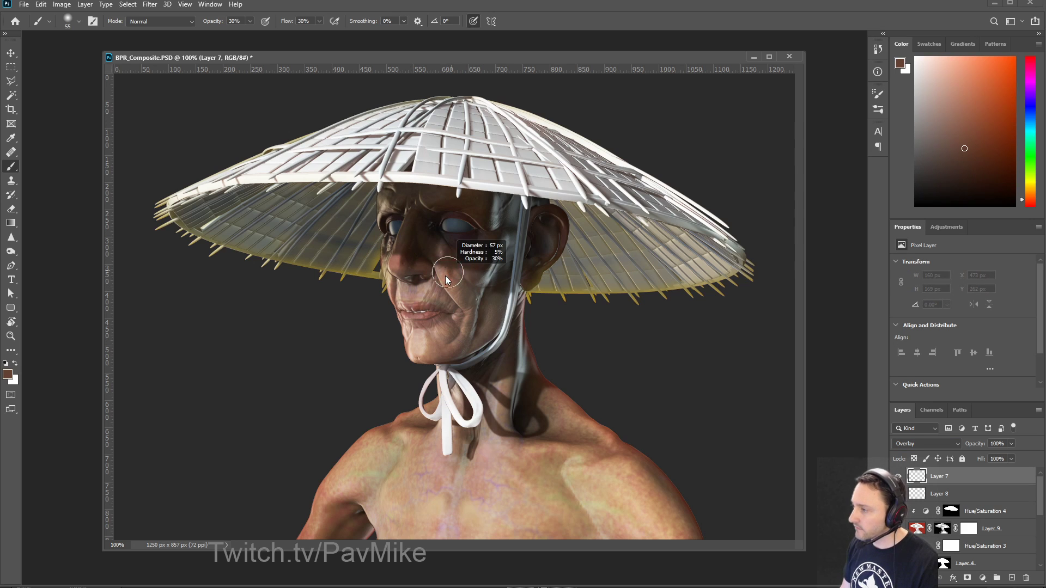
{"action": "left_click", "coordinate": [421, 307], "text": "alt"}
{"action": "mouse_move", "coordinate": [414, 273]}
{"action": "left_mouse_down"}
{"action": "mouse_move", "coordinate": [472, 266]}
{"action": "mouse_move", "coordinate": [451, 312]}
{"action": "left_mouse_up"}
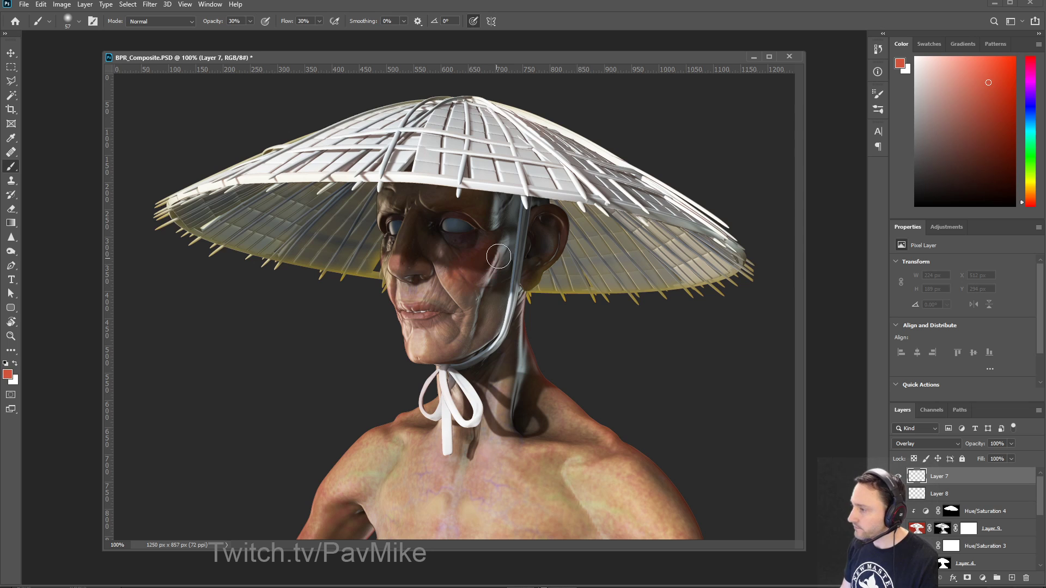
Step: Lower the brush opacity and flow to 20% and undo the strong red cheek tint on Layer 7
{"action": "key", "text": "2"}
{"action": "key", "text": "shift+2"}
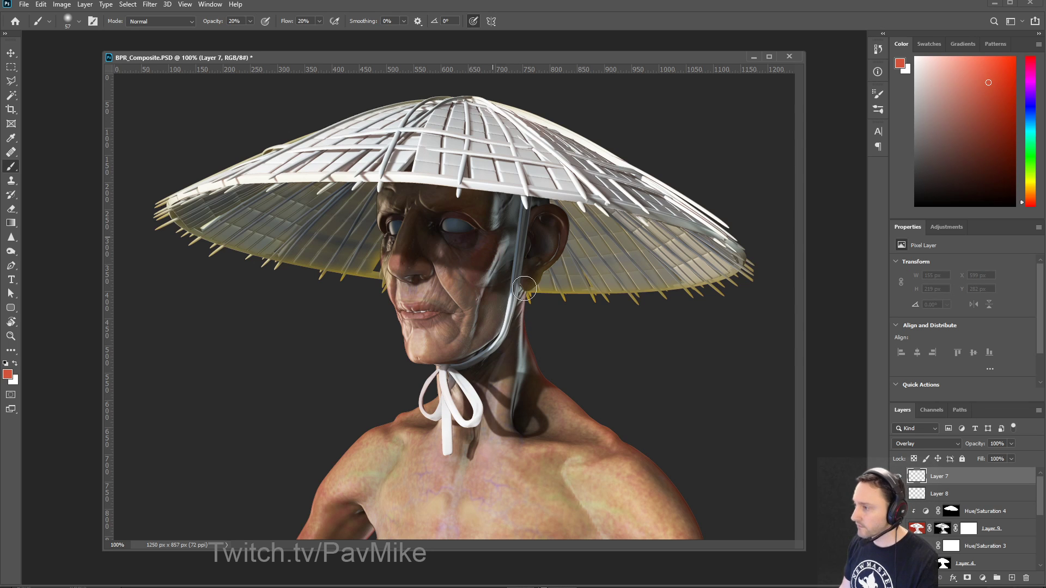
{"action": "key", "text": "ctrl+z"}
{"action": "key", "text": "ctrl+minus"}
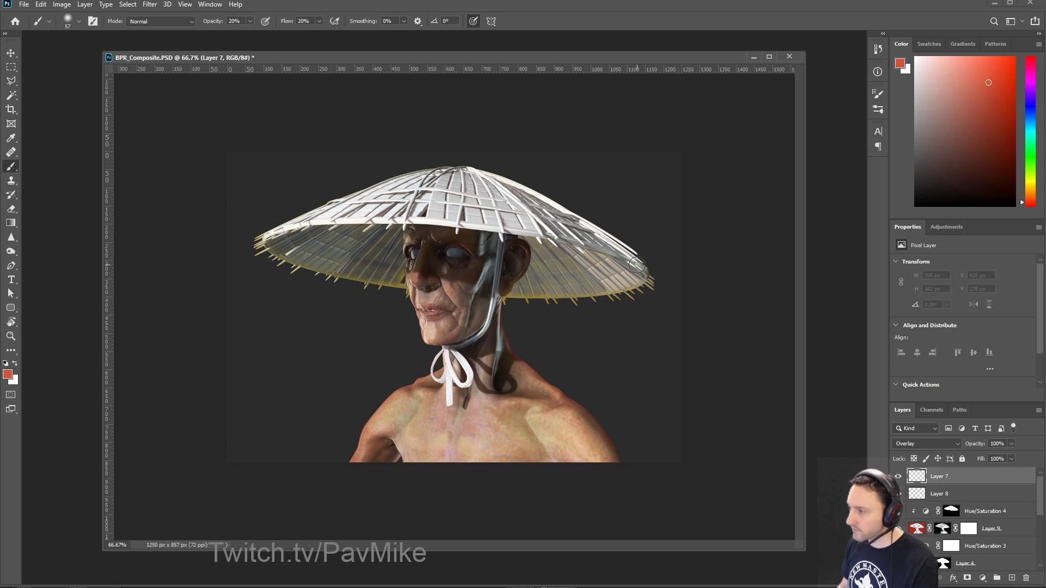
Step: Brush a subtle red tint onto the nose and ear on Layer 7
{"action": "mouse_move", "coordinate": [445, 296]}
{"action": "left_mouse_down"}
{"action": "mouse_move", "coordinate": [457, 315]}
{"action": "mouse_move", "coordinate": [464, 298]}
{"action": "left_mouse_up"}
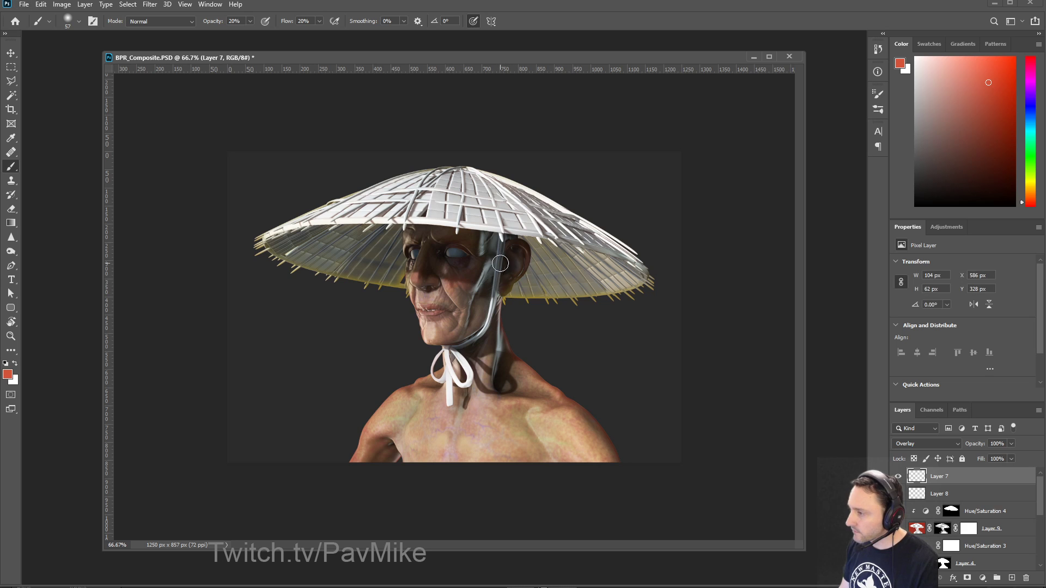
{"action": "mouse_move", "coordinate": [503, 267]}
{"action": "left_mouse_down"}
{"action": "mouse_move", "coordinate": [520, 252]}
{"action": "mouse_move", "coordinate": [512, 271]}
{"action": "left_mouse_up"}
{"action": "key", "text": "ctrl+z"}
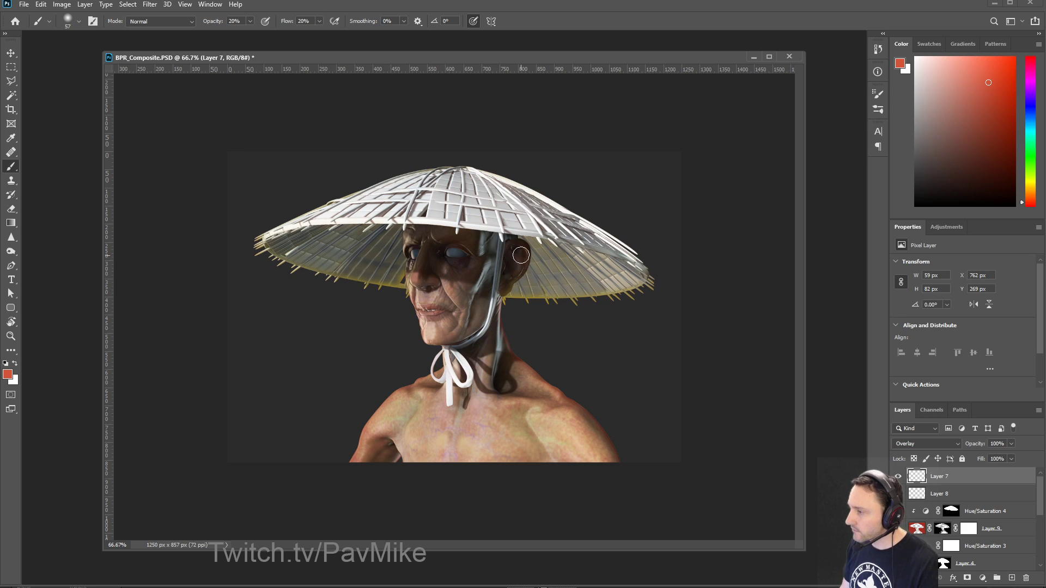
{"action": "left_click_drag", "start_coordinate": [414, 273], "coordinate": [452, 282]}
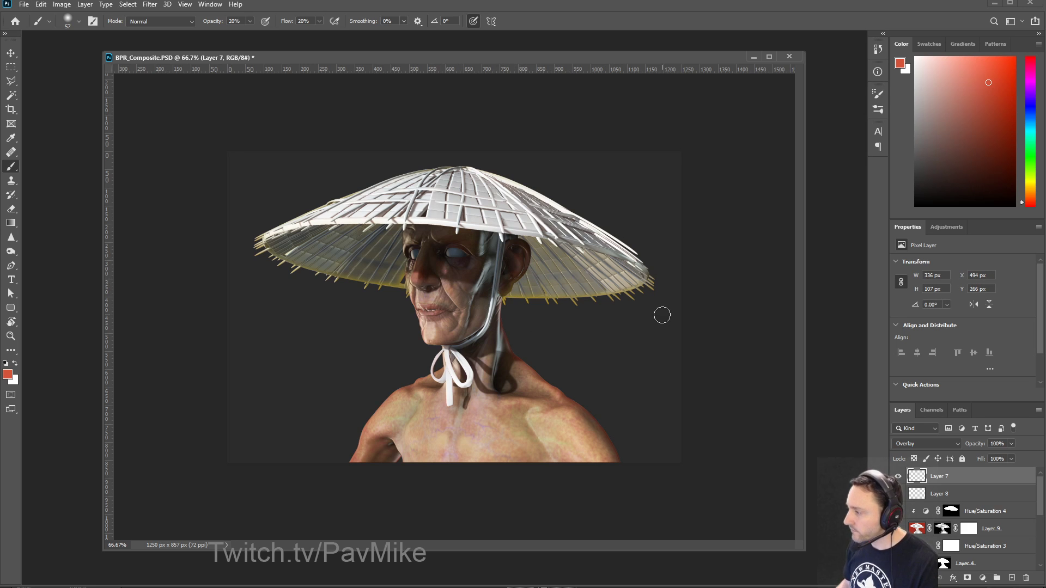
Step: Paint black on Layer 4's layer mask with a 111 px brush to reduce the pale sheen along the temple, strap and neck
{"action": "scroll", "coordinate": [963, 505], "scroll_direction": "down", "scroll_amount": 3}
{"action": "left_click", "coordinate": [916, 511]}
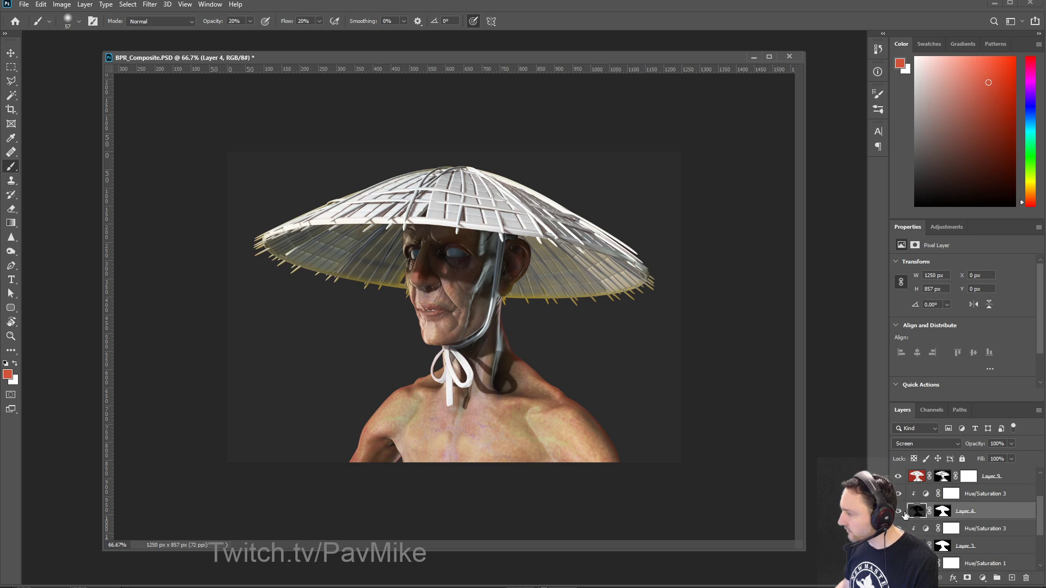
{"action": "left_click", "coordinate": [899, 511]}
{"action": "left_click", "coordinate": [899, 511]}
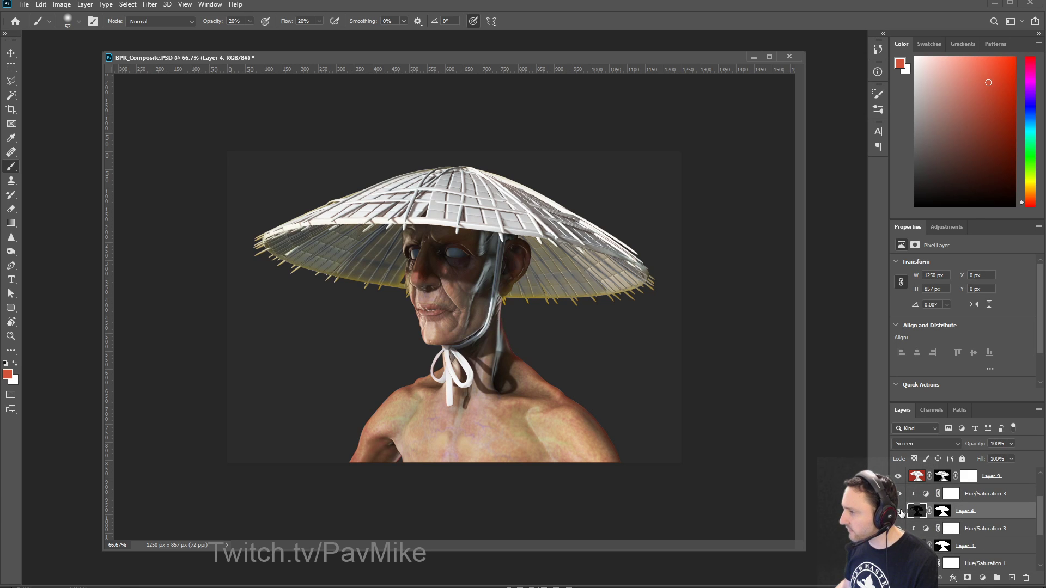
{"action": "left_click", "coordinate": [941, 511]}
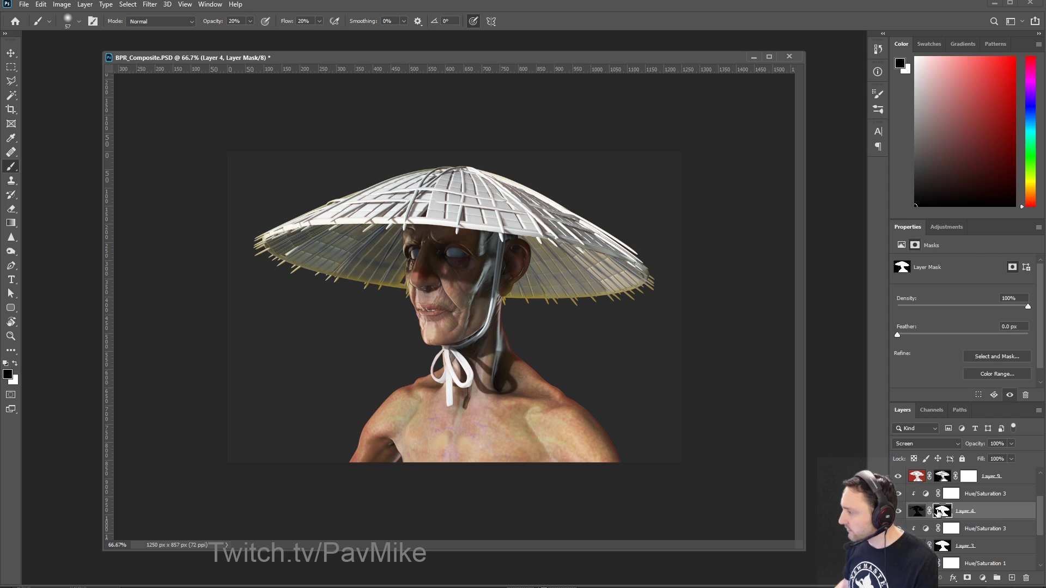
{"action": "right_click_drag", "start_coordinate": [414, 223], "coordinate": [460, 221], "text": "alt"}
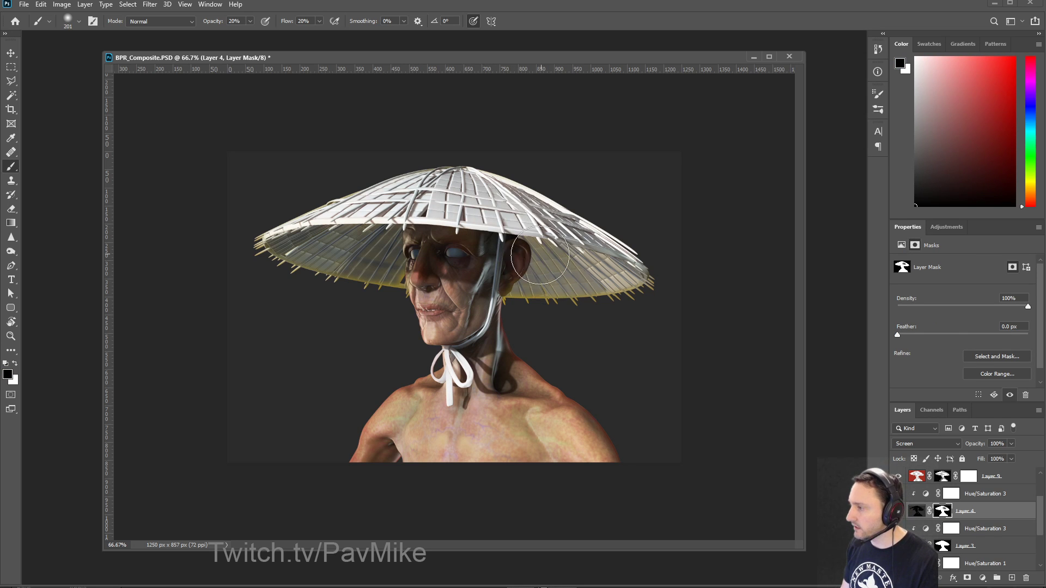
{"action": "right_click_drag", "start_coordinate": [434, 235], "coordinate": [419, 239], "text": "alt"}
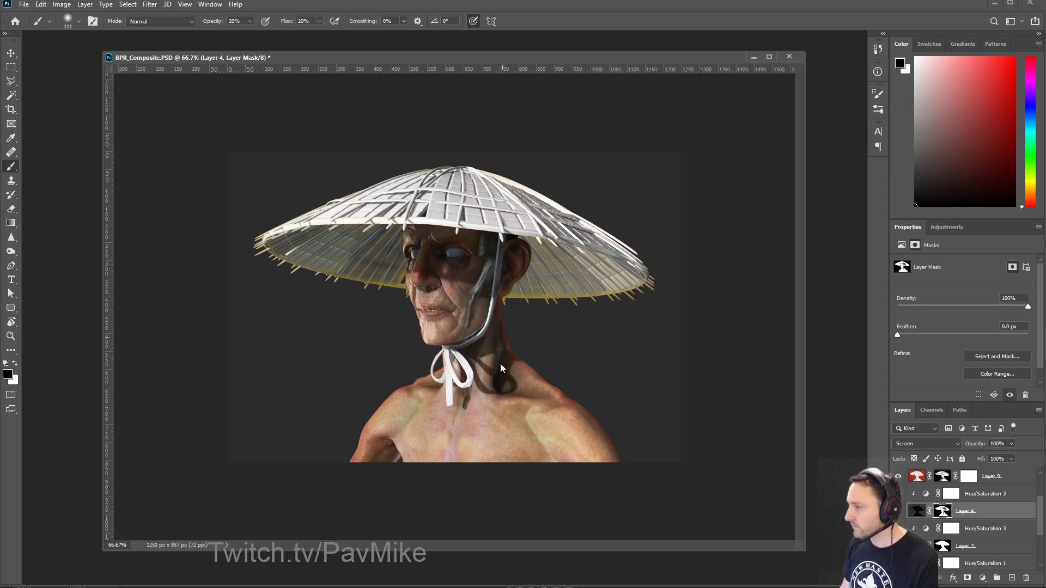
{"action": "left_click_drag", "start_coordinate": [469, 328], "coordinate": [470, 341]}
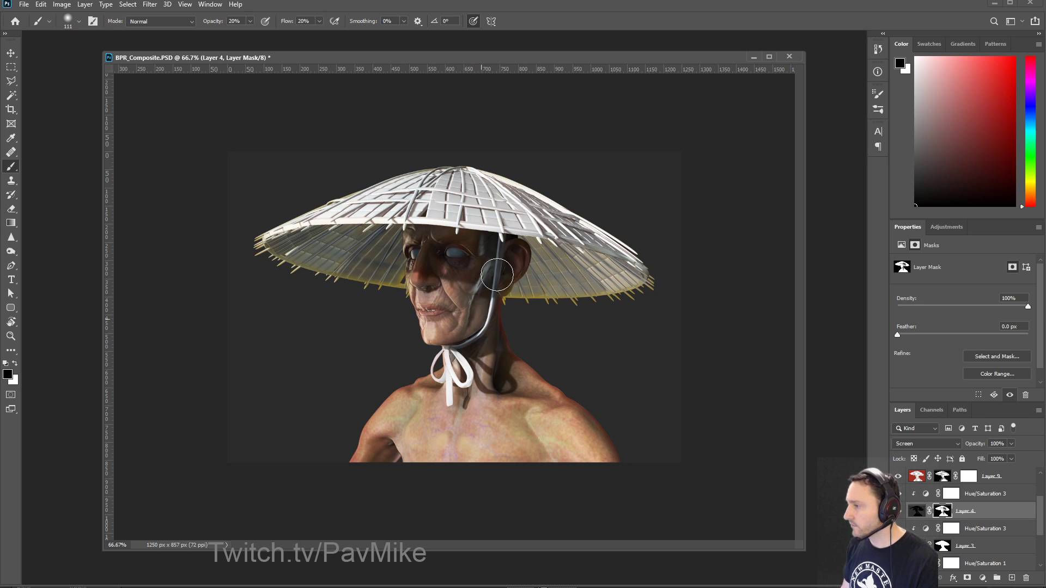
{"action": "mouse_move", "coordinate": [498, 275]}
{"action": "left_mouse_down"}
{"action": "mouse_move", "coordinate": [489, 284]}
{"action": "mouse_move", "coordinate": [501, 280]}
{"action": "left_mouse_up"}
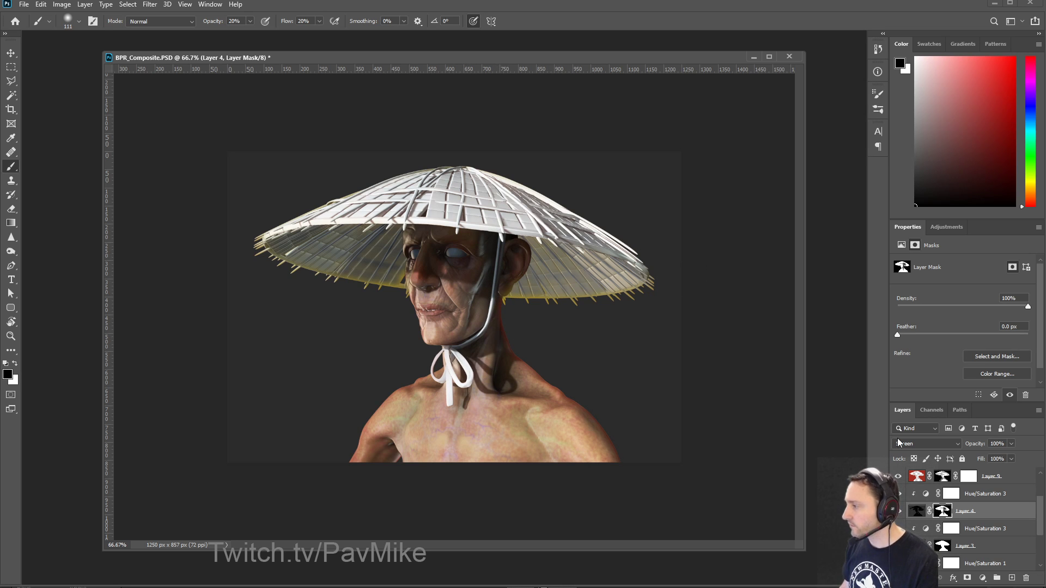
Step: Paint black on Layer 3's layer mask over the forehead beneath the hat brim to darken its highlights
{"action": "left_click", "coordinate": [970, 545]}
{"action": "left_click", "coordinate": [988, 82]}
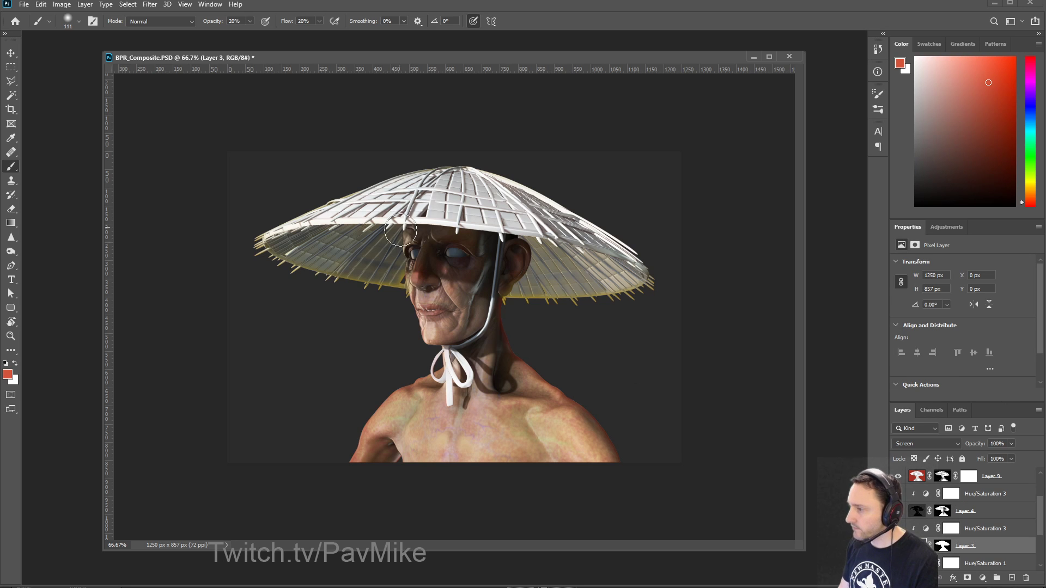
{"action": "key", "text": "d"}
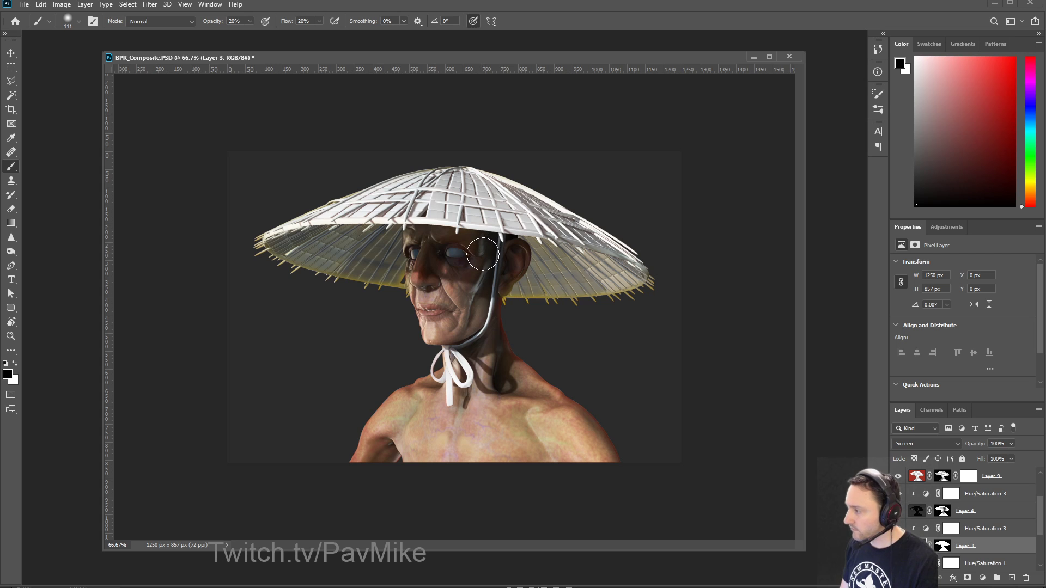
{"action": "left_click", "coordinate": [943, 546]}
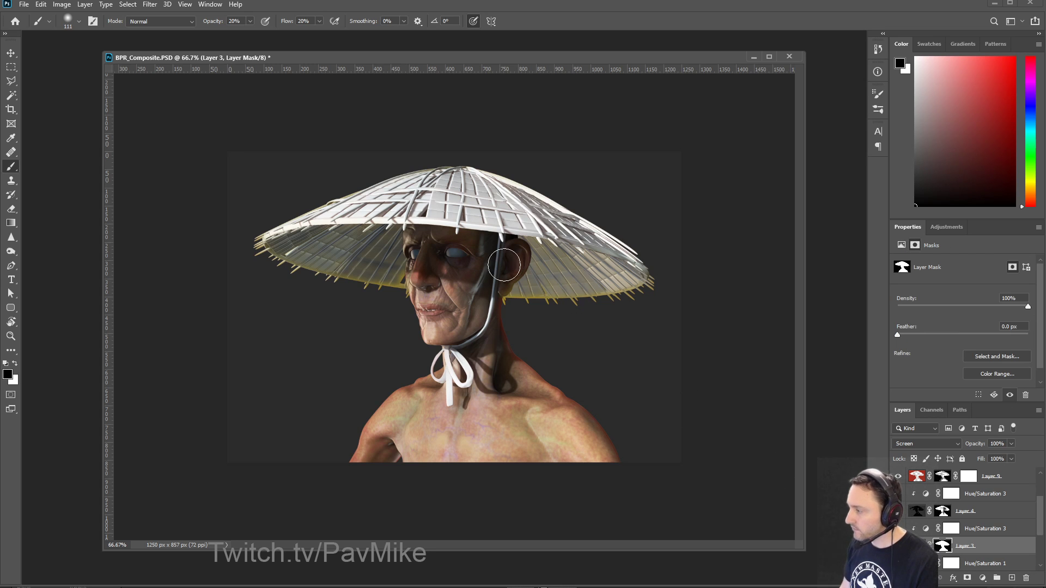
{"action": "mouse_move", "coordinate": [425, 231]}
{"action": "left_mouse_down"}
{"action": "mouse_move", "coordinate": [402, 241]}
{"action": "mouse_move", "coordinate": [452, 232]}
{"action": "mouse_move", "coordinate": [415, 224]}
{"action": "left_mouse_up"}
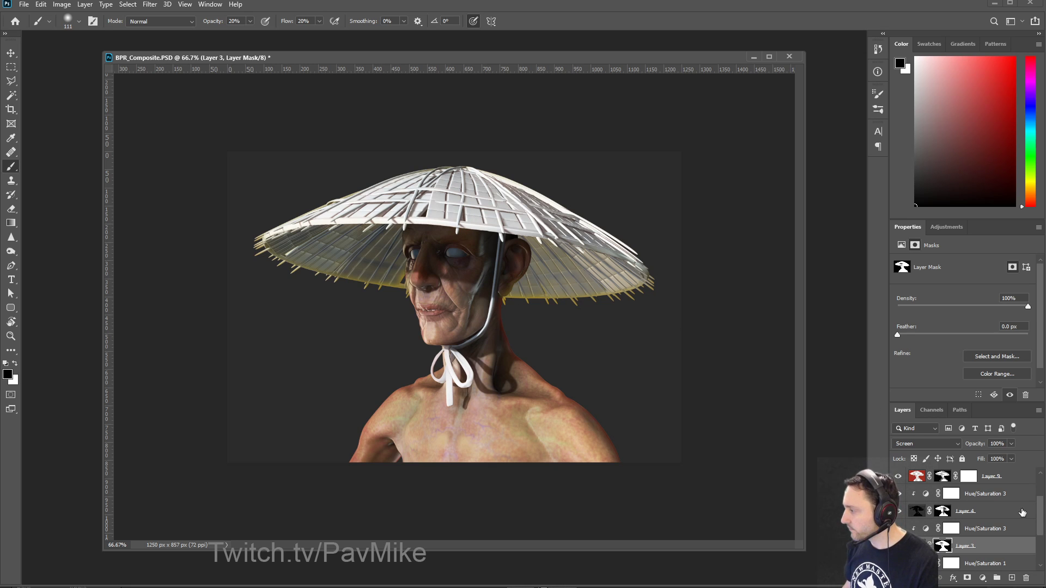
Step: On Layer 8, brush a reddish tone sampled from the nose over the nose tip at 62 px
{"action": "left_click_drag", "start_coordinate": [1039, 512], "coordinate": [1029, 477]}
{"action": "left_click", "coordinate": [922, 495]}
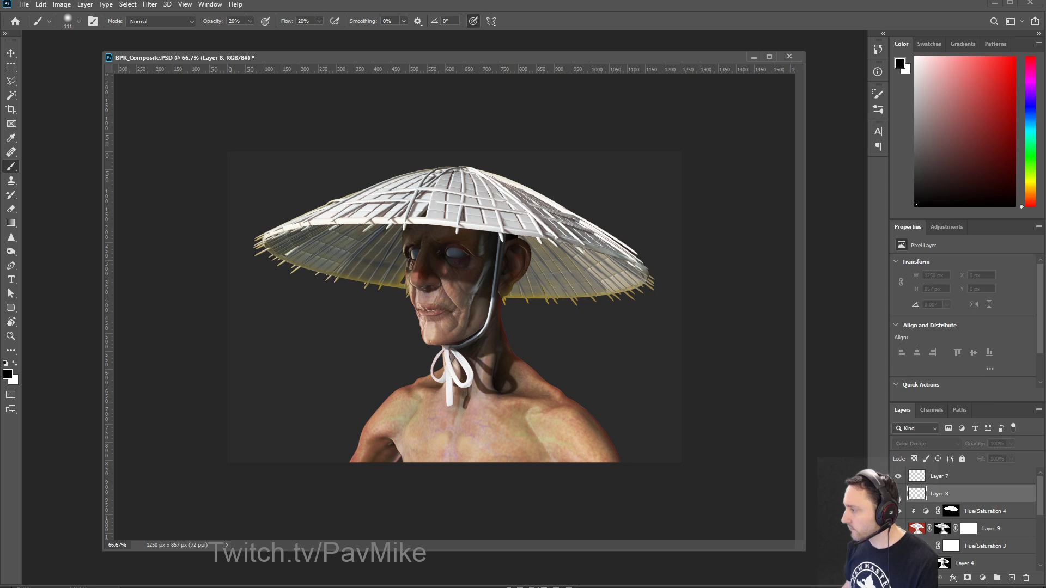
{"action": "left_click", "coordinate": [438, 327], "text": "alt"}
{"action": "left_click_drag", "start_coordinate": [456, 314], "coordinate": [500, 325]}
{"action": "key", "text": "ctrl+z"}
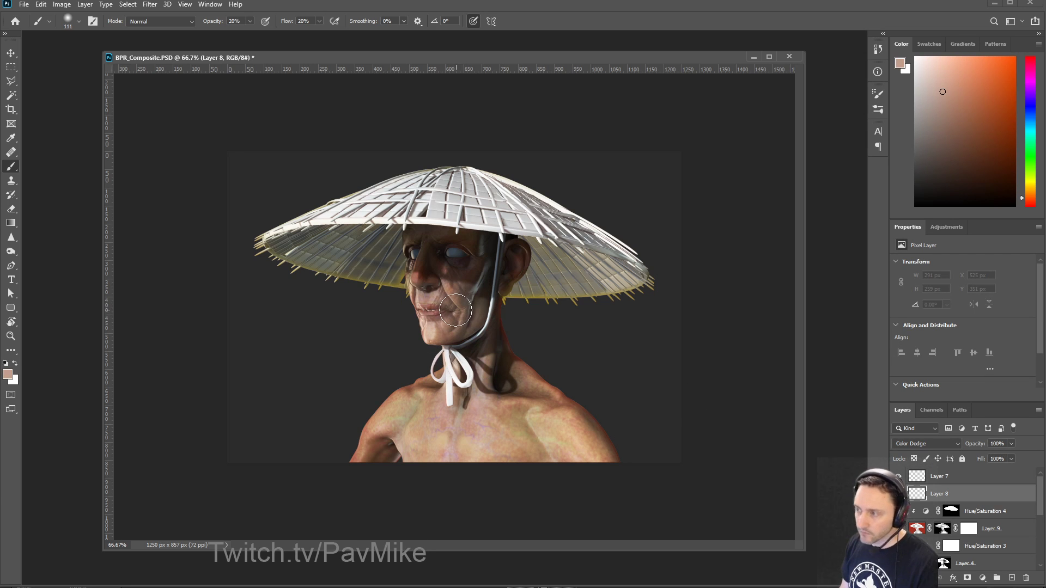
{"action": "right_click_drag", "start_coordinate": [450, 289], "coordinate": [437, 290], "text": "alt"}
{"action": "left_click", "coordinate": [418, 284], "text": "alt"}
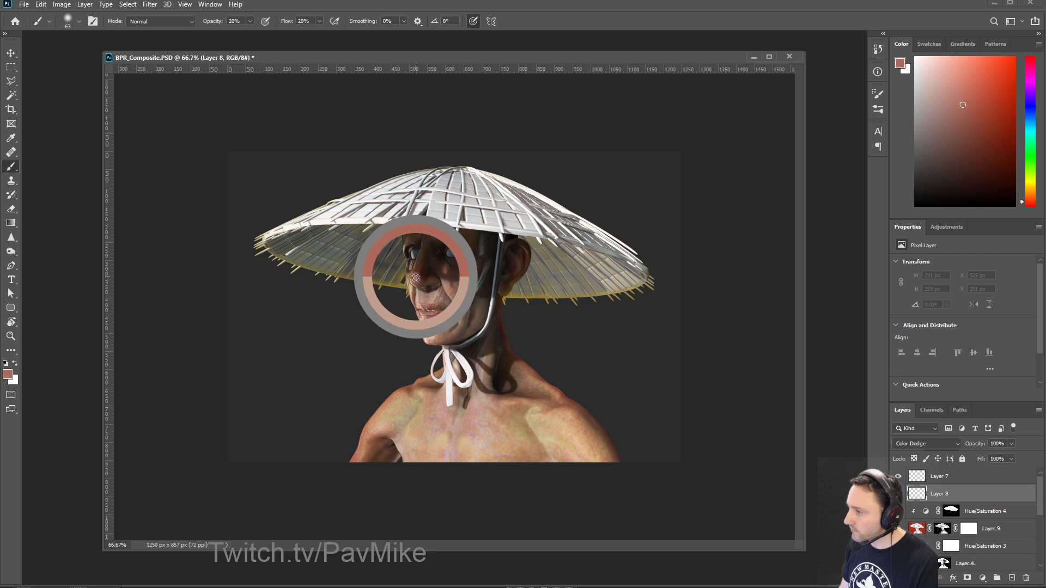
{"action": "left_click_drag", "start_coordinate": [418, 284], "coordinate": [436, 288]}
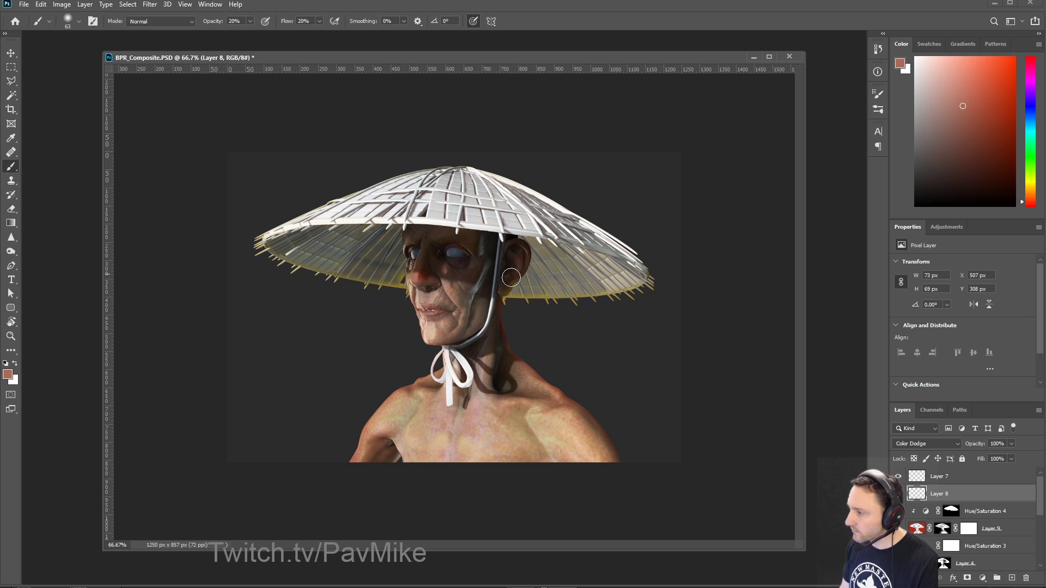
Step: Brush more reddish tint over the cheek on Layer 8, and a teal tint over the neck shadow on Layer 7
{"action": "mouse_move", "coordinate": [478, 279]}
{"action": "left_mouse_down"}
{"action": "mouse_move", "coordinate": [495, 282]}
{"action": "mouse_move", "coordinate": [459, 286]}
{"action": "mouse_move", "coordinate": [476, 302]}
{"action": "left_mouse_up"}
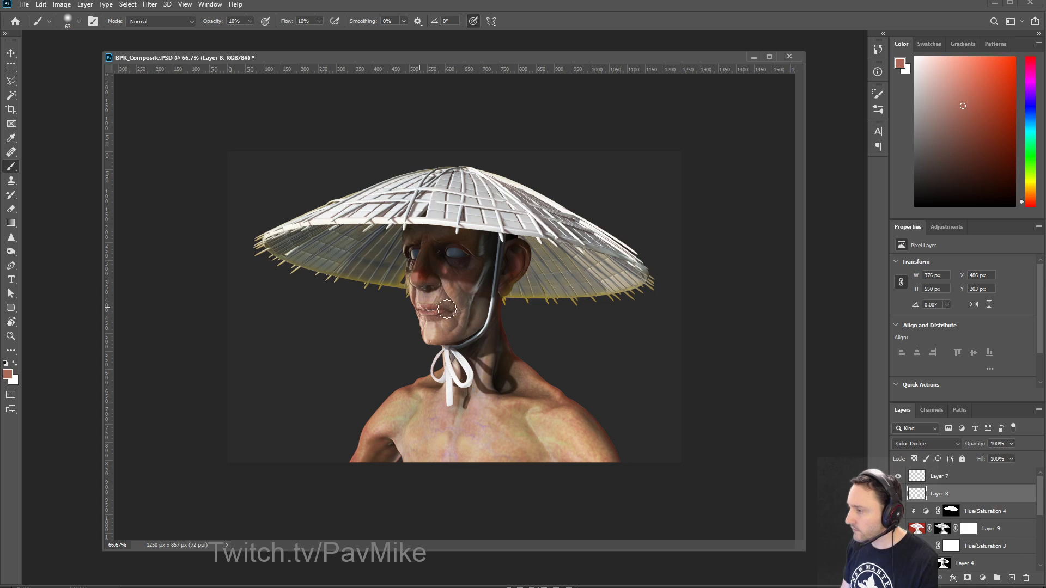
{"action": "left_click", "coordinate": [905, 477]}
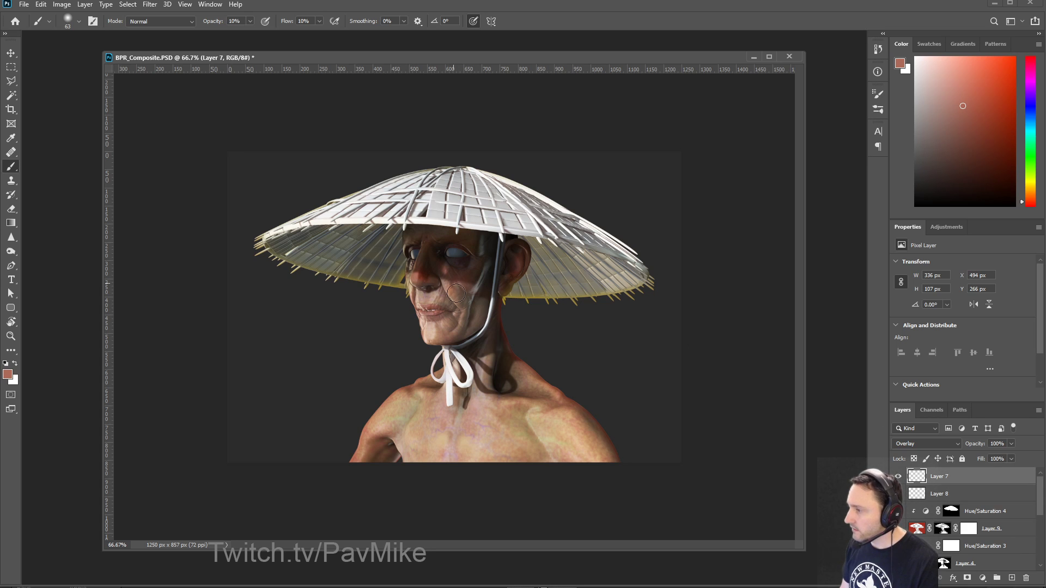
{"action": "left_click", "coordinate": [1030, 124]}
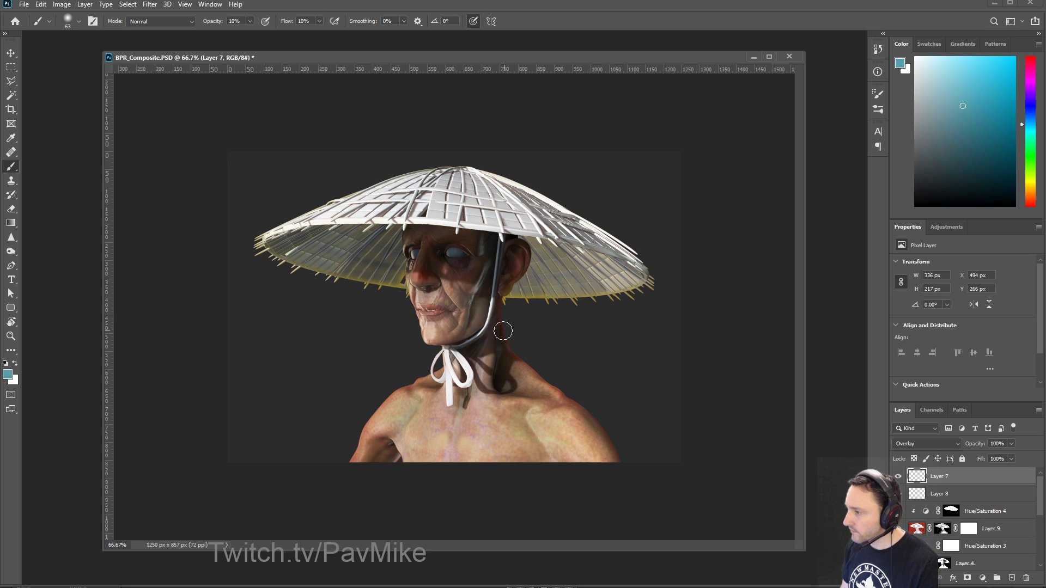
{"action": "left_click_drag", "start_coordinate": [500, 365], "coordinate": [503, 382]}
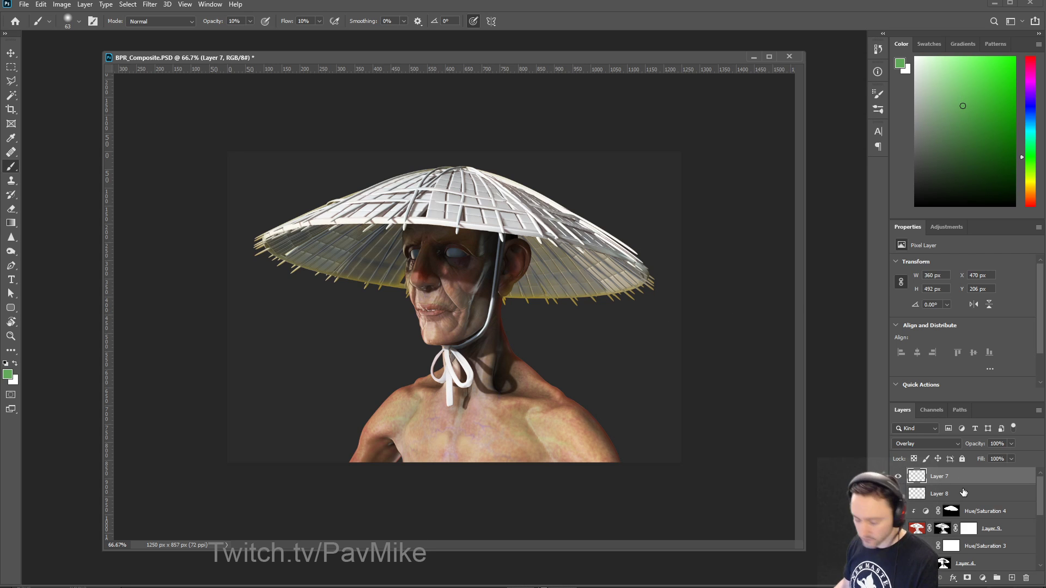
Step: Copy the whole image merged and paste it as a new layer on top of the stack
{"action": "key", "text": "ctrl+a"}
{"action": "key", "text": "ctrl+shift+c"}
{"action": "key", "text": "ctrl+v"}
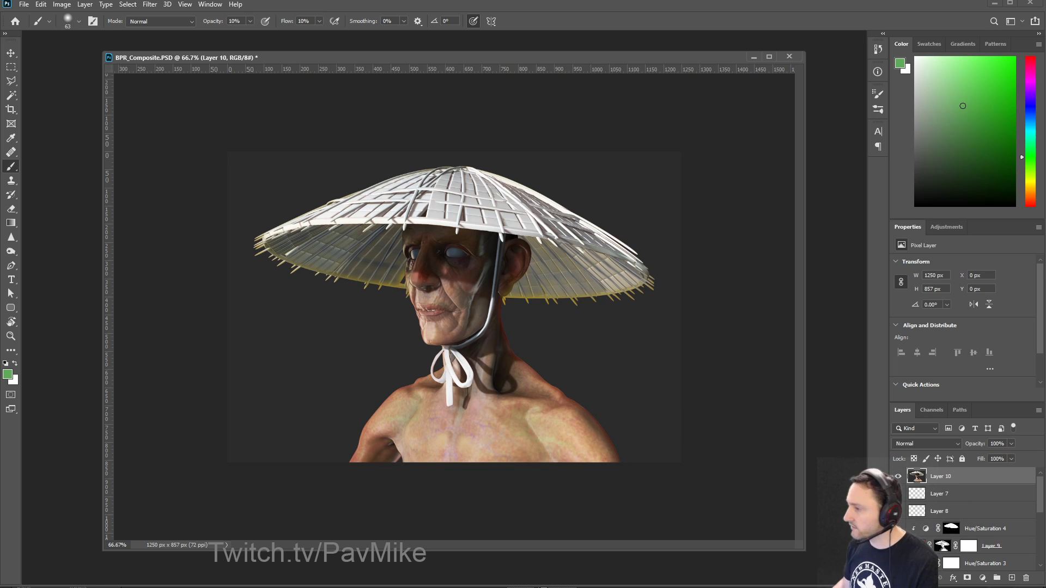
Step: On the merged layer, dodge the mouth and chin highlights at 84 px and 6% exposure, and try the Burn tool on shadows at 8%
{"action": "left_click", "coordinate": [11, 251]}
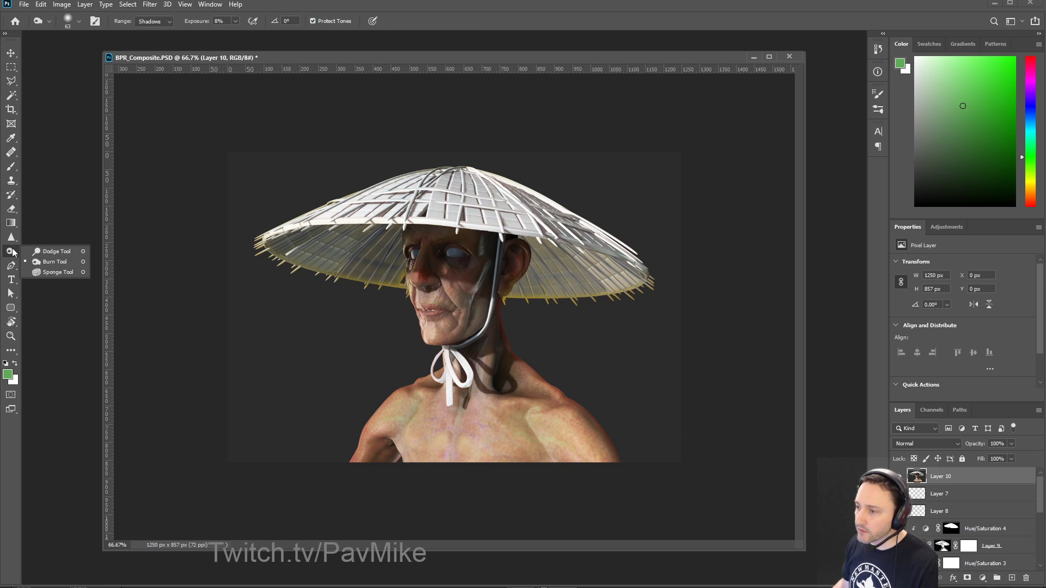
{"action": "left_click", "coordinate": [52, 258]}
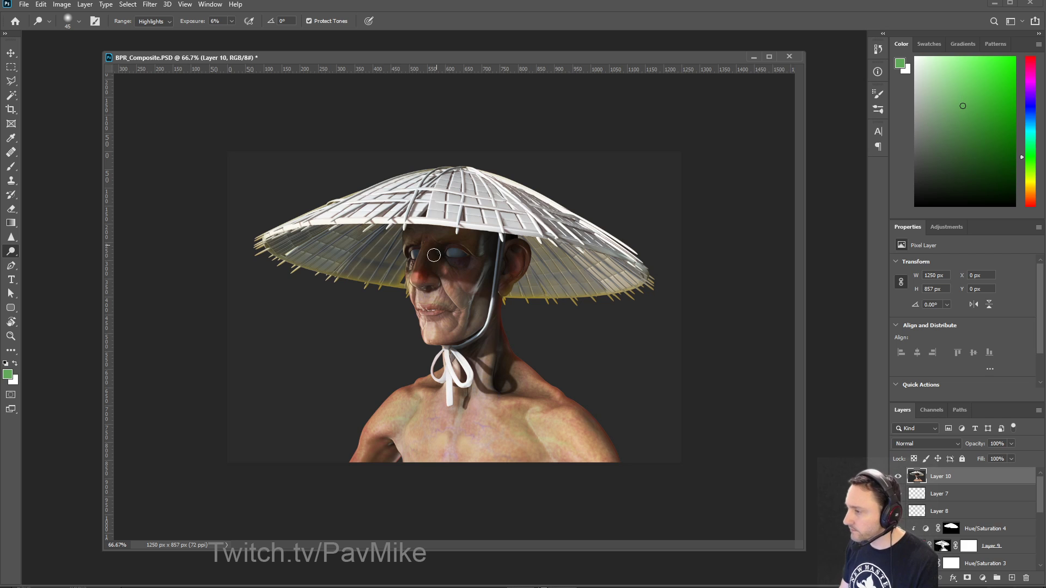
{"action": "right_click_drag", "start_coordinate": [460, 313], "coordinate": [463, 315], "text": "alt"}
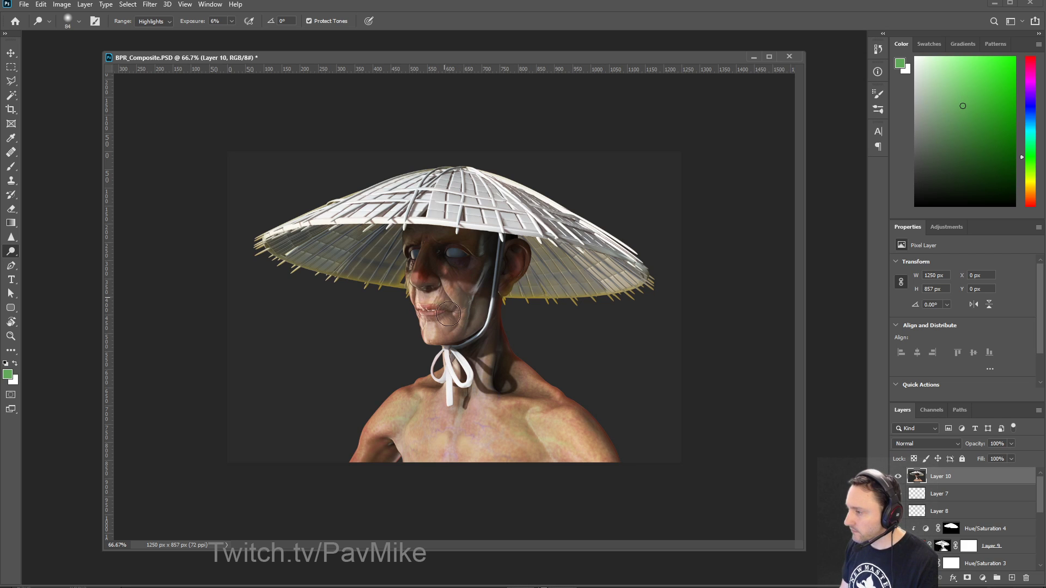
{"action": "left_click_drag", "start_coordinate": [448, 314], "coordinate": [461, 338]}
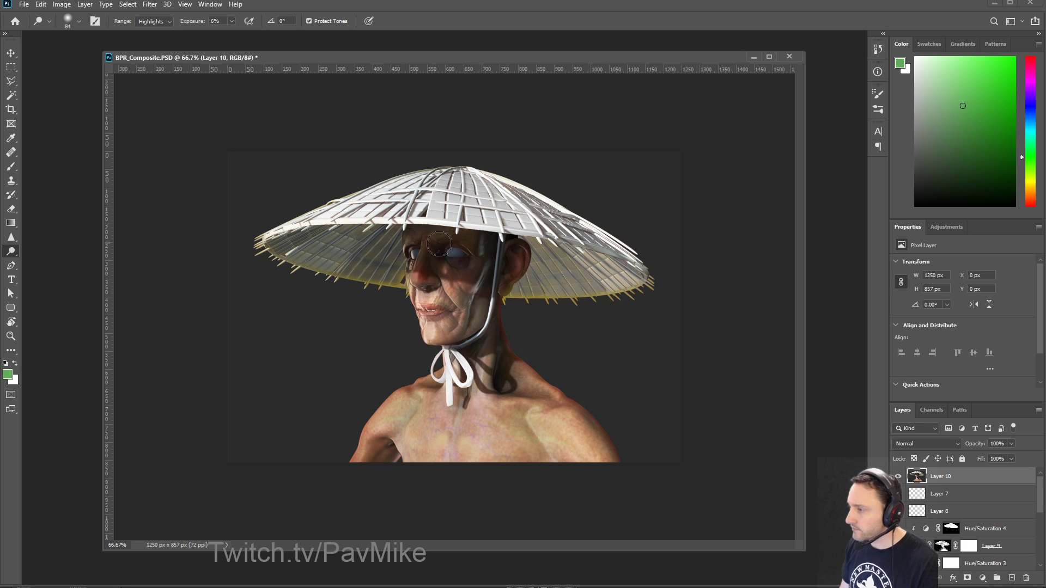
{"action": "right_click", "coordinate": [8, 251]}
{"action": "left_click", "coordinate": [46, 262]}
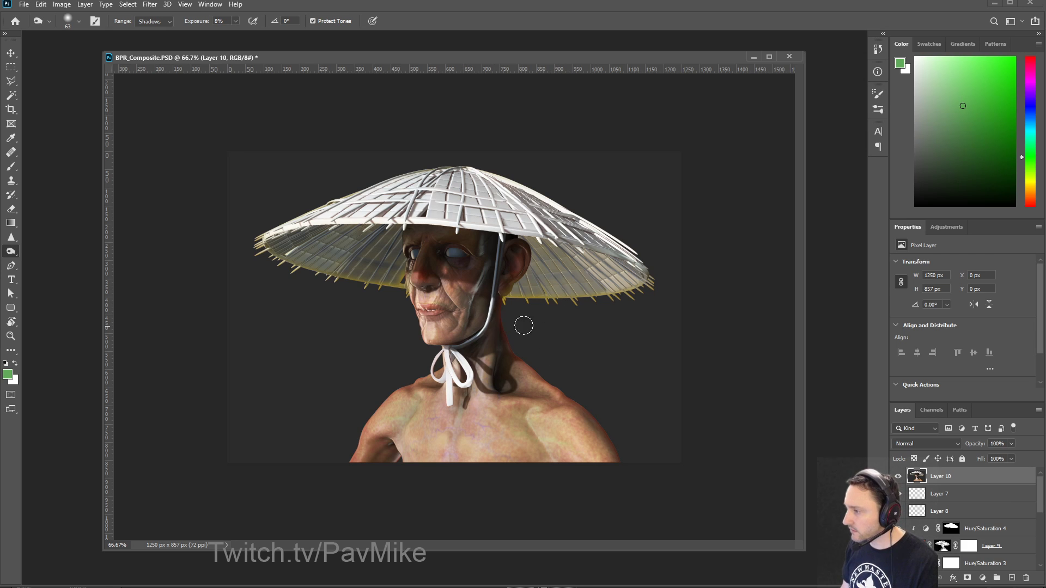
{"action": "right_click", "coordinate": [11, 252]}
{"action": "left_click", "coordinate": [54, 251]}
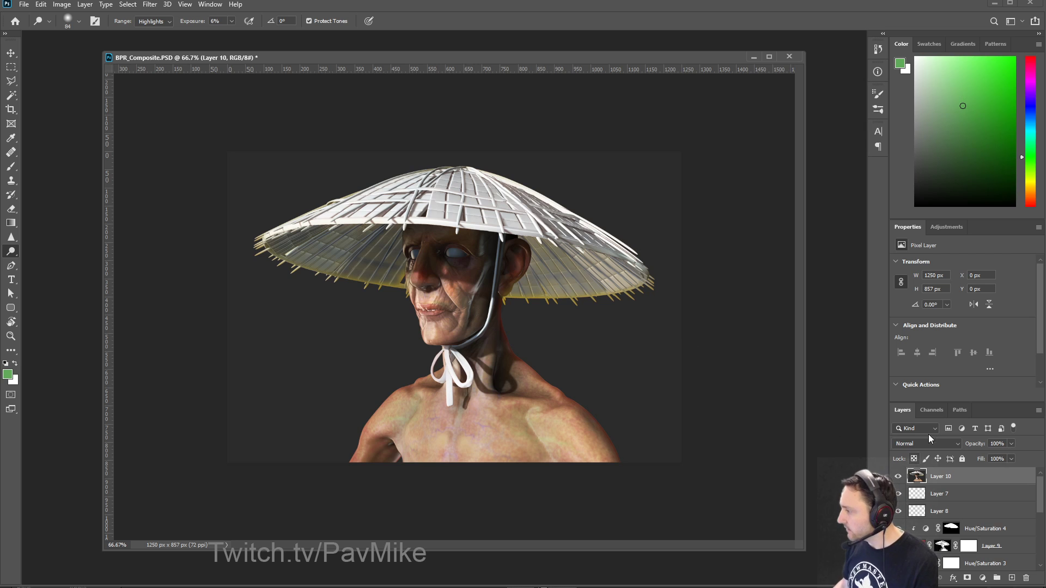
Step: Load the hat mask of Hue/Saturation 4 as a selection, fill it with brown on a new layer, and deselect
{"action": "left_click", "coordinate": [932, 411]}
{"action": "left_click", "coordinate": [902, 411]}
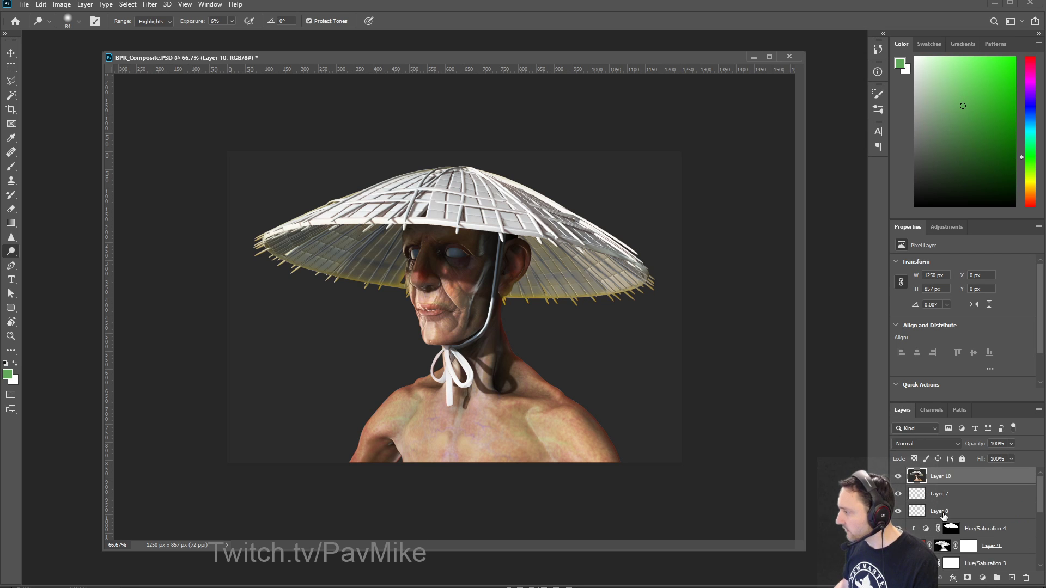
{"action": "left_click", "coordinate": [951, 528], "text": "ctrl"}
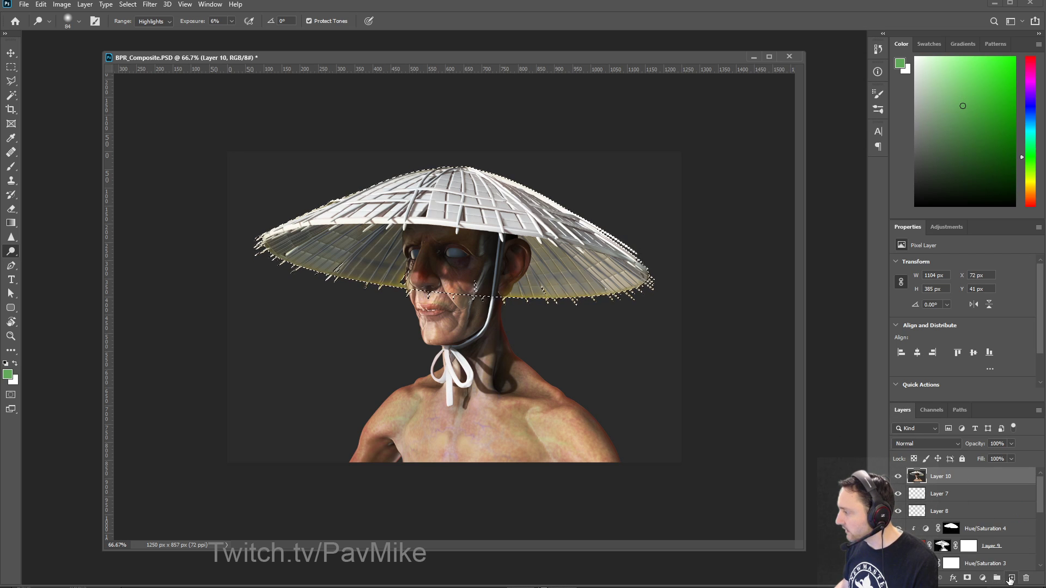
{"action": "left_click", "coordinate": [1011, 577]}
{"action": "left_click", "coordinate": [1030, 194]}
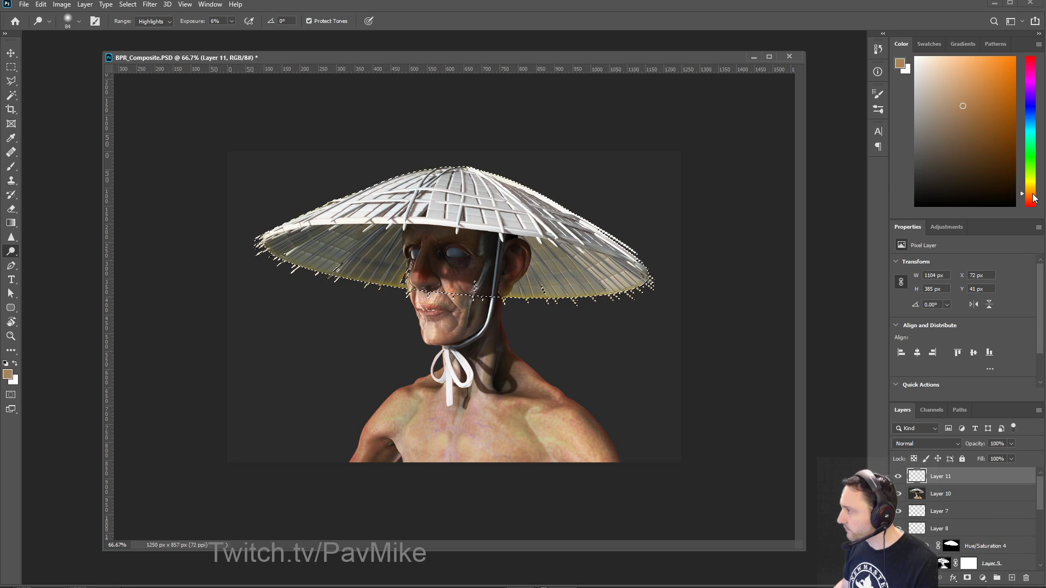
{"action": "left_click", "coordinate": [979, 120]}
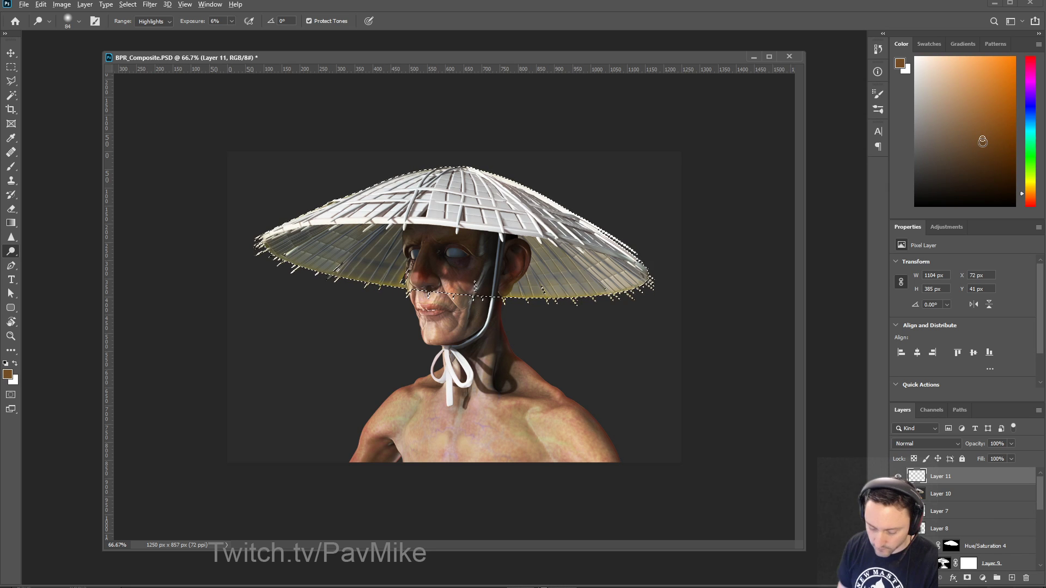
{"action": "key", "text": "alt+BackSpace"}
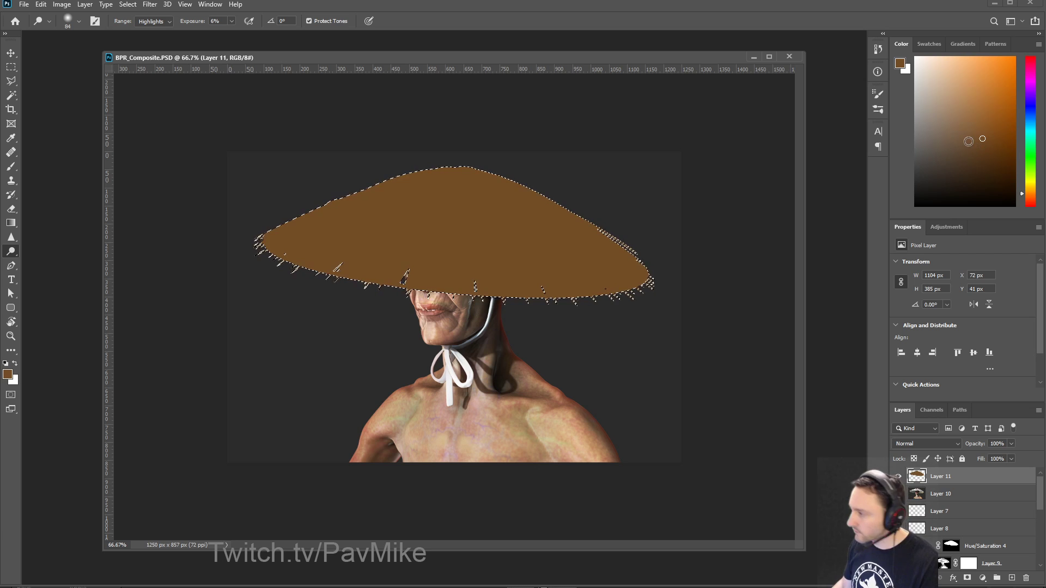
{"action": "key", "text": "ctrl+d"}
Step: Set the brown hat layer's blend mode to Multiply, compare the image with and without it, and delete the layer
{"action": "left_click", "coordinate": [929, 445]}
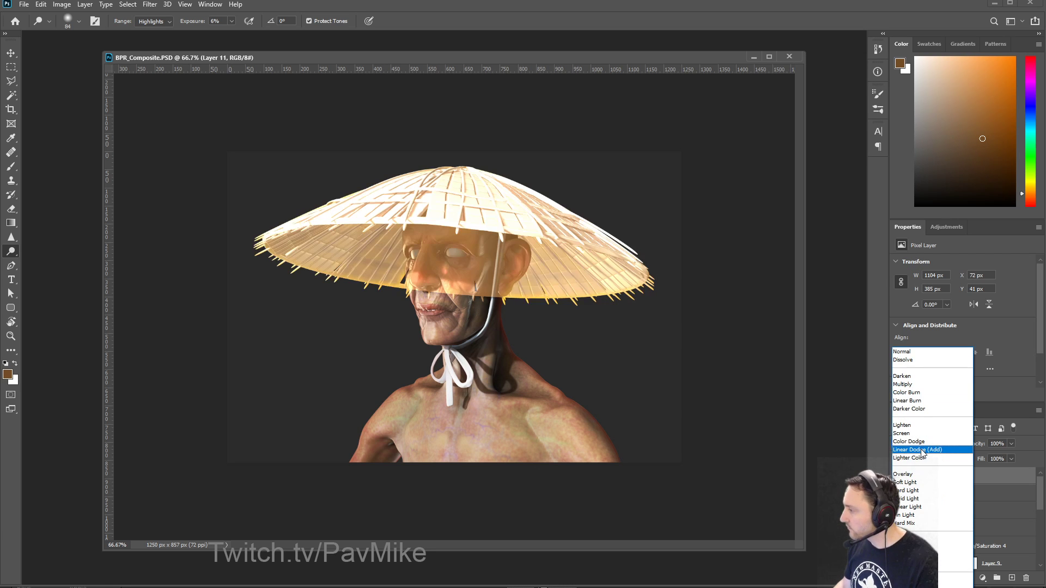
{"action": "left_click", "coordinate": [917, 388]}
{"action": "left_click", "coordinate": [899, 477]}
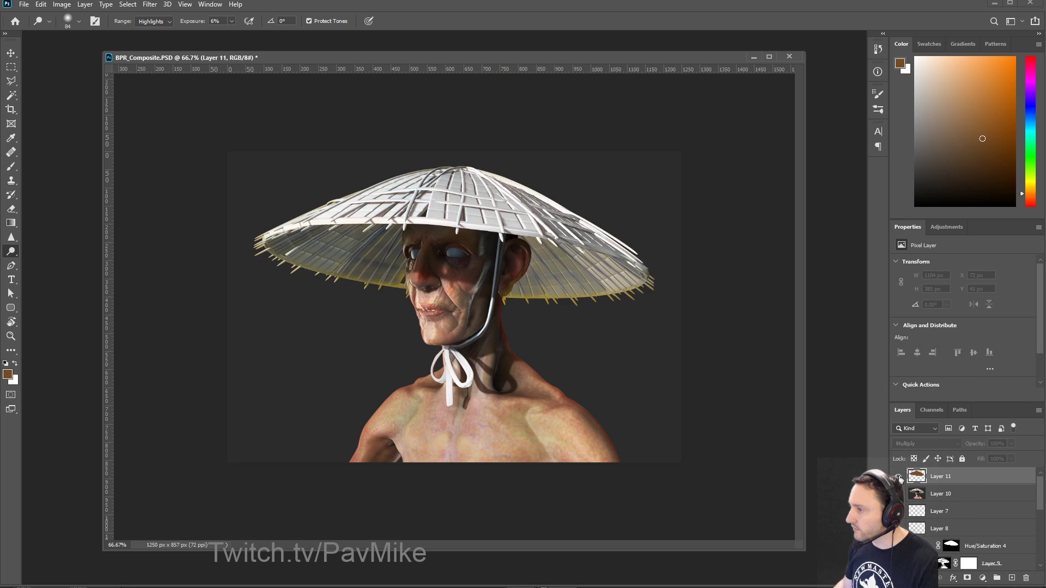
{"action": "left_click", "coordinate": [899, 477]}
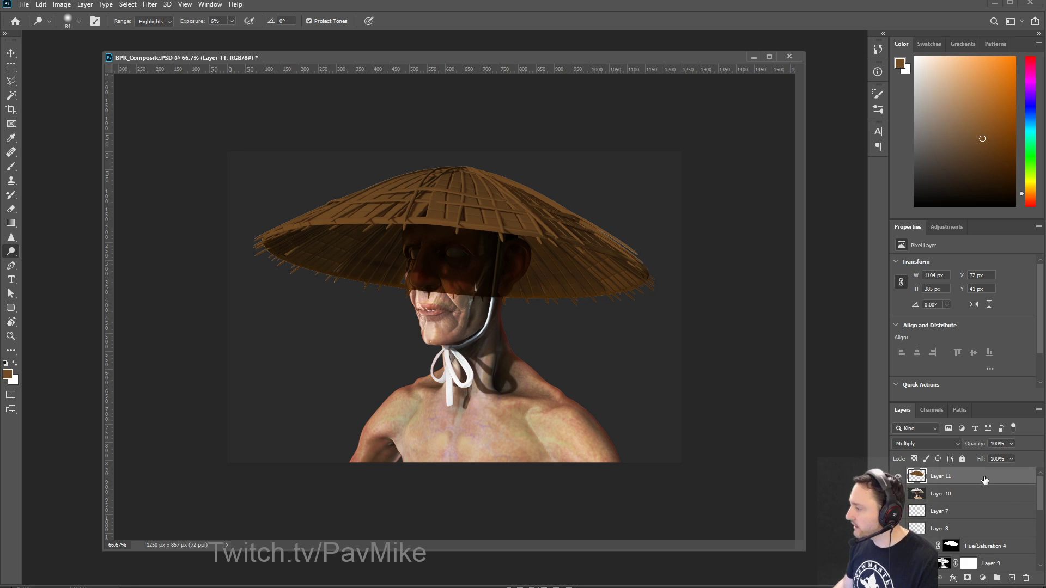
{"action": "left_click_drag", "start_coordinate": [985, 479], "coordinate": [1028, 580]}
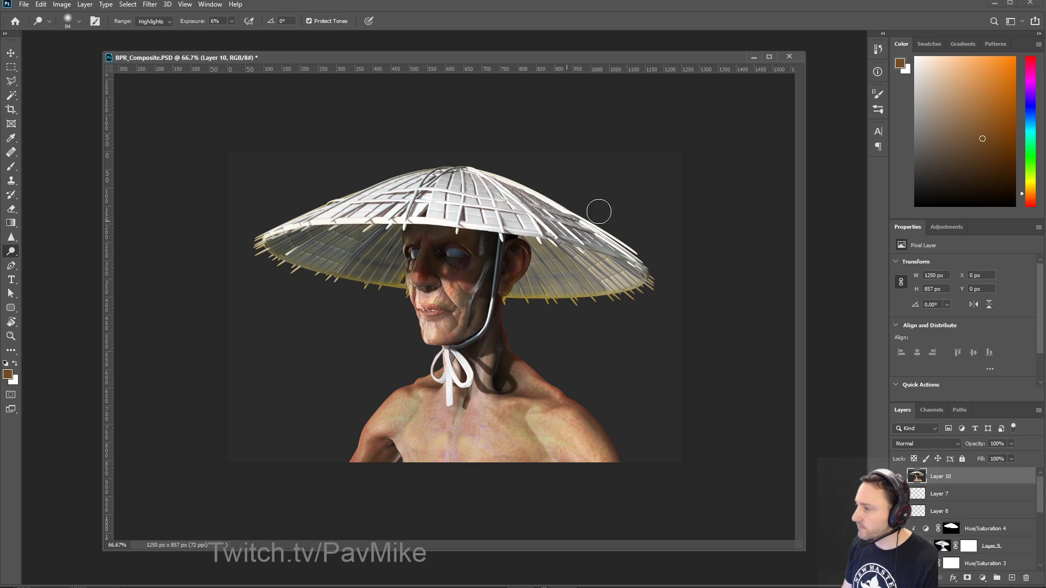
{"action": "key", "text": "ctrl+minus"}
{"action": "key", "text": "ctrl+minus"}
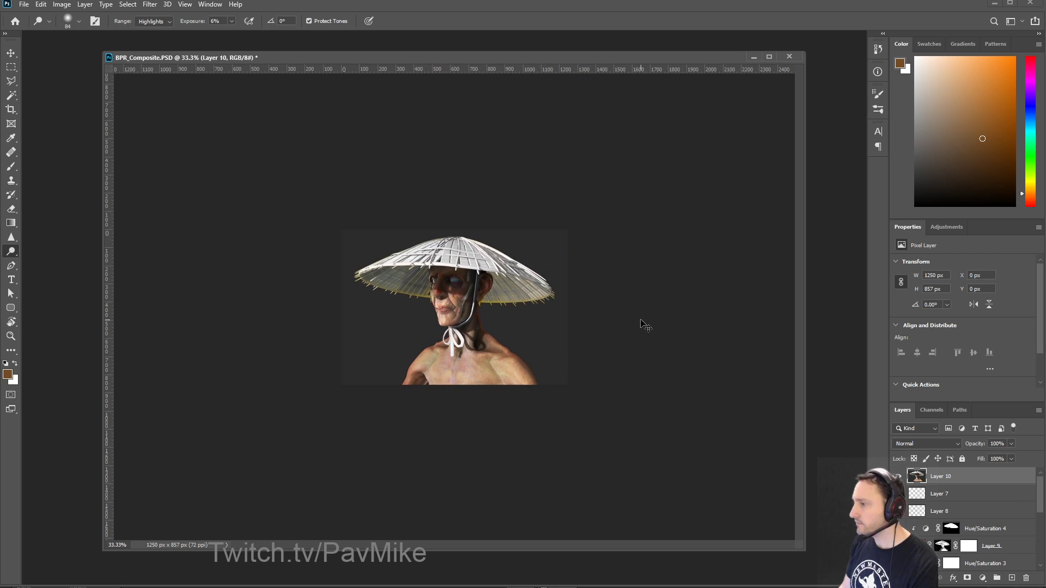
{"action": "key", "text": "ctrl+plus"}
{"action": "key", "text": "ctrl+plus"}
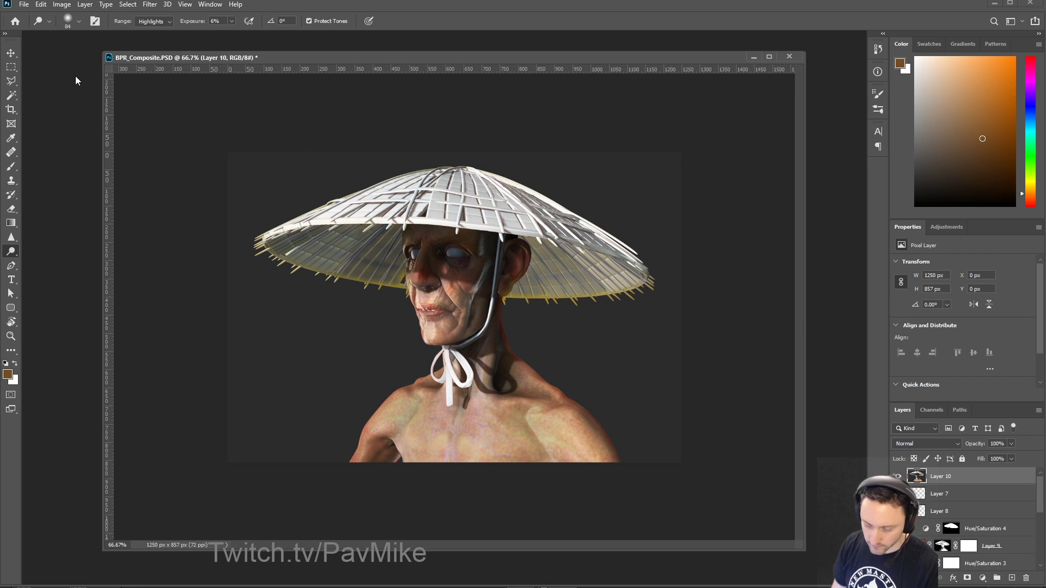
Step: Create a new 1920 × 1080 px RGB document with a white background
{"action": "key", "text": "ctrl+n"}
{"action": "left_click", "coordinate": [401, 90]}
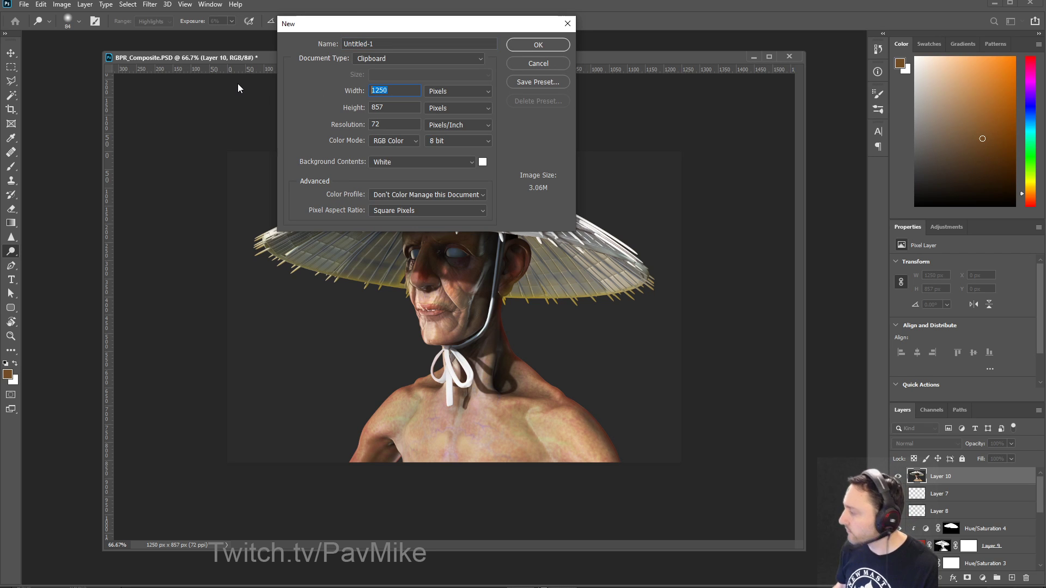
{"action": "type", "text": "1950"}
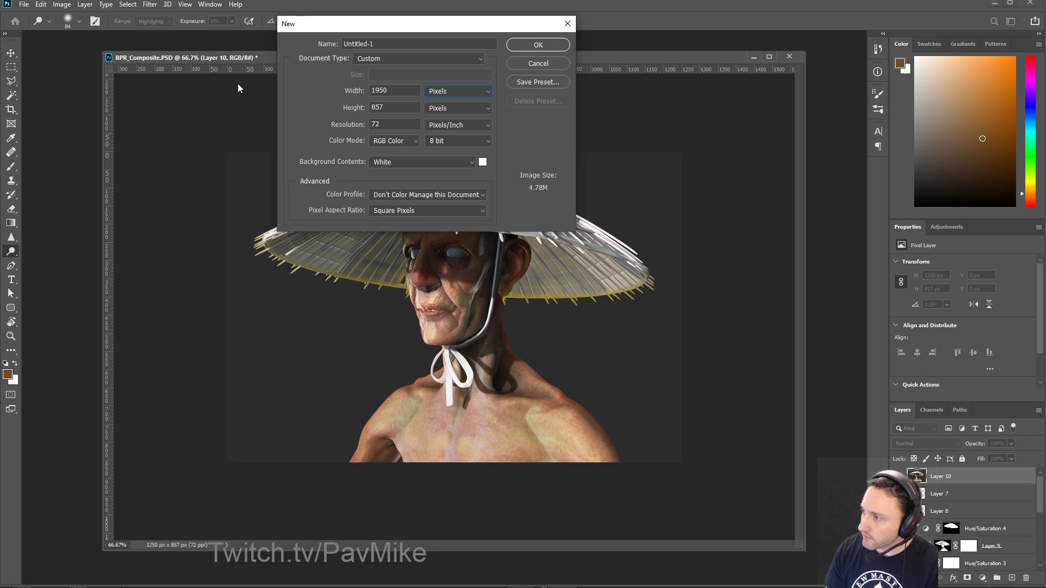
{"action": "key", "text": "shift+Tab"}
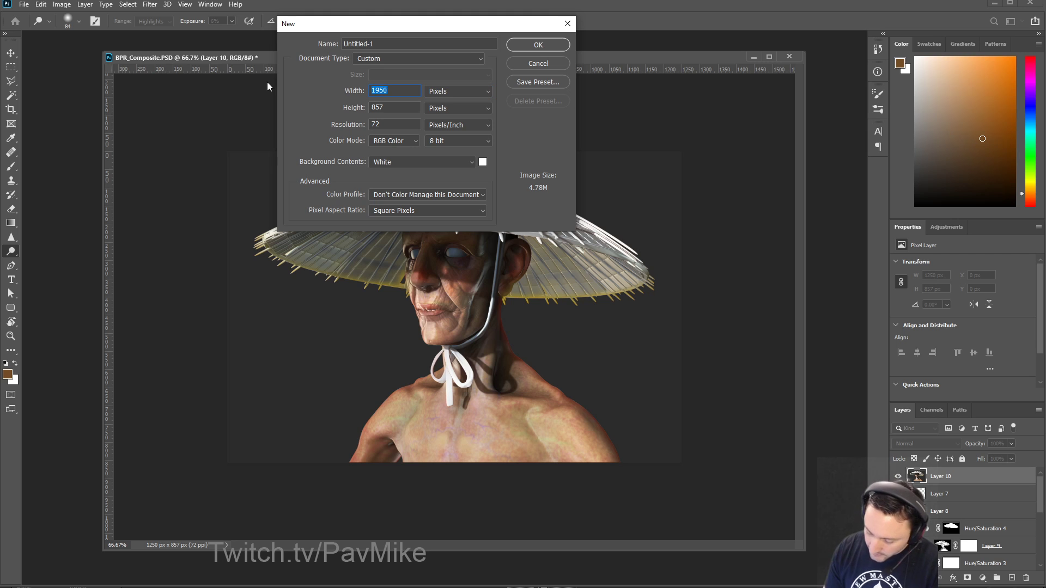
{"action": "type", "text": "1920"}
{"action": "key", "text": "Tab"}
{"action": "type", "text": "10"}
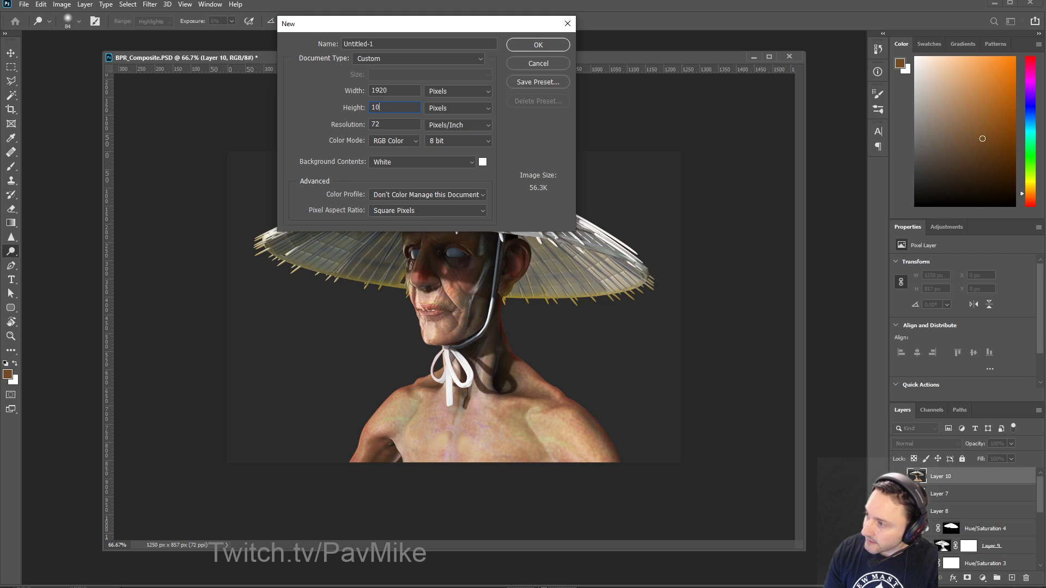
{"action": "type", "text": "80"}
{"action": "key", "text": "Return"}
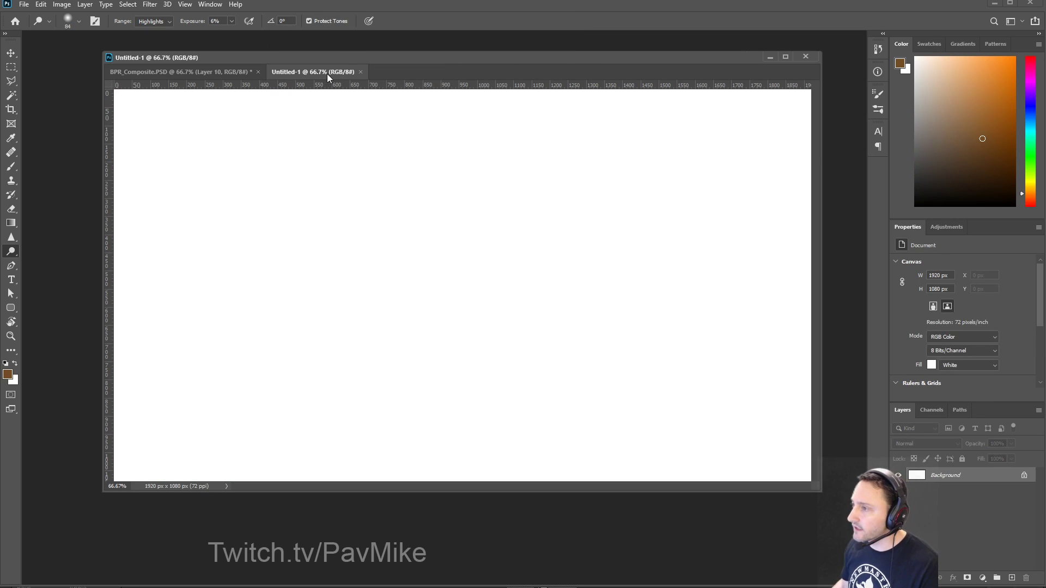
Step: Float both document windows separately and copy the merged Layer 10 from BPR_Composite.PSD into the blank document
{"action": "left_click_drag", "start_coordinate": [327, 73], "coordinate": [372, 180]}
{"action": "left_click_drag", "start_coordinate": [375, 60], "coordinate": [0, 184]}
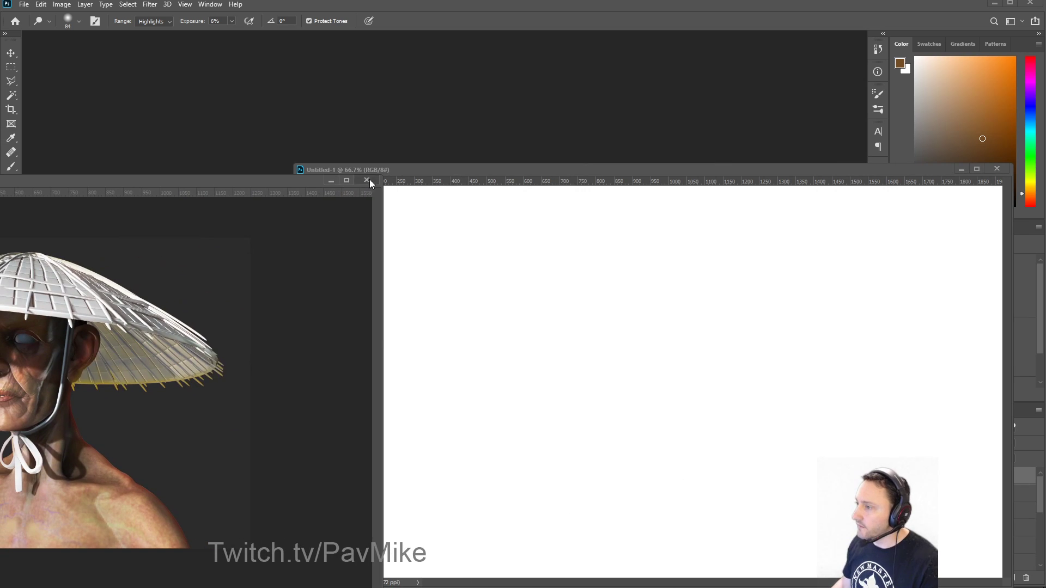
{"action": "left_click_drag", "start_coordinate": [415, 168], "coordinate": [319, 83]}
{"action": "left_click", "coordinate": [74, 178]}
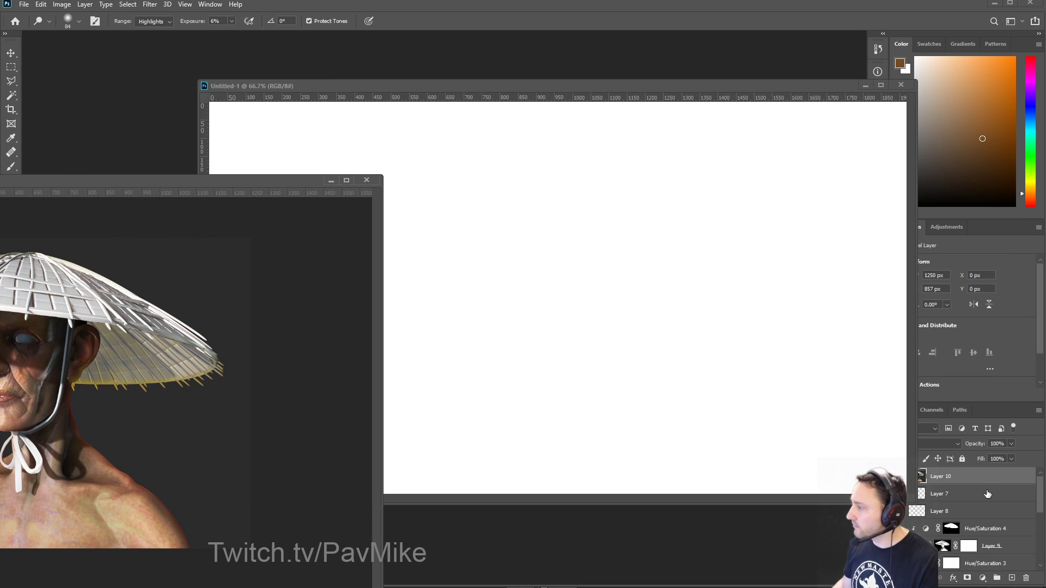
{"action": "left_click_drag", "start_coordinate": [981, 481], "coordinate": [679, 381]}
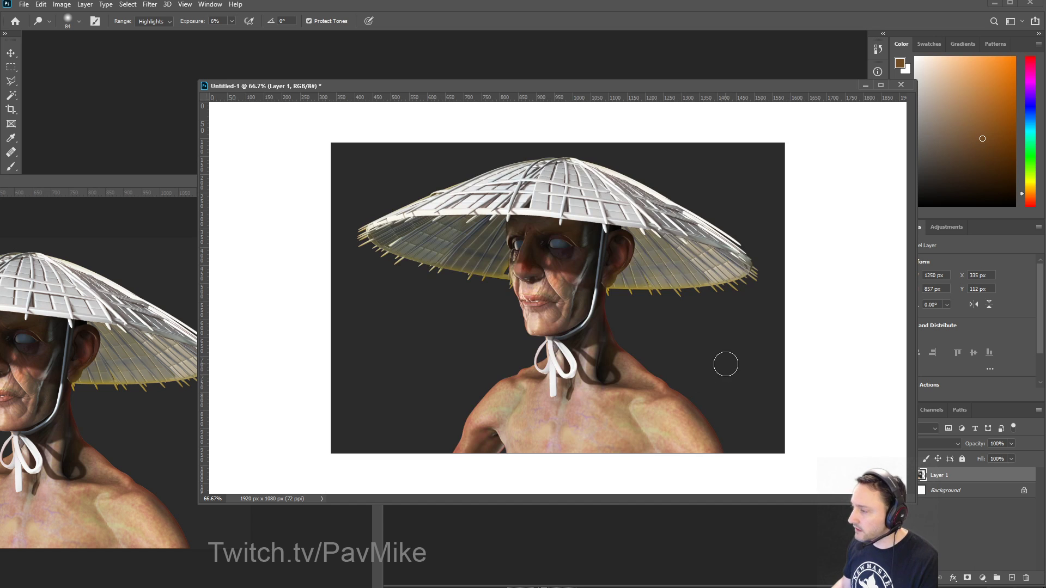
Step: Apply Lens Blur to Layer 10 in BPR_Composite.PSD using Alpha 1 as depth map, blur focal distance 122 and radius 3
{"action": "left_click_drag", "start_coordinate": [86, 186], "coordinate": [505, 153]}
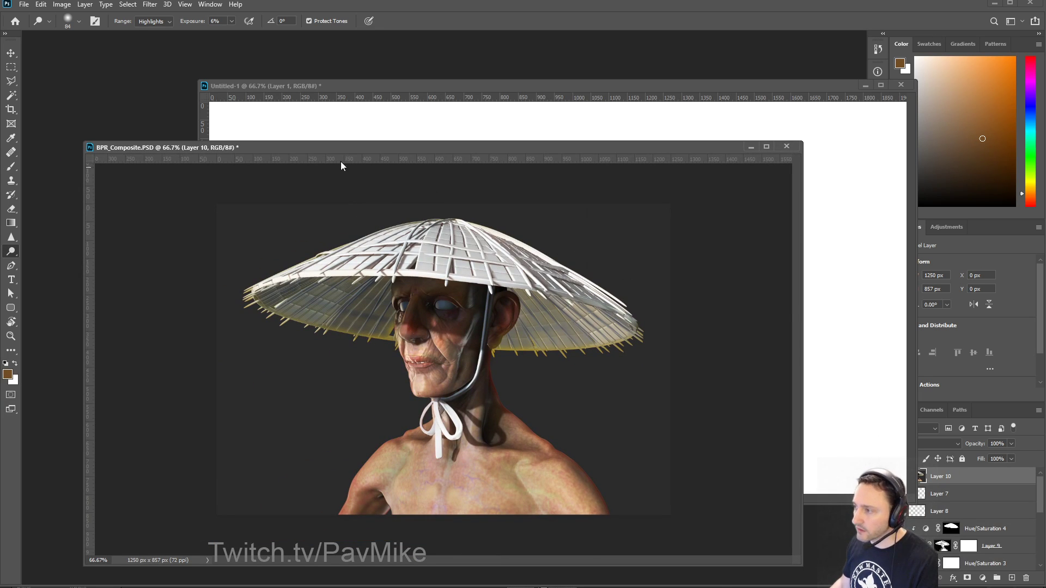
{"action": "left_click", "coordinate": [150, 4]}
{"action": "mouse_move", "coordinate": [169, 128]}
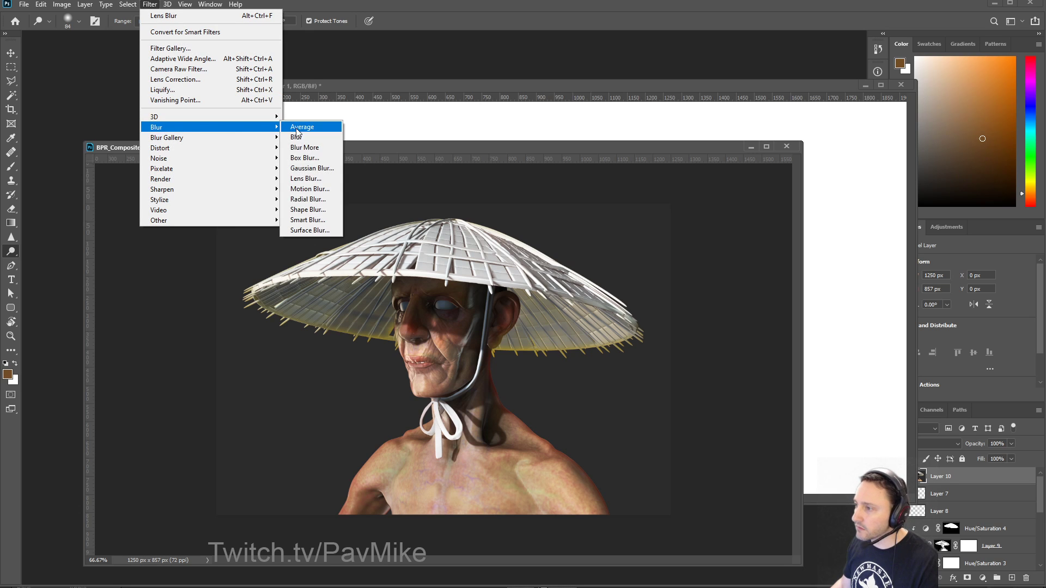
{"action": "left_click", "coordinate": [307, 179]}
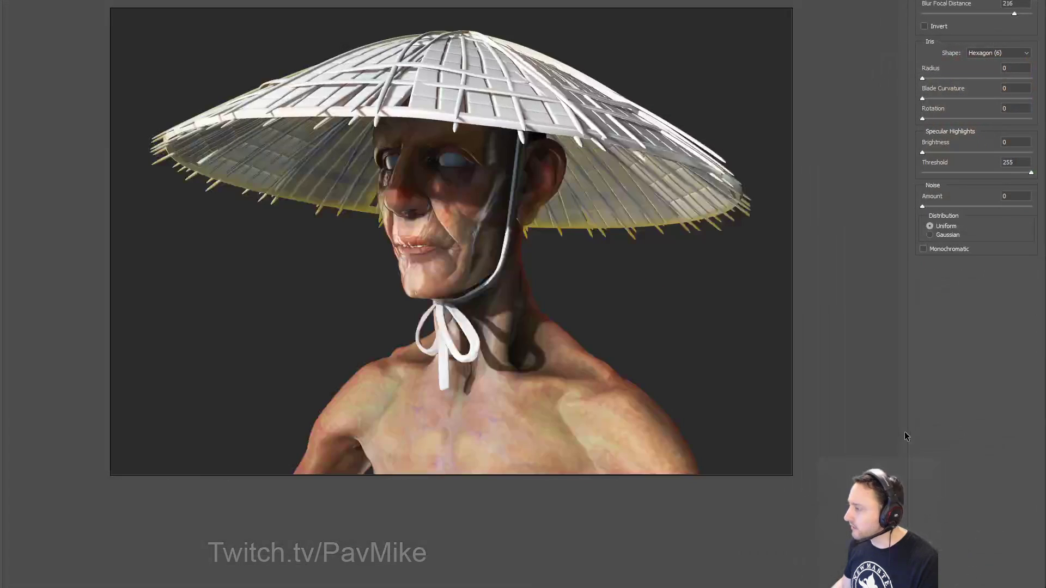
{"action": "left_click", "coordinate": [991, 1]}
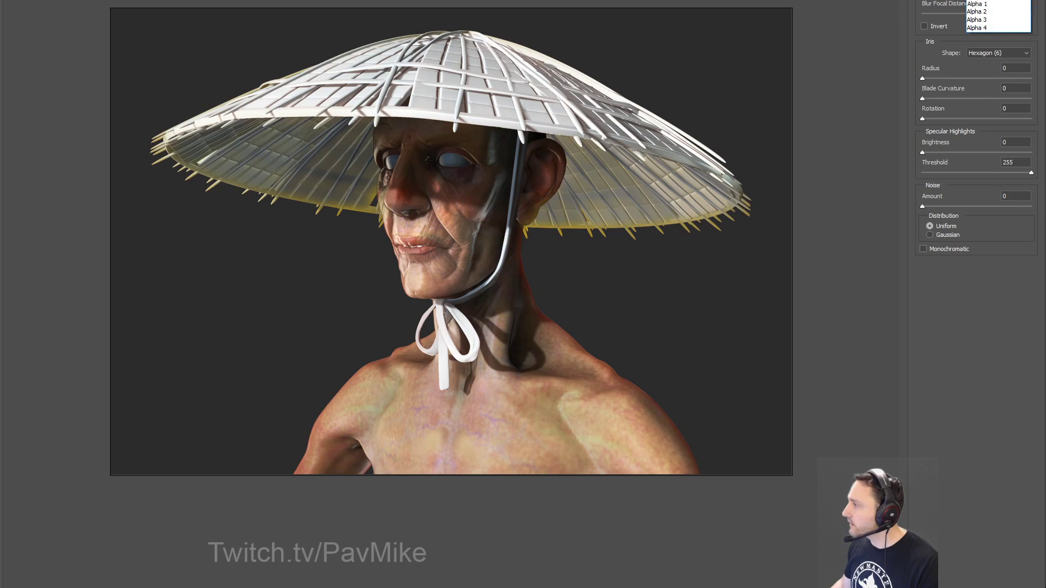
{"action": "left_click", "coordinate": [983, 6]}
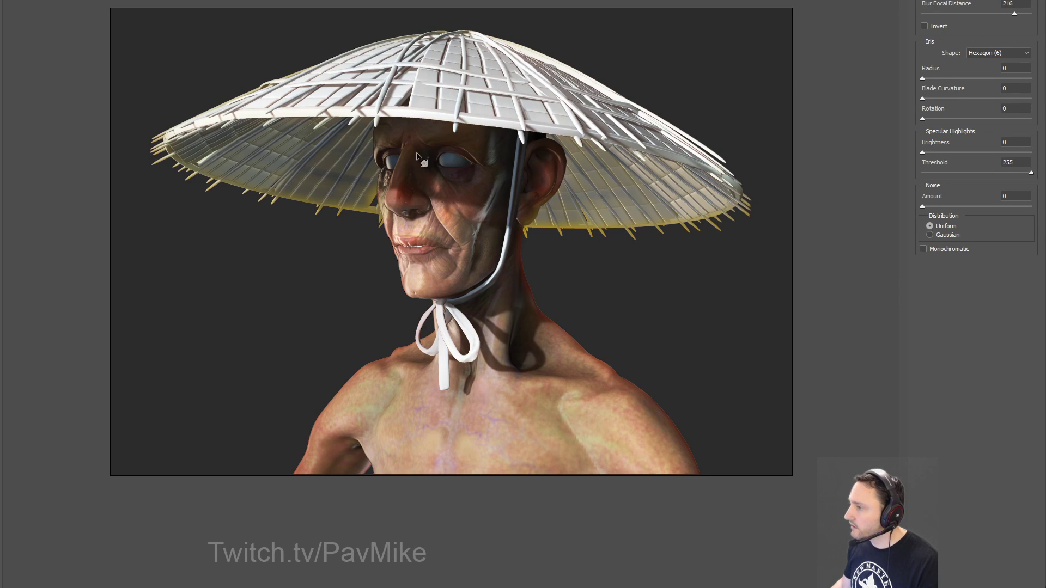
{"action": "left_click_drag", "start_coordinate": [922, 79], "coordinate": [925, 80]}
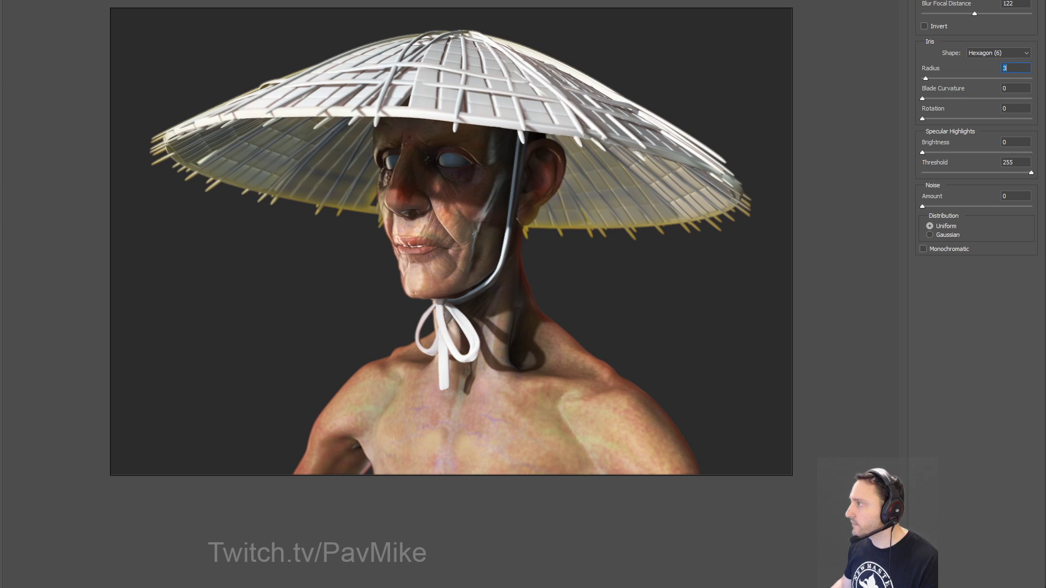
{"action": "key", "text": "Return"}
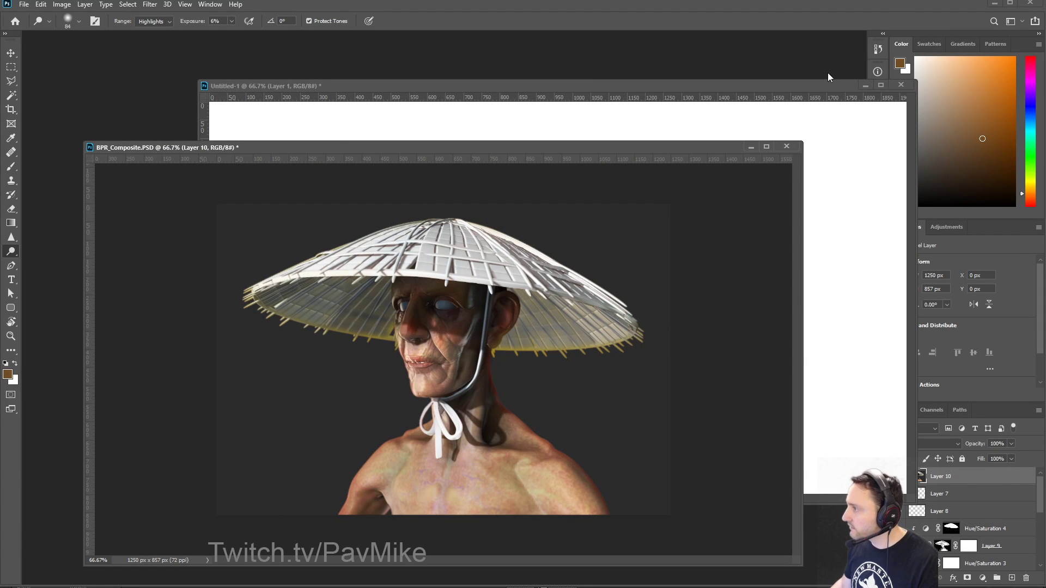
Step: Move the Untitled-1 window aside and compare BPR_Composite.PSD with and without the blurred Layer 10
{"action": "left_click_drag", "start_coordinate": [827, 90], "coordinate": [216, 143]}
{"action": "left_click", "coordinate": [578, 154]}
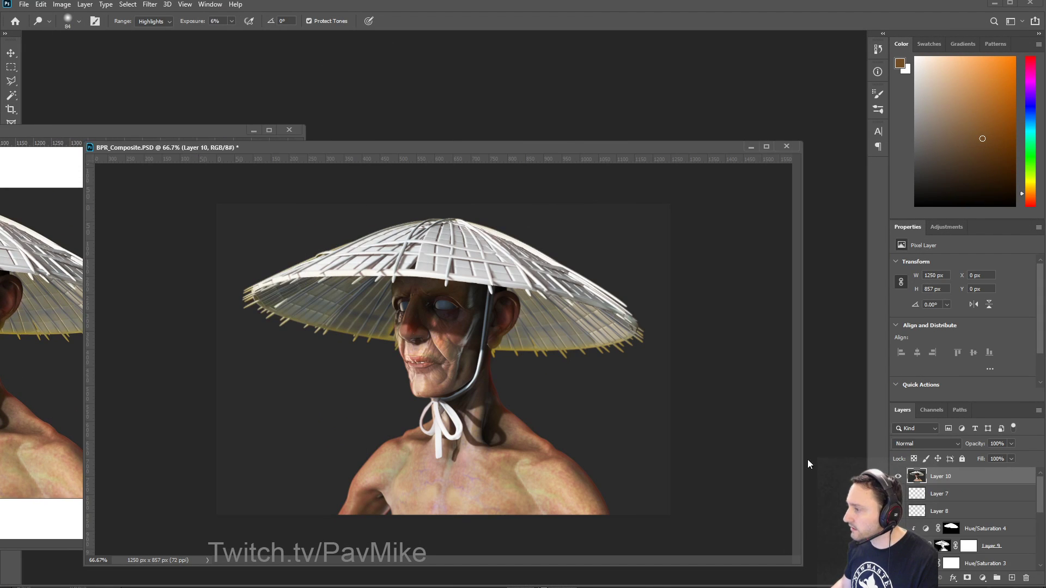
{"action": "left_click", "coordinate": [899, 475]}
{"action": "left_click", "coordinate": [899, 476]}
{"action": "left_click", "coordinate": [900, 477]}
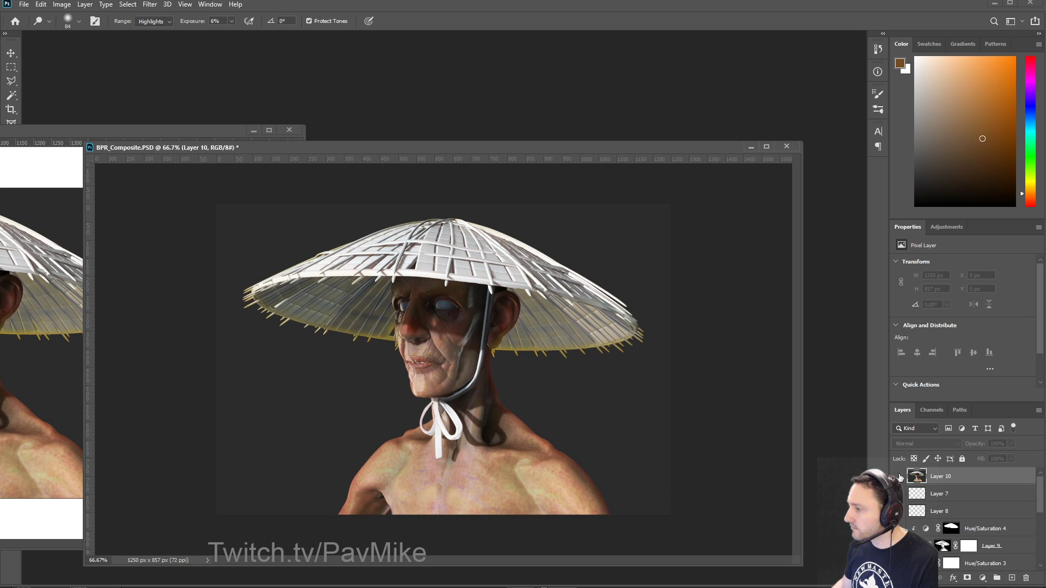
{"action": "left_click", "coordinate": [899, 476]}
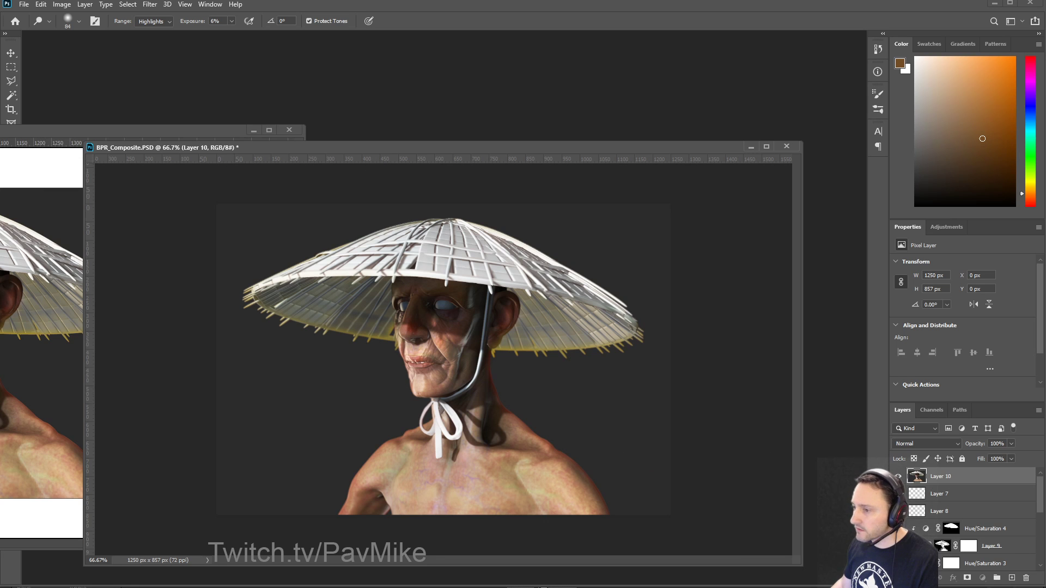
Step: Copy the blurred image into Untitled-1 to compare it with Layer 1, and delete the copied Layer 2
{"action": "left_click", "coordinate": [71, 280]}
{"action": "left_click_drag", "start_coordinate": [11, 129], "coordinate": [473, 142]}
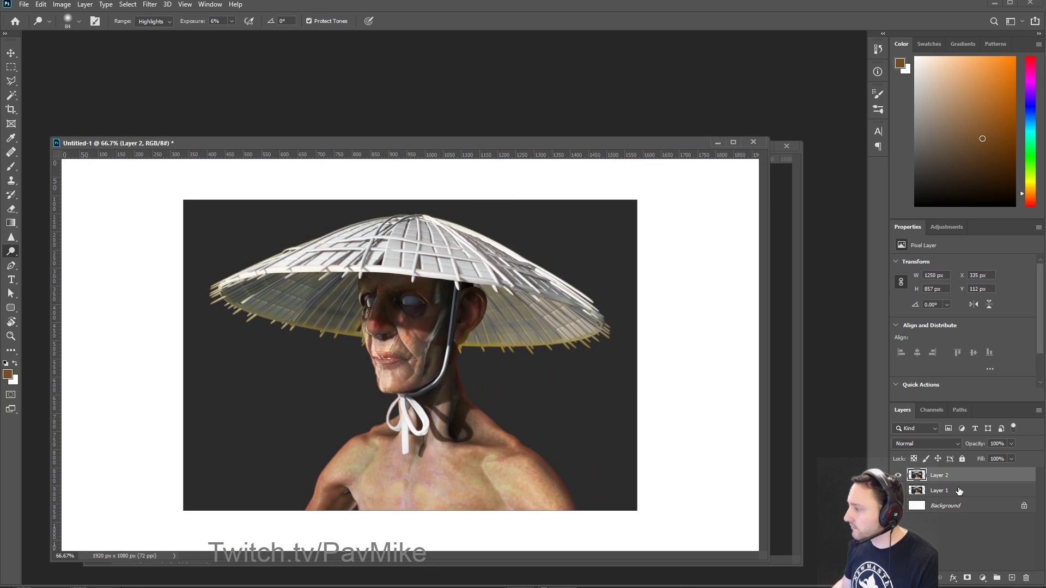
{"action": "left_click", "coordinate": [898, 475]}
{"action": "left_click", "coordinate": [898, 475]}
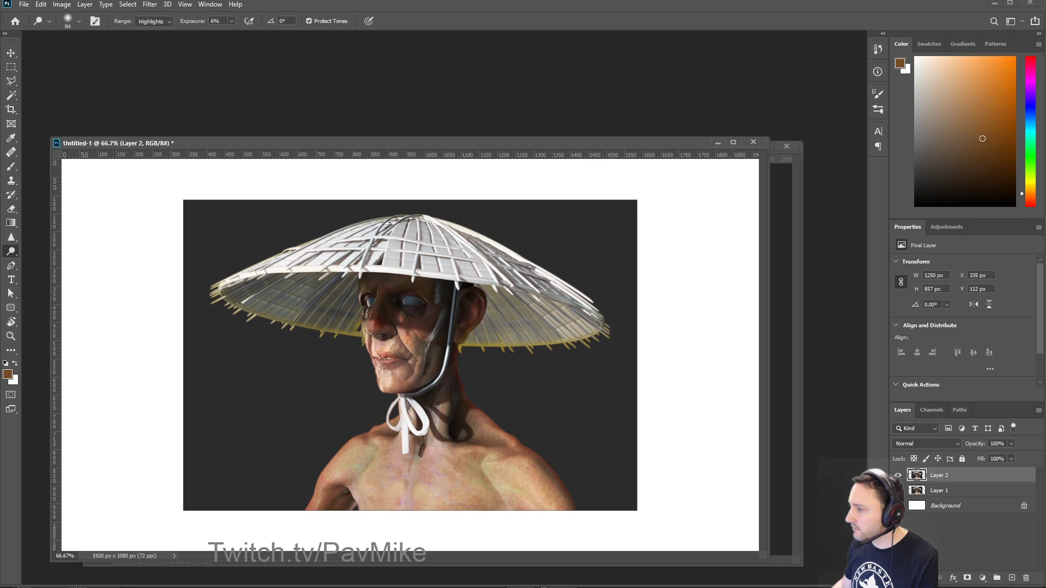
{"action": "left_click", "coordinate": [952, 491]}
{"action": "left_click_drag", "start_coordinate": [937, 480], "coordinate": [1025, 578]}
Step: Fill the Background layer with the dark grey sampled from the render's backdrop, and move Layer 1 to X 623 px, Y 110 px
{"action": "key", "text": "b"}
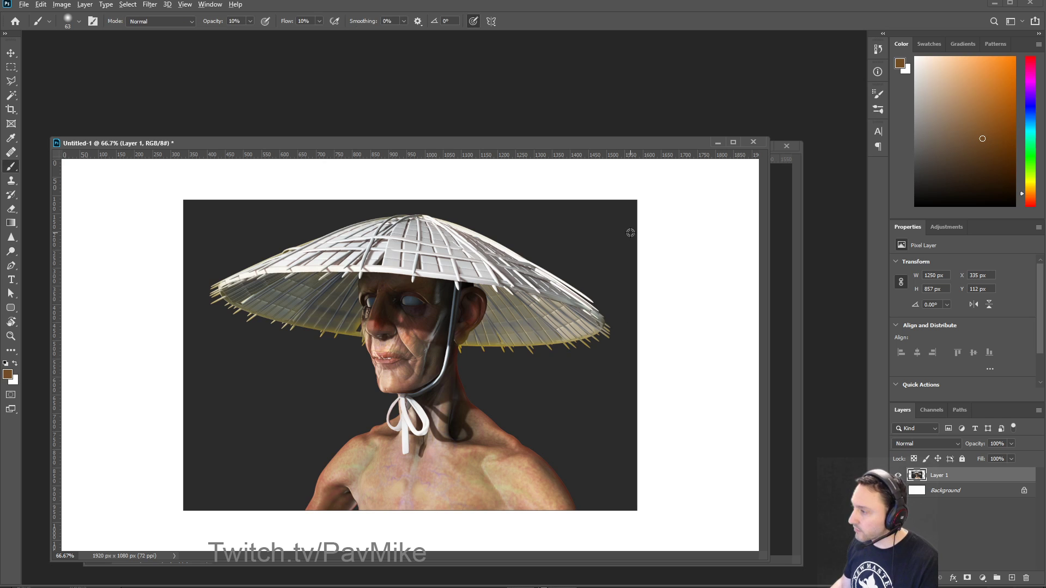
{"action": "left_click", "coordinate": [627, 379], "text": "alt"}
{"action": "left_click", "coordinate": [971, 497]}
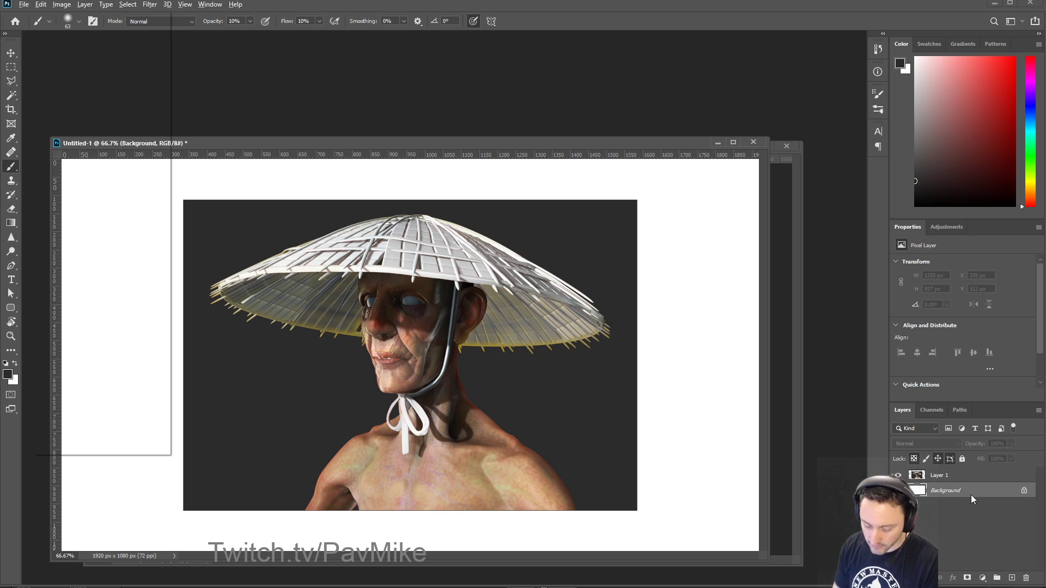
{"action": "key", "text": "alt+BackSpace"}
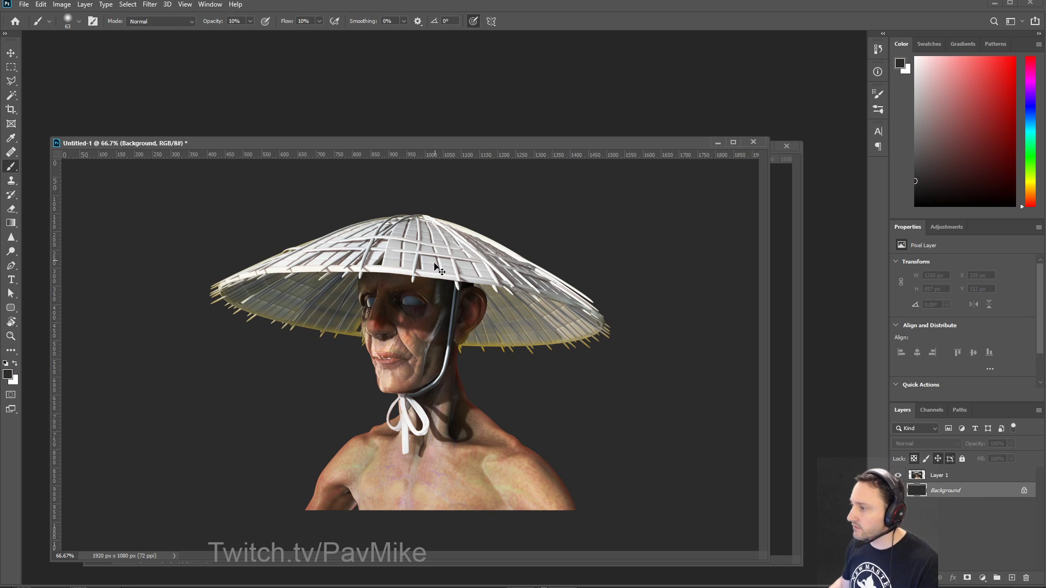
{"action": "mouse_move", "coordinate": [435, 266]}
{"action": "left_mouse_down", "text": "ctrl"}
{"action": "mouse_move", "coordinate": [540, 287]}
{"action": "mouse_move", "coordinate": [551, 307]}
{"action": "mouse_move", "coordinate": [550, 287]}
{"action": "mouse_move", "coordinate": [526, 274]}
{"action": "mouse_move", "coordinate": [526, 304]}
{"action": "mouse_move", "coordinate": [513, 300]}
{"action": "left_mouse_up", "text": "ctrl"}
{"action": "key", "text": "ctrl+minus"}
Step: Add the text LIVESTREAM in 12 pt Bahnschrift SemiBold on a new layer near the canvas's upper-left corner
{"action": "key", "text": "t"}
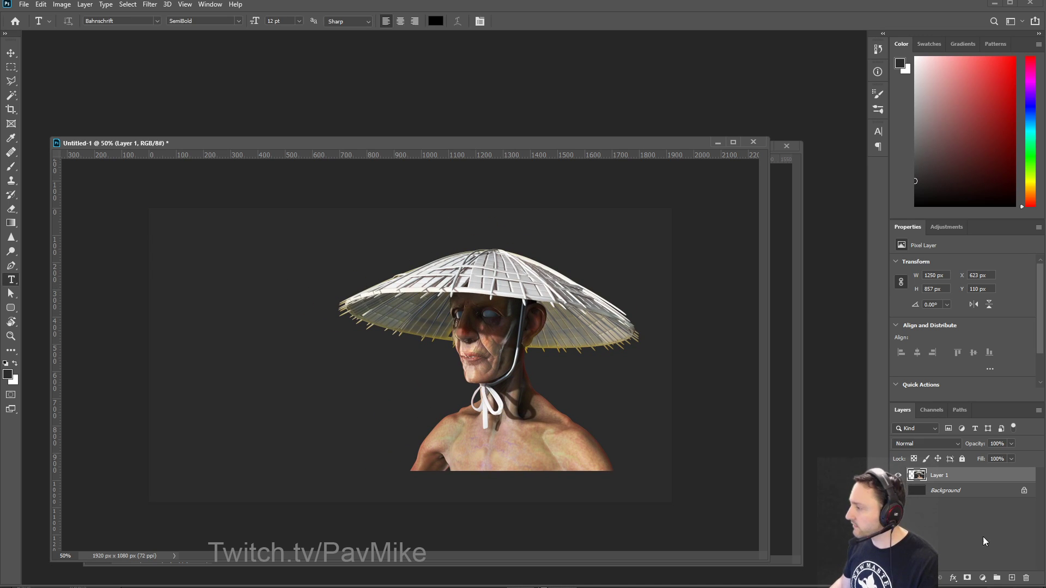
{"action": "left_click", "coordinate": [1011, 579]}
{"action": "left_click", "coordinate": [162, 235]}
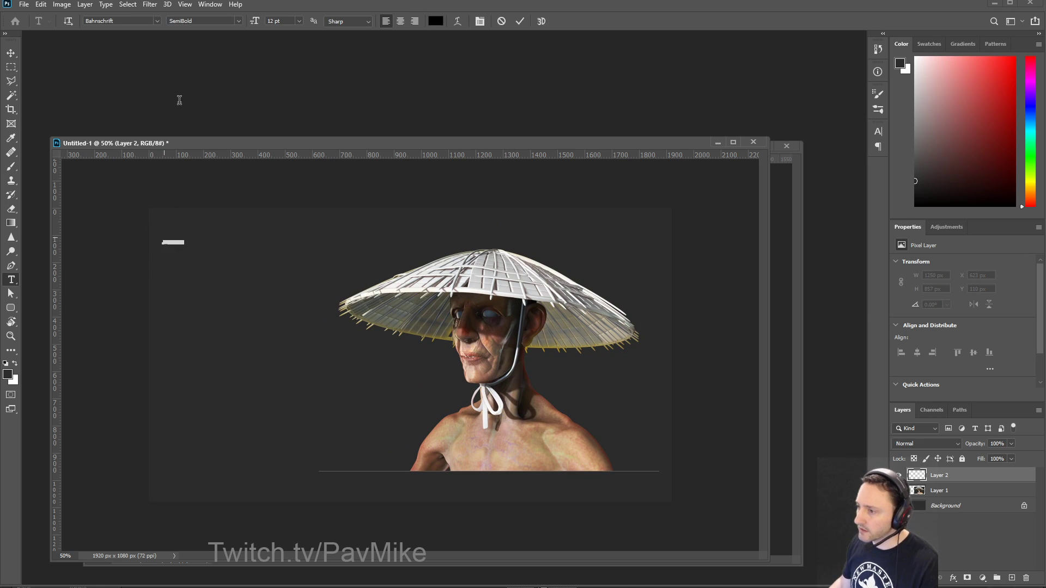
{"action": "key", "text": "BackSpace"}
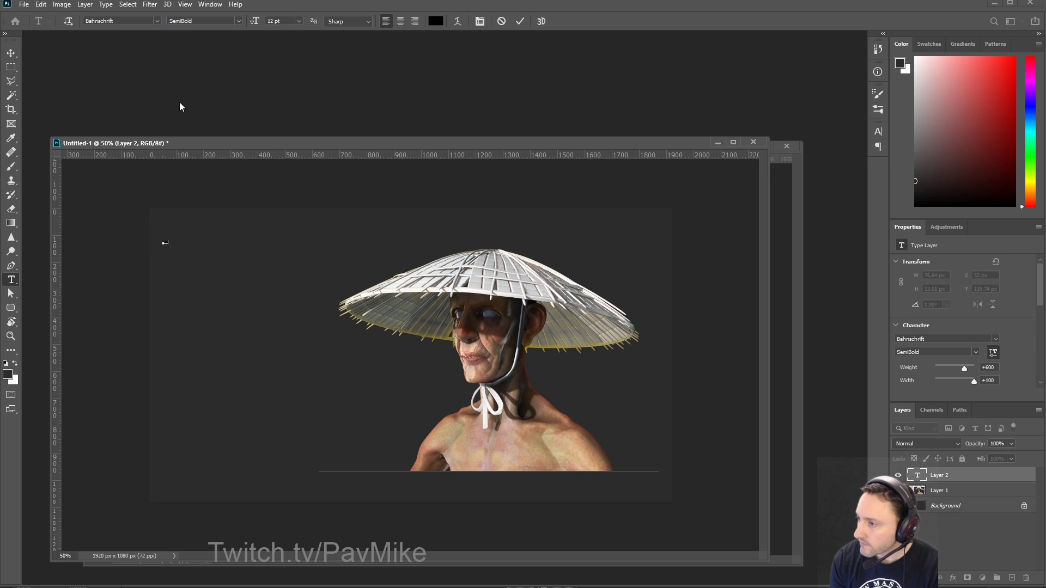
{"action": "type", "text": "LIVESTREAM"}
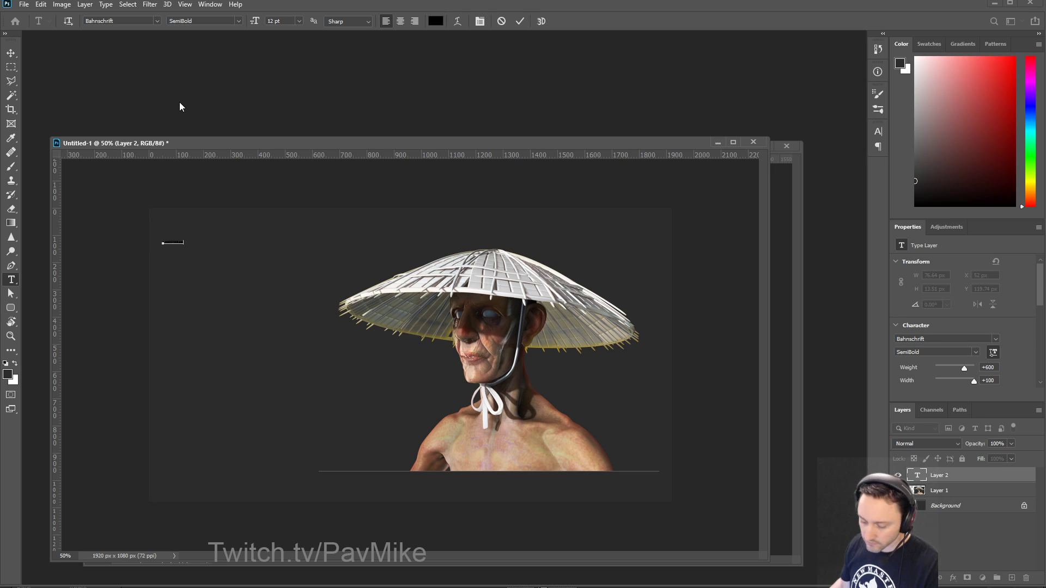
{"action": "key", "text": "ctrl+Return"}
{"action": "left_click", "coordinate": [171, 241]}
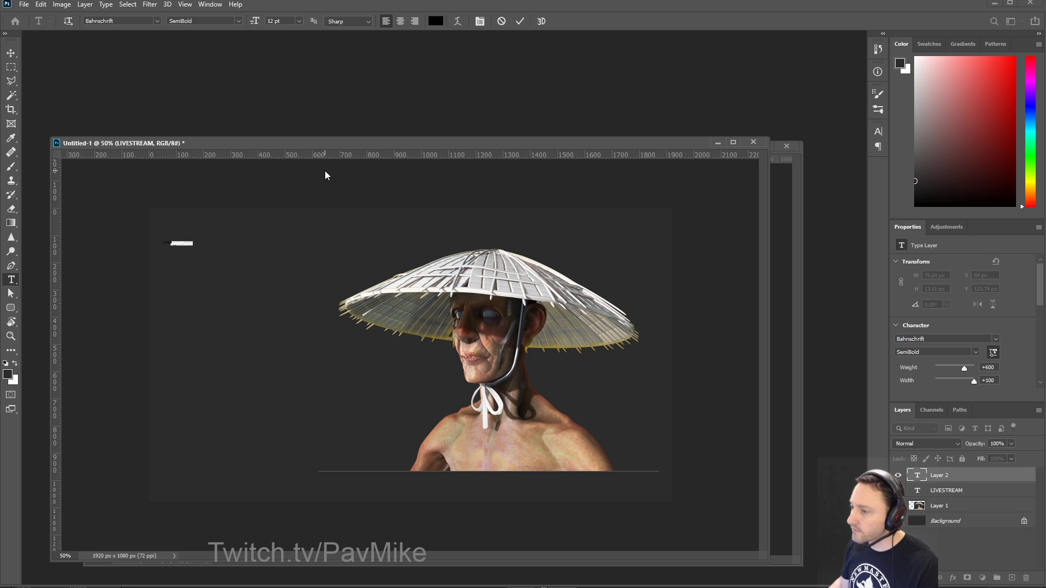
{"action": "key", "text": "Escape"}
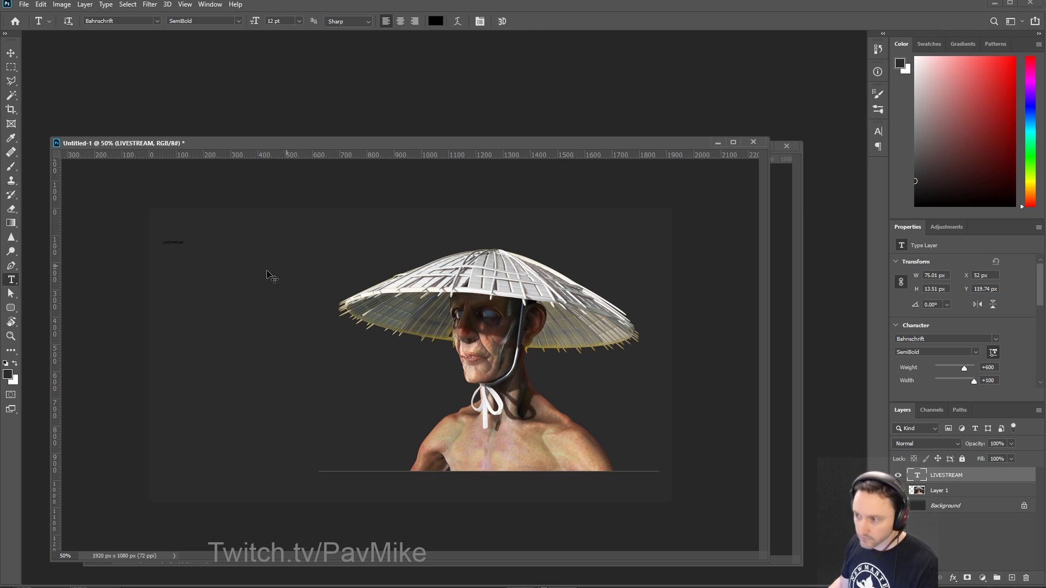
Step: Enlarge the LIVESTREAM text to 228.59 pt and position it at X 20 px, Y 0 px
{"action": "key", "text": "ctrl+t"}
{"action": "left_click_drag", "start_coordinate": [185, 245], "coordinate": [594, 365]}
{"action": "left_click_drag", "start_coordinate": [326, 281], "coordinate": [319, 248]}
{"action": "key", "text": "Return"}
Step: Change the LIVESTREAM text color to red #c21622
{"action": "double_click", "coordinate": [343, 240]}
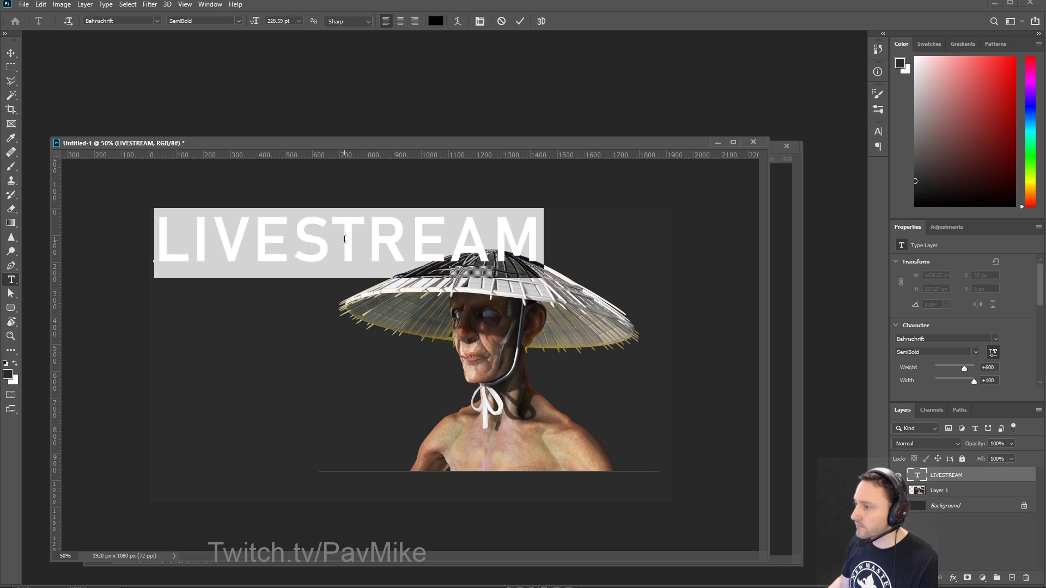
{"action": "left_click", "coordinate": [435, 22]}
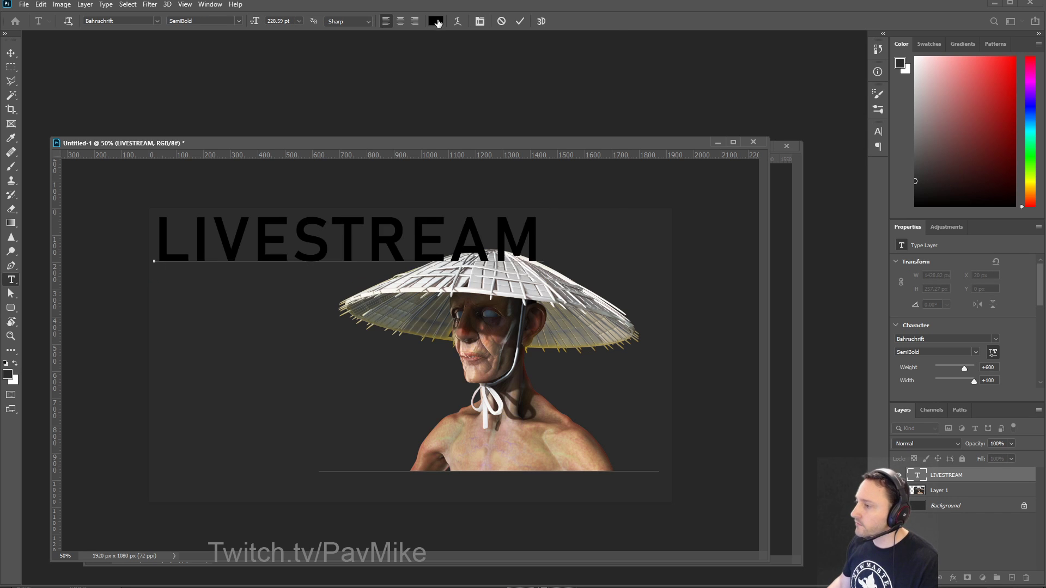
{"action": "left_click_drag", "start_coordinate": [477, 82], "coordinate": [480, 55]}
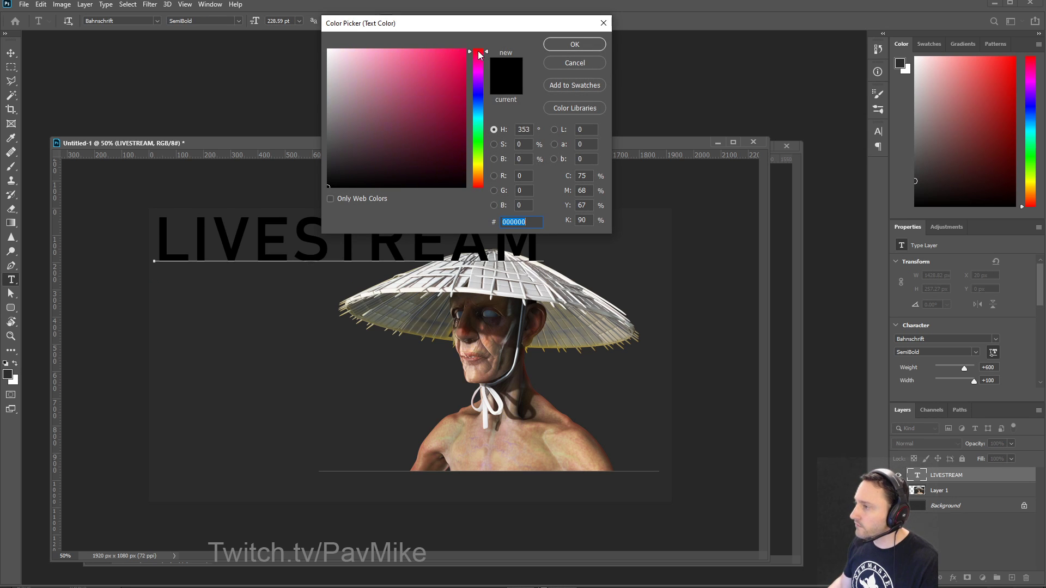
{"action": "left_click_drag", "start_coordinate": [417, 136], "coordinate": [450, 81]}
{"action": "left_click", "coordinate": [562, 44]}
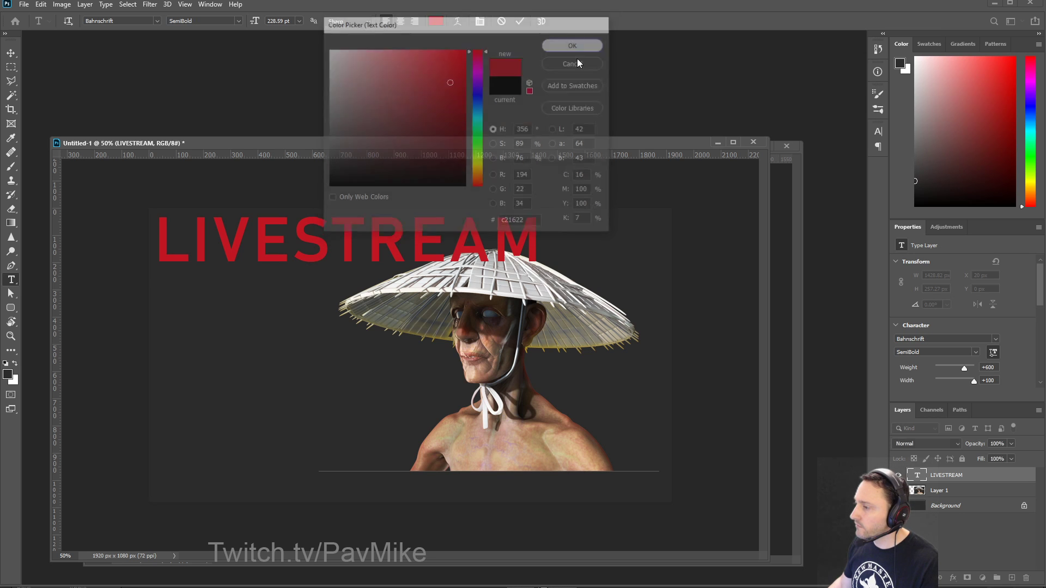
{"action": "left_click", "coordinate": [686, 383]}
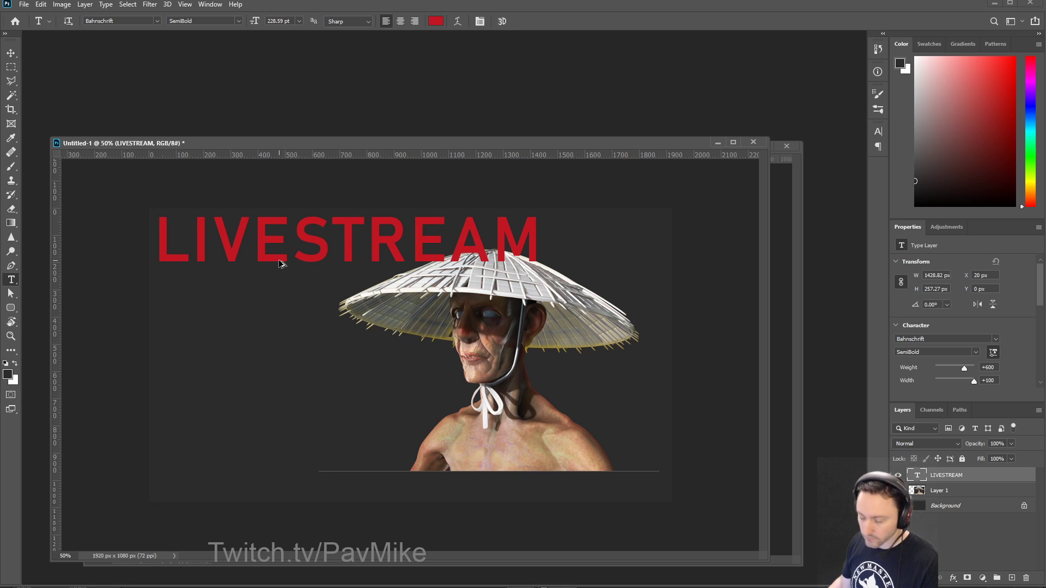
Step: Duplicate the LIVESTREAM text directly below the original and replace the copy's wording with 03/05/2020
{"action": "left_click_drag", "start_coordinate": [280, 263], "coordinate": [273, 304], "text": "ctrl+alt"}
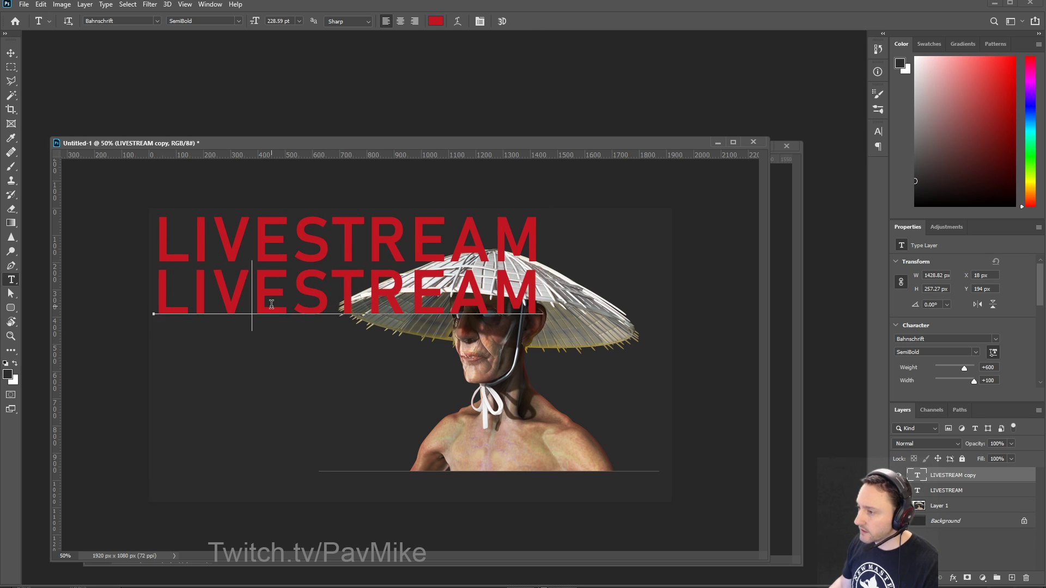
{"action": "double_click", "coordinate": [272, 303]}
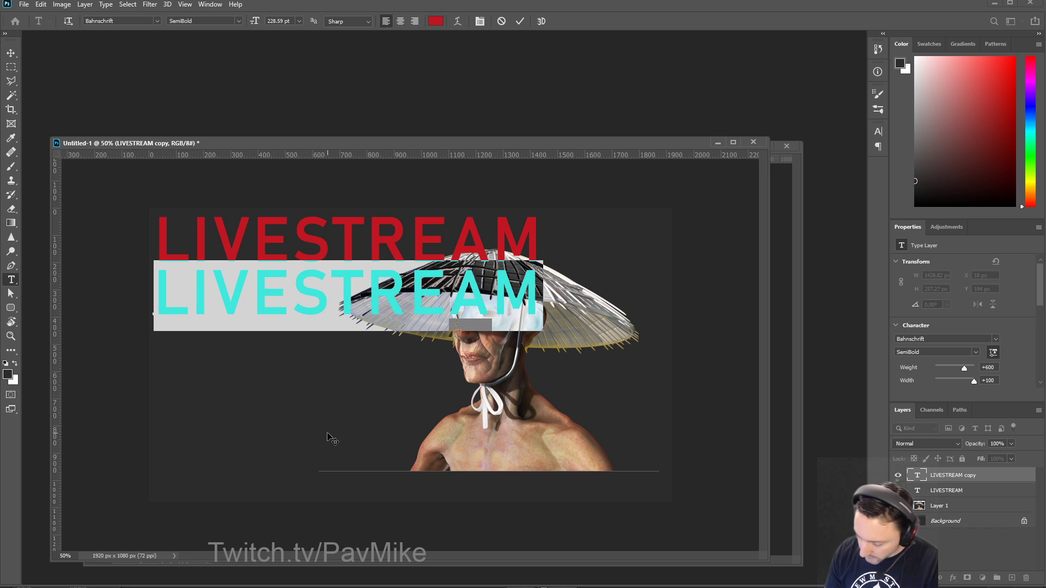
{"action": "type", "text": "03/05"}
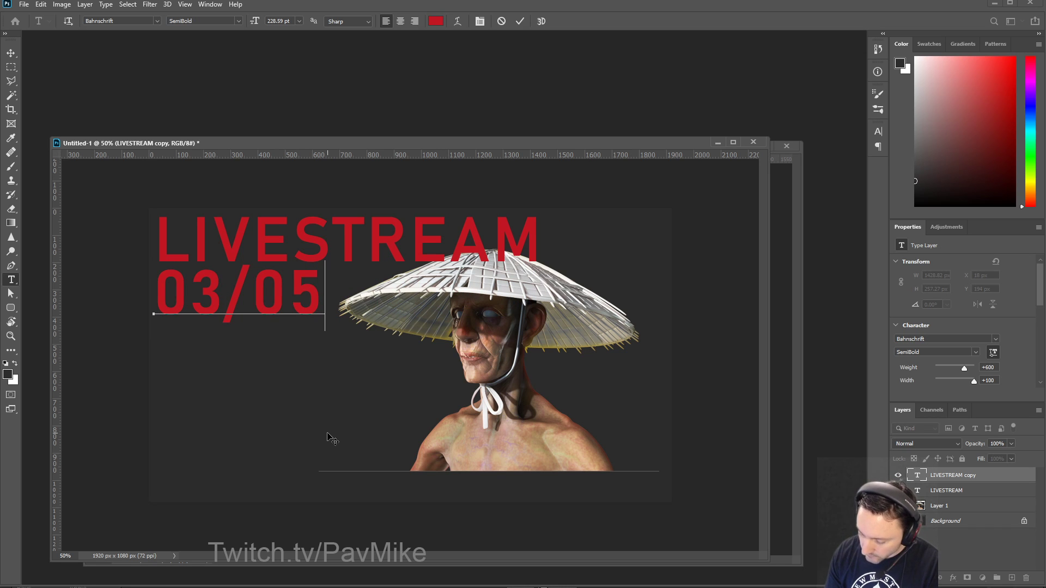
{"action": "type", "text": "-2020"}
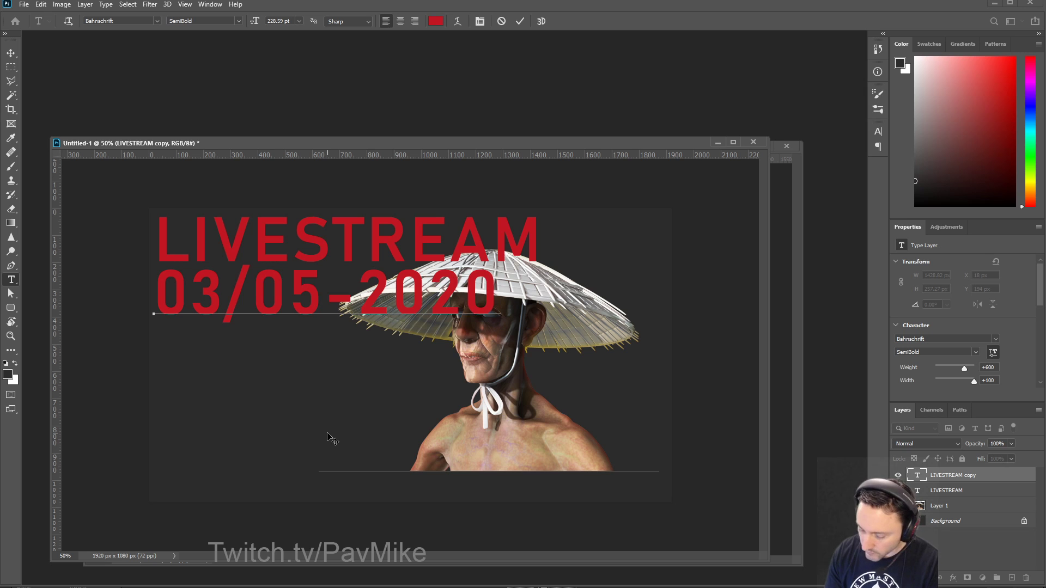
{"action": "key", "text": "BackSpace"}
{"action": "key", "text": "BackSpace"}
{"action": "key", "text": "BackSpace"}
{"action": "key", "text": "BackSpace"}
{"action": "key", "text": "BackSpace"}
{"action": "type", "text": "/2020"}
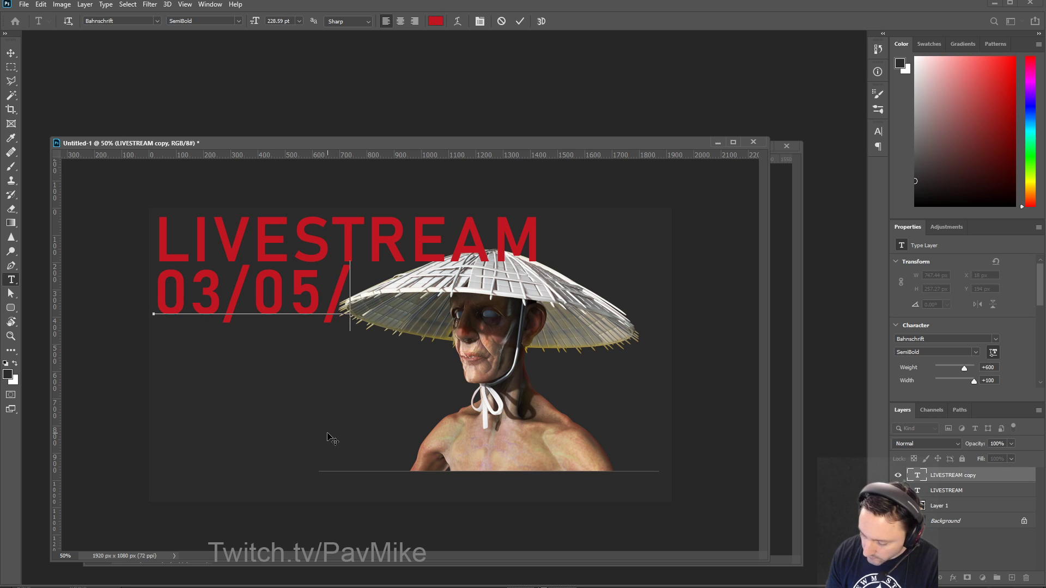
{"action": "key", "text": "ctrl+Return"}
Step: Scale the 03/05/2020 text down to 87.9 pt, keeping it aligned under the start of the title
{"action": "key", "text": "ctrl+t"}
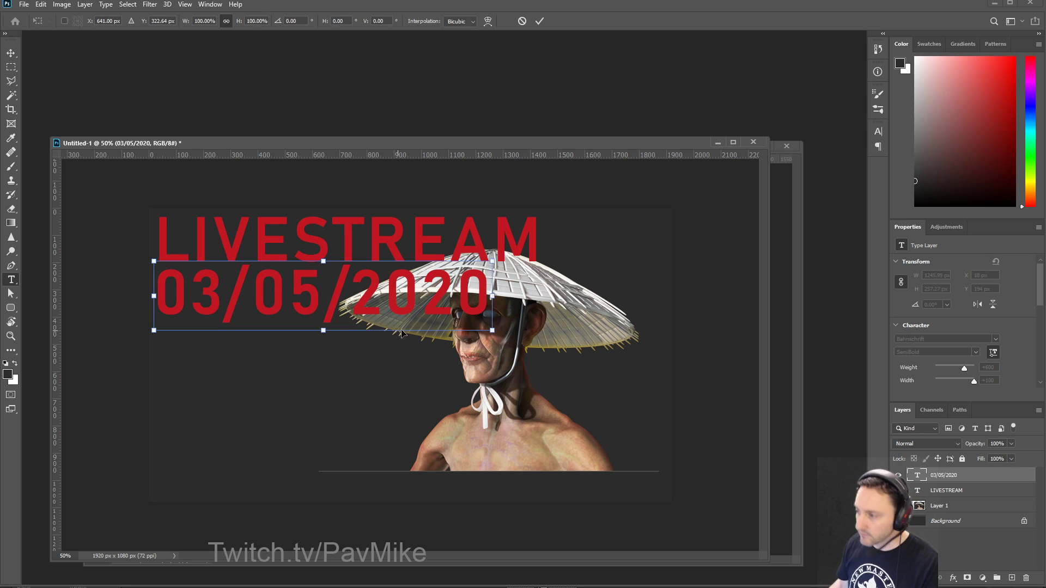
{"action": "left_click_drag", "start_coordinate": [490, 263], "coordinate": [285, 267]}
{"action": "key", "text": "Return"}
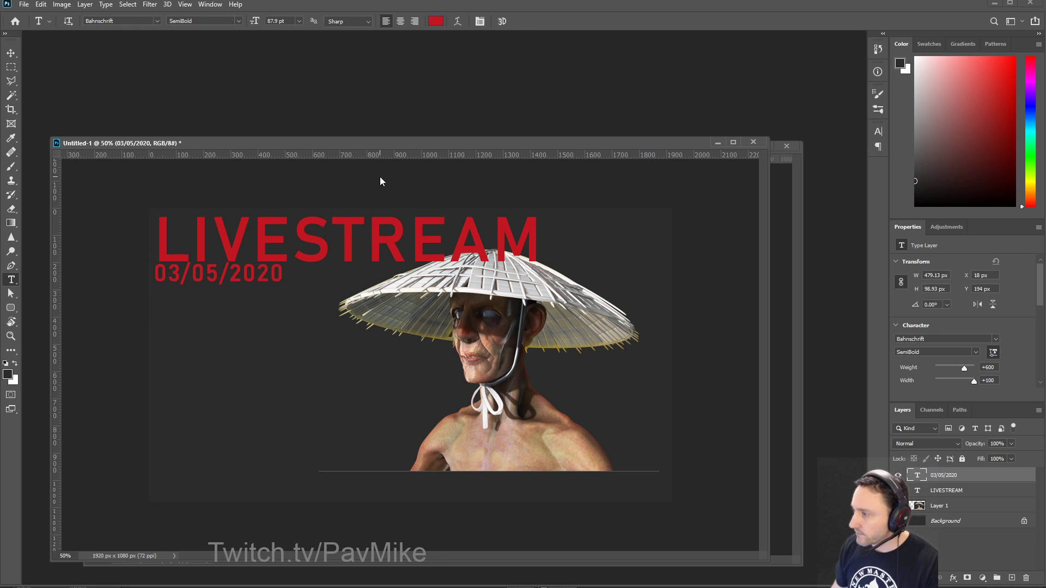
Step: Move the LIVESTREAM title to X 36 px, Y 28 px
{"action": "left_click", "coordinate": [938, 507]}
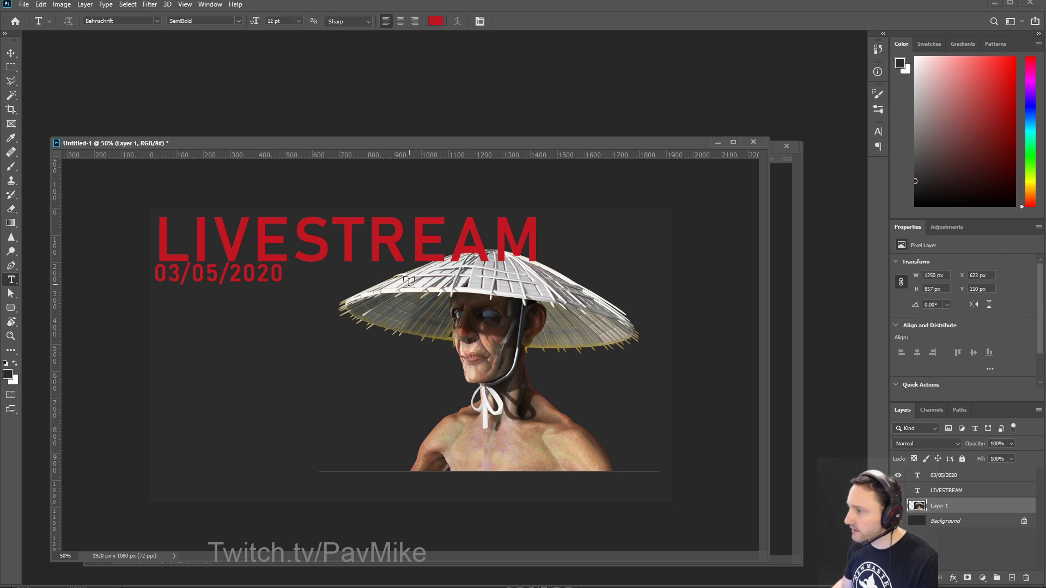
{"action": "left_click_drag", "start_coordinate": [351, 249], "coordinate": [355, 256], "text": "ctrl"}
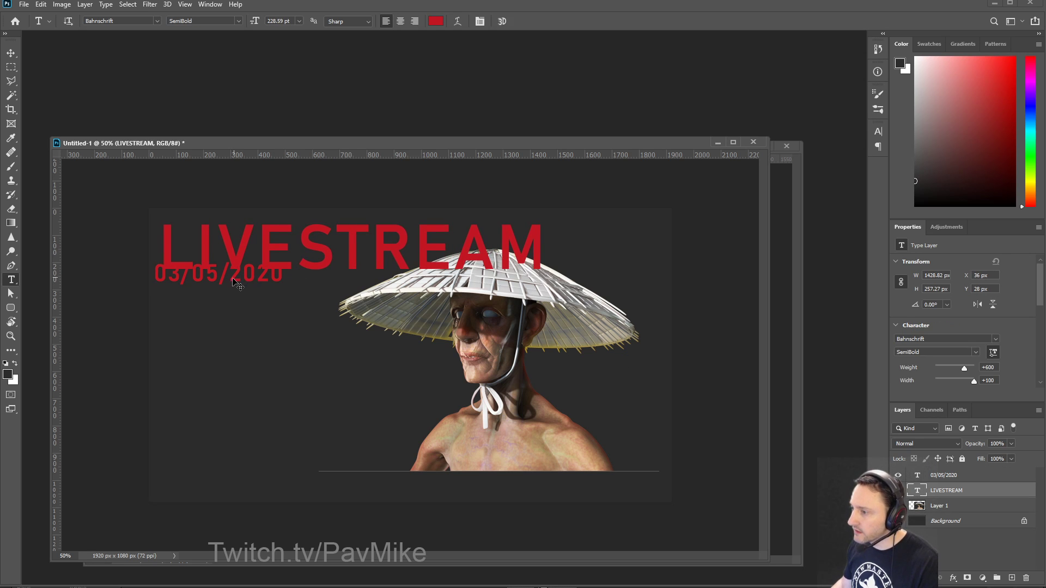
Step: Move the 03/05/2020 text to X 44 px, Y 238 px, aligned under the start of the title
{"action": "left_click_drag", "start_coordinate": [232, 279], "coordinate": [238, 294], "text": "ctrl"}
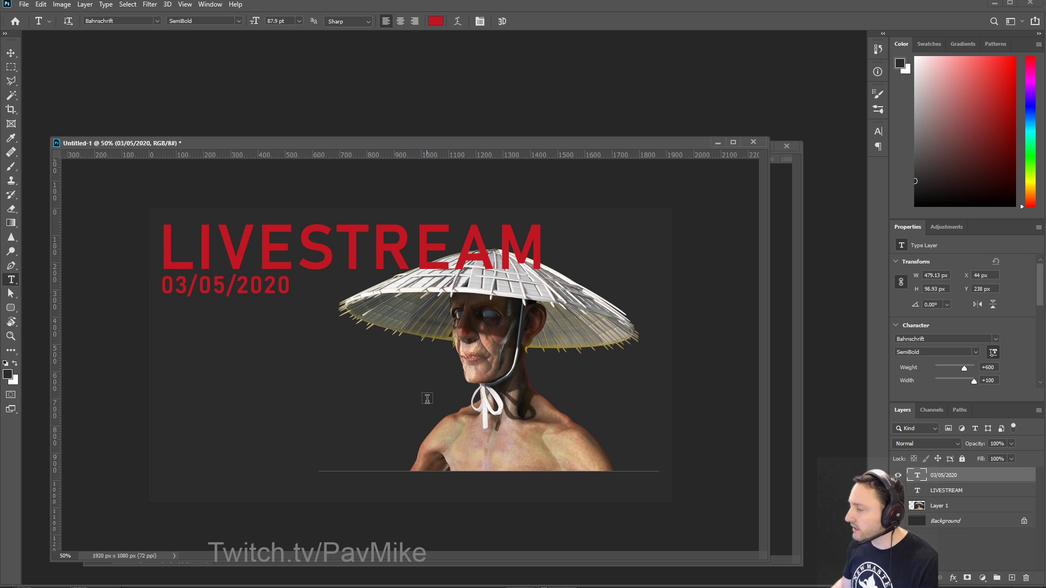
Step: Erase the thin line along the lower edge of Layer 1 and move the figure to X 673 px, Y 60 px
{"action": "left_click", "coordinate": [579, 439], "text": "ctrl"}
{"action": "key", "text": "m"}
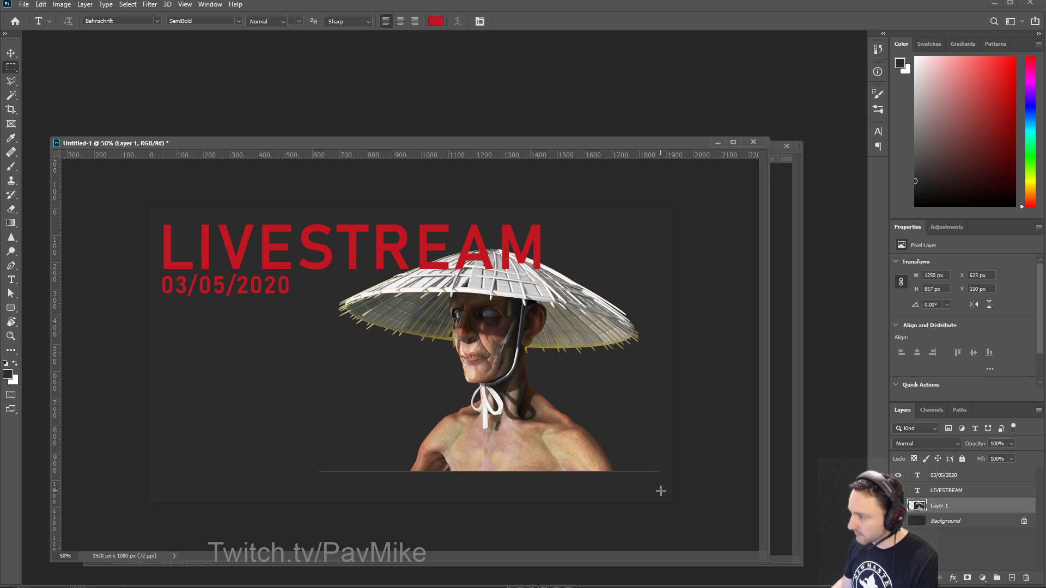
{"action": "left_click_drag", "start_coordinate": [671, 498], "coordinate": [271, 472]}
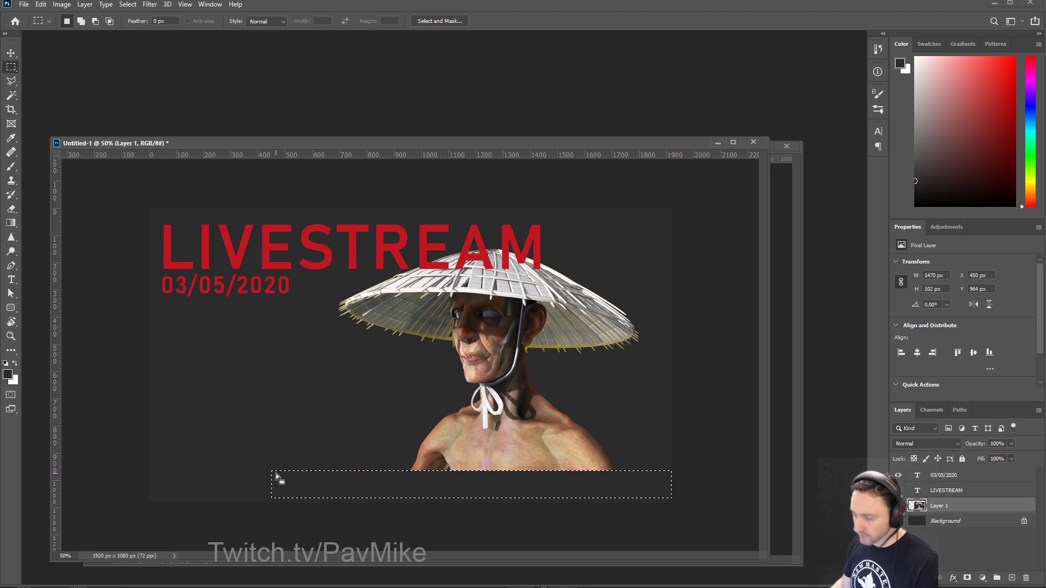
{"action": "key", "text": "Delete"}
{"action": "key", "text": "ctrl+d"}
{"action": "mouse_move", "coordinate": [536, 407]}
{"action": "left_mouse_down", "text": "ctrl"}
{"action": "mouse_move", "coordinate": [558, 366]}
{"action": "mouse_move", "coordinate": [544, 401]}
{"action": "left_mouse_up", "text": "ctrl"}
Step: Apply Levels to Layer 1 with the input black point at 12 and the white point at 222
{"action": "key", "text": "ctrl+l"}
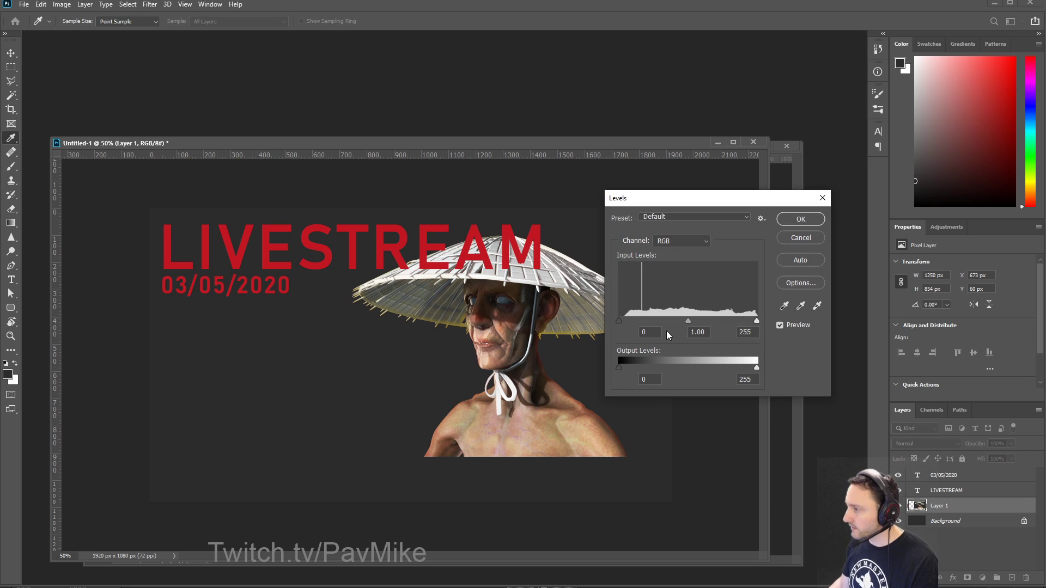
{"action": "left_click_drag", "start_coordinate": [619, 320], "coordinate": [631, 325]}
{"action": "key", "text": "ctrl+minus"}
{"action": "key", "text": "ctrl+minus"}
{"action": "key", "text": "ctrl+minus"}
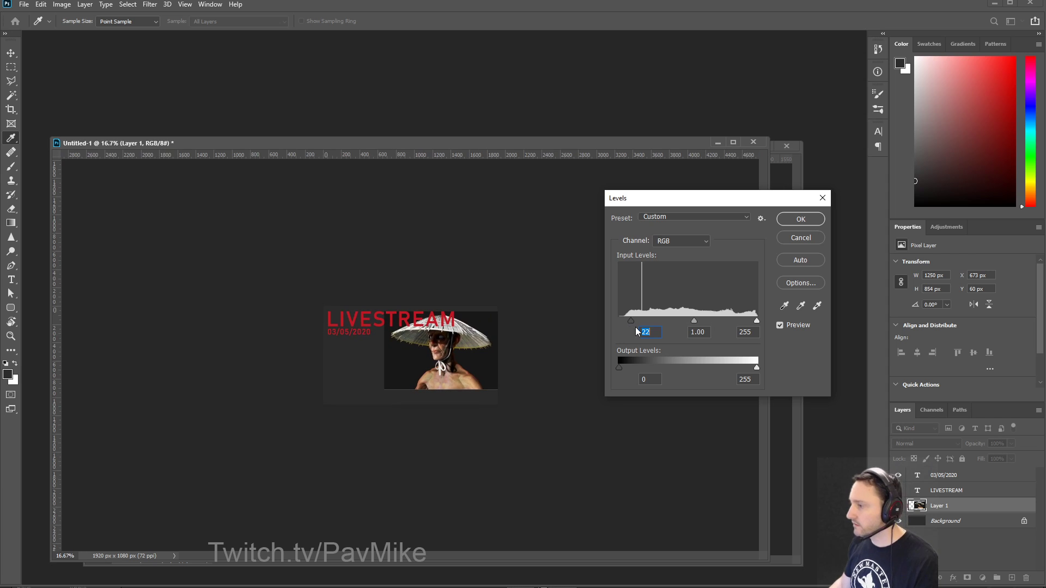
{"action": "left_click", "coordinate": [736, 322]}
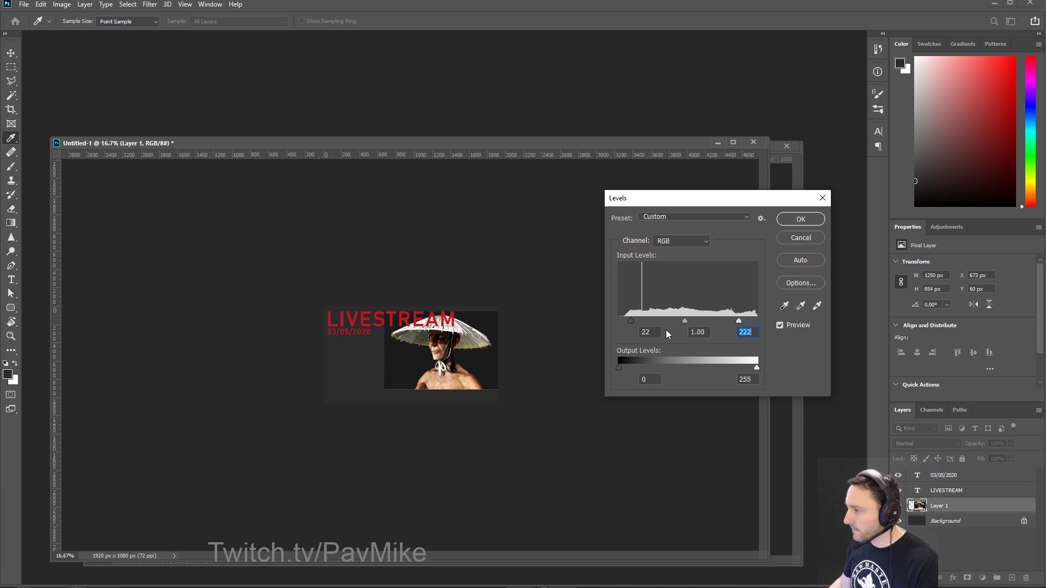
{"action": "left_click_drag", "start_coordinate": [631, 322], "coordinate": [618, 319]}
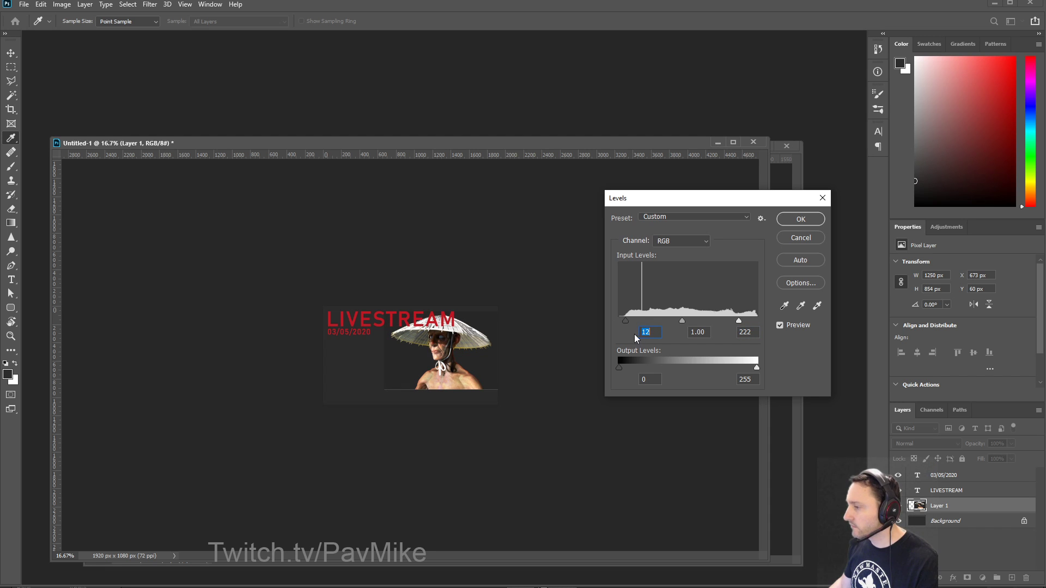
{"action": "left_click", "coordinate": [798, 219]}
Step: Scale Layer 1 up to 136.81% and place it at X 282 px, Y 52 px
{"action": "key", "text": "m"}
{"action": "key", "text": "ctrl+t"}
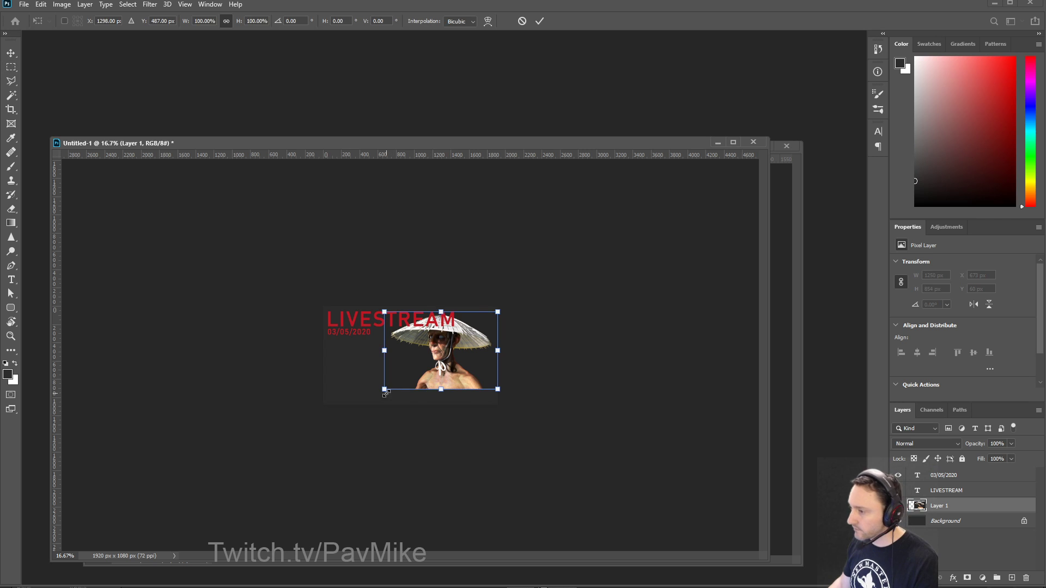
{"action": "mouse_move", "coordinate": [384, 389]}
{"action": "left_mouse_down"}
{"action": "mouse_move", "coordinate": [342, 417]}
{"action": "mouse_move", "coordinate": [396, 400]}
{"action": "left_mouse_up"}
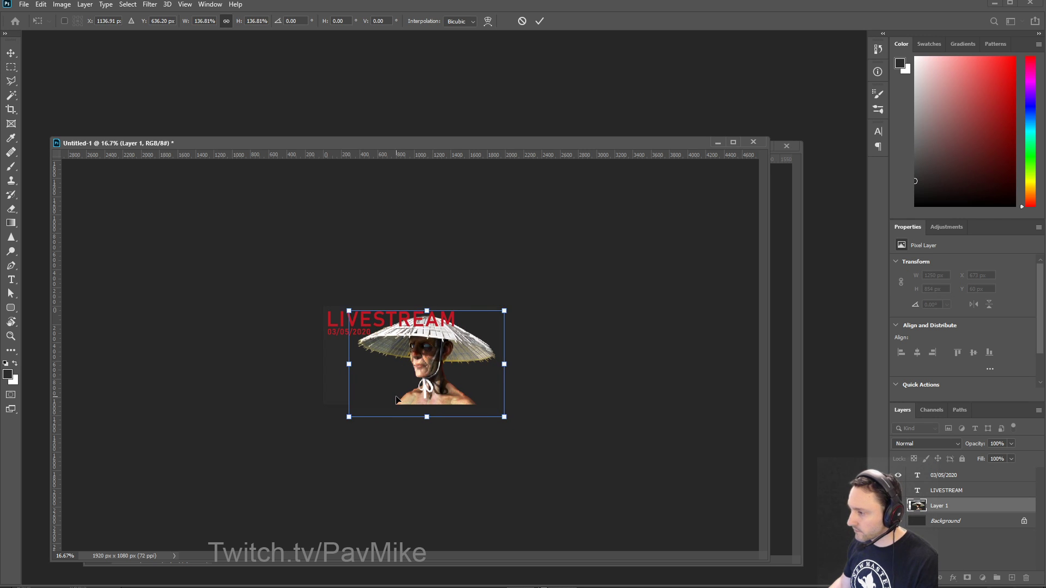
{"action": "key", "text": "Return"}
{"action": "key", "text": "m"}
Step: Fill the Background layer with the dark gray sampled from the backdrop around the figure
{"action": "key", "text": "b"}
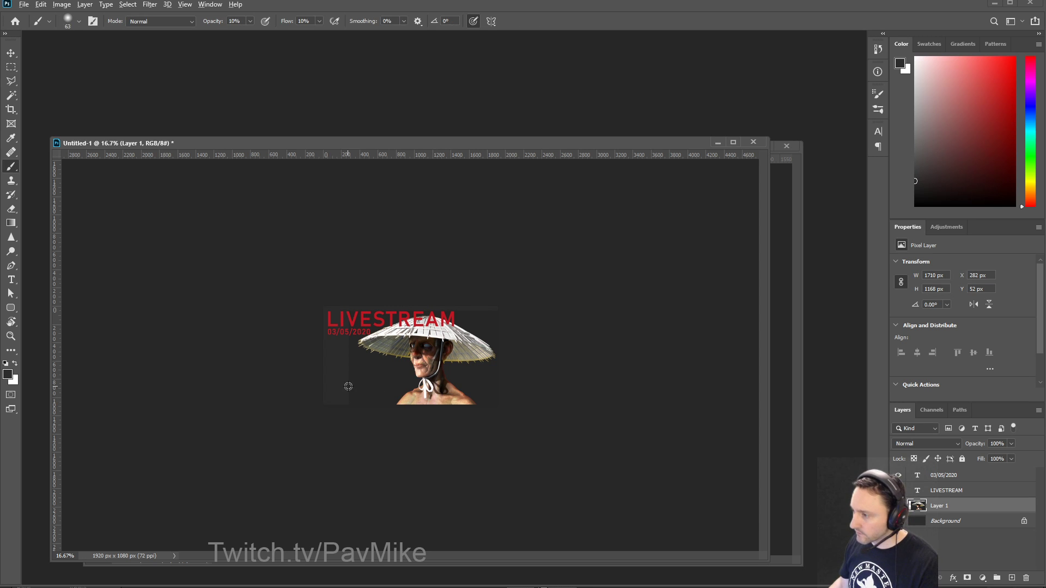
{"action": "left_click", "coordinate": [935, 522]}
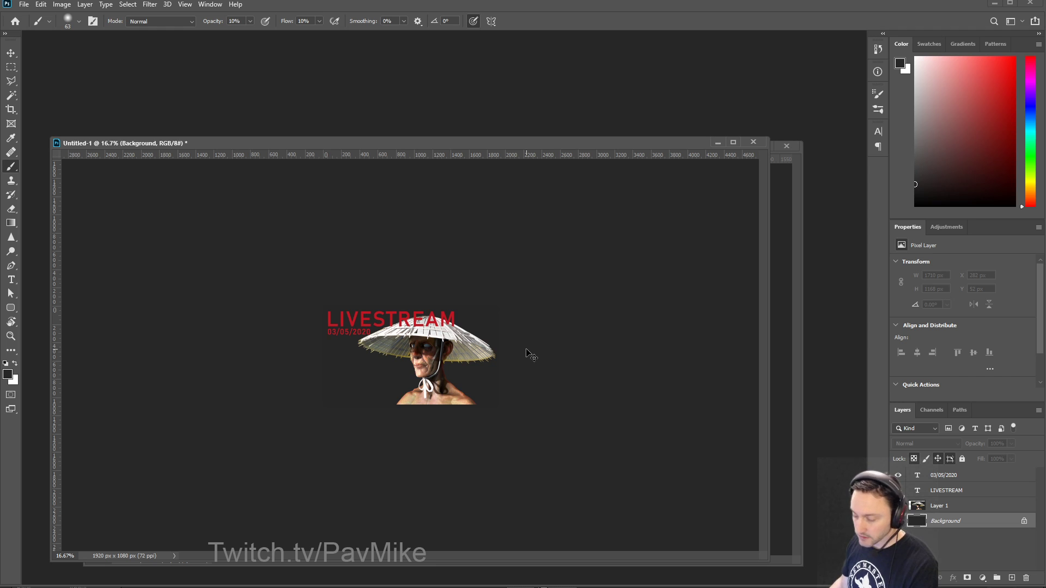
{"action": "key", "text": "ctrl+minus"}
{"action": "key", "text": "ctrl+plus"}
{"action": "key", "text": "ctrl+plus"}
{"action": "key", "text": "ctrl+plus"}
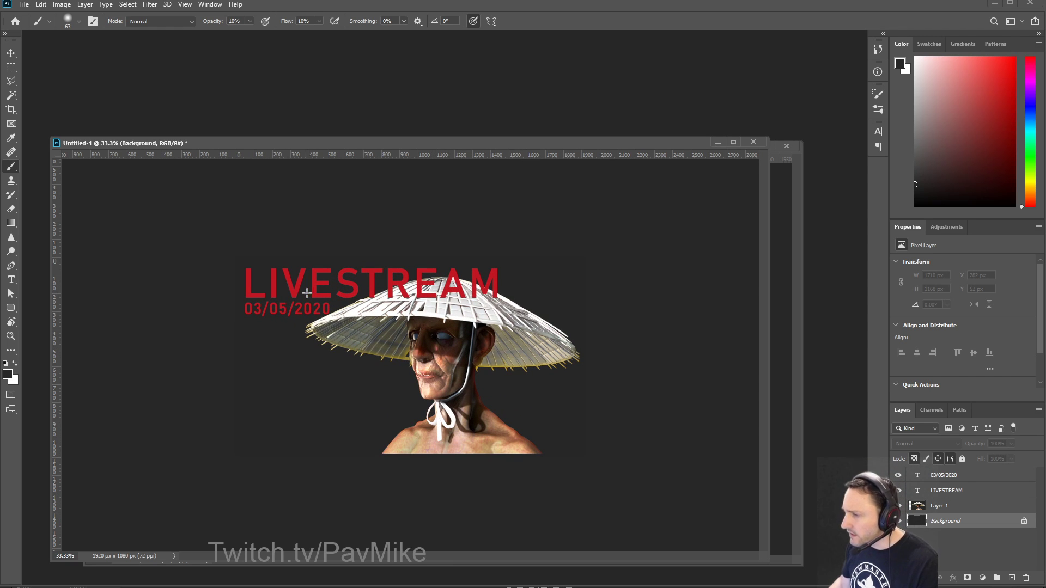
Step: Add a layer mask to Layer 1 and set the brush to 231 px with 100% opacity and 100% flow
{"action": "left_click", "coordinate": [439, 314], "text": "ctrl"}
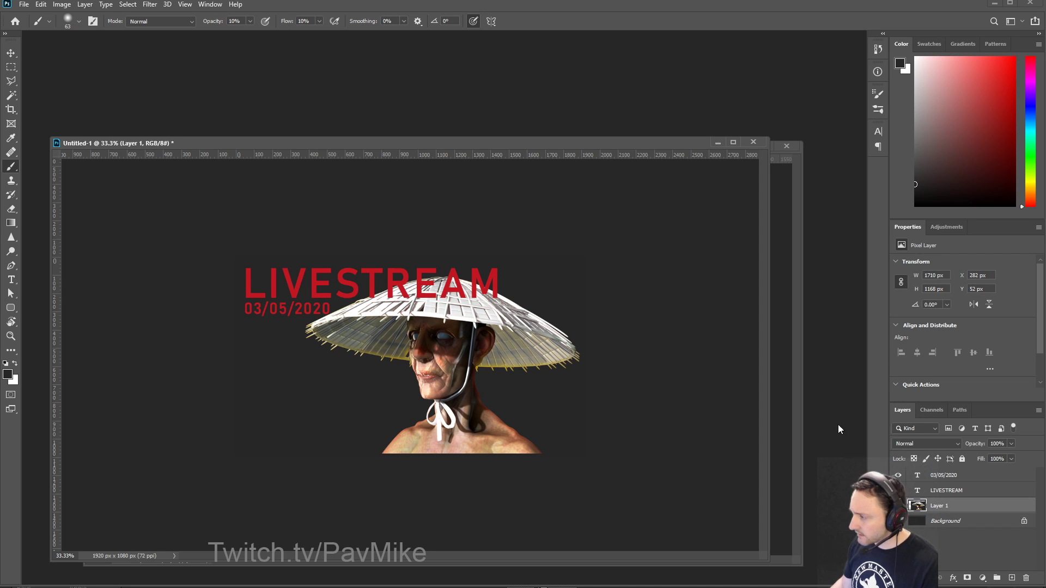
{"action": "left_click", "coordinate": [967, 578]}
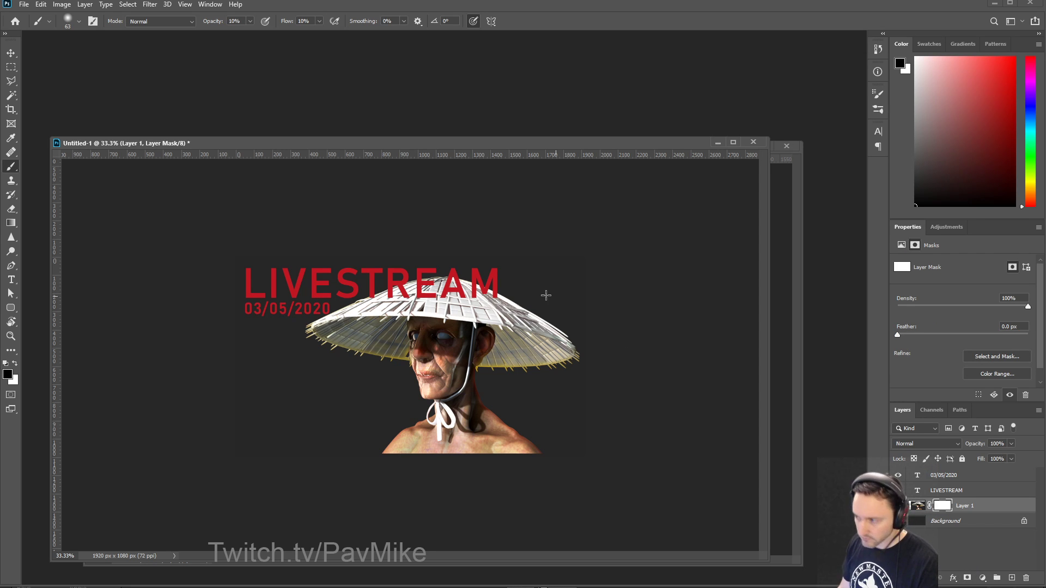
{"action": "right_click_drag", "start_coordinate": [426, 305], "coordinate": [441, 305], "text": "alt"}
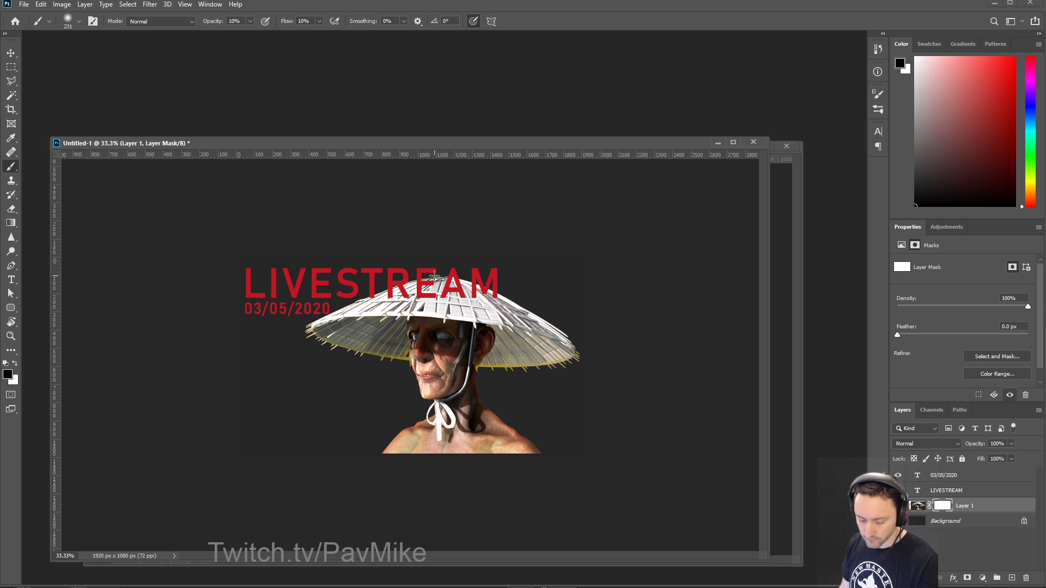
{"action": "key", "text": "x"}
{"action": "key", "text": "x"}
{"action": "key", "text": "0"}
{"action": "key", "text": "shift+0"}
{"action": "left_click_drag", "start_coordinate": [424, 284], "coordinate": [429, 318]}
{"action": "key", "text": "ctrl+z"}
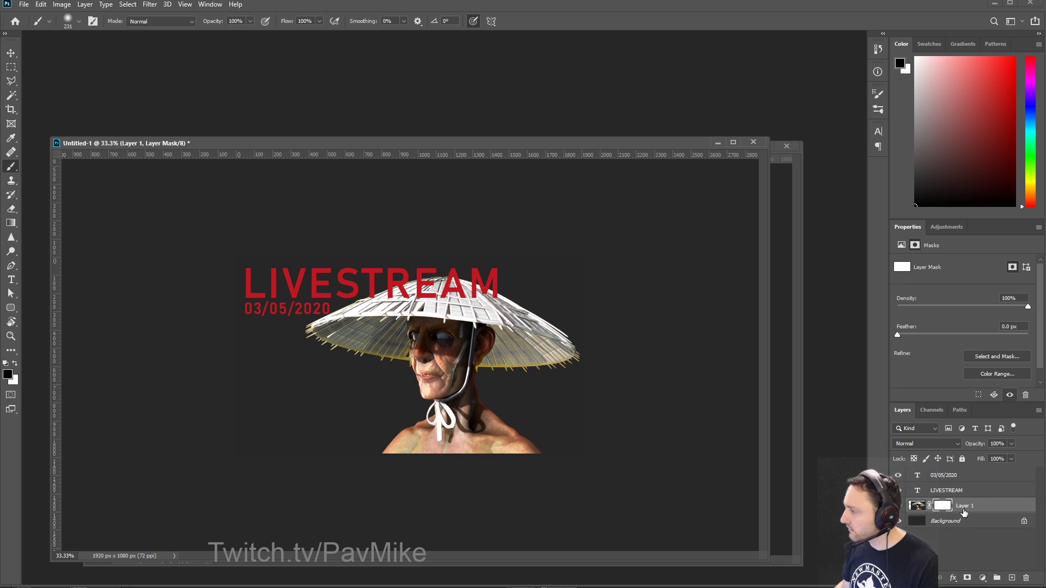
Step: Place Layer 1 above the LIVESTREAM text and mask out its backdrop around the hat in black with a hard 147 px brush
{"action": "left_click_drag", "start_coordinate": [964, 506], "coordinate": [962, 490]}
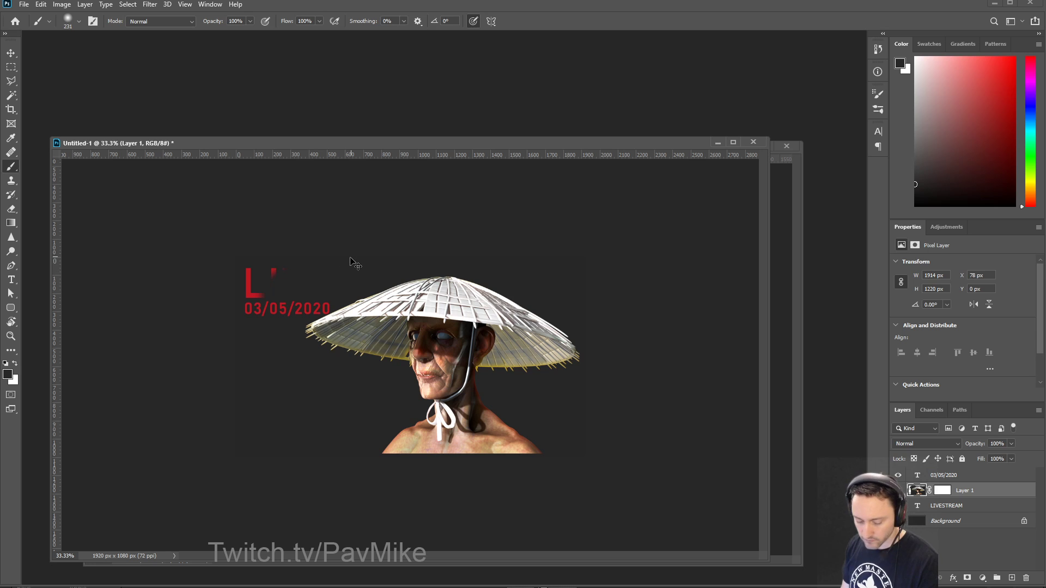
{"action": "key", "text": "x"}
{"action": "mouse_move", "coordinate": [340, 277]}
{"action": "right_mouse_down", "text": "alt"}
{"action": "mouse_move", "coordinate": [331, 276]}
{"action": "mouse_move", "coordinate": [347, 178]}
{"action": "mouse_move", "coordinate": [345, 343]}
{"action": "right_mouse_up", "text": "alt"}
{"action": "mouse_move", "coordinate": [315, 281]}
{"action": "left_mouse_down"}
{"action": "mouse_move", "coordinate": [257, 300]}
{"action": "mouse_move", "coordinate": [342, 267]}
{"action": "left_mouse_up"}
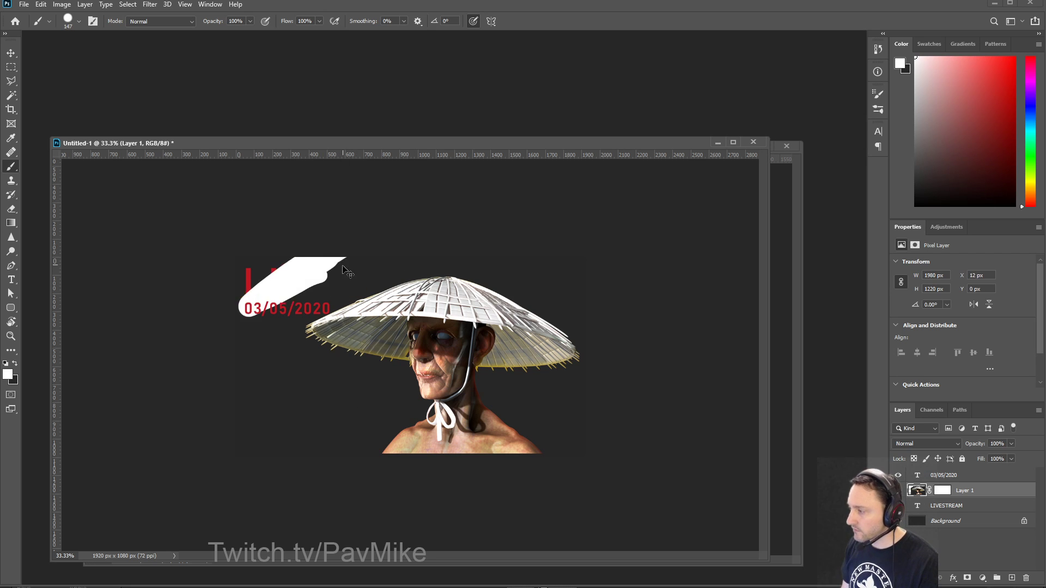
{"action": "key", "text": "ctrl+z"}
{"action": "left_click", "coordinate": [941, 490]}
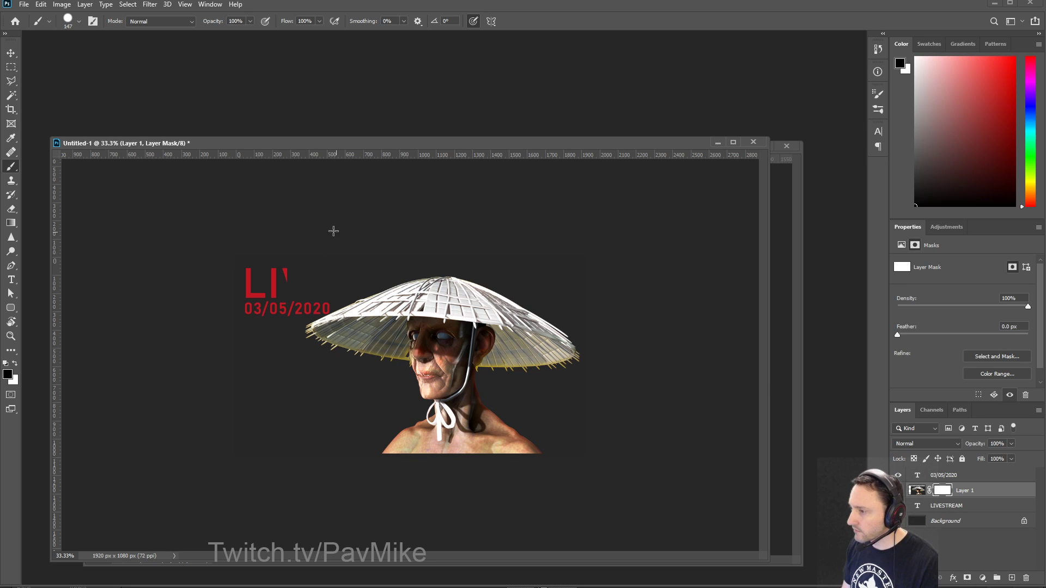
{"action": "mouse_move", "coordinate": [274, 282]}
{"action": "left_mouse_down"}
{"action": "mouse_move", "coordinate": [358, 244]}
{"action": "mouse_move", "coordinate": [344, 291]}
{"action": "mouse_move", "coordinate": [388, 271]}
{"action": "mouse_move", "coordinate": [351, 305]}
{"action": "mouse_move", "coordinate": [420, 264]}
{"action": "mouse_move", "coordinate": [406, 286]}
{"action": "mouse_move", "coordinate": [479, 262]}
{"action": "mouse_move", "coordinate": [504, 277]}
{"action": "left_mouse_up"}
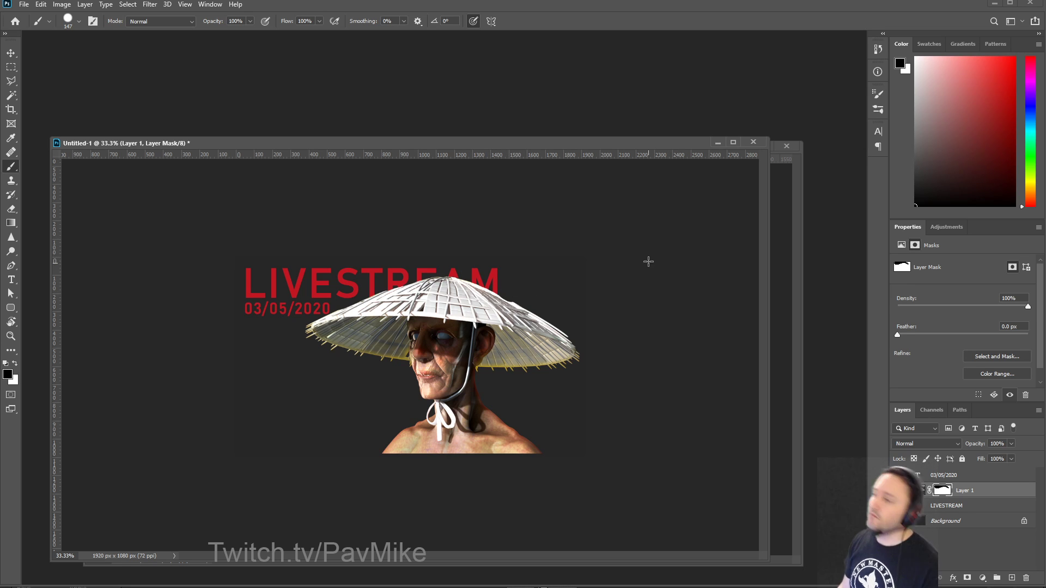
{"action": "key", "text": "ctrl+minus"}
{"action": "key", "text": "ctrl+minus"}
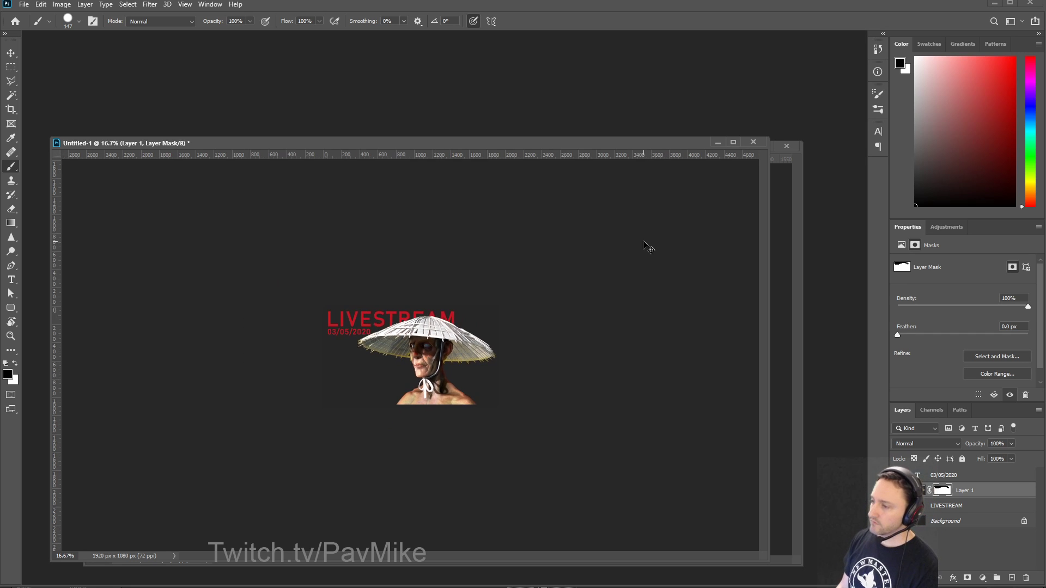
{"action": "key", "text": "ctrl+plus"}
{"action": "key", "text": "ctrl+plus"}
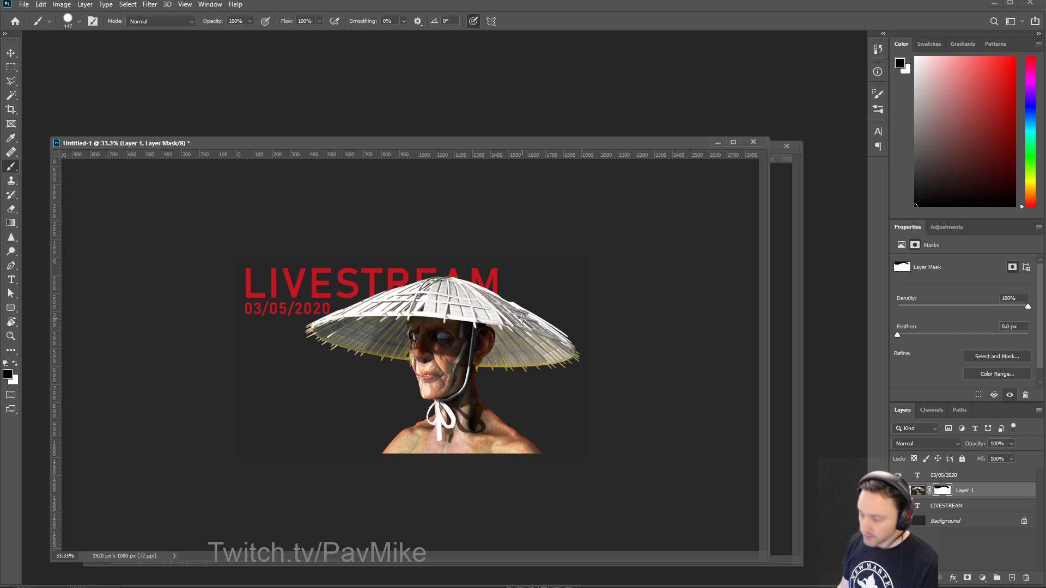
{"action": "key", "text": "x"}
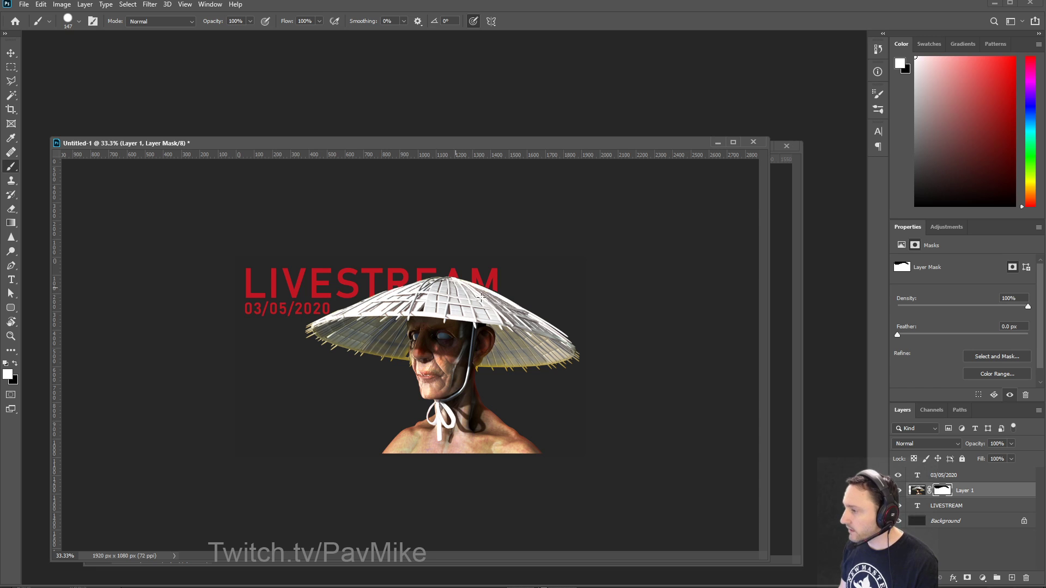
{"action": "key", "text": "x"}
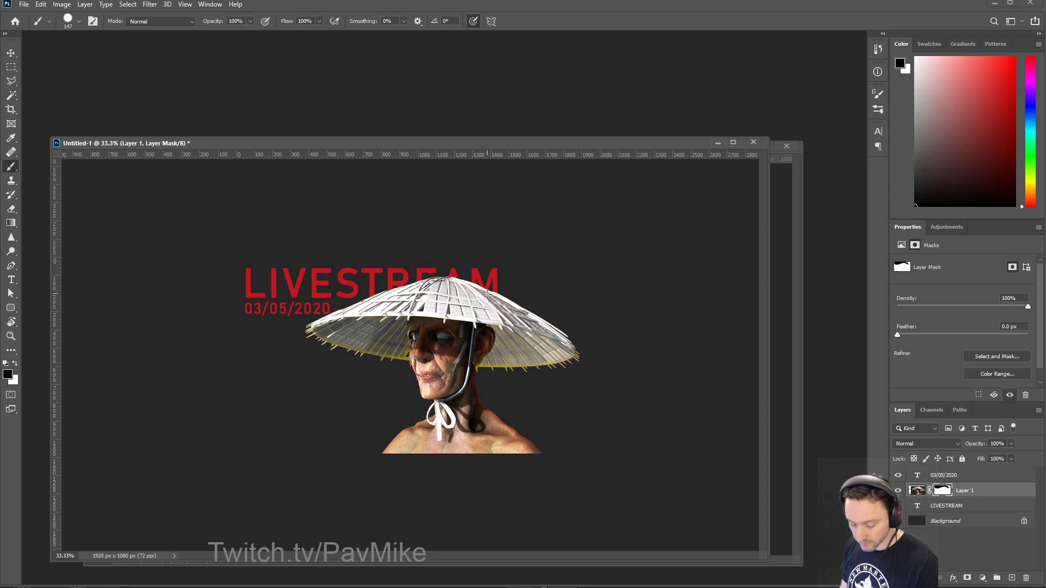
{"action": "key", "text": "x"}
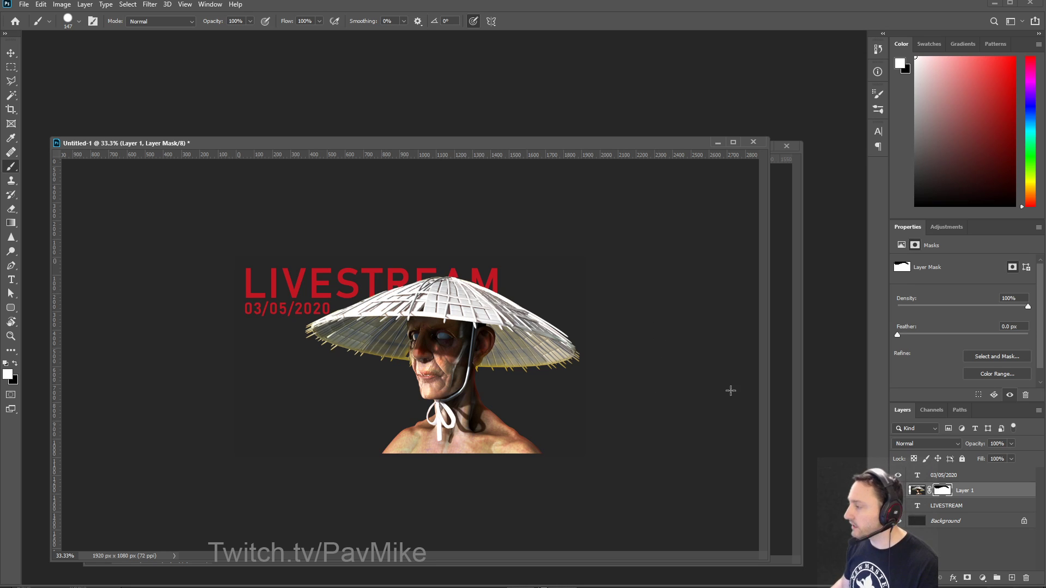
Step: Move the 03/05/2020 text layer below Layer 1, directly above the LIVESTREAM layer
{"action": "left_click", "coordinate": [983, 476]}
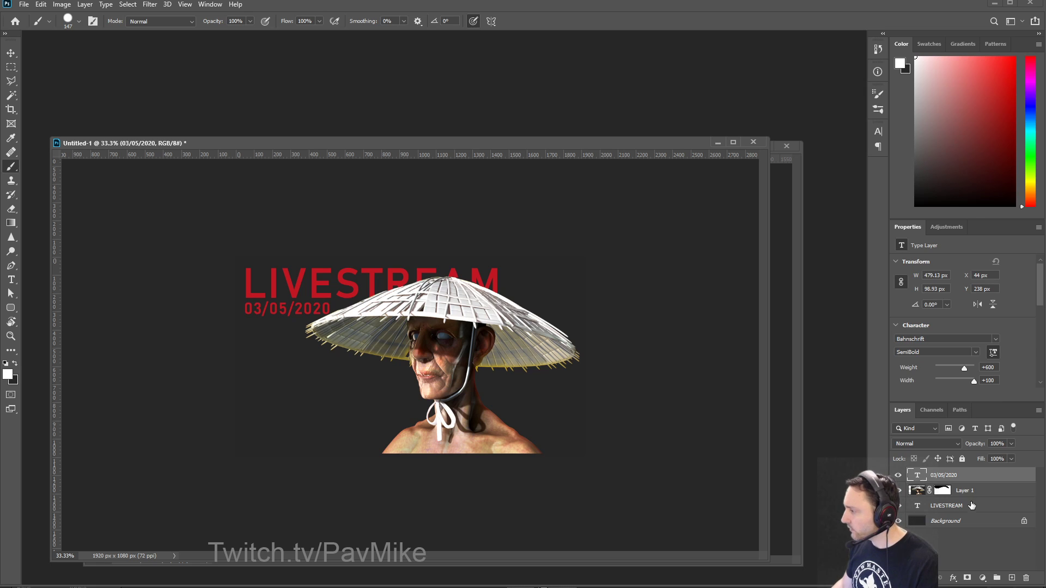
{"action": "left_click", "coordinate": [969, 509]}
{"action": "left_click_drag", "start_coordinate": [957, 478], "coordinate": [957, 510]}
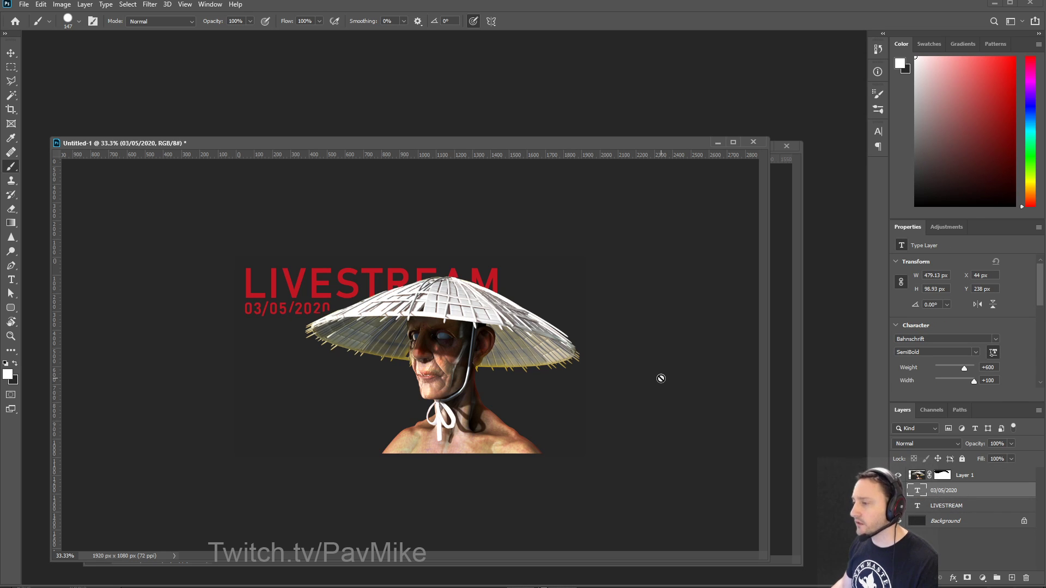
Step: Draw a white rounded rectangle with a 15 px radius, about 1716 × 848 px, on a new layer behind the figure
{"action": "key", "text": "ctrl+minus"}
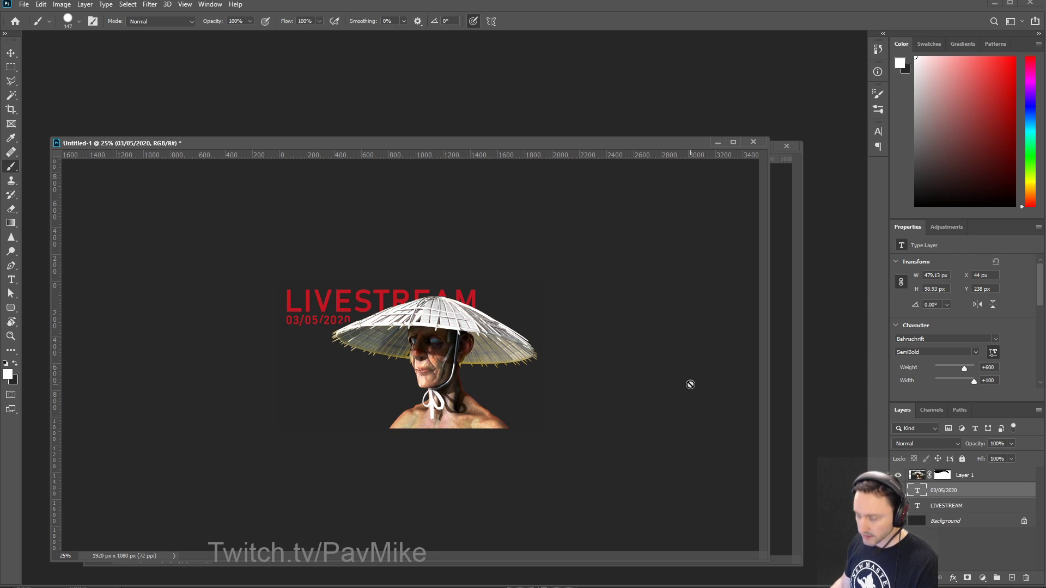
{"action": "left_click", "coordinate": [11, 307]}
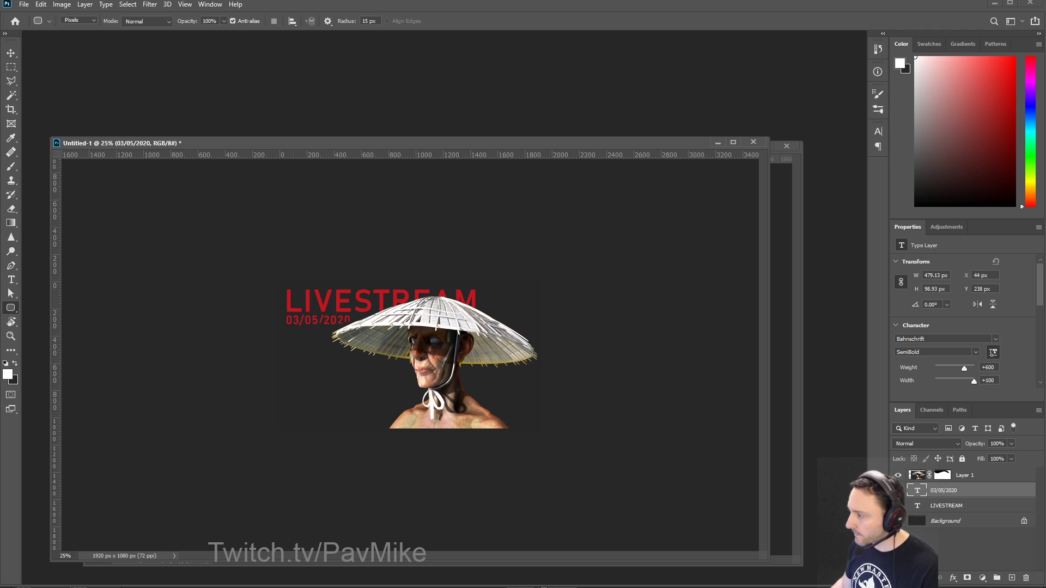
{"action": "left_click", "coordinate": [1011, 578]}
{"action": "left_click_drag", "start_coordinate": [295, 305], "coordinate": [527, 415]}
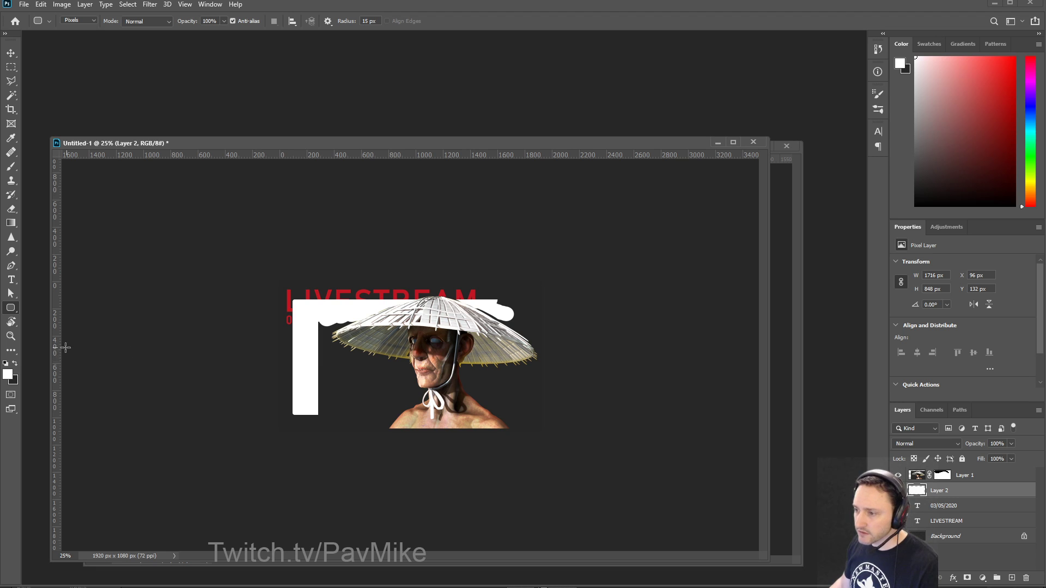
Step: Stroke the white rectangle with a 6 px centered outline in red #ff0000
{"action": "left_click", "coordinate": [9, 375]}
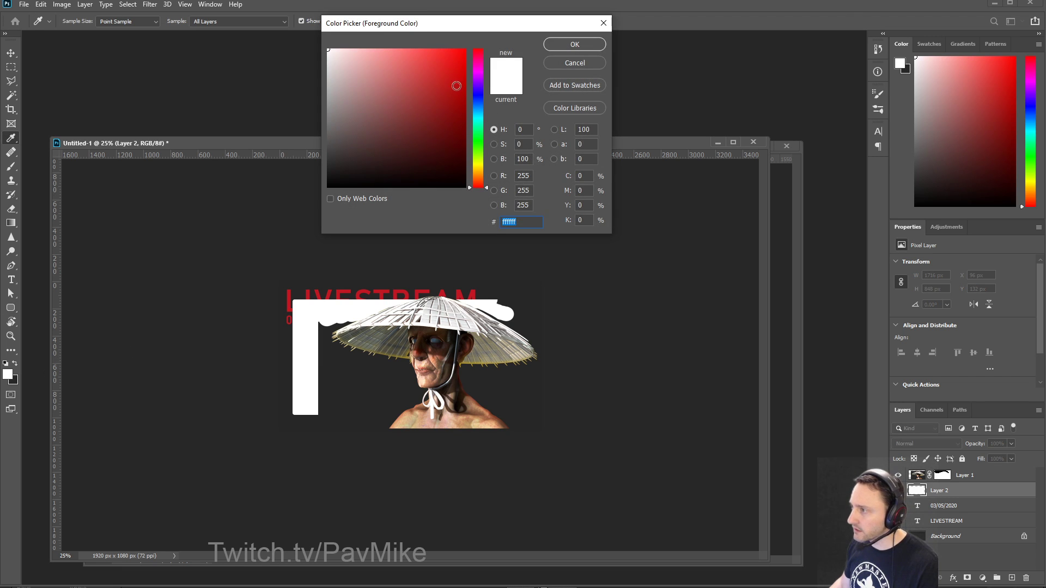
{"action": "type", "text": "ff0000"}
{"action": "key", "text": "Return"}
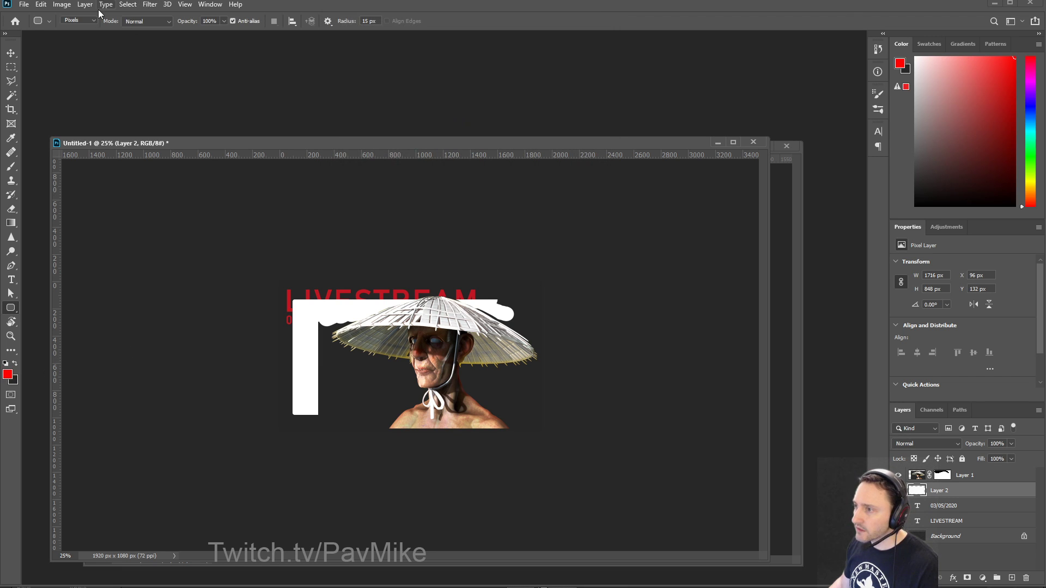
{"action": "left_click", "coordinate": [41, 4]}
{"action": "left_click", "coordinate": [55, 185]}
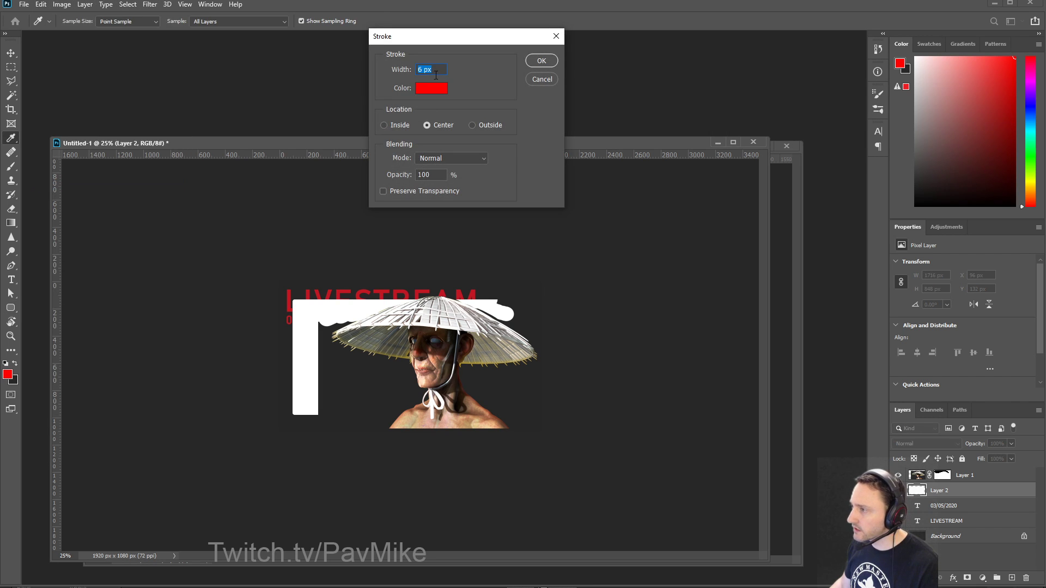
{"action": "left_click", "coordinate": [541, 61]}
{"action": "key", "text": "u"}
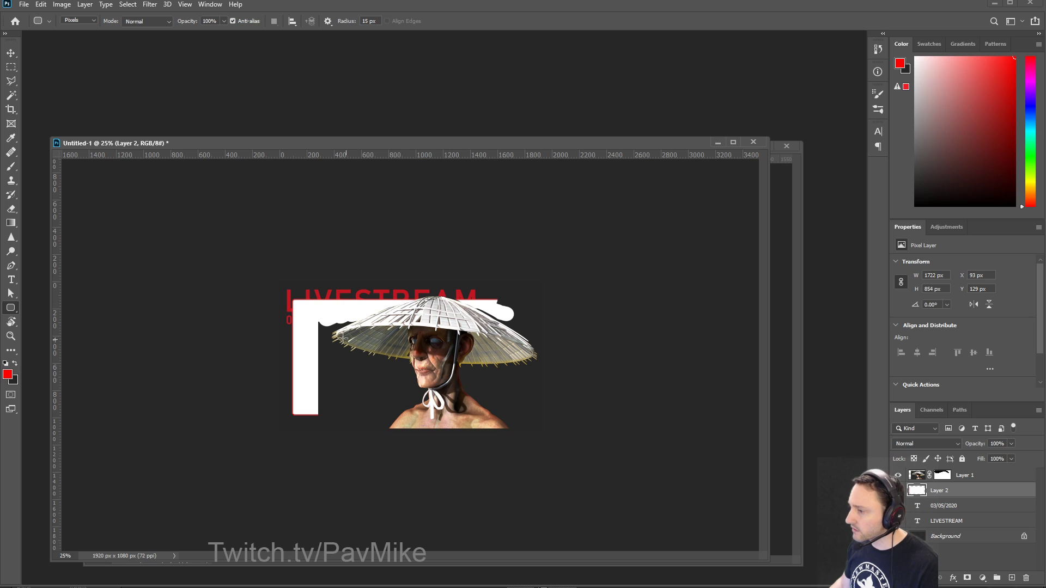
Step: Select the rectangle's white interior with the Magic Wand and delete it, leaving only the red outline
{"action": "key", "text": "w"}
{"action": "left_click", "coordinate": [309, 337]}
{"action": "key", "text": "Delete"}
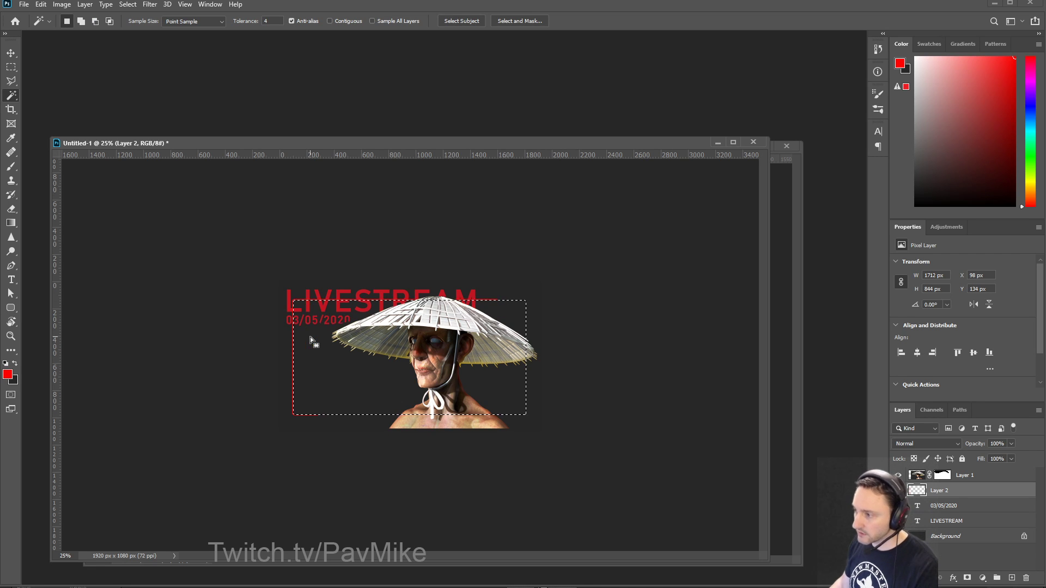
Step: Deselect the rectangle interior and move the red outline layer to the top of the layer stack, above Layer 1
{"action": "key", "text": "ctrl+d"}
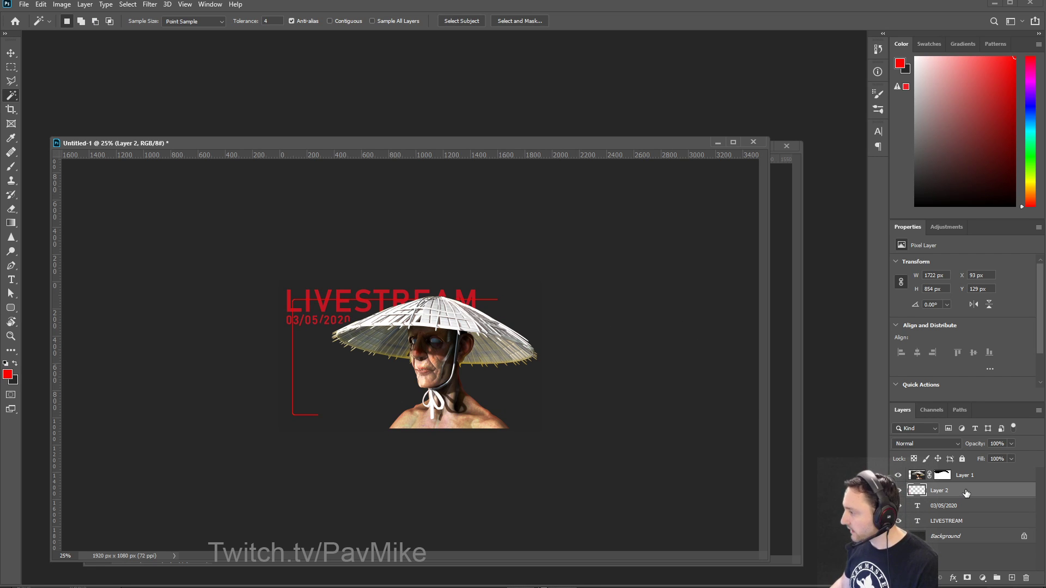
{"action": "left_click_drag", "start_coordinate": [966, 493], "coordinate": [966, 528]}
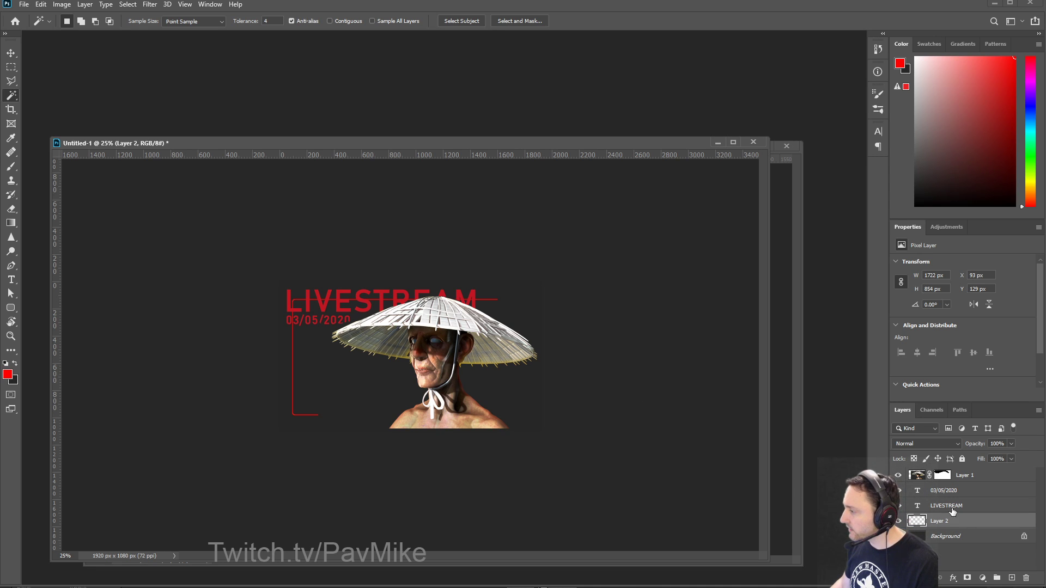
{"action": "left_click_drag", "start_coordinate": [971, 529], "coordinate": [976, 476]}
{"action": "left_click_drag", "start_coordinate": [978, 473], "coordinate": [978, 474]}
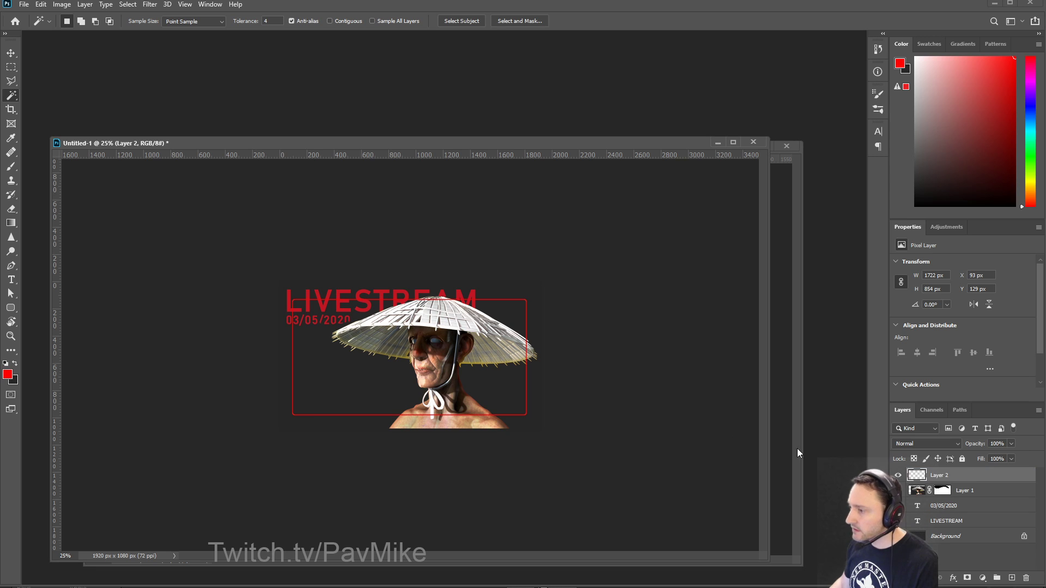
Step: Add a layer mask to Layer 2 and hide the outline over the title and hat with a soft black 547 px brush
{"action": "left_click", "coordinate": [968, 577]}
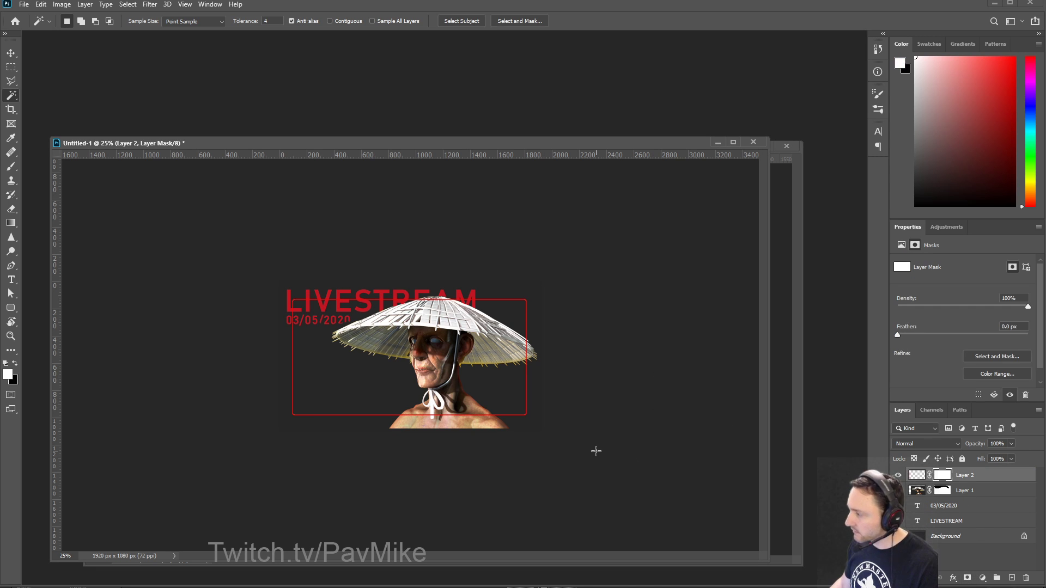
{"action": "key", "text": "b"}
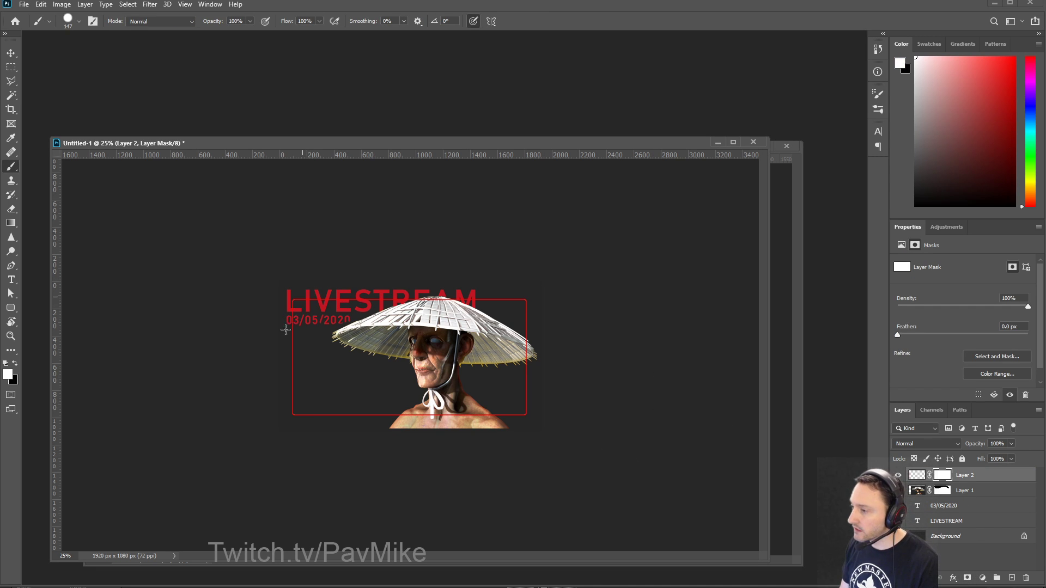
{"action": "key", "text": "c"}
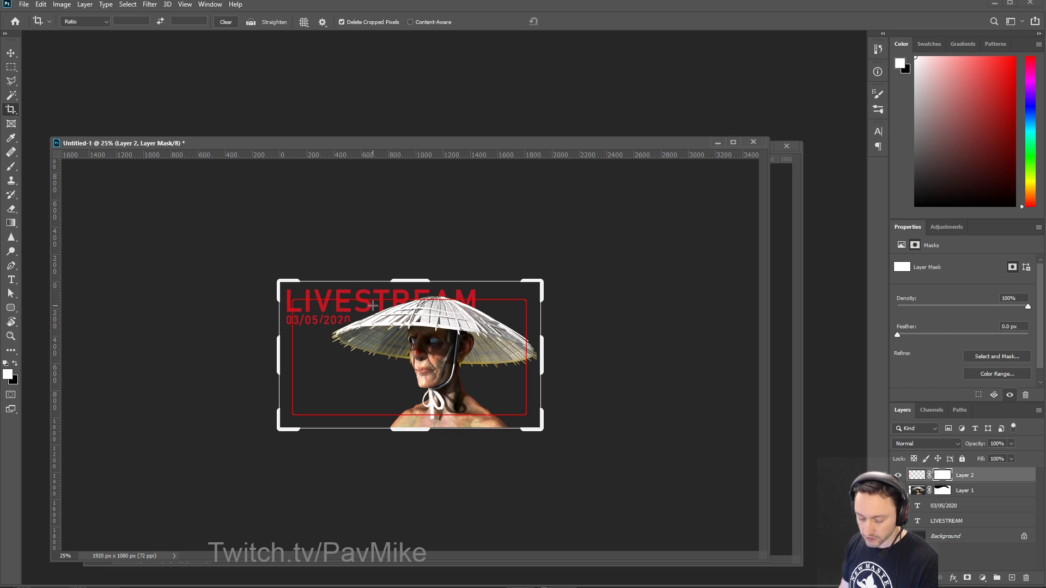
{"action": "key", "text": "Escape"}
{"action": "key", "text": "b"}
{"action": "key", "text": "x"}
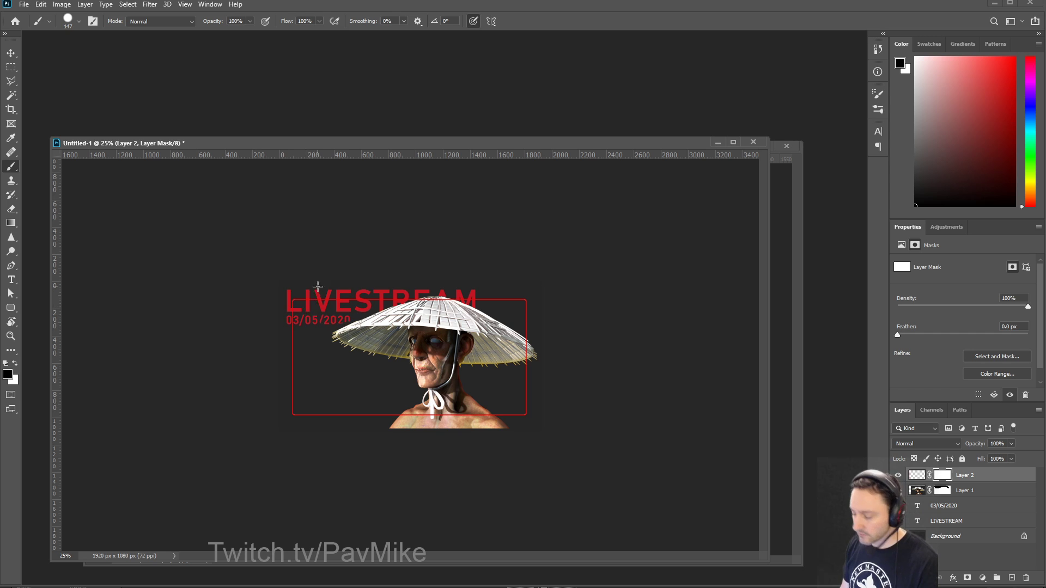
{"action": "right_click_drag", "start_coordinate": [318, 292], "coordinate": [345, 295], "text": "alt"}
{"action": "mouse_move", "coordinate": [336, 284]}
{"action": "right_mouse_down", "text": "alt"}
{"action": "mouse_move", "coordinate": [336, 318]}
{"action": "mouse_move", "coordinate": [316, 149]}
{"action": "right_mouse_up", "text": "alt"}
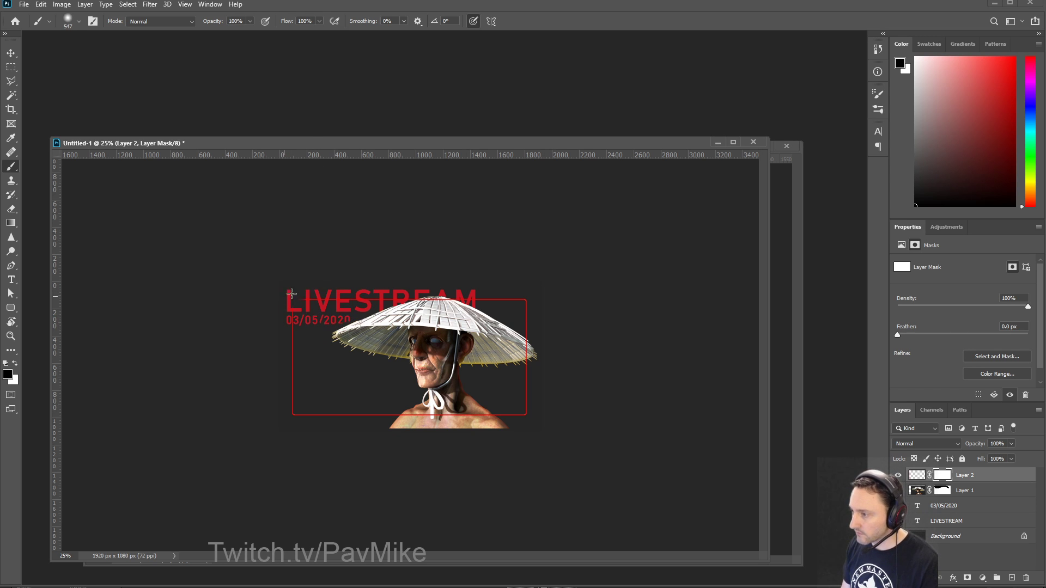
{"action": "left_click_drag", "start_coordinate": [439, 293], "coordinate": [495, 296]}
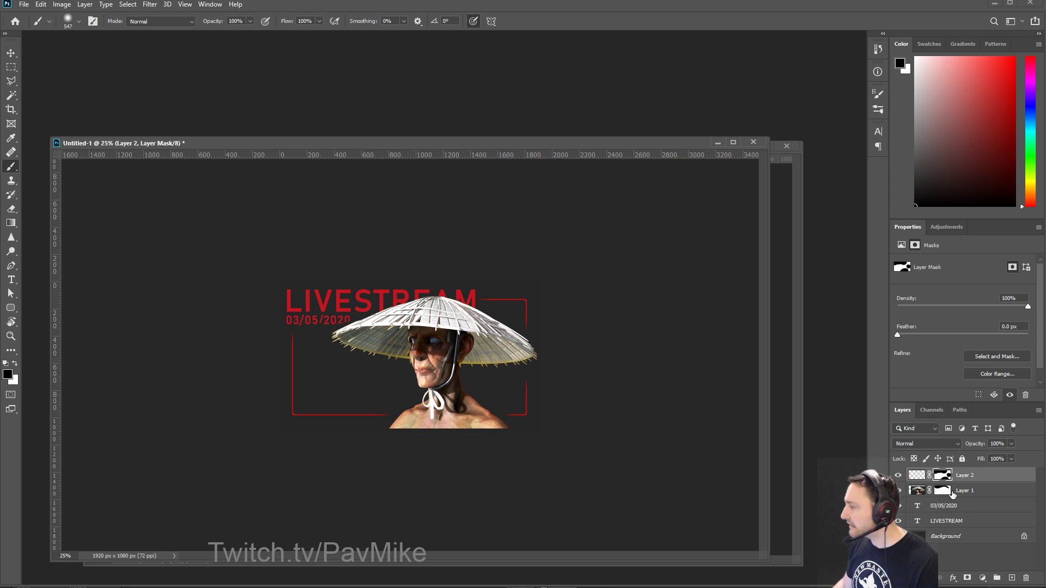
Step: On a new layer, fill the border between the canvas edge and a 1704 × 852 px inner rectangle with black, then deselect
{"action": "left_click", "coordinate": [1010, 578]}
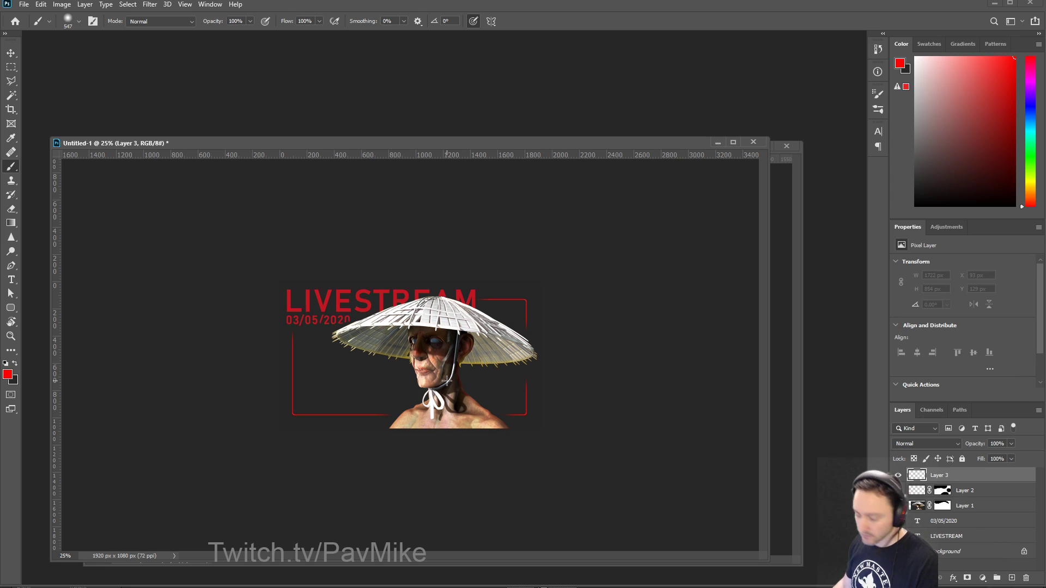
{"action": "key", "text": "m"}
{"action": "mouse_move", "coordinate": [295, 299]}
{"action": "left_mouse_down"}
{"action": "mouse_move", "coordinate": [498, 412]}
{"action": "mouse_move", "coordinate": [525, 415]}
{"action": "left_mouse_up"}
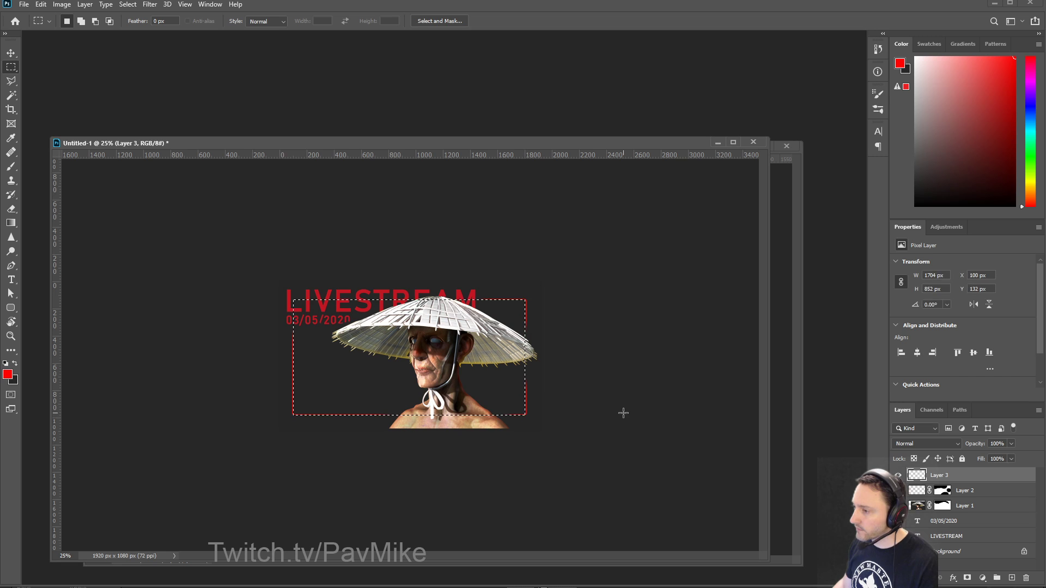
{"action": "key", "text": "ctrl+a"}
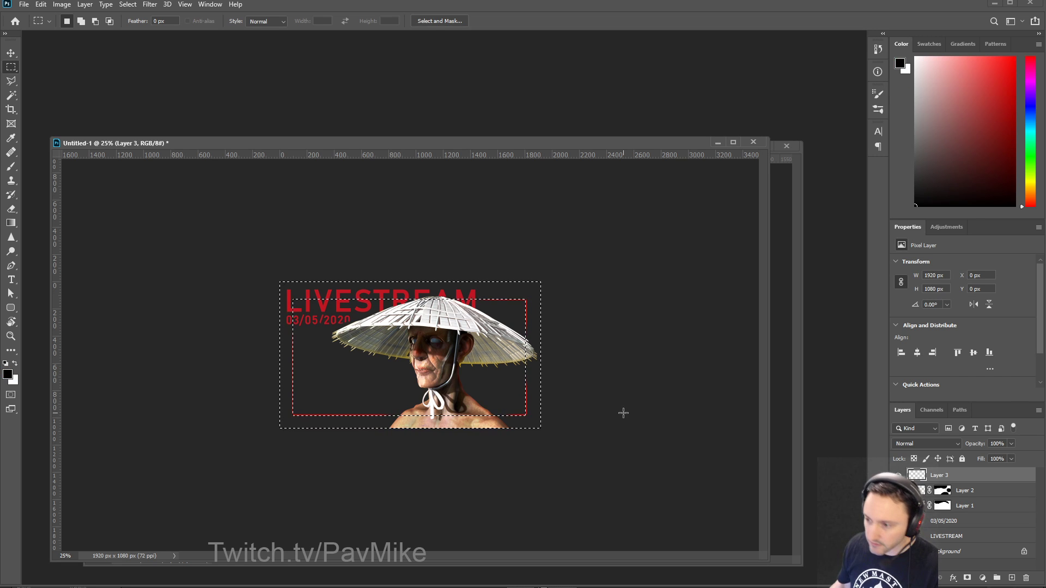
{"action": "key", "text": "d"}
{"action": "key", "text": "alt+BackSpace"}
{"action": "key", "text": "ctrl+d"}
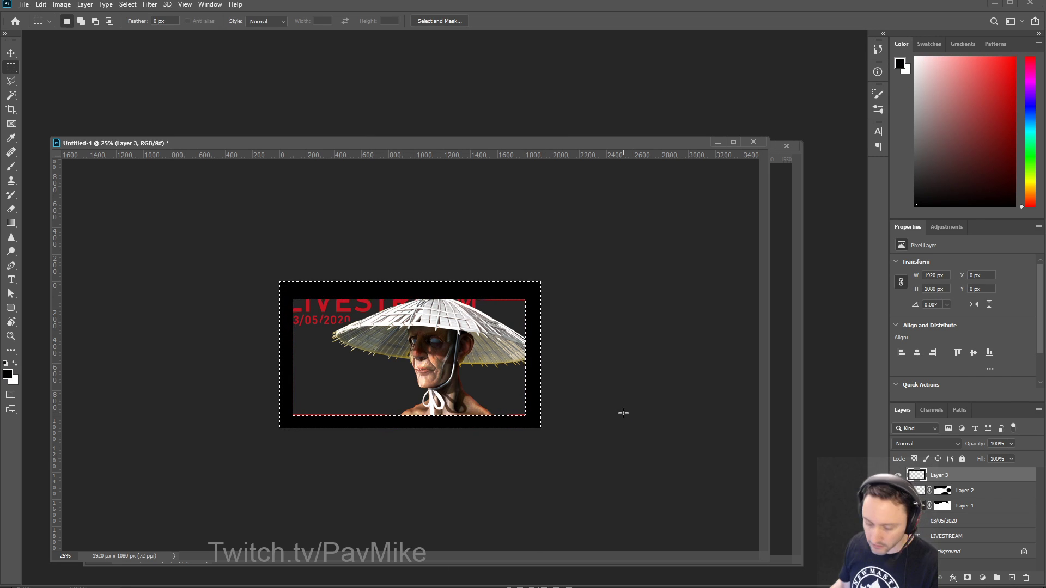
Step: Blur the black border with a 118.7 px radius to turn it into a soft vignette
{"action": "left_click", "coordinate": [150, 5]}
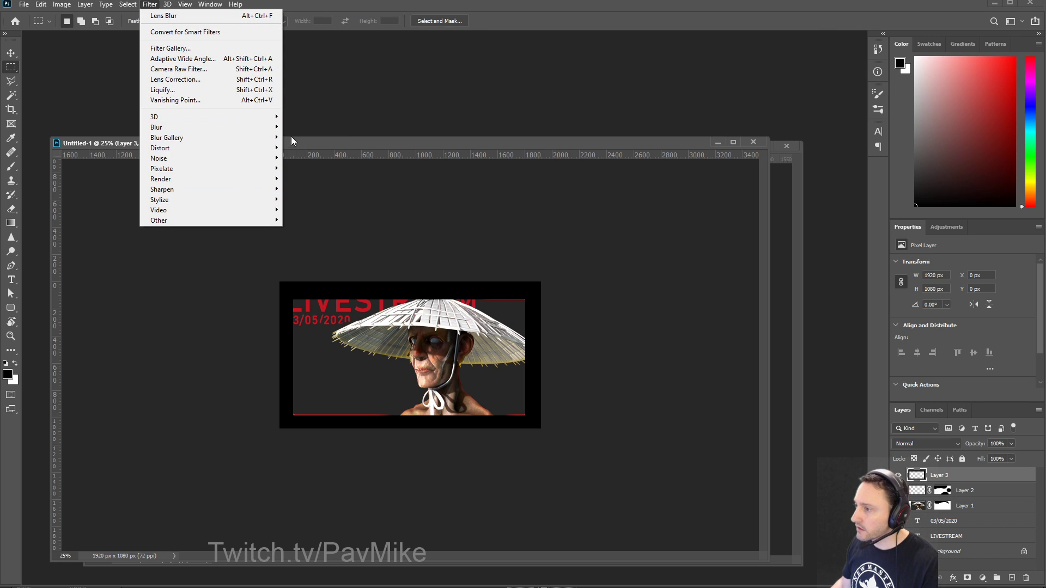
{"action": "left_click", "coordinate": [313, 166]}
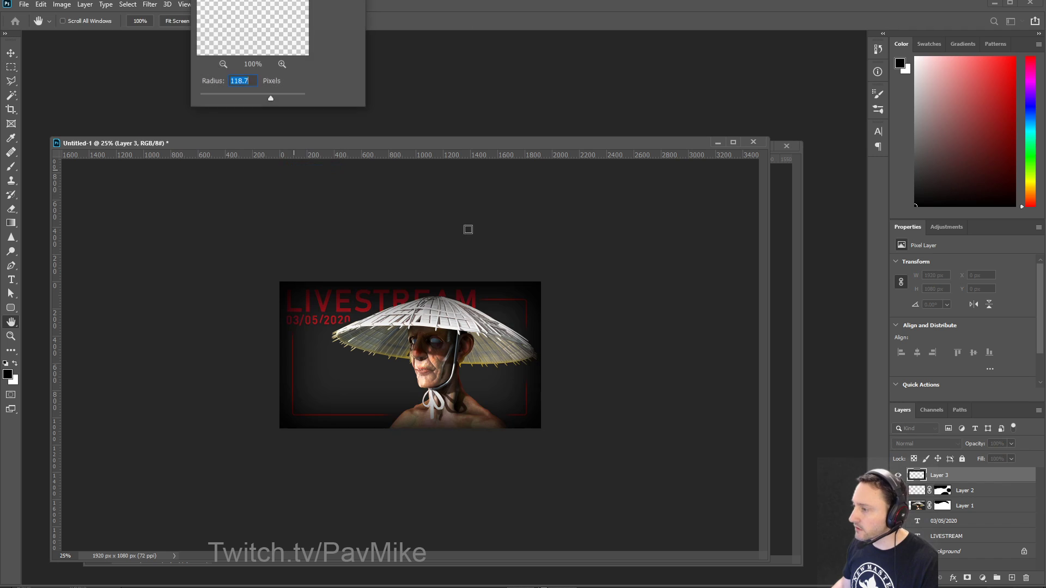
{"action": "key", "text": "Return"}
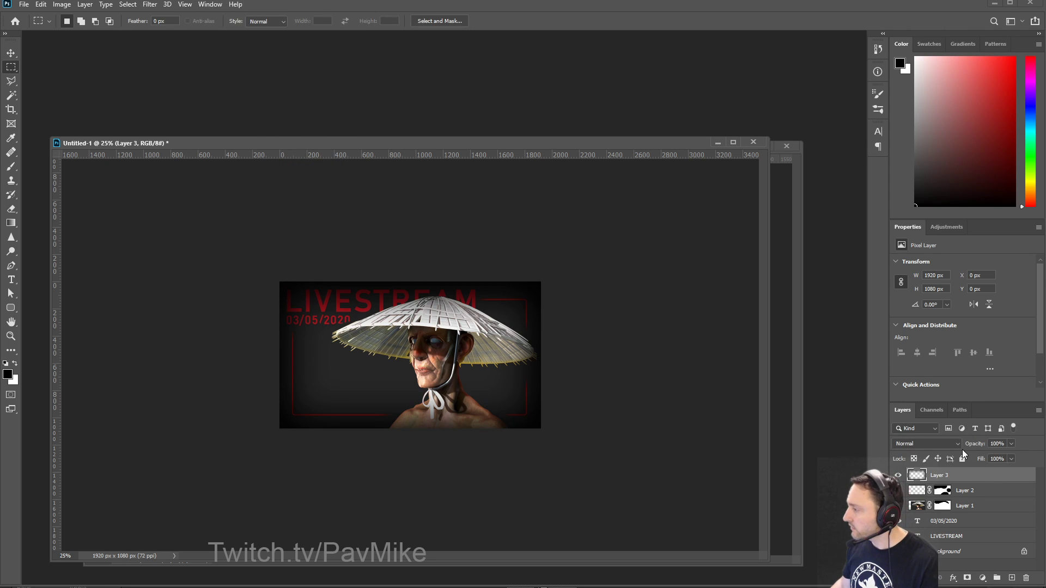
Step: Set the vignette layer to Multiply at 66% opacity and move it directly below Layer 2
{"action": "left_click", "coordinate": [920, 444]}
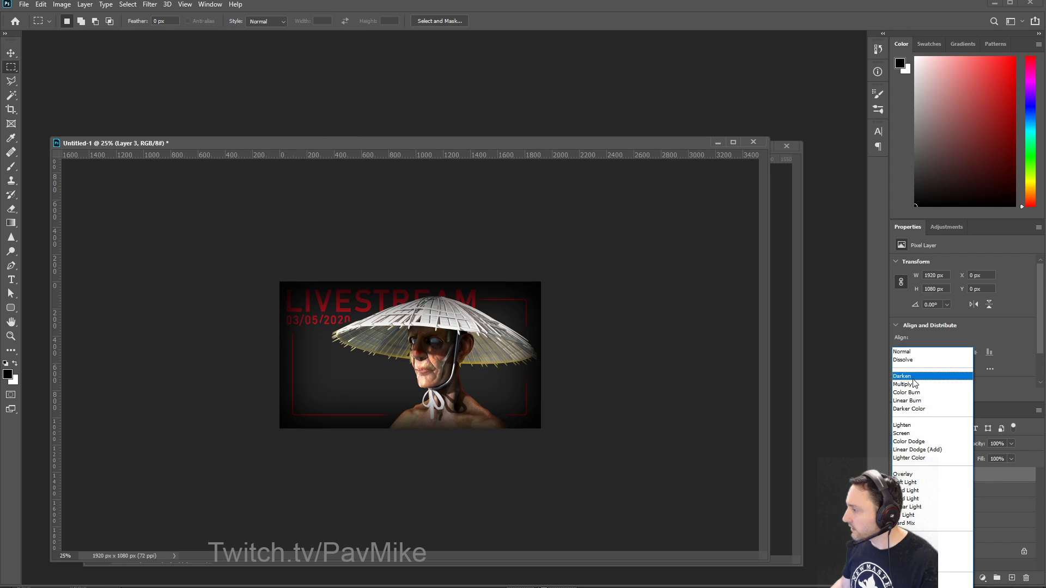
{"action": "left_click", "coordinate": [913, 385]}
{"action": "left_click", "coordinate": [1011, 444]}
{"action": "left_click_drag", "start_coordinate": [1012, 454], "coordinate": [990, 491]}
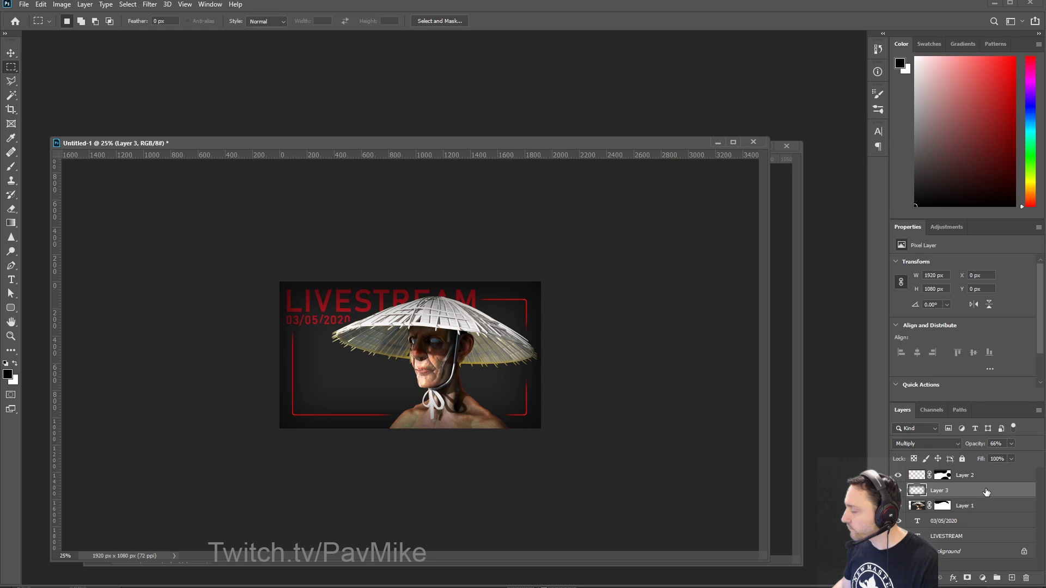
Step: Add a layer mask to the vignette layer and try erasing the darkening over the LIVESTREAM title
{"action": "left_click", "coordinate": [967, 578]}
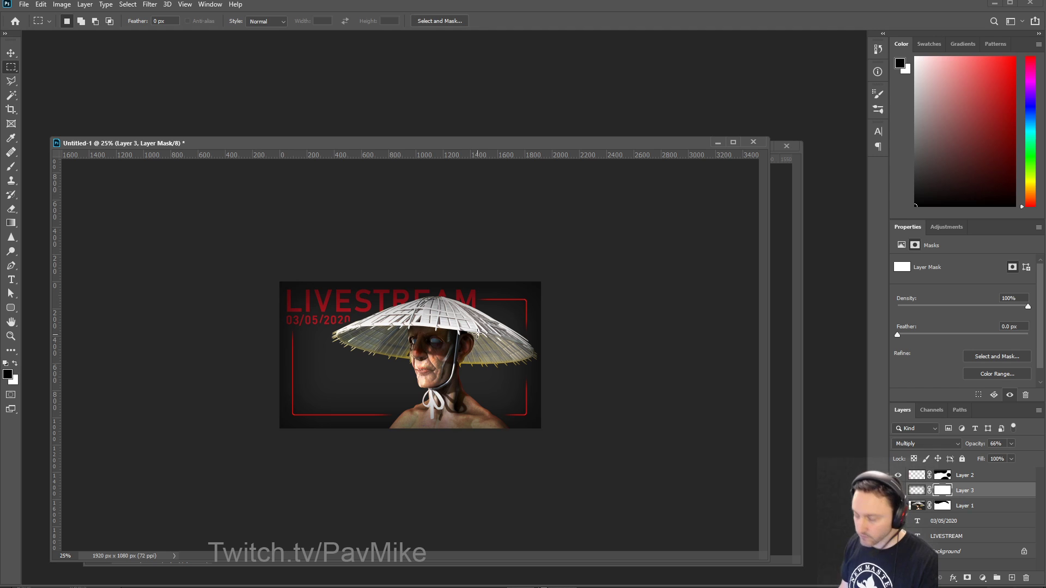
{"action": "key", "text": "e"}
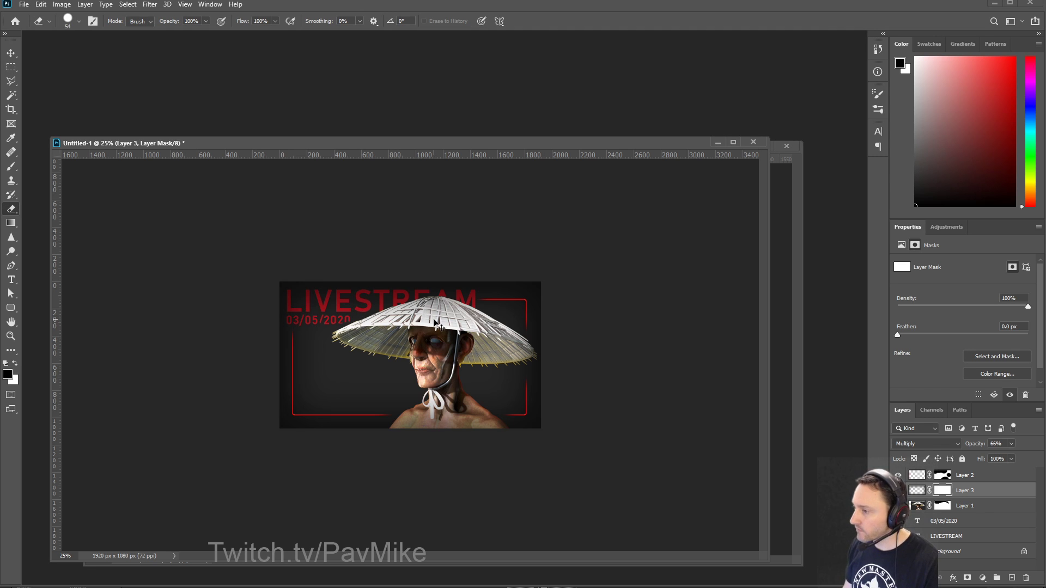
{"action": "key", "text": "x"}
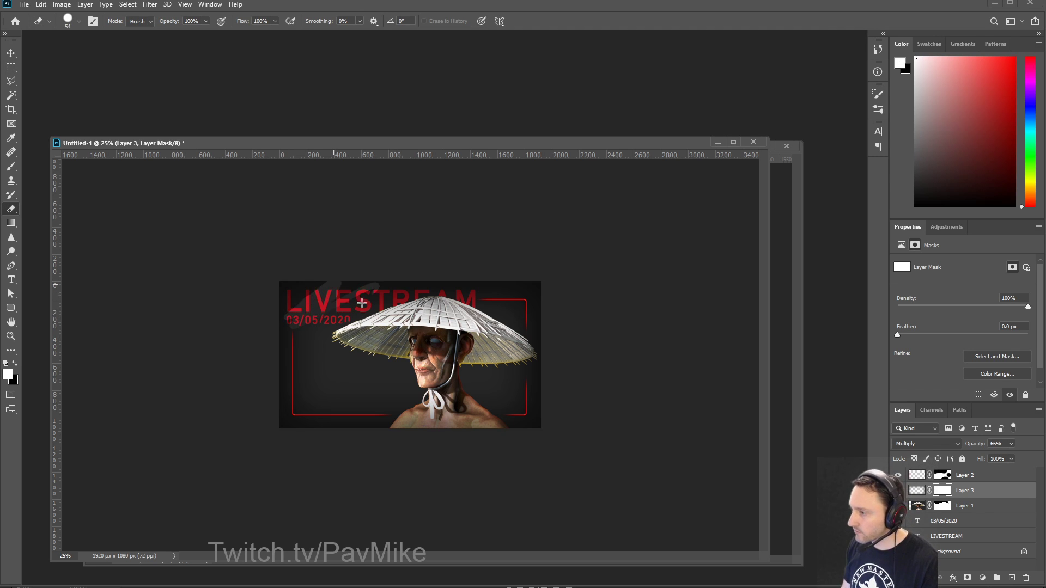
{"action": "mouse_move", "coordinate": [344, 309]}
{"action": "right_mouse_down", "text": "alt"}
{"action": "mouse_move", "coordinate": [369, 317]}
{"action": "mouse_move", "coordinate": [346, 271]}
{"action": "mouse_move", "coordinate": [349, 287]}
{"action": "right_mouse_up", "text": "alt"}
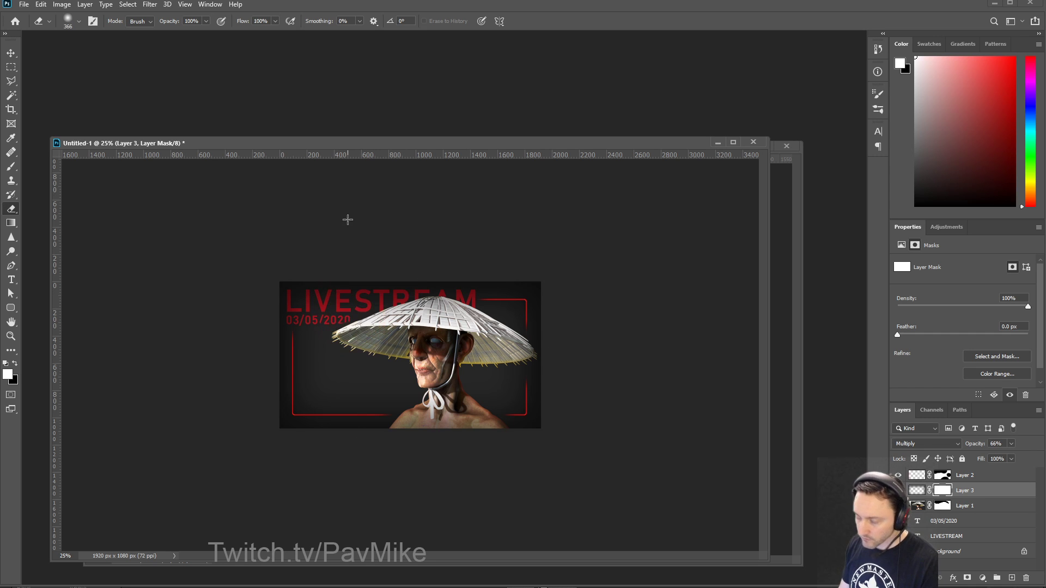
{"action": "key", "text": "x"}
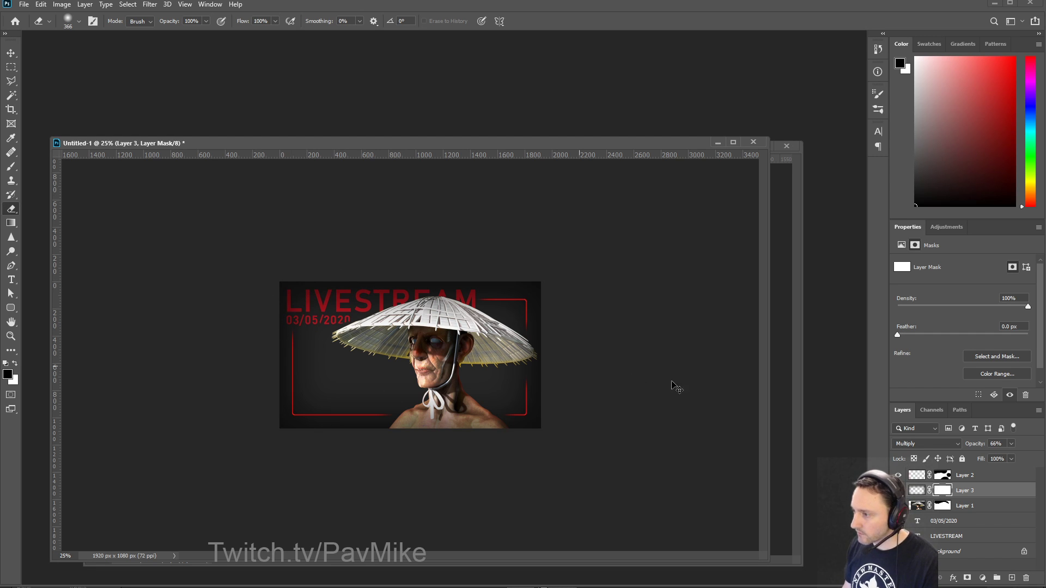
{"action": "left_click", "coordinate": [898, 491]}
{"action": "left_click", "coordinate": [898, 491]}
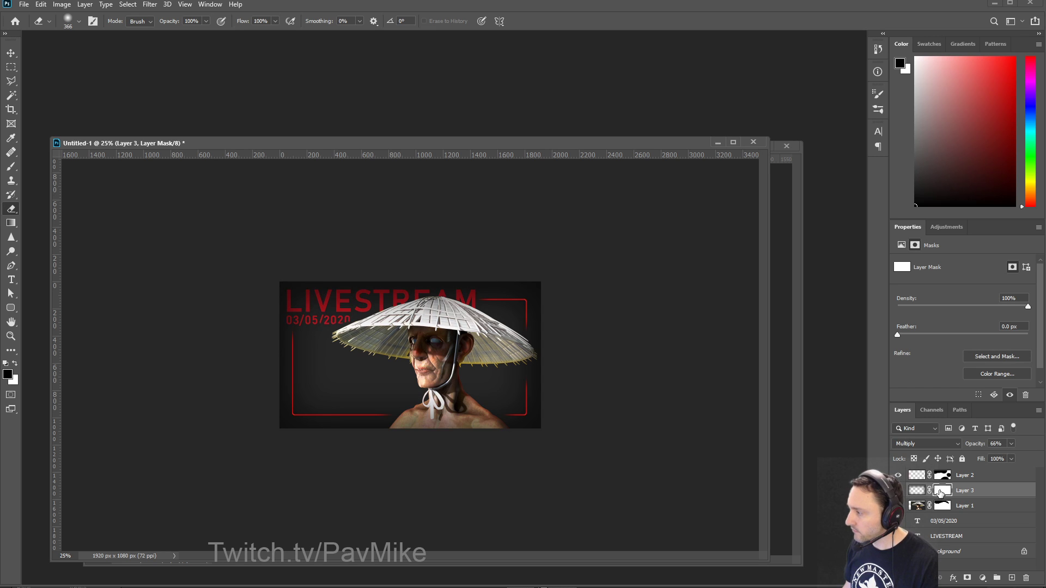
Step: Fade the vignette over the LIVESTREAM title on its mask, using a soft black 299 px brush at 20% opacity and flow
{"action": "left_click", "coordinate": [942, 494]}
{"action": "key", "text": "b"}
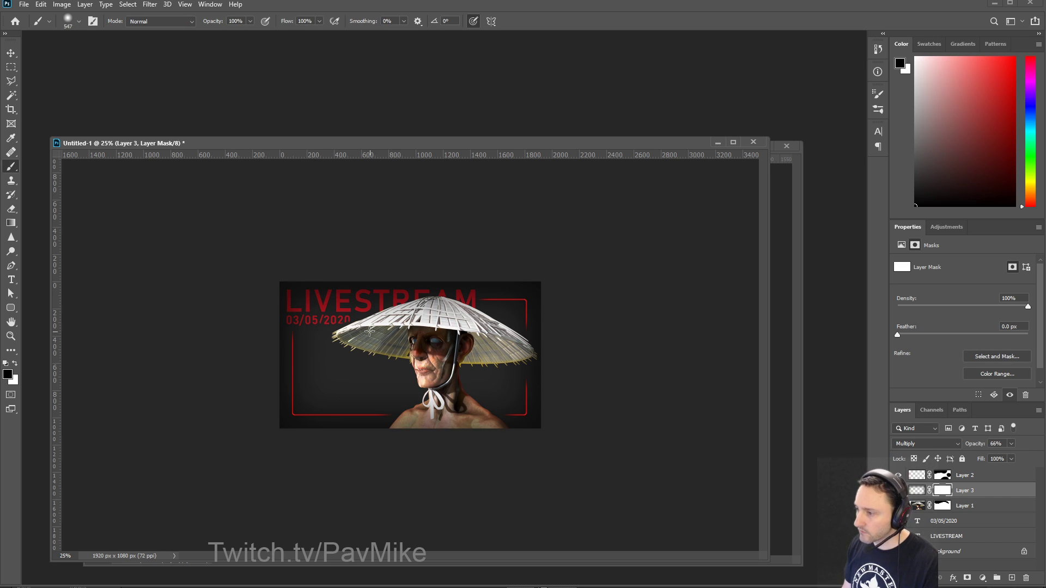
{"action": "mouse_move", "coordinate": [348, 305]}
{"action": "right_mouse_down", "text": "alt"}
{"action": "mouse_move", "coordinate": [357, 303]}
{"action": "mouse_move", "coordinate": [331, 298]}
{"action": "right_mouse_up", "text": "alt"}
{"action": "left_click_drag", "start_coordinate": [332, 307], "coordinate": [422, 294]}
{"action": "key", "text": "ctrl+z"}
{"action": "right_click_drag", "start_coordinate": [346, 314], "coordinate": [329, 316], "text": "alt"}
{"action": "key", "text": "2"}
{"action": "key", "text": "shift+2"}
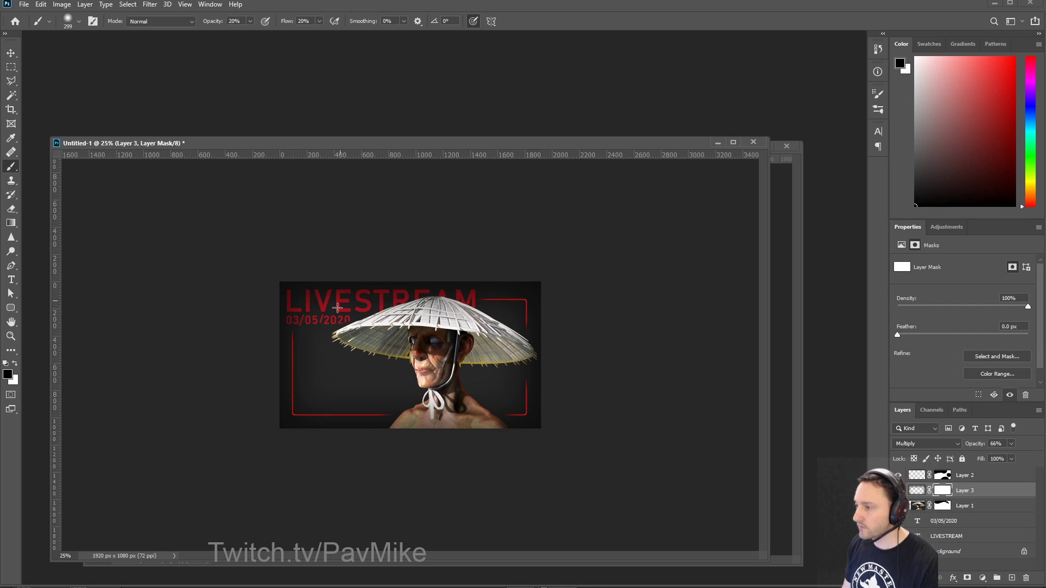
{"action": "left_click_drag", "start_coordinate": [419, 301], "coordinate": [463, 300]}
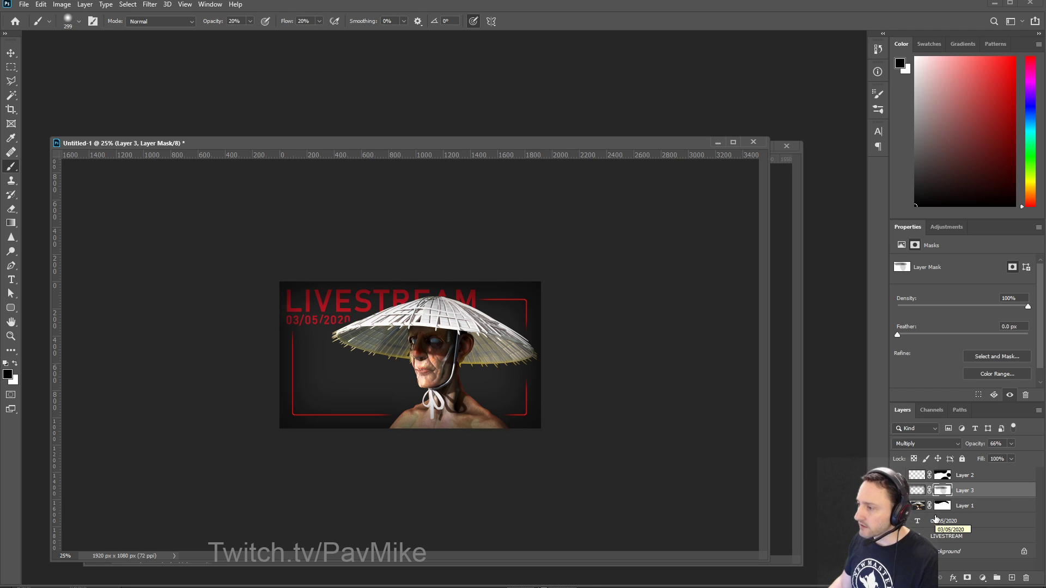
Step: Copy the merged artwork of the whole canvas and paste it into a new 1920 × 1080 px document
{"action": "key", "text": "ctrl+a"}
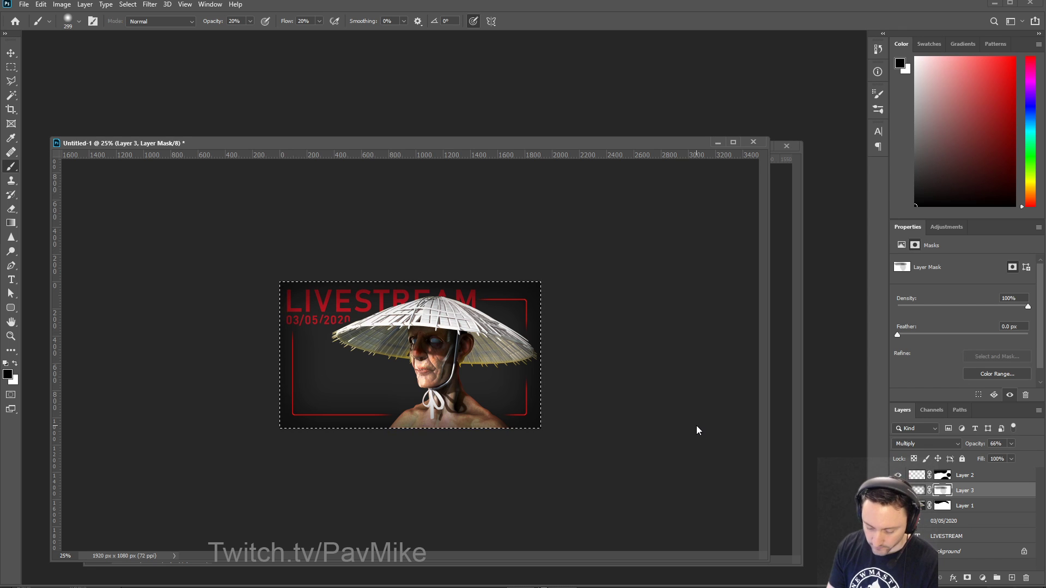
{"action": "key", "text": "Return"}
{"action": "key", "text": "ctrl+v"}
{"action": "key", "text": "ctrl+minus"}
{"action": "key", "text": "ctrl+minus"}
{"action": "key", "text": "ctrl+minus"}
{"action": "key", "text": "ctrl+minus"}
{"action": "key", "text": "ctrl+minus"}
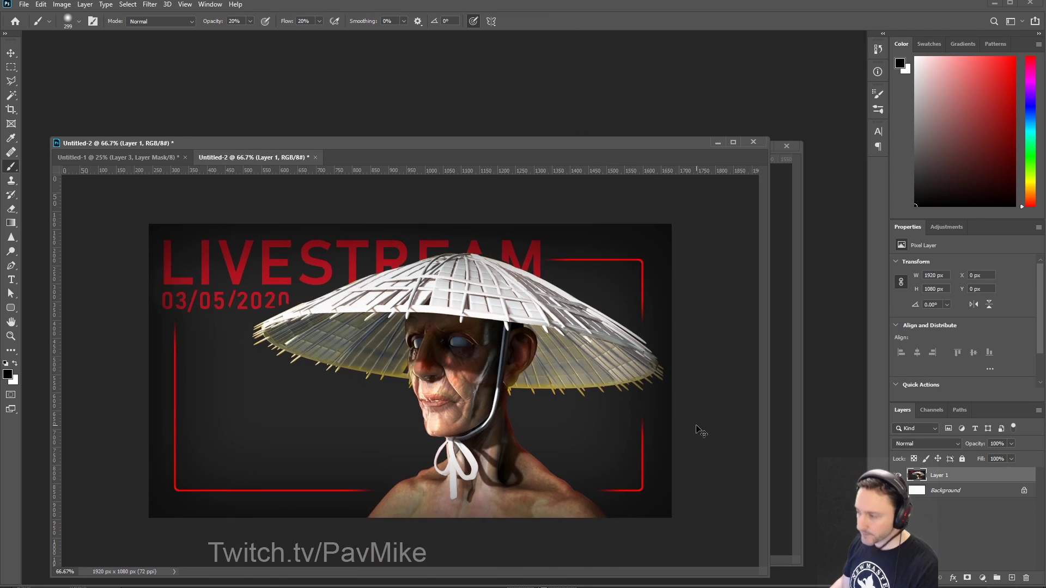
Step: Brighten the pasted image with Levels by setting the white input level to 218
{"action": "key", "text": "ctrl+l"}
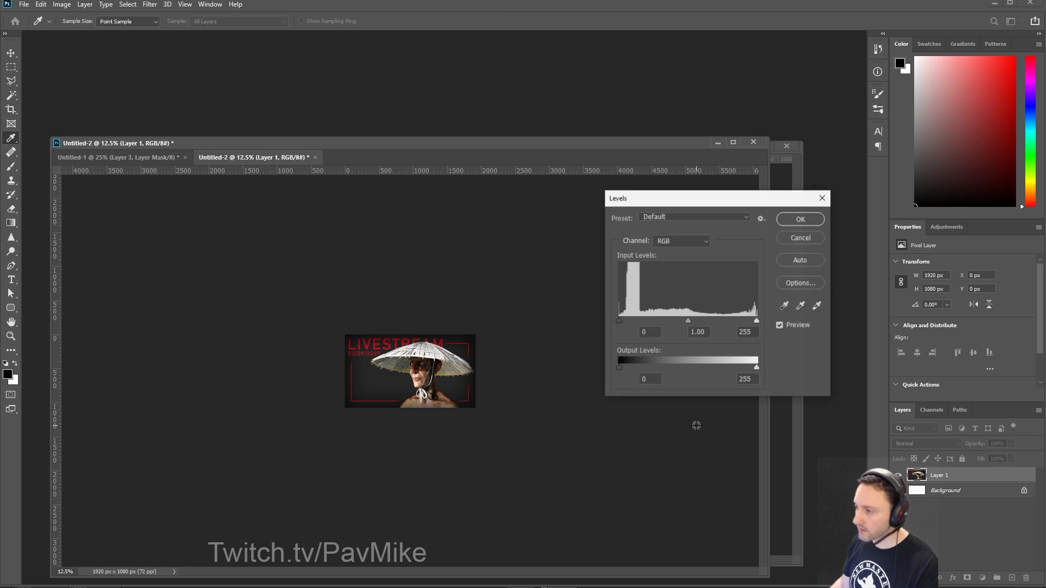
{"action": "left_click_drag", "start_coordinate": [756, 321], "coordinate": [738, 321]}
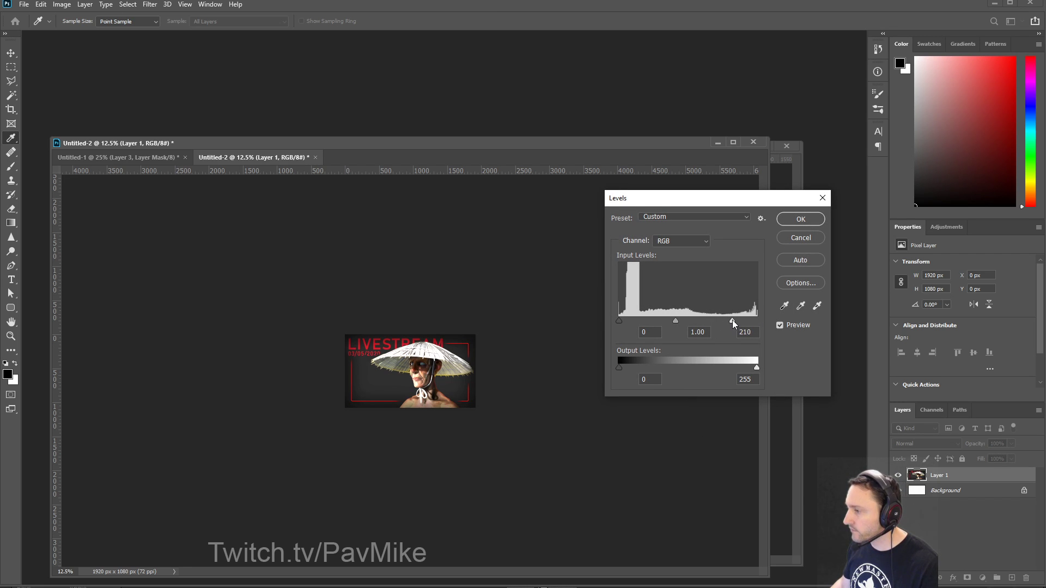
{"action": "left_click_drag", "start_coordinate": [736, 321], "coordinate": [736, 321]}
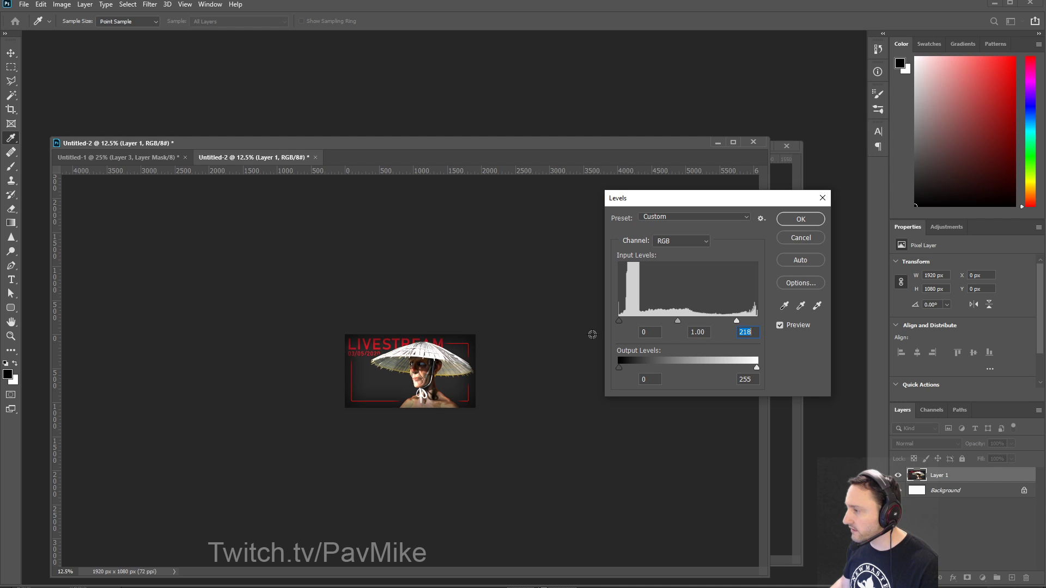
{"action": "left_click", "coordinate": [799, 219]}
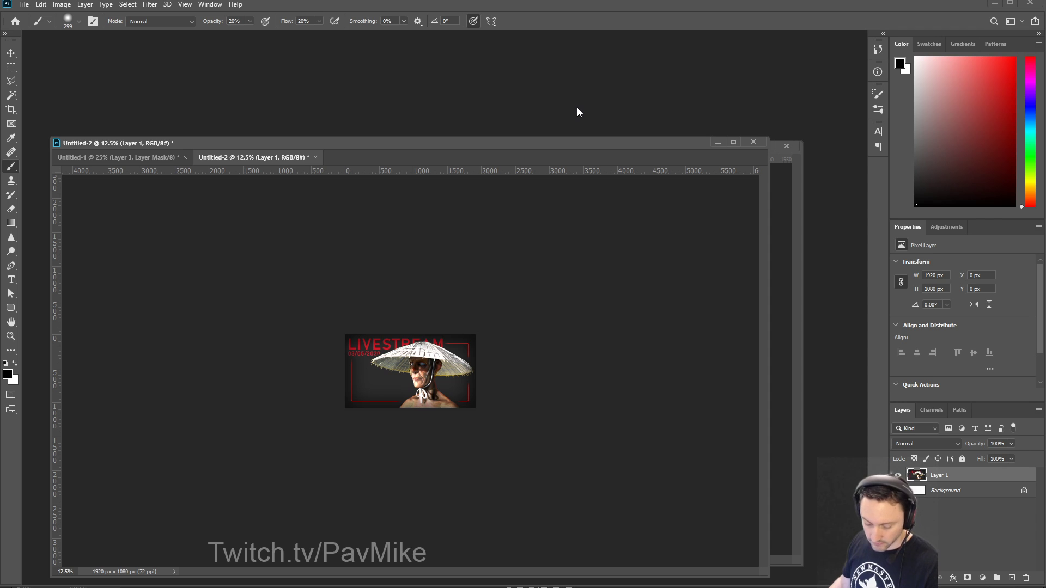
Step: Export the brightened image for the web as a JPEG to the Desktop, named LIVESTREAMthumbnail0
{"action": "key", "text": "ctrl+alt+shift+s"}
{"action": "left_click", "coordinate": [400, 368]}
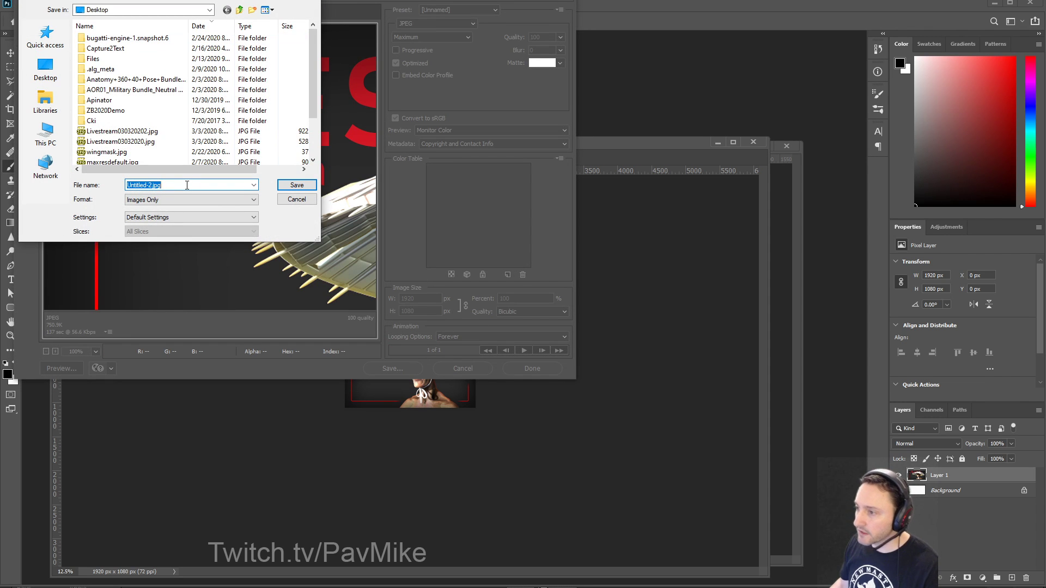
{"action": "type", "text": "LIVEST"}
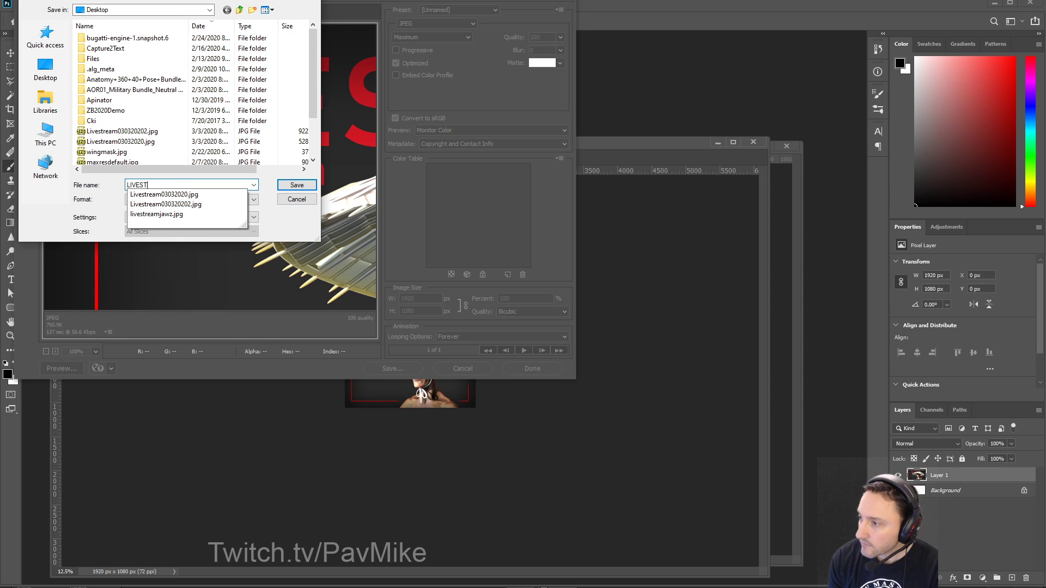
{"action": "type", "text": "REAMthumbnail0"}
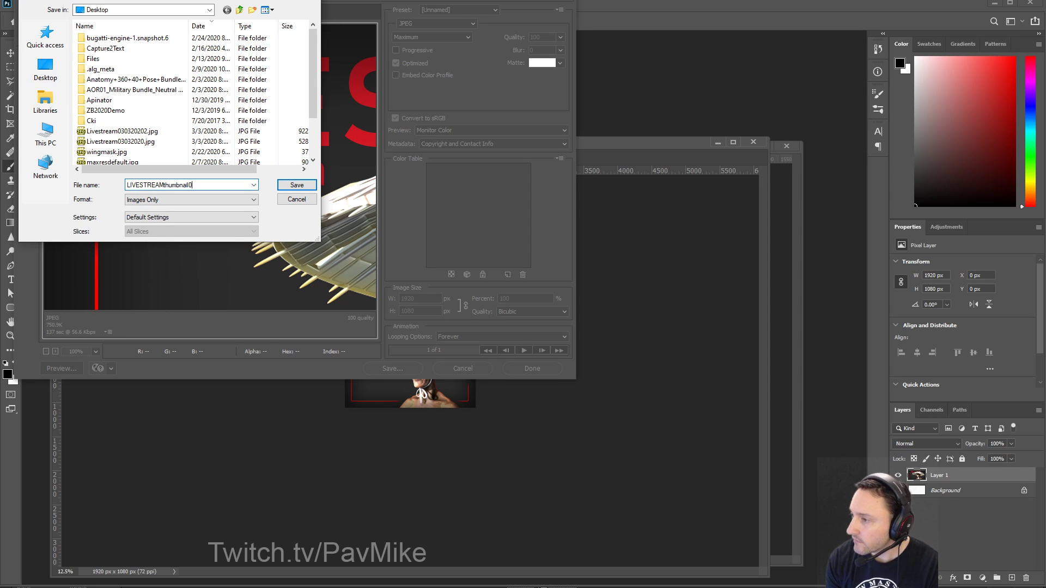
{"action": "key", "text": "Return"}
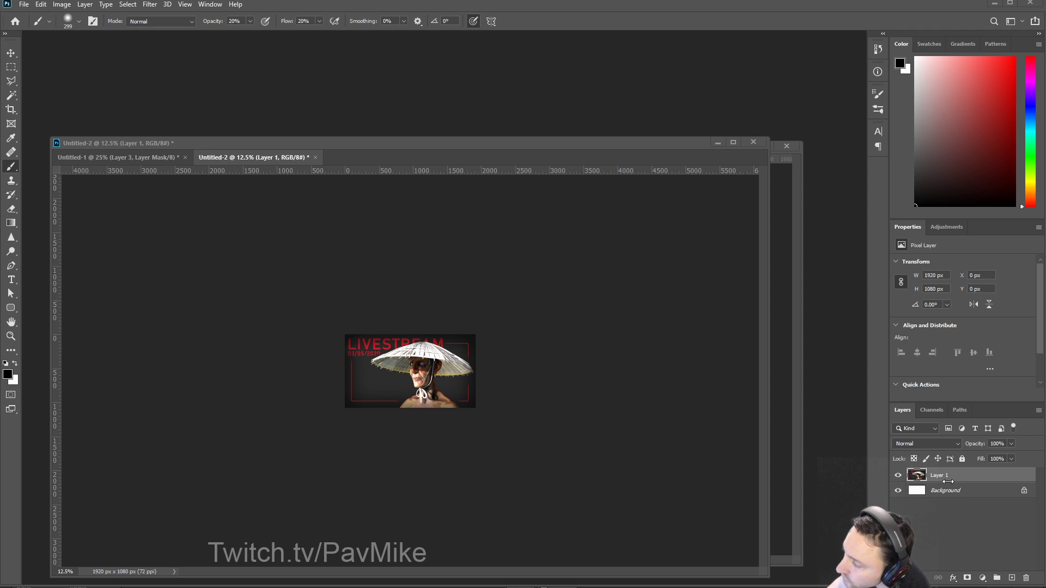
Step: Load the Alpha 2 silhouette of BPR_Composite.PSD as a selection, compare it with Layer 9's mask, and deselect
{"action": "left_click", "coordinate": [931, 411]}
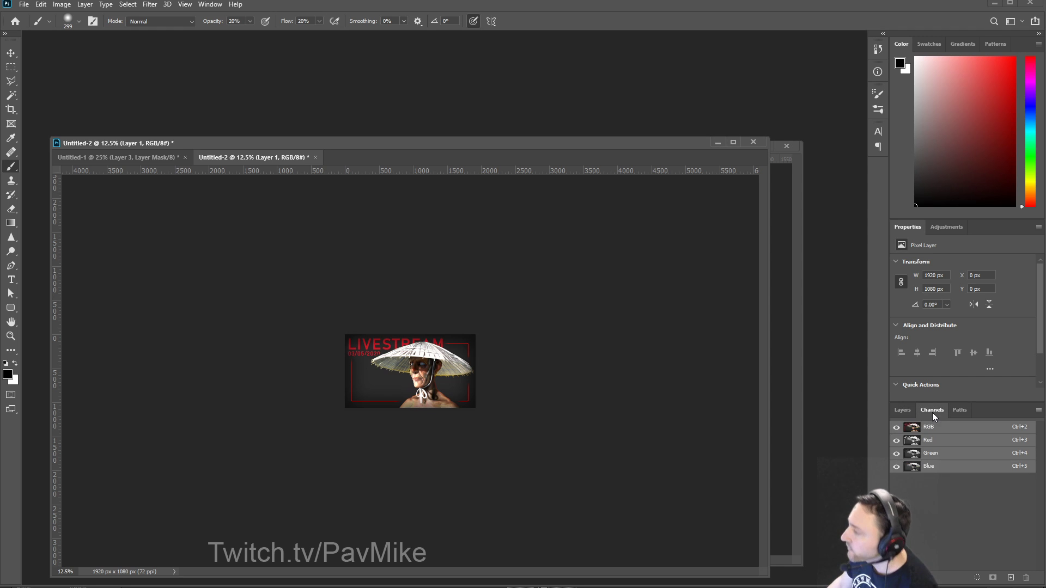
{"action": "left_click", "coordinate": [773, 282]}
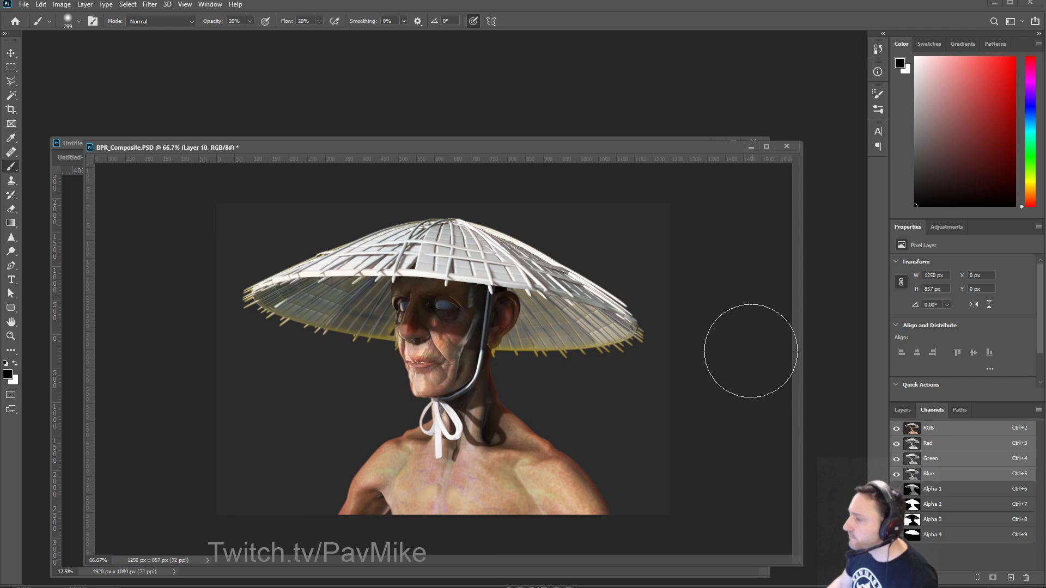
{"action": "left_click", "coordinate": [913, 506]}
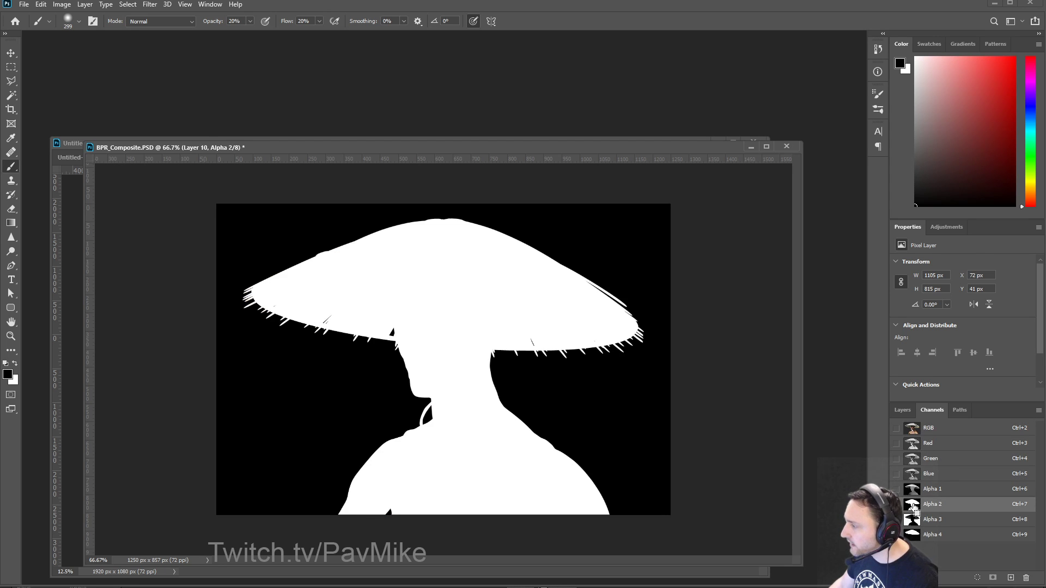
{"action": "left_click", "coordinate": [914, 509], "text": "ctrl"}
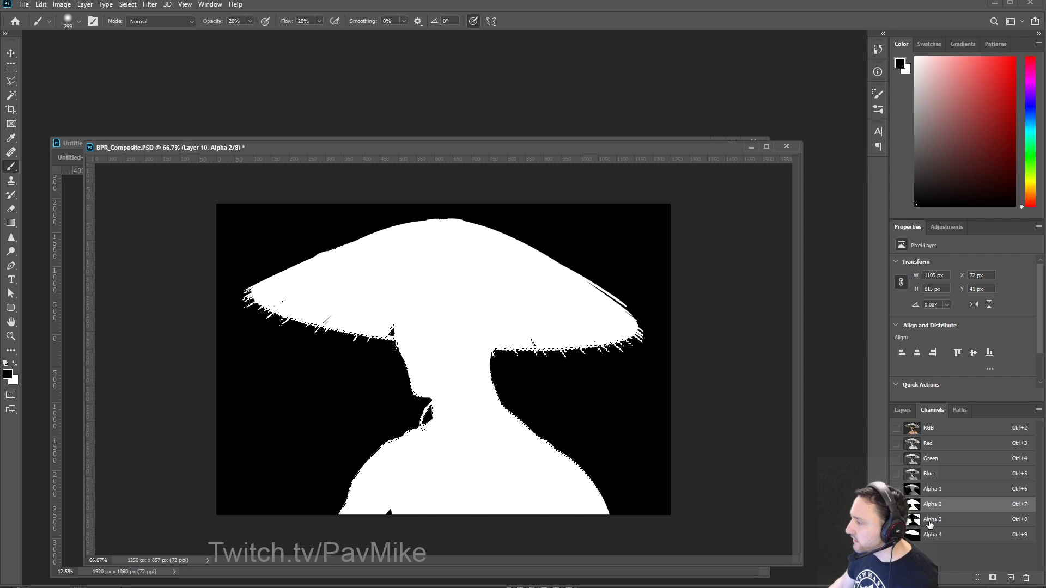
{"action": "left_click", "coordinate": [934, 428]}
{"action": "left_click", "coordinate": [905, 411]}
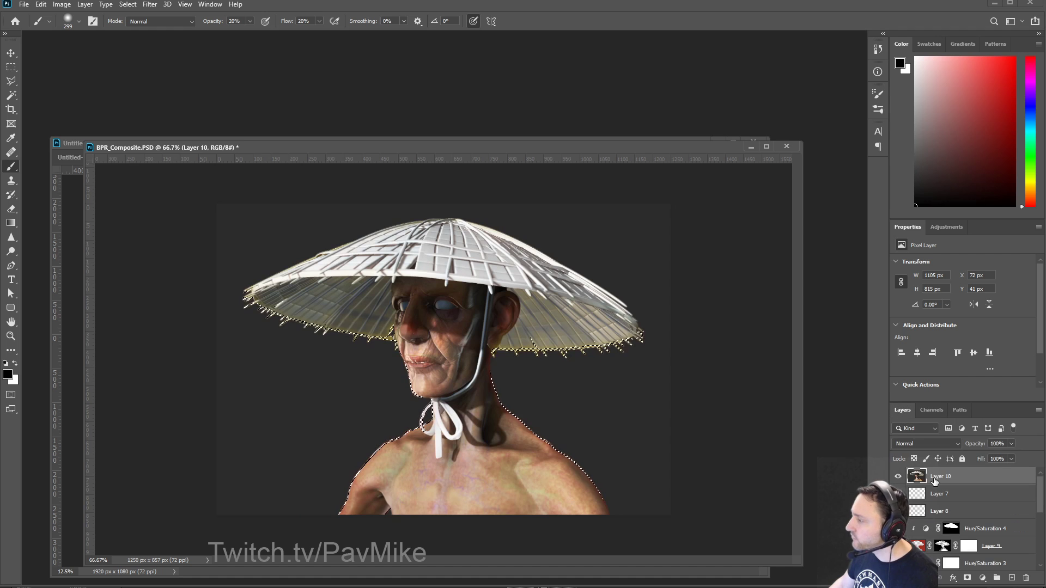
{"action": "left_click", "coordinate": [942, 546]}
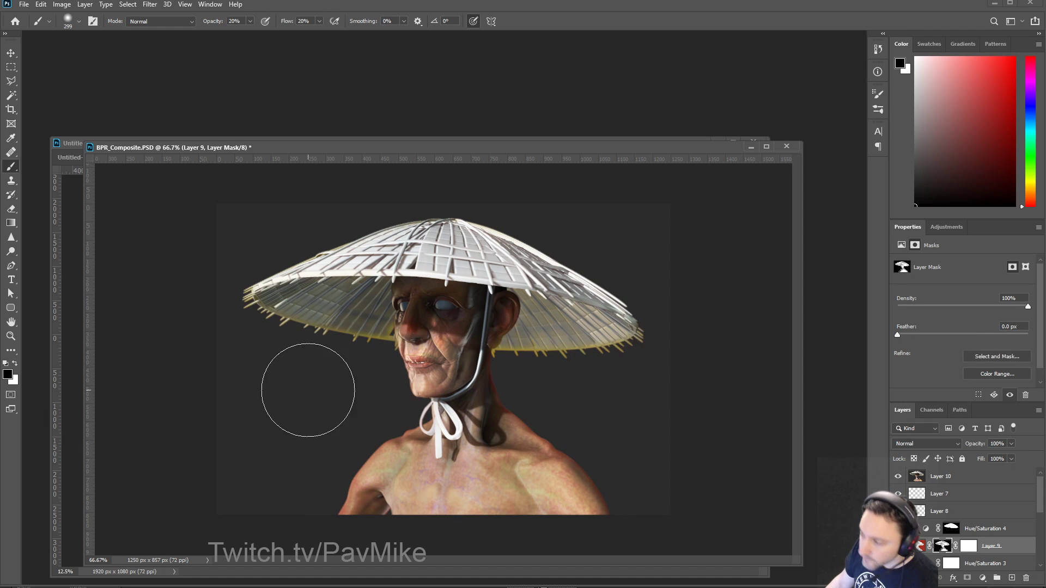
{"action": "key", "text": "ctrl+d"}
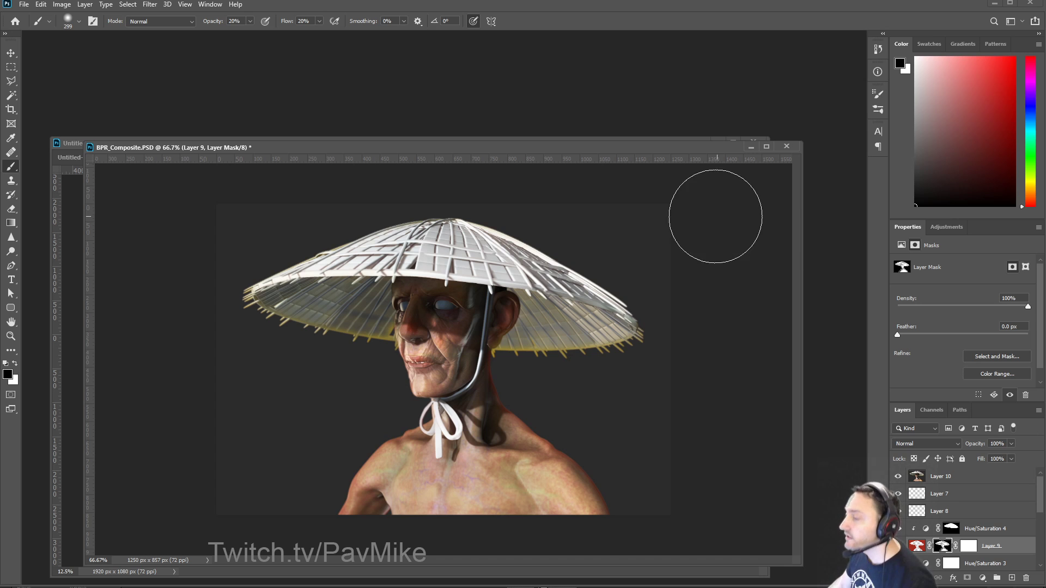
Step: Move the BPR_Composite.PSD window down clear of the thumbnail and bring the Untitled-2 document to the front
{"action": "left_click_drag", "start_coordinate": [485, 154], "coordinate": [553, 437]}
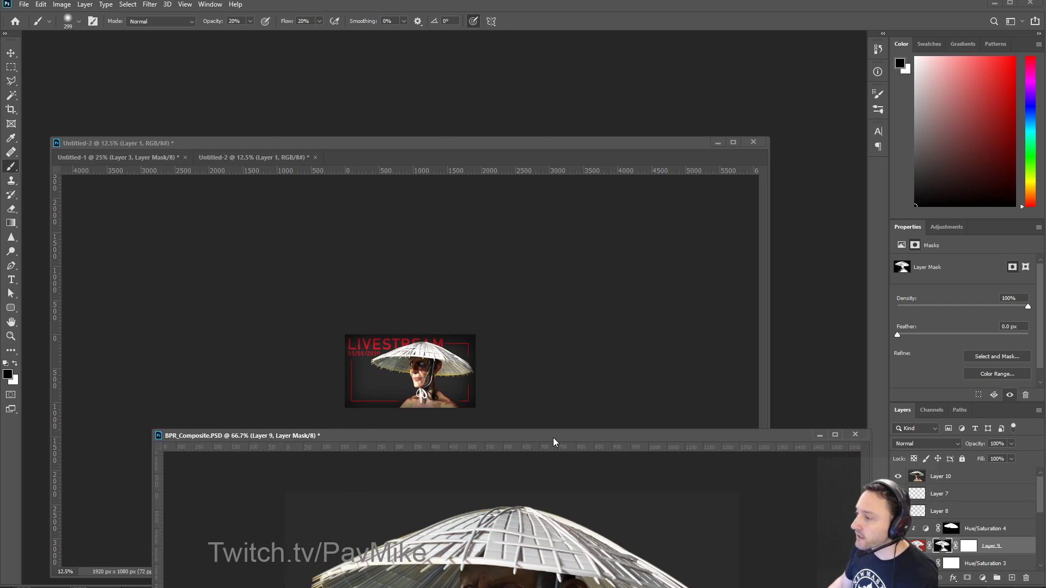
{"action": "left_click", "coordinate": [456, 148]}
{"action": "key", "text": "ctrl+plus"}
{"action": "key", "text": "ctrl+plus"}
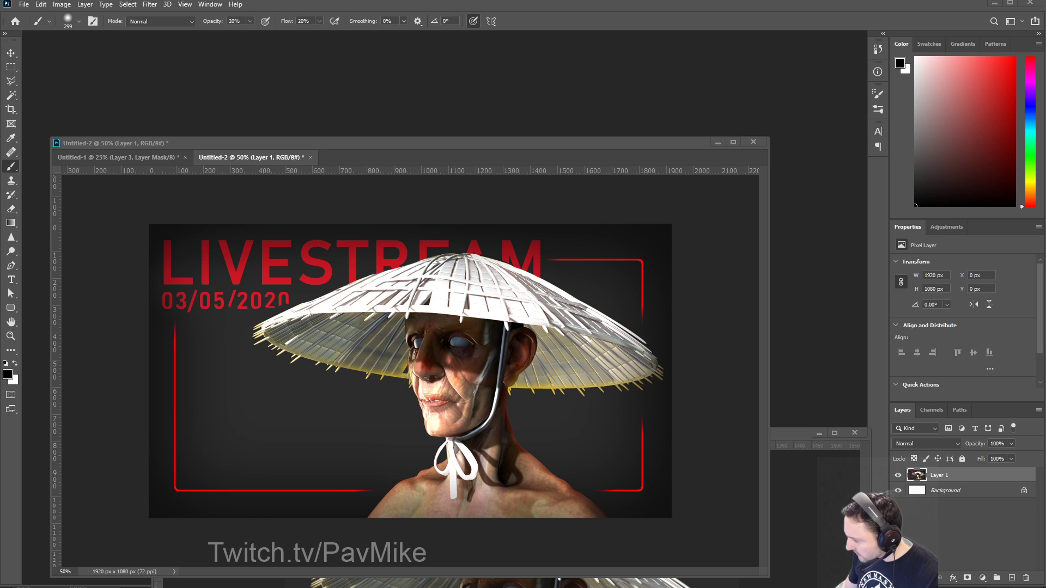
Step: Switch to the browser and look through FootageCrate's Super Lightning effects for one that suits the character's eyes
{"action": "left_click_drag", "start_coordinate": [0, 295], "coordinate": [752, 31]}
{"action": "mouse_move", "coordinate": [449, 376]}
{"action": "scroll", "coordinate": [439, 372], "scroll_direction": "down", "scroll_amount": 4}
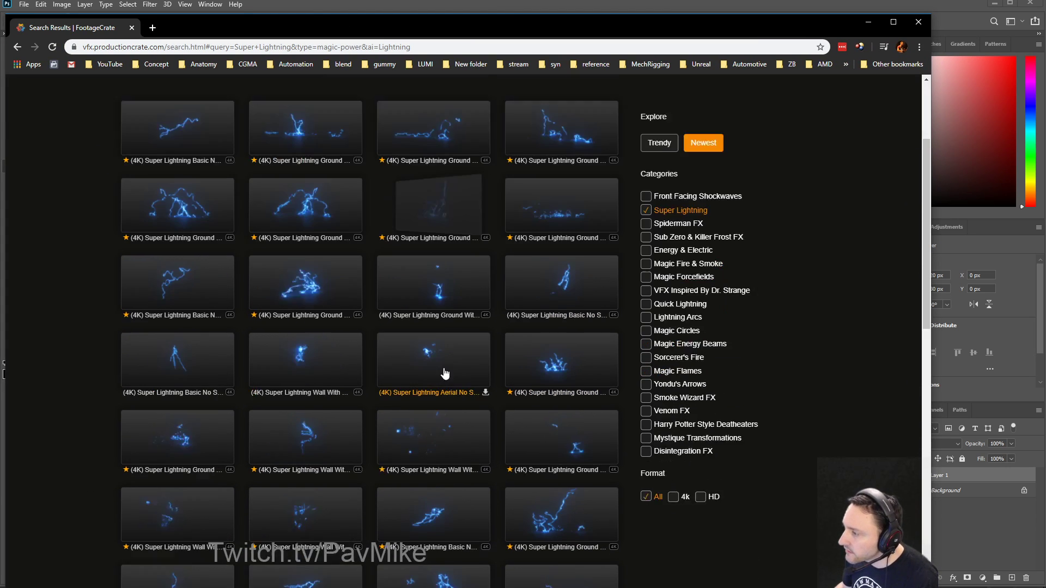
{"action": "mouse_move", "coordinate": [555, 381]}
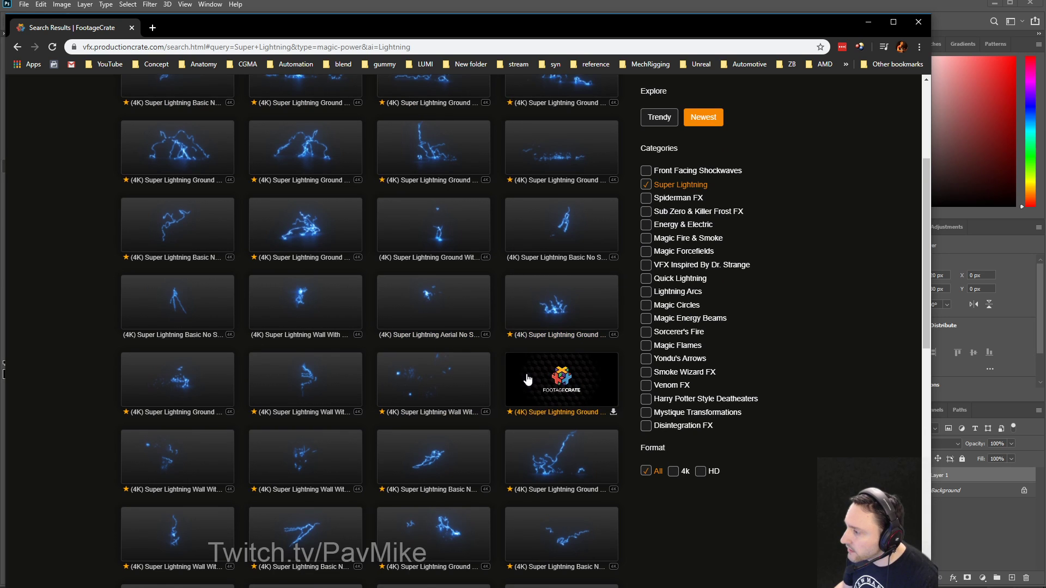
{"action": "scroll", "coordinate": [545, 381], "scroll_direction": "down", "scroll_amount": 4}
{"action": "mouse_move", "coordinate": [329, 402]}
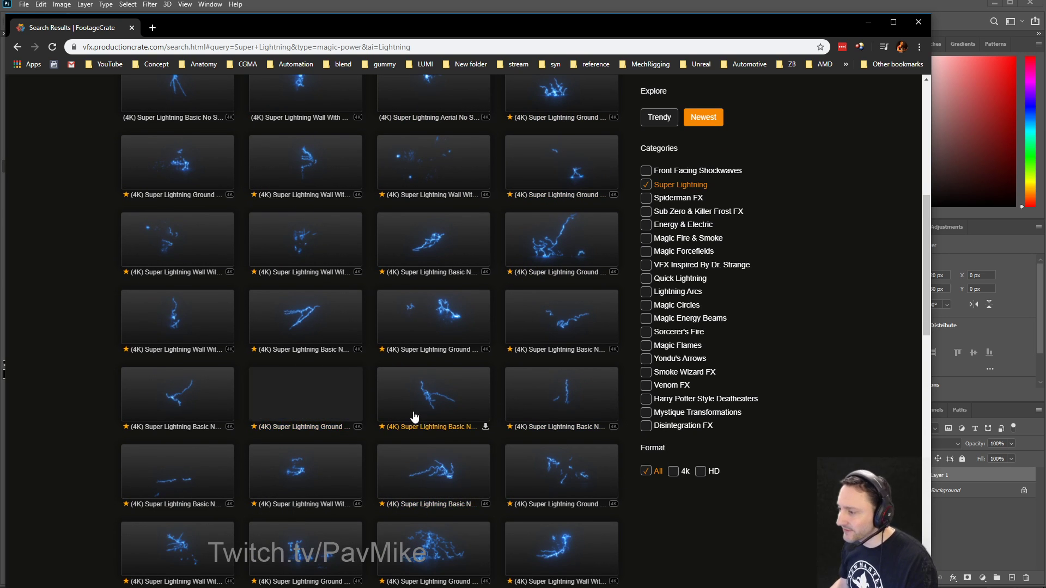
{"action": "mouse_move", "coordinate": [442, 477]}
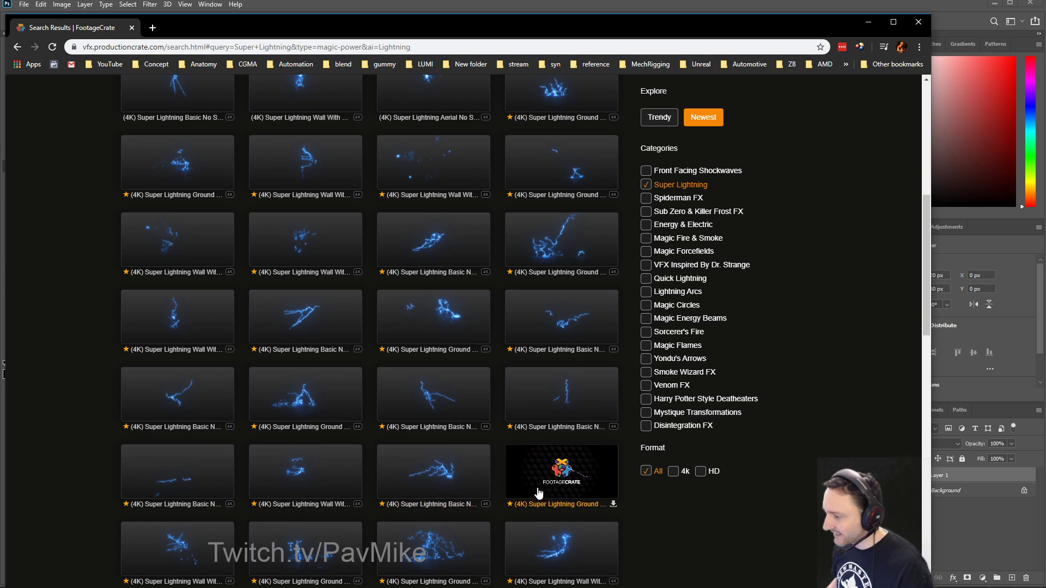
{"action": "scroll", "coordinate": [376, 501], "scroll_direction": "down", "scroll_amount": 4}
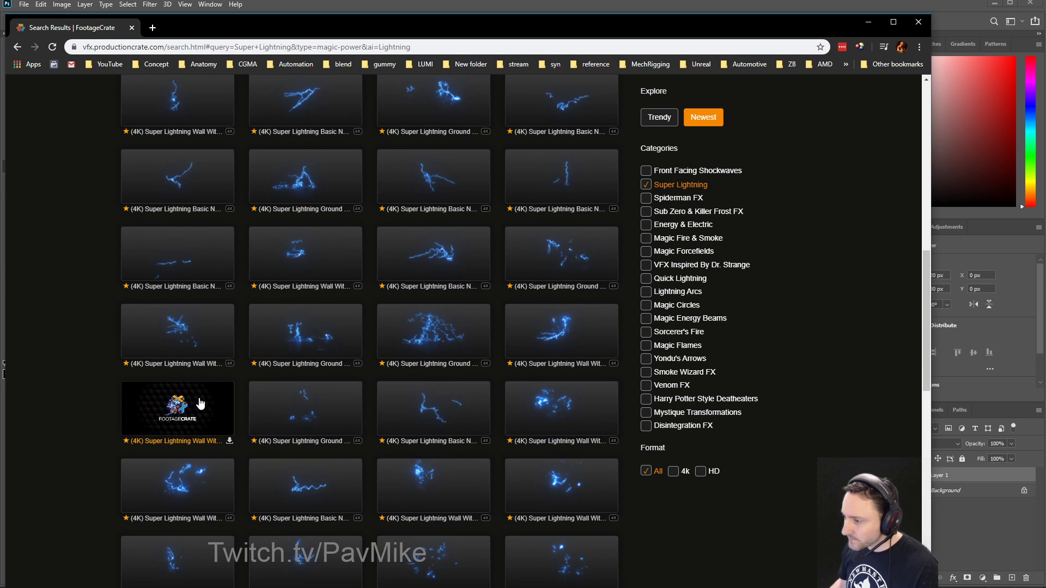
{"action": "scroll", "coordinate": [407, 488], "scroll_direction": "down", "scroll_amount": 5}
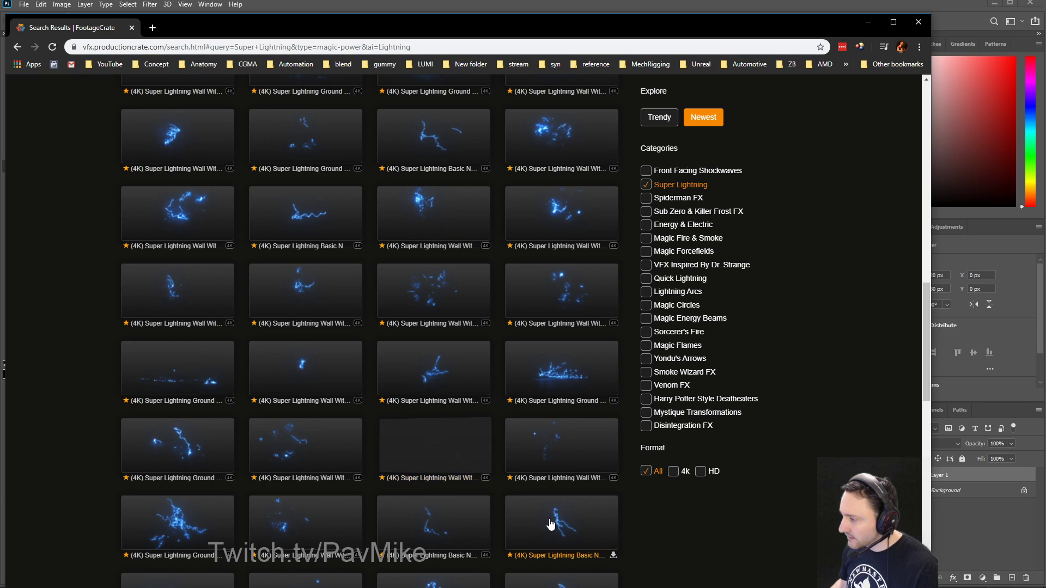
{"action": "scroll", "coordinate": [434, 474], "scroll_direction": "down", "scroll_amount": 5}
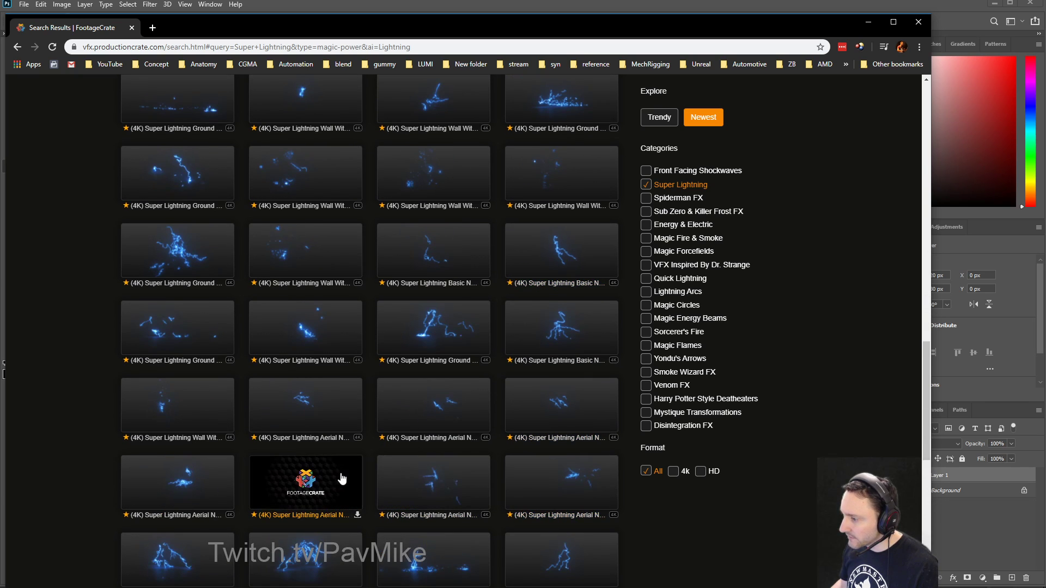
{"action": "scroll", "coordinate": [342, 479], "scroll_direction": "down", "scroll_amount": 3}
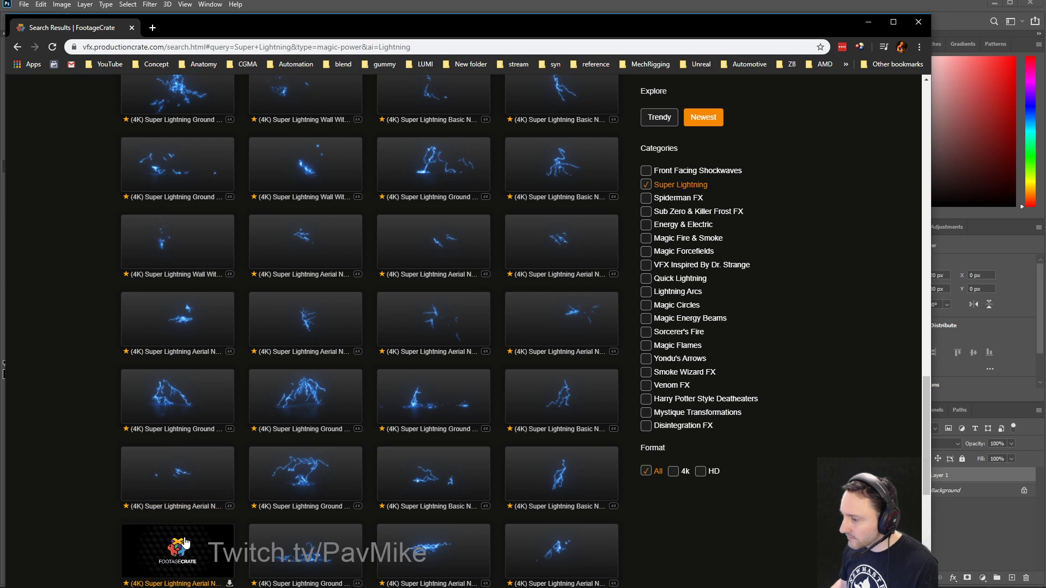
{"action": "scroll", "coordinate": [390, 565], "scroll_direction": "down", "scroll_amount": 4}
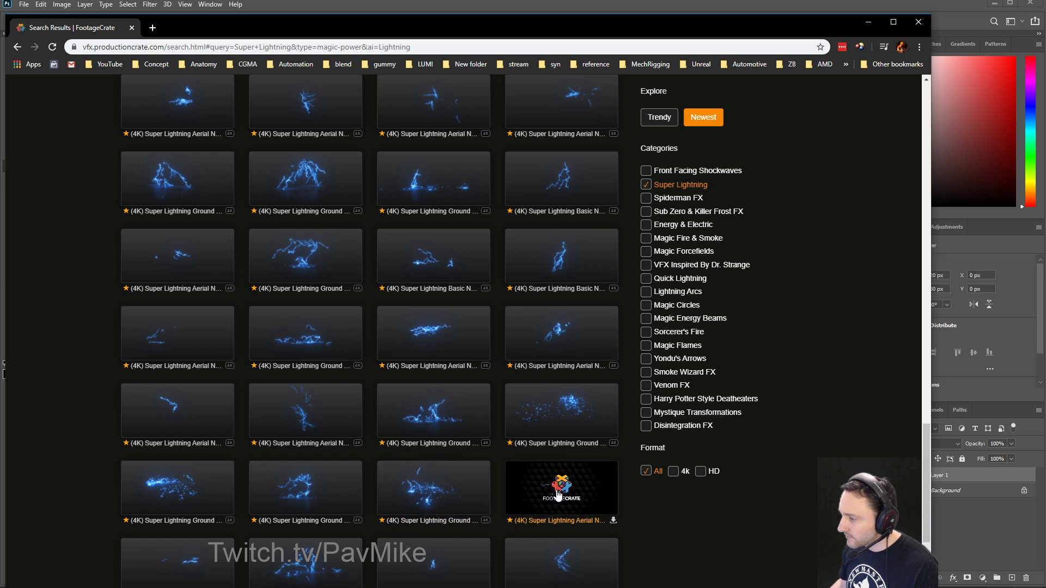
{"action": "scroll", "coordinate": [573, 583], "scroll_direction": "down", "scroll_amount": 3}
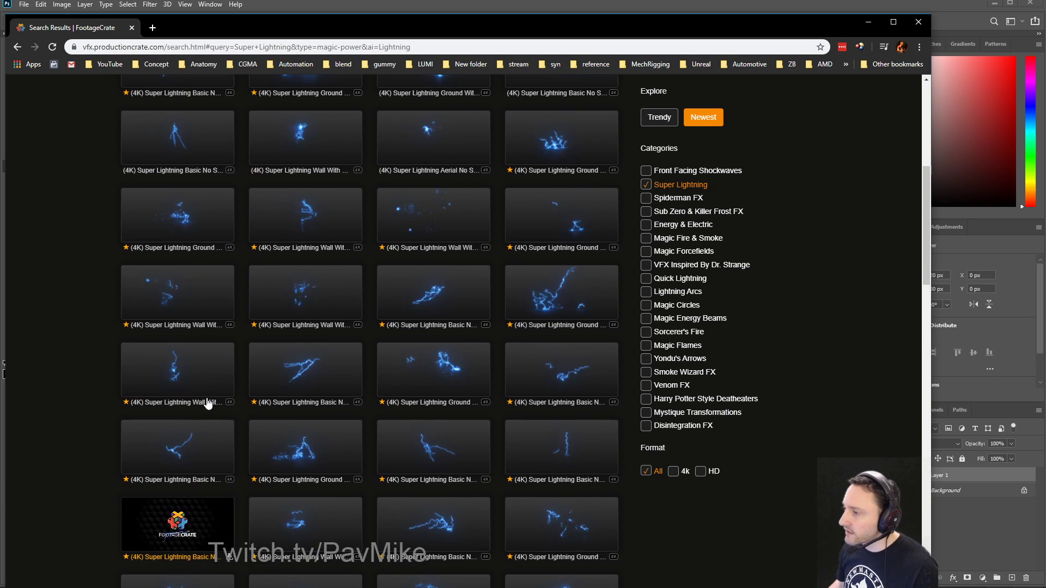
{"action": "scroll", "coordinate": [381, 430], "scroll_direction": "up", "scroll_amount": 5}
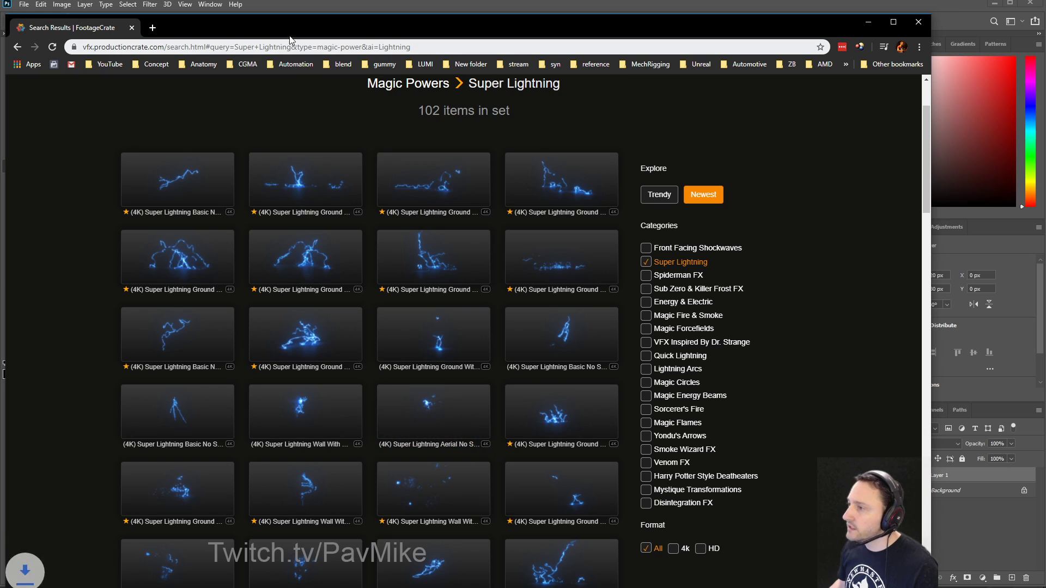
{"action": "left_click_drag", "start_coordinate": [290, 27], "coordinate": [0, 27]}
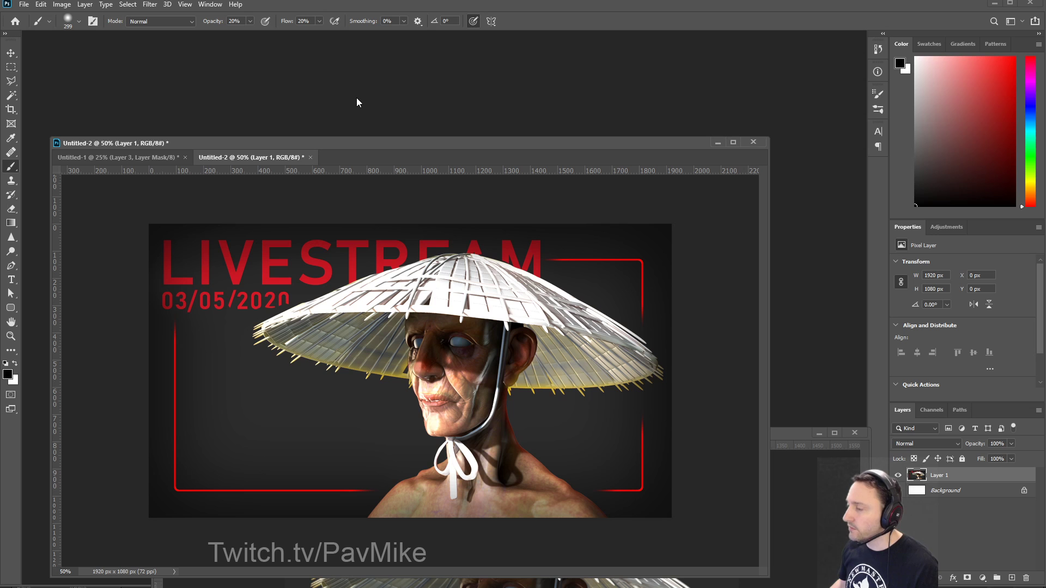
Step: Place the frame_011 lightning image at 50% scale over the character's left eye, centred at about X 1256, Y 608 px
{"action": "key", "text": "ctrl+o"}
{"action": "left_click", "coordinate": [638, 10]}
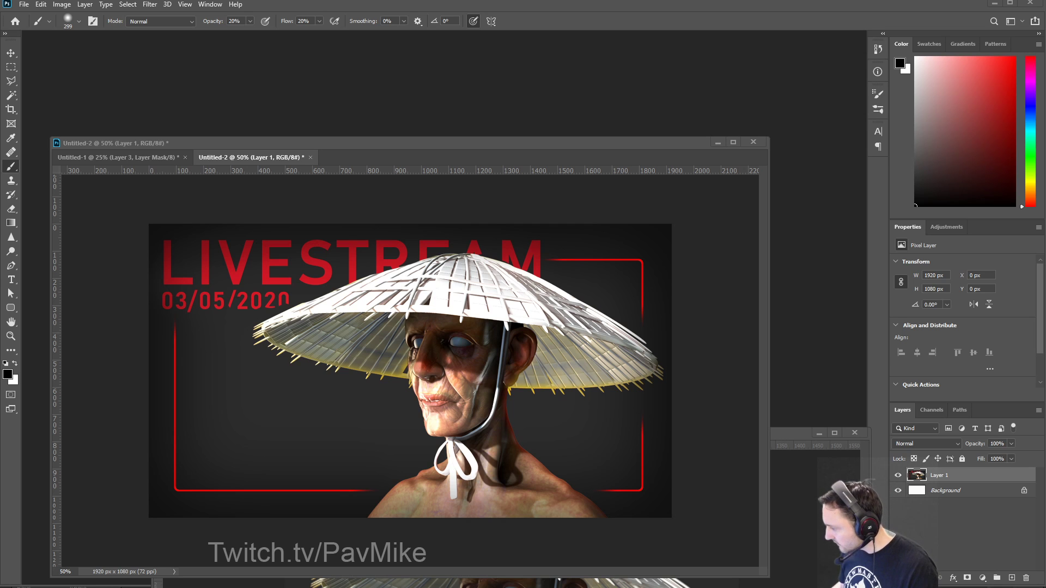
{"action": "left_click_drag", "start_coordinate": [691, 564], "coordinate": [466, 368]}
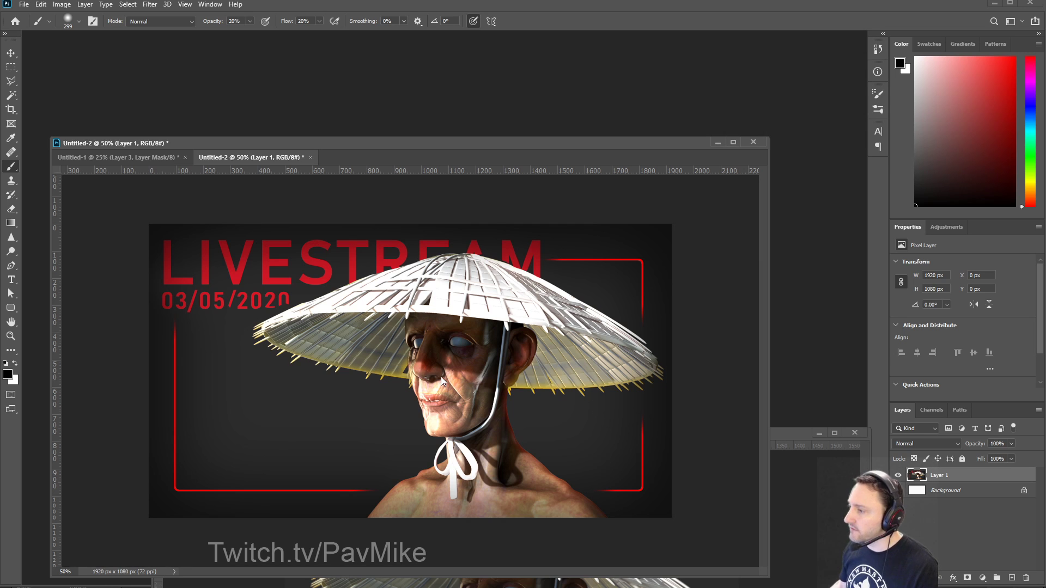
{"action": "left_click_drag", "start_coordinate": [378, 323], "coordinate": [459, 342]}
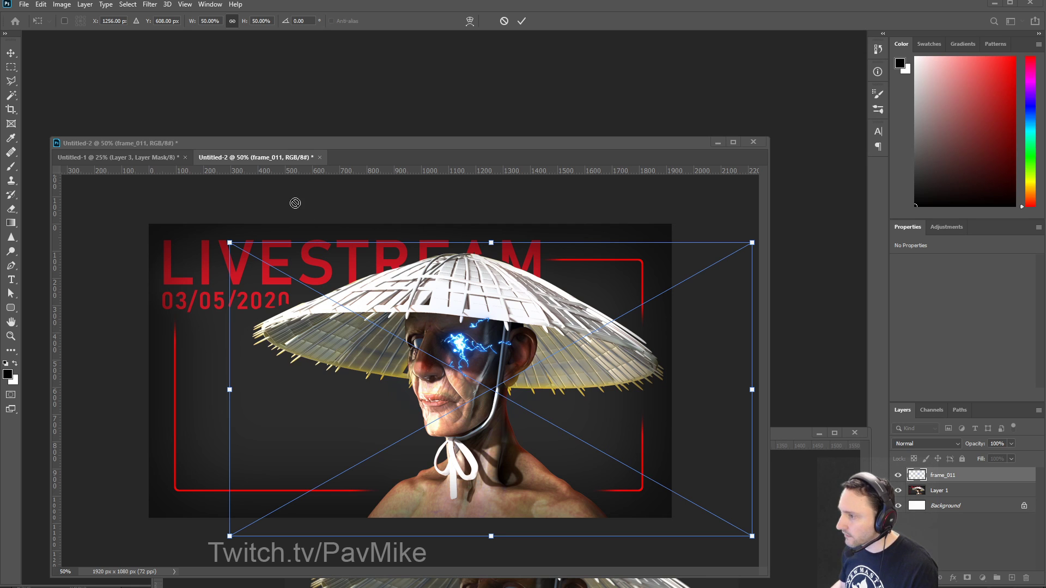
{"action": "key", "text": "b"}
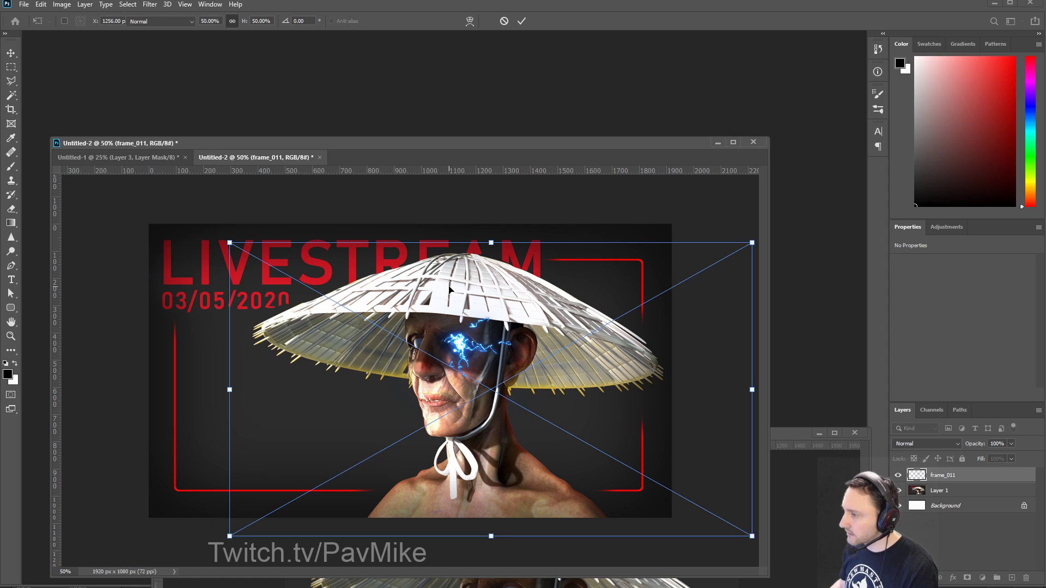
Step: Place the frame_014 lightning image at 50% scale over the character's right eye, centred at about X 1058, Y 460 px
{"action": "left_click_drag", "start_coordinate": [0, 302], "coordinate": [366, 302]}
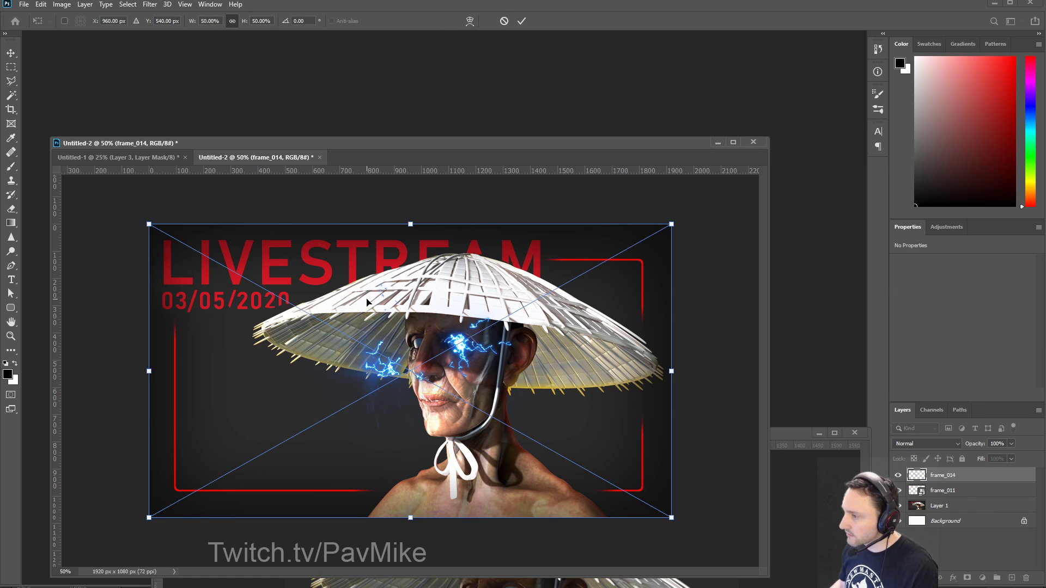
{"action": "left_click_drag", "start_coordinate": [375, 369], "coordinate": [399, 348]}
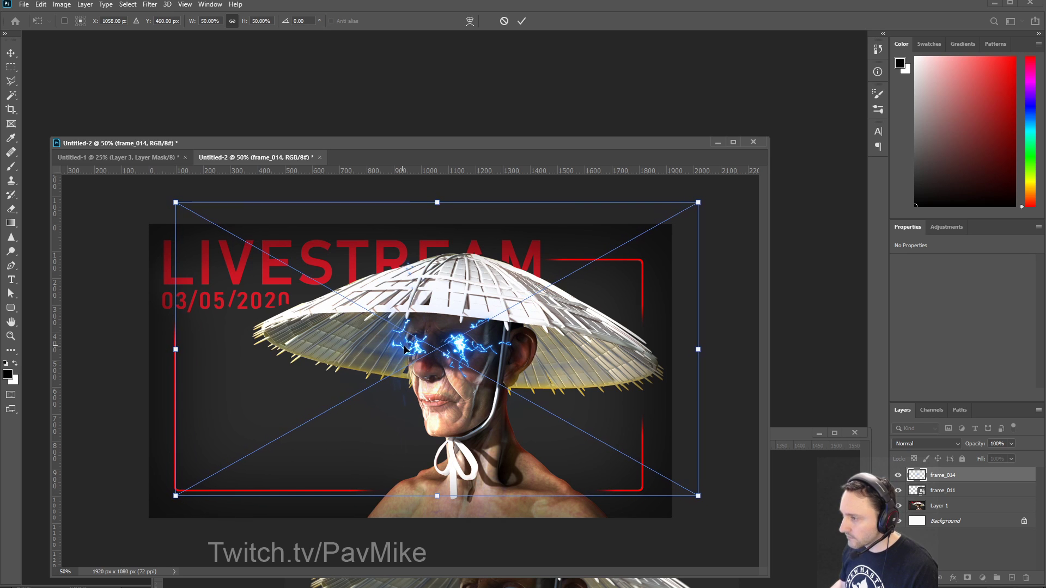
{"action": "key", "text": "Return"}
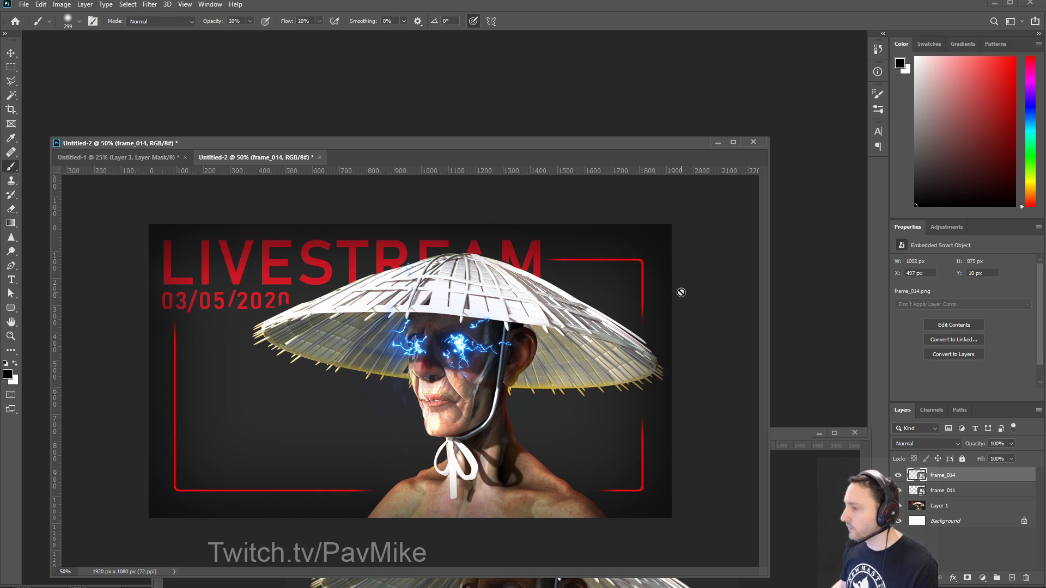
Step: Lower the opacity of the frame_014 and frame_011 lightning layers to 57%
{"action": "key", "text": "ctrl+minus"}
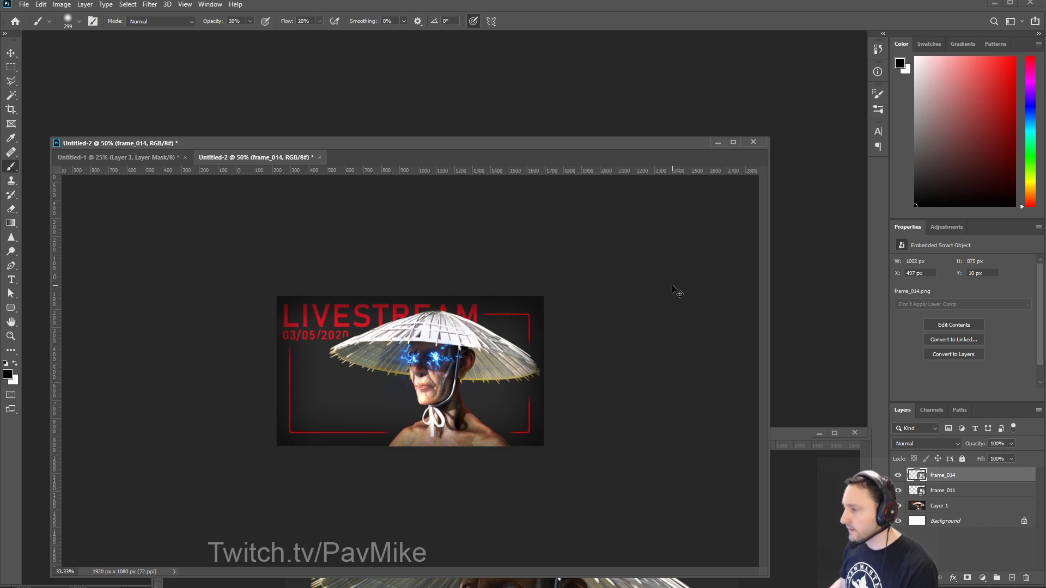
{"action": "key", "text": "ctrl+minus"}
{"action": "key", "text": "ctrl+plus"}
{"action": "key", "text": "ctrl+plus"}
{"action": "key", "text": "ctrl+plus"}
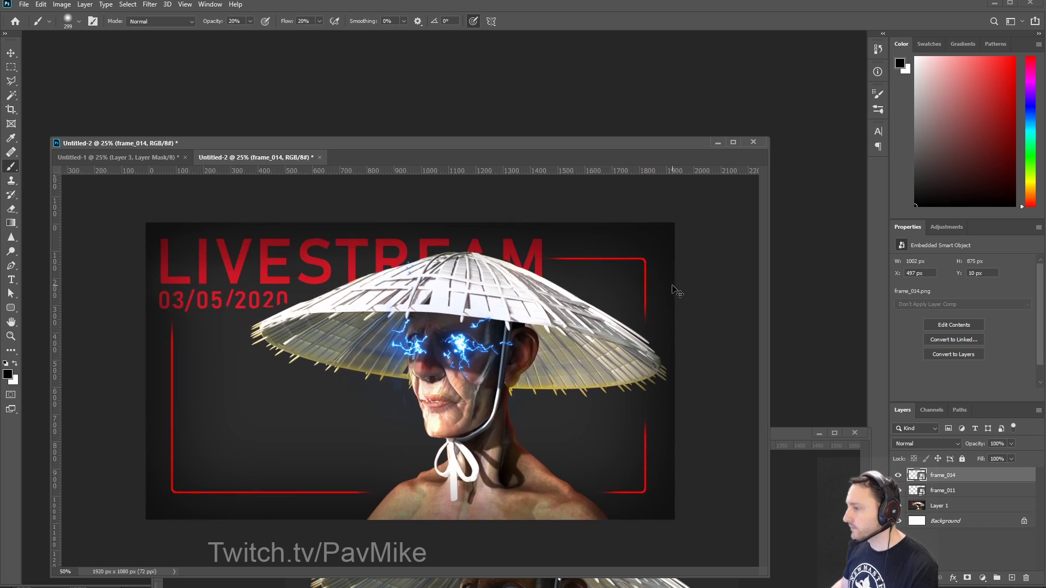
{"action": "key", "text": "ctrl+plus"}
{"action": "left_click", "coordinate": [961, 491], "text": "shift"}
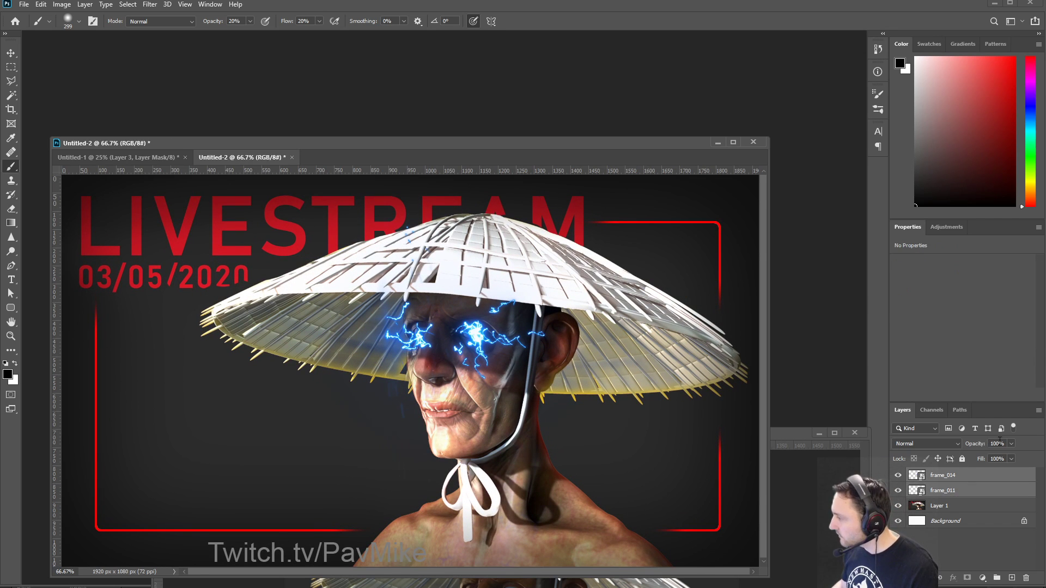
{"action": "left_click_drag", "start_coordinate": [1012, 444], "coordinate": [989, 454]}
Step: Add a new layer above frame_014 and set up a 65 px brush with 40% opacity and 40% flow
{"action": "left_click", "coordinate": [959, 475]}
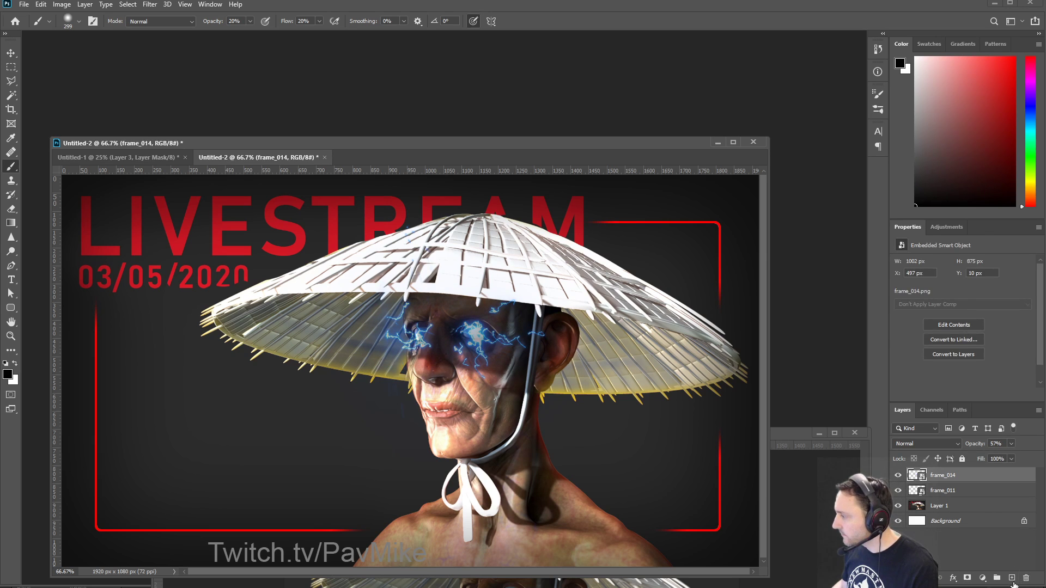
{"action": "left_click", "coordinate": [1011, 578]}
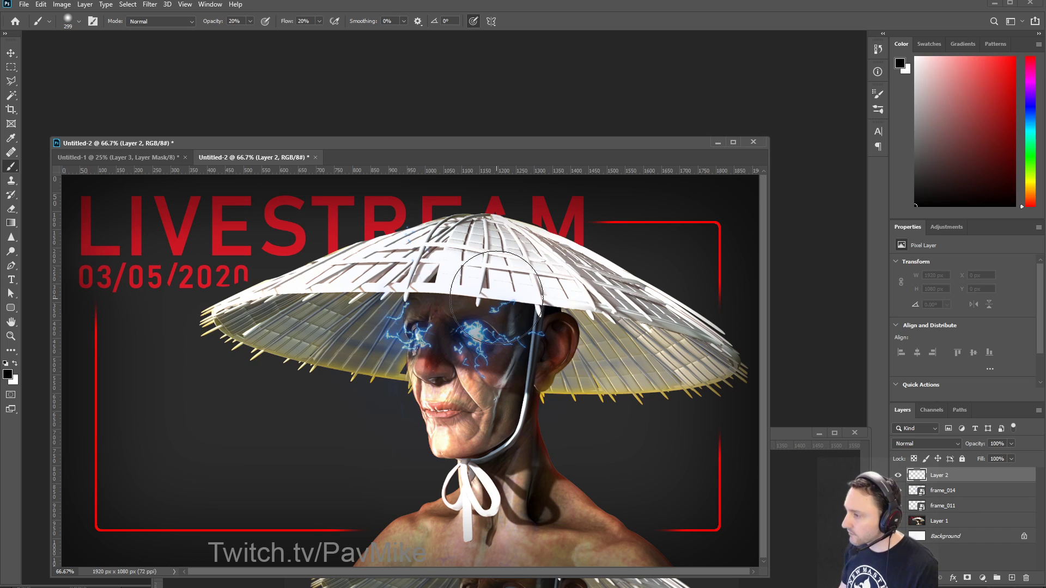
{"action": "mouse_move", "coordinate": [481, 328]}
{"action": "right_mouse_down", "text": "alt"}
{"action": "mouse_move", "coordinate": [436, 319]}
{"action": "mouse_move", "coordinate": [466, 308]}
{"action": "right_mouse_up", "text": "alt"}
{"action": "right_click_drag", "start_coordinate": [480, 352], "coordinate": [475, 354], "text": "alt"}
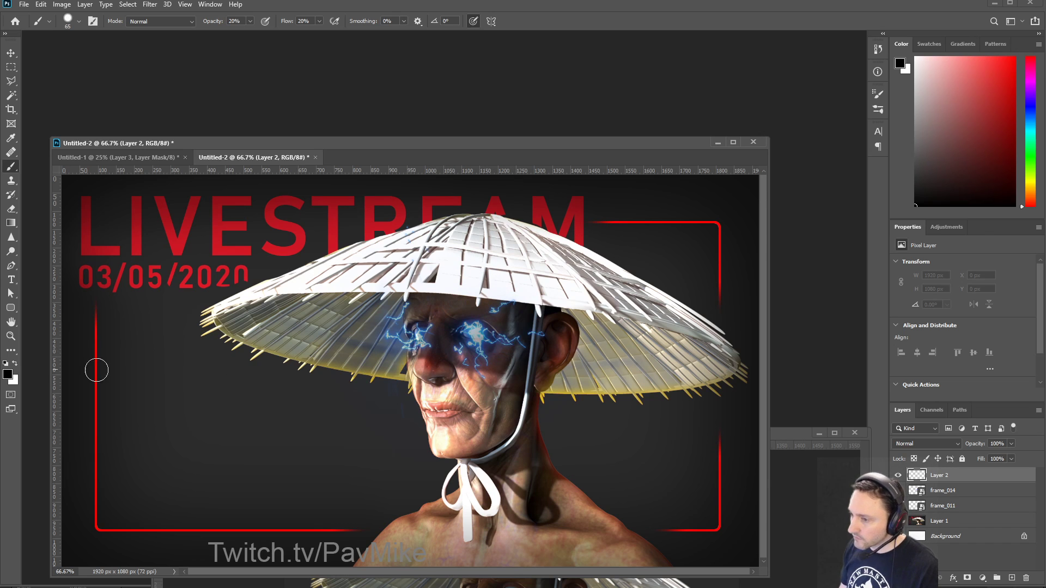
{"action": "key", "text": "4"}
{"action": "key", "text": "shift+4"}
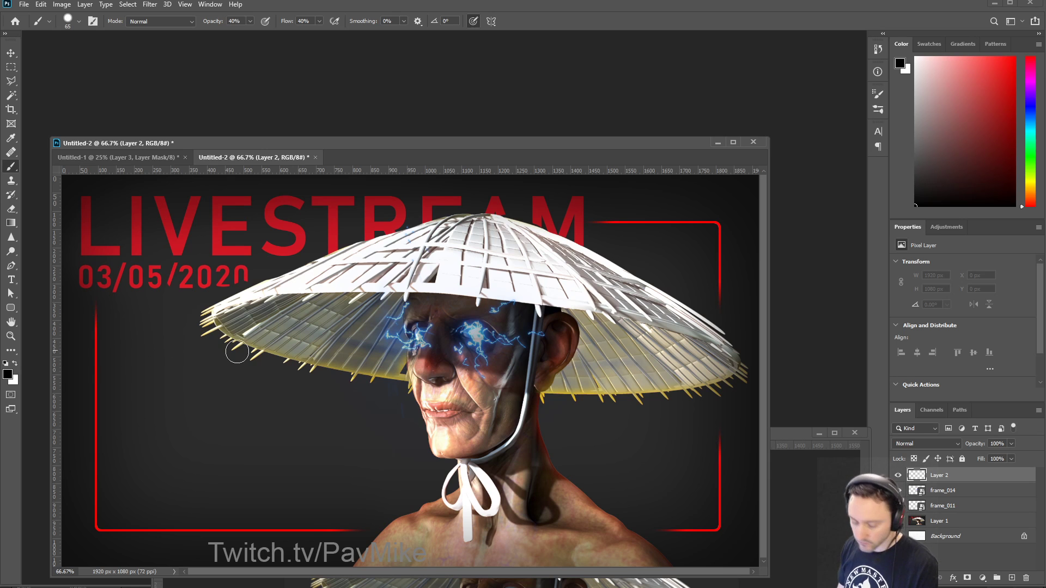
{"action": "key", "text": "x"}
{"action": "left_click", "coordinate": [8, 374]}
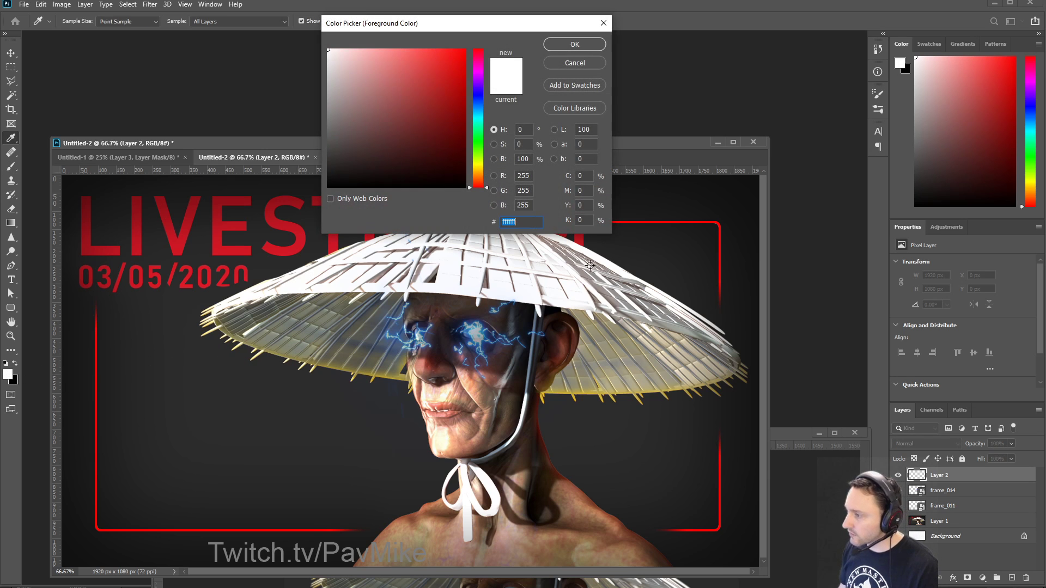
{"action": "left_click", "coordinate": [575, 47]}
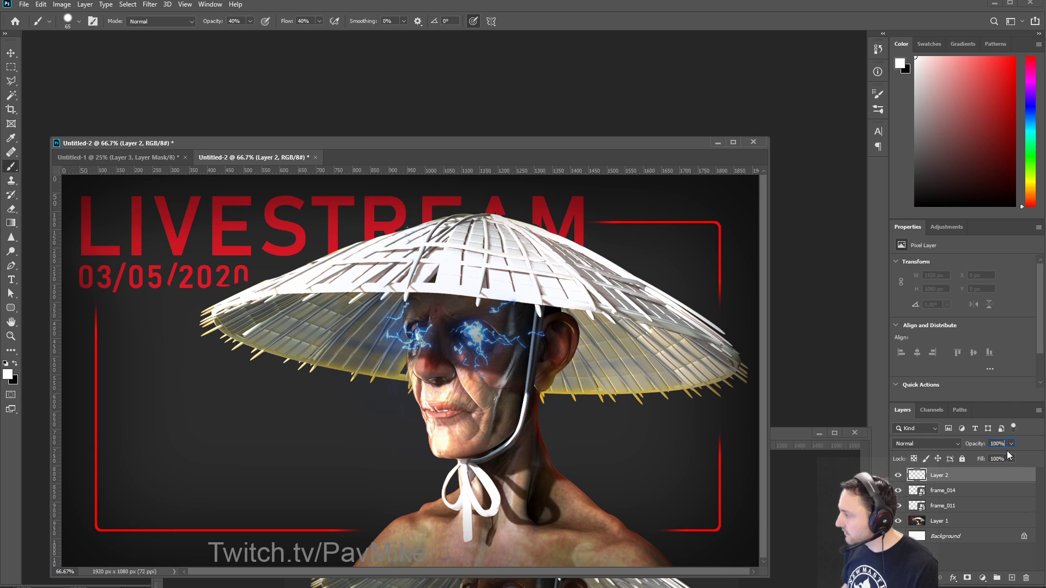
Step: Restore the frame_014 and frame_011 lightning layers to 100% opacity, then reselect Layer 2
{"action": "left_click", "coordinate": [984, 491]}
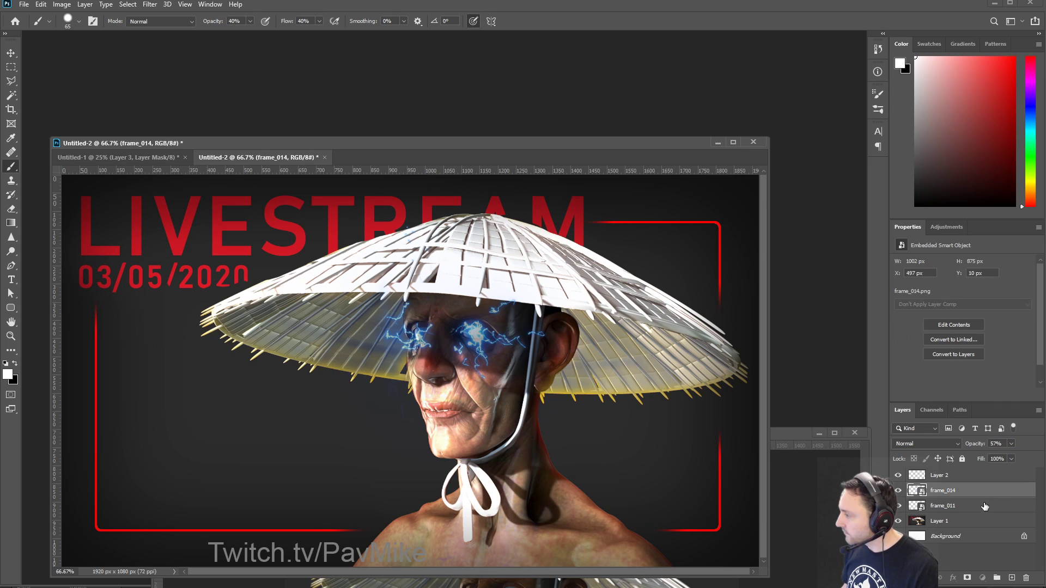
{"action": "left_click", "coordinate": [982, 506], "text": "shift"}
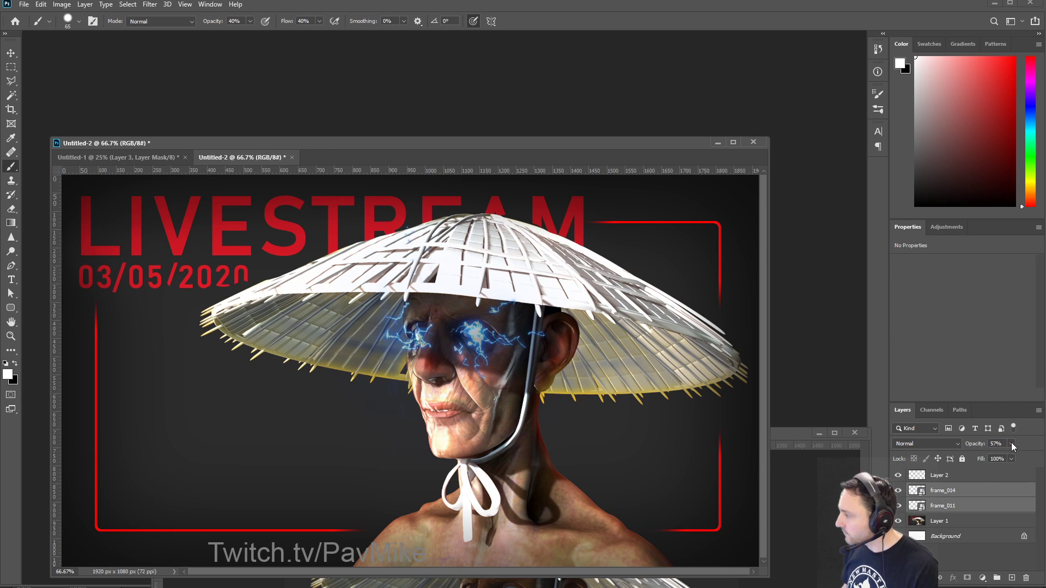
{"action": "left_click", "coordinate": [959, 480]}
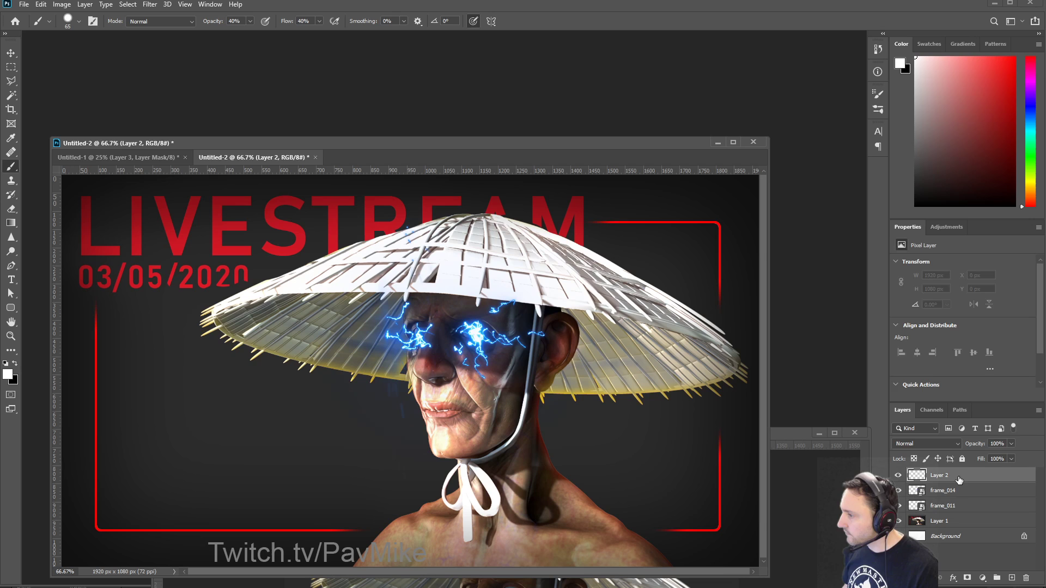
Step: Paint a glow over both eyes on Layer 2 with a soft 75 px brush in blue sampled from the lightning
{"action": "left_click", "coordinate": [482, 332], "text": "alt"}
{"action": "right_click_drag", "start_coordinate": [474, 313], "coordinate": [473, 326], "text": "alt"}
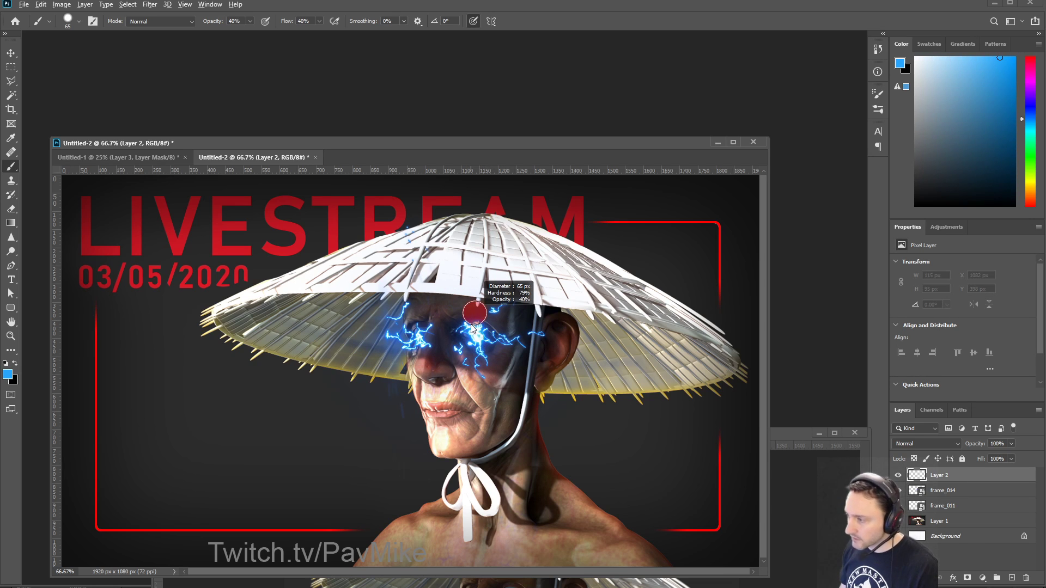
{"action": "mouse_move", "coordinate": [482, 425]}
{"action": "right_mouse_down", "text": "alt"}
{"action": "mouse_move", "coordinate": [480, 436]}
{"action": "mouse_move", "coordinate": [507, 381]}
{"action": "mouse_move", "coordinate": [401, 239]}
{"action": "right_mouse_up", "text": "alt"}
{"action": "right_click_drag", "start_coordinate": [467, 317], "coordinate": [354, 329], "text": "alt"}
{"action": "left_click_drag", "start_coordinate": [478, 334], "coordinate": [473, 332]}
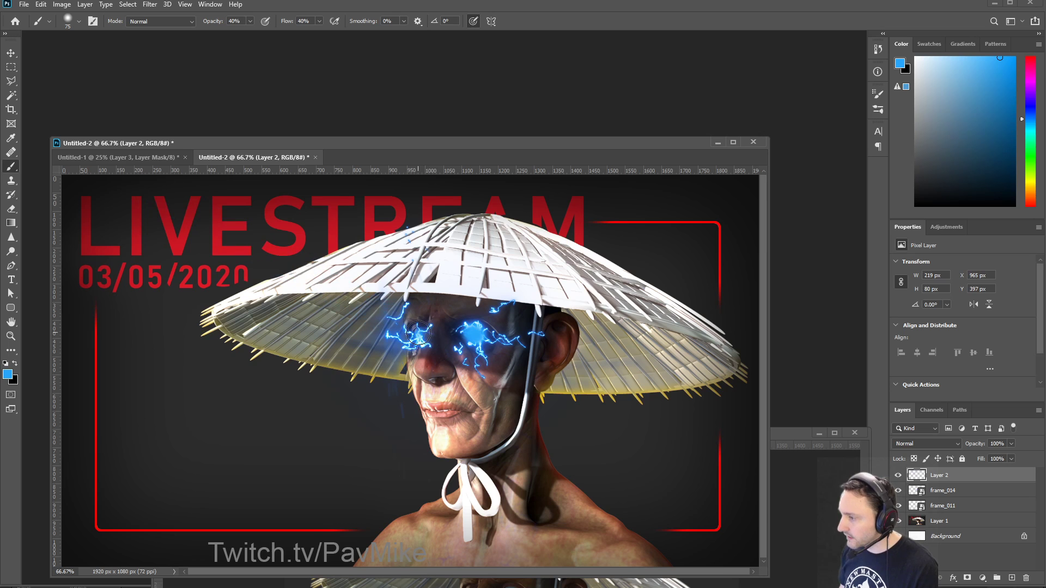
{"action": "left_click_drag", "start_coordinate": [419, 332], "coordinate": [421, 331]}
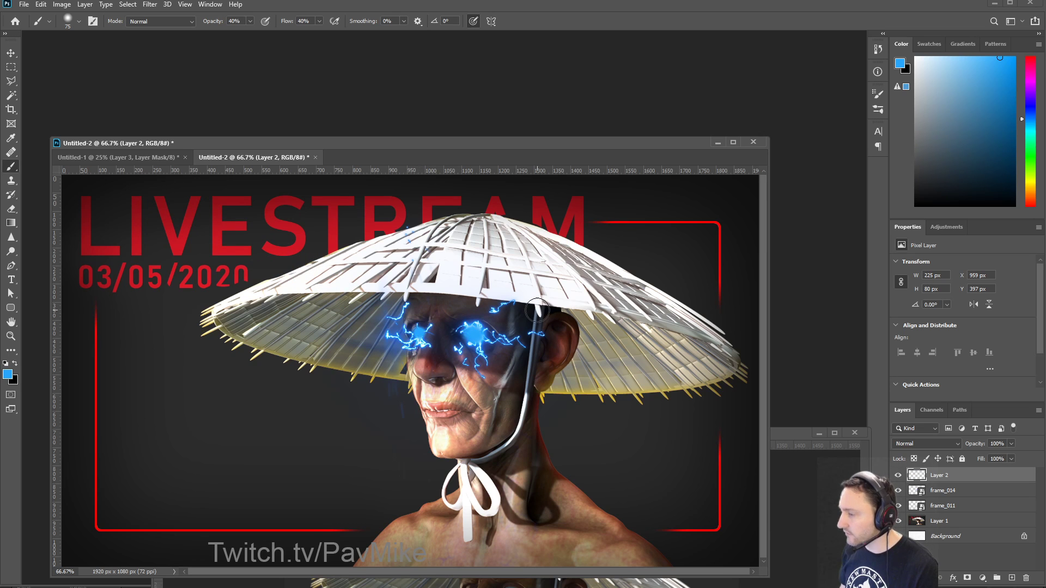
{"action": "left_click", "coordinate": [424, 329]}
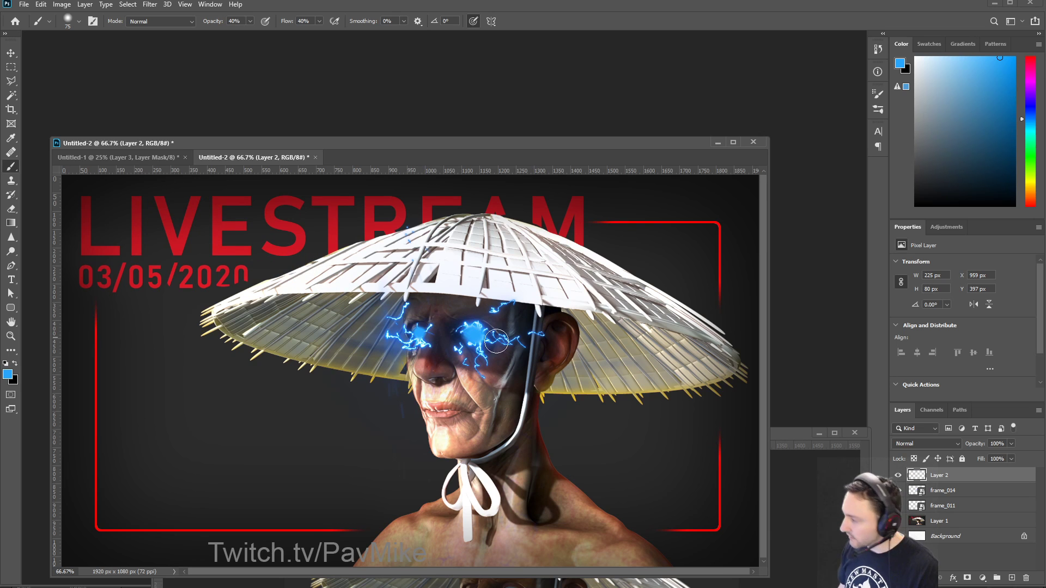
Step: Add layer masks to frame_014 and frame_011 and paint out stray lightning, including the part crossing the nose beside the character's right eye
{"action": "left_click", "coordinate": [947, 492]}
{"action": "left_click", "coordinate": [899, 492]}
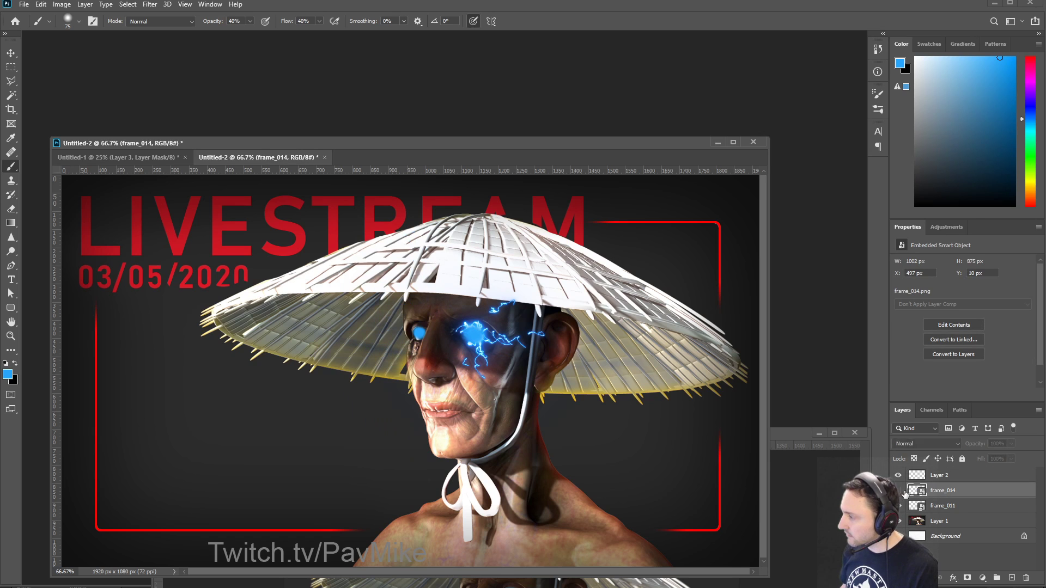
{"action": "left_click", "coordinate": [898, 491]}
{"action": "left_click", "coordinate": [967, 579]}
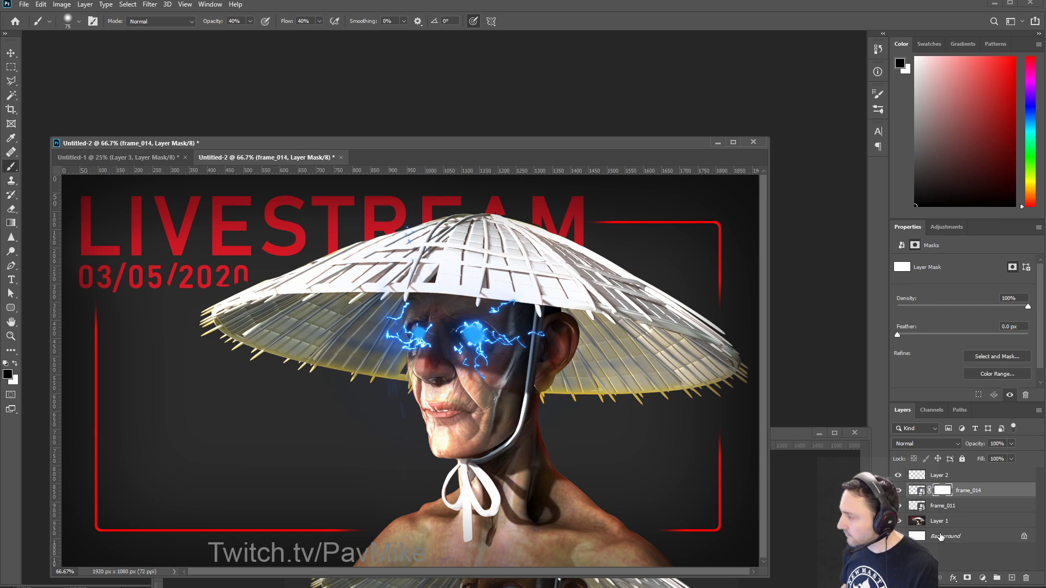
{"action": "key", "text": "x"}
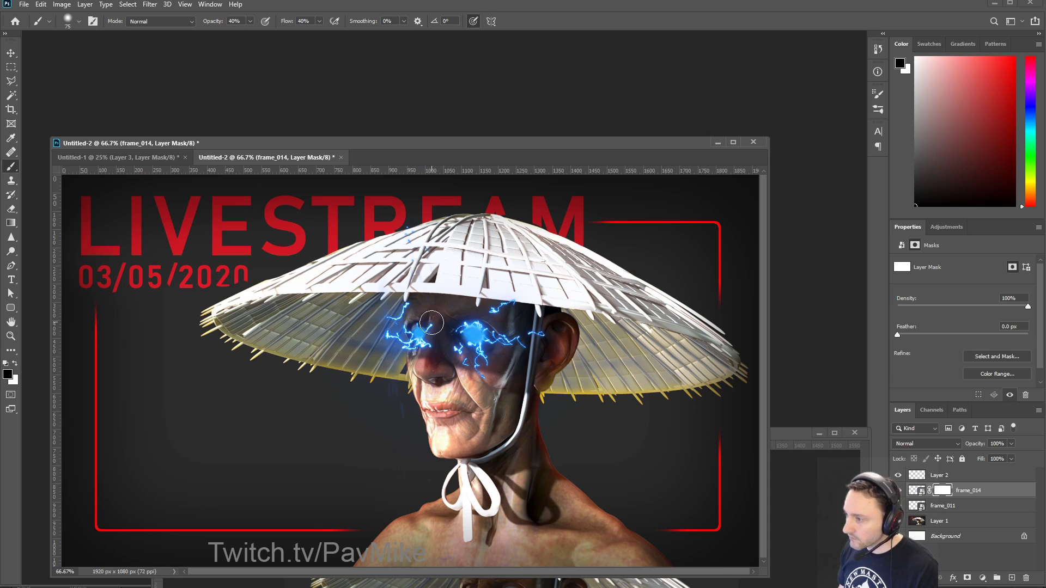
{"action": "left_click_drag", "start_coordinate": [431, 324], "coordinate": [431, 352]}
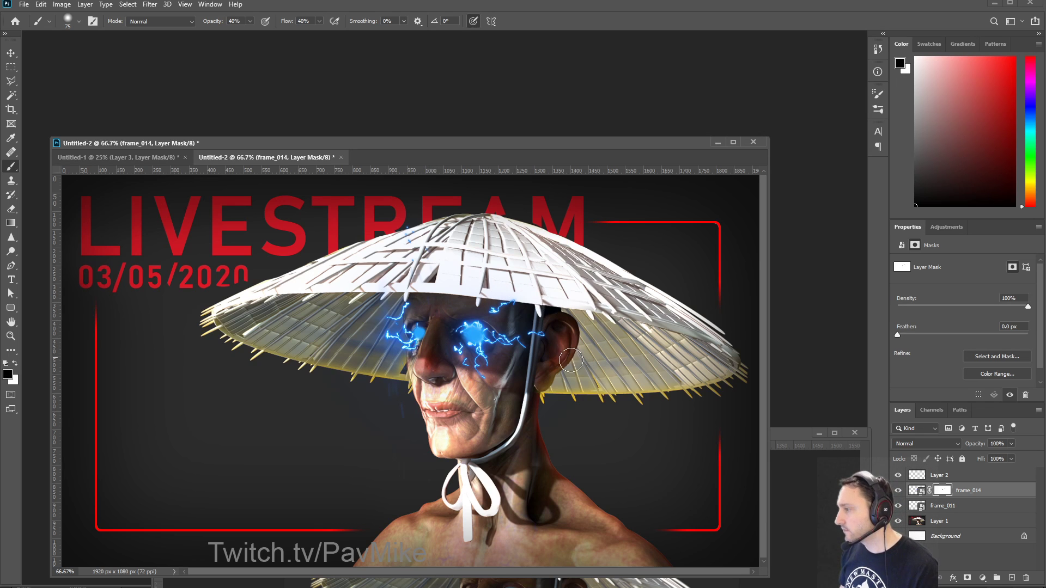
{"action": "left_click", "coordinate": [950, 506]}
{"action": "left_click", "coordinate": [968, 578]}
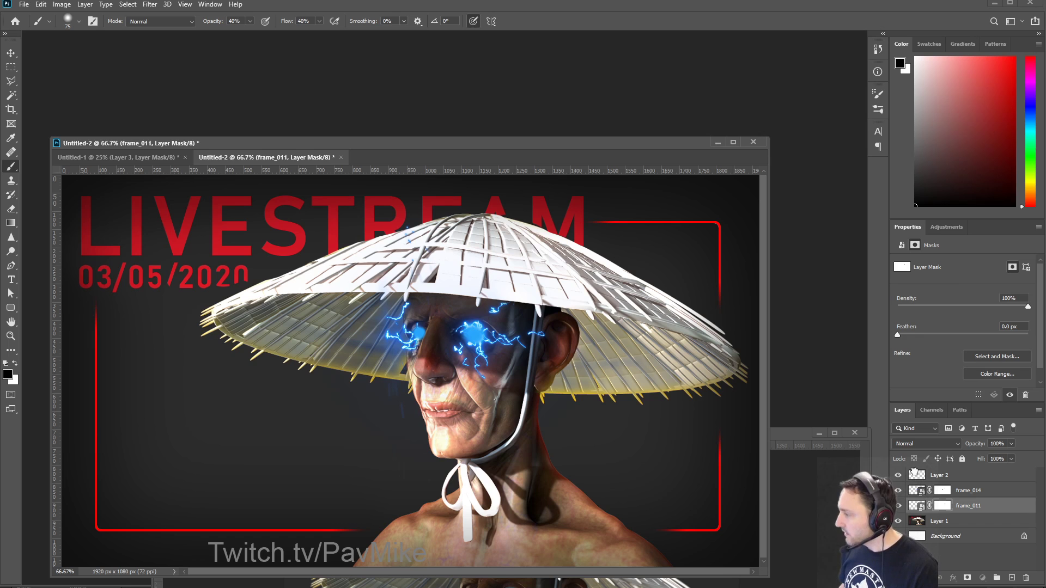
Step: Paint a lighter blue over the centres of both eyes on Layer 2
{"action": "left_click", "coordinate": [928, 475]}
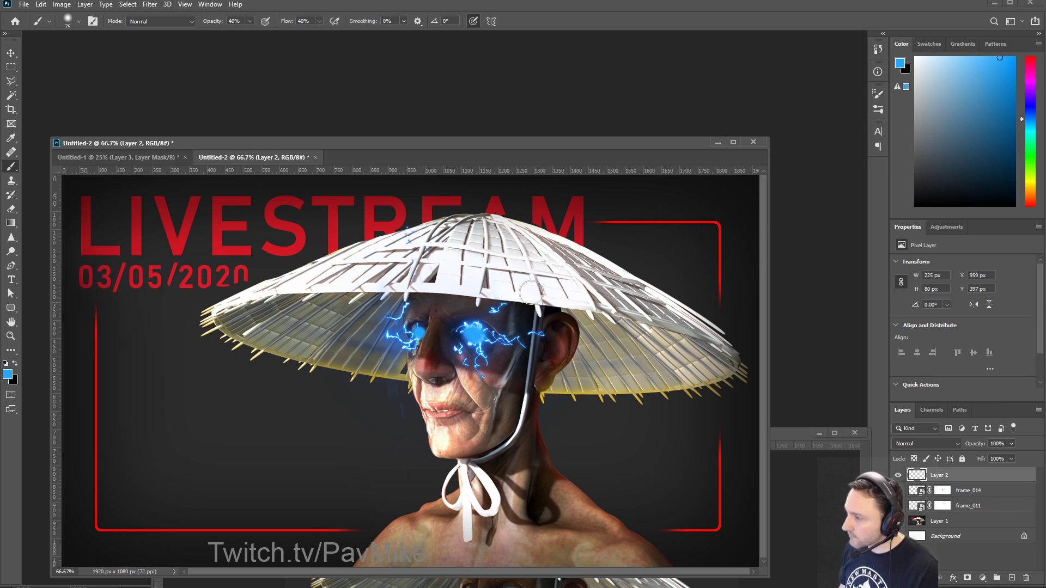
{"action": "left_click", "coordinate": [969, 58]}
{"action": "left_click_drag", "start_coordinate": [477, 338], "coordinate": [474, 332]}
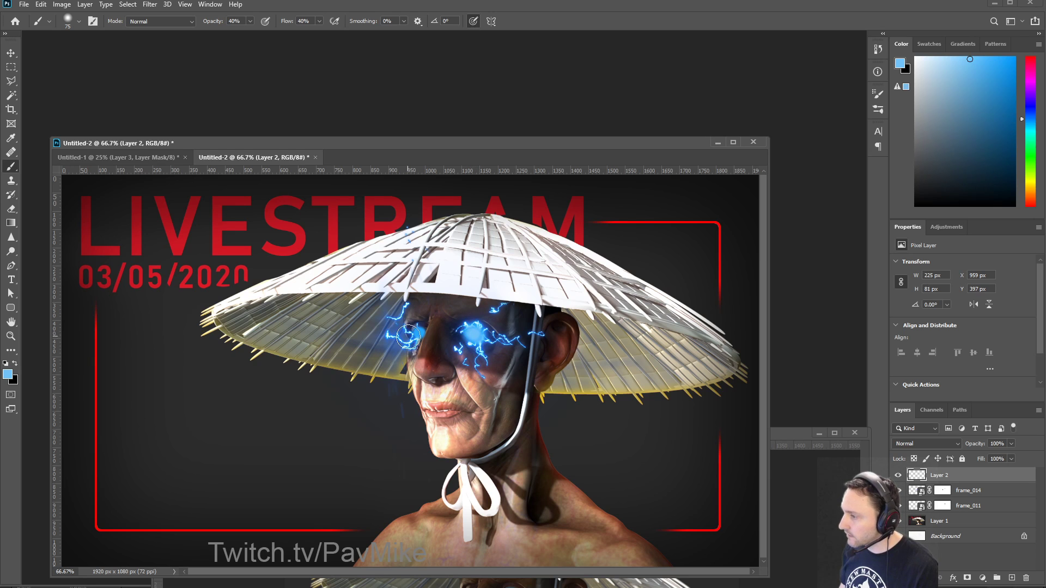
{"action": "left_click", "coordinate": [419, 332]}
{"action": "left_click", "coordinate": [417, 332]}
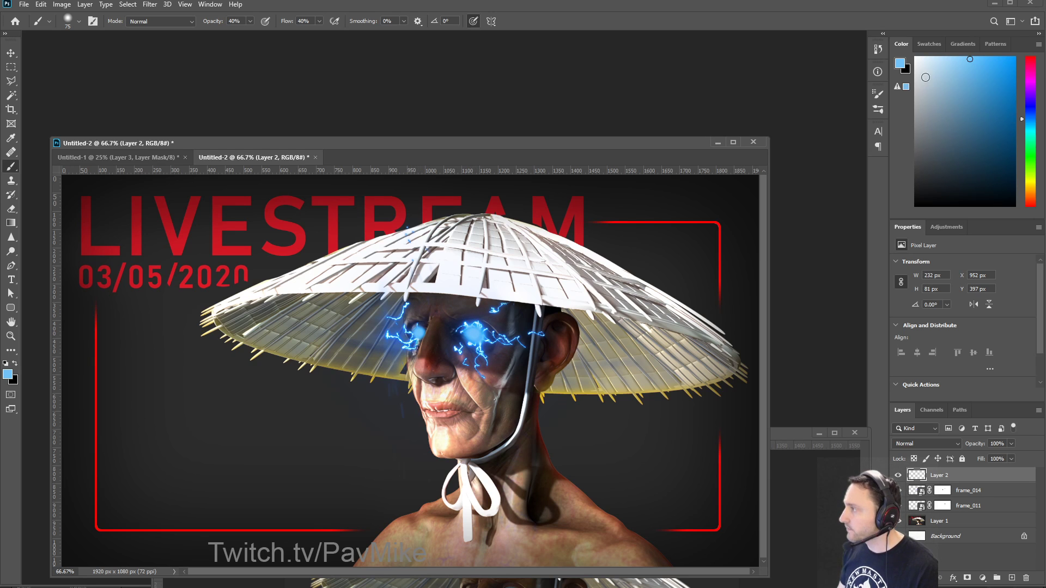
Step: Paint pale blue, nearly white highlights in the centres of both eyes with a 51 px brush
{"action": "left_click", "coordinate": [933, 59]}
{"action": "mouse_move", "coordinate": [459, 332]}
{"action": "right_mouse_down", "text": "alt"}
{"action": "mouse_move", "coordinate": [449, 330]}
{"action": "mouse_move", "coordinate": [471, 310]}
{"action": "right_mouse_up", "text": "alt"}
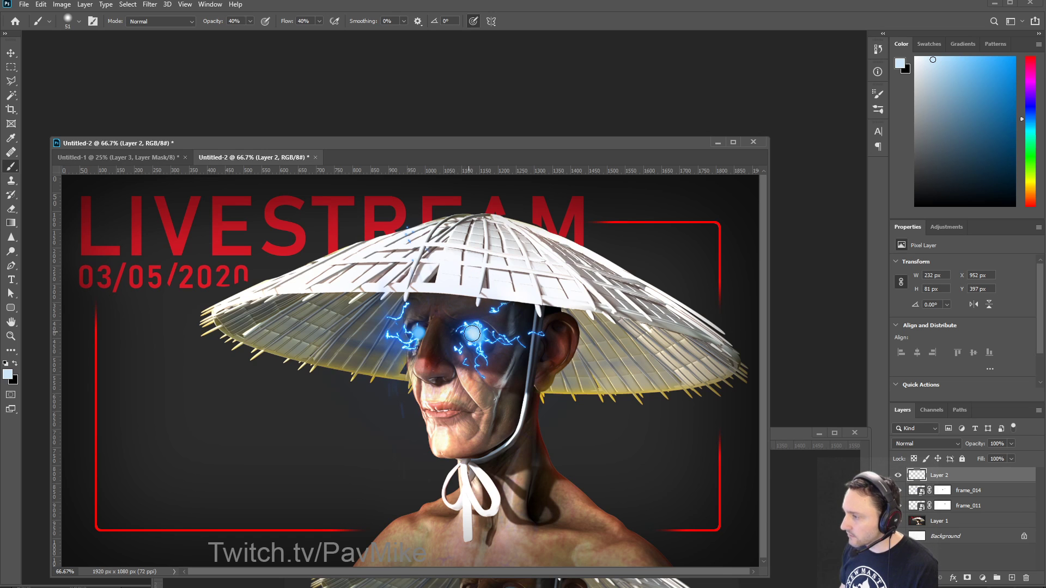
{"action": "left_click", "coordinate": [416, 334]}
{"action": "key", "text": "ctrl+z"}
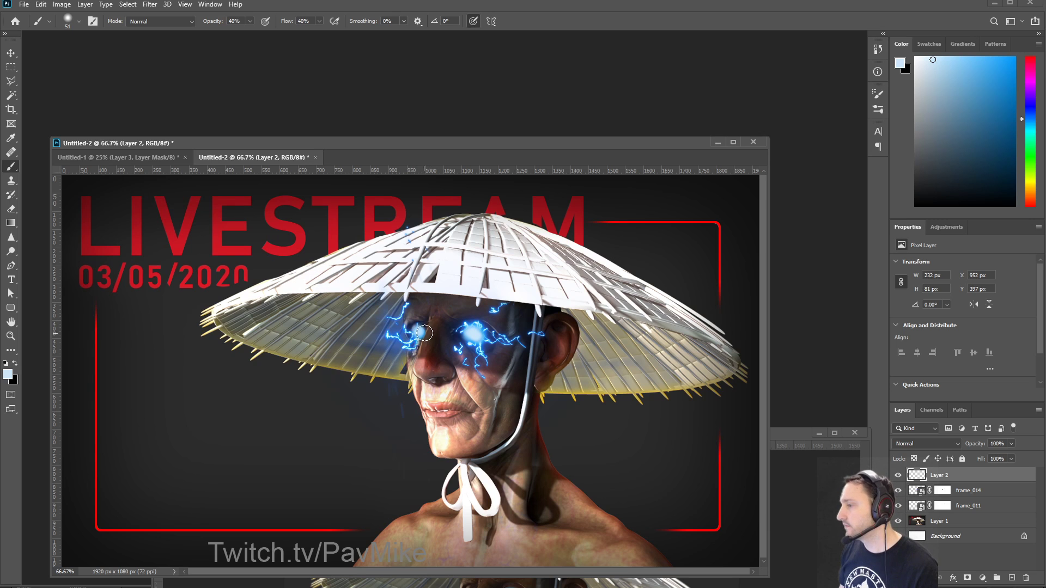
{"action": "left_click", "coordinate": [474, 336]}
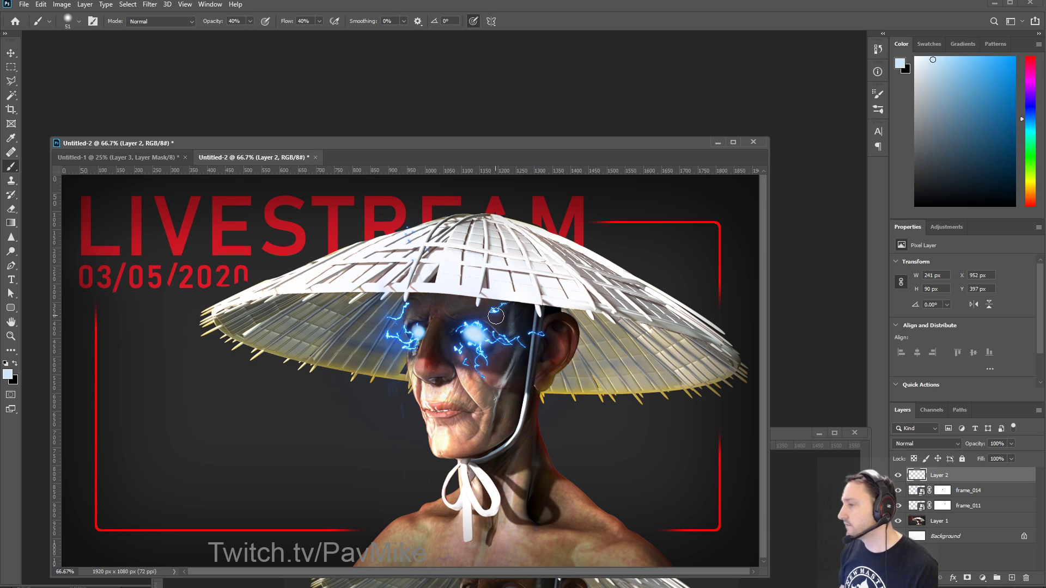
Step: Review the whole thumbnail at reduced size and look at its JPEG export preview without saving a file
{"action": "key", "text": "ctrl+minus"}
{"action": "key", "text": "ctrl+minus"}
{"action": "key", "text": "ctrl+minus"}
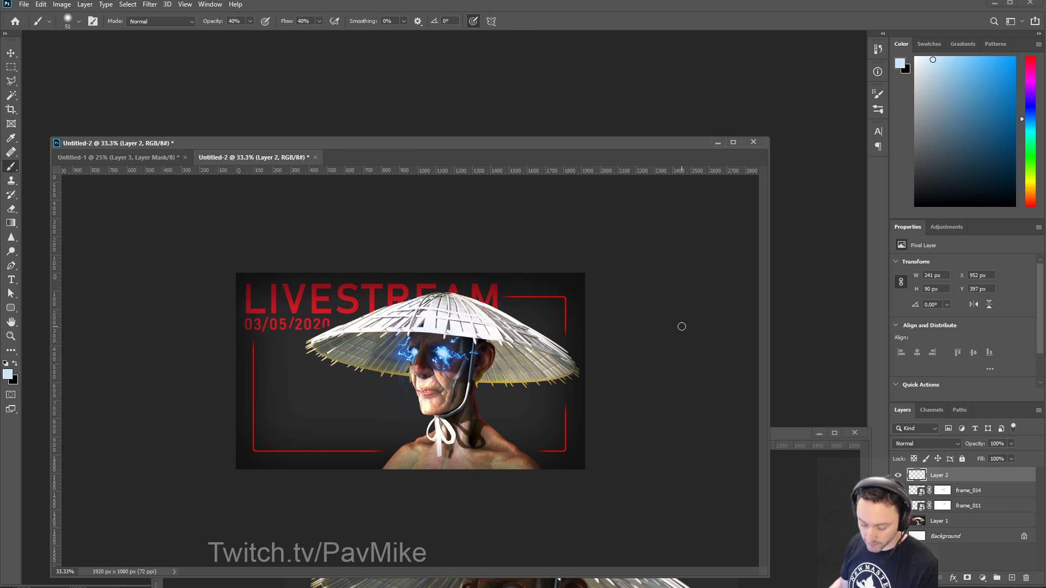
{"action": "key", "text": "ctrl+minus"}
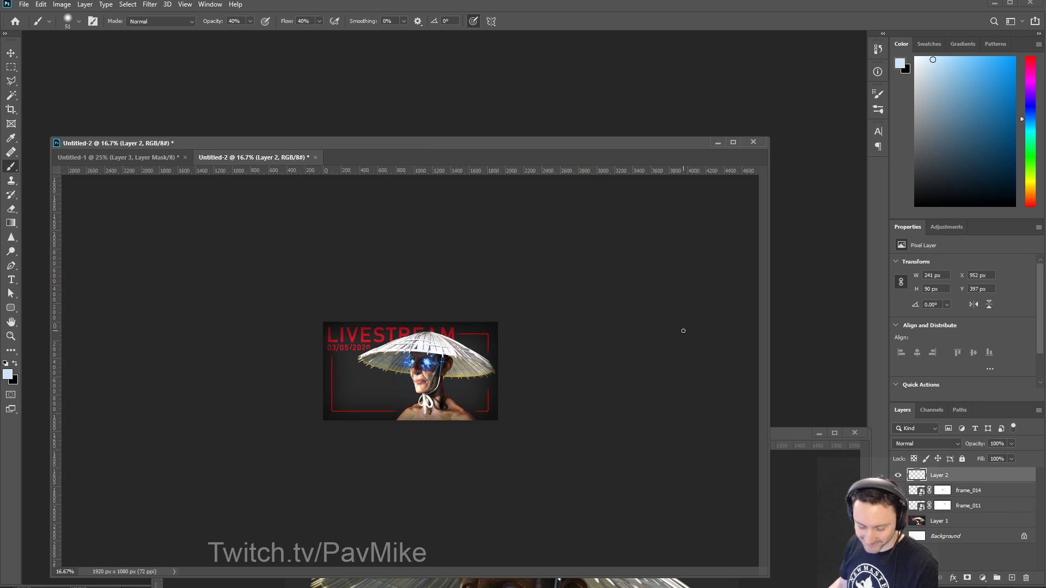
{"action": "key", "text": "ctrl+alt+shift+s"}
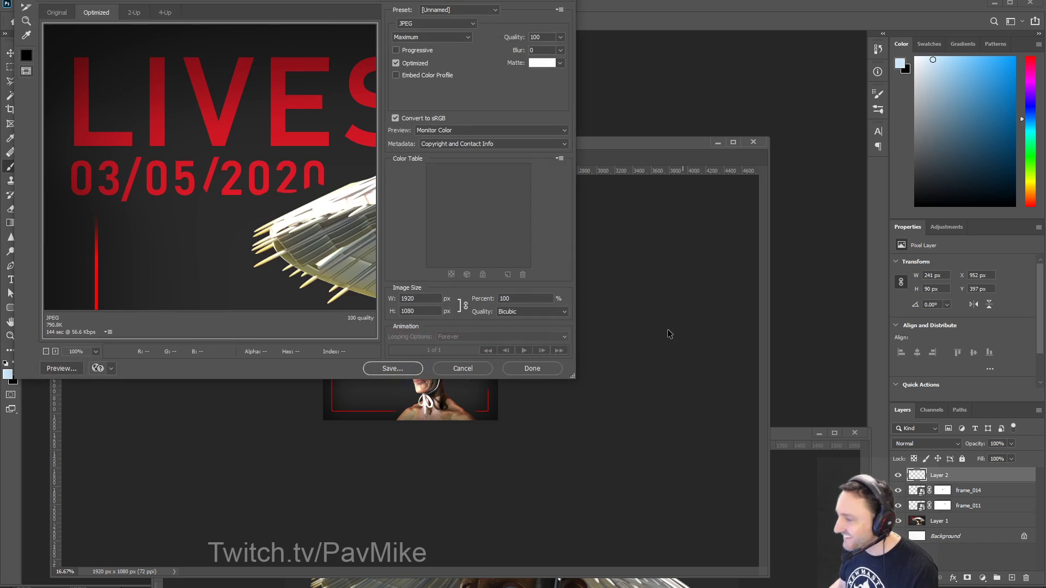
{"action": "left_click", "coordinate": [555, 370]}
{"action": "key", "text": "ctrl+plus"}
{"action": "key", "text": "ctrl+plus"}
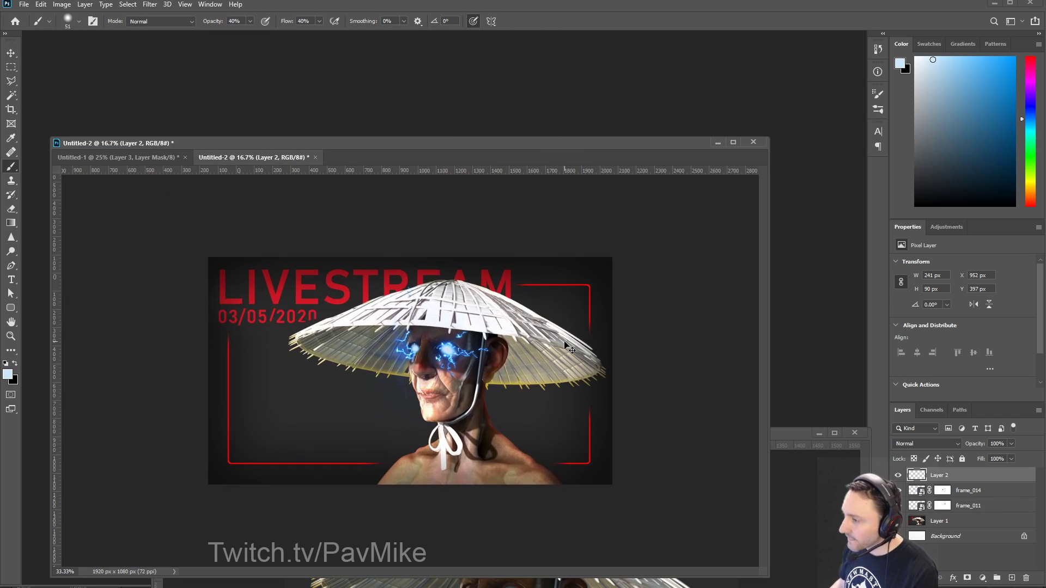
{"action": "key", "text": "ctrl+plus"}
{"action": "key", "text": "ctrl+plus"}
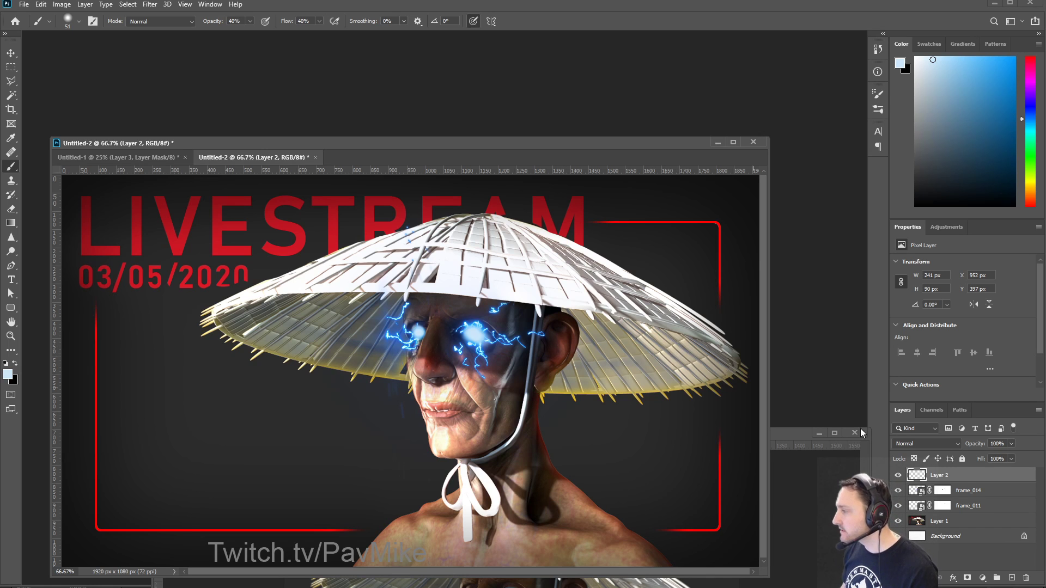
Step: Add a new layer and paint thin blue rim light along the hat brim and straw ends with a 10 px brush at 80% opacity
{"action": "key", "text": "ctrl+shift+alt+n"}
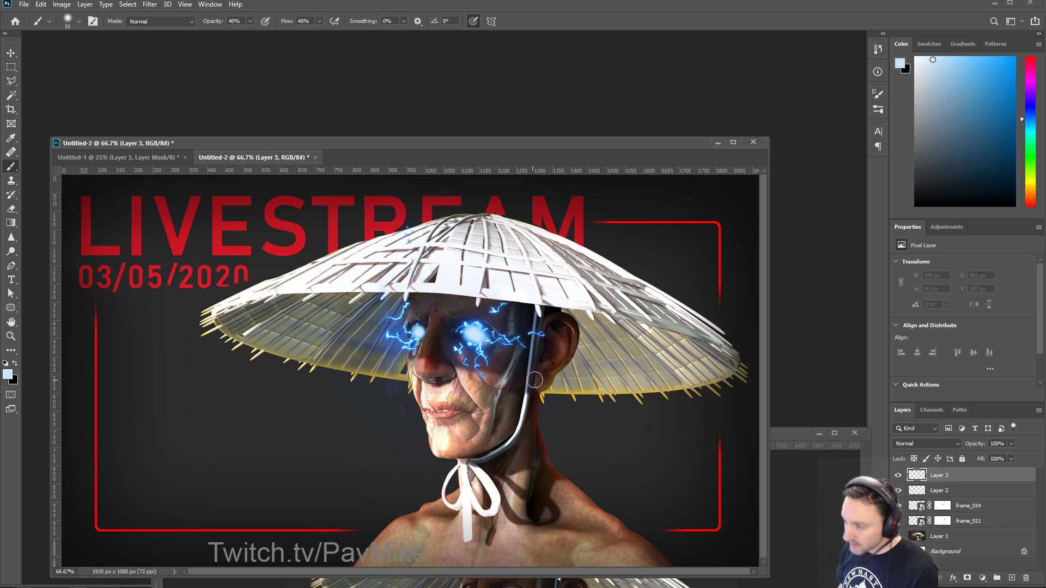
{"action": "left_click", "coordinate": [469, 324], "text": "alt"}
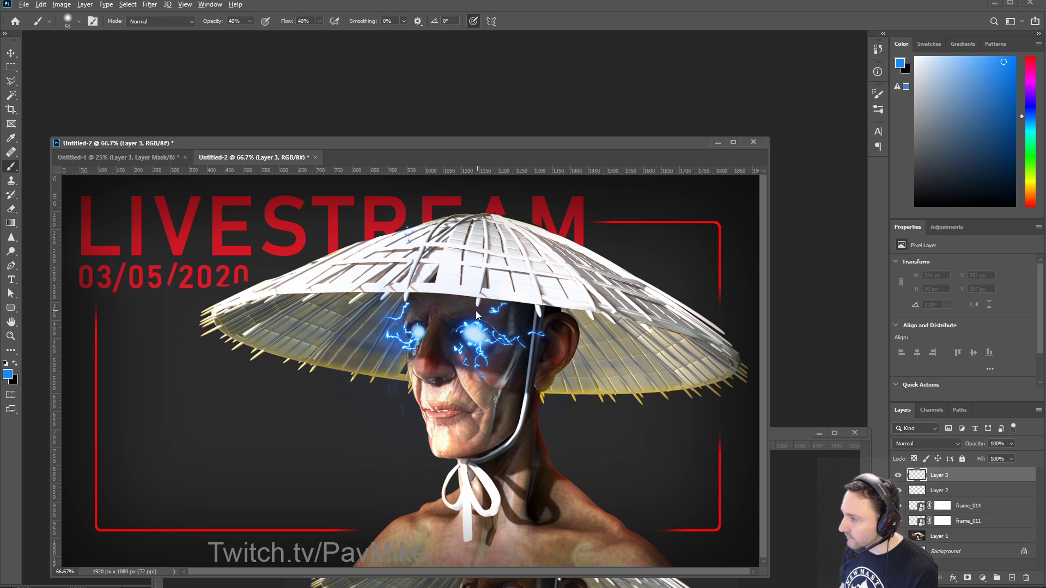
{"action": "right_click_drag", "start_coordinate": [476, 310], "coordinate": [463, 309], "text": "alt"}
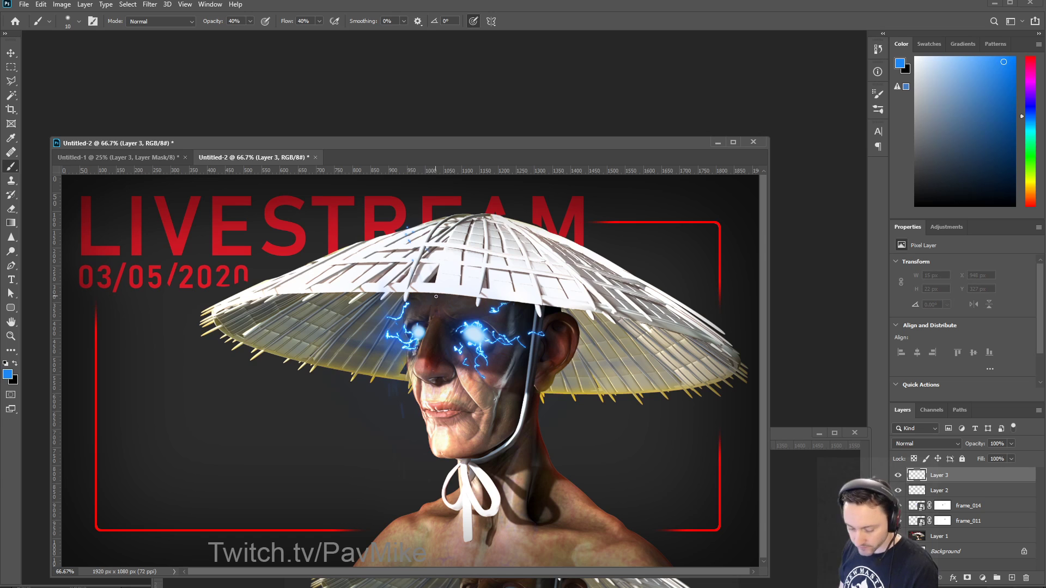
{"action": "left_click_drag", "start_coordinate": [409, 299], "coordinate": [411, 294]}
{"action": "key", "text": "ctrl+z"}
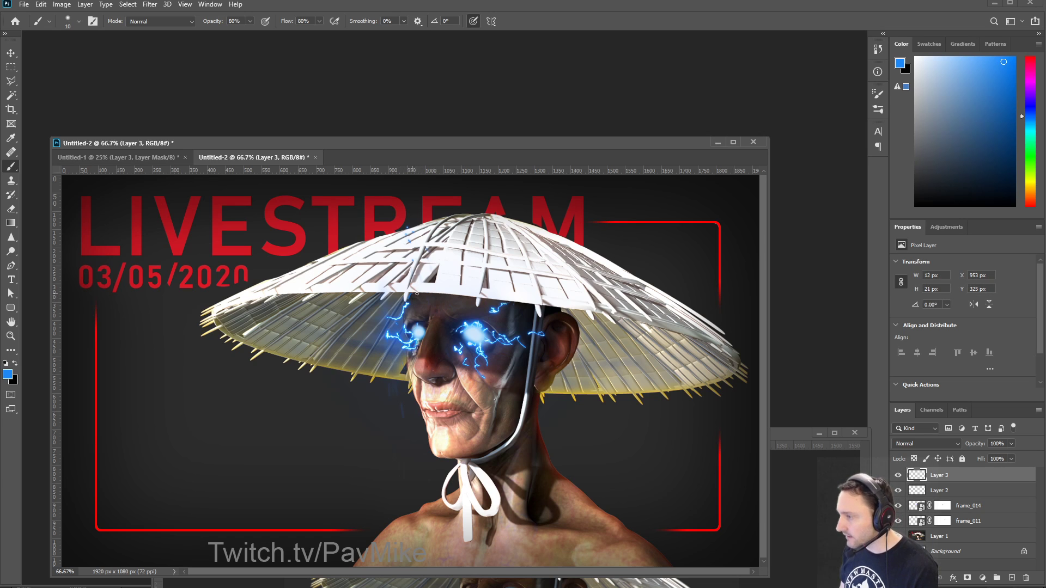
{"action": "key", "text": "ctrl+plus"}
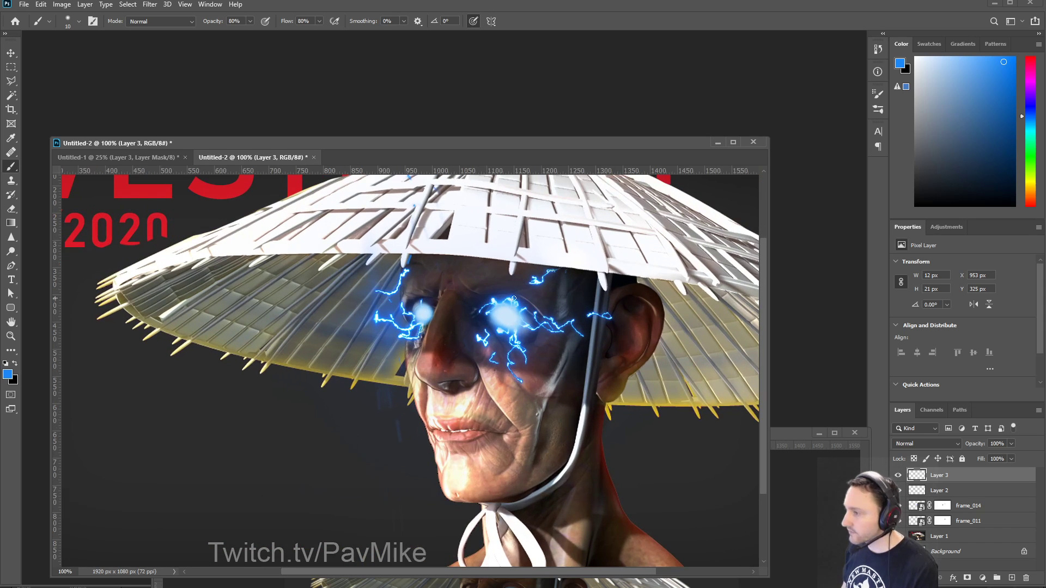
{"action": "left_click_drag", "start_coordinate": [414, 256], "coordinate": [468, 259]}
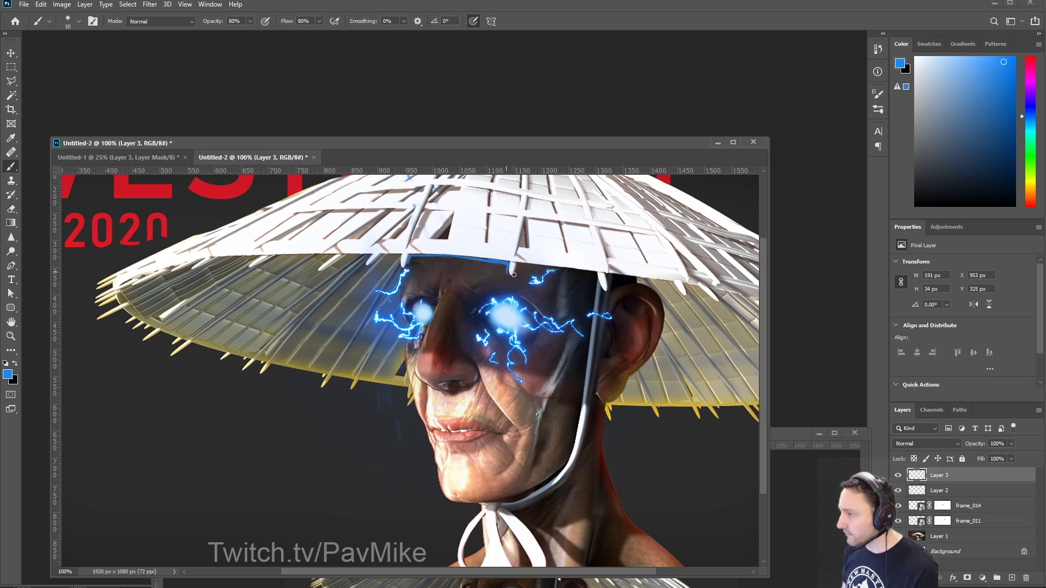
{"action": "left_click_drag", "start_coordinate": [550, 270], "coordinate": [593, 275]}
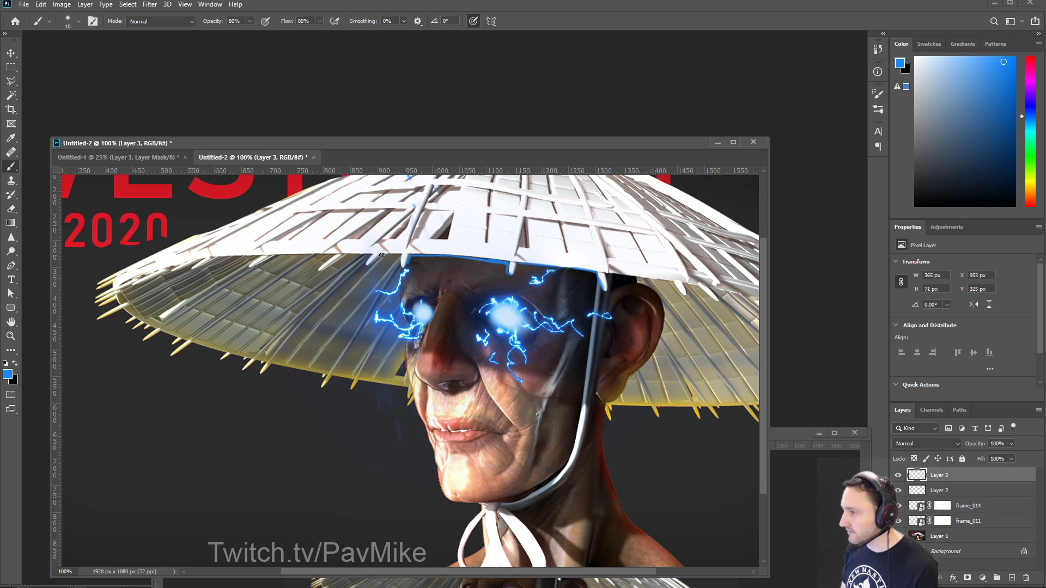
{"action": "left_click_drag", "start_coordinate": [344, 258], "coordinate": [327, 266]}
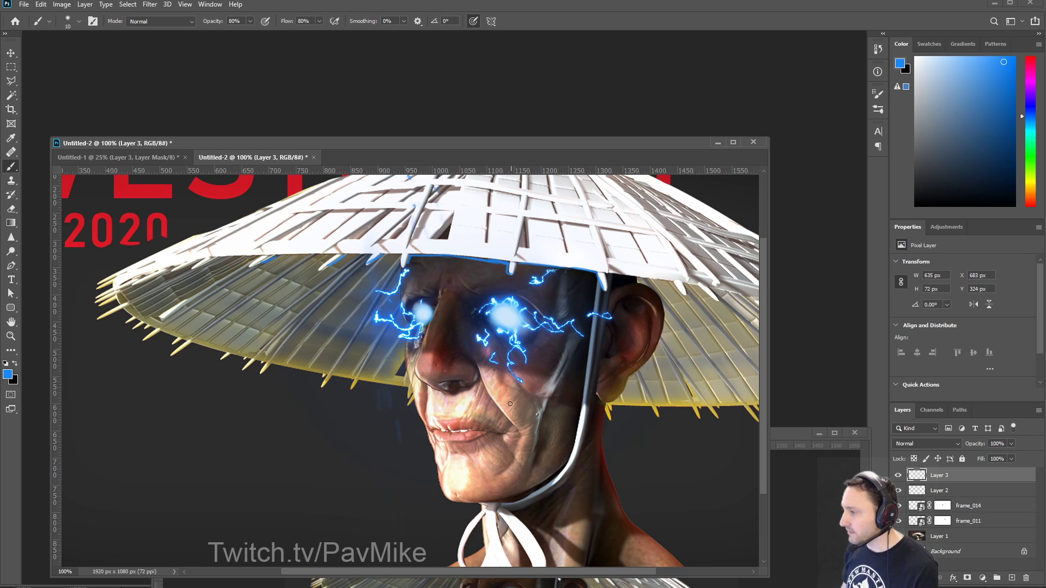
Step: Paint blue rim light along the chin strap beside the cheek and on the edge of the nostril
{"action": "left_click_drag", "start_coordinate": [591, 373], "coordinate": [519, 321]}
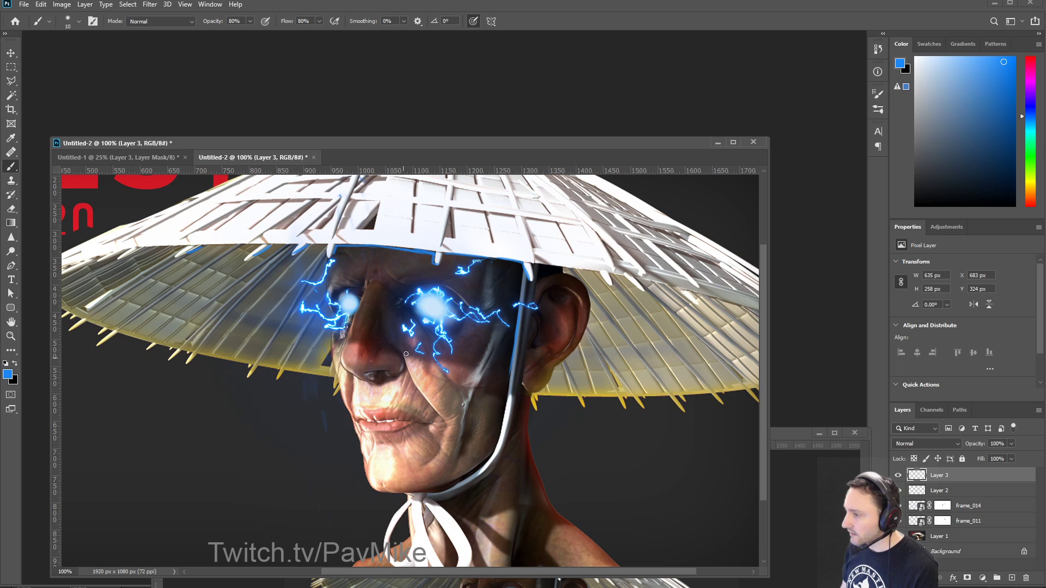
{"action": "left_click_drag", "start_coordinate": [448, 330], "coordinate": [474, 369]}
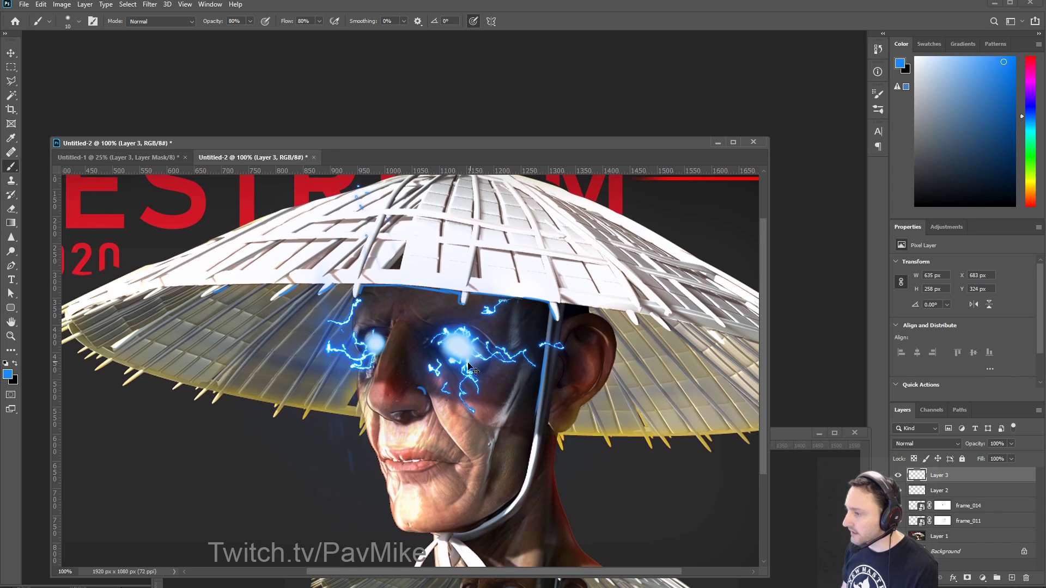
{"action": "key", "text": "ctrl+z"}
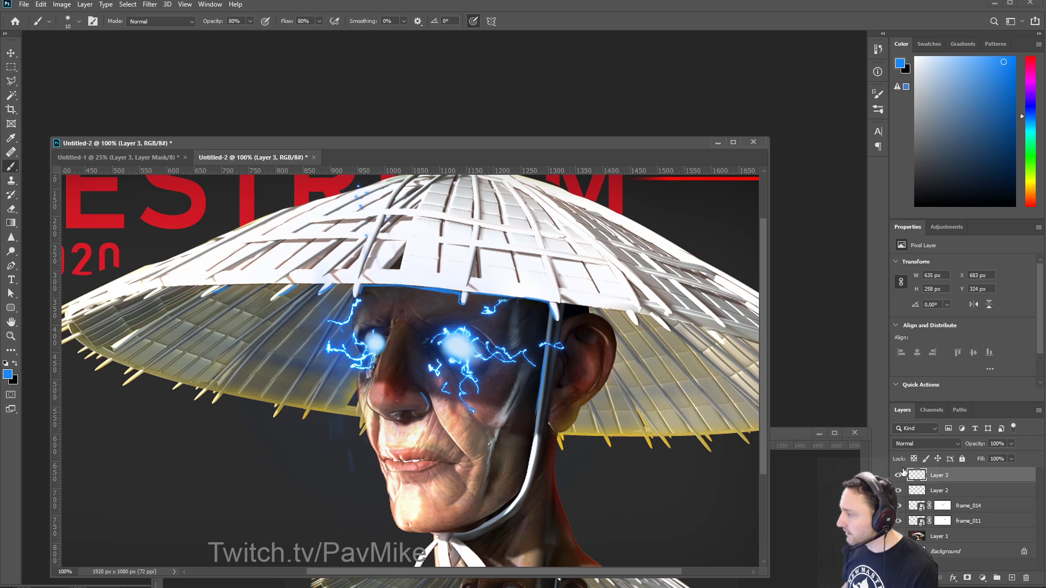
Step: Soften the rim light on the hat brim, chin strap and straw ends with lighter blue, using a 23 px brush at 20% opacity
{"action": "mouse_move", "coordinate": [506, 348]}
{"action": "right_mouse_down", "text": "alt"}
{"action": "mouse_move", "coordinate": [510, 336]}
{"action": "mouse_move", "coordinate": [463, 329]}
{"action": "right_mouse_up", "text": "alt"}
{"action": "left_click", "coordinate": [462, 328], "text": "alt"}
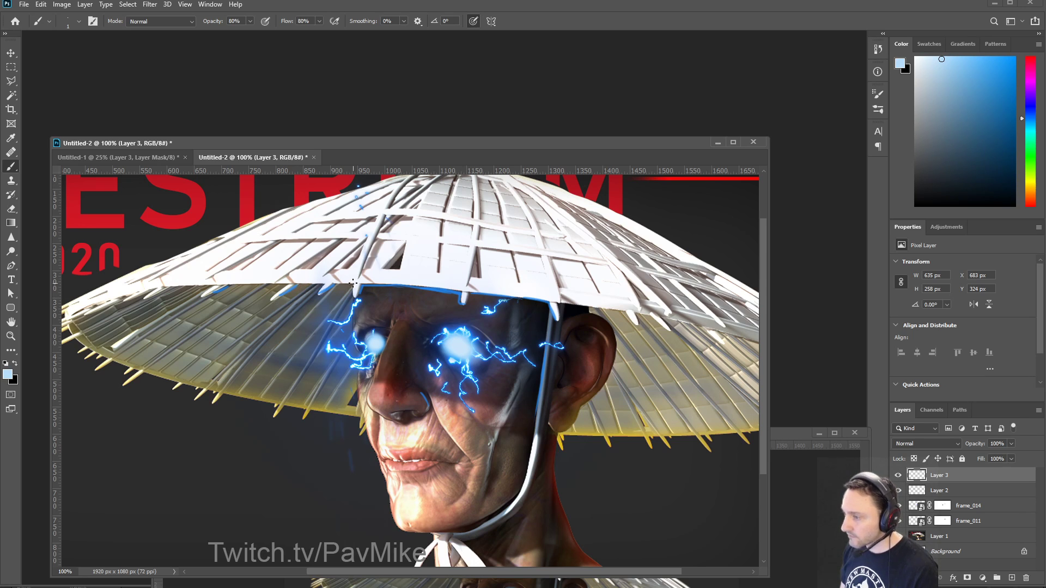
{"action": "right_click_drag", "start_coordinate": [297, 298], "coordinate": [309, 297], "text": "alt"}
{"action": "left_click_drag", "start_coordinate": [296, 287], "coordinate": [281, 296]}
{"action": "key", "text": "ctrl+z"}
{"action": "key", "text": "2"}
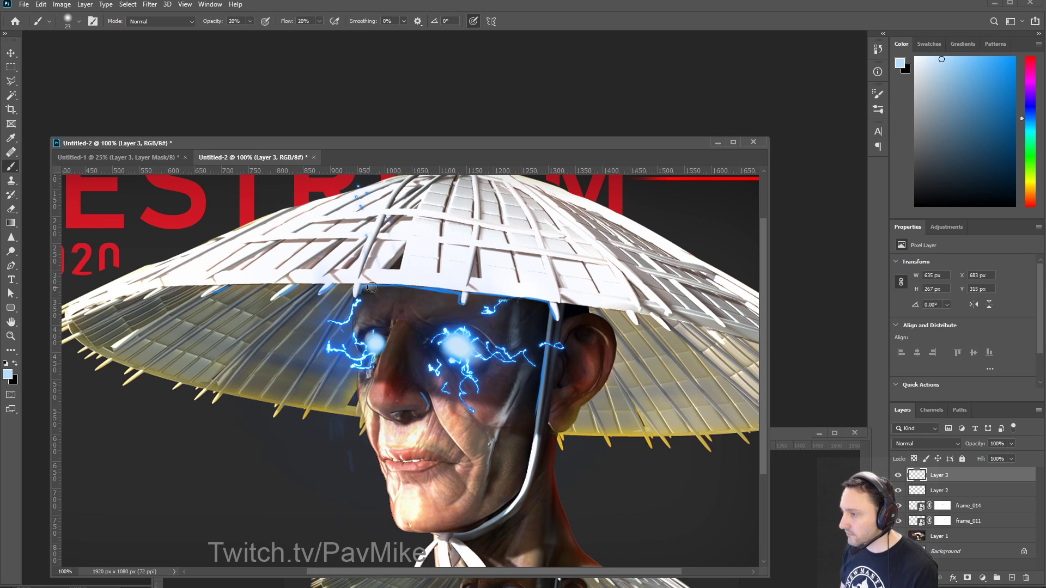
{"action": "left_click_drag", "start_coordinate": [959, 67], "coordinate": [963, 57]}
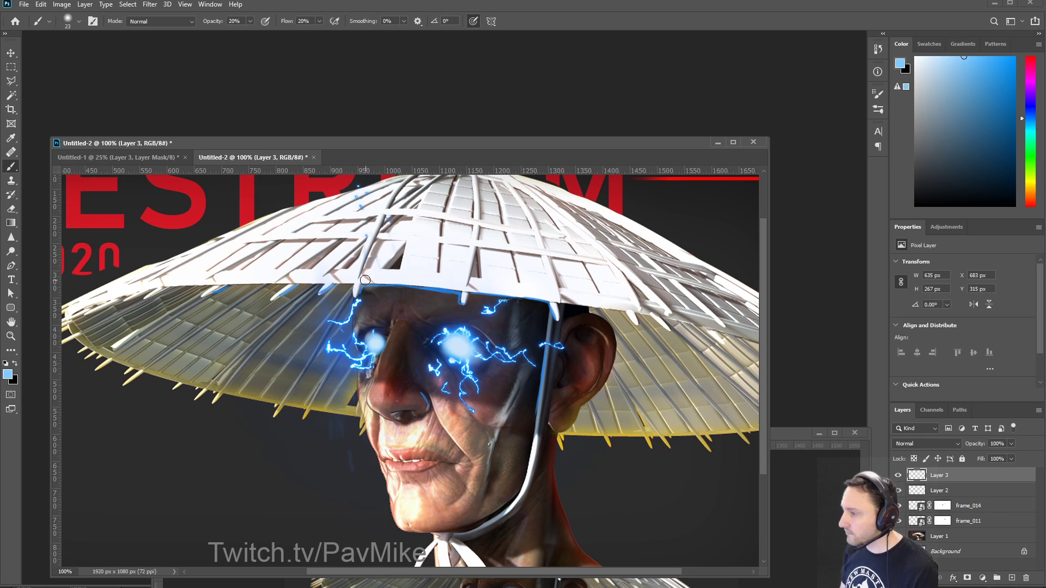
{"action": "mouse_move", "coordinate": [365, 283]}
{"action": "left_mouse_down"}
{"action": "mouse_move", "coordinate": [540, 301]}
{"action": "mouse_move", "coordinate": [555, 317]}
{"action": "left_mouse_up"}
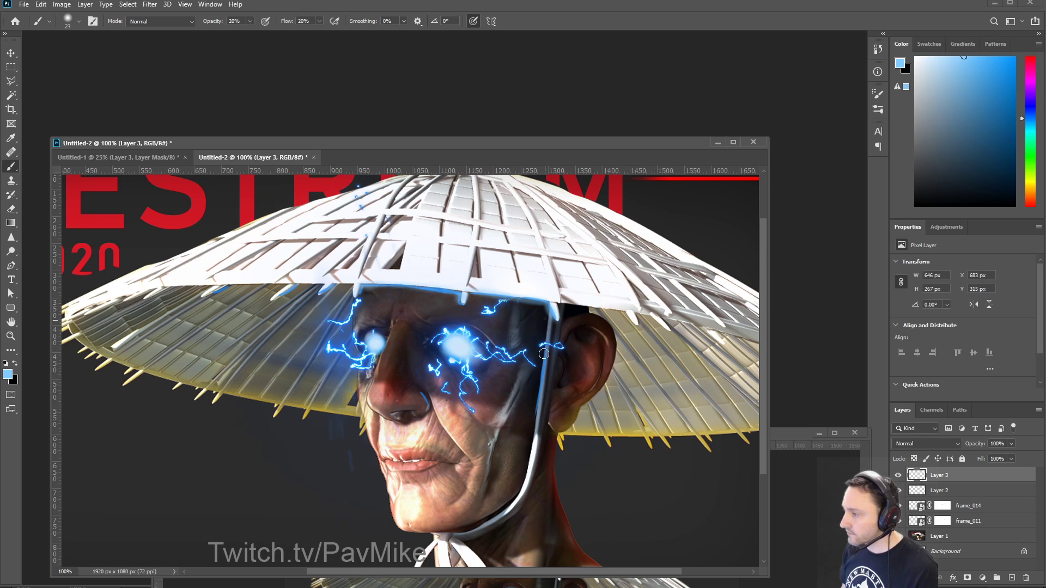
{"action": "mouse_move", "coordinate": [542, 354]}
{"action": "left_mouse_down"}
{"action": "mouse_move", "coordinate": [550, 329]}
{"action": "mouse_move", "coordinate": [538, 424]}
{"action": "left_mouse_up"}
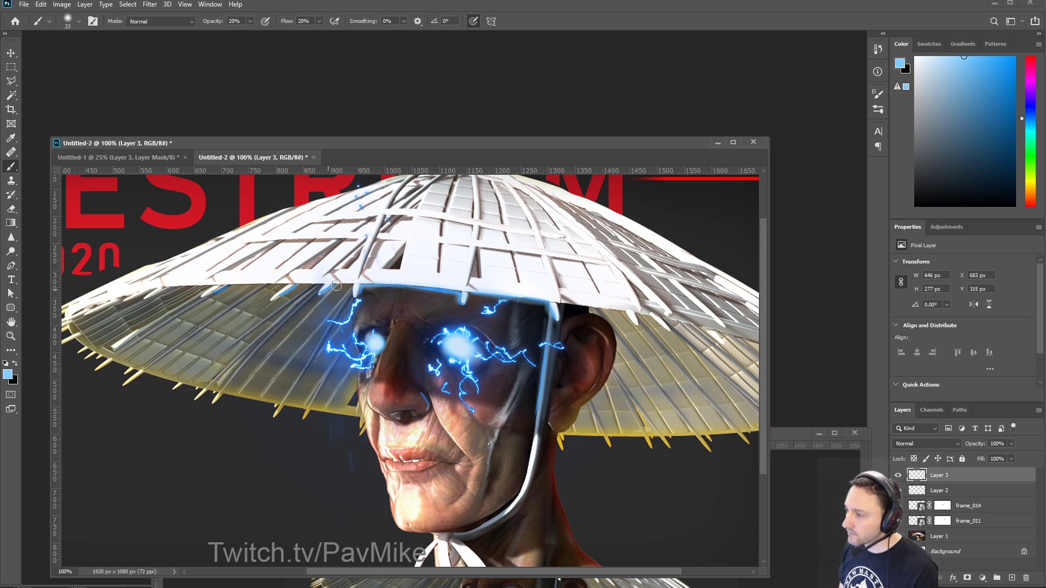
{"action": "left_click_drag", "start_coordinate": [217, 290], "coordinate": [212, 293]}
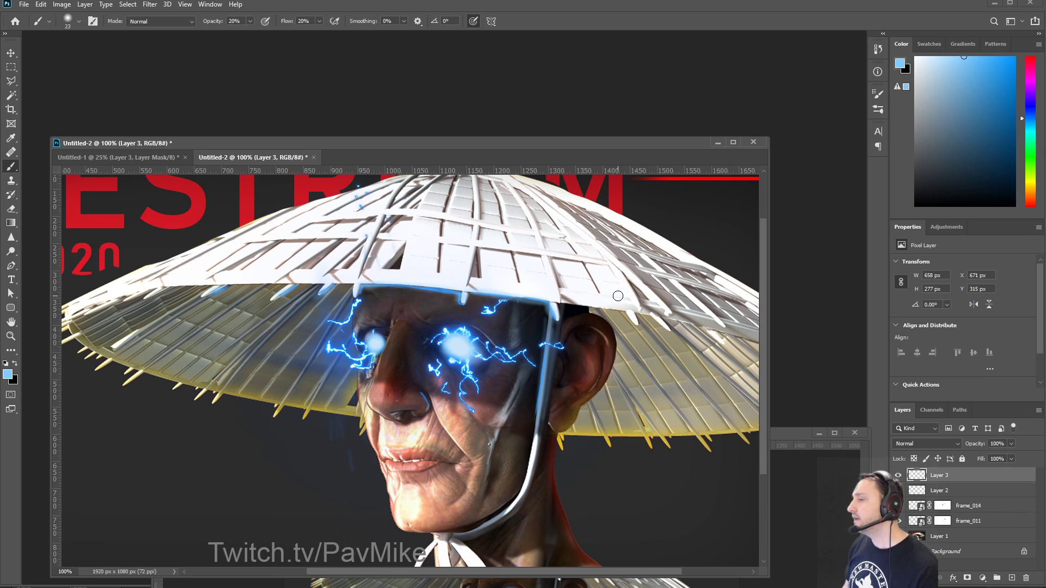
Step: Add a new top layer and set its blend mode to Color Dodge
{"action": "left_click", "coordinate": [1012, 578]}
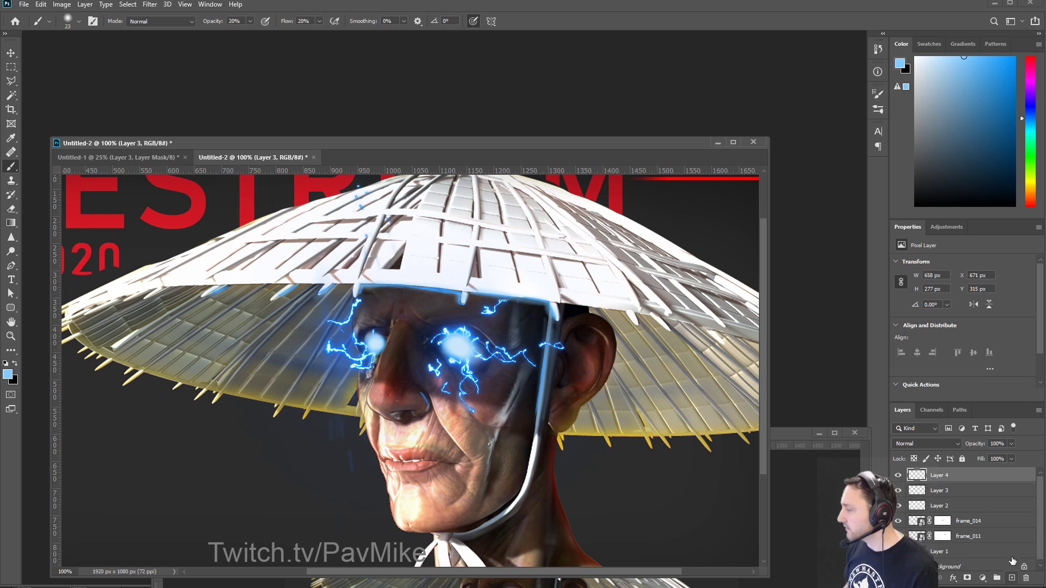
{"action": "left_click", "coordinate": [929, 444]}
{"action": "left_click", "coordinate": [926, 442]}
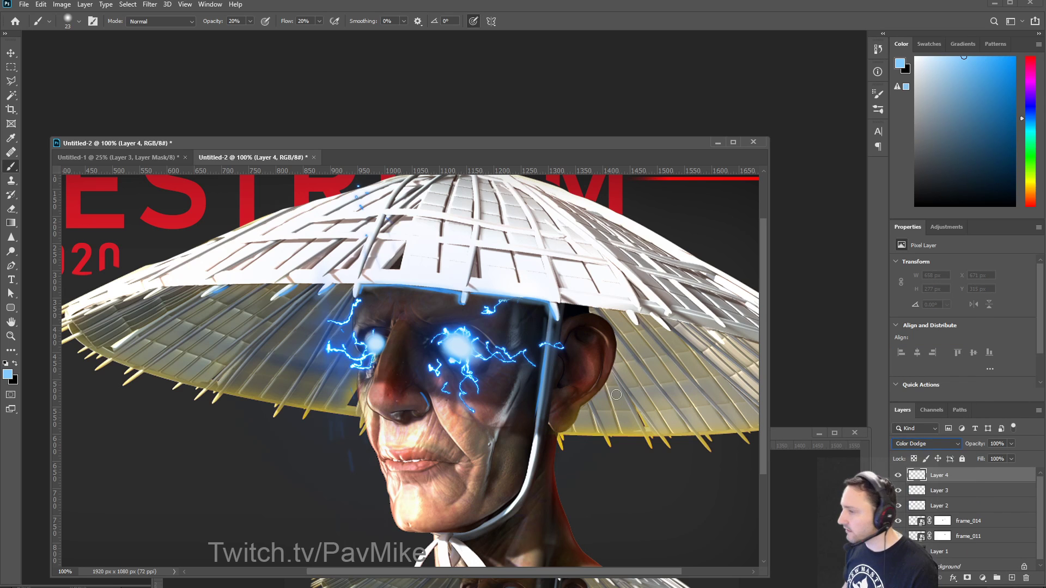
Step: Paint a soft light-blue glow under the hat brim above the face with a large brush at 20% opacity
{"action": "left_click", "coordinate": [968, 57]}
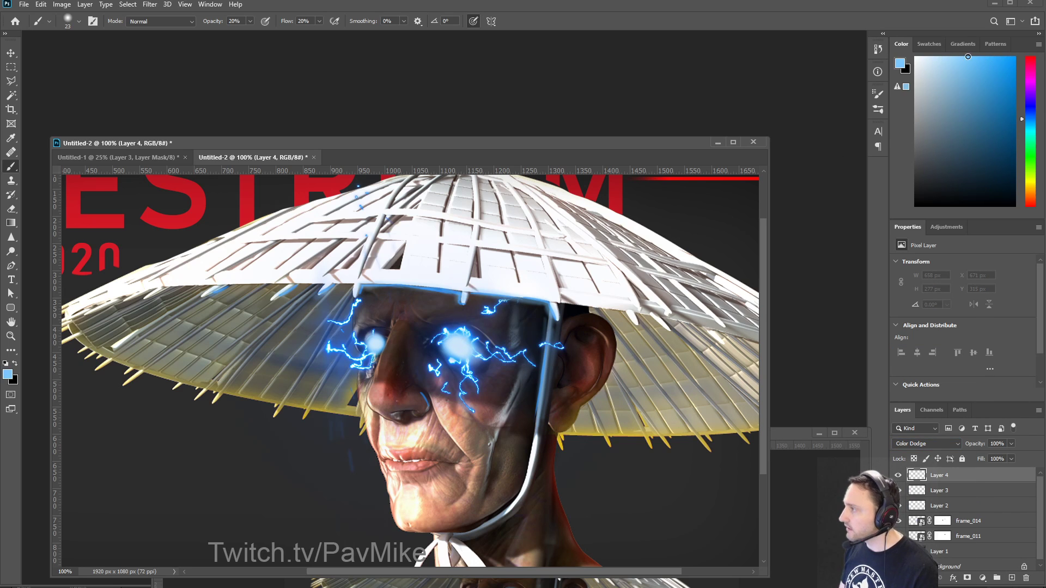
{"action": "left_click_drag", "start_coordinate": [531, 297], "coordinate": [459, 305]}
{"action": "key", "text": "ctrl+z"}
{"action": "right_click_drag", "start_coordinate": [442, 300], "coordinate": [458, 300], "text": "alt"}
{"action": "left_click_drag", "start_coordinate": [457, 295], "coordinate": [458, 299]}
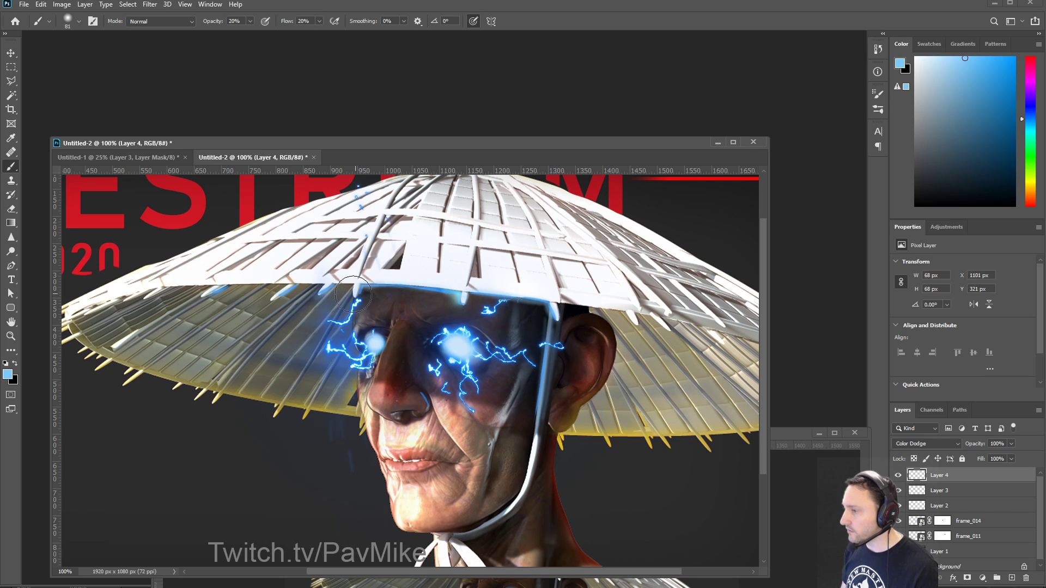
{"action": "left_click_drag", "start_coordinate": [336, 289], "coordinate": [364, 288]}
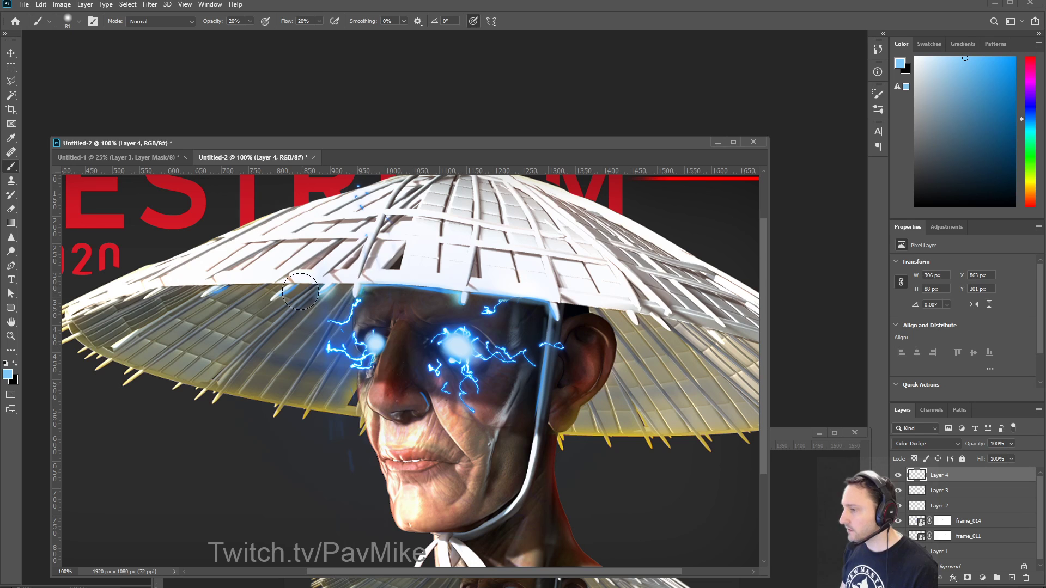
Step: Intensify the glow on the straw ends, hat brim and chin strap with a more saturated blue and a 33 px brush
{"action": "right_click_drag", "start_coordinate": [365, 290], "coordinate": [352, 290], "text": "alt"}
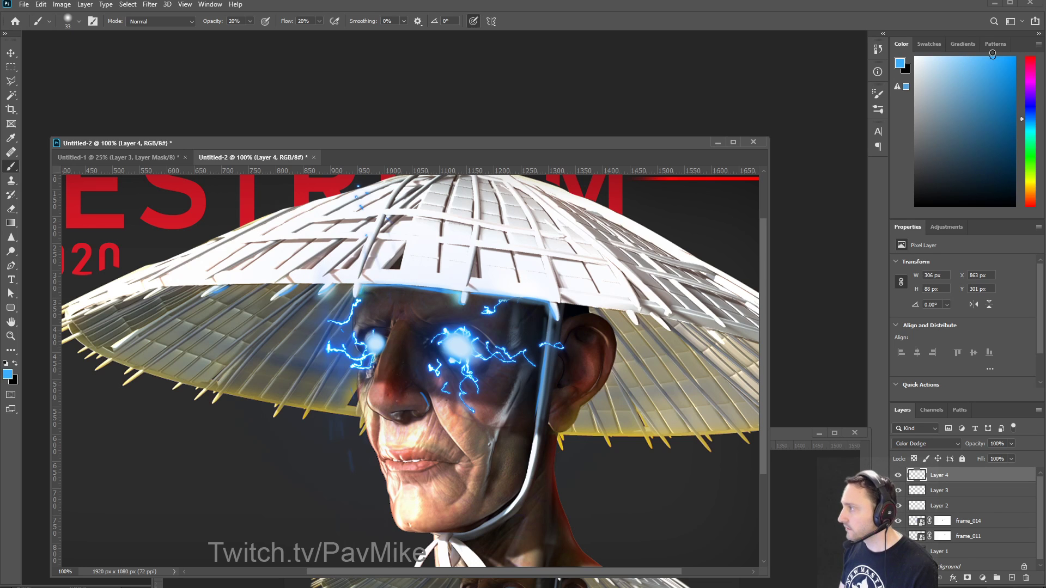
{"action": "mouse_move", "coordinate": [290, 288]}
{"action": "left_mouse_down"}
{"action": "mouse_move", "coordinate": [276, 296]}
{"action": "mouse_move", "coordinate": [296, 288]}
{"action": "left_mouse_up"}
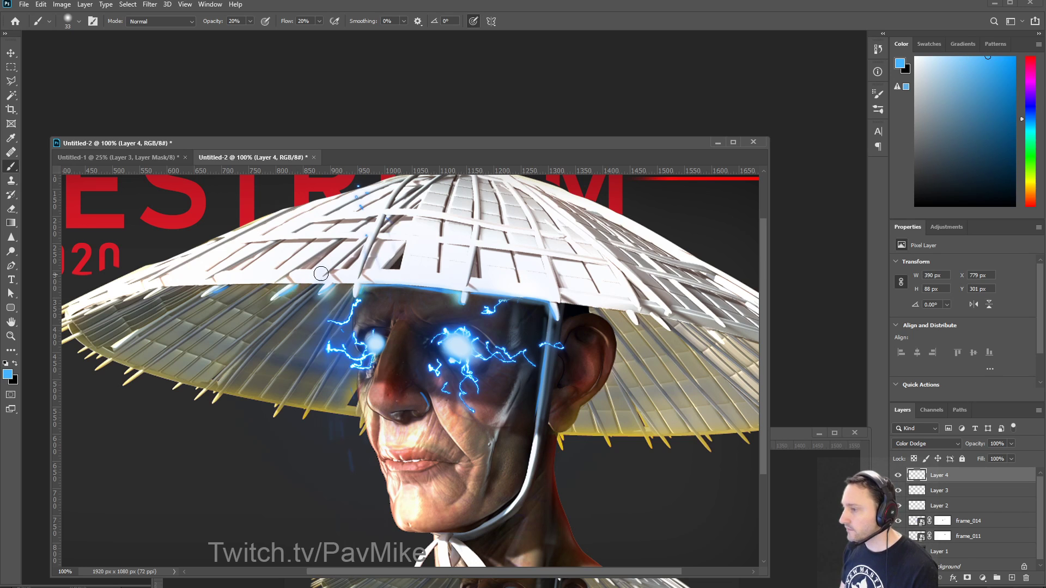
{"action": "left_click_drag", "start_coordinate": [221, 289], "coordinate": [208, 294]}
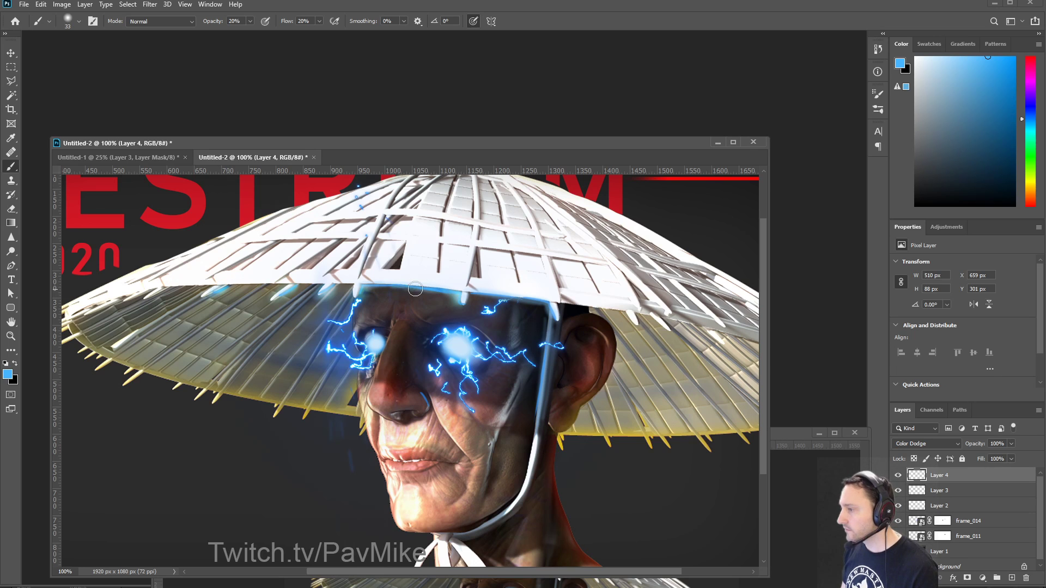
{"action": "mouse_move", "coordinate": [371, 283]}
{"action": "left_mouse_down"}
{"action": "mouse_move", "coordinate": [547, 311]}
{"action": "mouse_move", "coordinate": [487, 297]}
{"action": "mouse_move", "coordinate": [537, 304]}
{"action": "mouse_move", "coordinate": [551, 317]}
{"action": "mouse_move", "coordinate": [550, 305]}
{"action": "mouse_move", "coordinate": [525, 472]}
{"action": "left_mouse_up"}
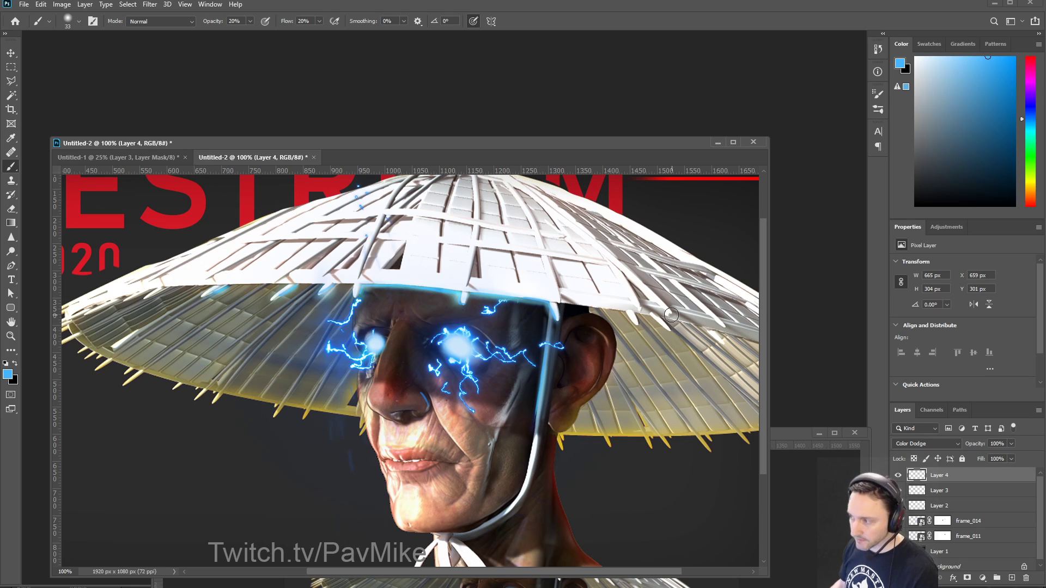
Step: Check the face in the JPEG export preview and save the thumbnail over LIVESTREAMthumbnail002.jpg on the Desktop
{"action": "key", "text": "ctrl+minus"}
{"action": "key", "text": "ctrl+minus"}
{"action": "key", "text": "ctrl+minus"}
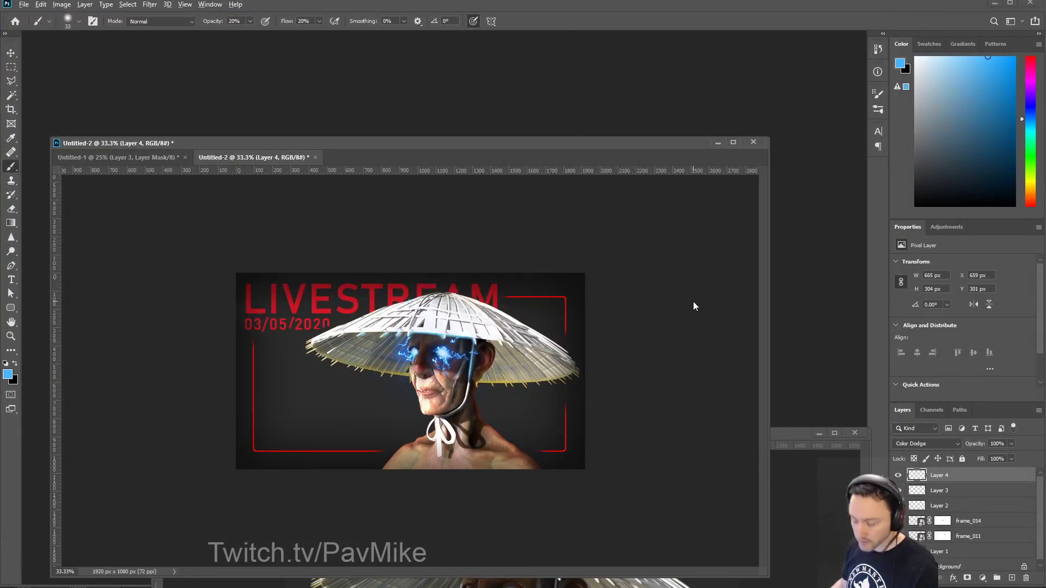
{"action": "key", "text": "ctrl+alt+shift+s"}
{"action": "left_click", "coordinate": [401, 366]}
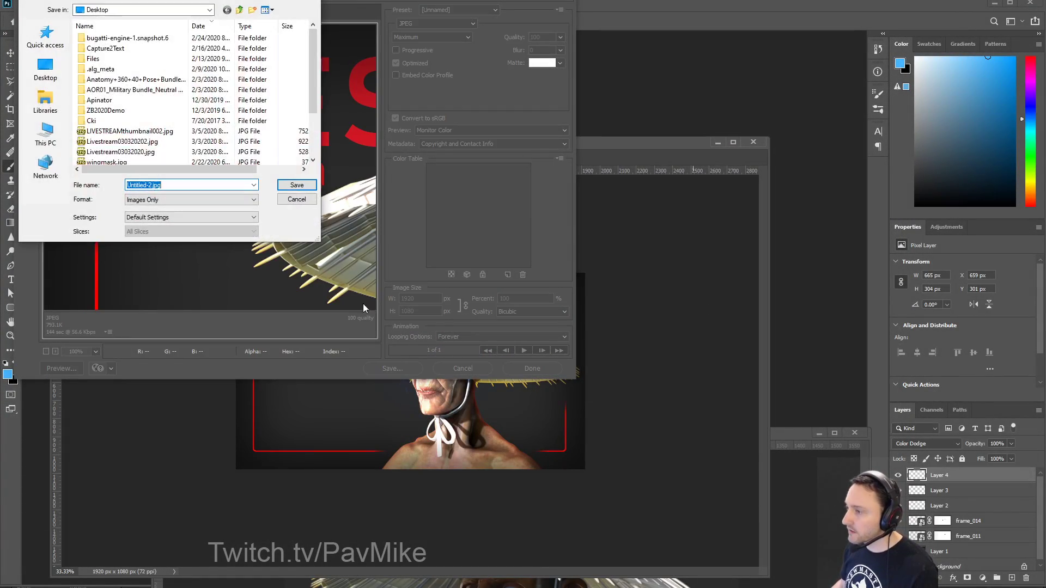
{"action": "left_click", "coordinate": [294, 201]}
{"action": "left_click_drag", "start_coordinate": [277, 213], "coordinate": [145, 152]}
{"action": "left_click_drag", "start_coordinate": [294, 163], "coordinate": [129, 159]}
{"action": "left_click", "coordinate": [386, 373]}
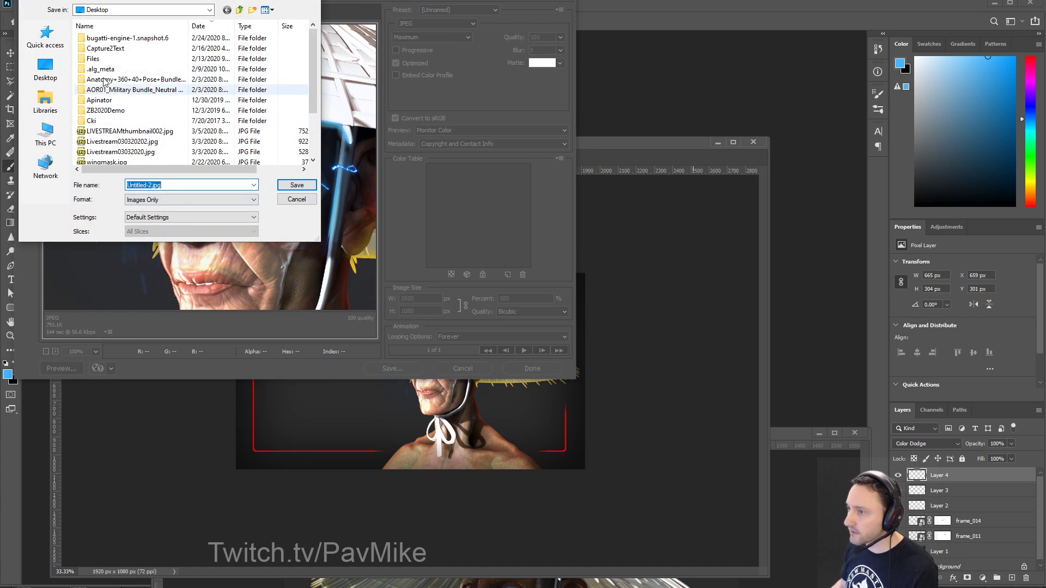
{"action": "left_click", "coordinate": [108, 131]}
{"action": "left_click", "coordinate": [297, 184]}
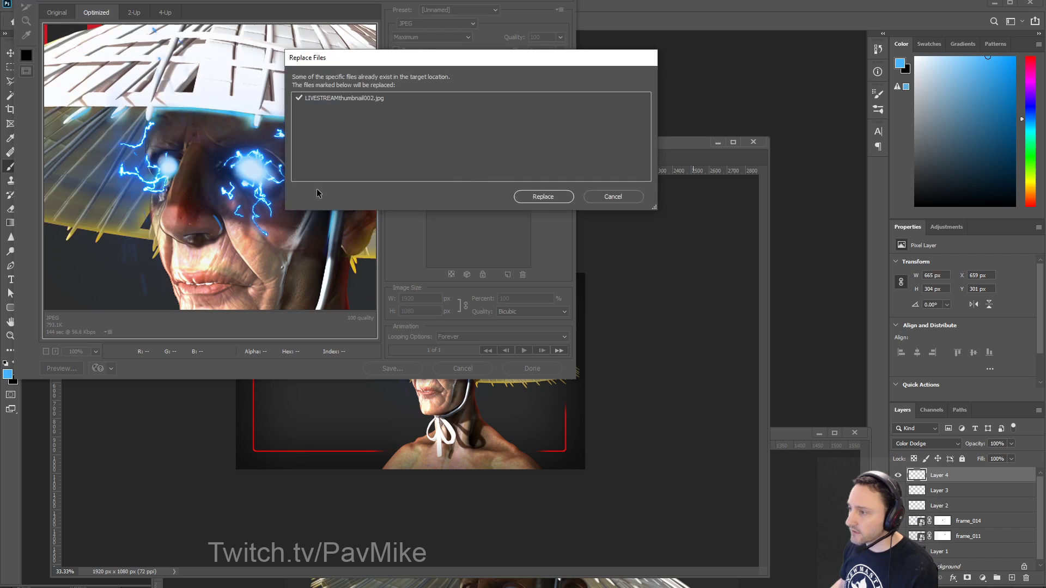
{"action": "left_click", "coordinate": [543, 196]}
Step: Close BPR_Composite.PSD without saving its changes
{"action": "left_click_drag", "start_coordinate": [566, 143], "coordinate": [662, 583]}
{"action": "left_click", "coordinate": [854, 433]}
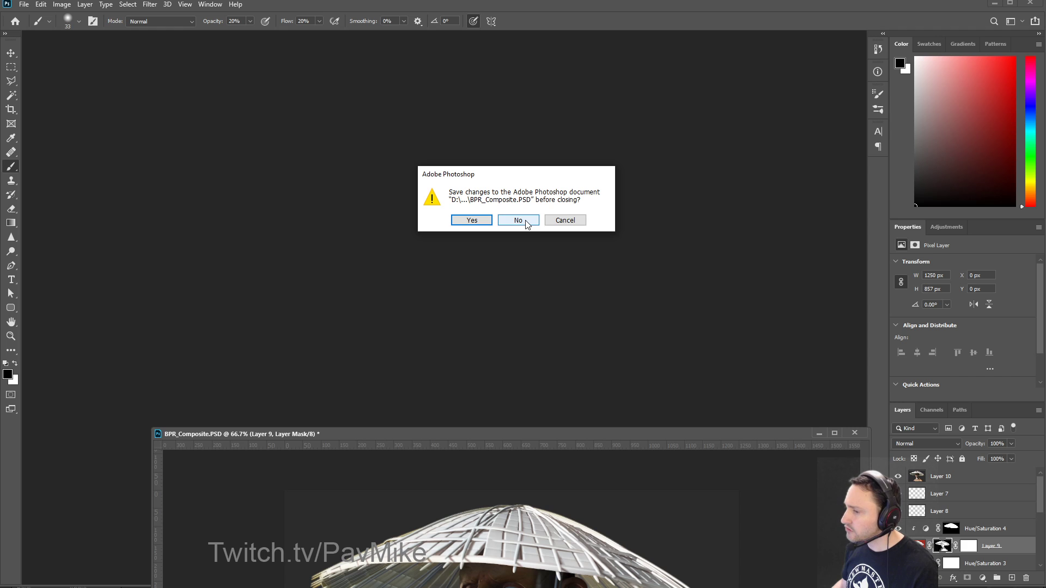
{"action": "left_click", "coordinate": [518, 220]}
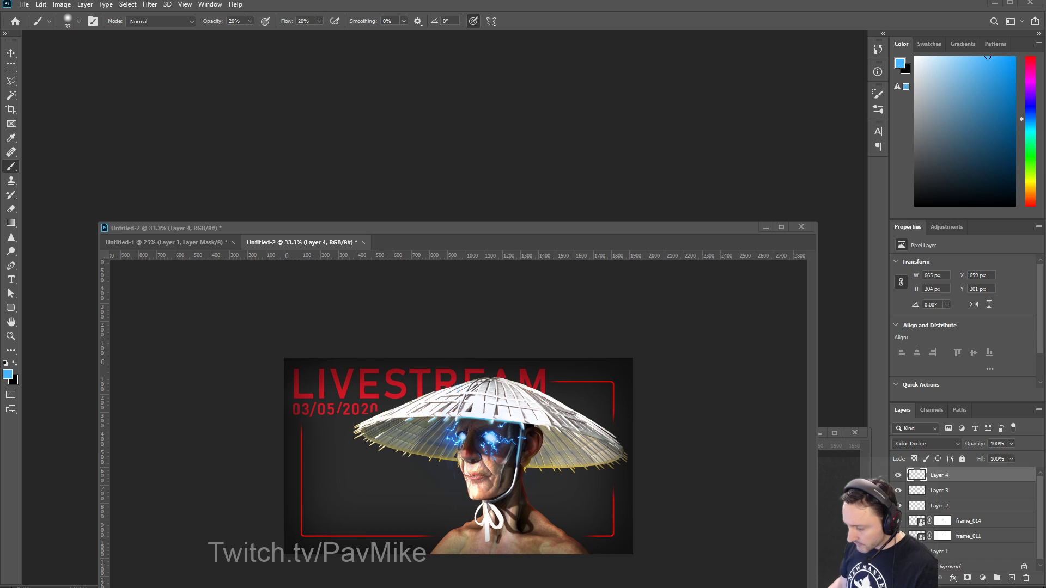
{"action": "left_click_drag", "start_coordinate": [164, 587], "coordinate": [112, 131]}
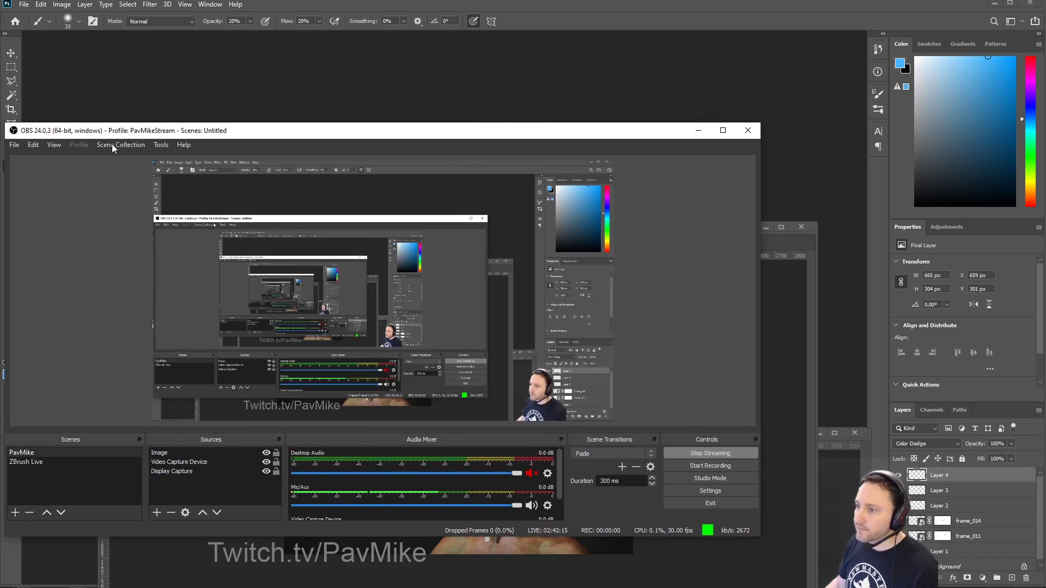
{"action": "left_click", "coordinate": [14, 145]}
{"action": "left_click", "coordinate": [27, 169]}
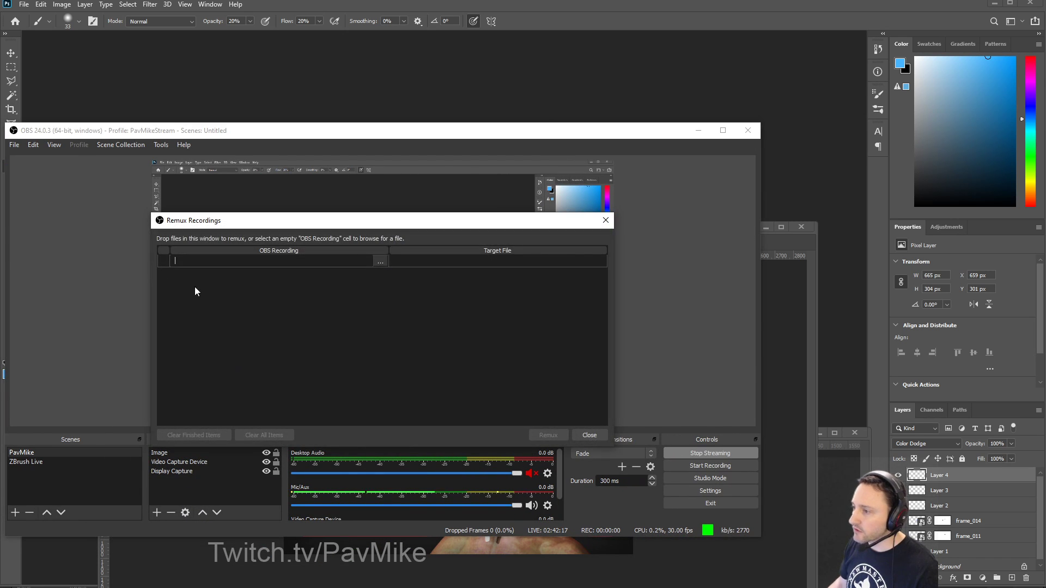
{"action": "left_click", "coordinate": [379, 262]}
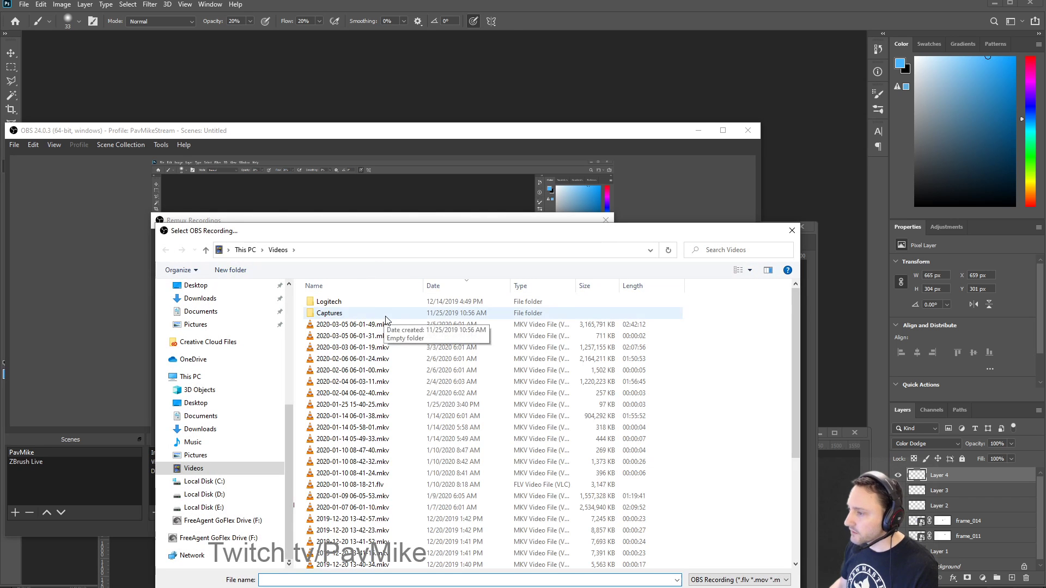
{"action": "left_click", "coordinate": [501, 327]}
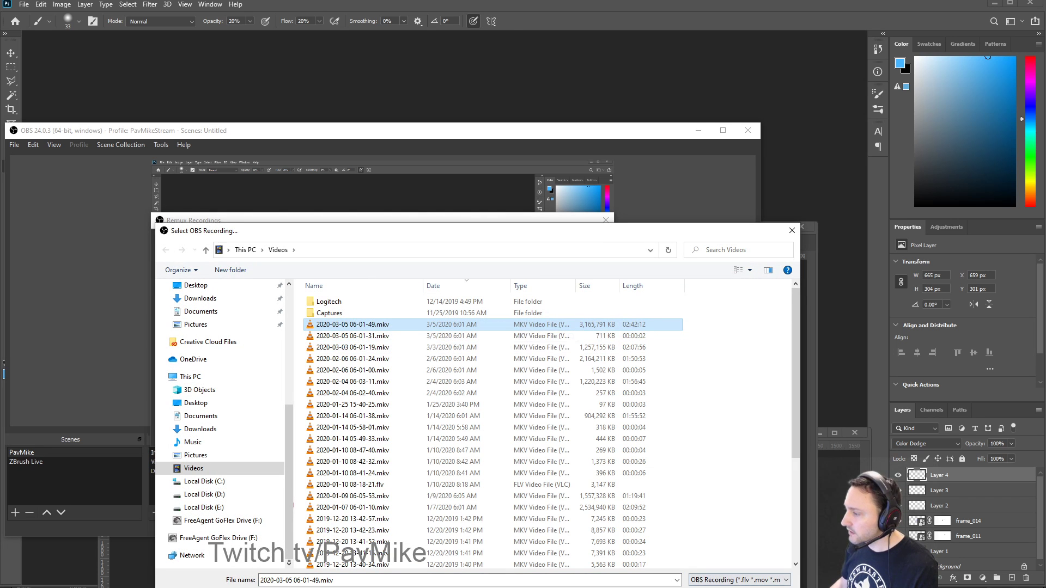
{"action": "key", "text": "Return"}
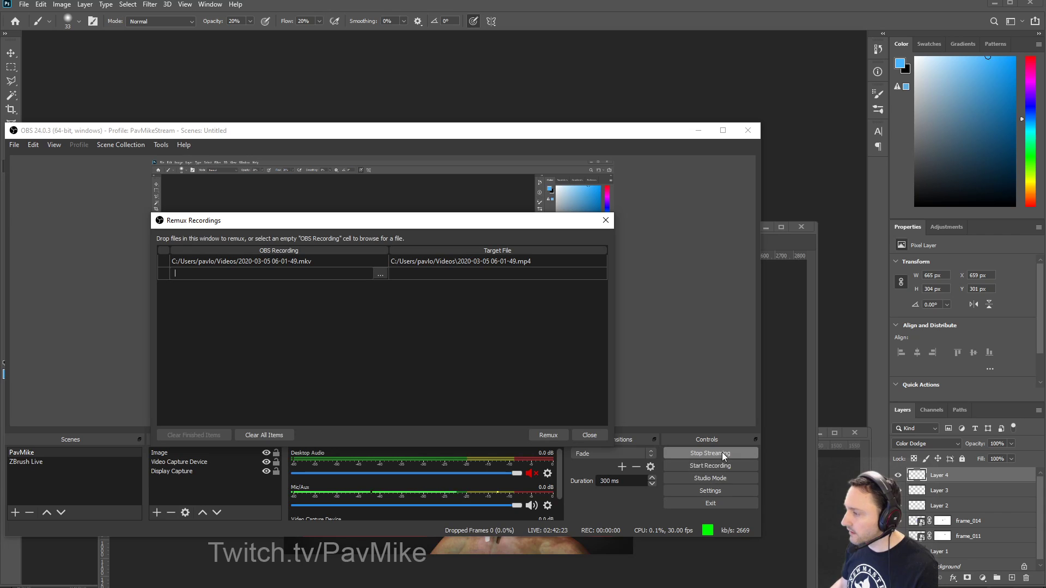
Step: Remux the loaded recording to MP4, minimize OBS and close the Remux Recordings window
{"action": "left_click", "coordinate": [548, 434]}
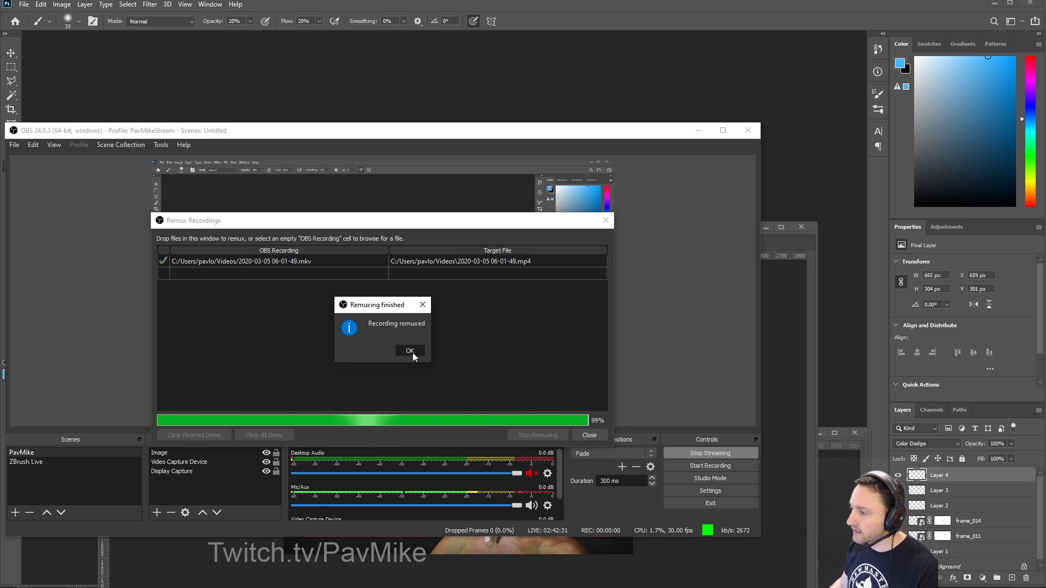
{"action": "left_click", "coordinate": [413, 351]}
{"action": "left_click", "coordinate": [698, 131]}
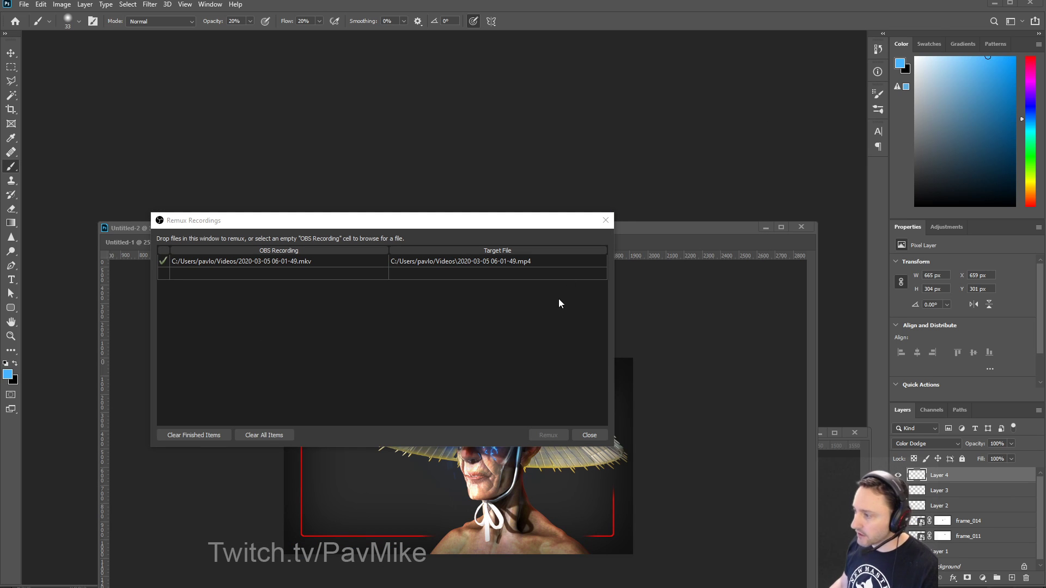
{"action": "left_click", "coordinate": [606, 220]}
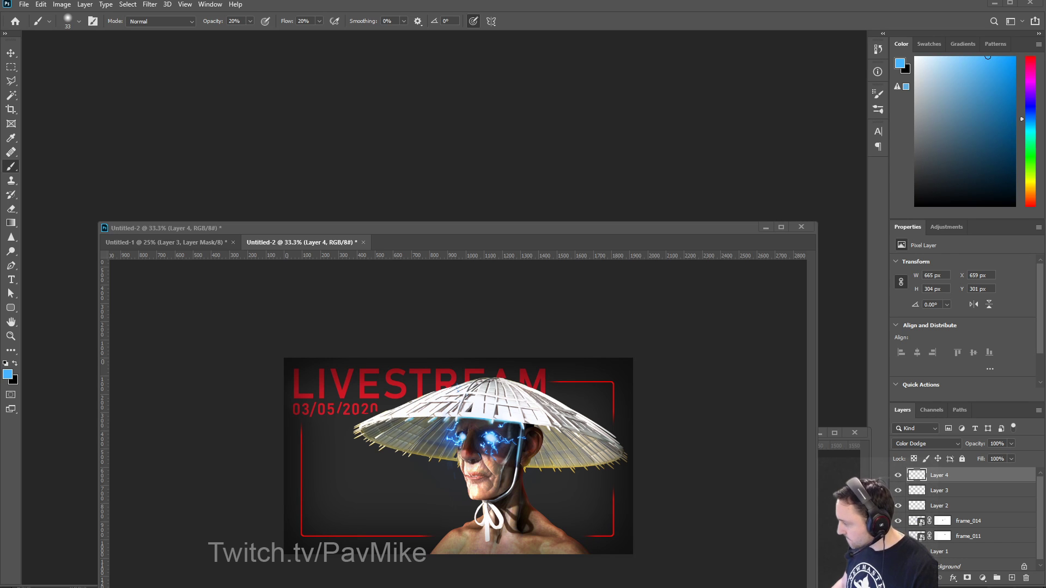
{"action": "left_click_drag", "start_coordinate": [1012, 587], "coordinate": [904, 587]}
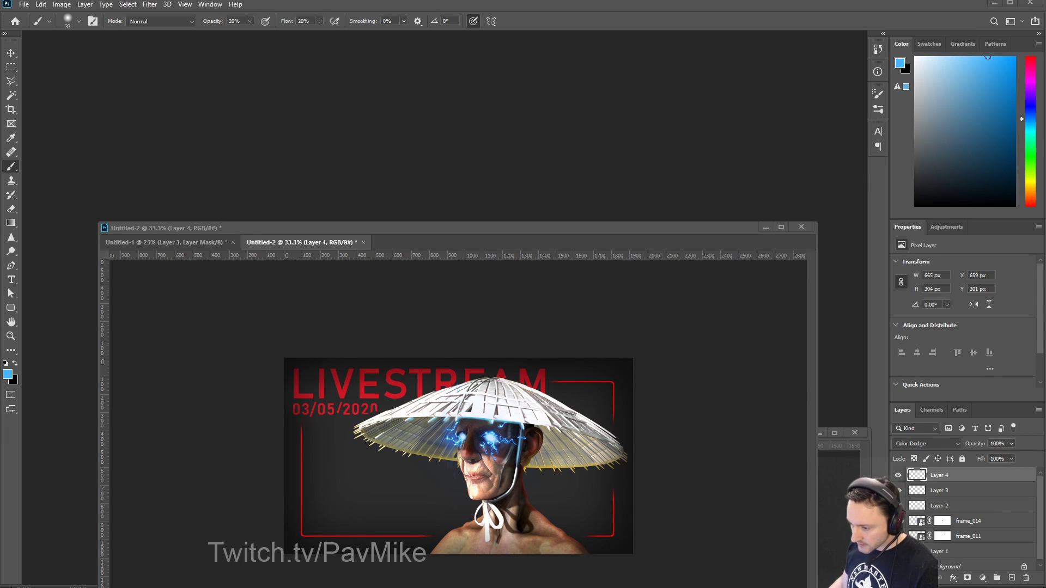
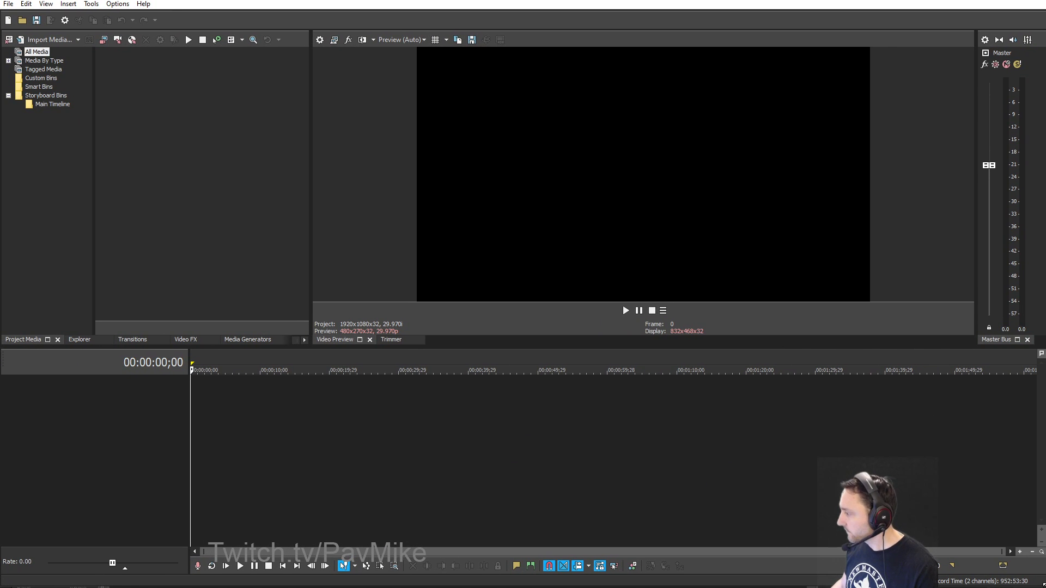
{"action": "left_click_drag", "start_coordinate": [1045, 586], "coordinate": [1045, 587]}
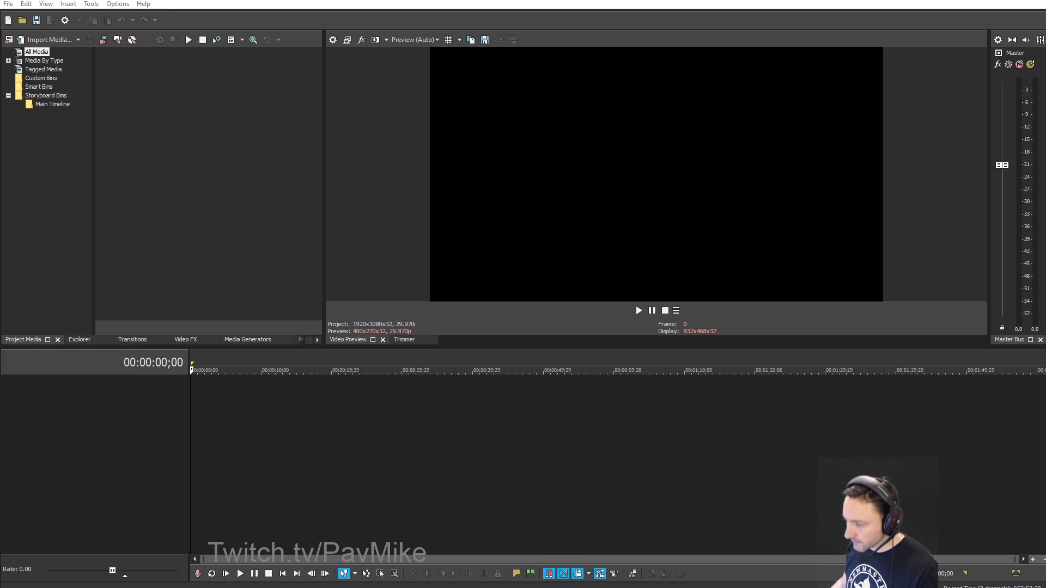
{"action": "right_click_drag", "start_coordinate": [347, 389], "coordinate": [215, 392]}
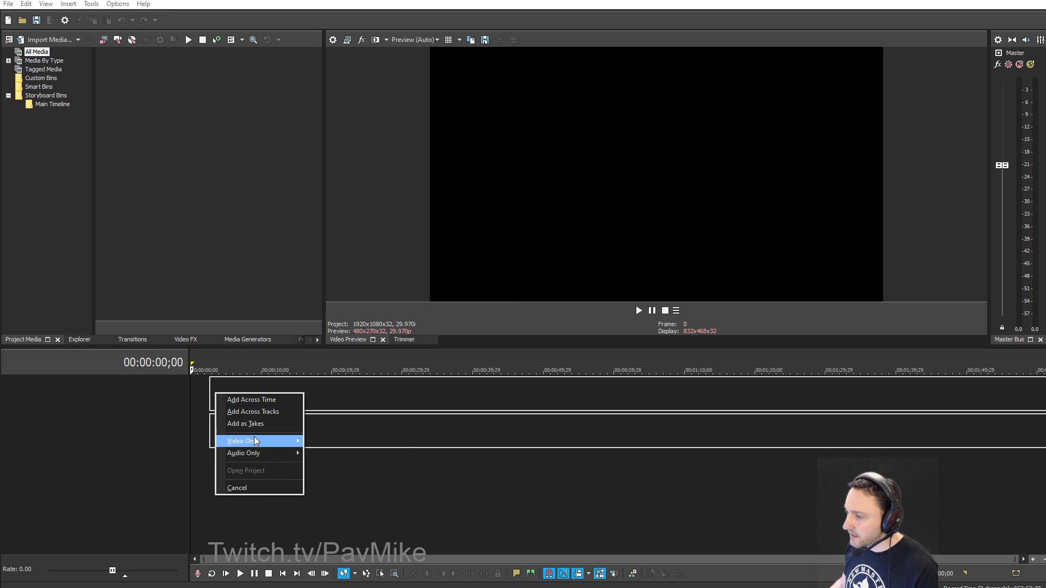
{"action": "mouse_move", "coordinate": [255, 439]}
{"action": "left_click", "coordinate": [324, 442]}
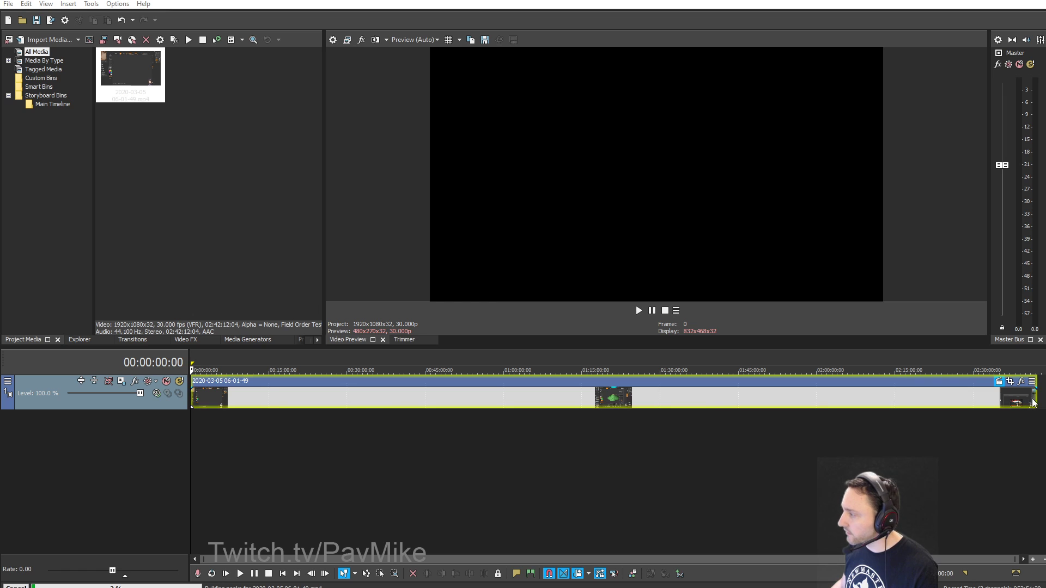
Step: Time-compress the recording clip to about 40 minutes and preview a frame near its start
{"action": "left_click_drag", "start_coordinate": [1036, 397], "coordinate": [311, 392]}
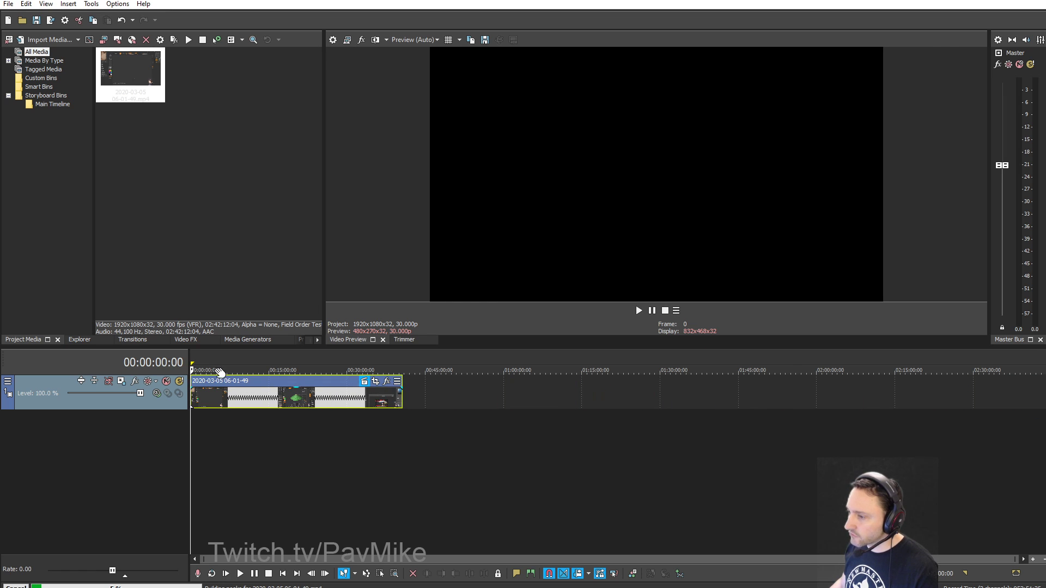
{"action": "mouse_move", "coordinate": [194, 435]}
{"action": "left_mouse_down", "text": "ctrl"}
{"action": "mouse_move", "coordinate": [390, 445]}
{"action": "mouse_move", "coordinate": [188, 441]}
{"action": "left_mouse_up", "text": "ctrl"}
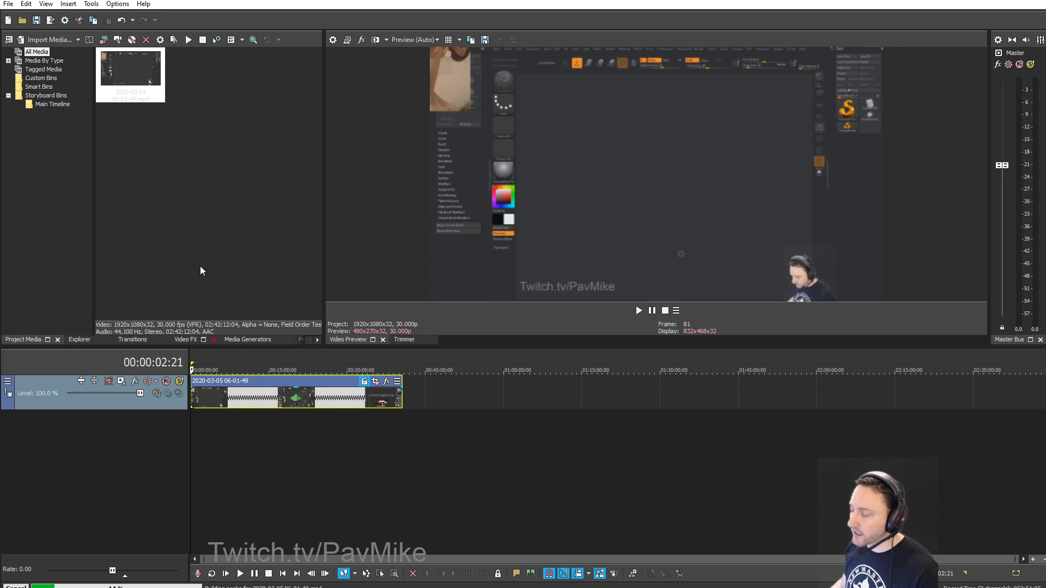
{"action": "right_click", "coordinate": [176, 185]}
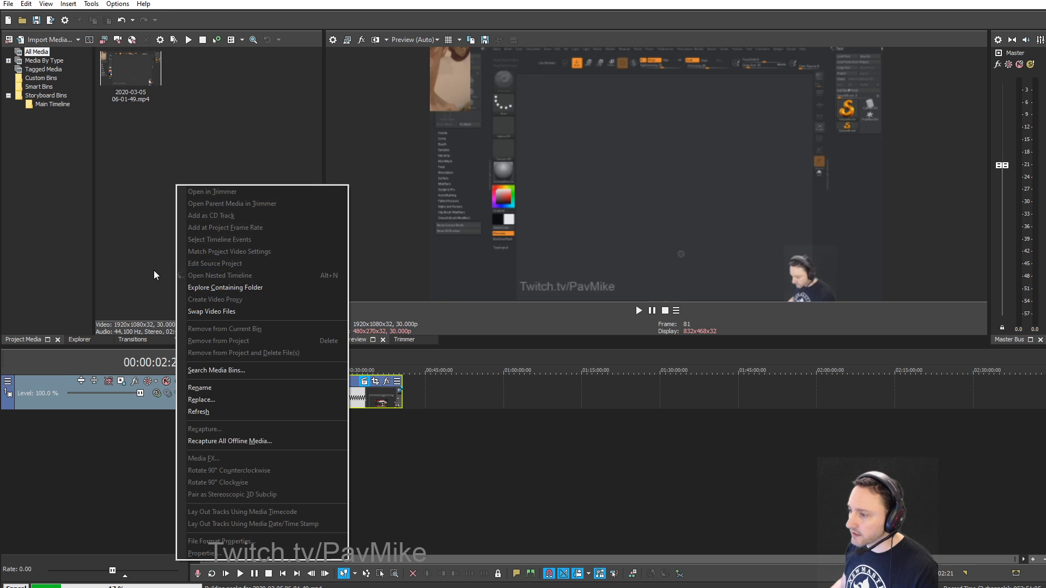
{"action": "left_click", "coordinate": [135, 227]}
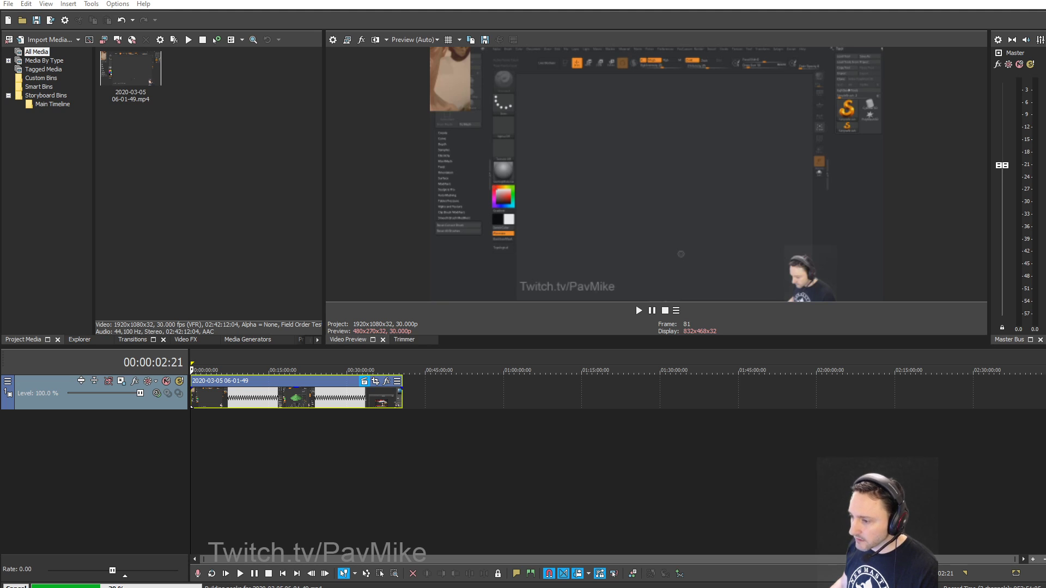
Step: Switch to Photoshop and paste the merged Untitled-1 thumbnail without the blue glow into a new 1920 × 1080 px document
{"action": "key", "text": "alt+Tab"}
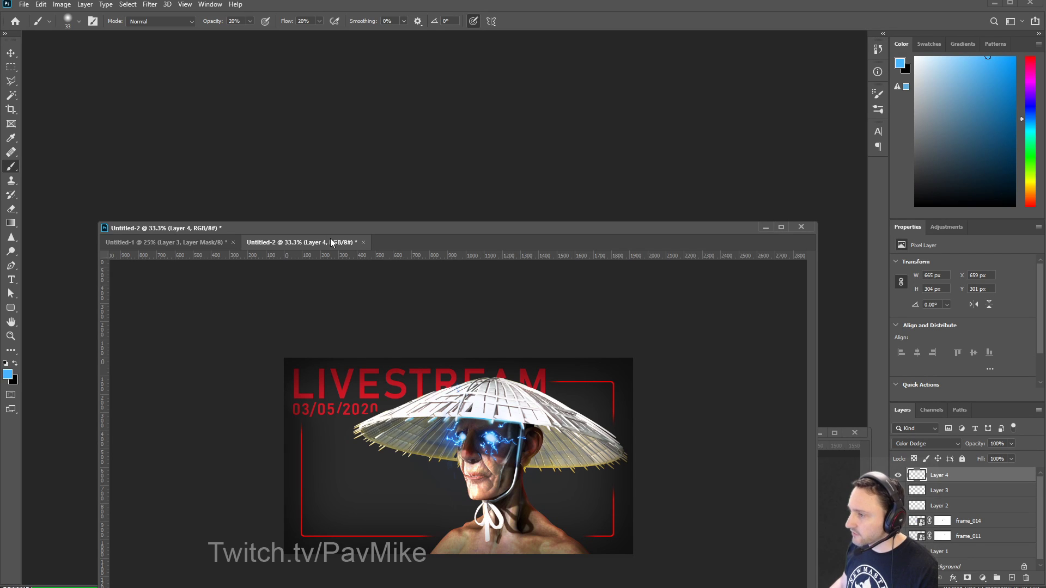
{"action": "left_click", "coordinate": [193, 243]}
{"action": "left_click_drag", "start_coordinate": [453, 228], "coordinate": [469, 67]}
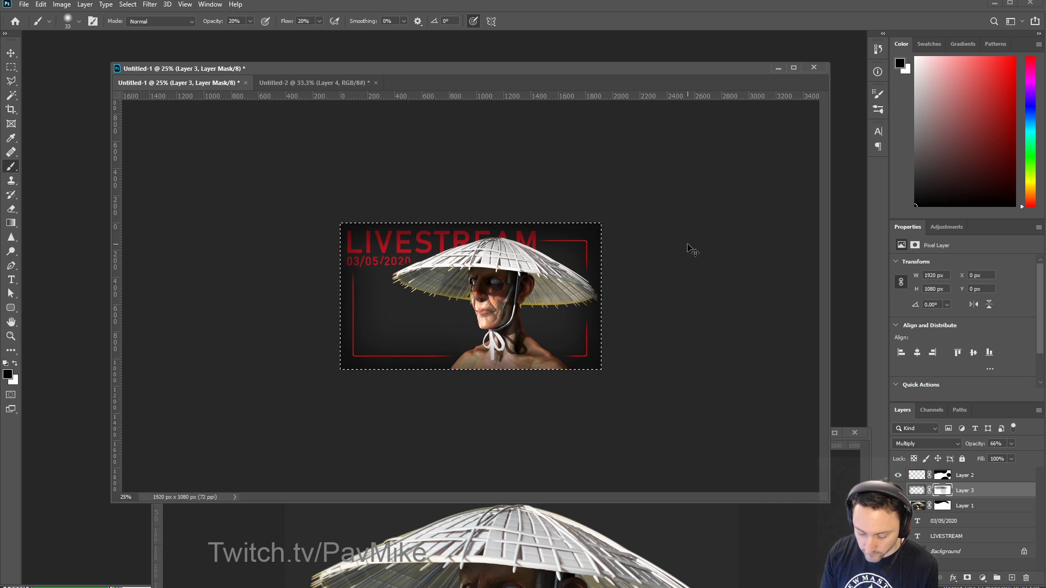
{"action": "key", "text": "ctrl+alt+n"}
{"action": "key", "text": "ctrl+v"}
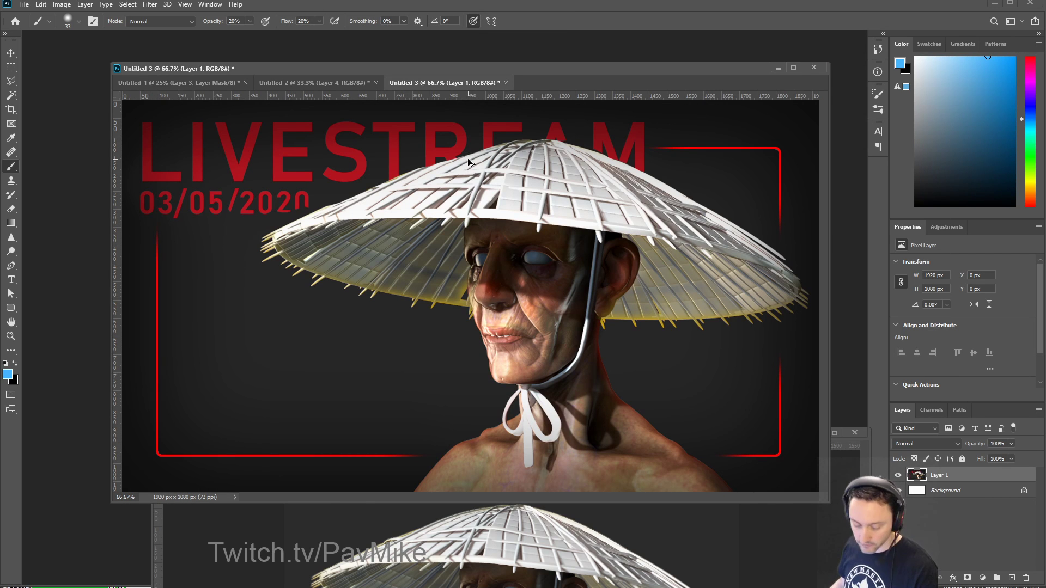
Step: Export the pasted image for web as a maximum-quality JPEG named videoThumbnail on the Desktop
{"action": "key", "text": "ctrl+alt+shift+s"}
{"action": "left_click", "coordinate": [384, 368]}
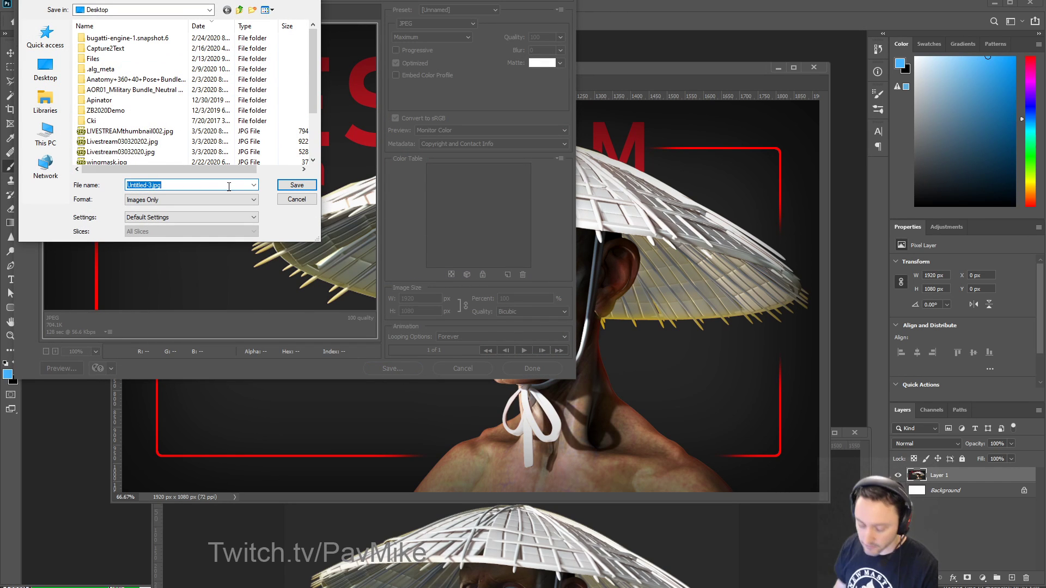
{"action": "type", "text": "video Thum"}
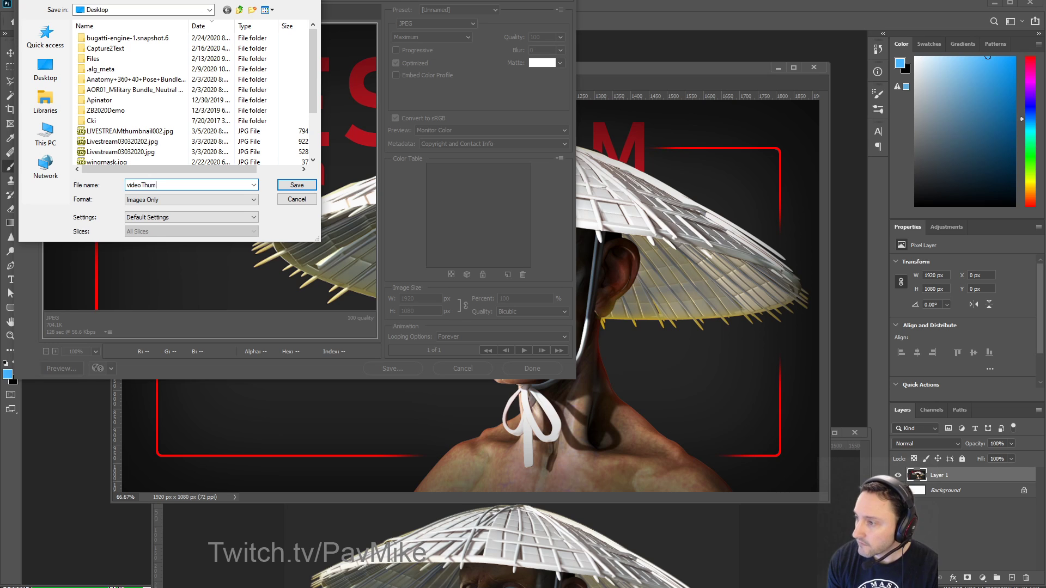
{"action": "type", "text": "bnail"}
{"action": "key", "text": "Return"}
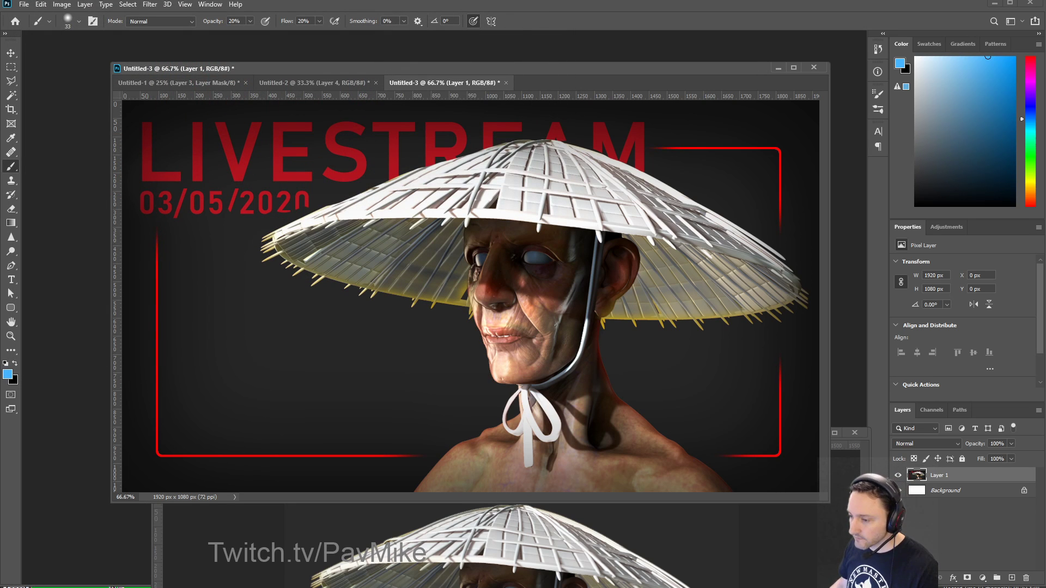
Step: Switch to VEGAS Pro, import videoThumbnail.jpg into the project and insert an empty video track above the recording
{"action": "left_click", "coordinate": [60, 587]}
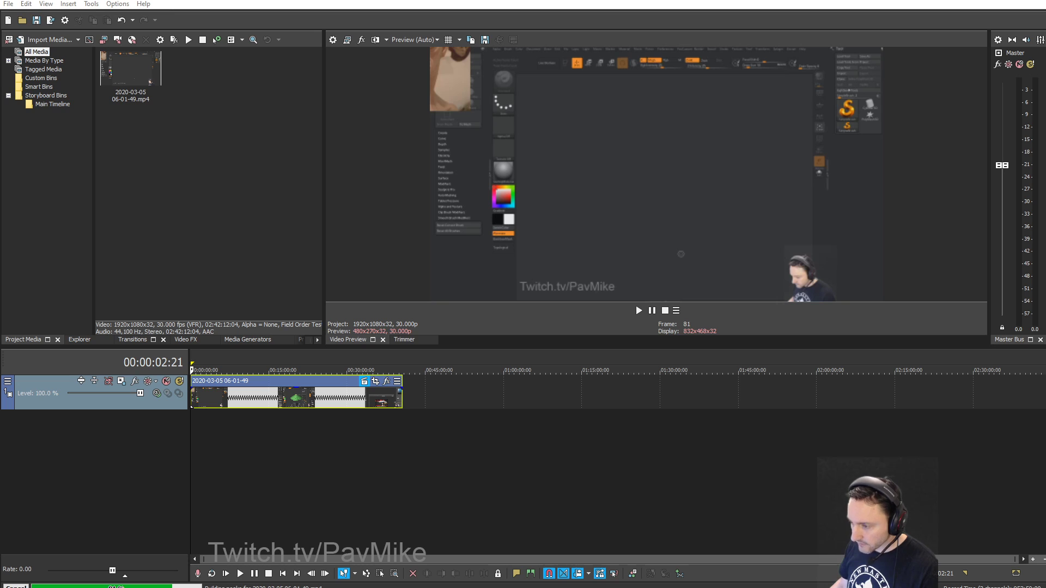
{"action": "left_click_drag", "start_coordinate": [358, 429], "coordinate": [438, 398]}
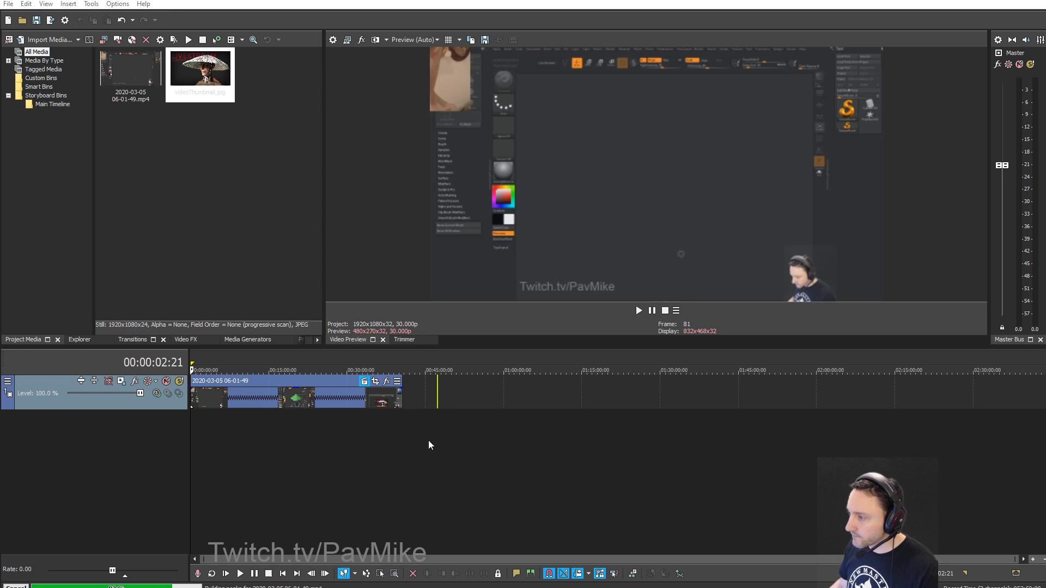
{"action": "right_click", "coordinate": [146, 409]}
{"action": "right_click", "coordinate": [142, 404]}
{"action": "left_click", "coordinate": [168, 429]}
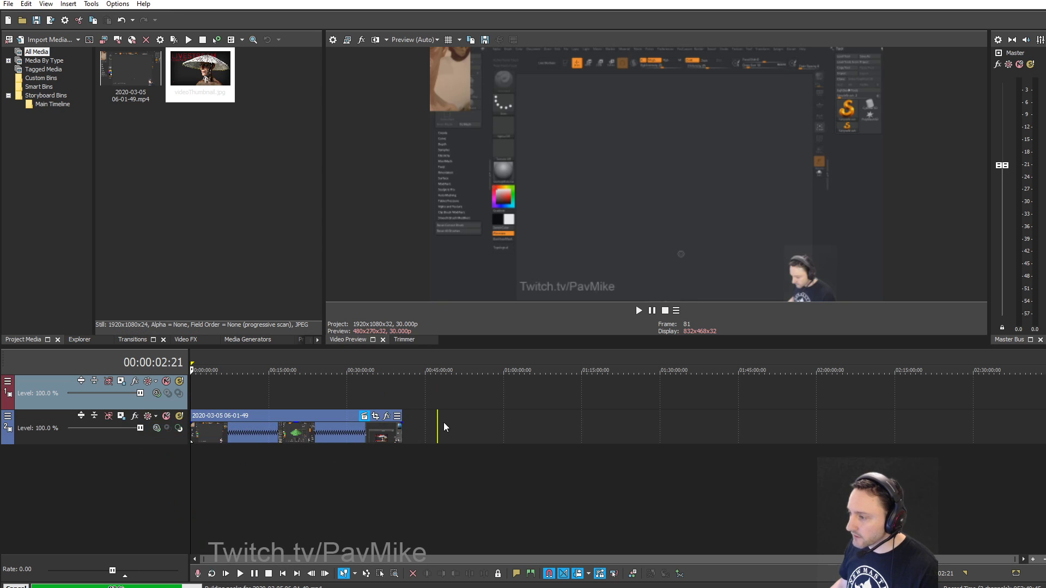
Step: Place the thumbnail image near the start of the upper track and move the recording clip to start at 00:07:21:00
{"action": "scroll", "coordinate": [437, 428], "scroll_direction": "up", "scroll_amount": 4}
{"action": "scroll", "coordinate": [926, 435], "scroll_direction": "down", "scroll_amount": 2}
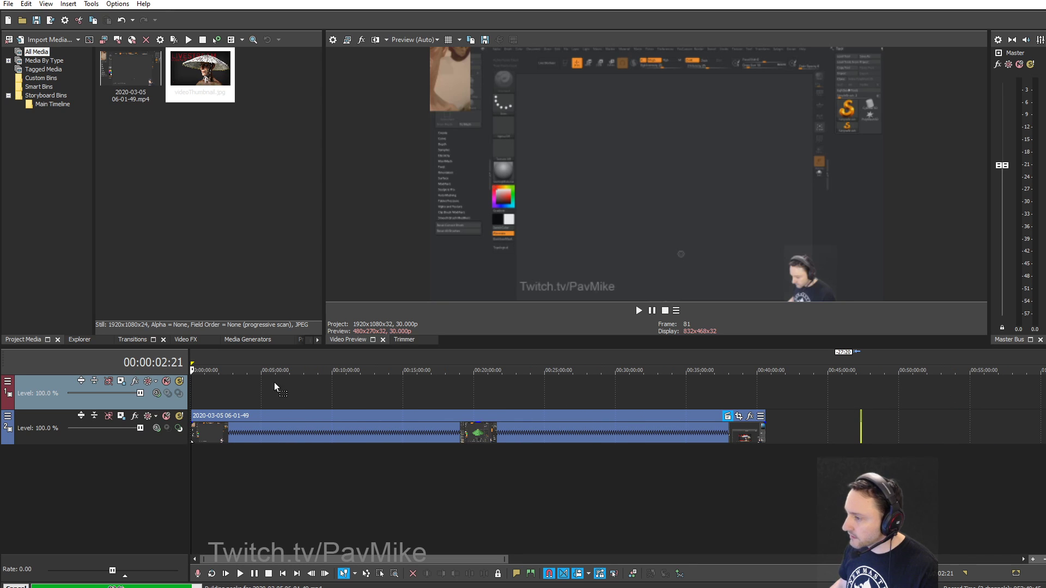
{"action": "left_click", "coordinate": [264, 416]}
{"action": "left_click_drag", "start_coordinate": [264, 417], "coordinate": [368, 418]}
{"action": "scroll", "coordinate": [233, 399], "scroll_direction": "up", "scroll_amount": 3}
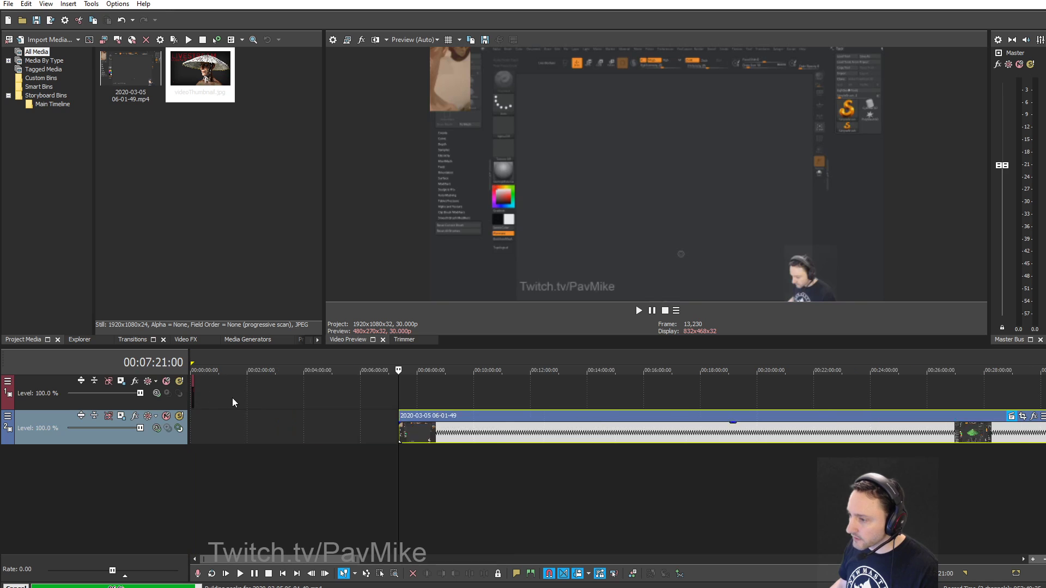
{"action": "scroll", "coordinate": [403, 397], "scroll_direction": "down", "scroll_amount": 3}
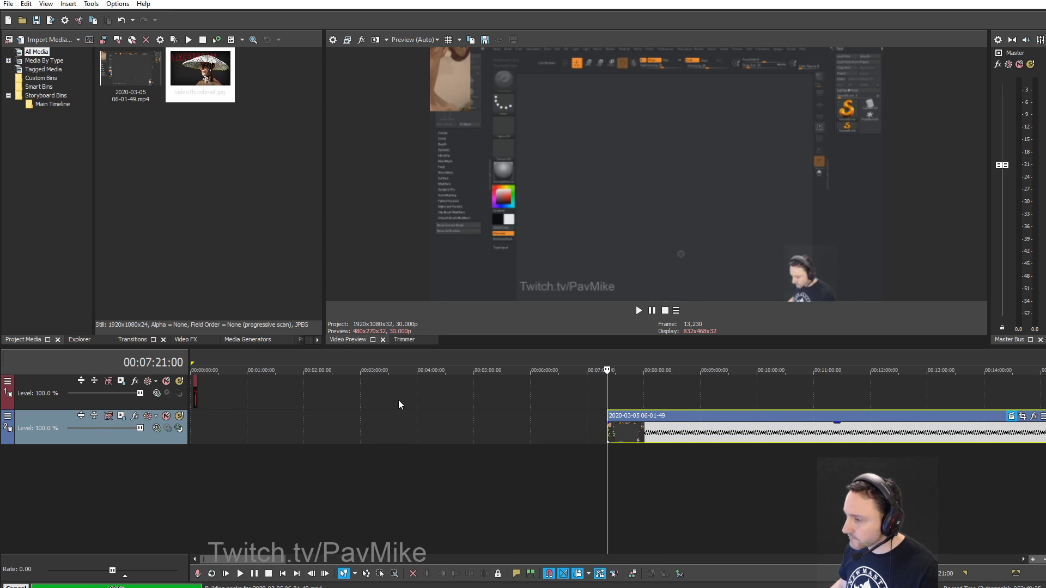
Step: Align the thumbnail image with the timeline's start and extend its duration to about 40 seconds
{"action": "left_click", "coordinate": [195, 386]}
{"action": "scroll", "coordinate": [201, 387], "scroll_direction": "up", "scroll_amount": 2}
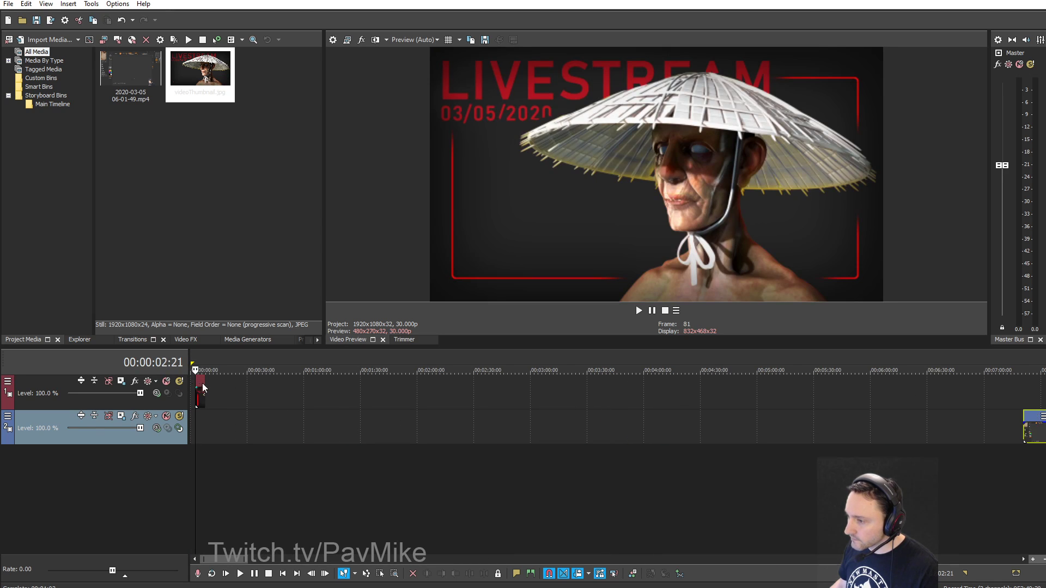
{"action": "left_click_drag", "start_coordinate": [201, 394], "coordinate": [266, 404]}
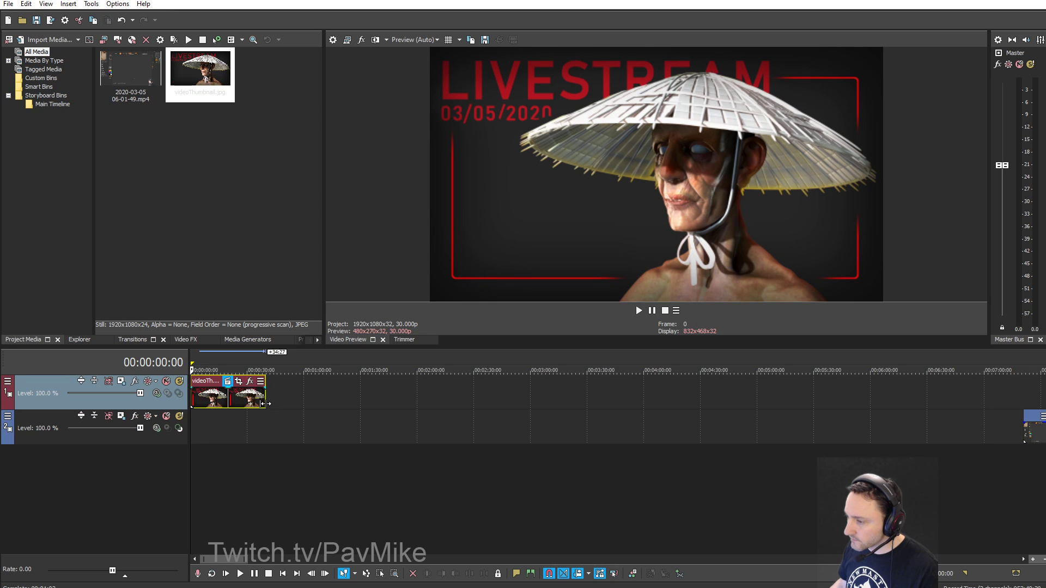
{"action": "scroll", "coordinate": [238, 403], "scroll_direction": "up", "scroll_amount": 2}
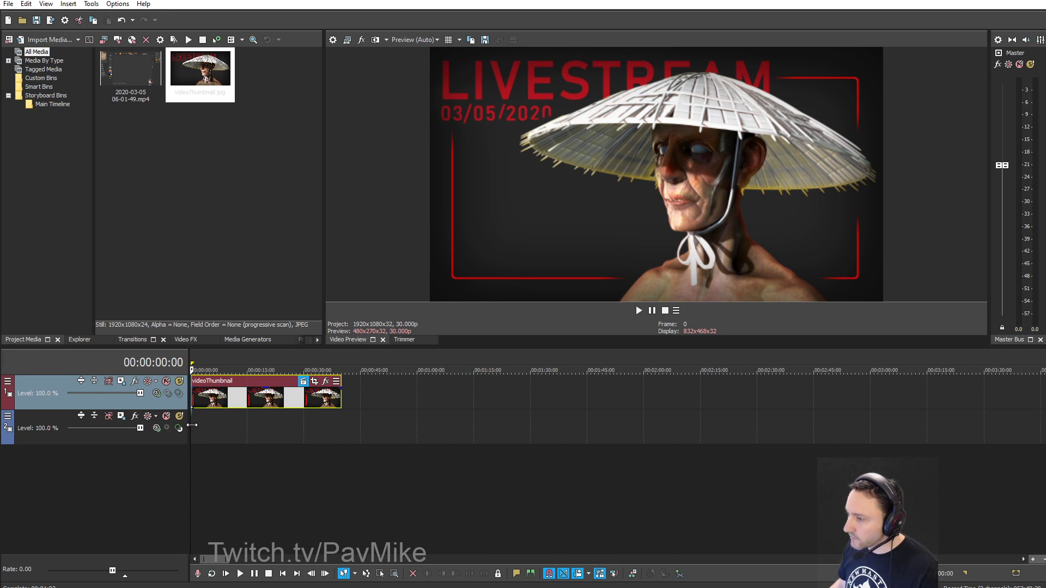
{"action": "left_click", "coordinate": [265, 428]}
{"action": "left_click", "coordinate": [233, 428]}
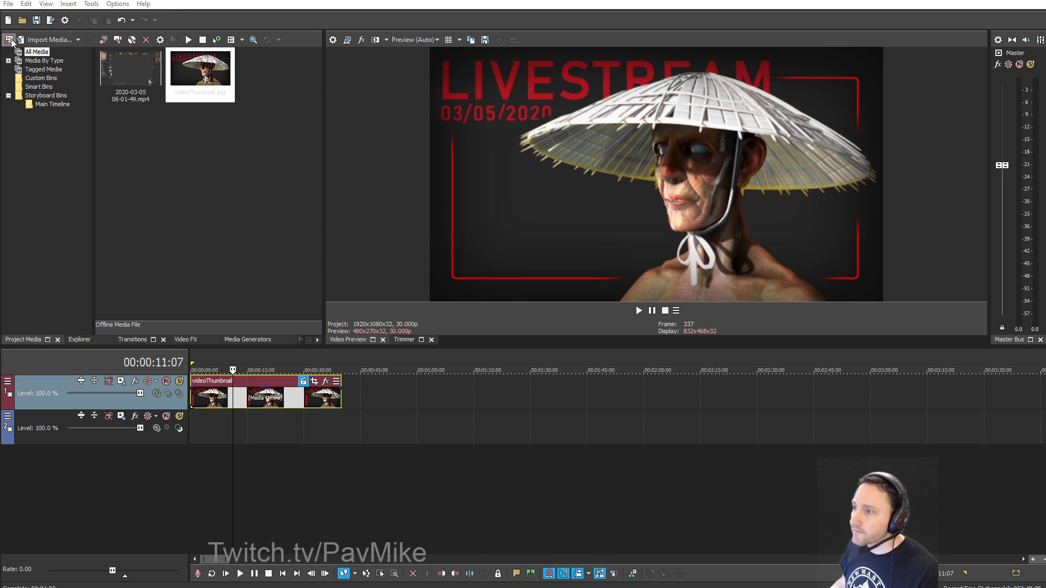
Step: Import frame_001.png from the footagecrate-4k-super-lightning-wall-with-sparks-10 folder as an image sequence ending at frame 23
{"action": "left_click", "coordinate": [8, 4]}
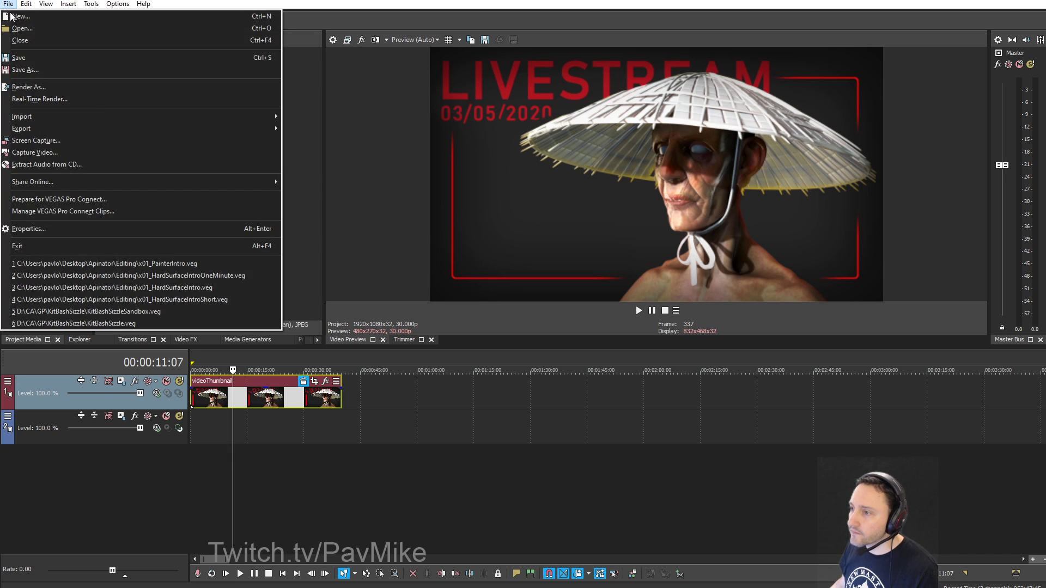
{"action": "mouse_move", "coordinate": [116, 117]}
{"action": "left_click", "coordinate": [316, 118]}
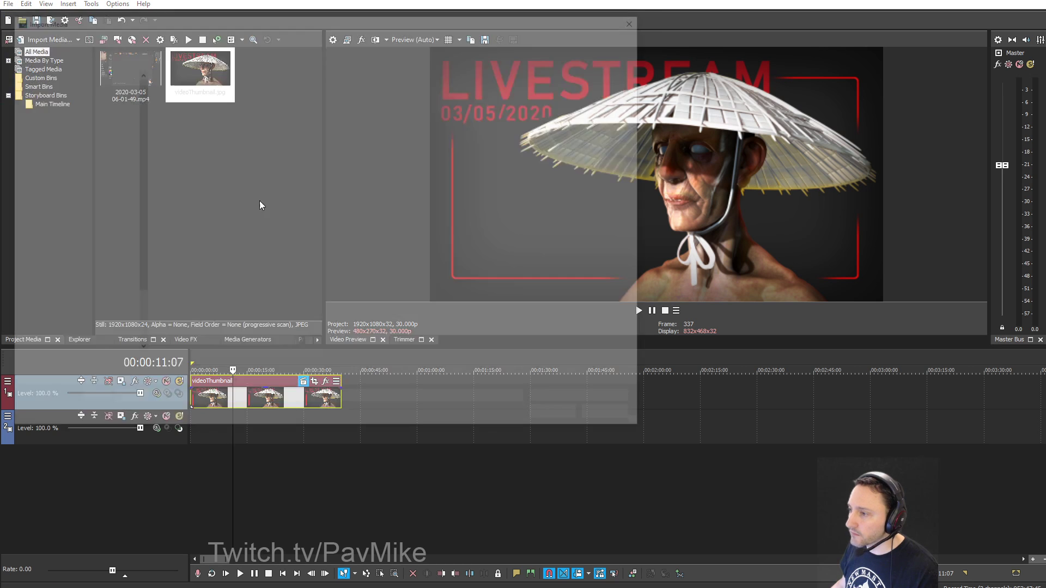
{"action": "type", "text": "D:\\reference_library\\VFX\\ProductionCrate\\Lightning\\footagecrate-4k-super-lightning-wall-with-sparks-10"}
{"action": "key", "text": "Return"}
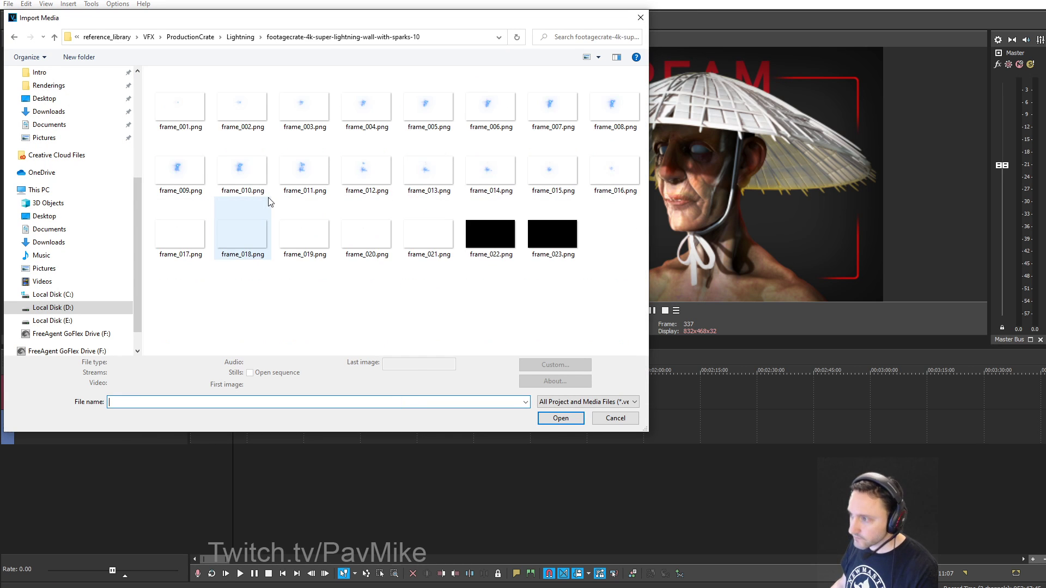
{"action": "left_click", "coordinate": [250, 373]}
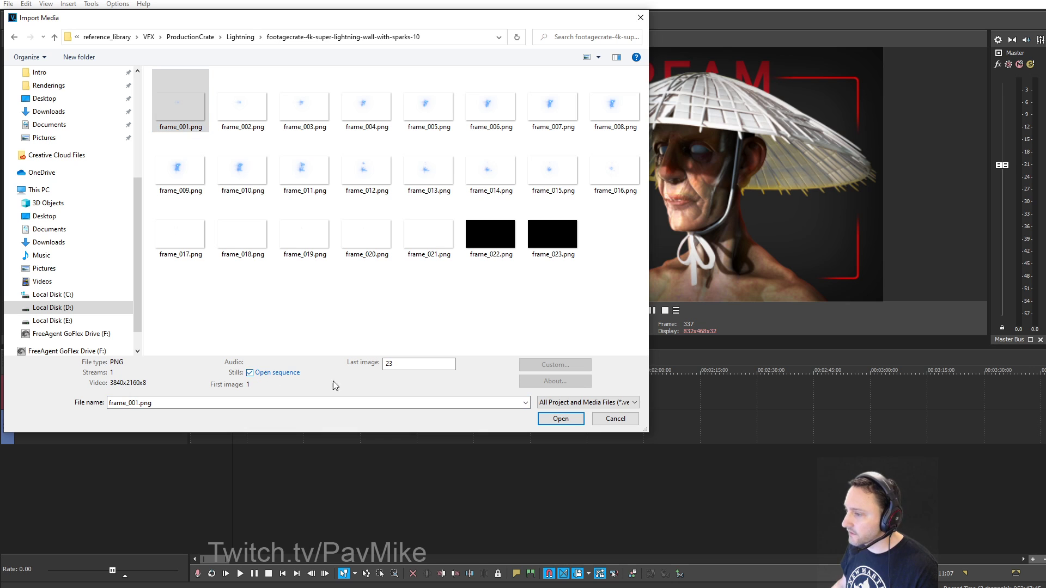
{"action": "left_click", "coordinate": [559, 419]}
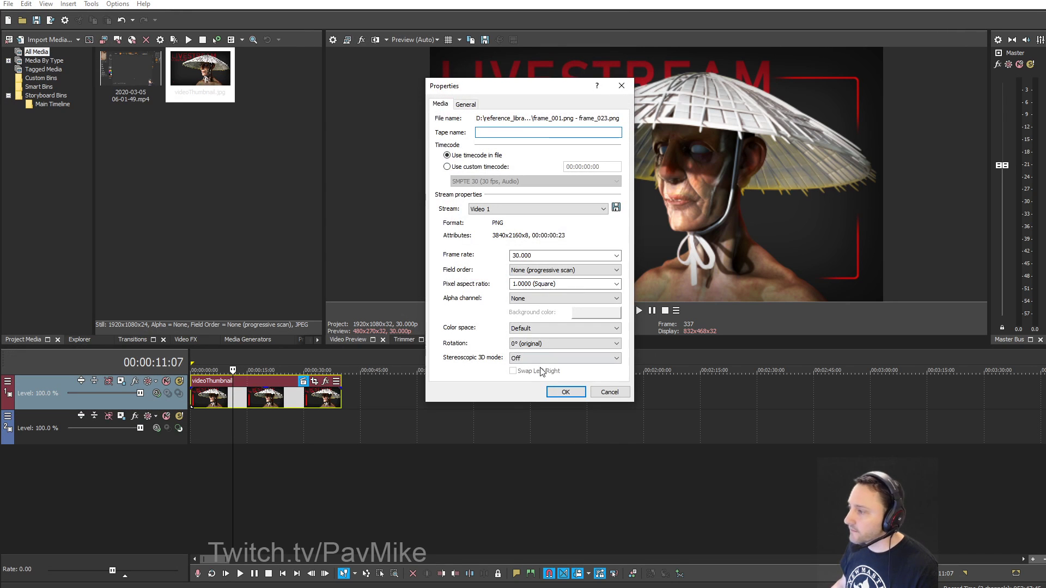
Step: Set the lightning-wall sequence's alpha channel to Straight (unmatted) and accept its media properties
{"action": "left_click", "coordinate": [538, 298]}
{"action": "left_click", "coordinate": [531, 329]}
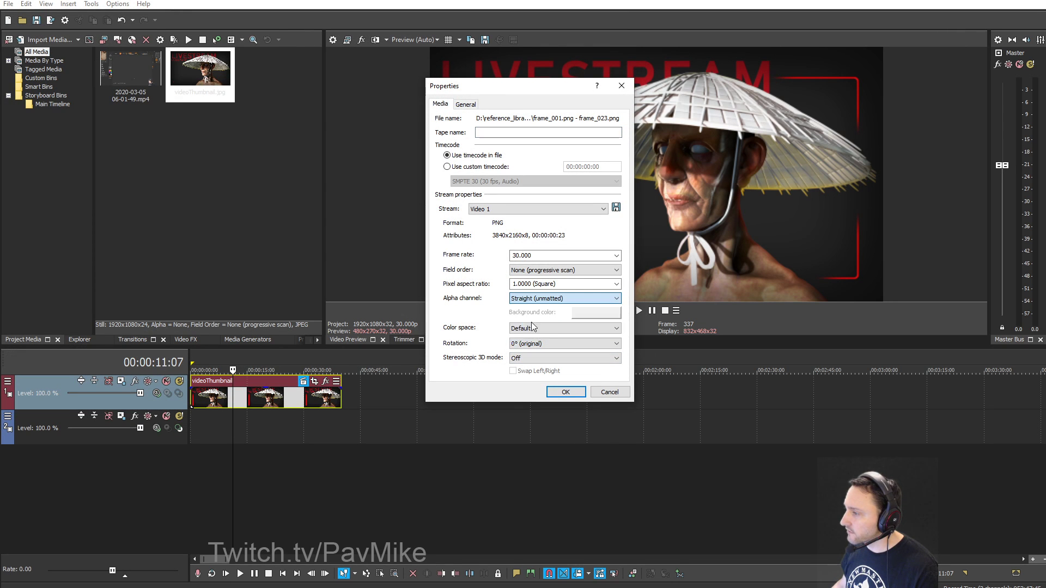
{"action": "left_click", "coordinate": [538, 299]}
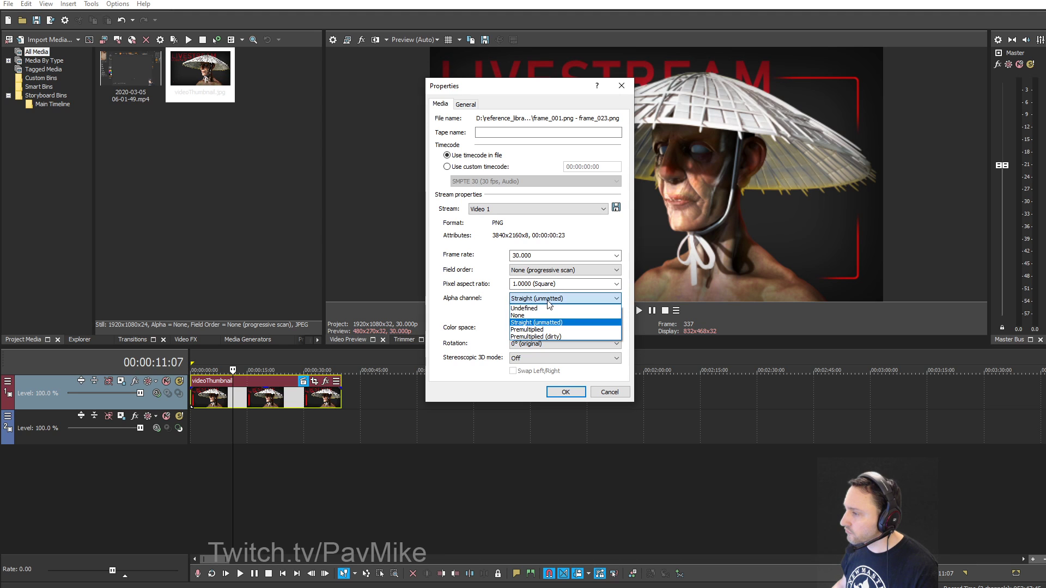
{"action": "left_click", "coordinate": [550, 322]}
{"action": "left_click", "coordinate": [574, 396]}
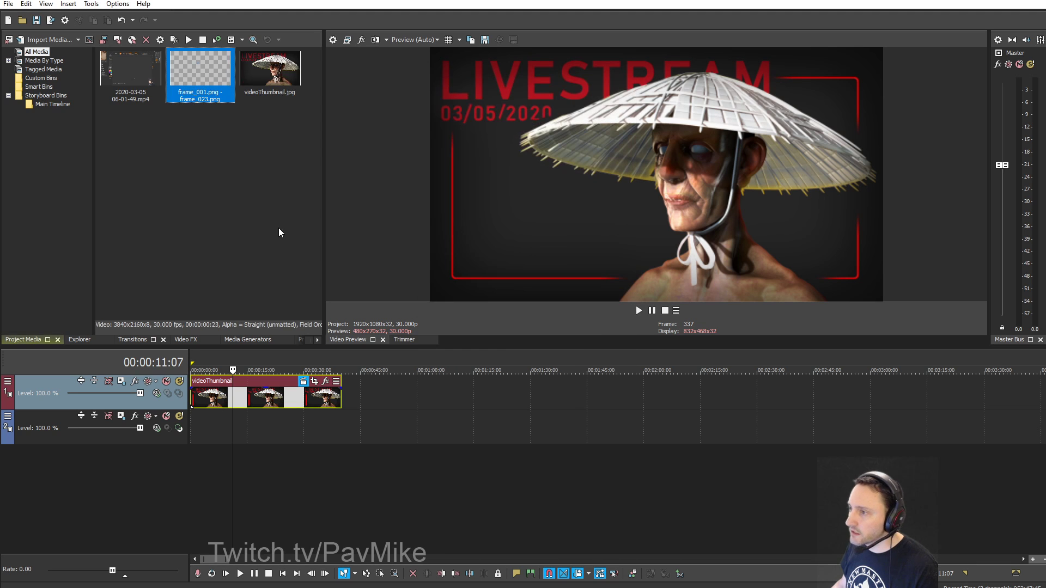
{"action": "right_click", "coordinate": [238, 182]}
{"action": "left_click", "coordinate": [130, 108]}
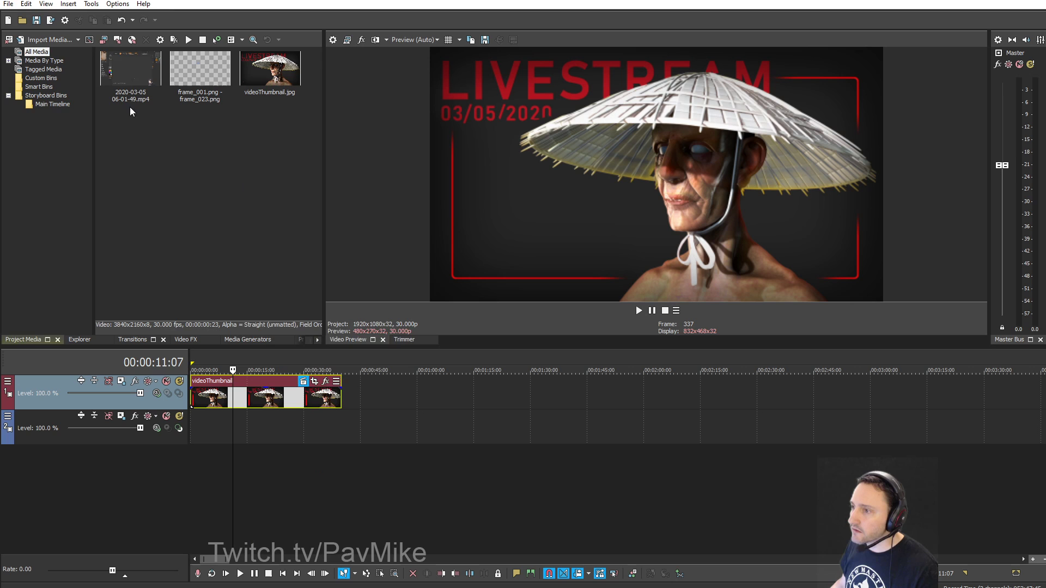
Step: Import frame_001.png from the footagecrate-4k-super-lightning-aerial-no-sparks-8 folder as an image sequence ending at frame 15
{"action": "left_click", "coordinate": [8, 4]}
{"action": "mouse_move", "coordinate": [206, 128]}
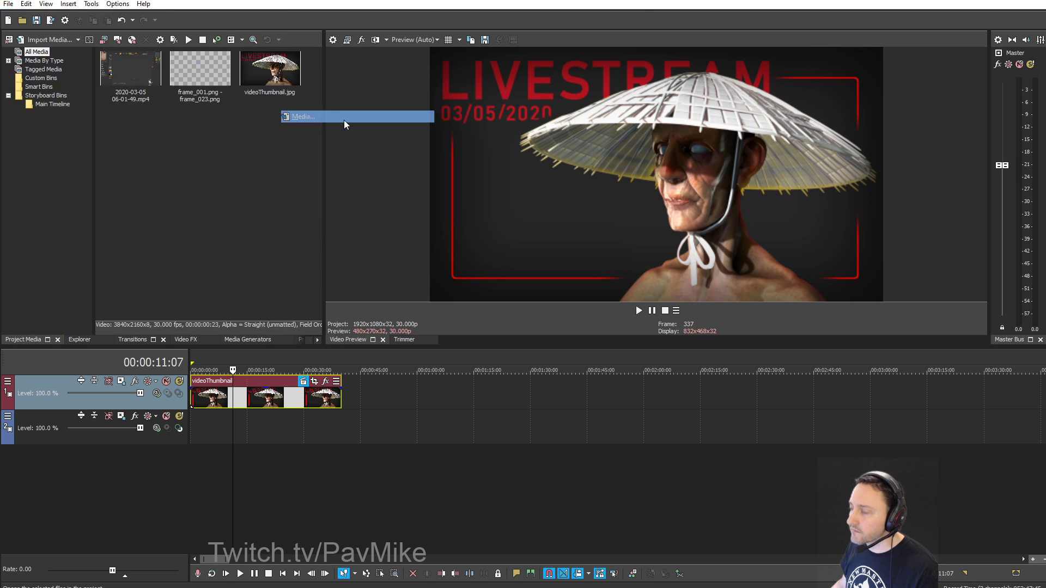
{"action": "left_click", "coordinate": [345, 118]}
{"action": "left_click", "coordinate": [240, 37]}
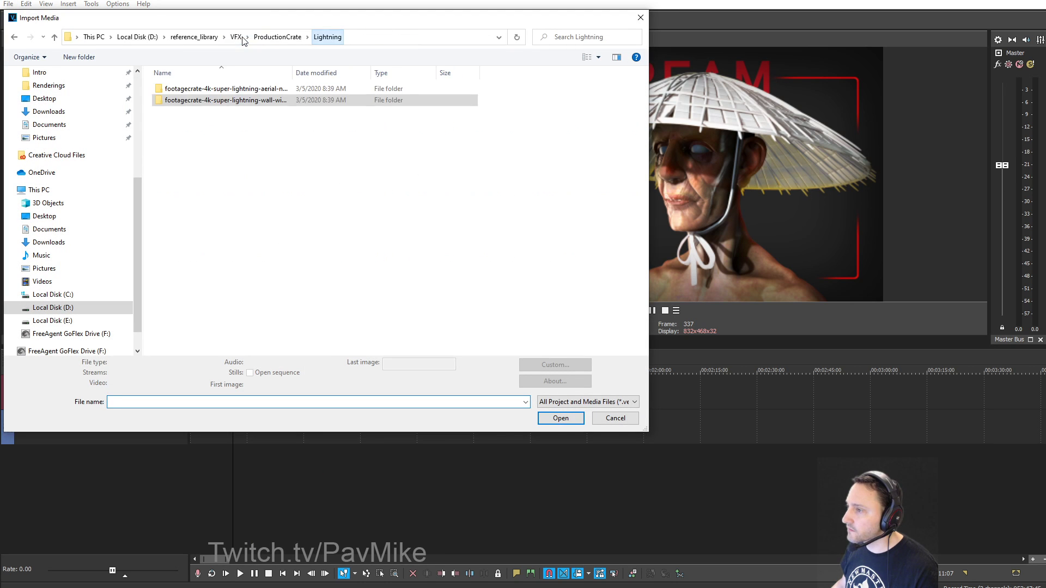
{"action": "double_click", "coordinate": [180, 93]}
{"action": "left_click", "coordinate": [188, 111]}
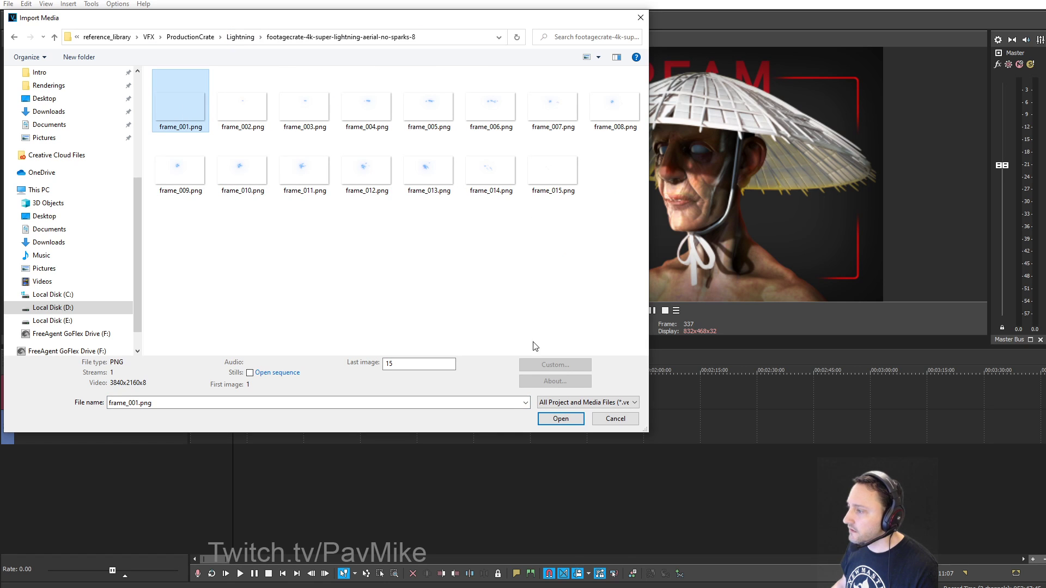
{"action": "left_click", "coordinate": [281, 374]}
{"action": "left_click", "coordinate": [560, 419]}
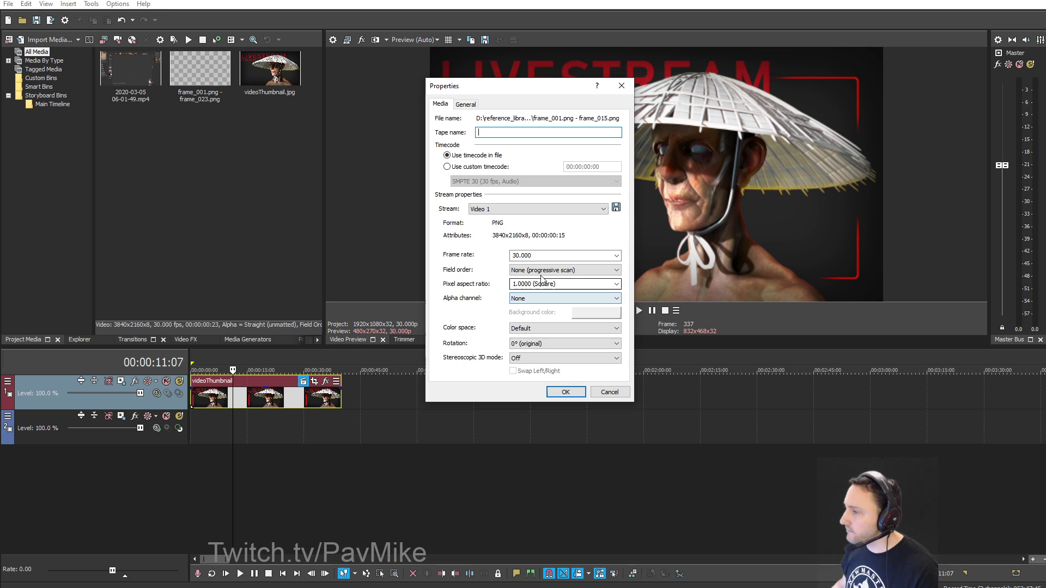
Step: Set the aerial lightning sequence's alpha channel to Straight (unmatted) and accept its media properties
{"action": "left_click", "coordinate": [561, 298]}
{"action": "left_click", "coordinate": [536, 320]}
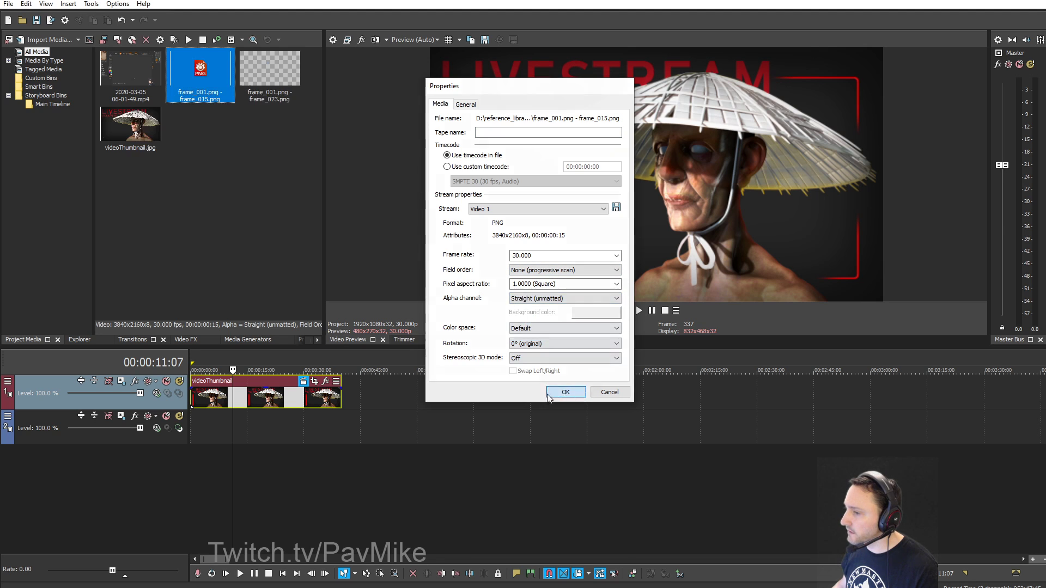
{"action": "key", "text": "Return"}
Step: Move the thumbnail clip down to the second track and place the 15-frame aerial lightning sequence at the start of the first track
{"action": "left_click_drag", "start_coordinate": [264, 389], "coordinate": [261, 426]}
{"action": "left_click_drag", "start_coordinate": [200, 71], "coordinate": [245, 315]}
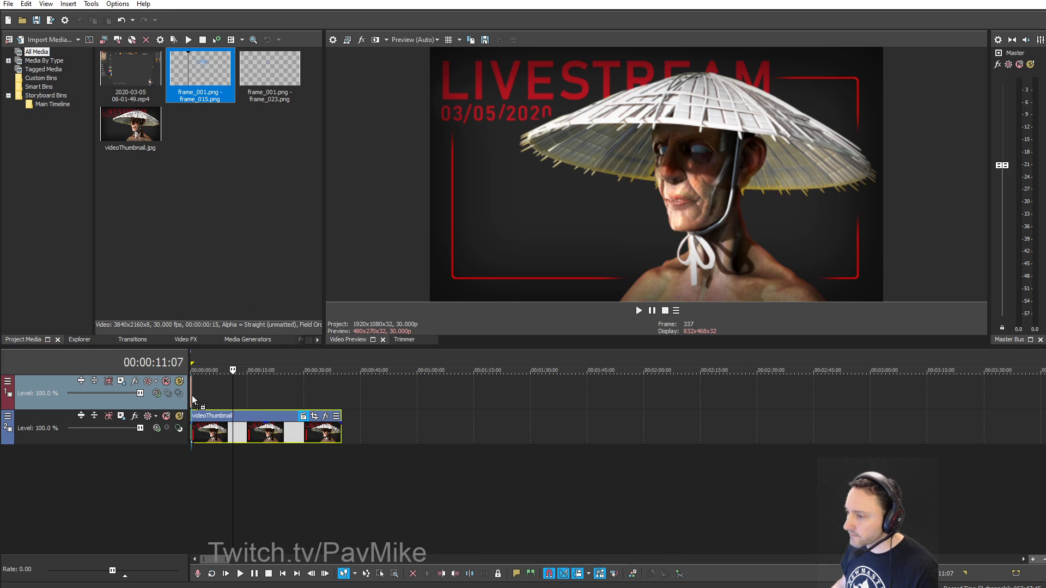
{"action": "scroll", "coordinate": [207, 389], "scroll_direction": "up", "scroll_amount": 6}
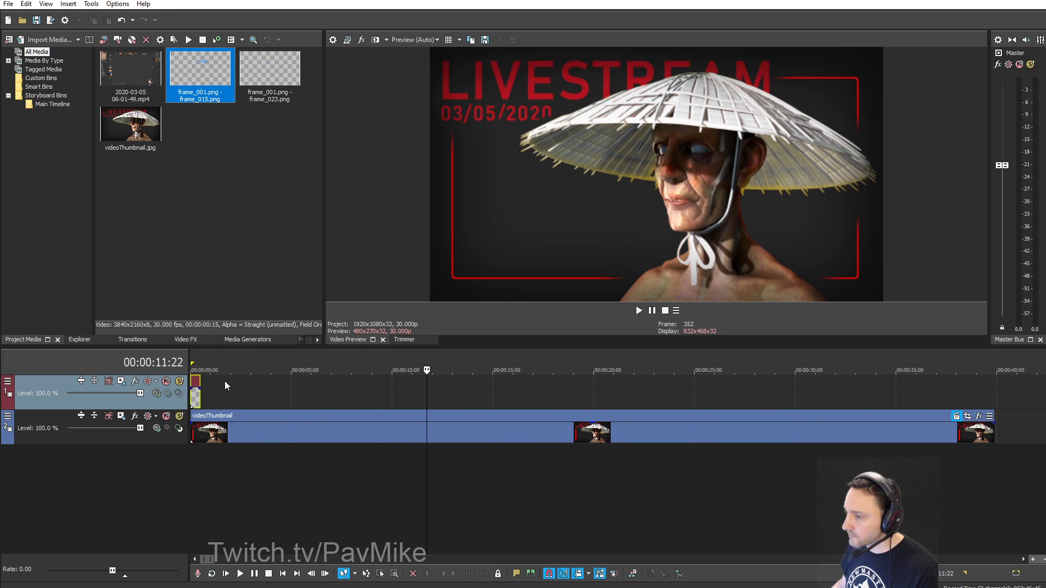